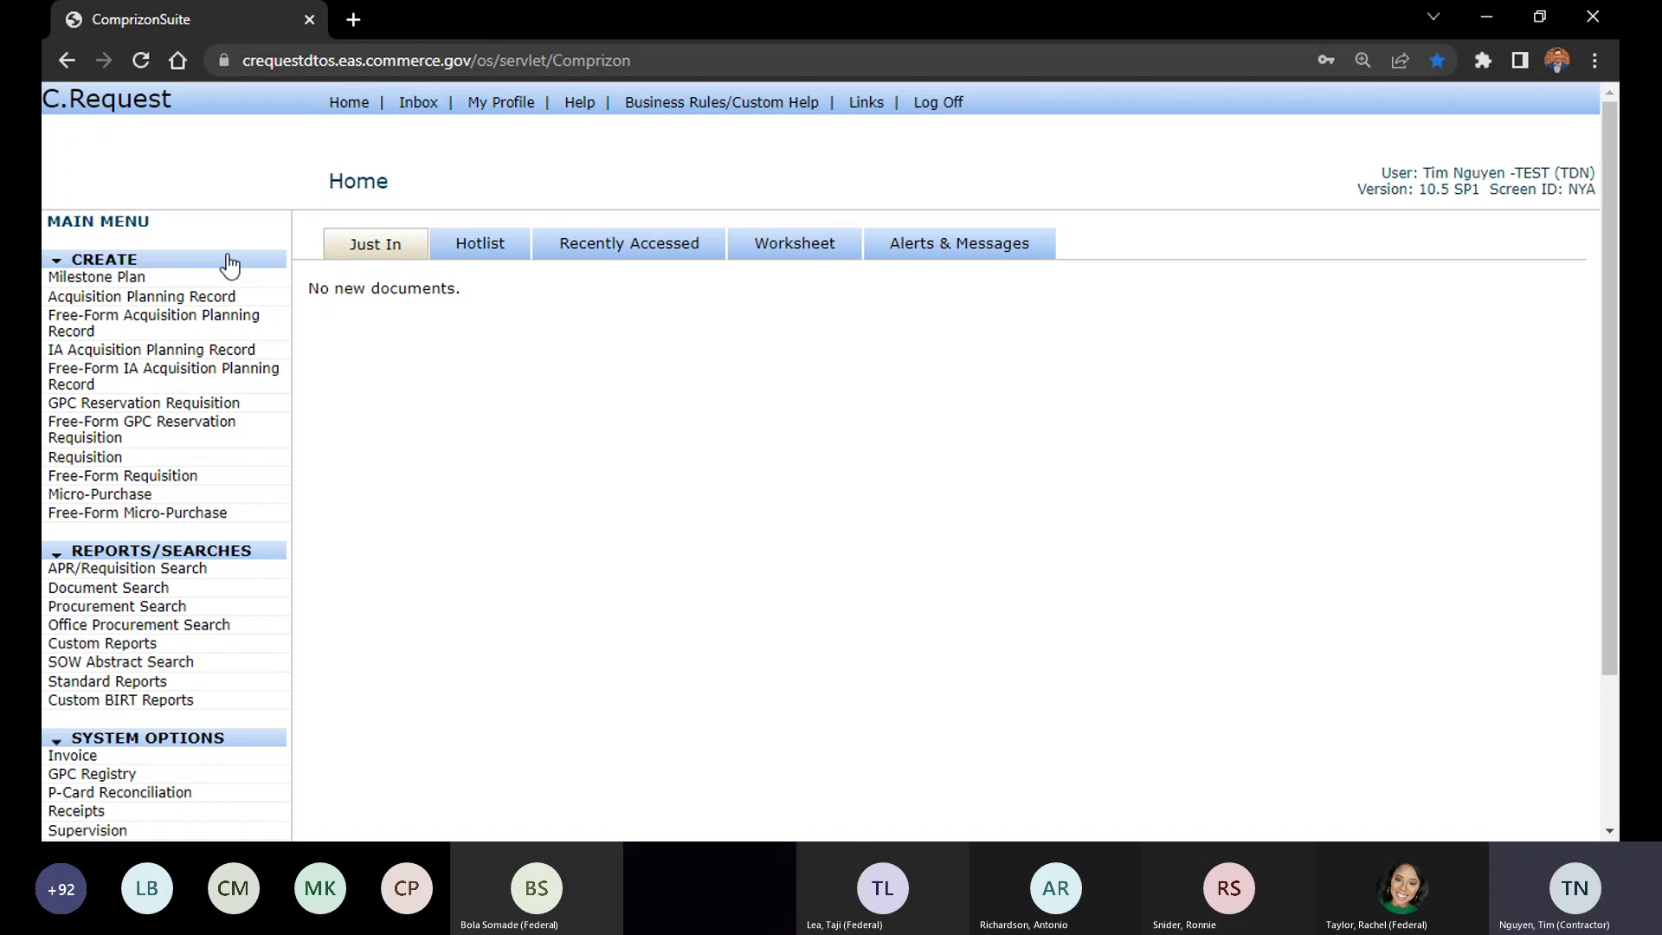
Show the Hotlist on the home page and open the Req Example requisition
scroll(426, 565, "down", 2)
scroll(336, 557, "up", 2)
left_click(470, 253)
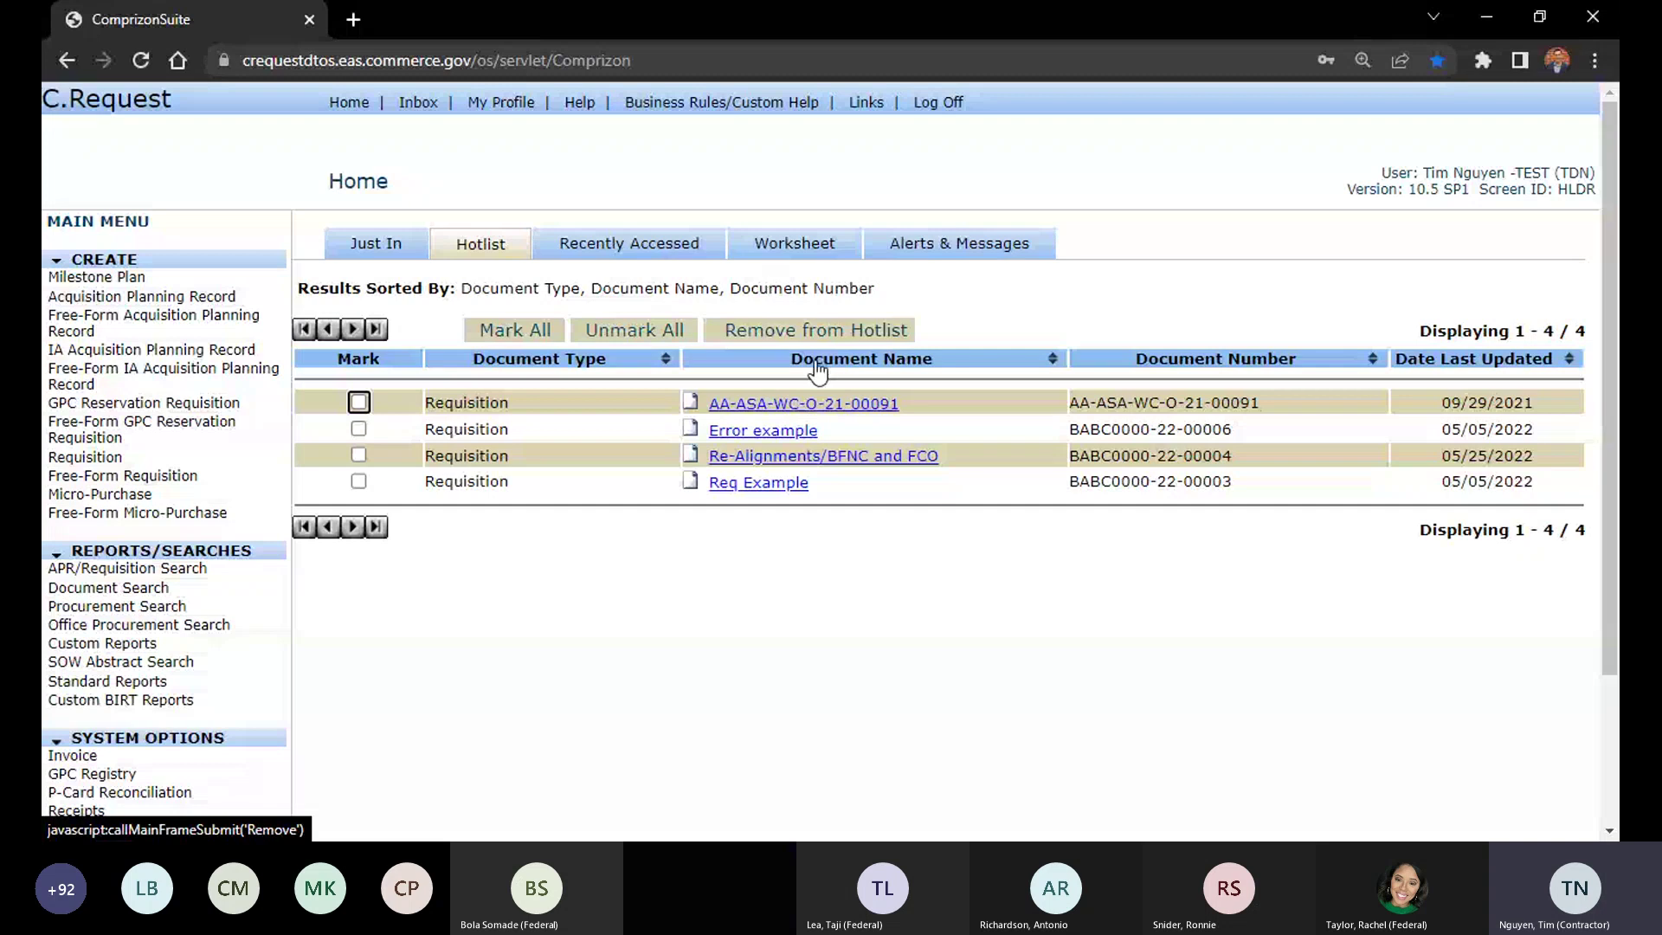
left_click(751, 476)
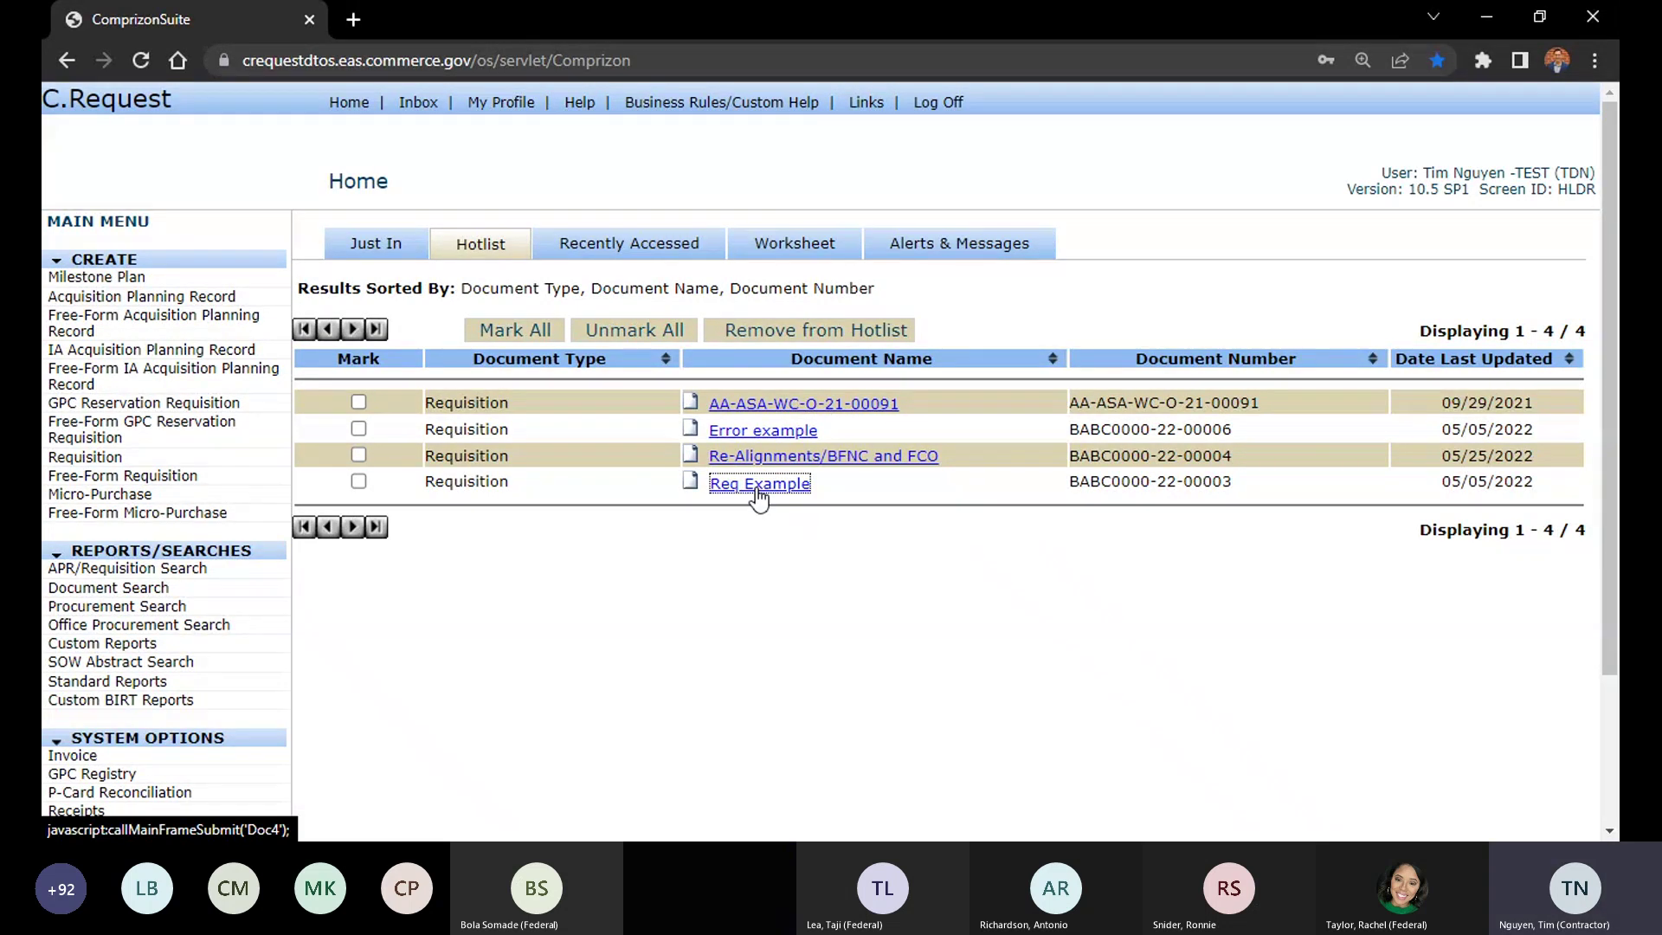
Try to add the open Req Example requisition to the Hotlist
scroll(546, 541, "down", 5)
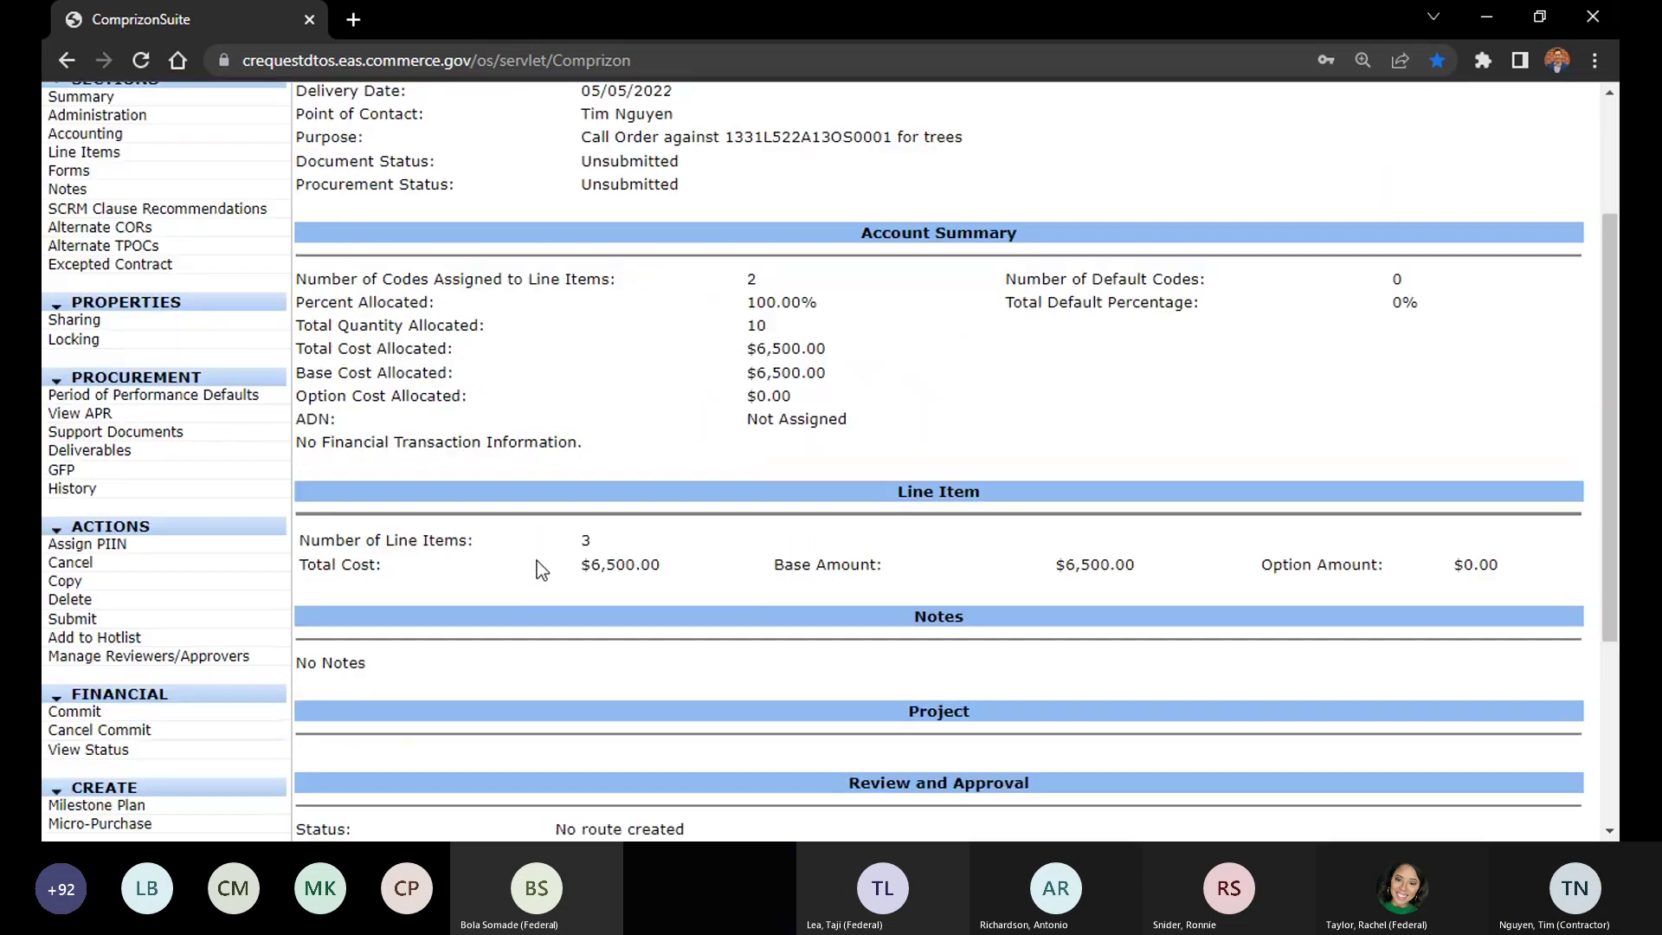
scroll(154, 390, "up", 2)
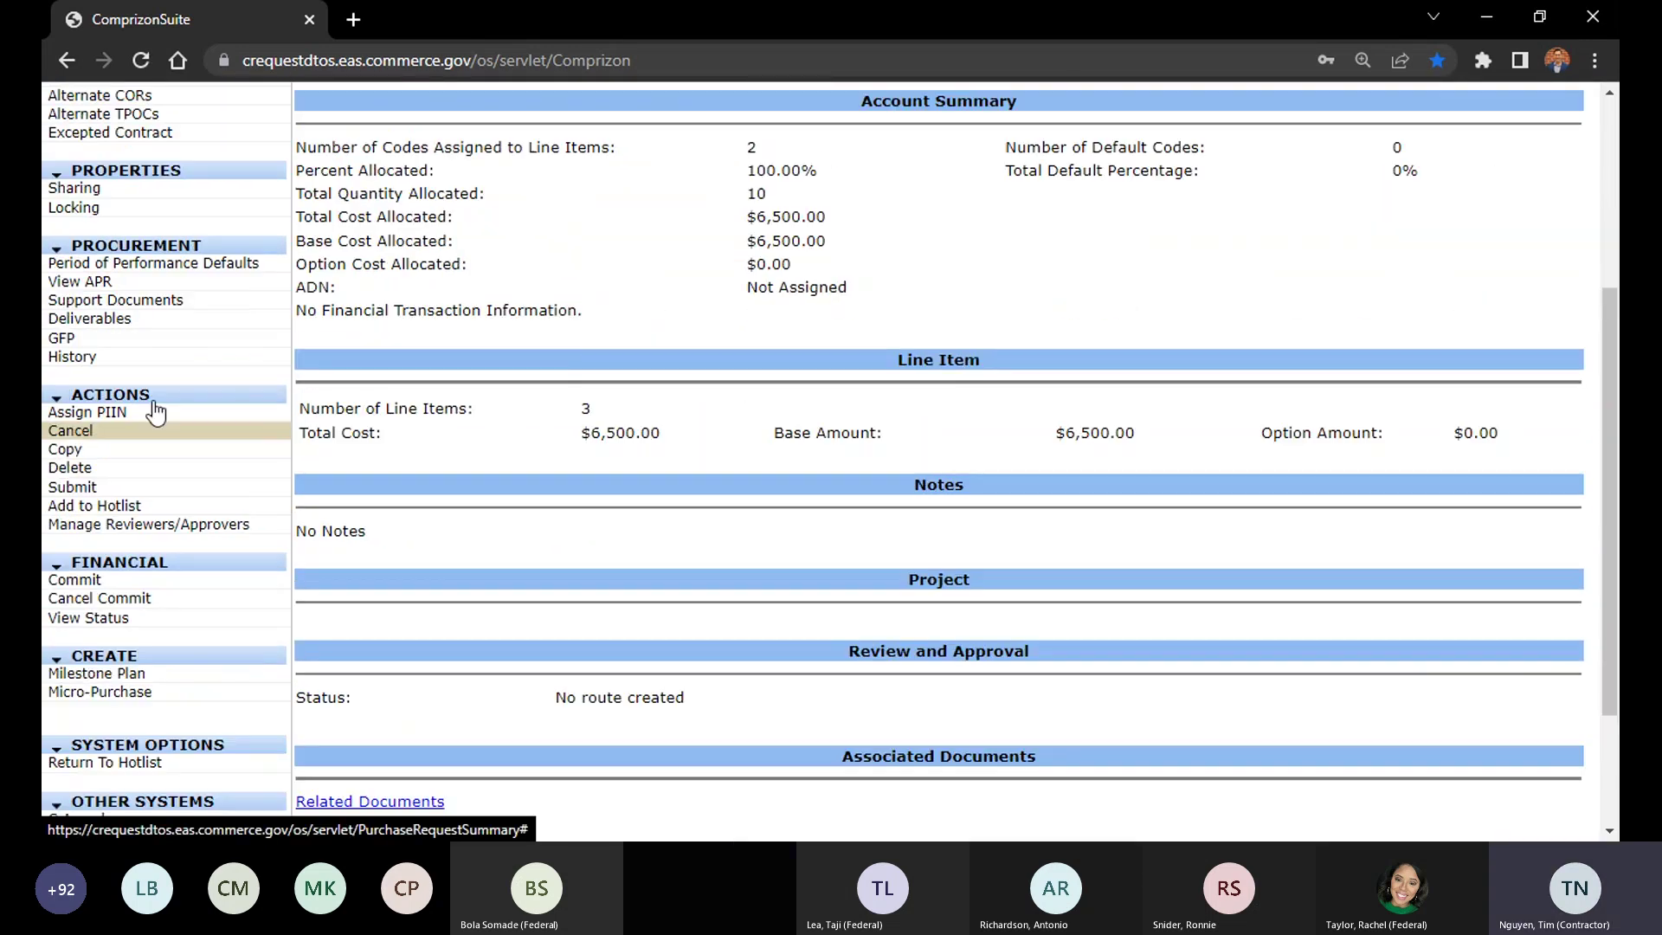
scroll(159, 227, "up", 5)
scroll(110, 373, "down", 6)
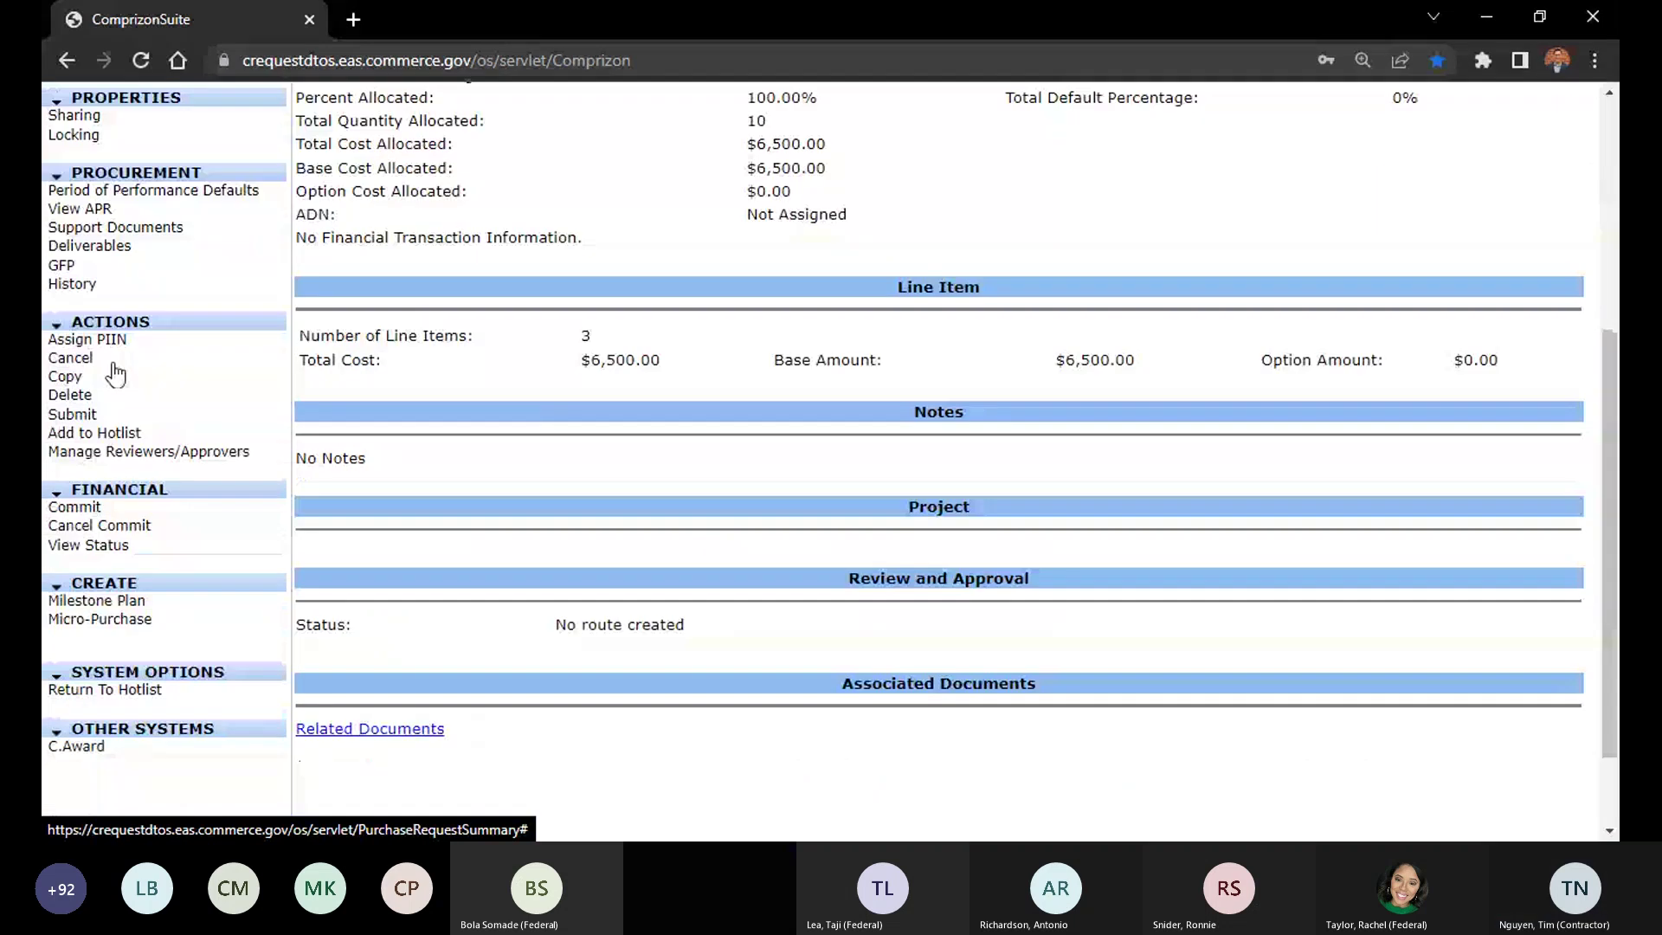
scroll(104, 381, "up", 5)
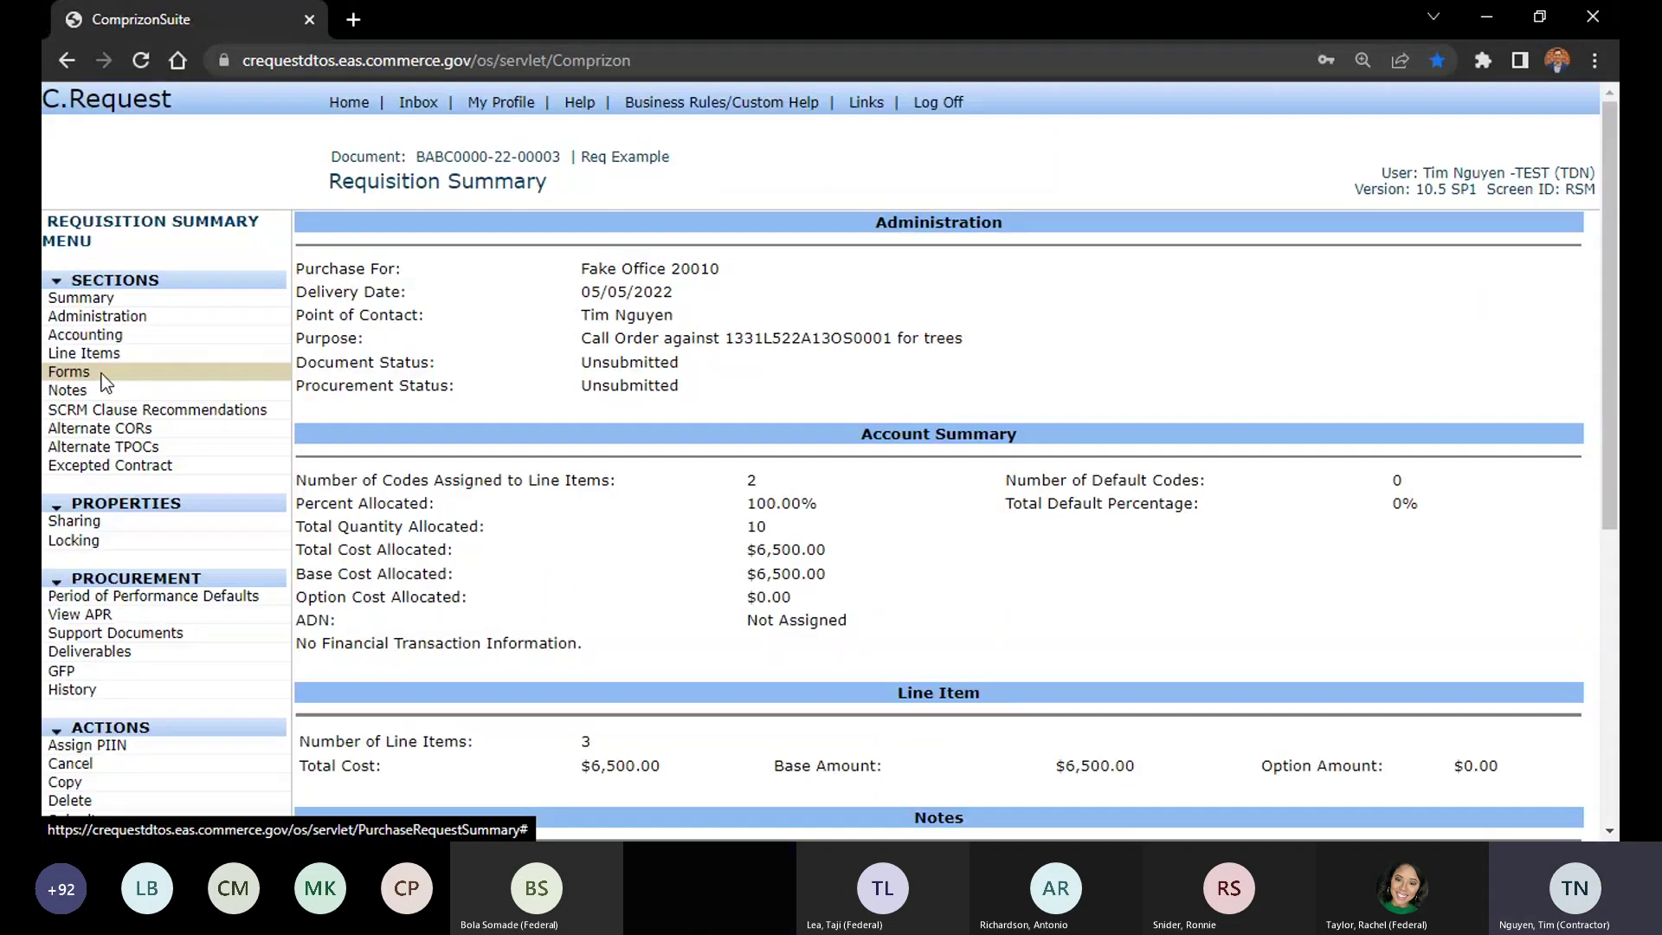
left_click_drag(310, 221, 552, 217)
key("ctrl+a")
left_click(458, 258)
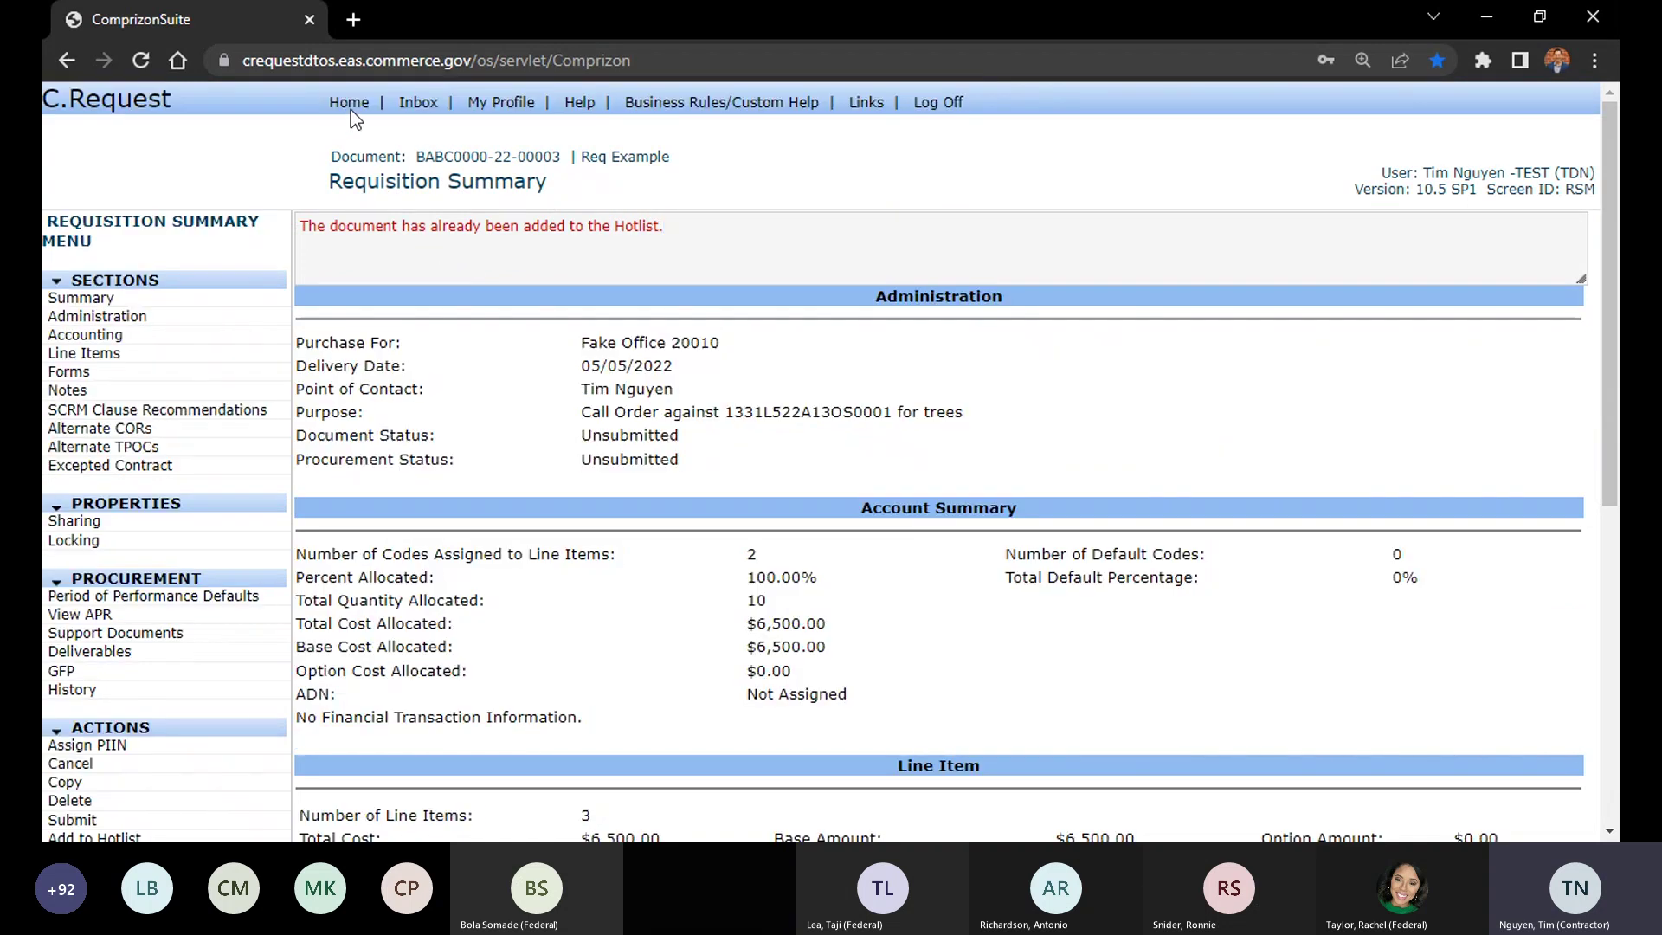
Return to the Hotlist on the home page and remove the first listed requisition from it
left_click(350, 103)
left_click(482, 243)
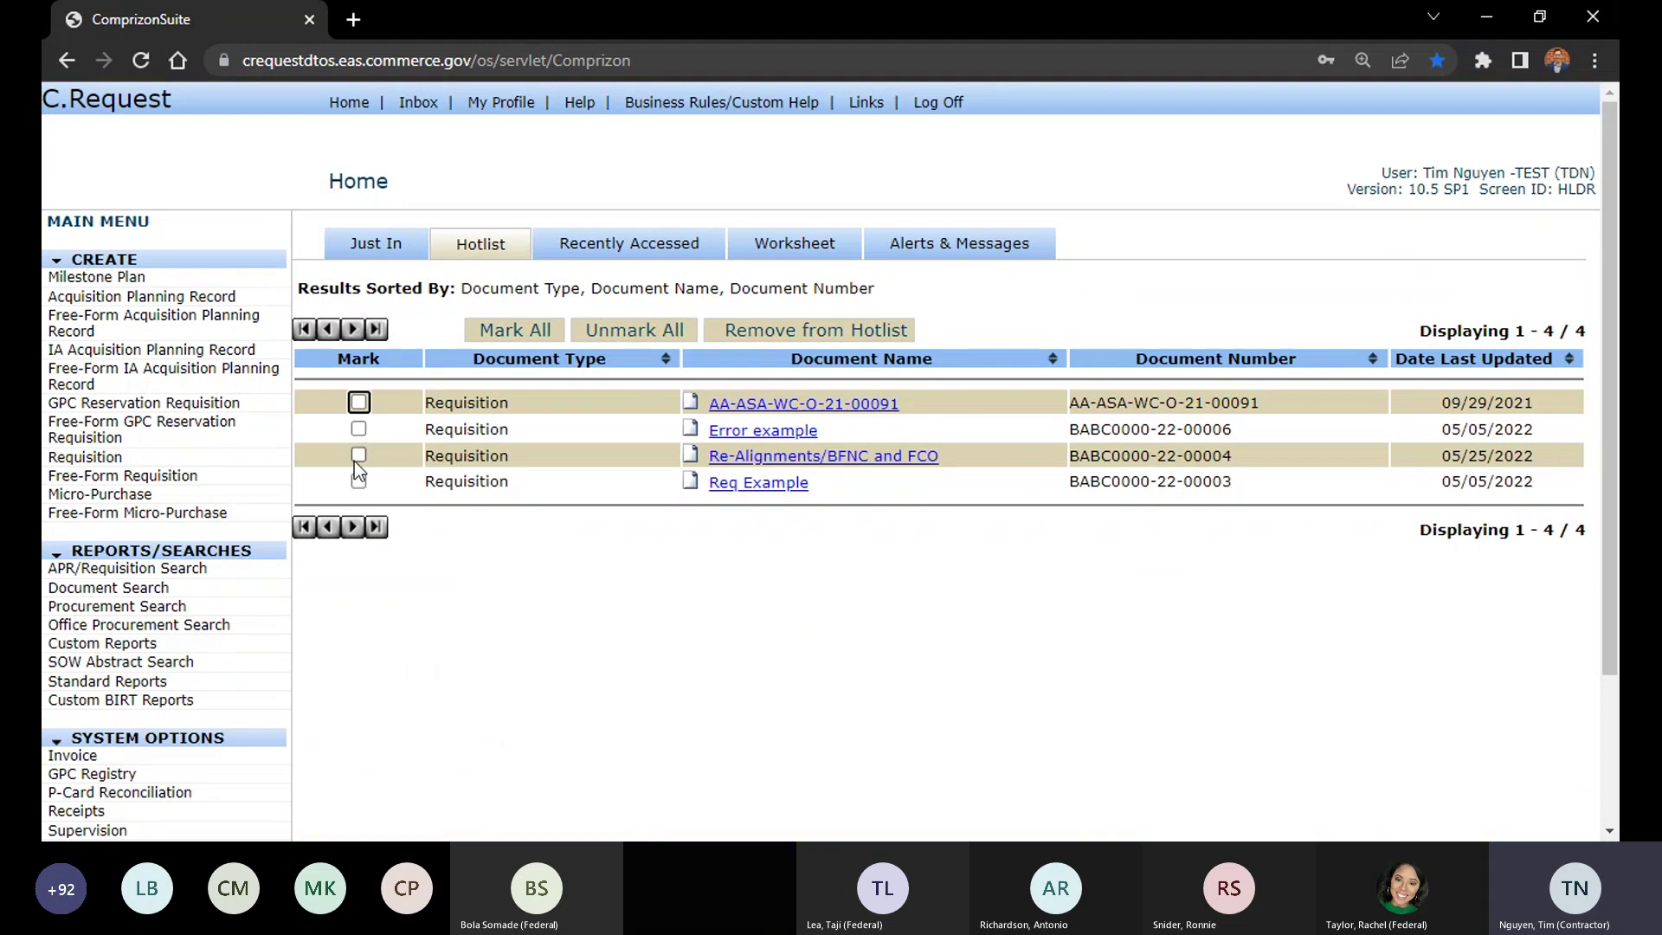
left_click(358, 429)
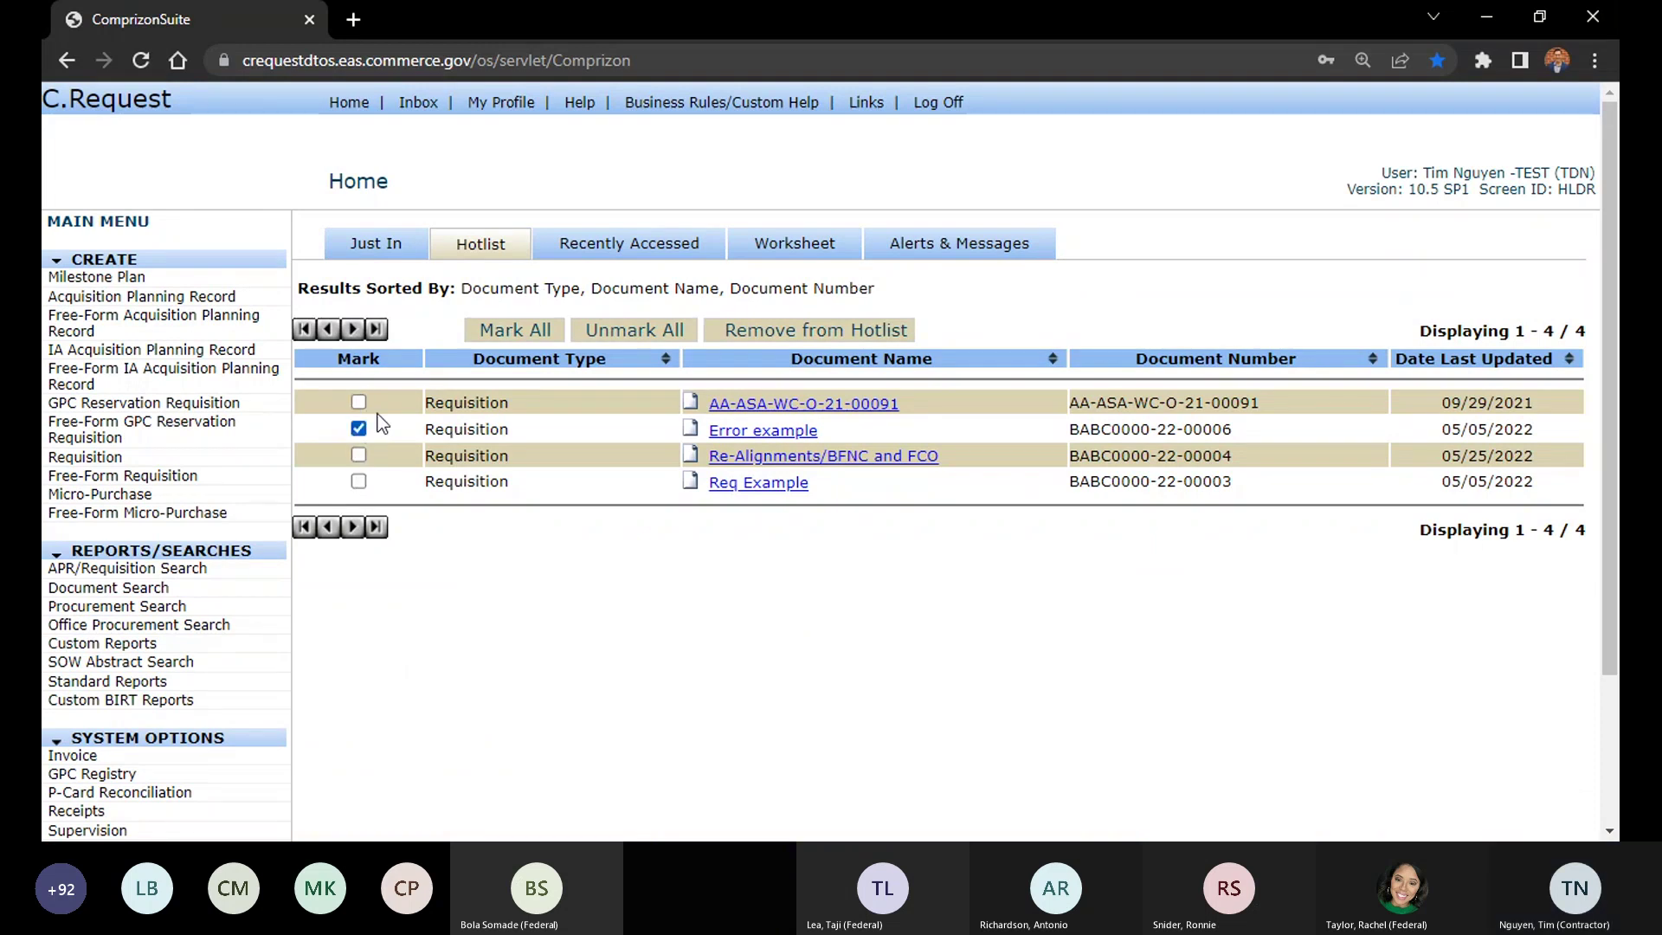
left_click(358, 428)
left_click(359, 401)
left_click(739, 332)
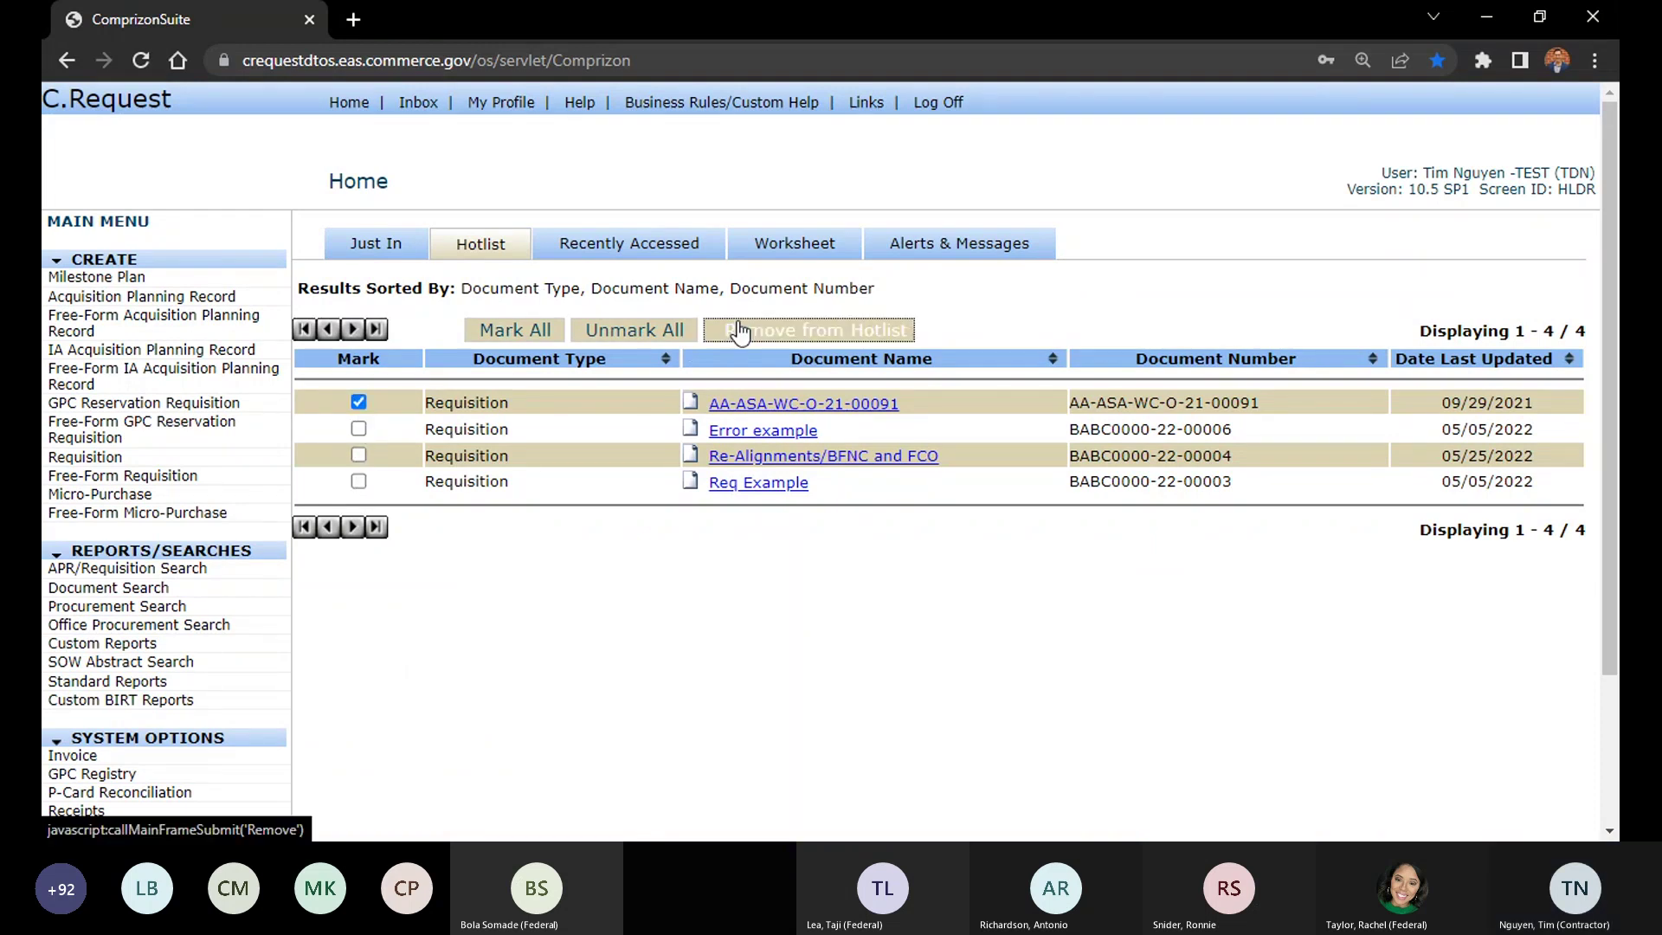
left_click(946, 255)
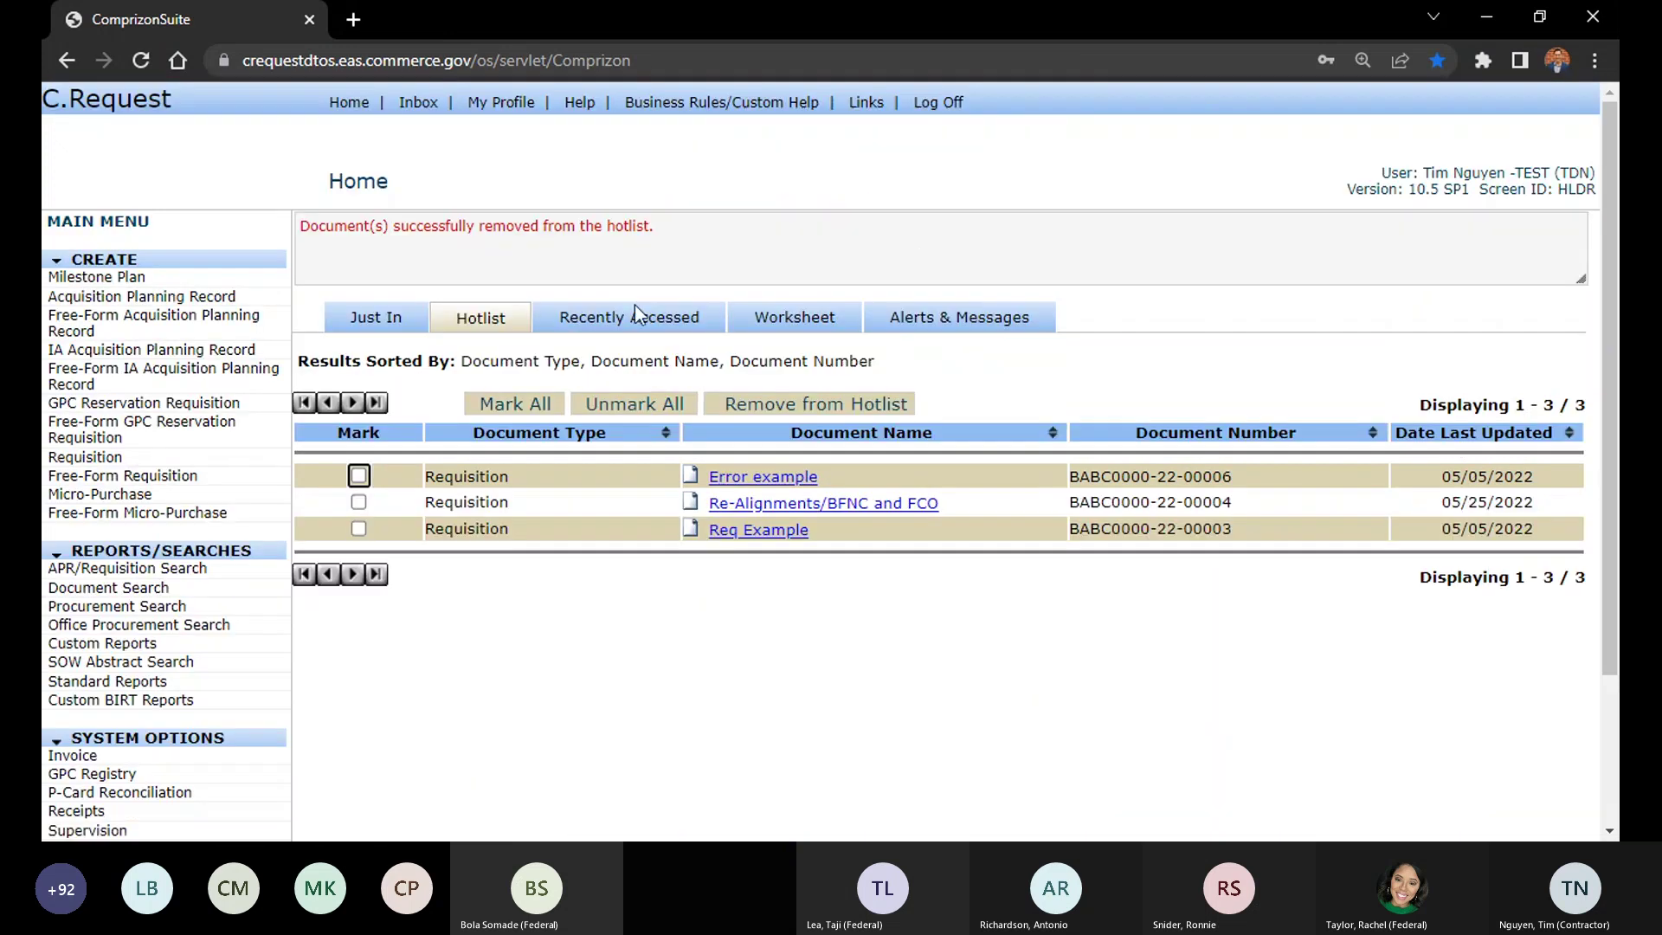
Display the recently accessed documents and read the note on which documents the page shows
left_click(635, 314)
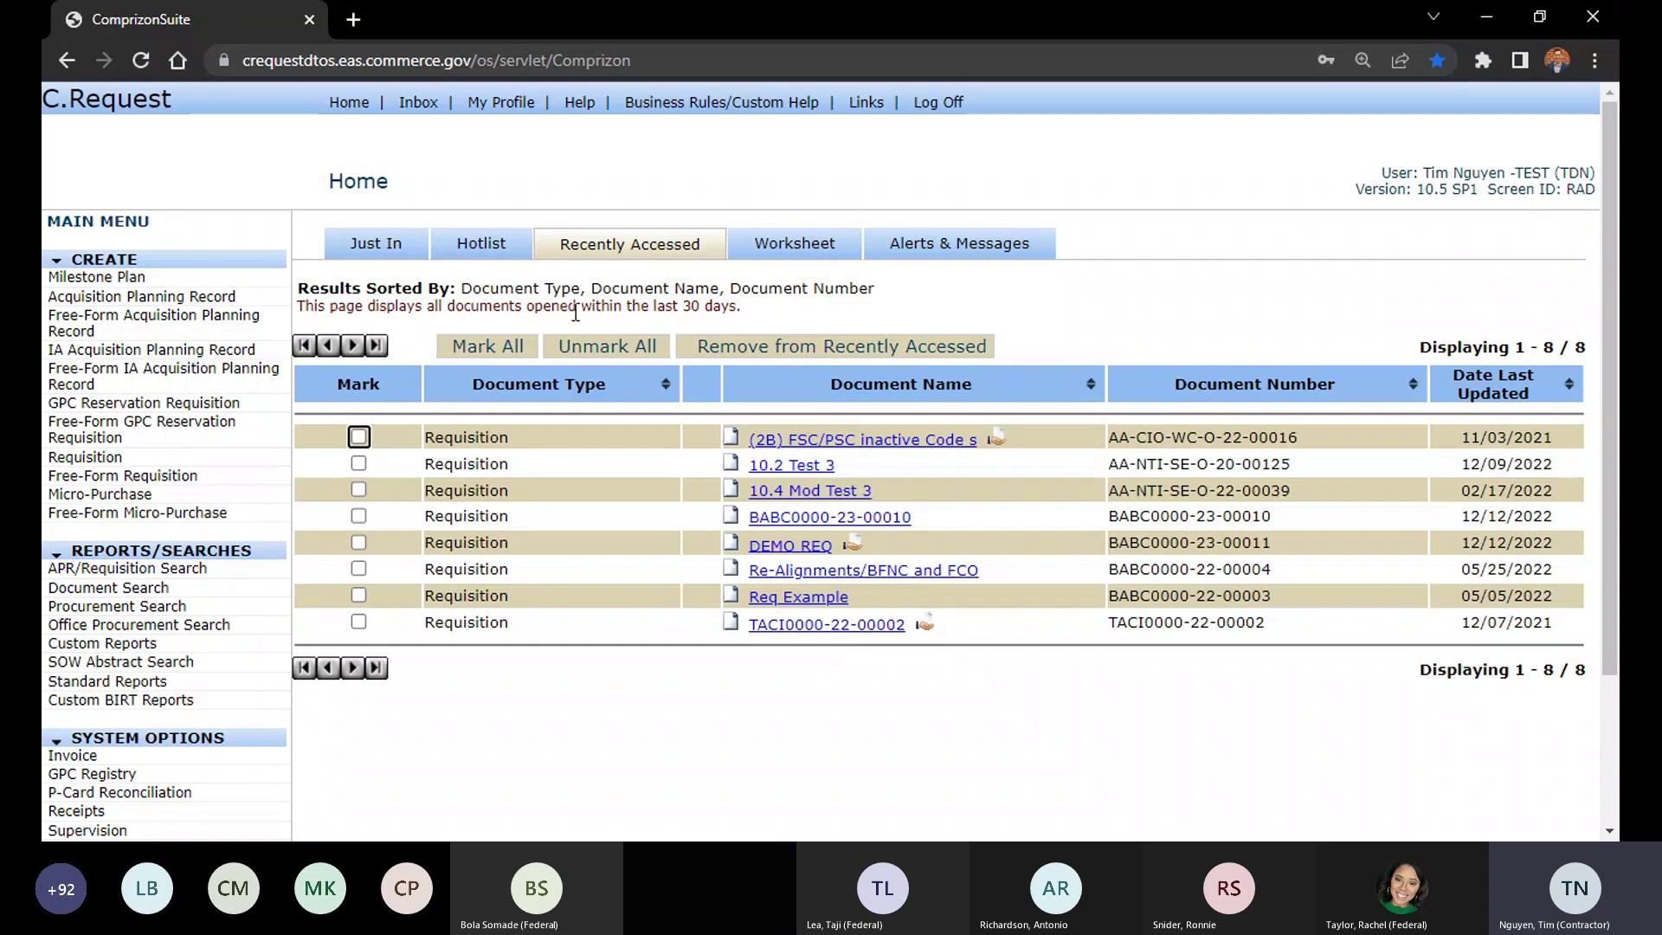
left_click_drag(576, 313, 758, 320)
left_click(758, 320)
Show the Worksheet and look through its list of requisitions and their procurement statuses
left_click(823, 260)
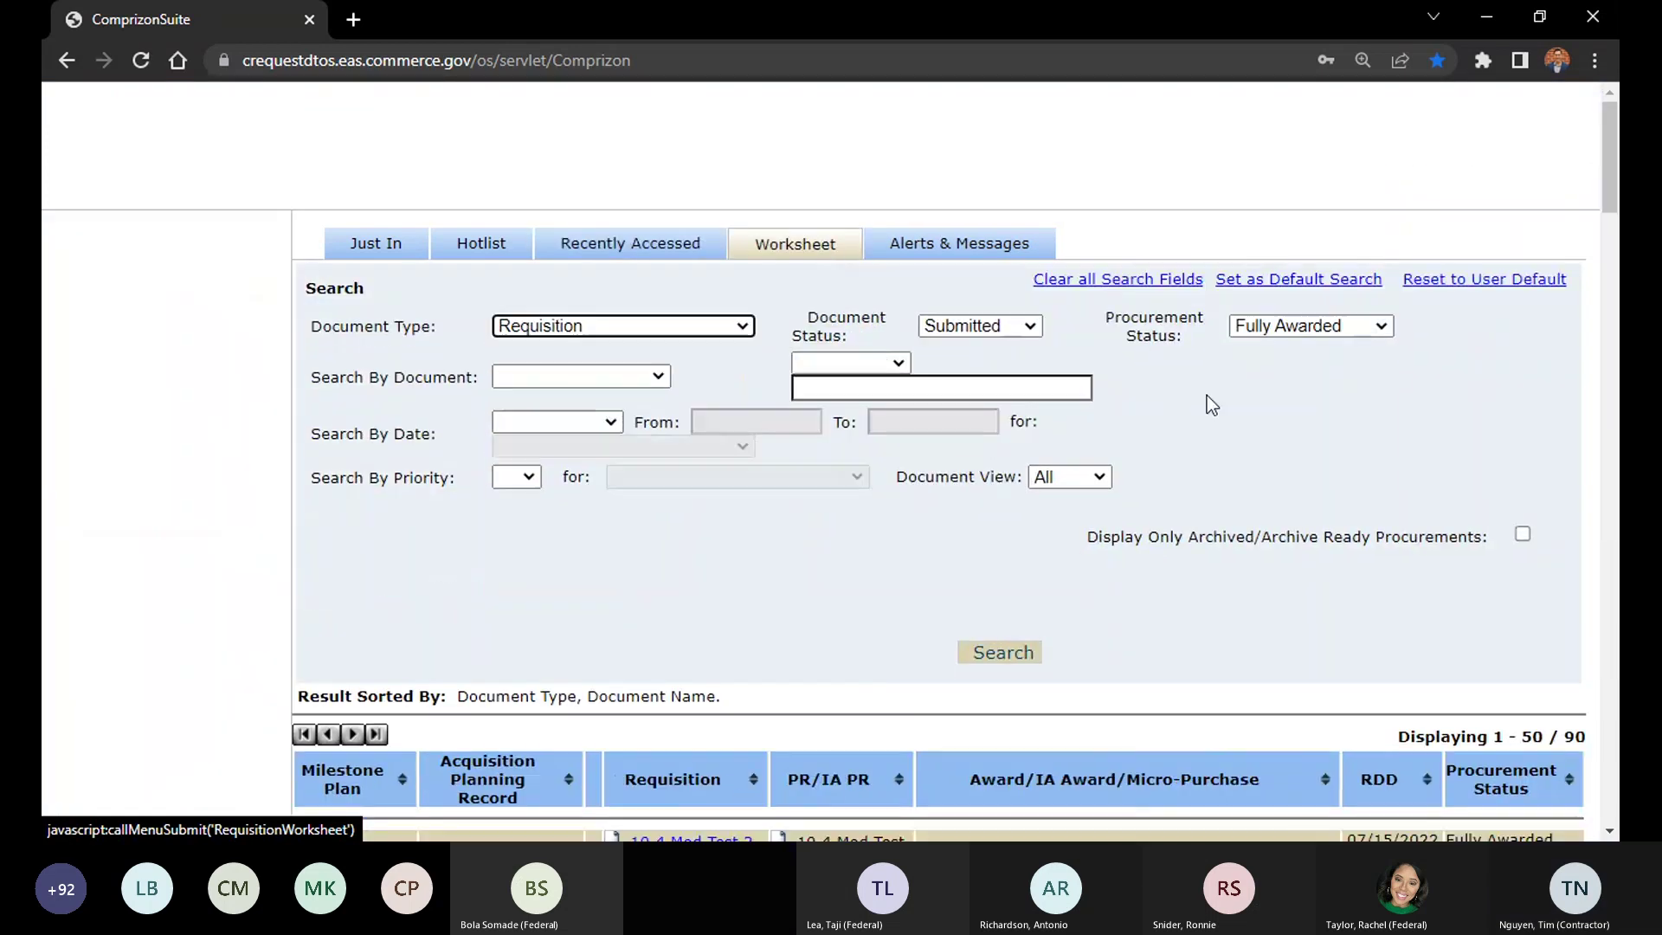
scroll(770, 485, "down", 3)
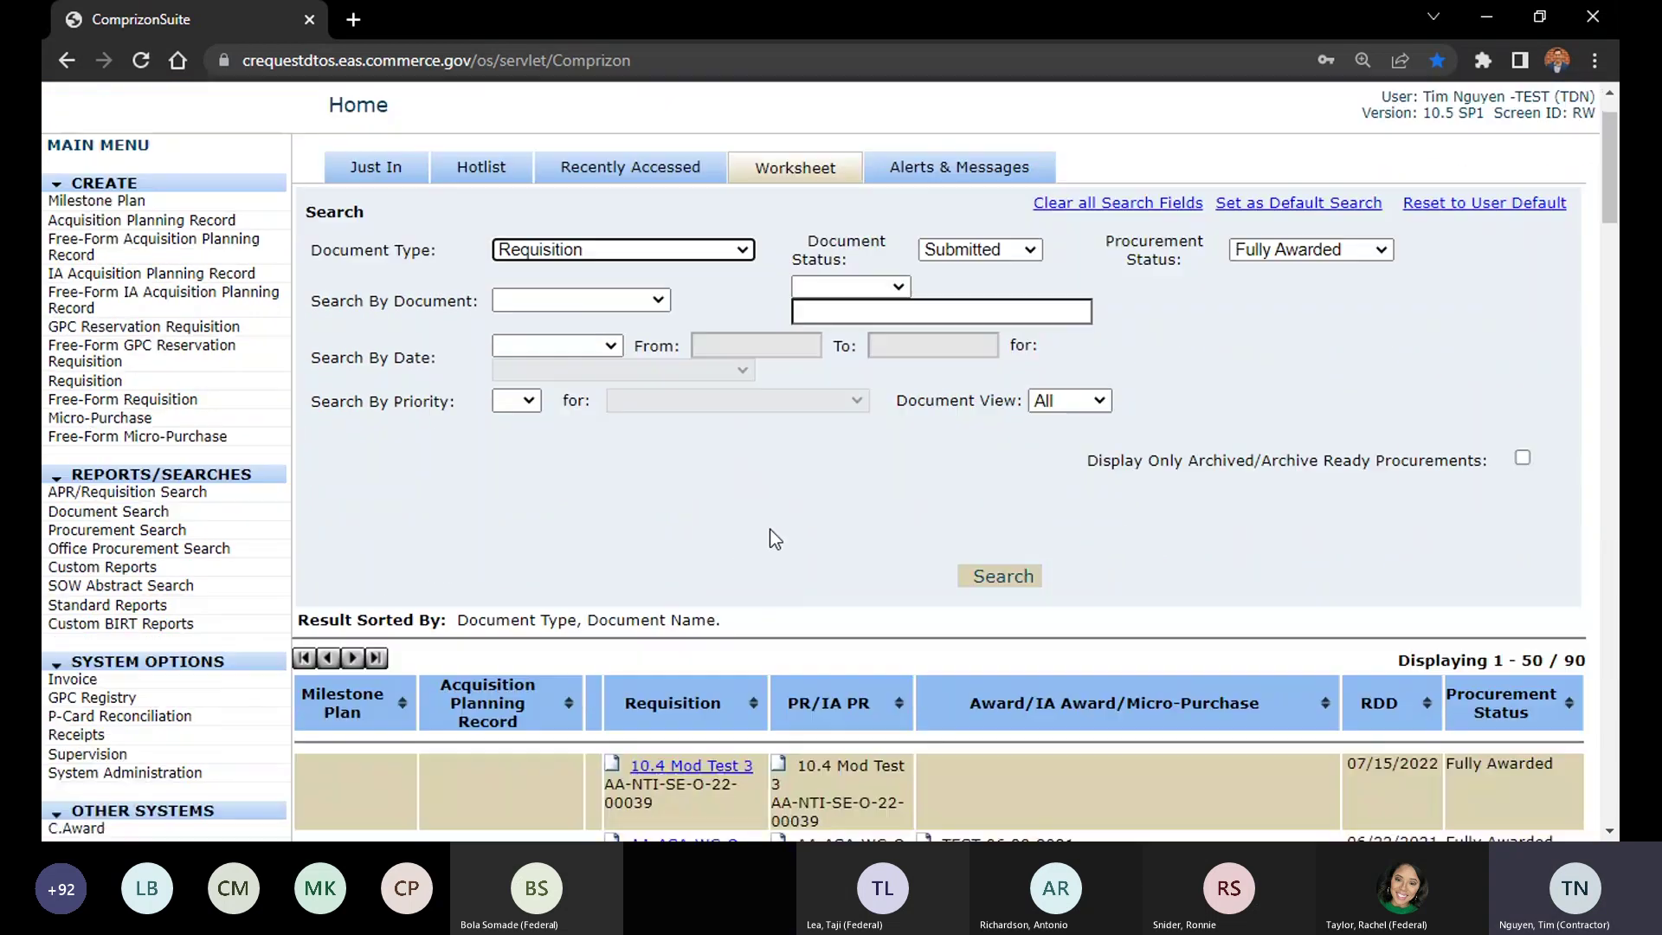
scroll(816, 457, "down", 20)
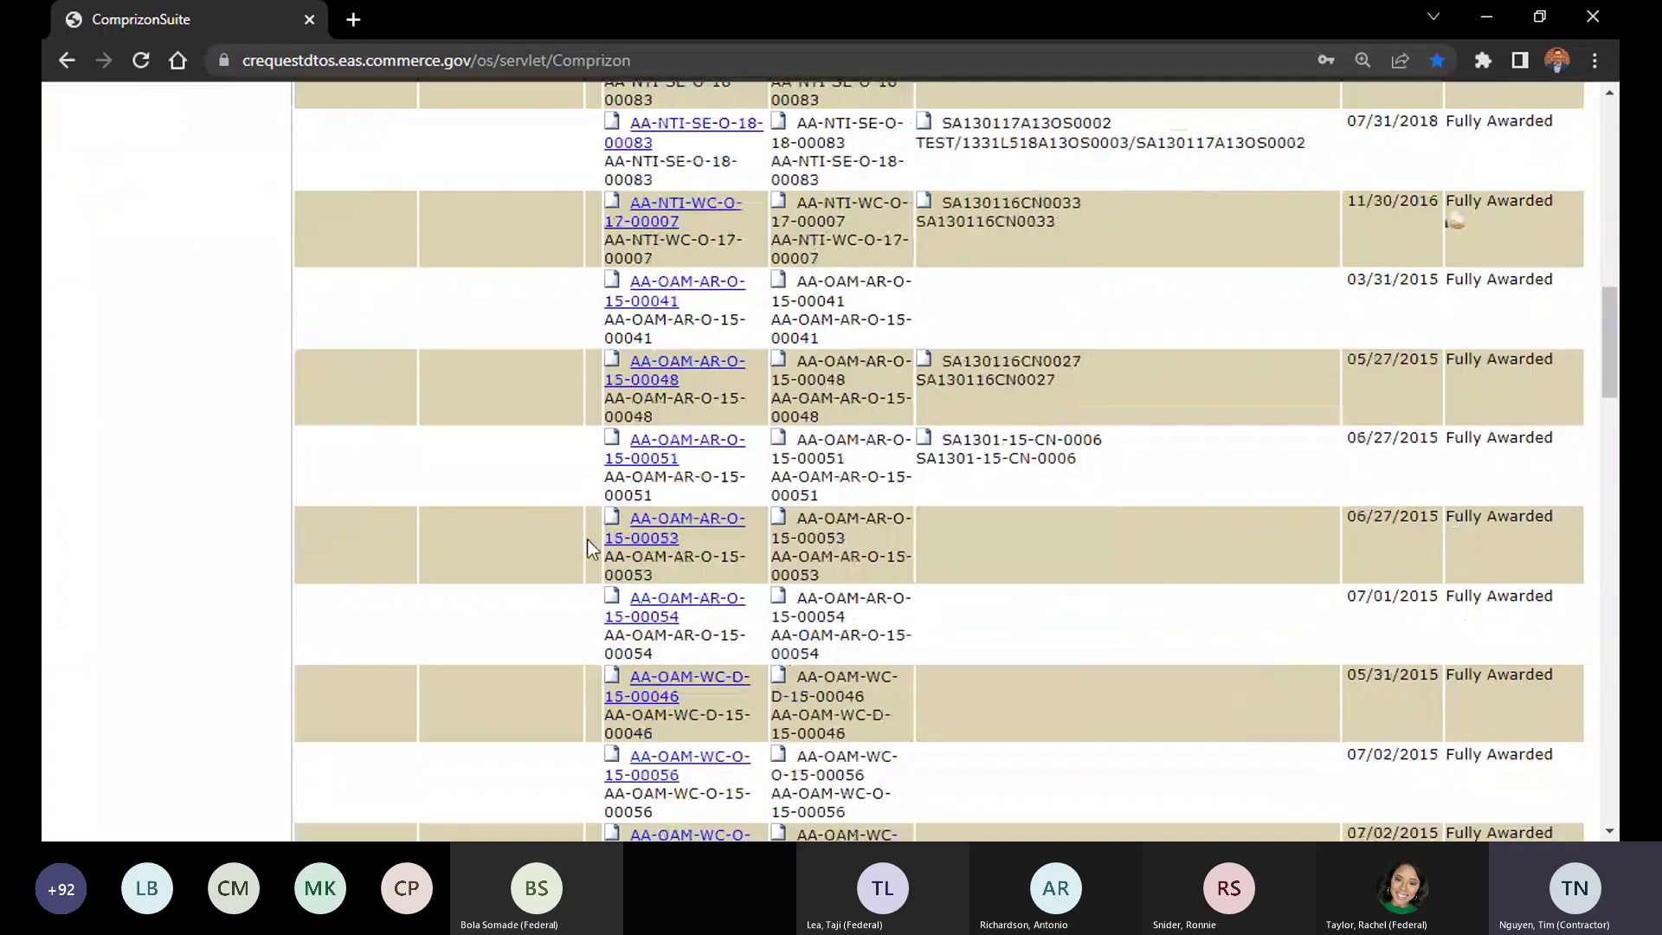
scroll(566, 586, "down", 10)
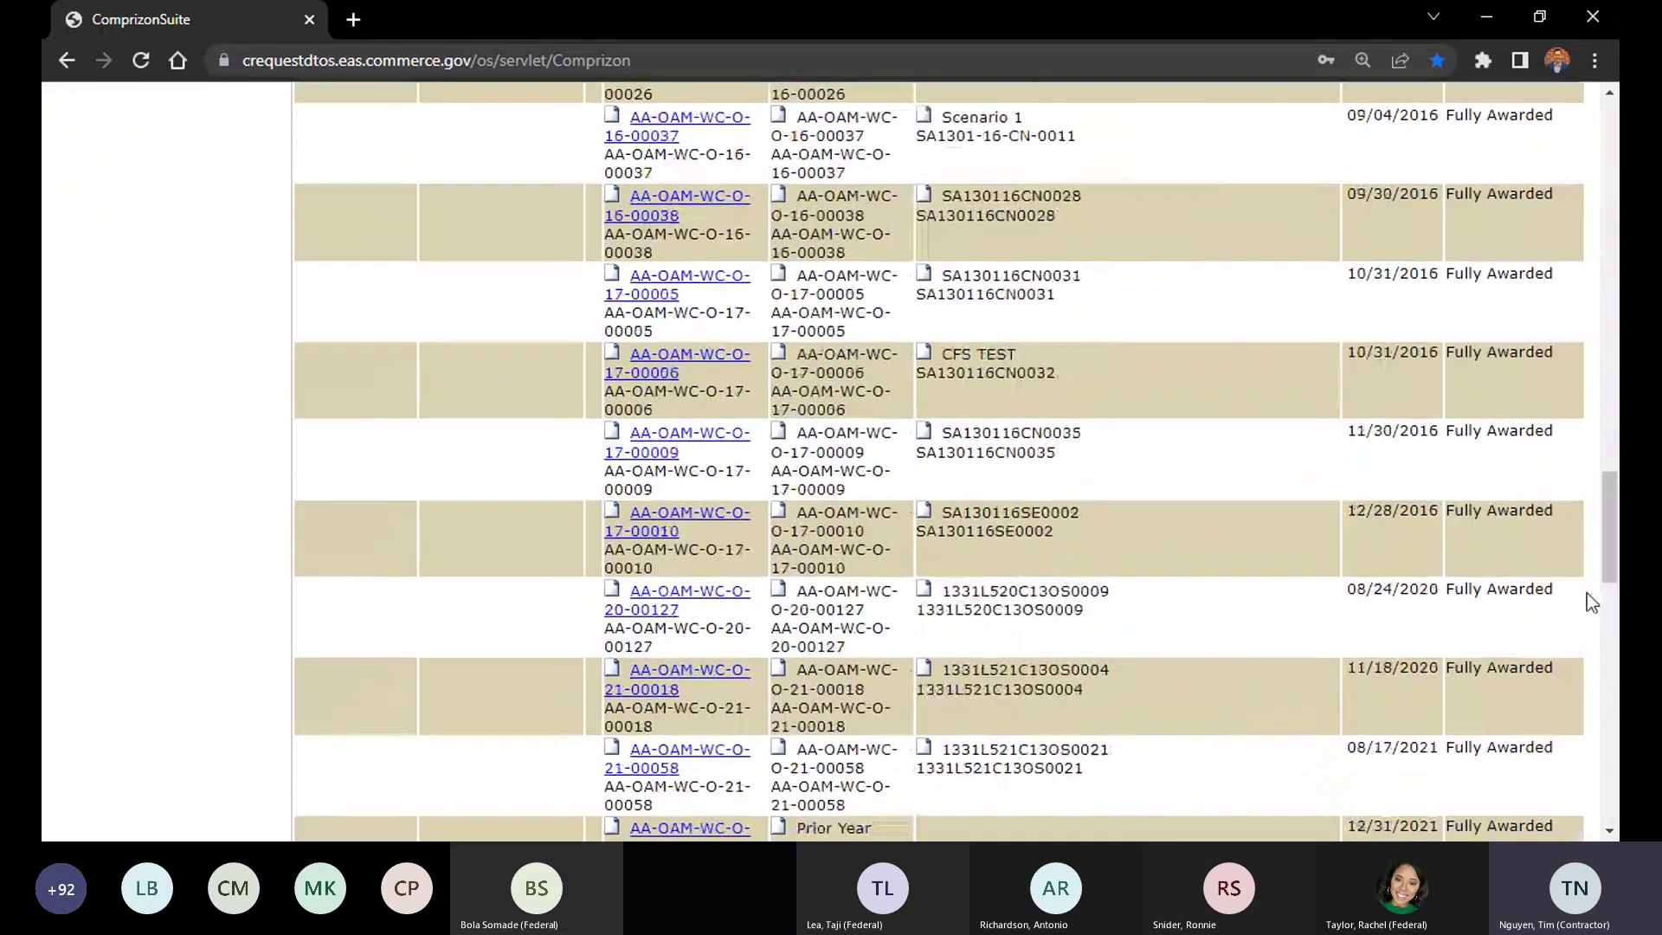
scroll(1587, 594, "down", 2)
left_click_drag(1617, 594, 1593, 156)
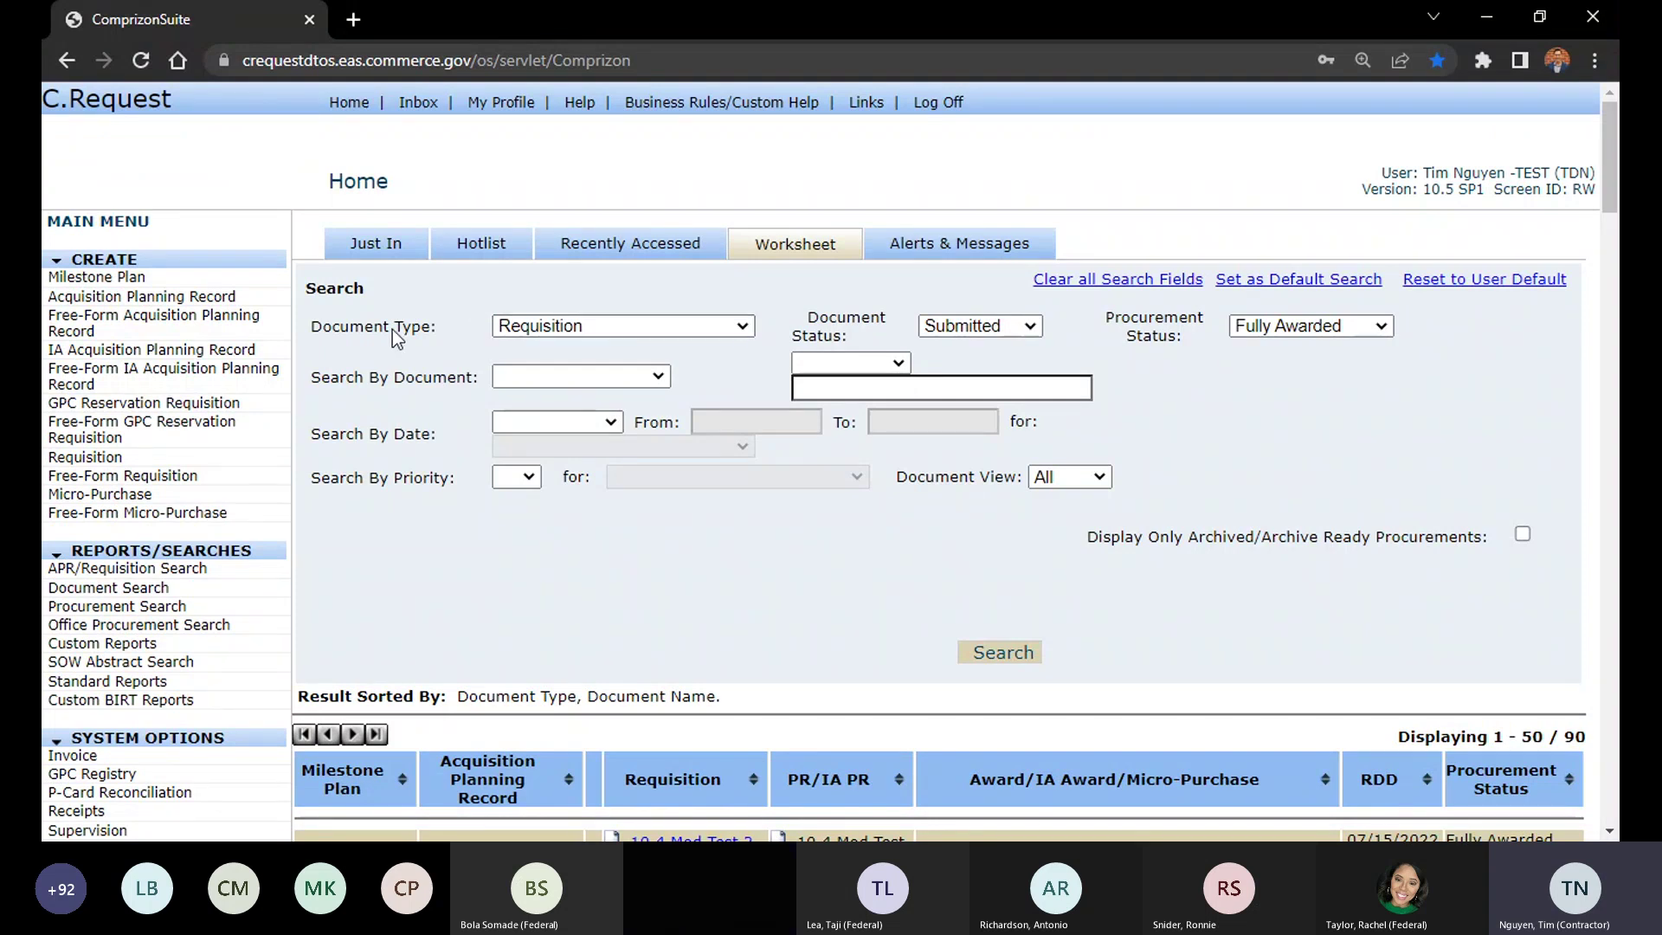
Set both the document status and the procurement status of the Worksheet's requisition search to Unsubmitted
left_click_drag(442, 330, 350, 332)
left_click(619, 344)
left_click_drag(896, 319, 869, 319)
left_click(992, 385)
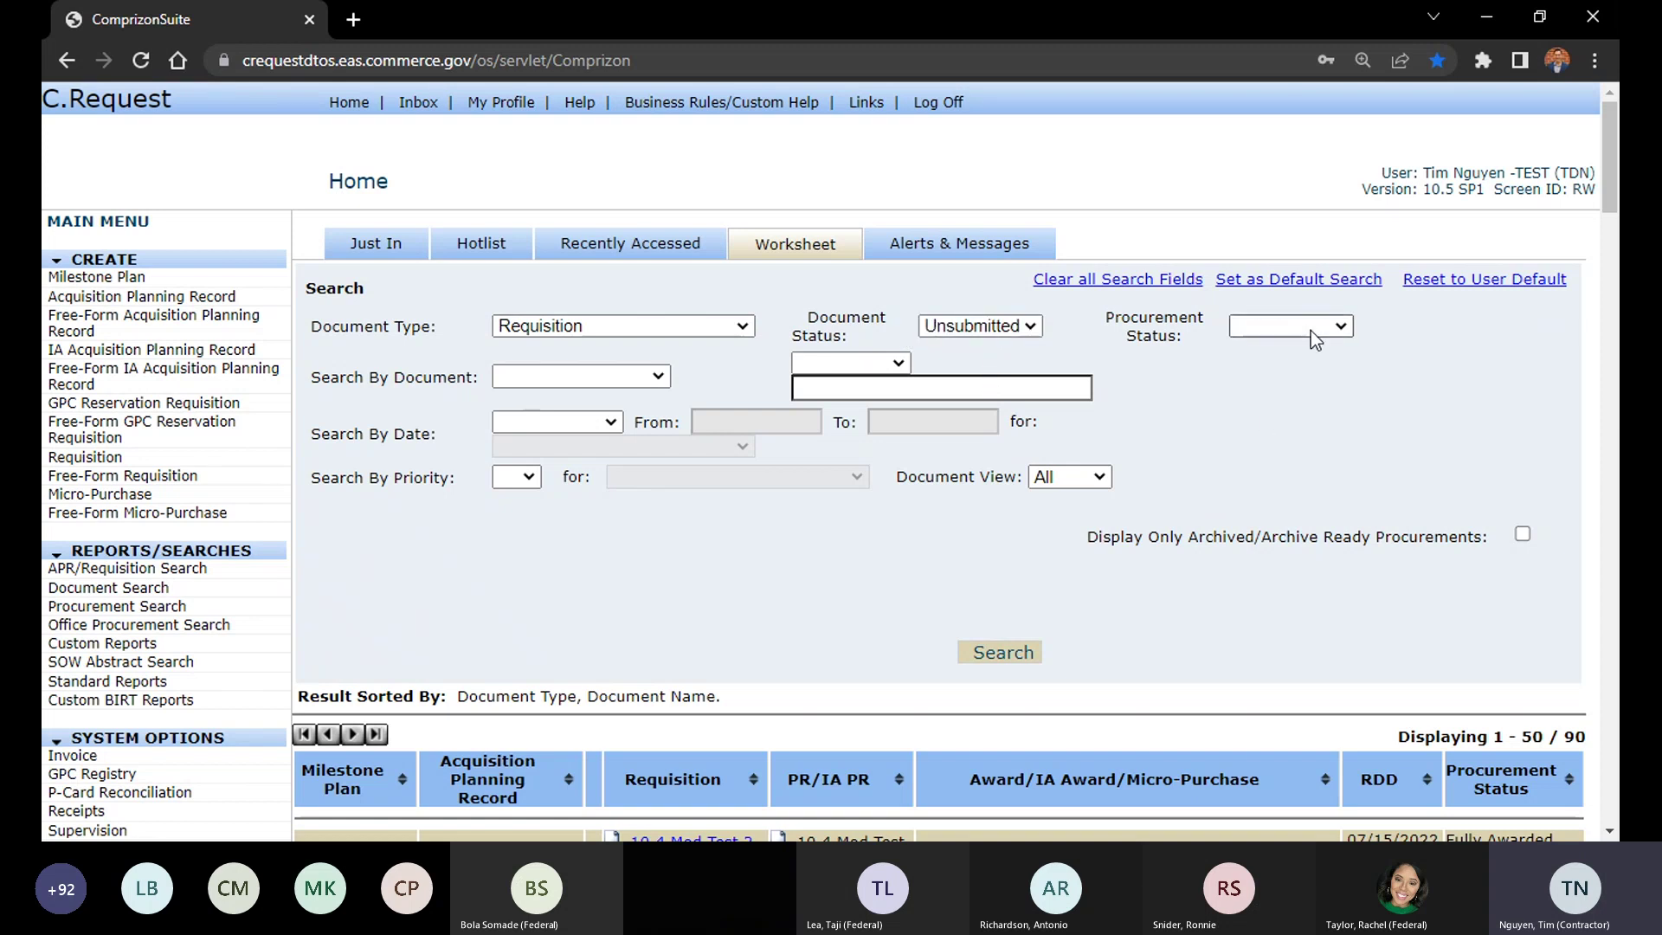
left_click(1318, 367)
Search the Worksheet for requisitions with document status Submitted and procurement status Fully Awarded, and look through the list
left_click(1015, 332)
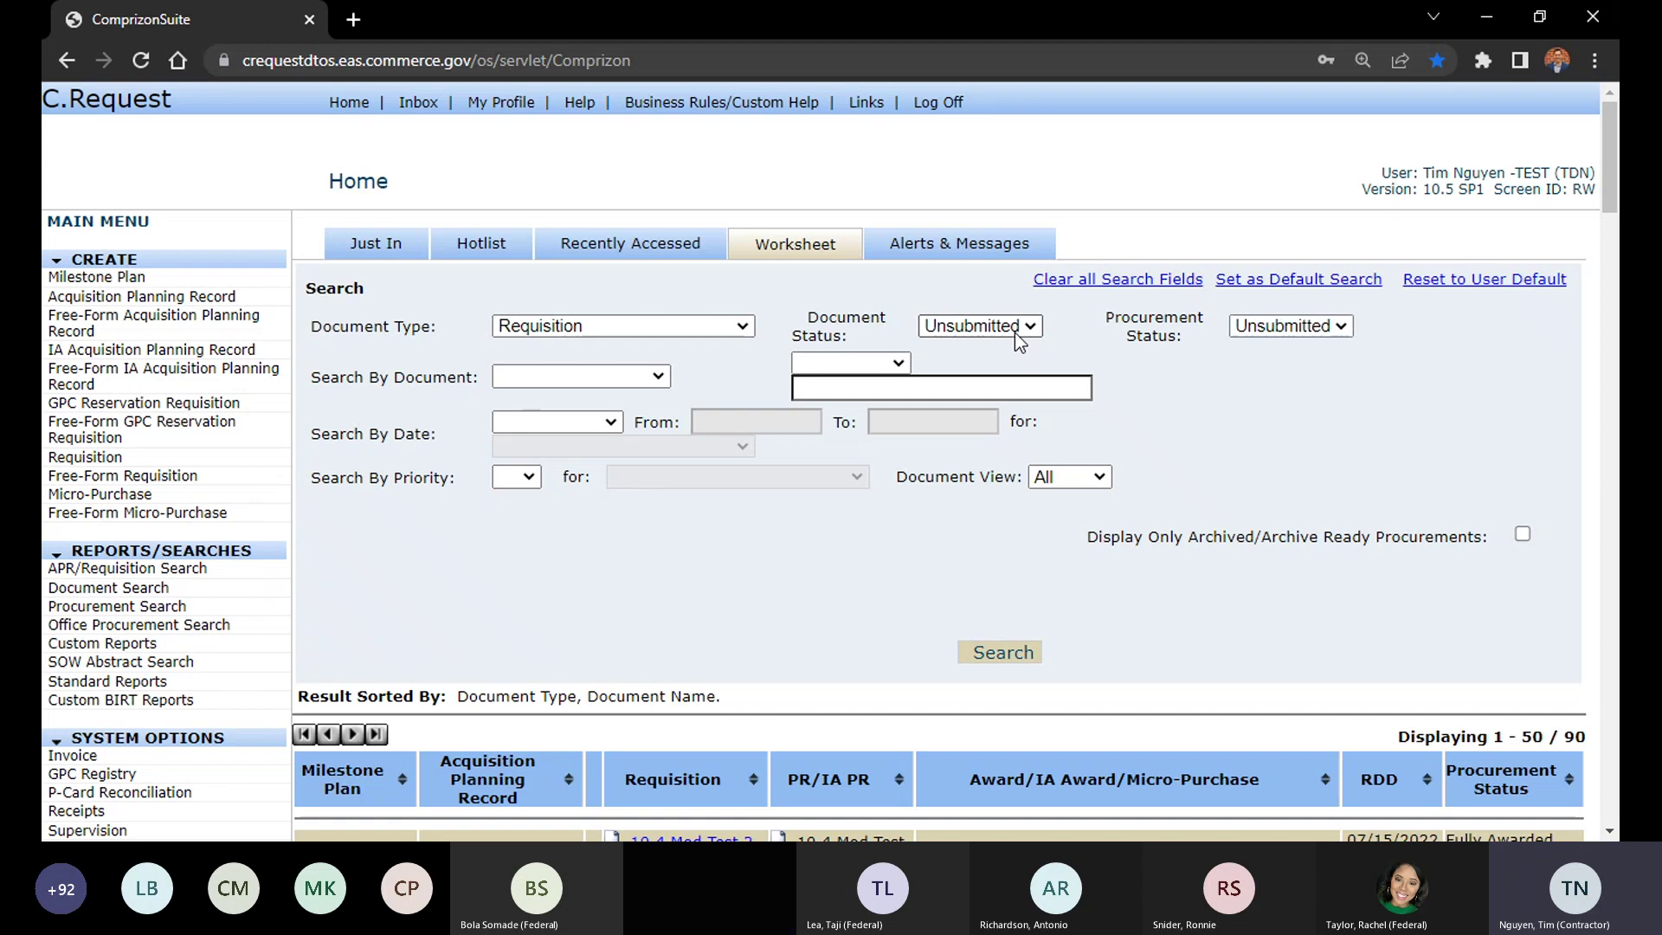
left_click(1016, 392)
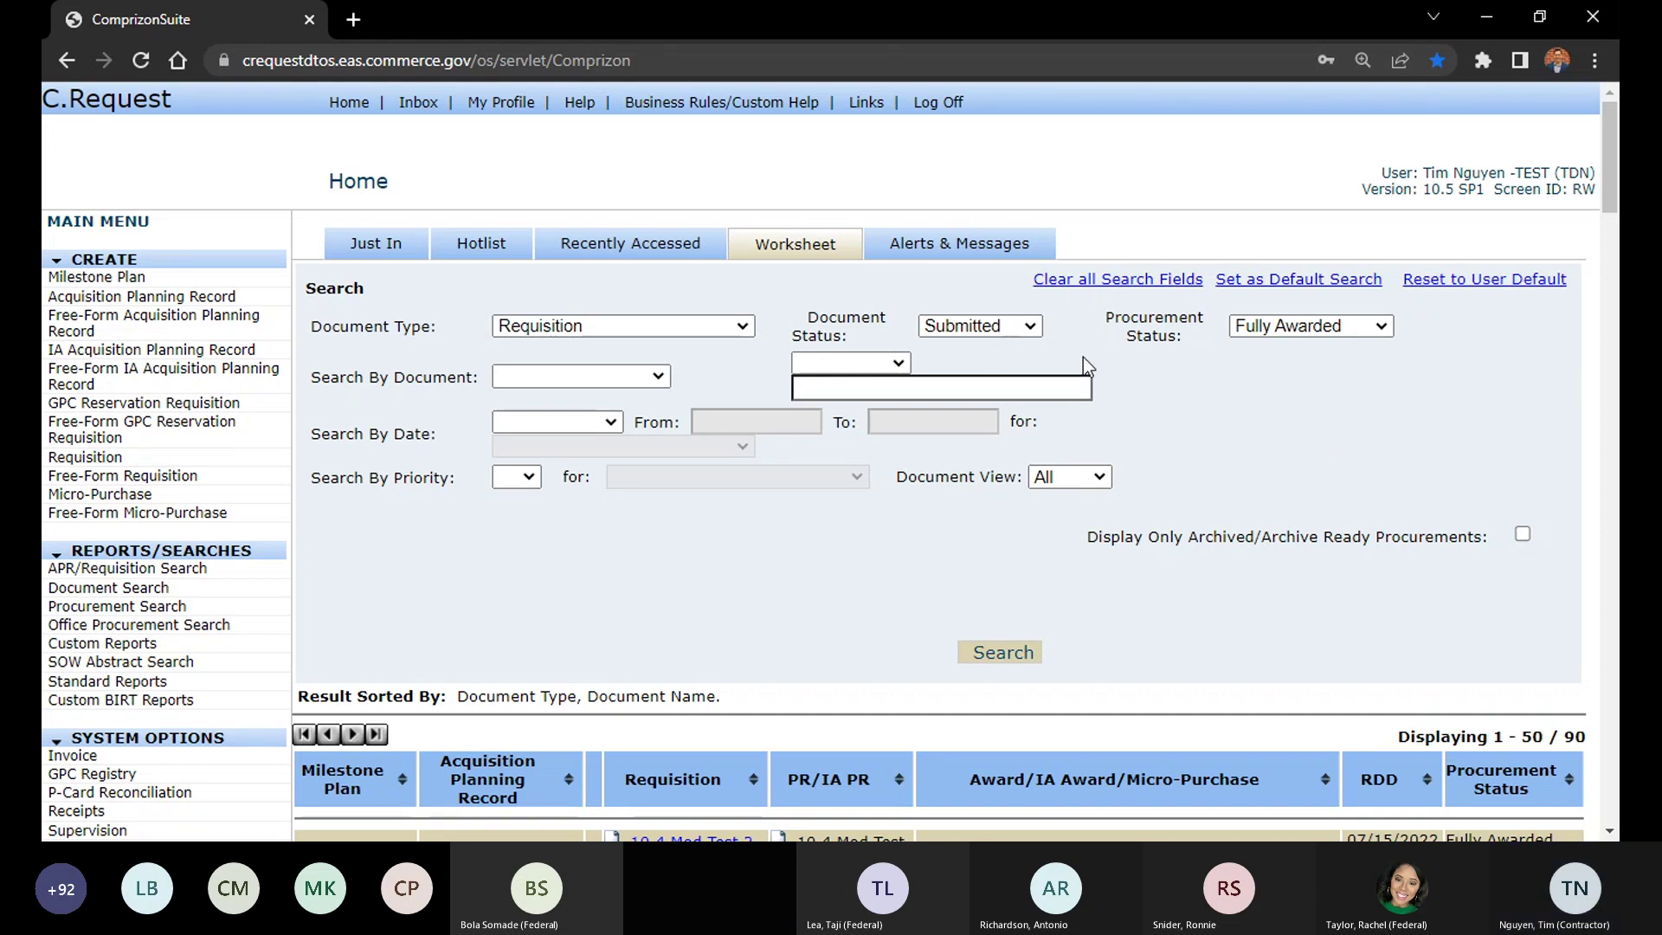
left_click(1006, 660)
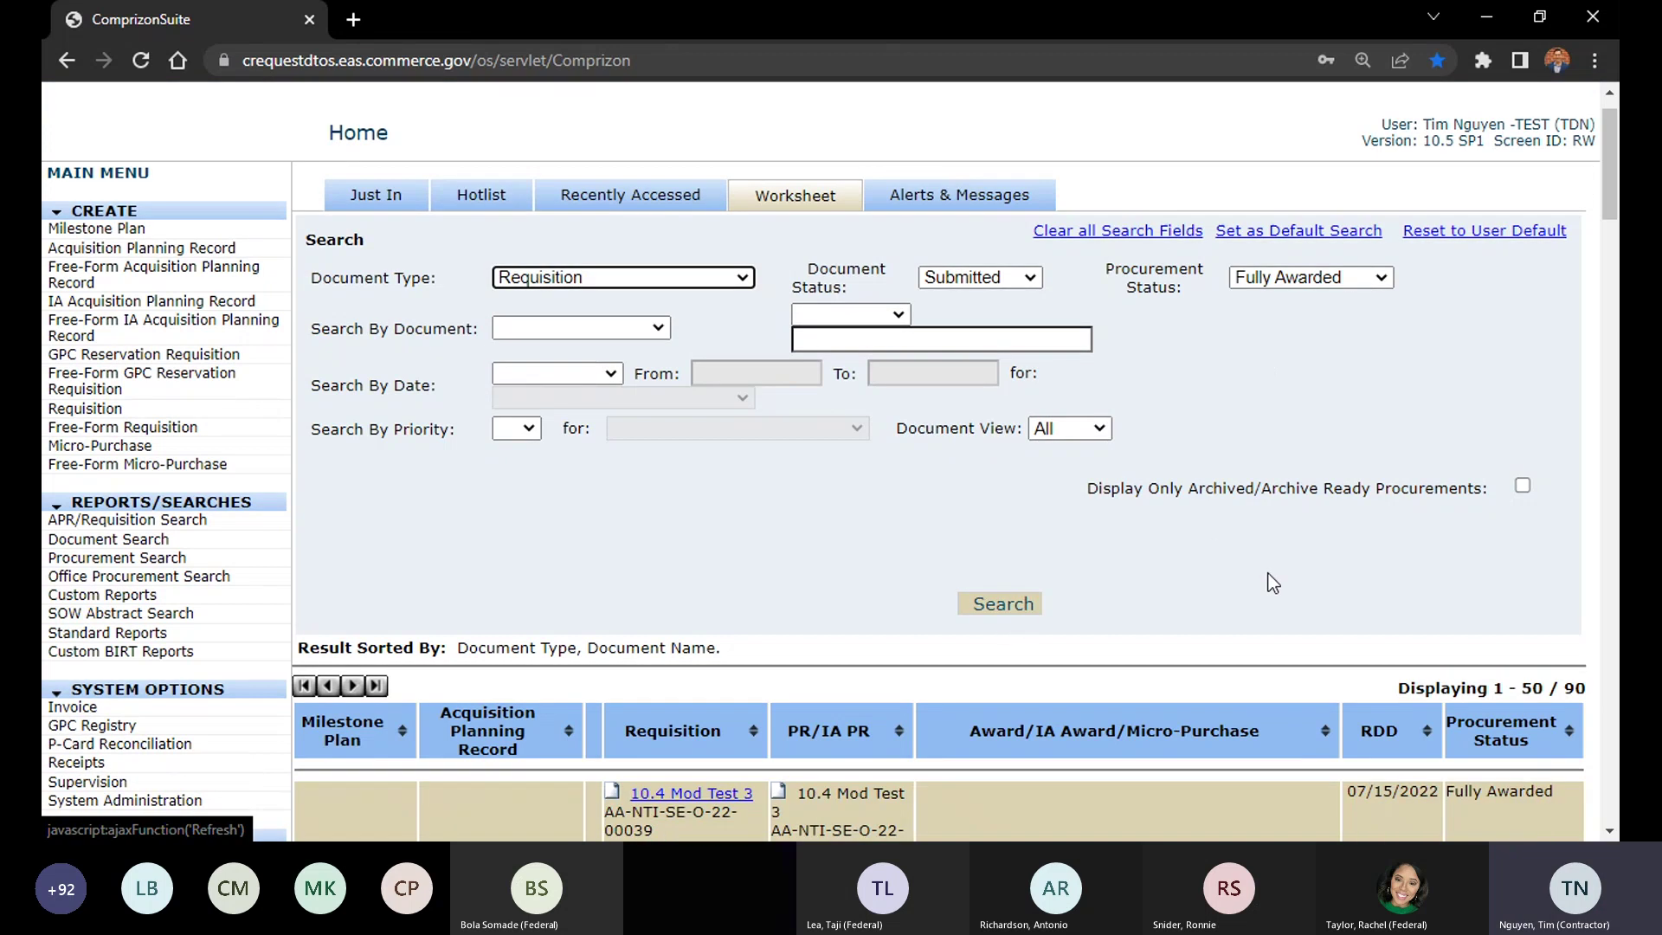
scroll(1271, 582, "down", 5)
scroll(1271, 583, "down", 3)
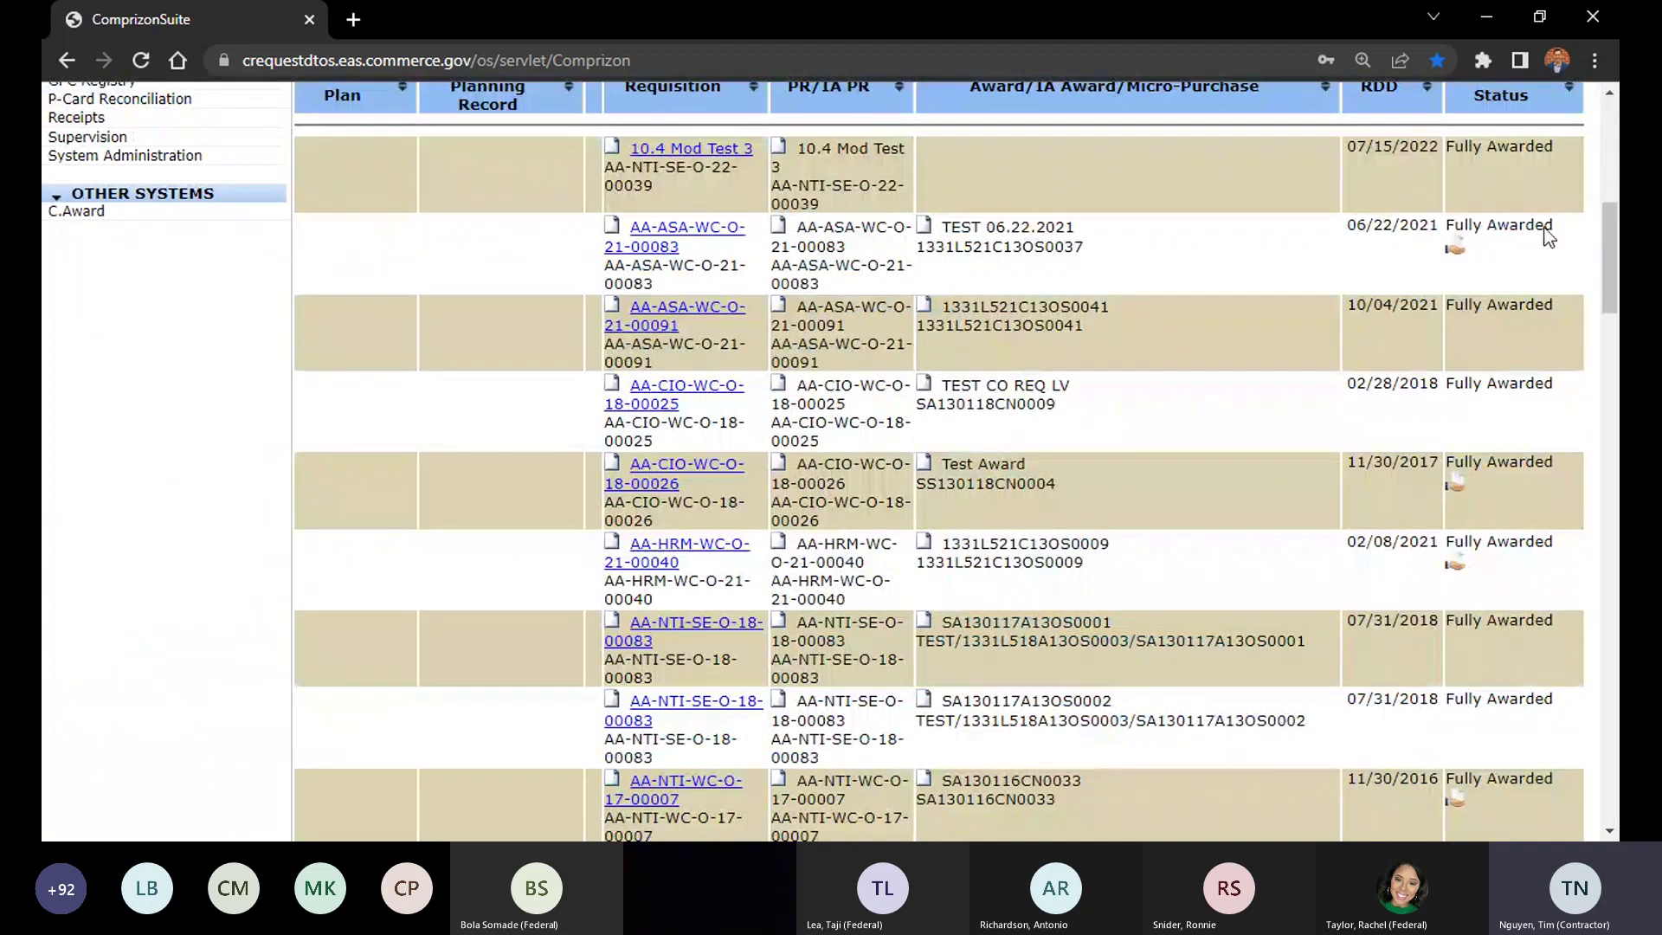
scroll(1610, 324, "down", 5)
scroll(1610, 325, "up", 13)
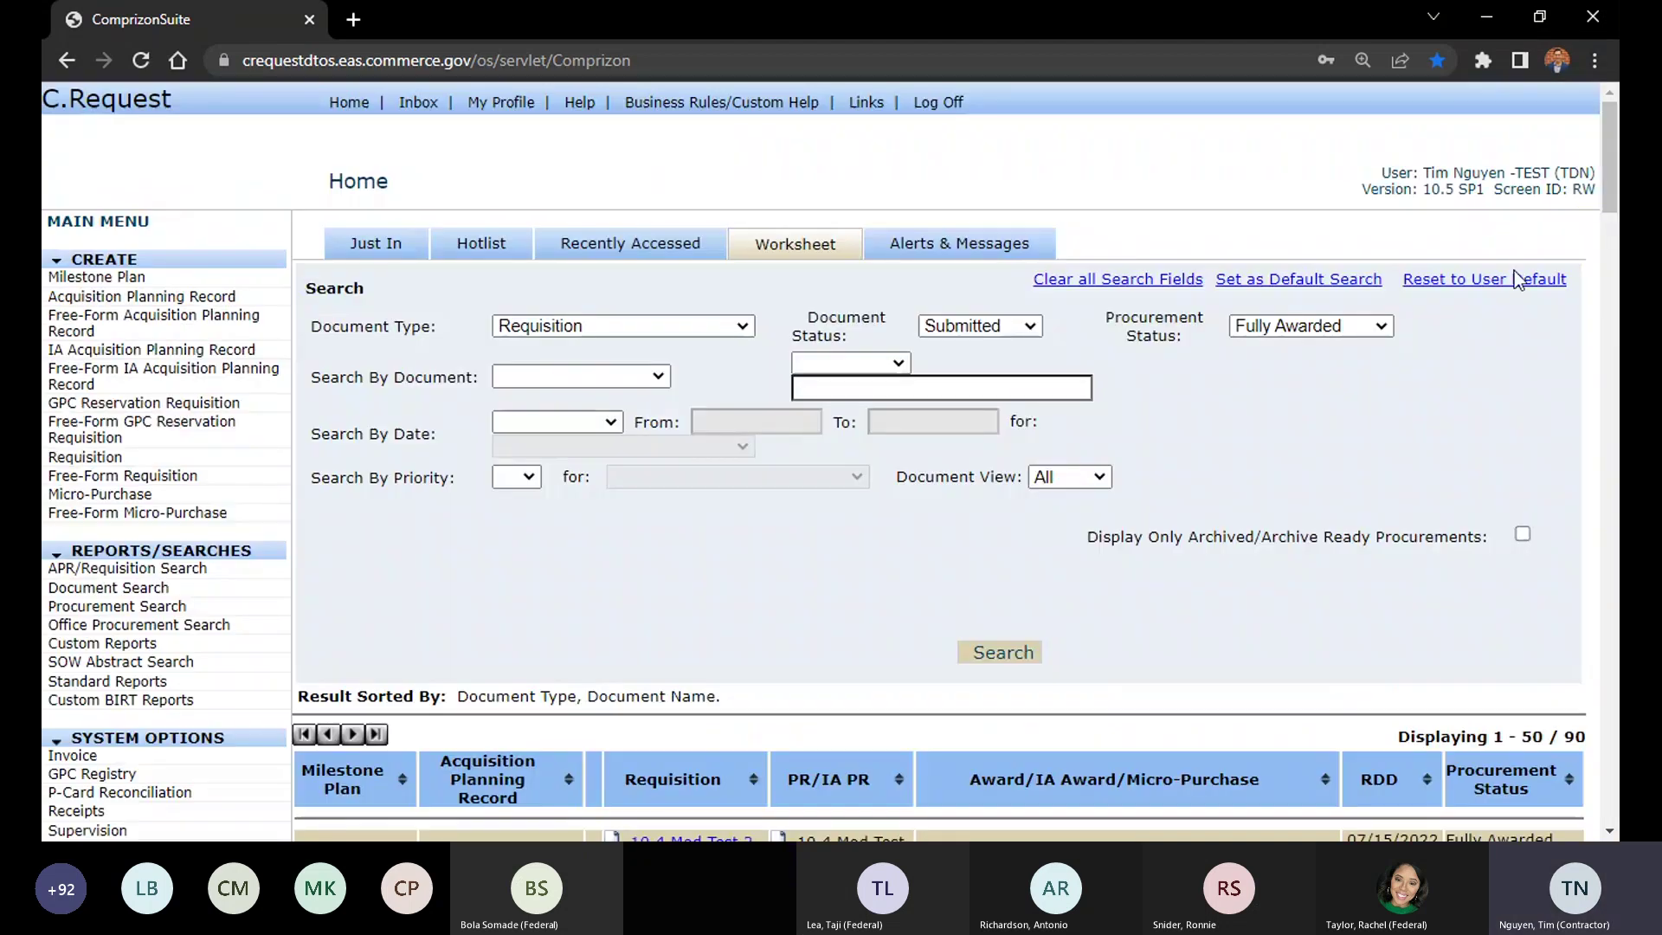
Clear all search fields of the Worksheet
left_click(1163, 282)
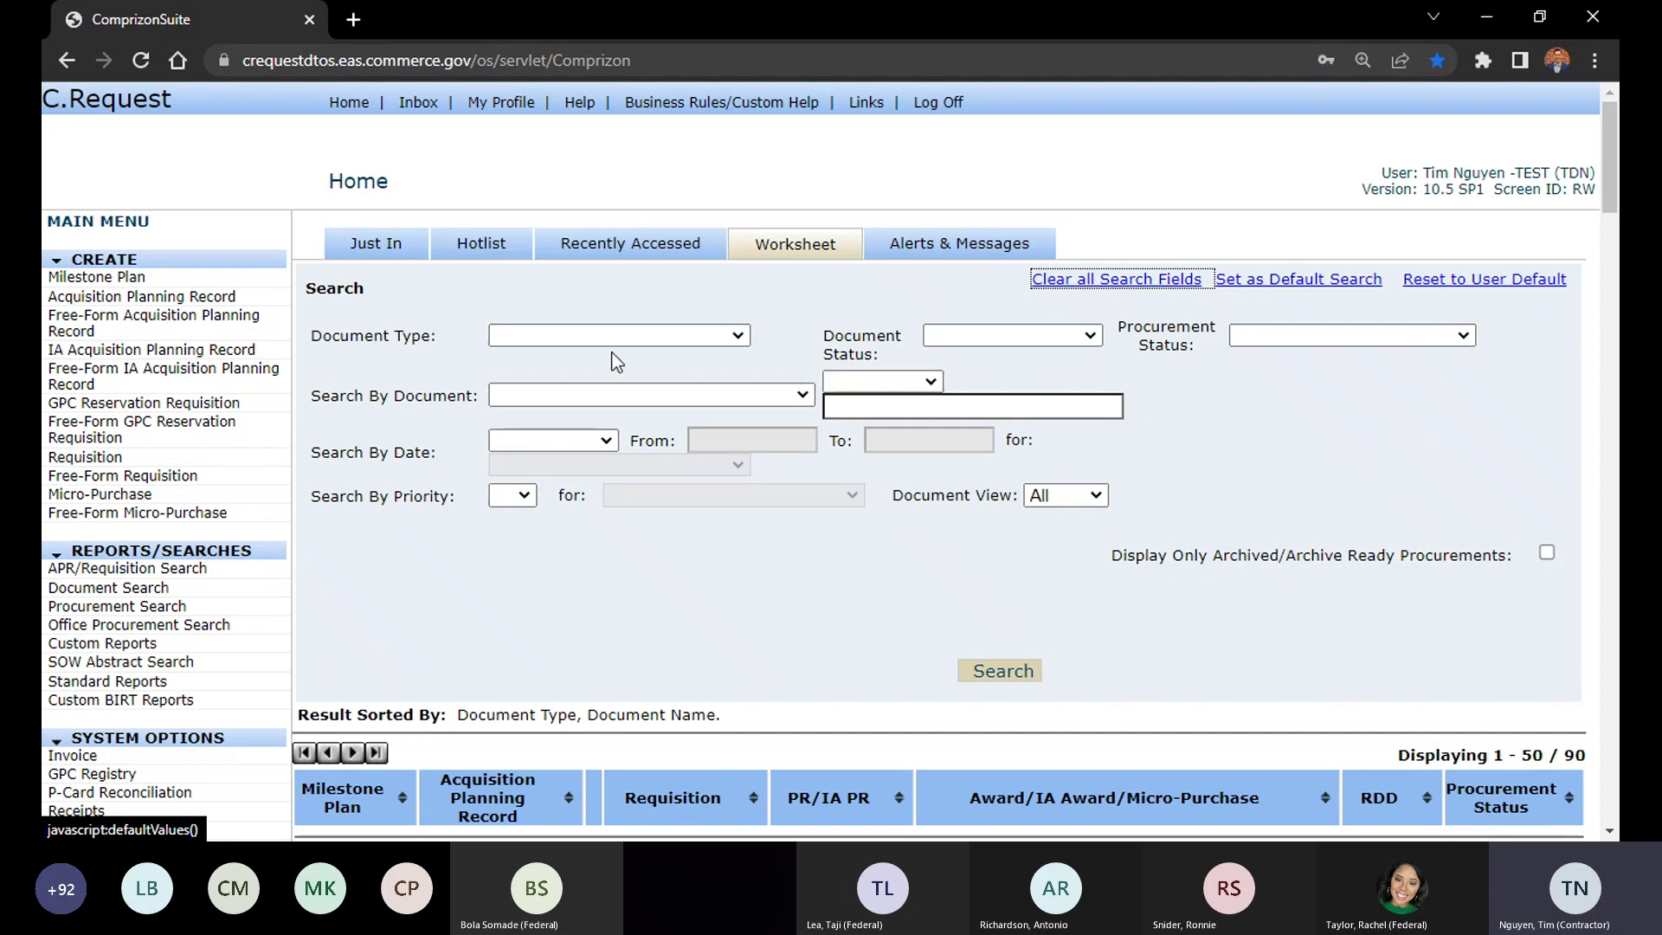
scroll(389, 450, "down", 3)
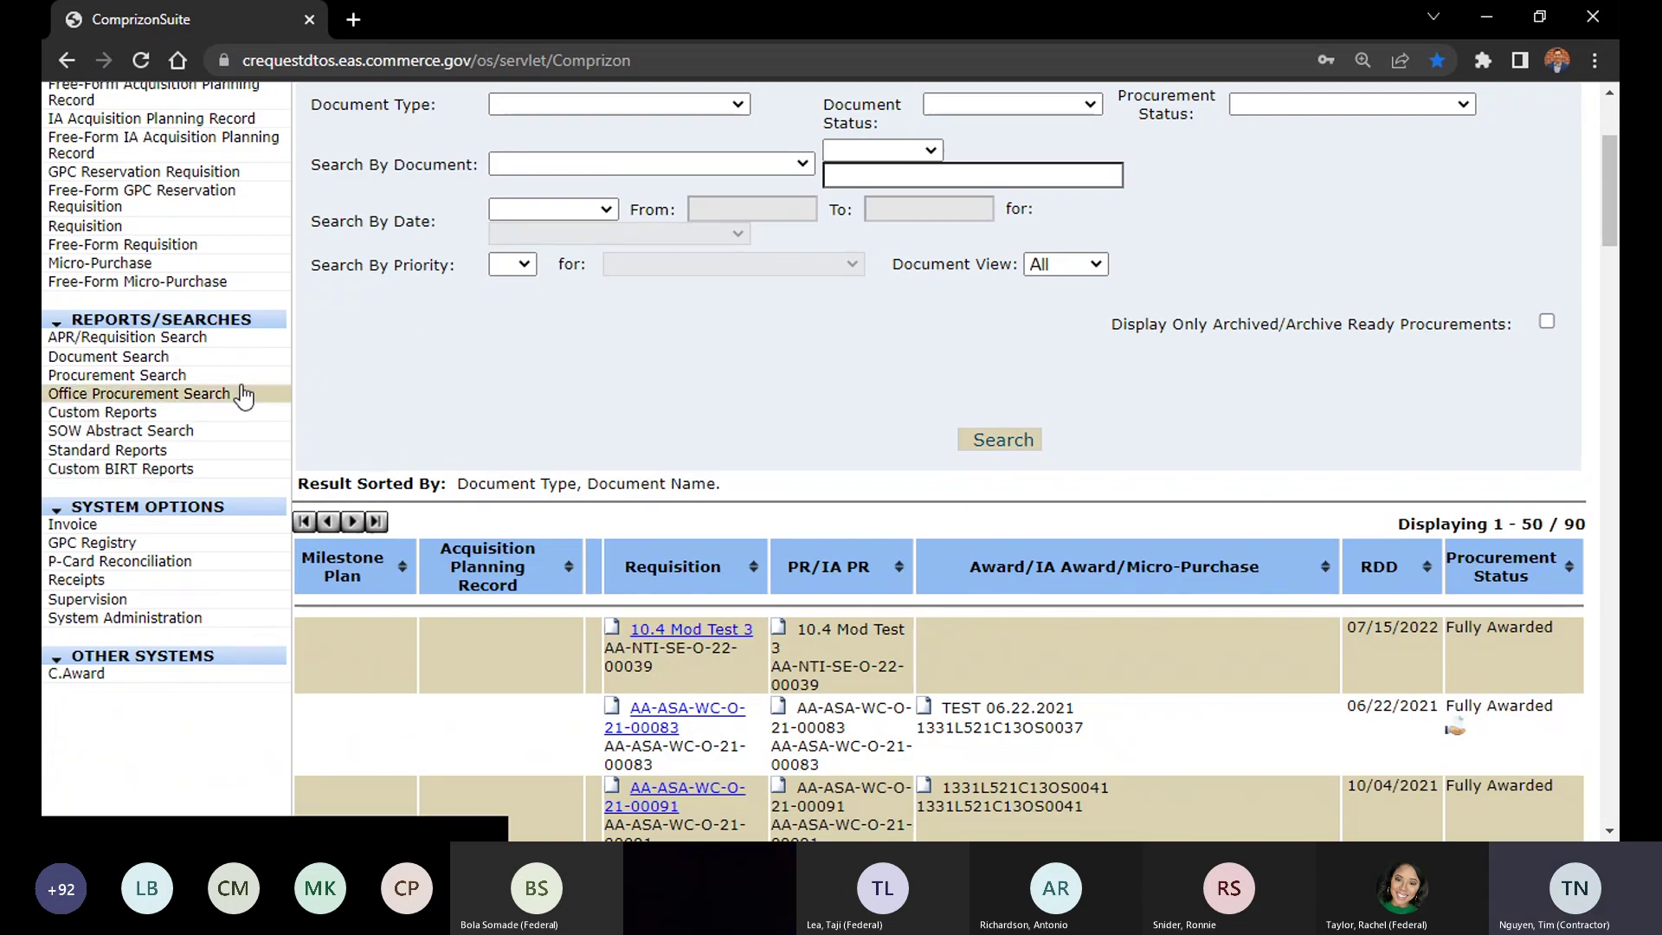
scroll(361, 365, "up", 3)
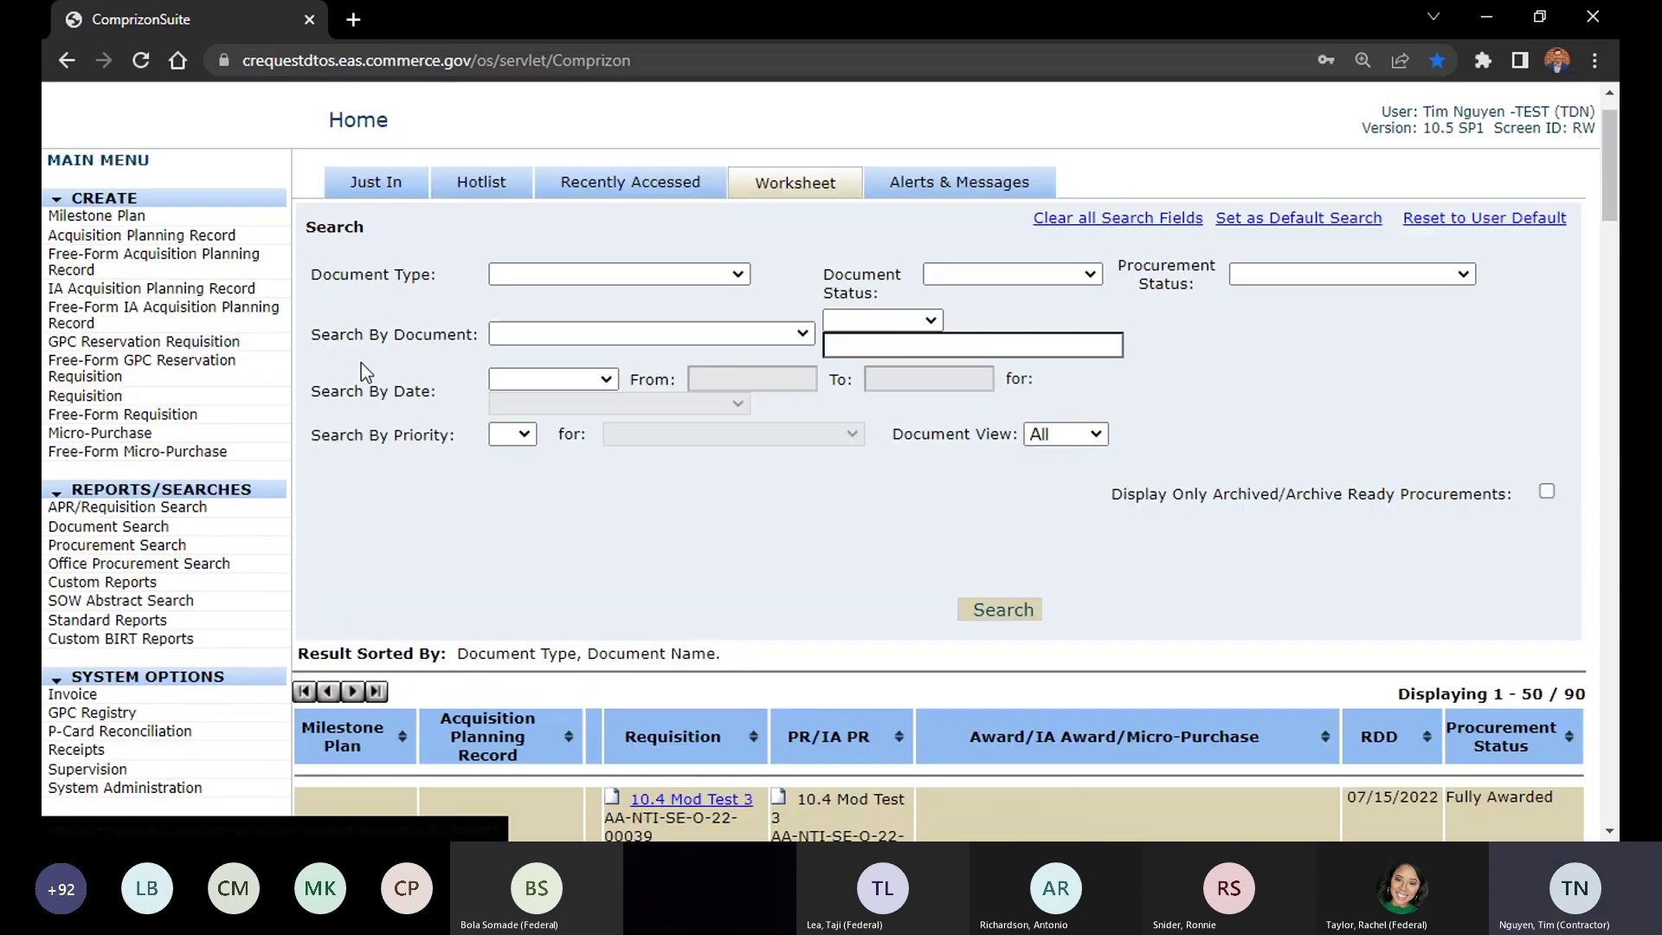
scroll(361, 362, "up", 1)
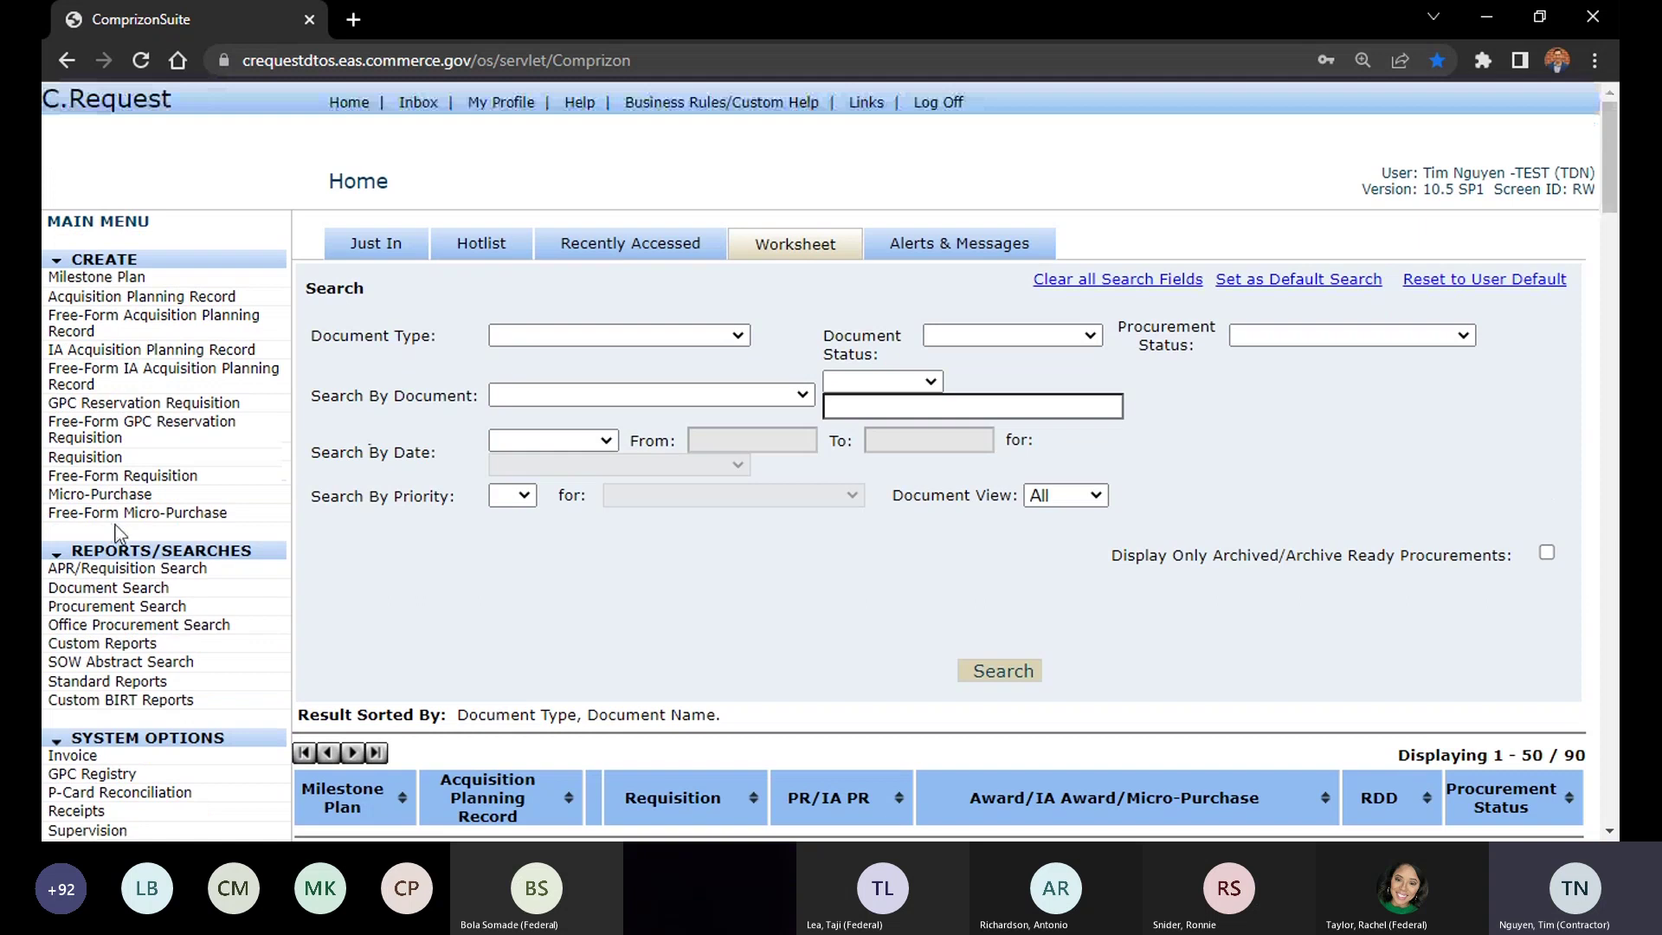
Open the Office Procurement Search from the home page and search for requisition numbers containing "-22-"
left_click(359, 102)
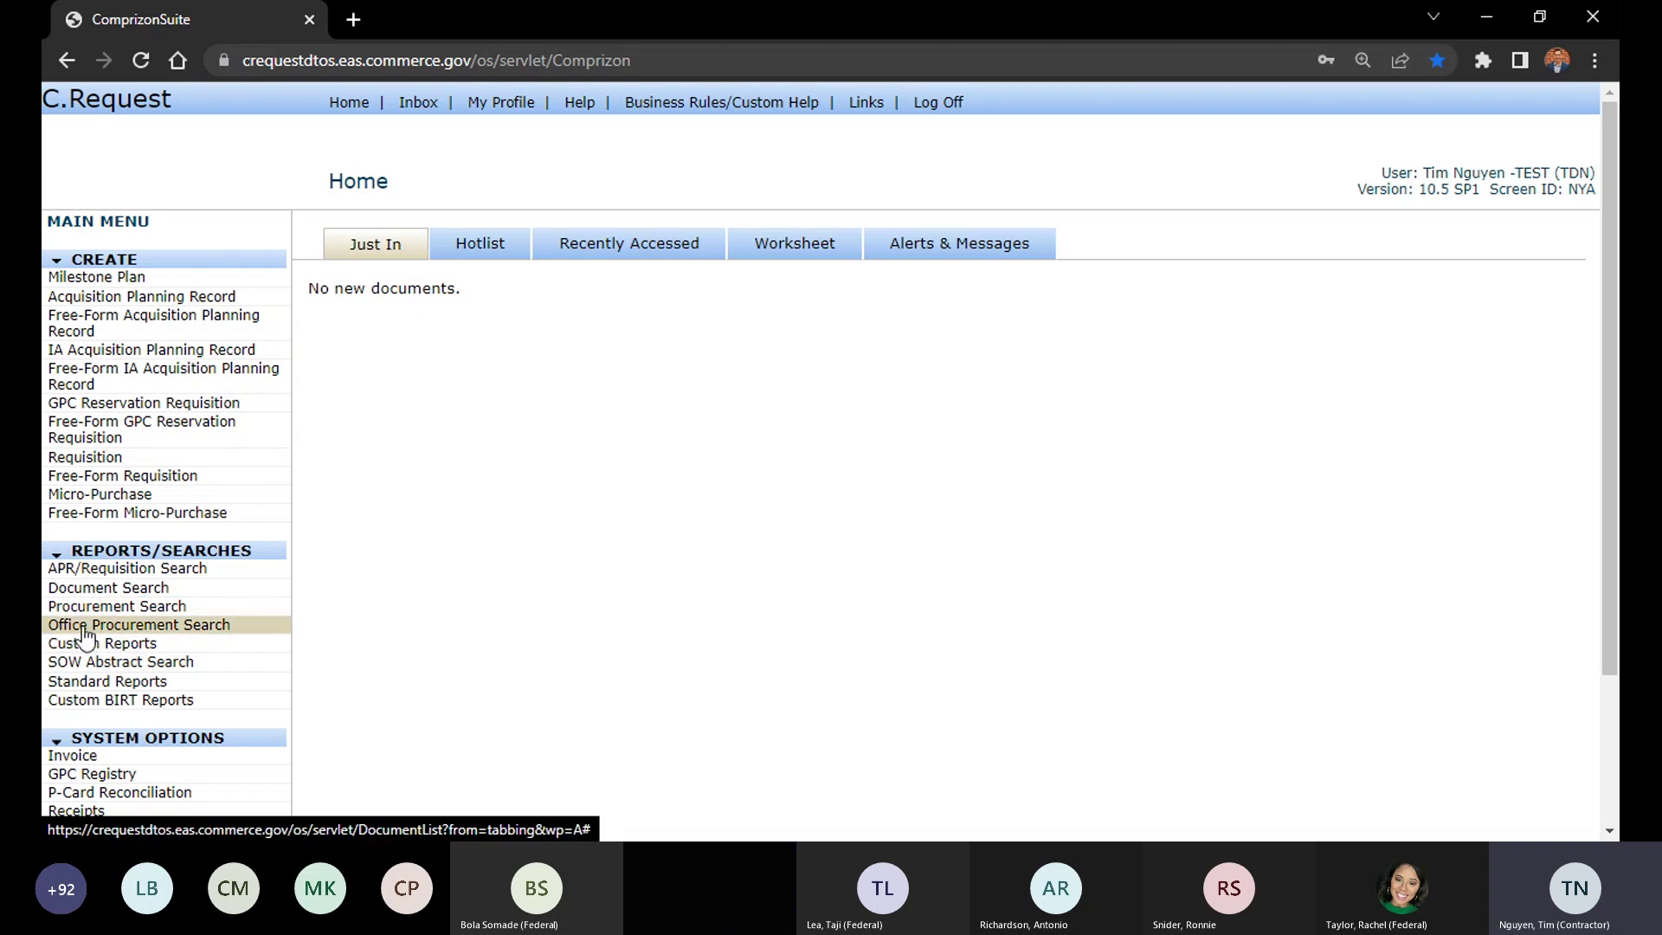
scroll(95, 589, "down", 1)
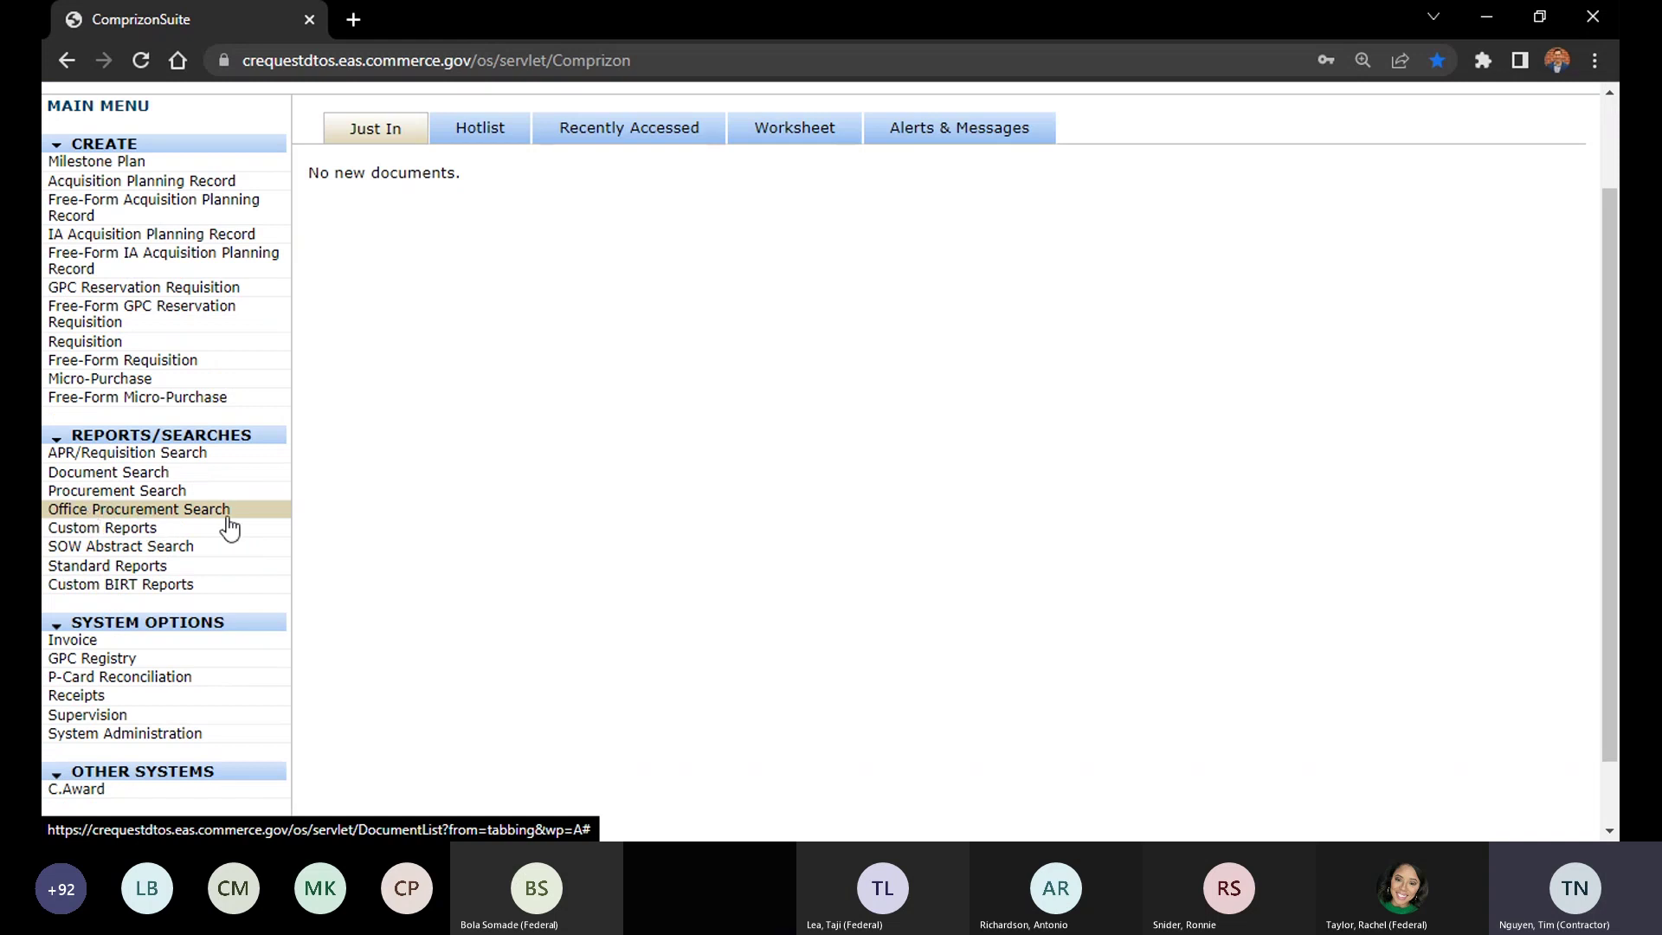
left_click(130, 511)
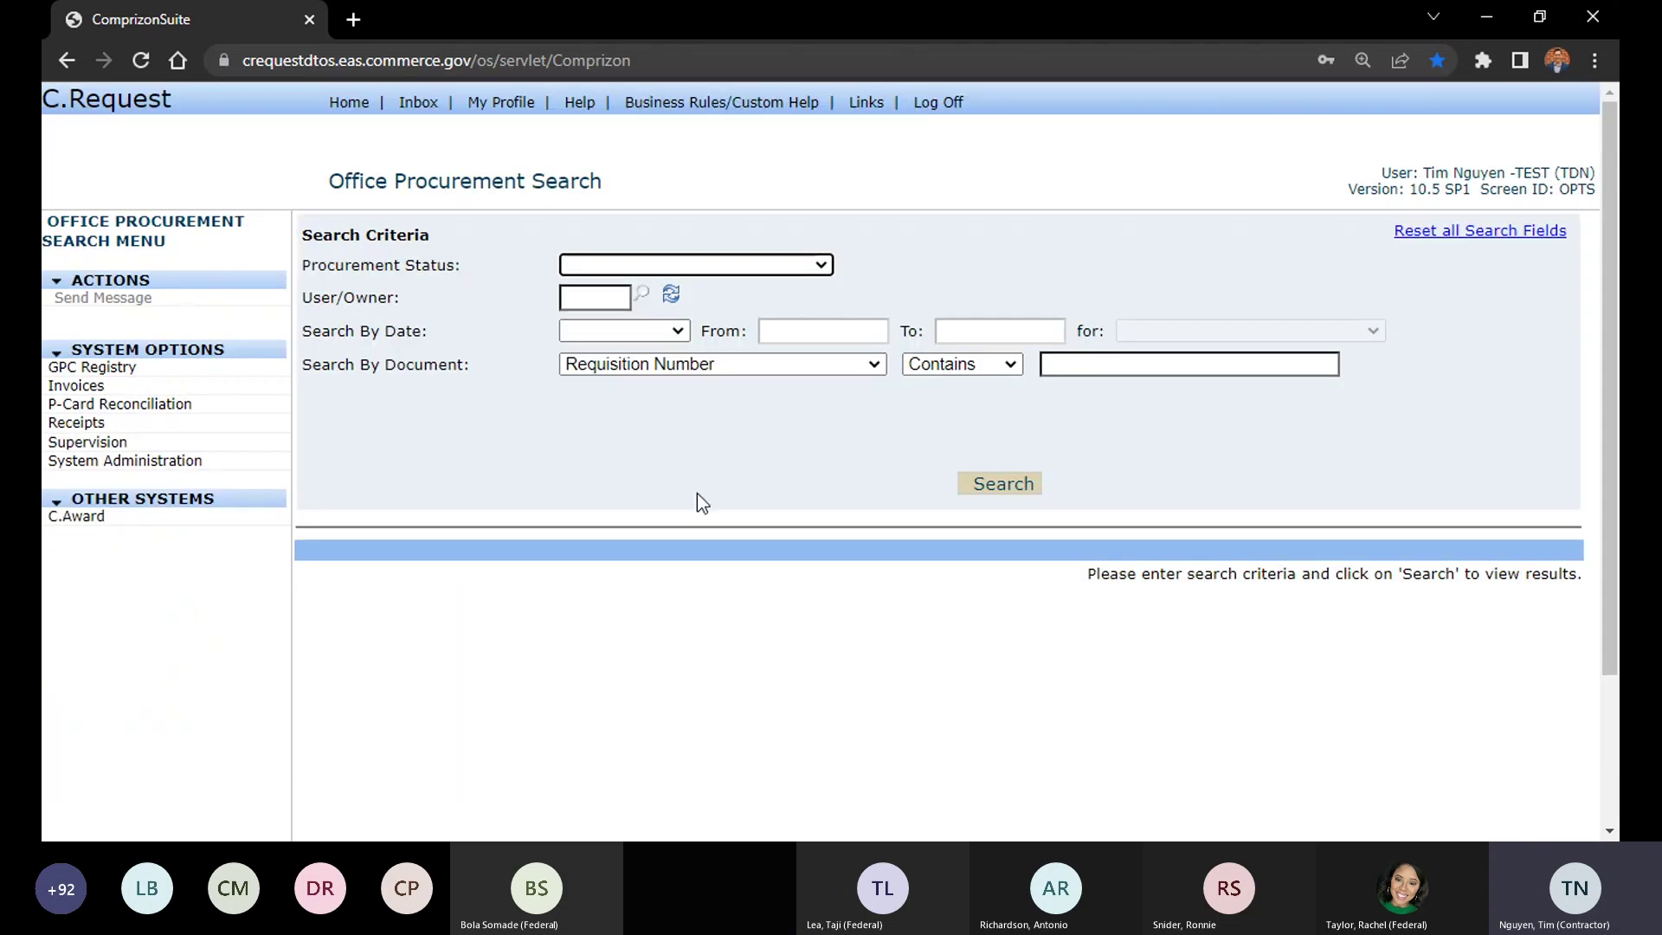
left_click(1150, 361)
type("-")
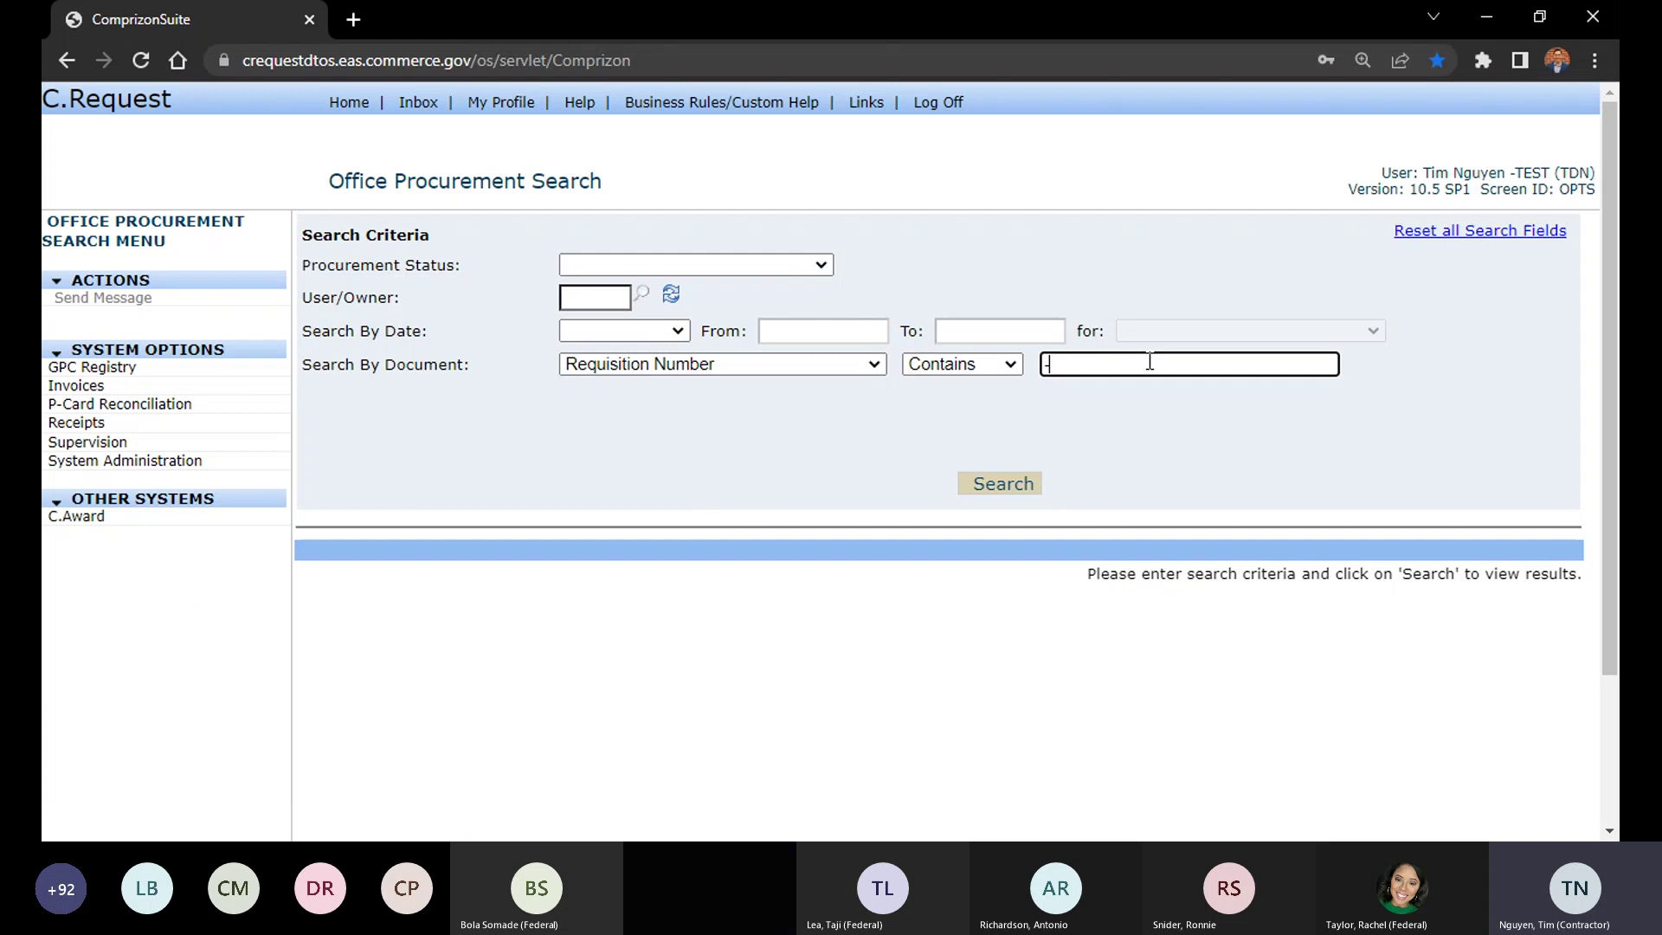
type("22-")
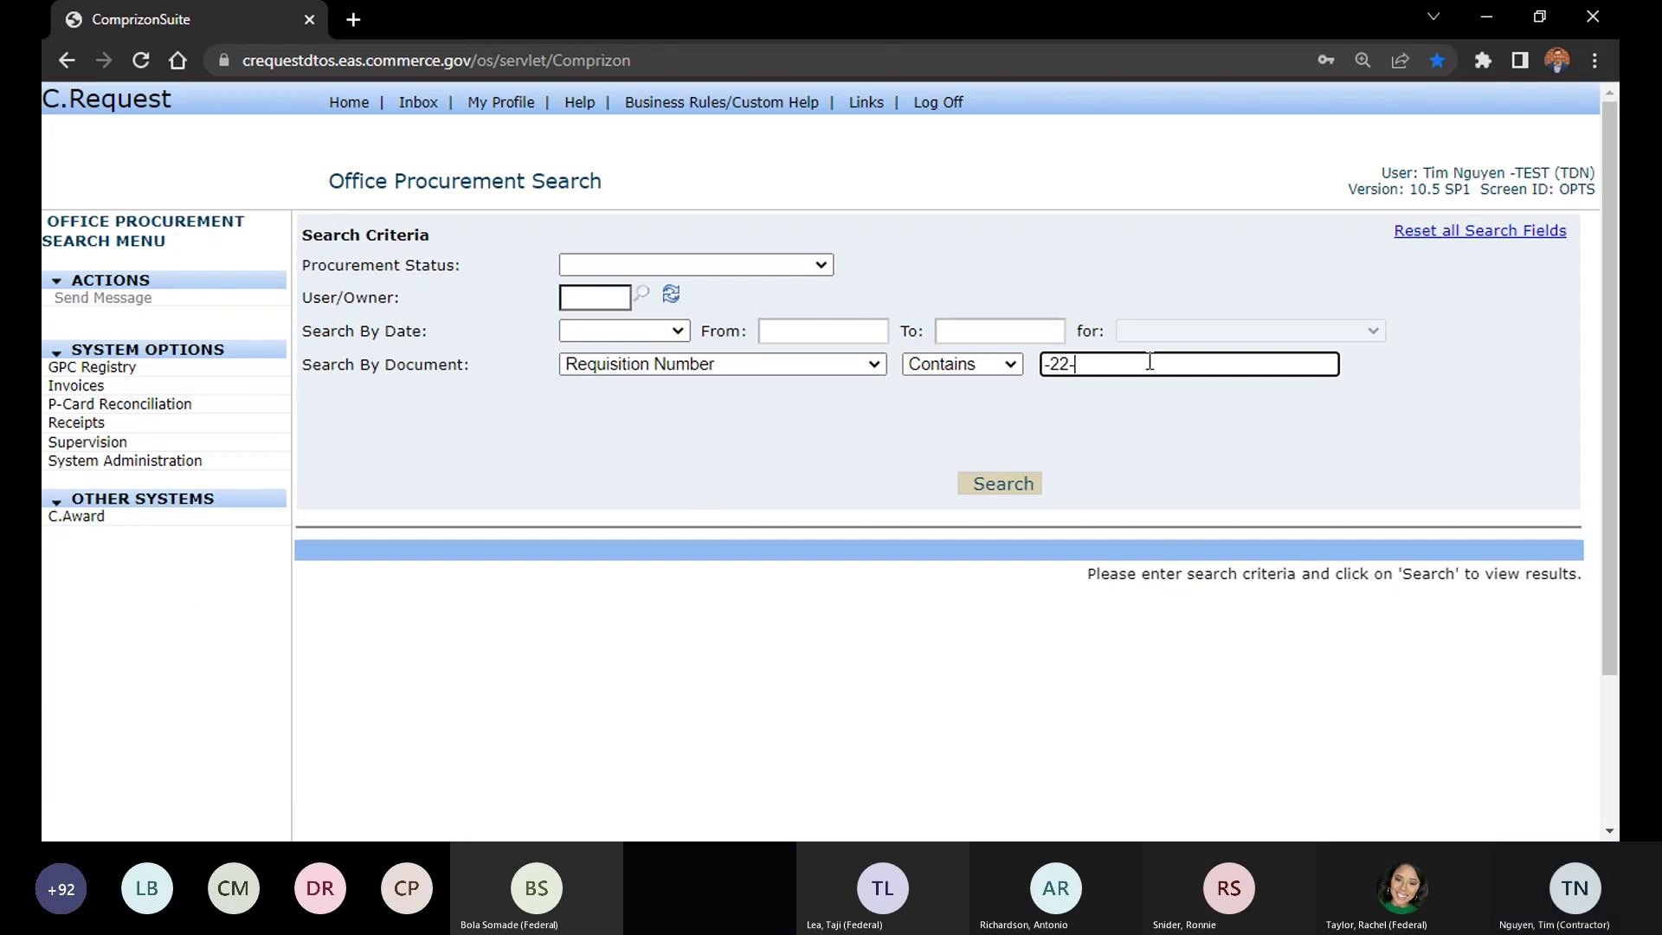
key("Return")
left_click_drag(1106, 363, 1027, 363)
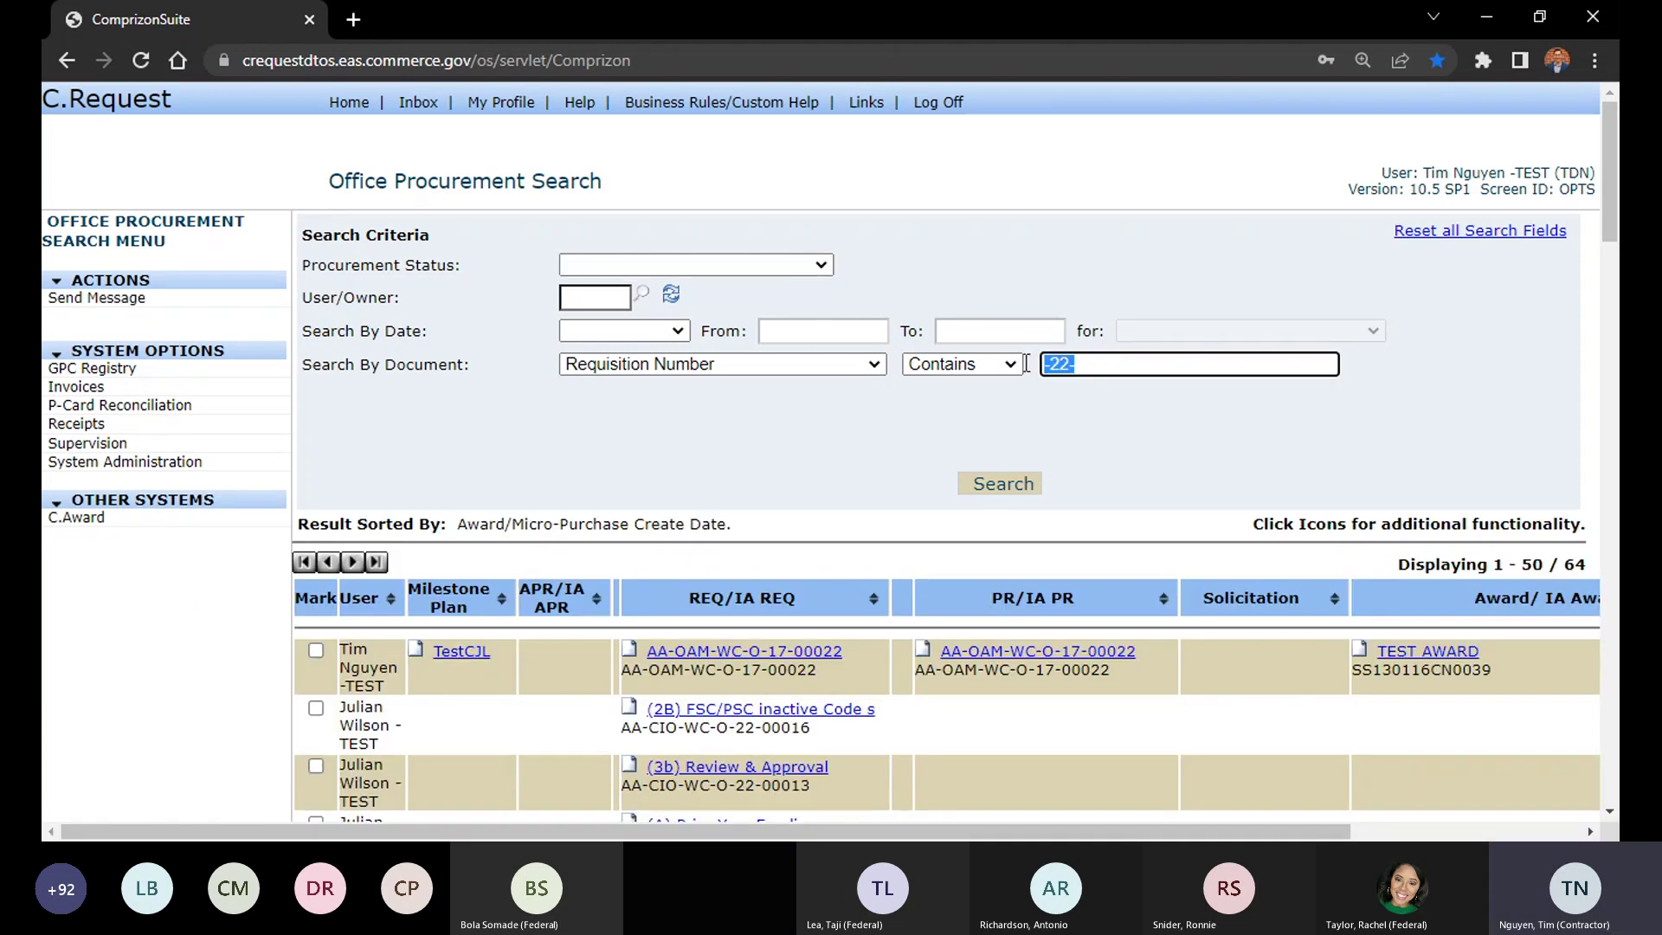
left_click(1046, 406)
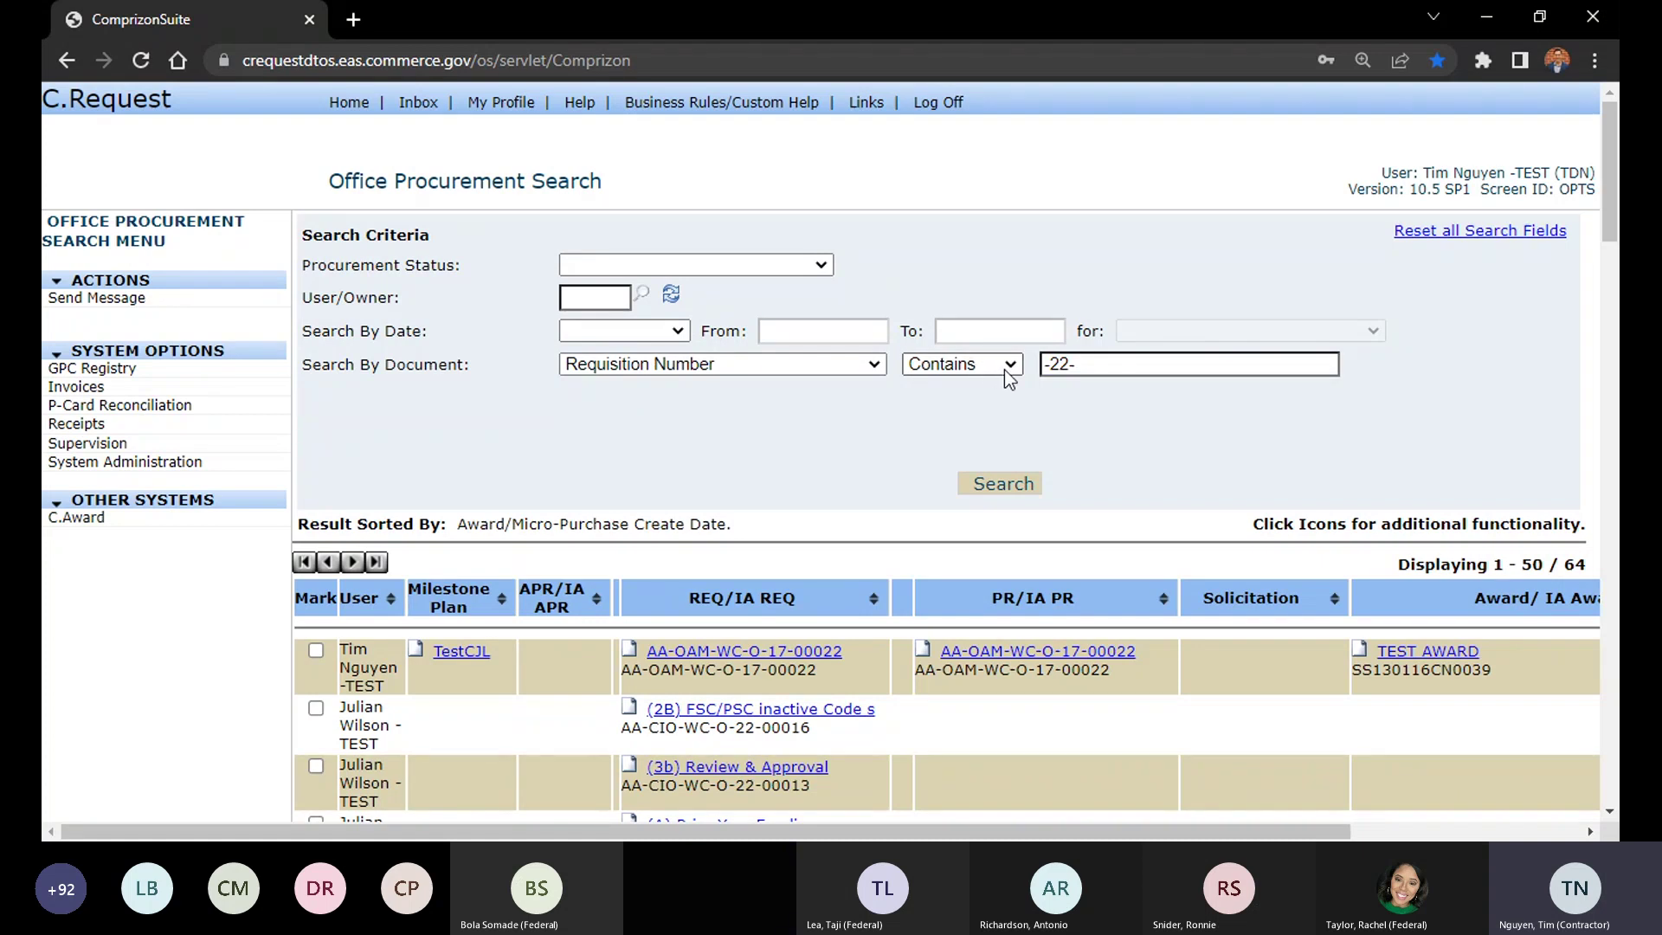
left_click_drag(1080, 365, 1033, 365)
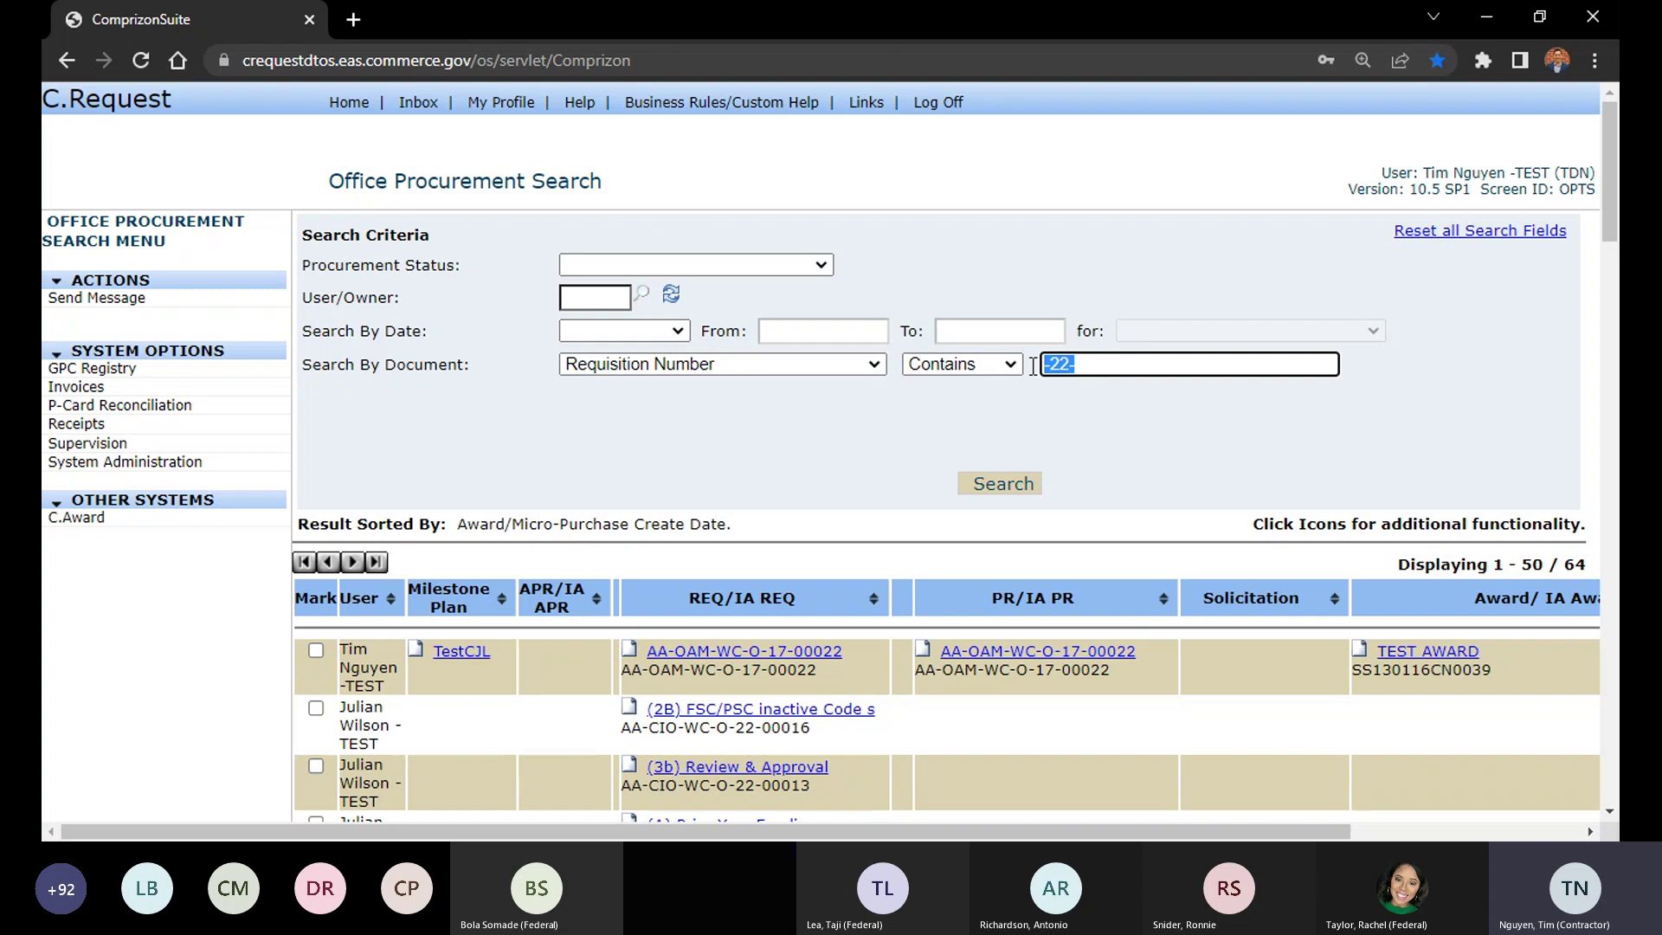
Look through the list of requisitions returned by the "-22-" requisition number search
left_click(1078, 364)
scroll(725, 479, "down", 10)
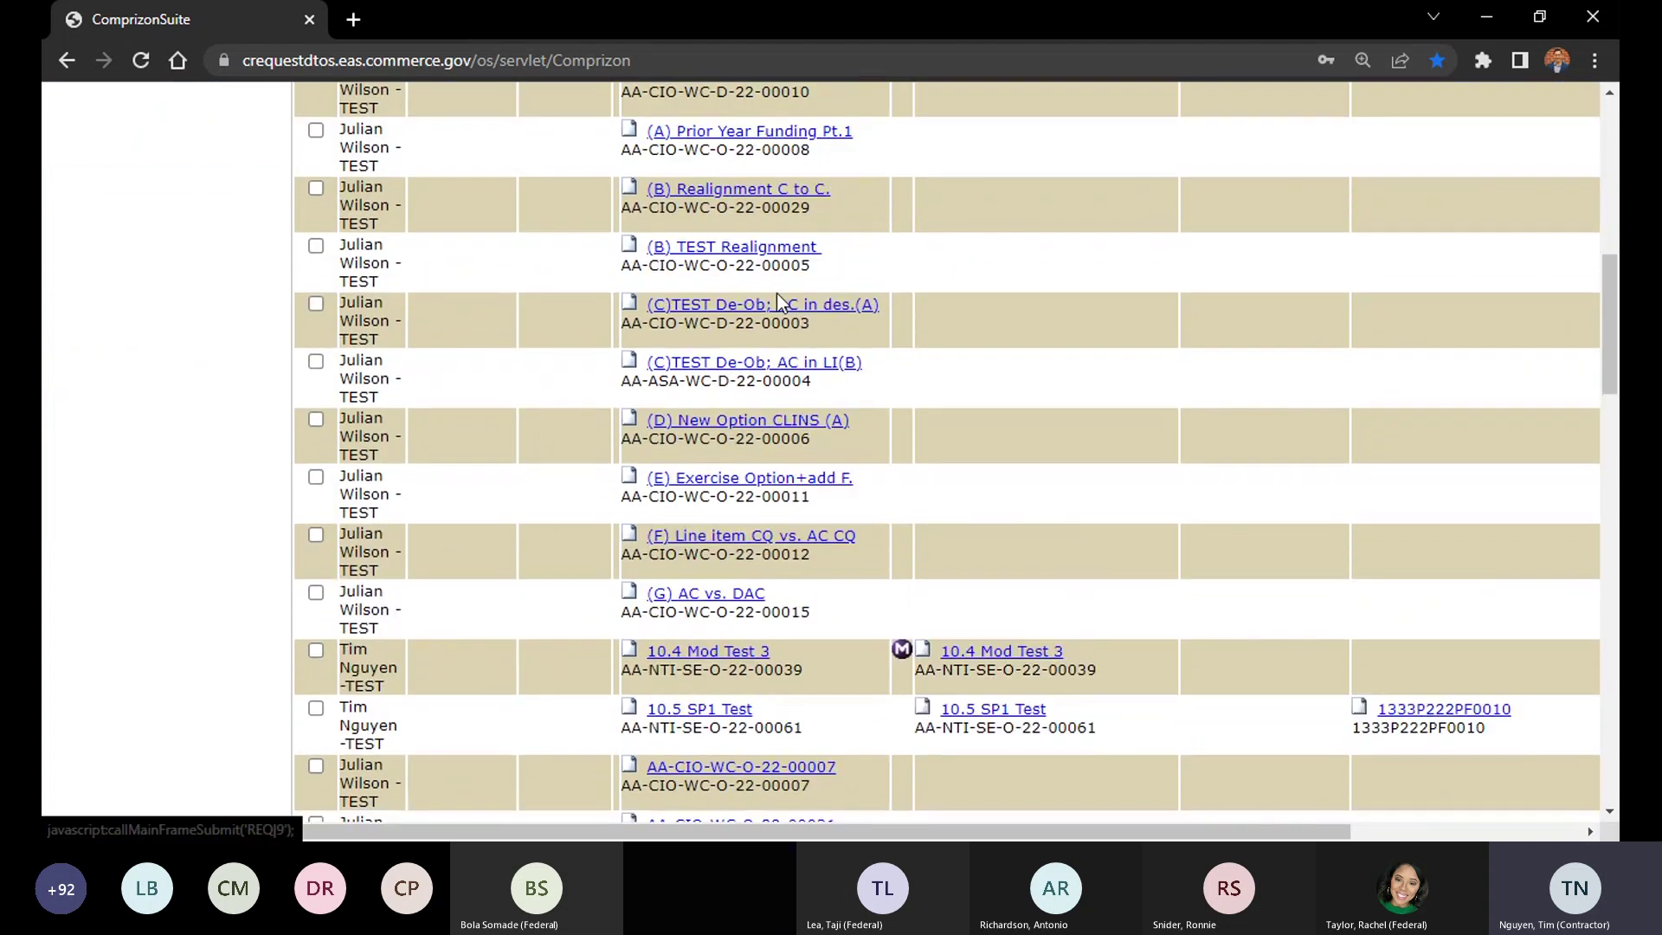
scroll(736, 568, "down", 15)
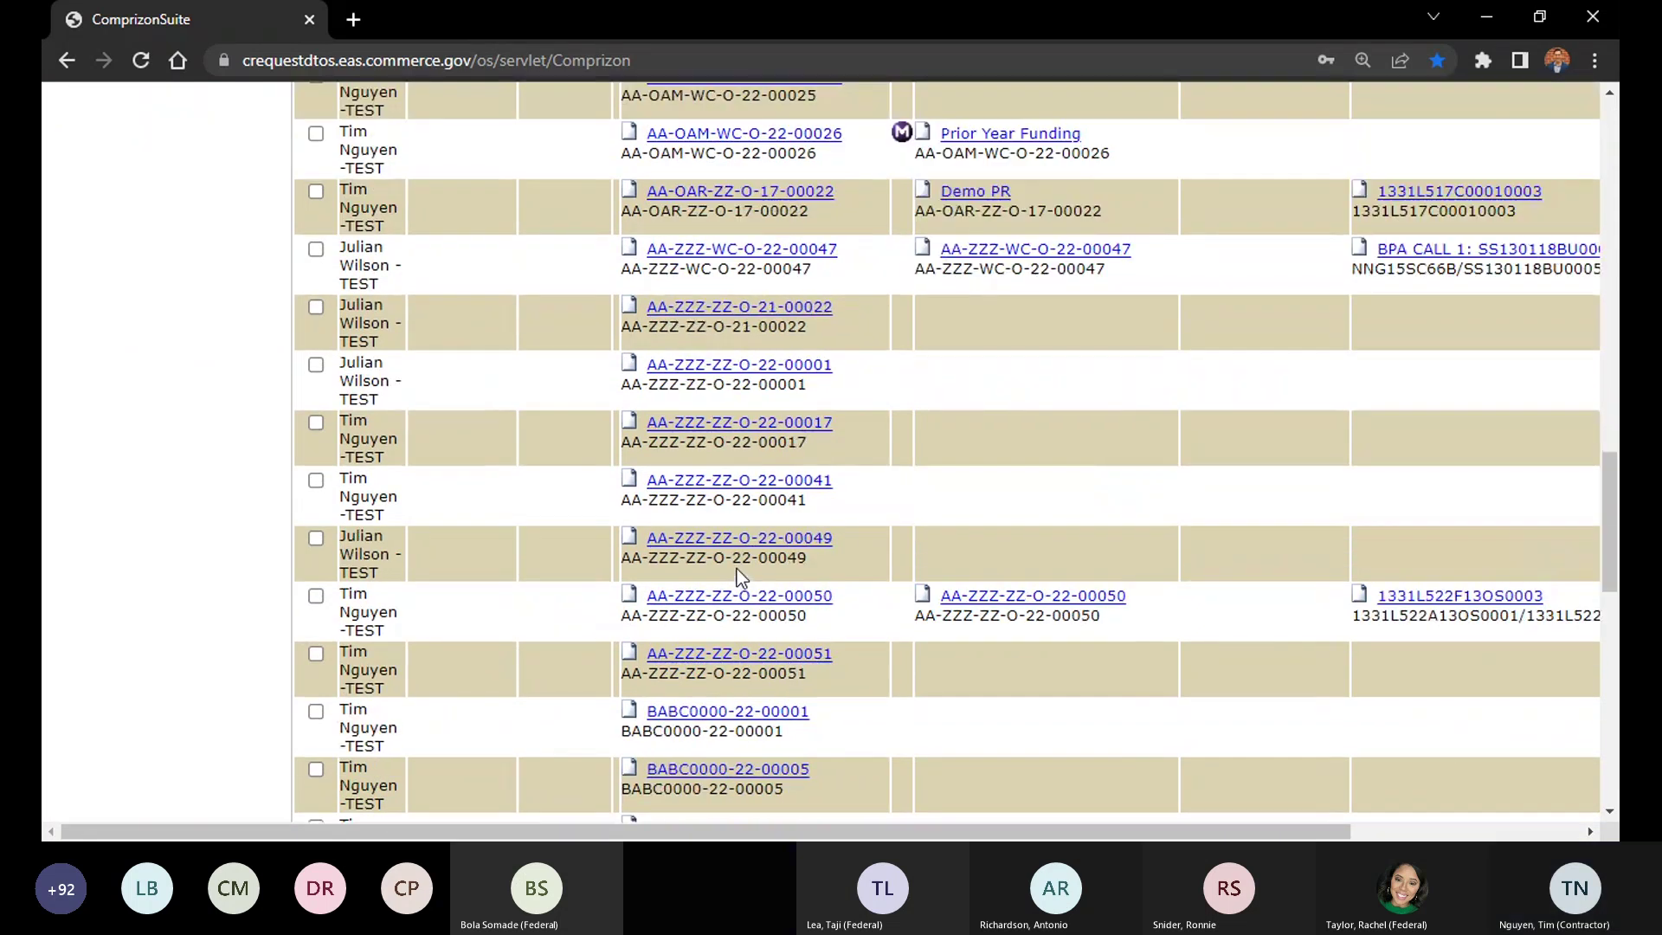
scroll(736, 569, "up", 20)
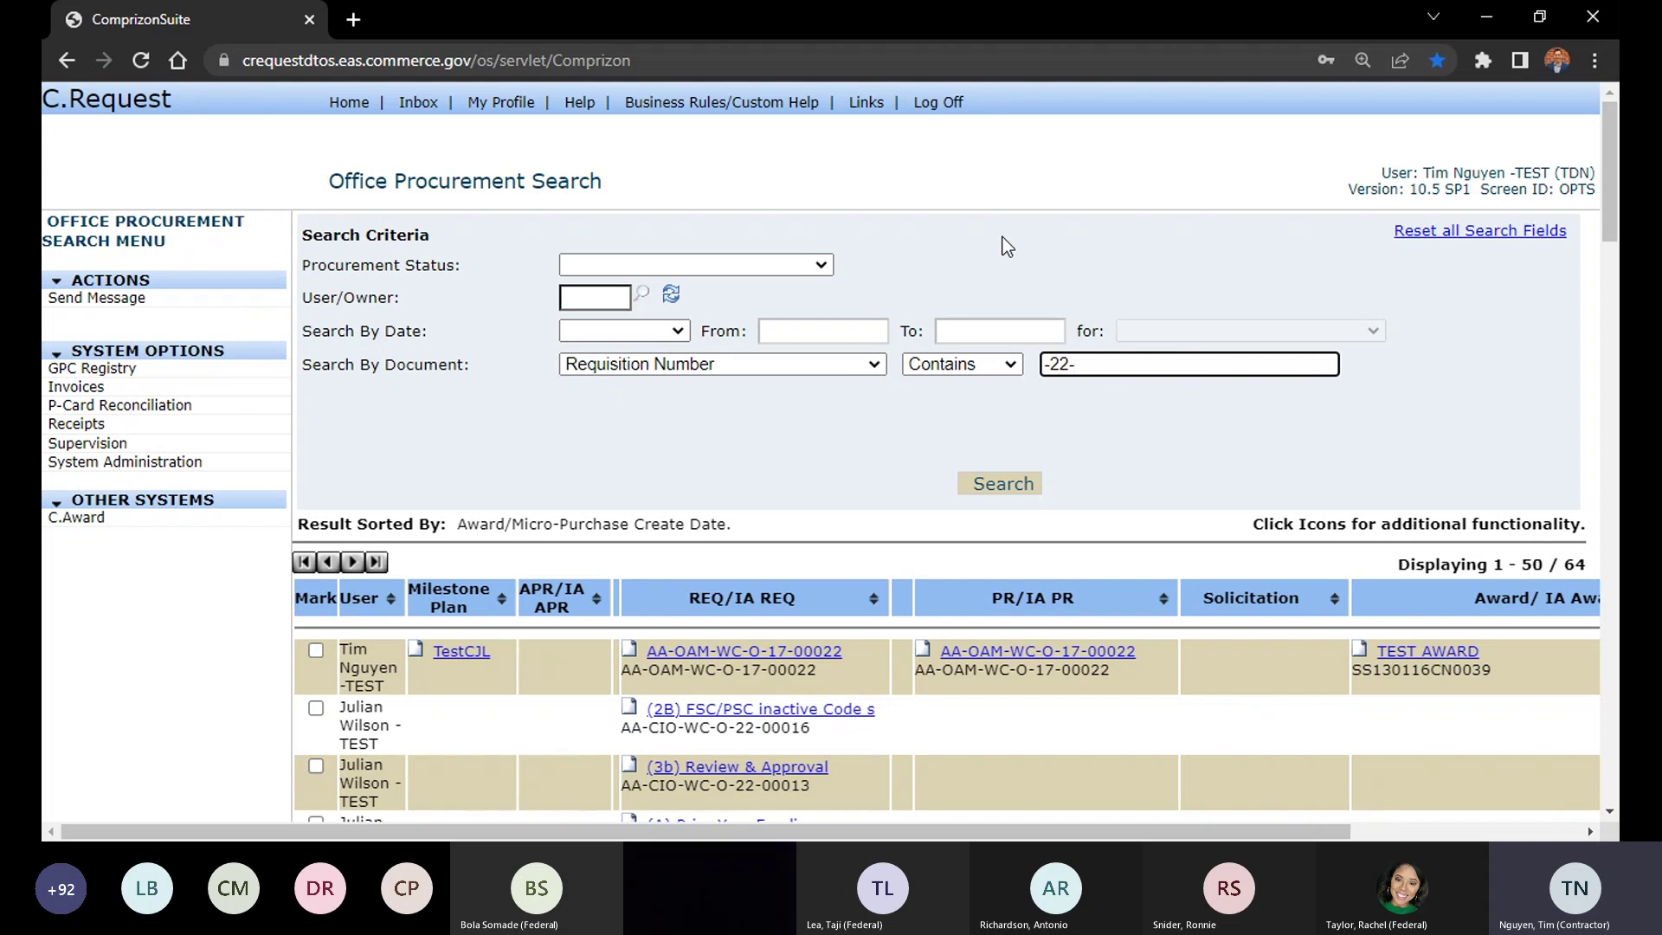
left_click(363, 170)
left_click_drag(363, 170, 495, 178)
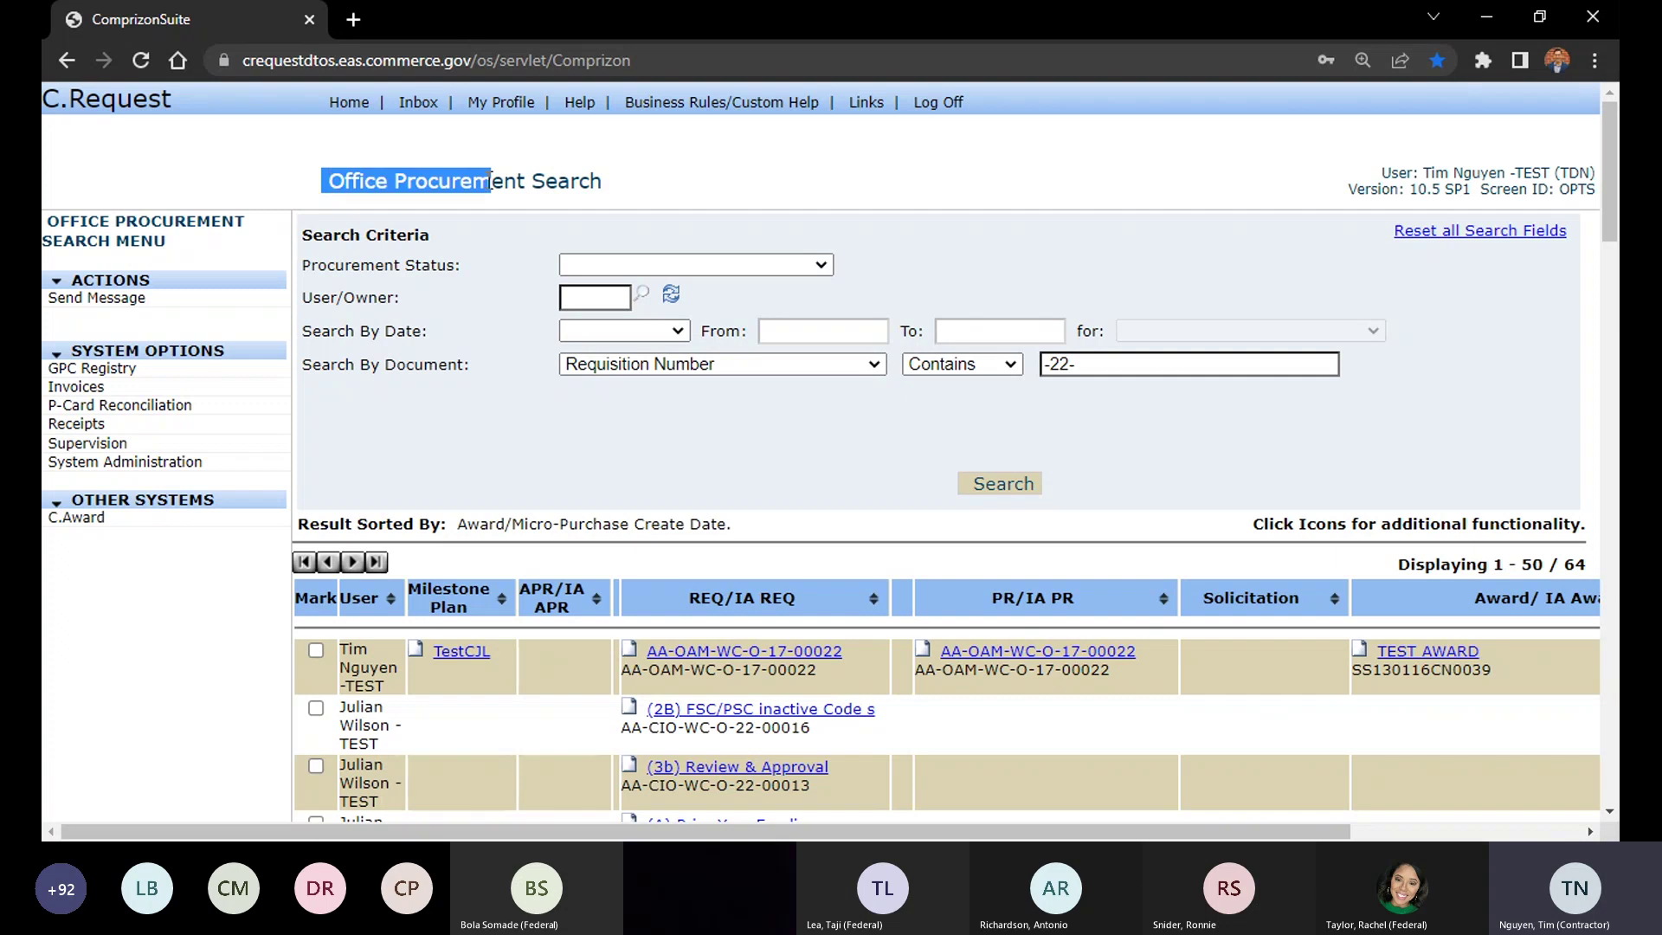
left_click(511, 178)
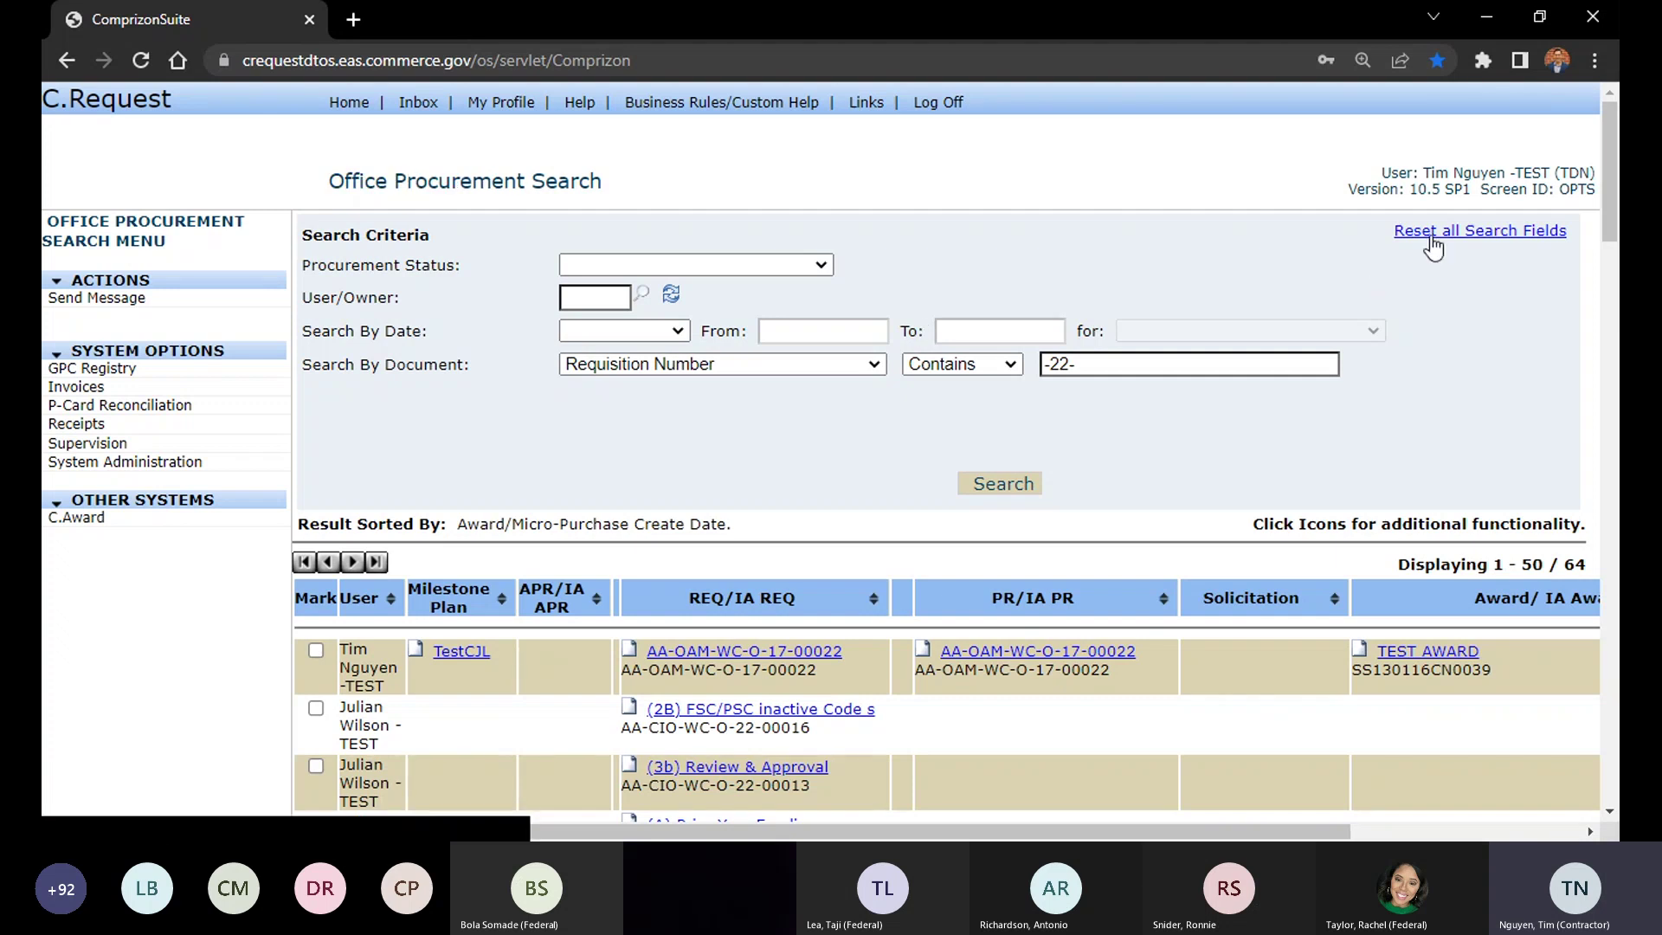
Reset all search fields of the Office Procurement Search and run the search without any criteria
left_click(1433, 248)
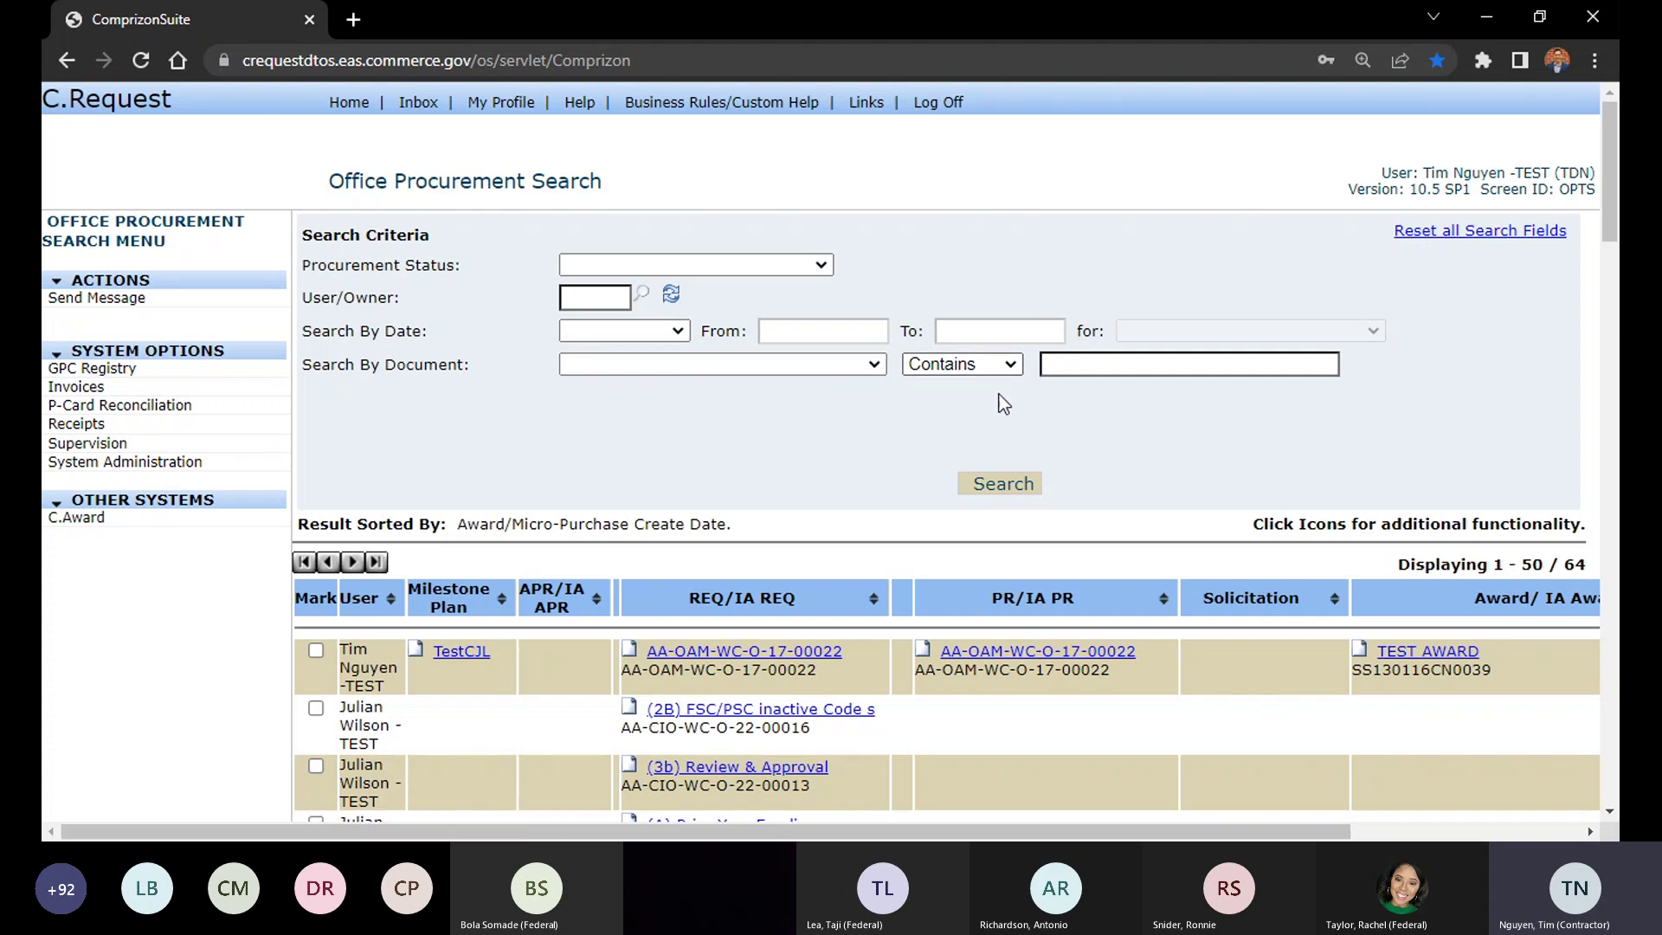
left_click(1028, 492)
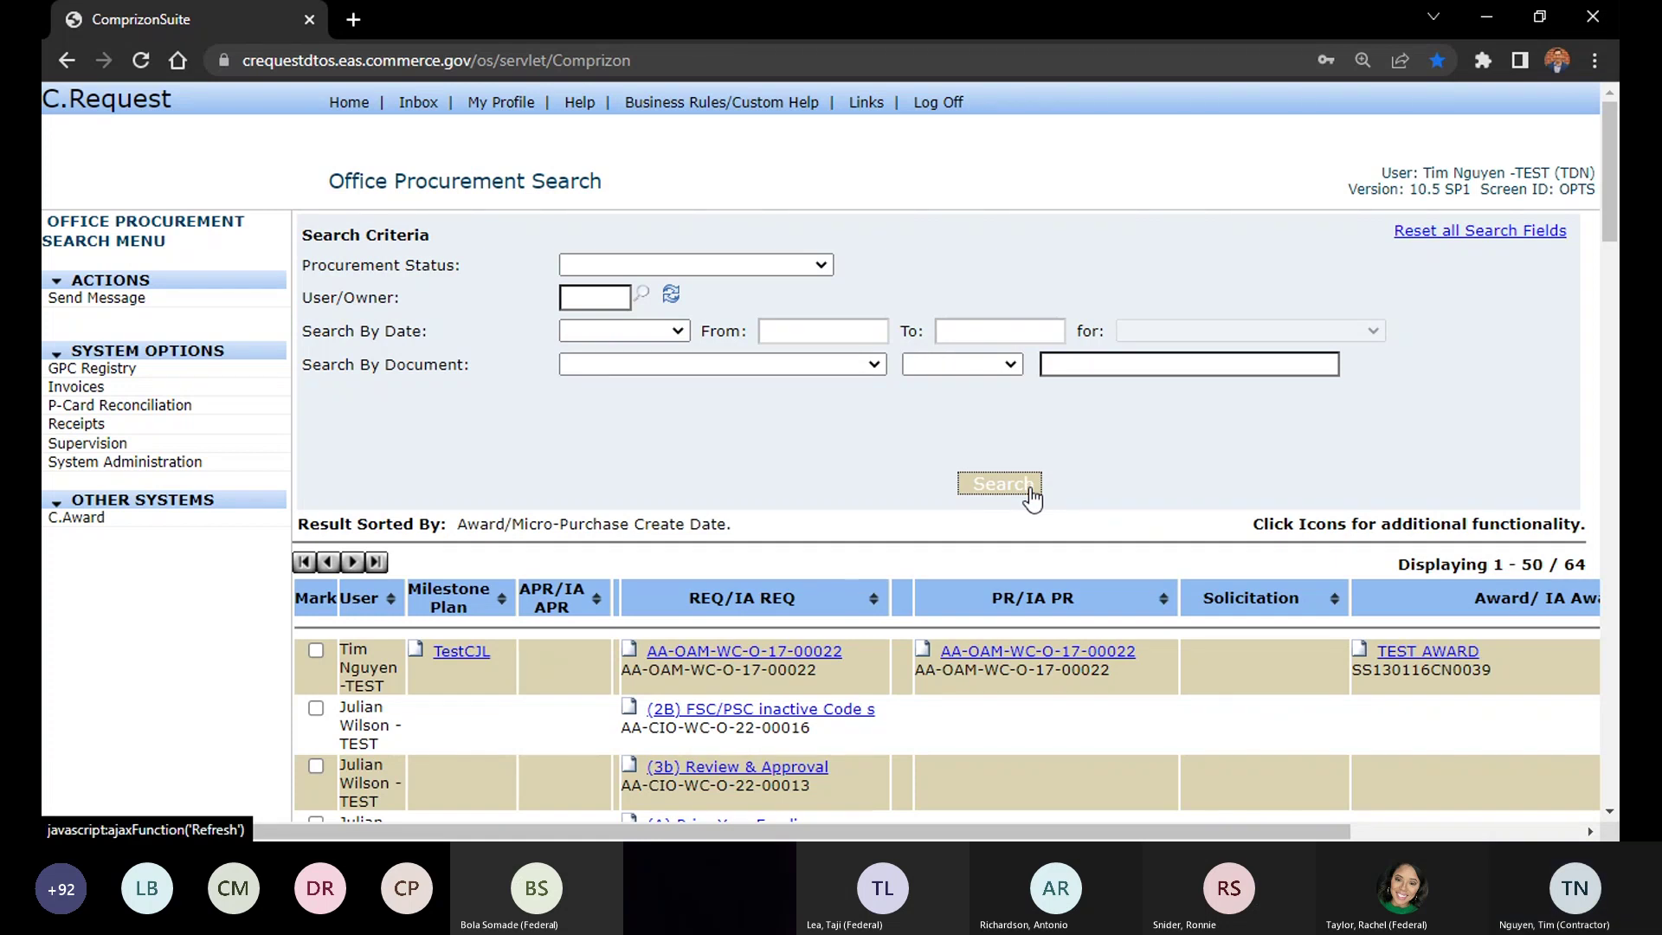
scroll(1104, 534, "down", 3)
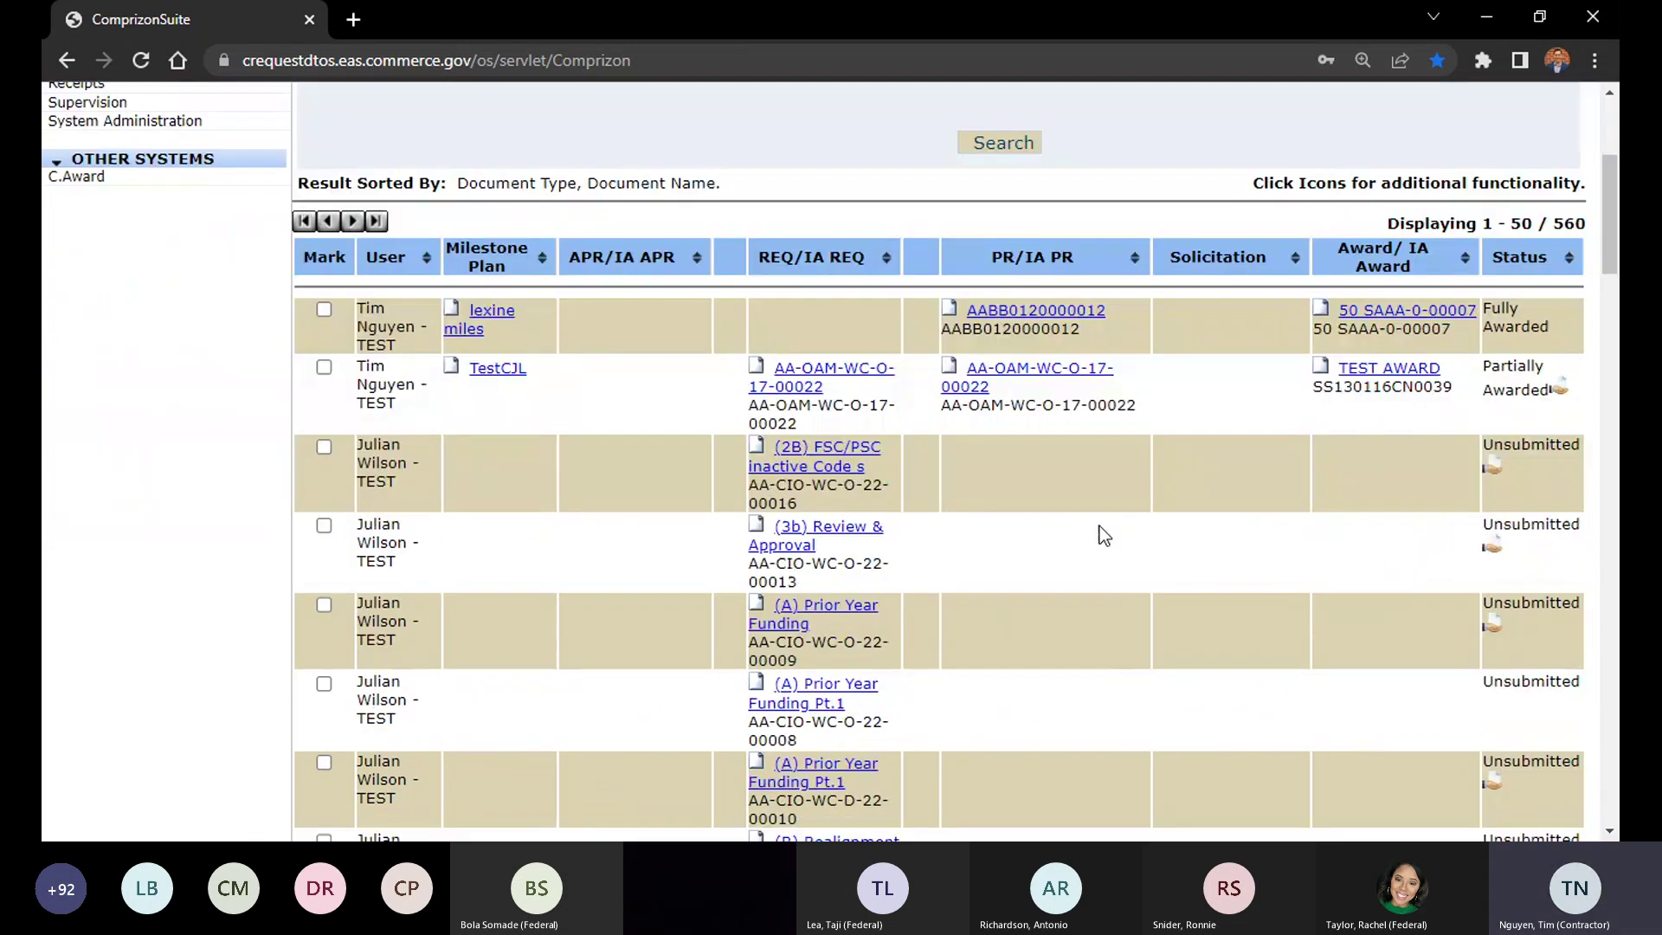
scroll(975, 512, "up", 3)
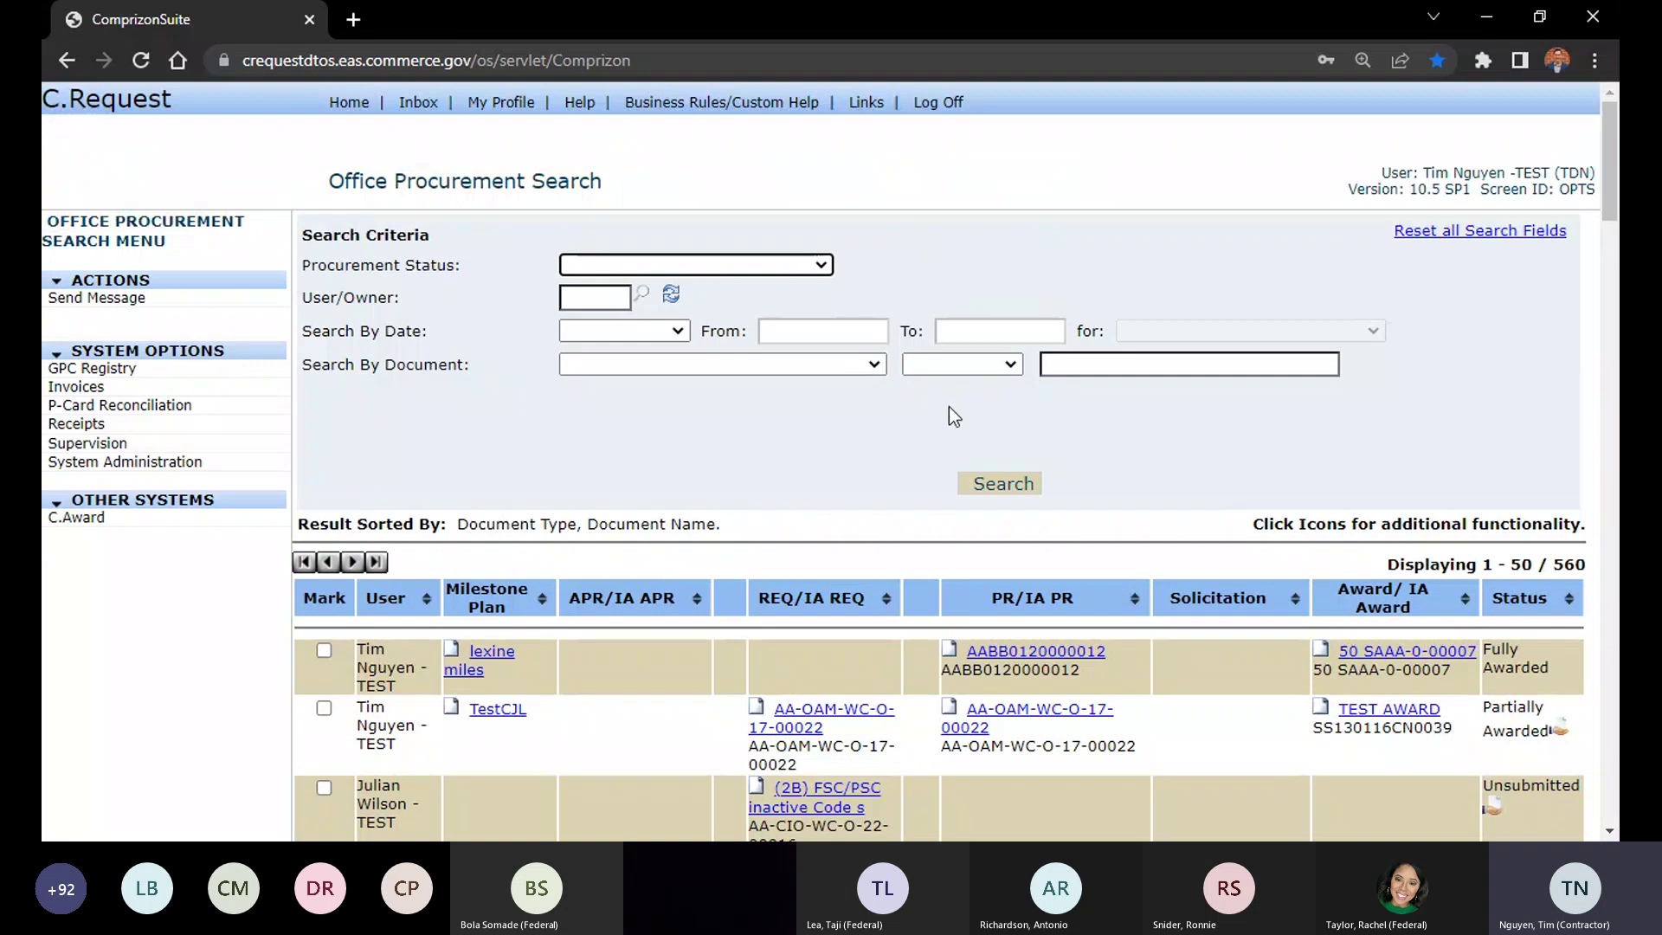
left_click(828, 405)
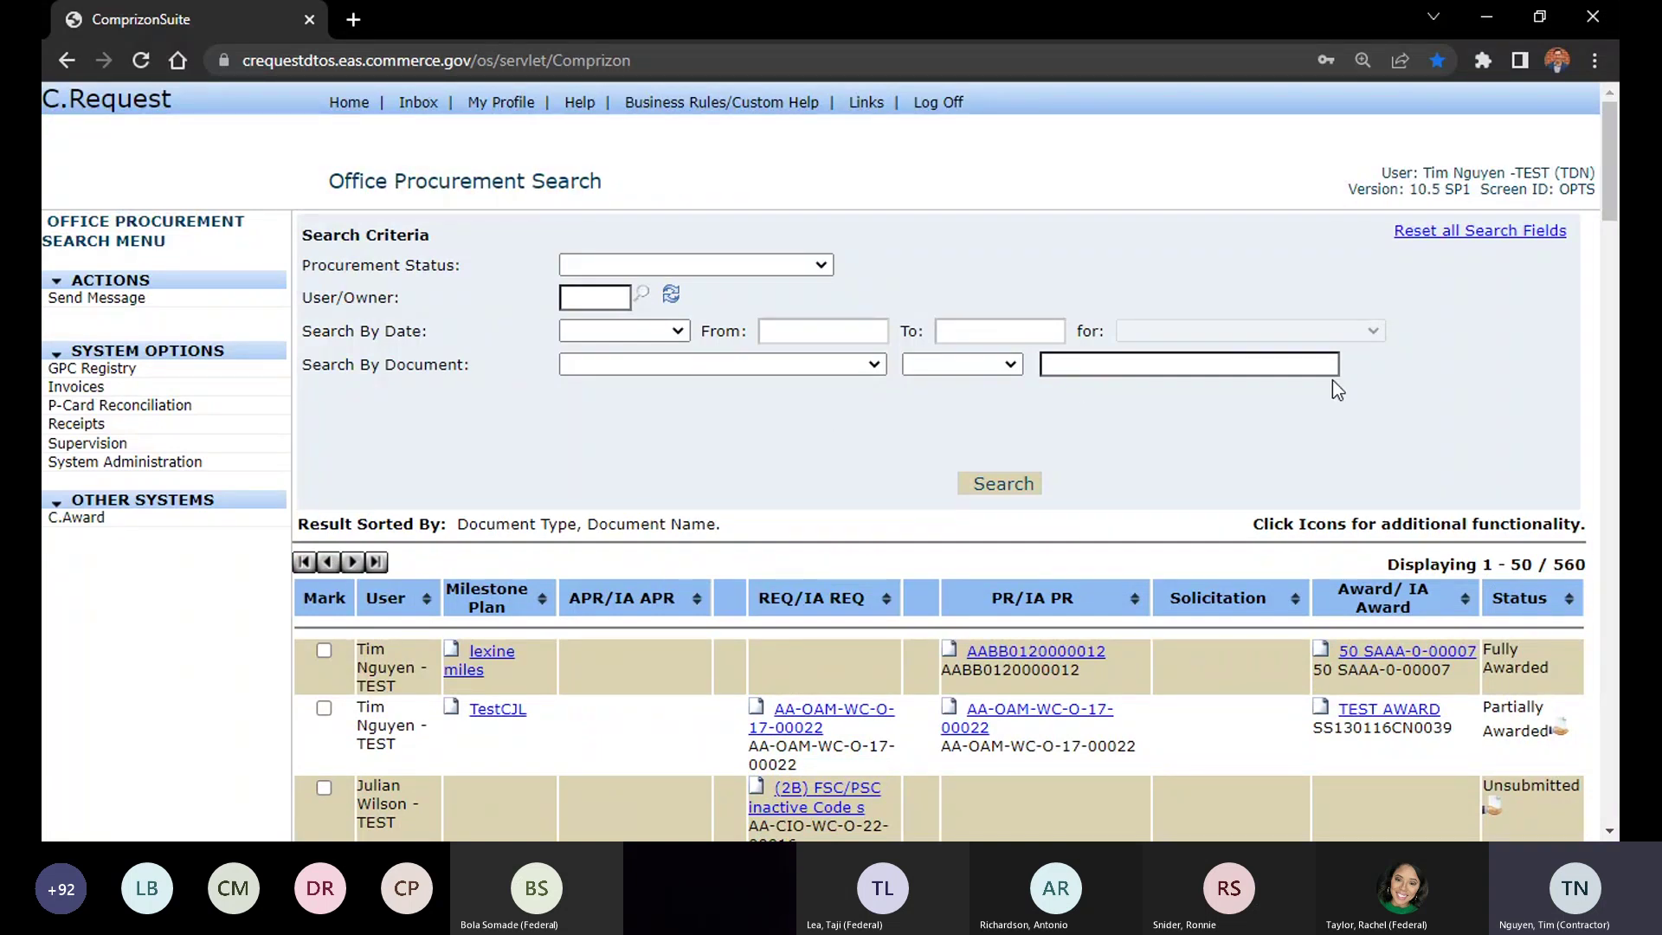
left_click(798, 366)
left_click(779, 538)
left_click(1101, 366)
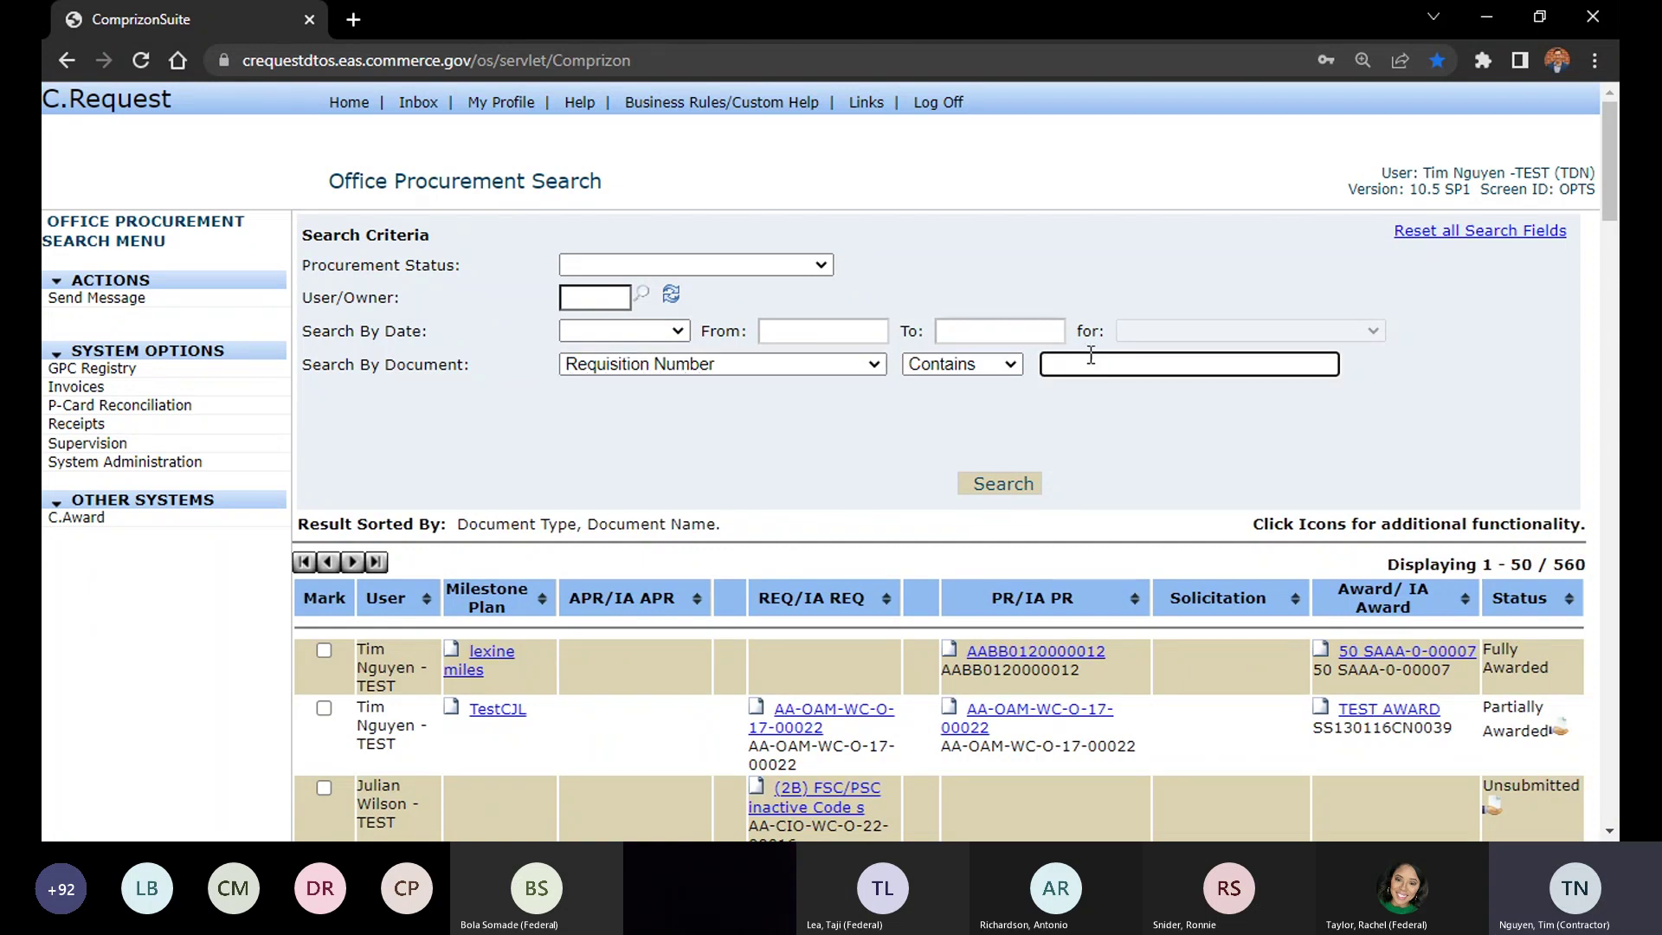
left_click(812, 380)
left_click(812, 385)
left_click(1008, 366)
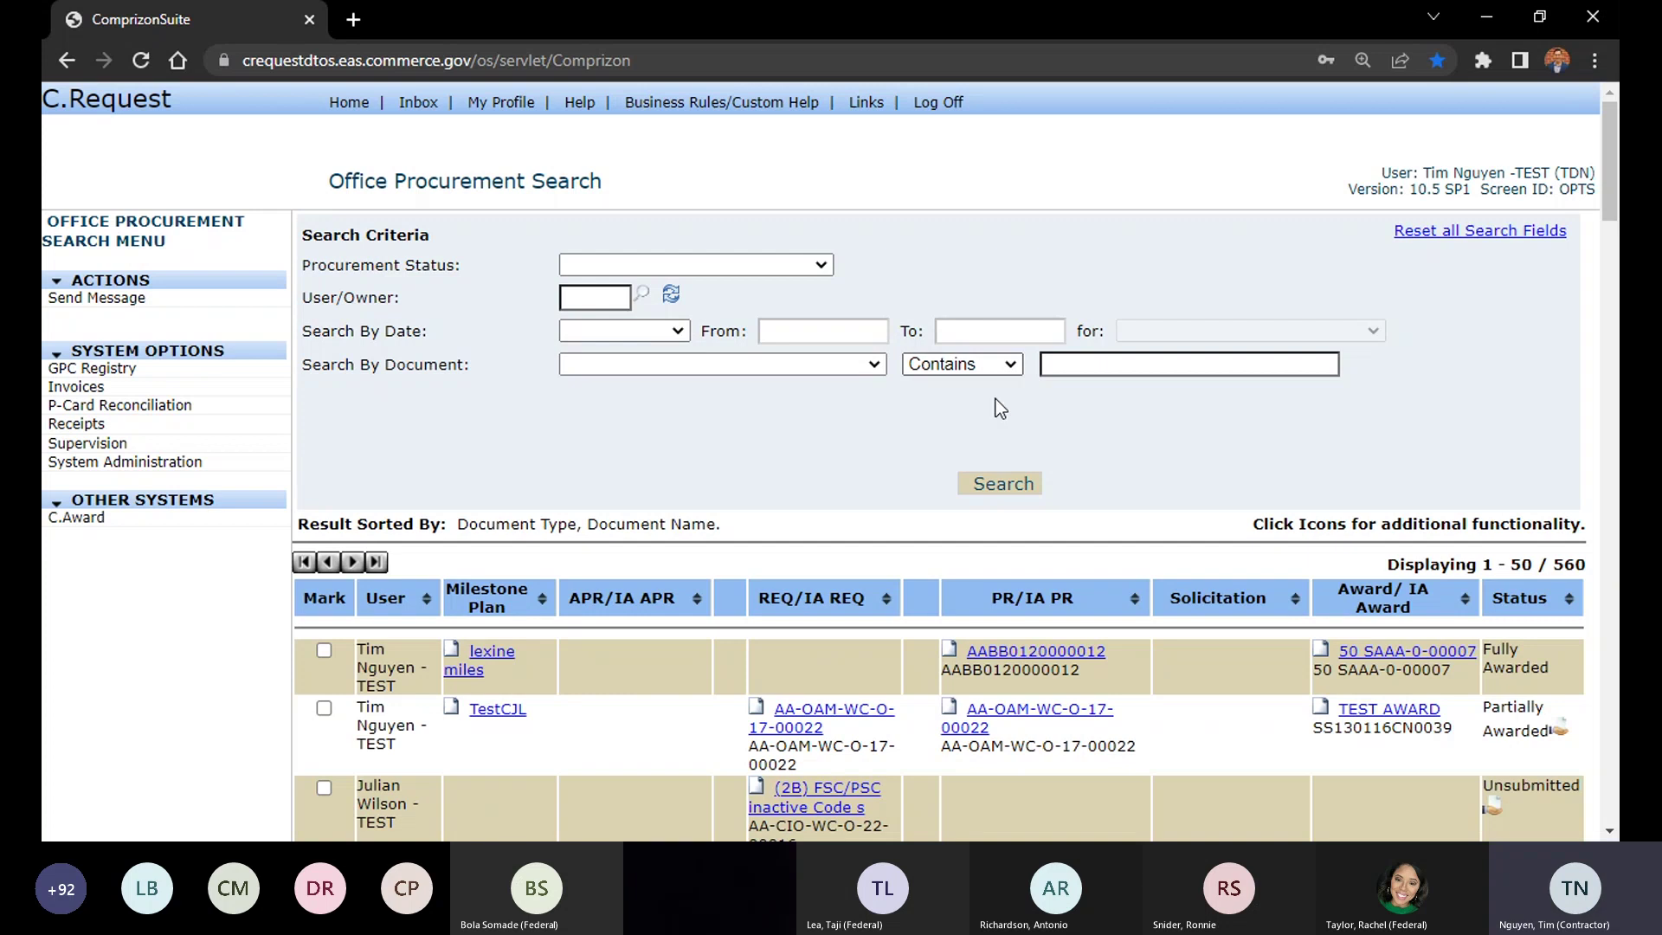
left_click(994, 395)
Search by date for Requisitions of fiscal year 21 and look through the resulting list
left_click(627, 361)
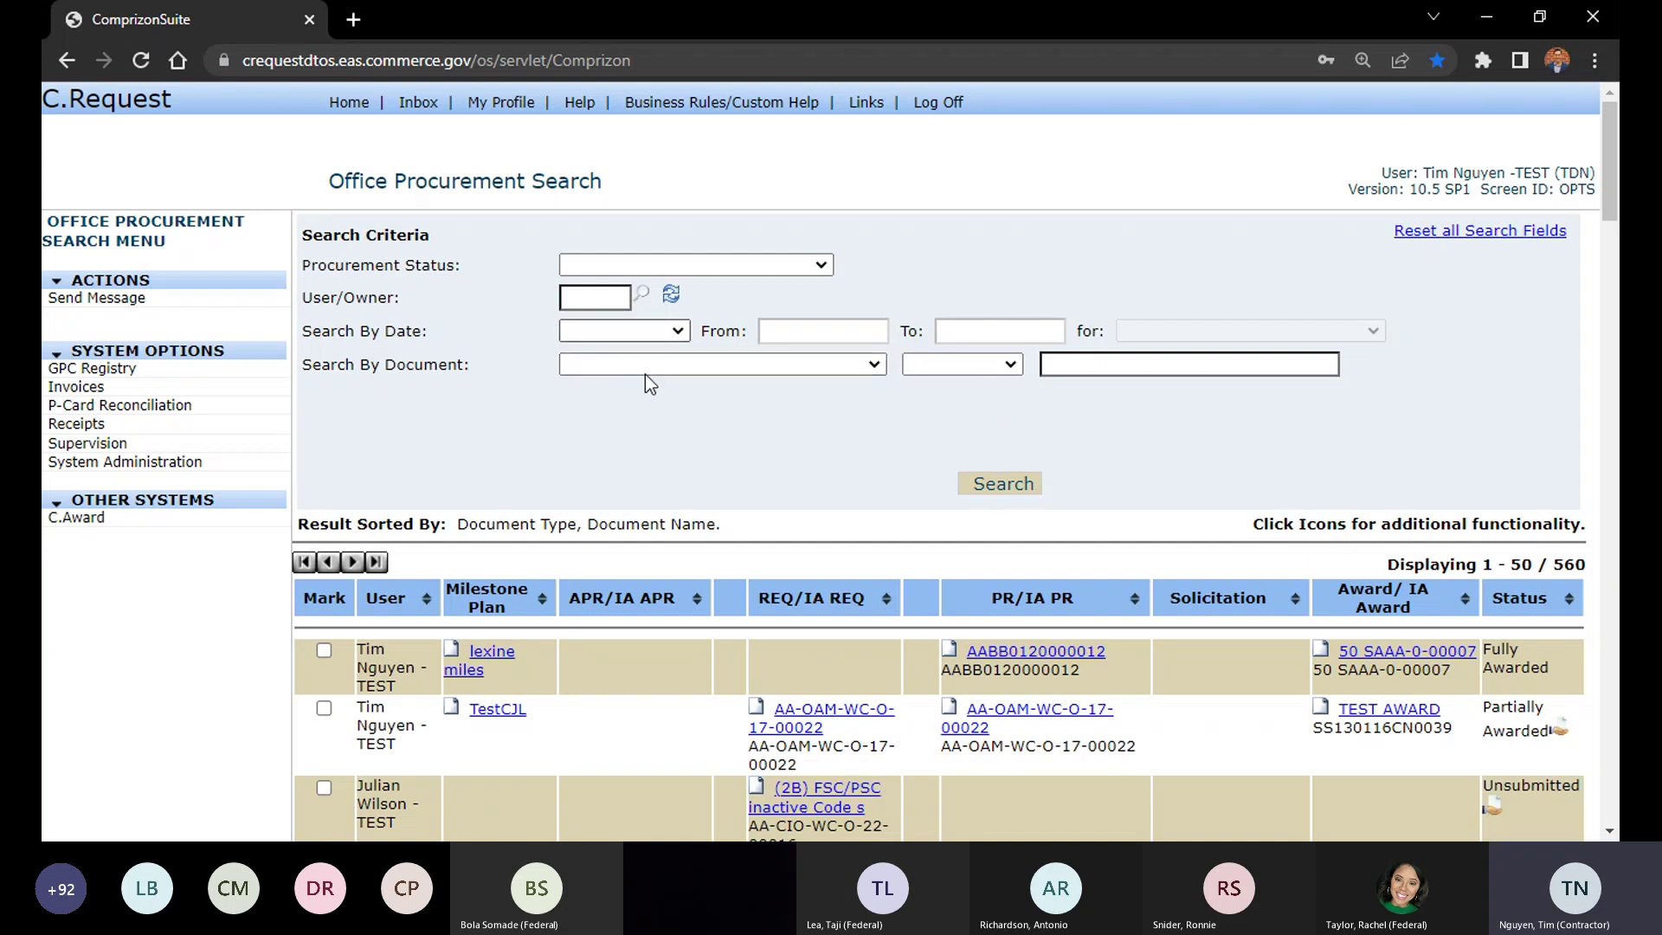
left_click(649, 404)
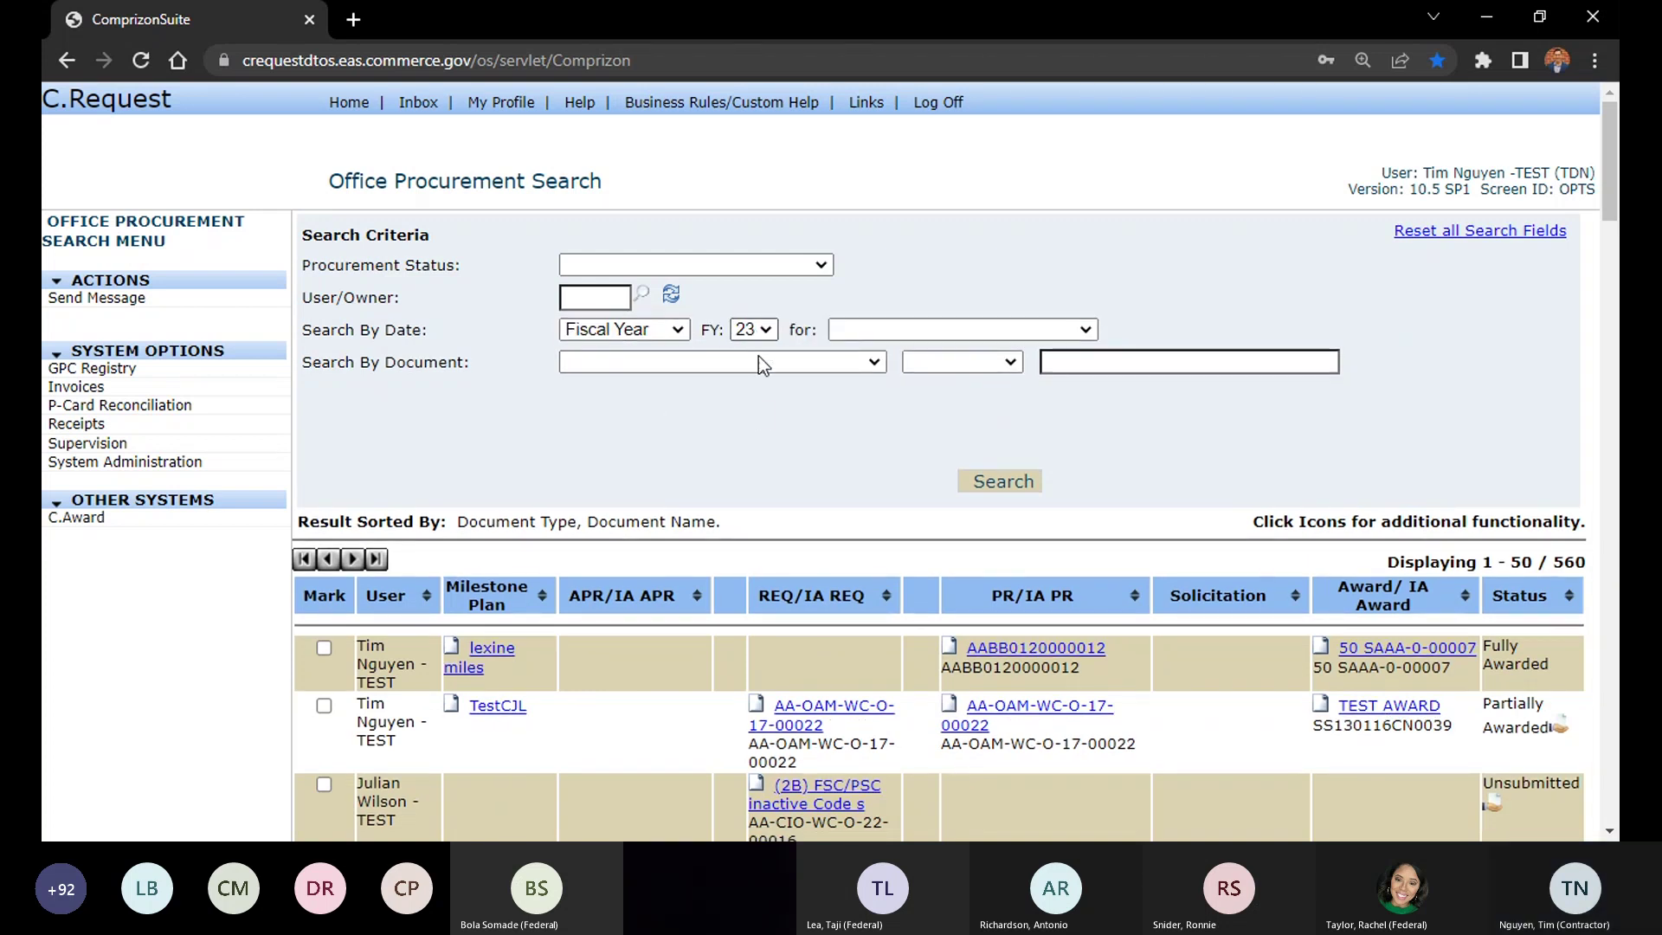
left_click(753, 329)
left_click(755, 413)
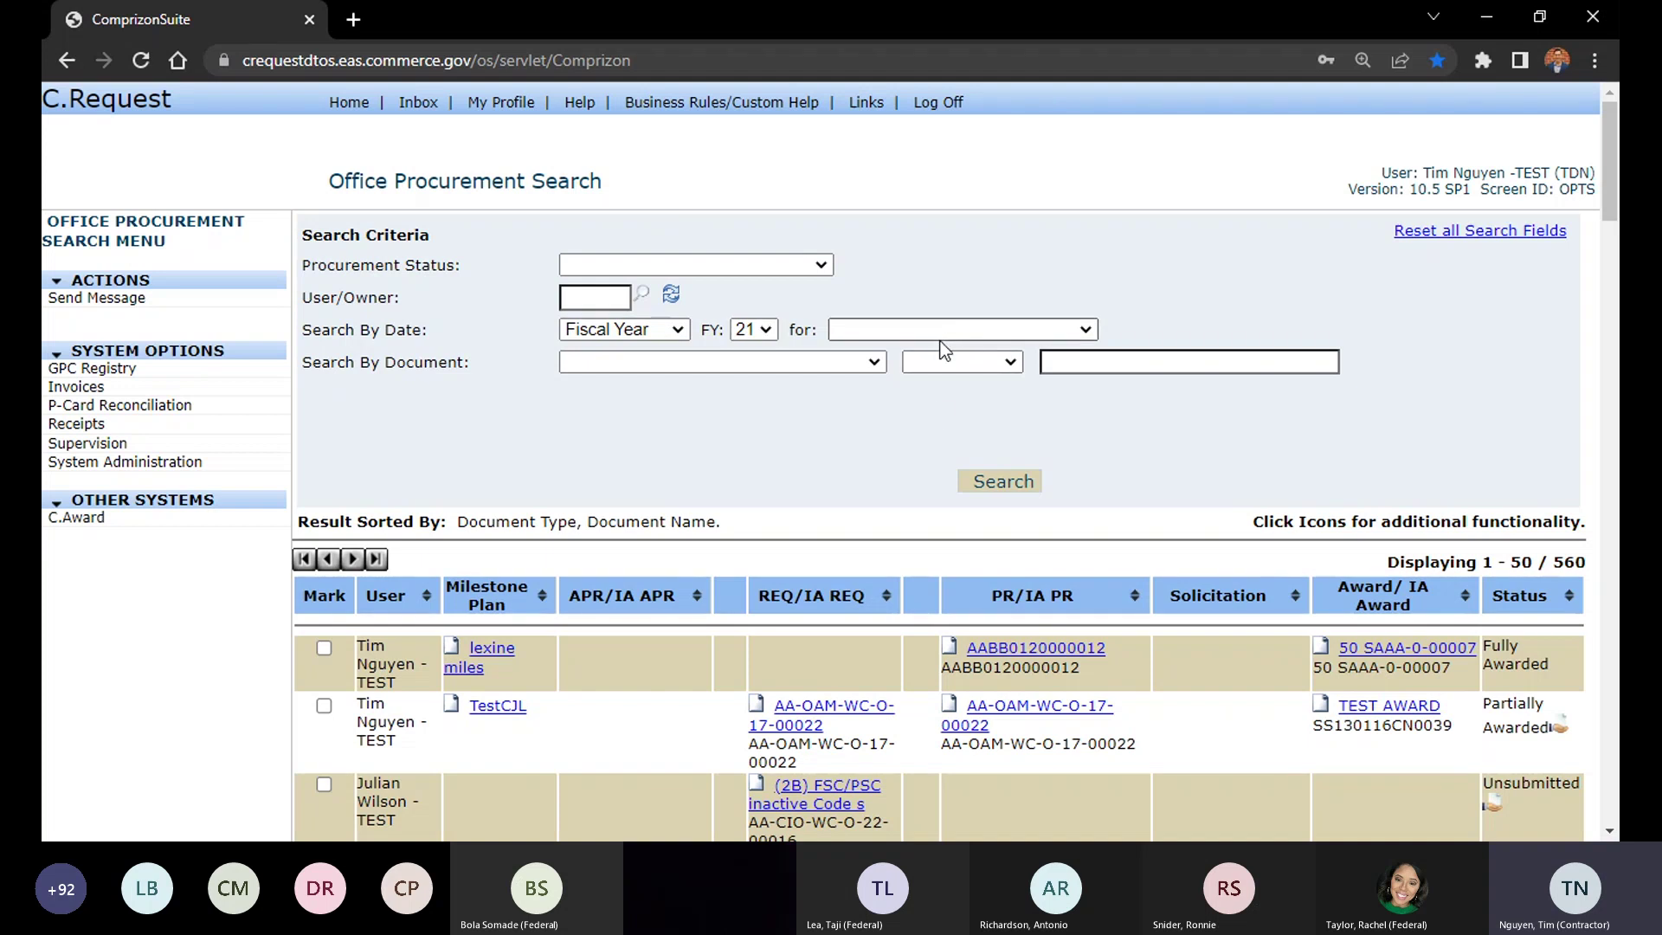
left_click(940, 414)
left_click(1004, 481)
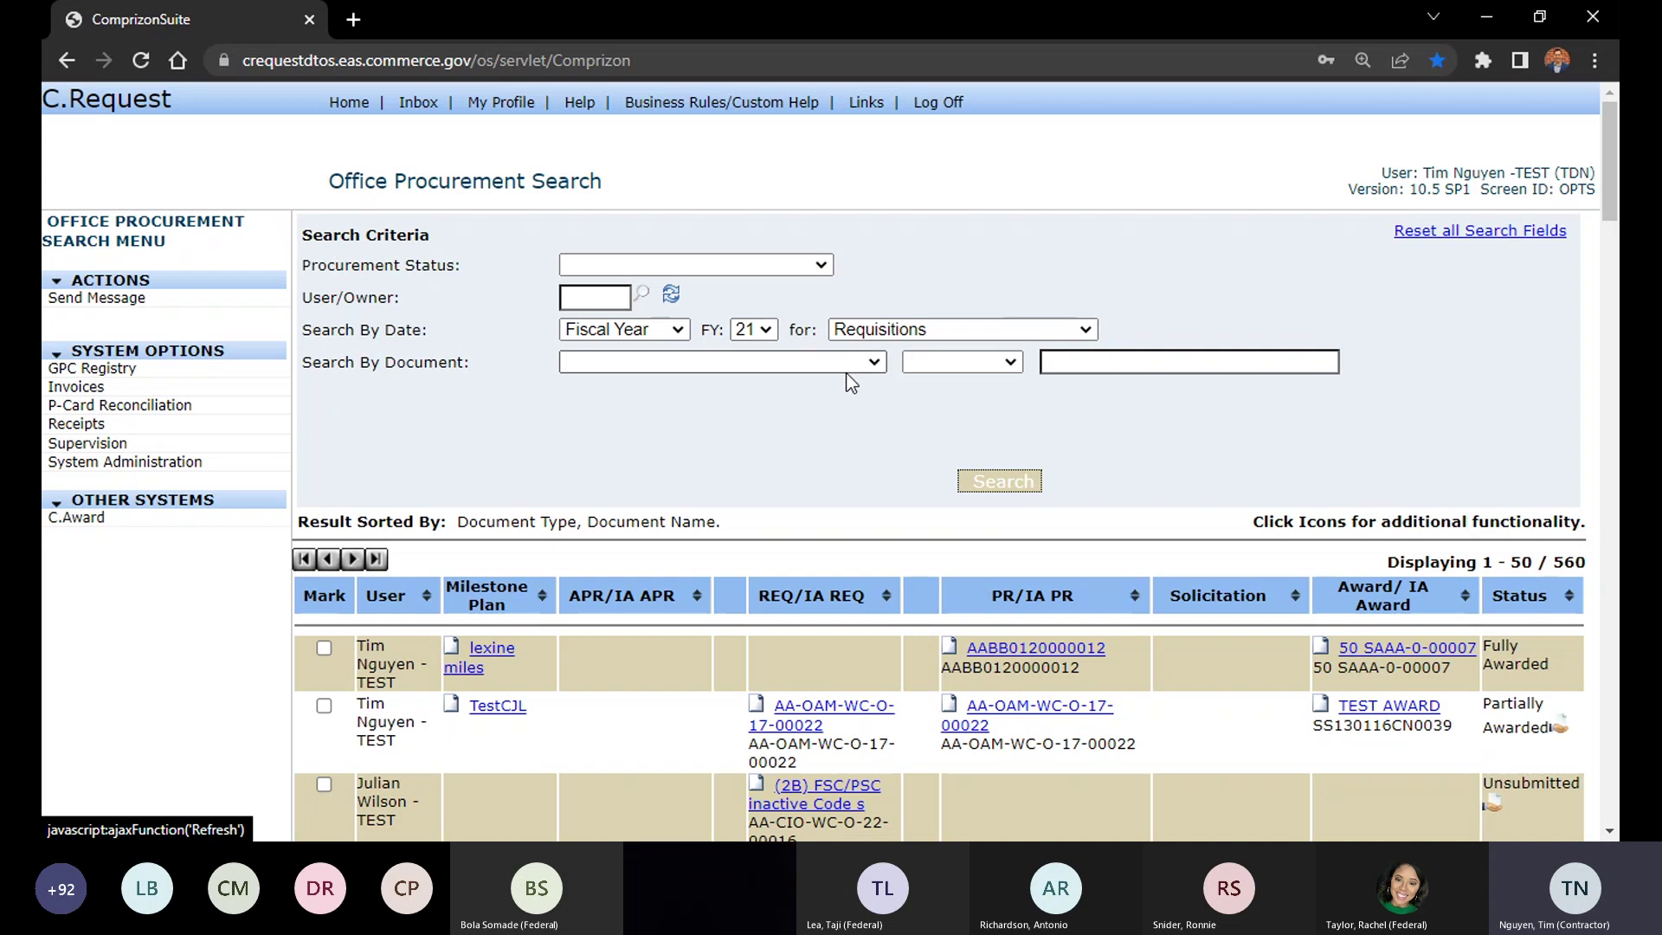
scroll(923, 692, "down", 1)
scroll(926, 697, "down", 1)
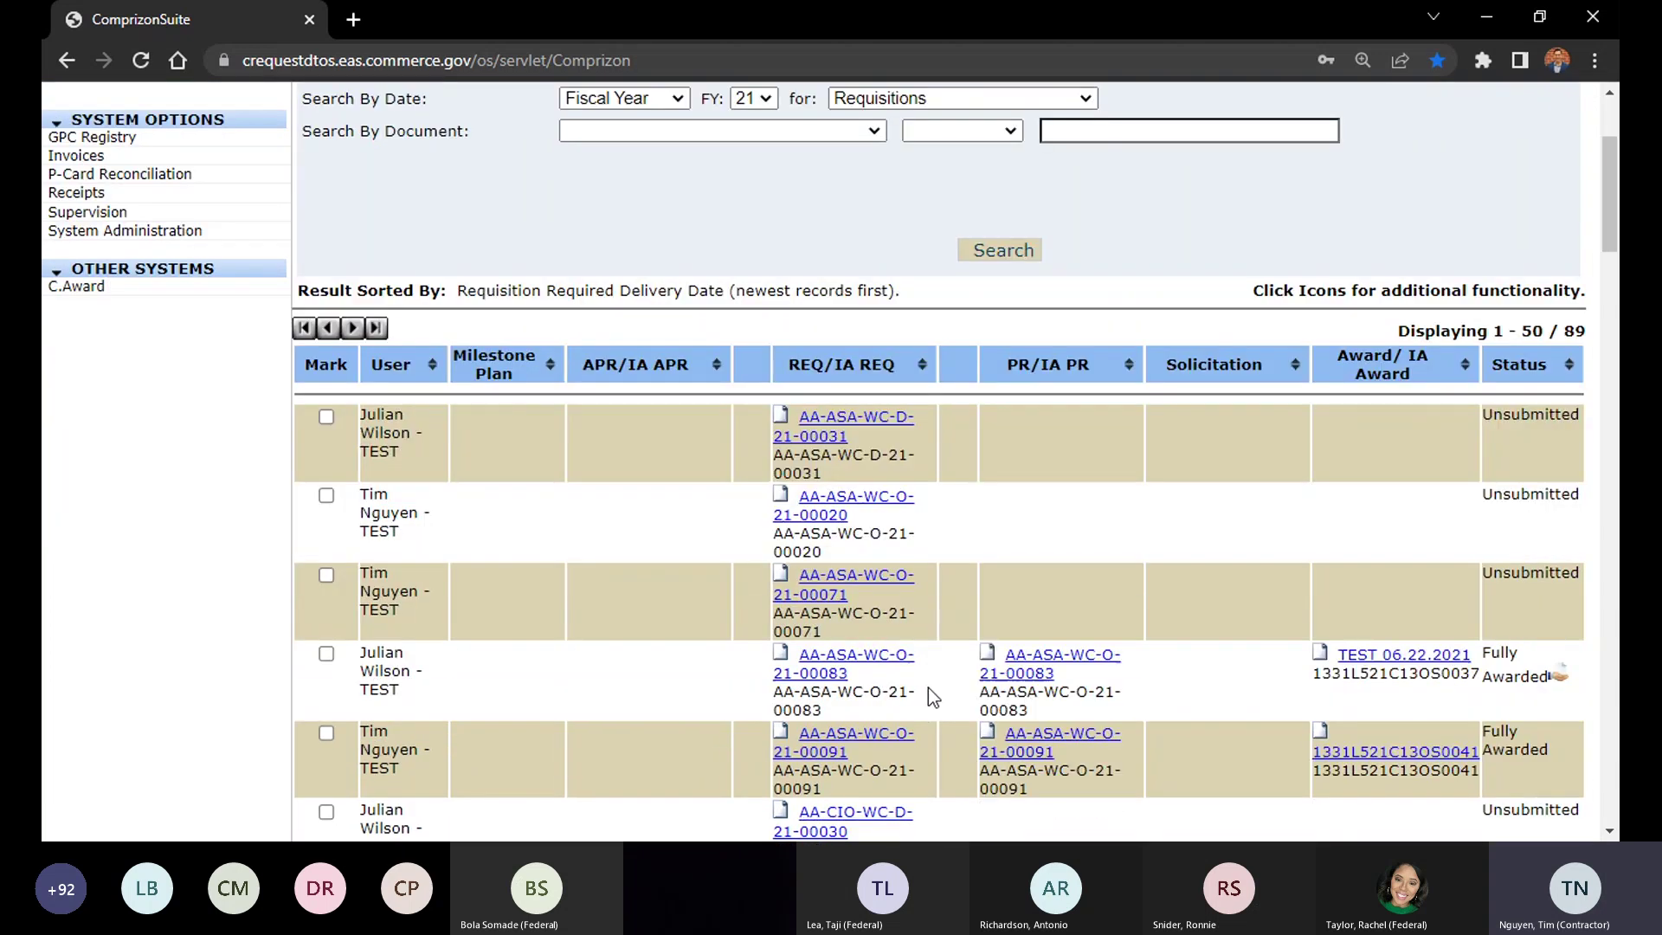
scroll(931, 693, "up", 2)
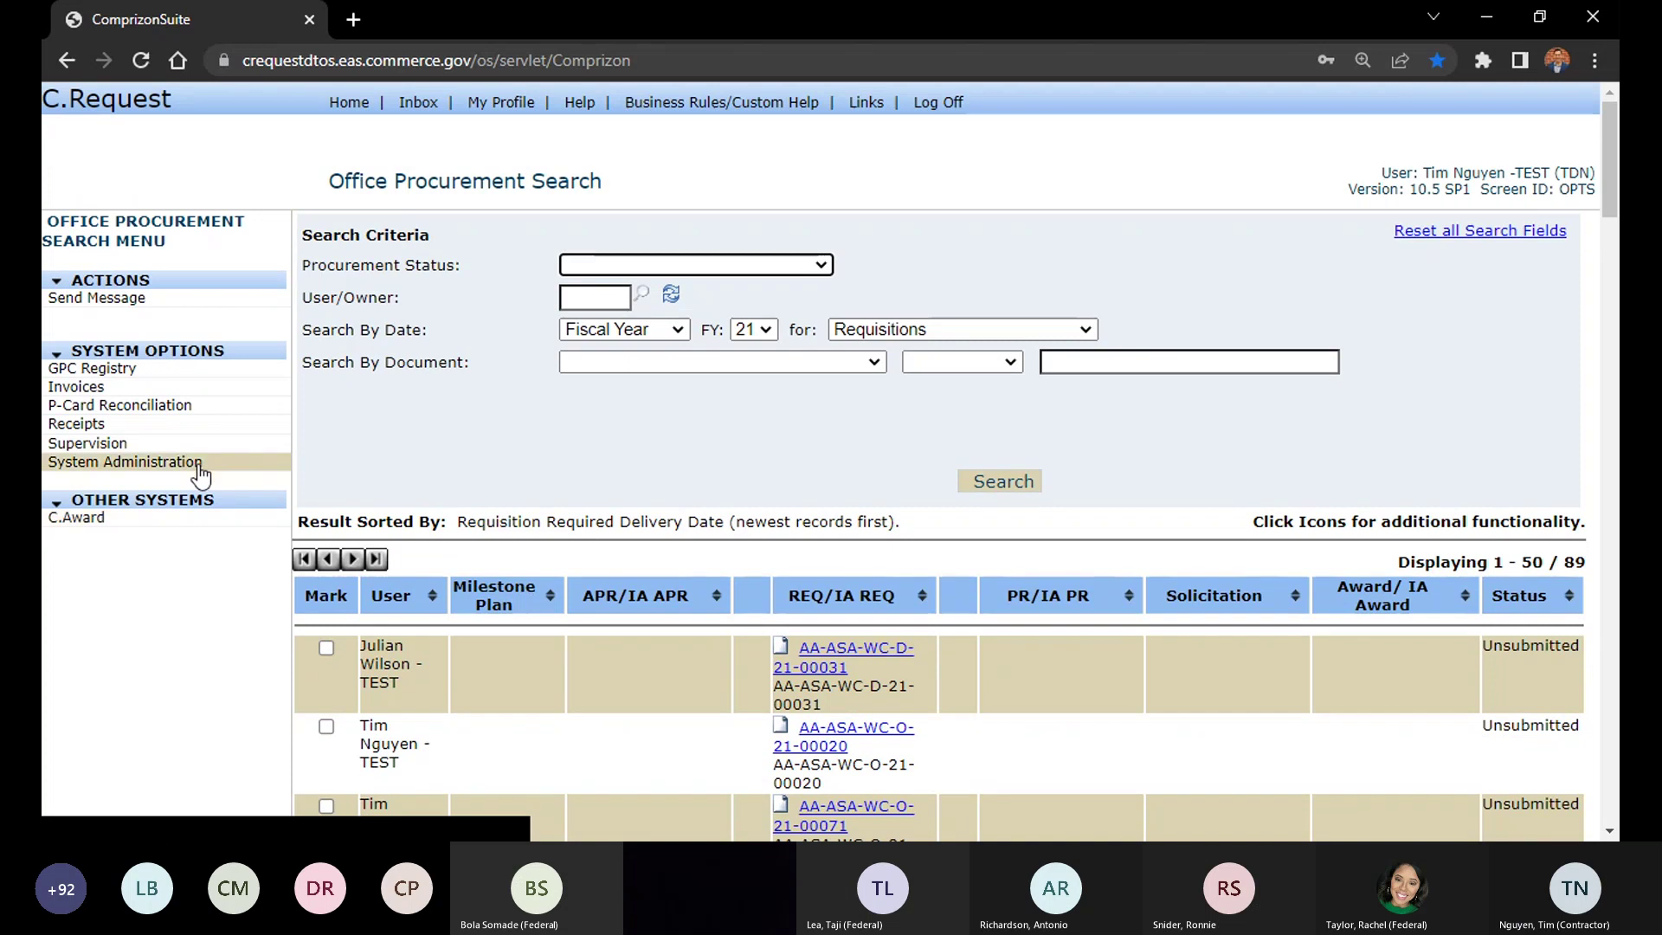
Return to the home page and open the Standard Reports selection, keeping All Dates chosen for the Requisition Register
left_click(361, 108)
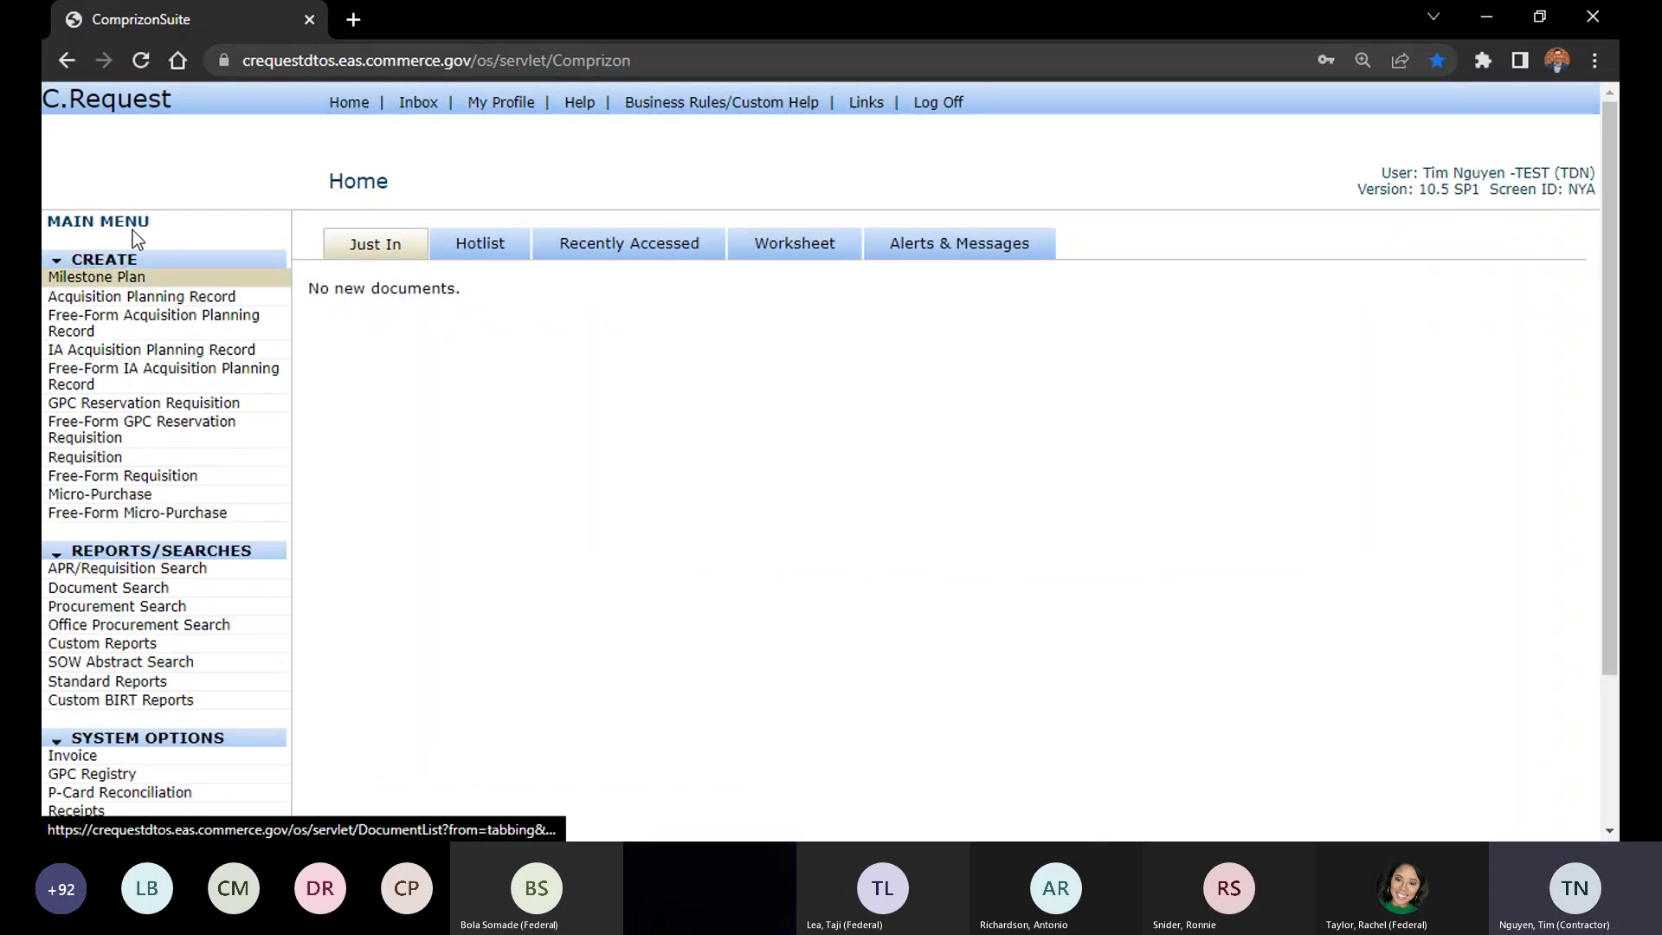
left_click(236, 683)
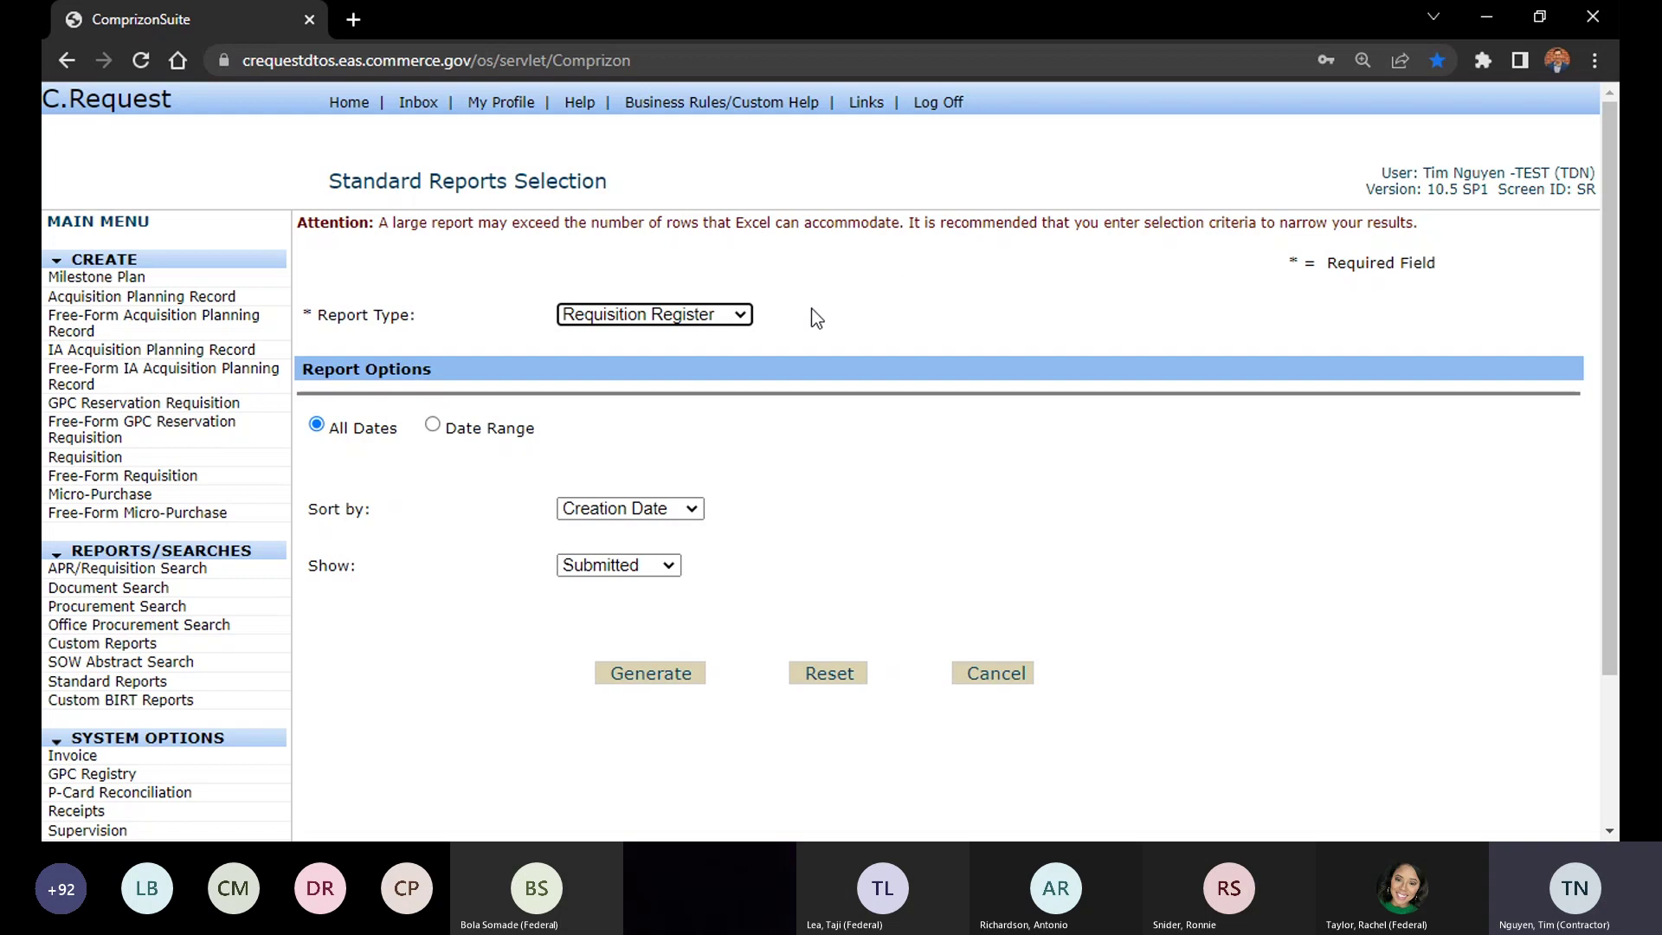
left_click(882, 301)
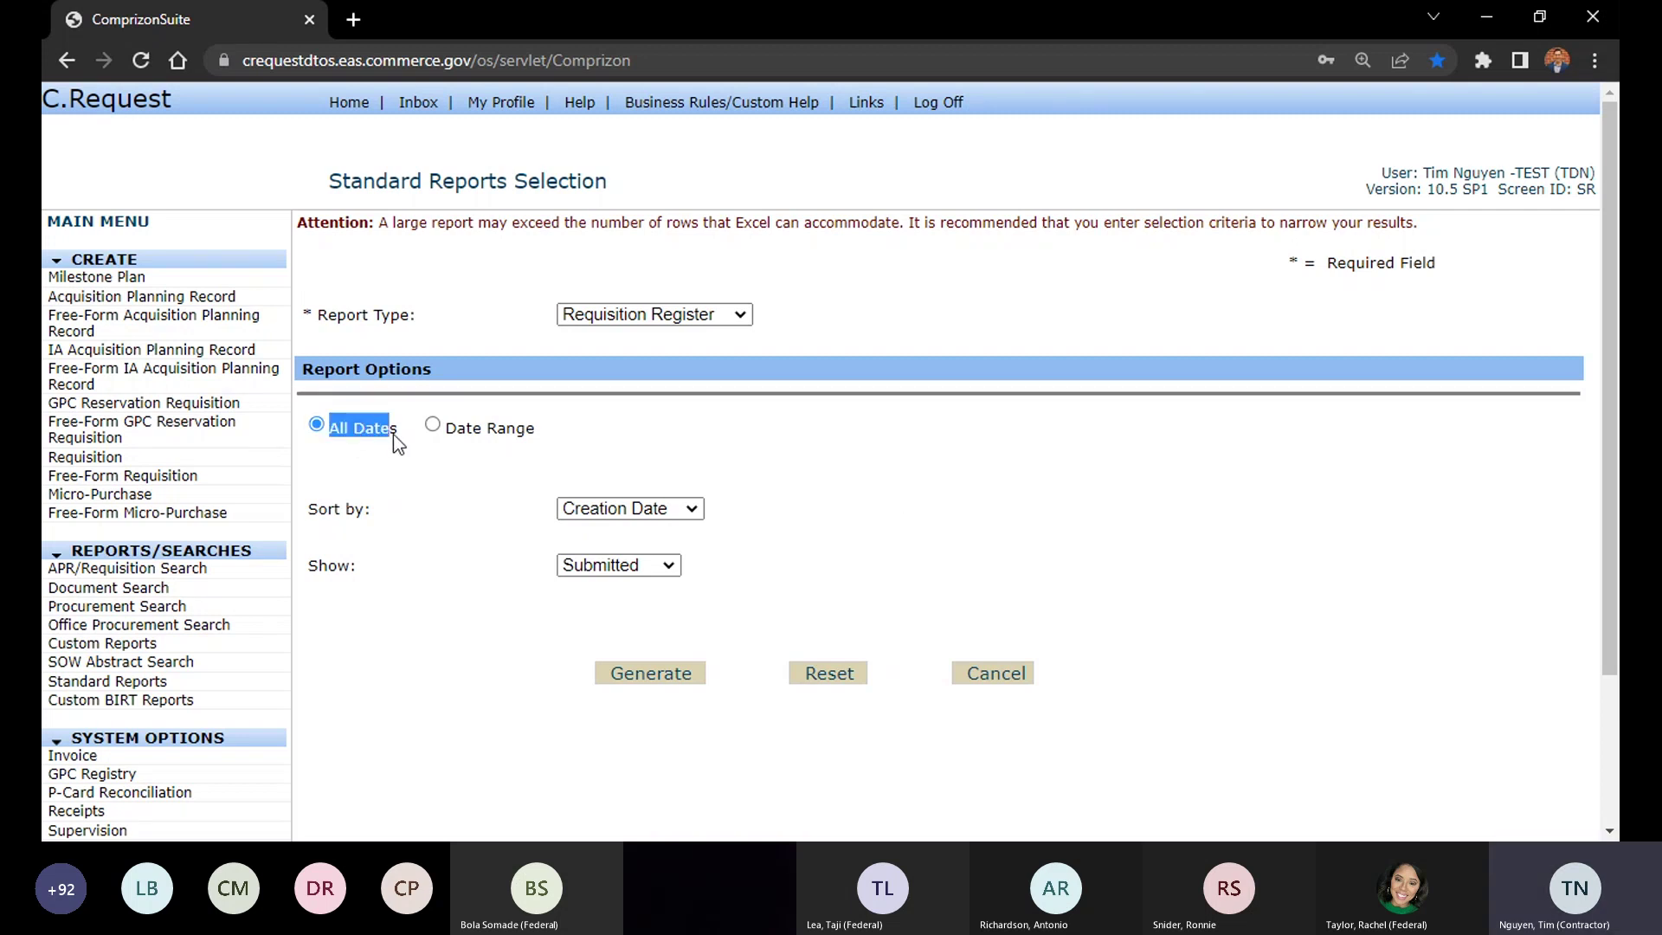
left_click_drag(394, 434, 397, 433)
left_click(317, 427)
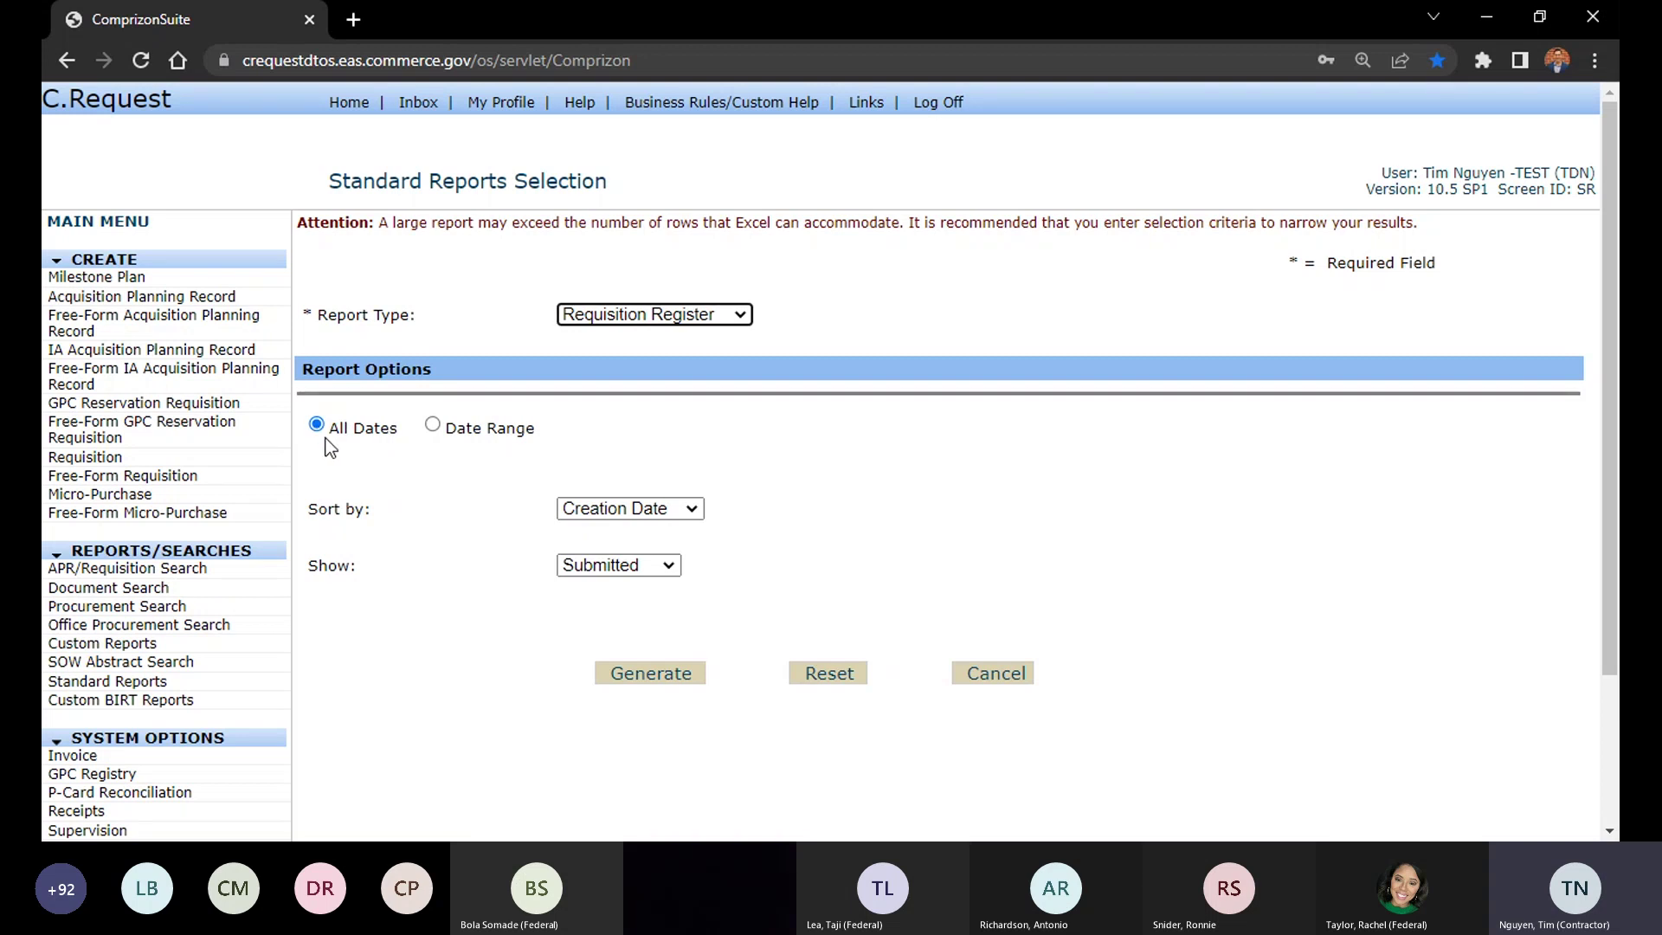
Limit the Requisition Register report to a date range from 10/01/2022 to 12/12/2022
left_click(434, 427)
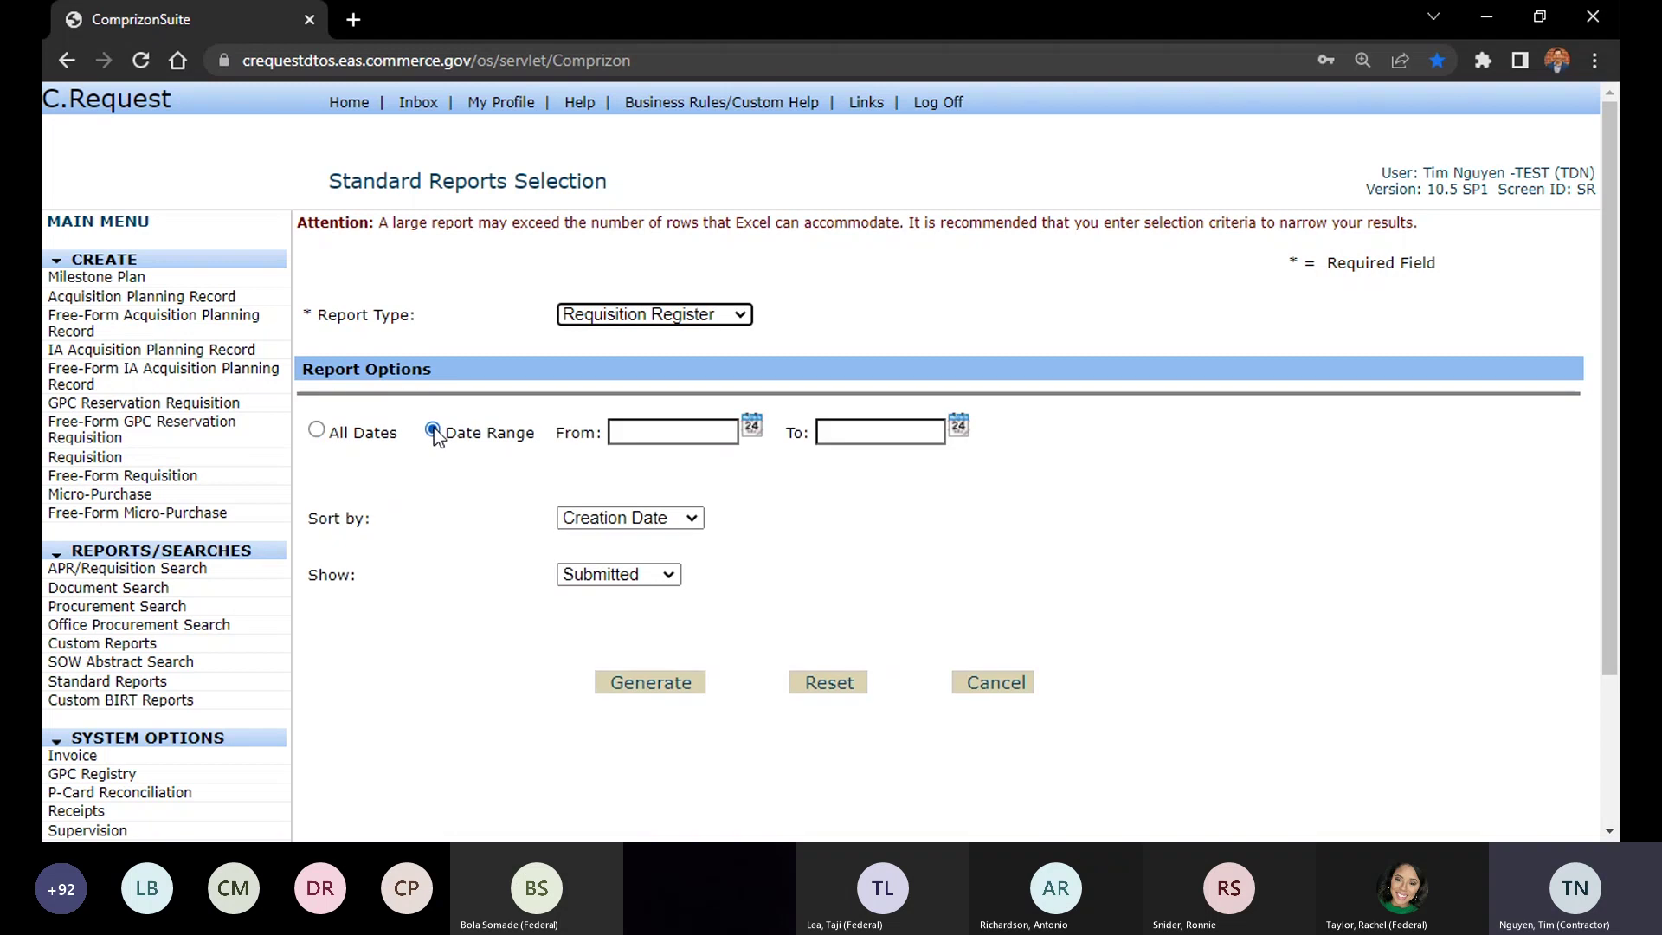
left_click(671, 437)
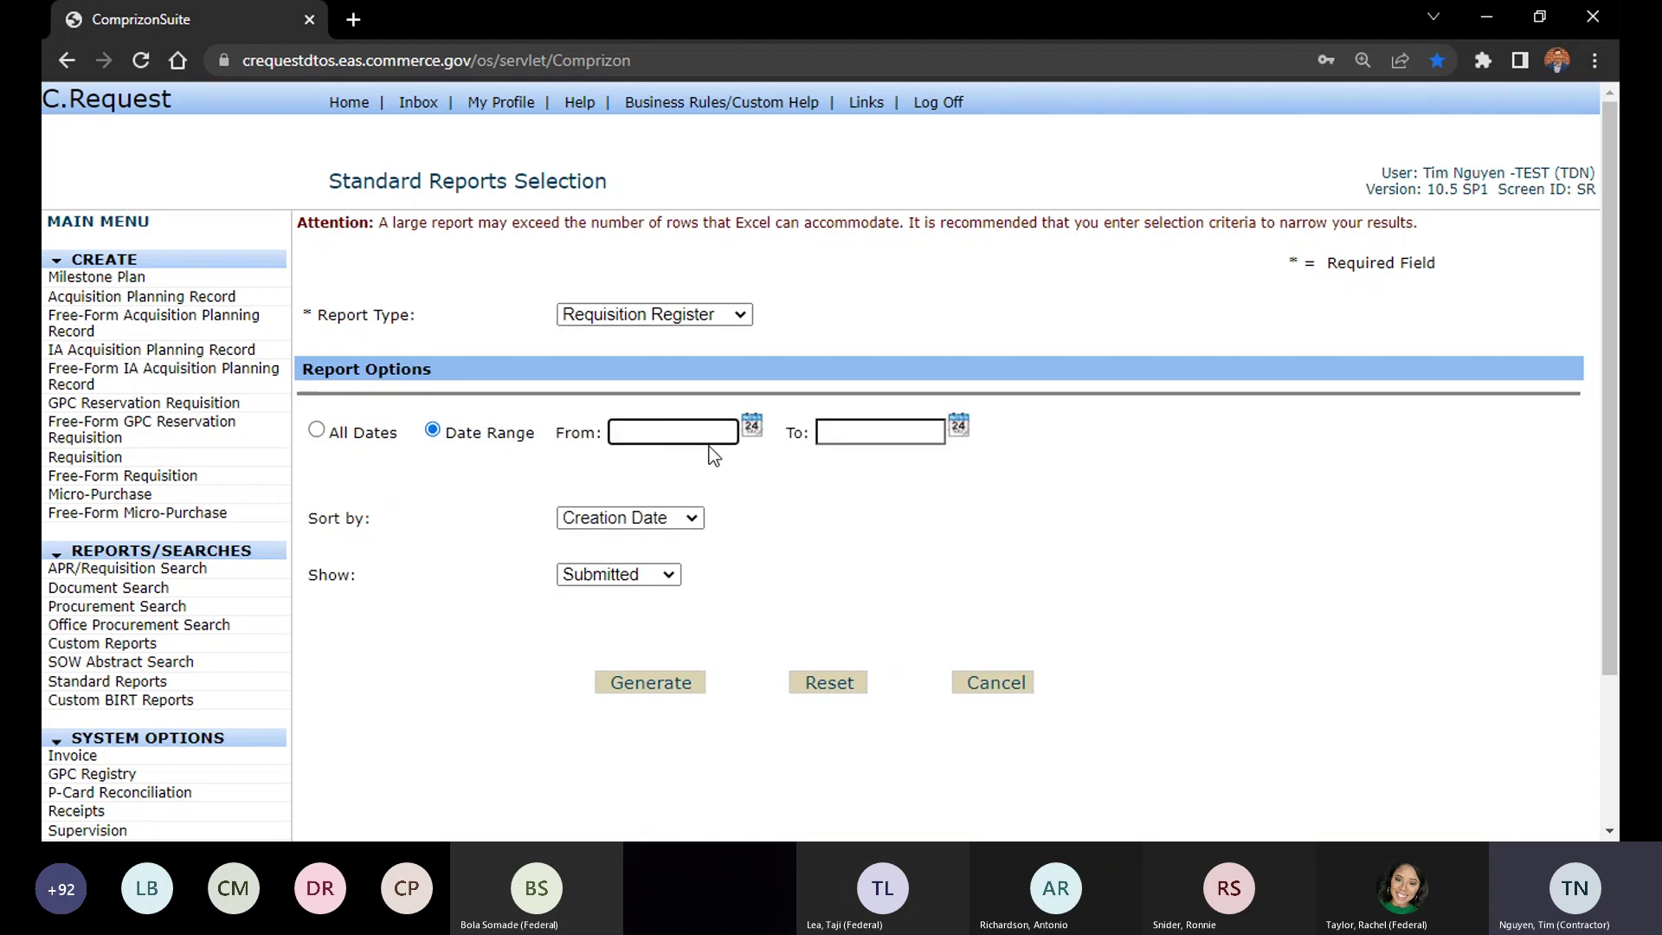
type("10/")
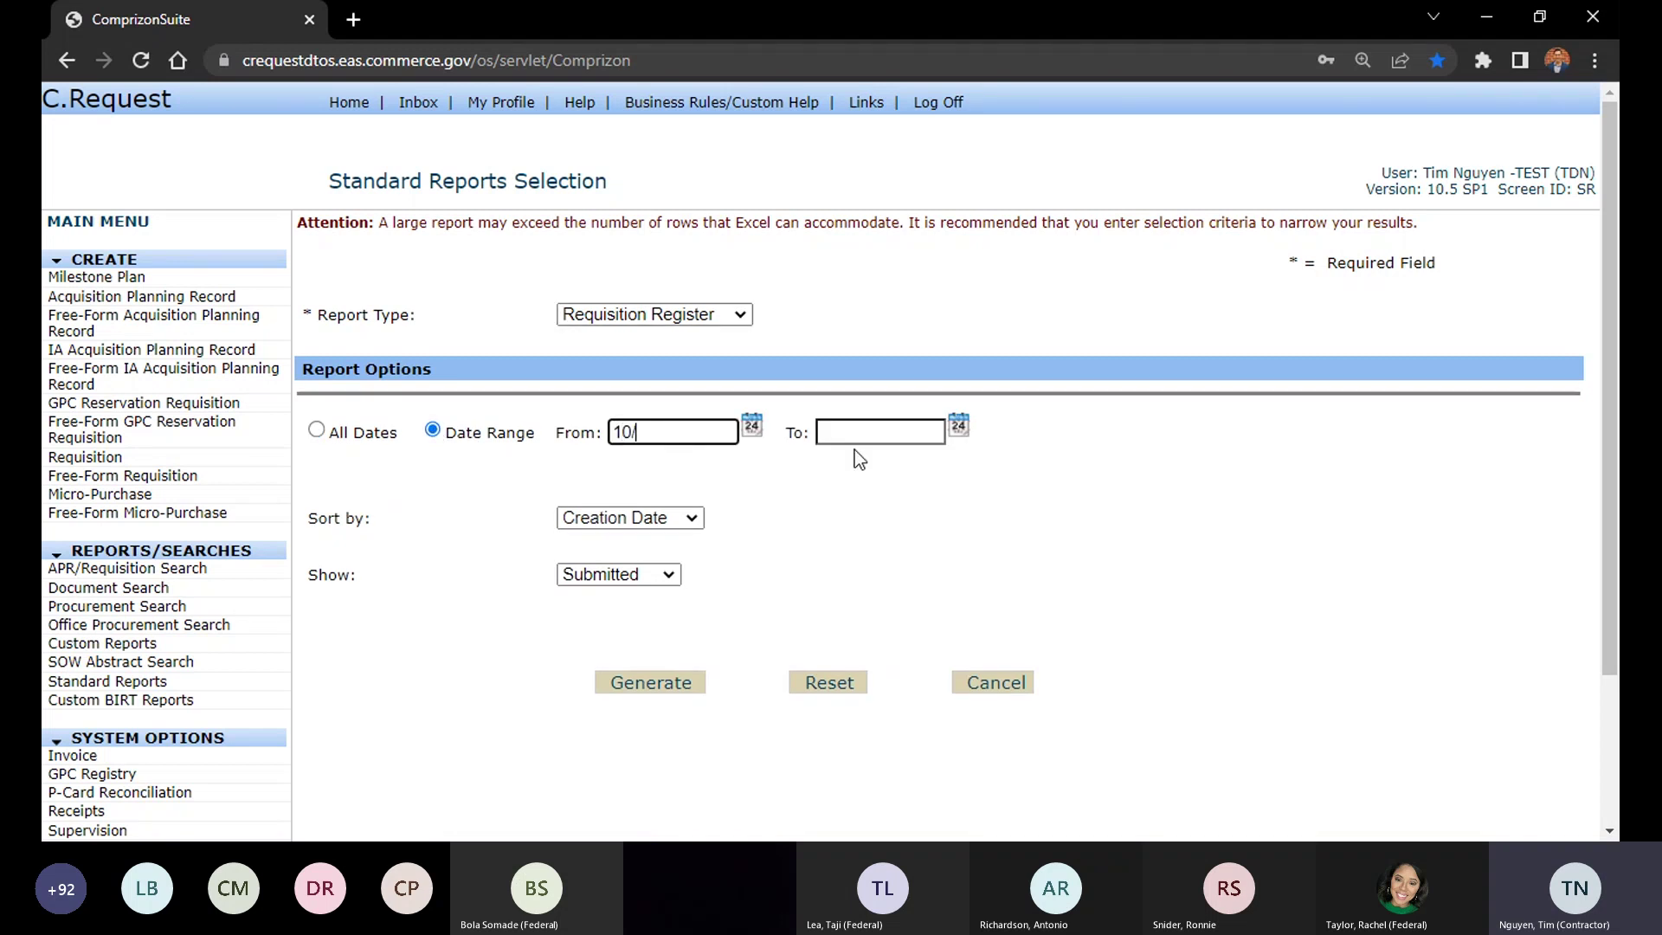
type("01/2022")
left_click(869, 427)
type("12")
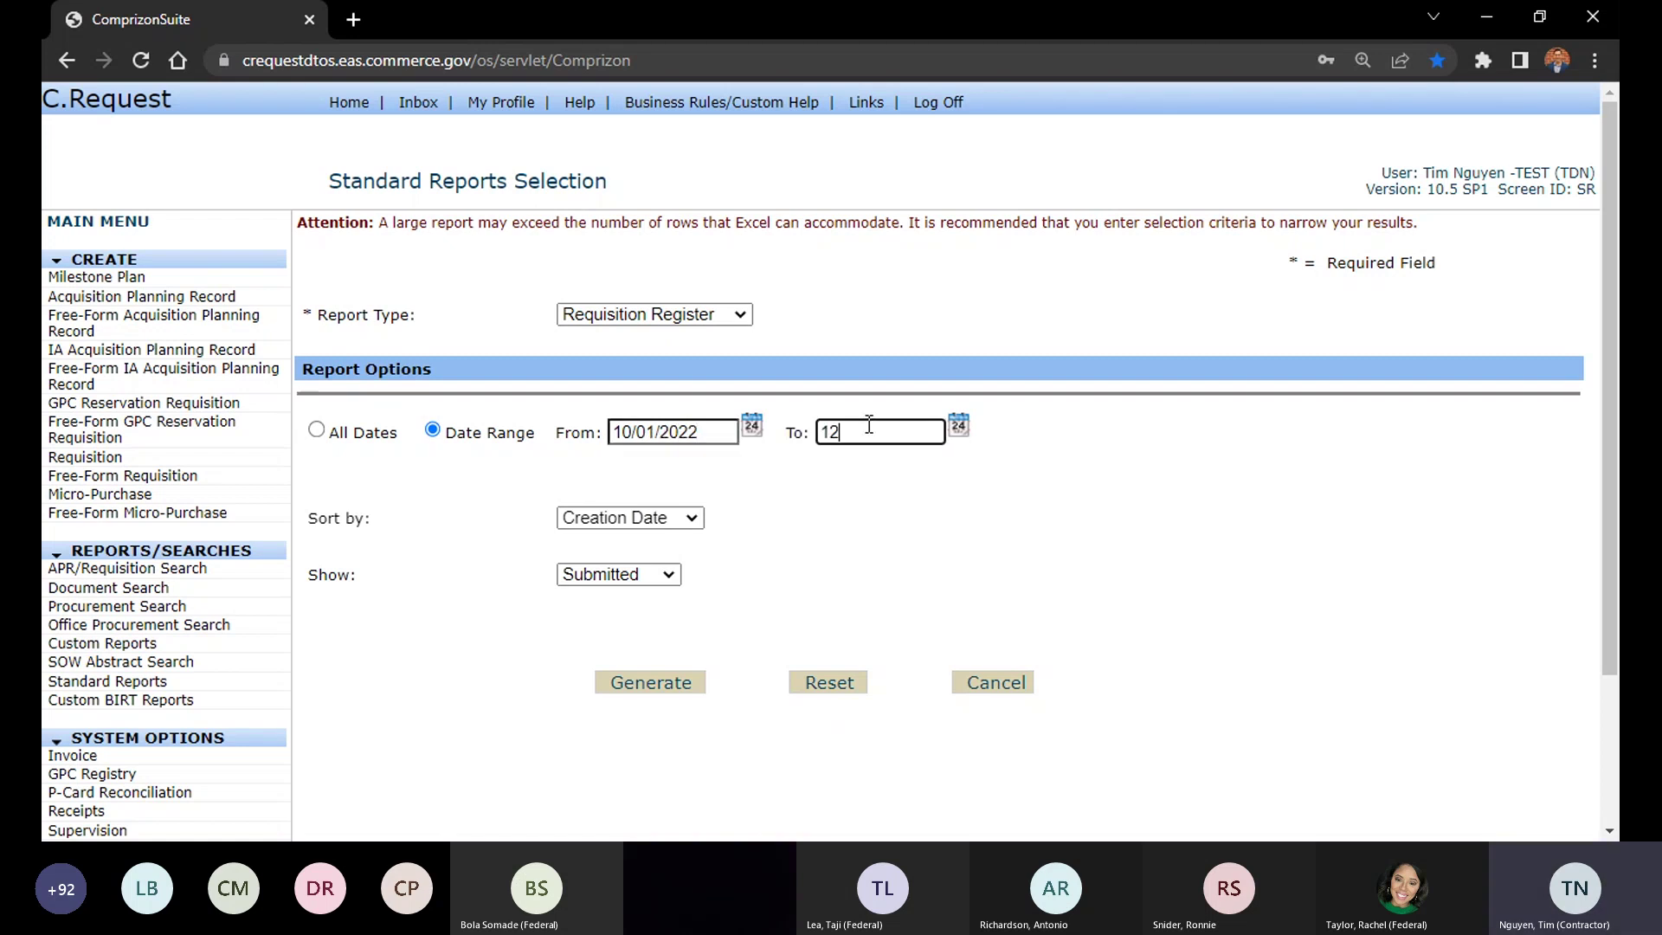
type("/12/2022")
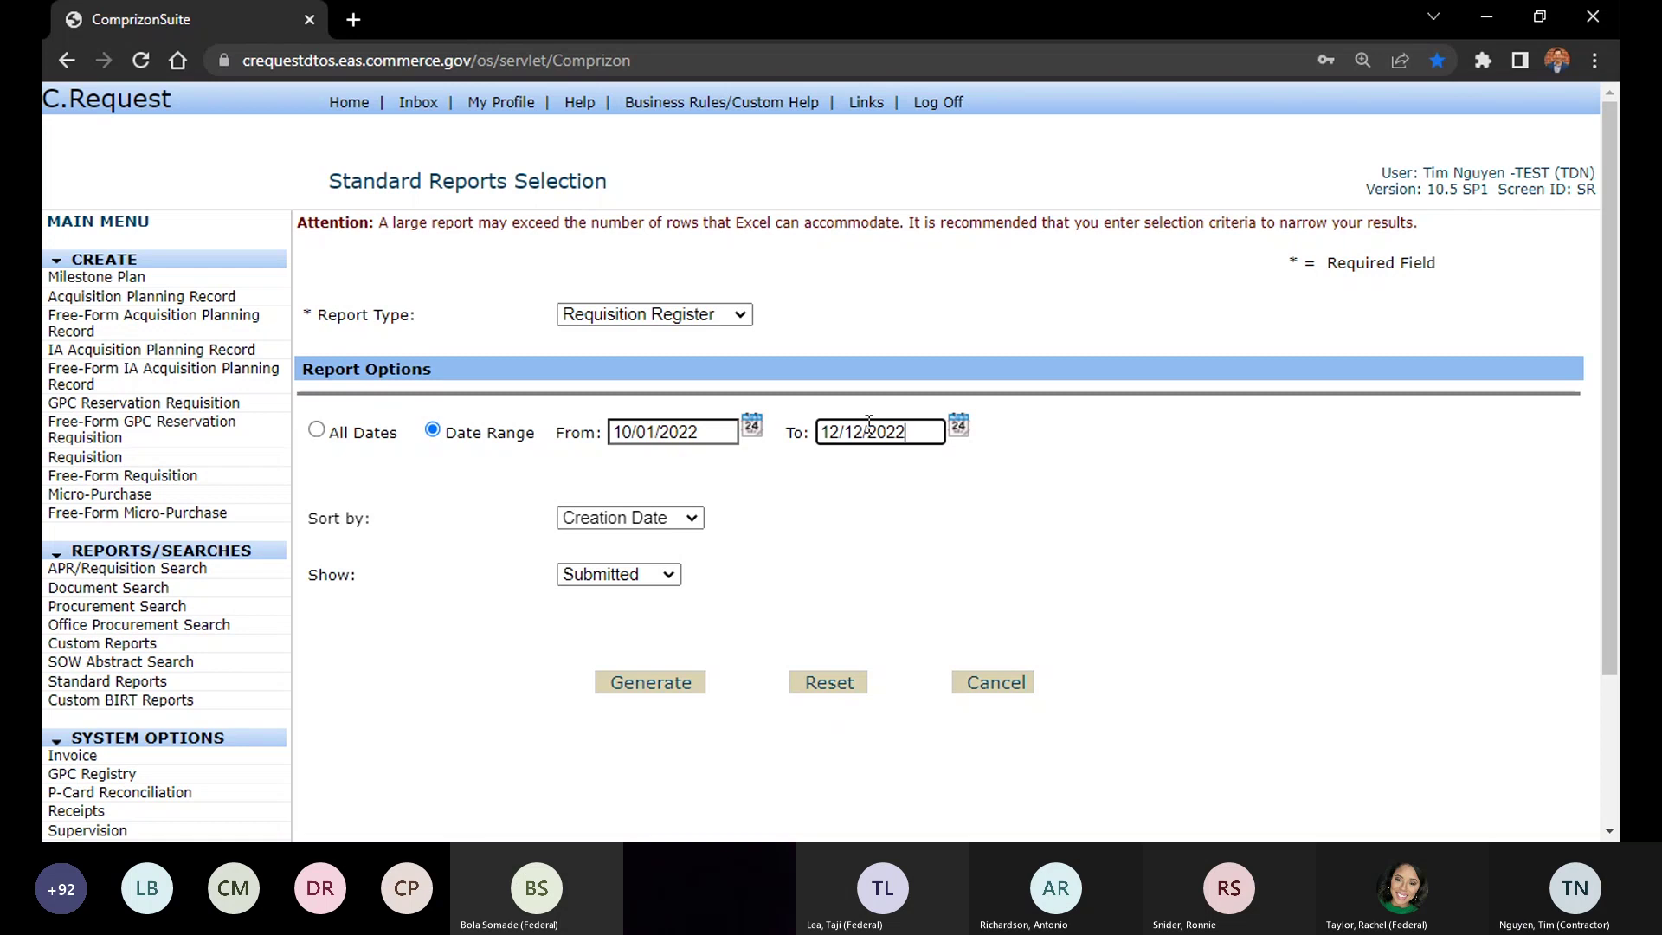
Set the report to show Unsubmitted requisitions and generate it in Excel format
left_click(684, 516)
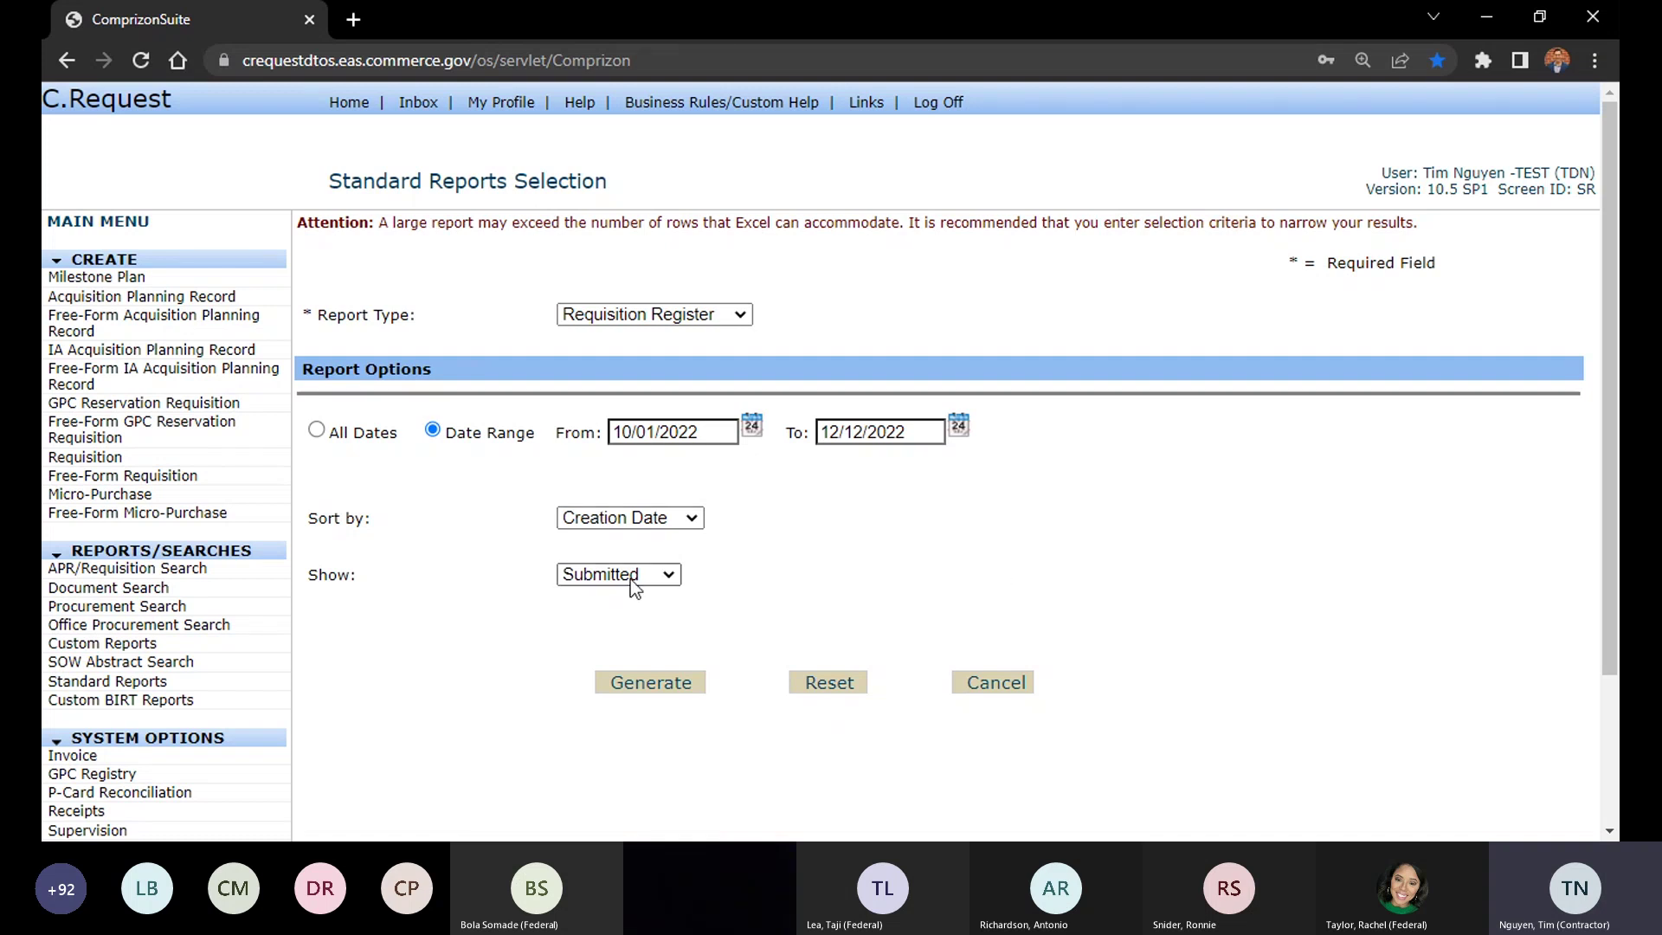
left_click(620, 625)
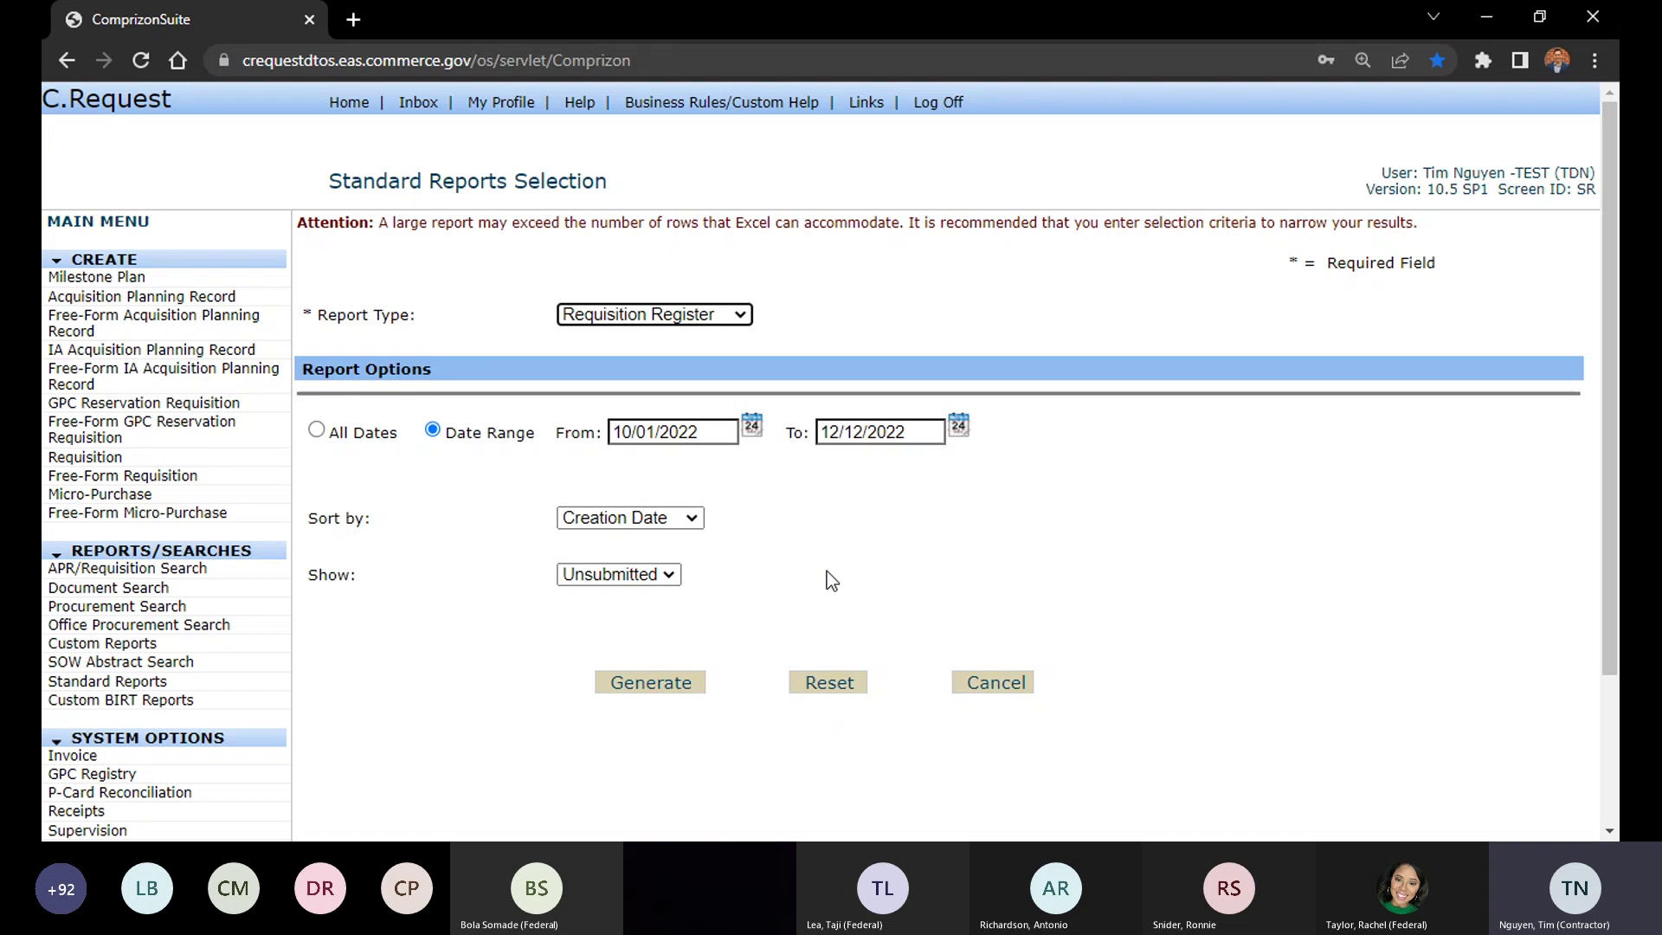
left_click(637, 690)
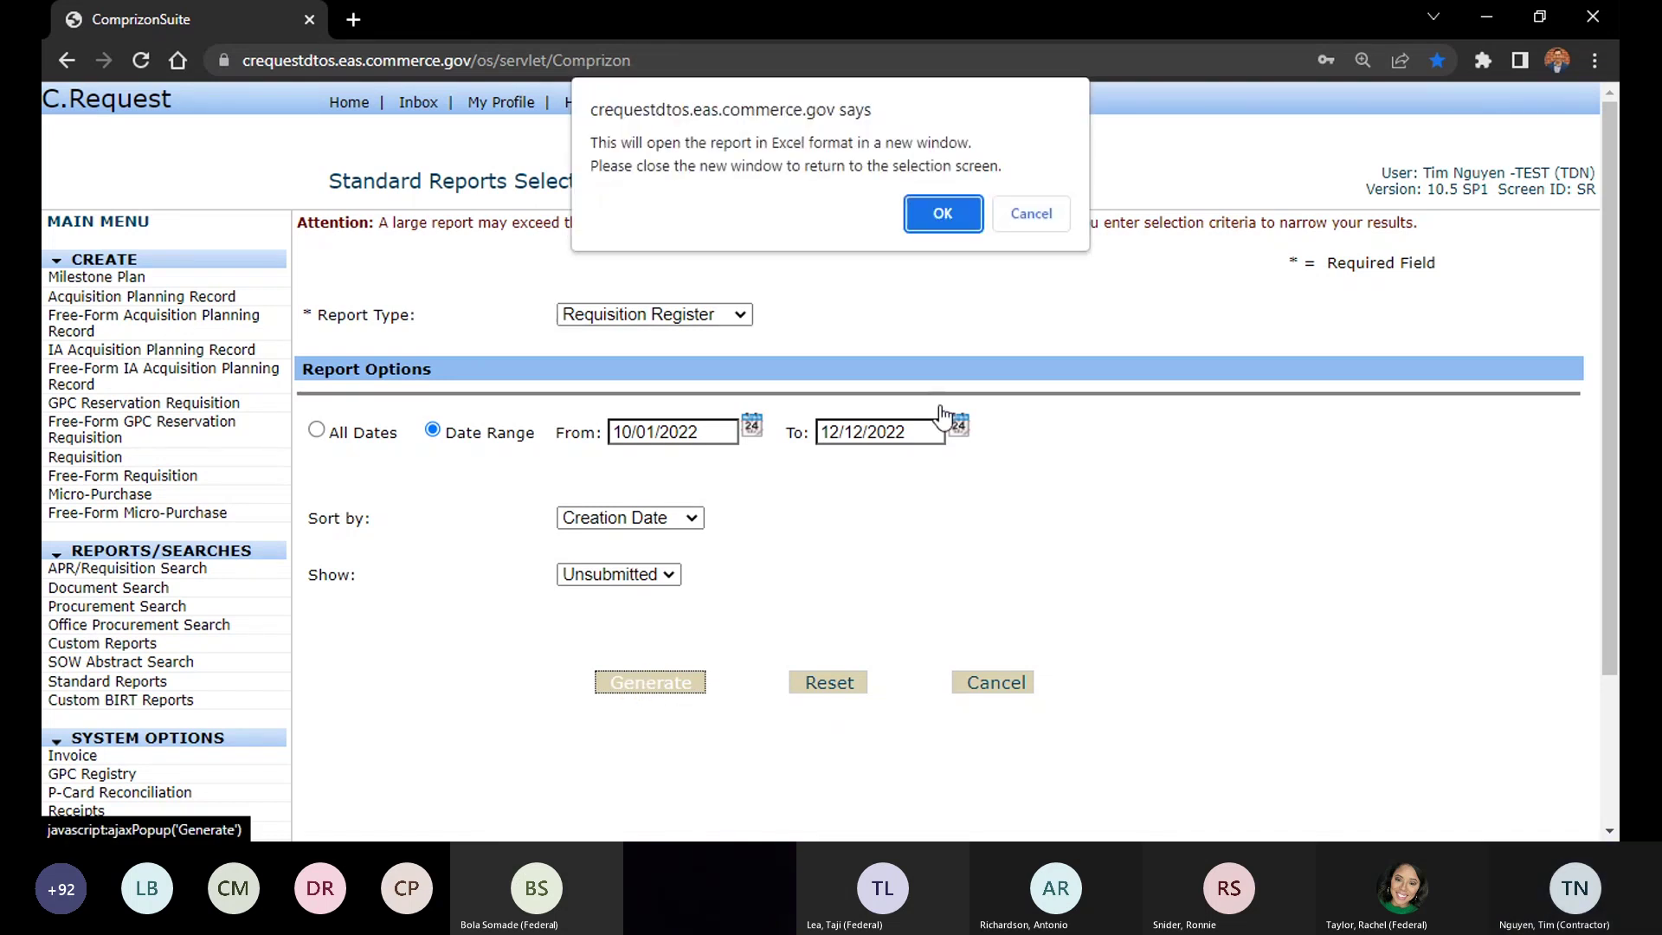
left_click(942, 211)
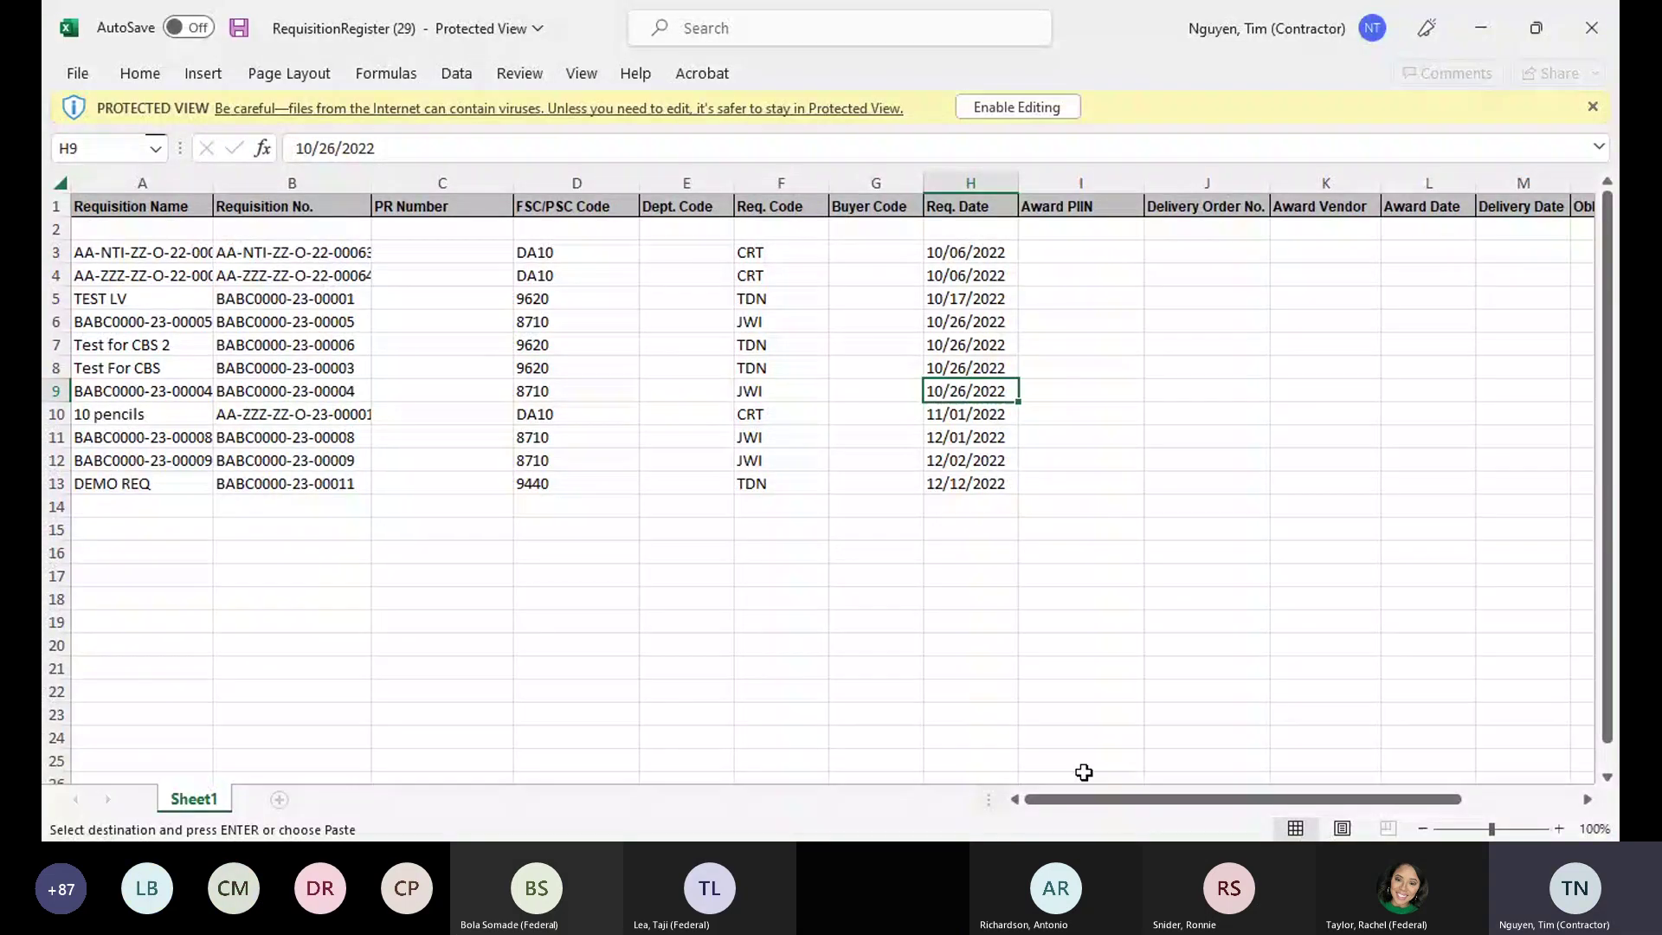
Examine the requisition names, codes and requisition dates in the RequisitionRegister workbook opened in Excel
left_click_drag(917, 324, 912, 308)
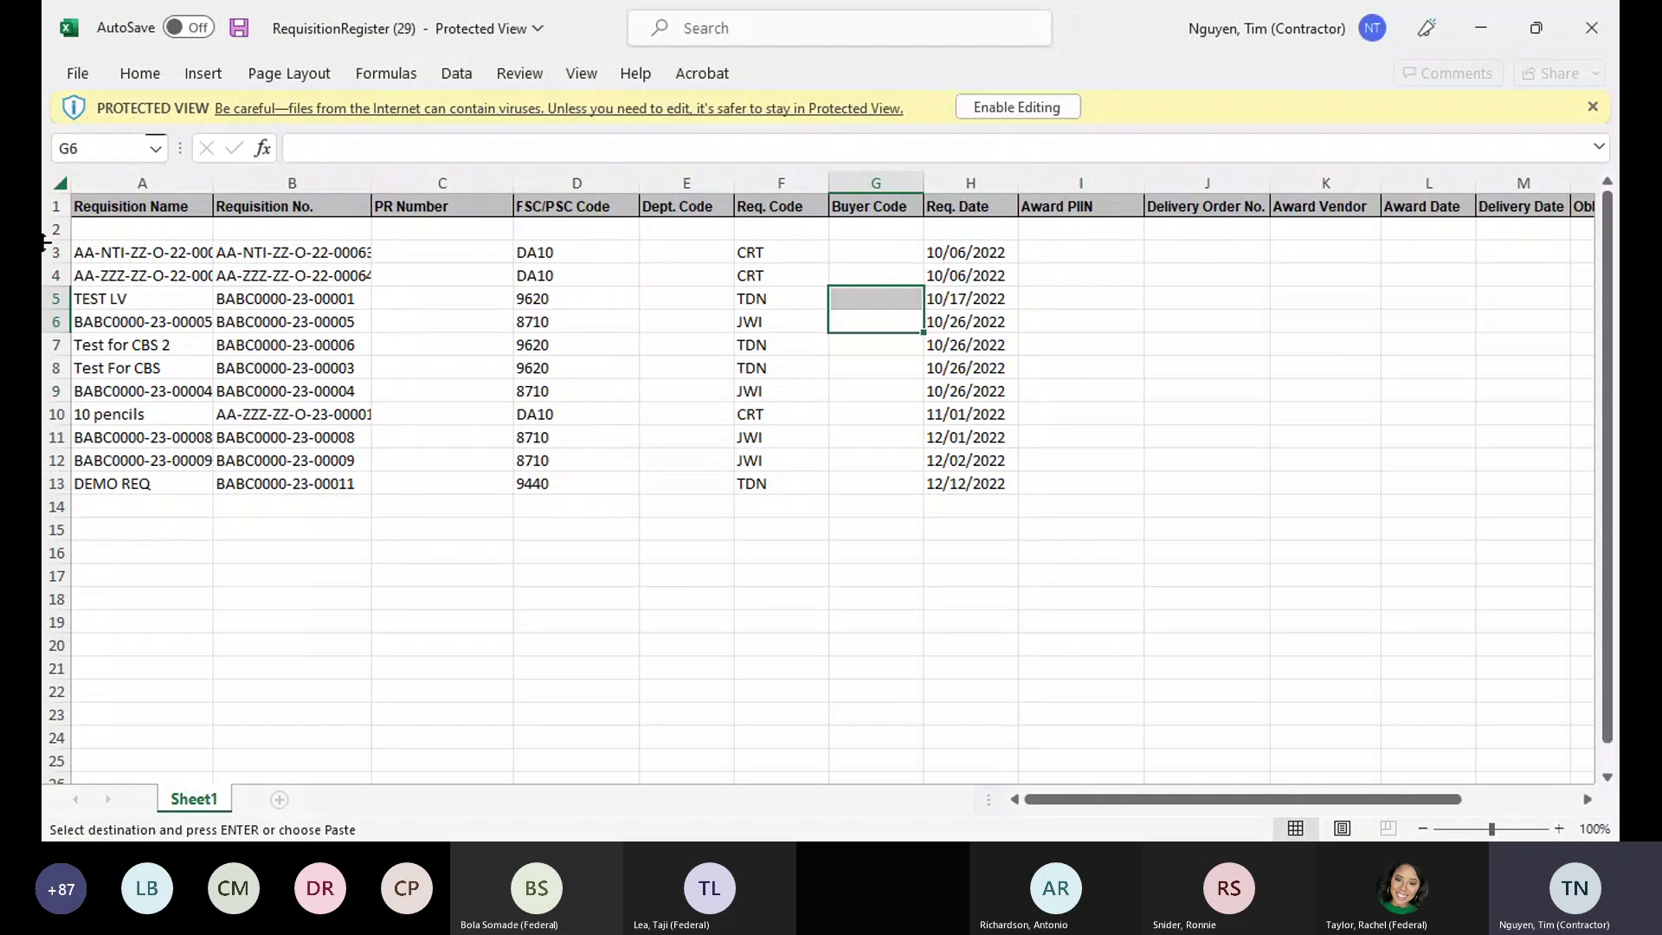
left_click(57, 229)
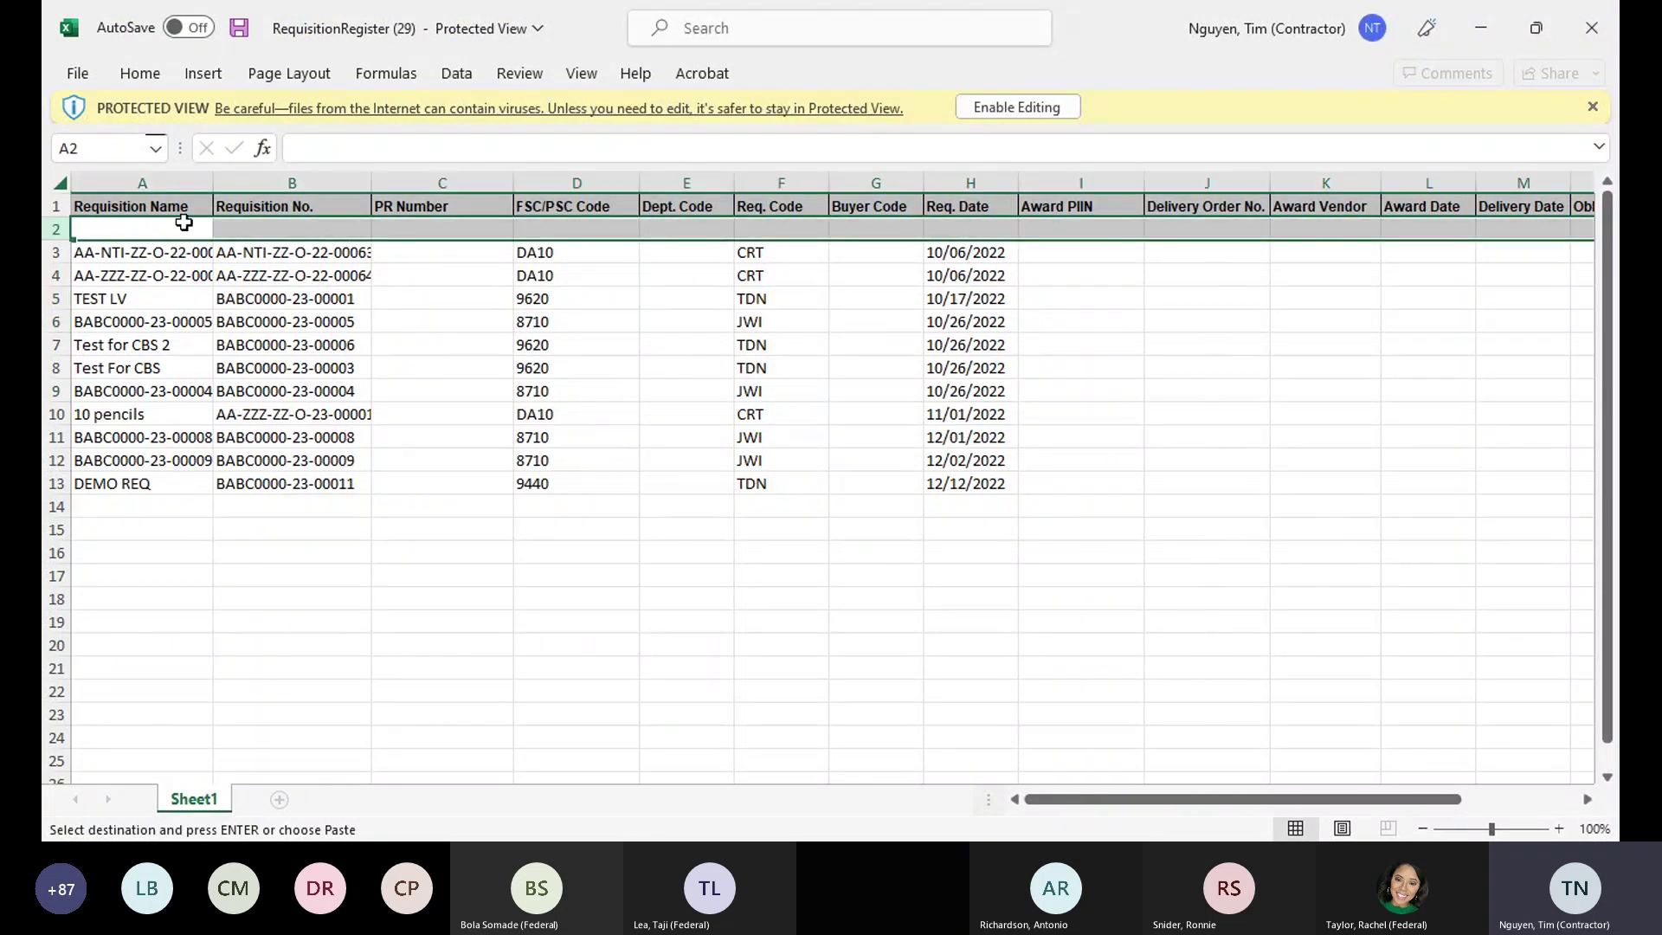
left_click(520, 323)
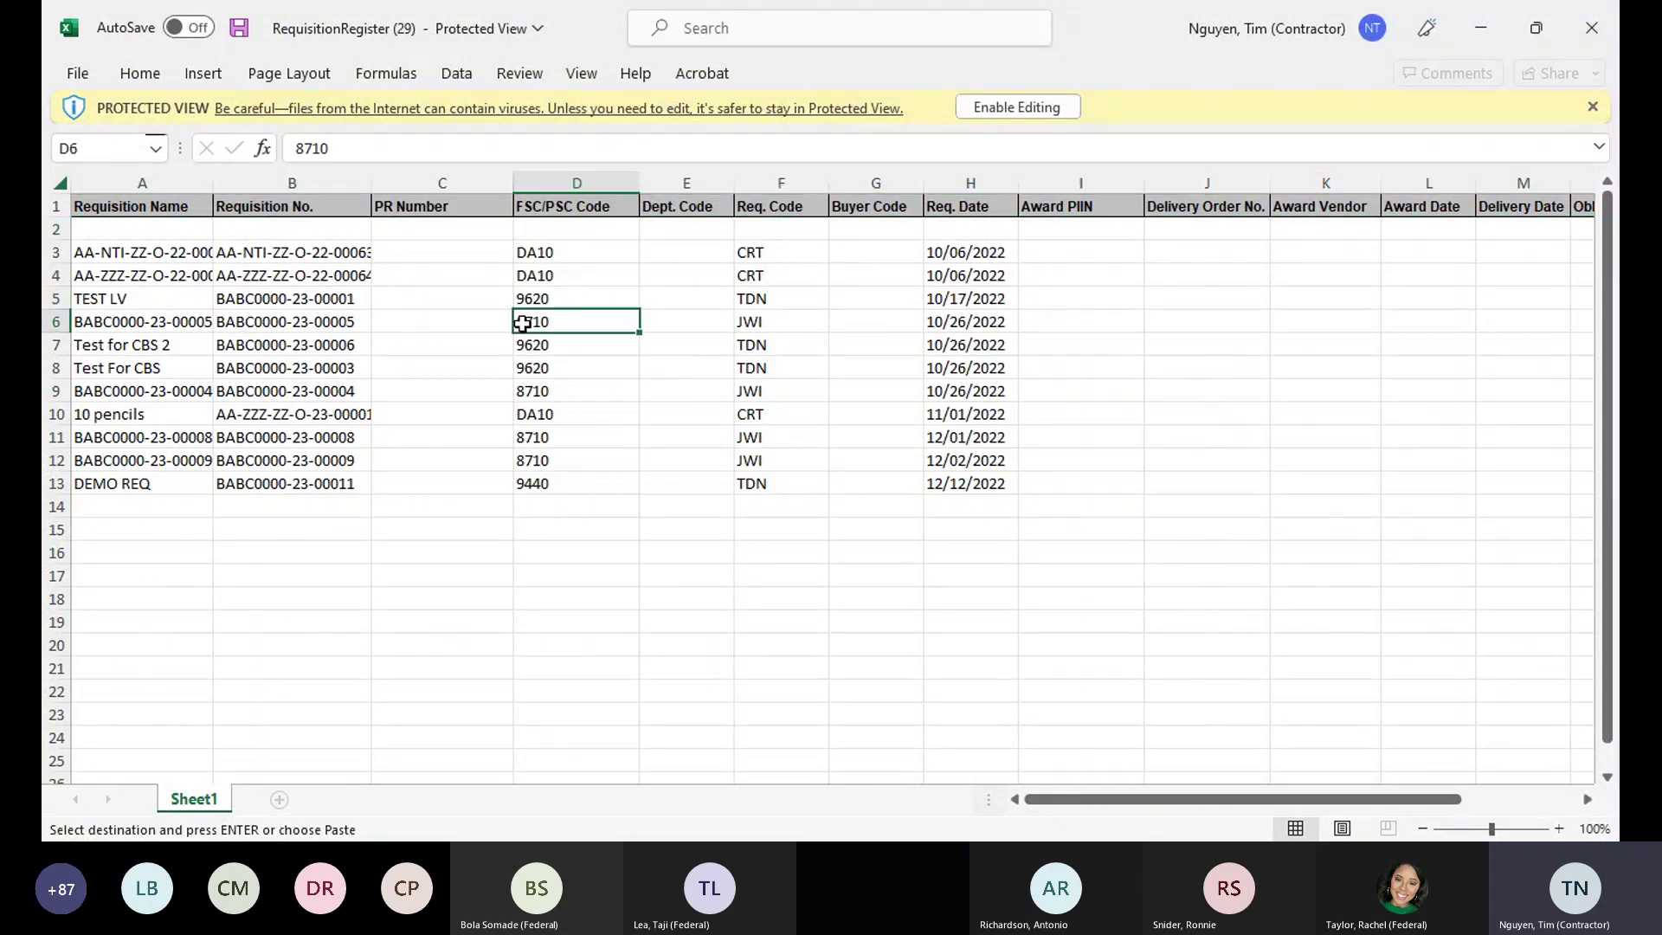
left_click(979, 253)
left_click(179, 251)
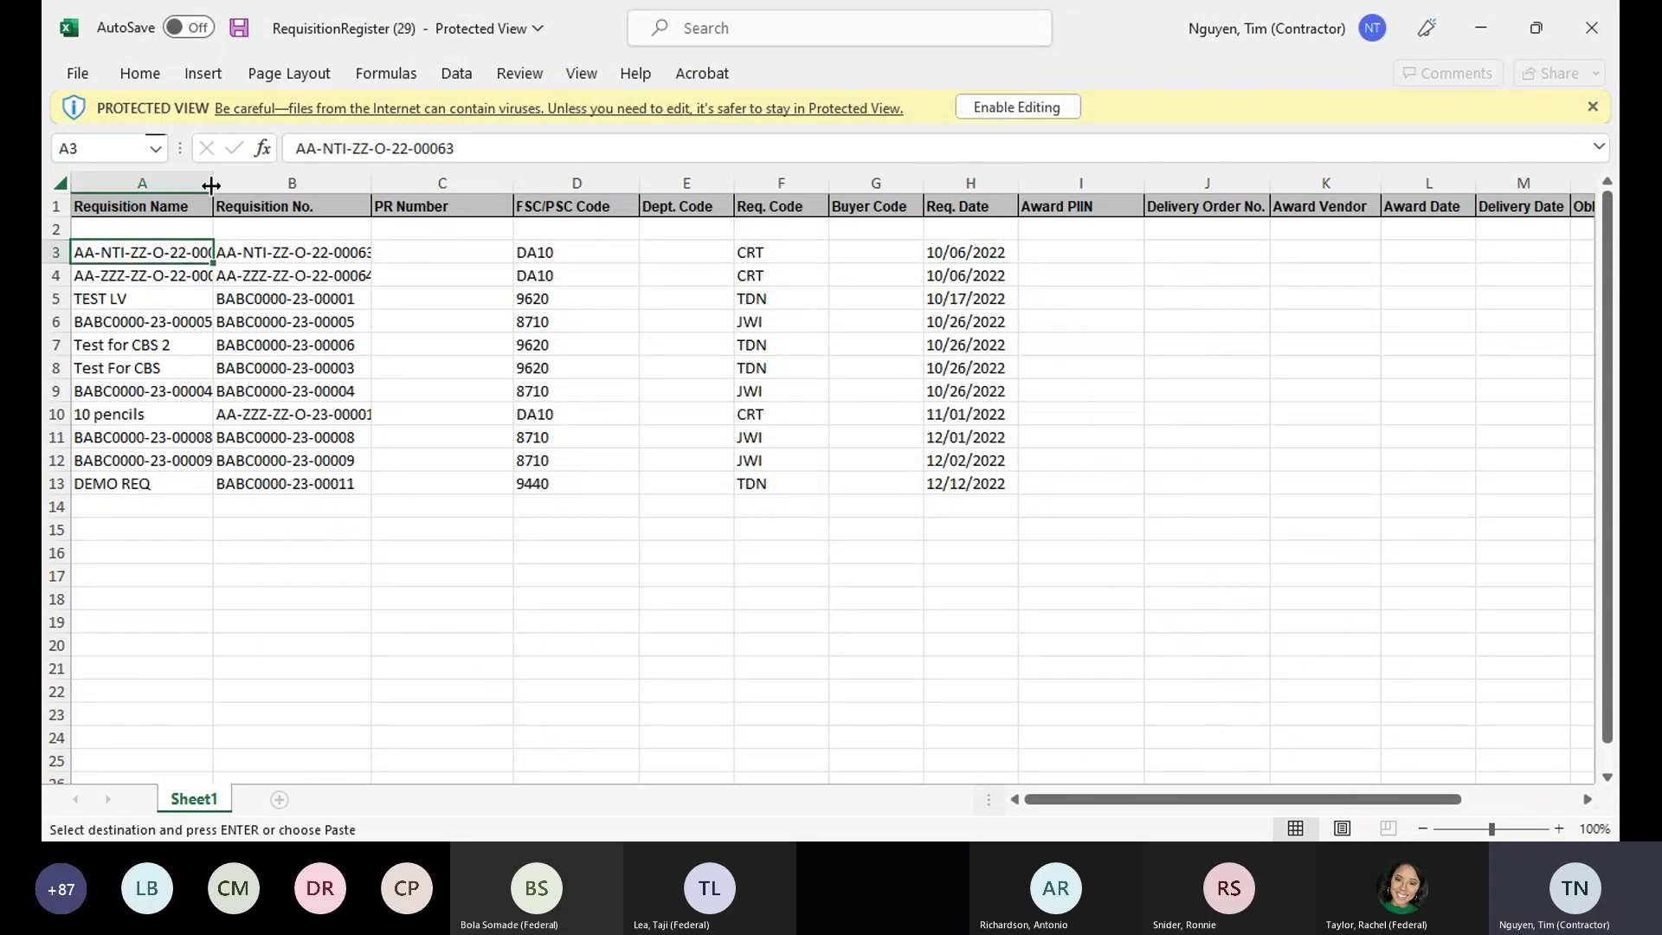
Fit the Requisition Name column to its contents, and switch to the C.Request QRG presentation in PowerPoint
double_click(213, 184)
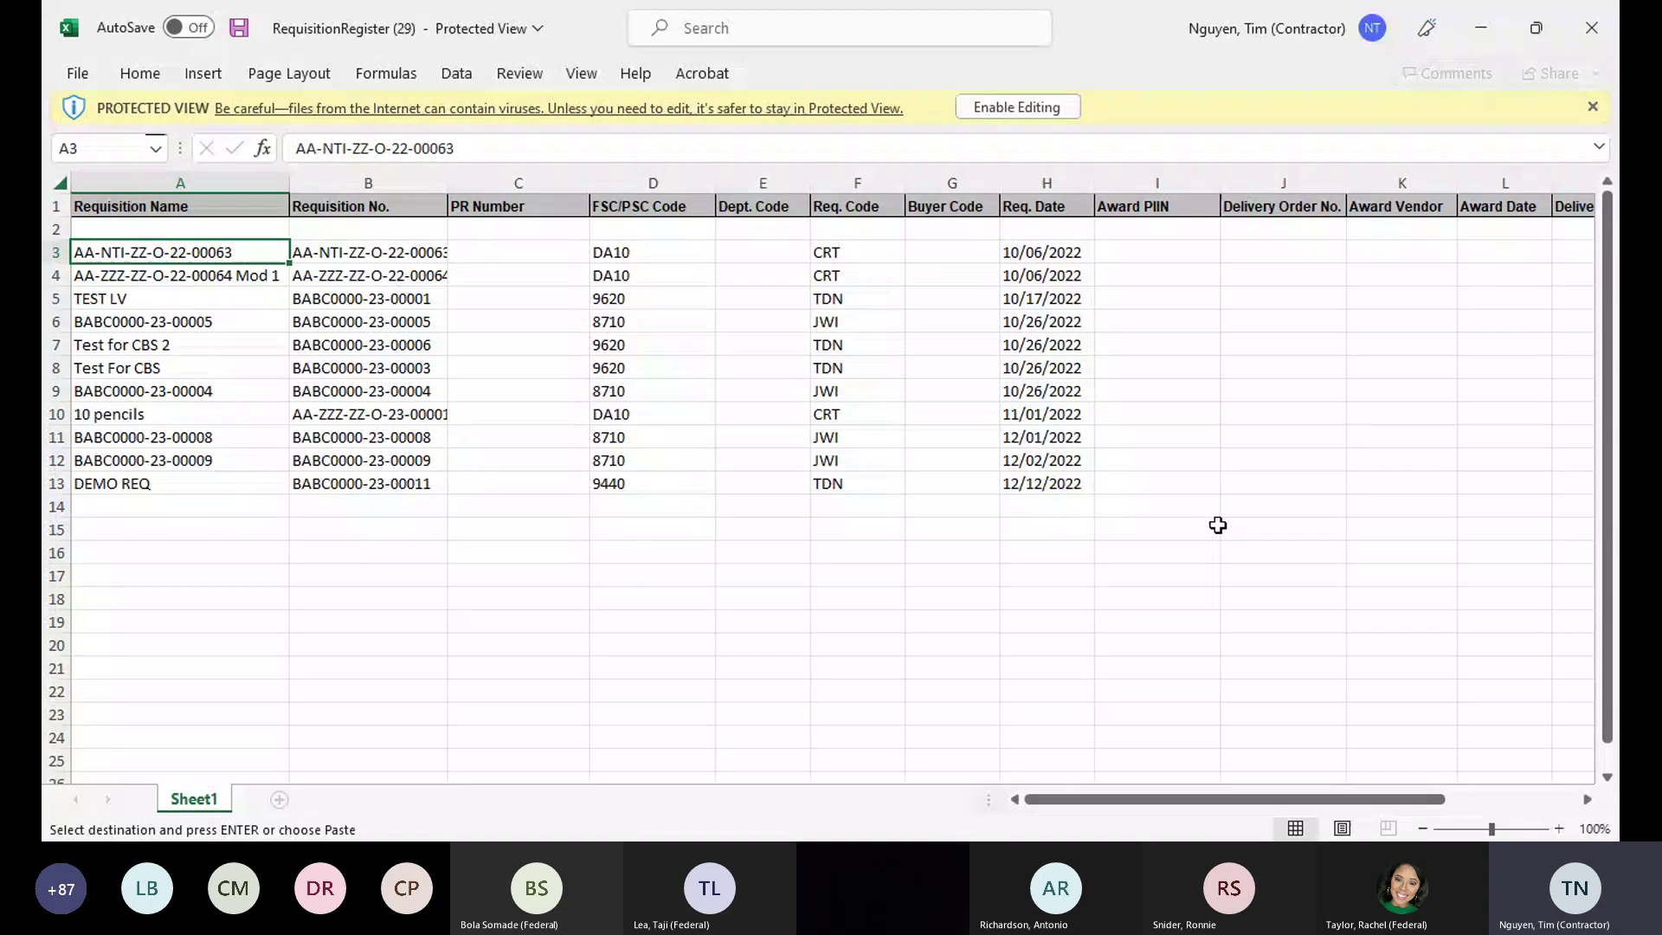
left_click(1065, 838)
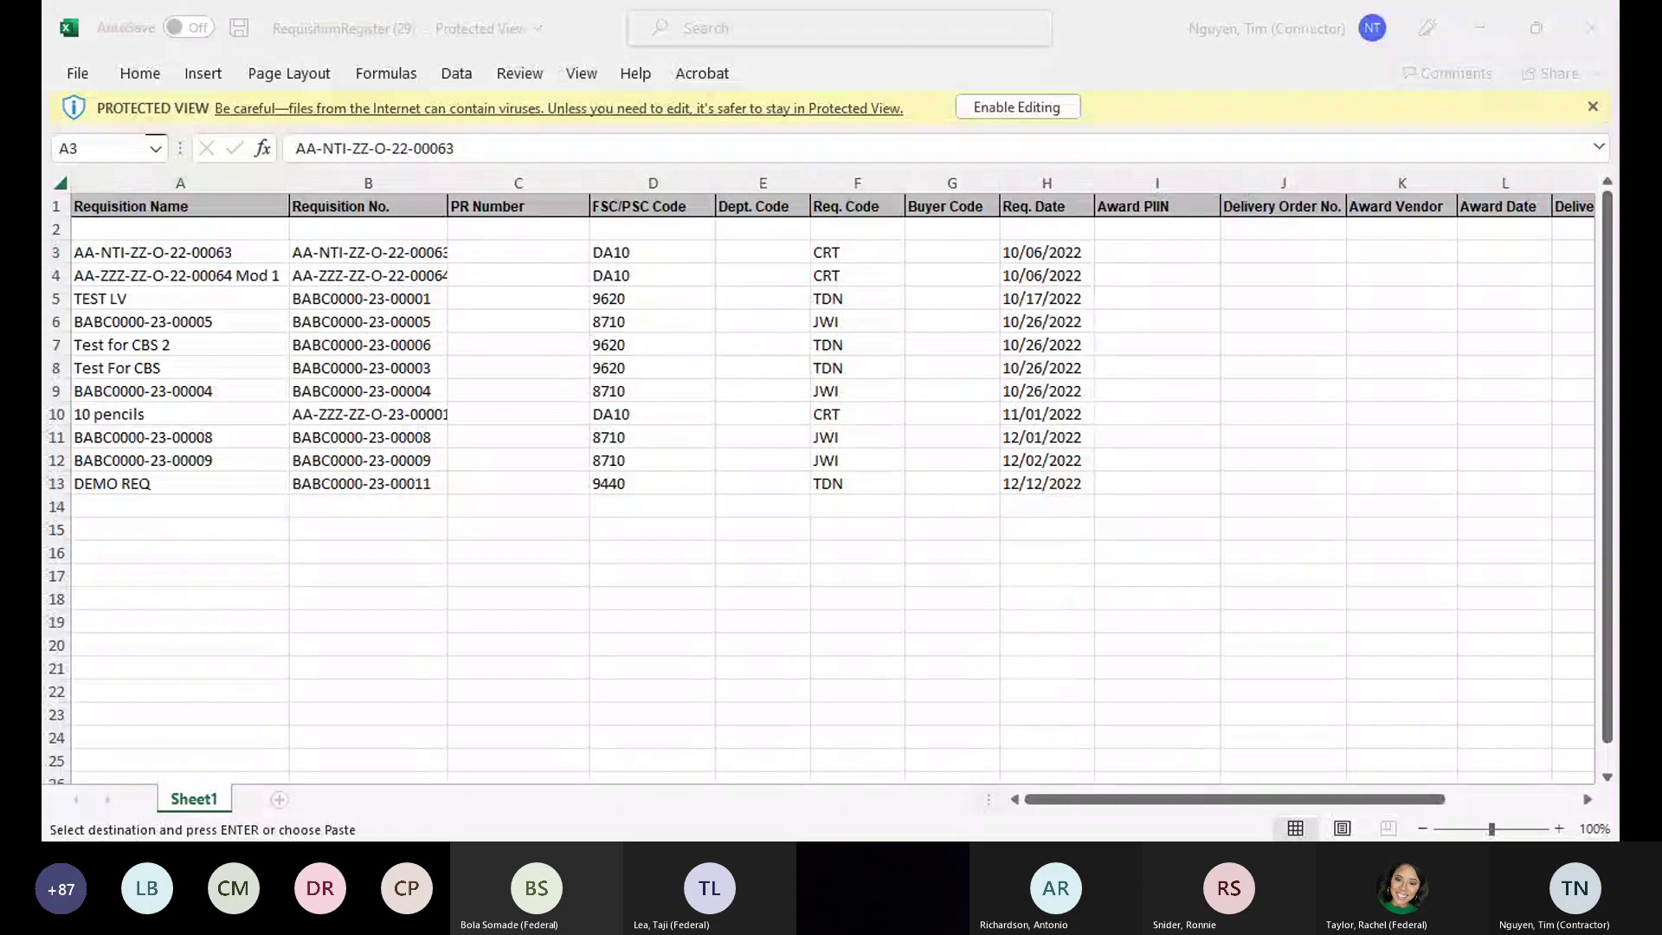
left_click(1223, 141)
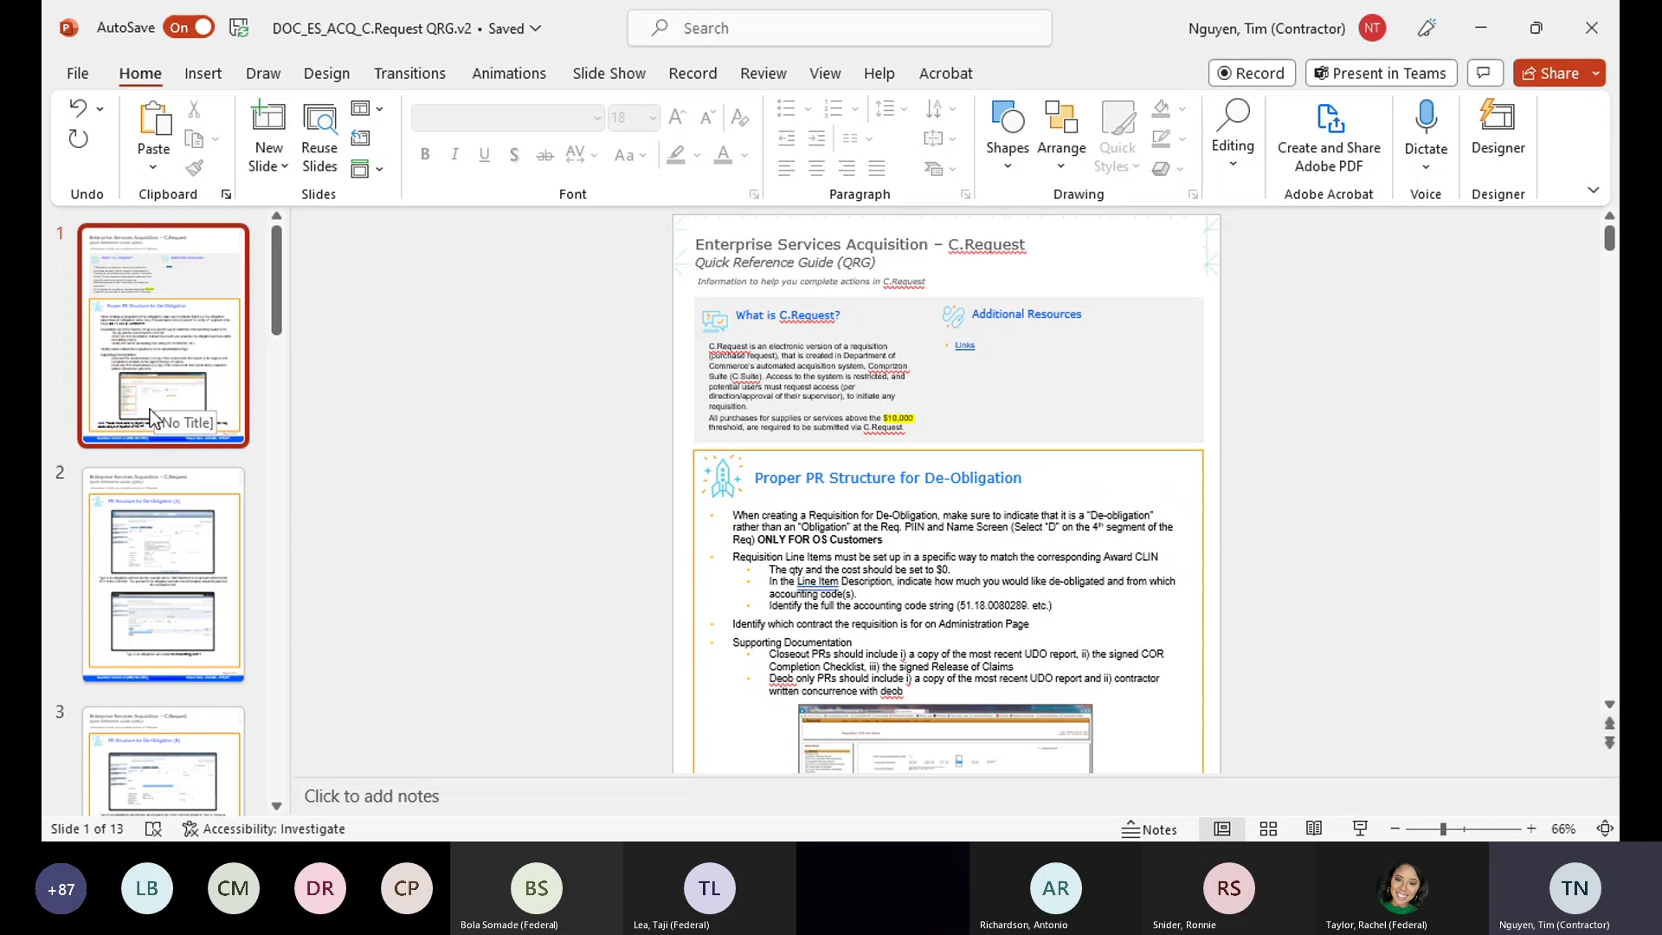
Look through the C.Request Quick Reference Guide as a slide show, including the PR Structure for New Award page
scroll(227, 433, "down", 3)
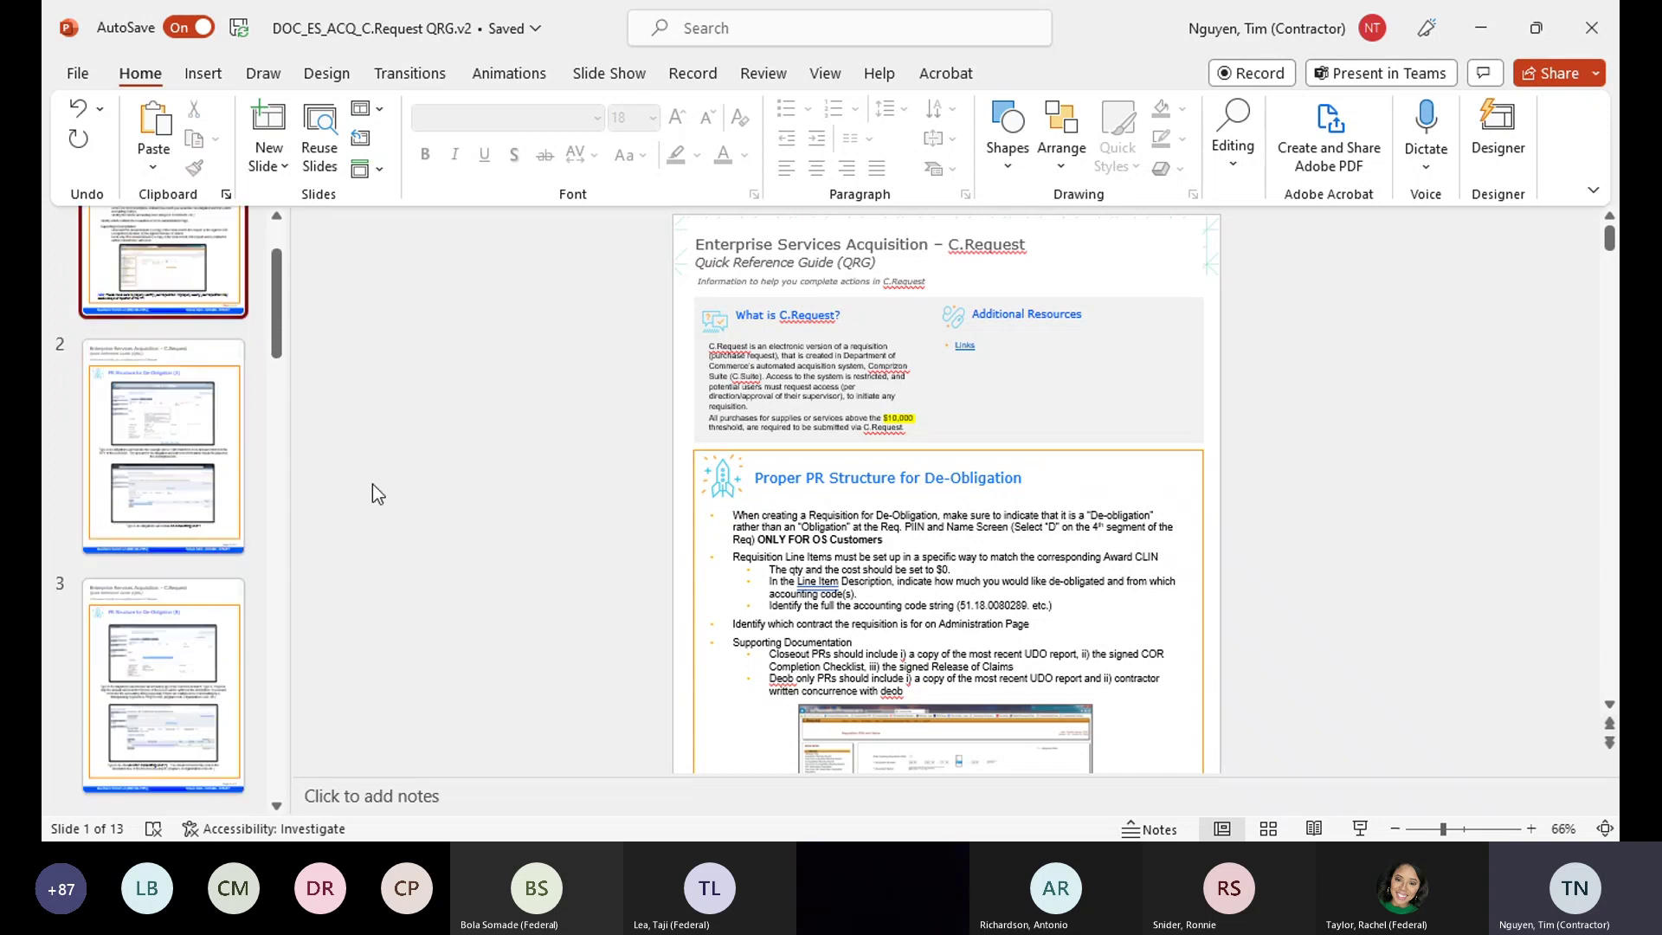
scroll(164, 411, "up", 3)
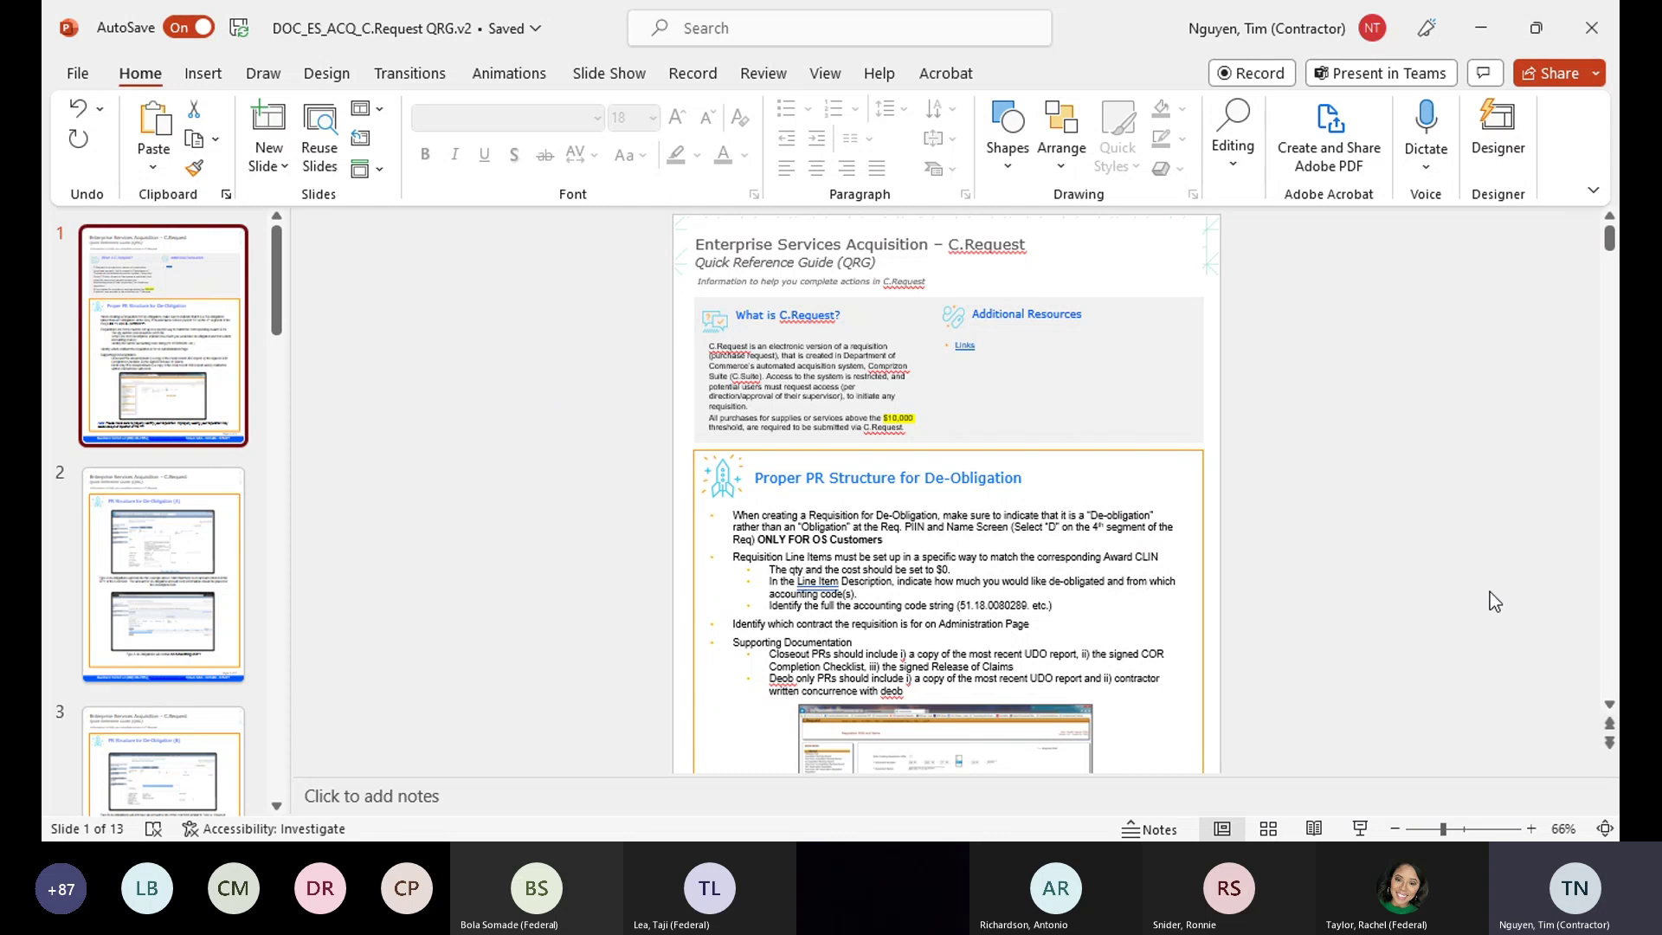
key("F5")
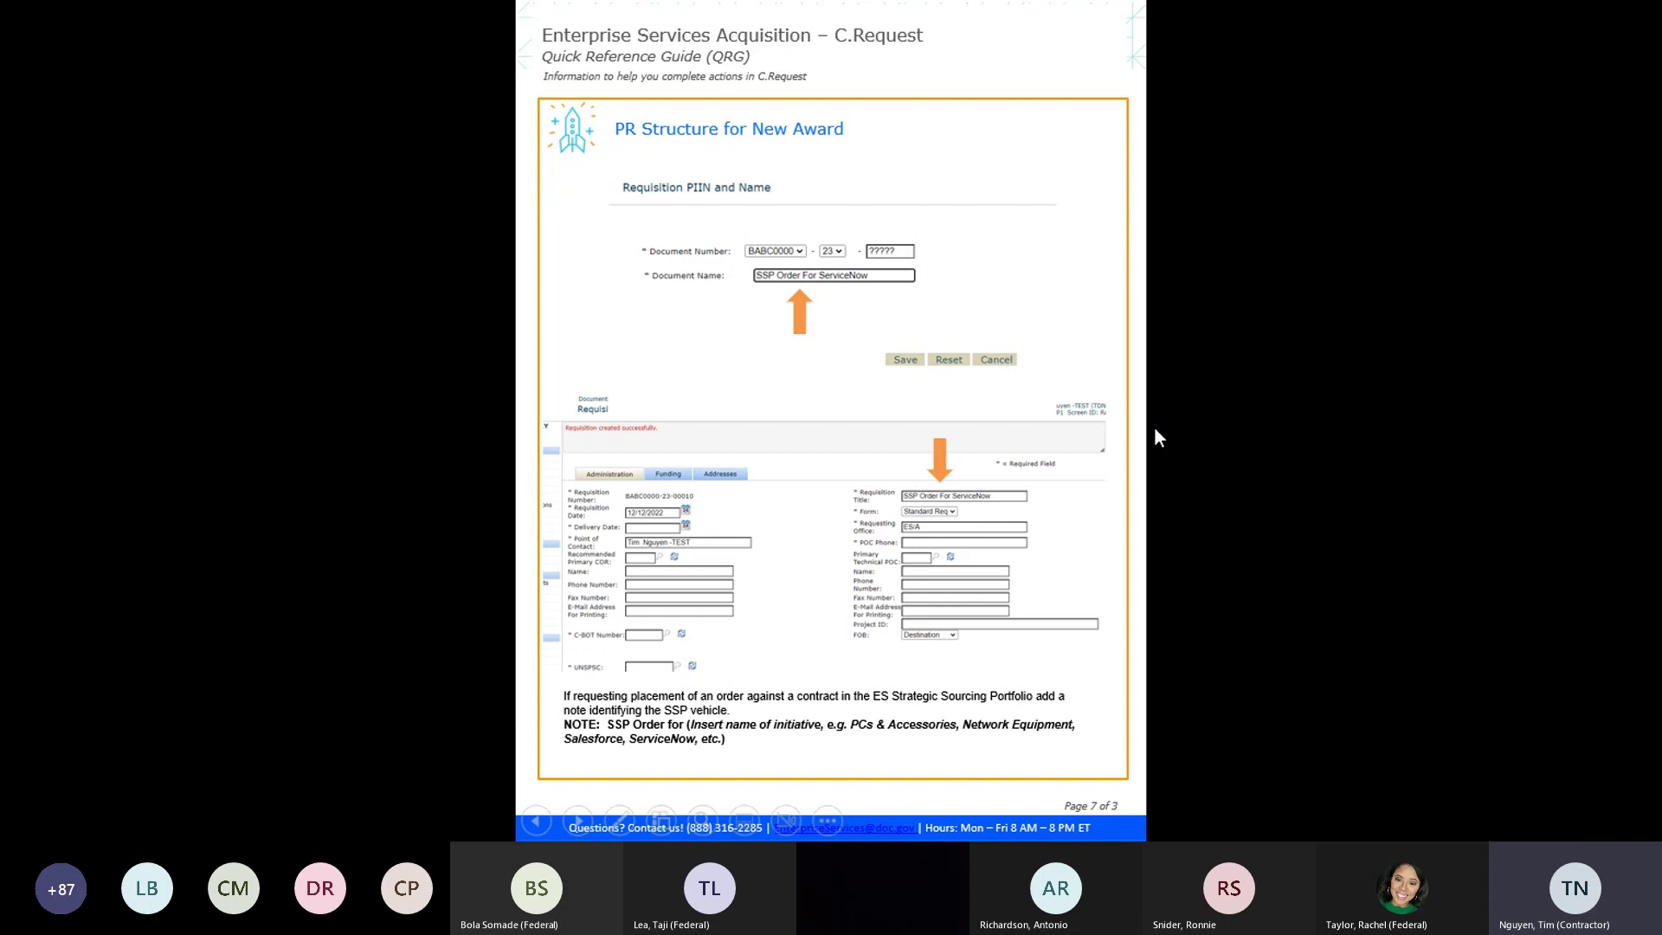
key("Escape")
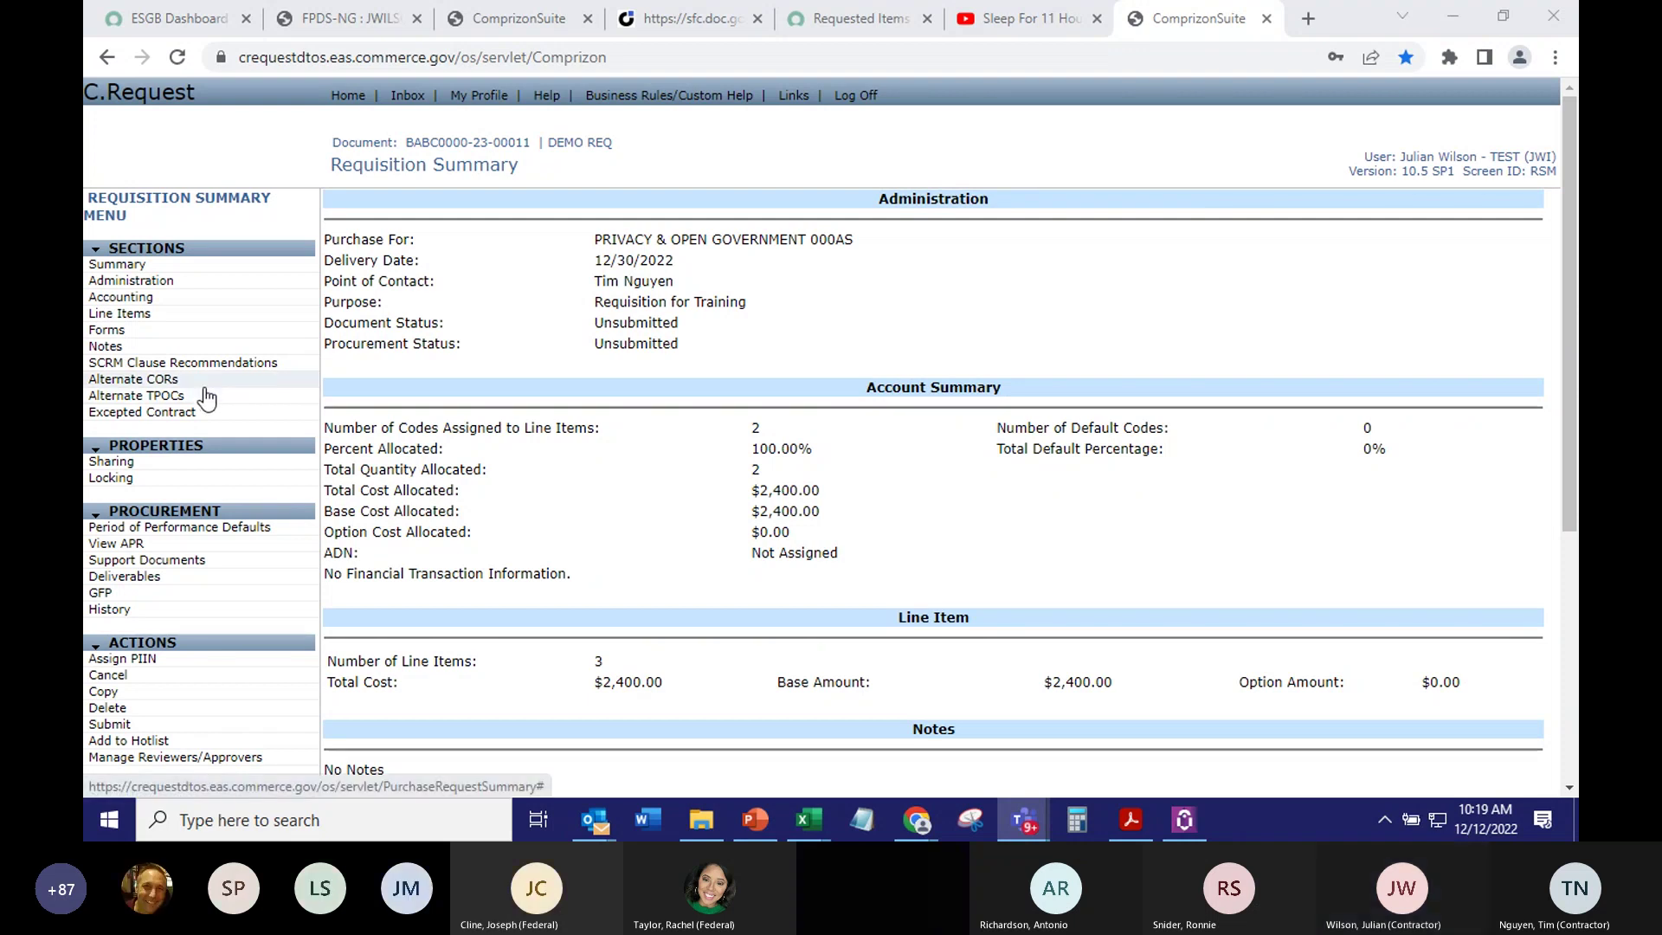
Go to the C.Request home page, open the new Requisition form and view the Document Number prefix choices
left_click(166, 268)
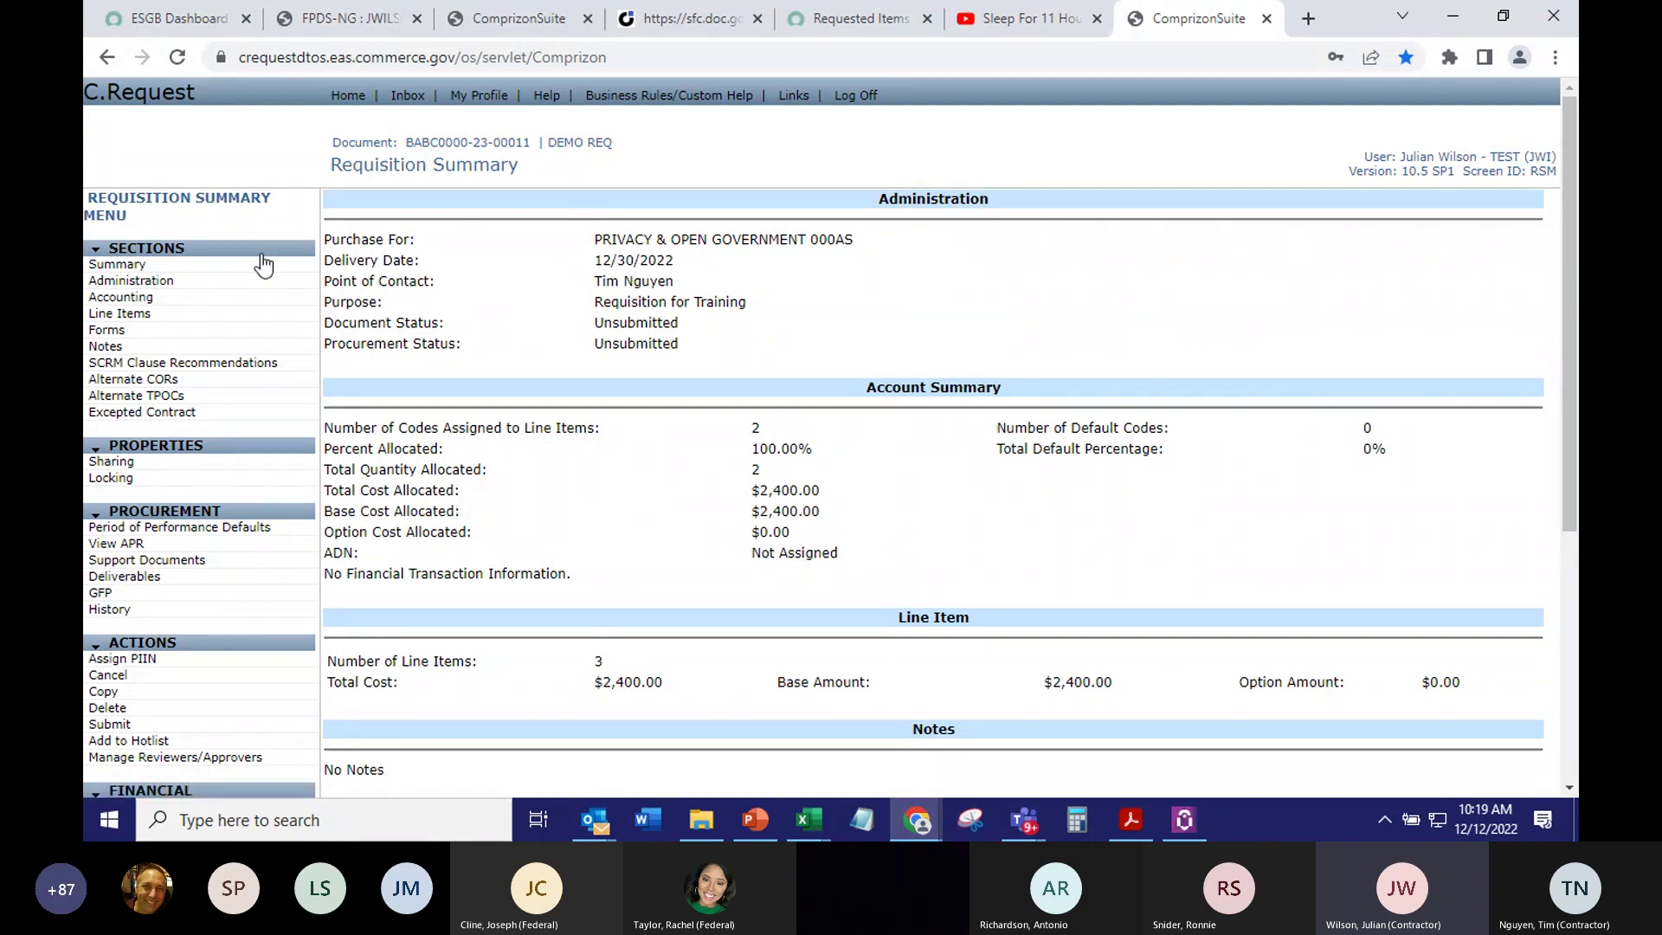
left_click(349, 98)
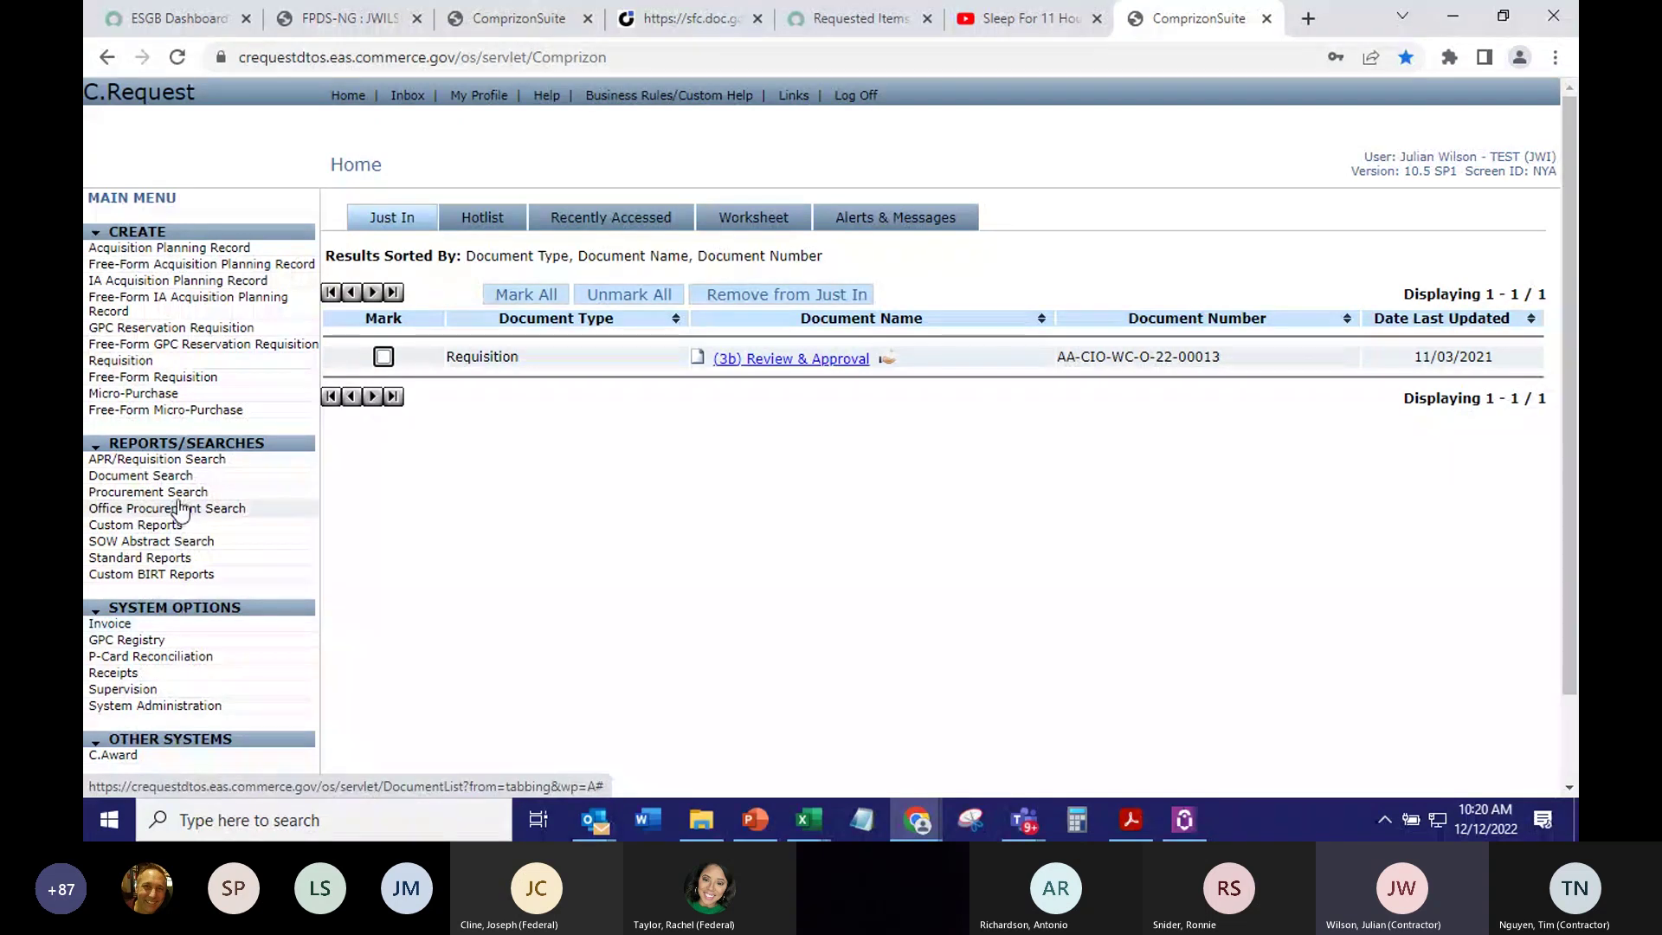
left_click(130, 361)
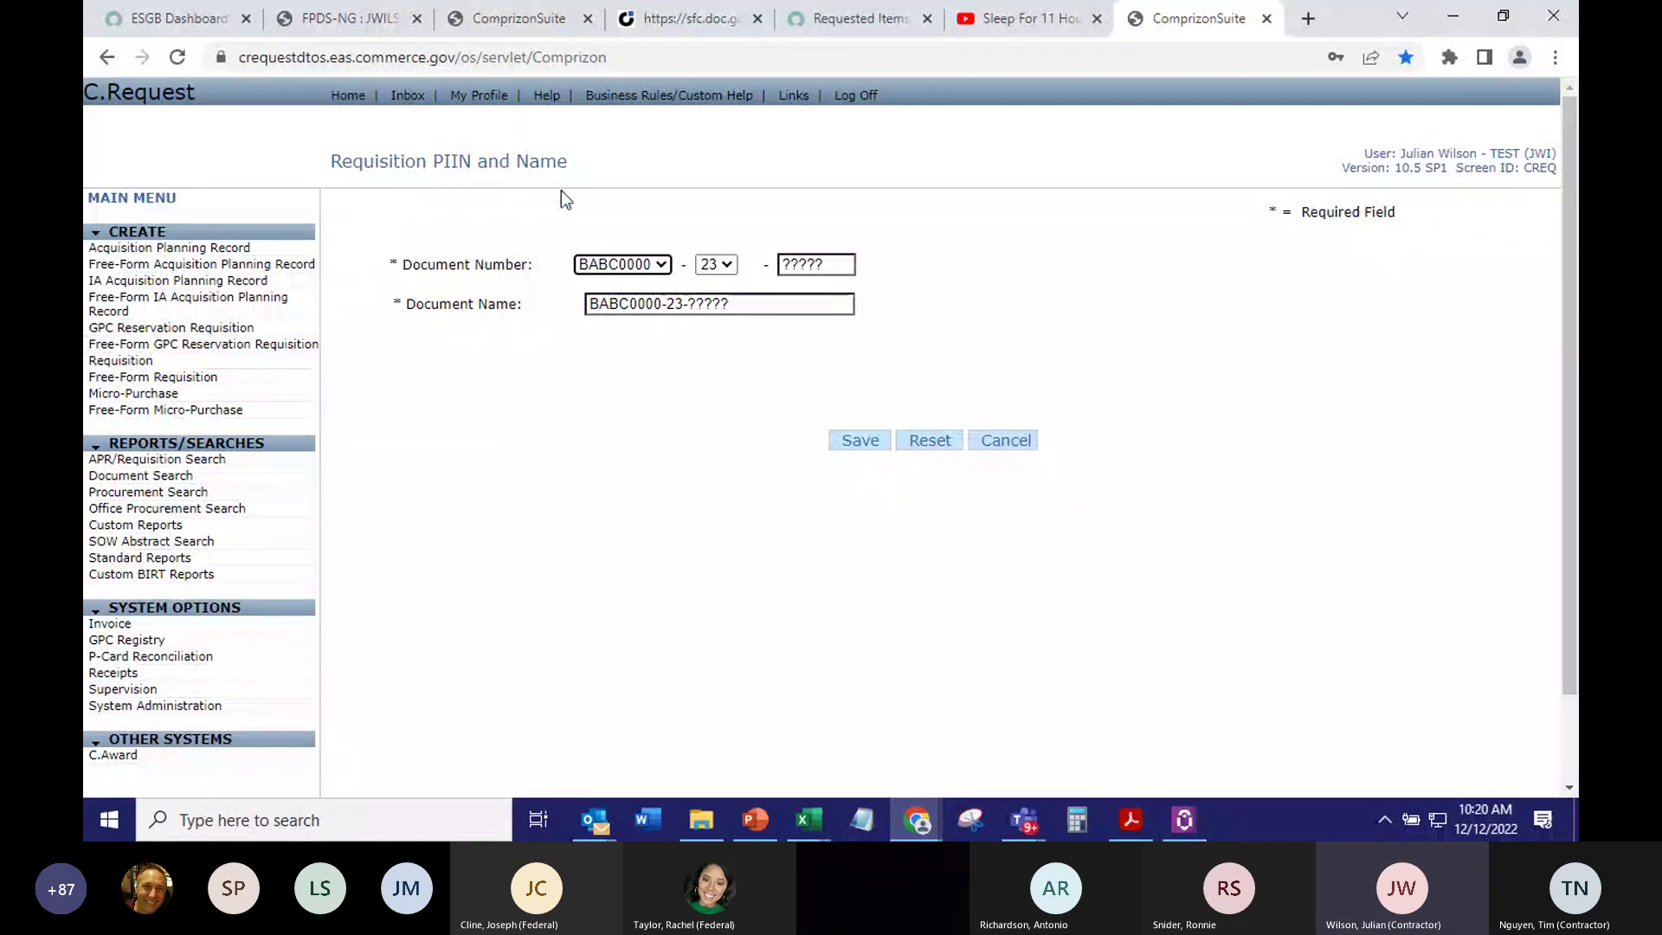
left_click(658, 271)
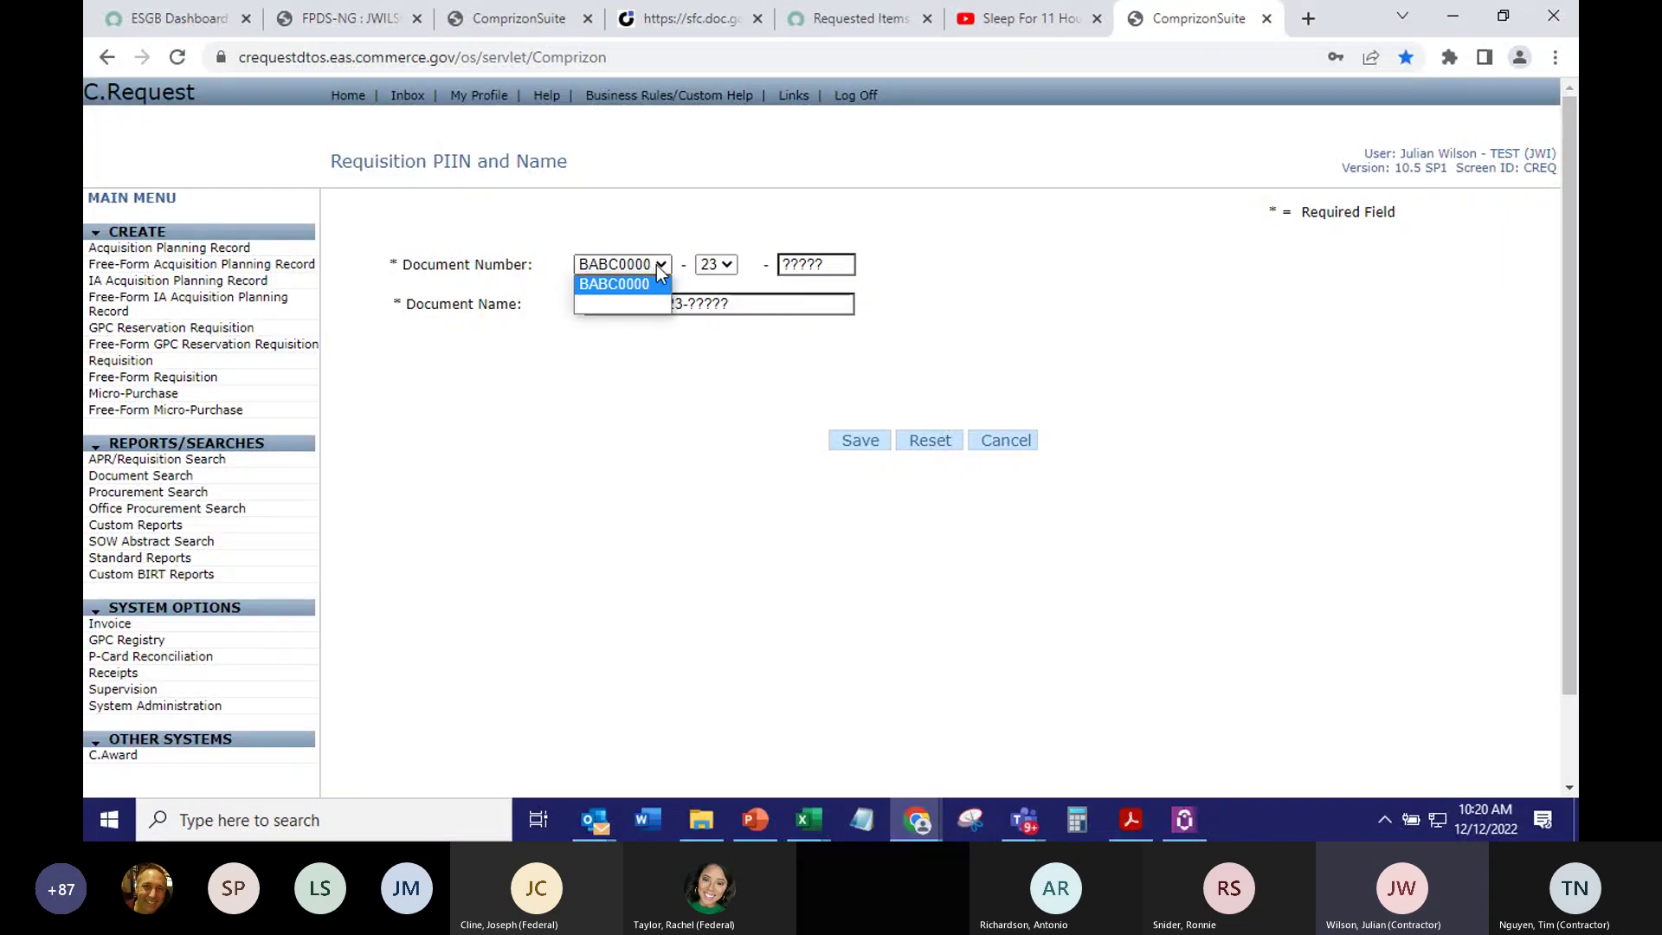
left_click(656, 265)
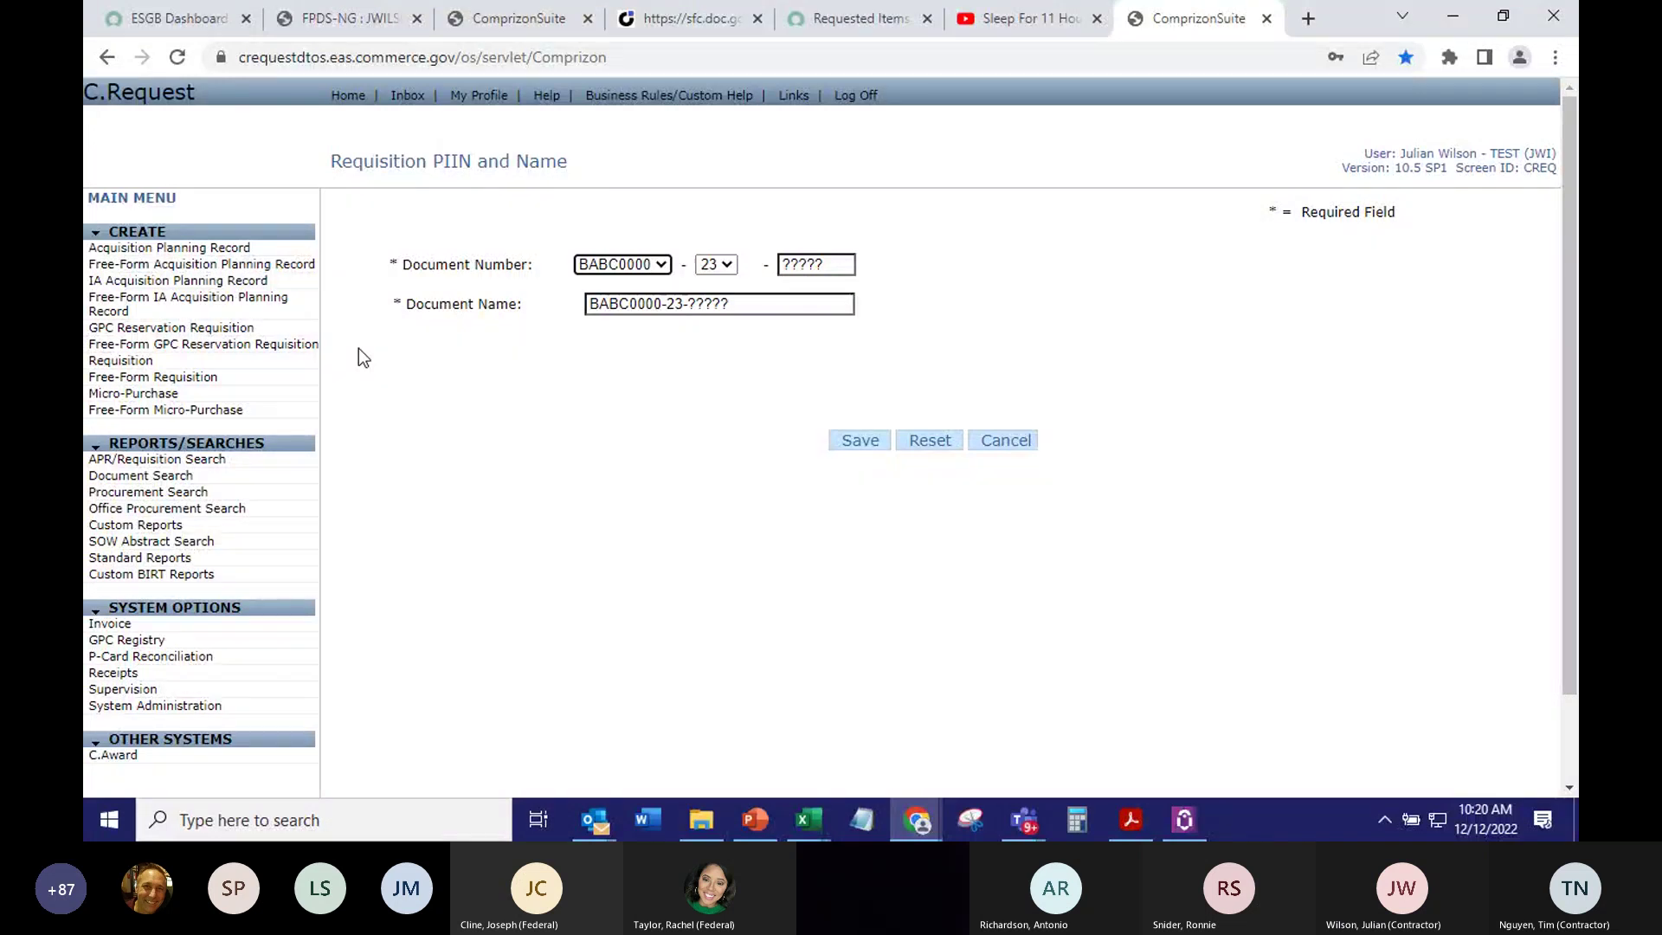
Return to the home page and open the DEMO REQ requisition from the recently accessed documents
left_click(348, 96)
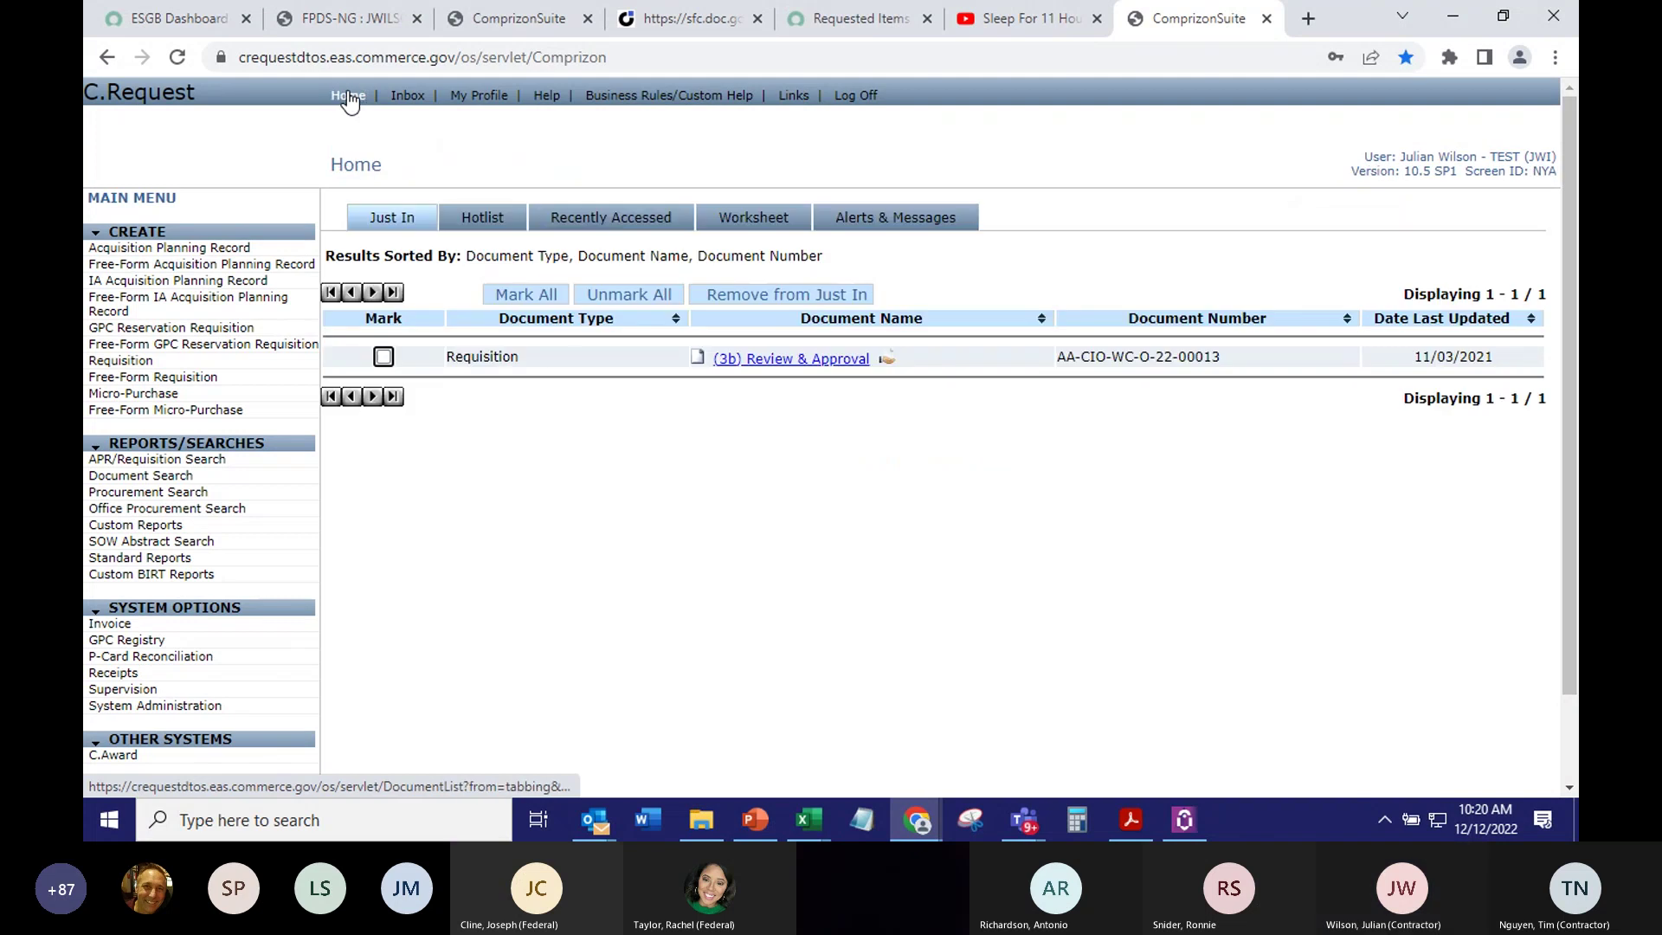
left_click(582, 223)
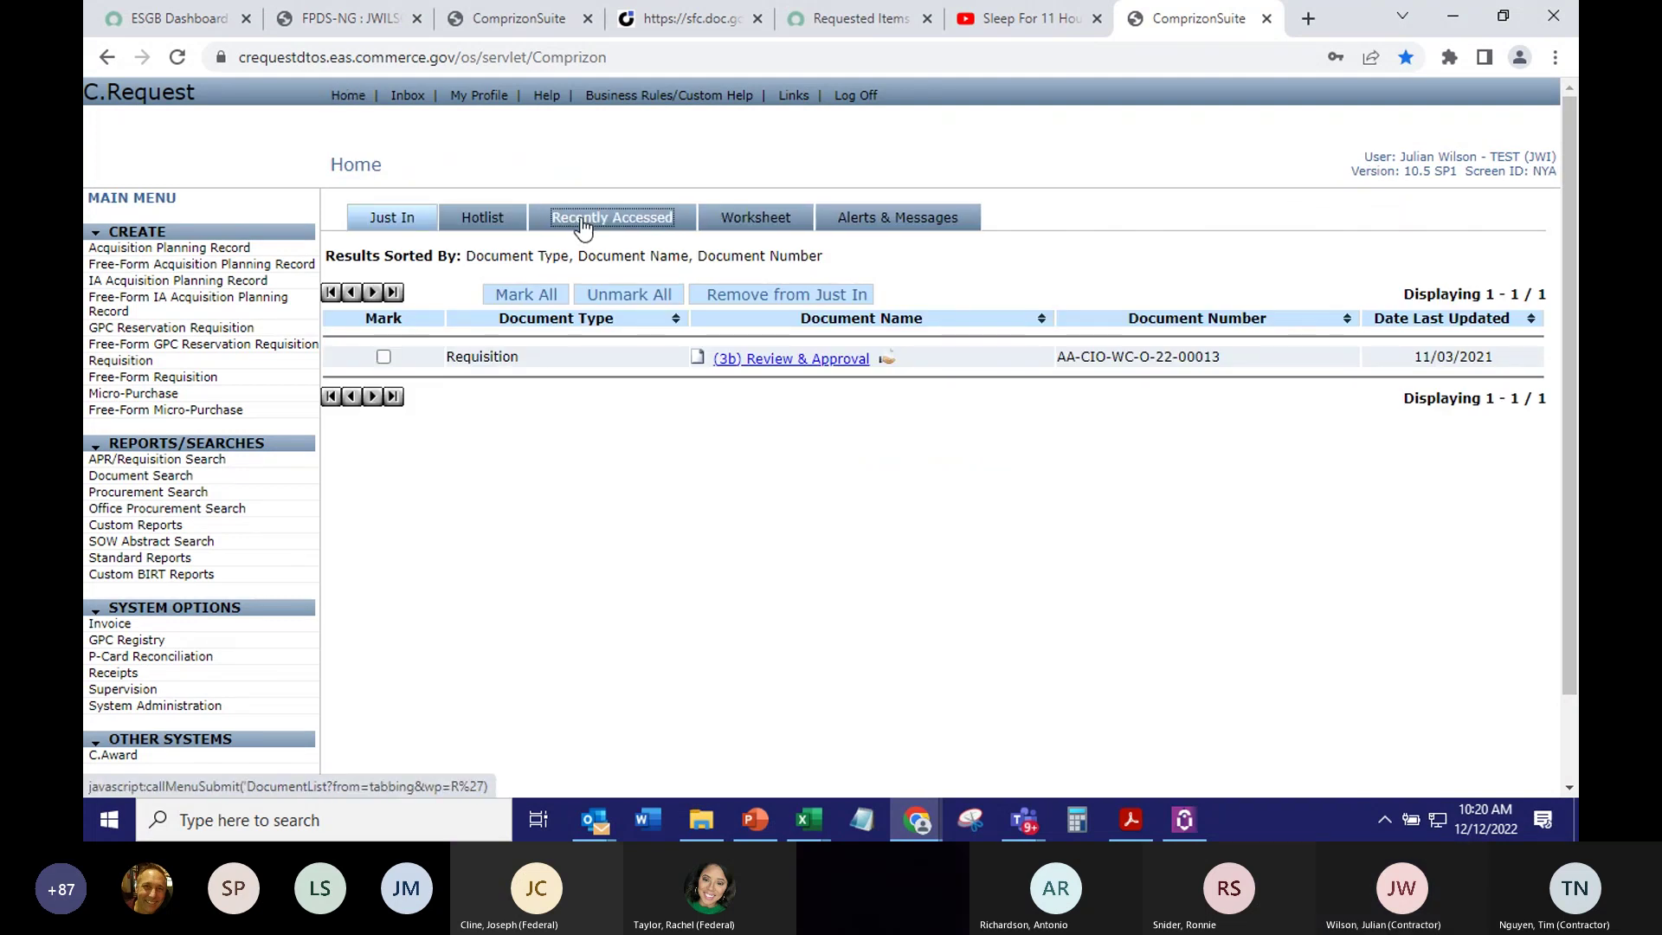
left_click(799, 476)
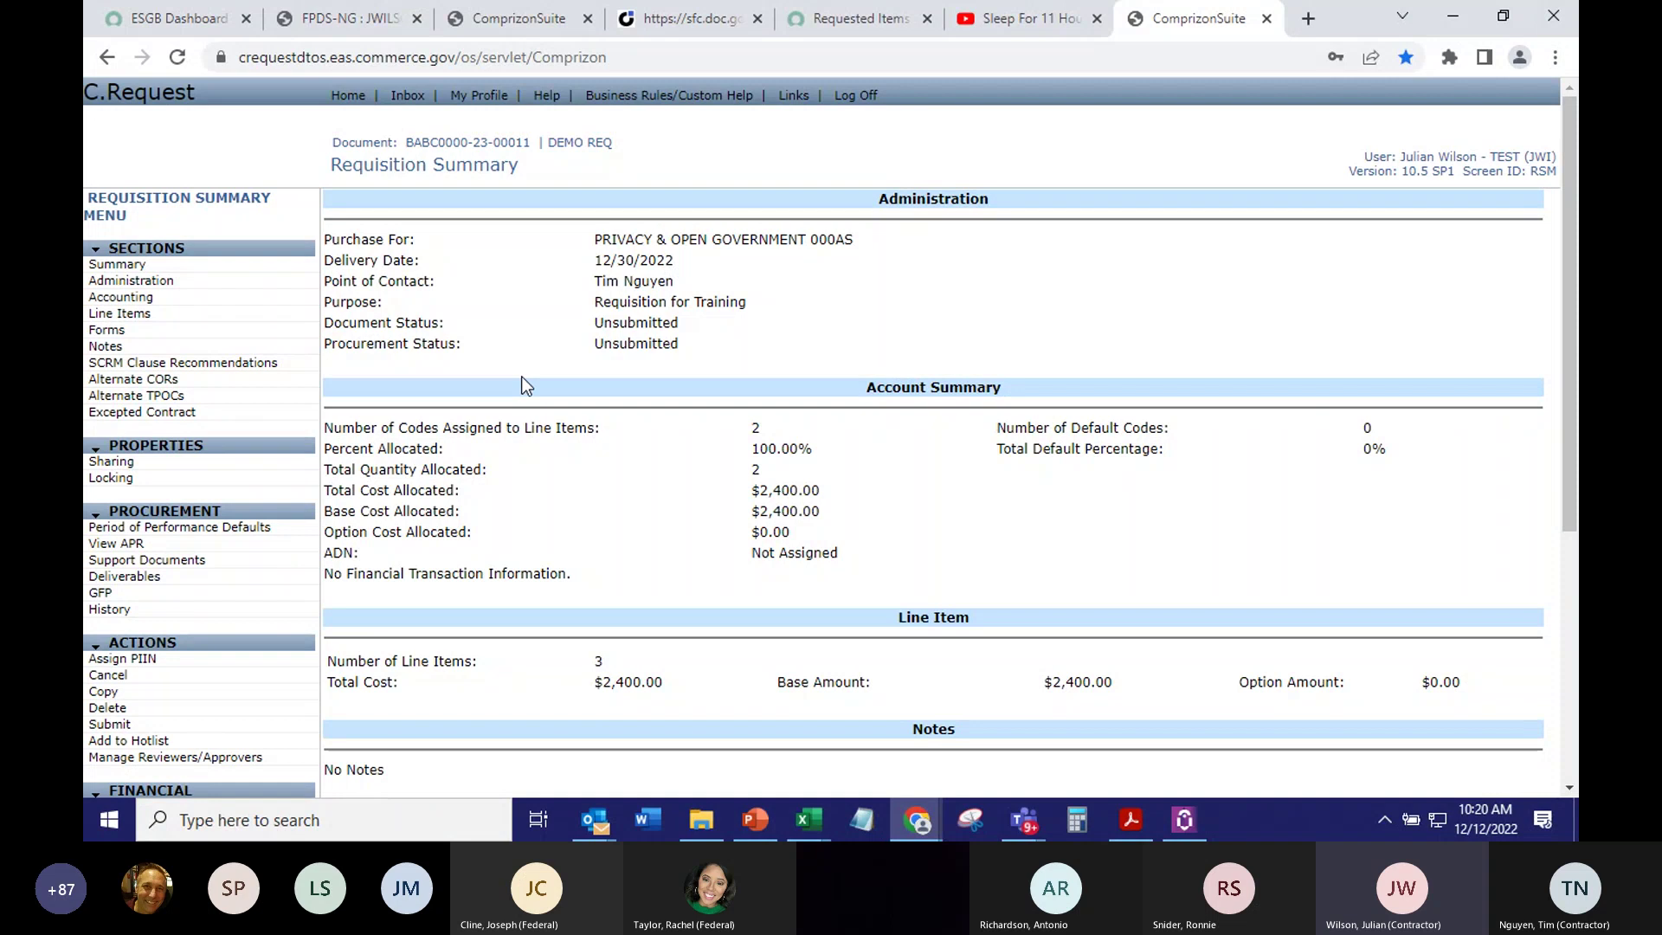
Open the Administration section of DEMO REQ and review its required fields, Purpose and Contract Number
left_click(145, 285)
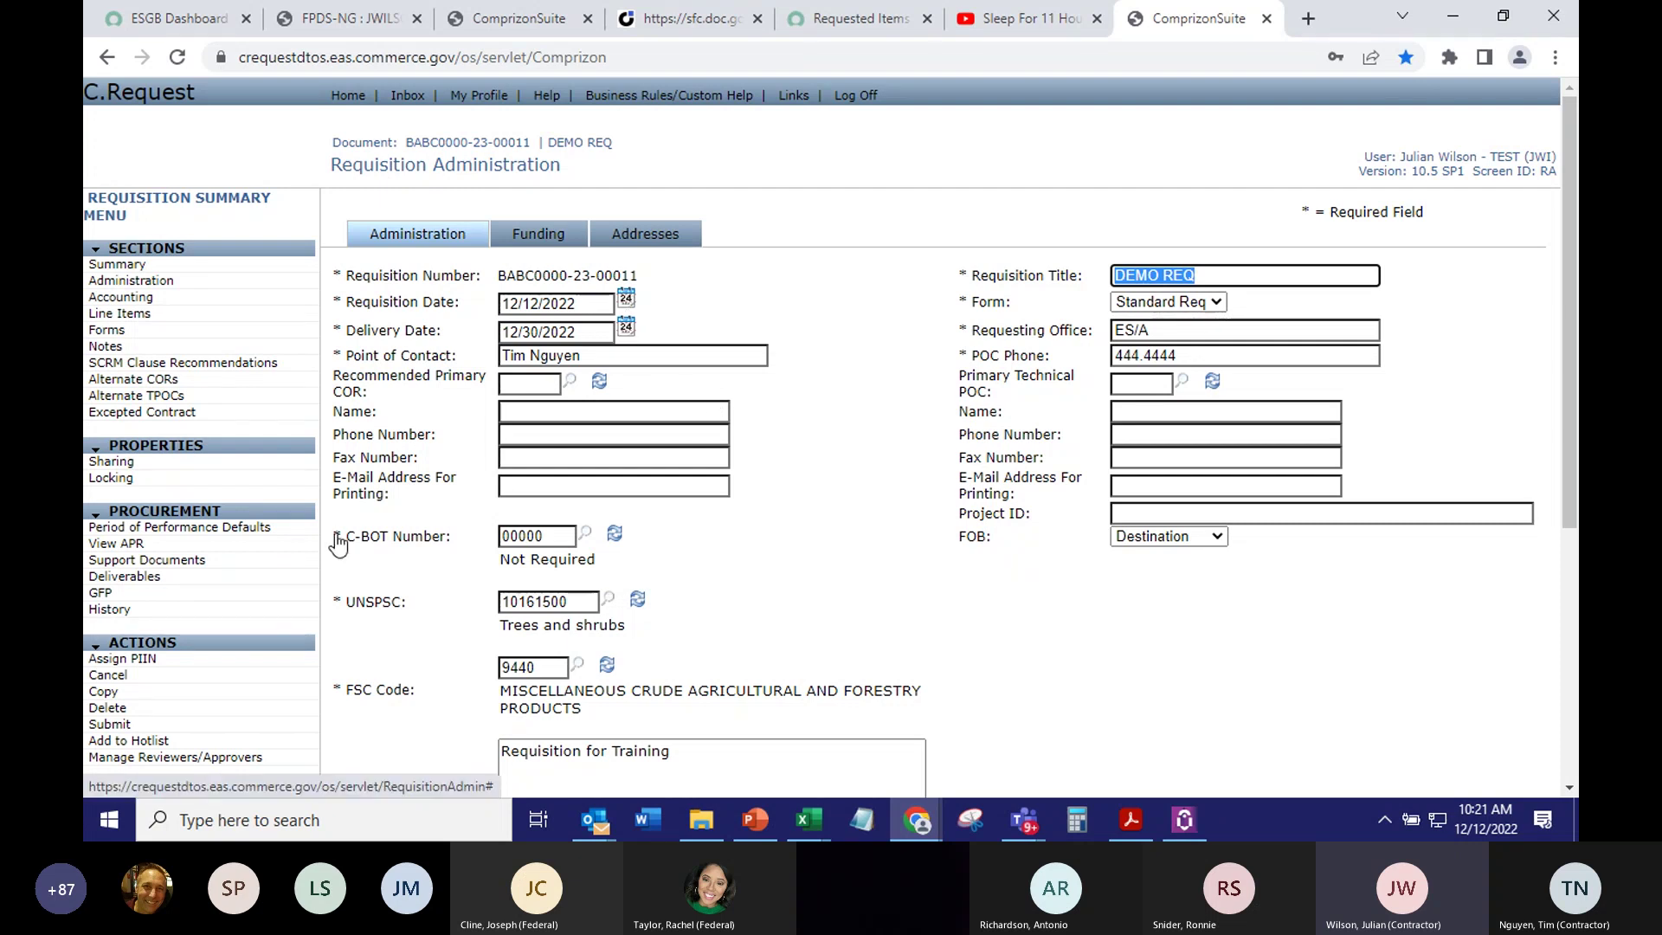
scroll(725, 658, "down", 1)
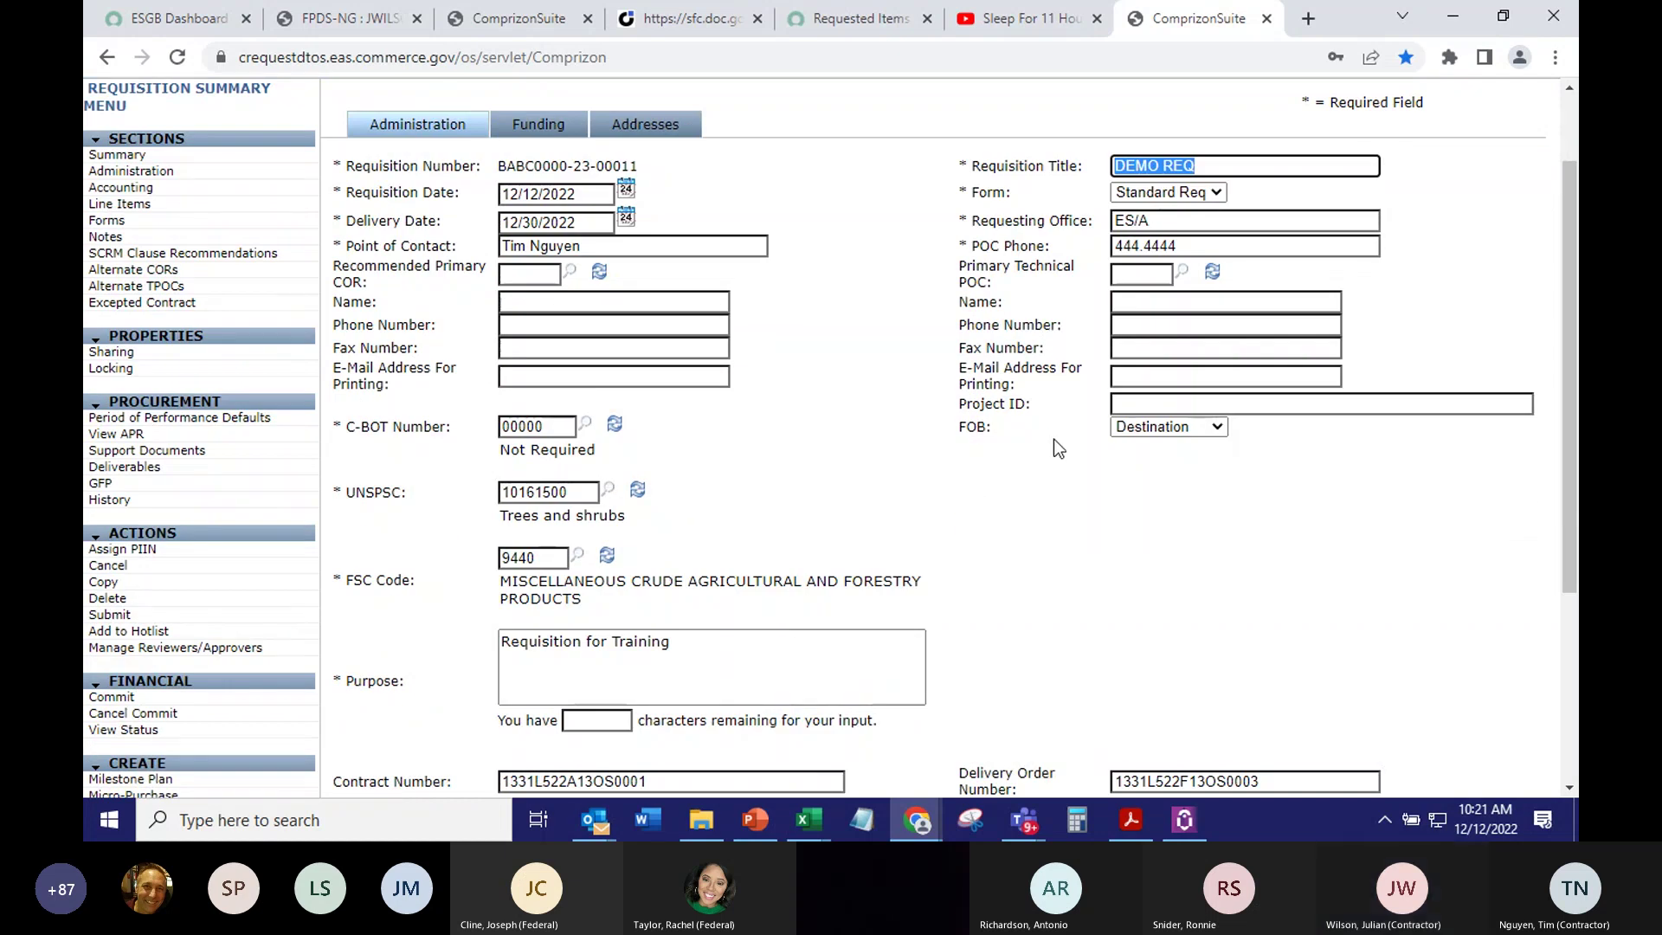
left_click(683, 649)
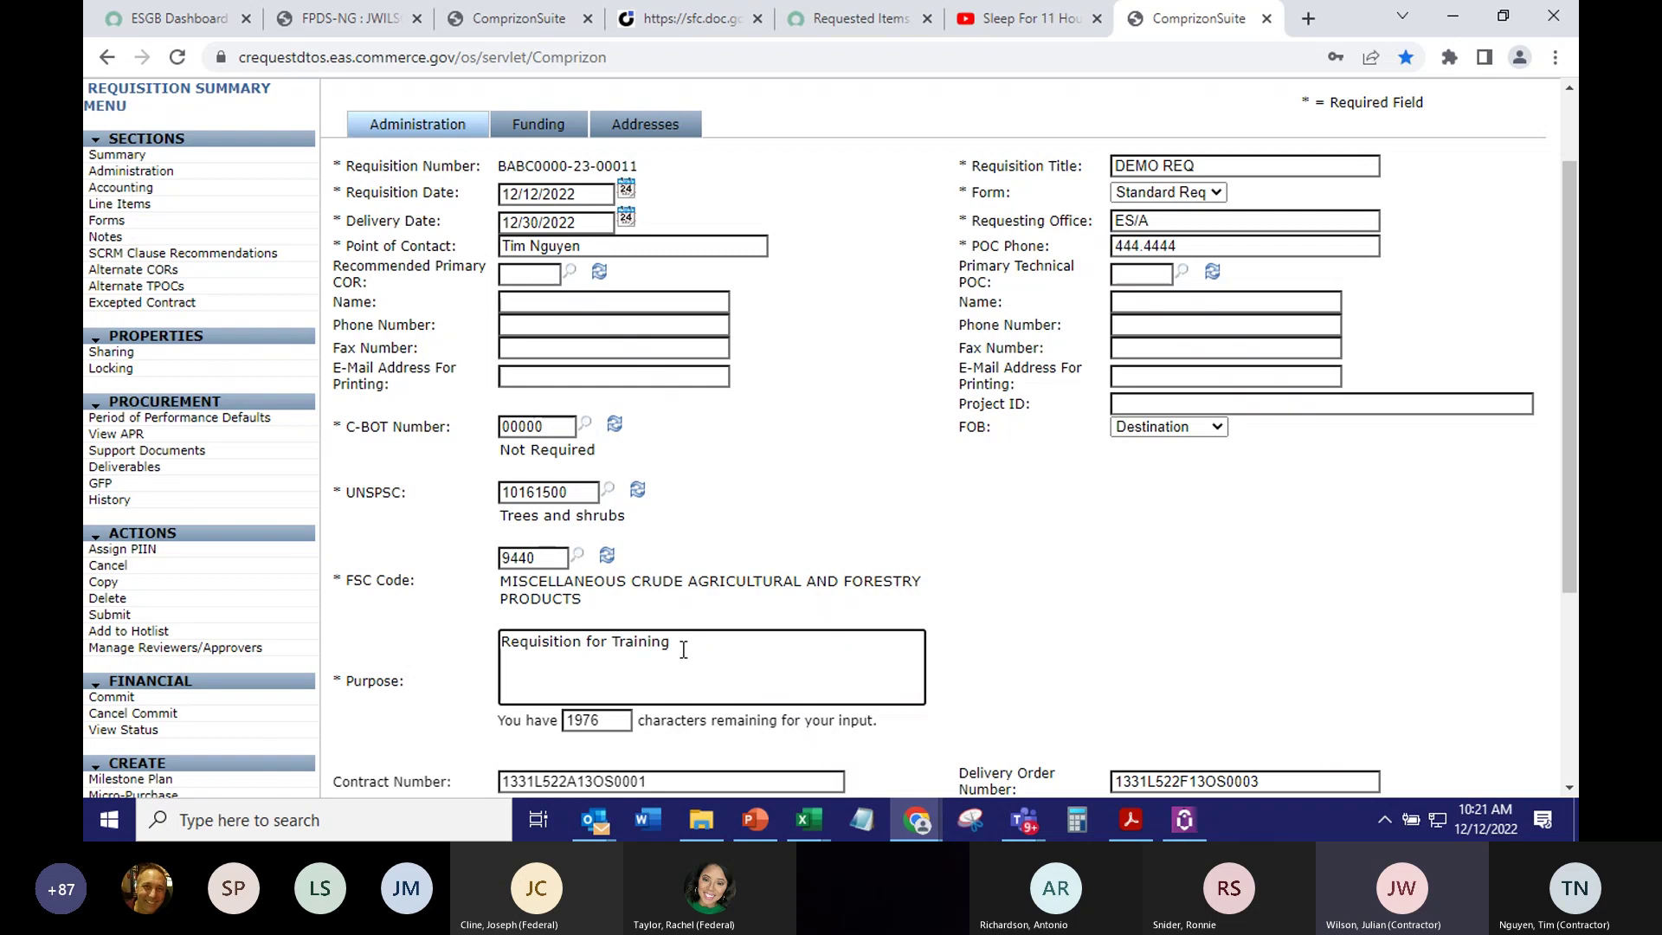
scroll(823, 484, "down", 1)
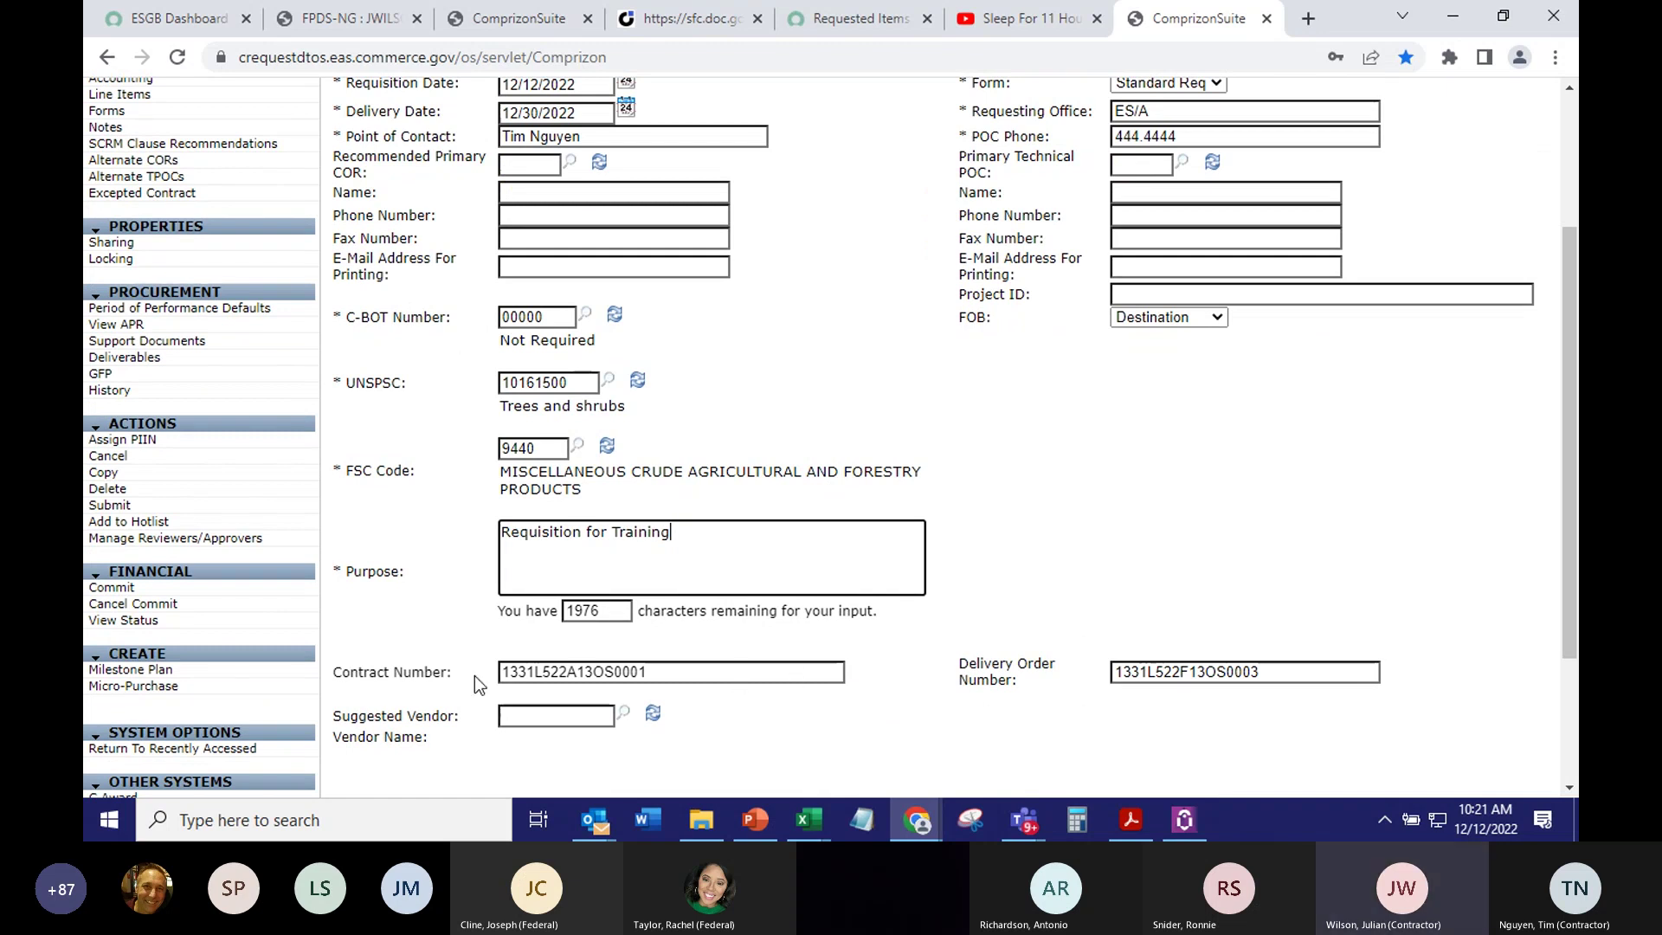
left_click(517, 682)
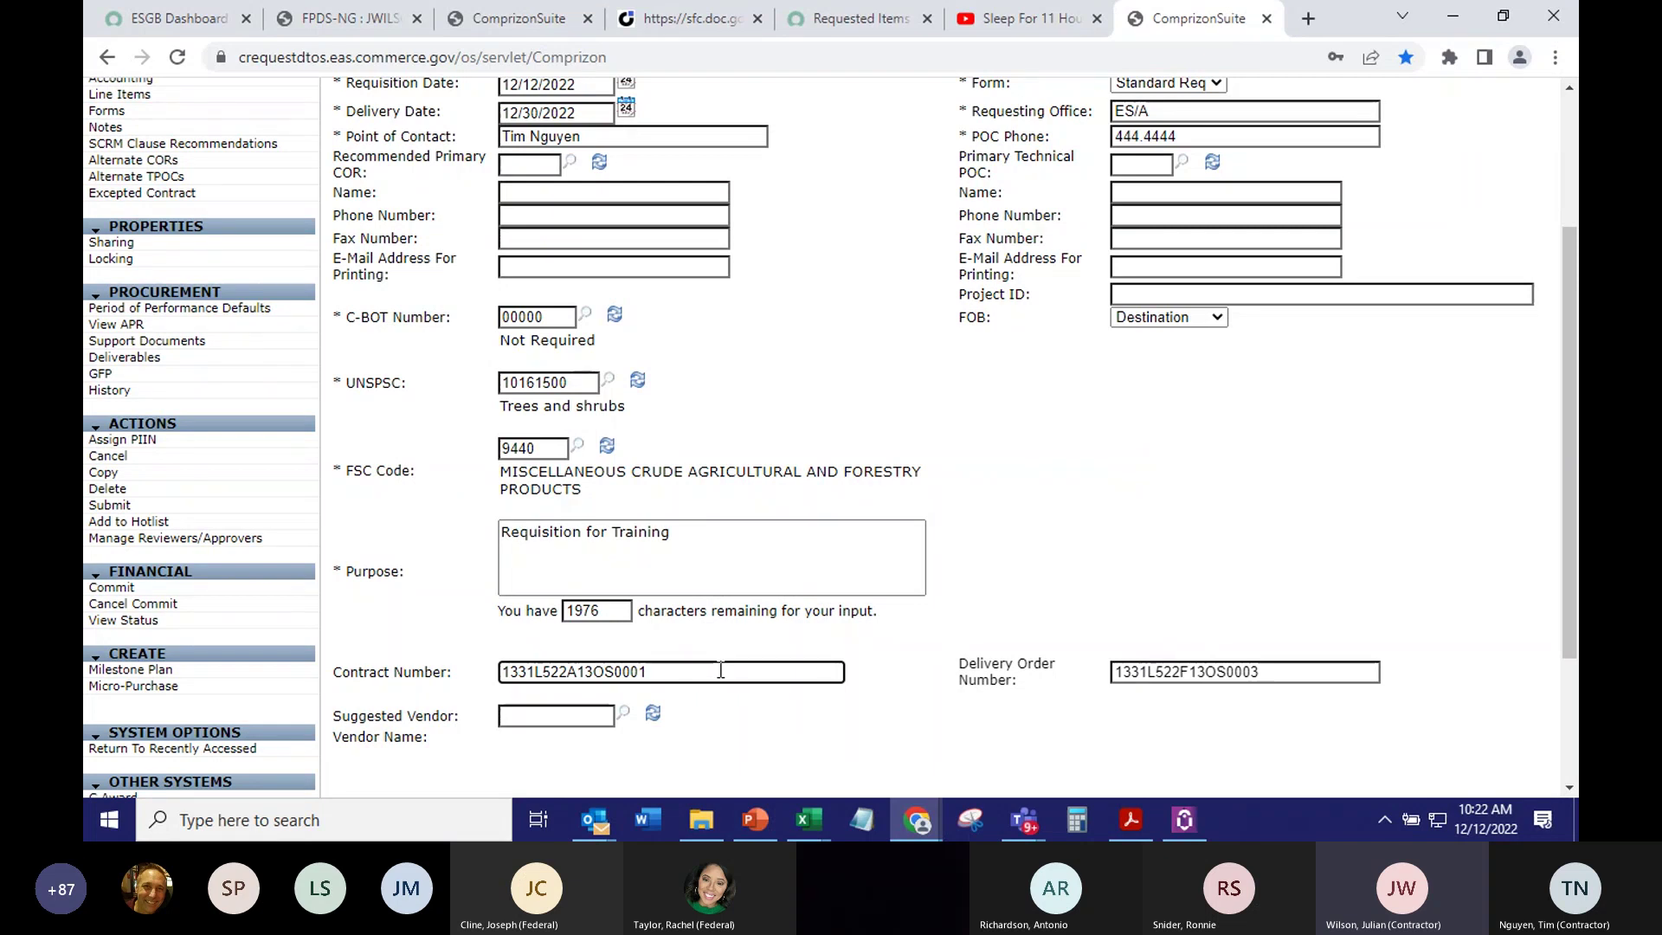
Review the whole Administration form and save the requisition
scroll(942, 609, "up", 3)
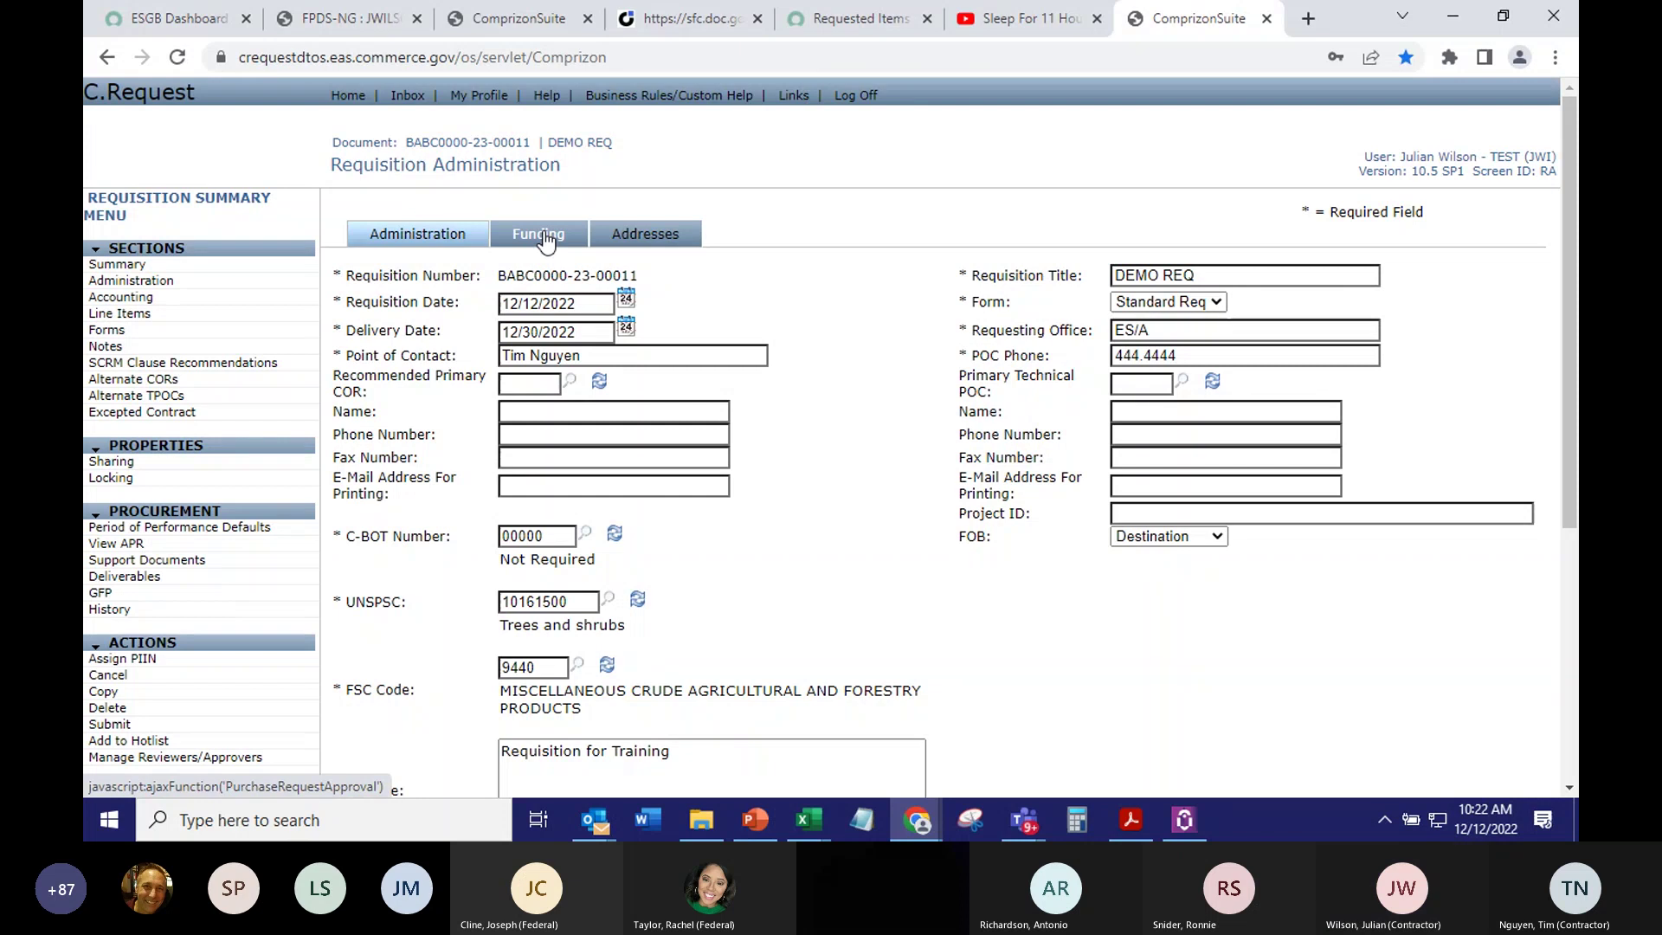
scroll(723, 549, "down", 4)
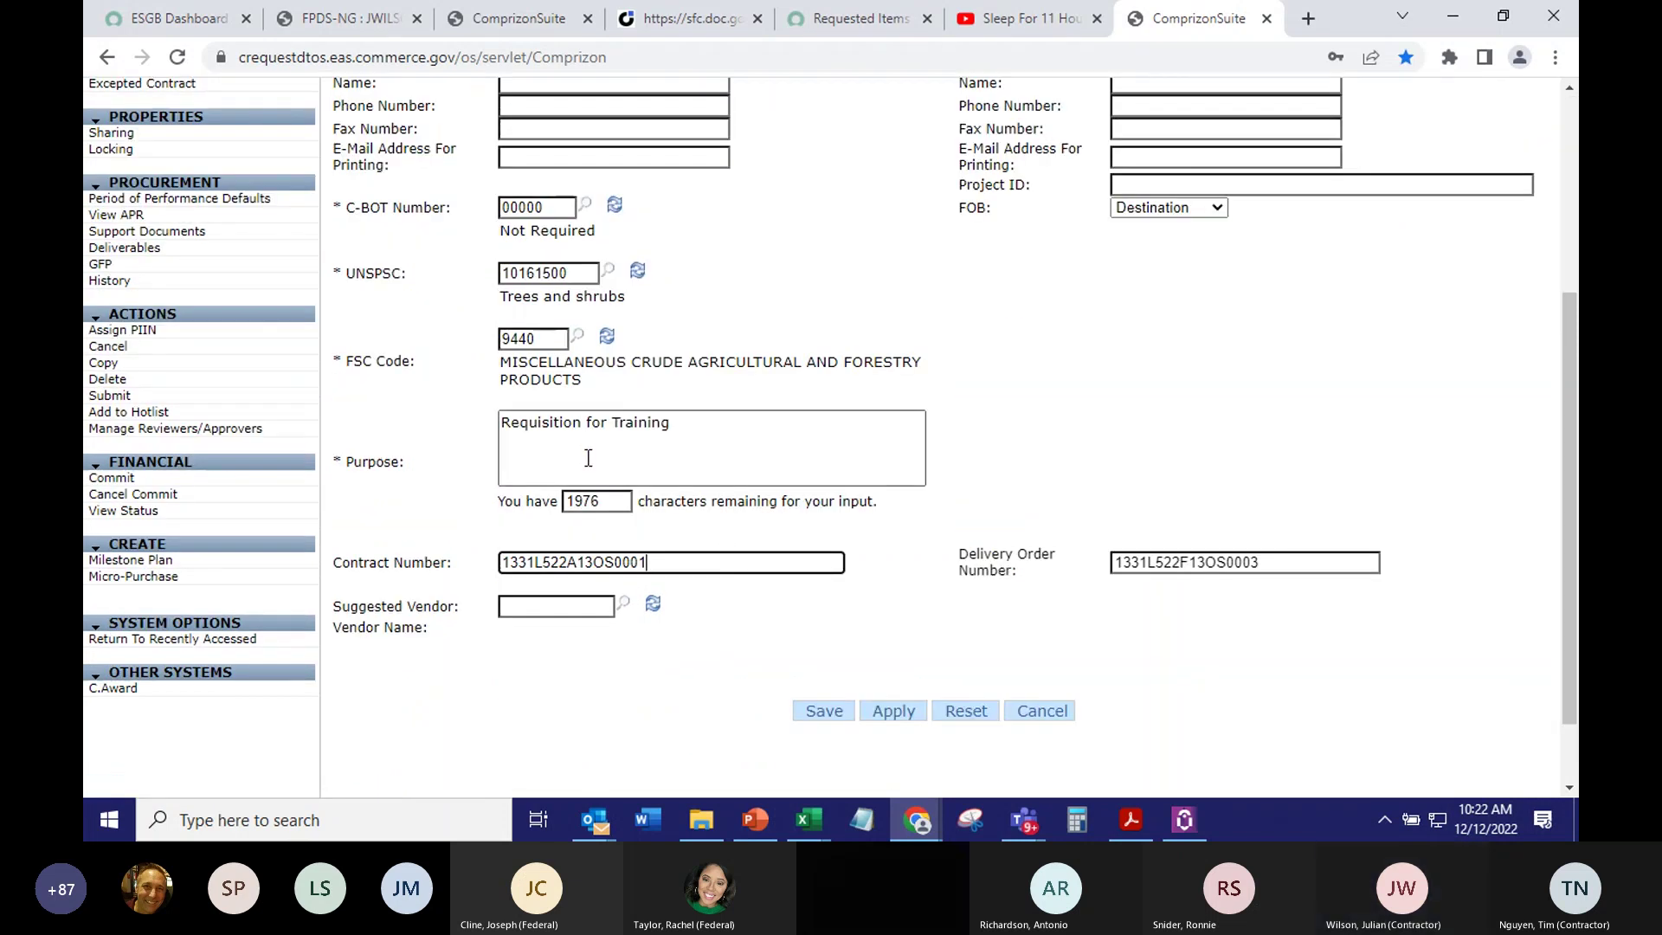
scroll(588, 458, "up", 1)
scroll(588, 458, "up", 4)
scroll(876, 511, "down", 3)
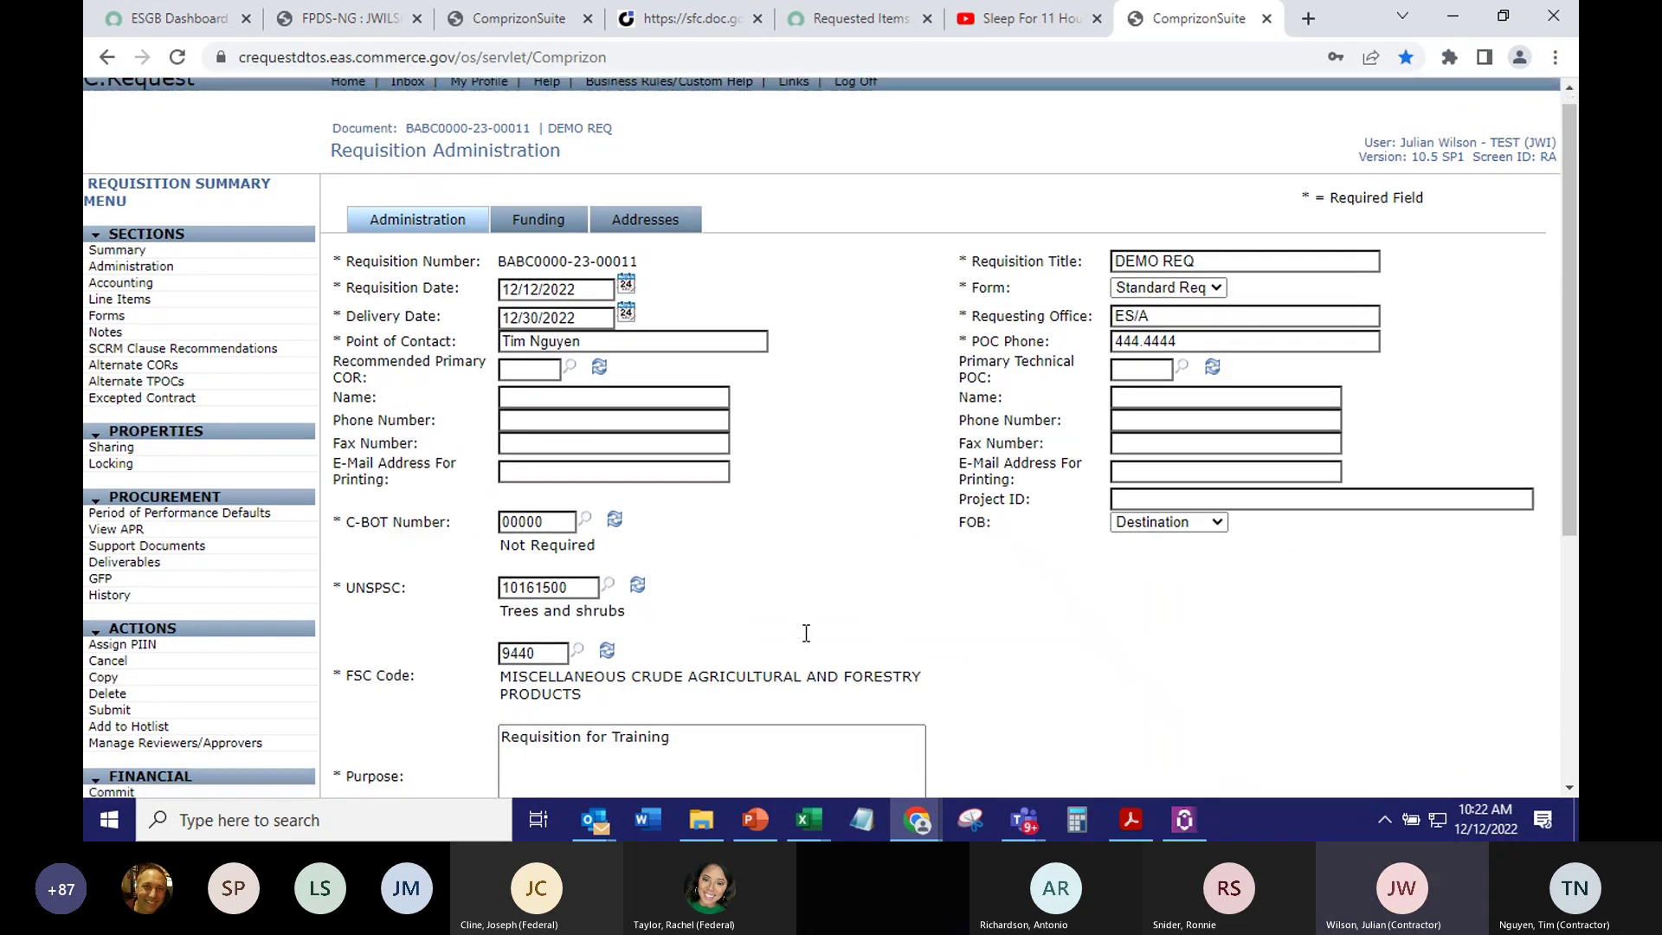
scroll(876, 510, "down", 2)
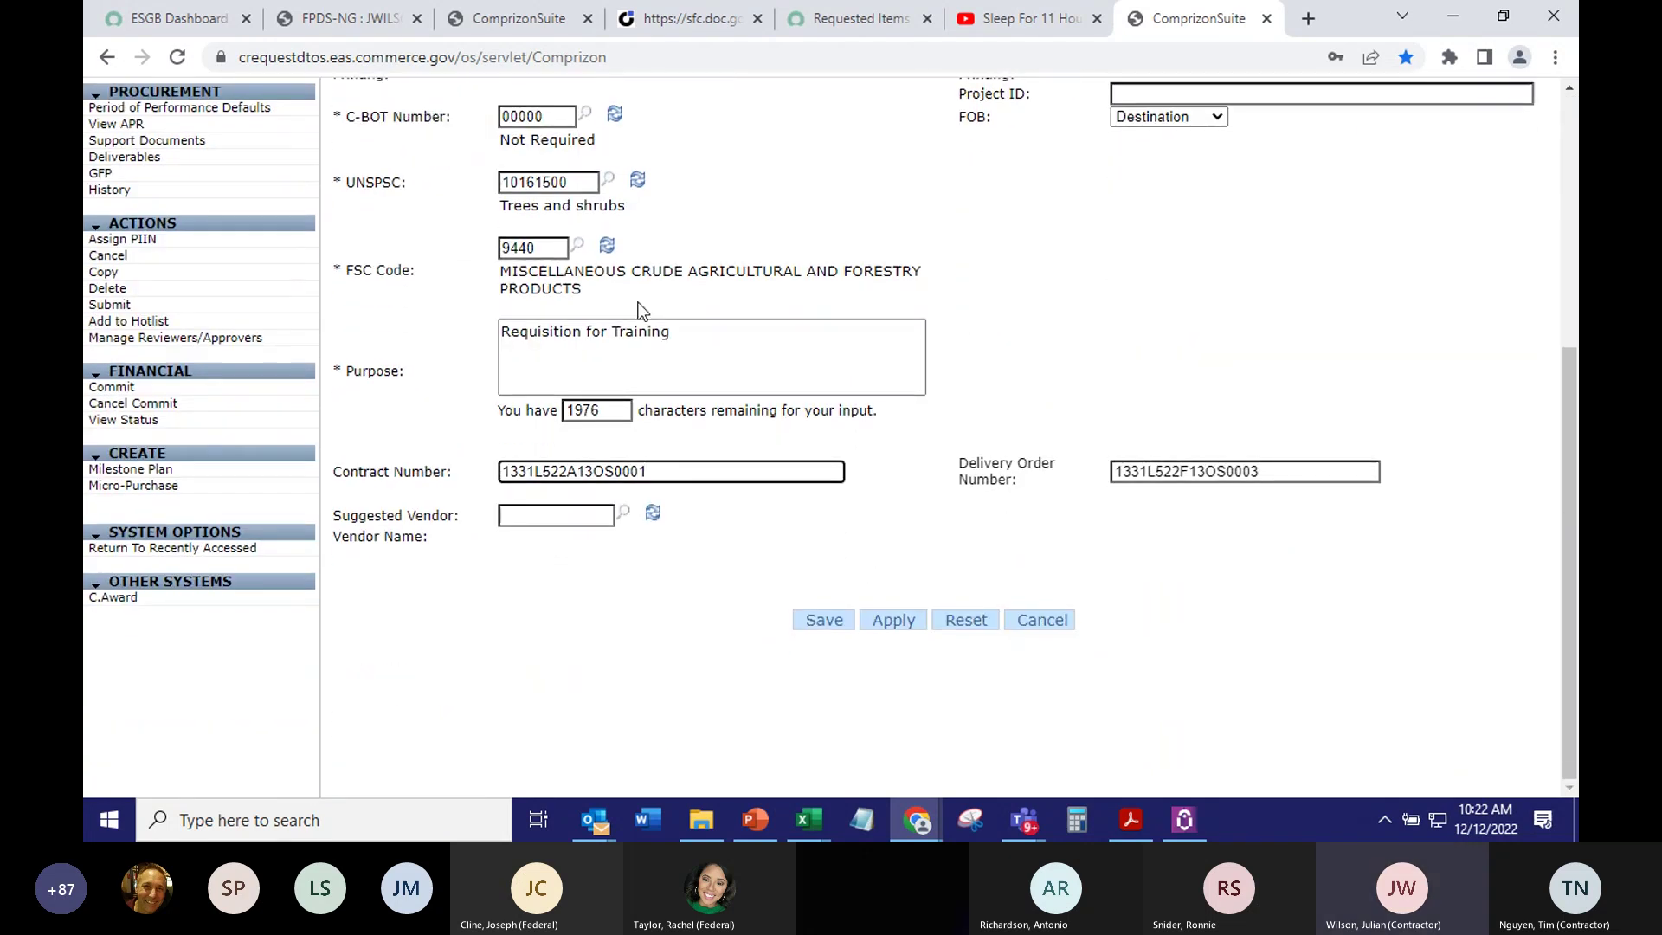
left_click(805, 635)
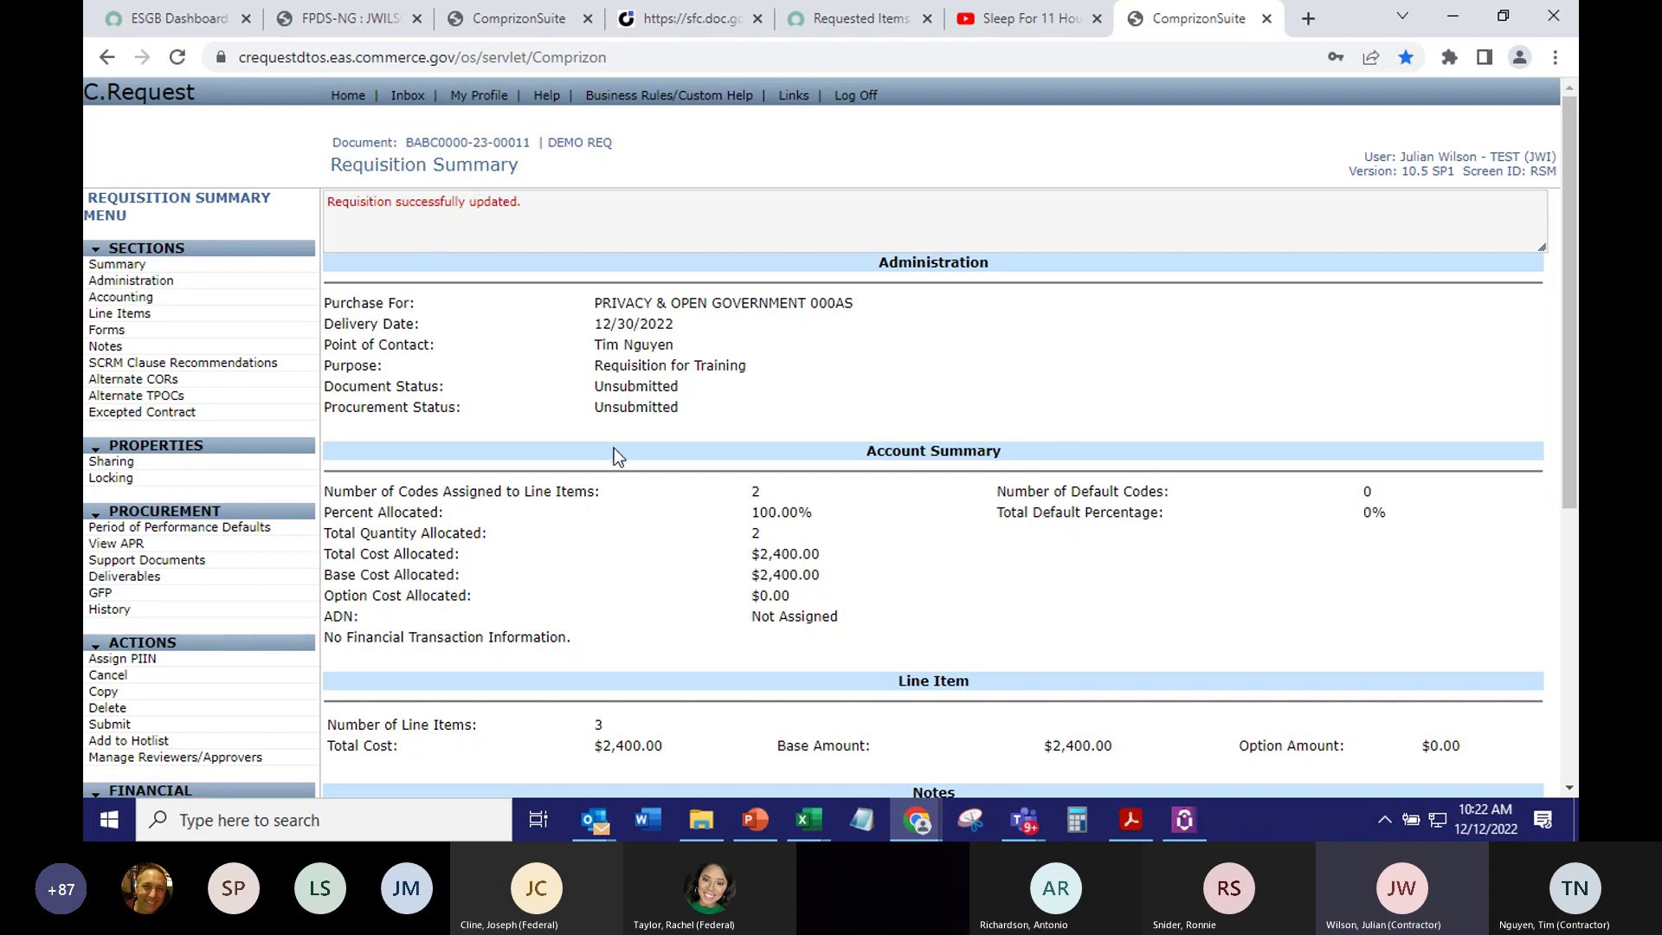
Reopen the Administration section and apply its details twice, keeping the form open
left_click(131, 281)
scroll(803, 568, "down", 1)
scroll(804, 568, "down", 3)
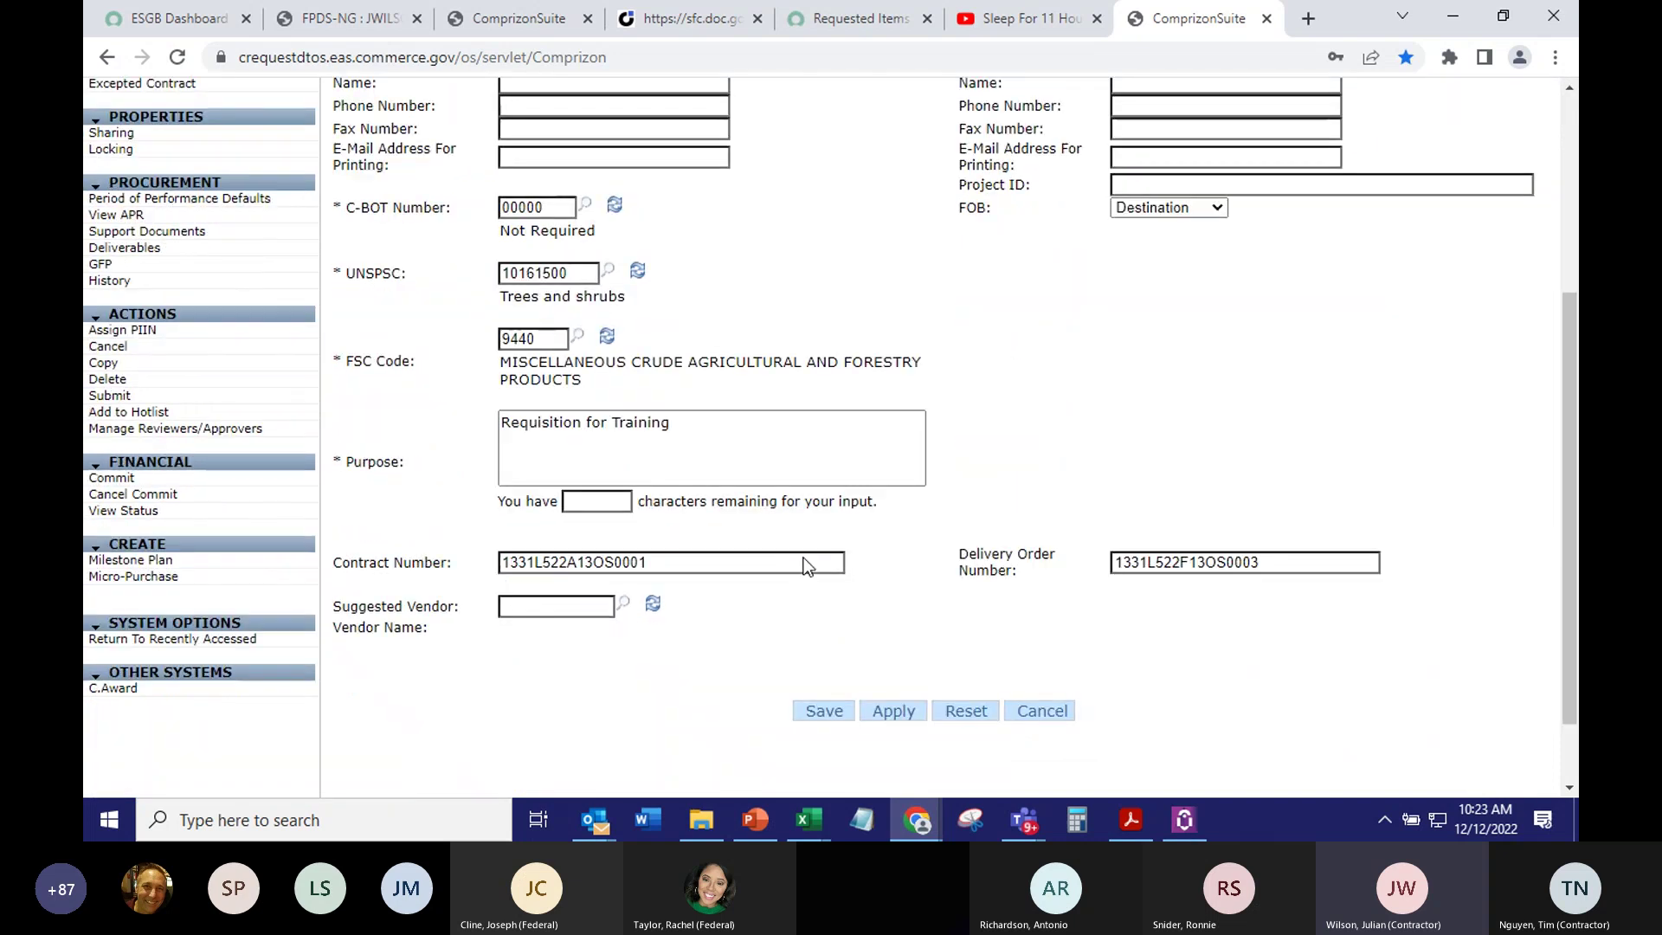
left_click(894, 708)
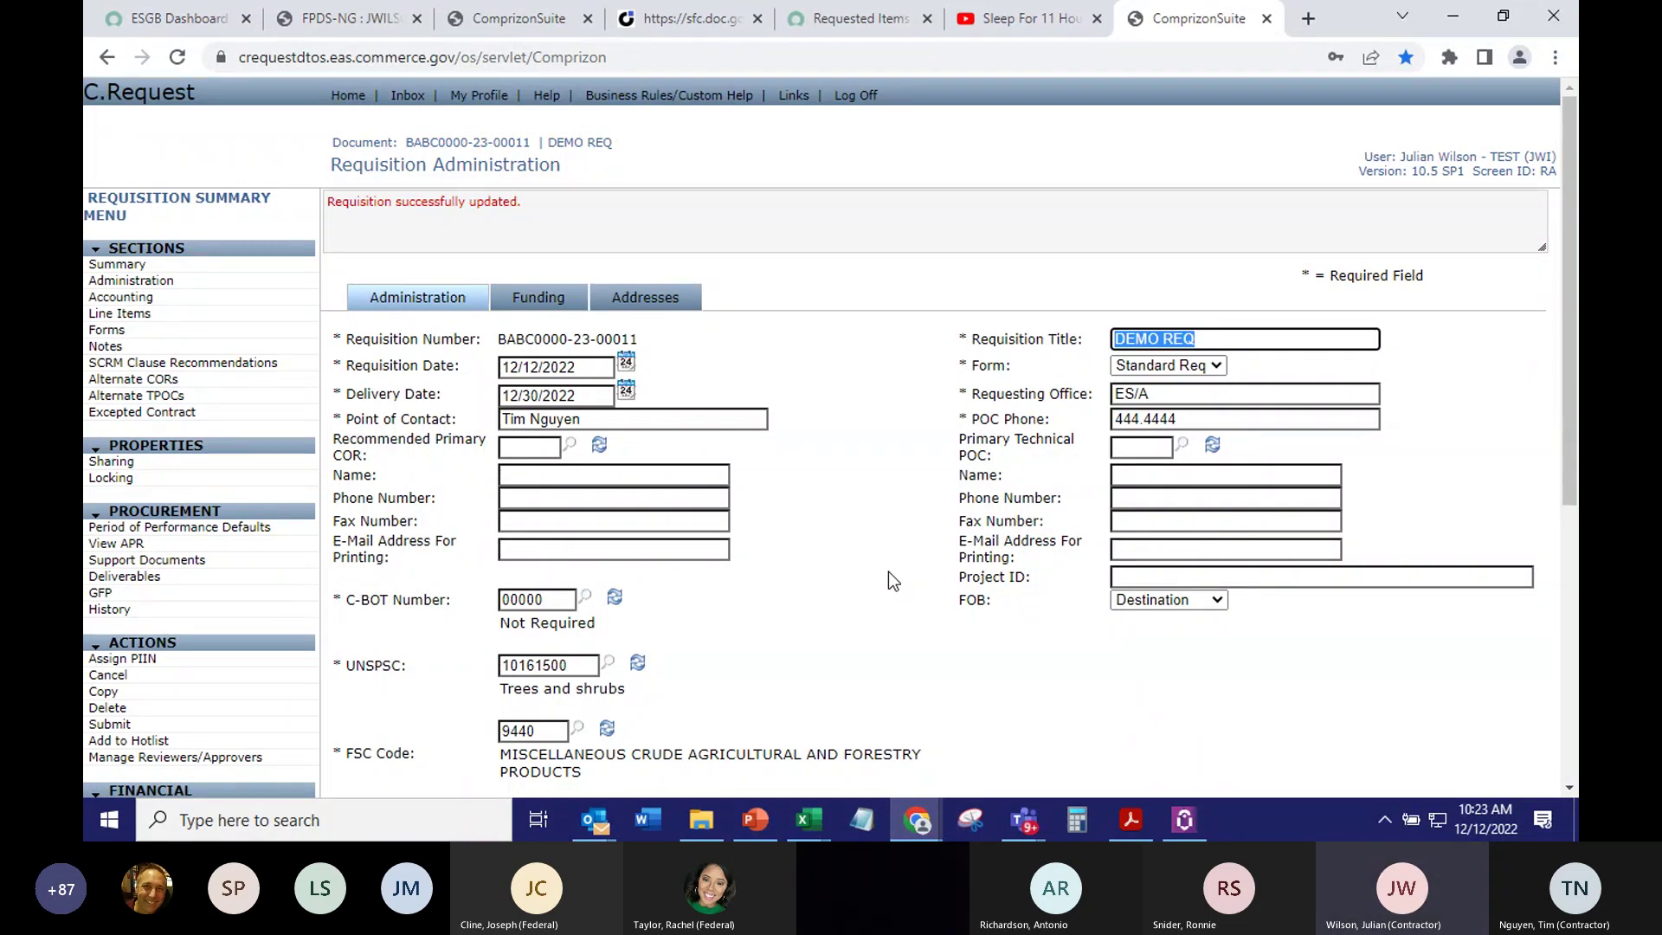
scroll(858, 580, "down", 1)
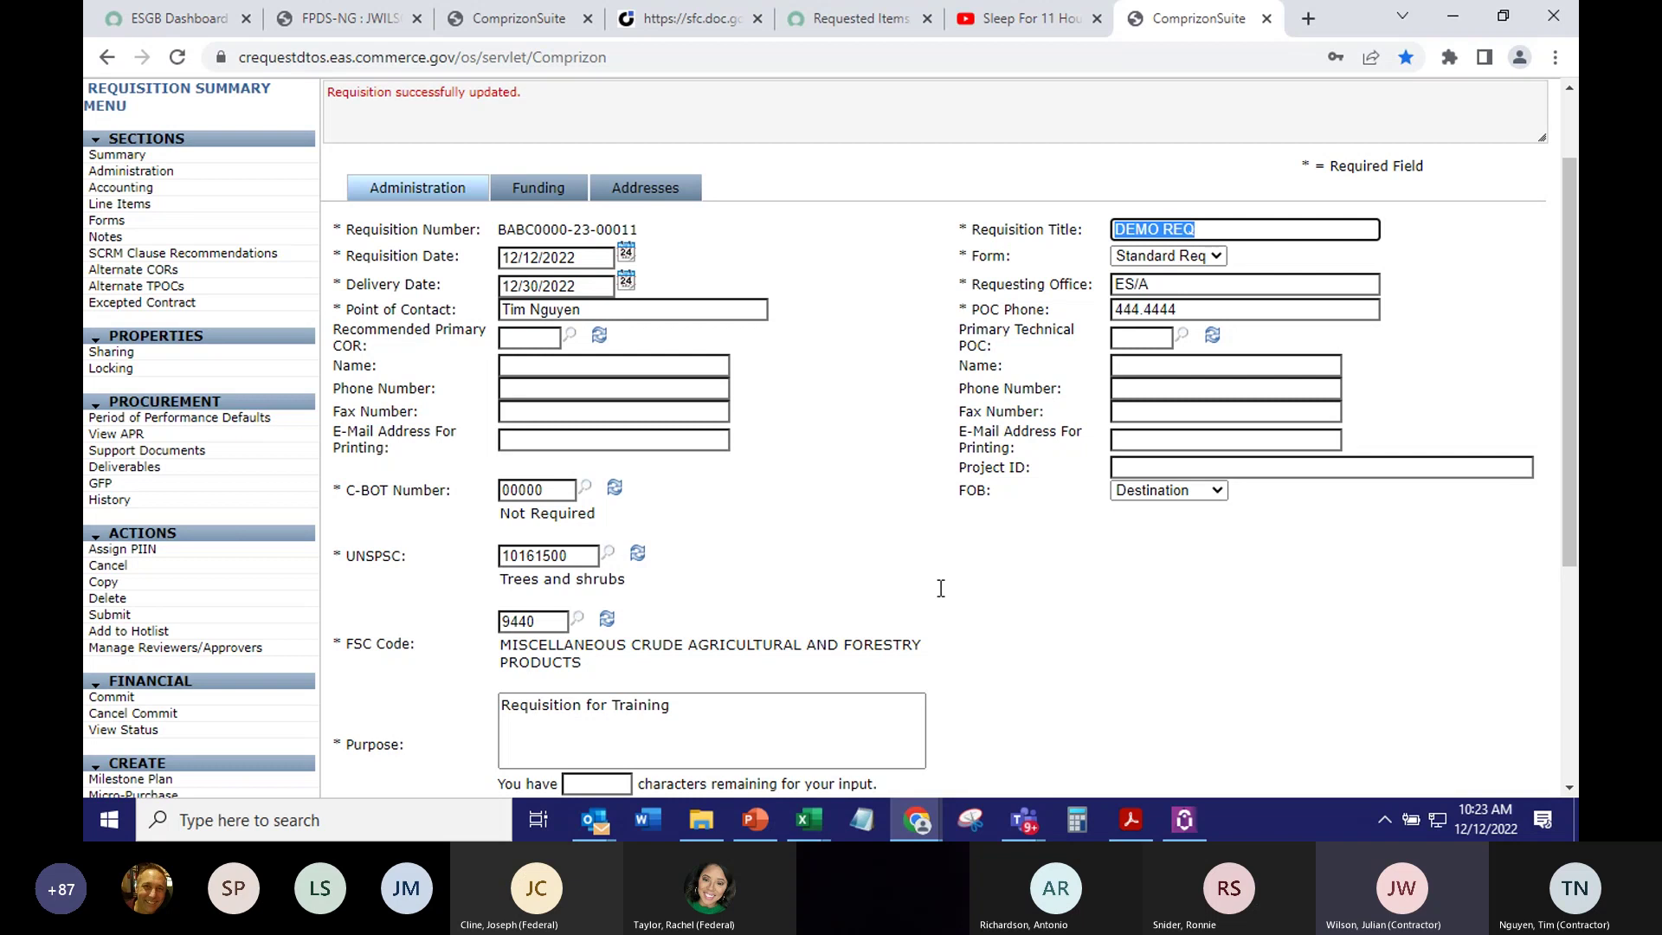
scroll(872, 537, "down", 2)
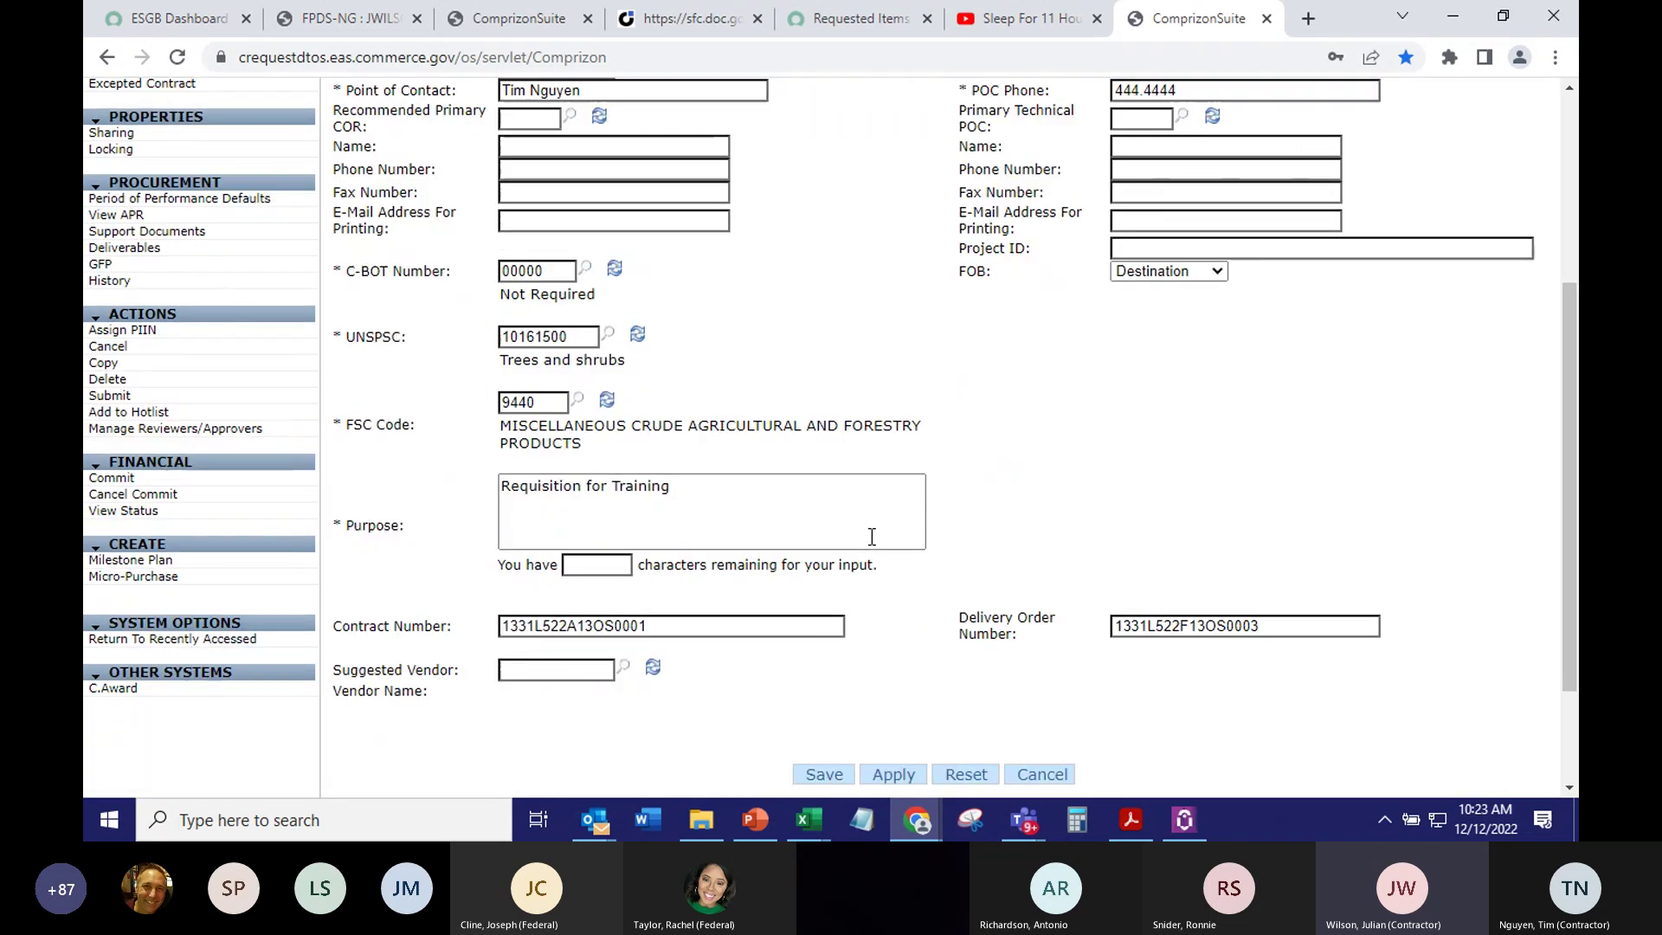
left_click(893, 774)
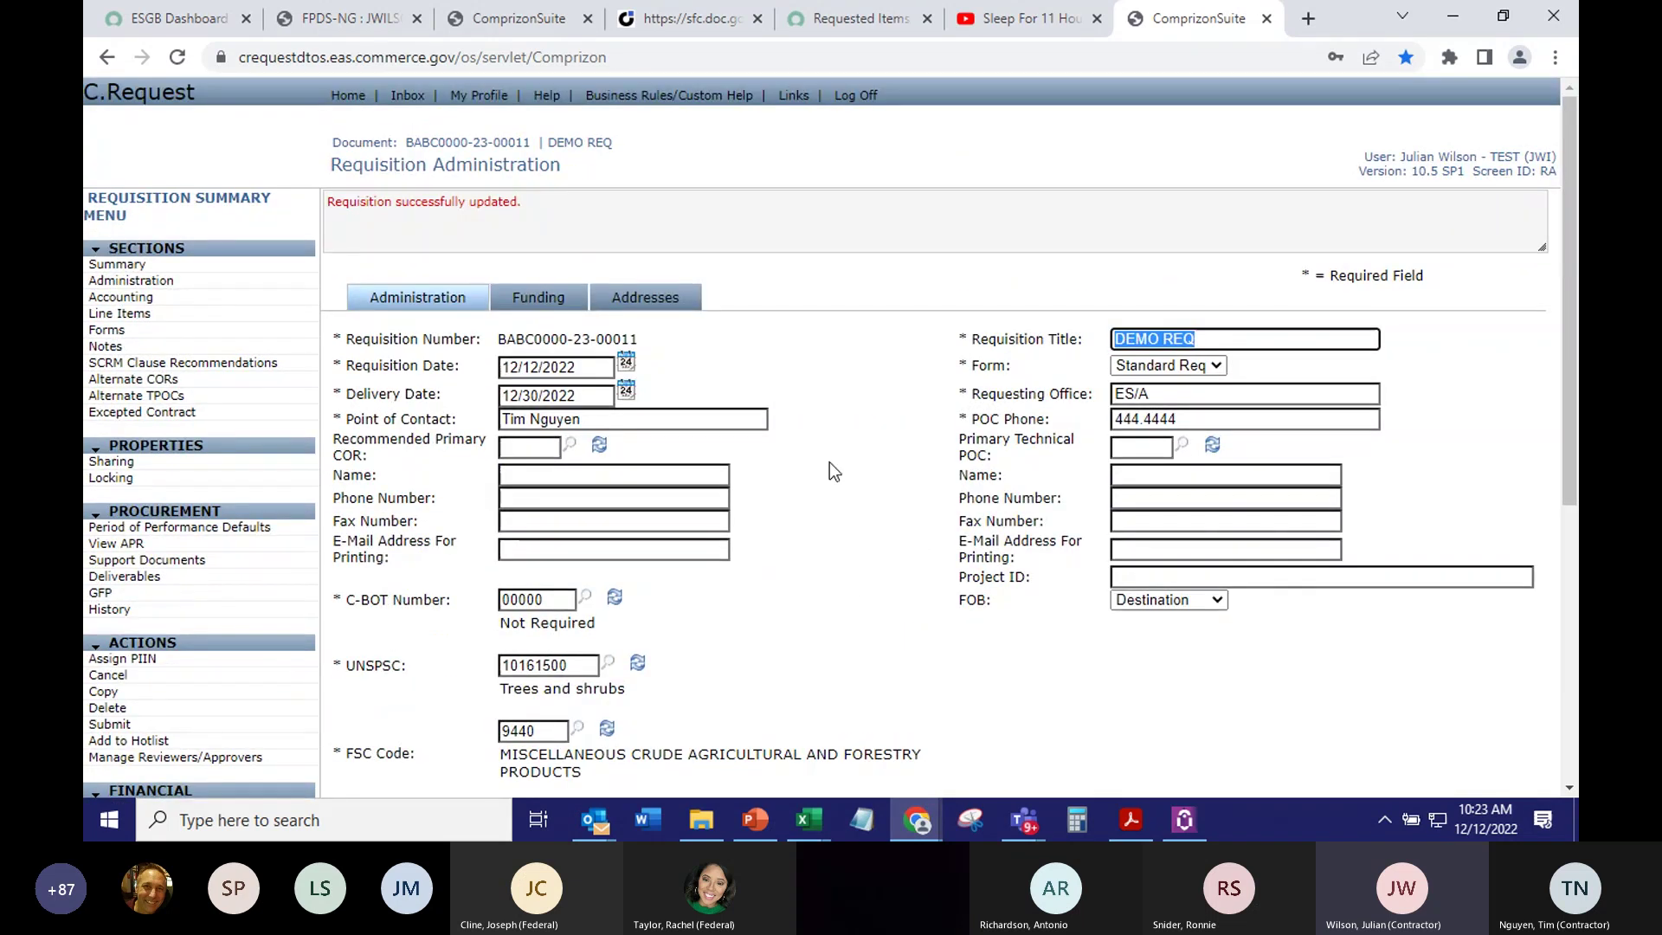
Open the requisition's Funding details and retype the surname in the Bona Fide Need Certifier field
left_click(540, 303)
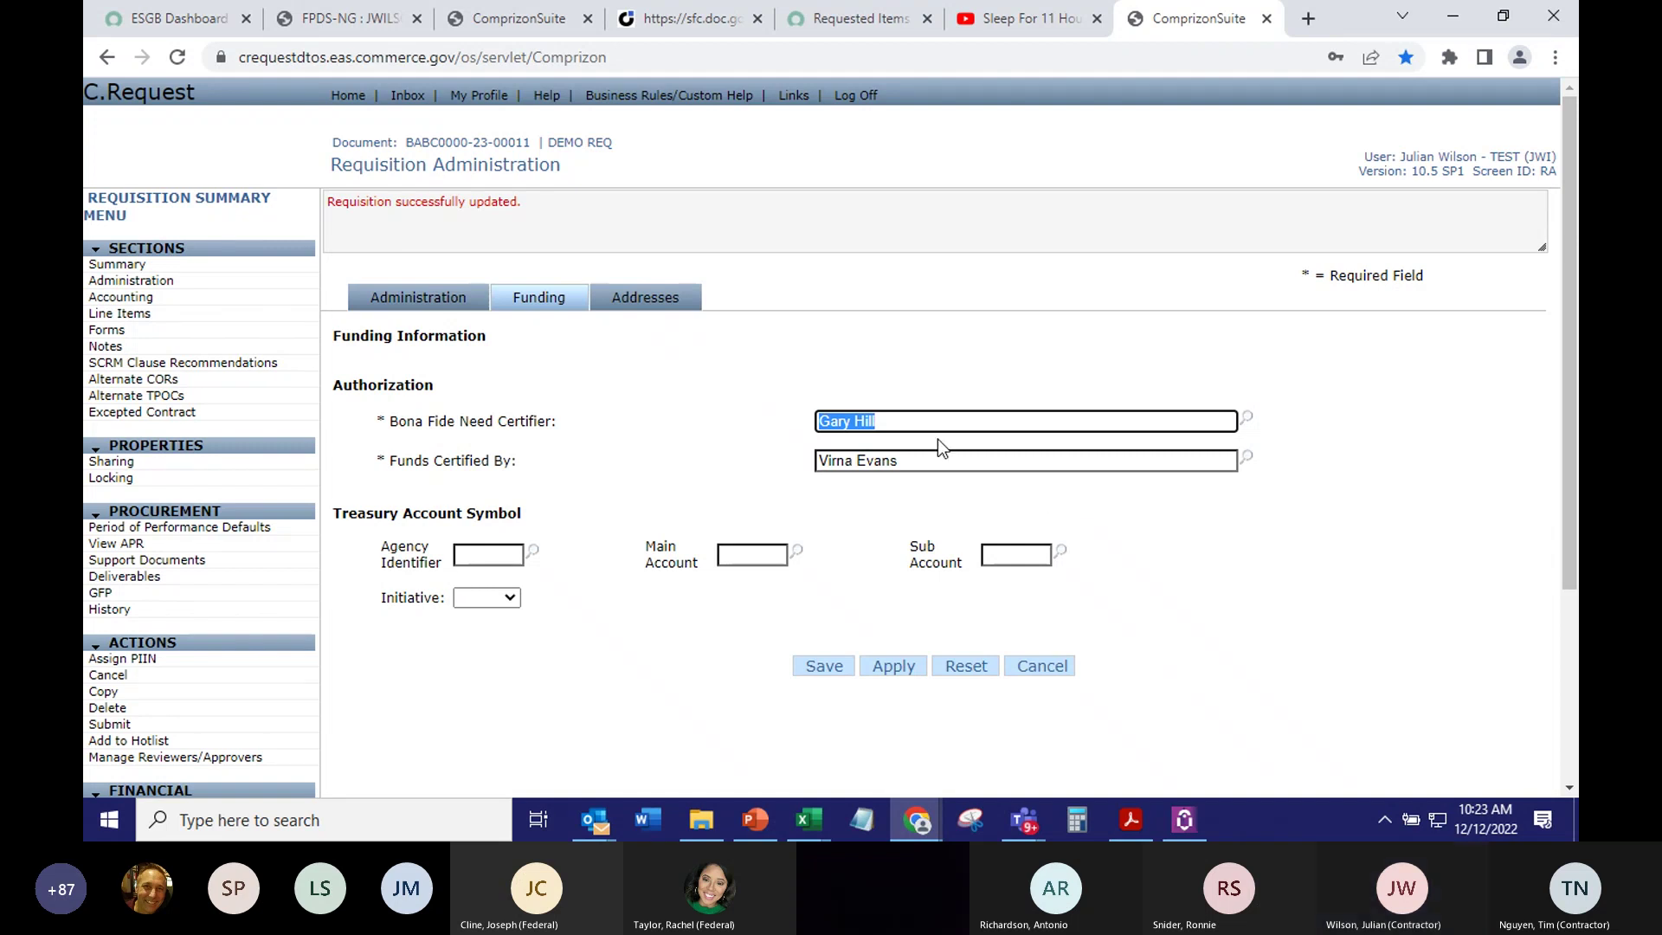
left_click(919, 423)
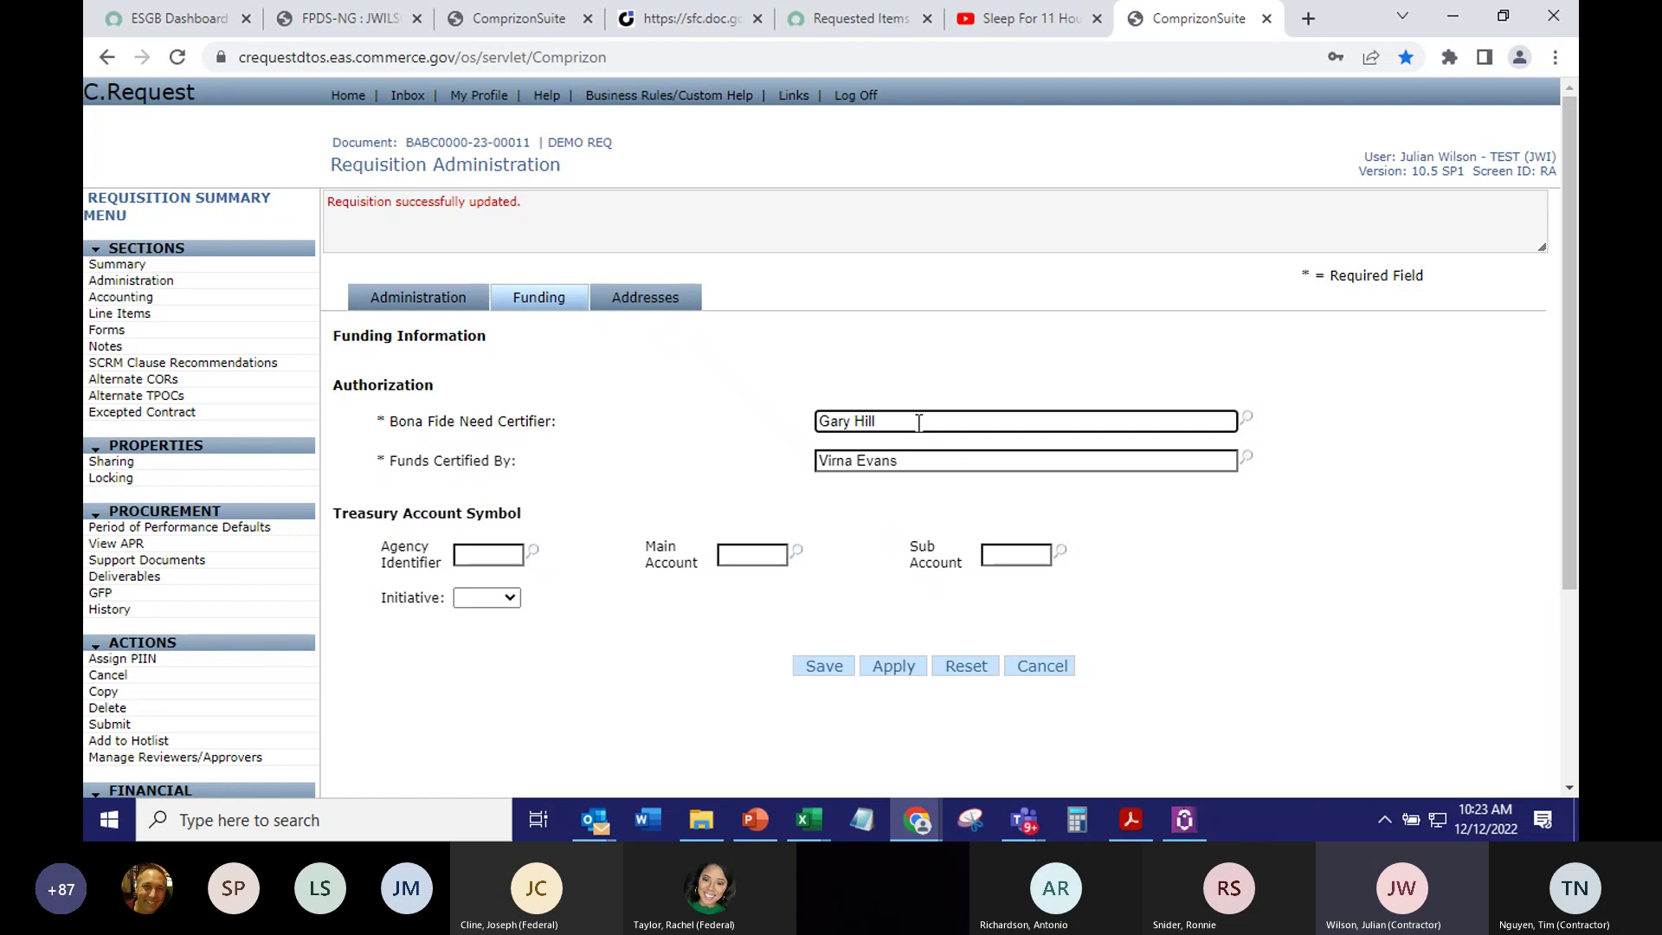
key("BackSpace")
key("BackSpace")
key("BackSpace")
key("BackSpace")
key("BackSpace")
type("Hills")
scroll(415, 571, "down", 1)
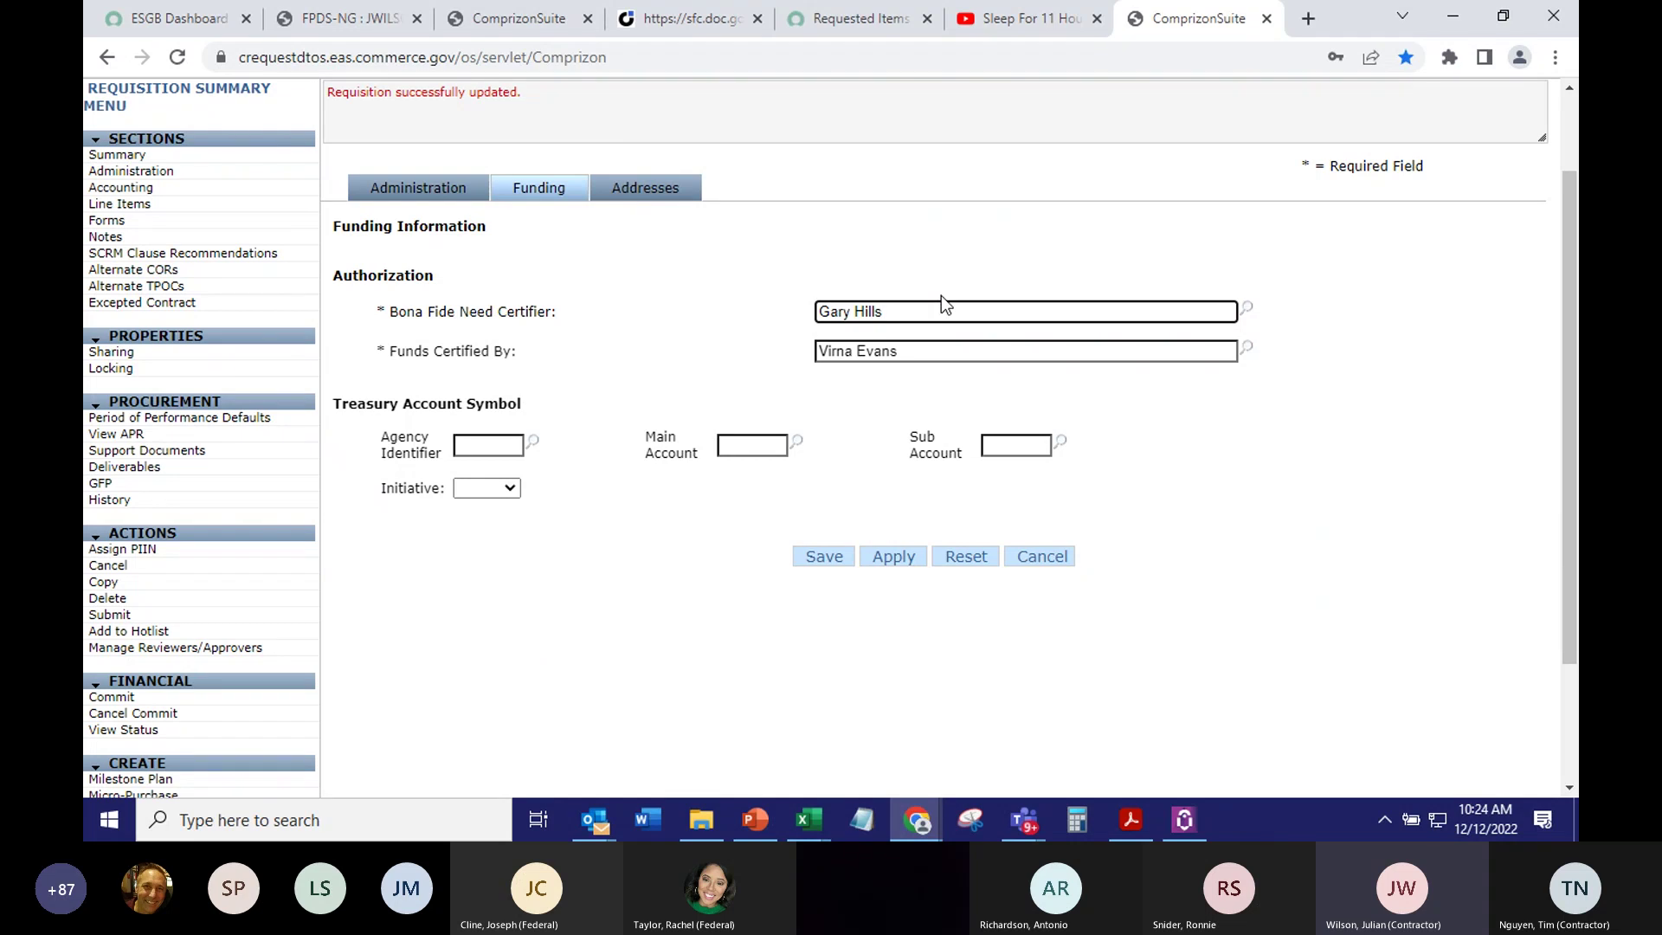
key("BackSpace")
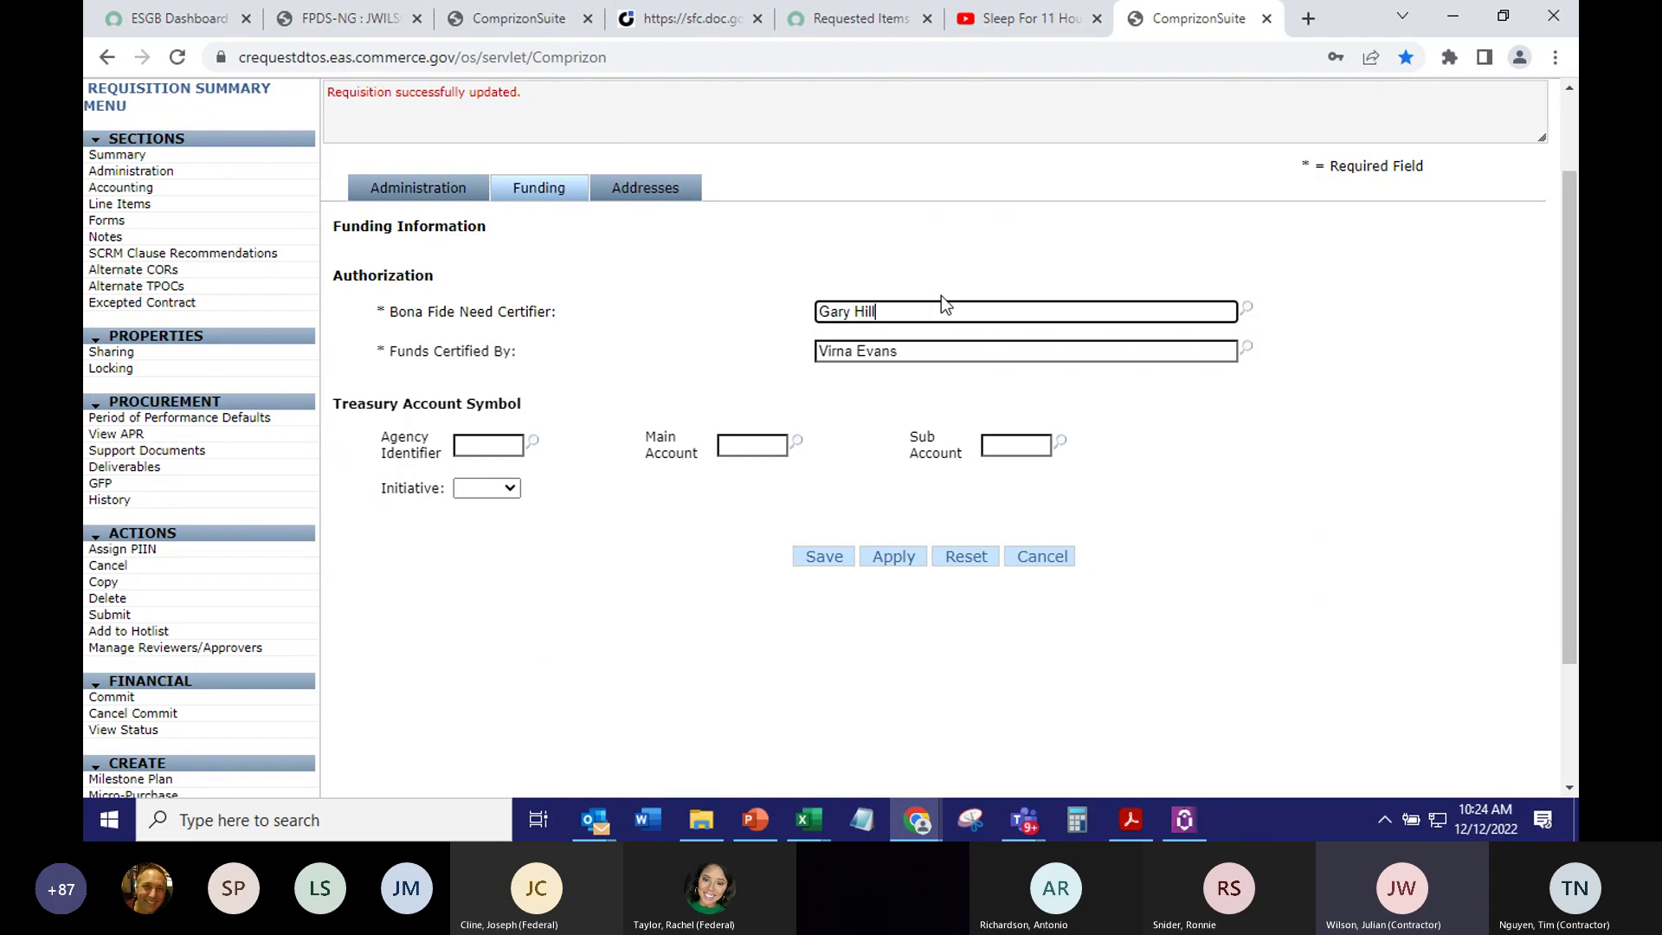
Look up users in the ES/A office and choose the Support user as the Bona Fide Need Certifier
left_click(1247, 310)
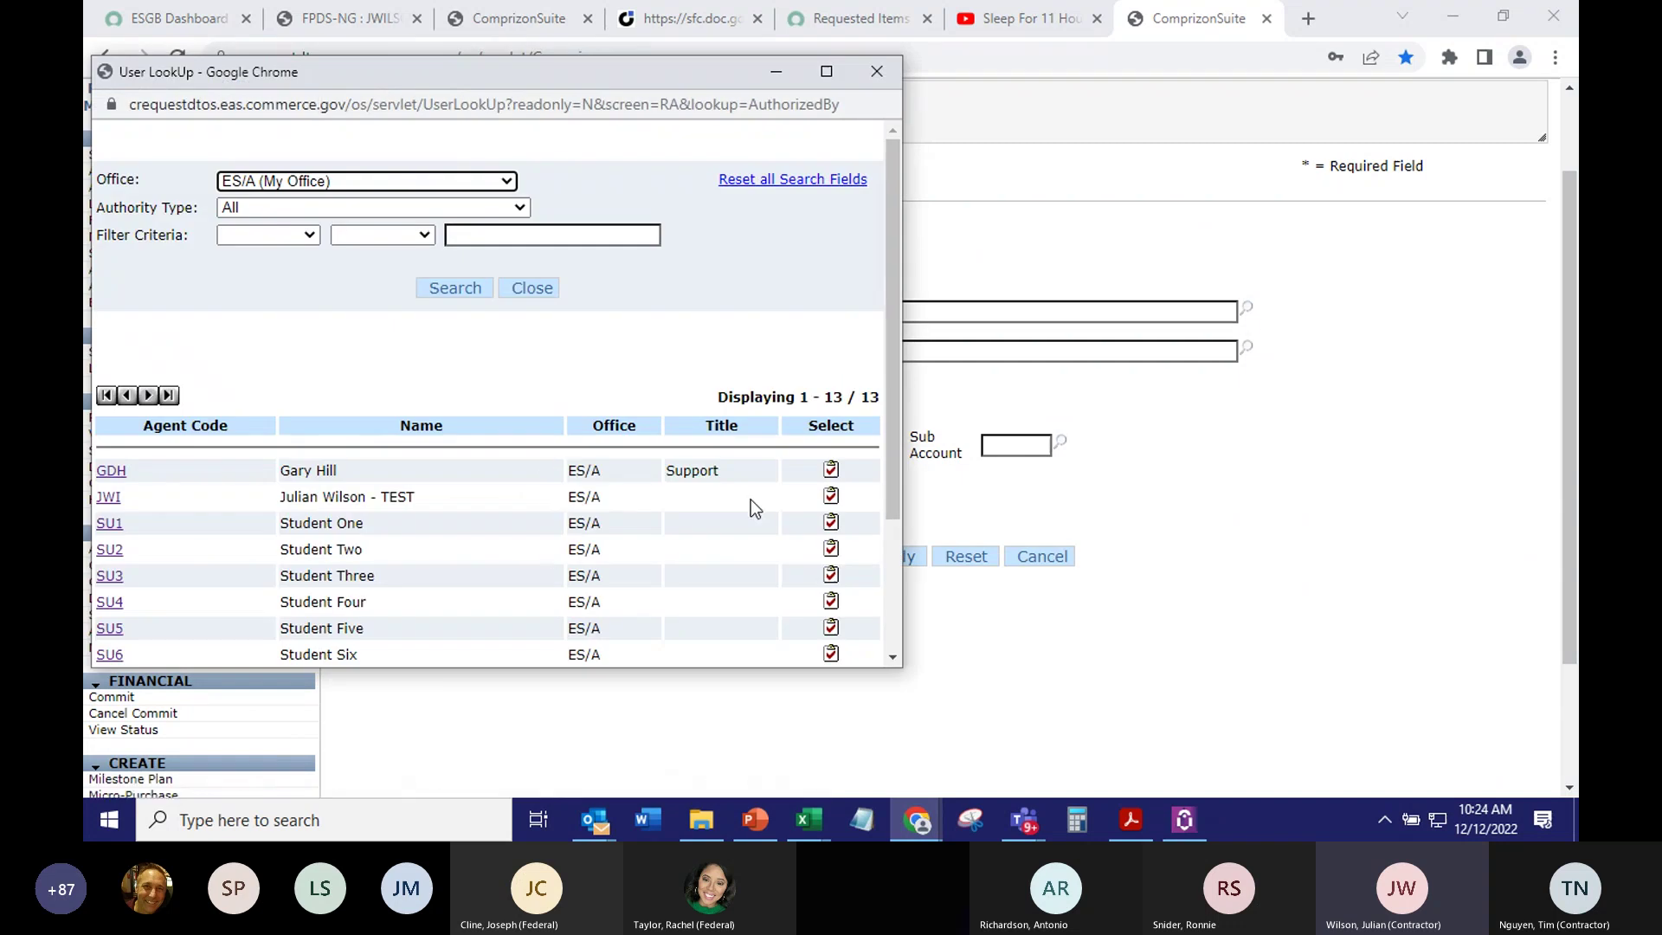
left_click(830, 470)
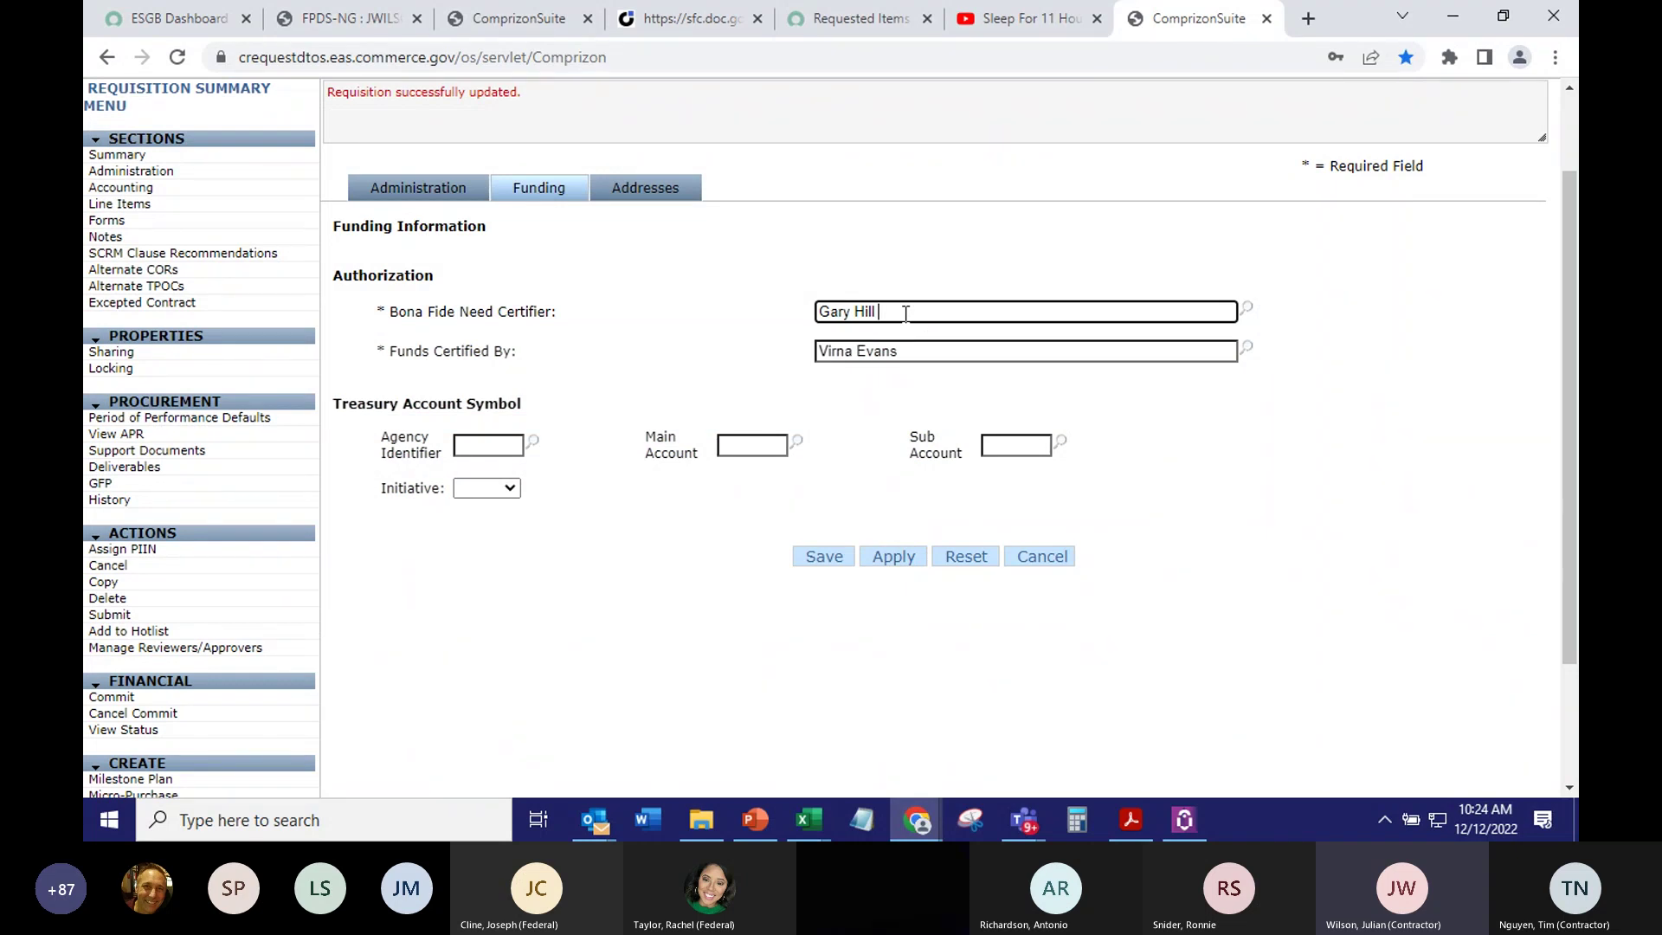
key("BackSpace")
Review the Funds Certifying Officers available for the Funds Certified By field and leave the lookup without choosing one
left_click(924, 347)
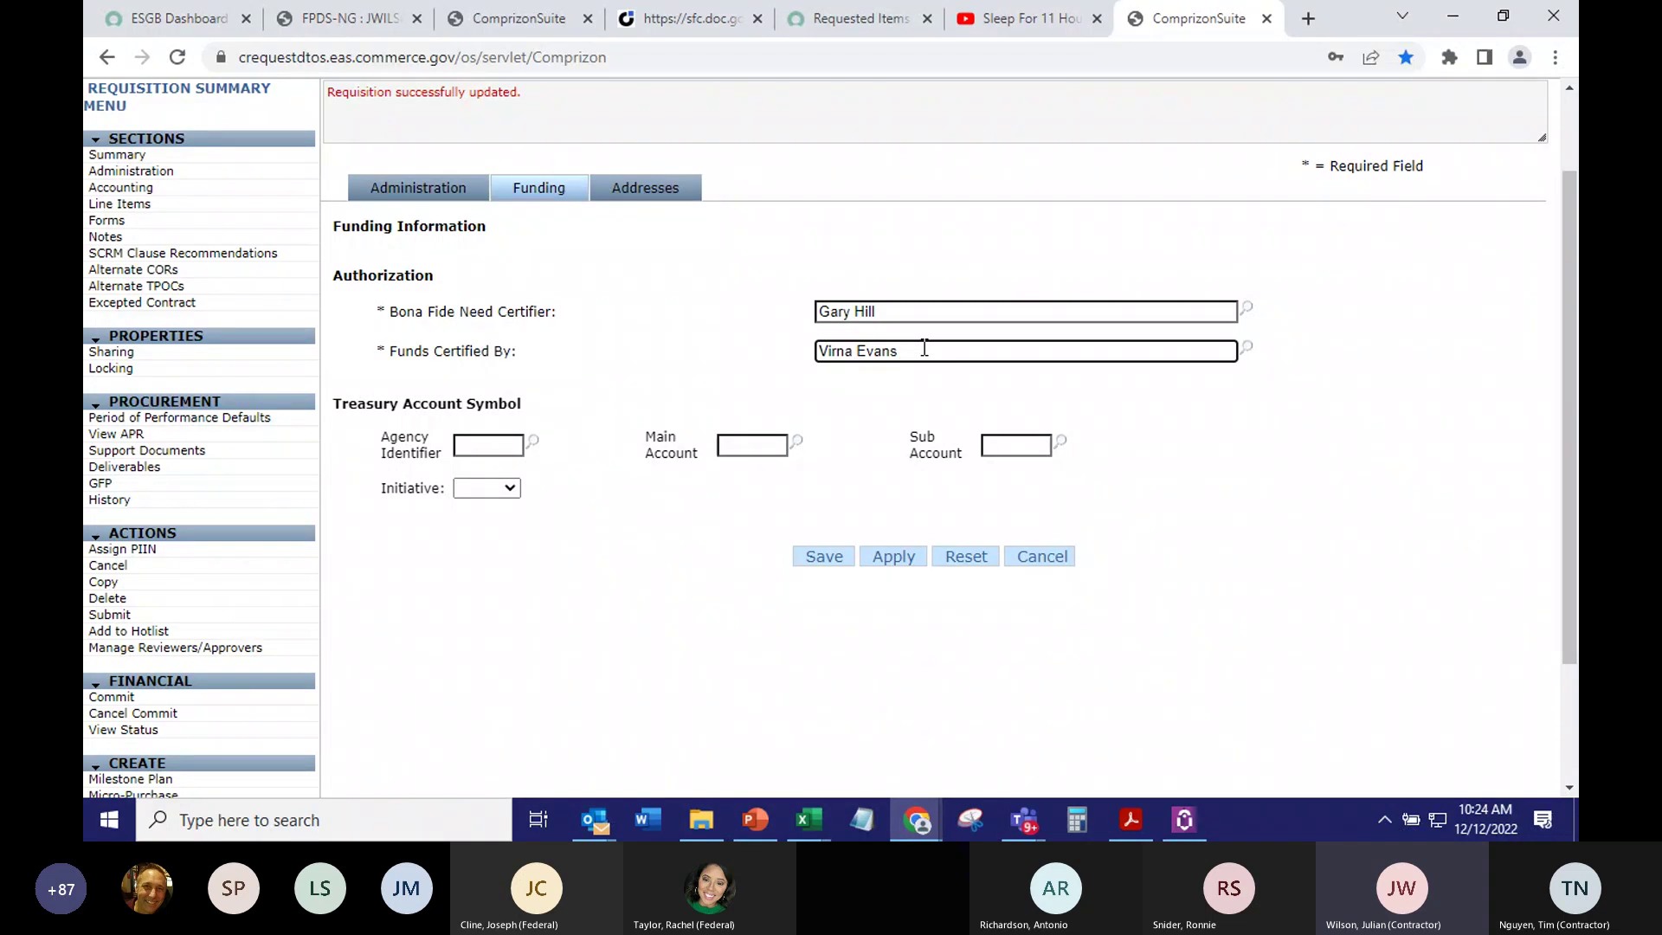
left_click(1247, 349)
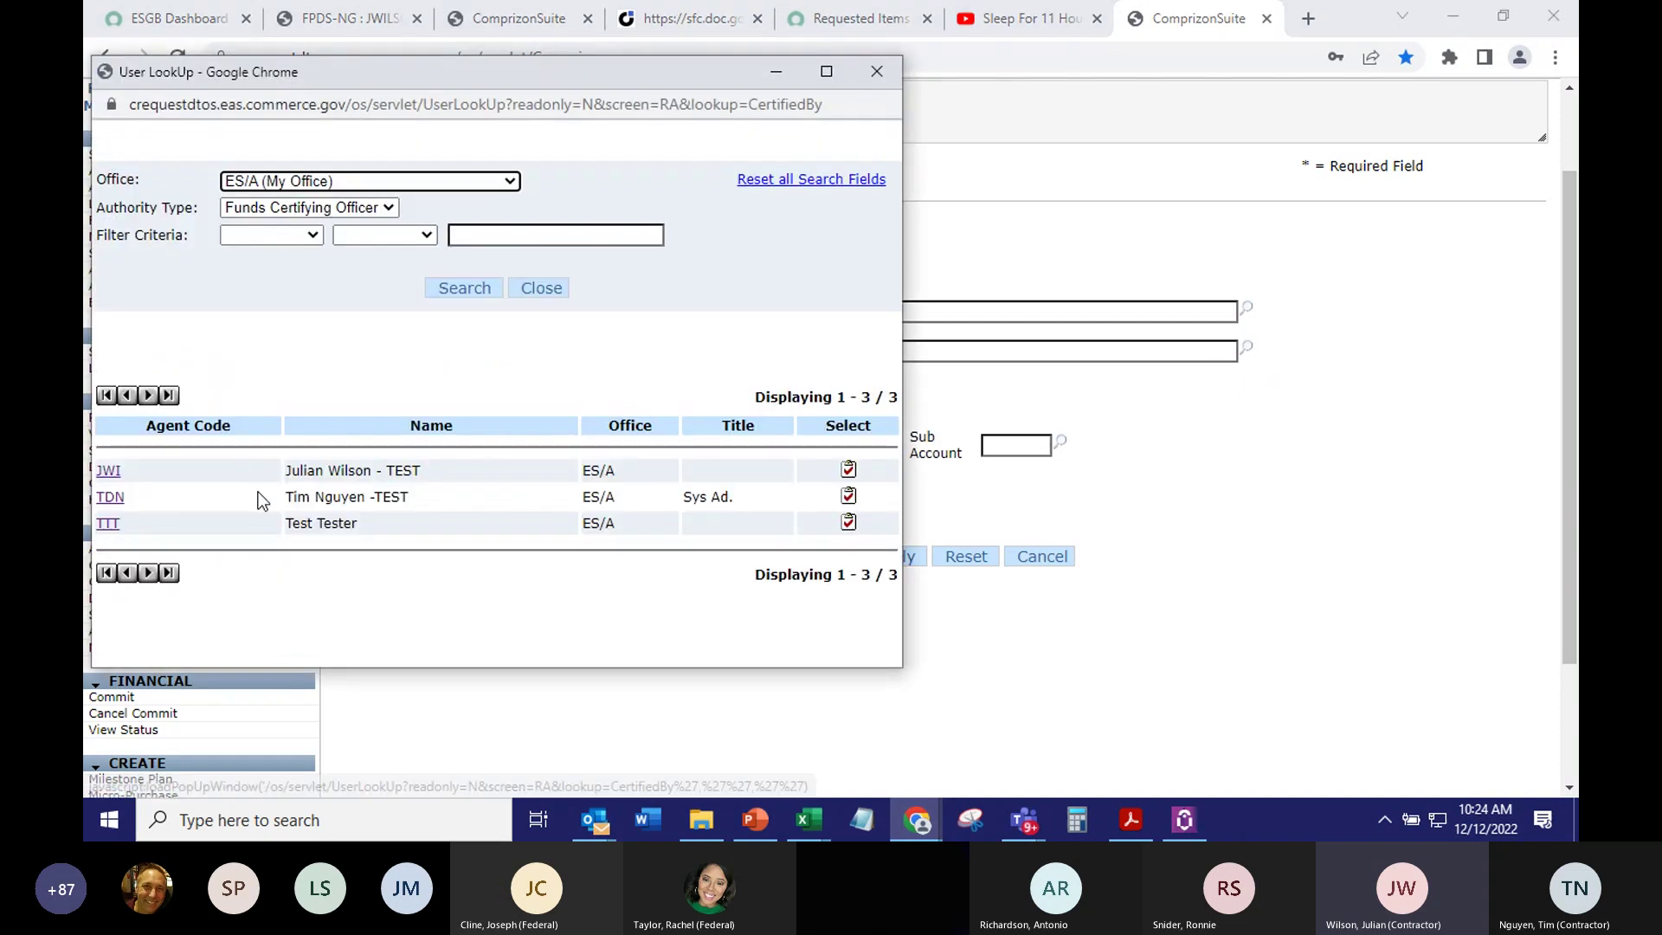
left_click(1007, 261)
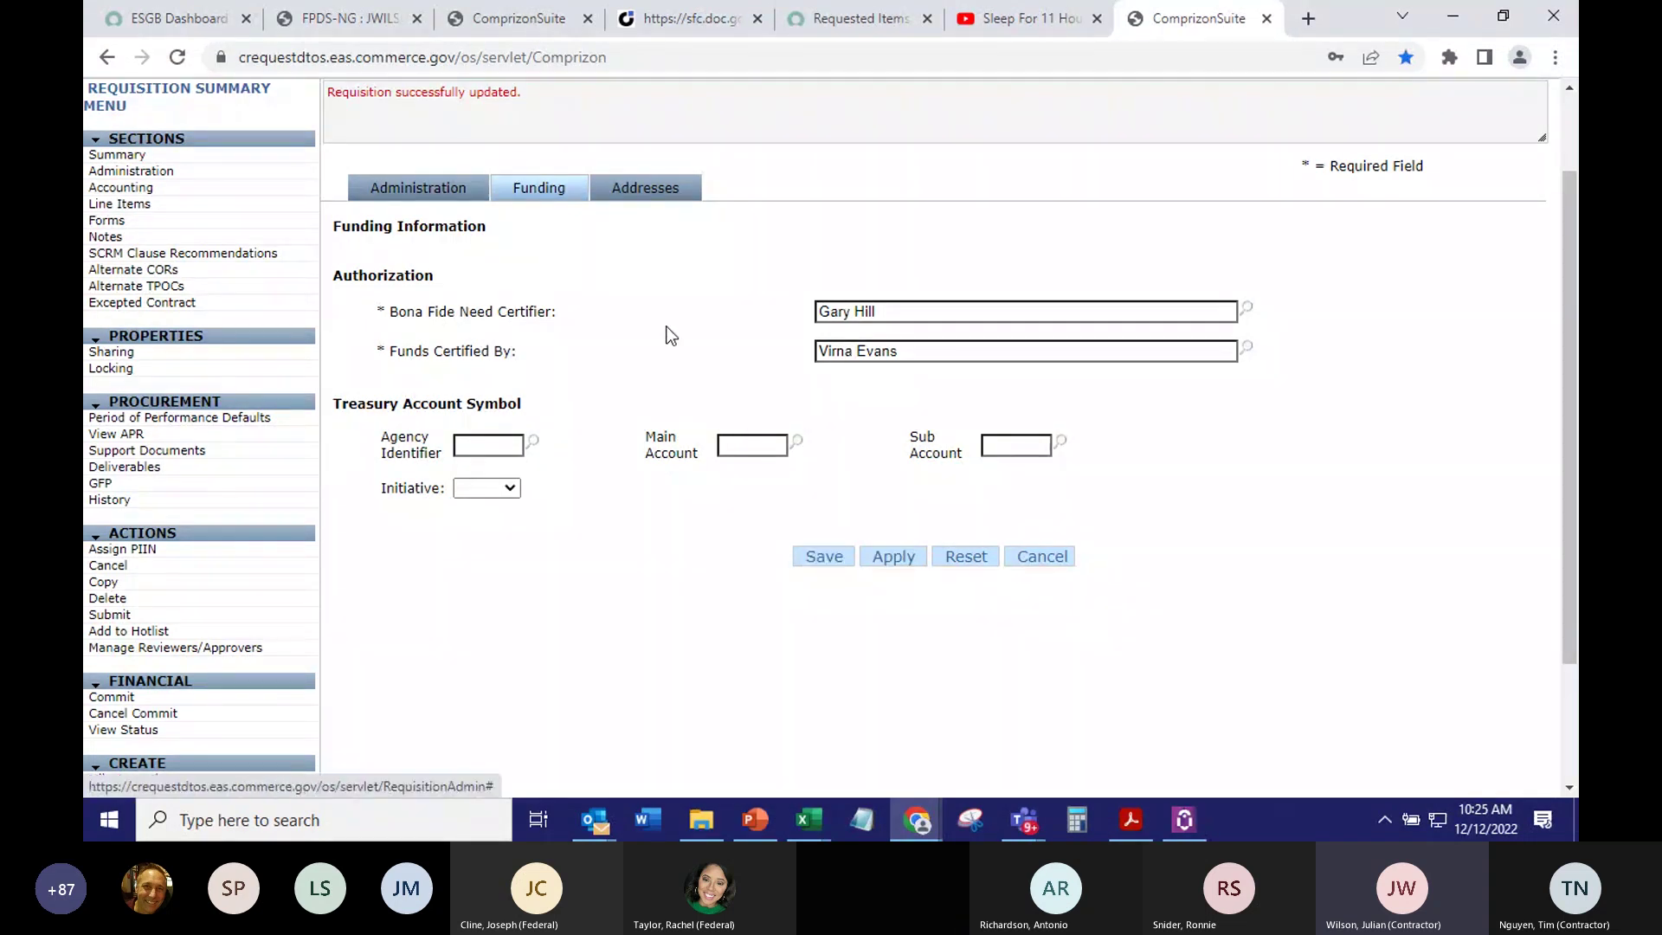
Review the requisition's Addresses, including Purchase For, Deliver To, Ultimate Destination and Contracting Office
left_click(646, 188)
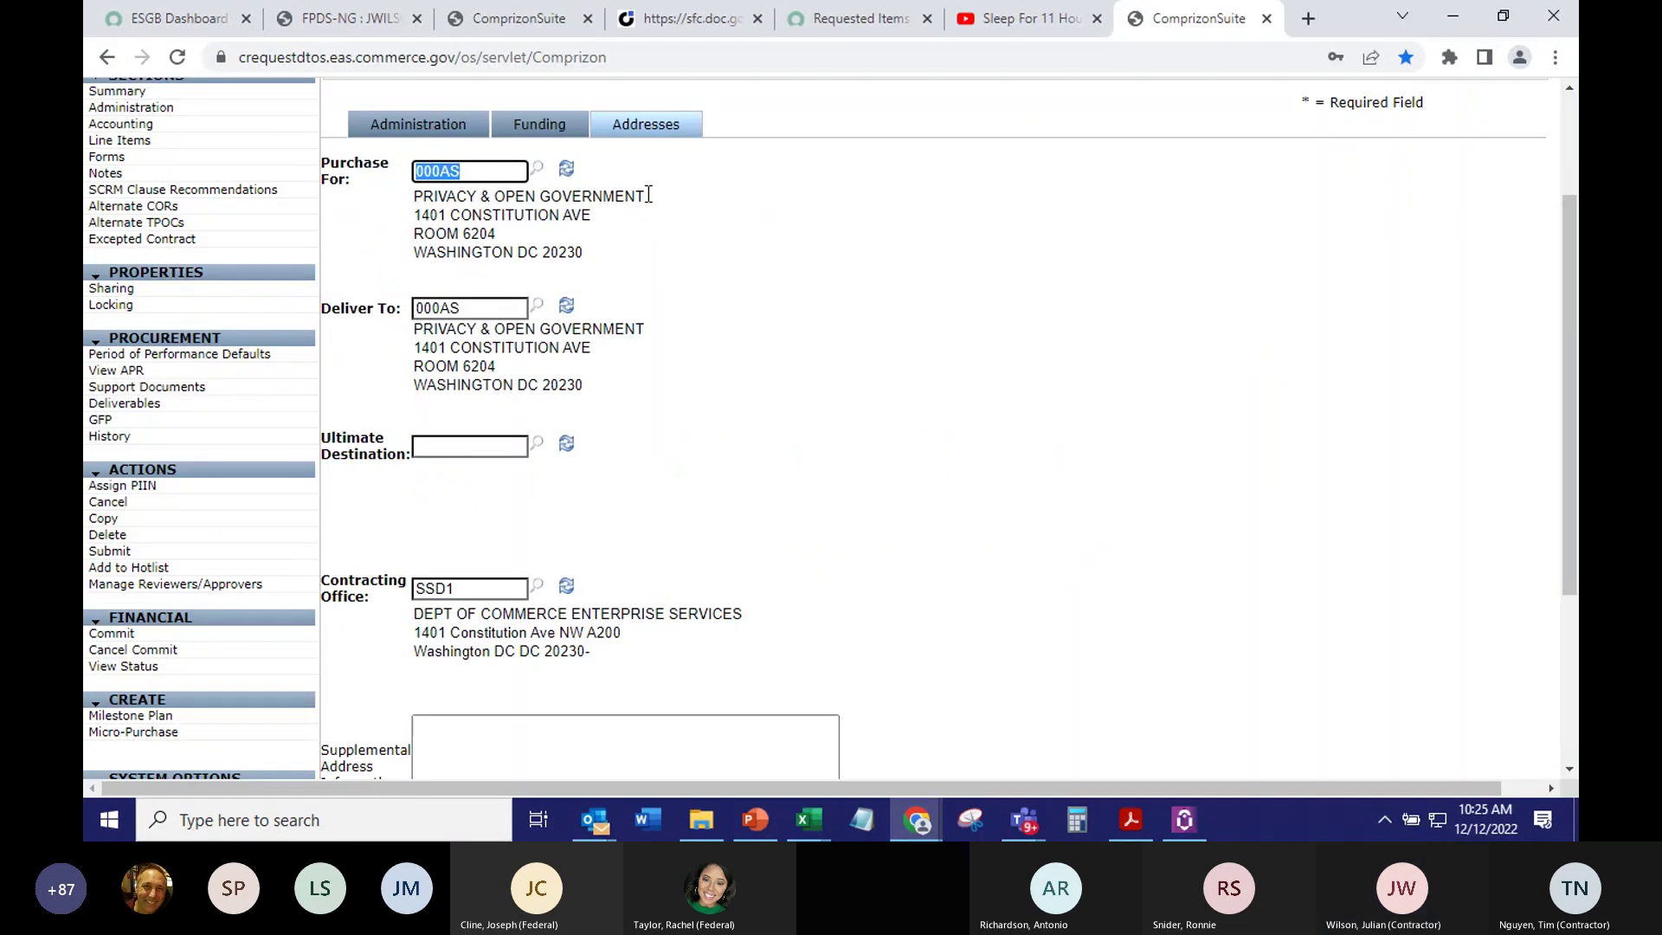
scroll(688, 429, "down", 3)
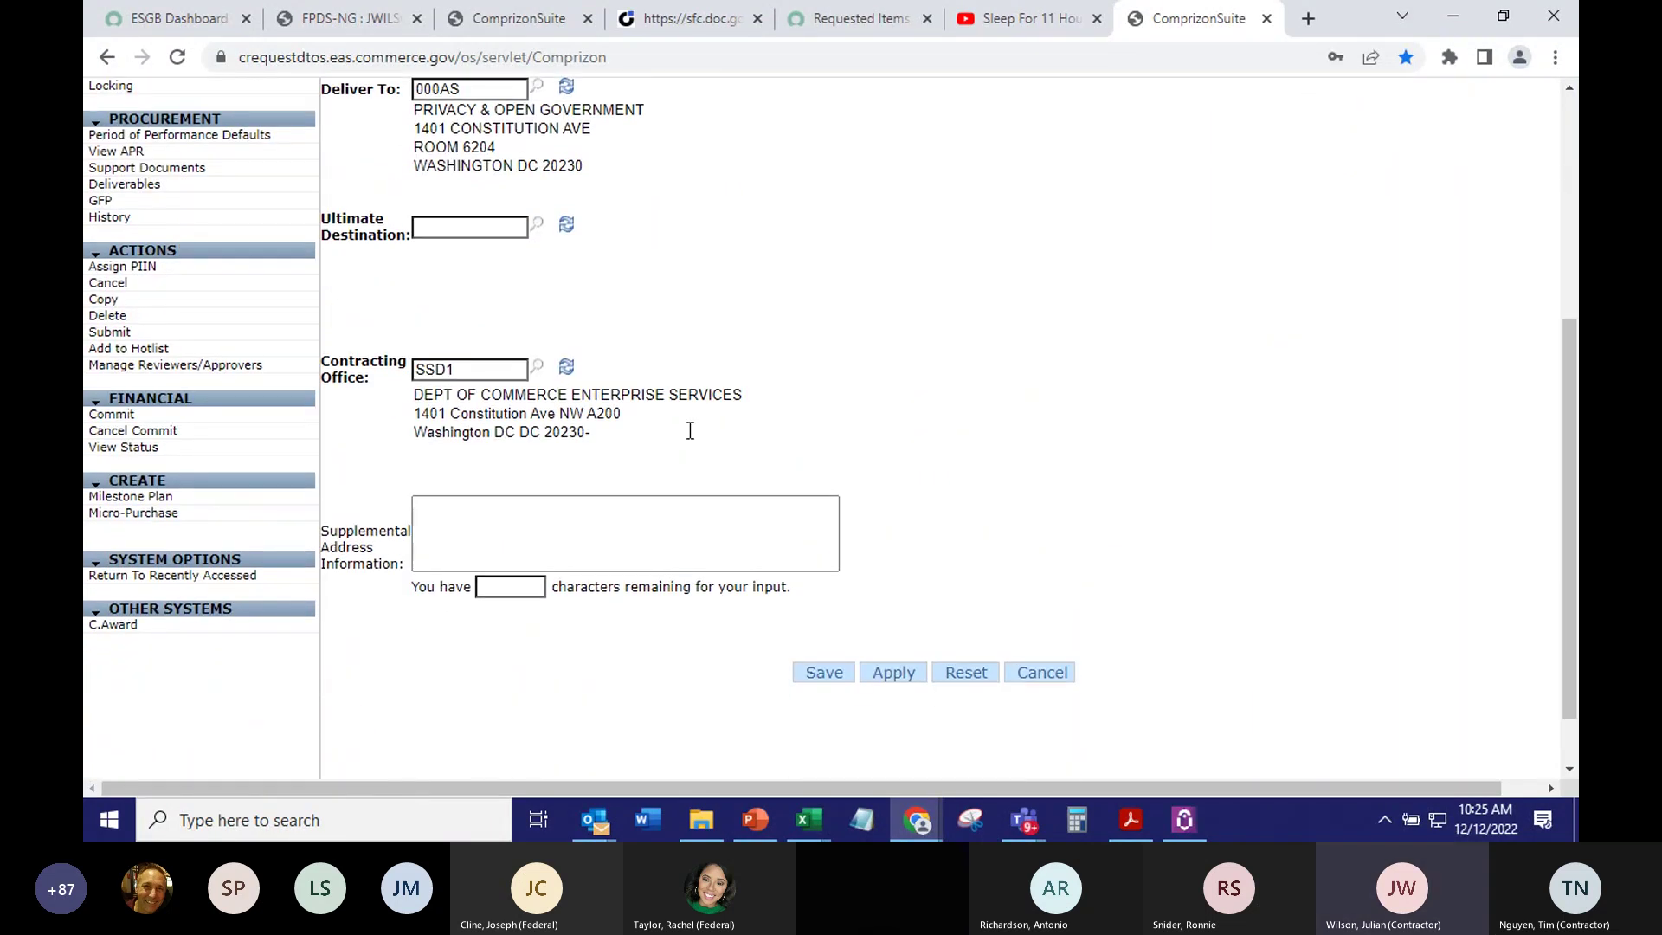
scroll(689, 431, "up", 3)
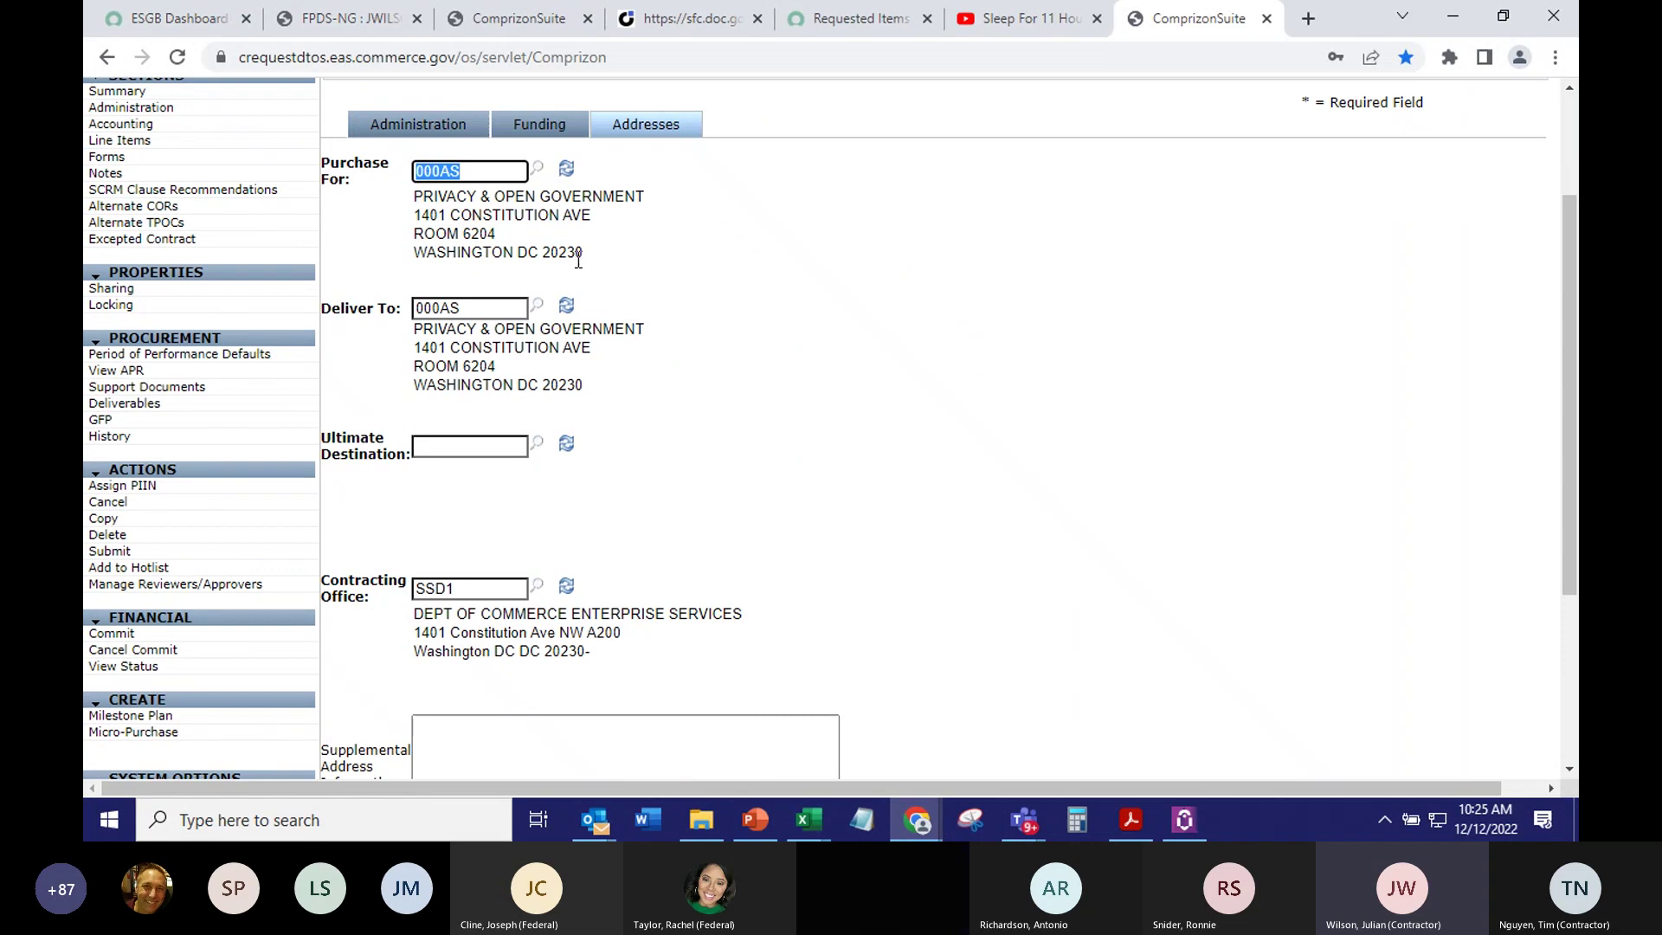
scroll(649, 446, "down", 3)
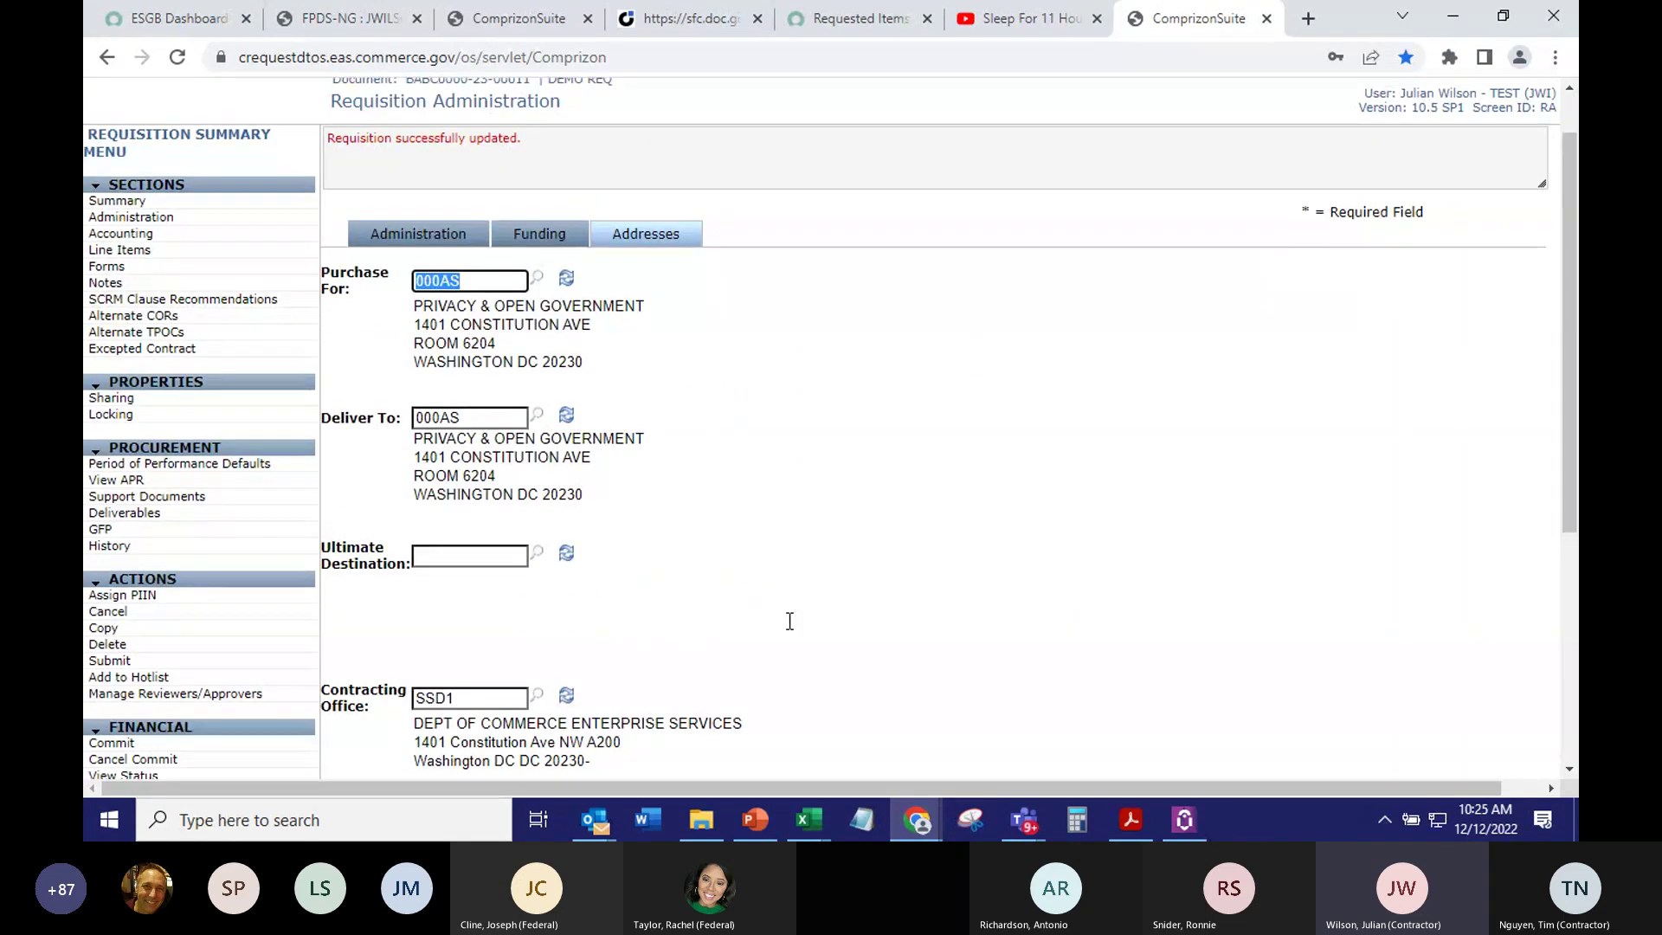
scroll(726, 595, "down", 3)
scroll(724, 594, "up", 3)
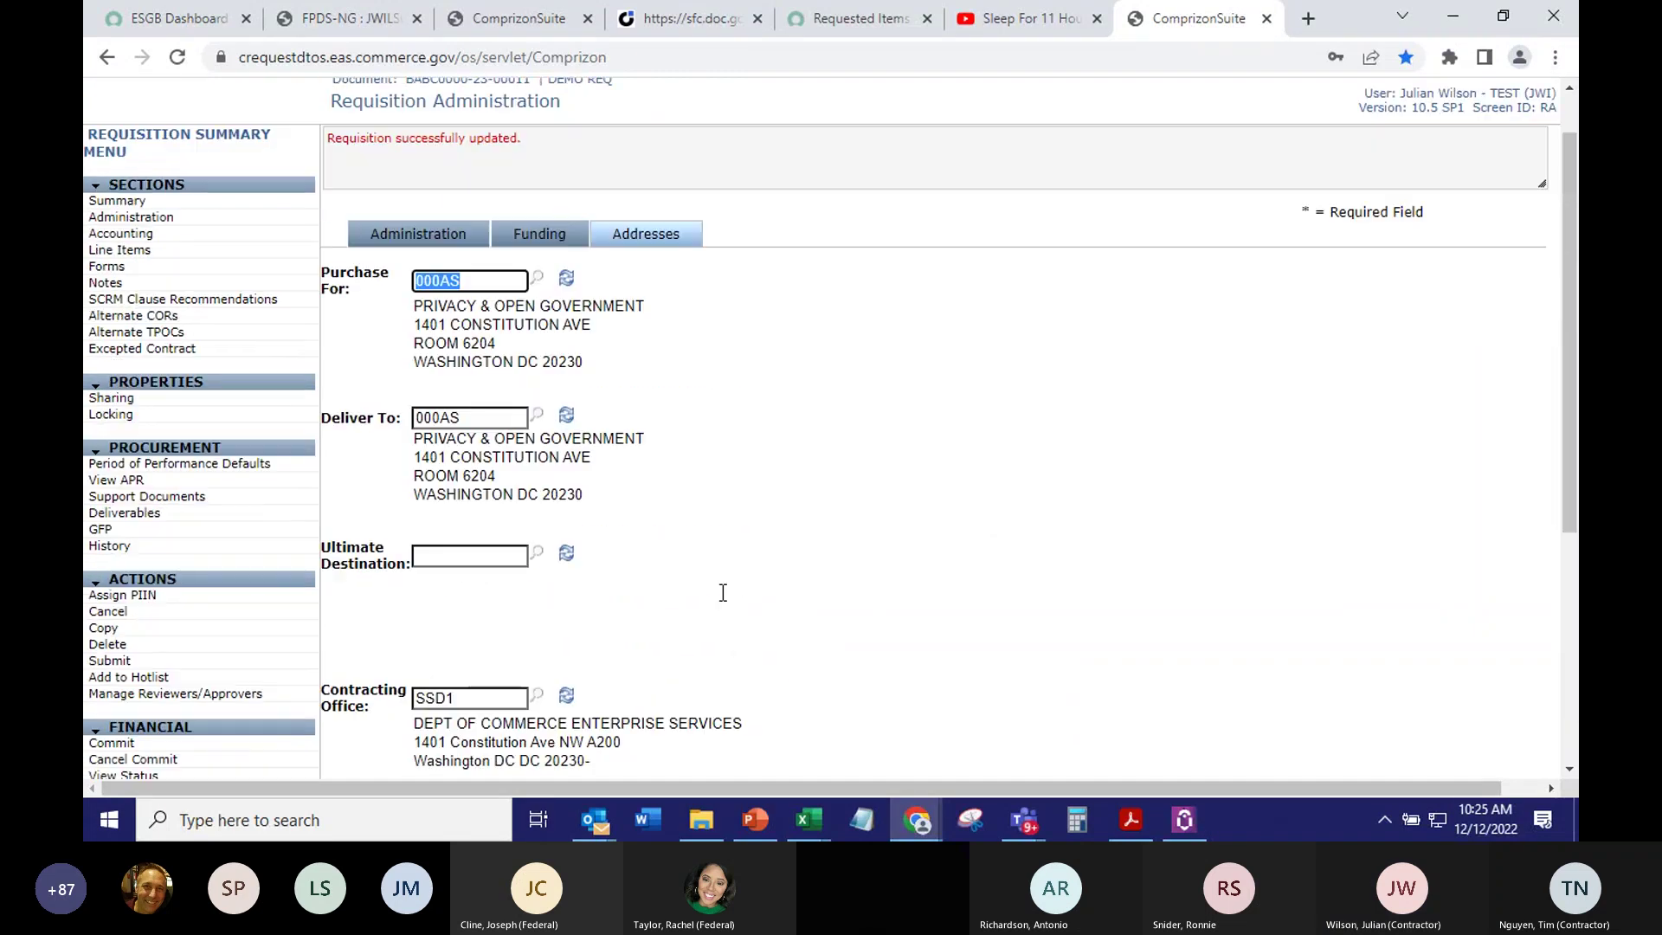
Reopen the Administration section without saving the pending changes and review the form down to the suggested vendor
left_click(130, 218)
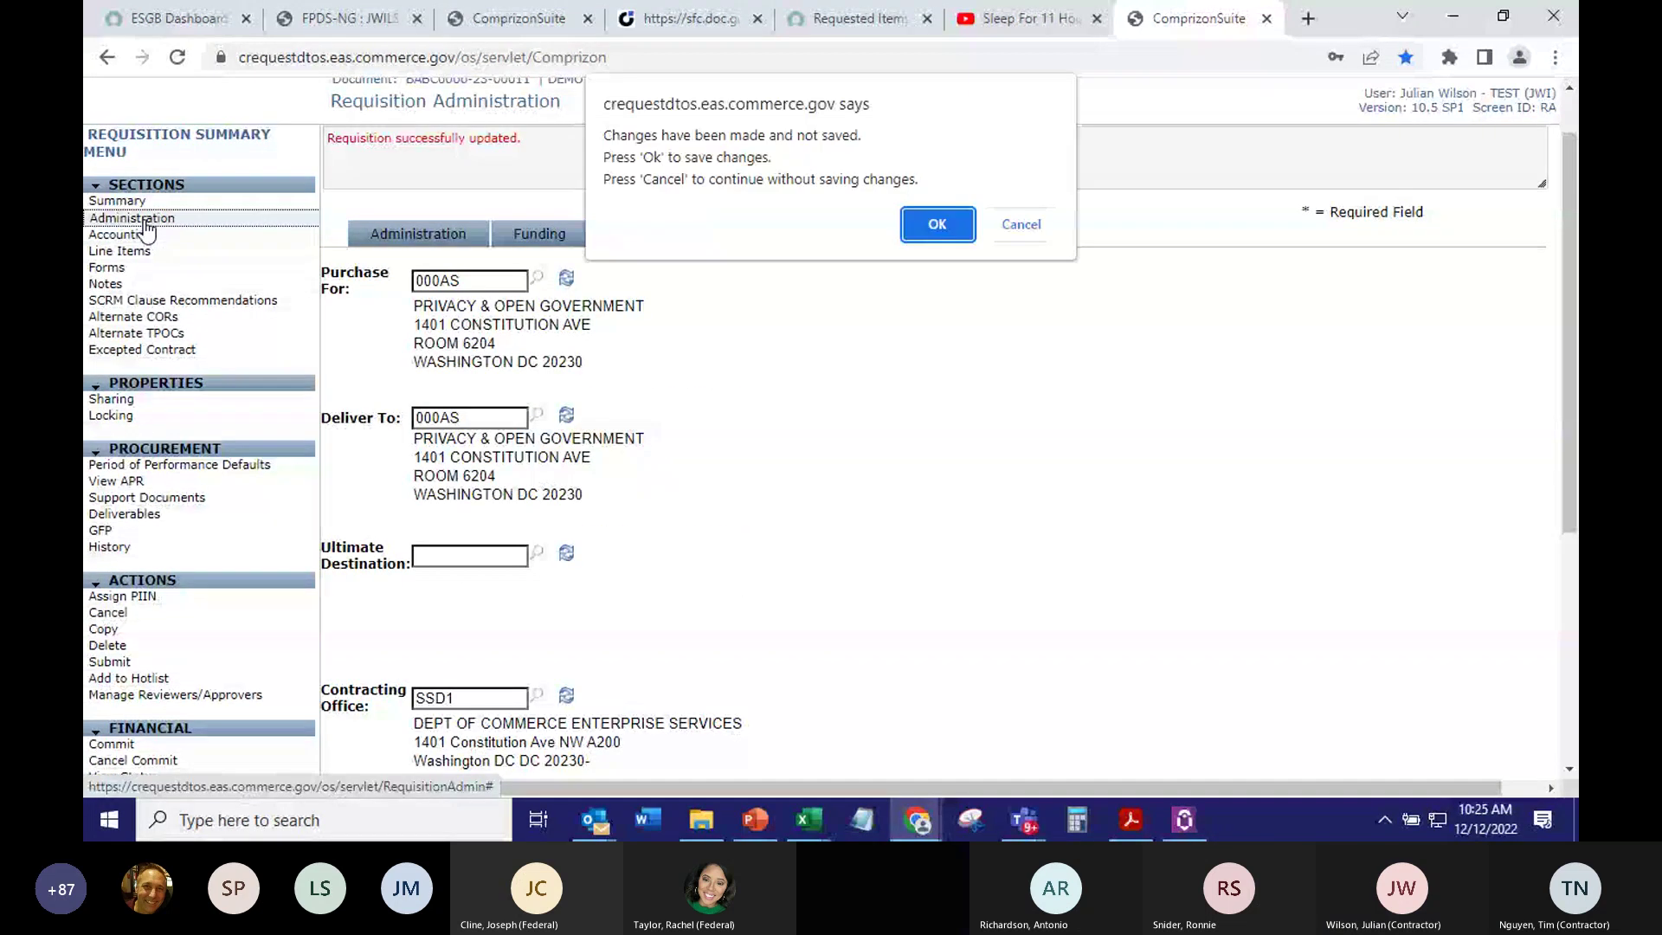
left_click(1022, 226)
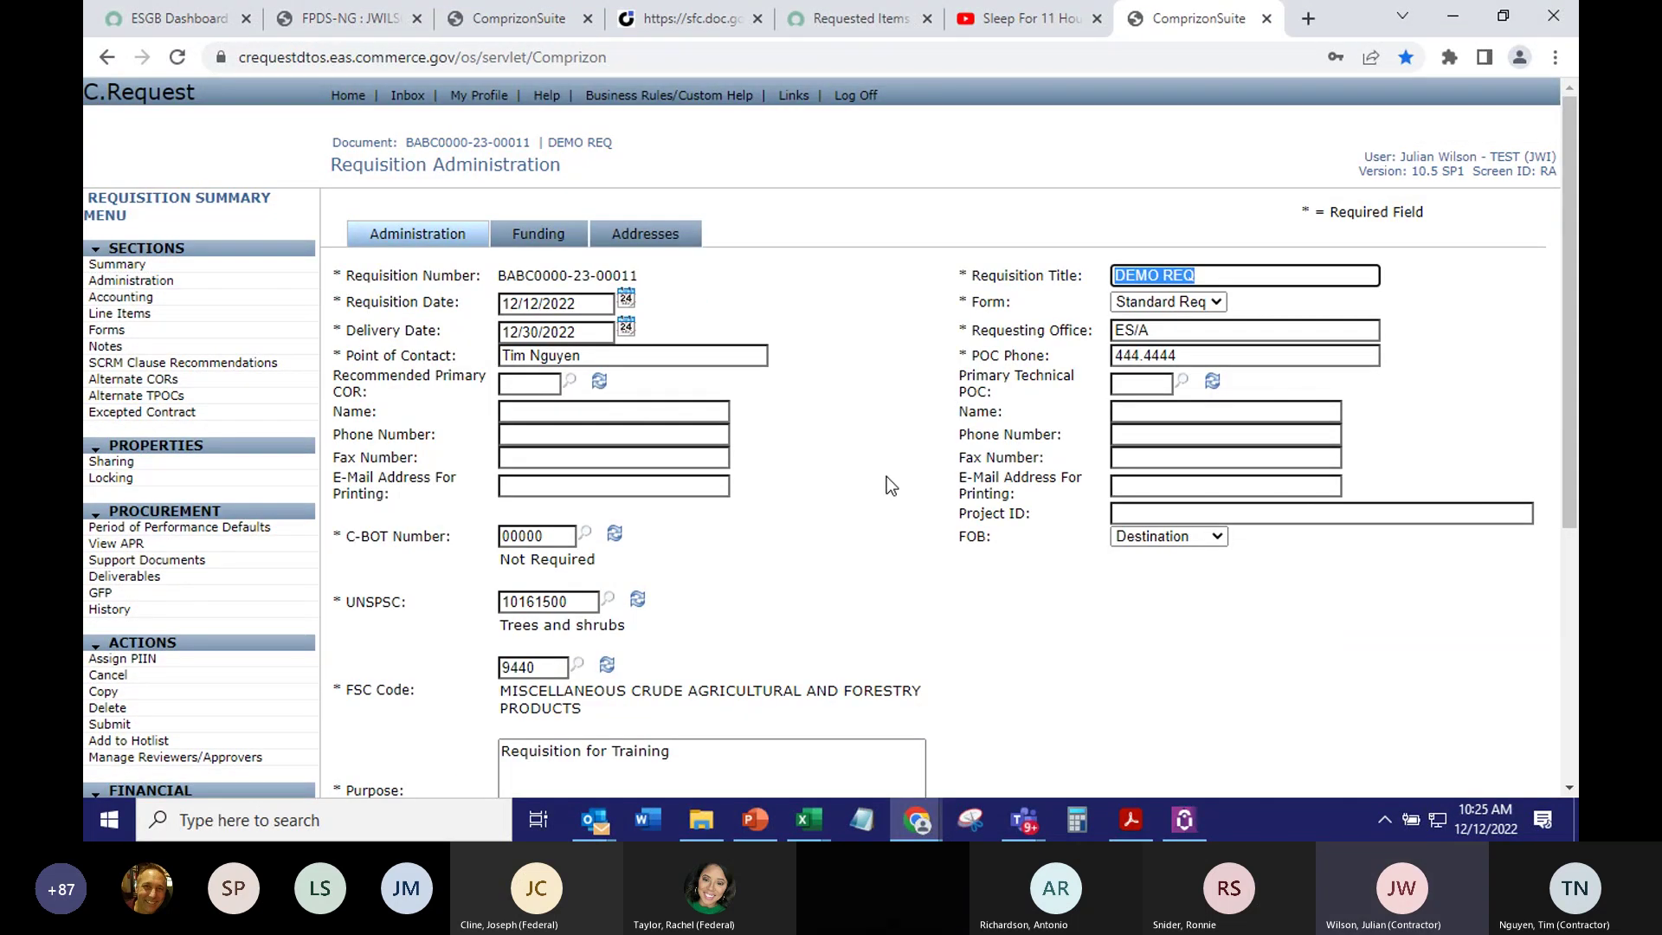
scroll(886, 476, "down", 5)
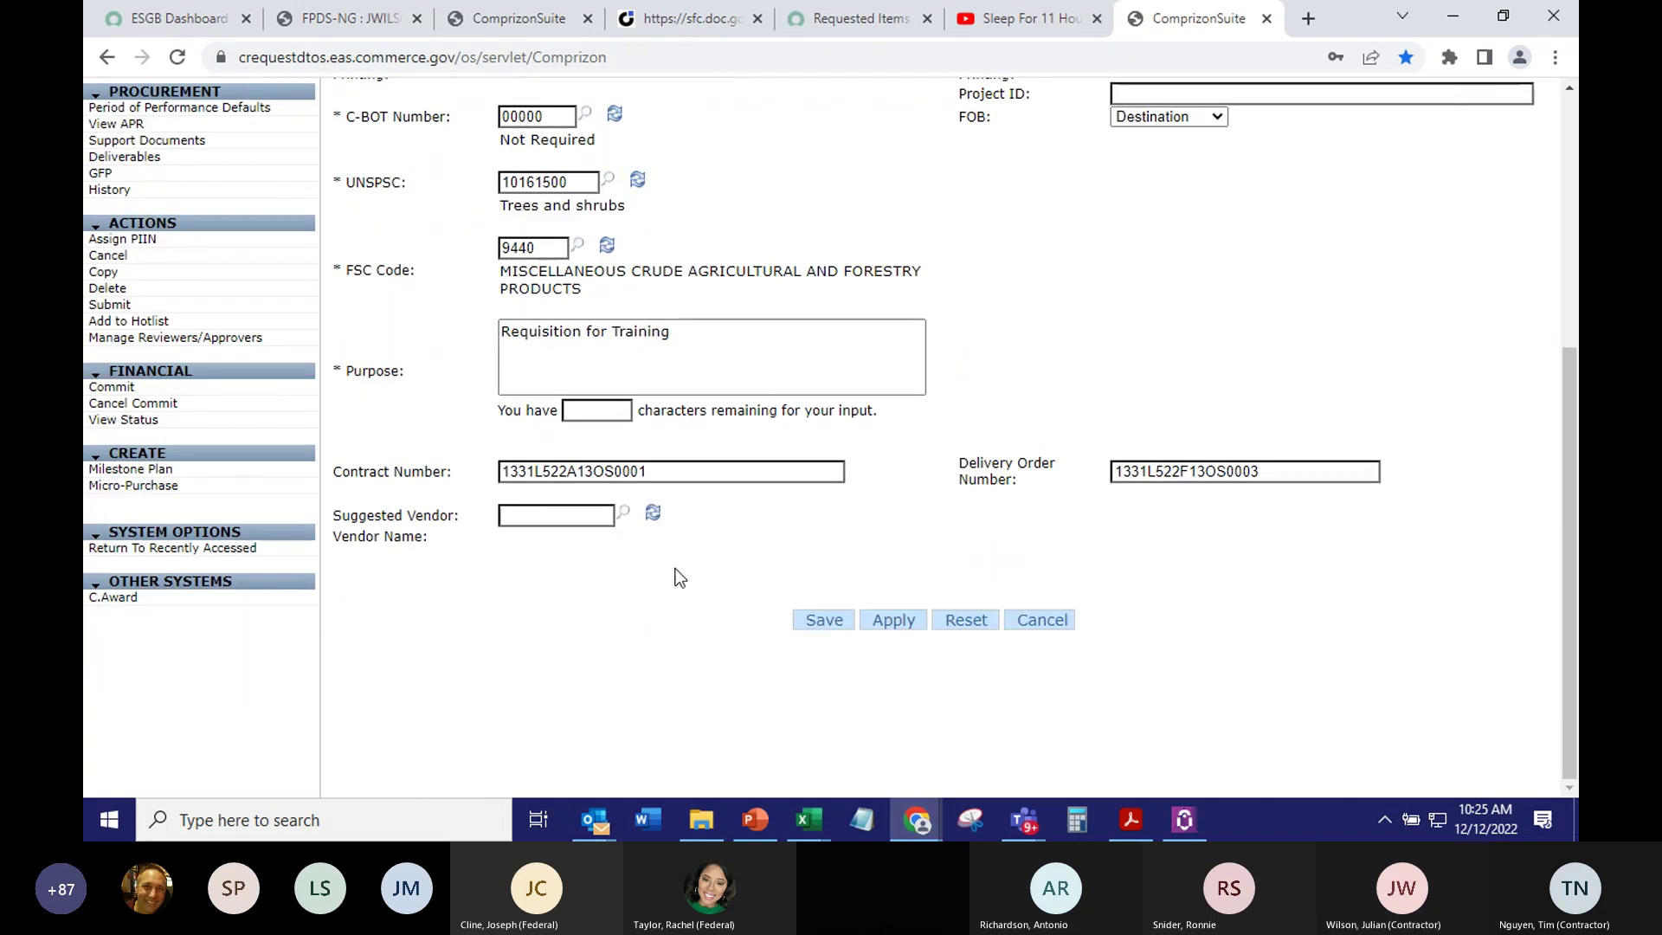
scroll(394, 309, "up", 4)
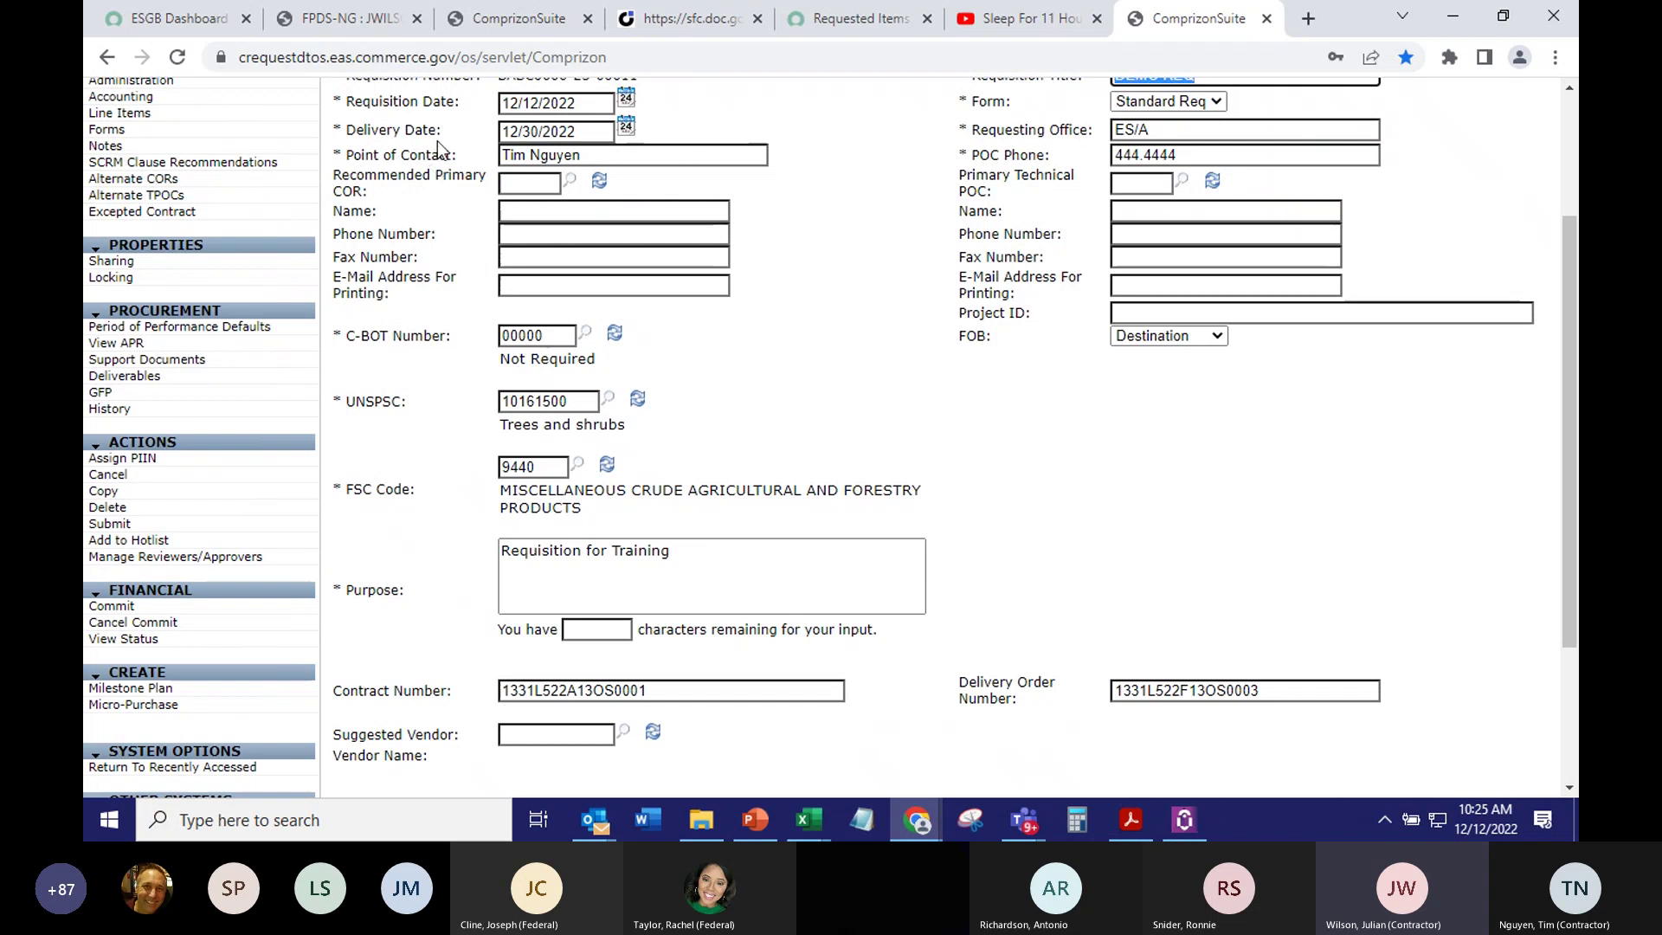
scroll(1032, 308, "down", 3)
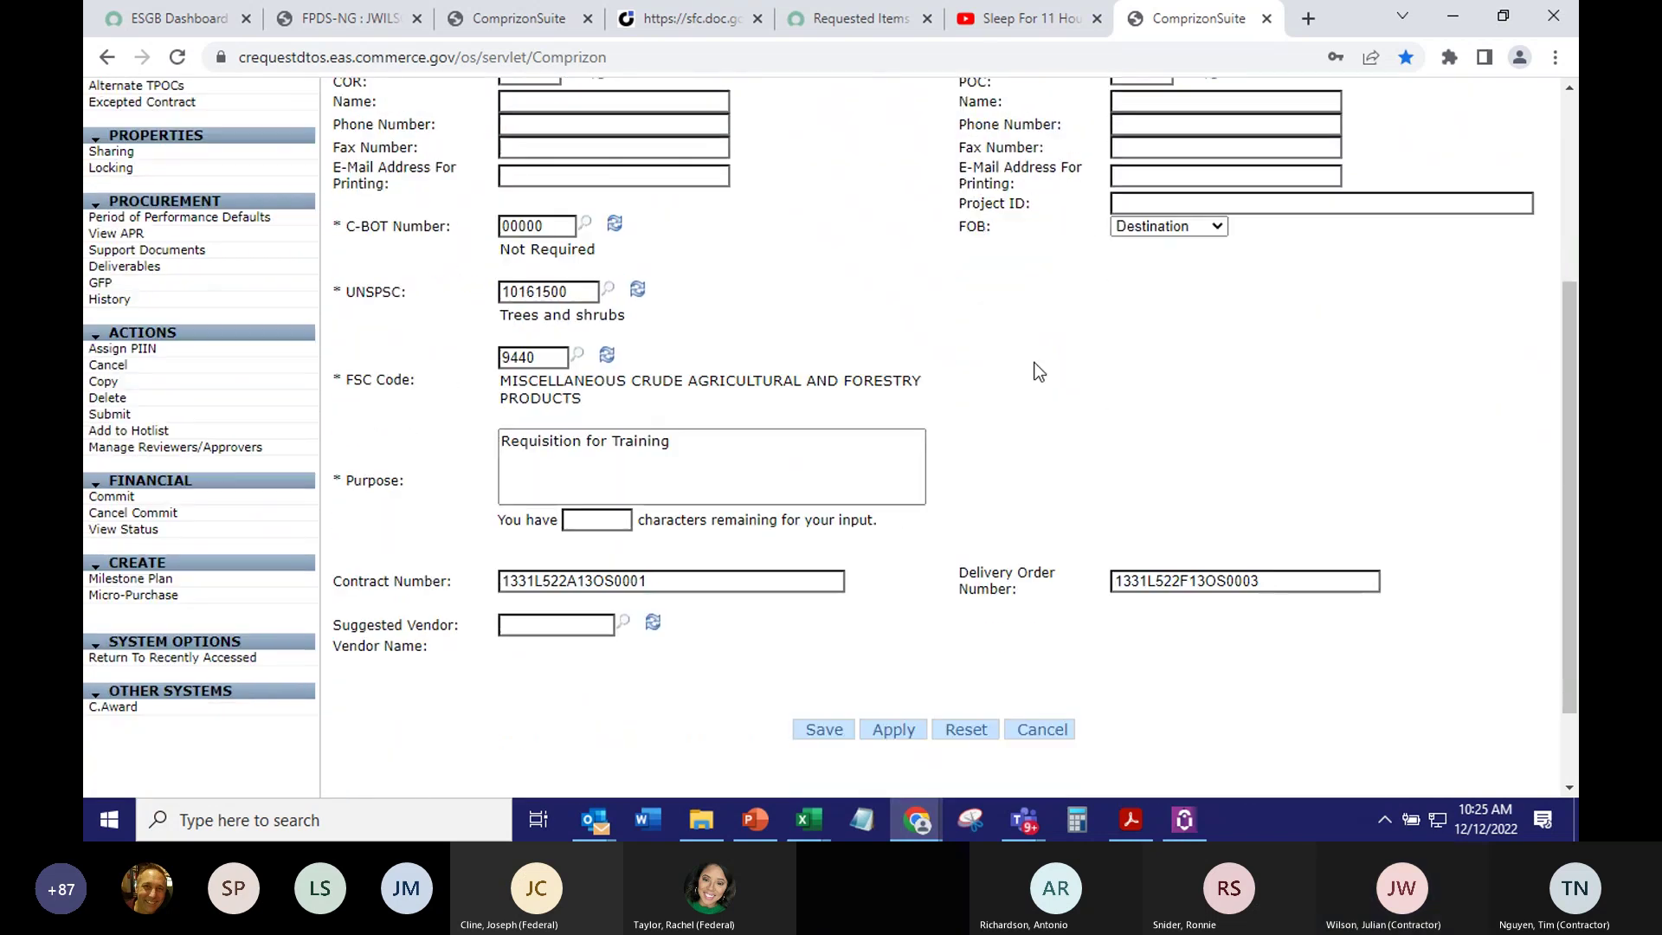
Save the requisition from its Administration form and open its line items
left_click(818, 729)
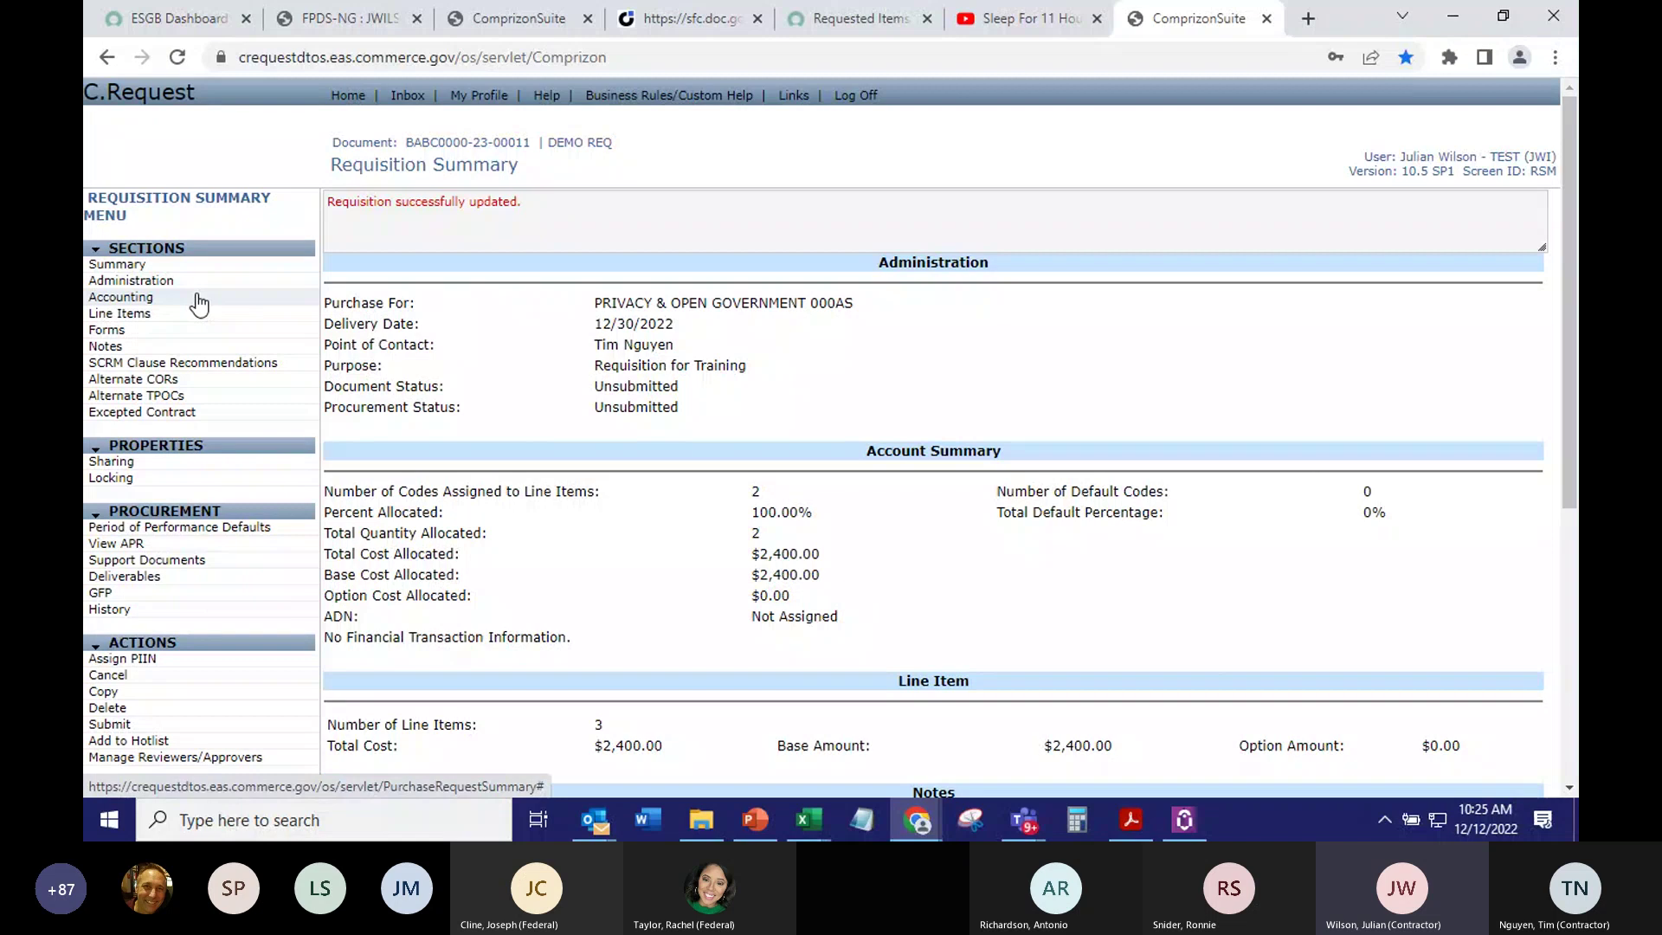
left_click(156, 316)
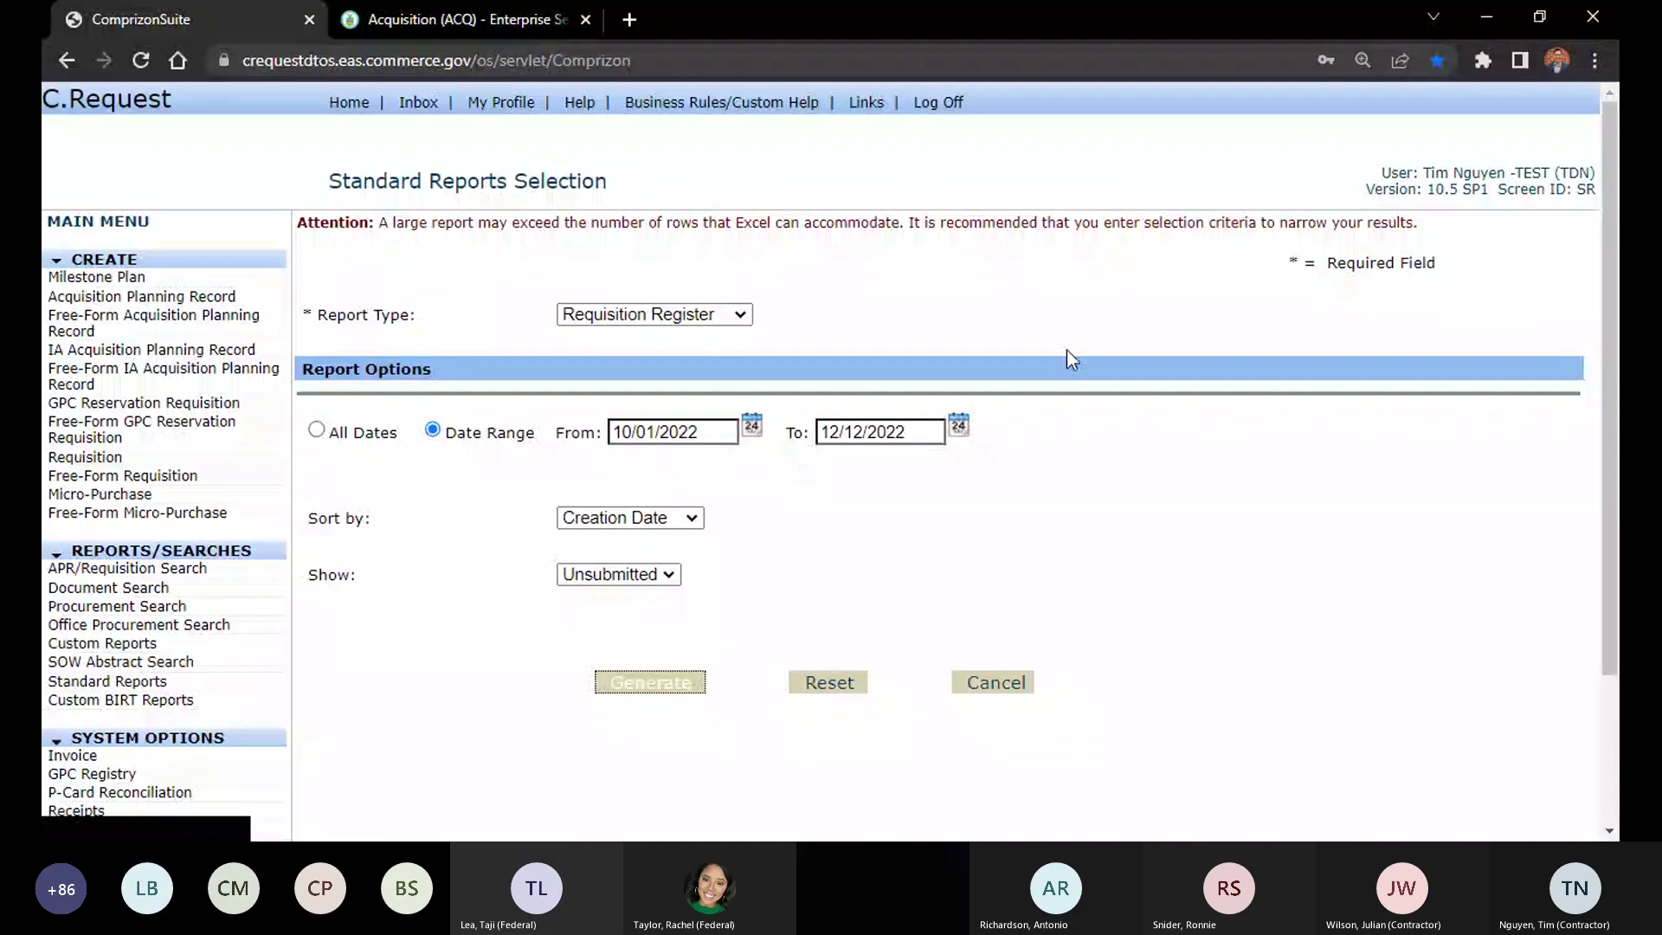
Return to the home page, open Re-Alignments/BFNC and FCO from the Hotlist and view its line items
left_click(350, 102)
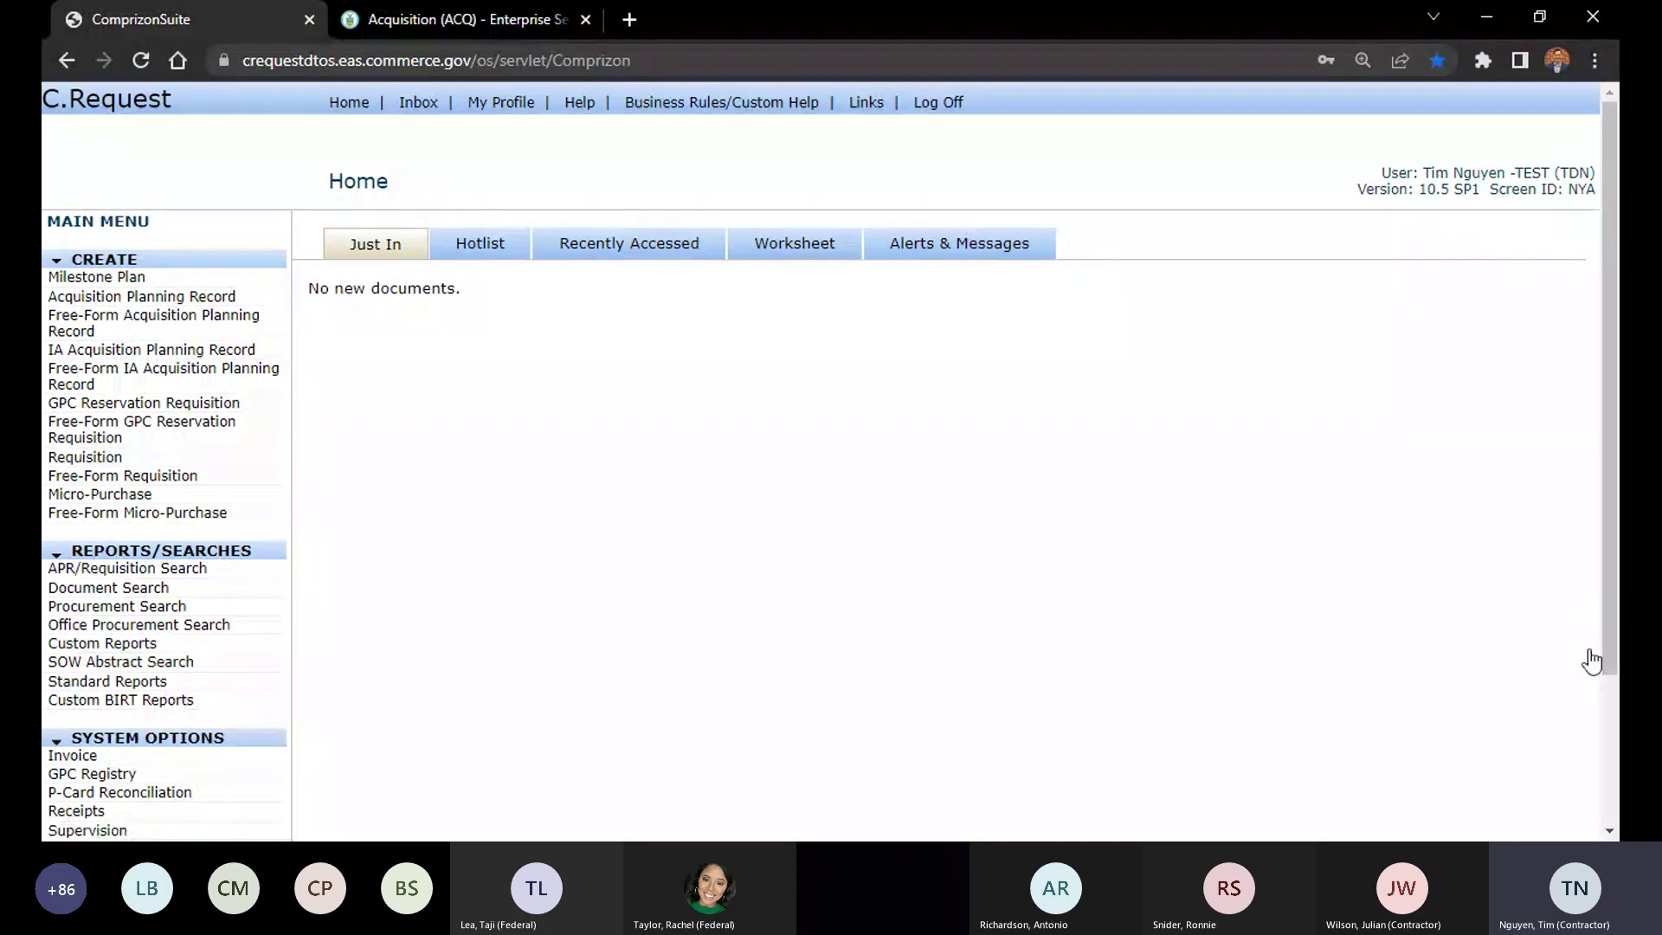
left_click(664, 255)
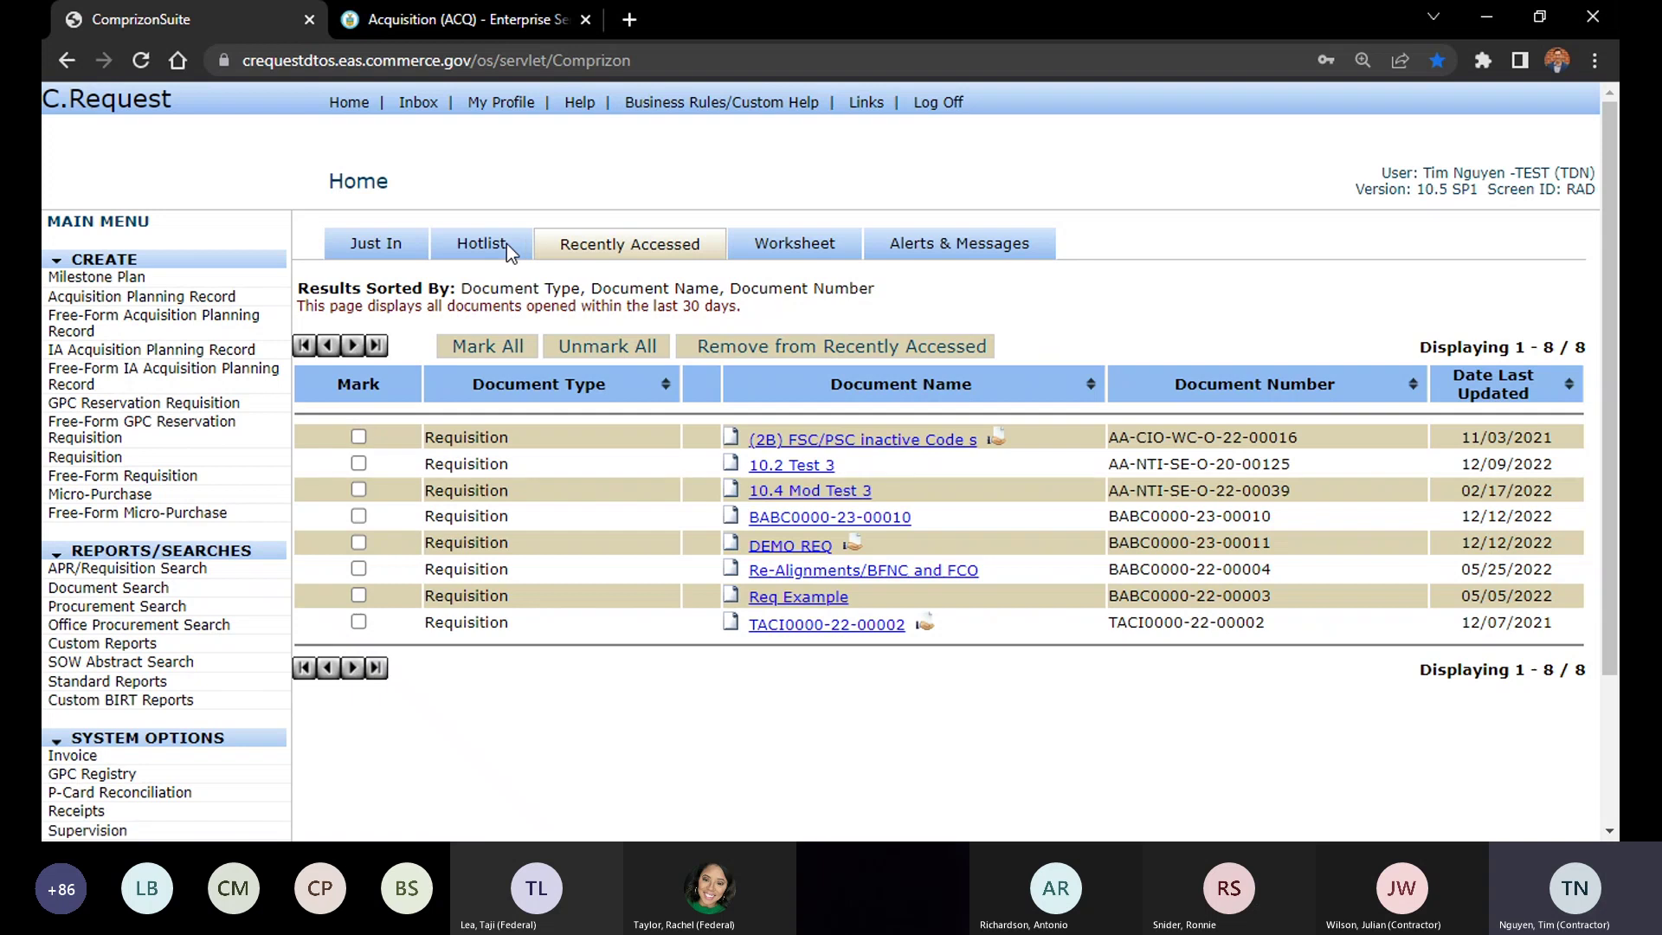
left_click(506, 242)
left_click(875, 431)
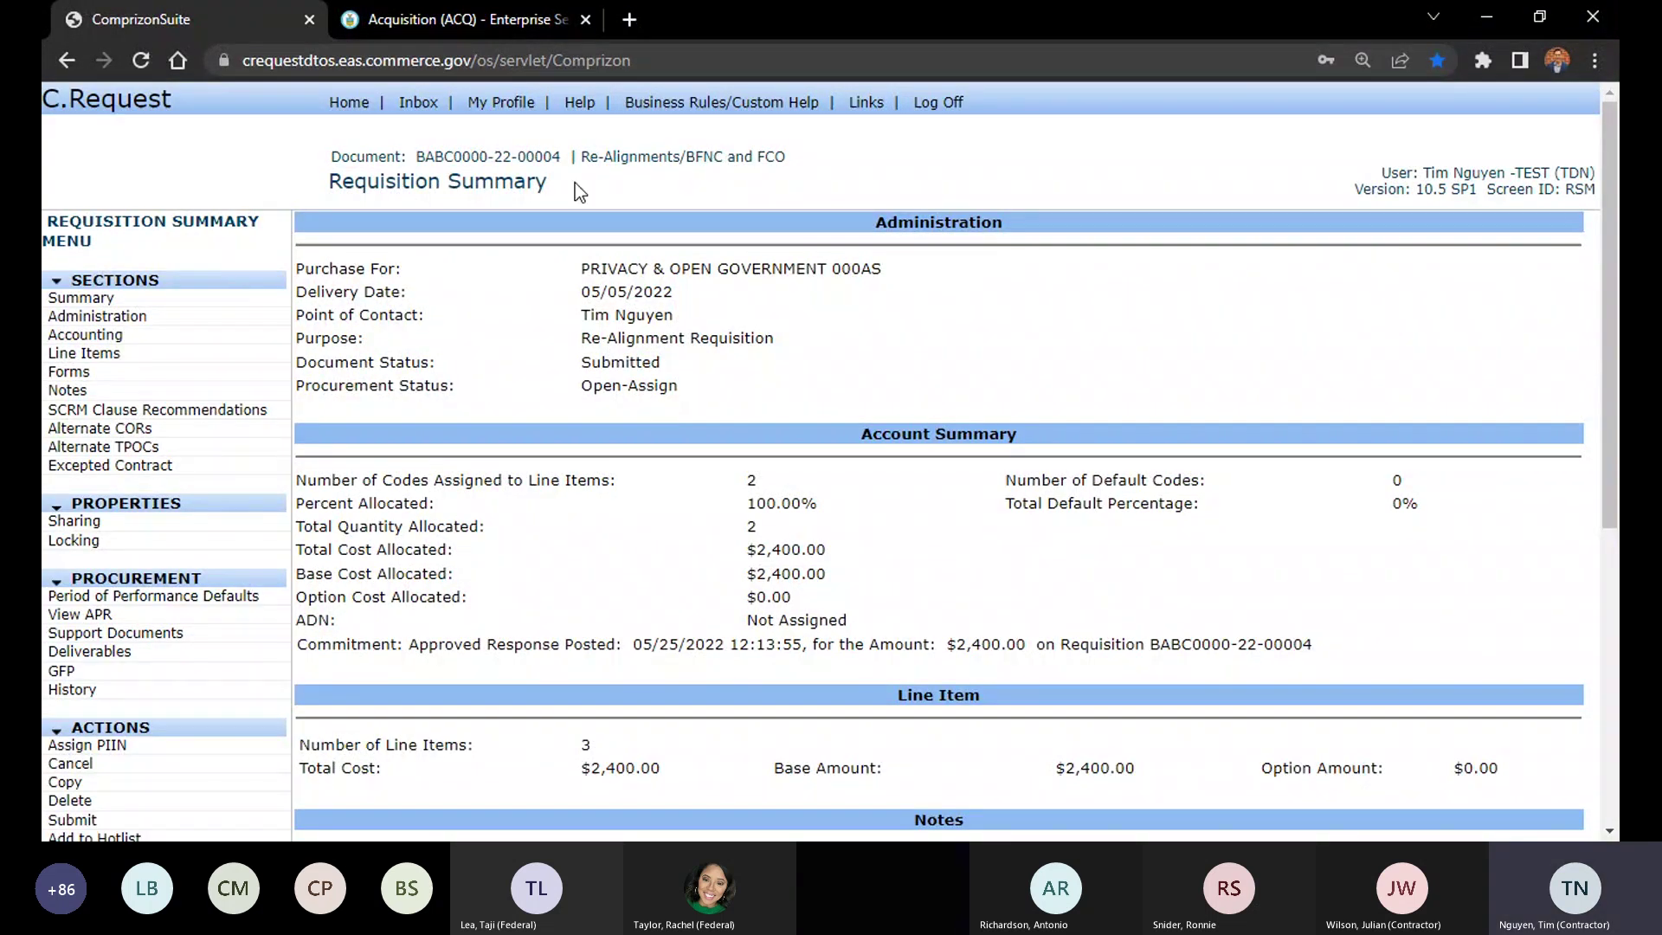
left_click(136, 366)
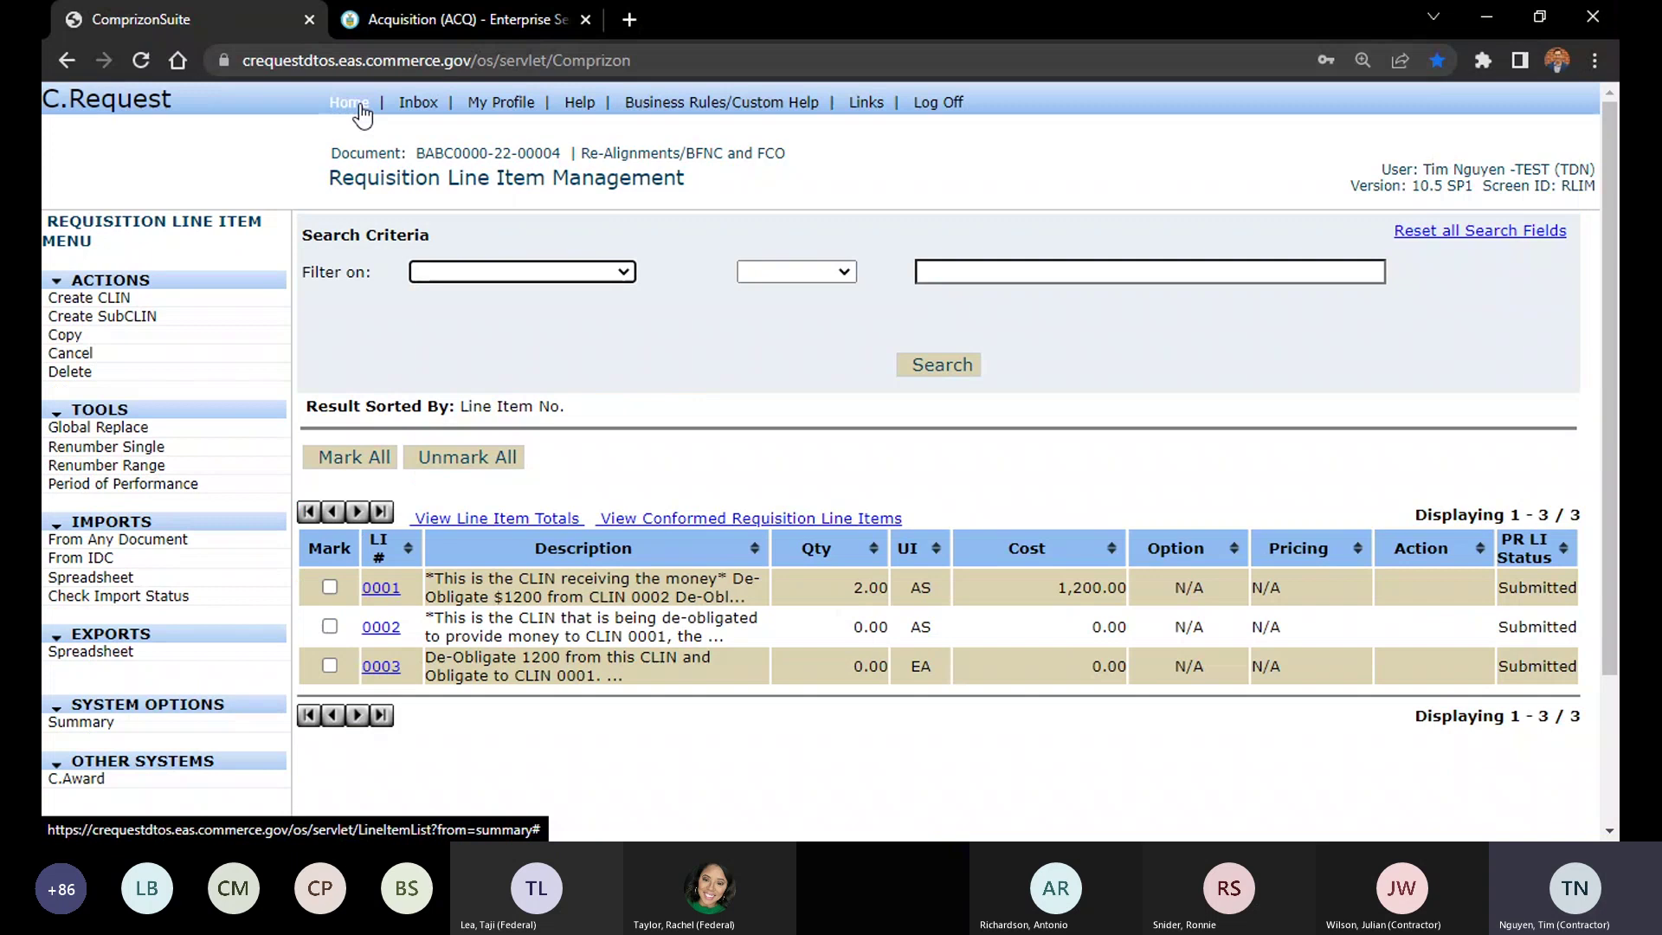
Go back to the Hotlist, open the Req Example requisition and view its line items
left_click(360, 109)
left_click(509, 242)
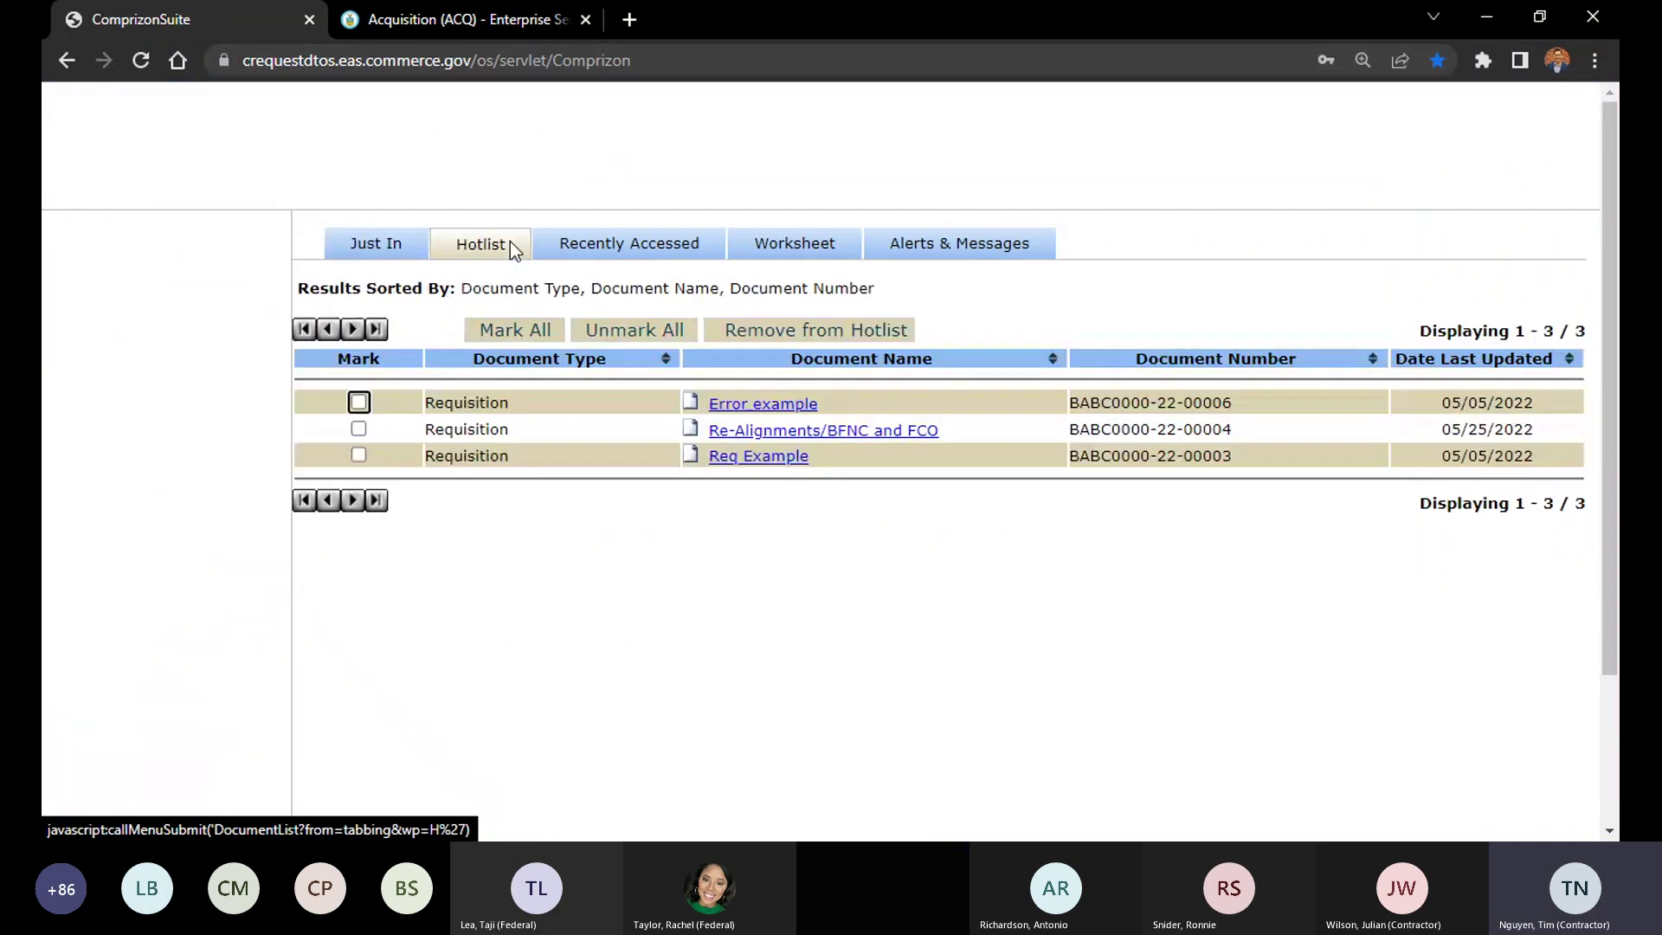
left_click(773, 461)
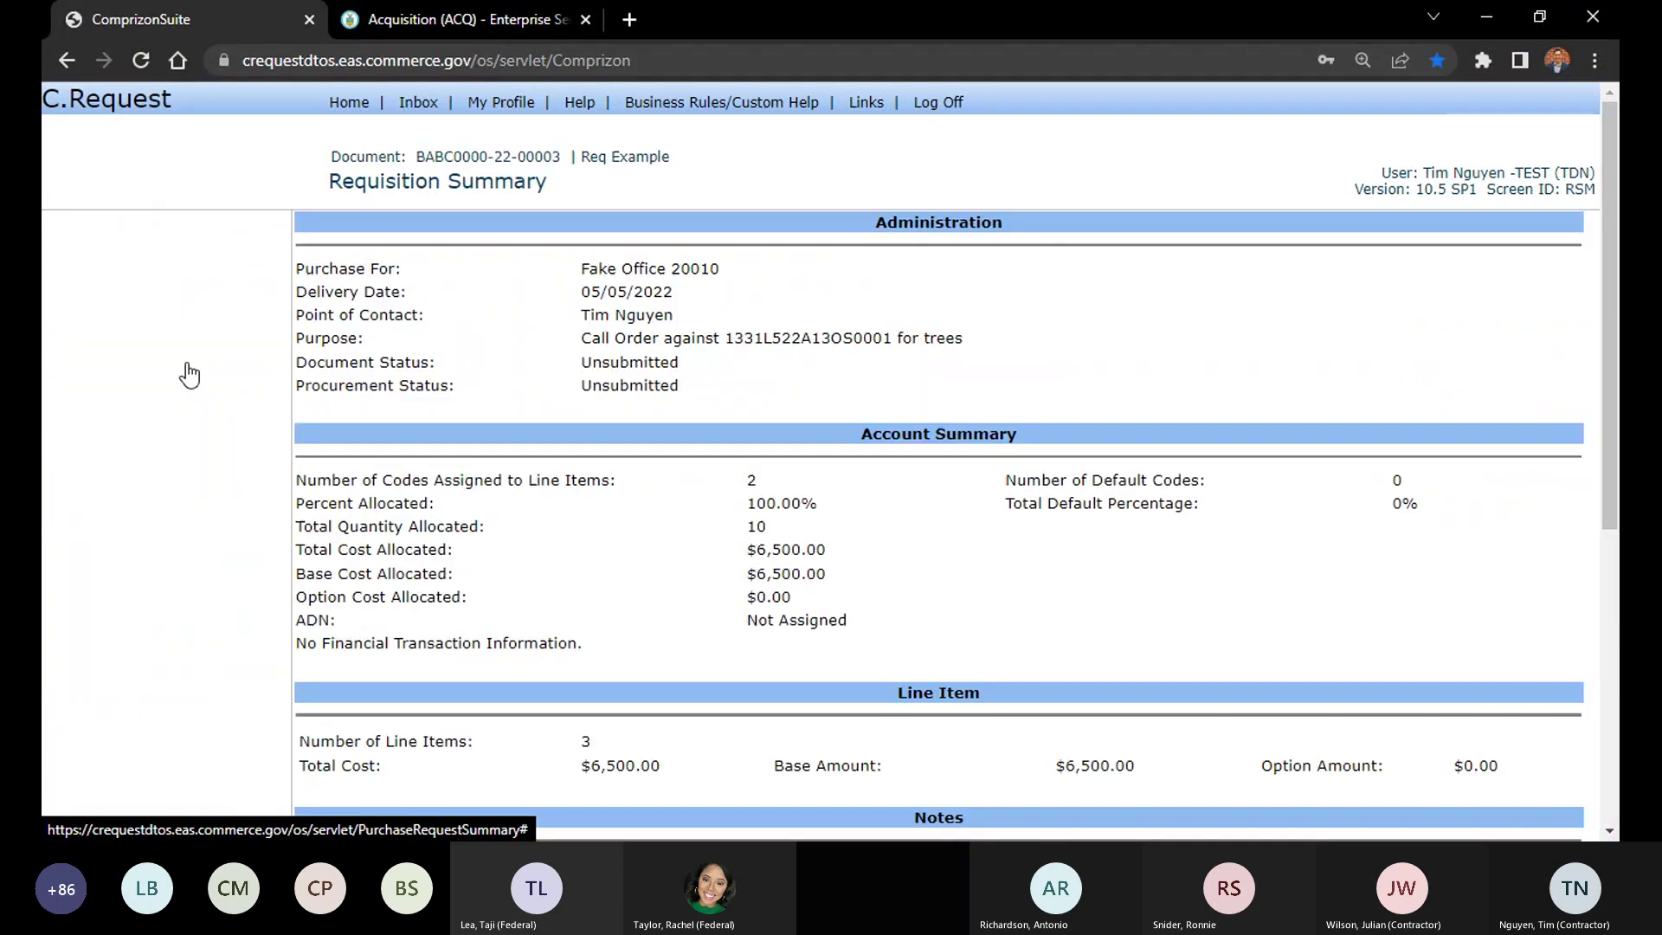
left_click(213, 360)
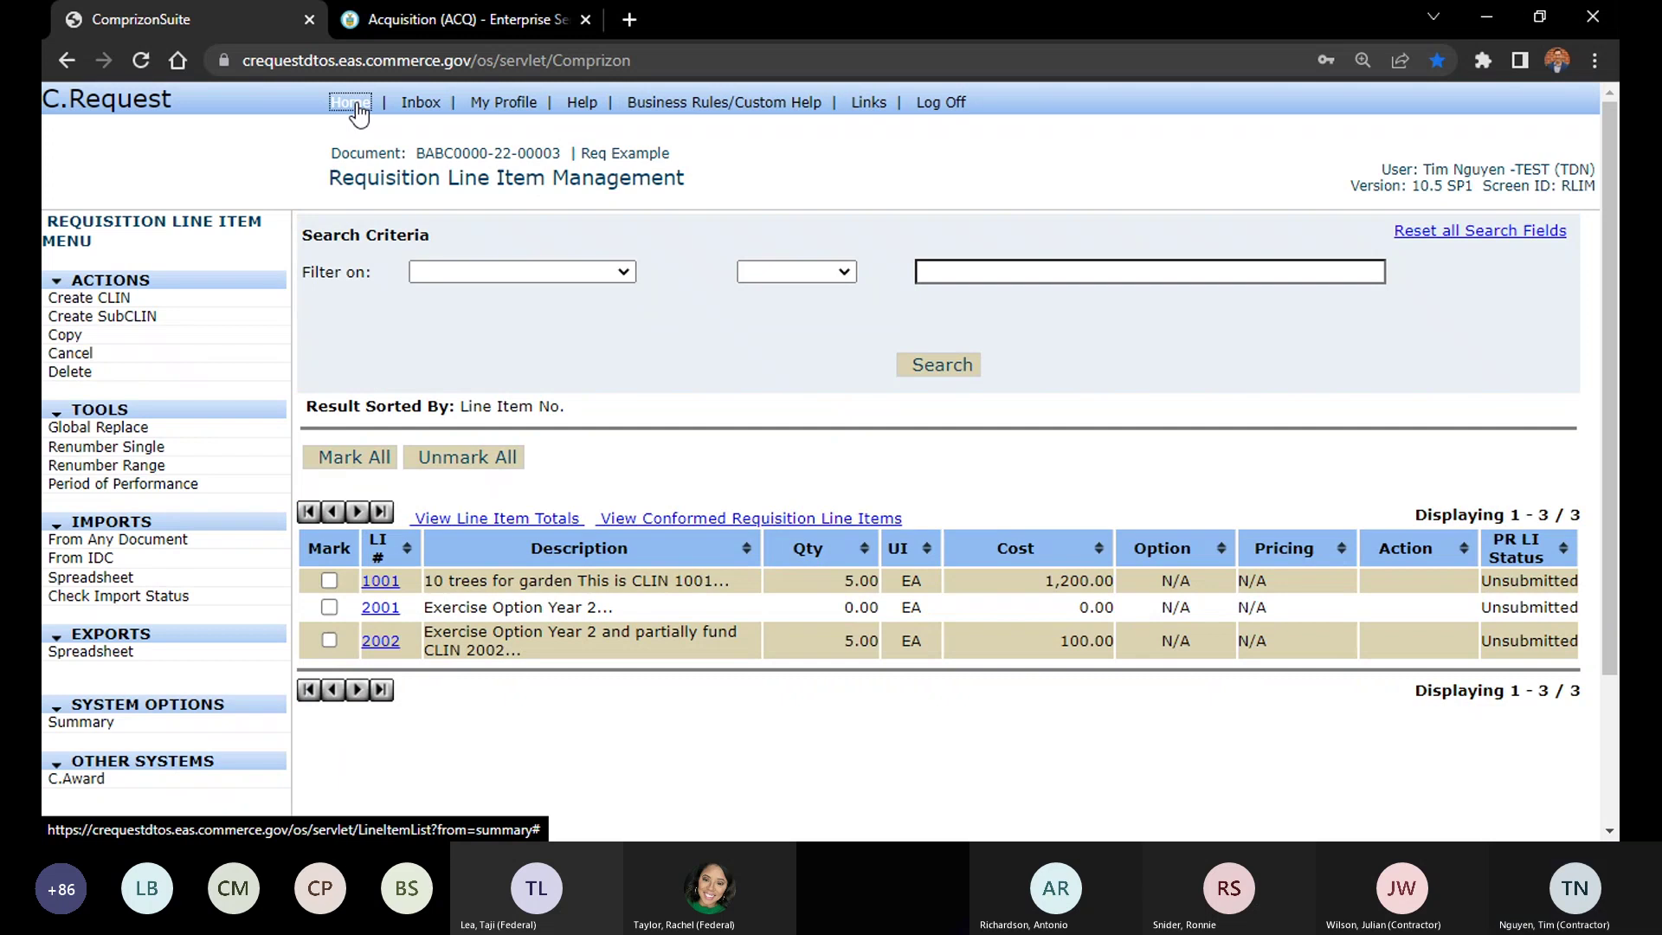
Sort the recently accessed documents by date last updated, then open DEMO REQ and its line items
left_click(351, 103)
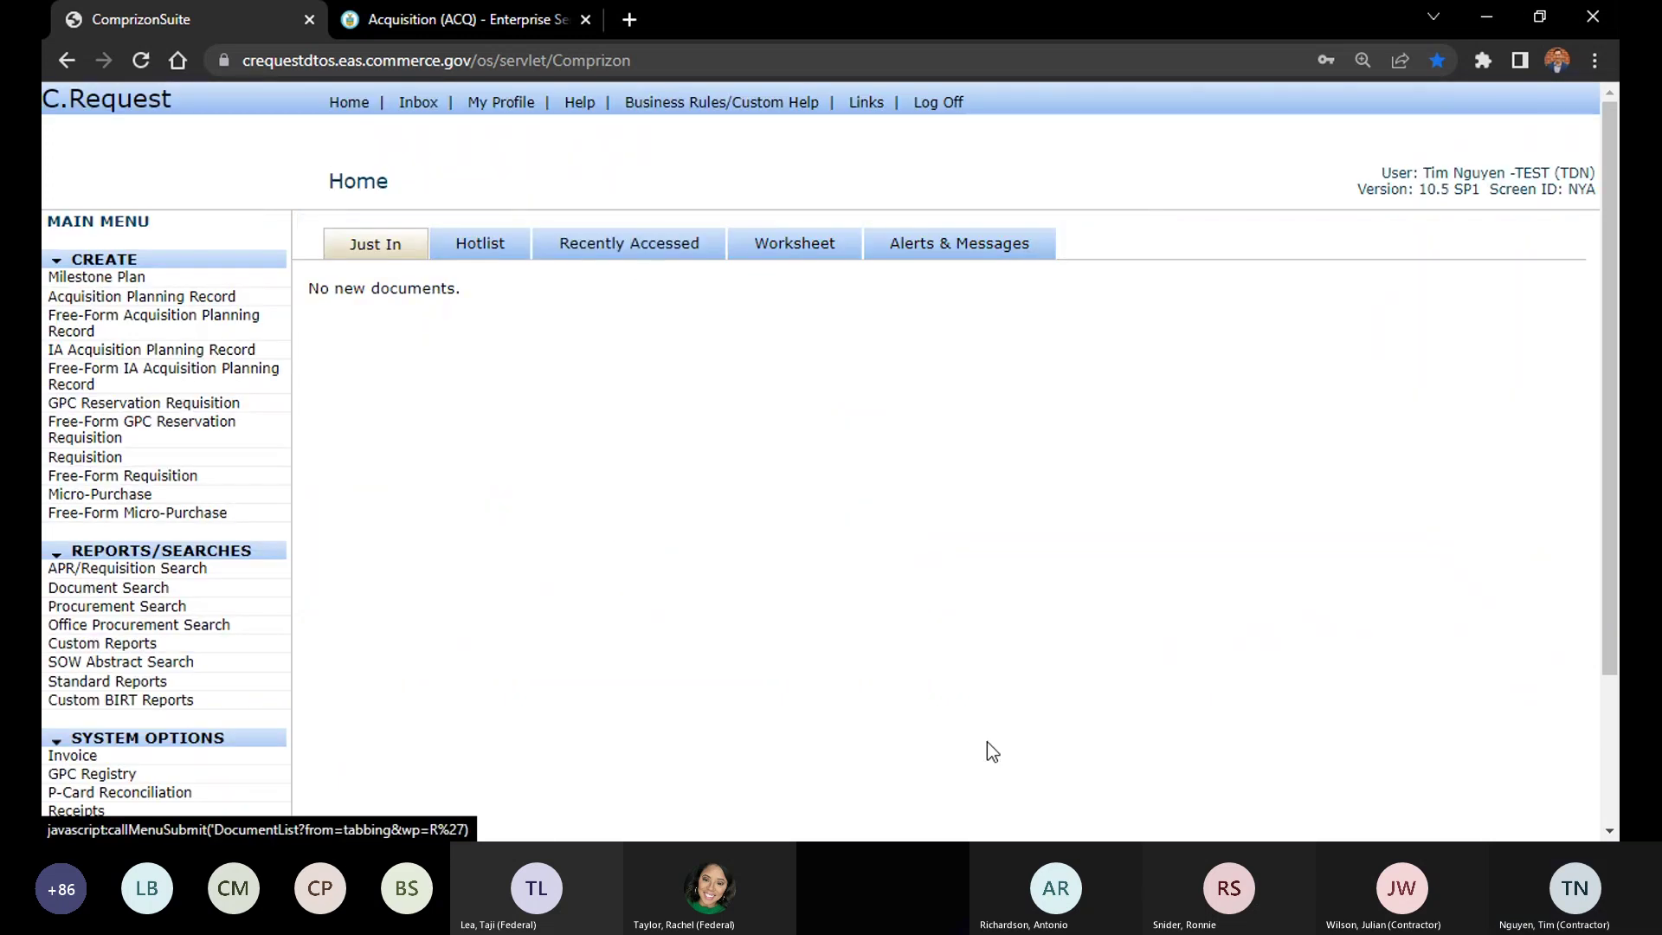
left_click(672, 248)
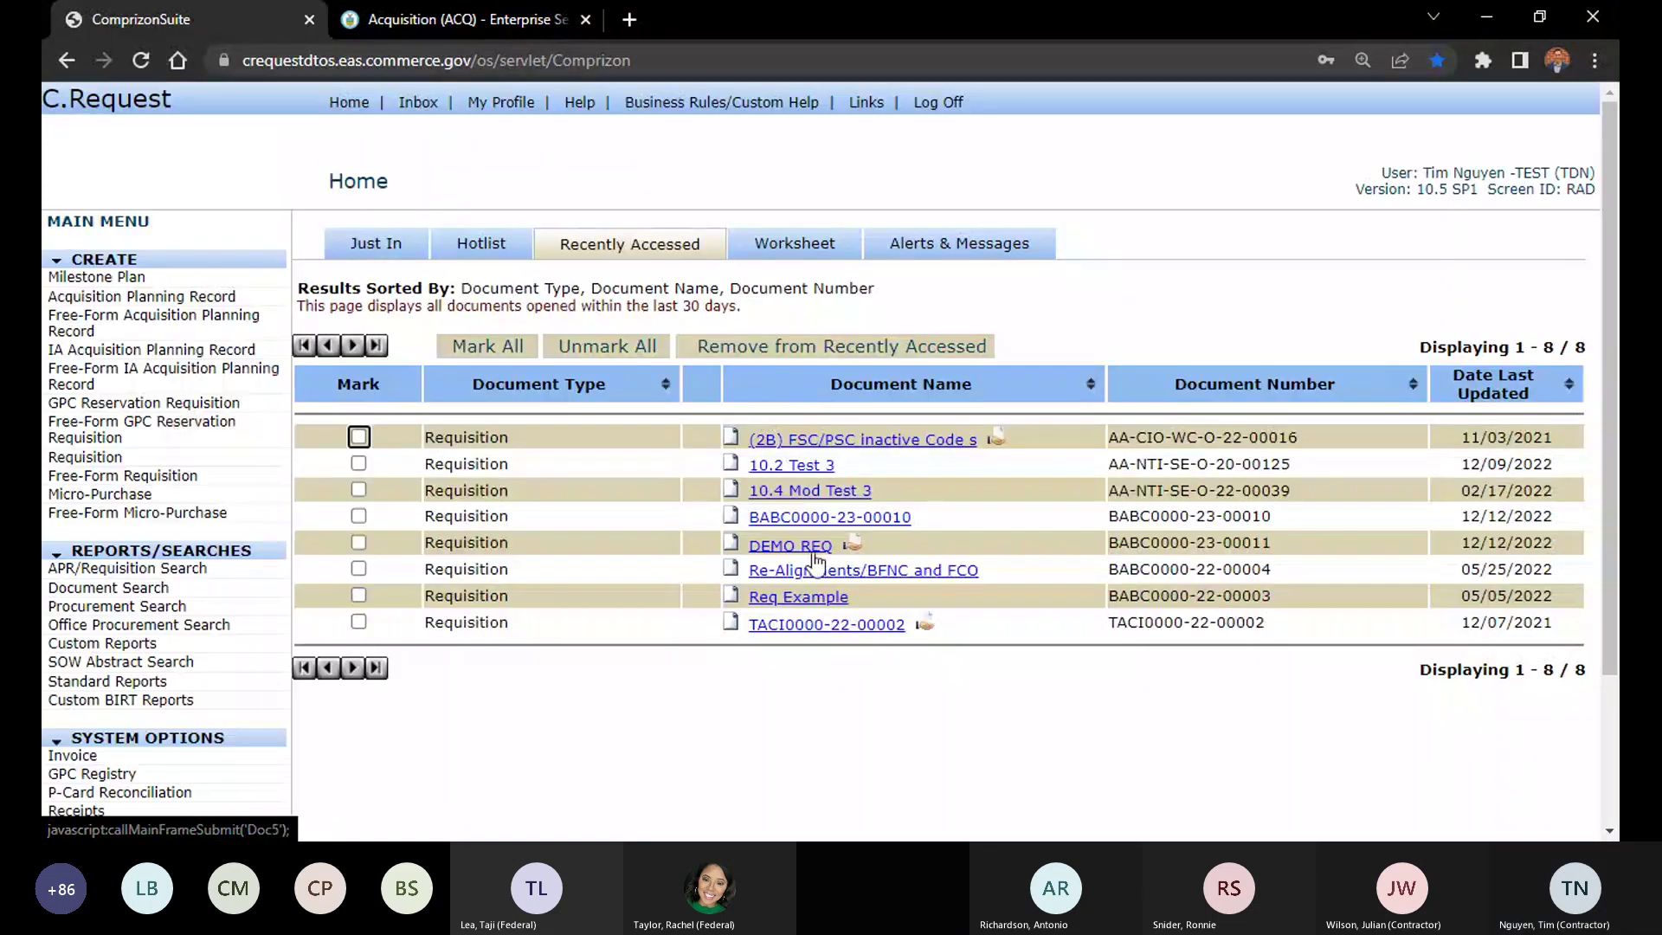
left_click(1529, 391)
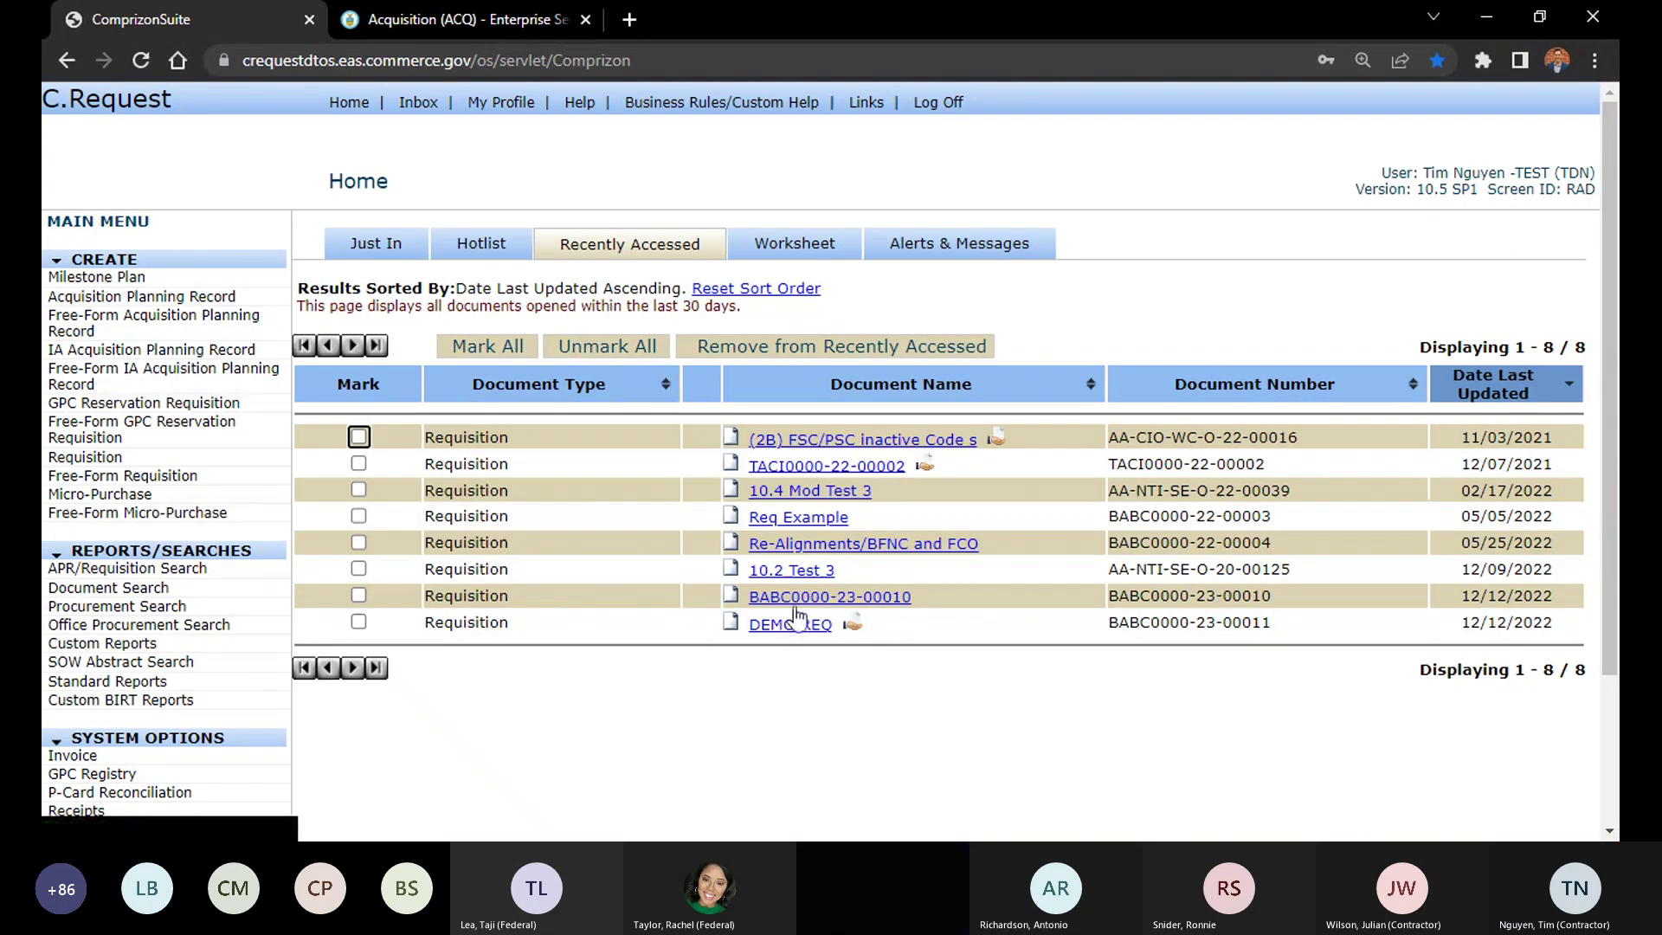
left_click(791, 624)
left_click(74, 348)
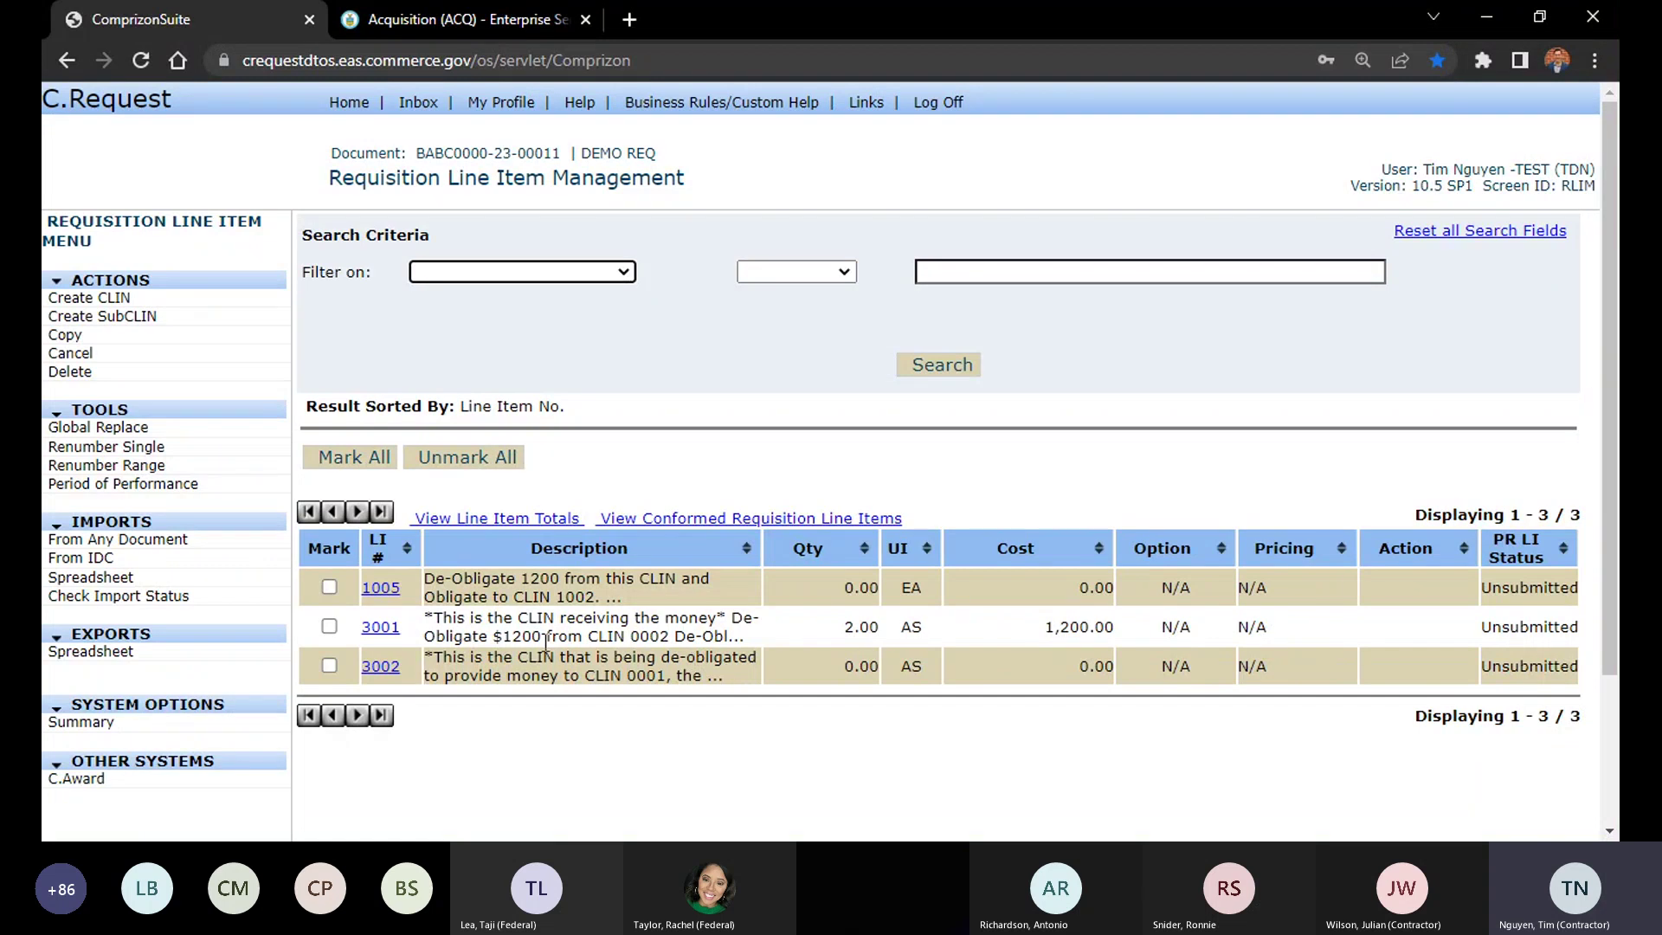
Create a new CLIN in DEMO REQ and set its line item number to 0001
left_click(90, 303)
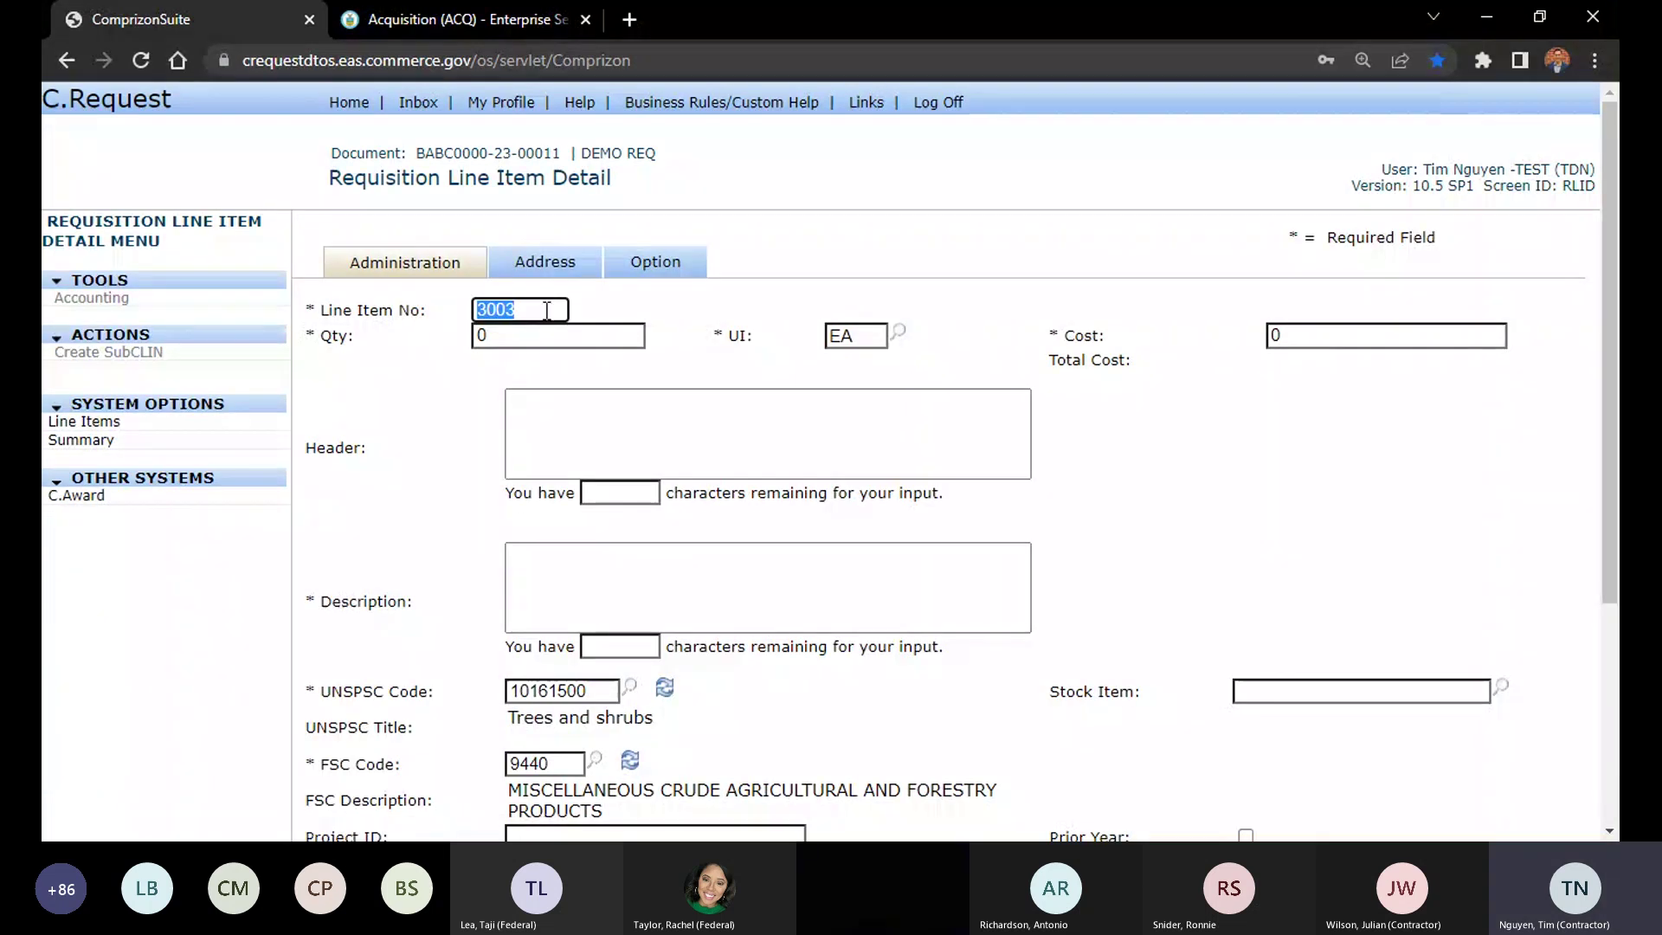
left_click_drag(547, 310, 472, 313)
scroll(423, 333, "down", 1)
scroll(424, 332, "up", 1)
type("0001")
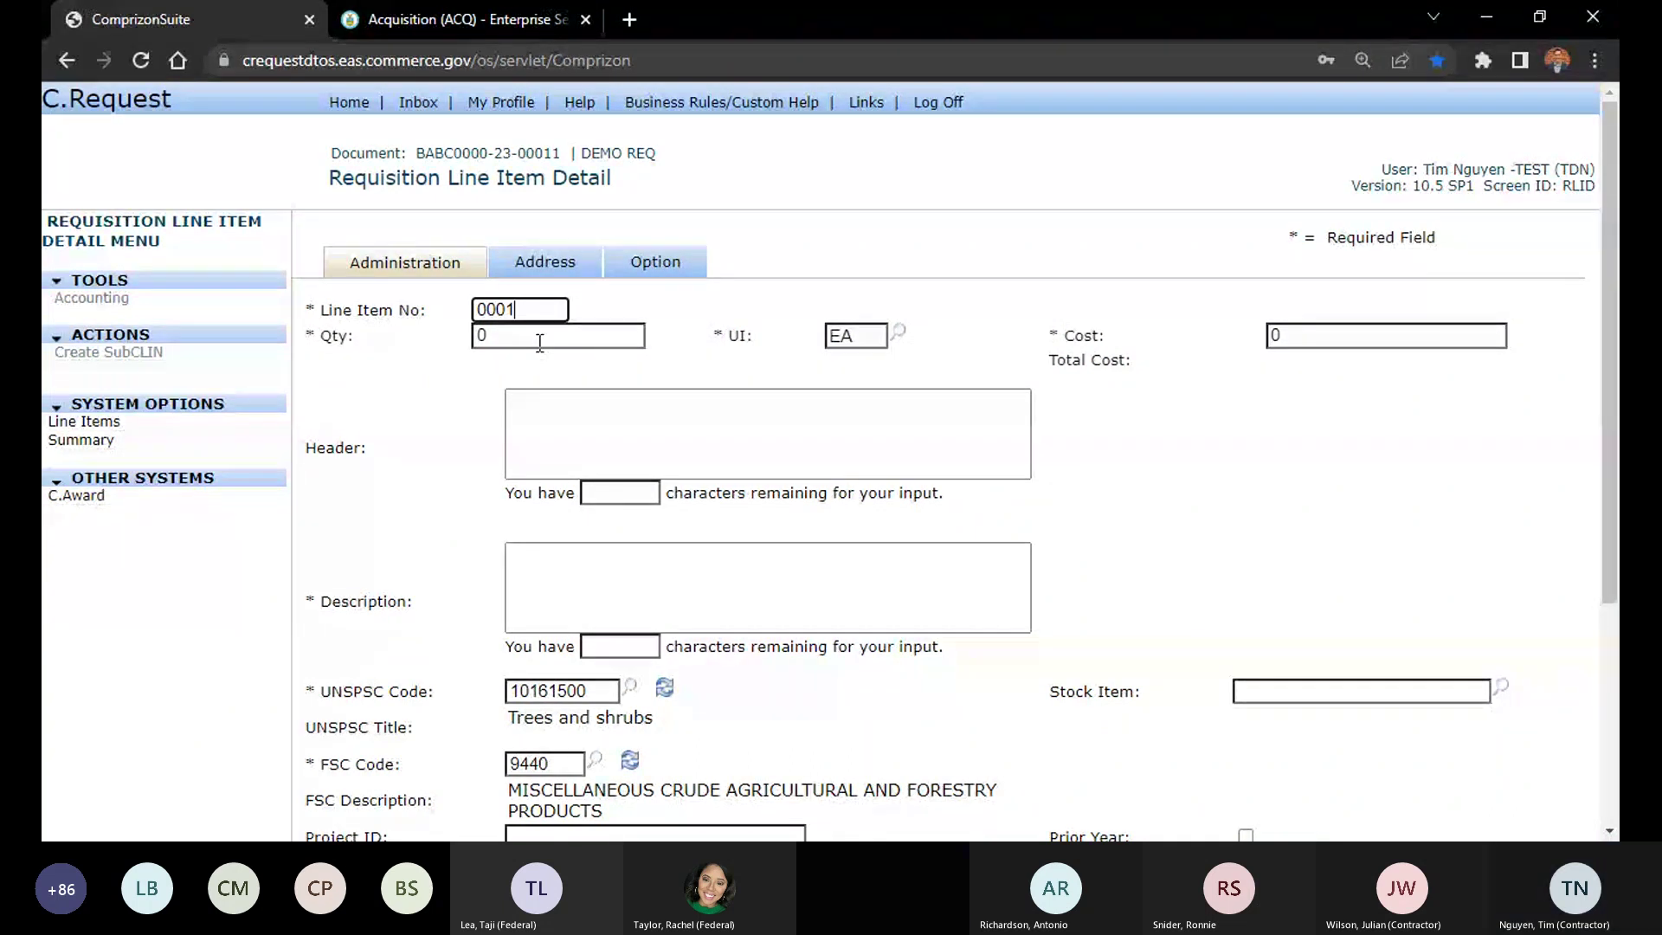
key("Tab")
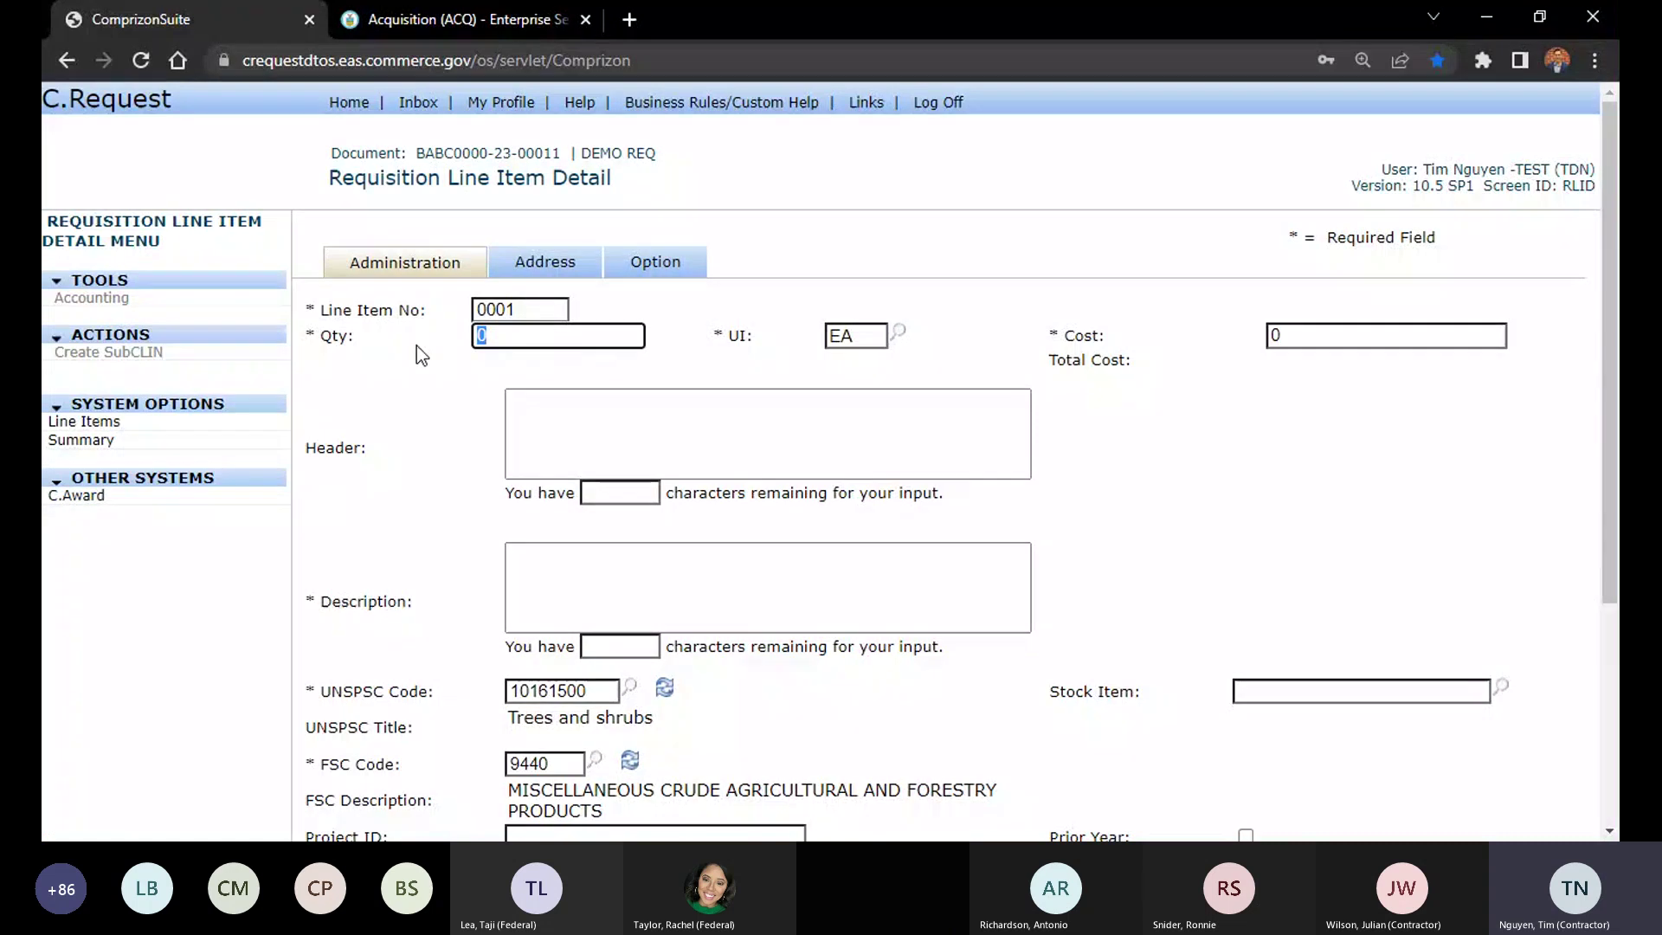
Give the new line item a quantity of 1, a cost of 100 and the description "Test", and check its remaining fields
type("1")
left_click(1404, 340)
key("BackSpace")
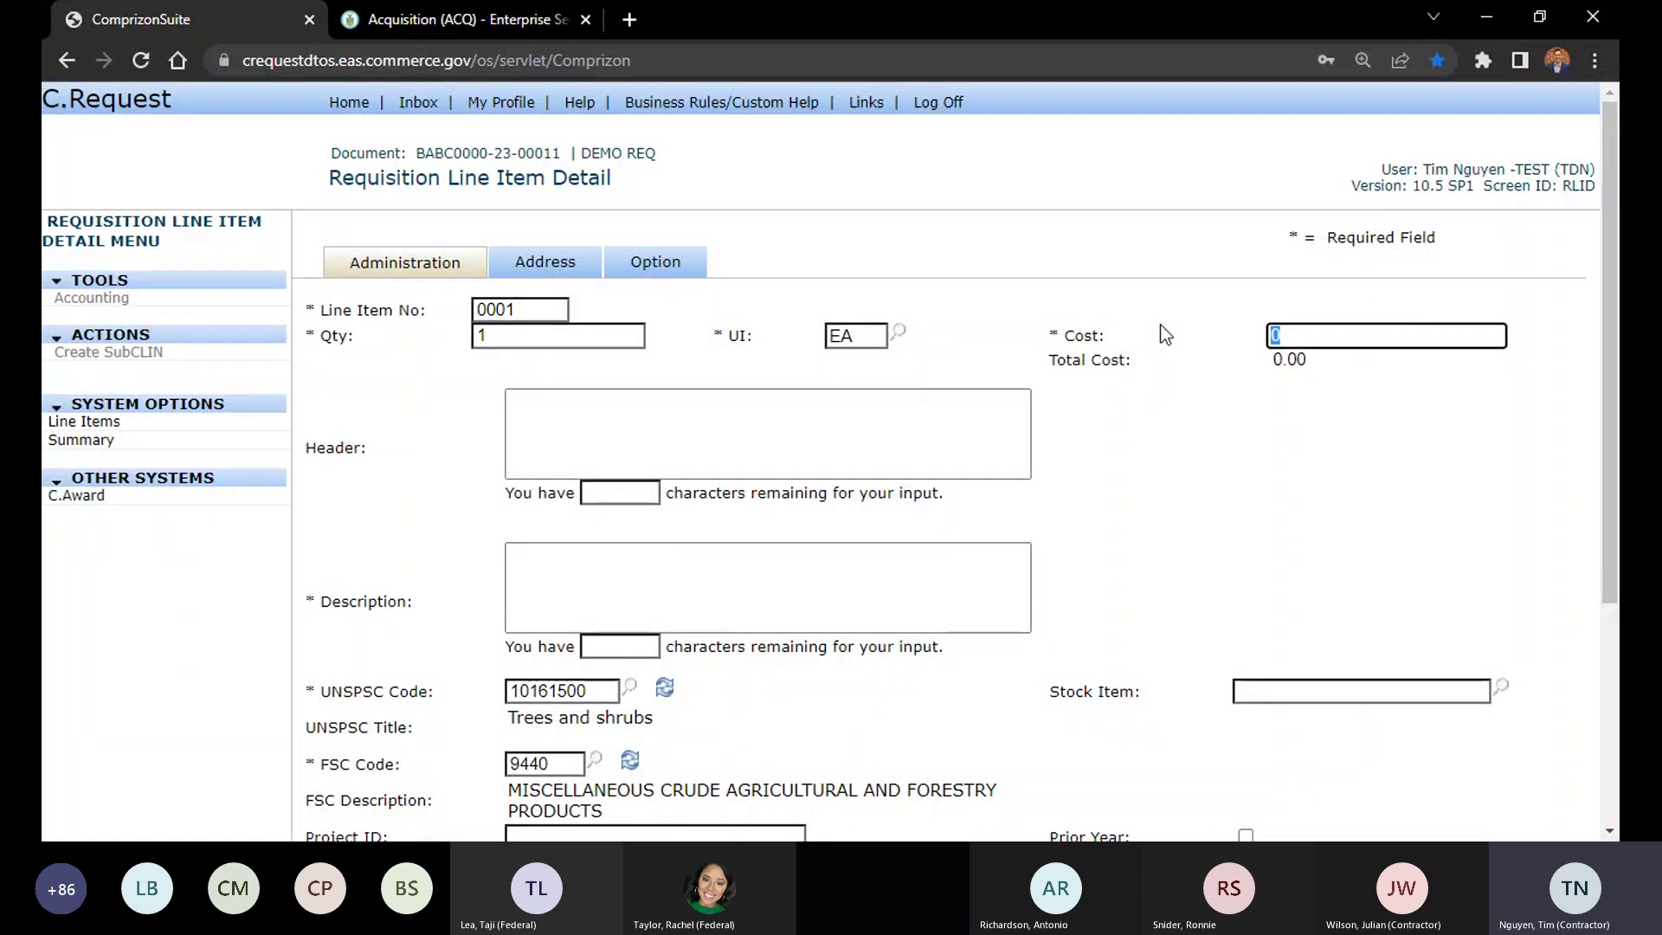
type("100")
left_click(854, 558)
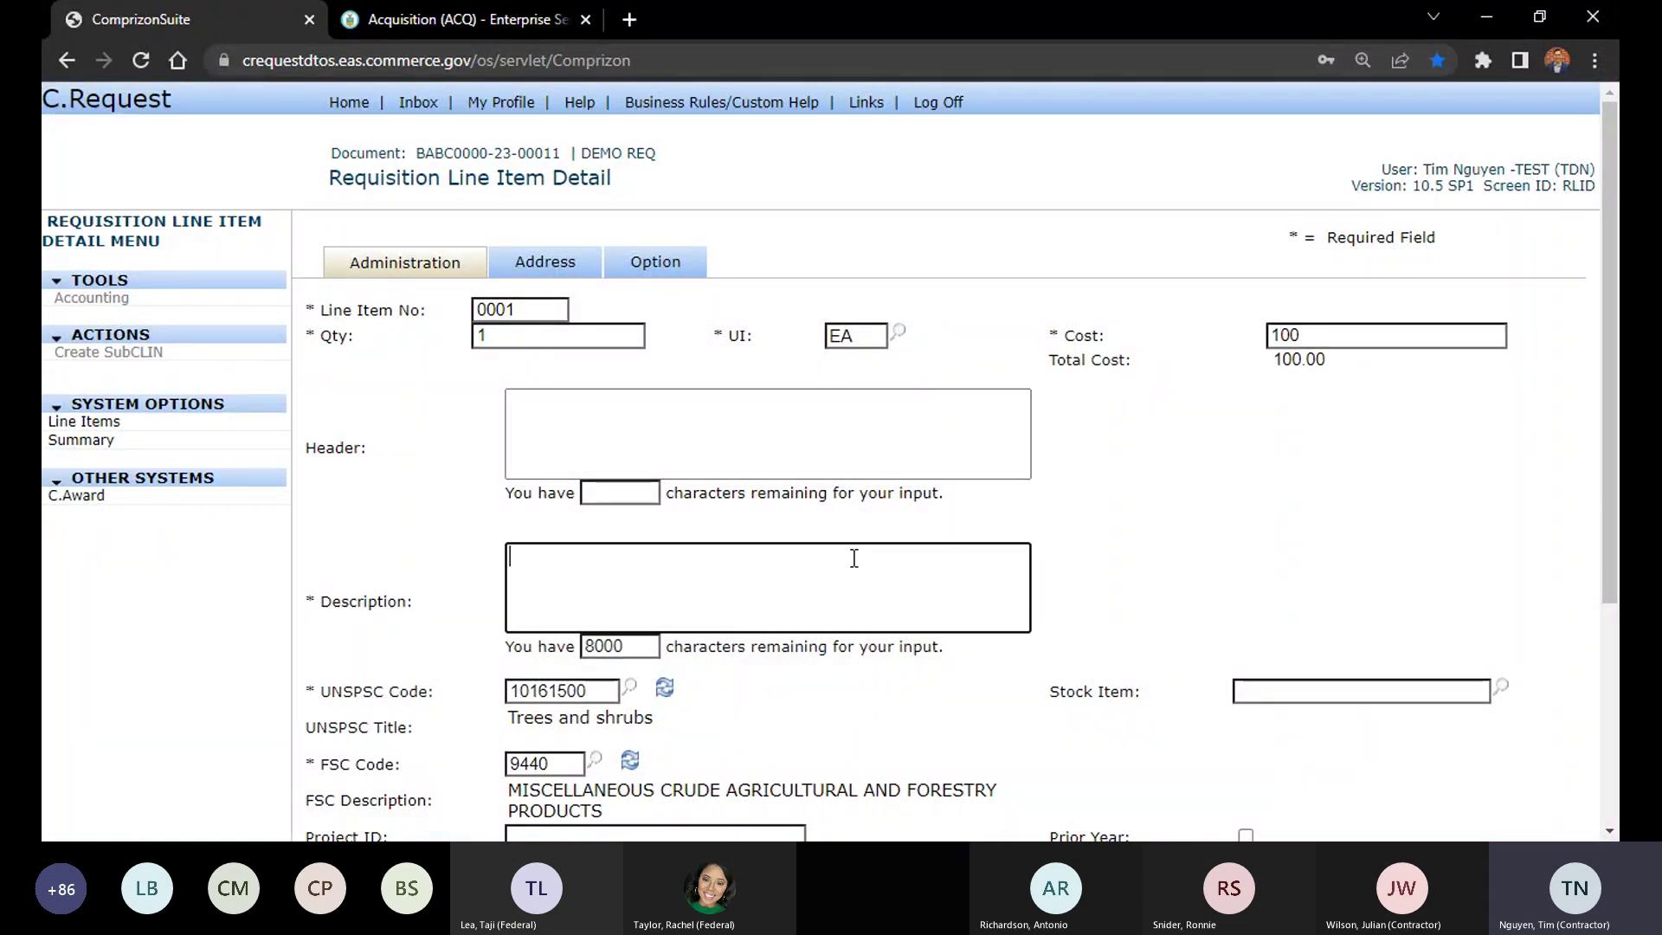
type("Test")
scroll(436, 460, "down", 3)
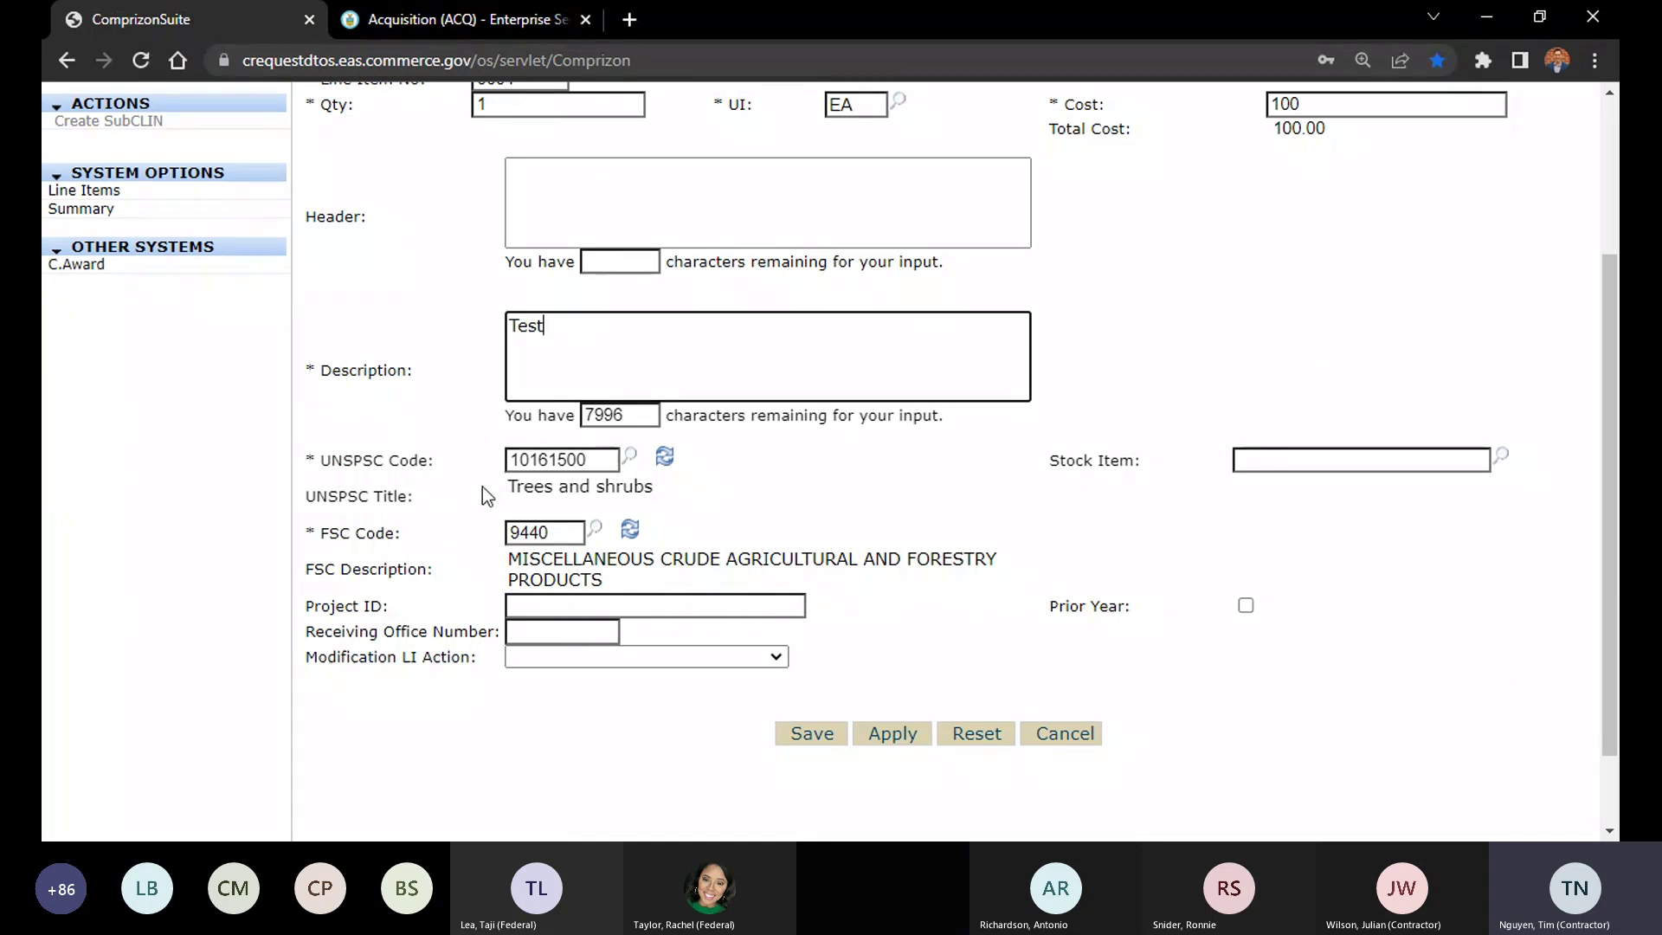
scroll(482, 486, "up", 2)
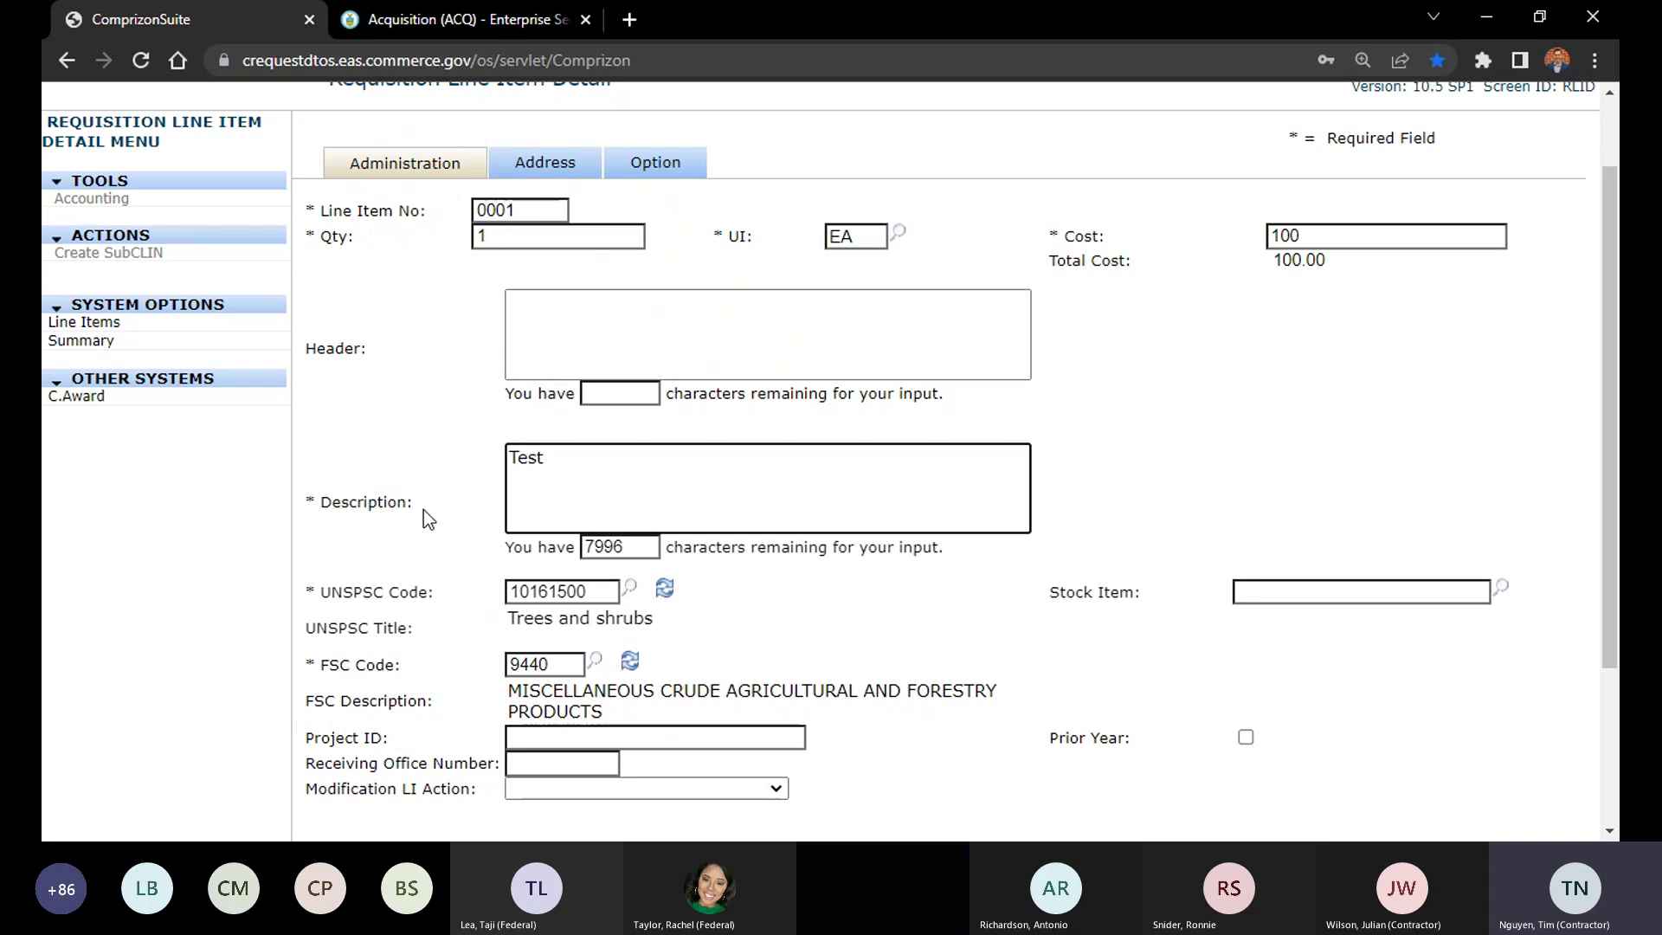
Review the new line item's Administration fields and open its Address details
scroll(521, 363, "up", 1)
scroll(416, 564, "down", 1)
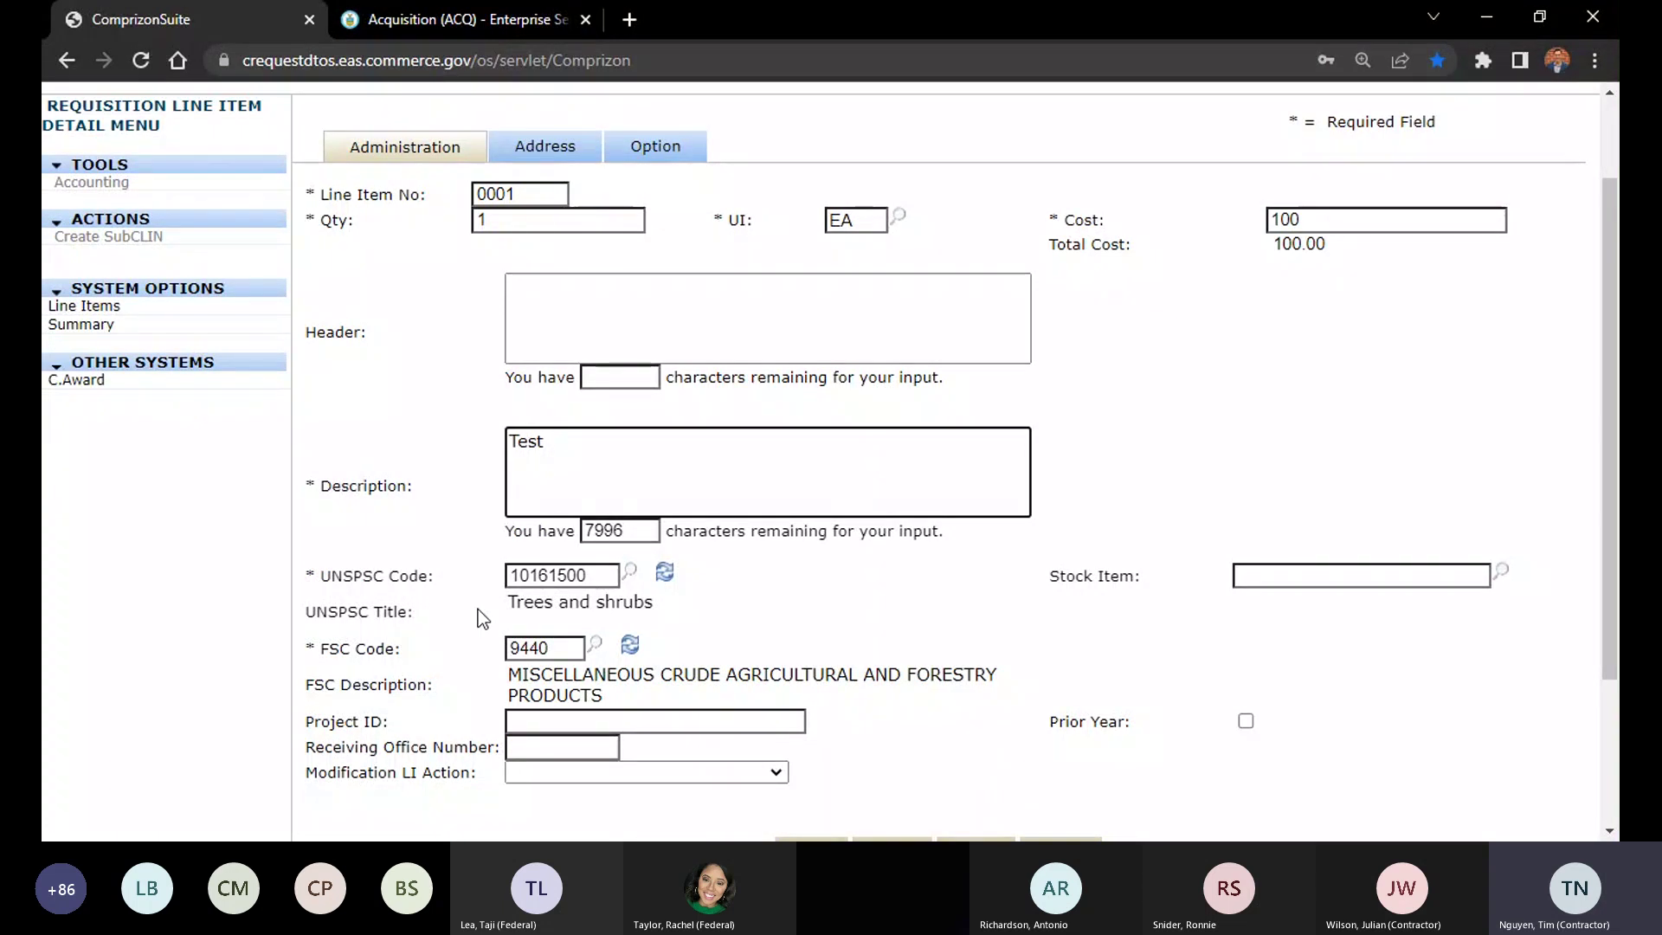
scroll(479, 614, "up", 1)
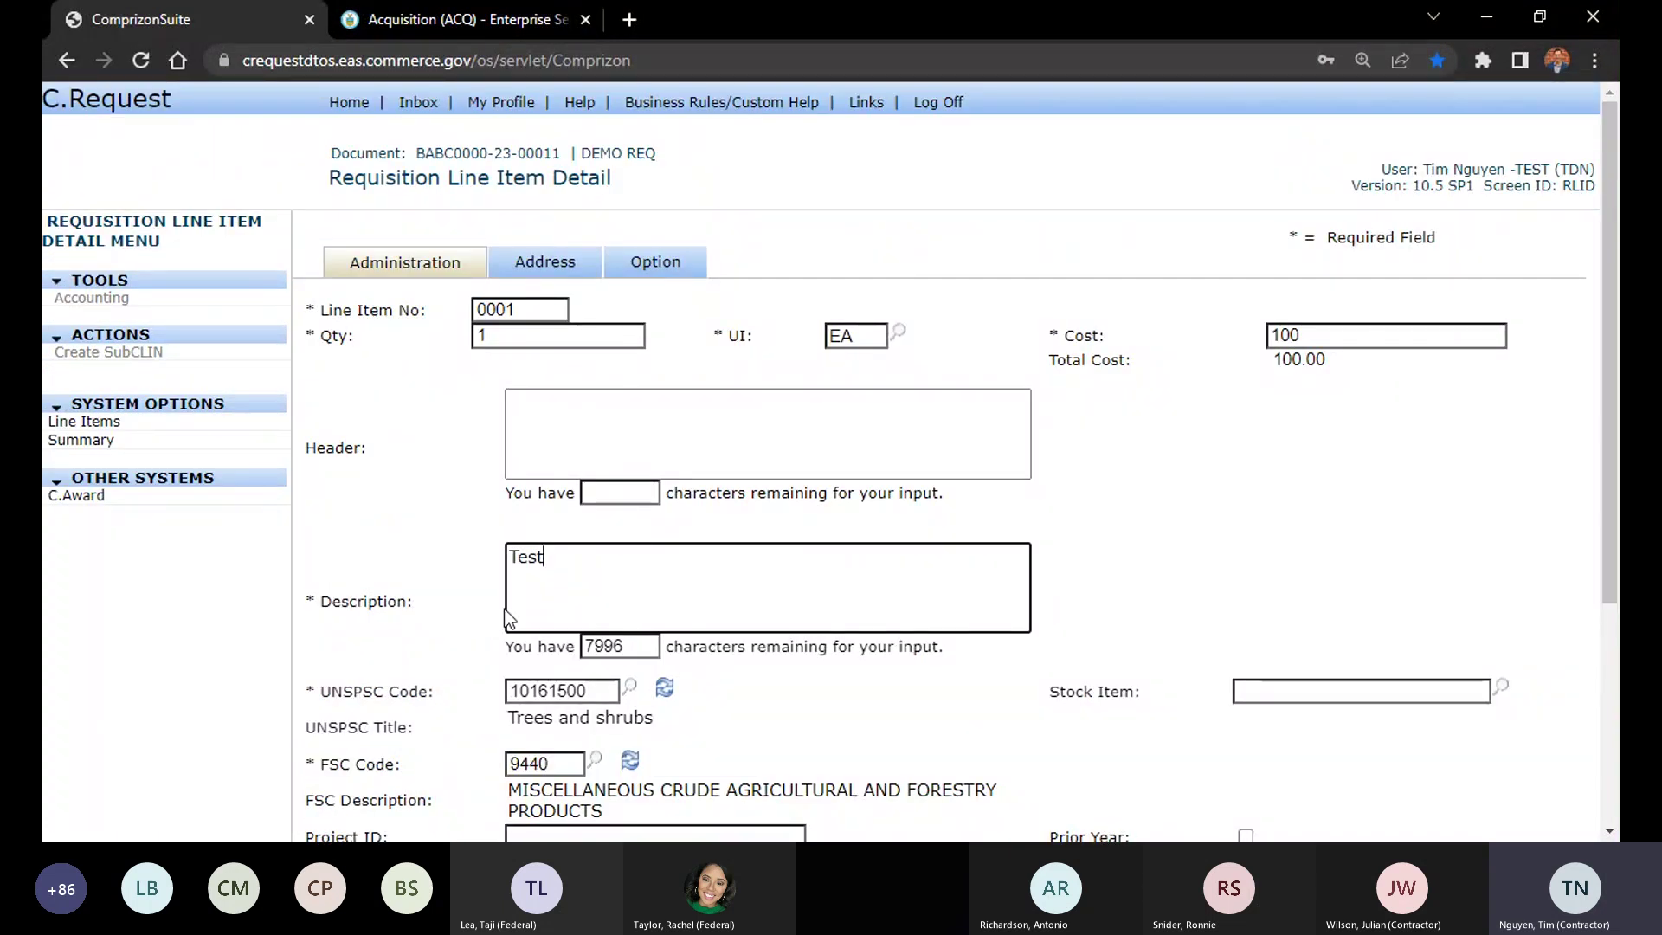
scroll(535, 630, "down", 1)
scroll(440, 648, "up", 1)
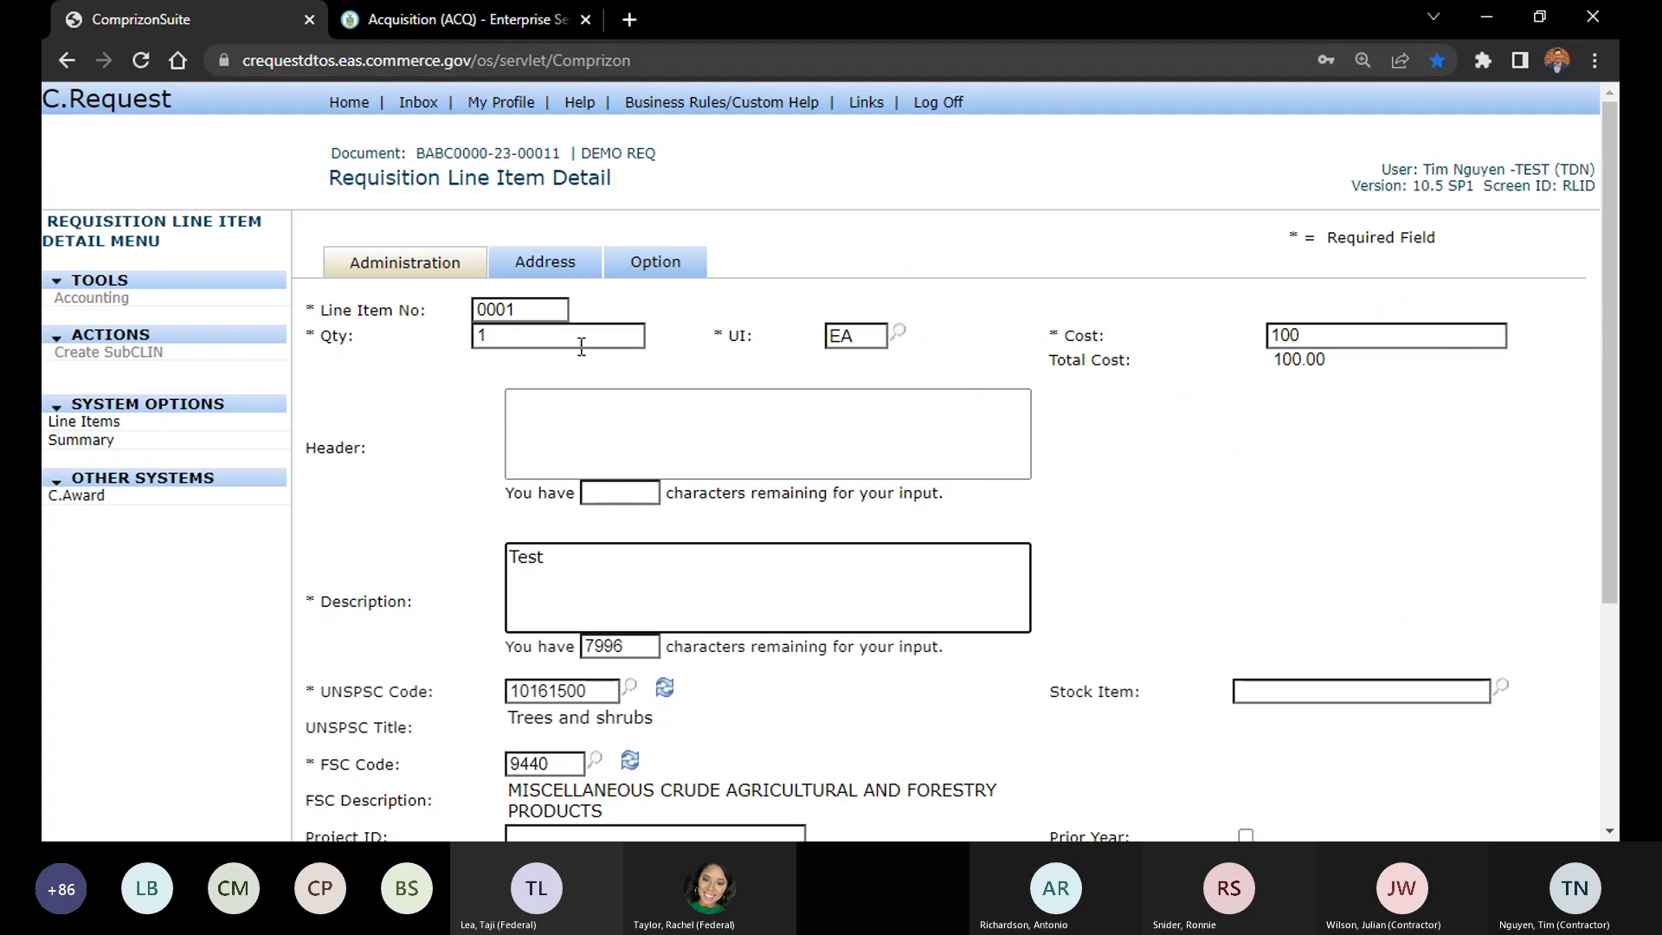
left_click(560, 273)
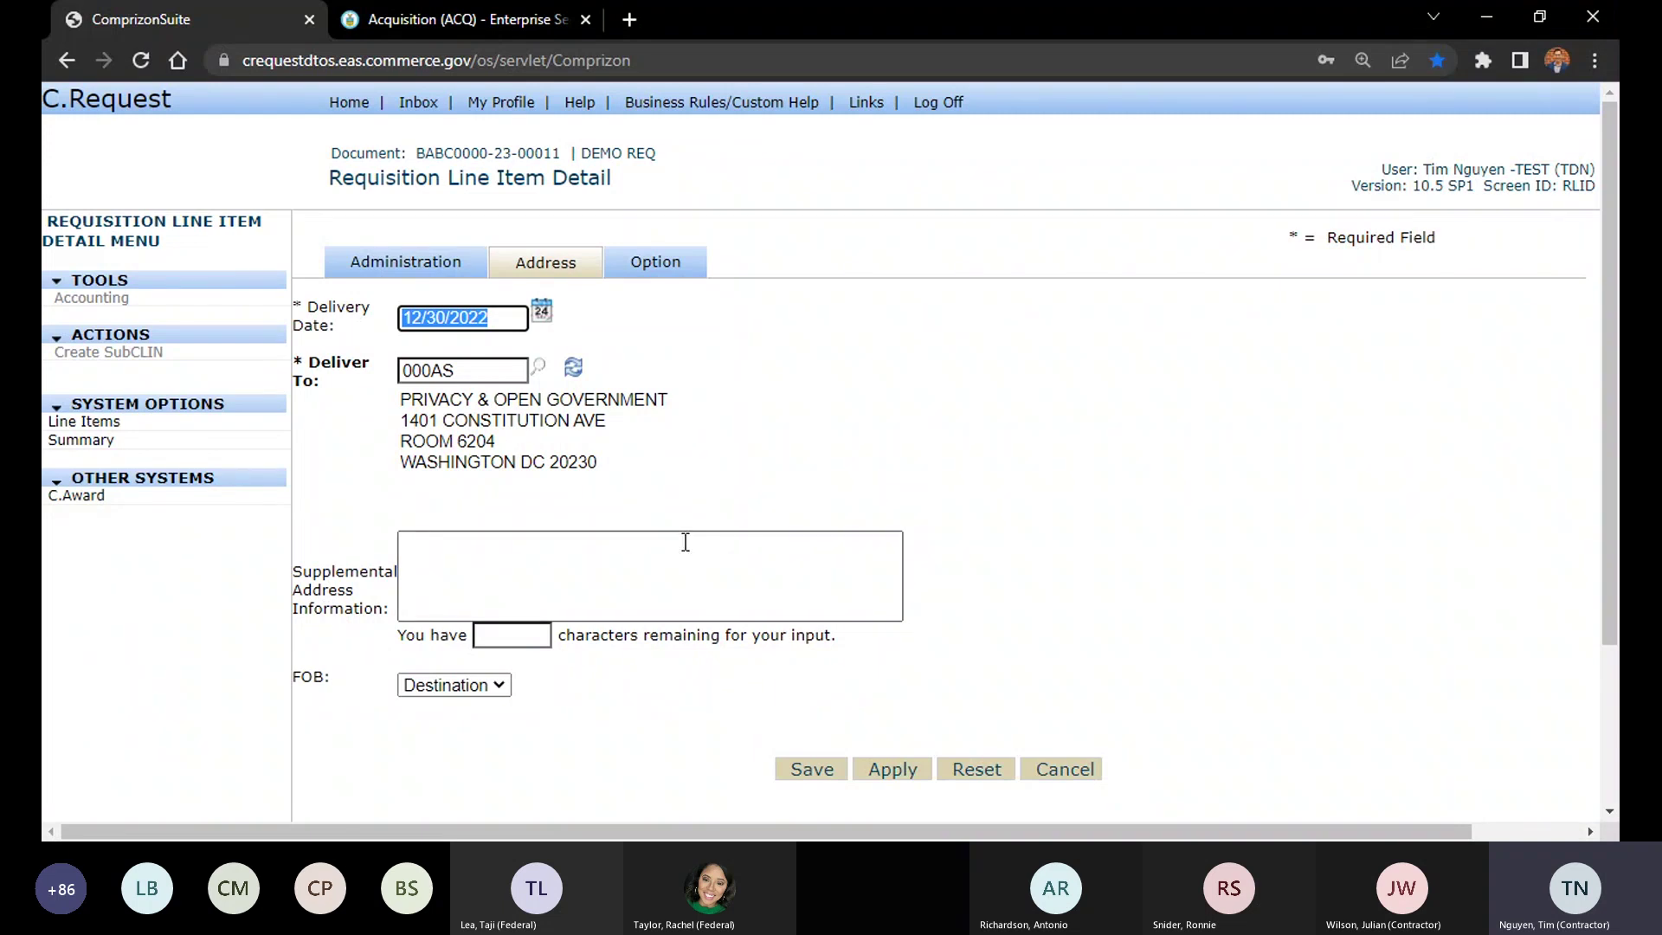
Try Option Period as the line item's option setting, change the selection again, and return to its Administration details
left_click(672, 268)
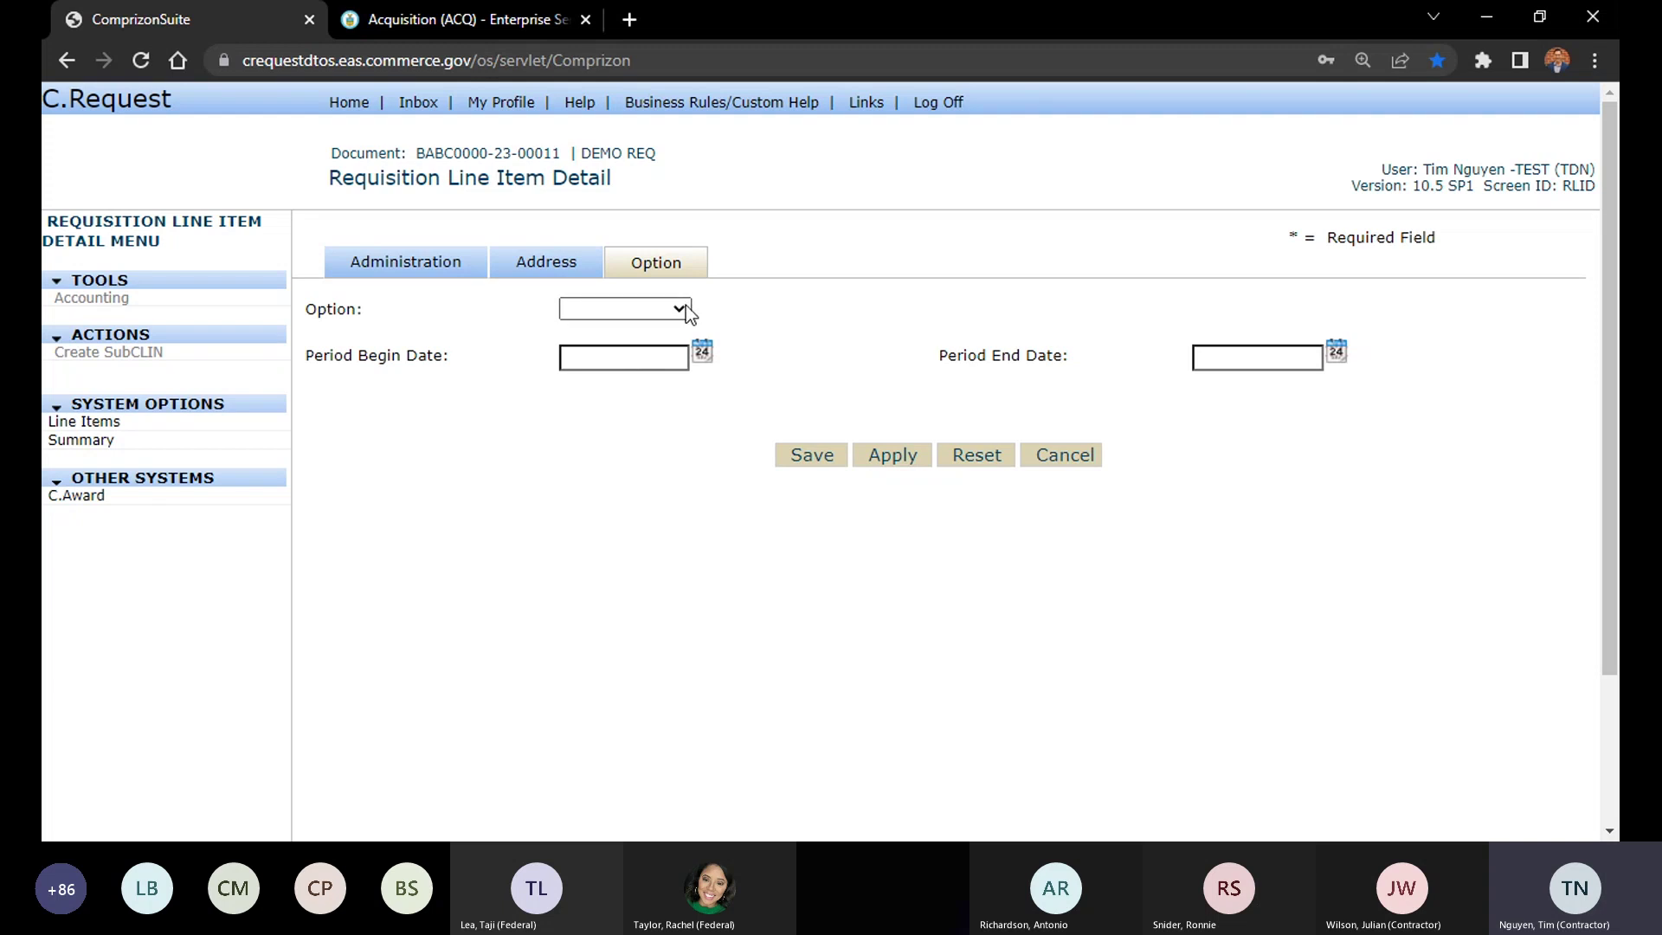
left_click(667, 348)
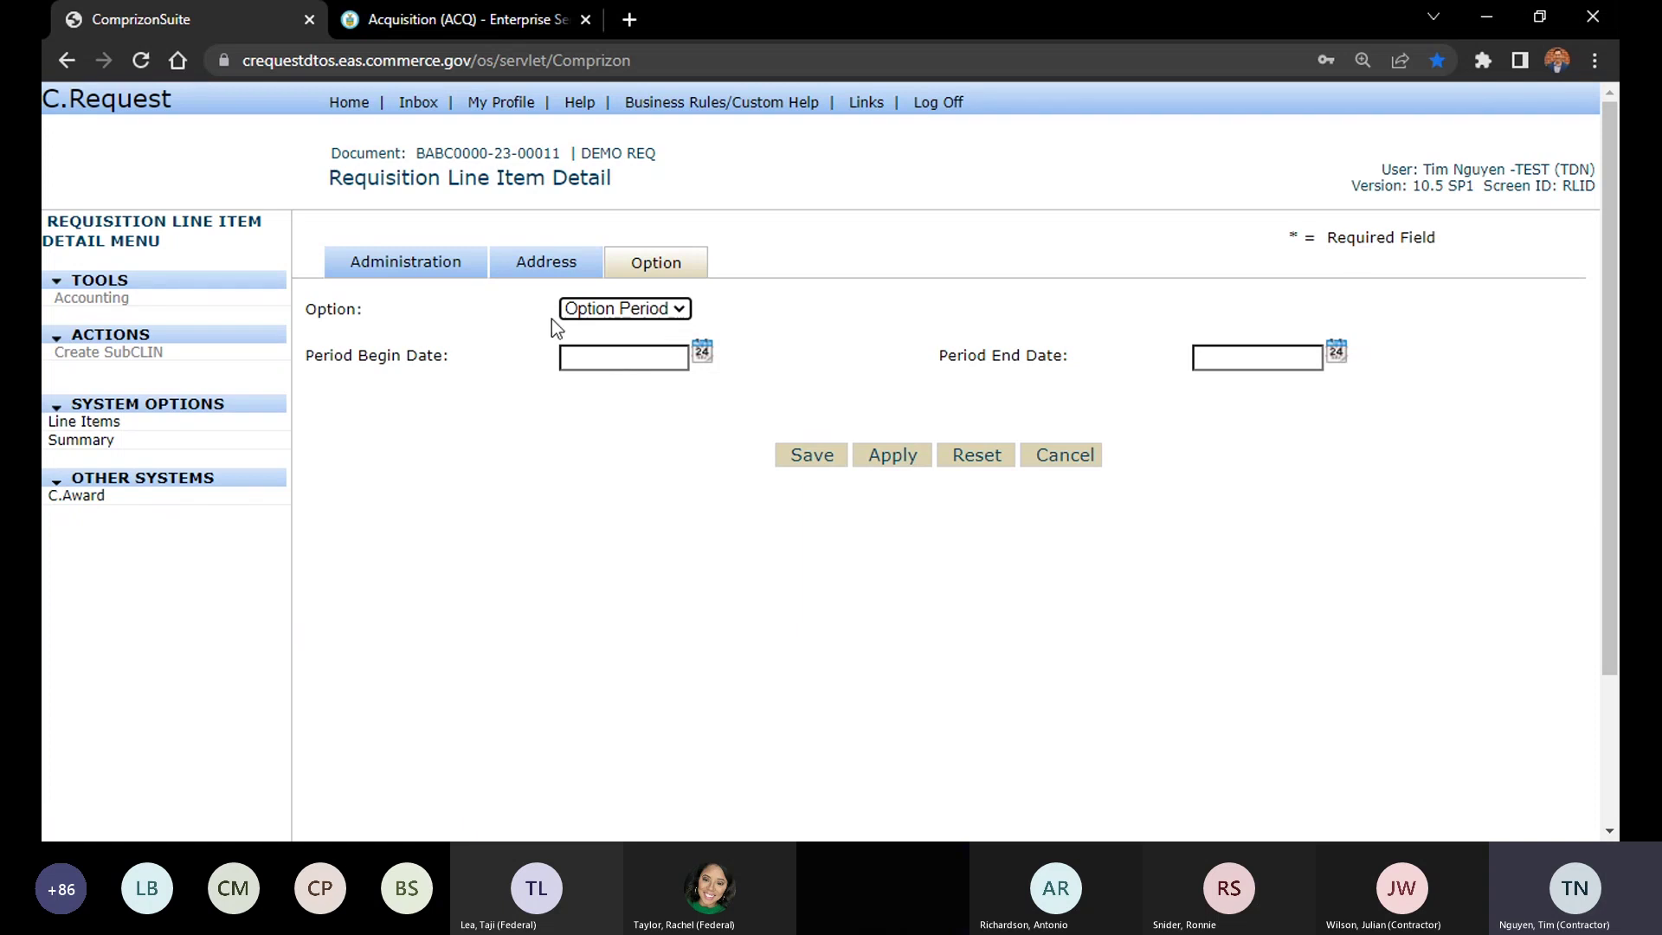
left_click(606, 312)
left_click(626, 339)
left_click(424, 271)
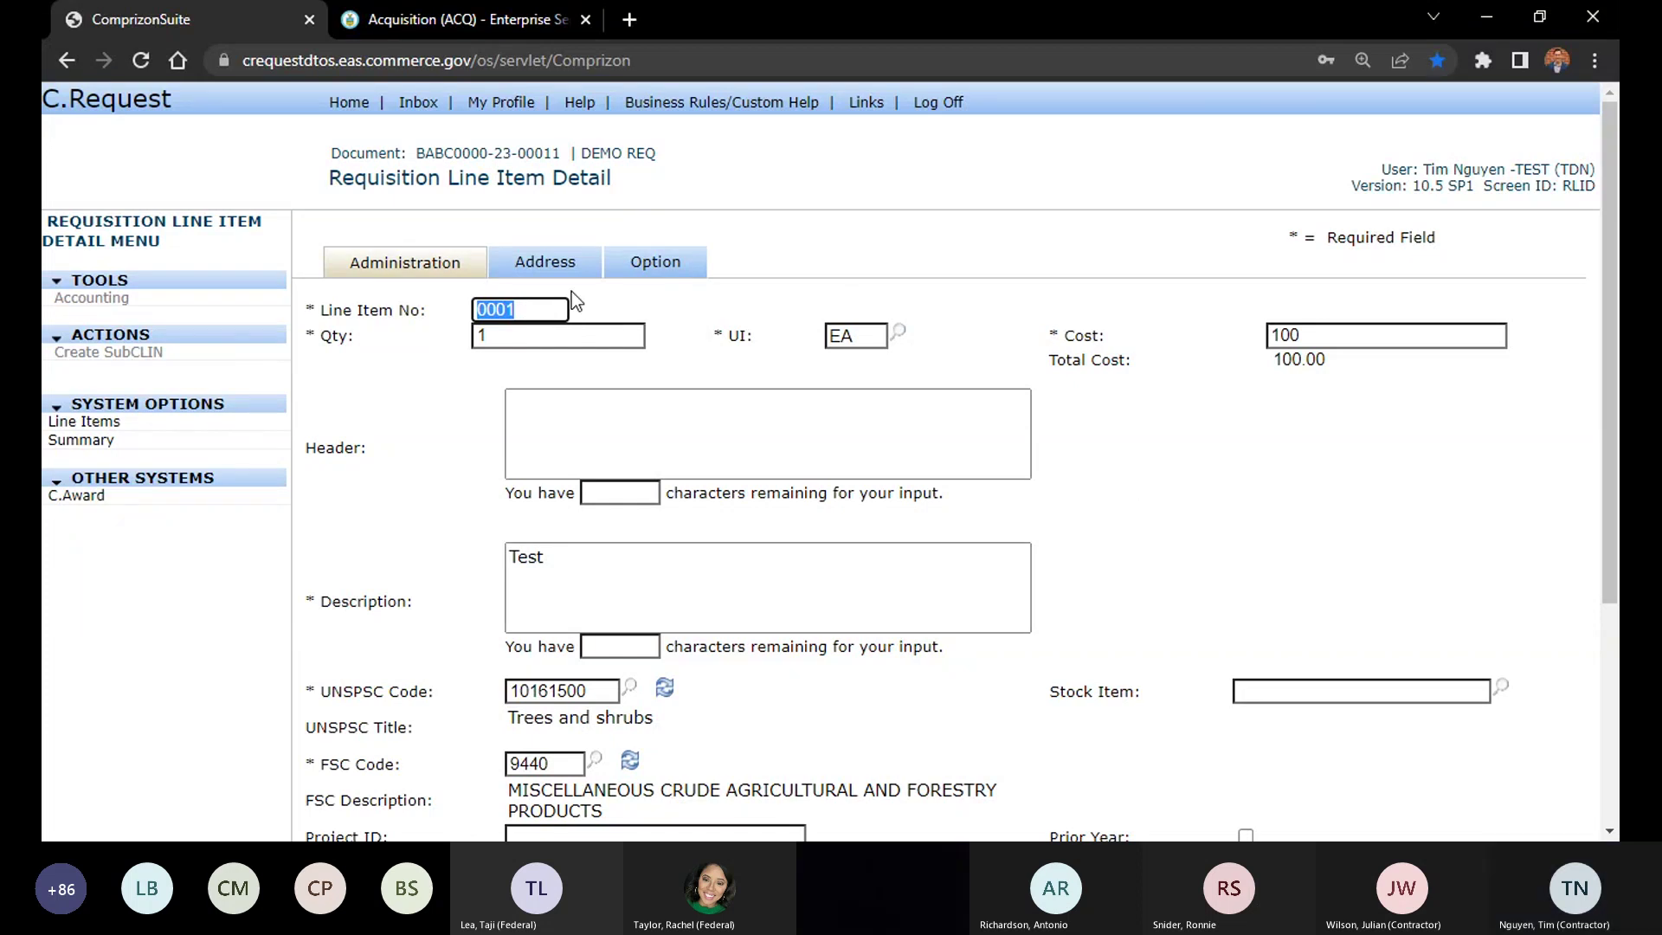
Replace the line item number with 1001
left_click(528, 309)
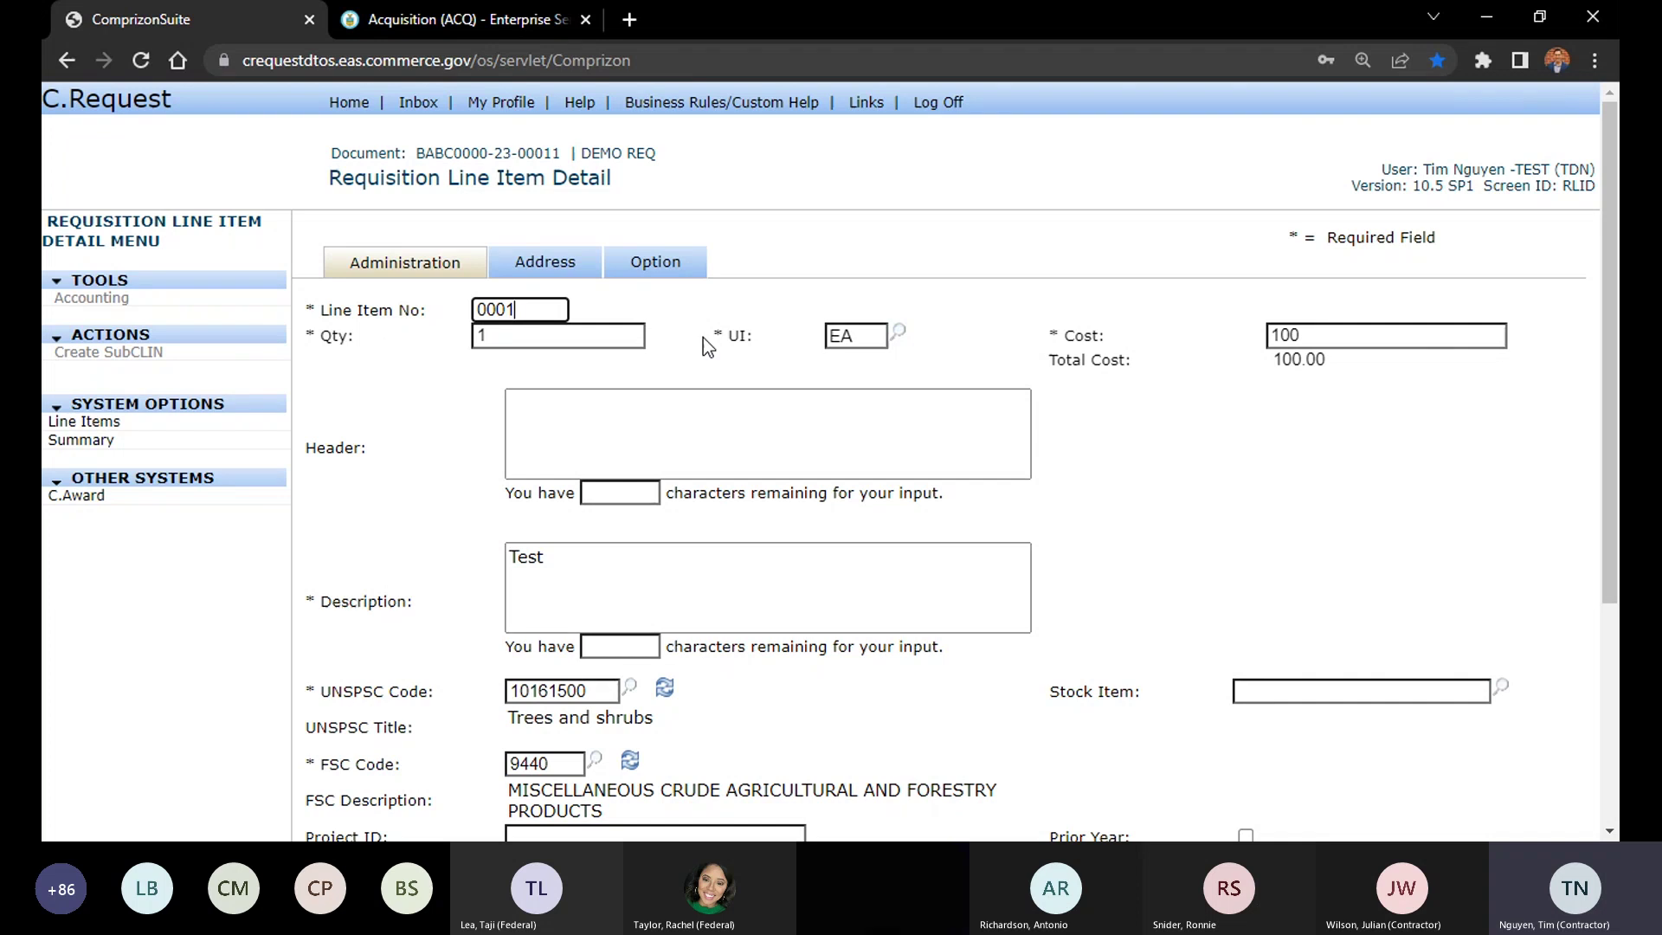
double_click(548, 308)
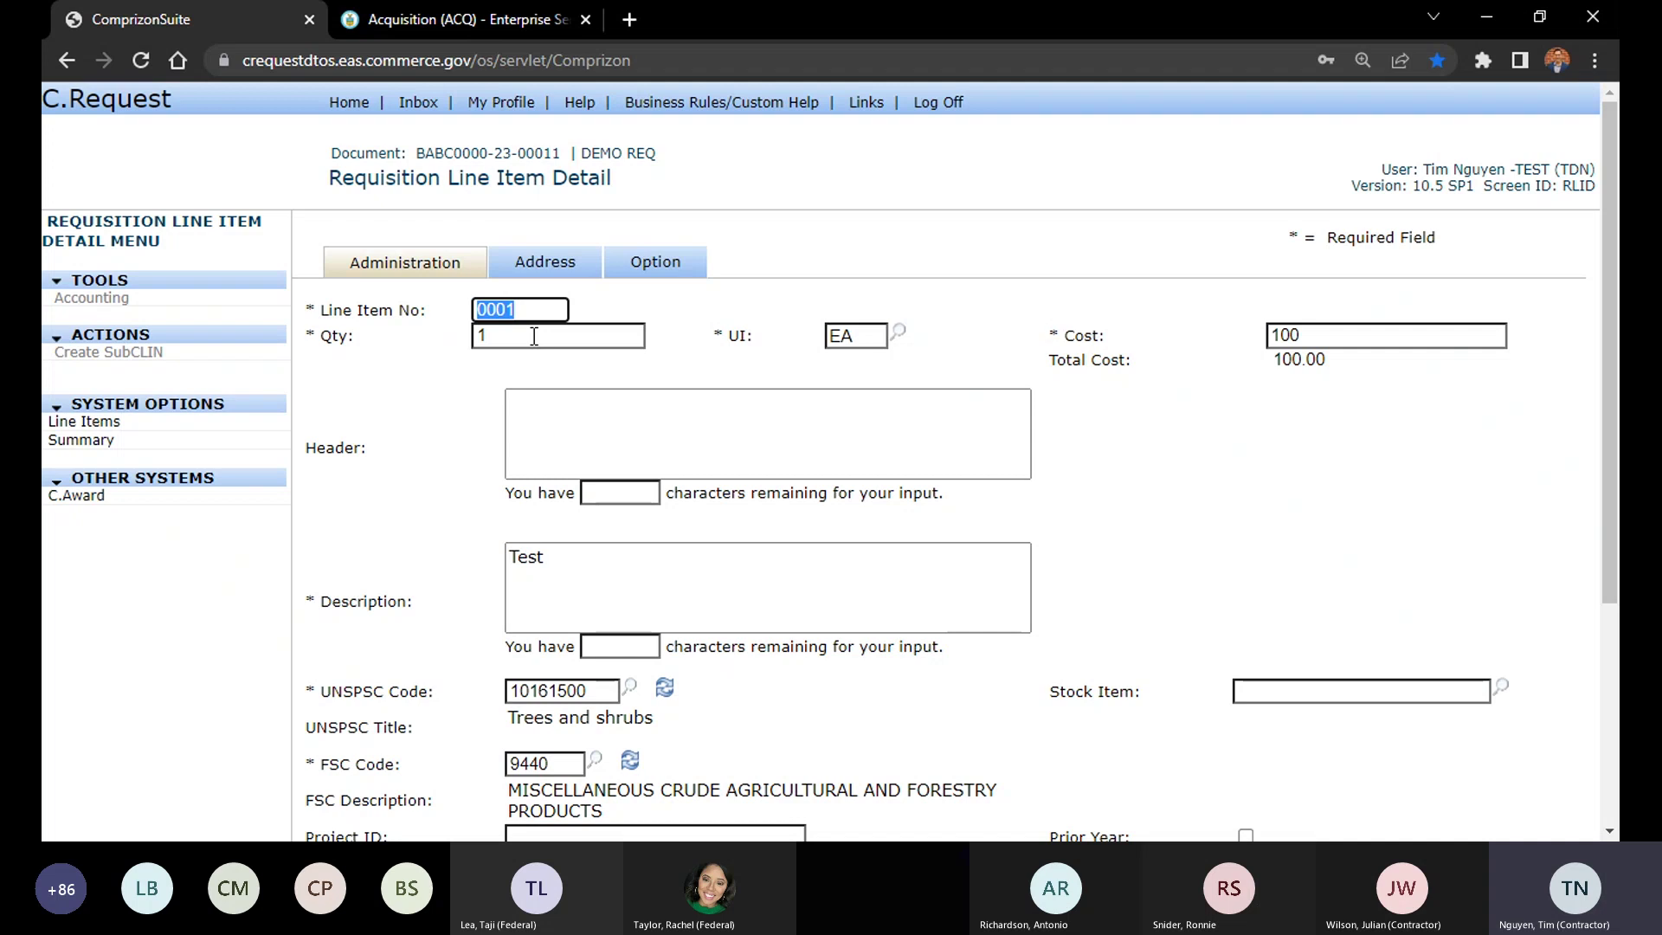
left_click(498, 309)
left_click_drag(526, 309, 421, 296)
type("100")
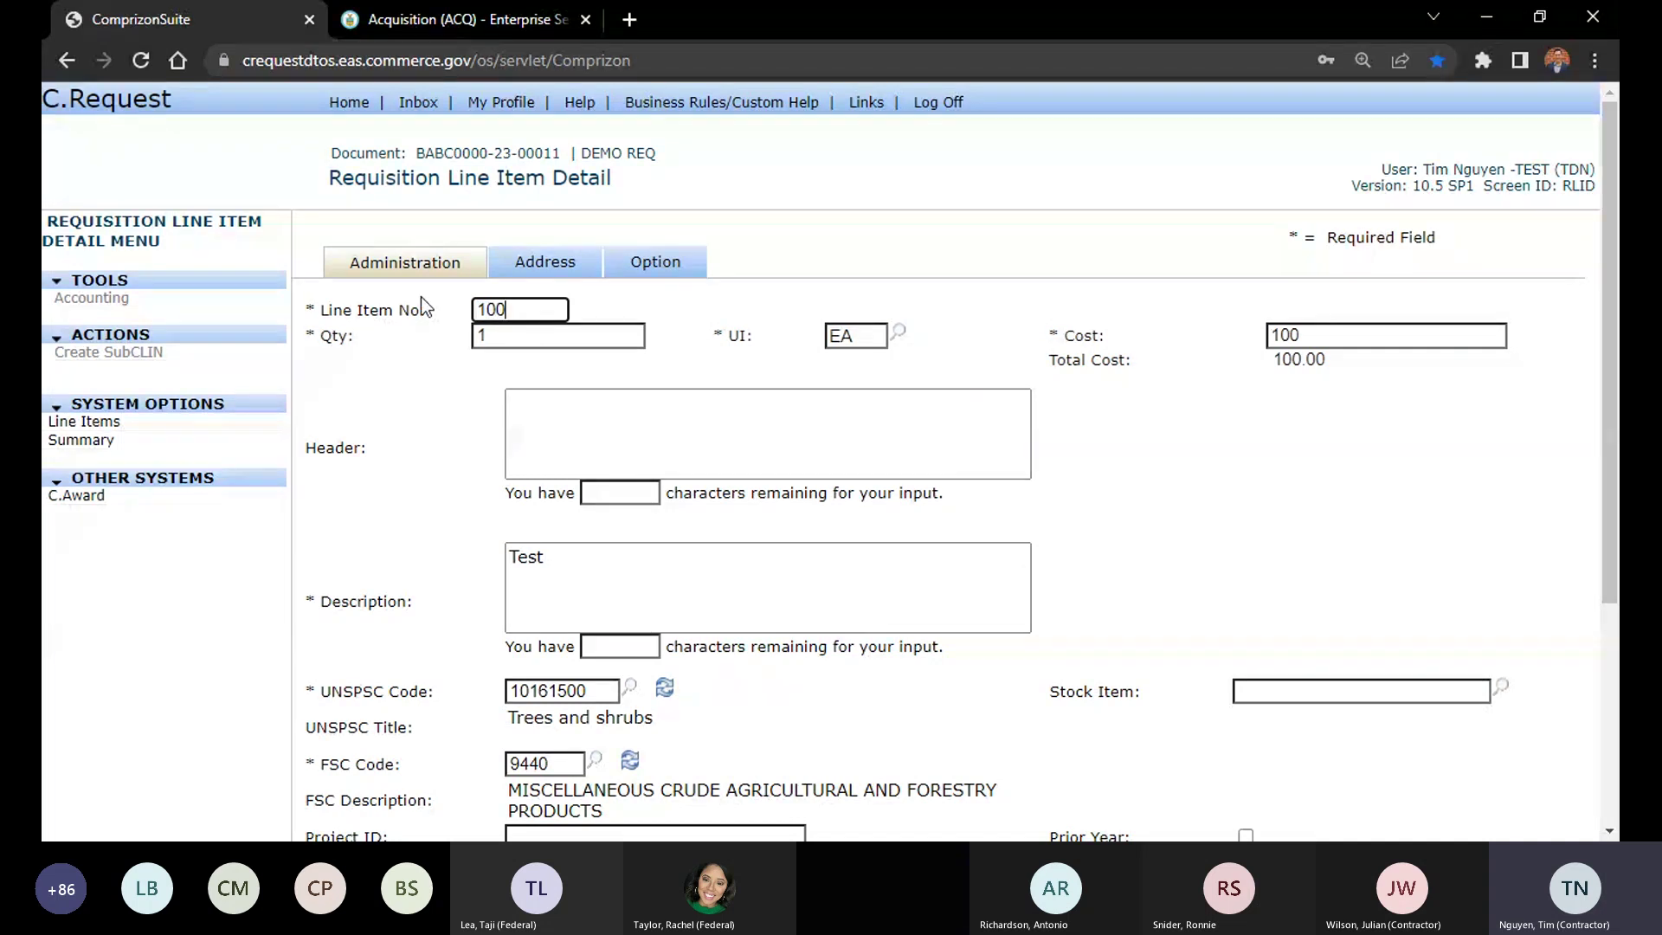
type("1")
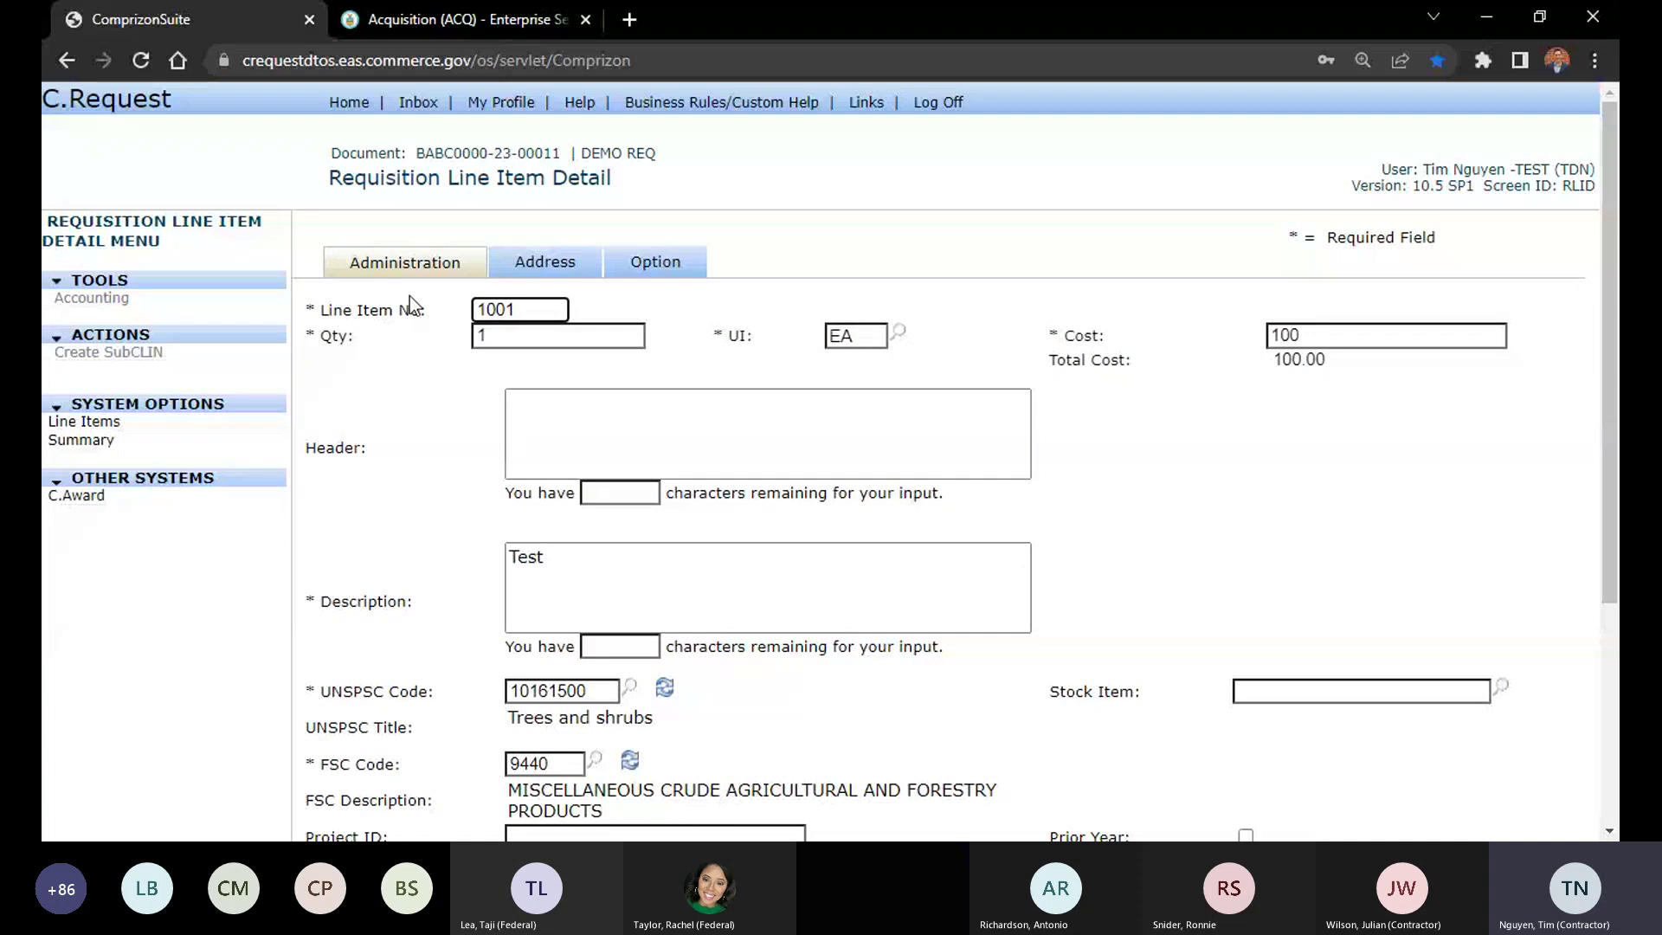
Change the first digit of the line item number to make it 2001
left_click(483, 305)
key("BackSpace")
type("2")
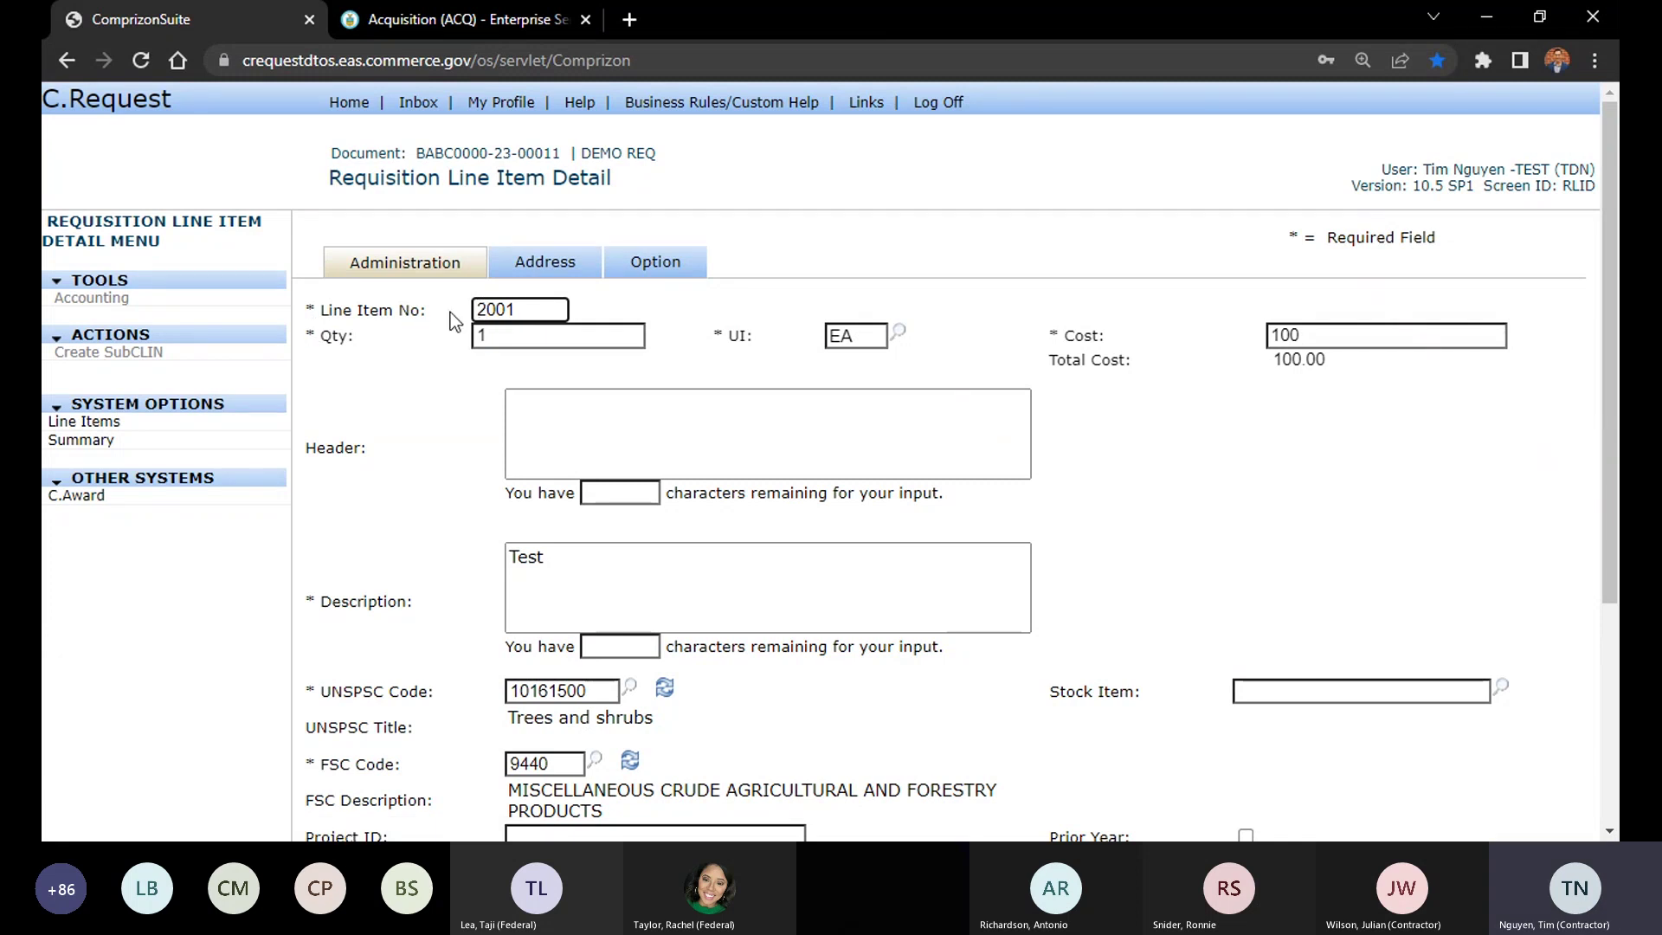
left_click_drag(561, 312, 423, 336)
left_click(540, 310)
left_click_drag(538, 311, 453, 319)
left_click(444, 329)
left_click_drag(551, 310, 461, 312)
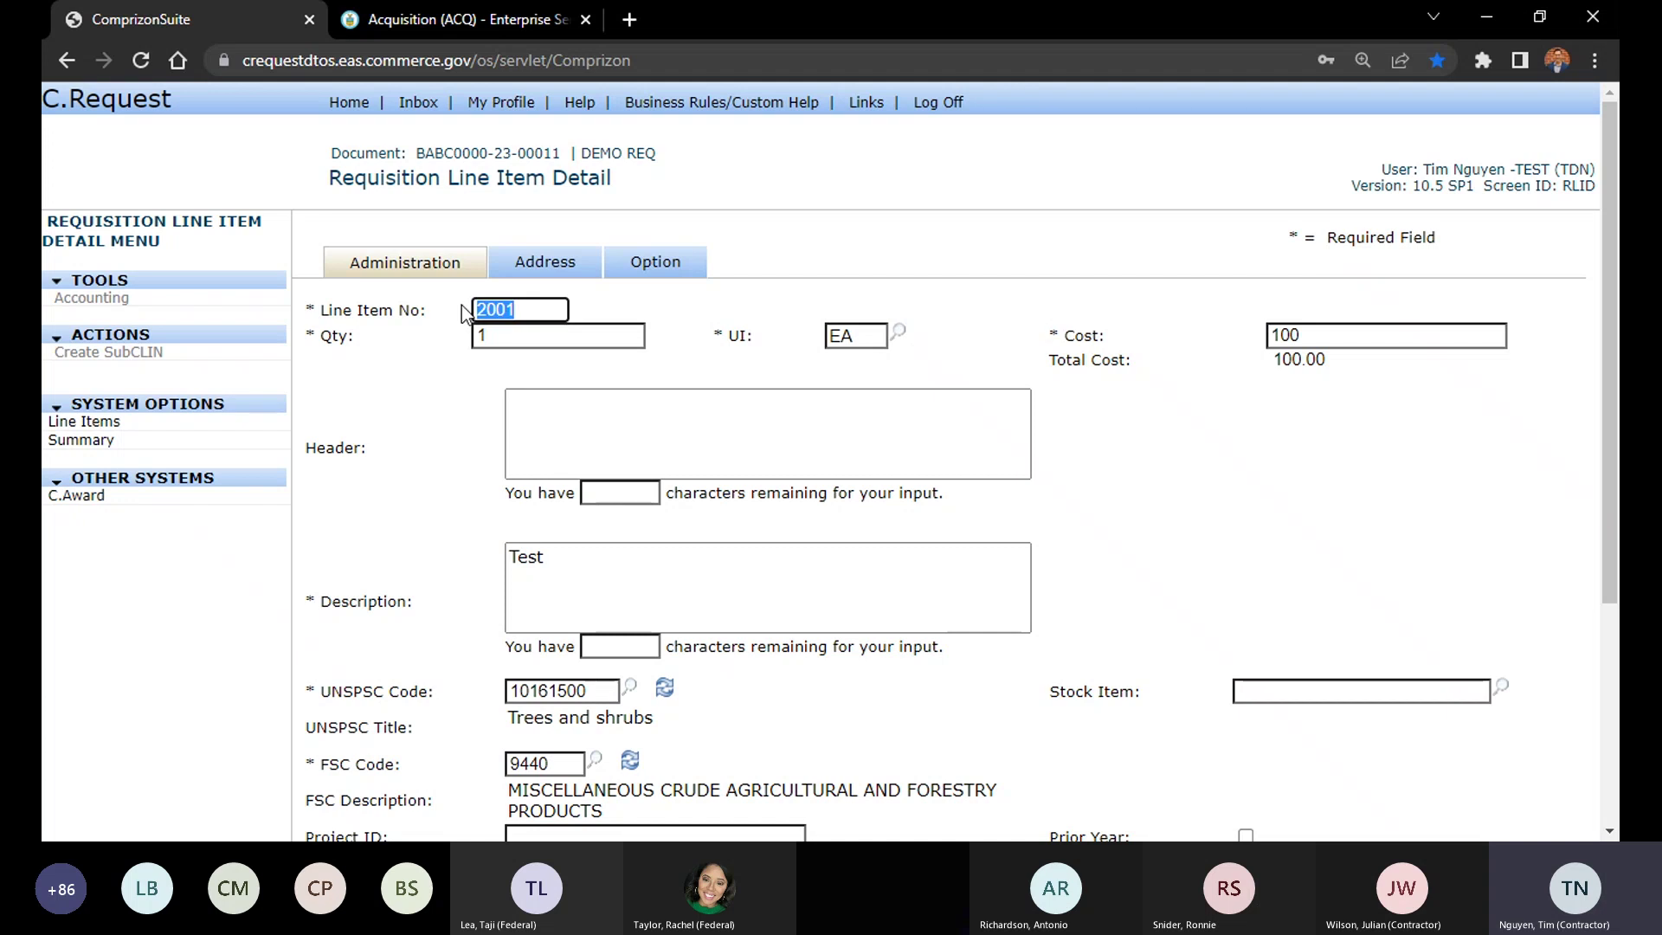
Set the line item number back to 0001
left_click(528, 313)
left_click_drag(528, 312, 438, 304)
type("0001")
left_click(424, 374)
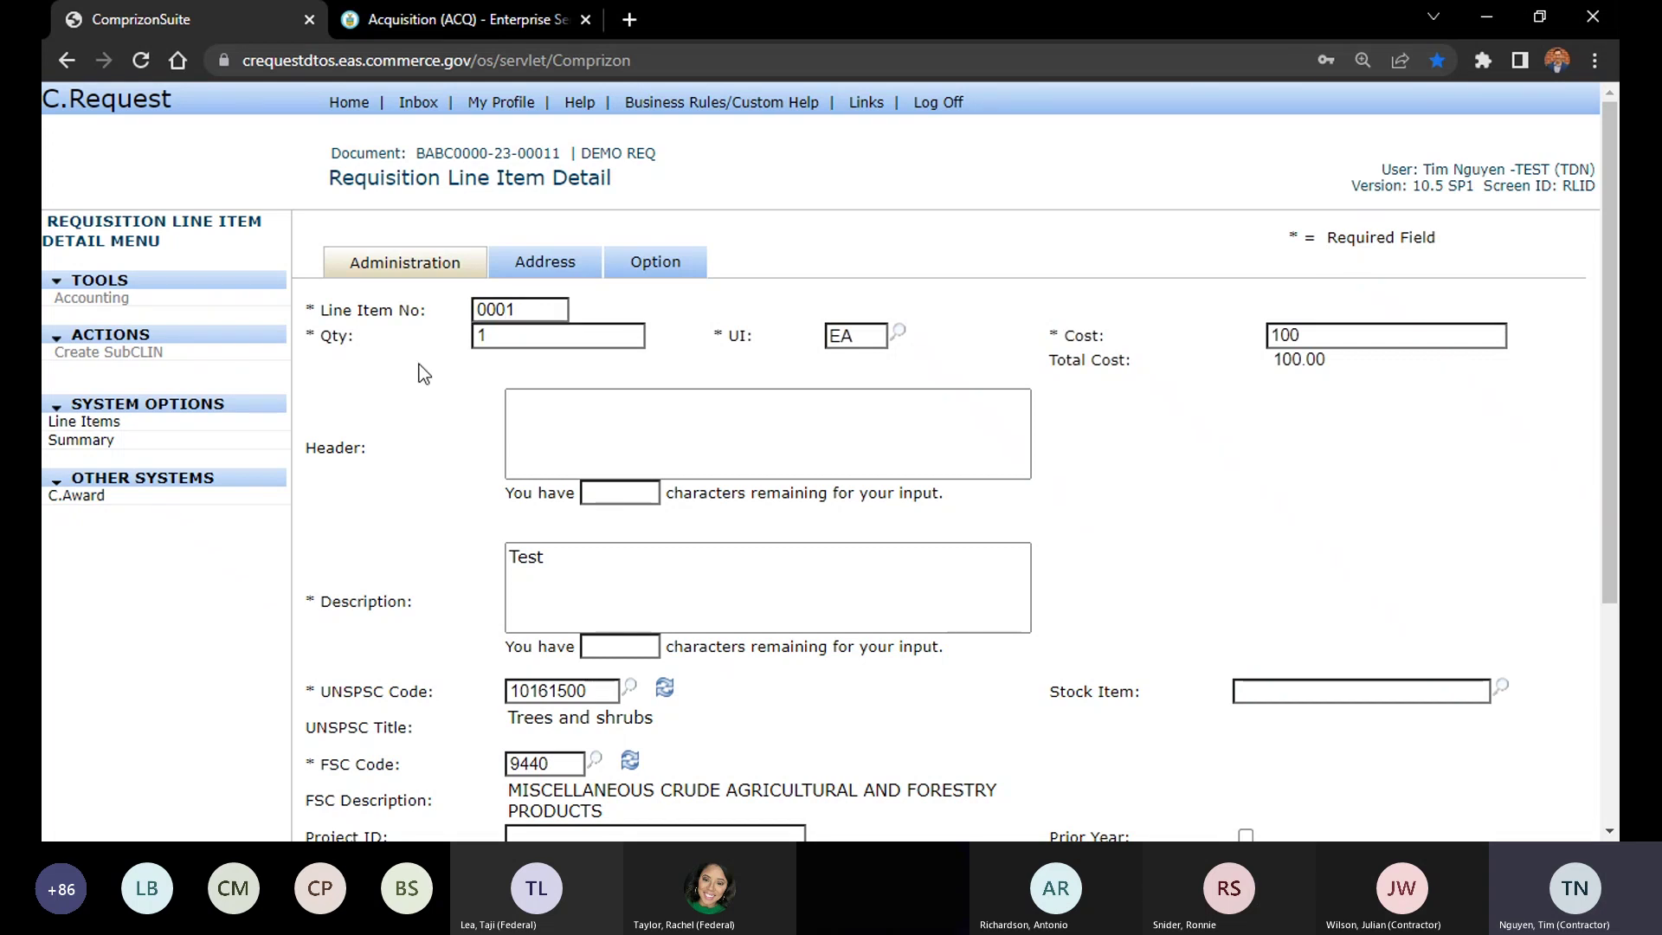
Apply the completed line item details to add line item 0001 to DEMO REQ
double_click(541, 310)
left_click(564, 312)
scroll(935, 433, "down", 1)
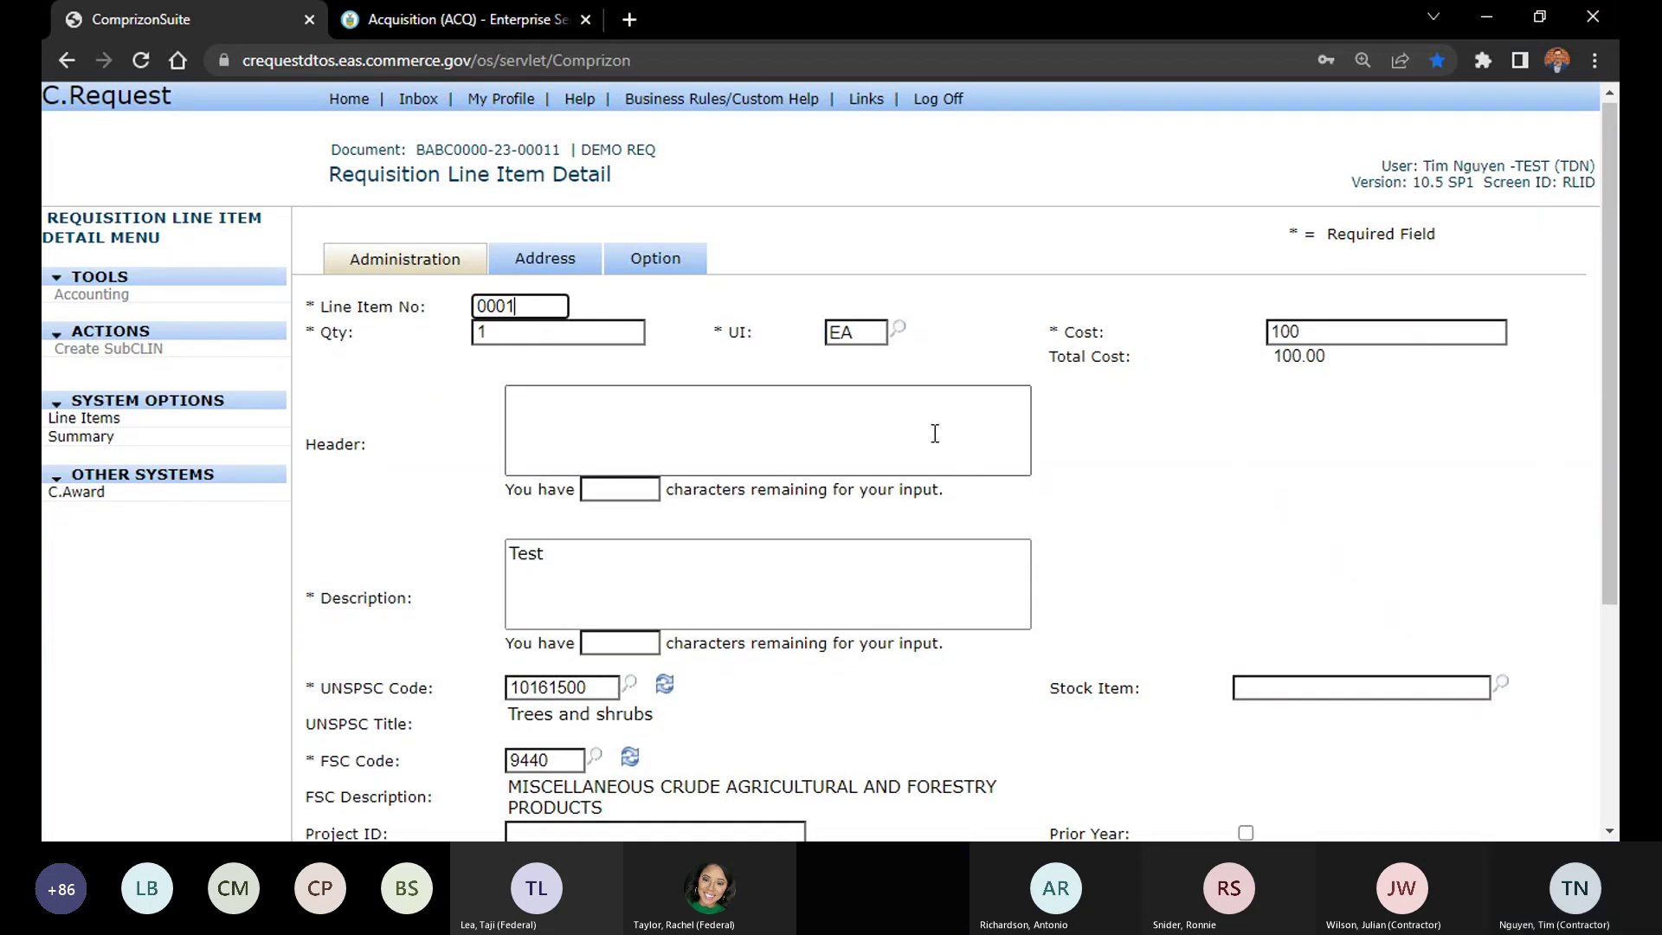
scroll(935, 433, "down", 4)
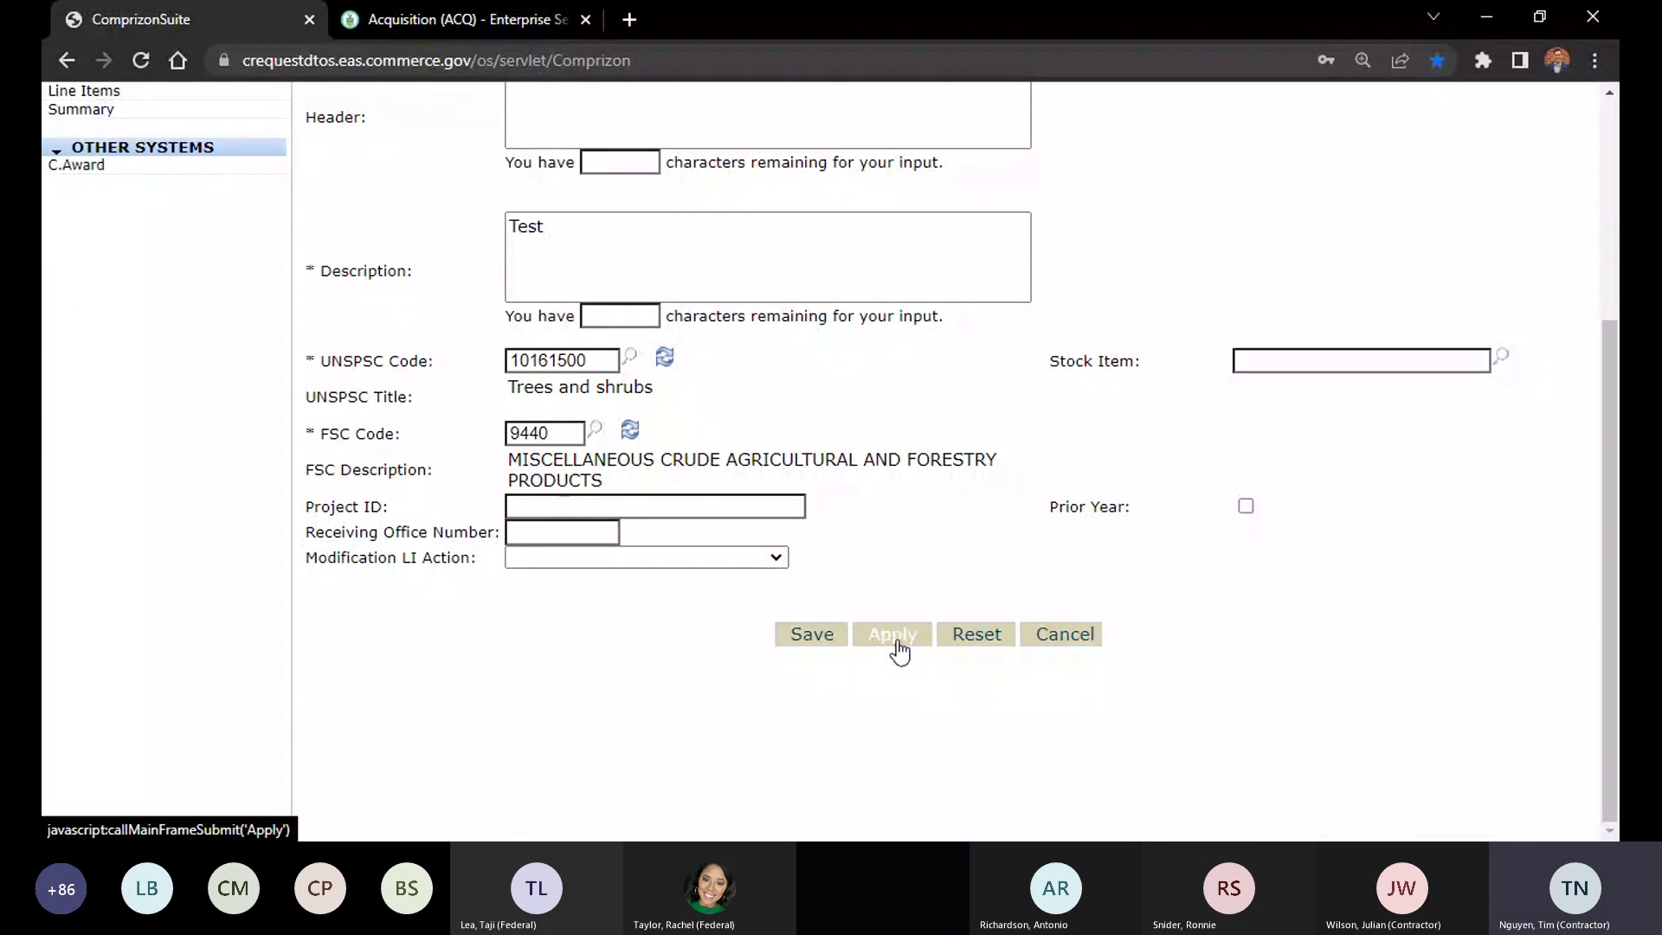
left_click(897, 642)
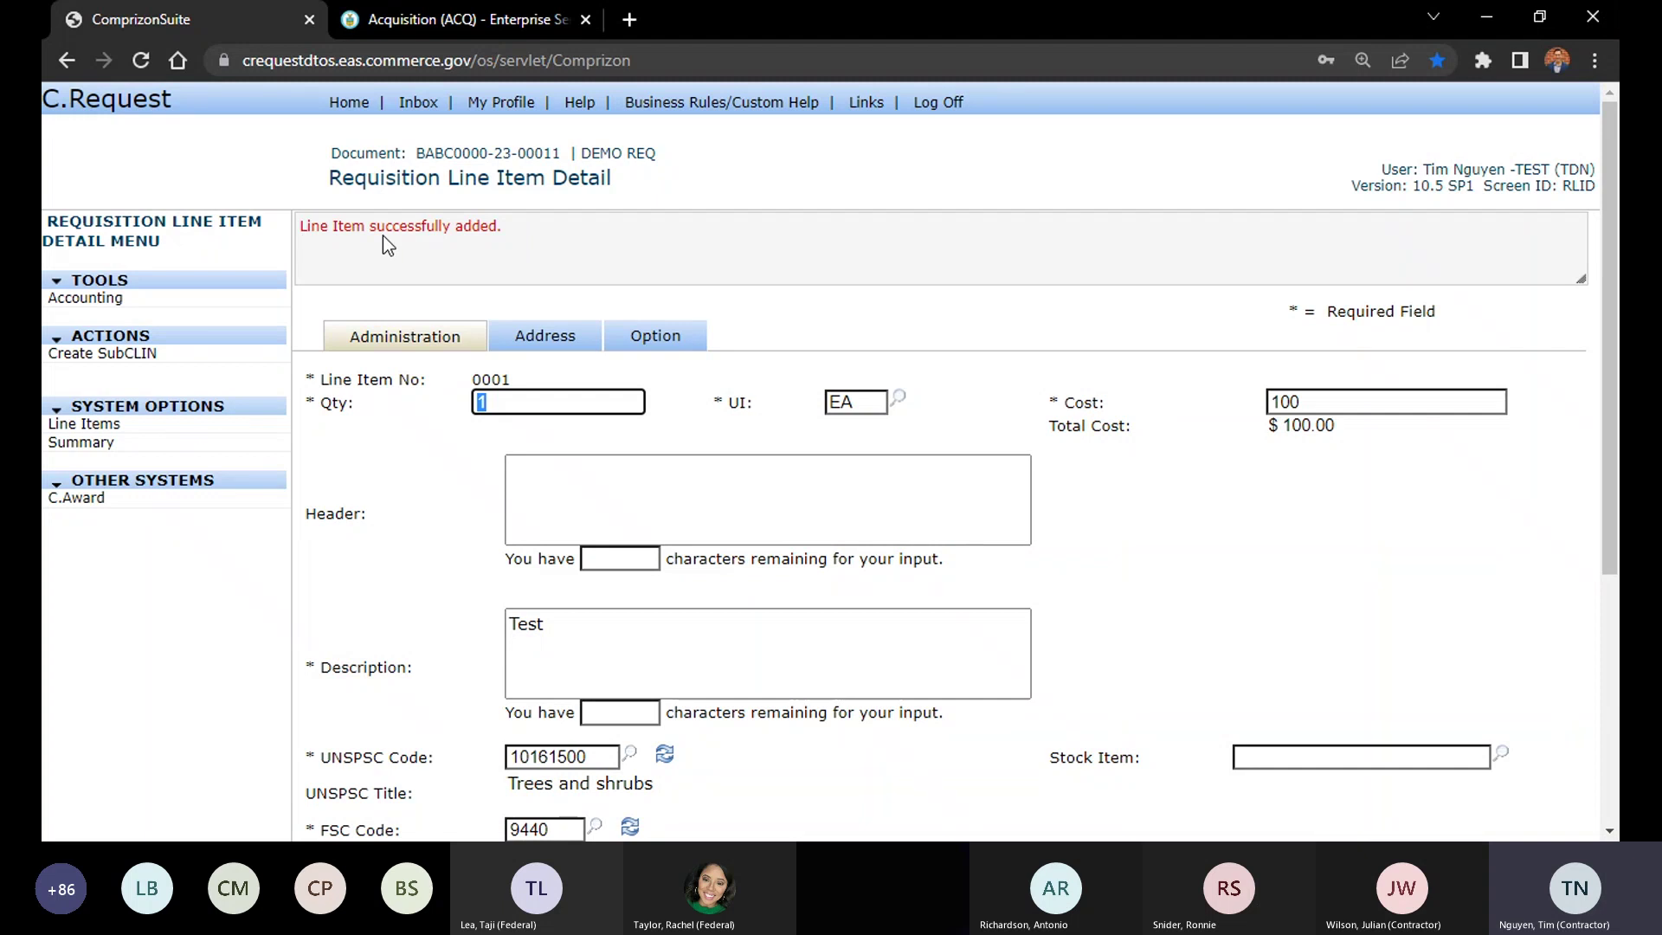
left_click(491, 226)
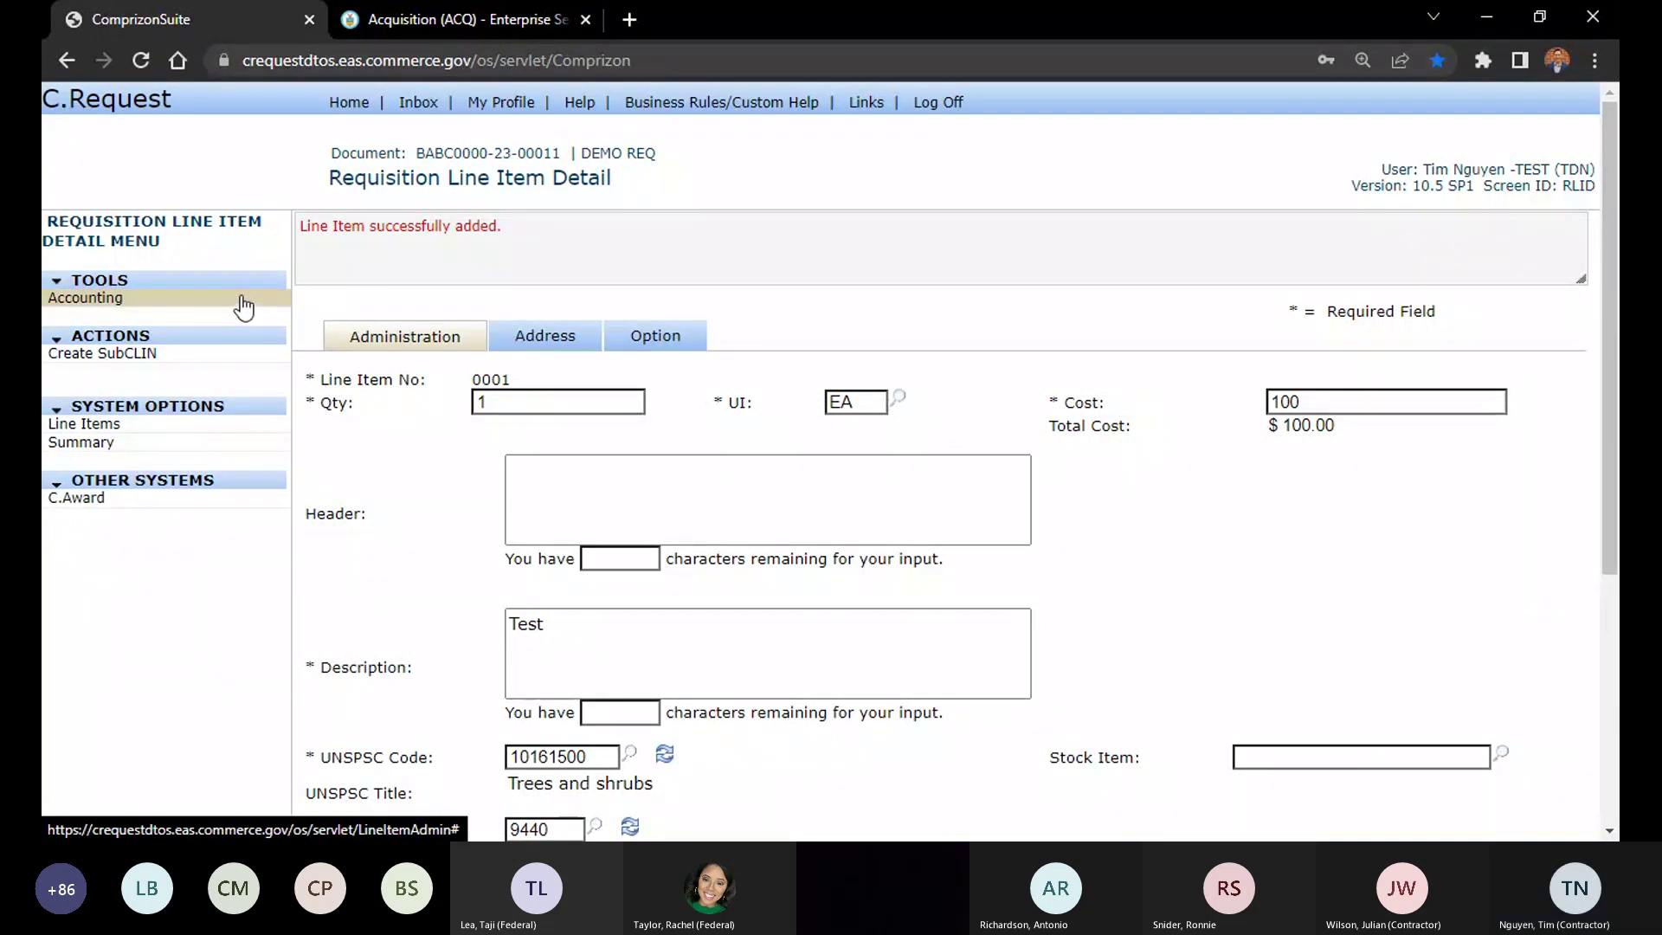
Open the accounting of line item 0001 and check its cost, percent and quantity totals
left_click(78, 300)
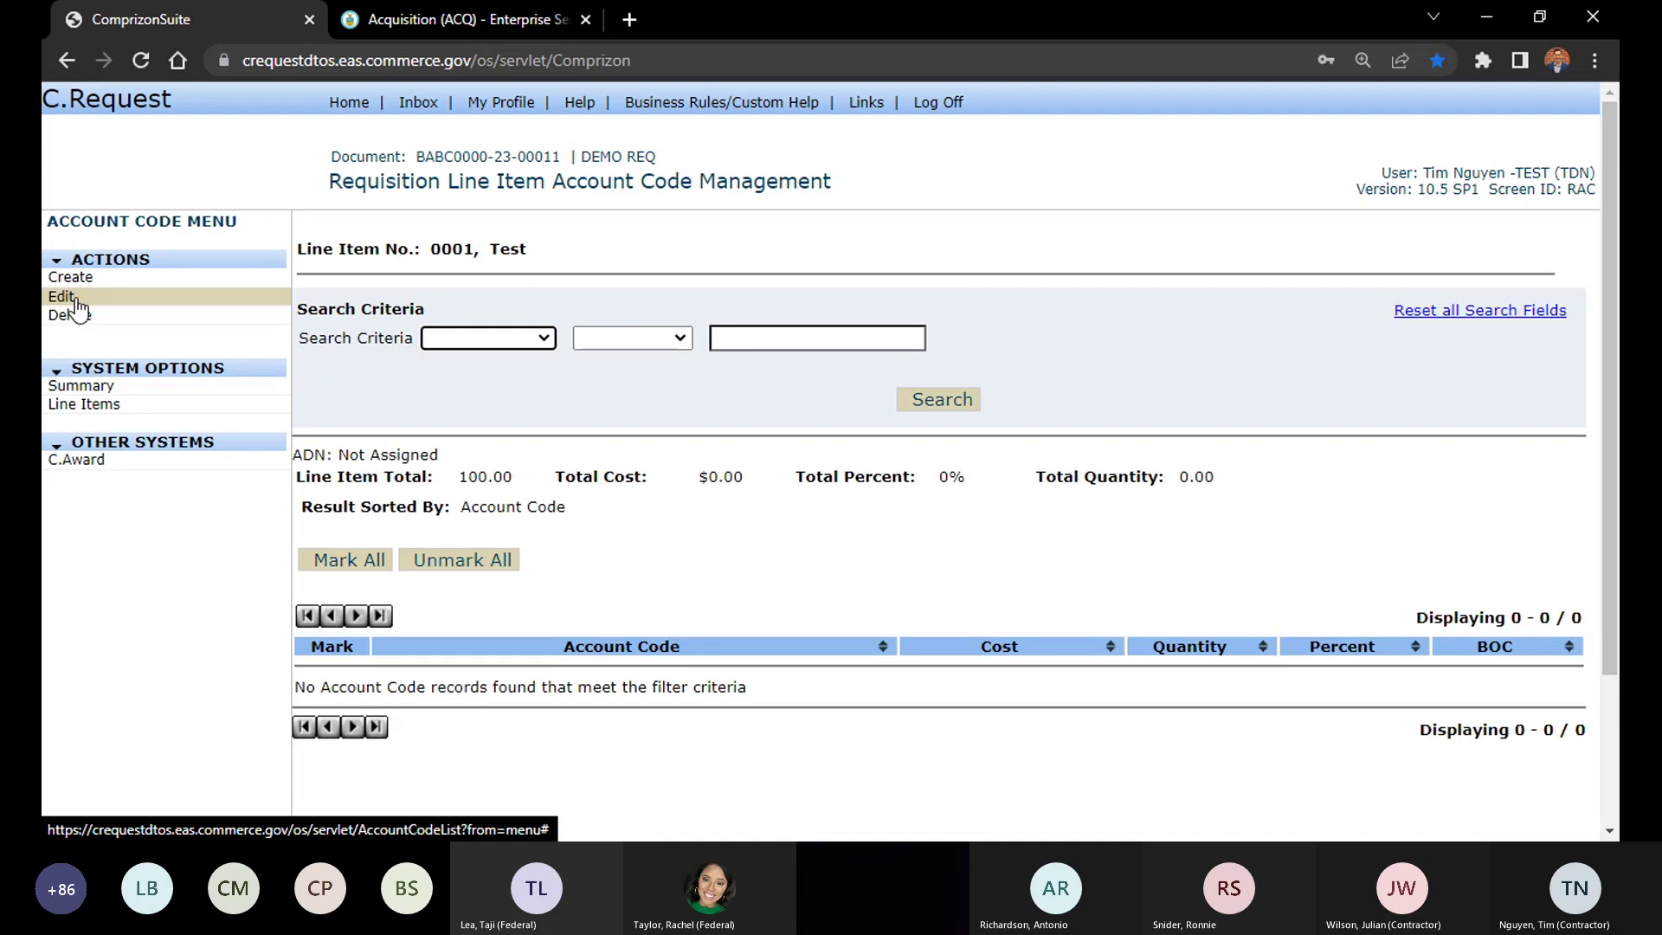
scroll(440, 690, "down", 2)
left_click_drag(357, 493, 729, 502)
left_click(776, 519)
scroll(544, 408, "up", 2)
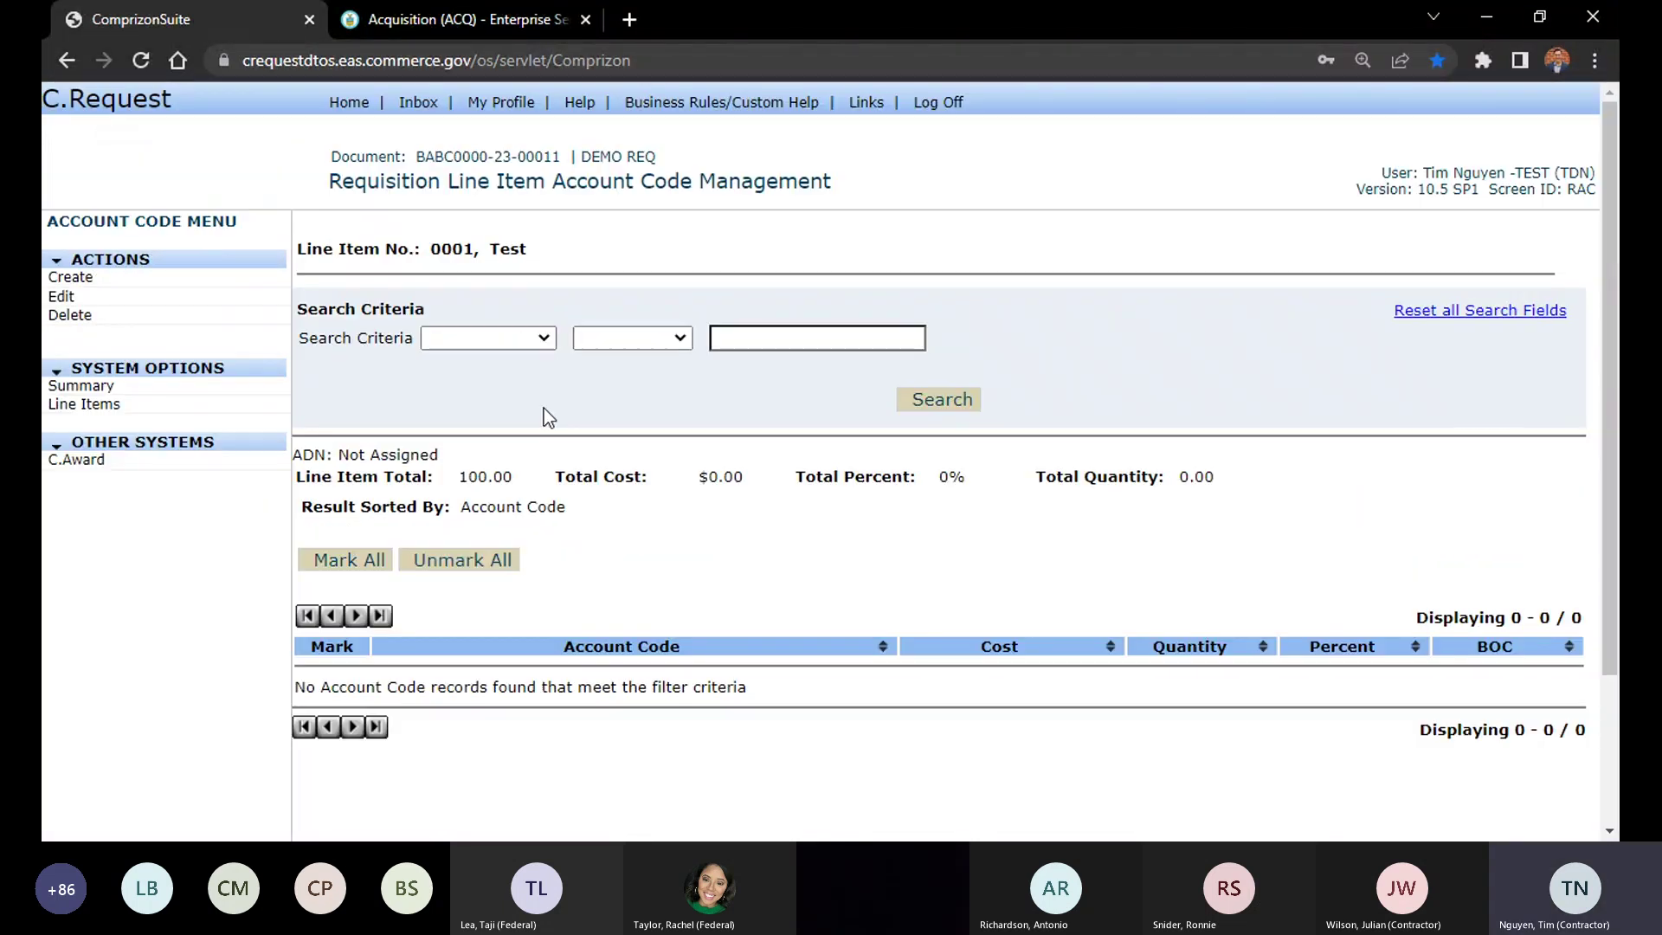
Create an account code for line item 0001 with bureau code 51 and fiscal year 23
left_click(120, 289)
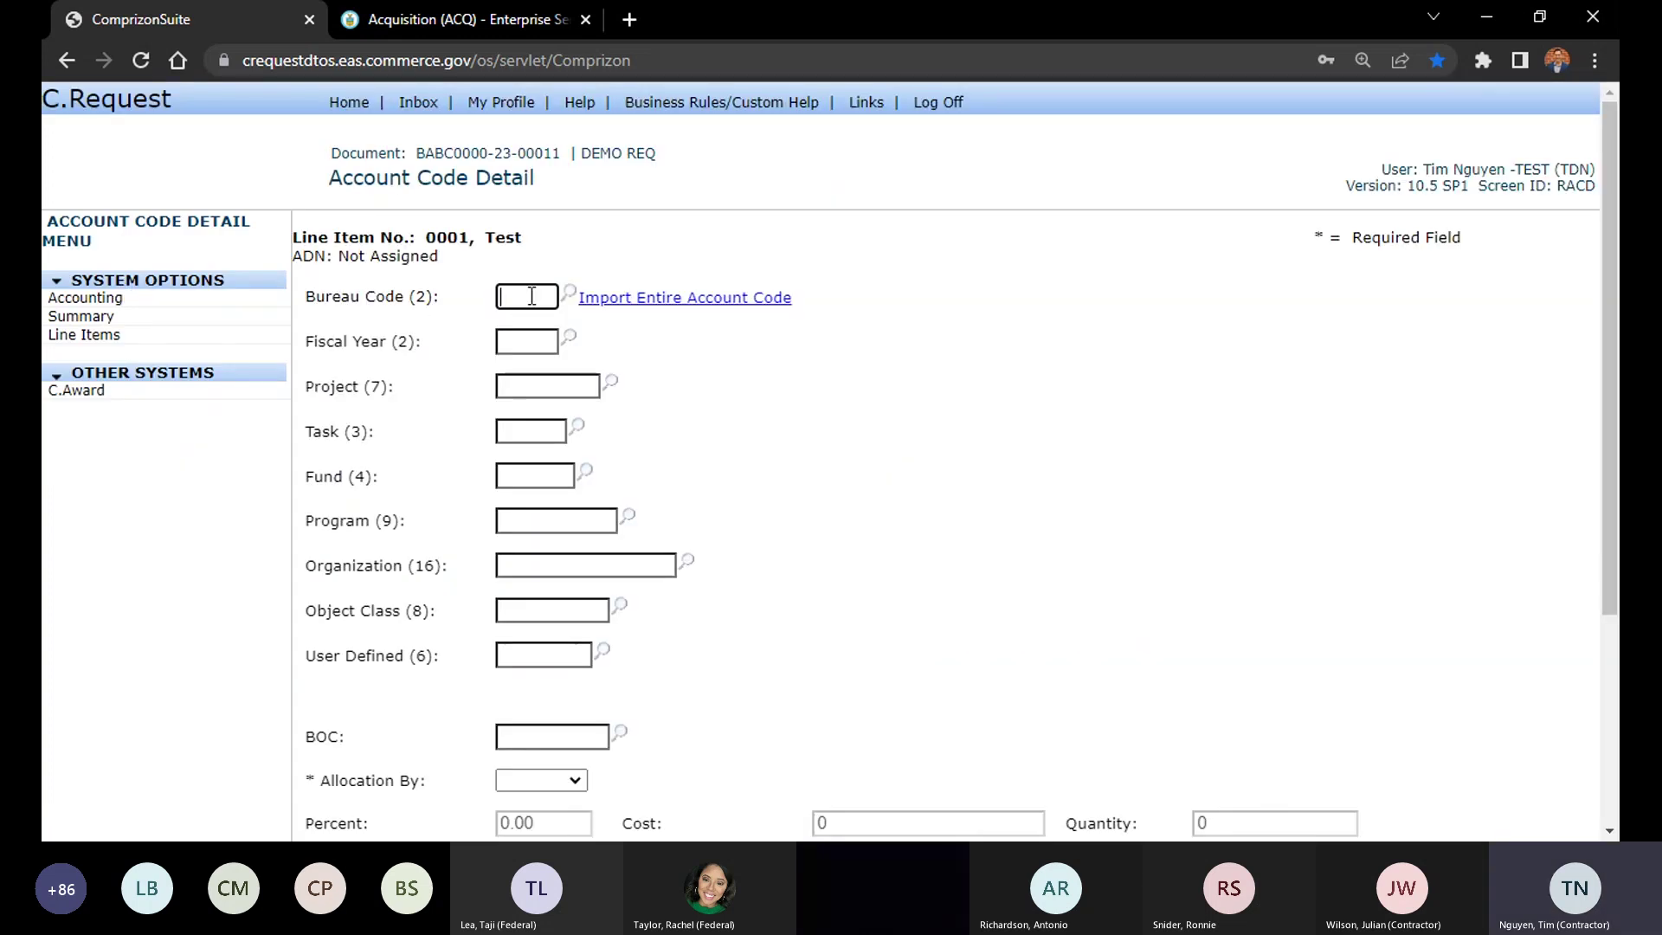
scroll(565, 554, "down", 3)
scroll(593, 580, "down", 1)
scroll(594, 580, "up", 4)
type("51")
key("Tab")
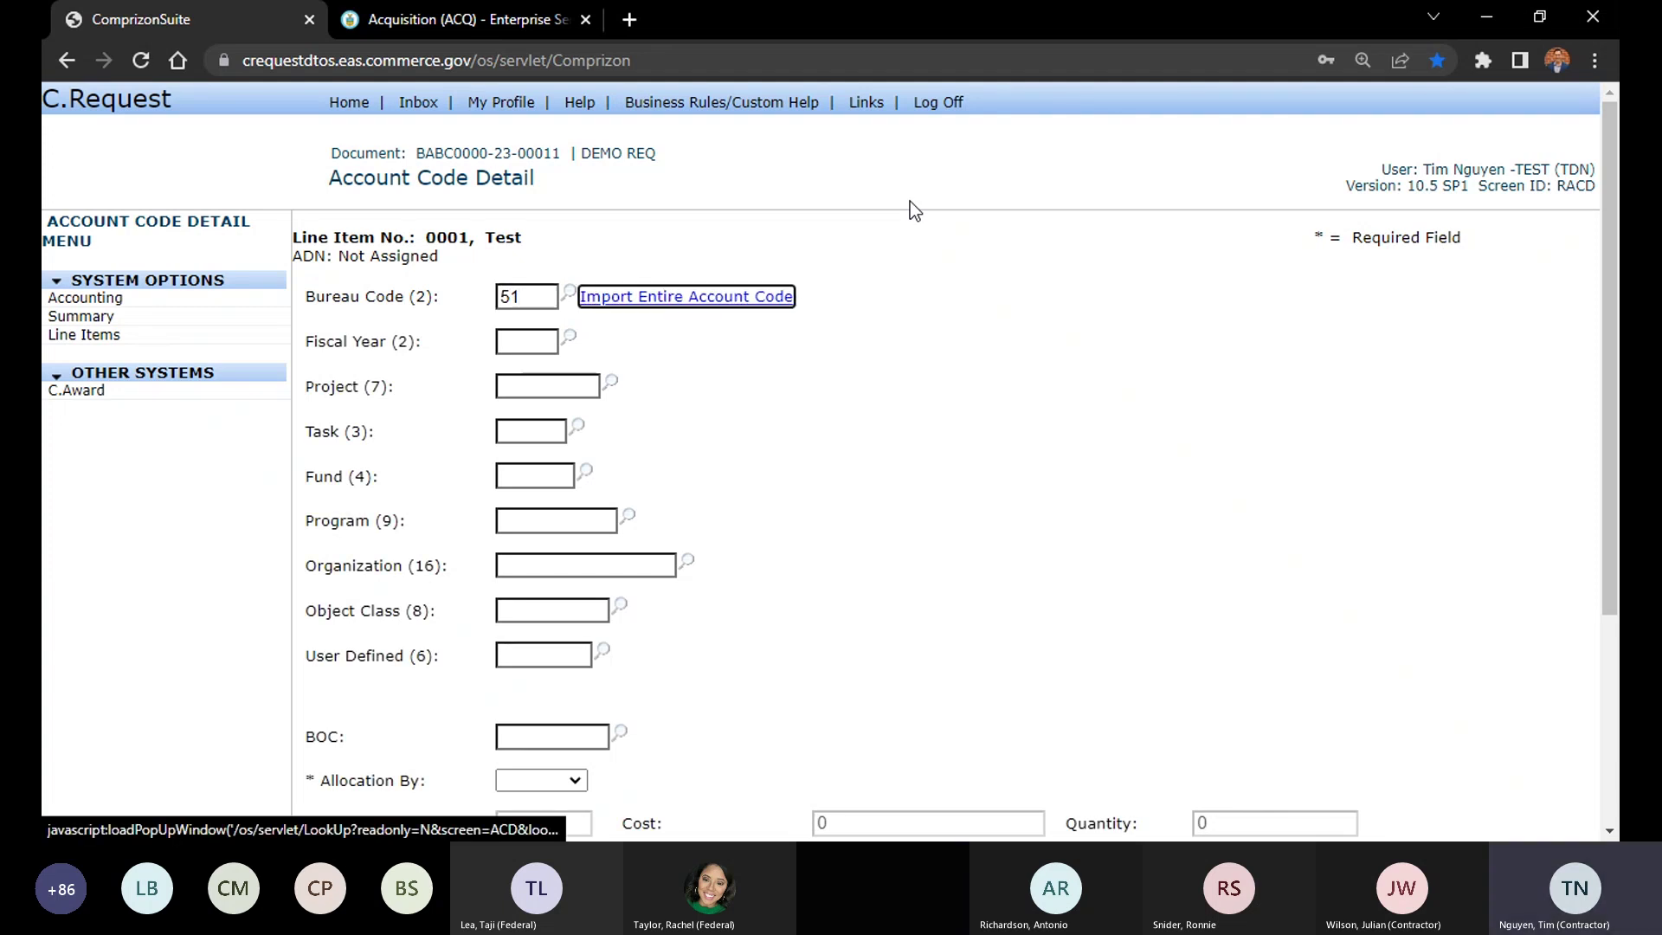
key("Tab")
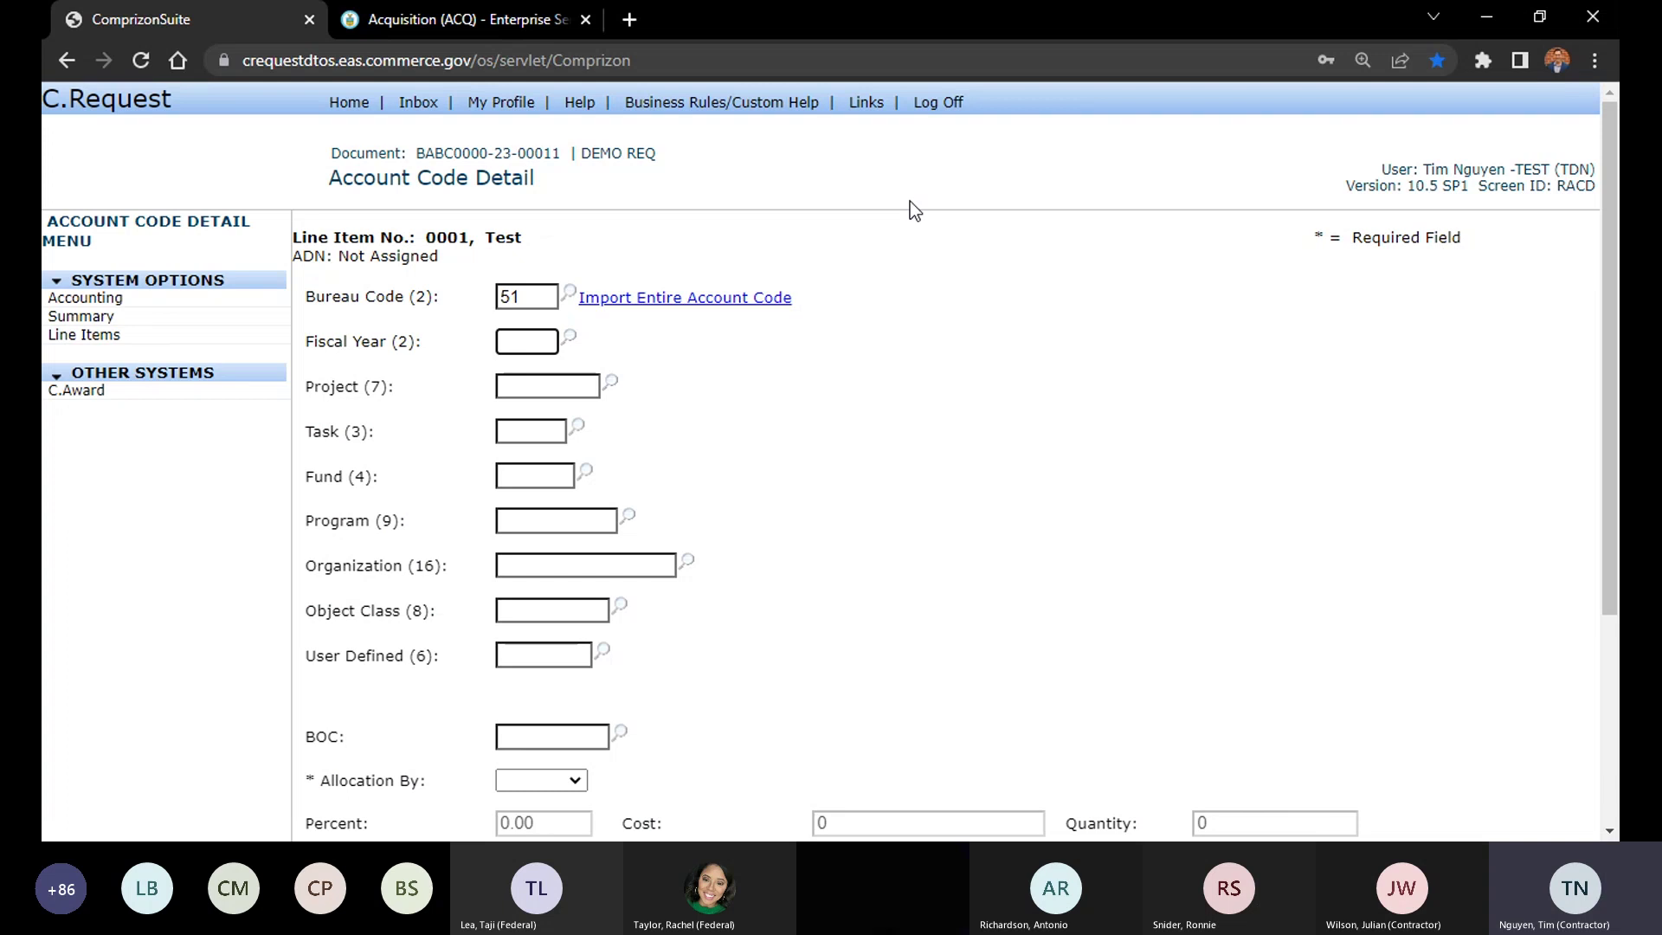
type("23")
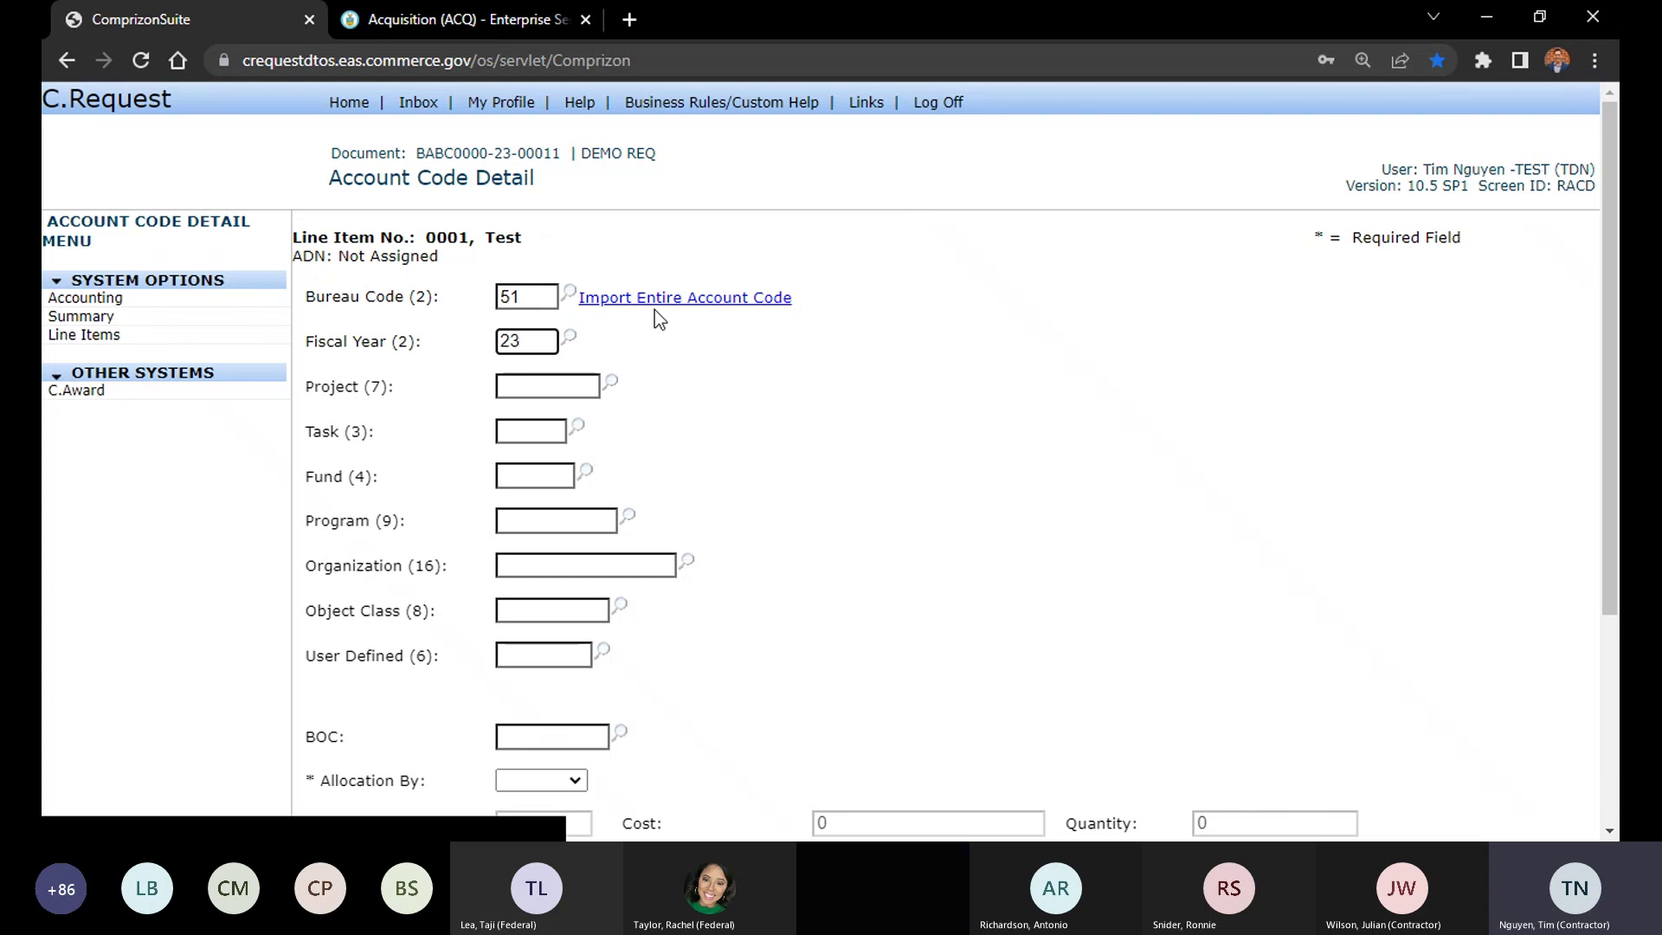
Set the account code's project to 0166000 and its task to 001
left_click(588, 377)
type("0166000")
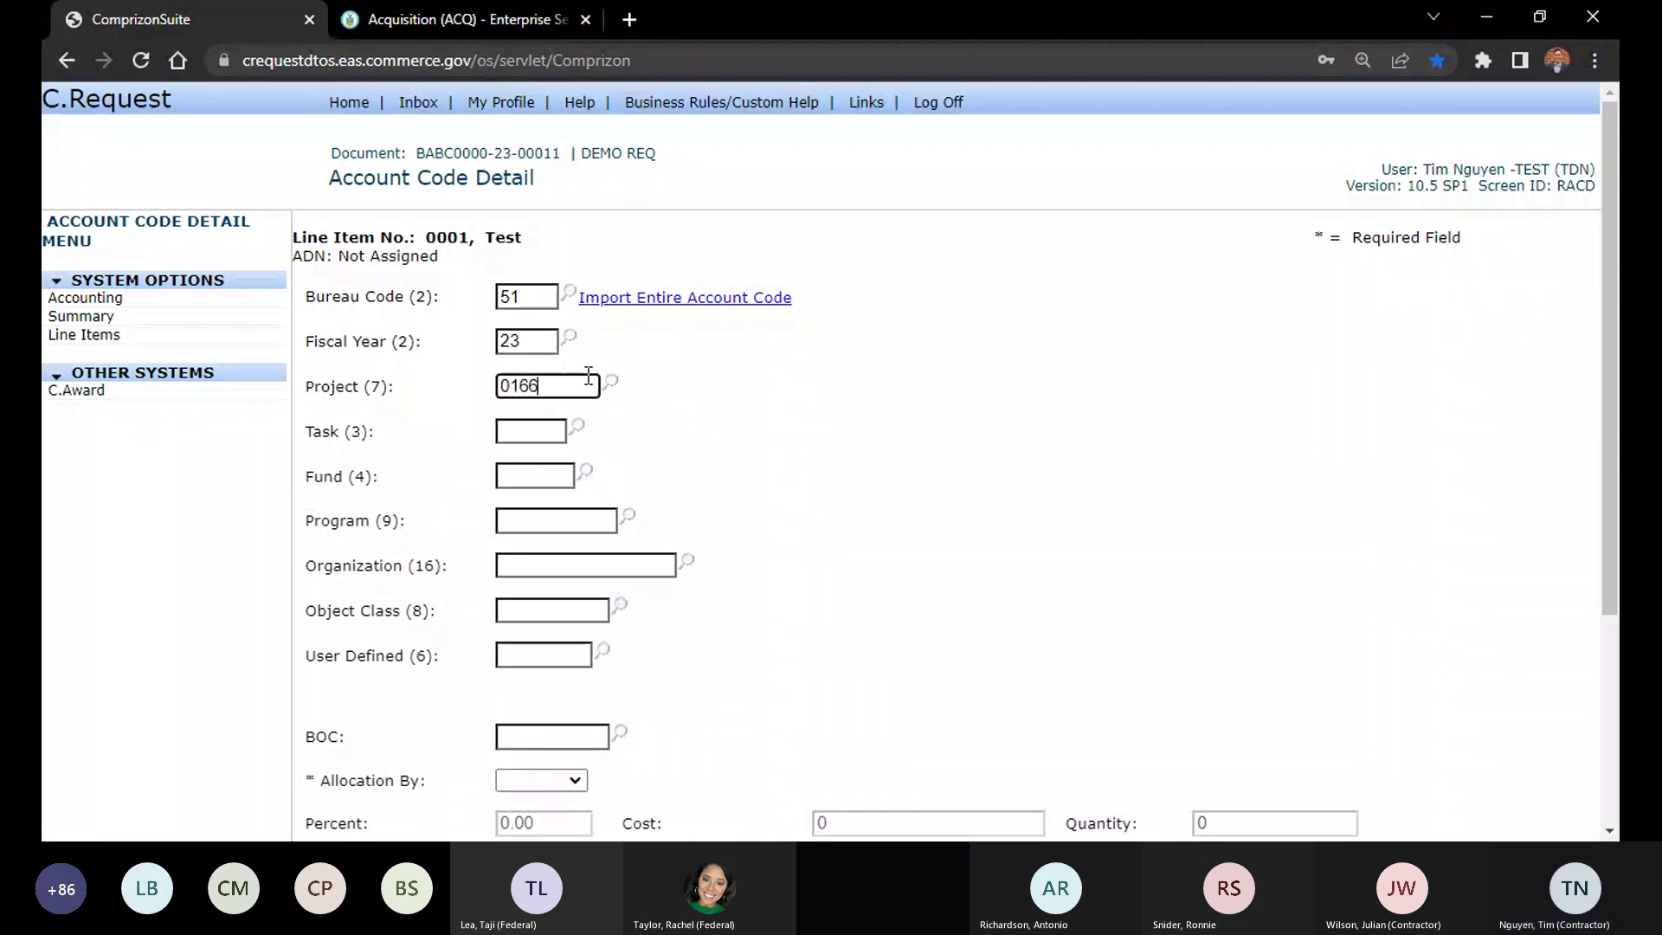
key("Tab")
key("Tab")
type("001")
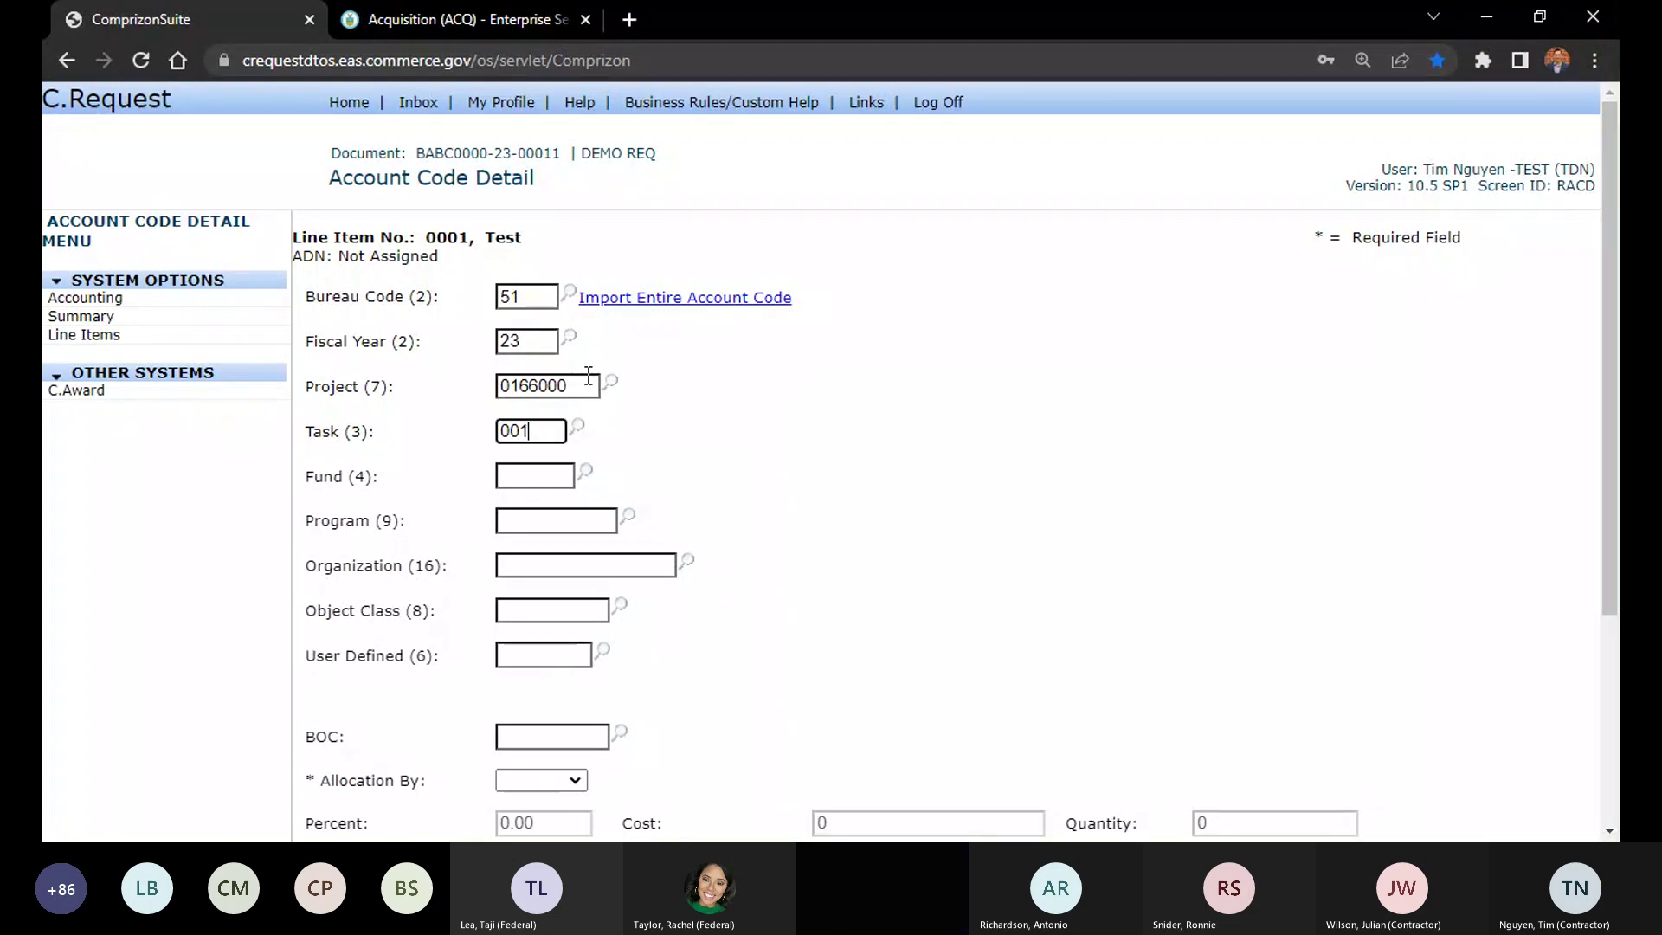
Set the account code's fund to 0098 and its program to 010000000
key("Tab")
type("0098")
key("Tab")
key("Tab")
type("010000000")
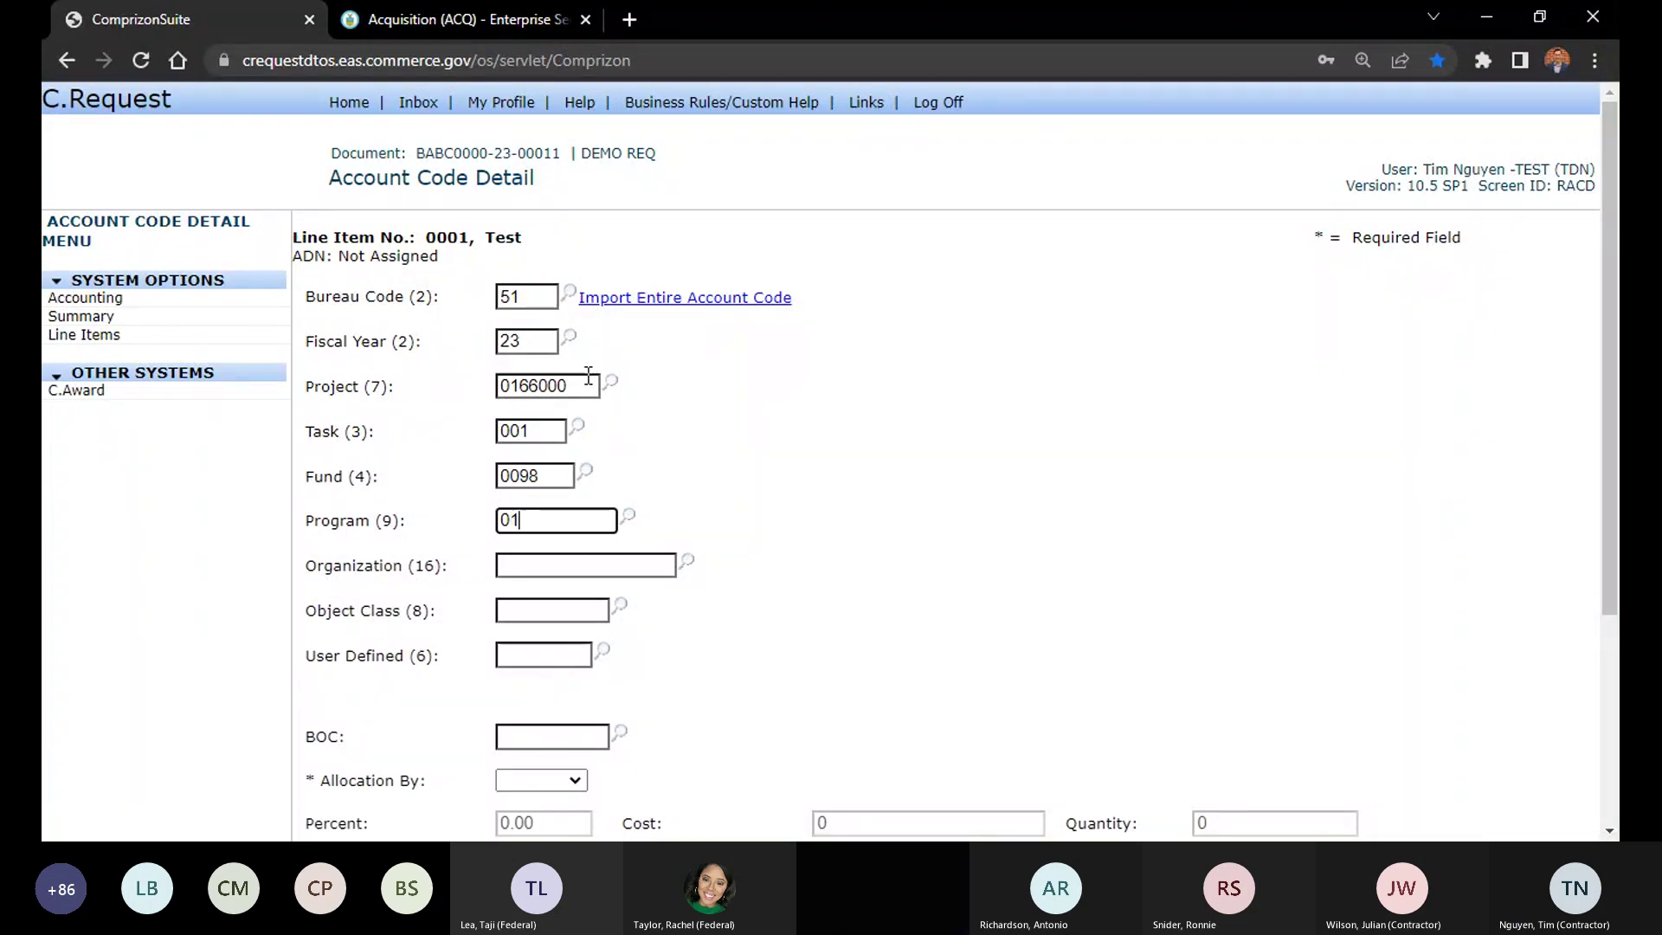
key("Tab")
key("Tab")
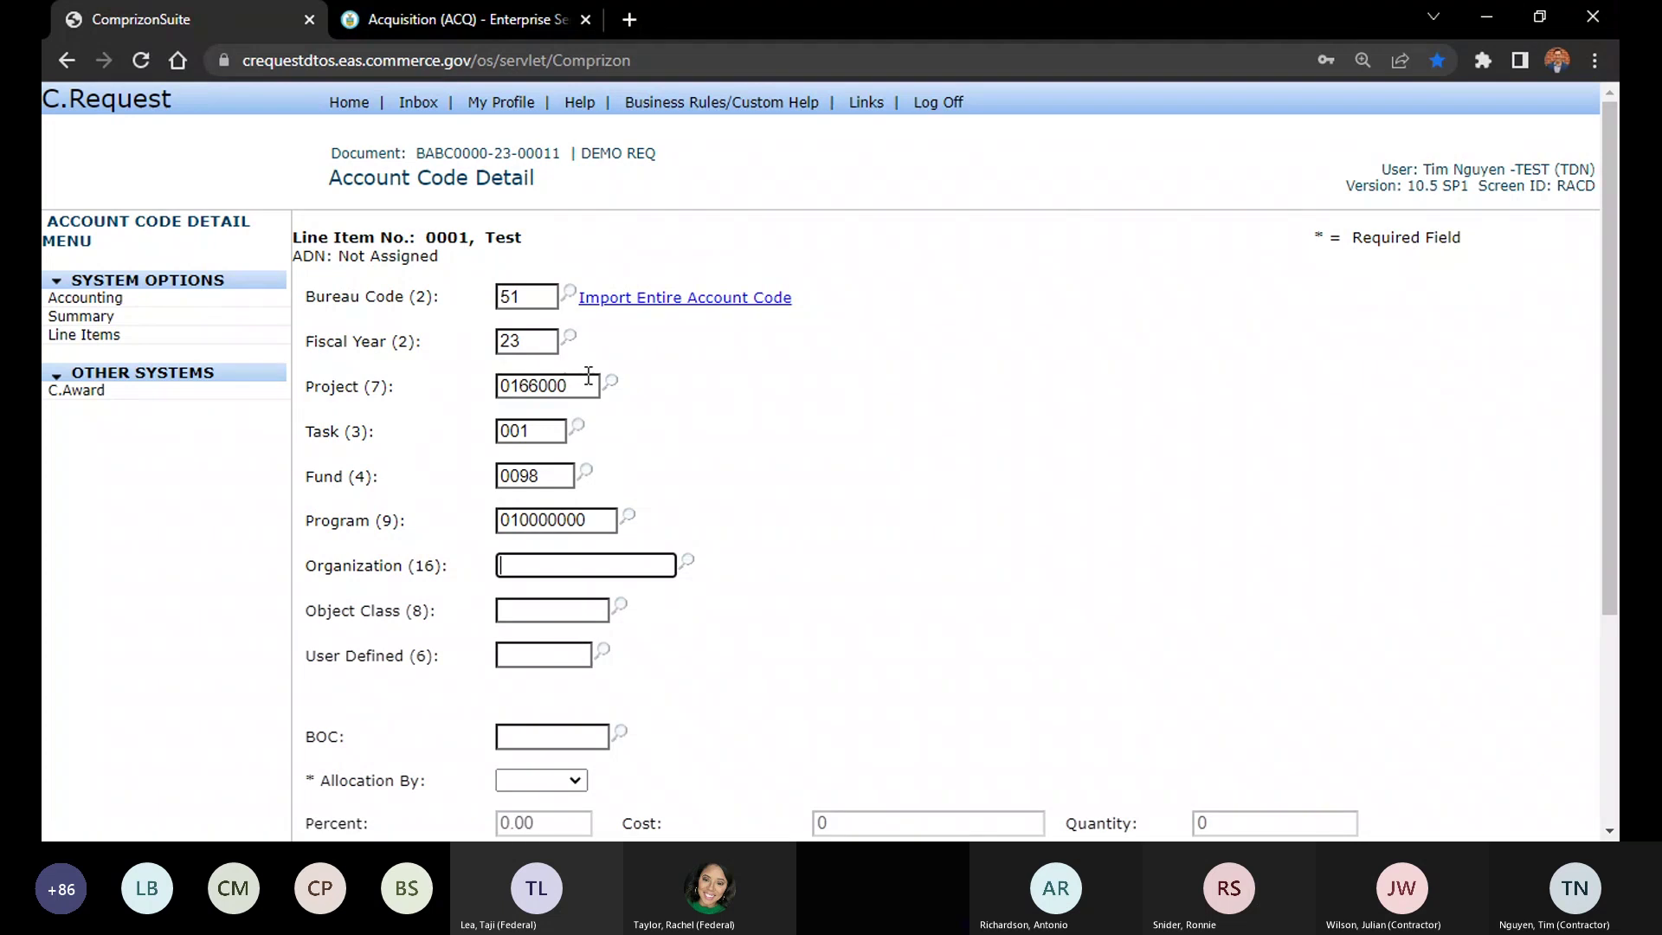
type("1109000000000000")
key("Tab")
key("Tab")
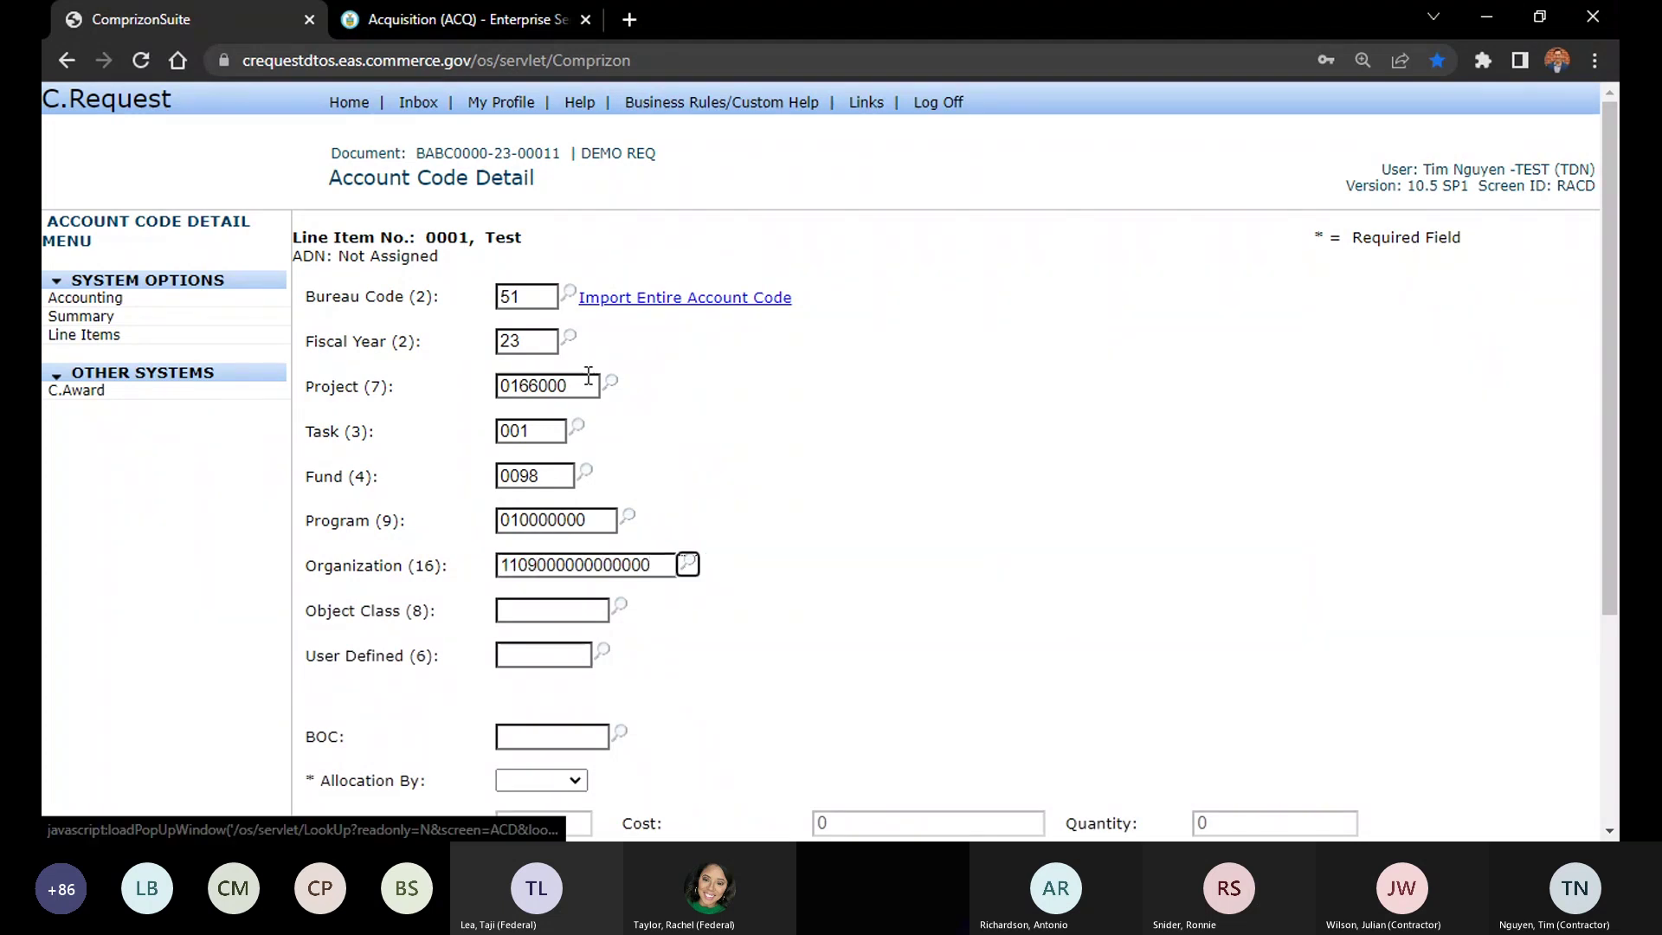
type("259900")
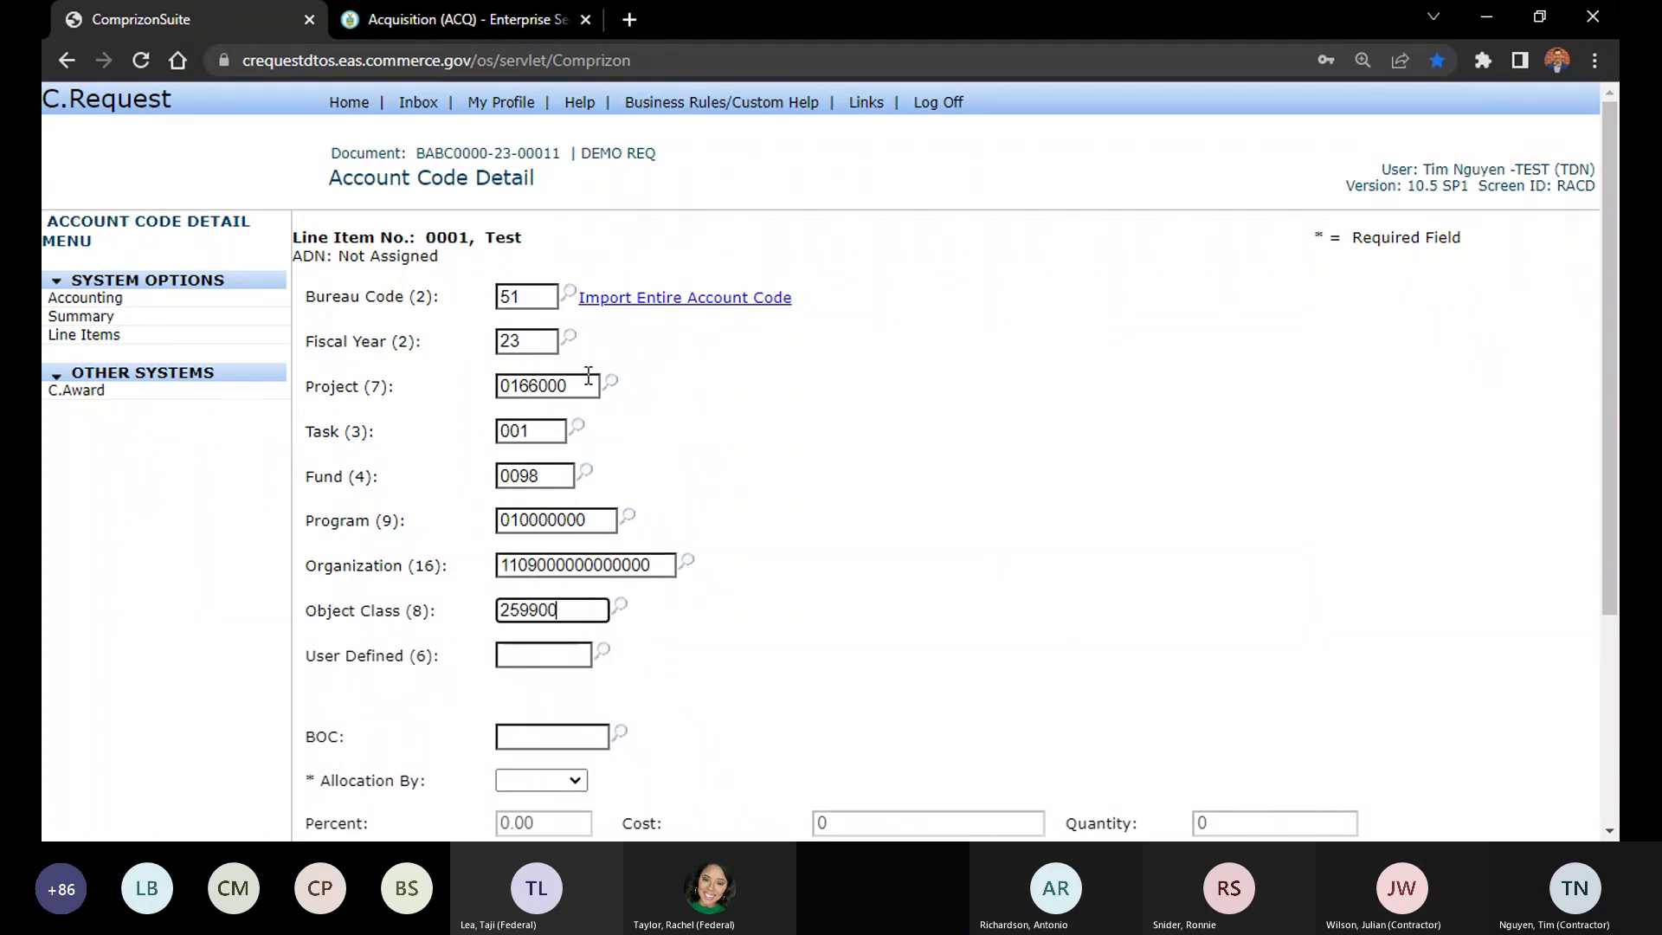
type("00")
key("Tab")
key("Tab")
type("000000")
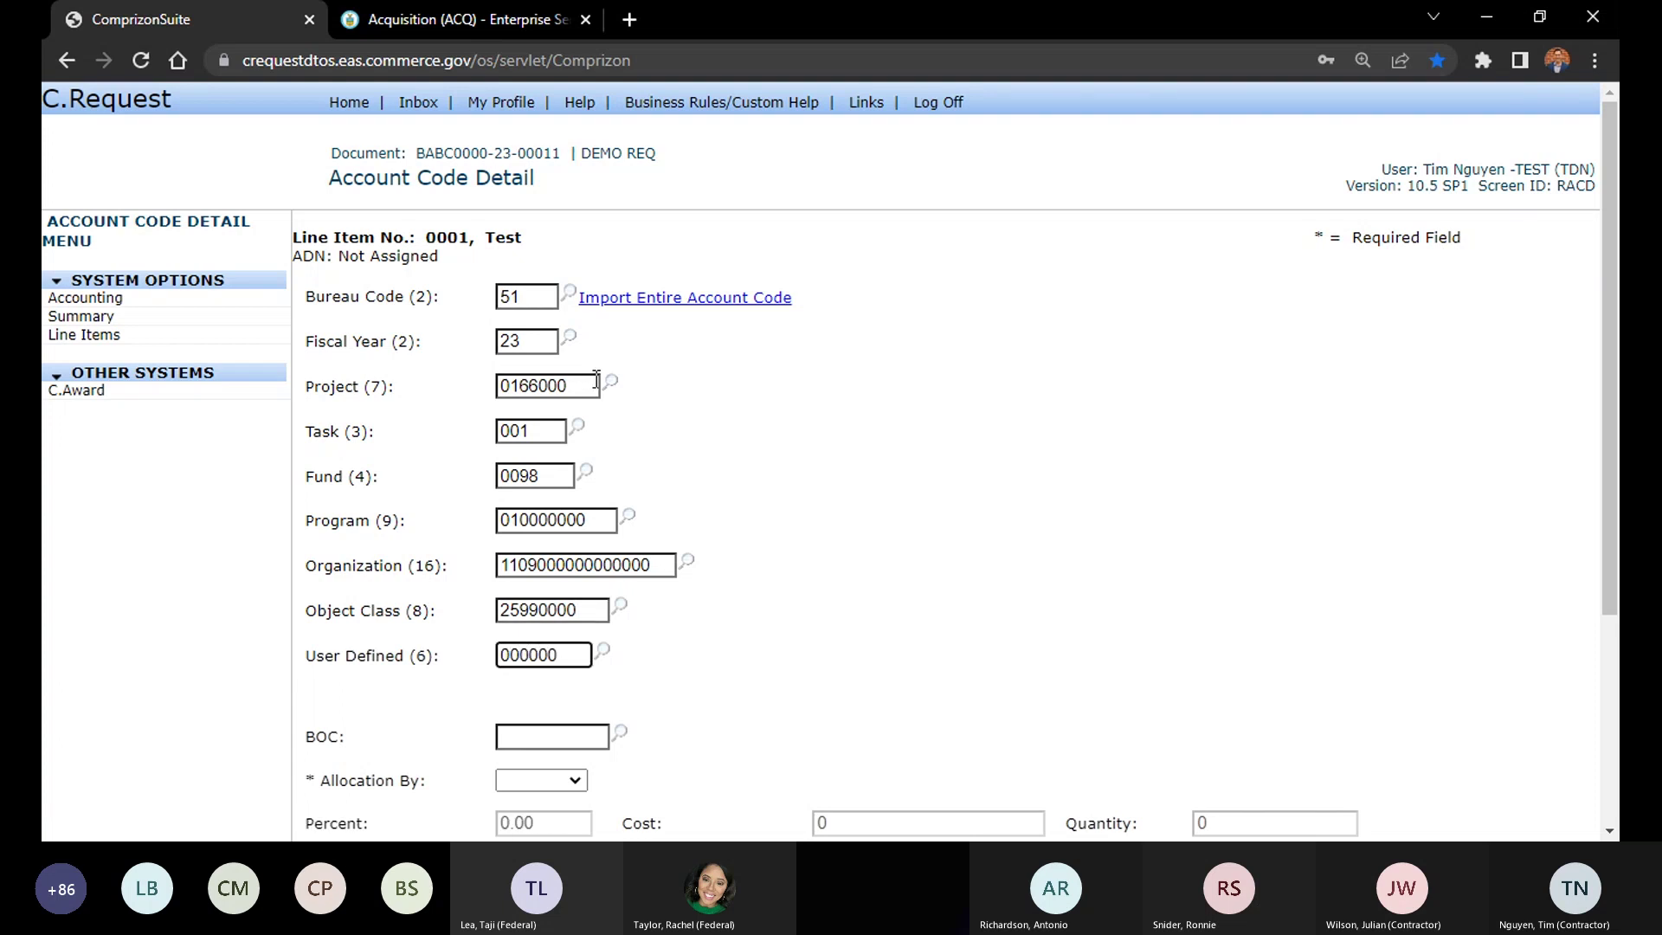
Check the entered account code segments and set the allocation method to Percent
scroll(454, 563, "down", 3)
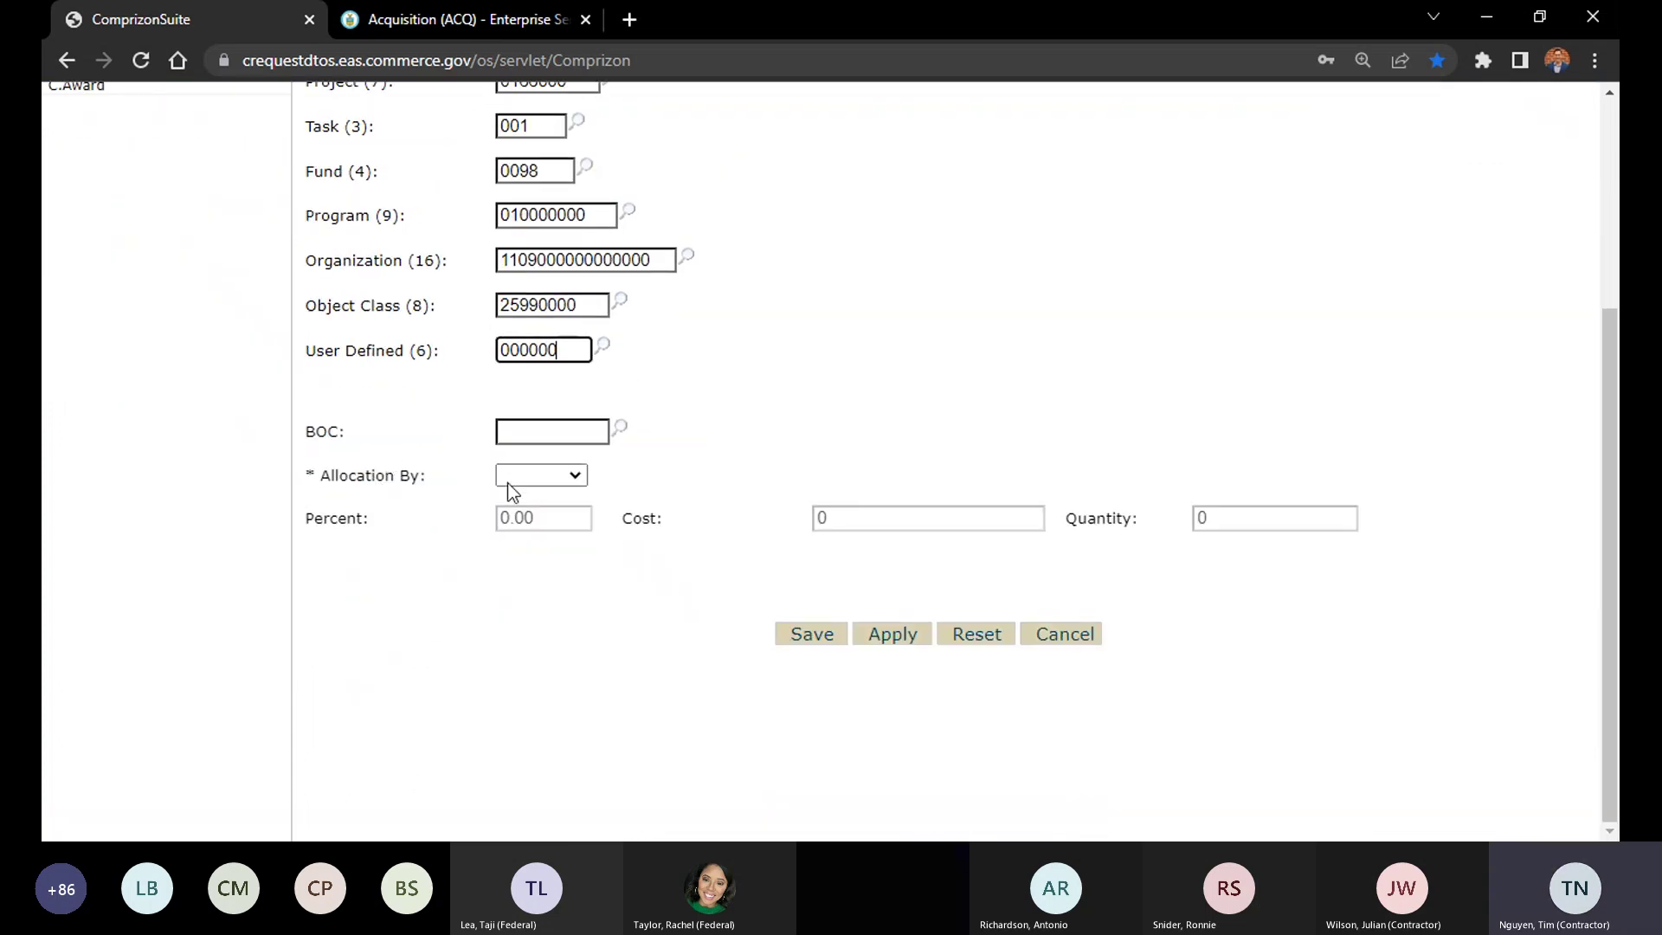
left_click(966, 403)
scroll(780, 364, "up", 3)
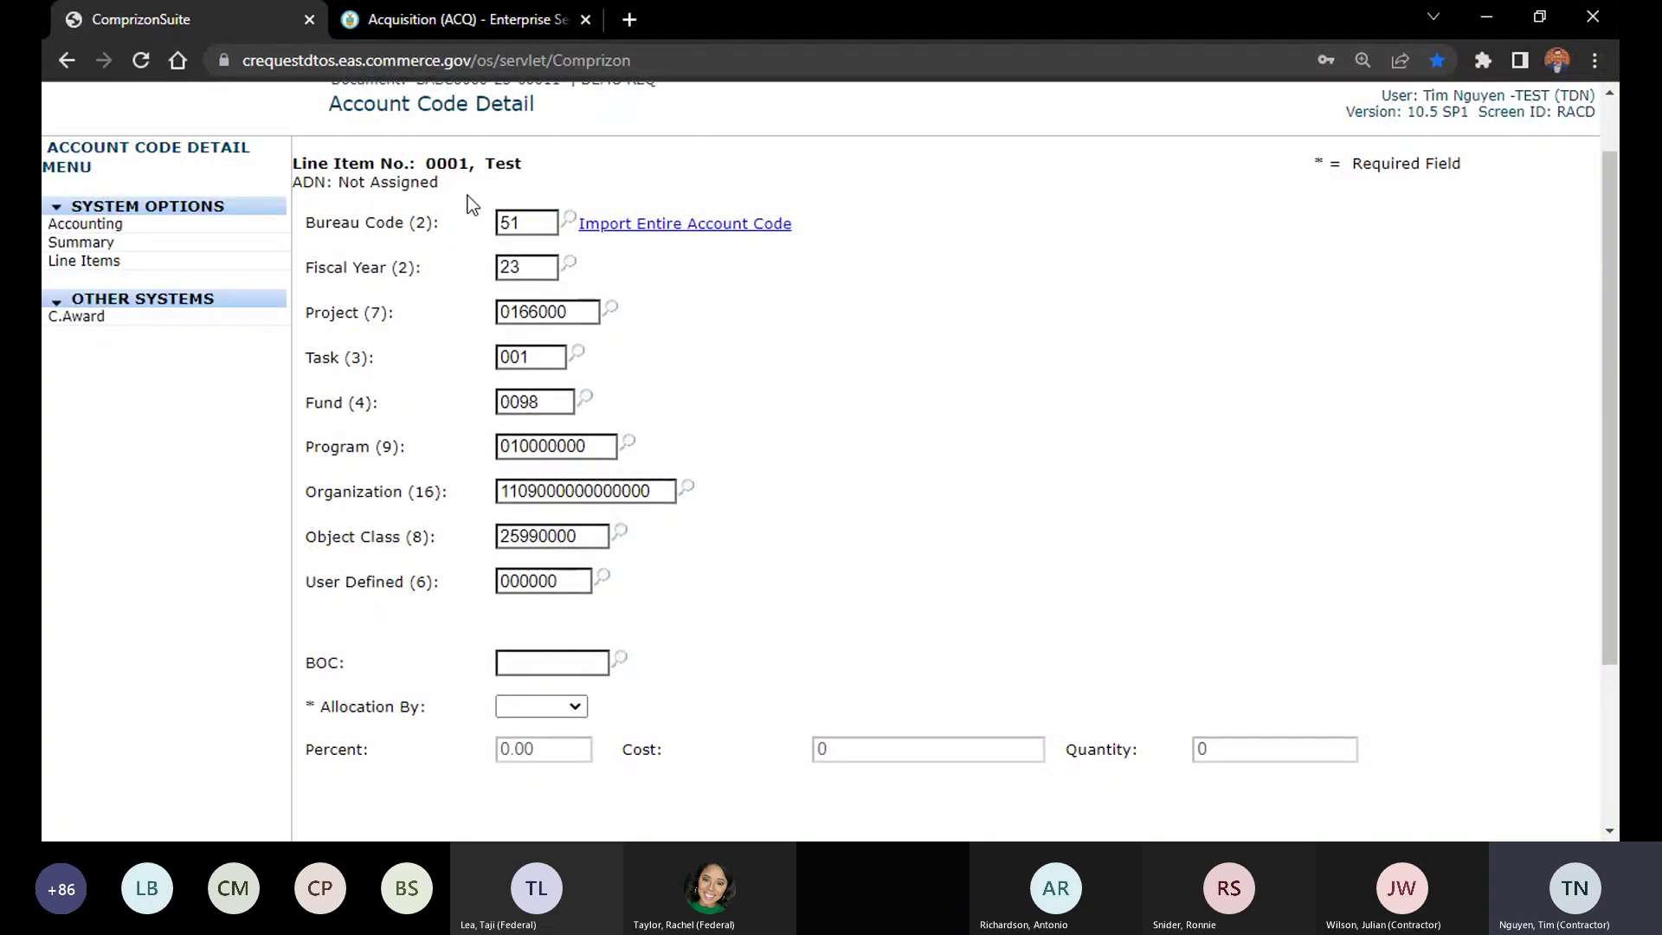
scroll(468, 196, "down", 3)
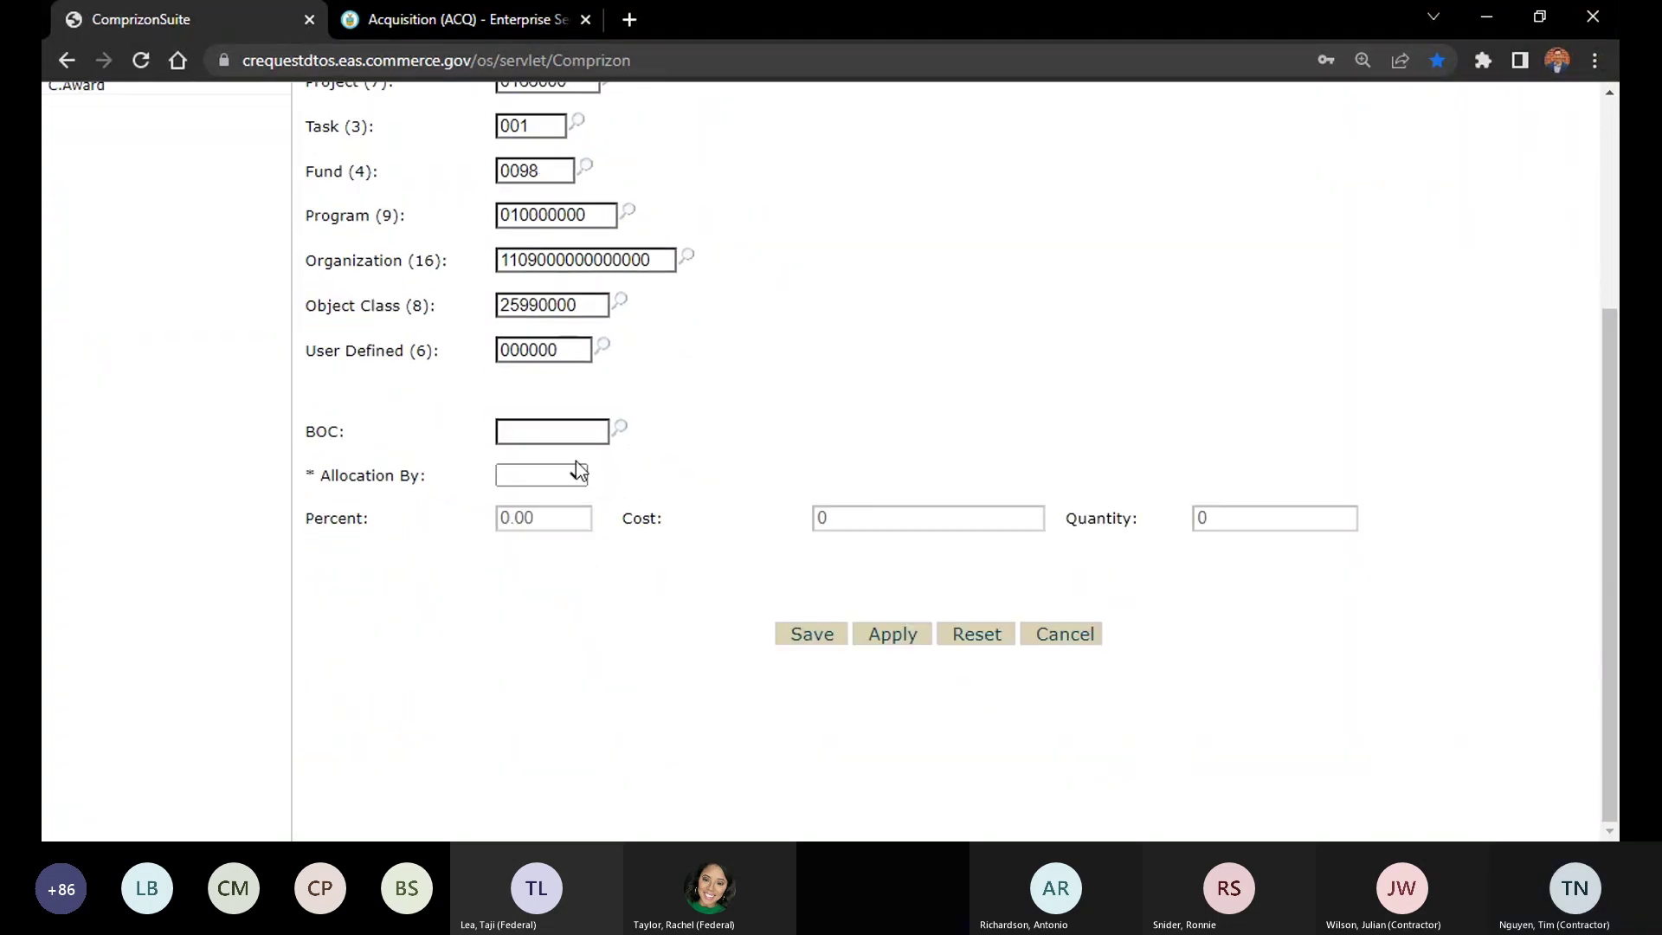
left_click(575, 460)
left_click(564, 527)
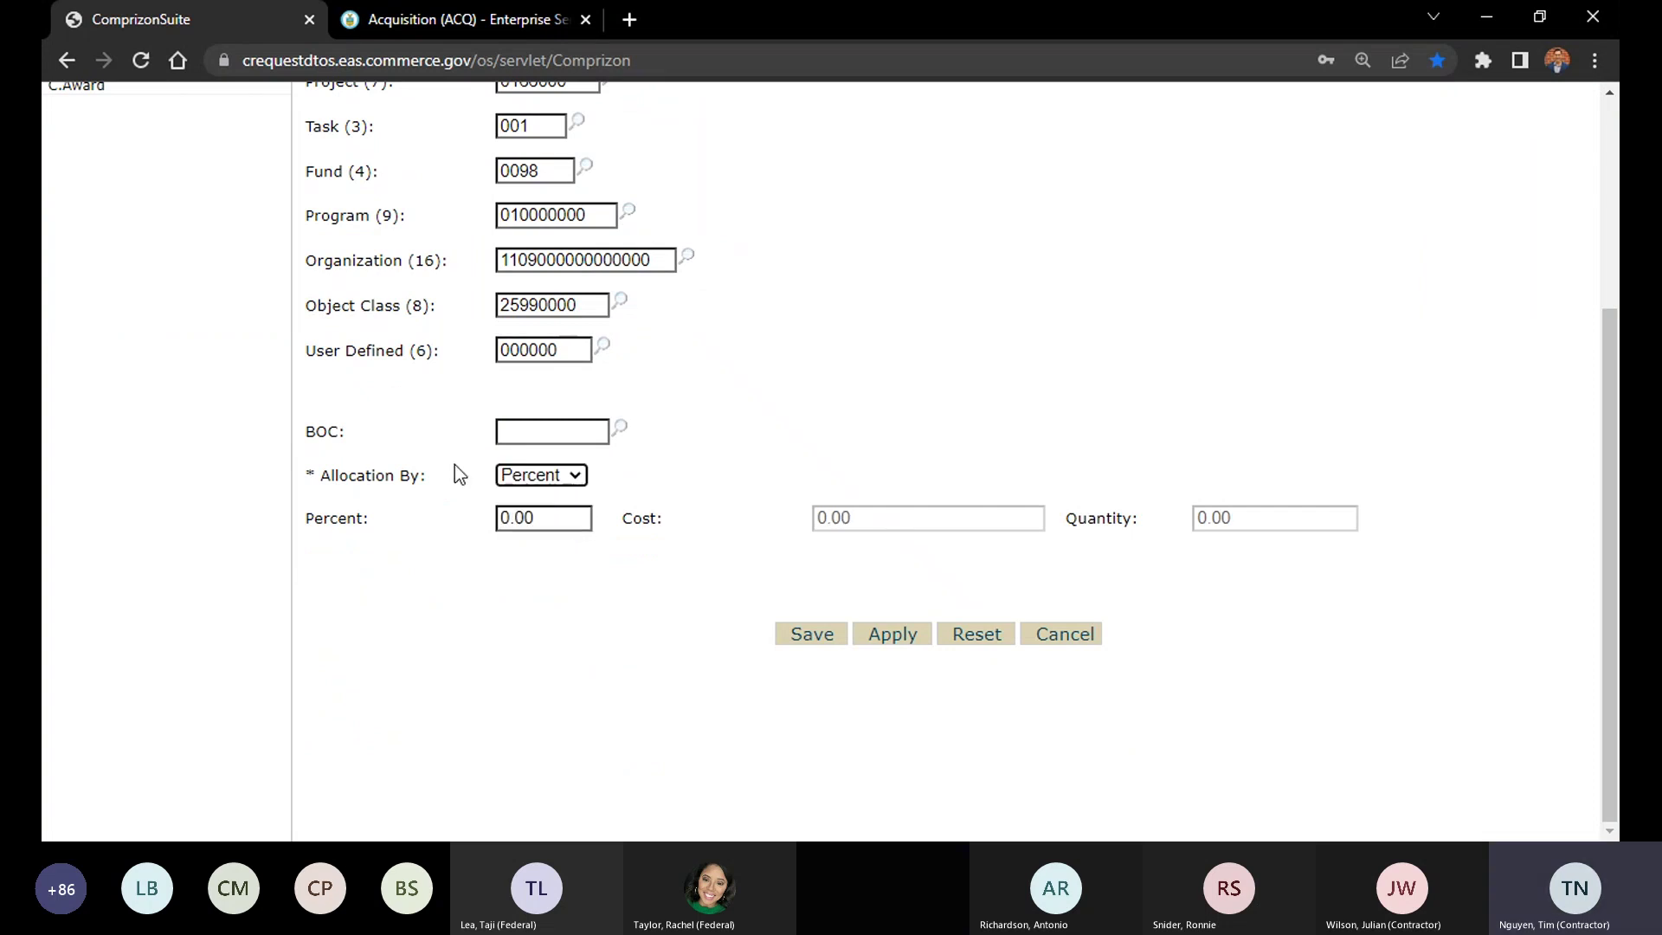
Set the account code's allocation percent to 100 and check the calculated cost and quantity
left_click_drag(541, 524, 469, 527)
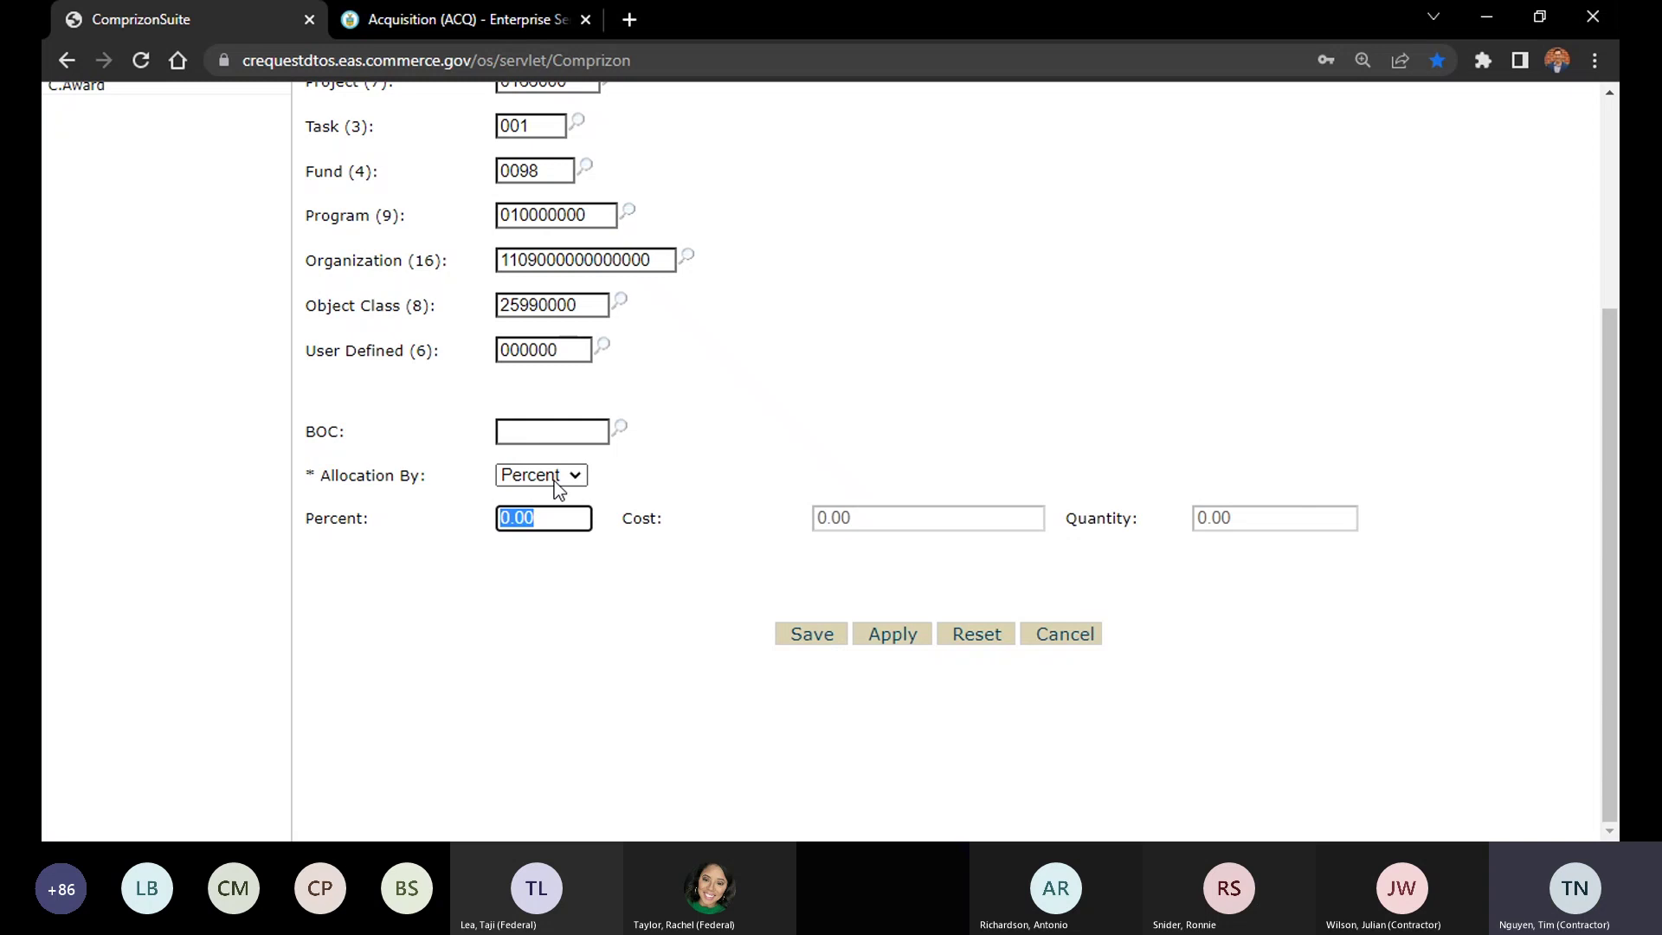
type("100")
left_click(937, 398)
scroll(796, 641, "up", 3)
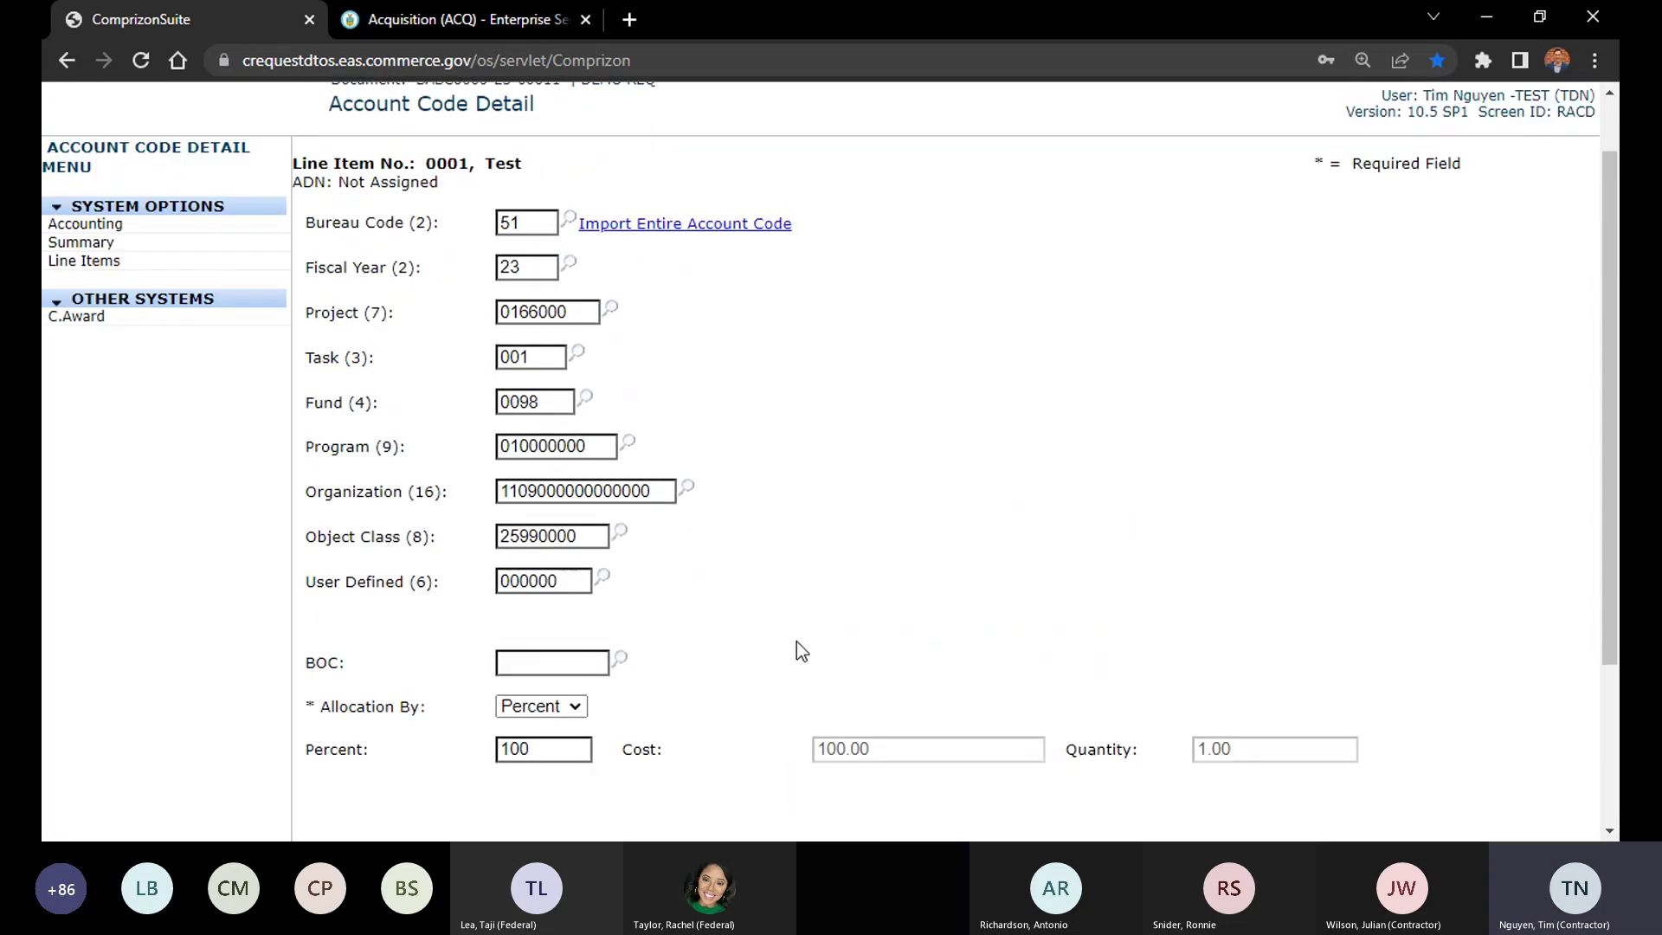
scroll(913, 645, "down", 1)
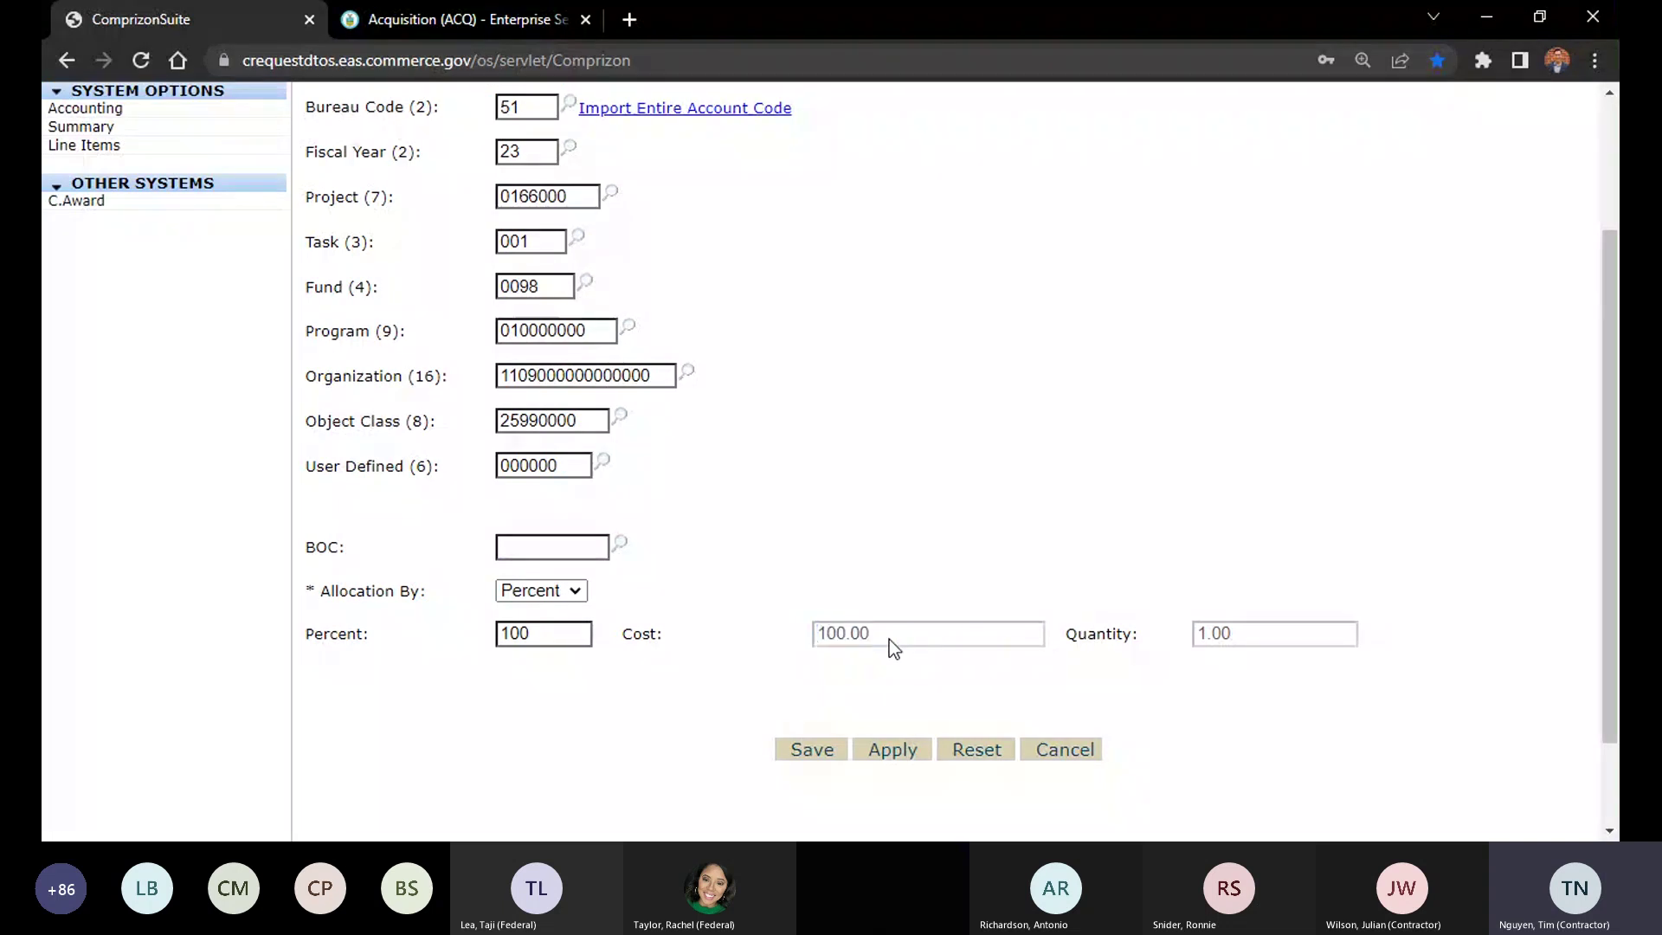
left_click_drag(890, 639, 811, 631)
left_click(909, 626)
left_click_drag(1245, 636, 1144, 625)
left_click(1275, 626)
Switch the account code's allocation method to Cost and set the cost to 90
left_click(562, 592)
left_click(572, 580)
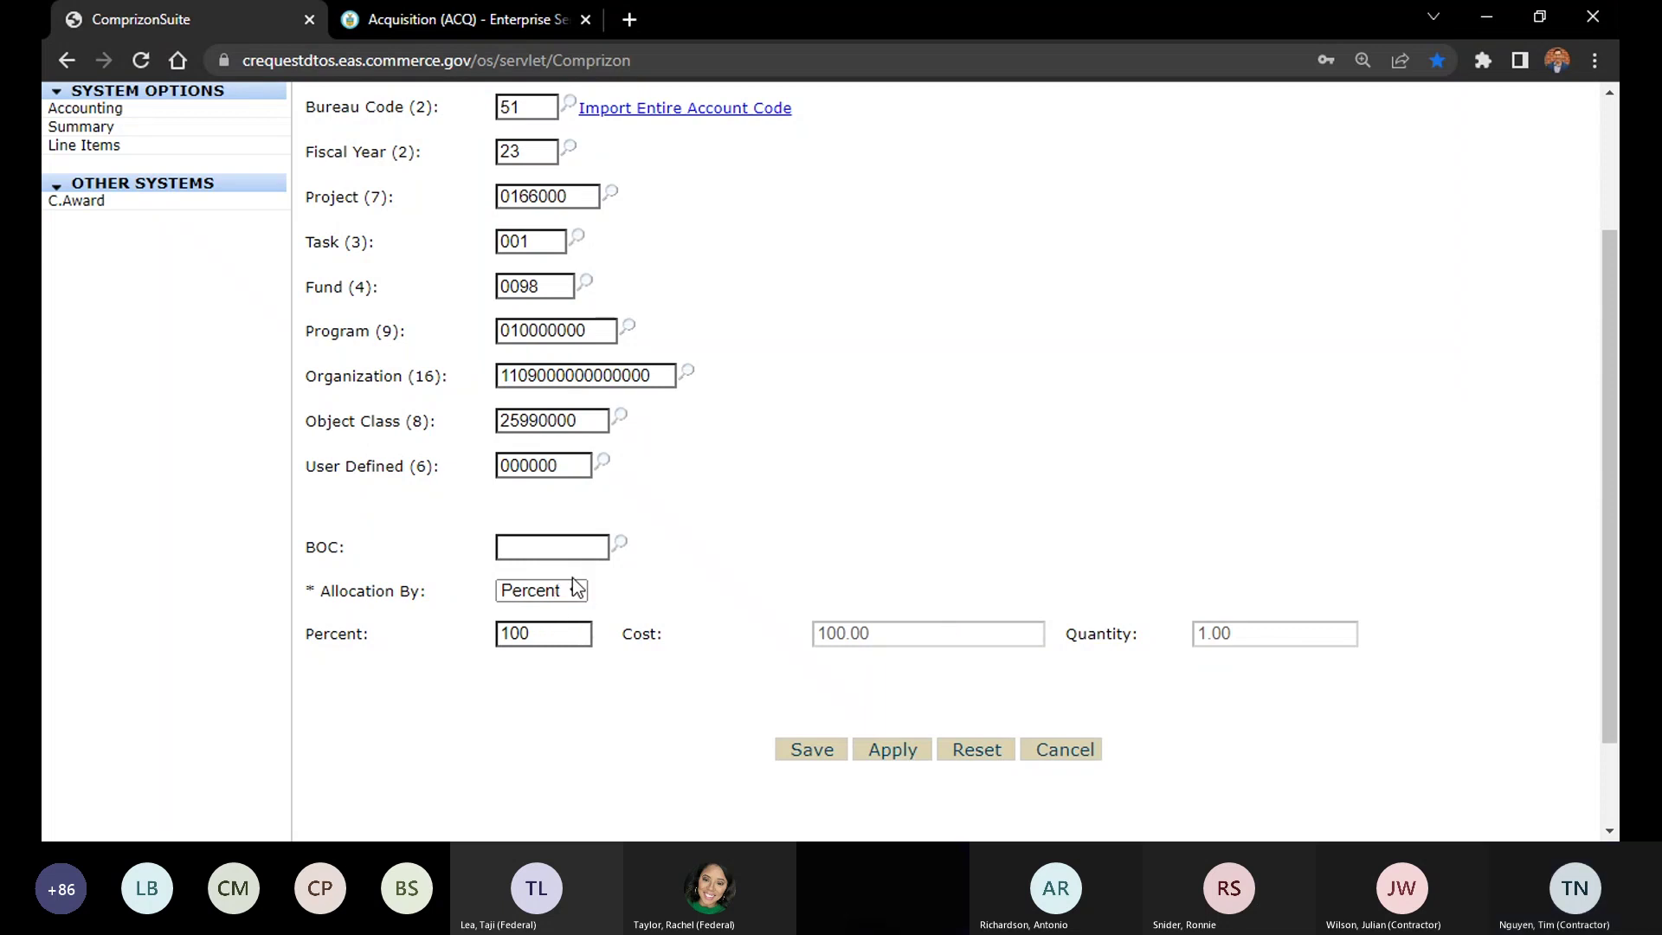
left_click(557, 659)
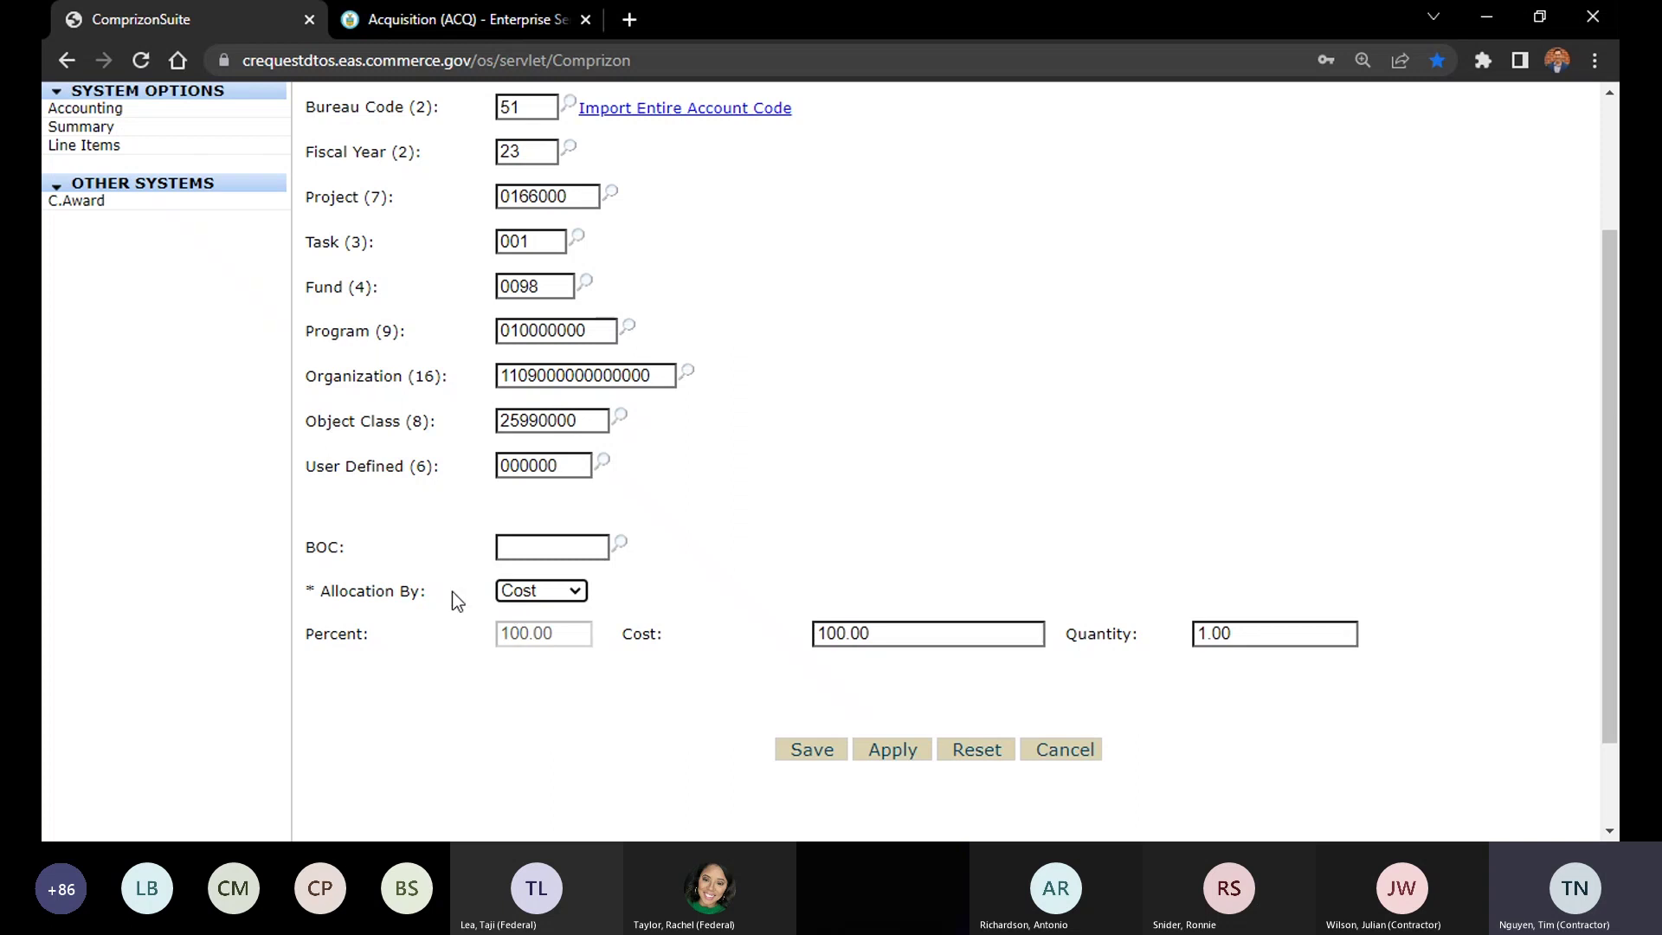
left_click_drag(450, 590, 359, 590)
left_click(359, 590)
left_click(909, 645)
double_click(909, 645)
type("90")
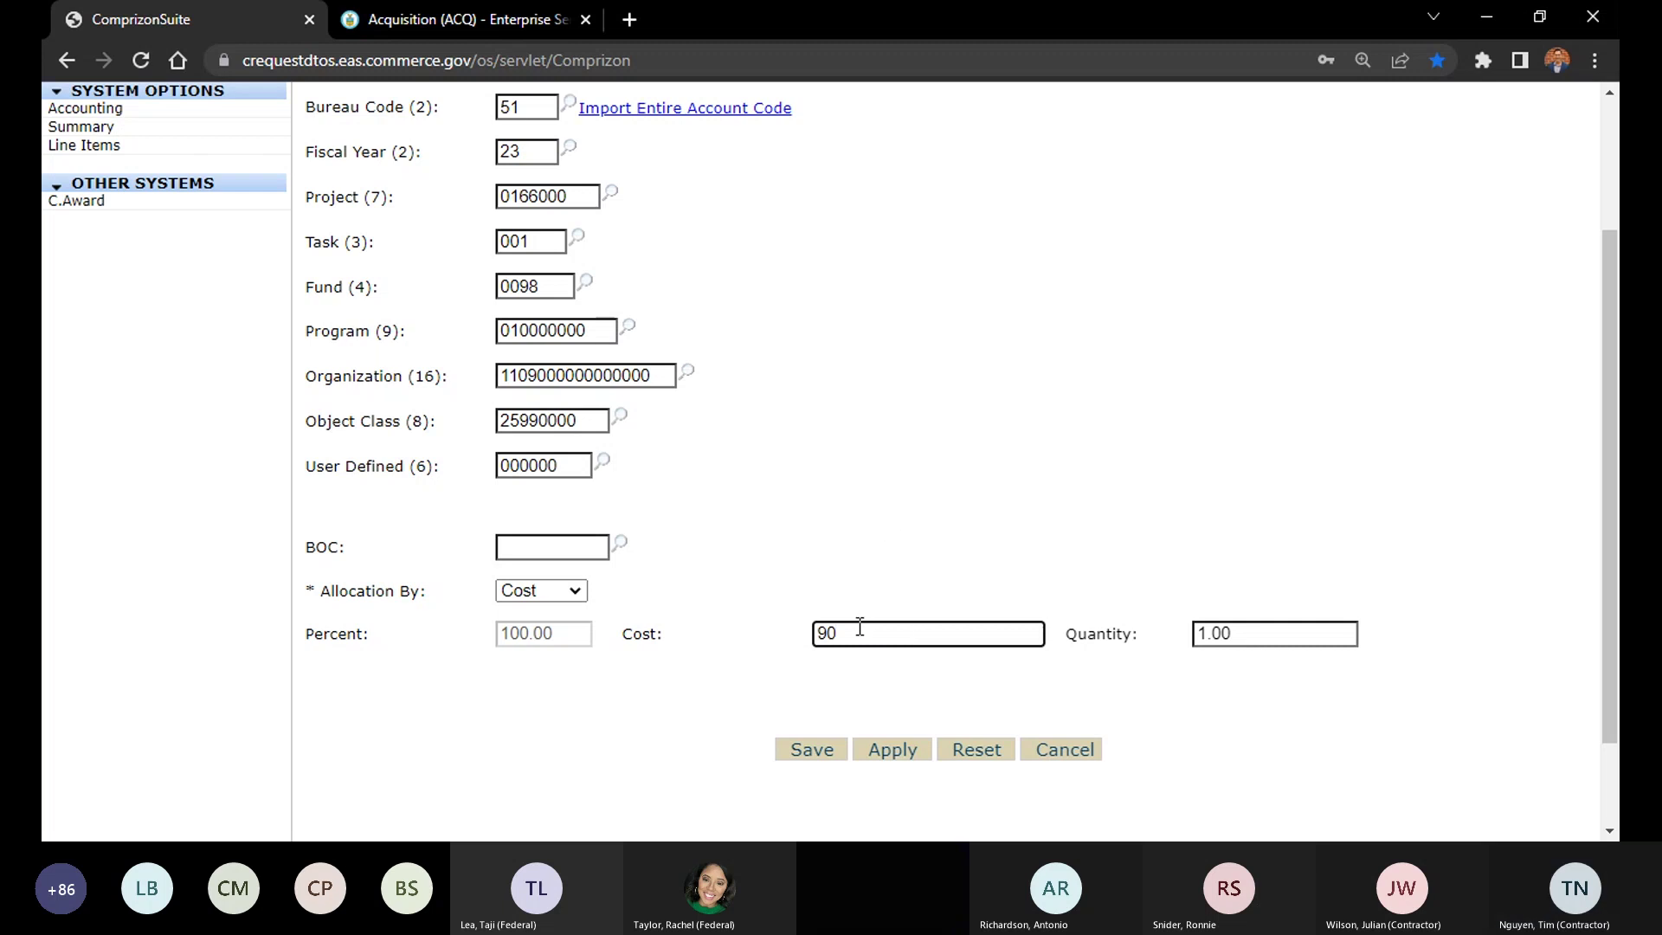
left_click(877, 563)
Check the allocated quantity and cost, and save the account code for line item 0001
left_click_drag(1287, 631, 1180, 632)
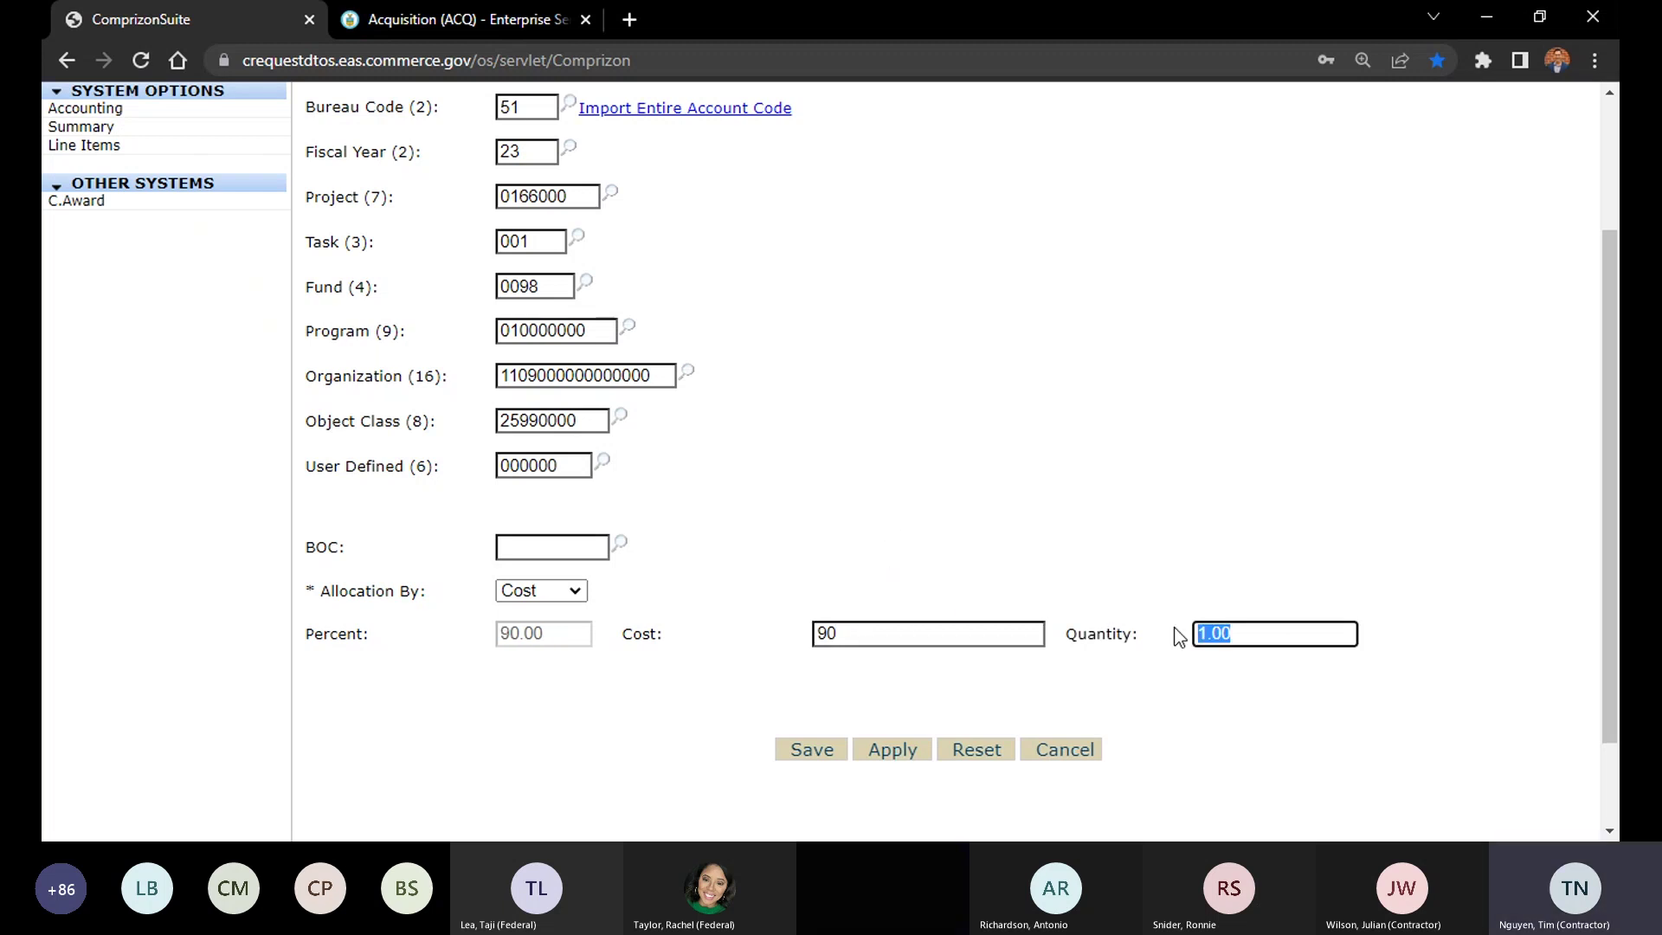
left_click(1258, 637)
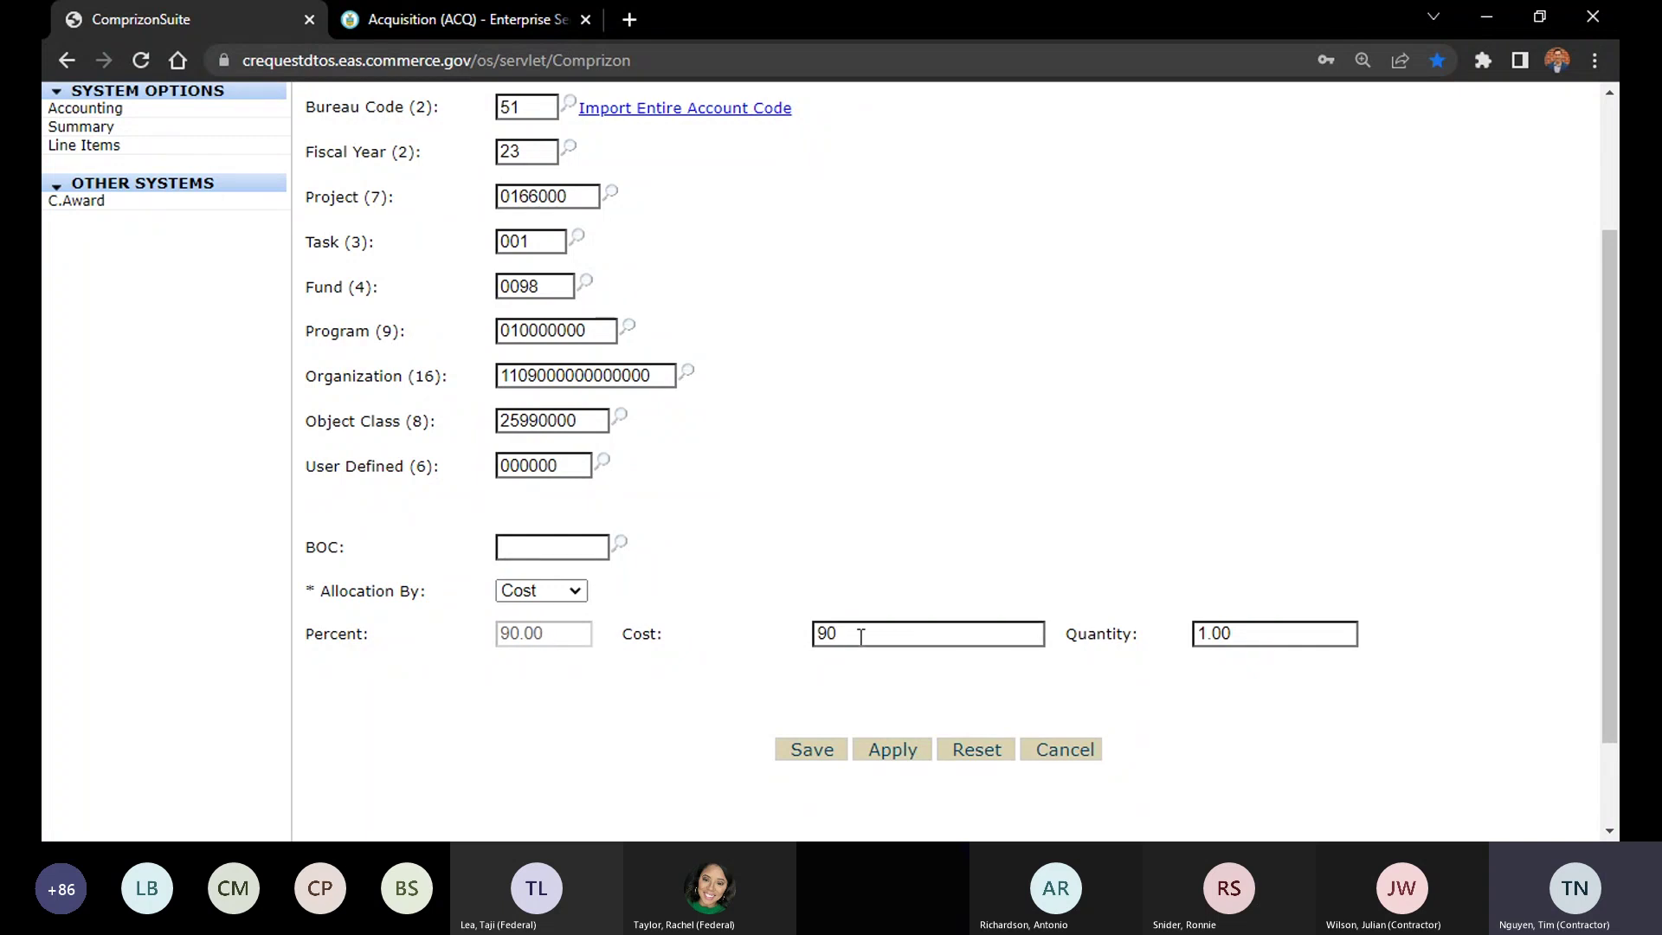
left_click_drag(861, 637, 816, 636)
left_click_drag(1314, 636, 1149, 630)
left_click(1242, 540)
left_click(809, 769)
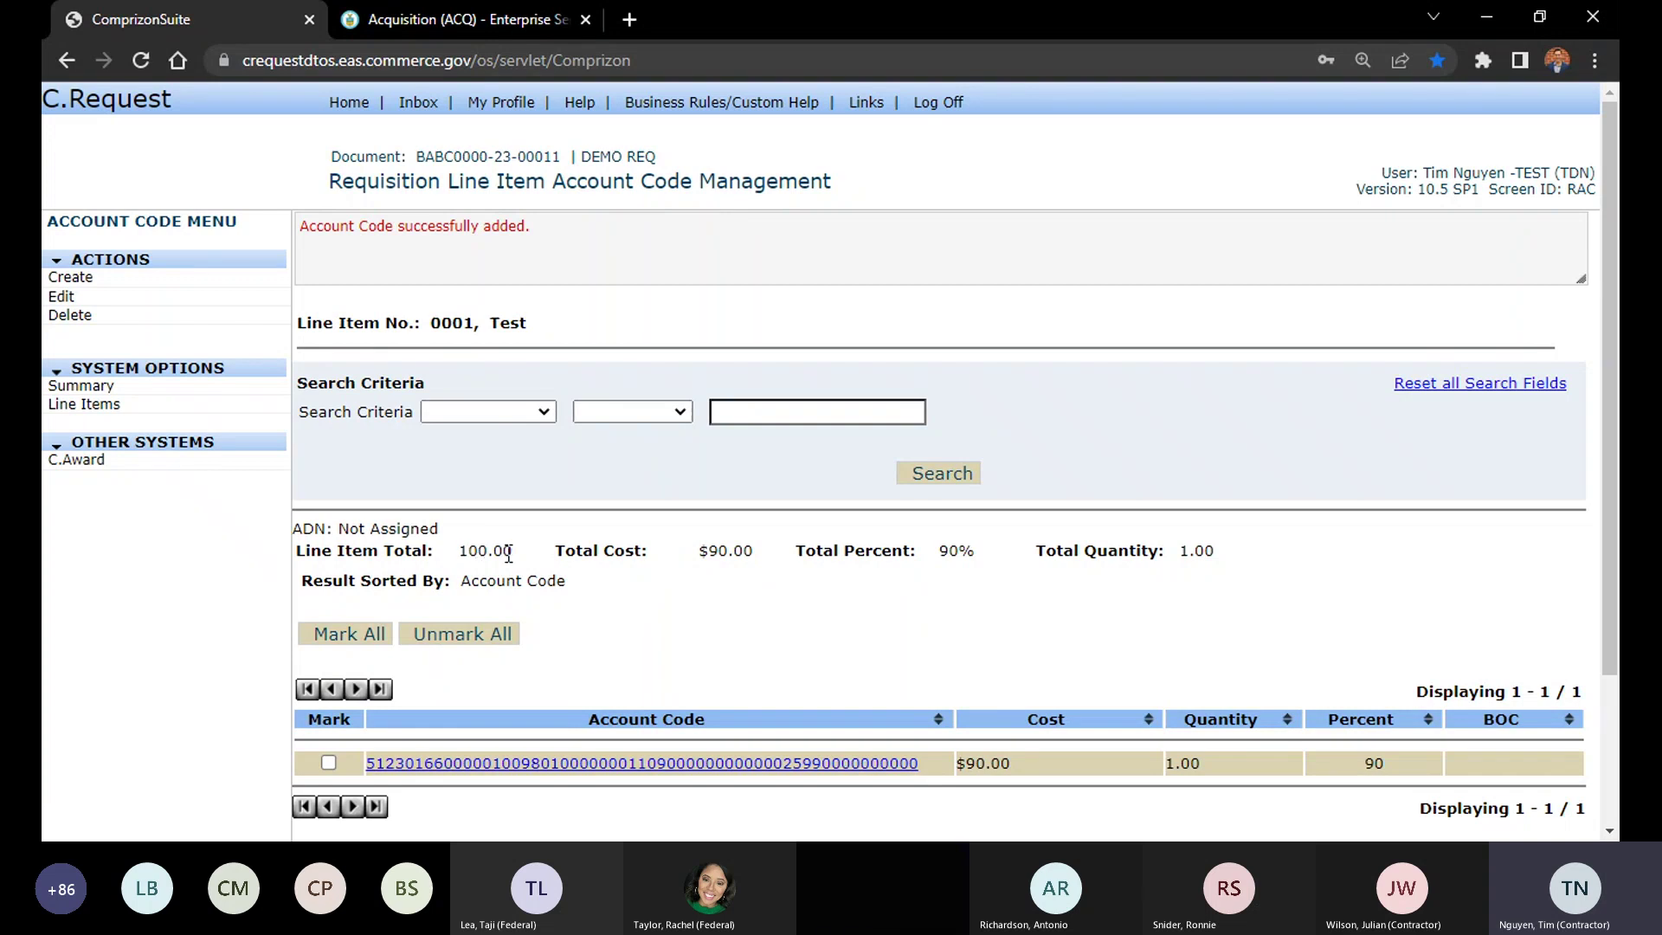
Create a second account code for line item 0001 with bureau code 51 and fiscal year 23
left_click(53, 279)
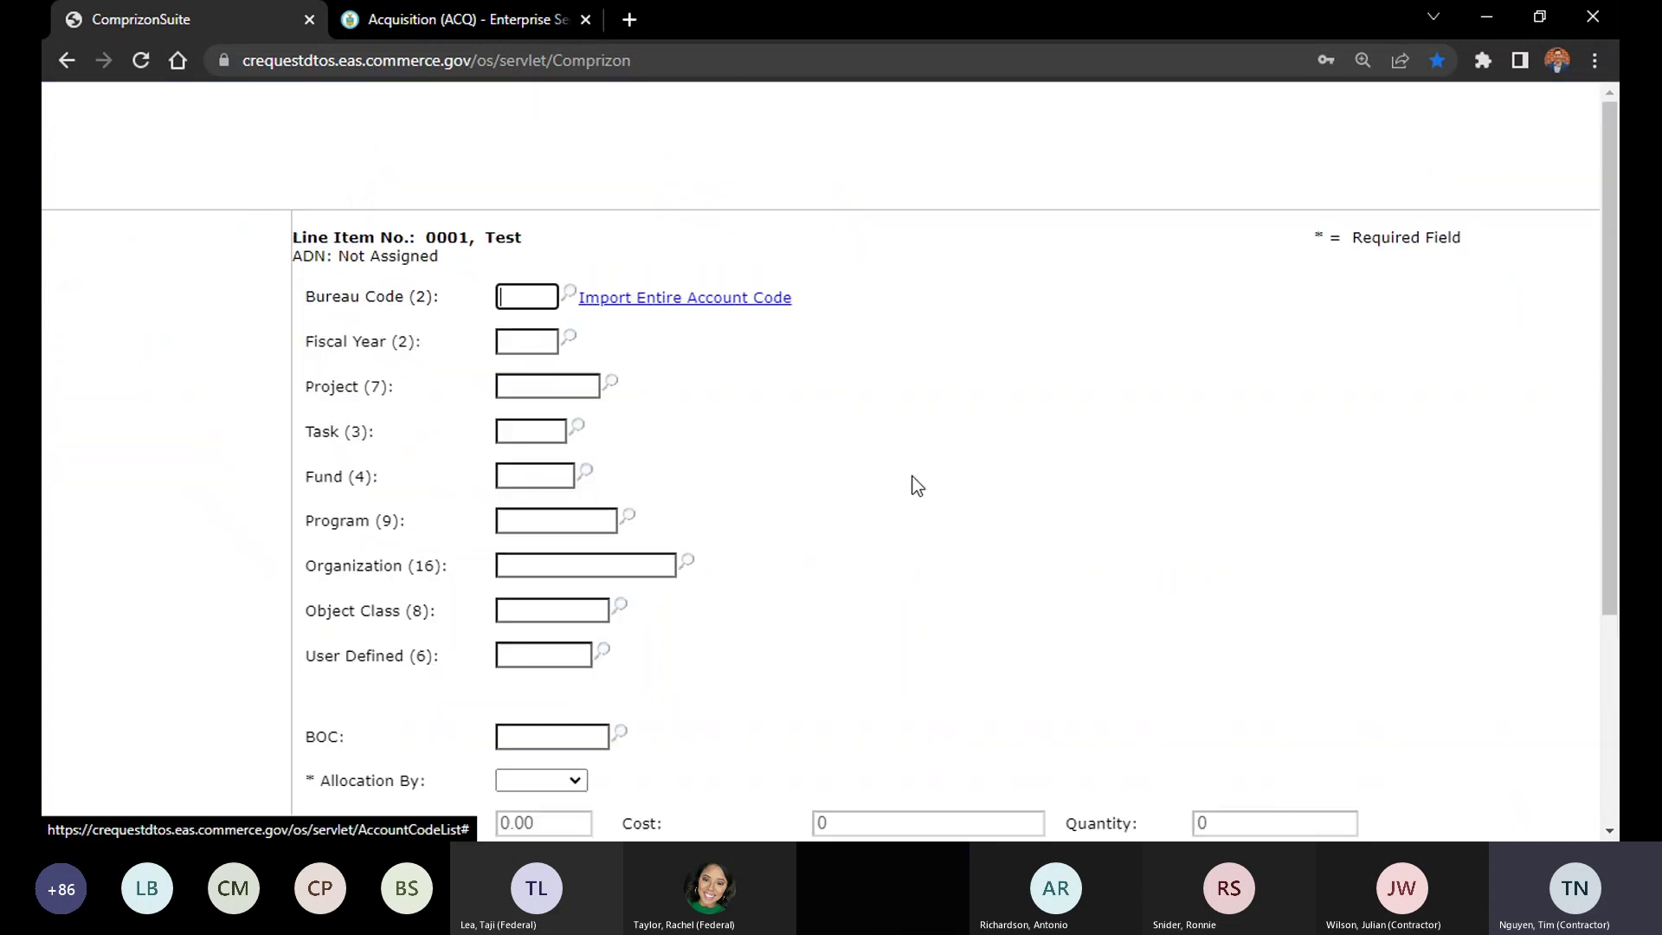
type("51")
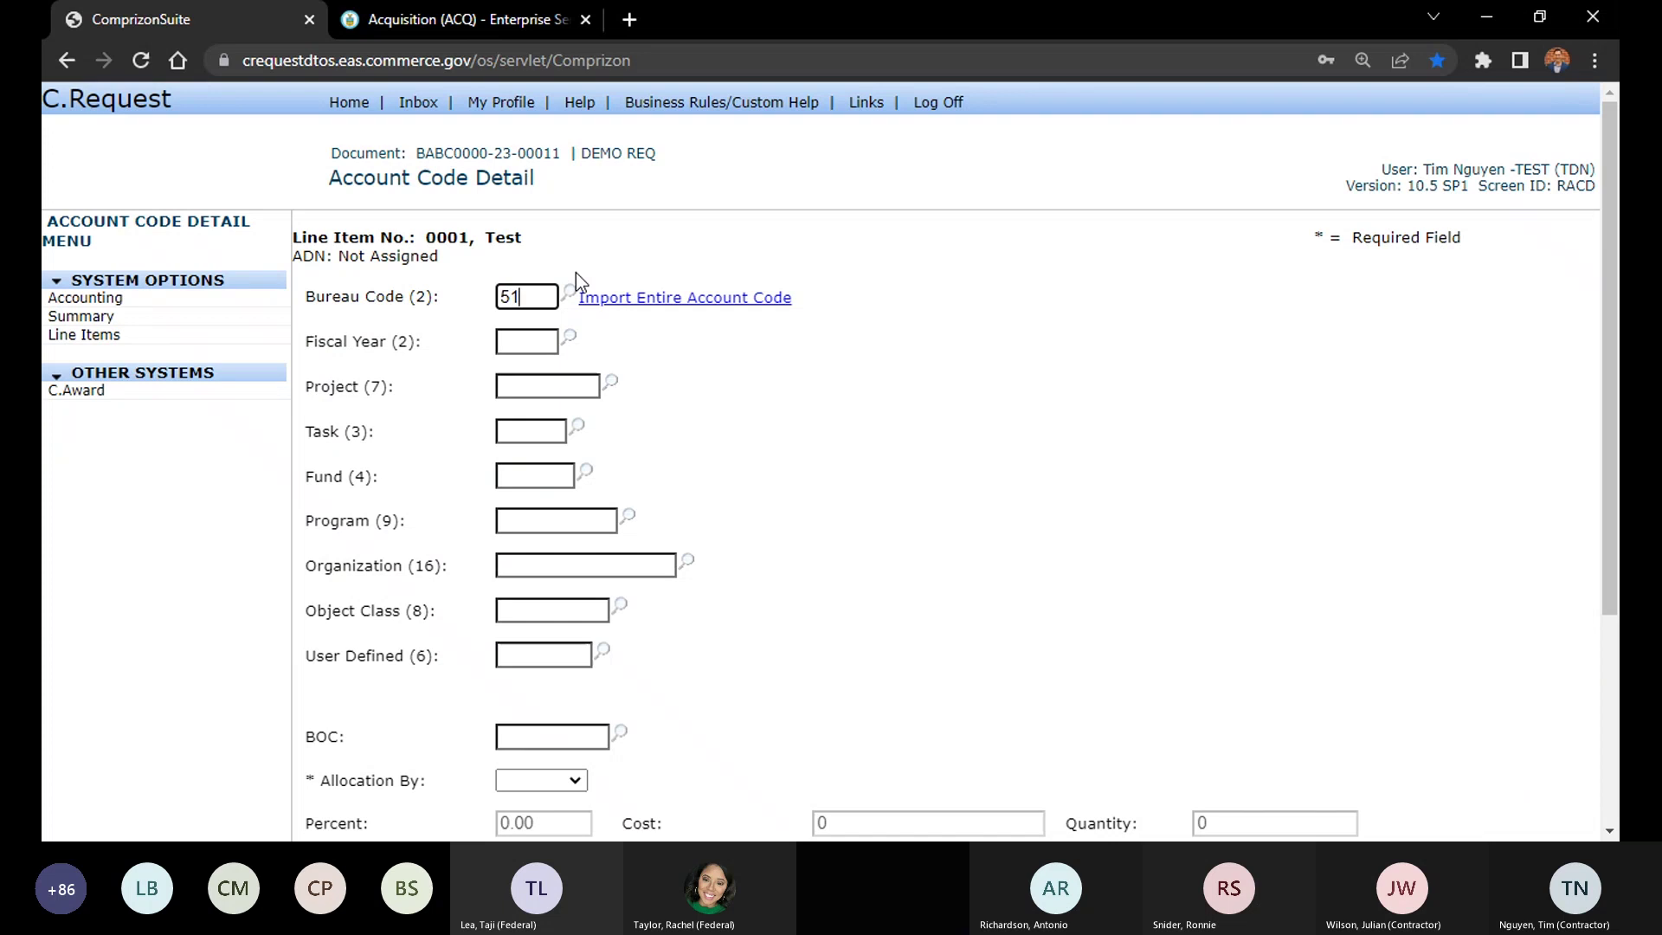
key("Tab")
key("Tab")
type("23")
key("Tab")
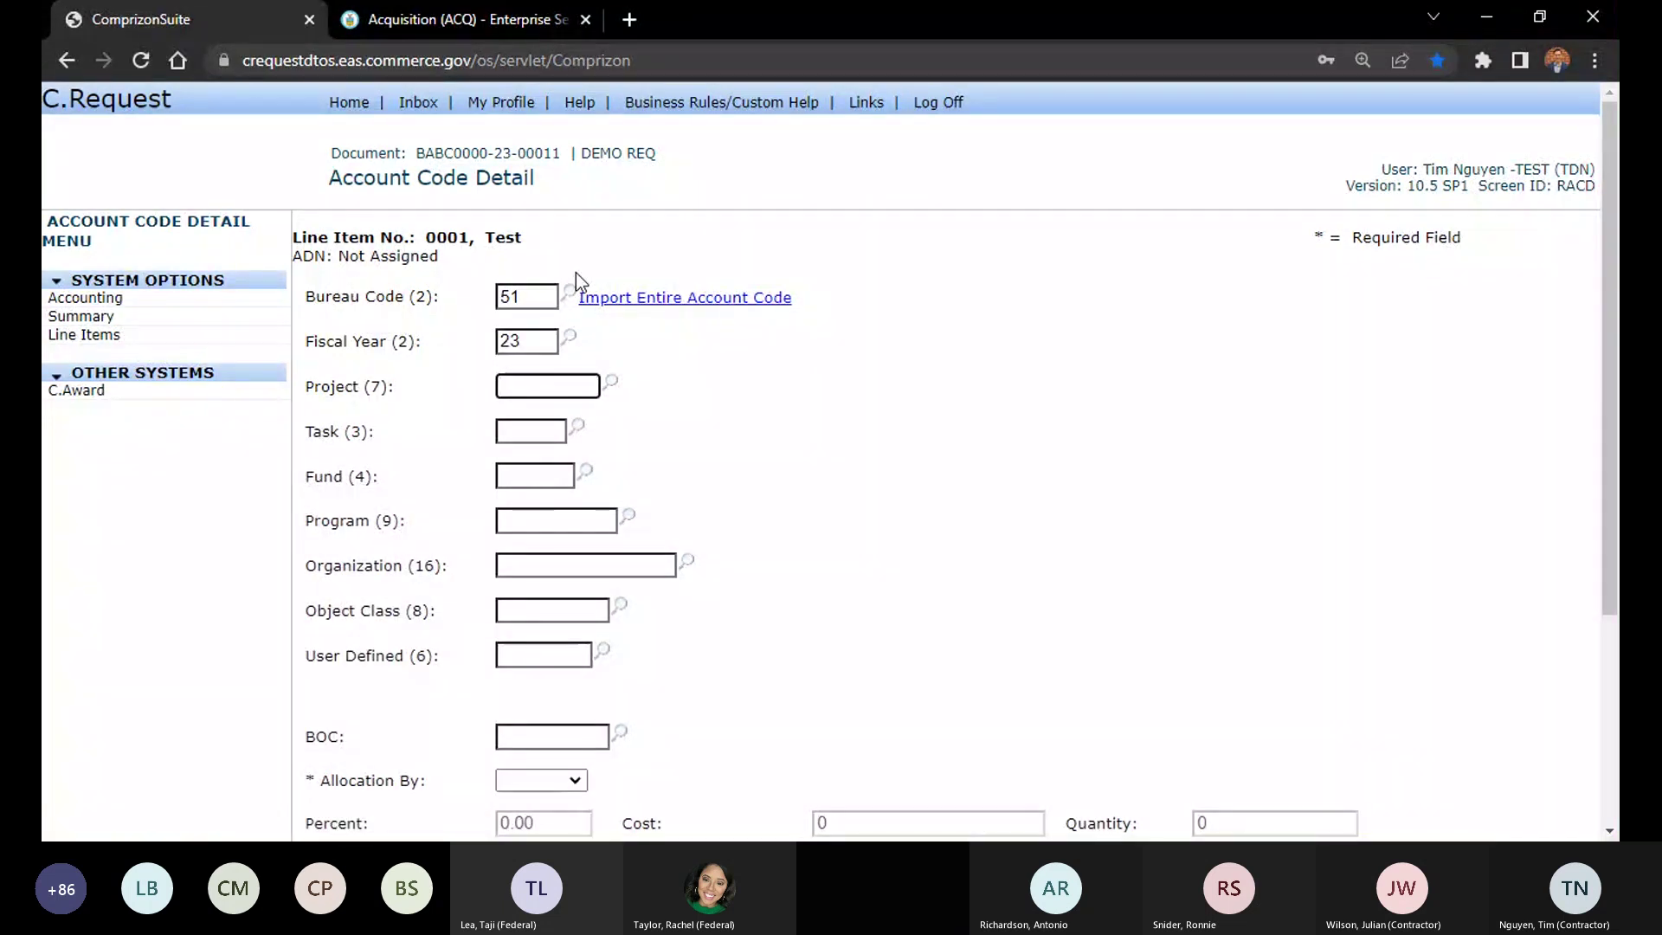
Set the second account code's project to 0098000 and its task to 000
type("0098000")
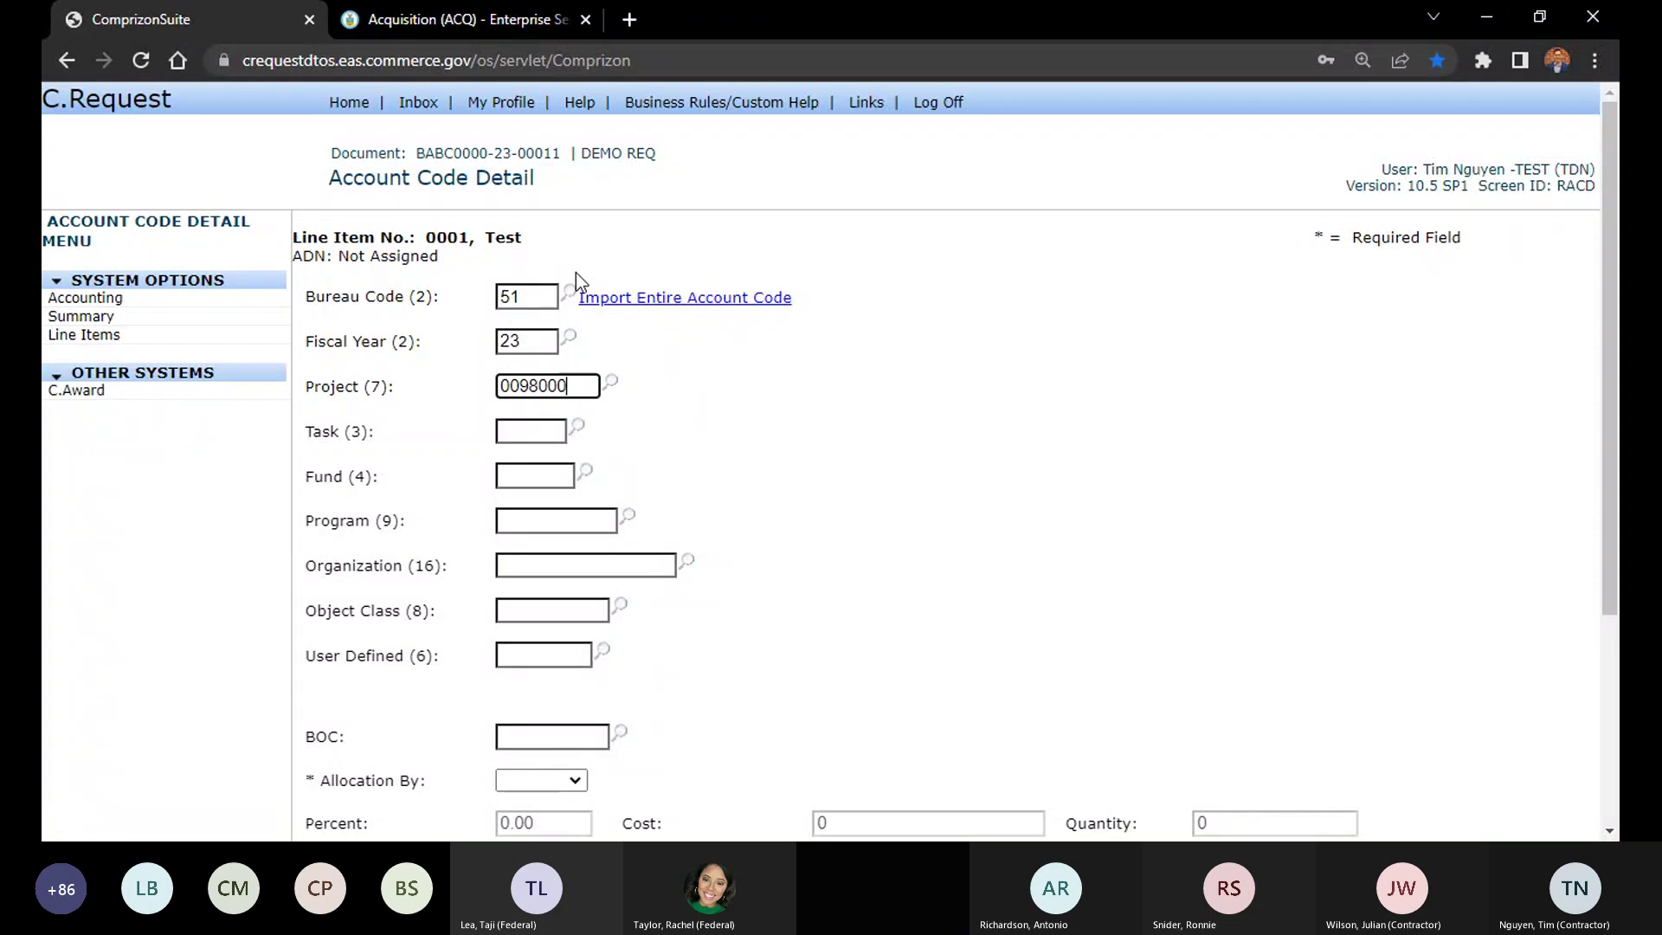
key("Tab")
key("Tab")
type("000")
key("Tab")
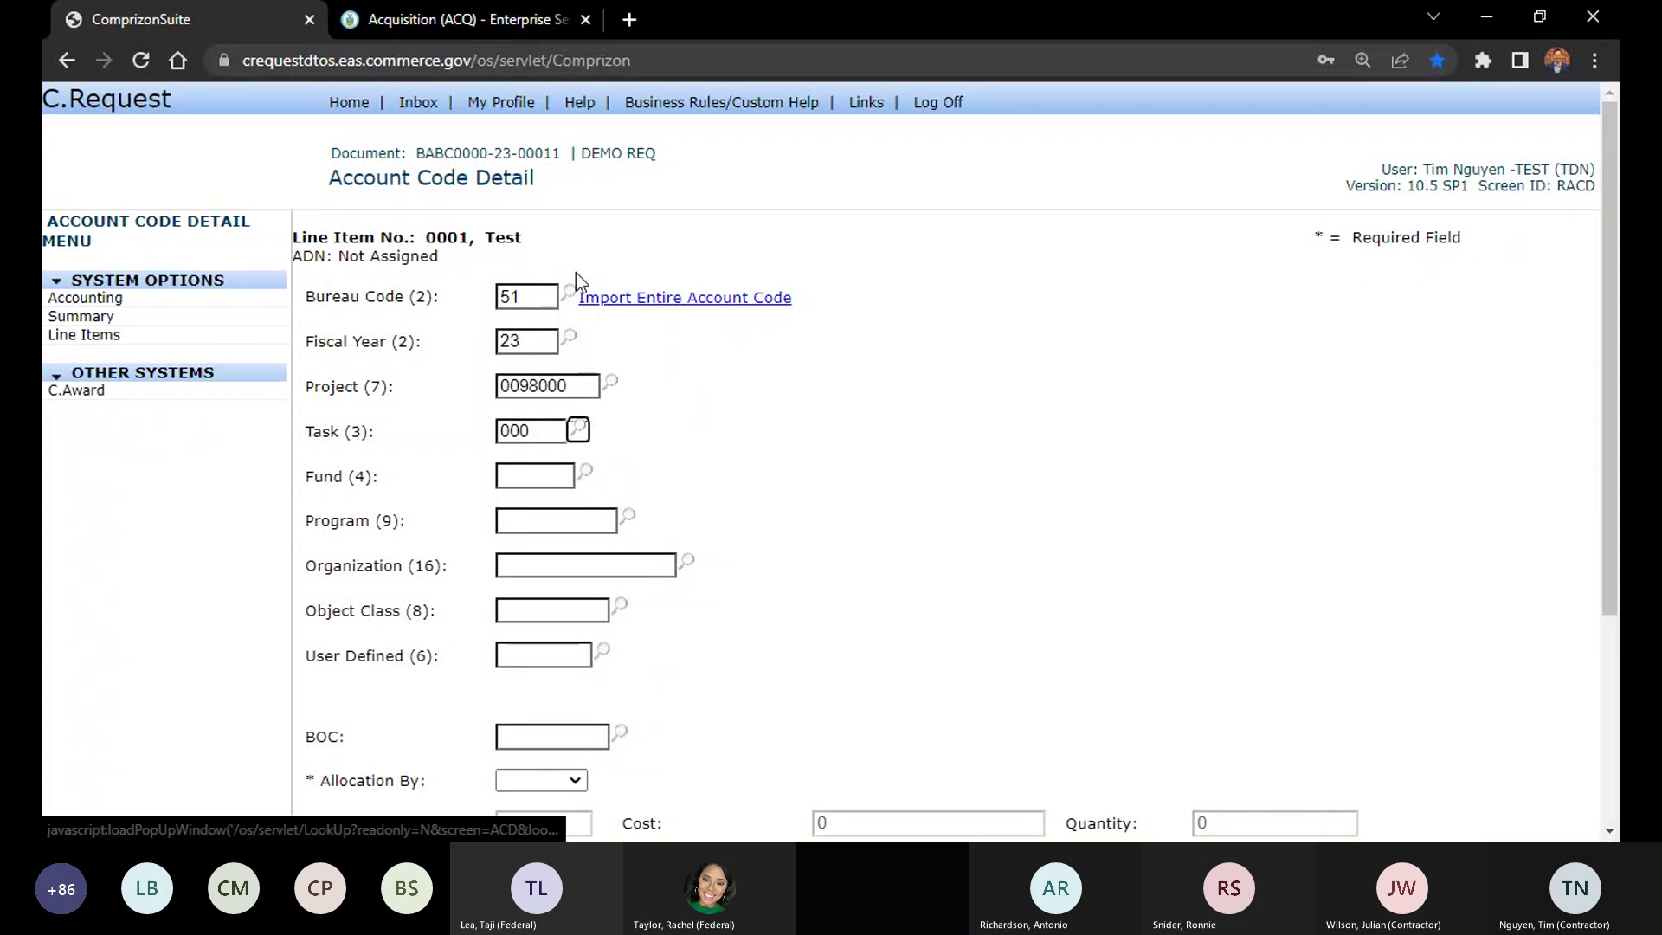
key("Tab")
Set the second account code's fund to 0098 and its program to 010000000
type("00")
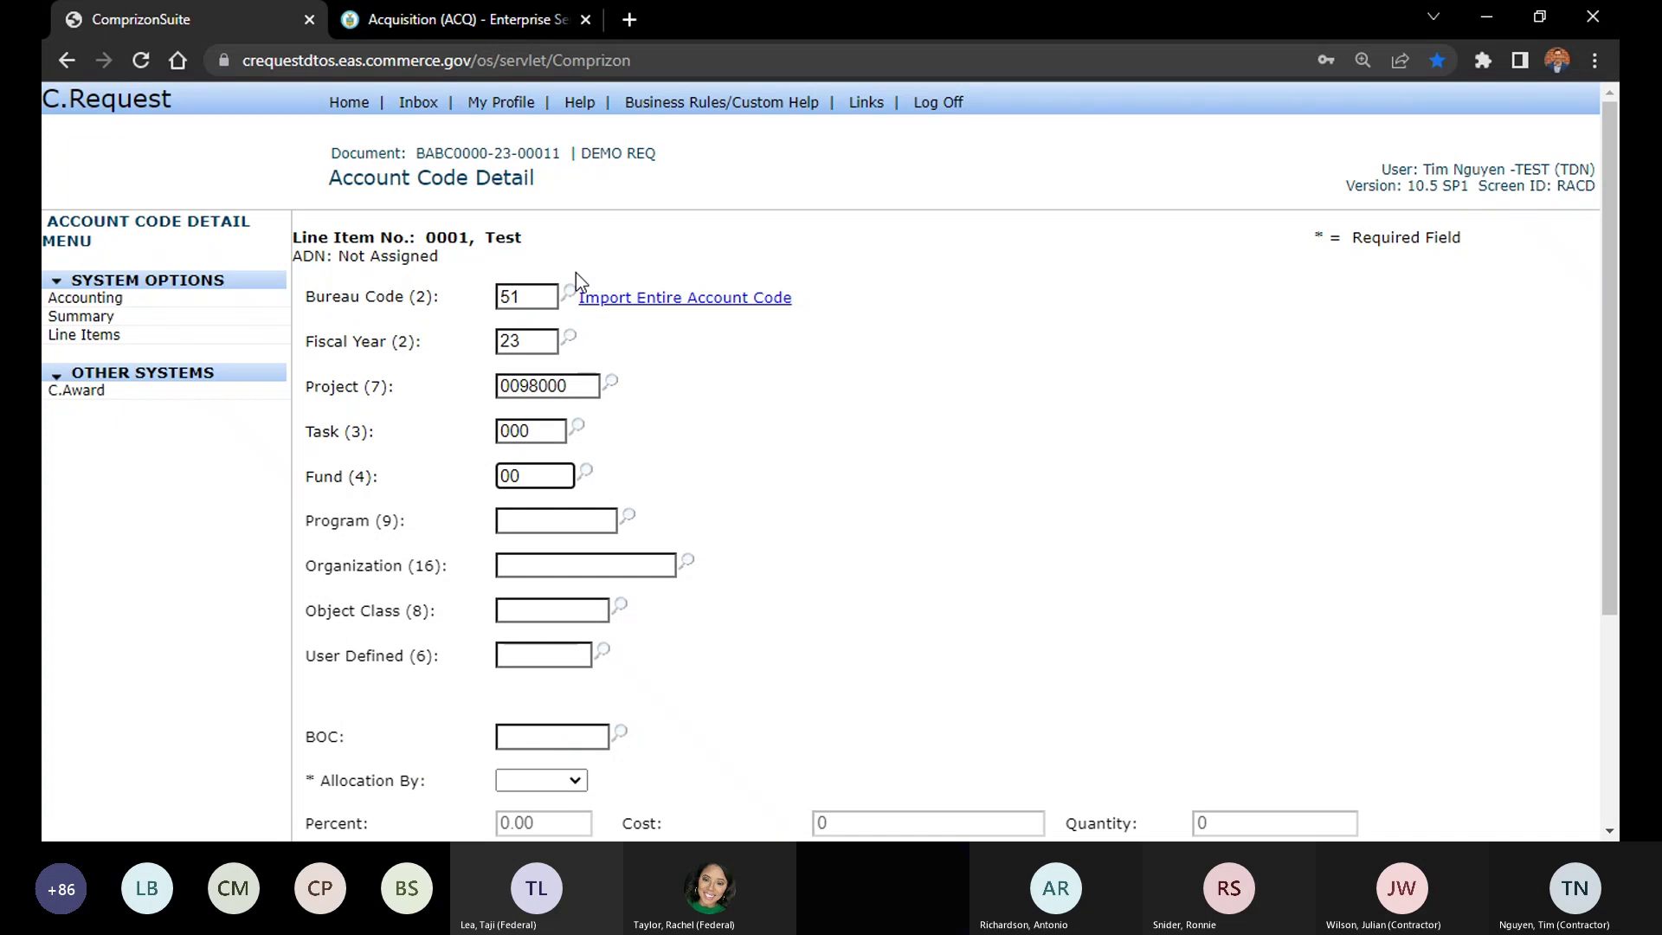
type("98")
key("Tab")
key("Tab")
type("0100")
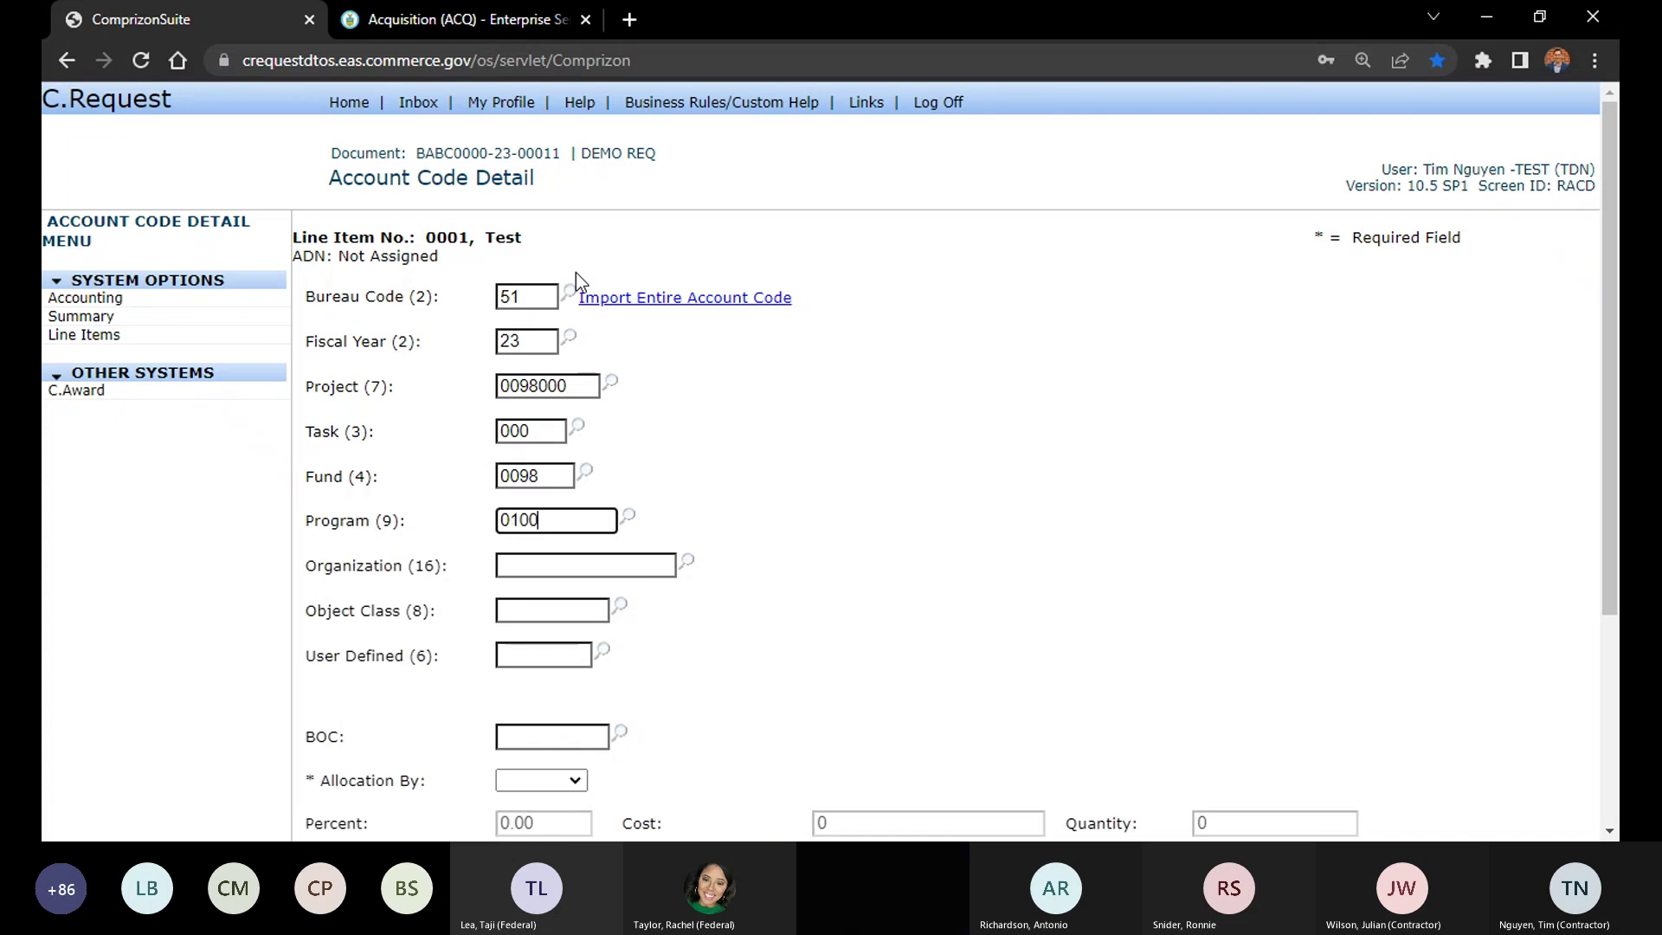
type("00000")
key("Tab")
key("Tab")
type("11090000")
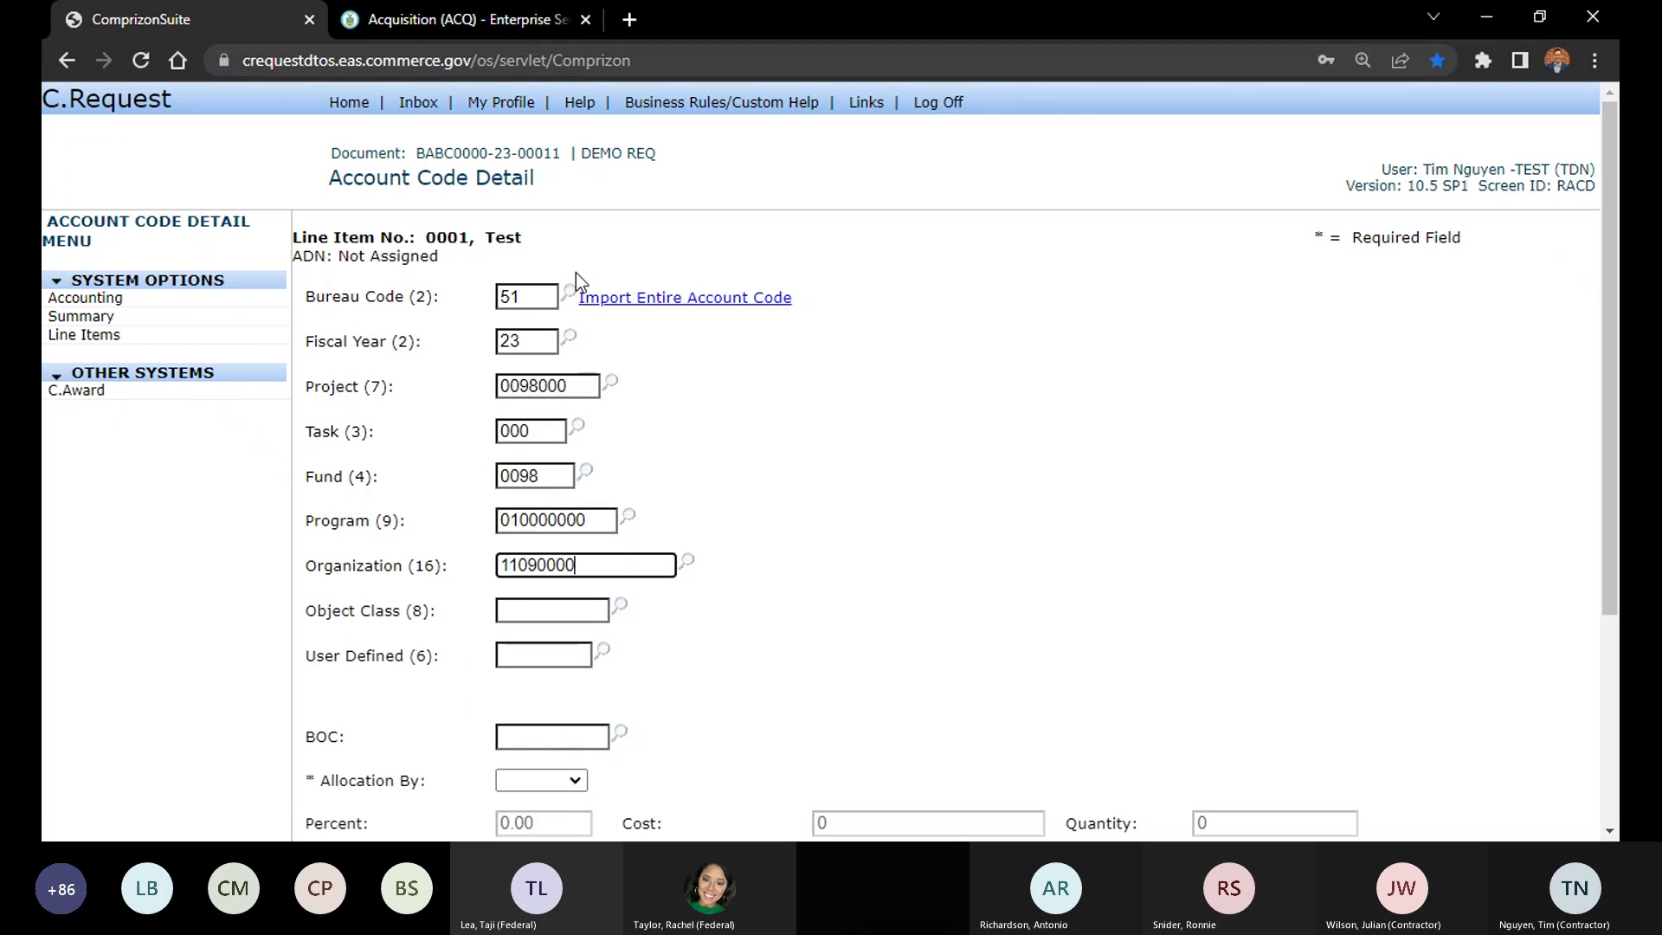
type("00000000")
key("Tab")
key("Tab")
type("22")
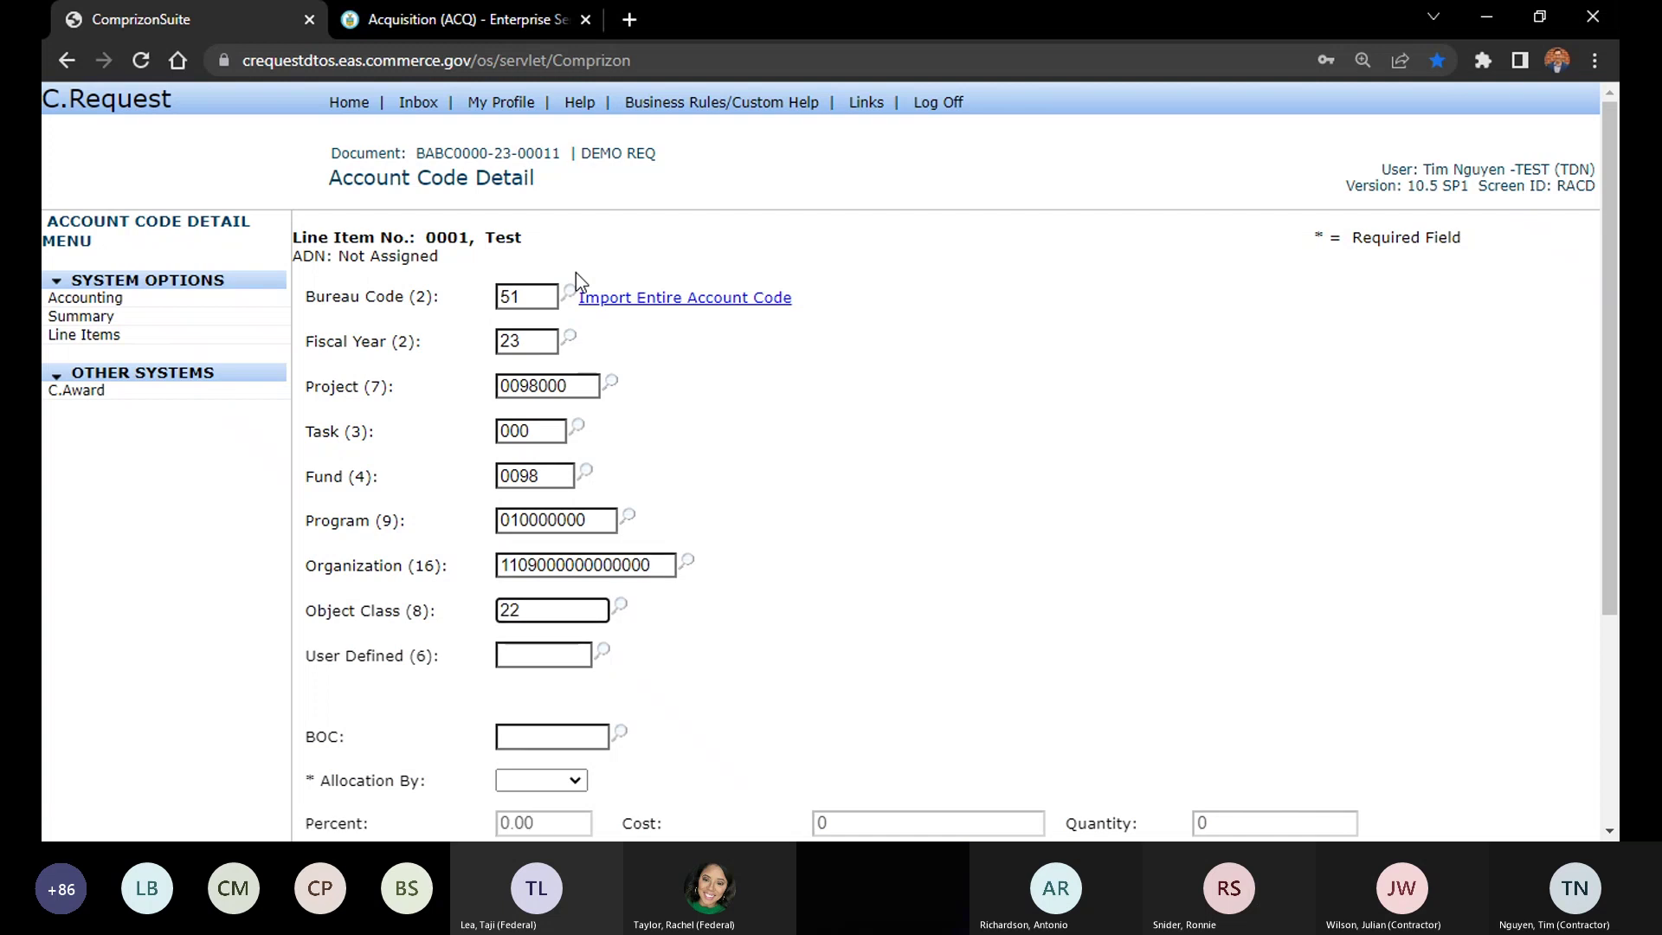
key("BackSpace")
type("5980000")
key("Tab")
key("Tab")
Set the second account code's user defined value to 000000
type("00")
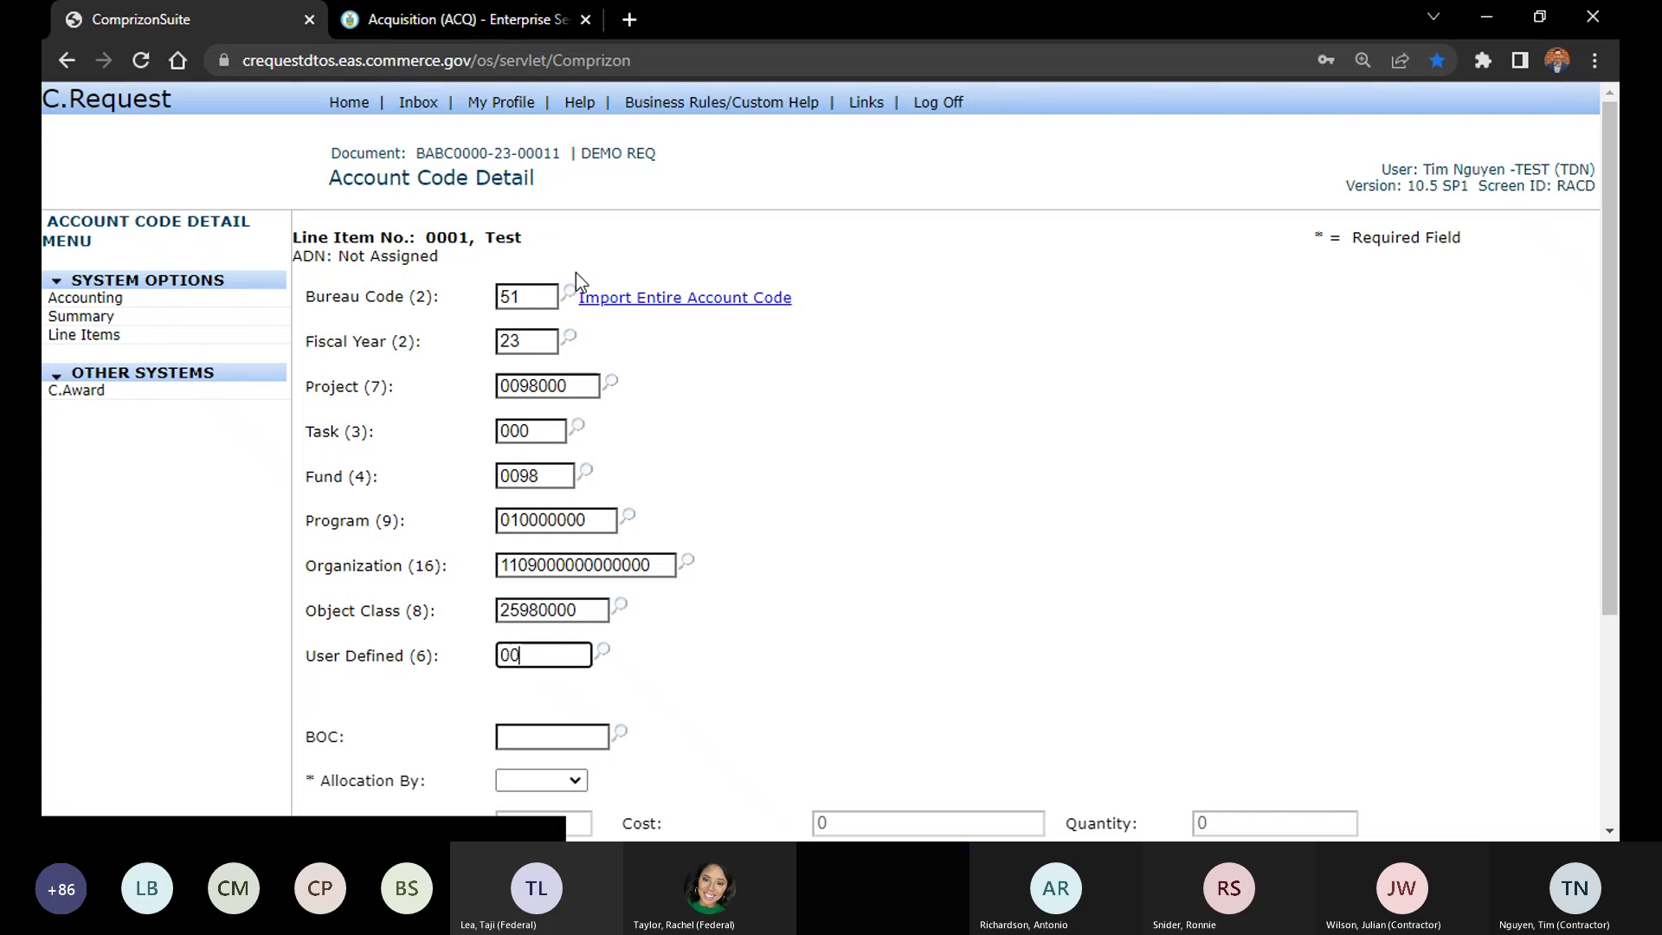
type("0000")
scroll(931, 422, "down", 3)
double_click(943, 414)
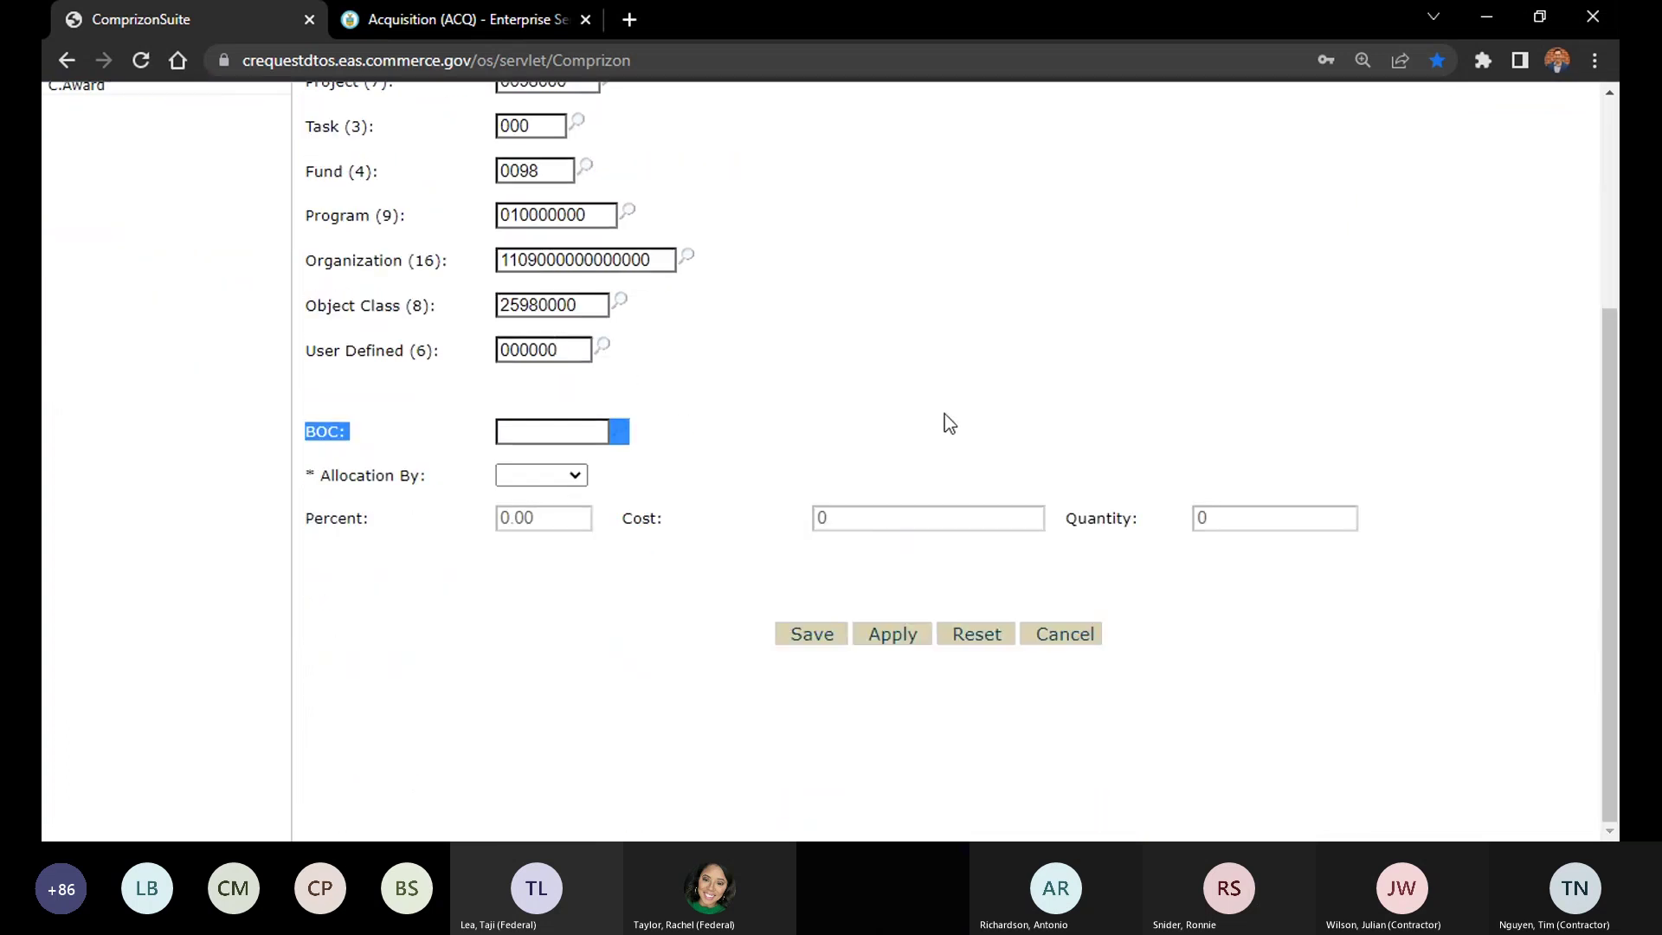
left_click(949, 403)
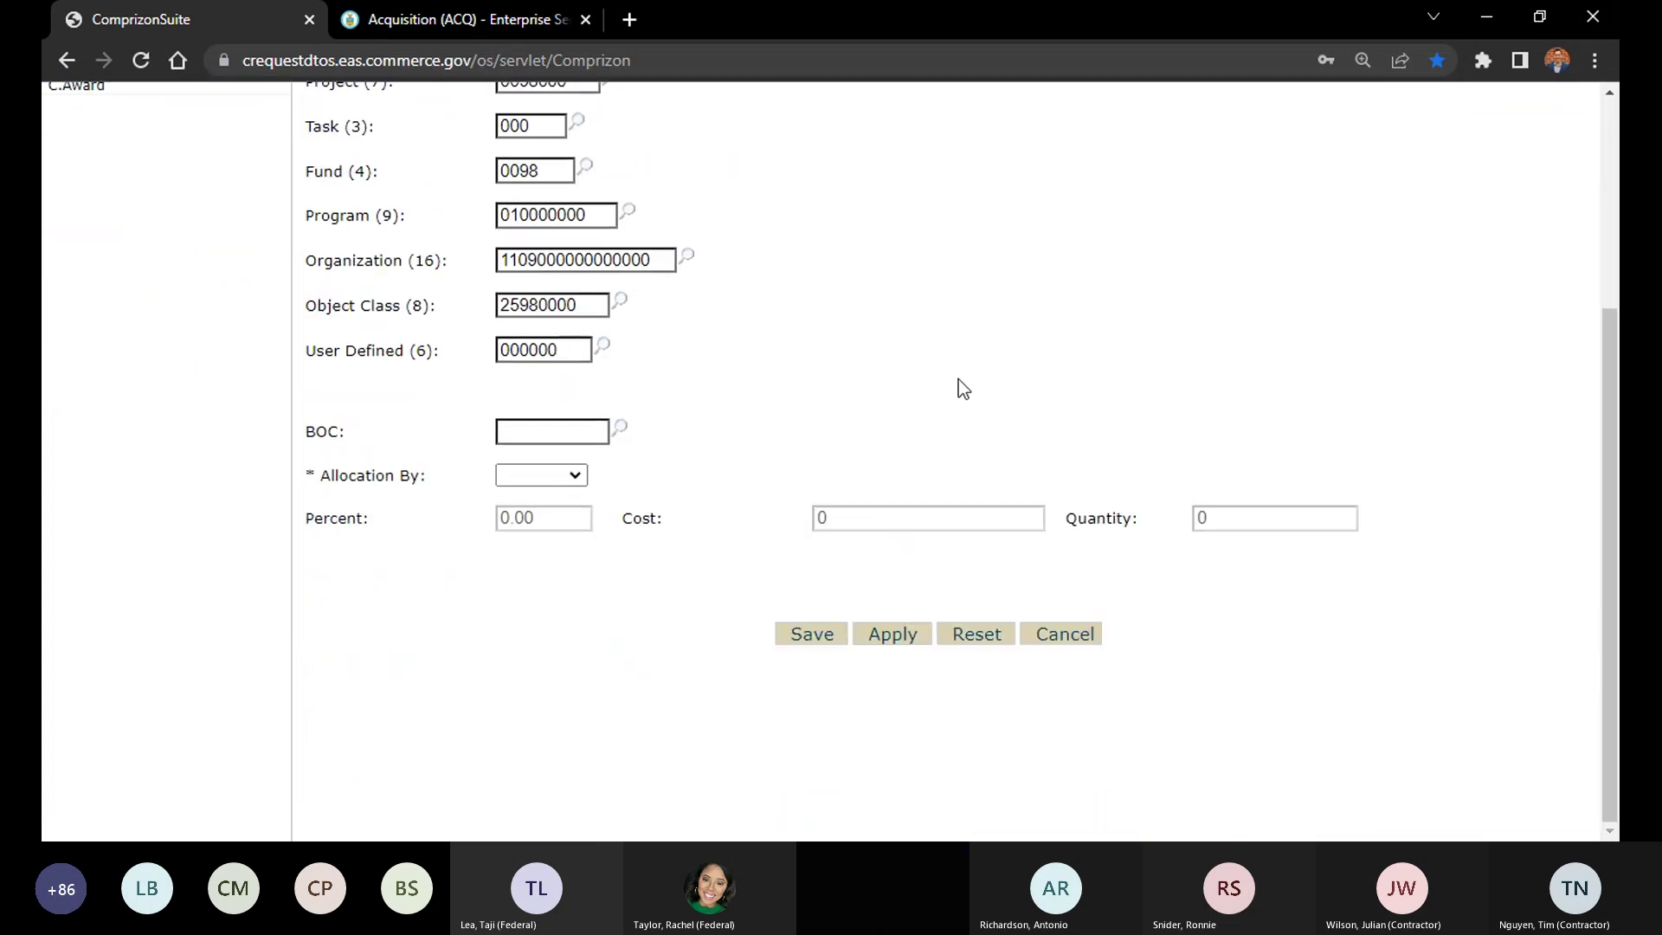
Allocate the second account code by Percent at 100 and save it
left_click(566, 476)
left_click(563, 513)
left_click_drag(561, 513, 418, 506)
type("100")
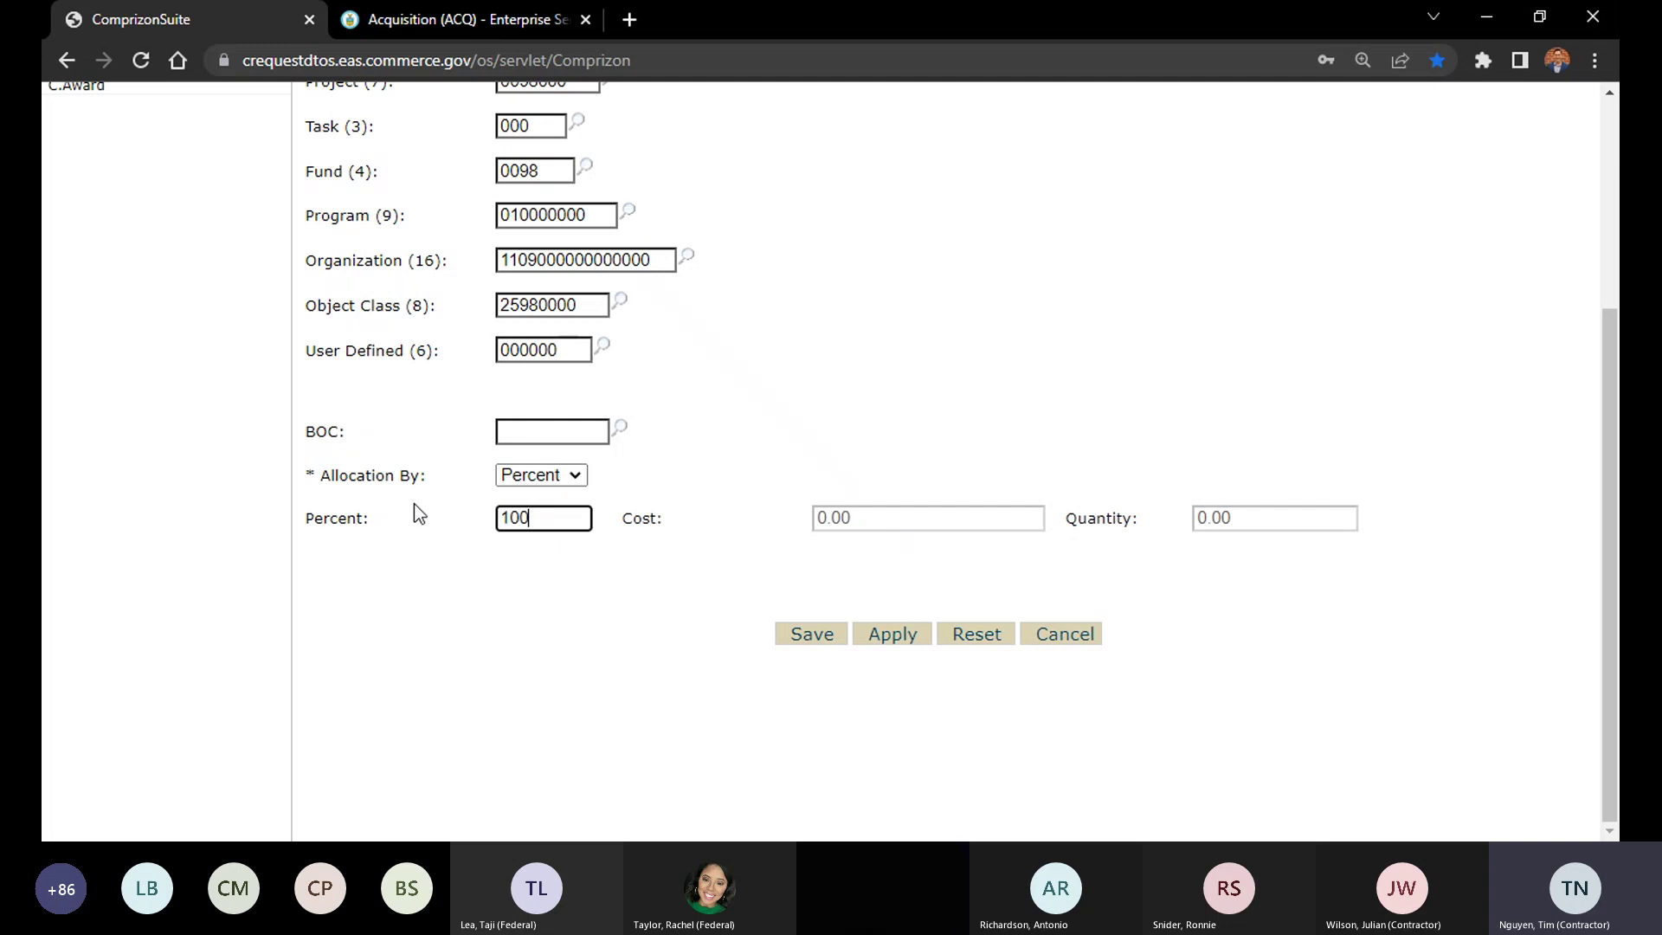
left_click(1186, 369)
left_click(813, 637)
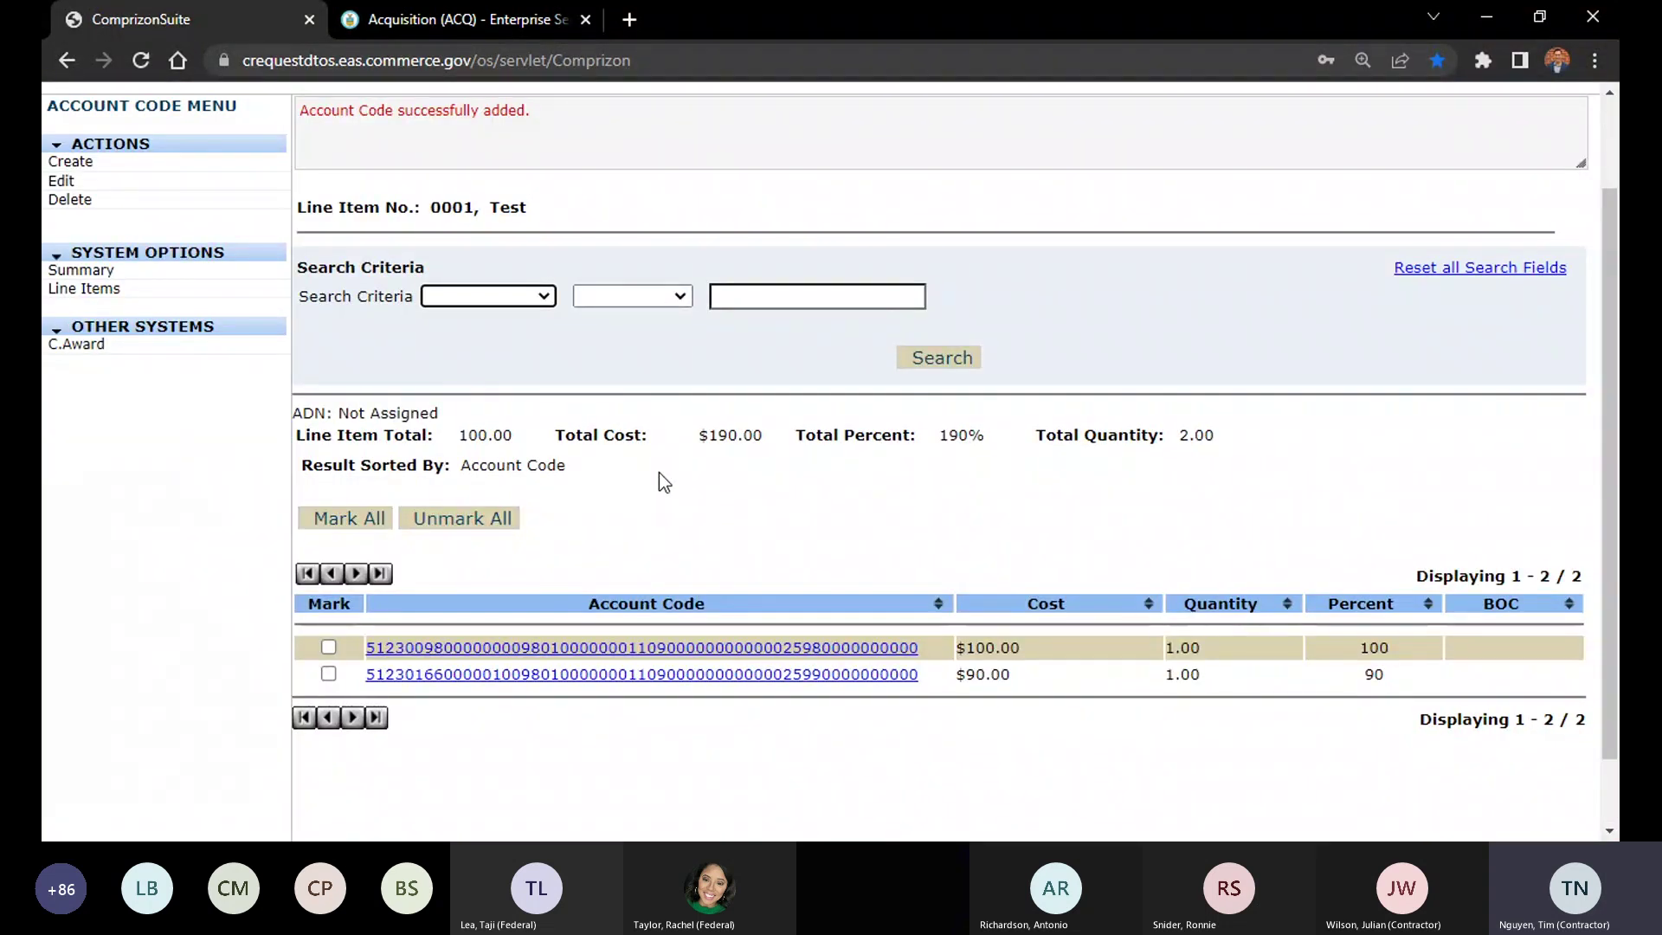
Compare the cost and quantity of the two account codes listed for line item 0001
scroll(814, 251, "up", 2)
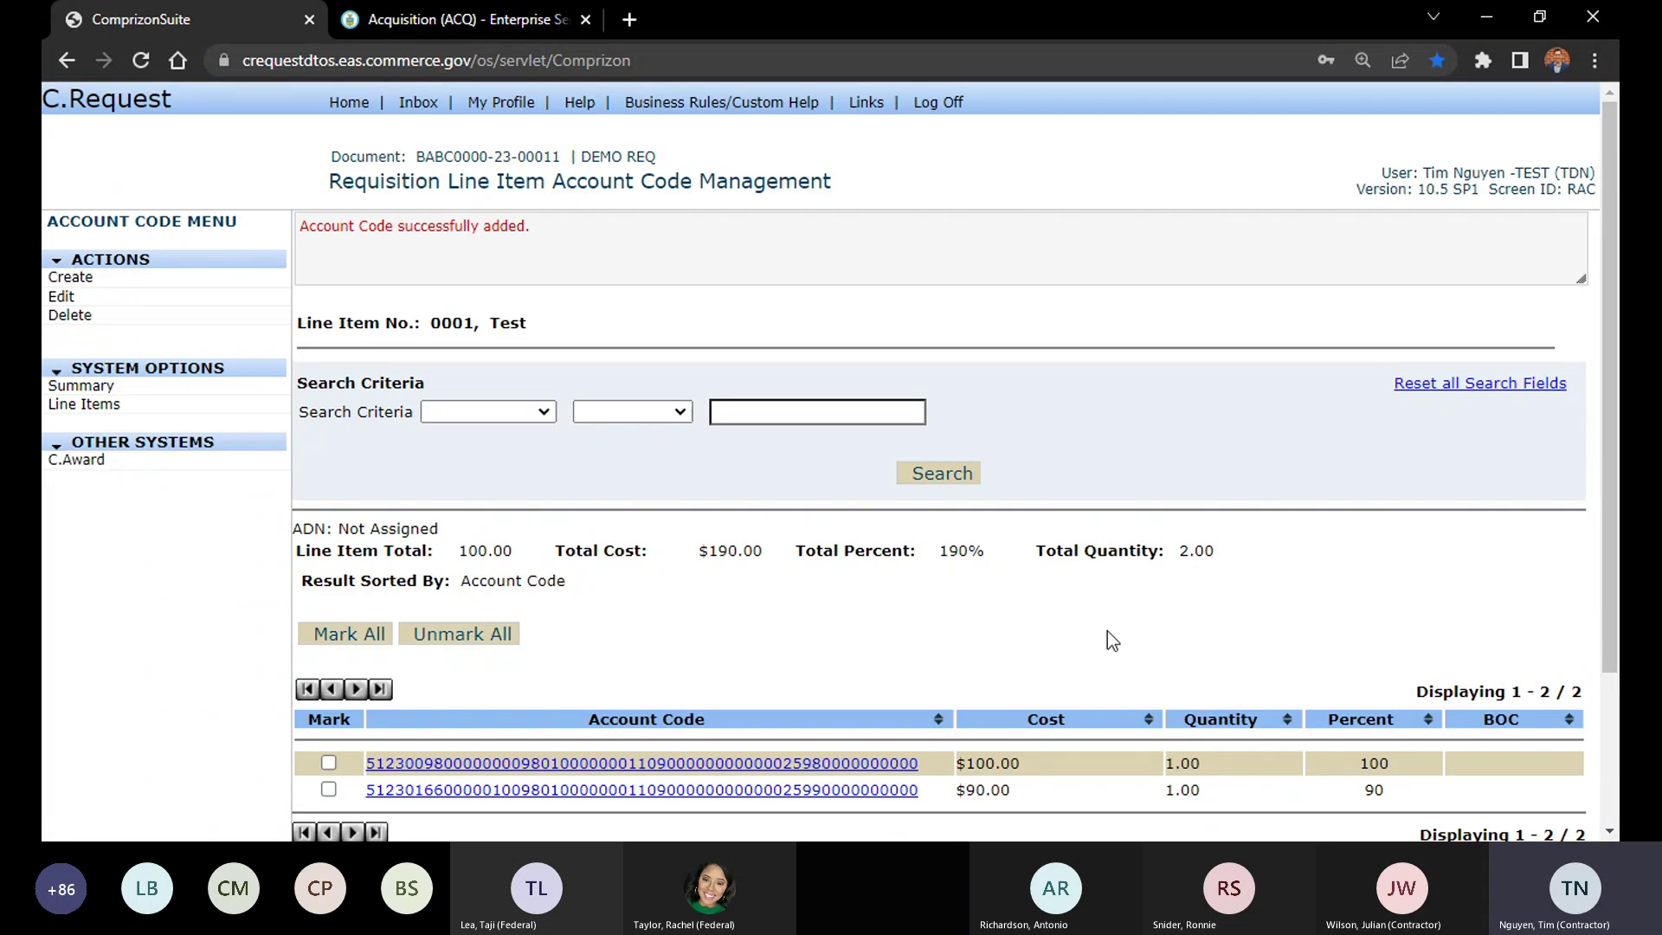
scroll(1030, 631, "down", 2)
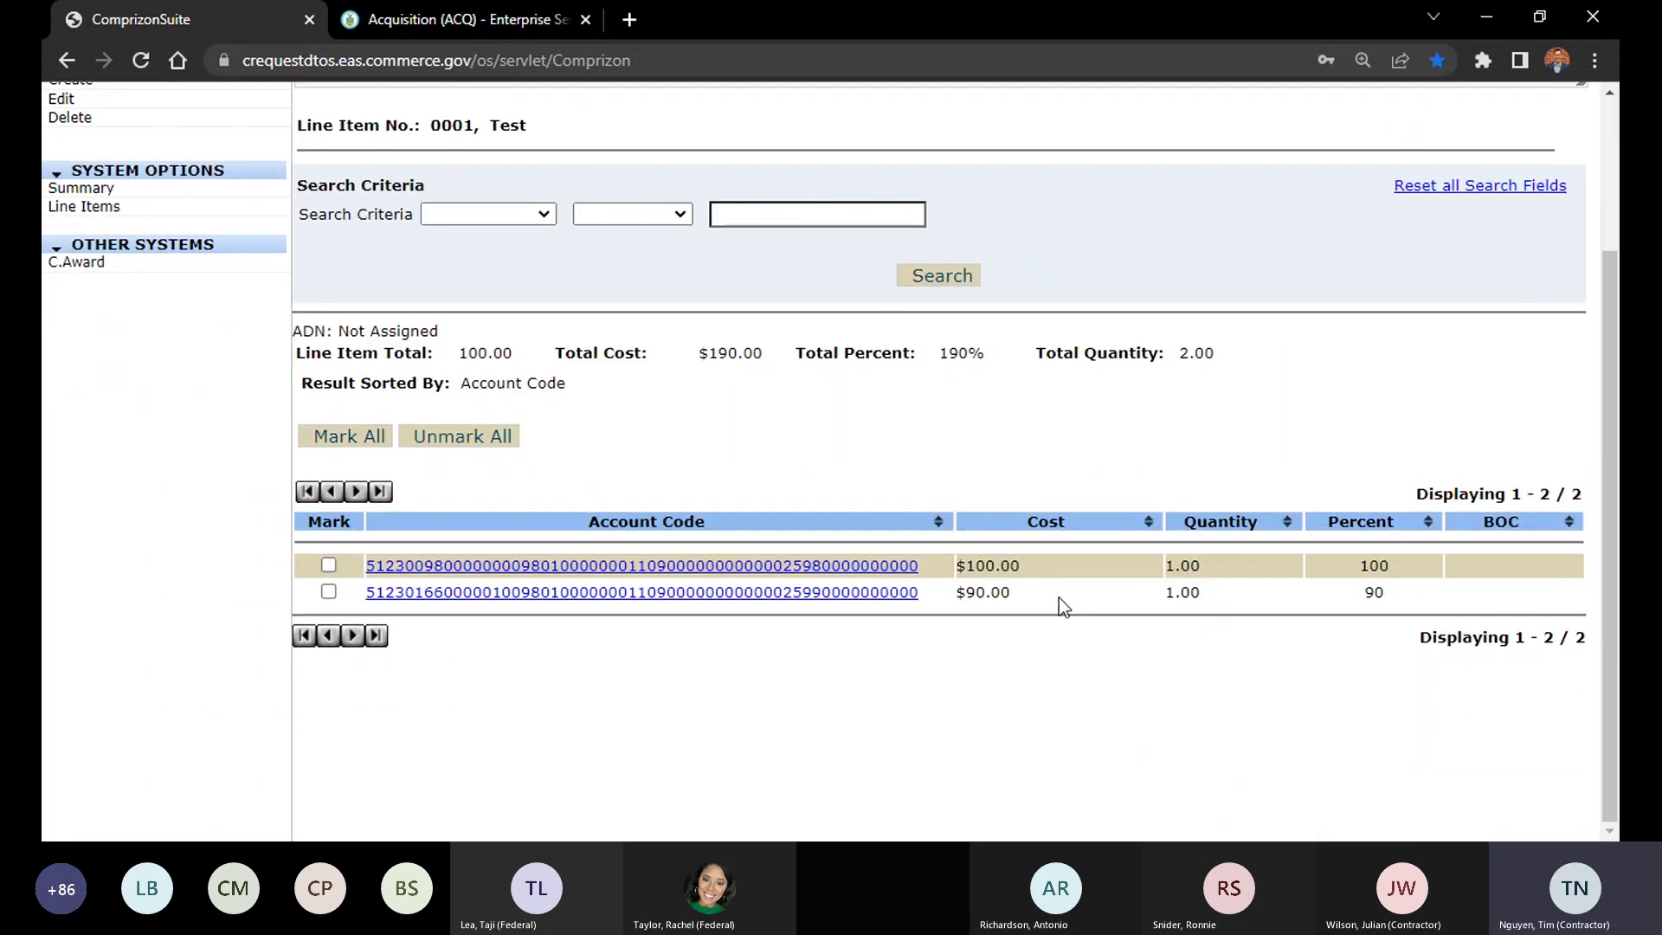
left_click_drag(1063, 557, 975, 598)
left_click(1001, 600)
left_click(985, 610)
left_click_drag(1265, 558, 1181, 567)
left_click(1217, 623)
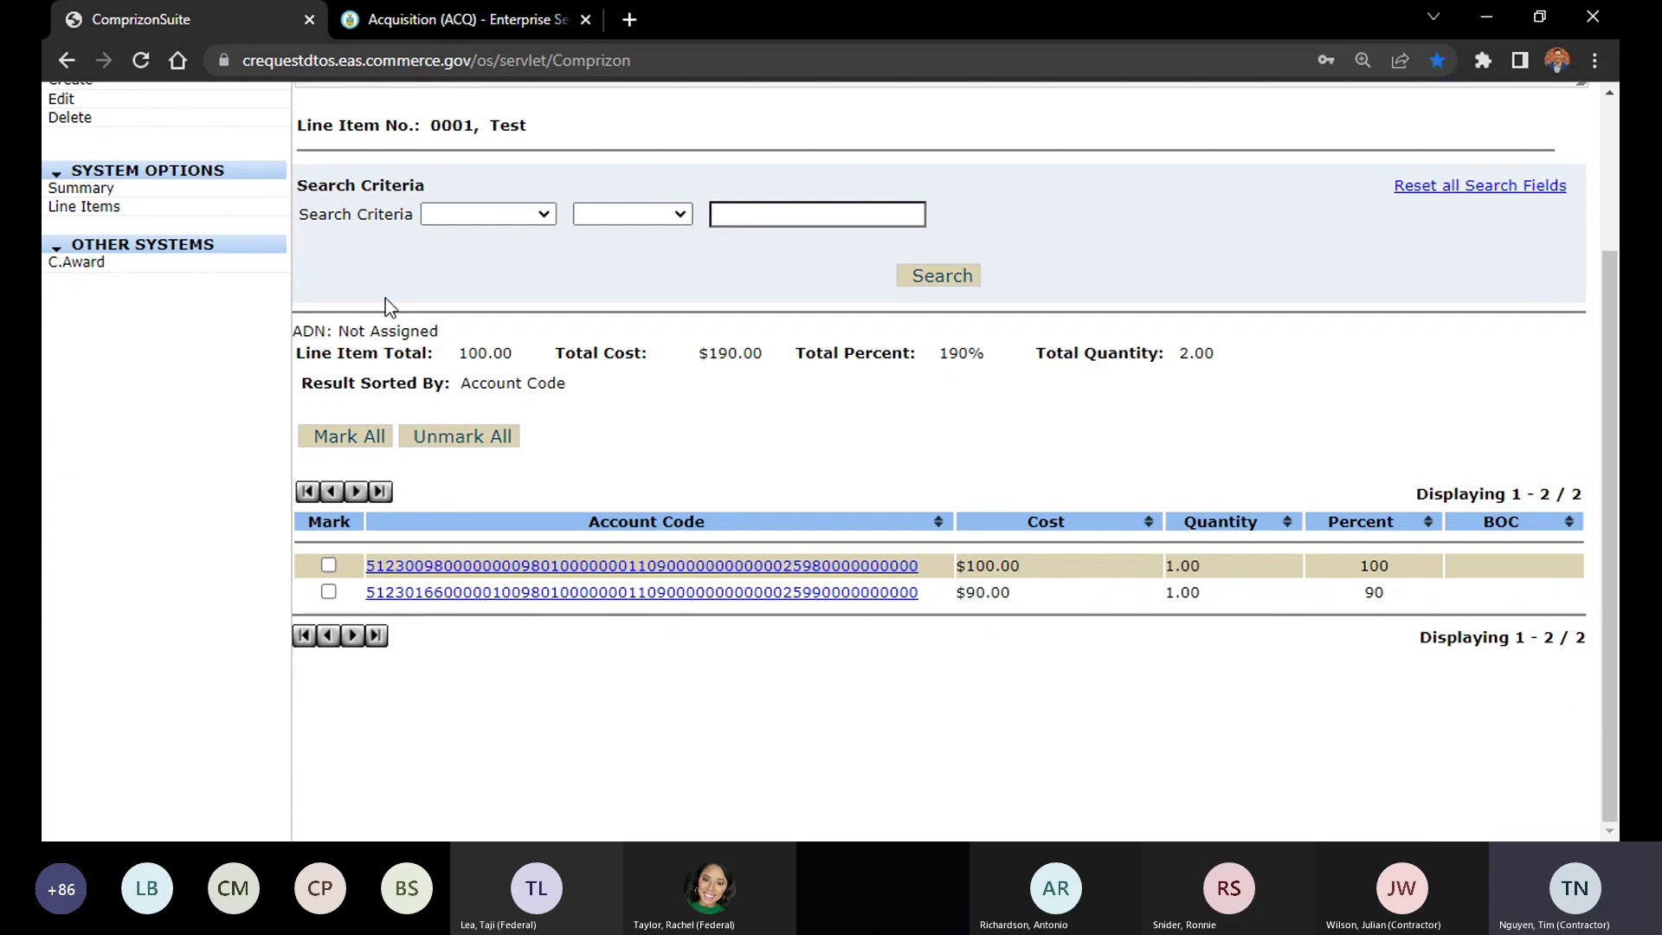
Open line item 0001 to check its quantity, and return to its accounting
scroll(385, 305, "up", 3)
left_click(53, 398)
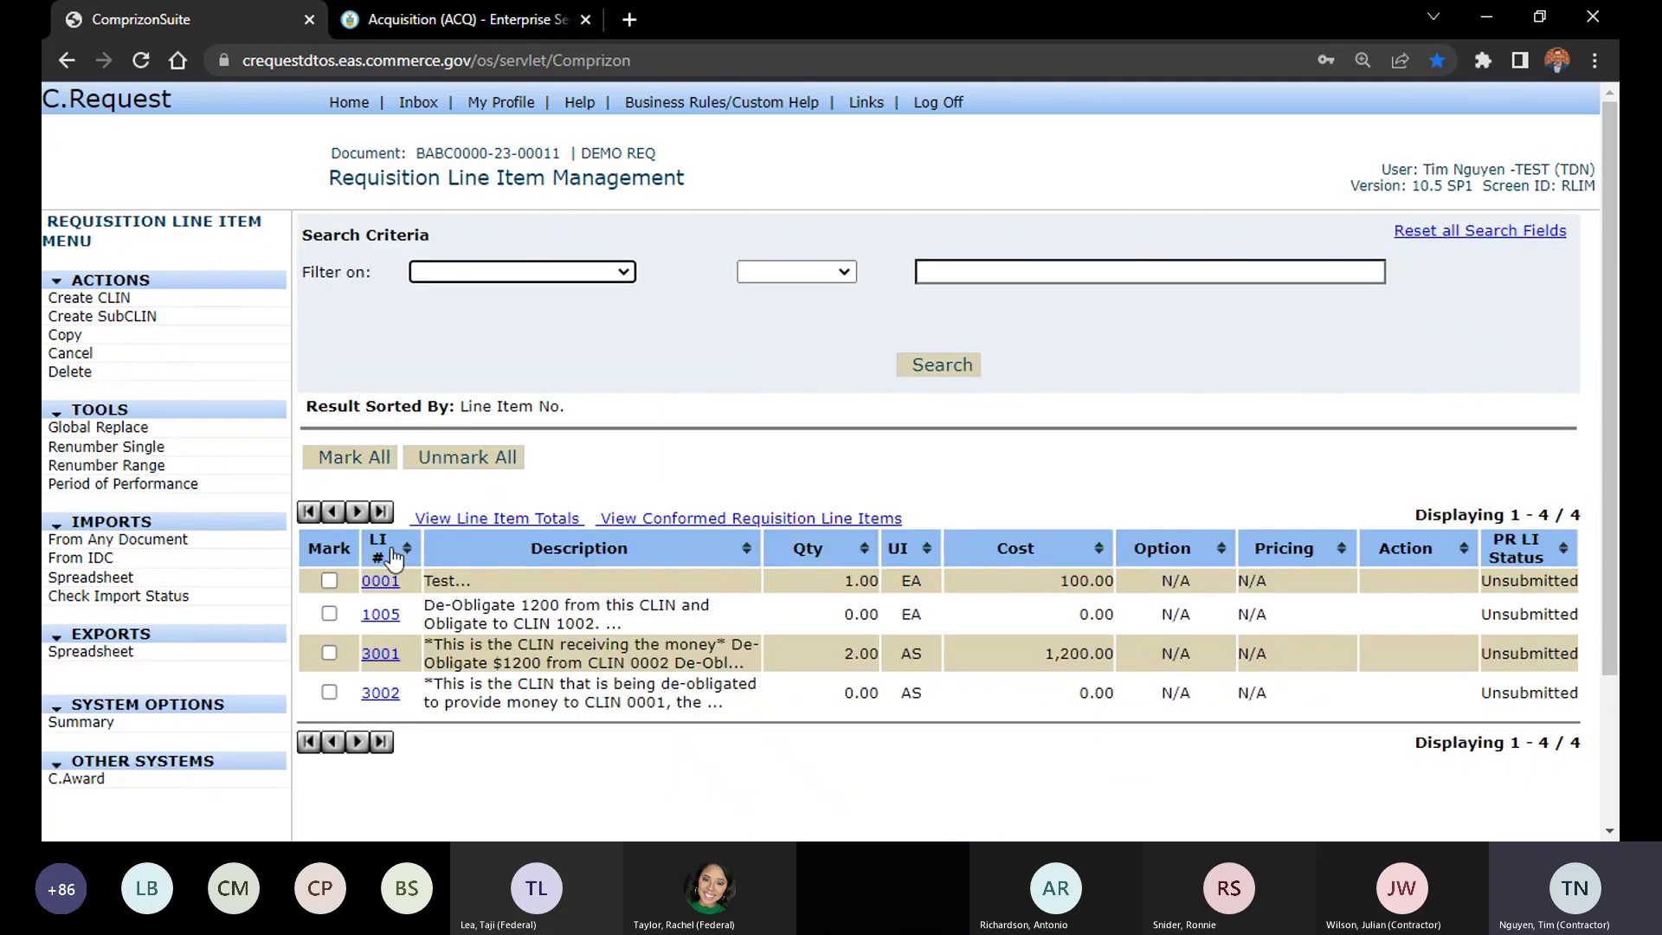
left_click(381, 581)
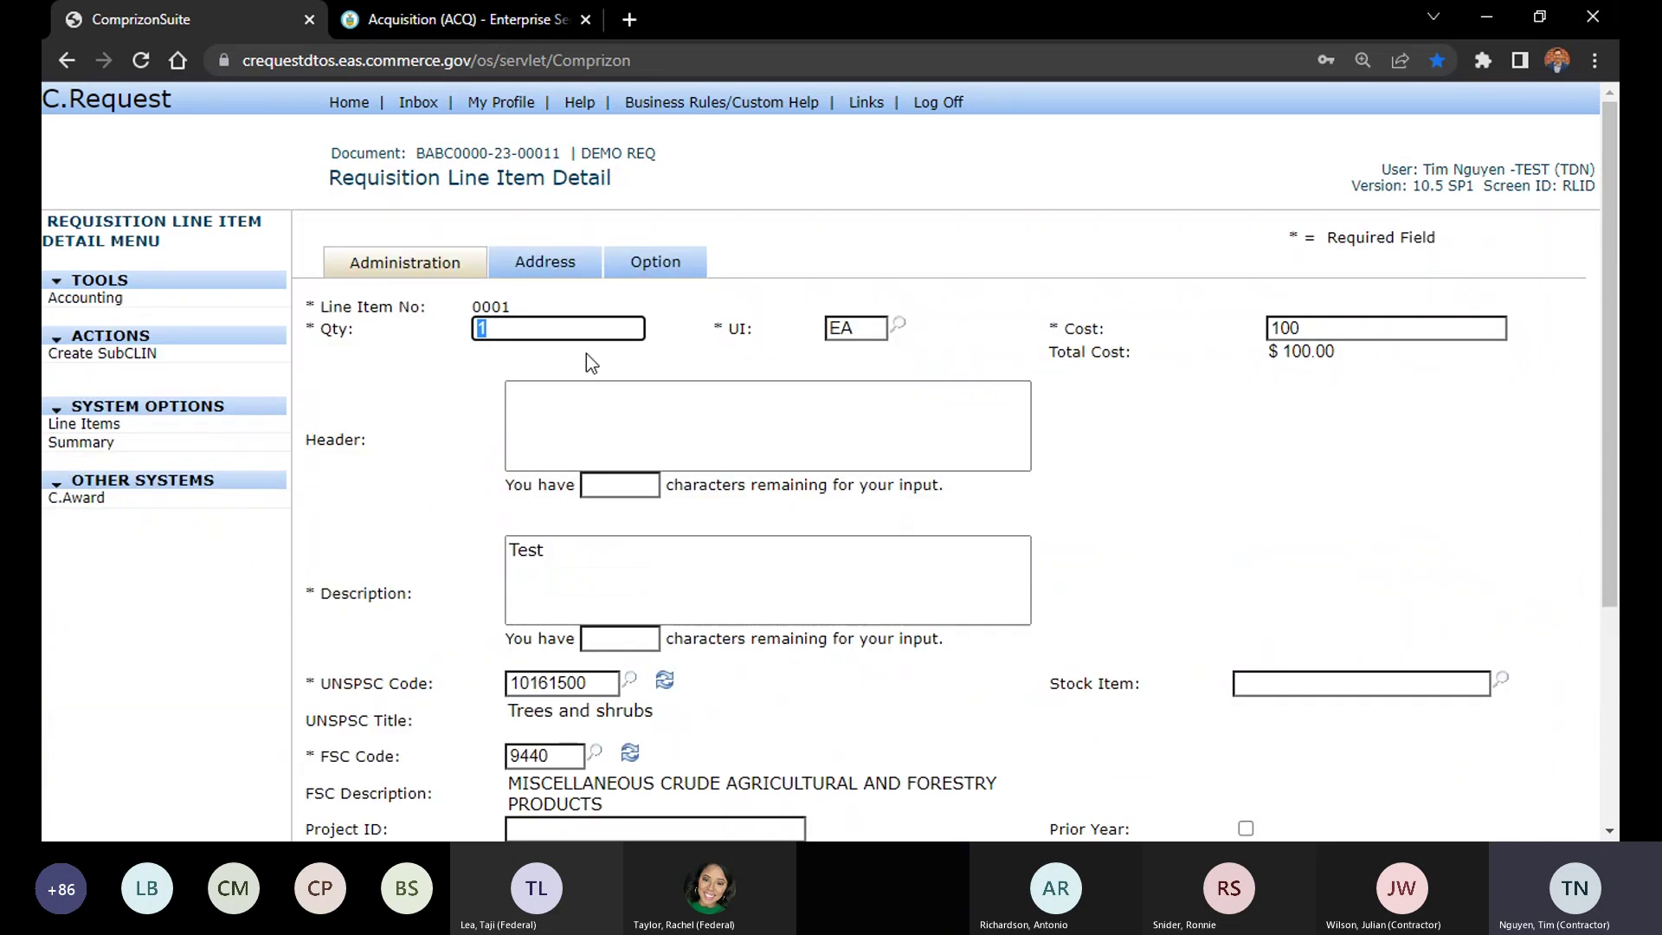
left_click(510, 330)
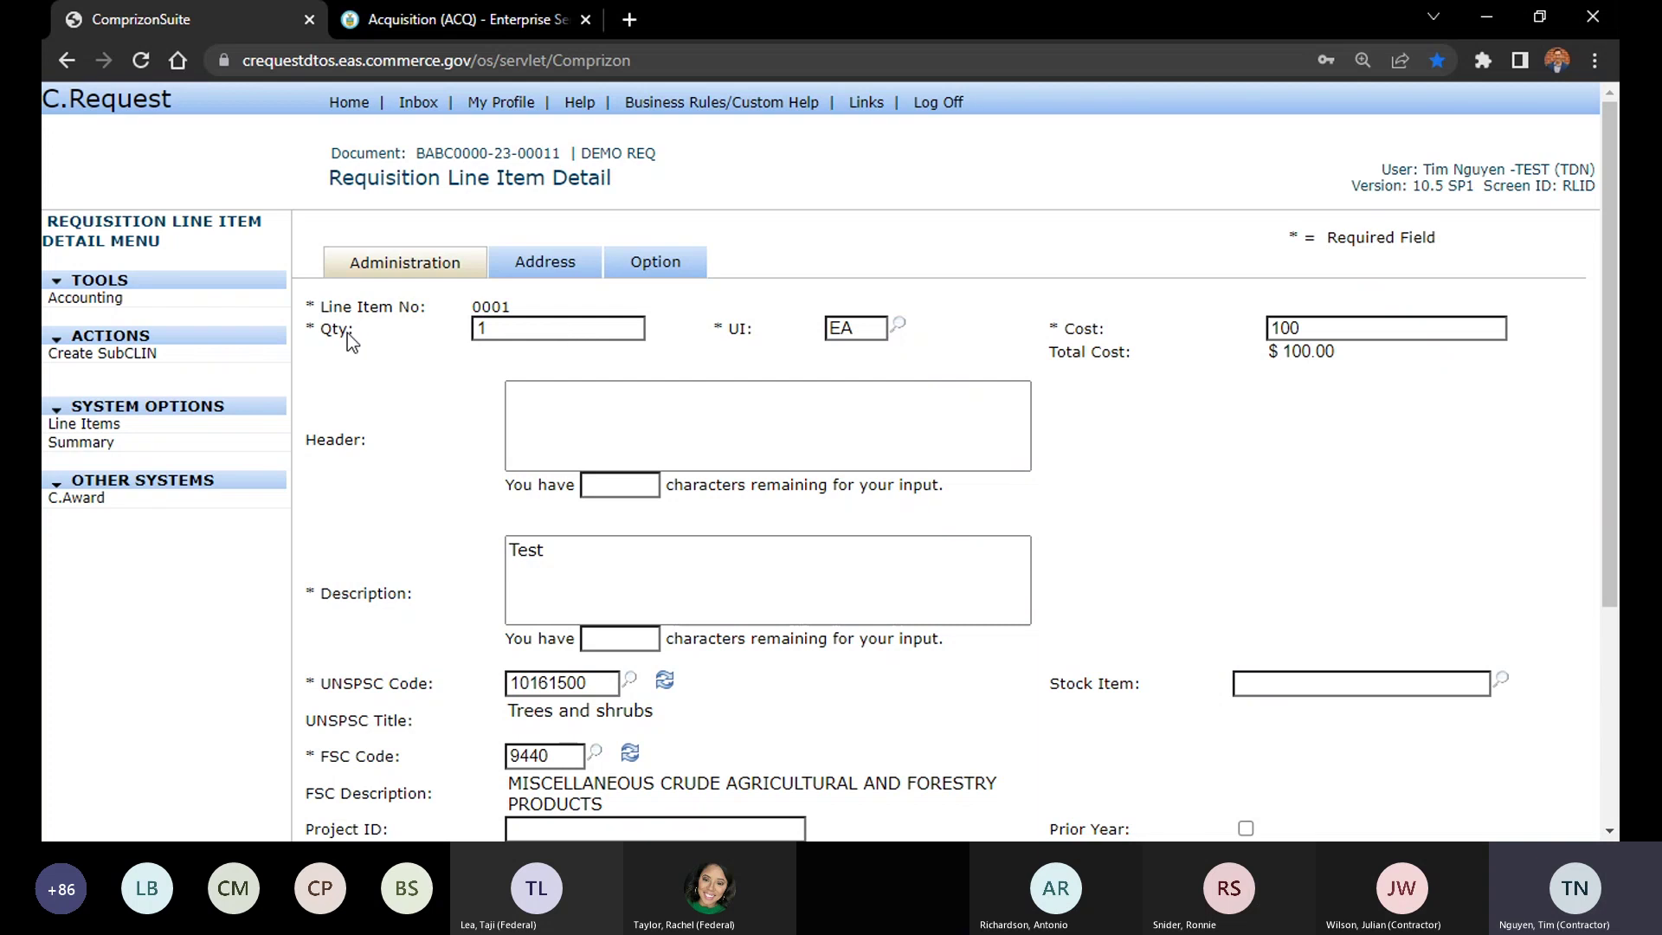
left_click(172, 297)
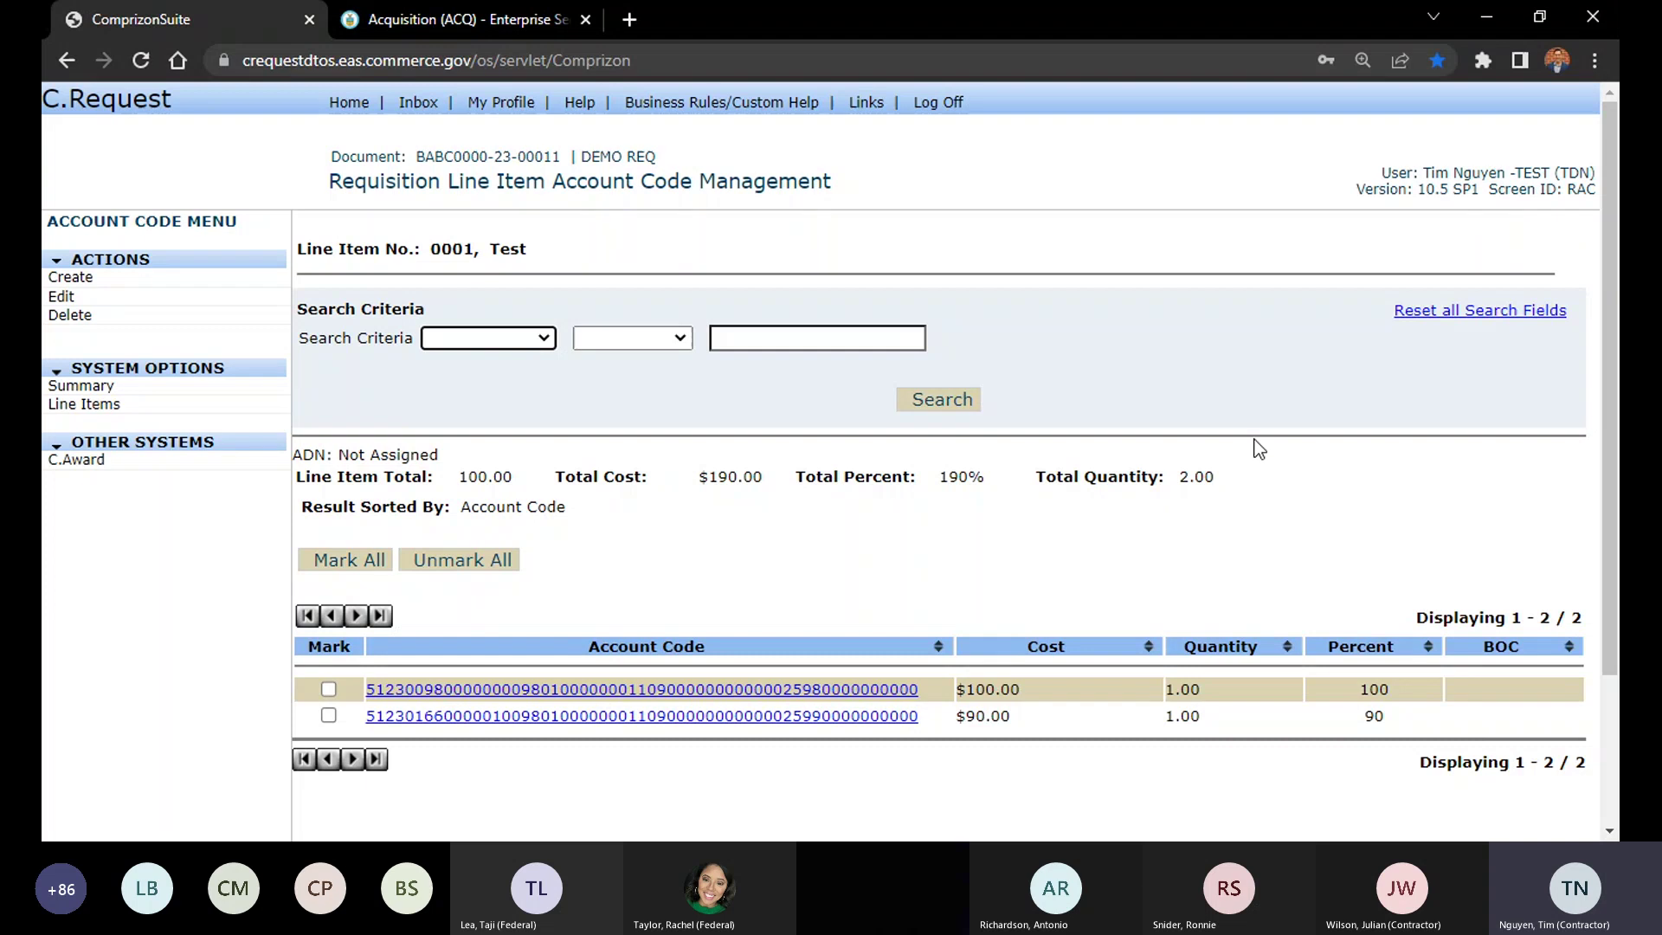
Compare the account codes' total quantity and total cost with the line item total
left_click_drag(1221, 478, 1177, 484)
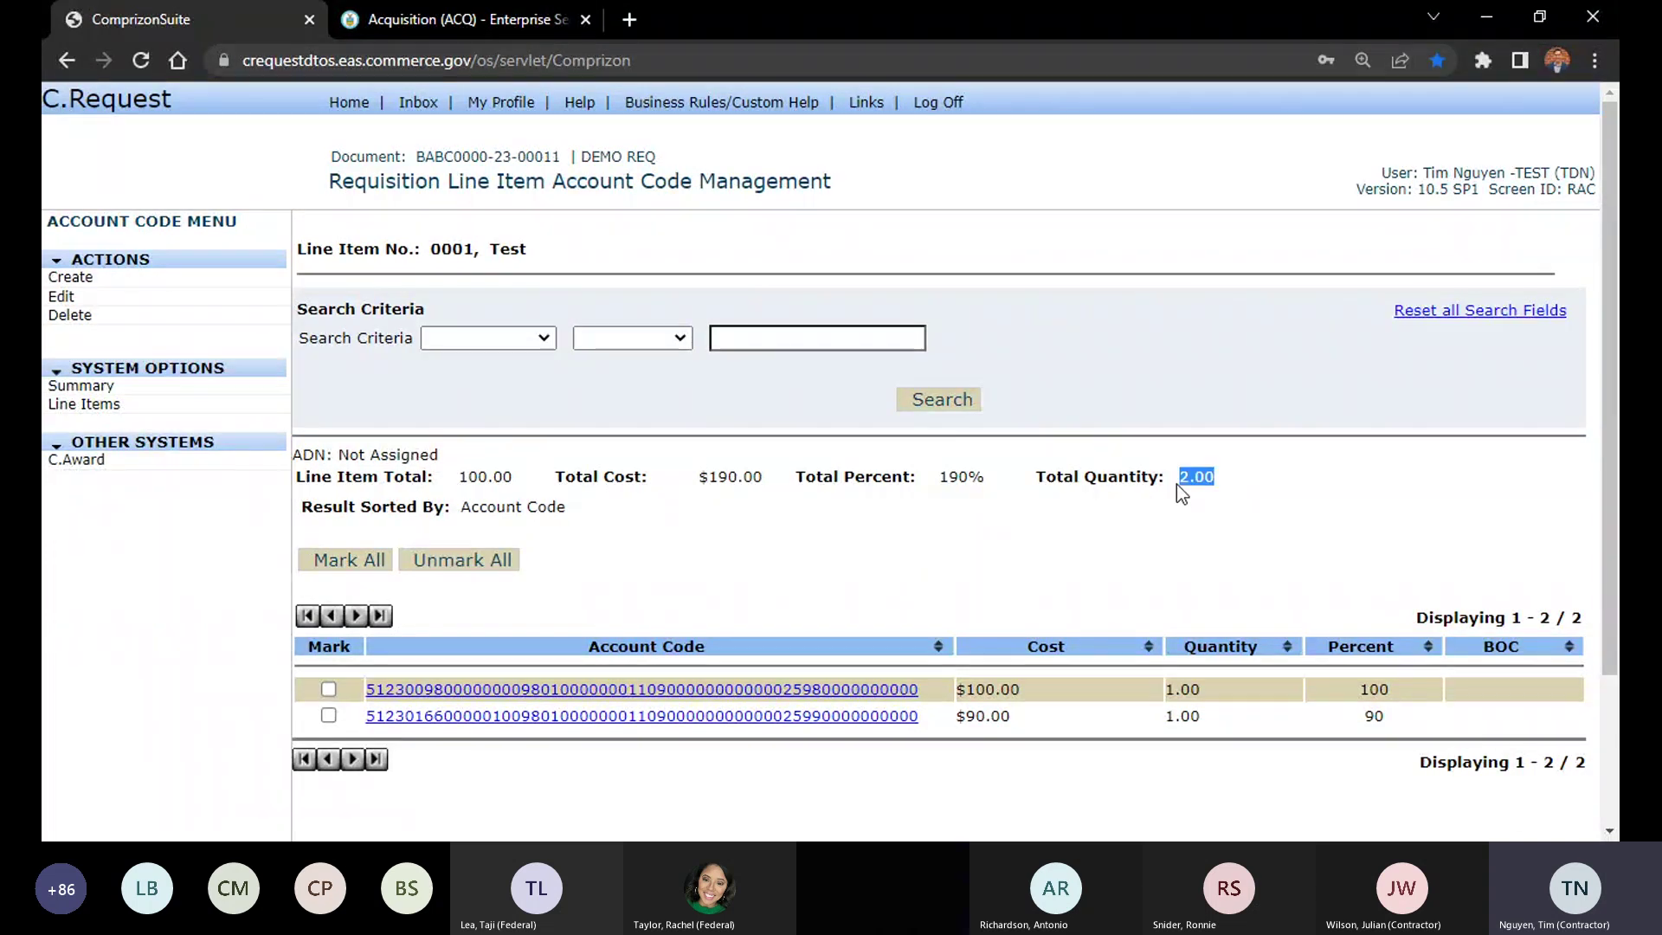
left_click(1249, 452)
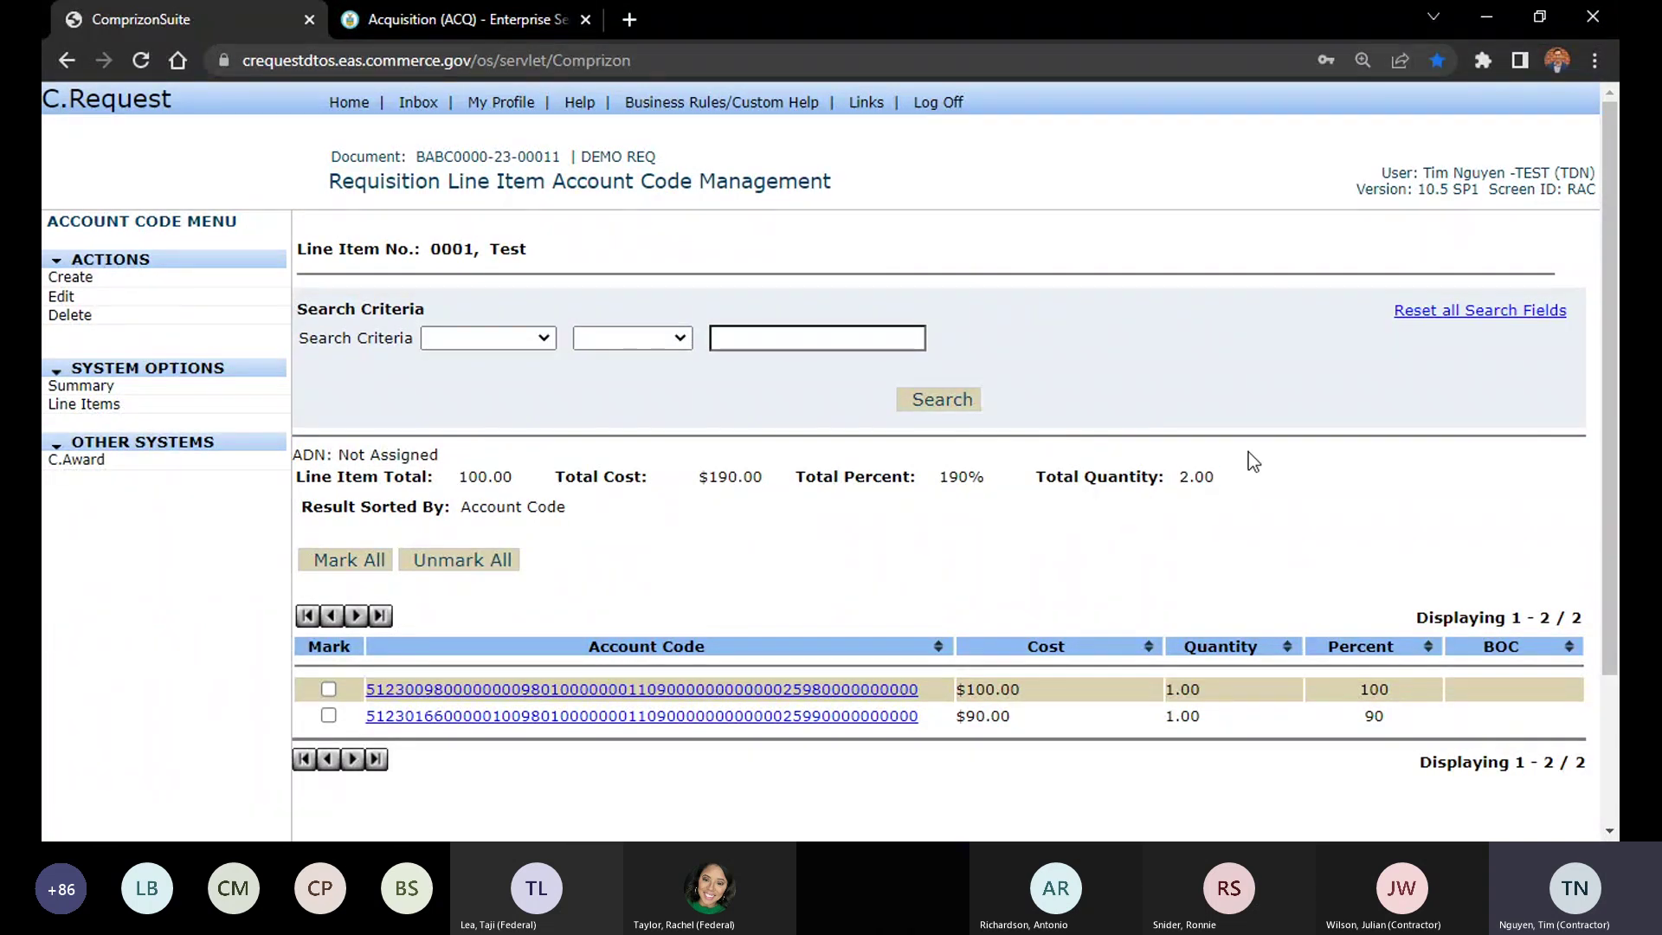
mouse_move(1215, 475)
left_mouse_down()
mouse_move(1188, 476)
mouse_move(1224, 490)
mouse_move(1189, 477)
left_mouse_up()
left_click(1224, 490)
left_click(975, 557)
mouse_move(697, 484)
left_mouse_down()
mouse_move(762, 482)
mouse_move(714, 486)
left_mouse_up()
left_click(762, 486)
left_click(720, 505)
left_click_drag(535, 485, 460, 477)
left_click(464, 480)
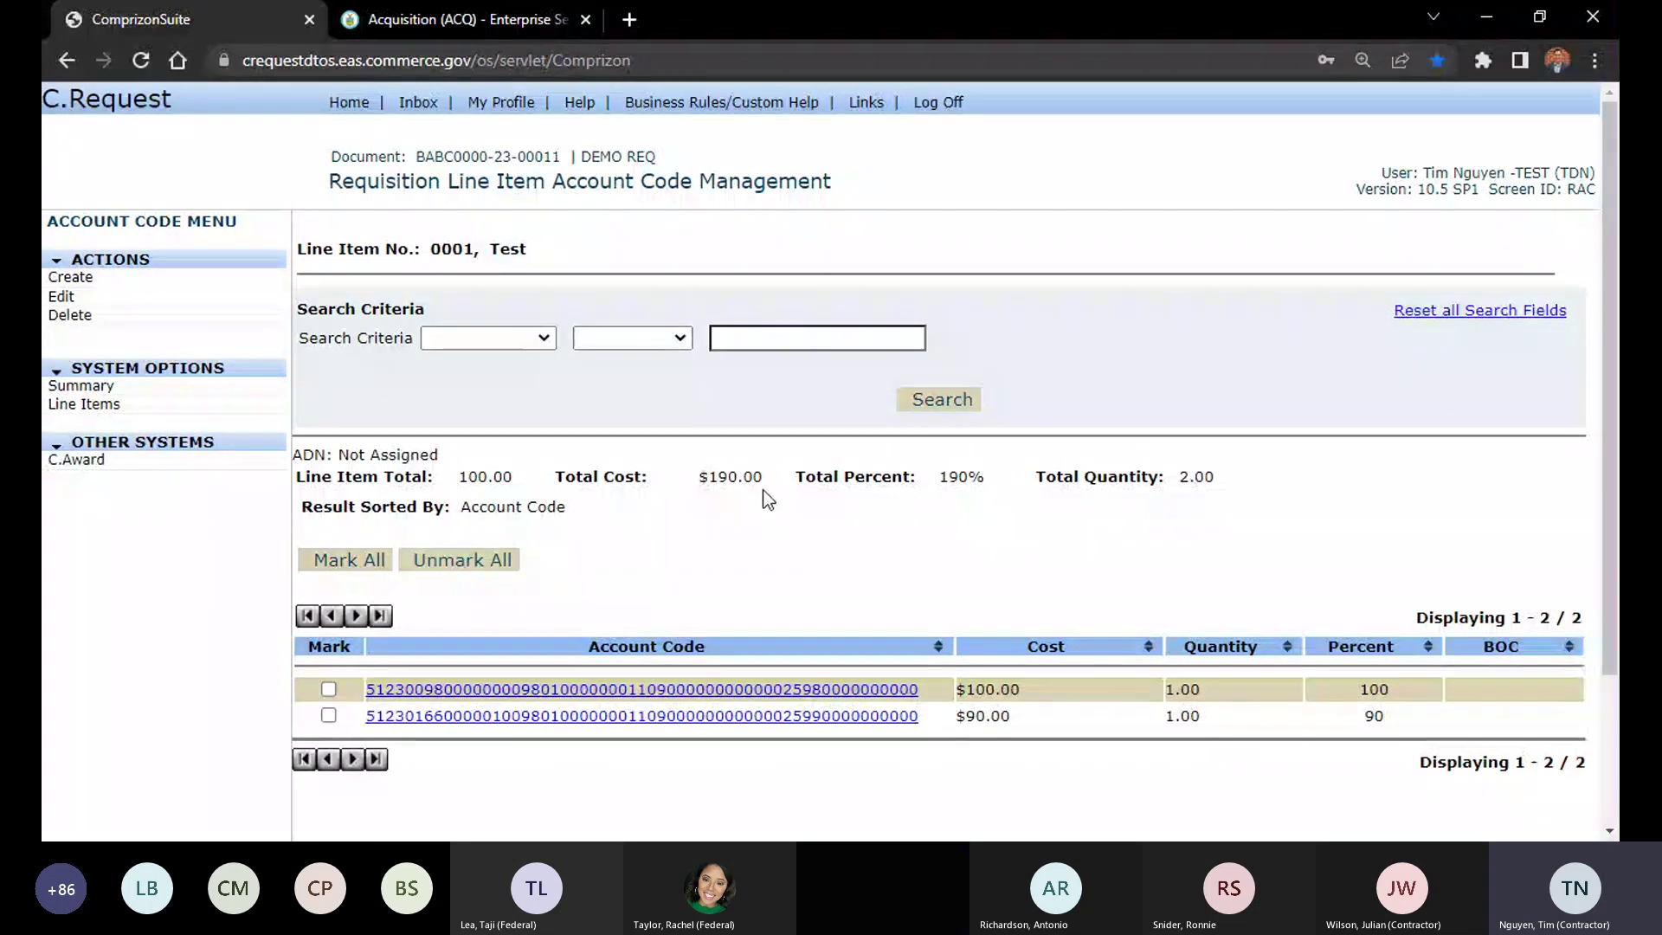
left_click_drag(763, 488, 710, 478)
left_click(775, 533)
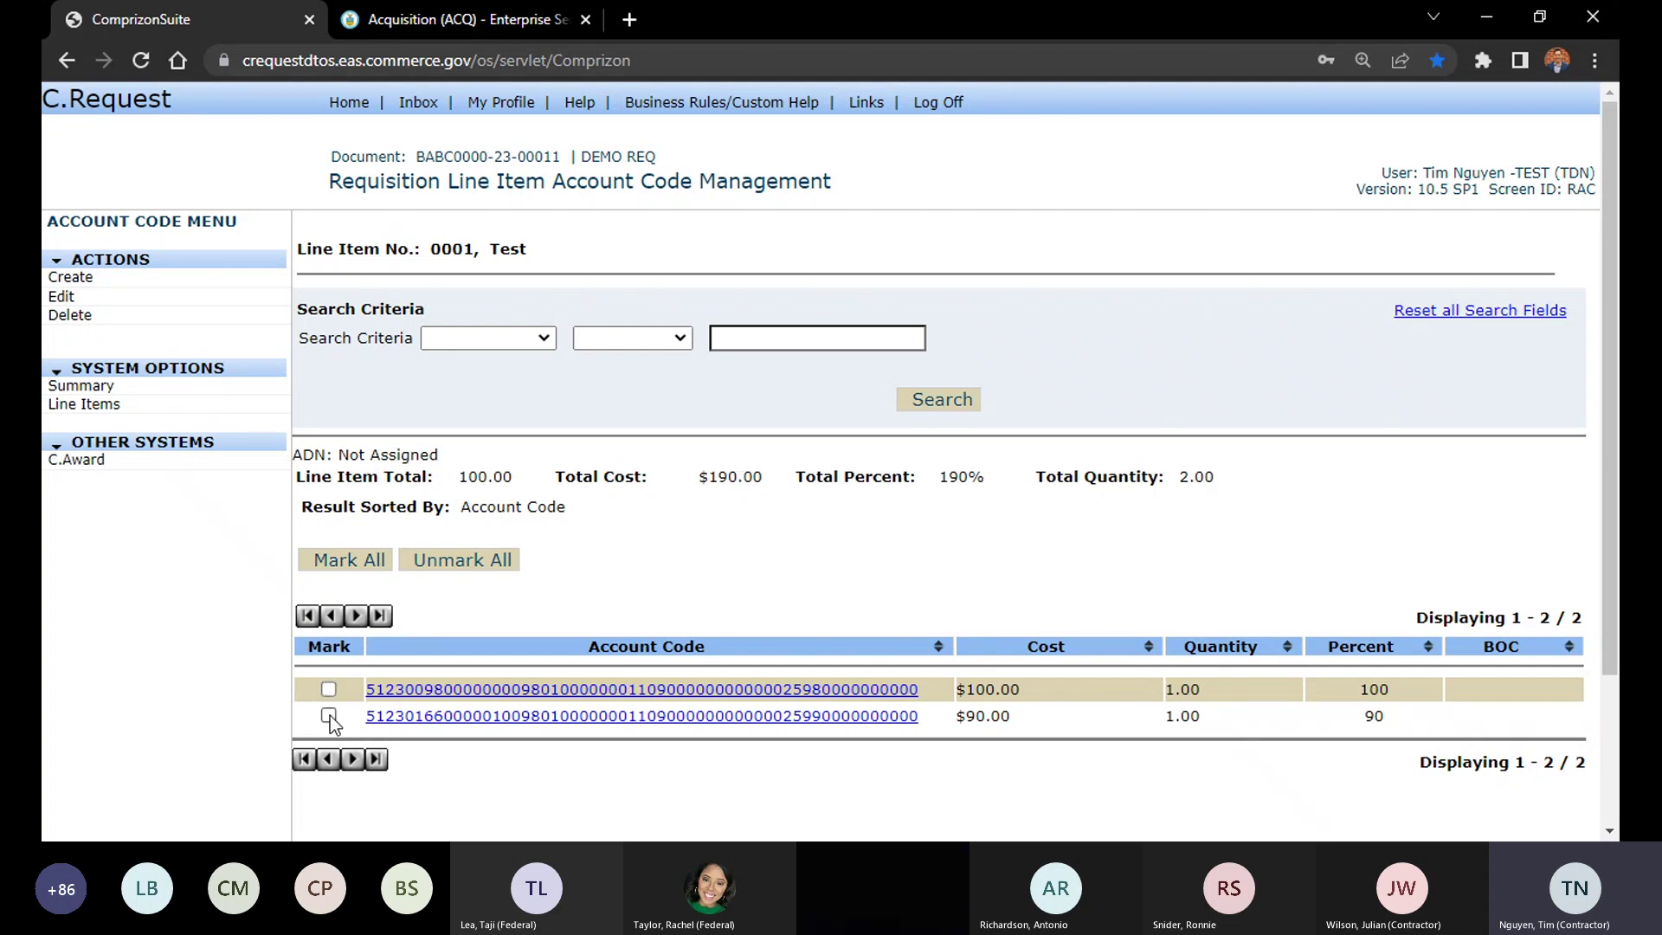
Edit the account code with object class 25990000, set its quantity to .9, and save it
left_click(62, 296)
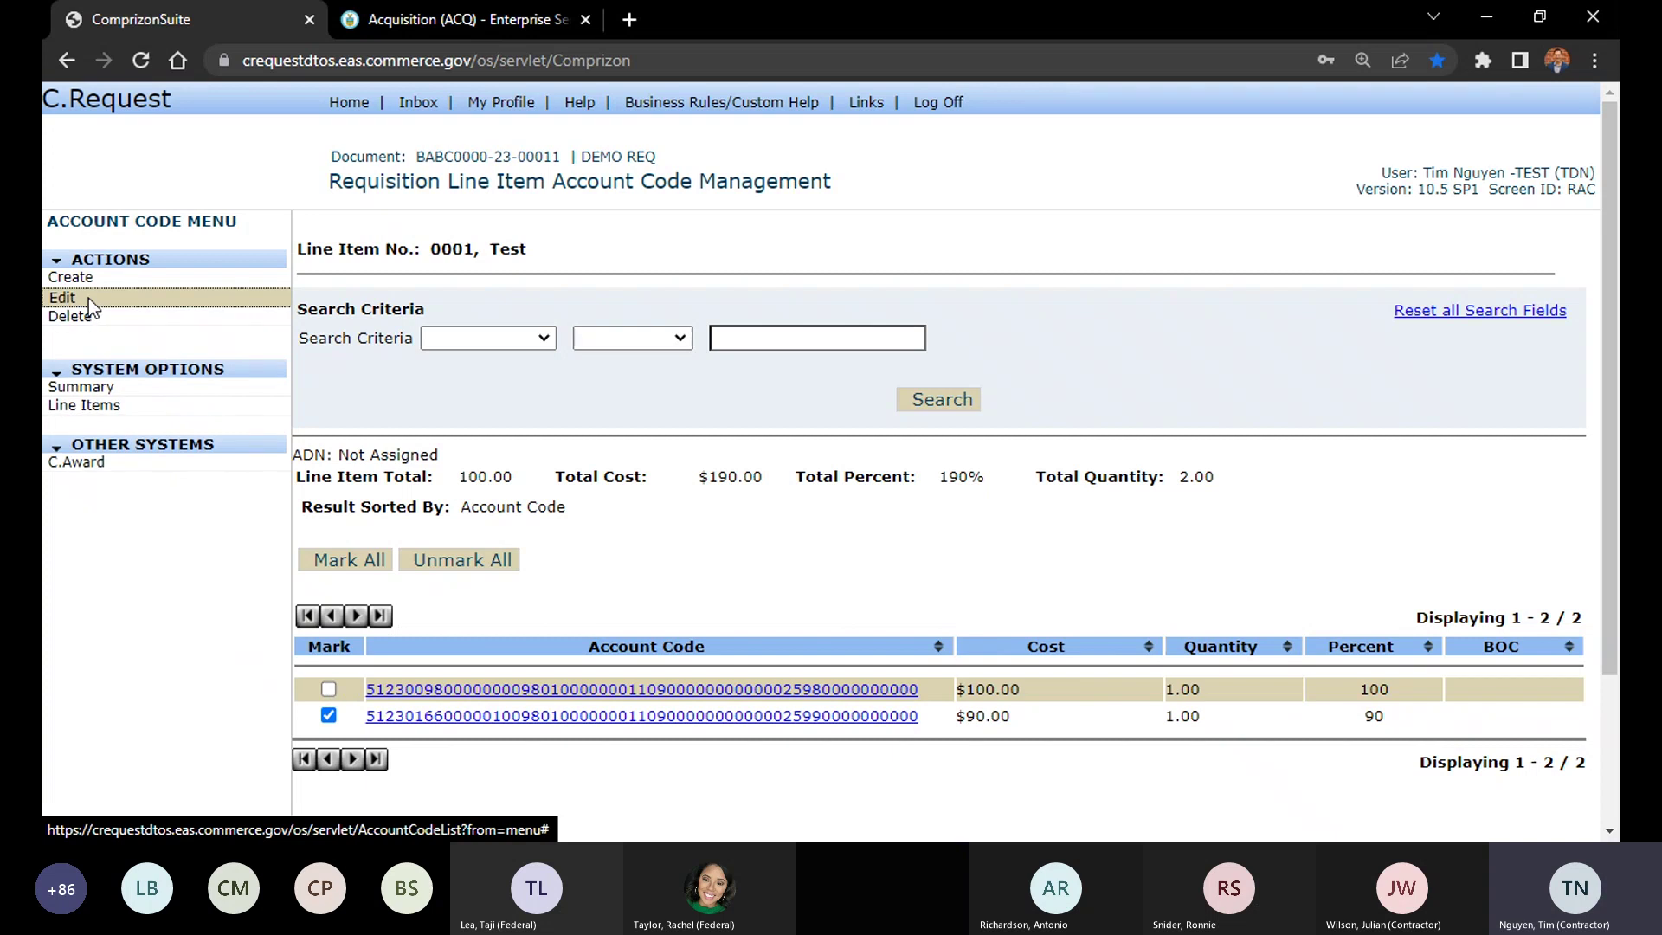
scroll(692, 520, "down", 4)
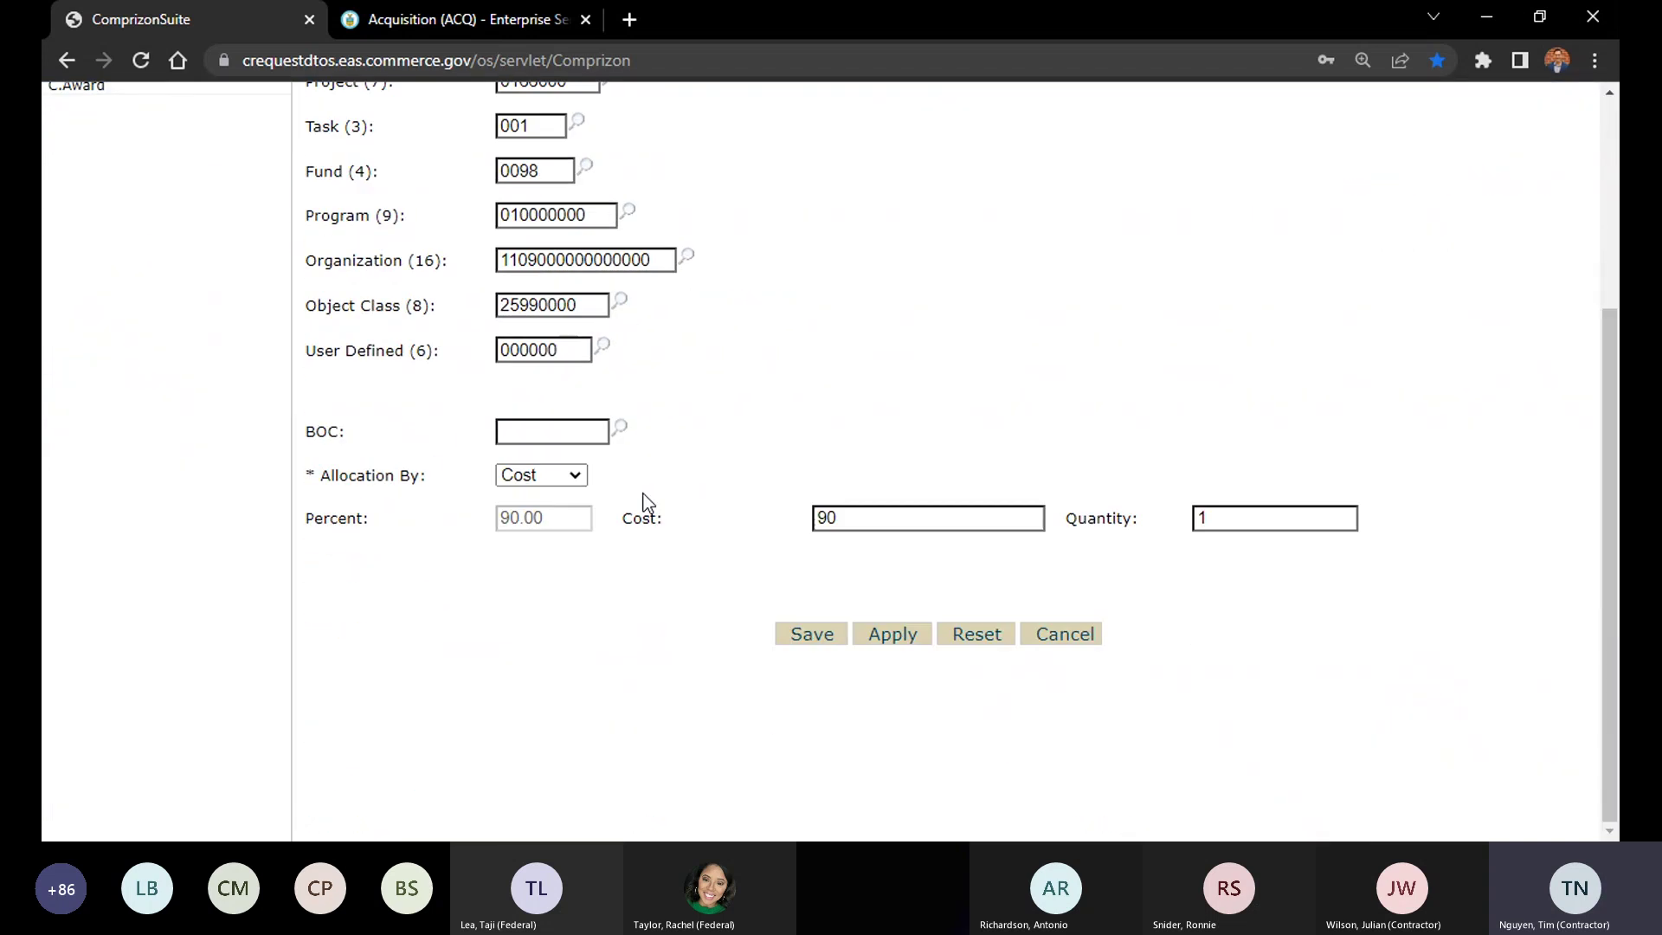
left_click(959, 521)
double_click(1206, 519)
type(".9")
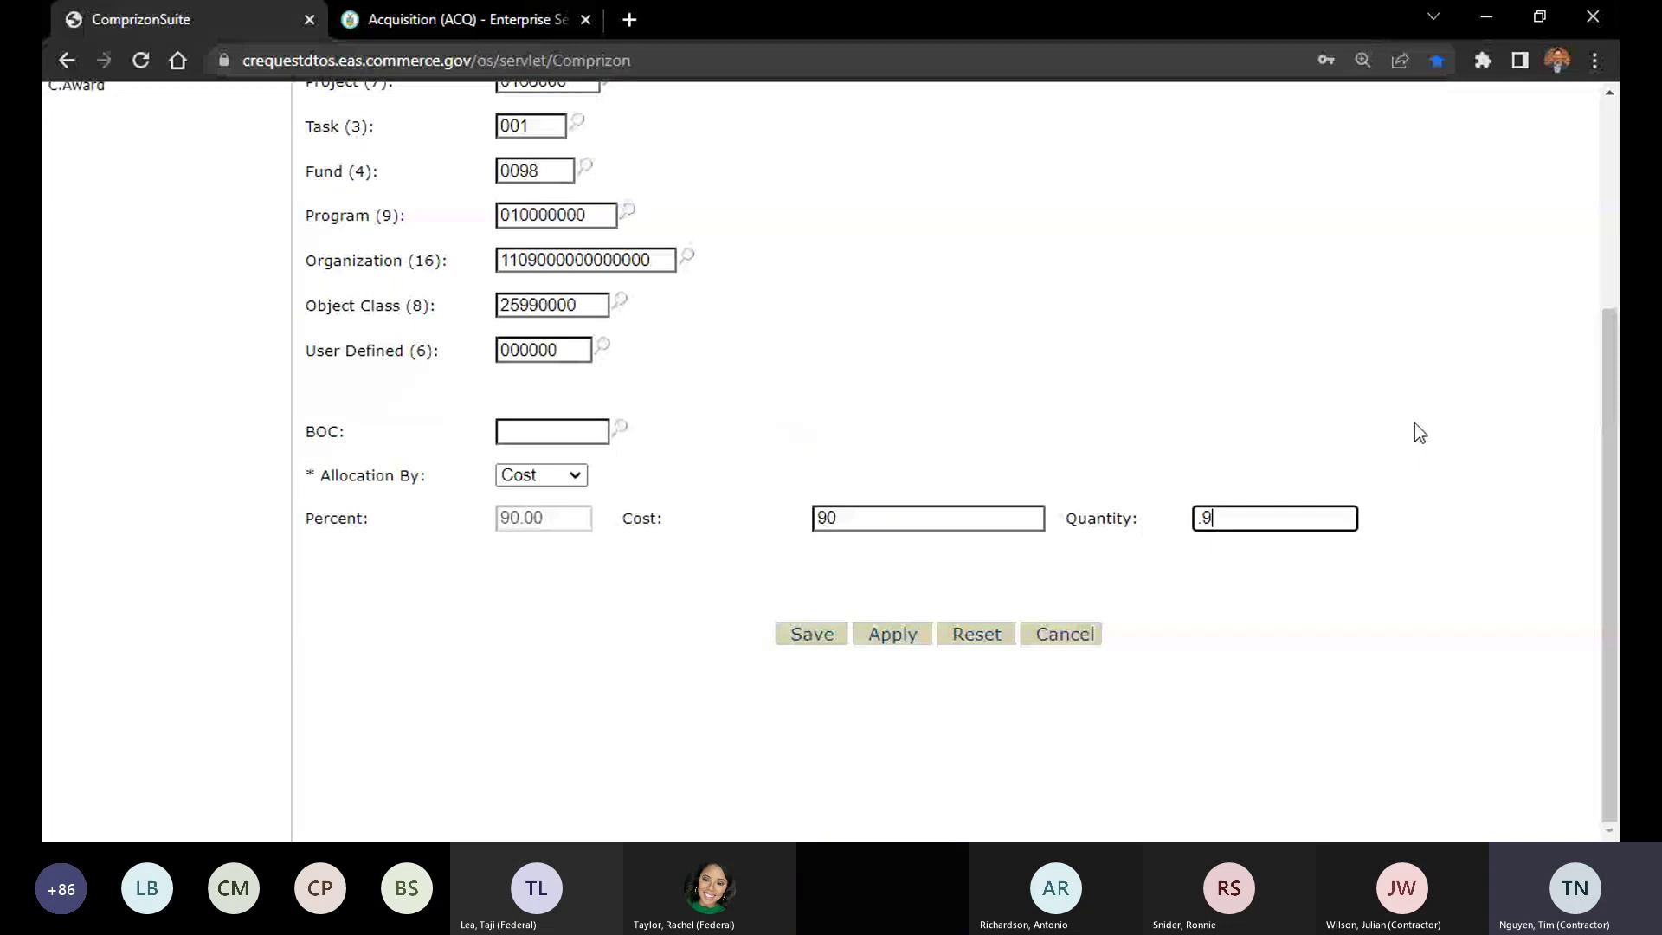
left_click(810, 633)
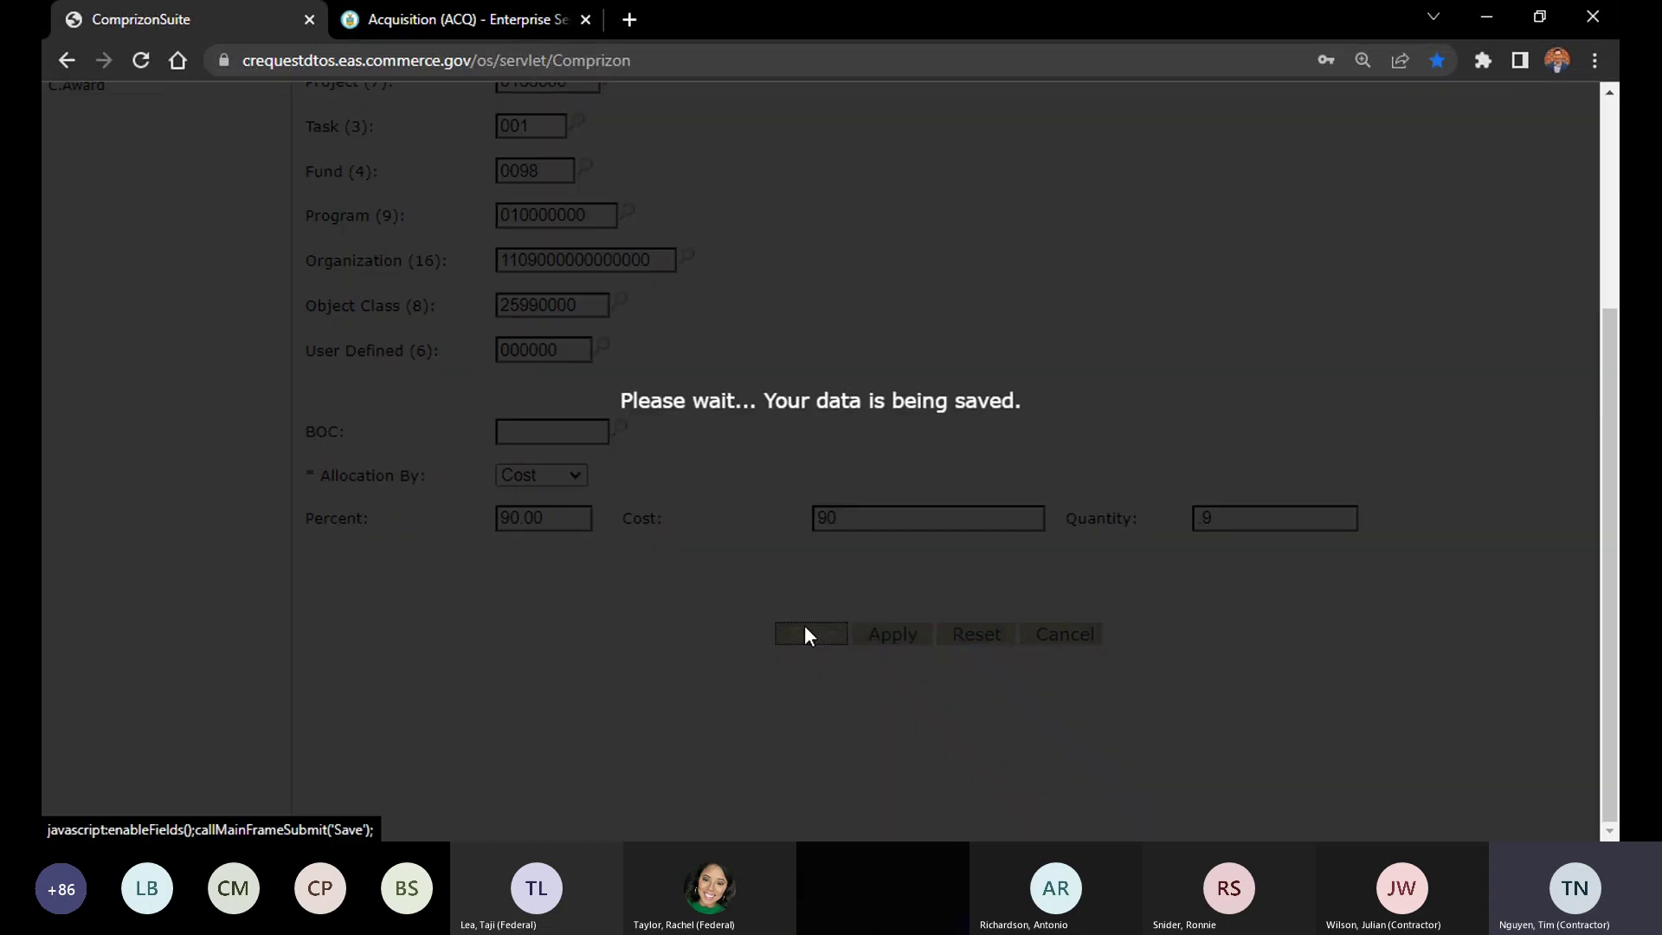
Edit the account code with object class 25980000, allocating it by Cost with a cost of 10
scroll(305, 572, "down", 3)
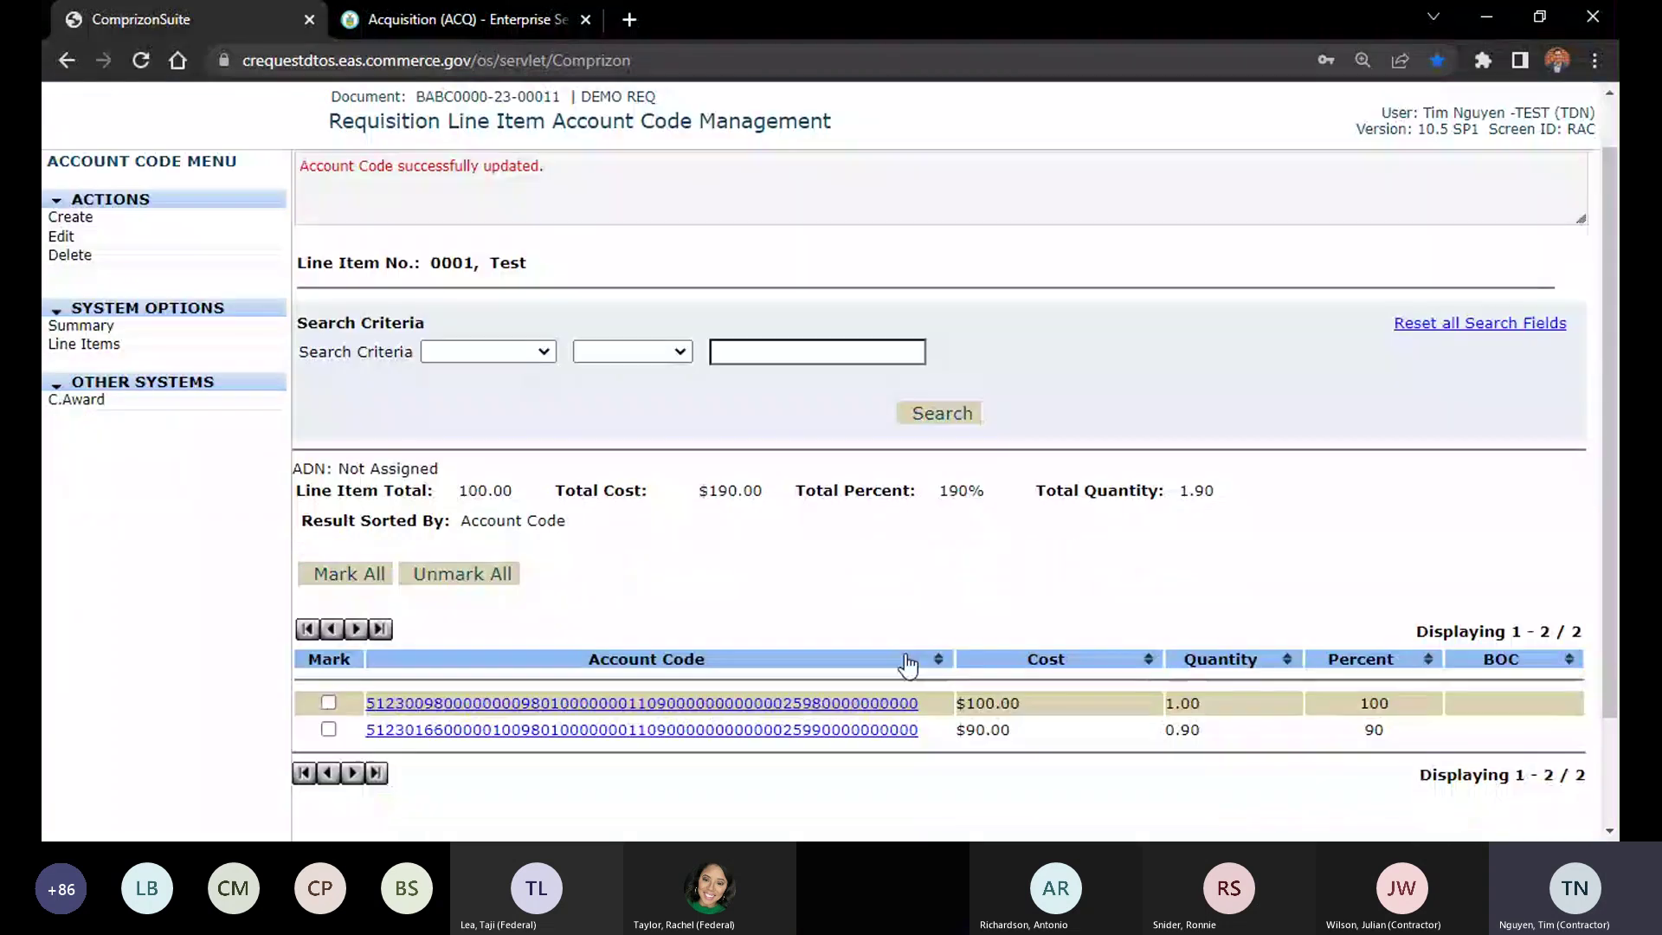
scroll(300, 571, "up", 3)
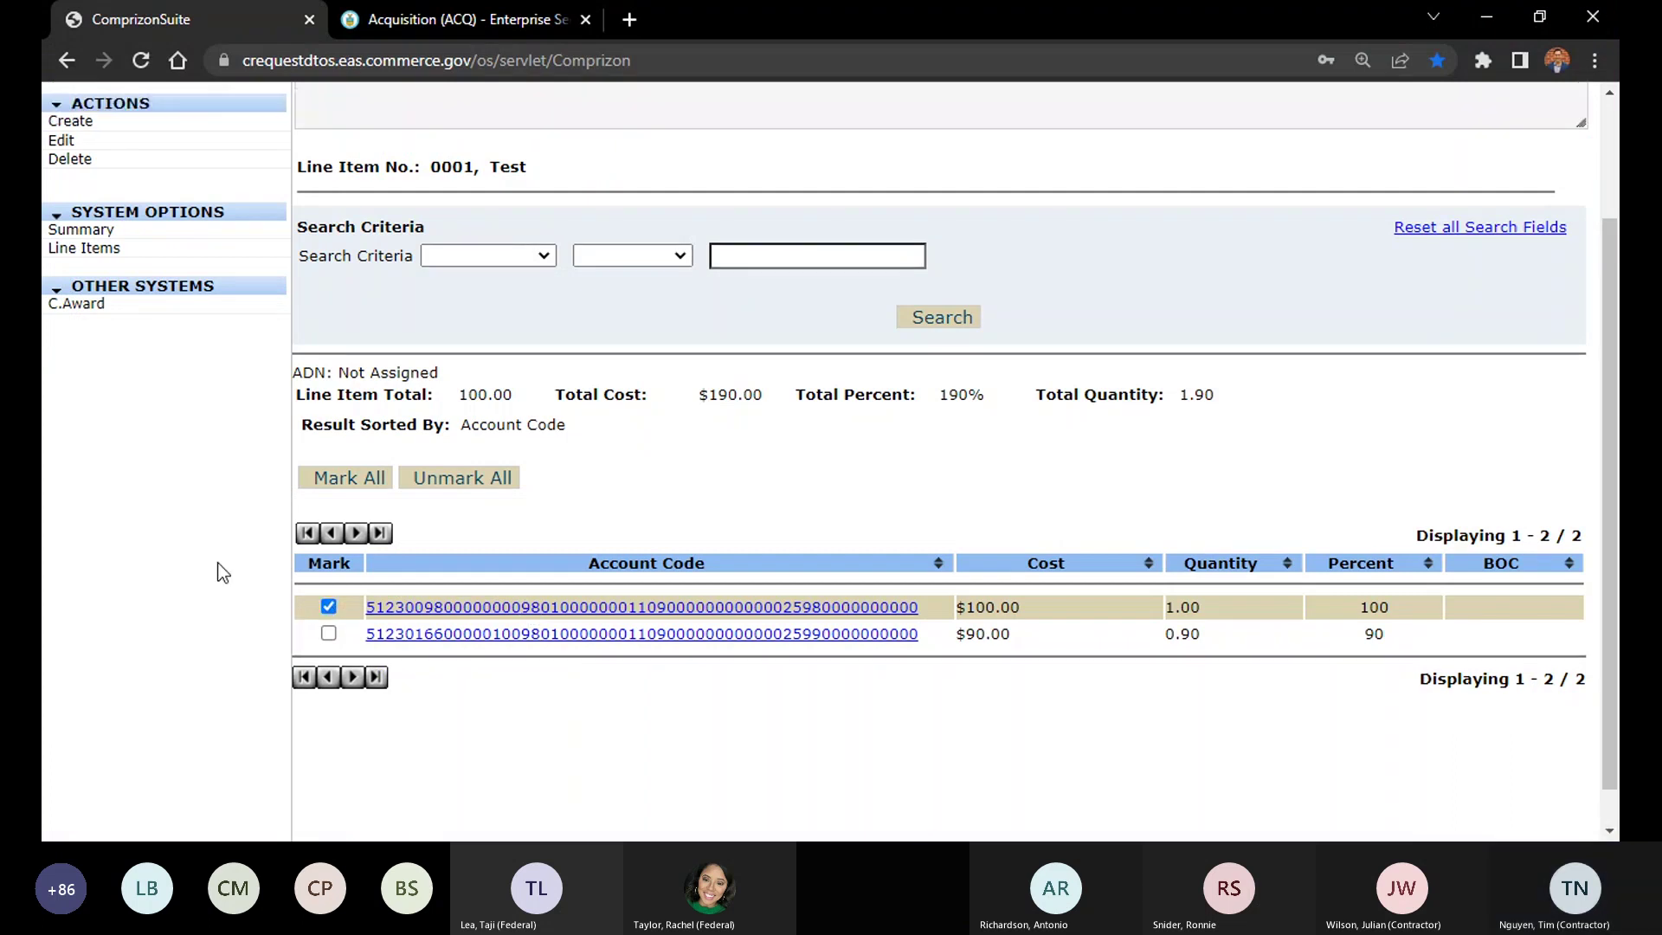
left_click(139, 309)
scroll(948, 620, "down", 4)
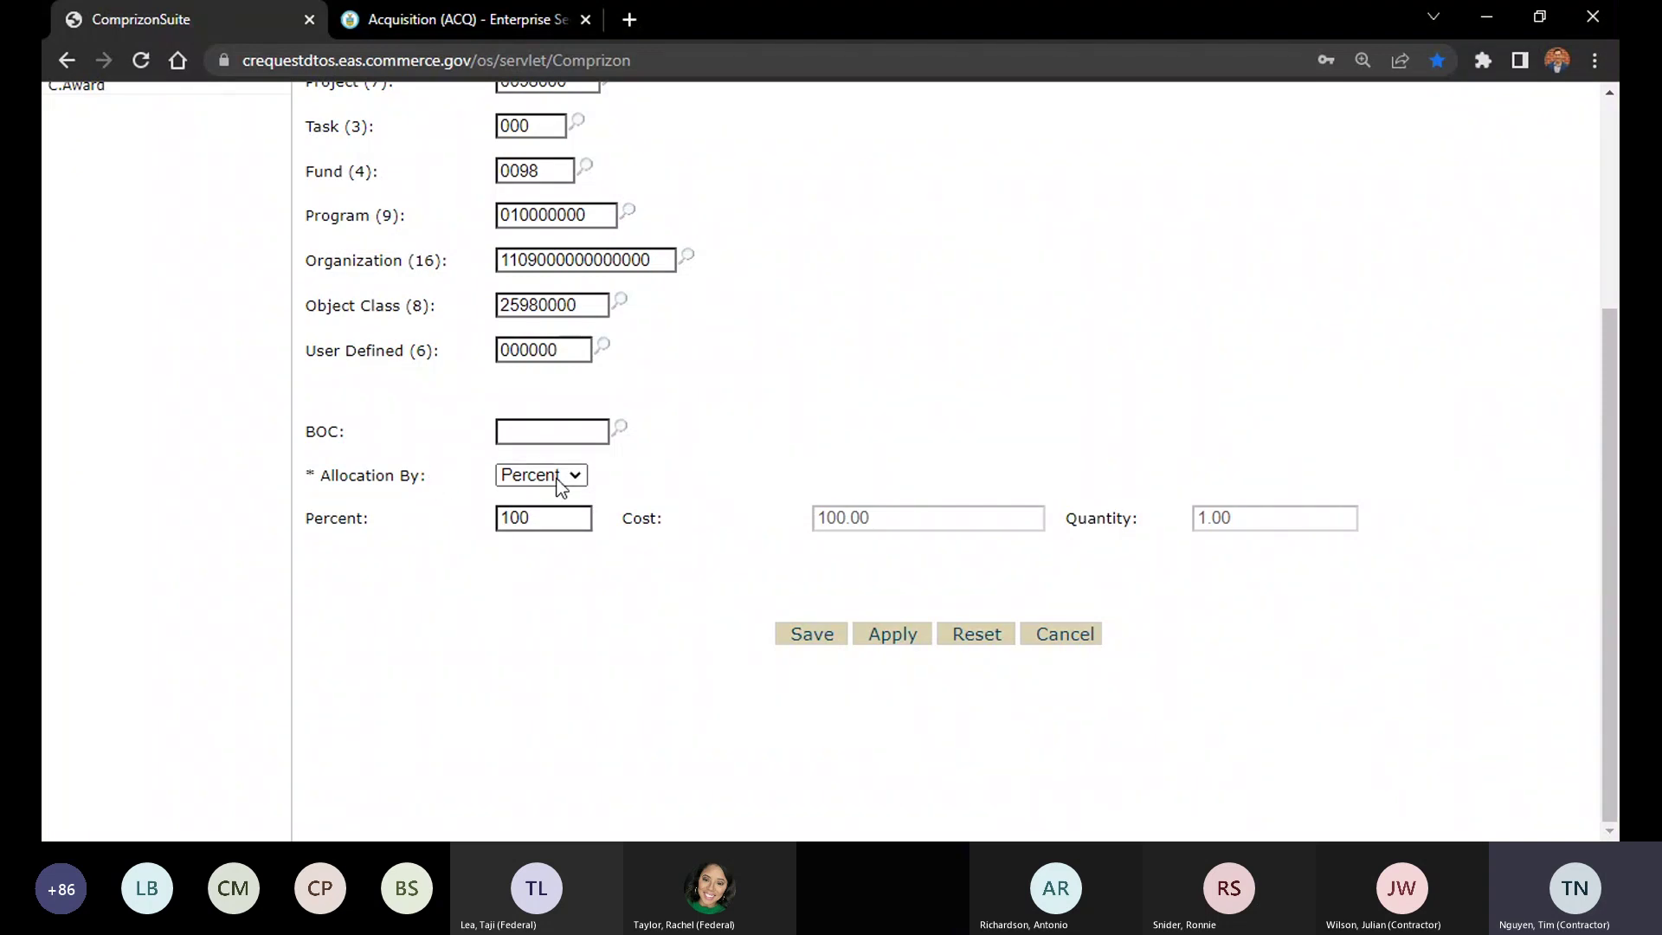
left_click(546, 537)
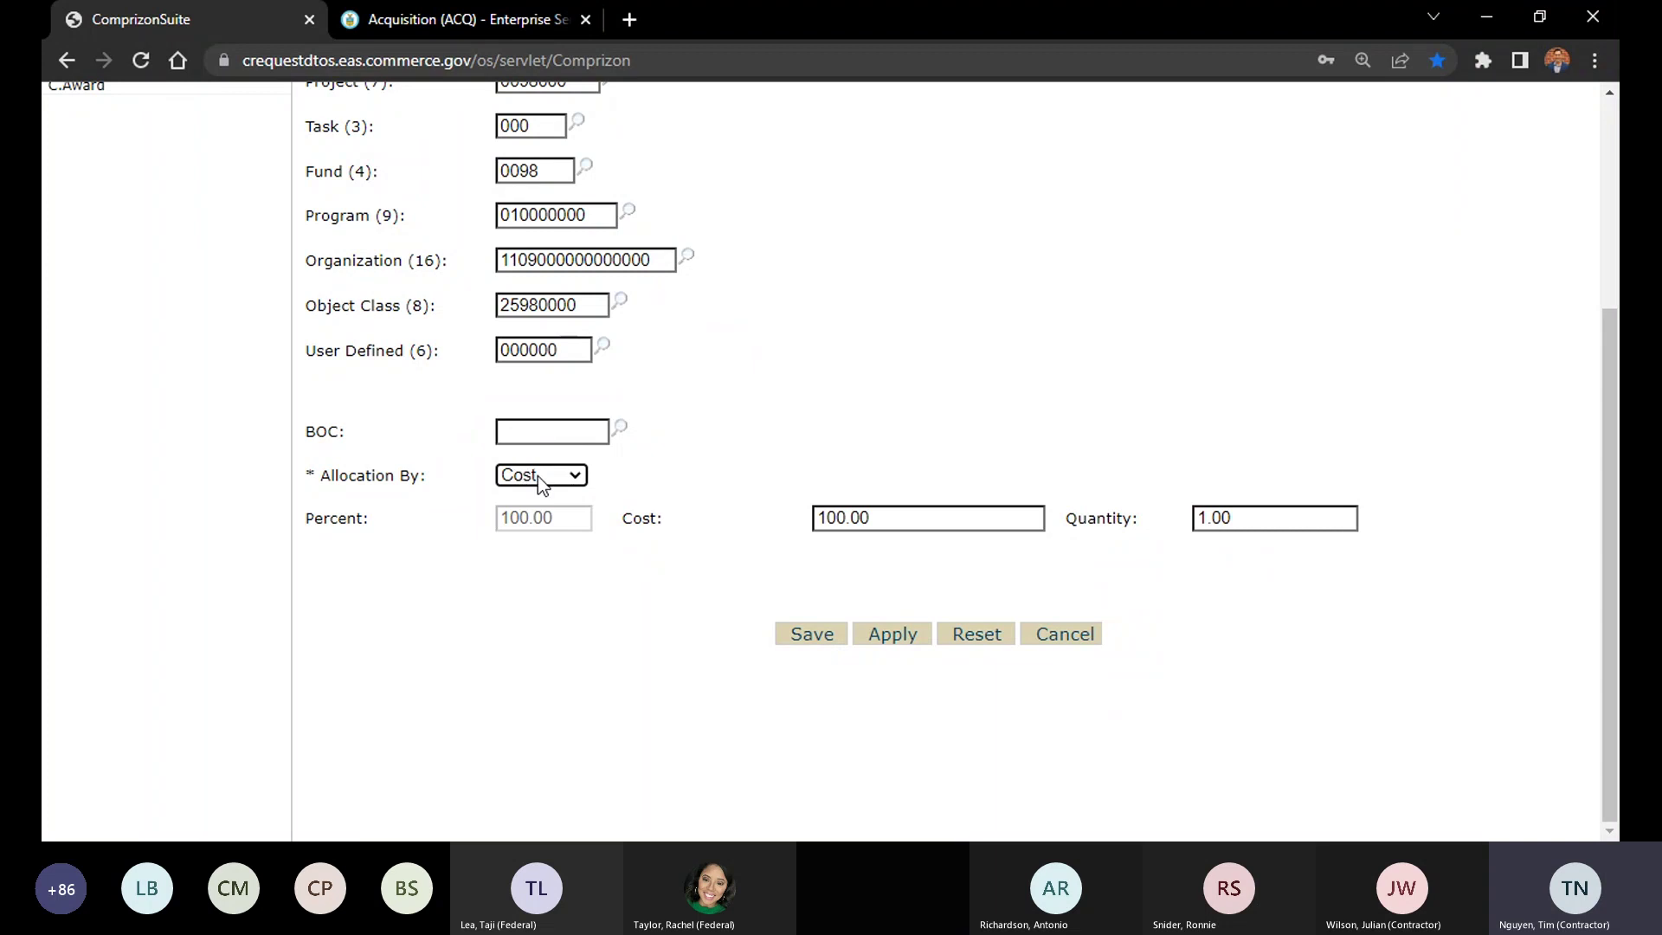
left_click(876, 520)
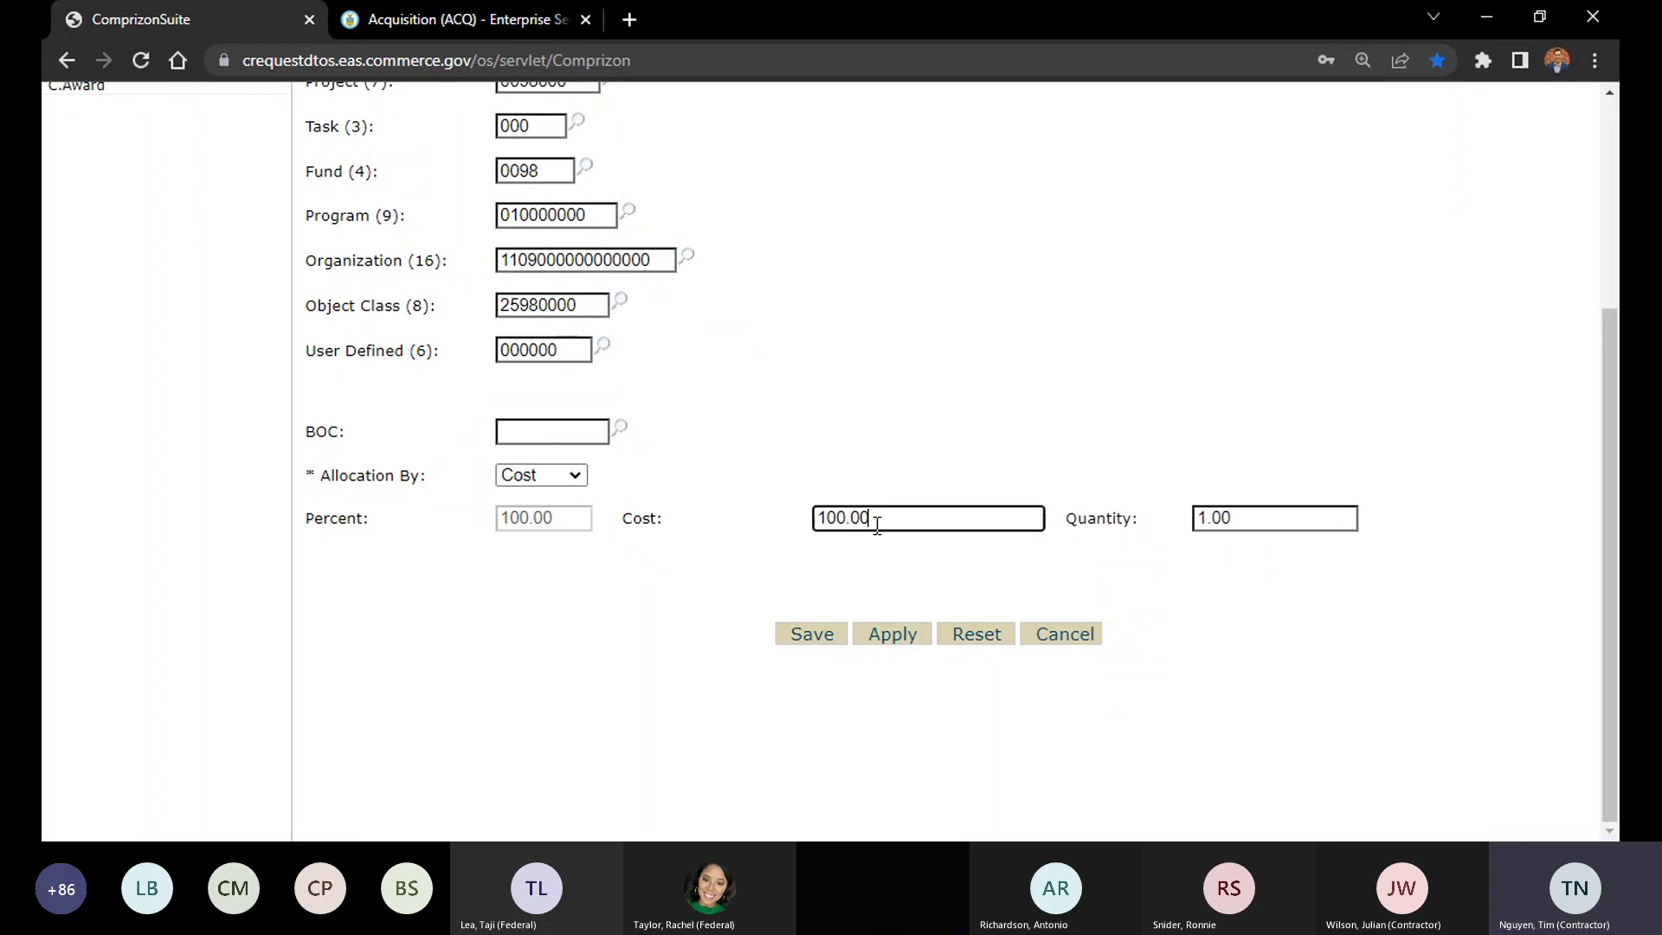
left_click_drag(877, 520, 718, 509)
type("10")
left_click(1082, 430)
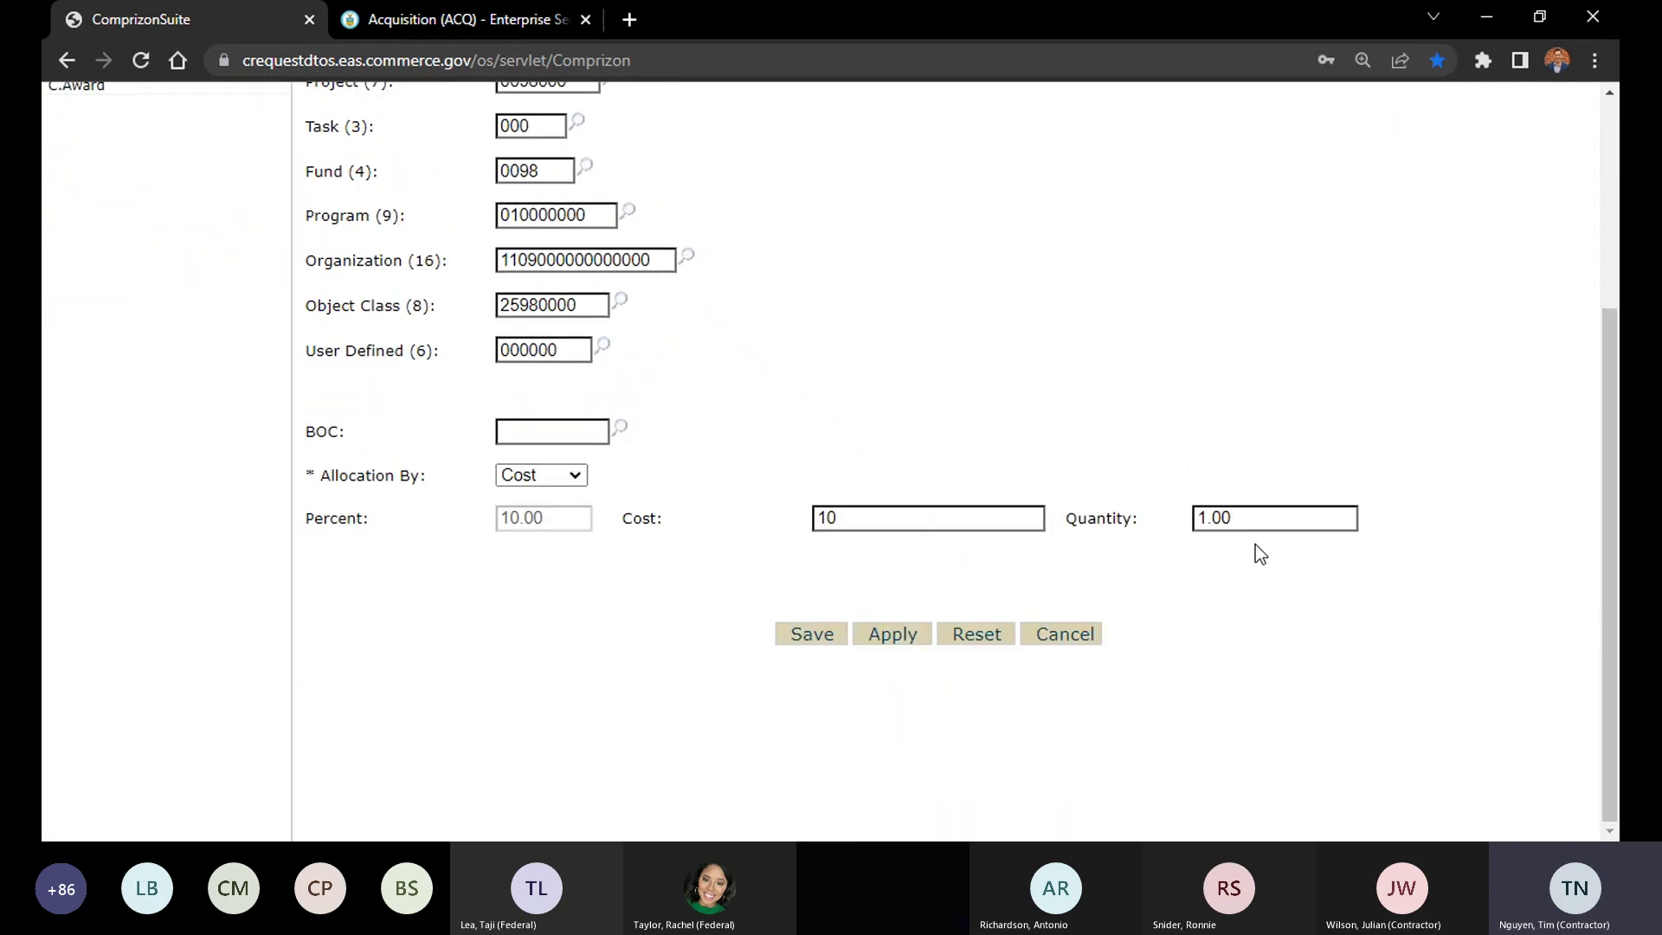
Set this account code's quantity to .1 and save it
left_click_drag(1246, 520, 1187, 523)
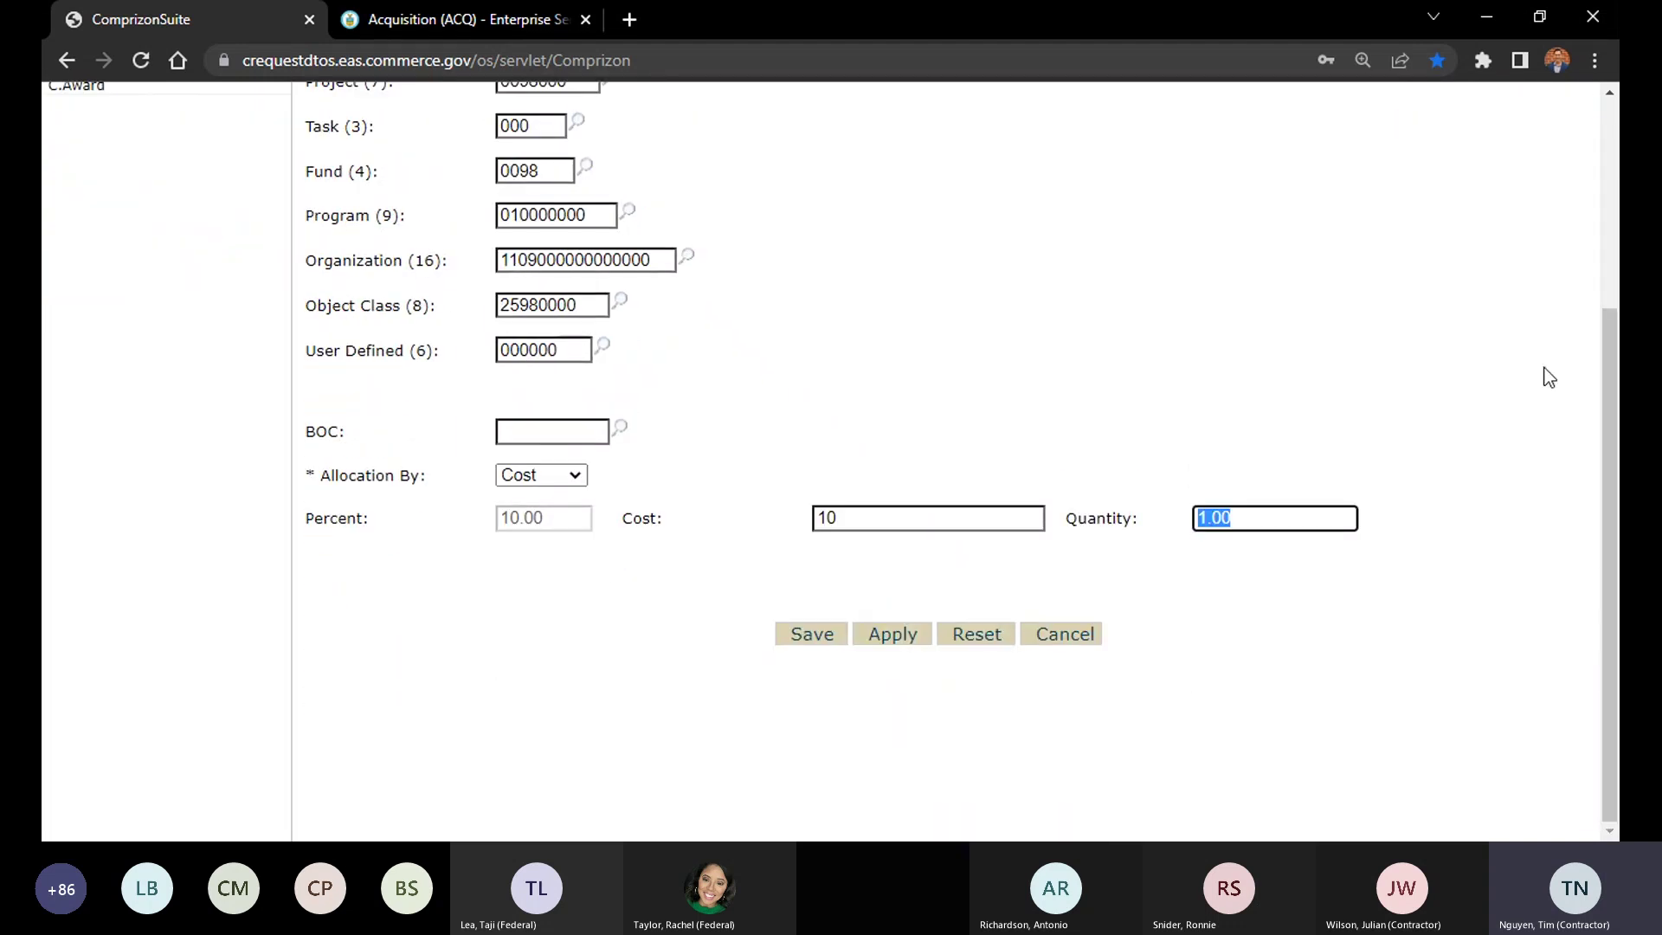
type(".1")
left_click(1254, 518)
left_click(1151, 374)
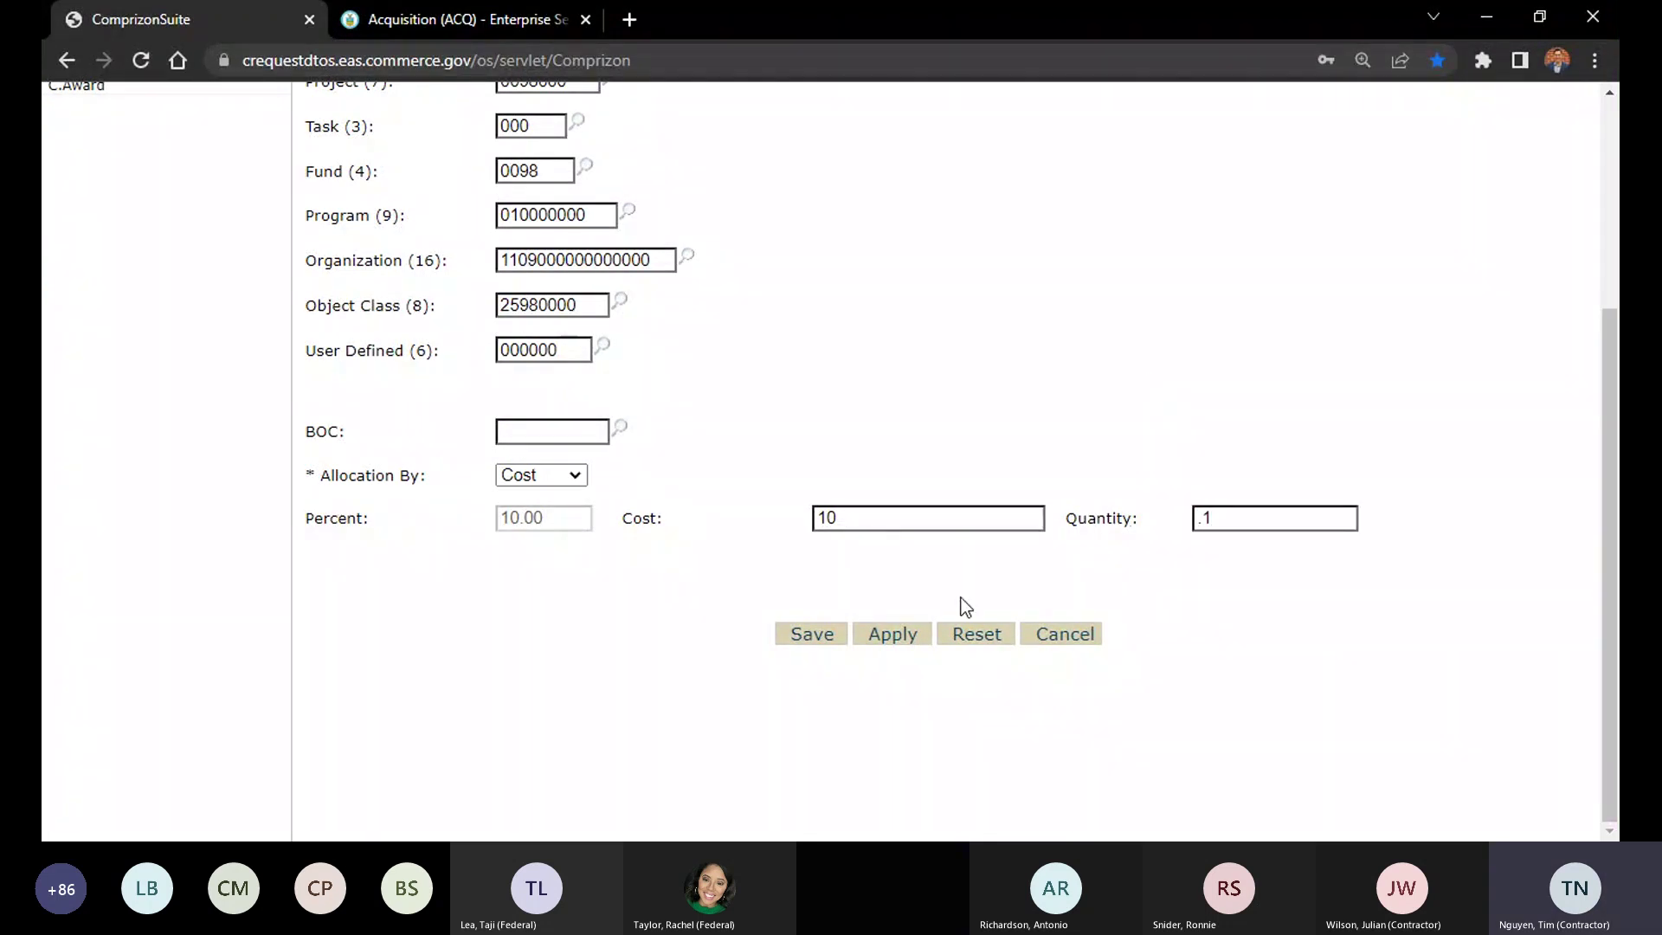
left_click_drag(574, 517, 497, 521)
left_click(1145, 557)
left_click(812, 634)
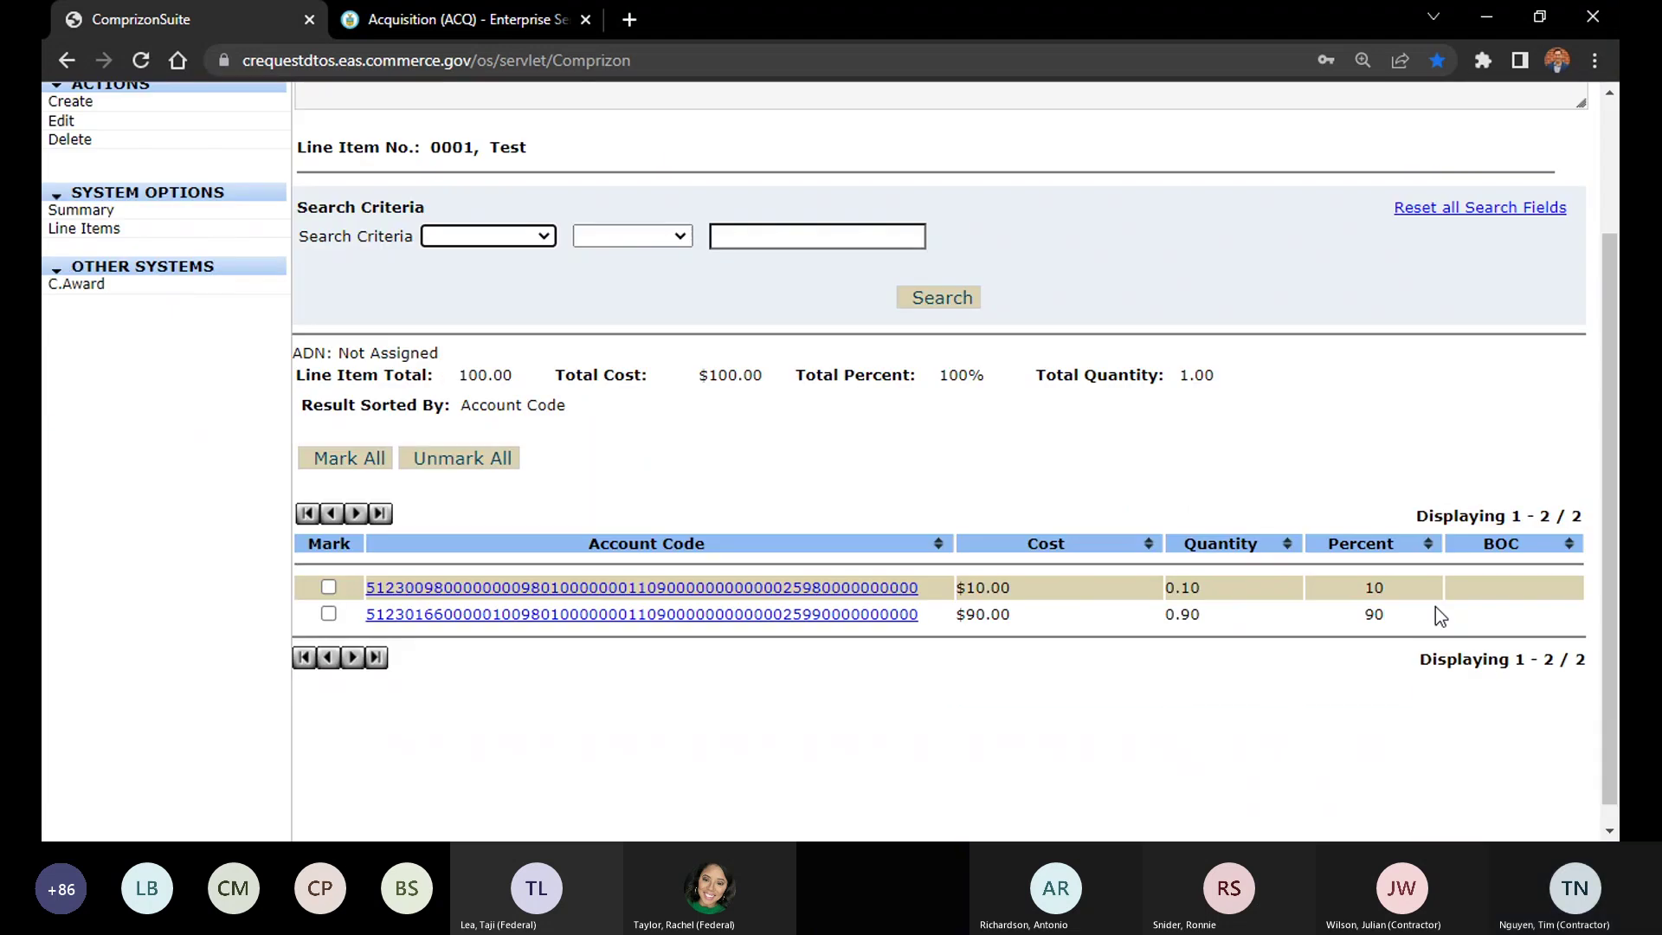
Check the two account codes' cost, quantity and percent against the totals for line item 0001
scroll(1420, 598, "down", 1)
left_click_drag(1364, 561, 1210, 597)
left_click(1208, 591)
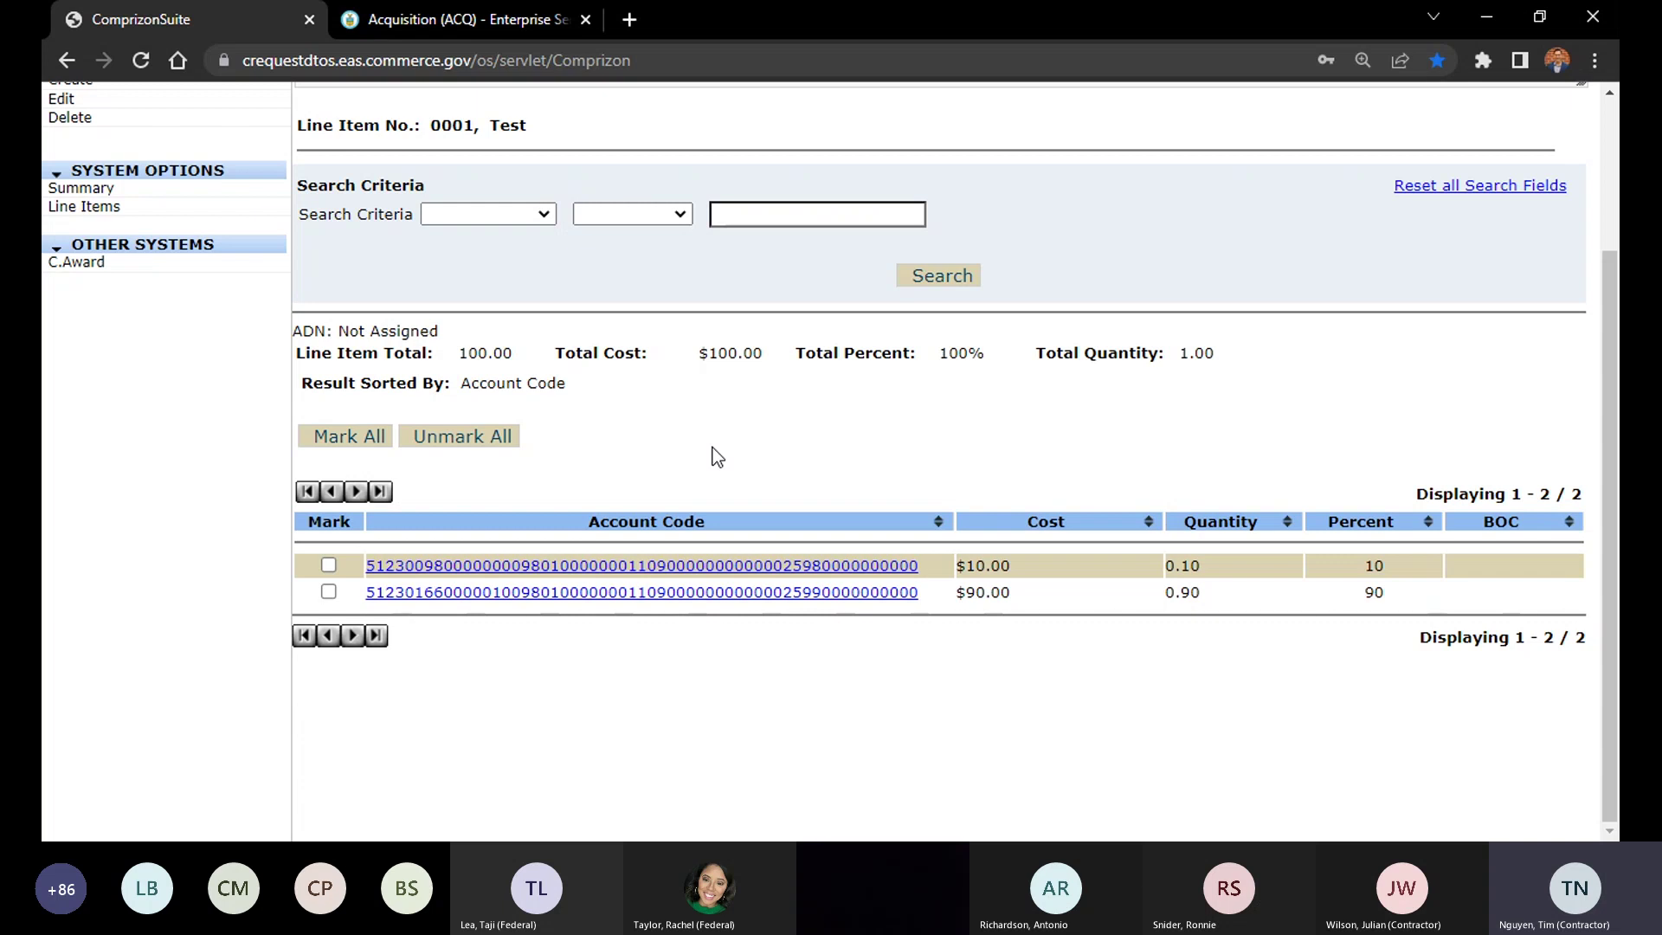
scroll(716, 457, "up", 2)
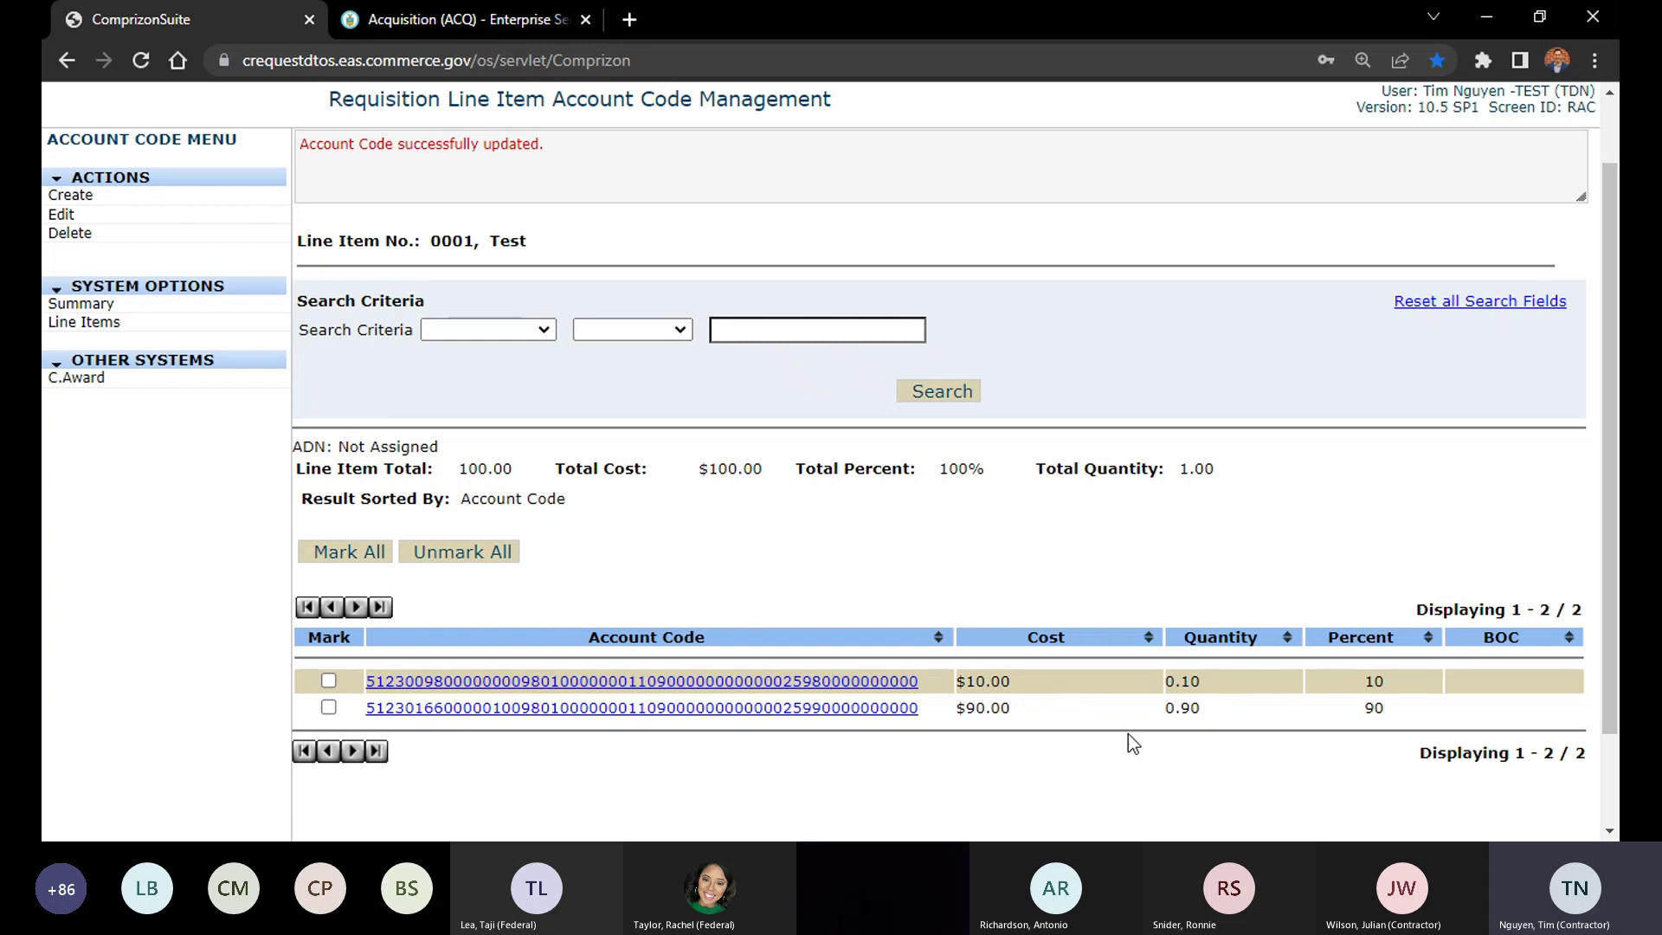
left_click_drag(473, 462, 455, 462)
left_click(484, 473)
left_click_drag(1224, 672, 1224, 705)
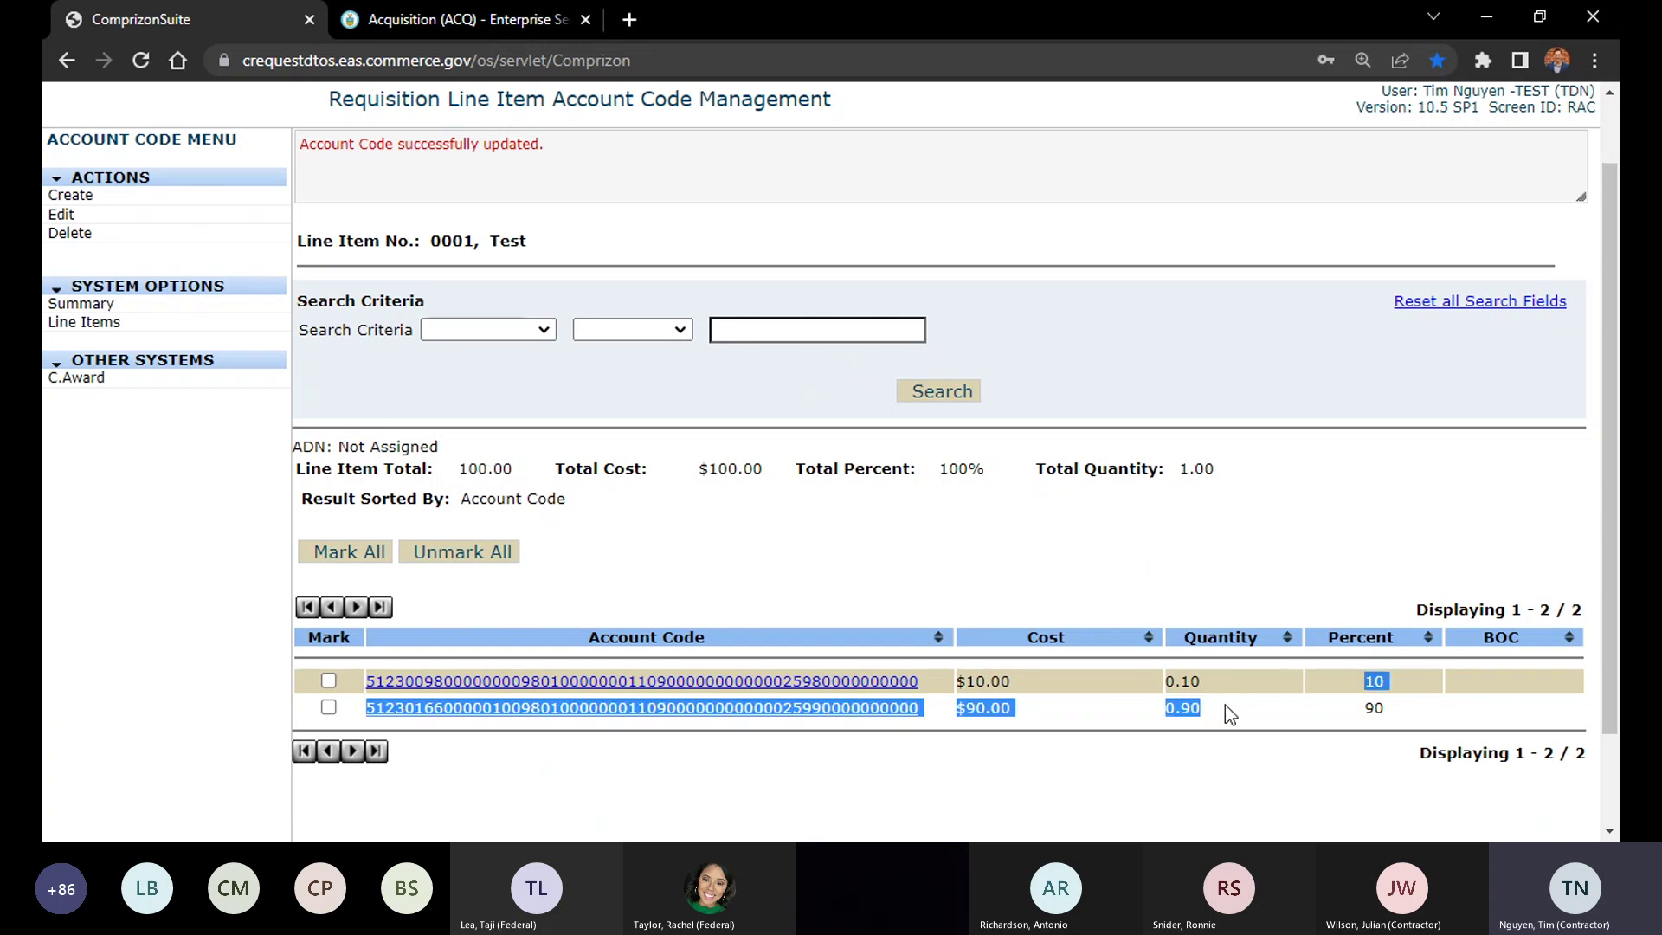
left_click(1243, 715)
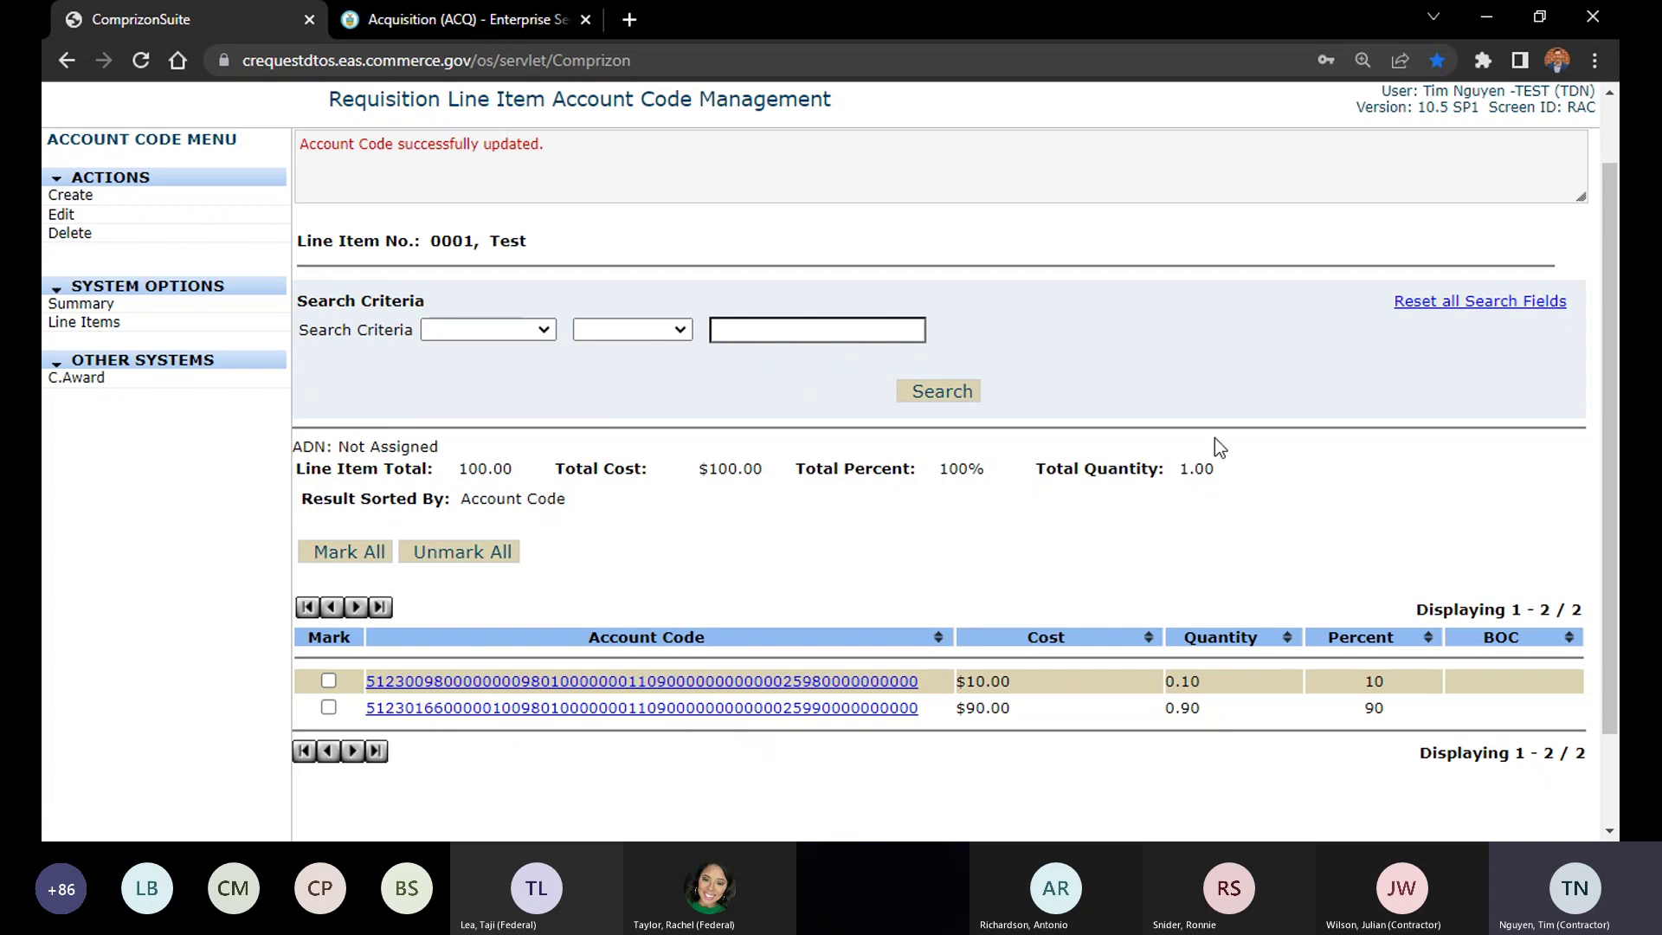
scroll(1363, 700, "down", 1)
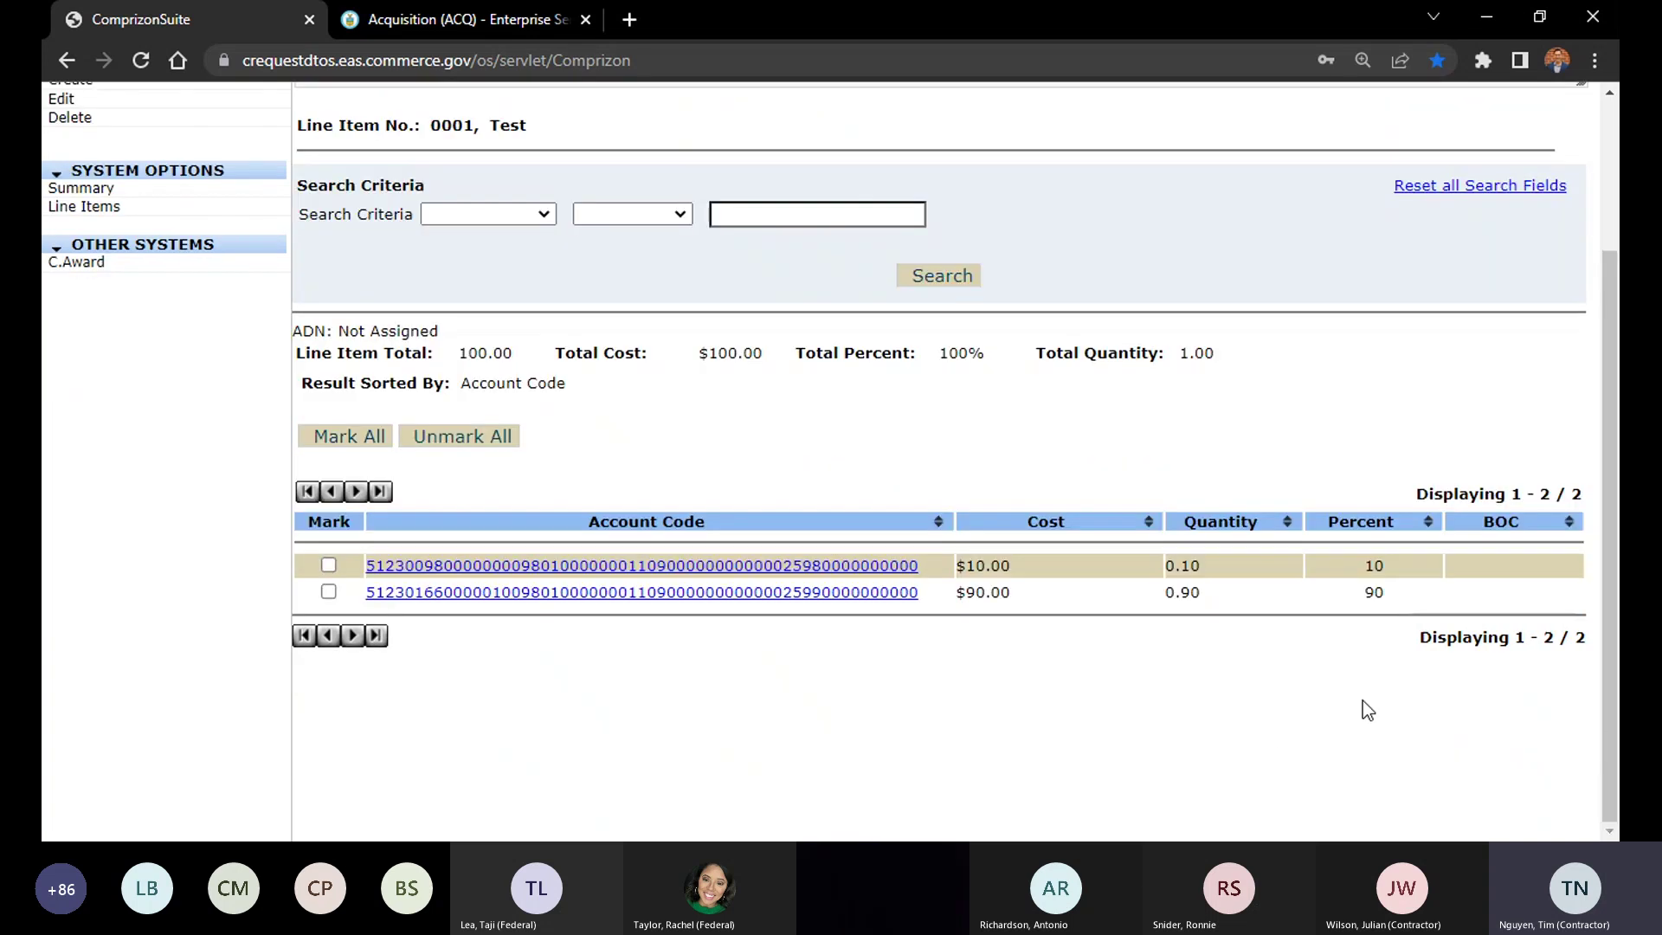
Return through the line item list to the requisition summary and check the document and procurement statuses
scroll(631, 367, "up", 2)
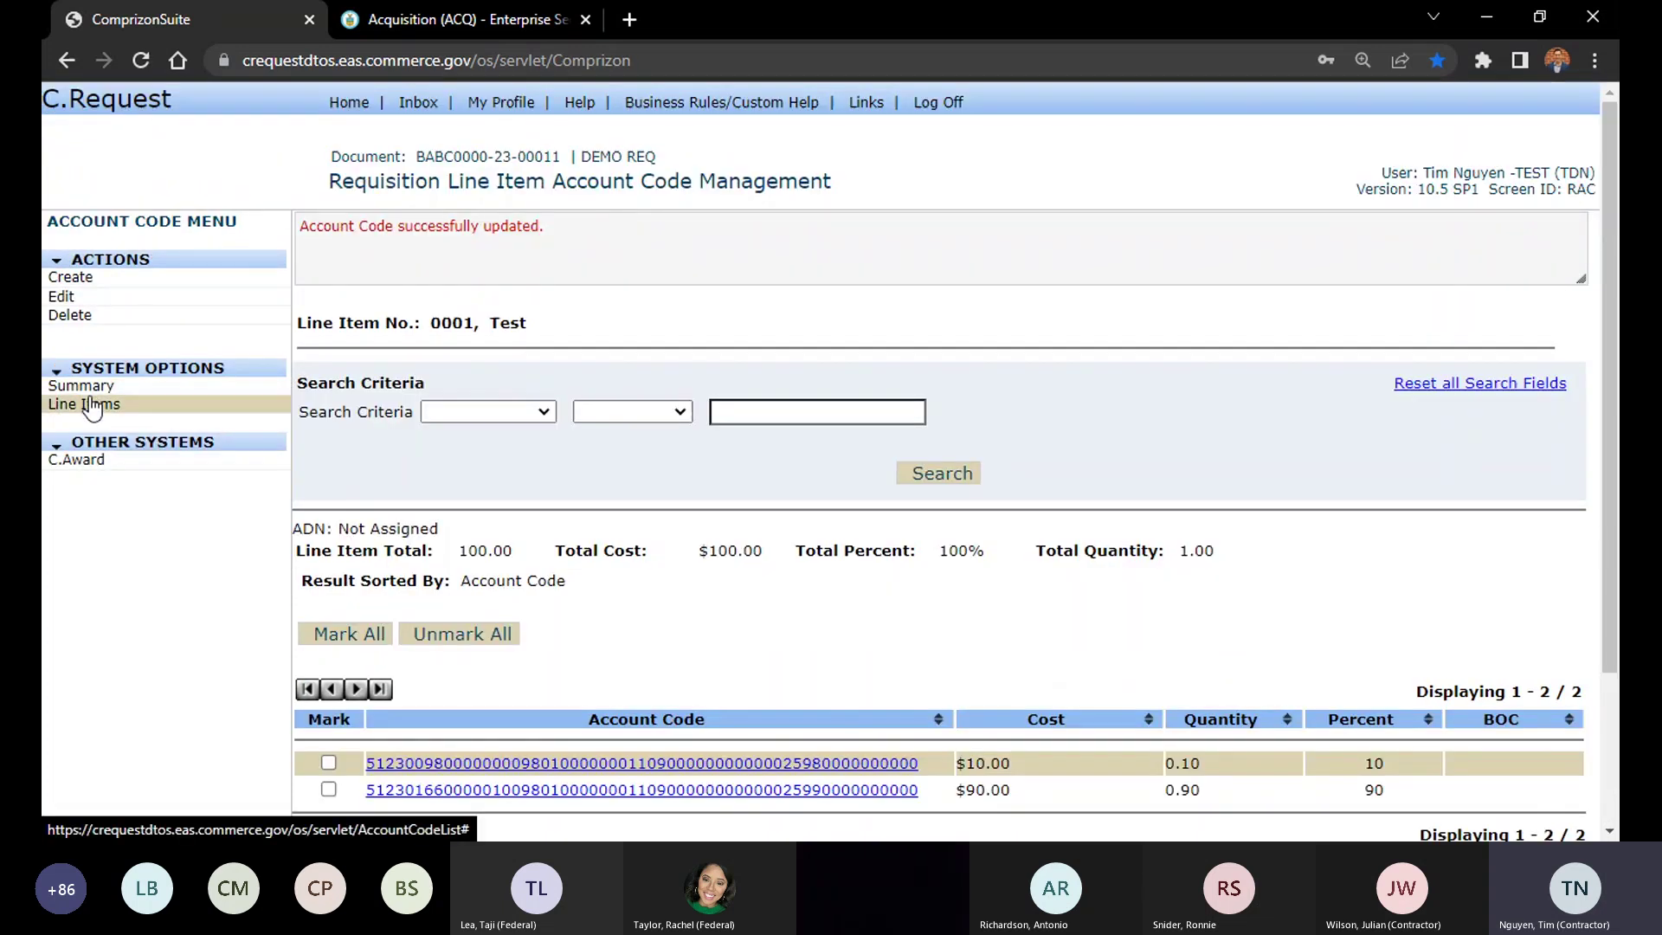
left_click(155, 416)
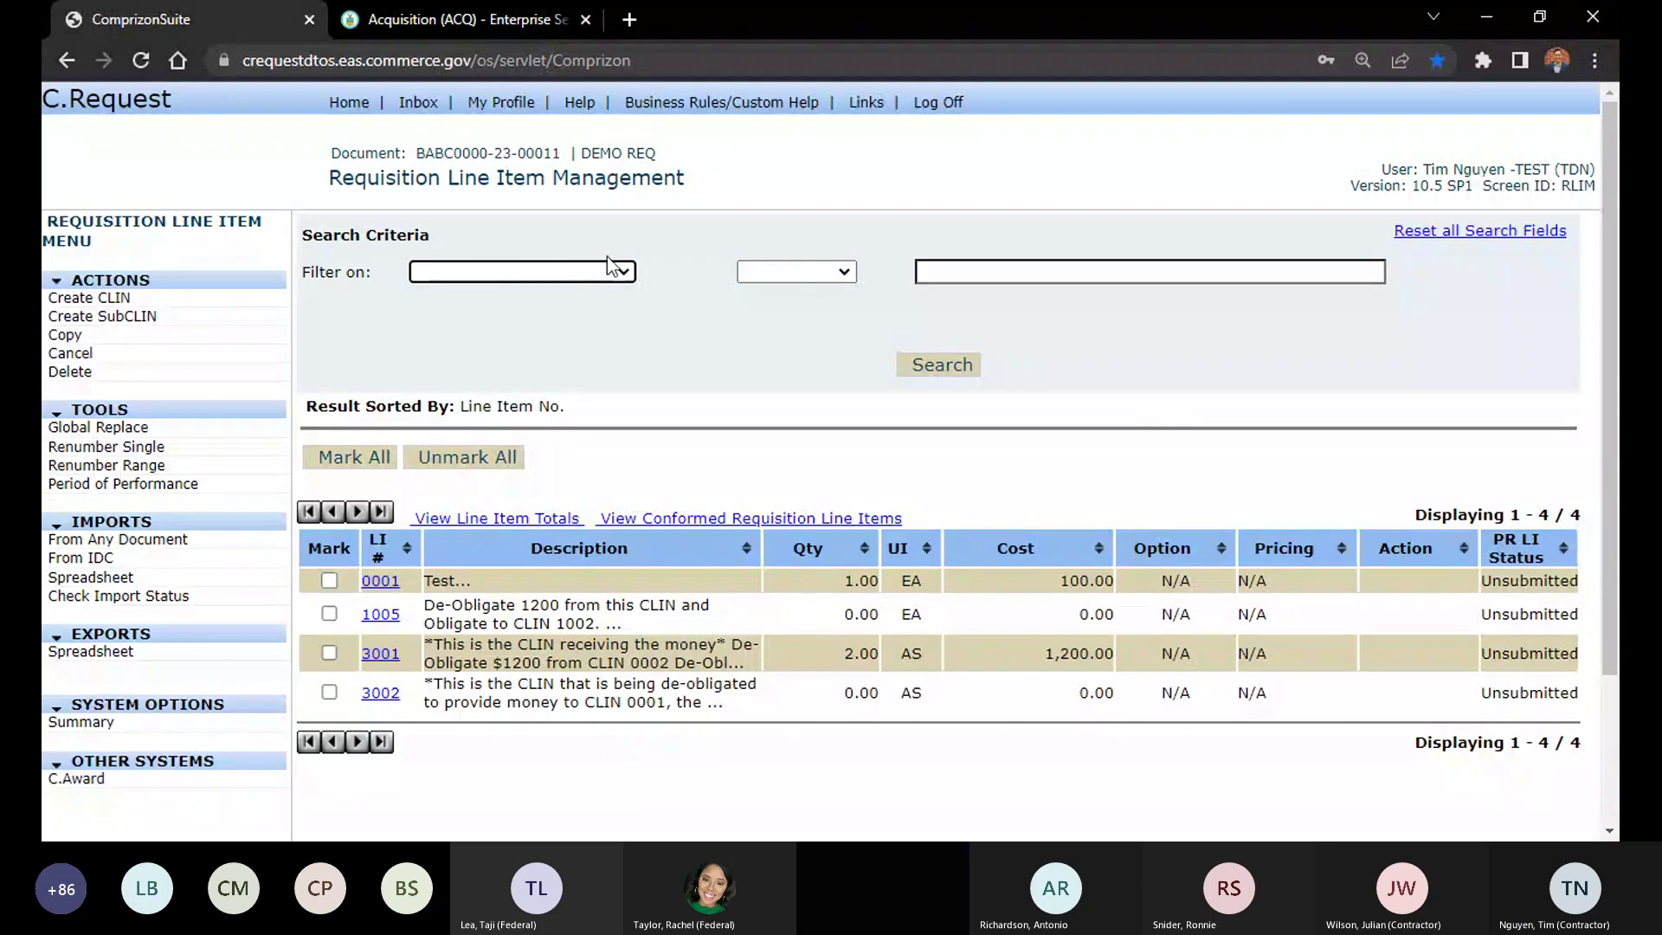
left_click(111, 724)
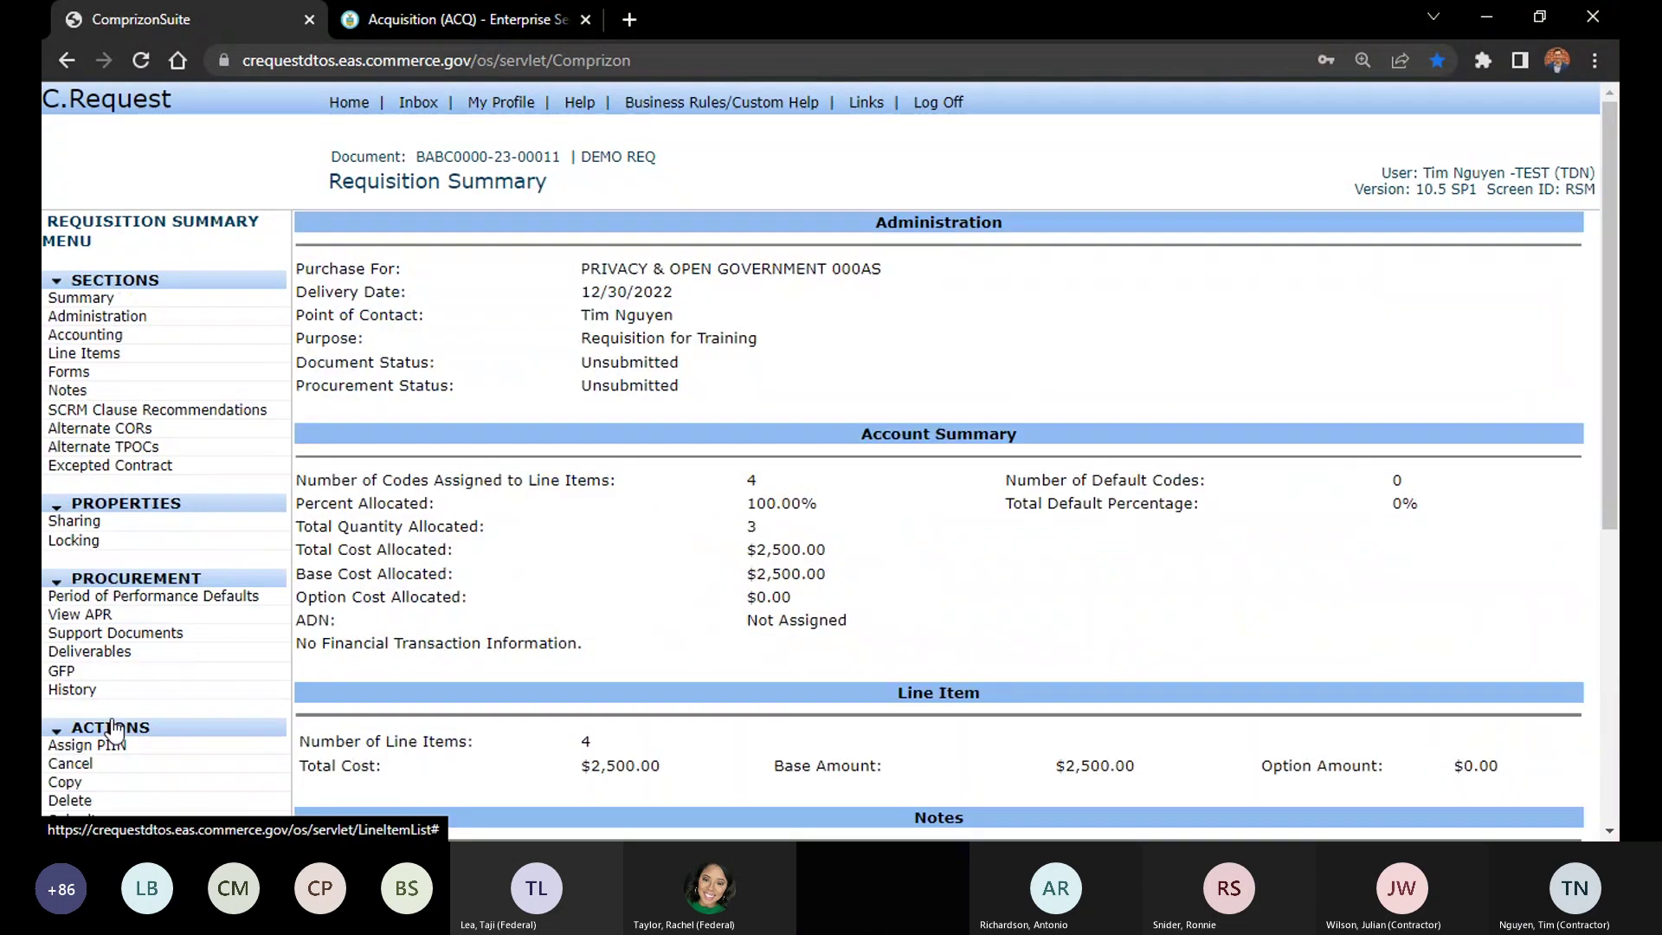
left_click_drag(783, 418, 840, 355)
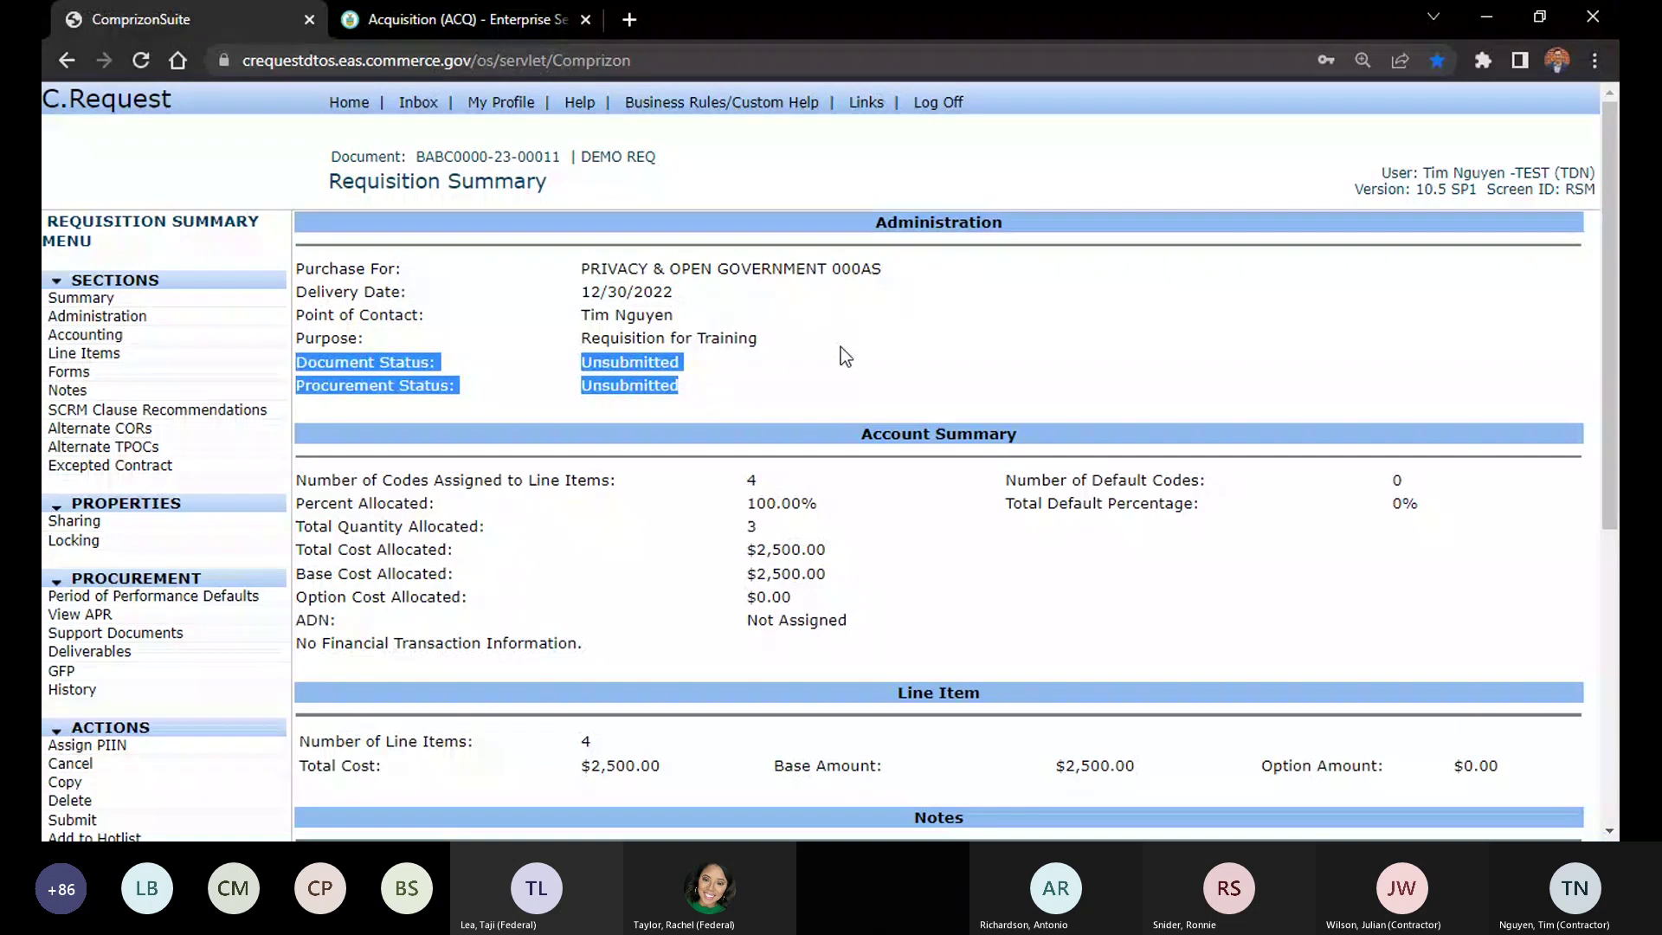
left_click(841, 354)
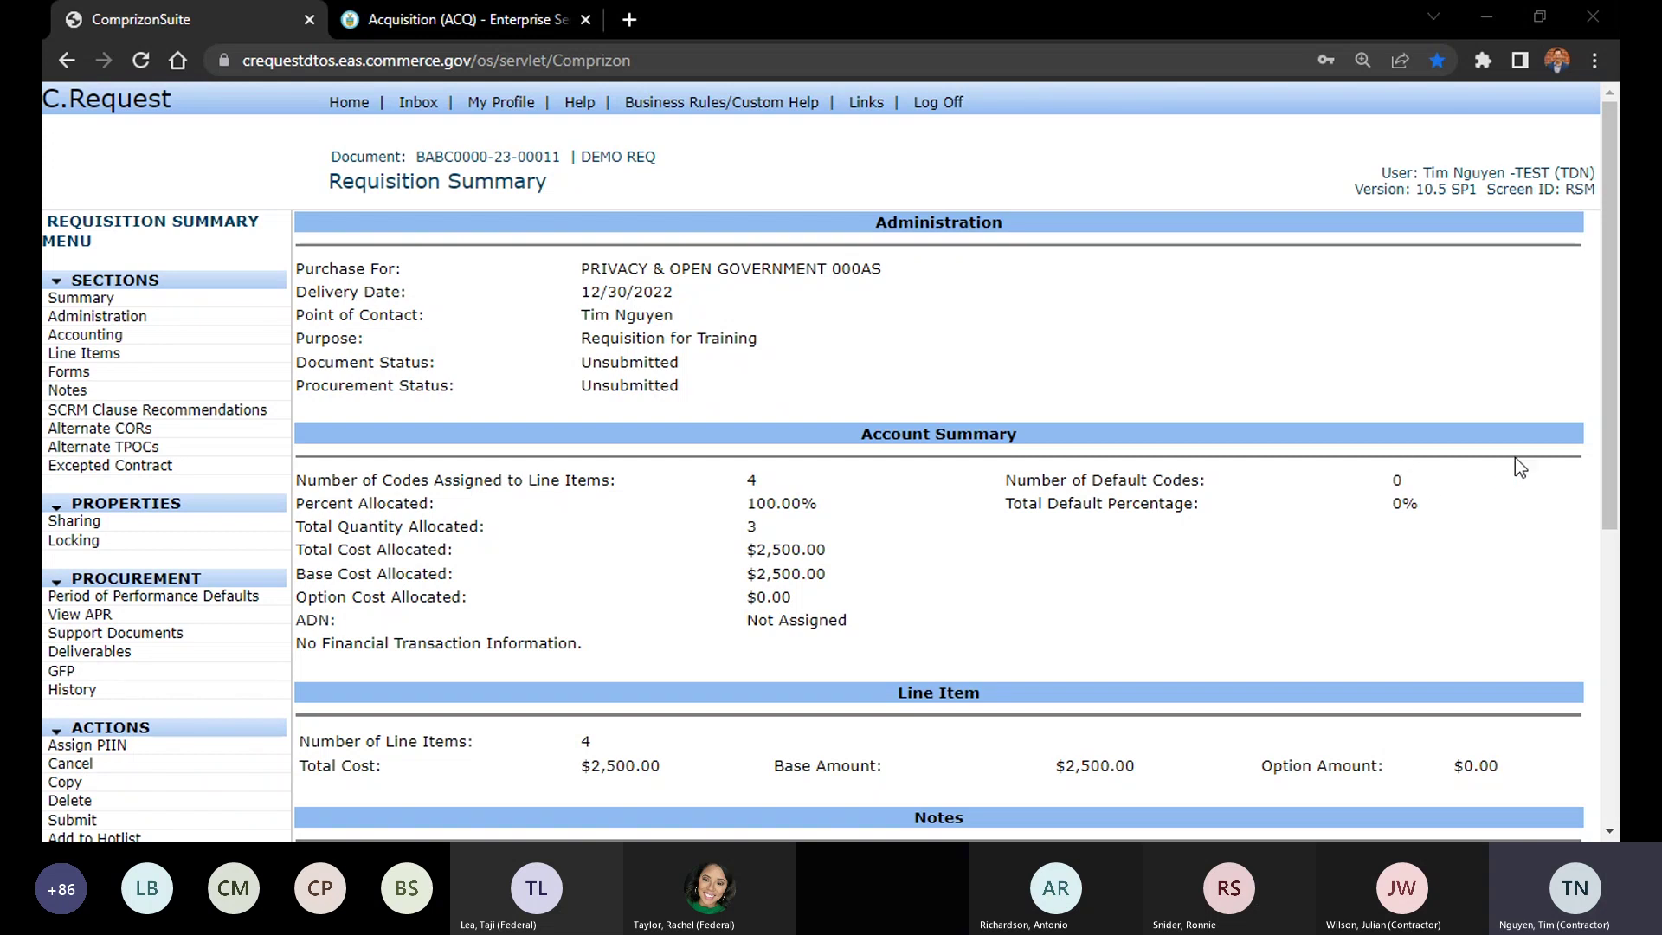
Open line item 0001's accounting and view the details of its first account code
left_click(212, 354)
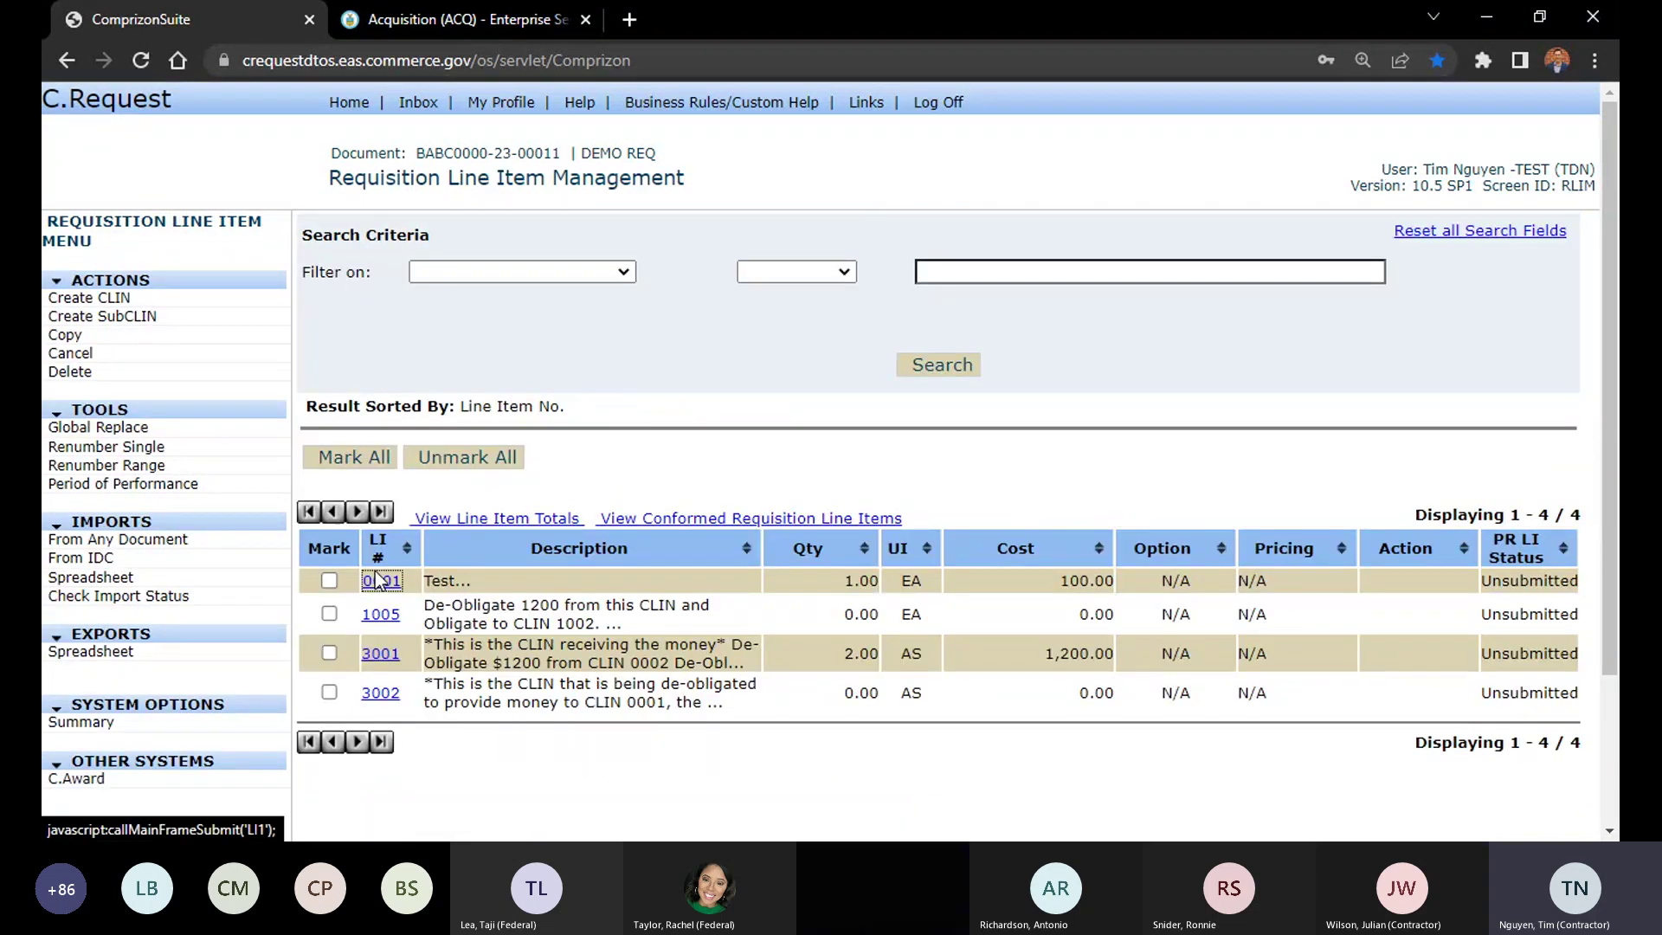
left_click(378, 580)
left_click(75, 297)
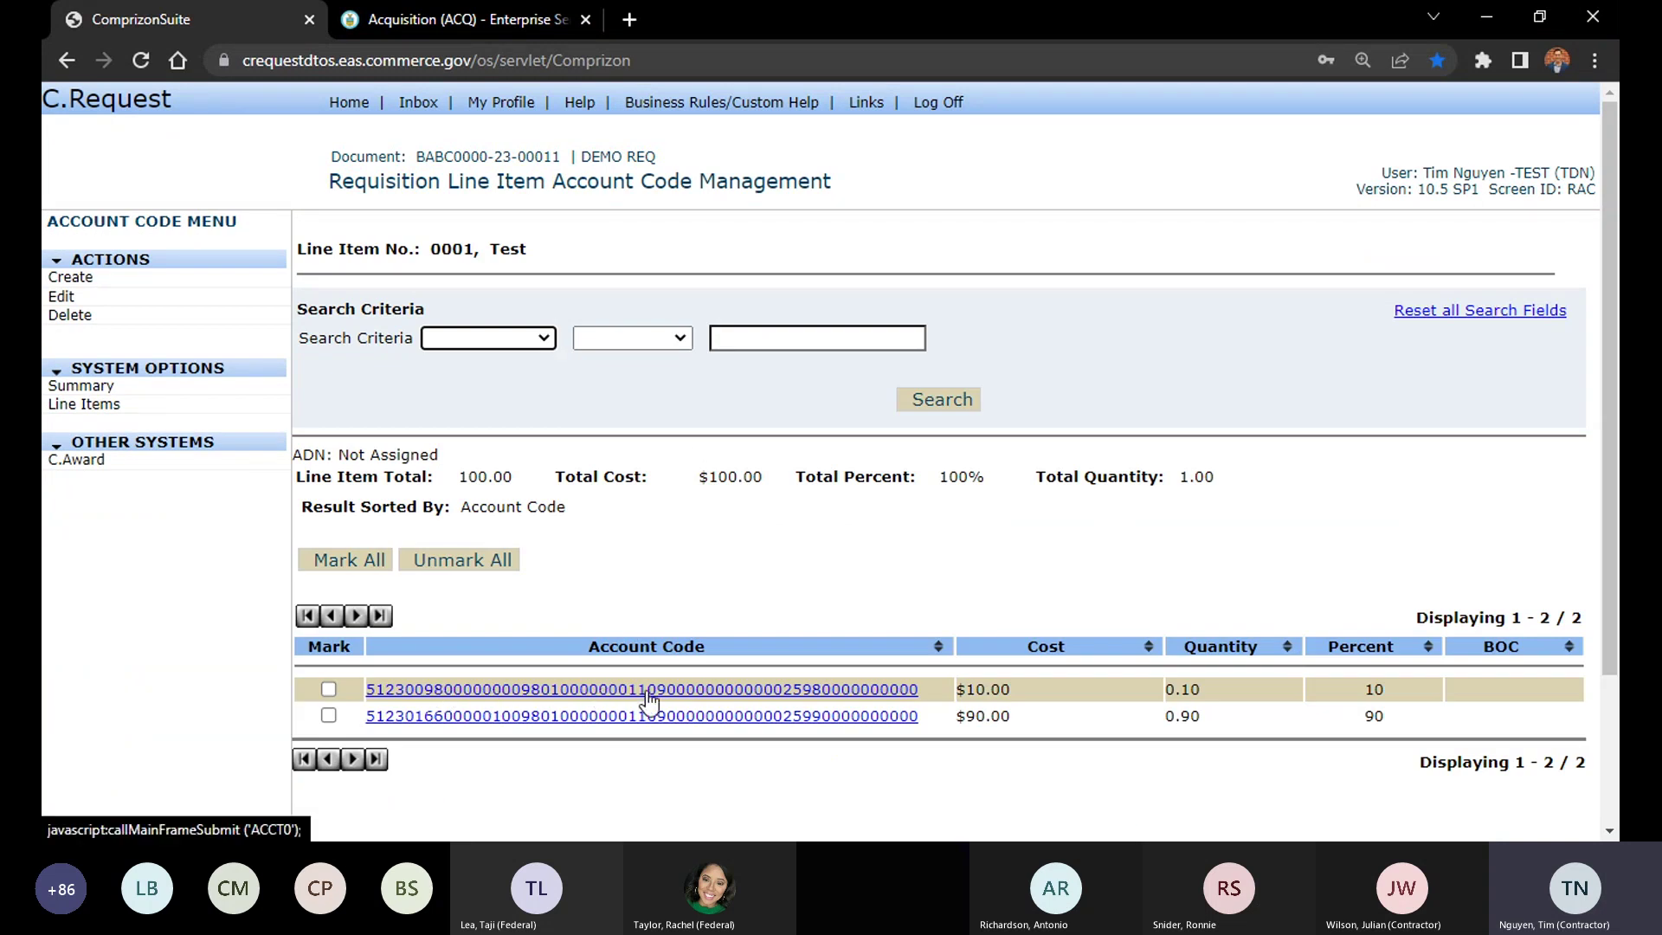
left_click(437, 690)
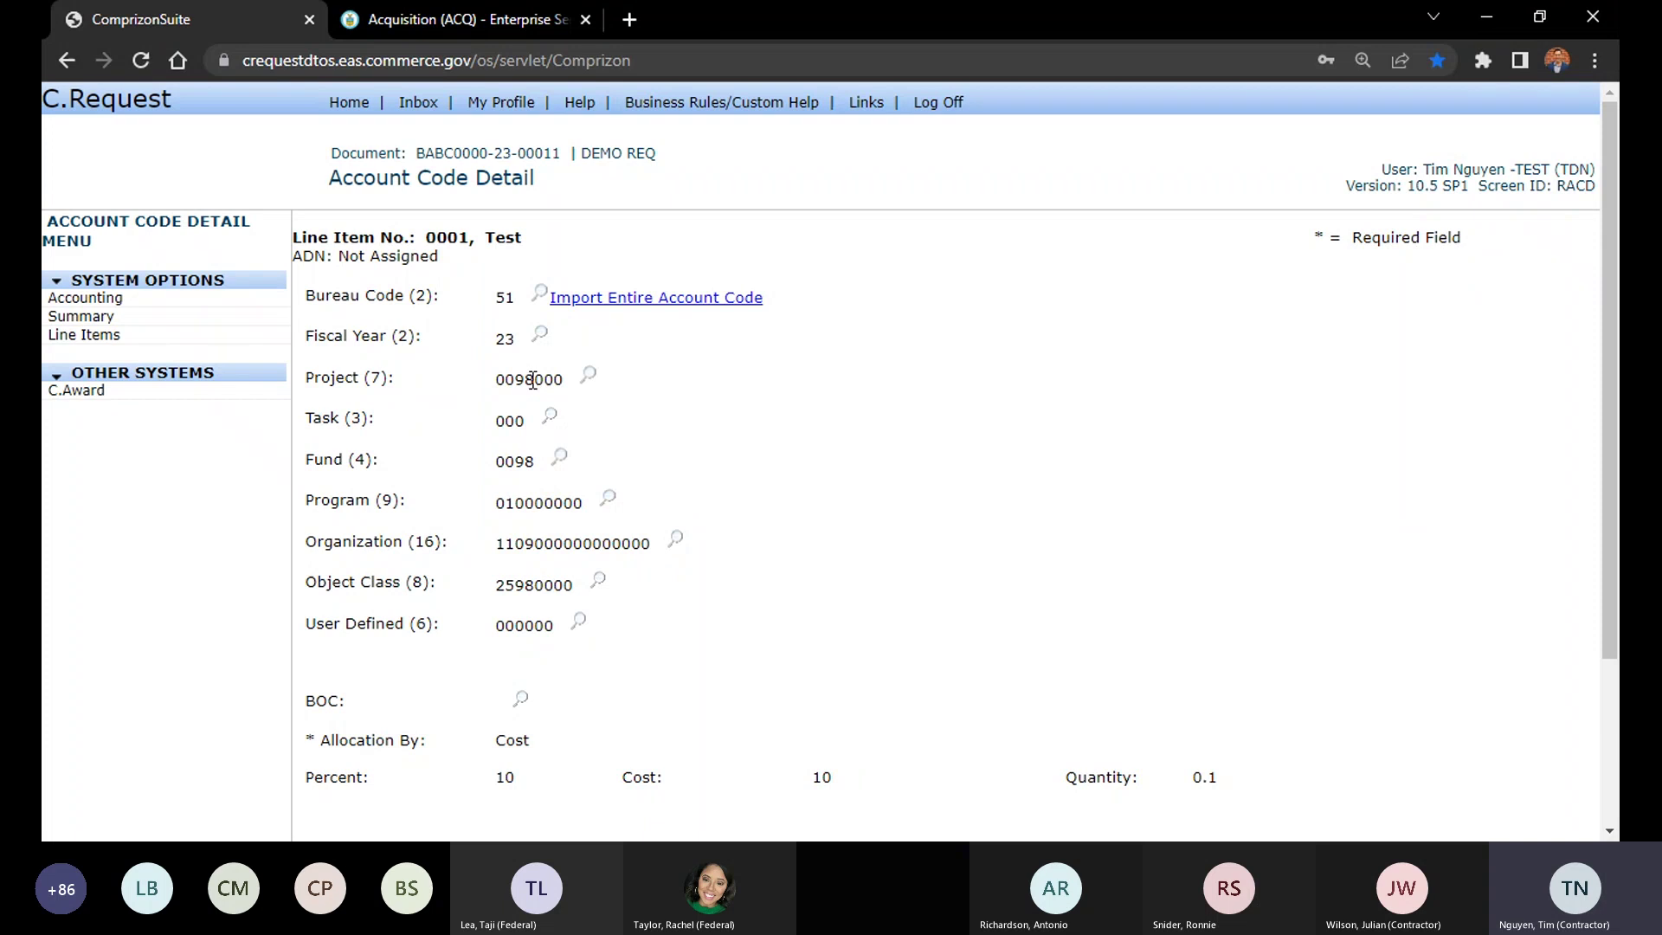
Examine the Project, Task and Object Class segments of the account code
left_click_drag(534, 381, 567, 381)
left_click(527, 423)
left_click_drag(535, 585, 498, 585)
left_click_drag(574, 585, 534, 585)
Examine how the Organization segment of the account code is composed, comparing its leading digits with the rest
left_click_drag(650, 543, 535, 542)
left_click(545, 543)
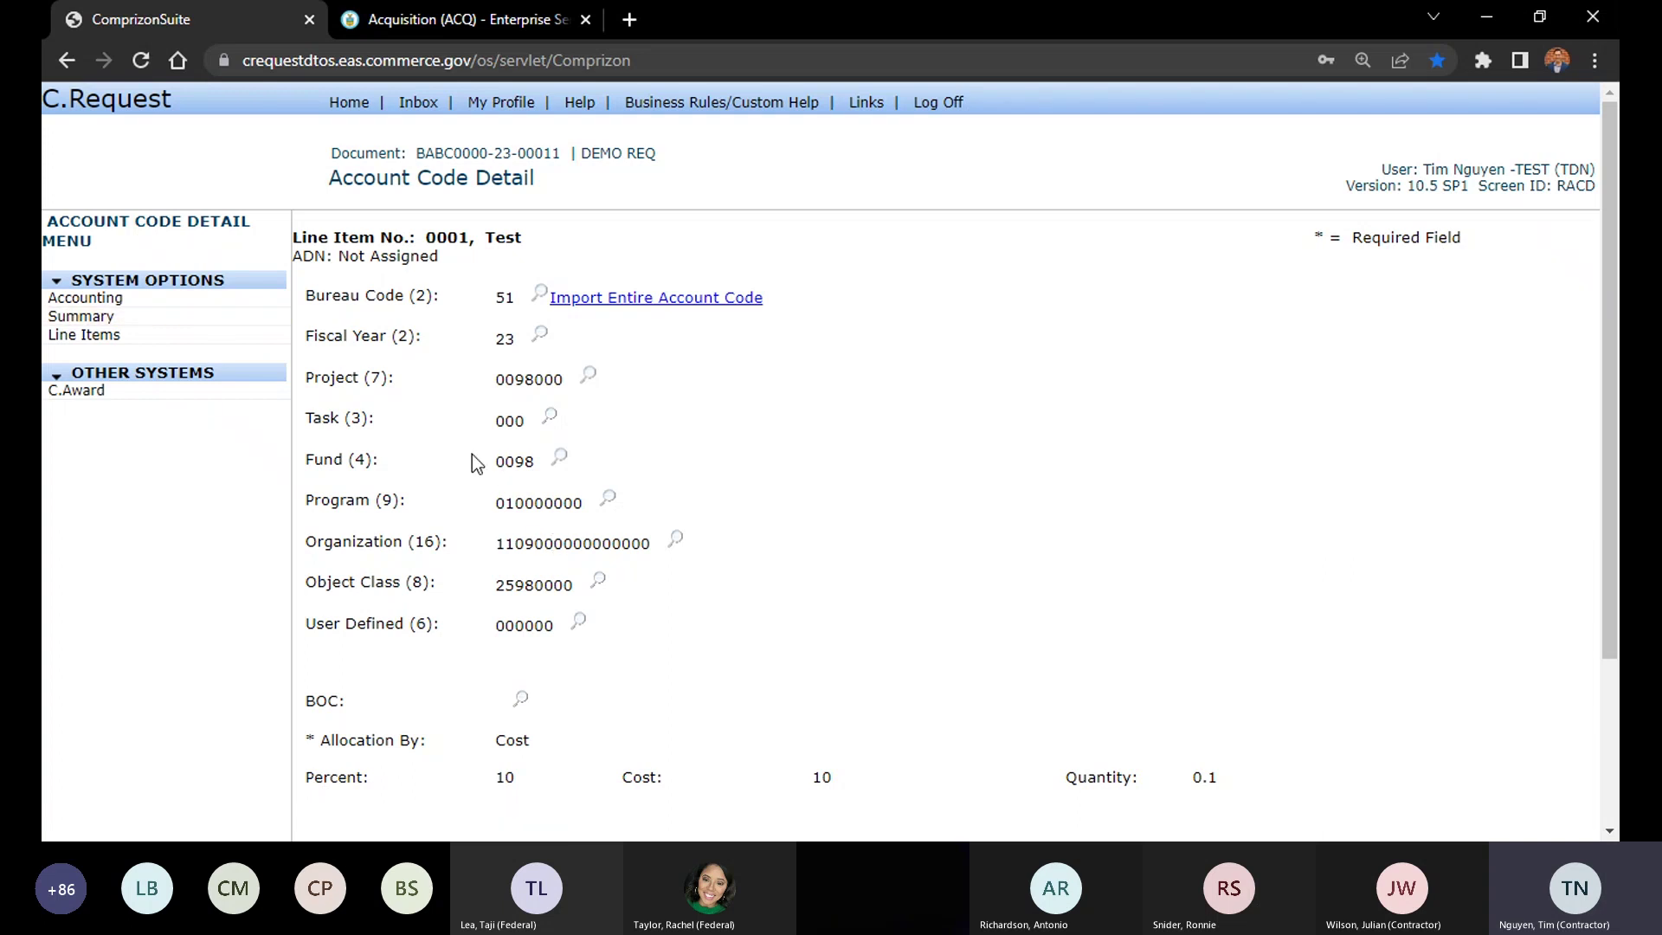
double_click(508, 544)
left_click(597, 567)
left_click_drag(649, 540, 437, 539)
left_click(433, 539)
left_click_drag(528, 546, 495, 544)
left_click(535, 541)
left_click(502, 543)
left_click_drag(534, 544, 651, 548)
left_click(651, 547)
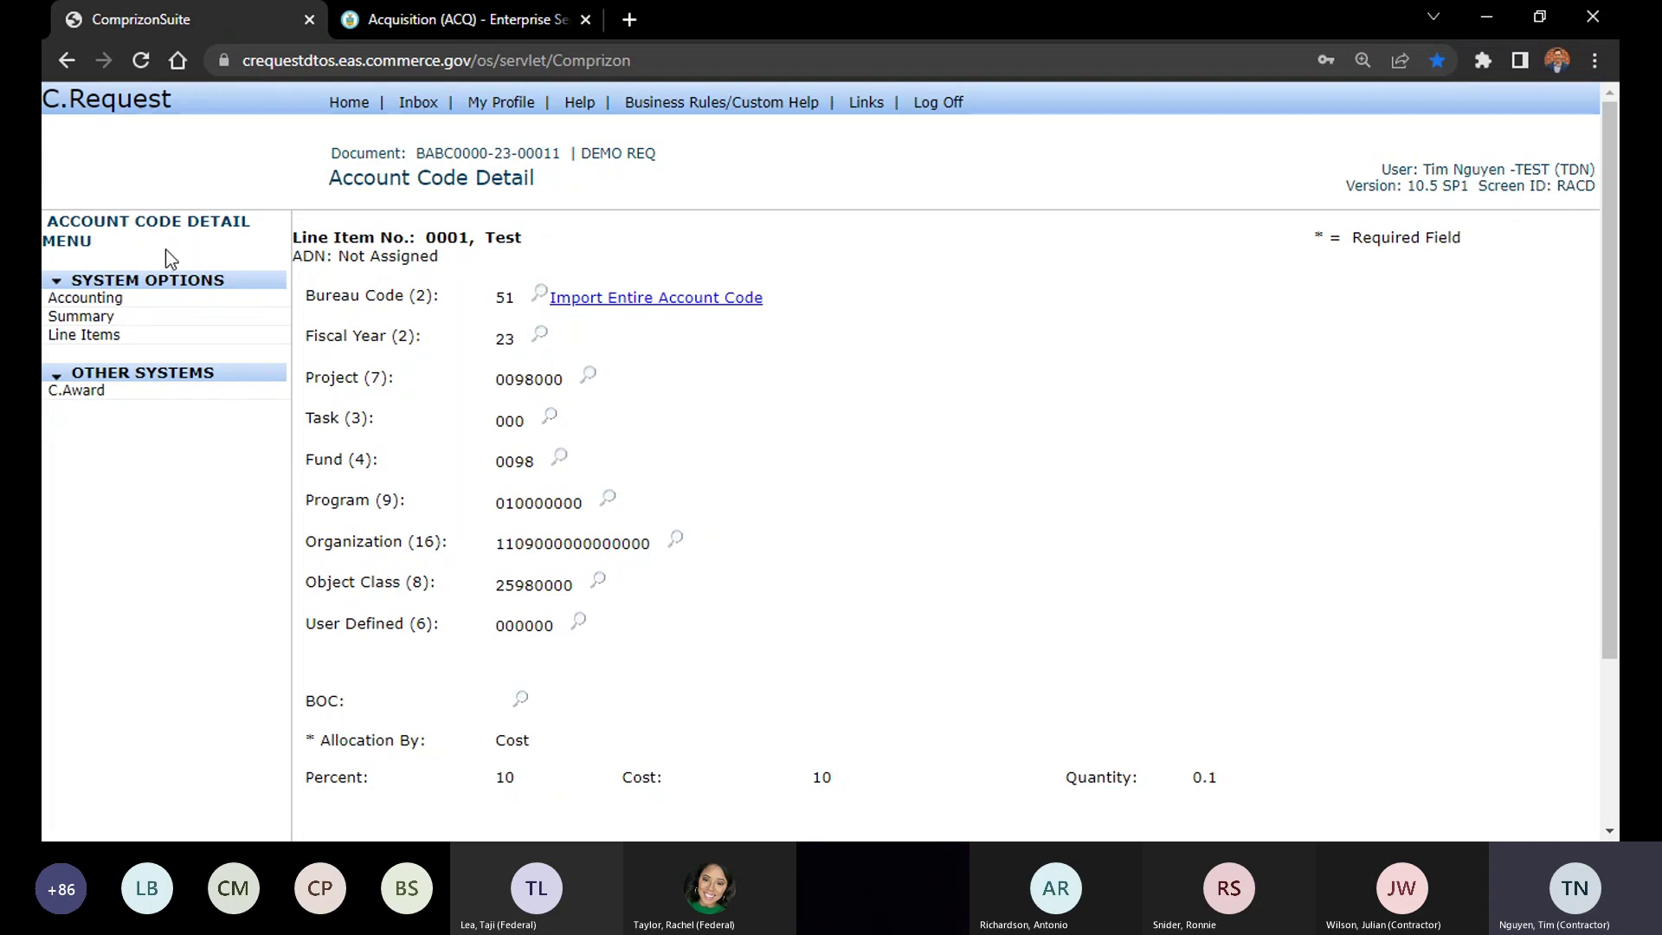
Go back through the requisition summary to line item 0001's accounting and review its account code list
left_click(127, 325)
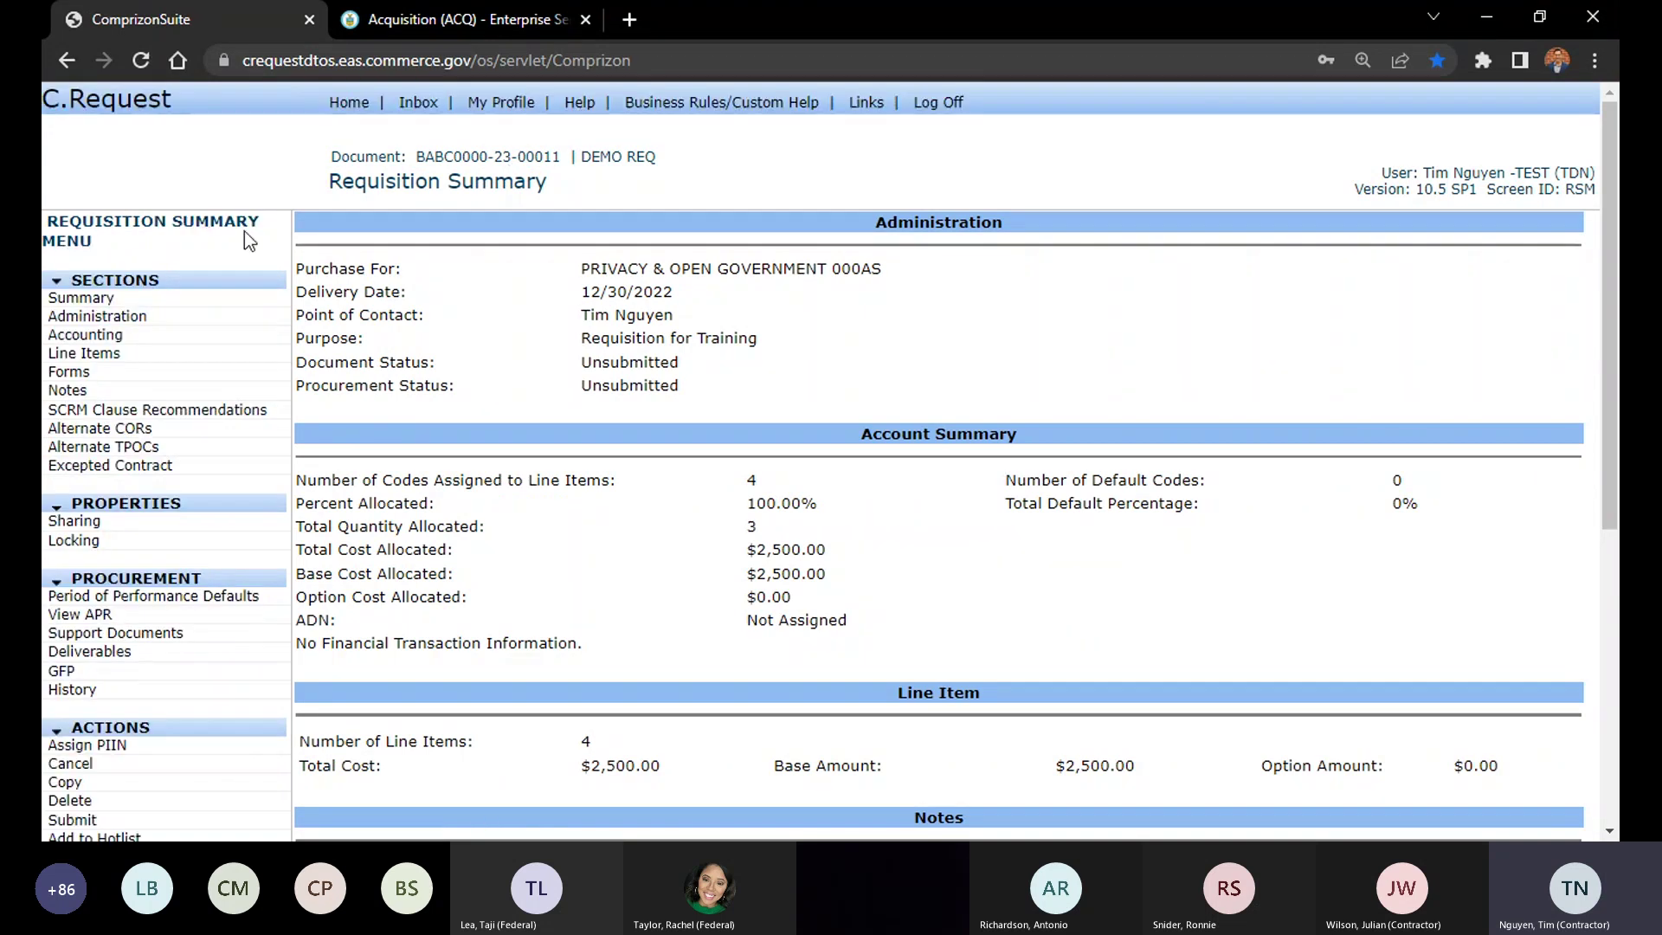
left_click(130, 339)
left_click(182, 364)
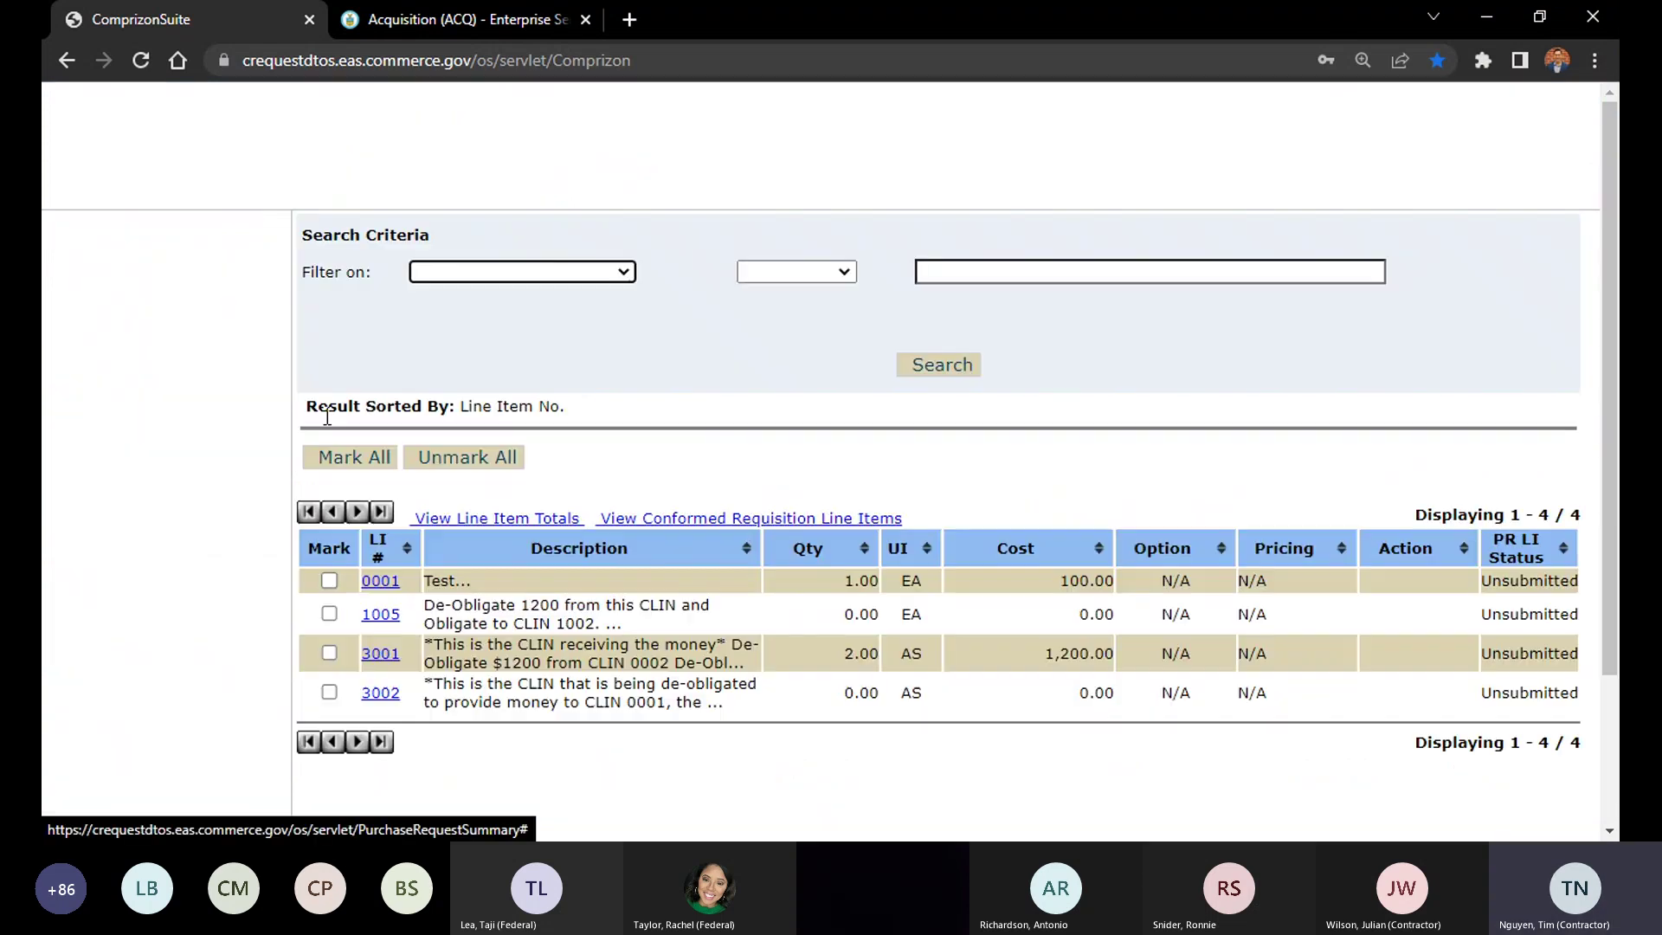
left_click(386, 580)
left_click(53, 297)
scroll(428, 631, "down", 3)
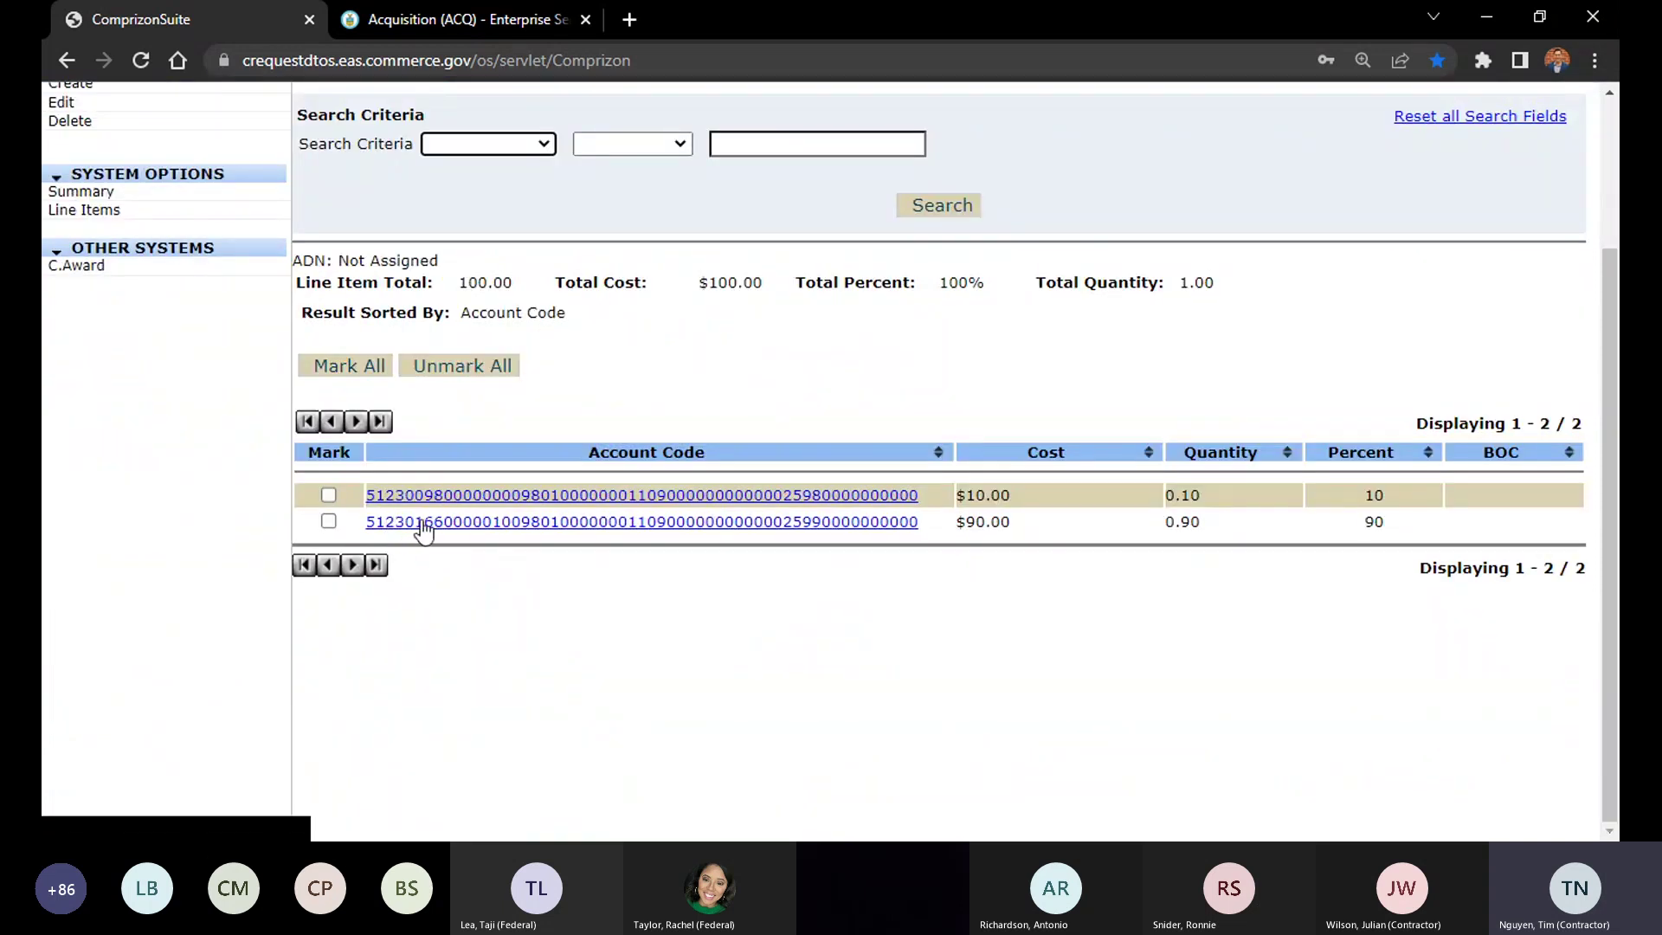
scroll(220, 464, "up", 3)
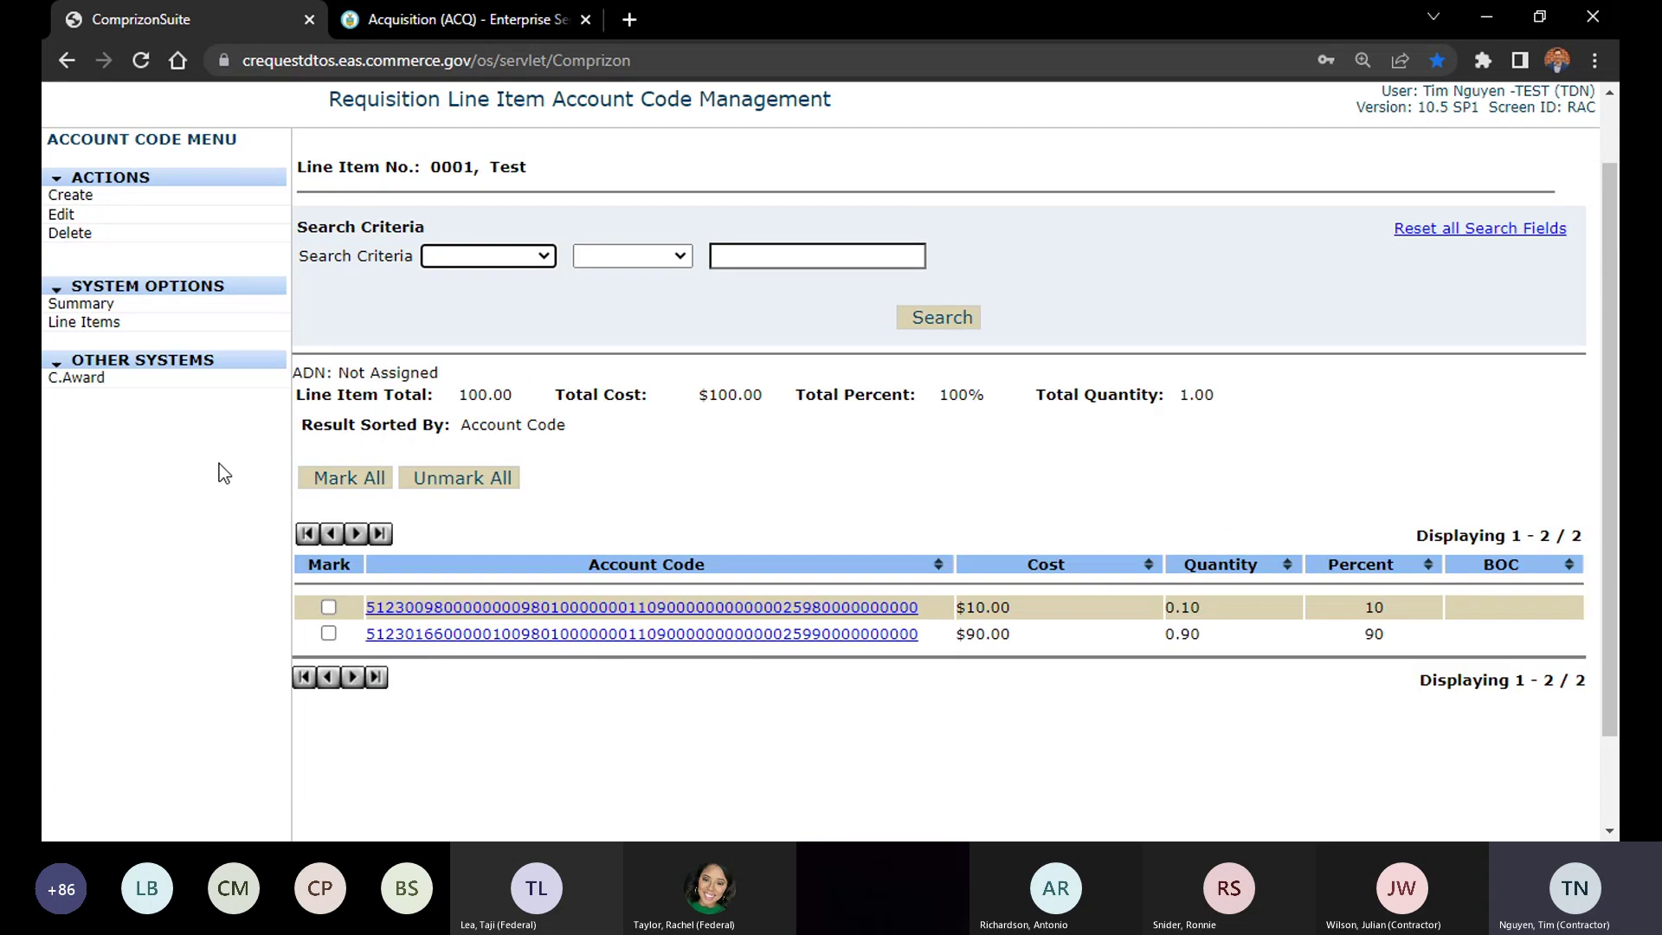
Return to the requisition summary and open the requisition-level Accounting section to view Account Code Summary Management
left_click(95, 387)
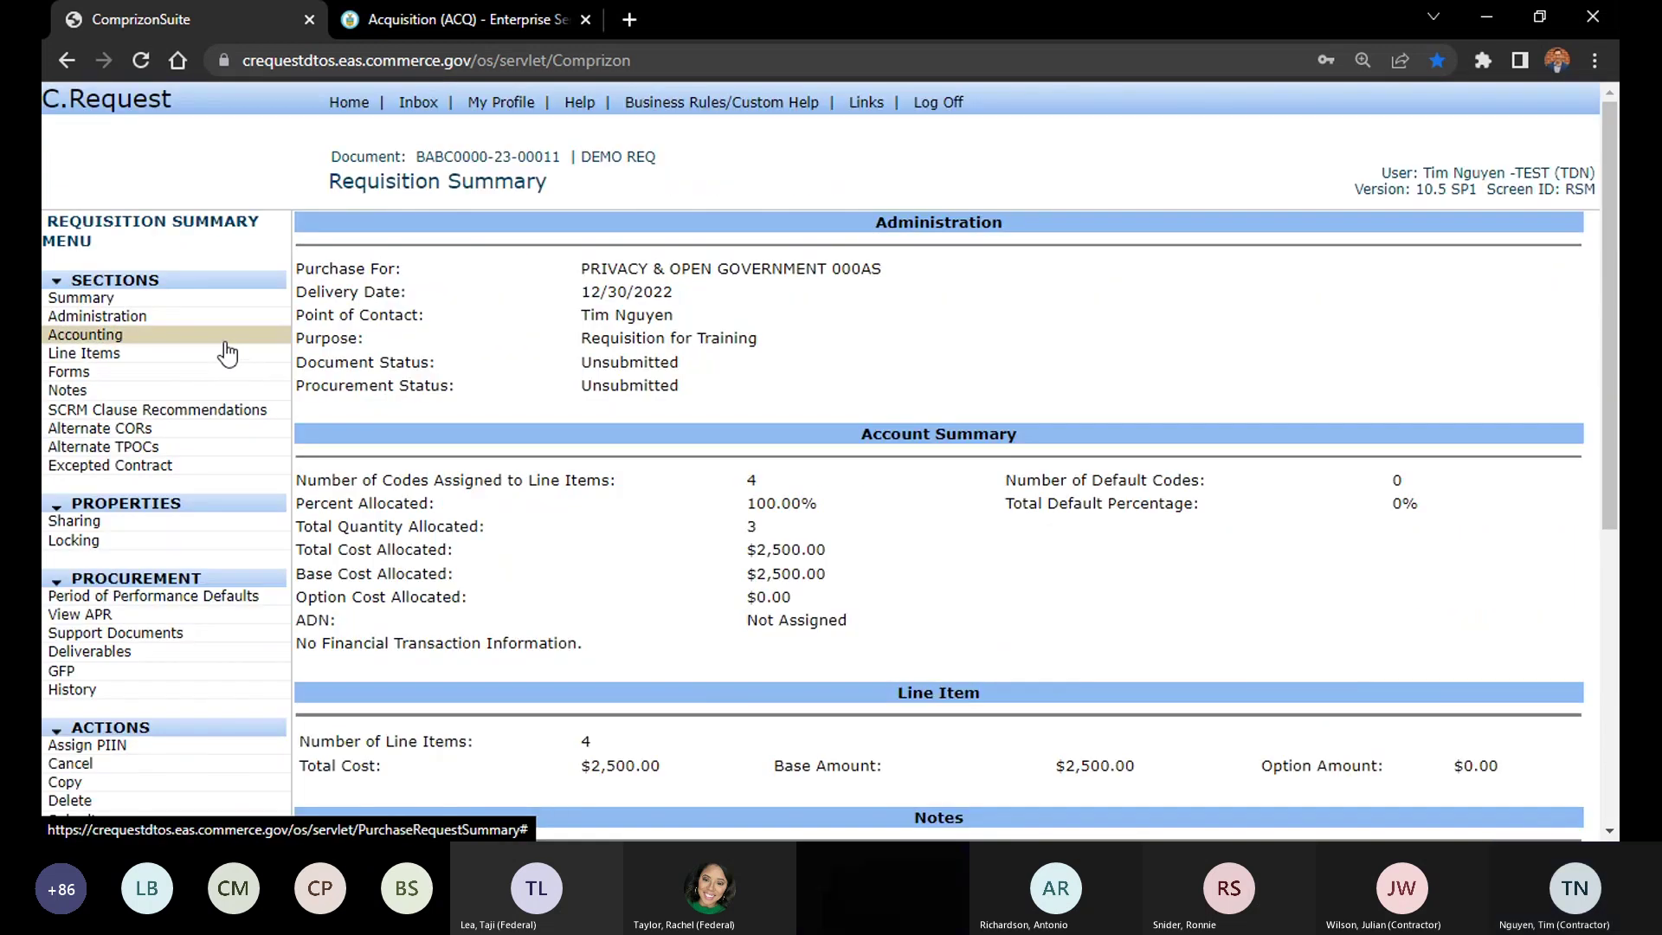
left_click(224, 341)
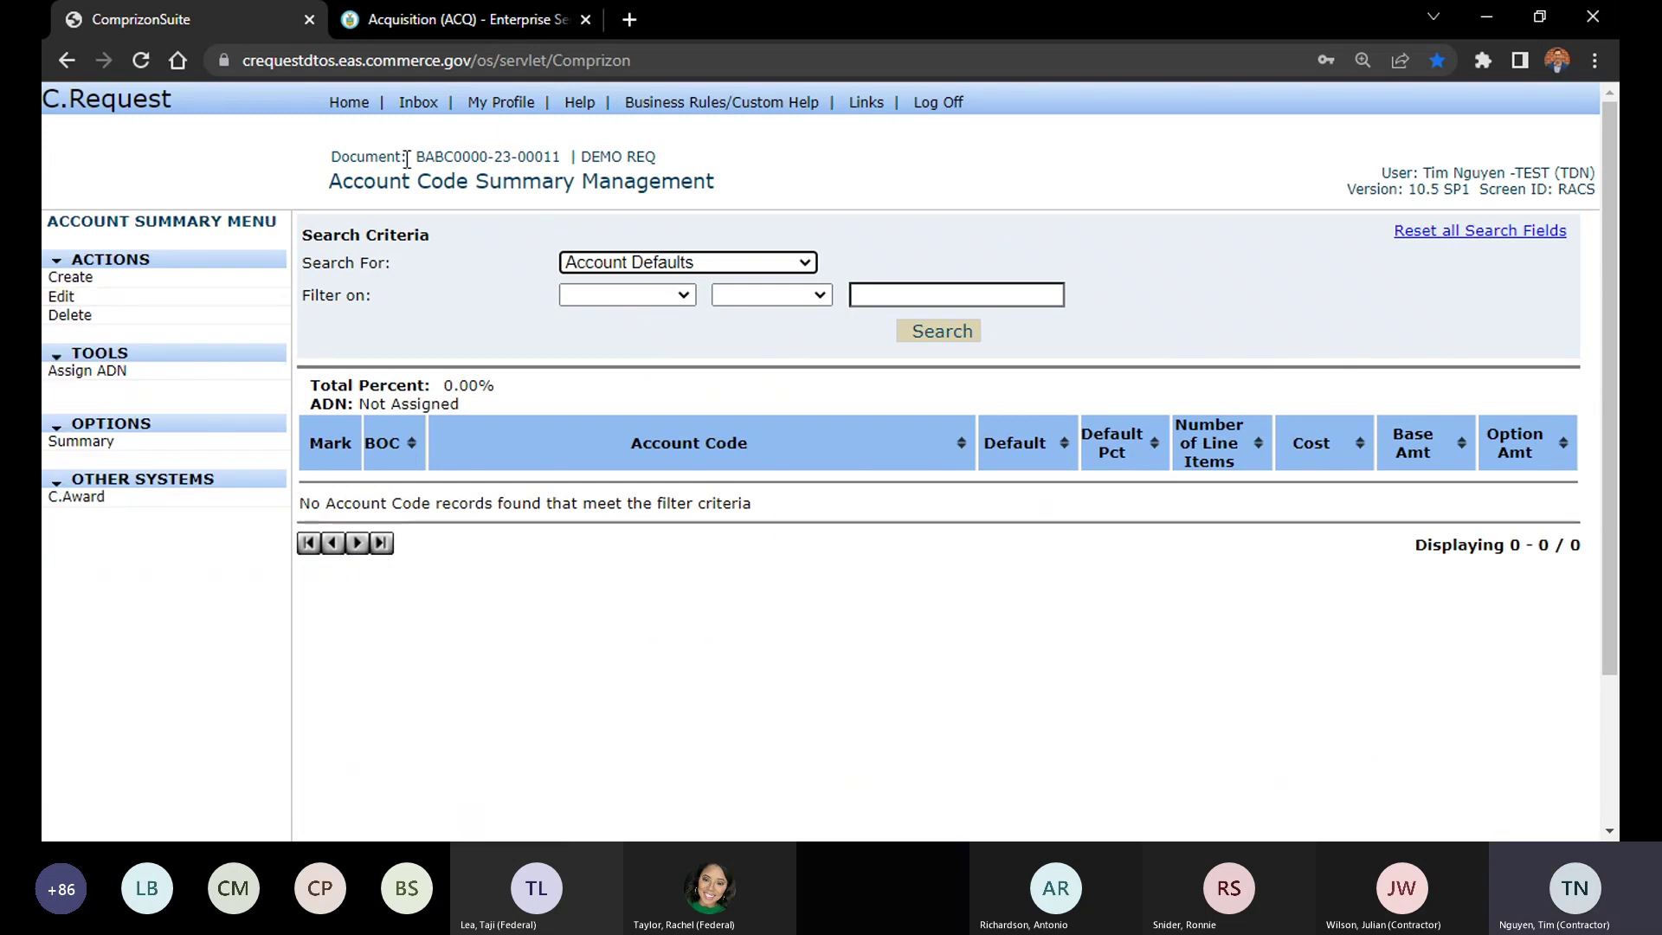
left_click_drag(329, 182, 760, 199)
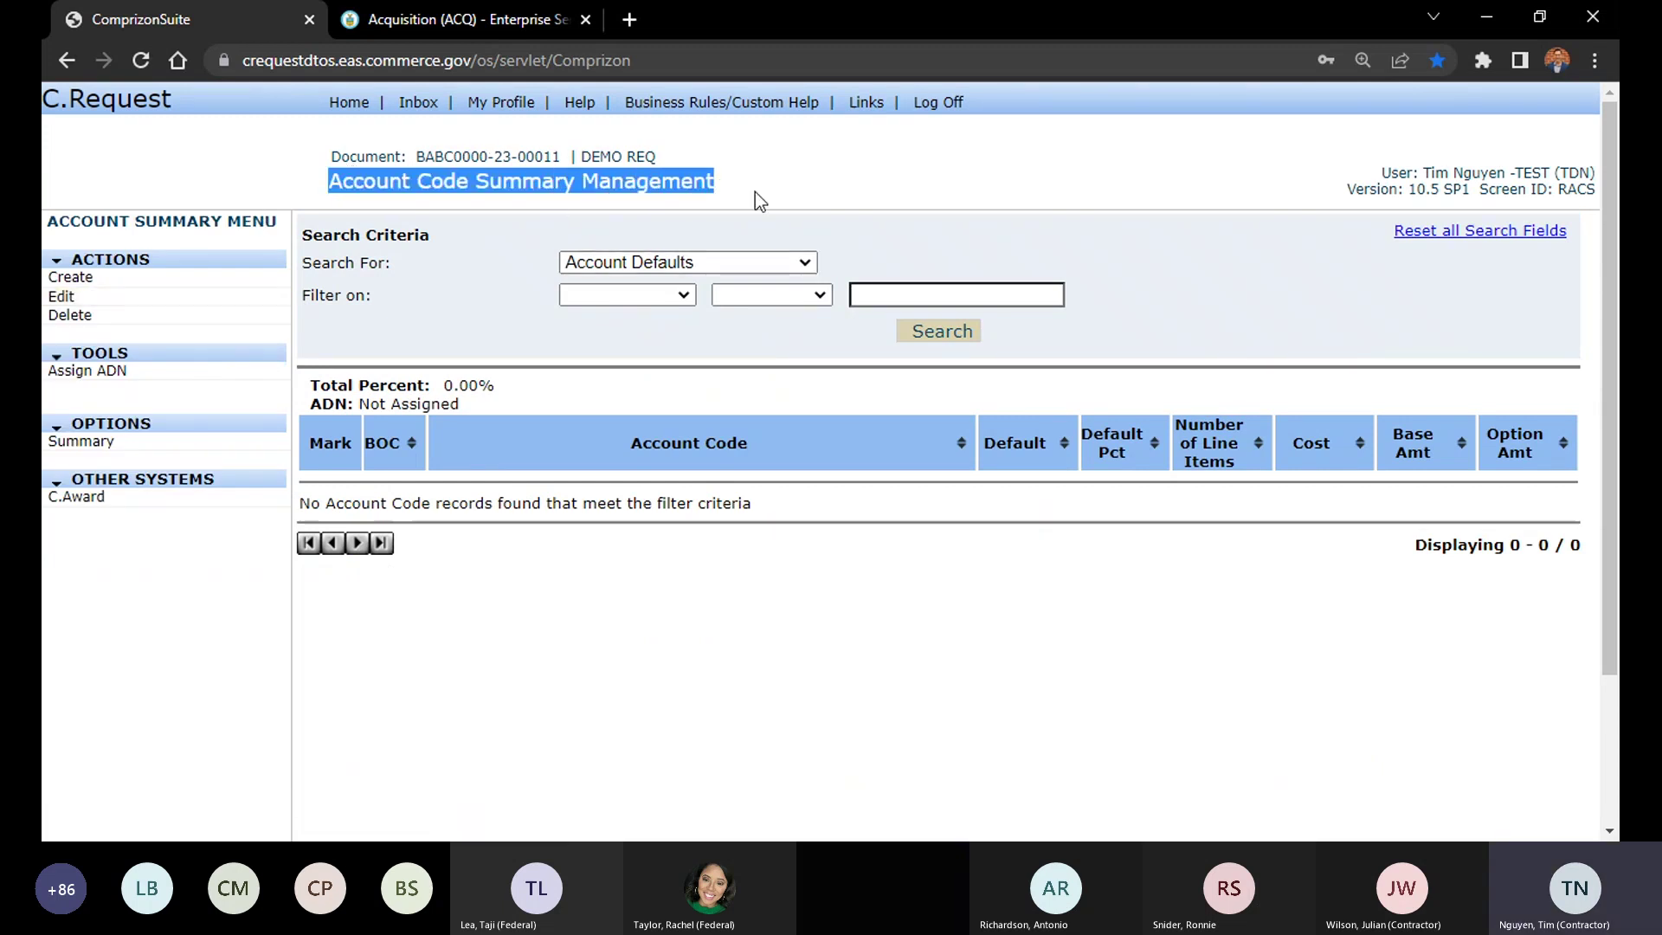
Create a requisition-level account code with Bureau Code 55 and Fiscal Year 23
left_click(651, 183)
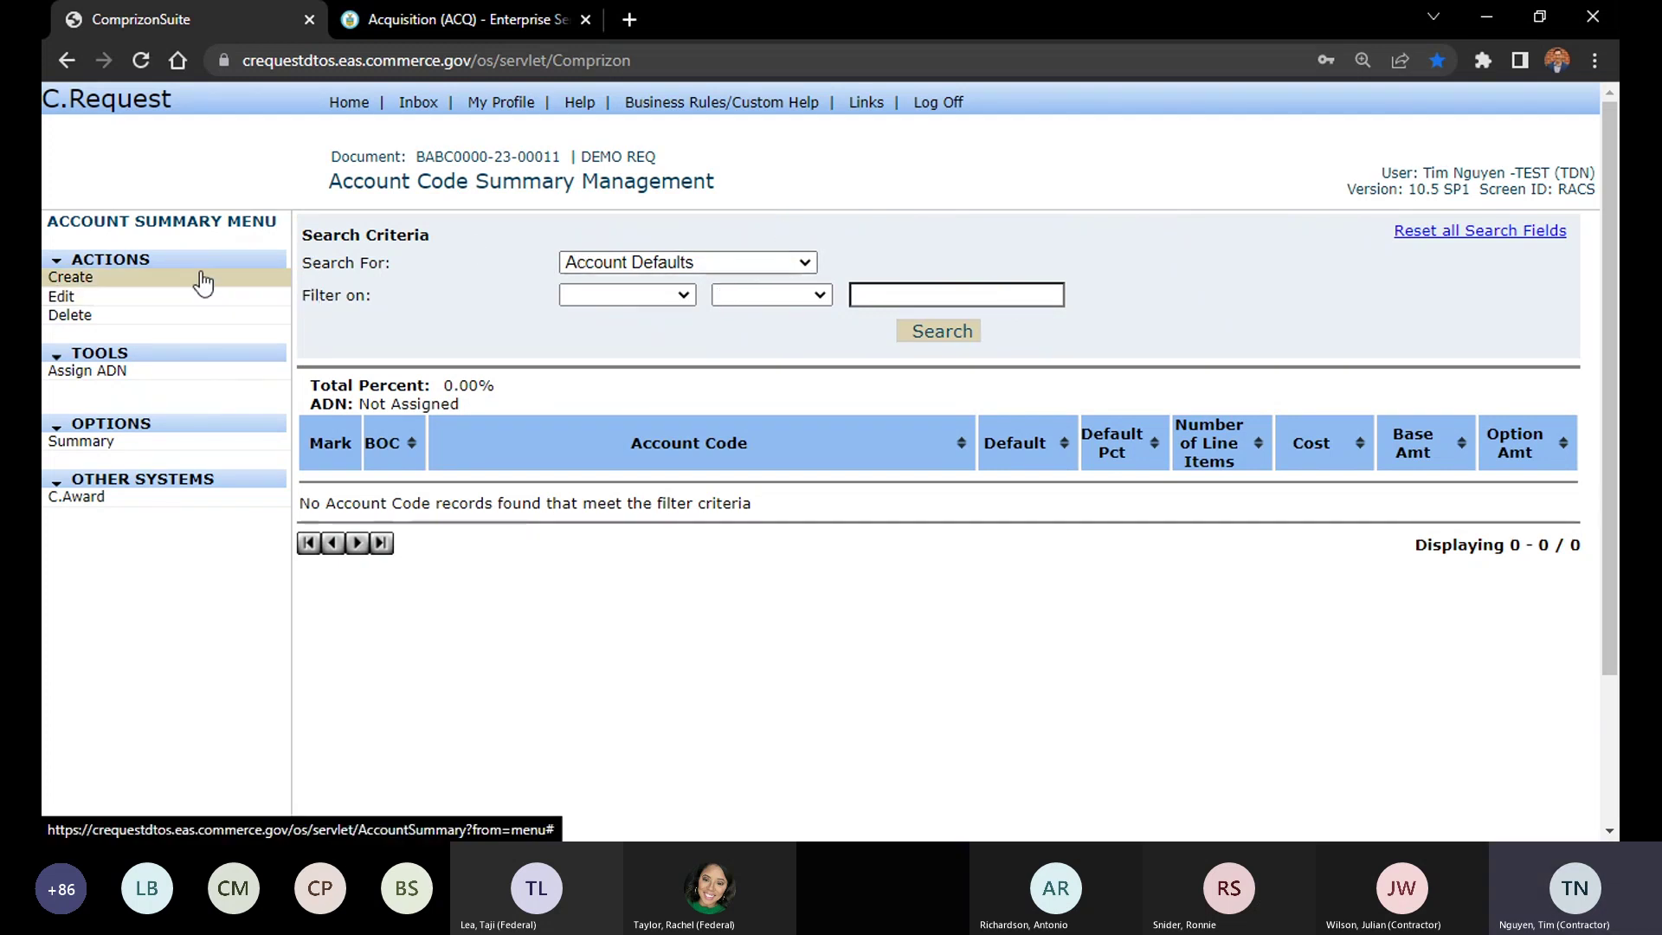
left_click(80, 282)
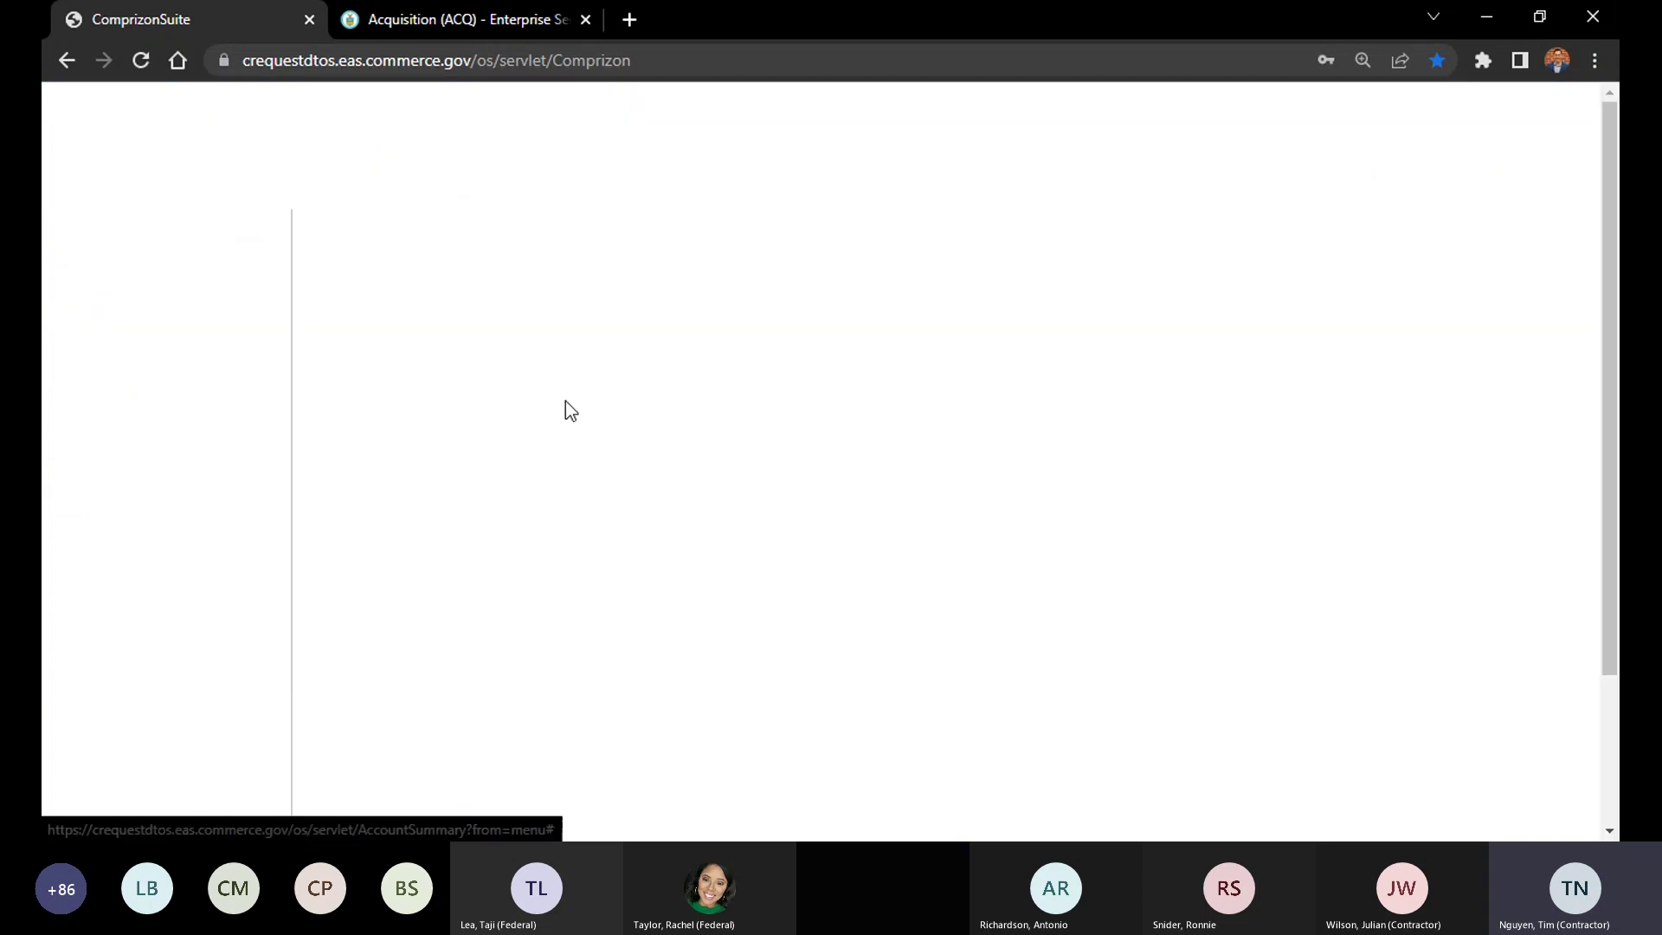
type("51")
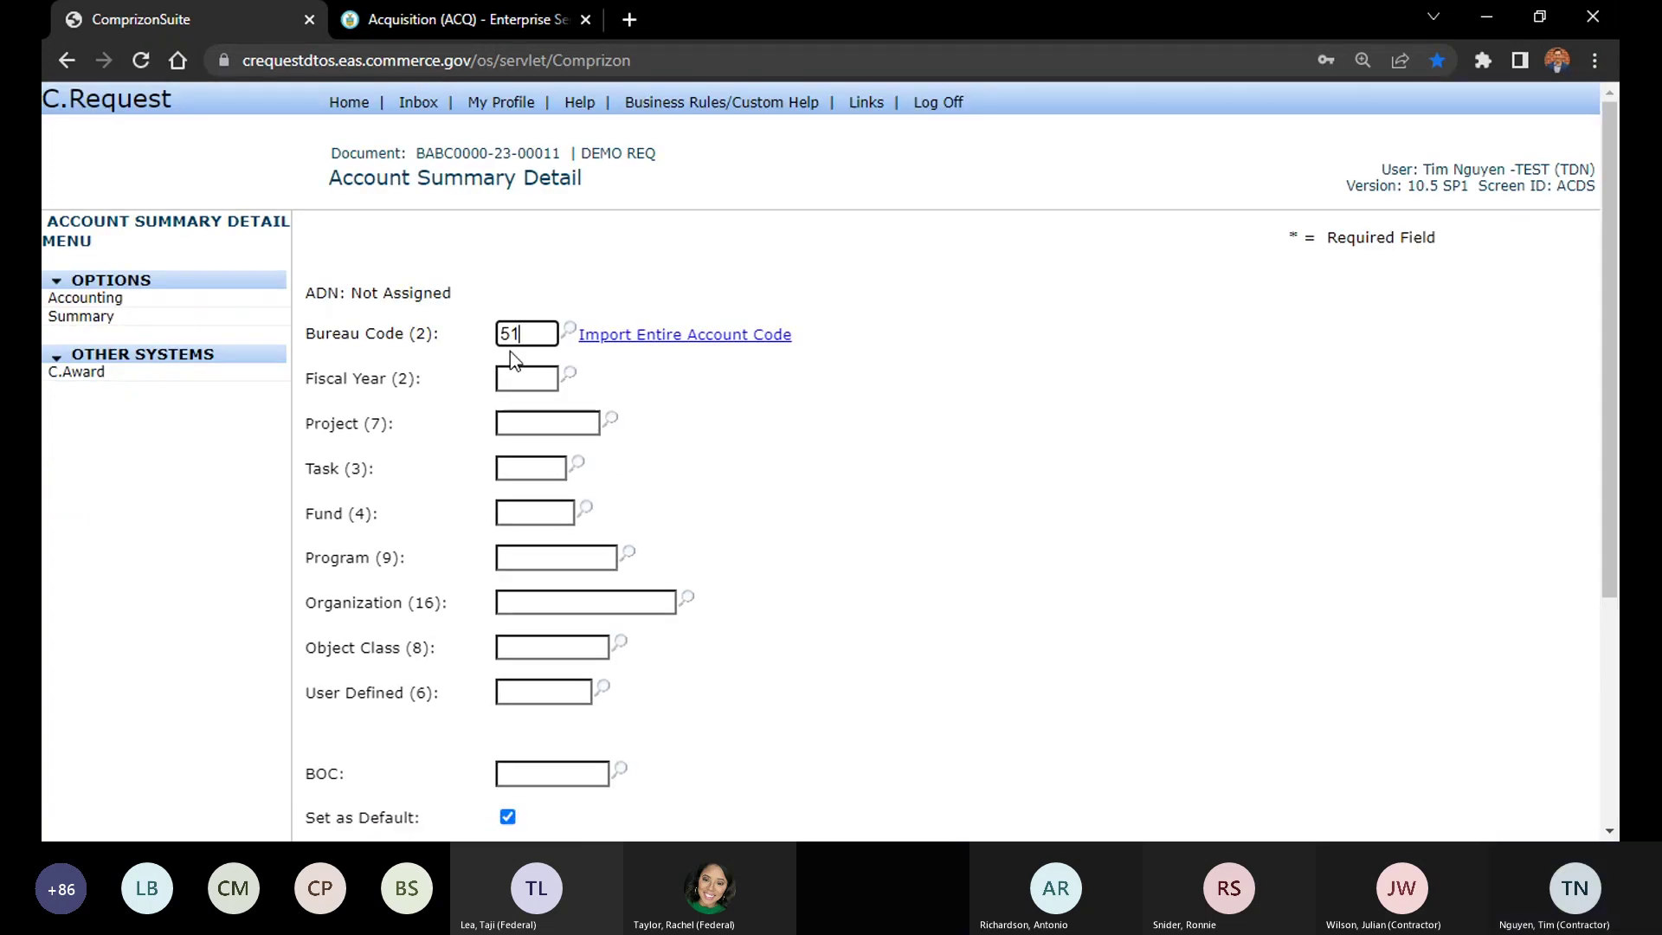
key("Tab")
left_click(548, 331)
key("BackSpace")
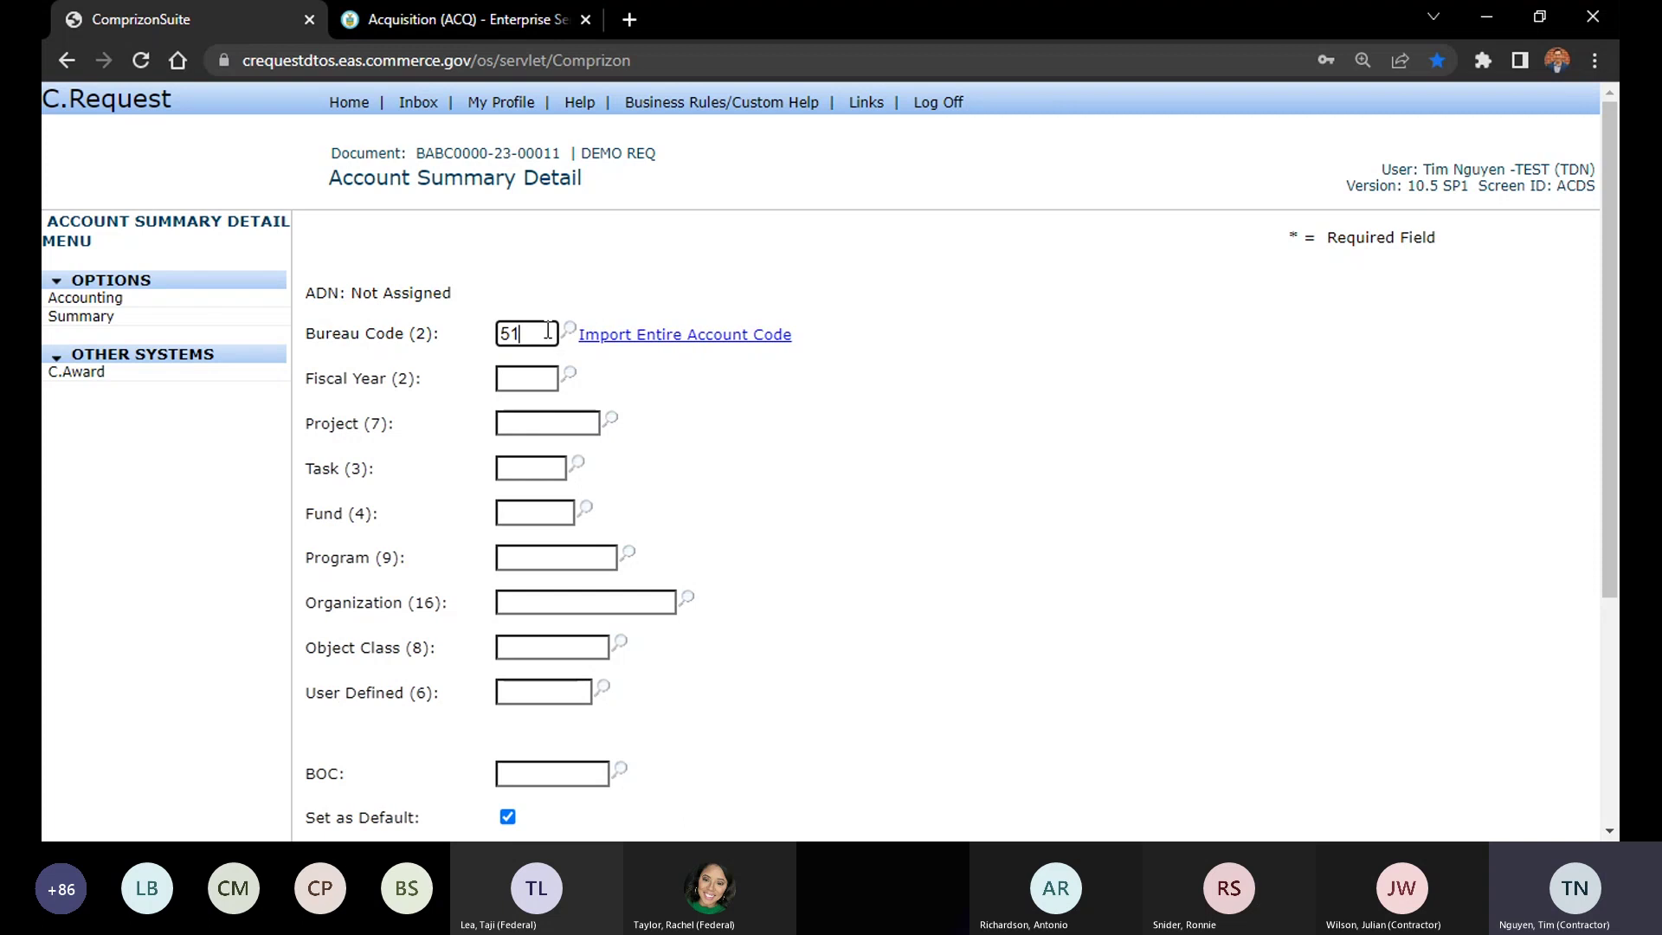
type("5")
left_click(527, 377)
double_click(516, 334)
left_click(526, 273)
left_click(543, 373)
type("23")
Set the account code's Project to 0107000, Task to 000 and Fund to 0098
left_click(534, 414)
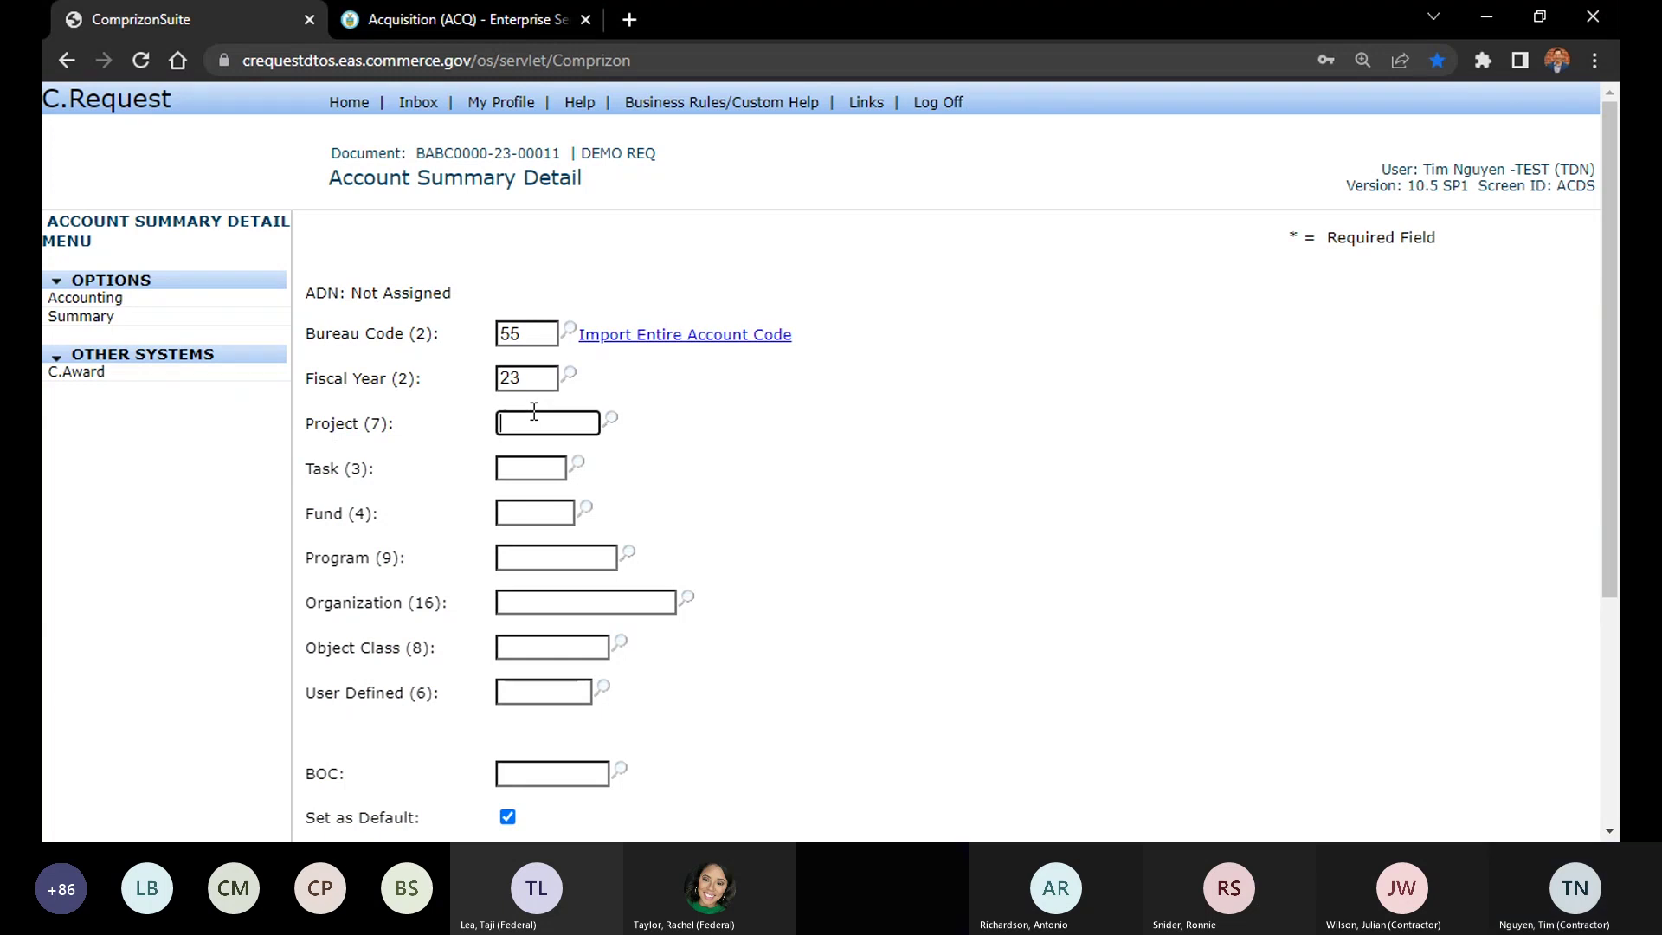
type("03")
key("BackSpace")
key("BackSpace")
type("0107000")
key("Tab")
type("000")
key("Tab")
type("0098")
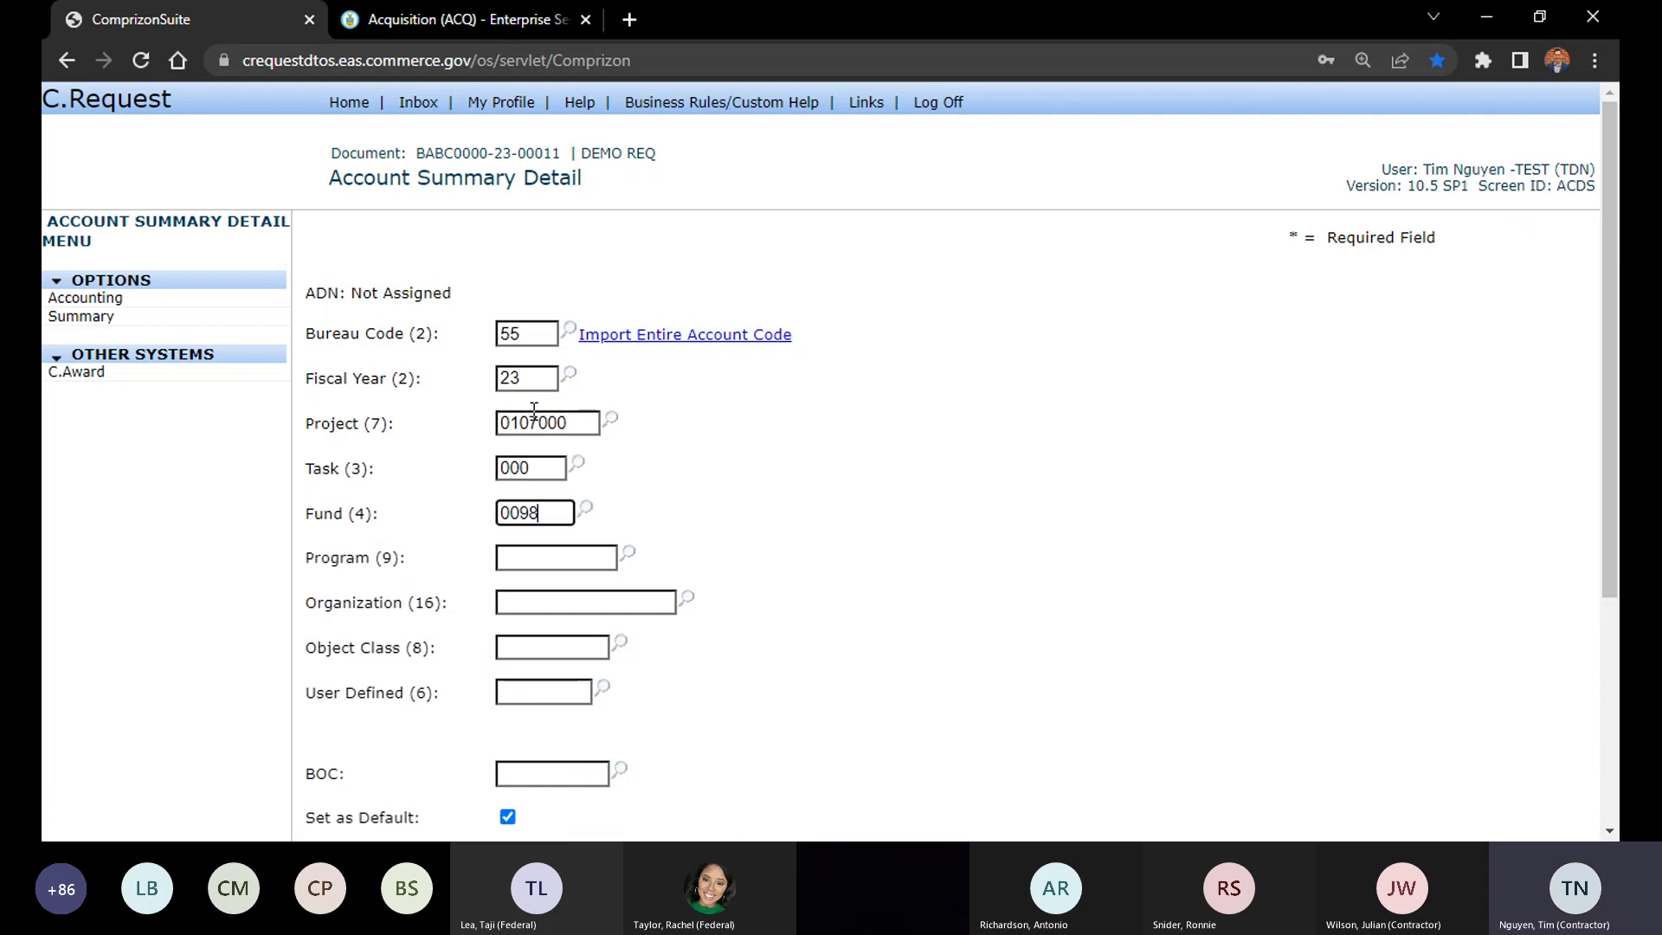
key("Tab")
type("010000000")
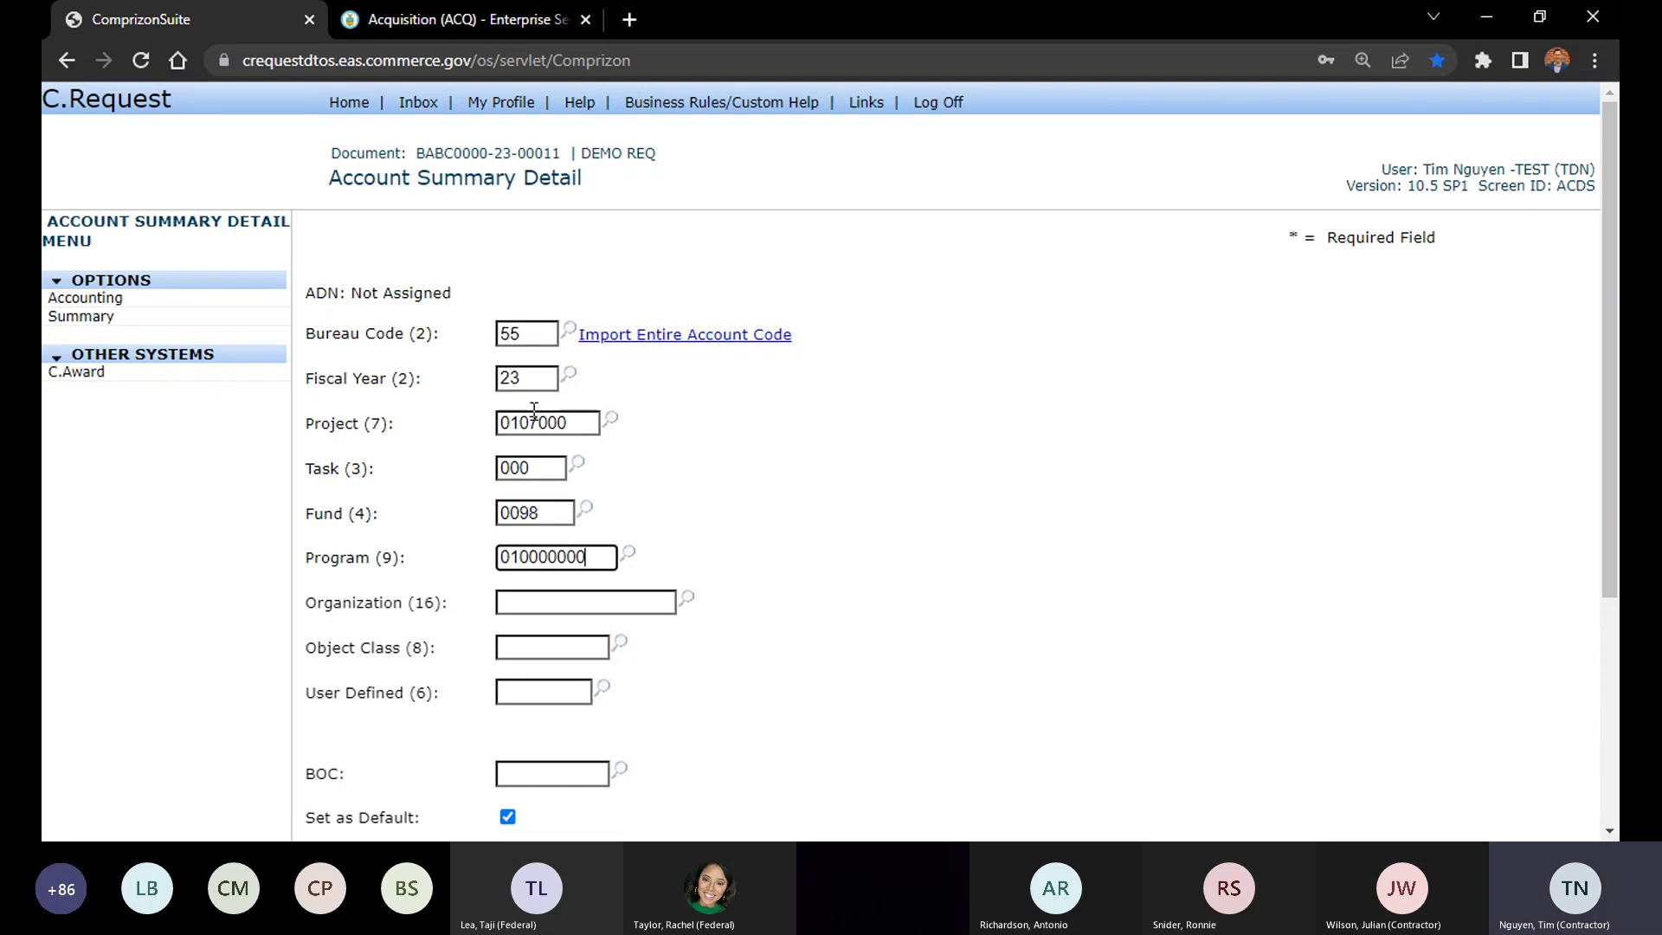
key("Tab")
type("1109000000000000")
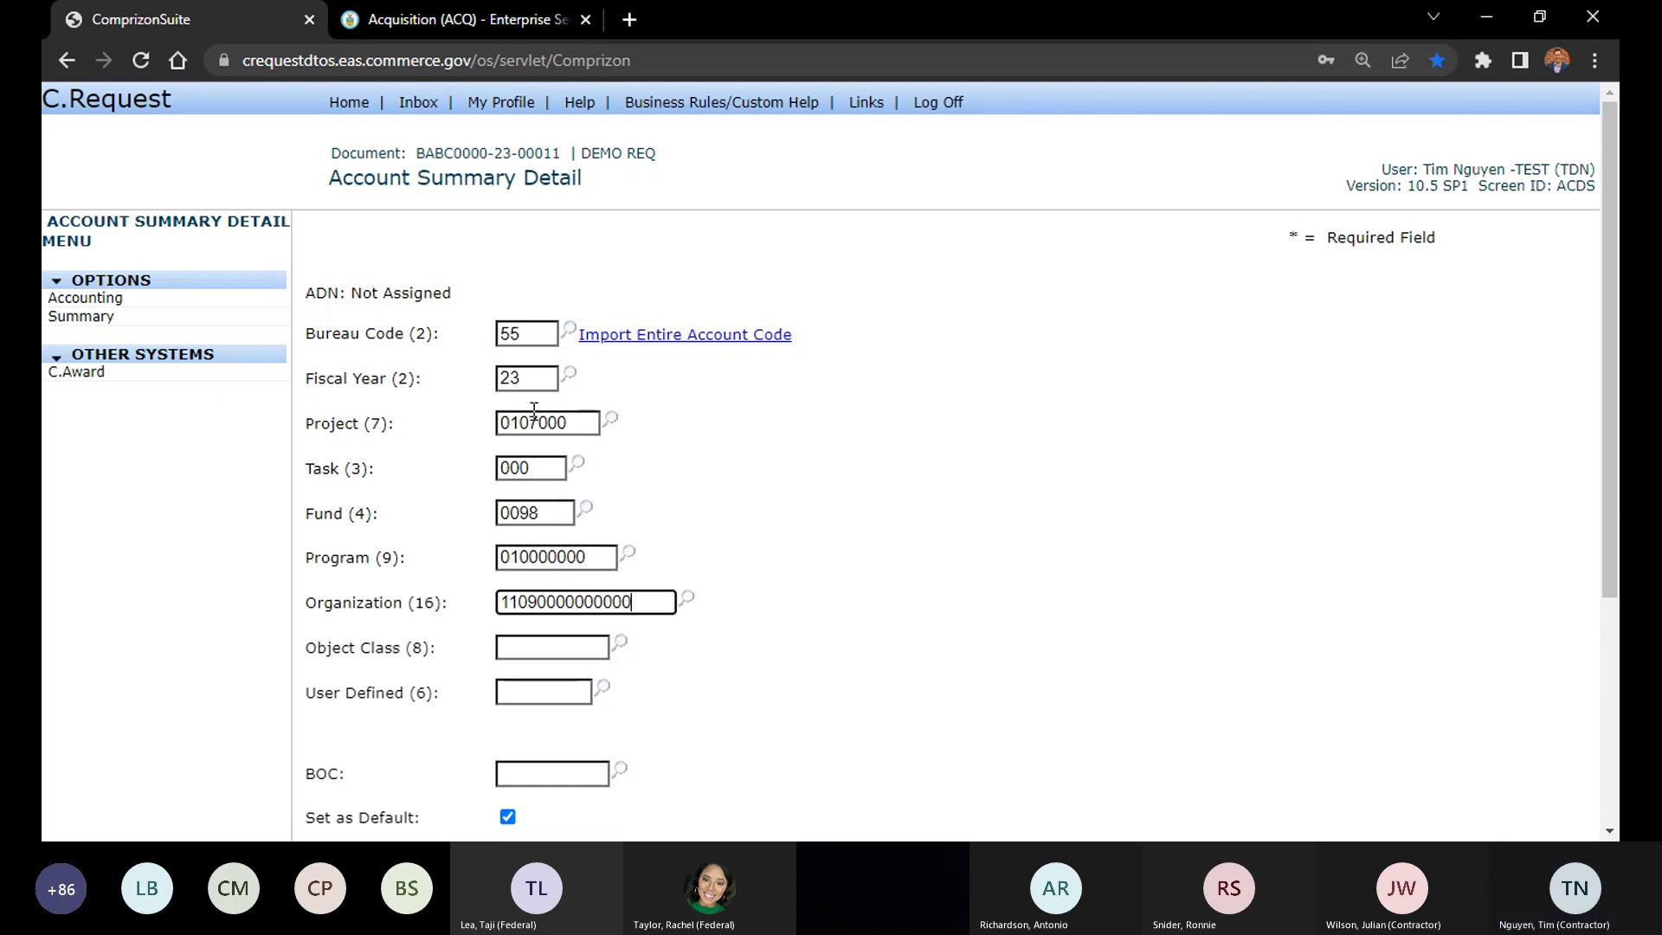
key("Tab")
type("25")
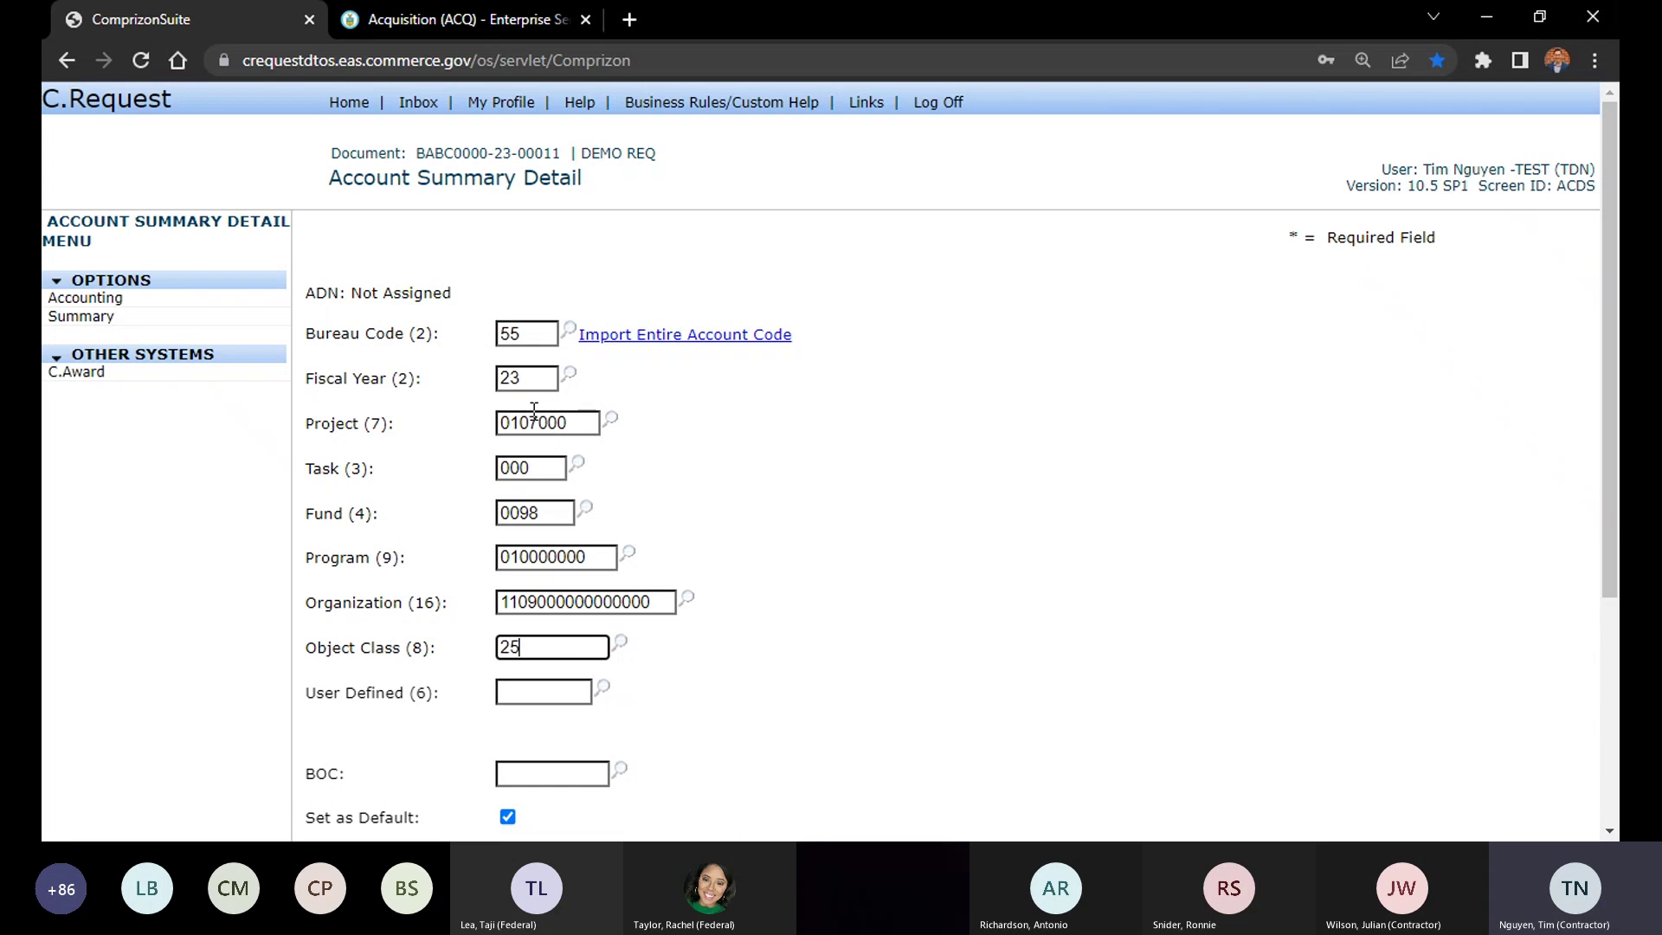
type("990000")
key("Tab")
type("000000")
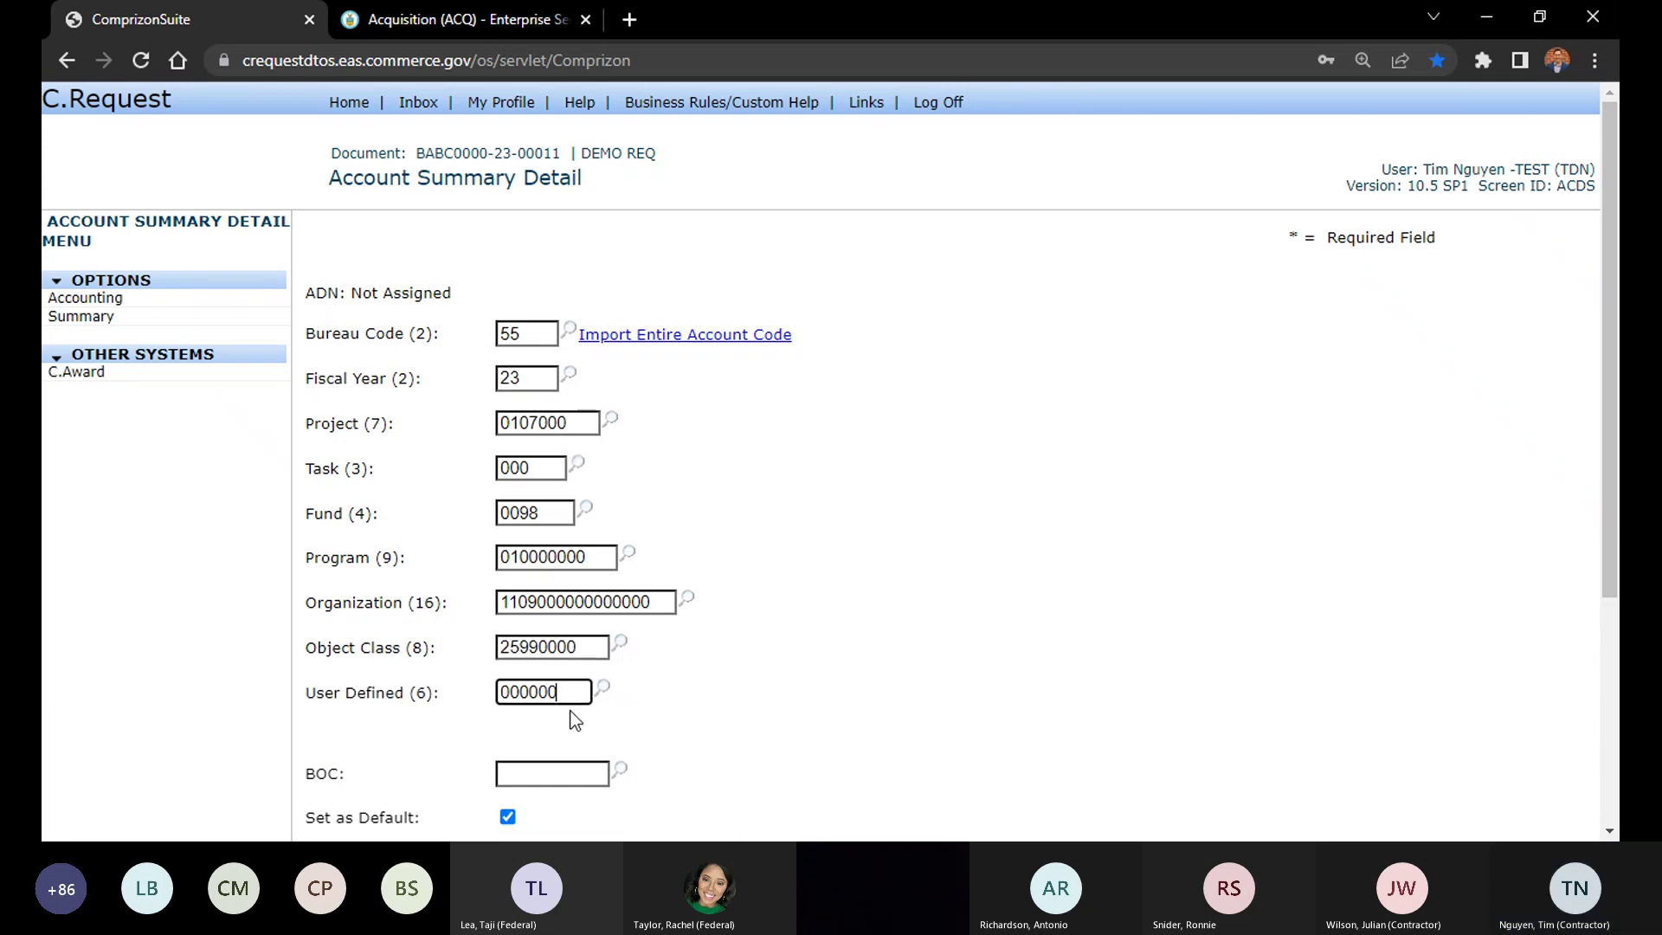
Set the account code's Default Percent to 50 and save it as an account default
scroll(573, 721, "down", 4)
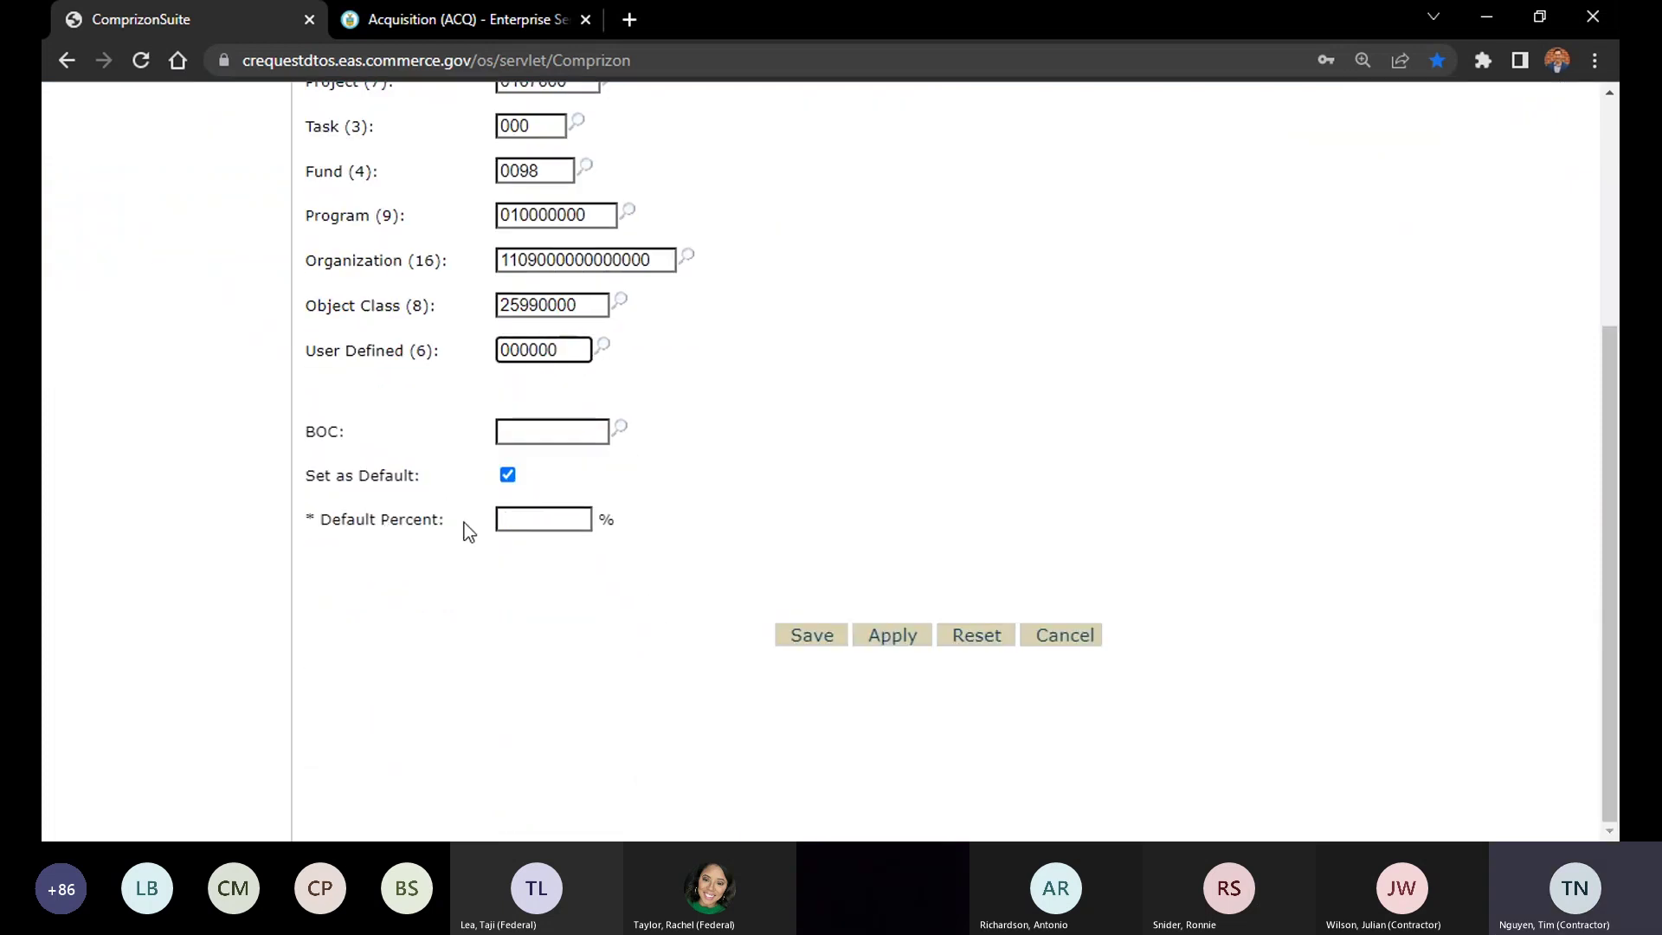
left_click_drag(406, 522, 587, 522)
left_click(566, 520)
type("50")
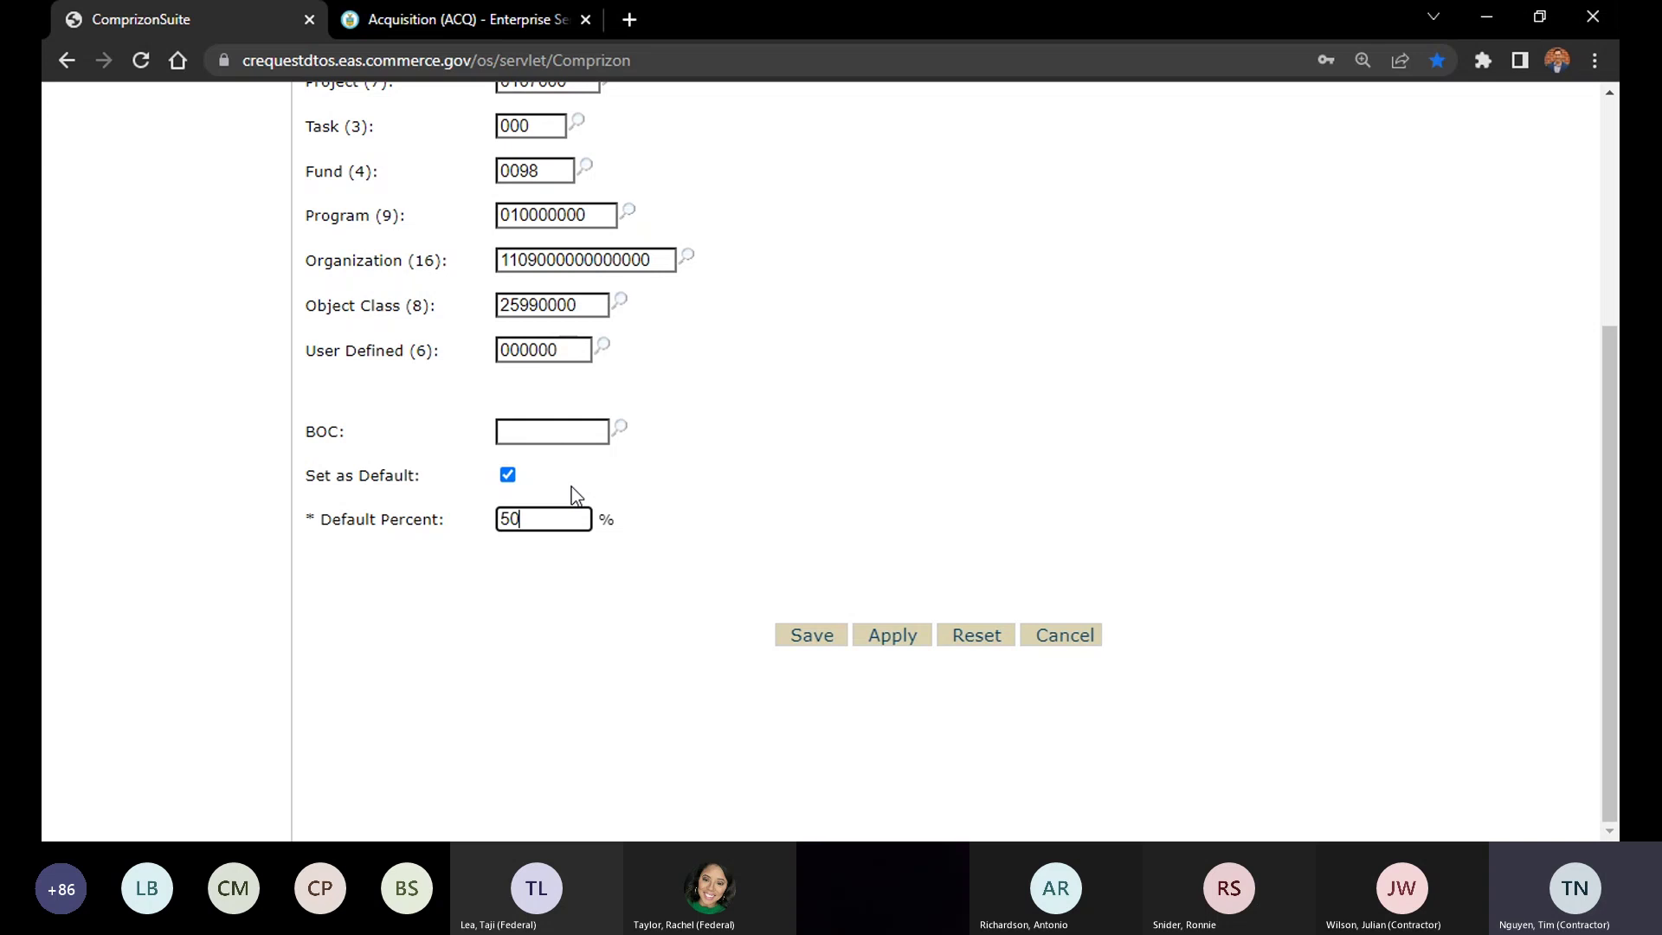
left_click(822, 639)
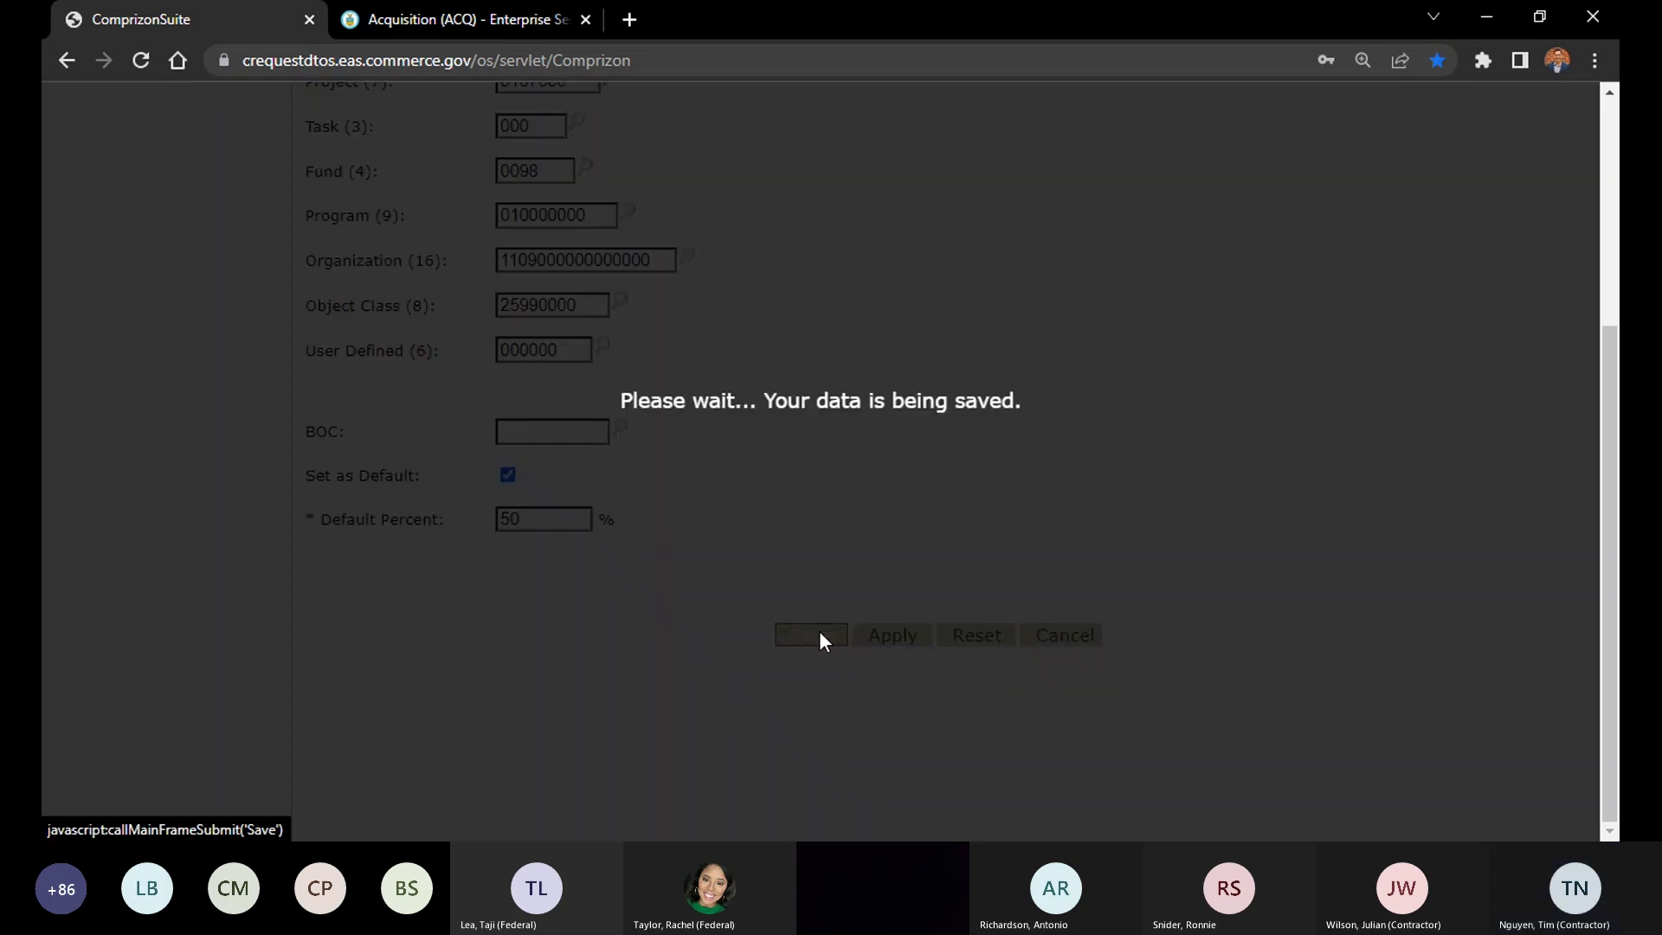
Review the Default and Default Pct values of the added code in Account Code Summary Management
scroll(818, 642, "down", 3)
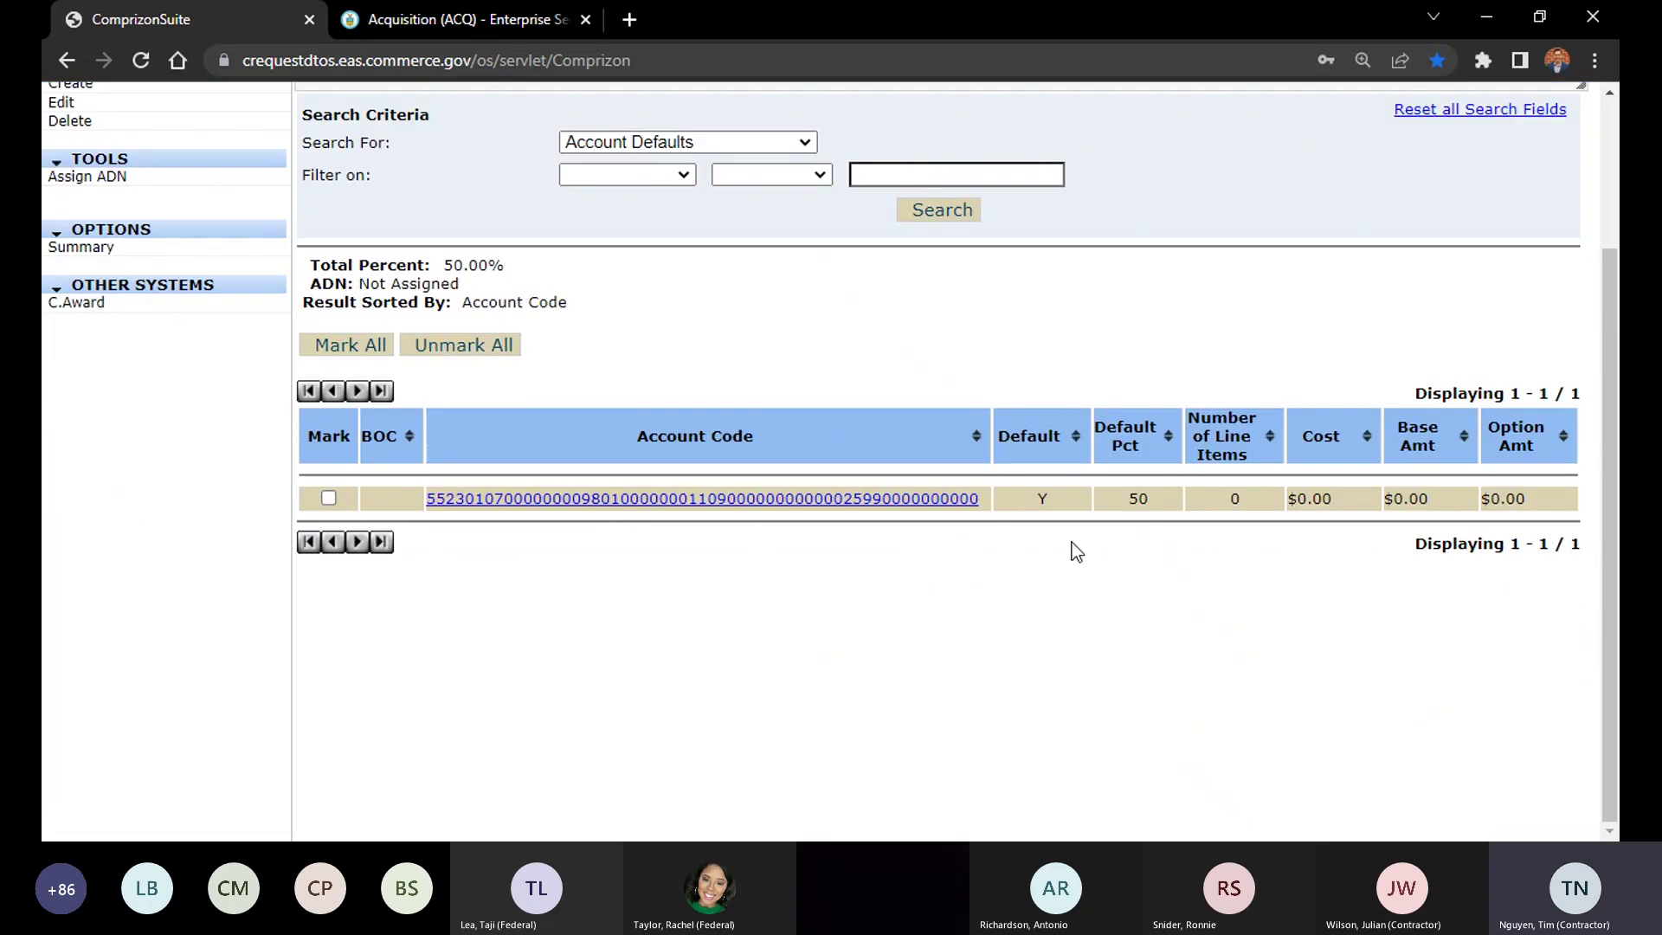
left_click(1027, 498)
left_click(1114, 498)
scroll(1189, 577, "up", 3)
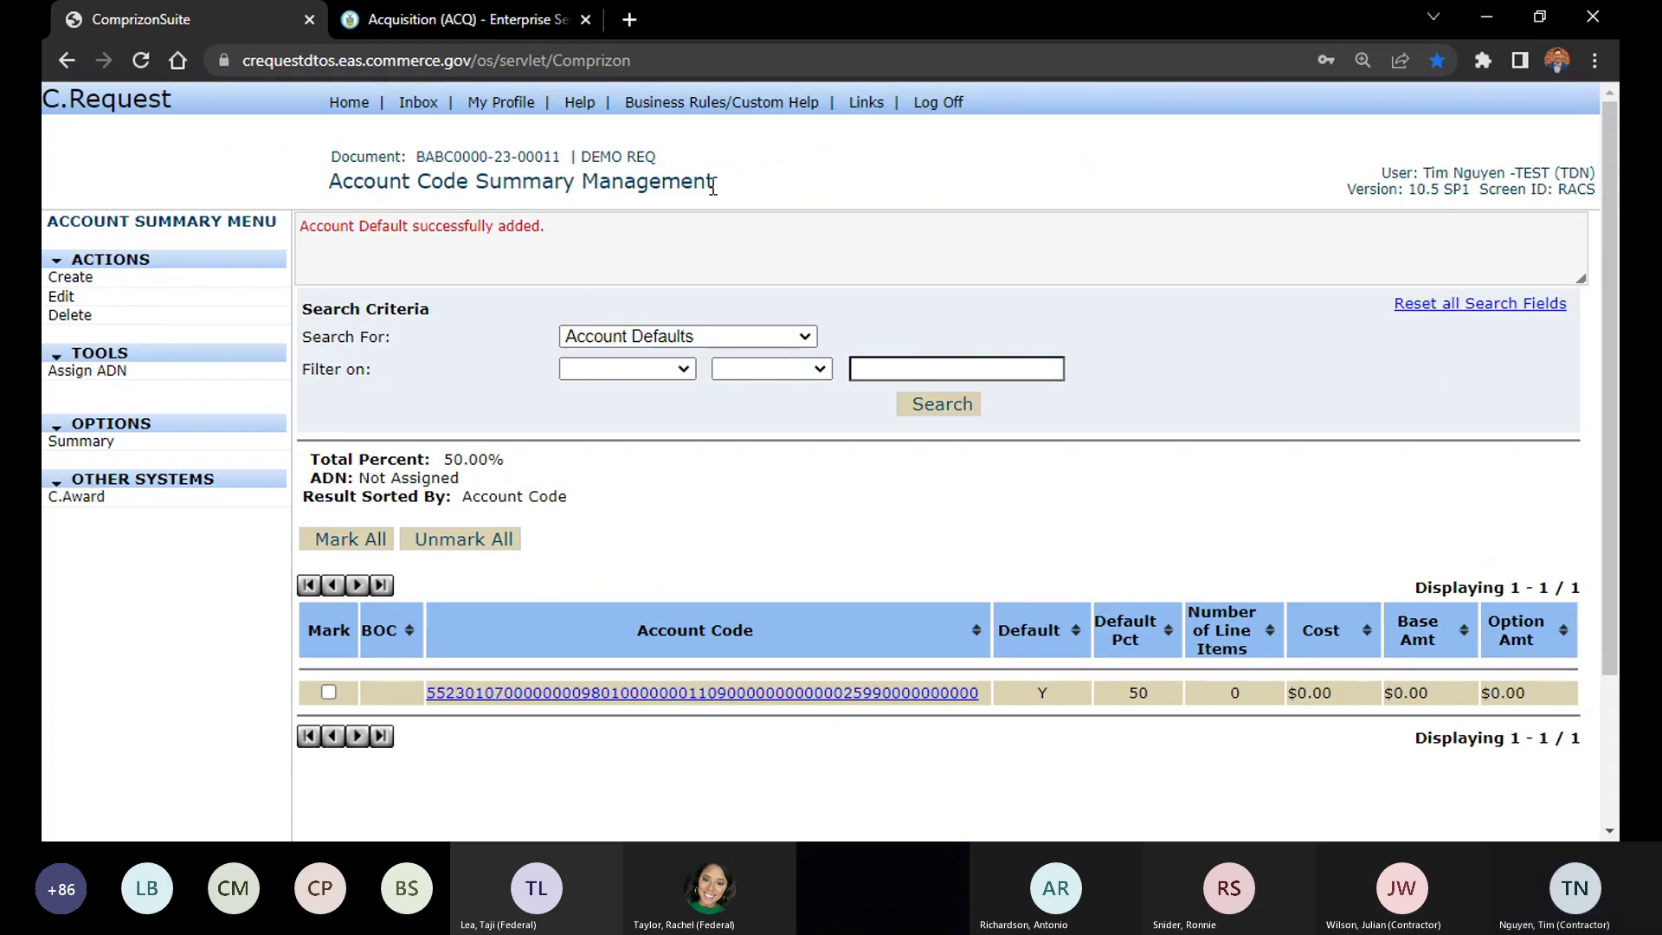
left_click_drag(715, 182, 357, 174)
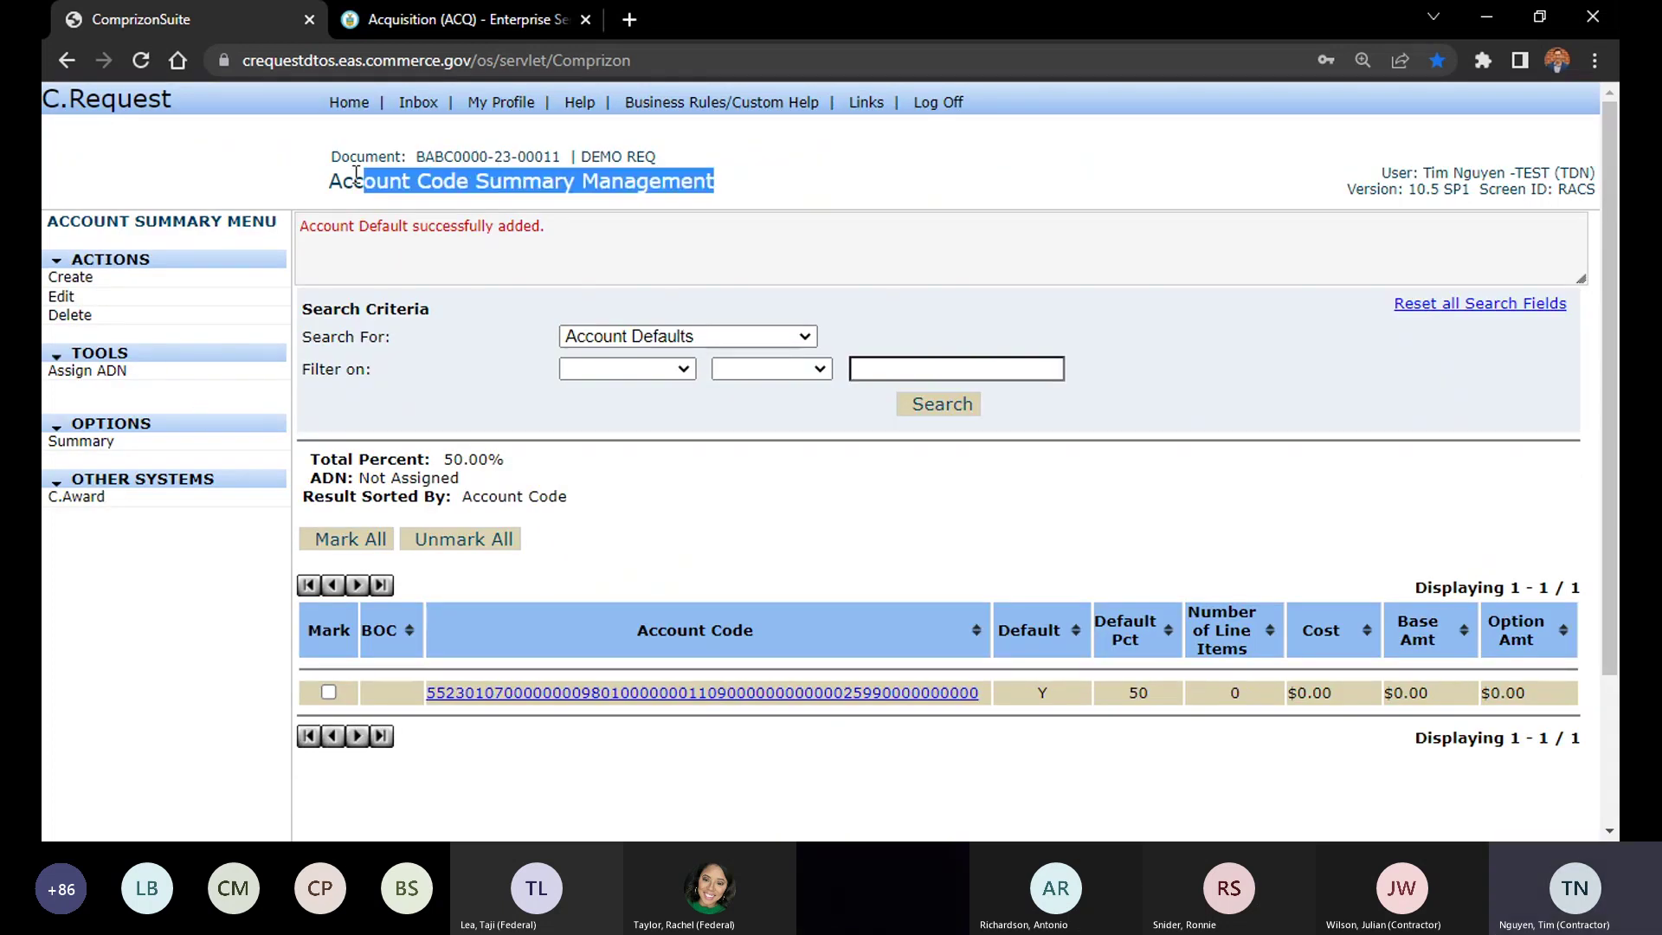
left_click(356, 173)
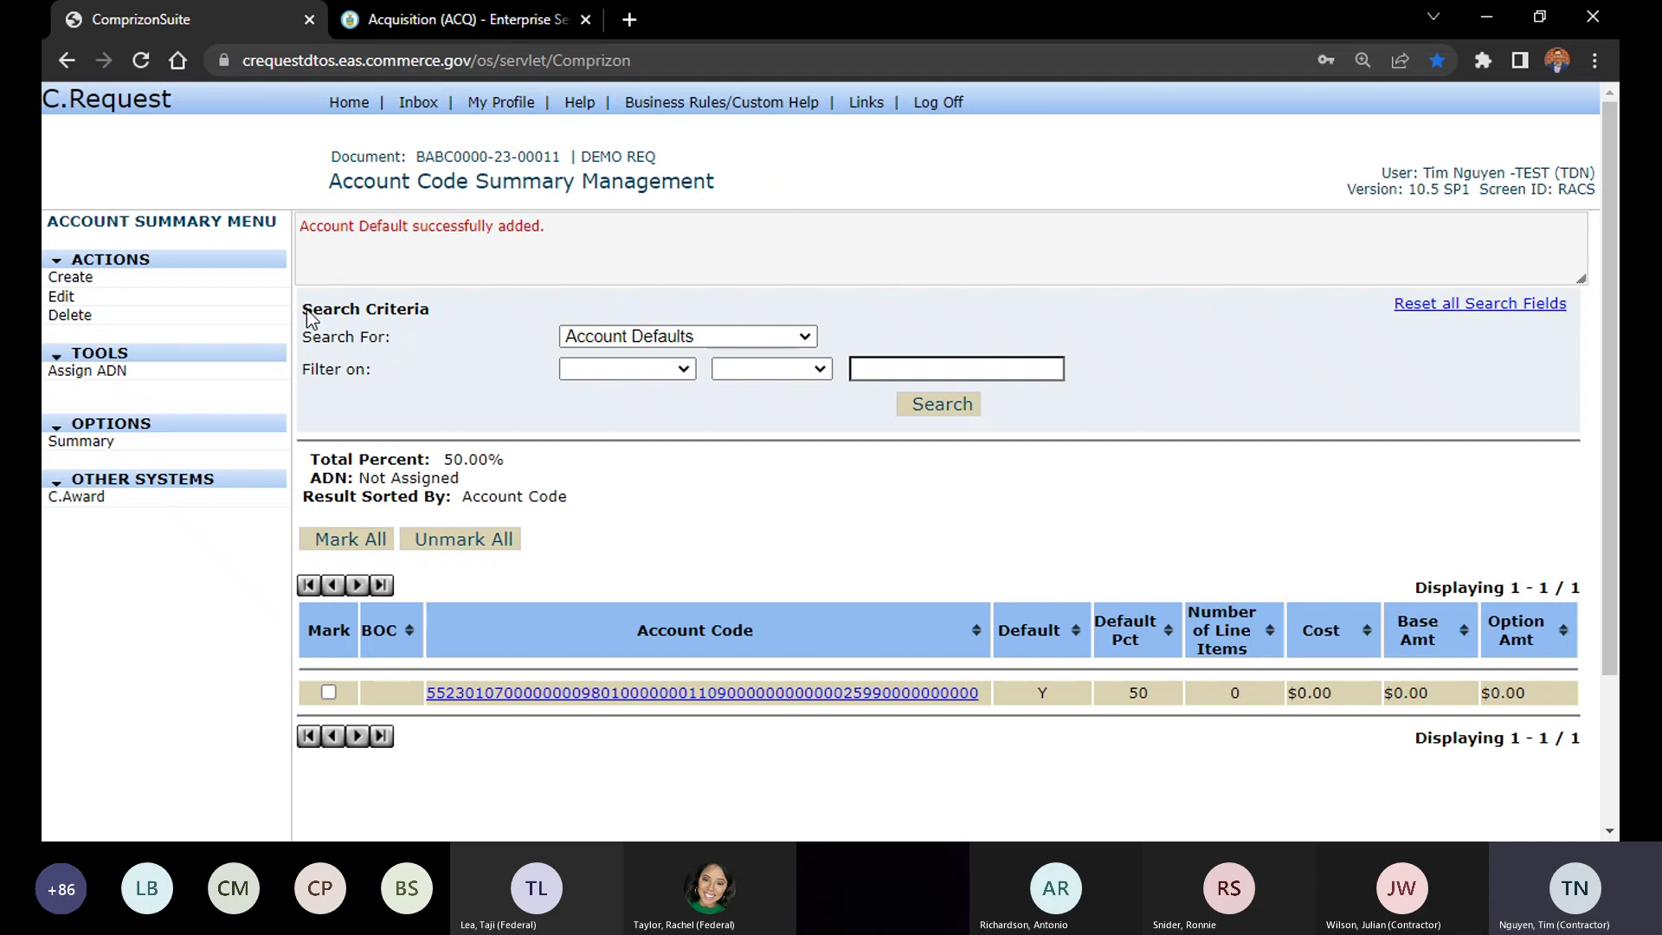
Return to the requisition summary and open the requisition's line items
left_click(105, 447)
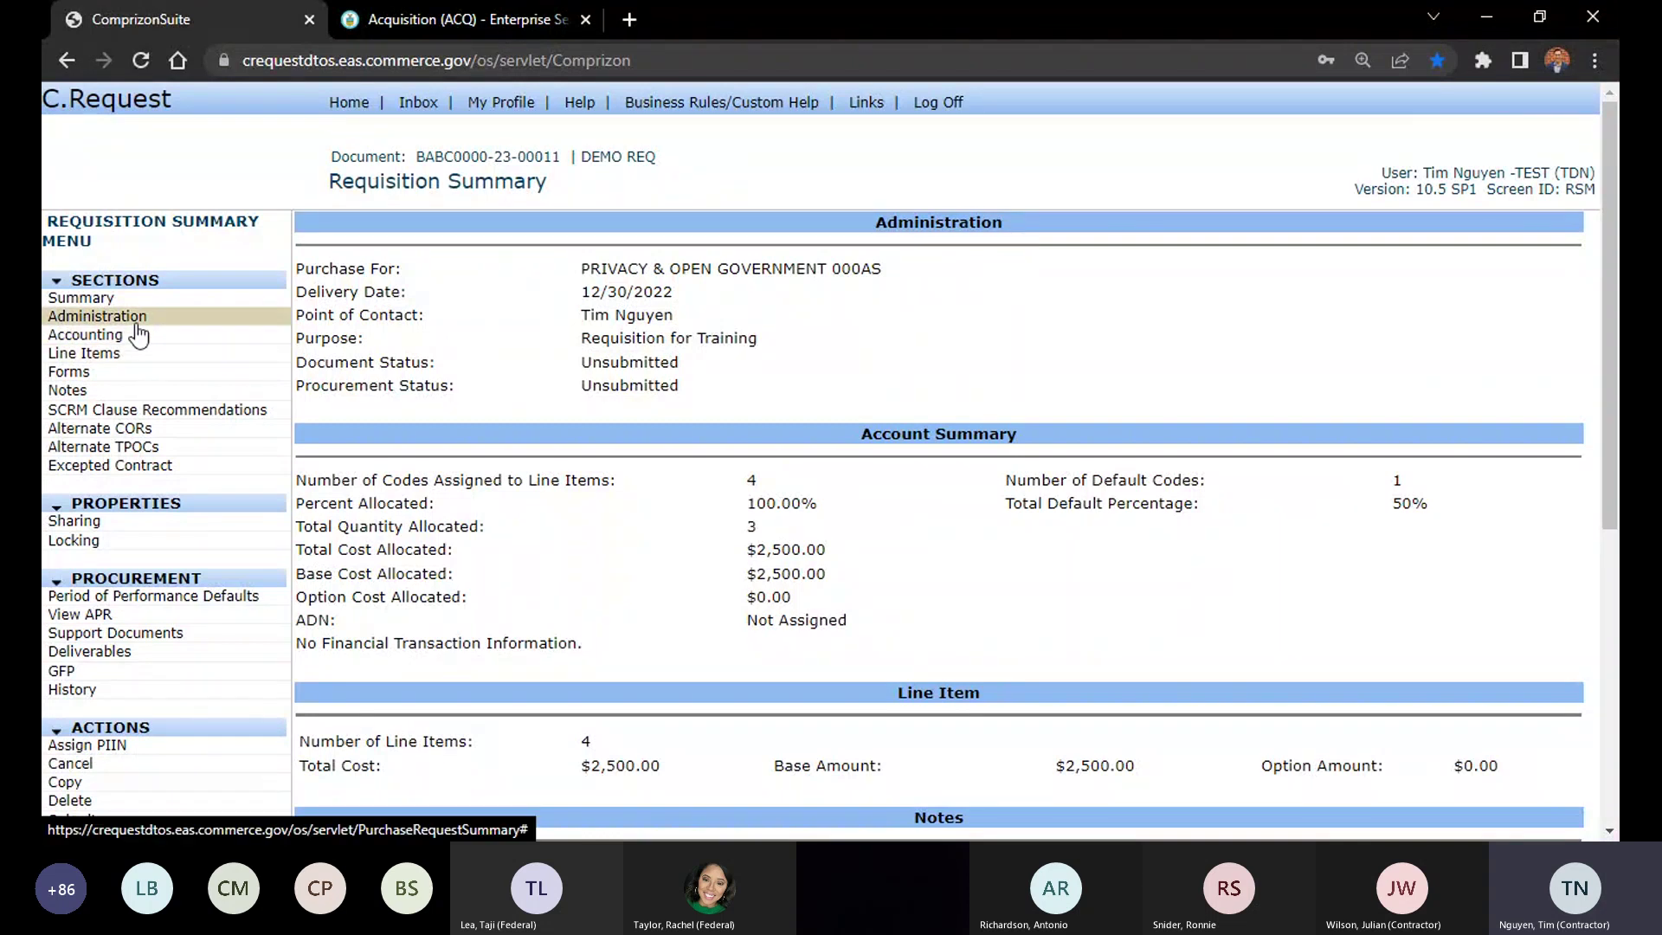
left_click(113, 353)
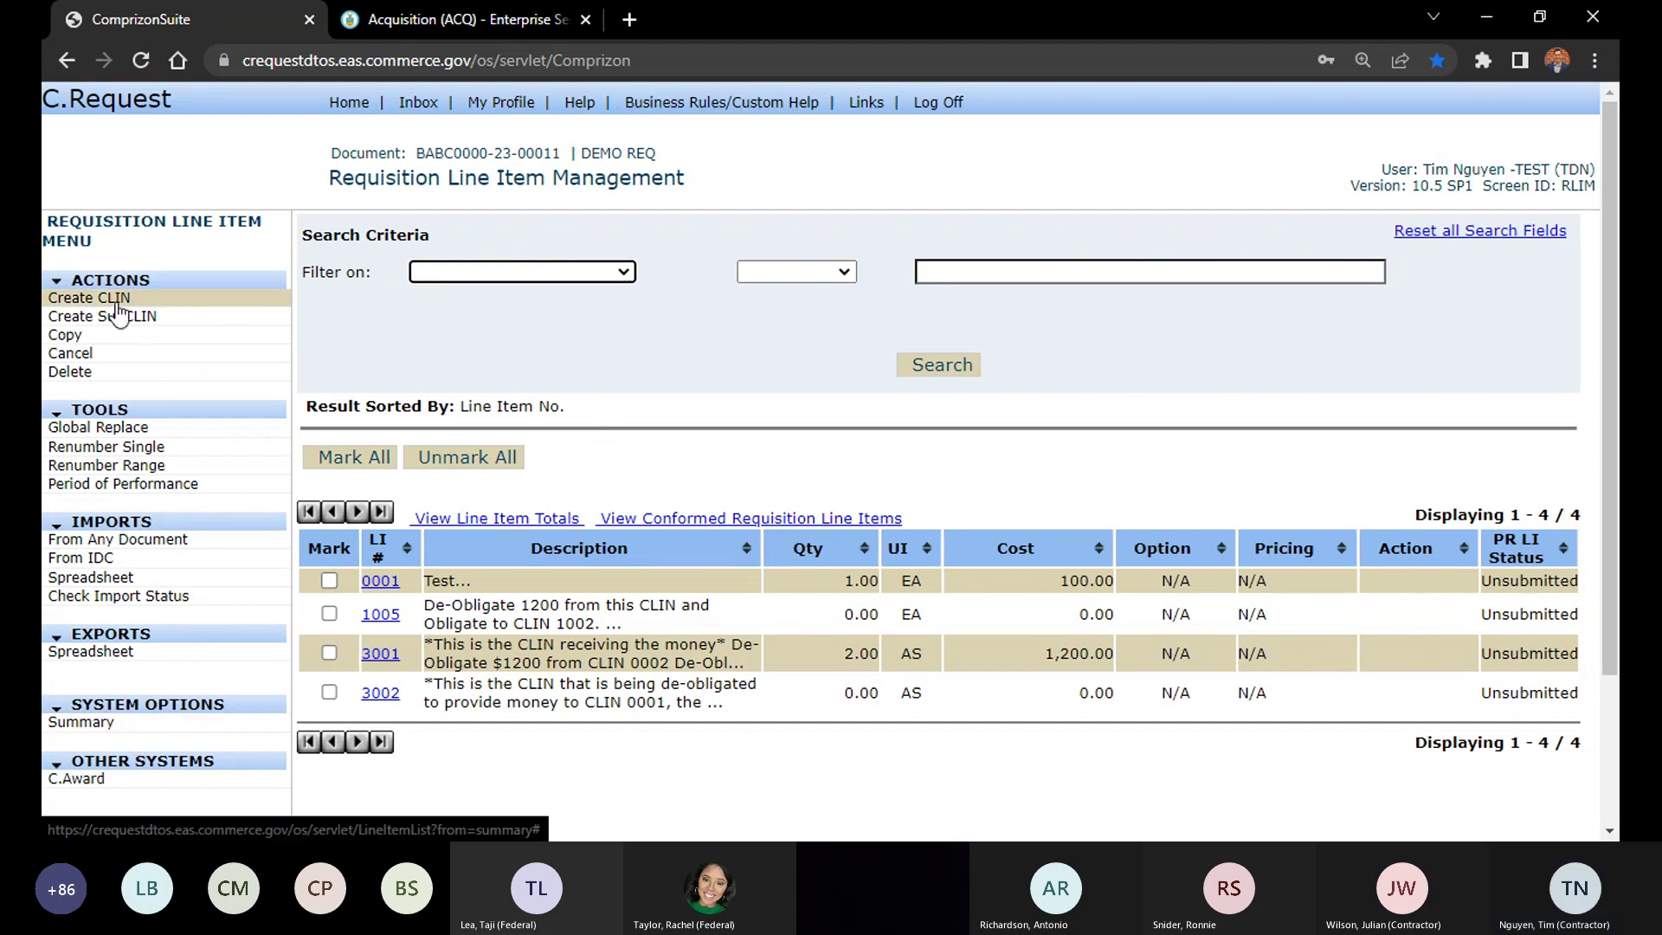
left_click_drag(329, 177, 672, 178)
left_click(697, 183)
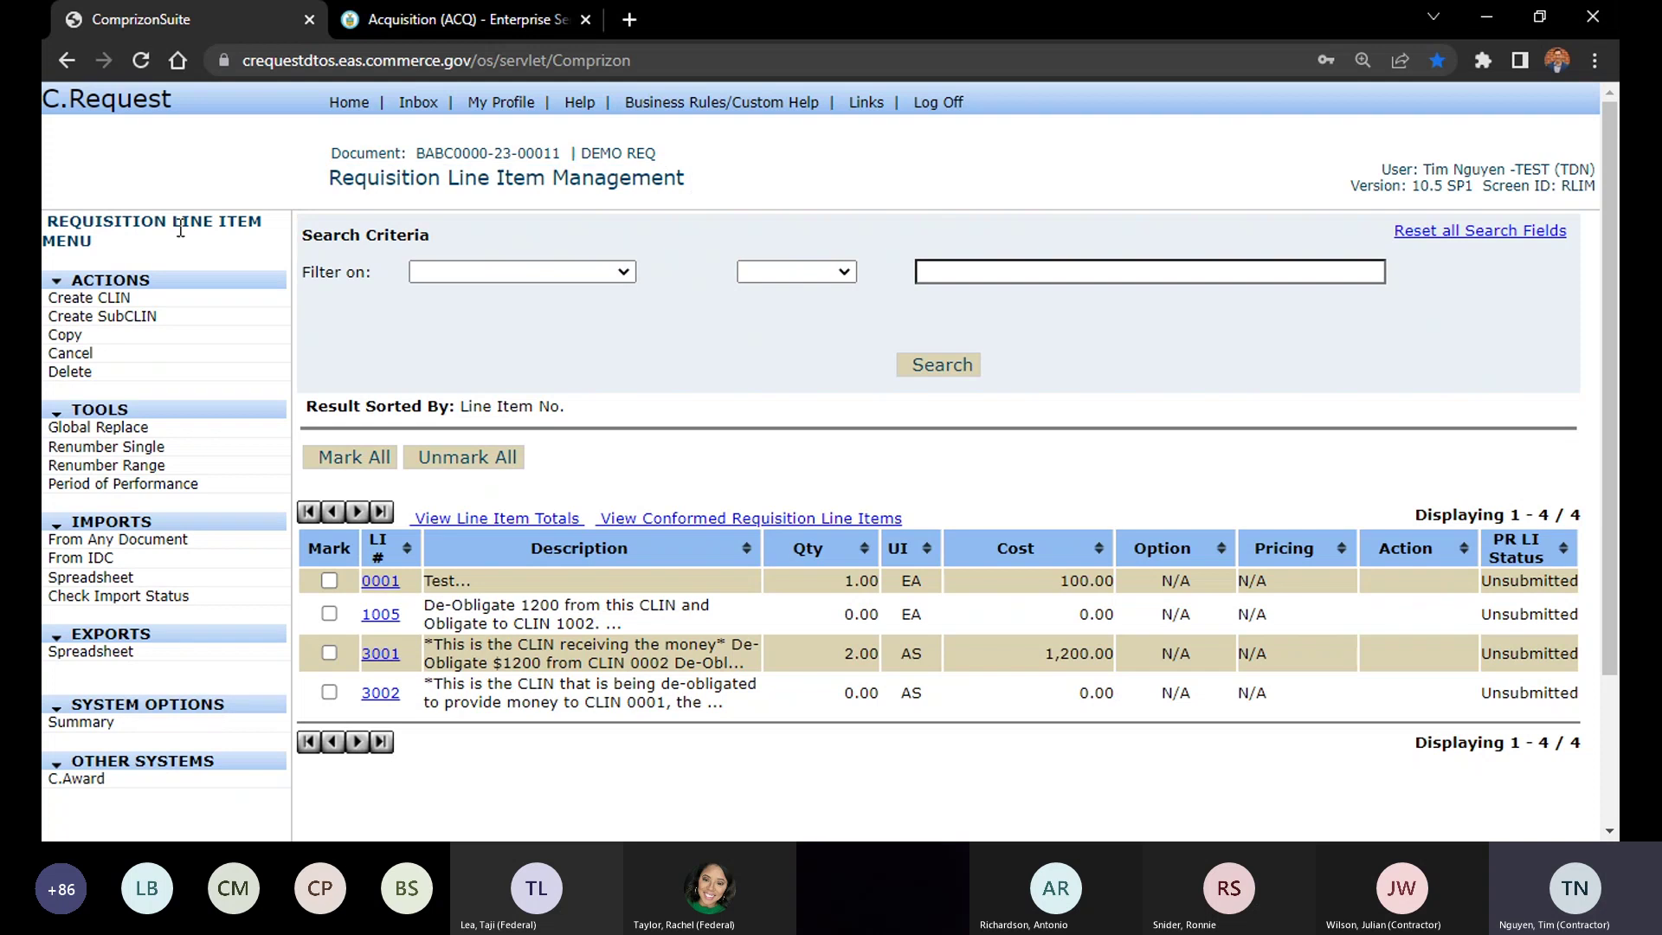
Create a new CLIN numbered 0002 with quantity 1 and a cost of 100
left_click(104, 300)
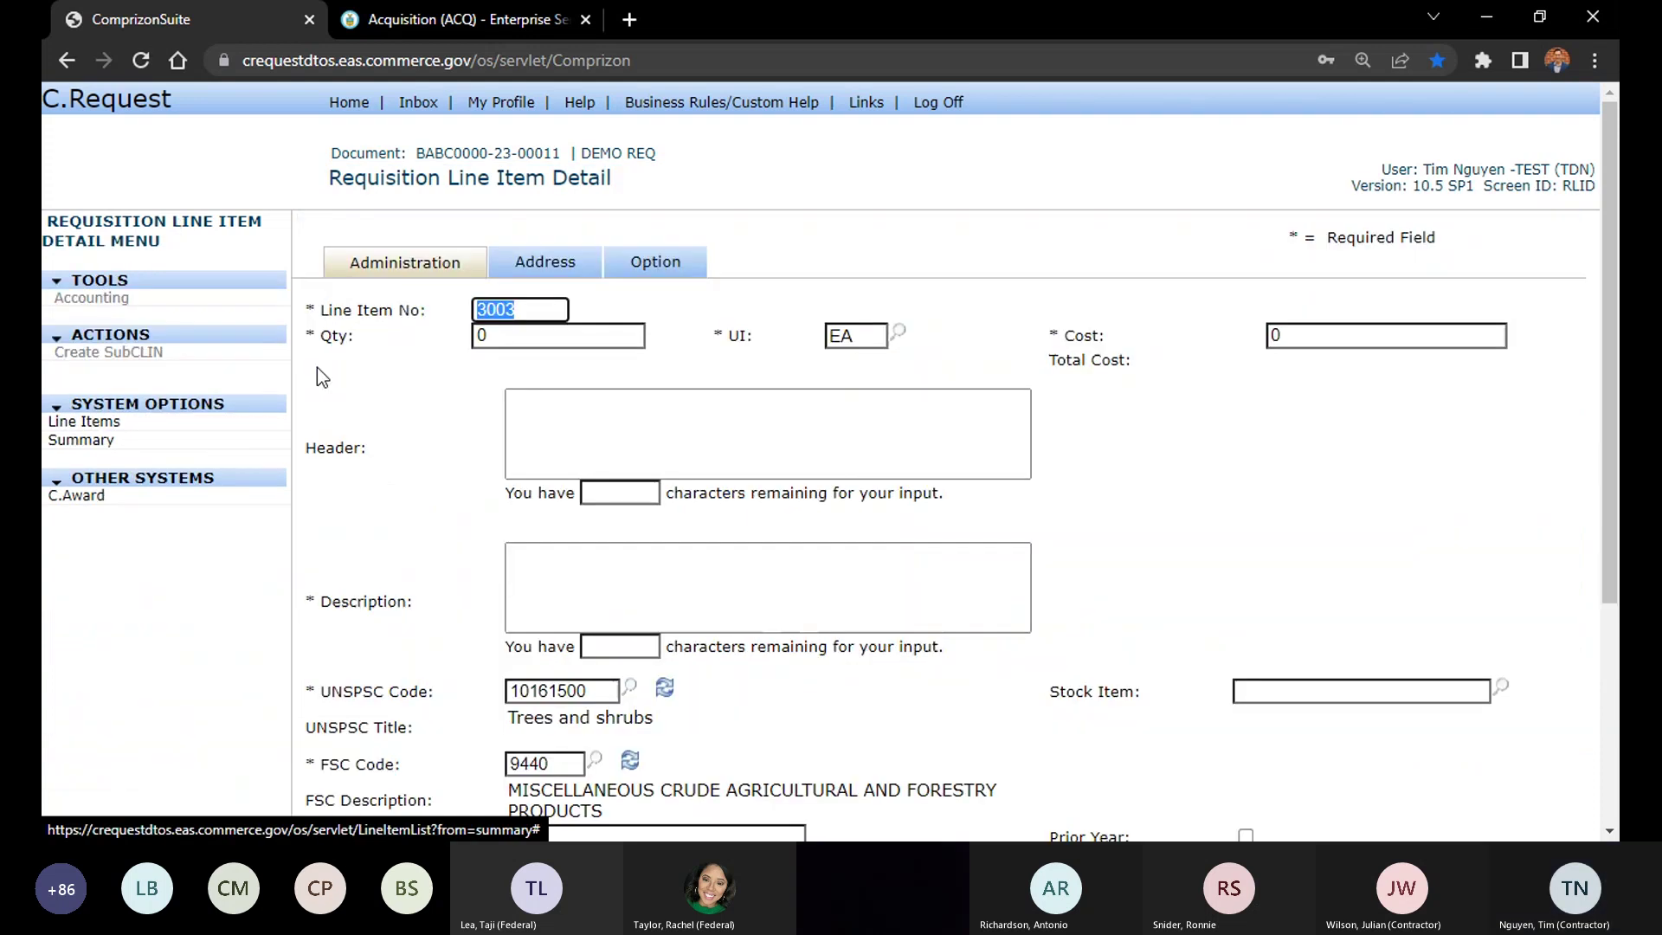
left_click(558, 310)
double_click(558, 309)
type("0002")
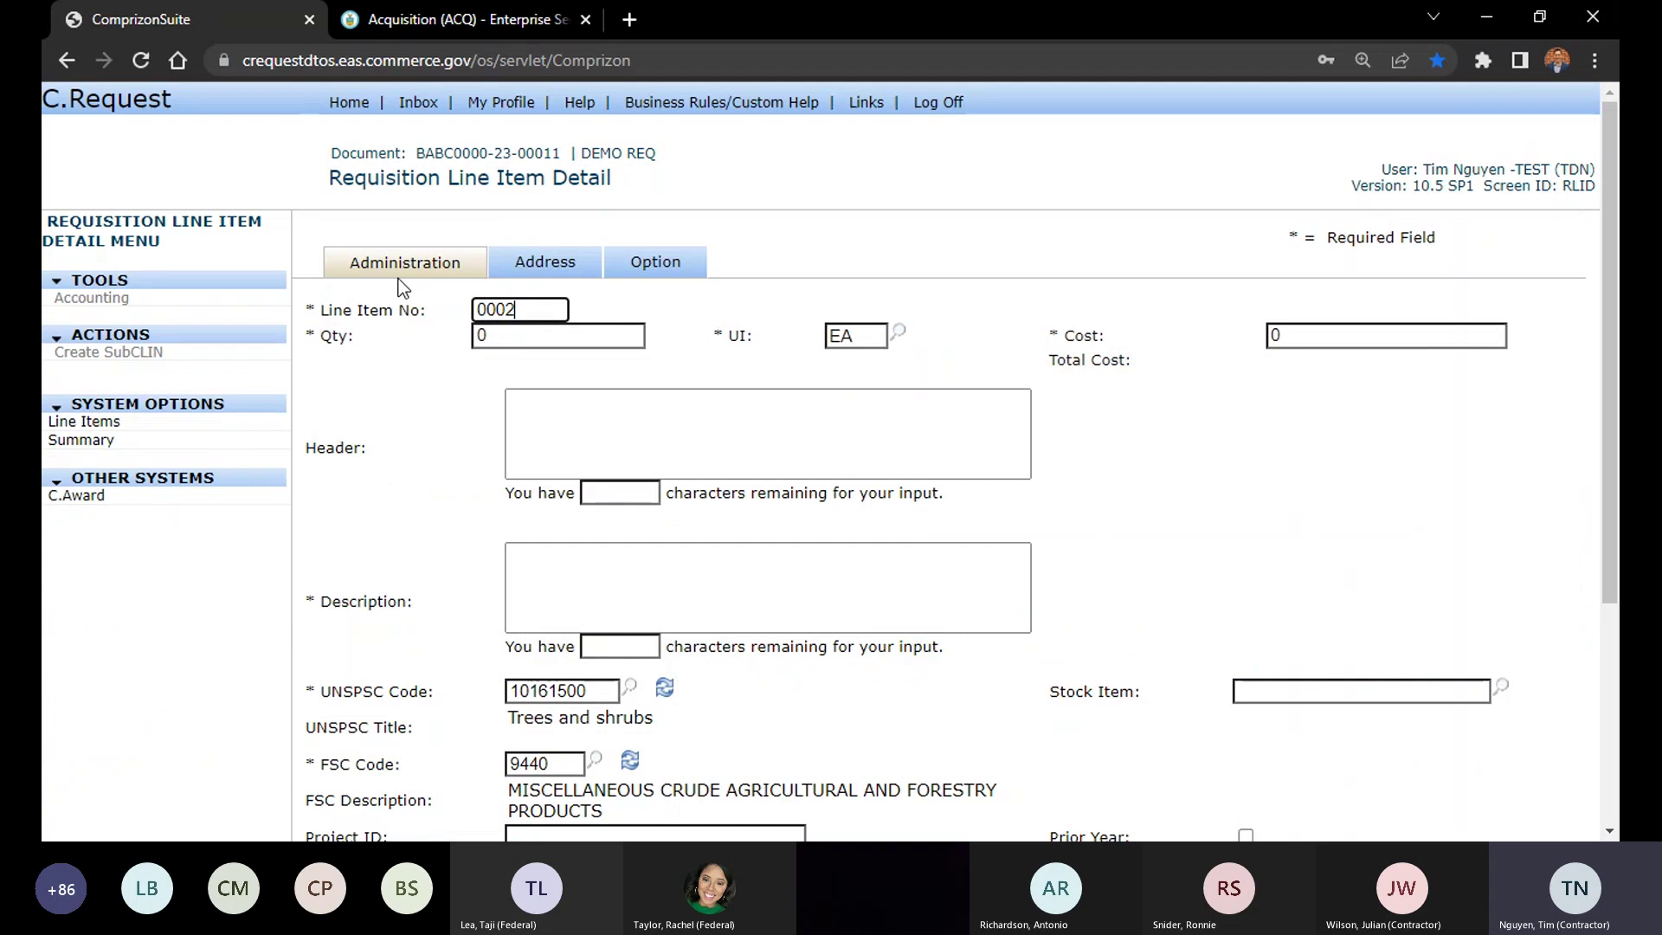
key("Tab")
type("1")
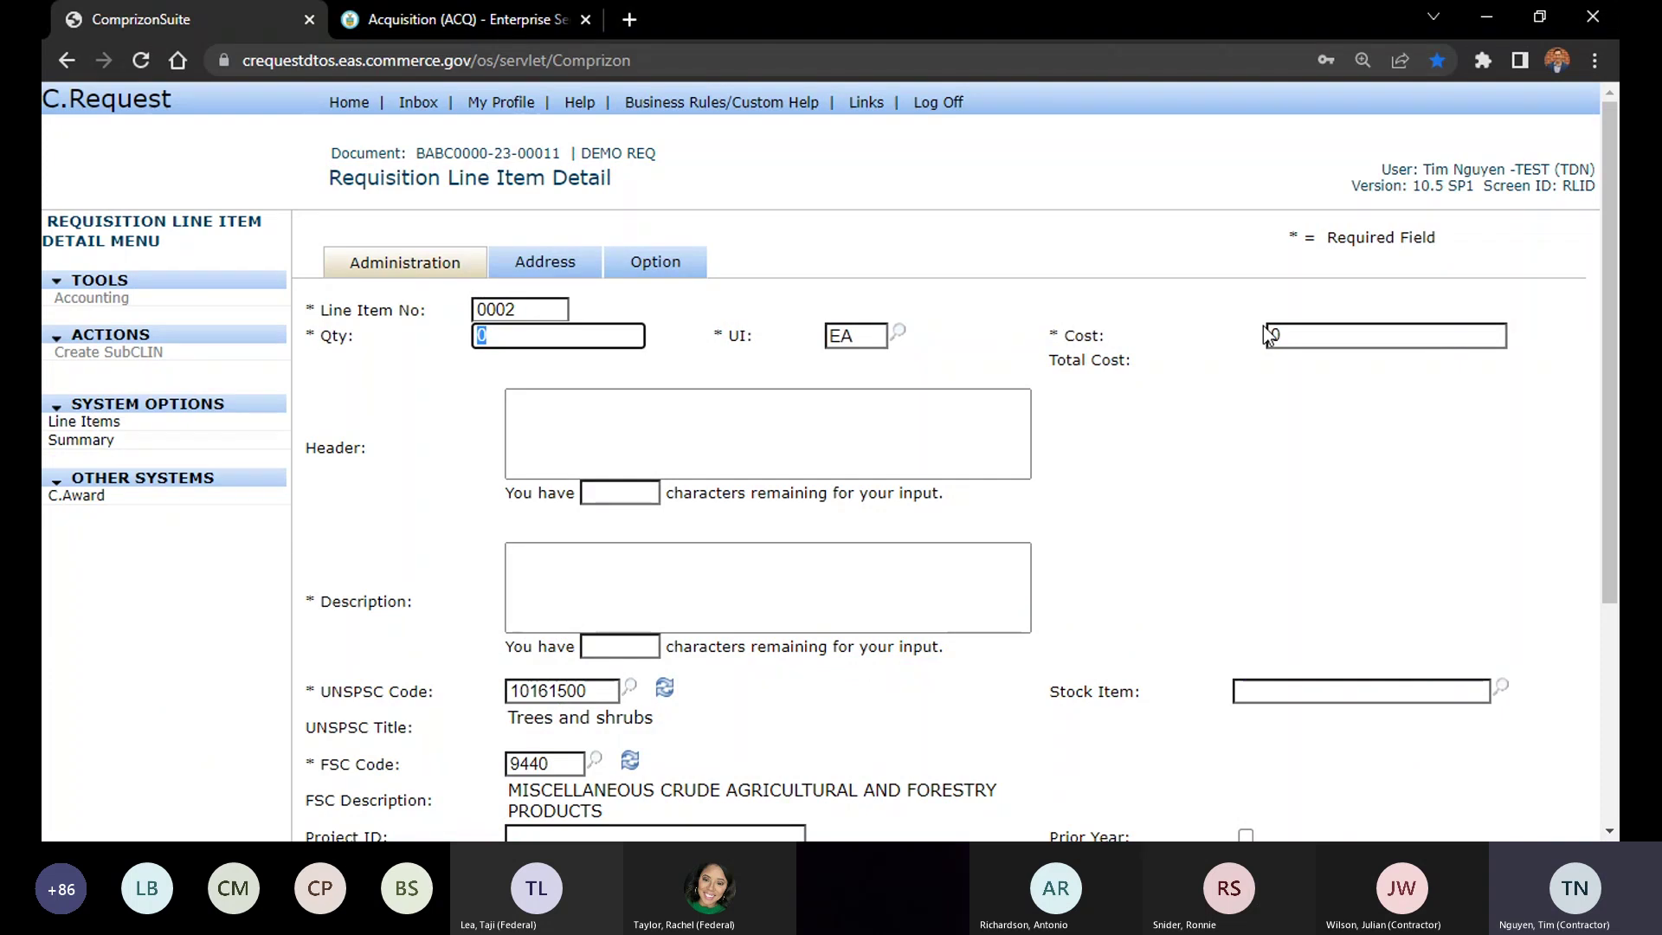
left_click(1273, 335)
type("100")
left_click(920, 455)
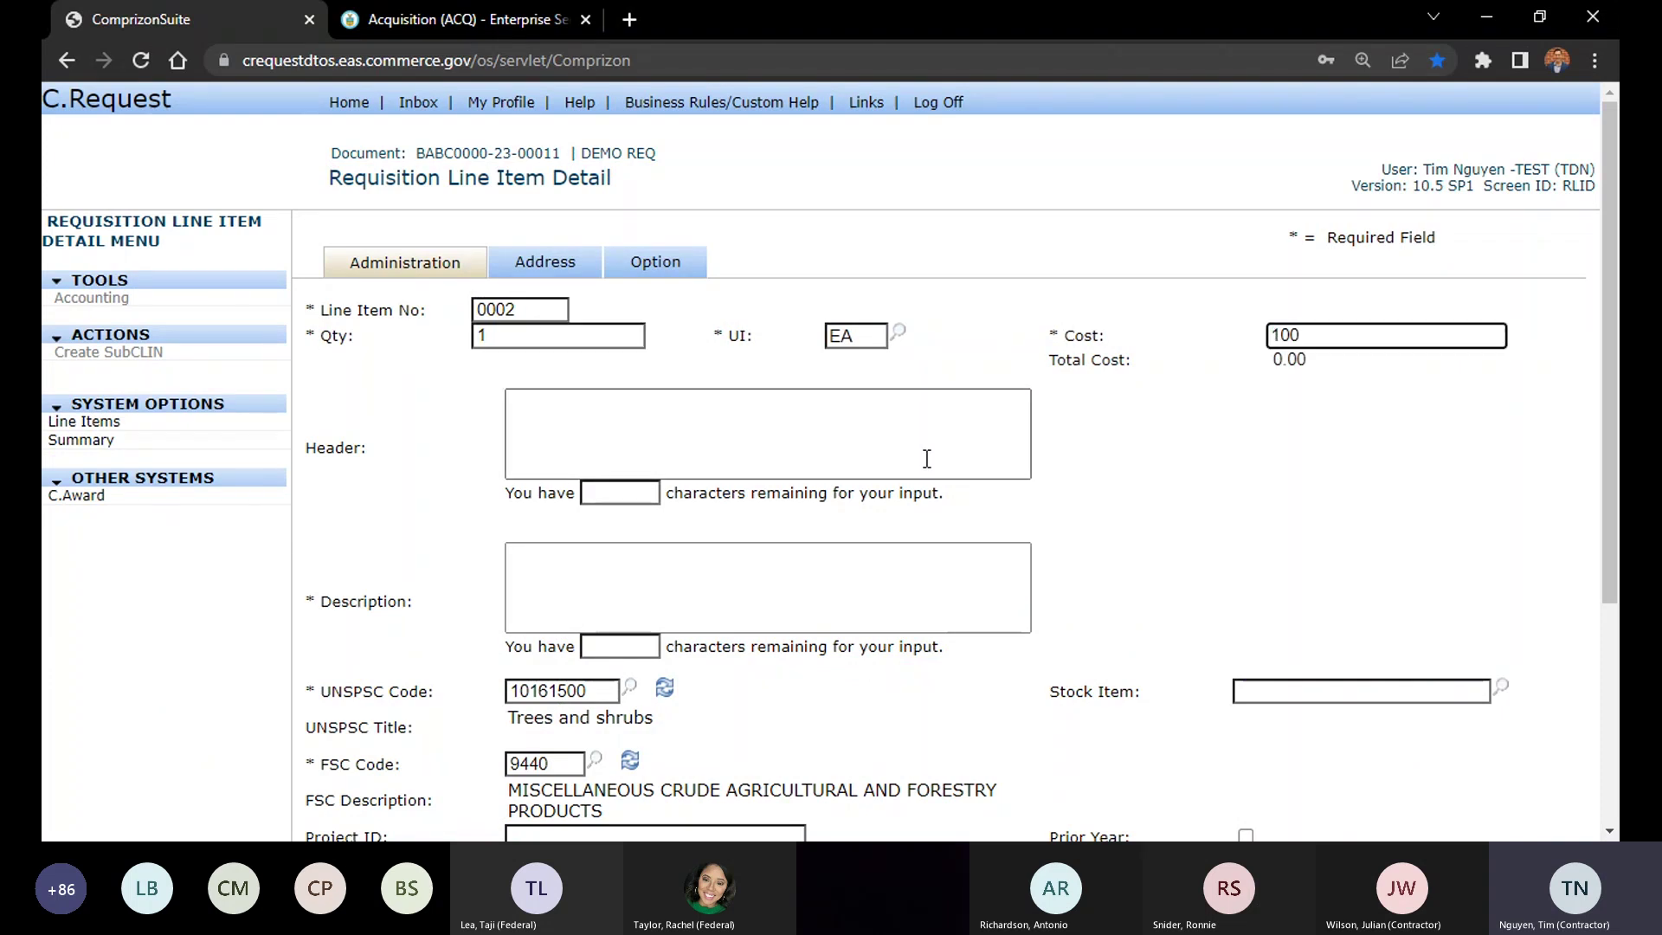
Enter "test" as the description, apply line item 0002 and open its accounting
left_click(883, 580)
type("test")
scroll(883, 570, "down", 4)
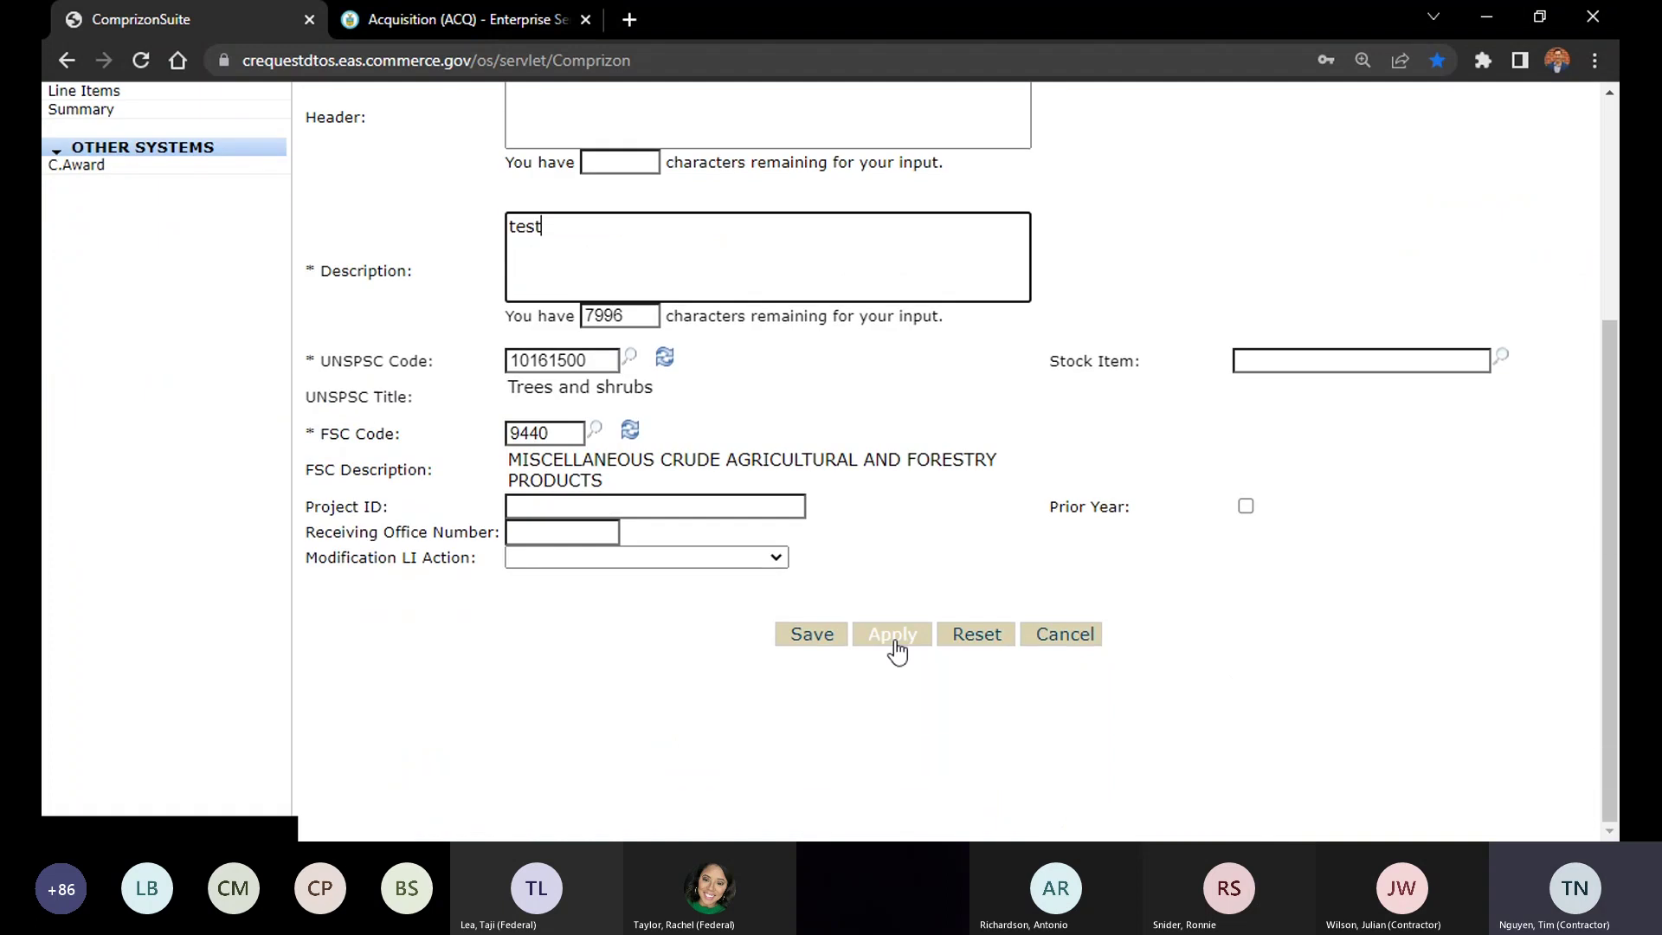
left_click(896, 639)
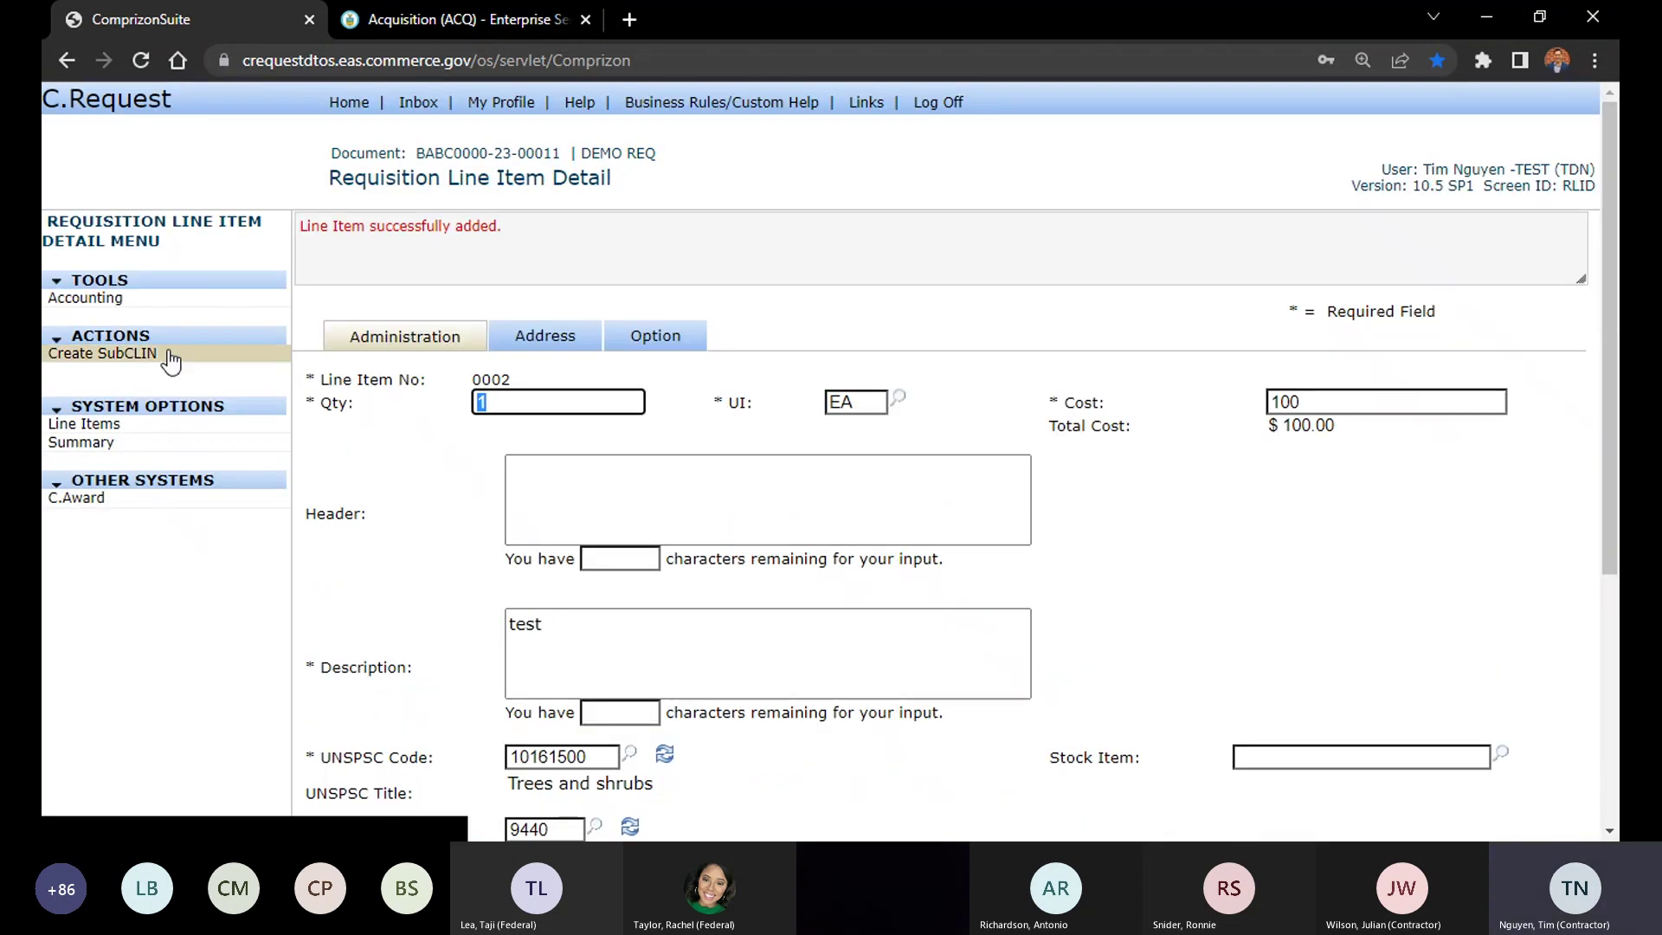
left_click(123, 301)
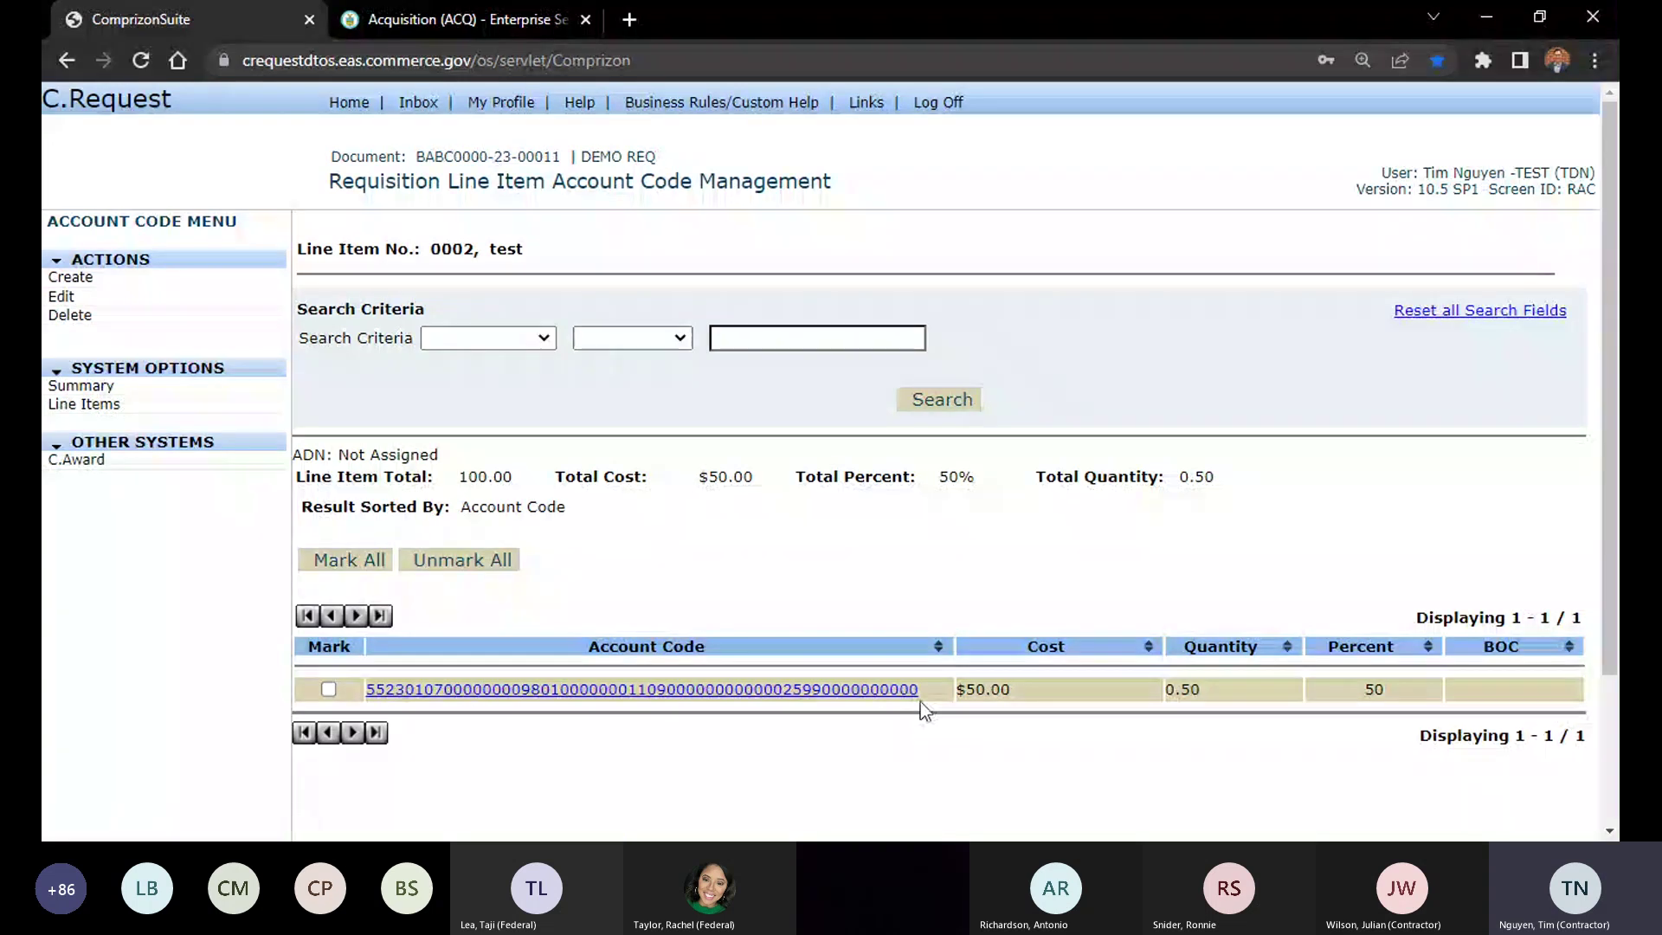
Examine the account code assigned to line item 0002
left_click_drag(922, 698, 367, 674)
left_click(817, 574)
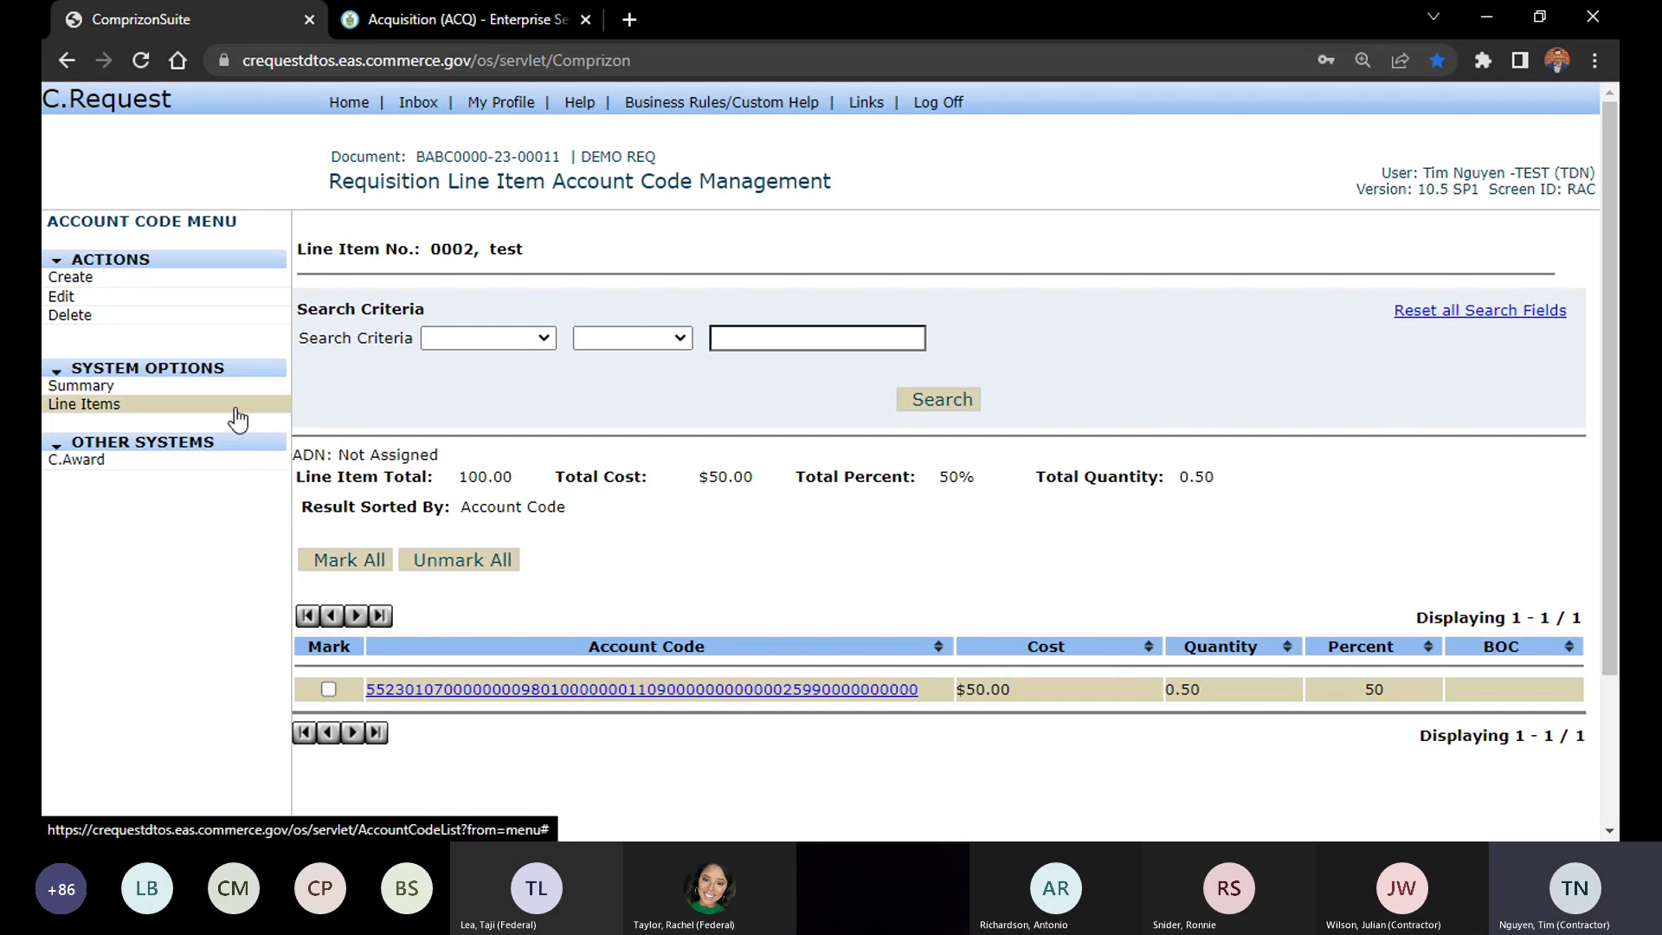
triple_click(506, 251)
left_click(451, 250)
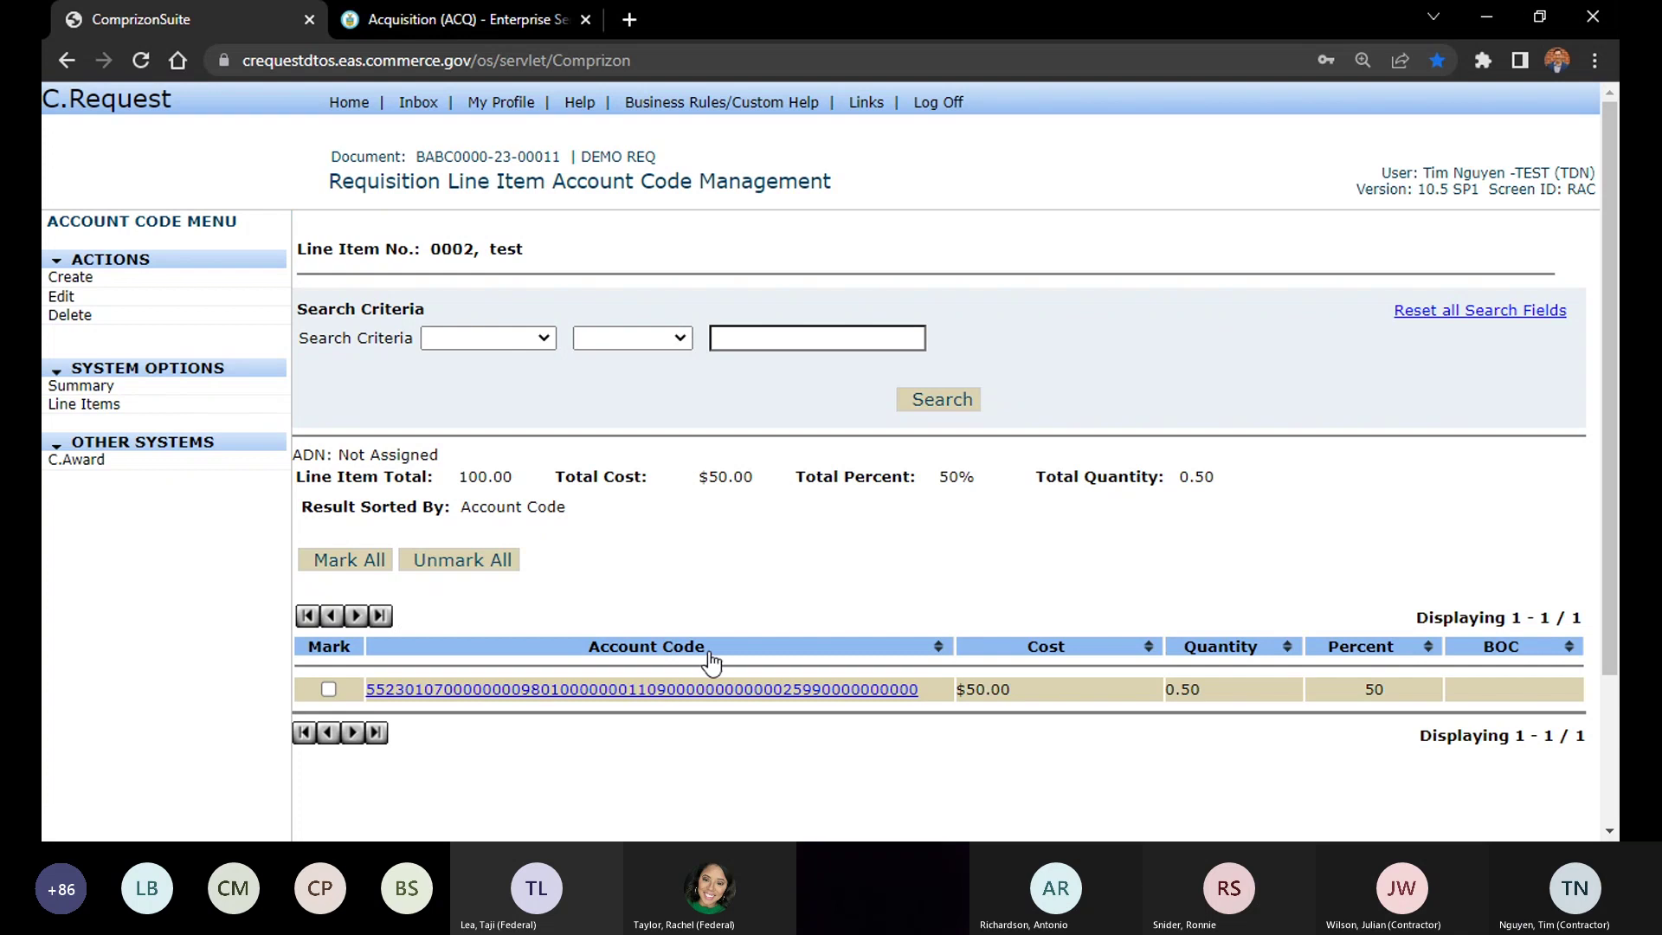
Open the accounting of line item 0001 and review how its cost is split between account codes
left_click(106, 406)
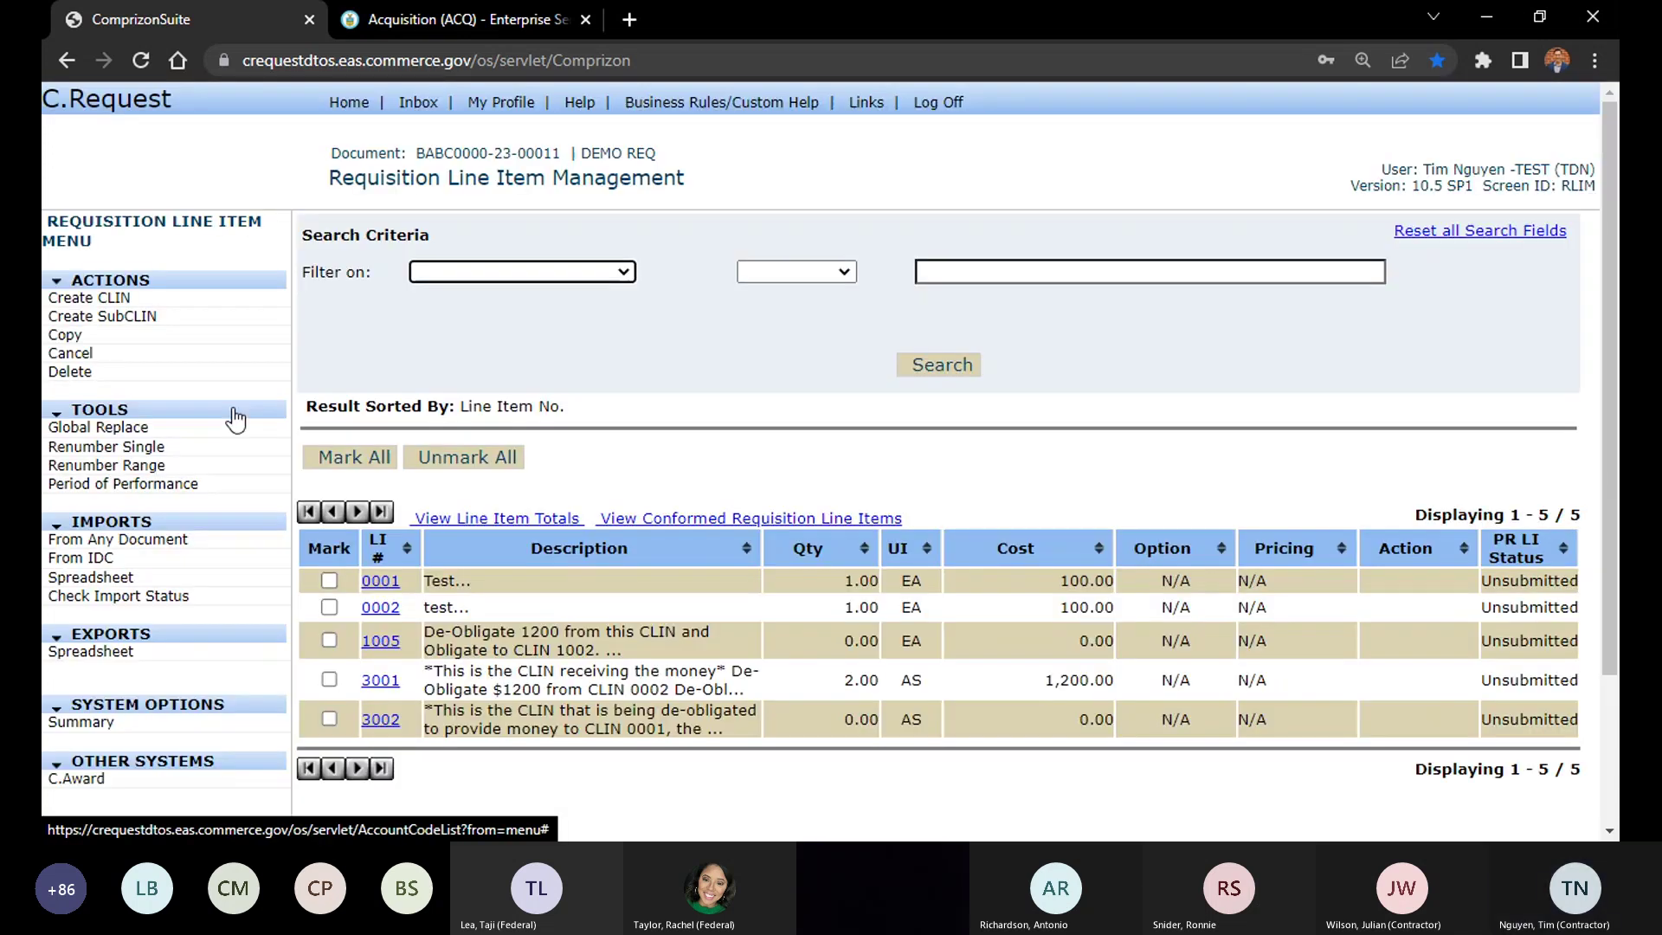
left_click(391, 591)
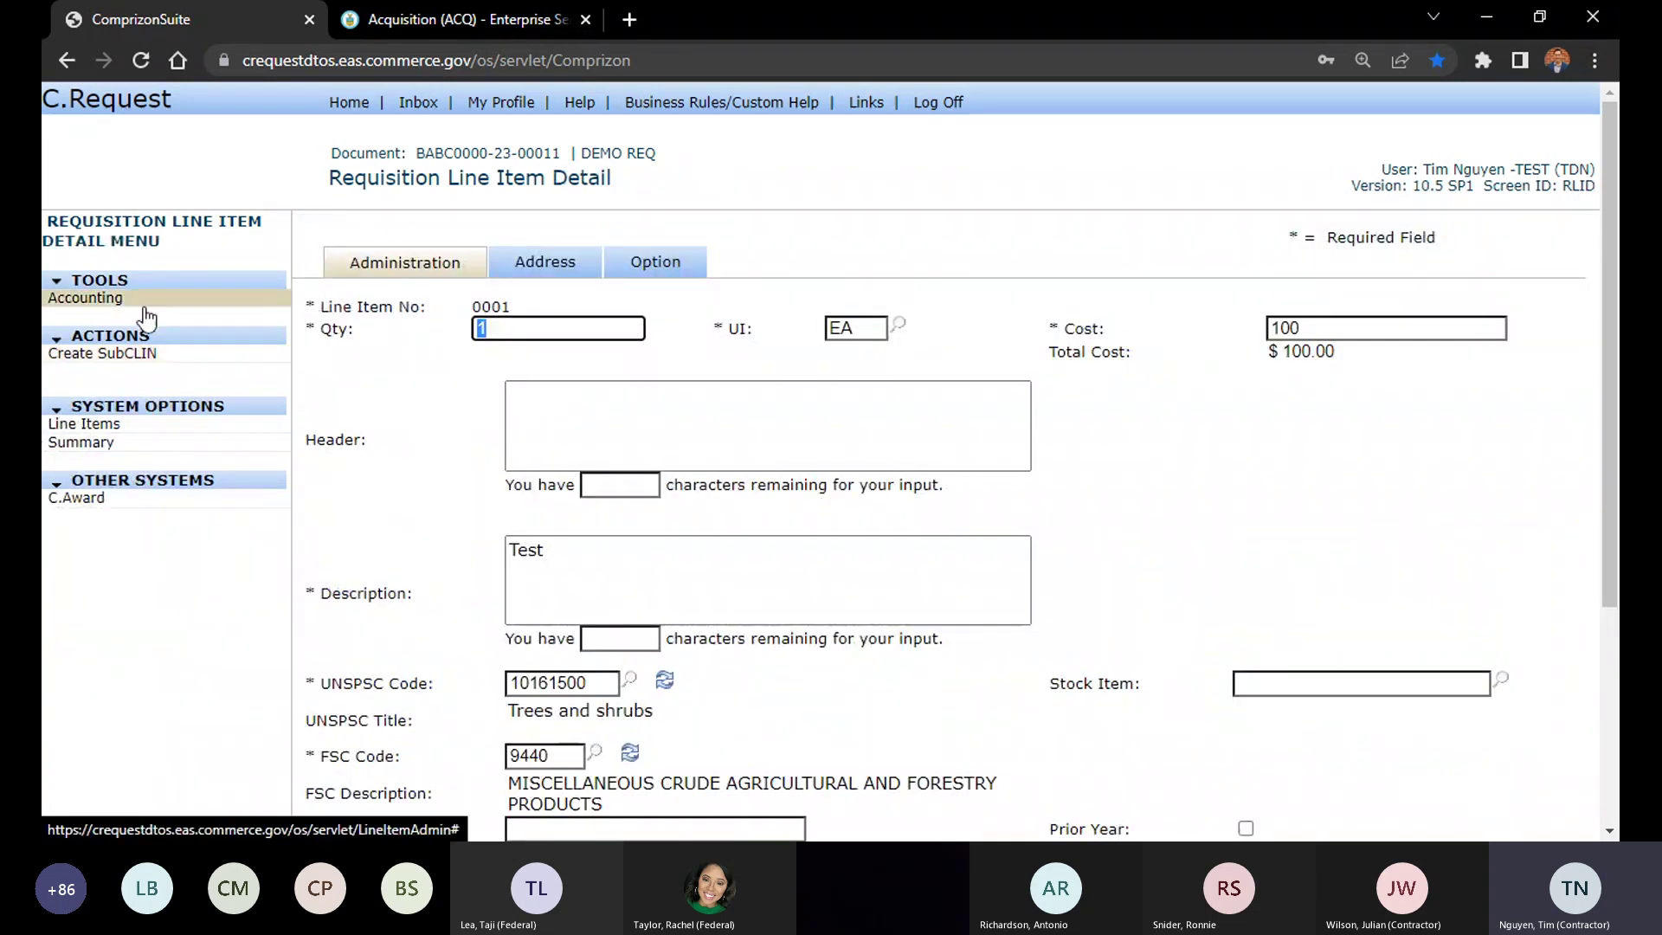
left_click(144, 303)
scroll(386, 628, "down", 3)
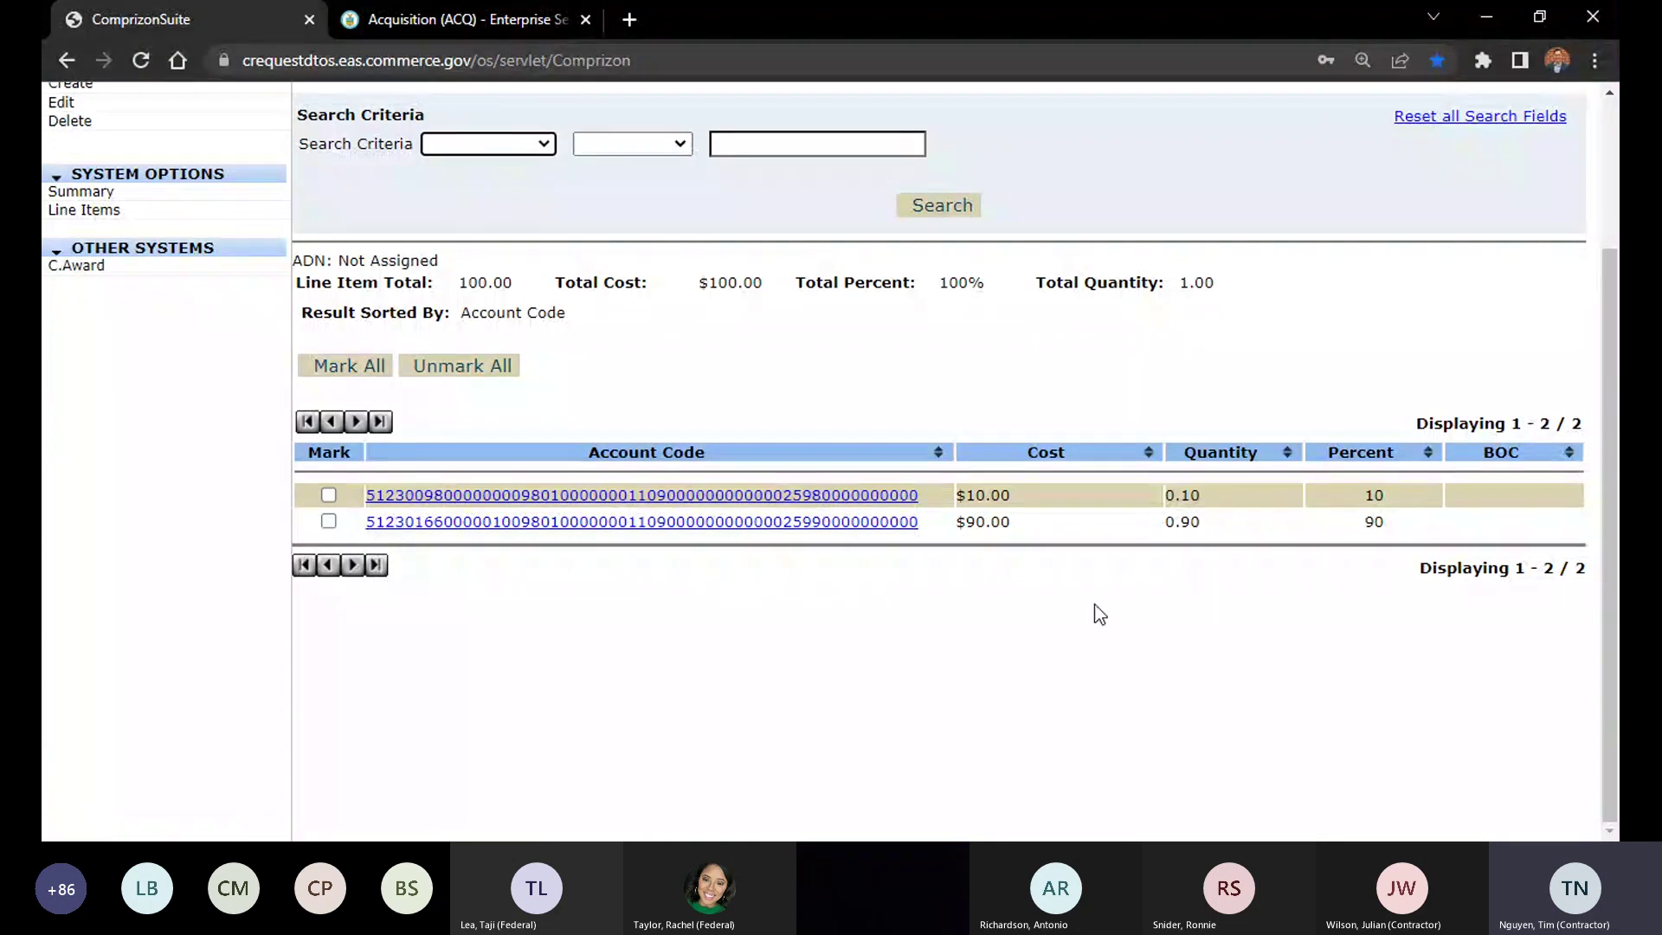
scroll(1097, 611, "up", 3)
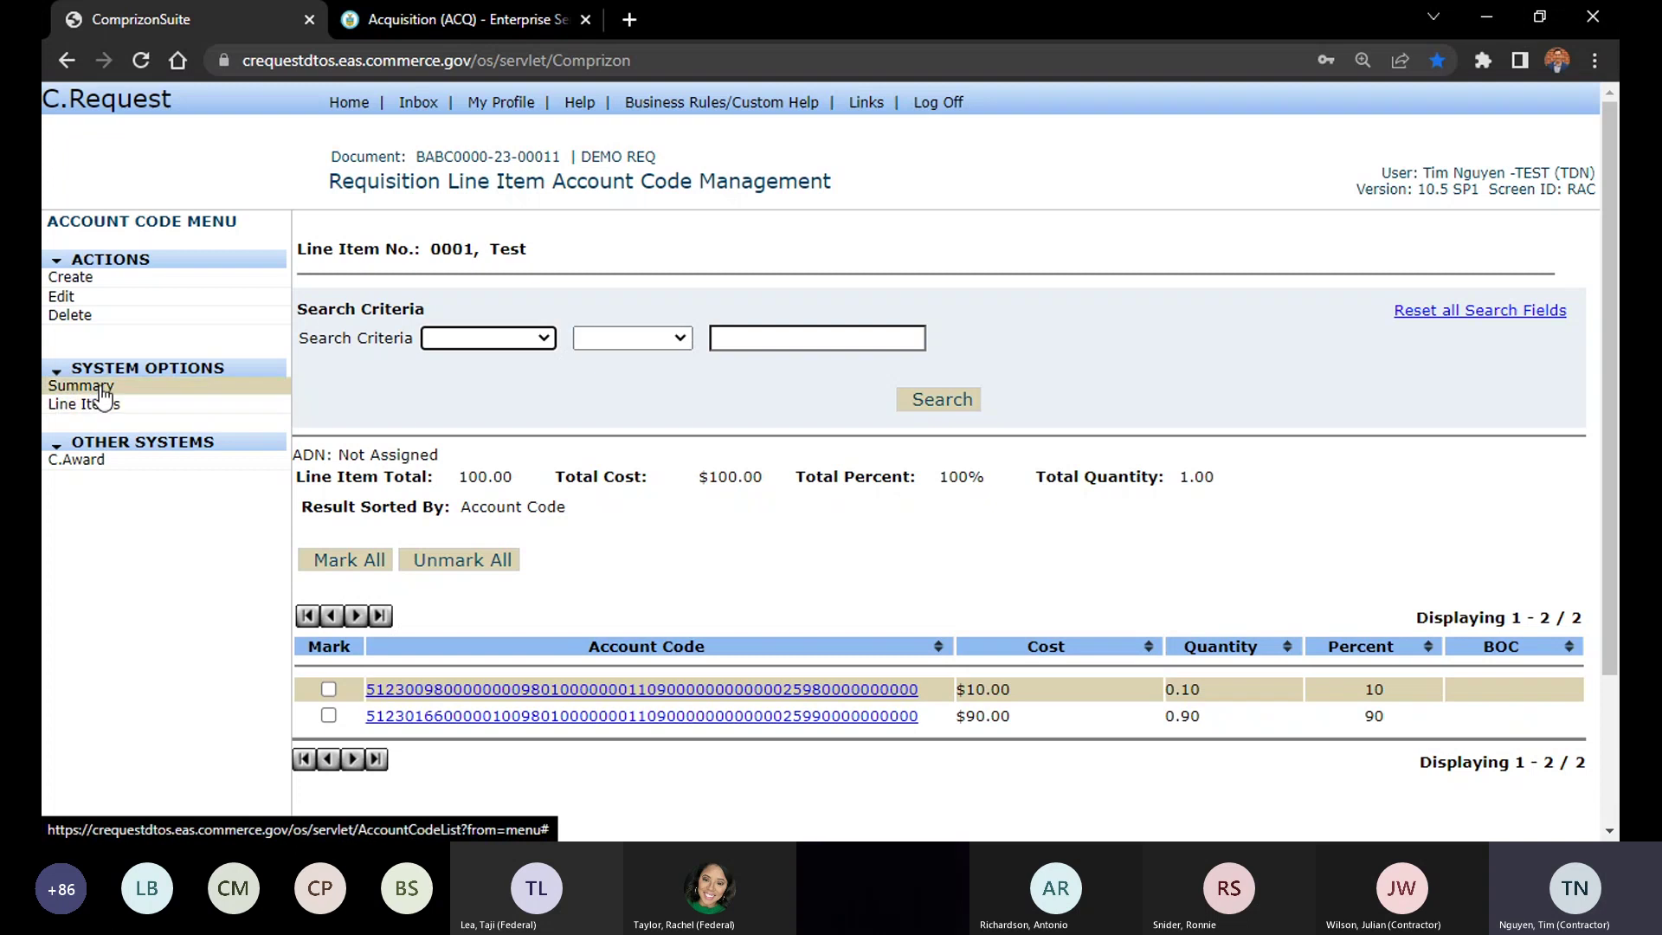
Create a new account code in the requisition's accounting with bureau code 55 and fiscal year 23
left_click(163, 387)
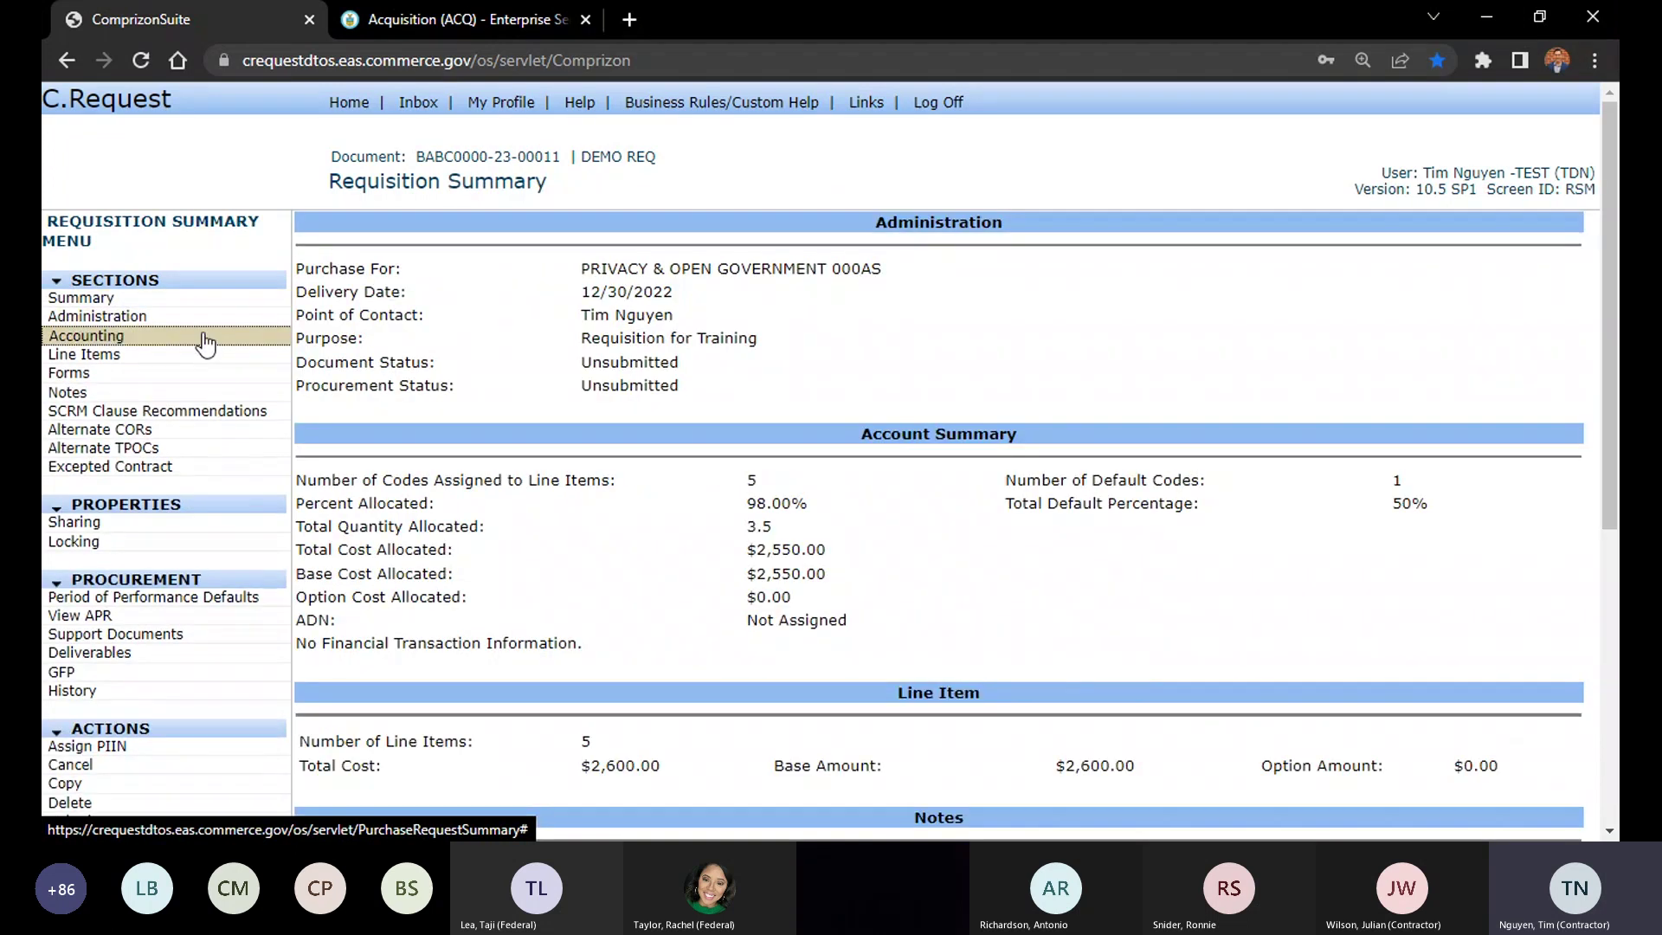
left_click(99, 335)
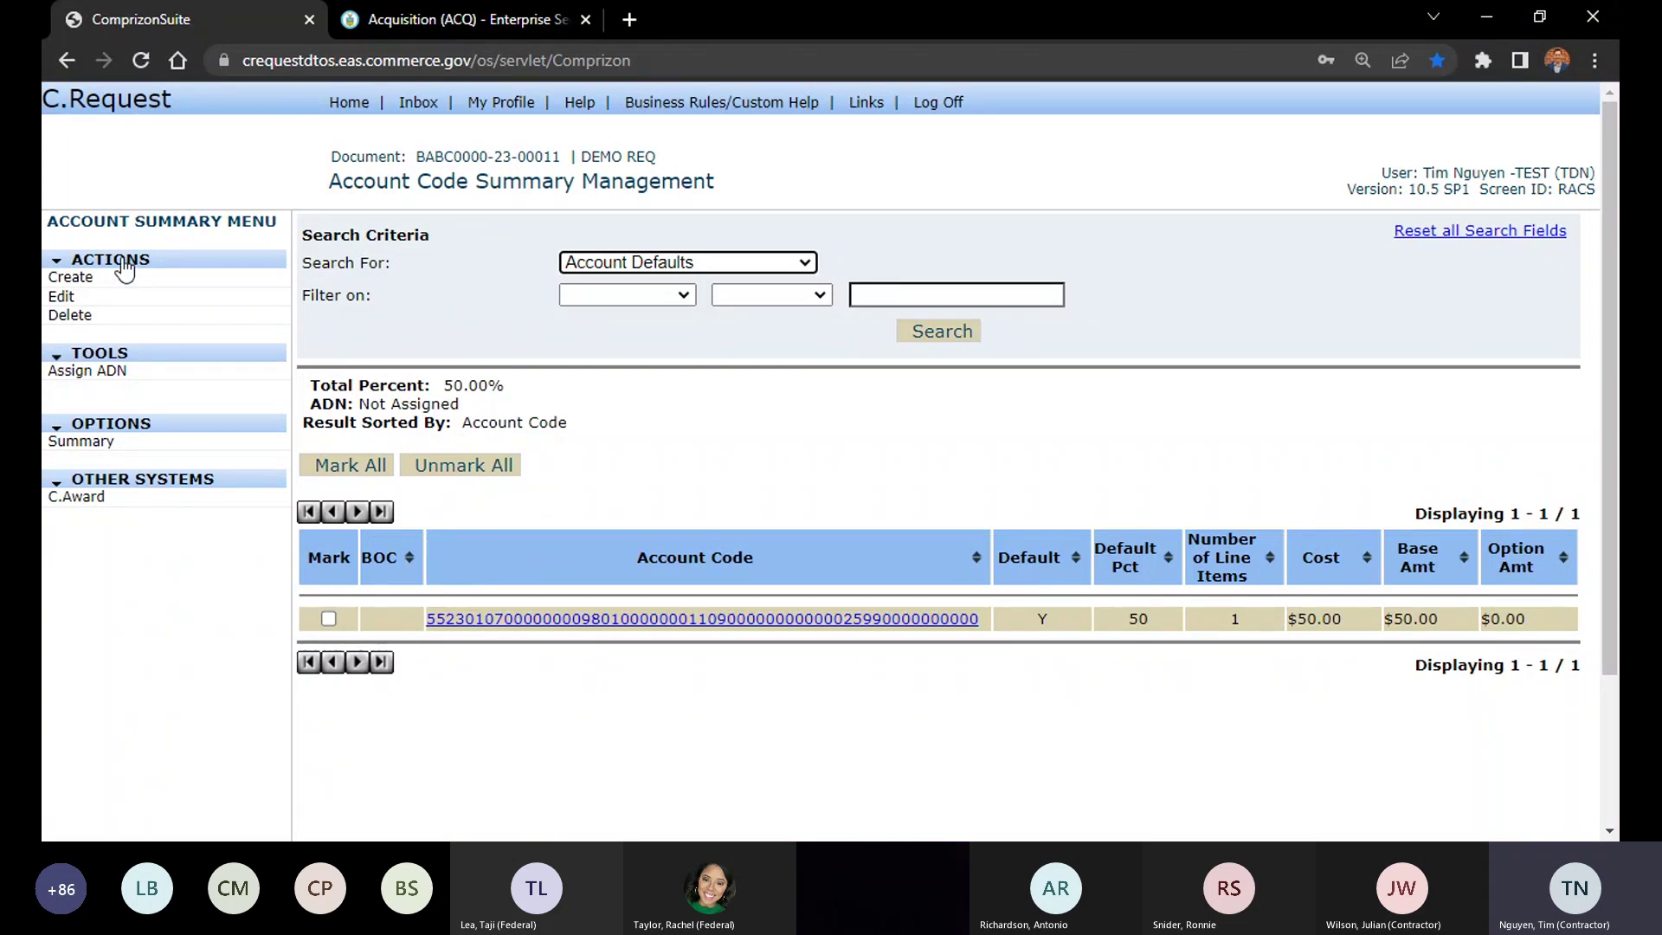
left_click(70, 277)
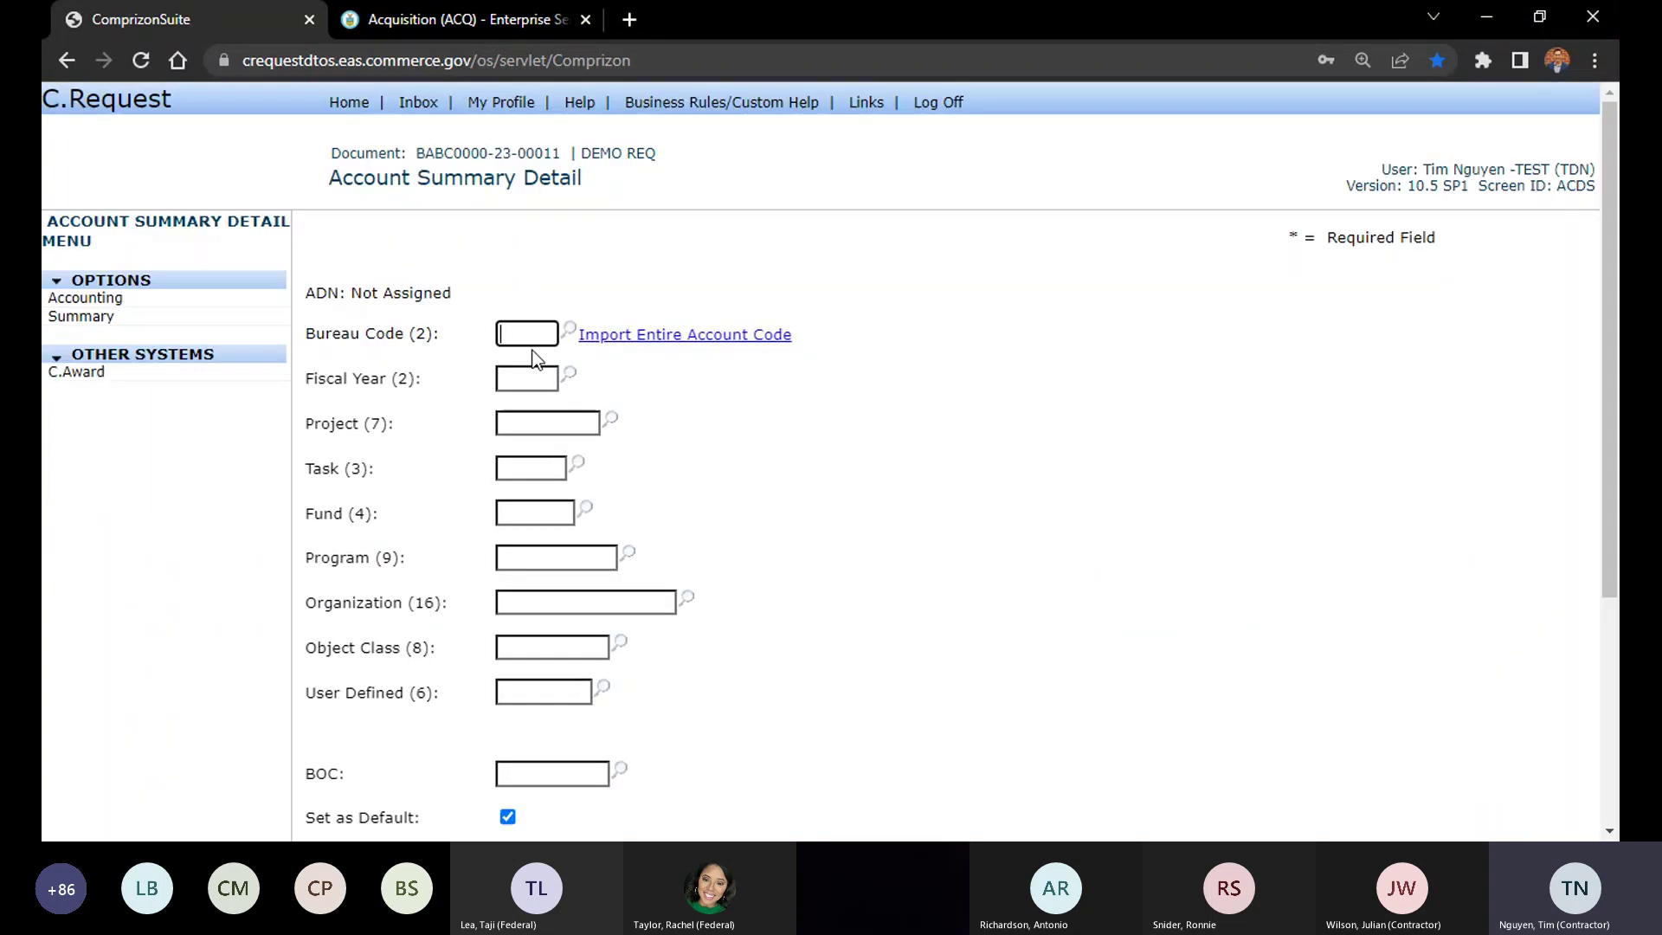
type("55")
key("Tab")
key("Tab")
key("Tab")
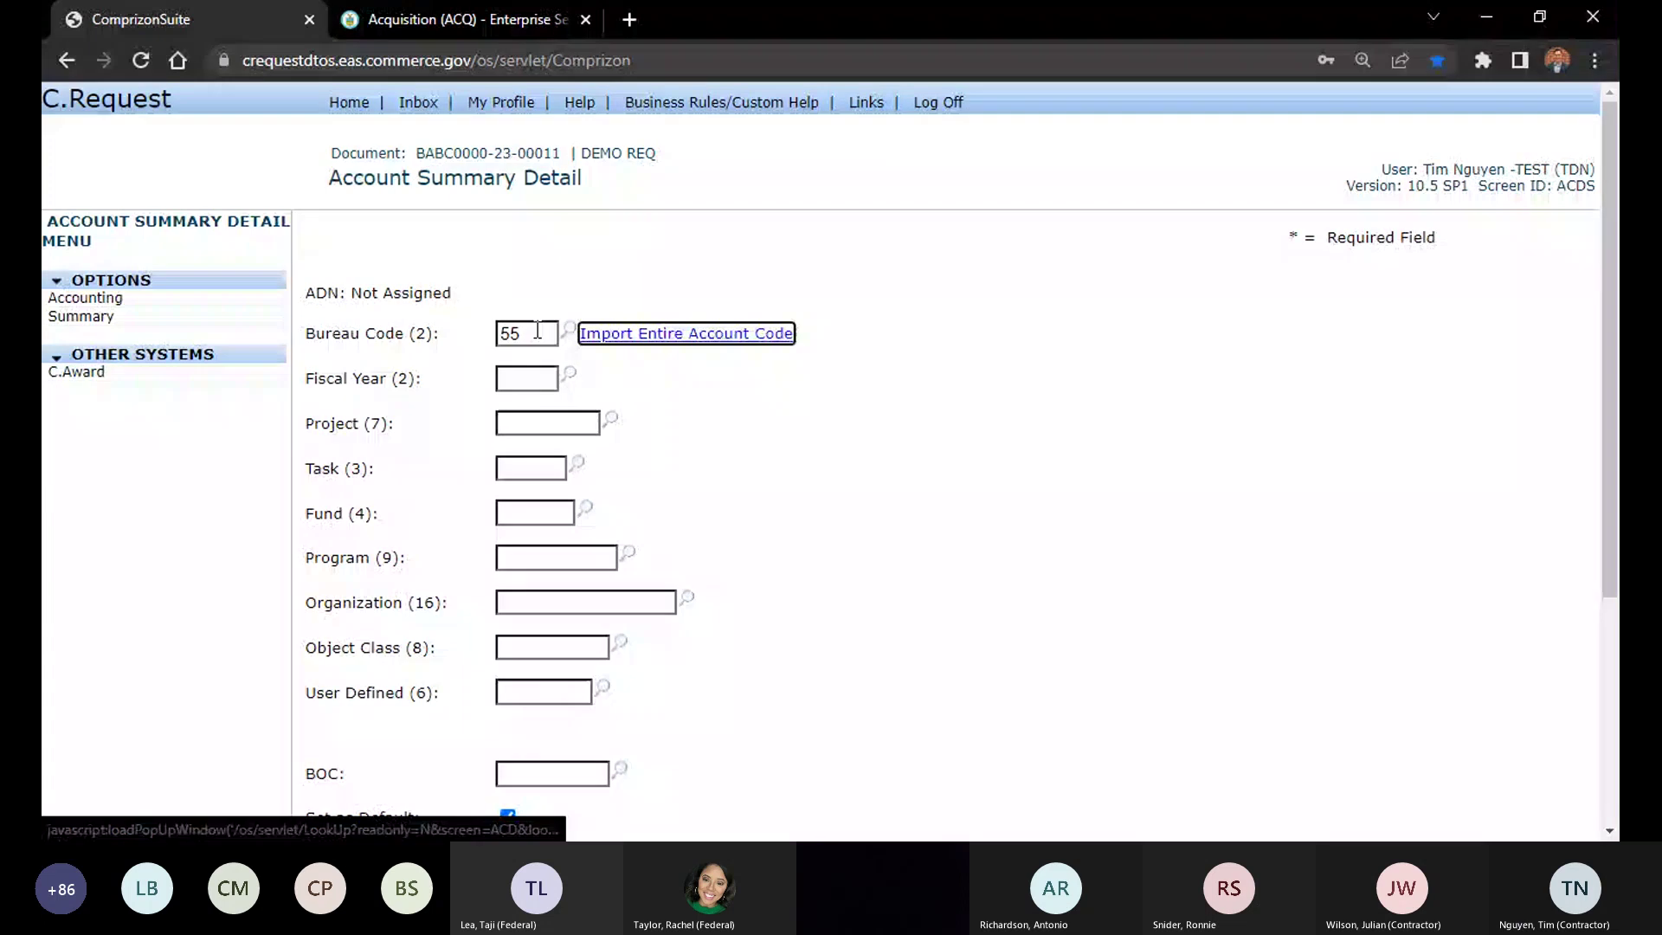
type("23")
Enter project 0166000, task 000 and fund 0098 for the new account code
key("Tab")
key("Tab")
type("01")
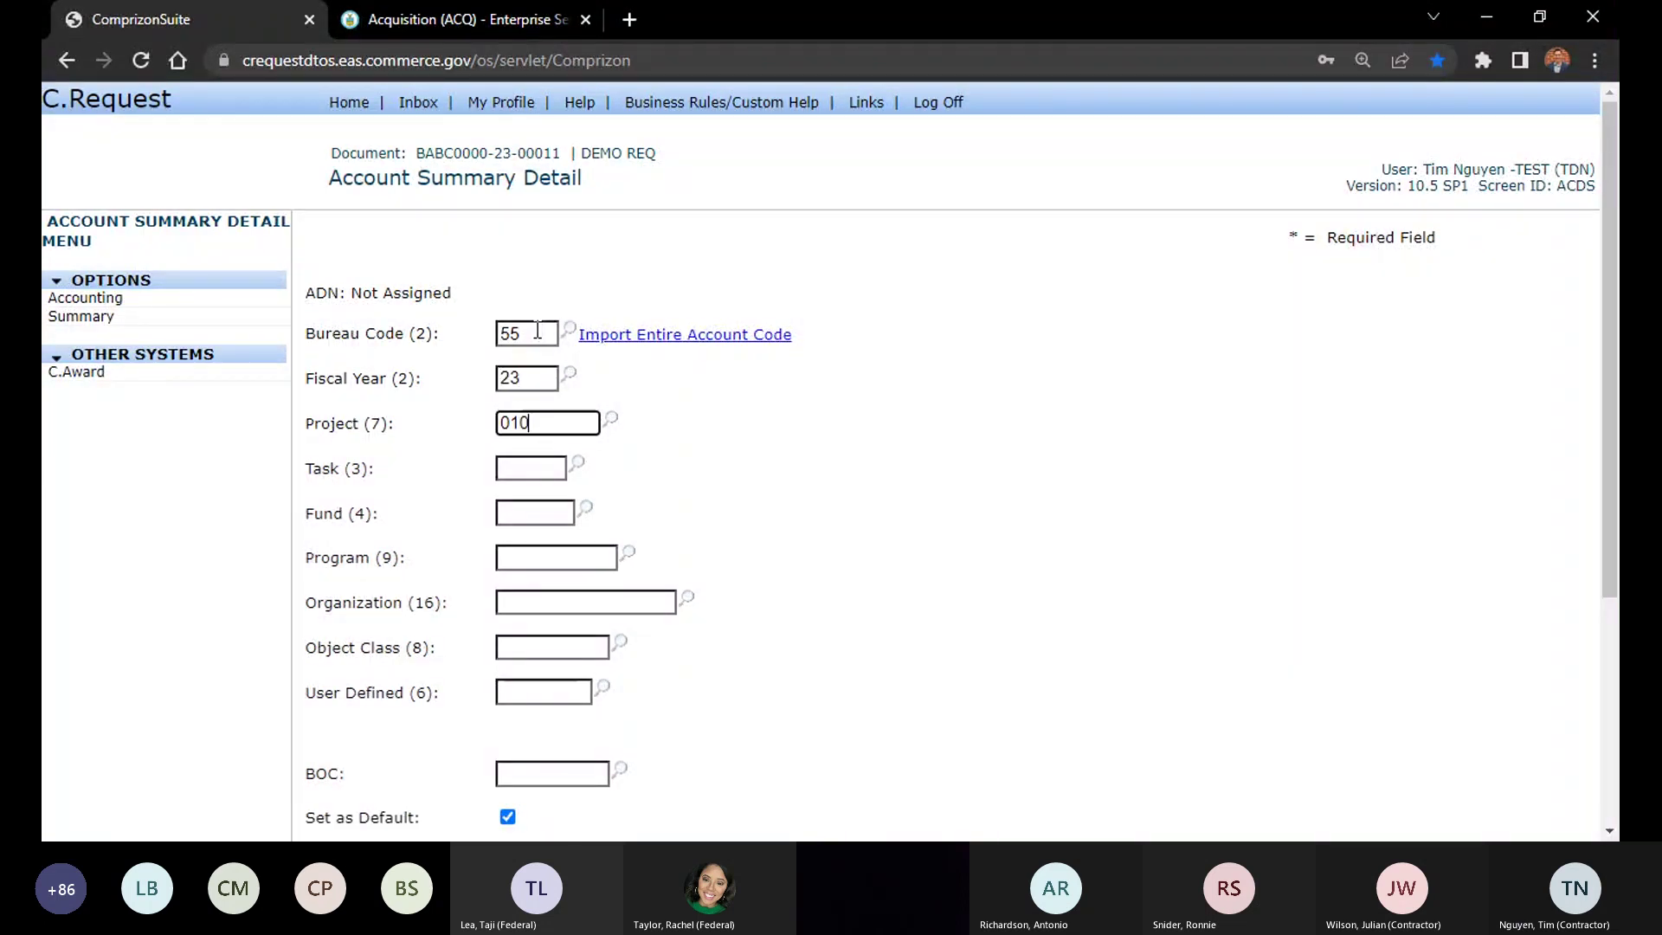
type("666")
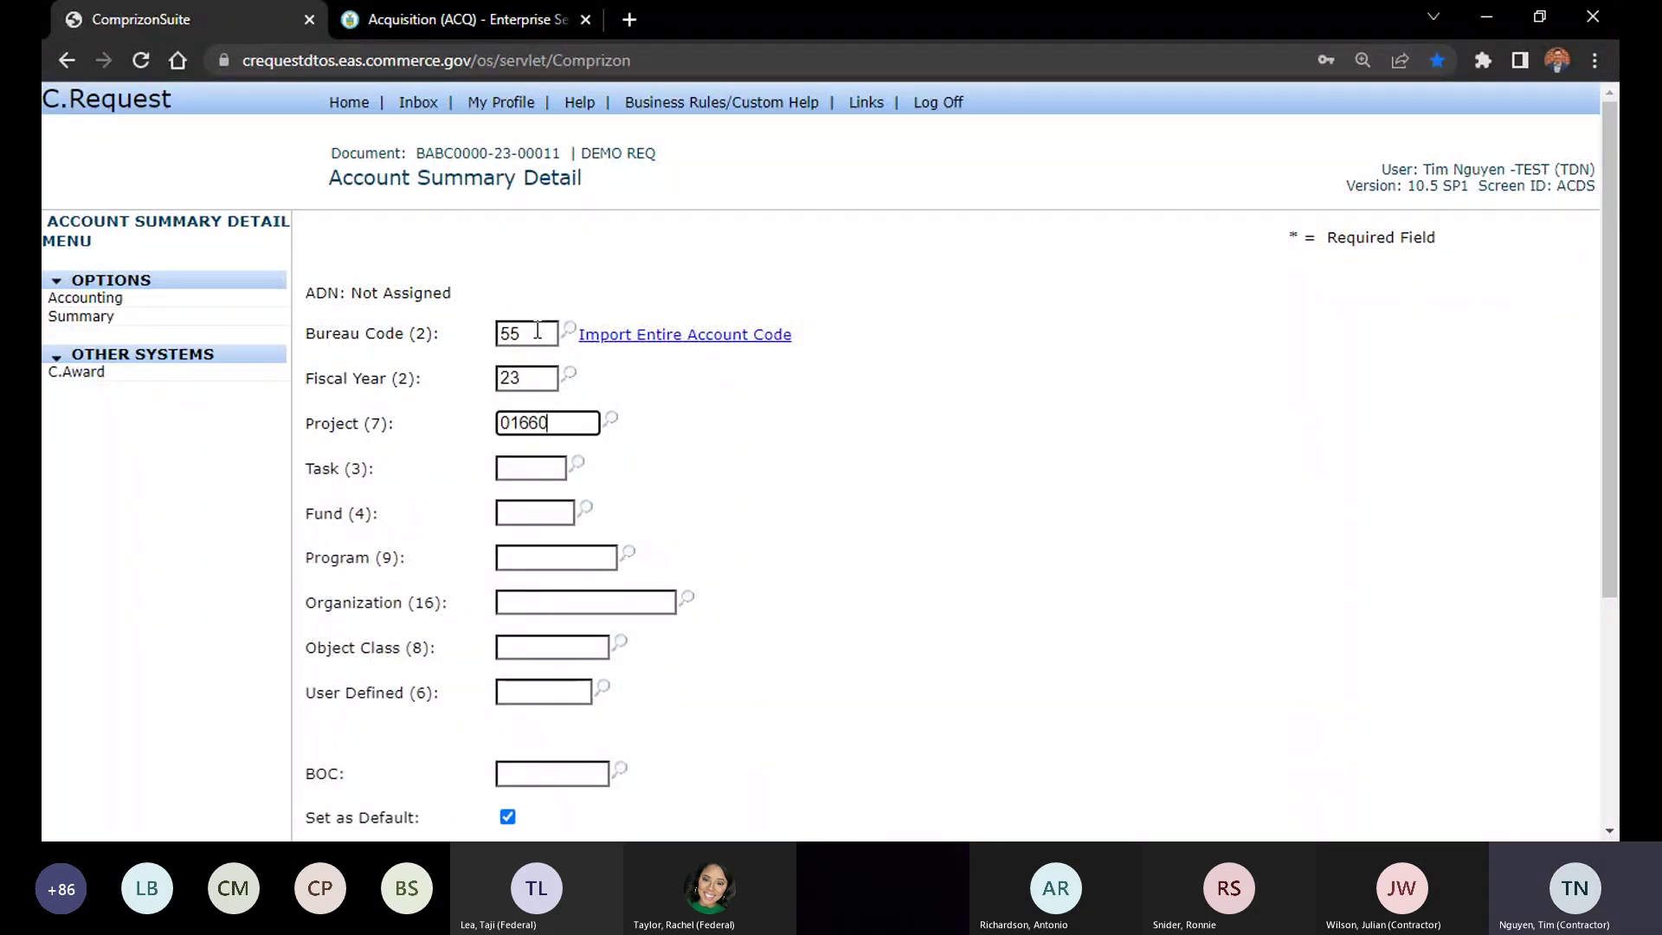
type("00")
key("Tab")
key("Tab")
type("000")
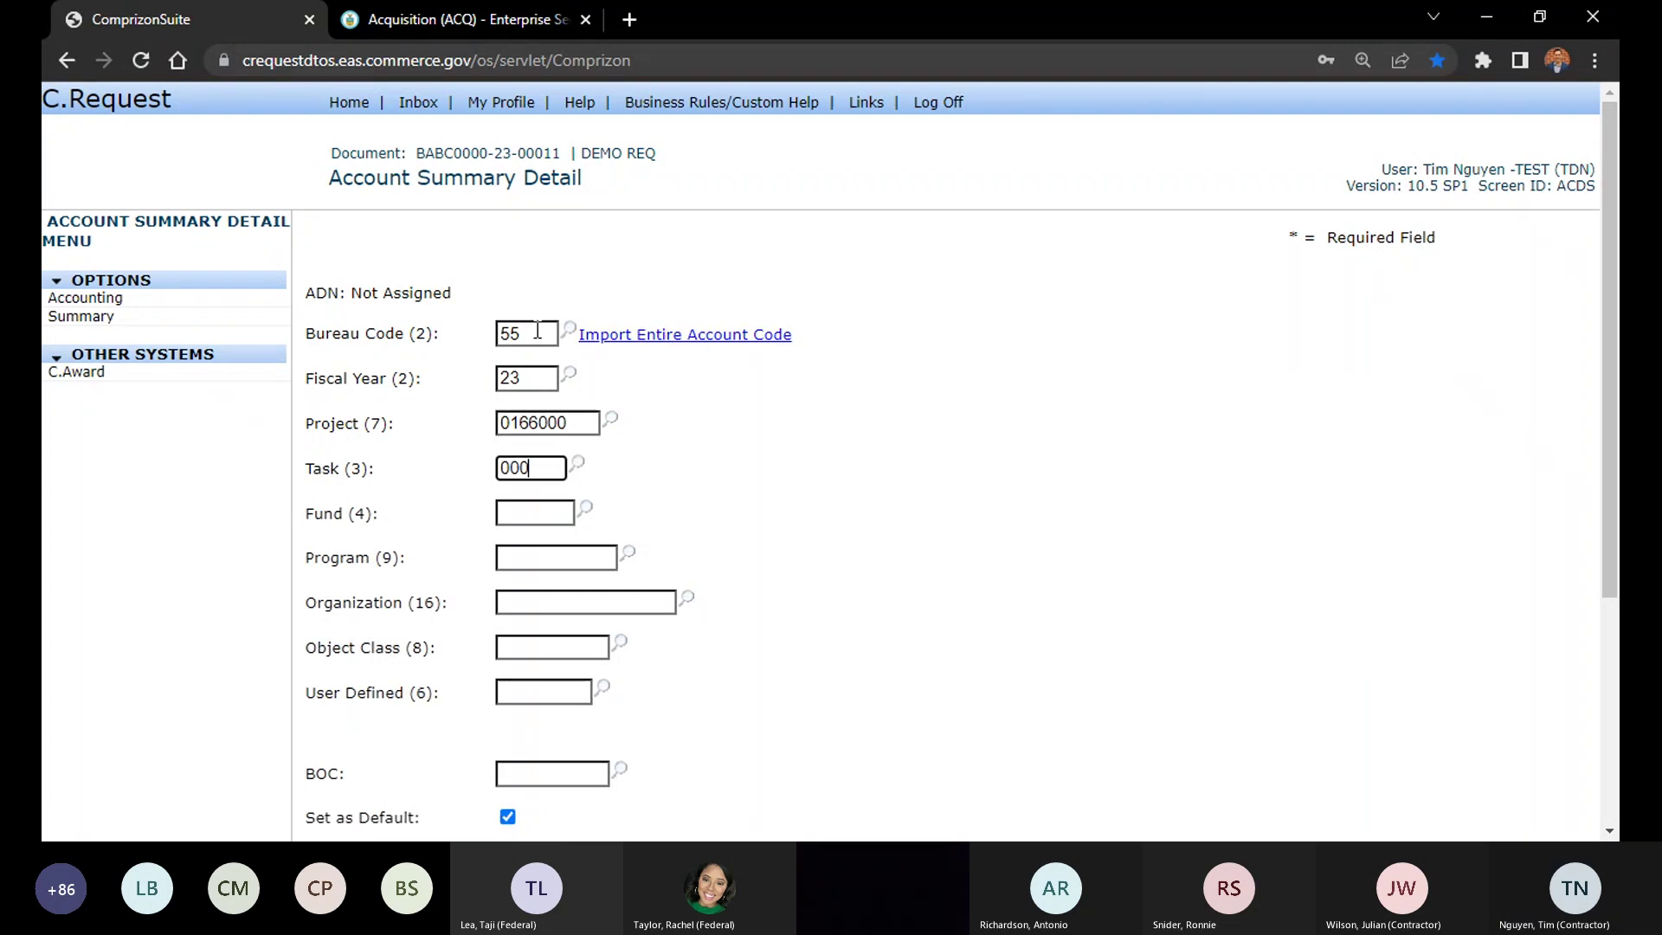
key("Tab")
key("Tab")
type("0098")
key("Tab")
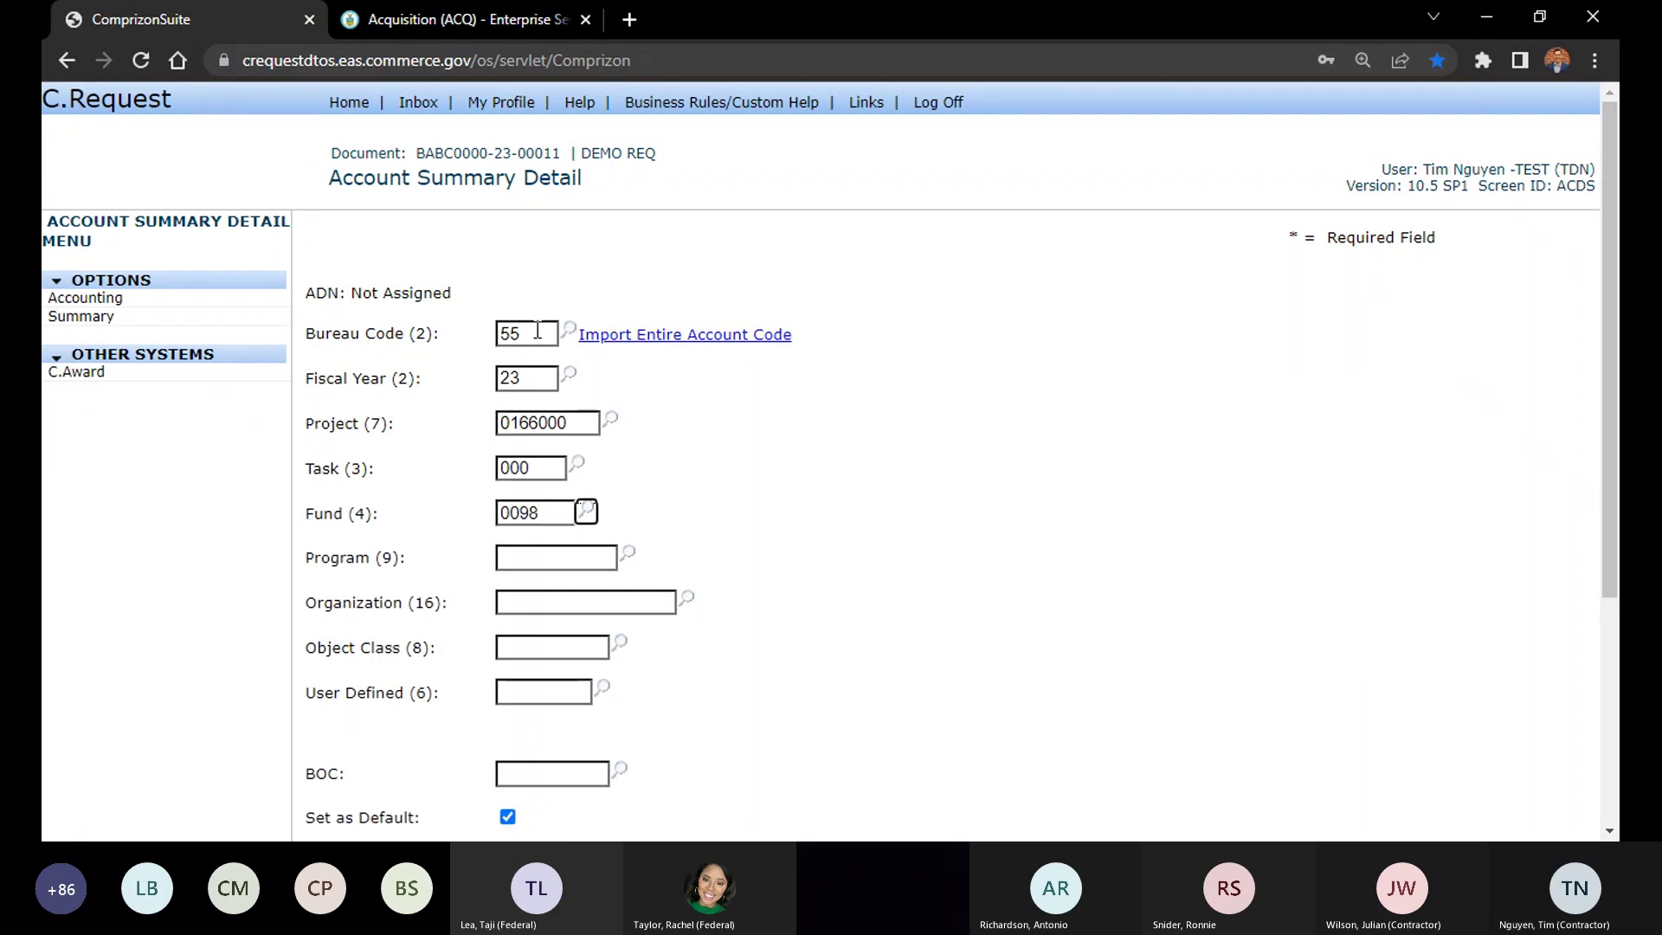
key("Tab")
type("010000000")
key("Tab")
key("Tab")
type("1109000000000000")
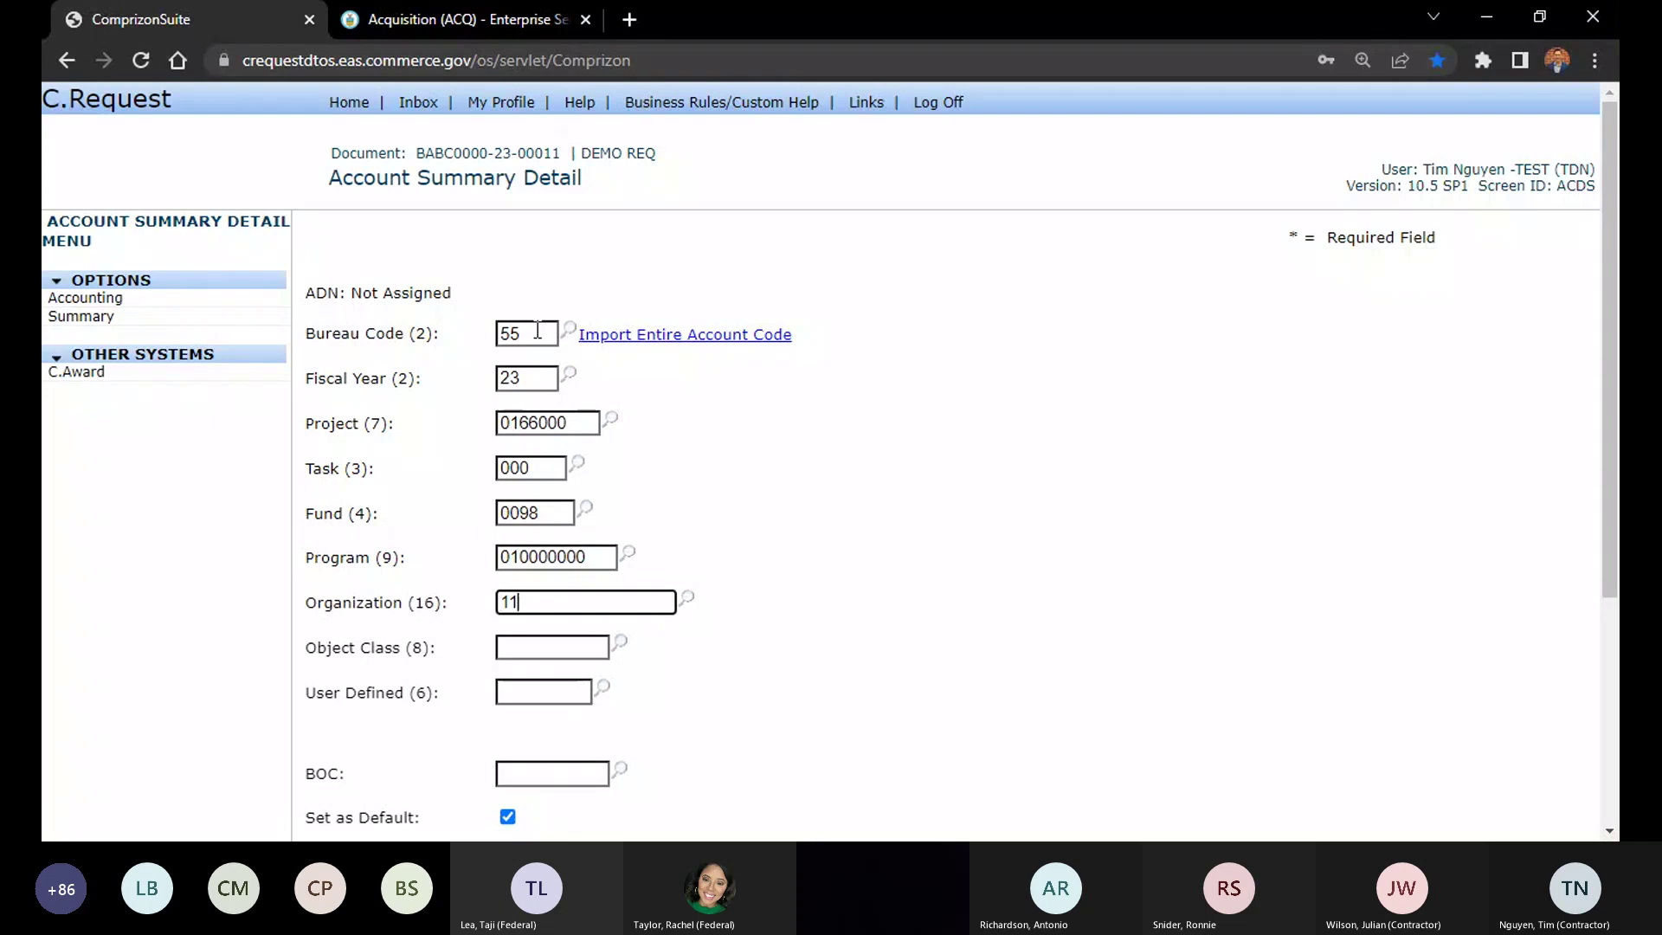
key("Tab")
key("Tab")
type("25990000")
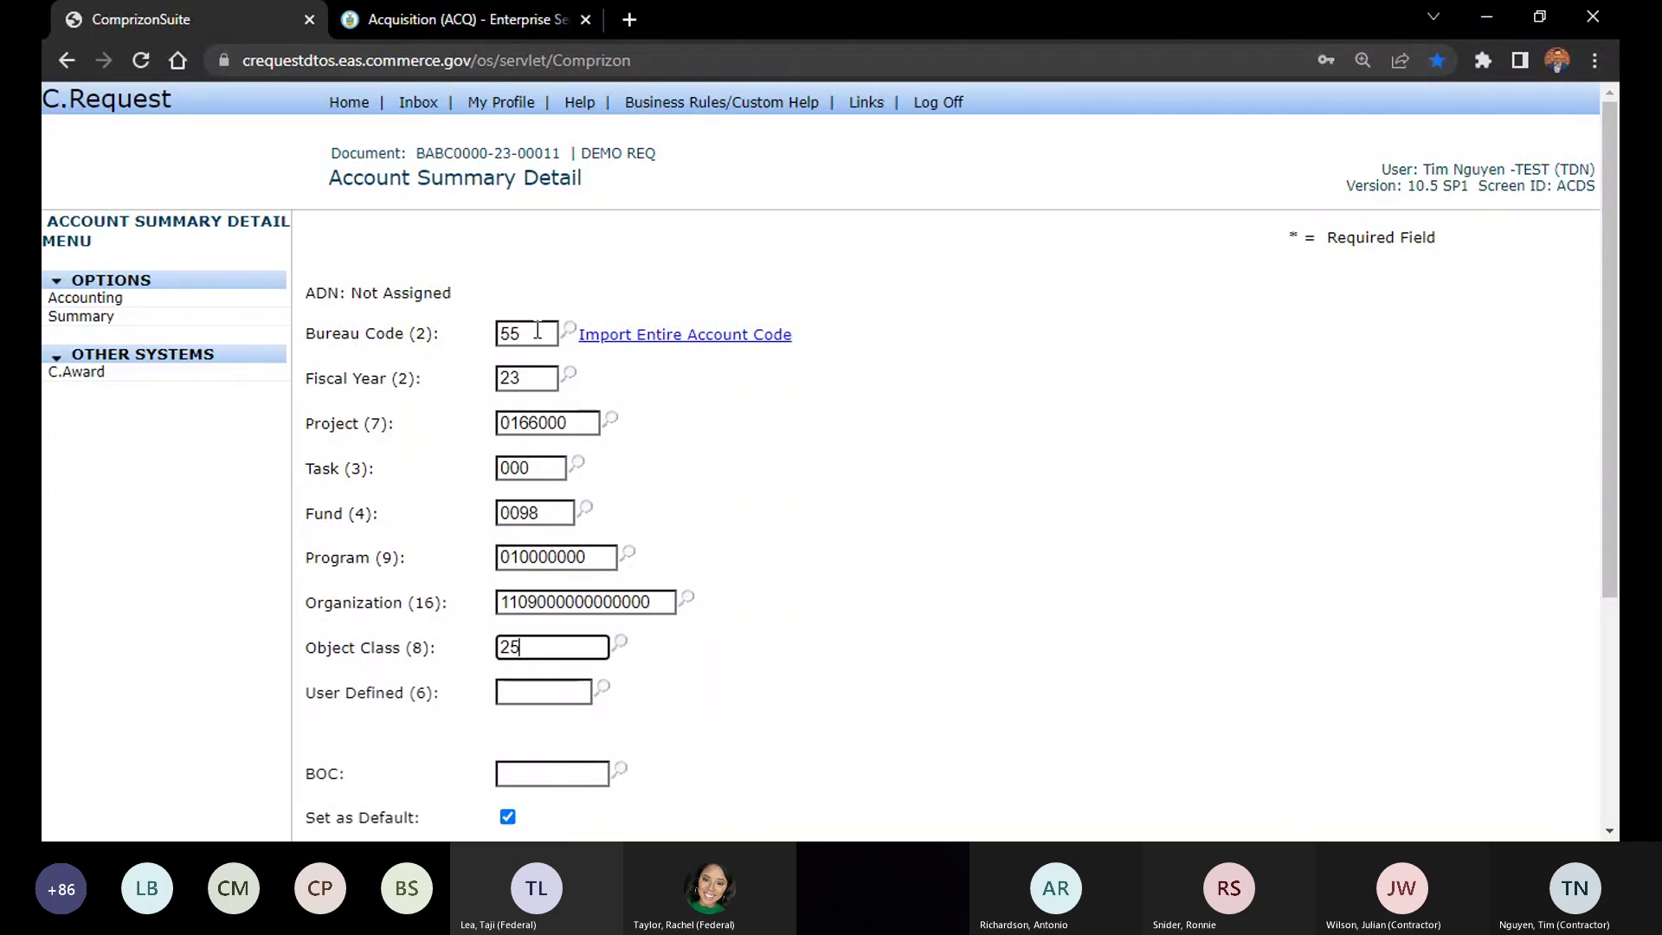
key("Tab")
key("Tab")
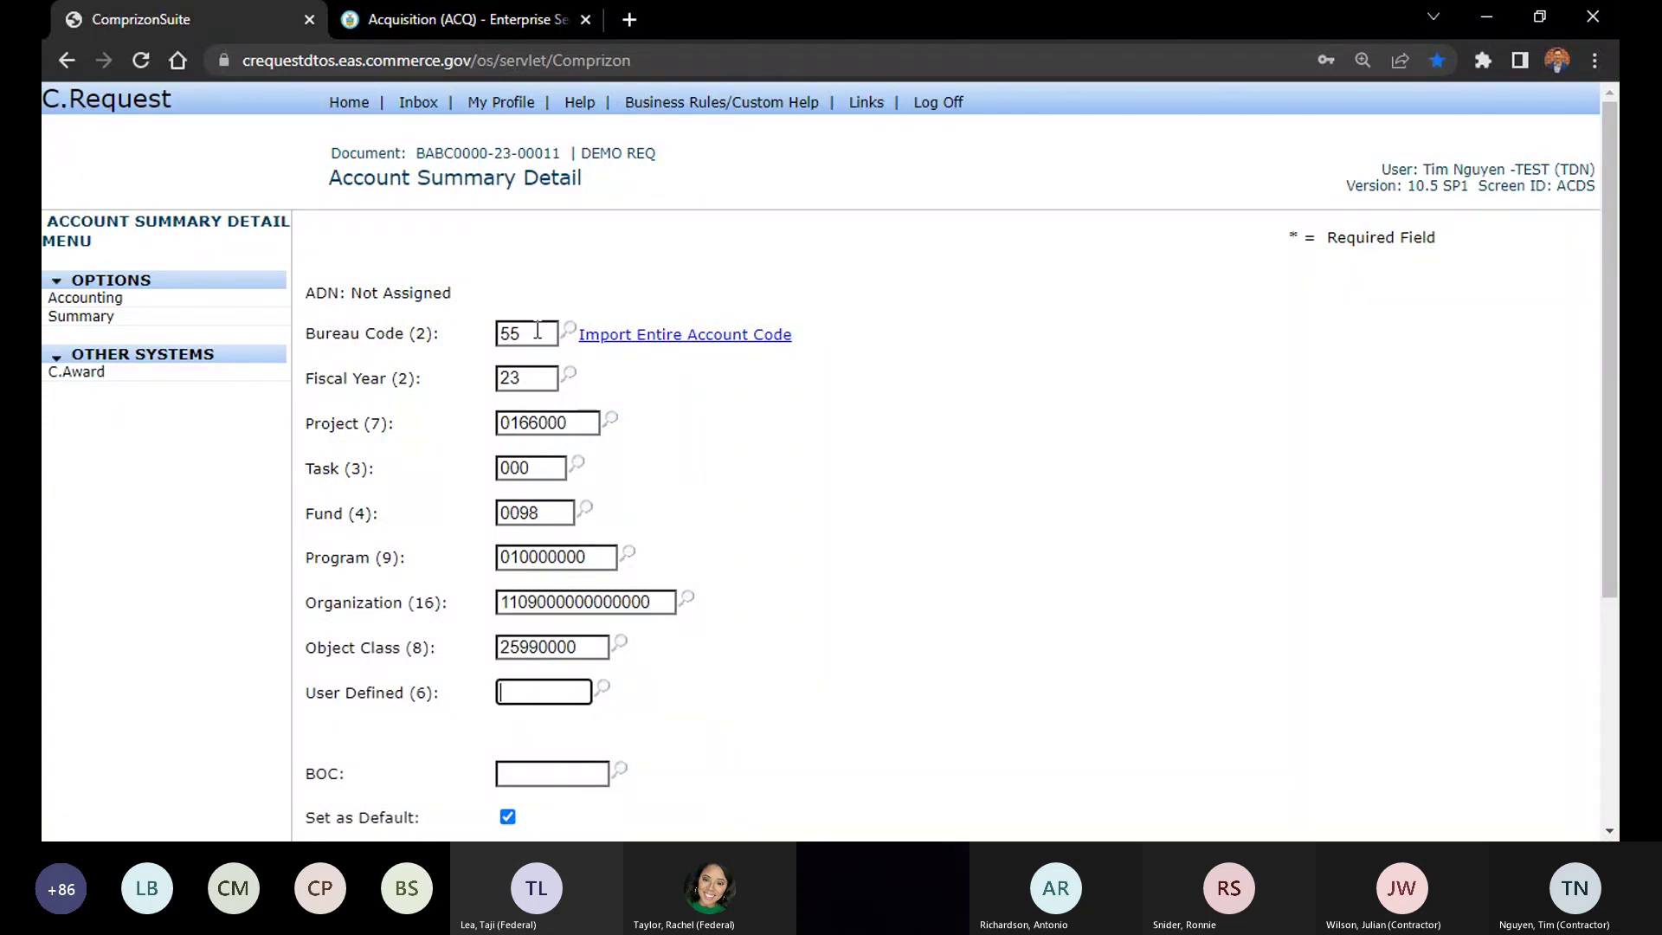
type("000000")
Set the new account code's default percent to 25 and save it
scroll(490, 330, "down", 4)
left_click(525, 518)
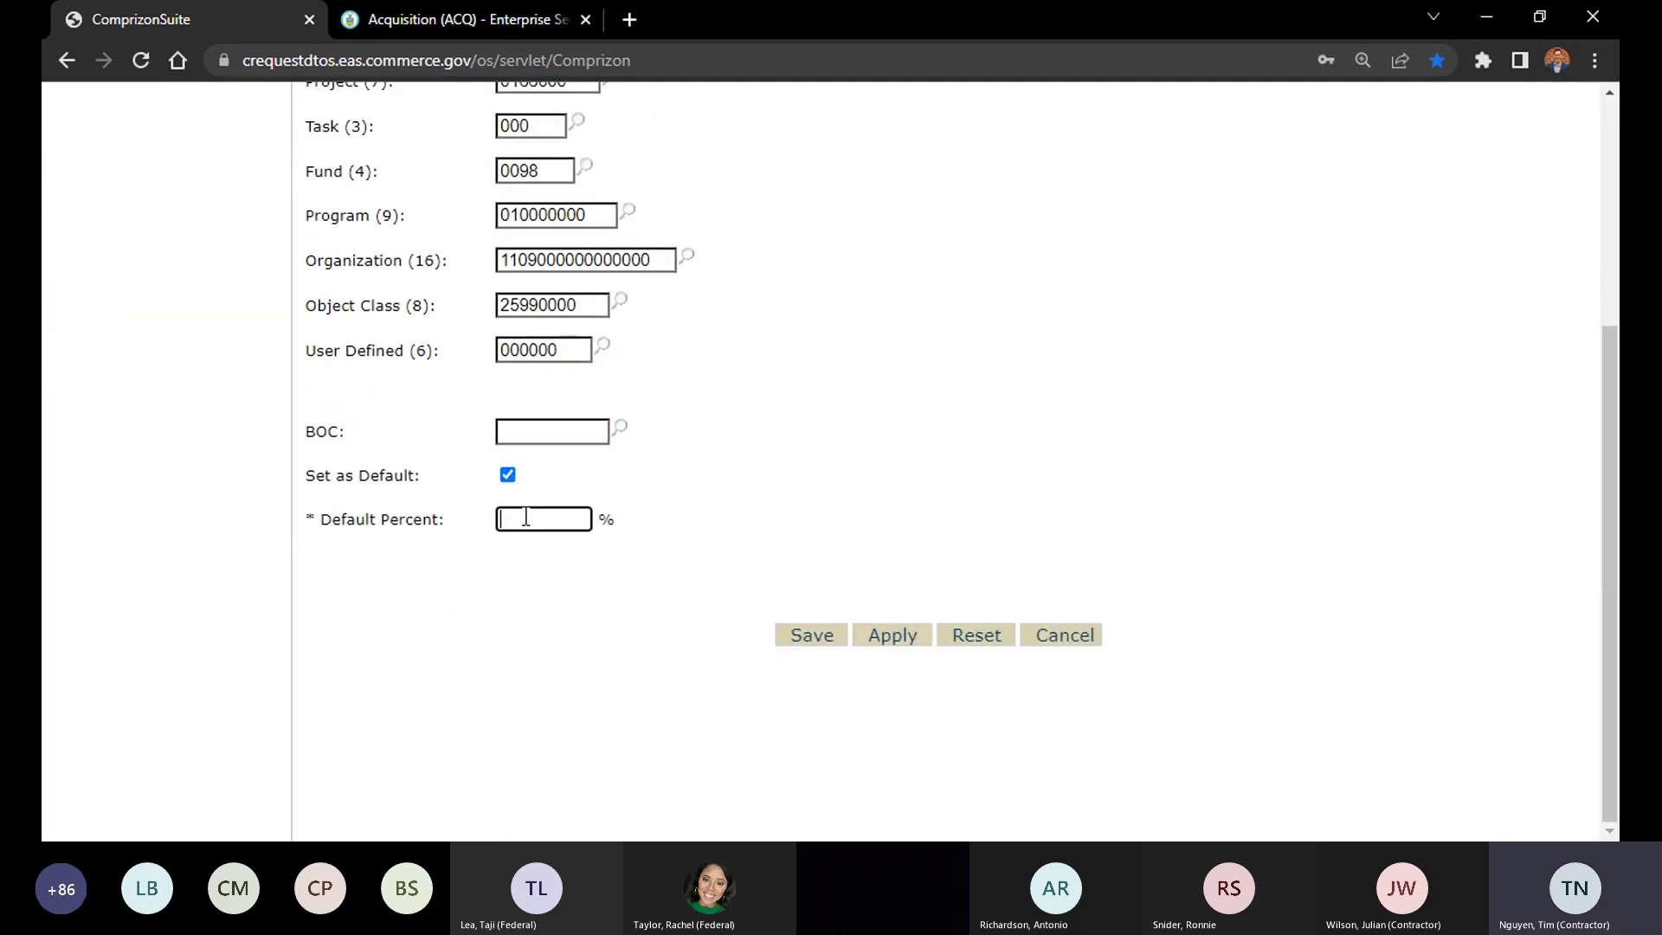
type("25")
left_click(833, 633)
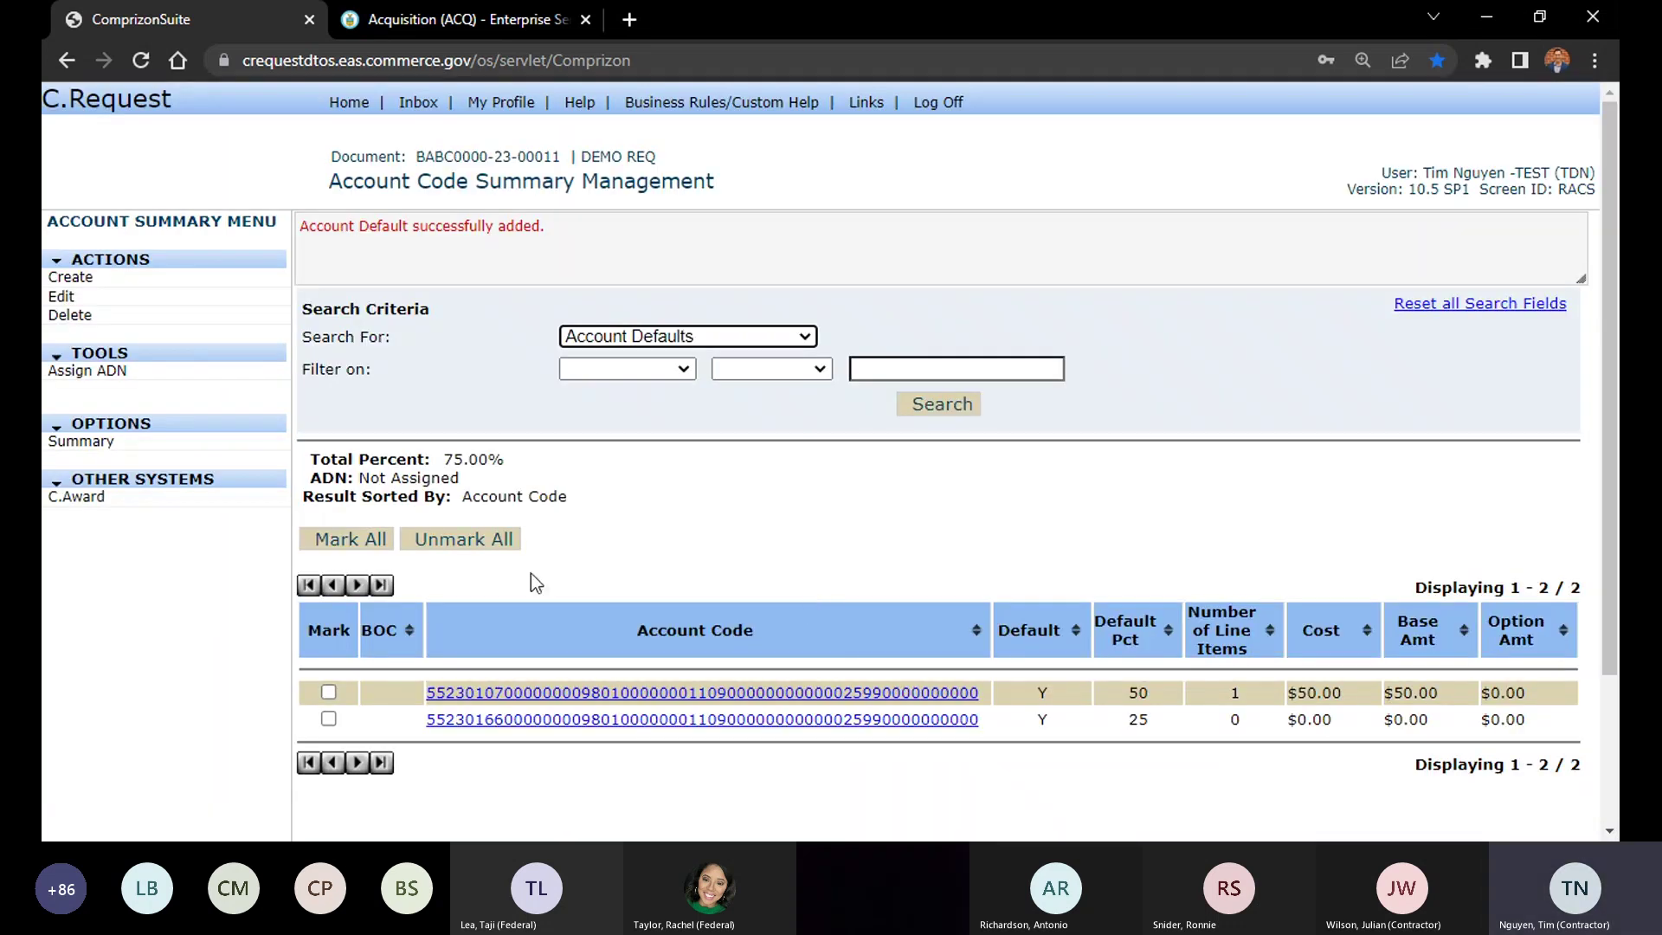
Check the number of line items that use the new account default
left_click_drag(1250, 729, 1214, 724)
left_click(1217, 731)
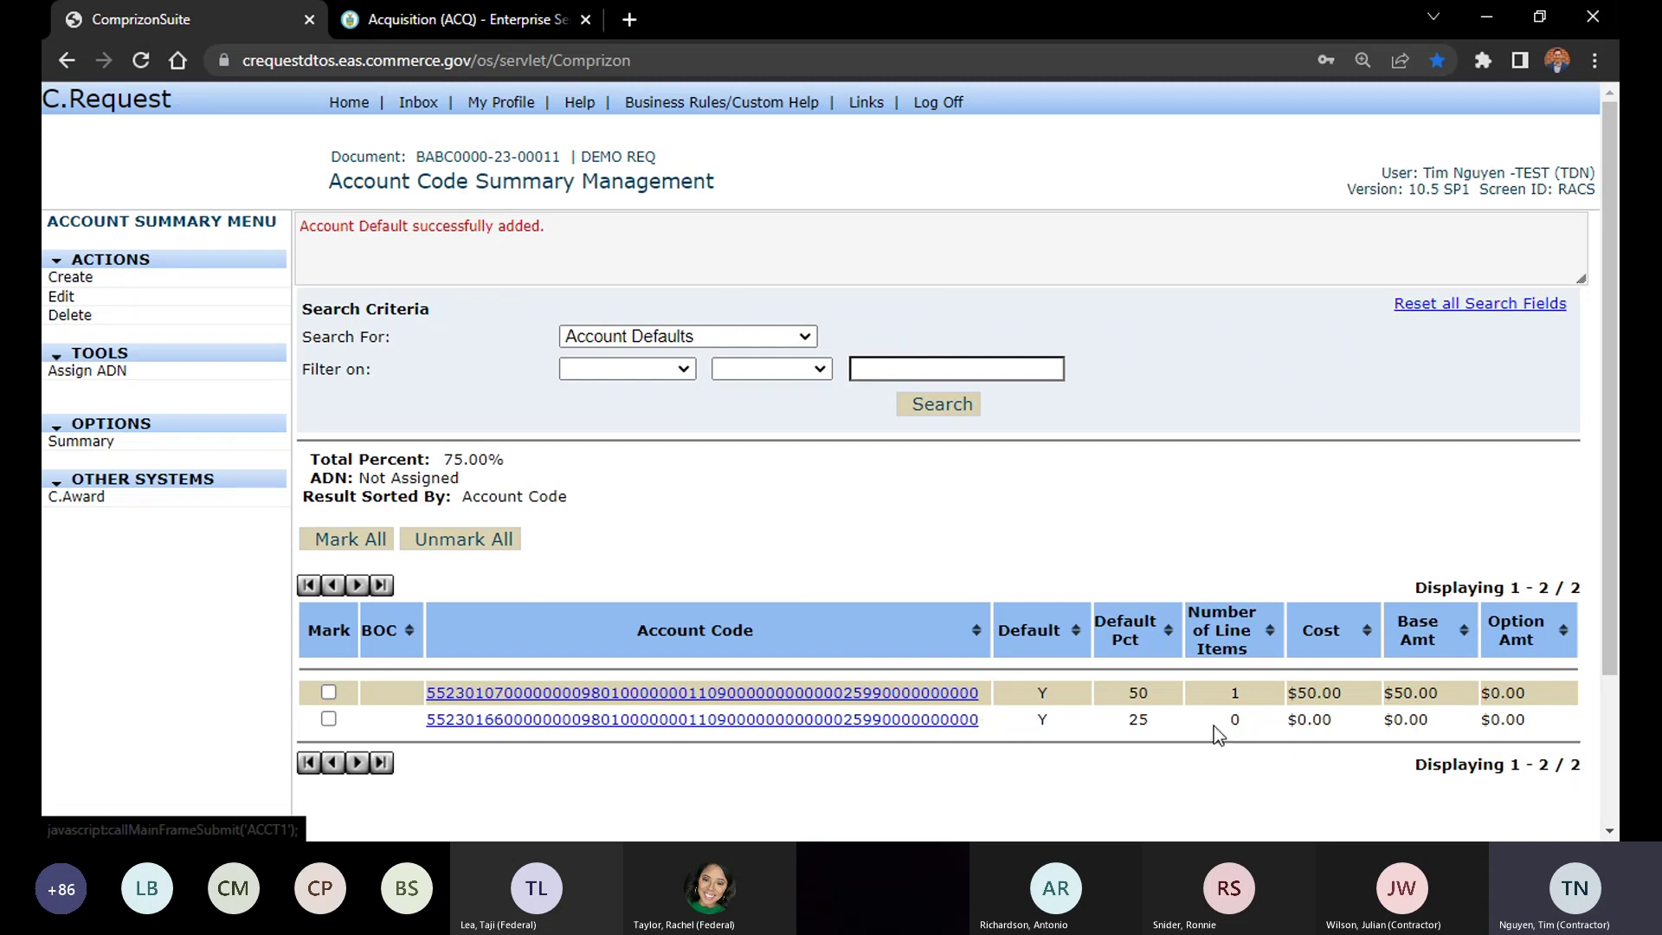
double_click(1239, 720)
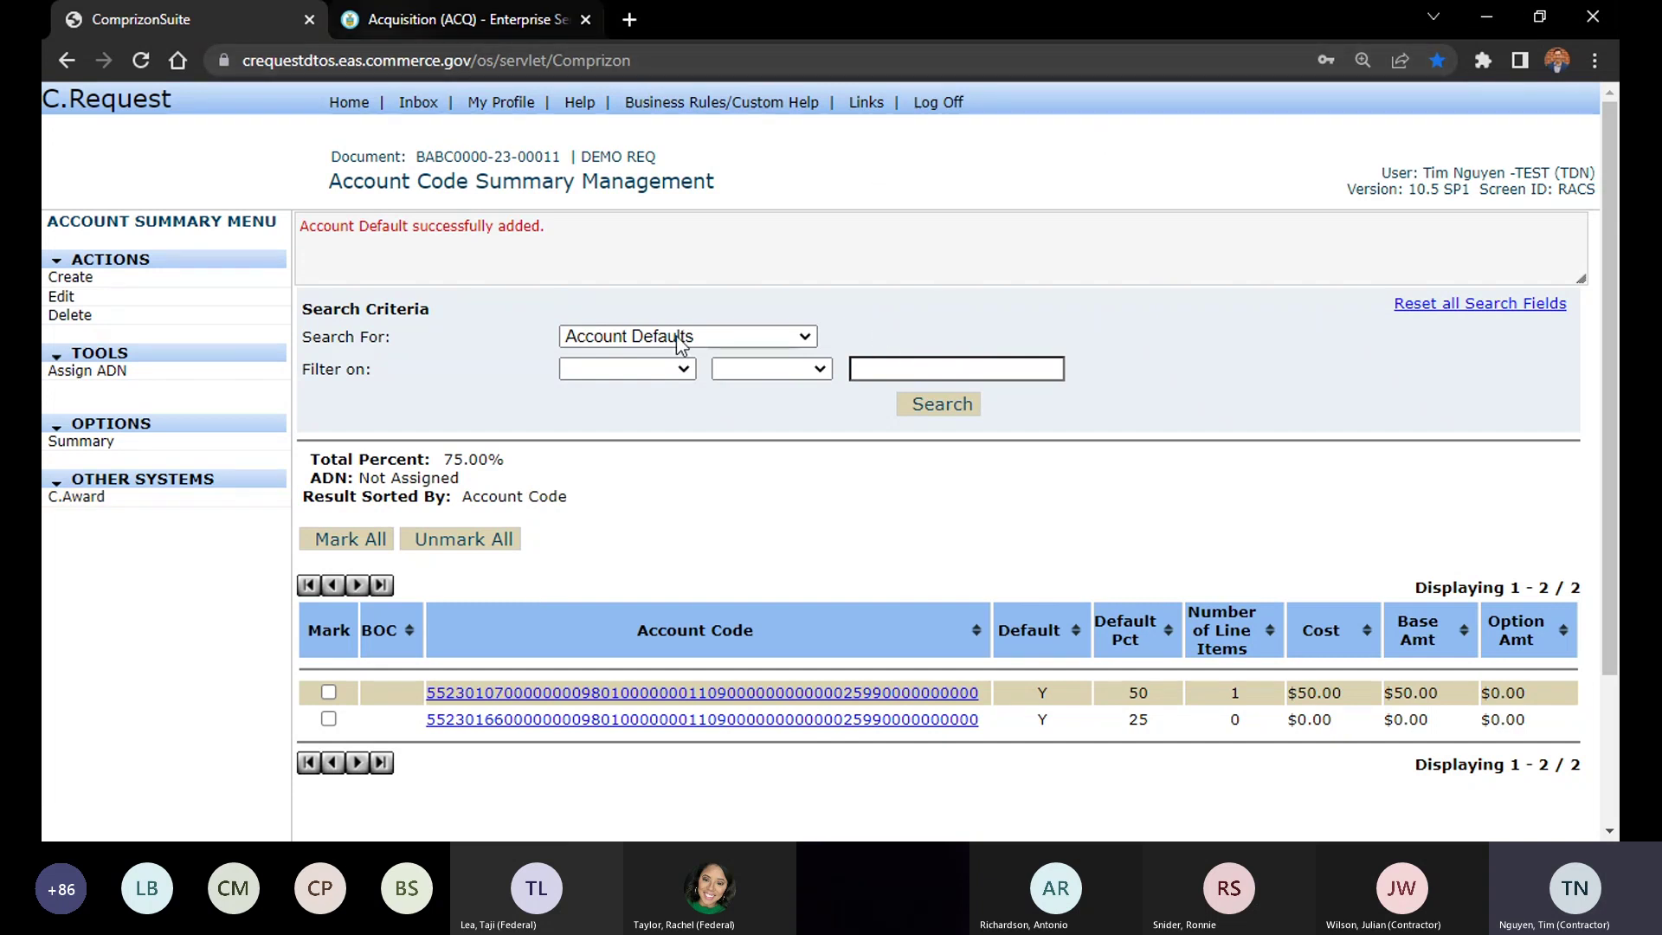
Create a new CLIN in the requisition's line items with quantity 1 and cost 100
left_click(150, 445)
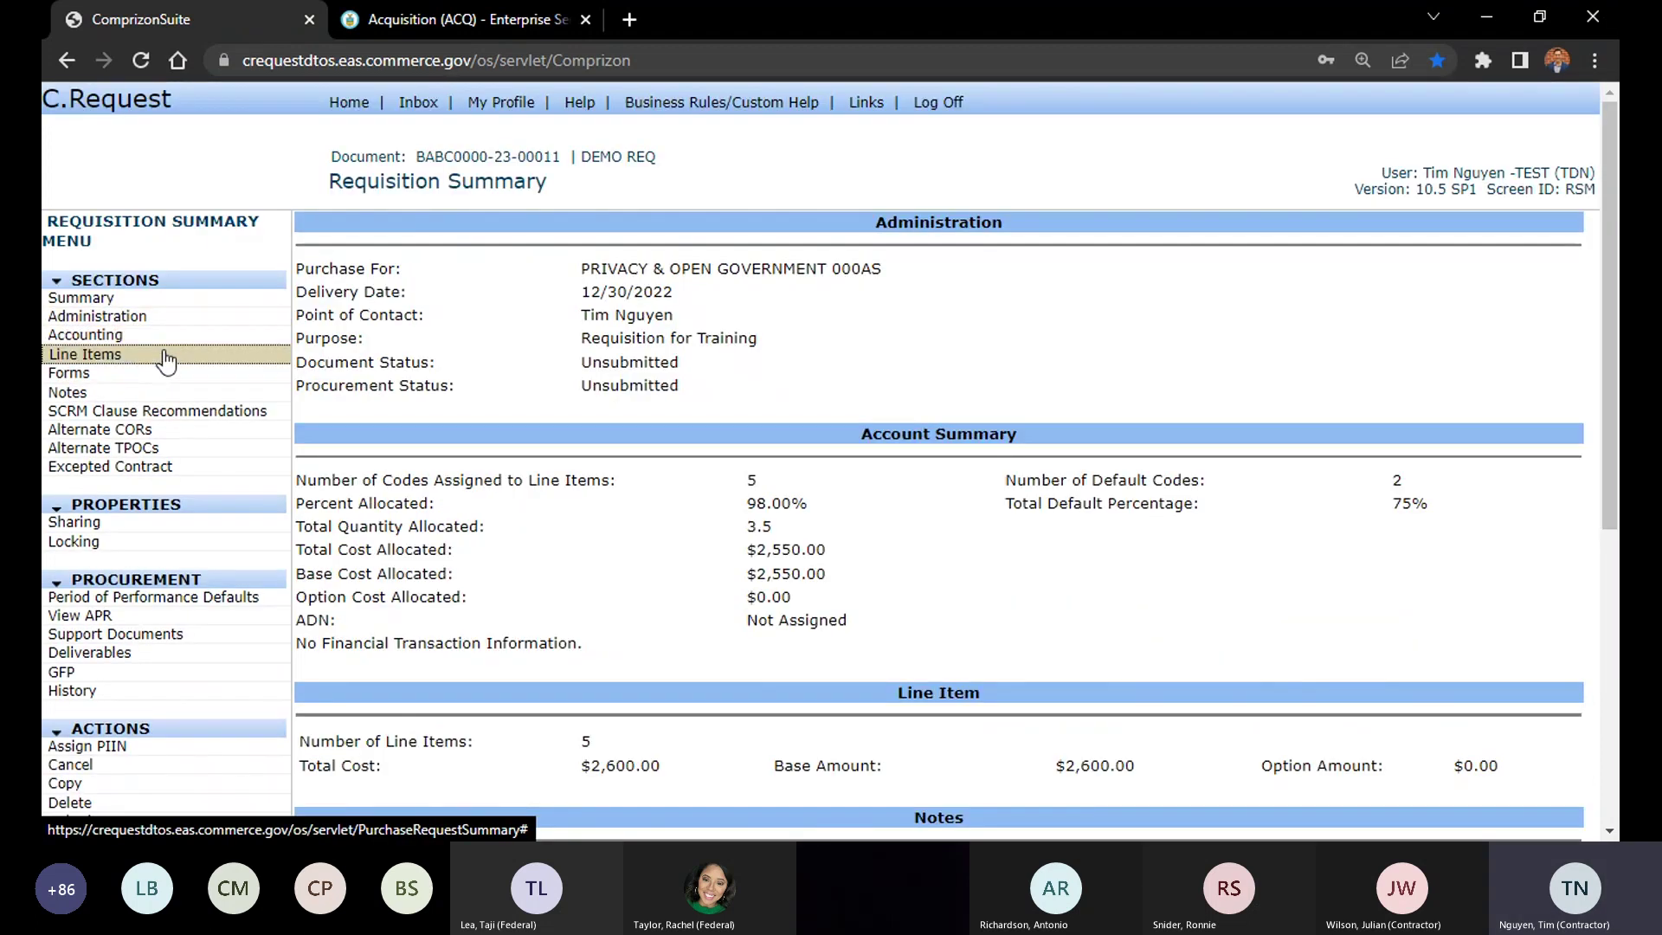
left_click(165, 354)
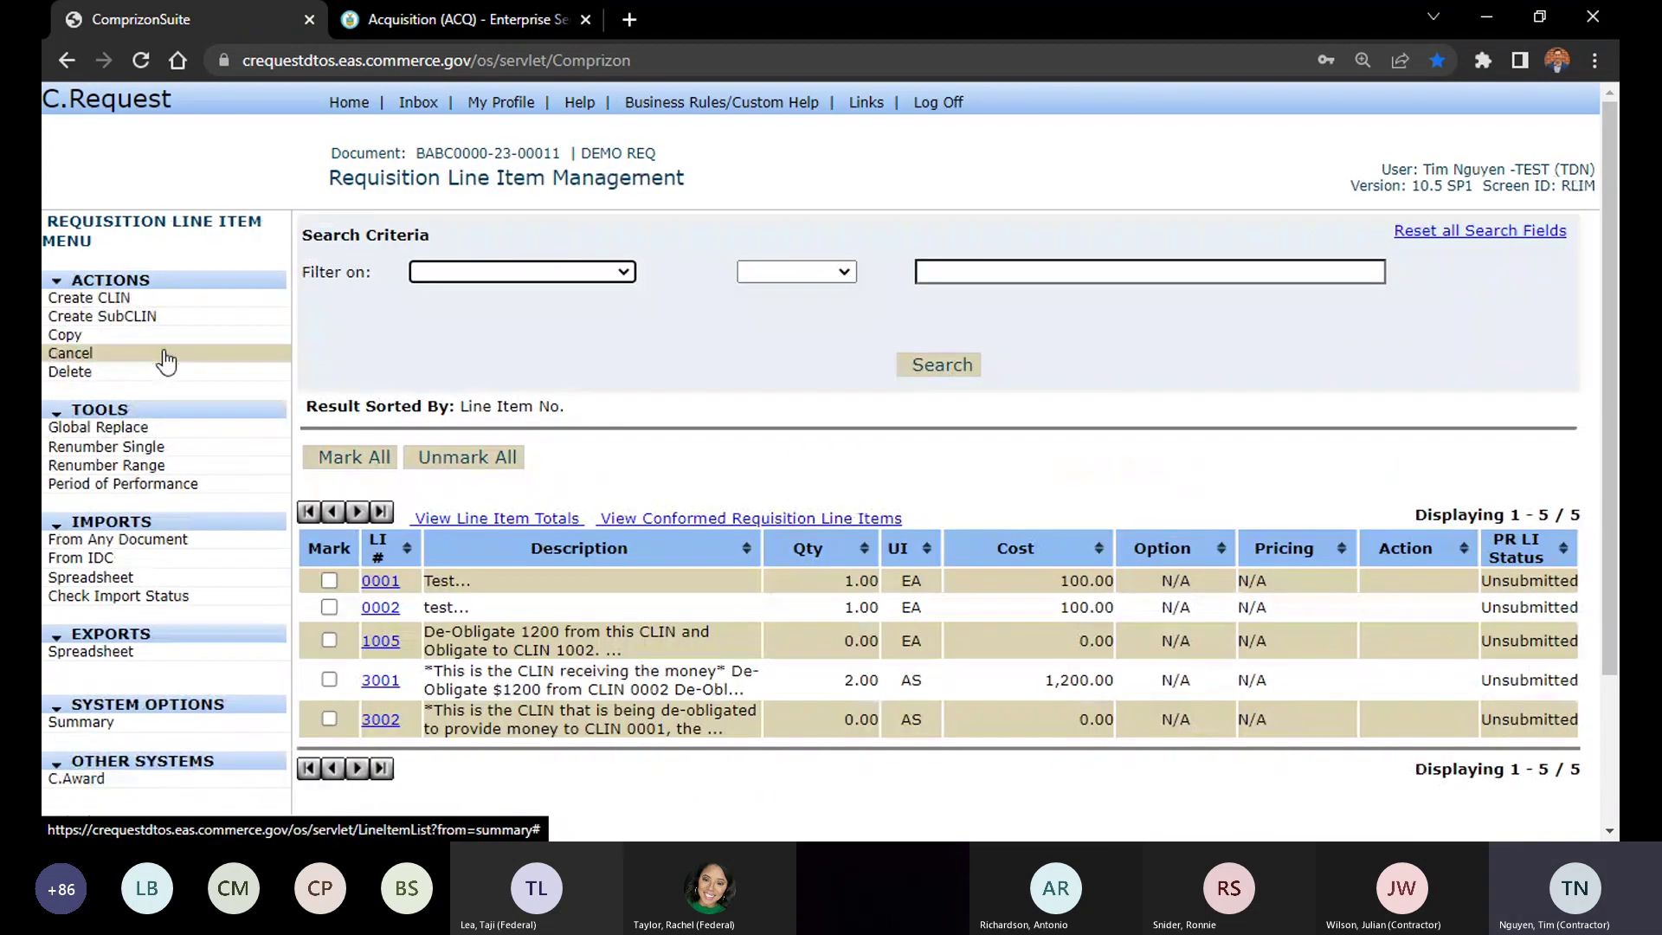
left_click(164, 298)
key("Tab")
type("1")
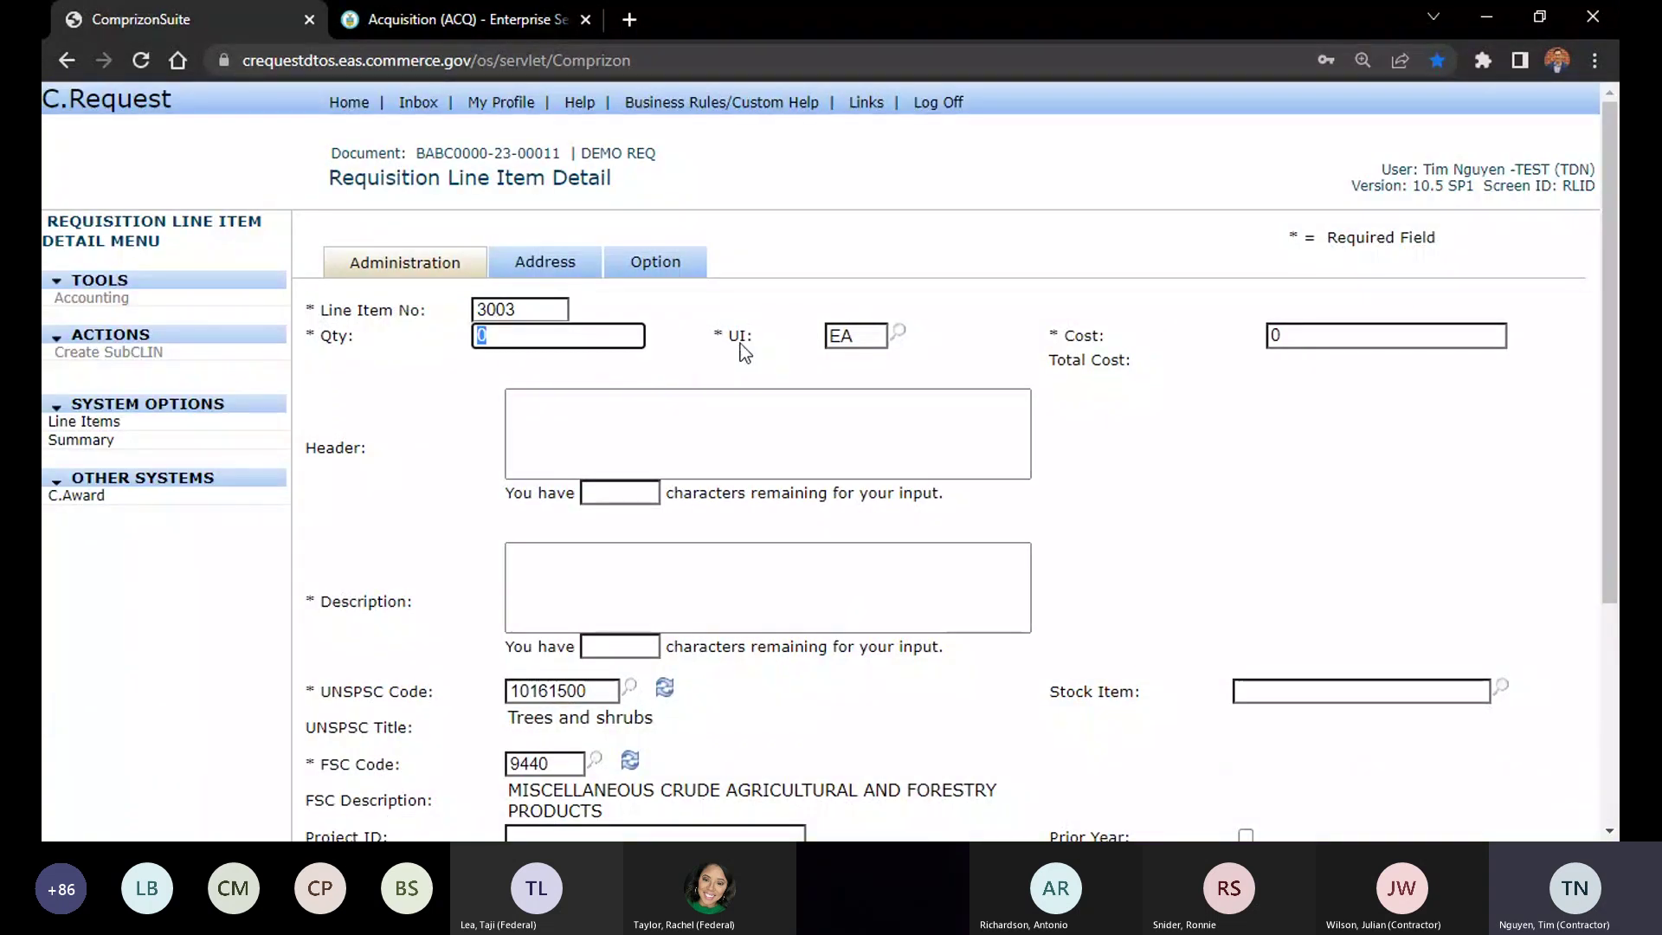
key("Tab")
type("1000")
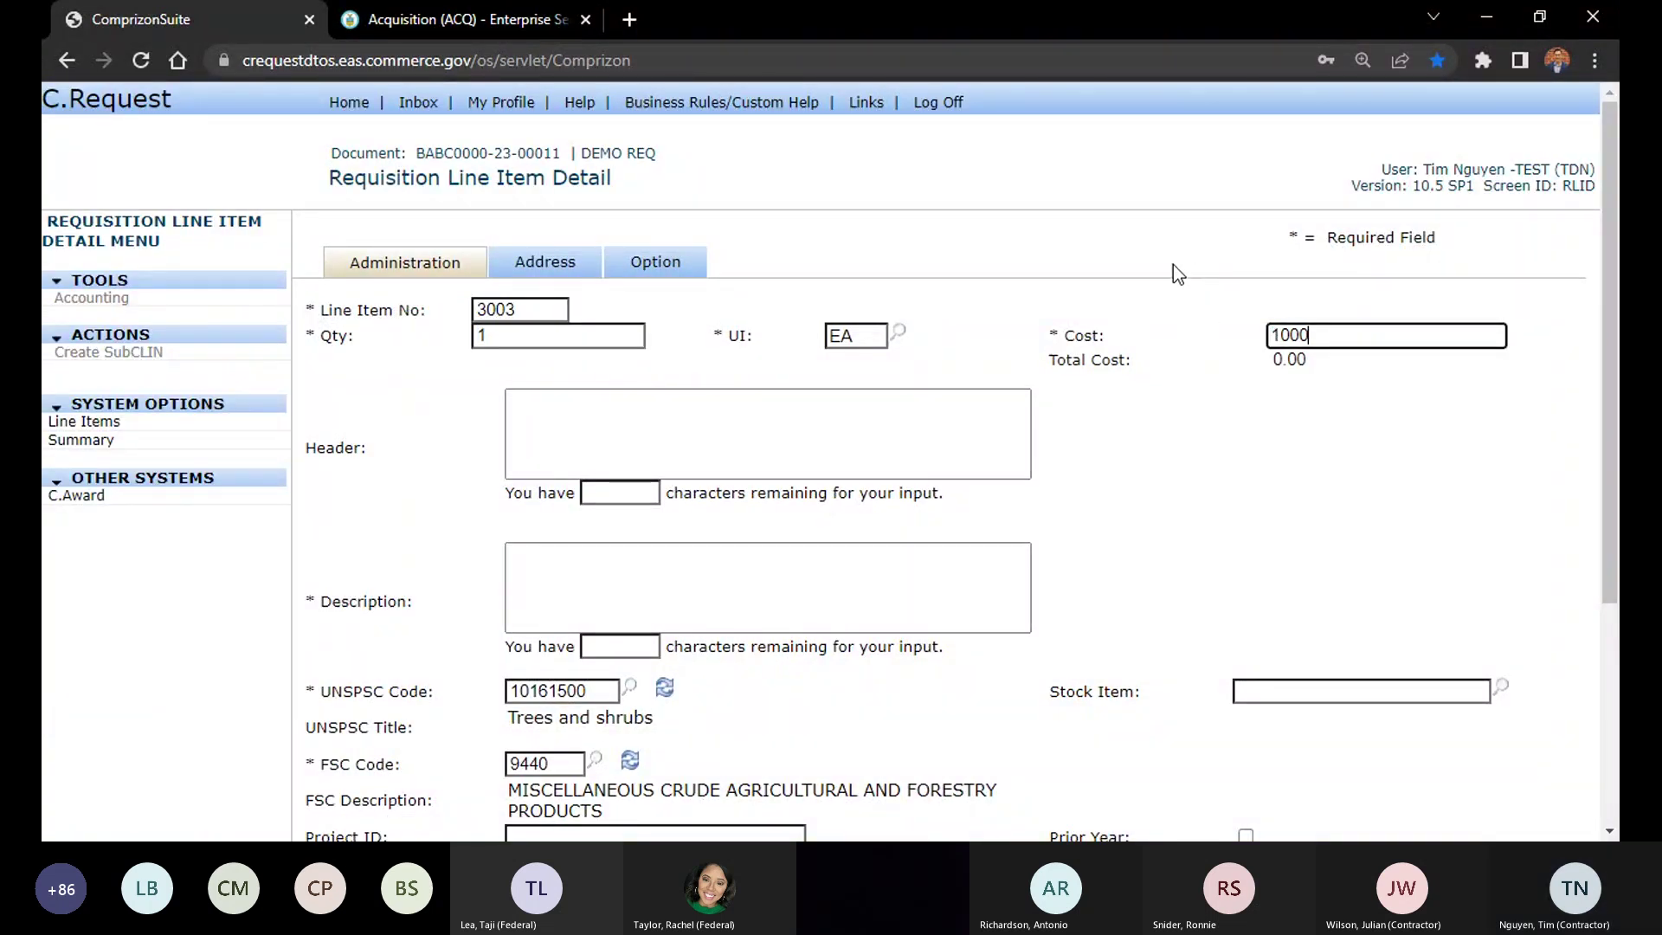
key("BackSpace")
key("Tab")
Number the new line item 0003 and try to apply it
double_click(546, 309)
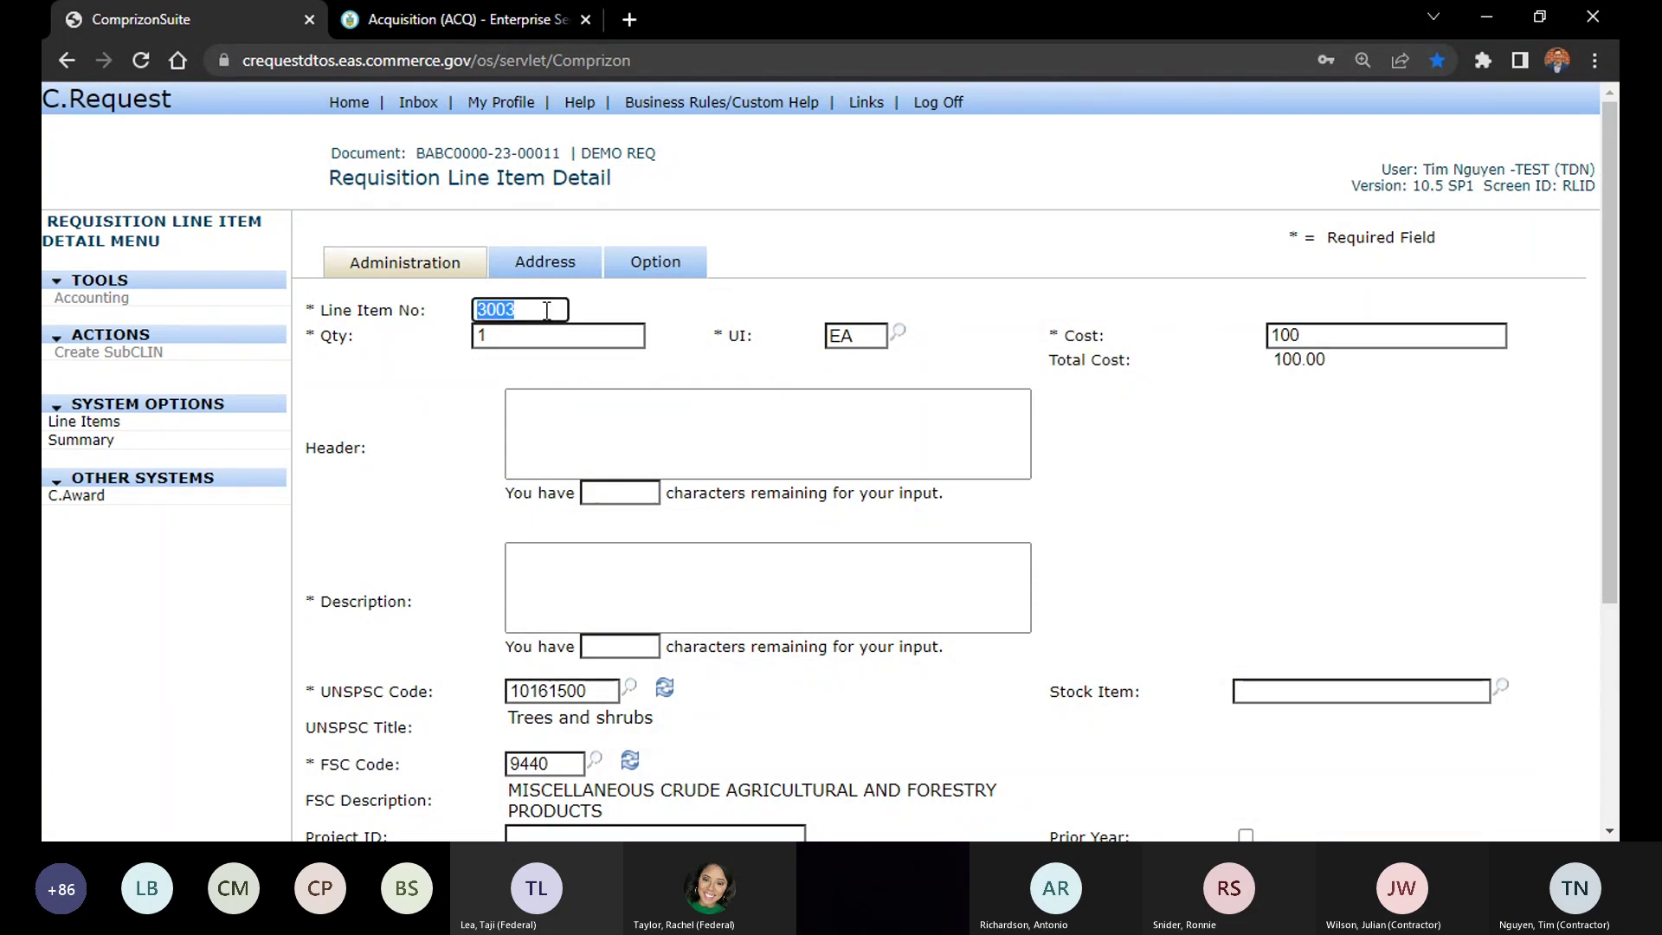
type("003")
key("BackSpace")
type("03")
scroll(772, 441, "down", 4)
left_click(880, 634)
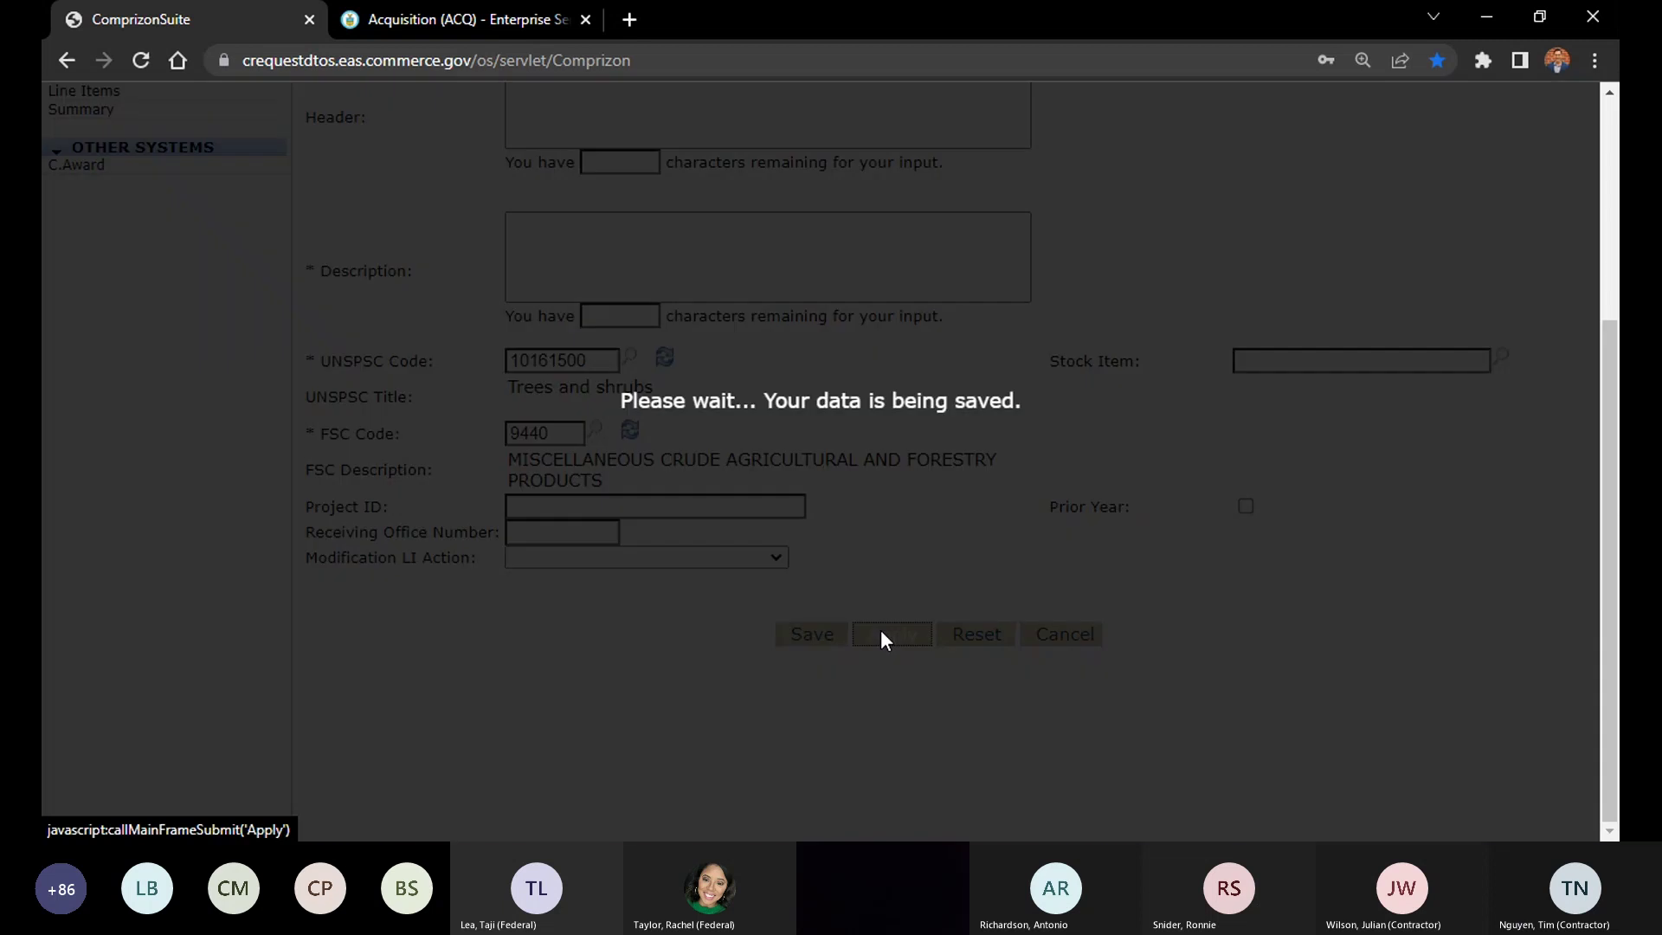
Enter "test" as the description of line item 0003 and apply the line item
left_click(635, 650)
type("test")
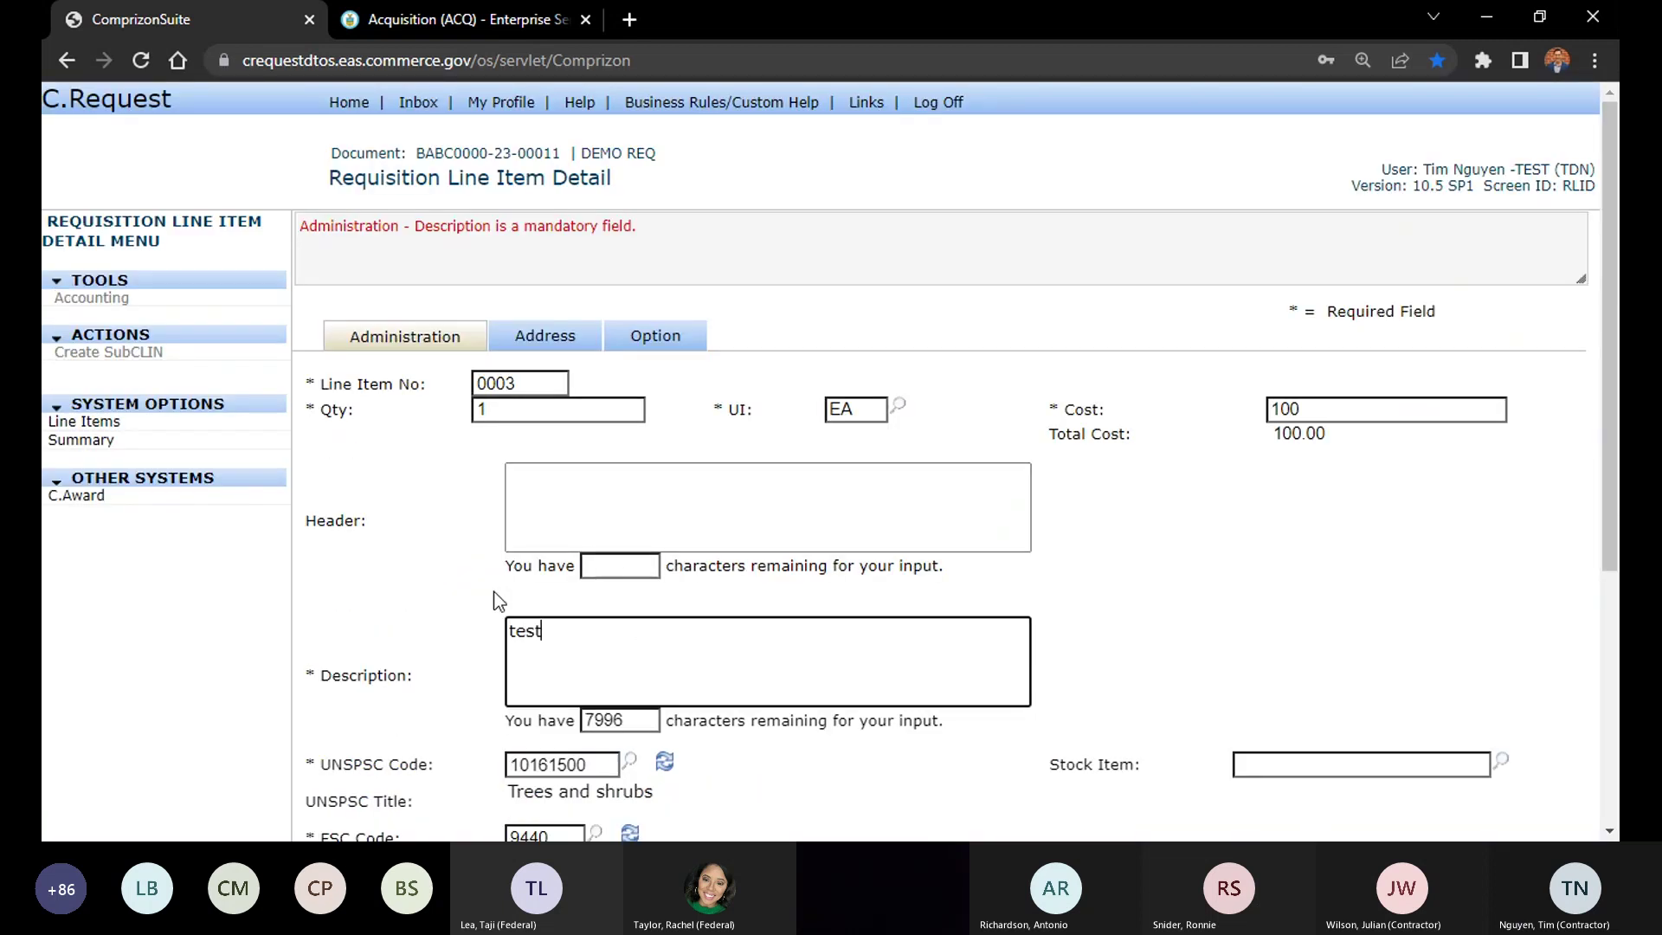
scroll(896, 701, "down", 5)
left_click(883, 637)
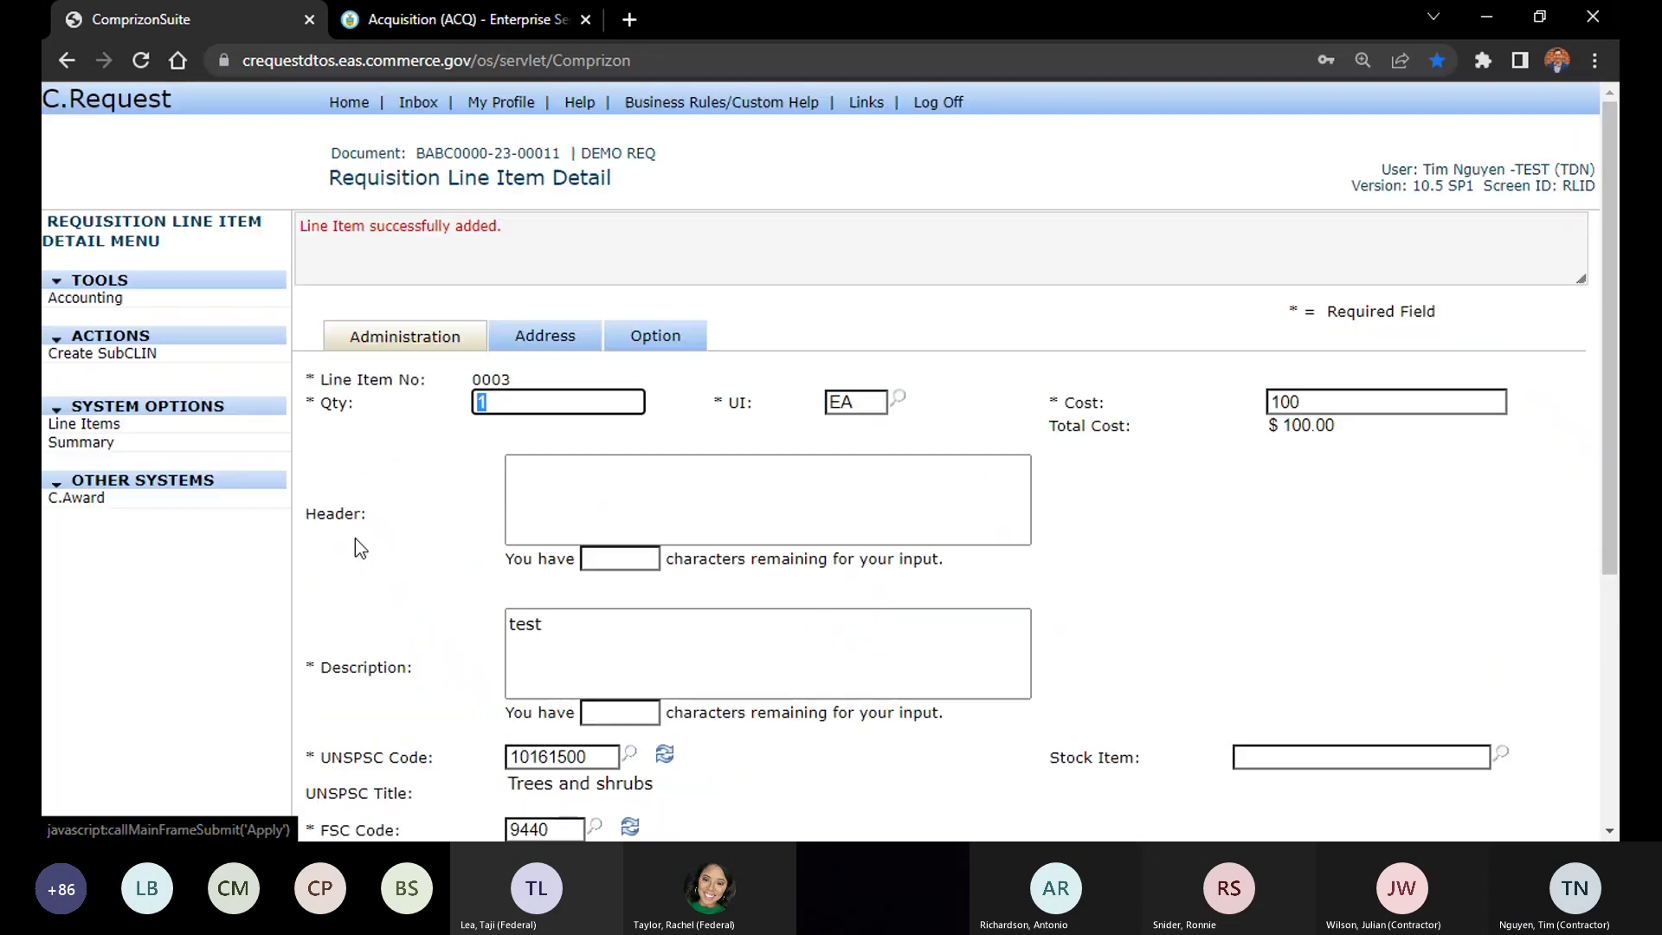
Review the account codes assigned to line item 0003 and return to the requisition summary
left_click(126, 300)
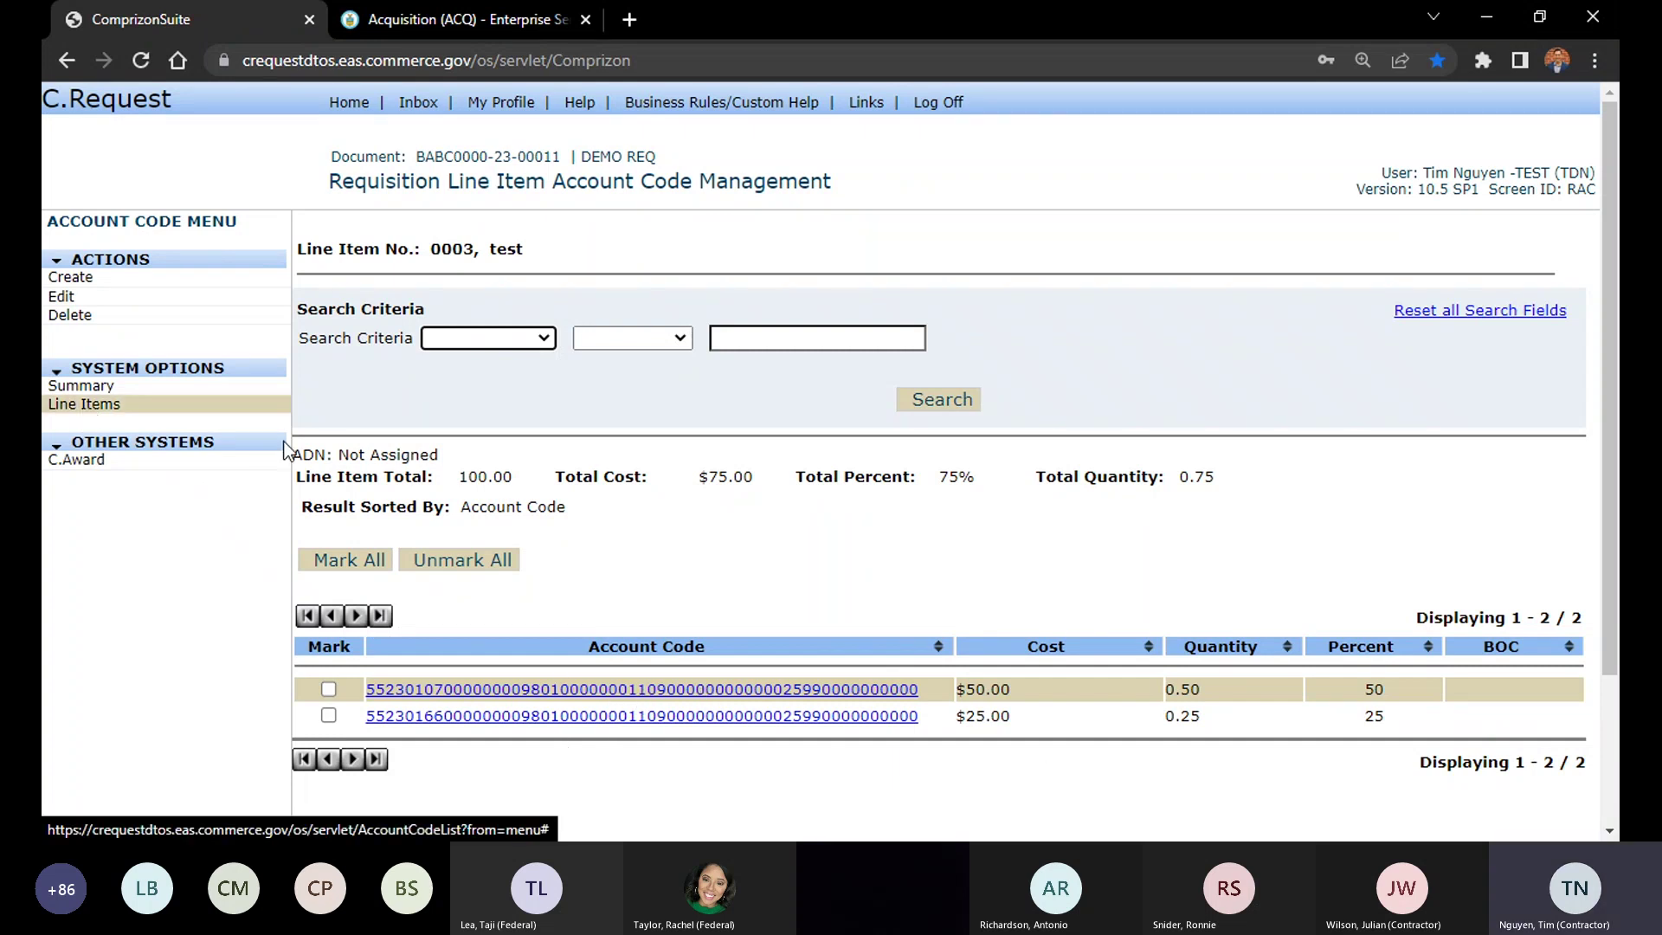
left_click(96, 390)
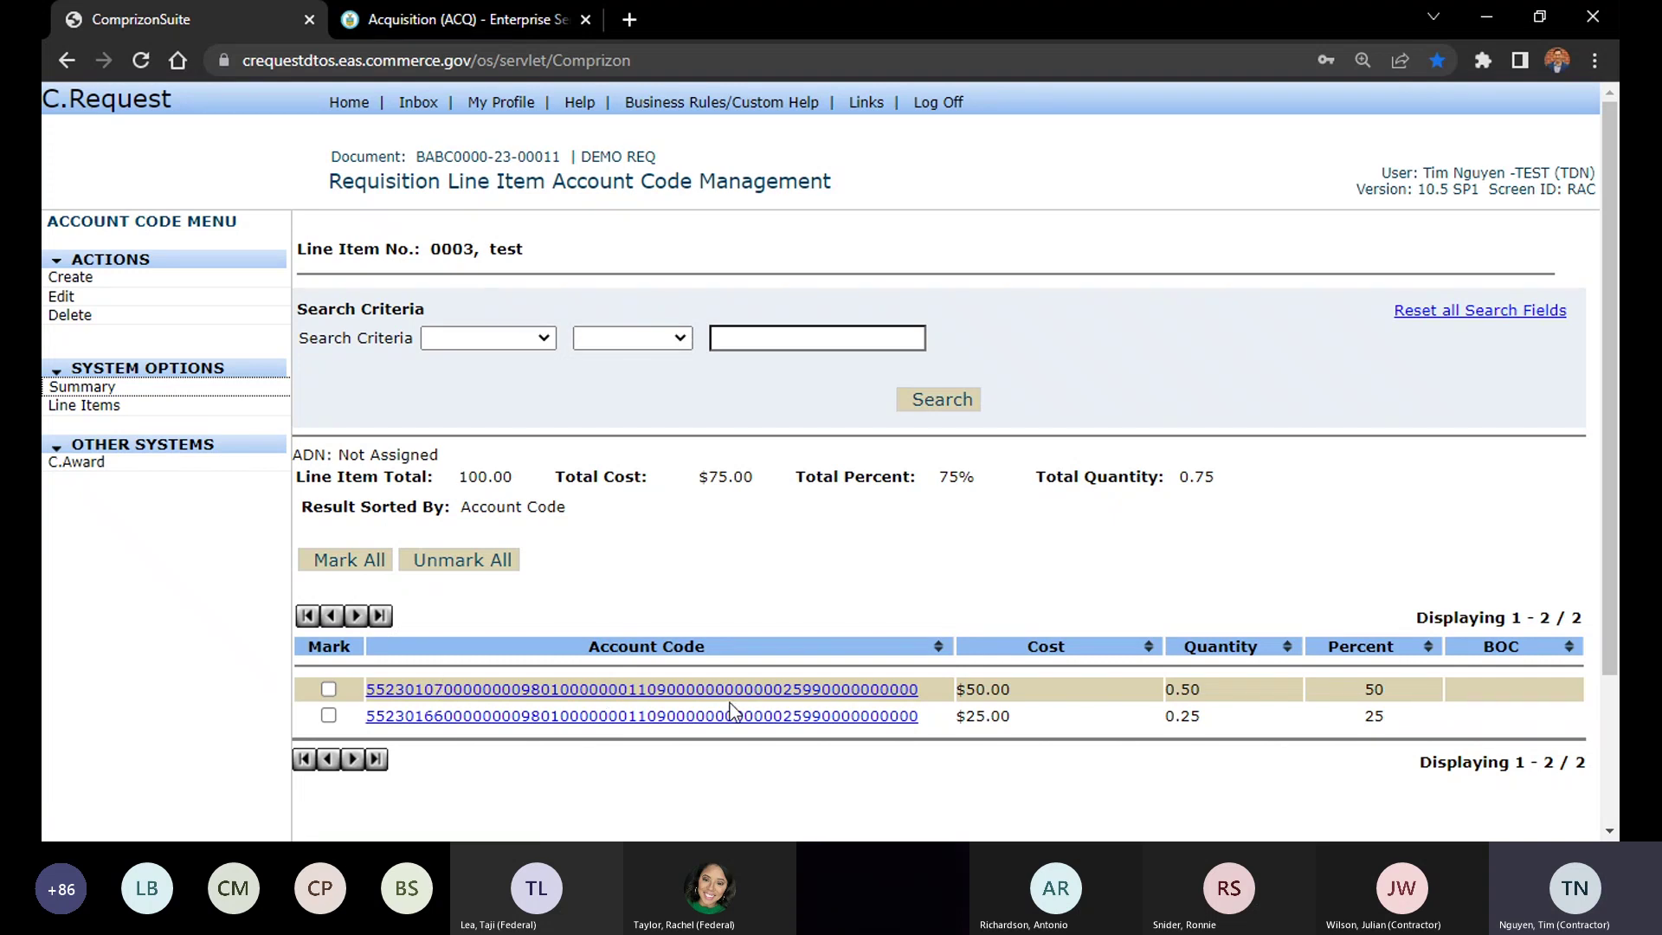
left_click(160, 415)
scroll(112, 674, "down", 2)
left_click(87, 531)
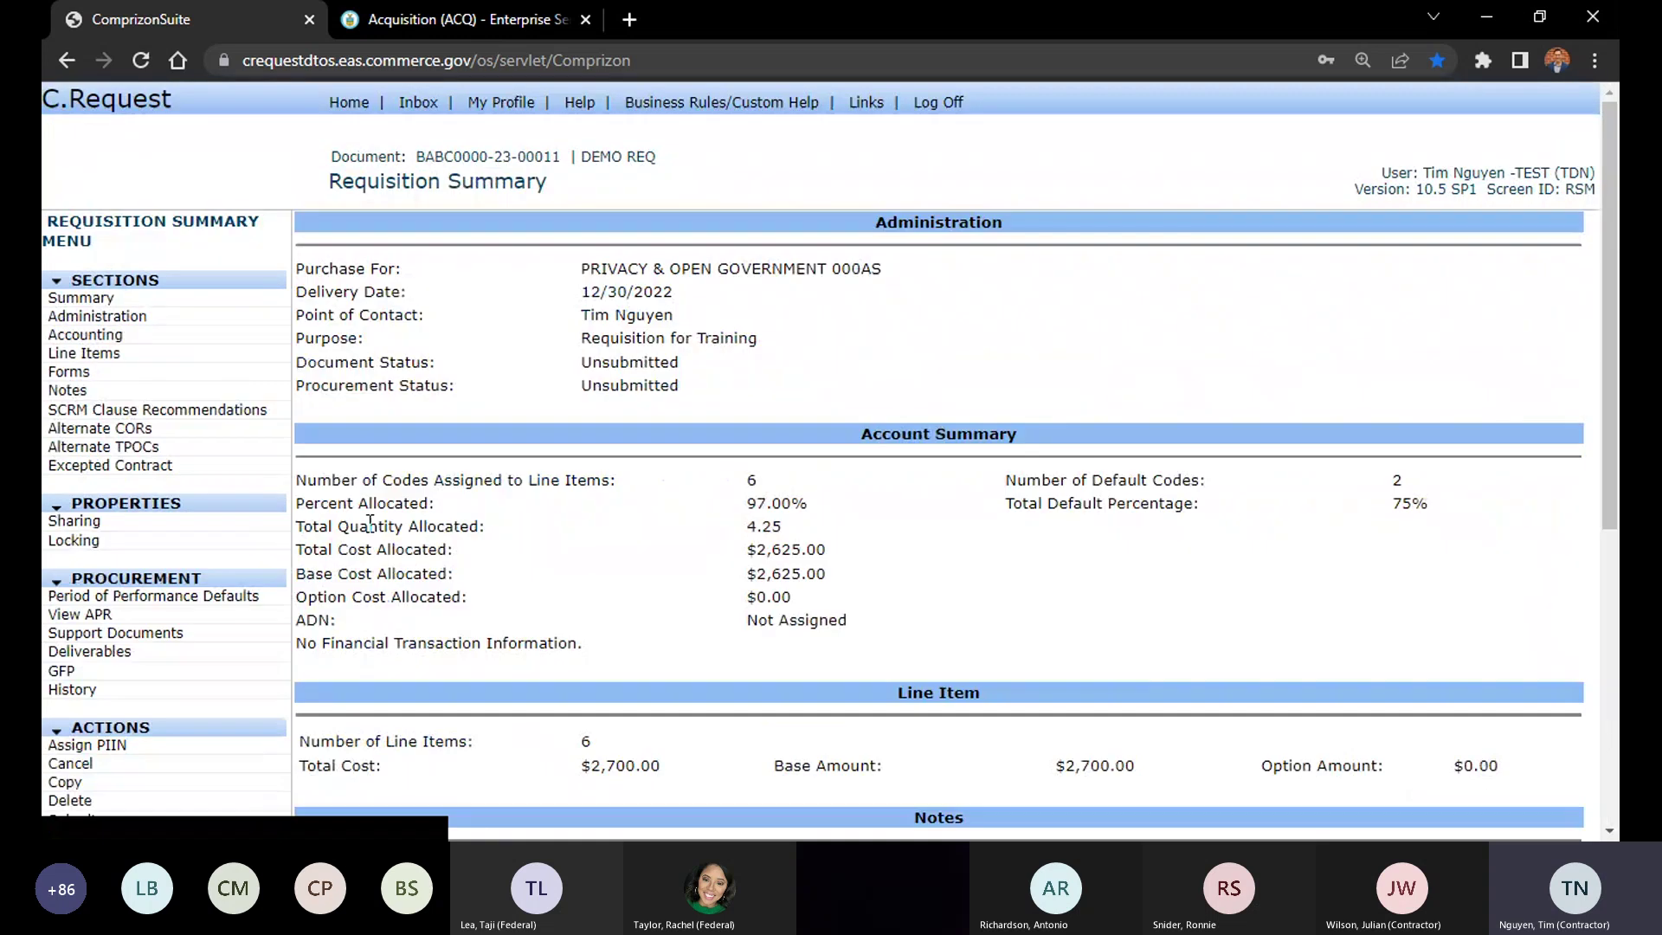
Change the bureau code of the 50 percent default account code to 51 in the requisition's accounting section and save it
left_click(164, 336)
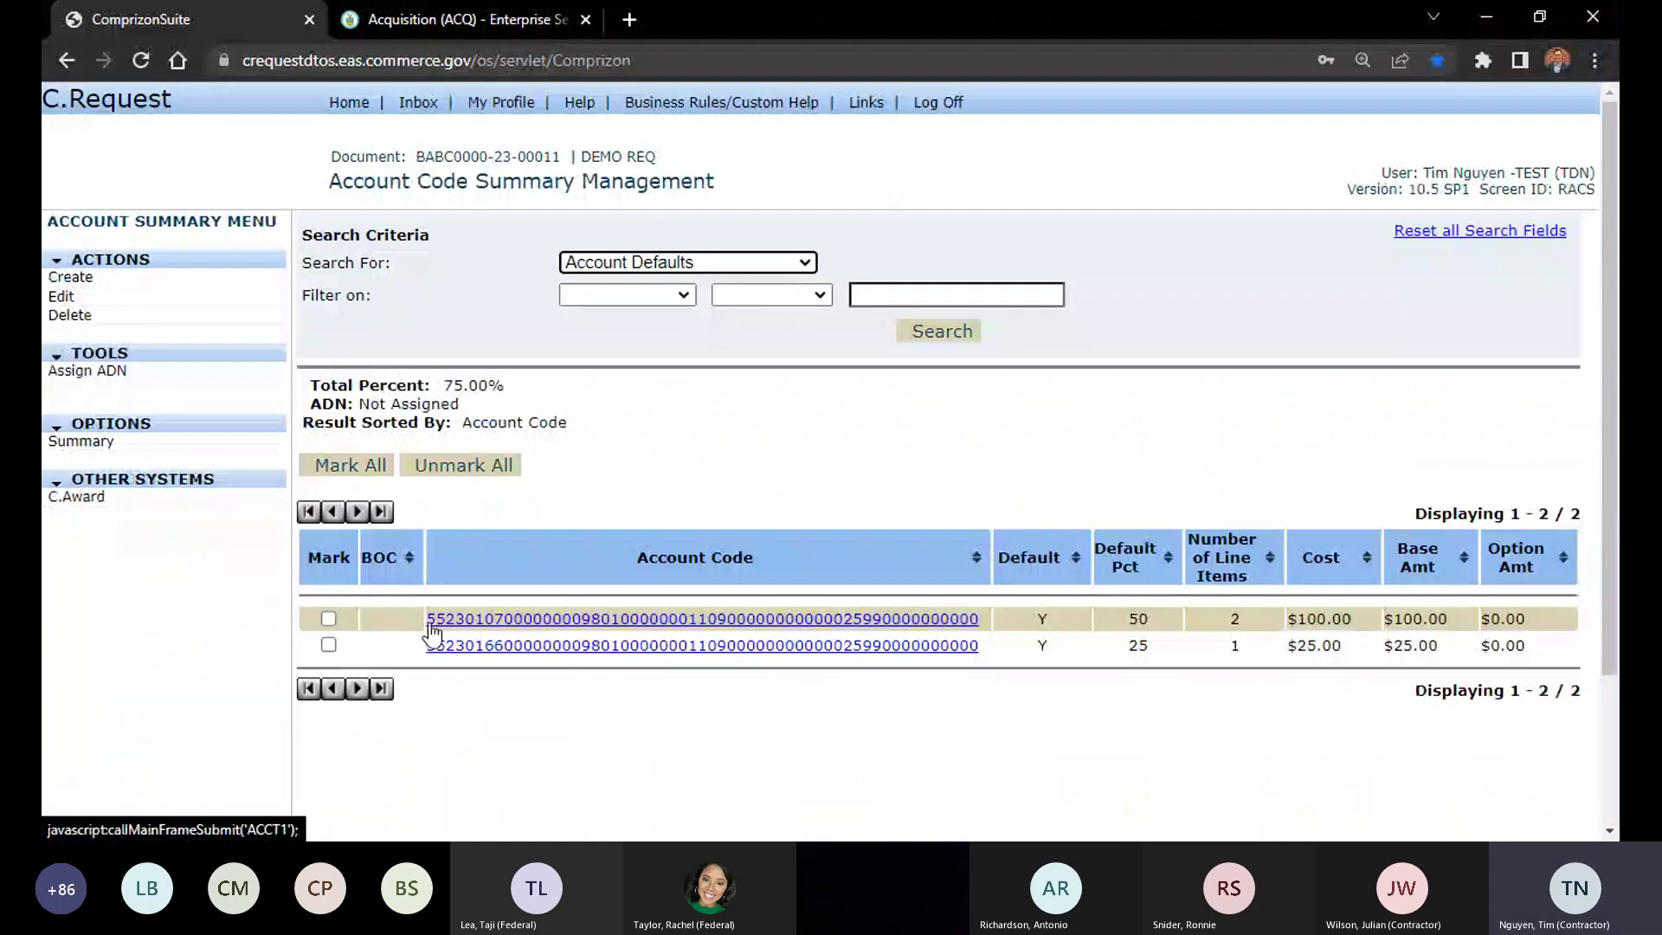
left_click(330, 617)
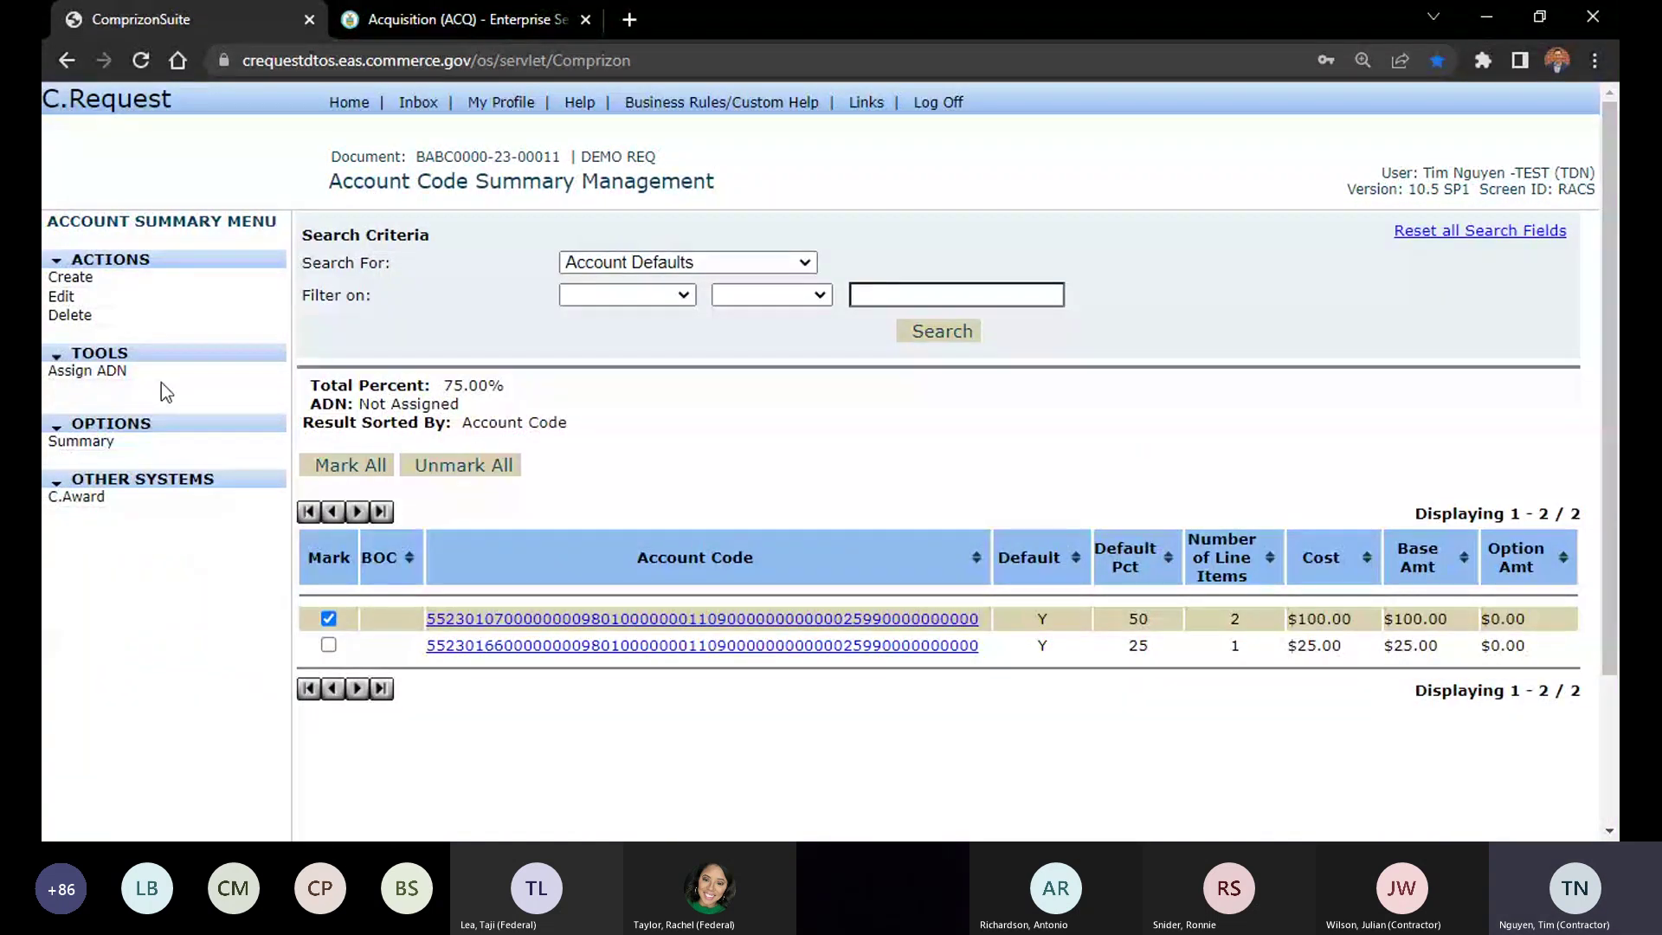
left_click(95, 308)
left_click(547, 329)
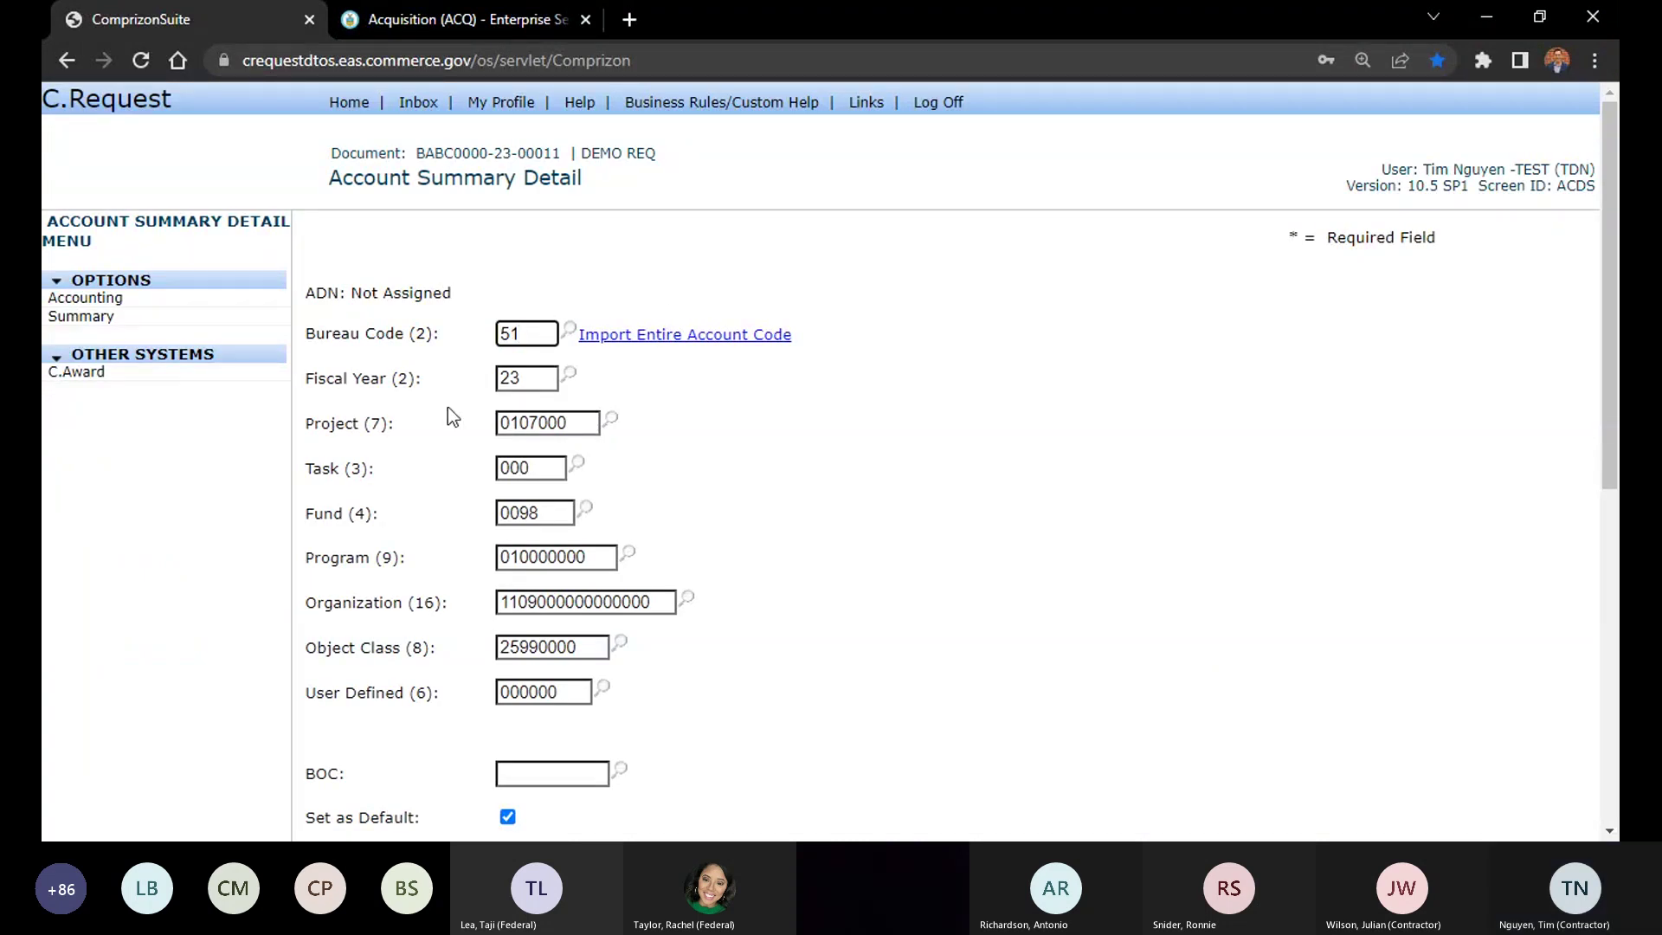
scroll(448, 407, "down", 8)
left_click(878, 636)
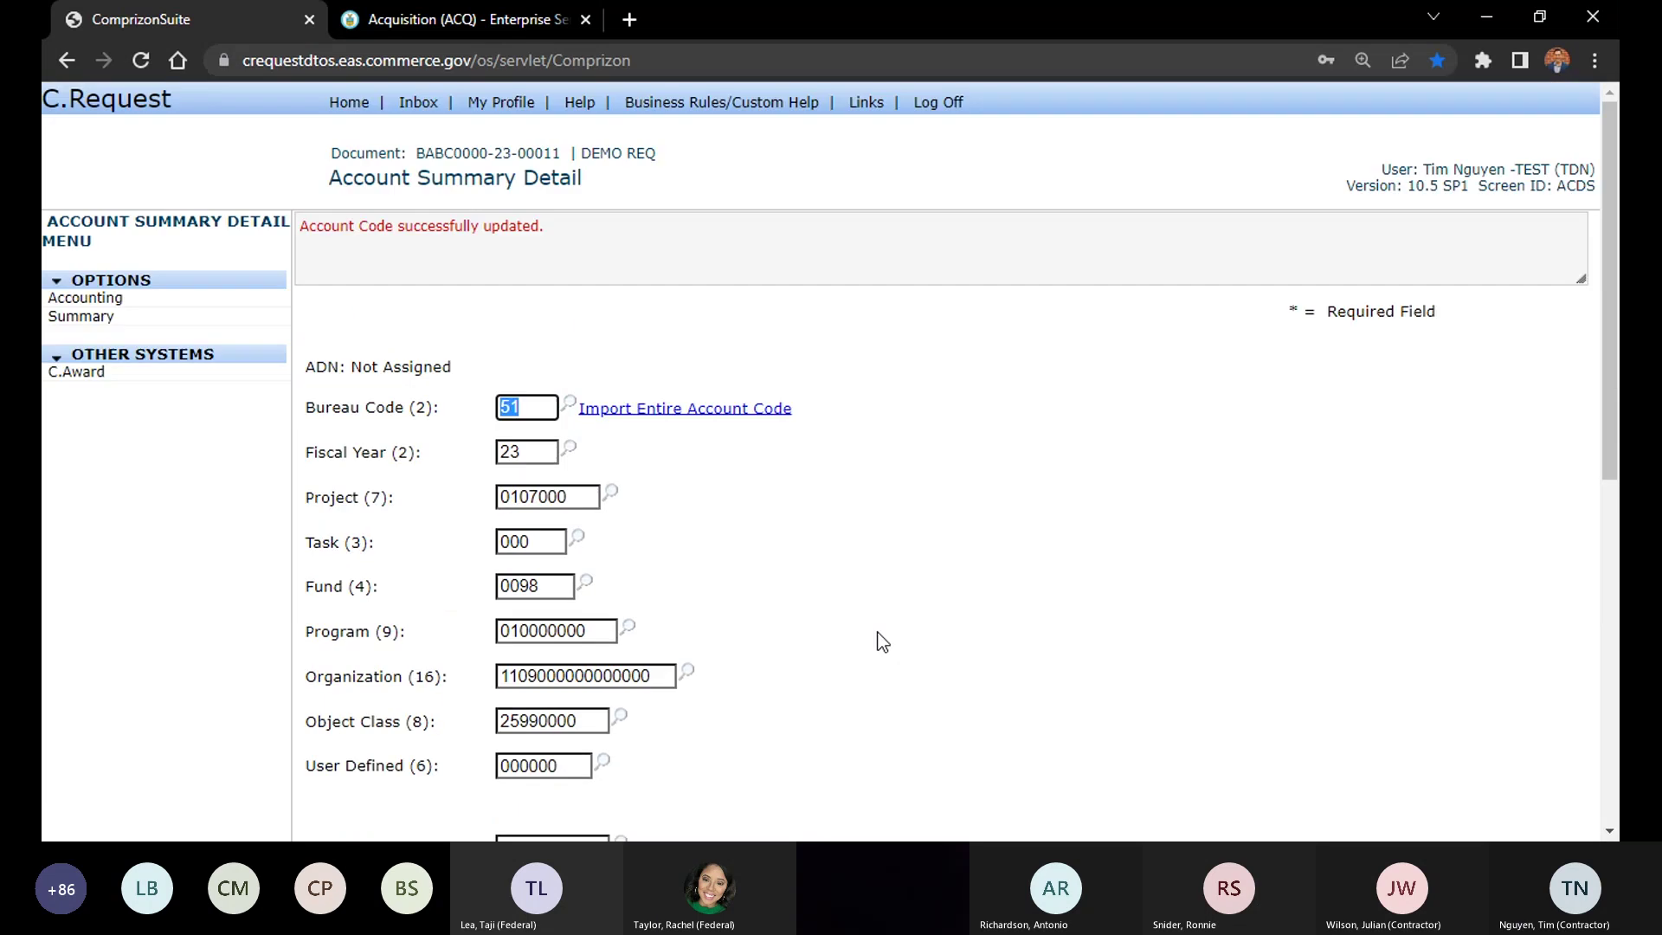
scroll(875, 639, "down", 8)
left_click(812, 634)
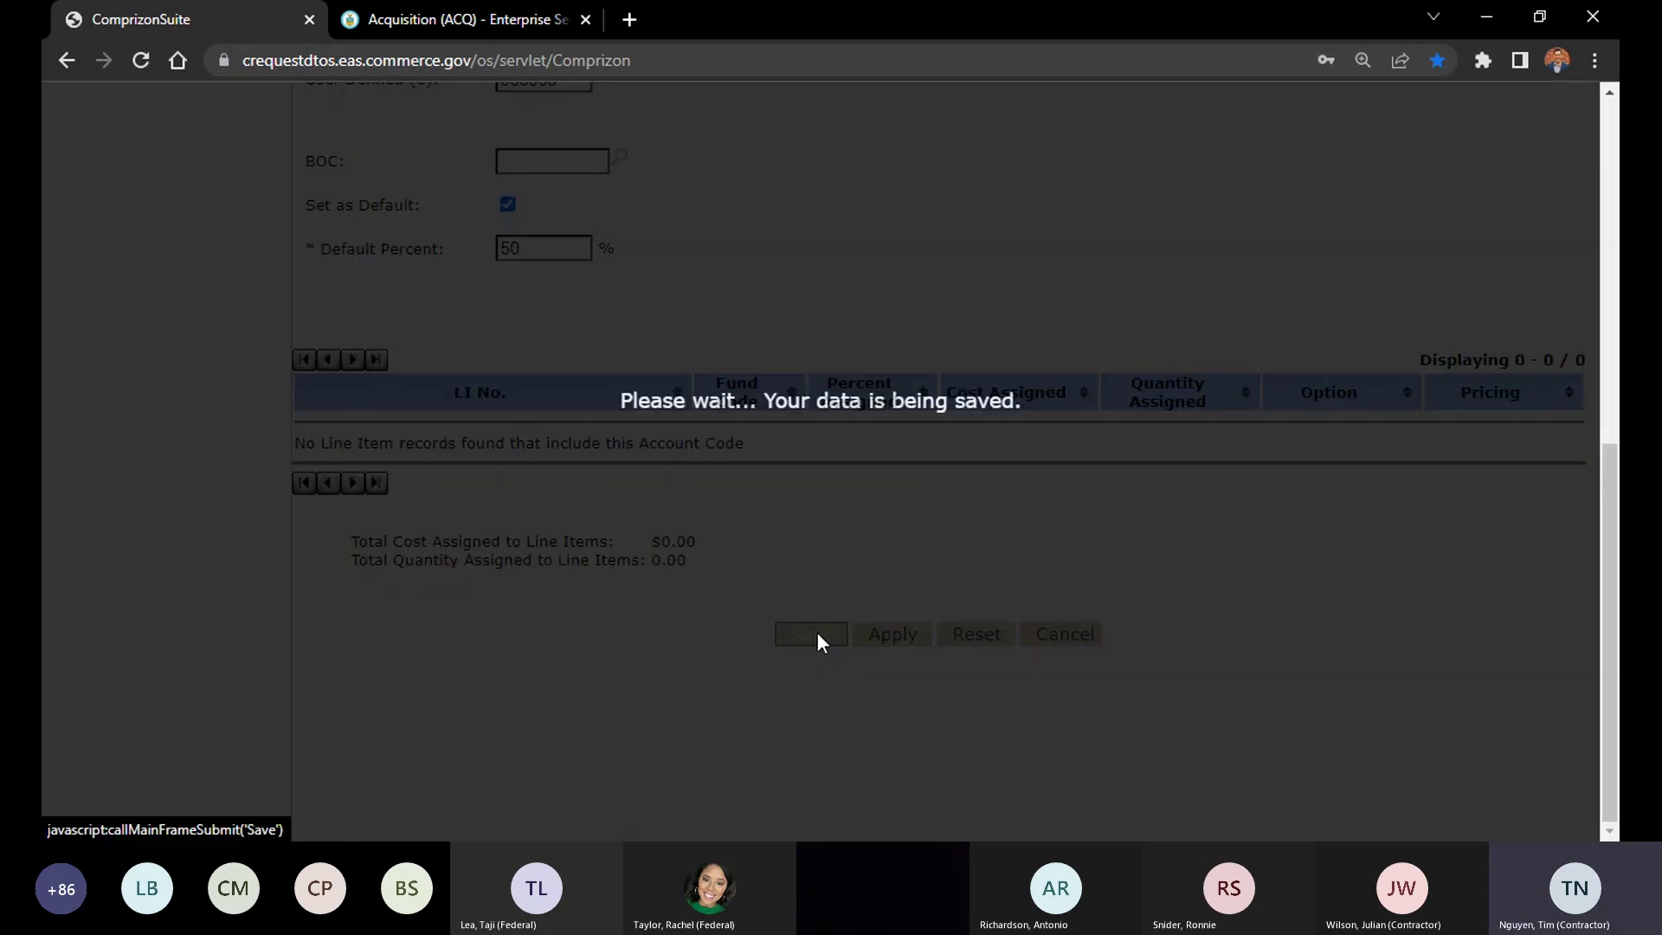
left_click_drag(1118, 693, 1317, 703)
left_click(1224, 712)
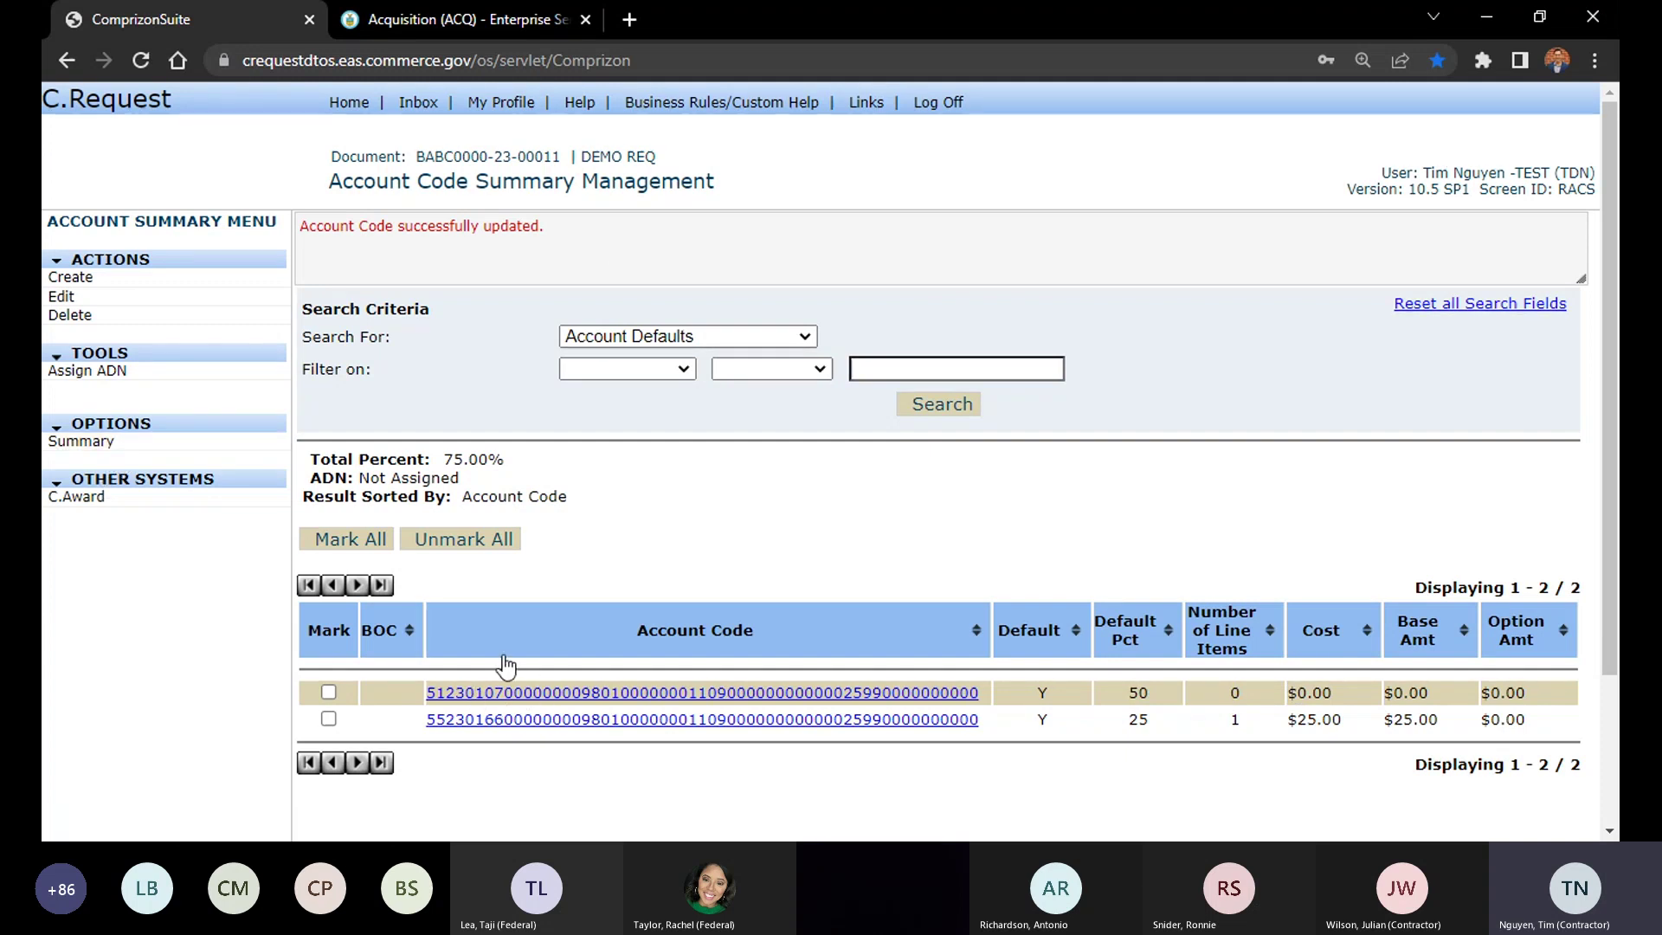
Check which account code is assigned to line item 0002 and return to the requisition's line item list
left_click_drag(352, 182, 730, 192)
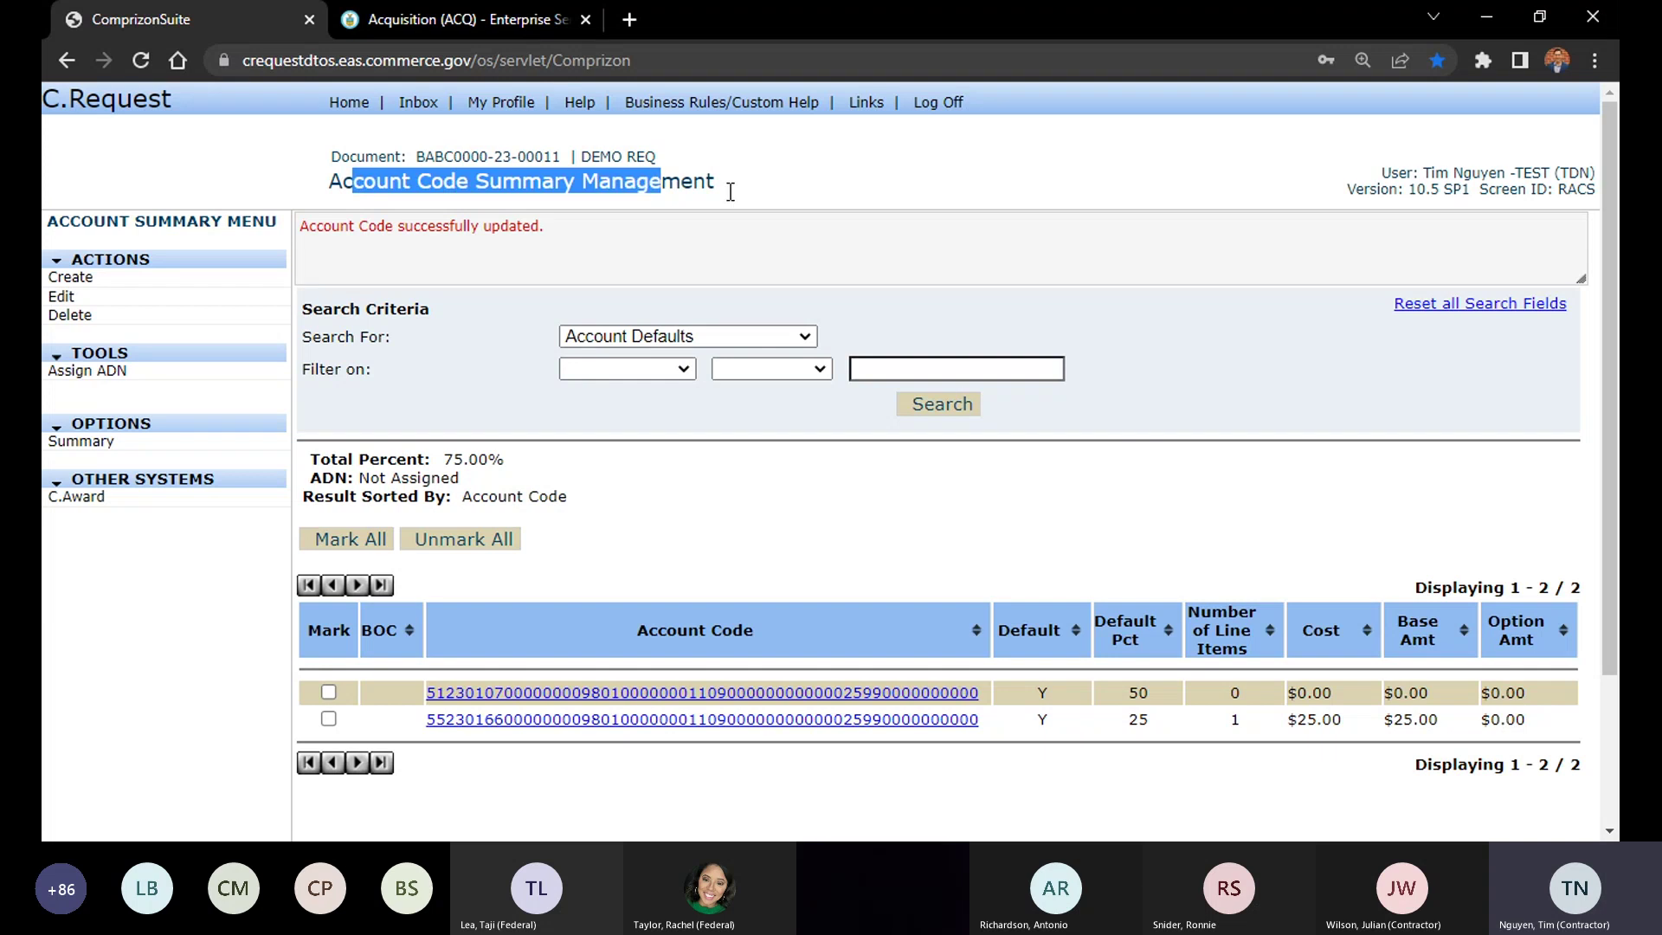
left_click(738, 193)
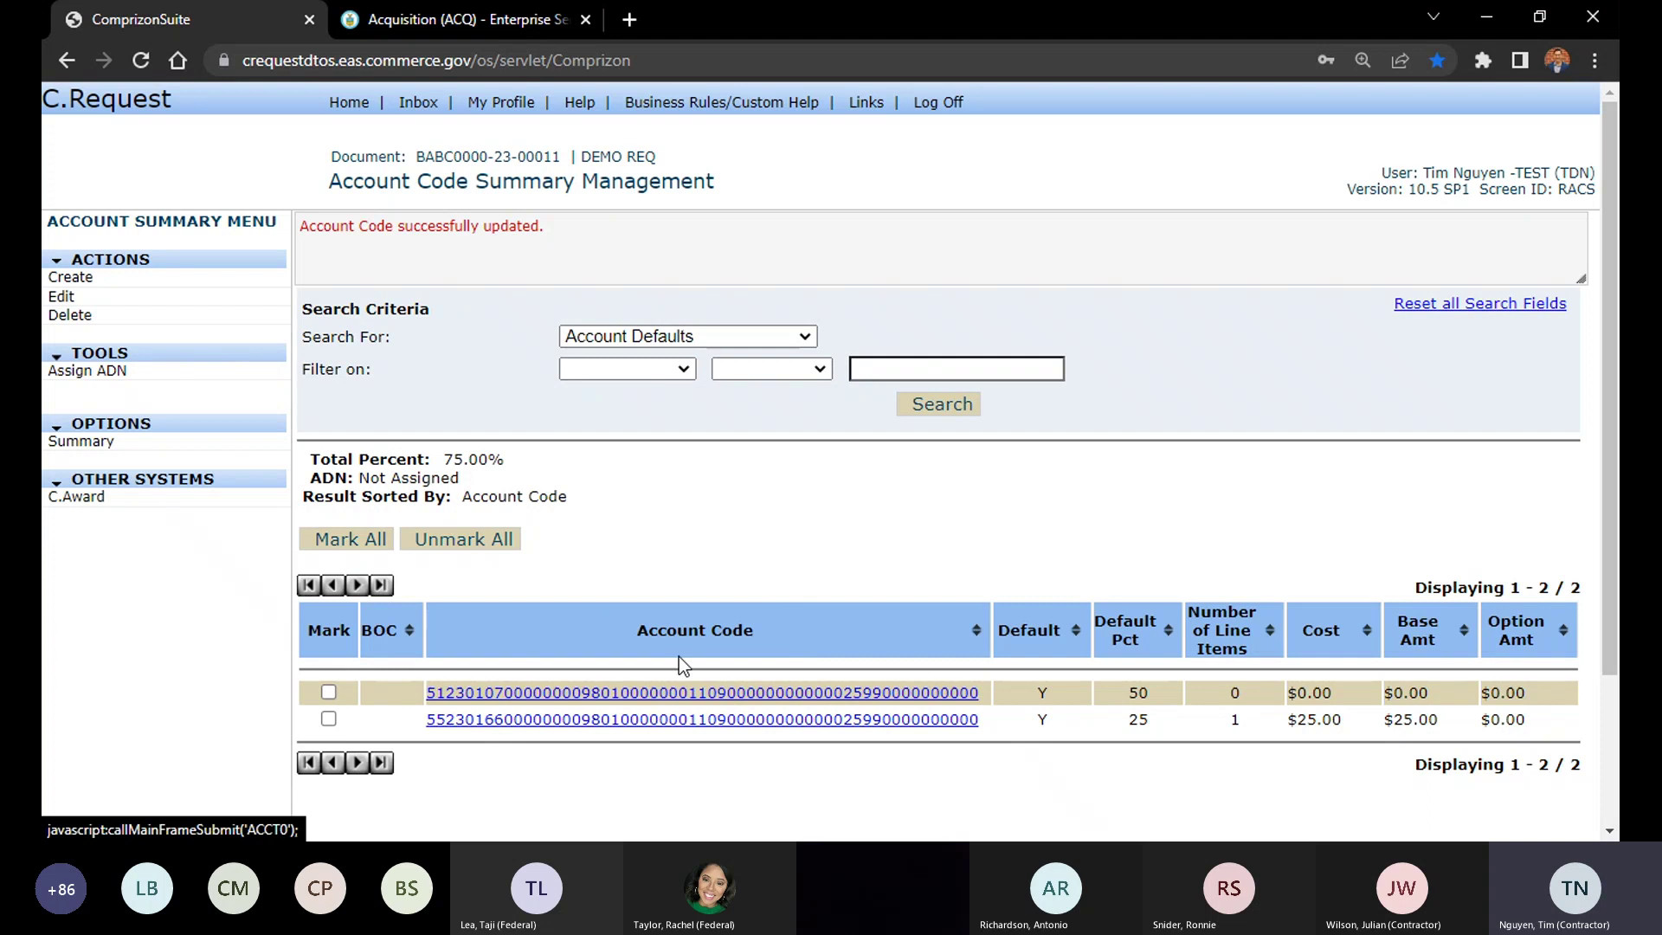
left_click(57, 441)
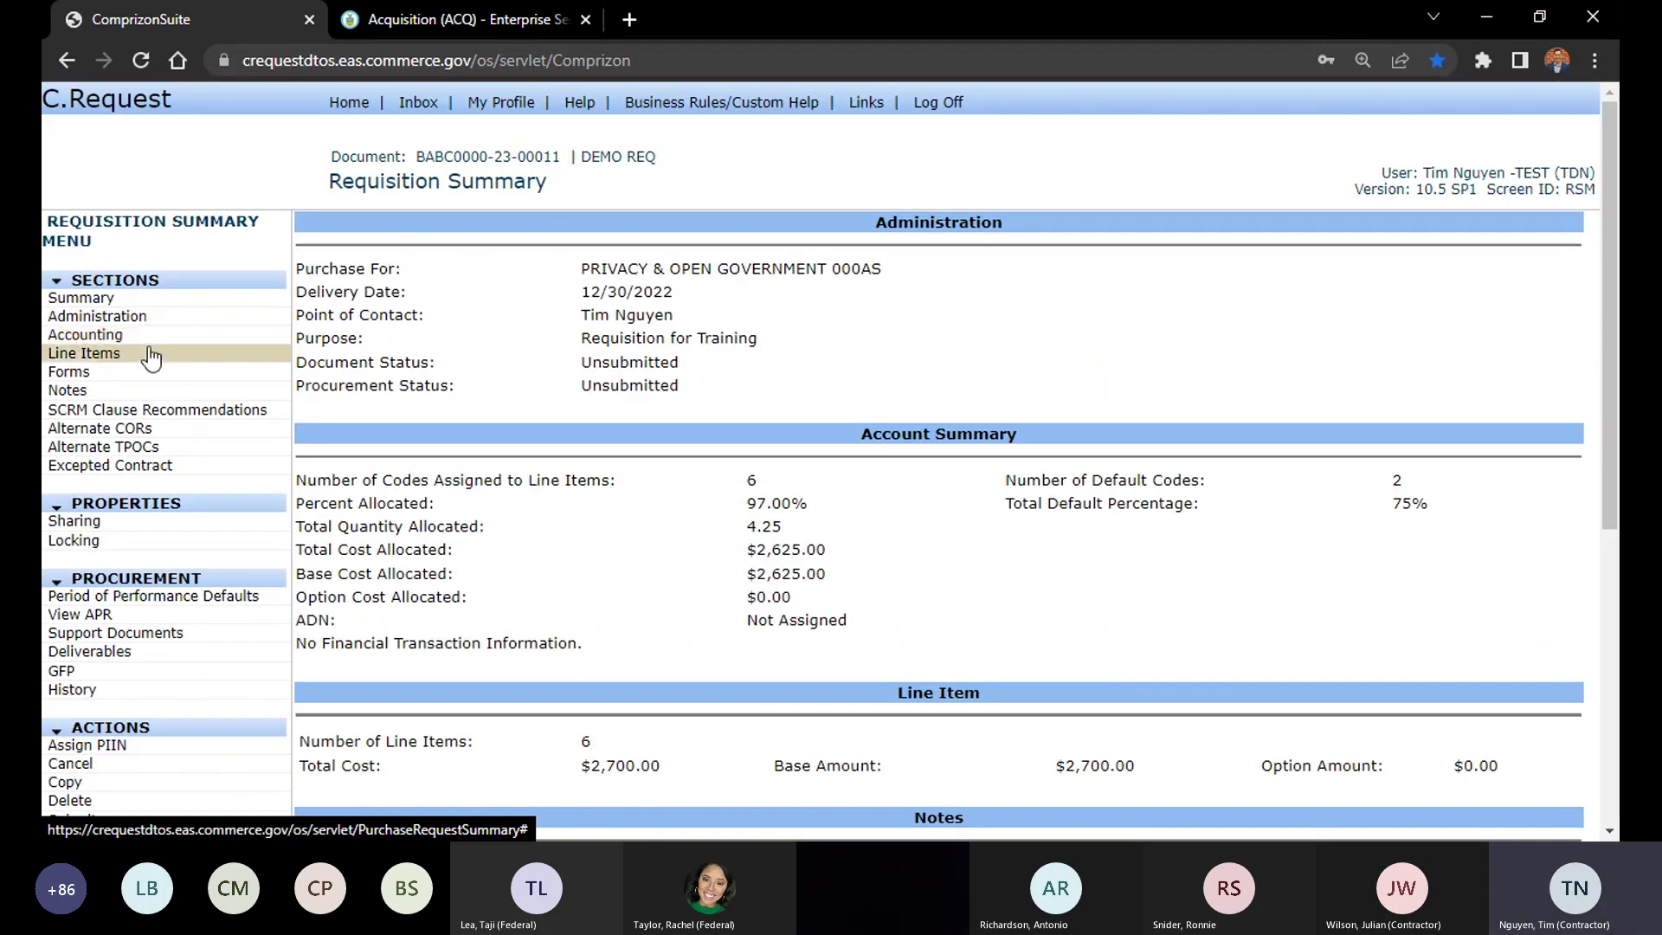
left_click(152, 355)
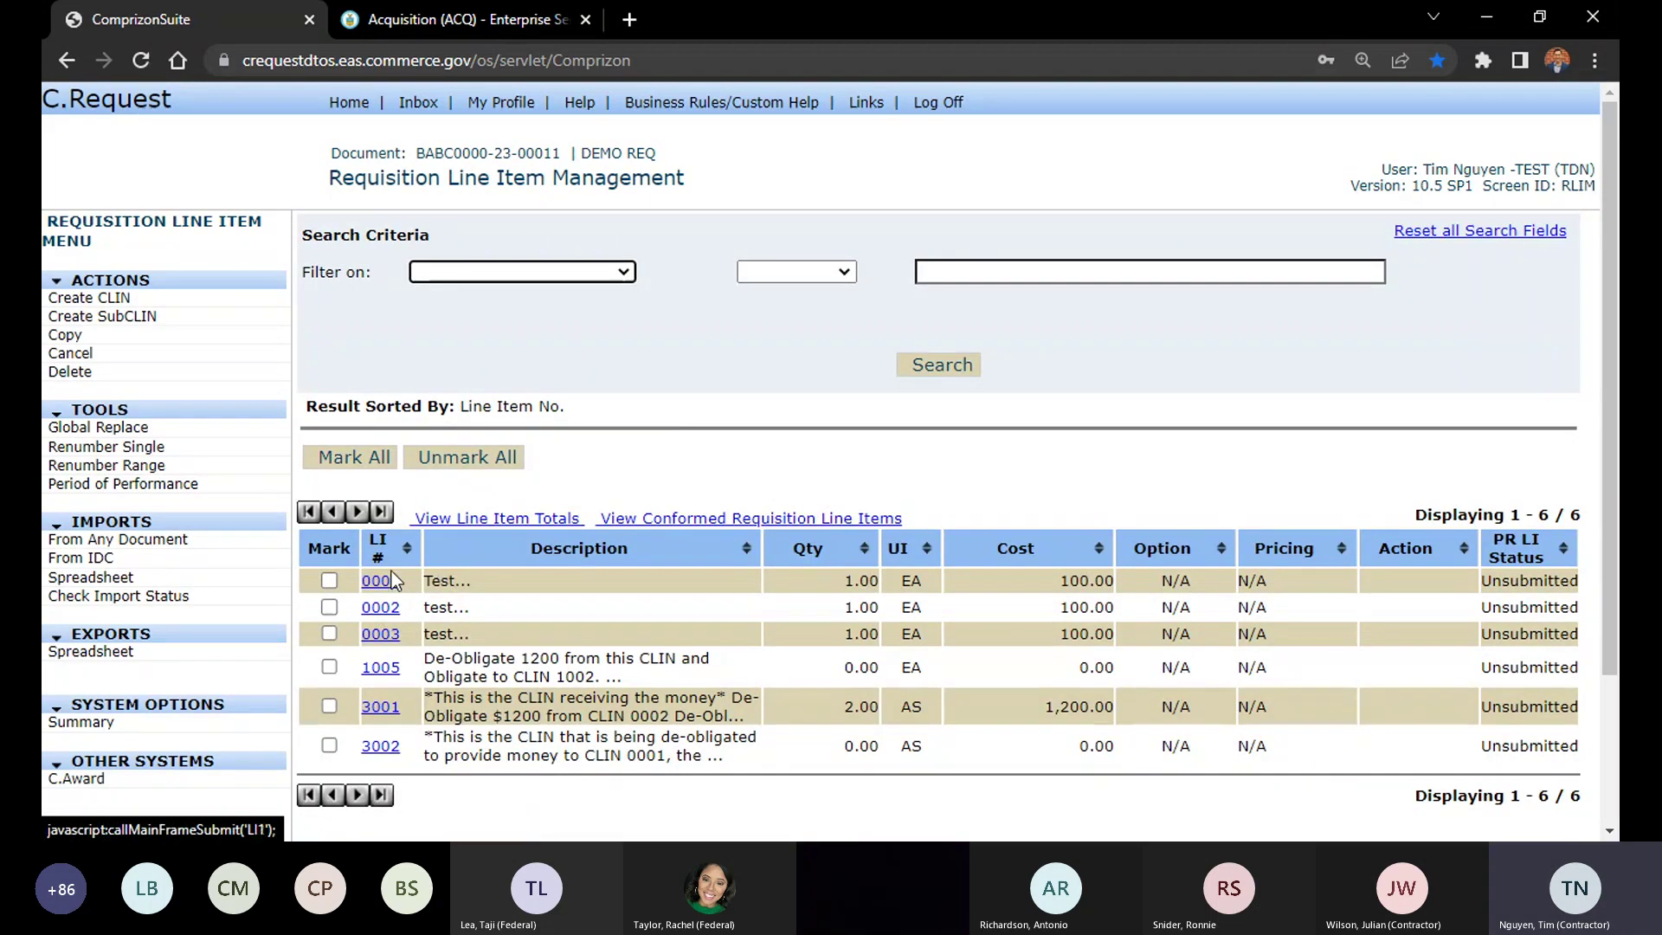
left_click(391, 609)
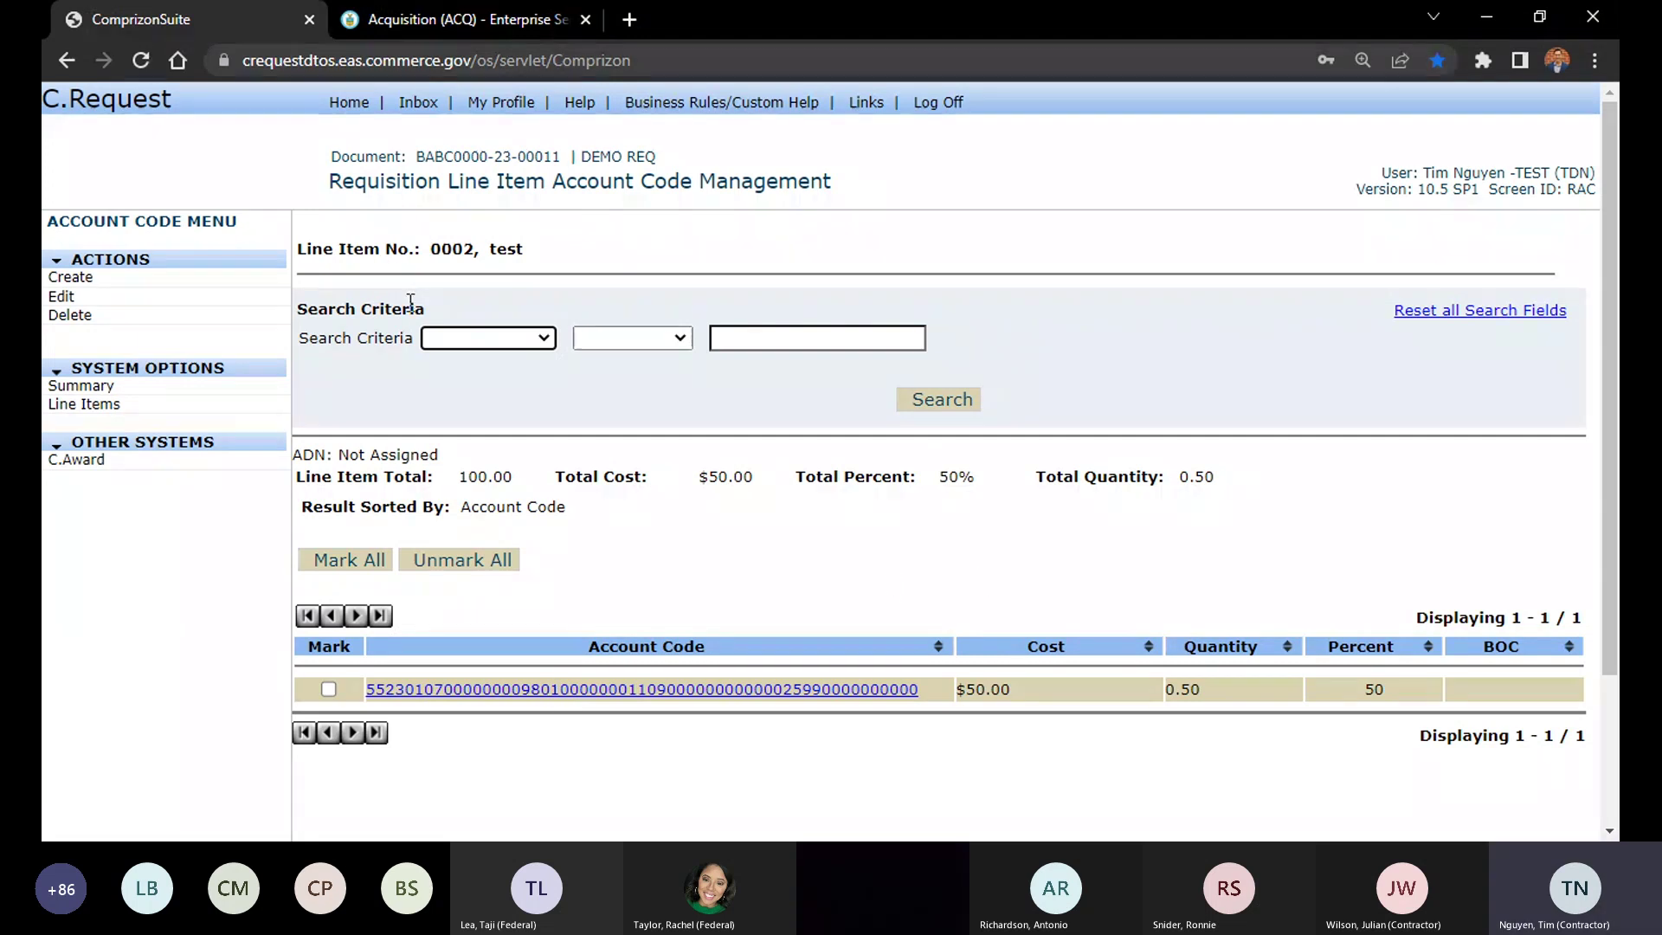
left_click(90, 388)
left_click(112, 358)
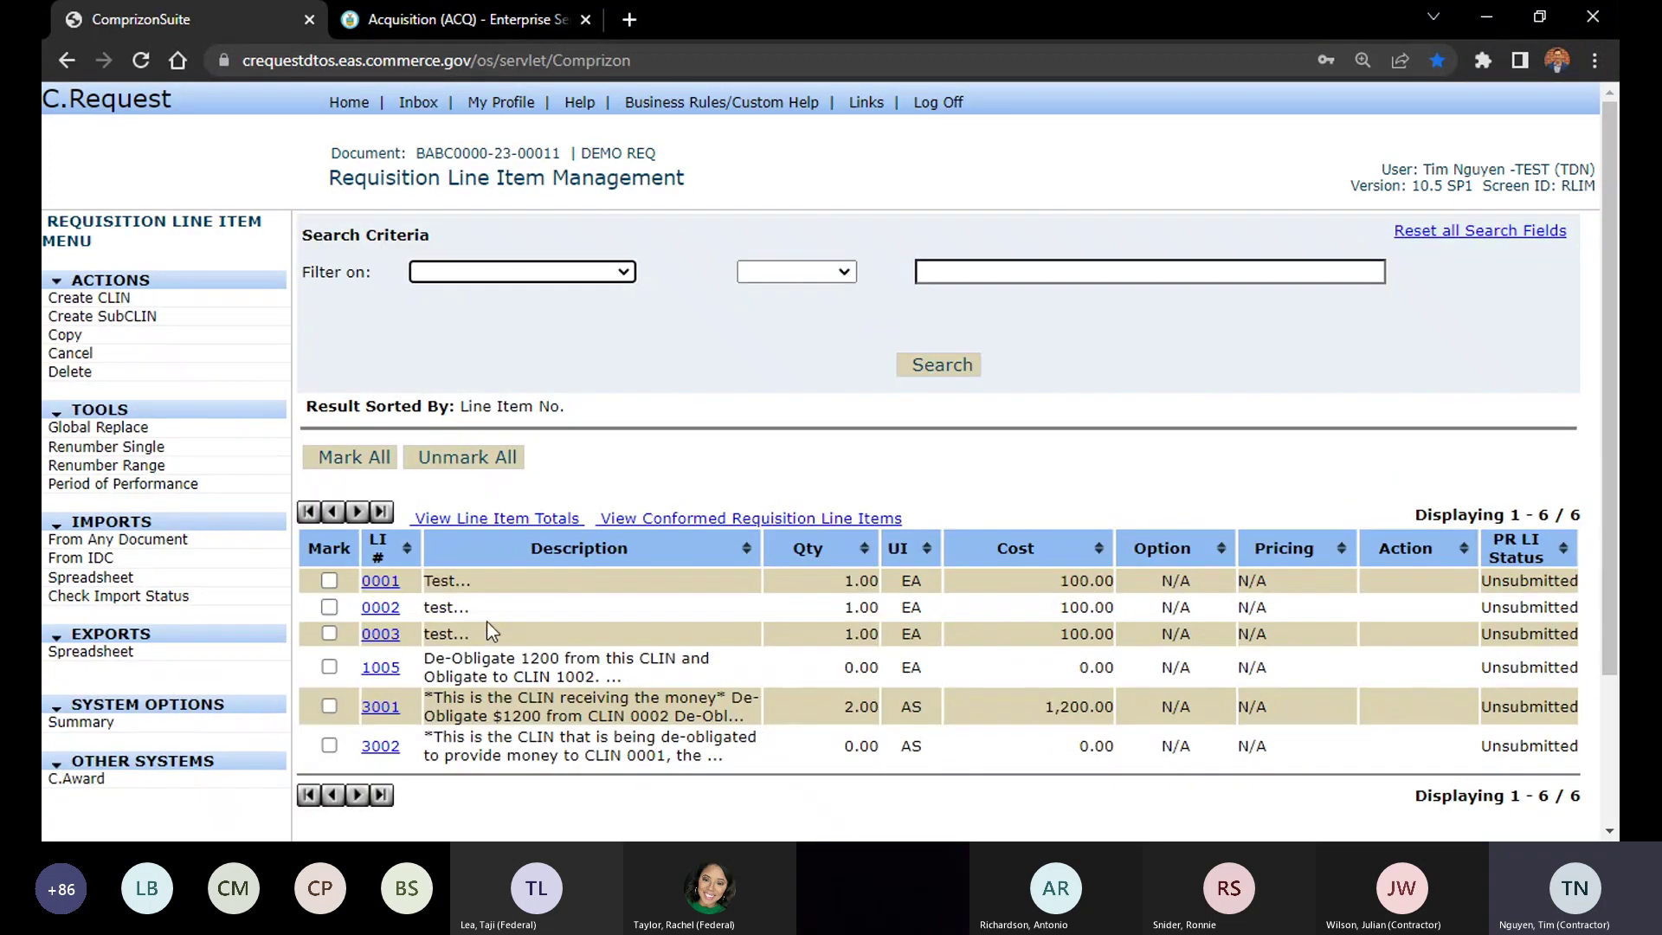
Set the bureau code of the account code assigned to line item 0002 to 51 and save it
left_click(381, 607)
left_click(85, 298)
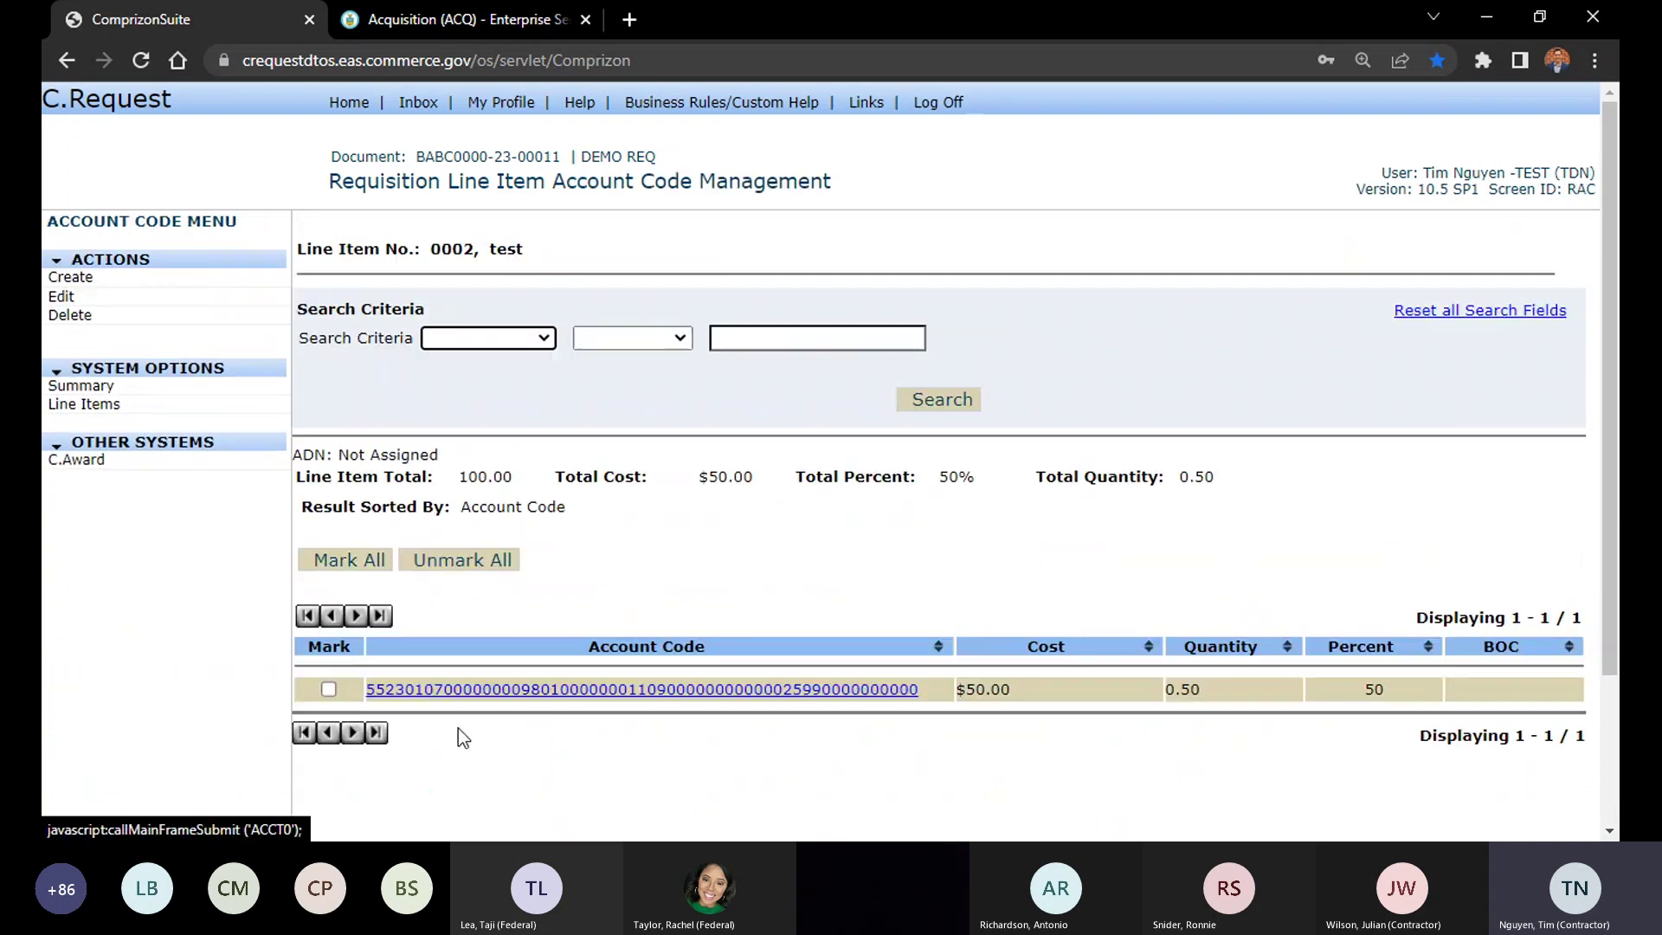
left_click(329, 690)
left_click(60, 297)
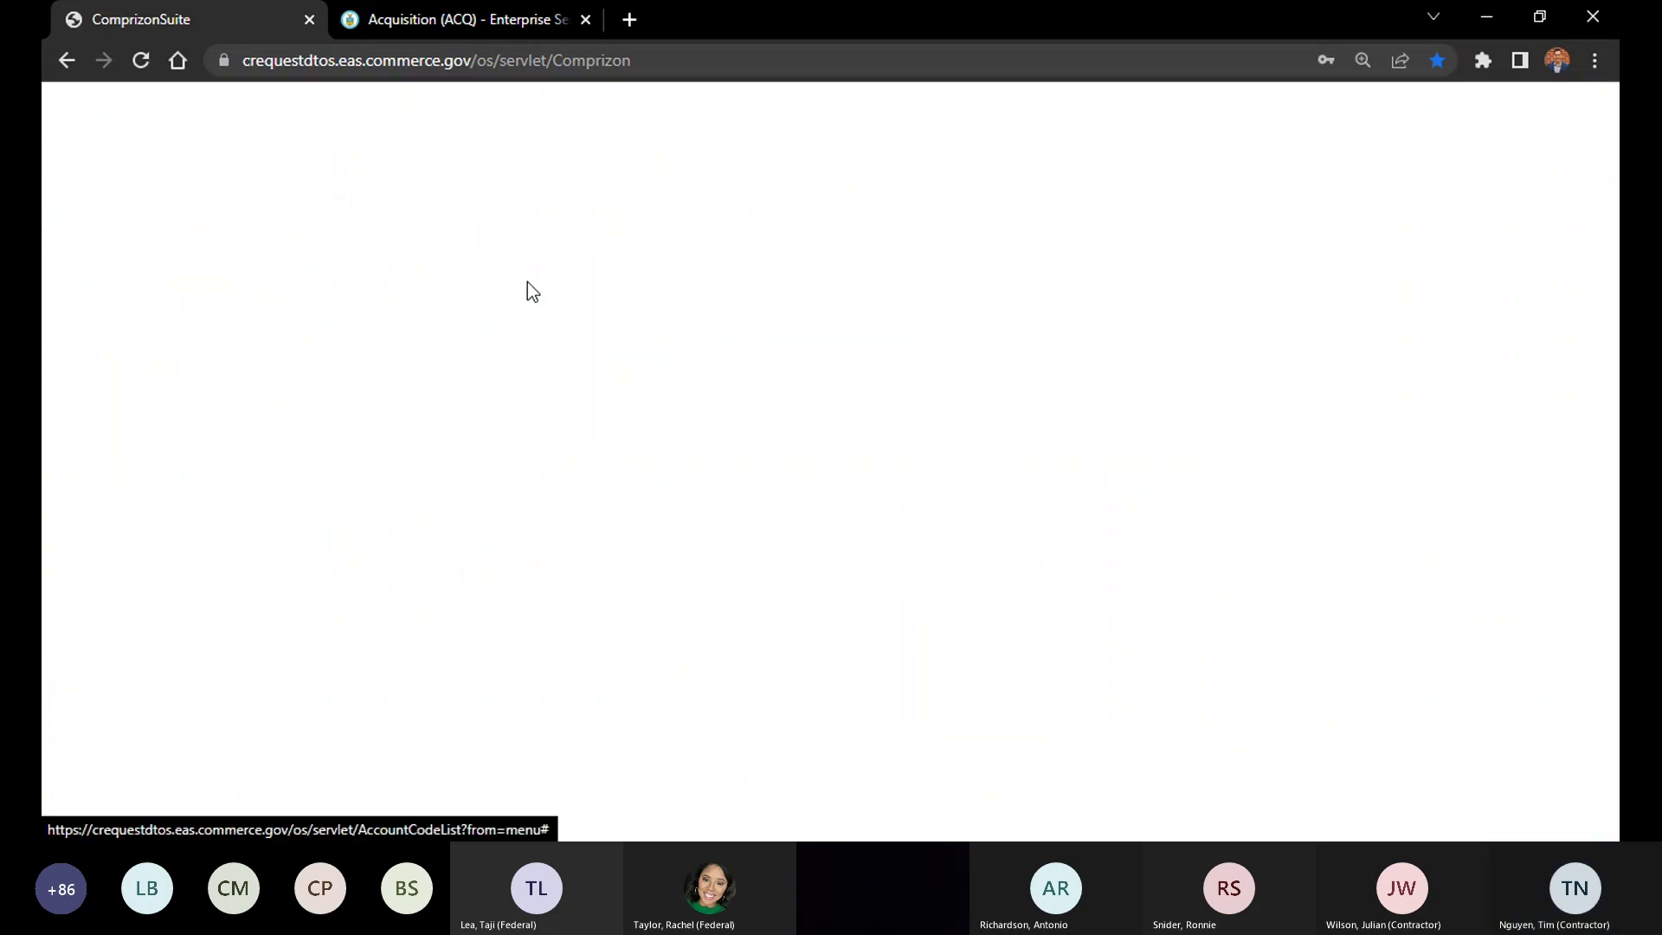
left_click(539, 297)
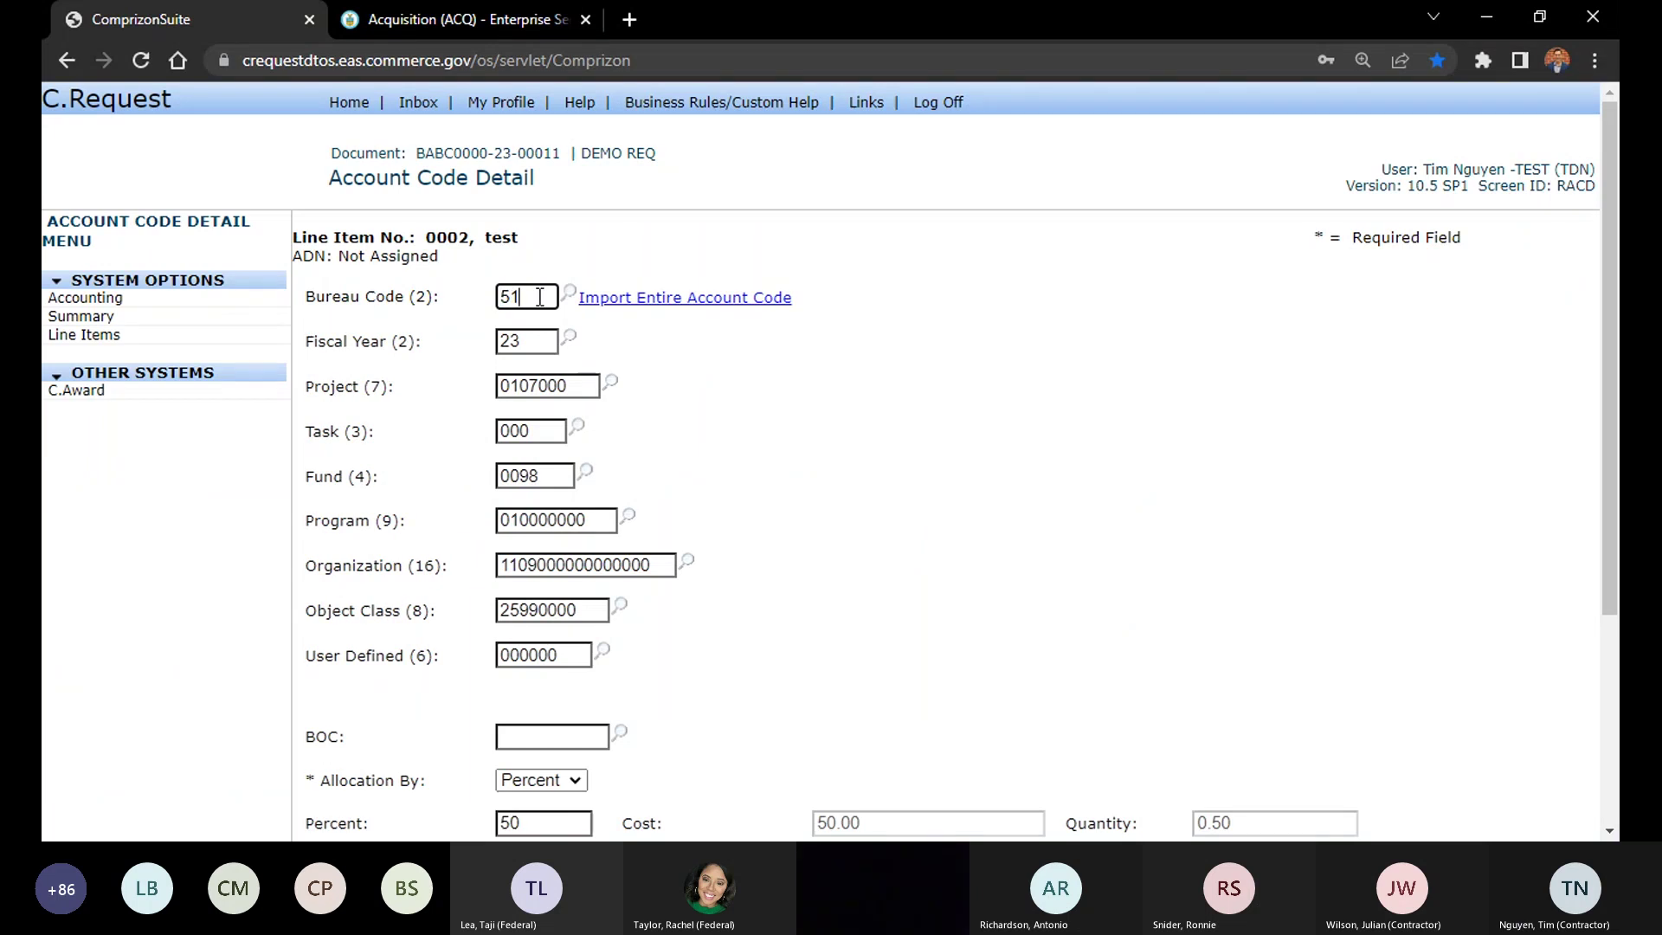
scroll(924, 446, "down", 4)
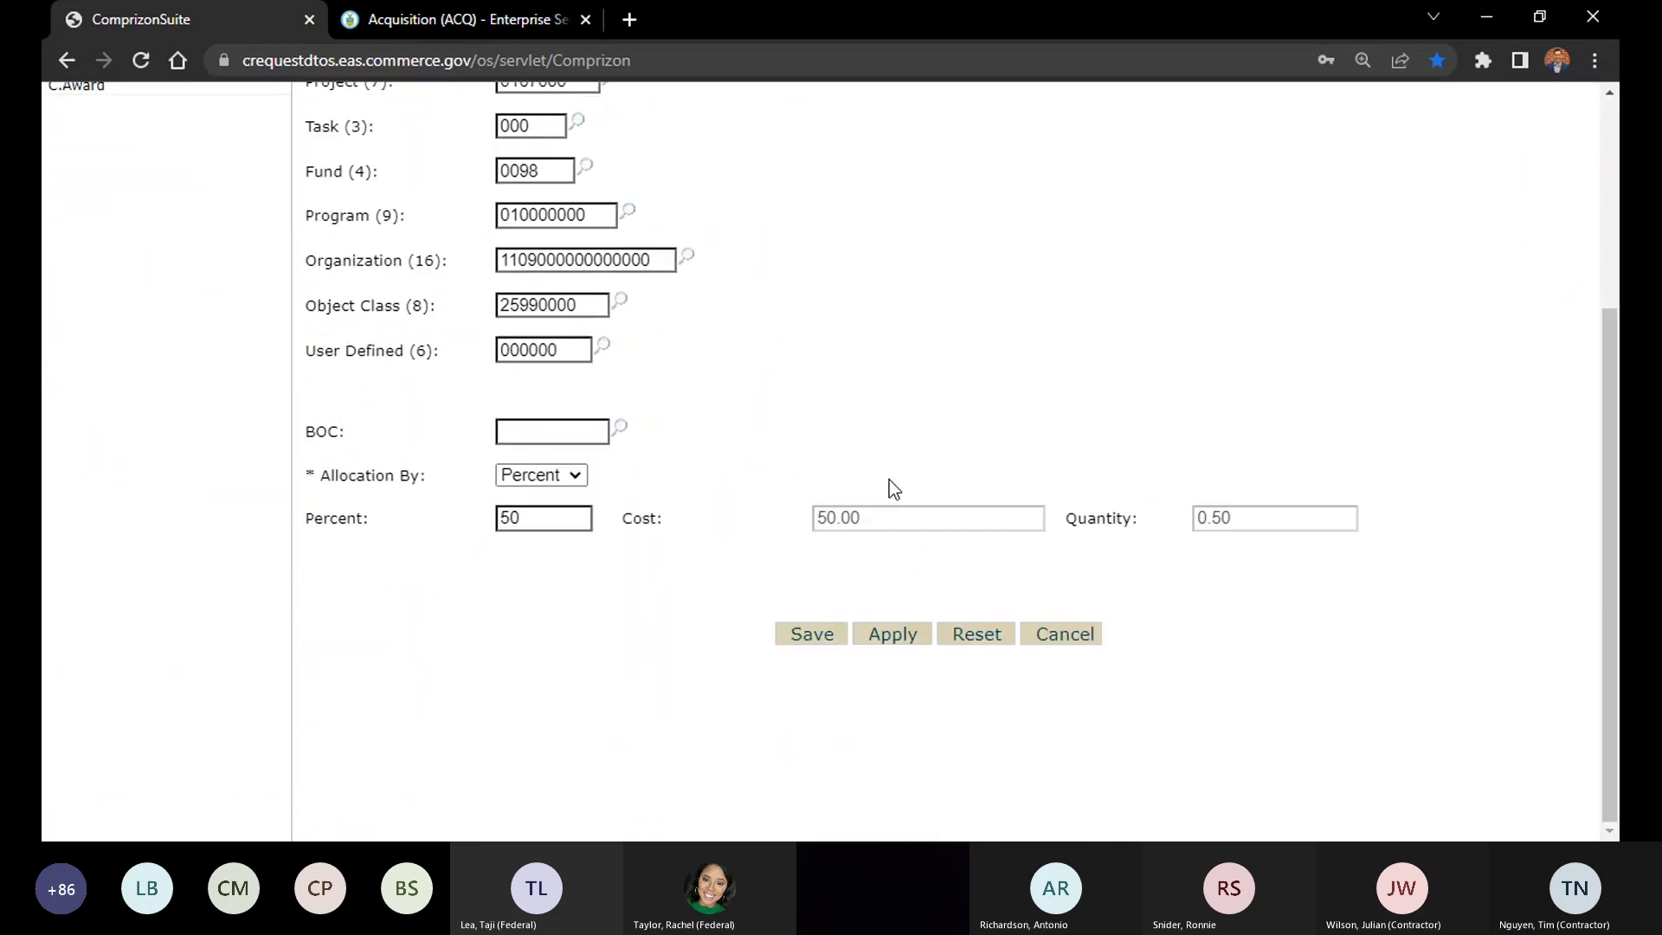
left_click(809, 635)
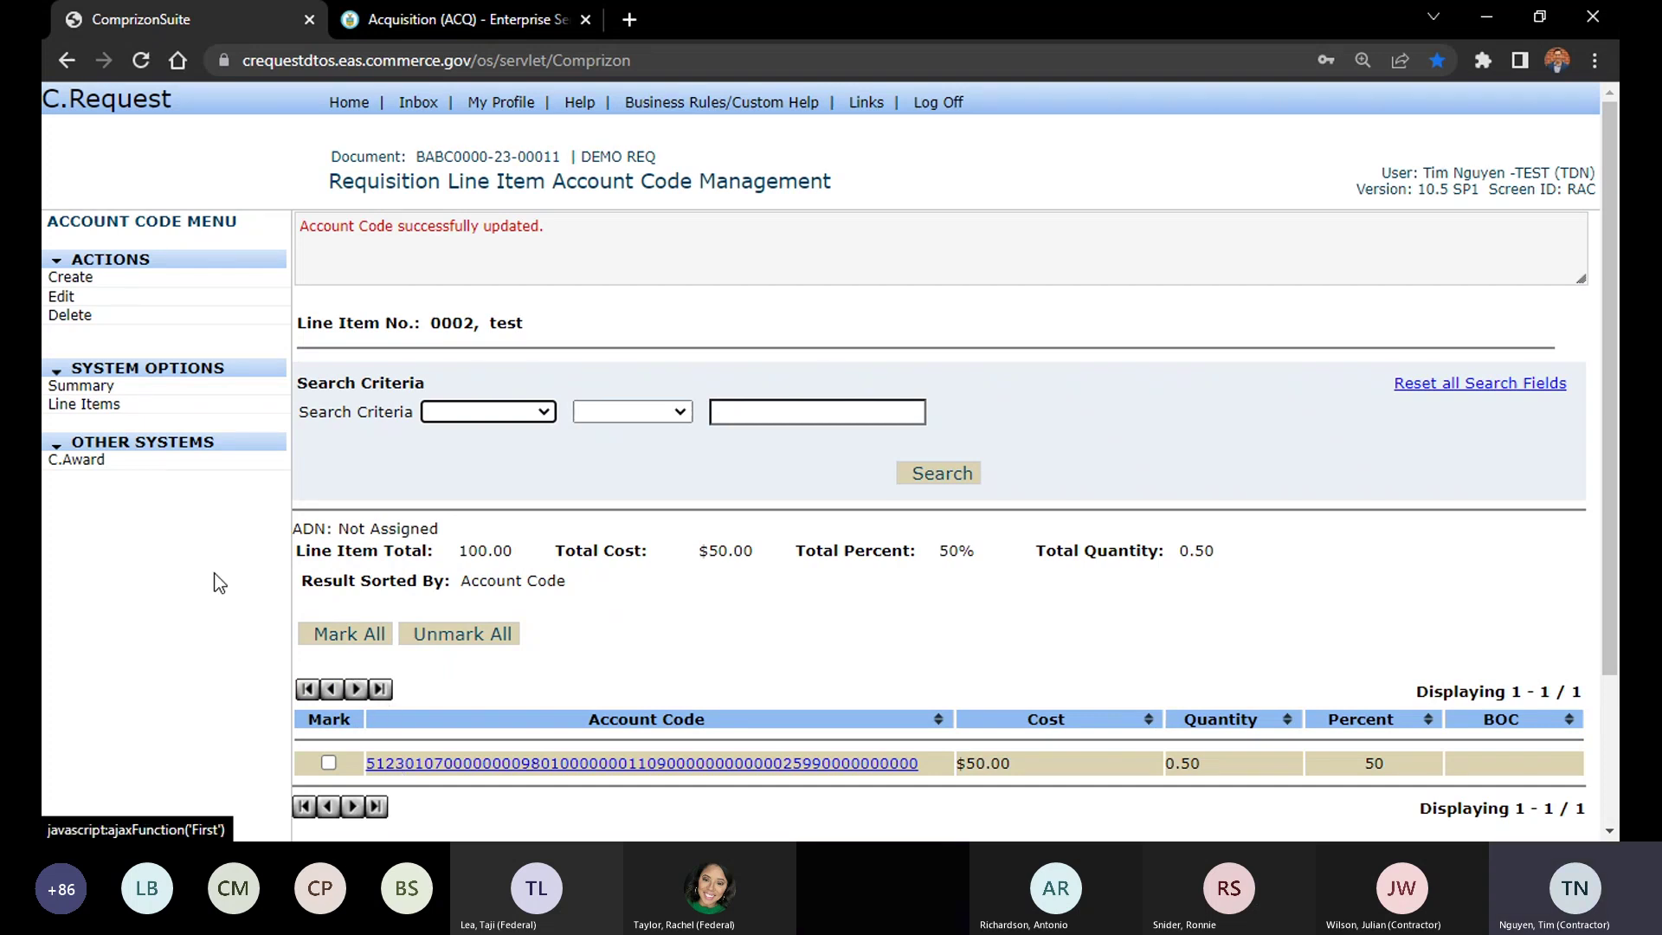
Review the default account codes at document level in the requisition's account code summary
left_click(122, 395)
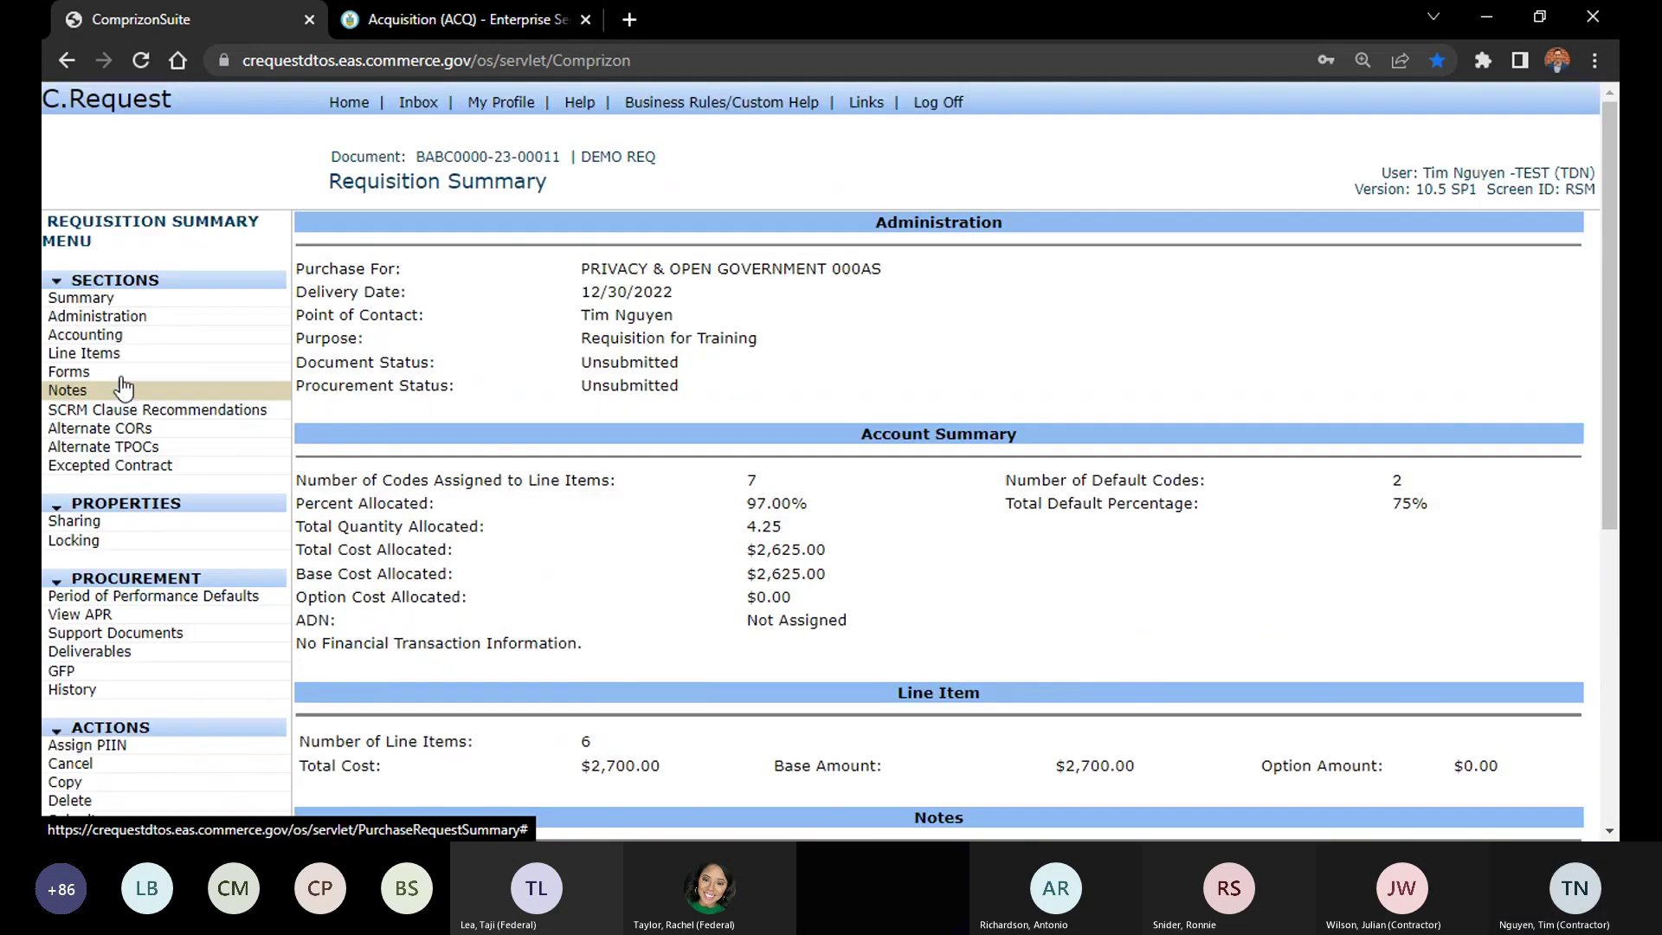
left_click(87, 336)
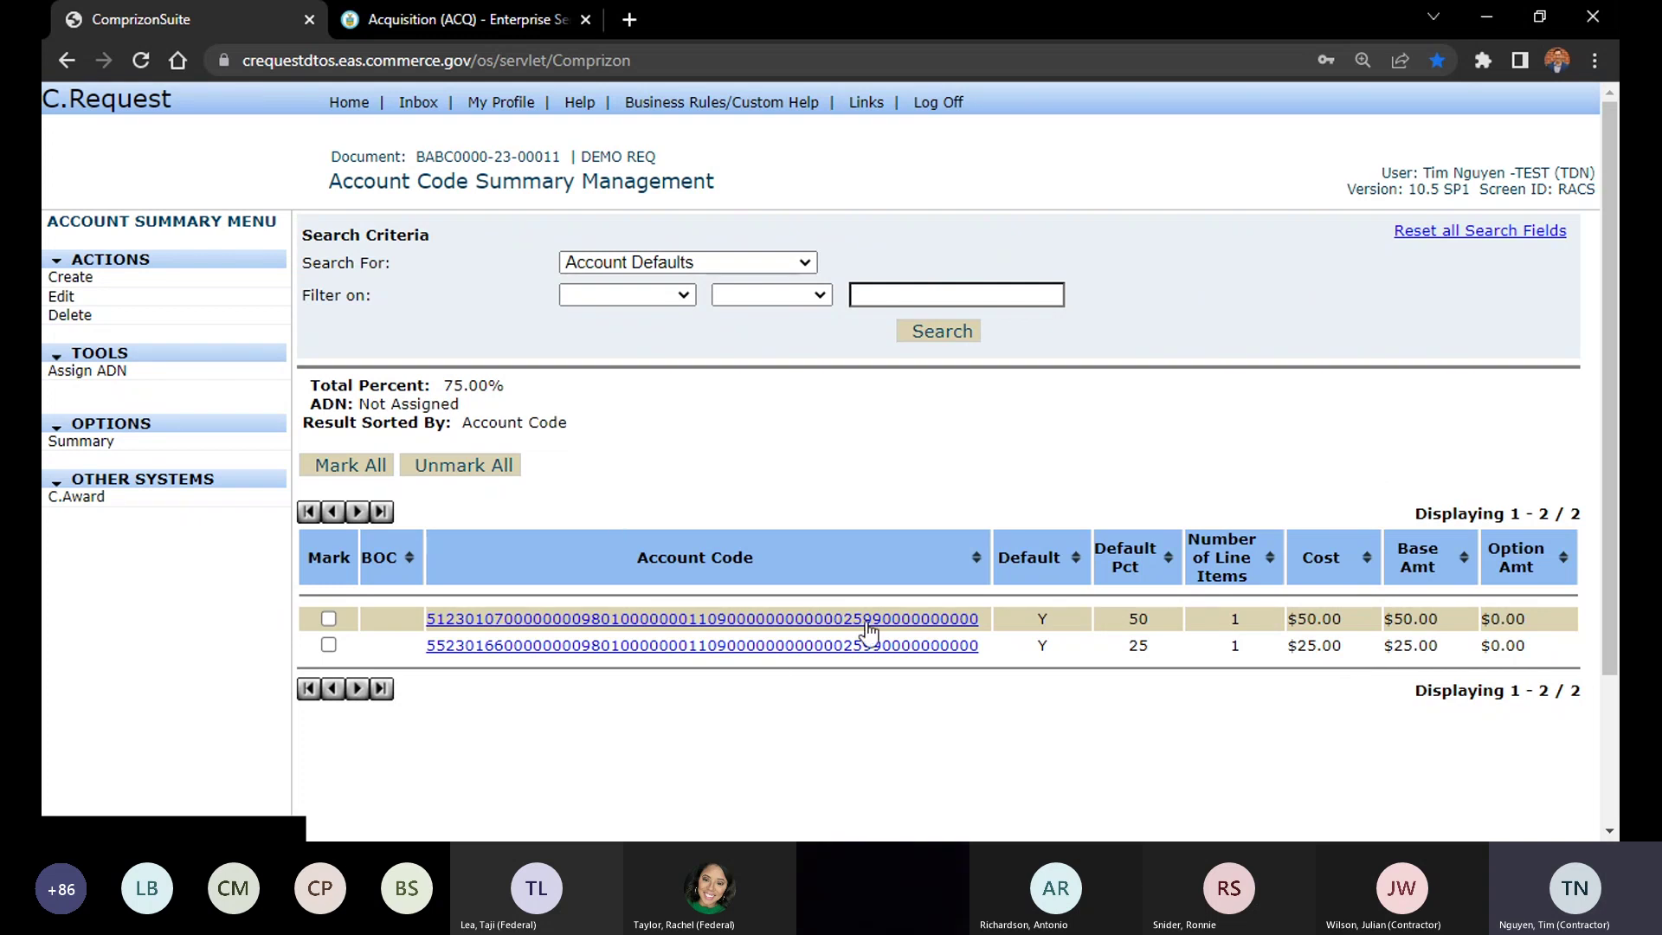
left_click_drag(310, 180, 612, 183)
left_click(678, 196)
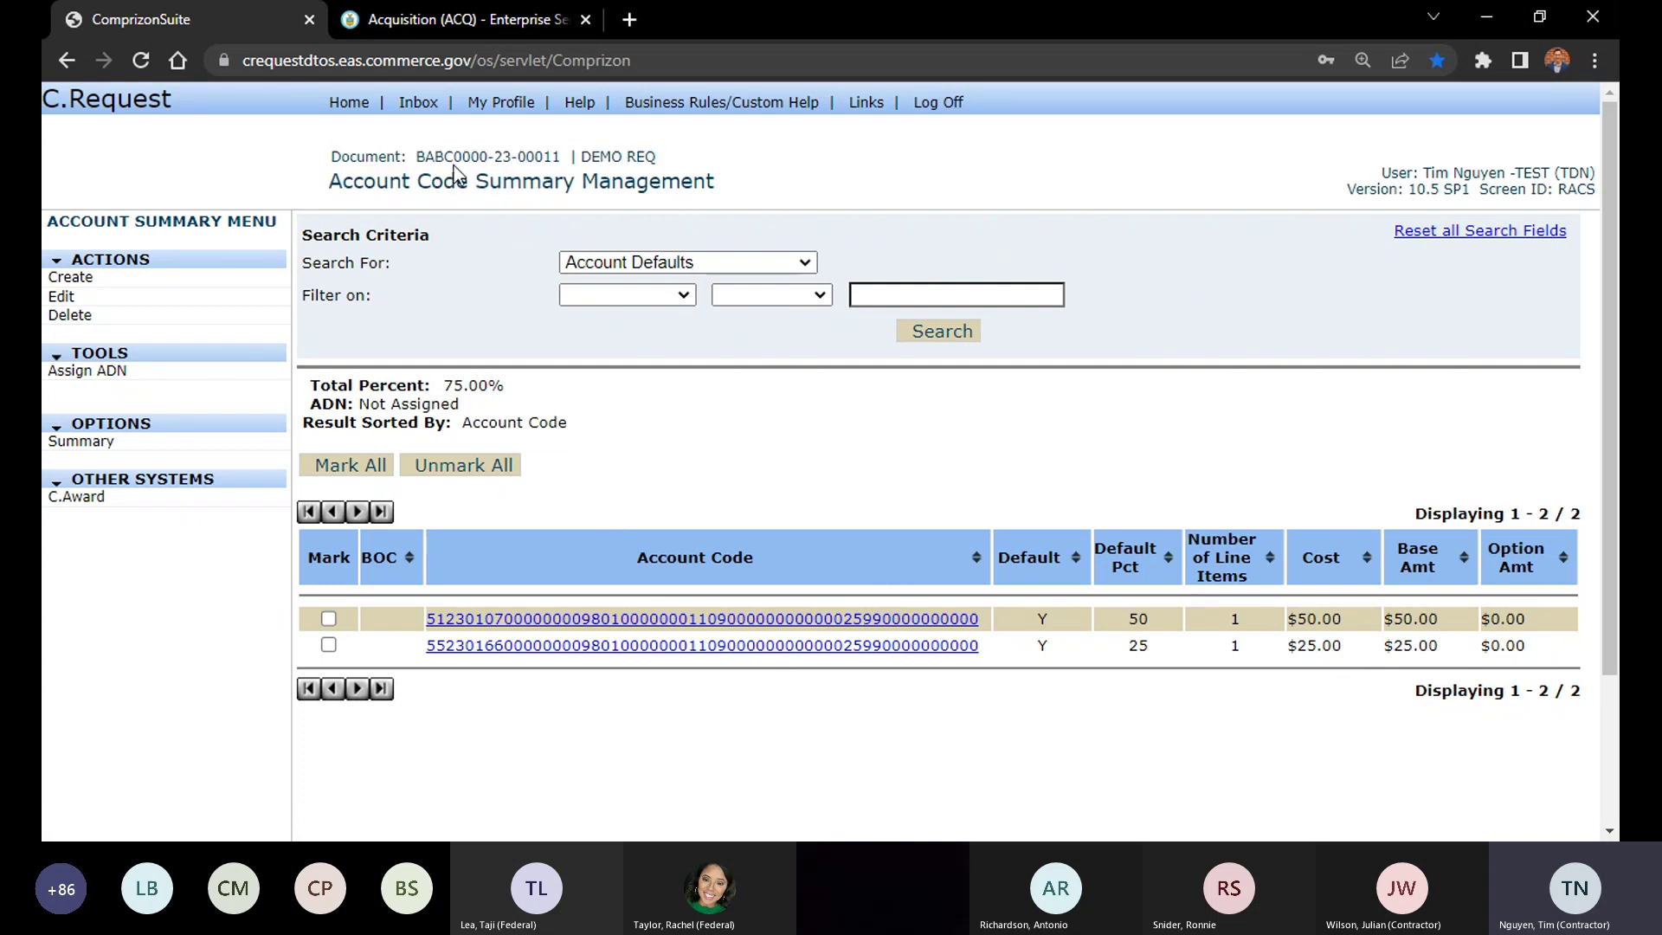
left_click_drag(419, 162, 569, 162)
left_click_drag(715, 183, 358, 173)
left_click(650, 196)
Examine the account code assigned to line item 0002 and go back to the line item list
left_click(161, 444)
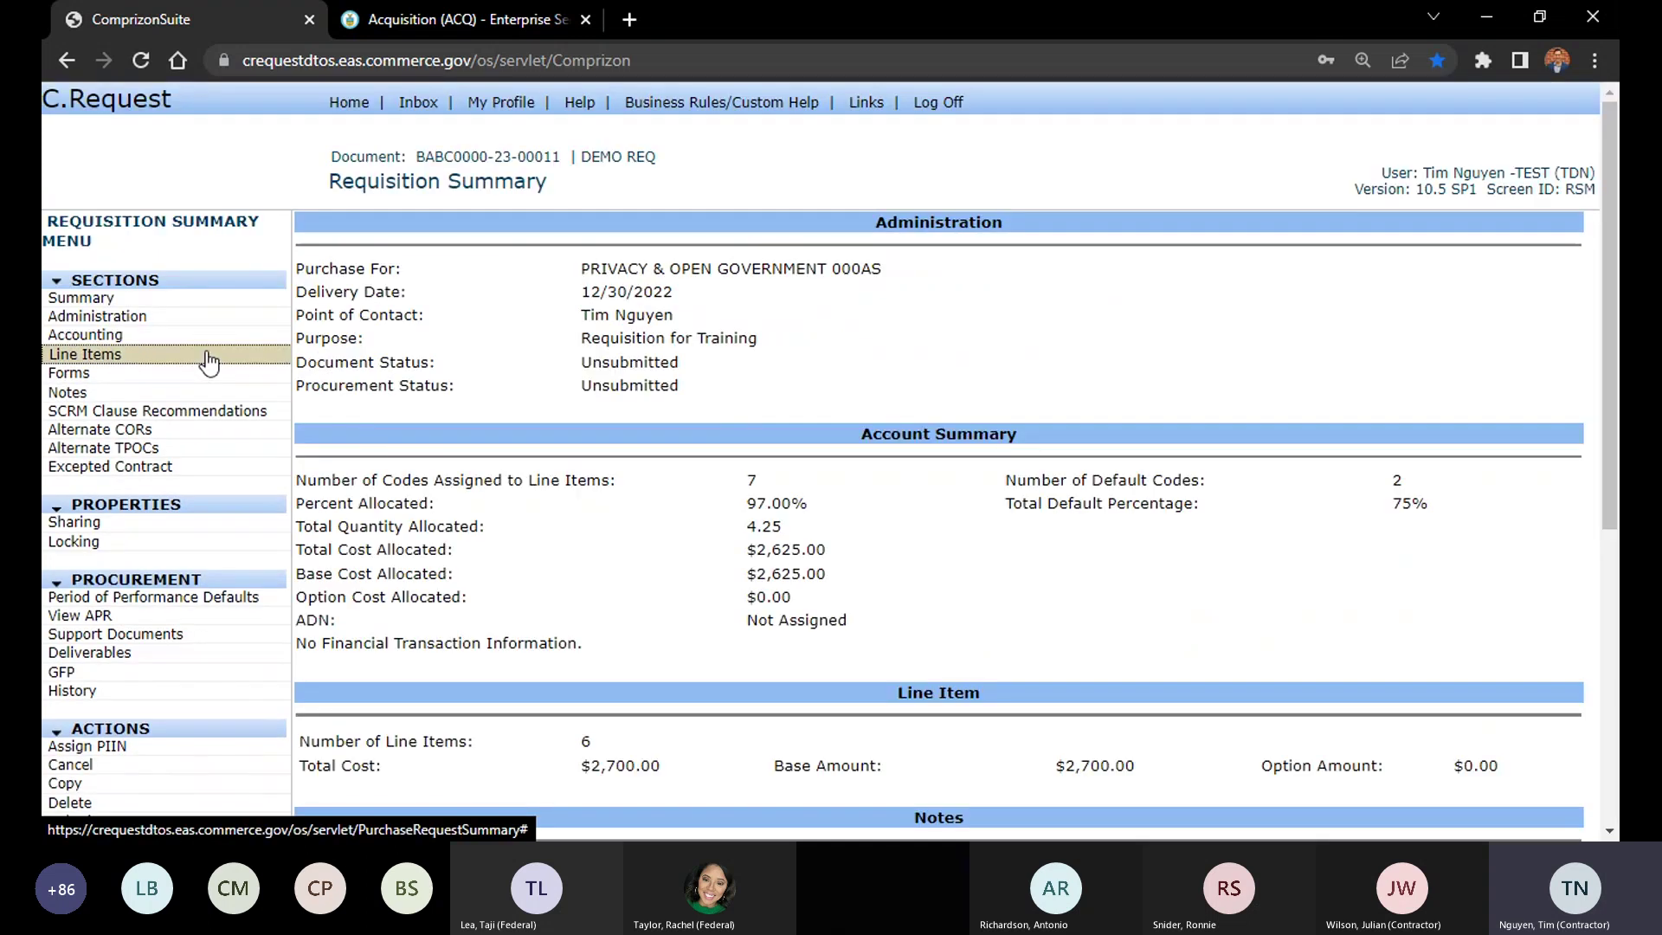
left_click(208, 363)
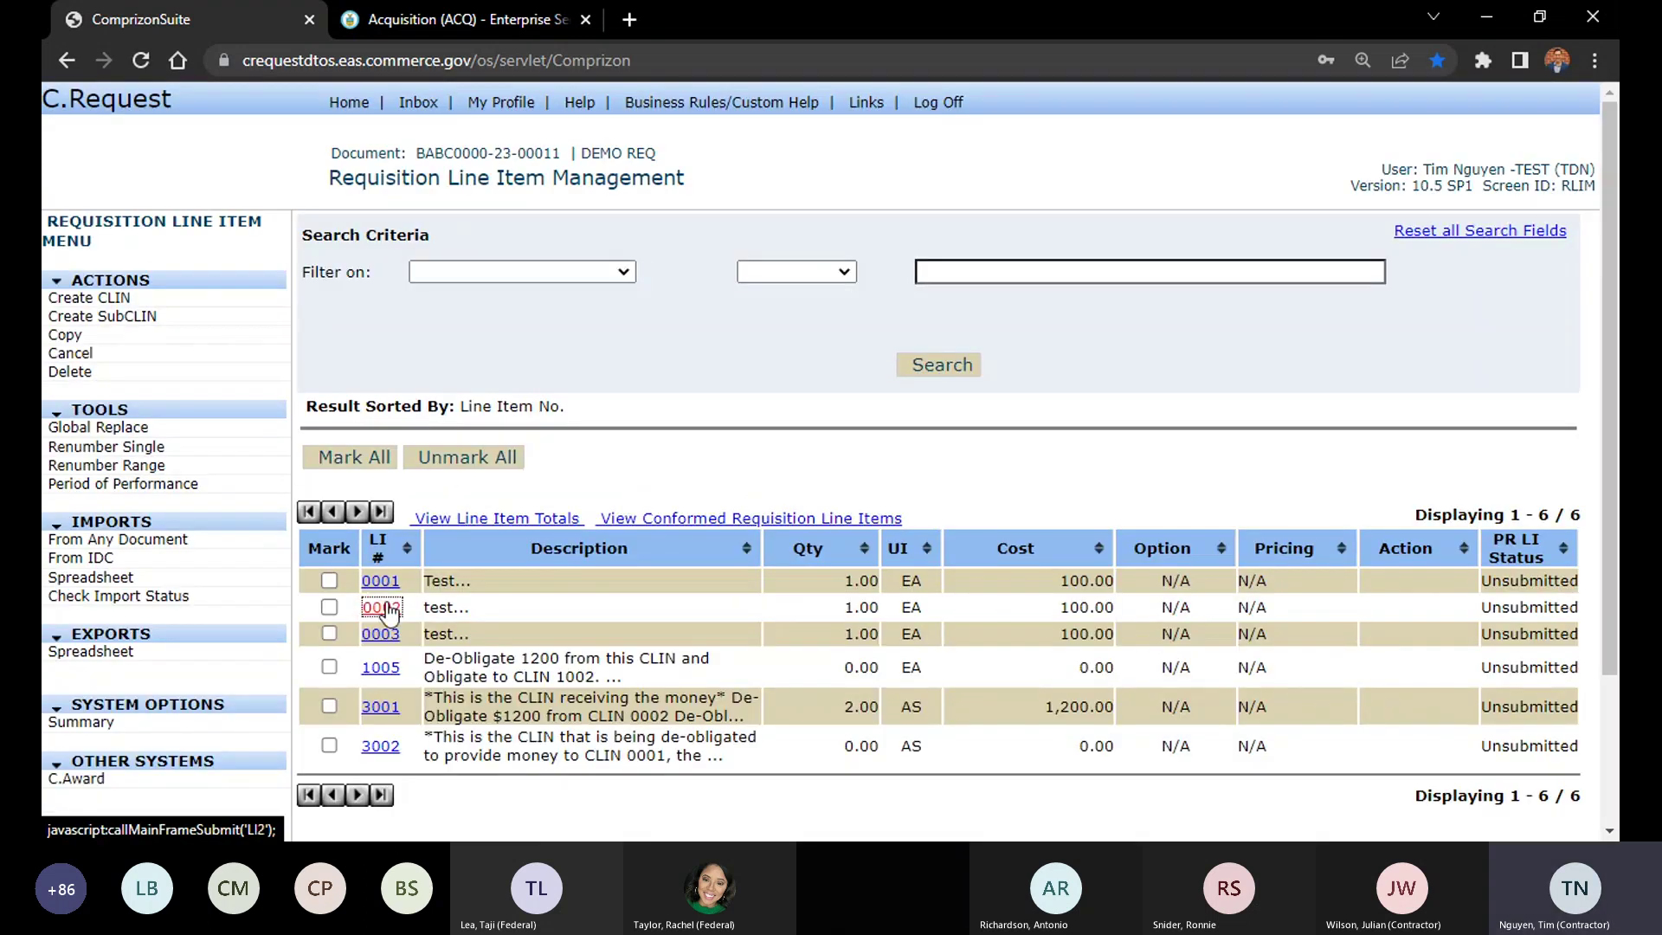
left_click(381, 607)
left_click(159, 300)
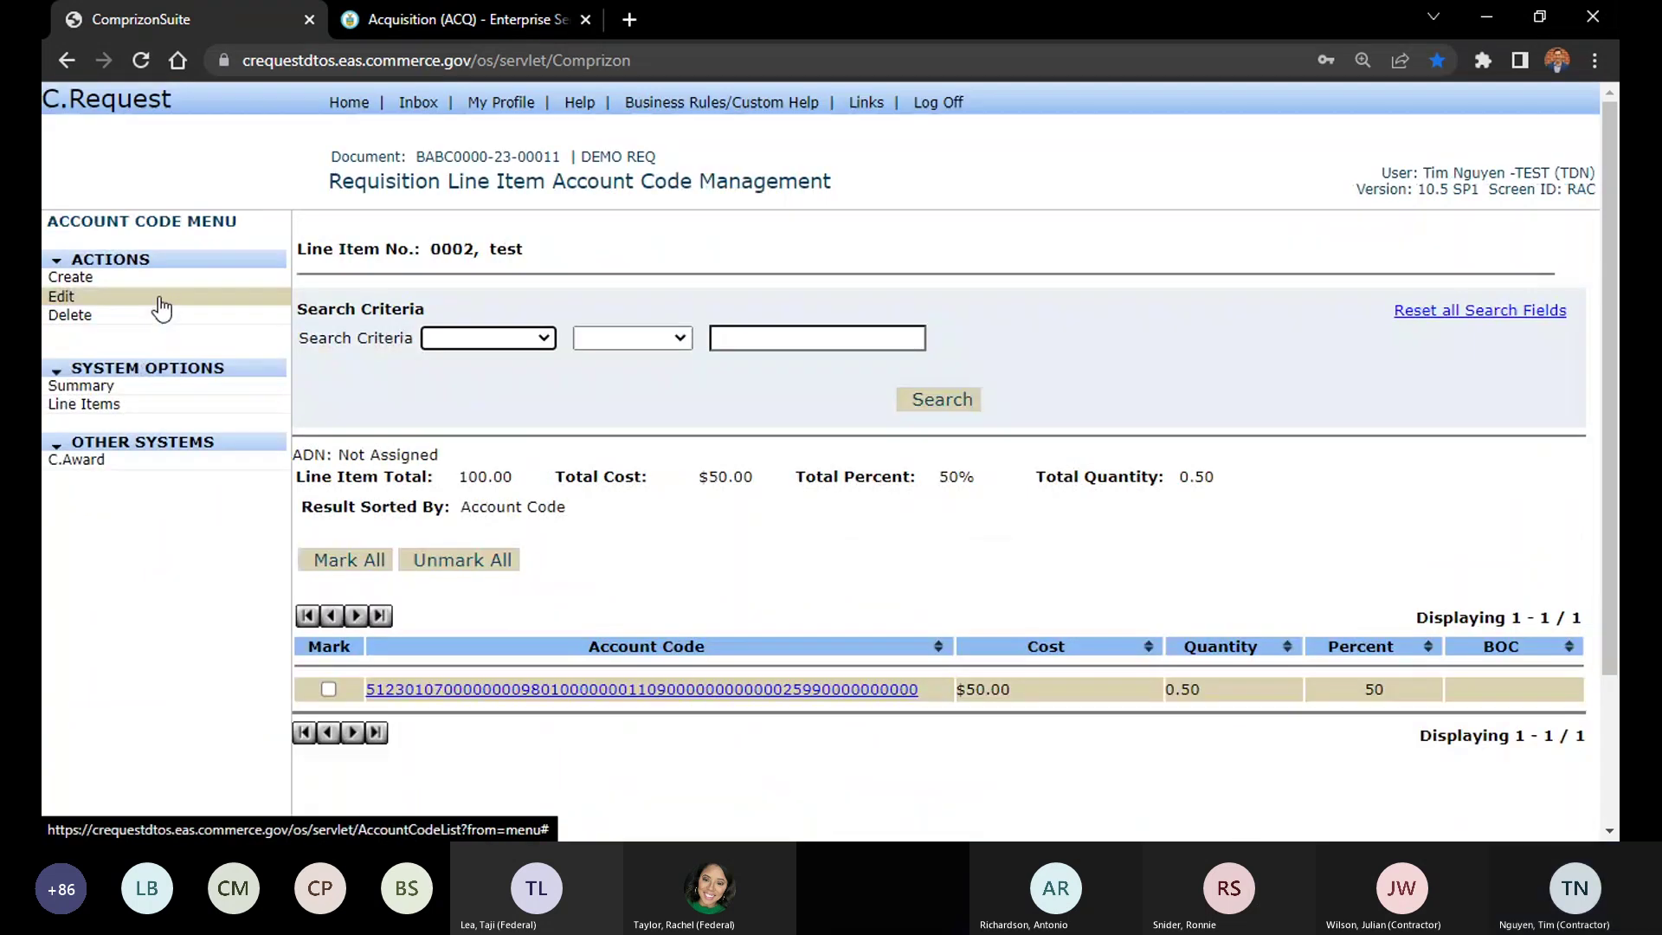
left_click(156, 405)
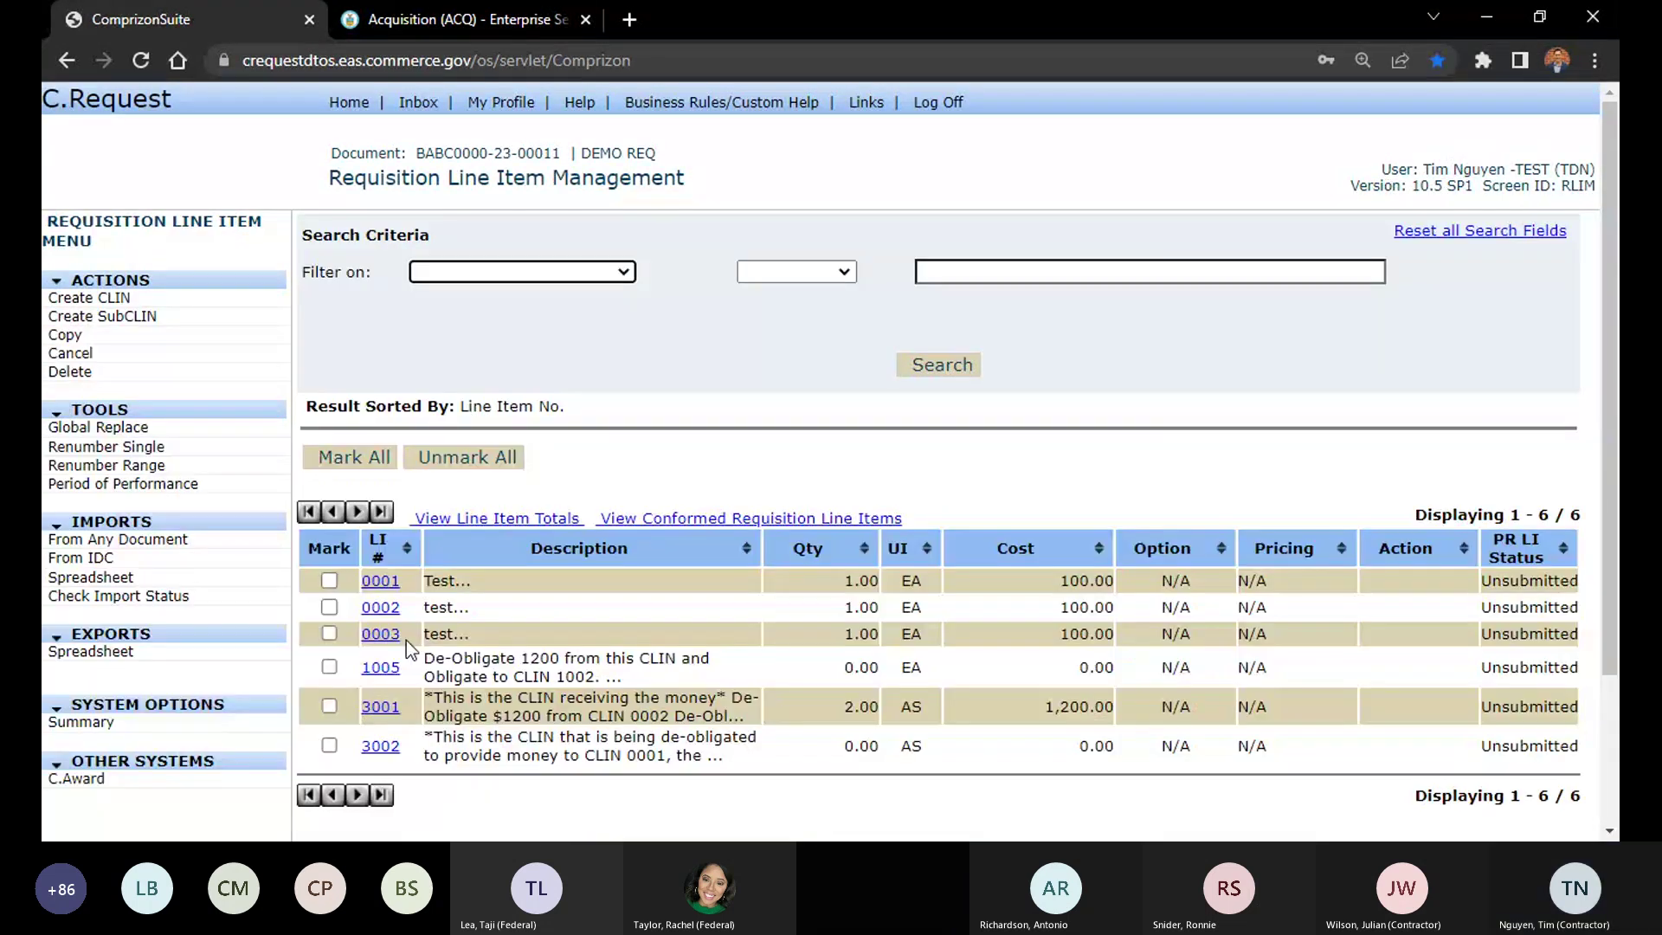
Set the allocation of line item 0001's account code with object class 25980000 to 100 percent and save it
left_click(380, 581)
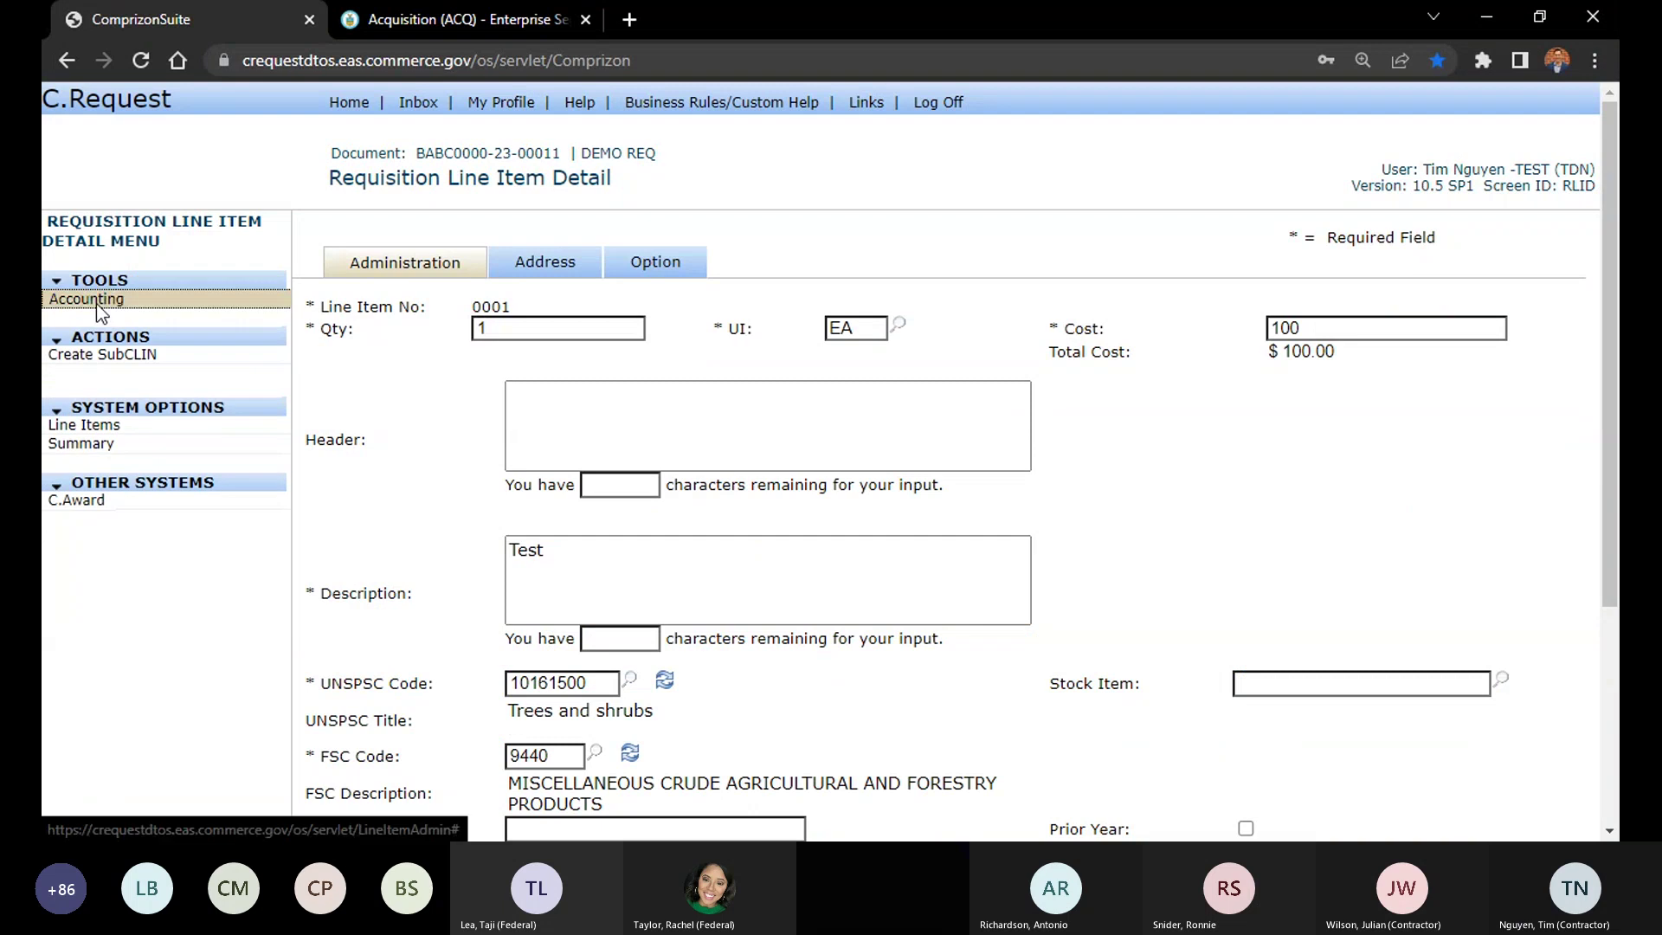
left_click(96, 303)
left_click(328, 689)
left_click(61, 296)
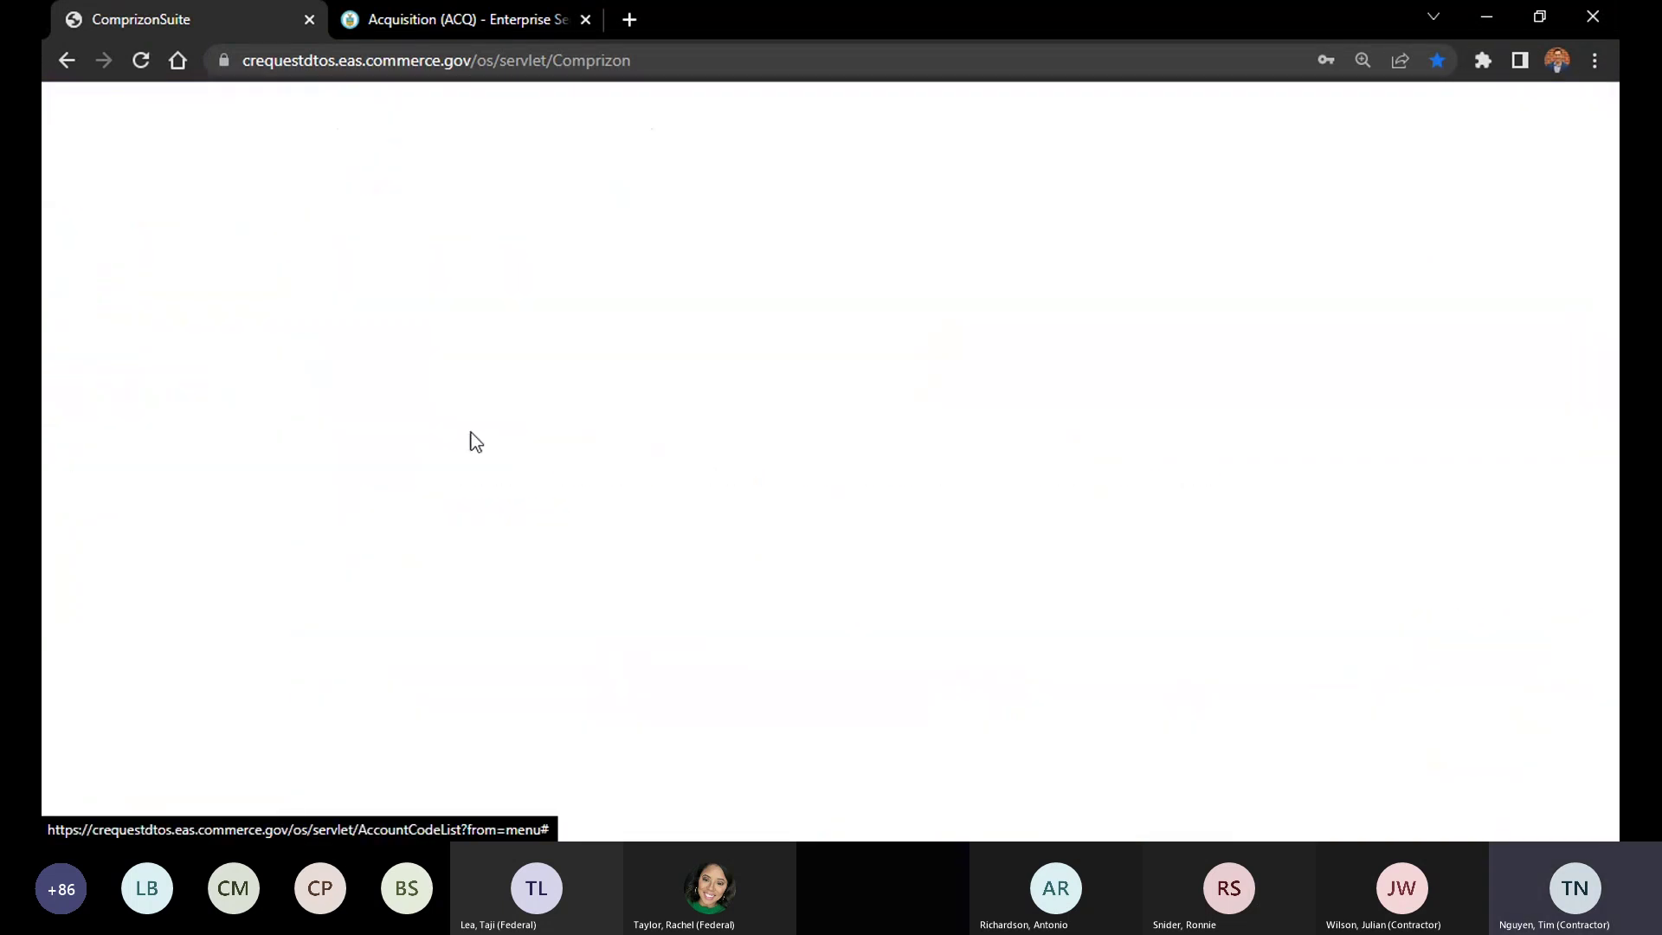
scroll(630, 672, "down", 3)
left_click(553, 476)
left_click(575, 516)
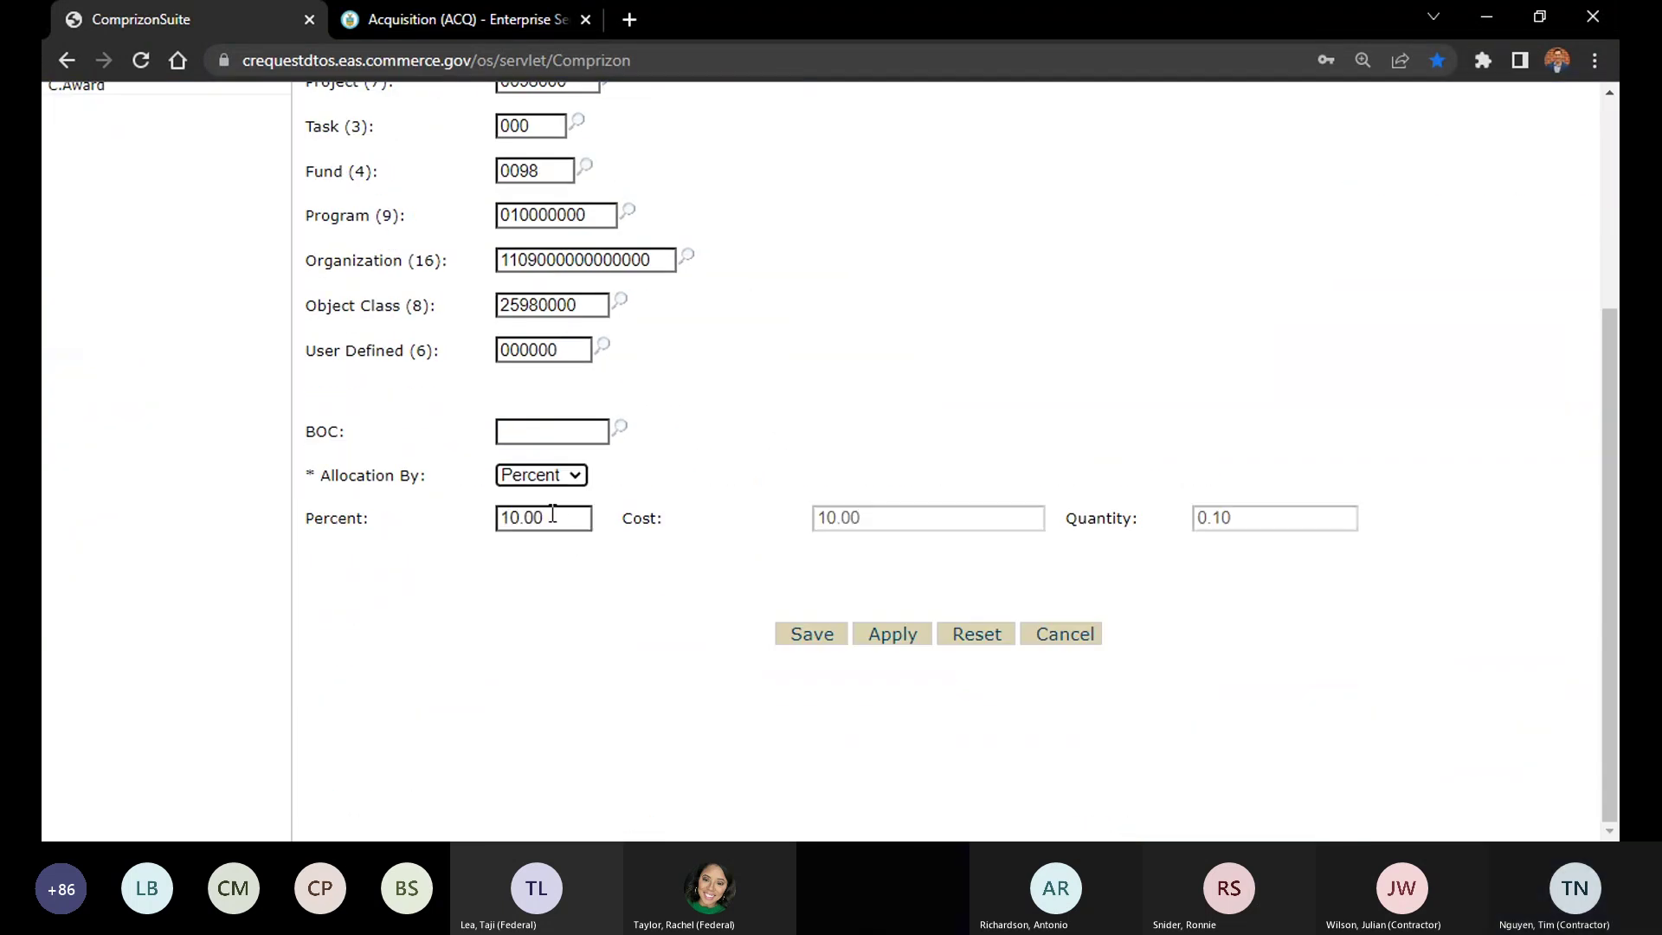
type("100")
left_click(700, 548)
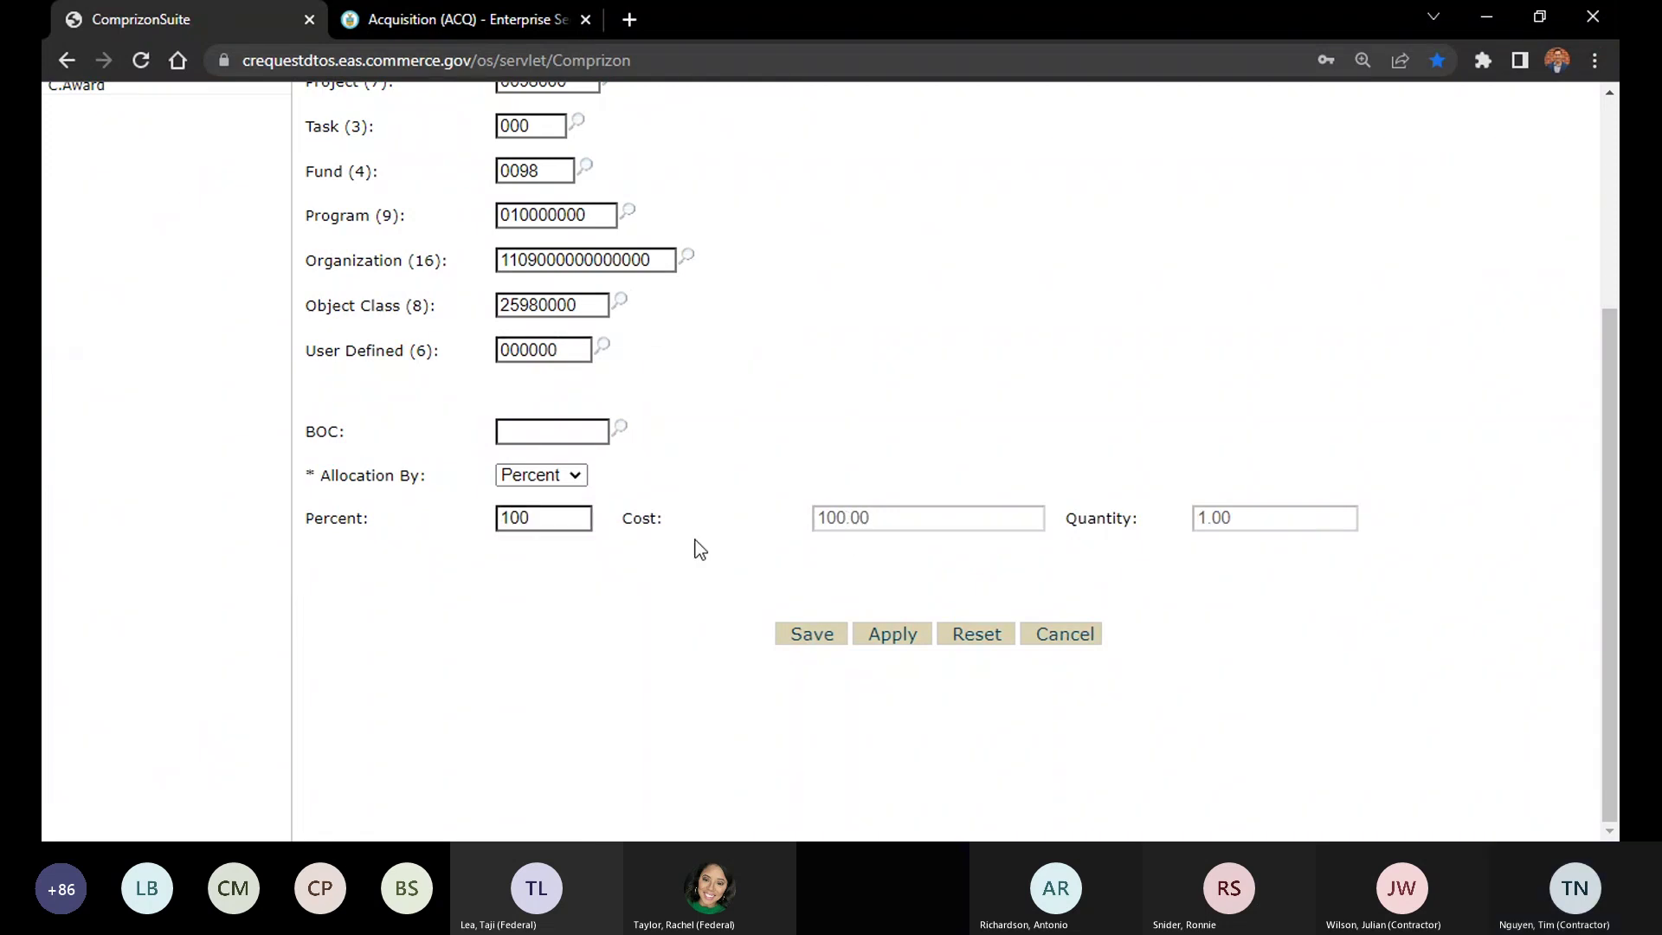
scroll(679, 529, "up", 1)
scroll(736, 524, "down", 1)
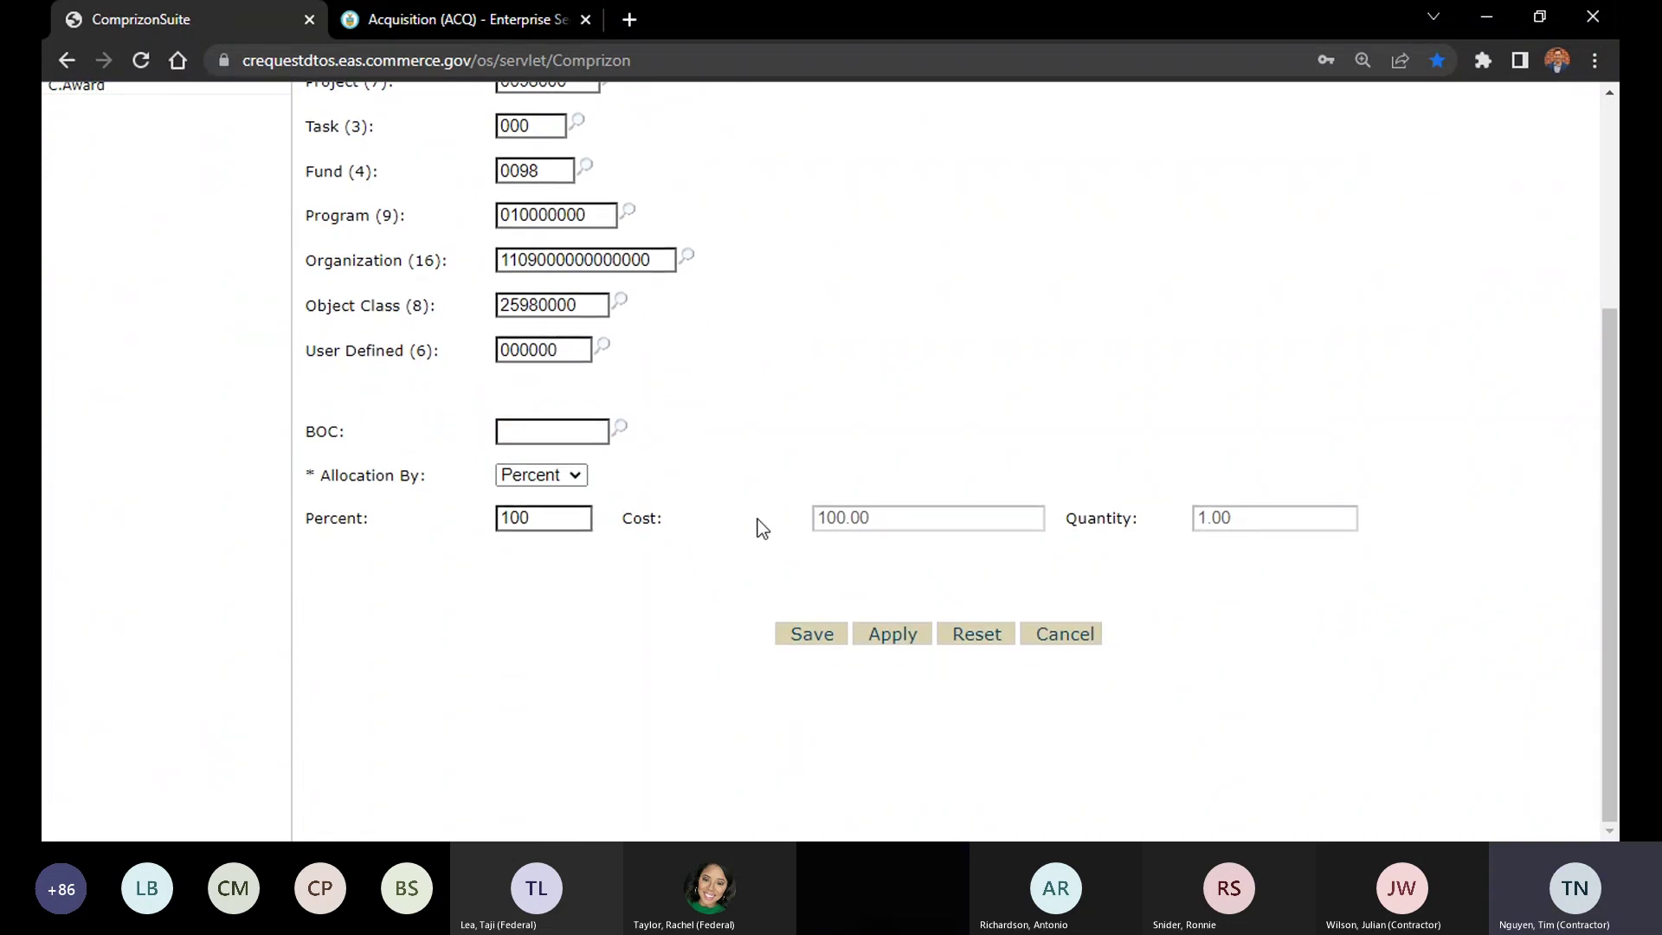
scroll(693, 519, "up", 1)
scroll(627, 507, "down", 1)
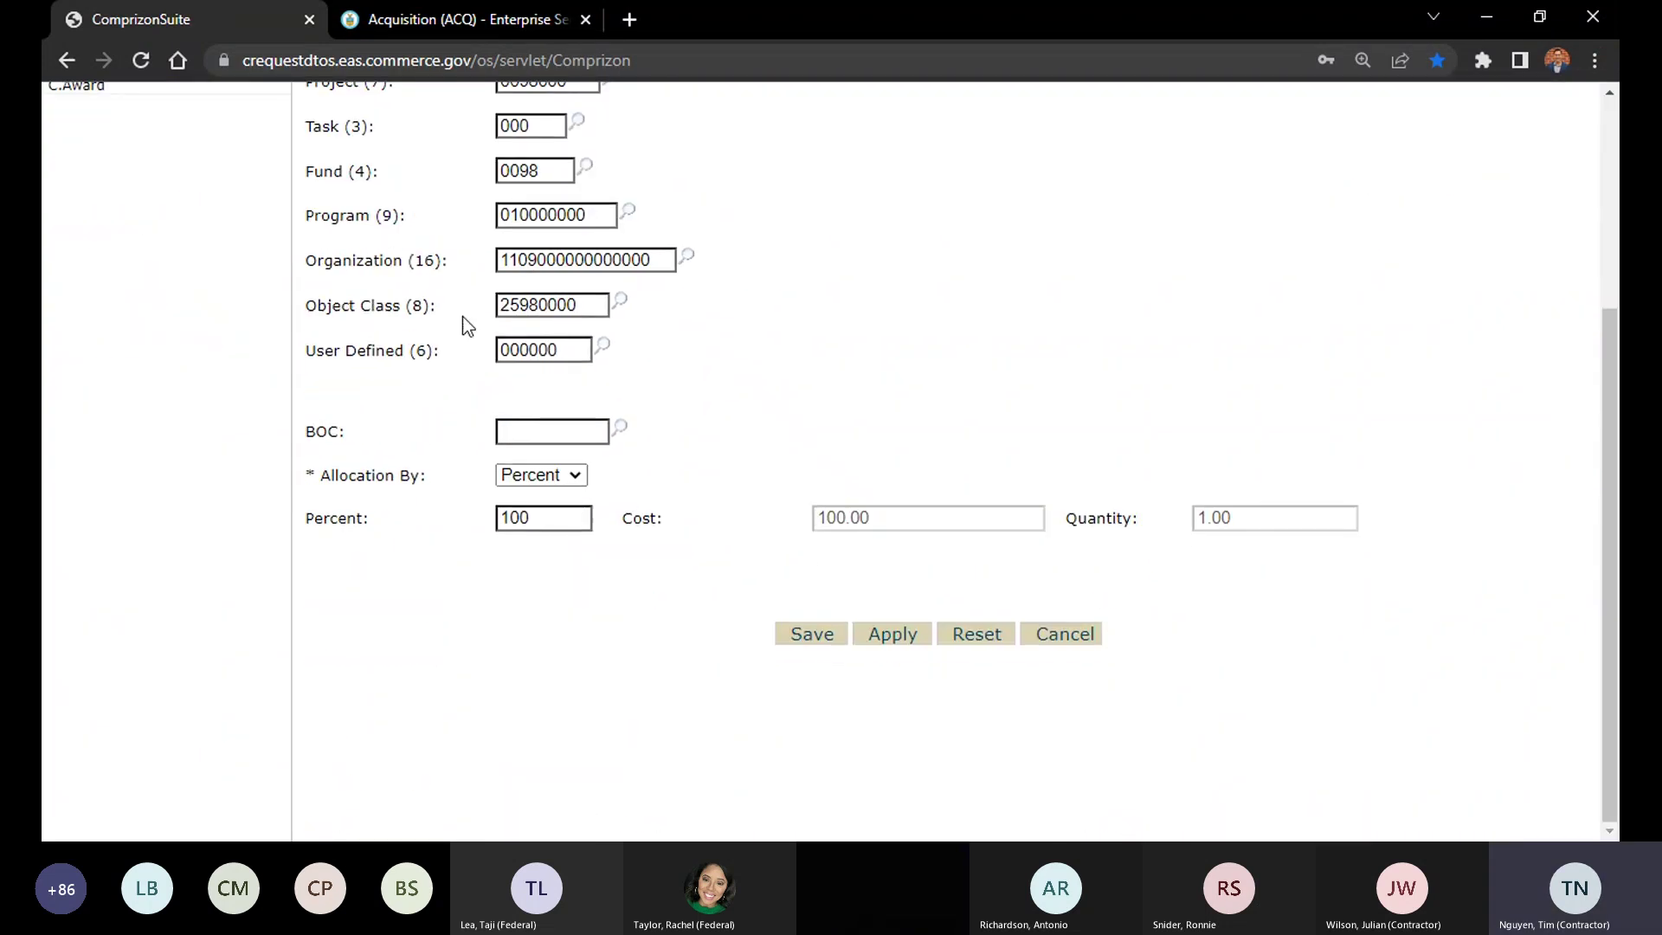
left_click(827, 632)
Set the allocation of line item 0001's account code for project 0166000, task 001, to 100 percent and save it
scroll(520, 658, "down", 2)
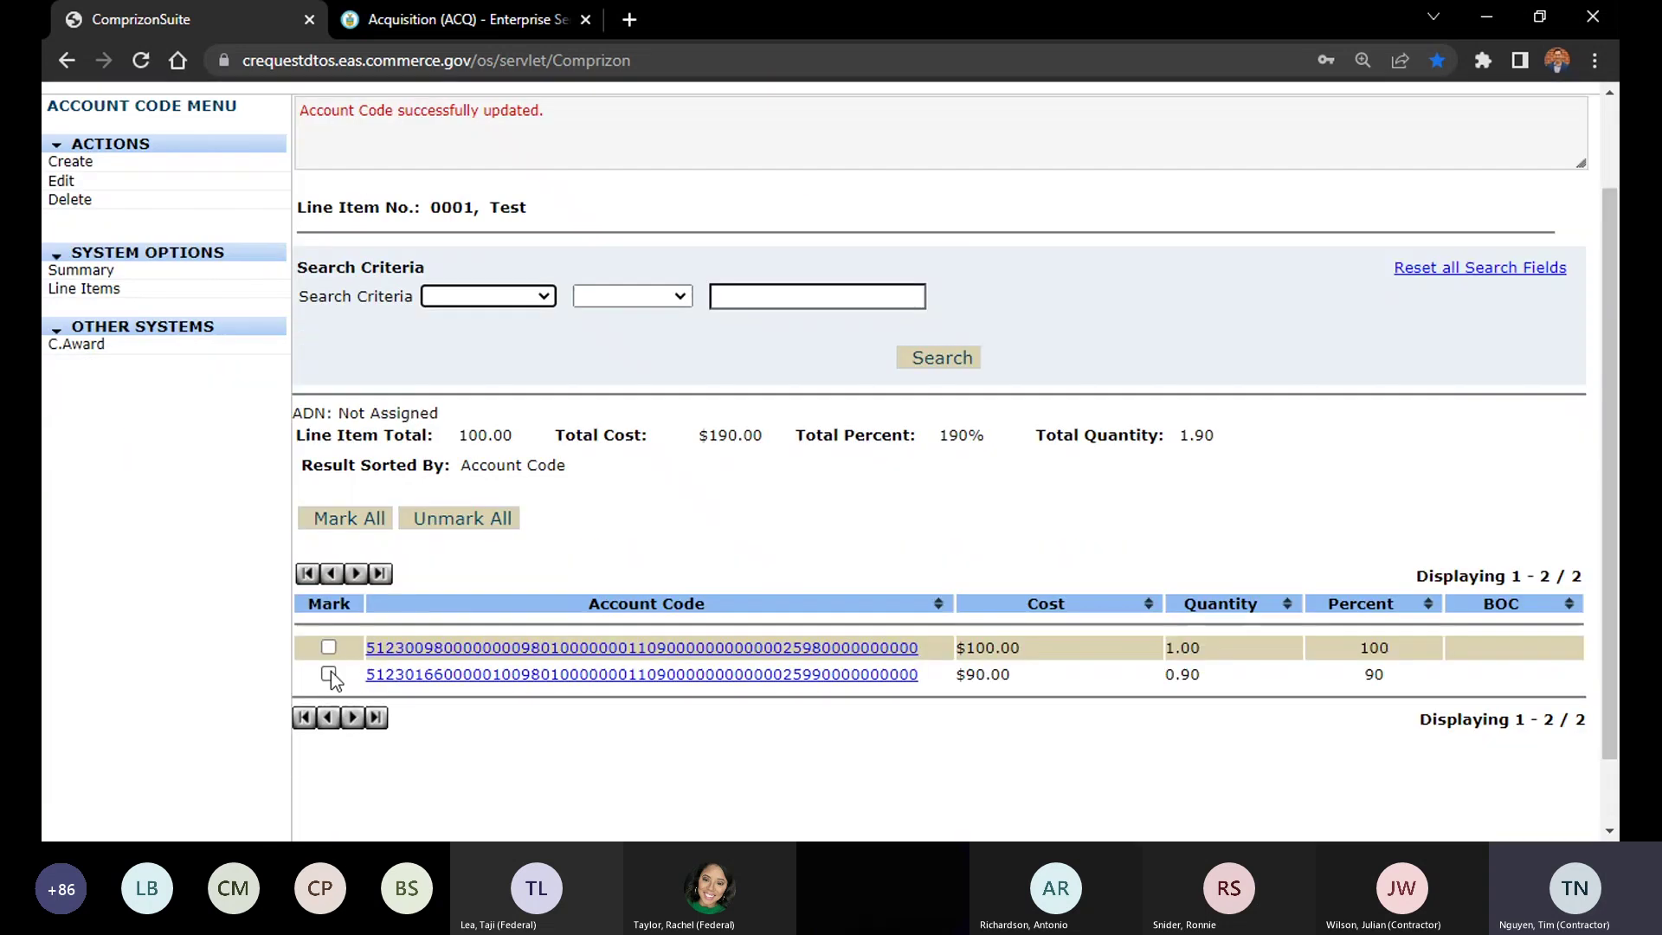
left_click(328, 674)
left_click(78, 180)
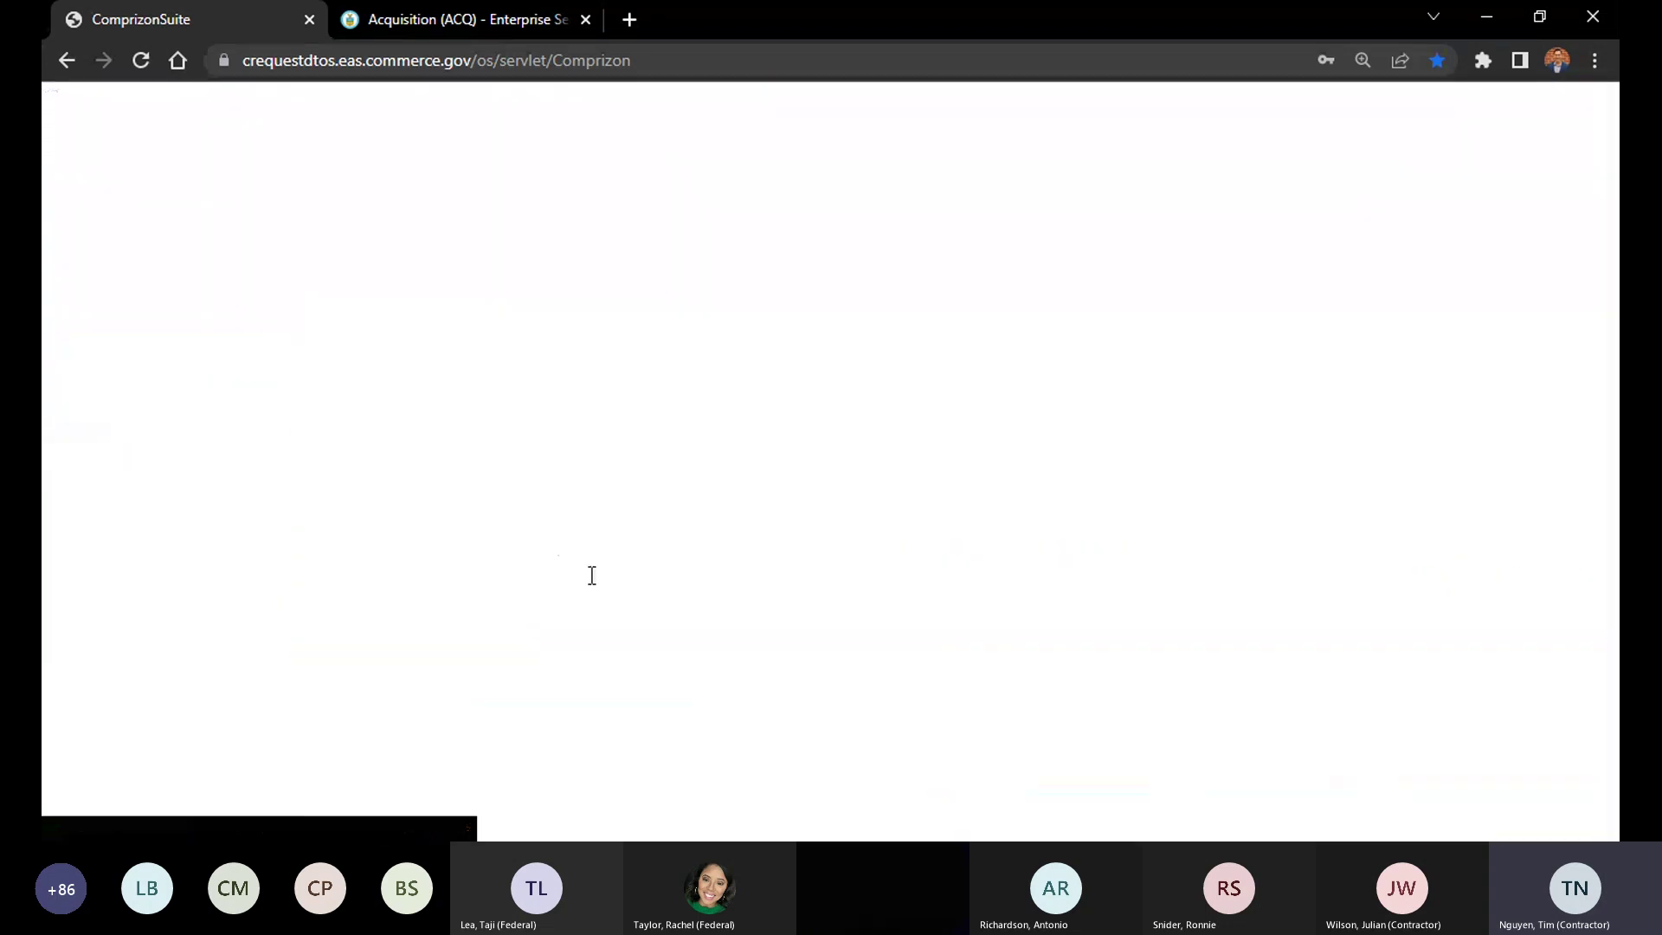
left_click(531, 476)
left_click(569, 516)
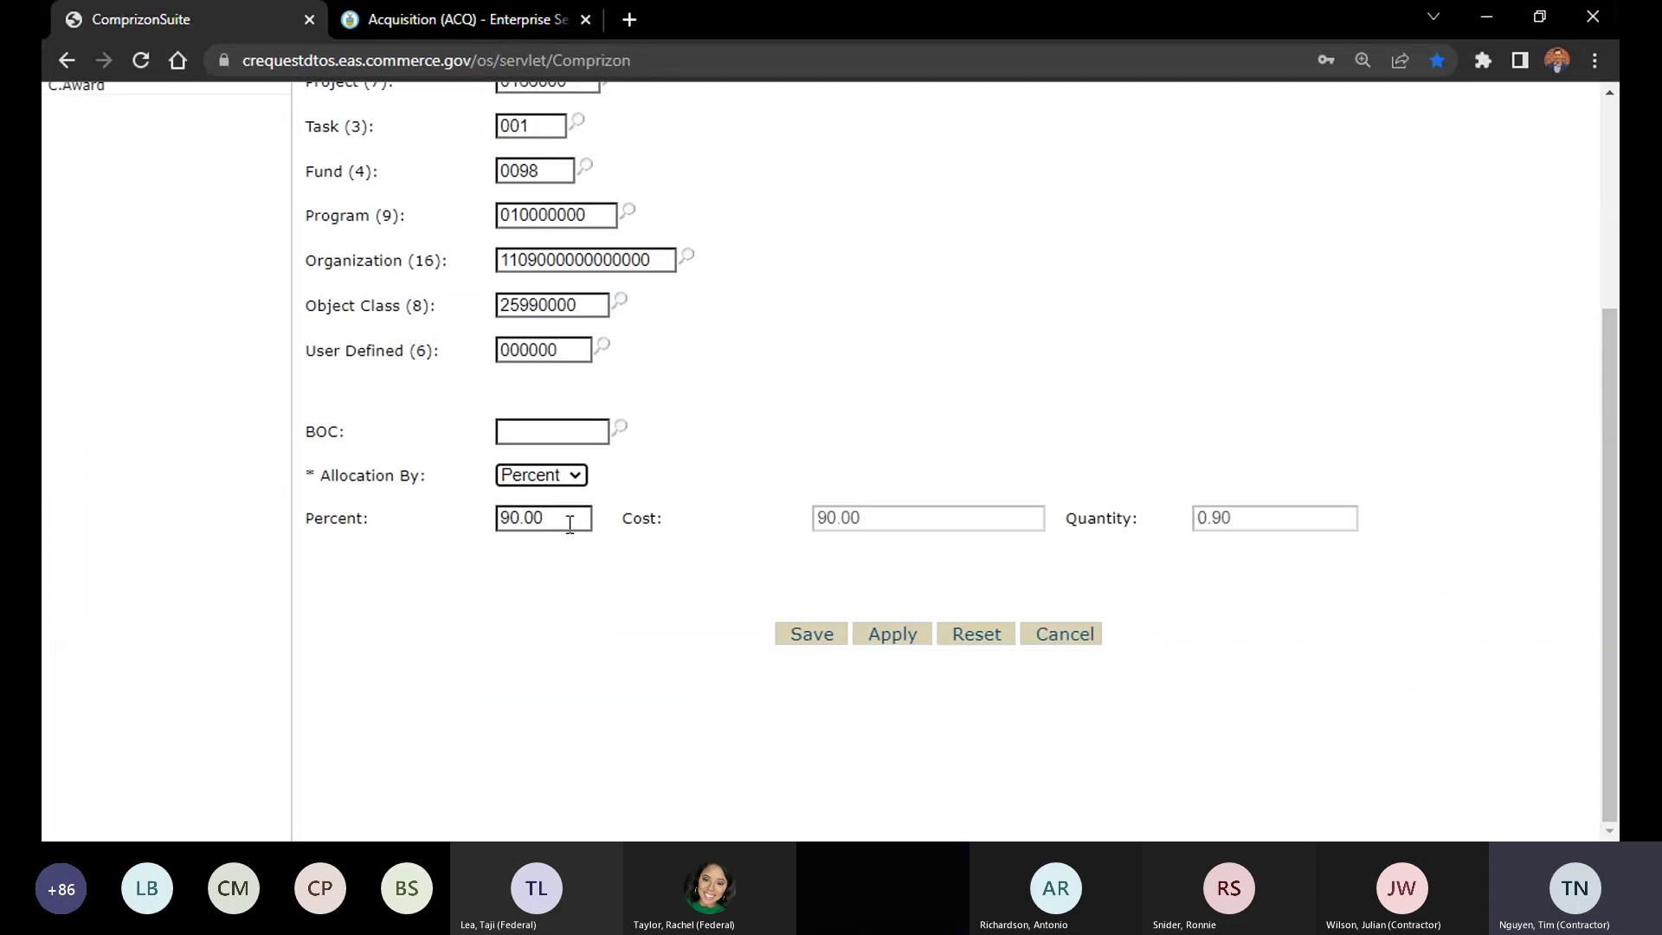
type("100")
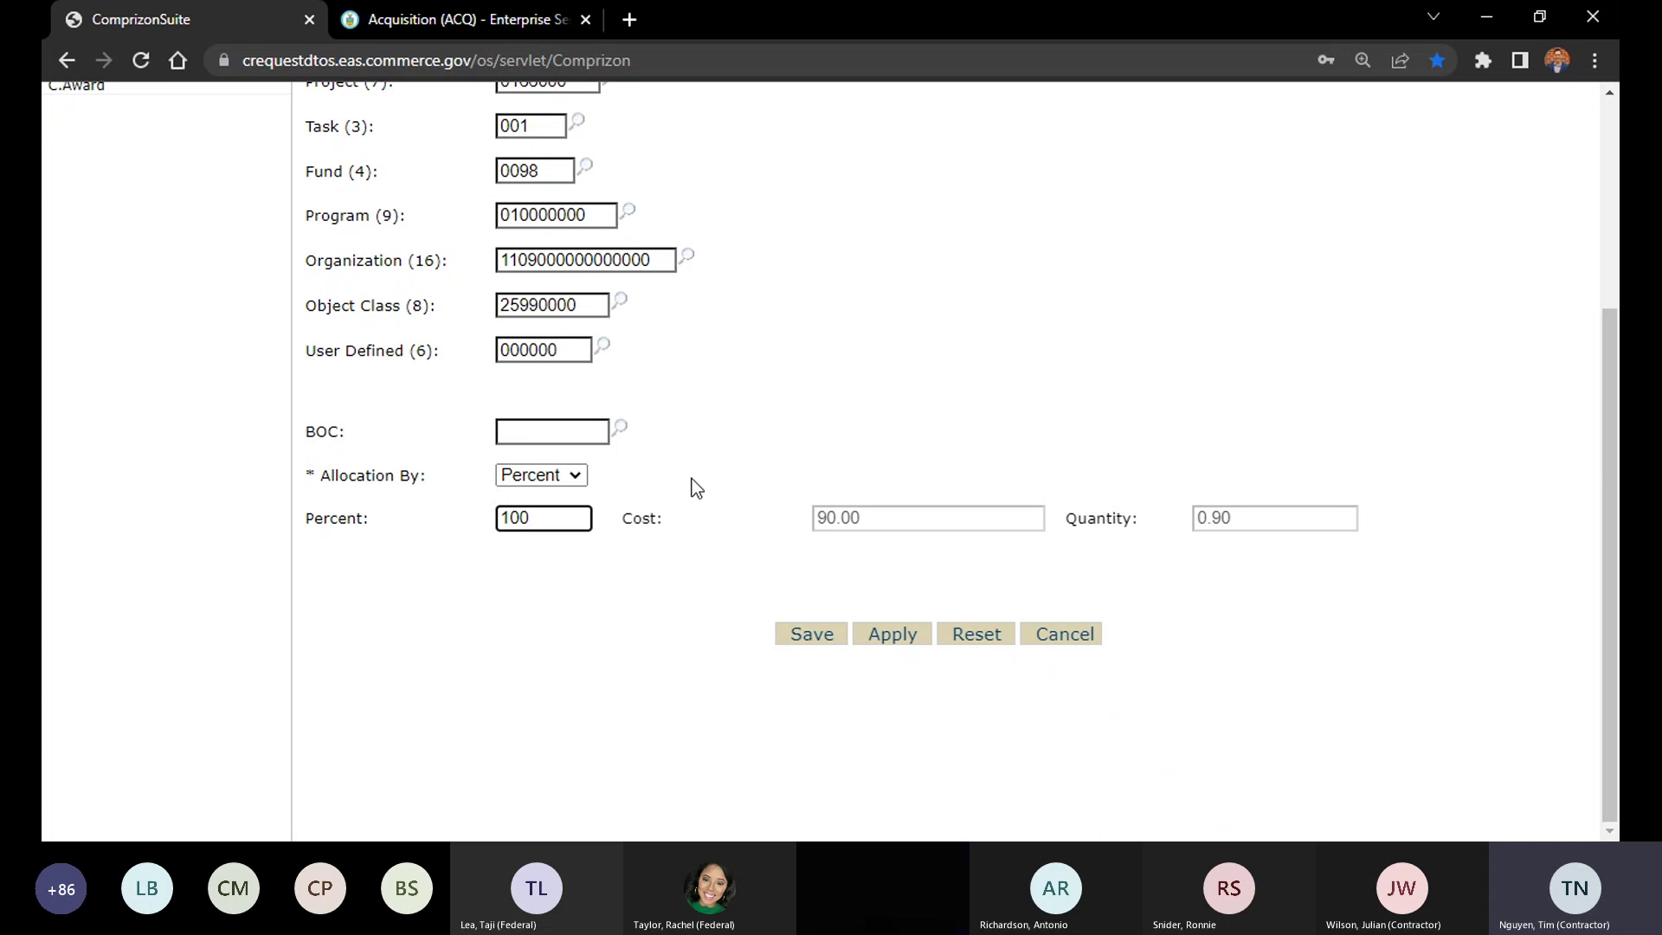
scroll(905, 519, "up", 1)
left_click(828, 746)
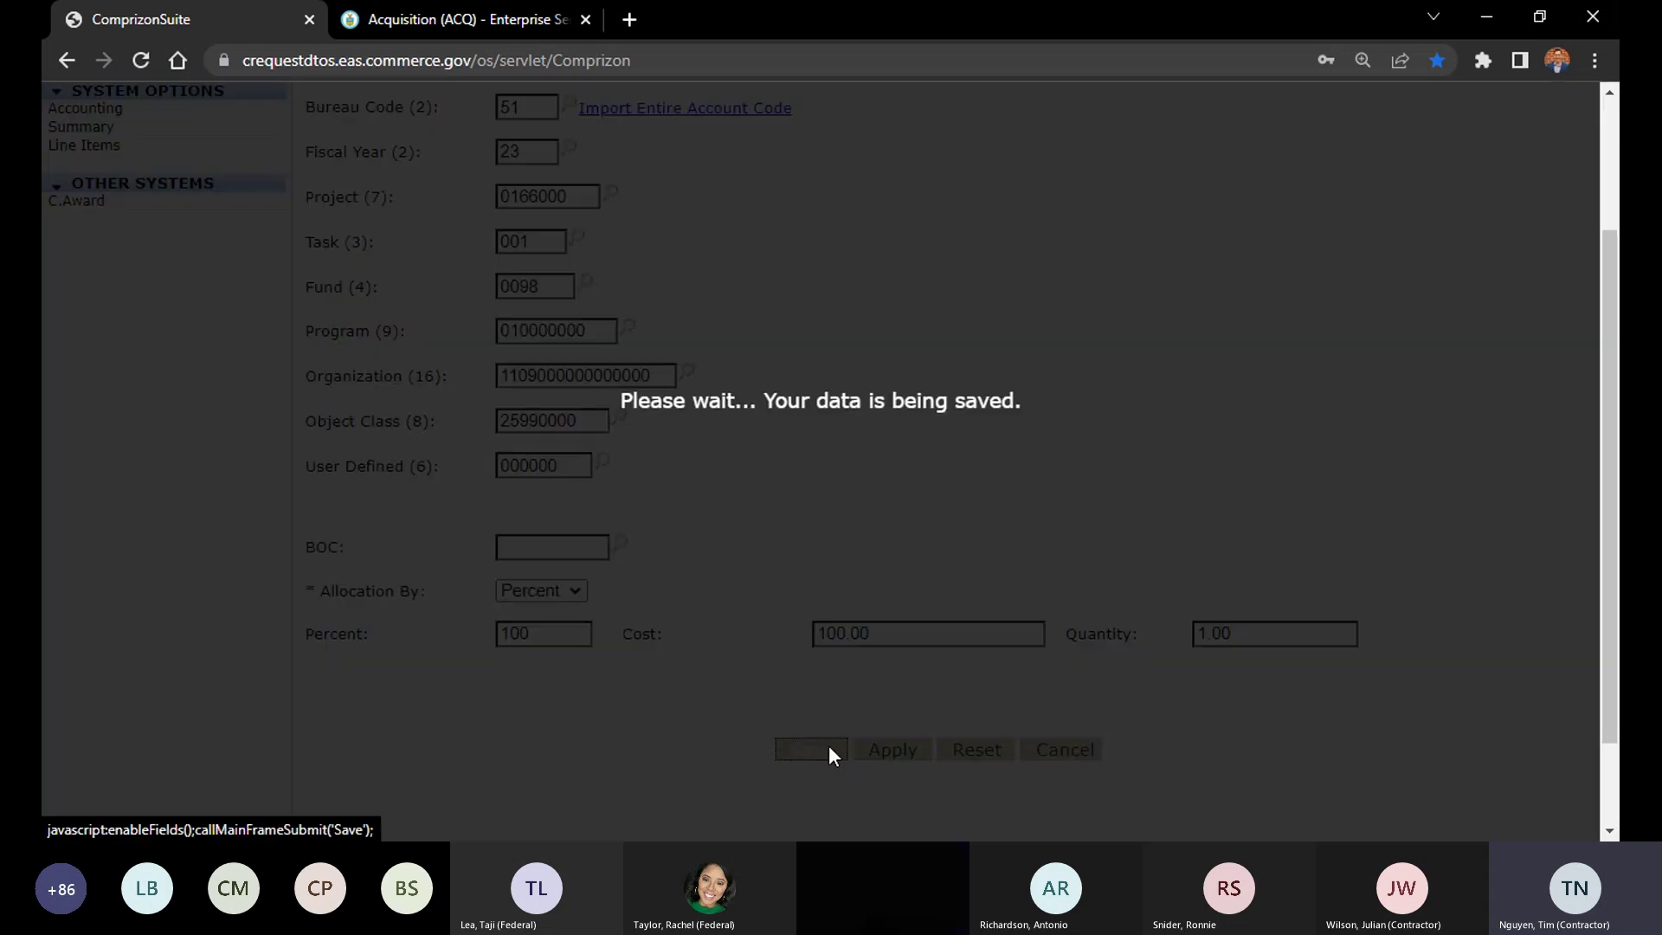
Review the total cost, percent and quantity of line item 0001's account codes
scroll(1071, 717, "down", 2)
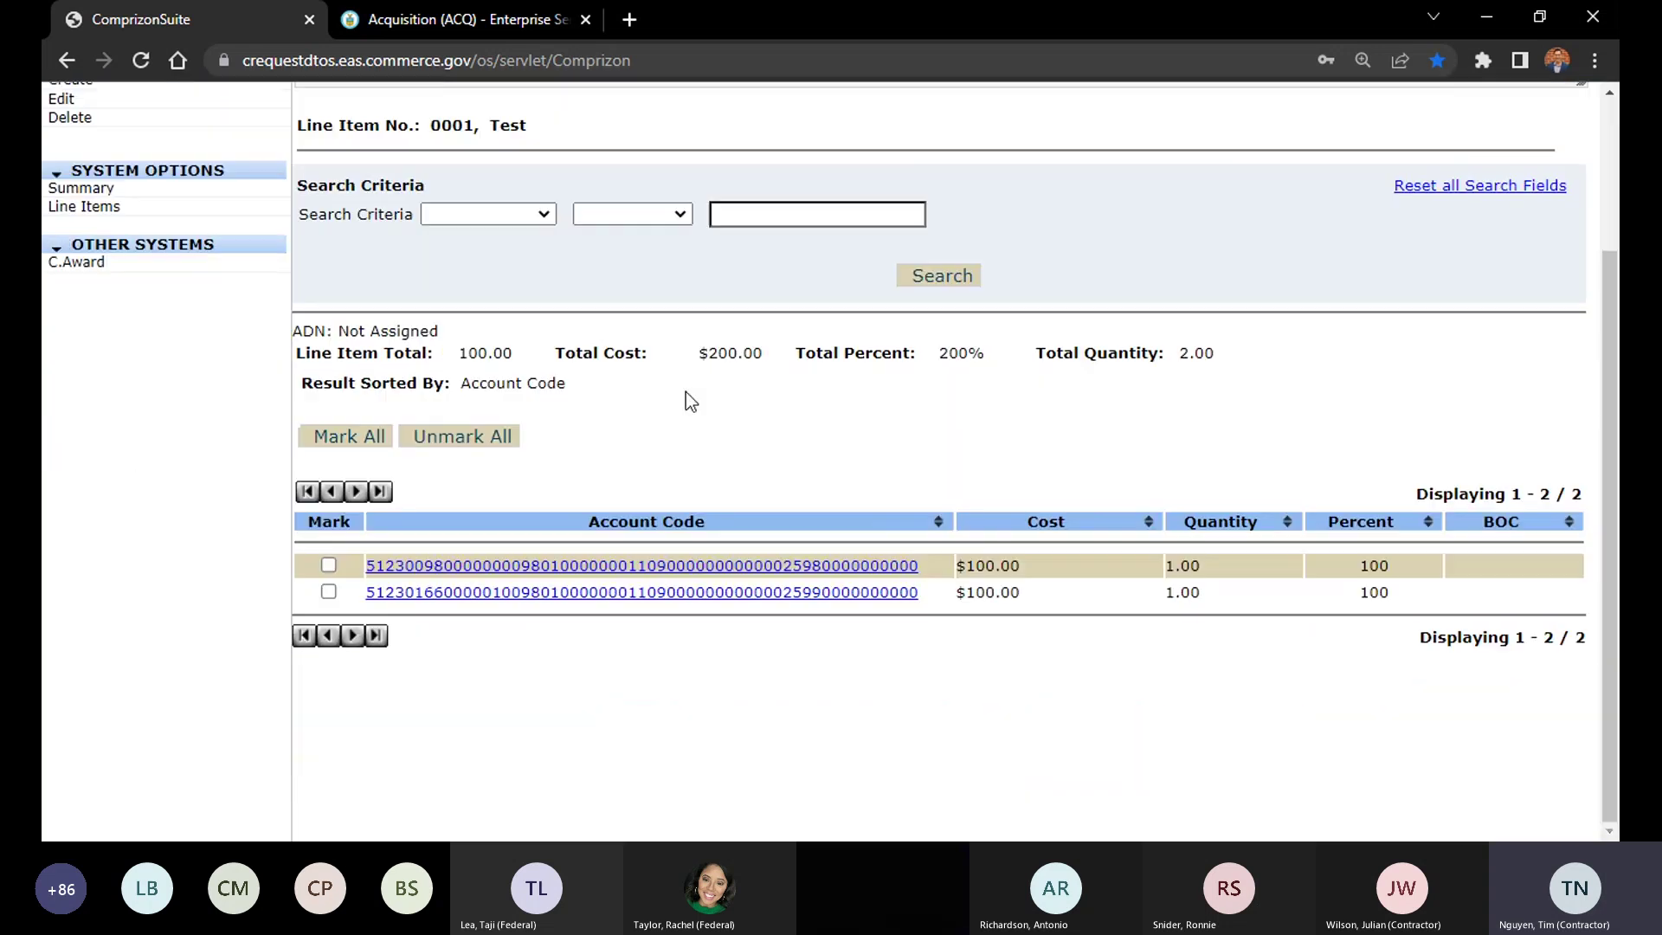
left_click_drag(686, 391, 1011, 462)
left_click(1011, 462)
left_click_drag(968, 350, 950, 356)
left_click(953, 362)
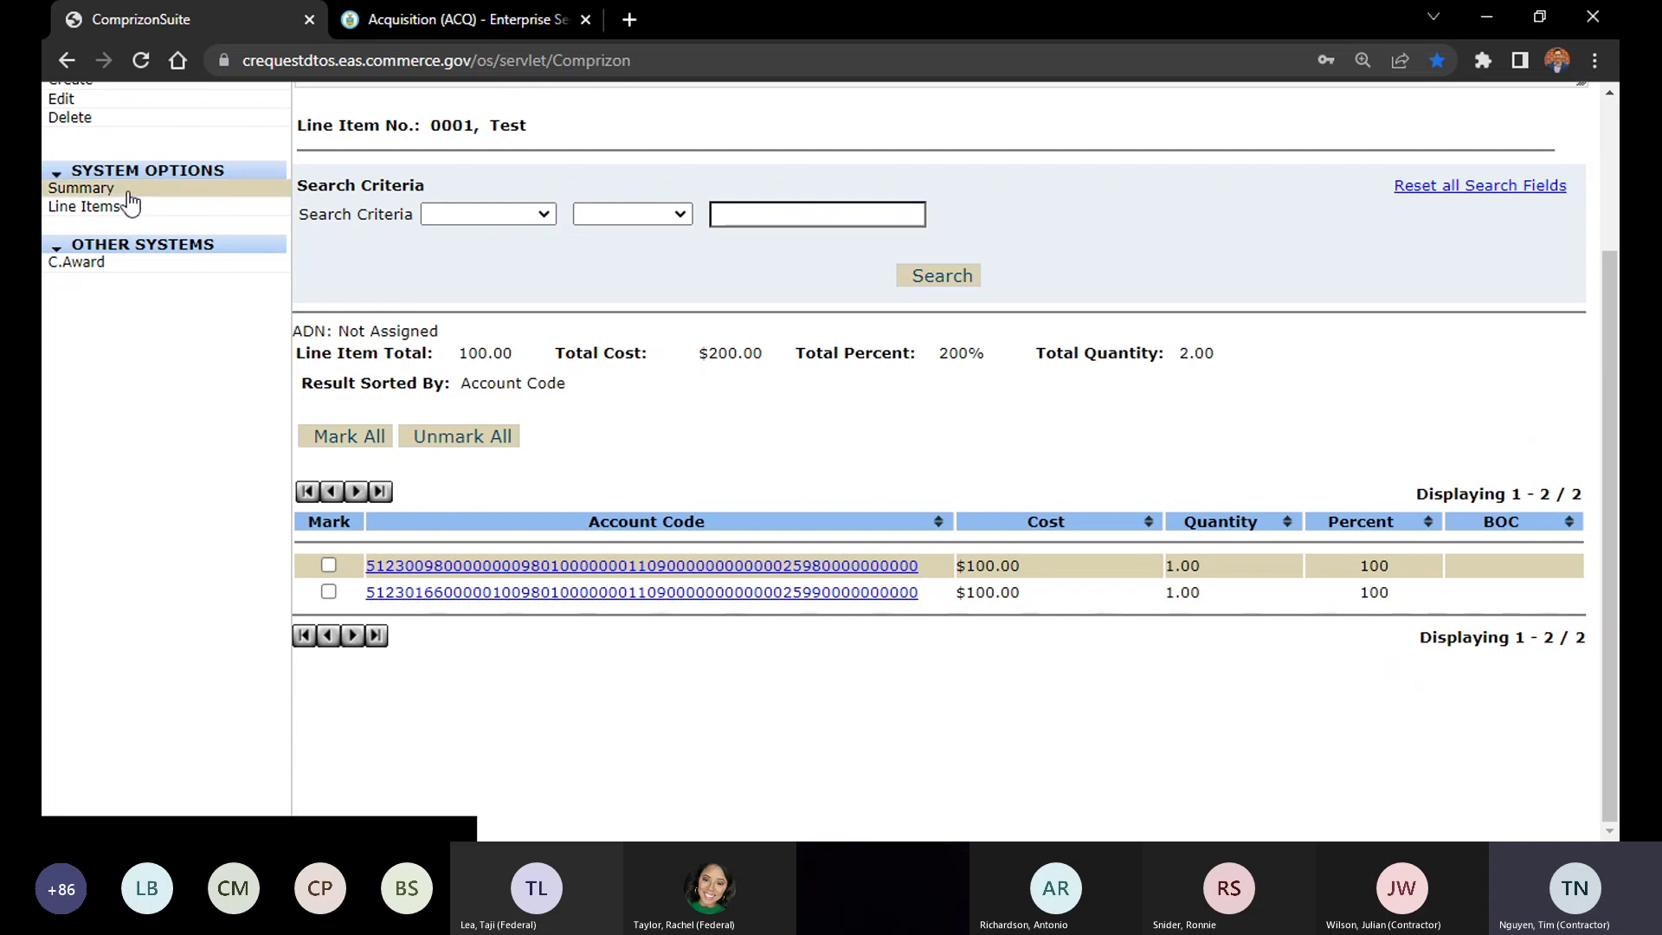
Check the default account codes in the document-level account code summary and go back to the requisition summary
scroll(127, 200, "up", 2)
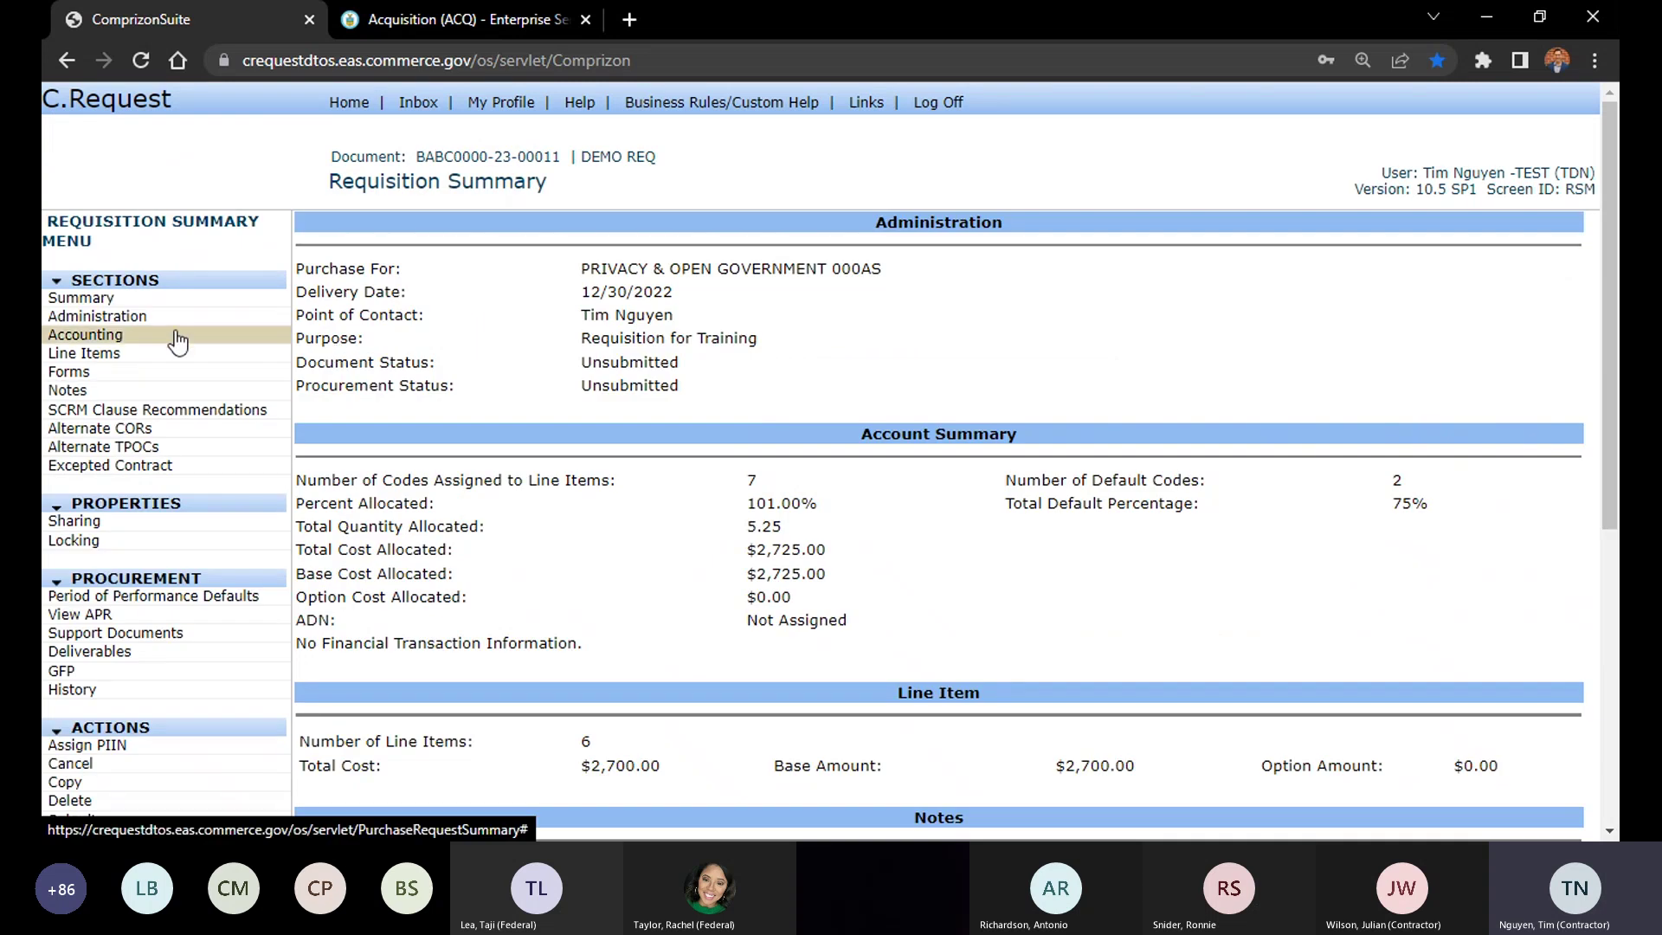
left_click(176, 336)
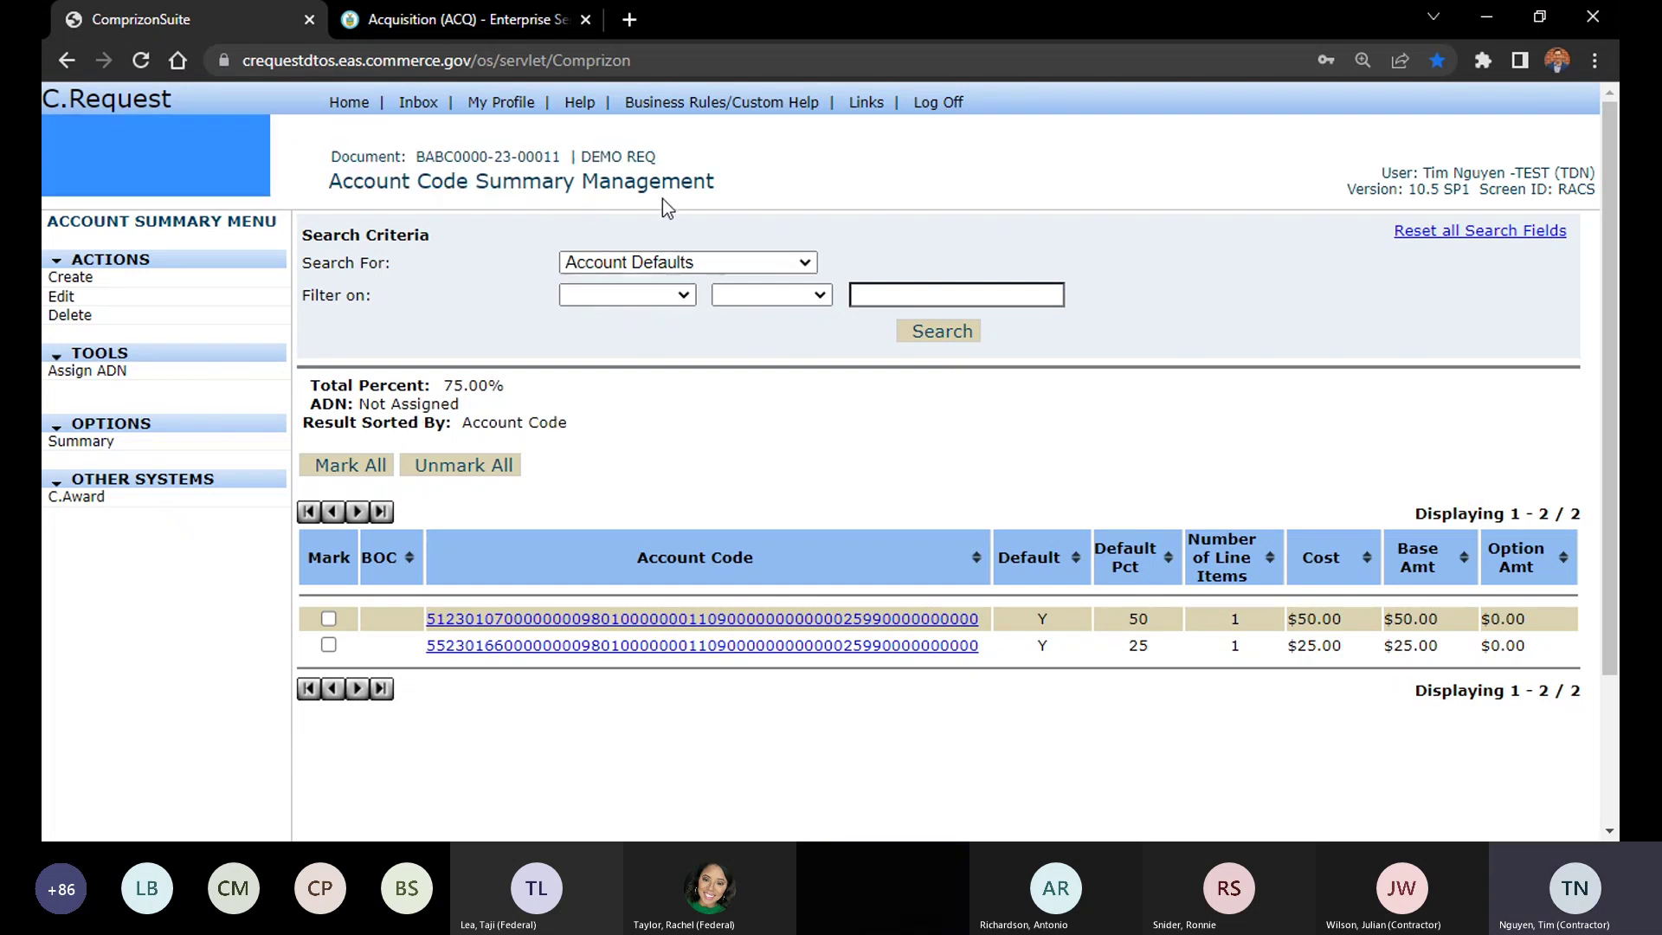
left_click(208, 444)
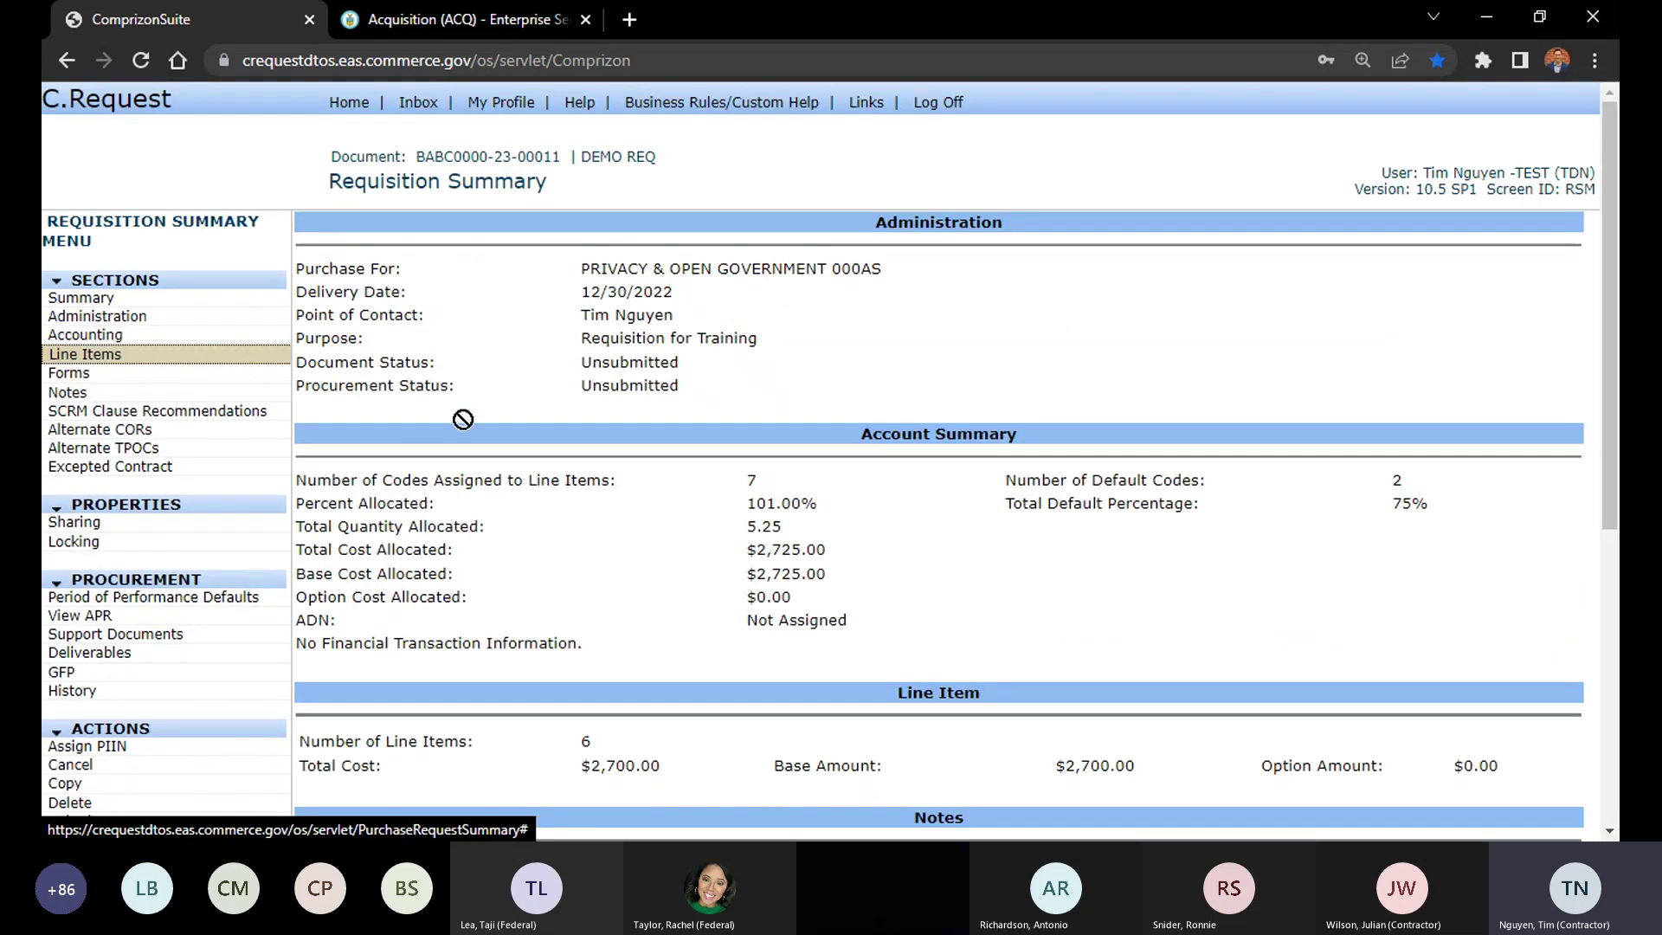
Look at the account codes assigned to line item 0001 for comparison and go back to the requisition summary
left_click(218, 357)
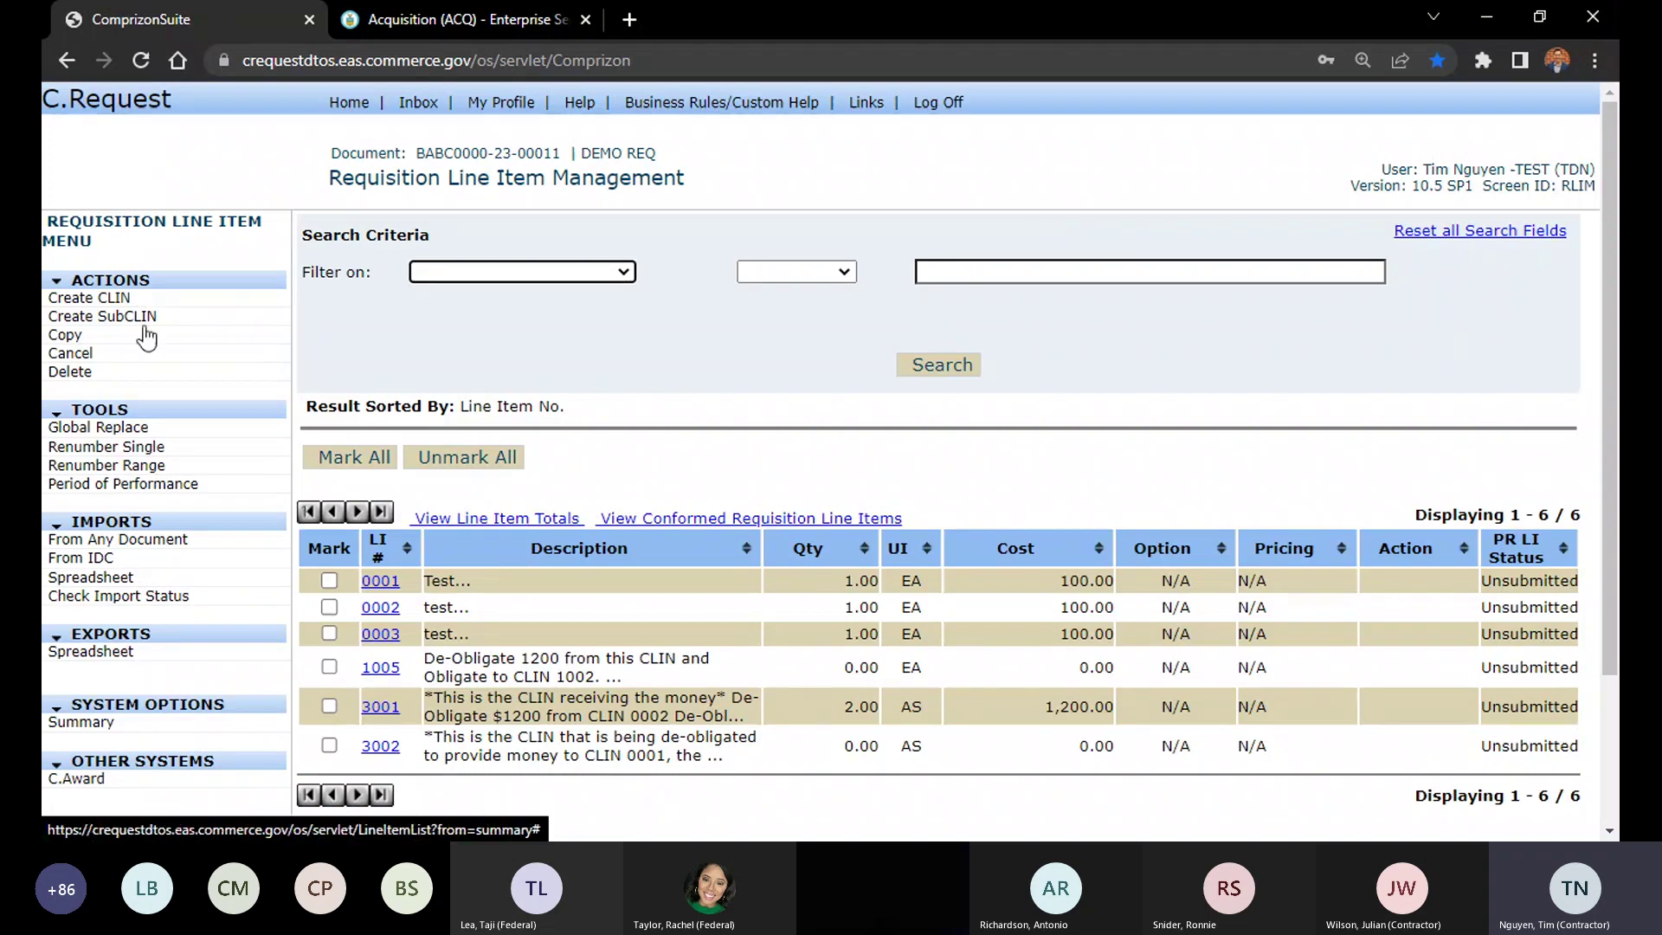
left_click(378, 580)
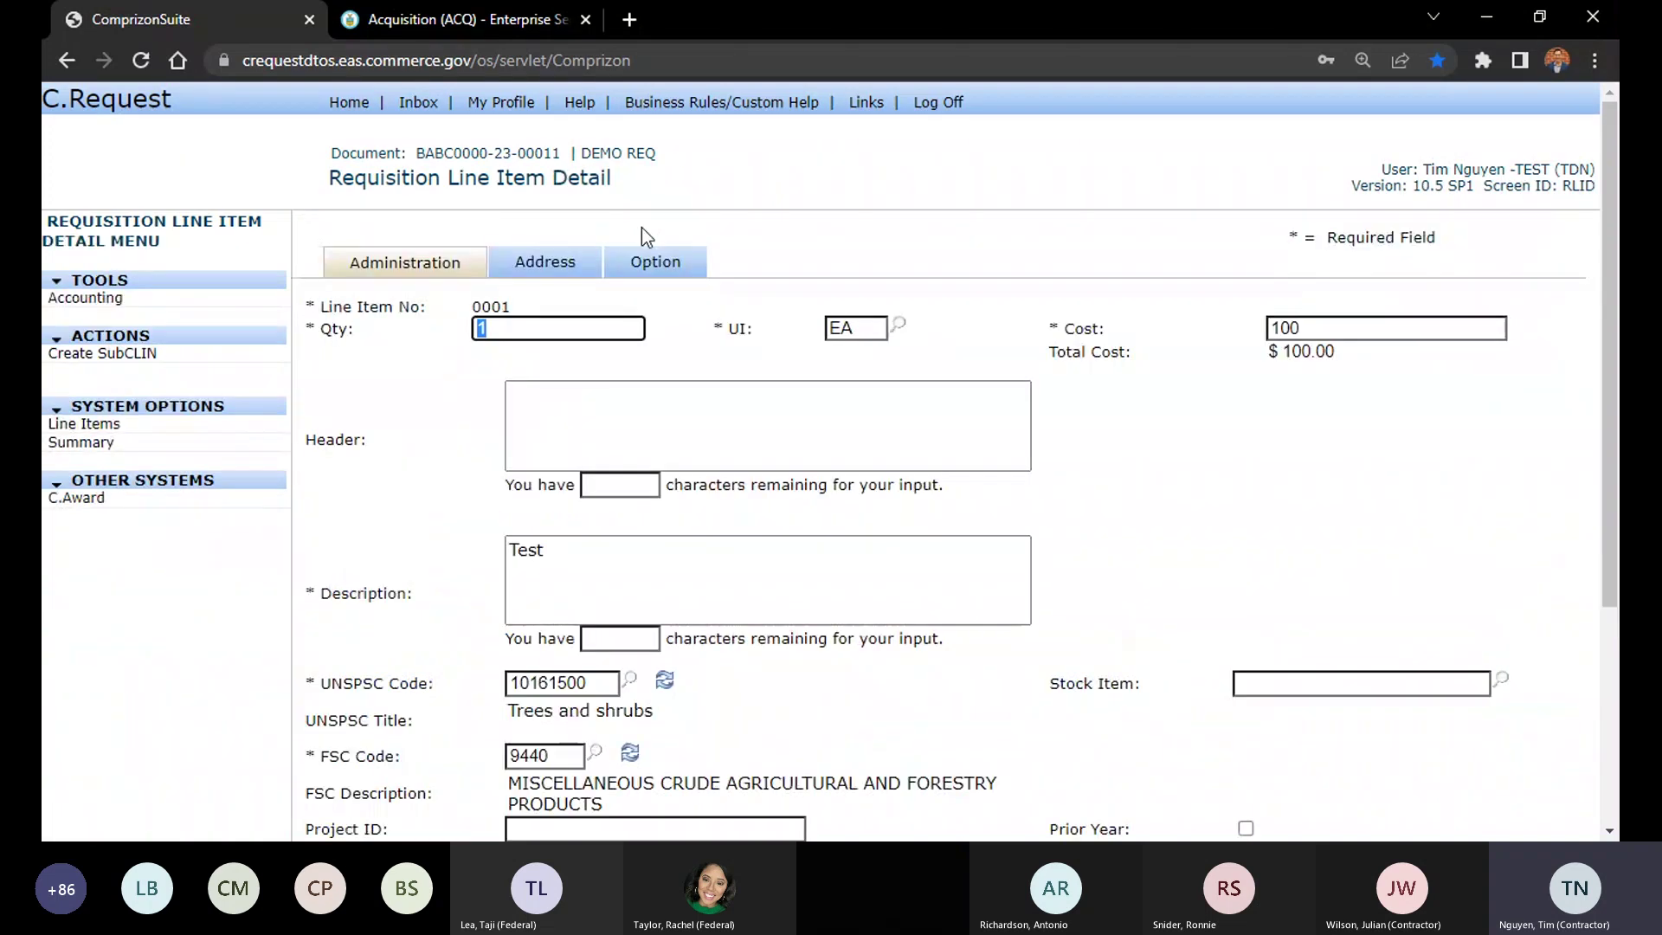
left_click(87, 299)
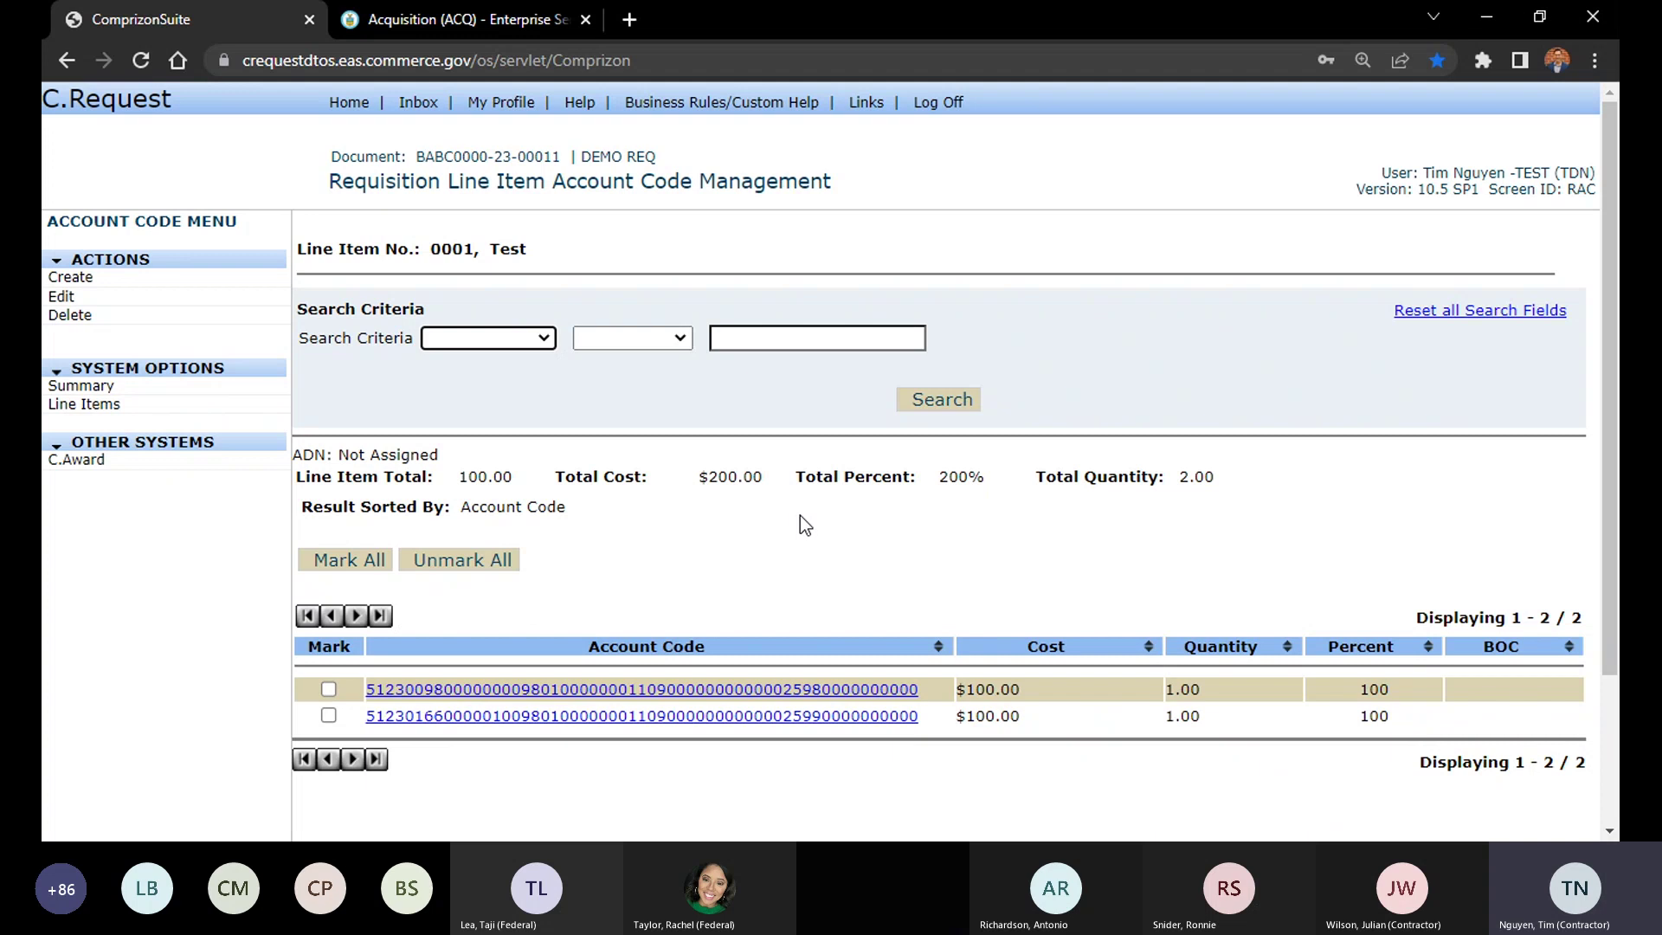
left_click(82, 386)
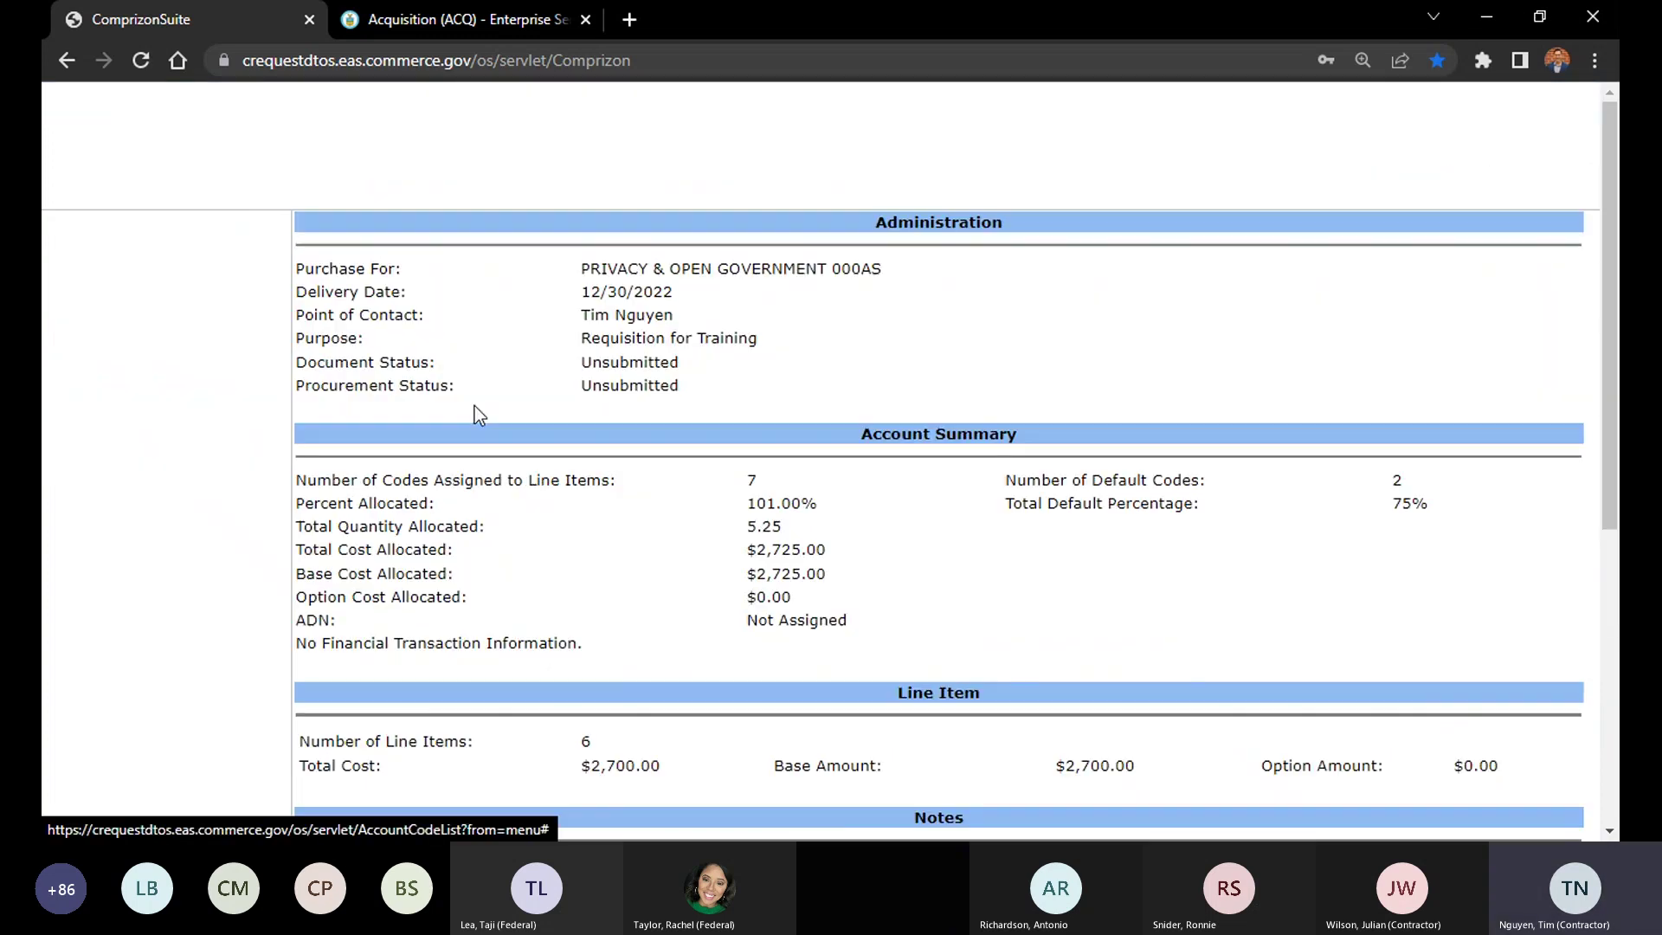
Examine the percentages and costs of the default account codes in the document-level account code summary
left_click(174, 337)
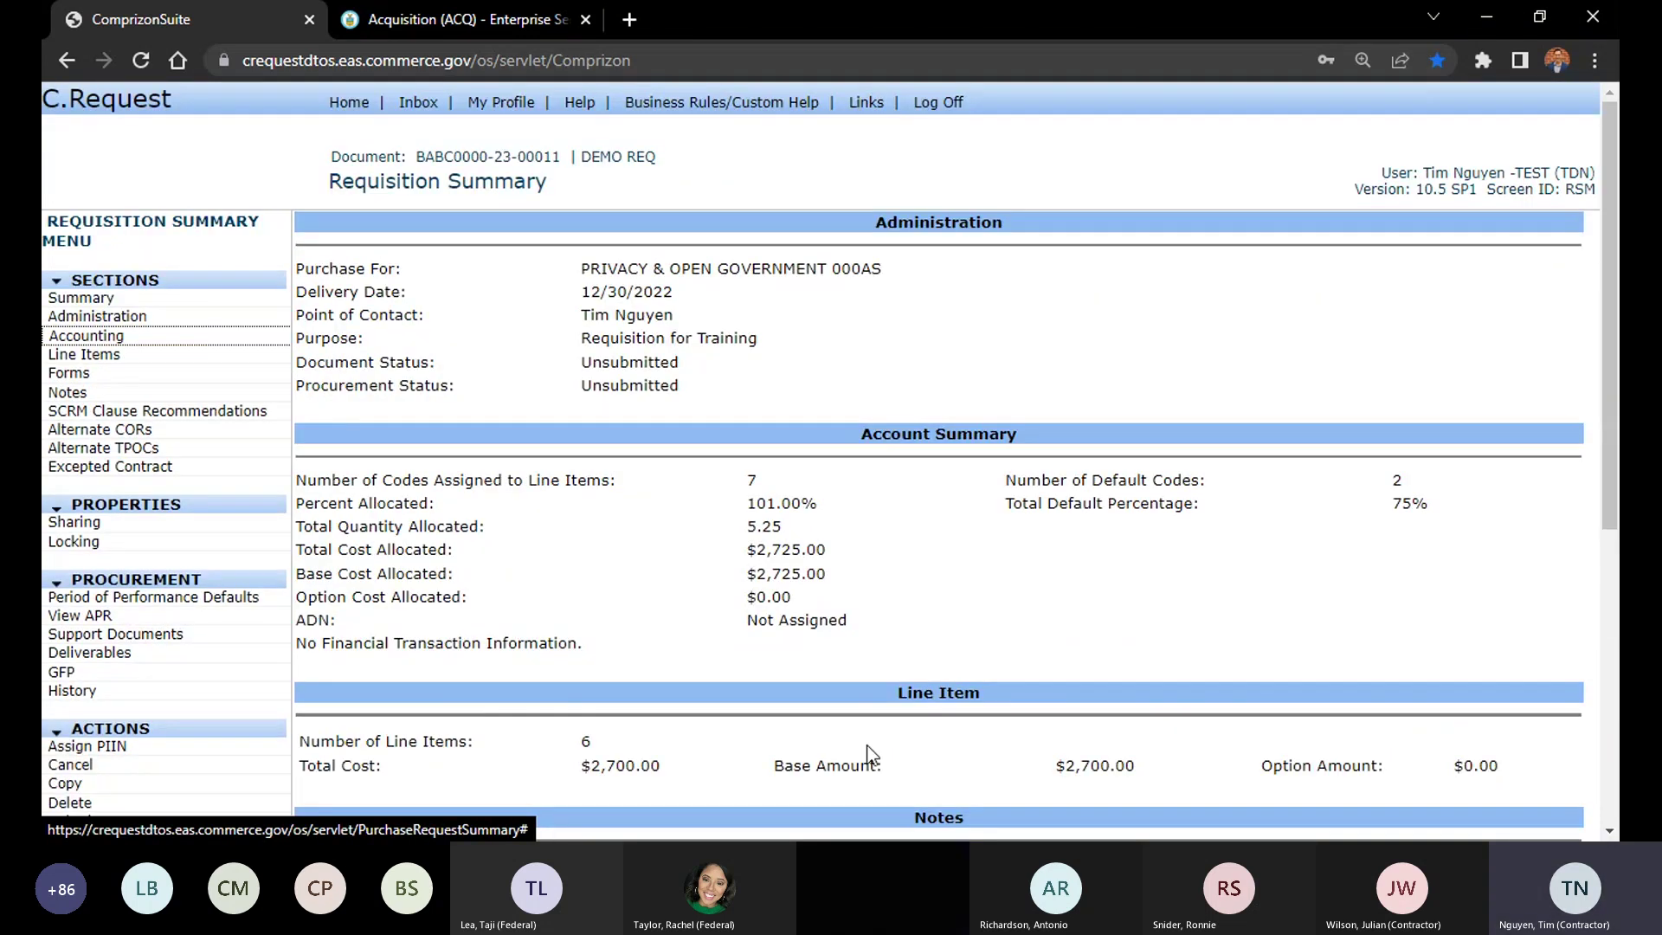
scroll(1312, 481, "down", 3)
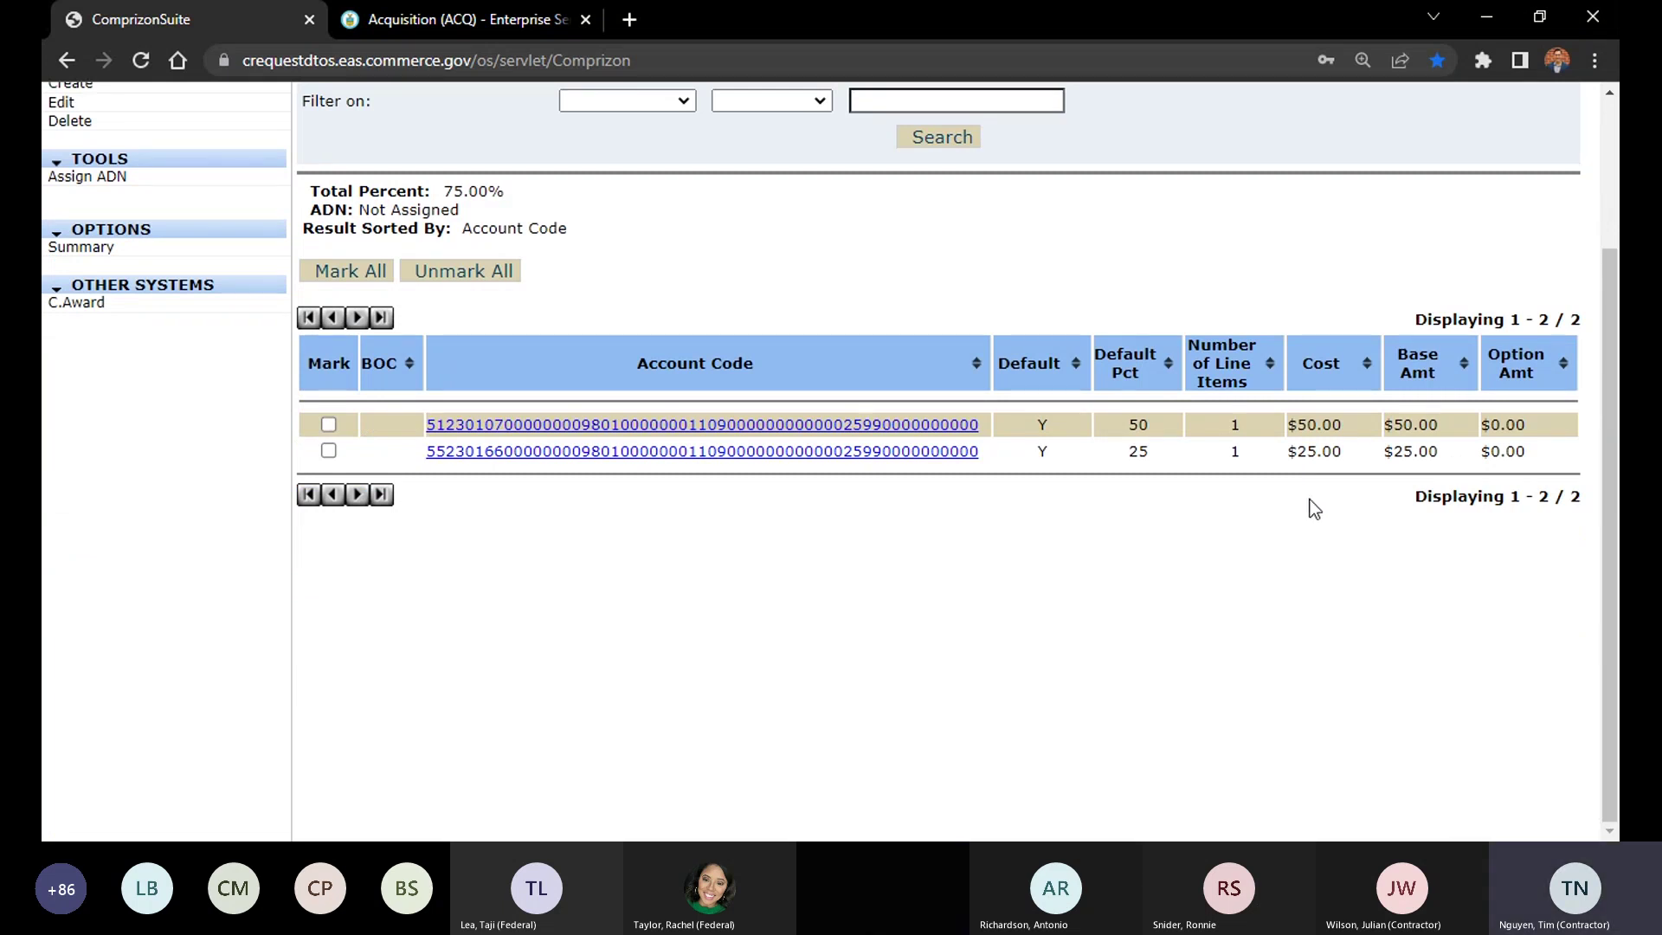
scroll(478, 541, "up", 2)
scroll(479, 541, "up", 1)
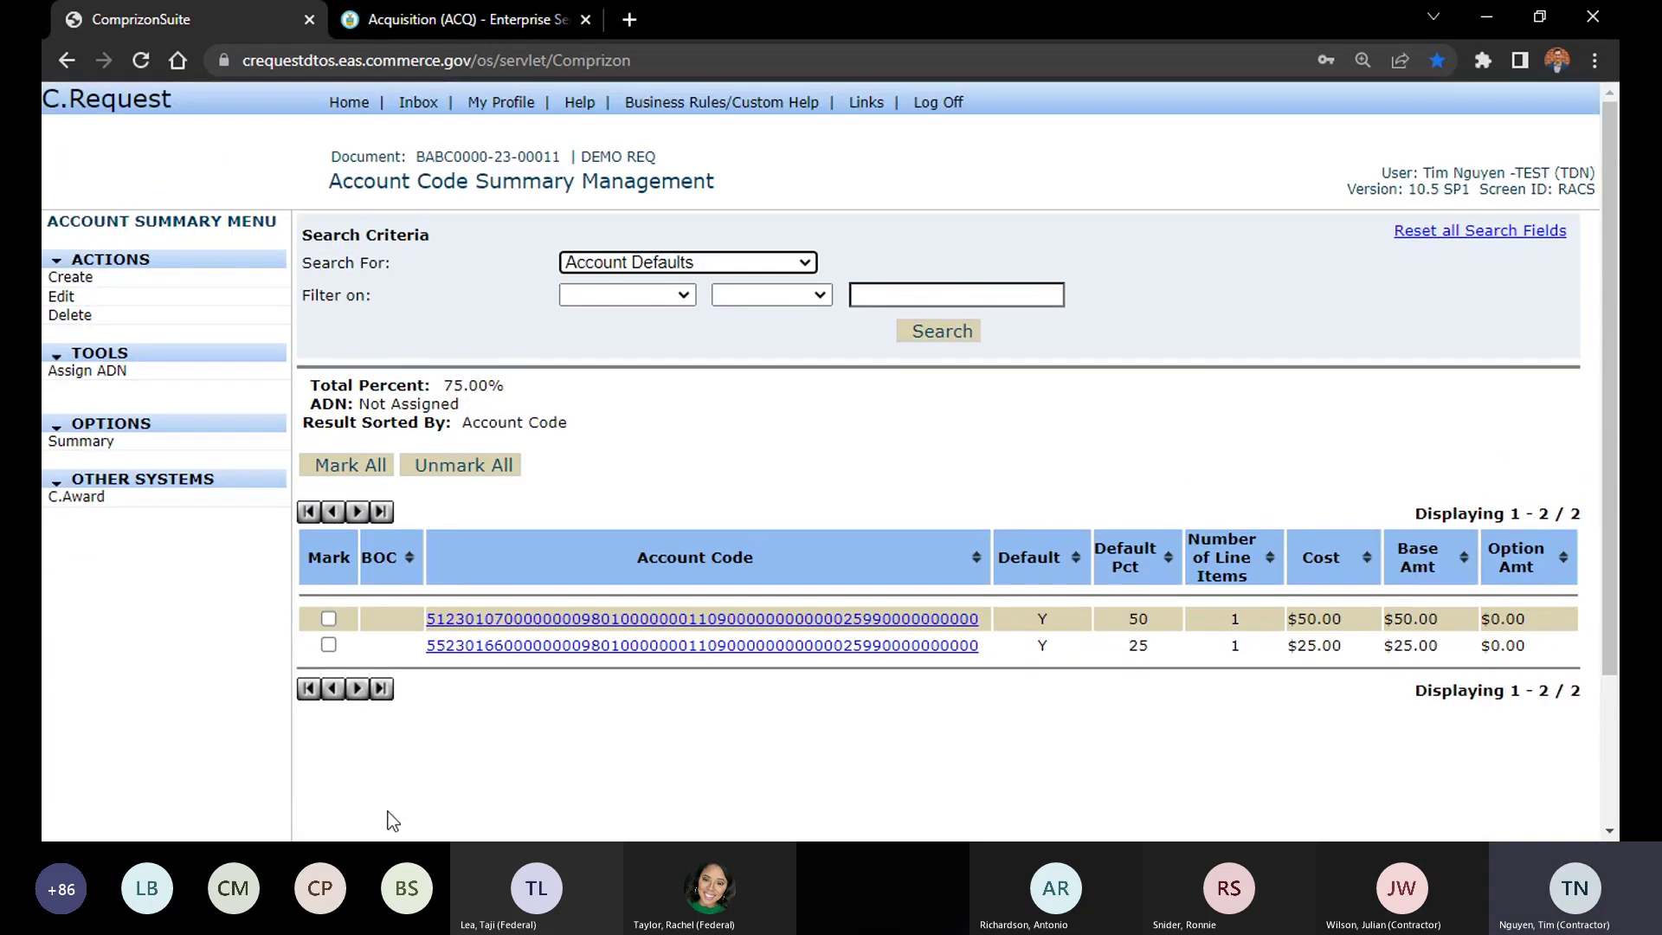
scroll(414, 437, "down", 3)
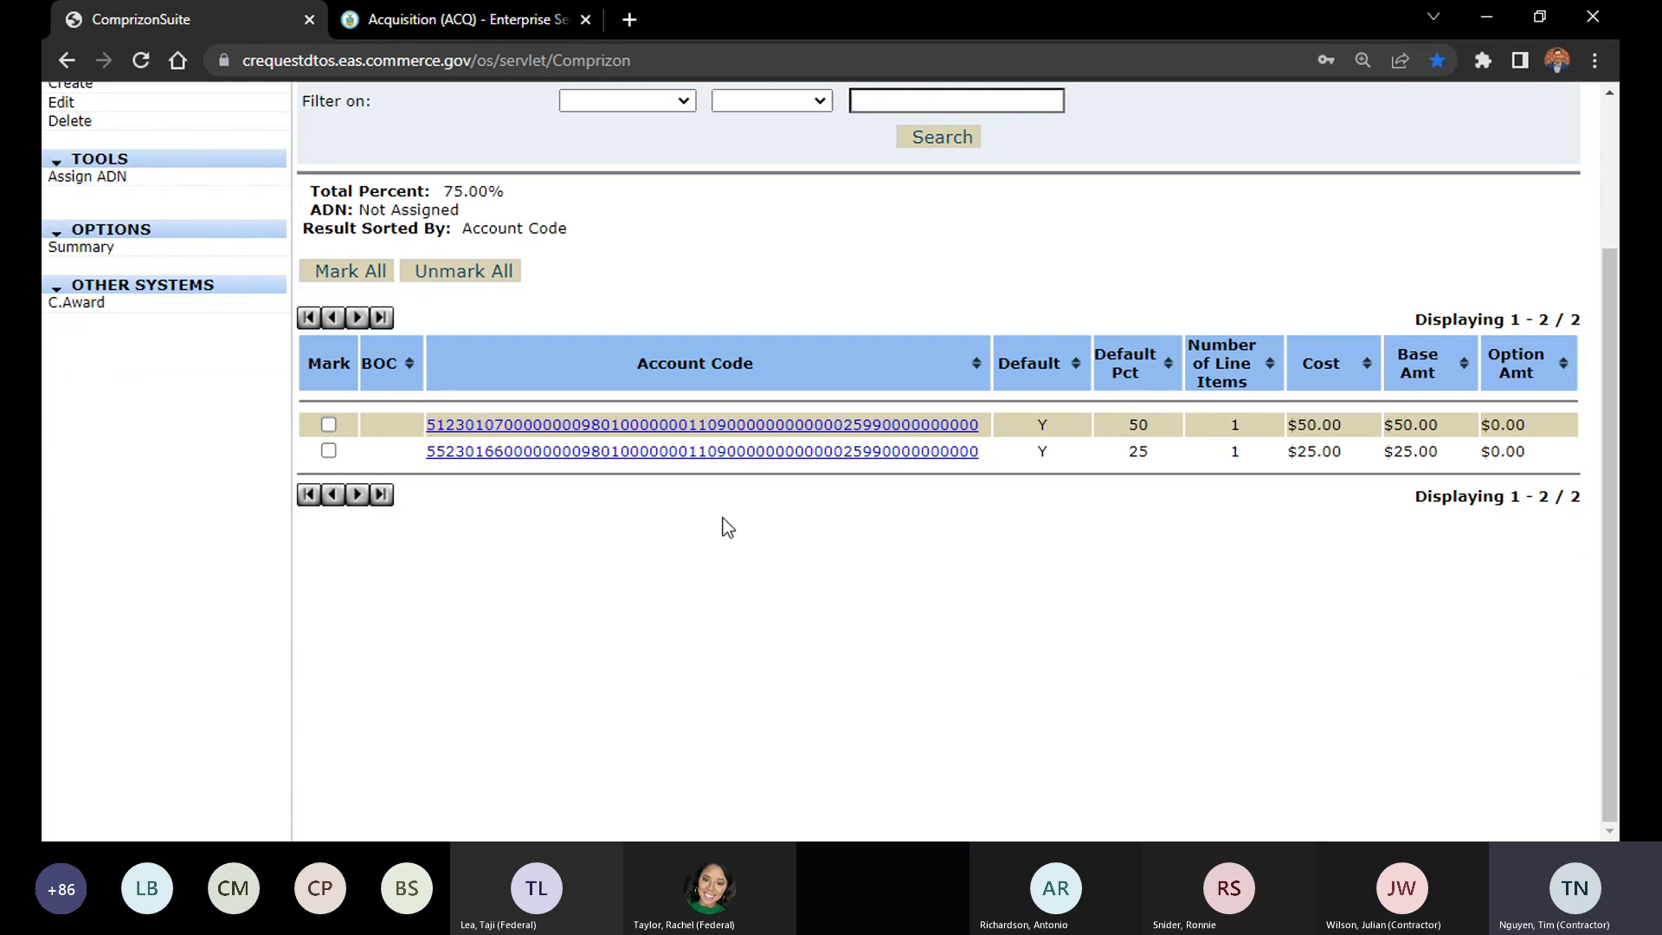
scroll(724, 519, "up", 1)
scroll(773, 463, "down", 1)
scroll(1333, 636, "up", 1)
scroll(1331, 651, "up", 1)
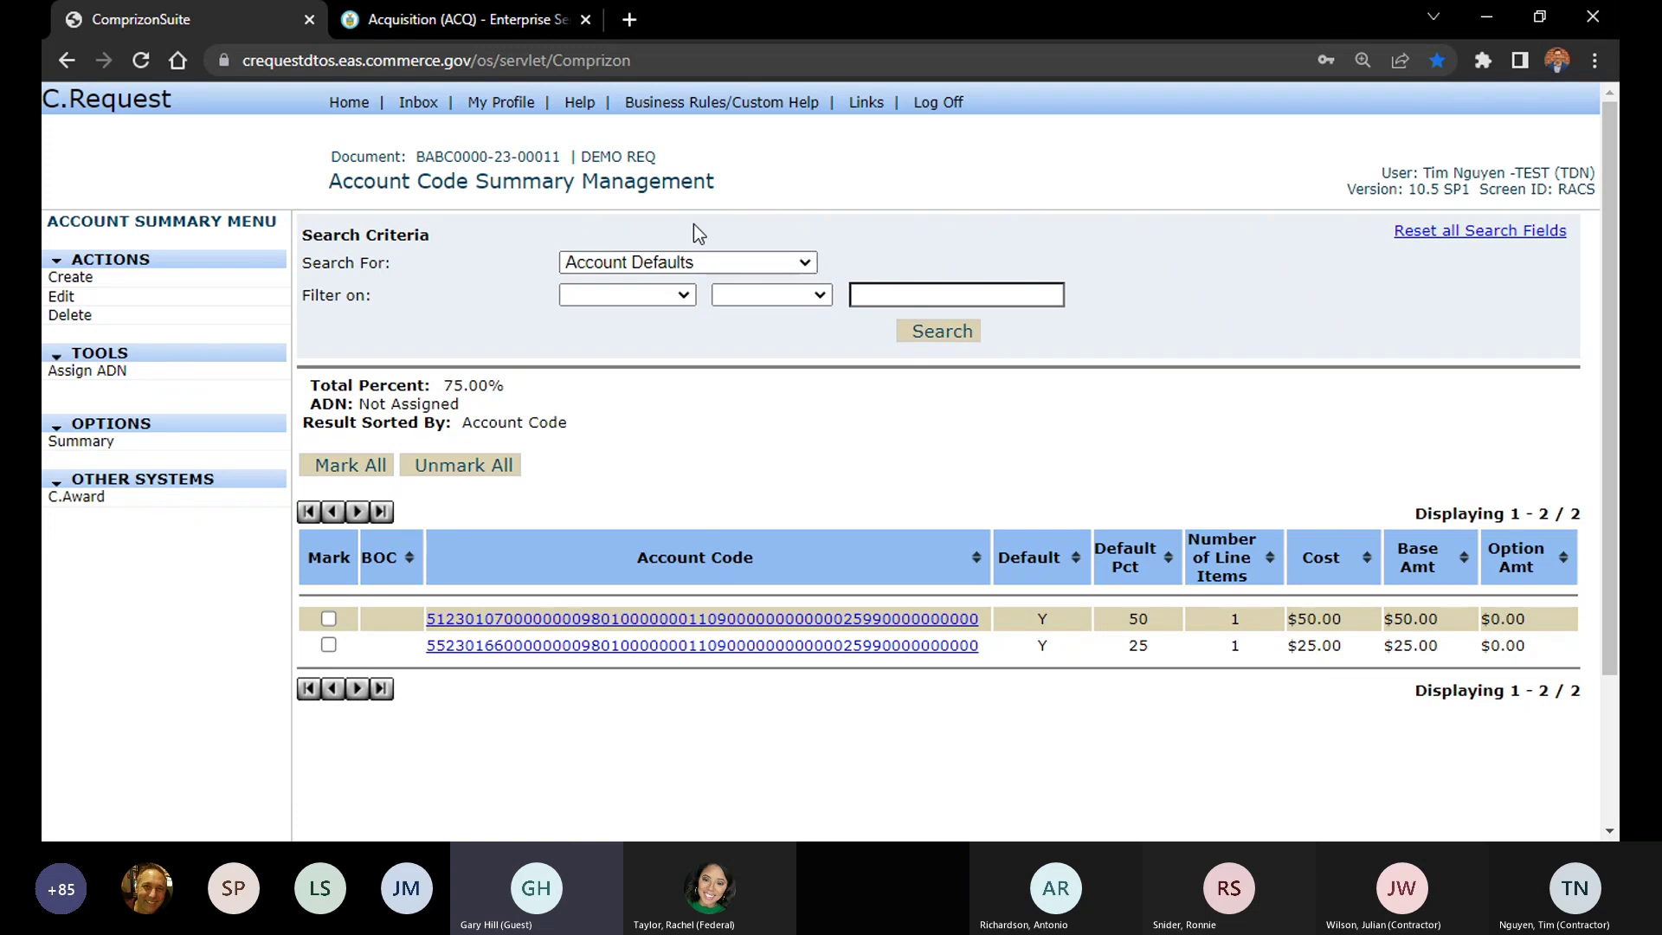
Search the account code summary for Account Summary Information and review all account codes used in the requisition
left_click(678, 318)
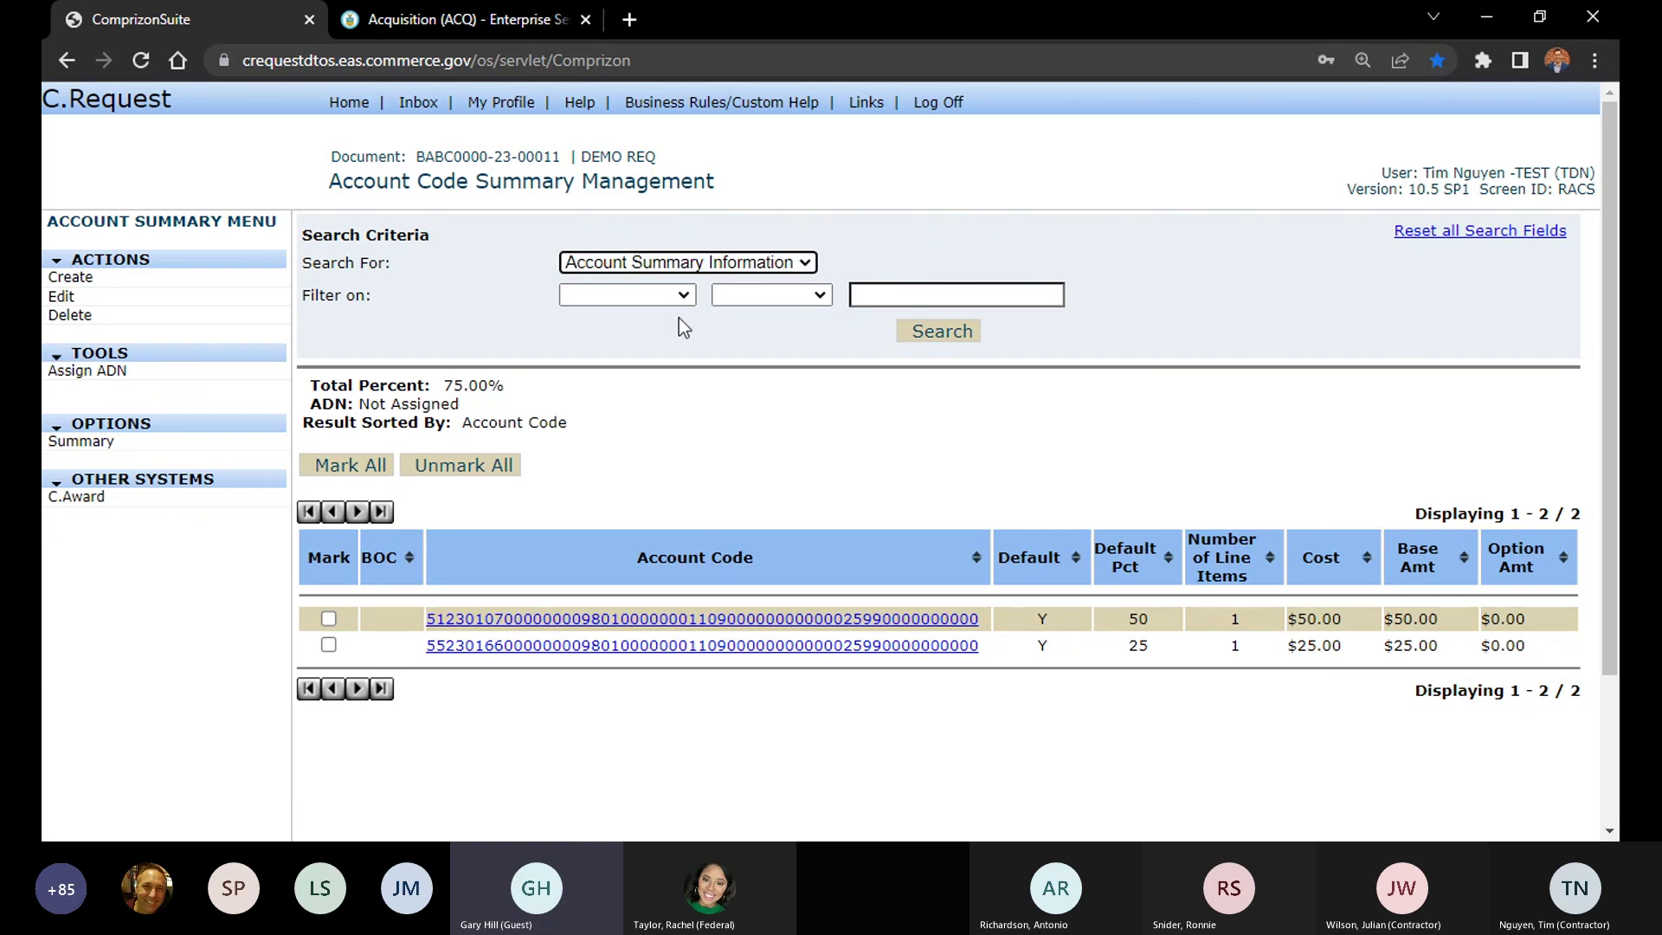
left_click(920, 334)
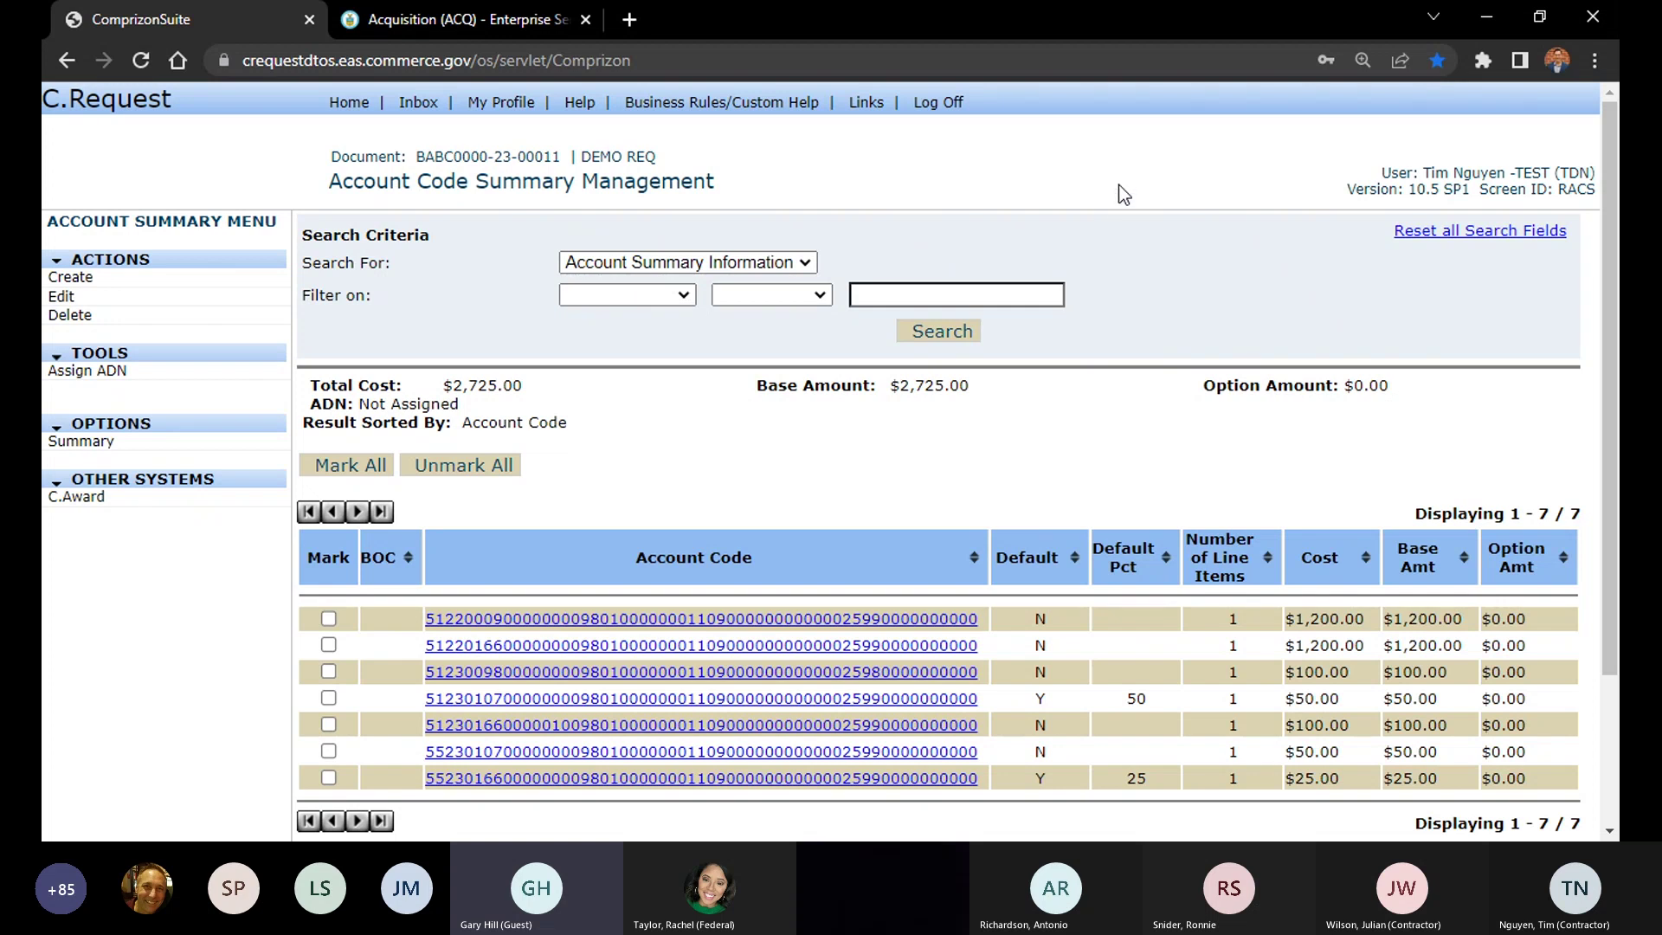
scroll(1182, 465, "down", 1)
scroll(1179, 464, "down", 4)
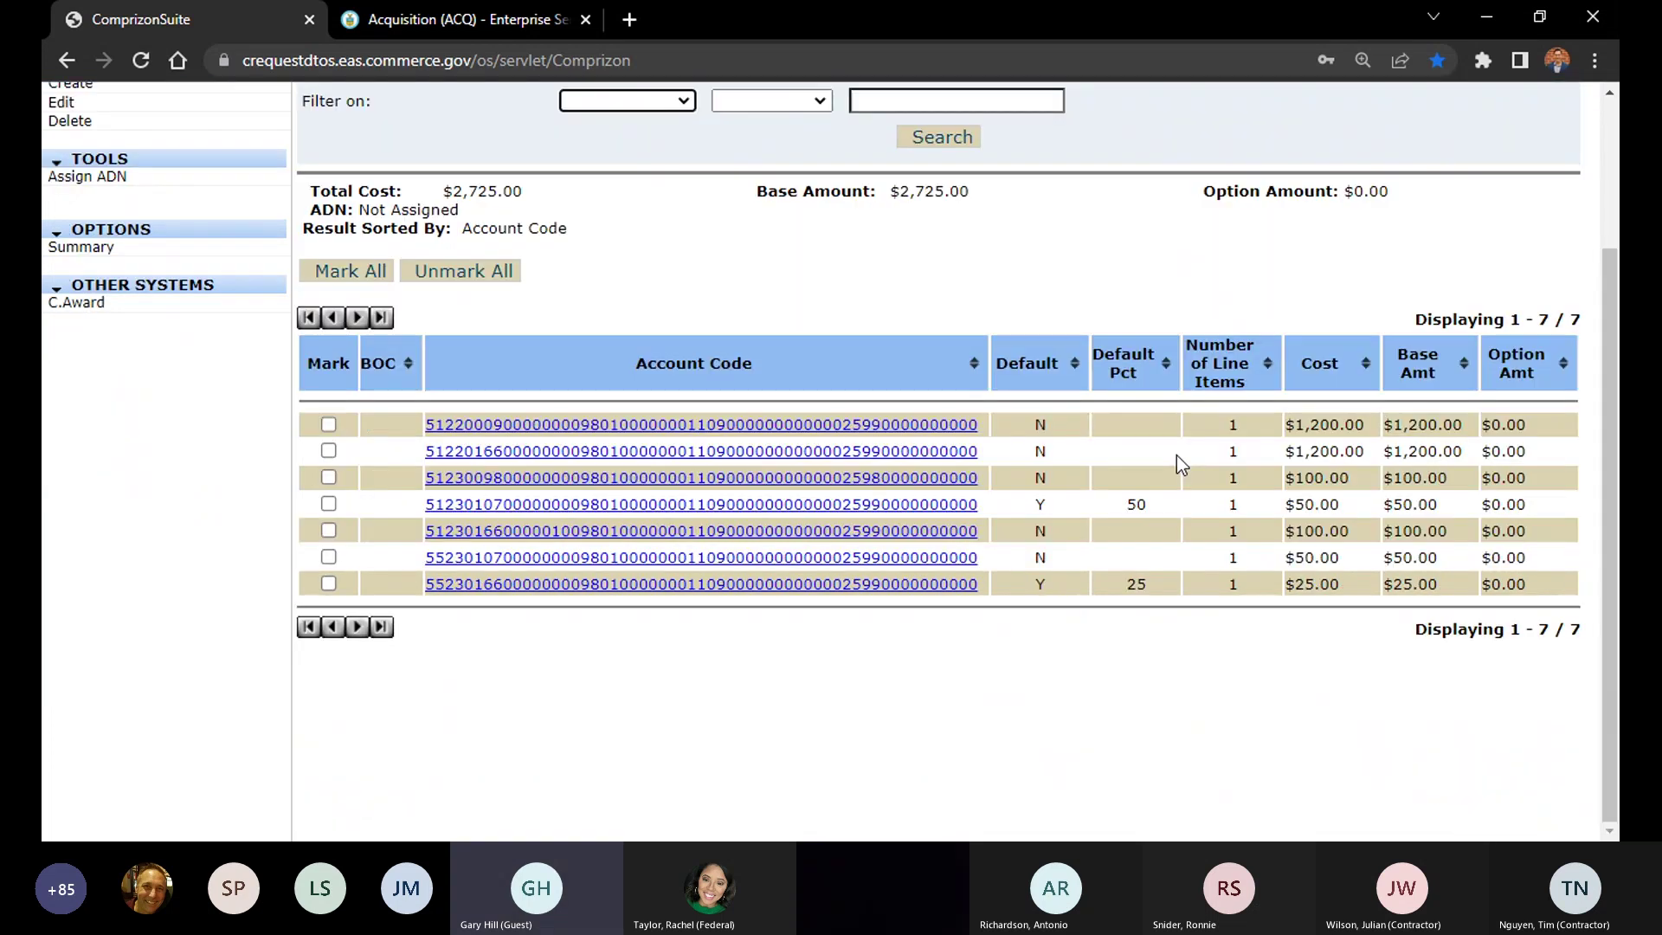
scroll(1179, 465, "up", 1)
scroll(1182, 465, "up", 4)
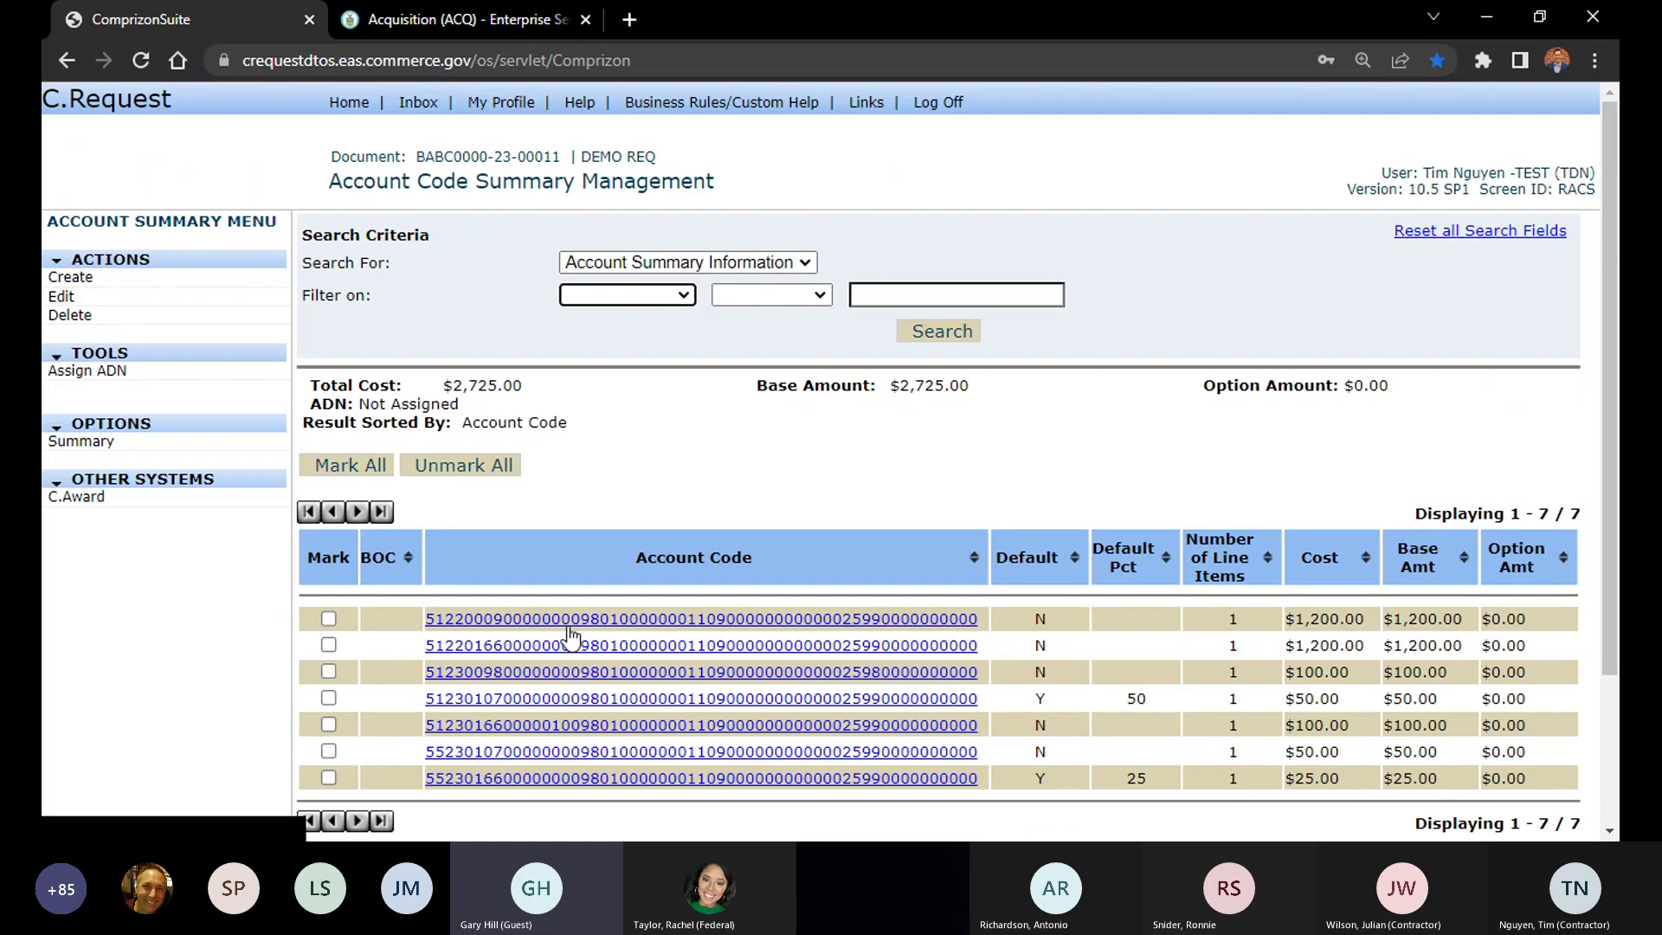
Open the summary detail of the bureau 51 account code for project 0107000 and examine its line item assignments
left_click(581, 698)
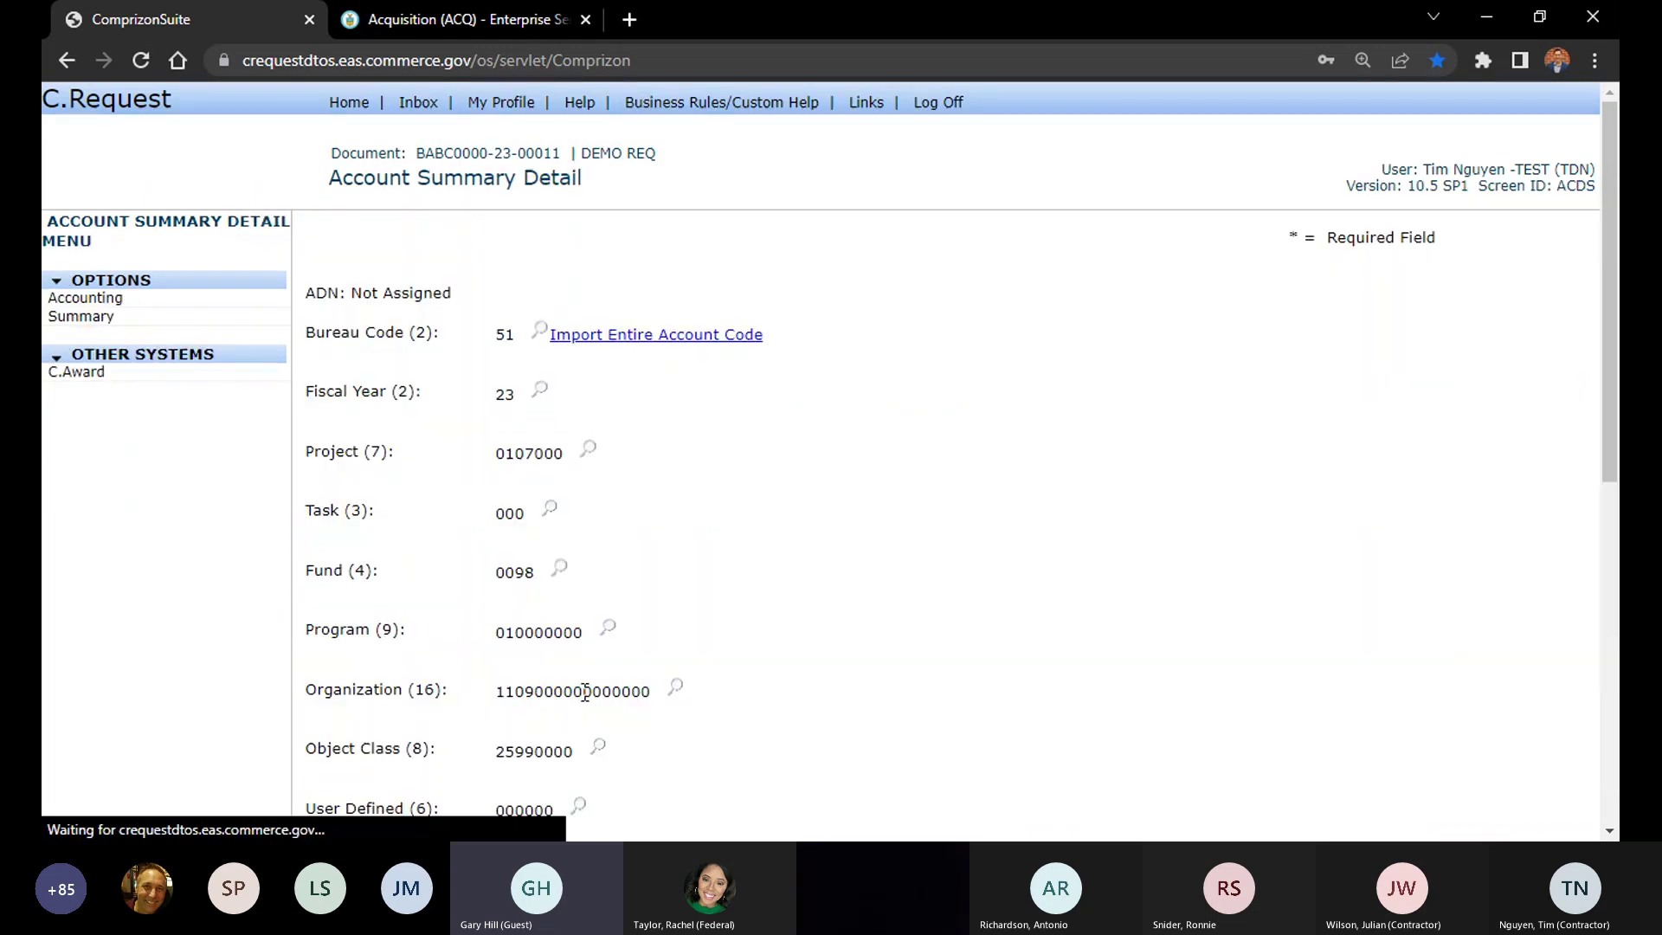
scroll(847, 576, "down", 1)
scroll(842, 565, "down", 10)
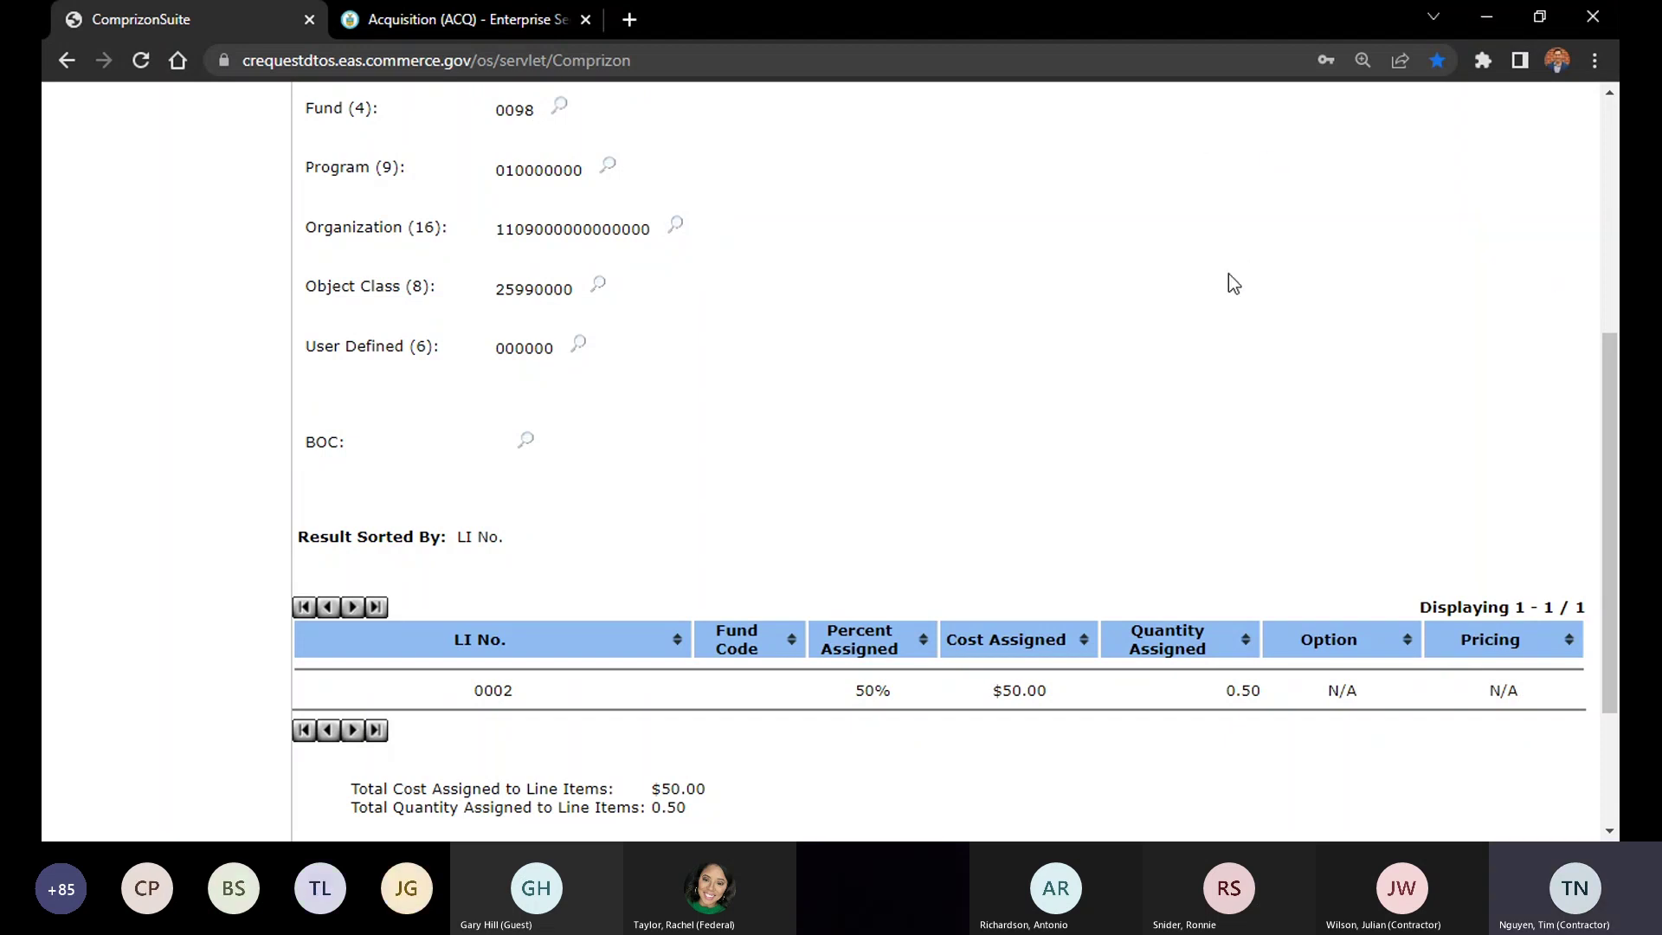
scroll(1229, 277, "up", 5)
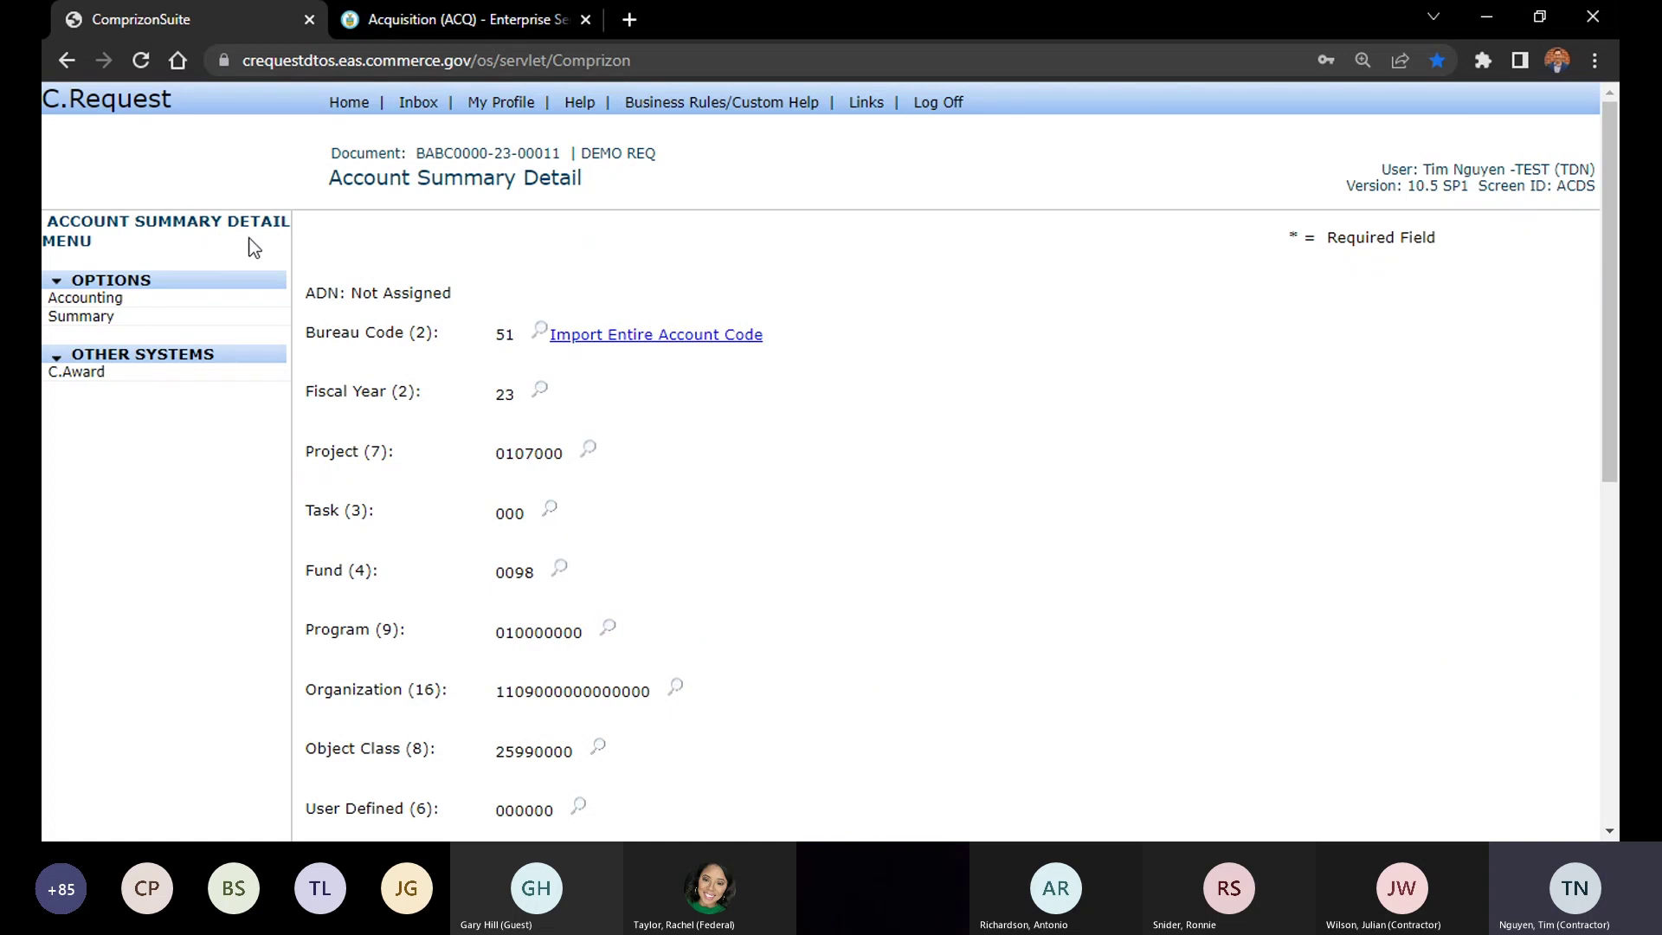
scroll(1181, 444, "down", 6)
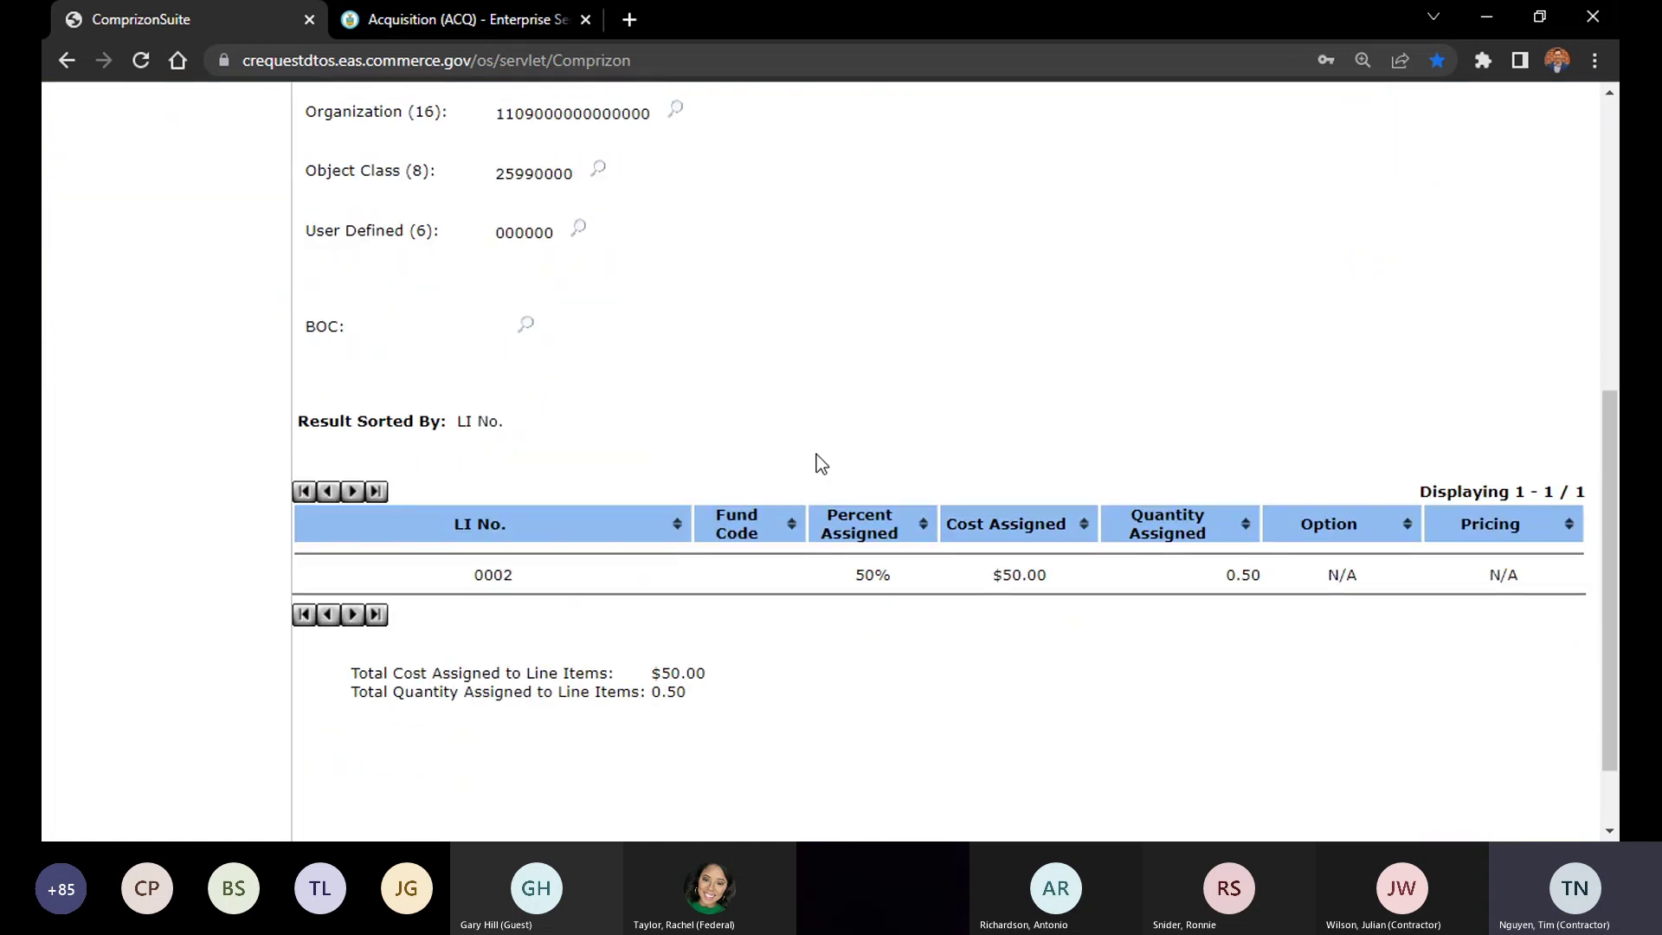
left_click_drag(427, 583, 517, 584)
scroll(585, 382, "up", 6)
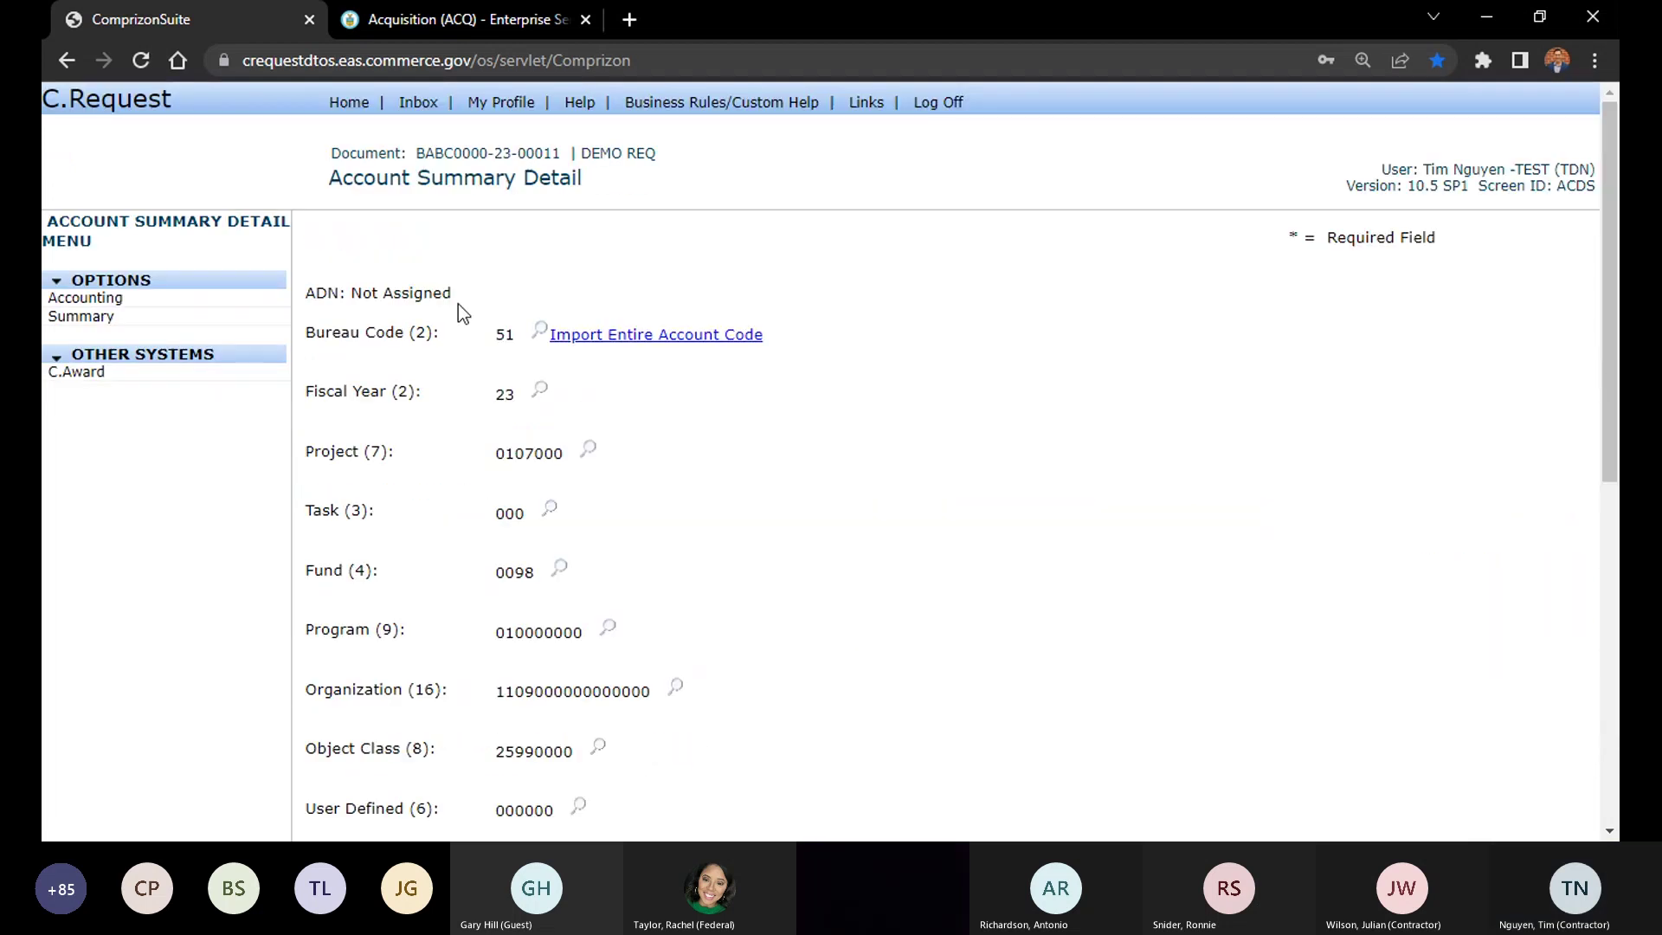
scroll(458, 309, "down", 6)
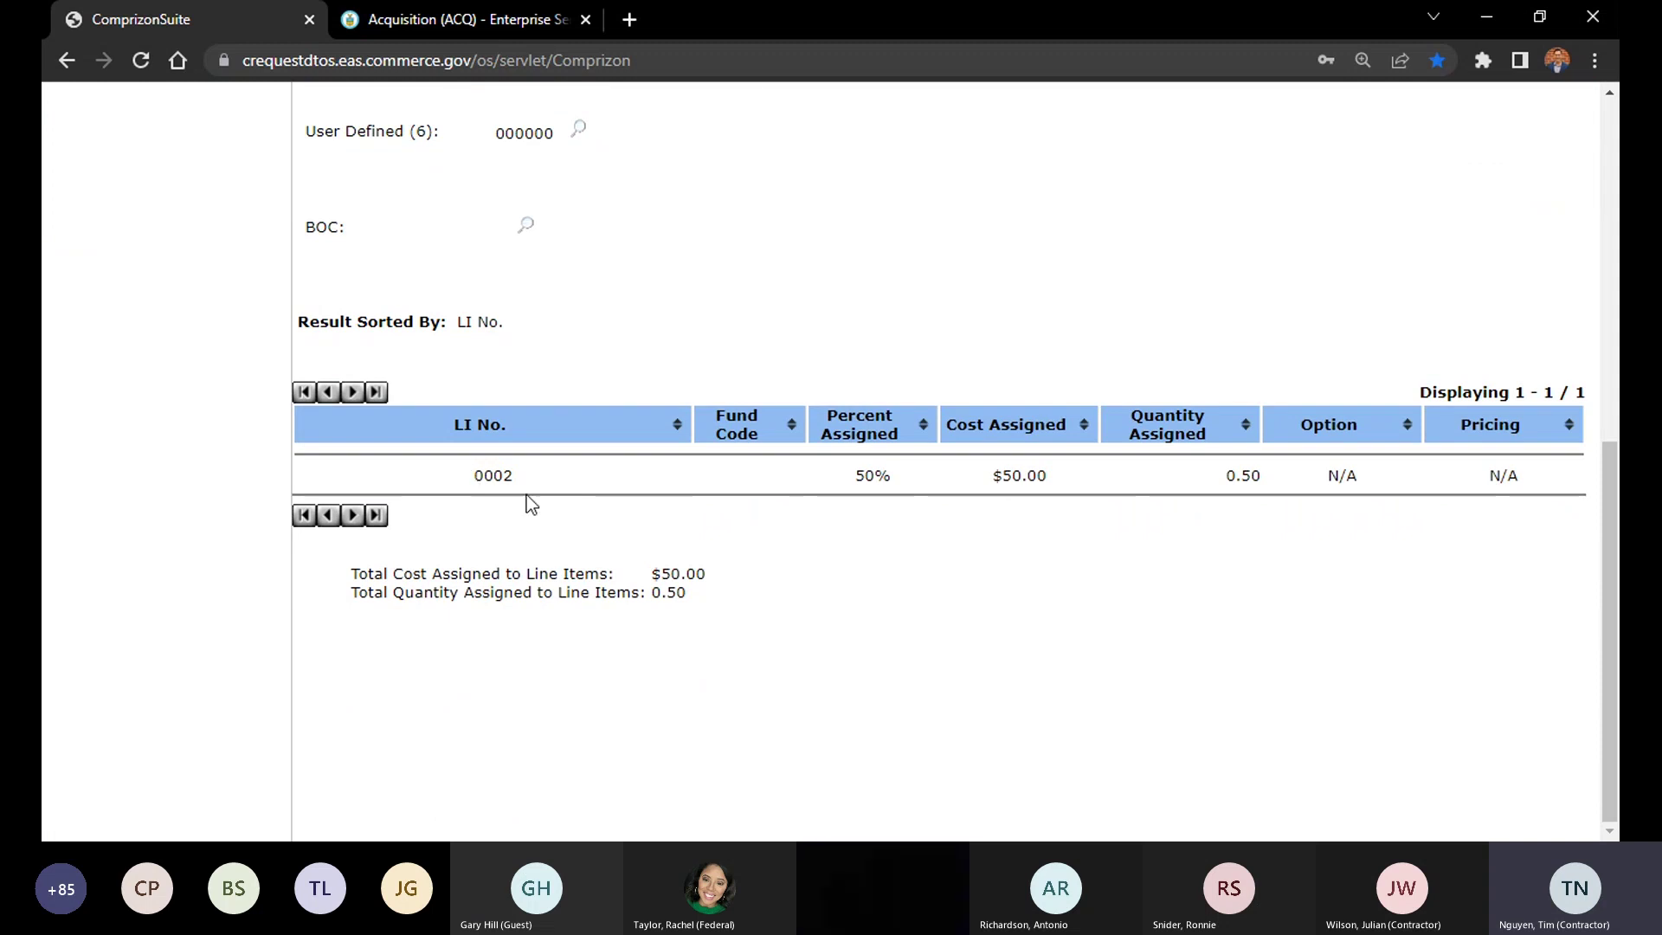
scroll(531, 504, "up", 3)
scroll(469, 619, "up", 3)
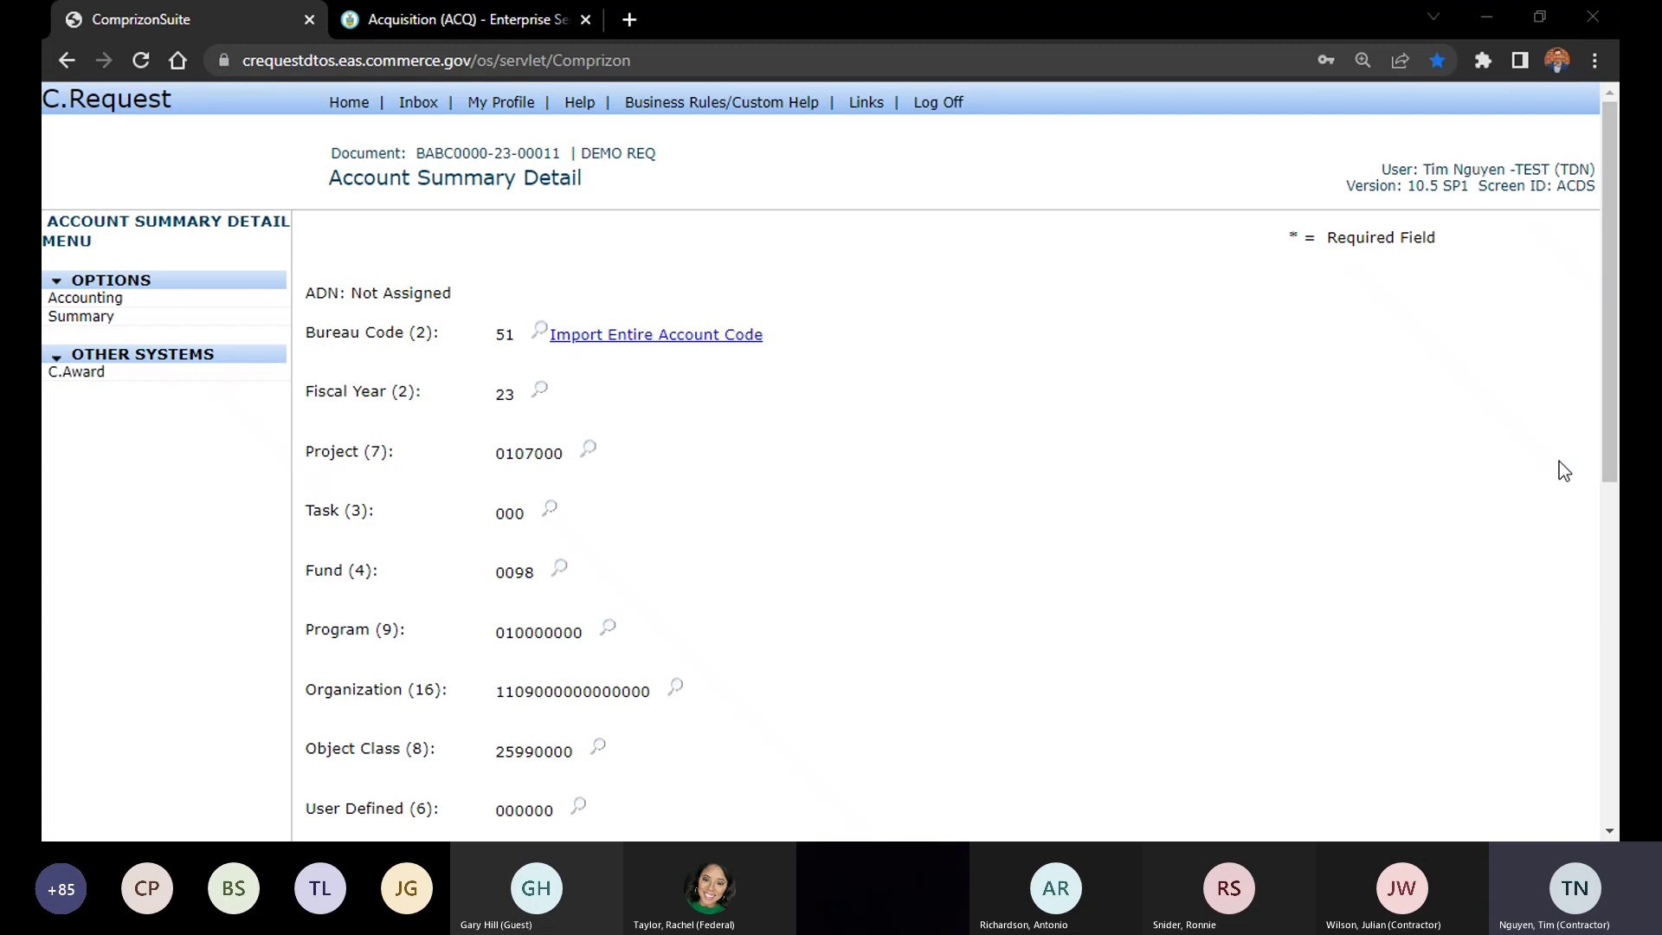
scroll(1560, 467, "down", 5)
scroll(1472, 485, "up", 6)
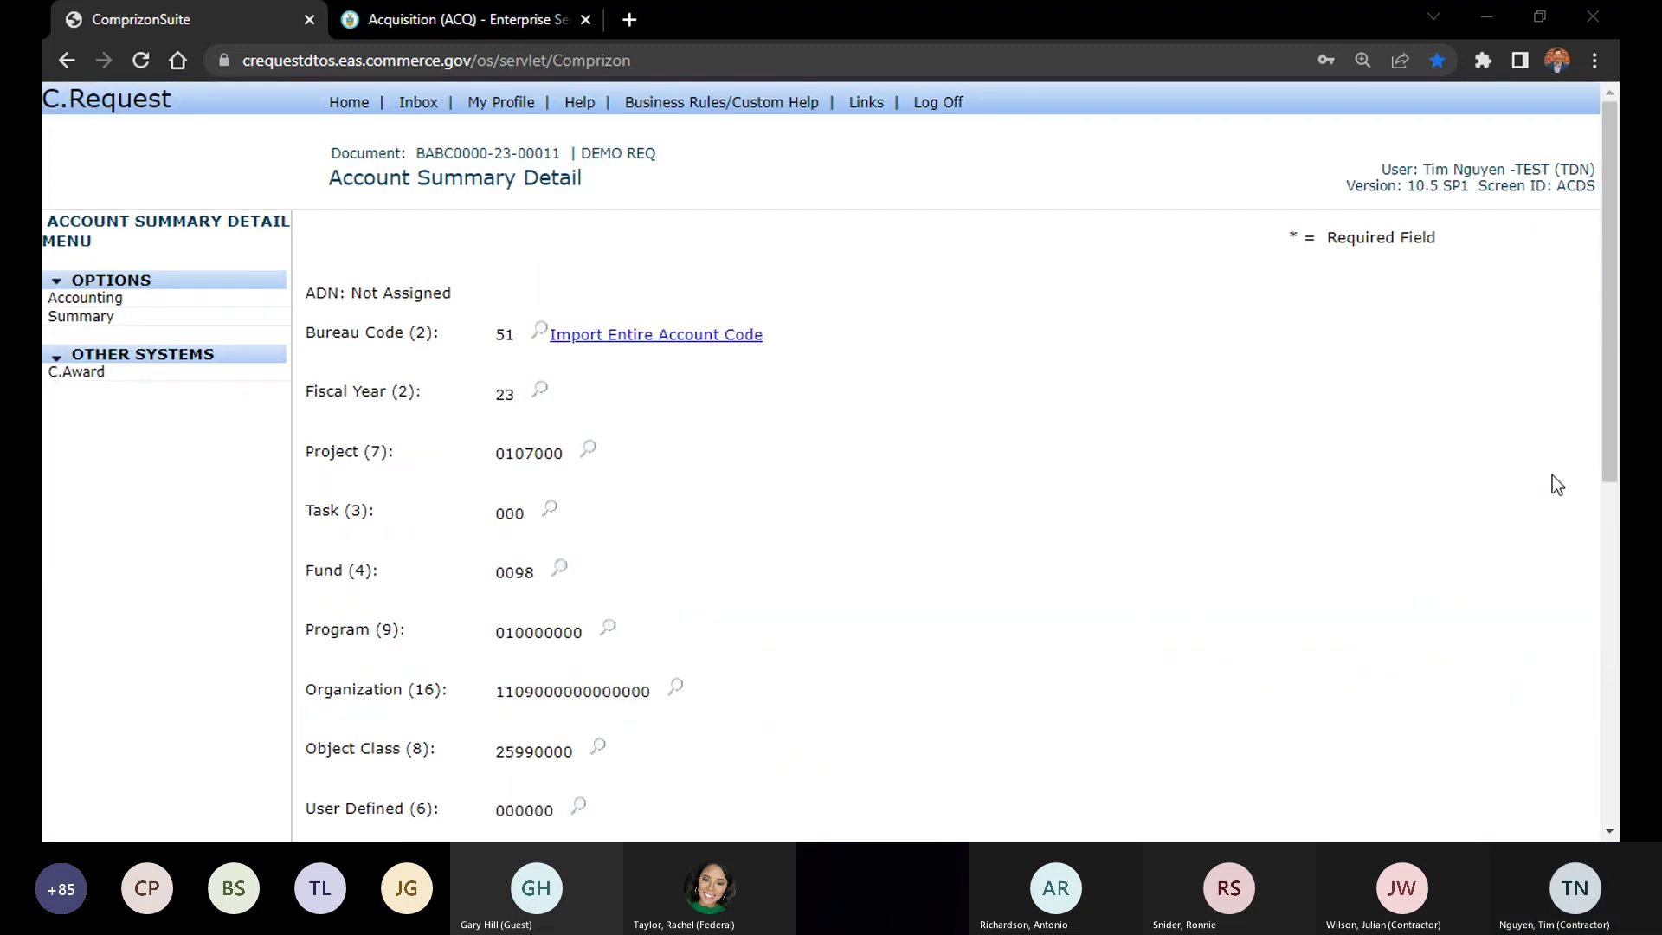
Open line item 1005 from the requisition's line item list and read its de-obligation description
left_click(98, 325)
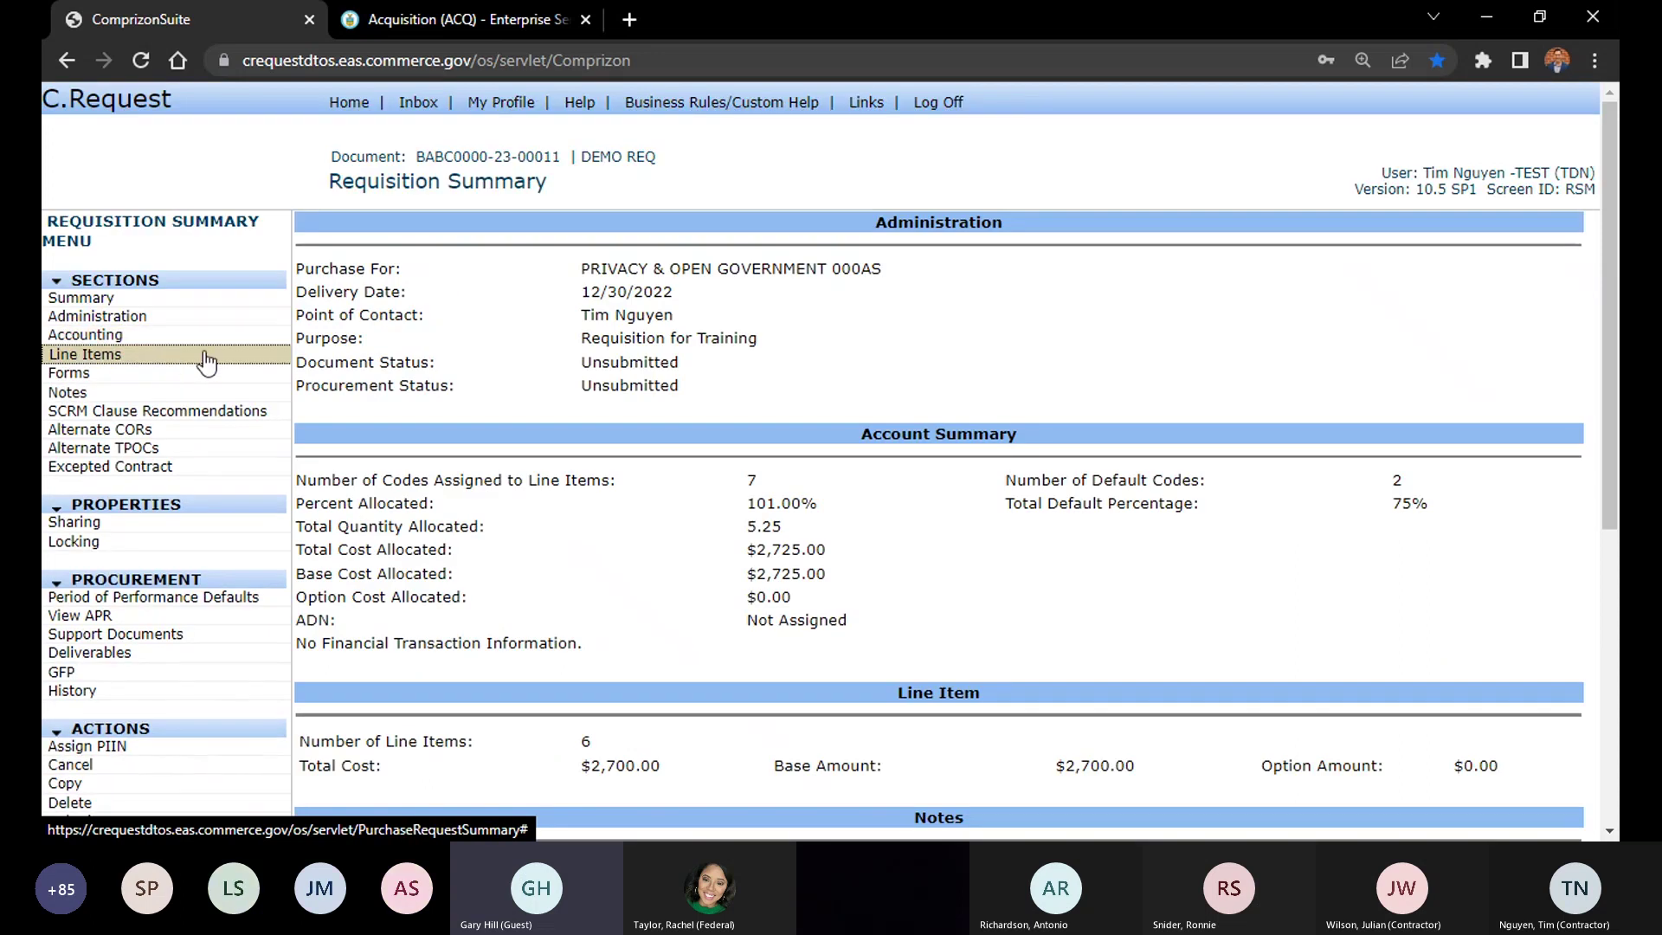
left_click(206, 360)
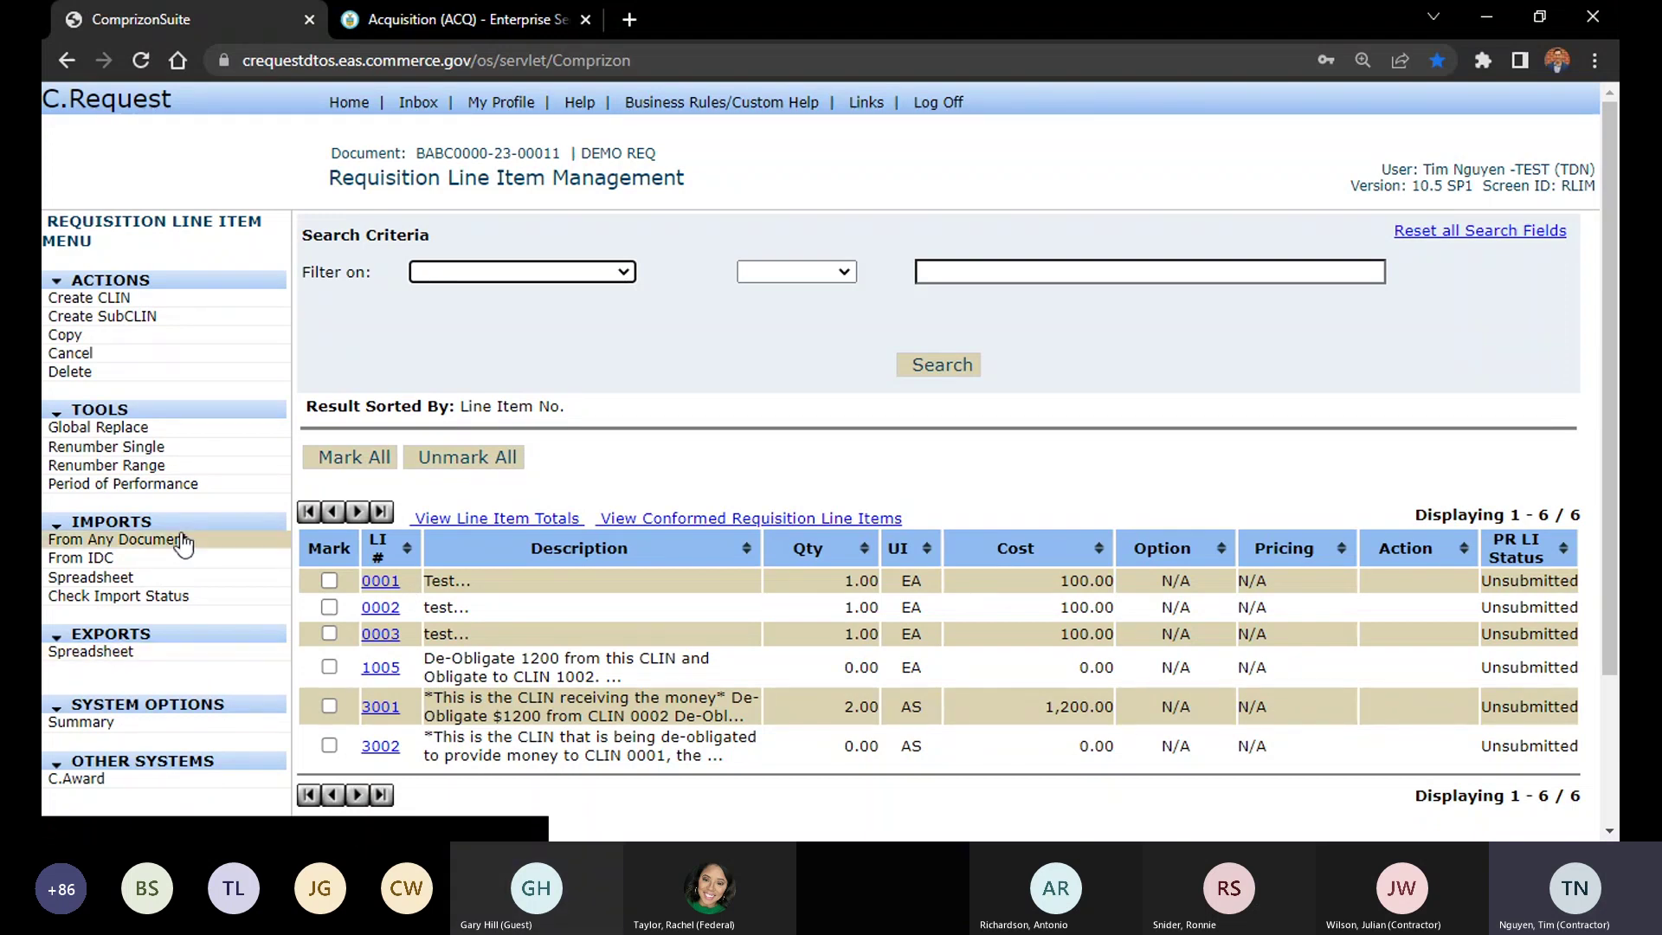
left_click(797, 336)
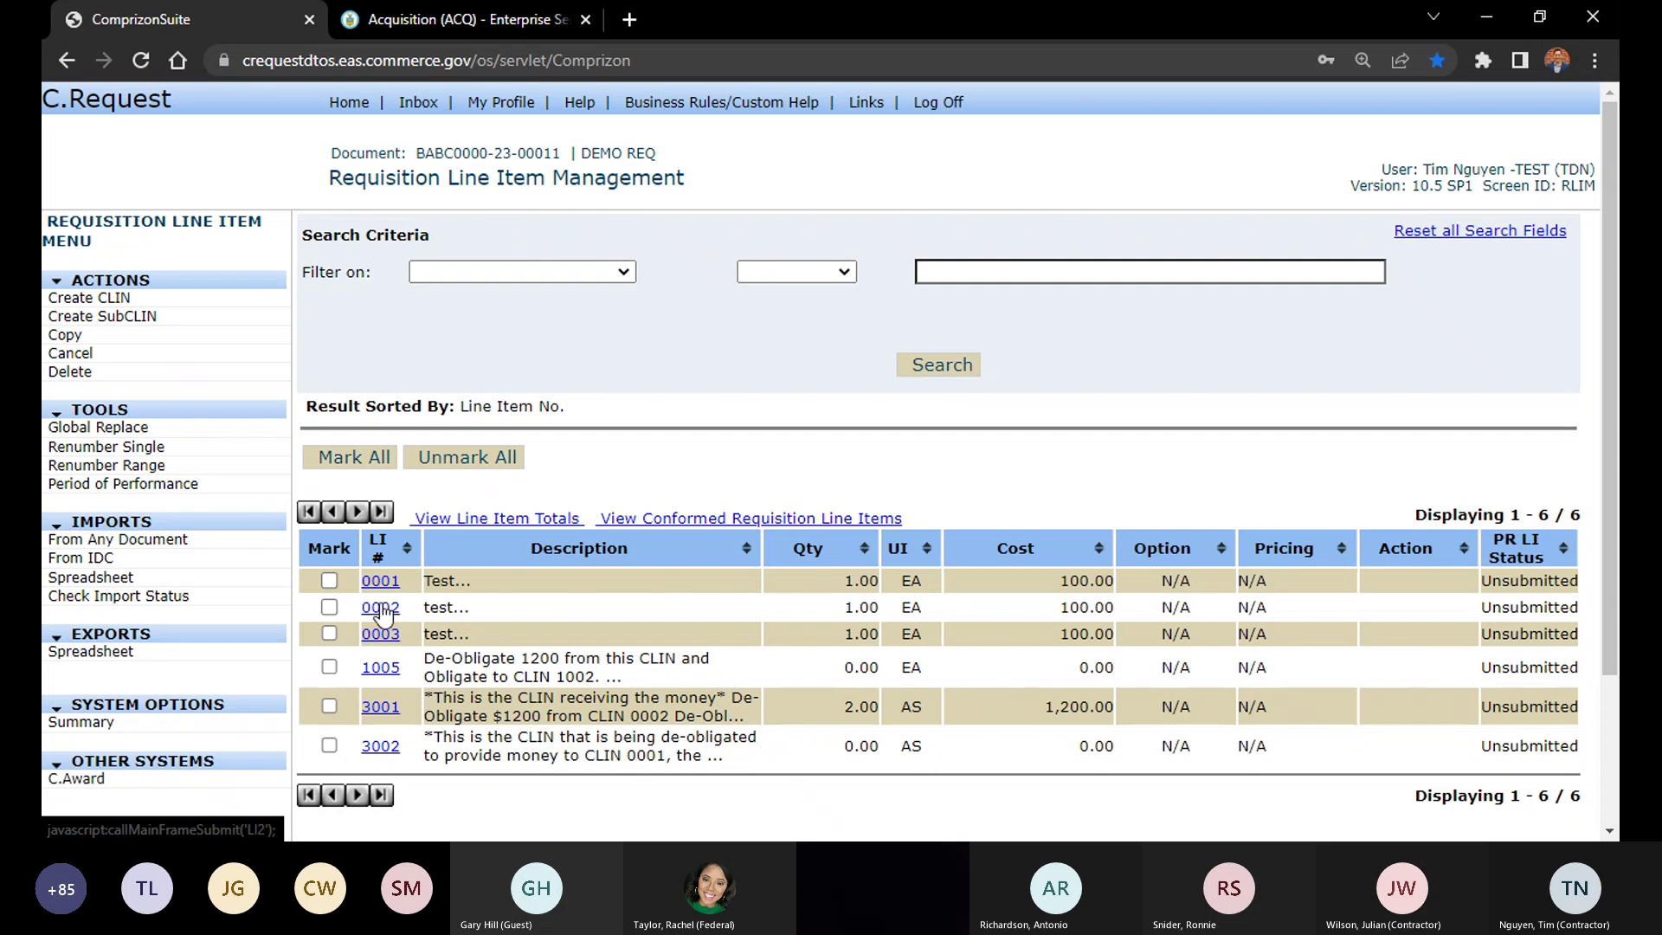
left_click(381, 667)
left_click_drag(638, 550, 698, 591)
left_click(735, 595)
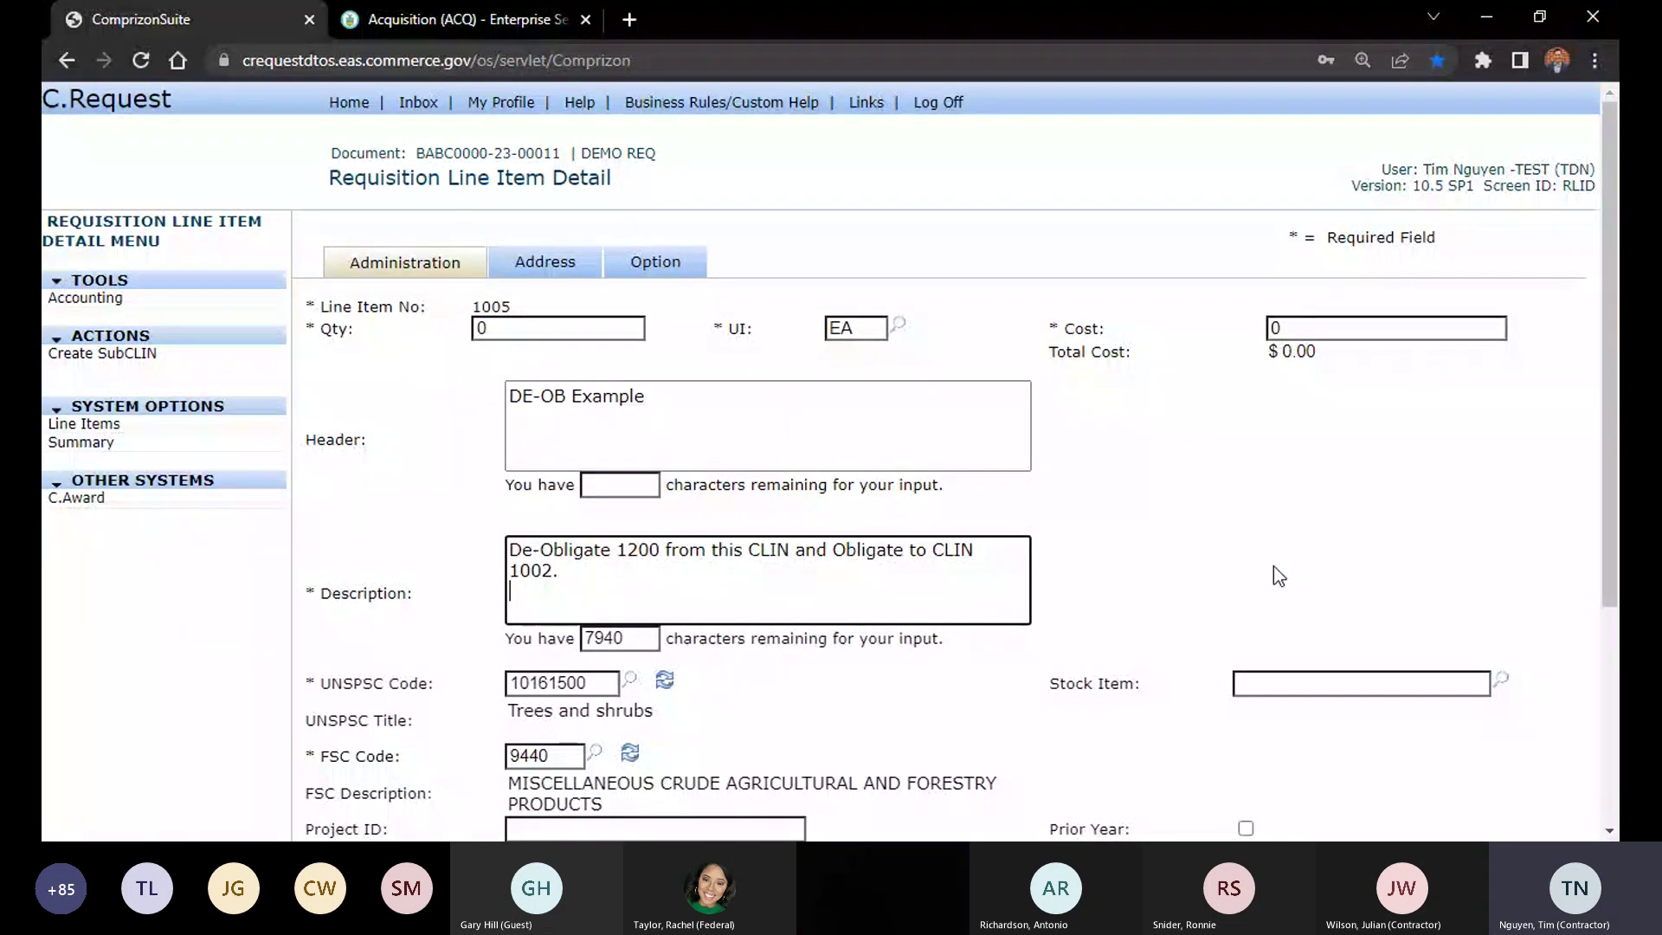
left_click(1263, 491)
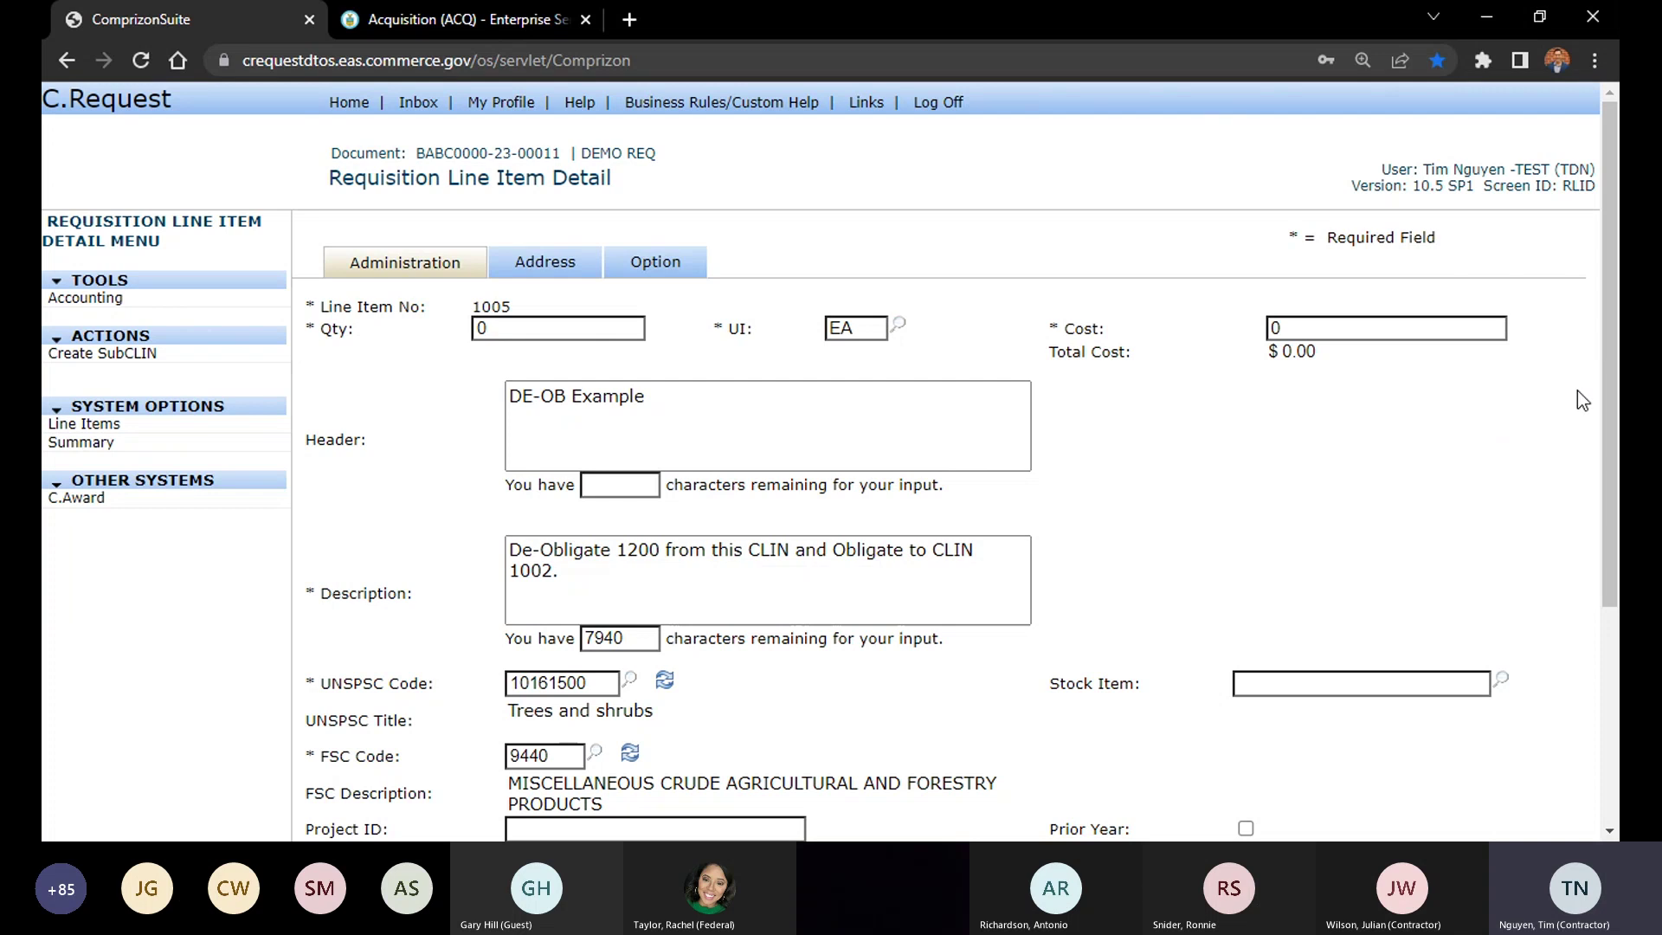
Check the account codes of line item 1005 and go back to the line item list
left_click(102, 299)
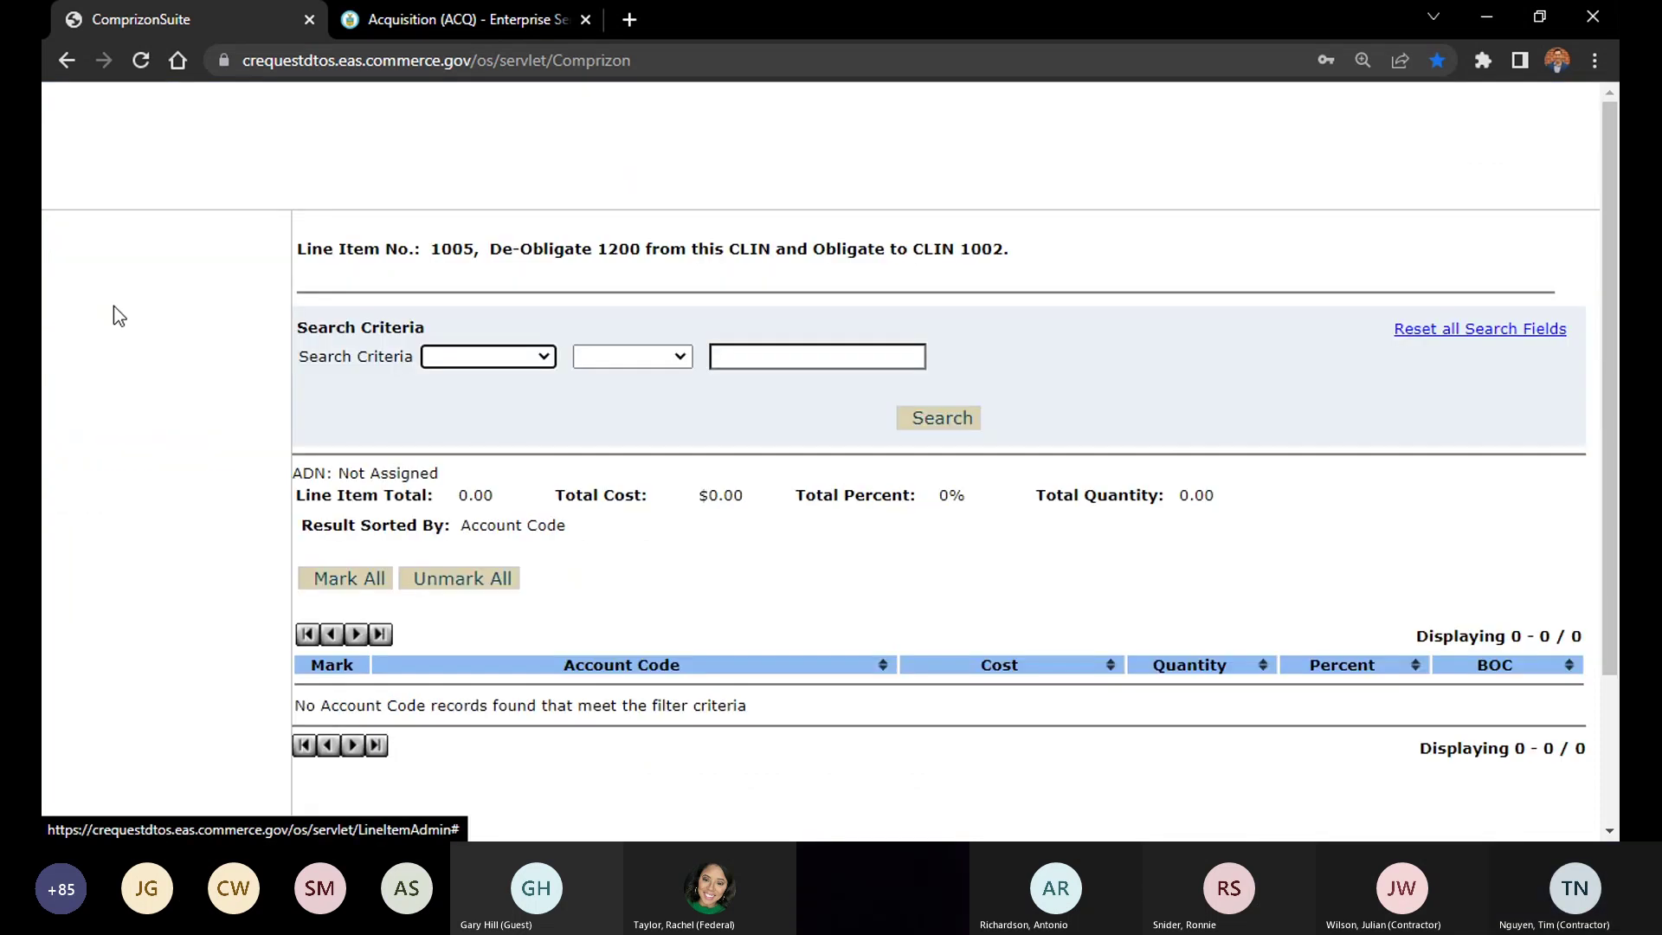
scroll(138, 259, "down", 2)
left_click(104, 210)
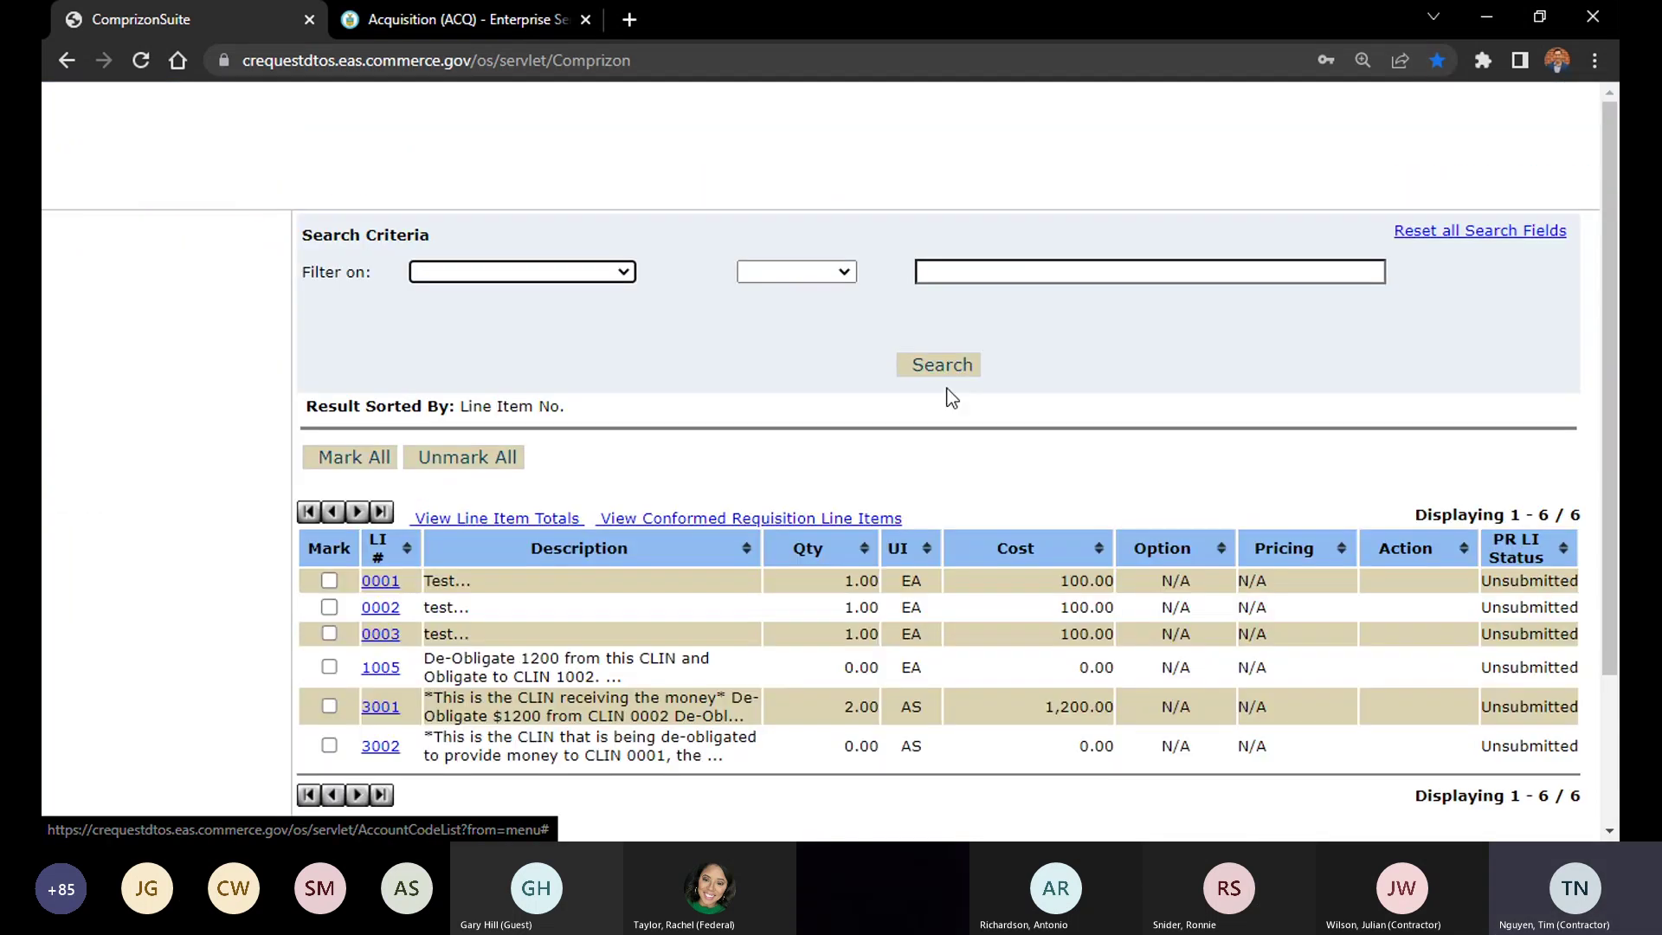
Create a new CLIN in the requisition and set its option type to Option Period
scroll(594, 463, "down", 2)
scroll(143, 325, "up", 3)
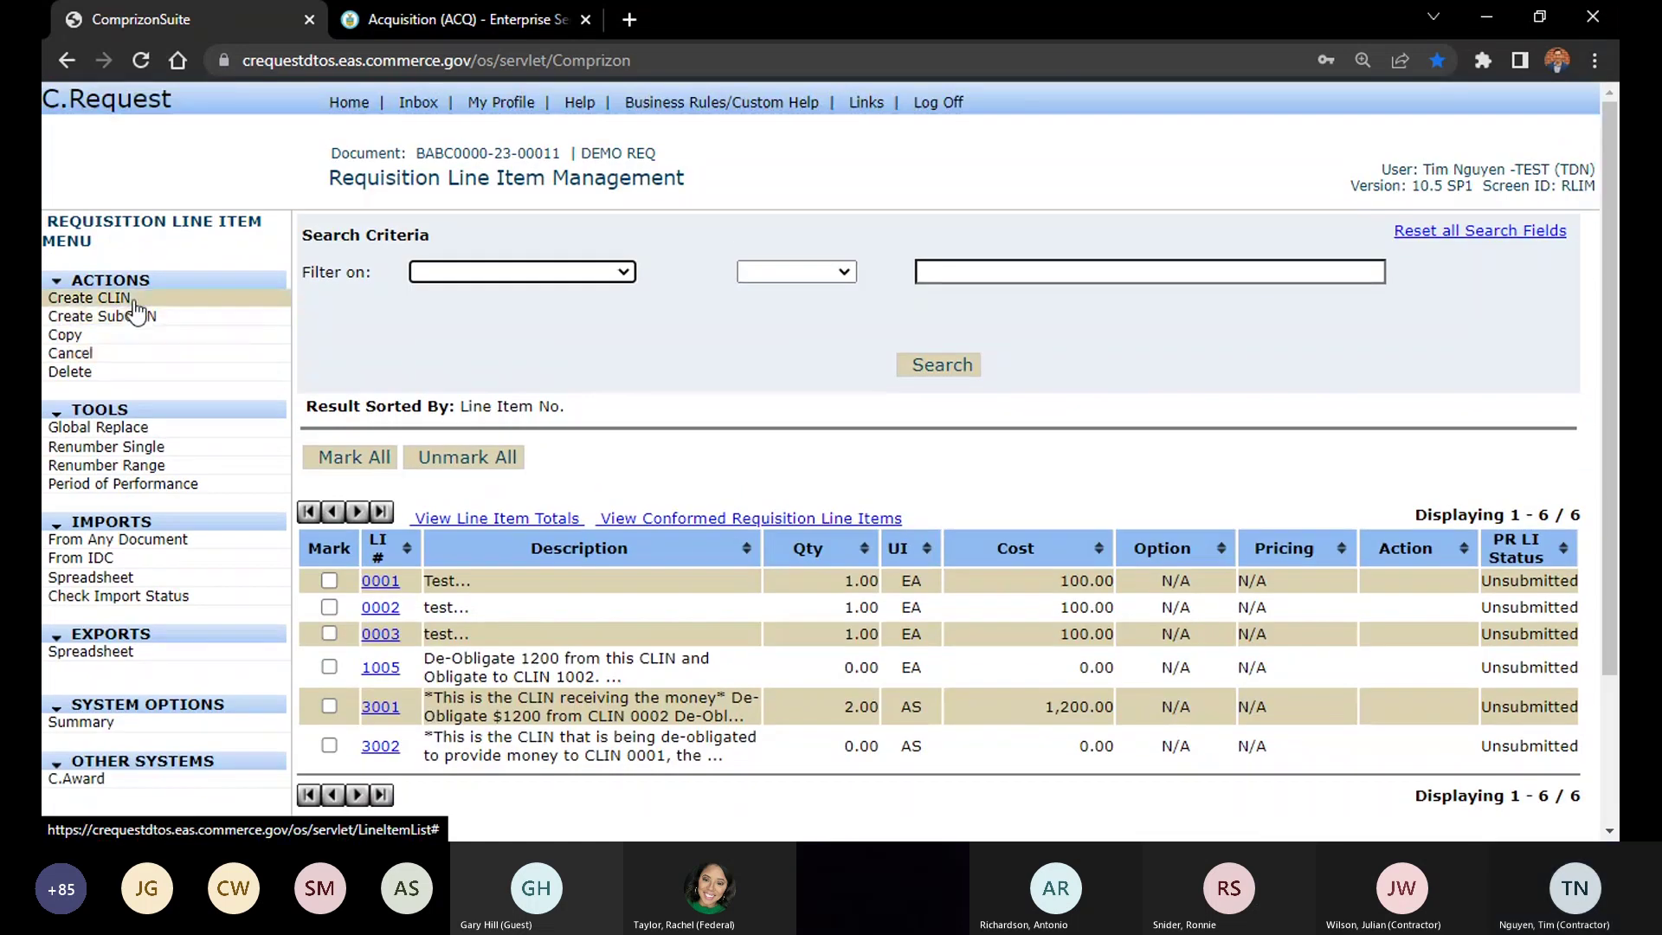
left_click(134, 303)
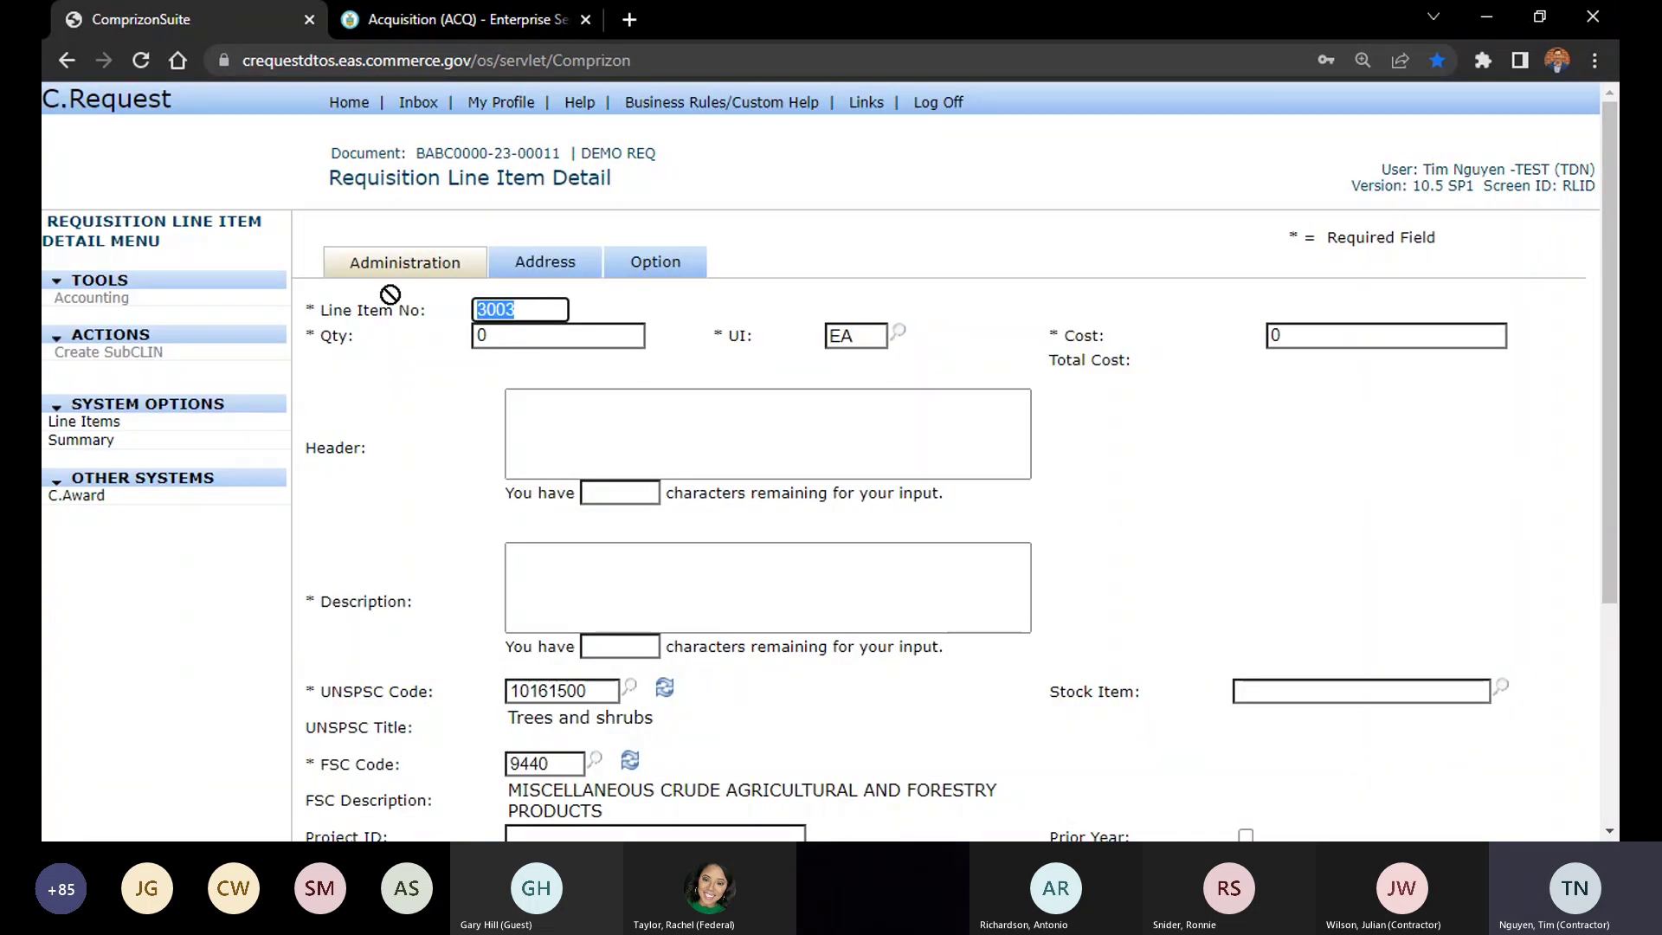
scroll(637, 356, "down", 1)
scroll(599, 270, "up", 1)
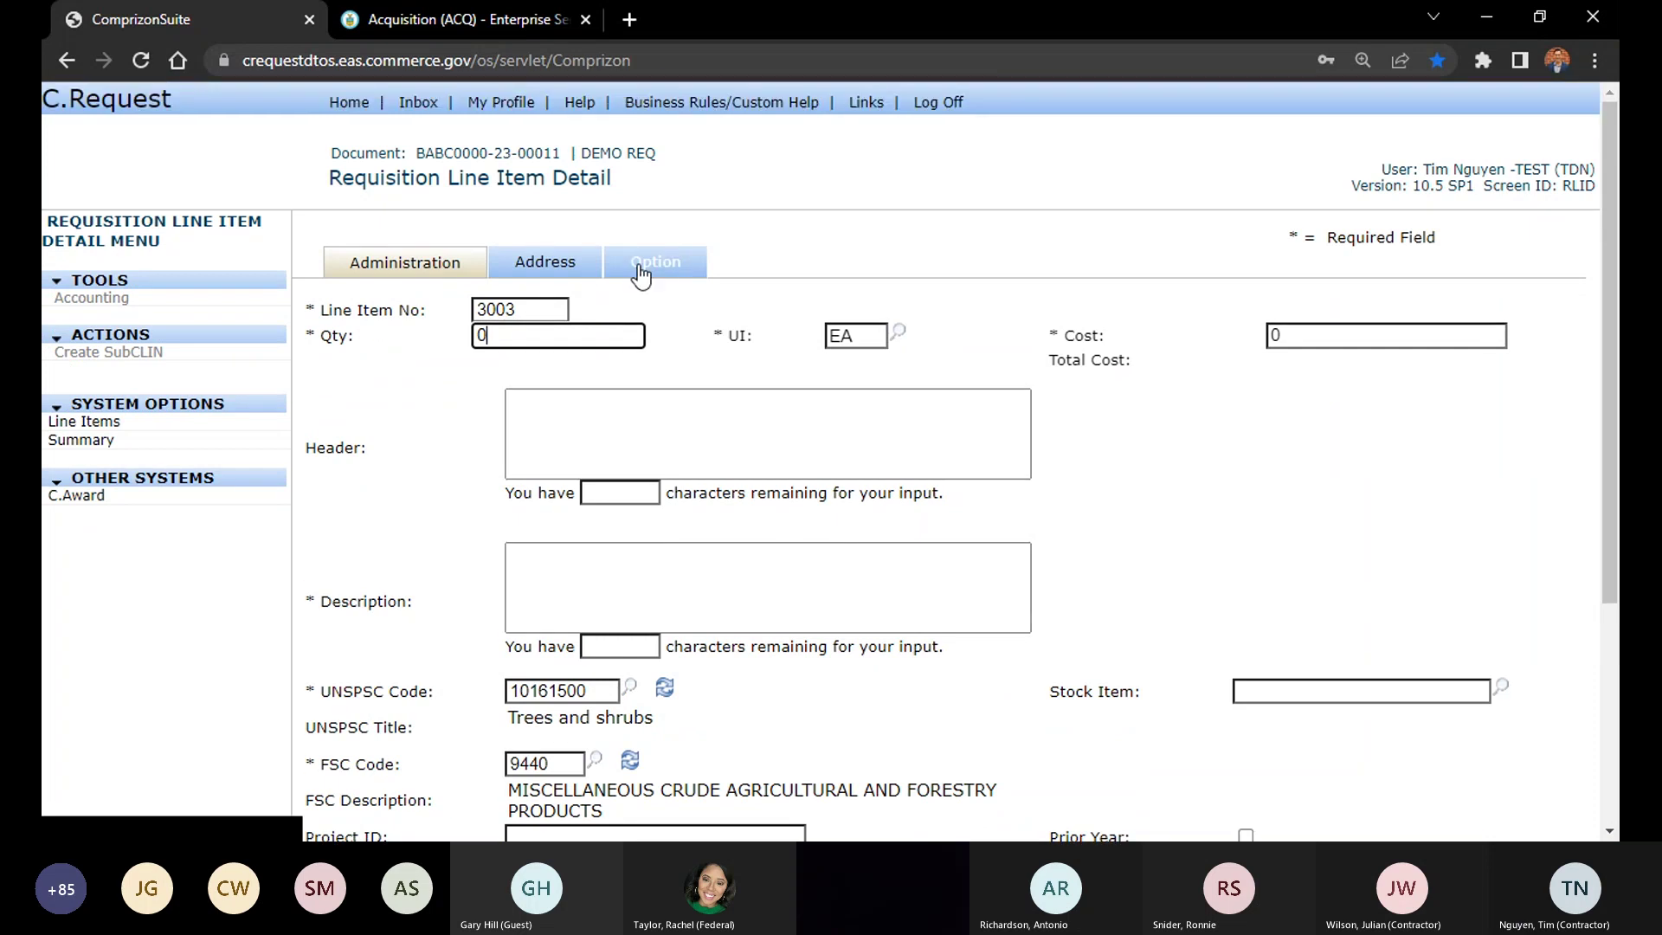
left_click(642, 264)
left_click(654, 317)
left_click(652, 370)
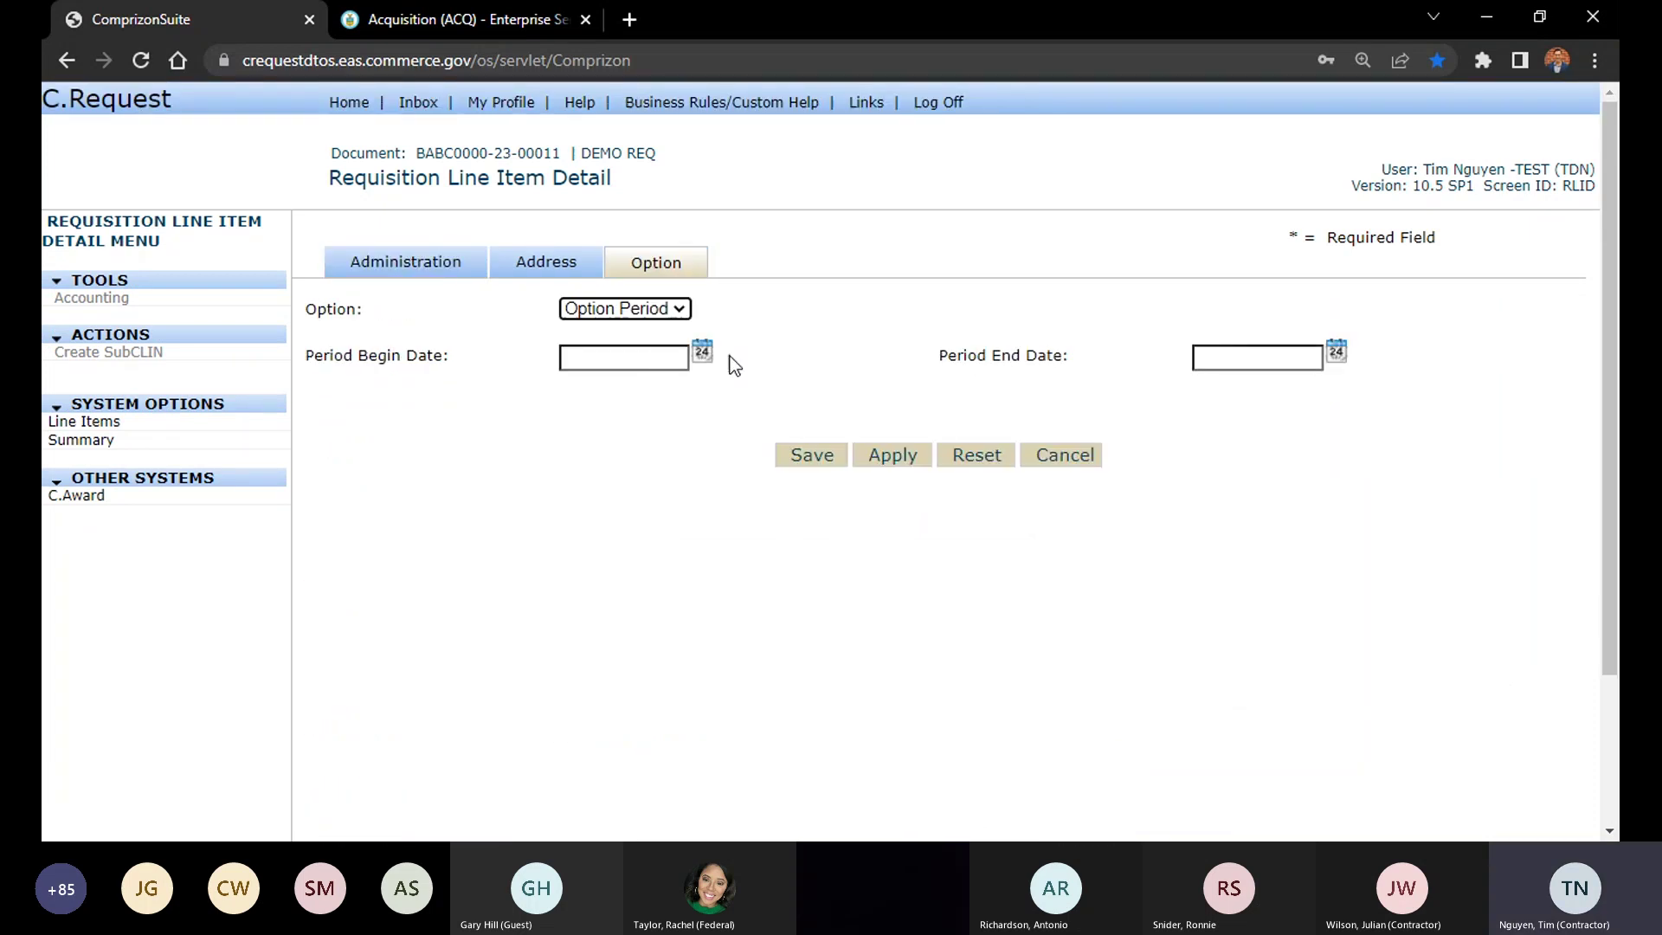
Set the new CLIN's period begin date to 12/12/2023
left_click(624, 350)
left_click(704, 350)
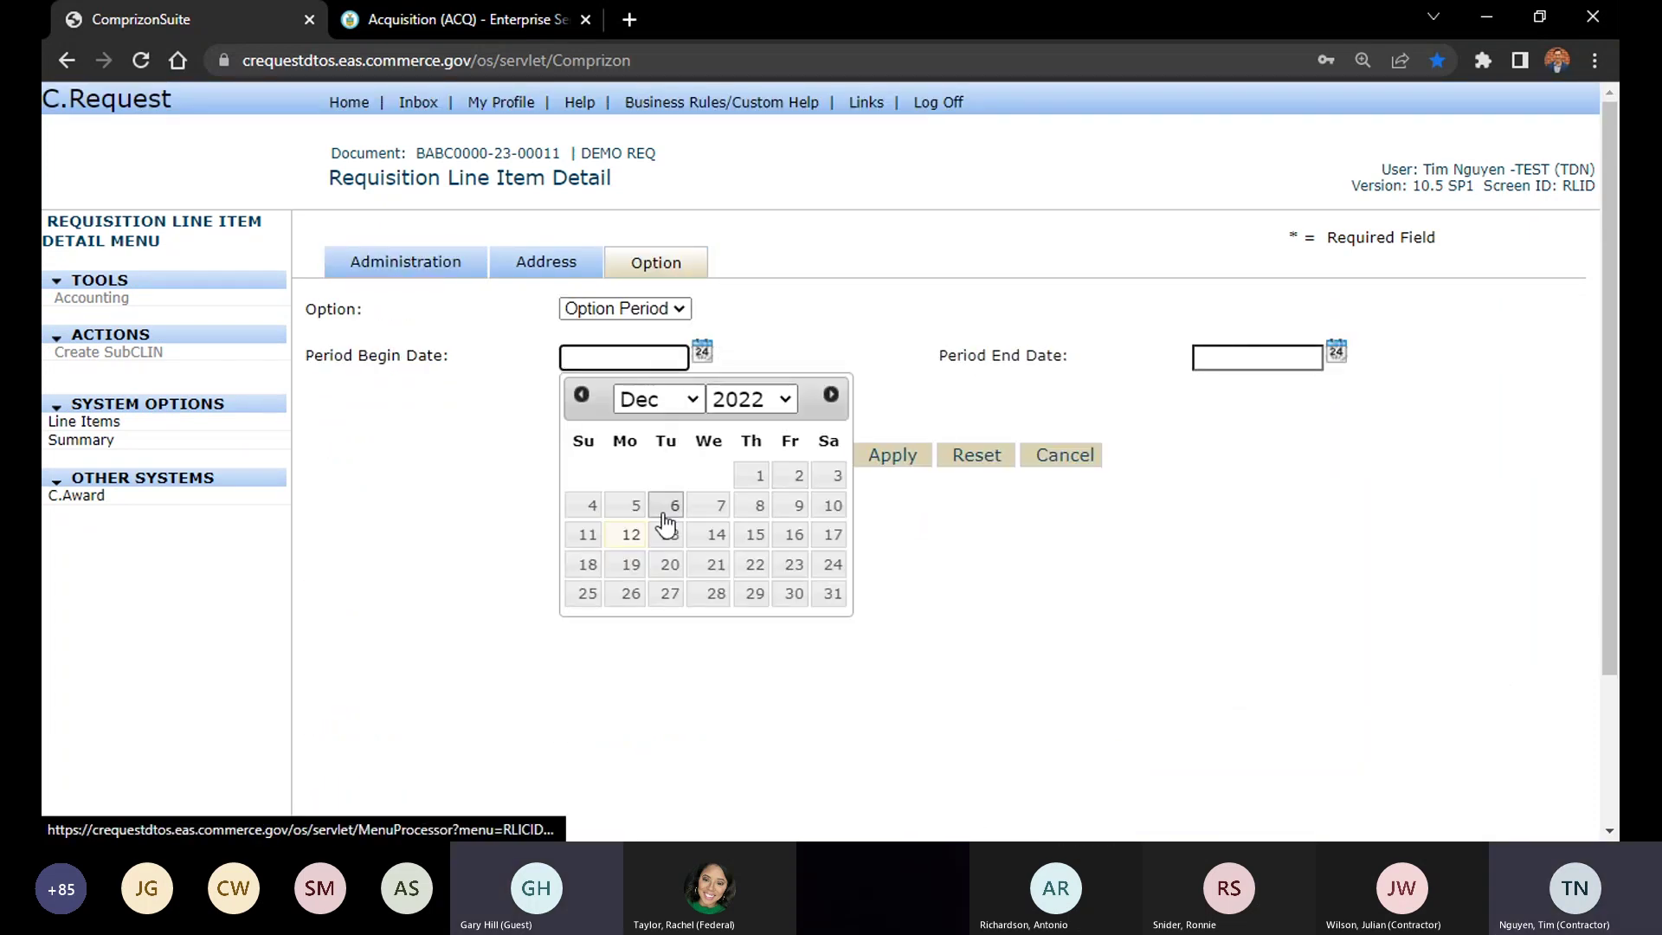
left_click(632, 536)
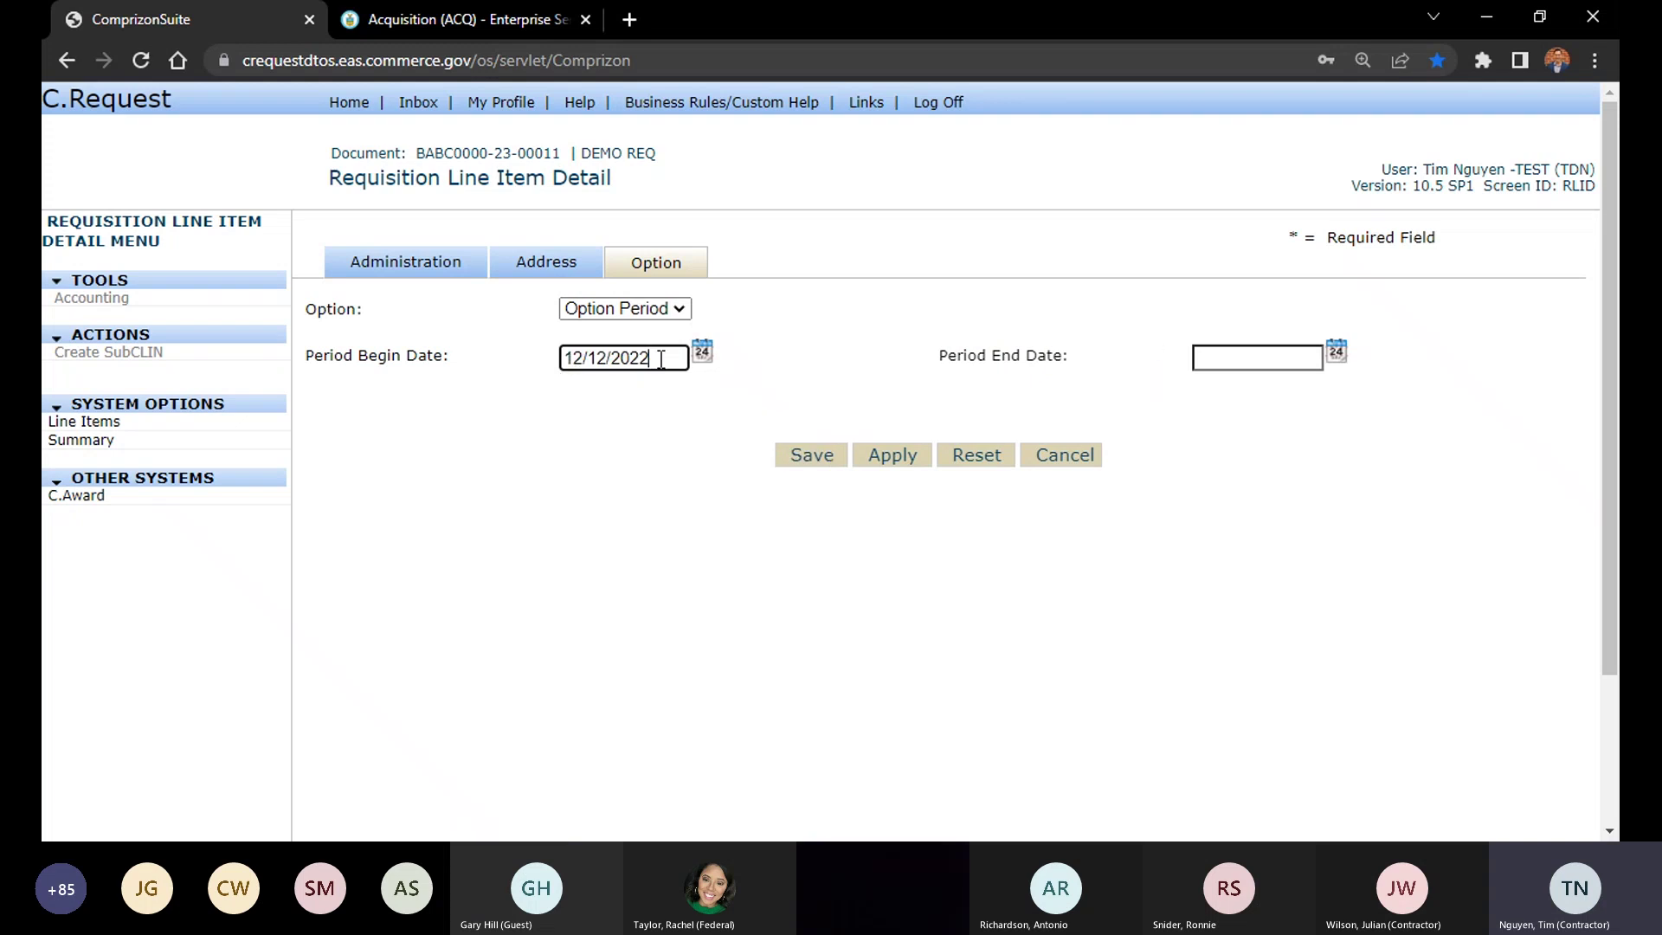
key("BackSpace")
type("3")
Set the new CLIN's period end date to 12/12/2024 and try to save the line item
triple_click(659, 354)
key("ctrl+c")
left_click(1223, 356)
key("ctrl+v")
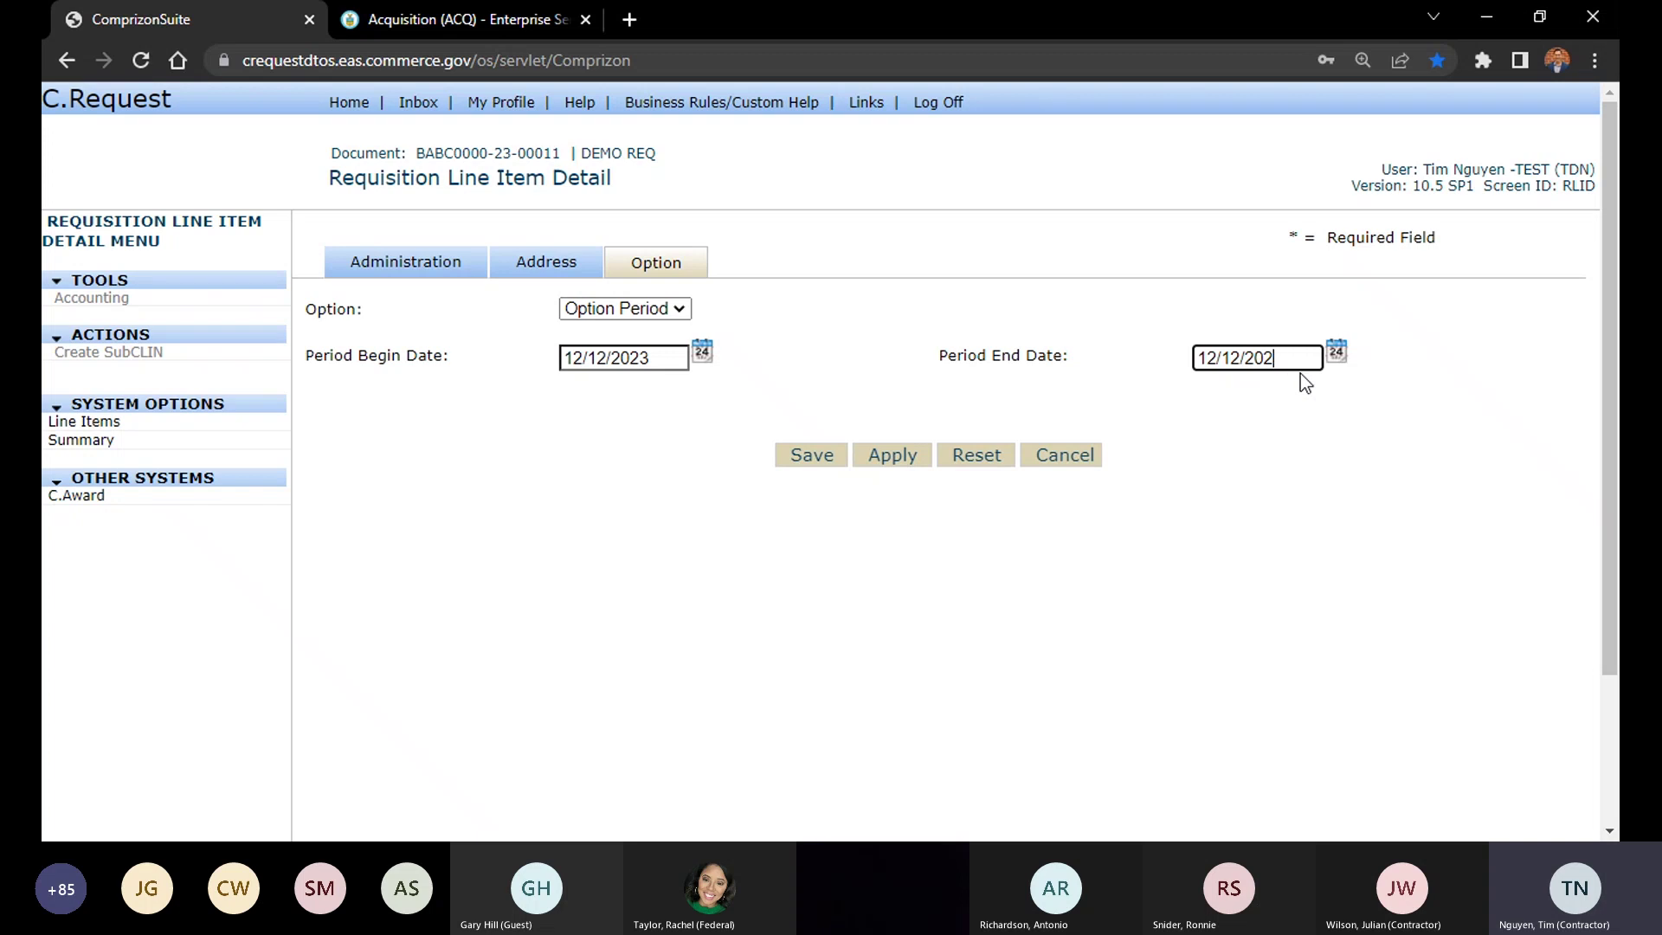
type("4")
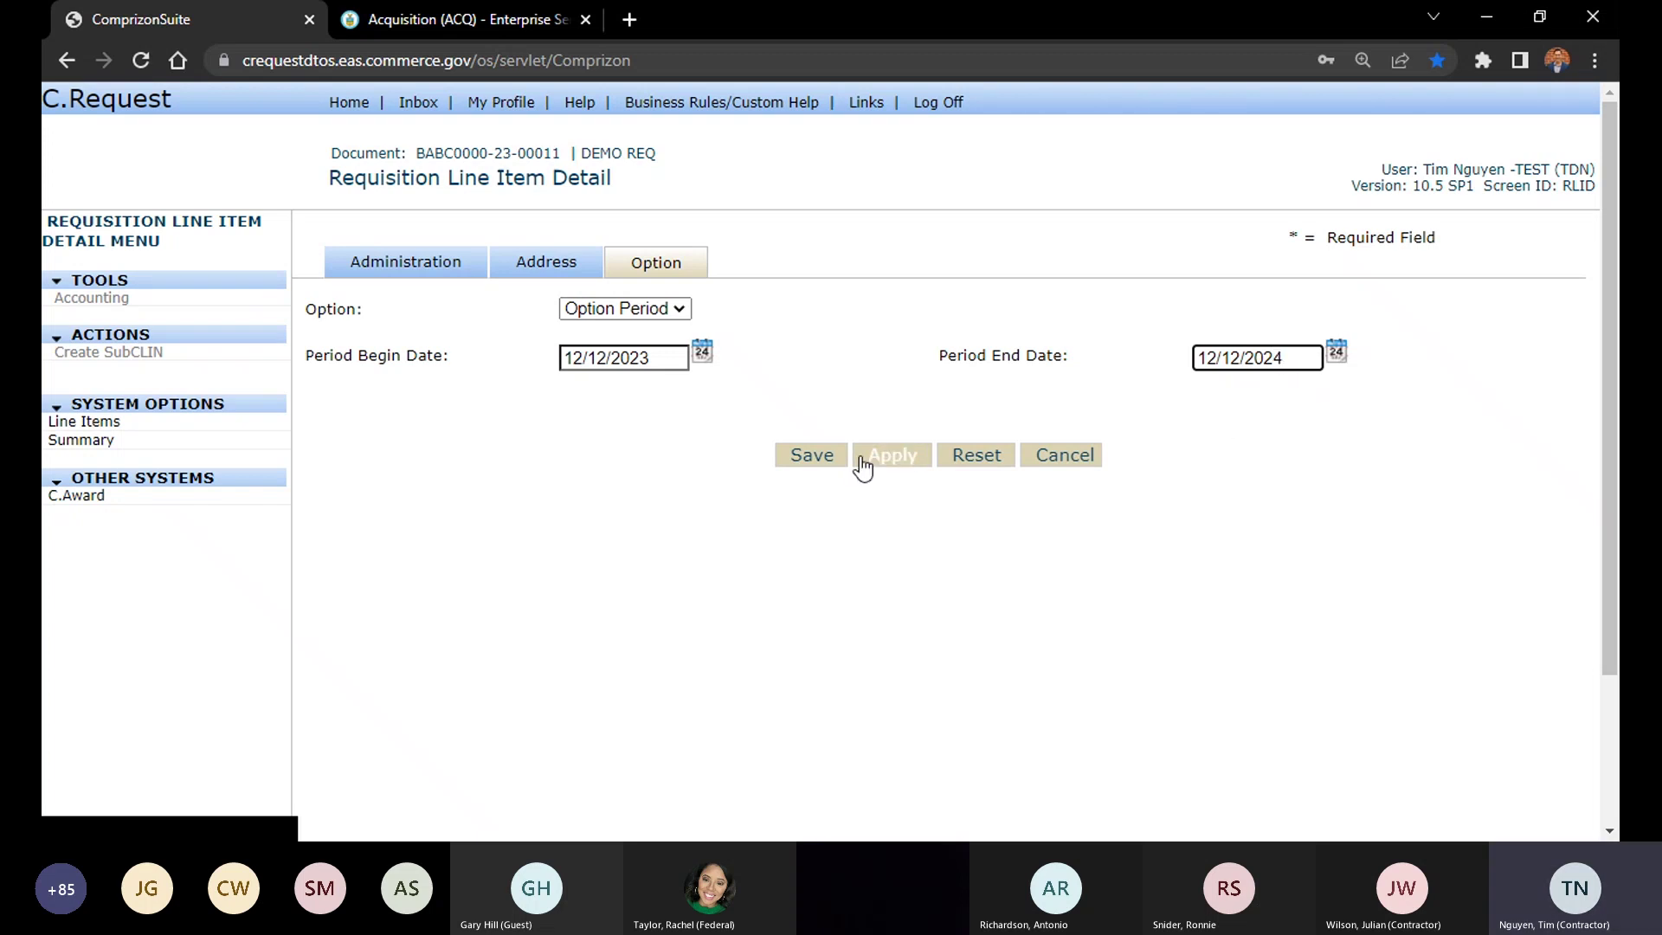
left_click(813, 457)
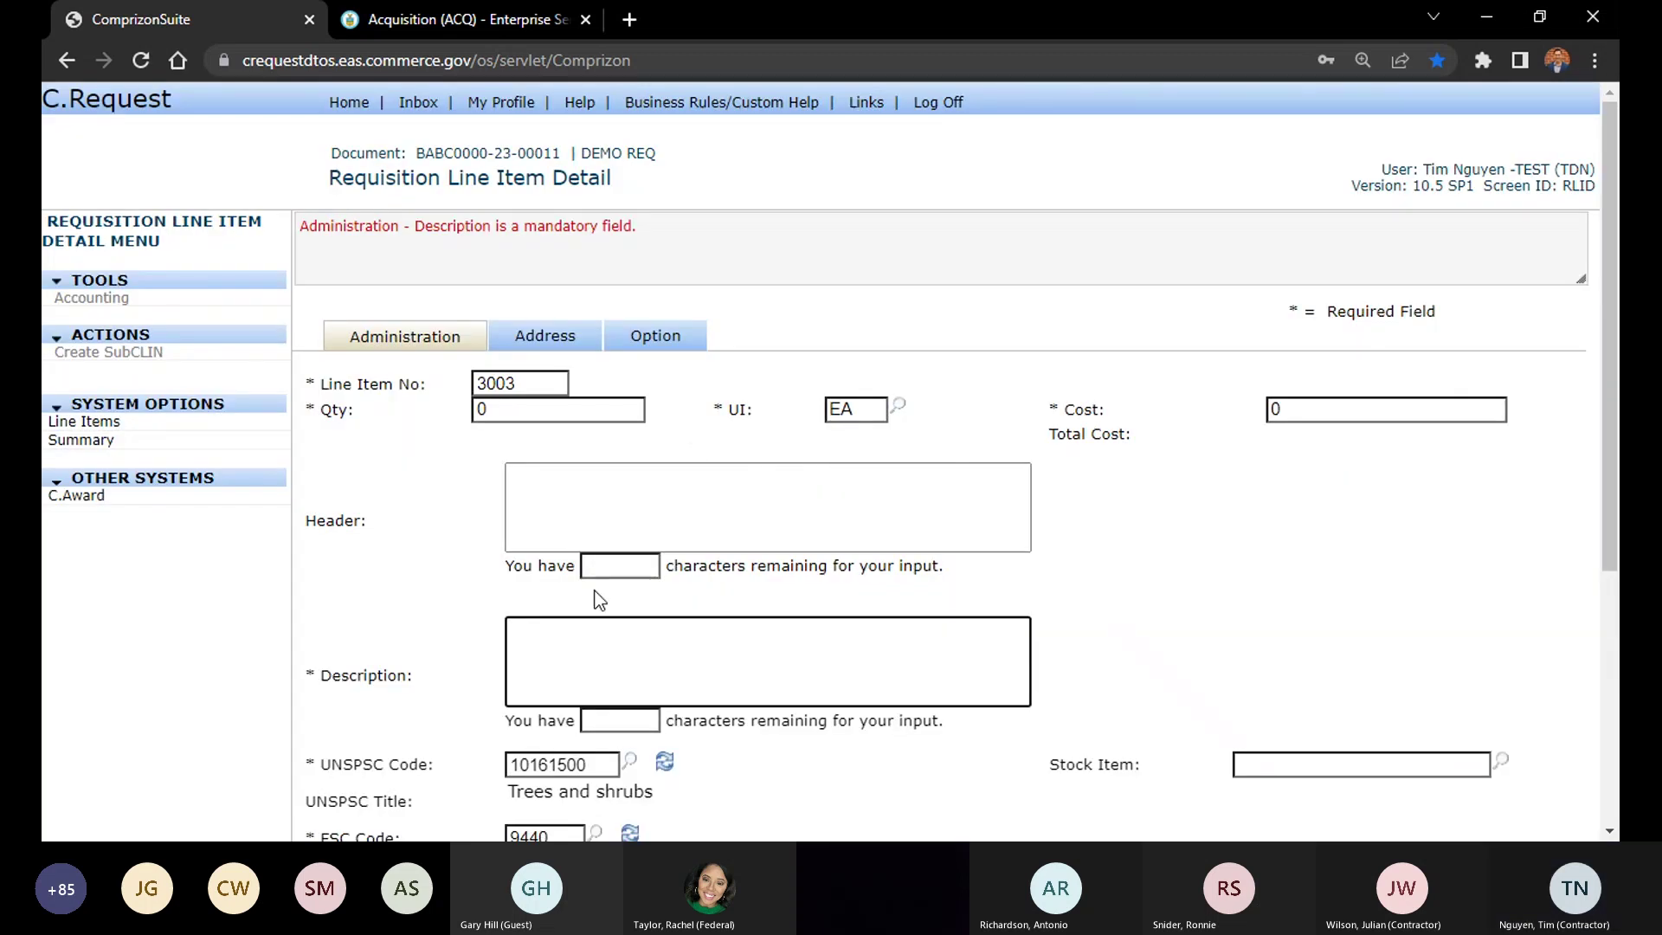
Enter the description Opt 1, change the new CLIN's line item number to 1001, and save it
left_click(602, 632)
type("Opt 1")
scroll(620, 579, "down", 3)
scroll(475, 272, "up", 3)
double_click(519, 383)
type("1001")
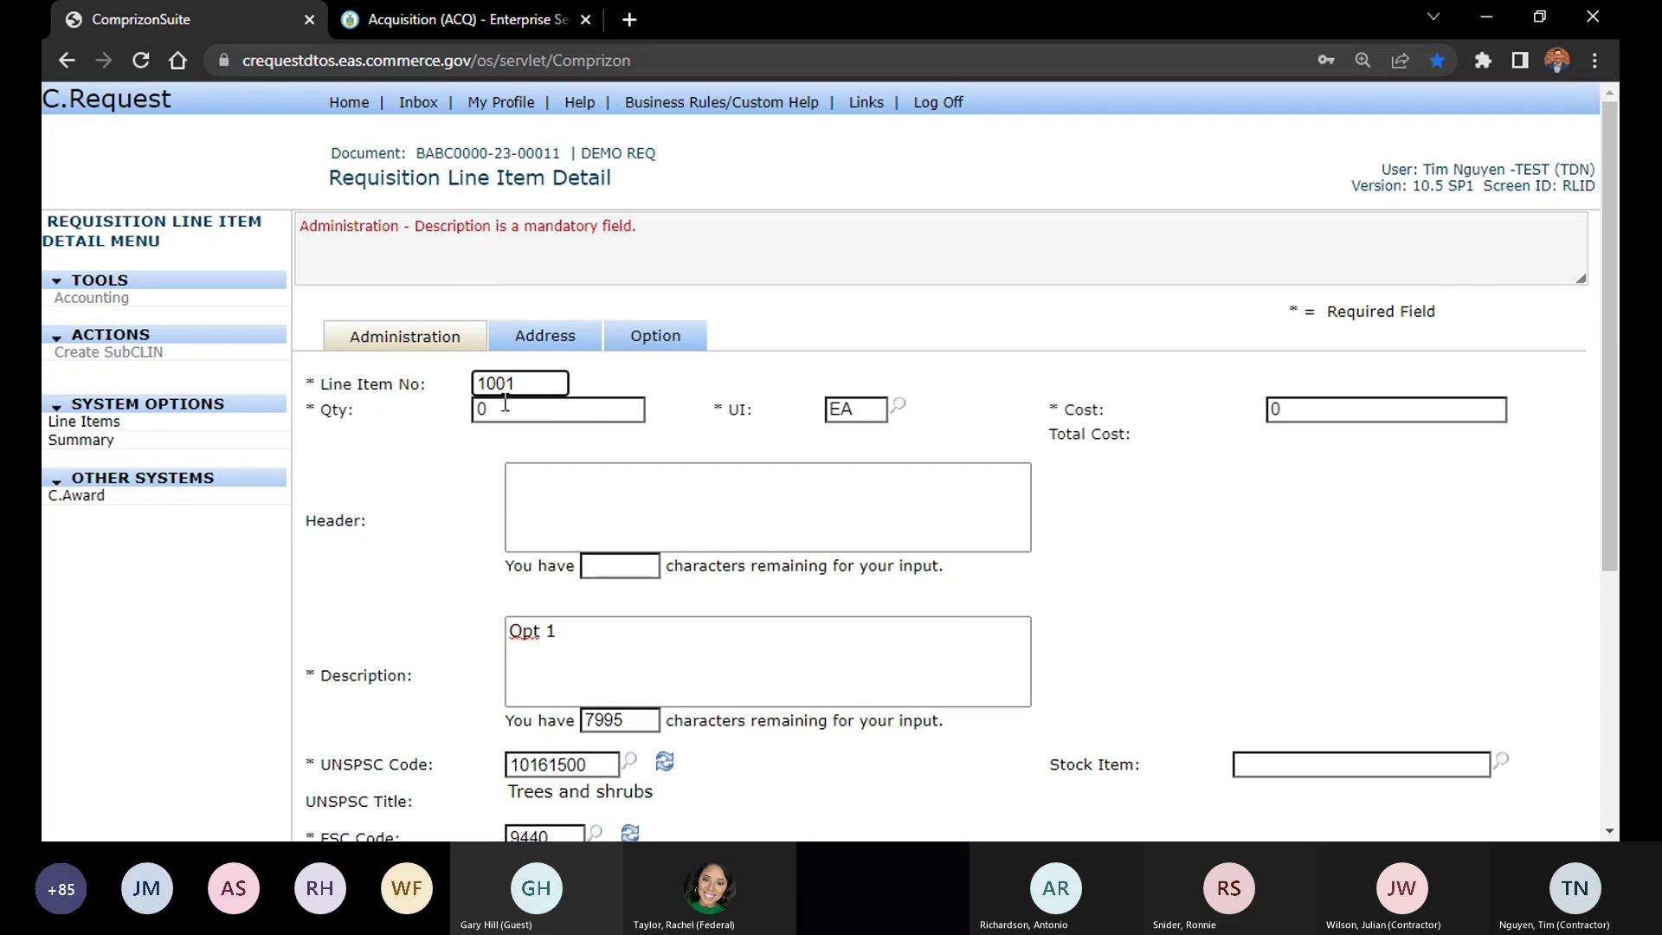
key("Tab")
scroll(1075, 589, "down", 5)
left_click(896, 634)
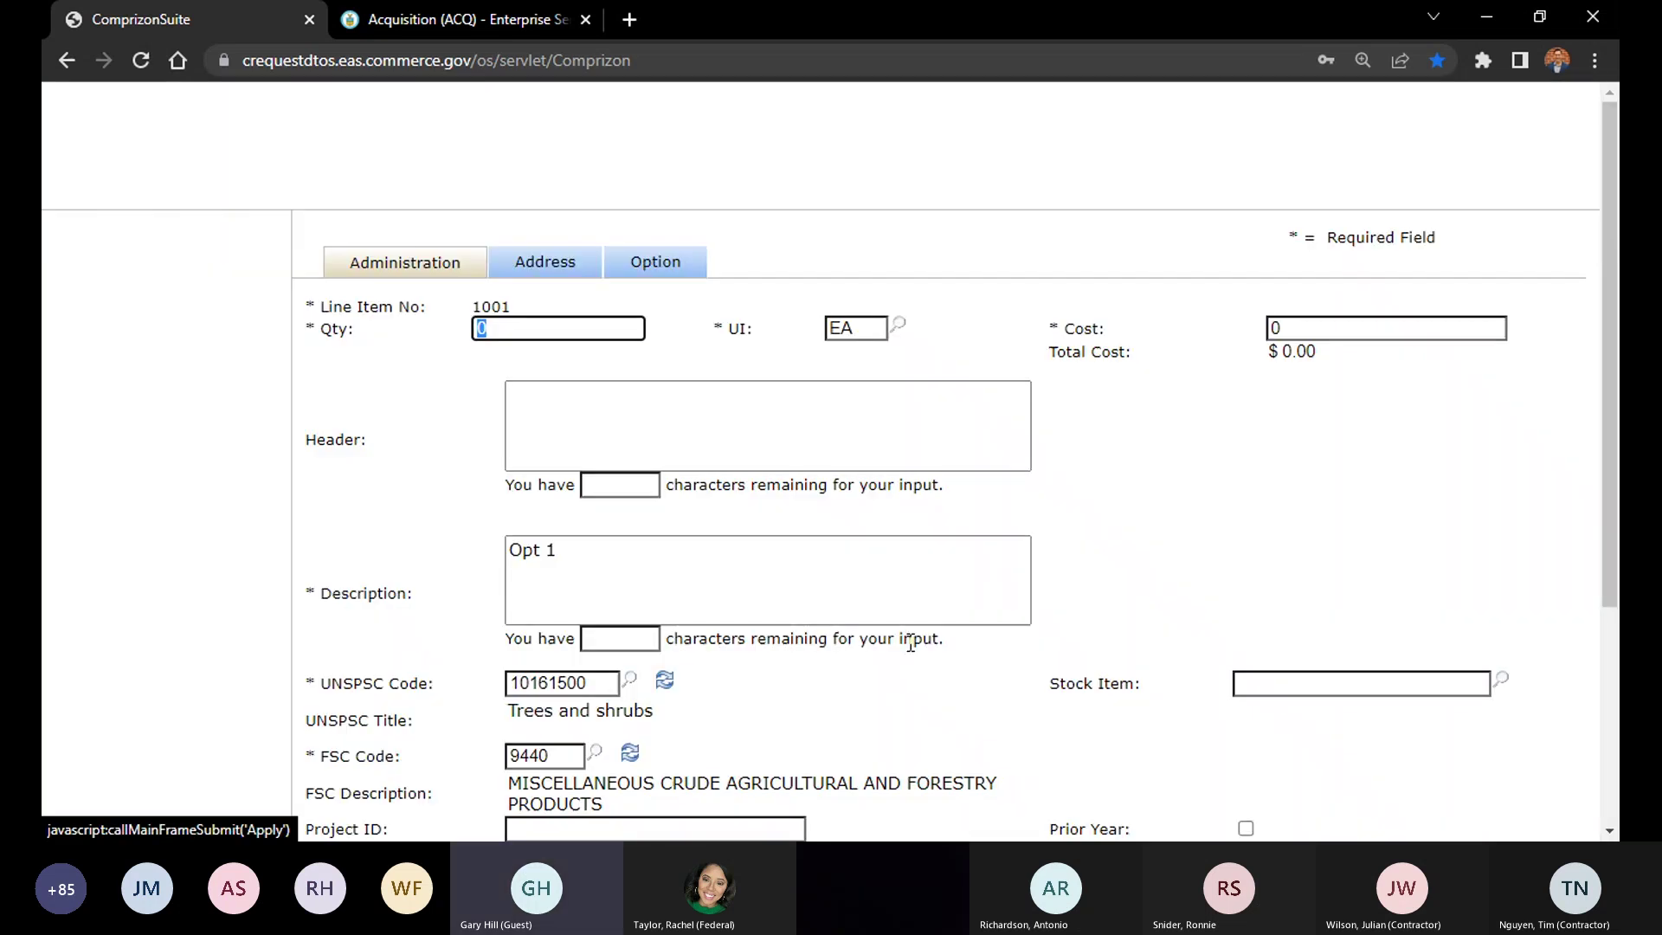
scroll(853, 614, "down", 5)
left_click(819, 637)
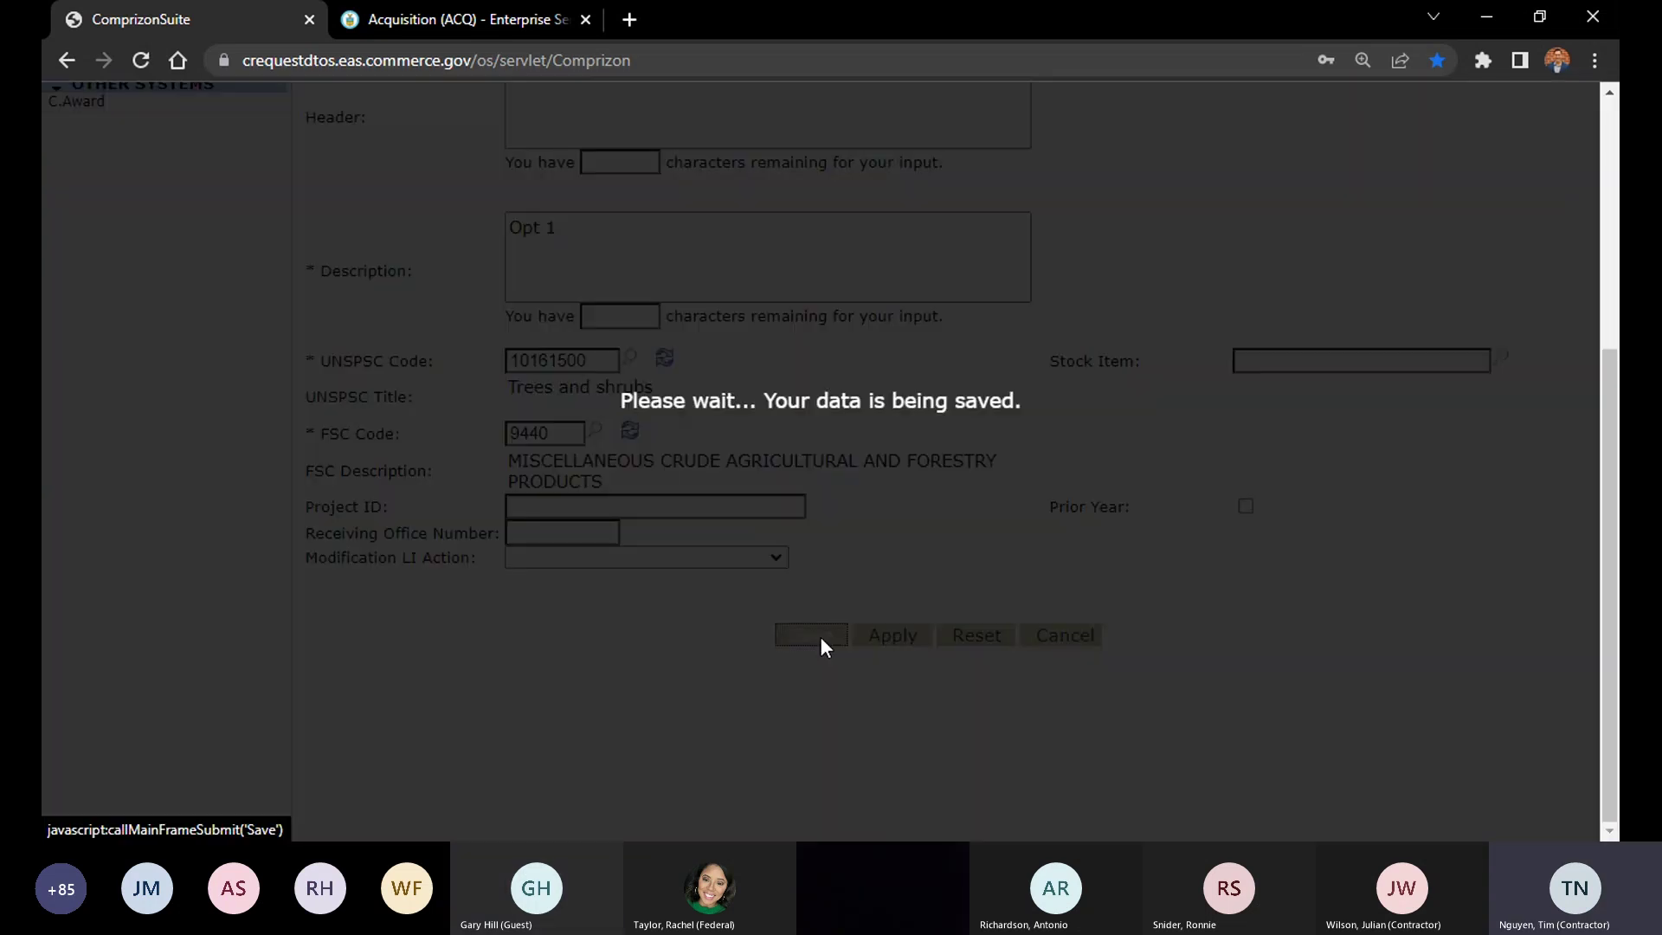
Set line item 0001 to Base Period with a period begin date of 12/12/2022
scroll(383, 638, "down", 2)
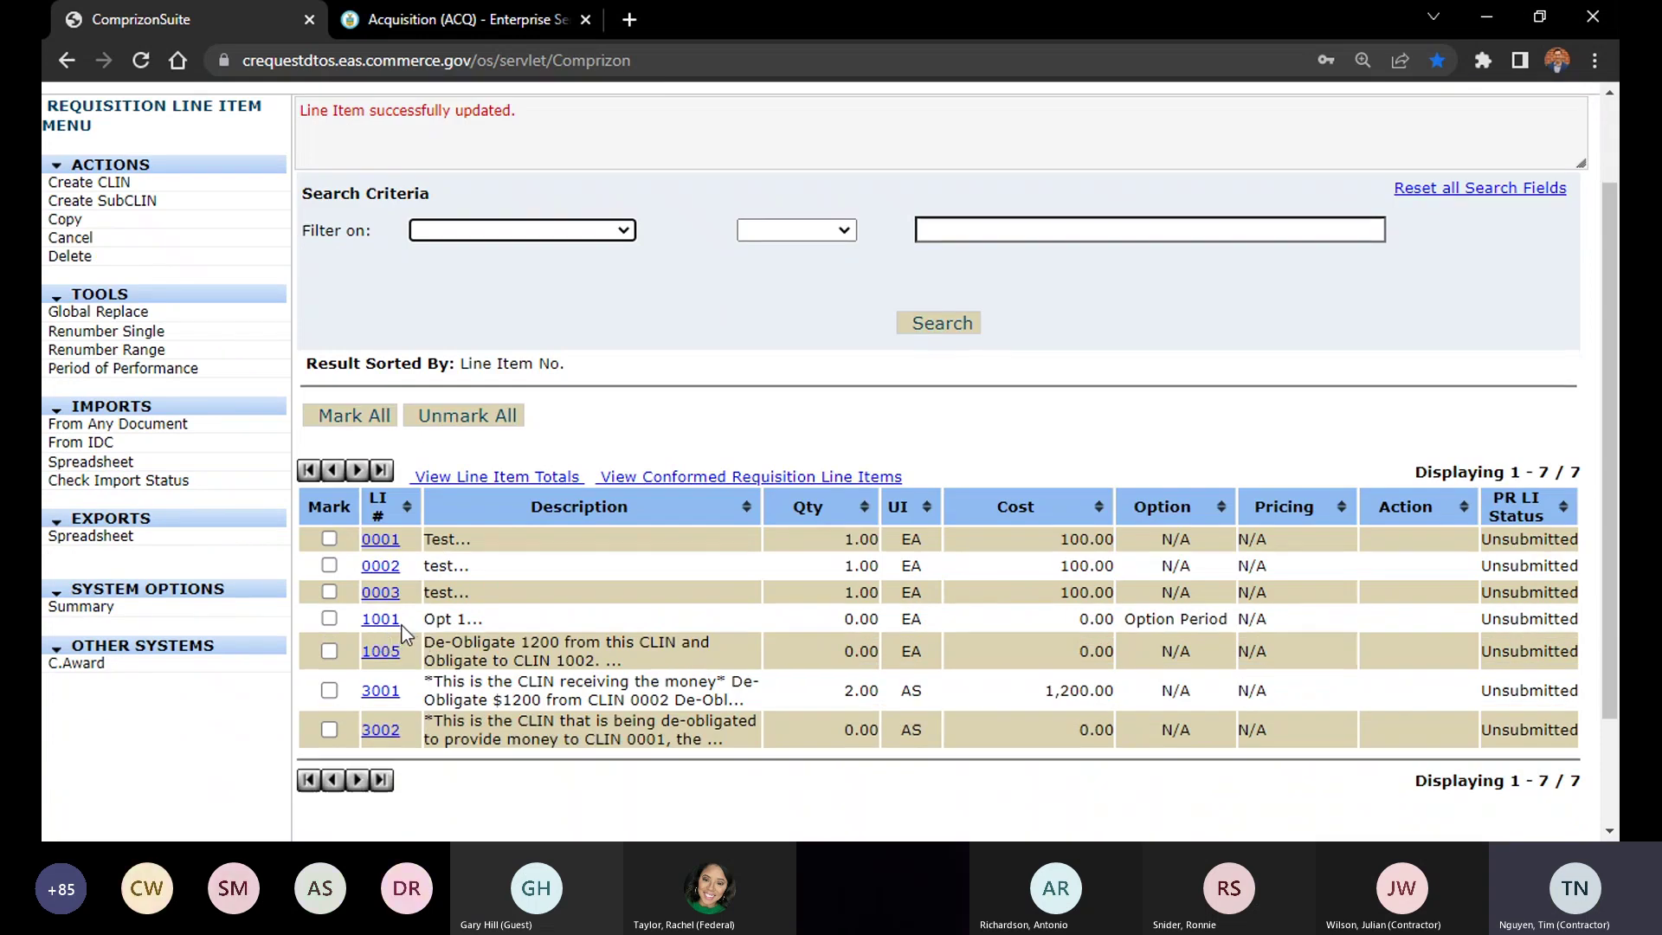
left_click(381, 540)
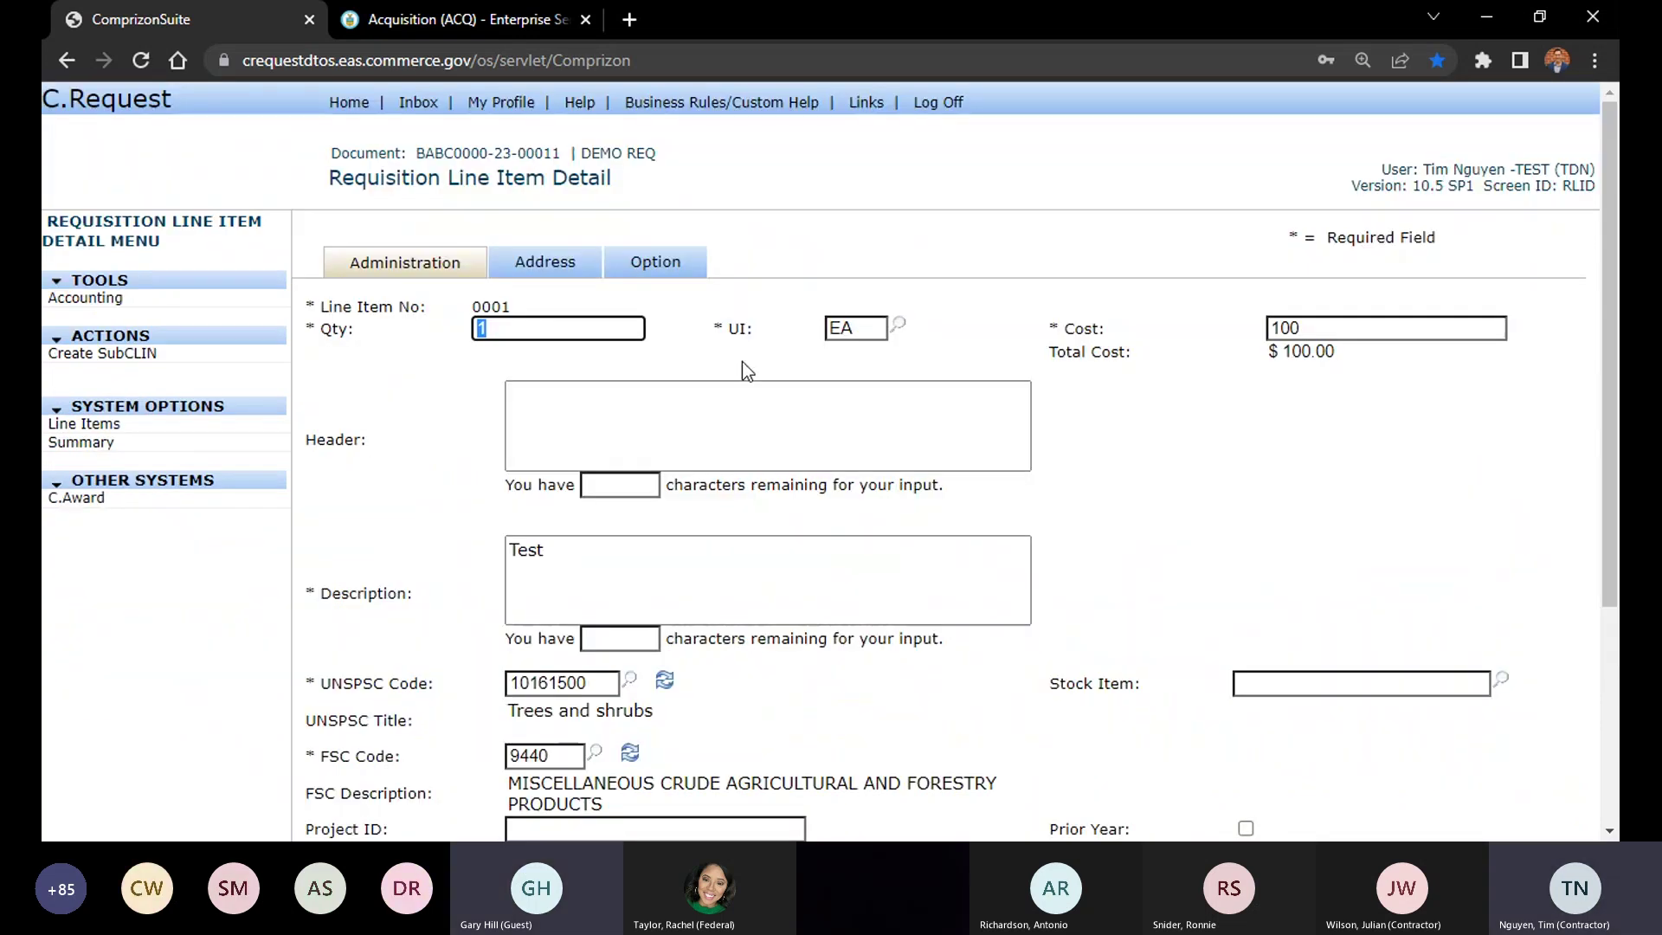
left_click(651, 268)
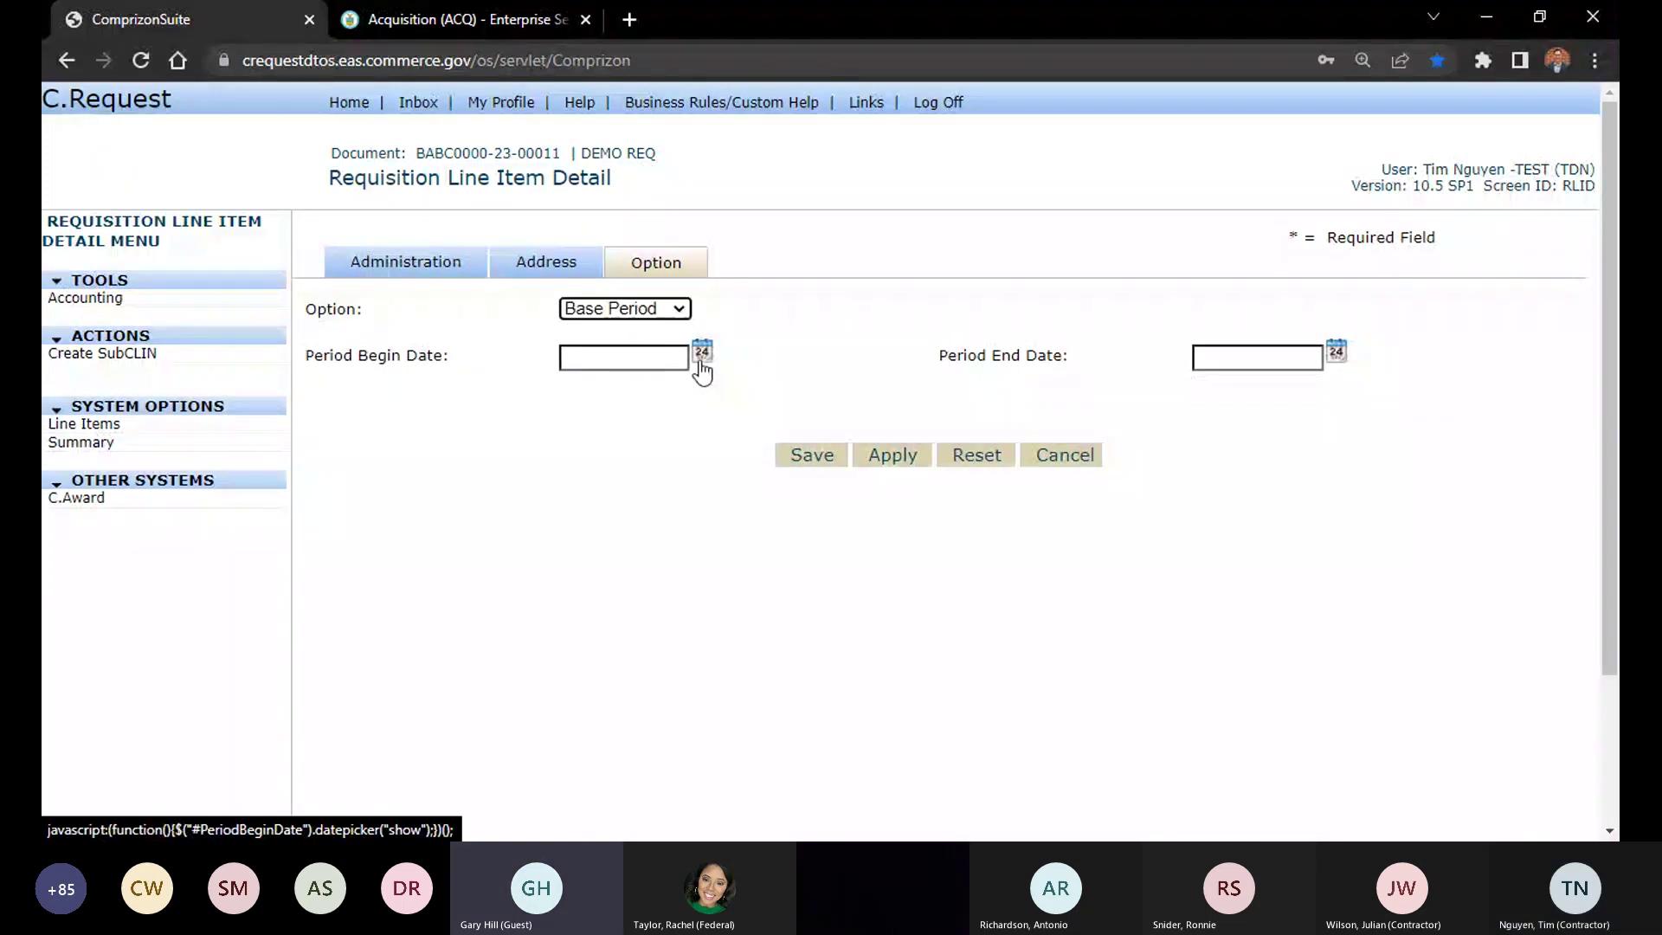
left_click(702, 351)
left_click(625, 535)
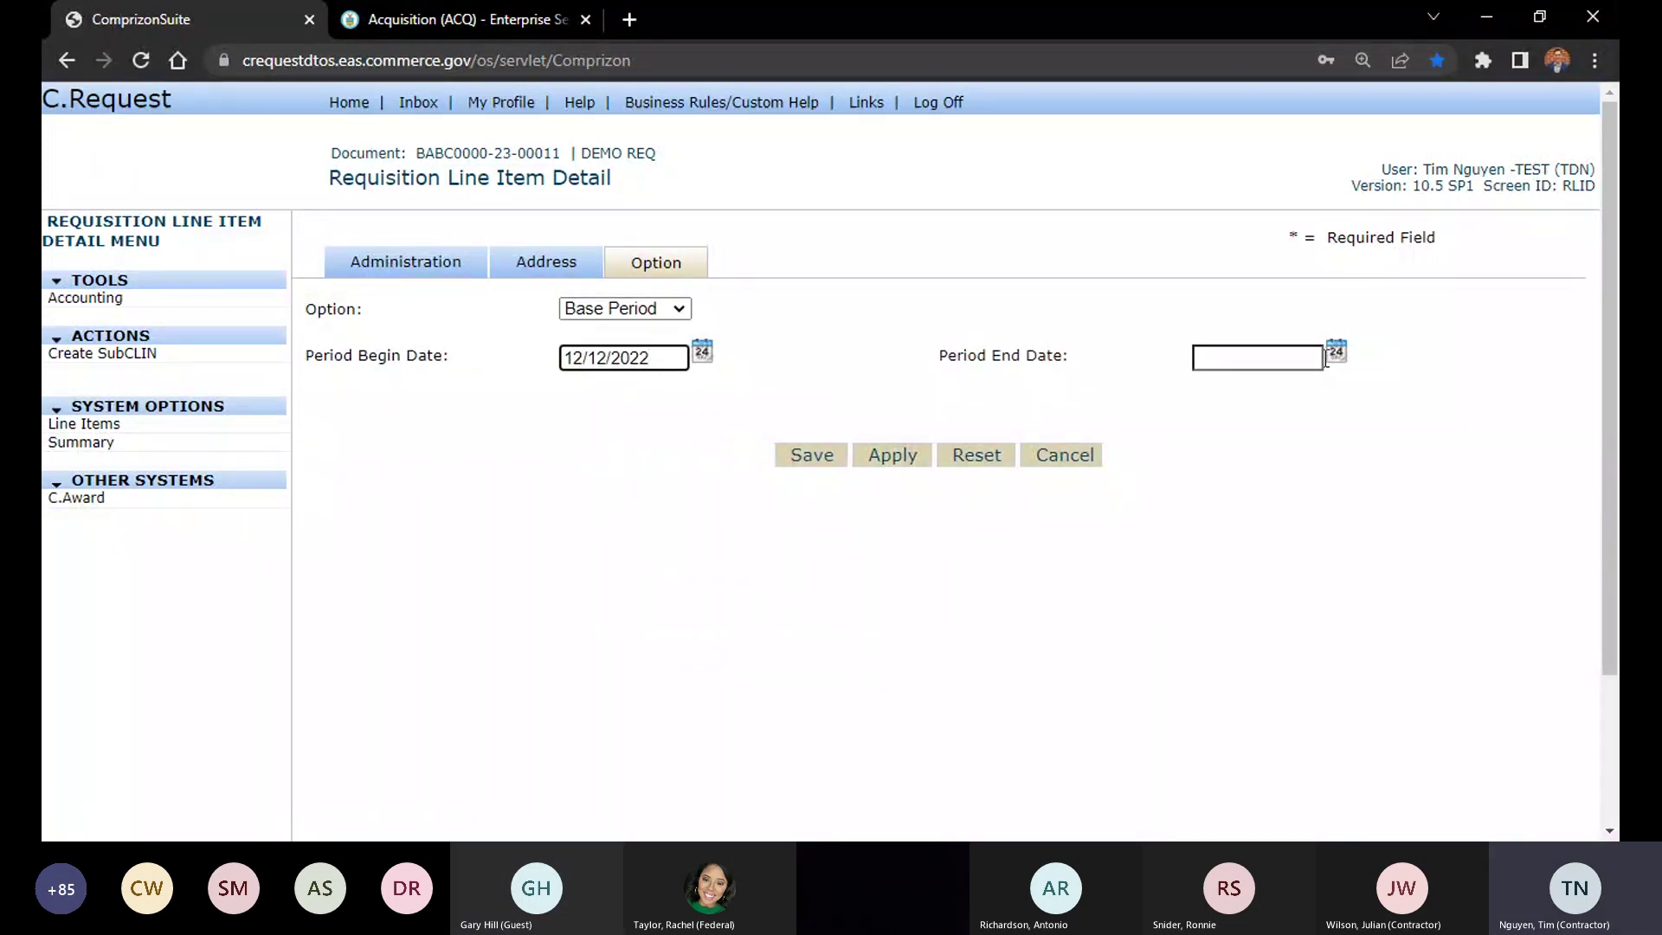
Set line item 0001's period end date to 12/11/2023 and save the line item
left_click(1337, 350)
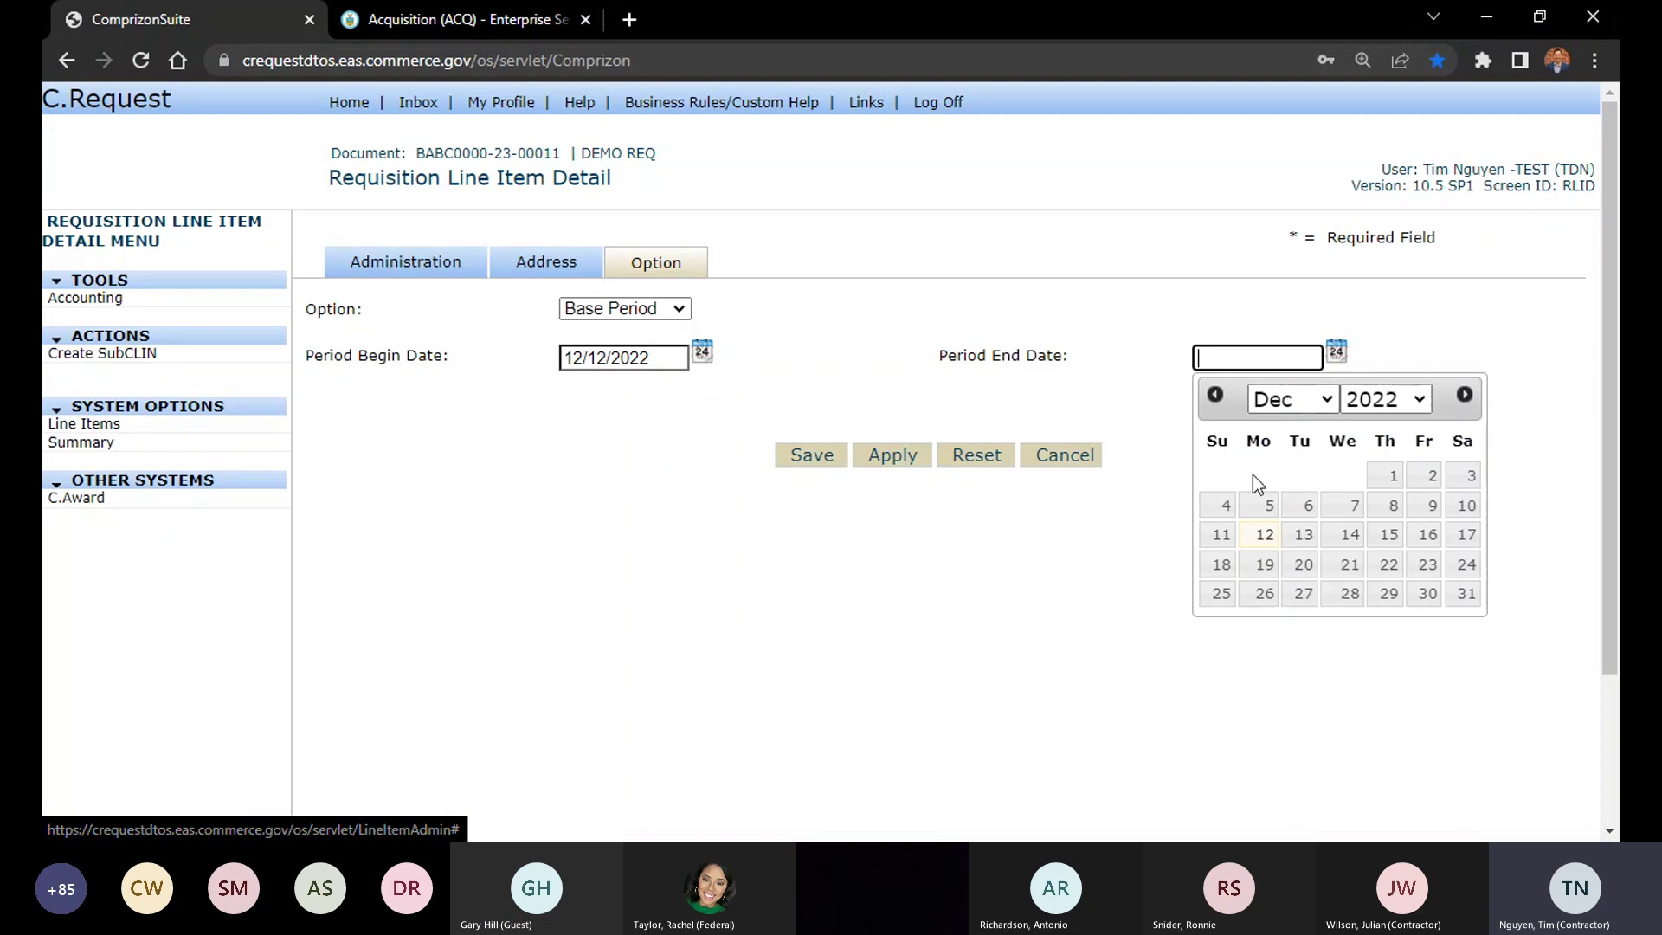
left_click(1261, 534)
key("Left")
key("Left")
key("Left")
key("Left")
key("Left")
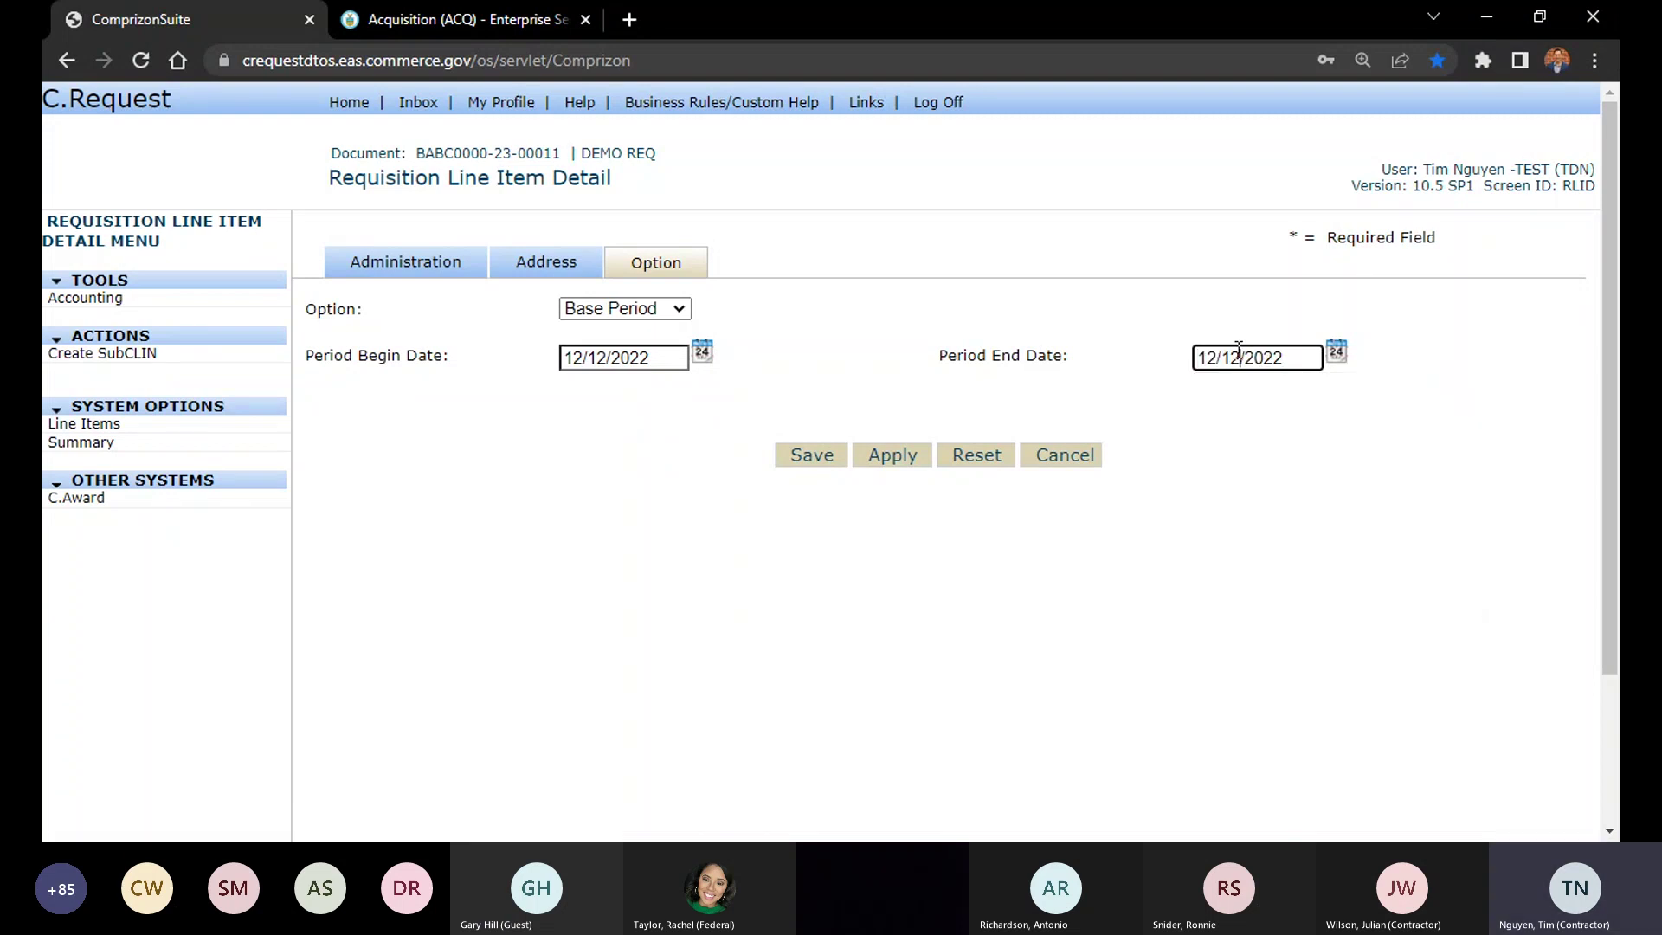
key("BackSpace")
type("1")
left_click(1307, 356)
key("BackSpace")
type("3")
left_click(814, 456)
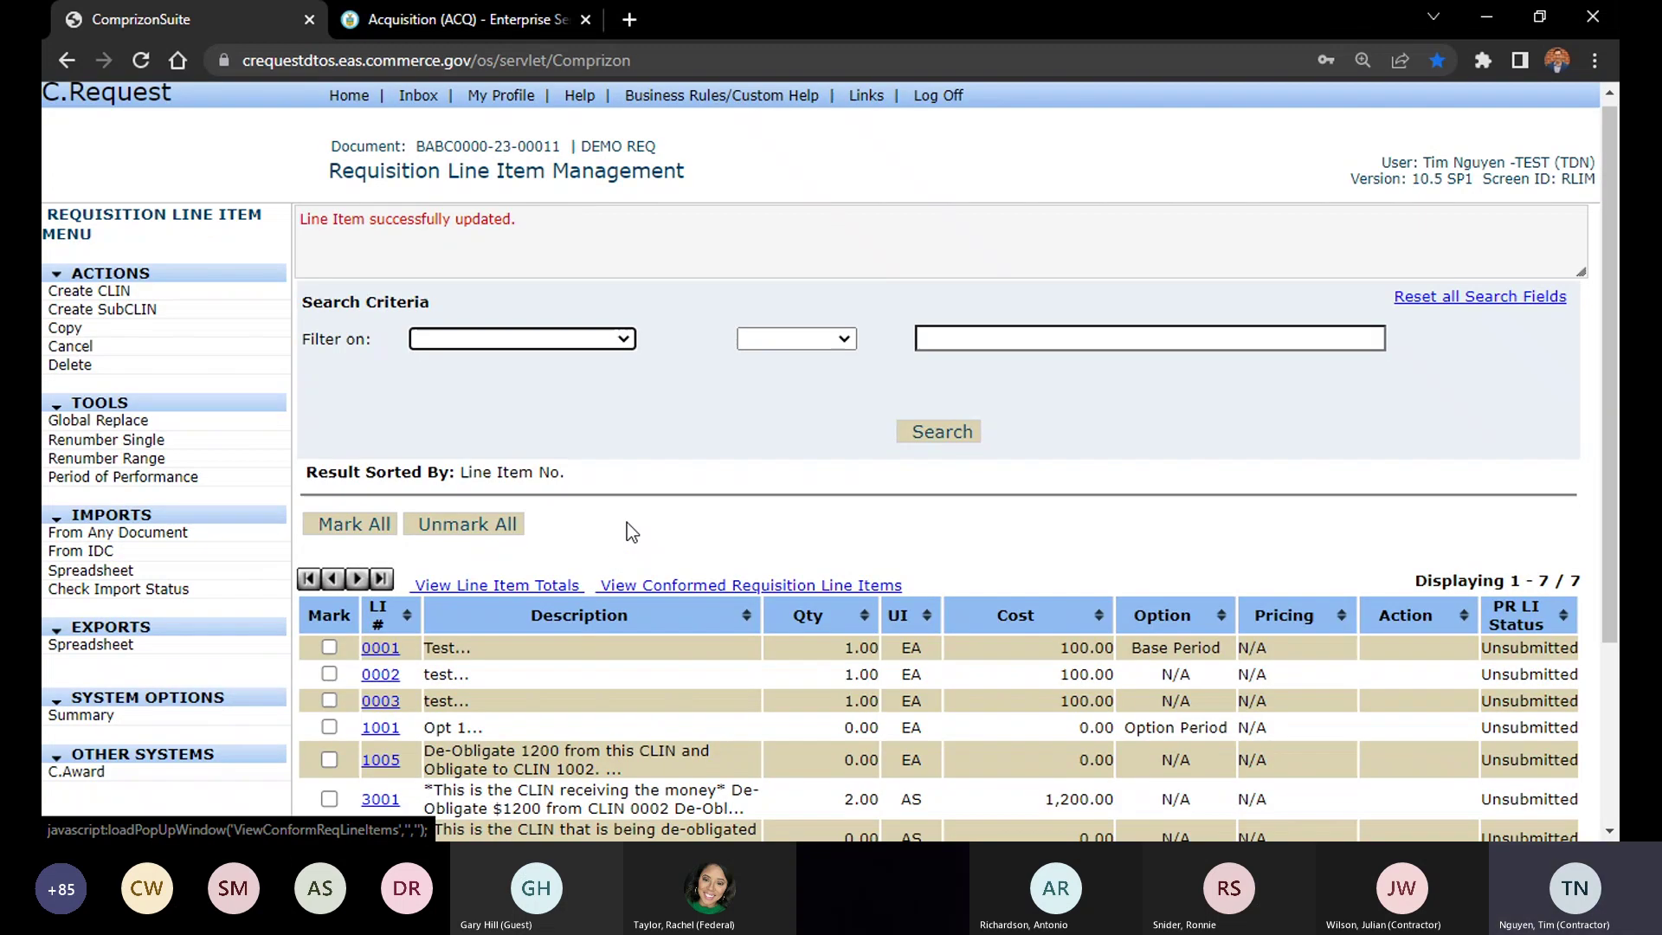
Copy option period line item 1001 within the requisition
scroll(409, 472, "down", 3)
left_click(329, 474)
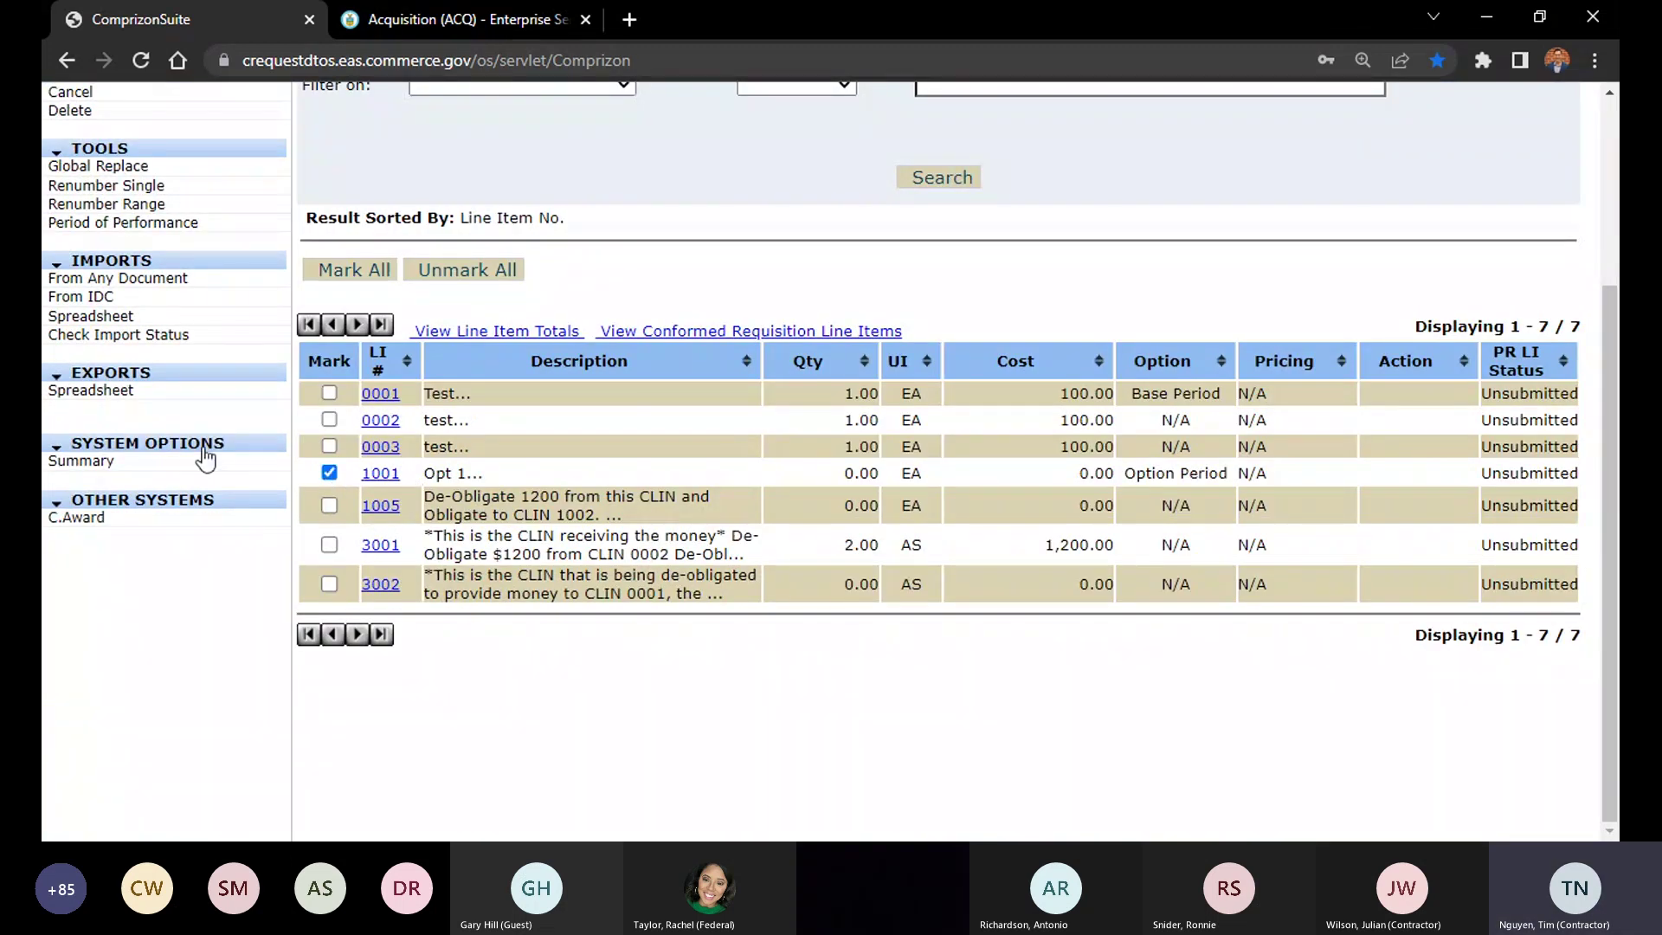
scroll(204, 437, "up", 3)
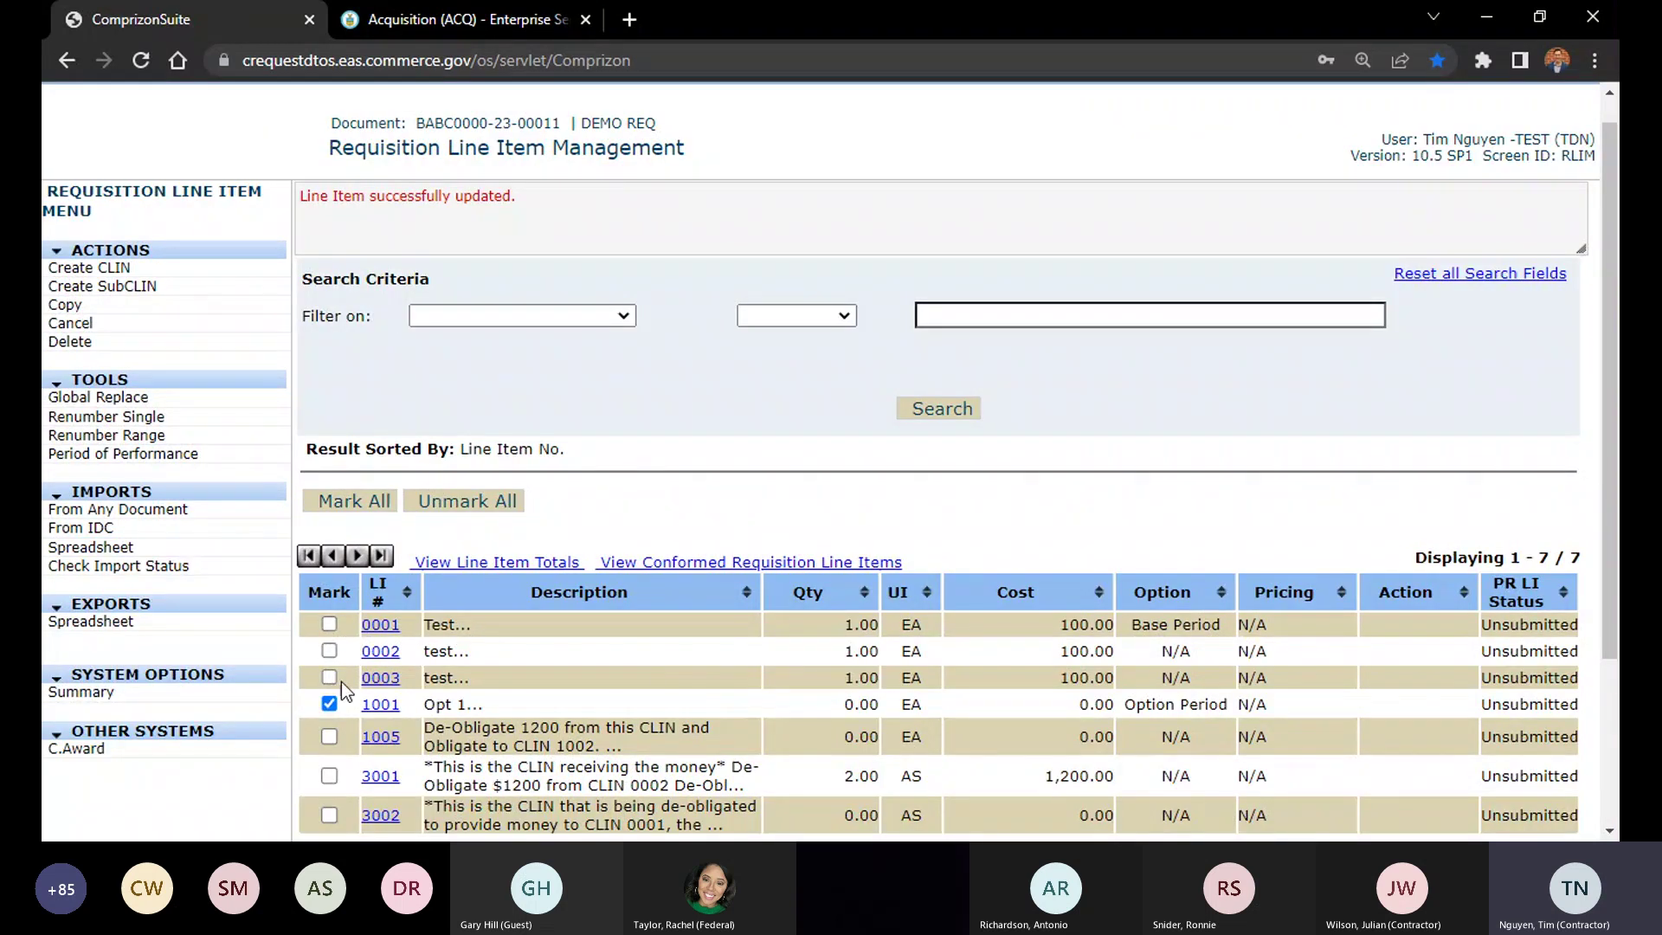
left_click(135, 315)
Copy line item 3003 to add another Opt 1 option period line
scroll(332, 535, "down", 2)
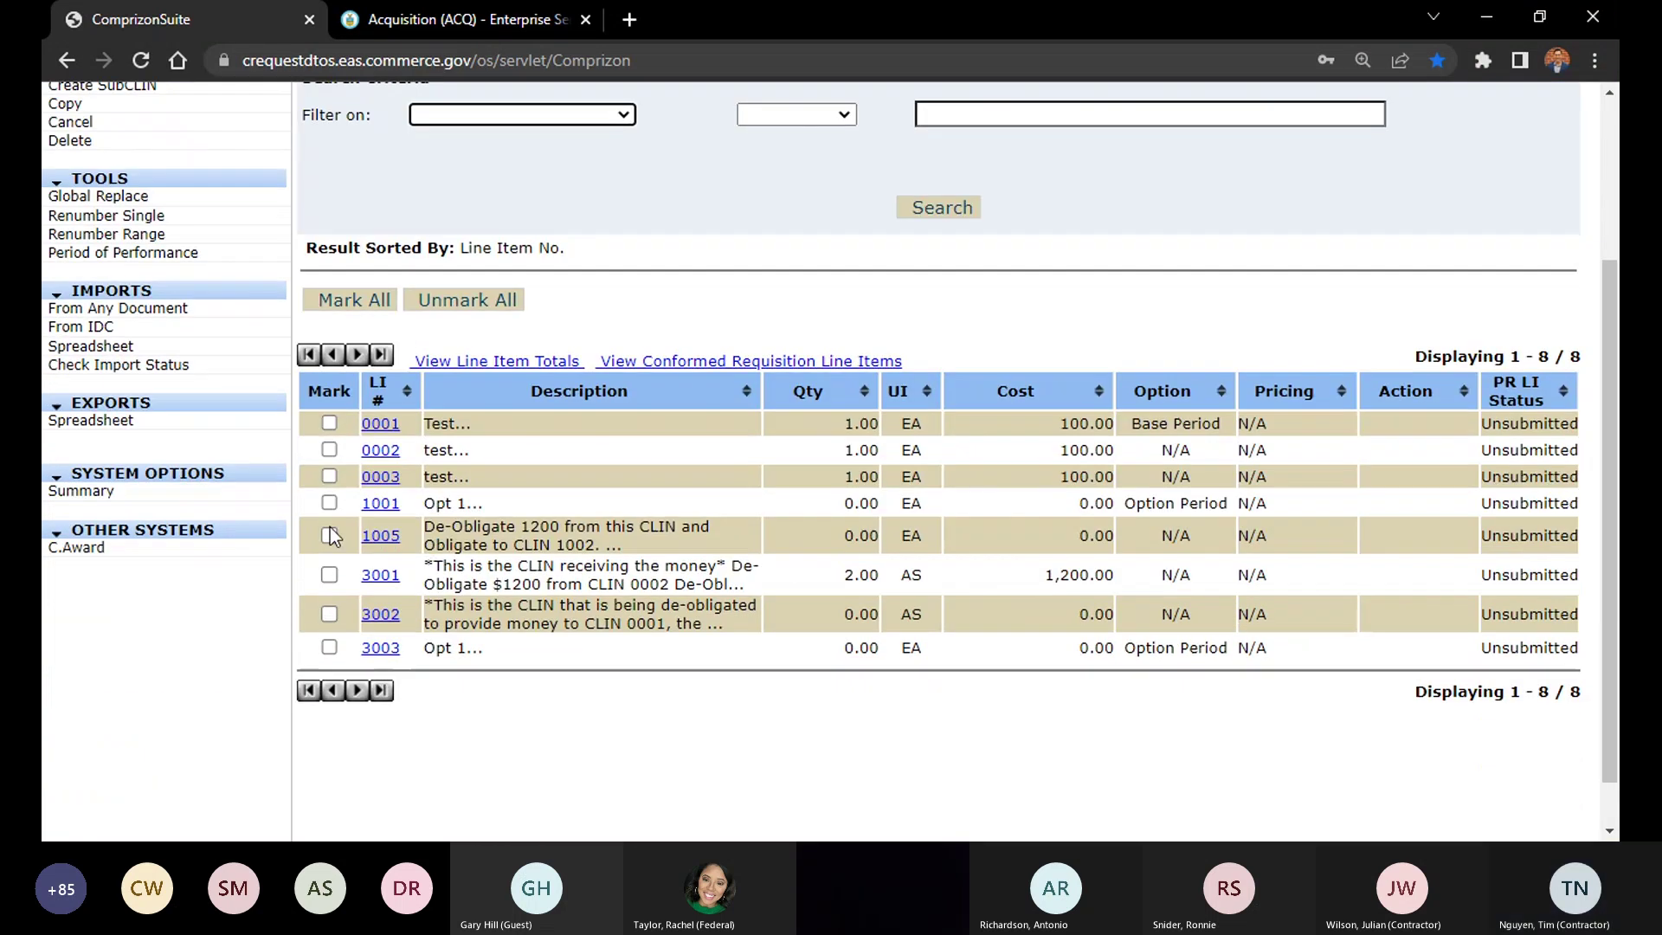
left_click(329, 648)
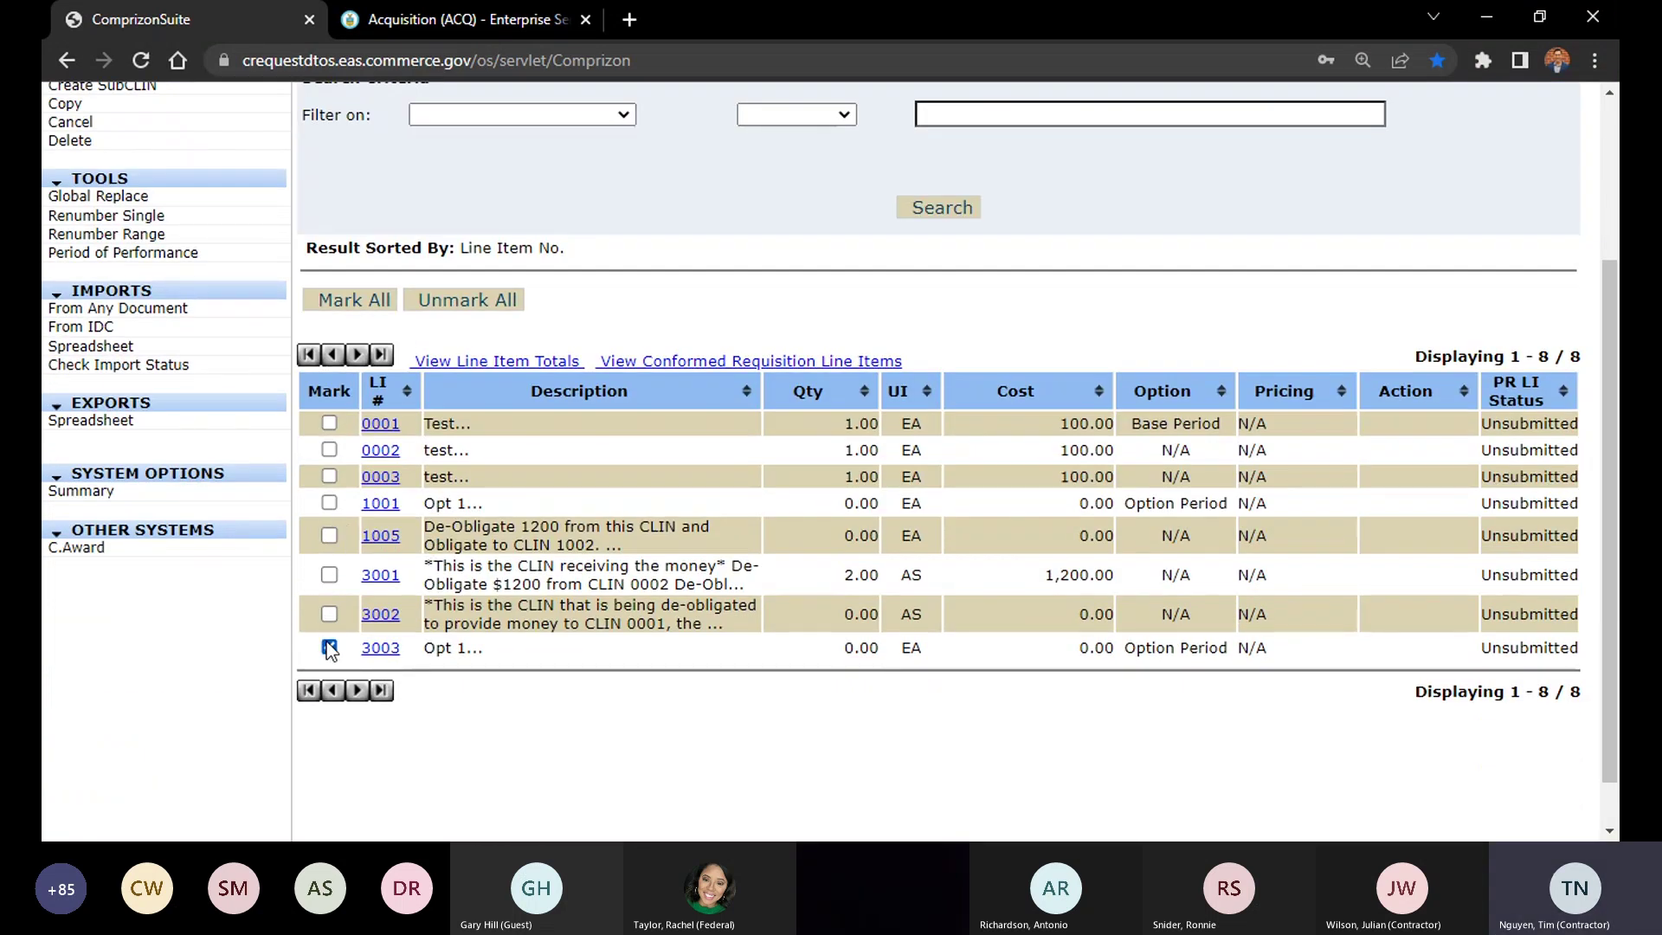
left_click(147, 111)
Renumber line item 3003 as 1002 and save it
scroll(444, 606, "down", 3)
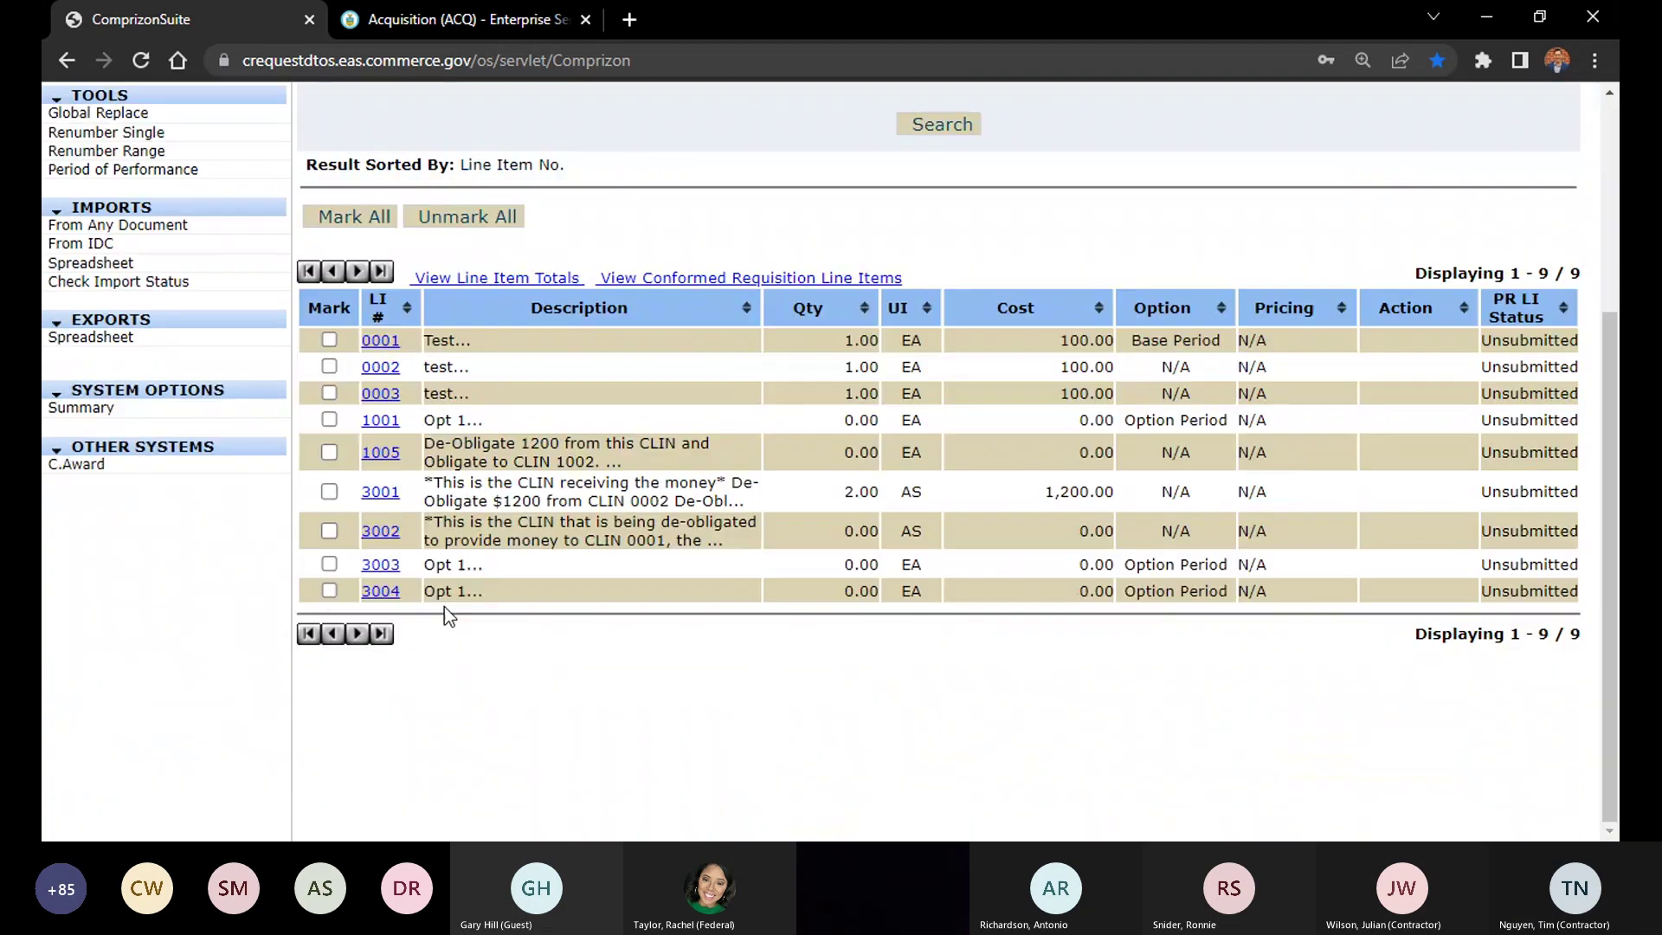
left_click(326, 568)
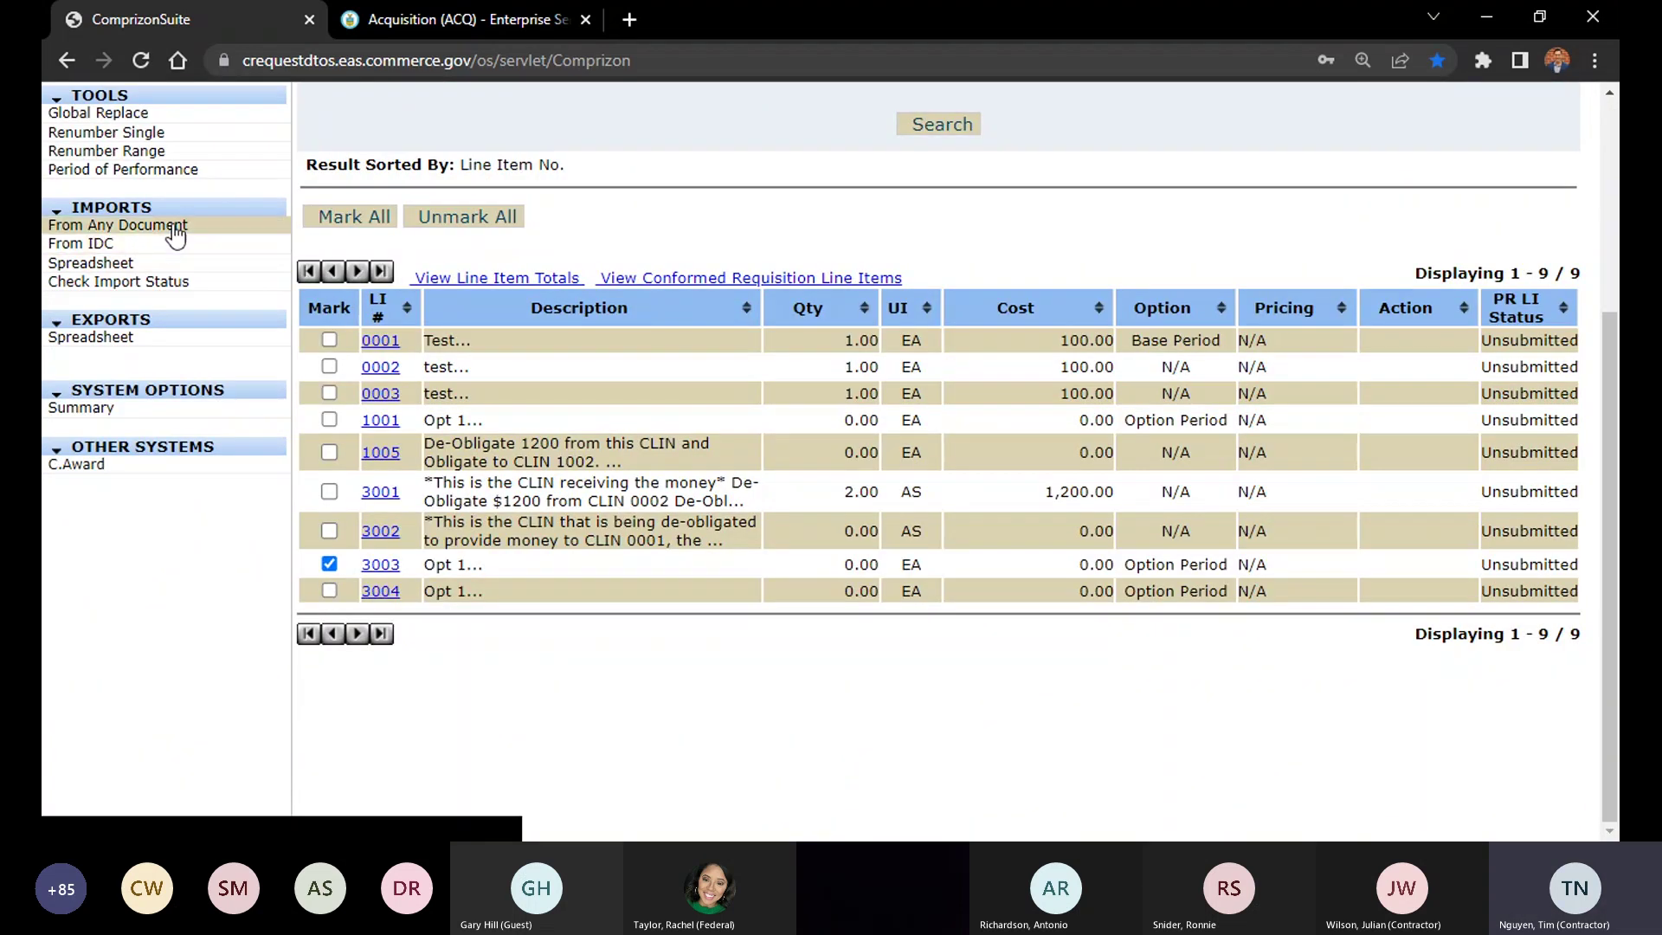
left_click(149, 134)
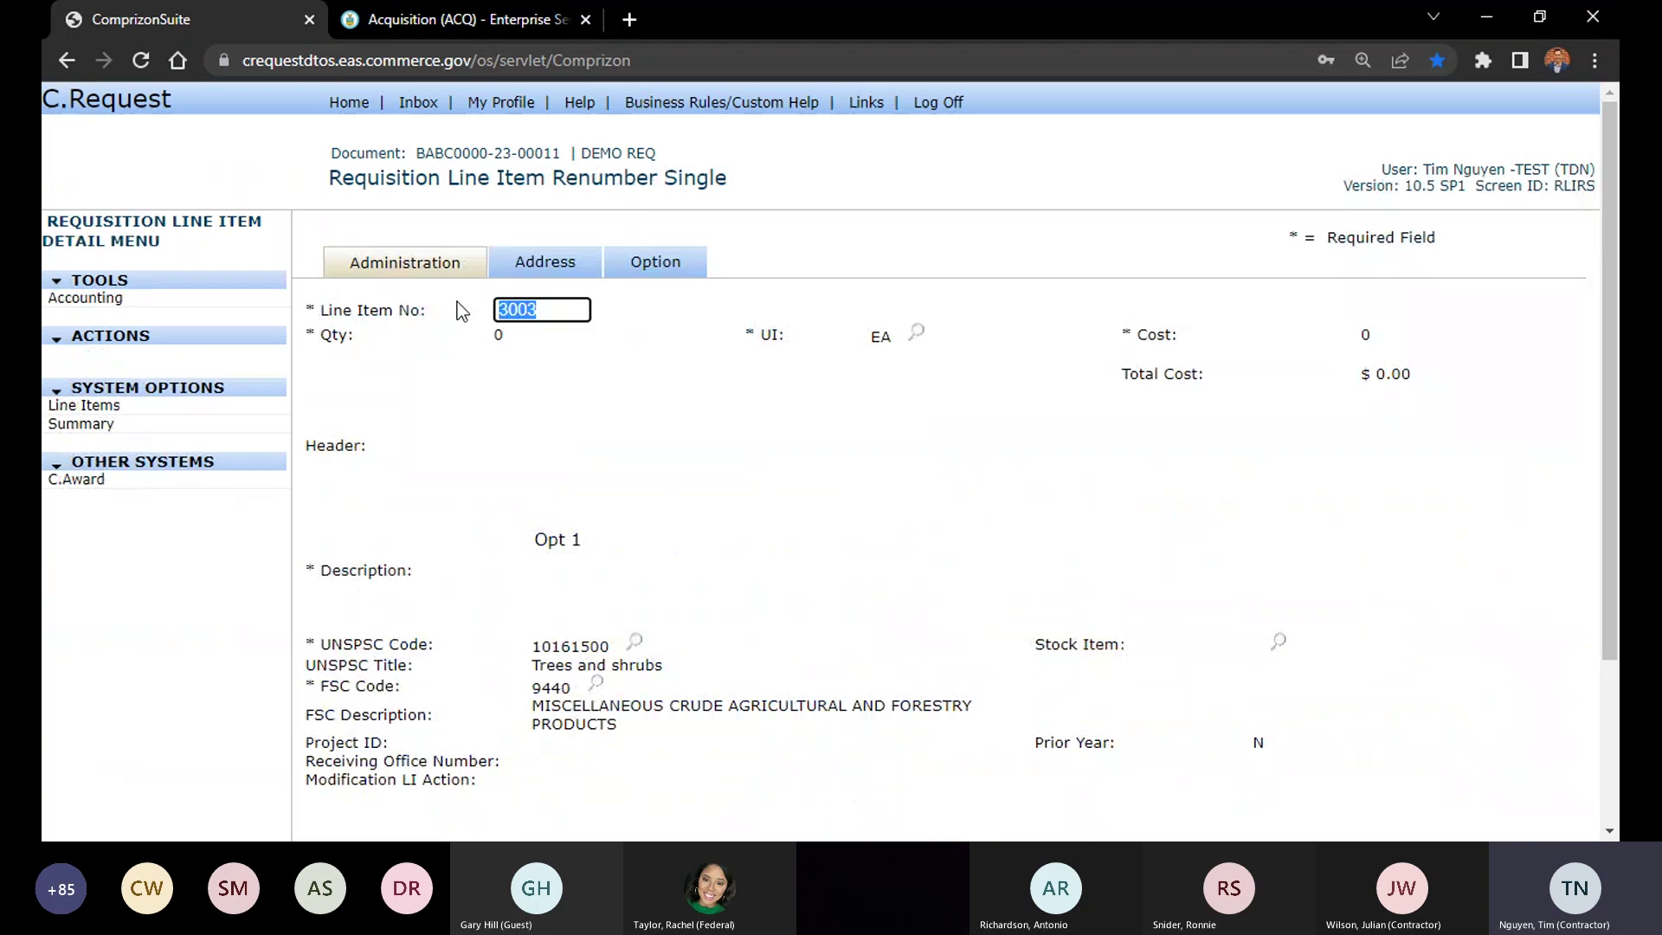
type("1002")
scroll(716, 426, "down", 3)
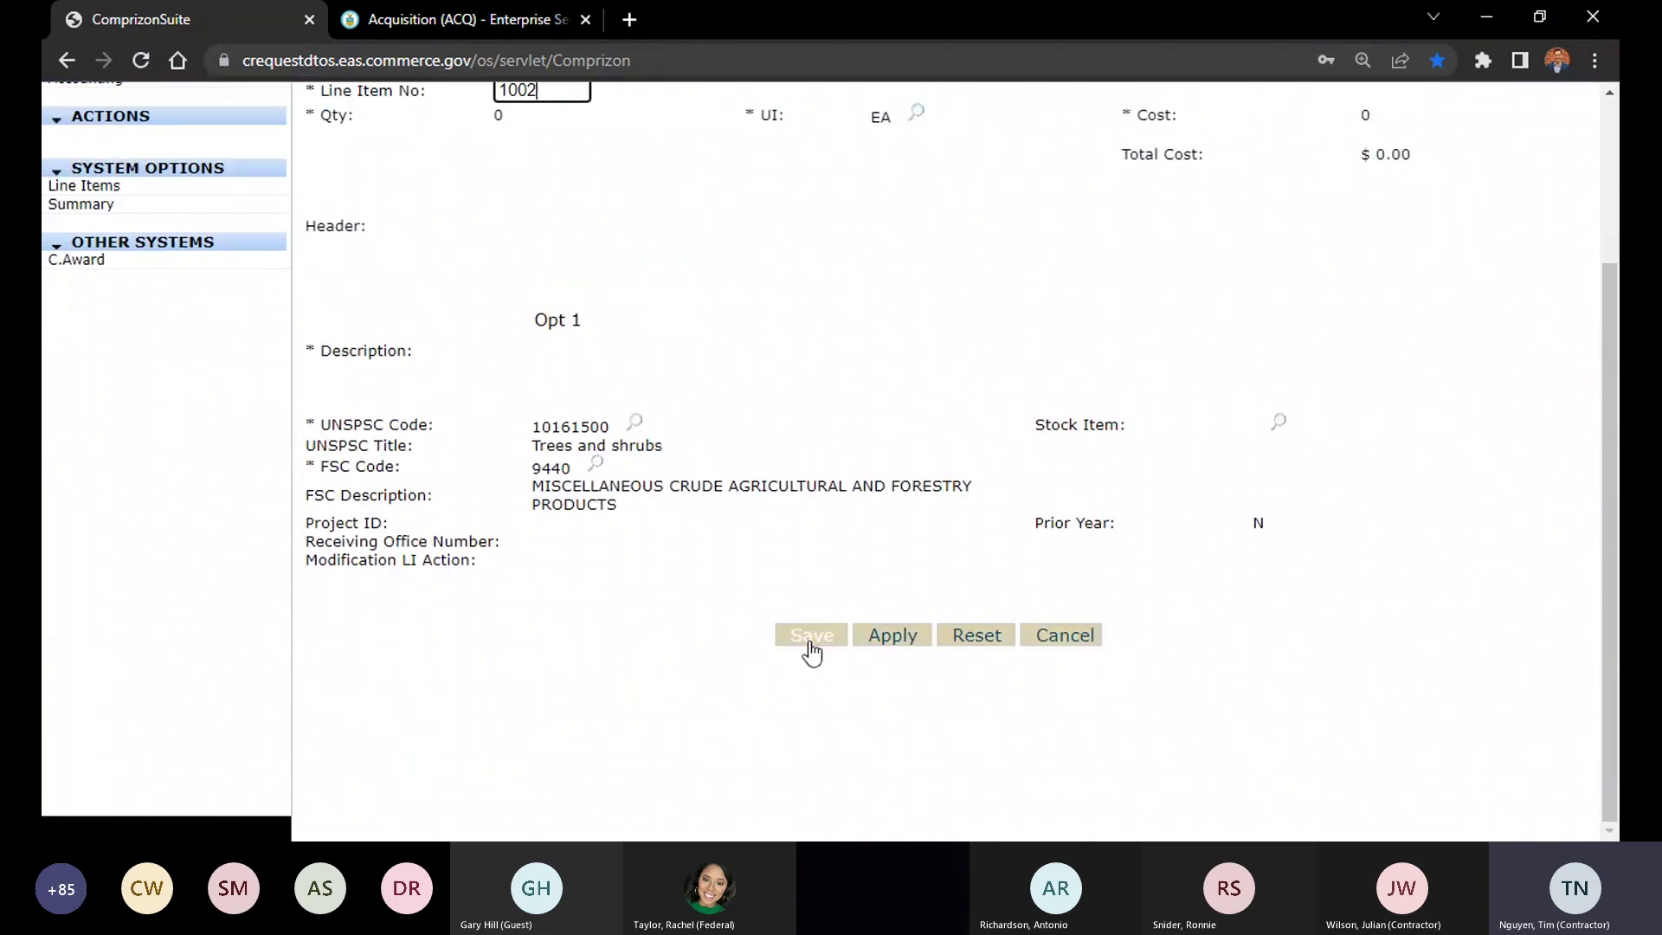
left_click(809, 639)
Copy option period line item 3004 within the requisition
scroll(364, 641, "down", 3)
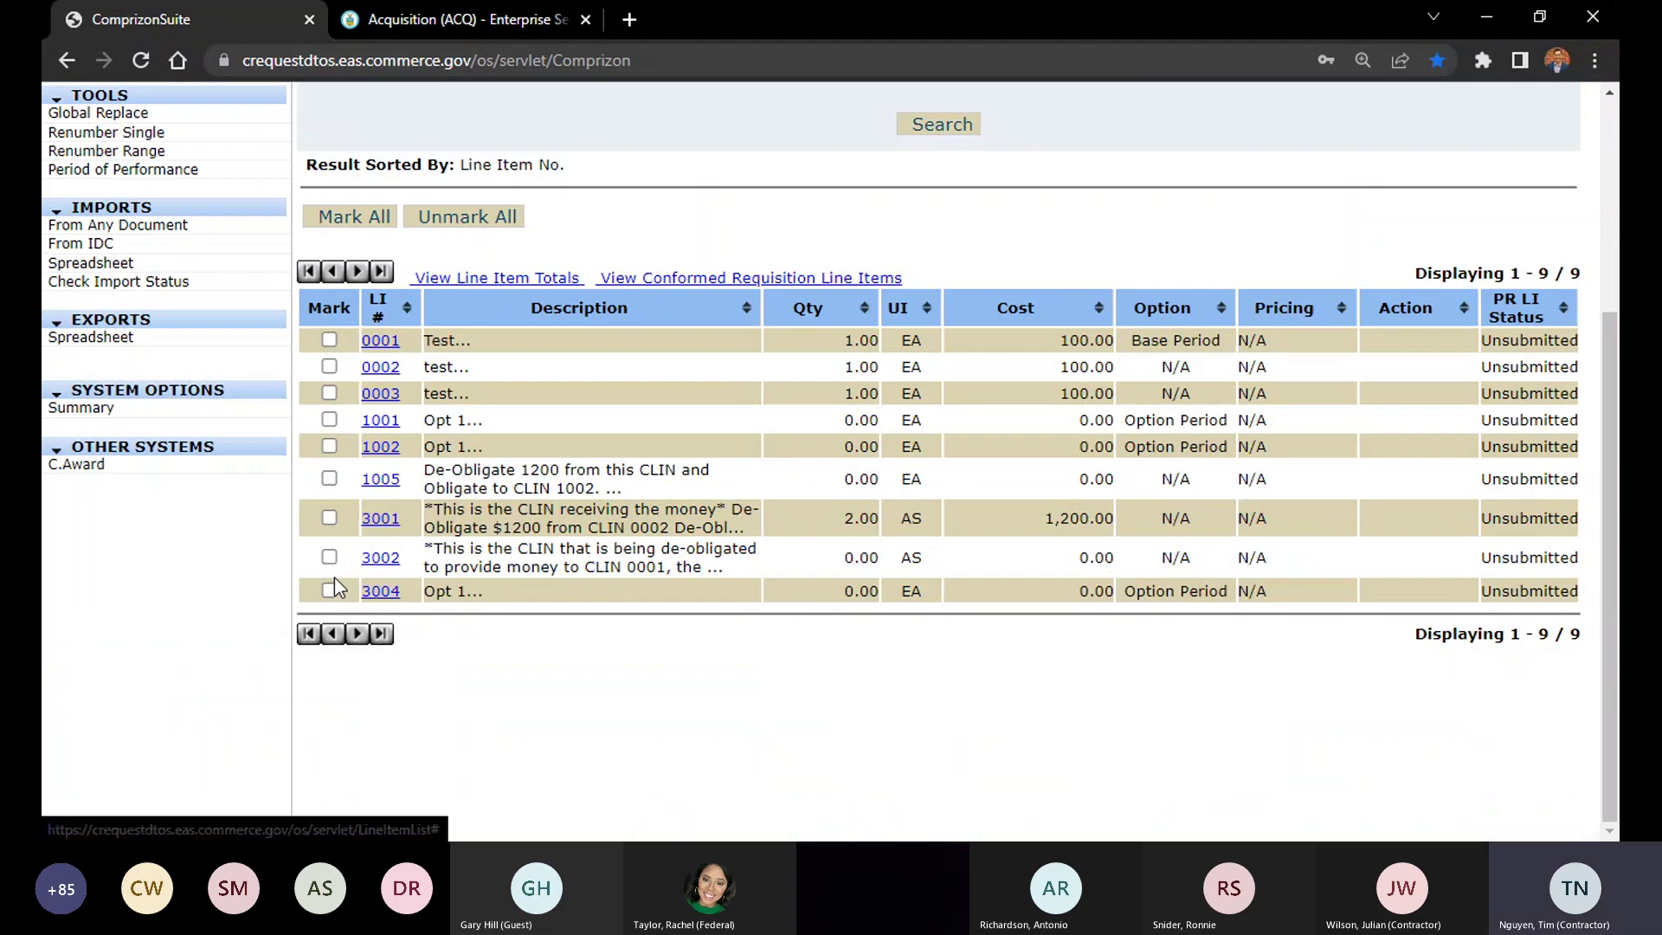
left_click(330, 592)
scroll(330, 591, "up", 4)
left_click(139, 336)
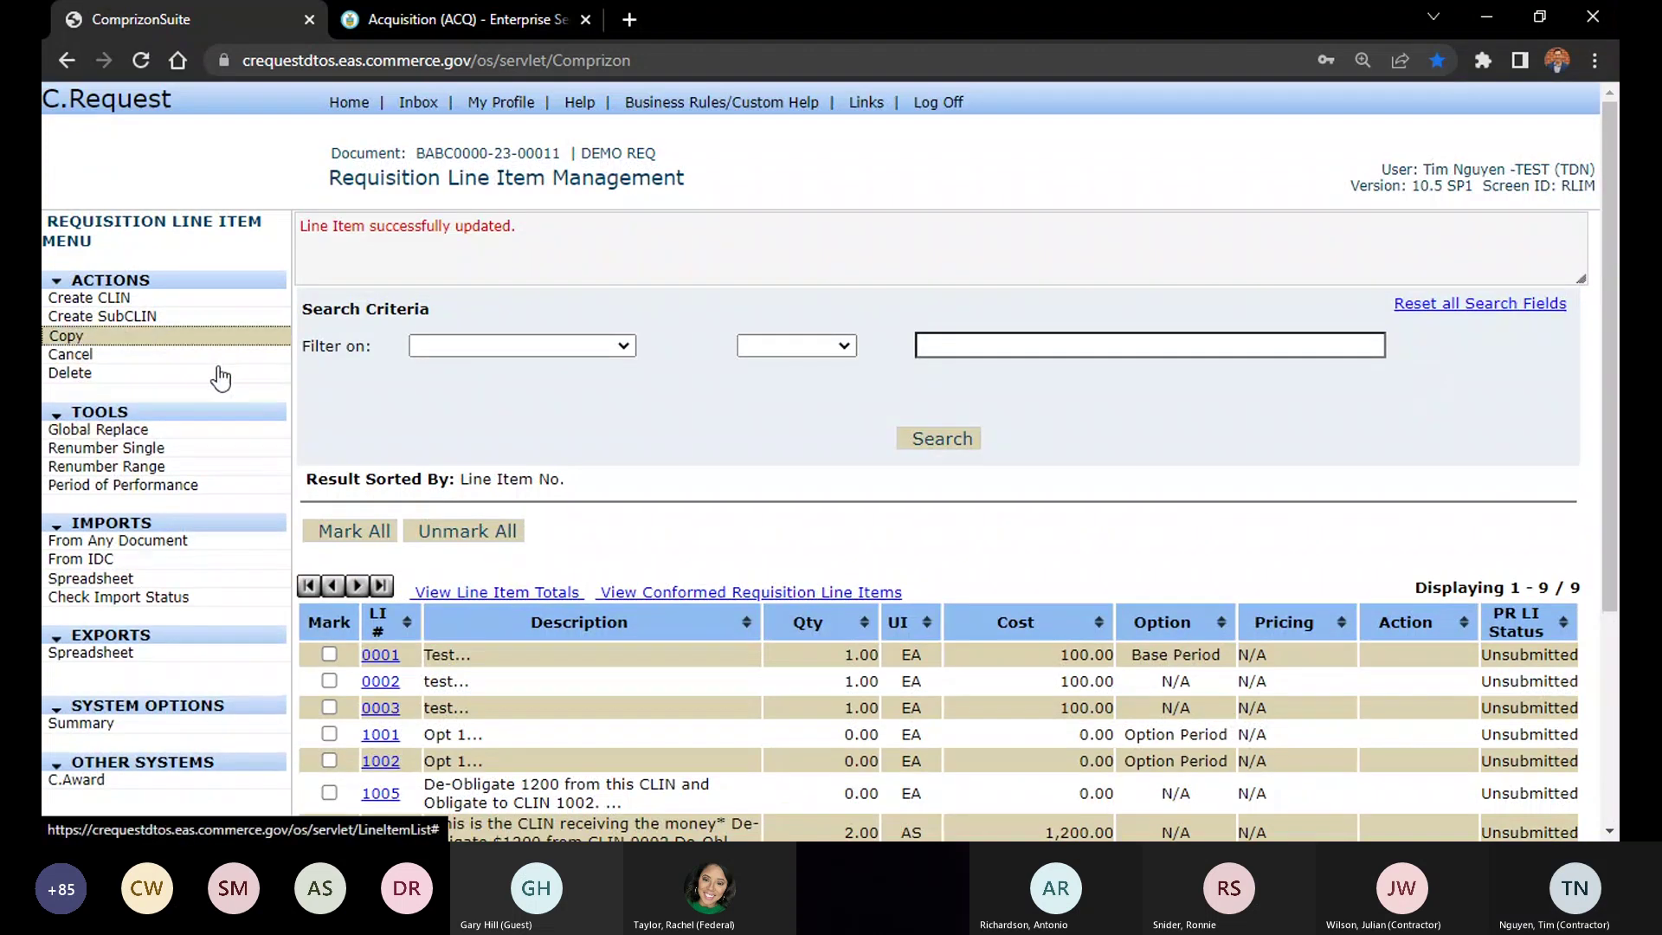
Renumber line item 3004 as 1003 and save it
scroll(471, 403, "down", 4)
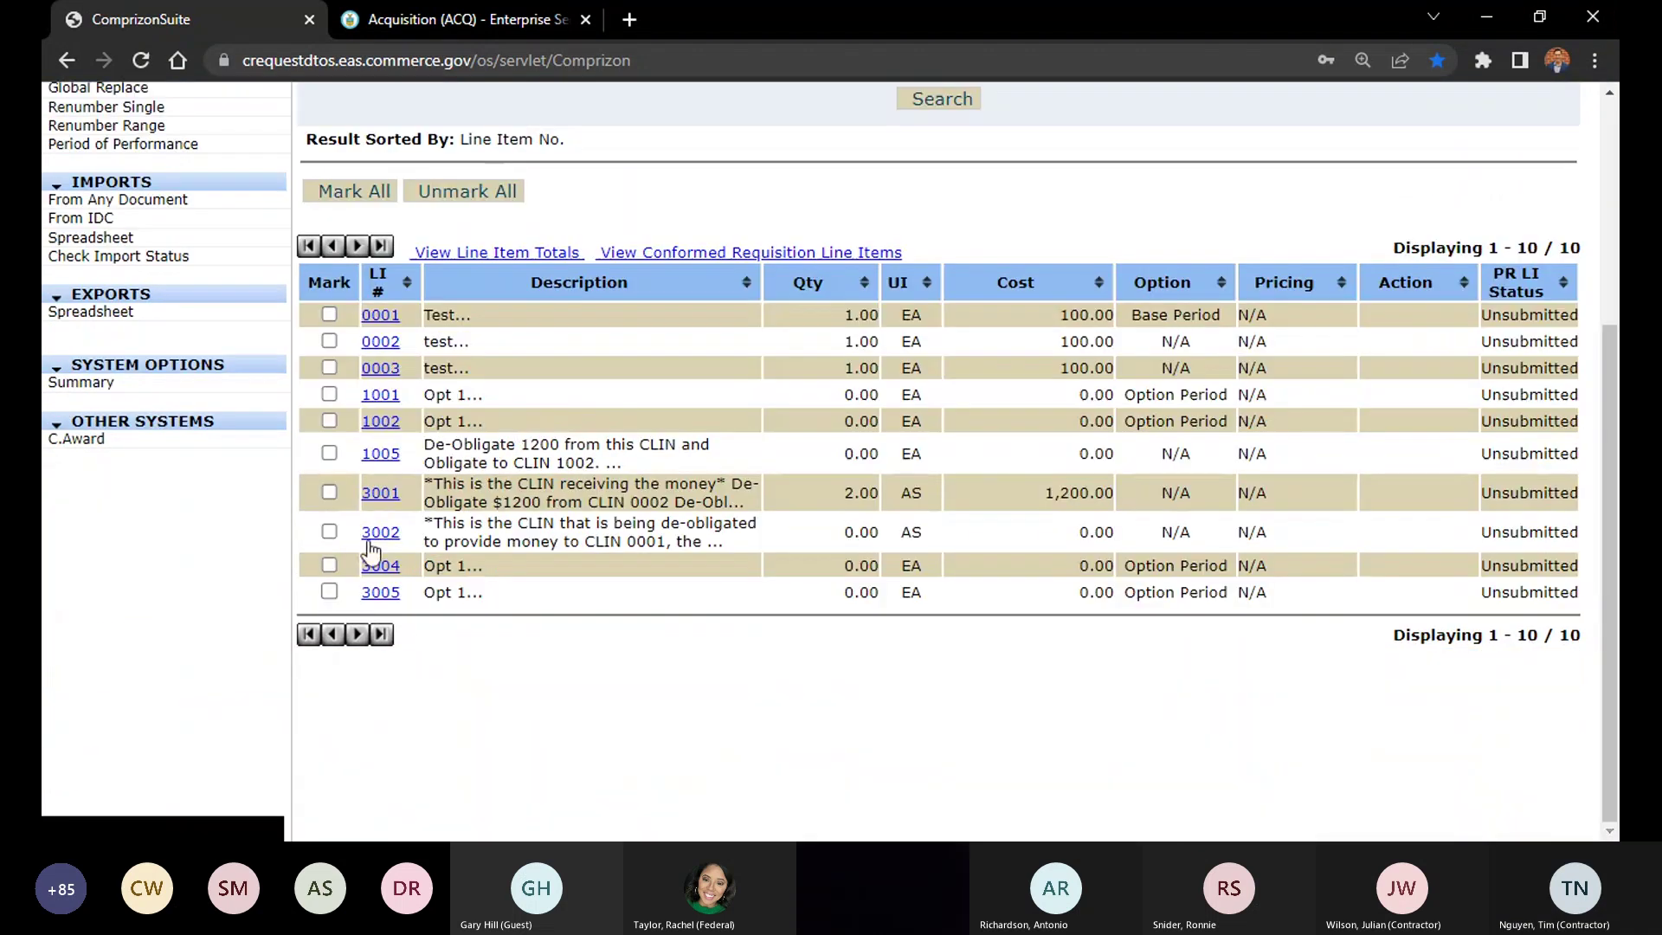
left_click(330, 565)
scroll(199, 528, "up", 1)
scroll(199, 528, "up", 3)
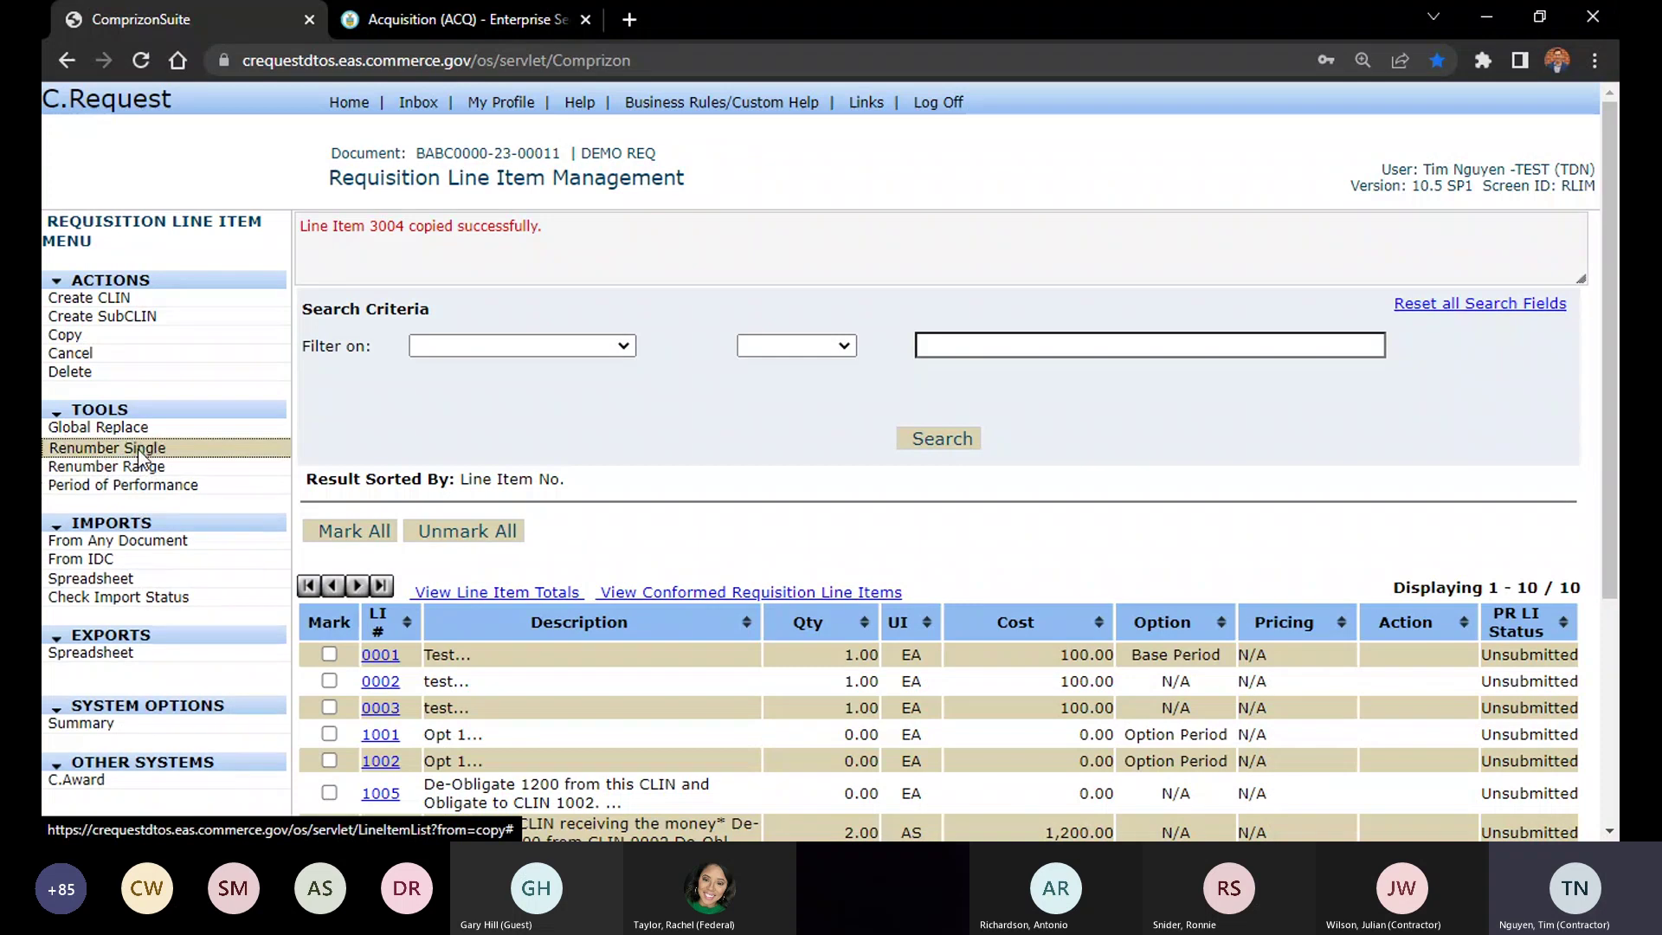
left_click(108, 438)
type("1003")
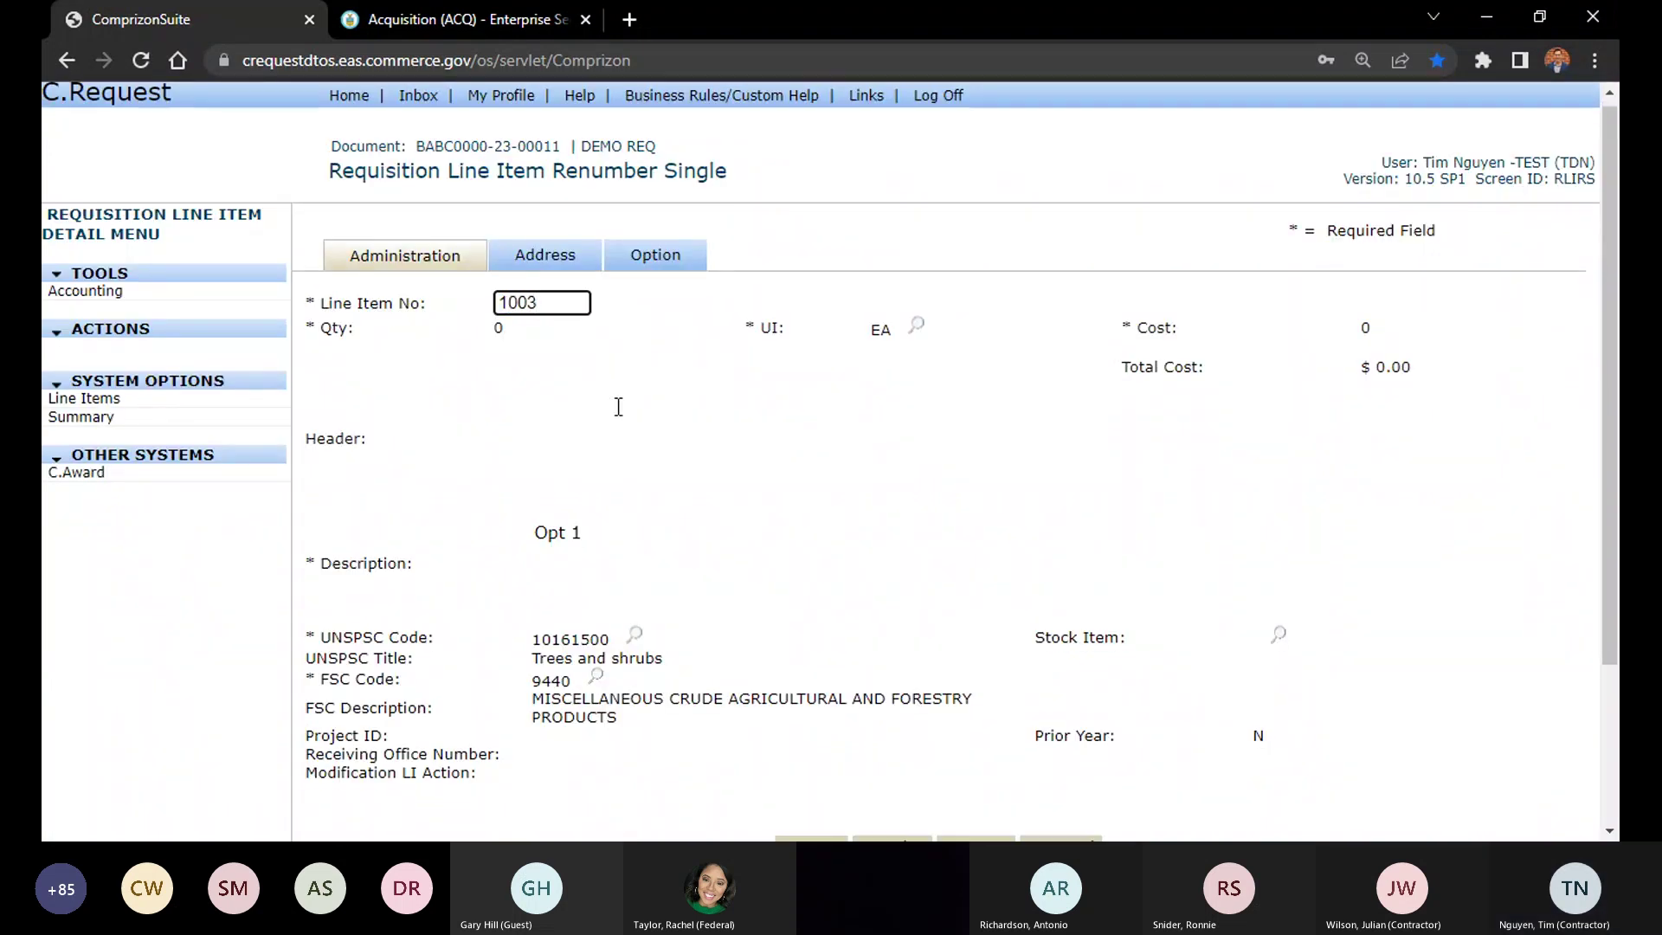
scroll(779, 537, "down", 3)
left_click(812, 636)
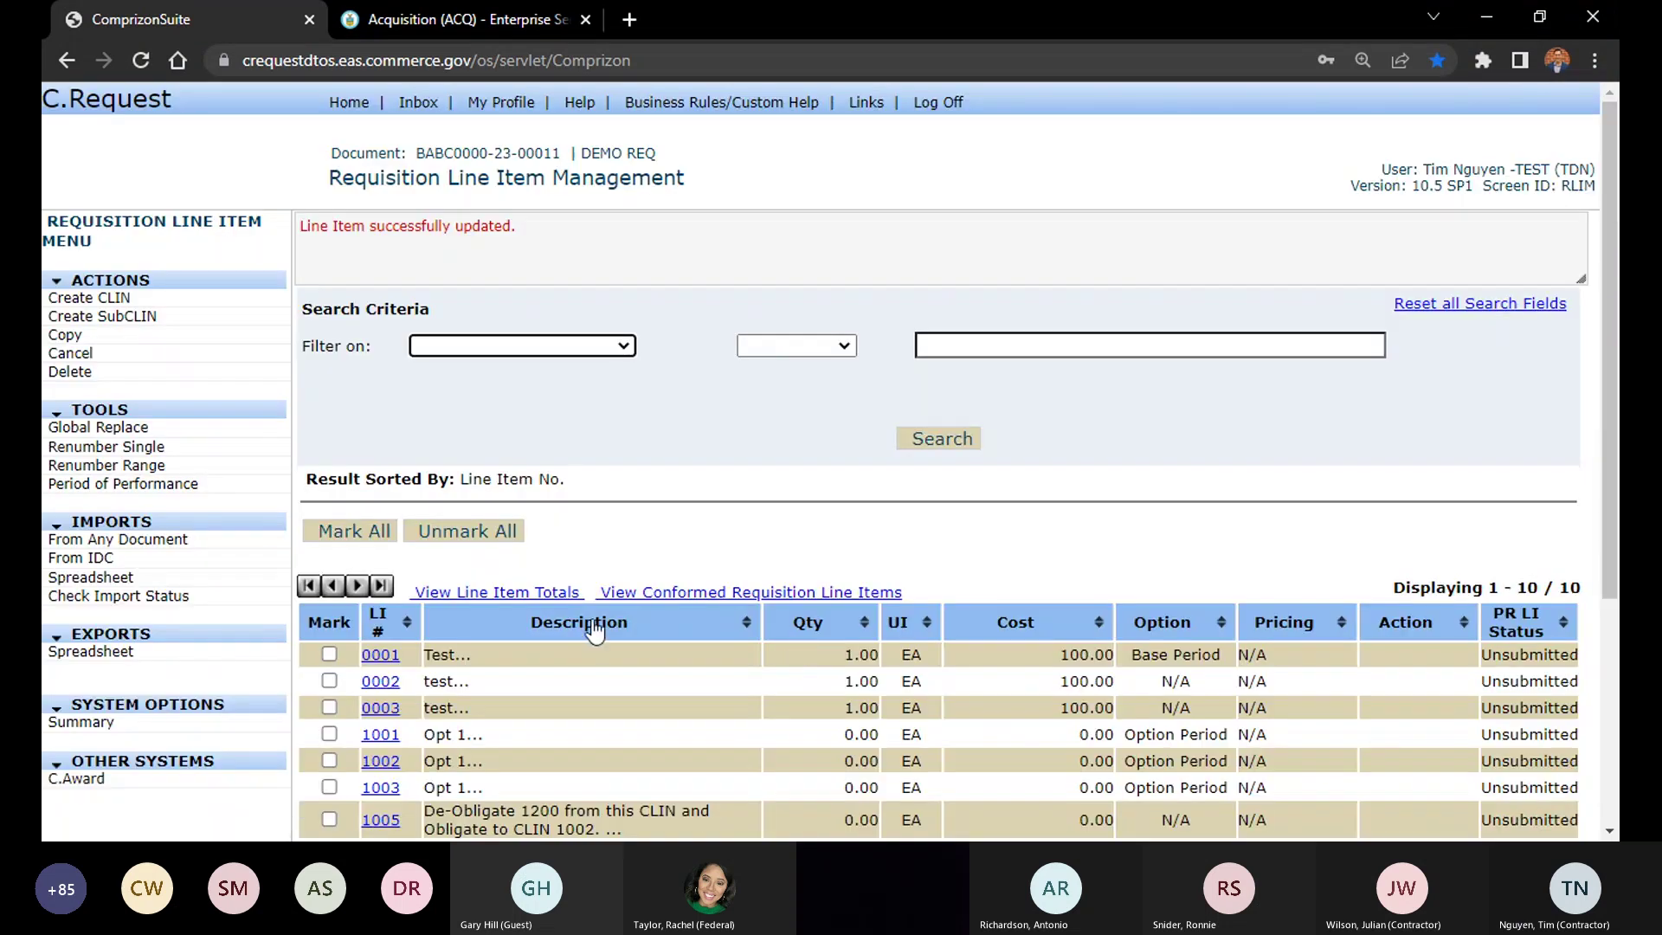
scroll(459, 441, "down", 3)
left_click_drag(457, 432, 466, 458)
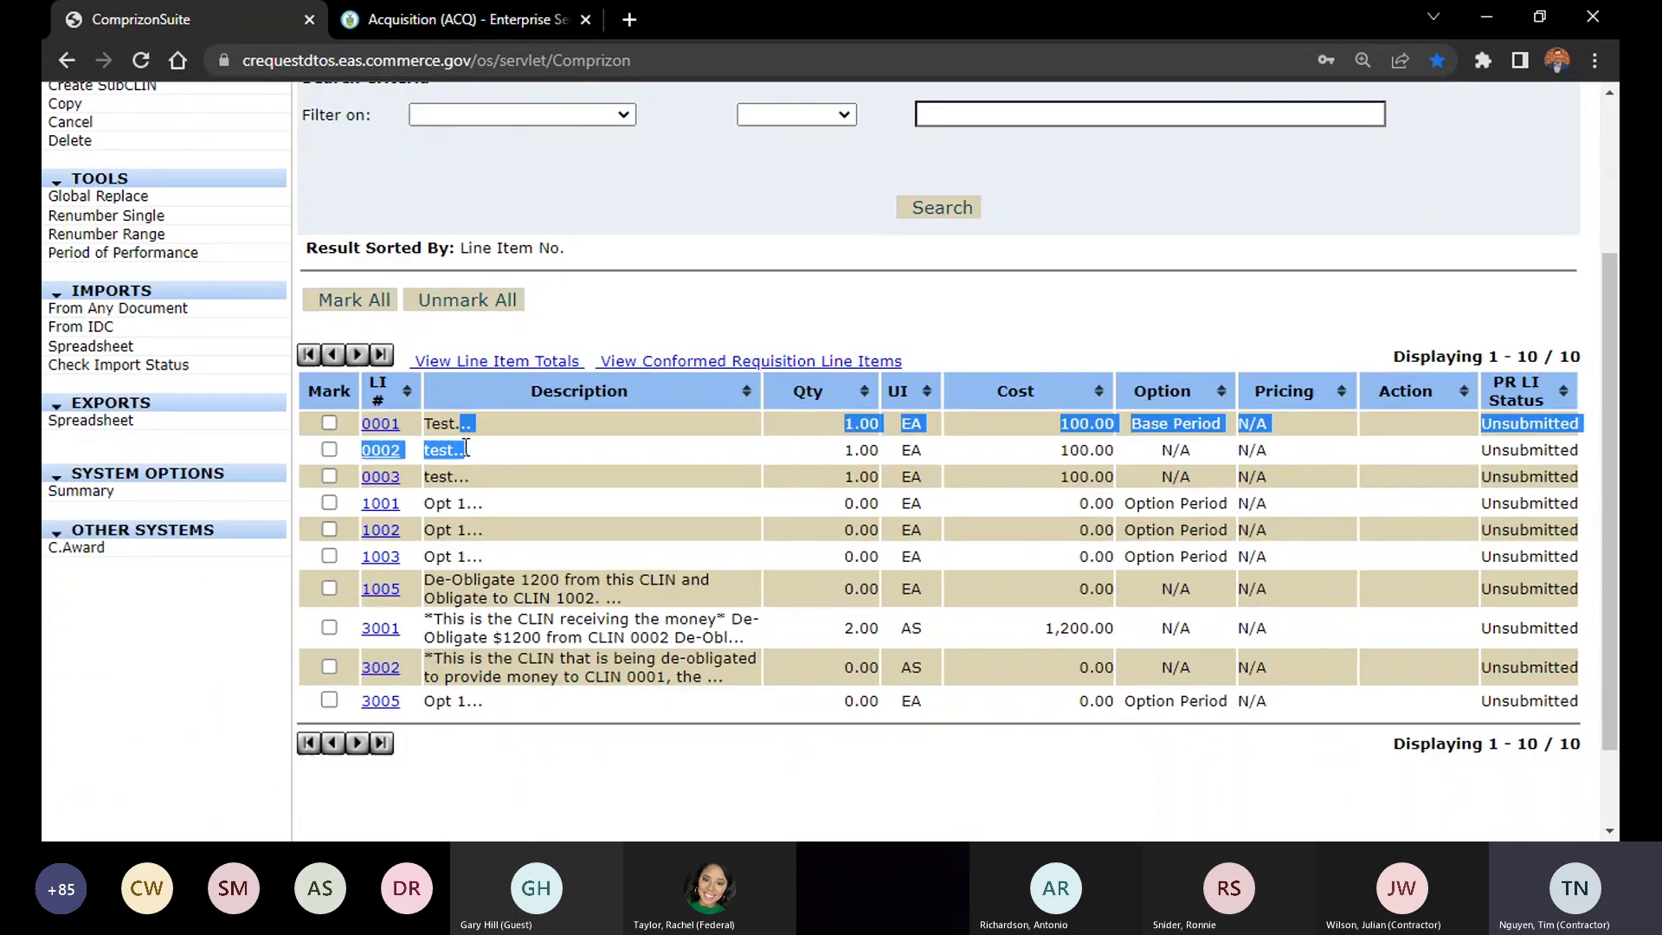
left_click(466, 458)
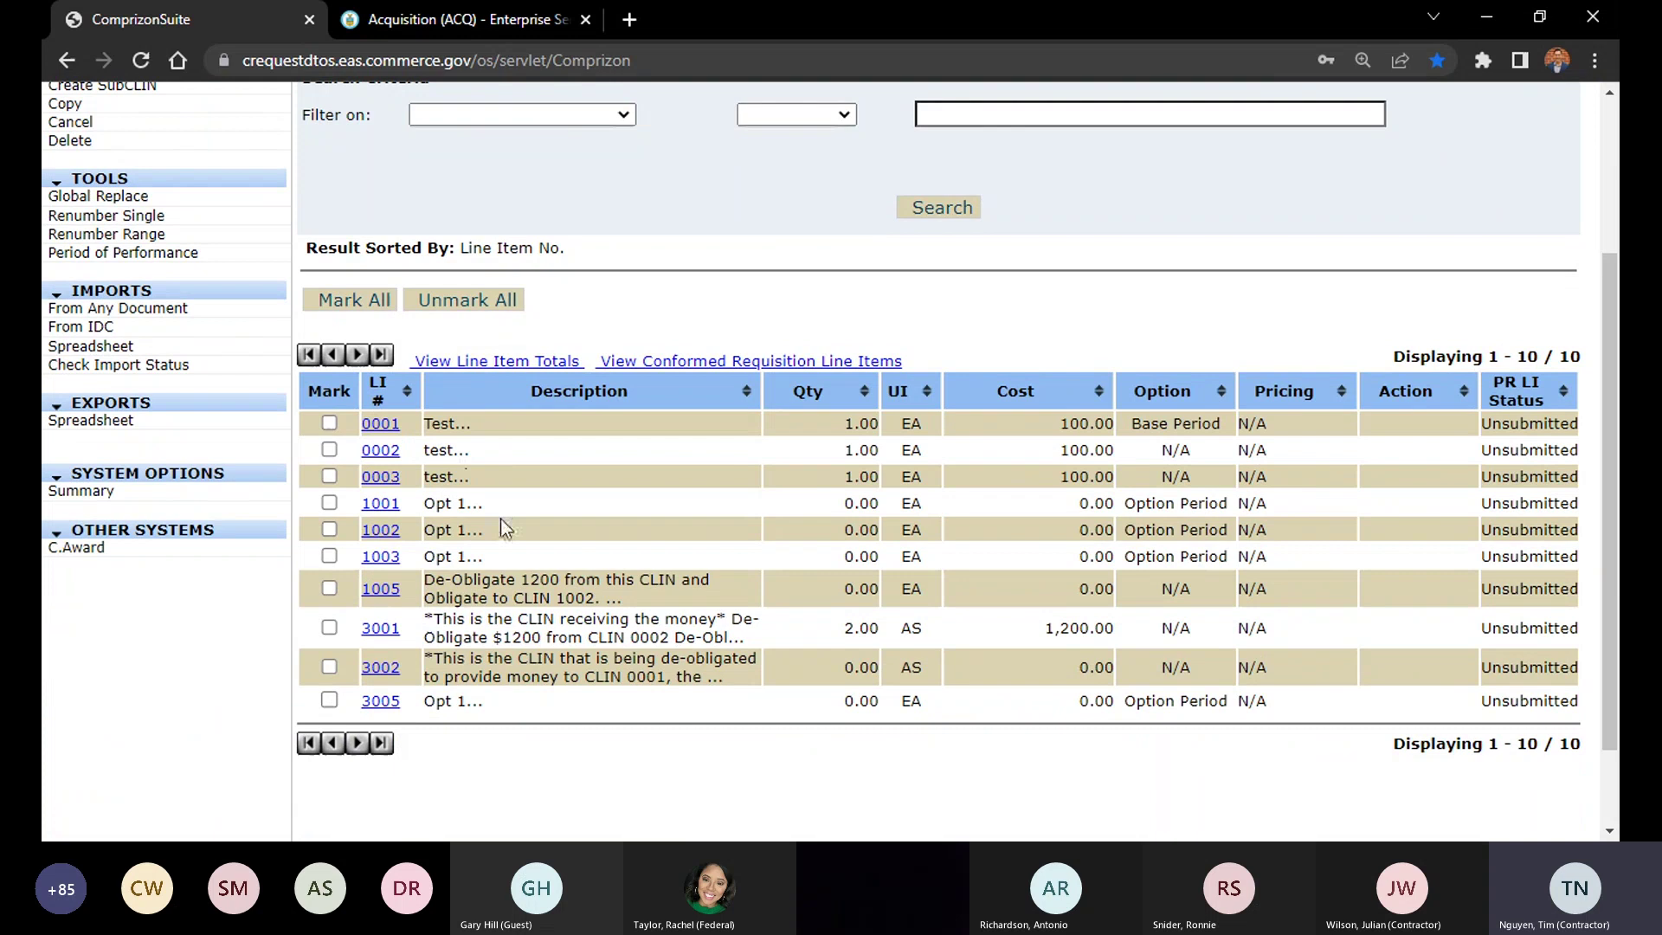
left_click_drag(505, 529, 507, 557)
left_click(506, 554)
left_click(329, 505)
left_click(329, 529)
left_click(330, 557)
scroll(408, 635, "down", 1)
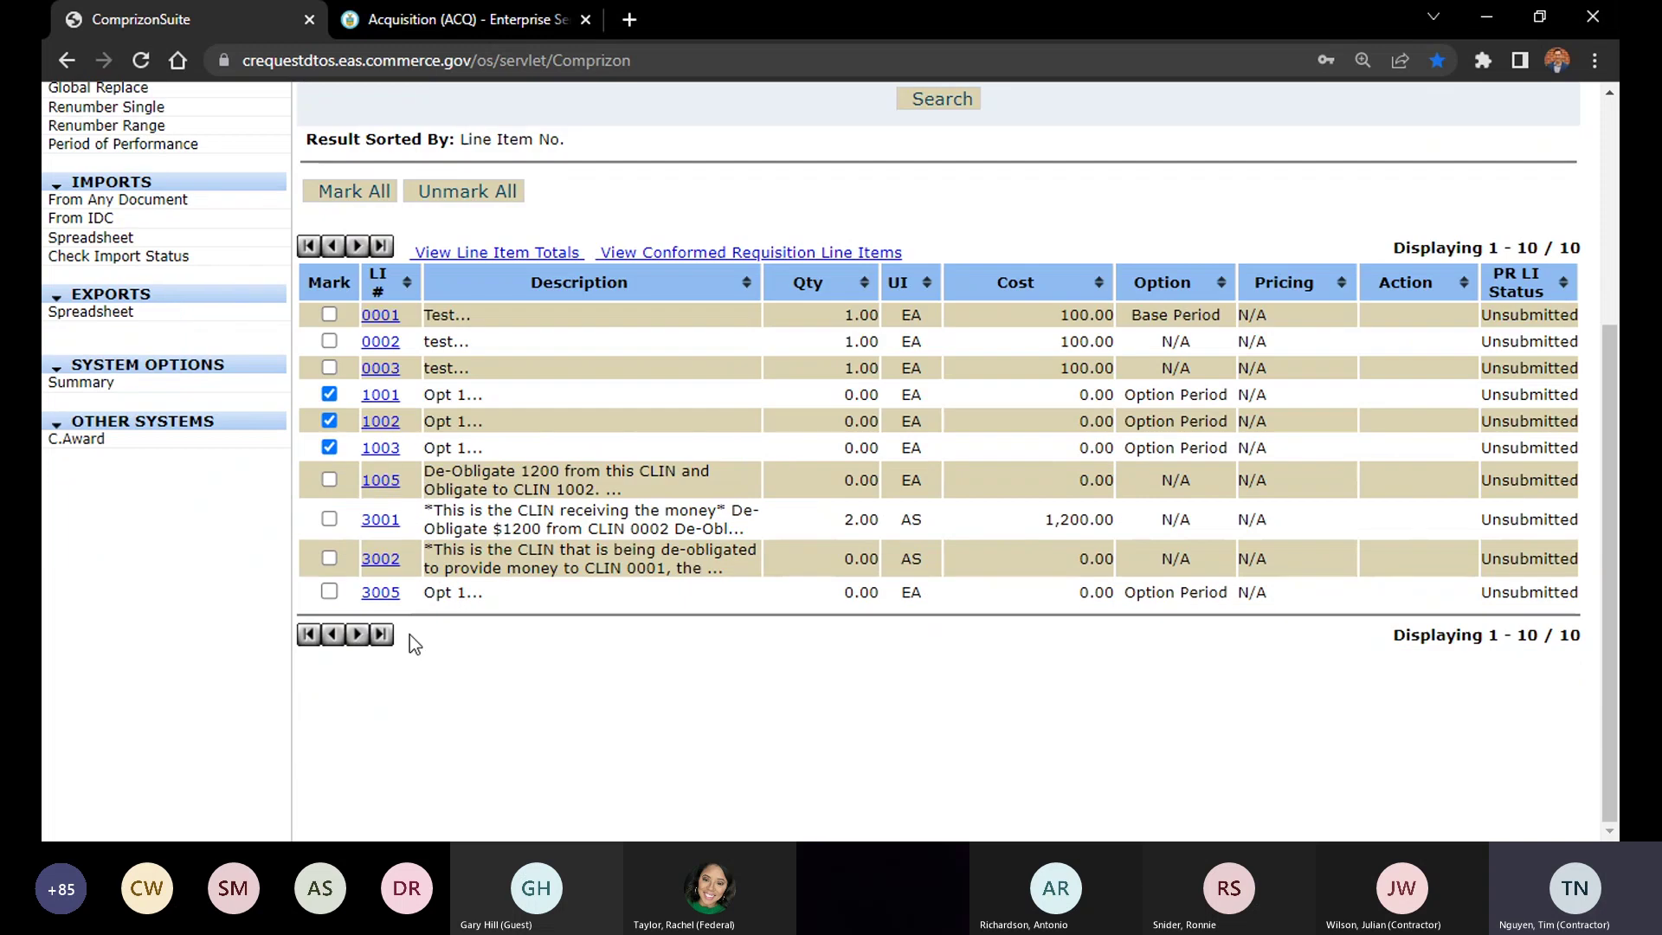
scroll(669, 622, "up", 2)
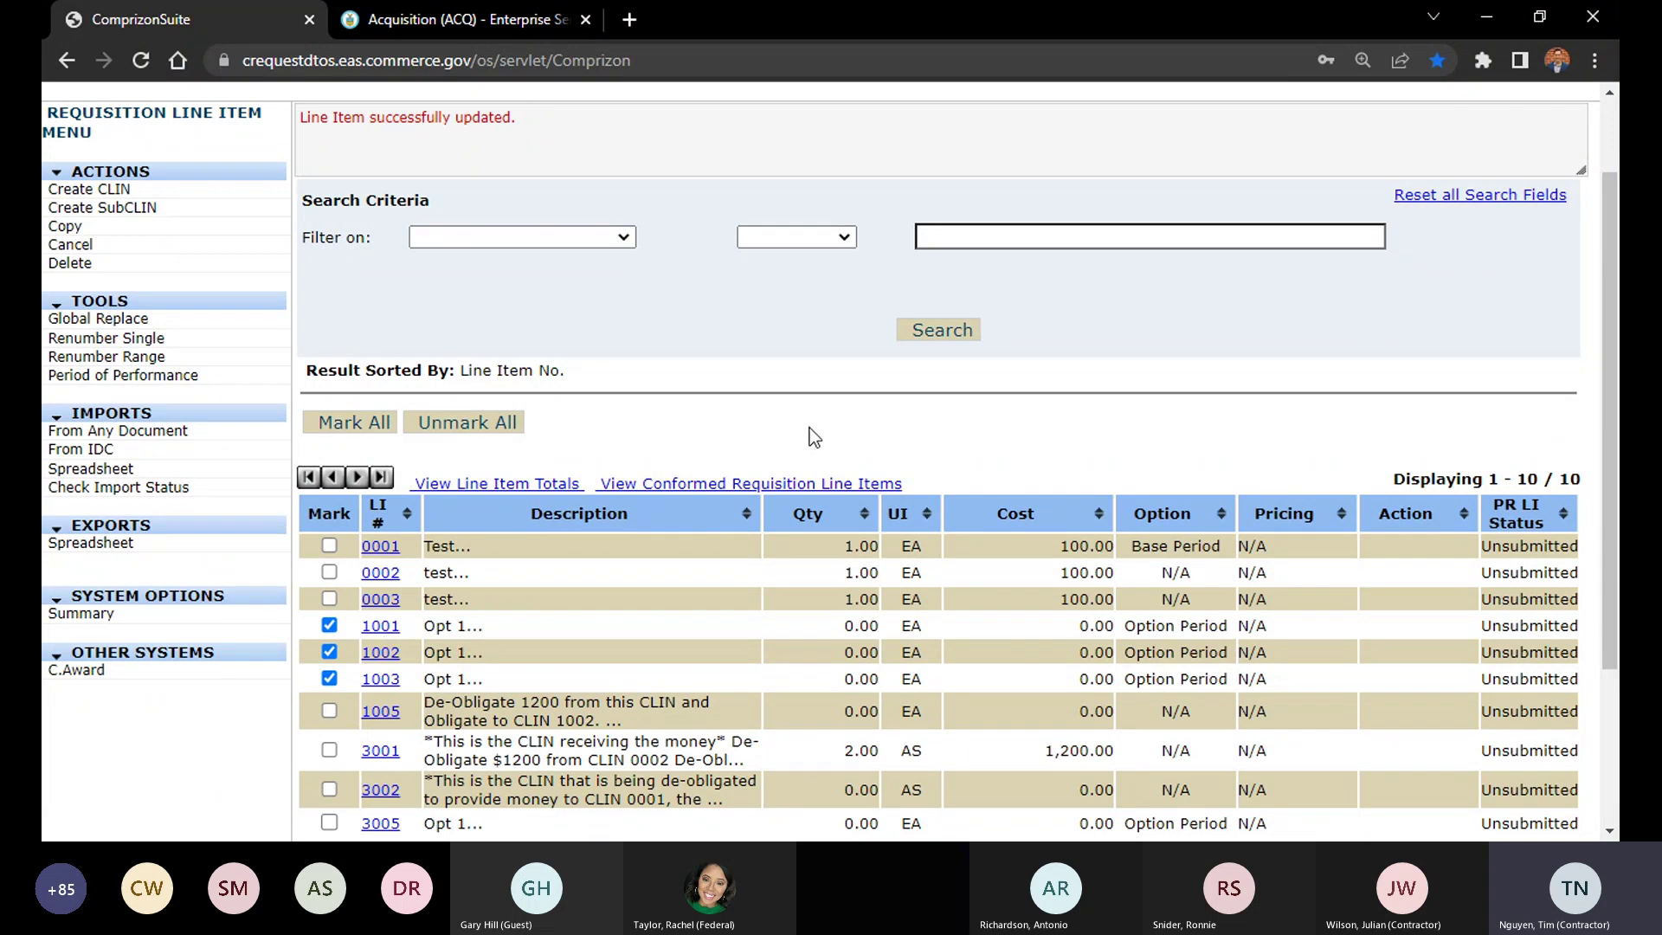
left_click(329, 625)
left_click(329, 652)
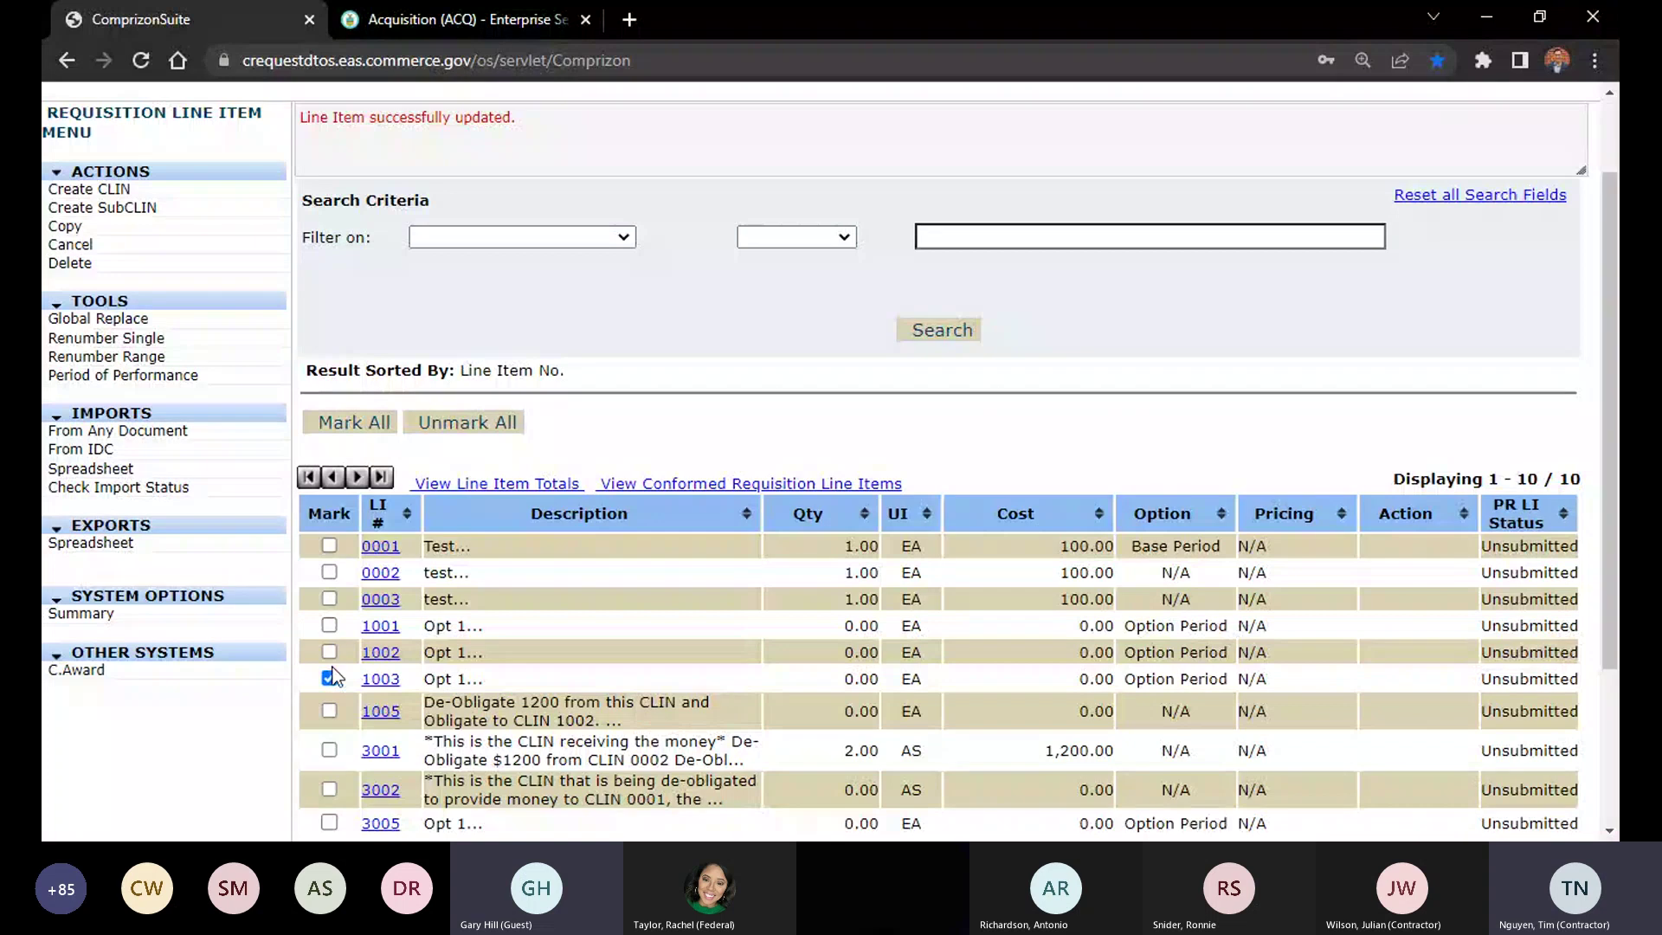
left_click(329, 679)
Delete both account codes from option period line item 1001 and return to the line item list
left_click(381, 625)
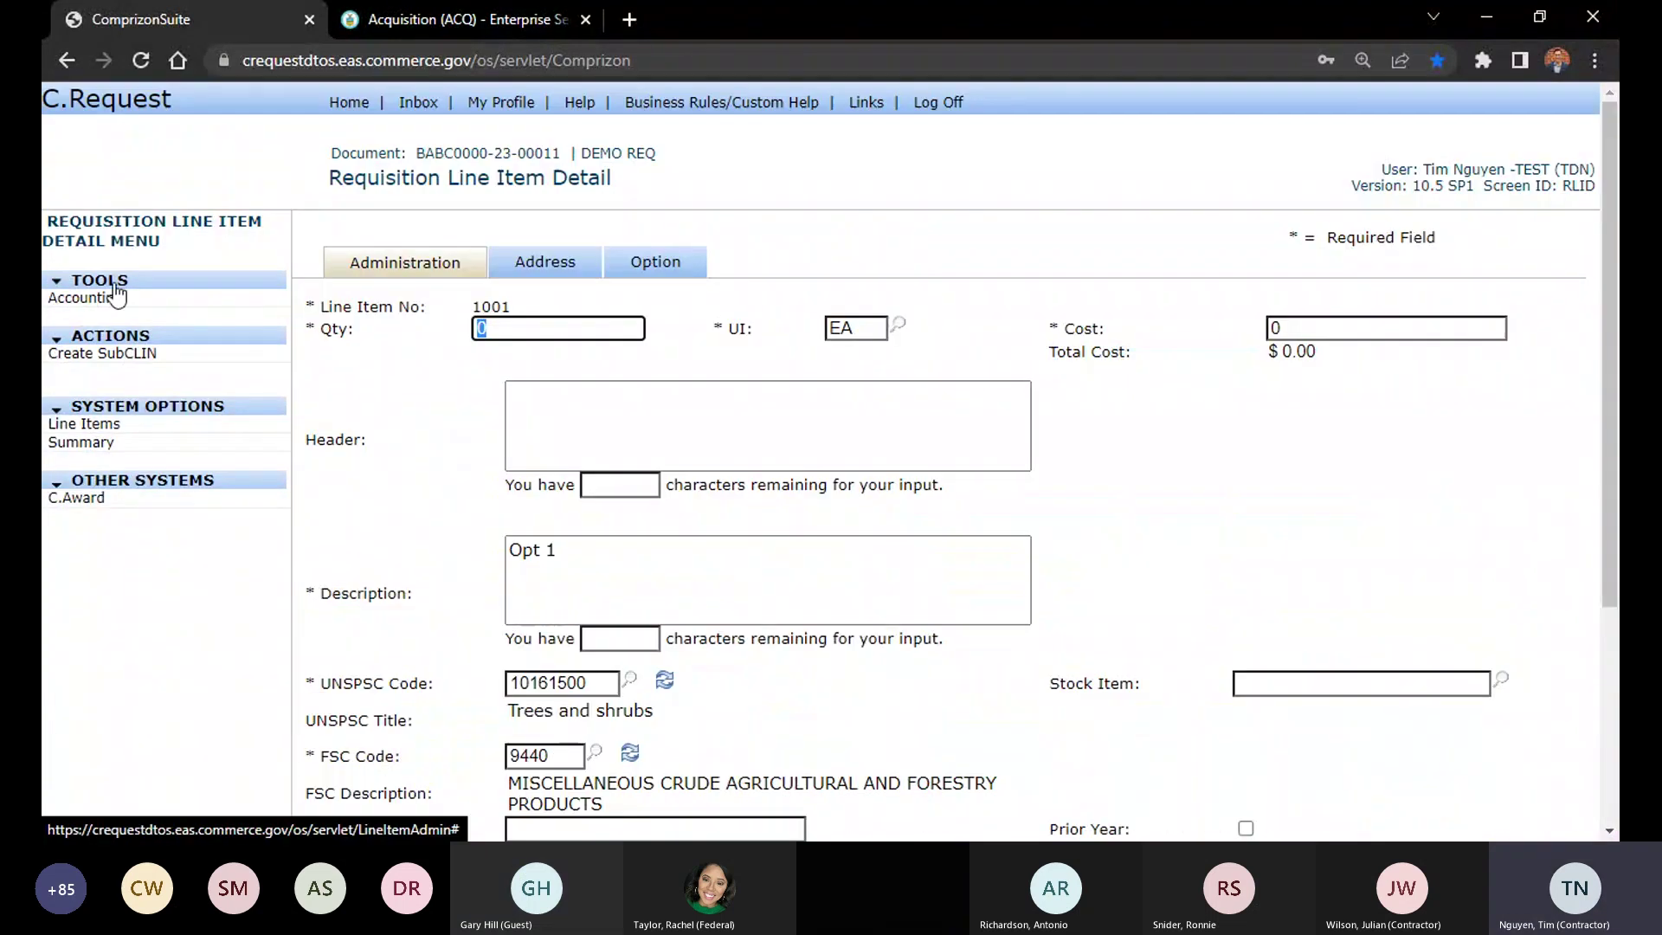
left_click(112, 299)
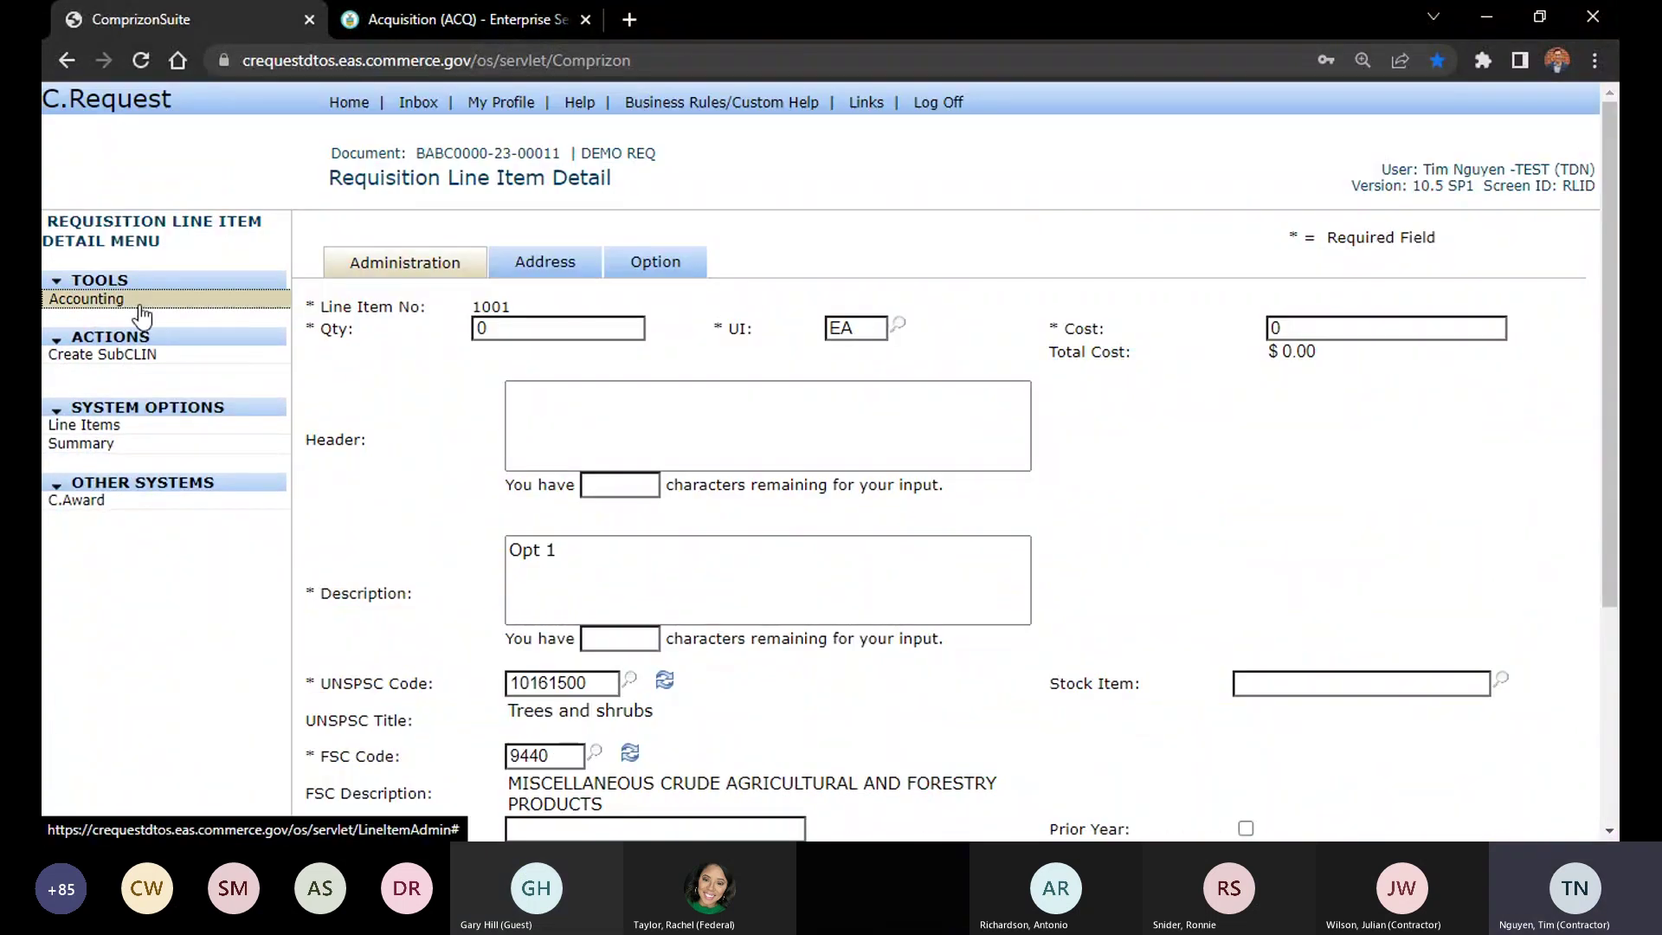
scroll(346, 433, "down", 2)
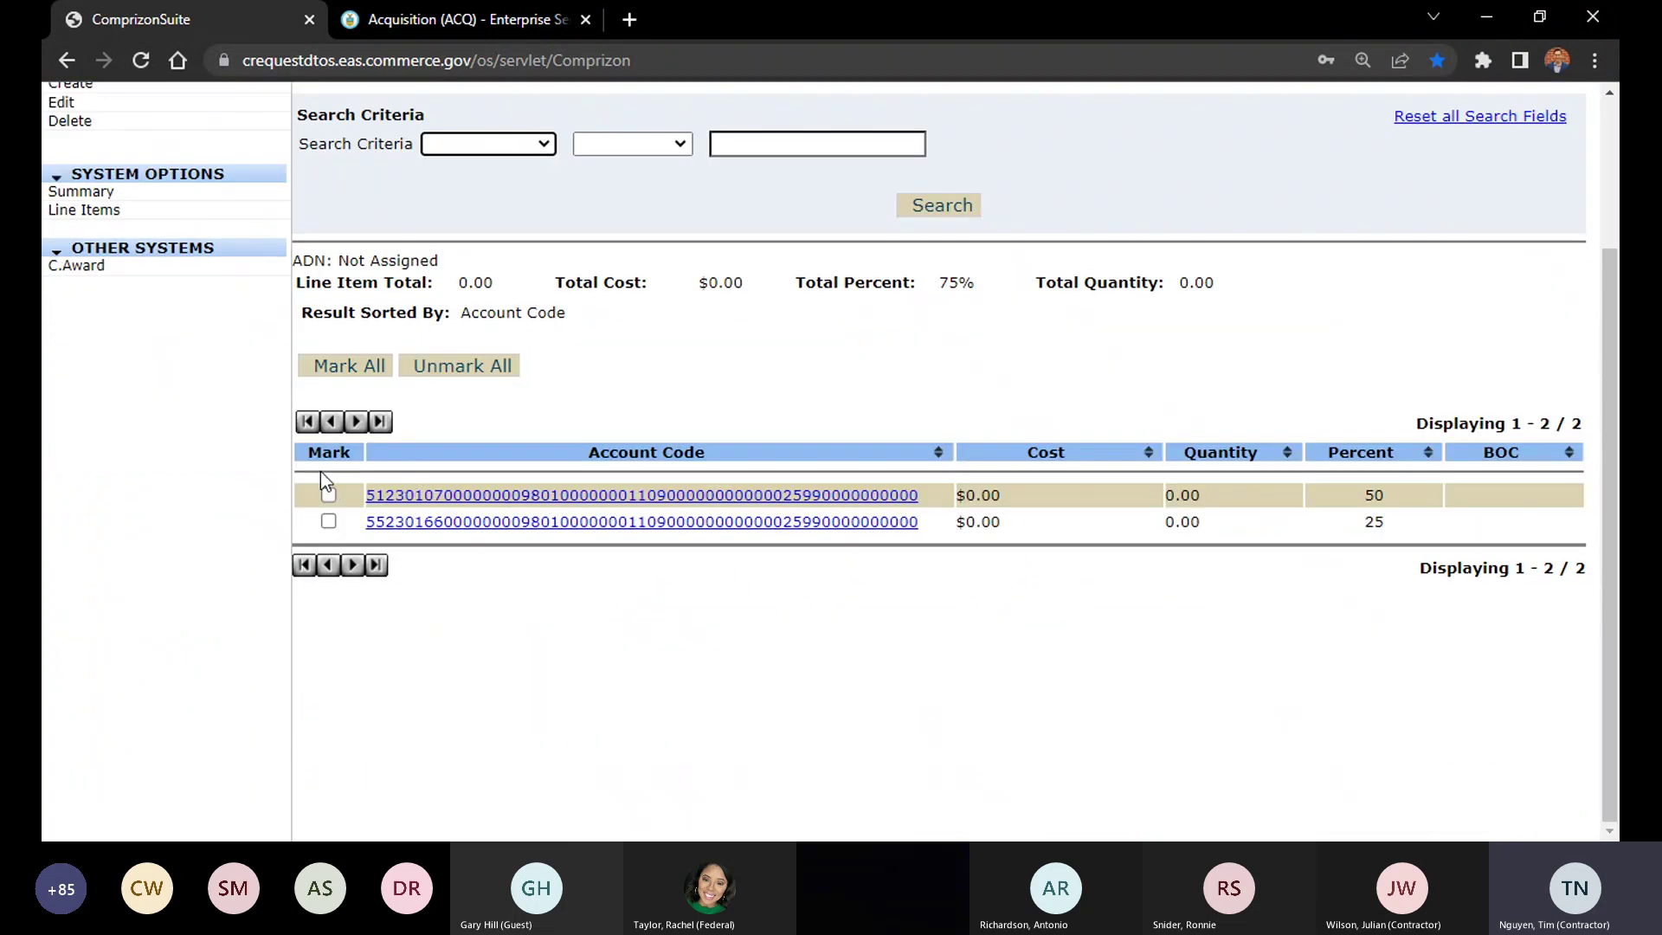
left_click(329, 496)
left_click(328, 521)
scroll(251, 528, "up", 2)
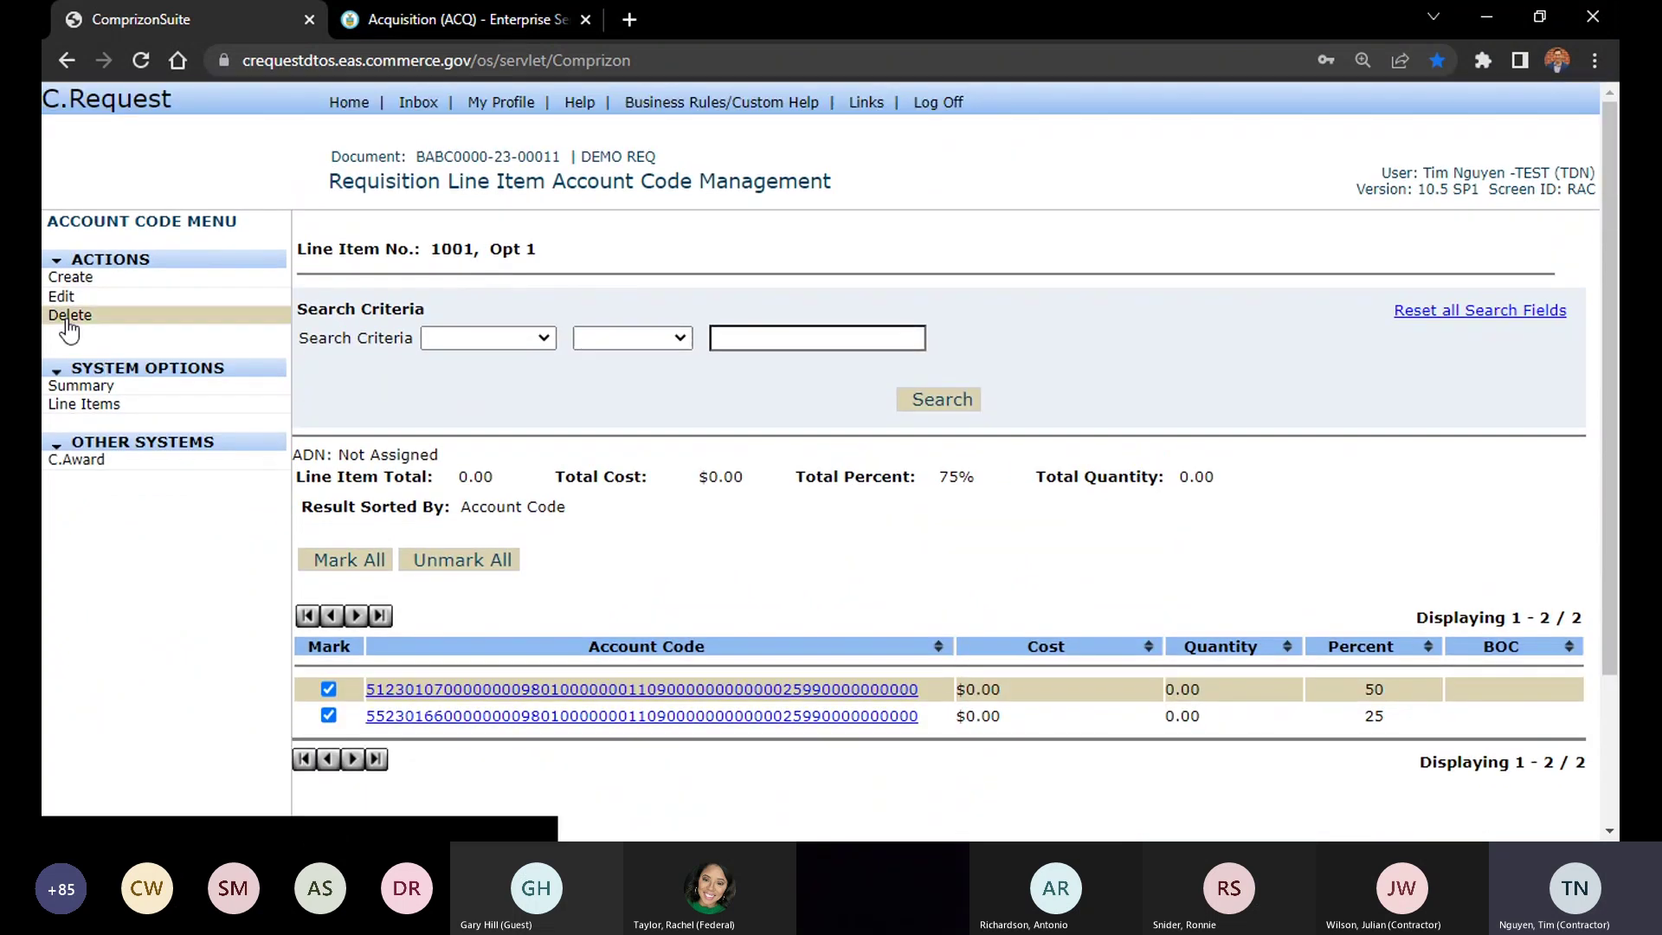
left_click(70, 315)
left_click(962, 247)
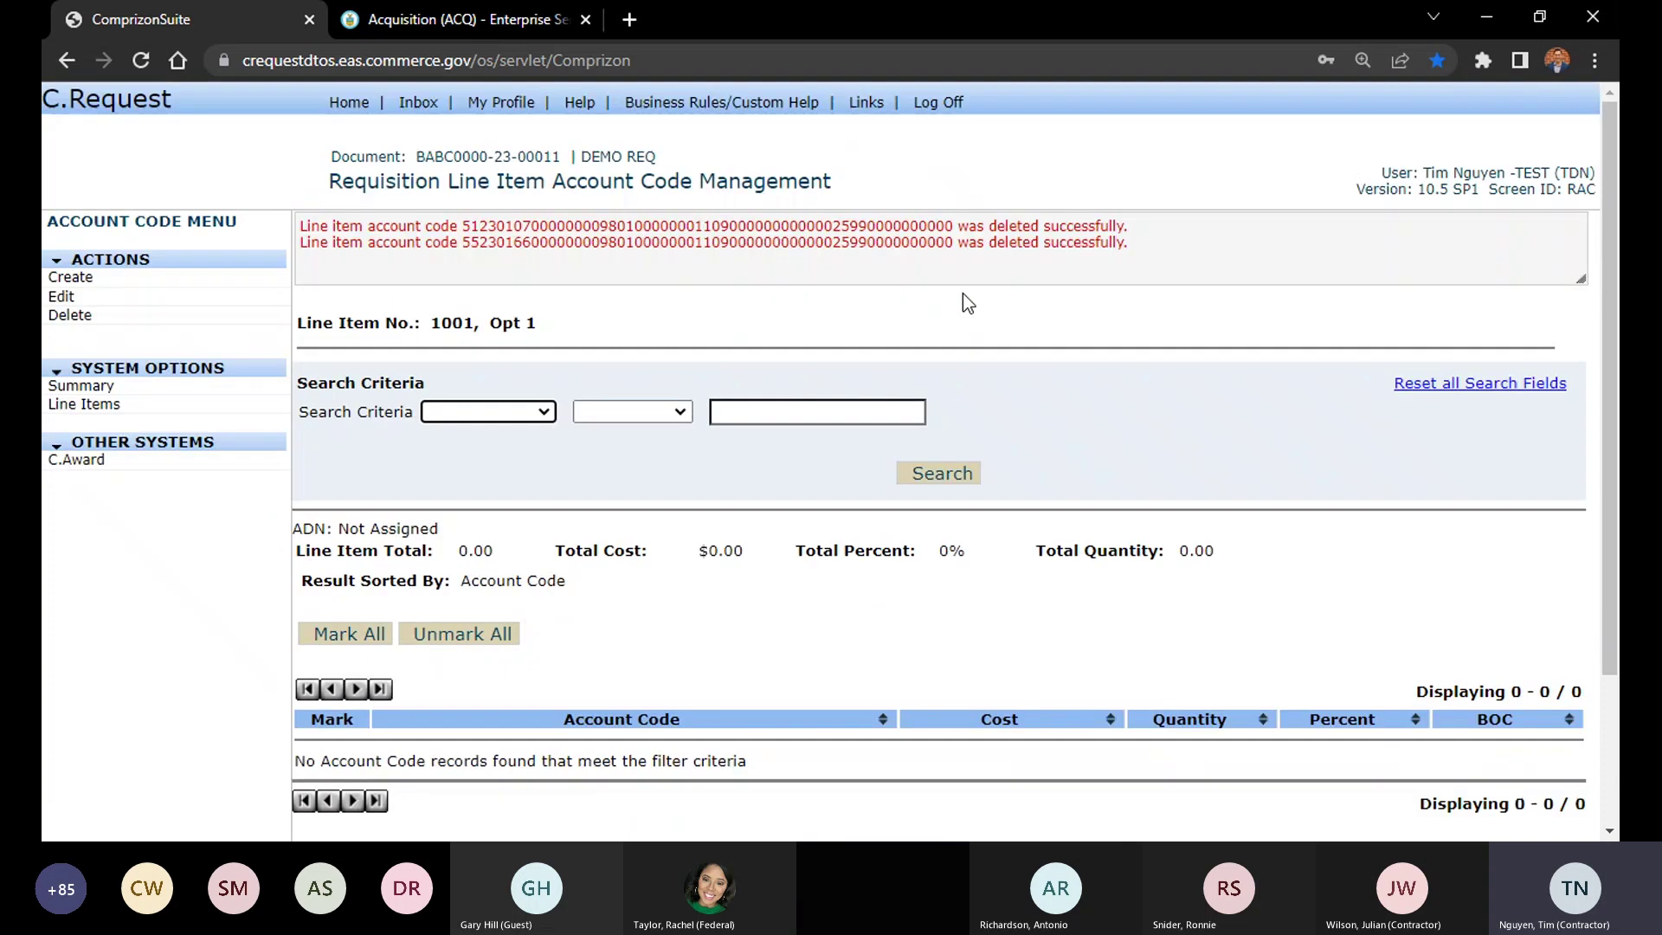
scroll(990, 535, "down", 2)
left_click(152, 216)
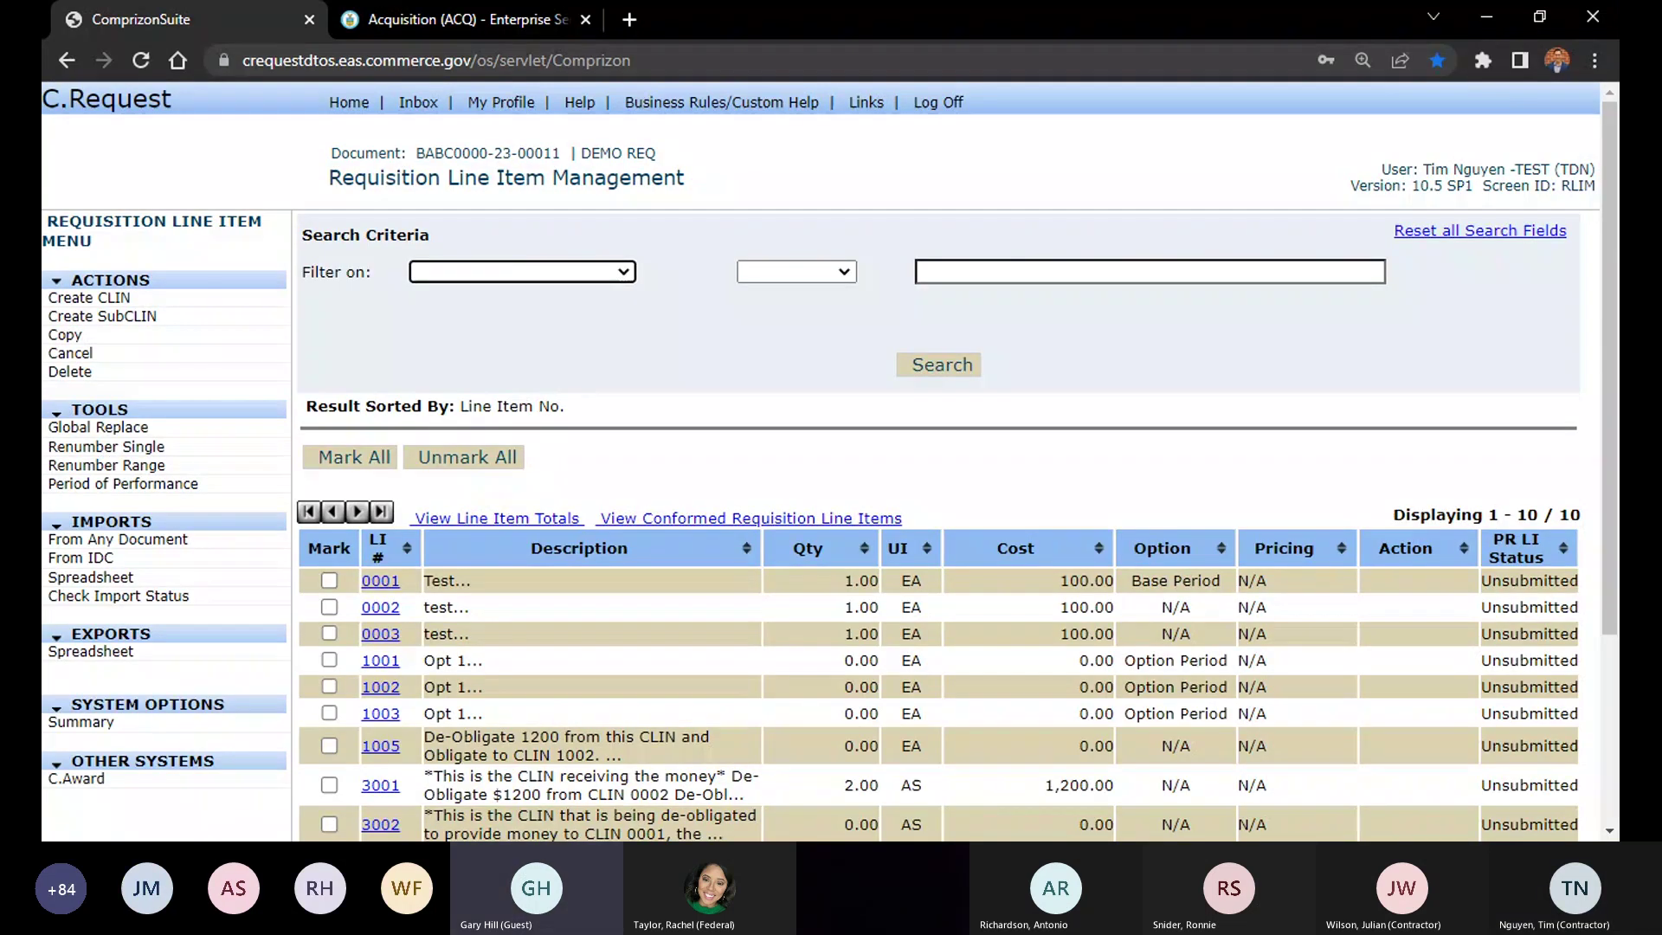
left_click(561, 465)
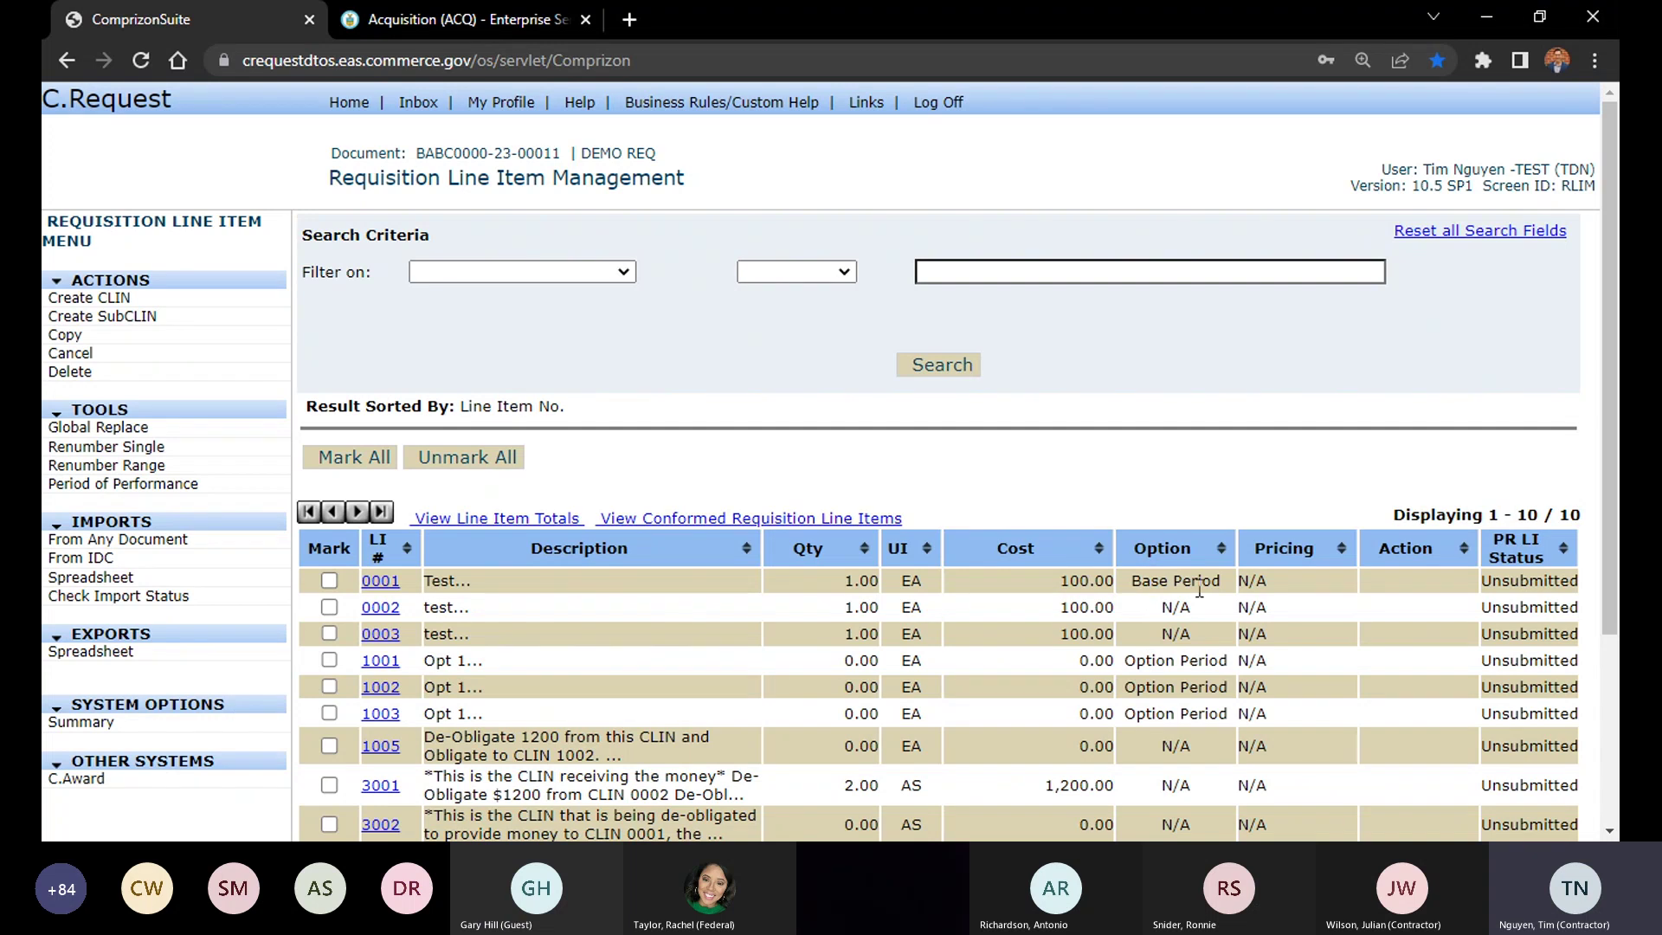
left_click_drag(1225, 584, 1131, 584)
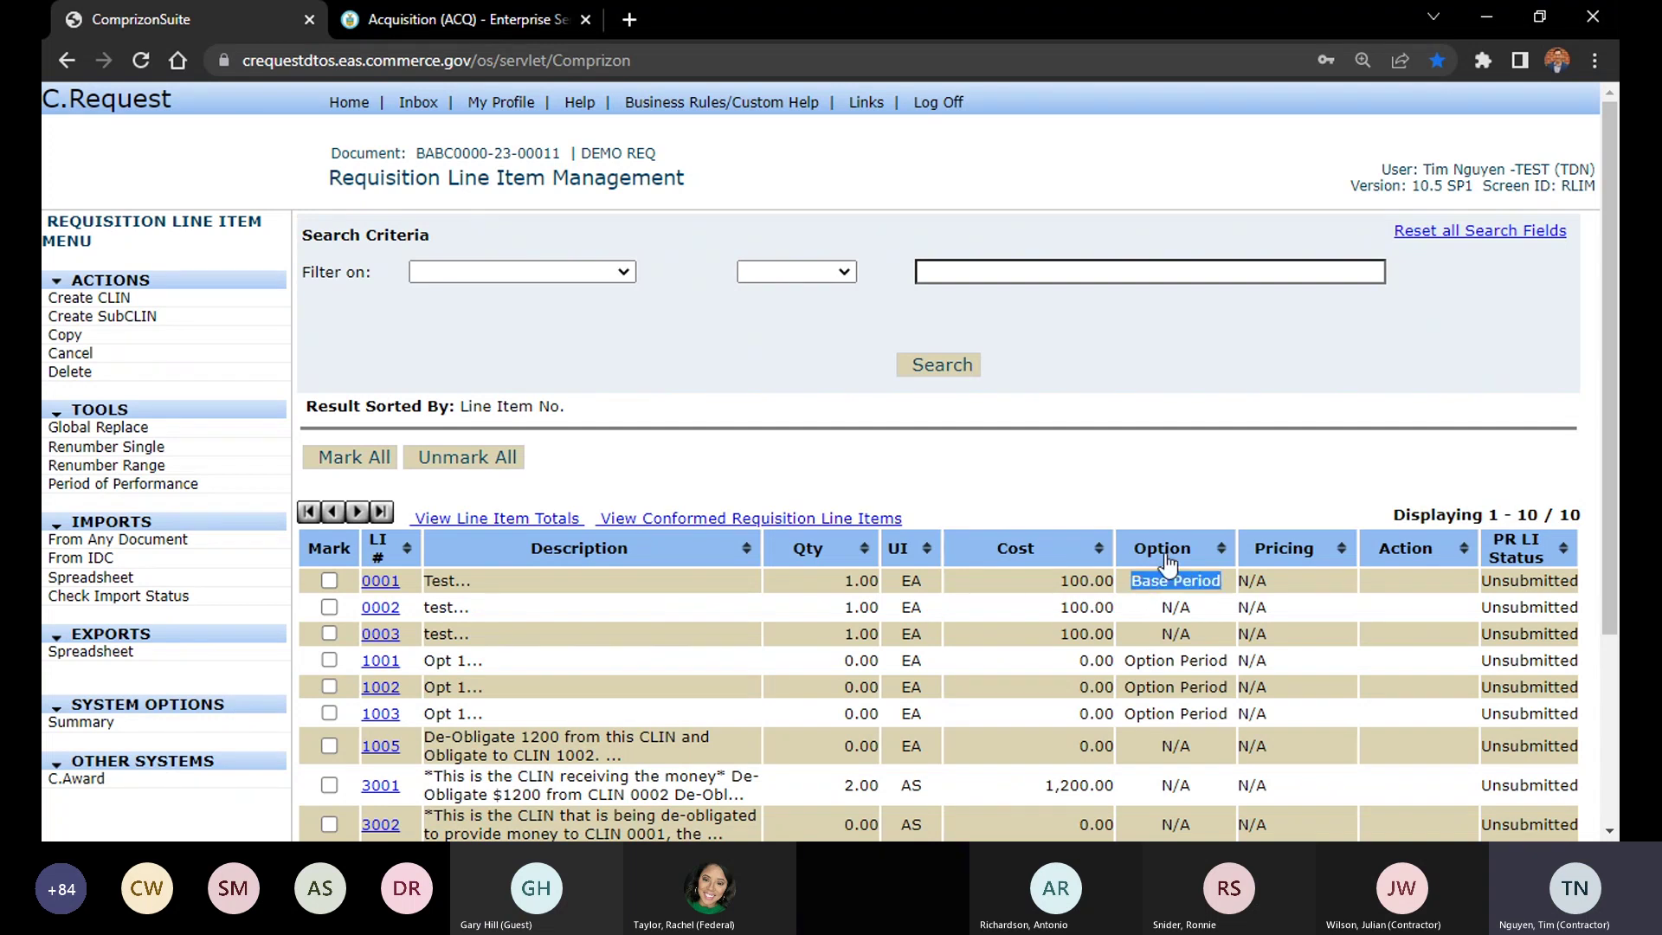
left_click(1213, 620)
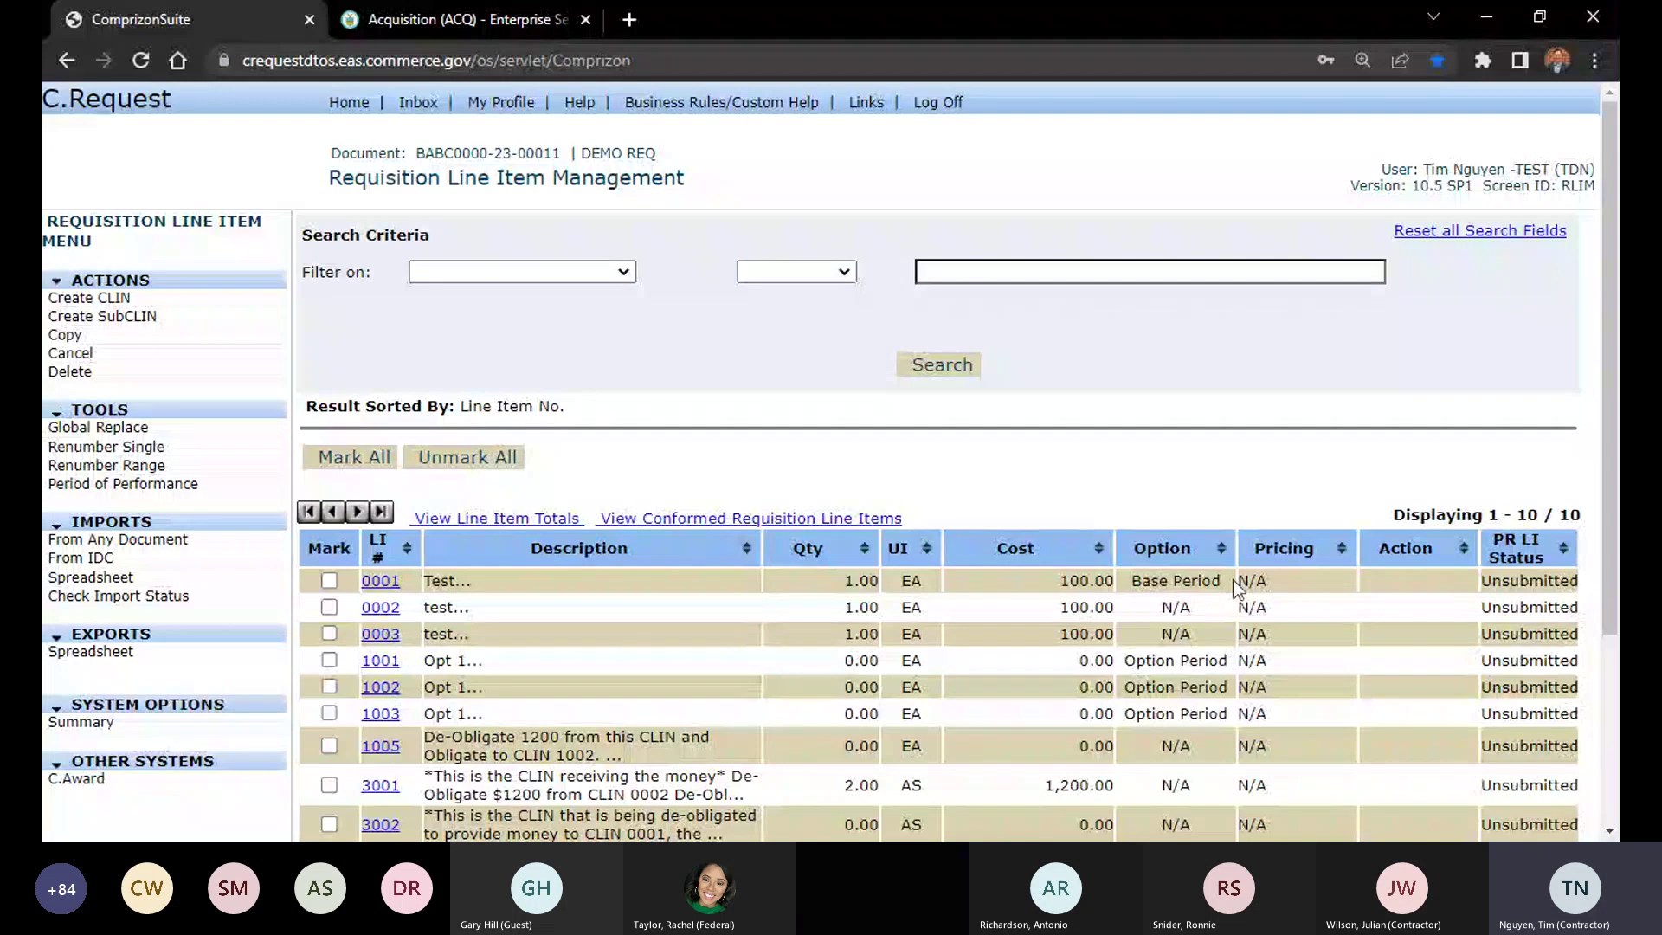
left_click_drag(1235, 589, 1142, 587)
left_click(1202, 573)
Delete line items 0001, 0002 and 0003 from the requisition
left_click(329, 580)
left_click(329, 607)
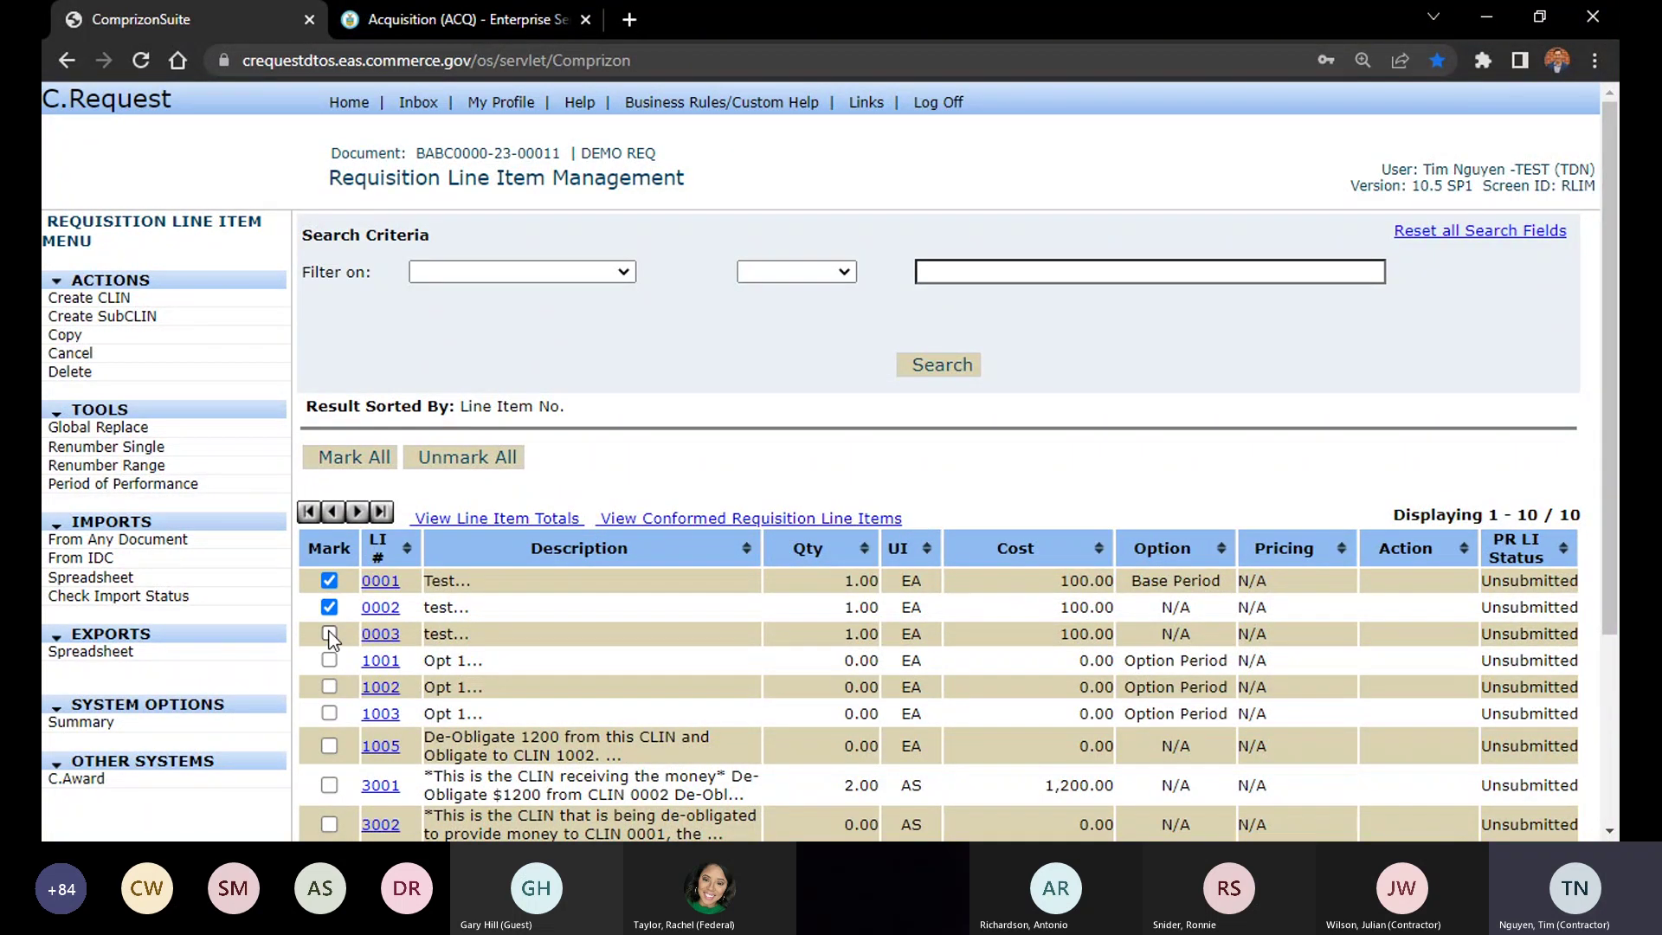
left_click(329, 634)
left_click(114, 374)
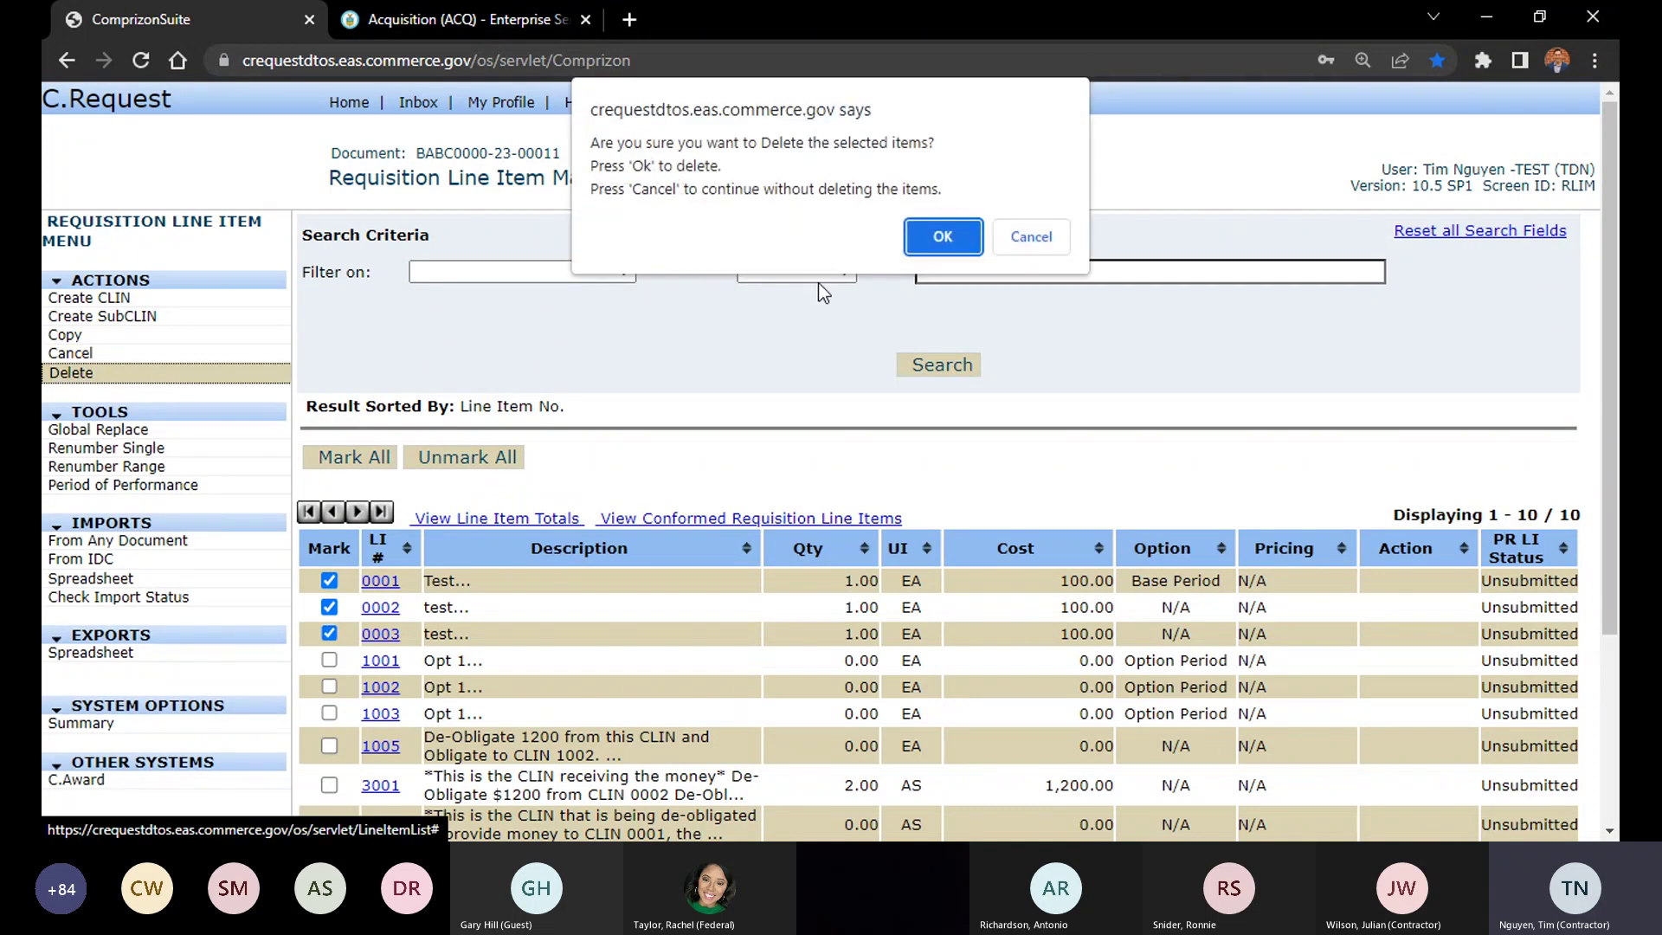
left_click(942, 230)
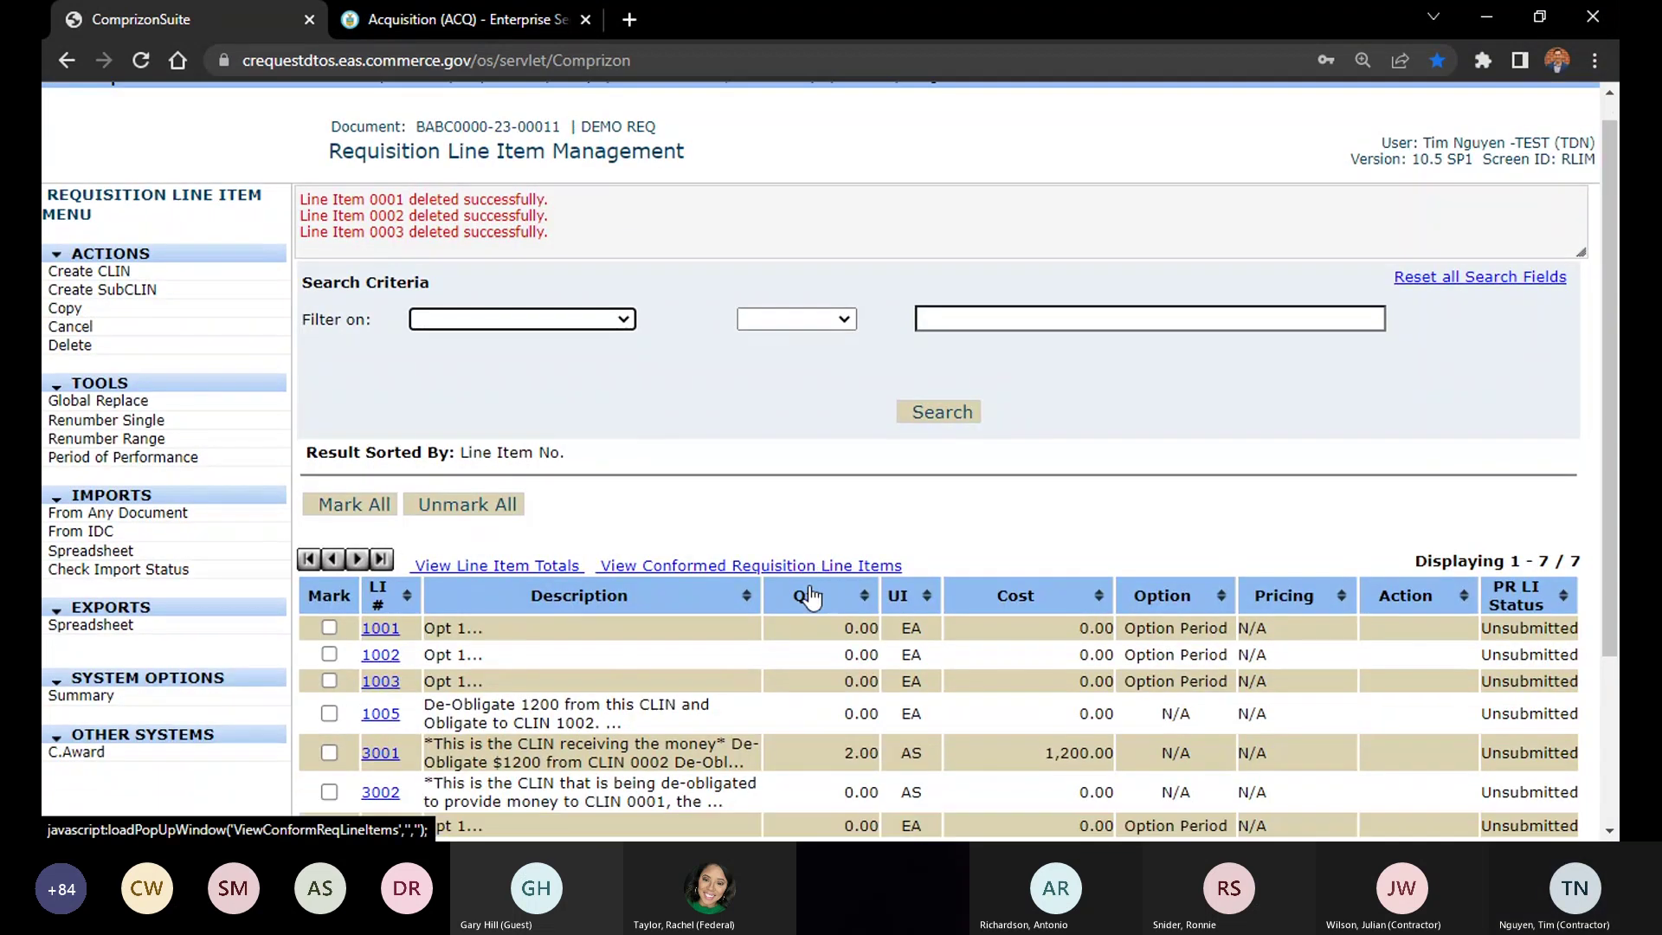
Set line item 1001's quantity to 1 and its cost to 100, and save the line item
scroll(1126, 477, "down", 3)
left_click_drag(1124, 424, 1218, 426)
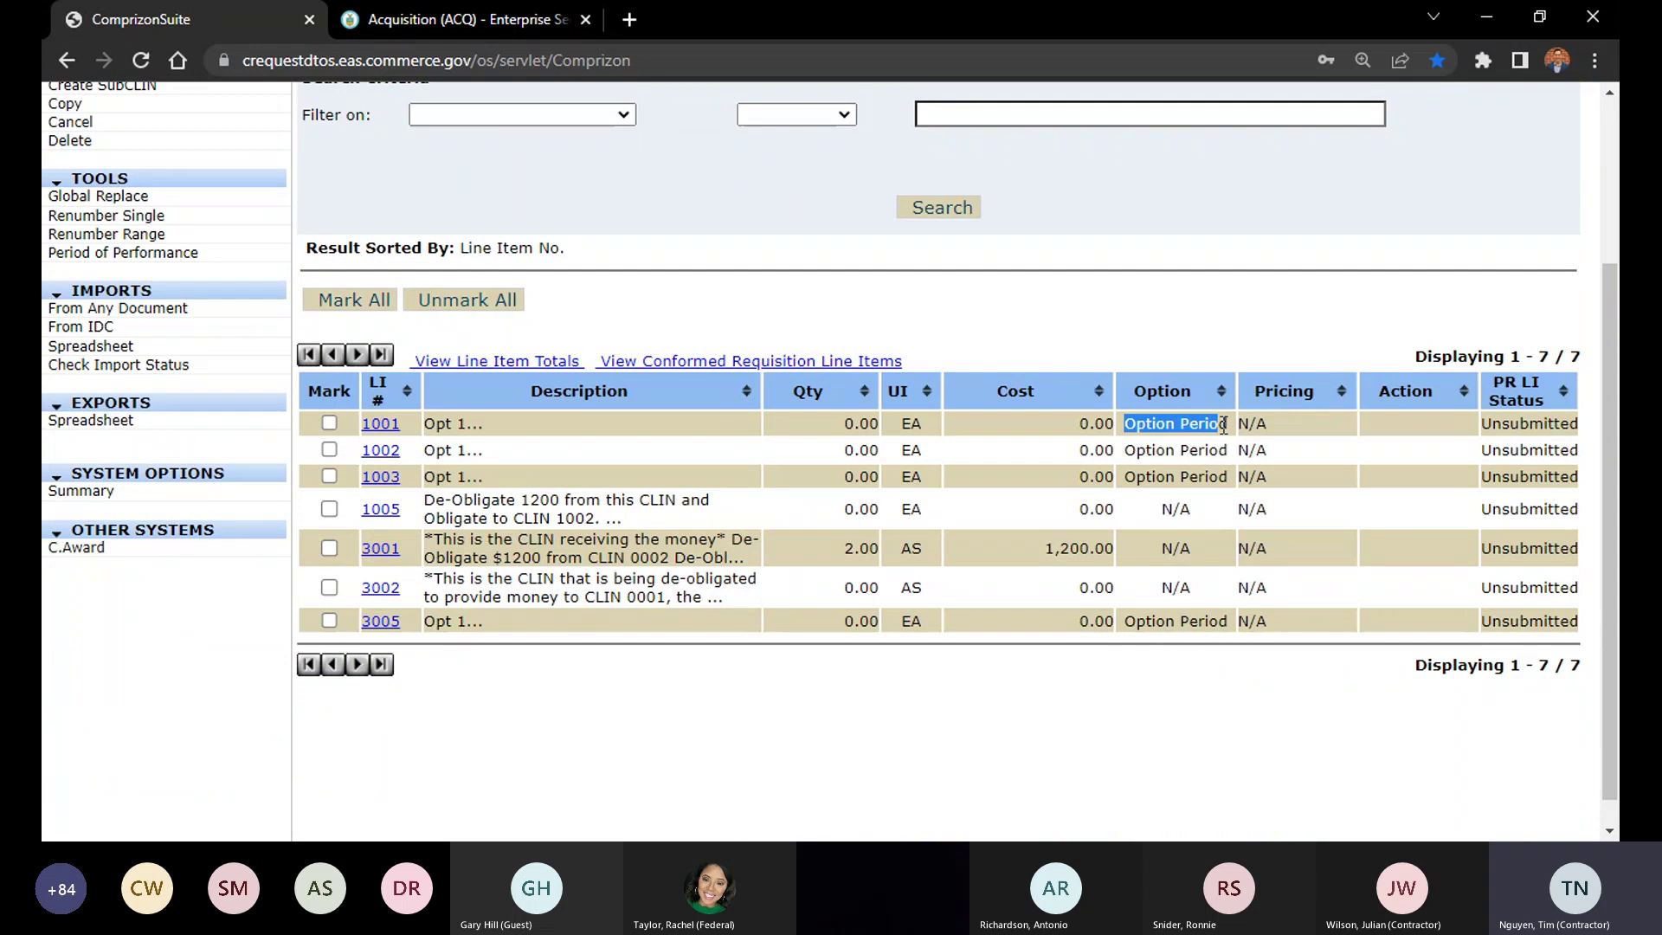
left_click(364, 428)
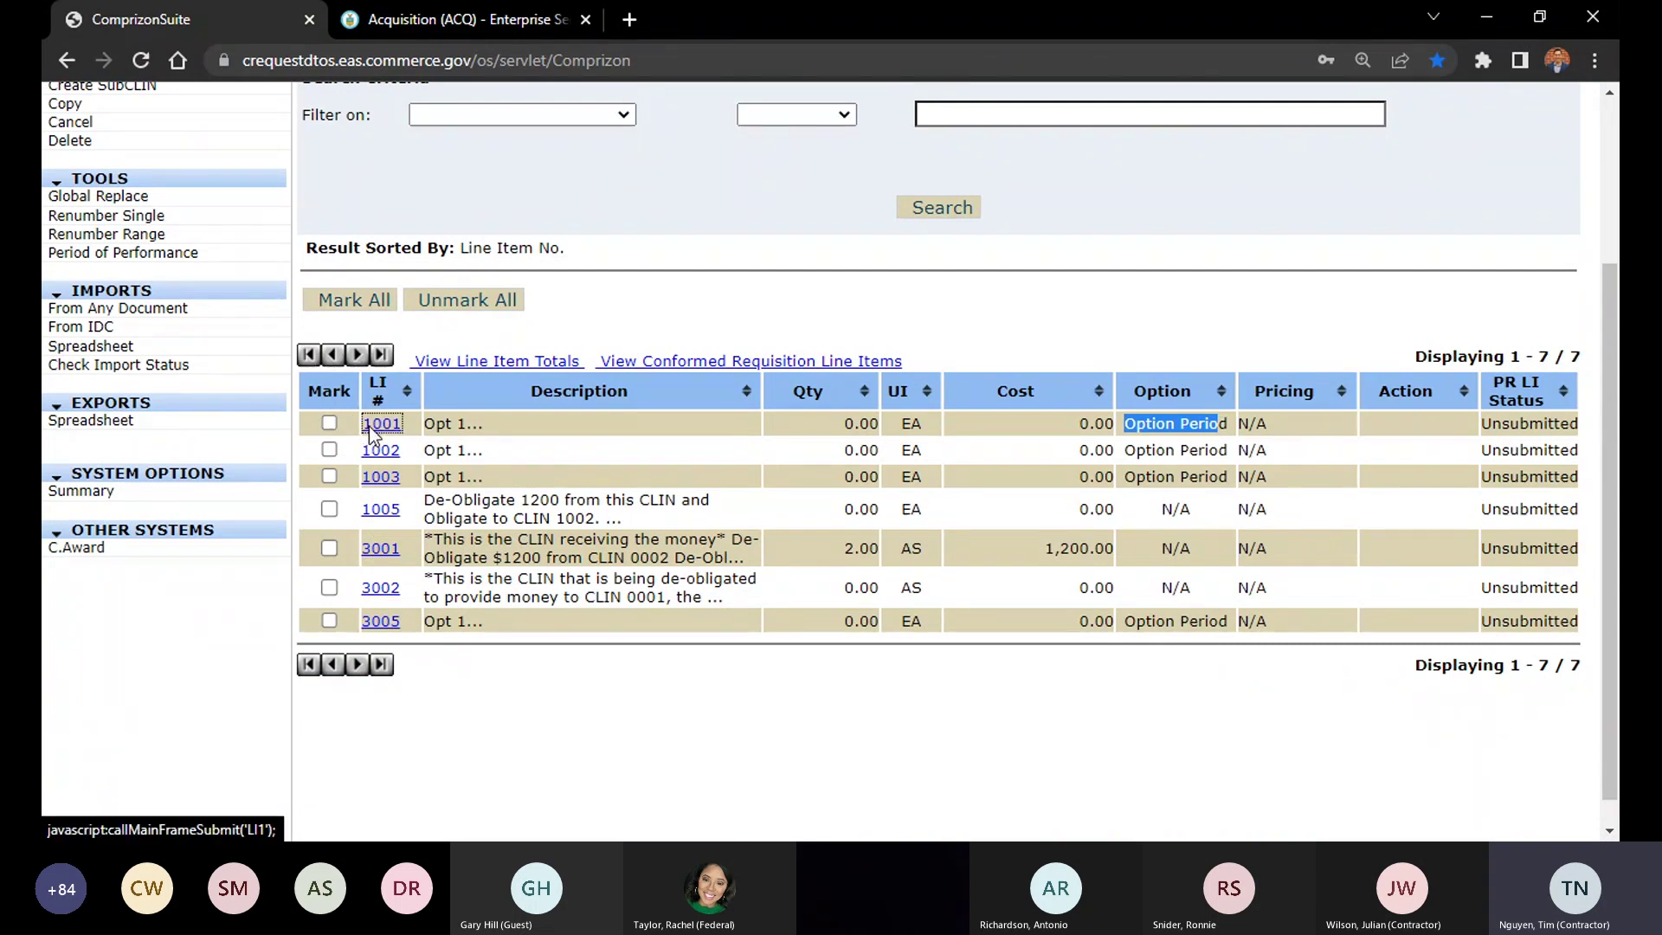
left_click(571, 328)
type("1")
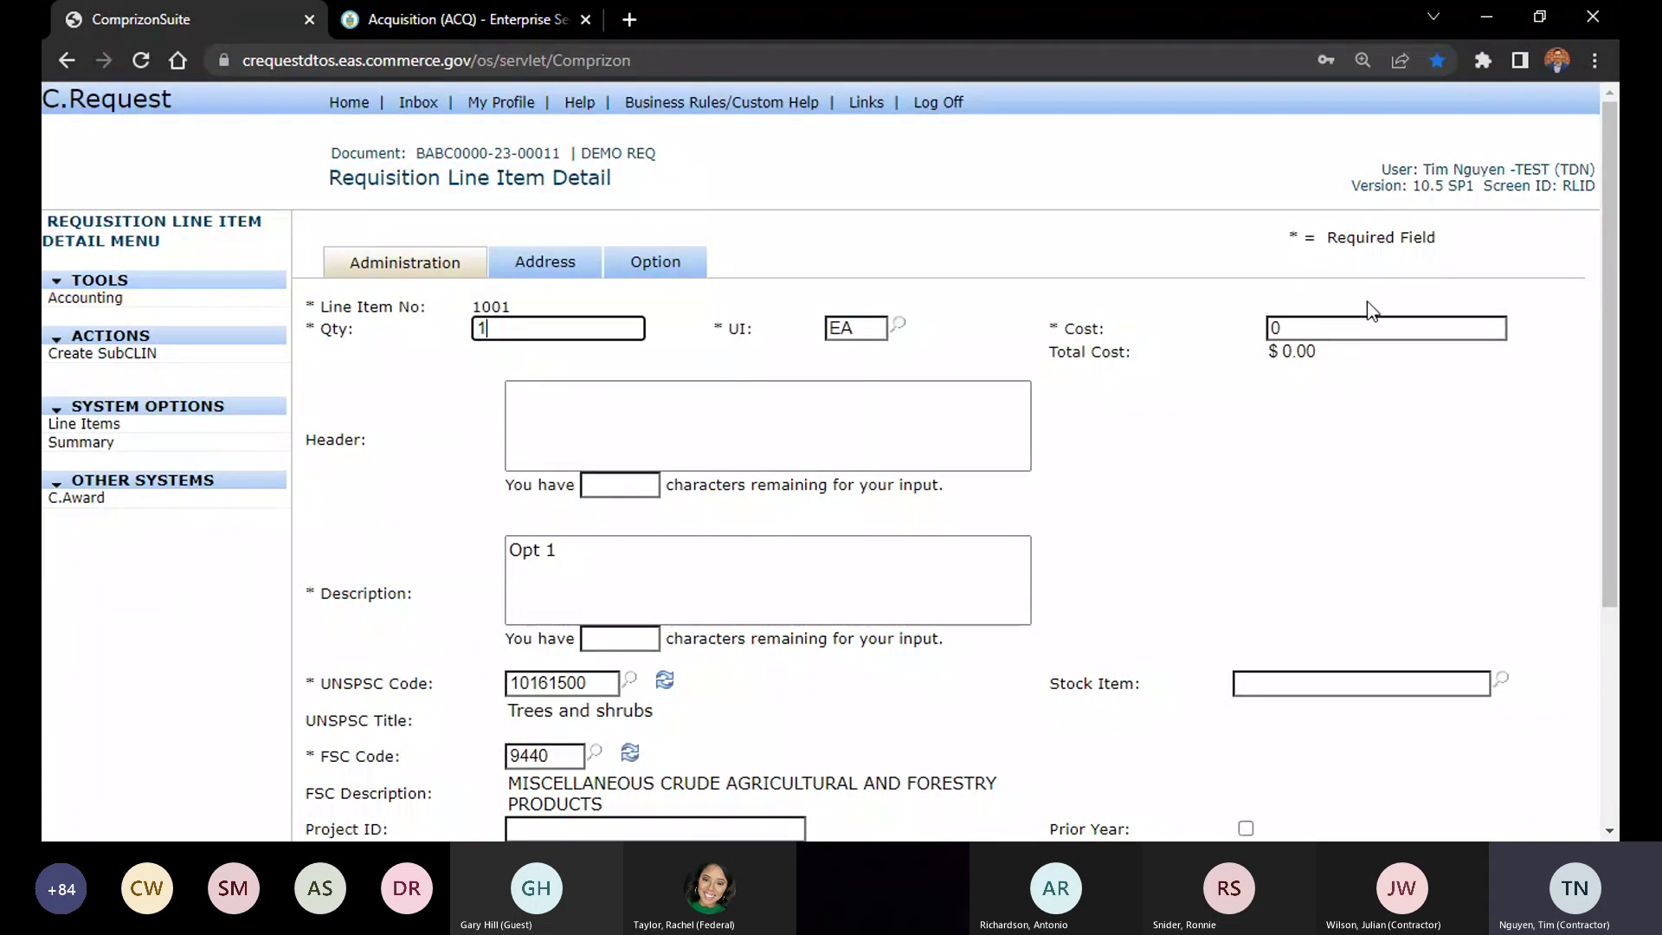
left_click(1336, 328)
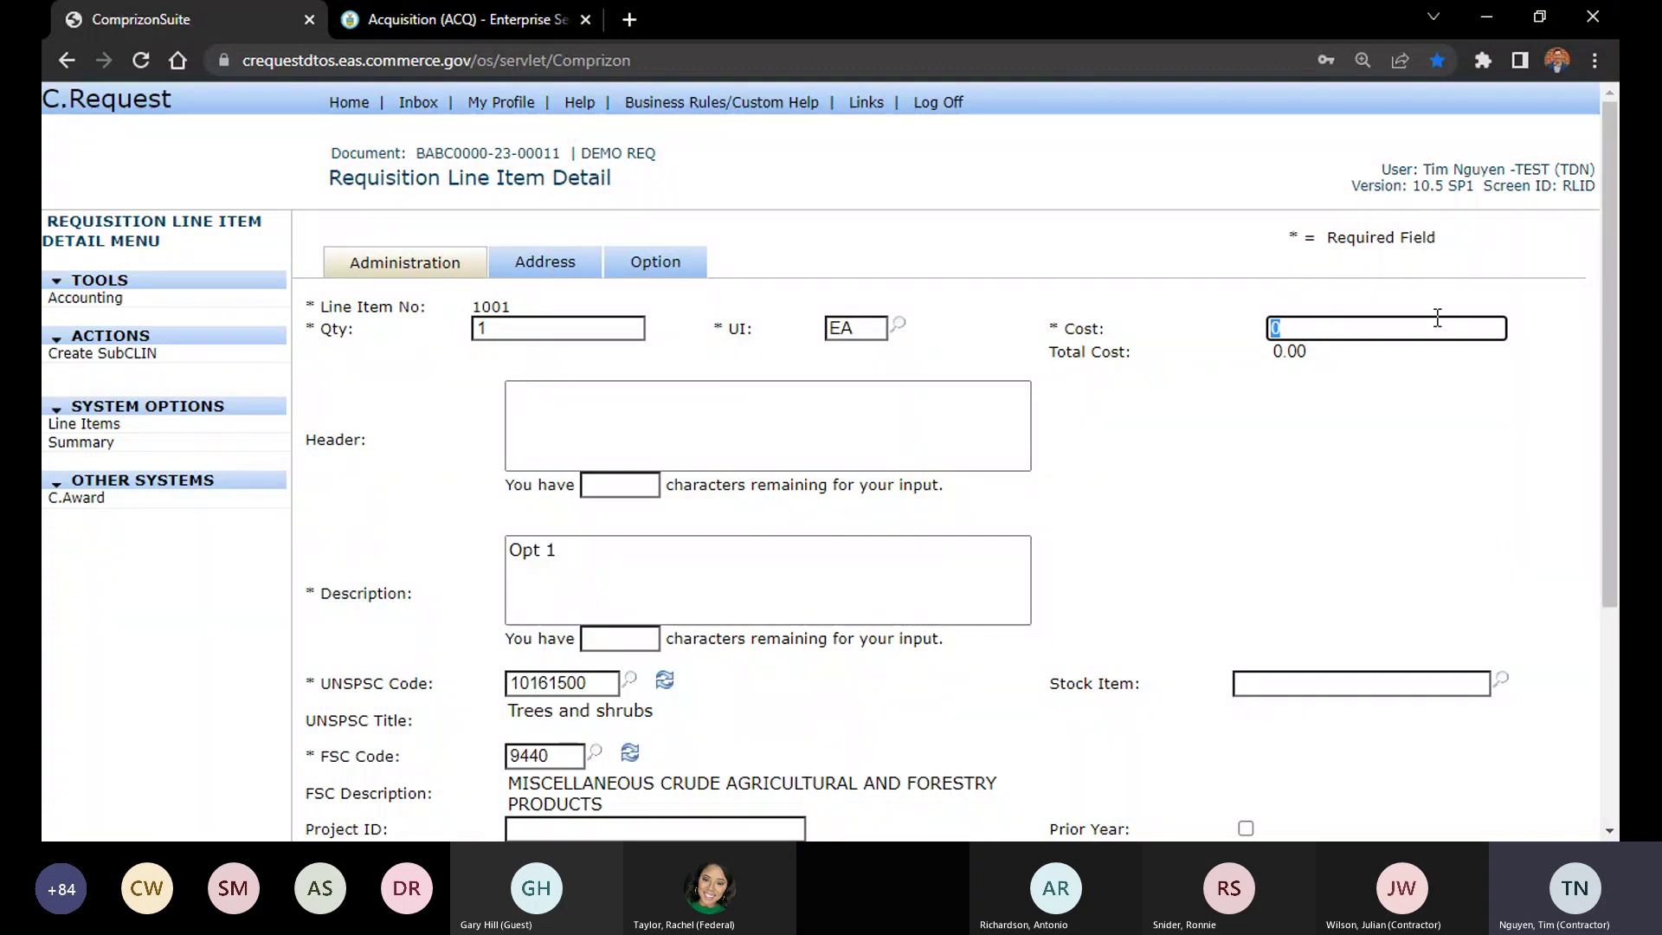
type("100")
left_click(668, 246)
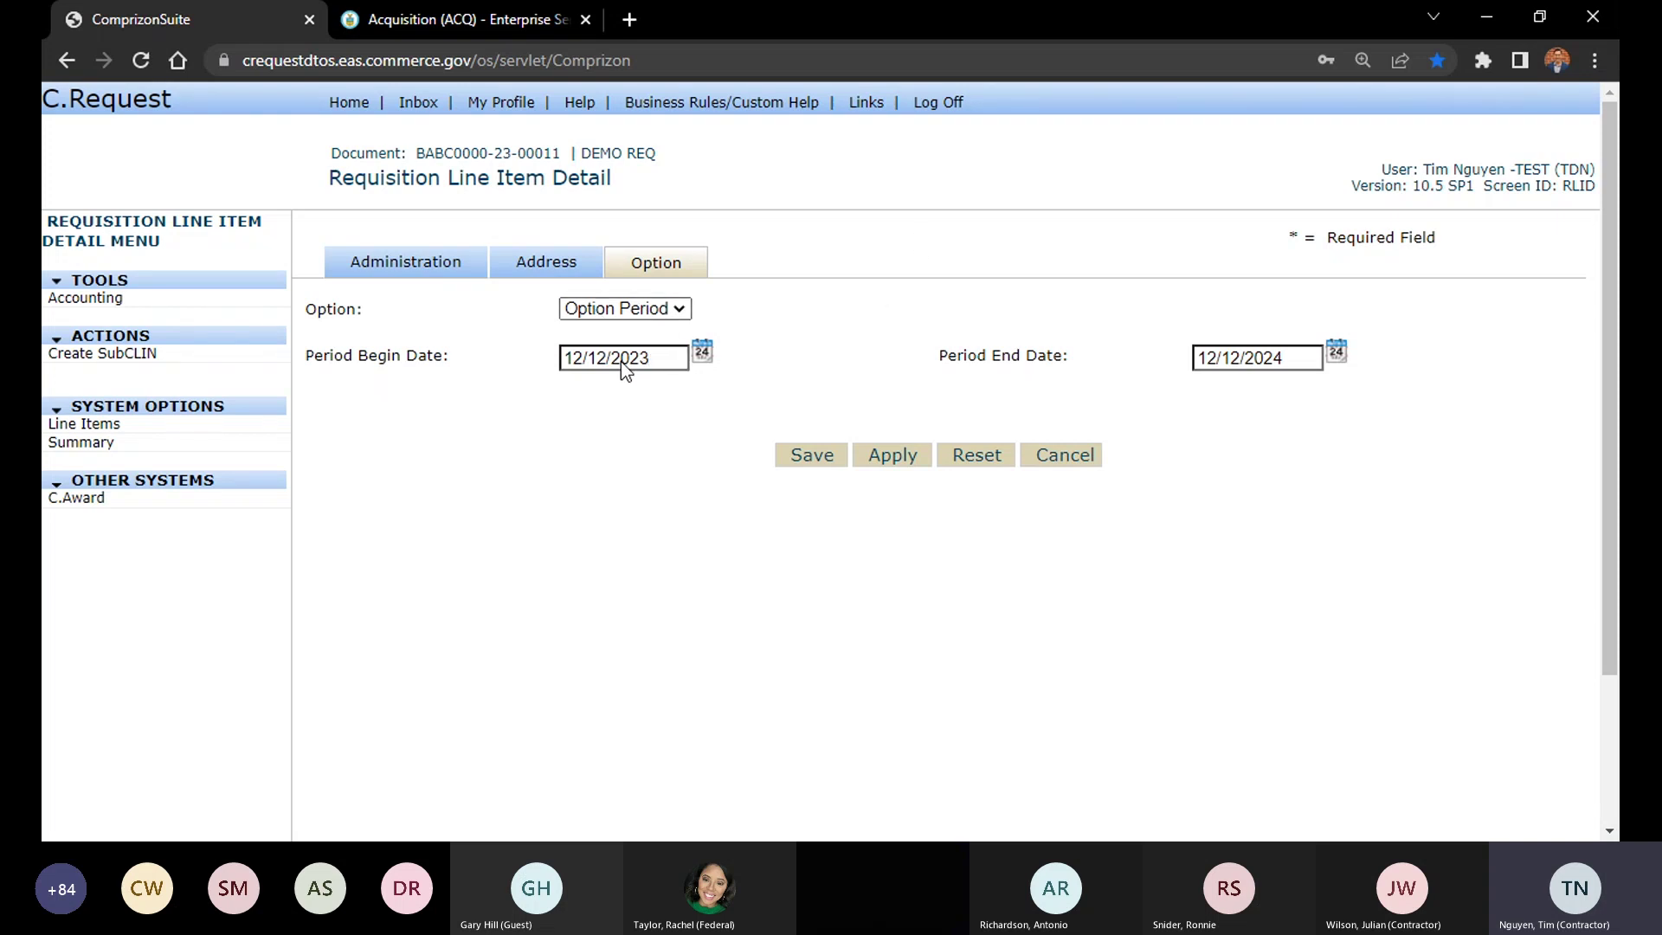
left_click(834, 452)
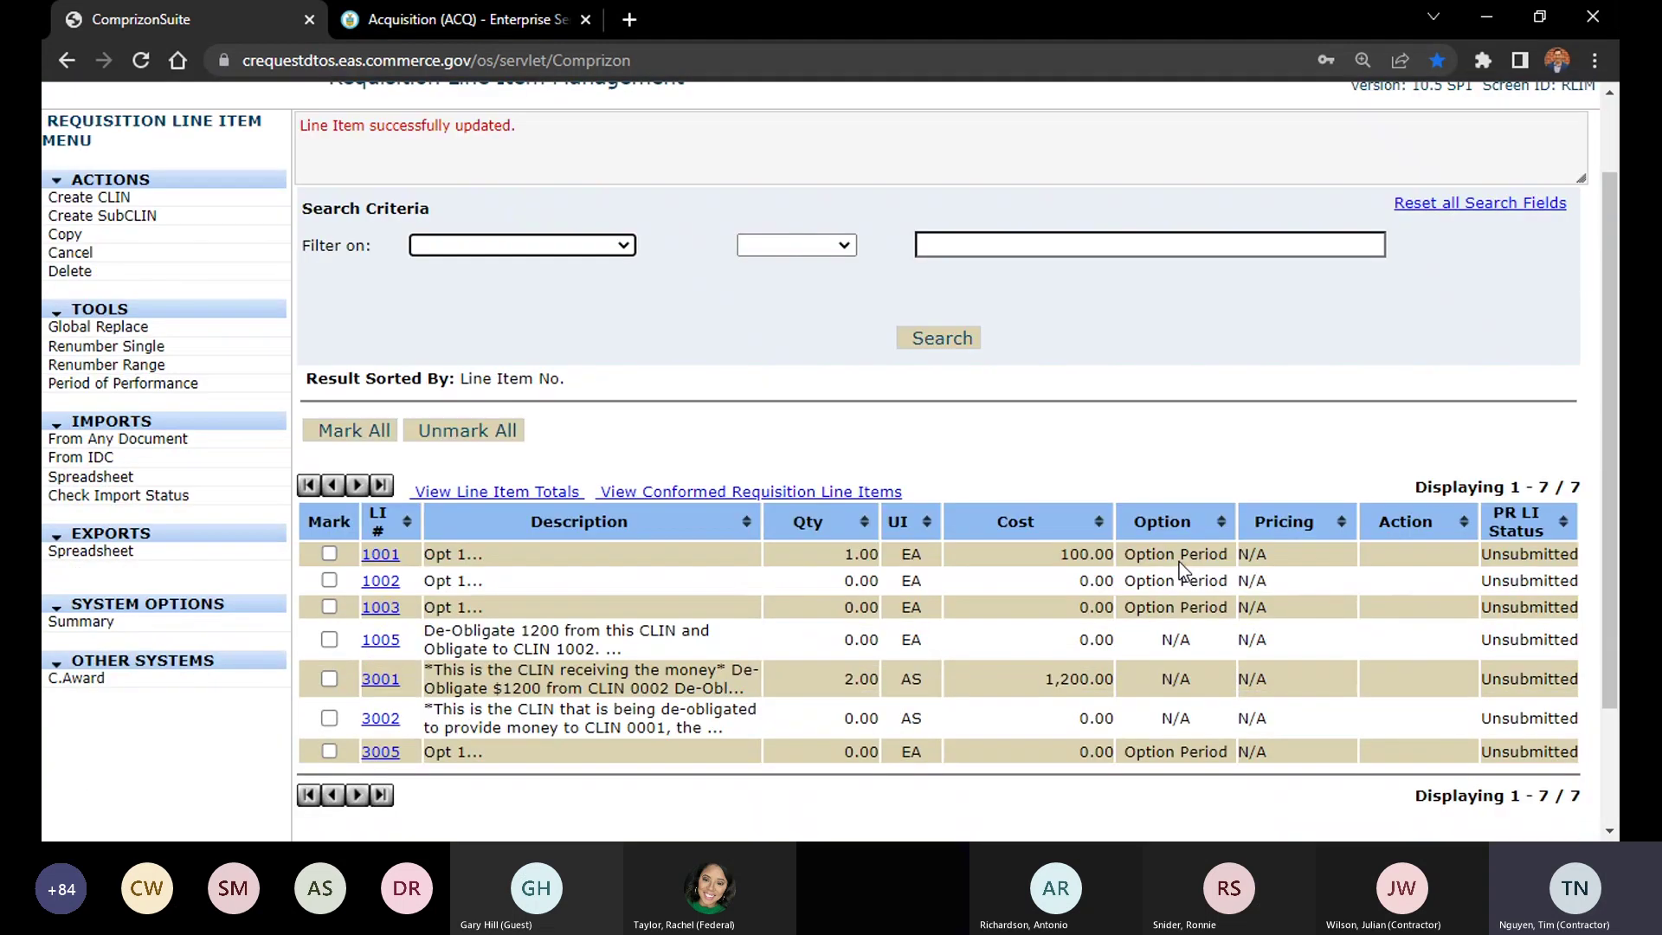
Clear the option type and the period begin and end dates of line item 1001, and save it
scroll(1179, 562, "down", 1)
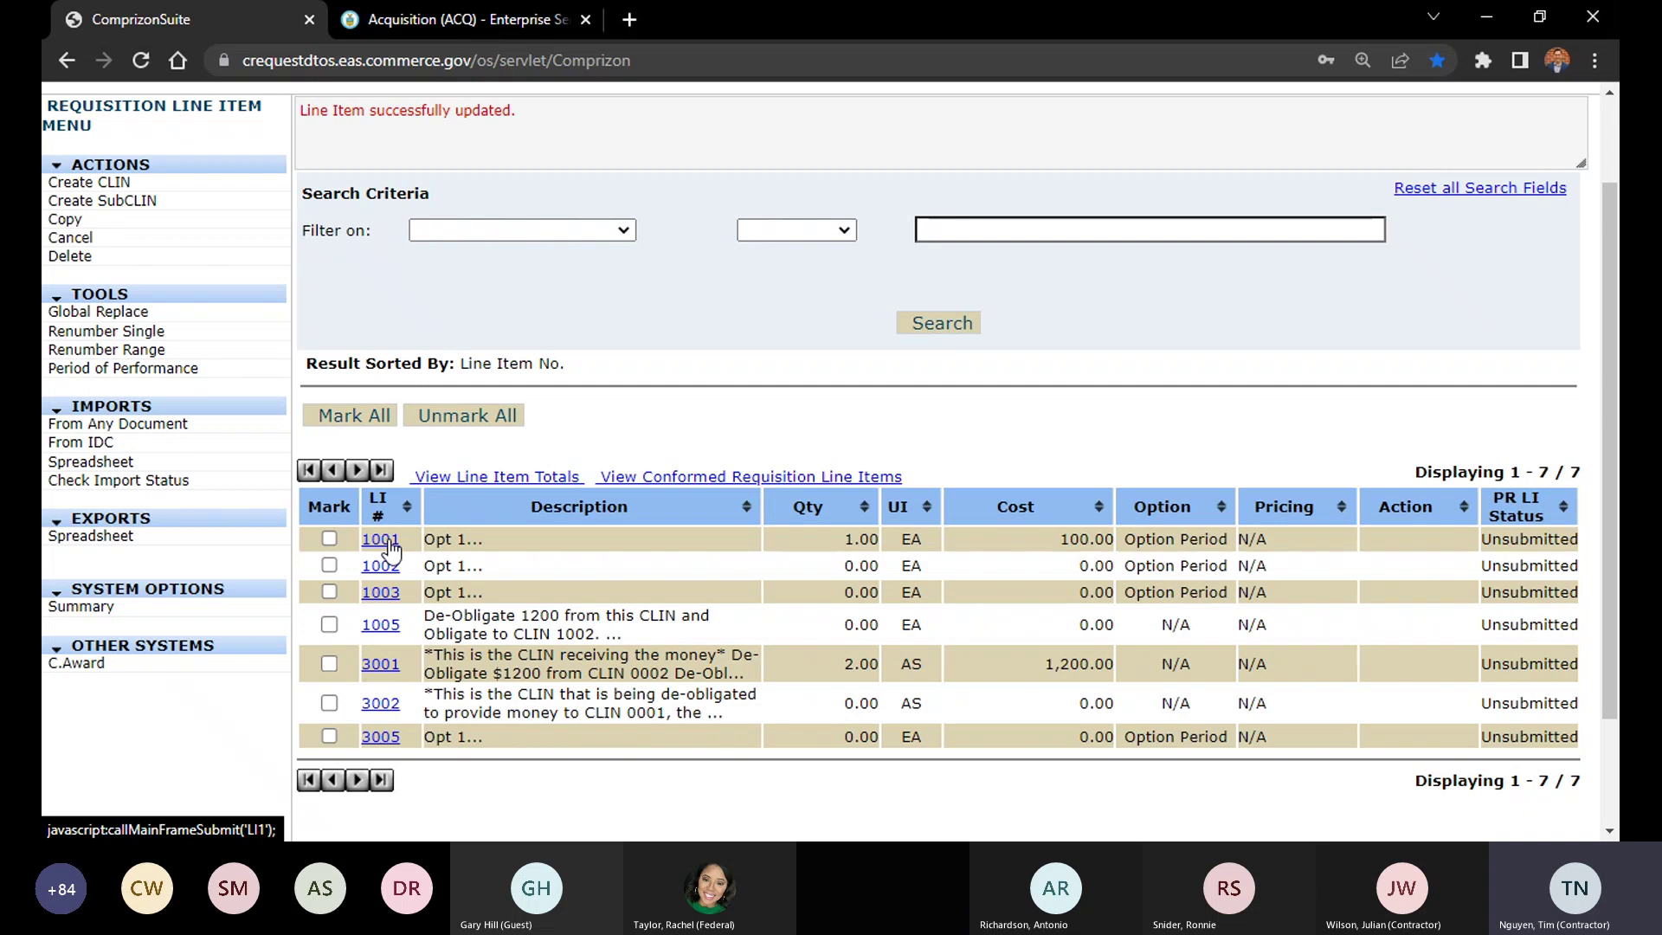
left_click(364, 538)
left_click(676, 264)
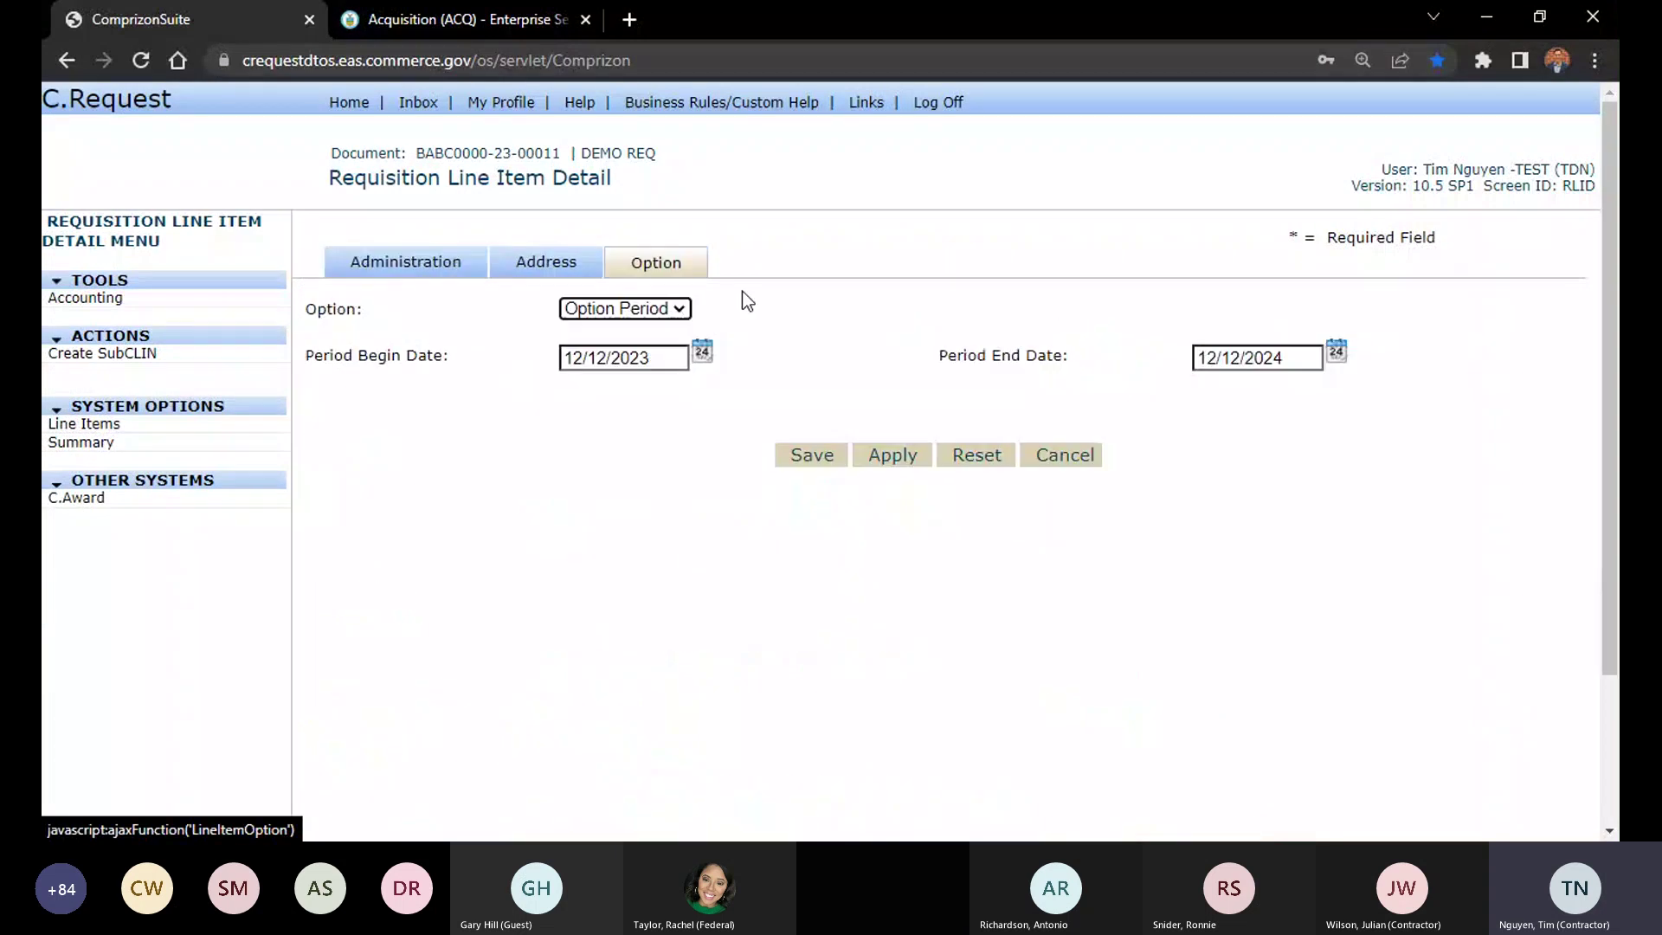
left_click(651, 317)
left_click(651, 329)
left_click(921, 346)
left_click_drag(680, 352, 478, 358)
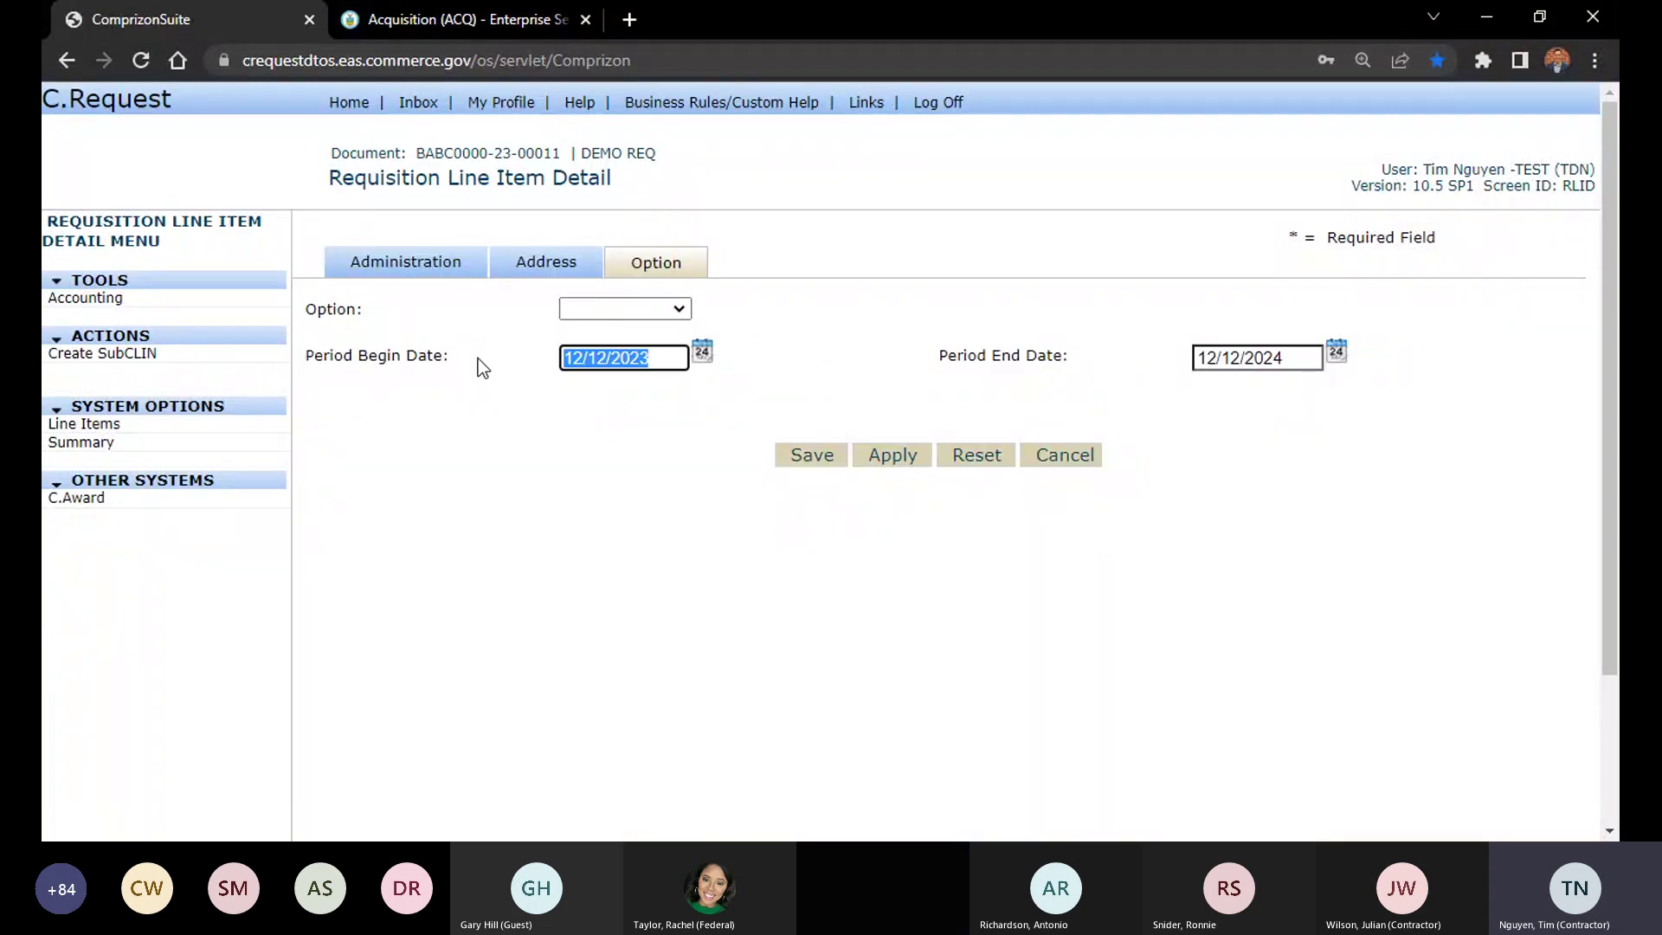
key("BackSpace")
left_click_drag(1302, 358, 1197, 358)
key("BackSpace")
left_click(837, 360)
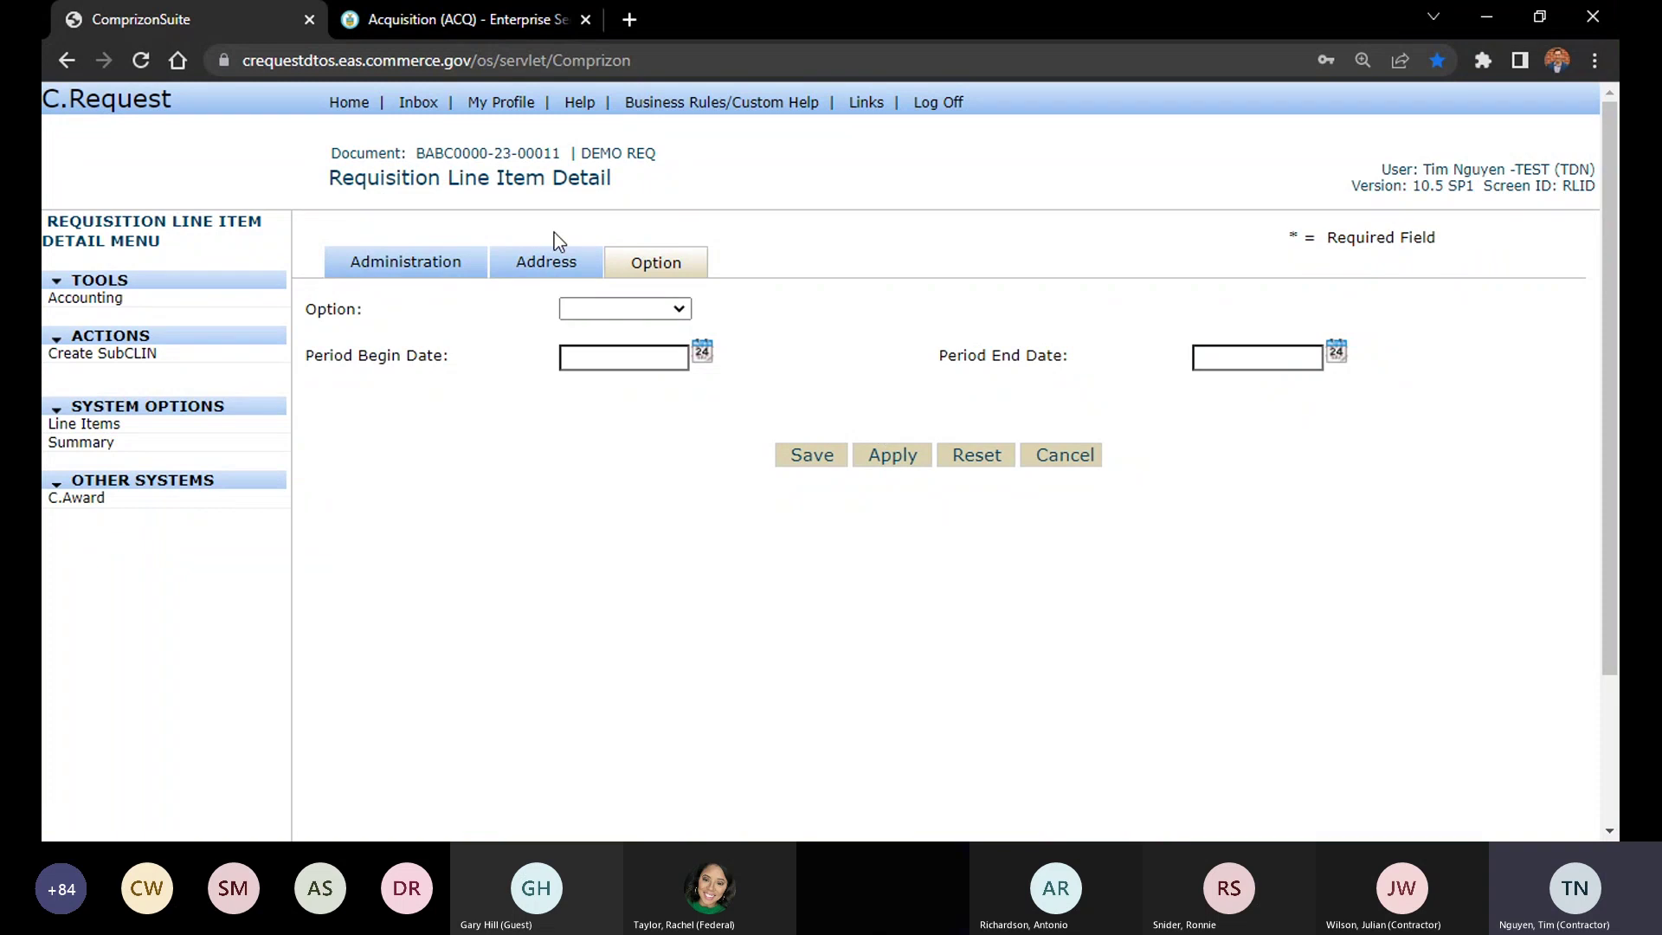
left_click(810, 455)
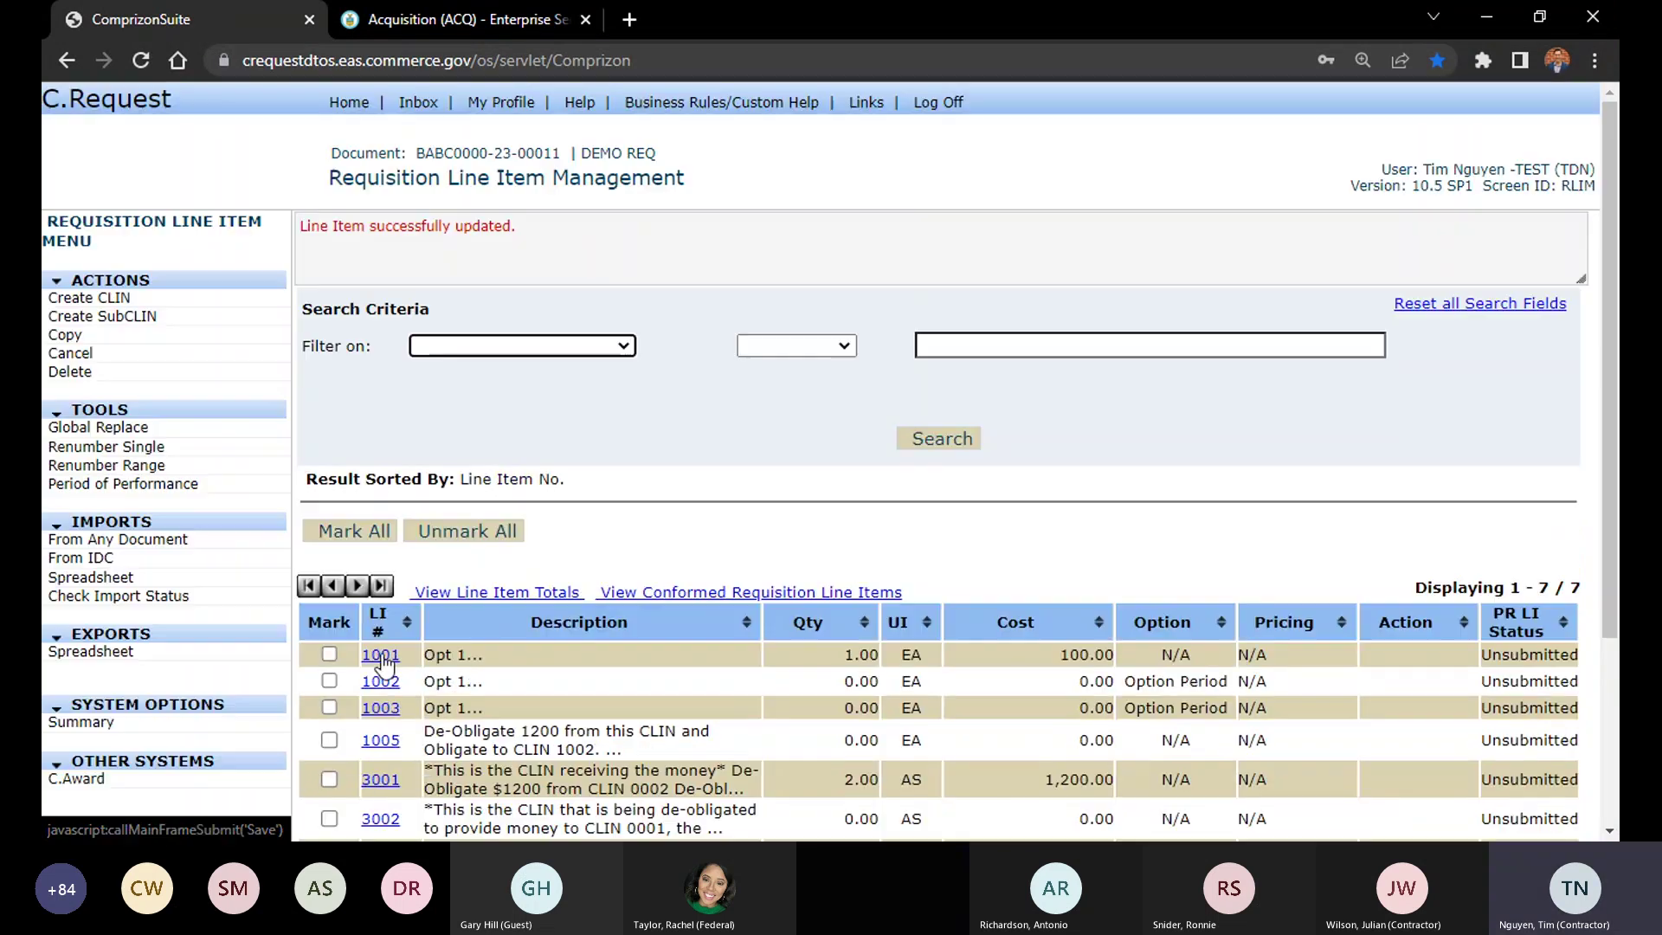
Reopen line item 1001 and check its option type and period dates
left_click_drag(407, 655, 363, 655)
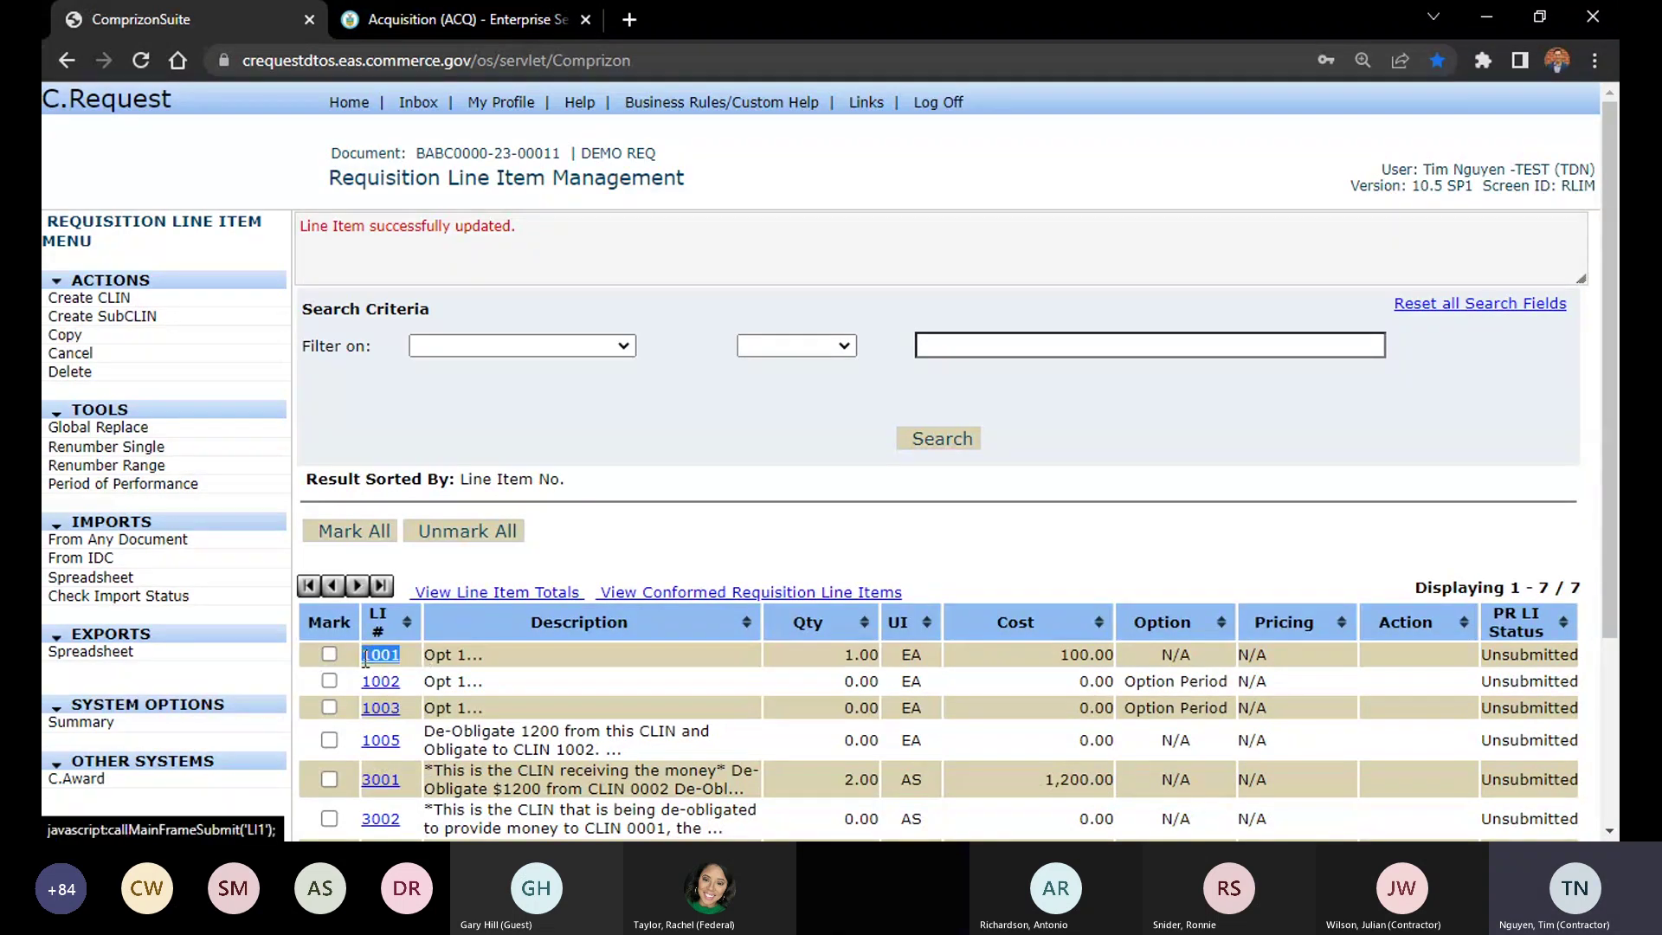
left_click(500, 658)
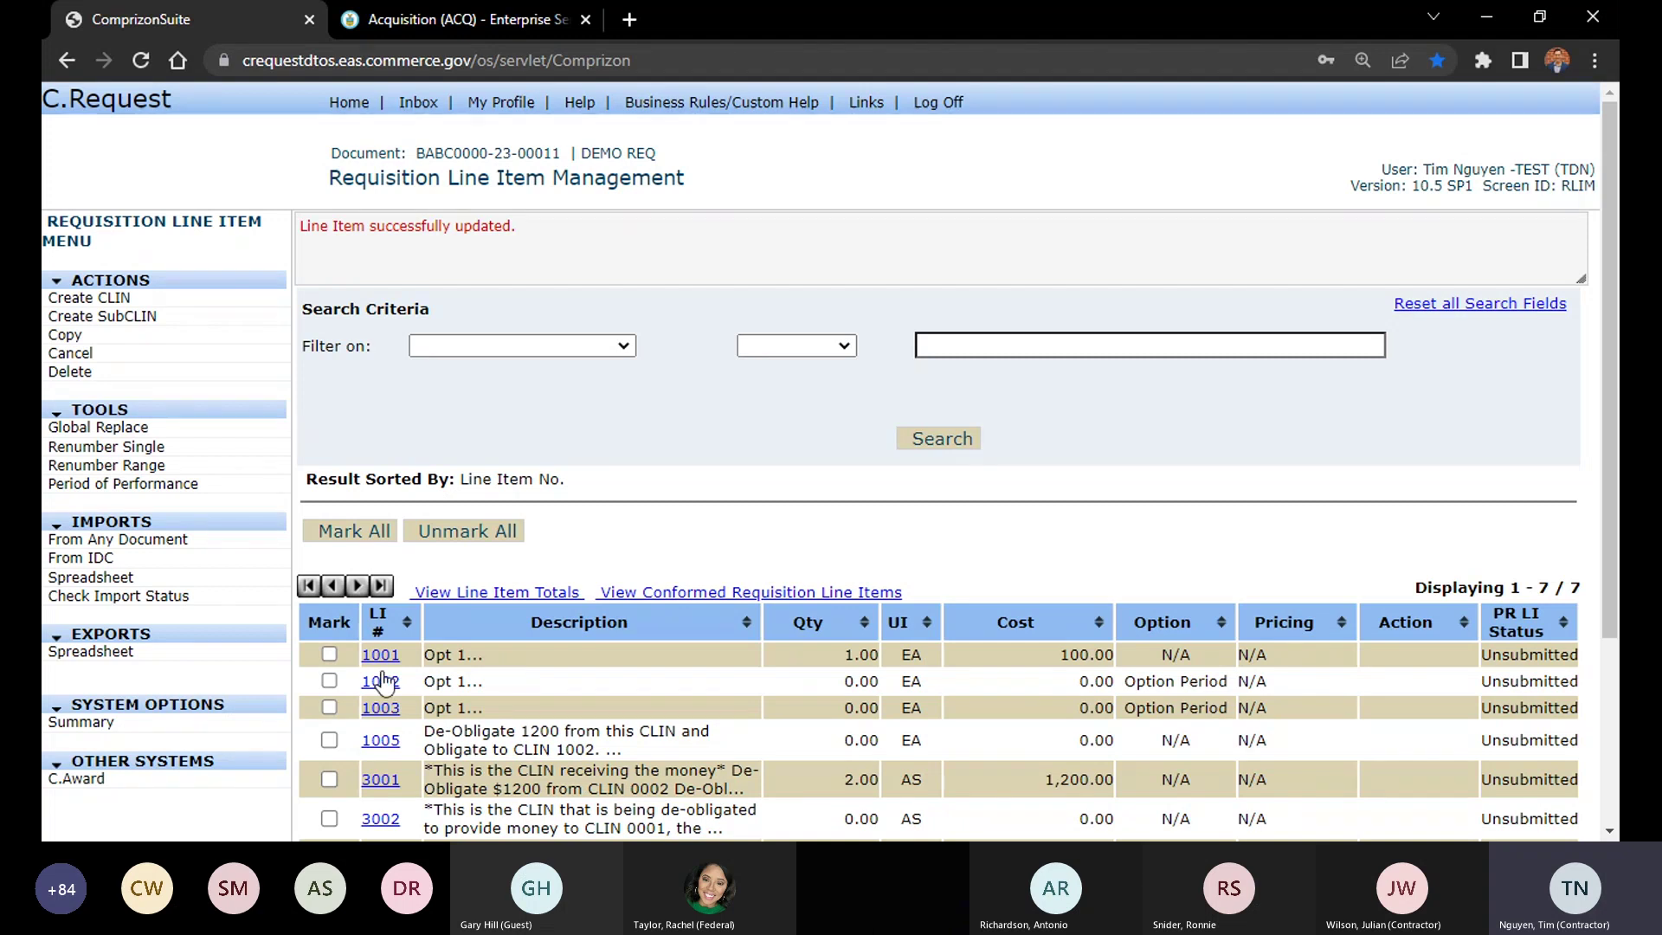
left_click_drag(419, 662, 374, 665)
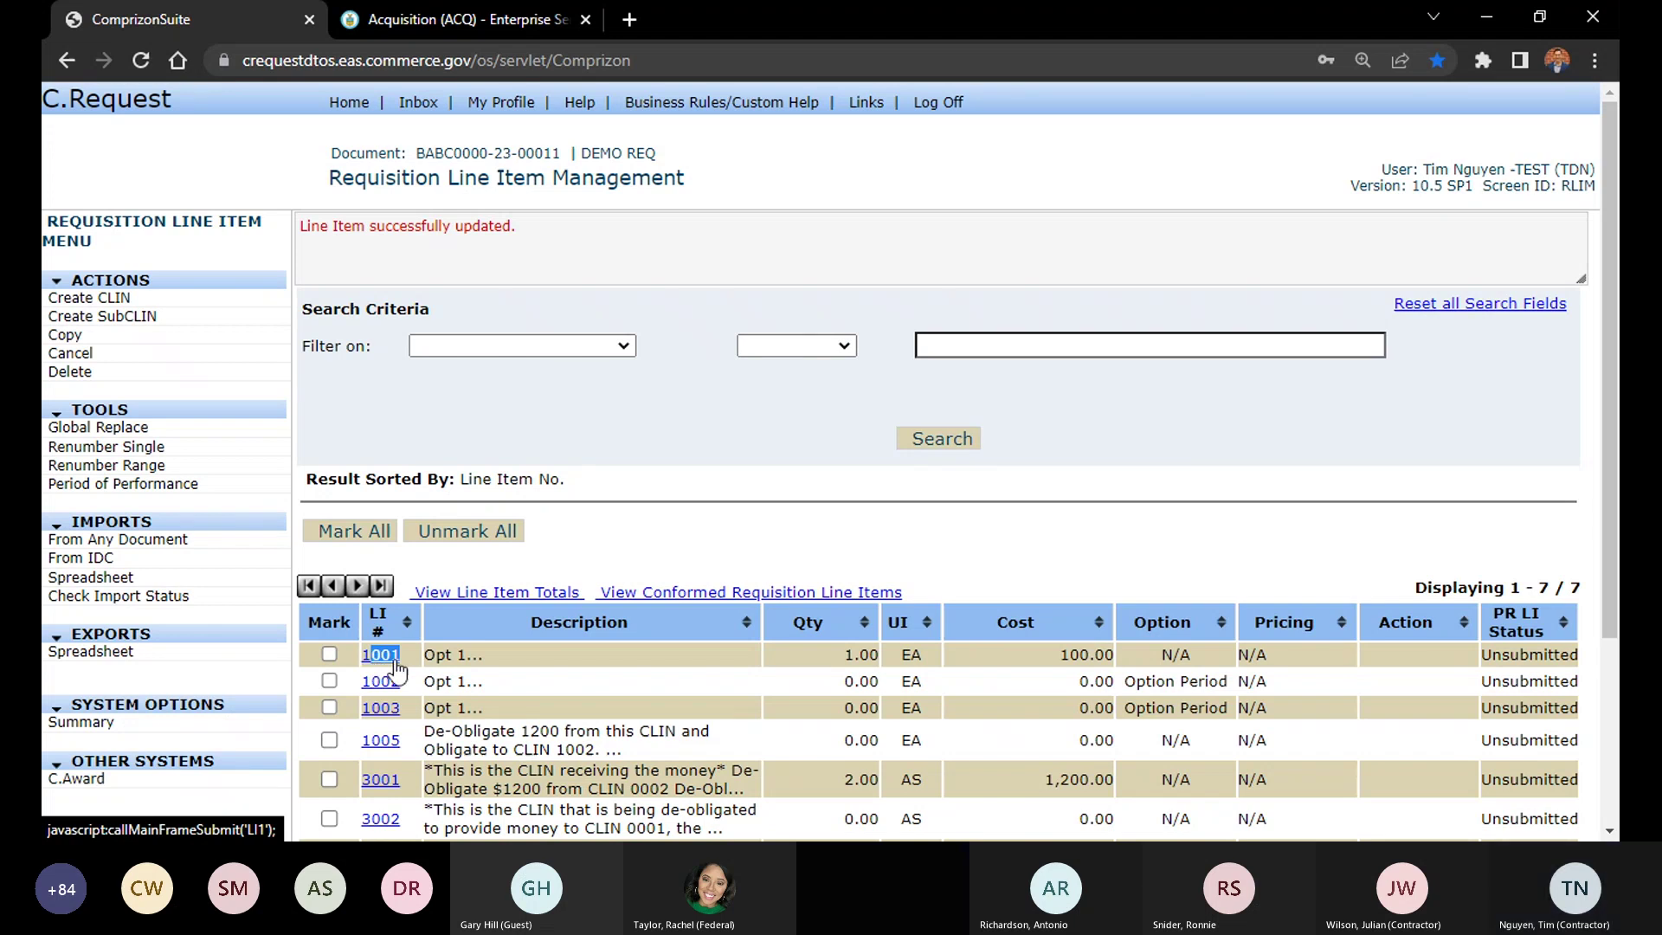
left_click(470, 664)
left_click(381, 655)
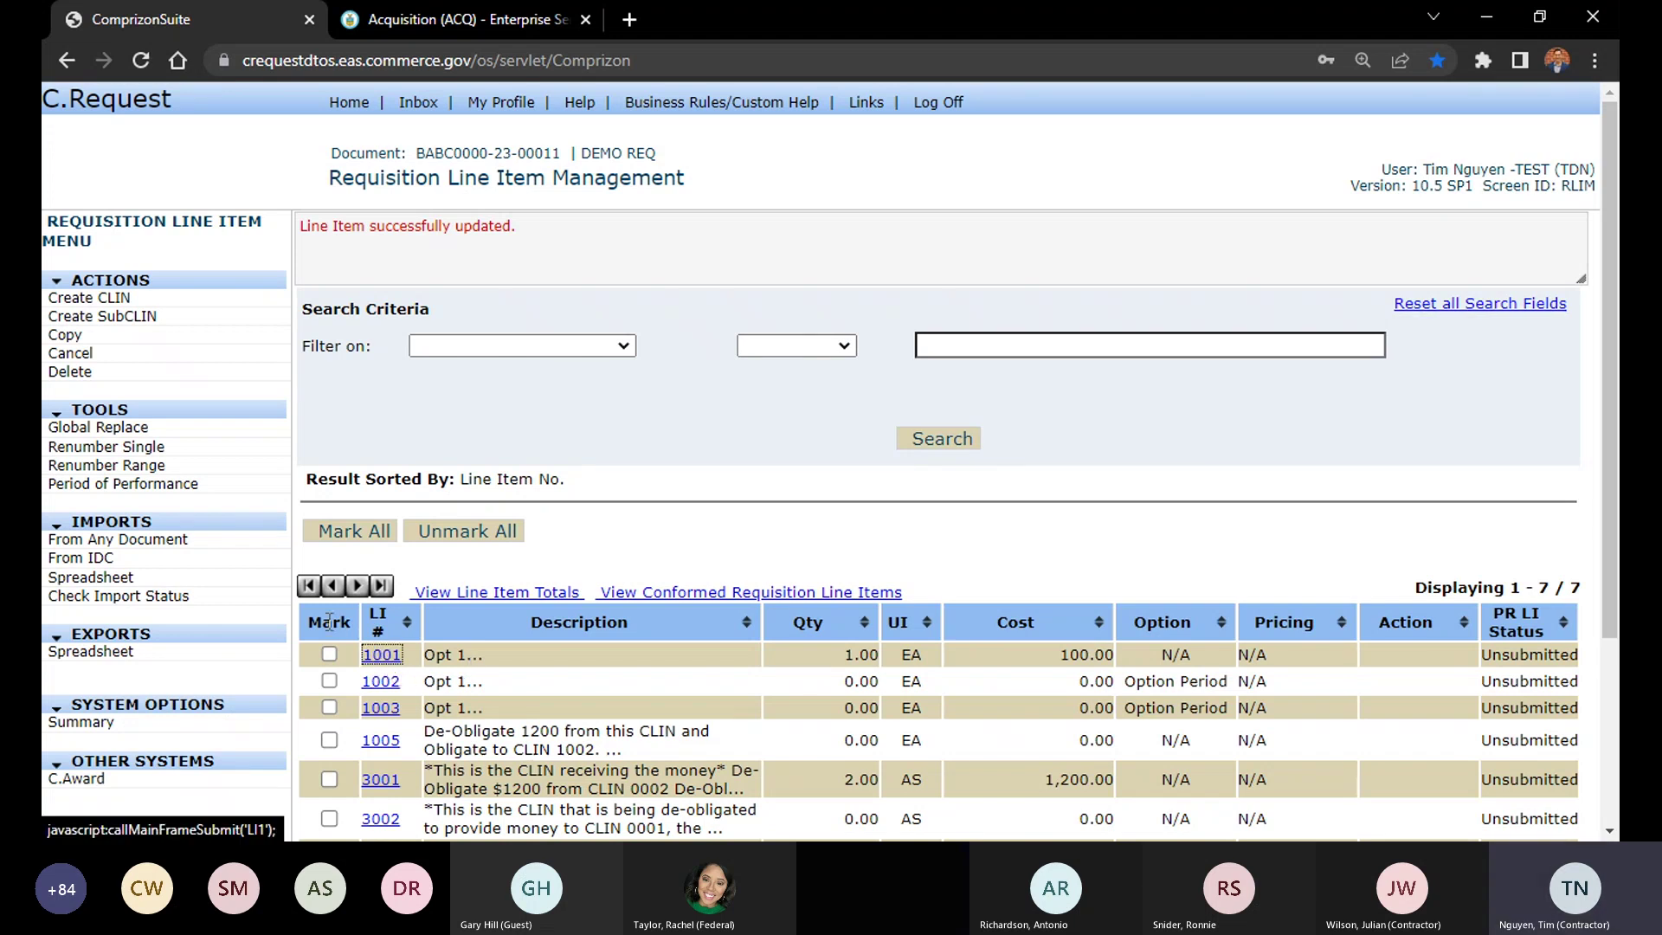
left_click(644, 270)
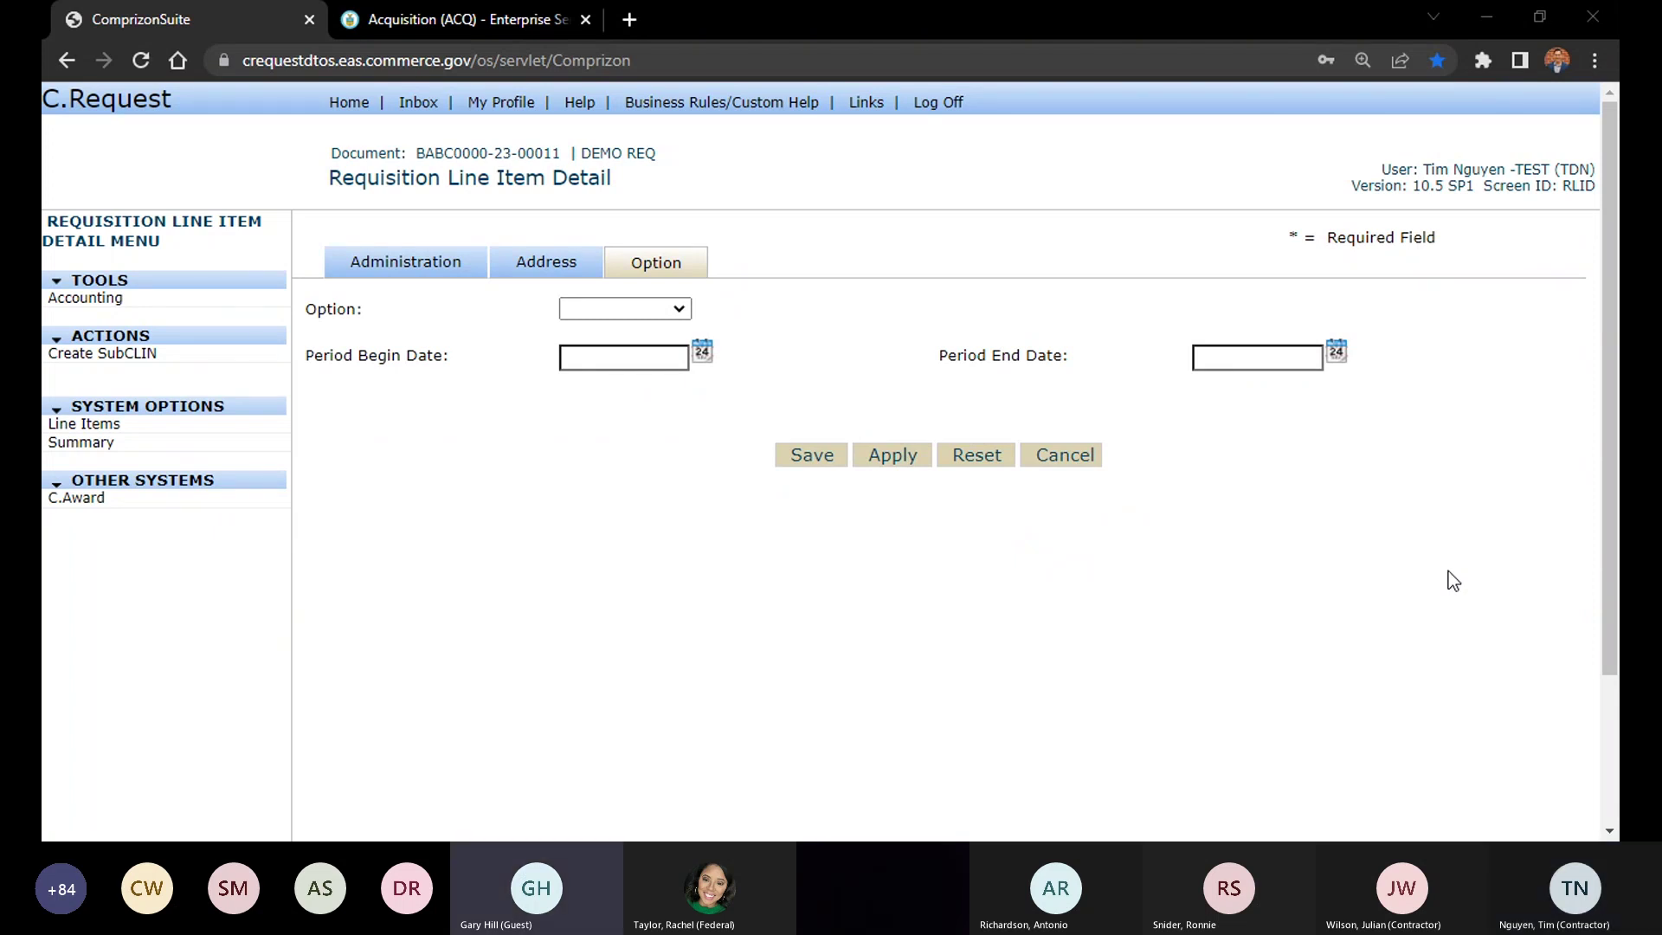
Review the account and line item figures in the requisition summary, and return to the line item list
left_click(81, 442)
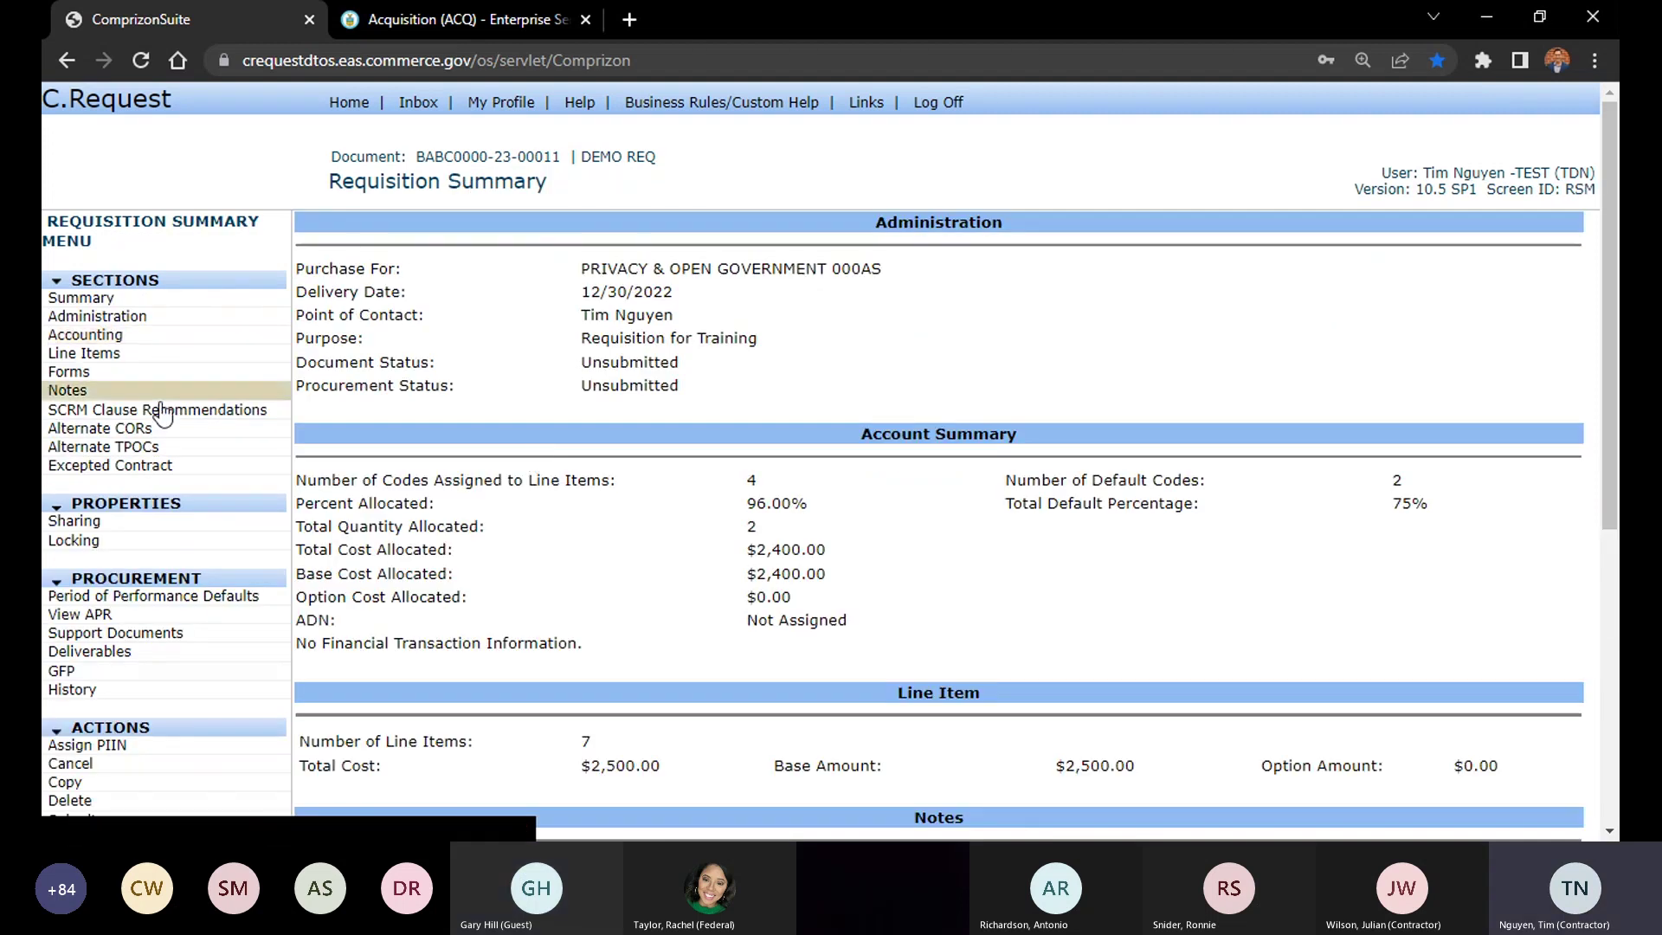
scroll(471, 589, "down", 6)
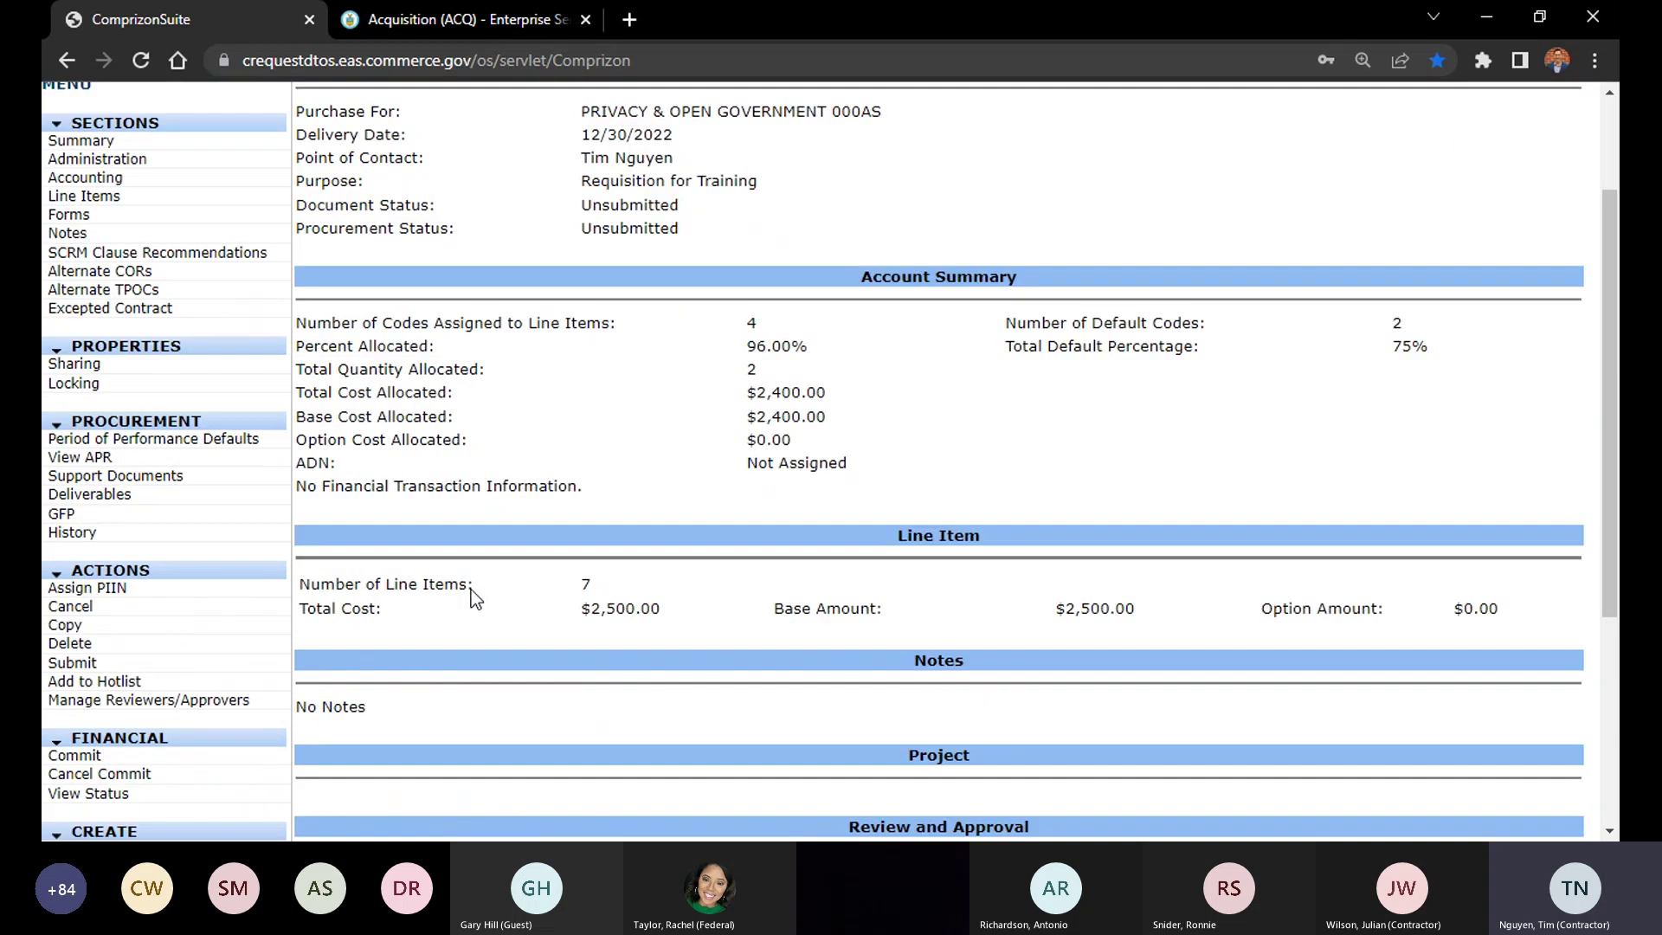
scroll(471, 590, "up", 5)
scroll(471, 590, "up", 1)
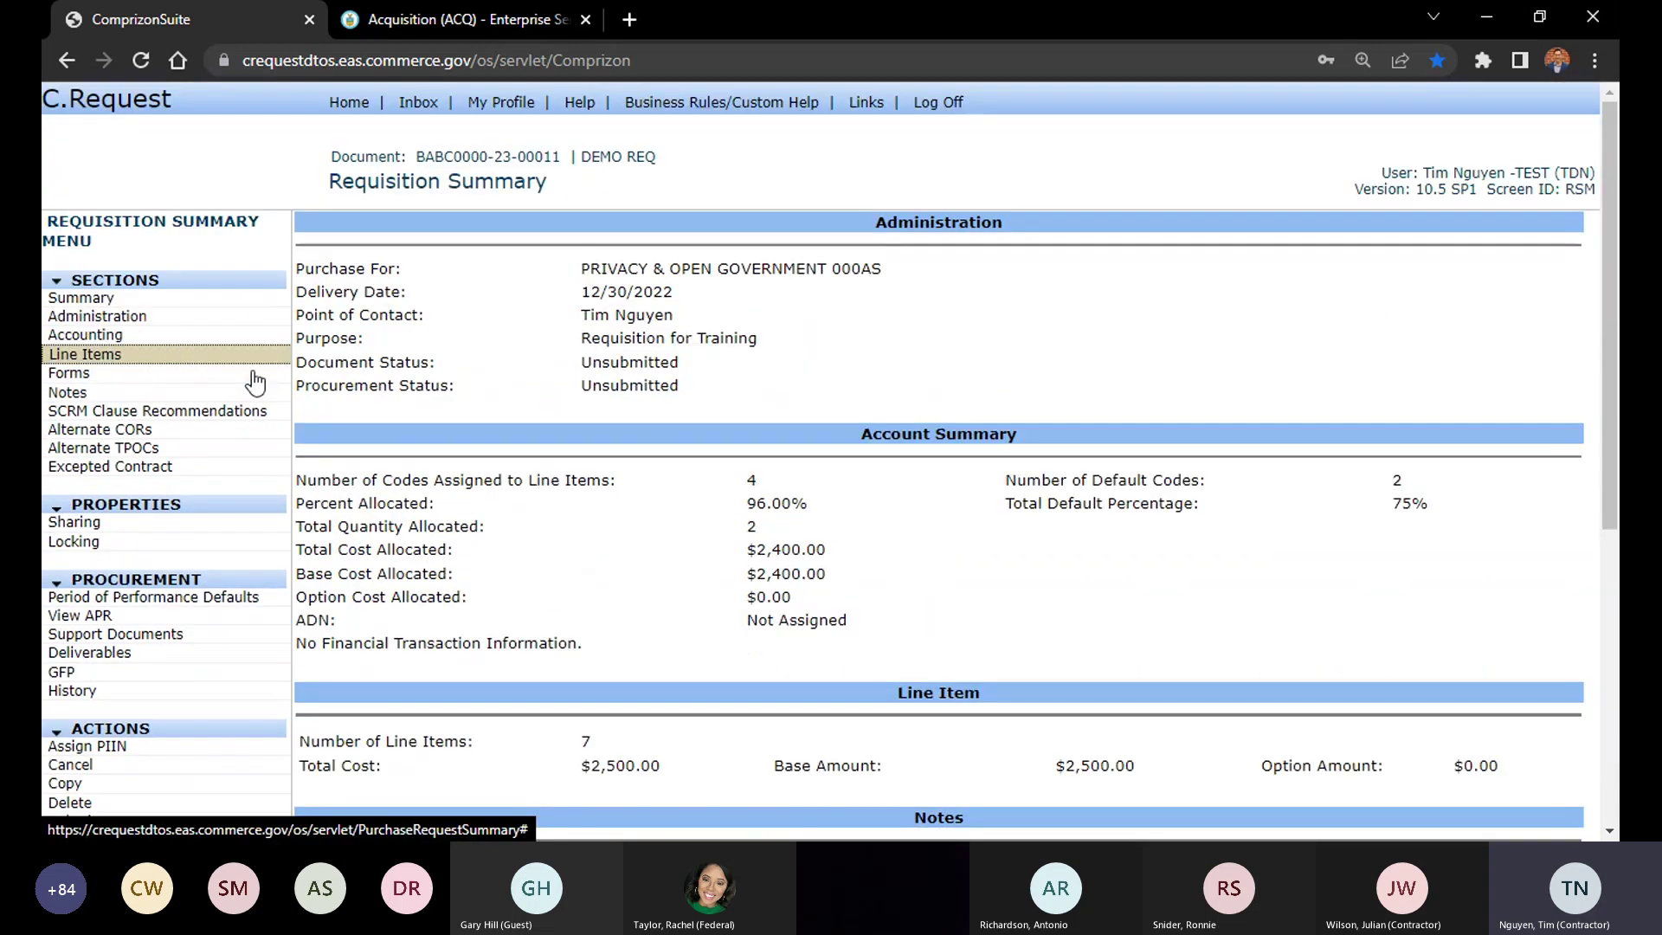
left_click(96, 354)
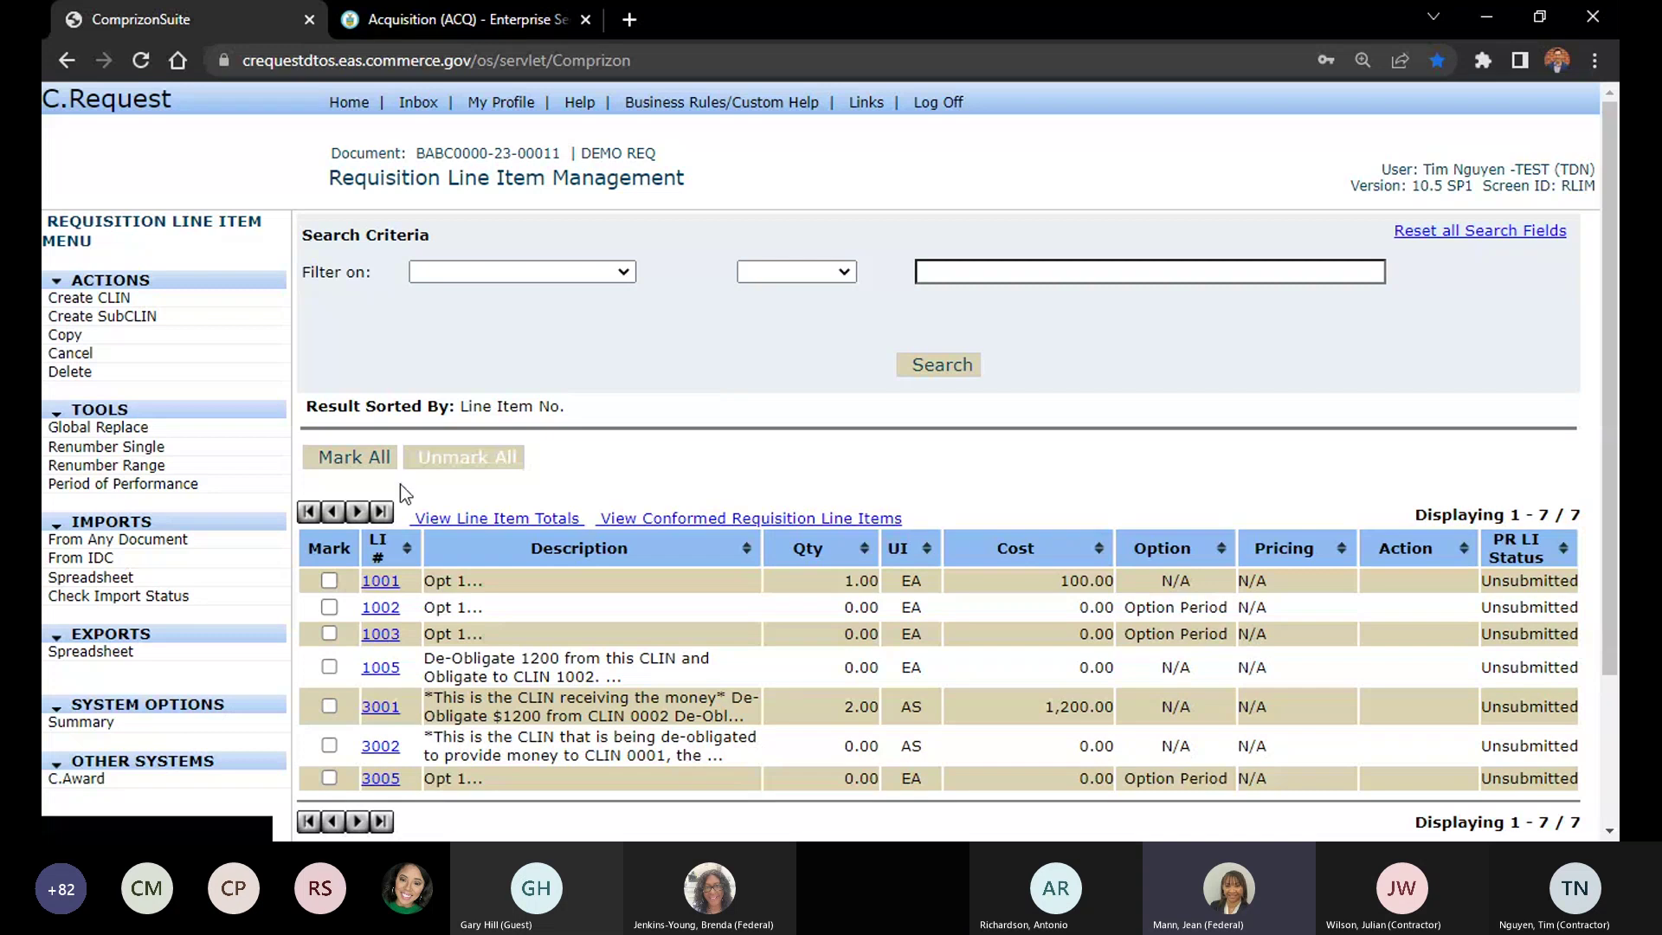
Start an account code for line item 1001 with bureau code 51 and fiscal year 21, cancel it, and return to the line item list
left_click(329, 633)
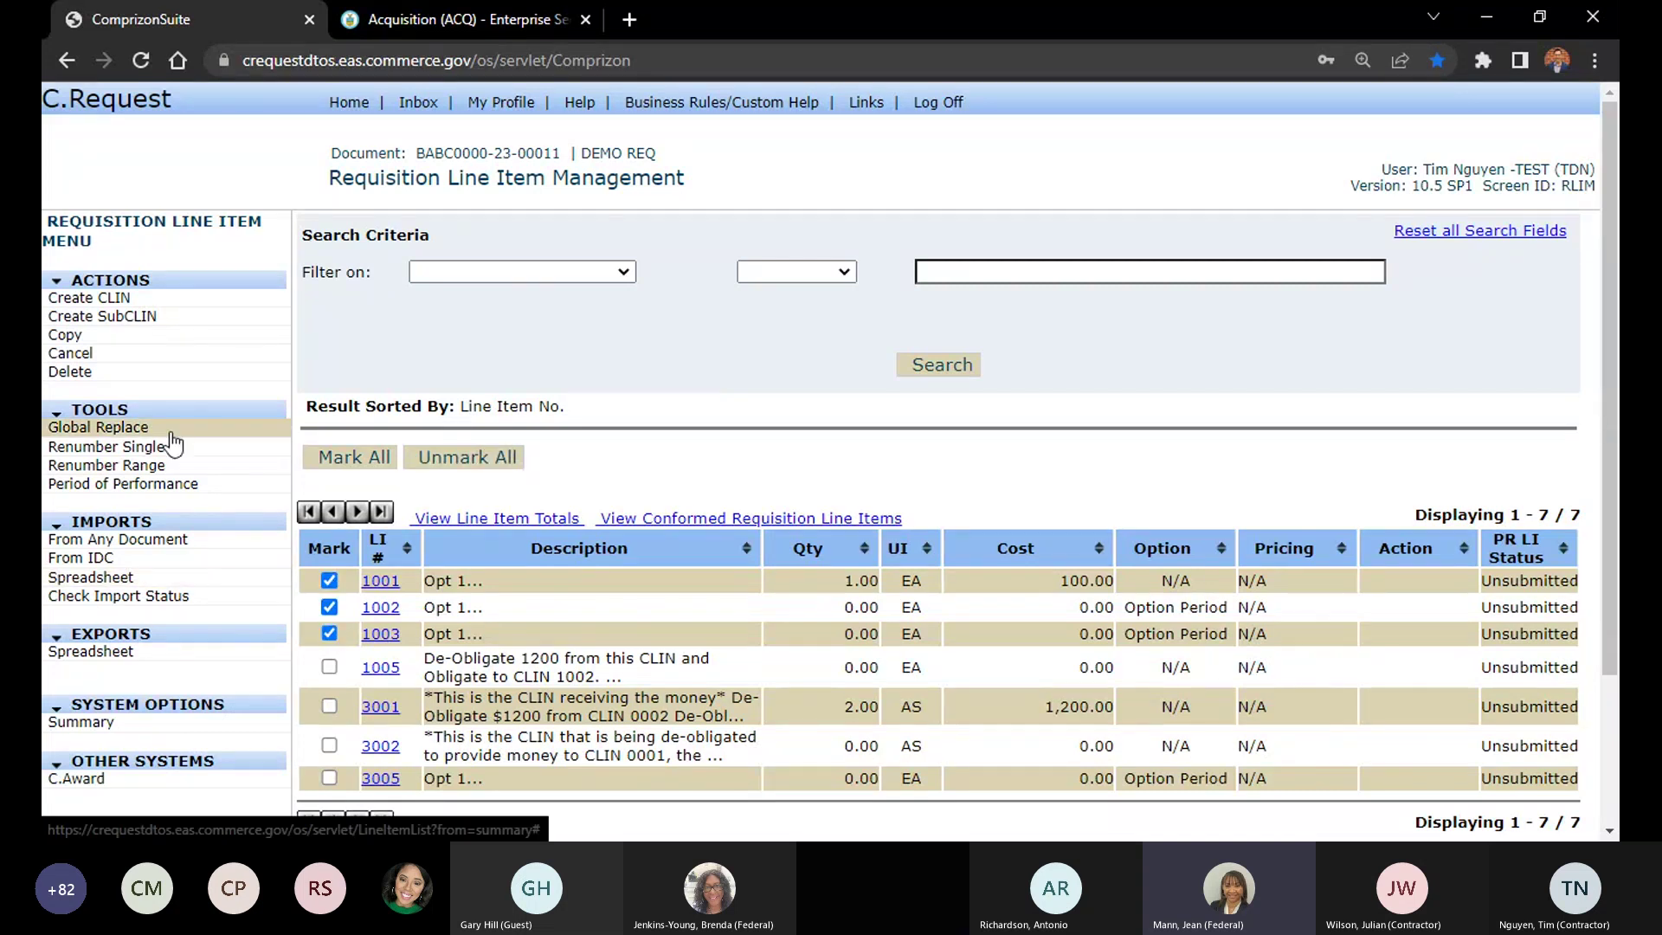
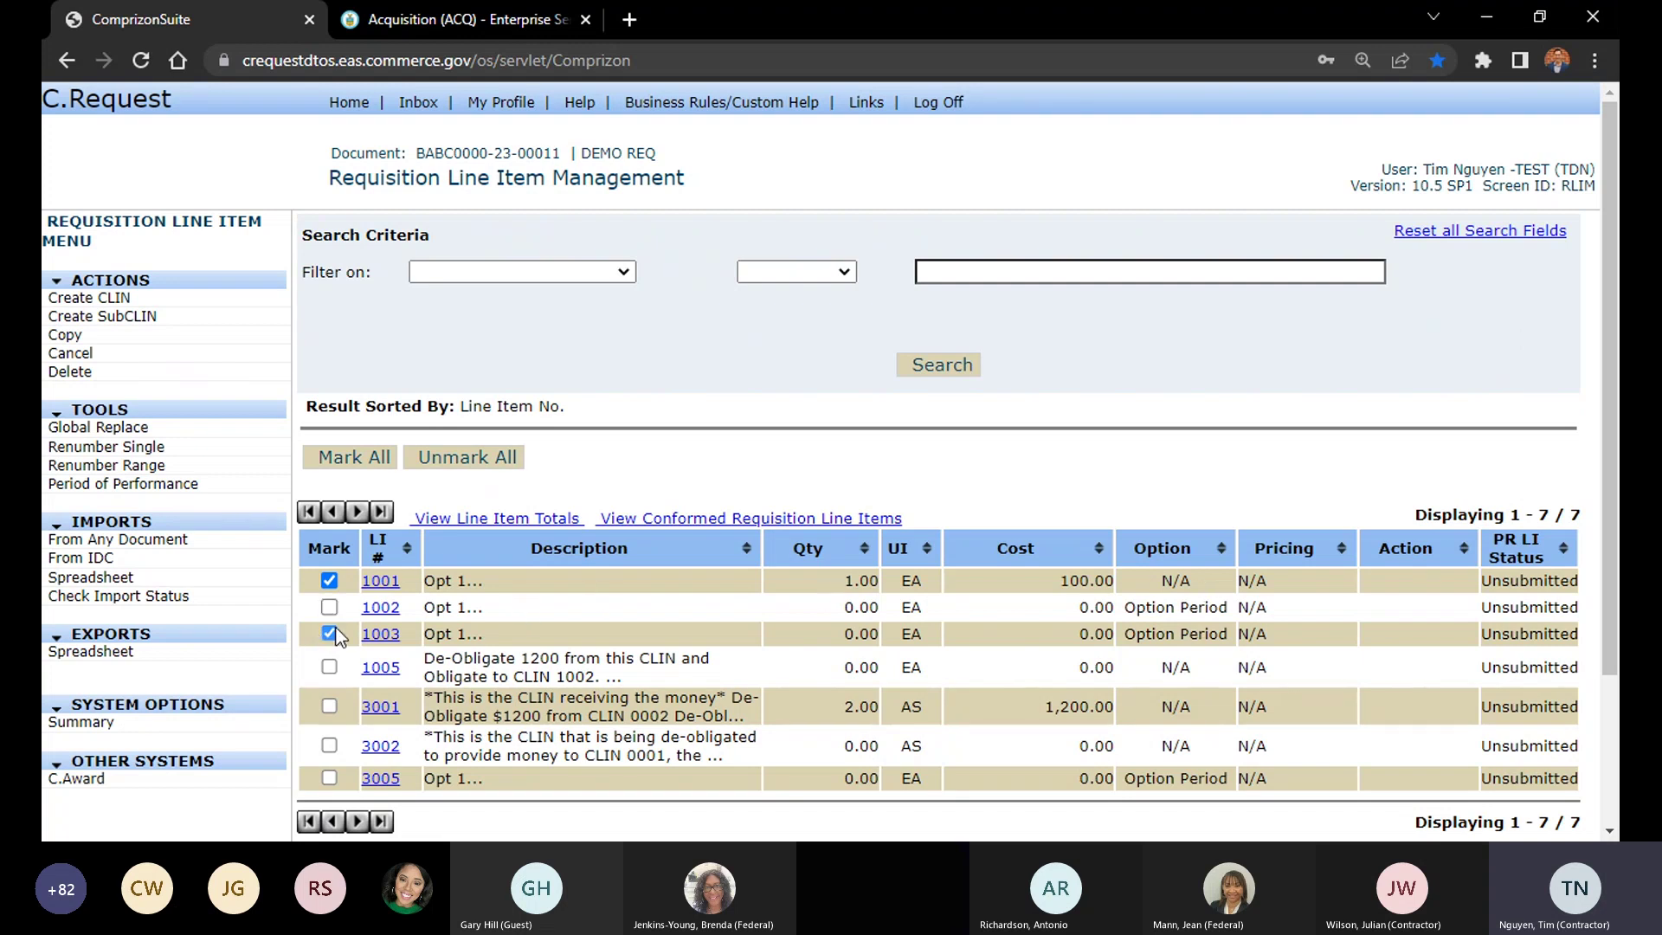
left_click(381, 581)
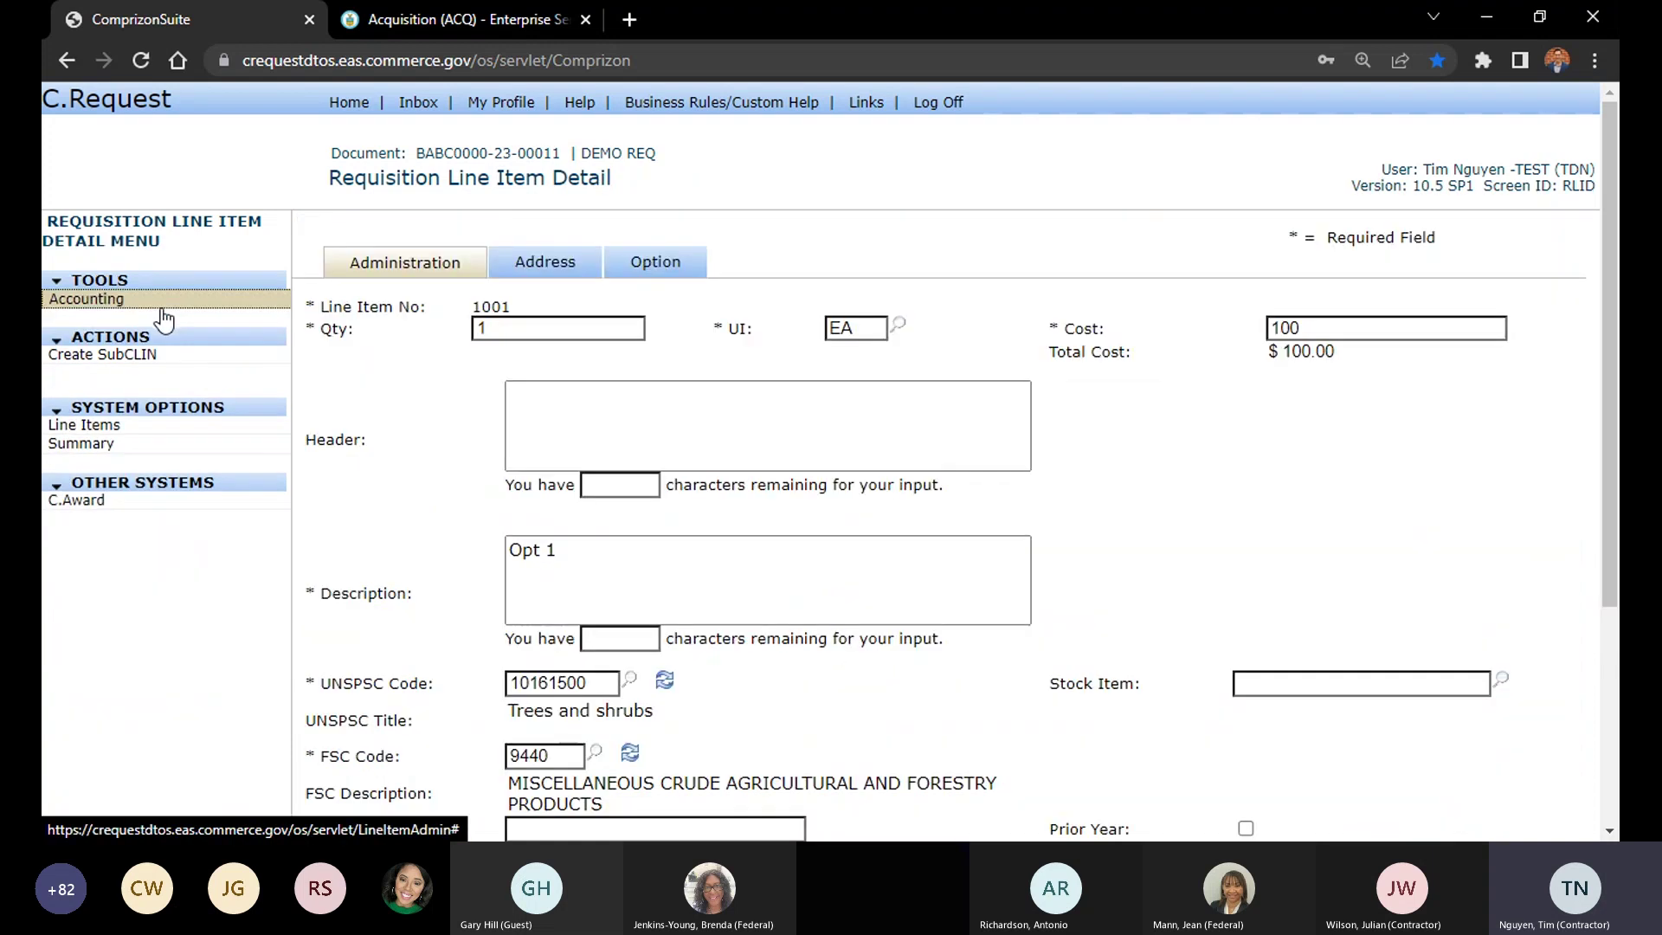
left_click(164, 317)
left_click(115, 279)
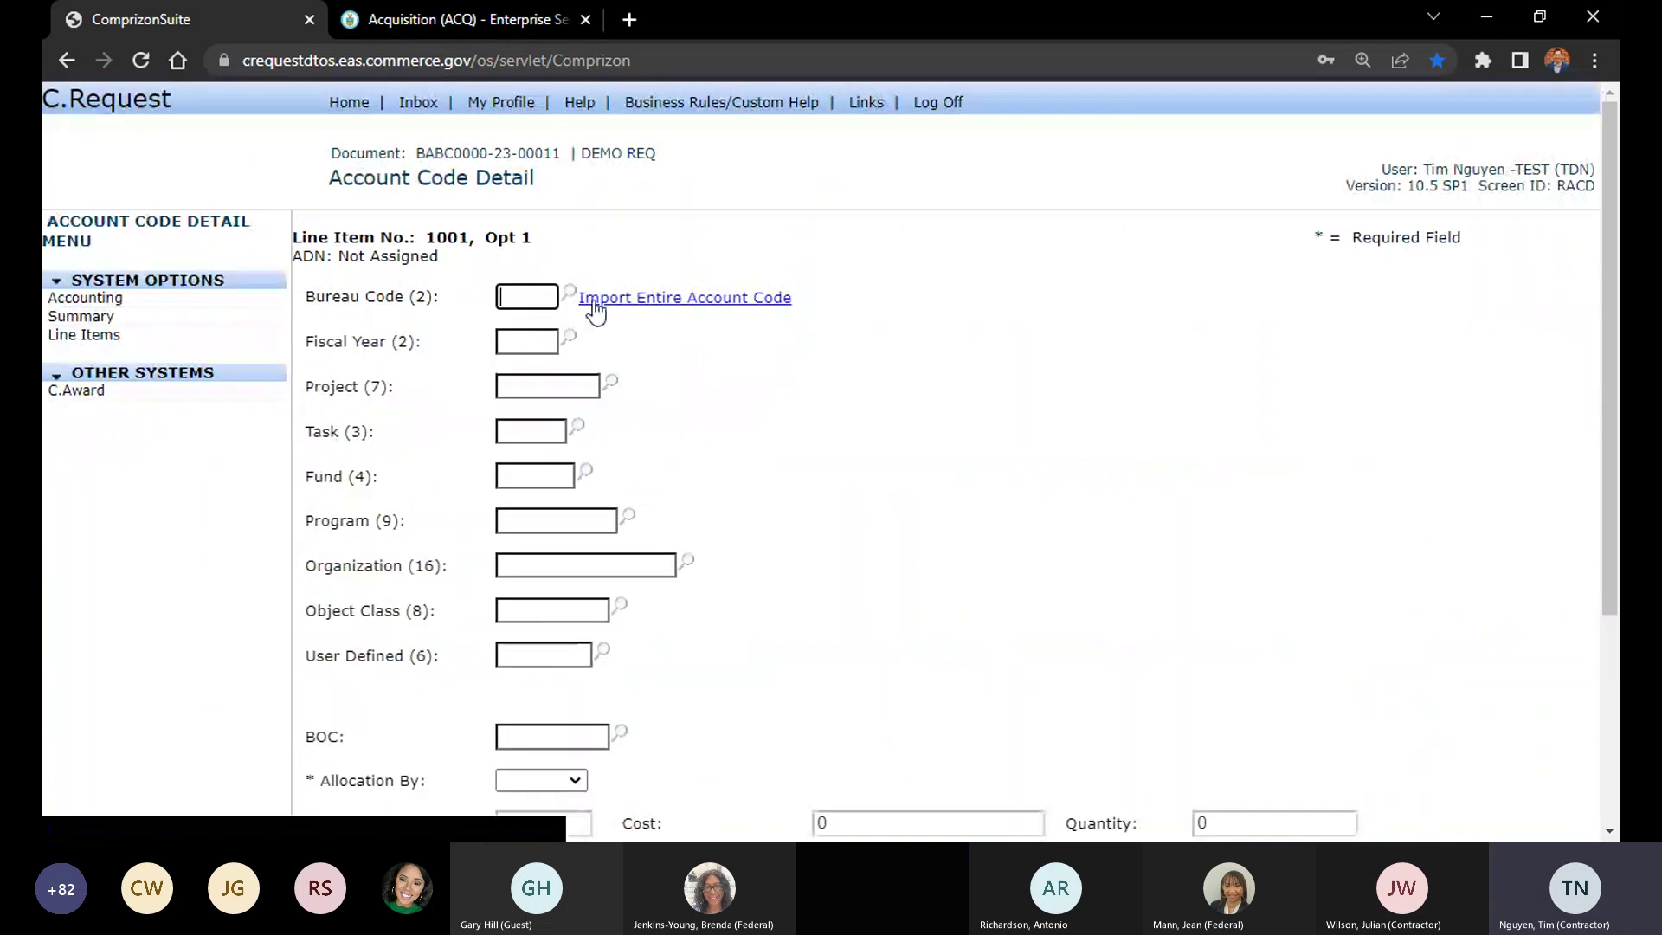
type("51")
left_click(535, 341)
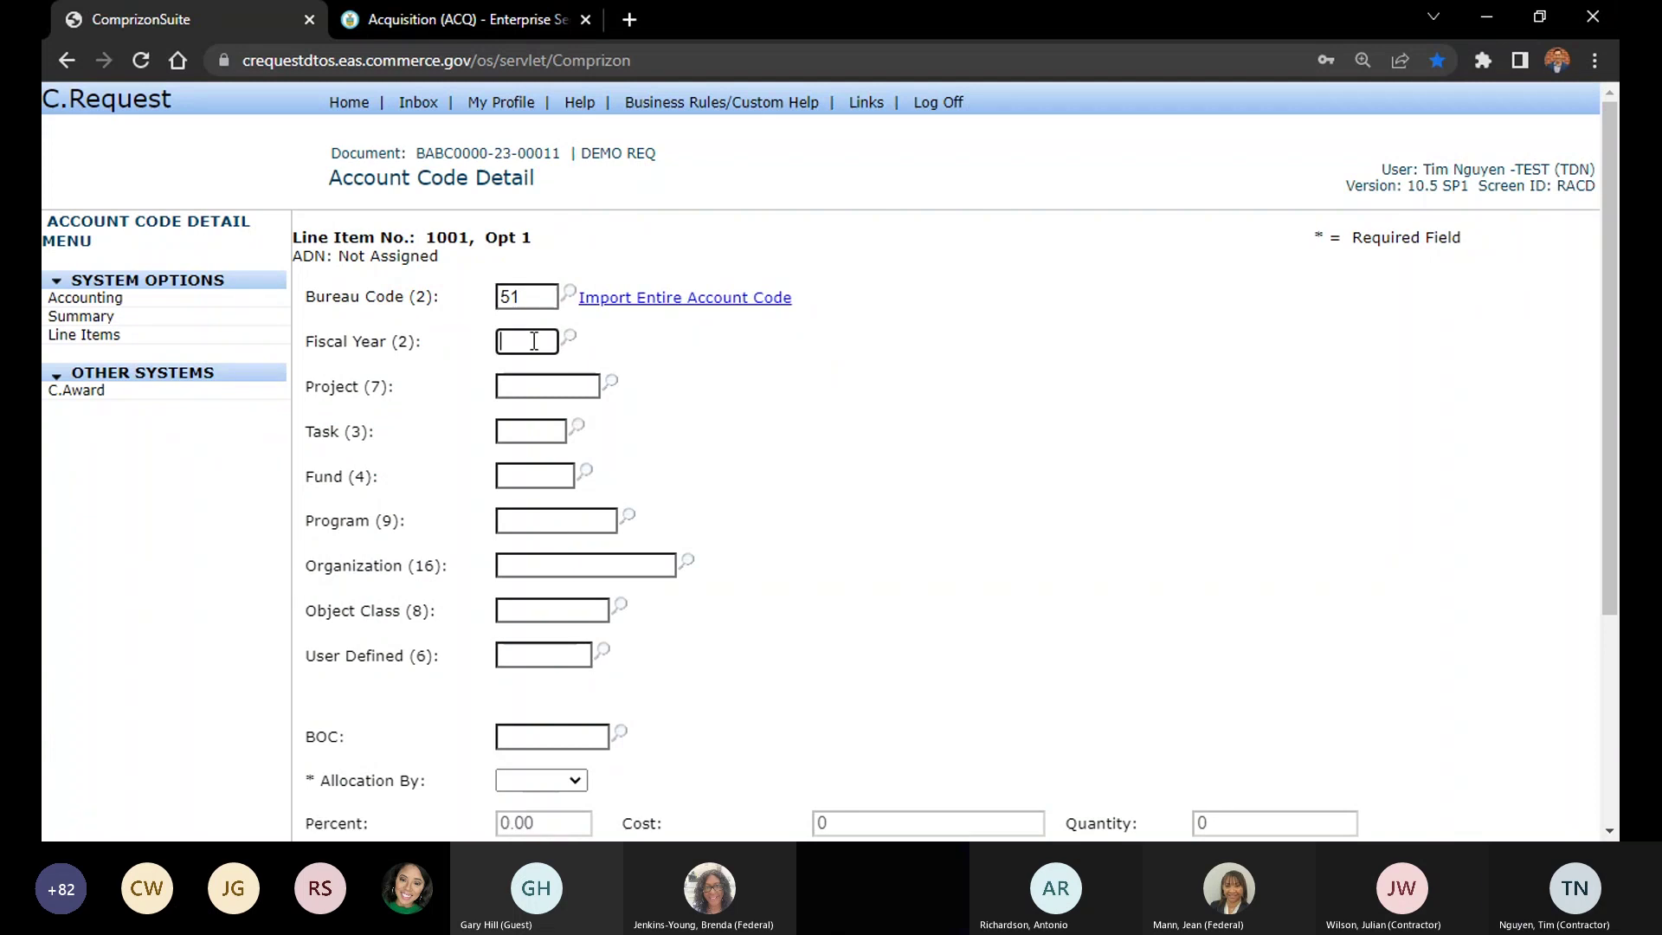
type("21")
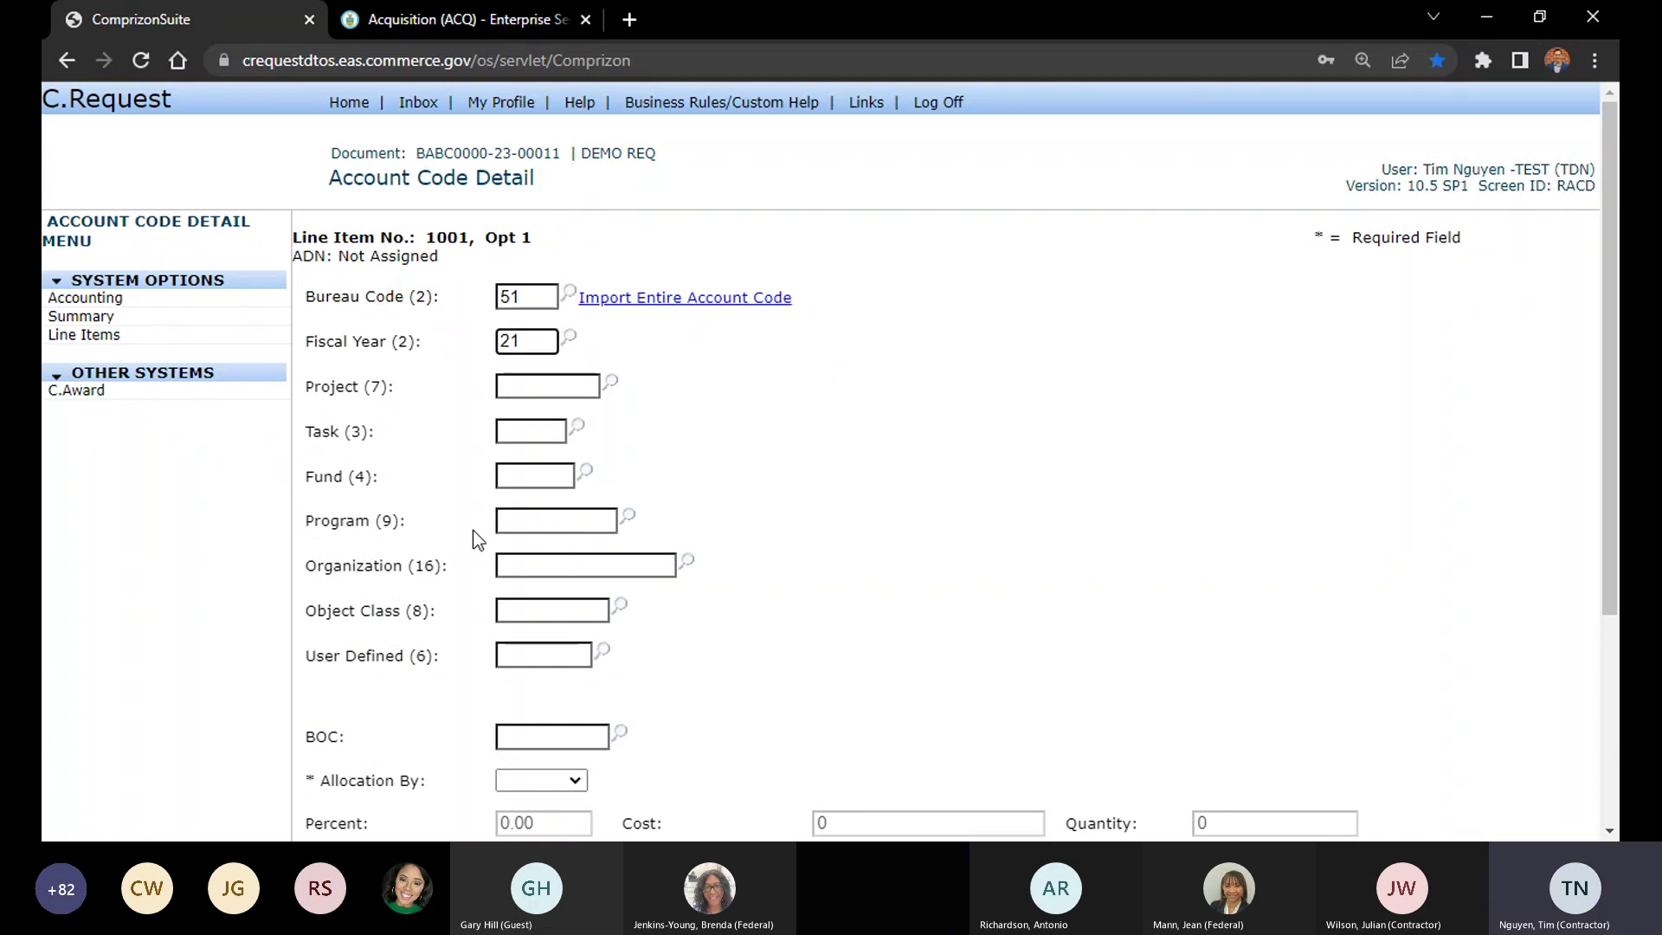
scroll(925, 682, "down", 3)
left_click(813, 634)
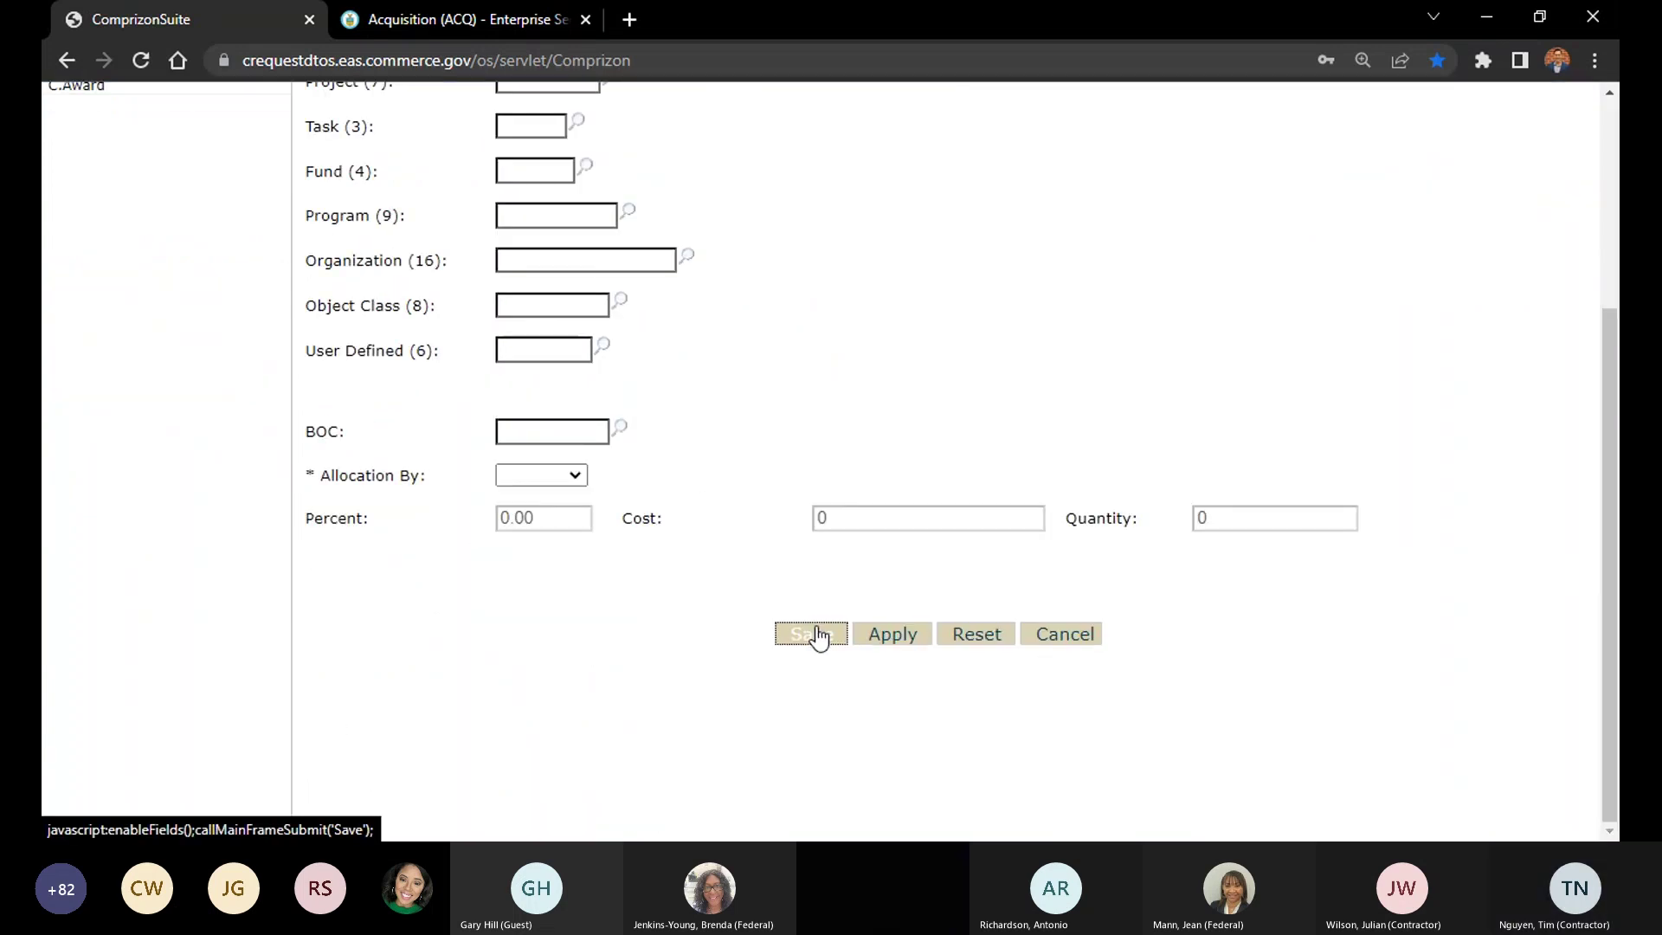
scroll(1025, 669, "down", 5)
left_click(1067, 637)
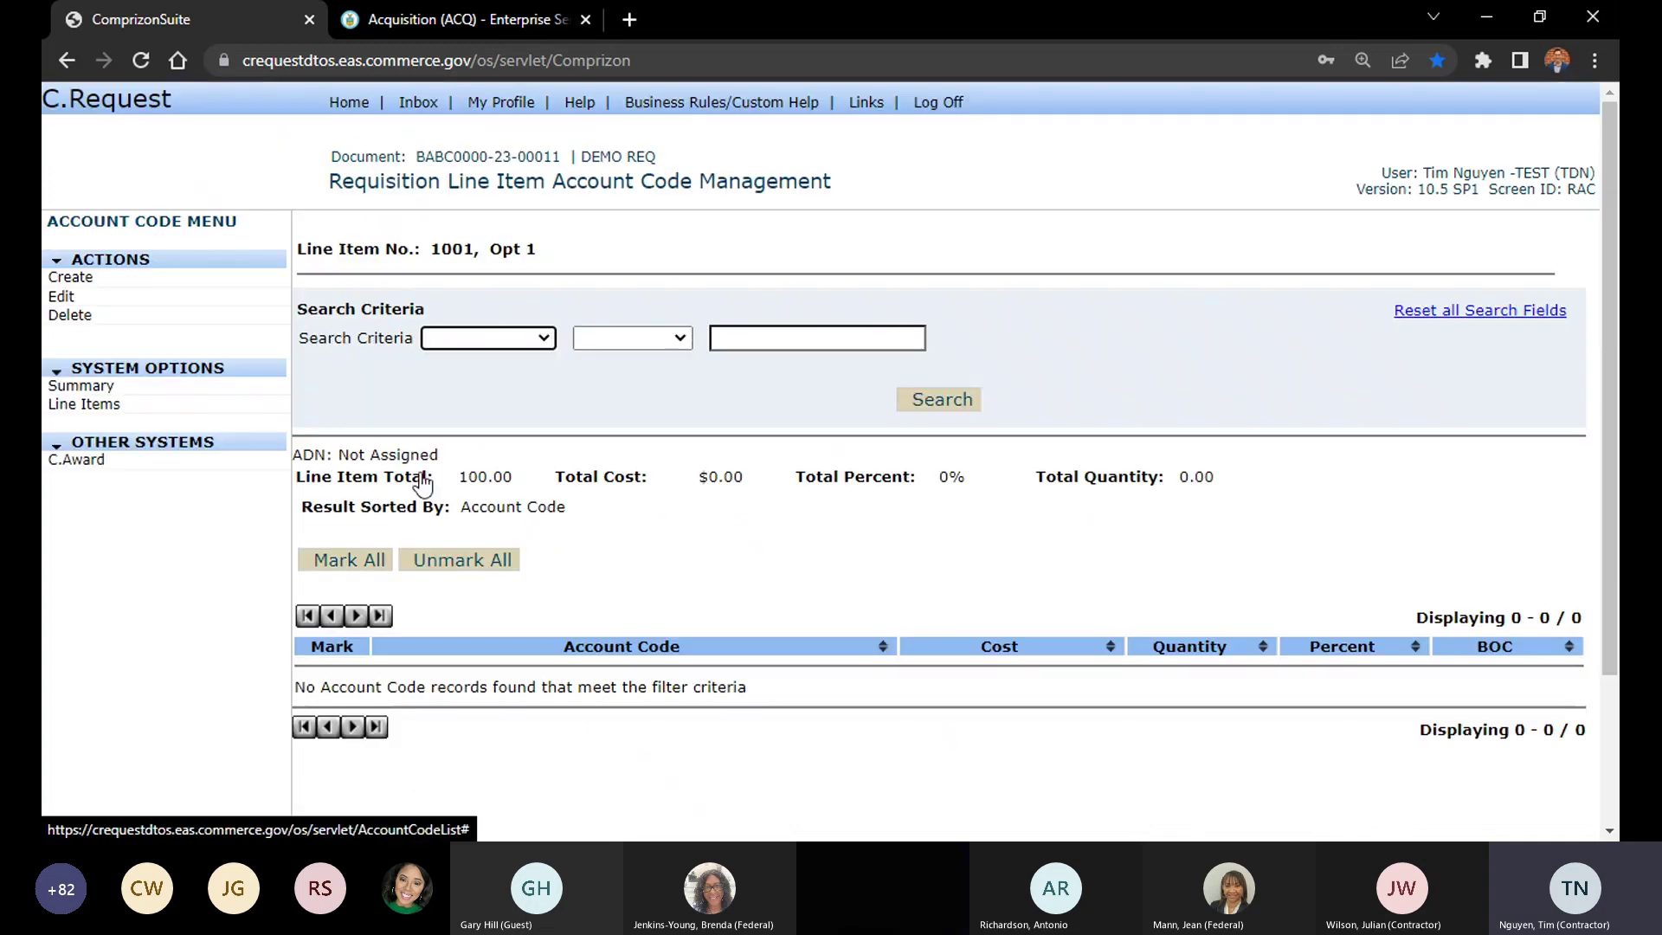
left_click(130, 406)
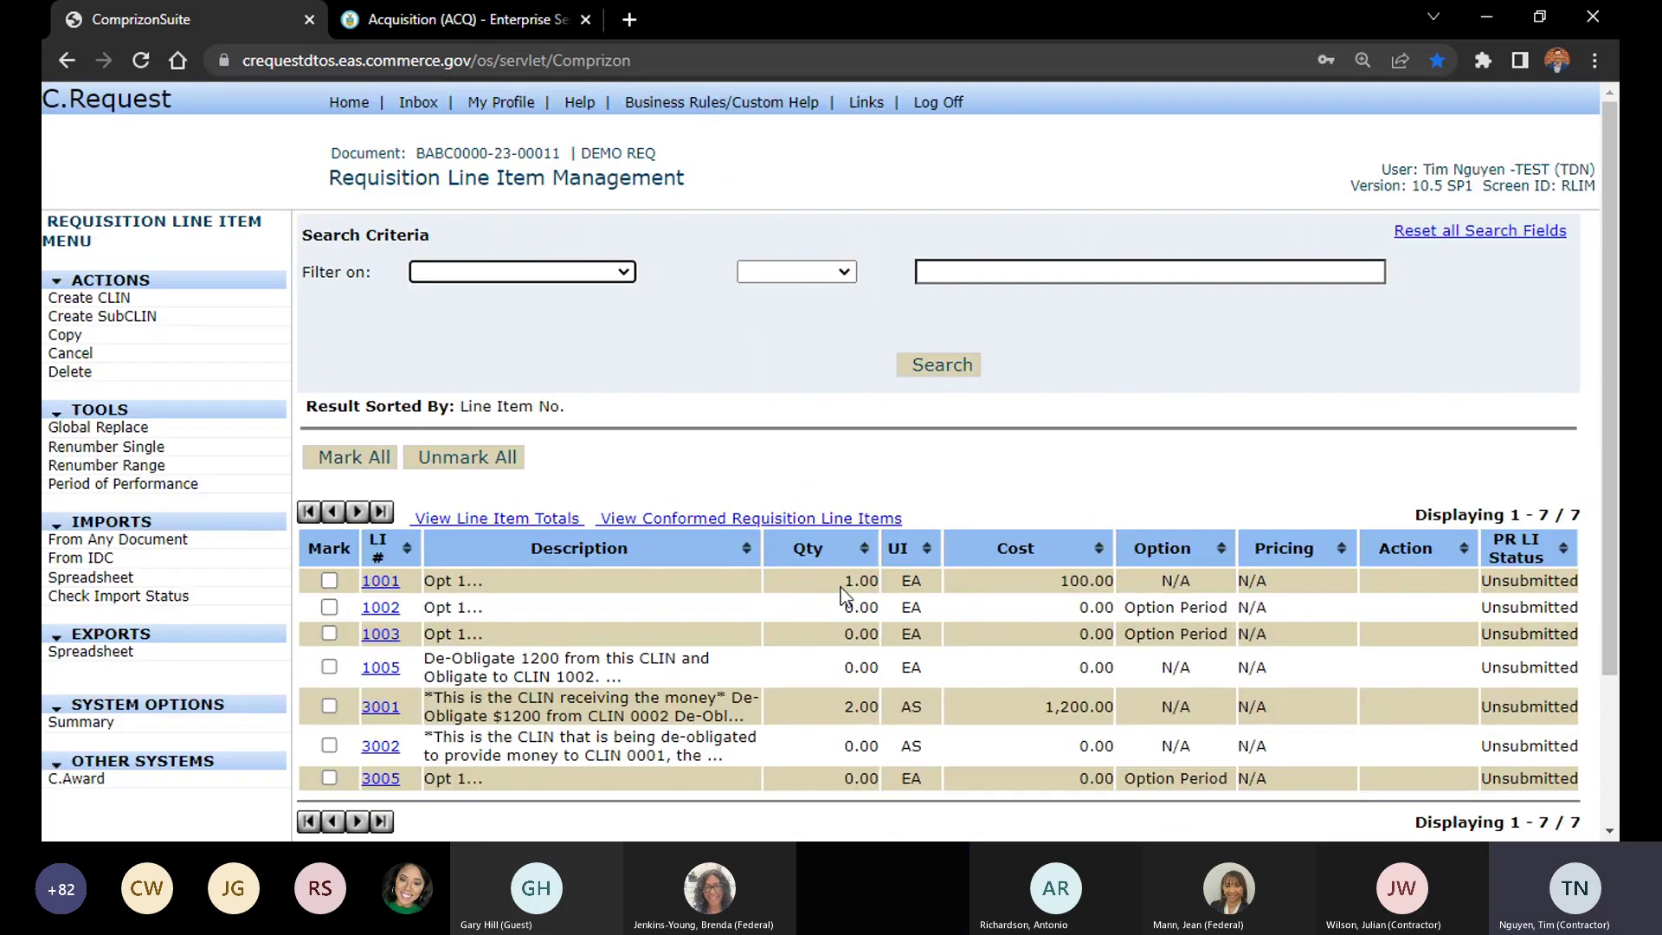
Check the quantity and cost of line item 1001 in the line item list
double_click(860, 582)
double_click(1087, 584)
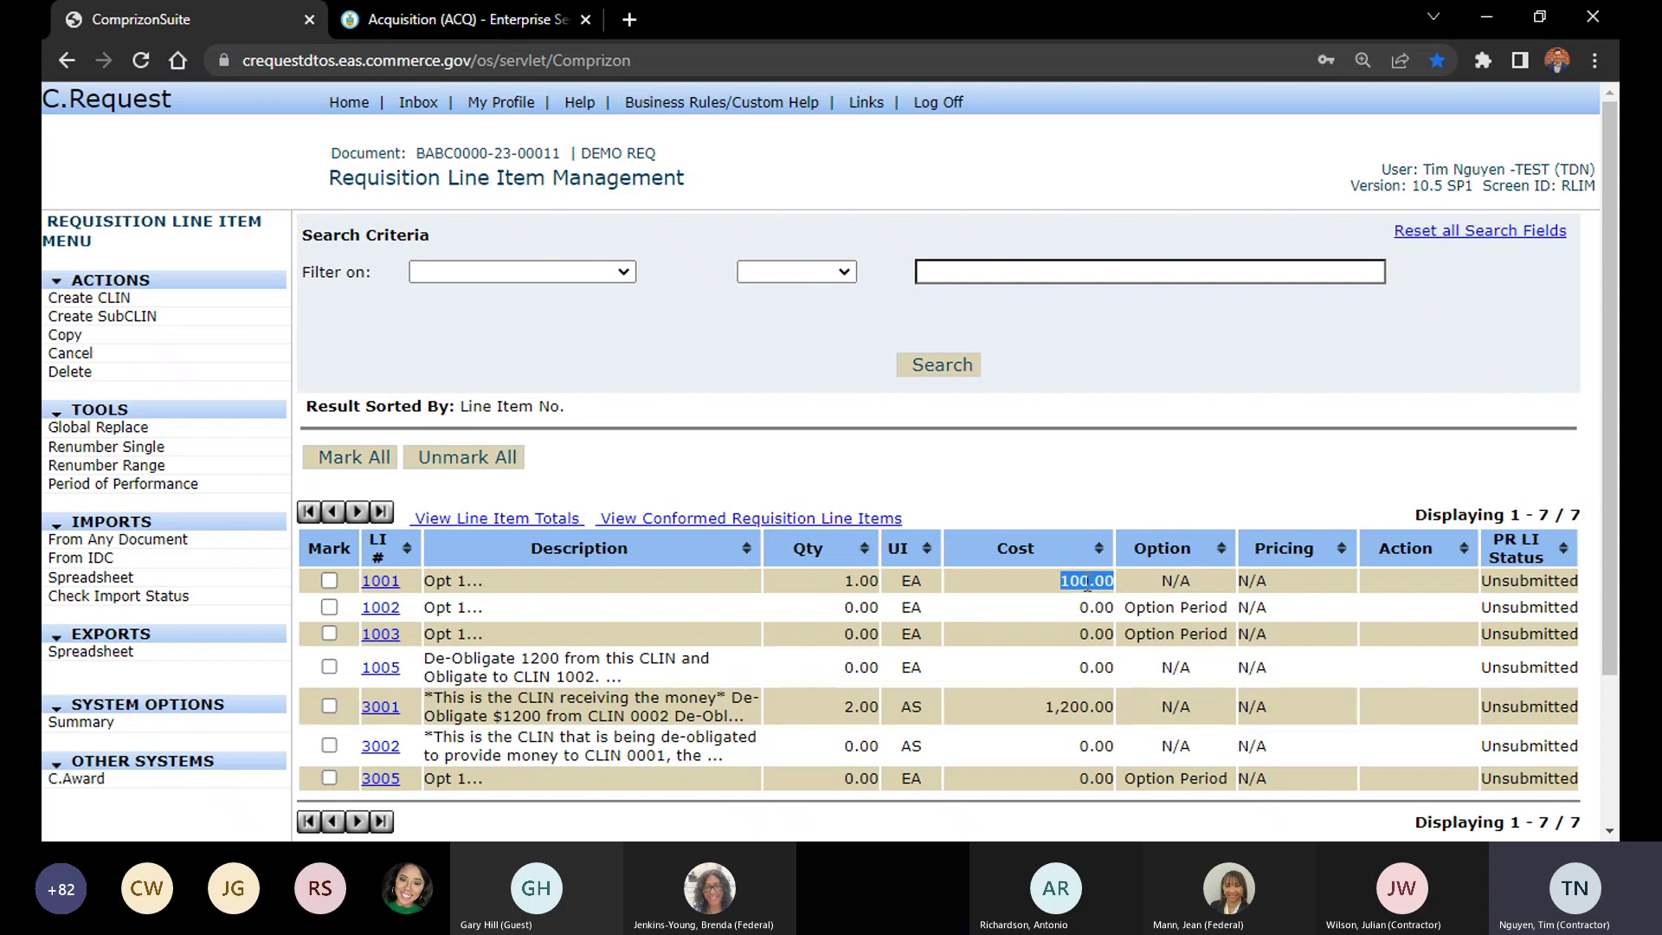
left_click(1080, 581)
Add a second line reading 512201 to line item 1001's description, save the change, and return to the line item list
left_click(378, 589)
left_click(860, 560)
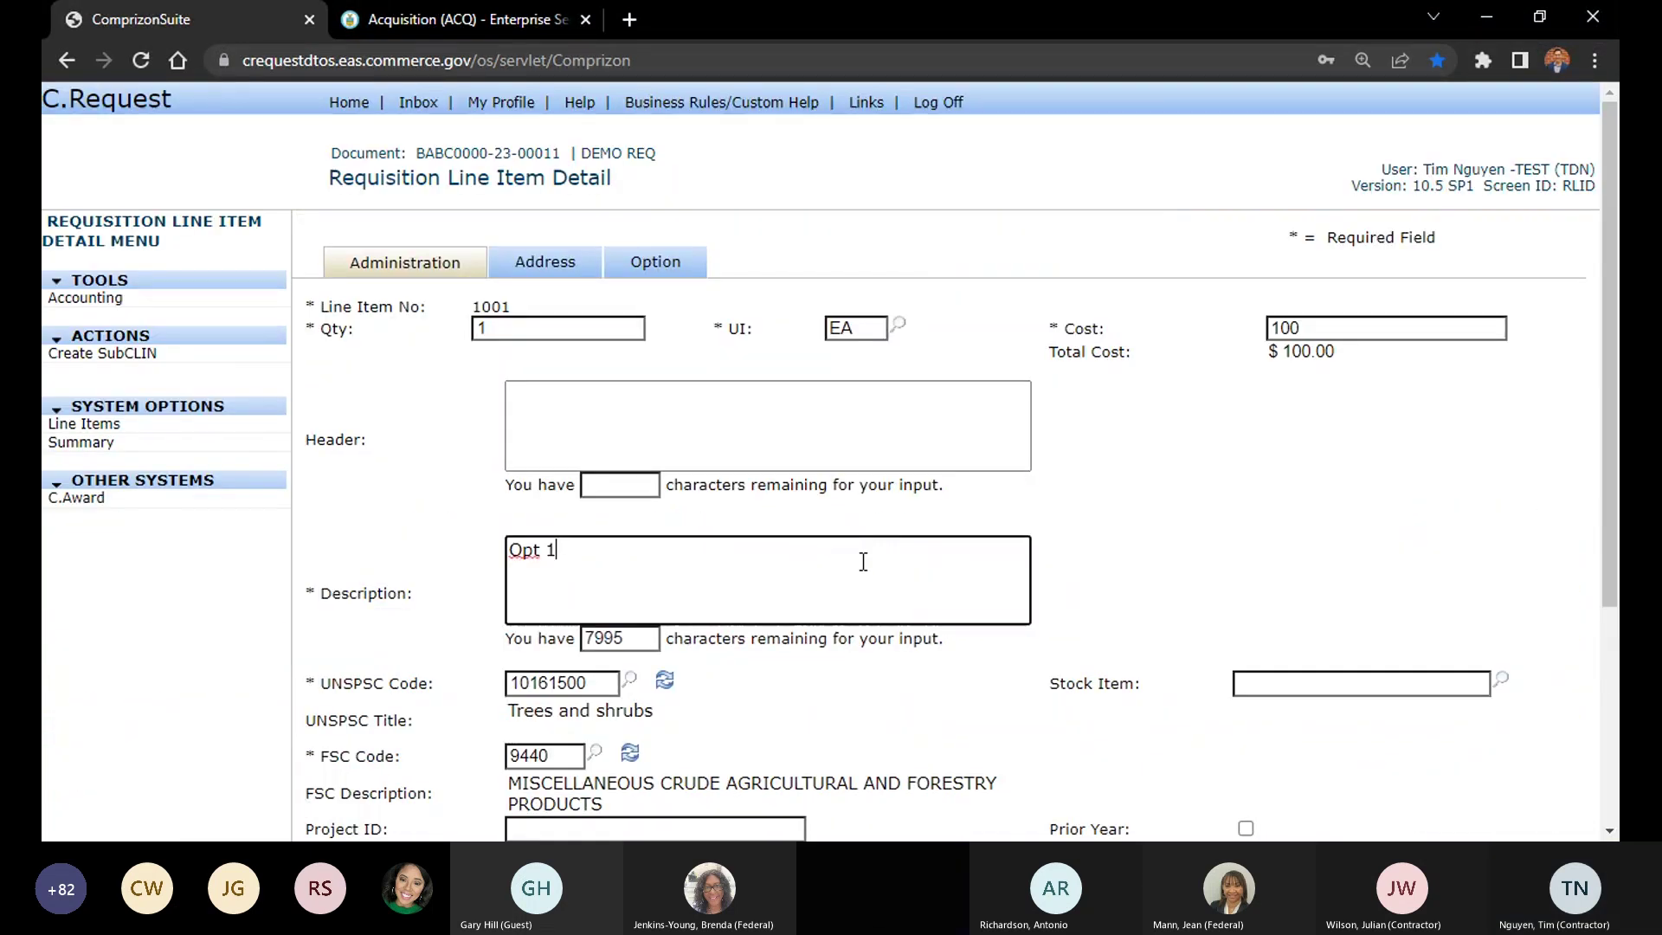
left_click_drag(861, 560, 482, 551)
left_click(712, 569)
key("Return")
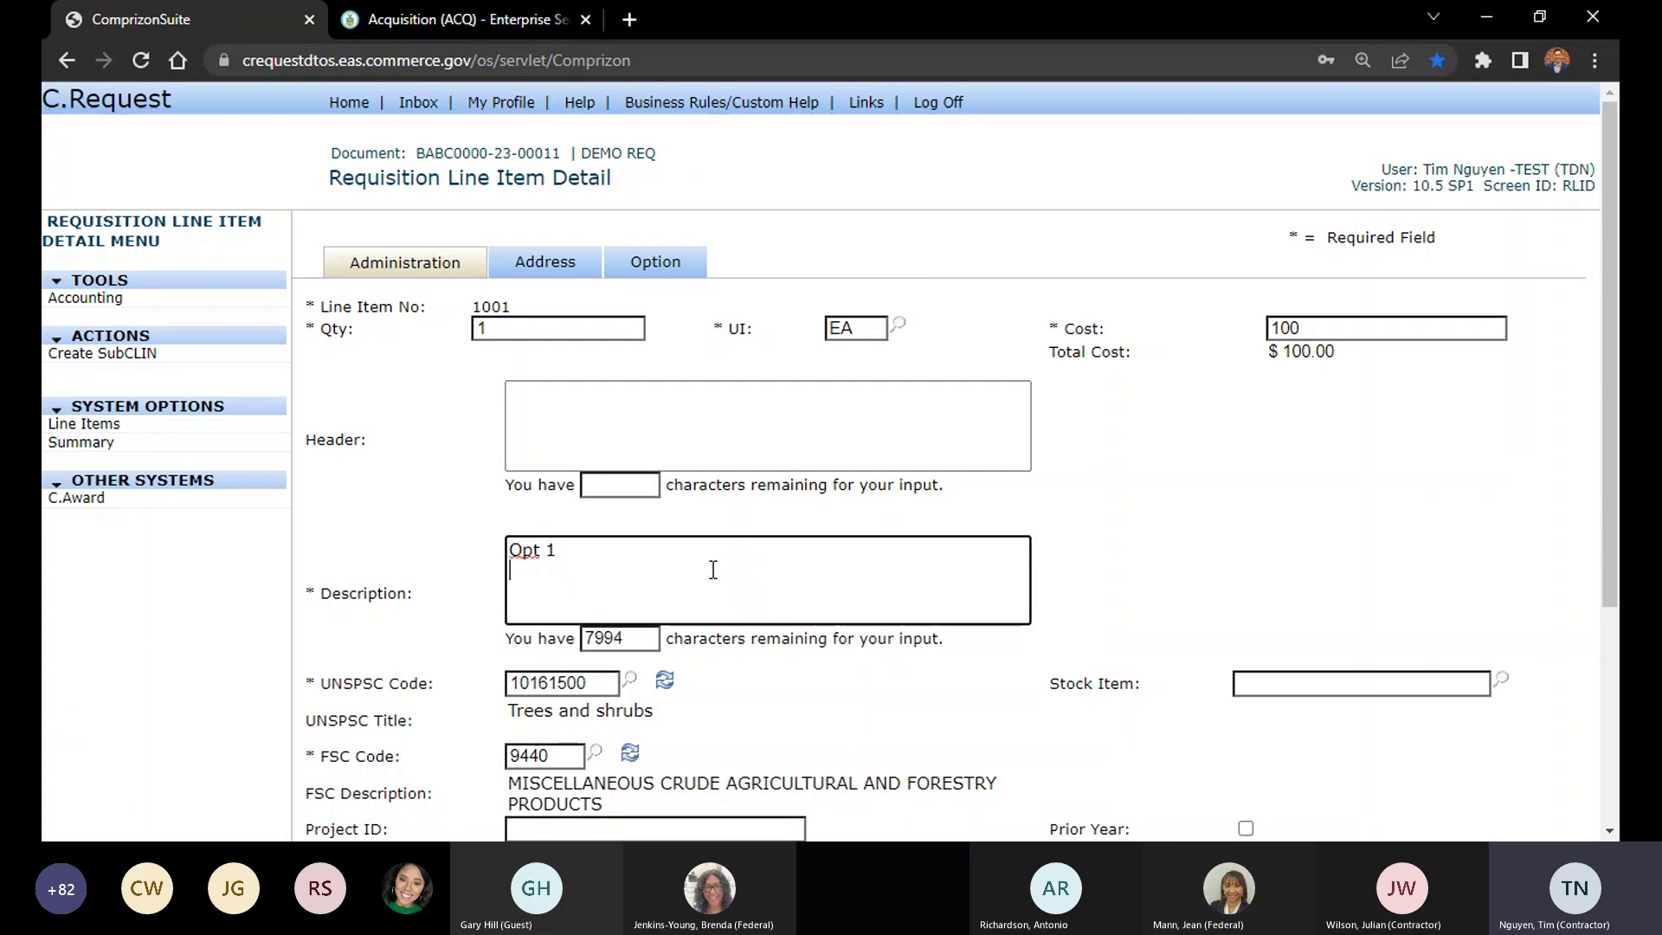
type("5122")
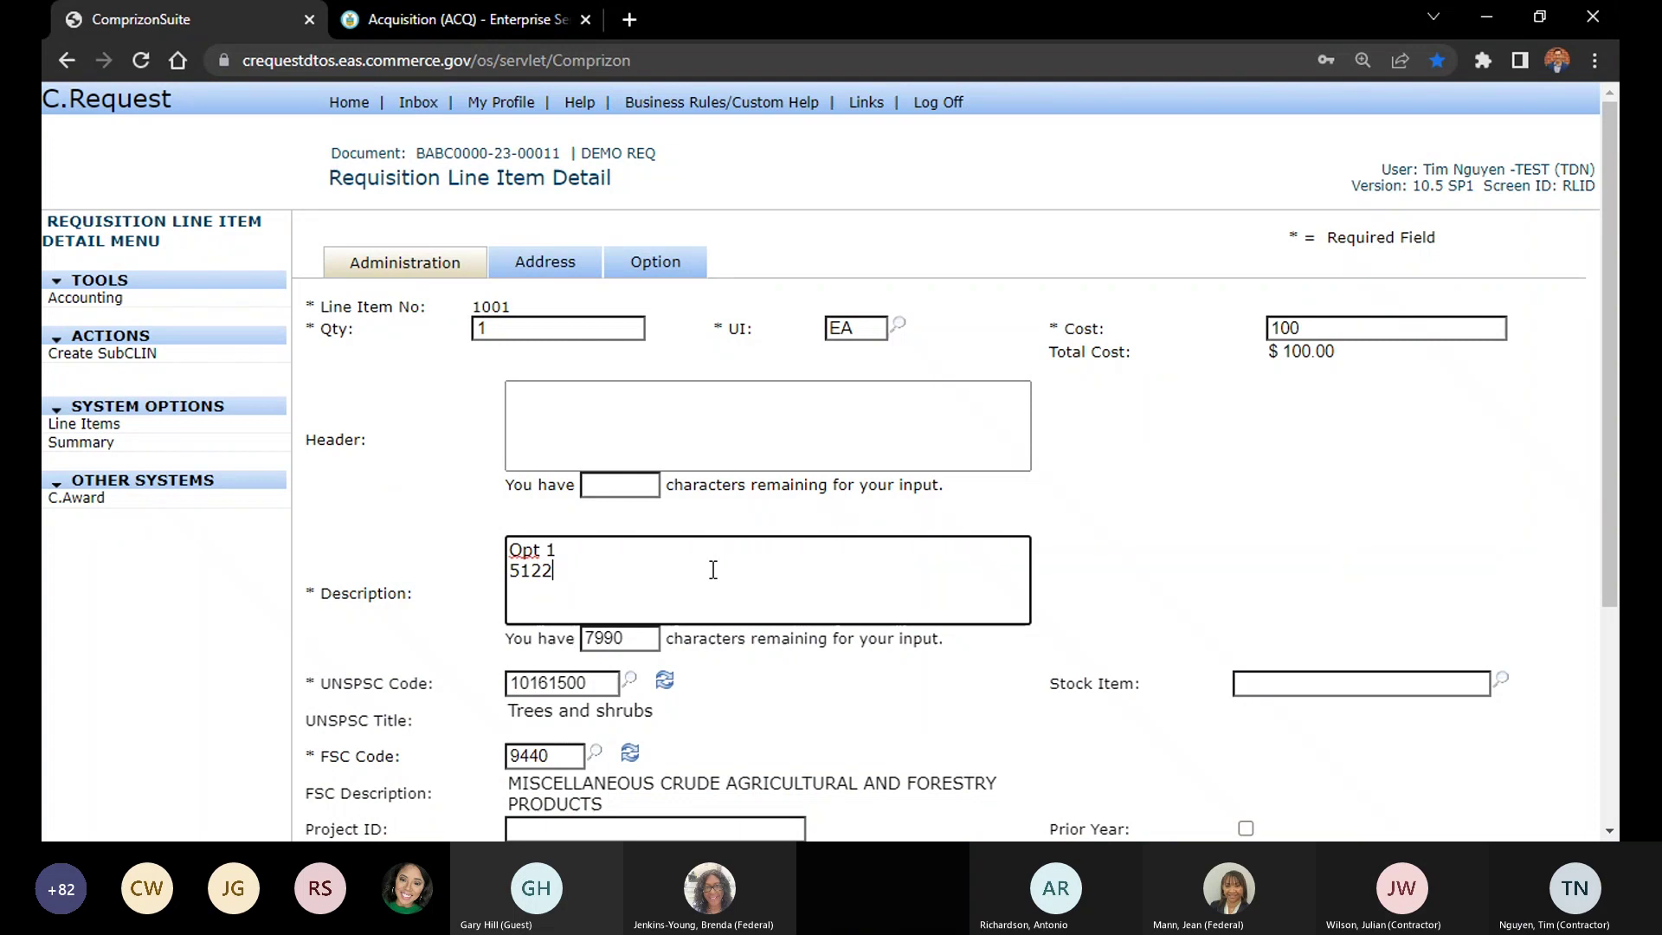
type("01")
left_click(144, 297)
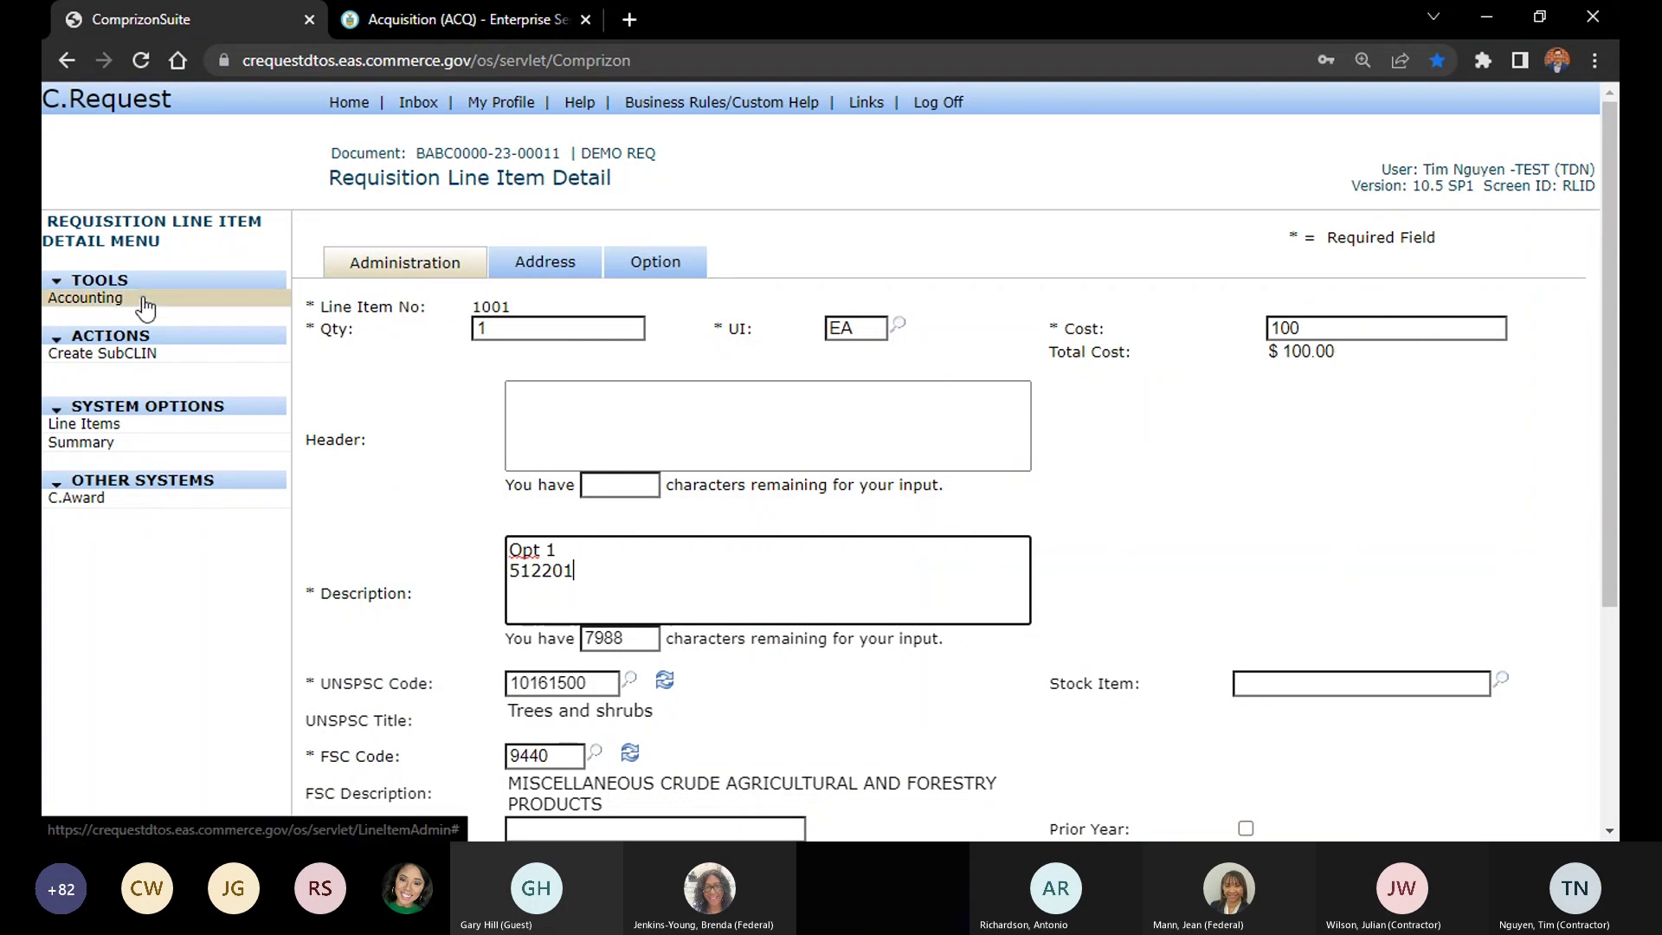
left_click(946, 234)
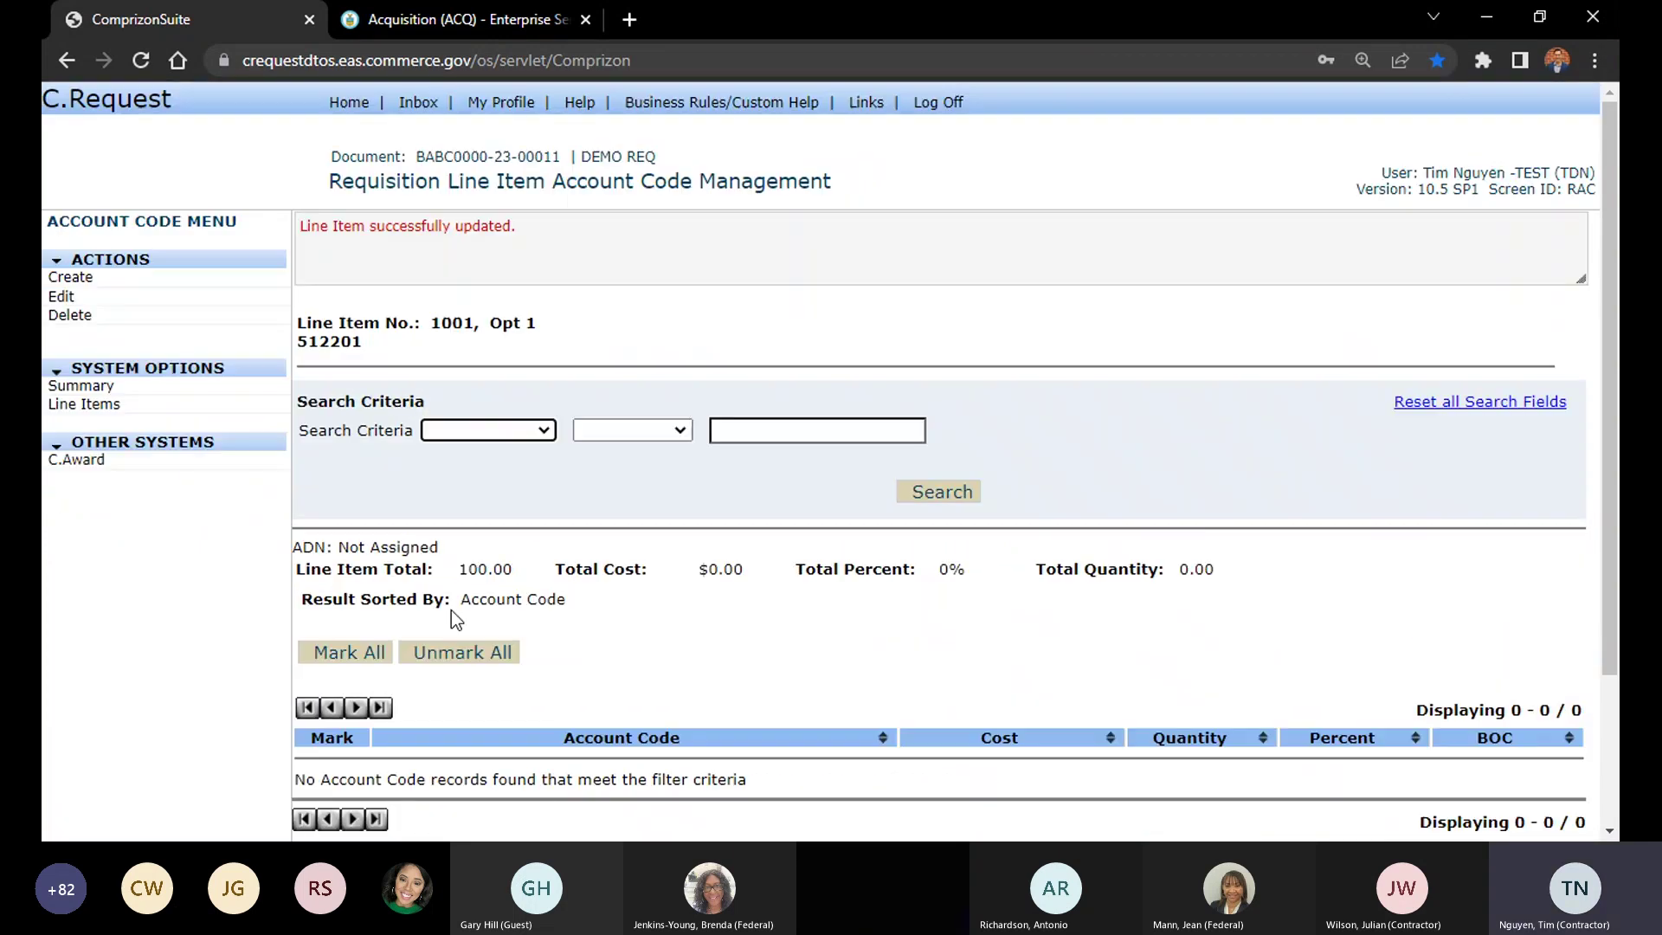
left_click(71, 407)
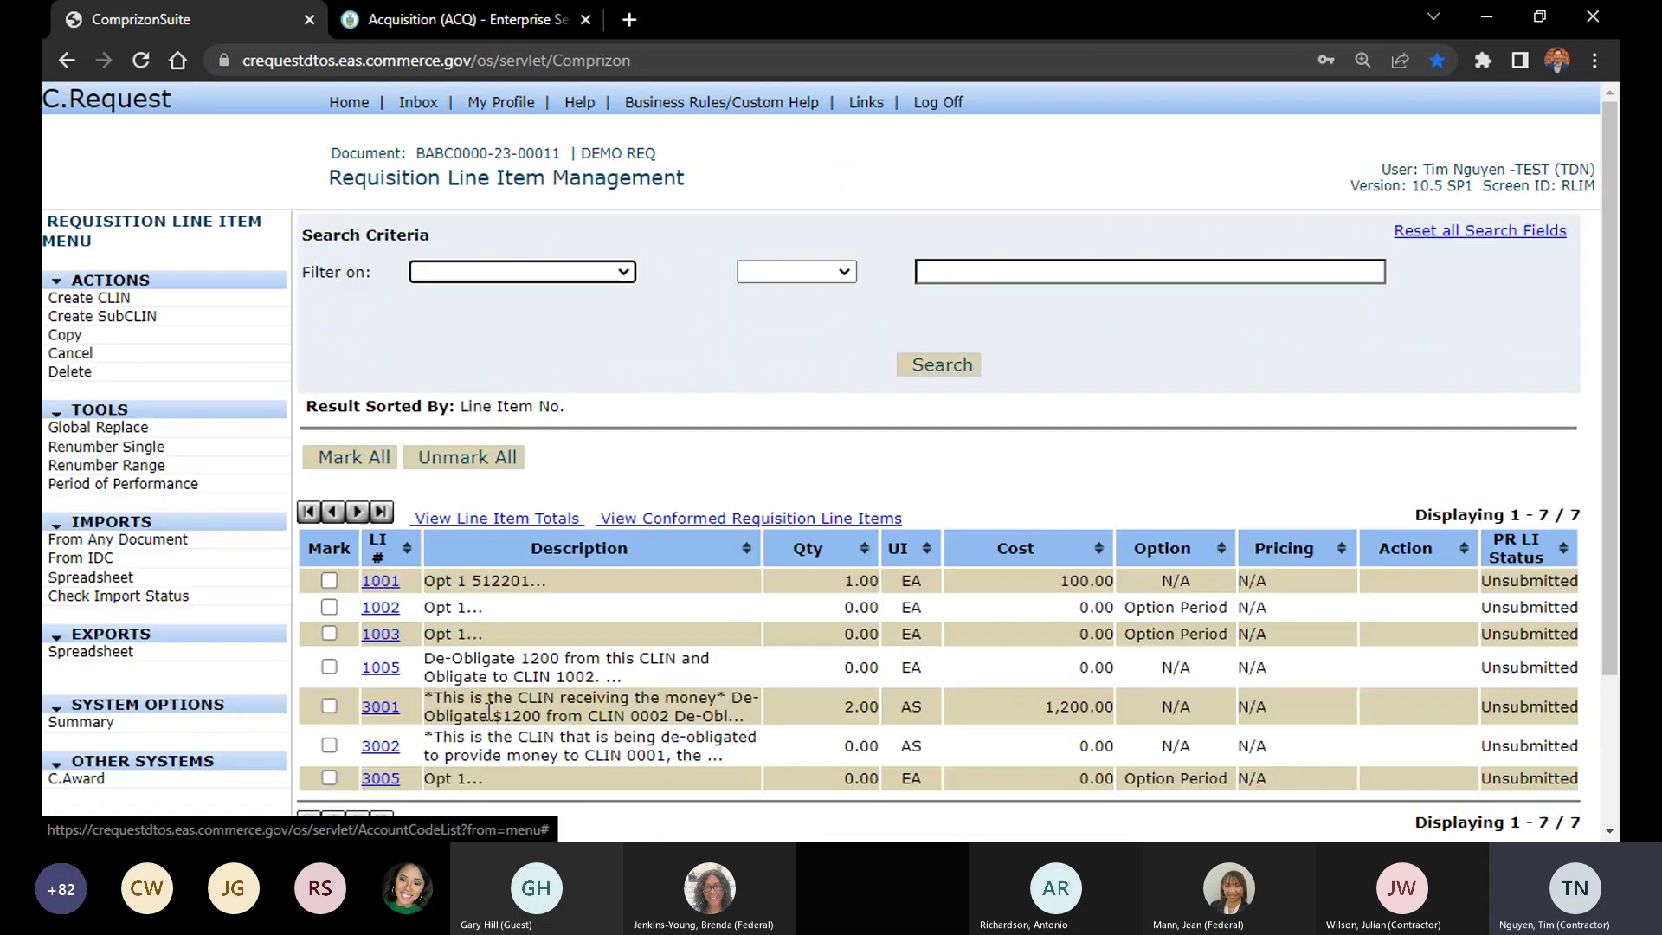
Draft the extra lines "Qty 1" and "Cost 200" in line item 1001's description, and cancel the edit without saving
left_click(381, 581)
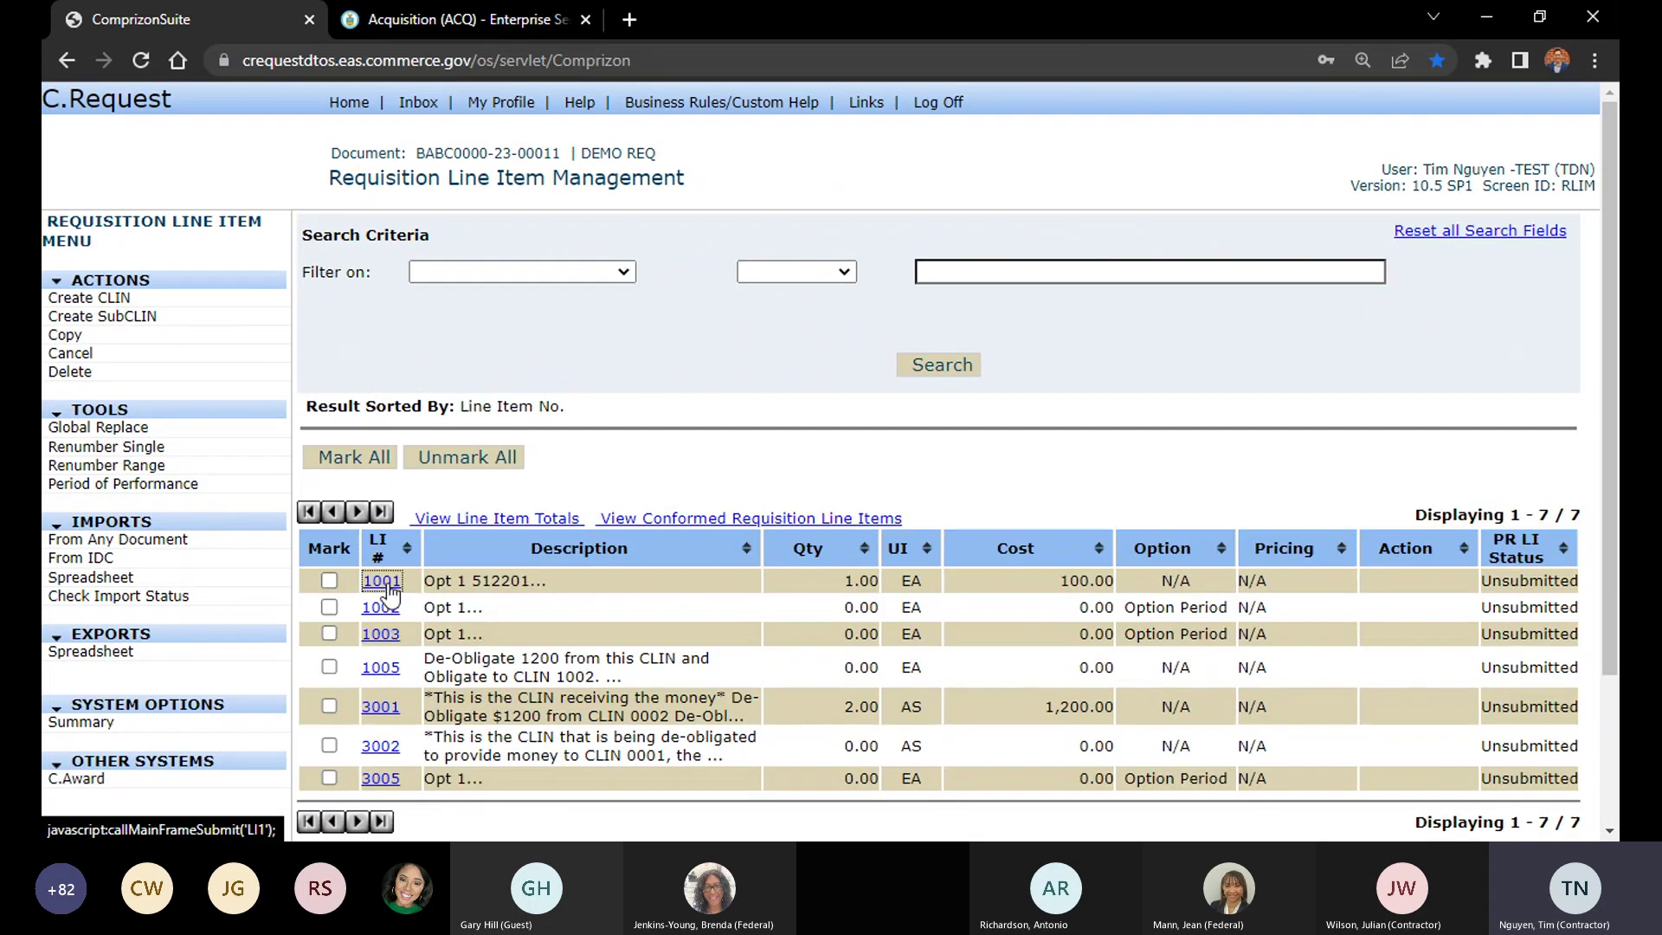
scroll(635, 327, "down", 3)
left_click(635, 327)
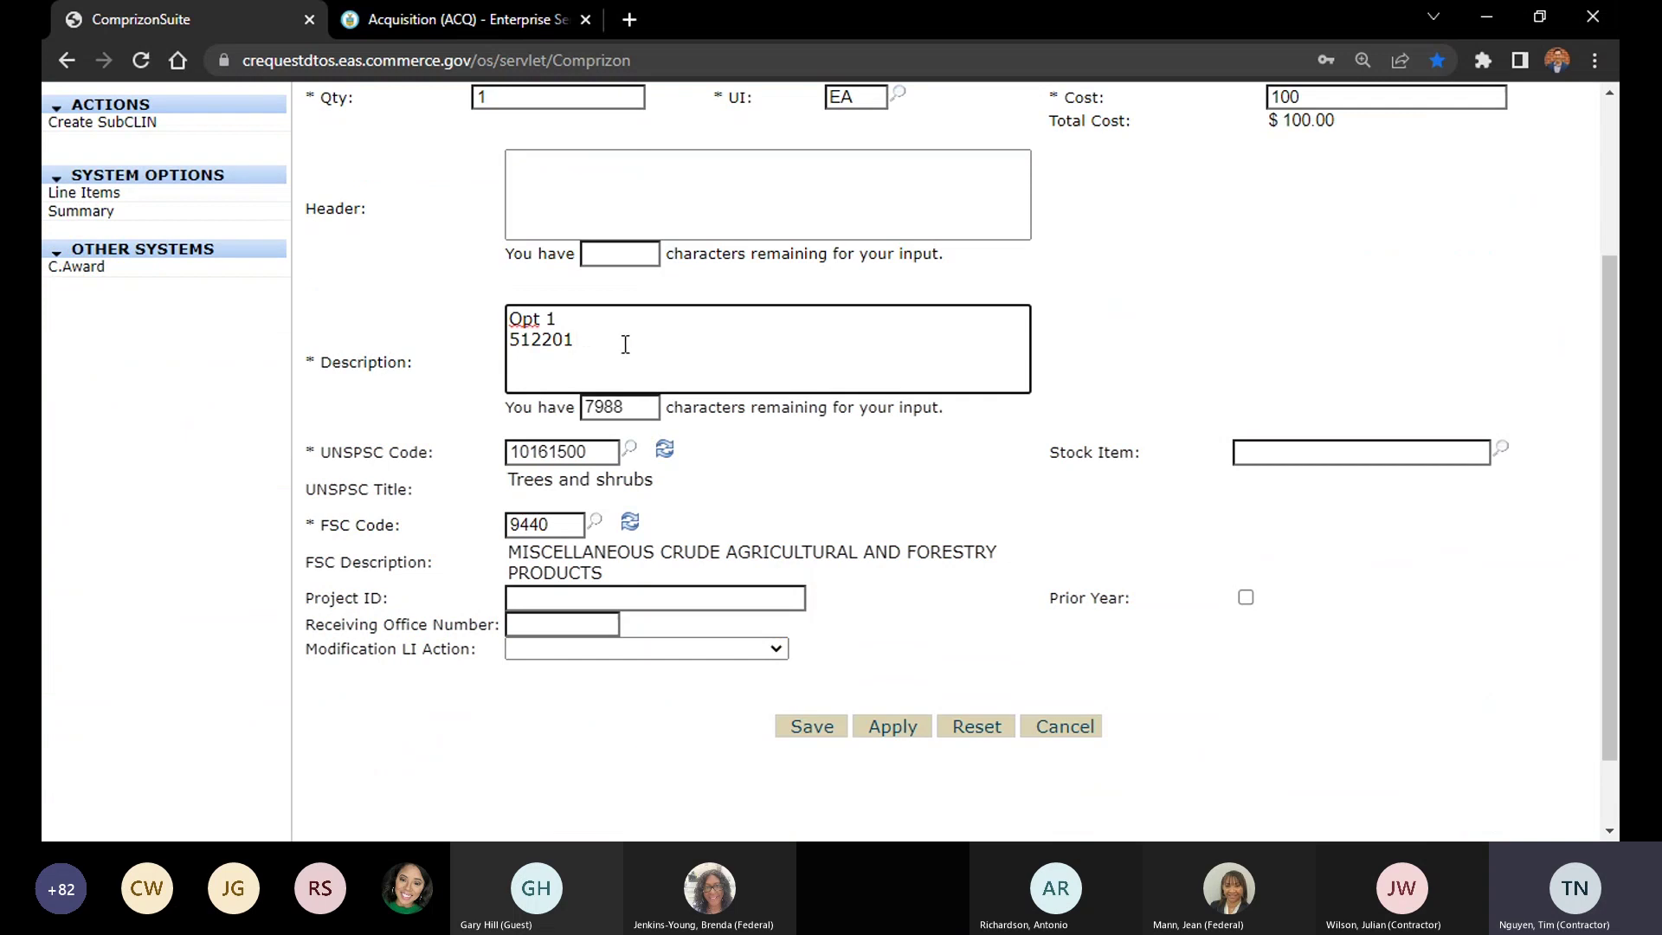
scroll(666, 344, "up", 3)
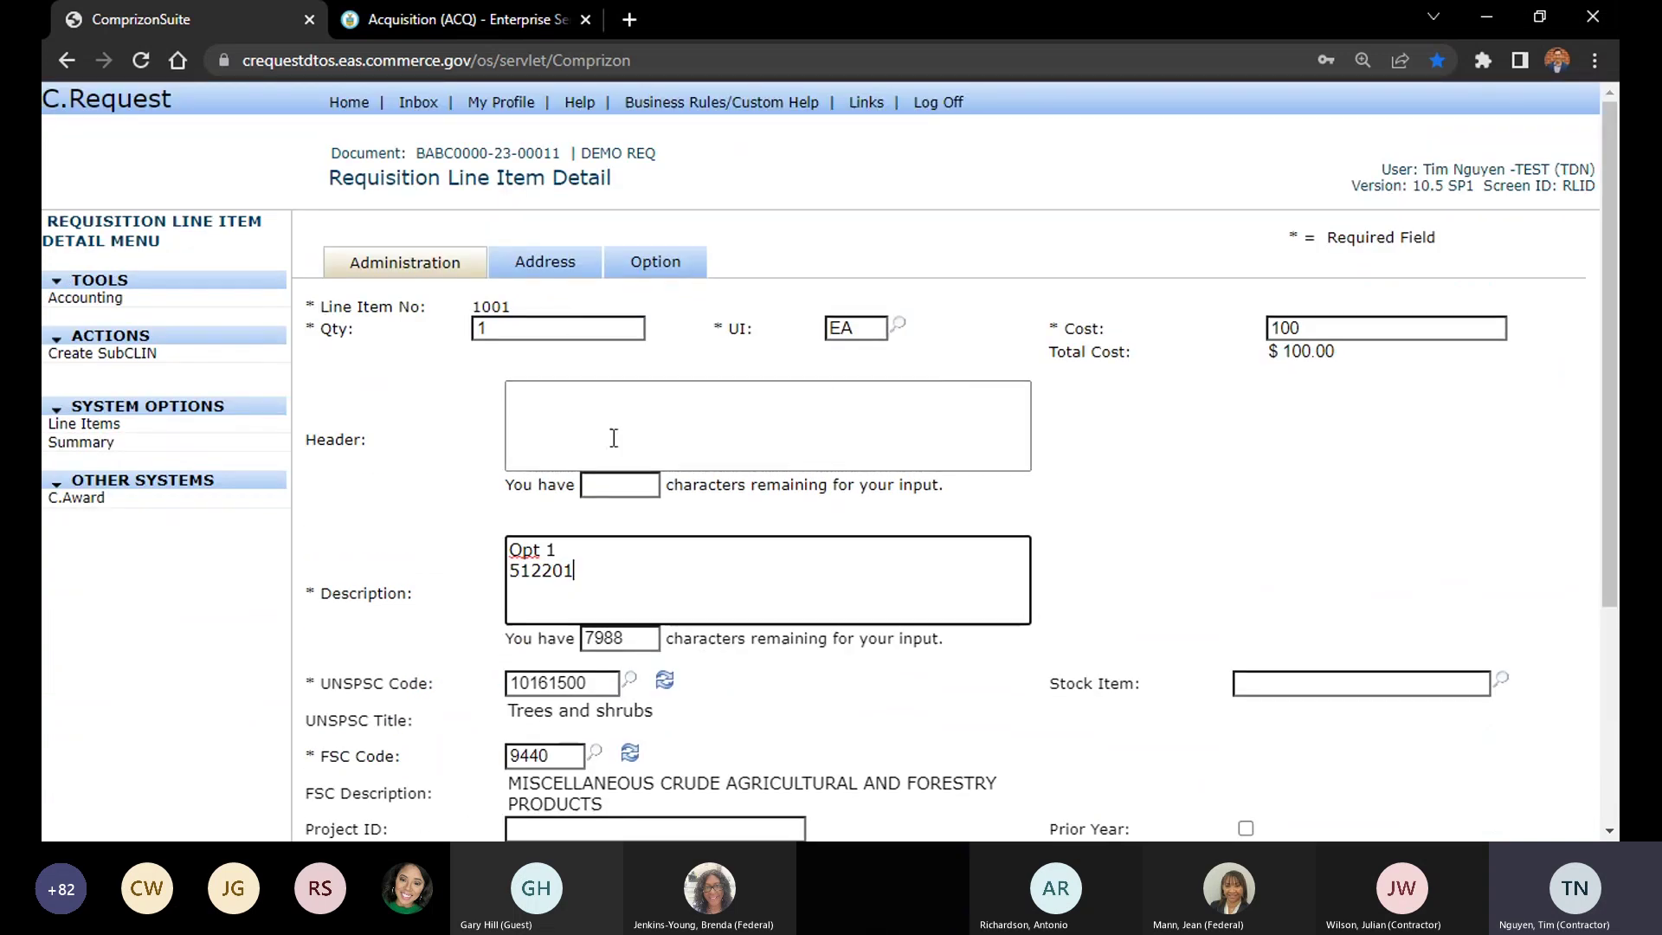
key("Return")
type("Qty 1:")
key("Return")
type("Cost 200")
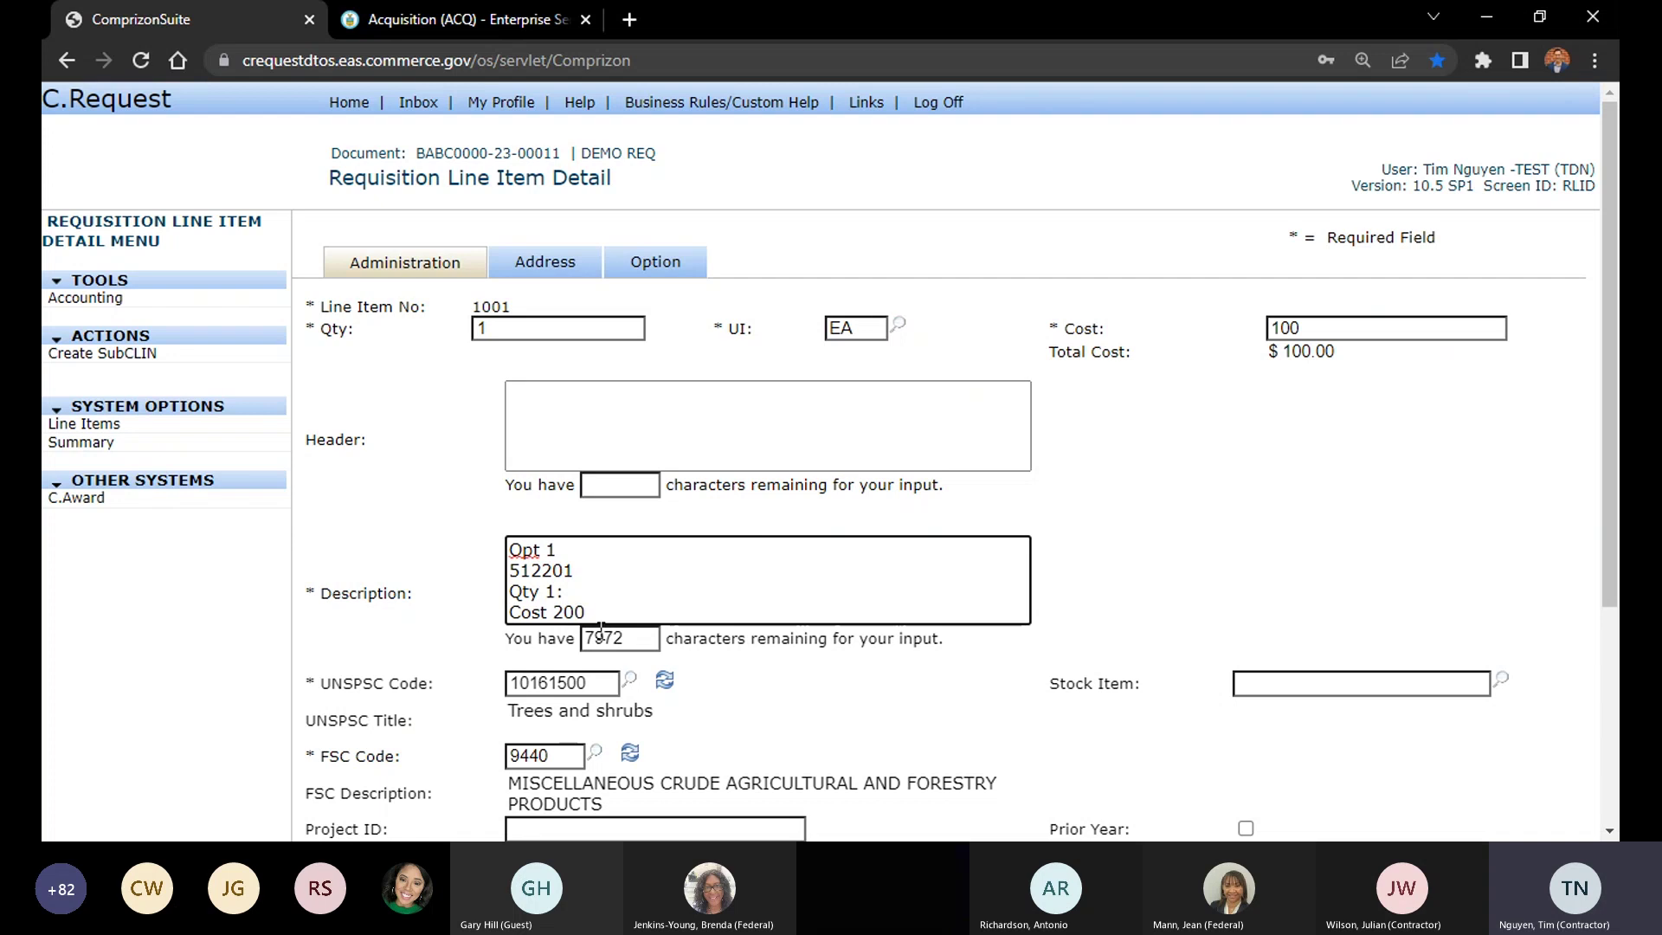
left_click(606, 591)
key("BackSpace")
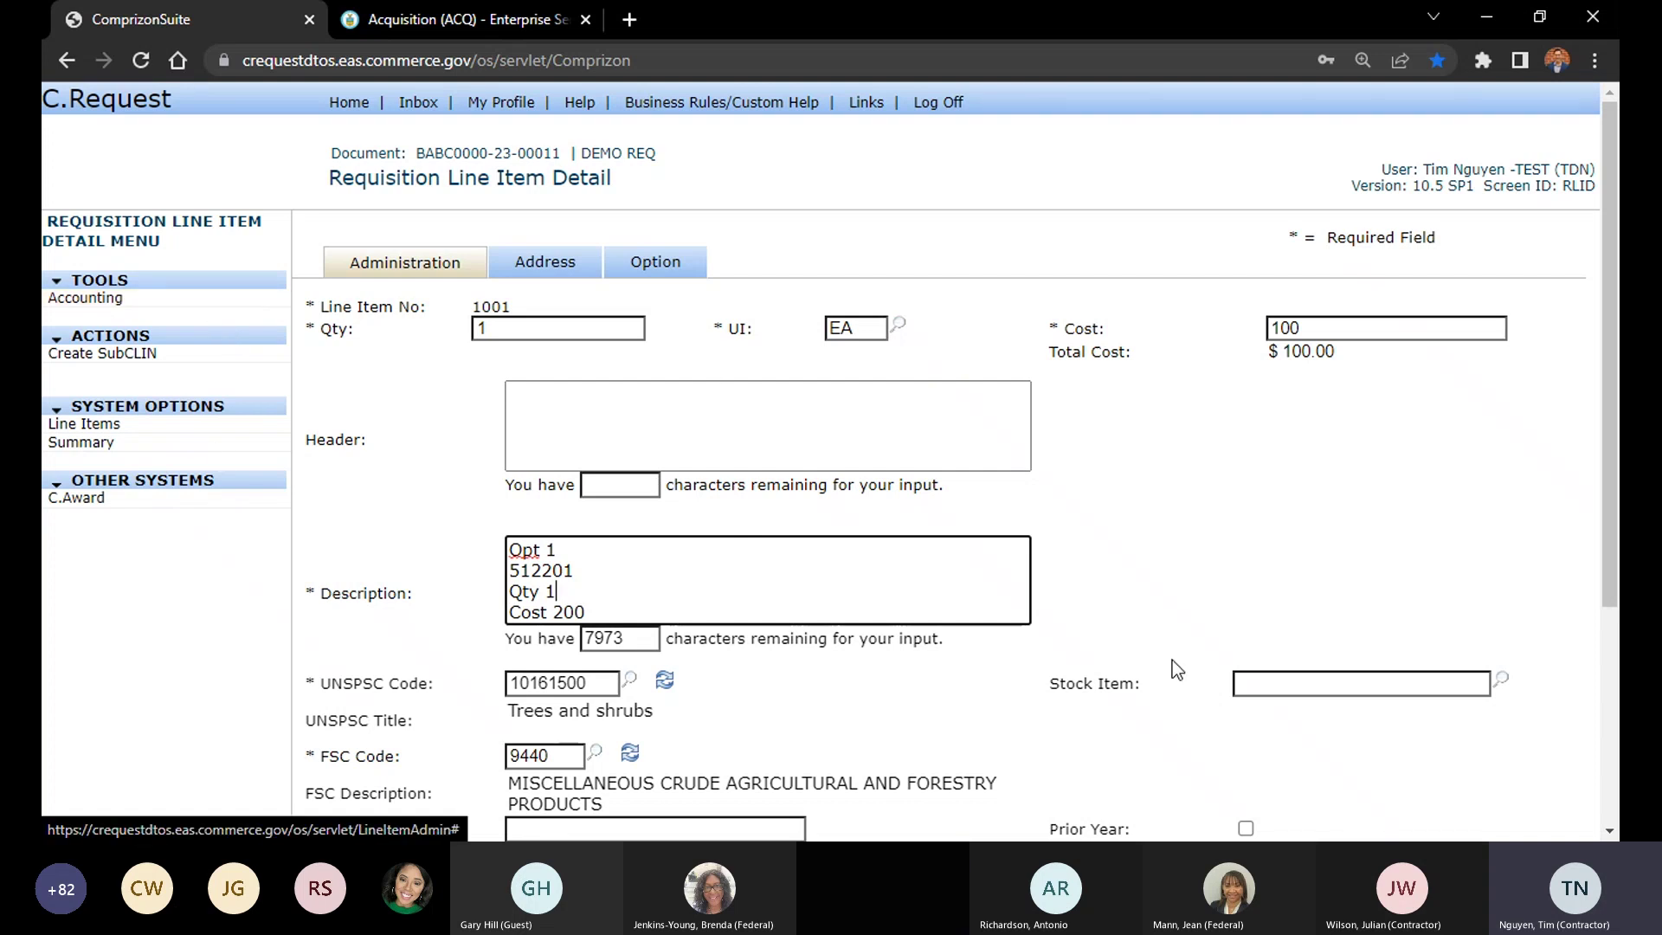
scroll(1241, 642, "down", 3)
left_click(1067, 636)
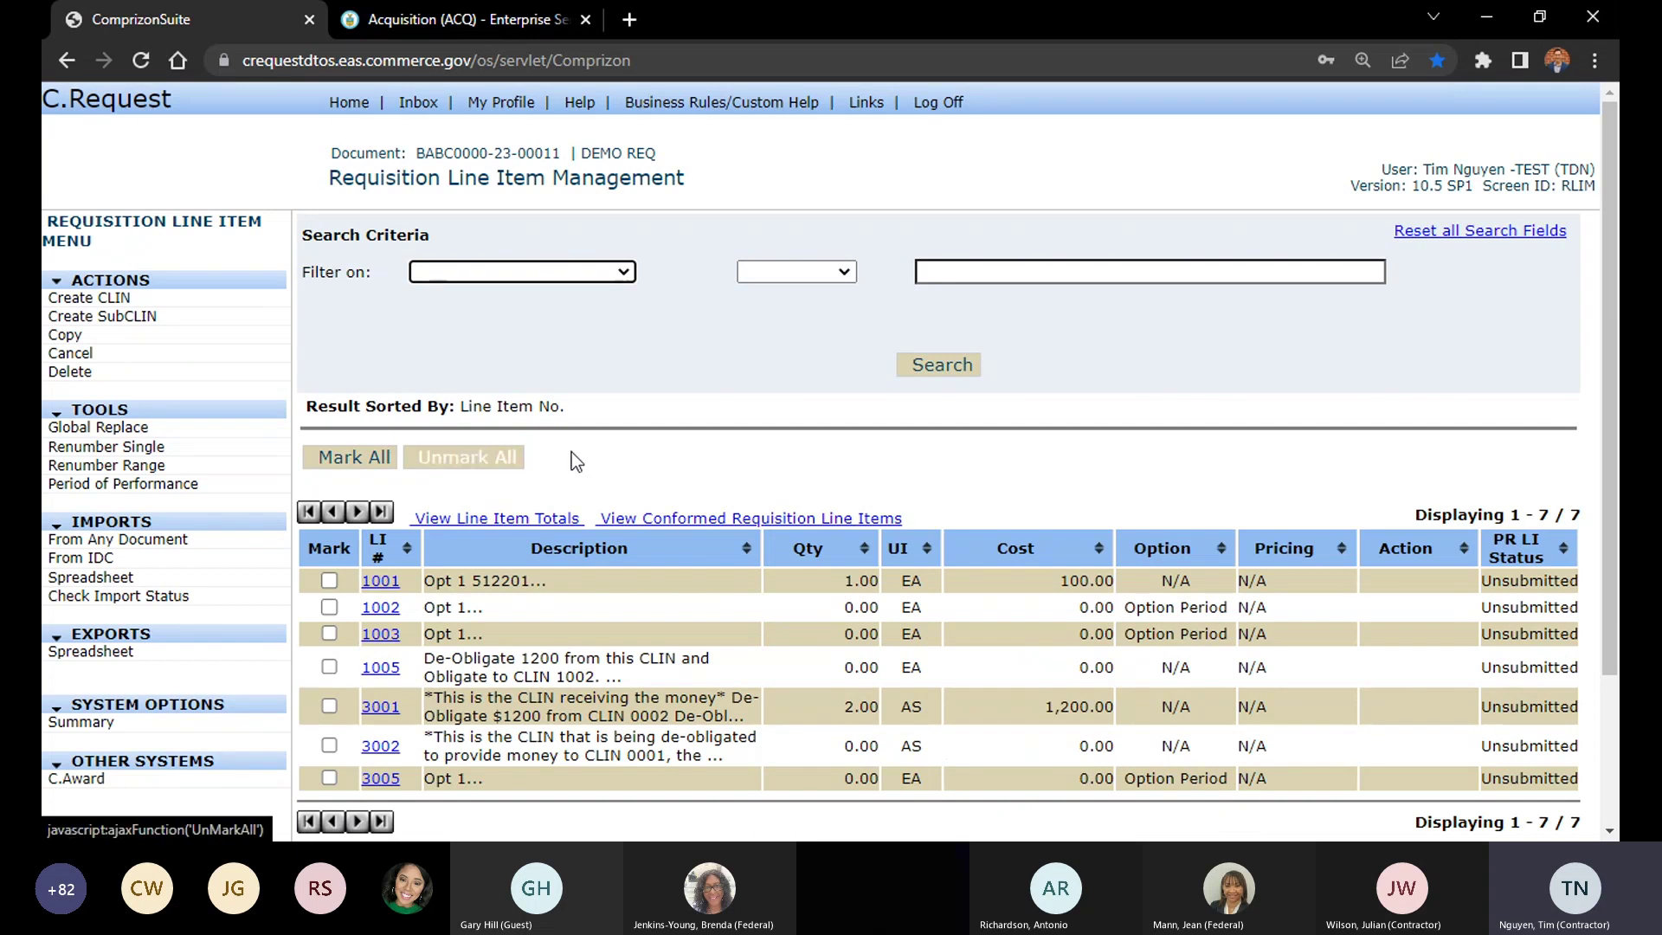
Examine the line items in the requisition list, including the de-obligation description of line item 1005
scroll(572, 461, "down", 2)
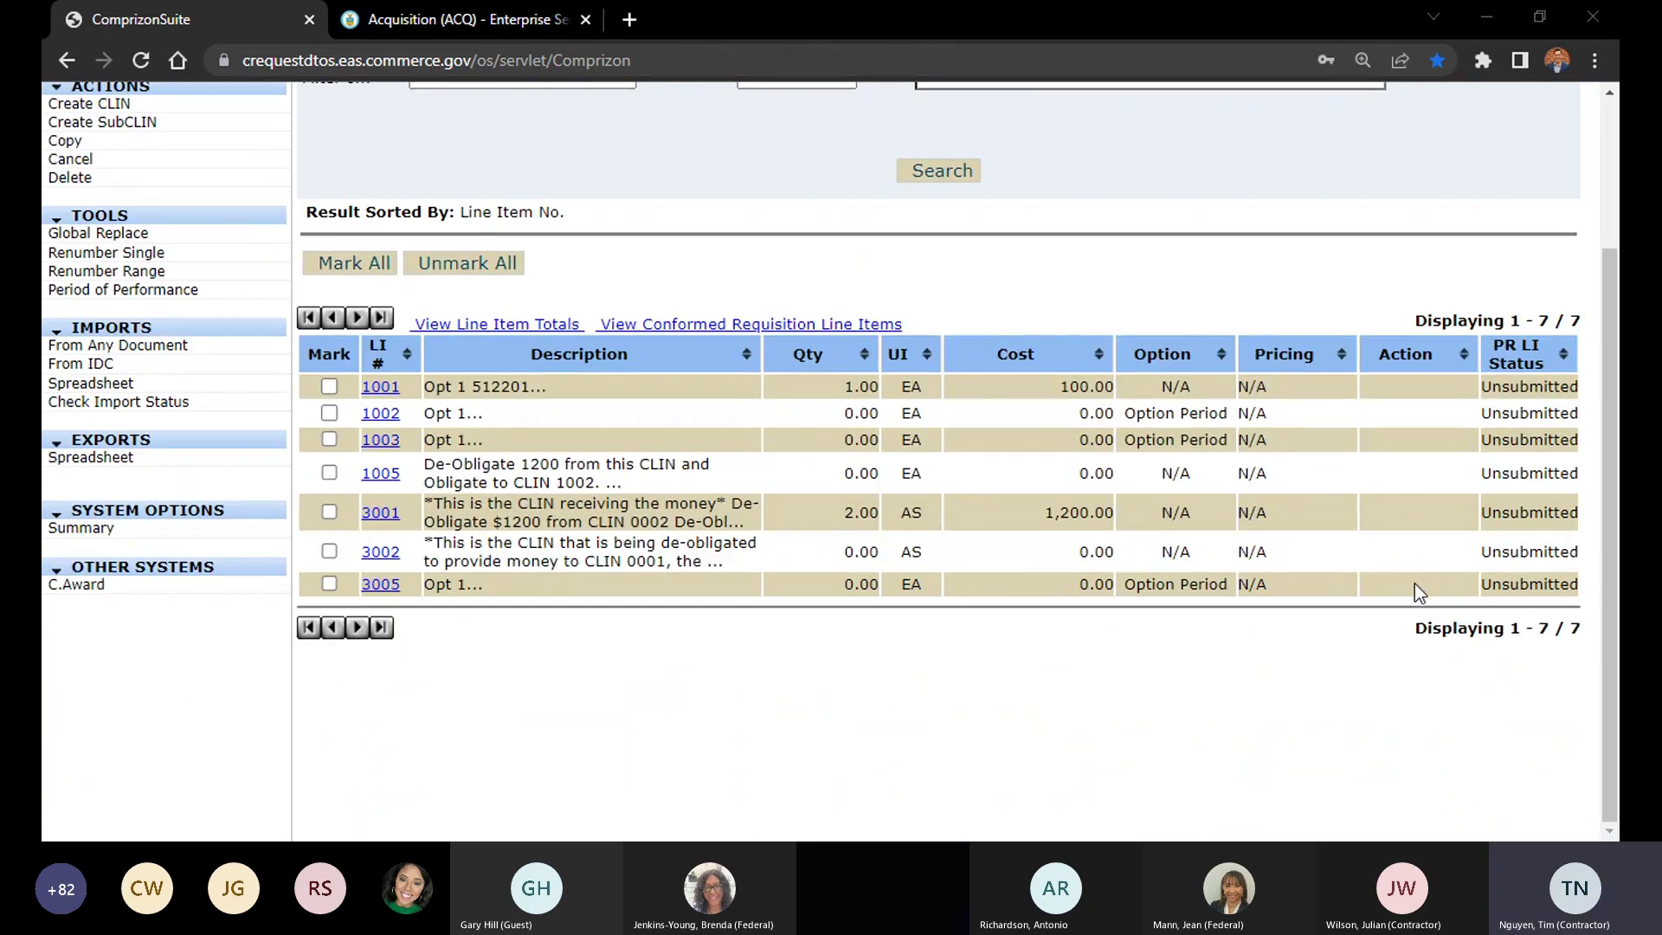
left_click(1539, 703)
scroll(1404, 718, "up", 1)
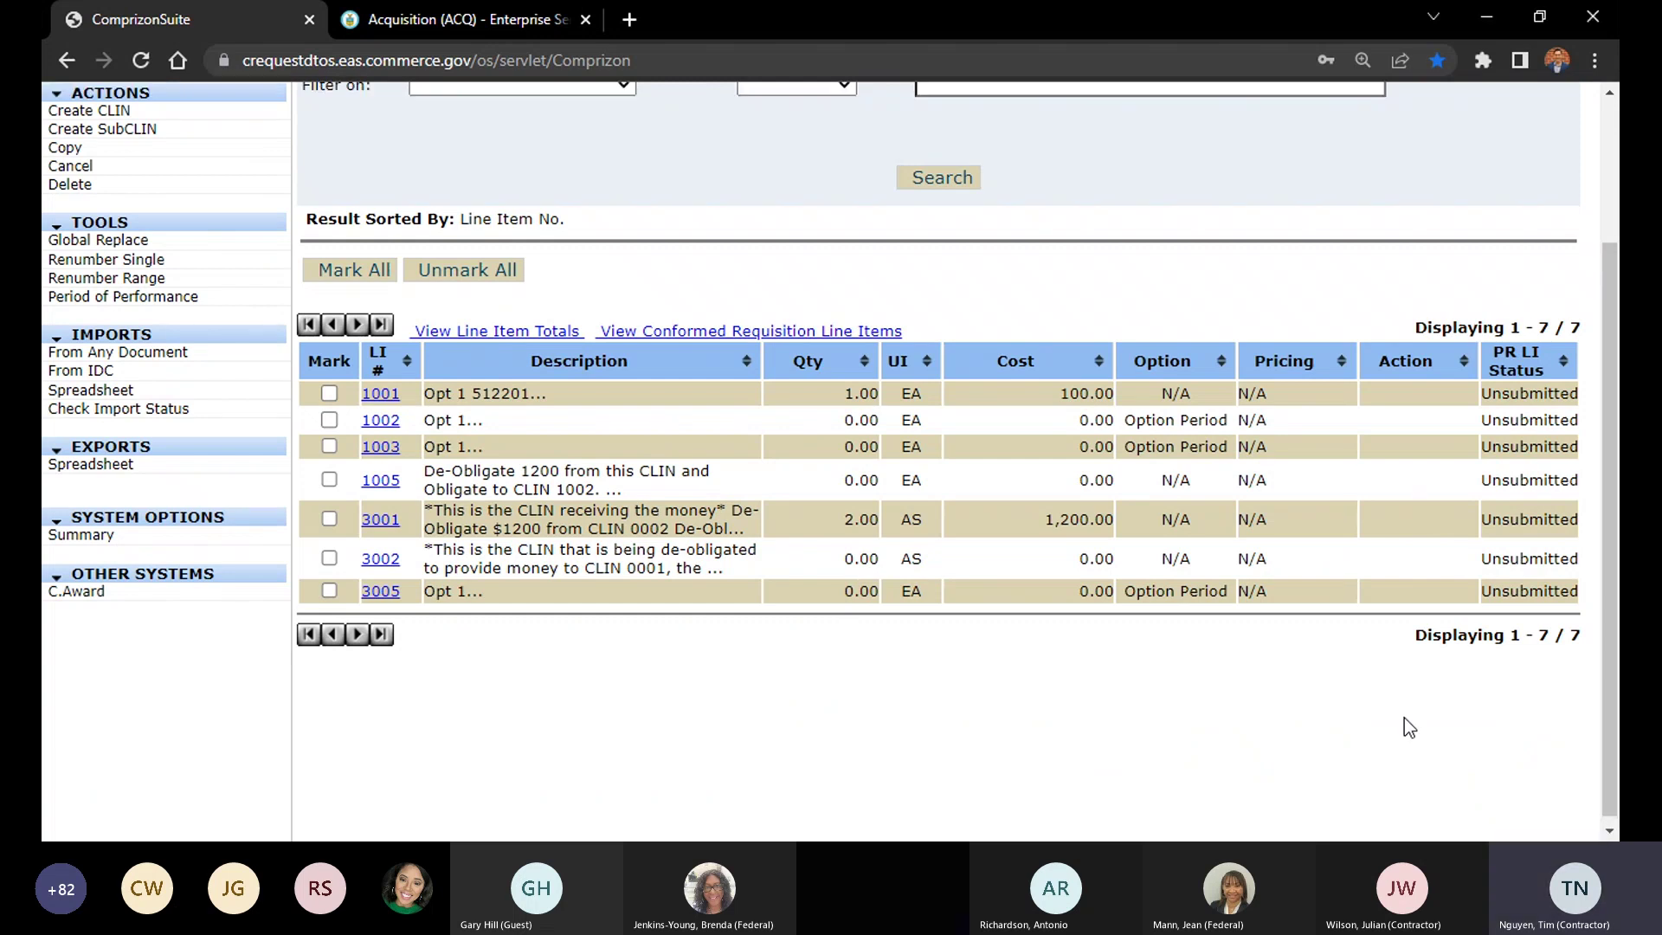
scroll(1404, 727, "up", 2)
scroll(1484, 455, "down", 2)
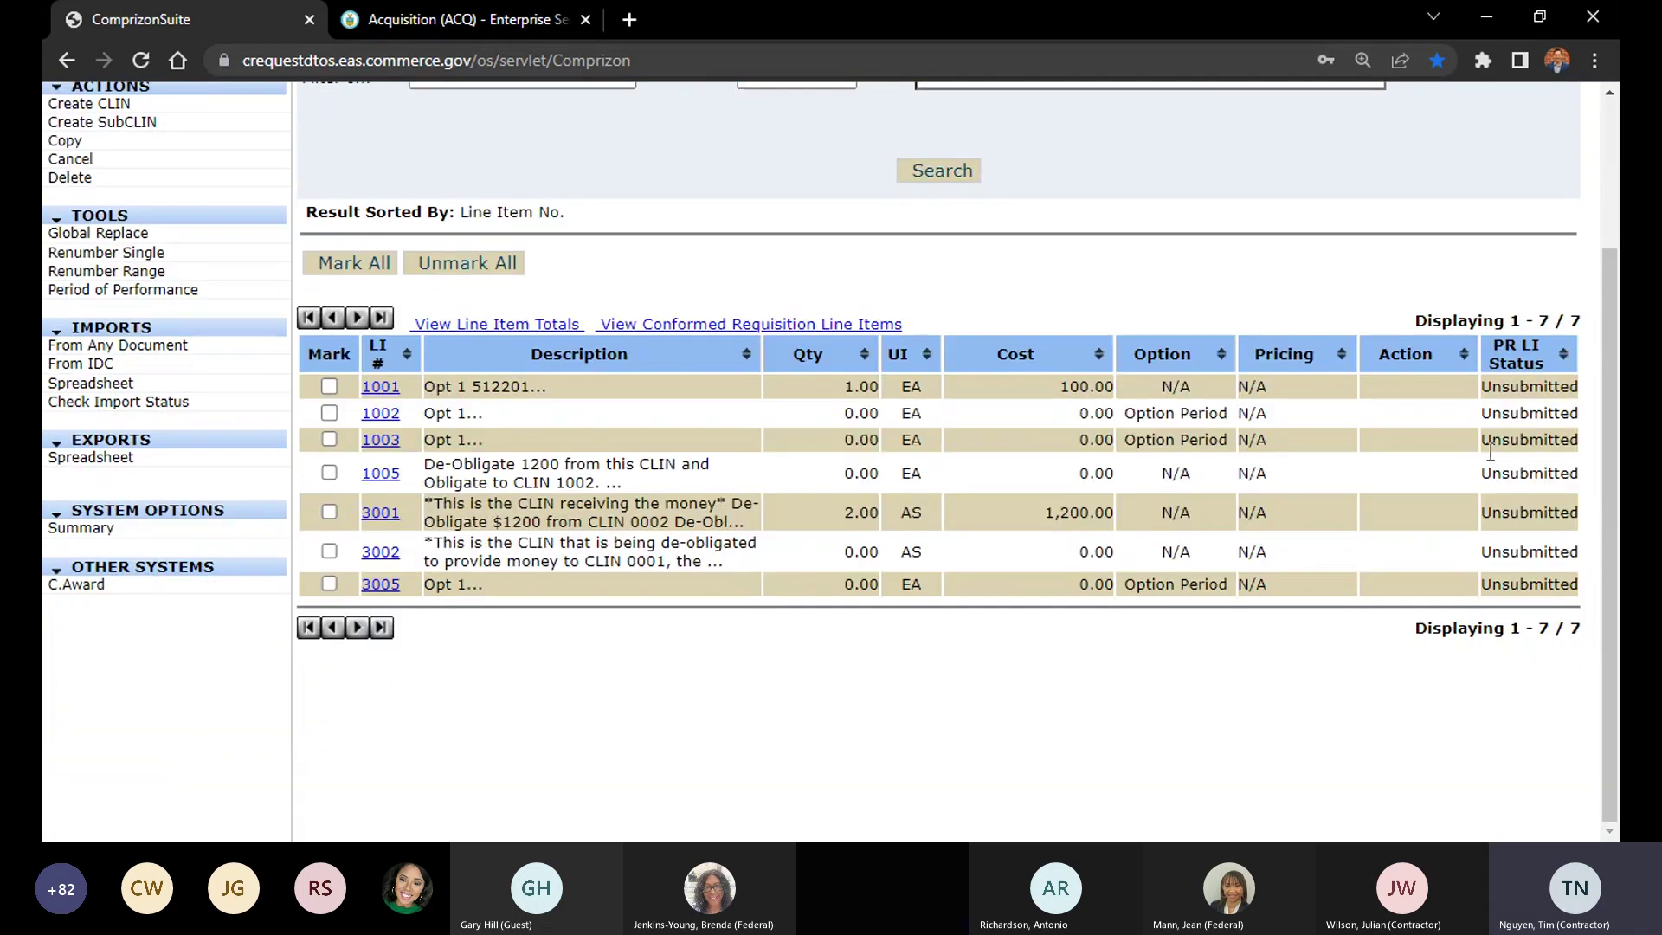
scroll(1437, 387, "up", 2)
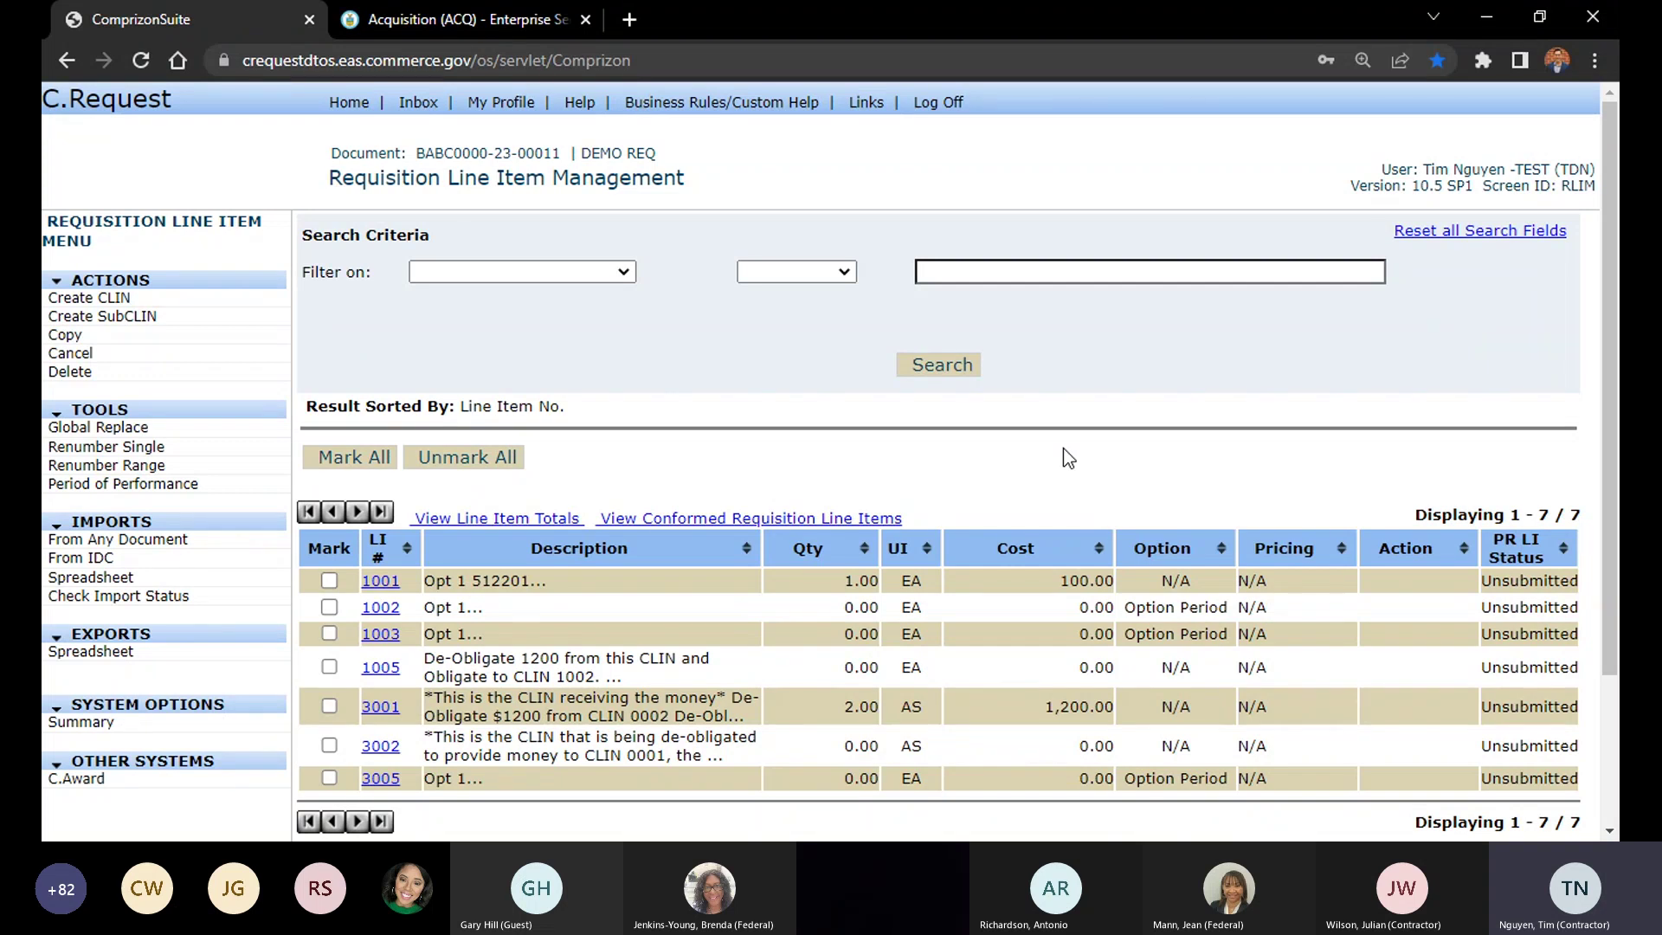
scroll(979, 453, "down", 1)
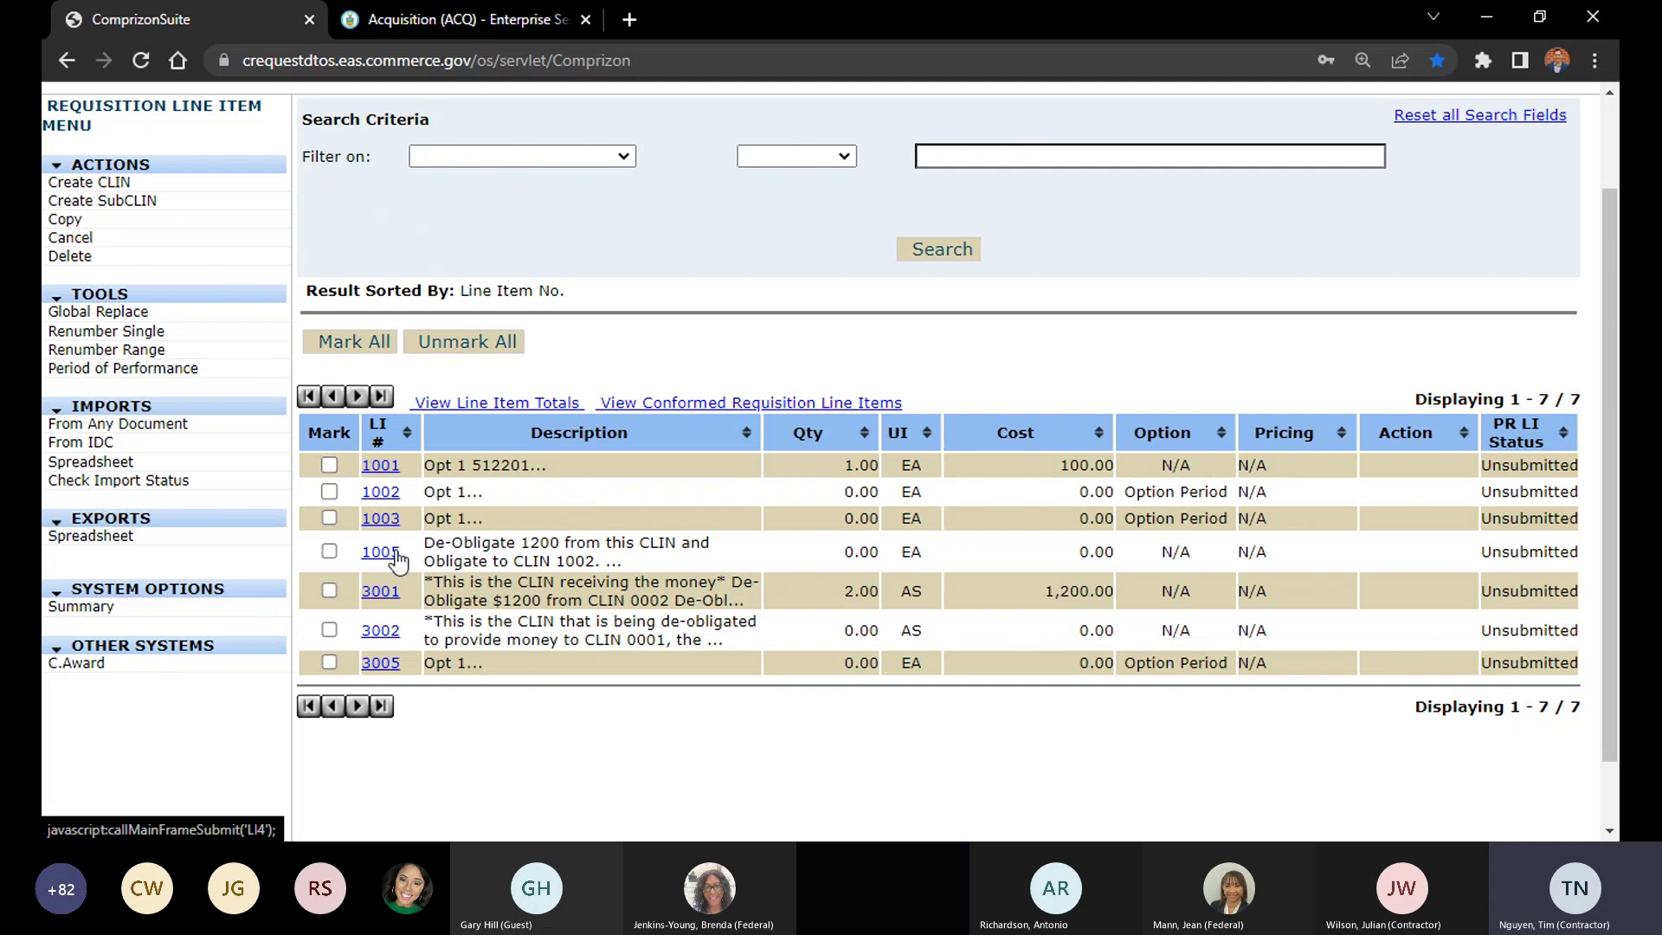
scroll(519, 558, "down", 1)
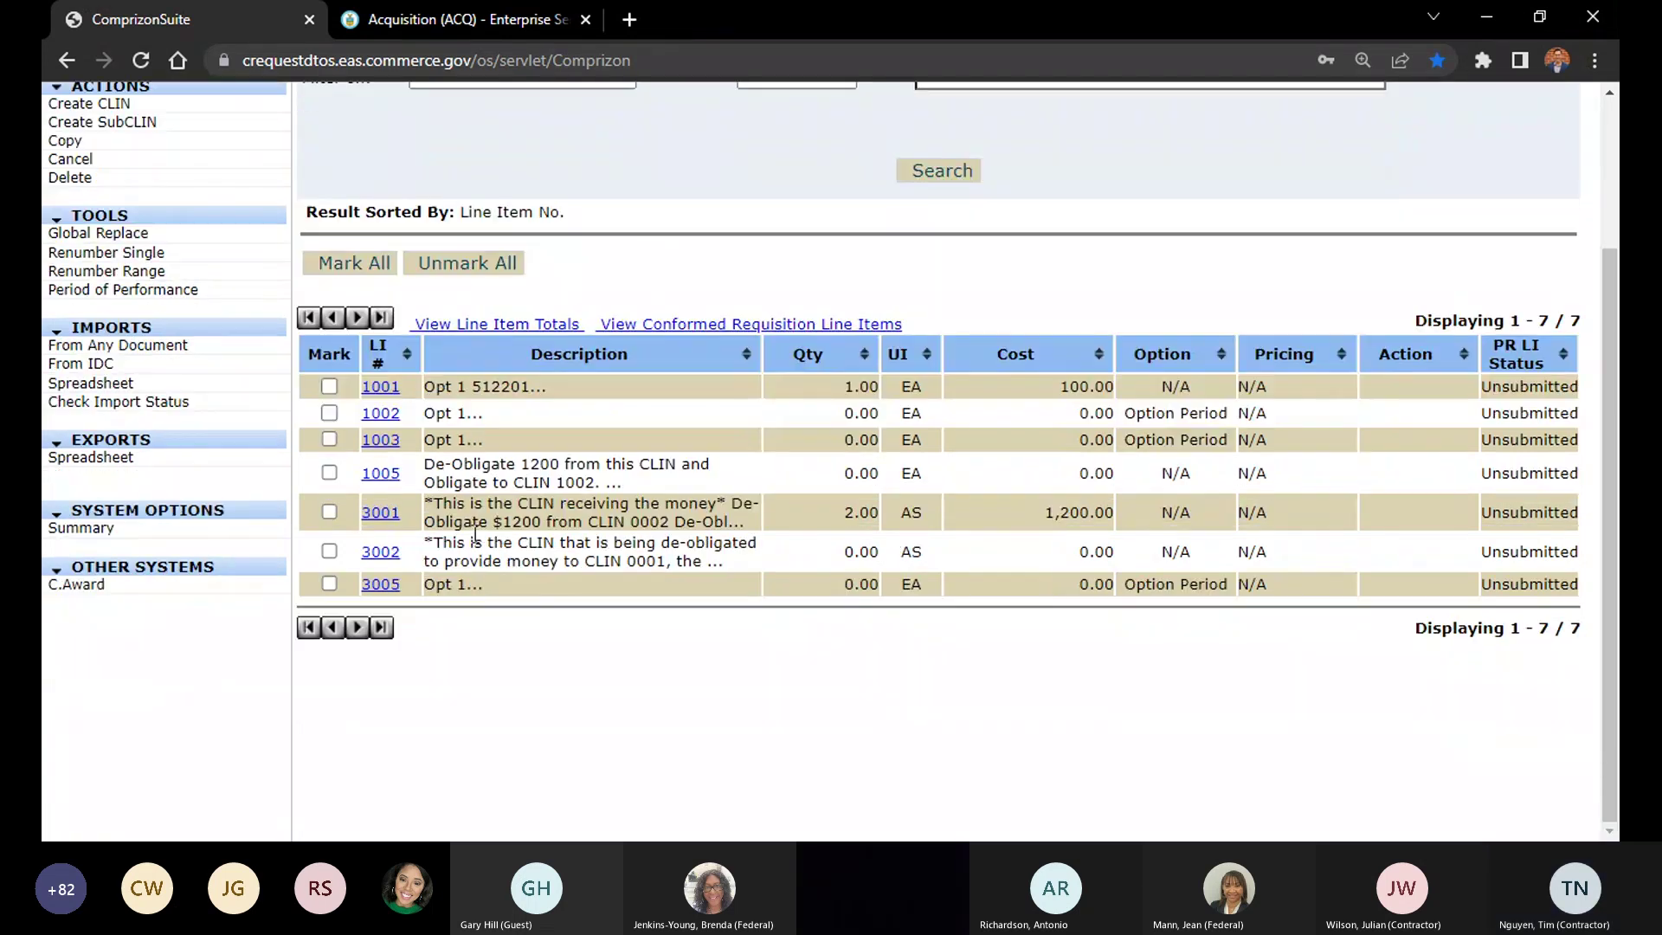
left_click_drag(622, 483, 563, 471)
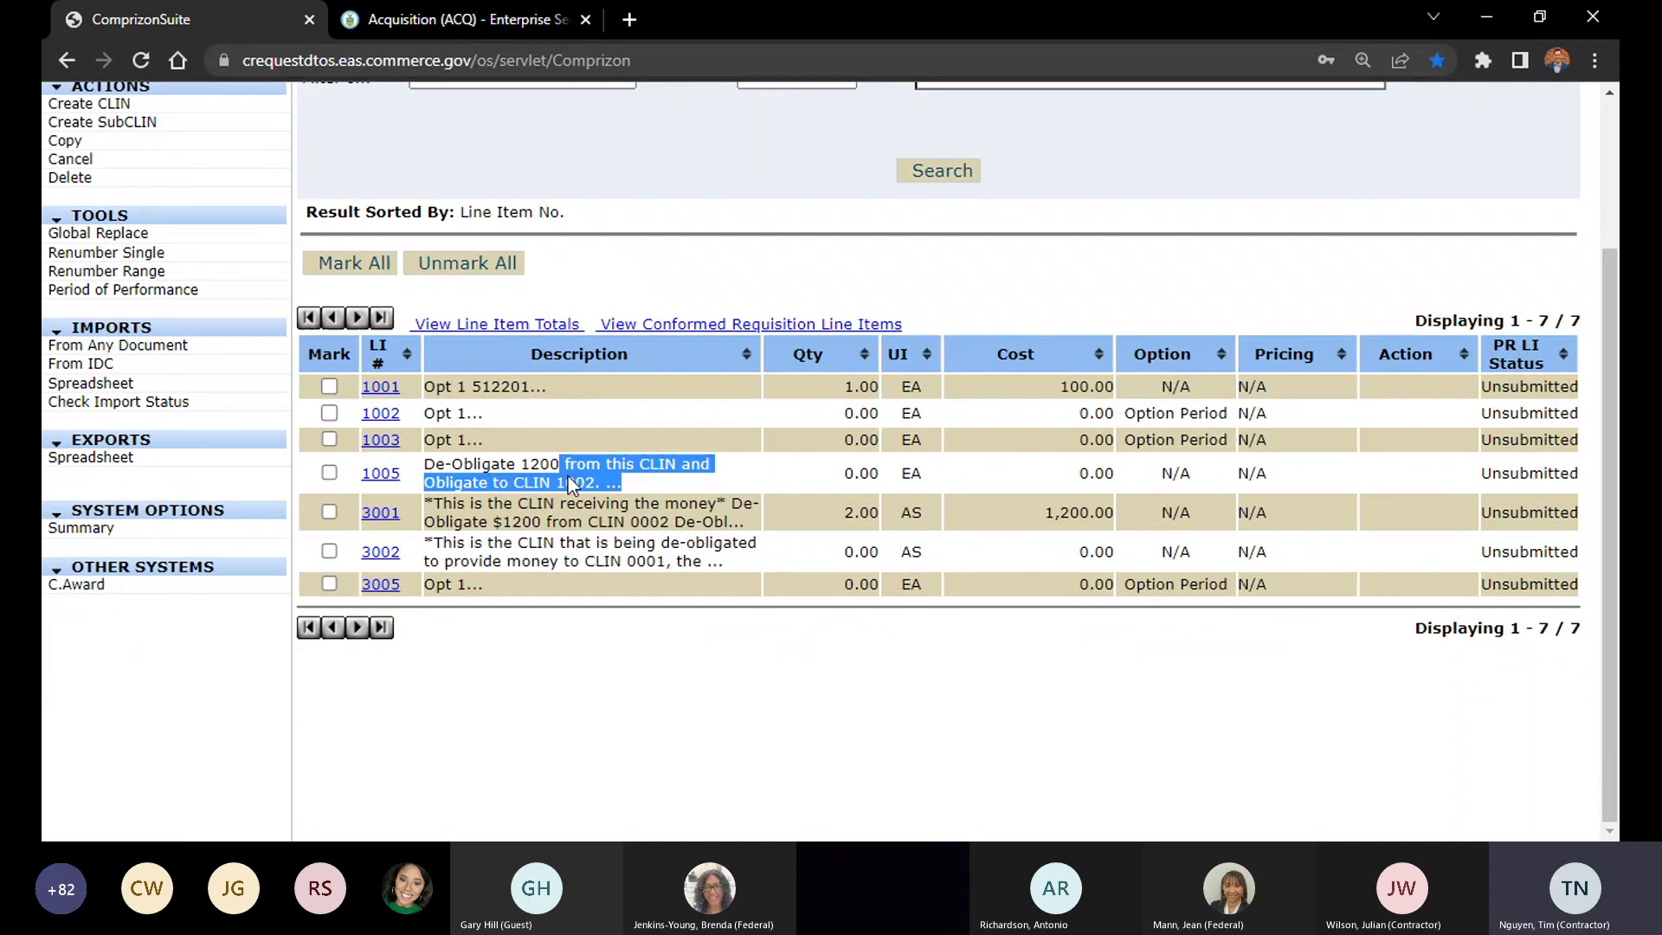
left_click(592, 486)
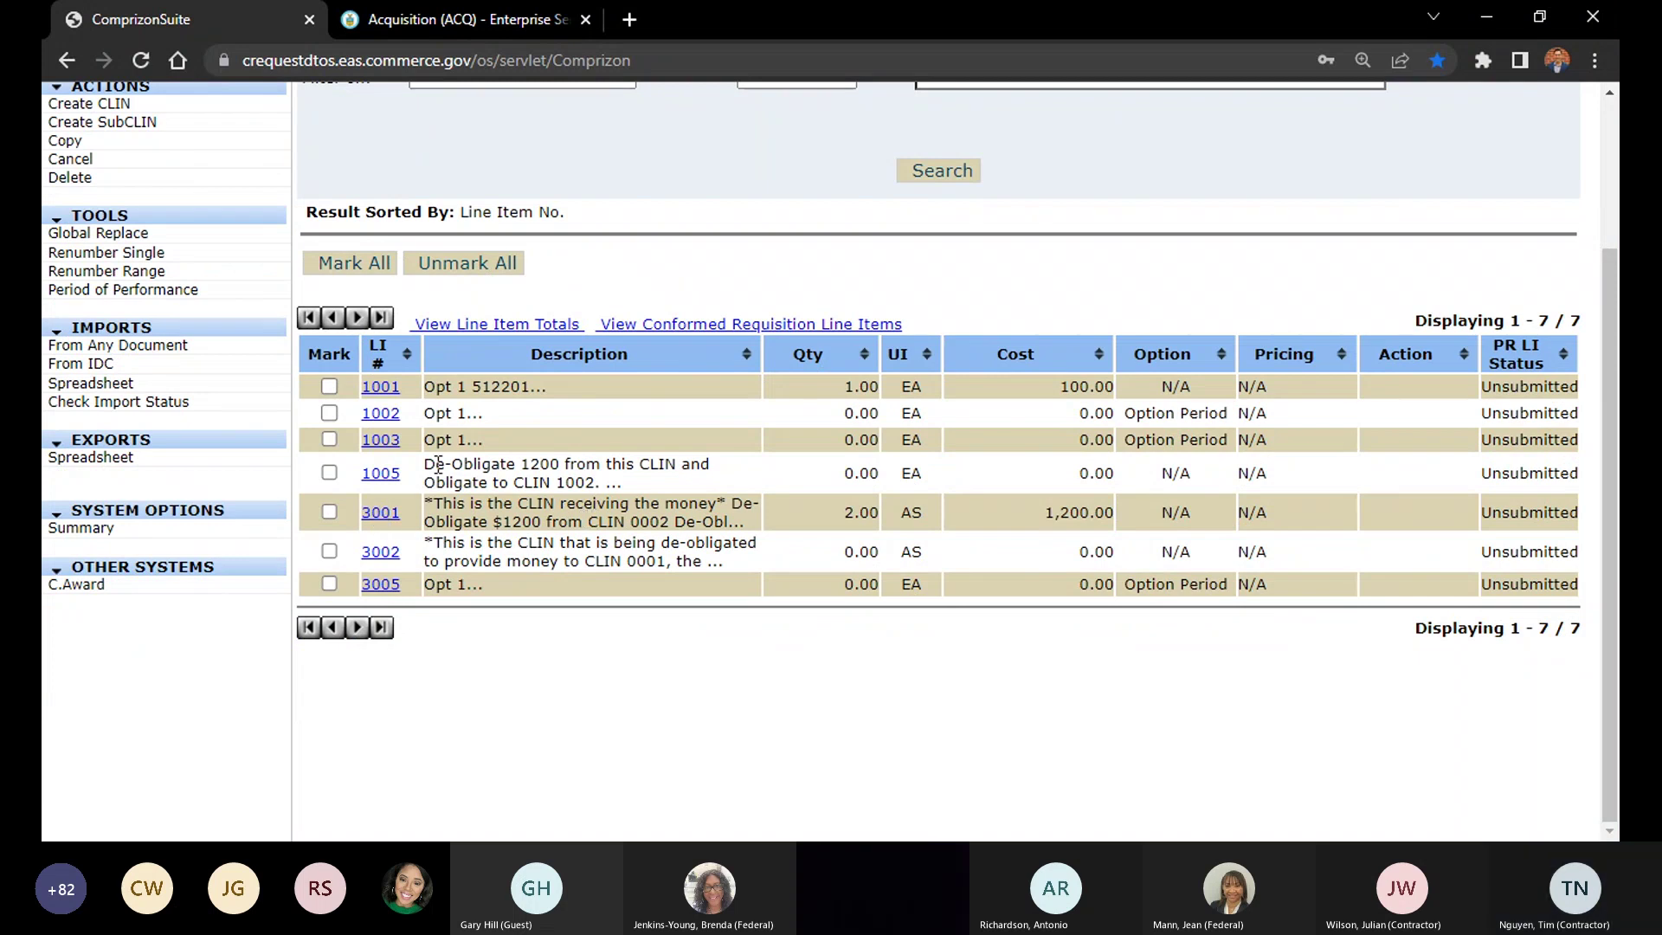
Open line item 1005 and examine its header and de-obligation description
left_click(387, 477)
left_click(700, 407)
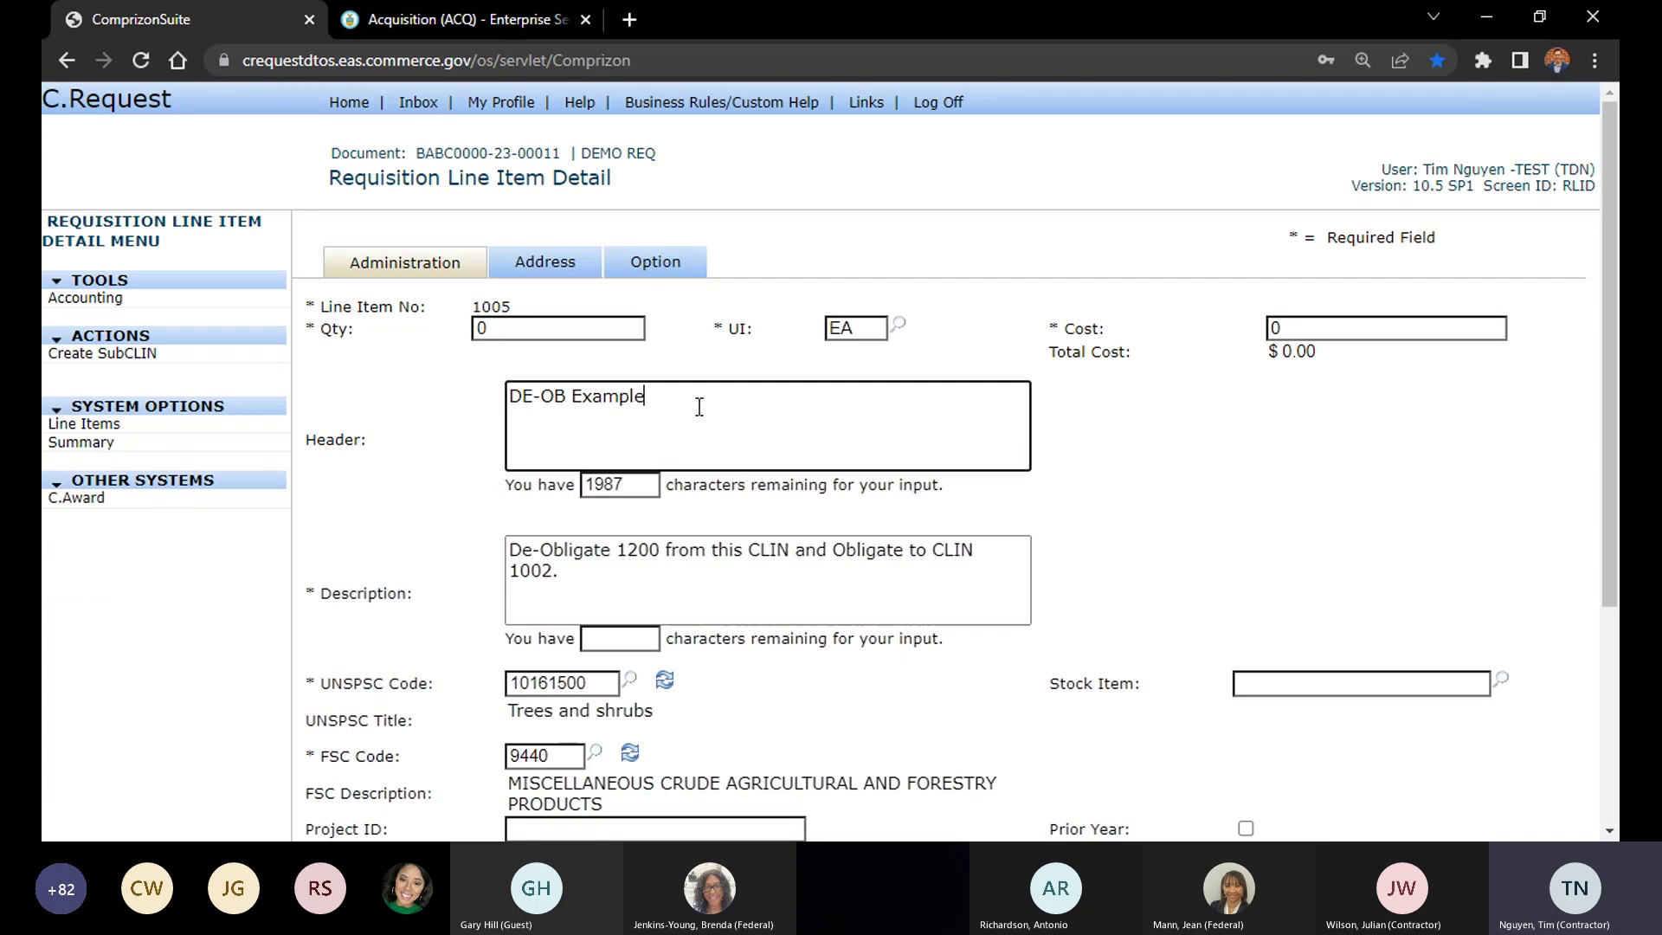
scroll(587, 425, "down", 3)
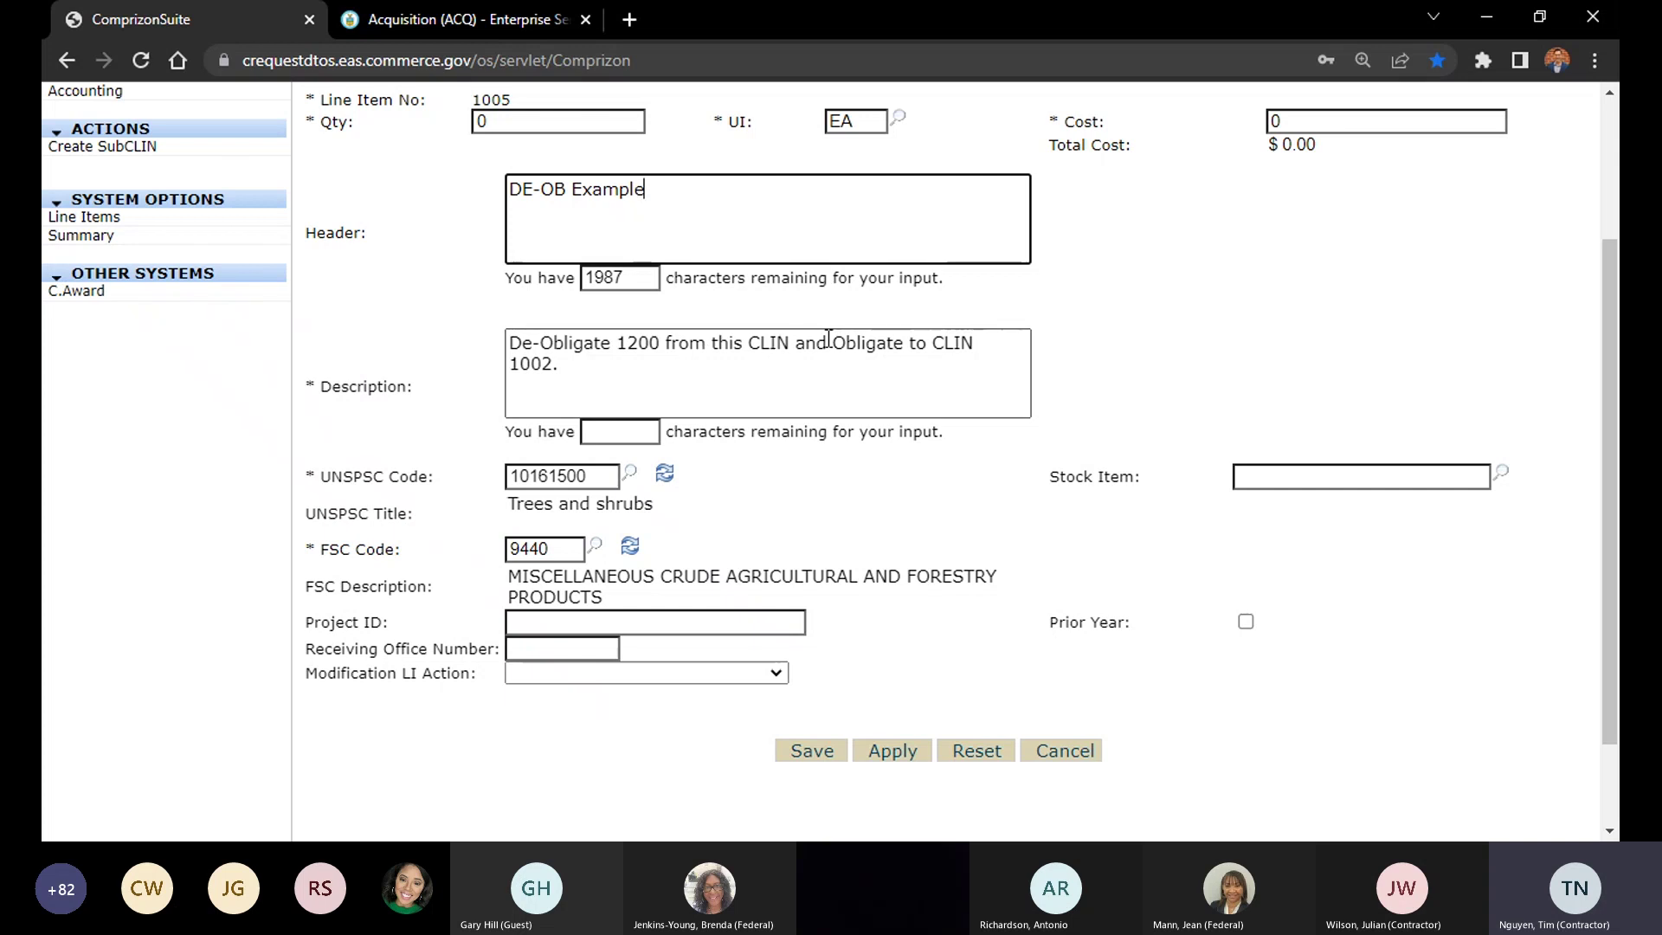
left_click_drag(833, 345, 923, 348)
left_click(910, 347)
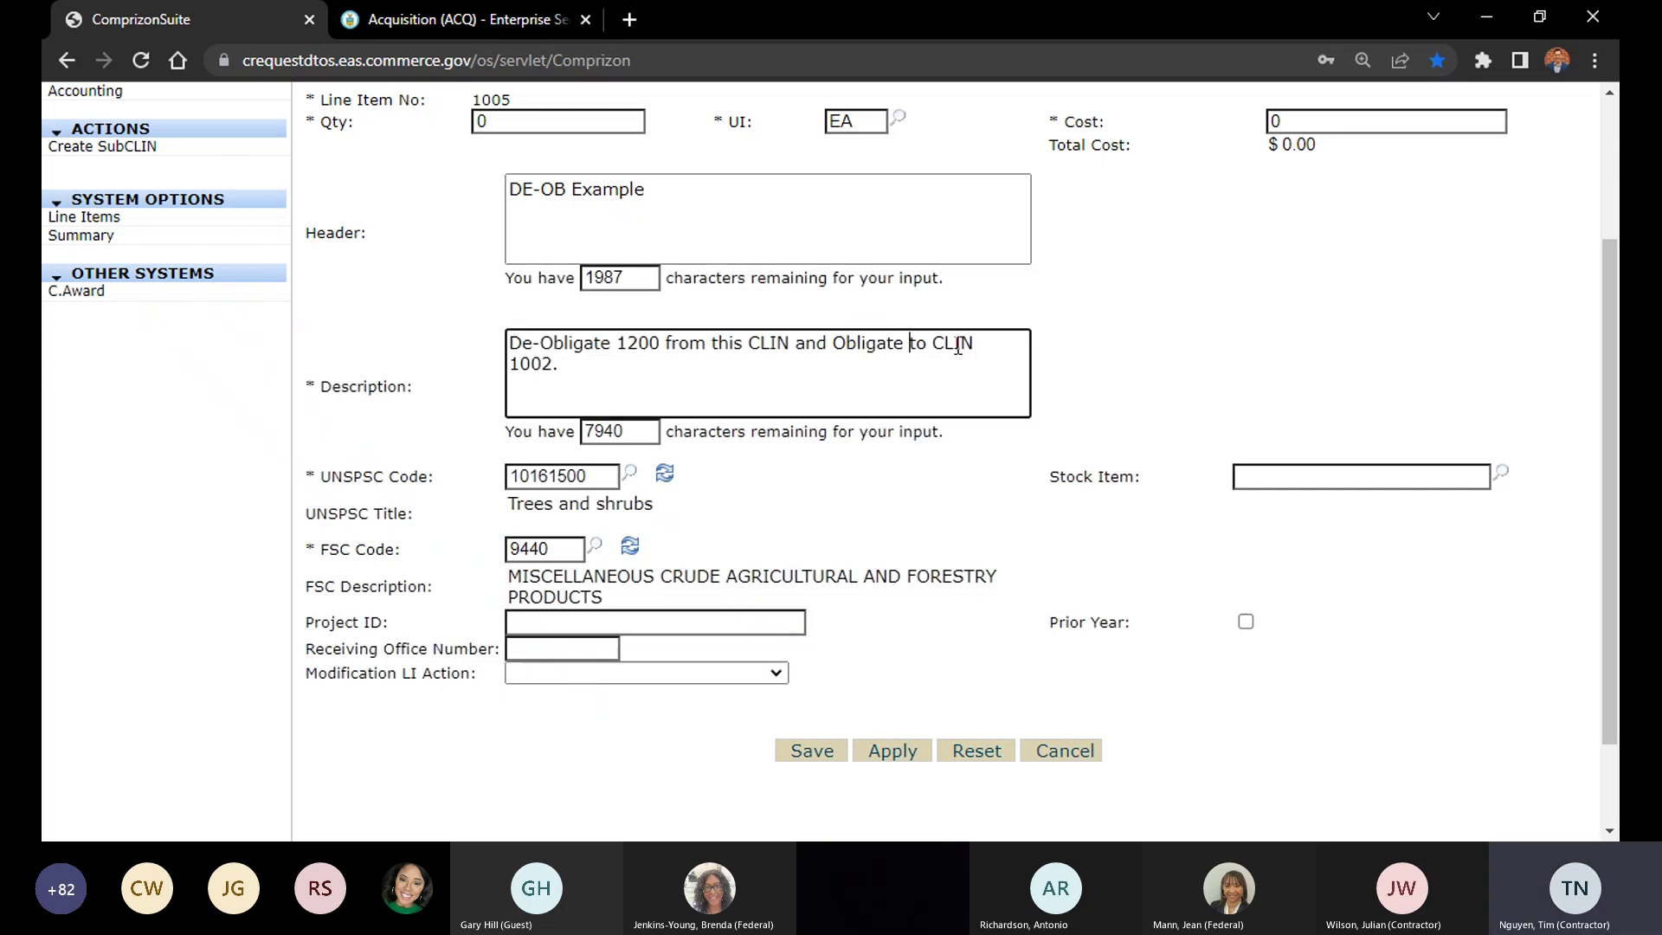
scroll(708, 389, "up", 1)
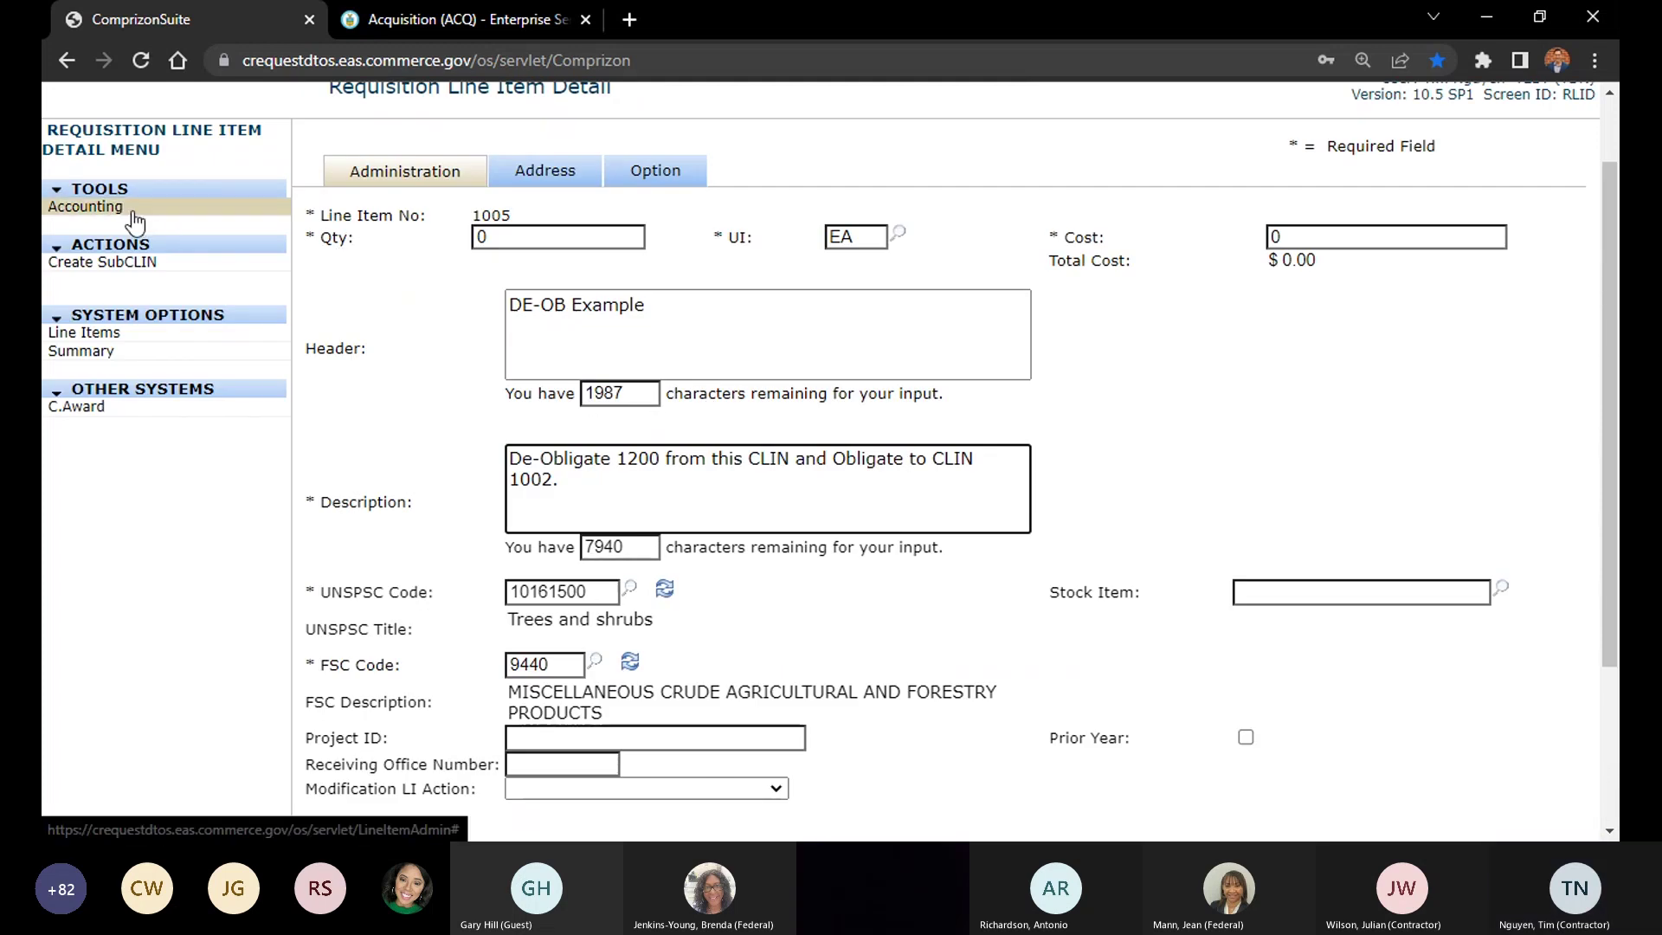
Check line item 1005's quantity, cost and account codes, and return to the line item list
left_click(505, 241)
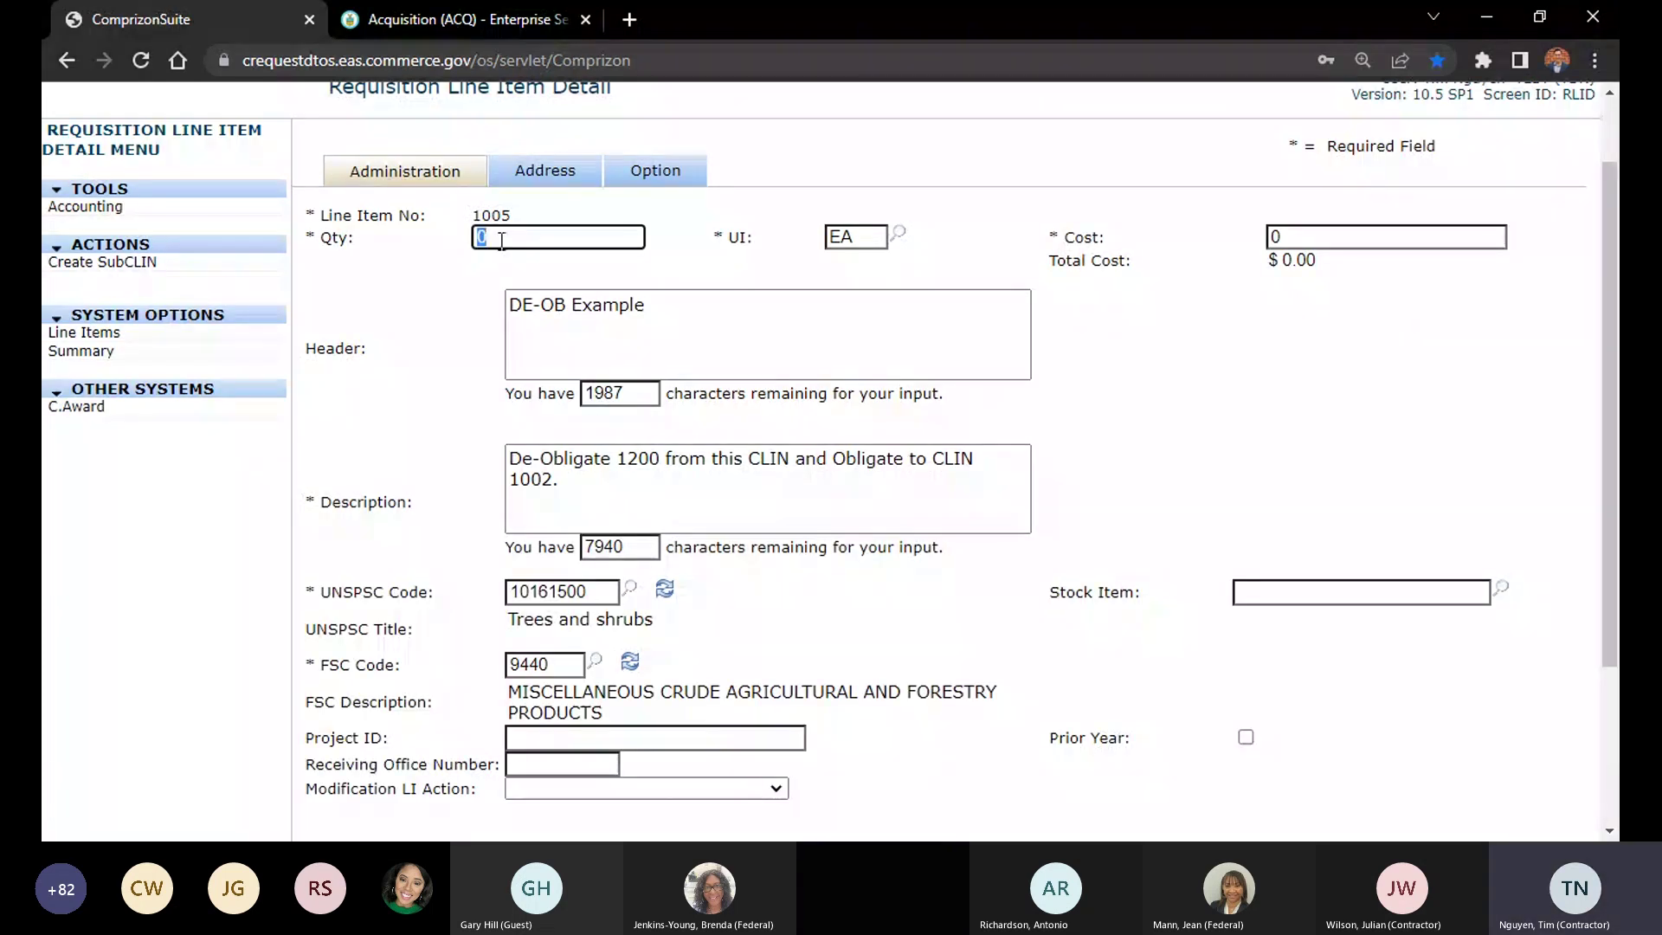
left_click(1308, 238)
left_click(1245, 237)
left_click(155, 207)
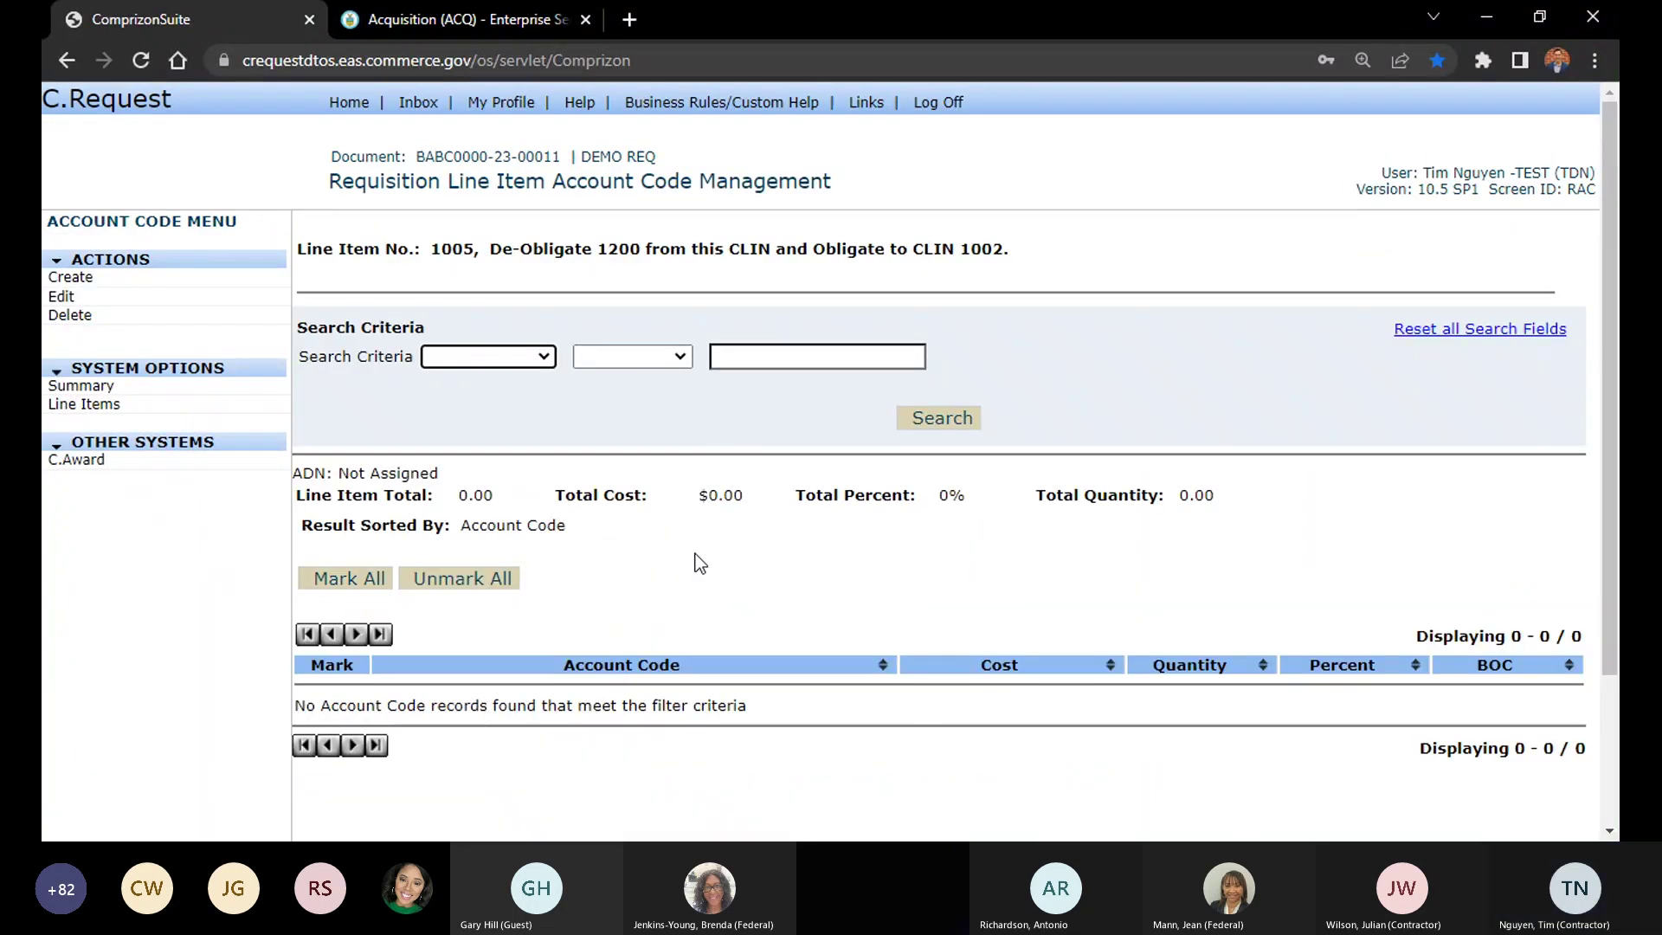
left_click(129, 404)
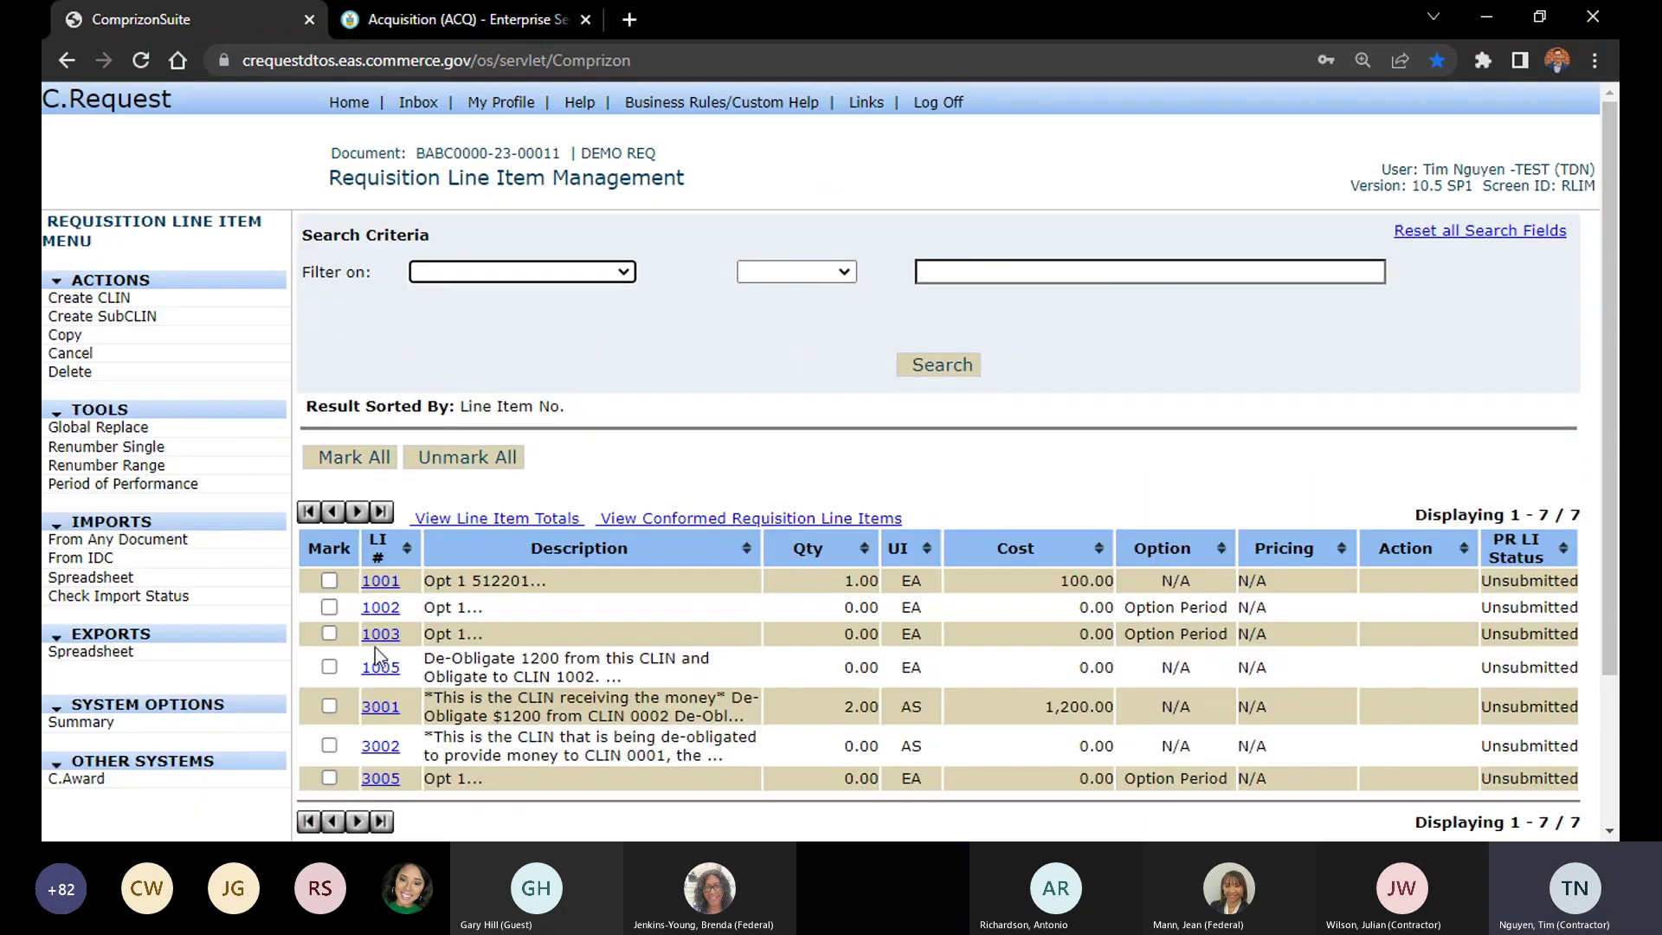
Add a line reading 5122XXXXXXX to line item 1005's description and apply the change
left_click(387, 664)
left_click(738, 361)
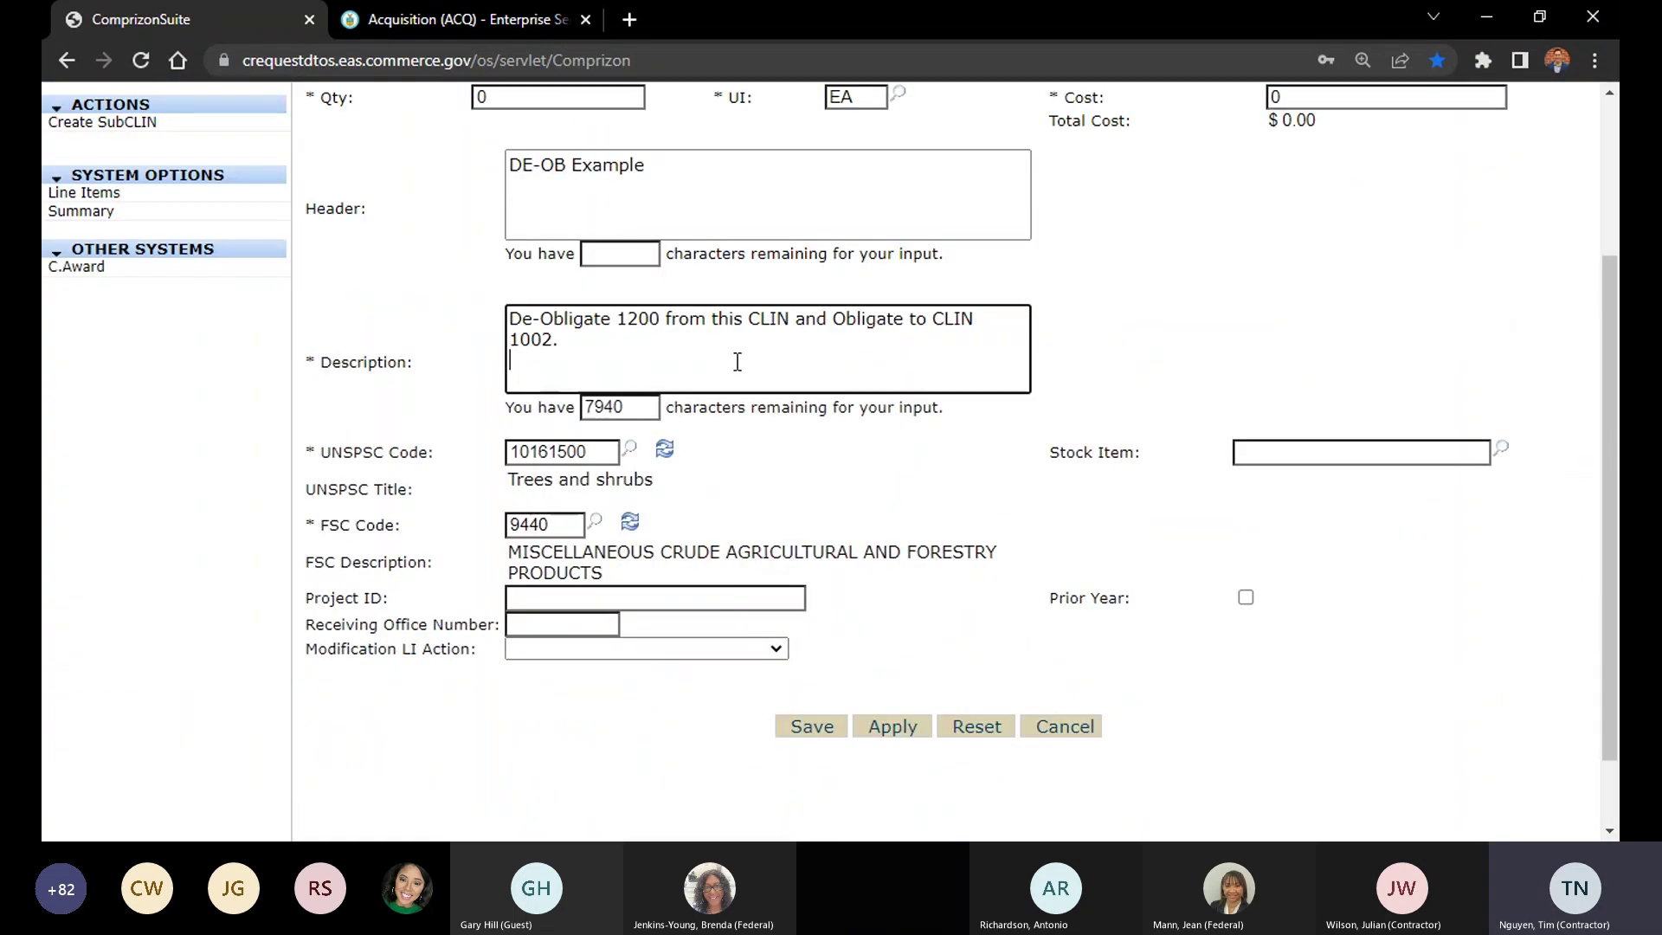
type("f")
key("BackSpace")
type("5122et")
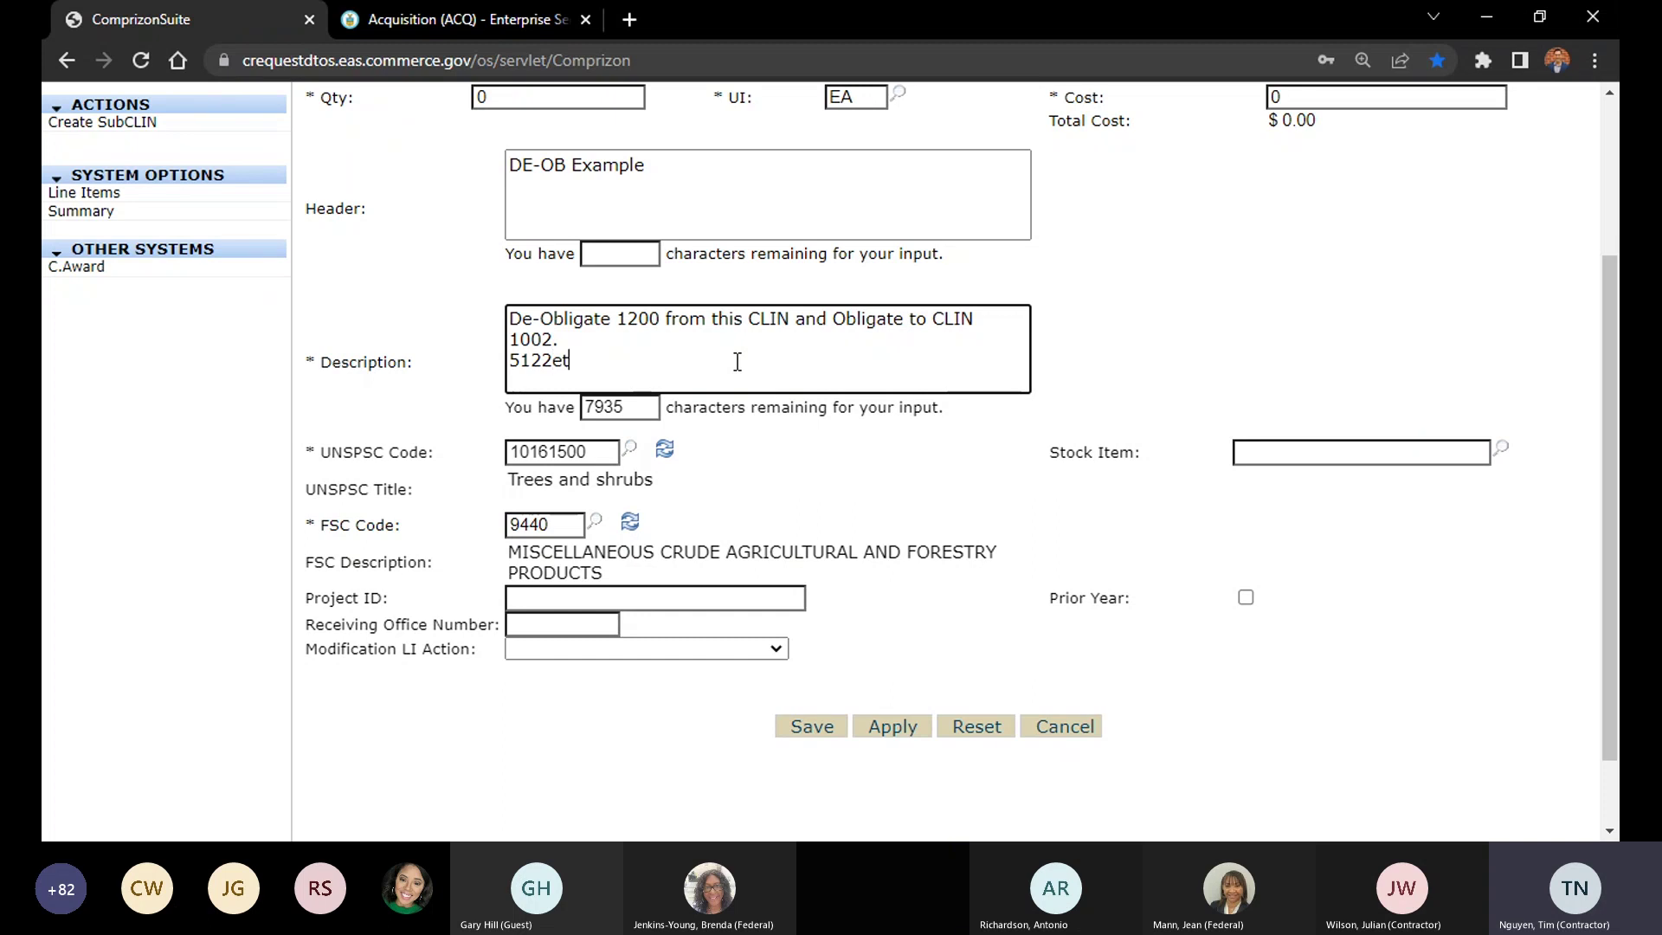
key("BackSpace")
key("BackSpace")
type("XXXXXX")
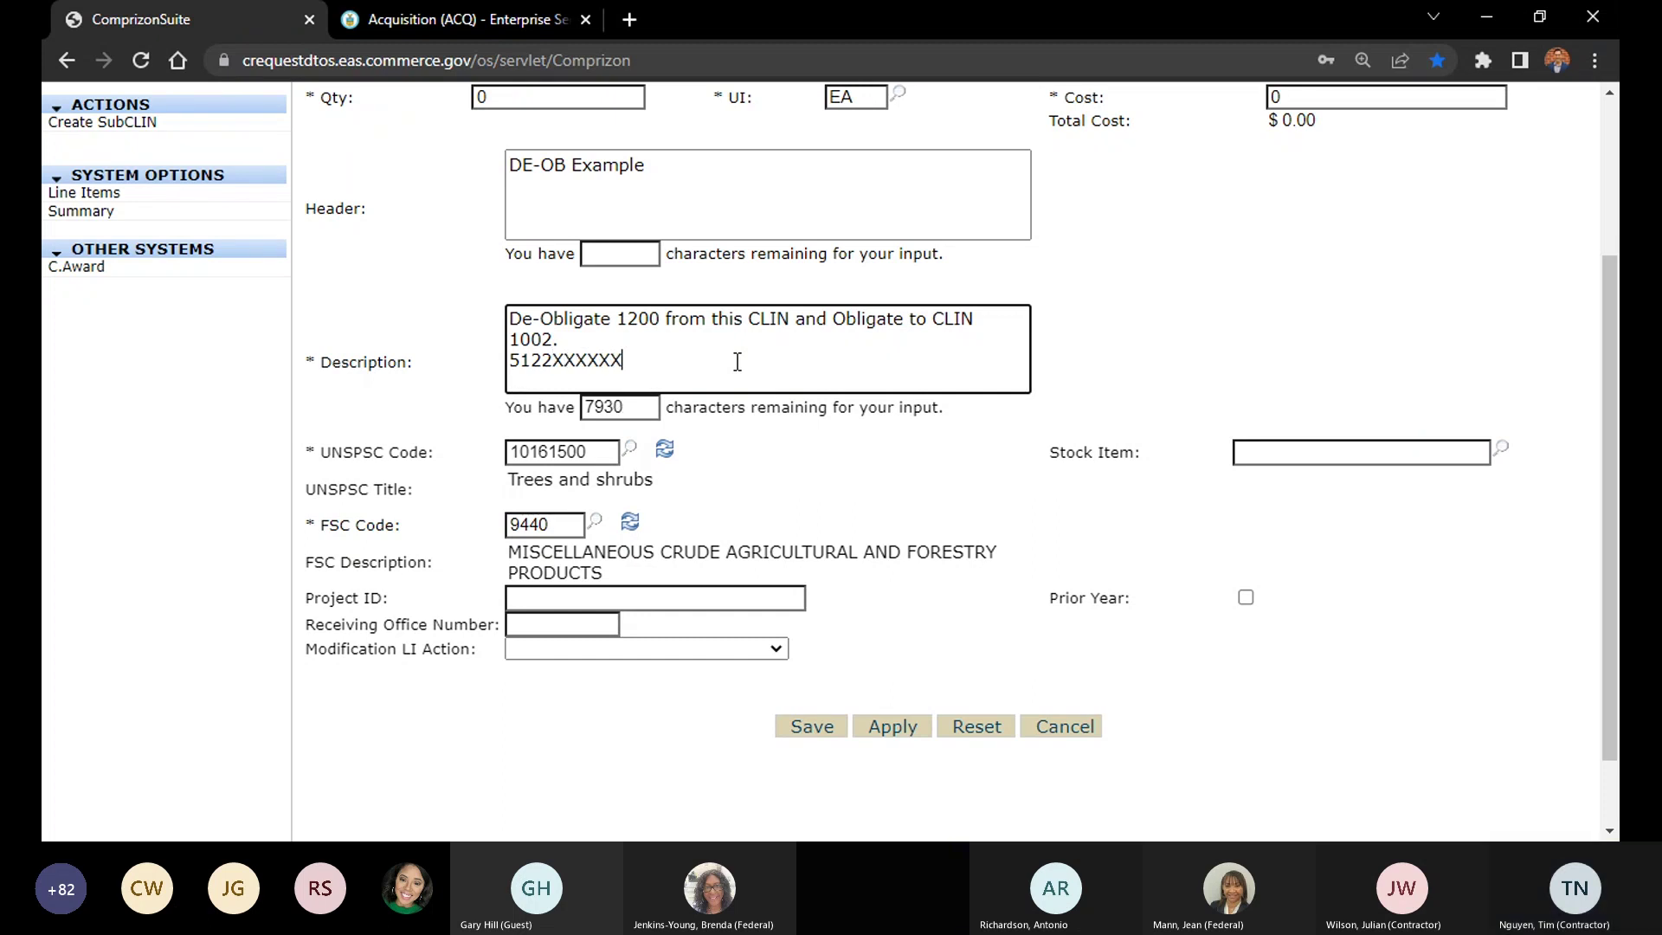
type("X")
scroll(808, 375, "down", 1)
scroll(840, 346, "up", 3)
scroll(983, 482, "down", 2)
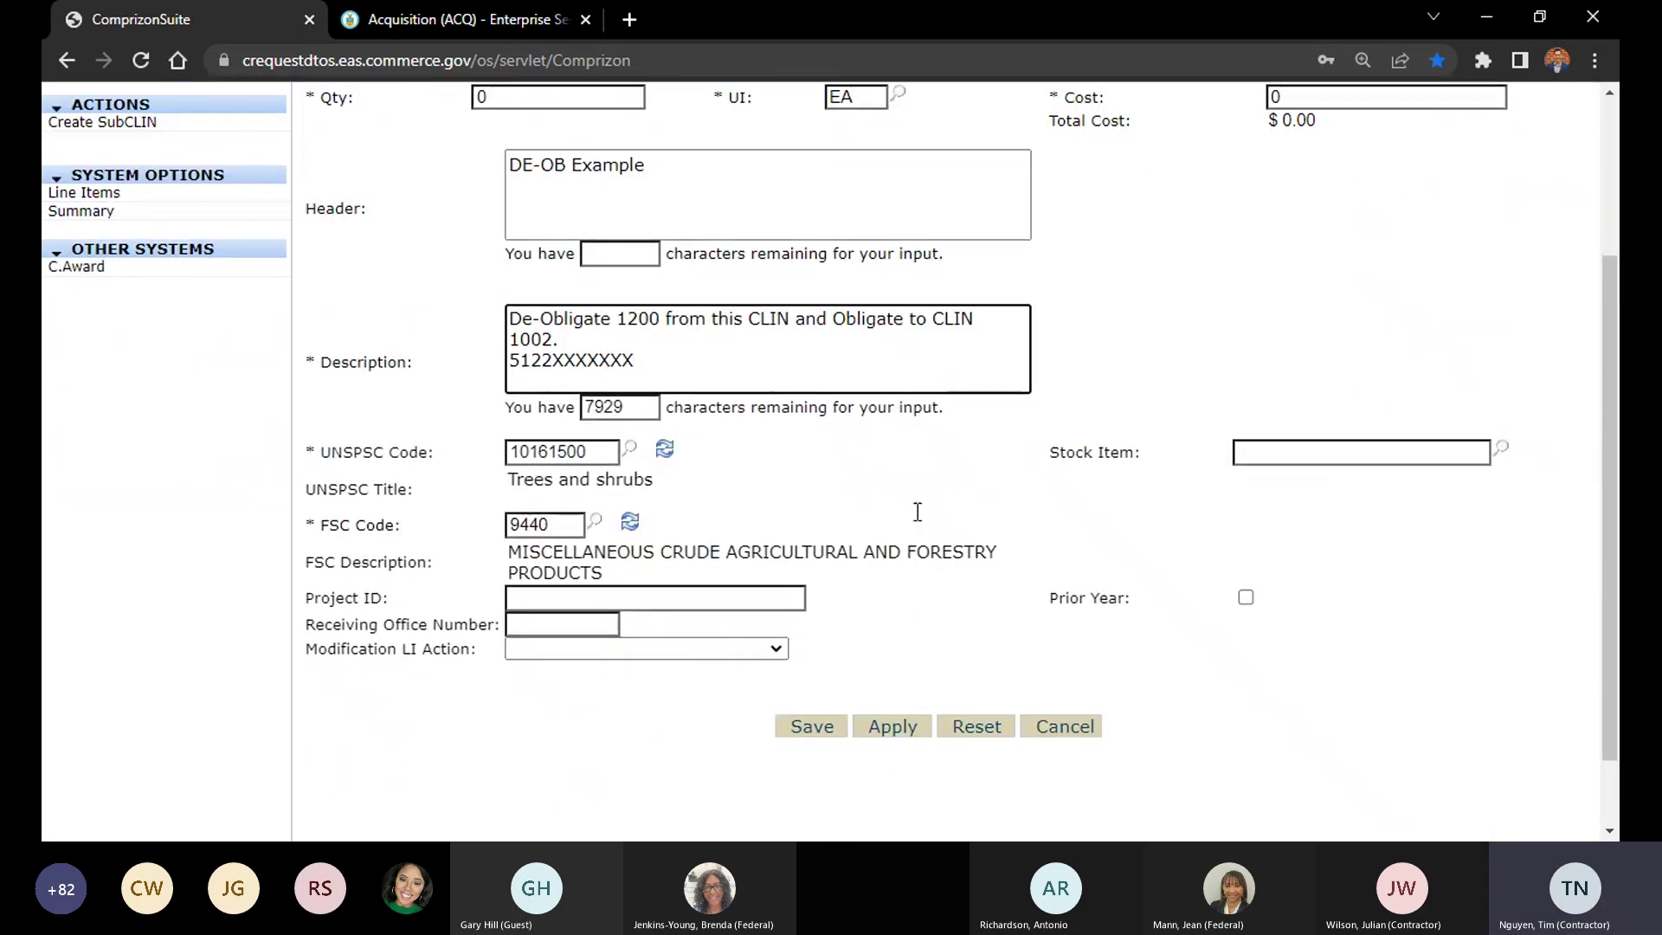
scroll(866, 433, "up", 1)
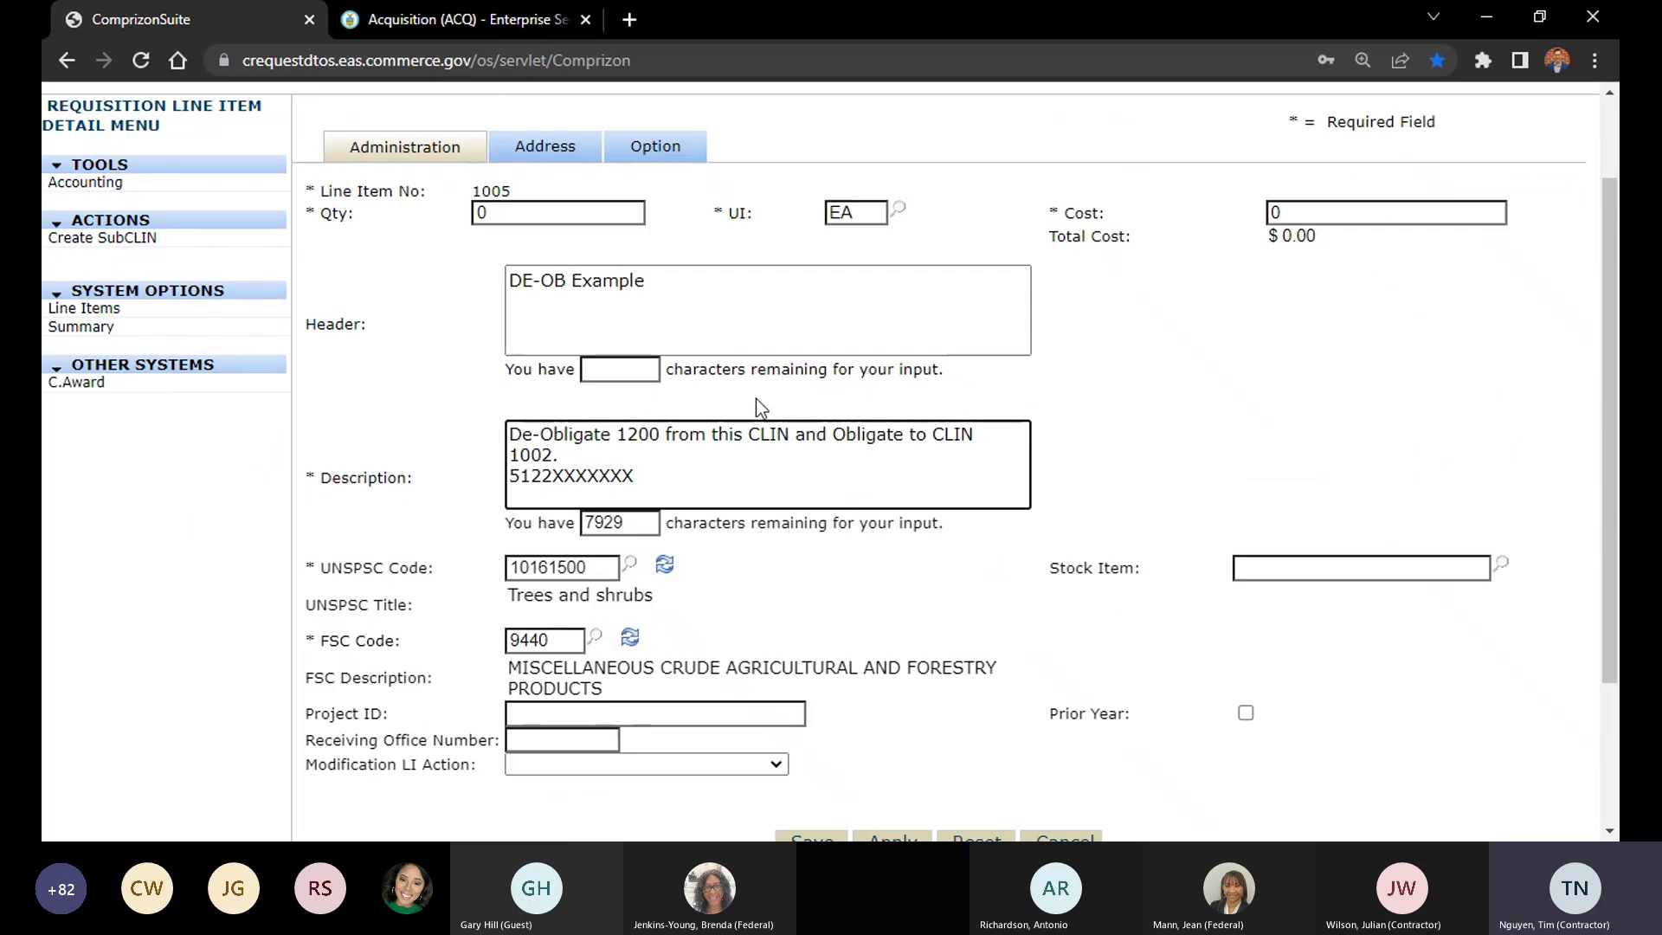
scroll(783, 416, "down", 1)
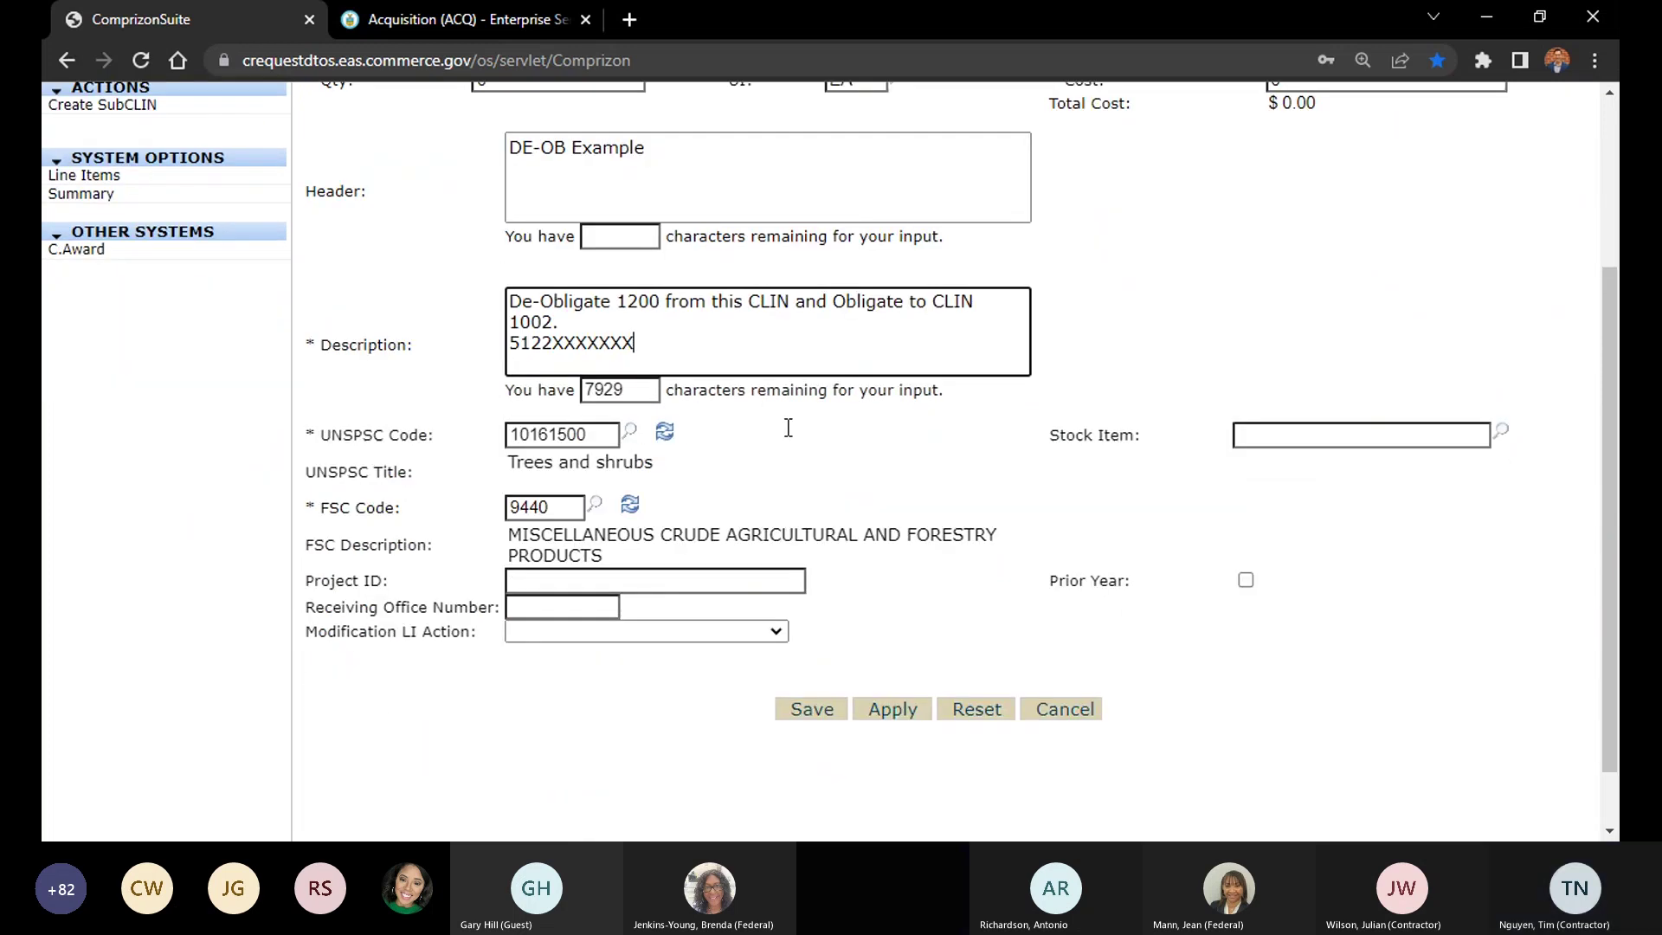
scroll(788, 428, "down", 1)
left_click(884, 641)
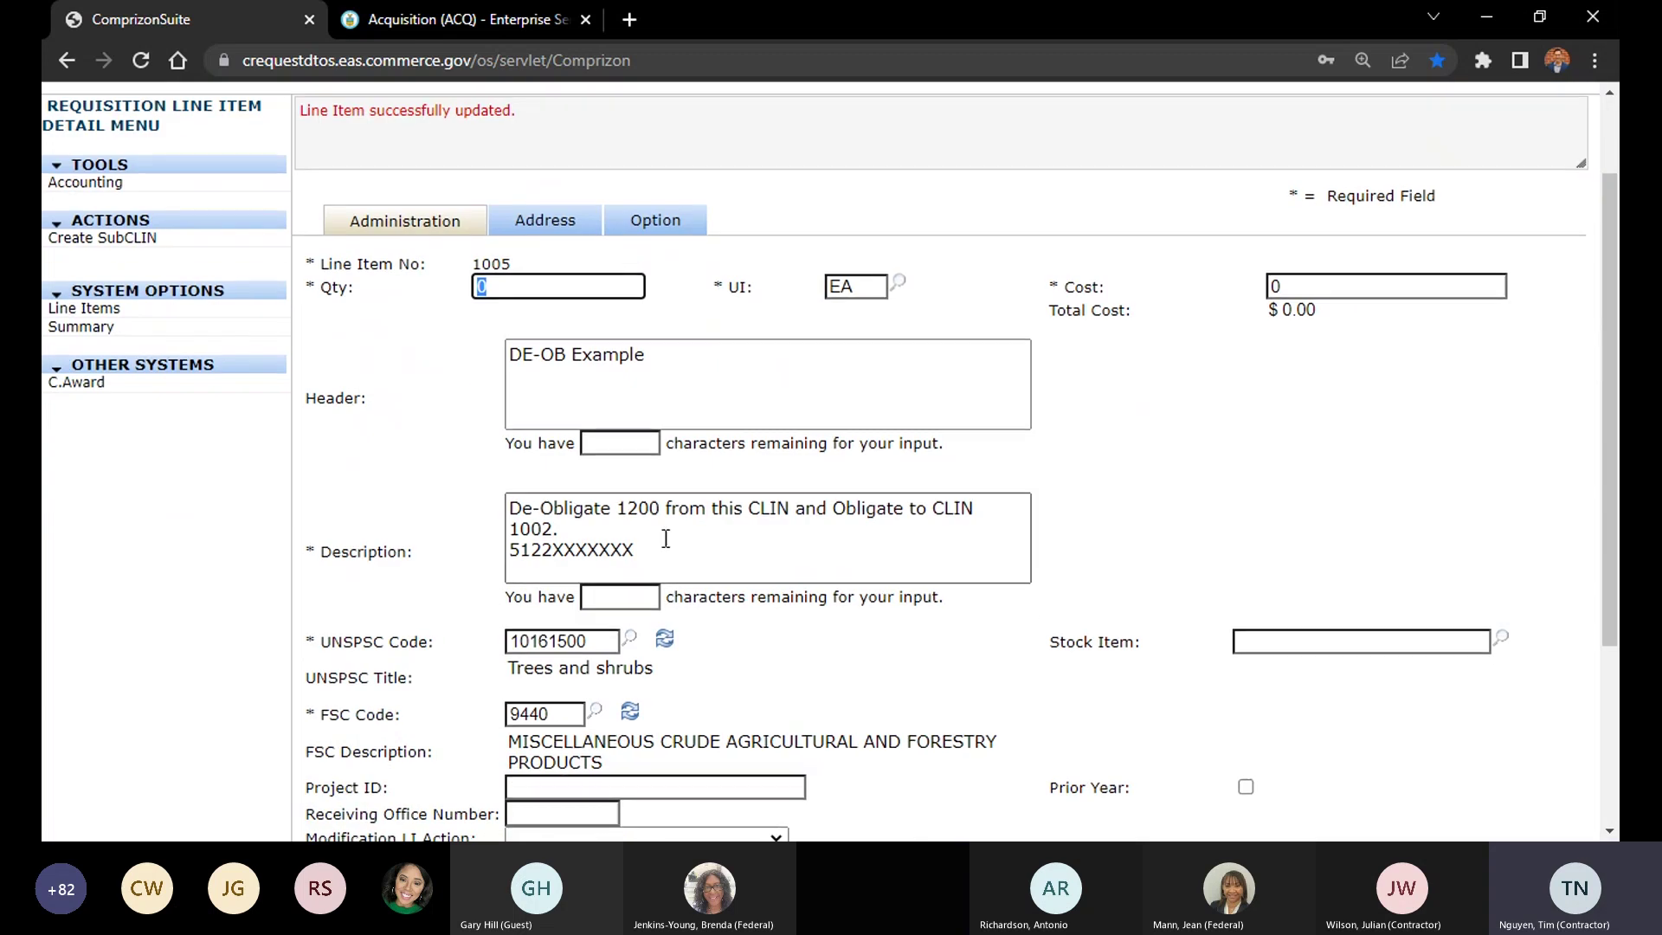
Review the de-obligation amount and account code line in line item 1005's description
left_click(666, 539)
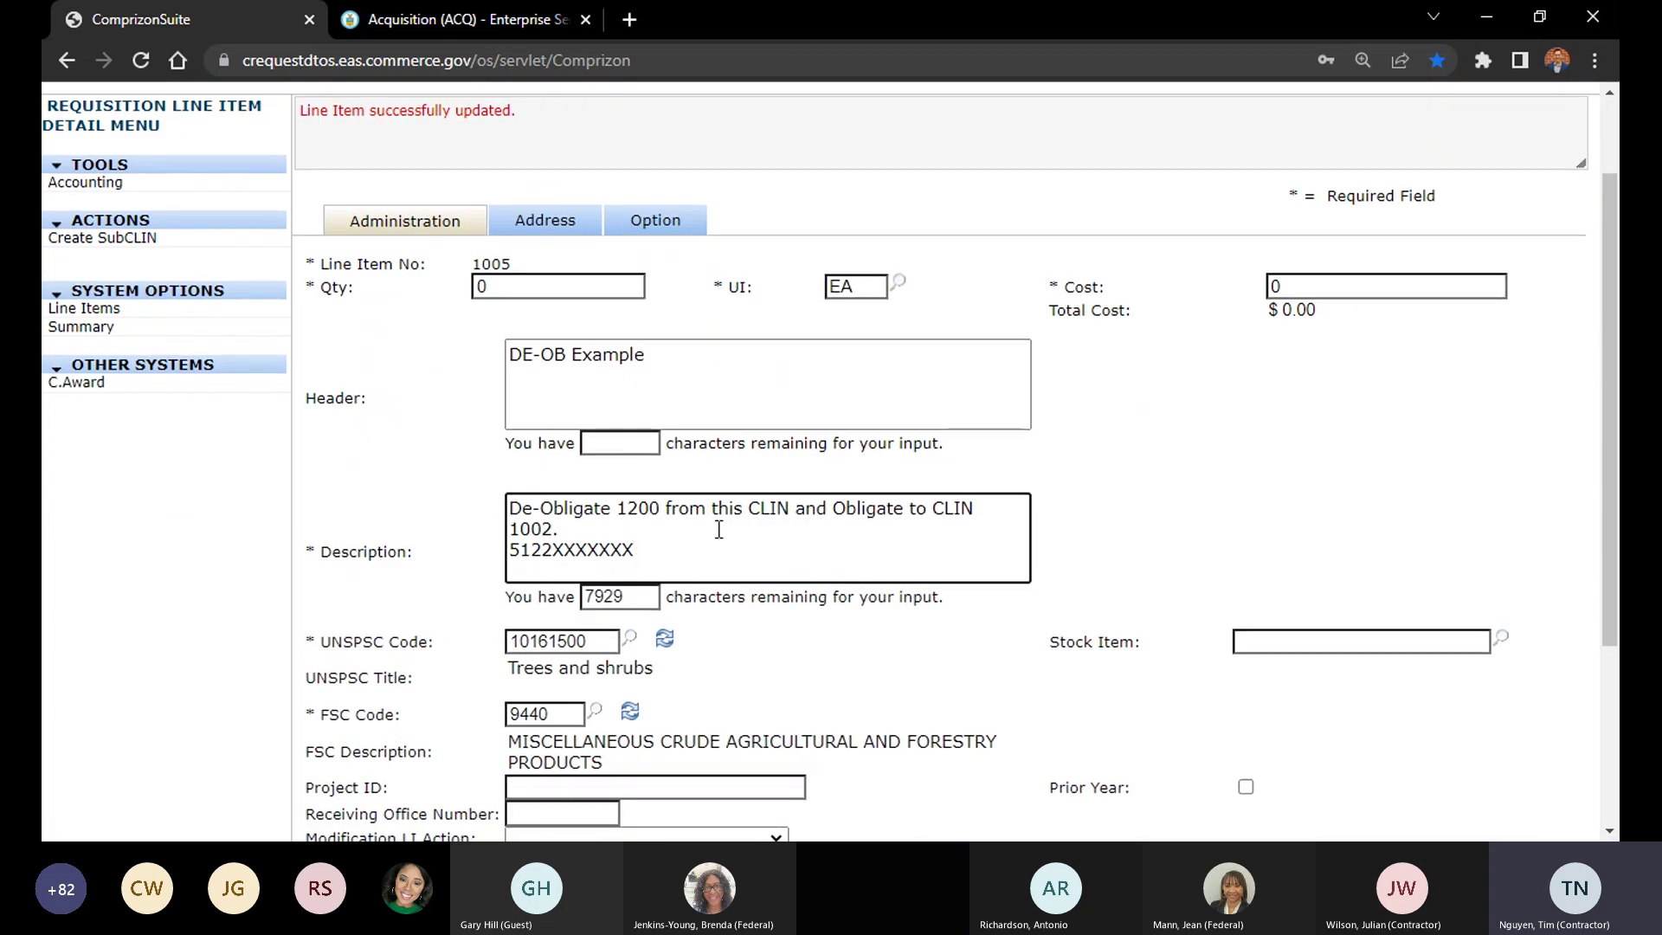
double_click(624, 508)
left_click(662, 513)
left_click(719, 559)
Start a new account code for line item 1005 with bureau code 51, fiscal year 22 and project XXXXXXX
left_click(158, 179)
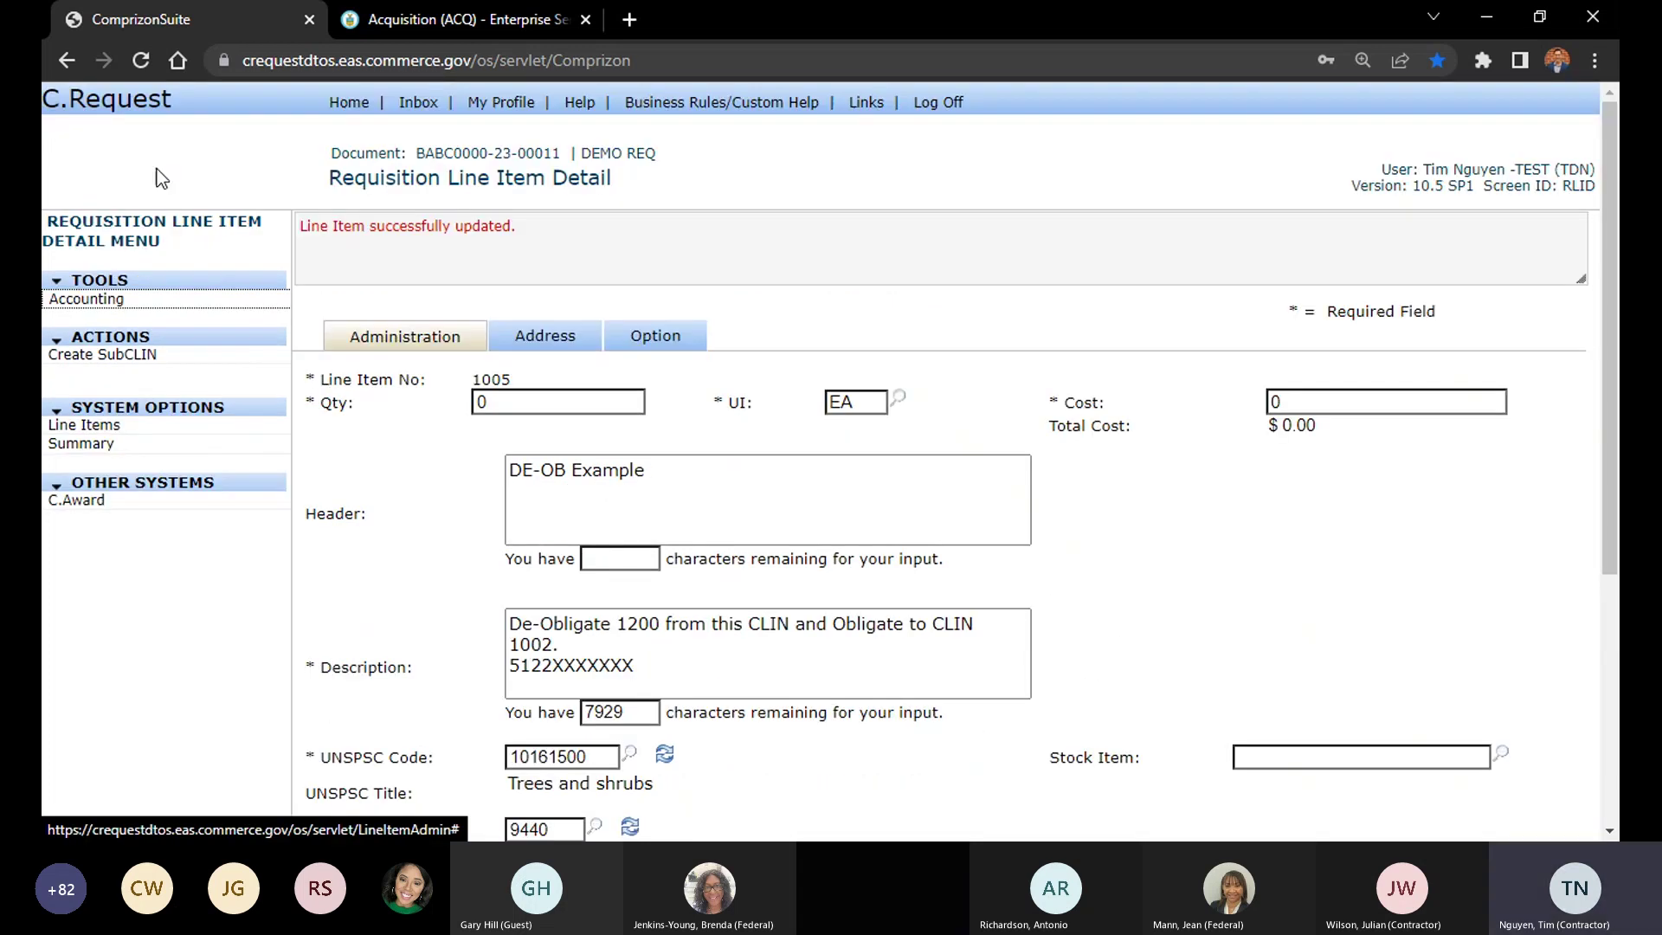
left_click(78, 278)
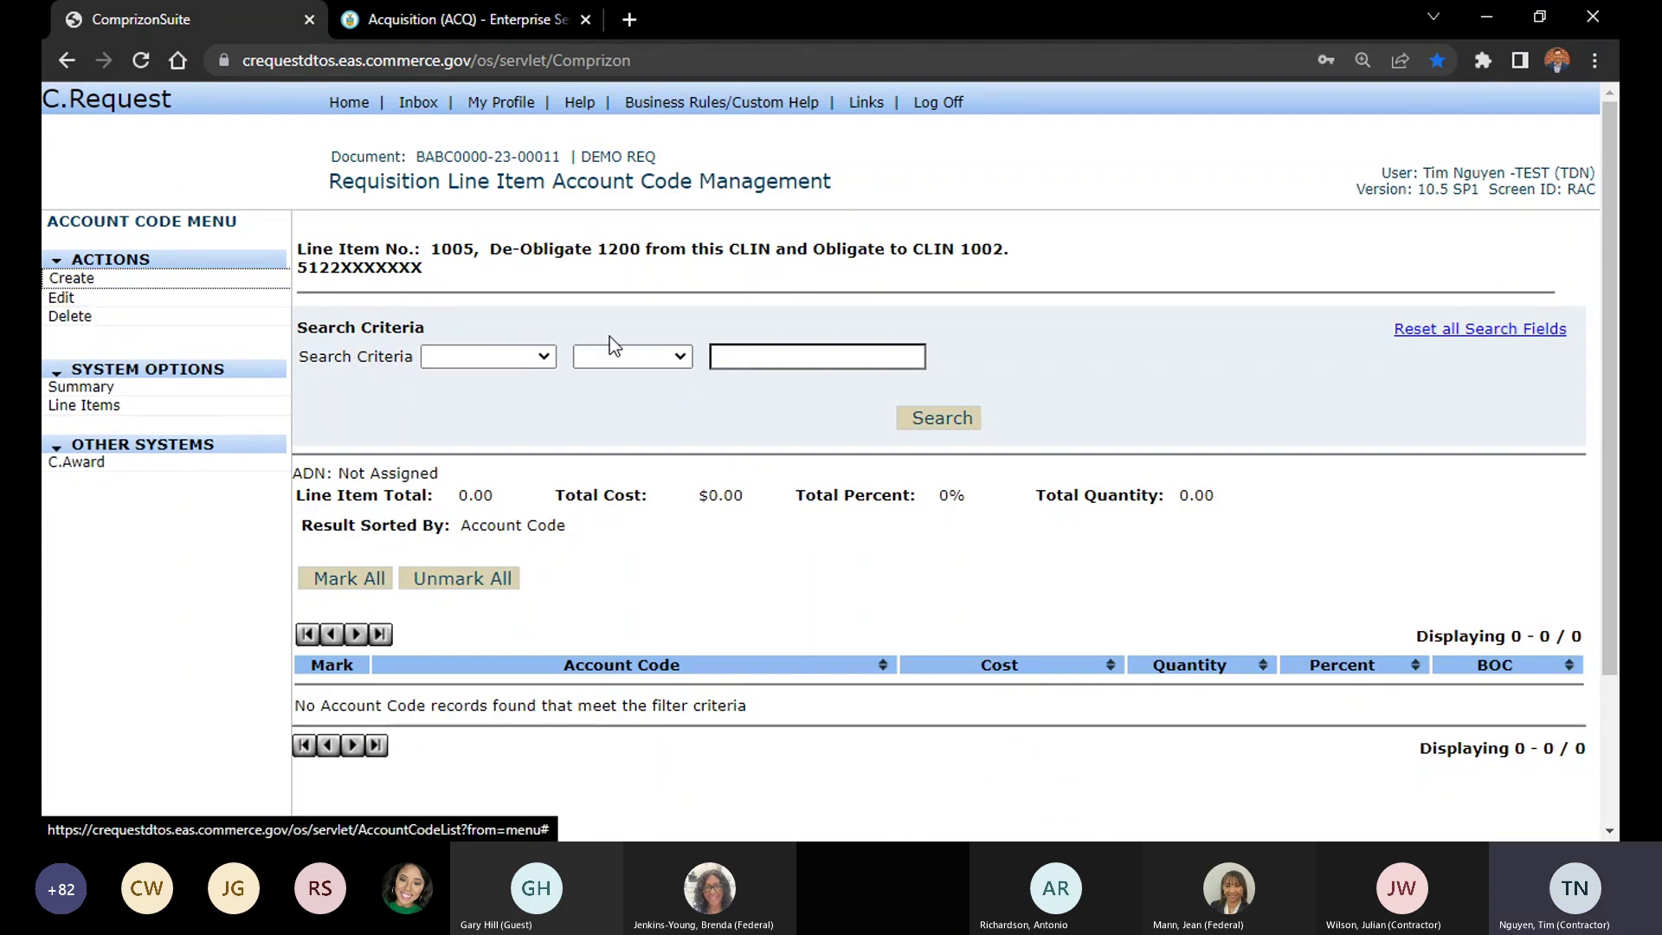
type("51")
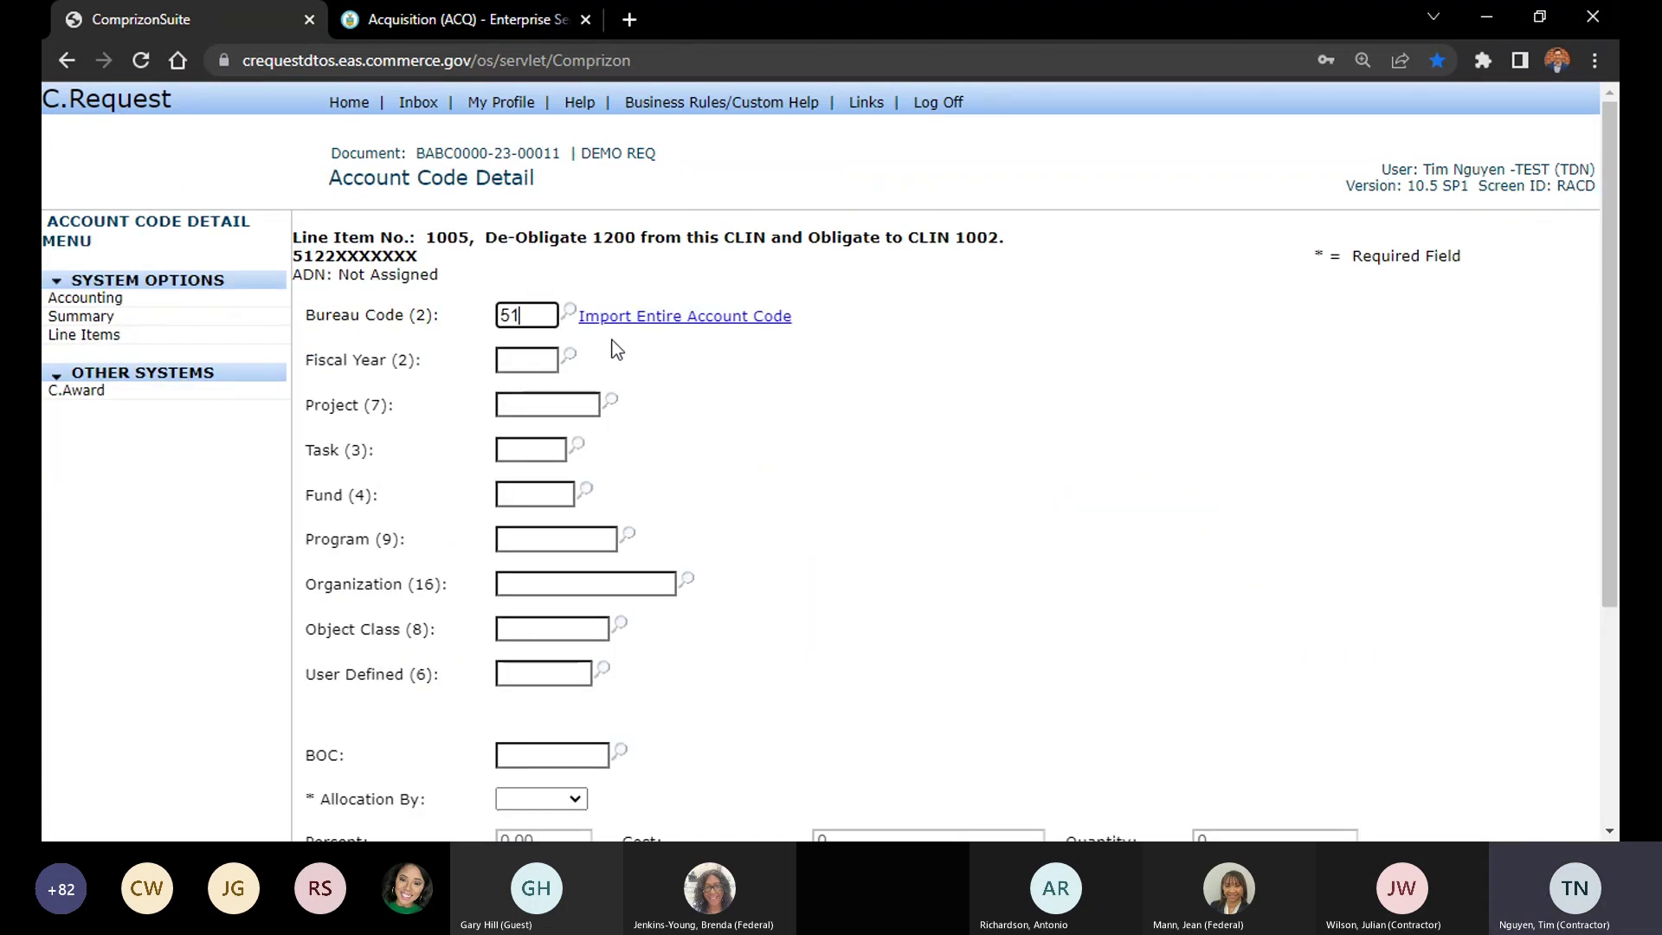
key("Tab")
key("Tab")
key("Tab")
type("22")
key("Tab")
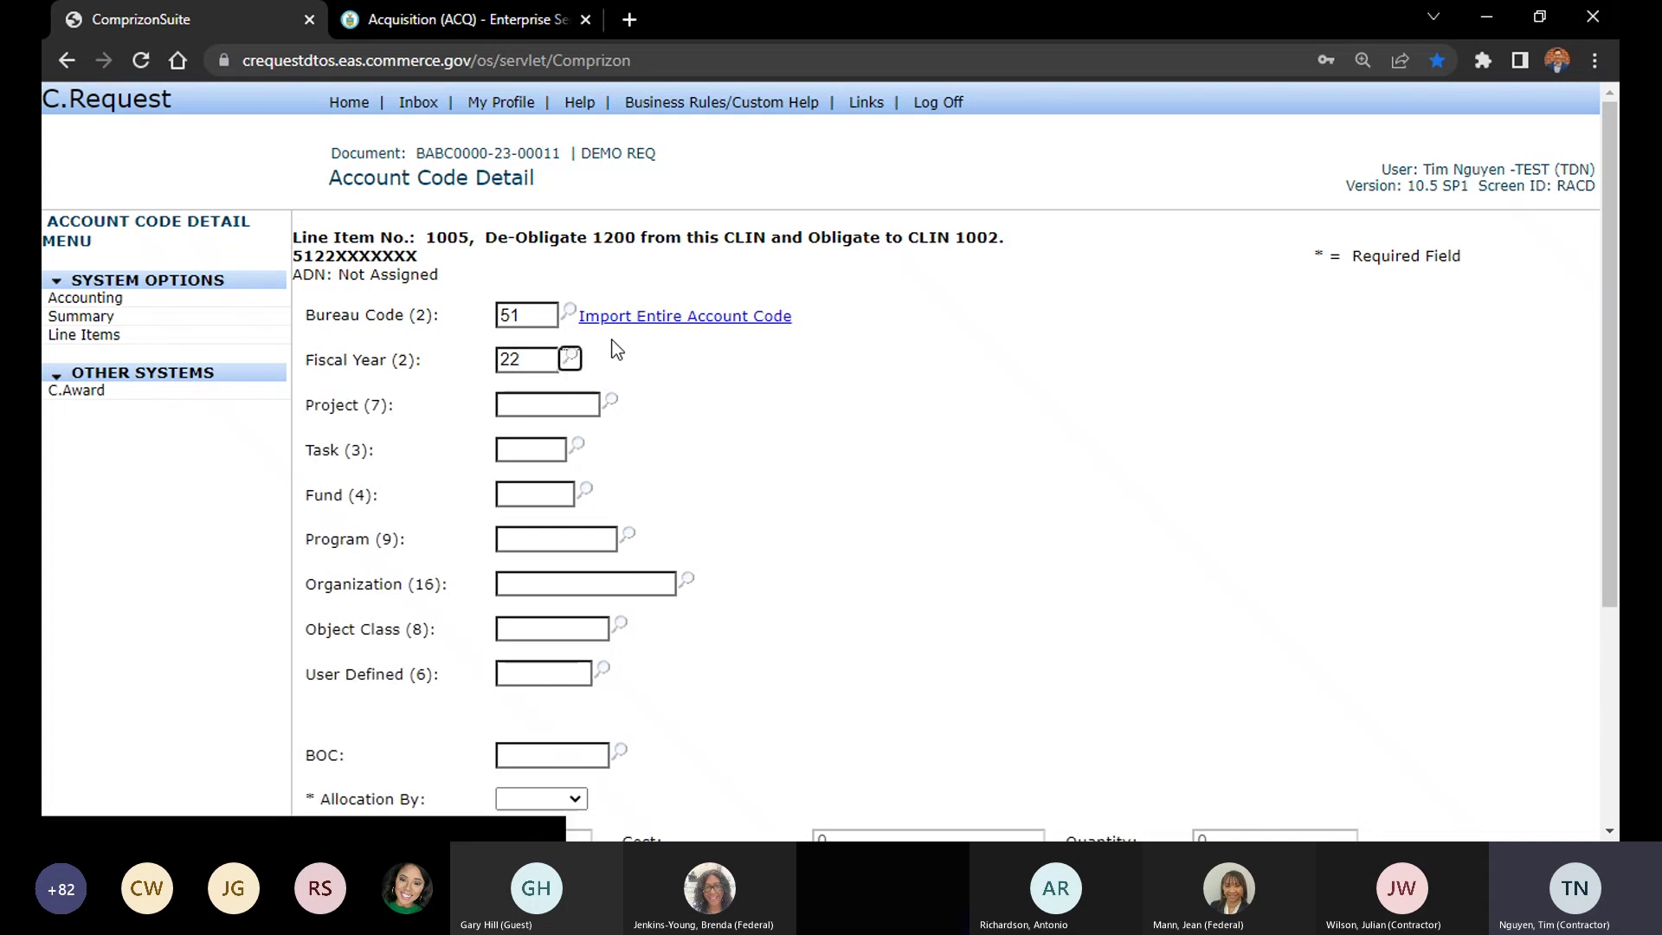
key("Tab")
type("XXXXXXX")
Set the account code's task to XXX, fund to XXXX and program to XXXXXXXXX
left_click(535, 447)
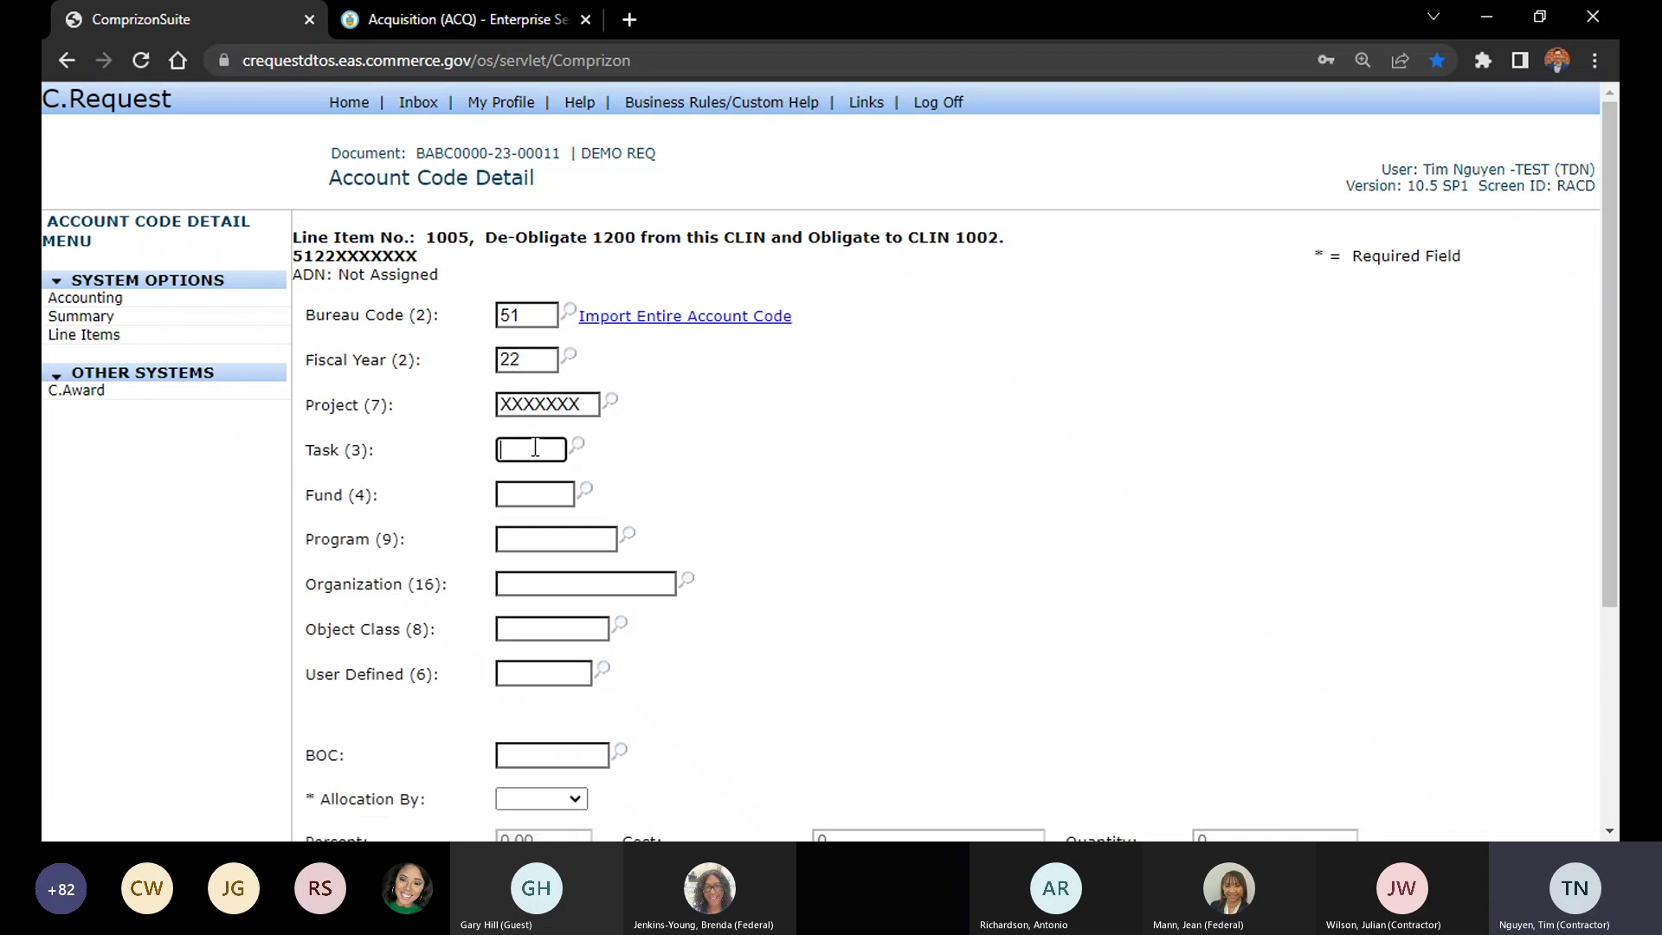
type("XXX")
left_click(537, 493)
type("XXXX")
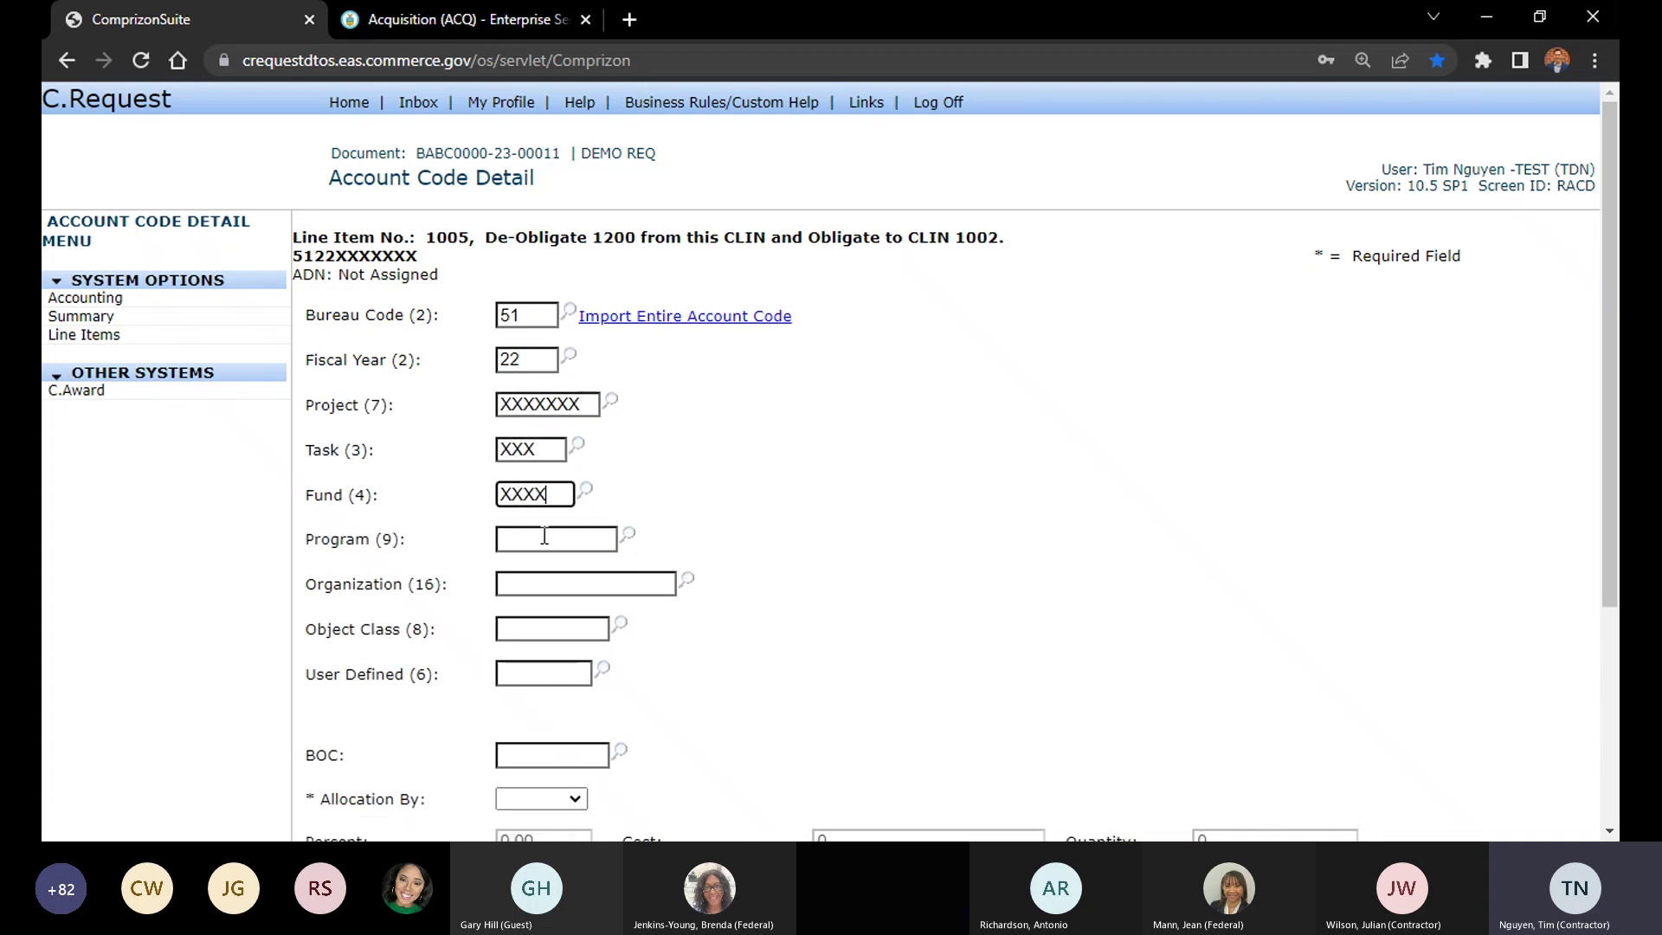
left_click(544, 537)
type("XXXXXXXXX")
Fill the account code's organization, object class and user-defined segments with 16, 8 and 6 X placeholders
left_click(570, 583)
type("X")
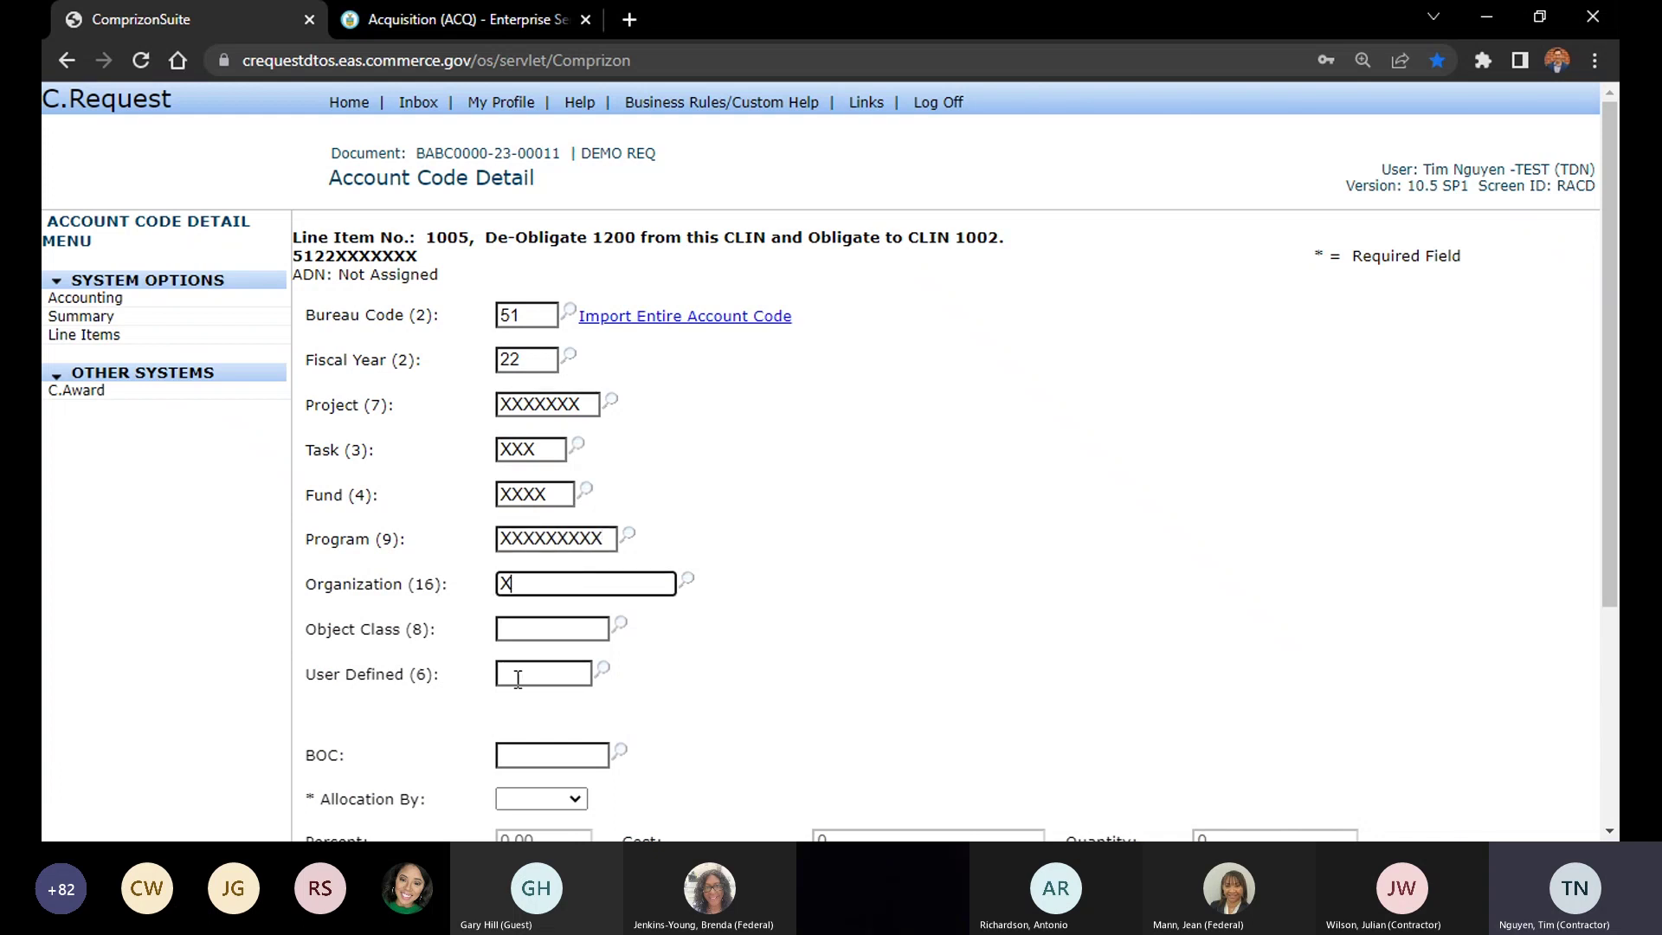
type("XXXXXXXXXXXXXXX")
key("Tab")
type("XXXXXXXX")
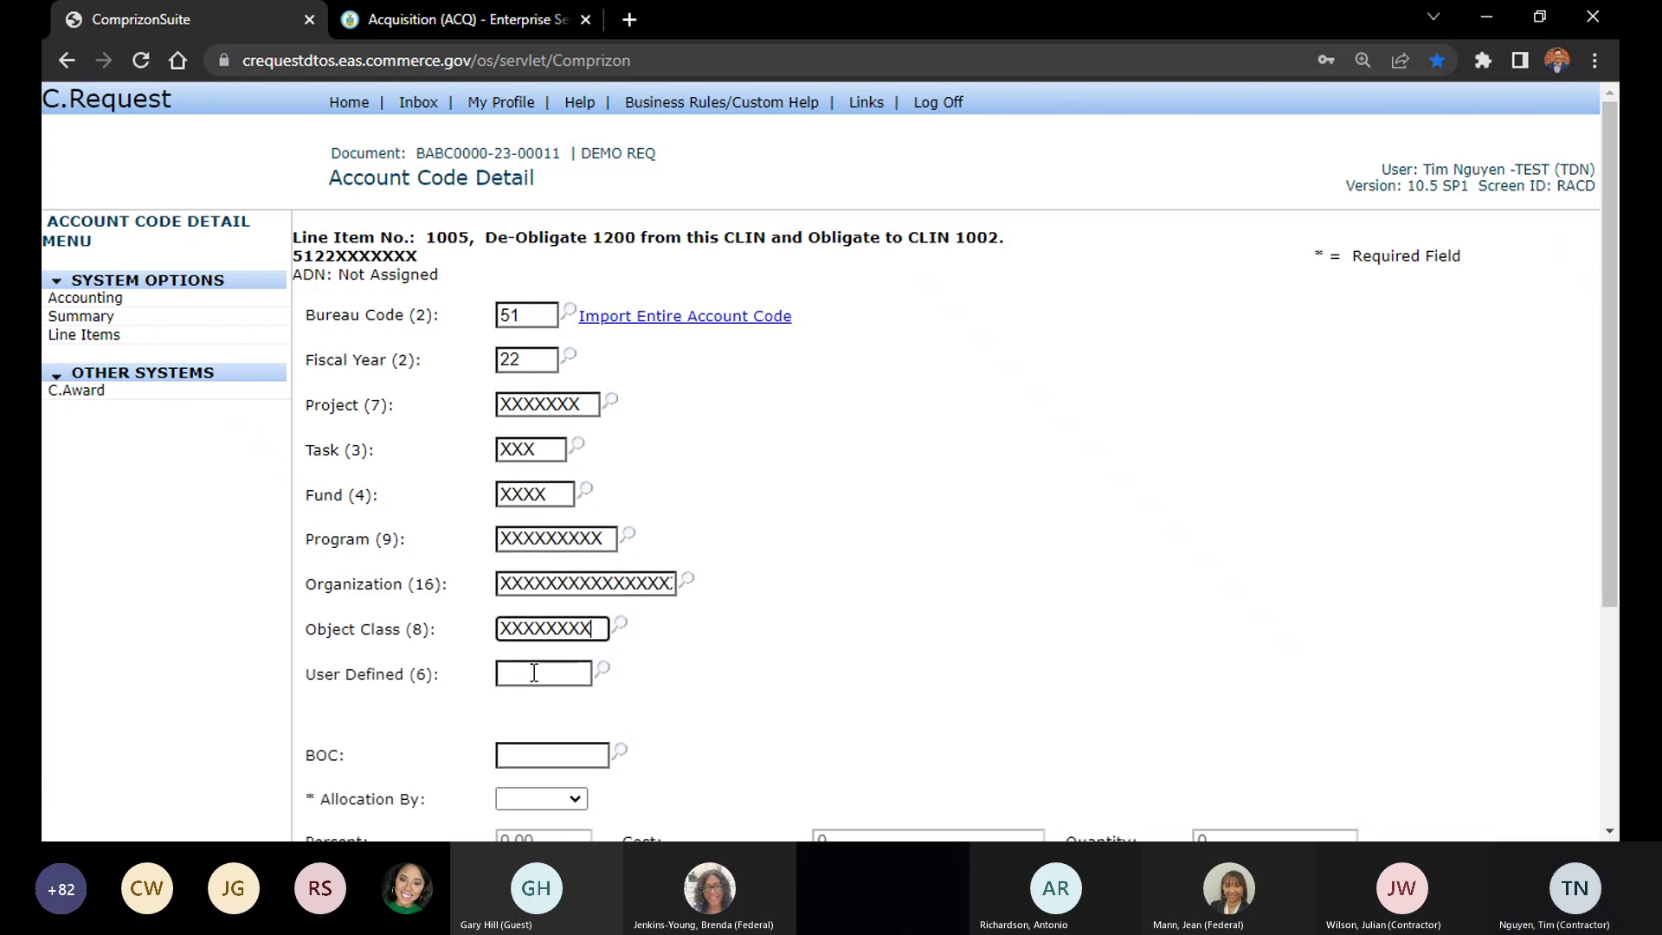
left_click(534, 674)
type("XXXXXX")
Choose an allocation method for the account code and save it
scroll(554, 575, "down", 3)
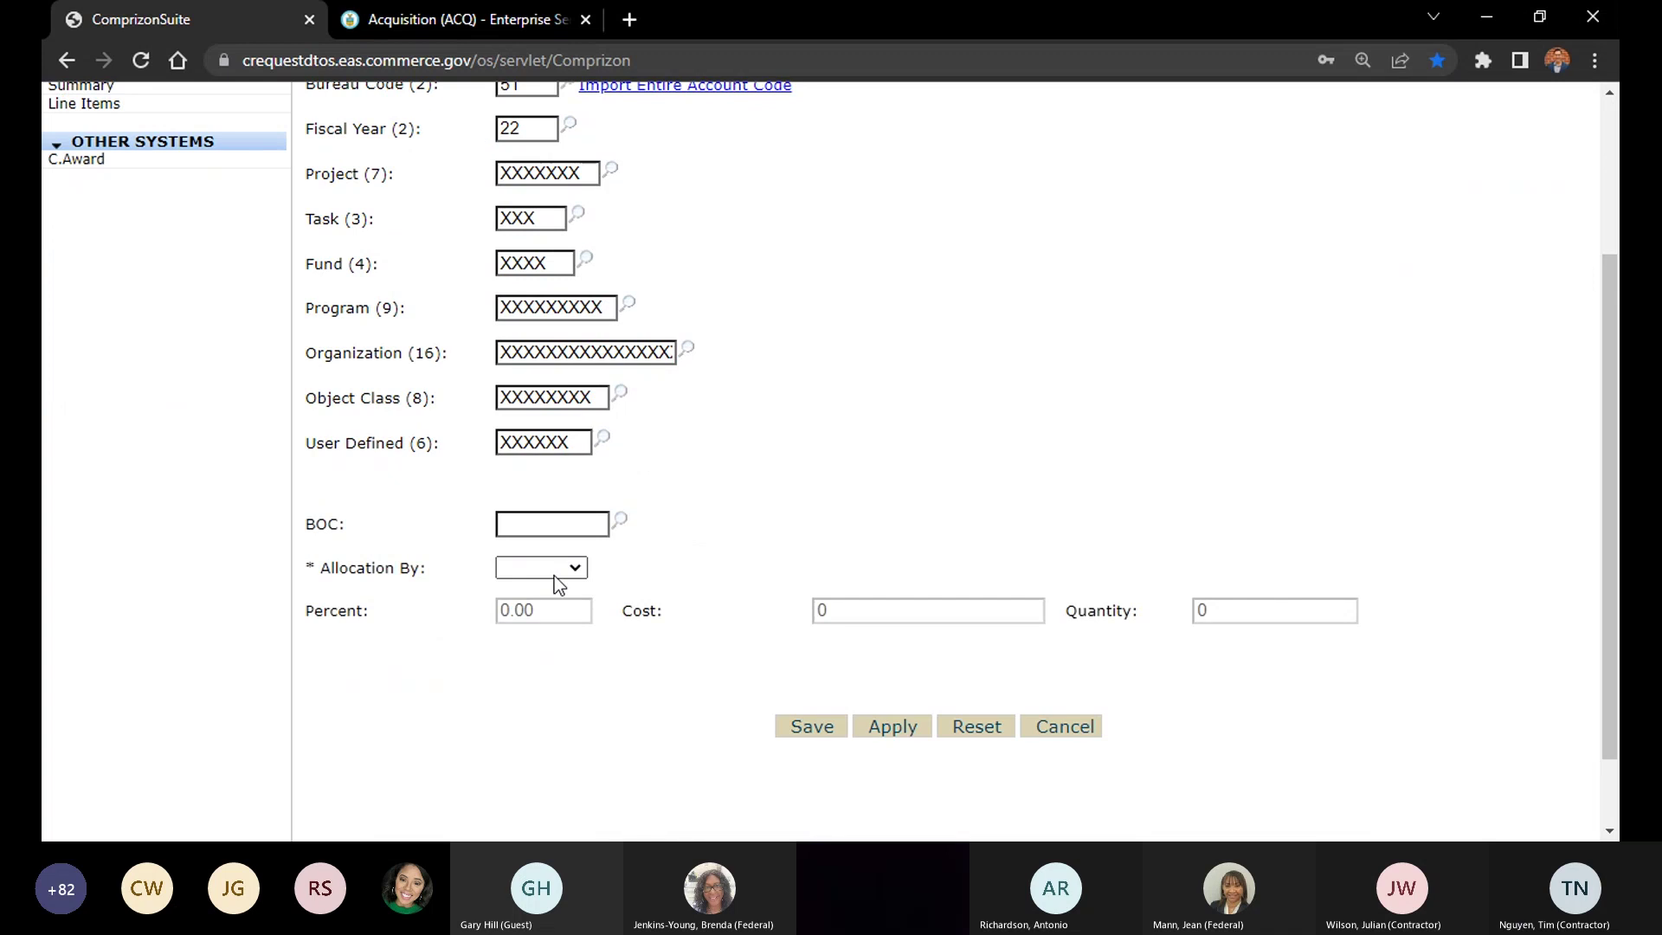
left_click(554, 574)
left_click(551, 610)
left_click(814, 727)
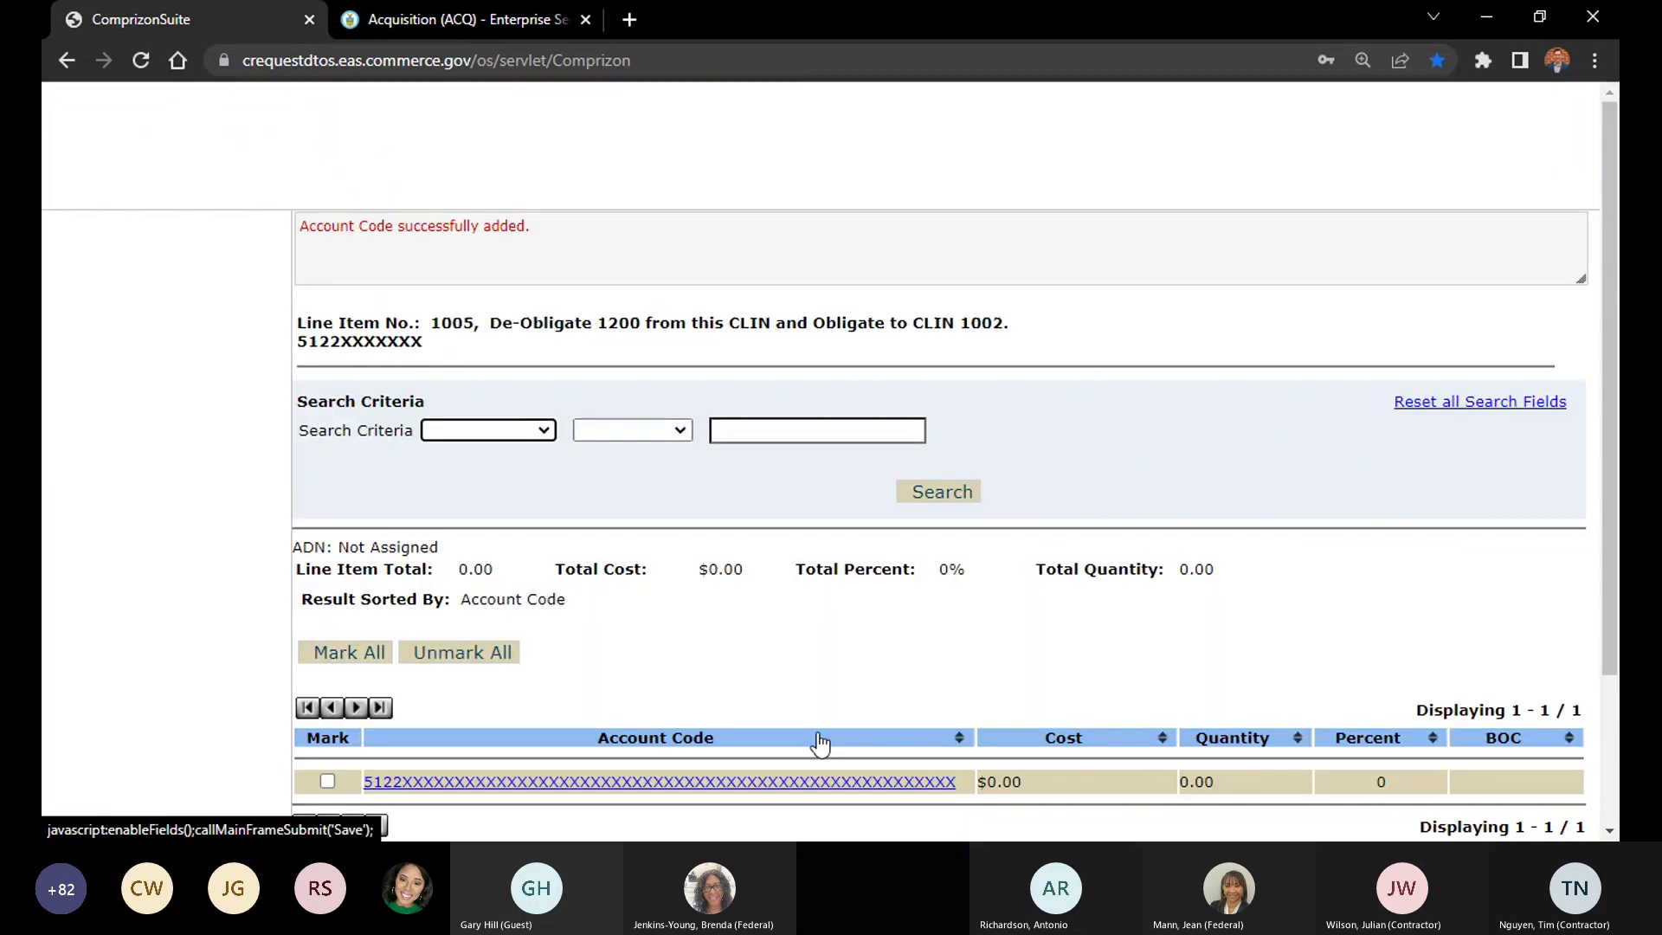
Check the cost and quantity of line item 1005's new account code
scroll(817, 741, "down", 2)
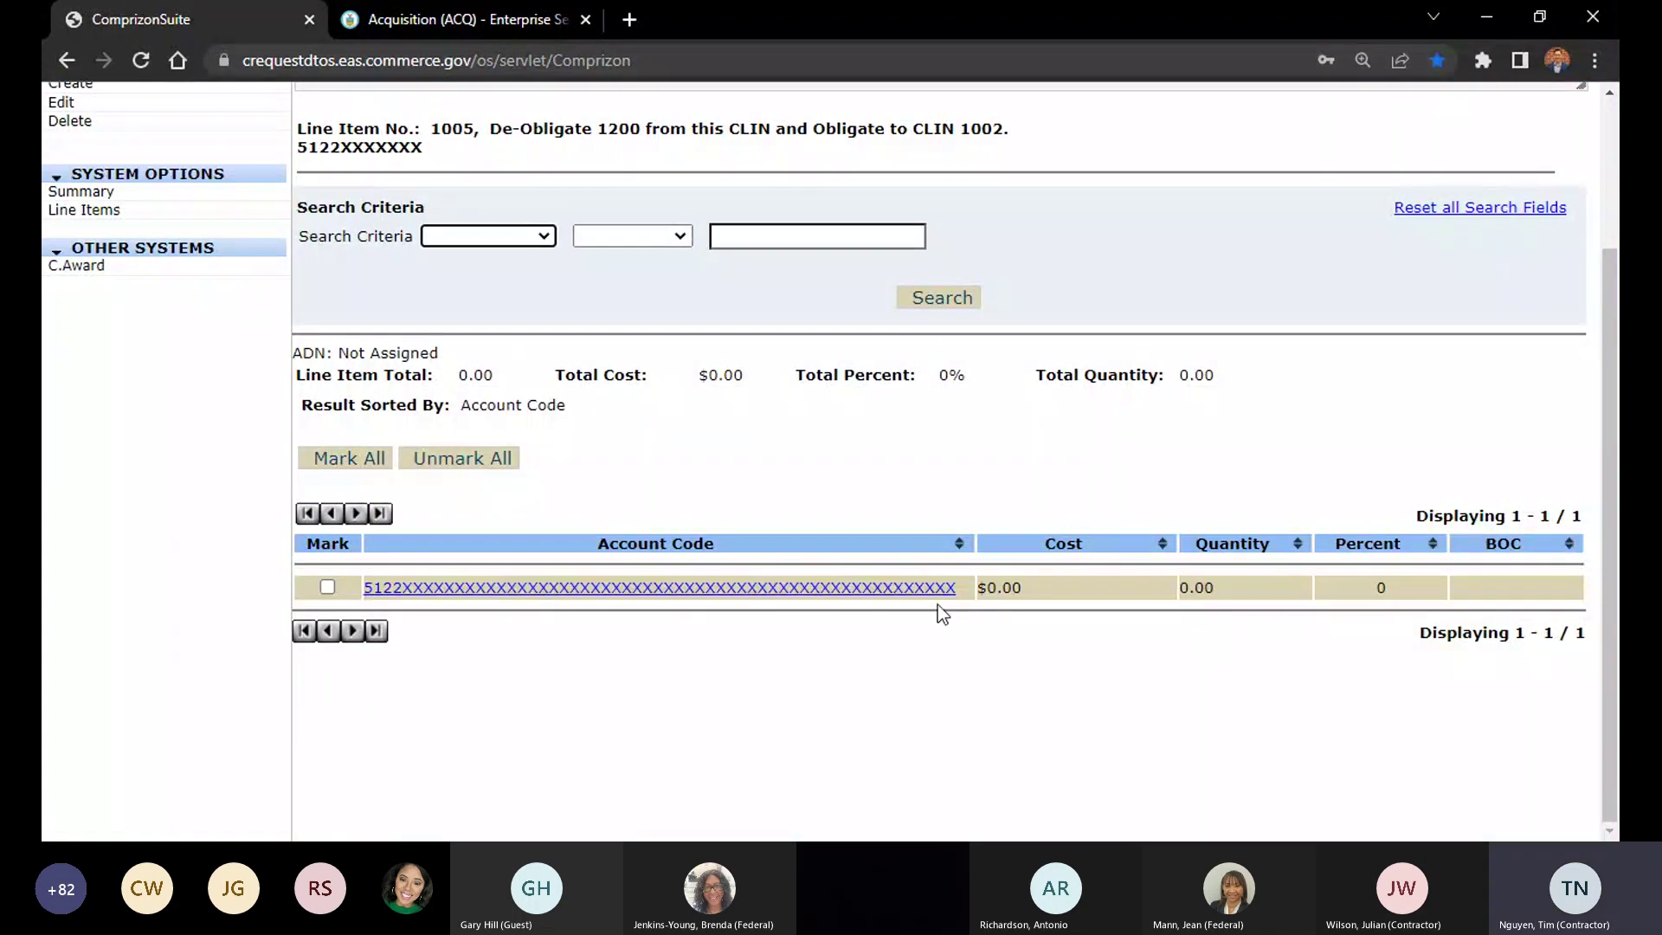
left_click_drag(1099, 601, 951, 589)
left_click(1084, 609)
left_click(1297, 589)
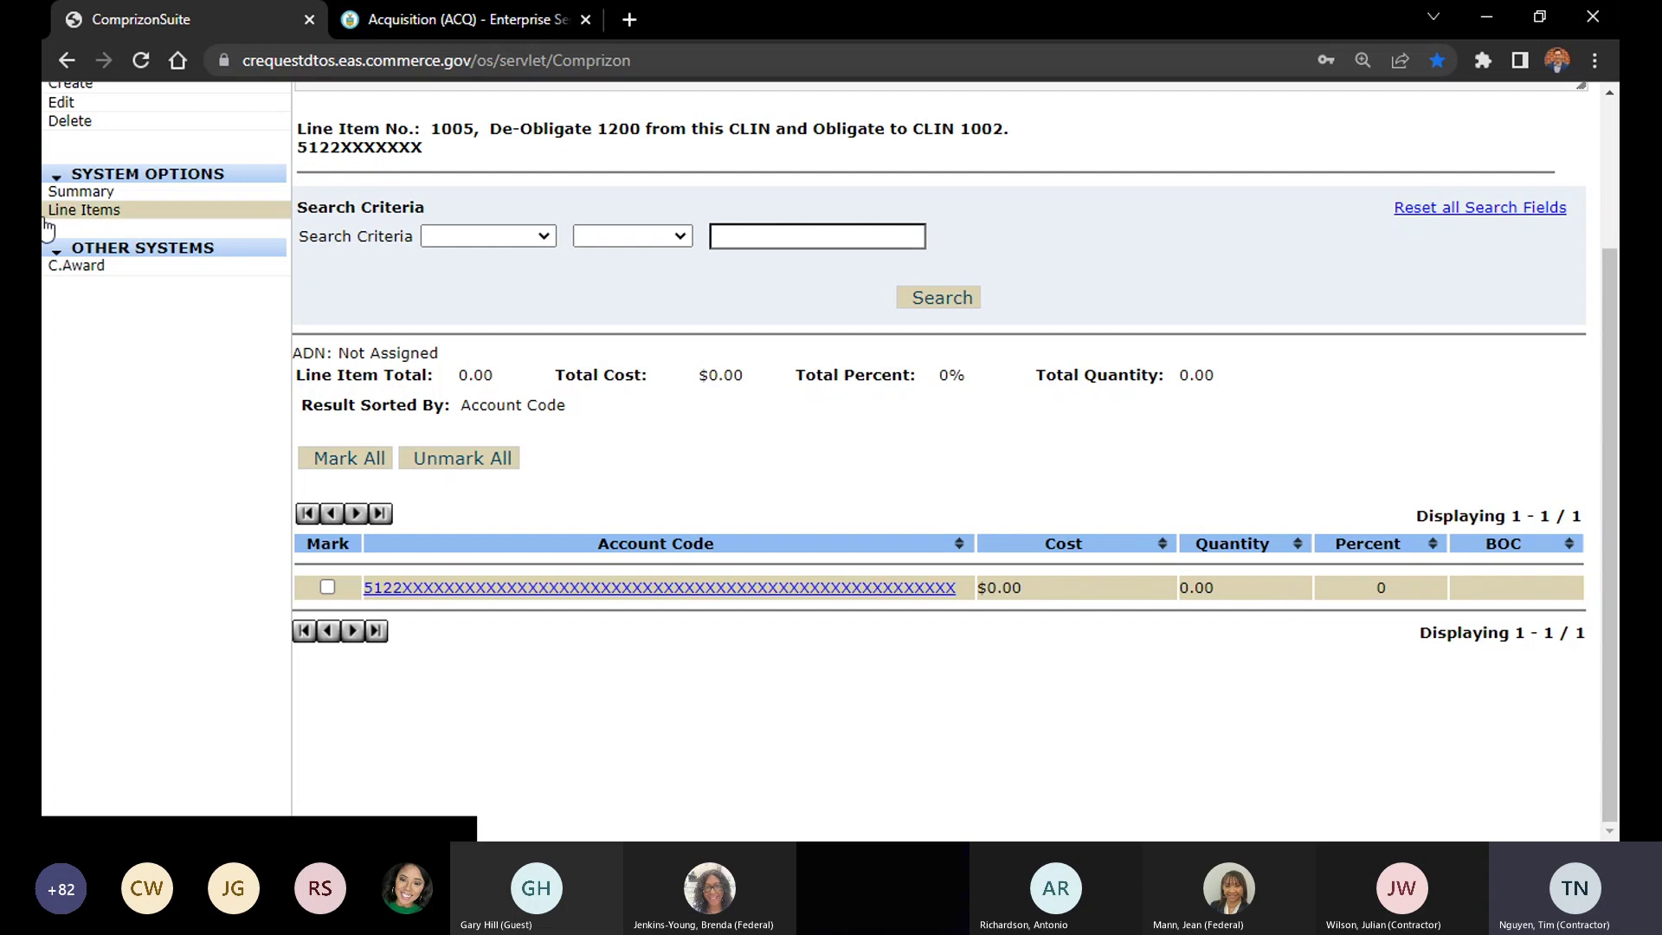
Reopen line item 1005 from the line item list and review its description, quantity and cost
left_click(106, 212)
left_click(386, 553)
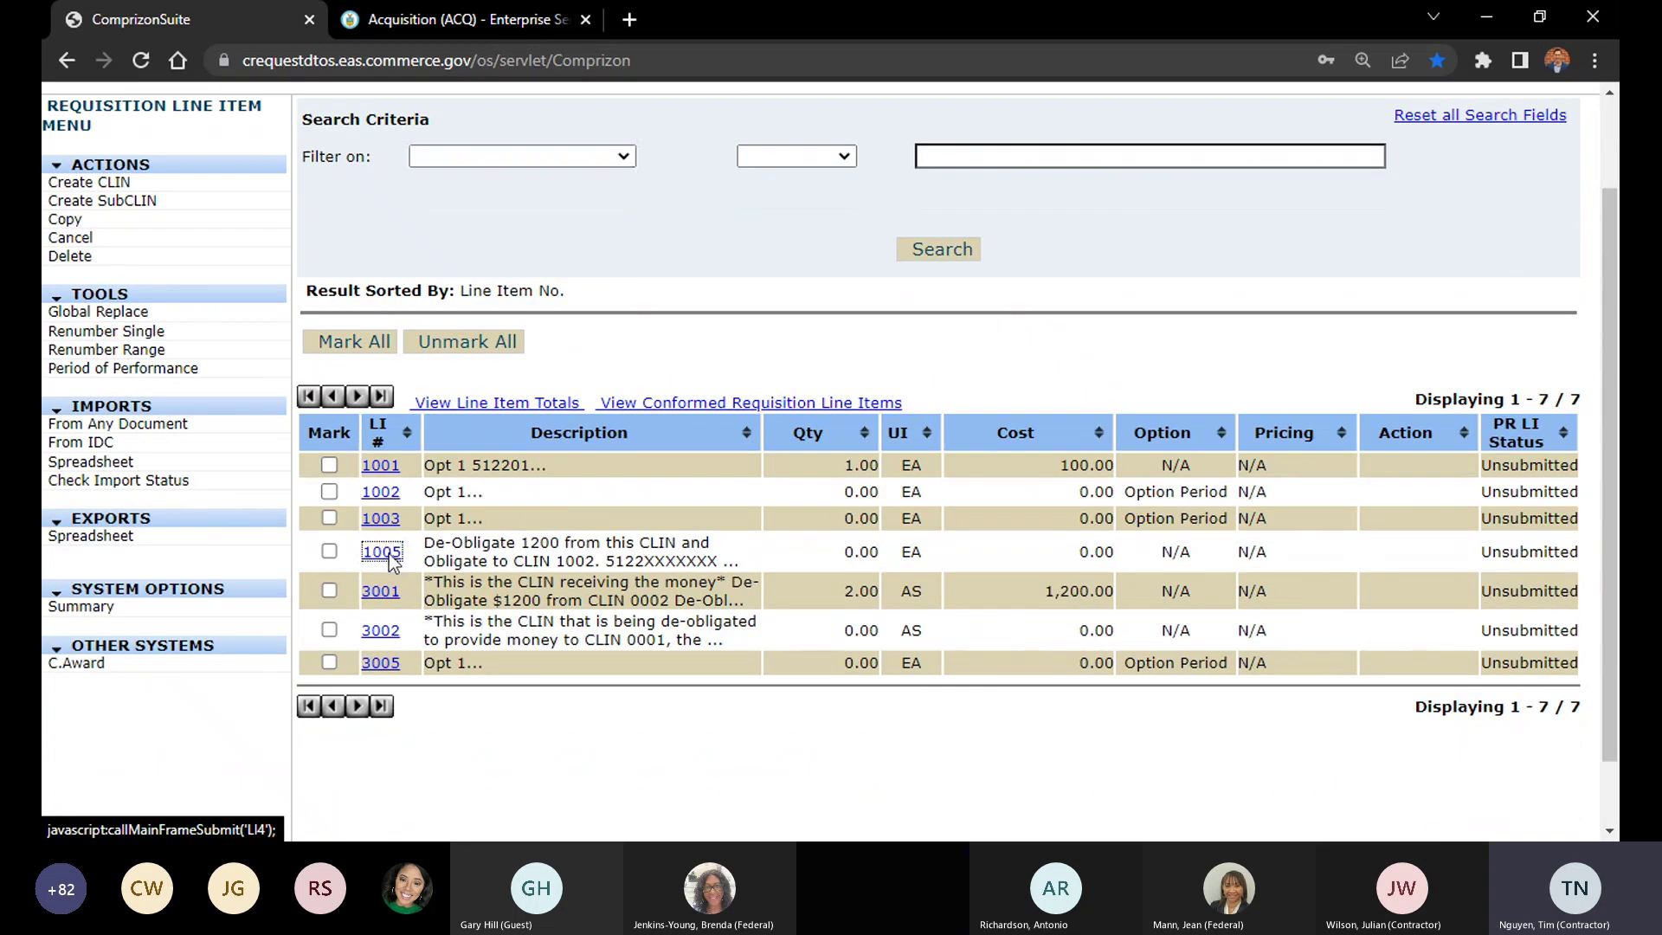
left_click_drag(642, 598, 512, 551)
left_click(760, 581)
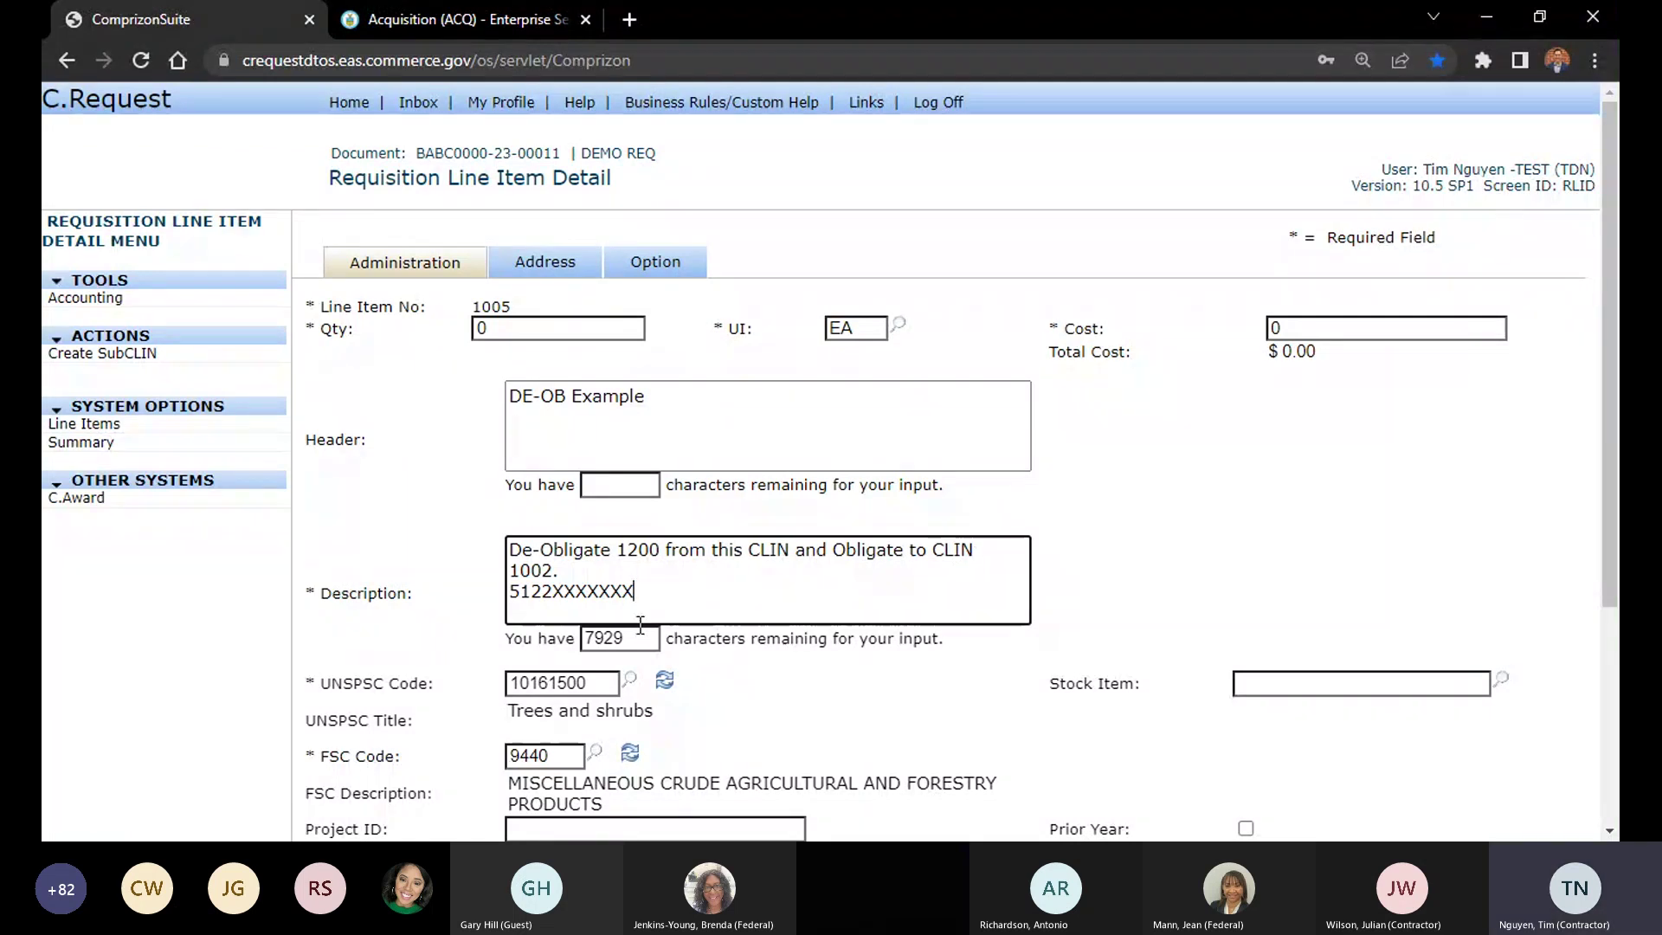
left_click(722, 575)
left_click(595, 335)
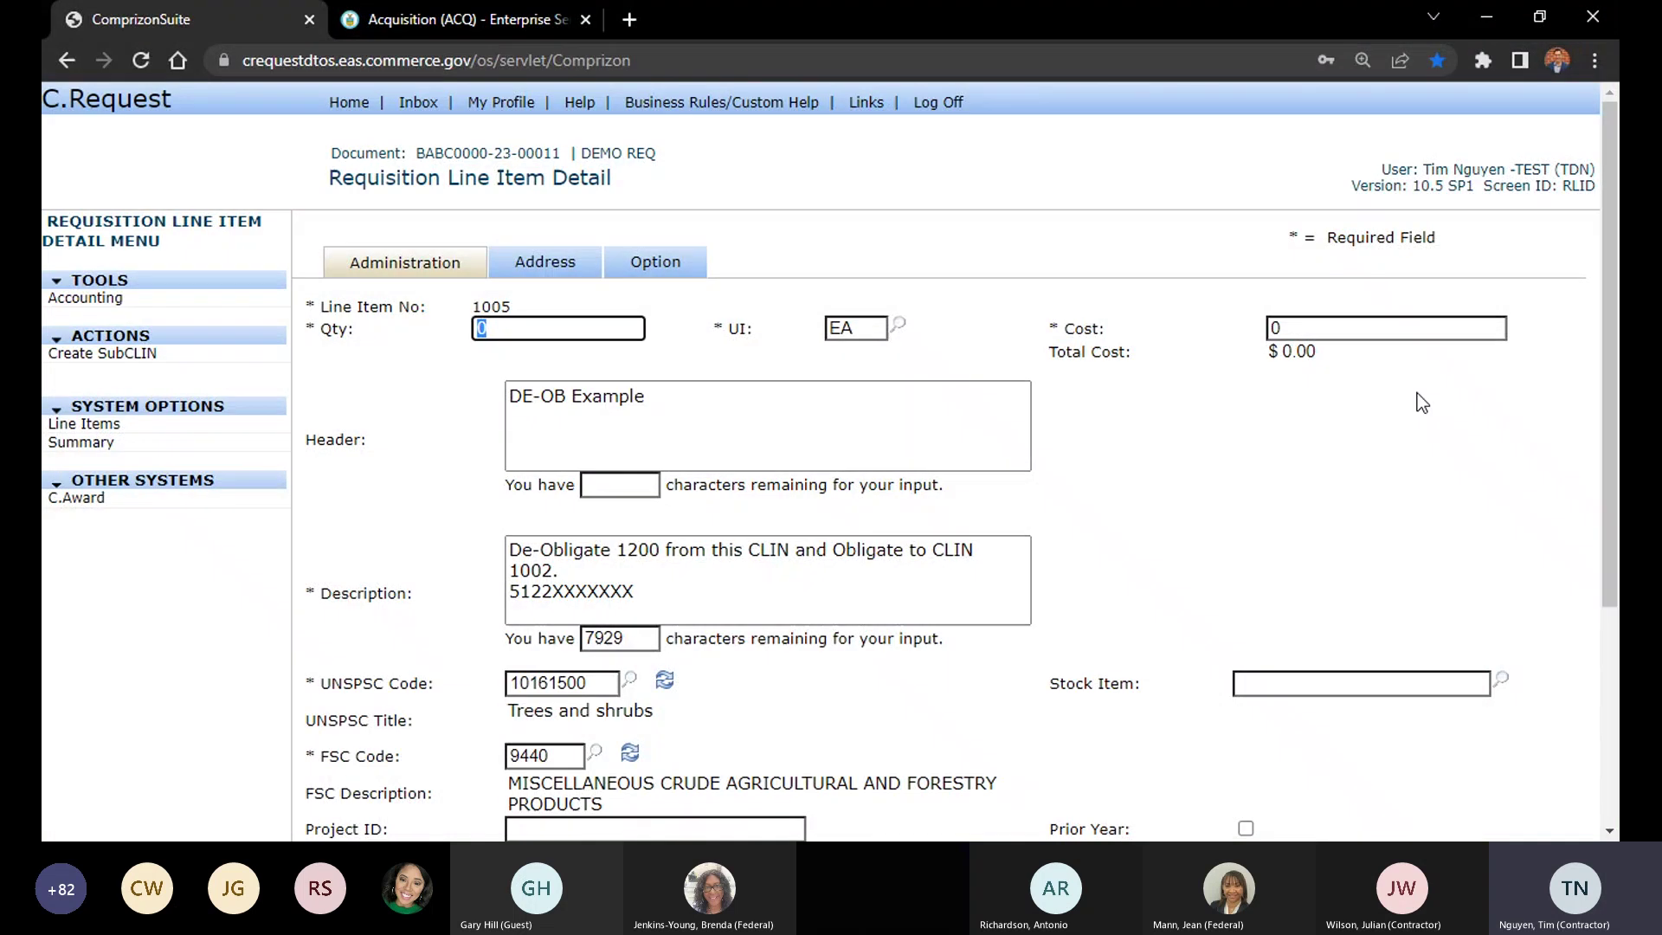
scroll(1094, 449, "down", 3)
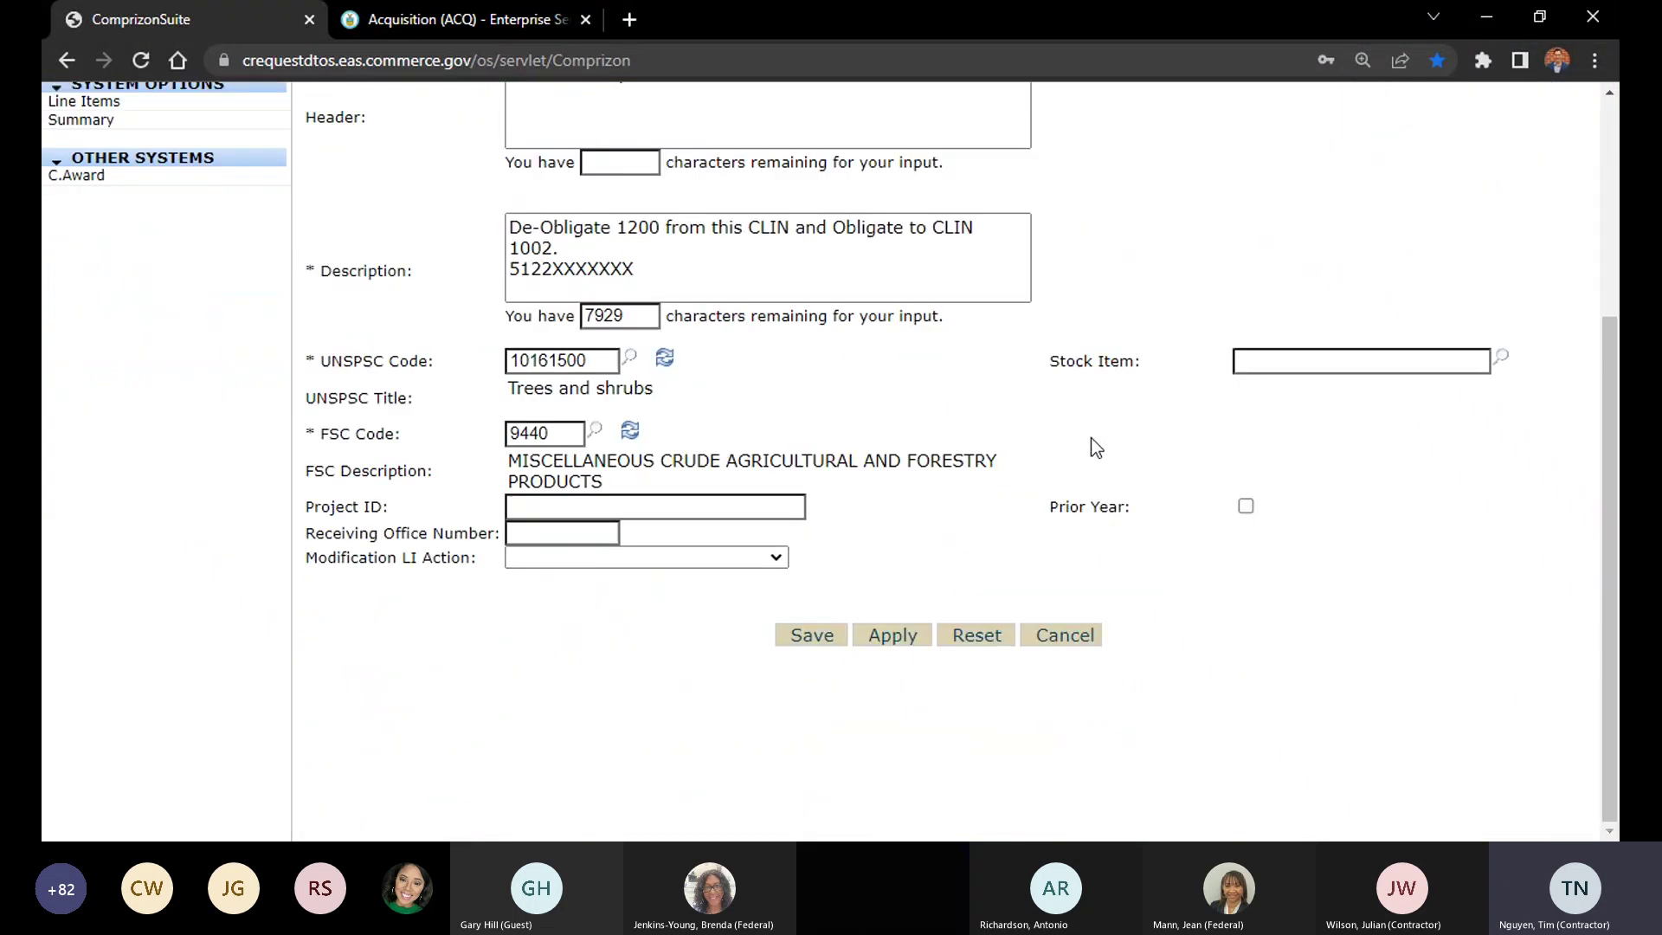
scroll(1146, 485, "up", 3)
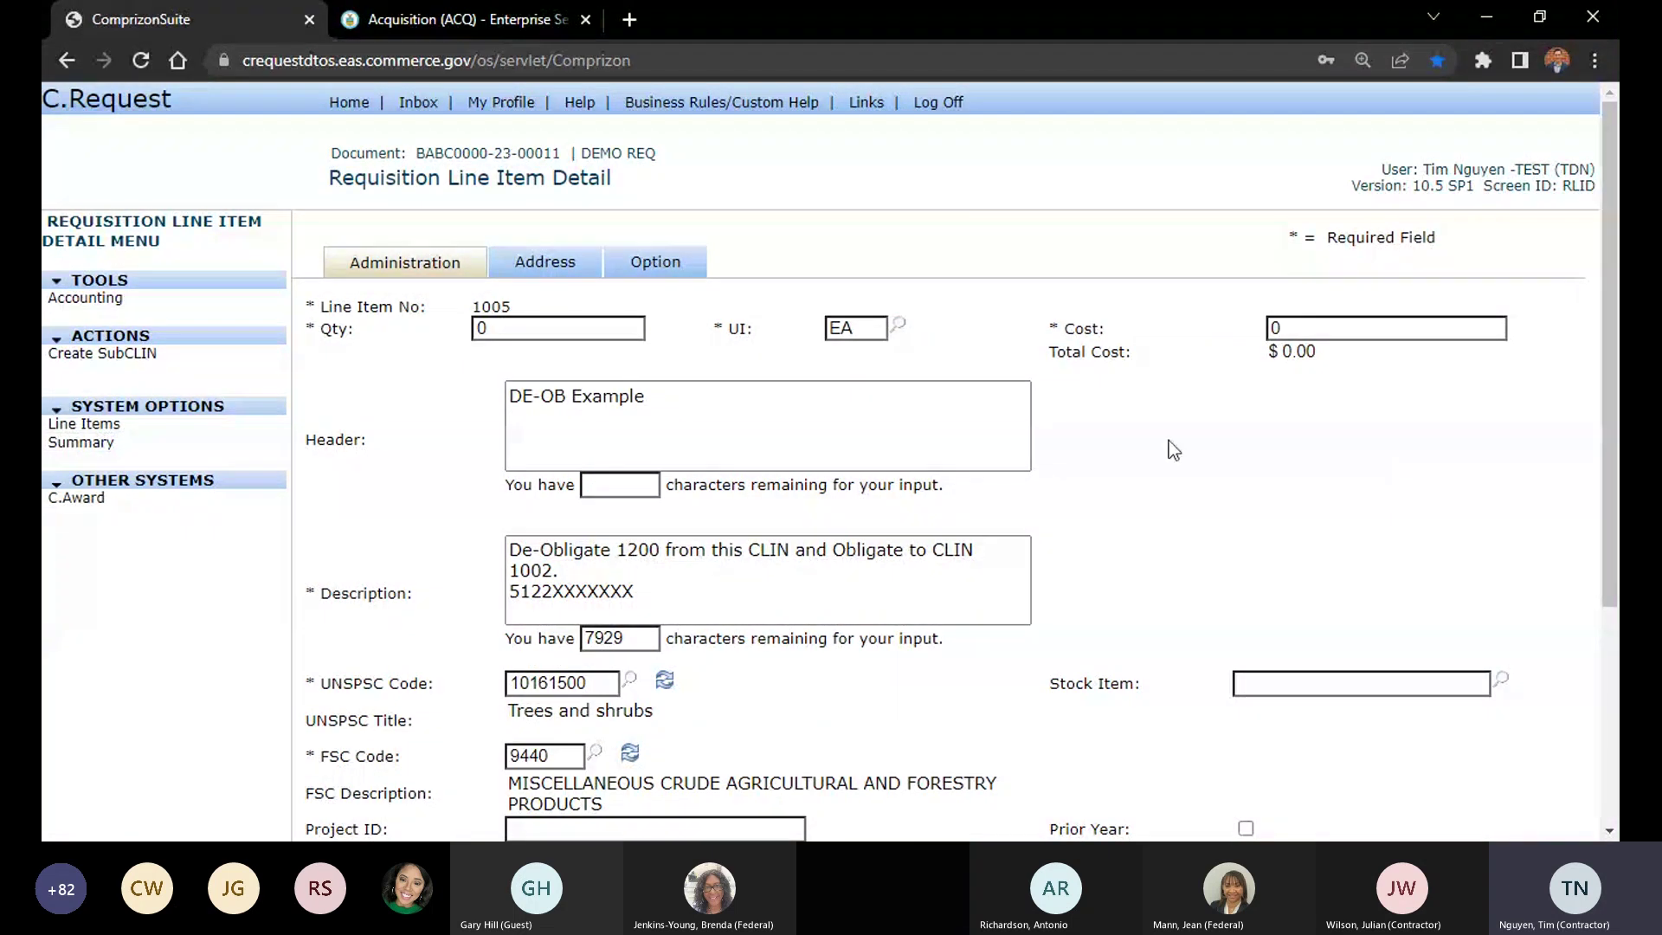
scroll(1204, 554, "down", 3)
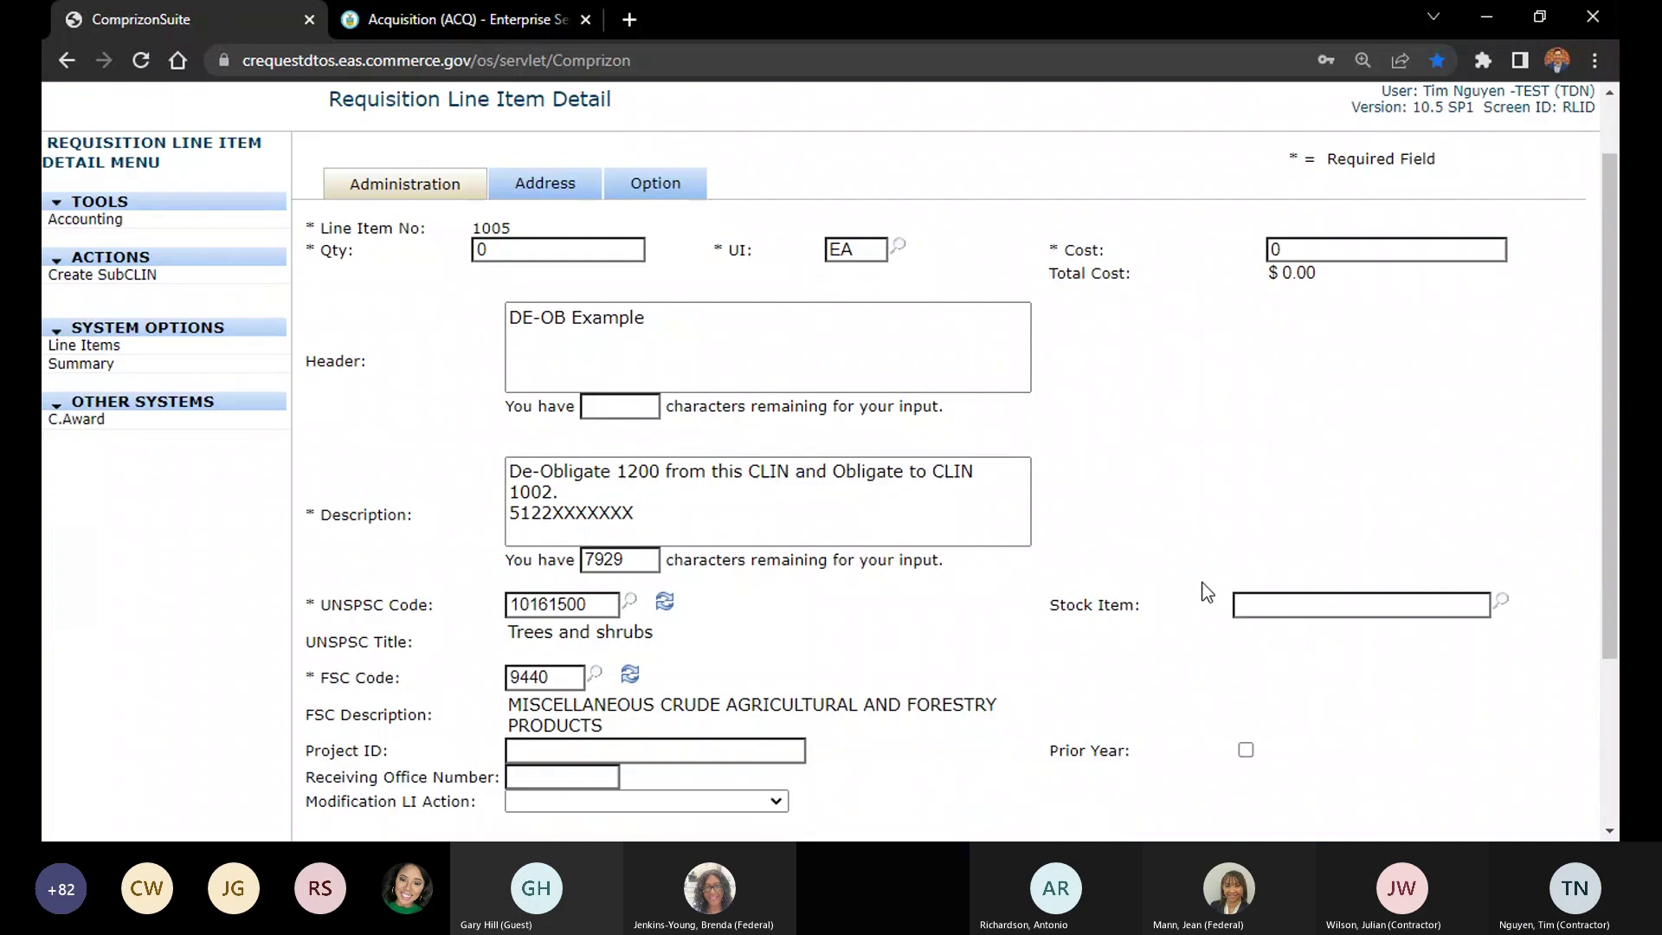
scroll(1200, 580, "up", 1)
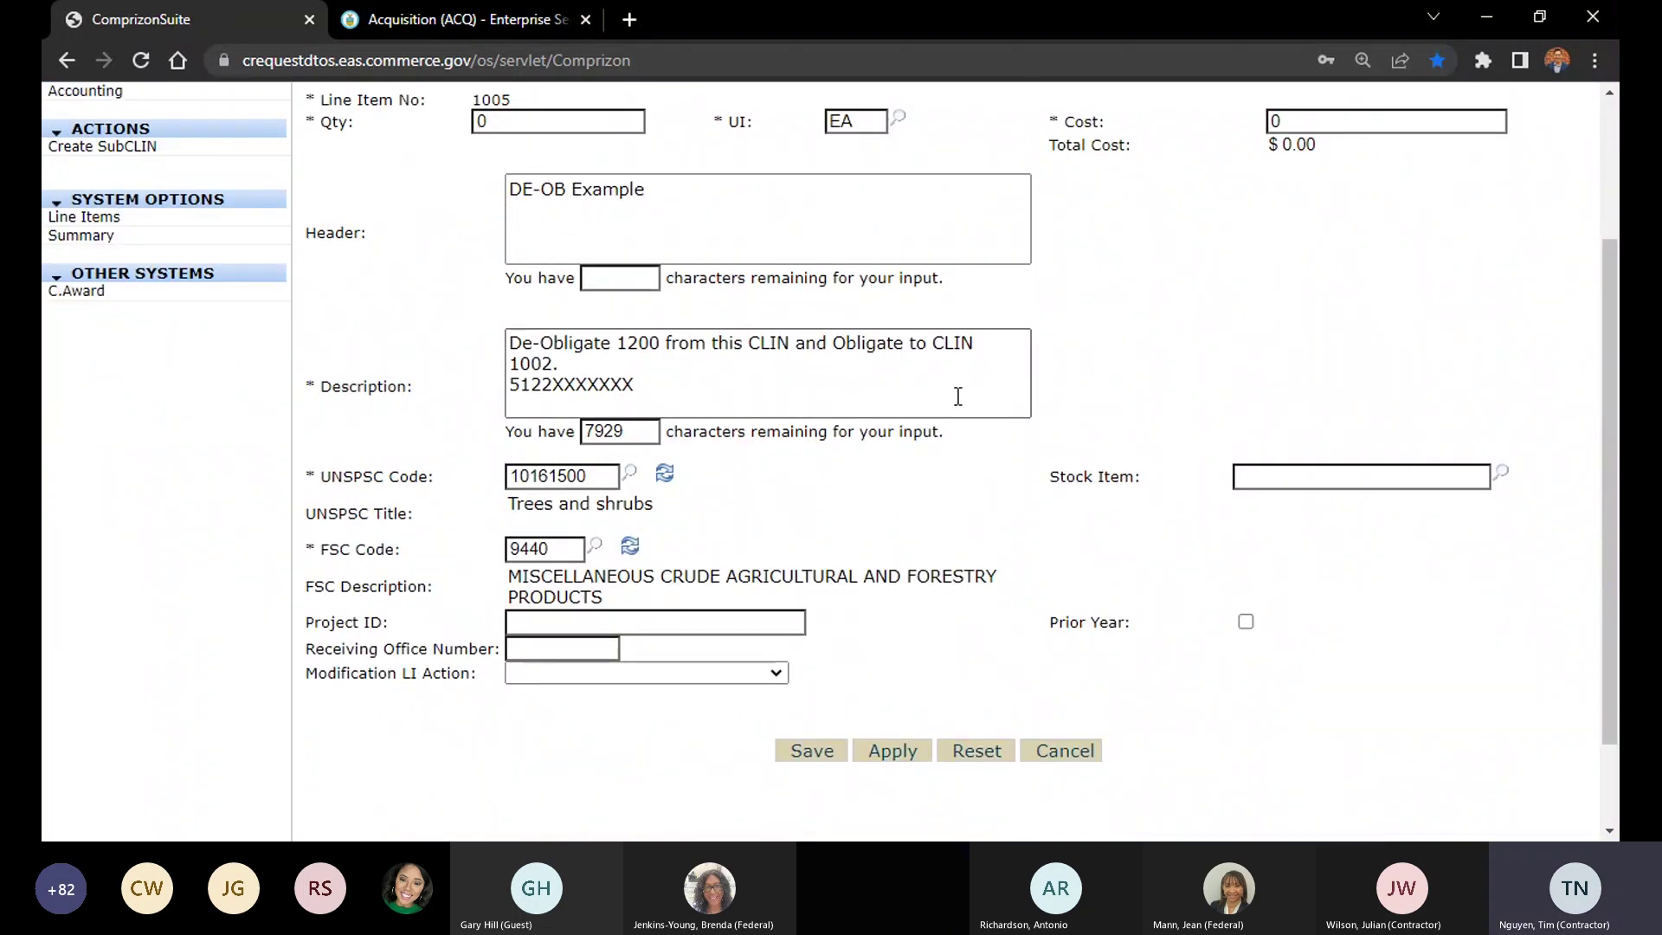
scroll(1231, 376, "up", 1)
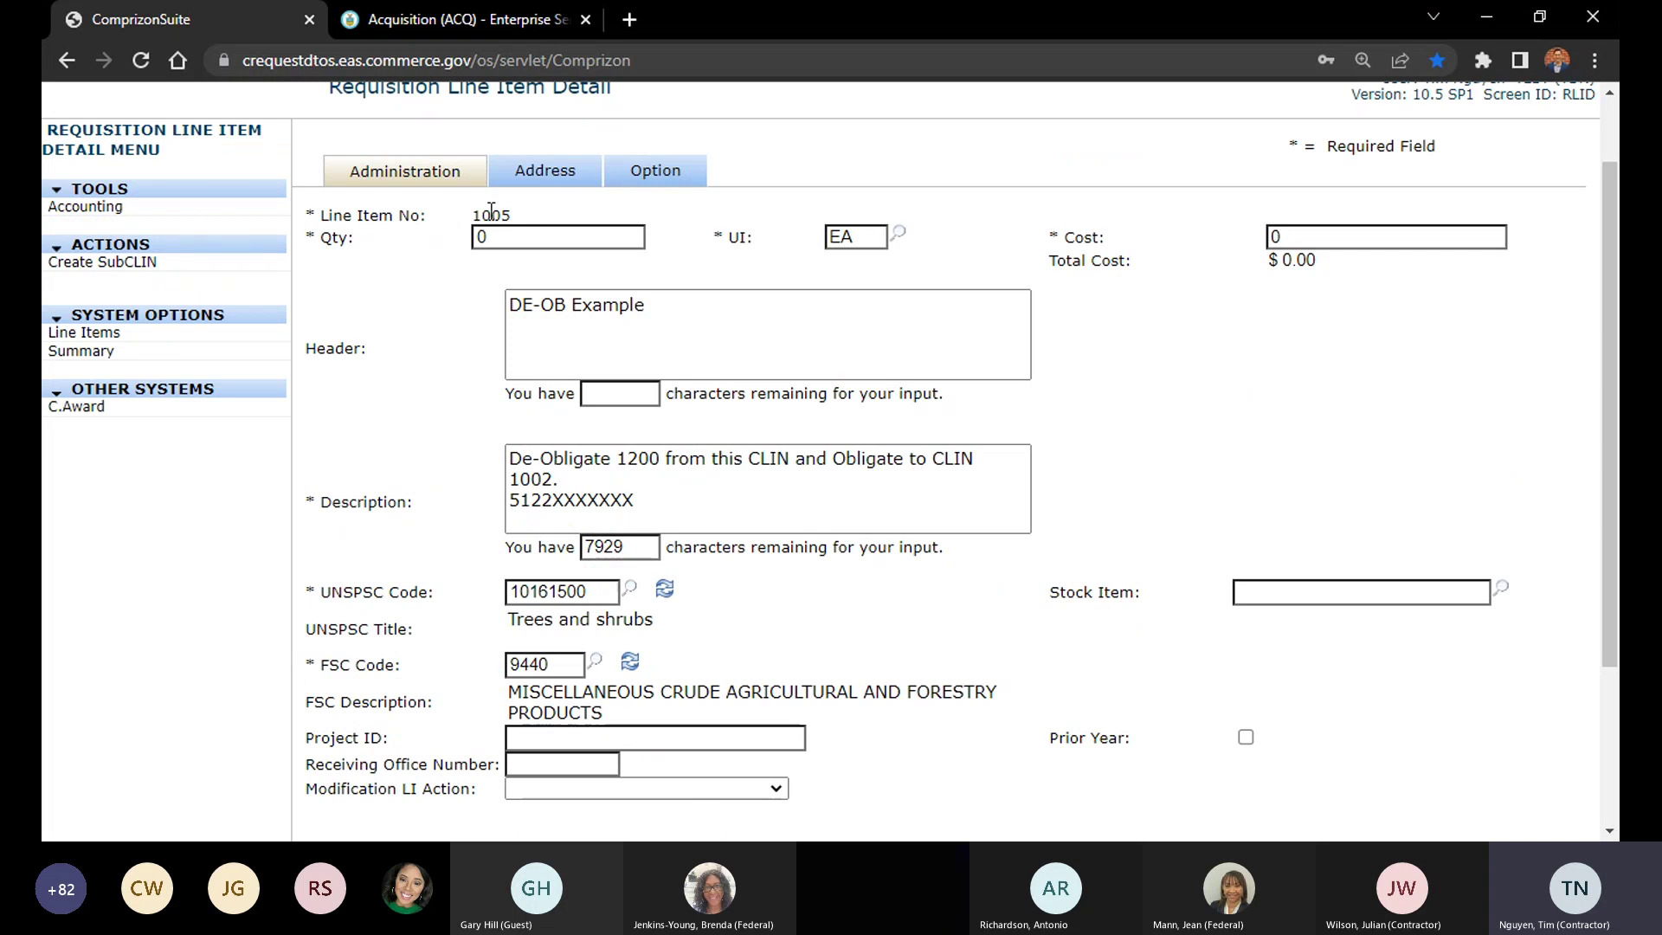
Review line item 1005's number, quantity and cost fields and the de-obligation amount in its description
scroll(530, 222, "up", 1)
left_click_drag(512, 307, 474, 299)
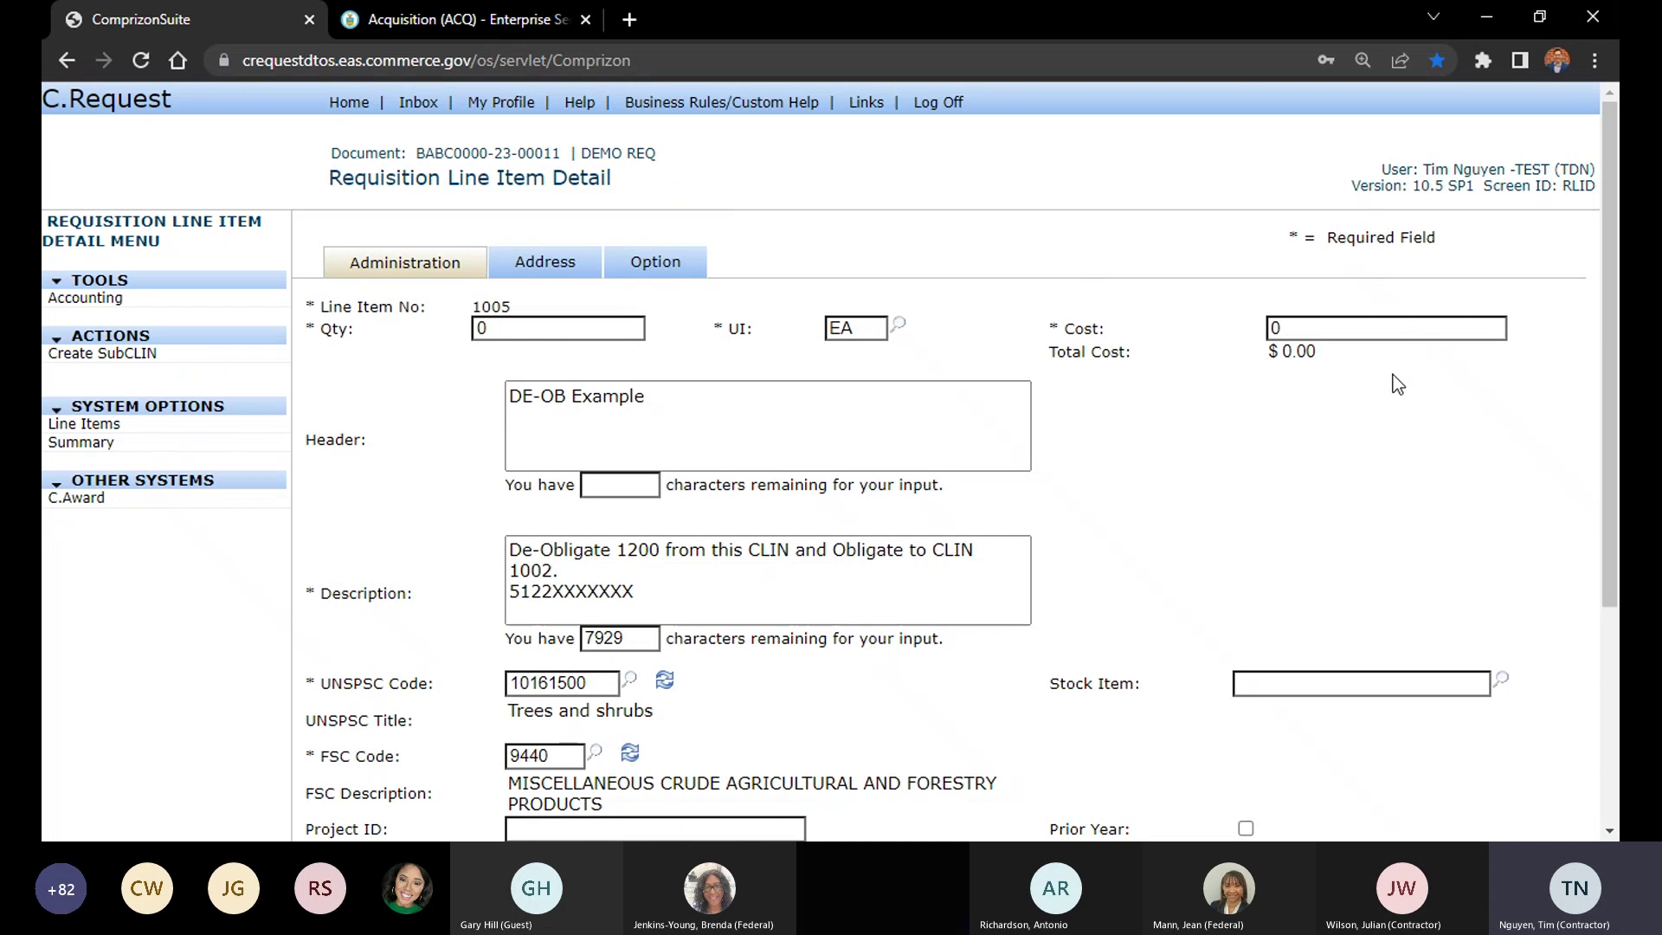
scroll(845, 355, "down", 4)
scroll(845, 355, "up", 4)
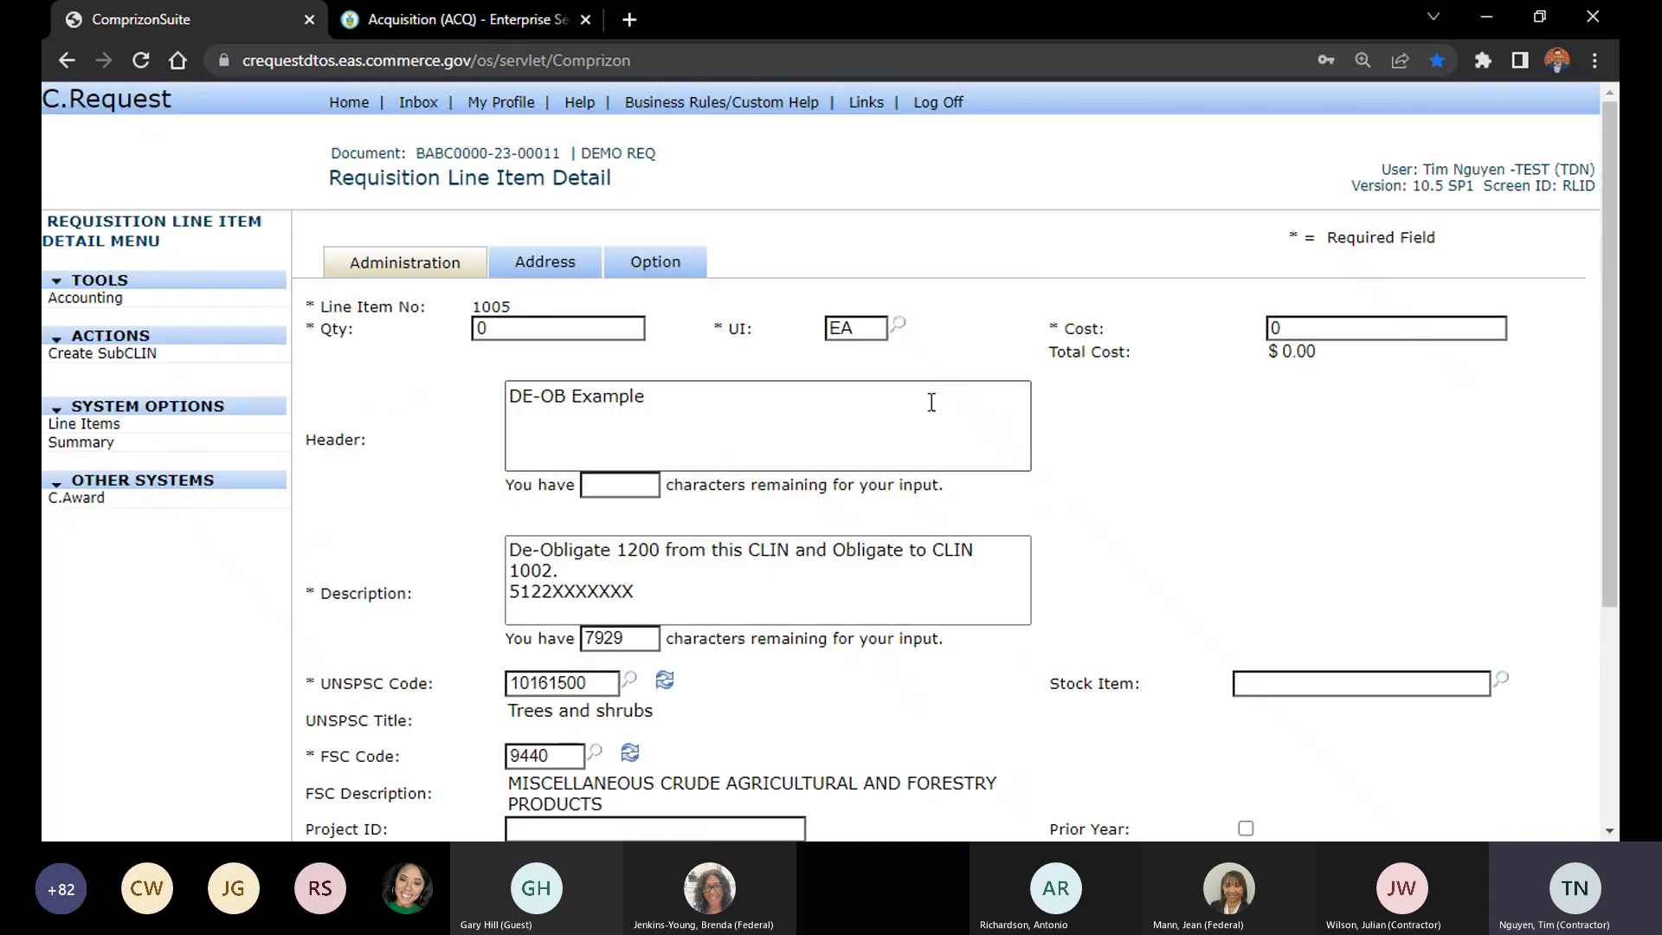
scroll(932, 401, "down", 4)
scroll(883, 471, "up", 3)
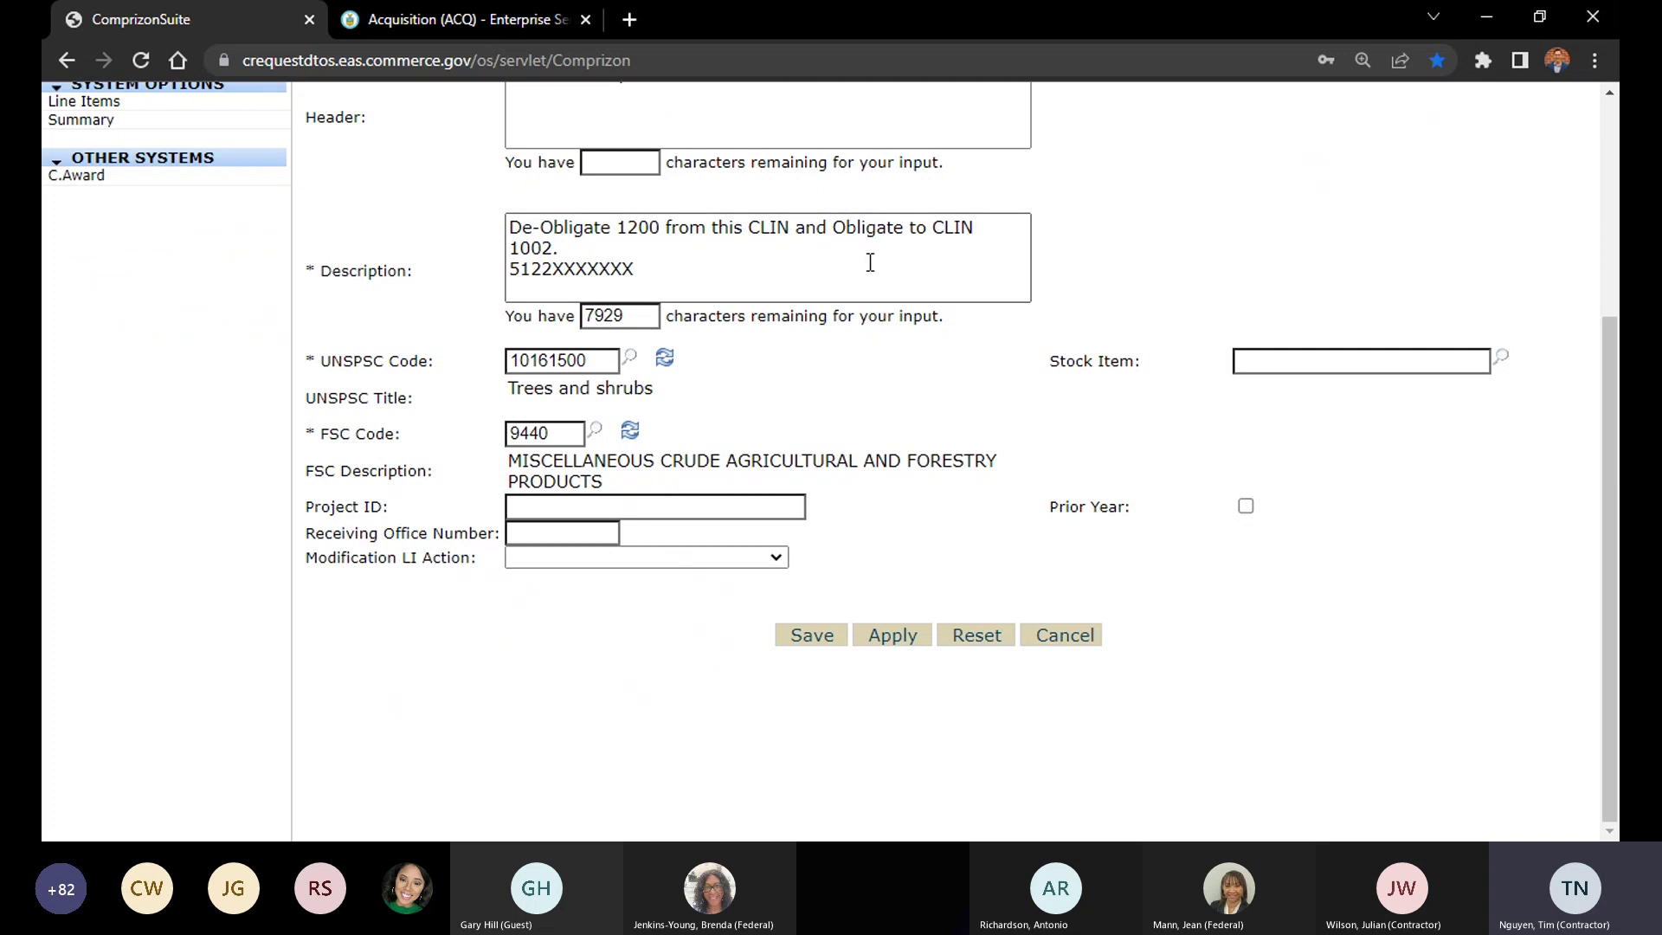
scroll(1227, 385, "up", 1)
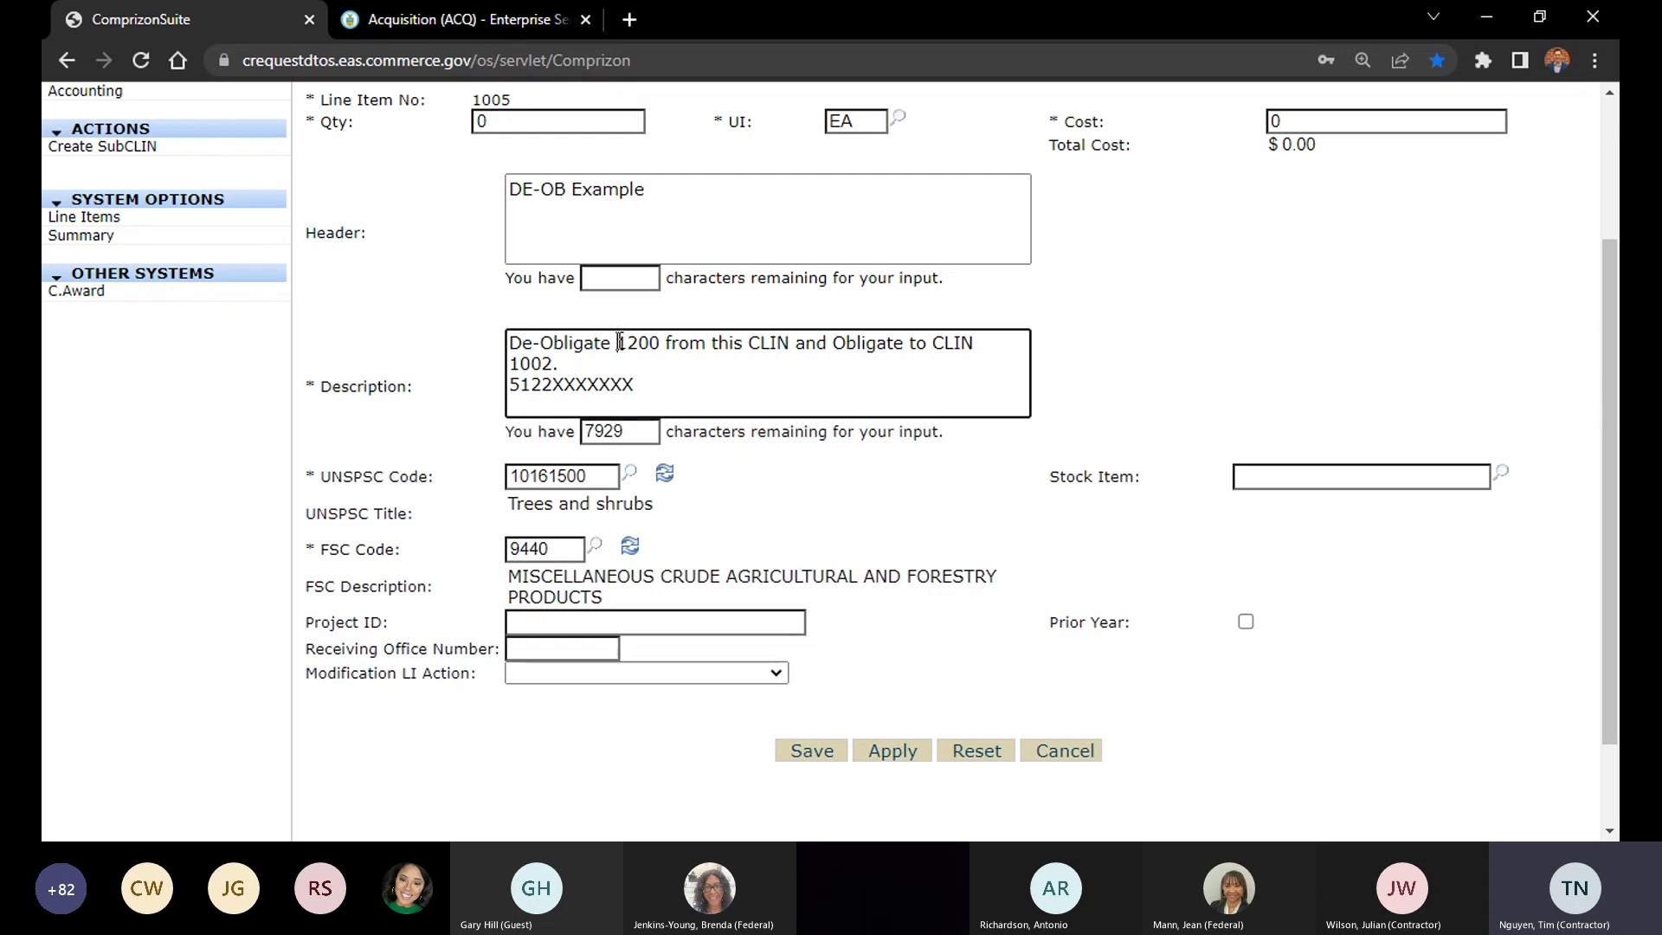
left_click_drag(619, 343, 661, 344)
left_click(660, 344)
scroll(697, 365, "up", 2)
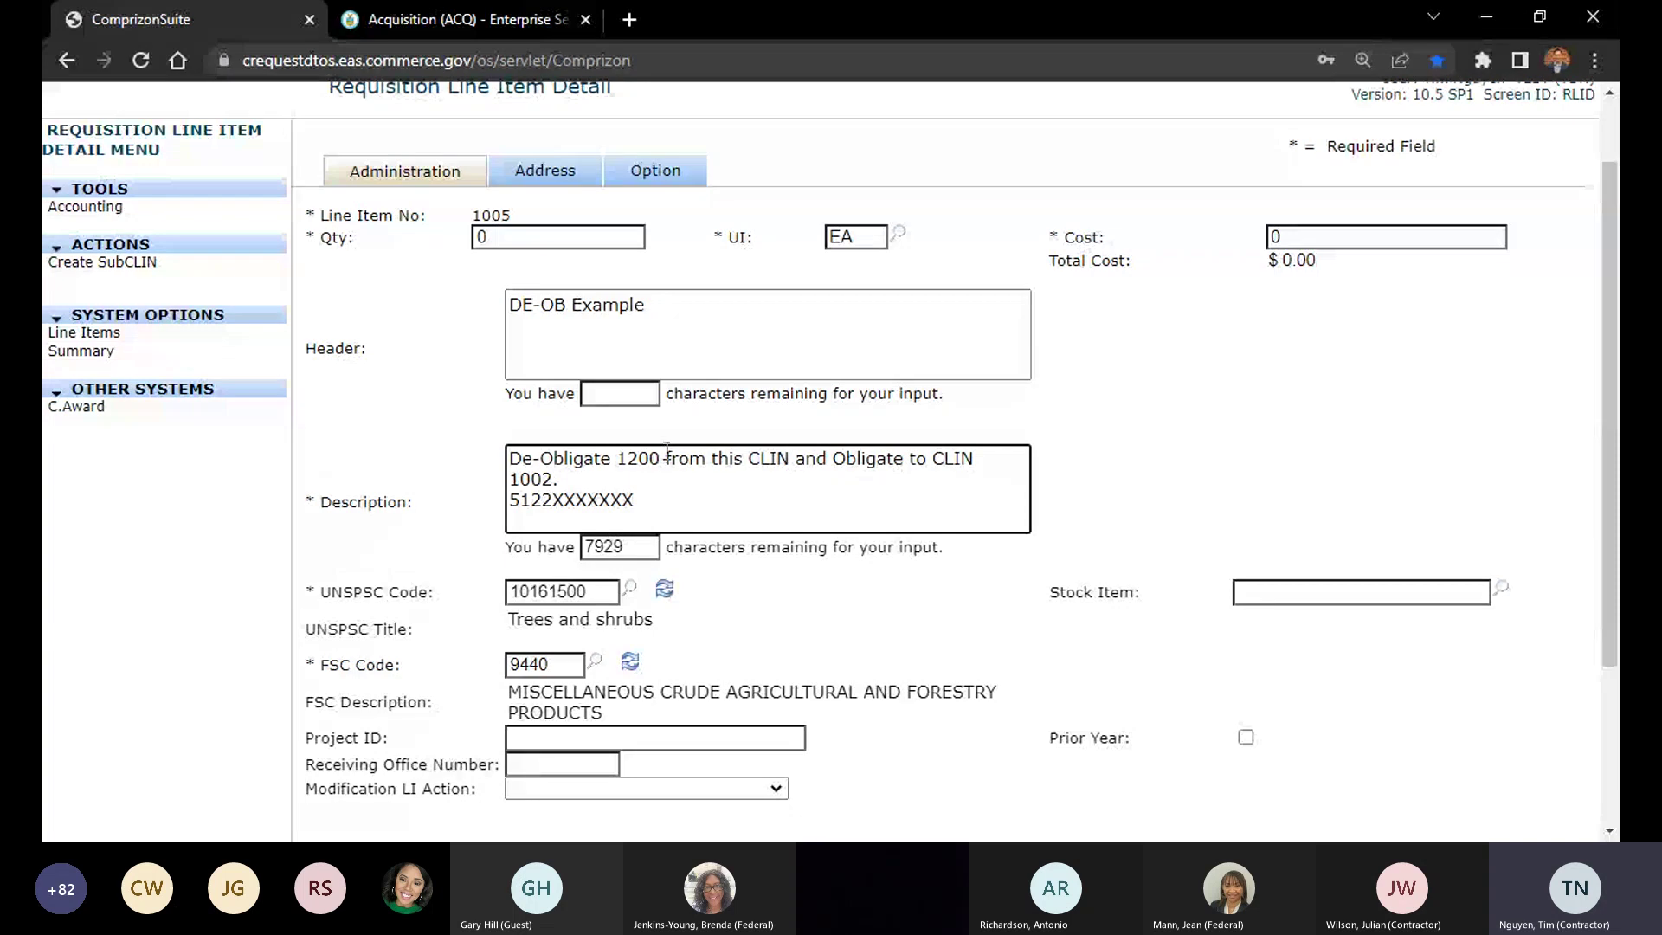
mouse_move(666, 454)
left_mouse_down()
mouse_move(639, 454)
mouse_move(657, 461)
left_mouse_up()
left_click(629, 459)
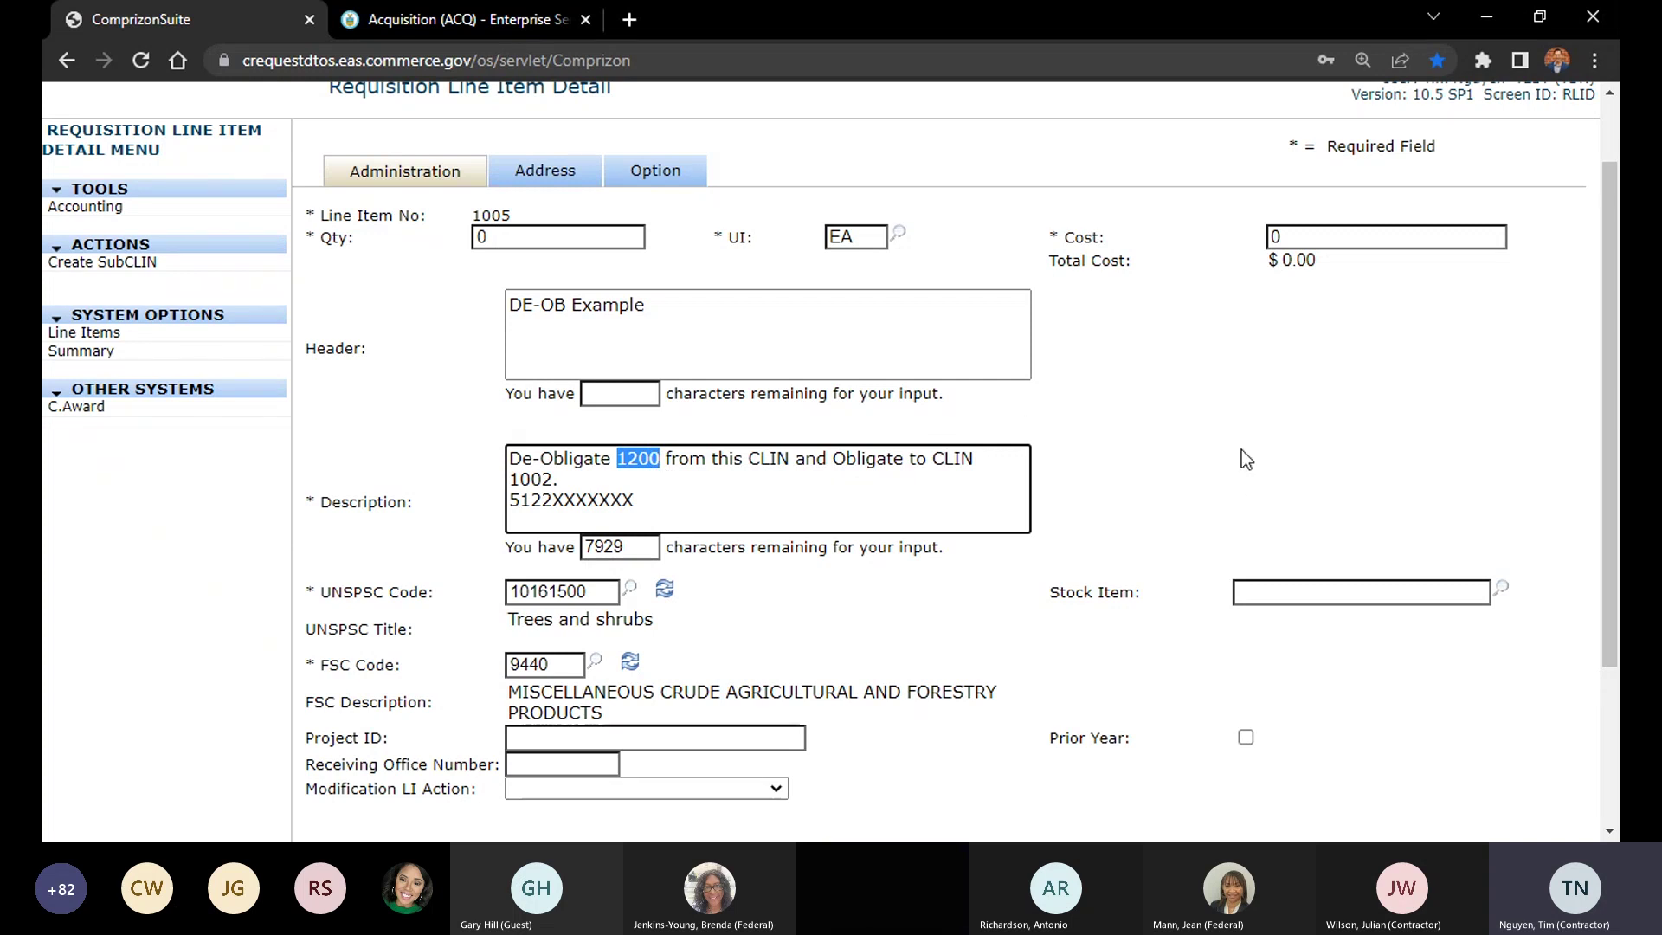
left_click(939, 414)
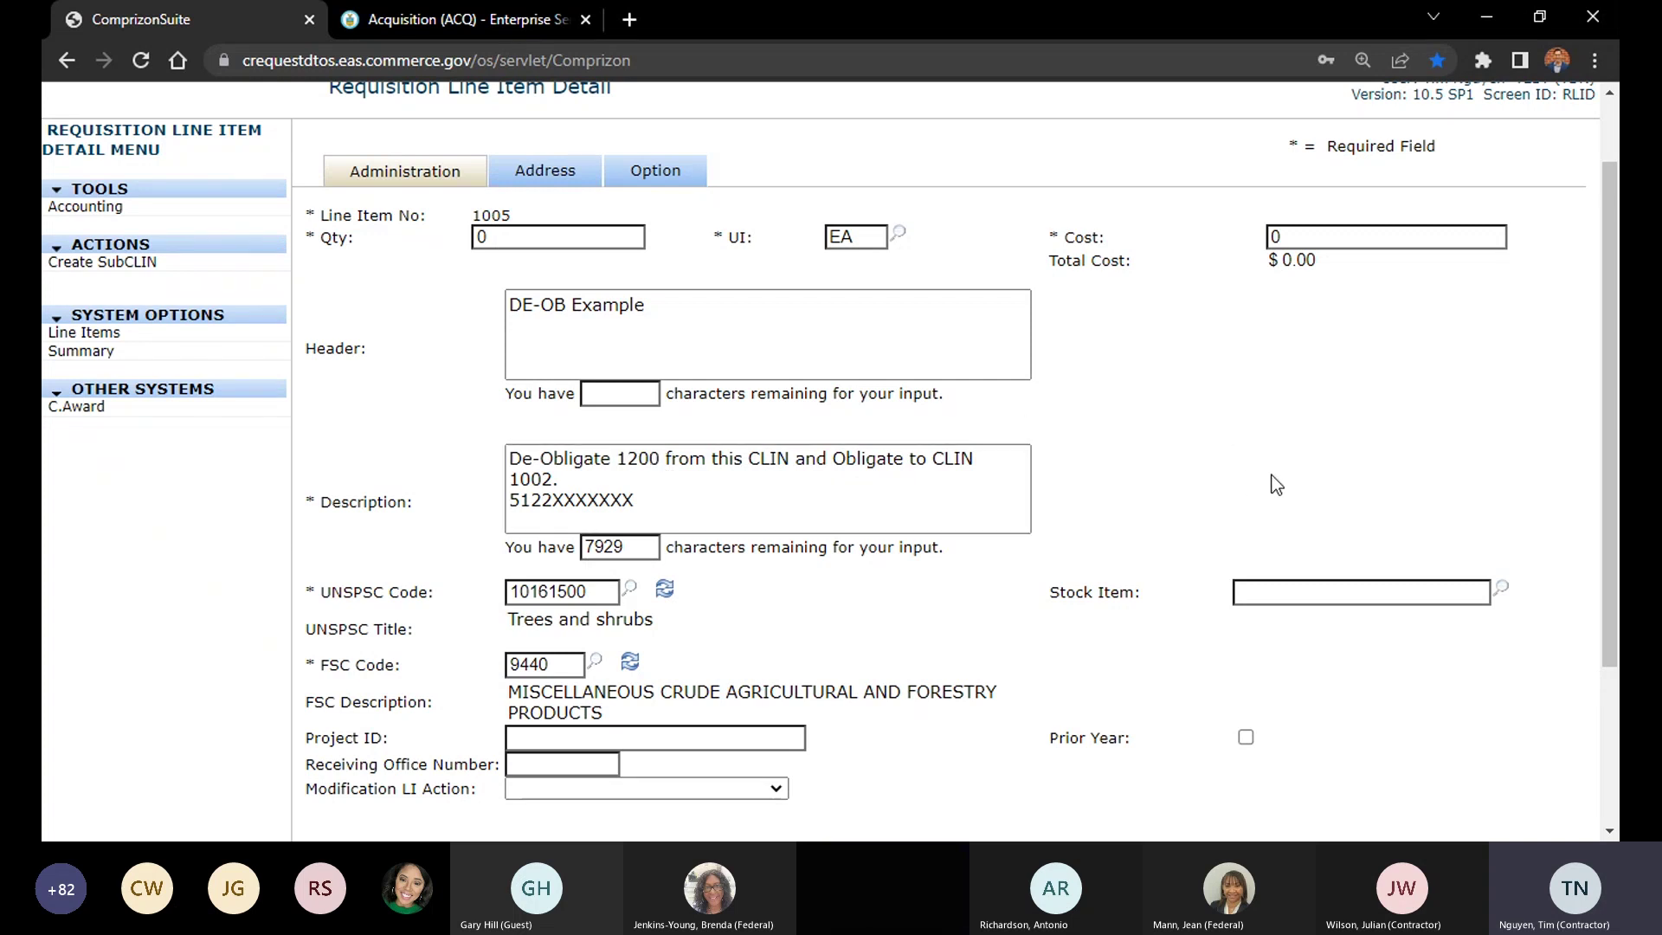
Save line item 1005 and return to the line item list
scroll(1110, 458, "down", 2)
scroll(1025, 422, "up", 1)
scroll(955, 490, "down", 1)
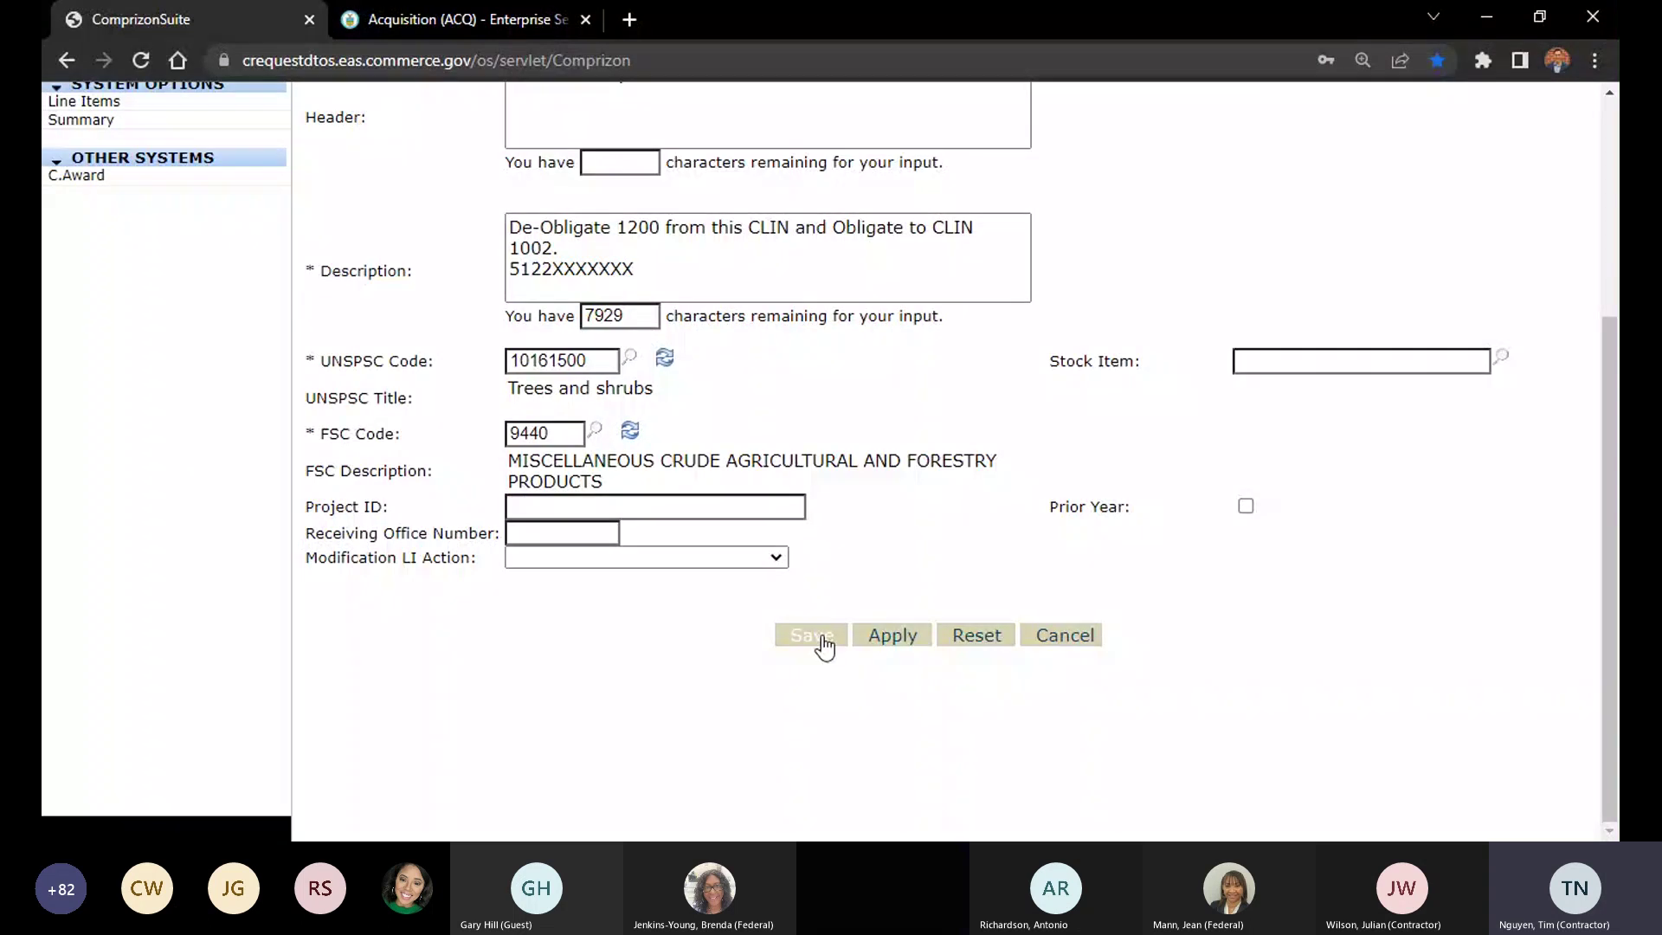
left_click(821, 637)
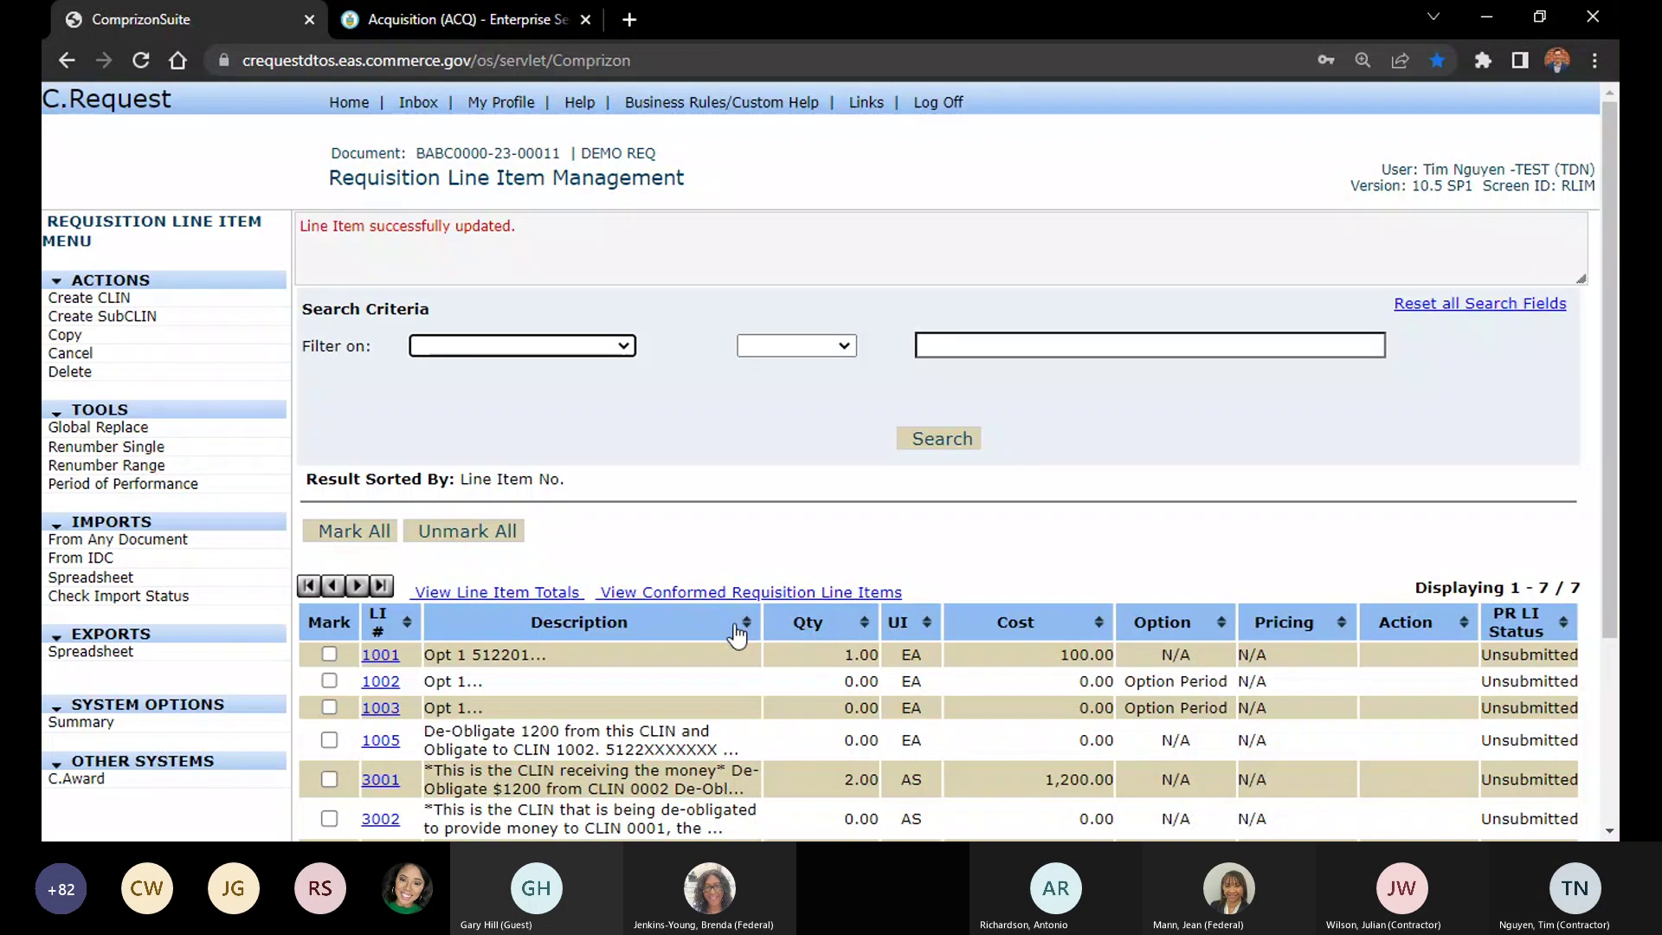
Open line item 3001 from the line item list and review its quantity, cost and description
scroll(736, 636, "down", 1)
scroll(520, 671, "down", 1)
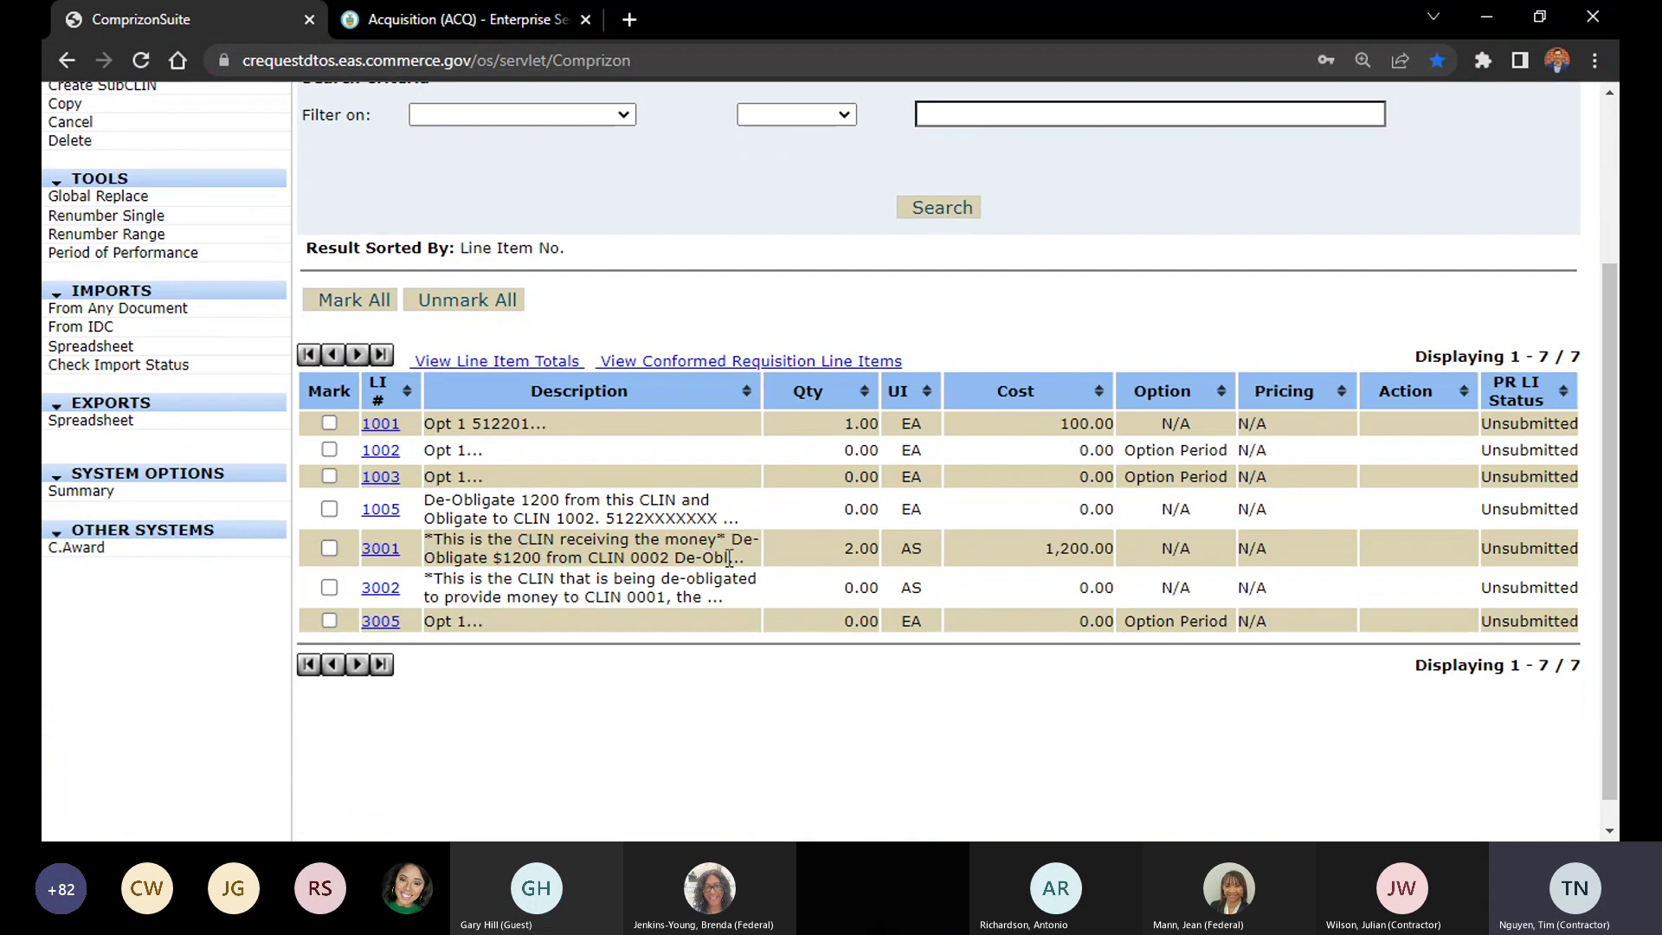
left_click(381, 549)
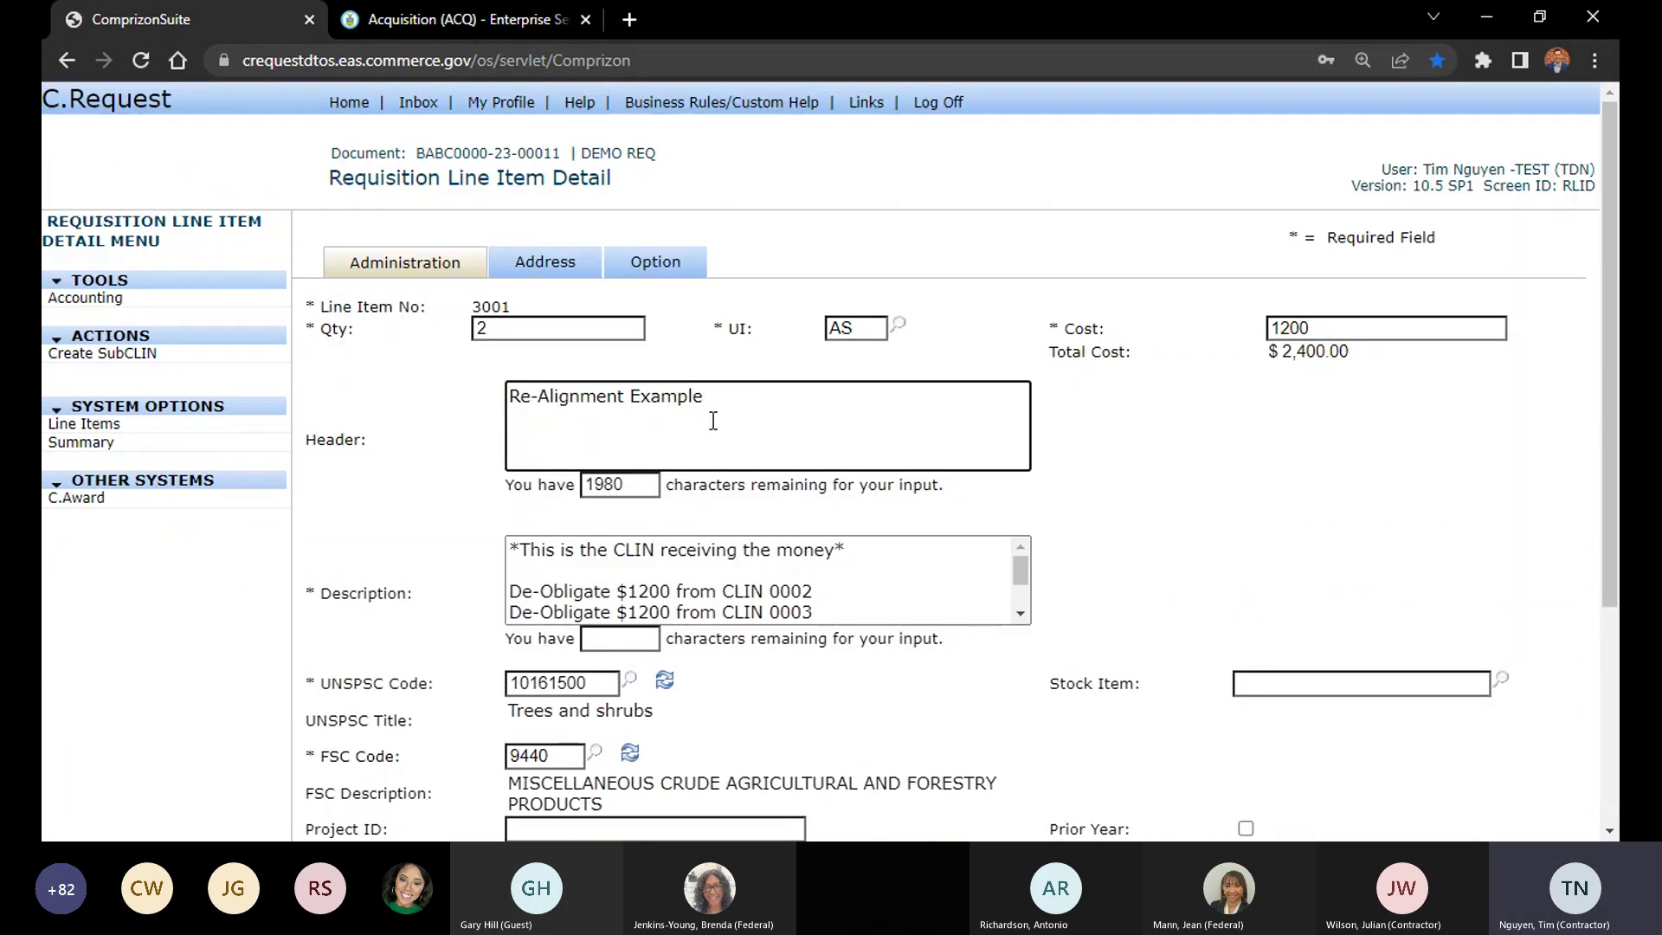
left_click(1235, 368)
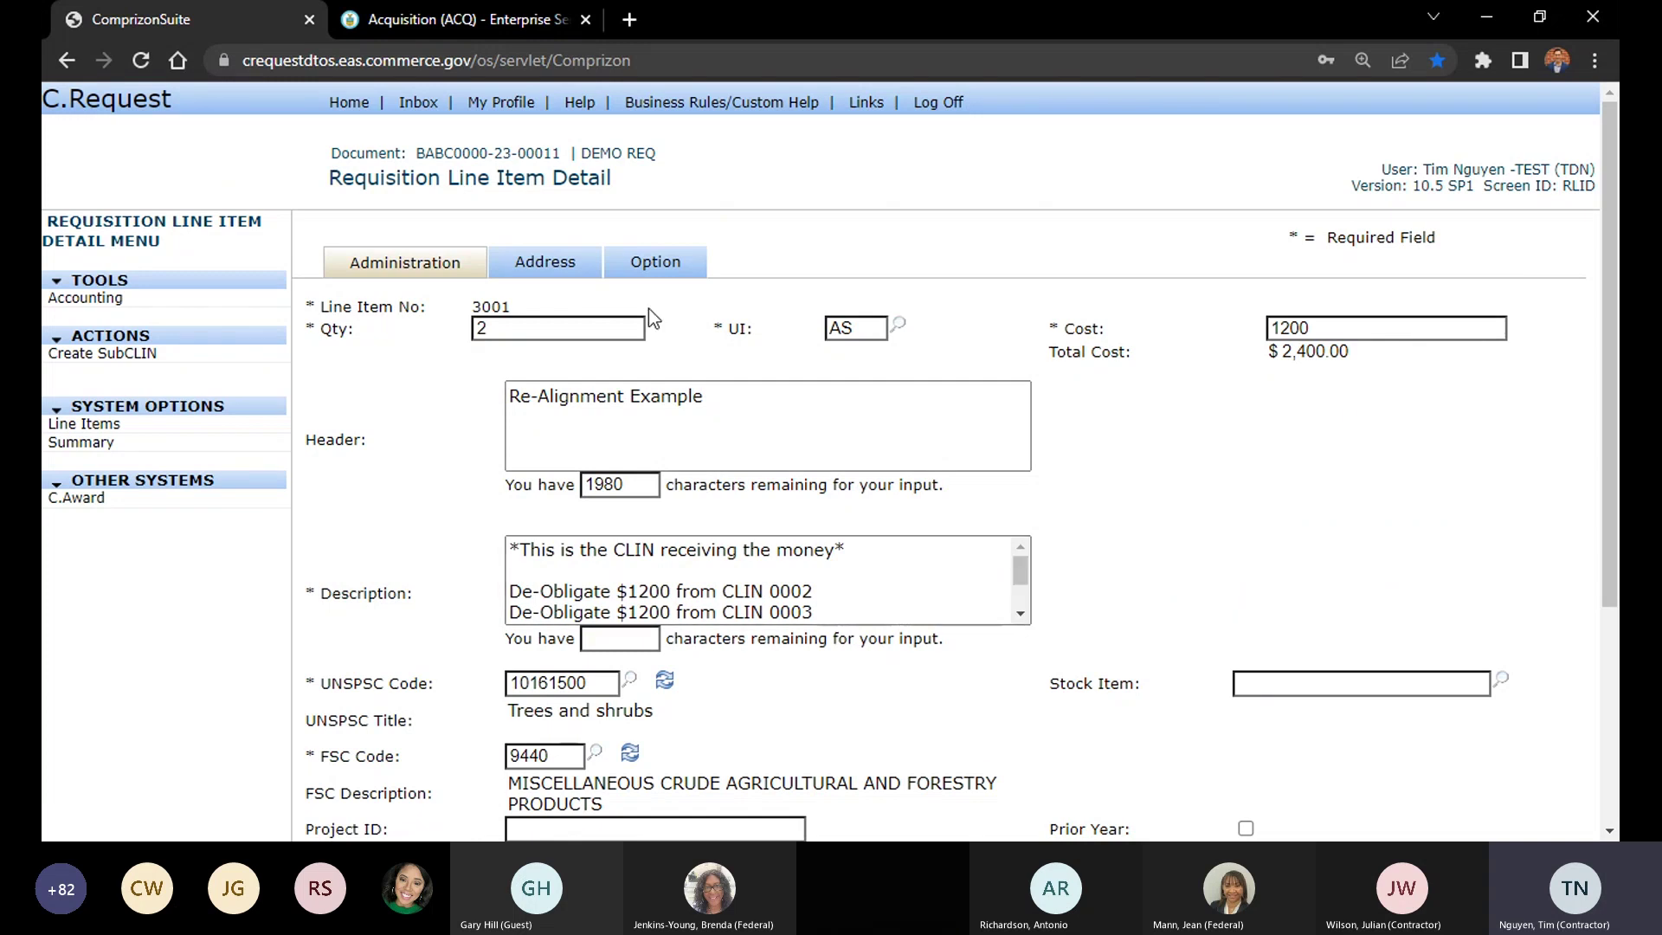
left_click_drag(596, 320, 438, 334)
left_click(438, 341)
left_click_drag(1345, 327, 1234, 322)
left_click(1205, 369)
scroll(1210, 378, "down", 3)
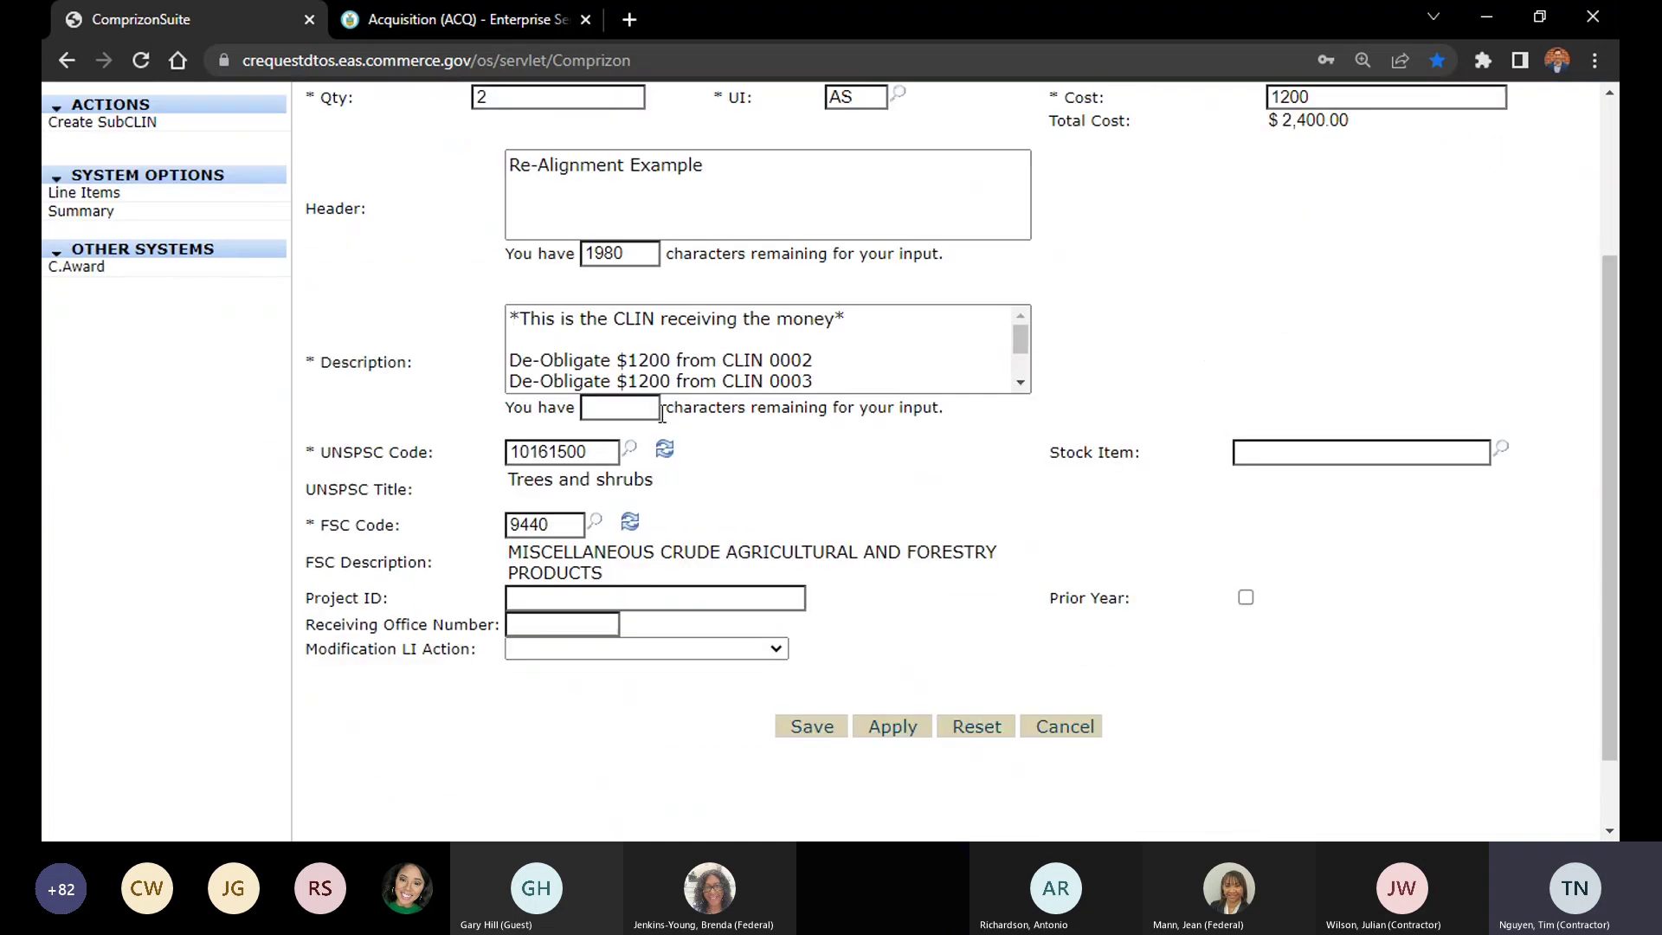
scroll(591, 351, "down", 1)
scroll(591, 351, "up", 2)
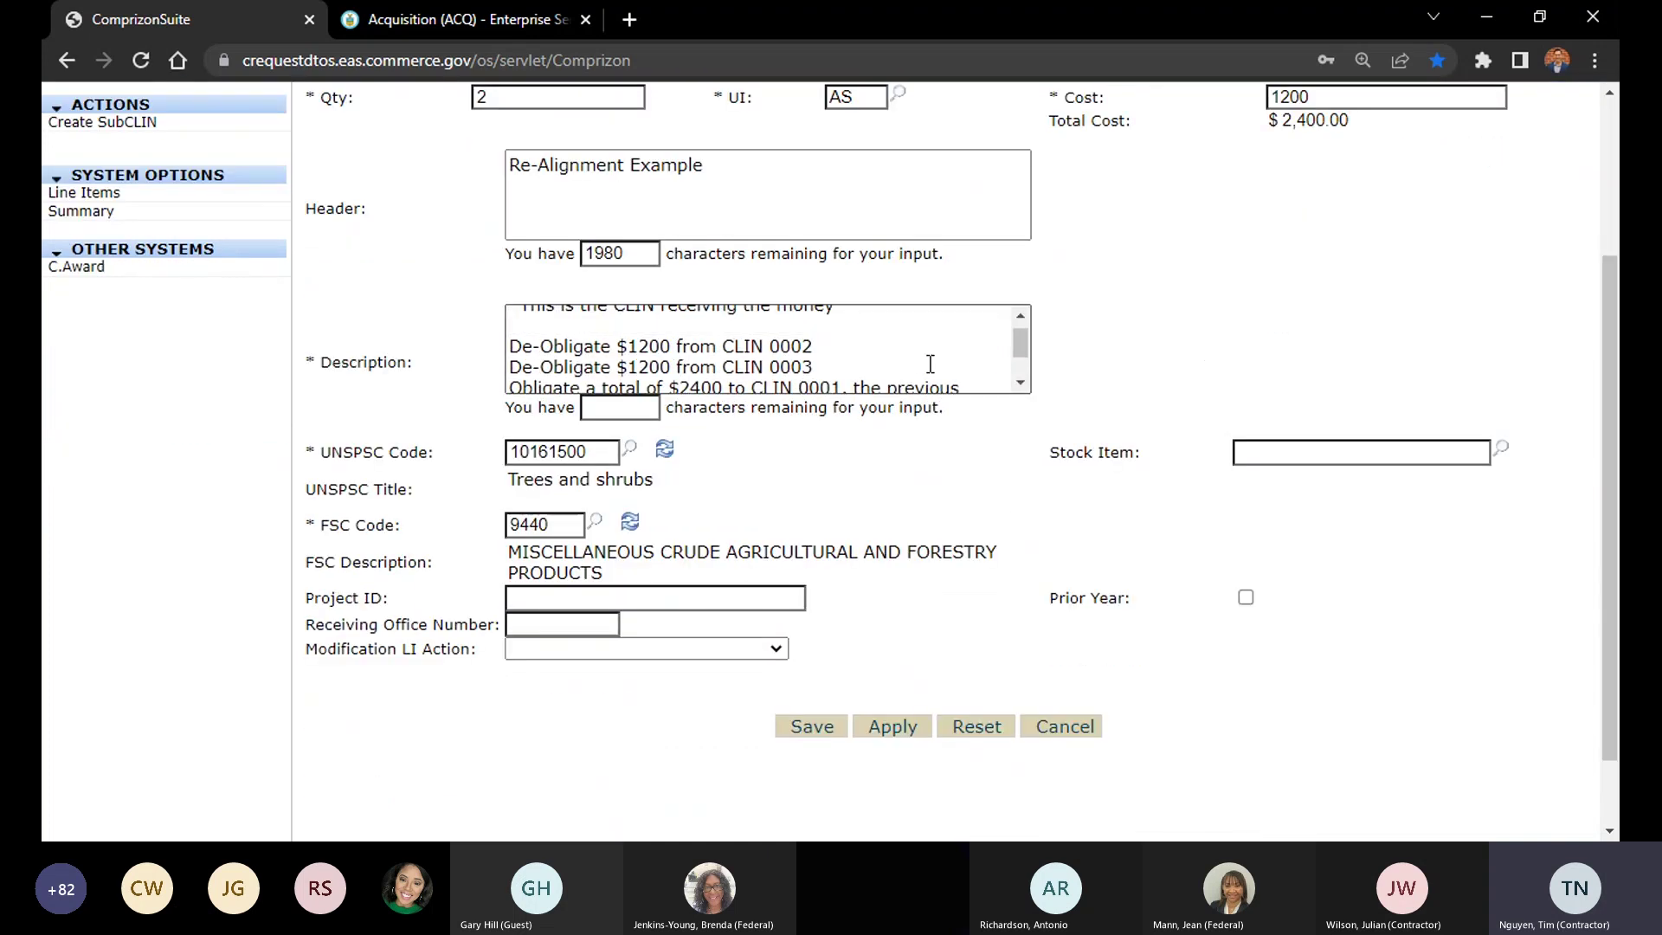
Change the CLIN number in the first de-obligation line of line item 3001's description to 1005
scroll(1105, 386, "up", 2)
mouse_move(1018, 443)
left_mouse_down()
mouse_move(1011, 465)
mouse_move(1014, 438)
left_mouse_up()
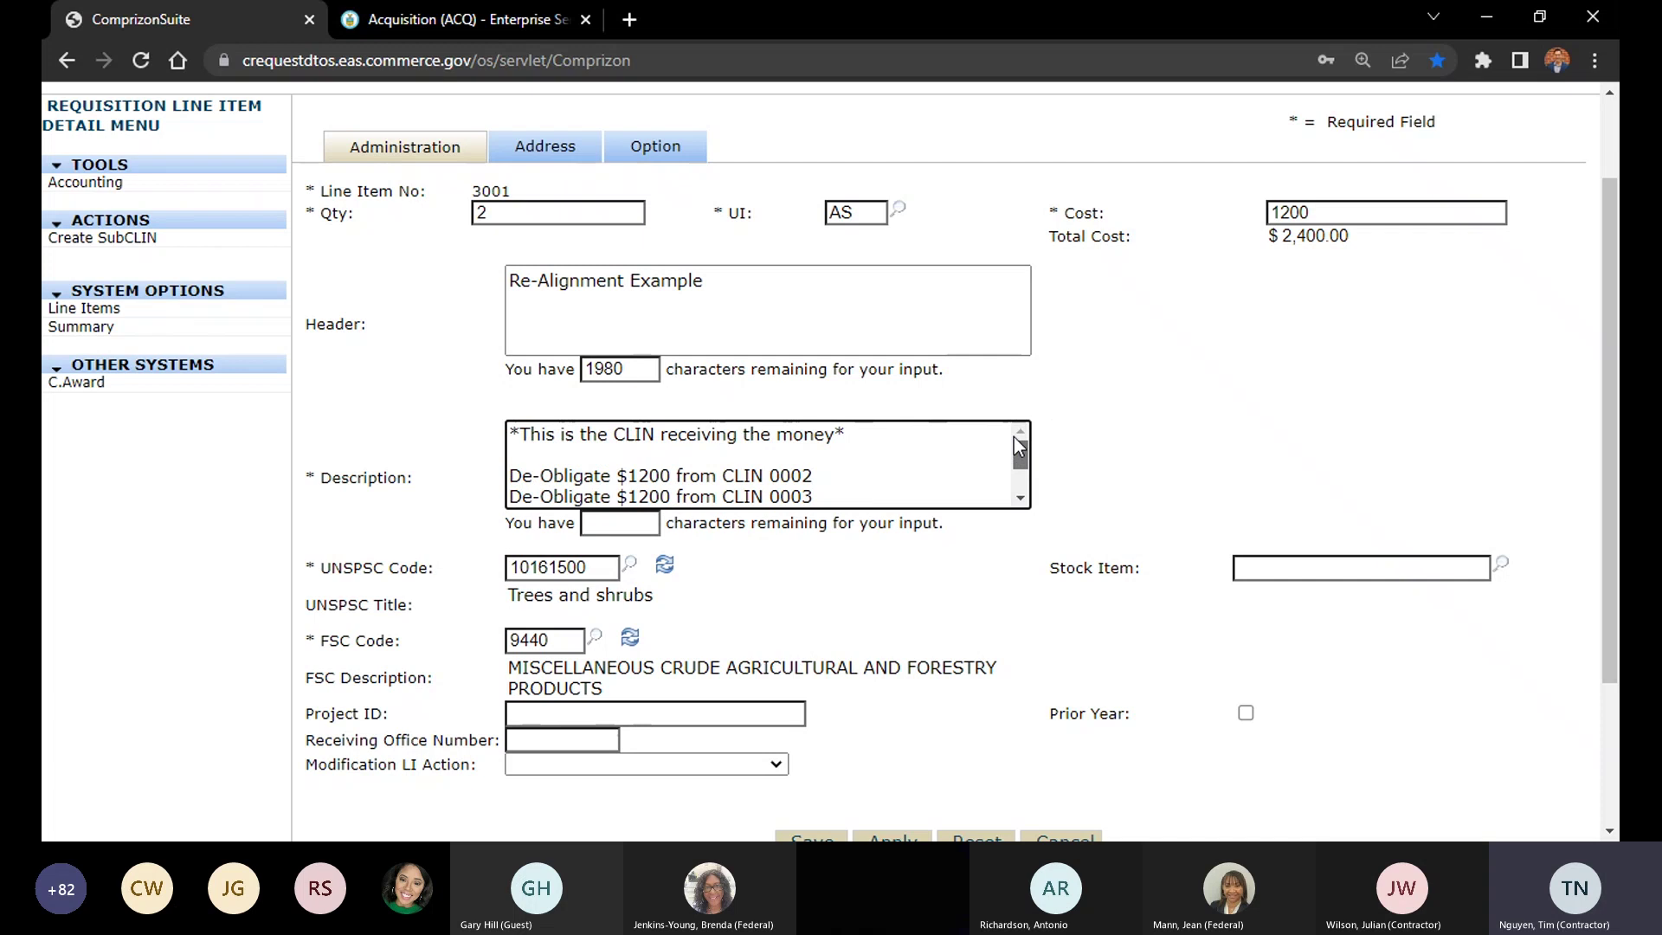
left_click(626, 476)
left_click(860, 478)
left_click_drag(814, 475, 773, 476)
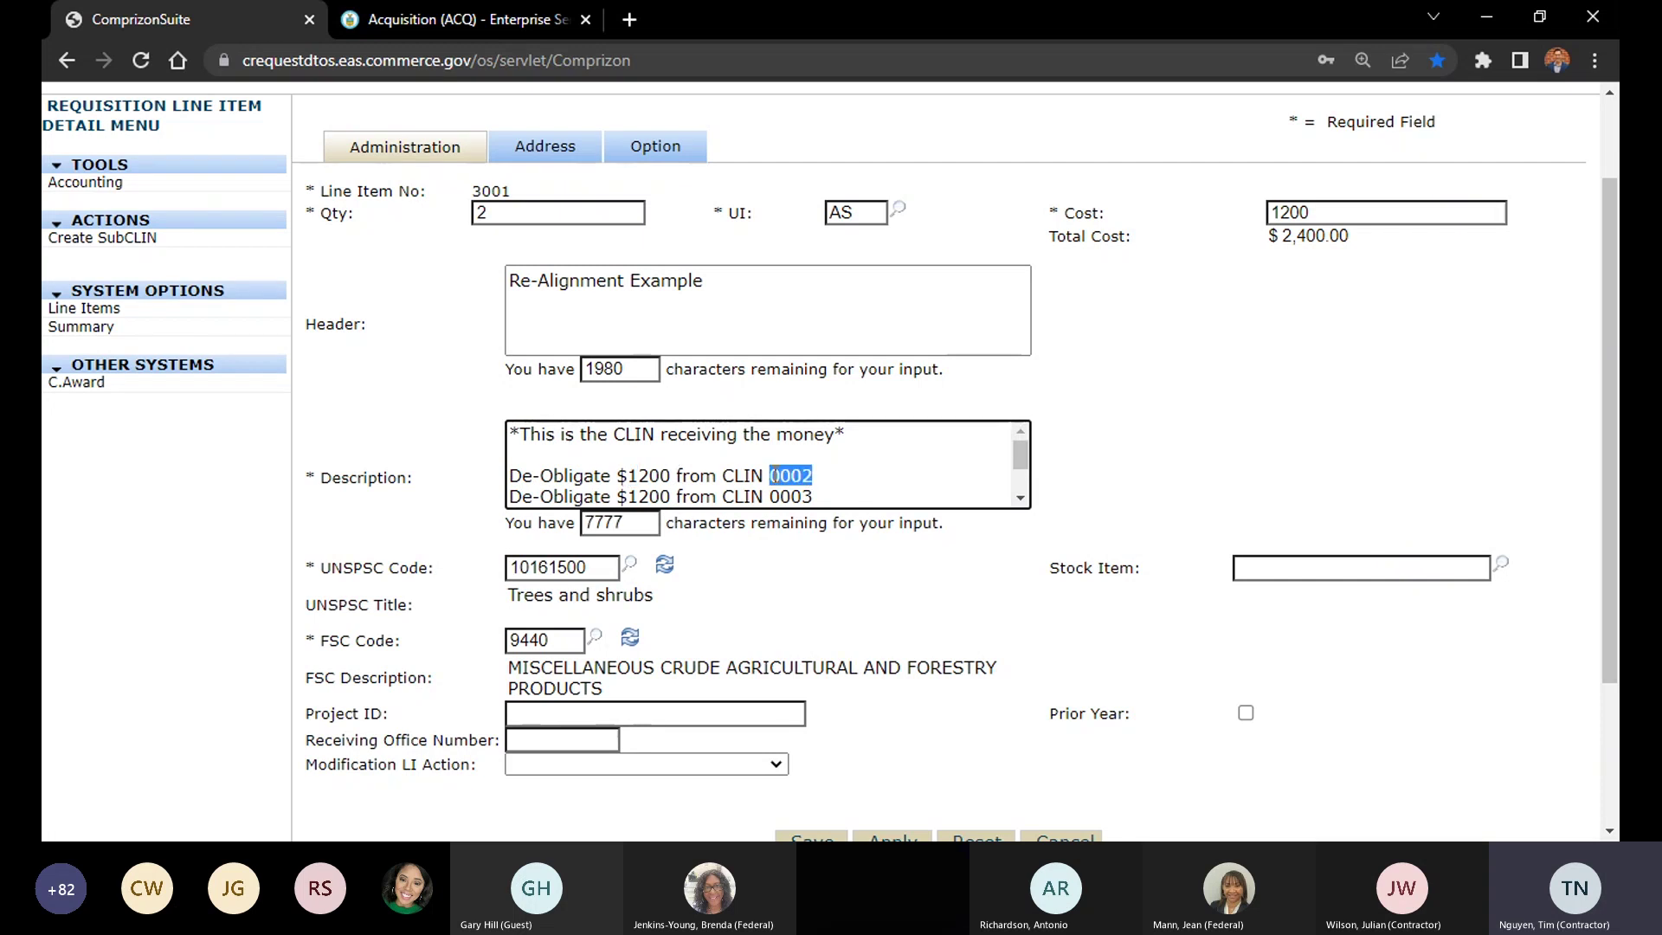
type("1005")
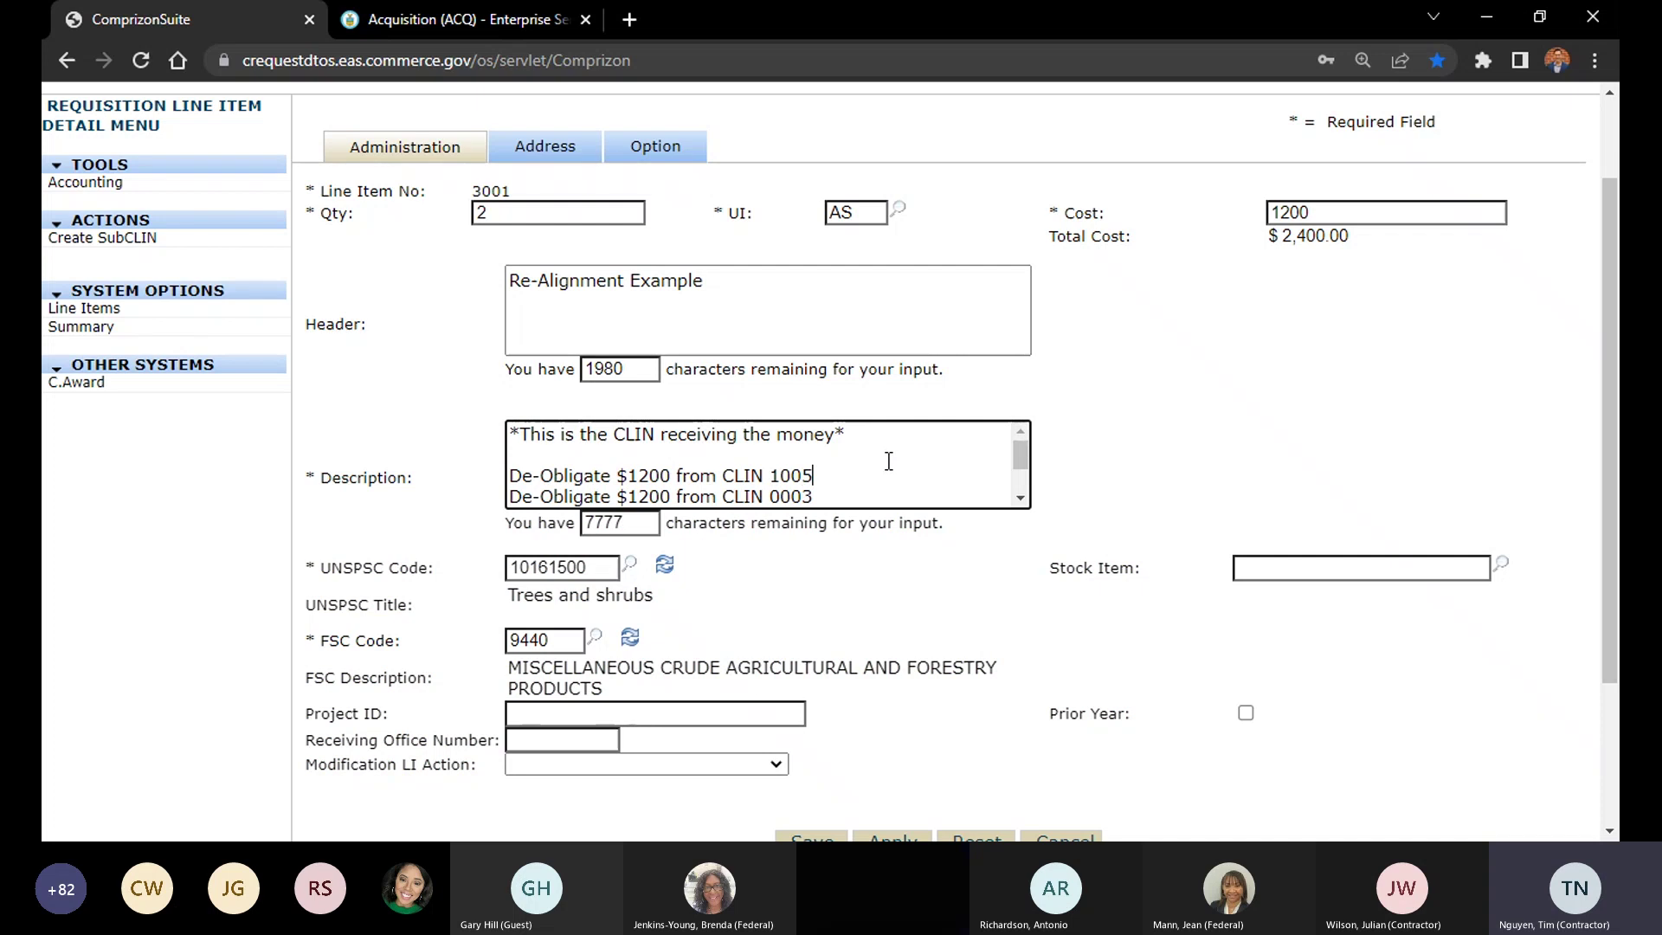
Examine the de-obligation and obligation notes in the description and compare their CLIN references with the line item number
scroll(935, 443, "down", 1)
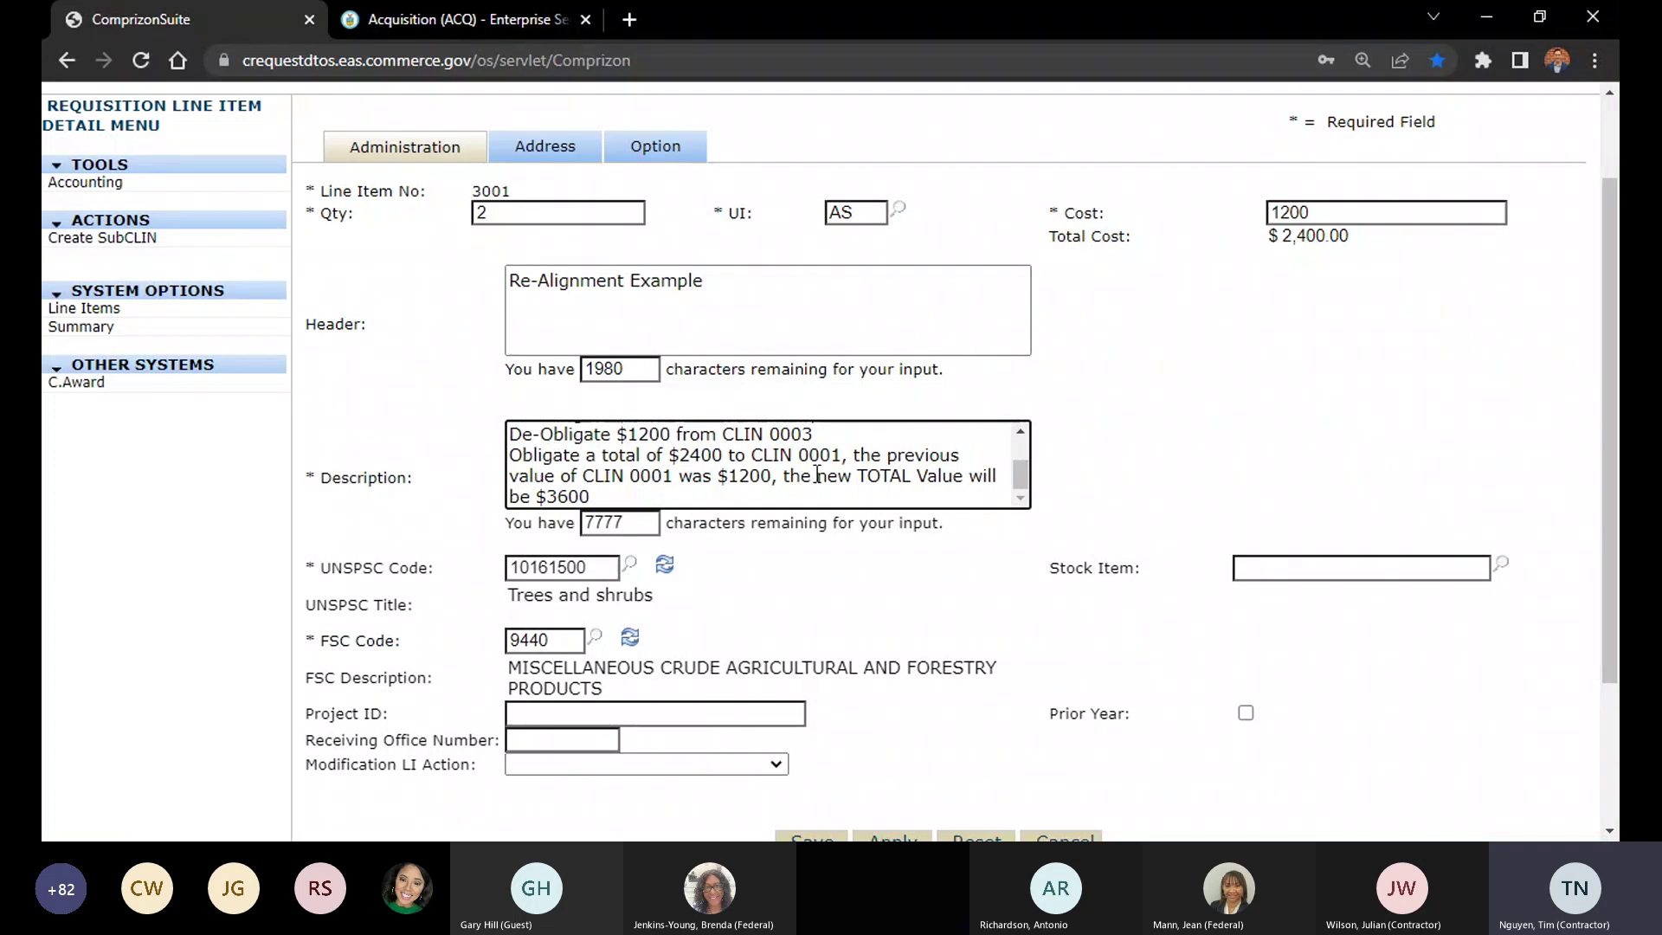
scroll(816, 476, "up", 2)
scroll(869, 483, "down", 2)
scroll(869, 483, "up", 1)
scroll(945, 456, "down", 1)
scroll(865, 452, "down", 2)
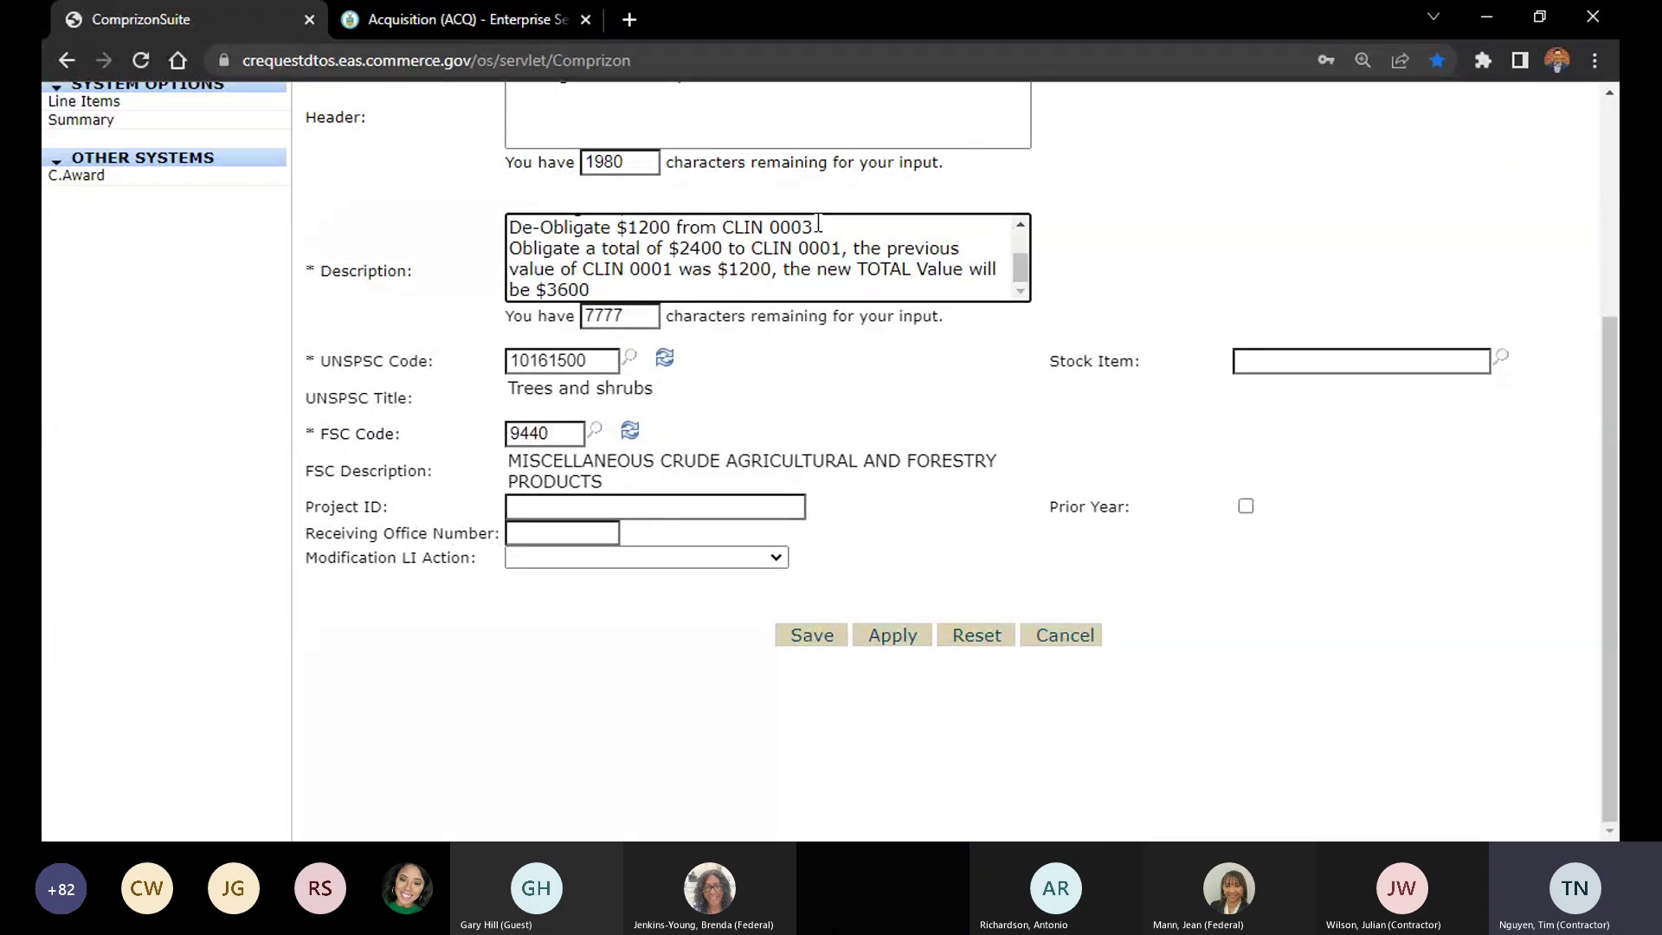
left_click_drag(1025, 260, 1025, 230)
scroll(485, 215, "up", 4)
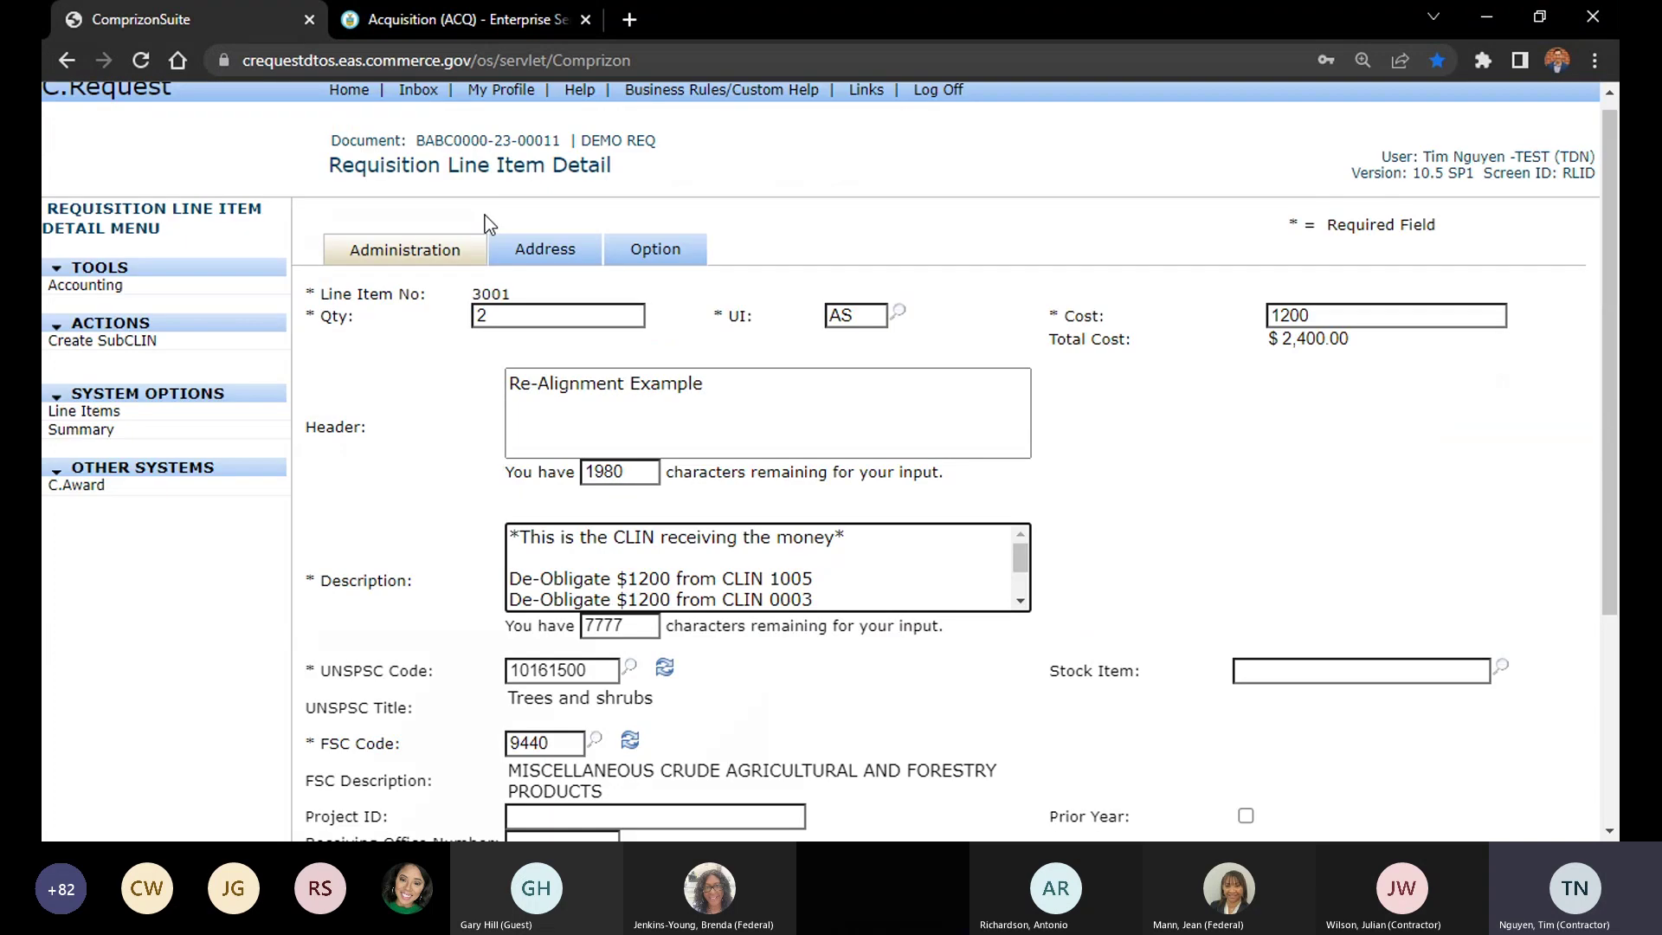
triple_click(516, 303)
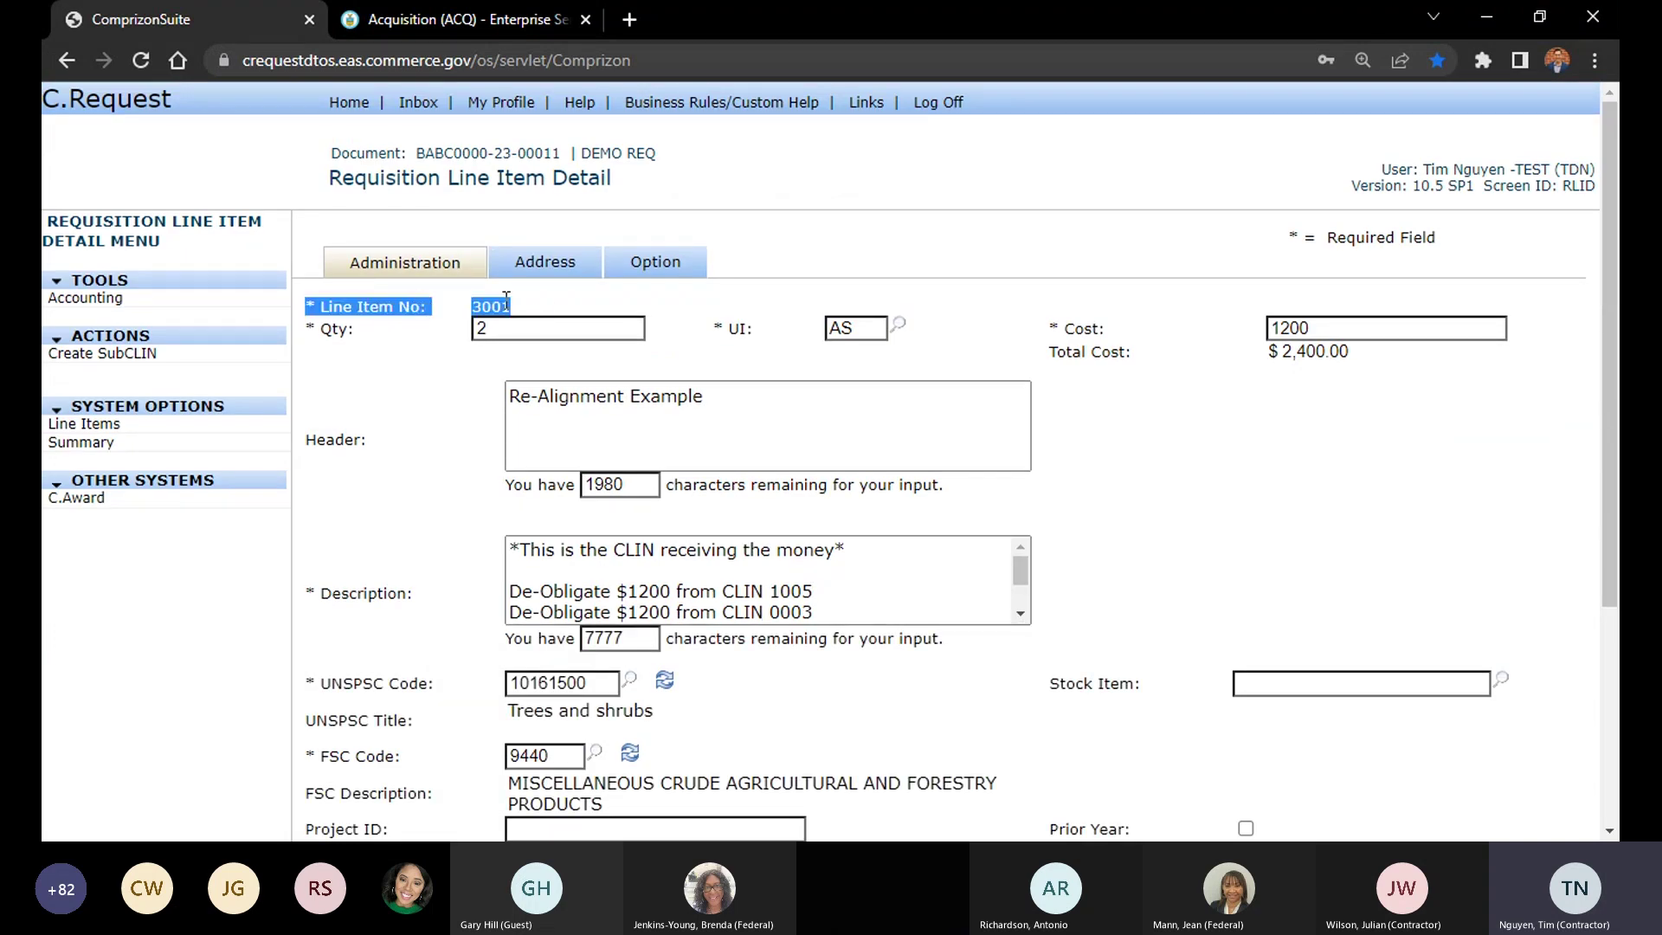
left_click(520, 303)
scroll(828, 569, "down", 2)
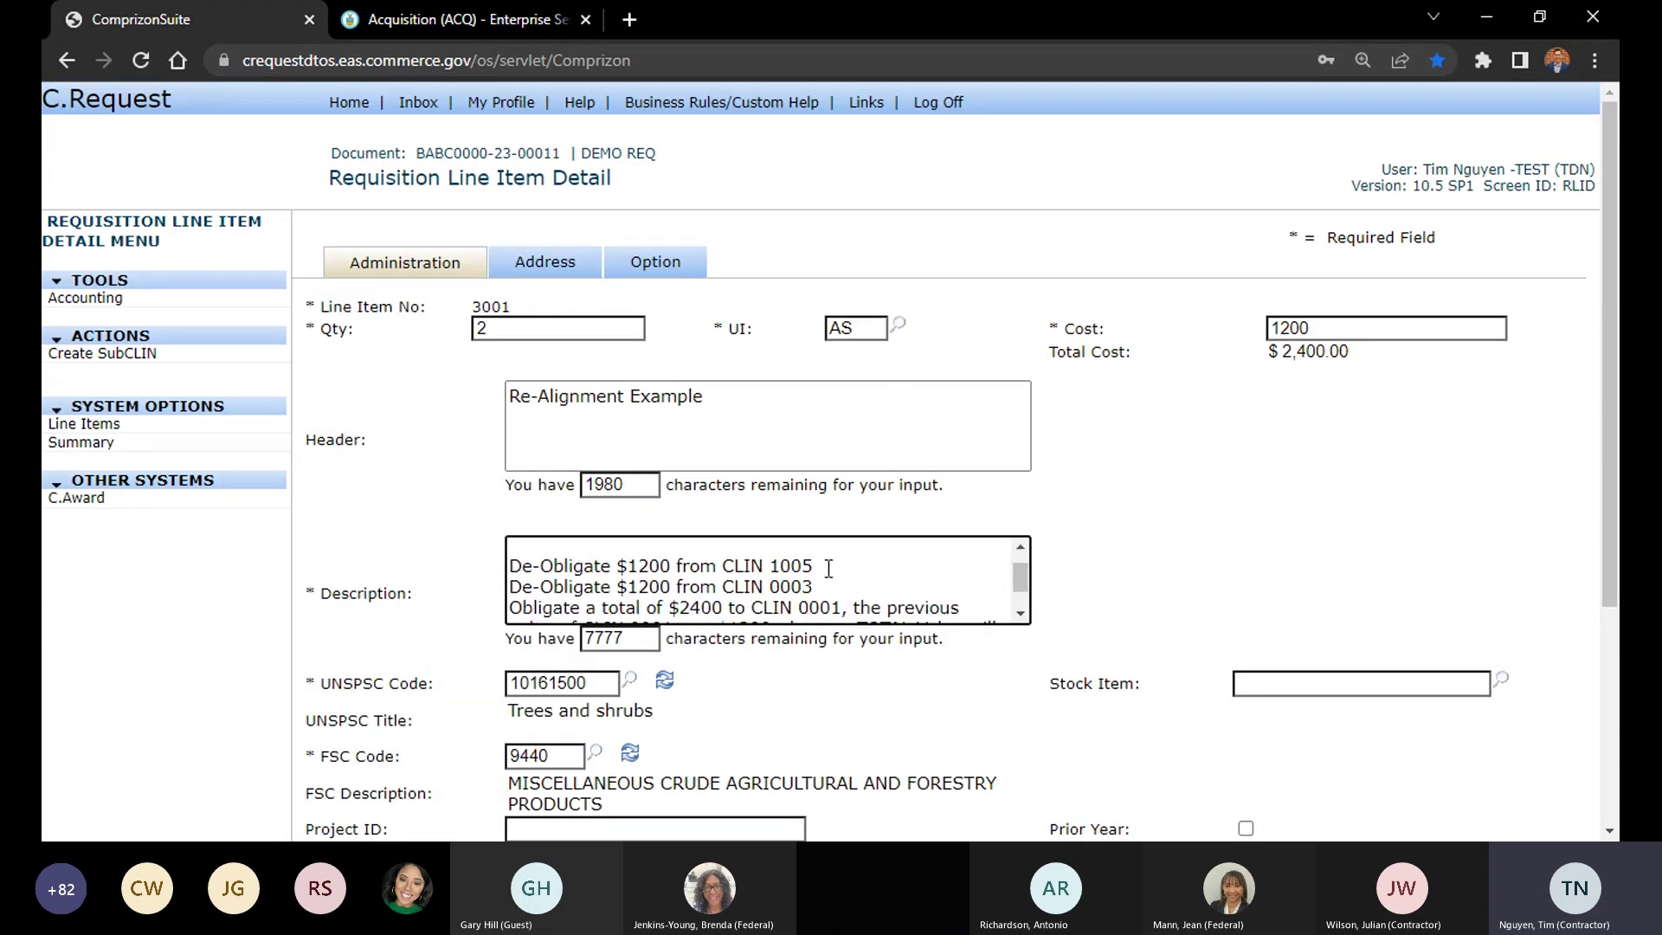
left_click(839, 554)
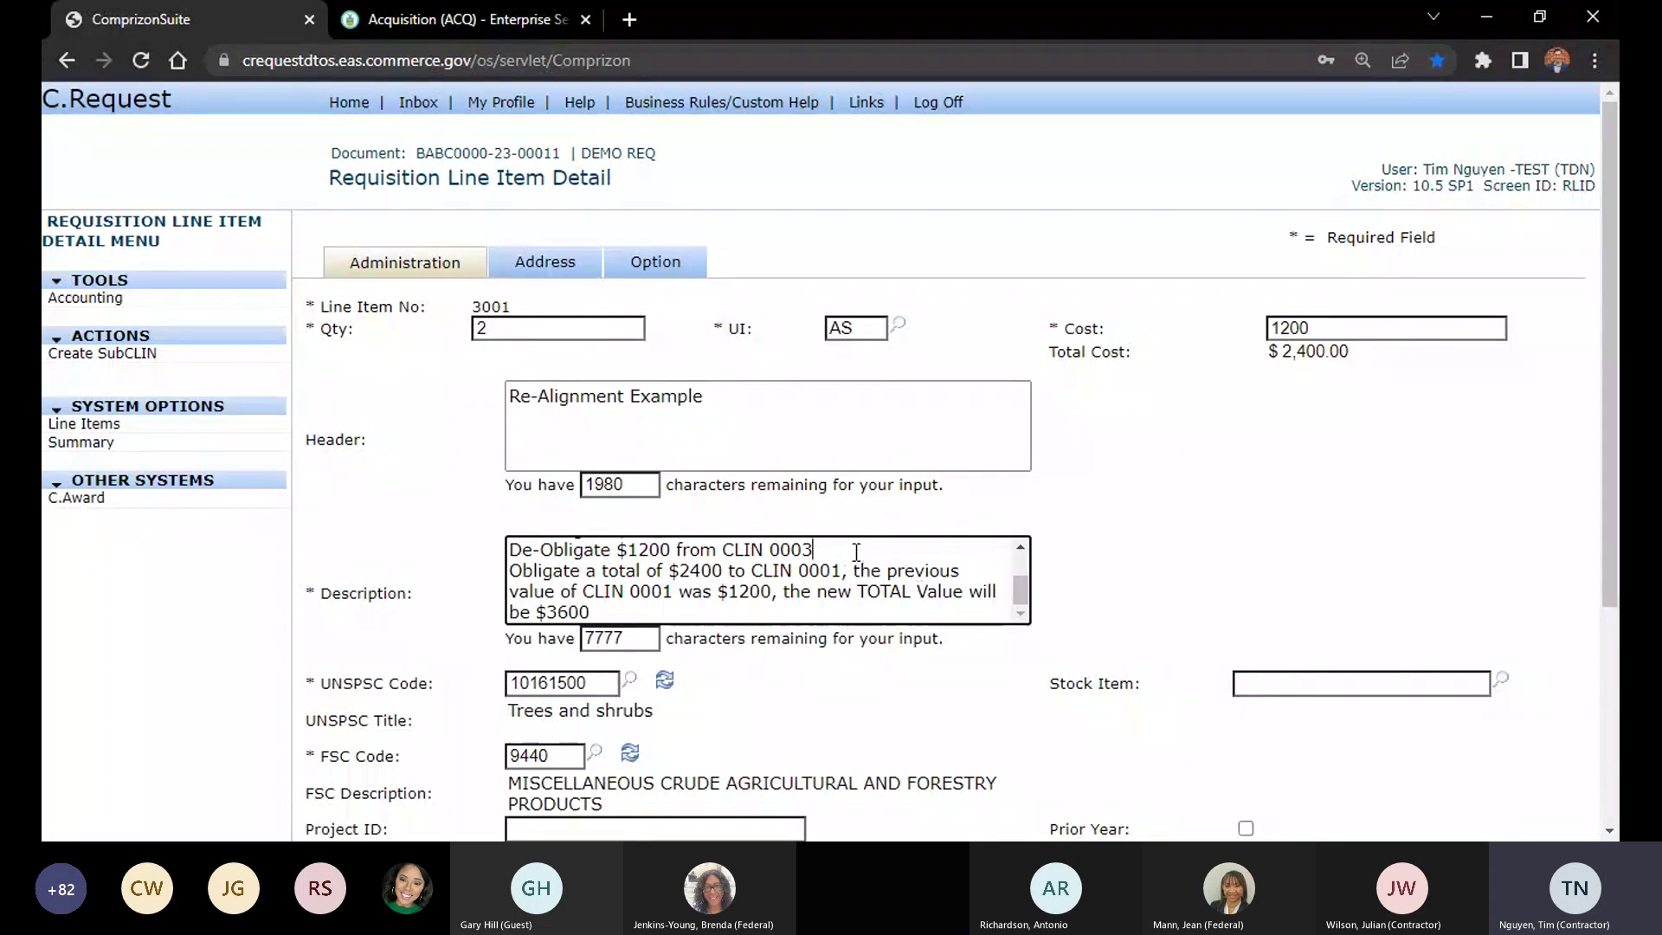
scroll(838, 577, "up", 2)
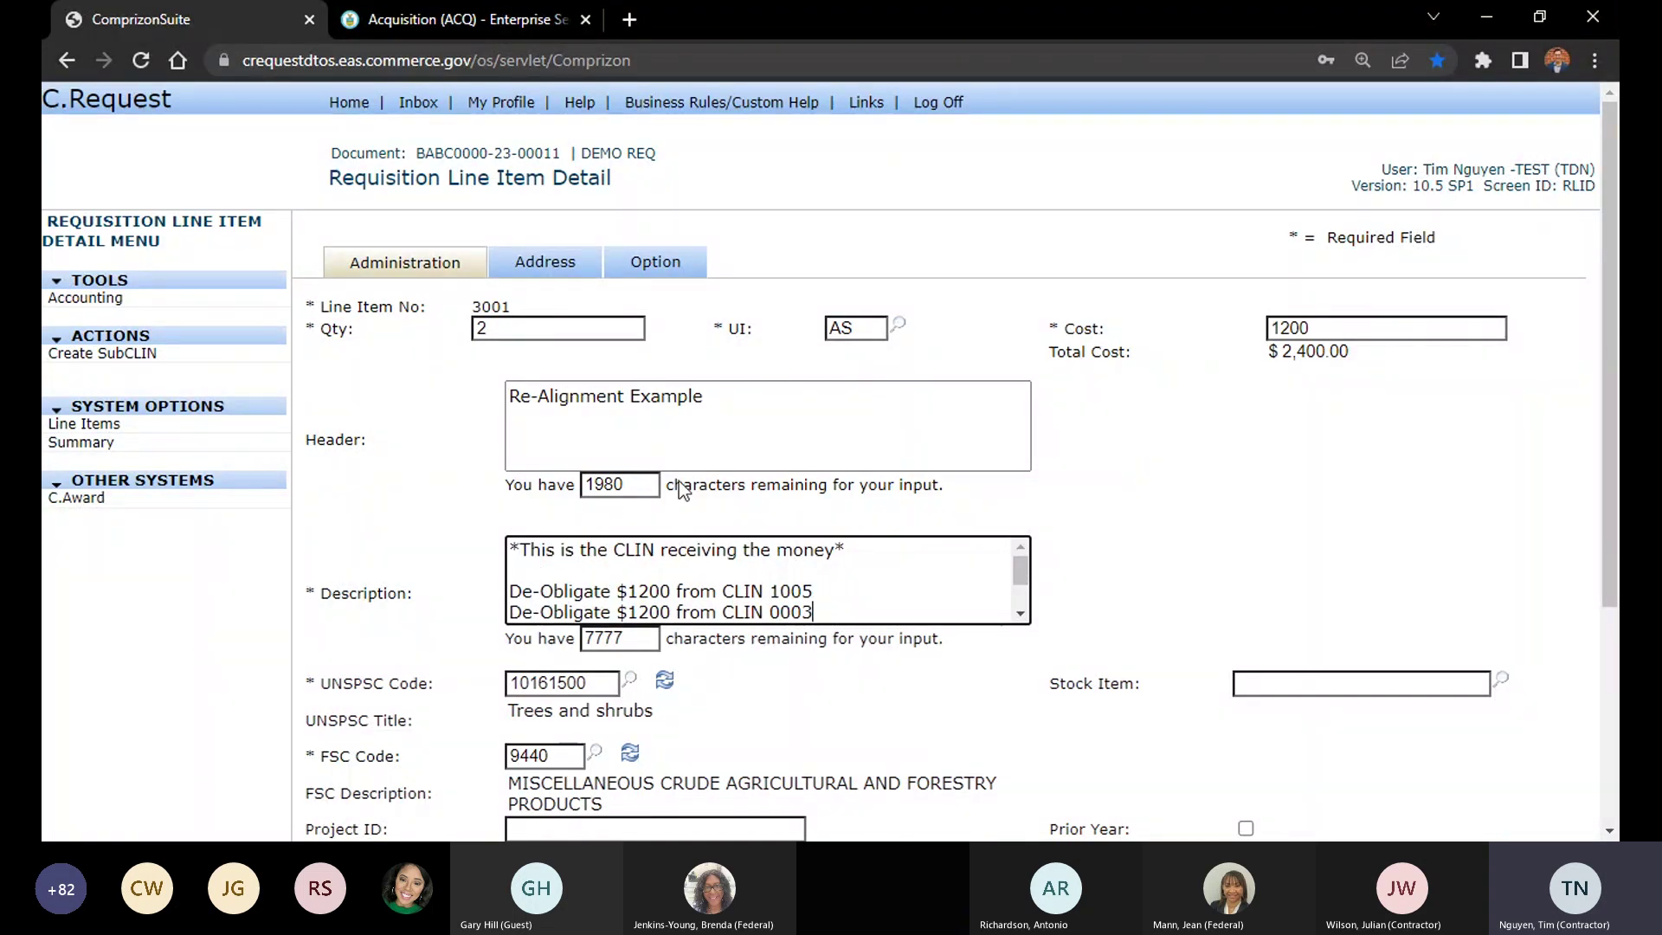
left_click_drag(521, 297, 467, 301)
double_click(487, 307)
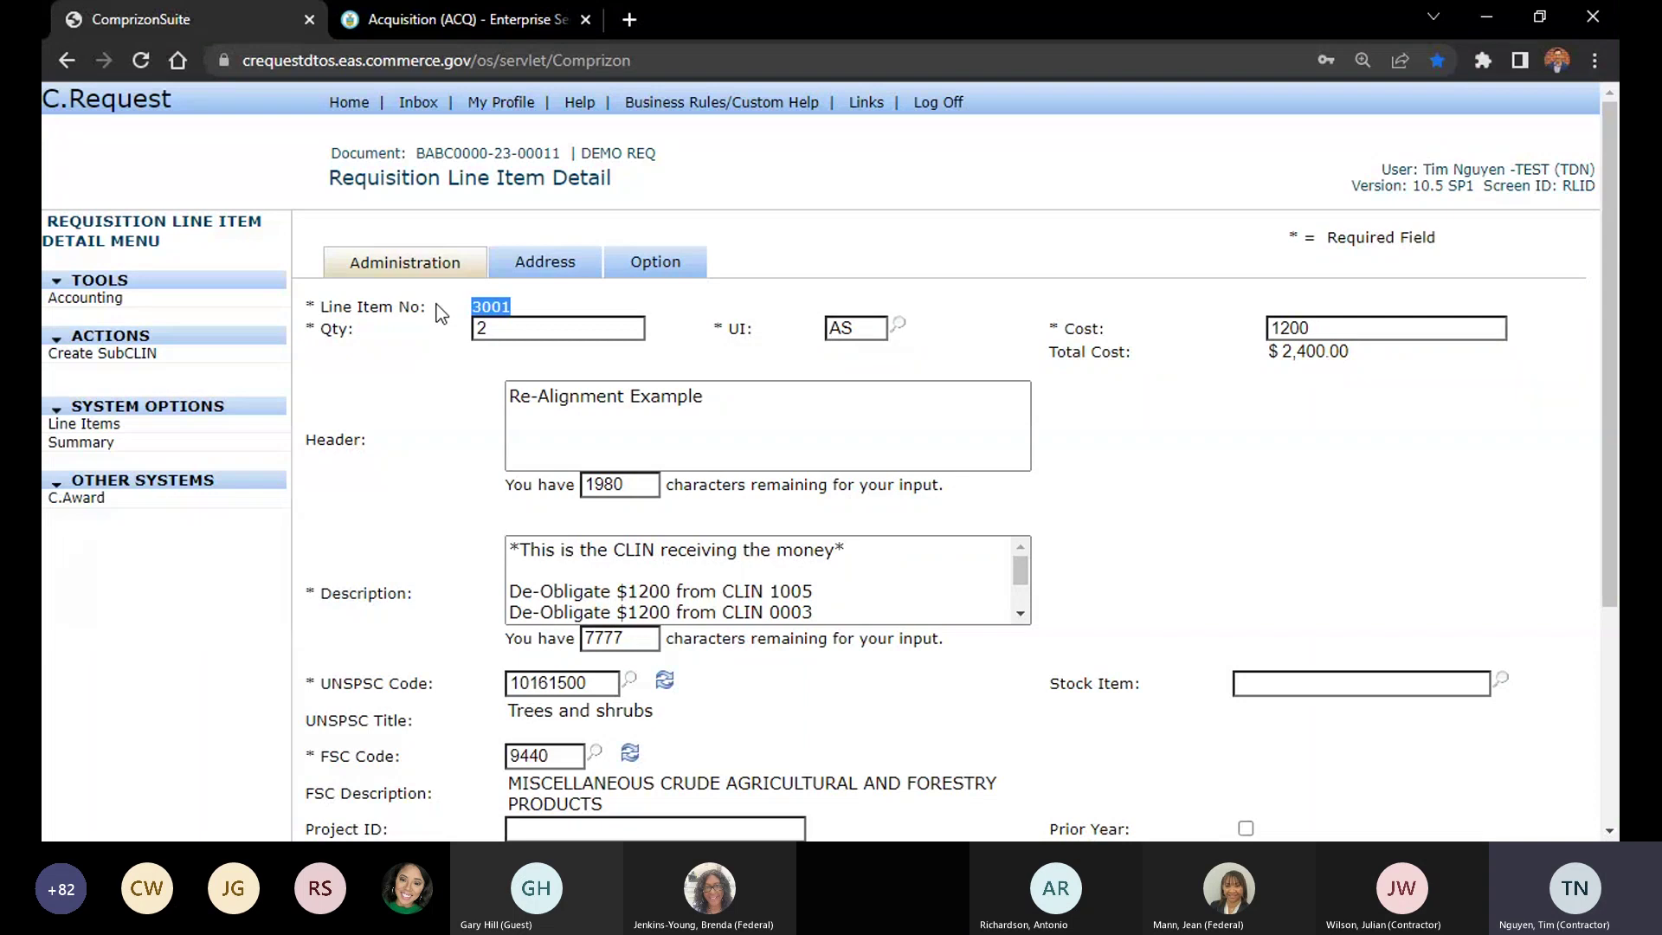
Apply the description change to line item 3001, keeping its detail page open
left_click(740, 387)
scroll(740, 384, "down", 2)
scroll(779, 384, "down", 1)
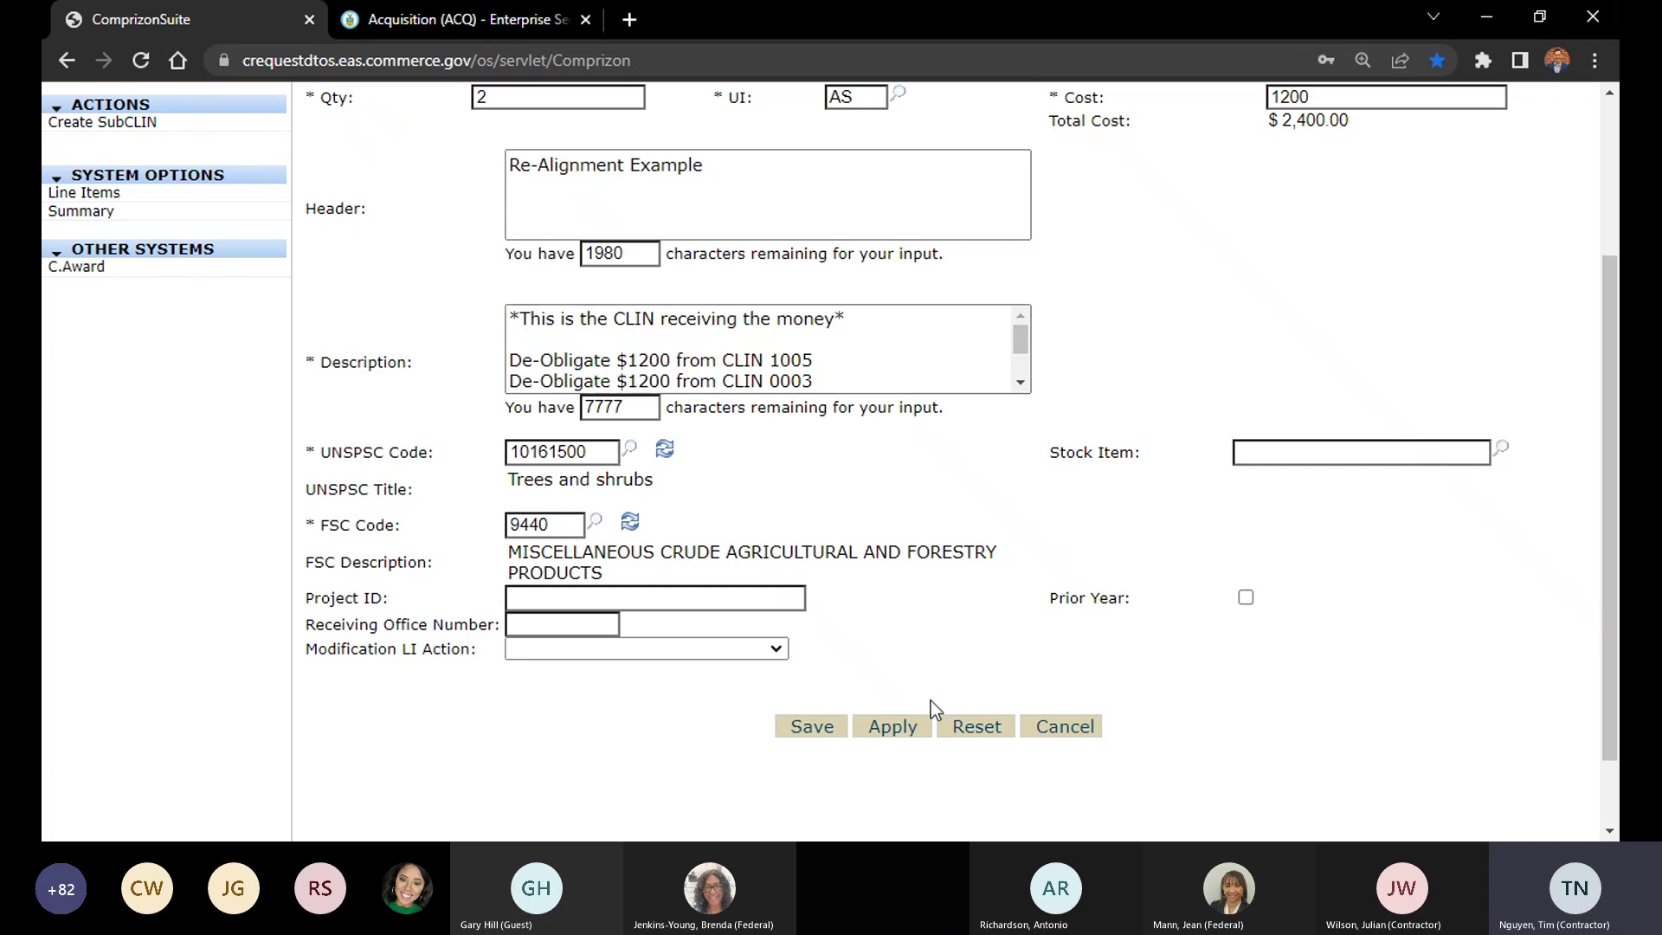
left_click(914, 726)
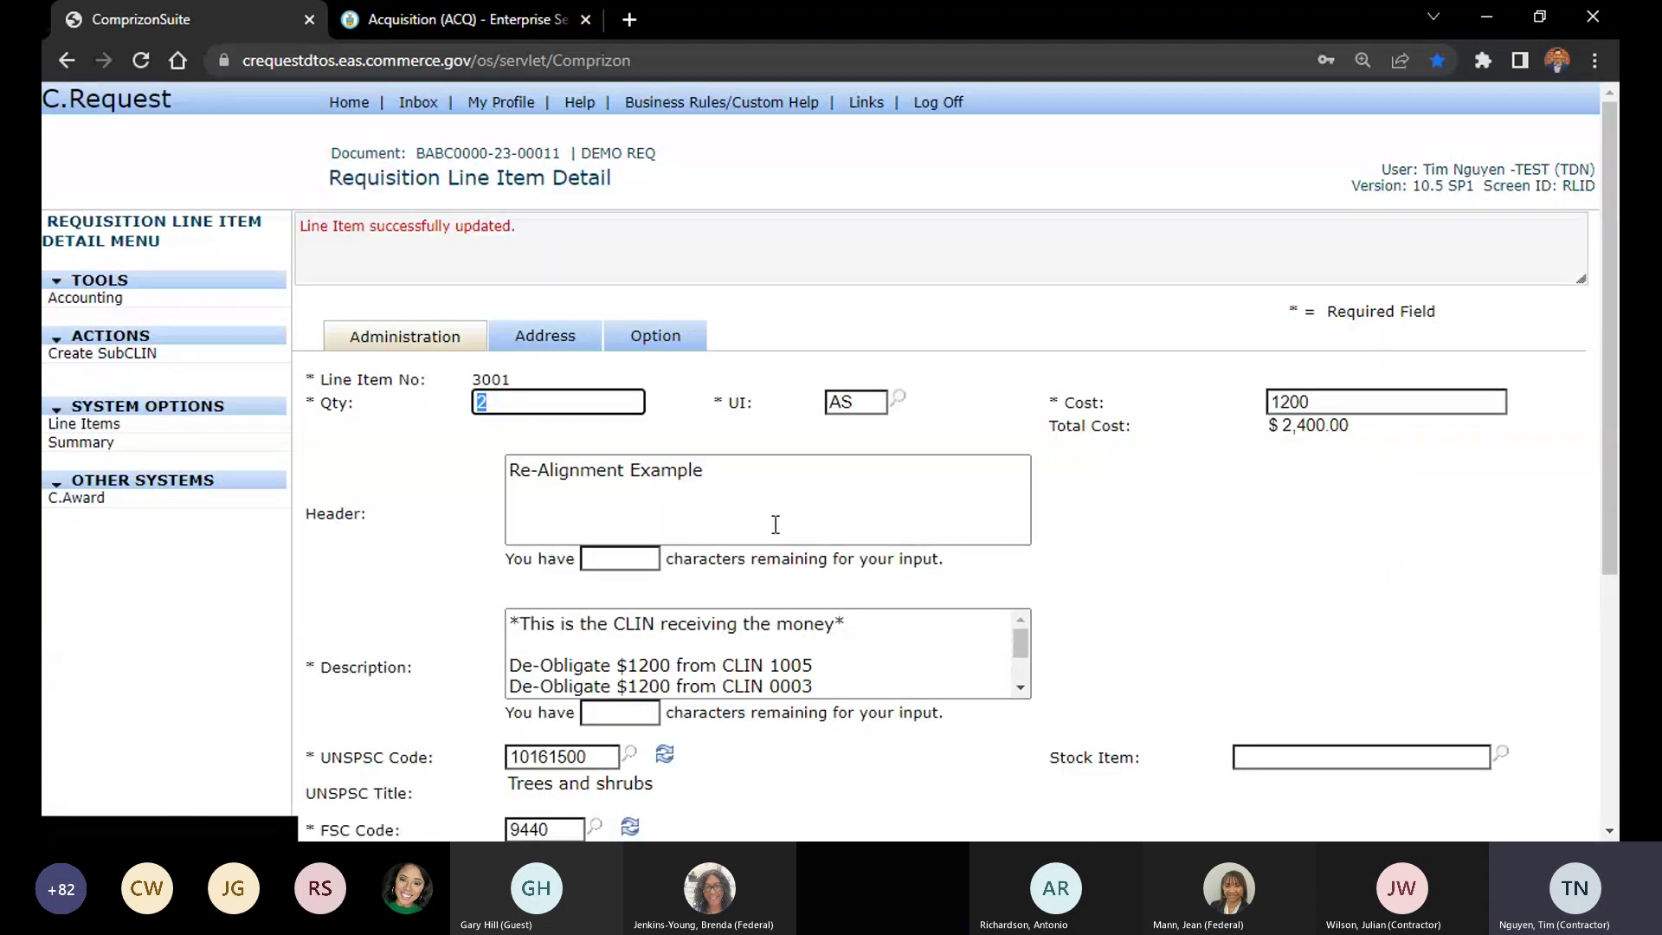
Open line item 3001's accounting and examine how cost and quantity are split between its account codes
left_click(63, 306)
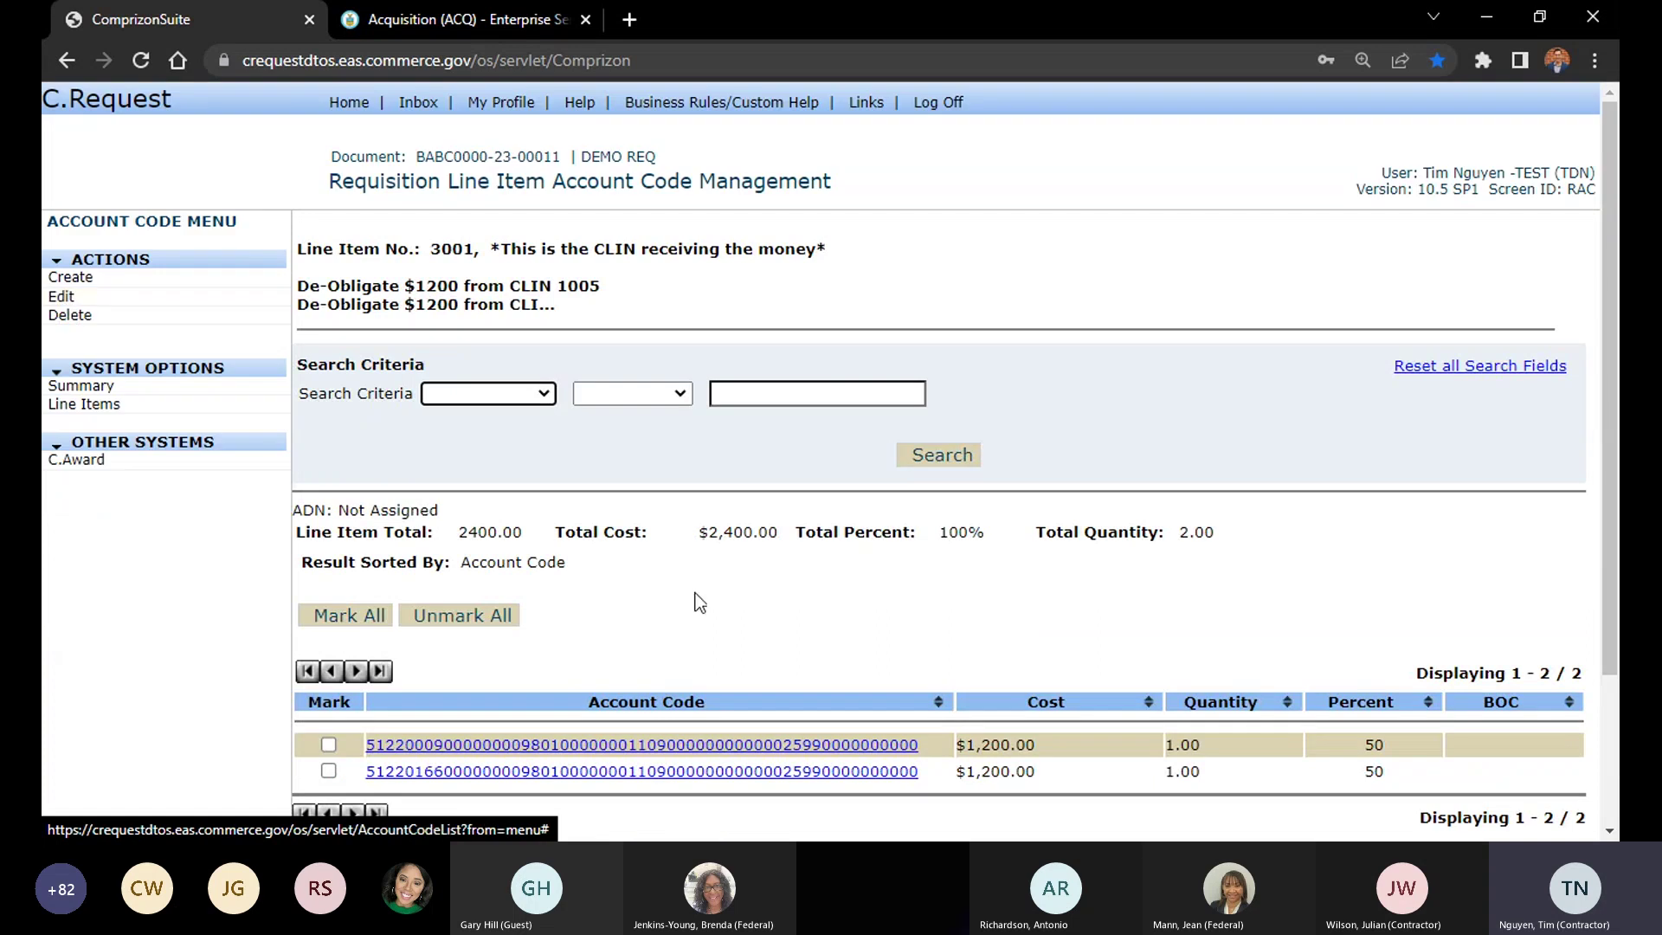
scroll(819, 642, "down", 2)
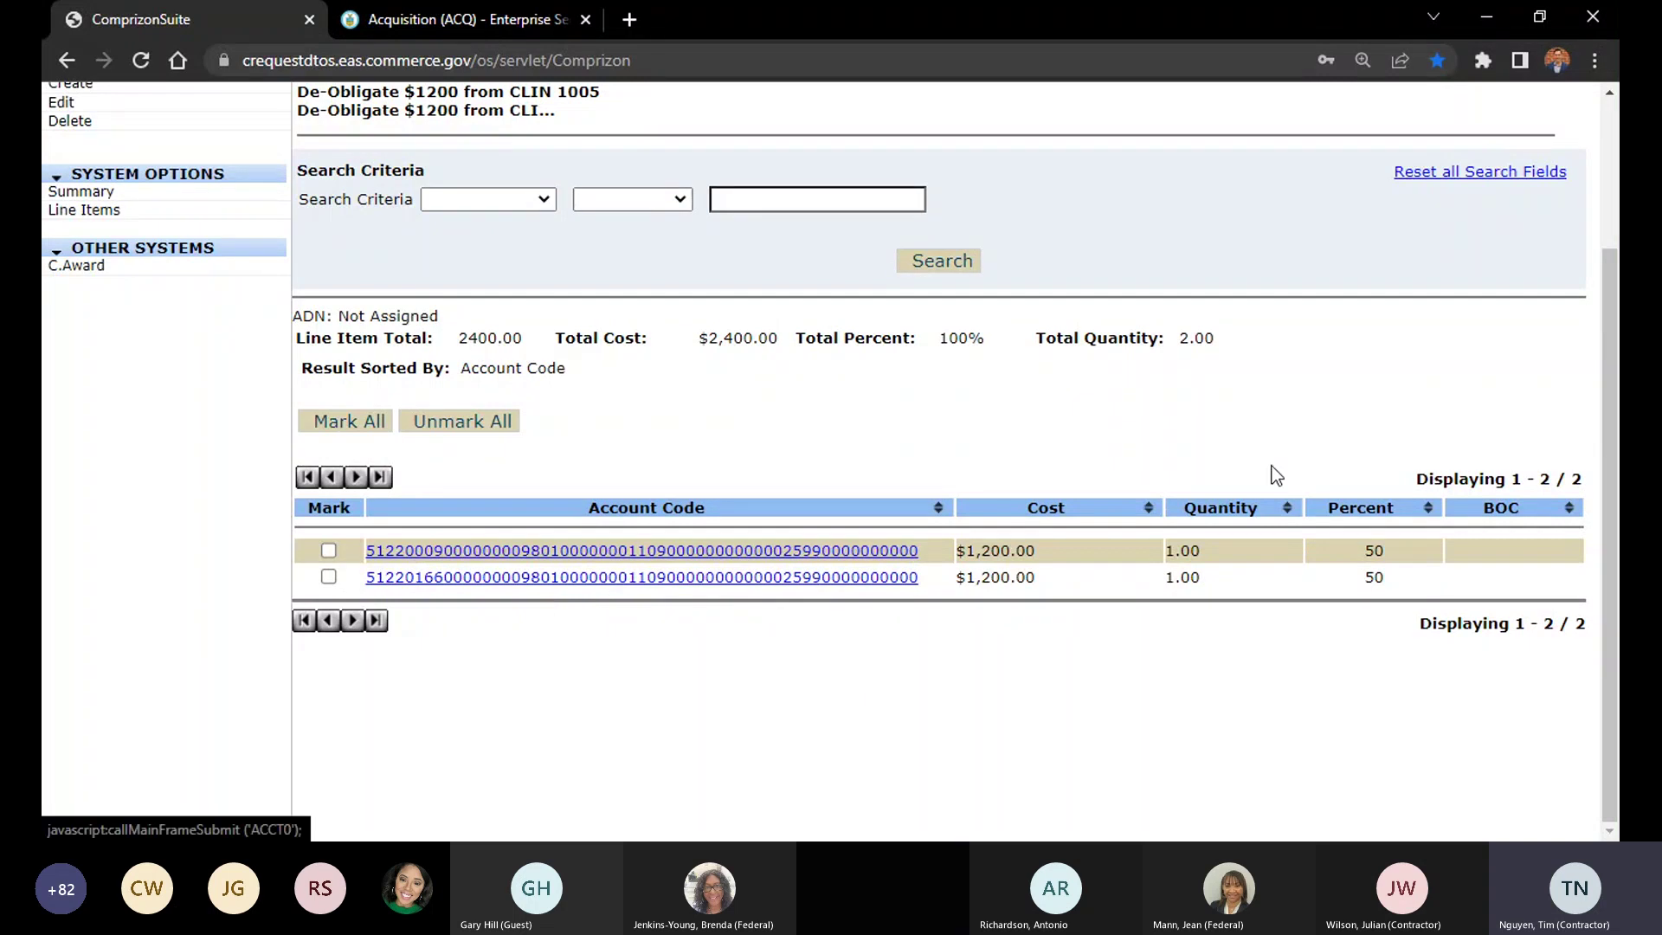
scroll(748, 584, "up", 2)
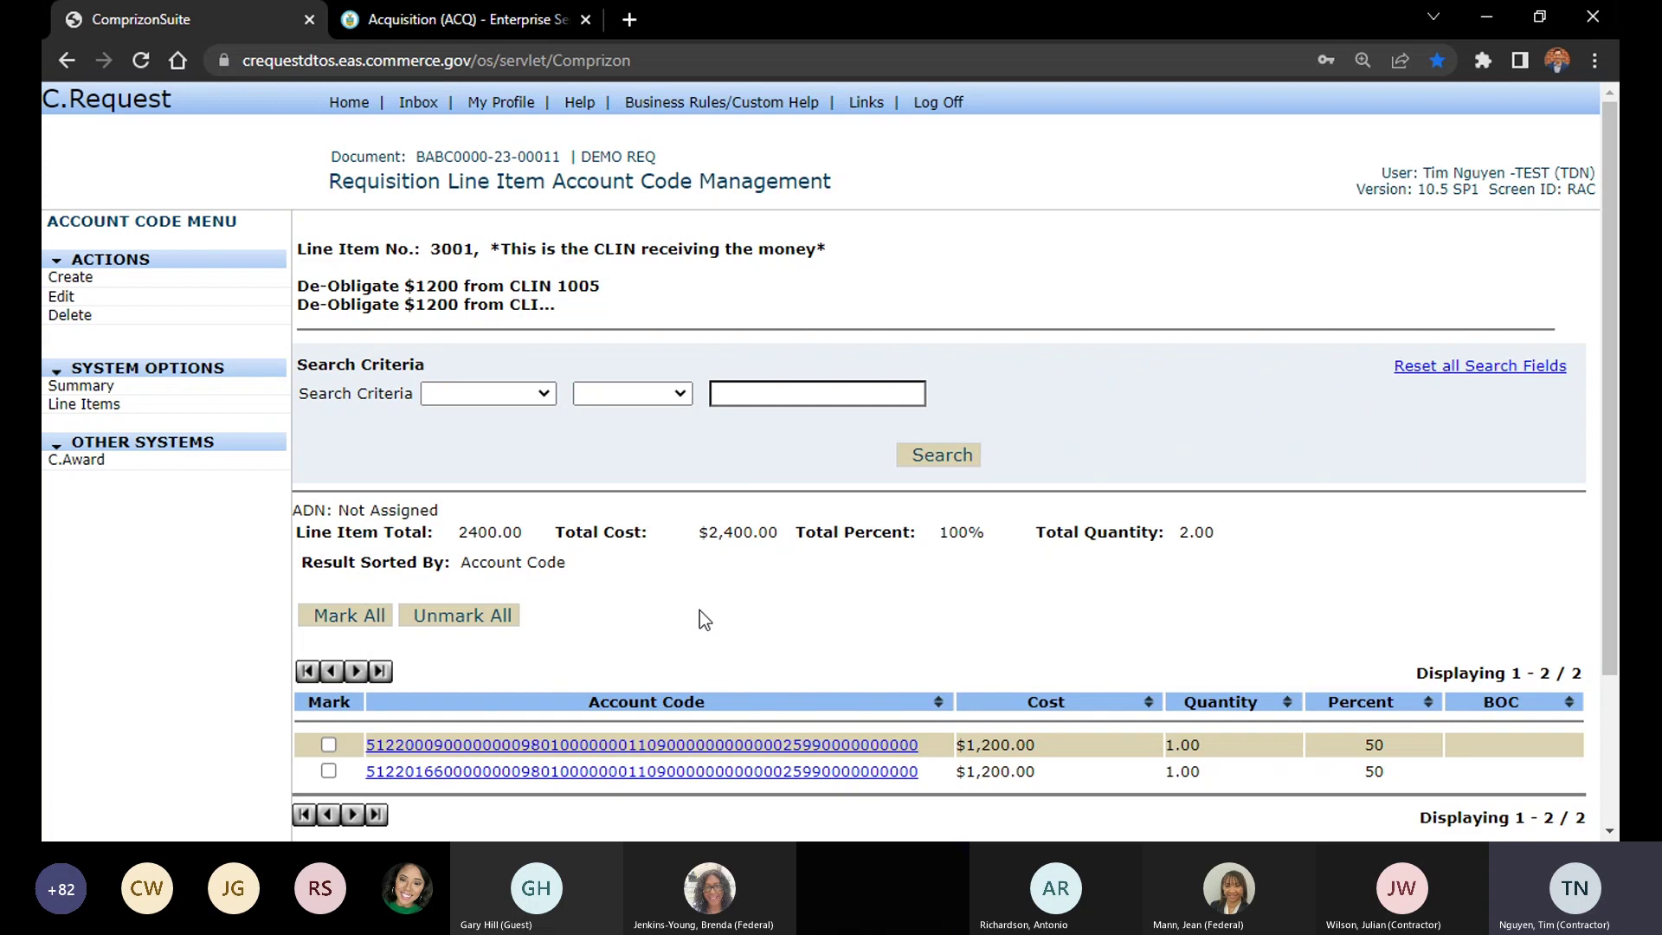
left_click(328, 744)
left_click(329, 744)
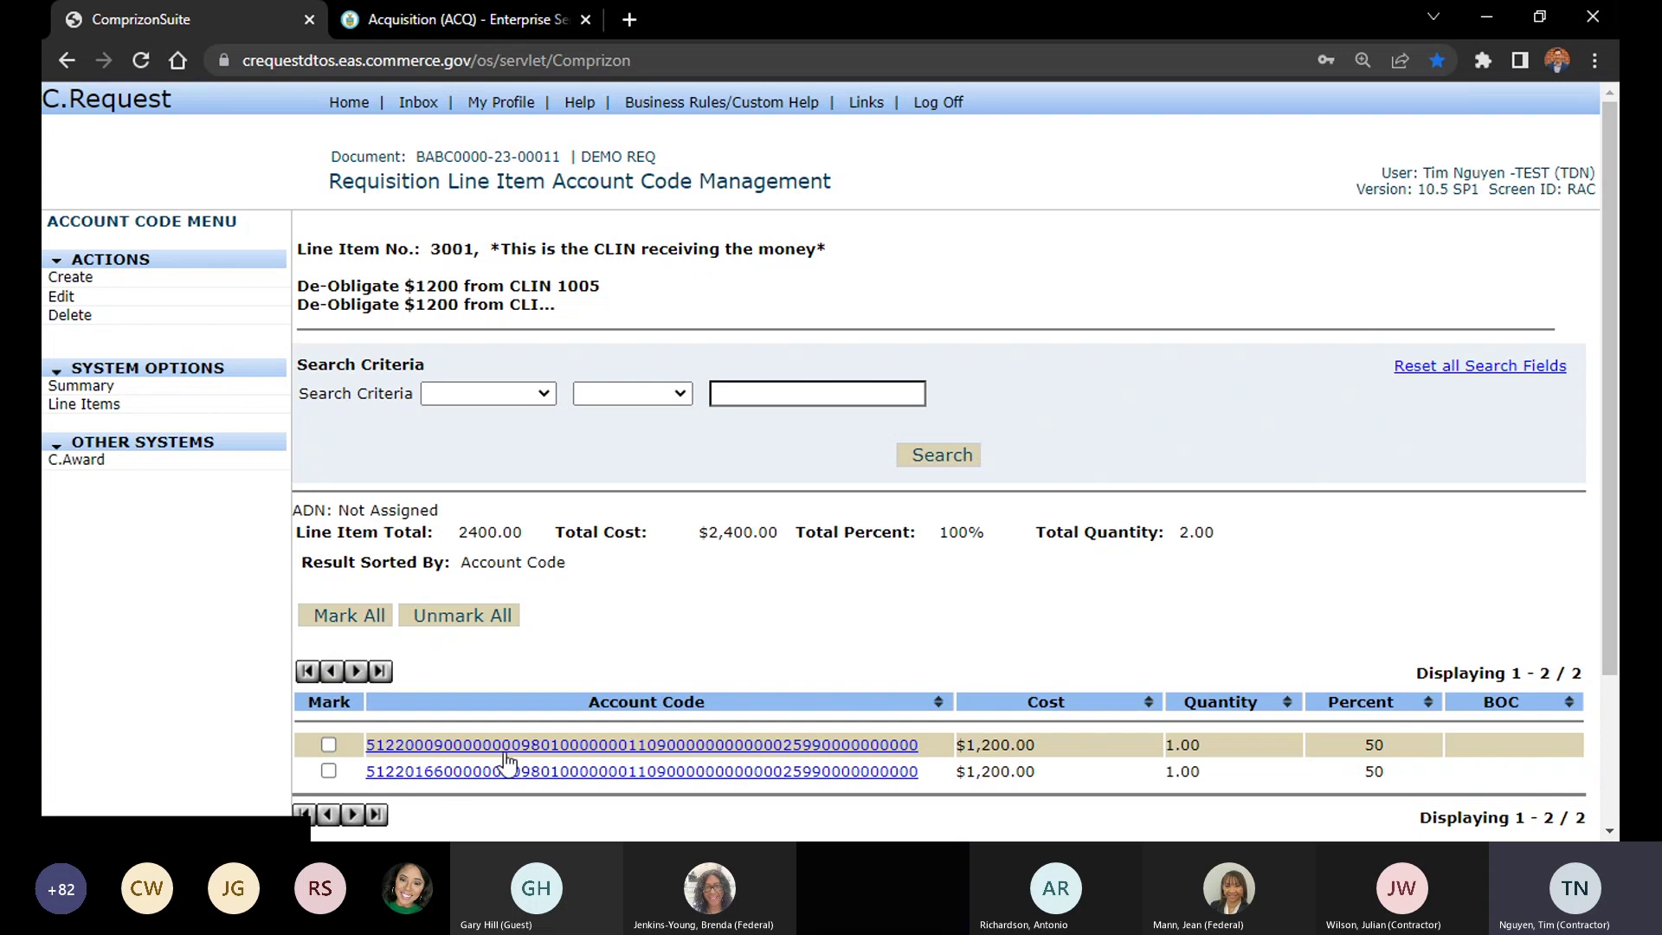
Reopen line item 3001 from the line item list and set its quantity and cost to 0
left_click(171, 413)
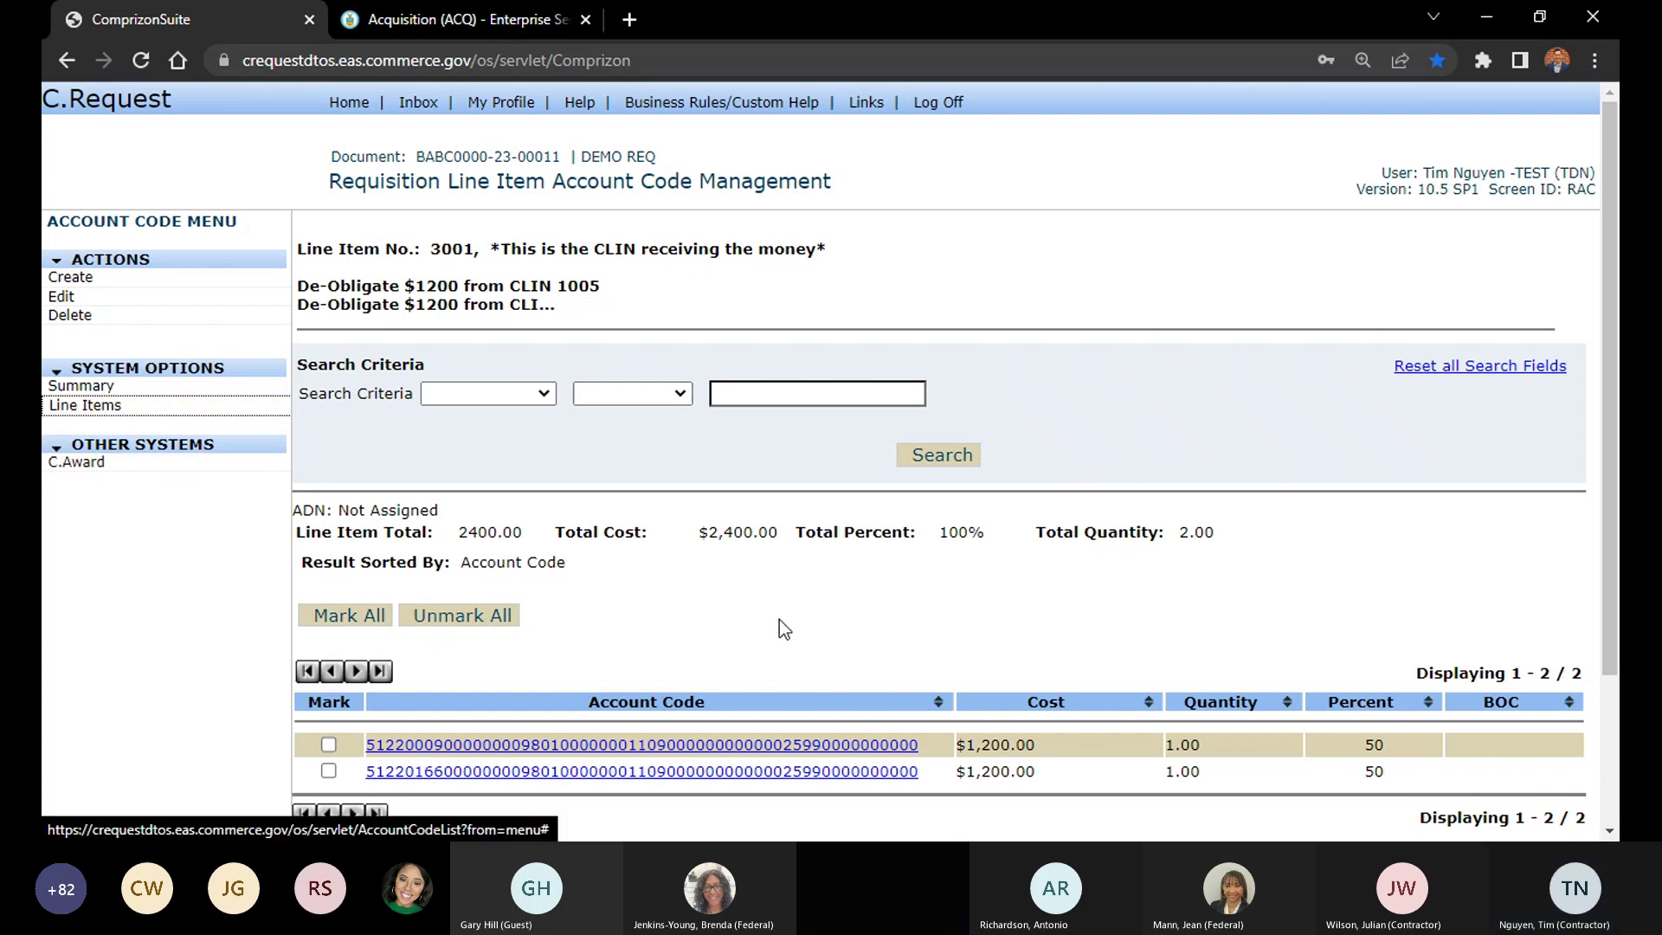
left_click(375, 698)
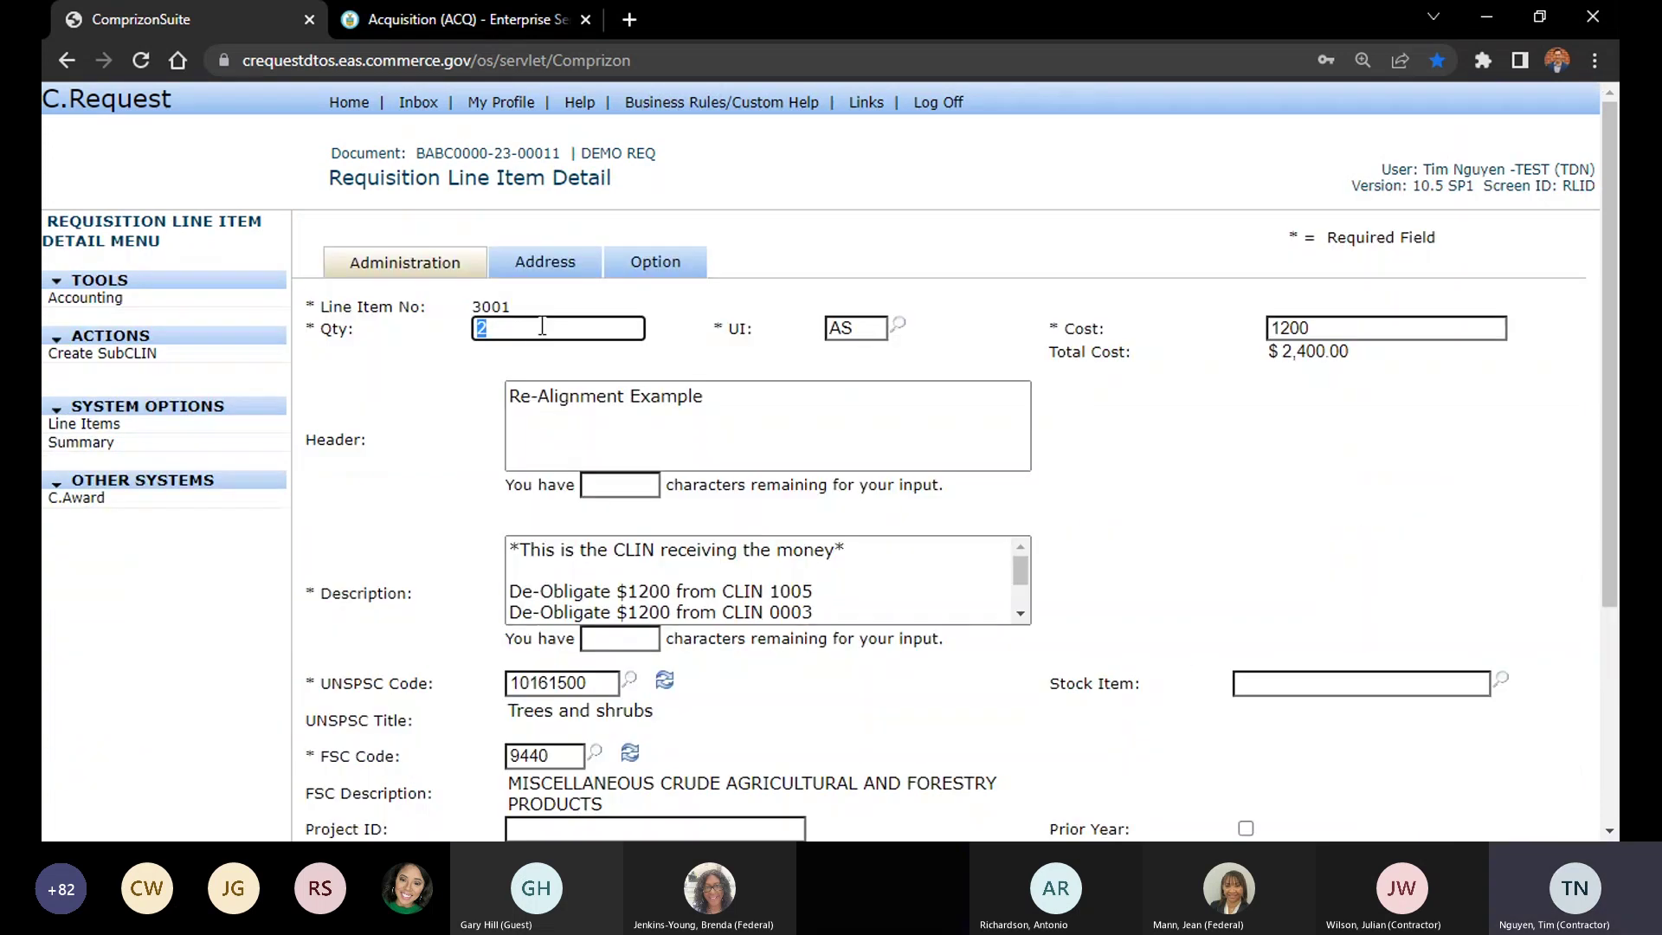
type("0")
key("Tab")
type("0")
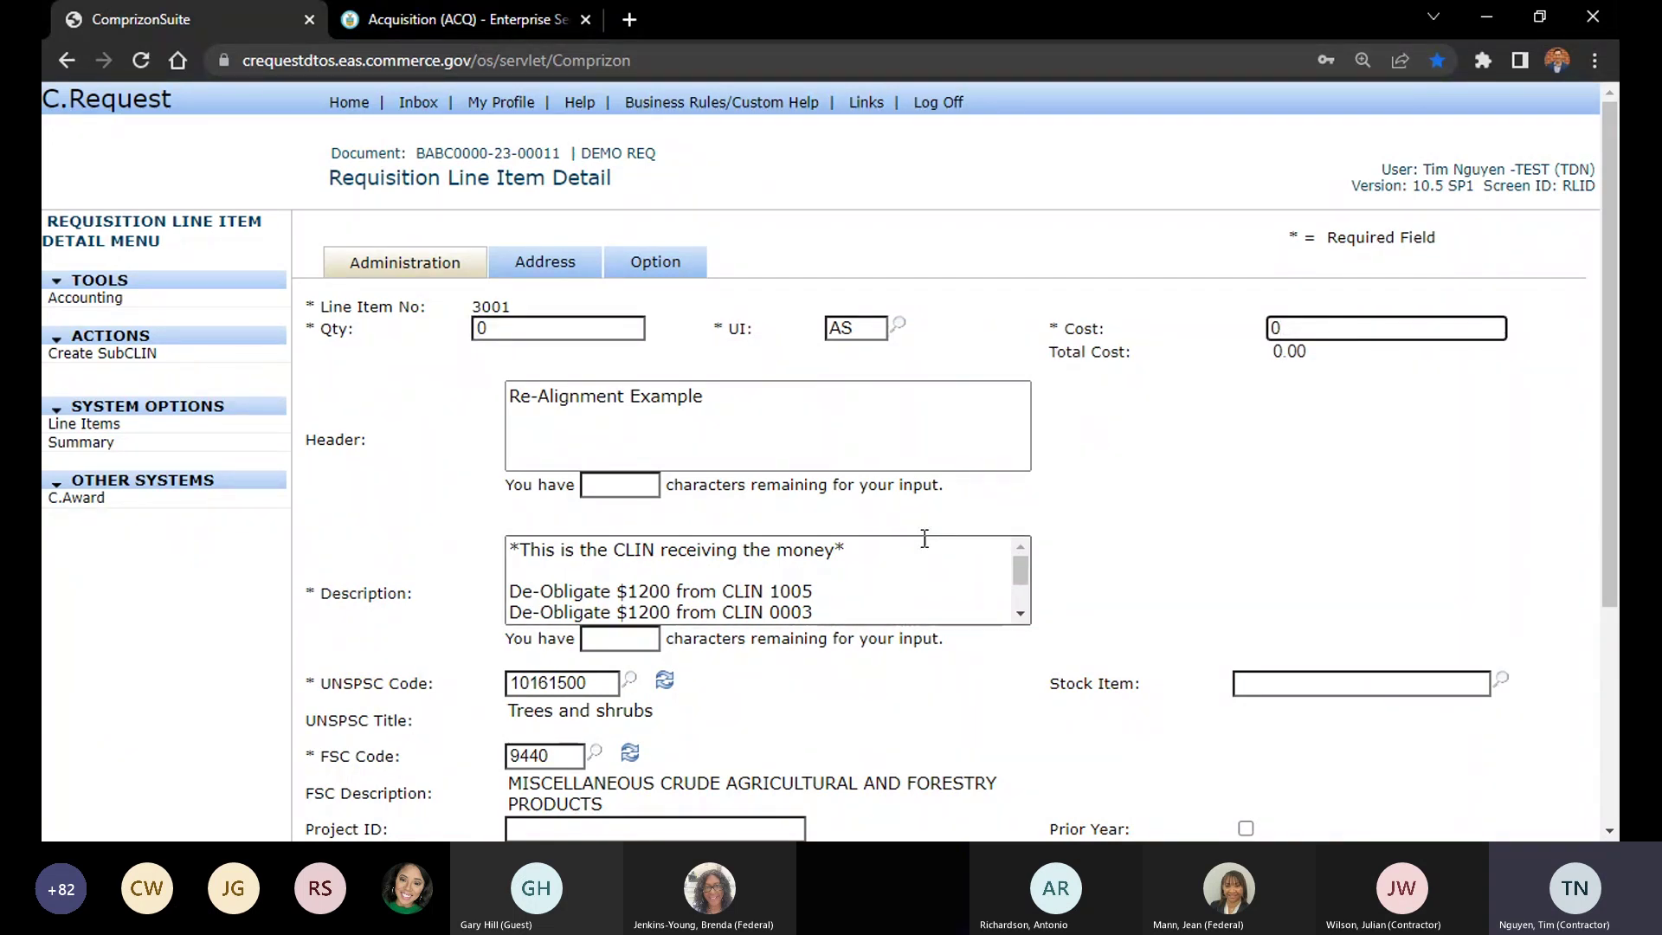
scroll(1151, 432, "down", 1)
scroll(1151, 432, "down", 3)
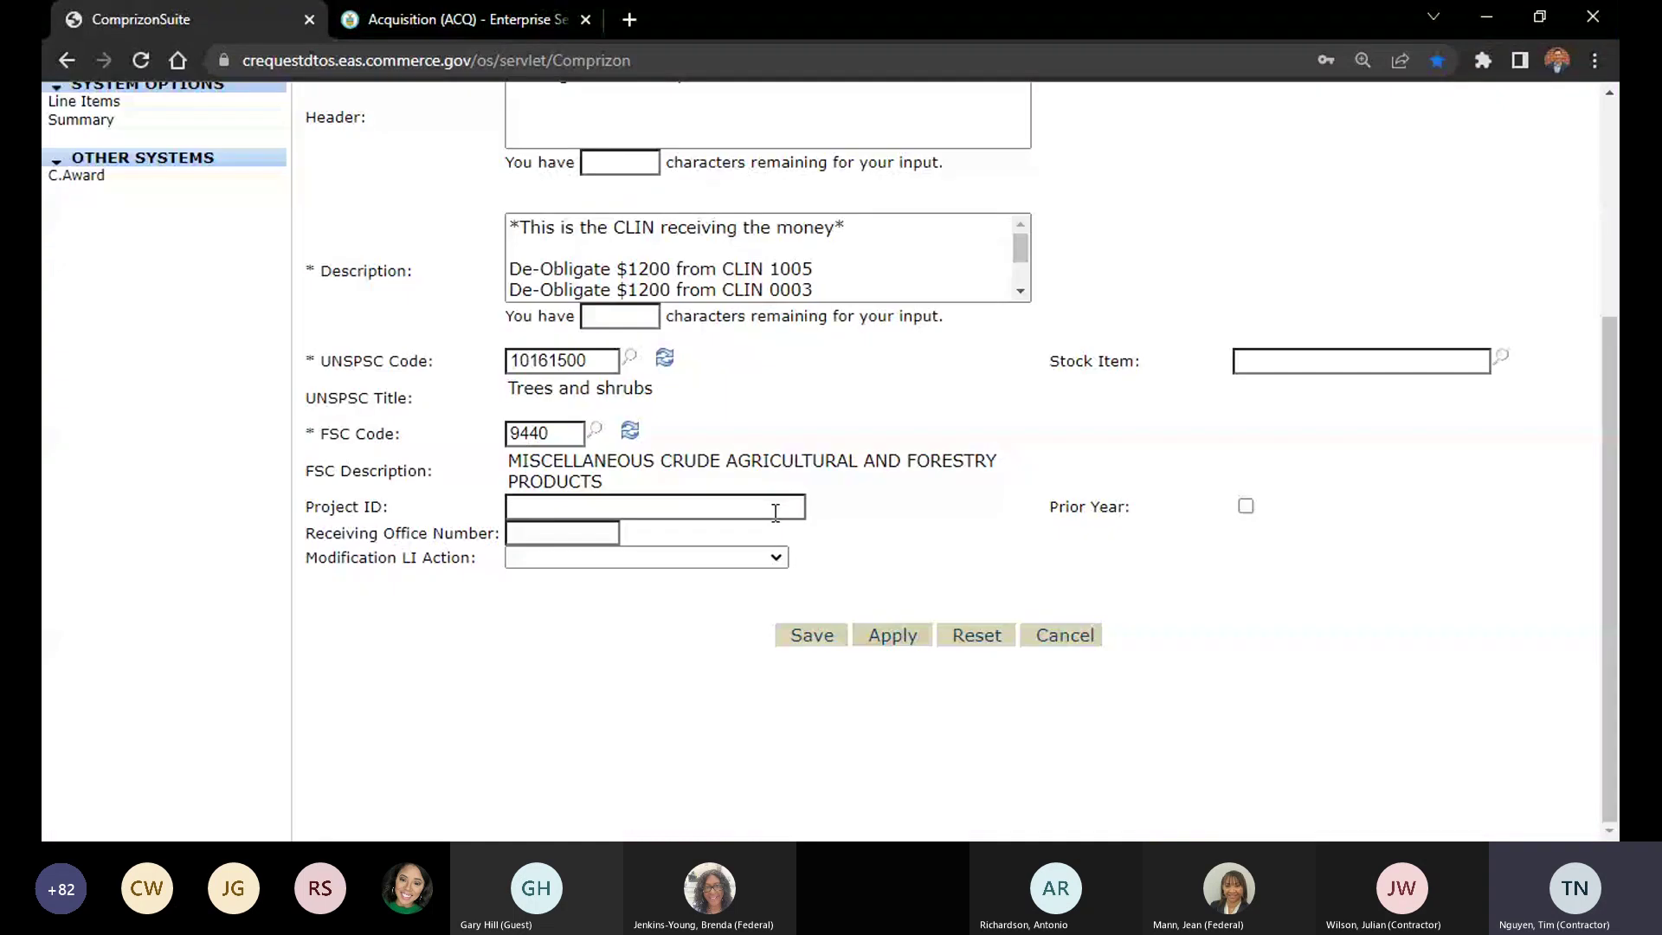
scroll(1056, 573, "up", 5)
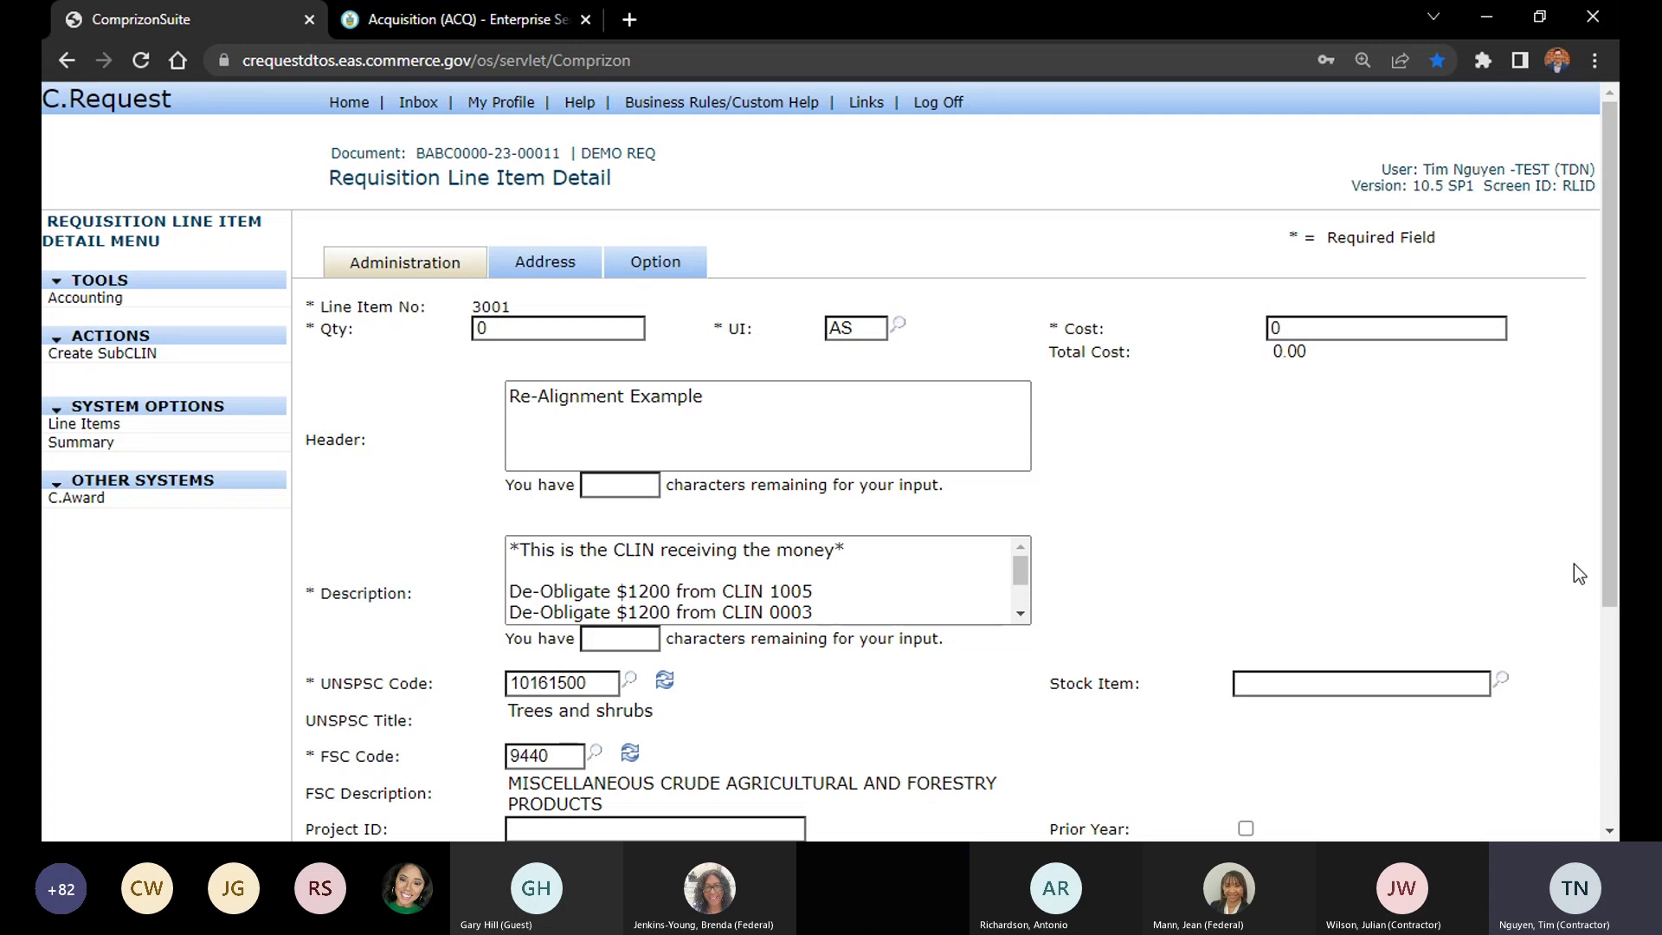
Apply the details of line item 3001, review its account codes, and return to the line items
scroll(1439, 535, "down", 4)
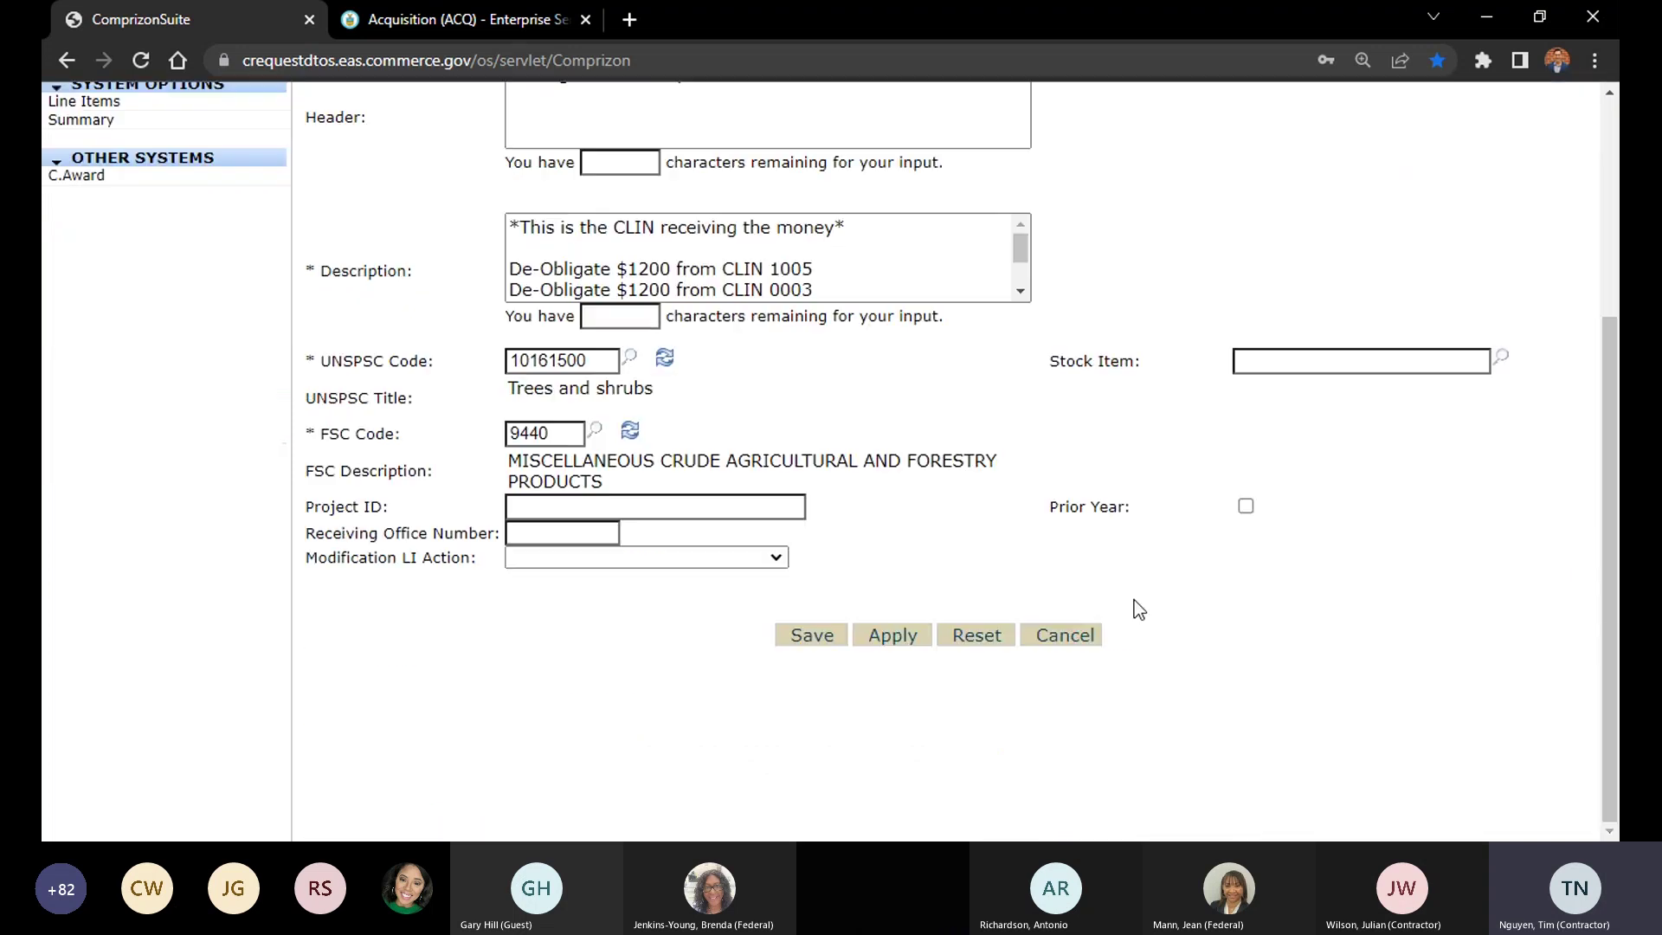
left_click(903, 637)
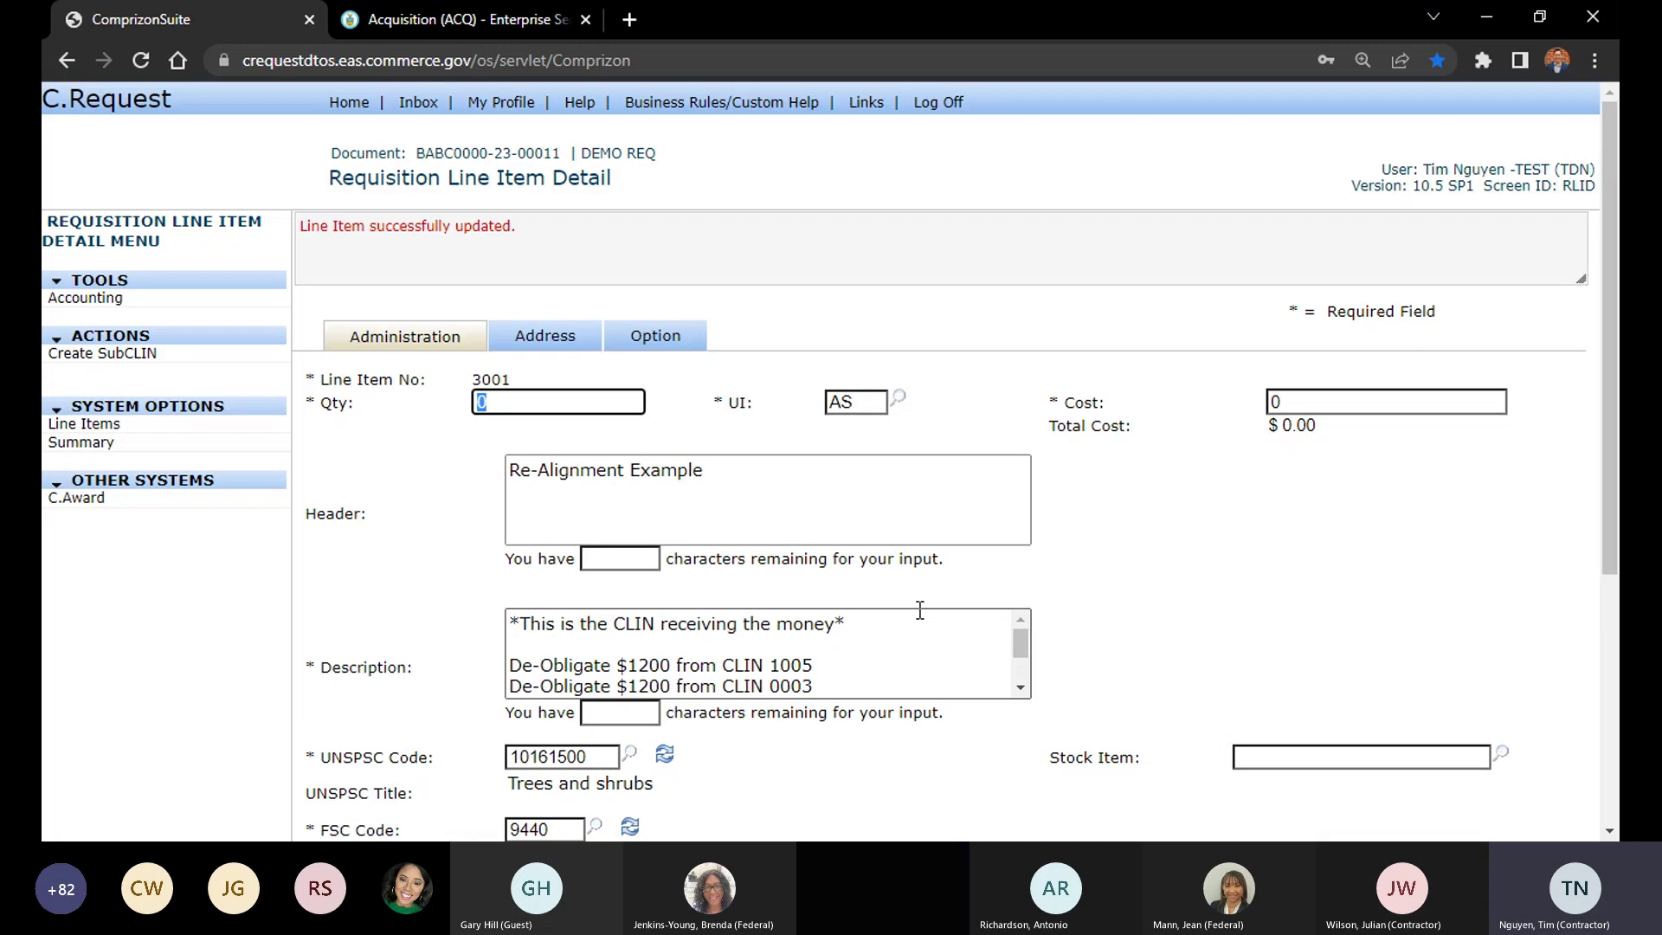
left_click(1208, 502)
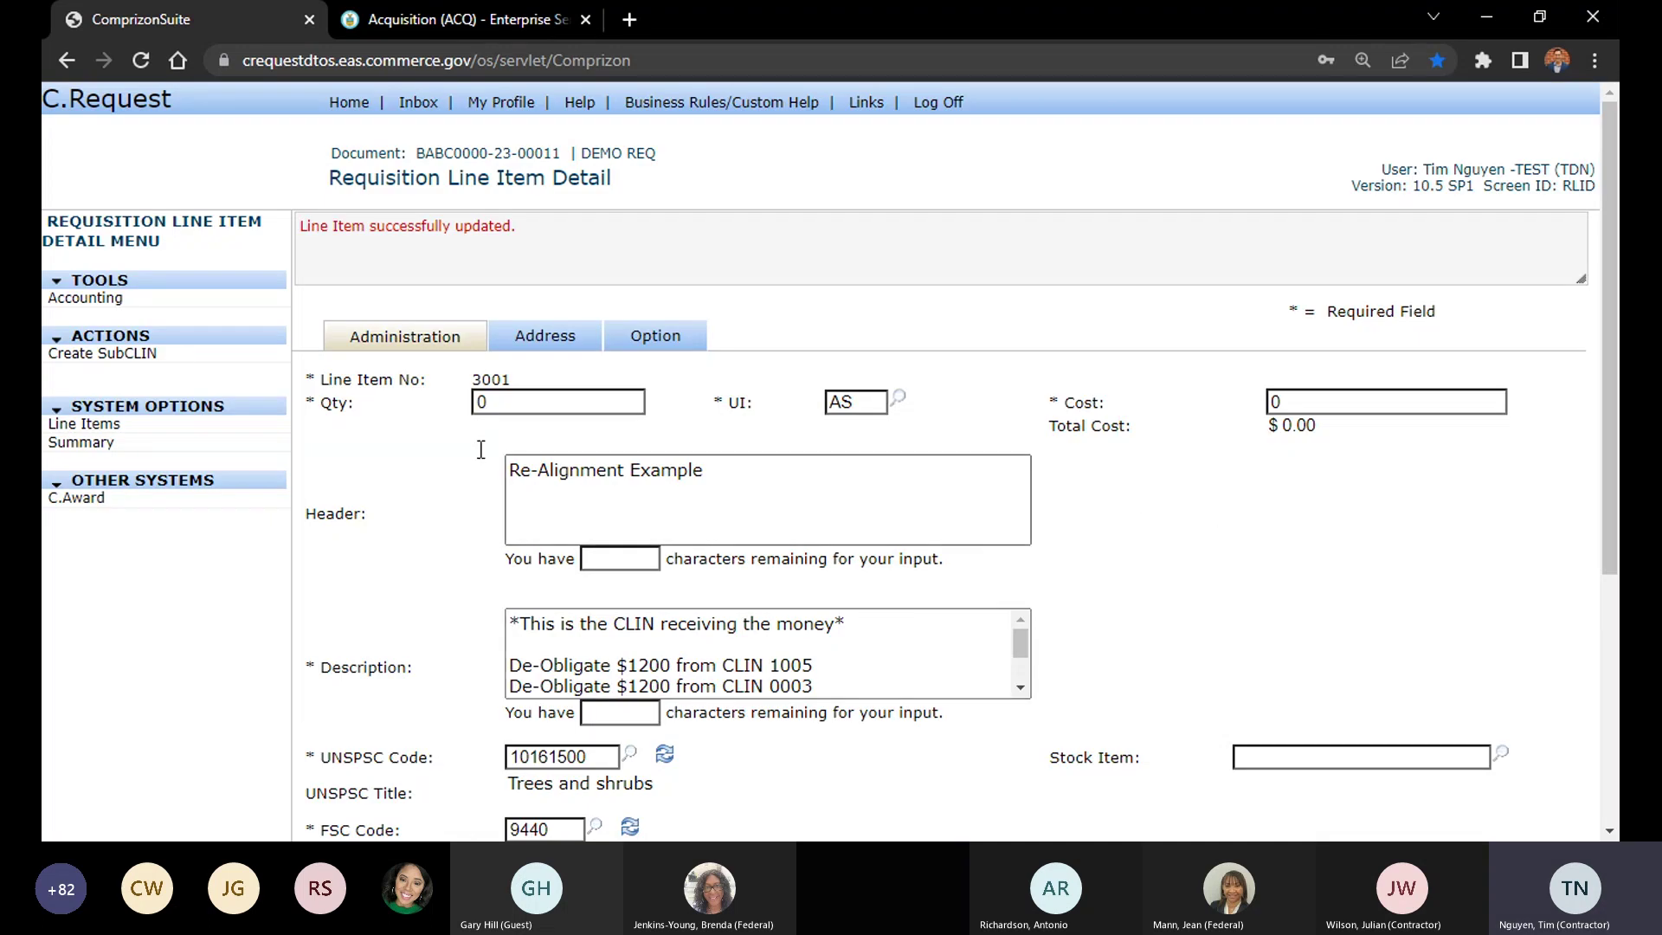
left_click(177, 297)
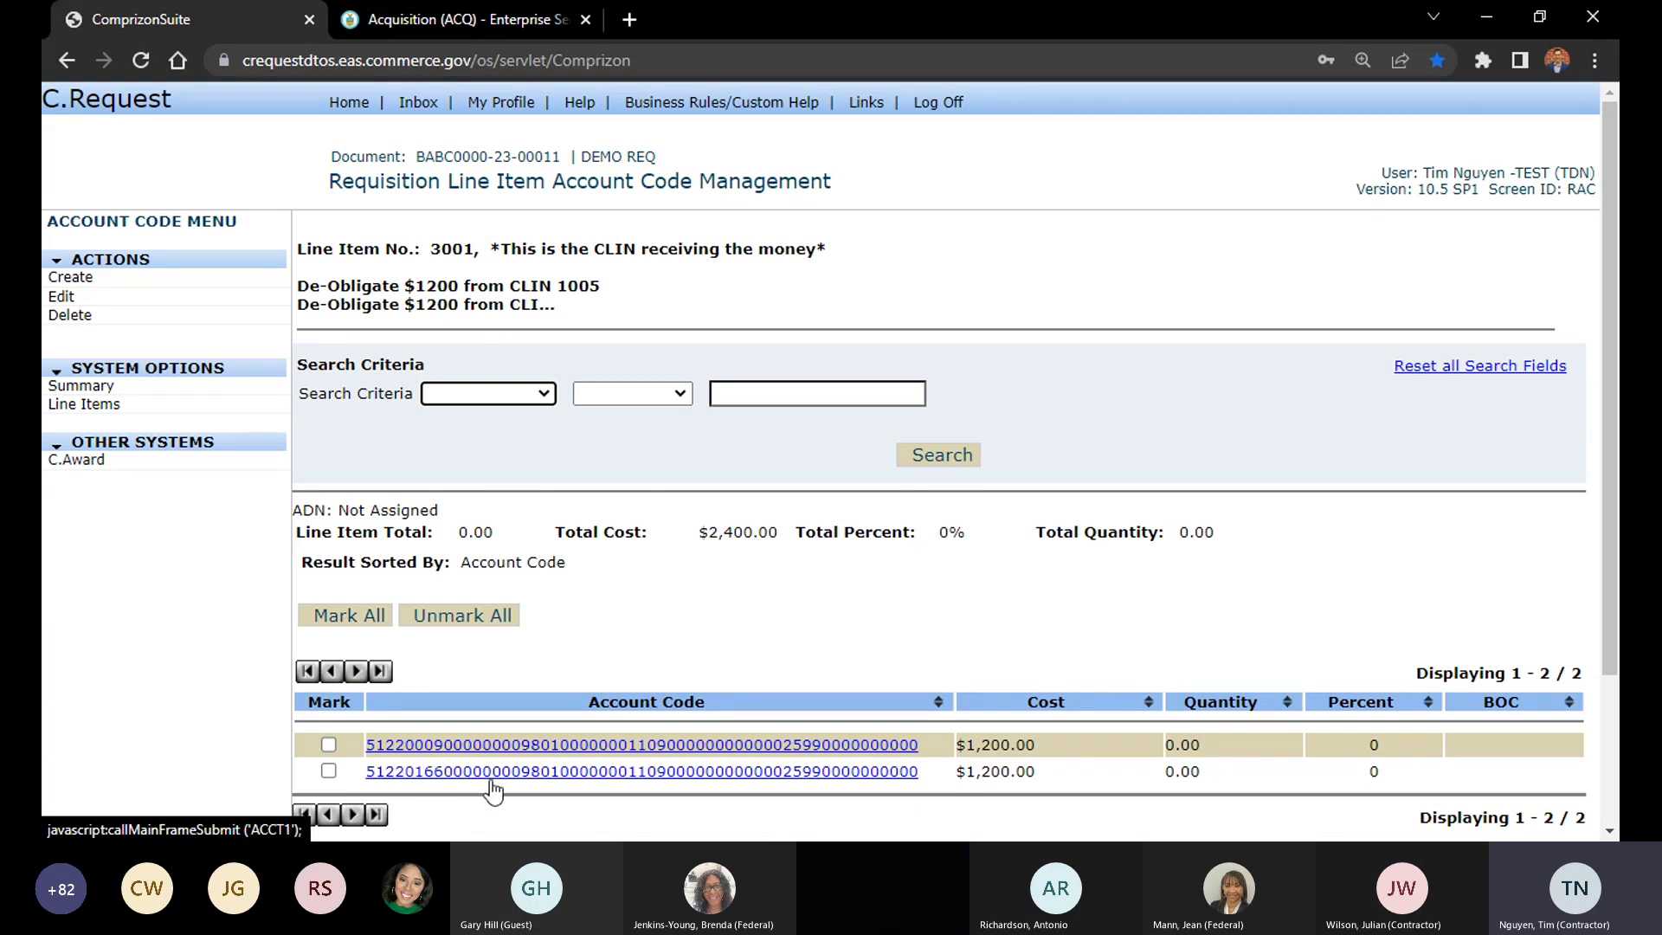
left_click(138, 407)
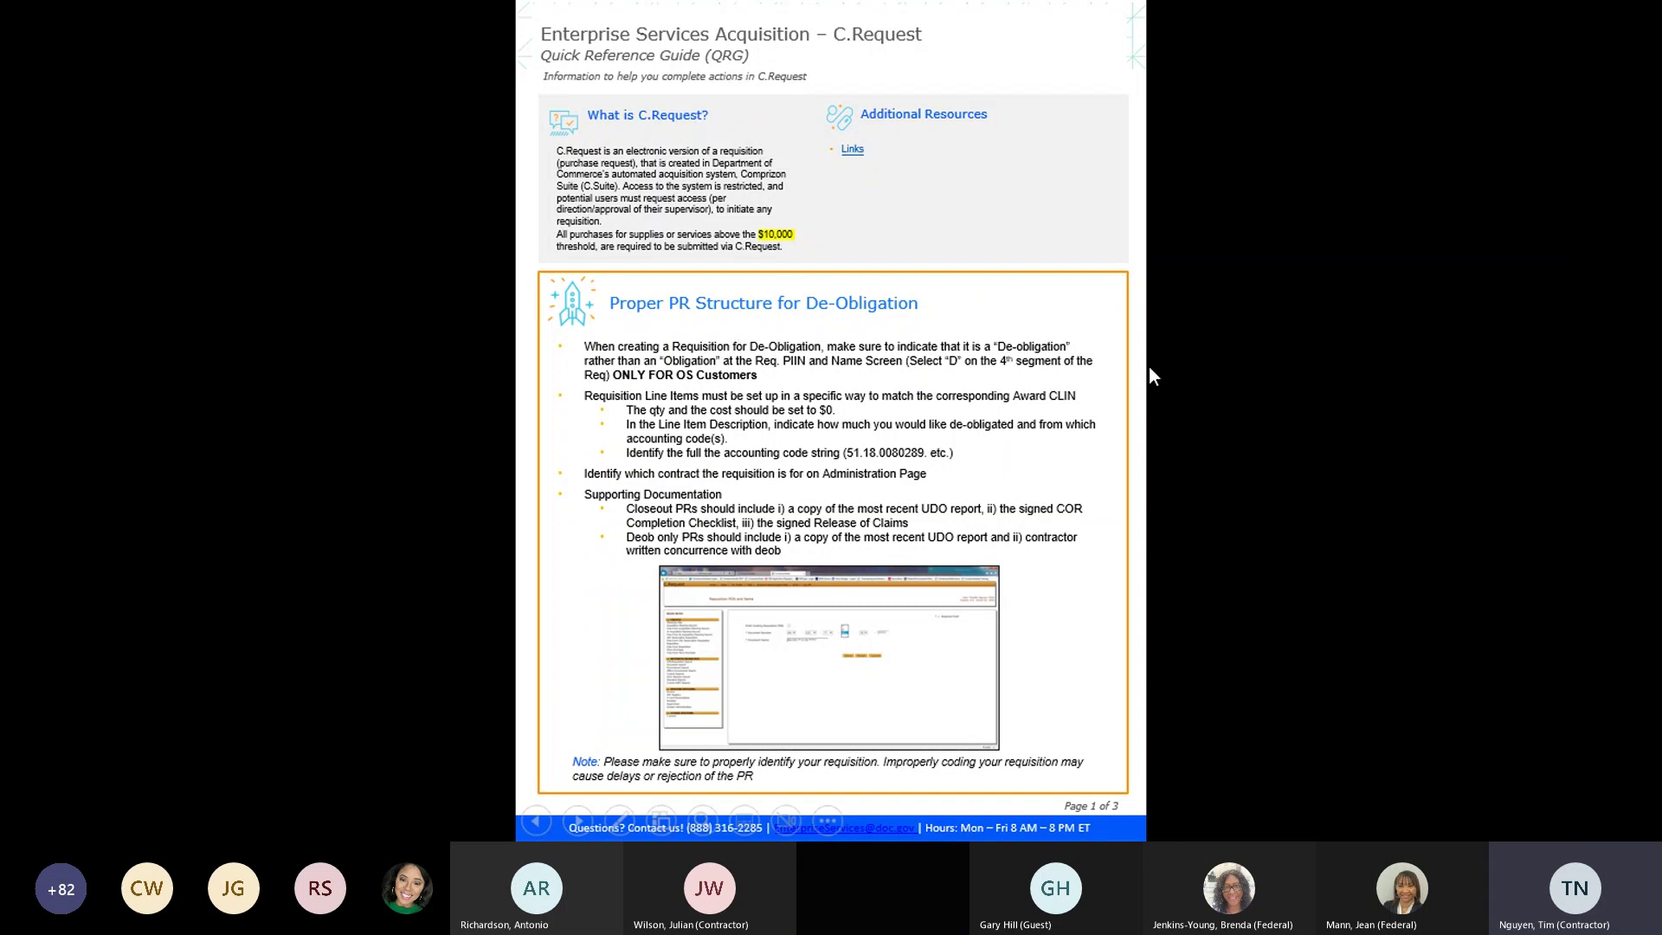
left_click(751, 381)
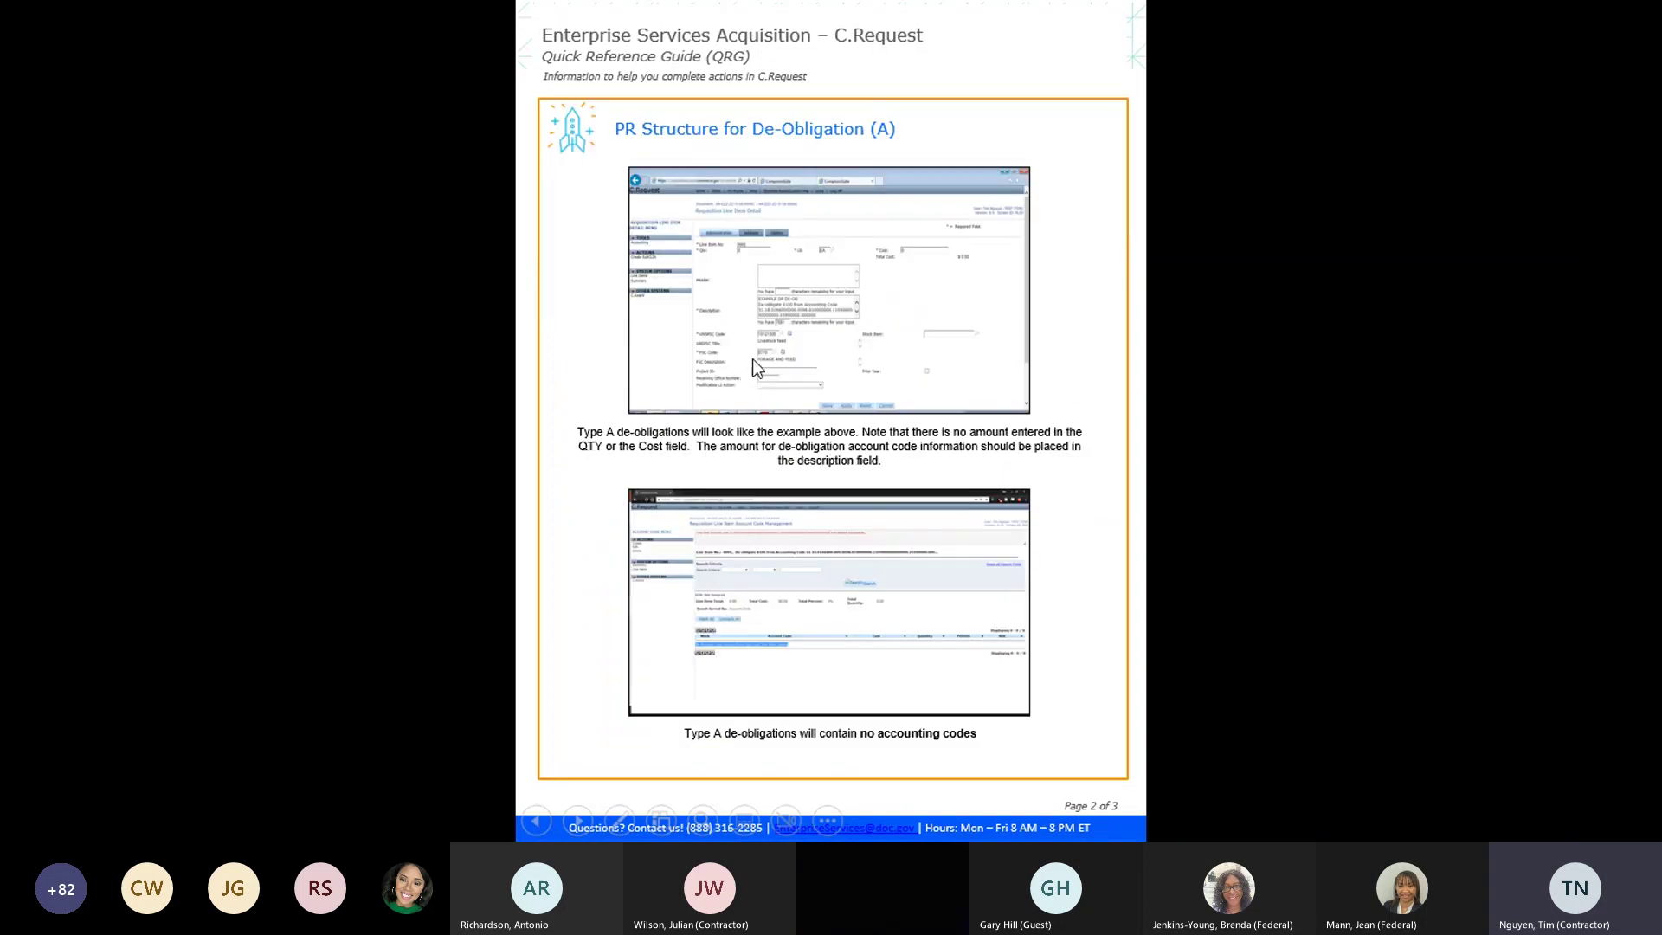
scroll(755, 361, "up", 1)
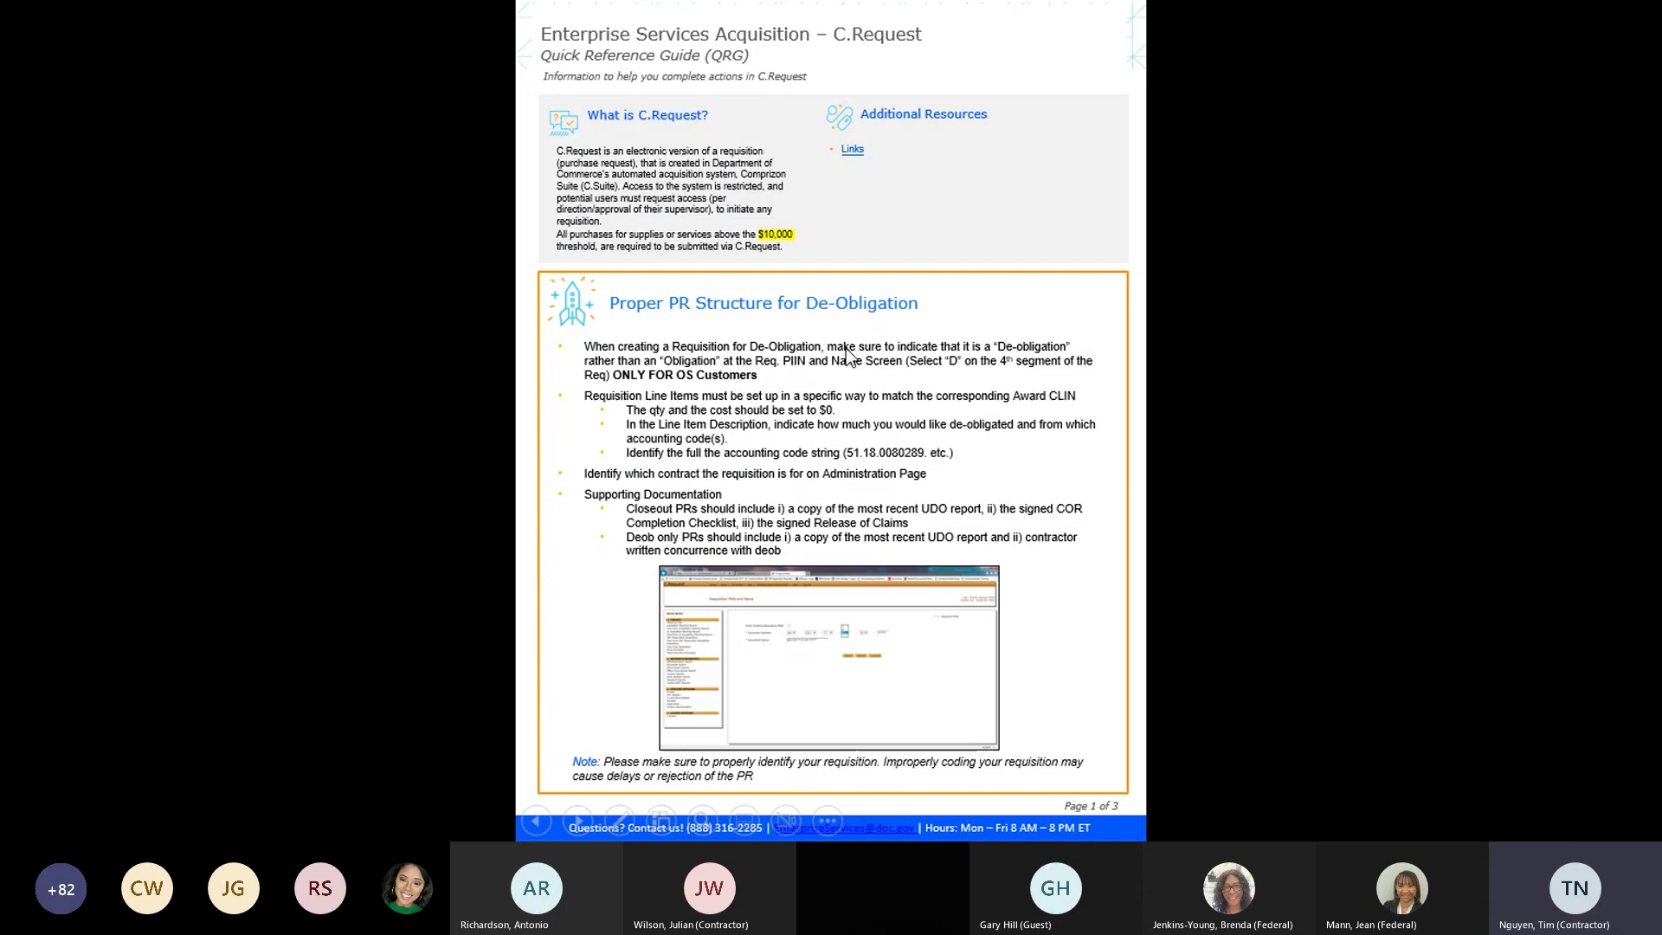
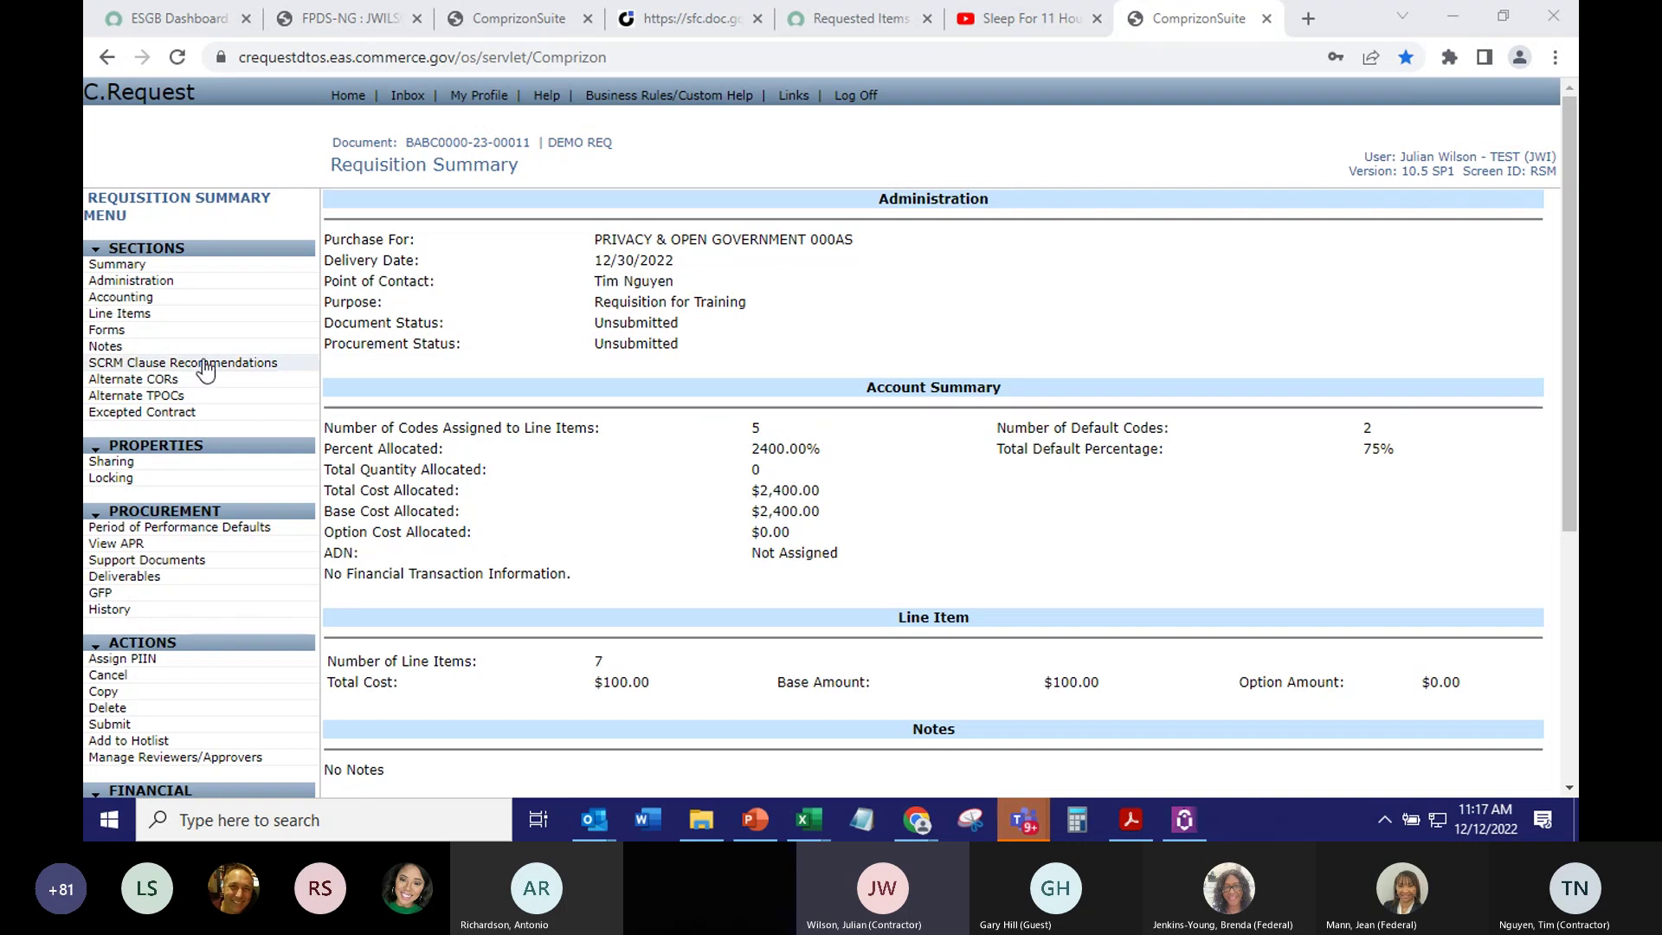
Select the user titled Support in office ES/A as the Bona Fide Need Certifier in the requisition's funding information
left_click(132, 286)
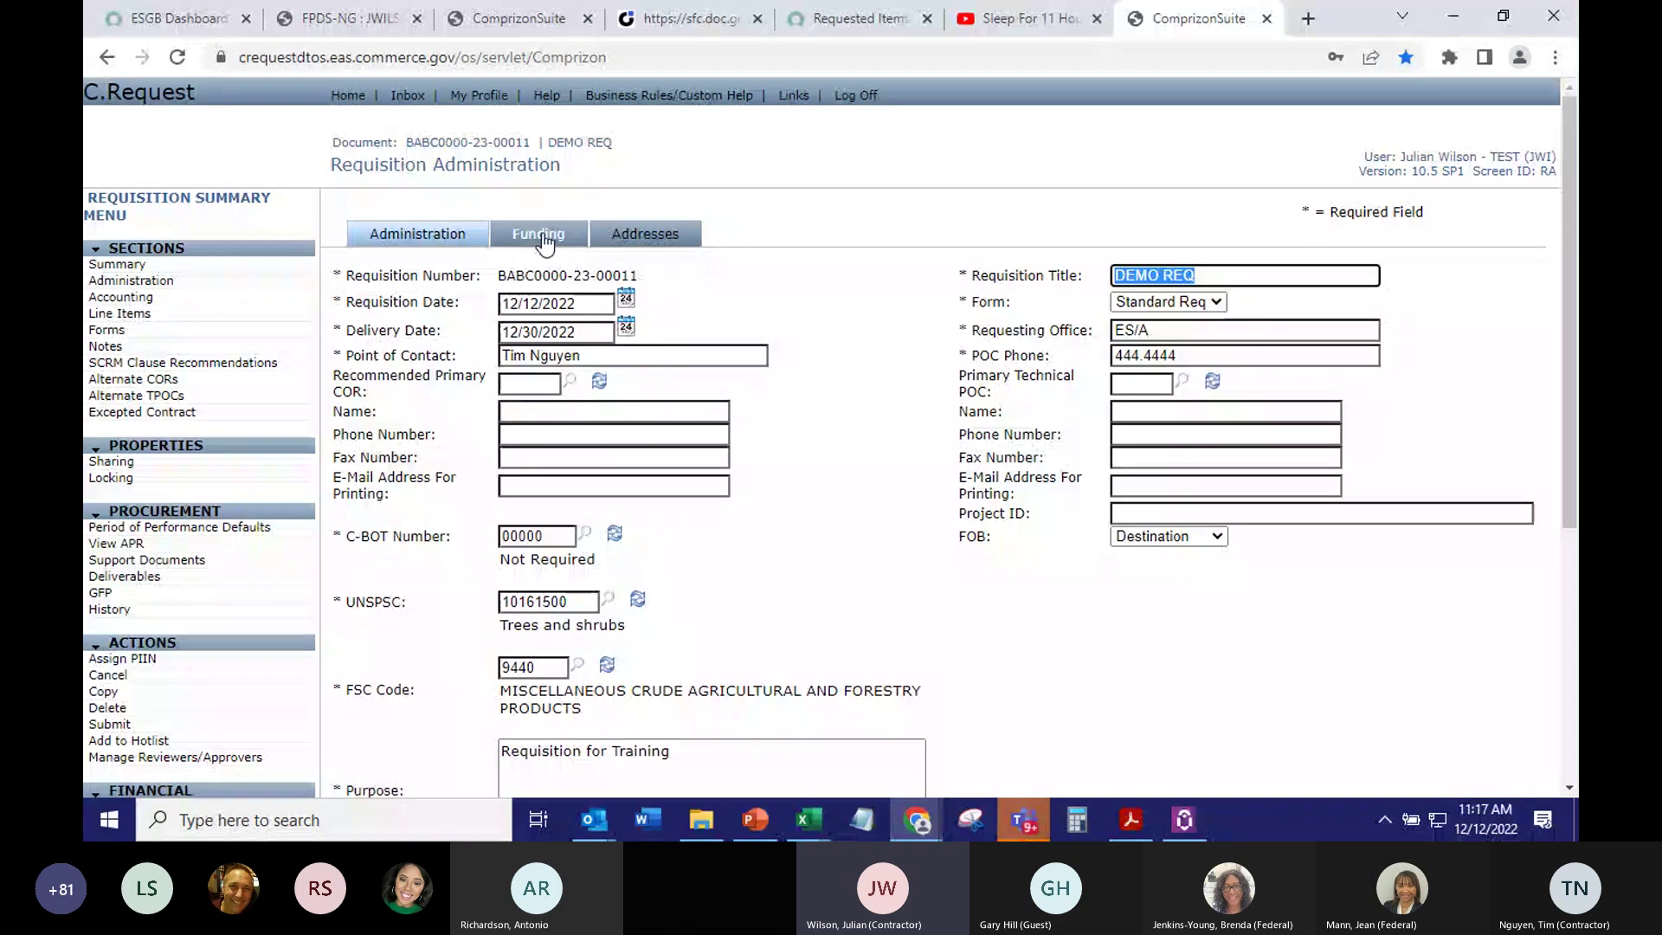
left_click(542, 237)
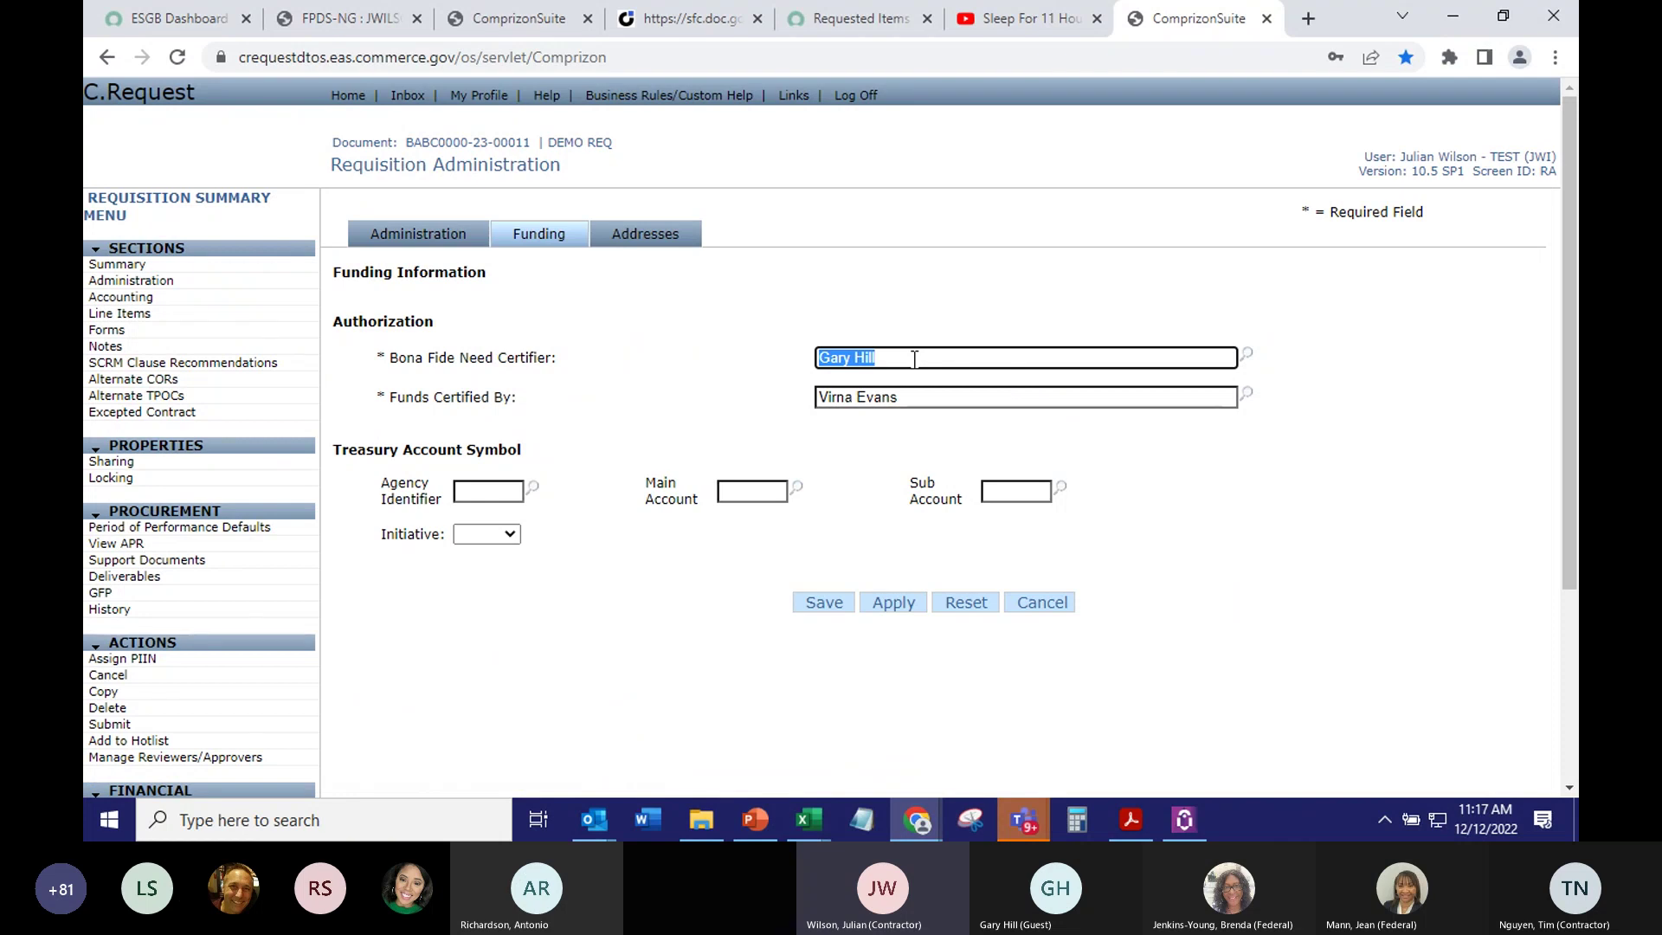
left_click(1245, 357)
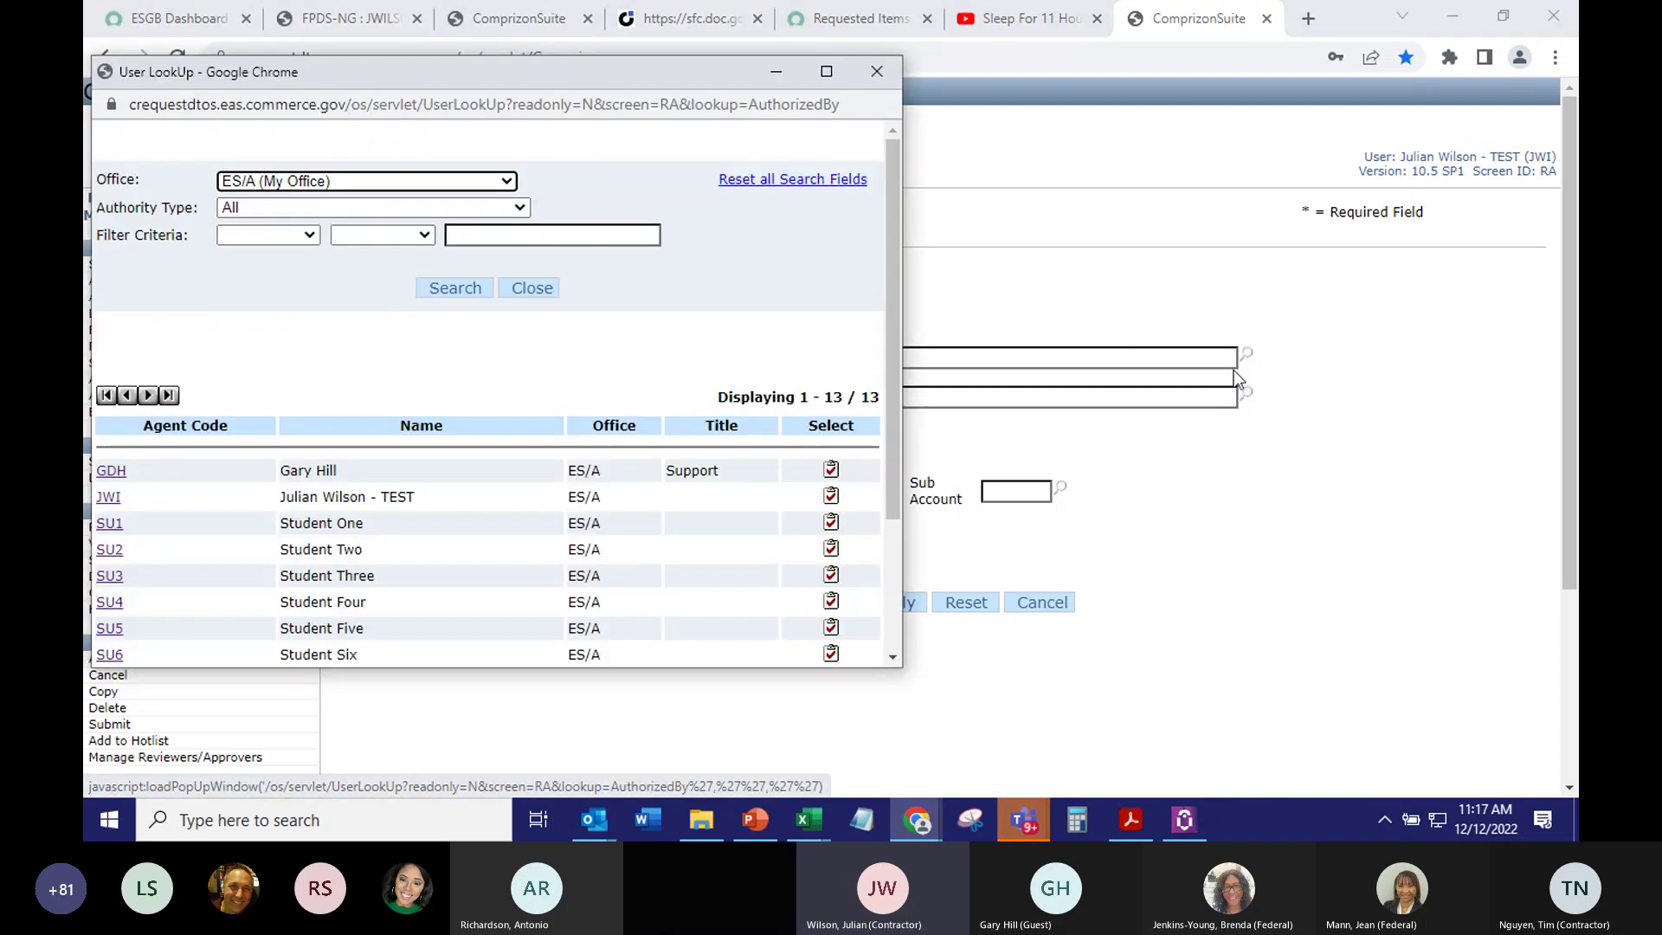
left_click(831, 473)
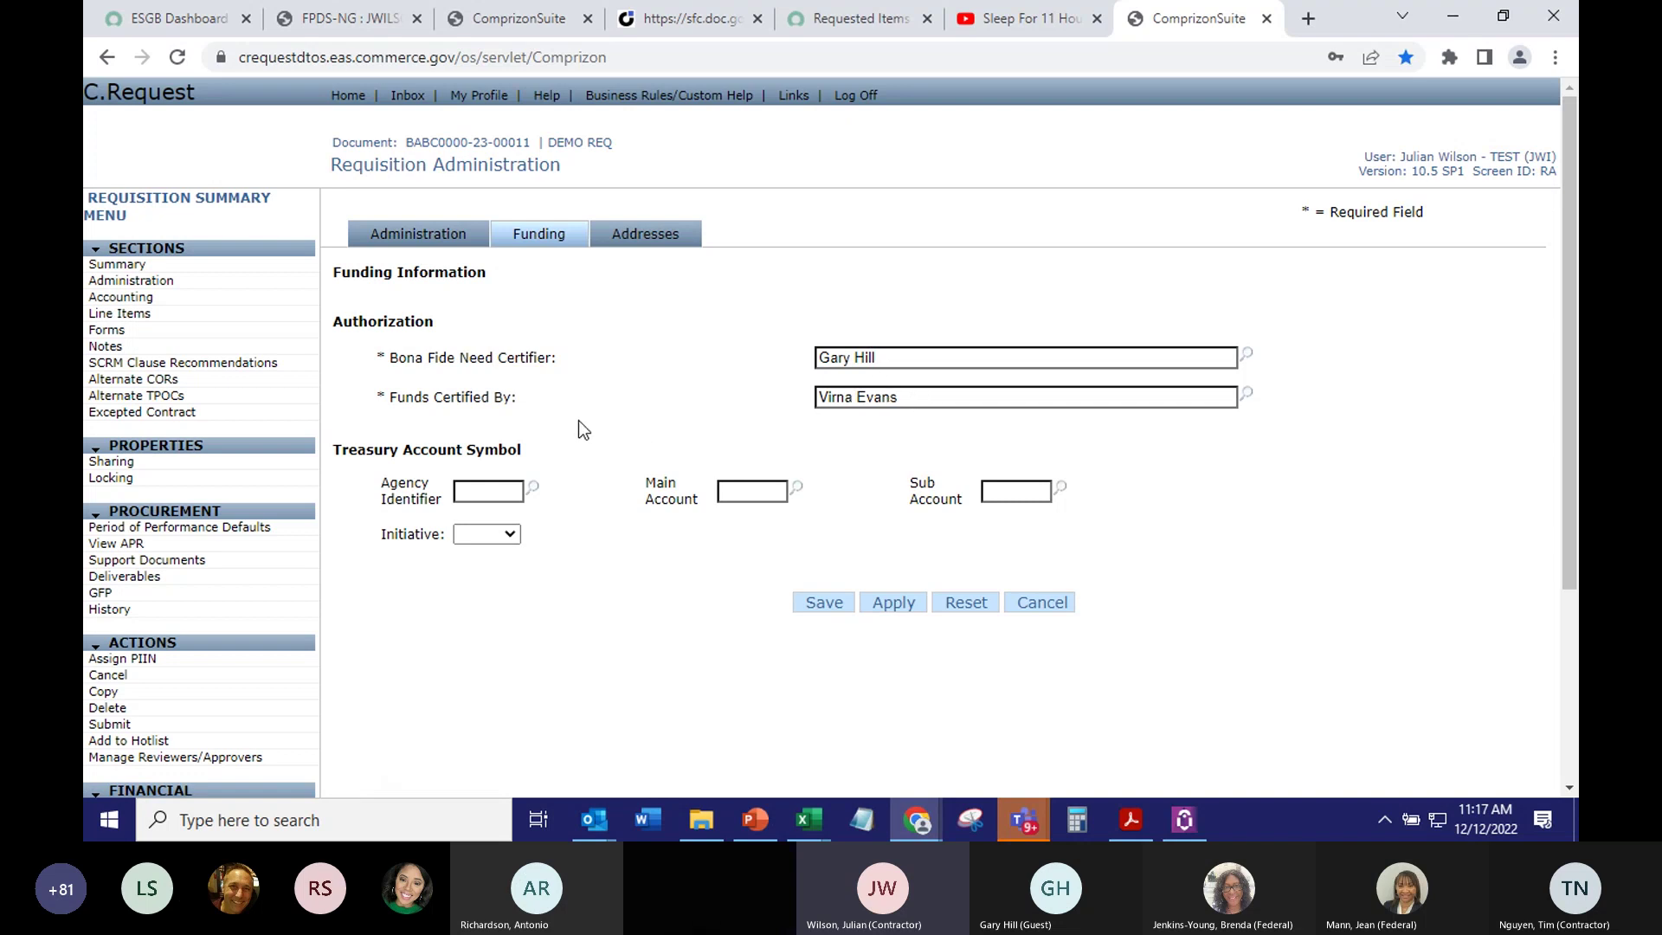
Add the user titled Support as an approval-required reviewer of the requisition with receiving order 10 and save the entry
scroll(242, 606, "down", 2)
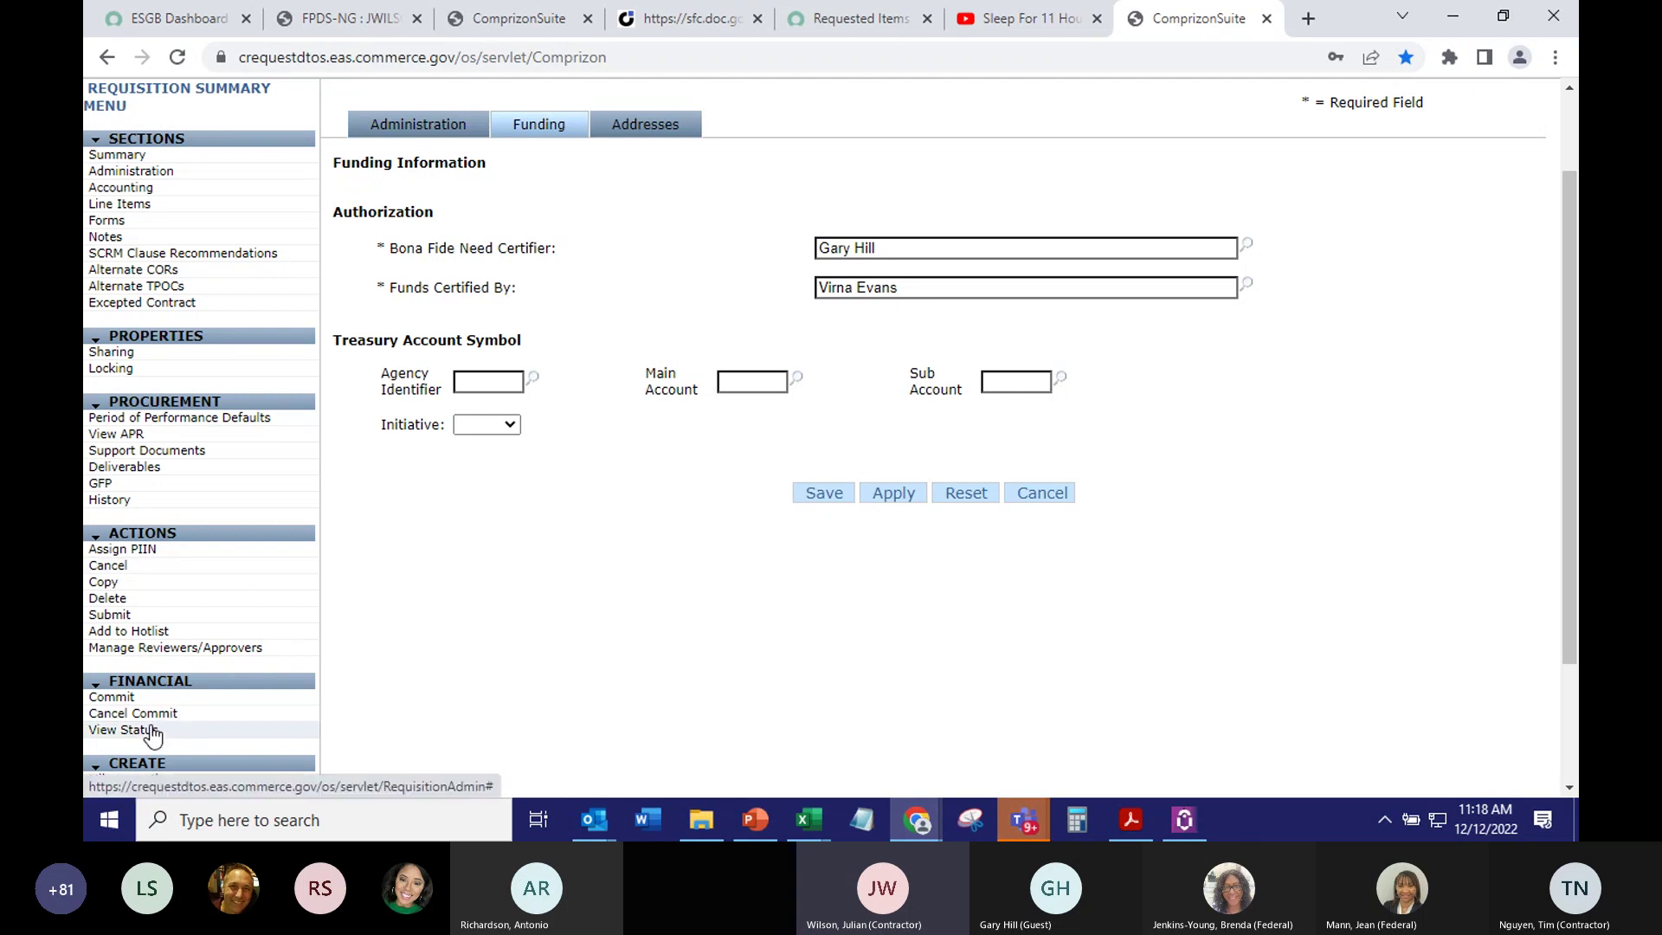
left_click(158, 651)
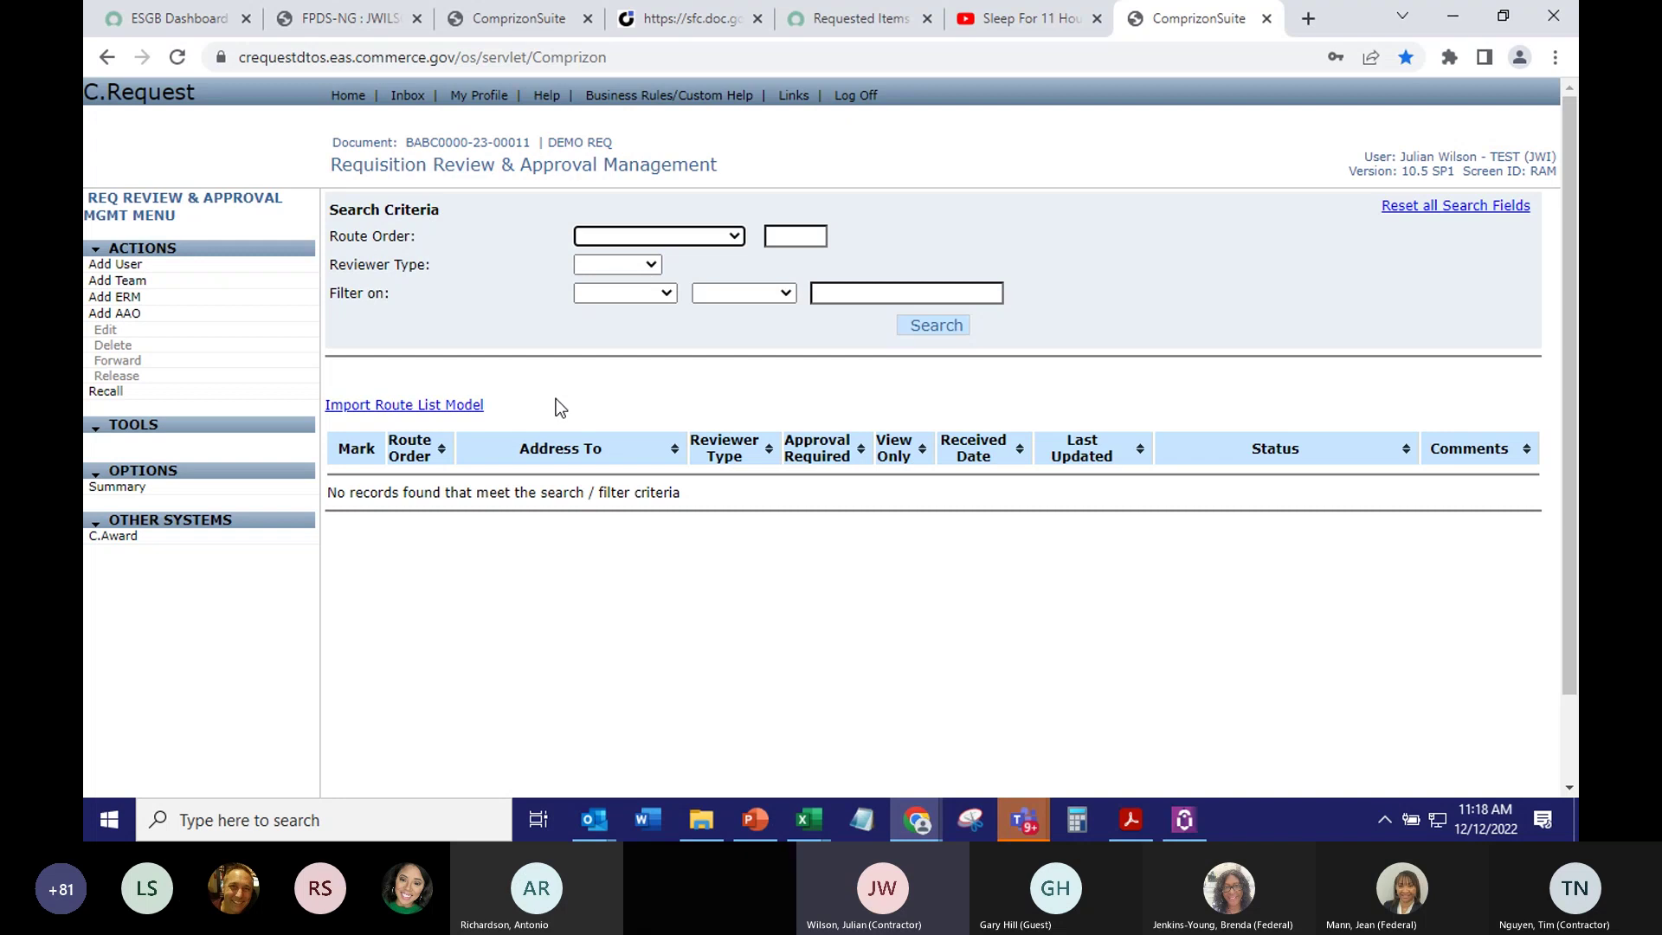
left_click(140, 267)
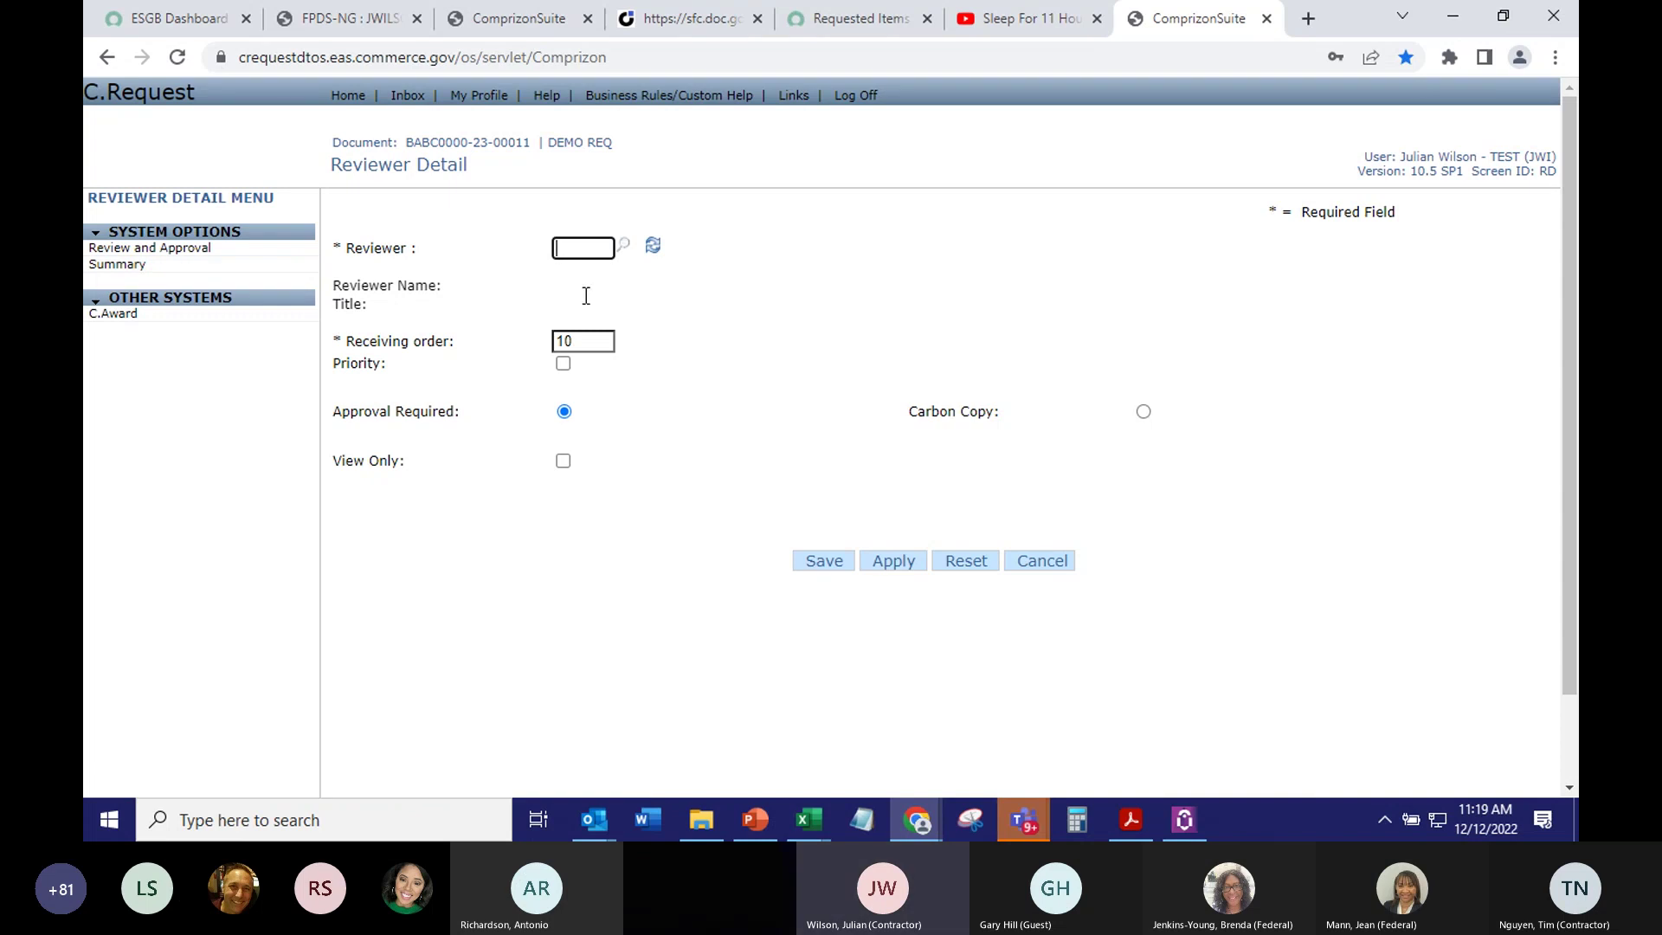
left_click(624, 248)
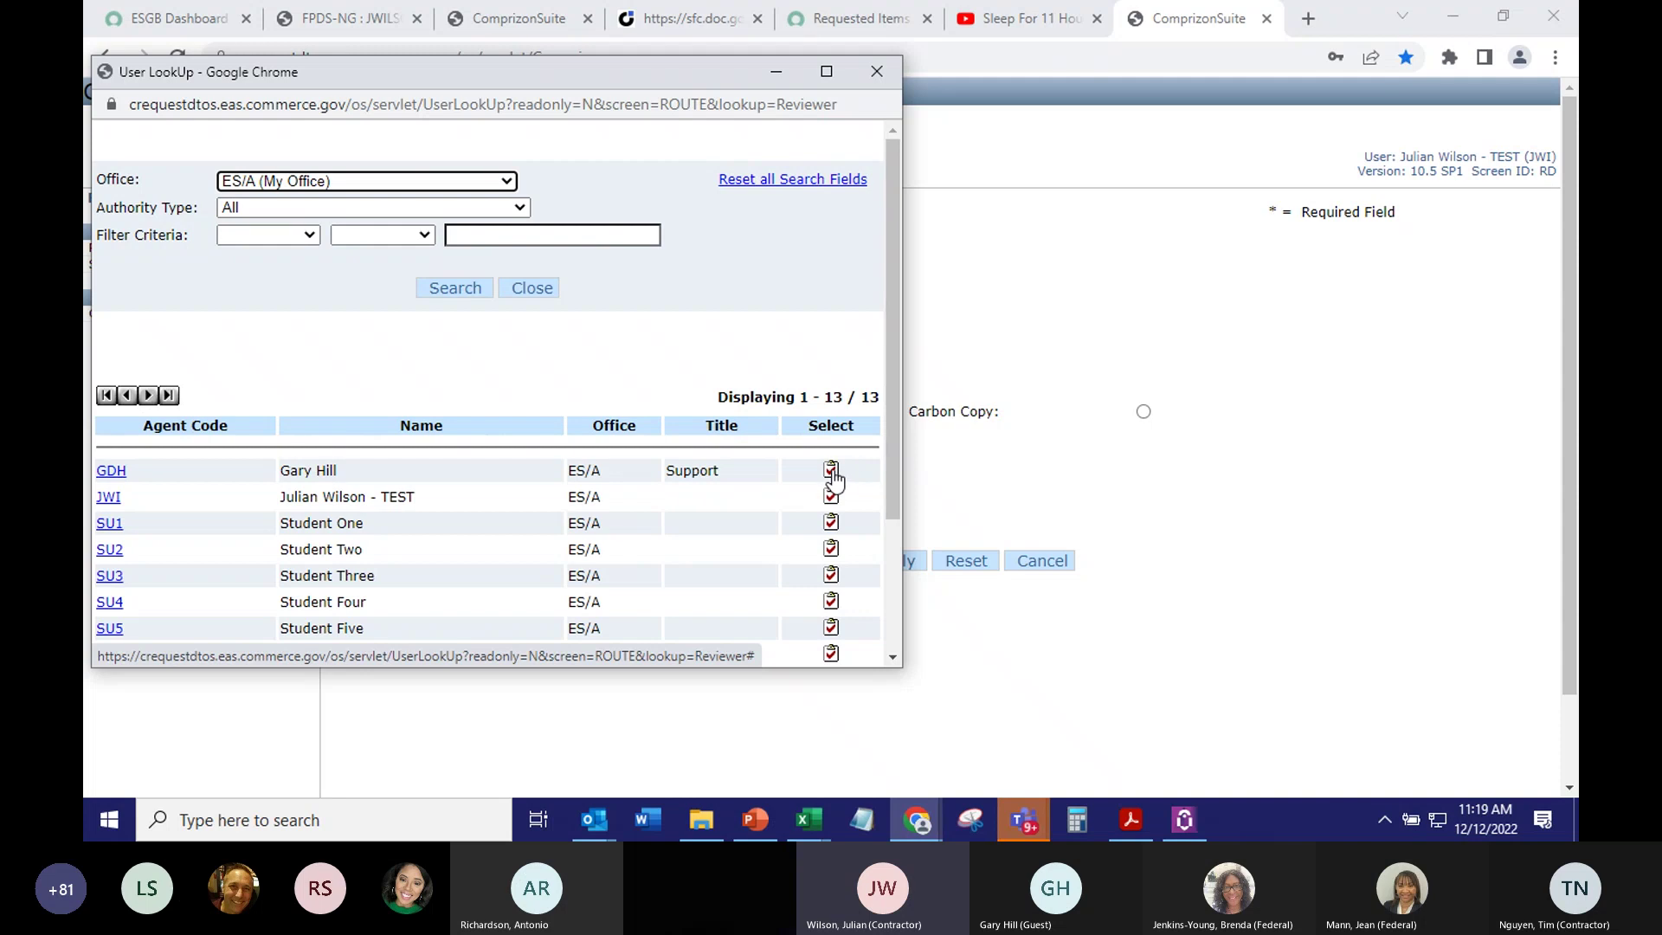
left_click(831, 472)
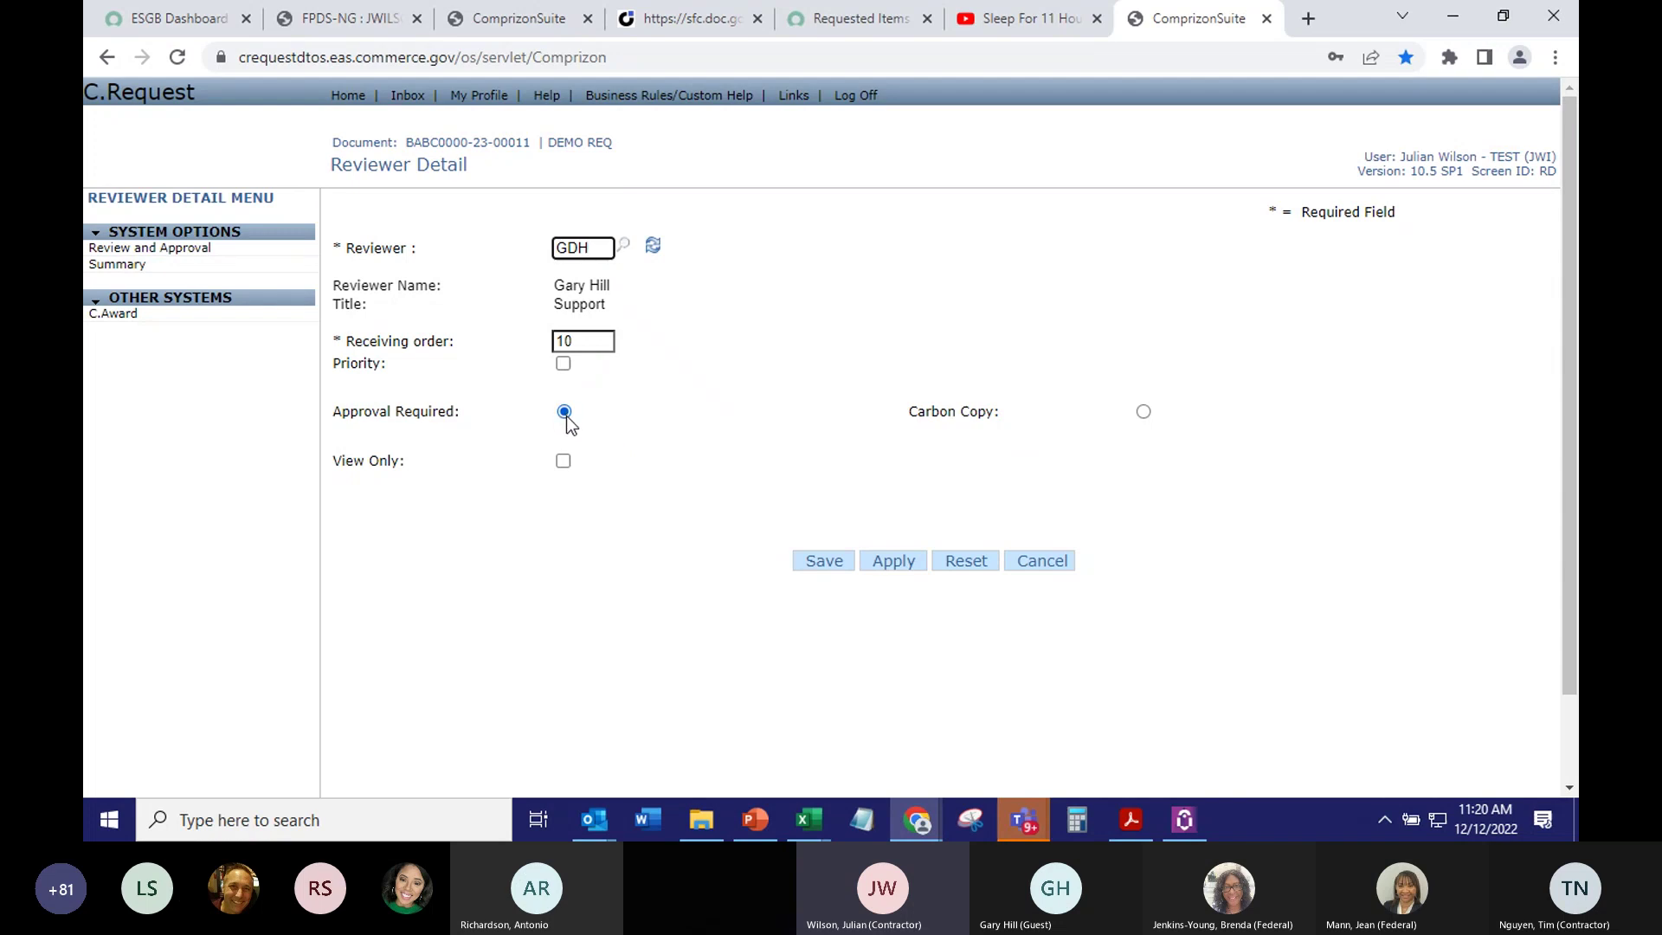
left_click(823, 563)
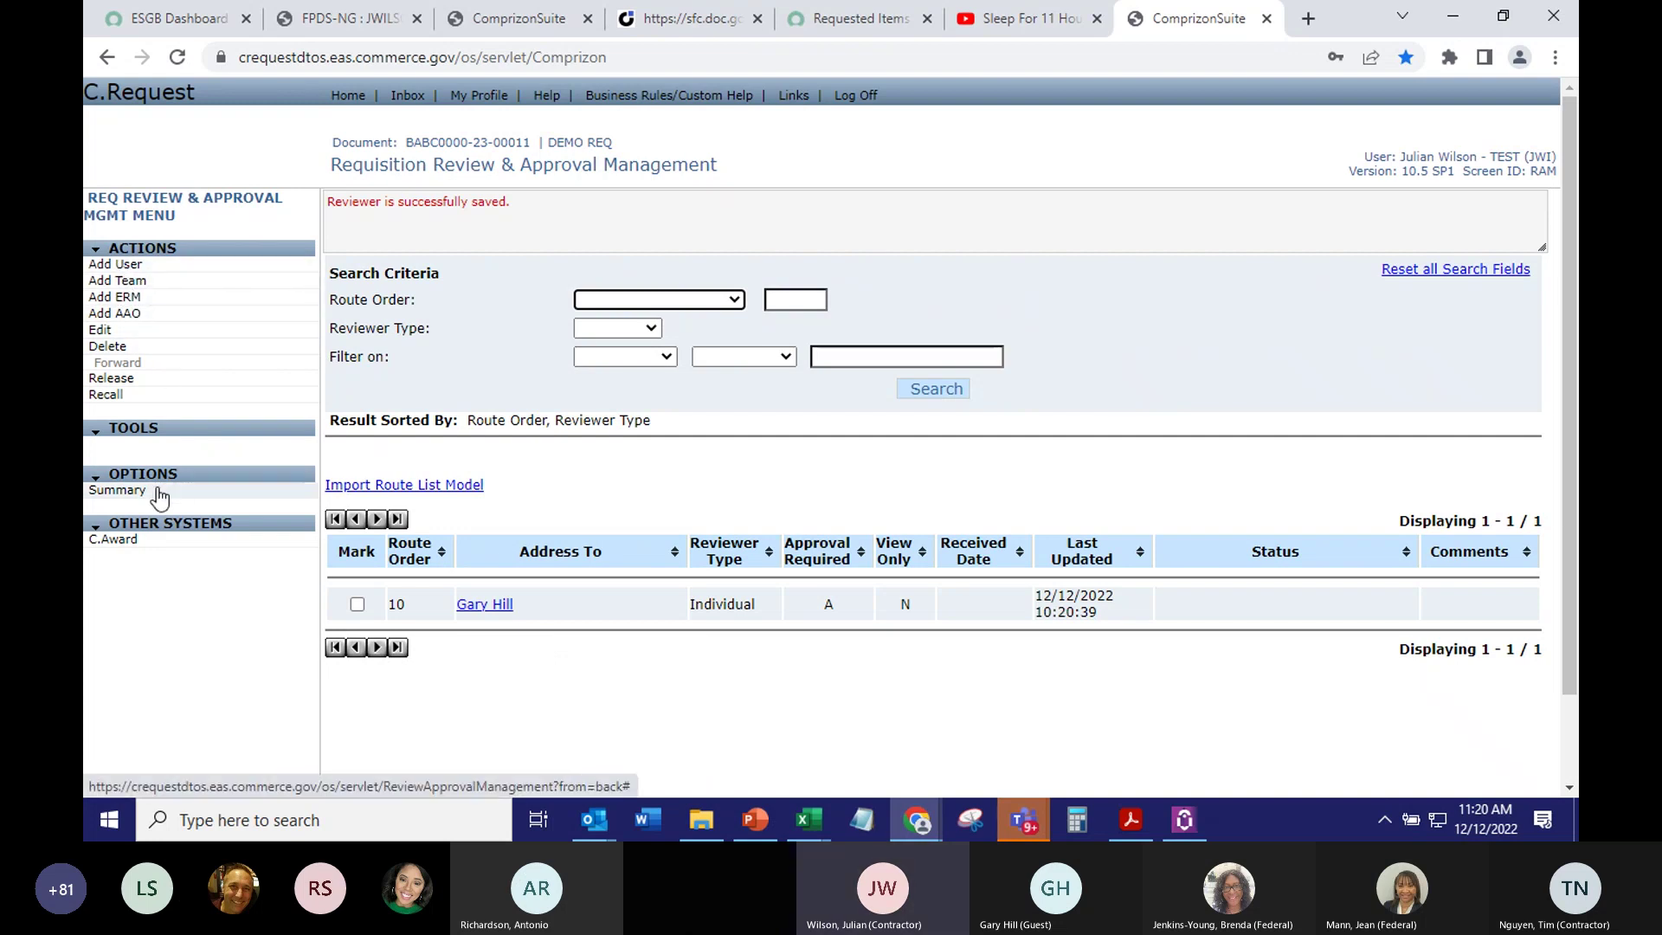
Check the Funds Certified By entry in the requisition's funding information
left_click(121, 490)
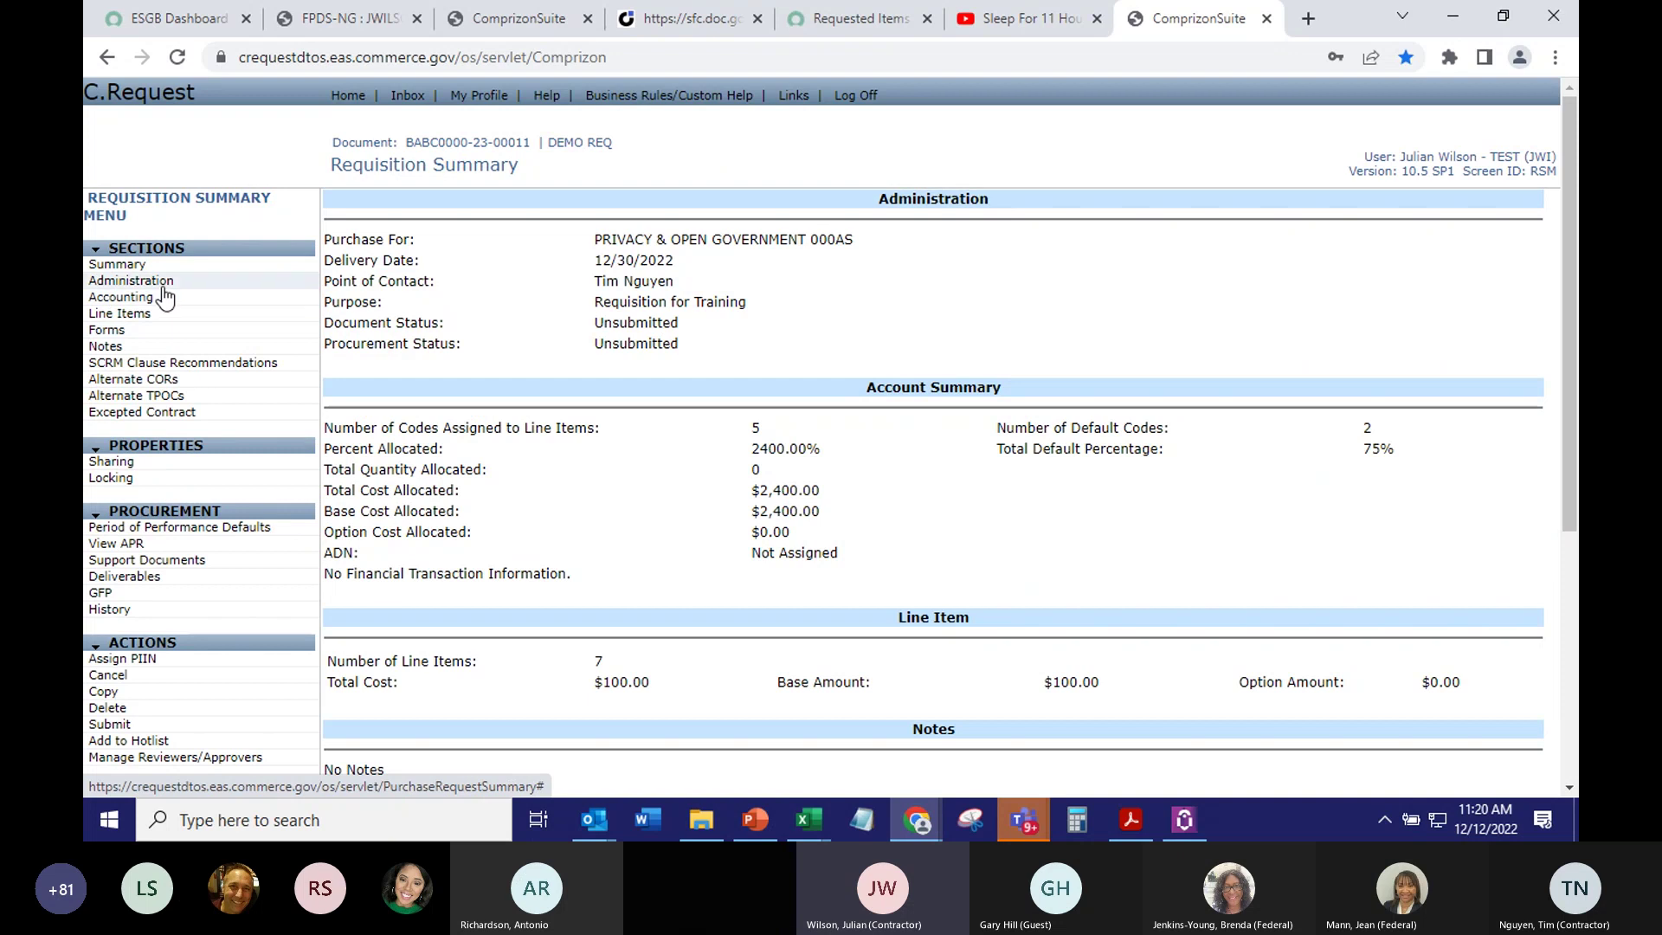
left_click(121, 283)
left_click(550, 245)
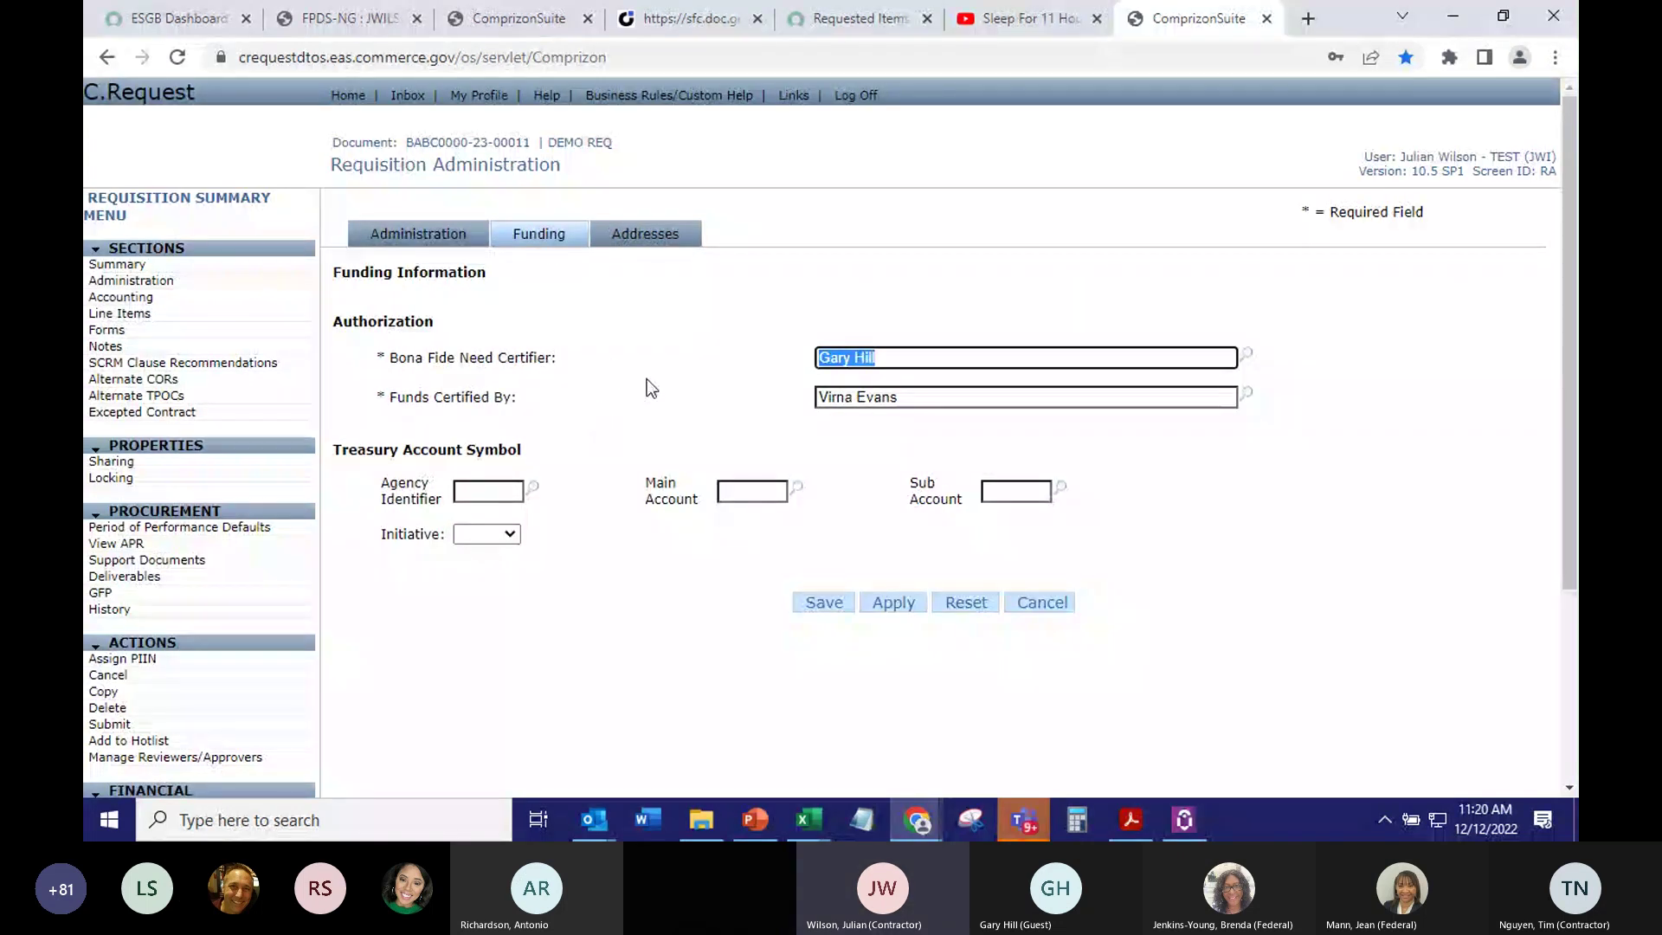
Add the user titled Sys Ad. as a second approval-required reviewer with receiving order 20 and save the entry
left_click(160, 756)
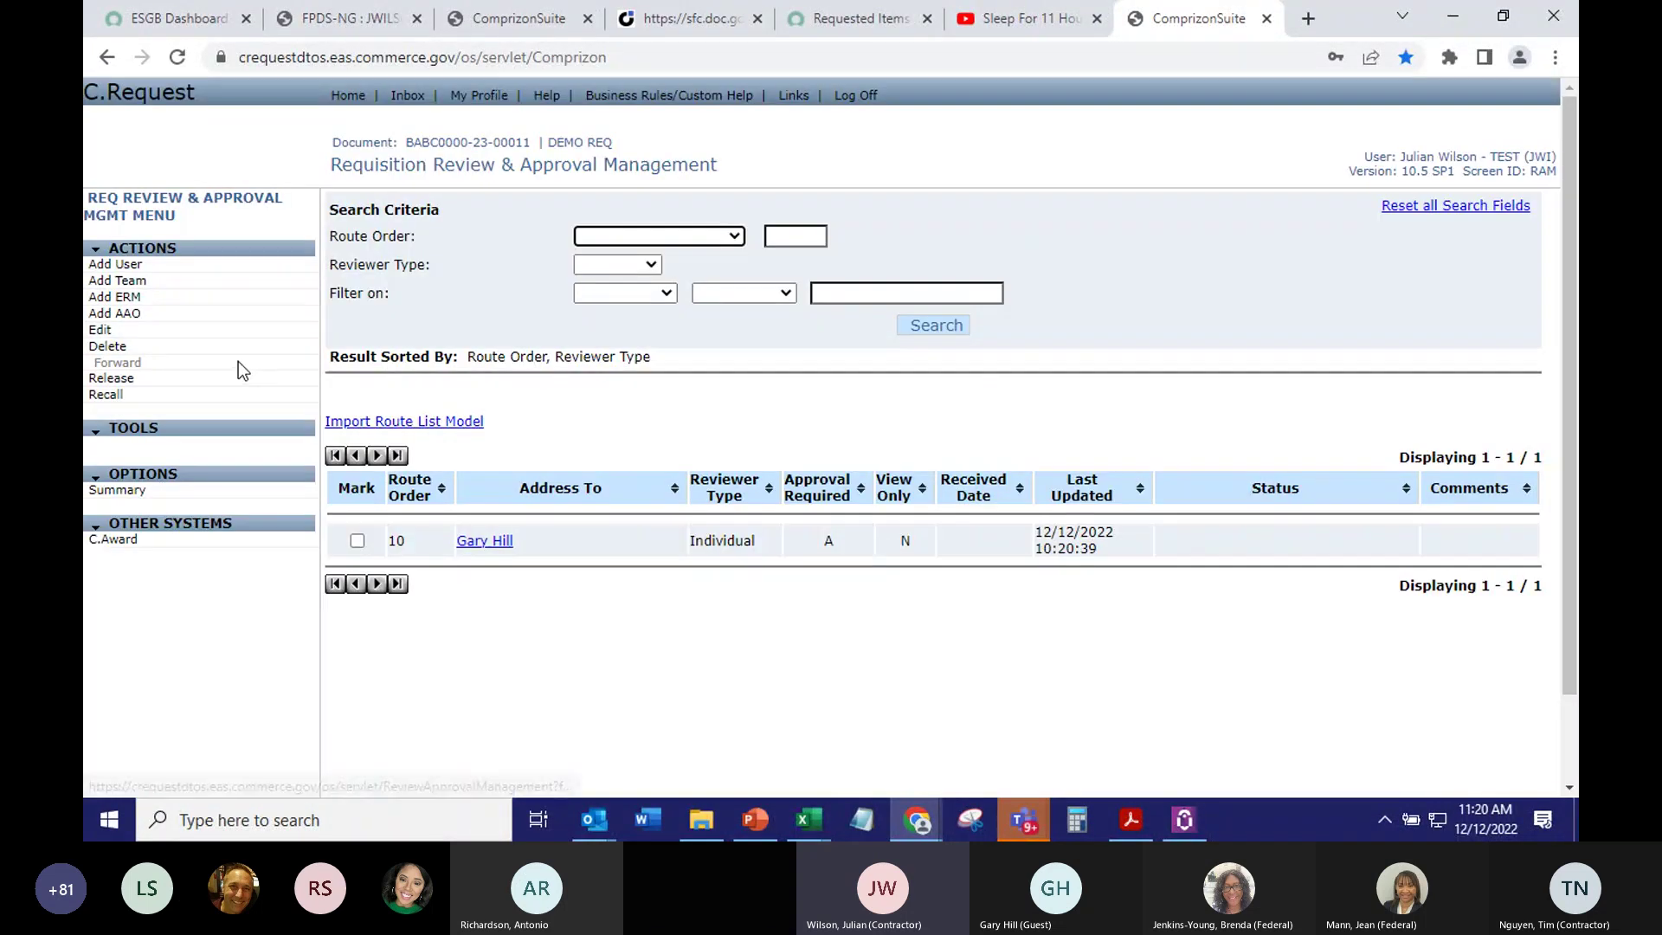
left_click(119, 264)
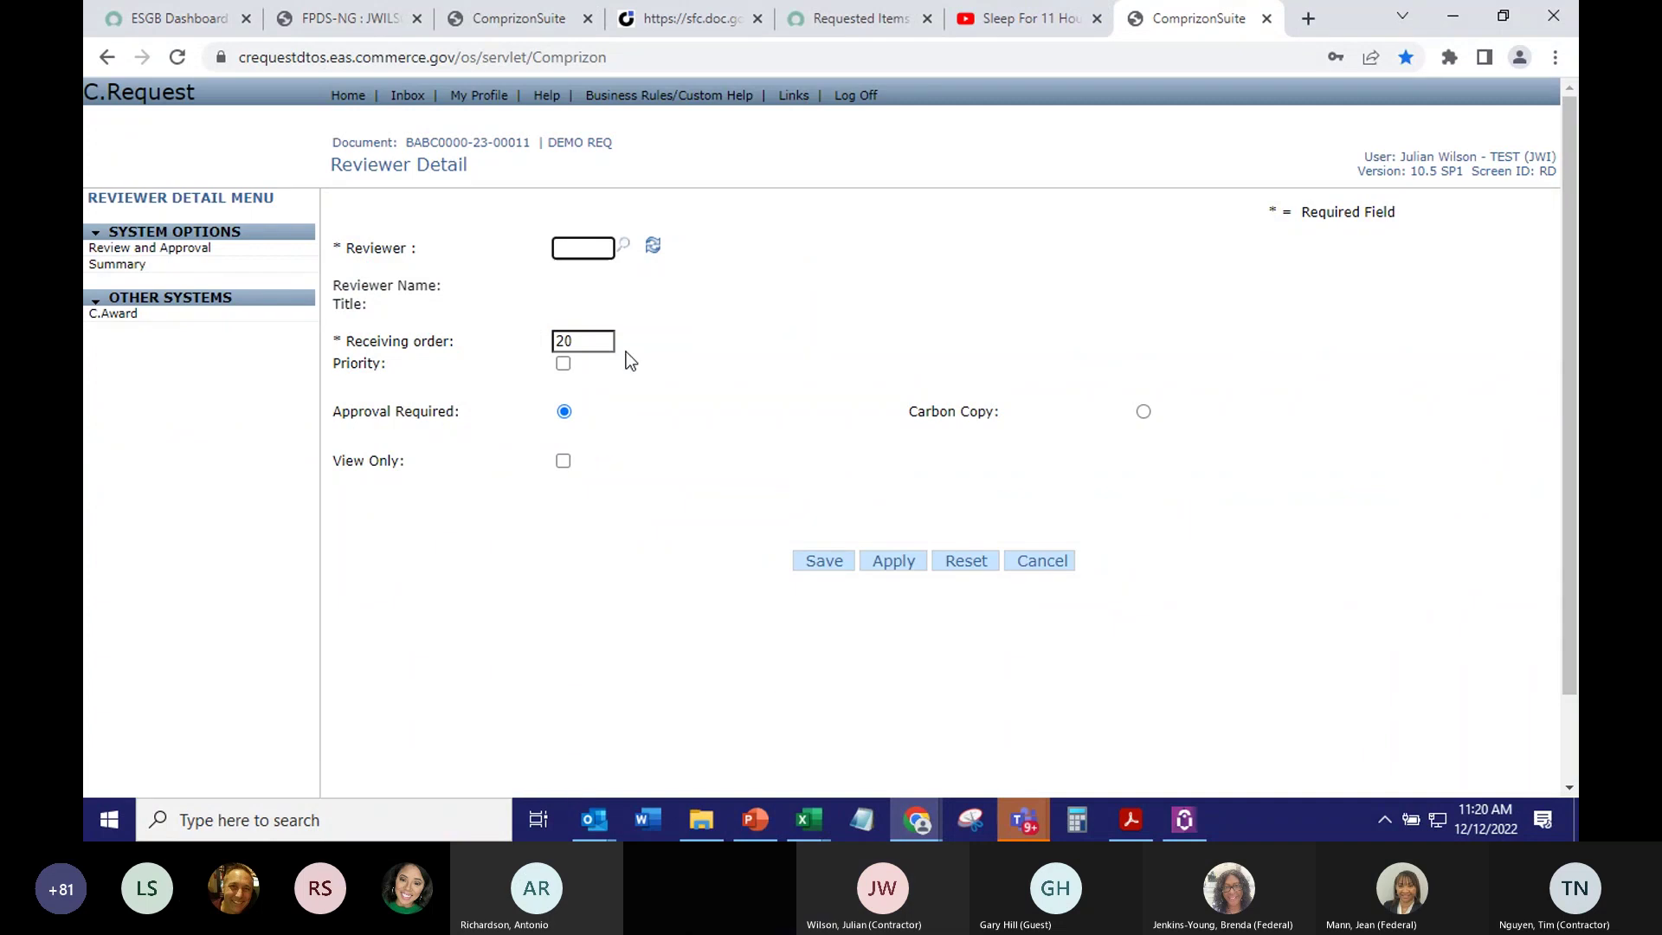
left_click(582, 342)
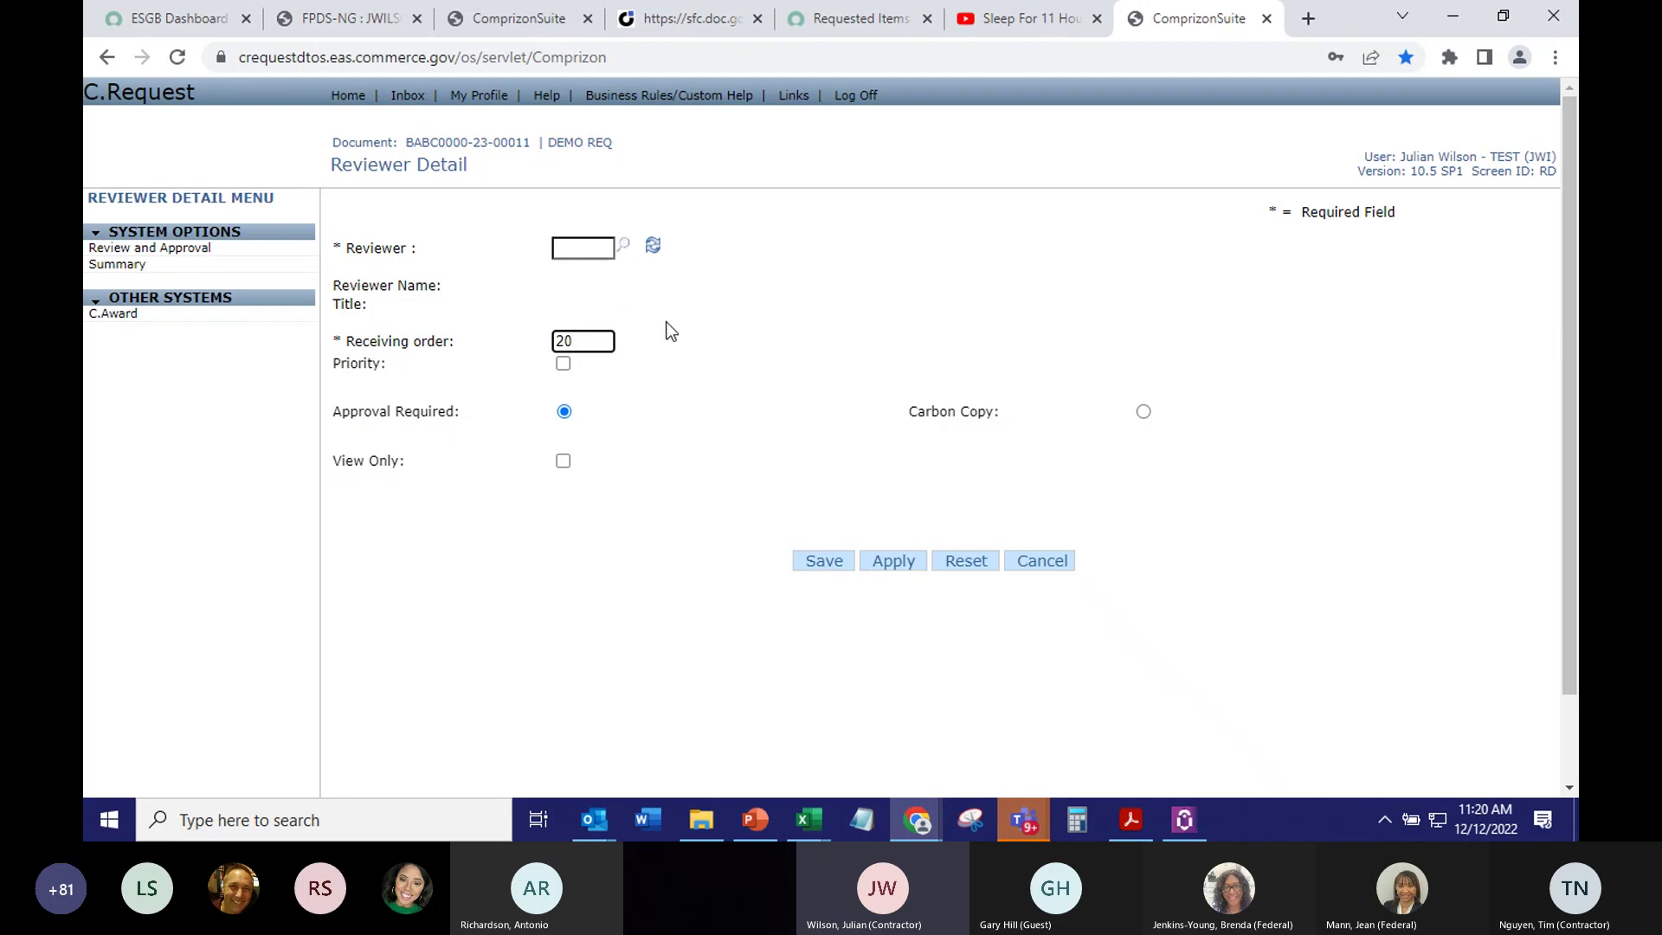
left_click(620, 248)
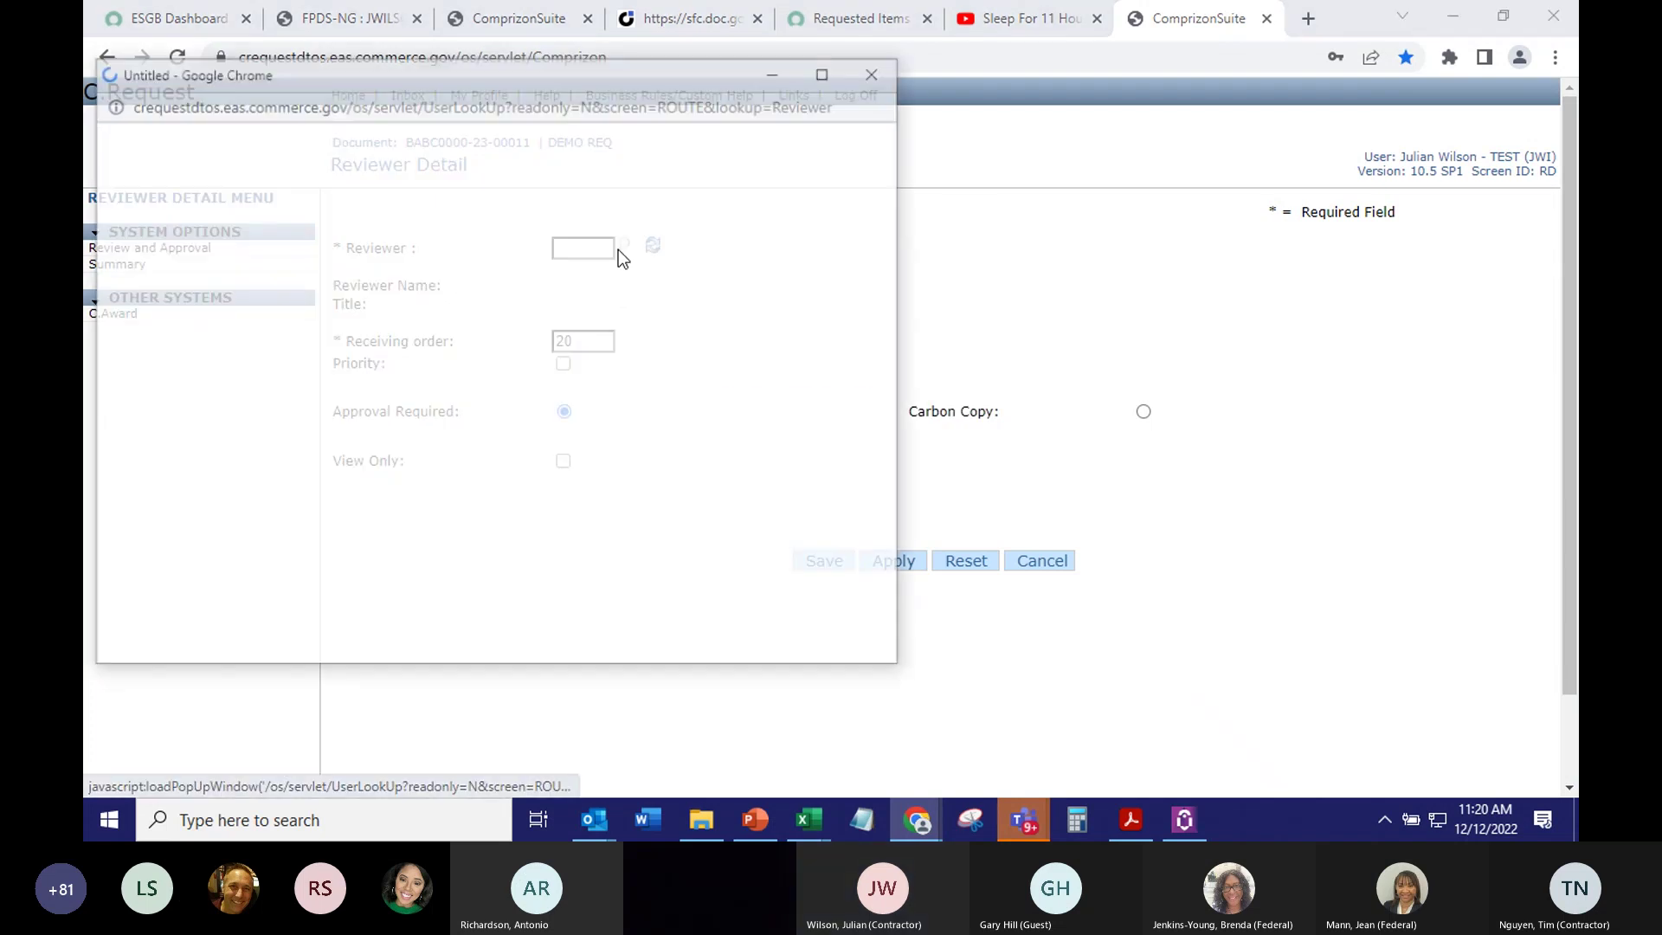
scroll(638, 458, "down", 2)
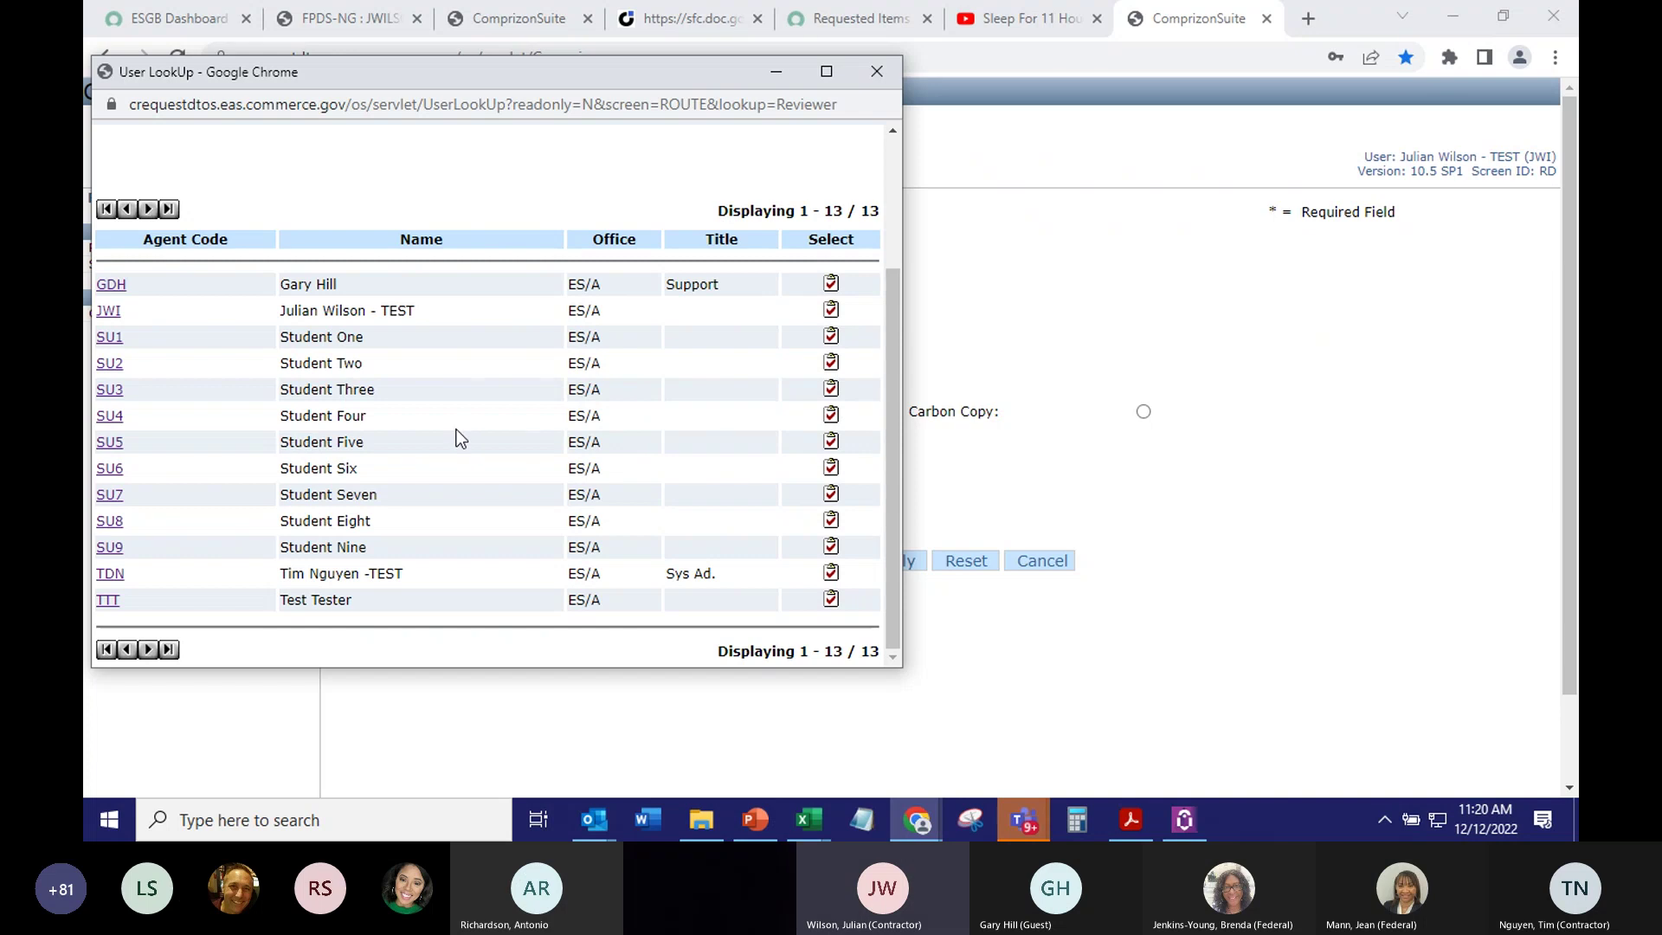
left_click(831, 573)
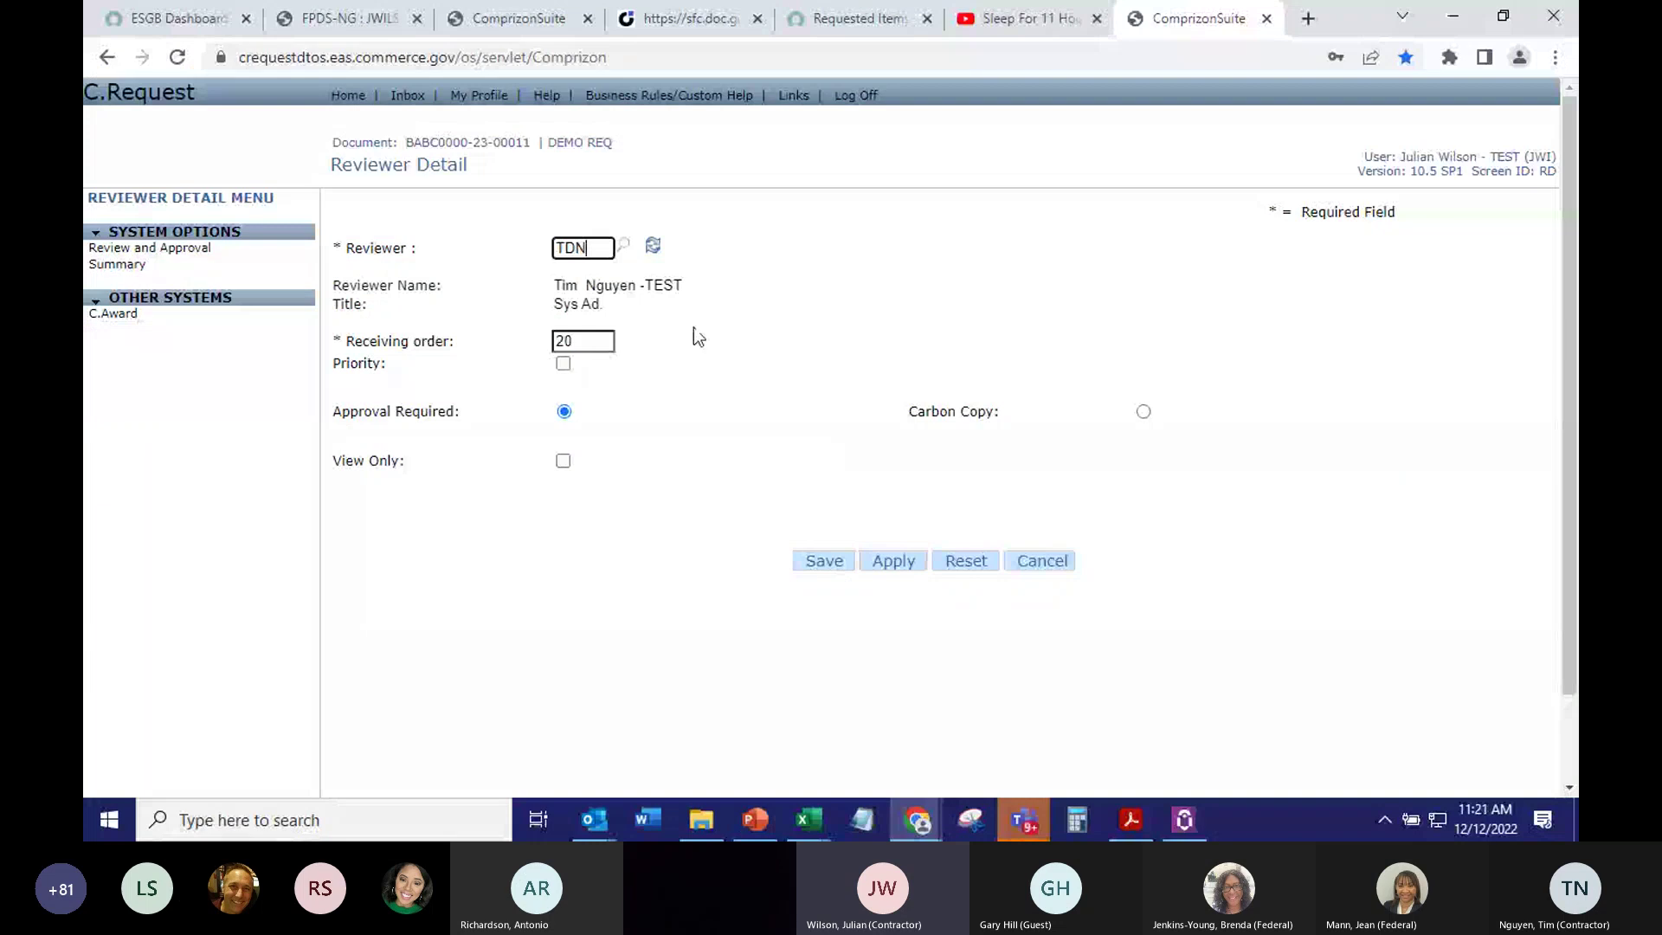
left_click(823, 568)
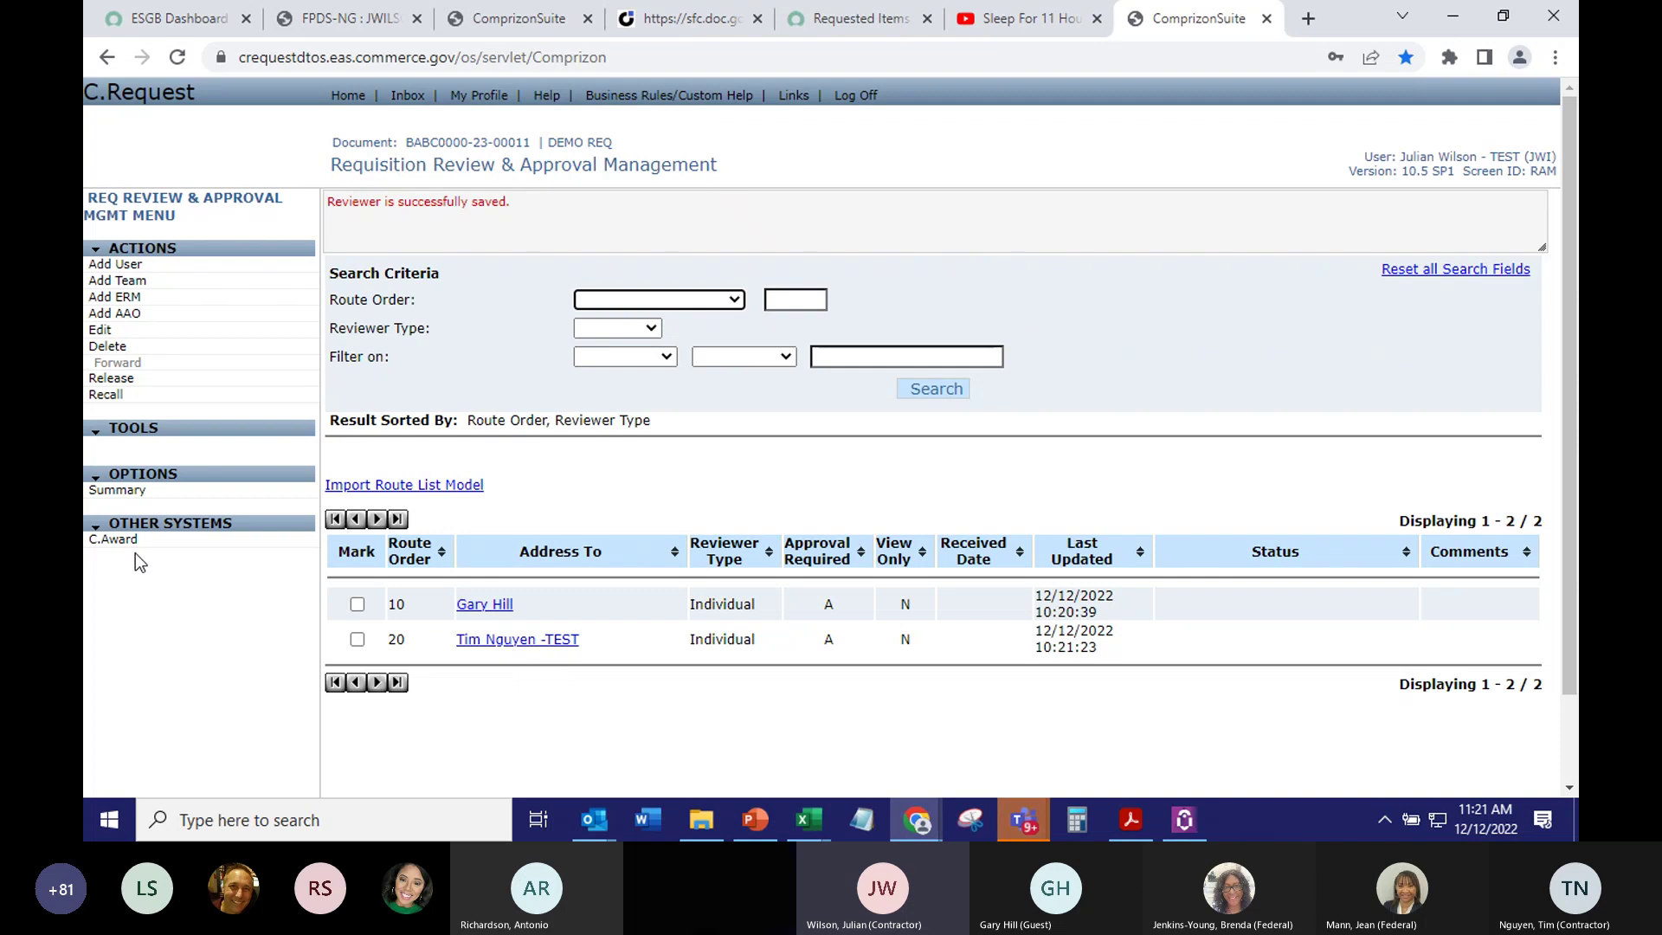
Set Funds Certified By in the funding information to the user titled Sys Ad. and save the requisition
left_click(136, 493)
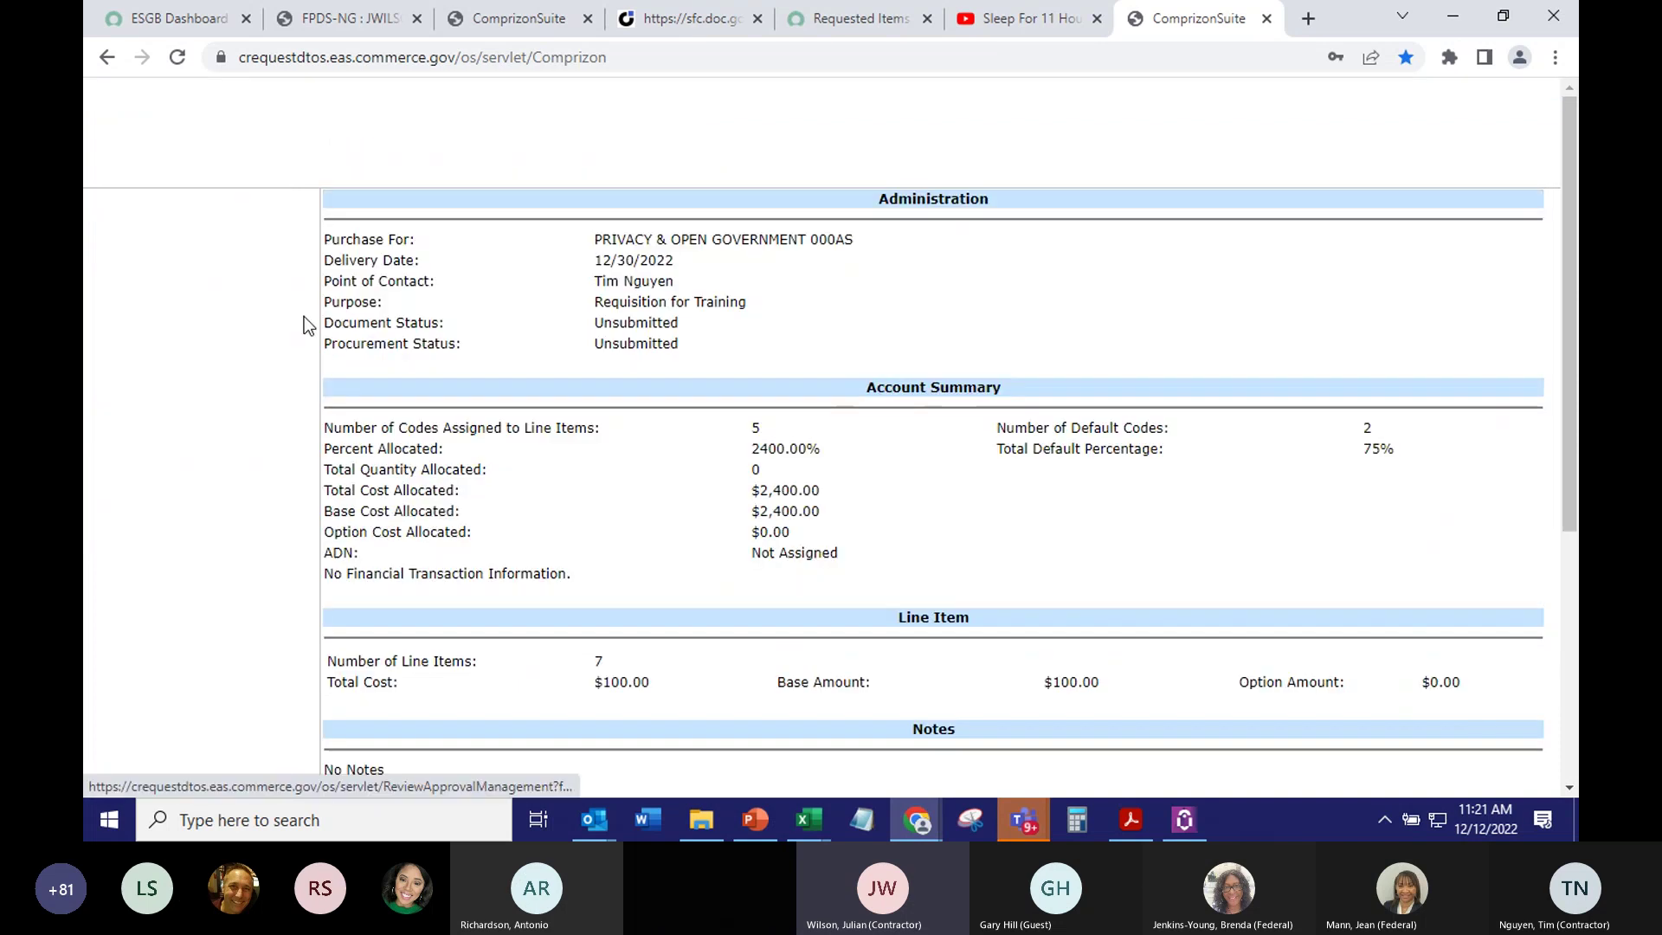
left_click(130, 282)
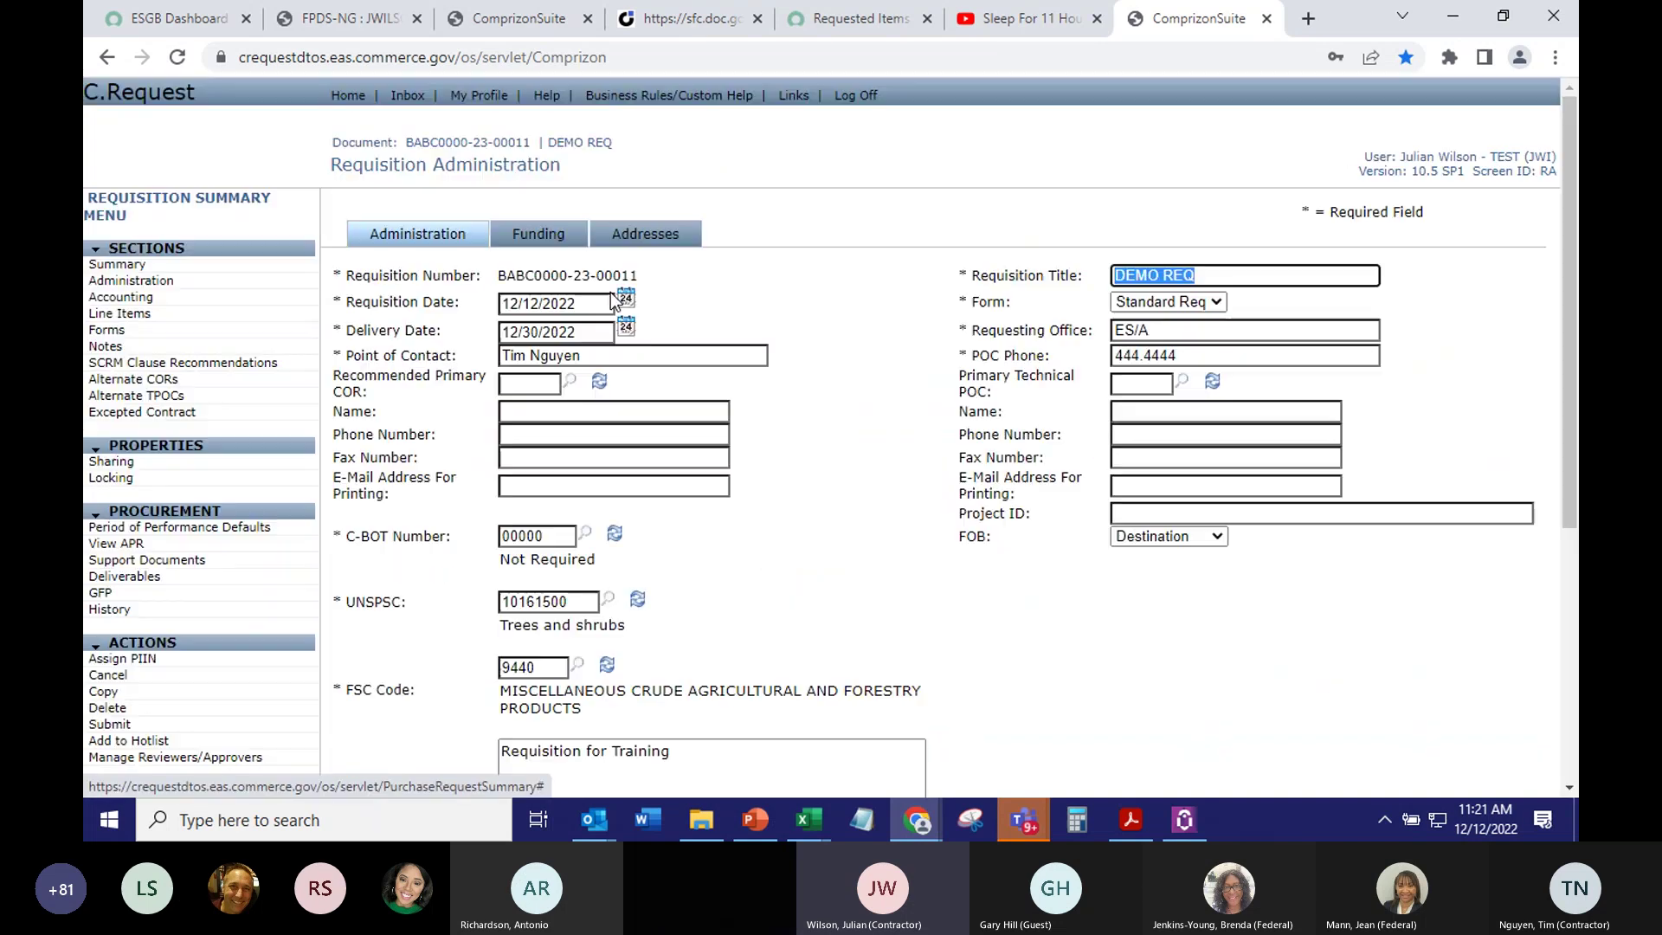
left_click(539, 234)
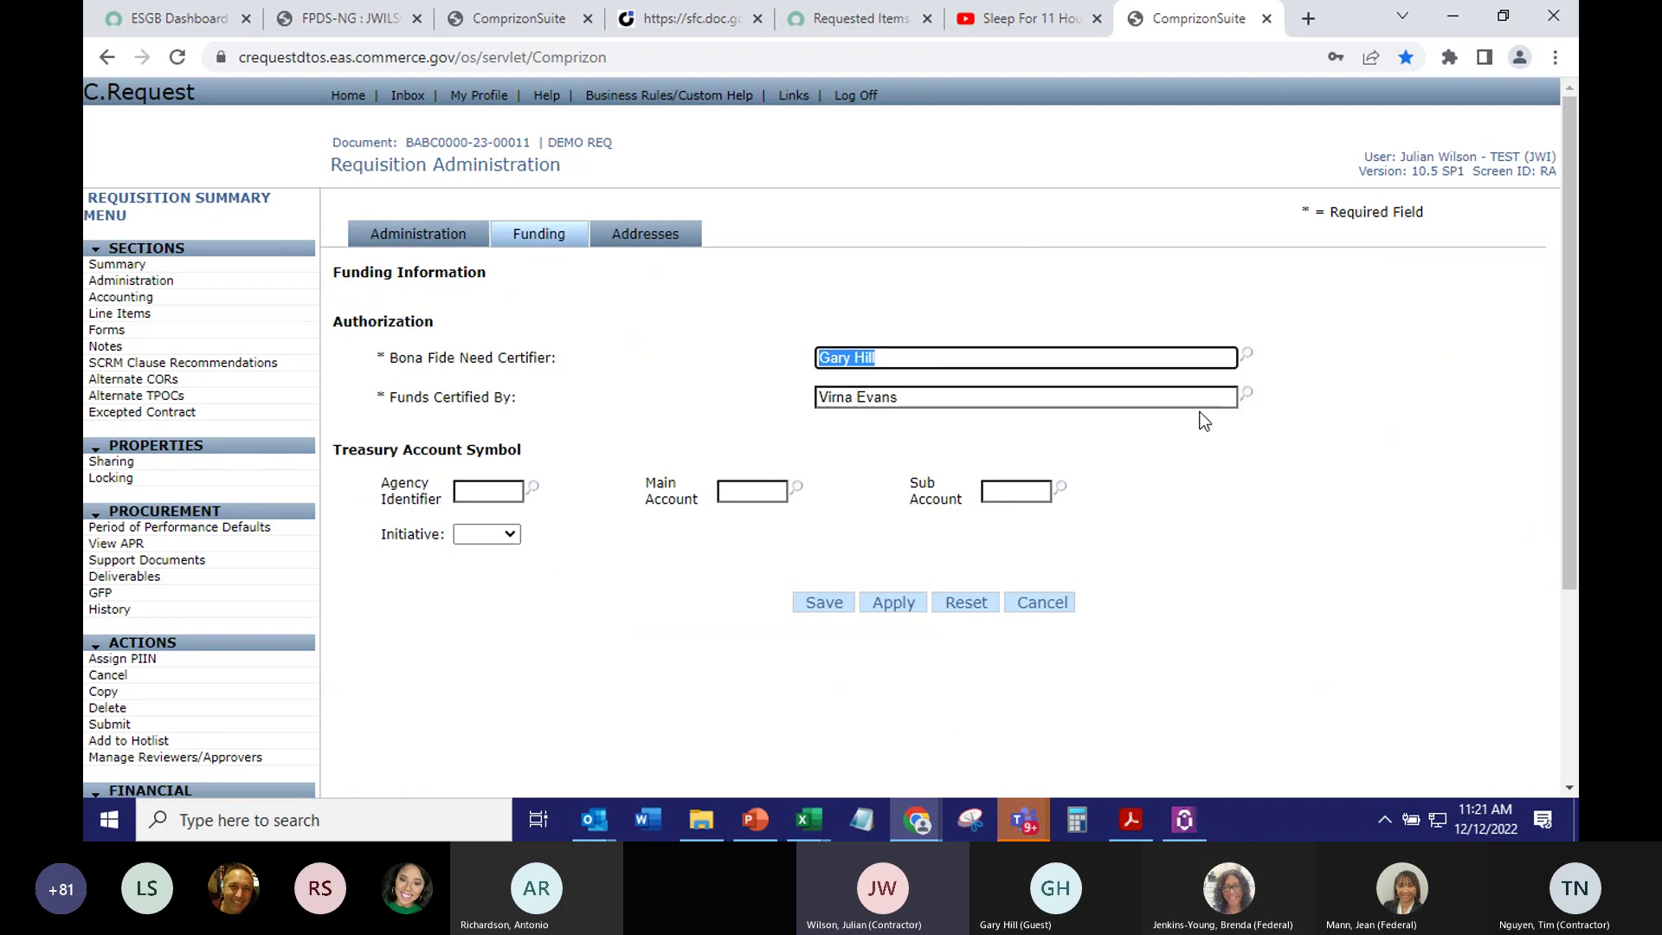
left_click(1246, 395)
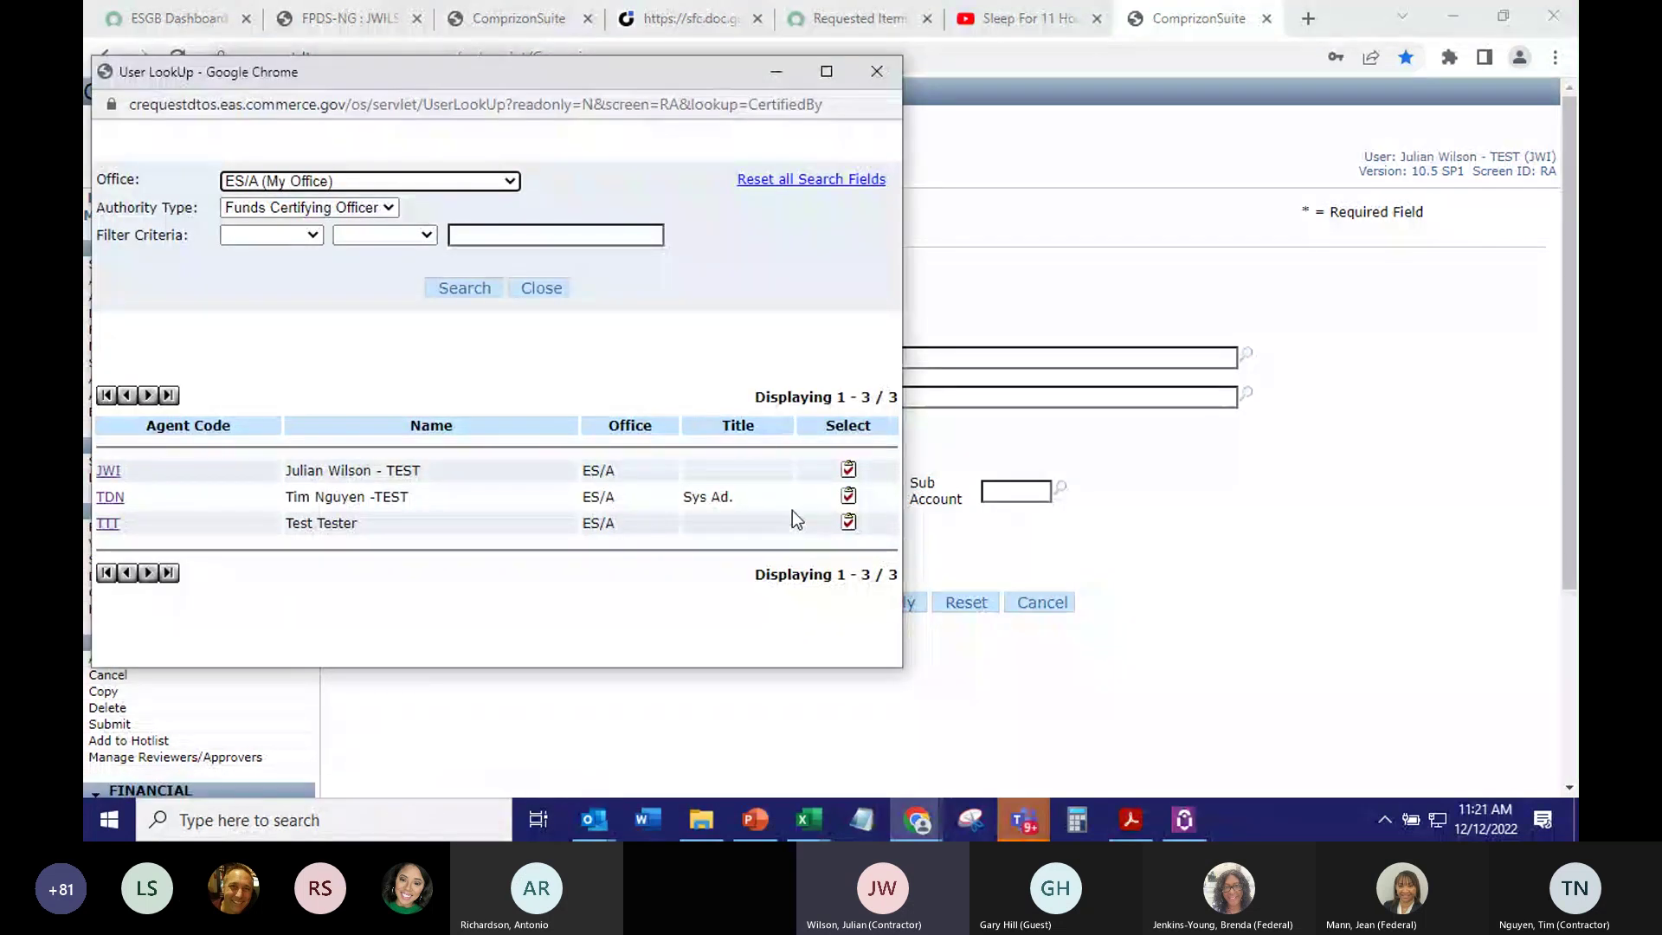
left_click(848, 496)
left_click(823, 602)
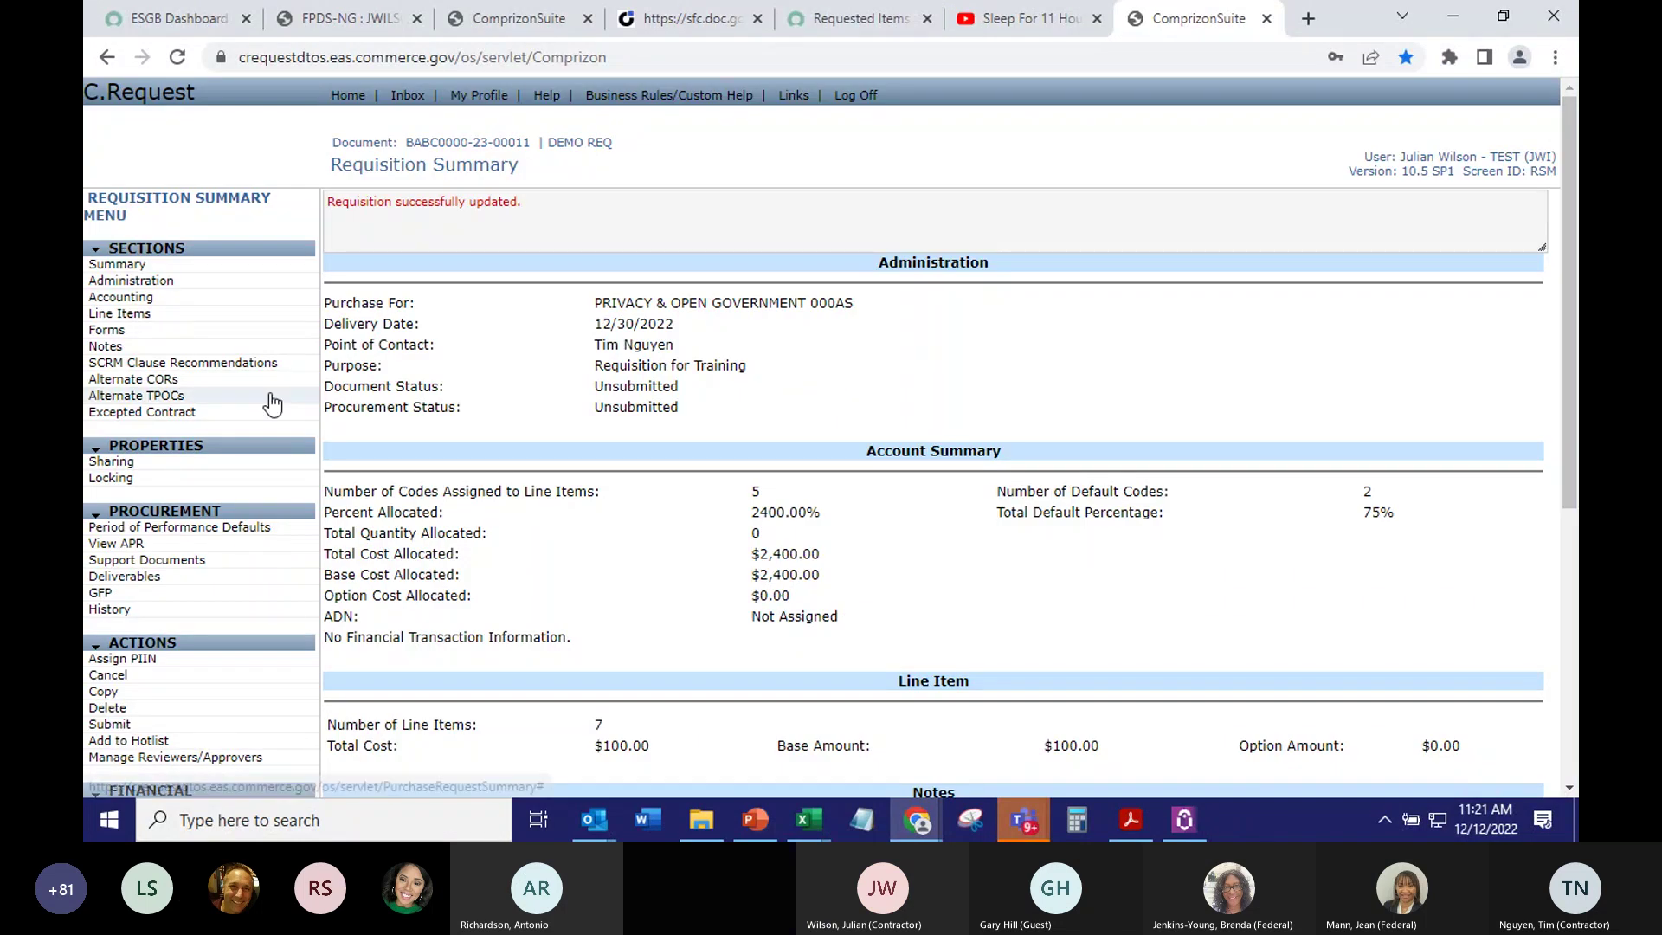
Compare the certifiers in the requisition's funding information with its list of reviewers and approvers
left_click(130, 281)
left_click(537, 234)
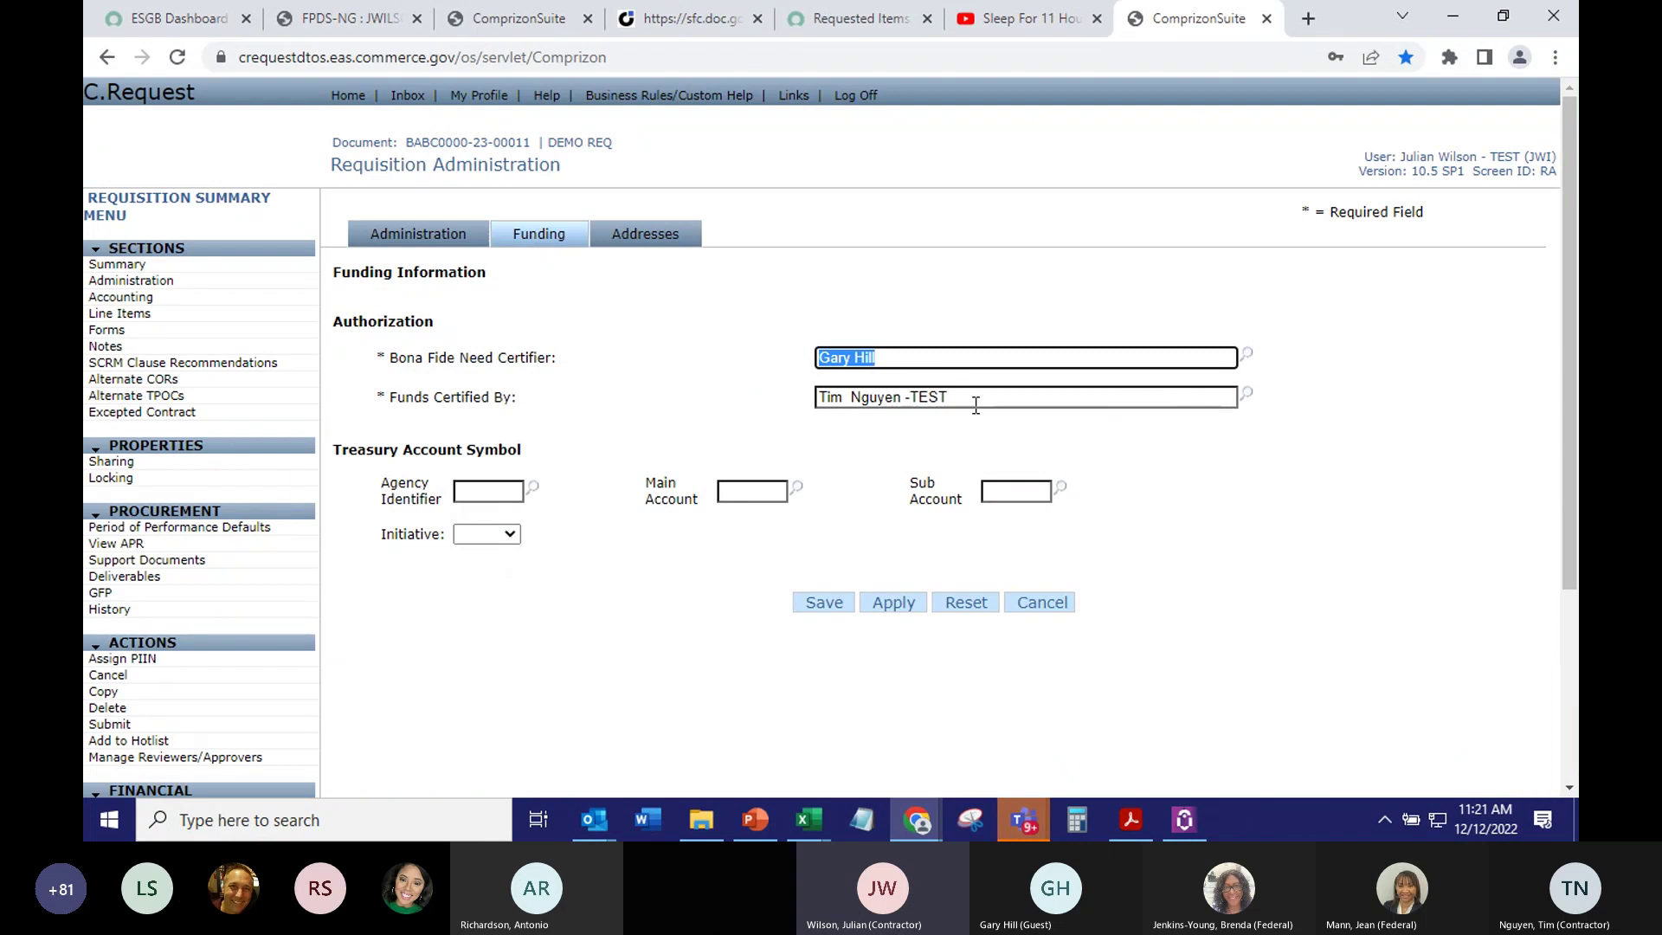
scroll(206, 682, "down", 2)
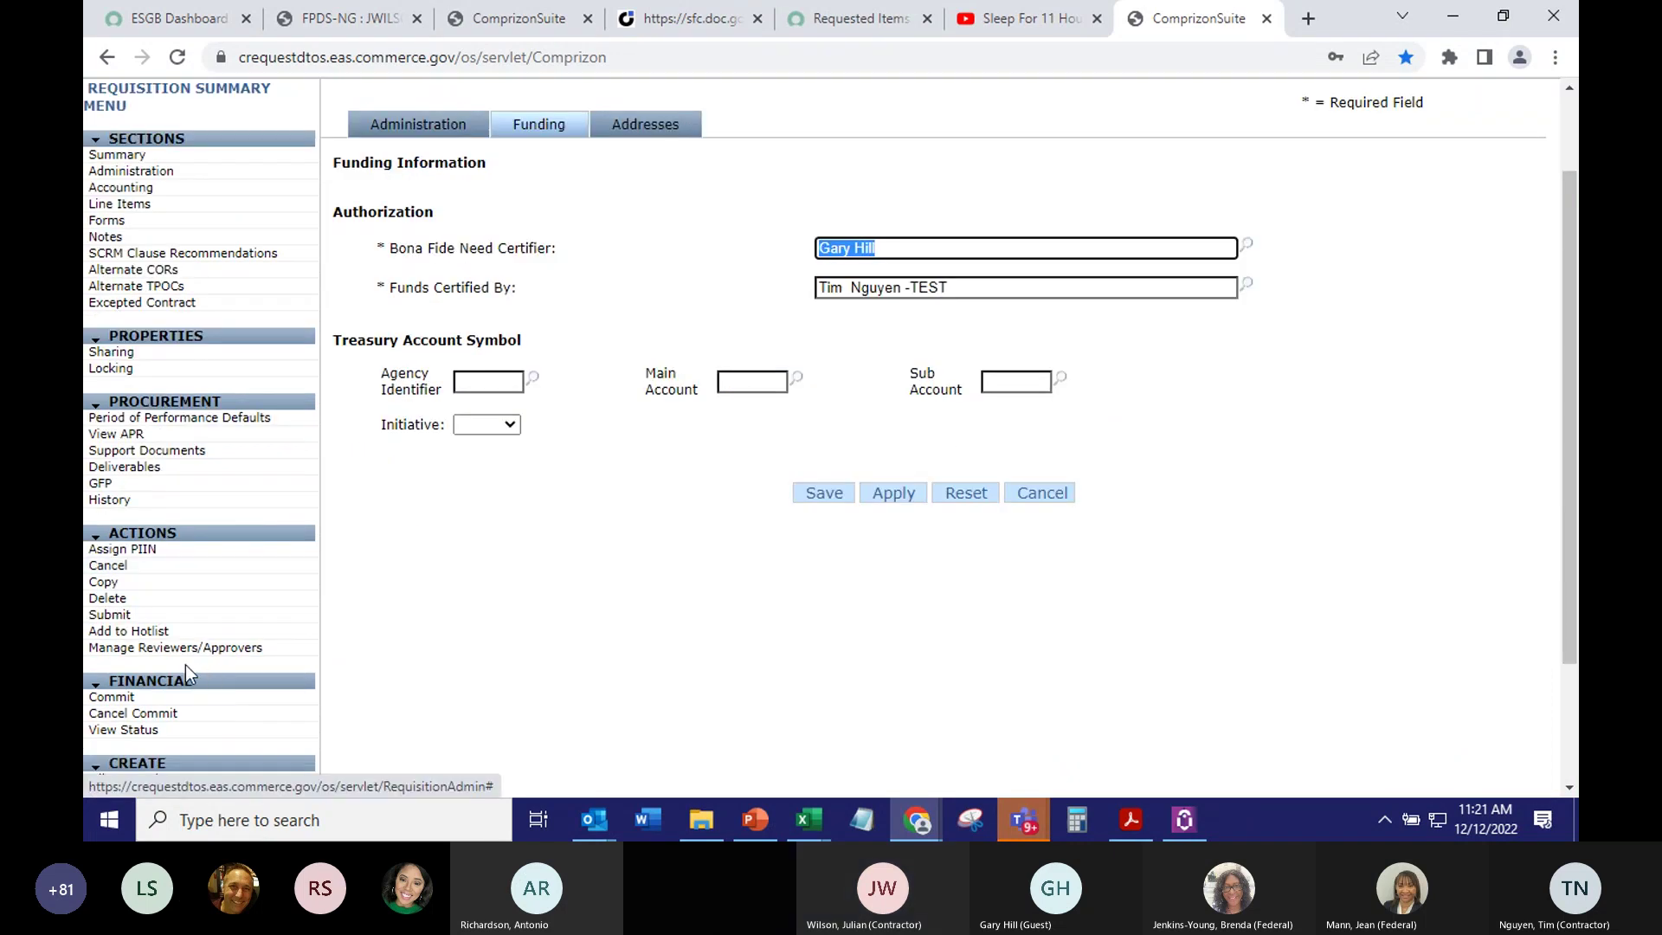
left_click(177, 647)
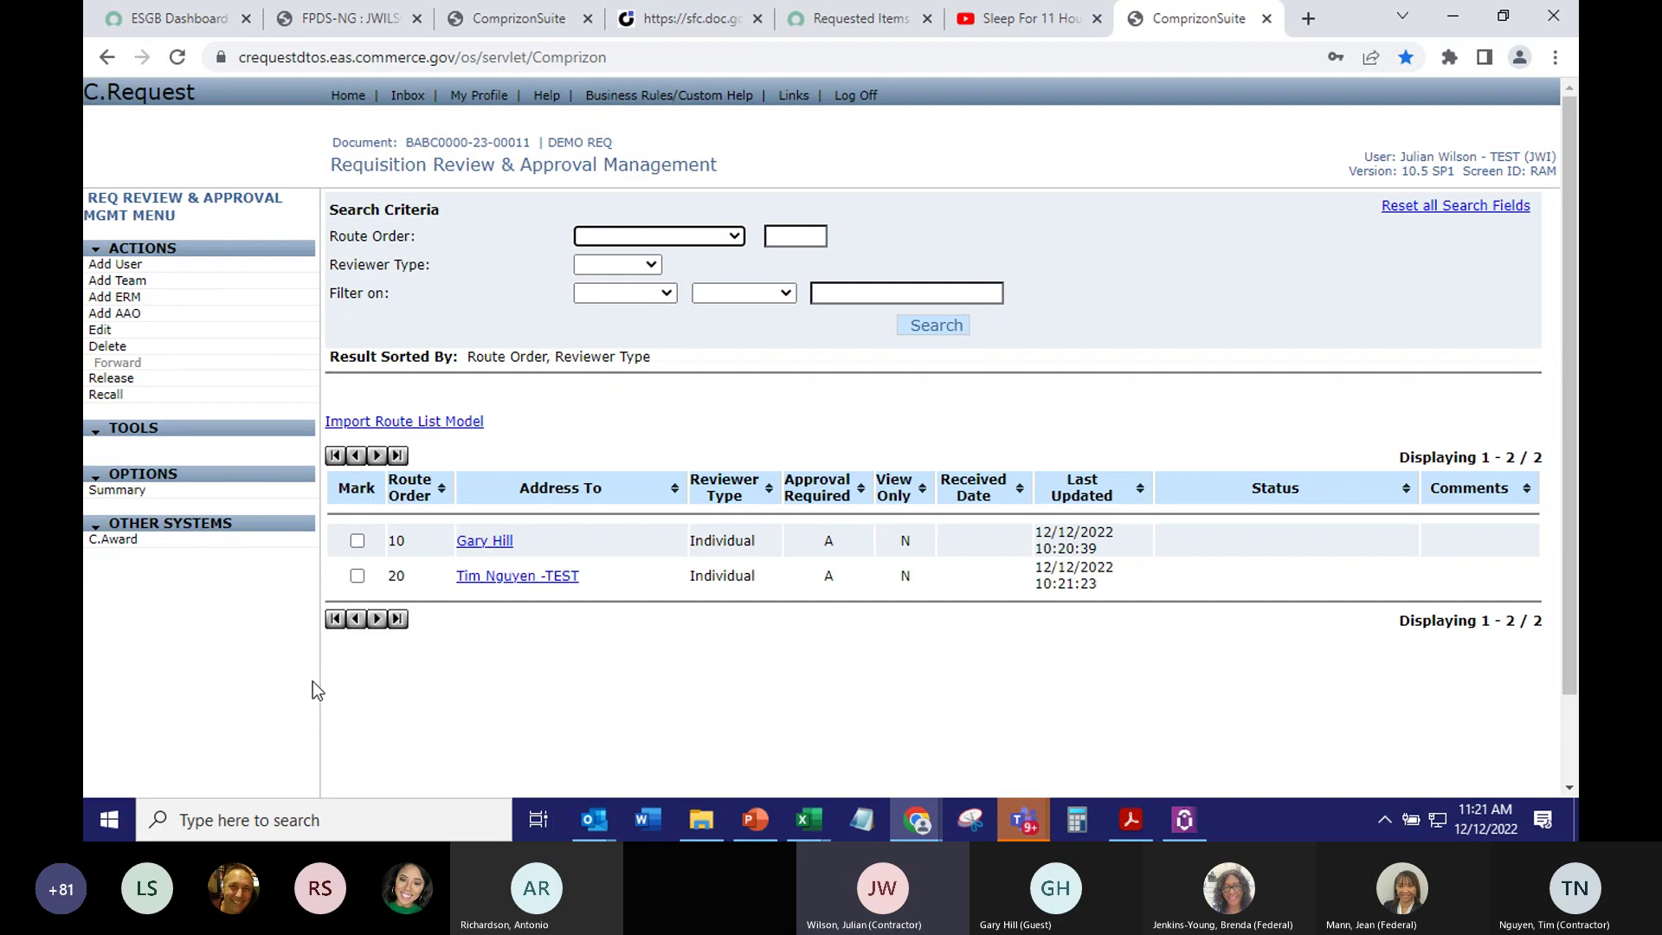
Add the signed-in user's own account as a third approval-required reviewer with receiving order 30 and save the entry
left_click(137, 273)
left_click(629, 249)
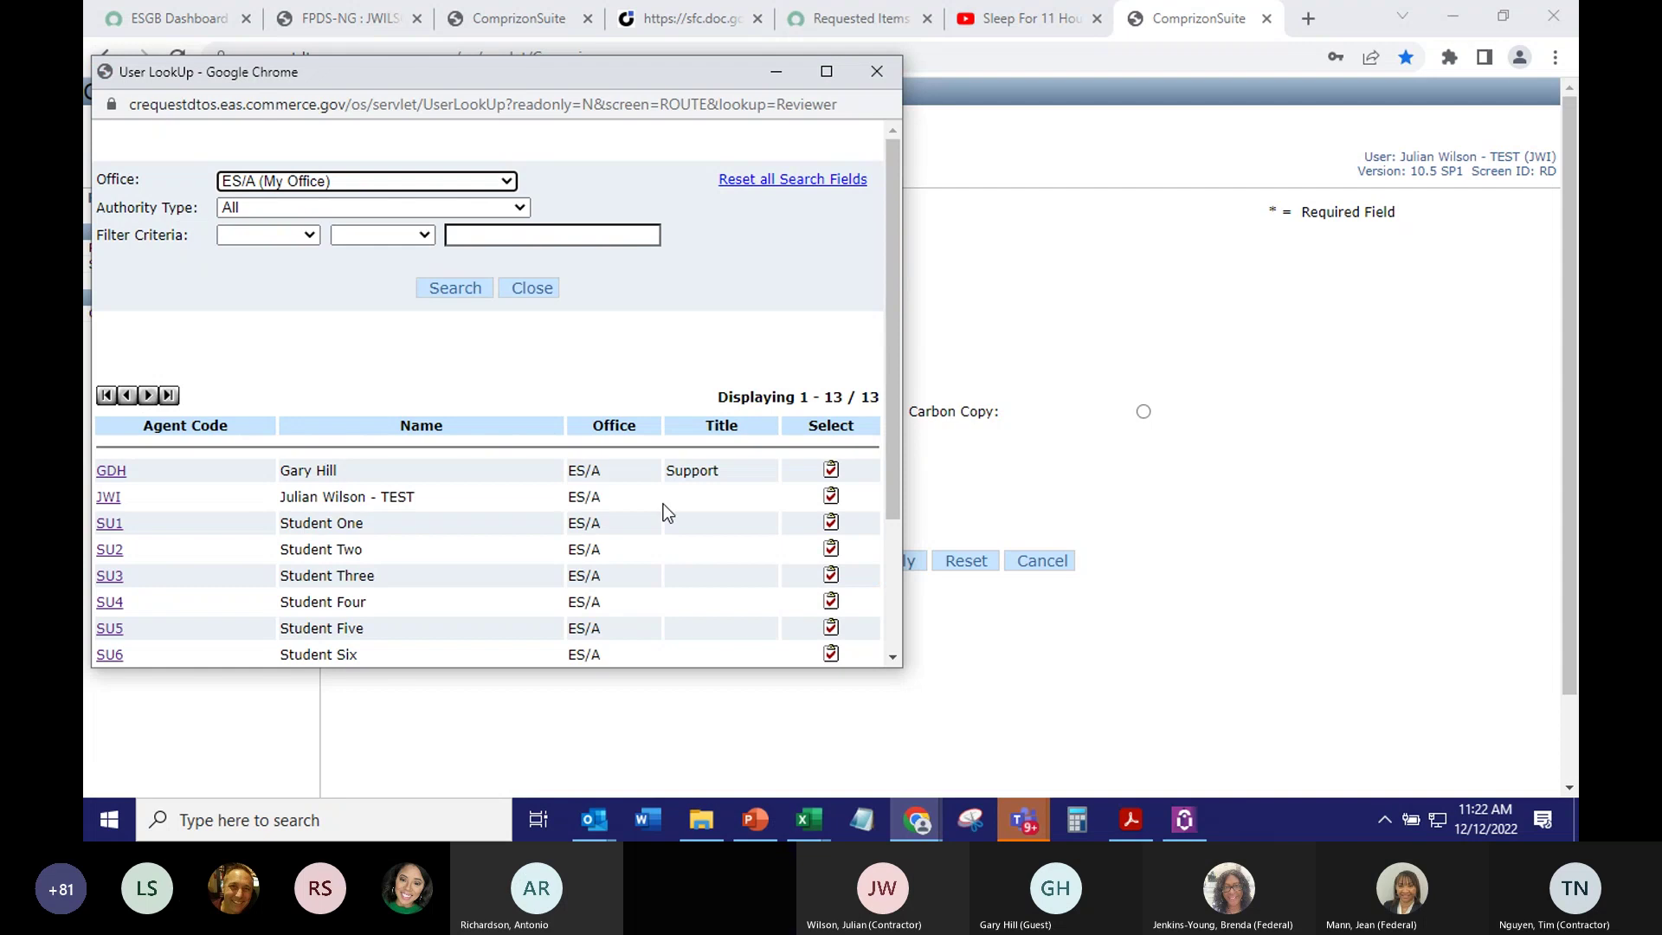
left_click(831, 496)
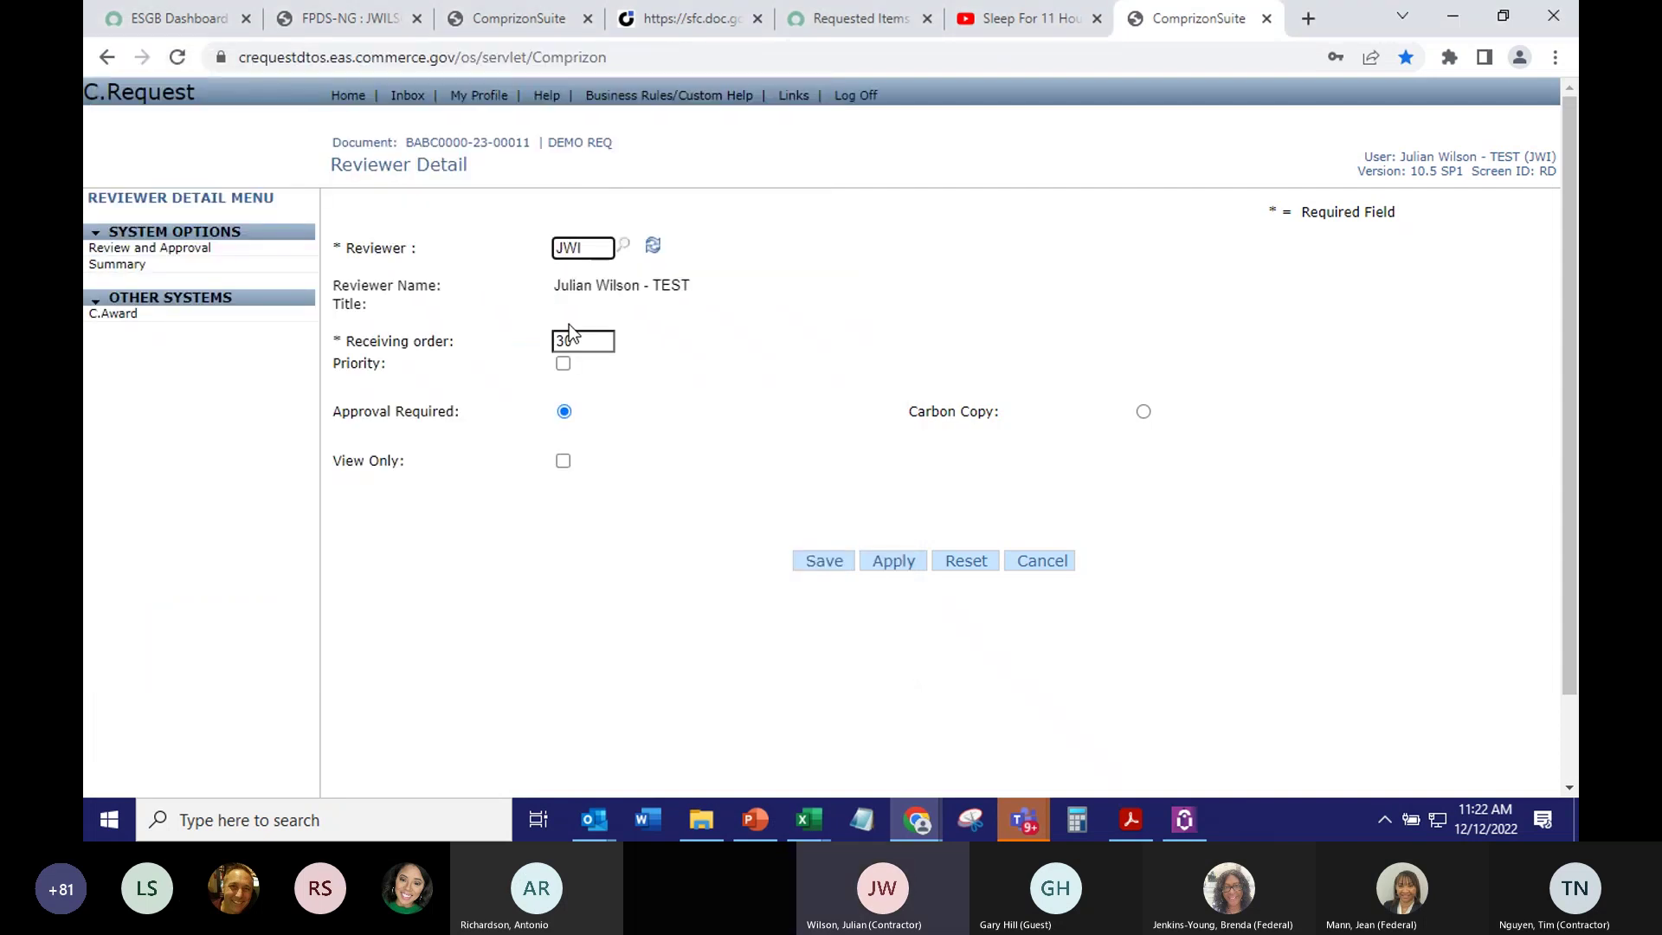
left_click(829, 563)
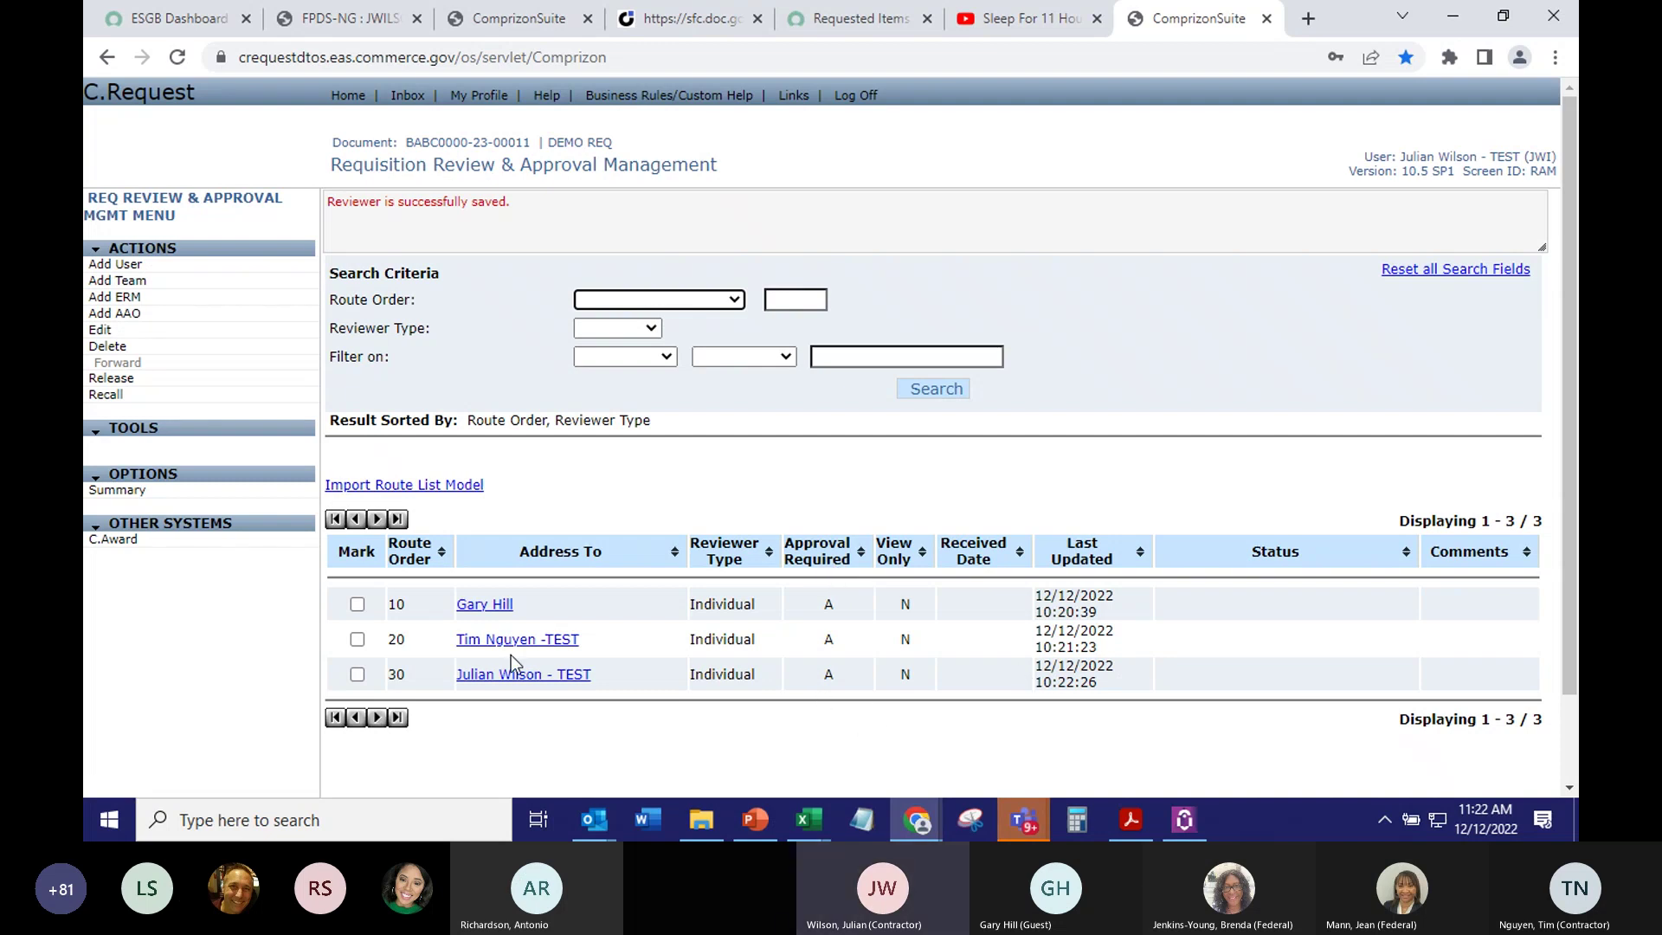
Edit the reviewer at route order 30 to be View Only and save the entry
left_click(358, 675)
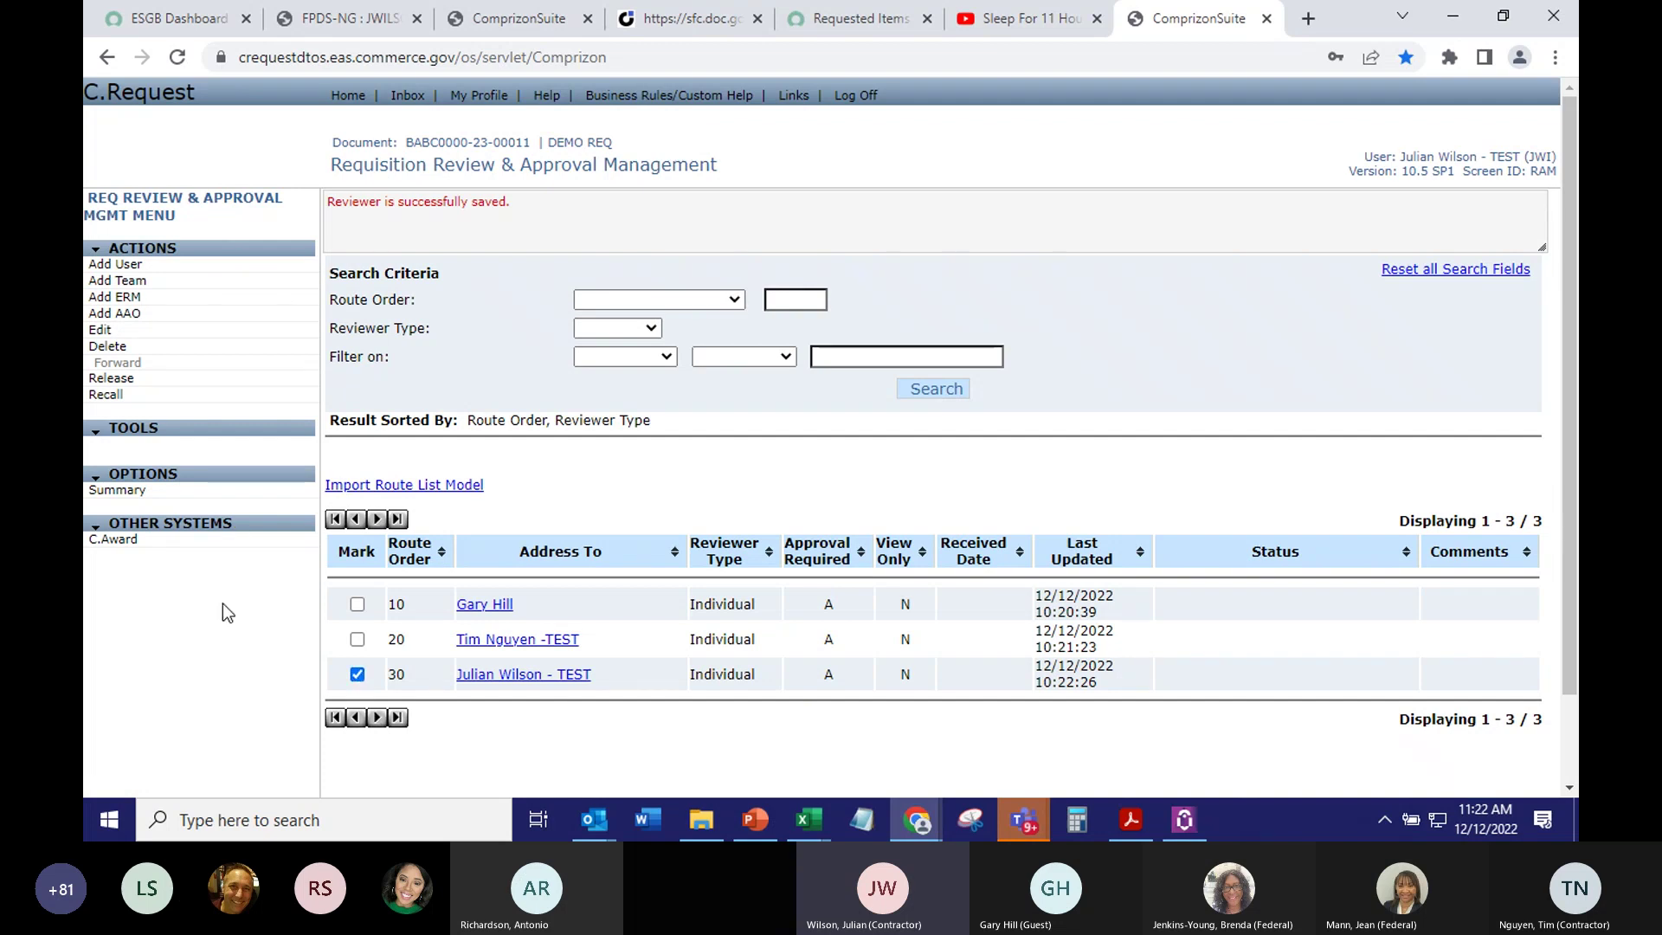
left_click(131, 331)
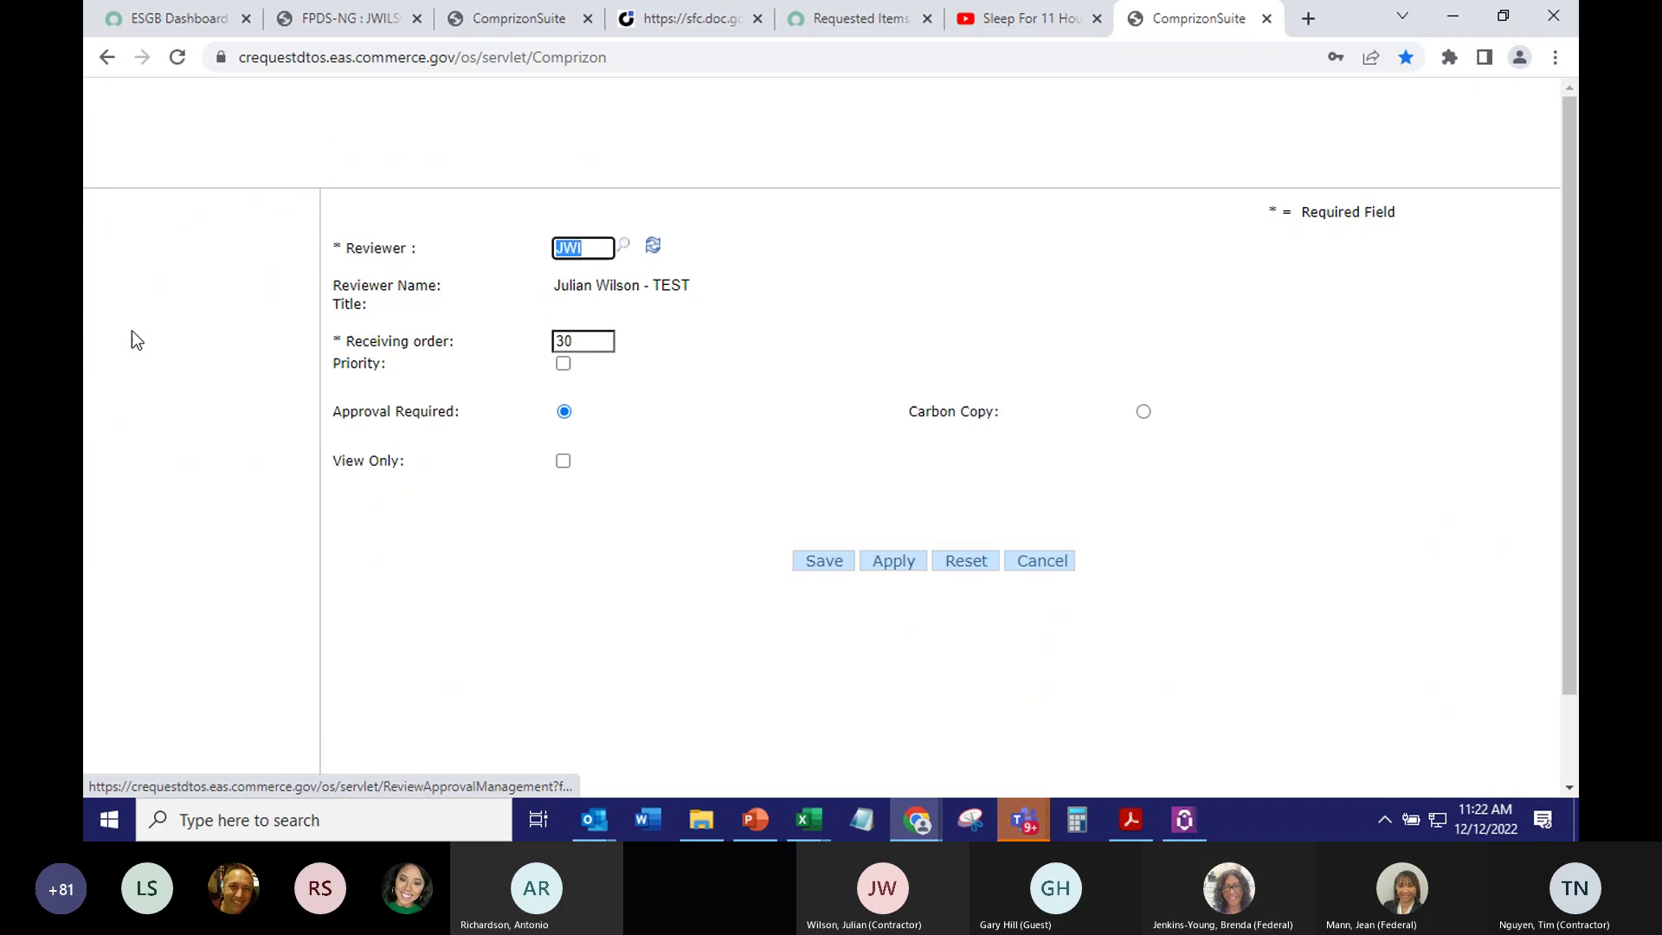
left_click(563, 463)
left_click(830, 564)
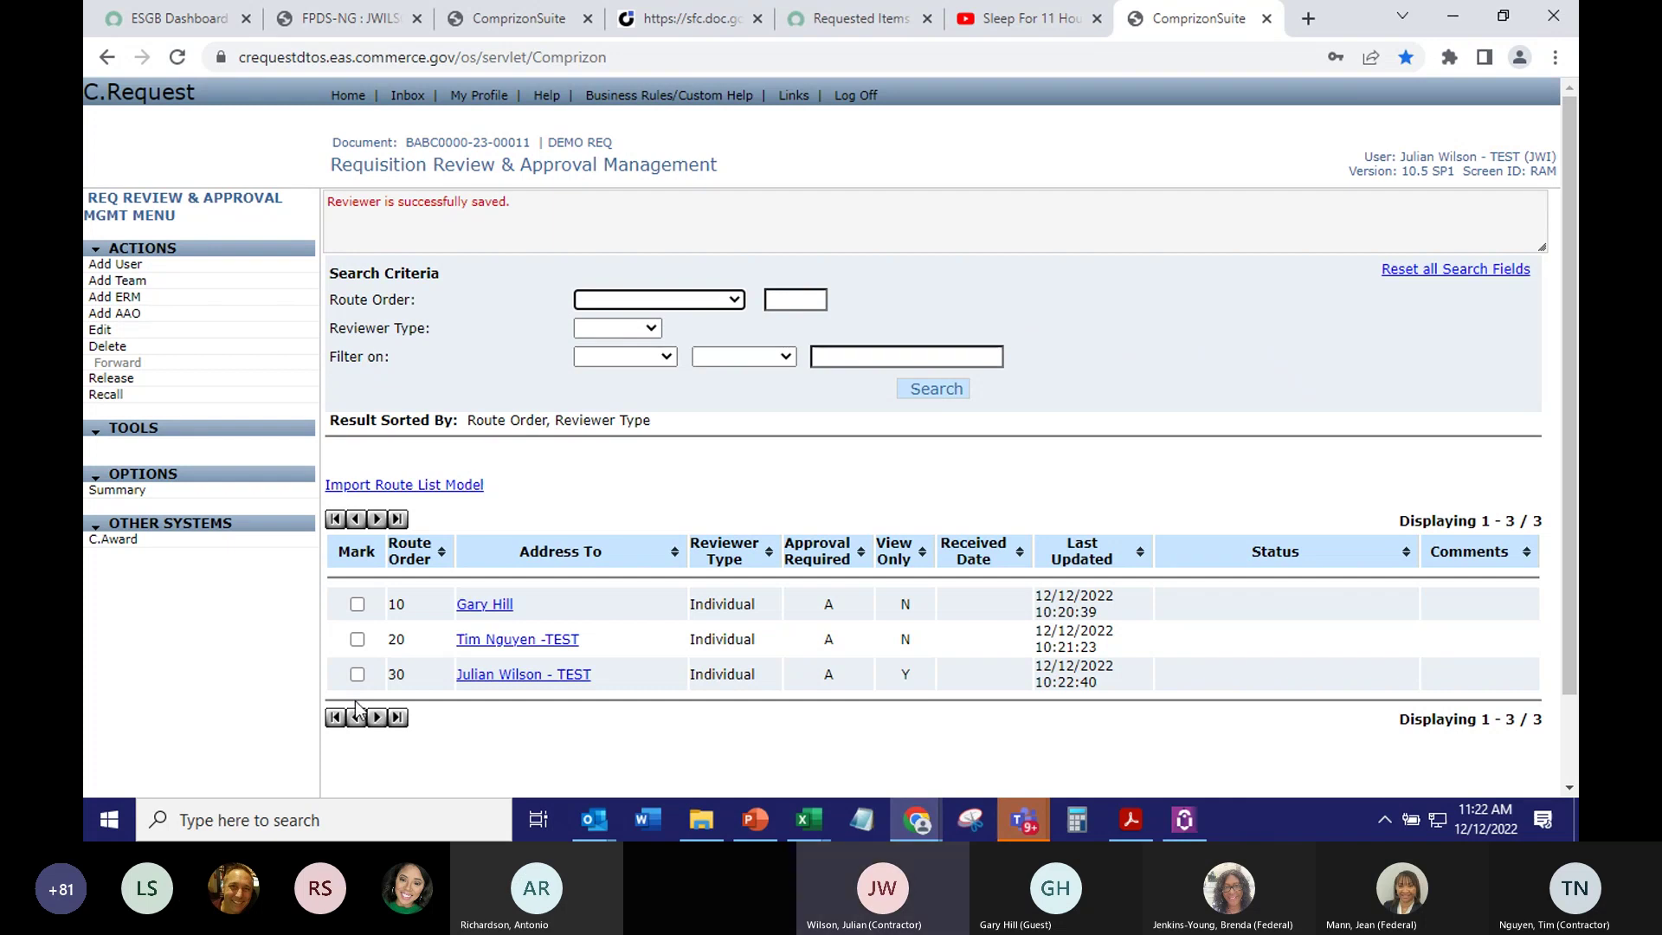
Delete the individual reviewer at route order 30 from the requisition's reviewer list
left_click(357, 675)
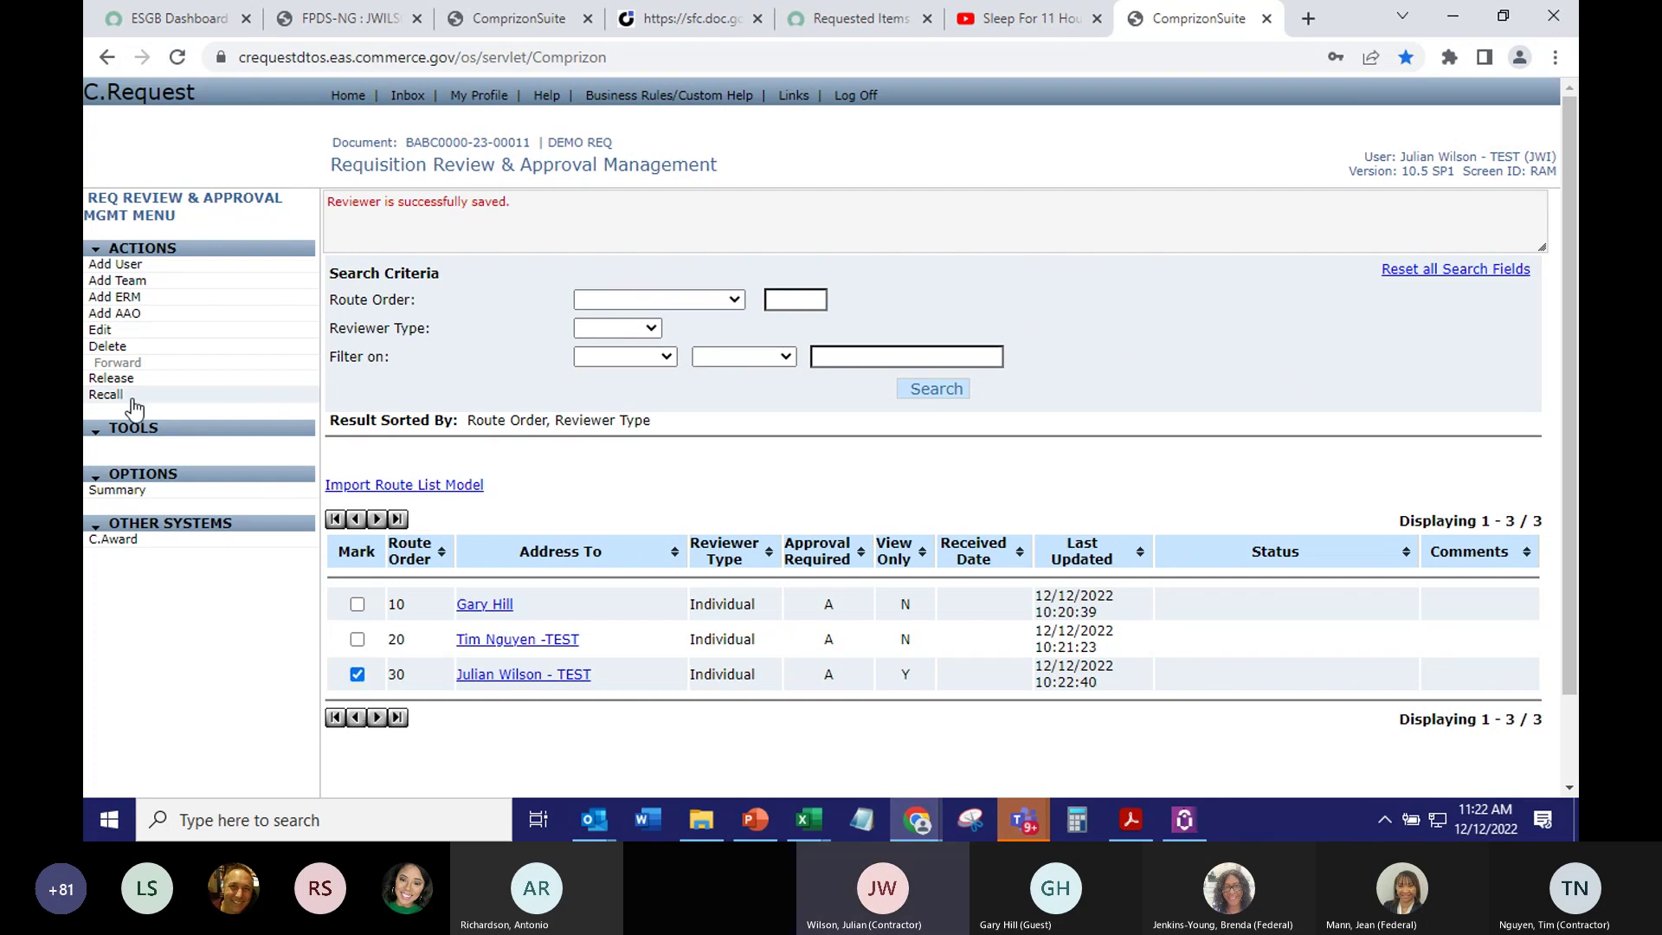
left_click(107, 347)
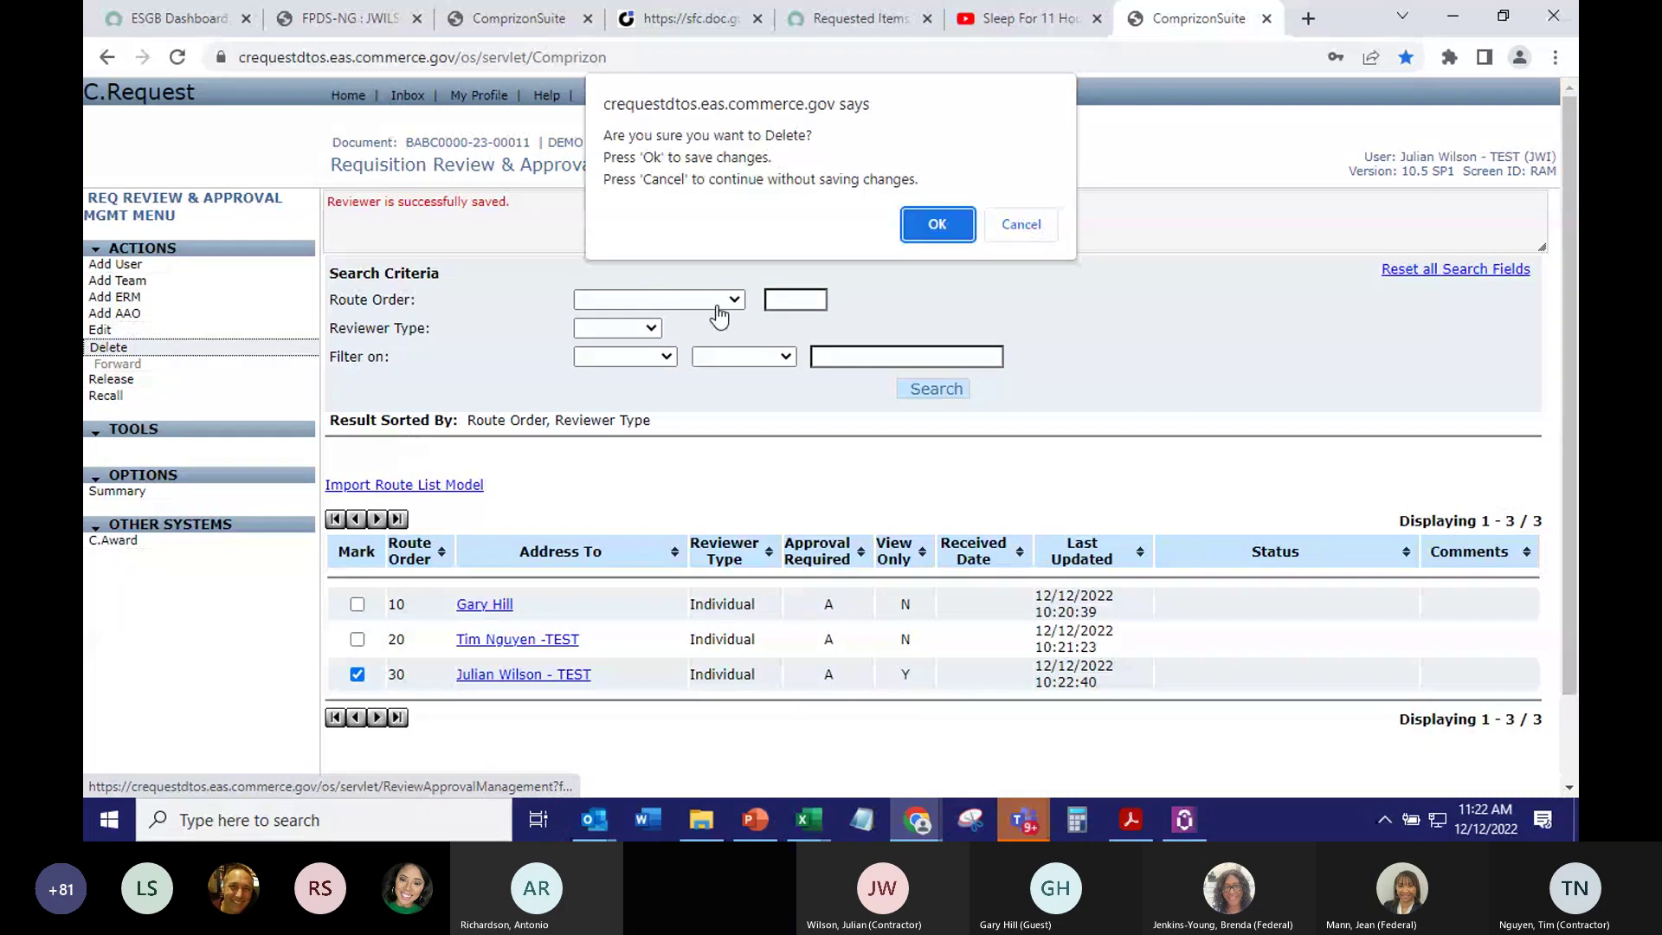
left_click(936, 224)
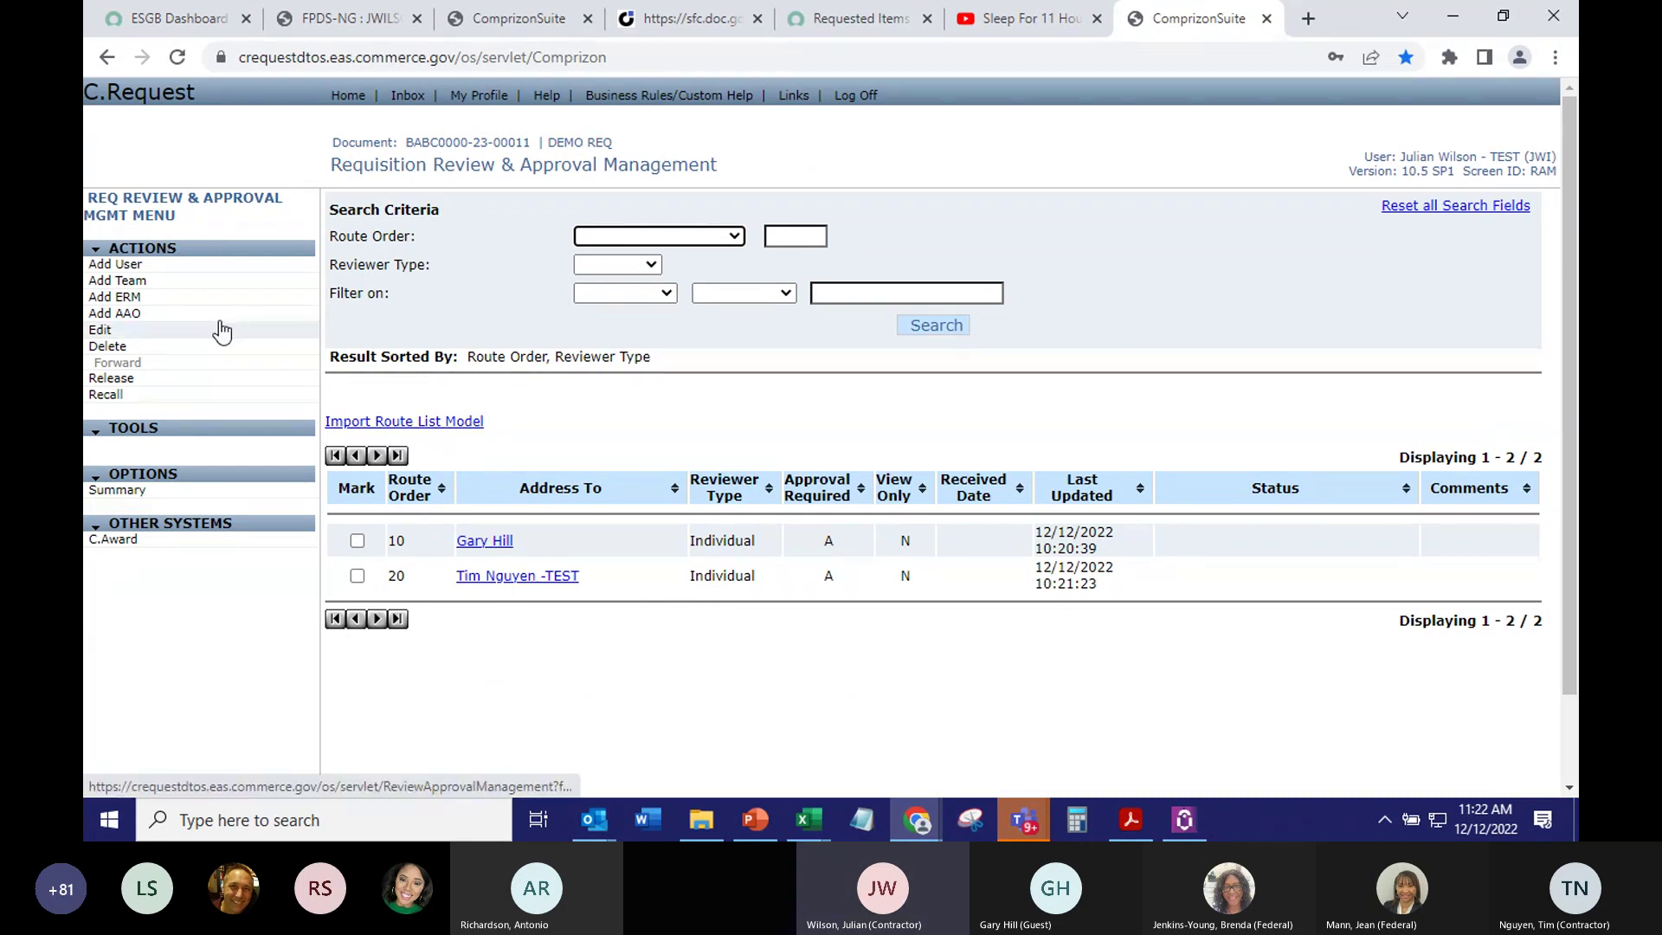
Add the team FNTest as an approval-required reviewer with receiving order 30 and save the entry
left_click(128, 279)
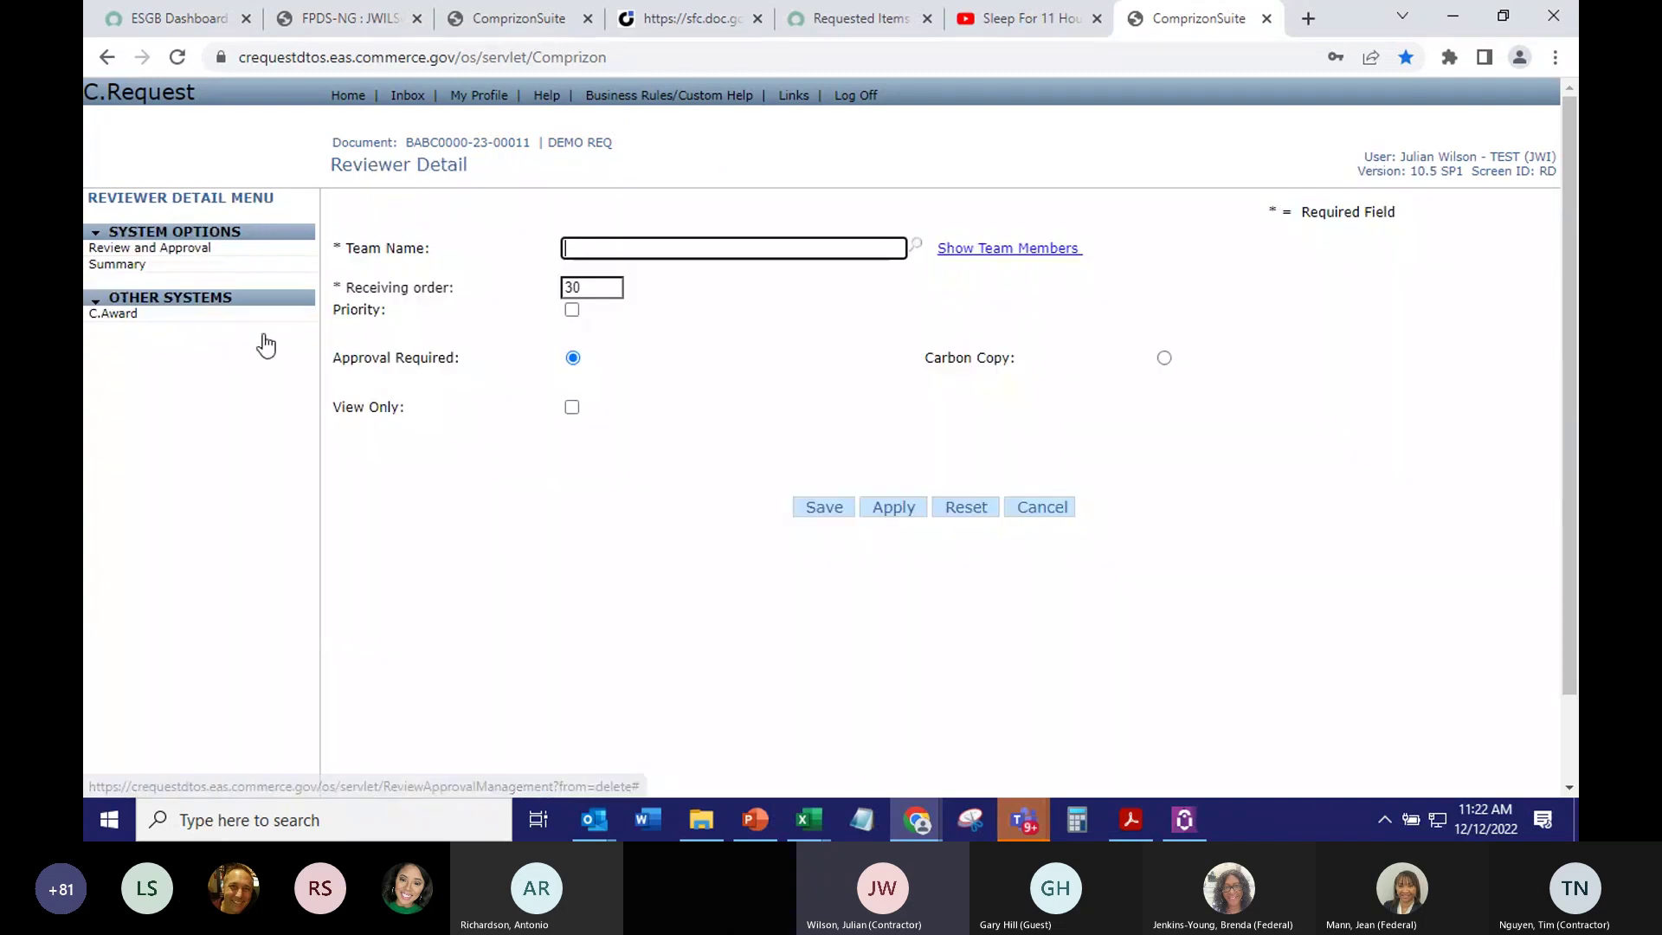
left_click(915, 249)
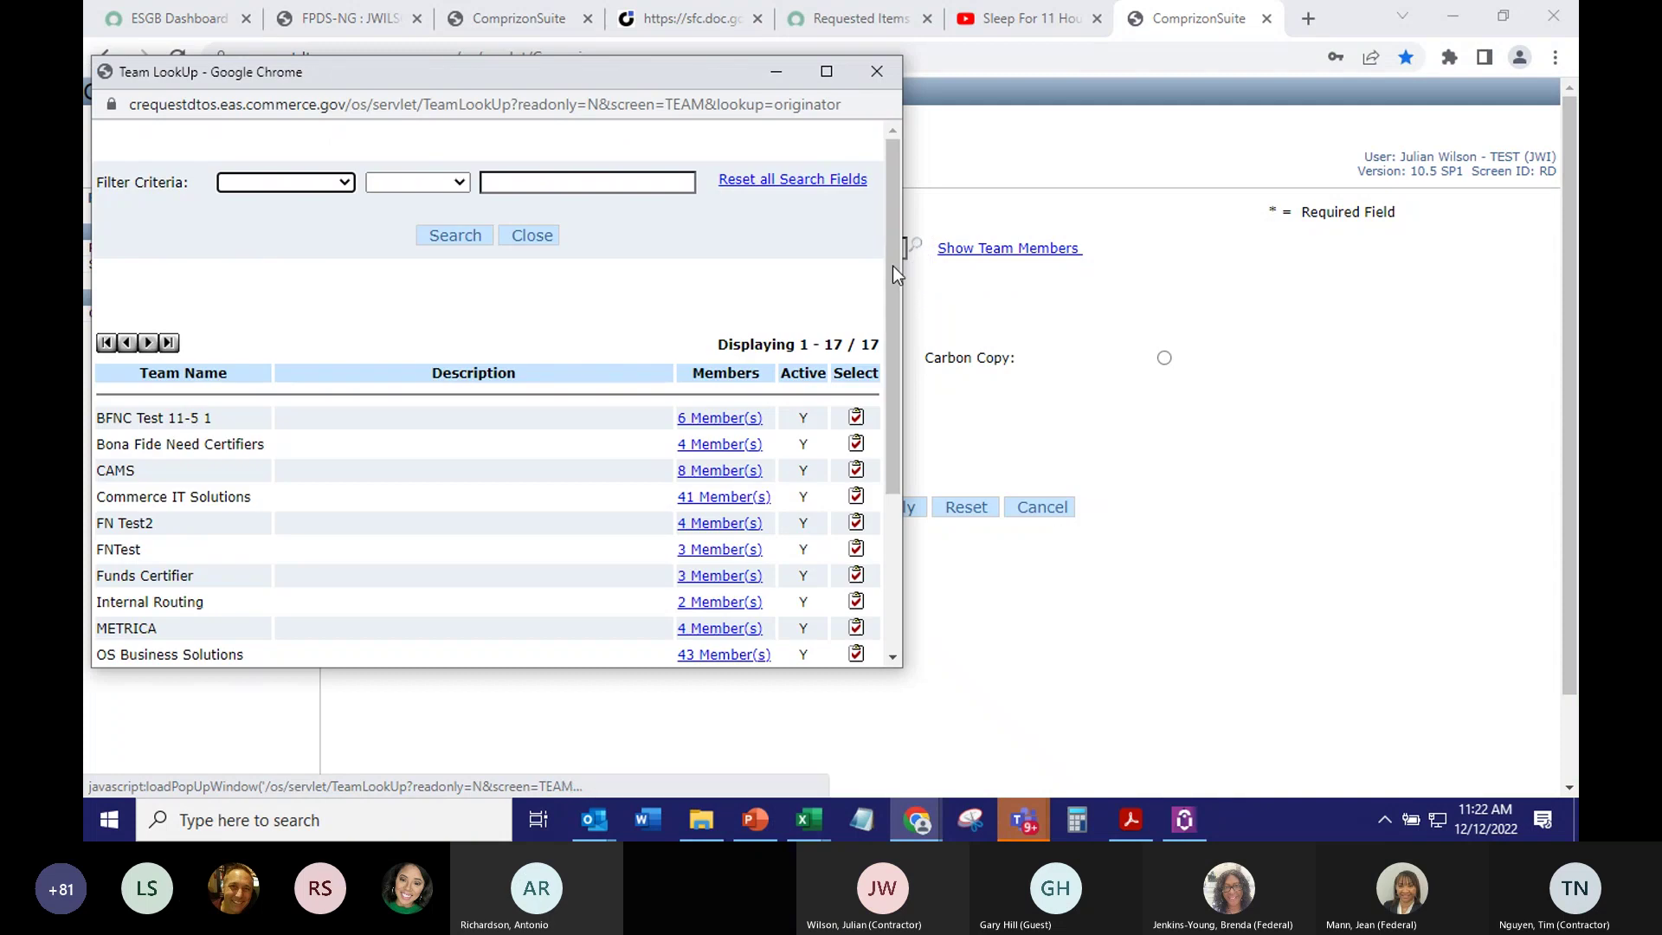
scroll(871, 303, "down", 3)
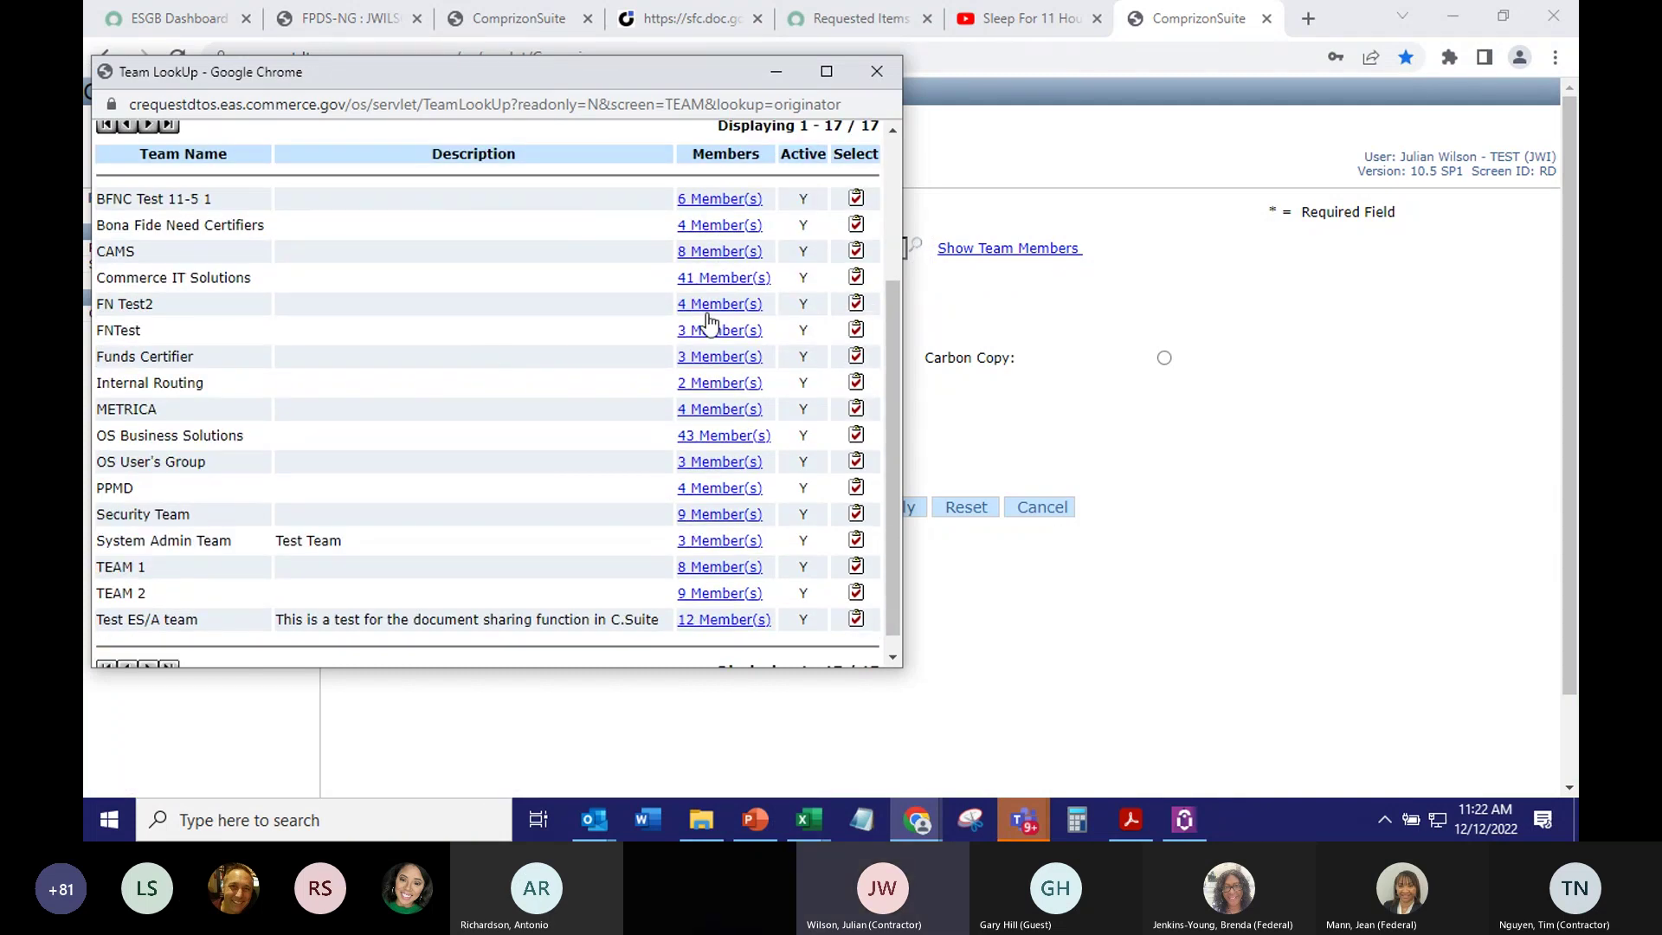
left_click(857, 329)
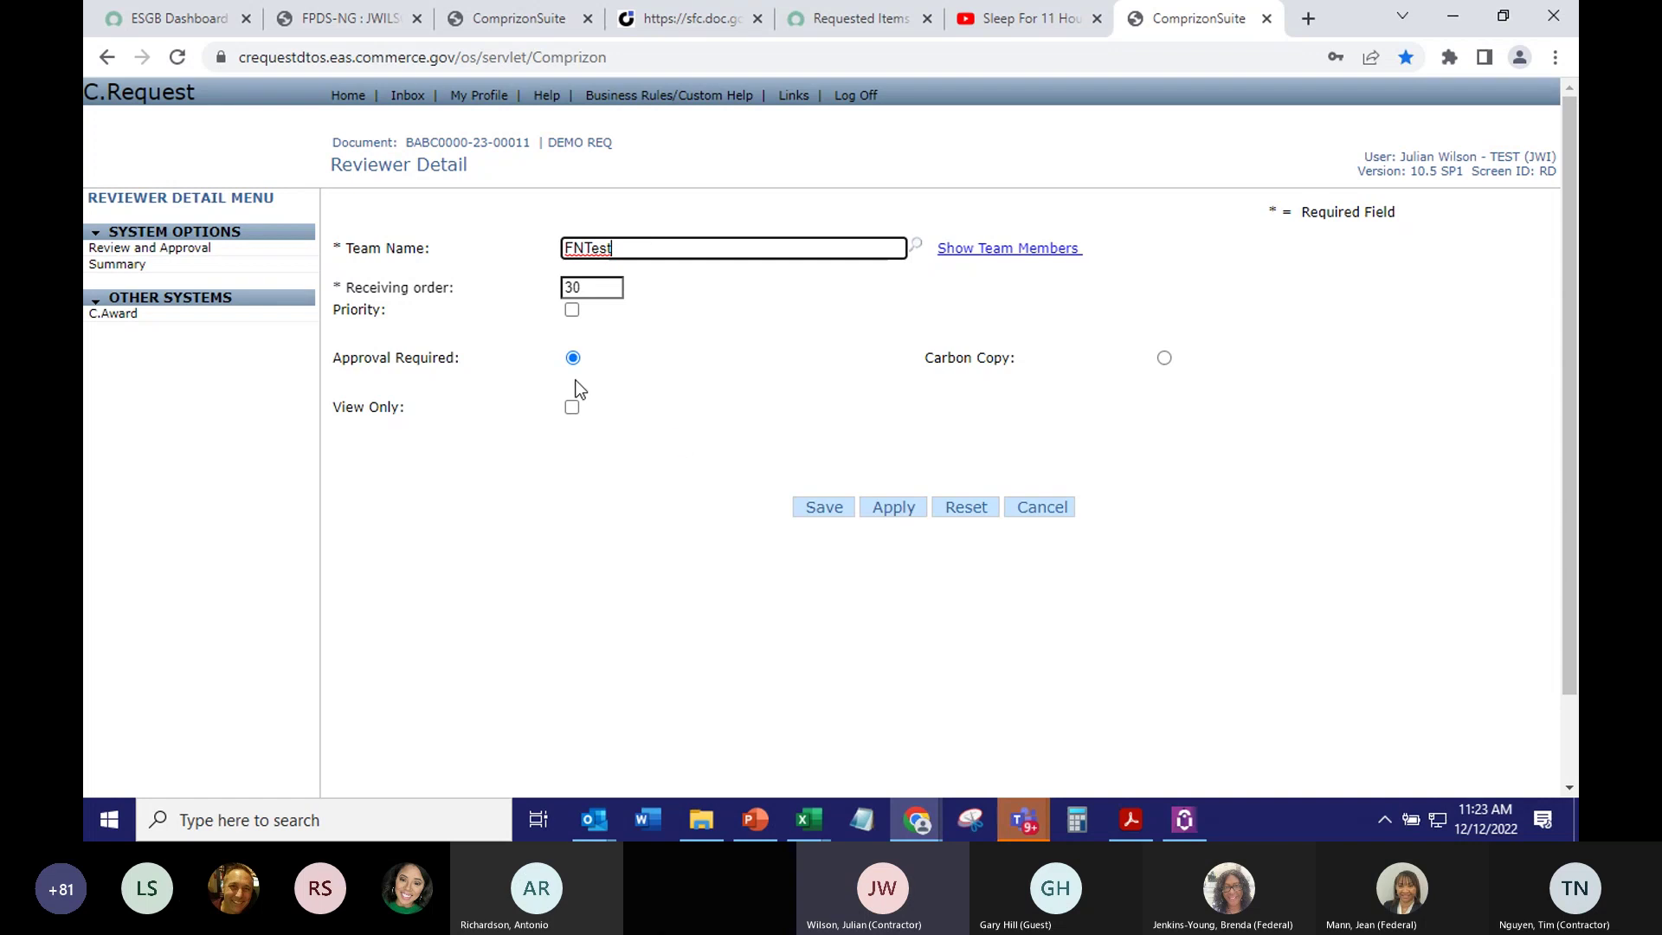
left_click(823, 518)
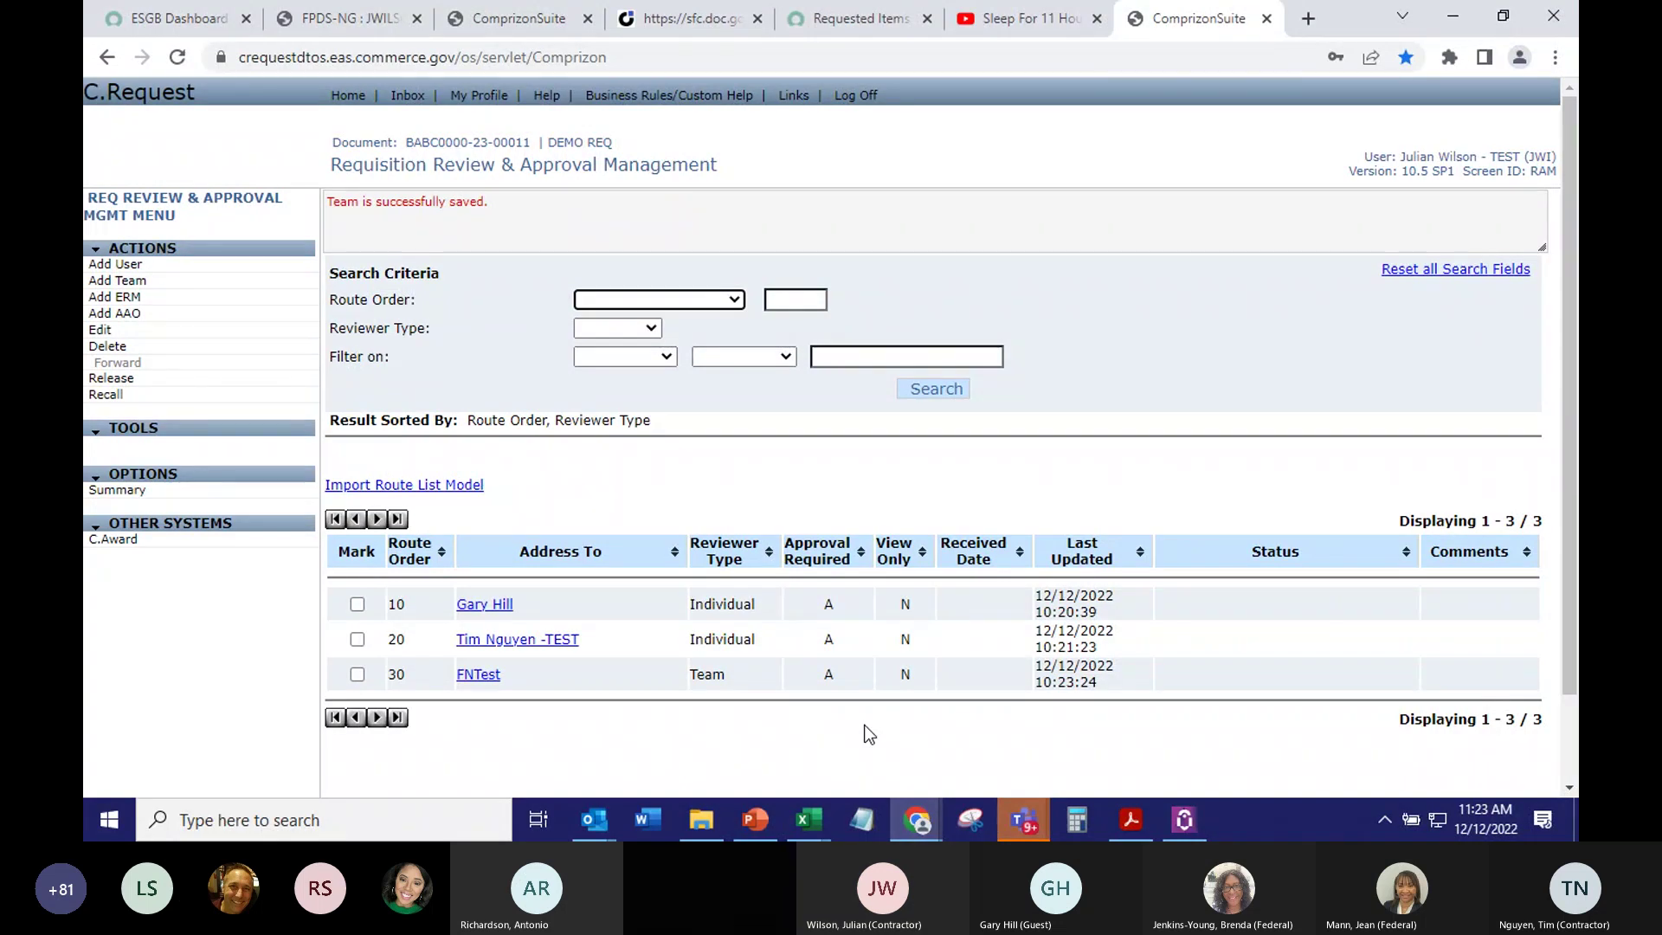
Delete the FNTest team from the requisition's reviewer list
left_click(357, 674)
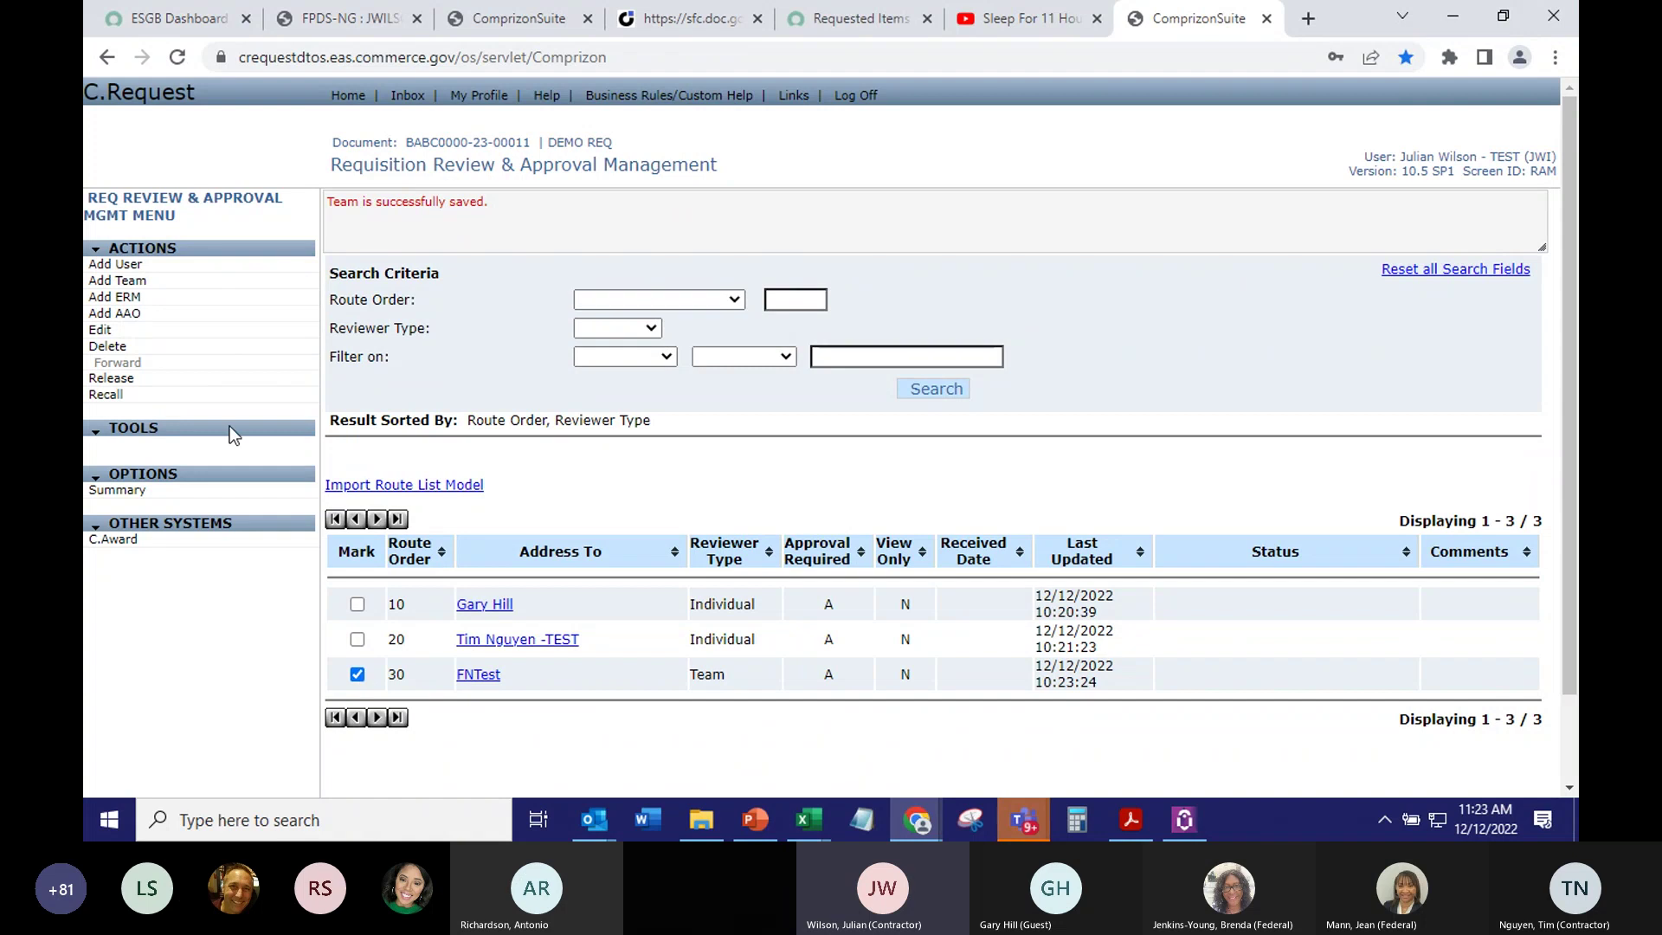
left_click(129, 349)
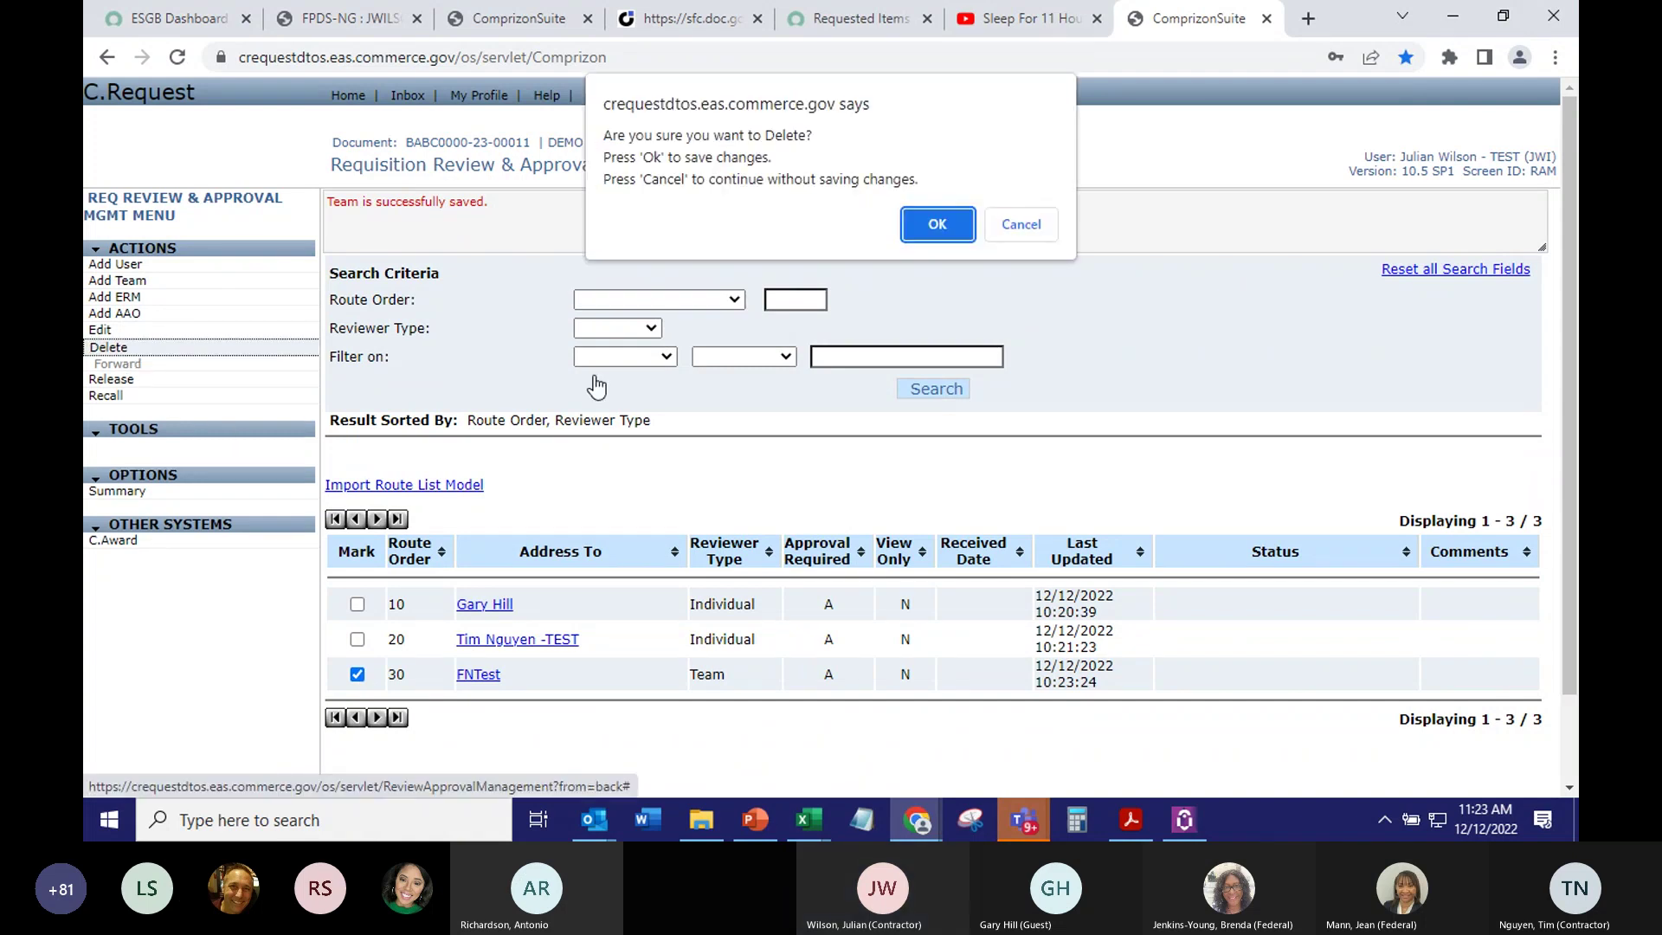
left_click(917, 223)
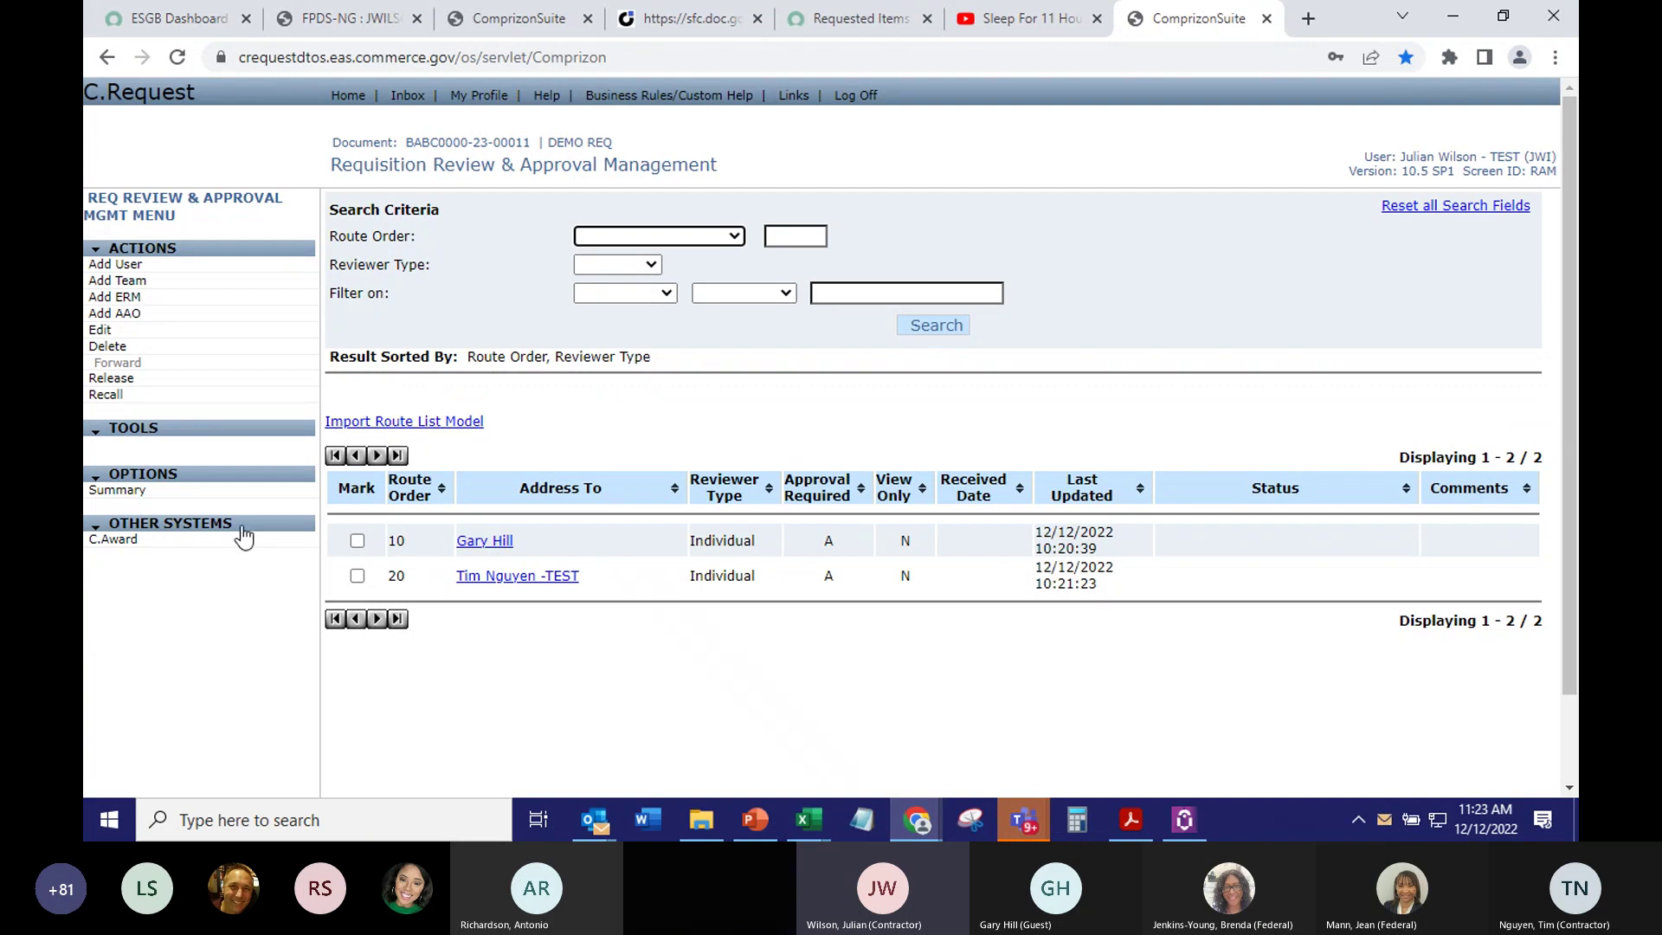
Look over the requisition summary and reopen the requisition's list of reviewers and approvers
left_click(126, 499)
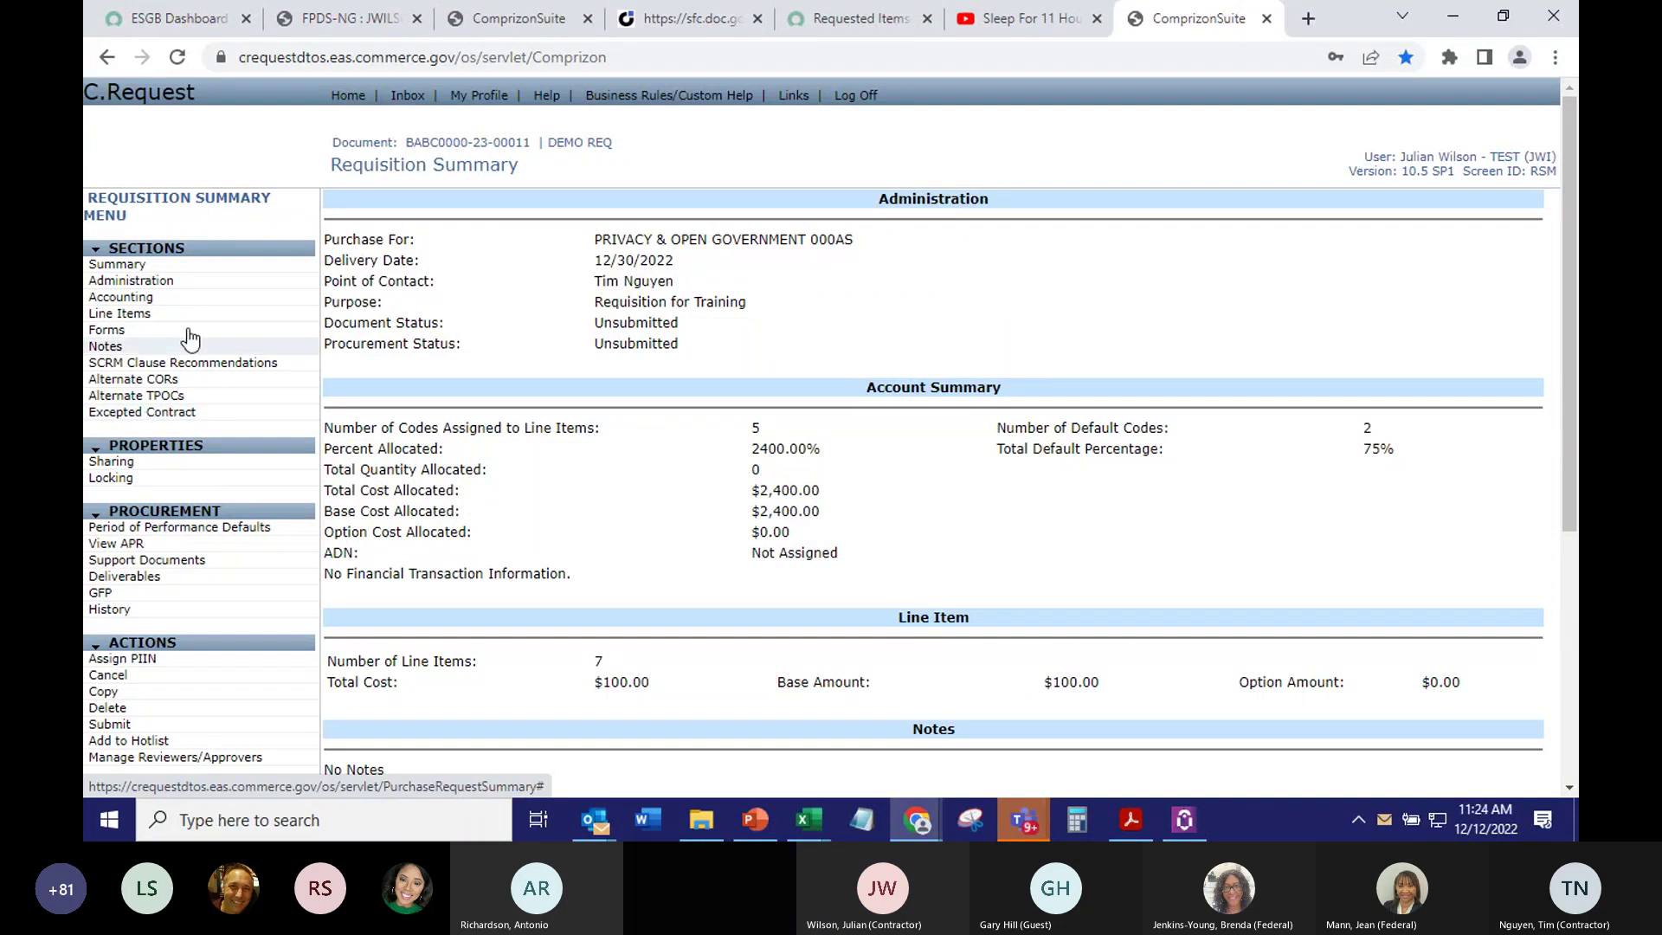
left_click(179, 759)
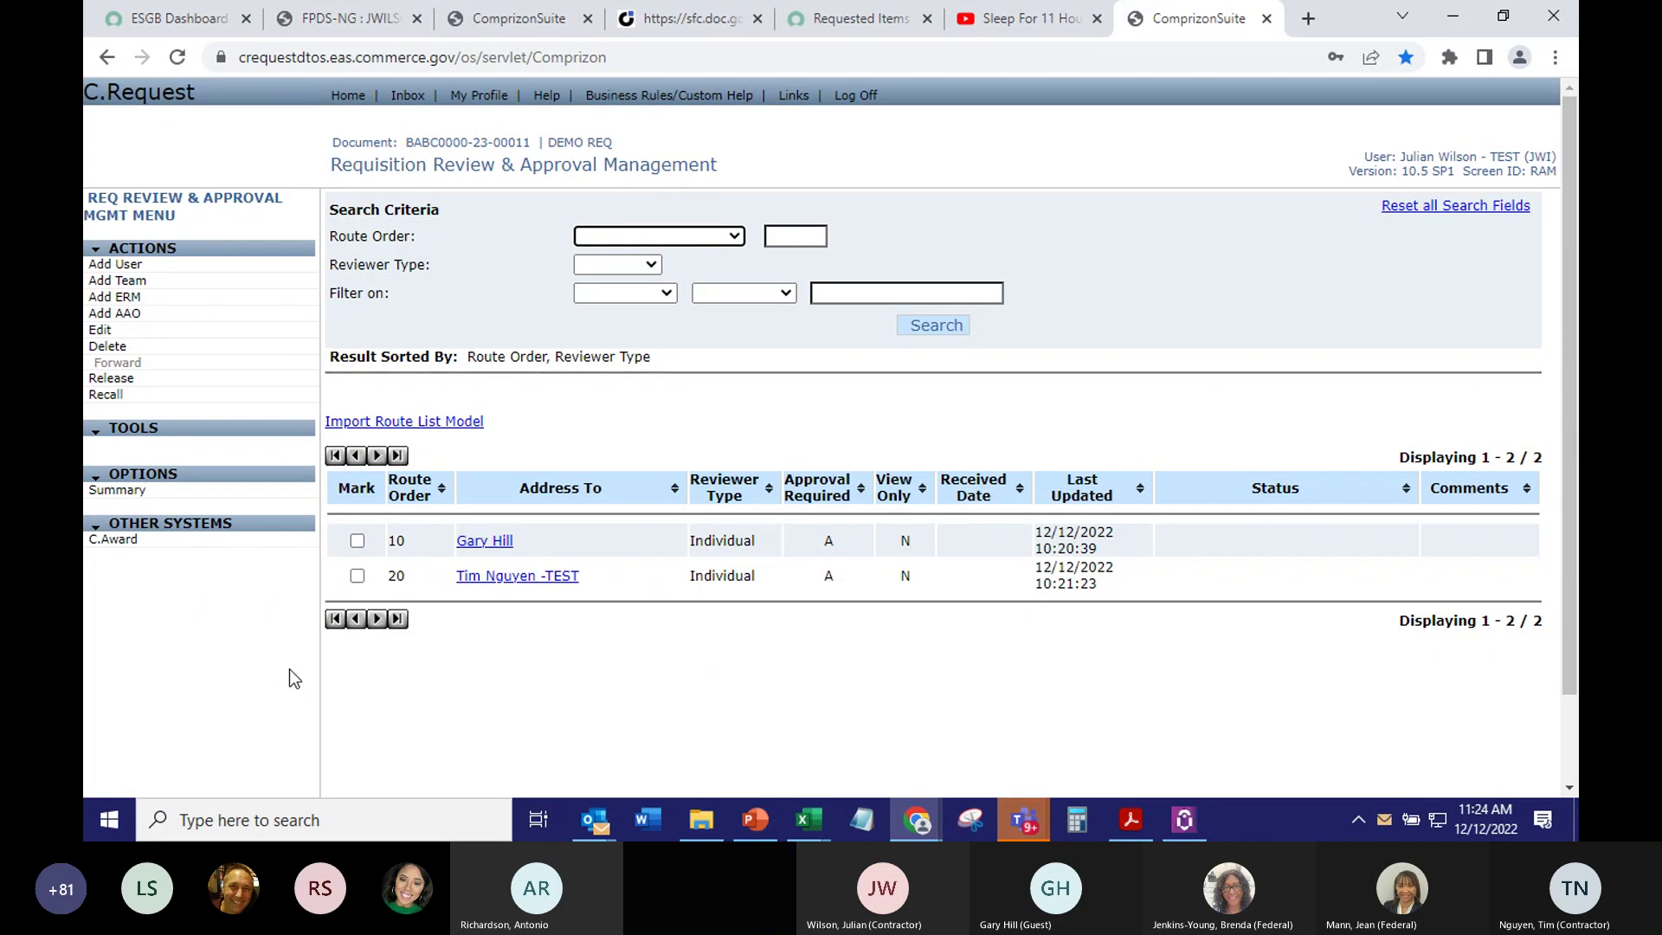
left_click(117, 491)
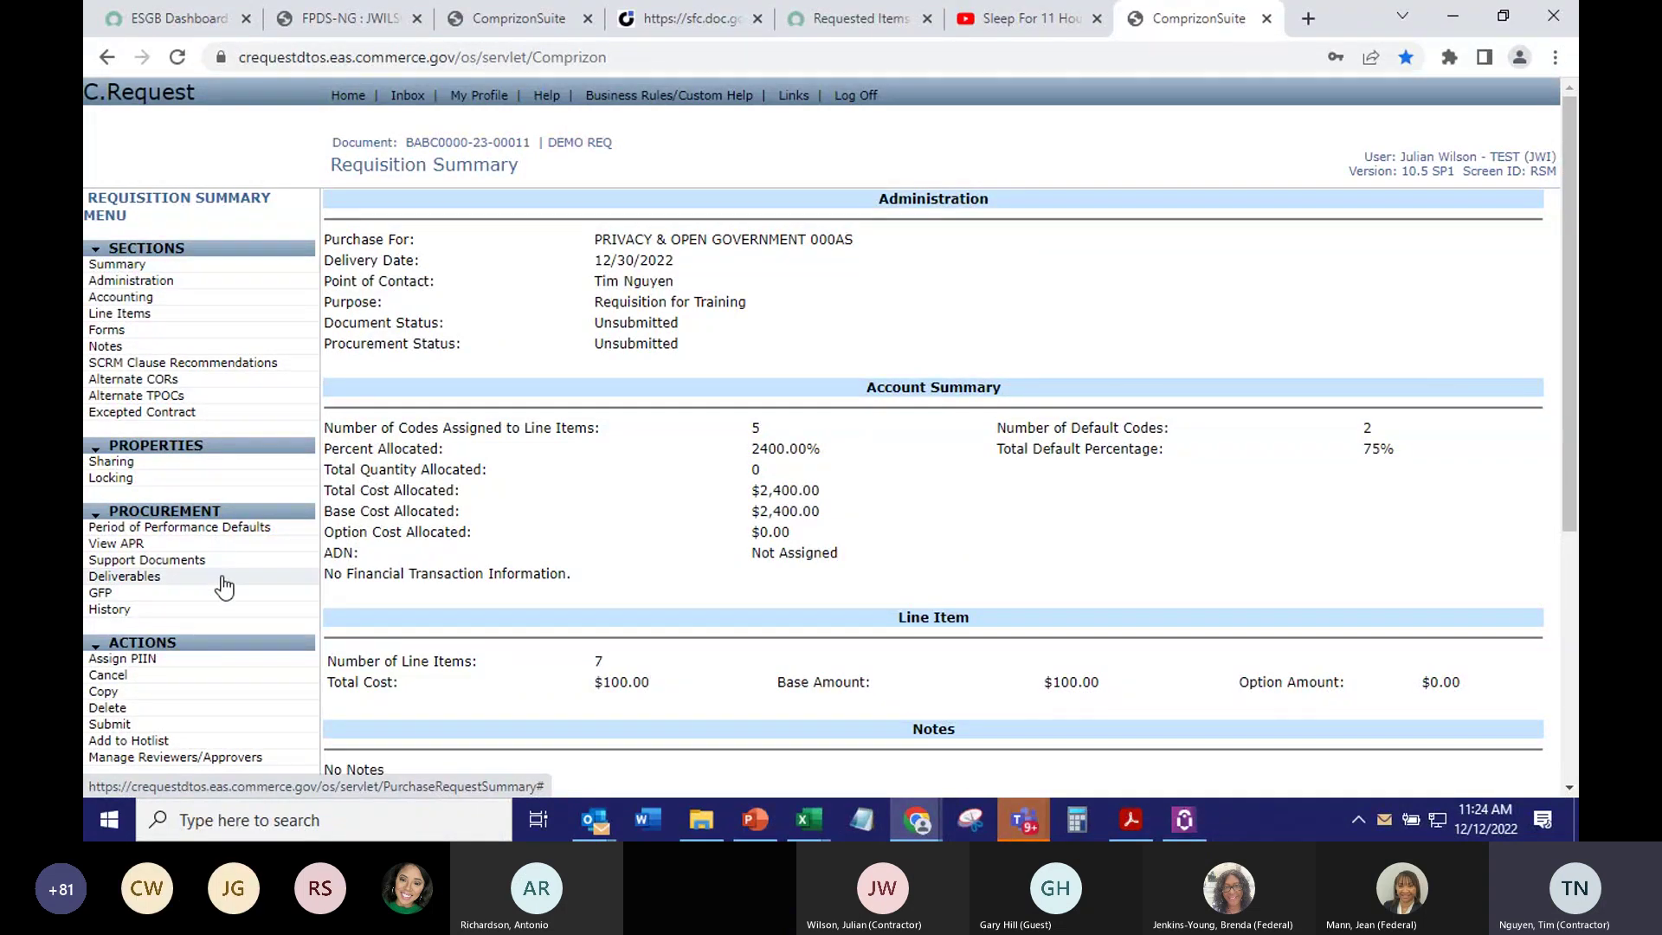
scroll(216, 589, "down", 1)
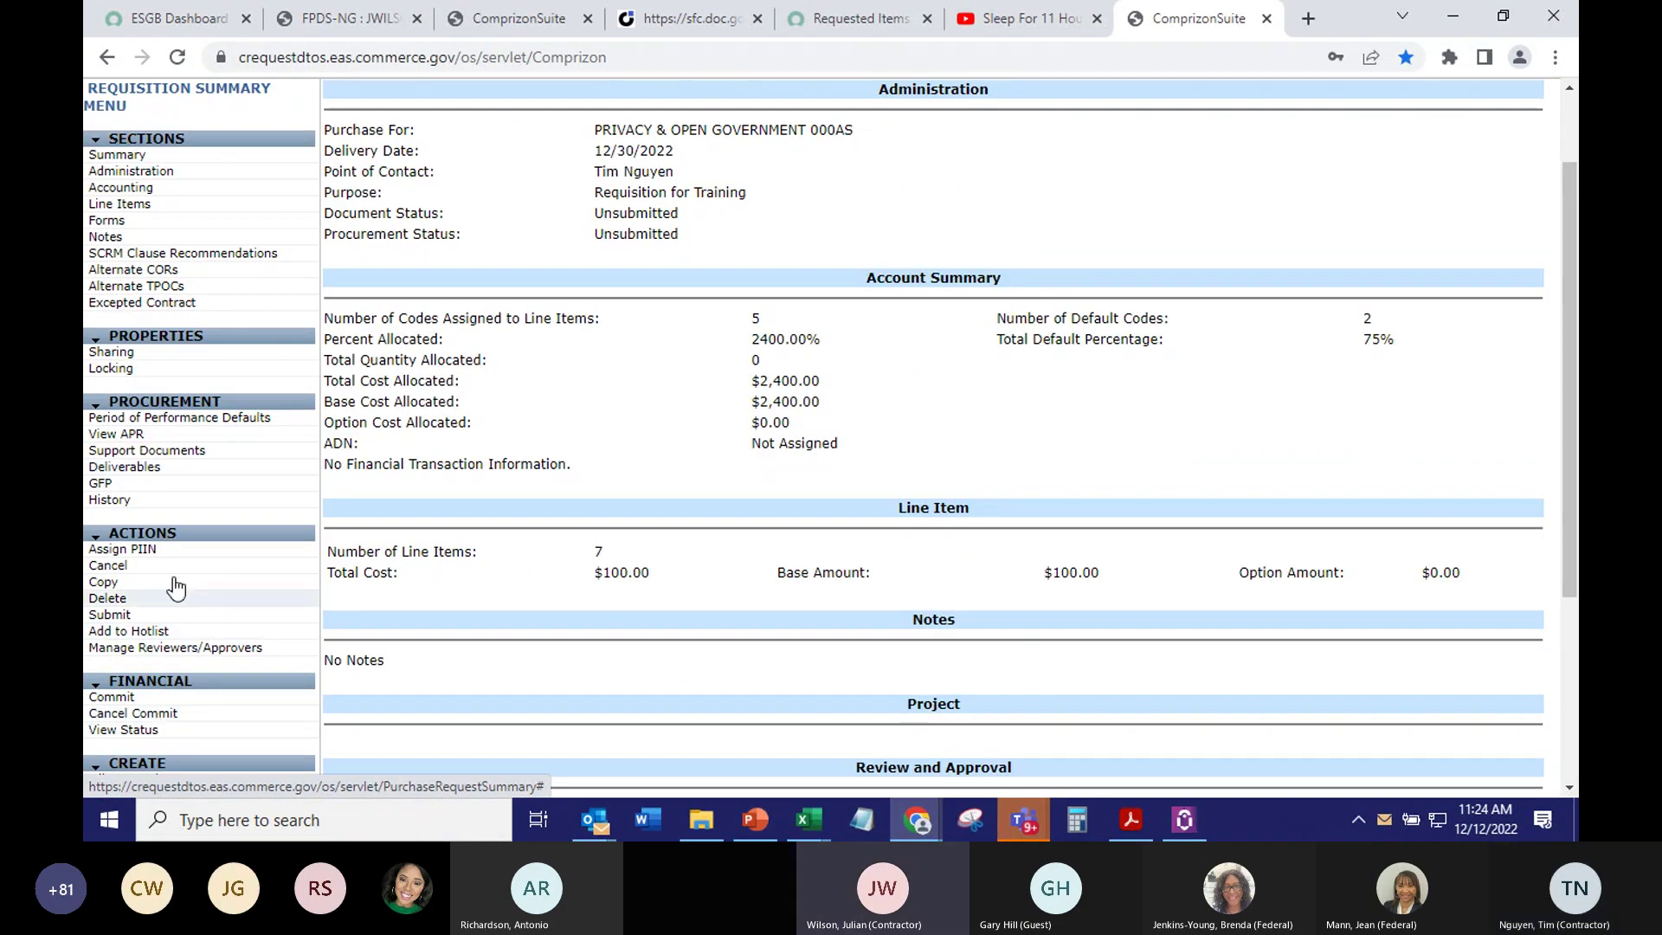
left_click(173, 648)
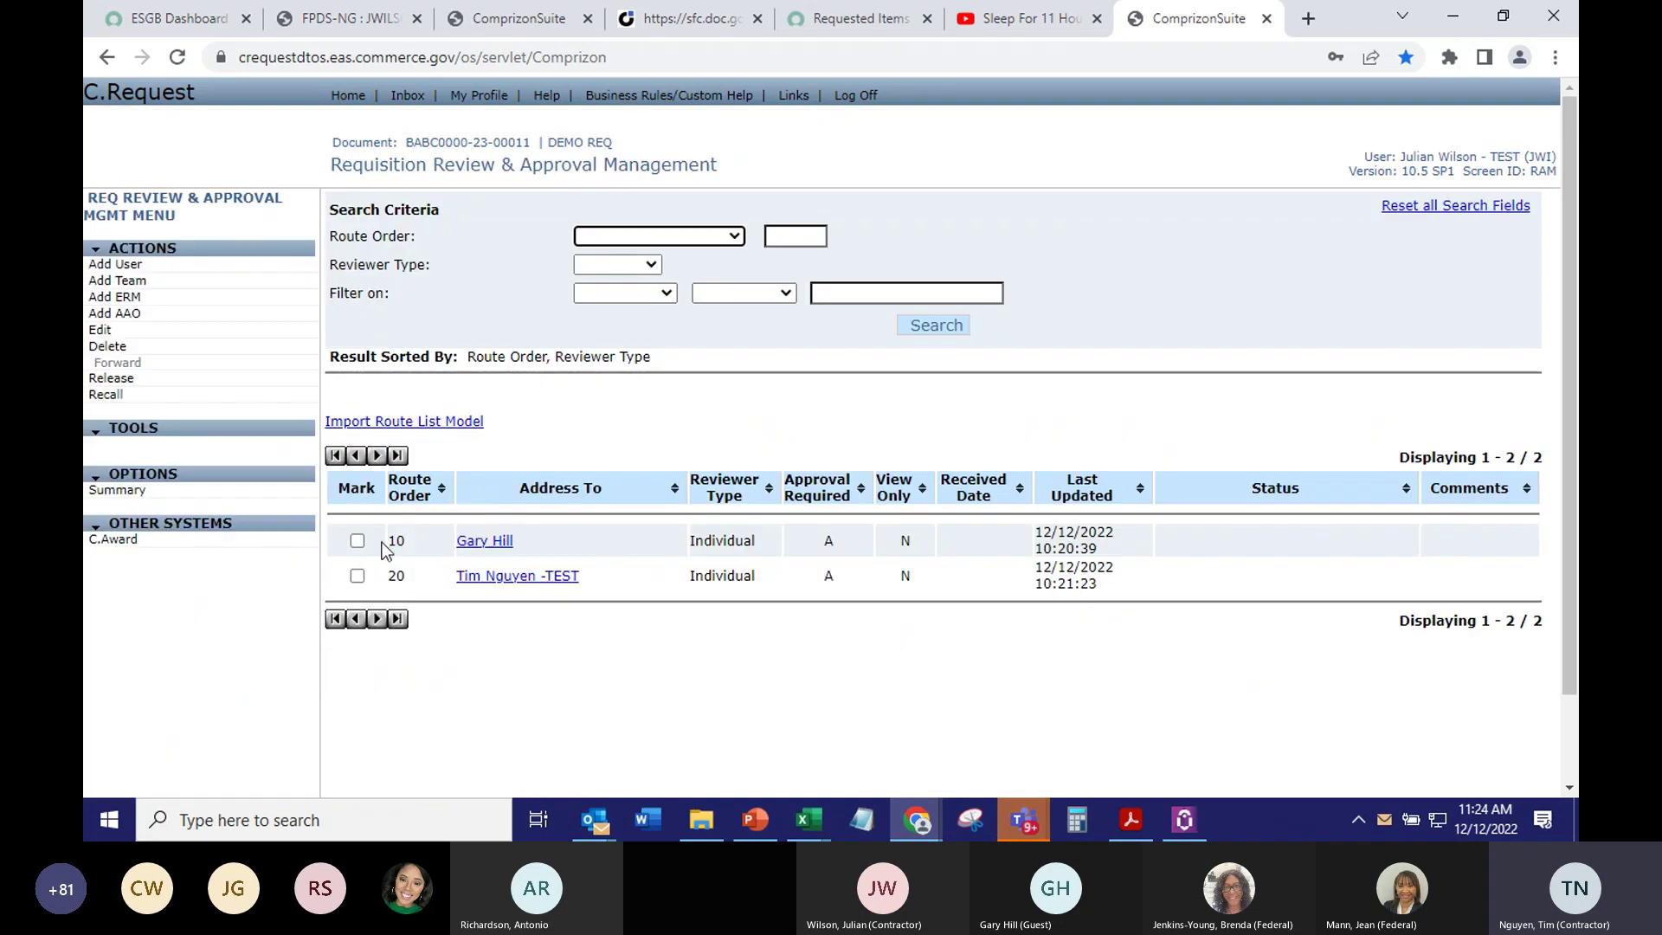
Release the requisition to its reviewers for approval, leaving every reviewer unmarked
left_click(357, 541)
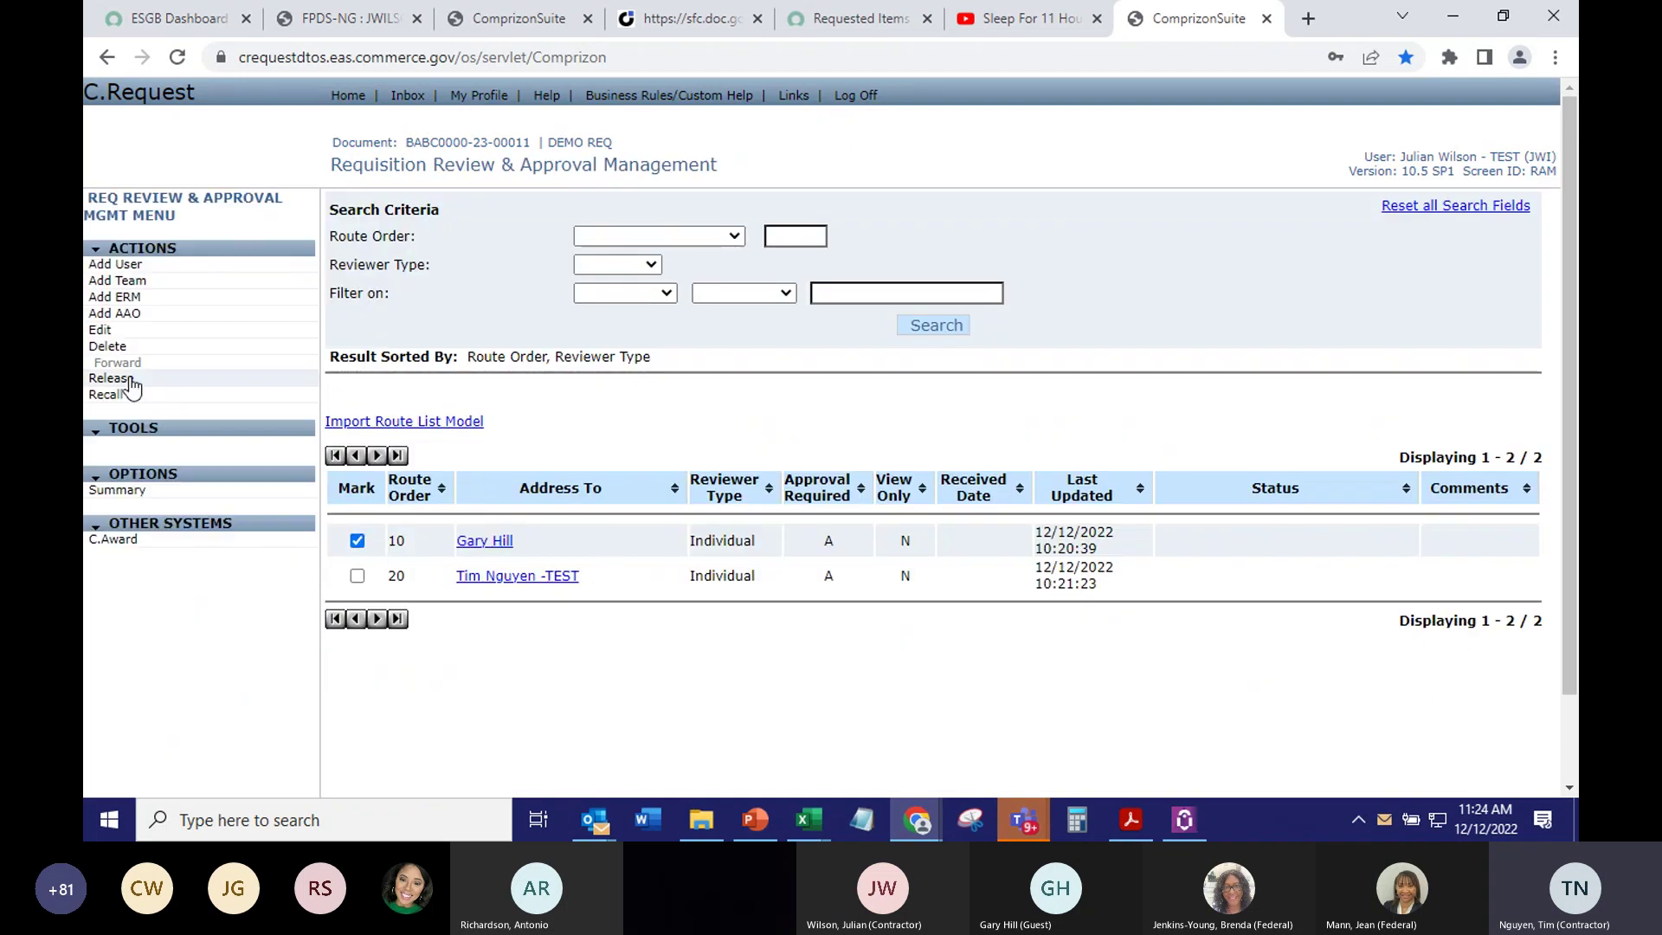
left_click(358, 541)
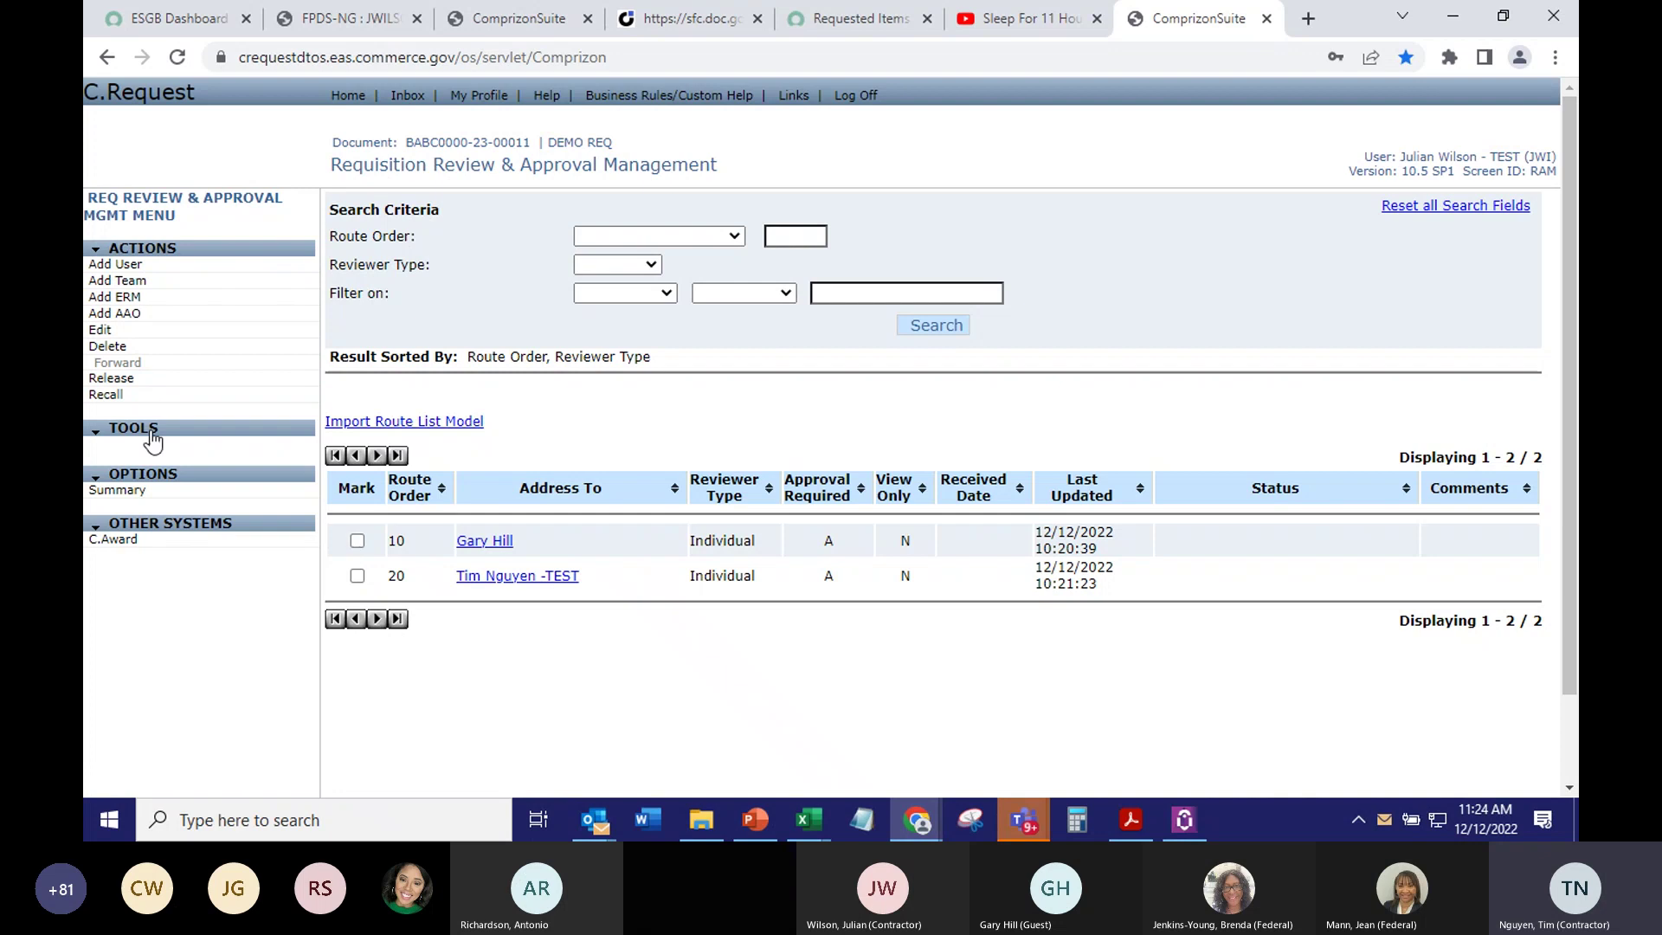
left_click(113, 383)
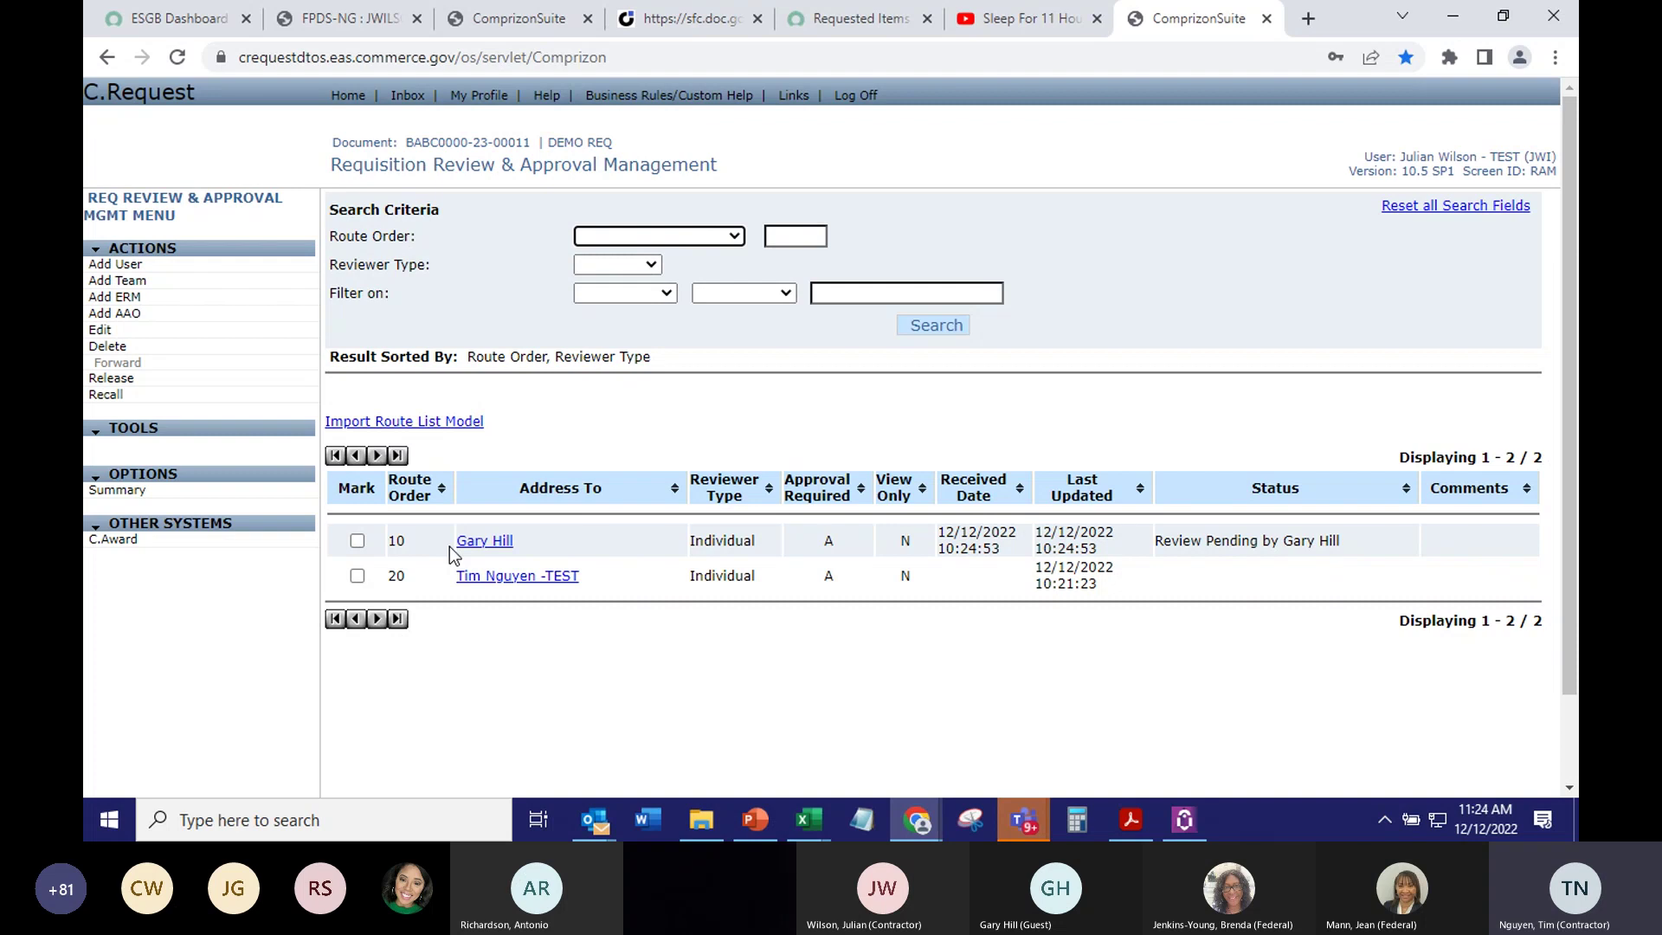
Recall the requisition from the reviewer at route order 10 with the comment "Test" and save
left_click(358, 541)
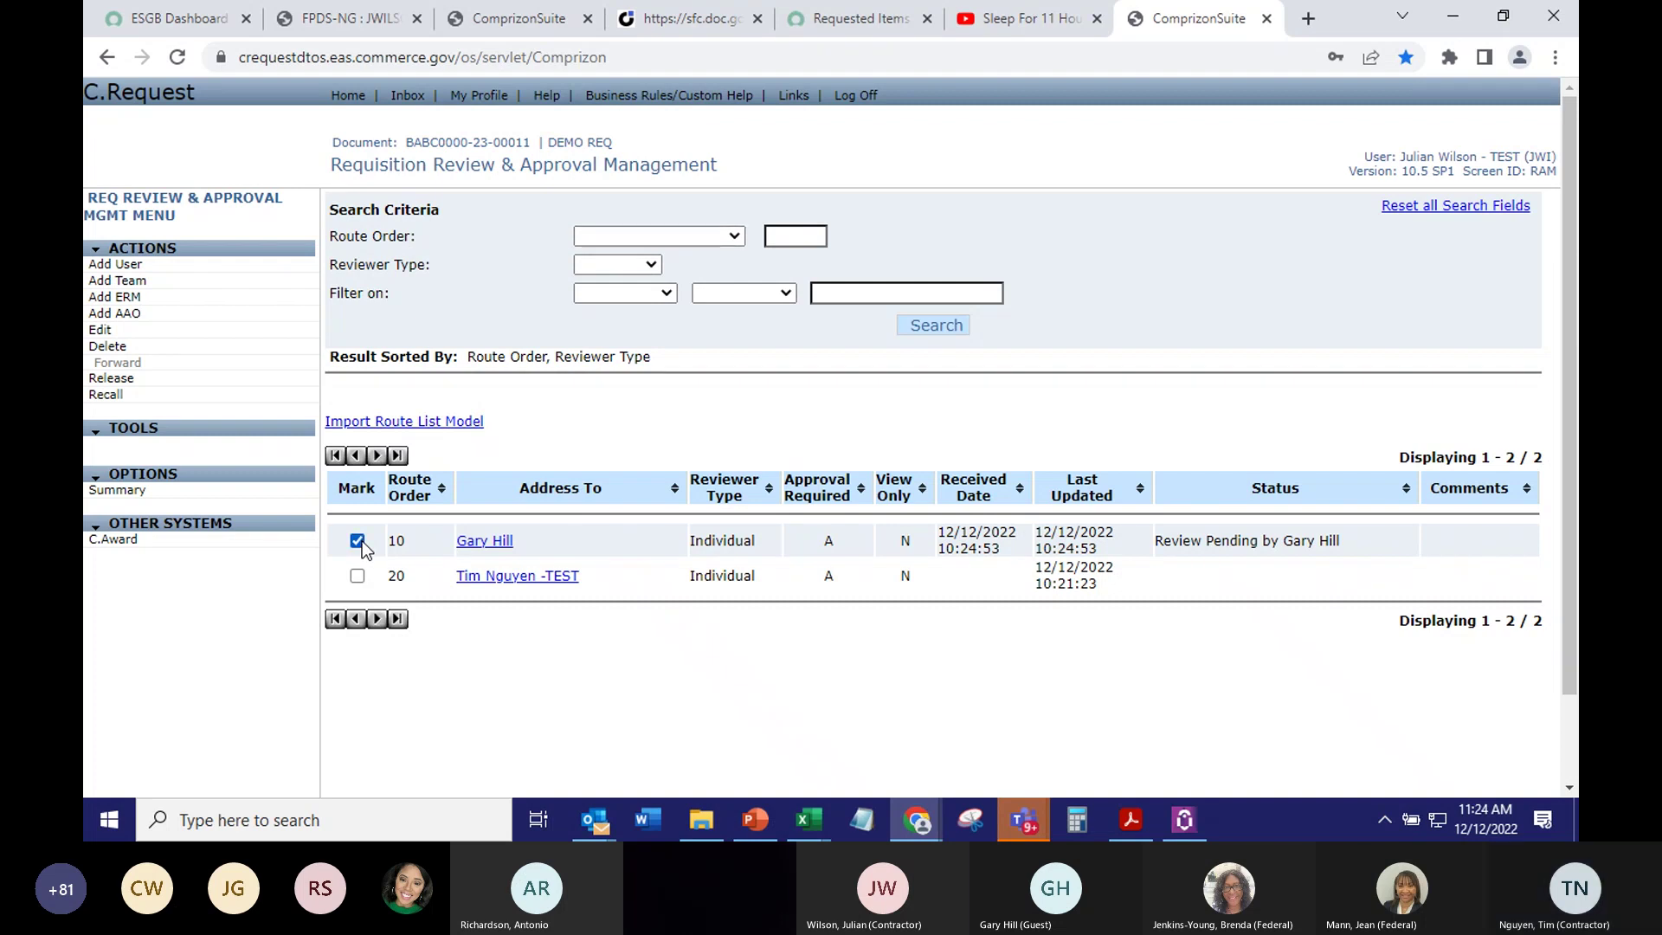
left_click(122, 395)
left_click(646, 343)
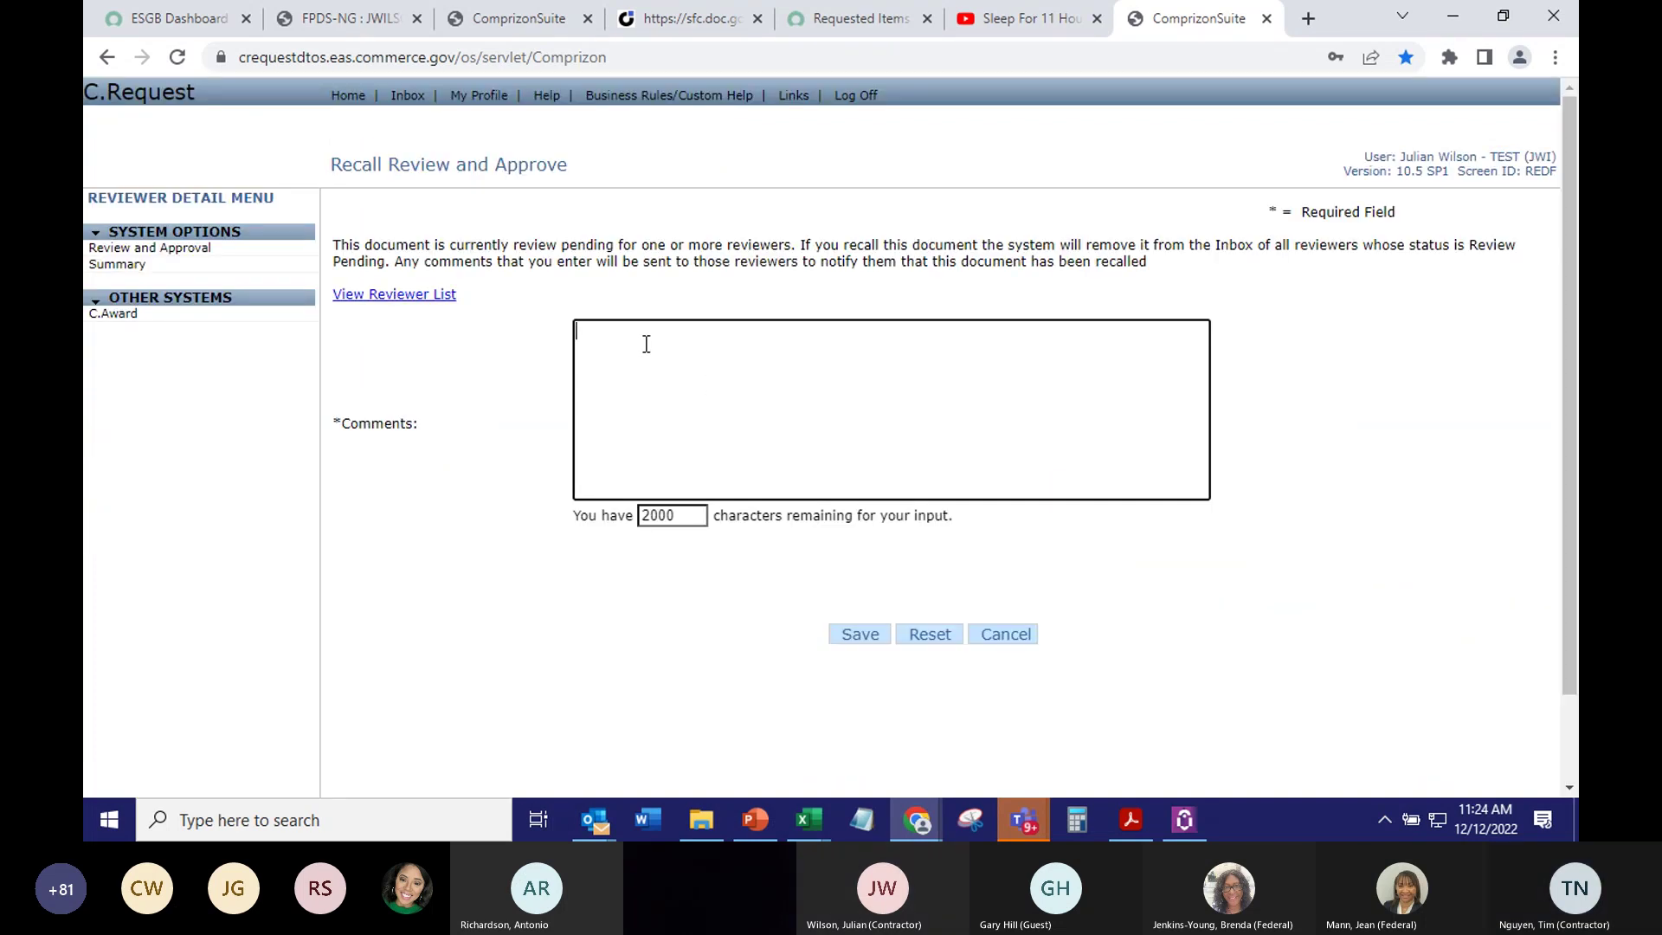
type("Test")
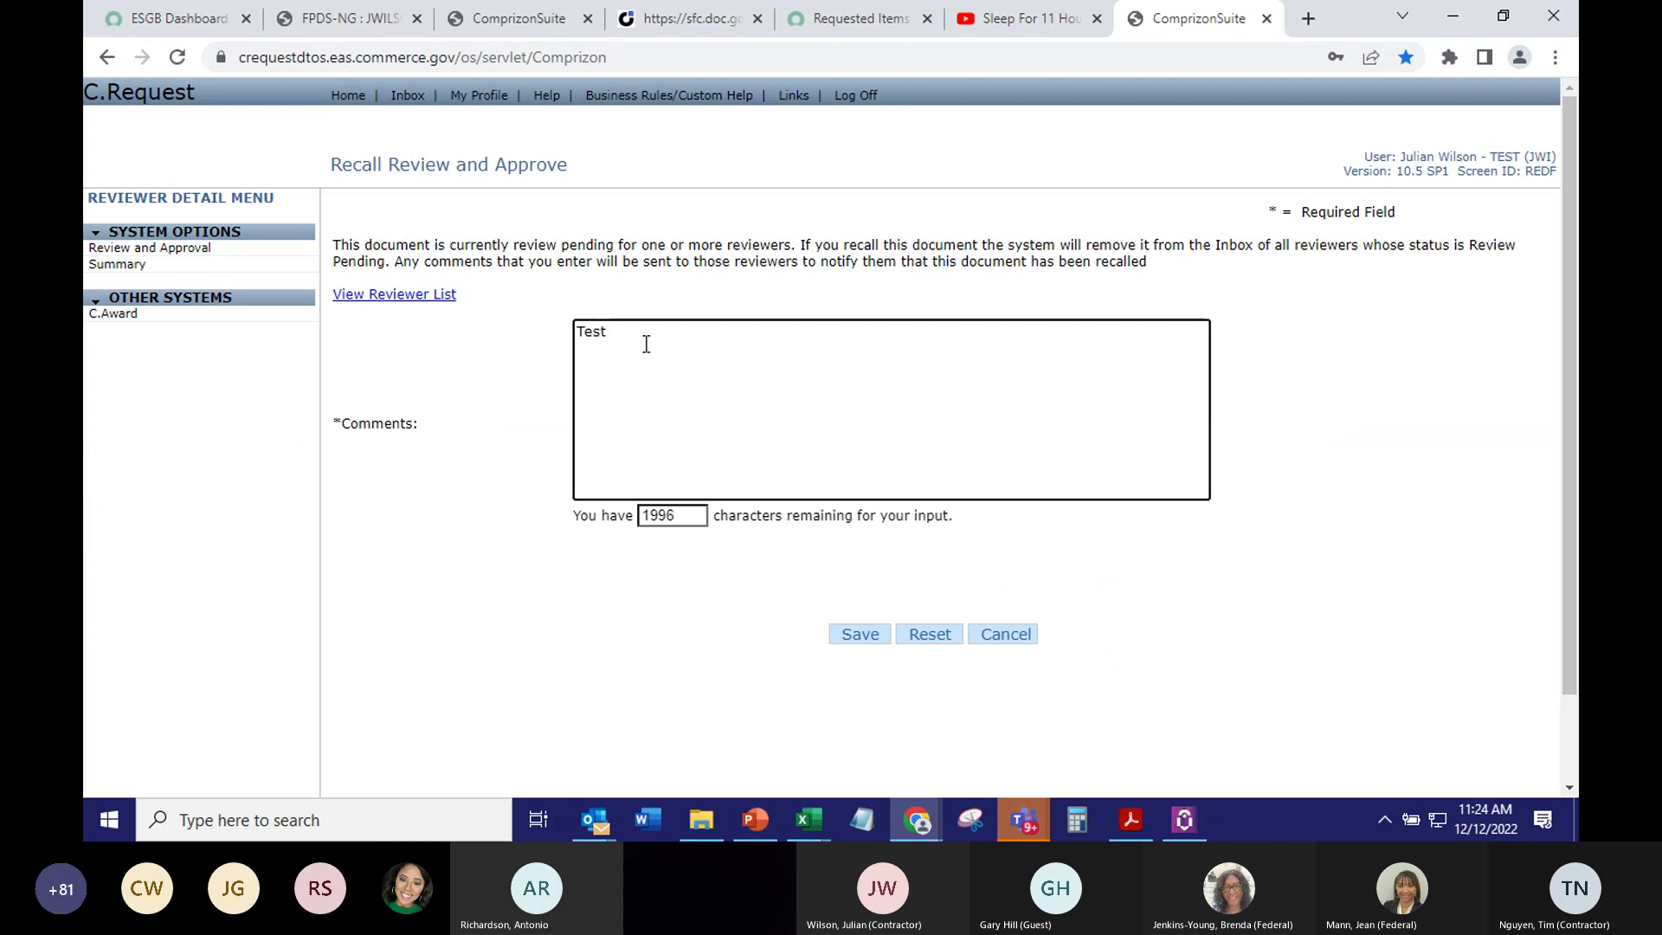
left_click(861, 632)
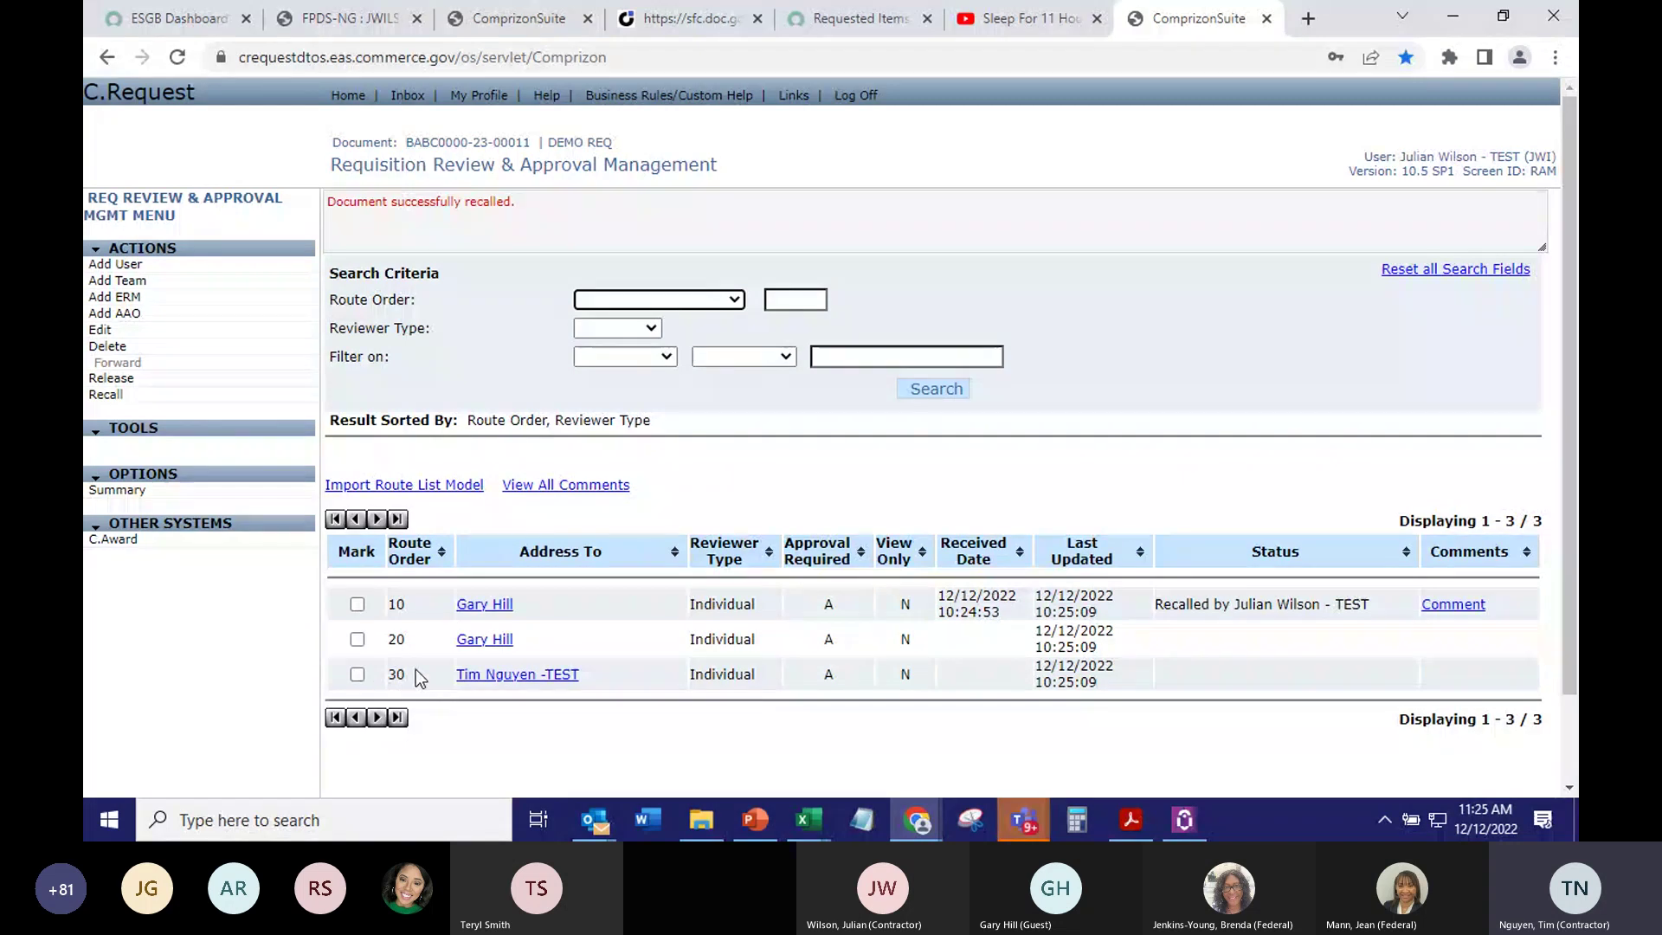
Delete the reviewer at route order 20 from the recalled requisition's reviewer list
left_click(357, 641)
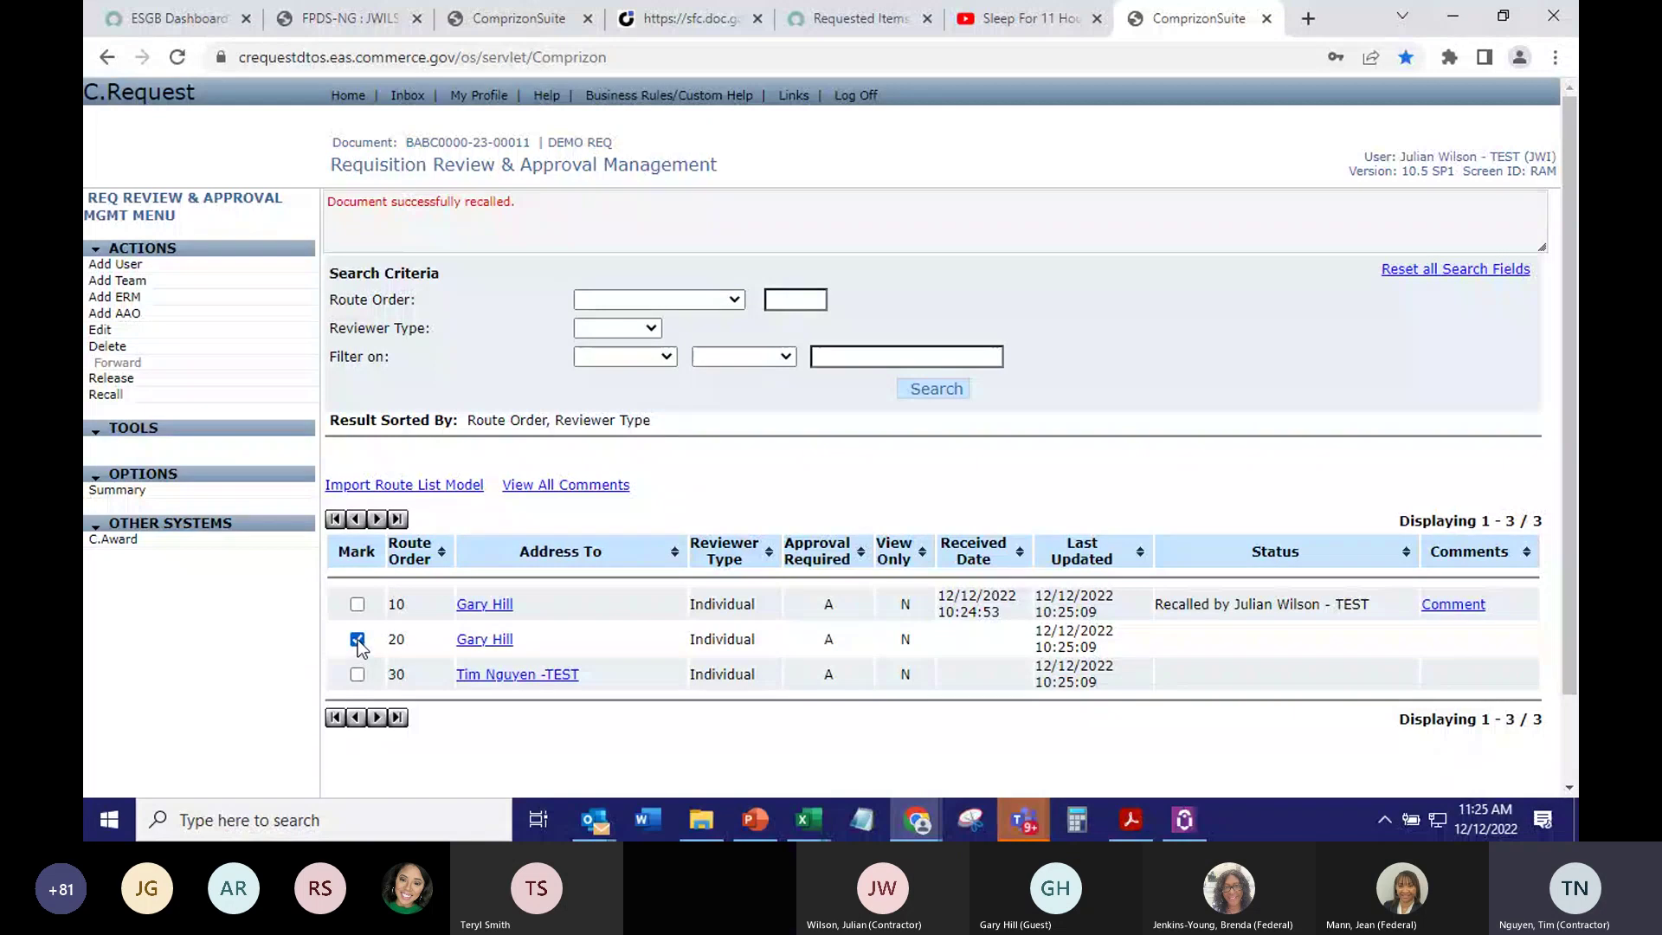
left_click(166, 346)
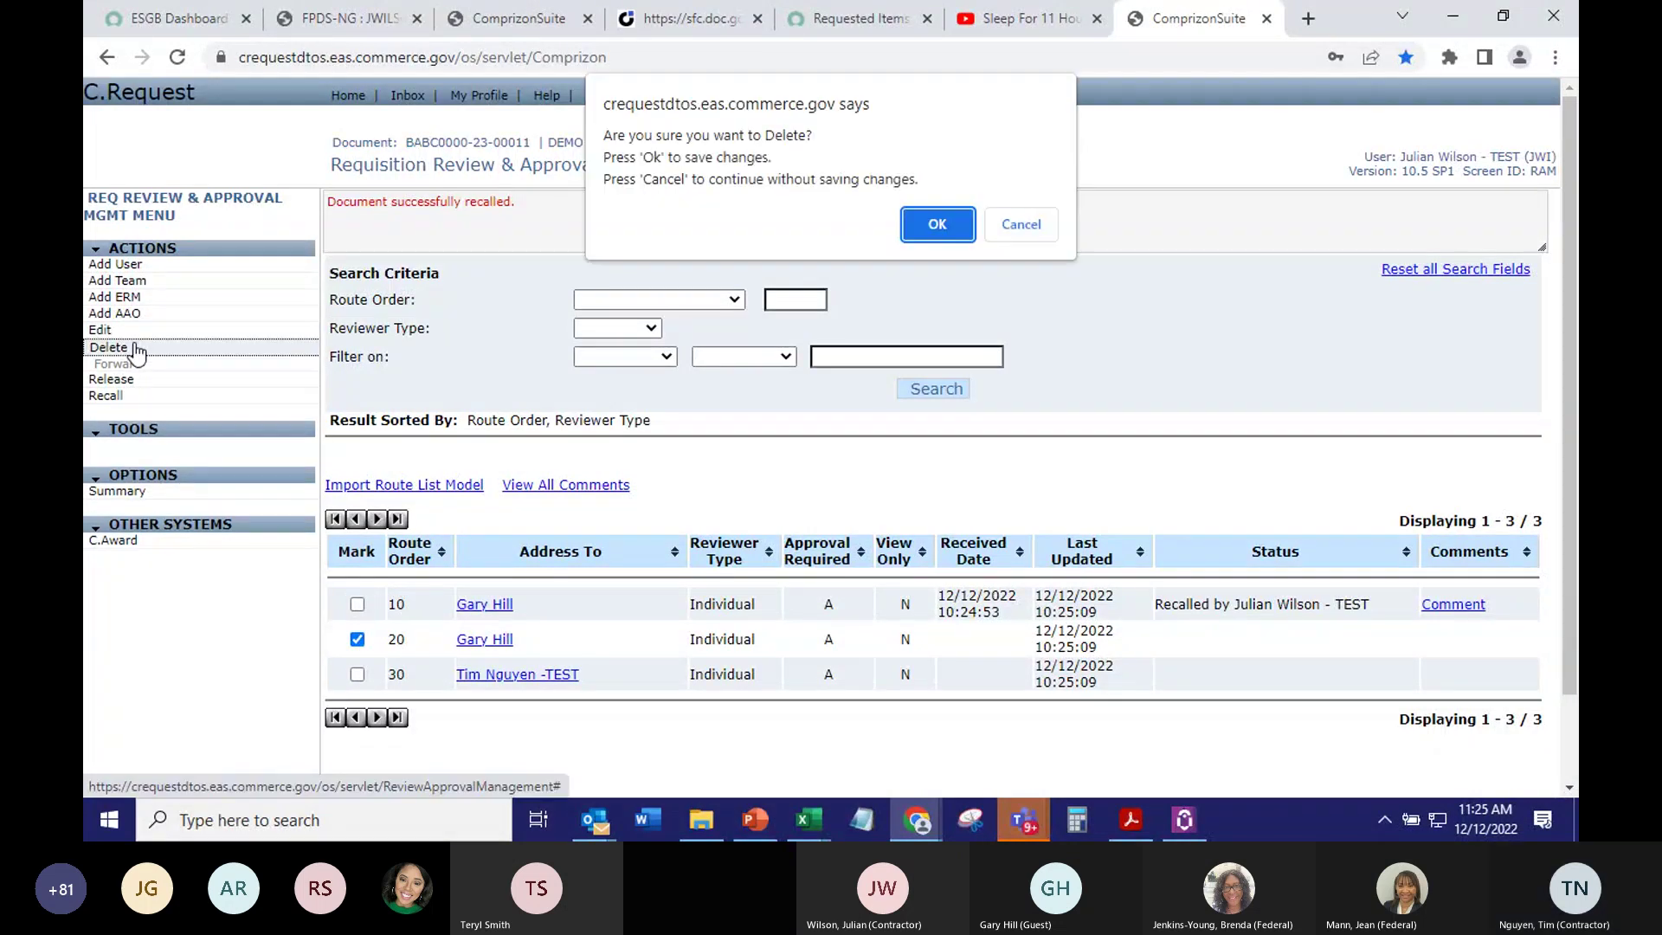
left_click(911, 223)
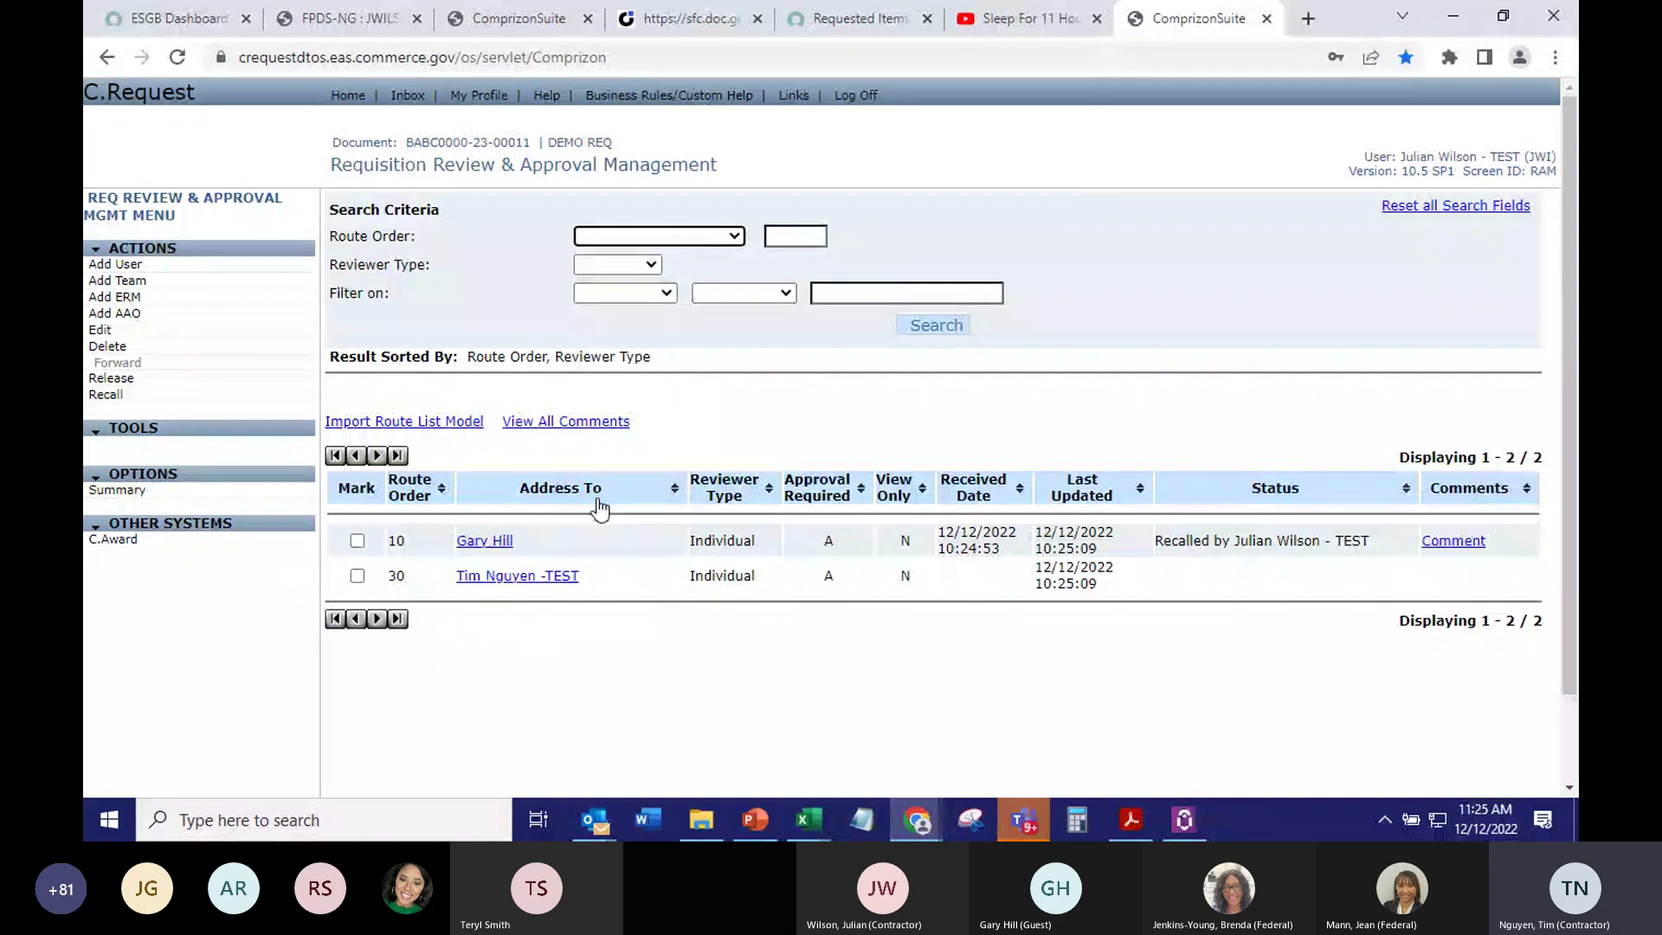
Try to delete the recalled reviewer at route order 10 from the reviewer list
left_click(356, 540)
left_click(107, 346)
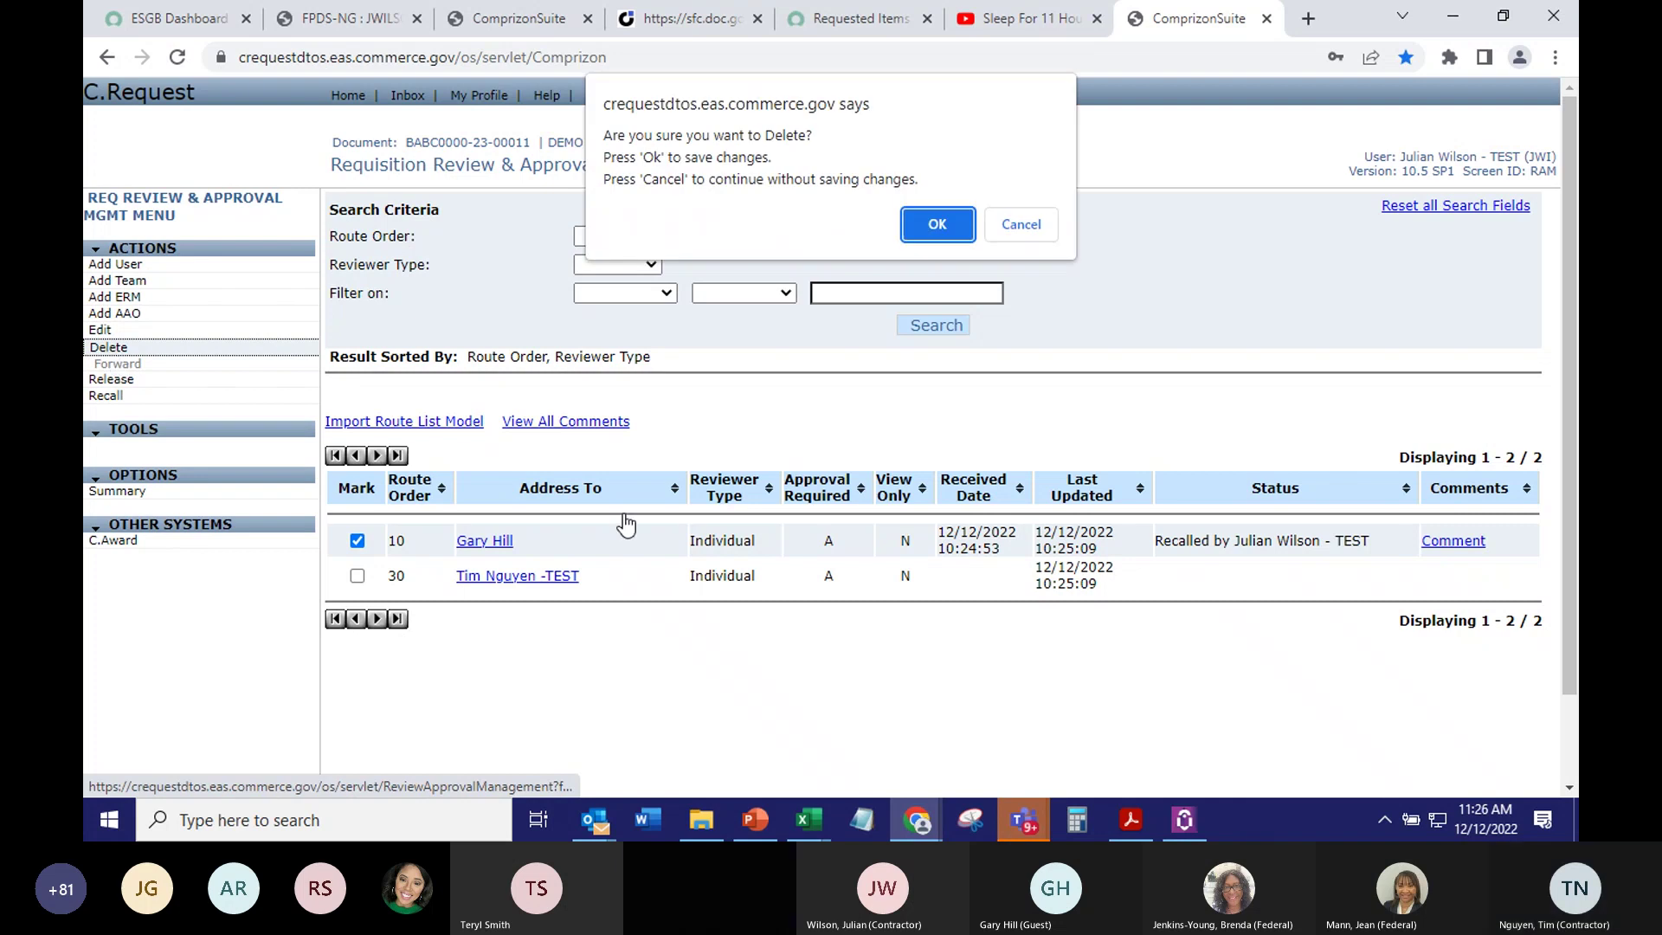
left_click(924, 225)
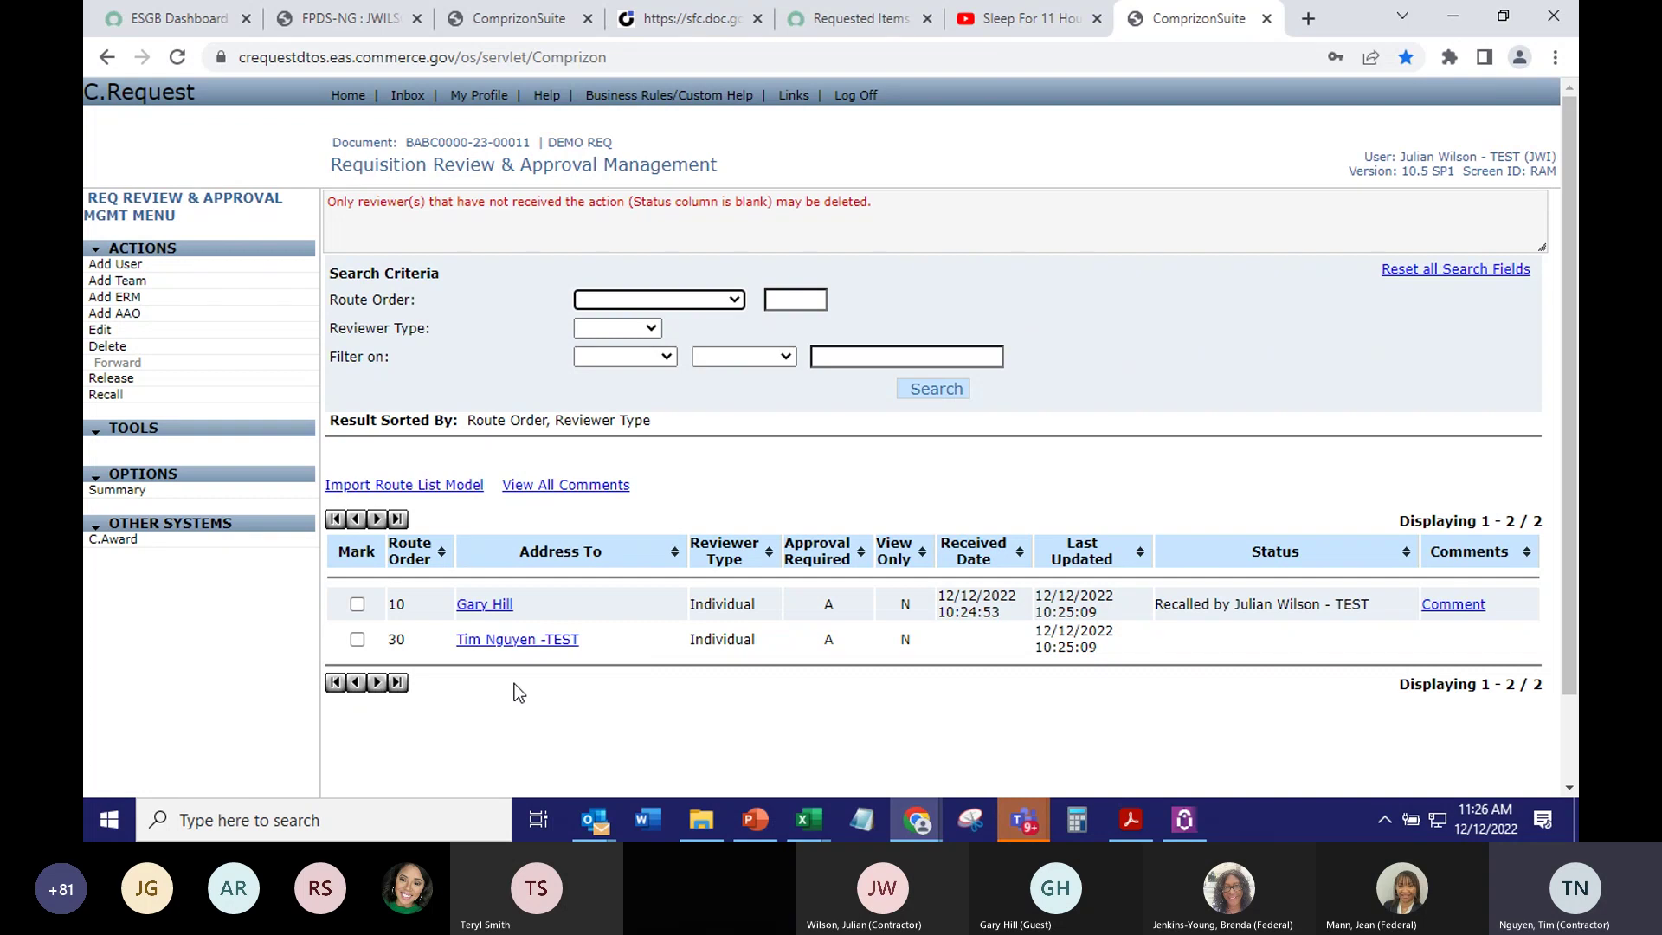
Add the logged-in user as an individual, approval-required reviewer with receiving order 20 and save
left_click(113, 266)
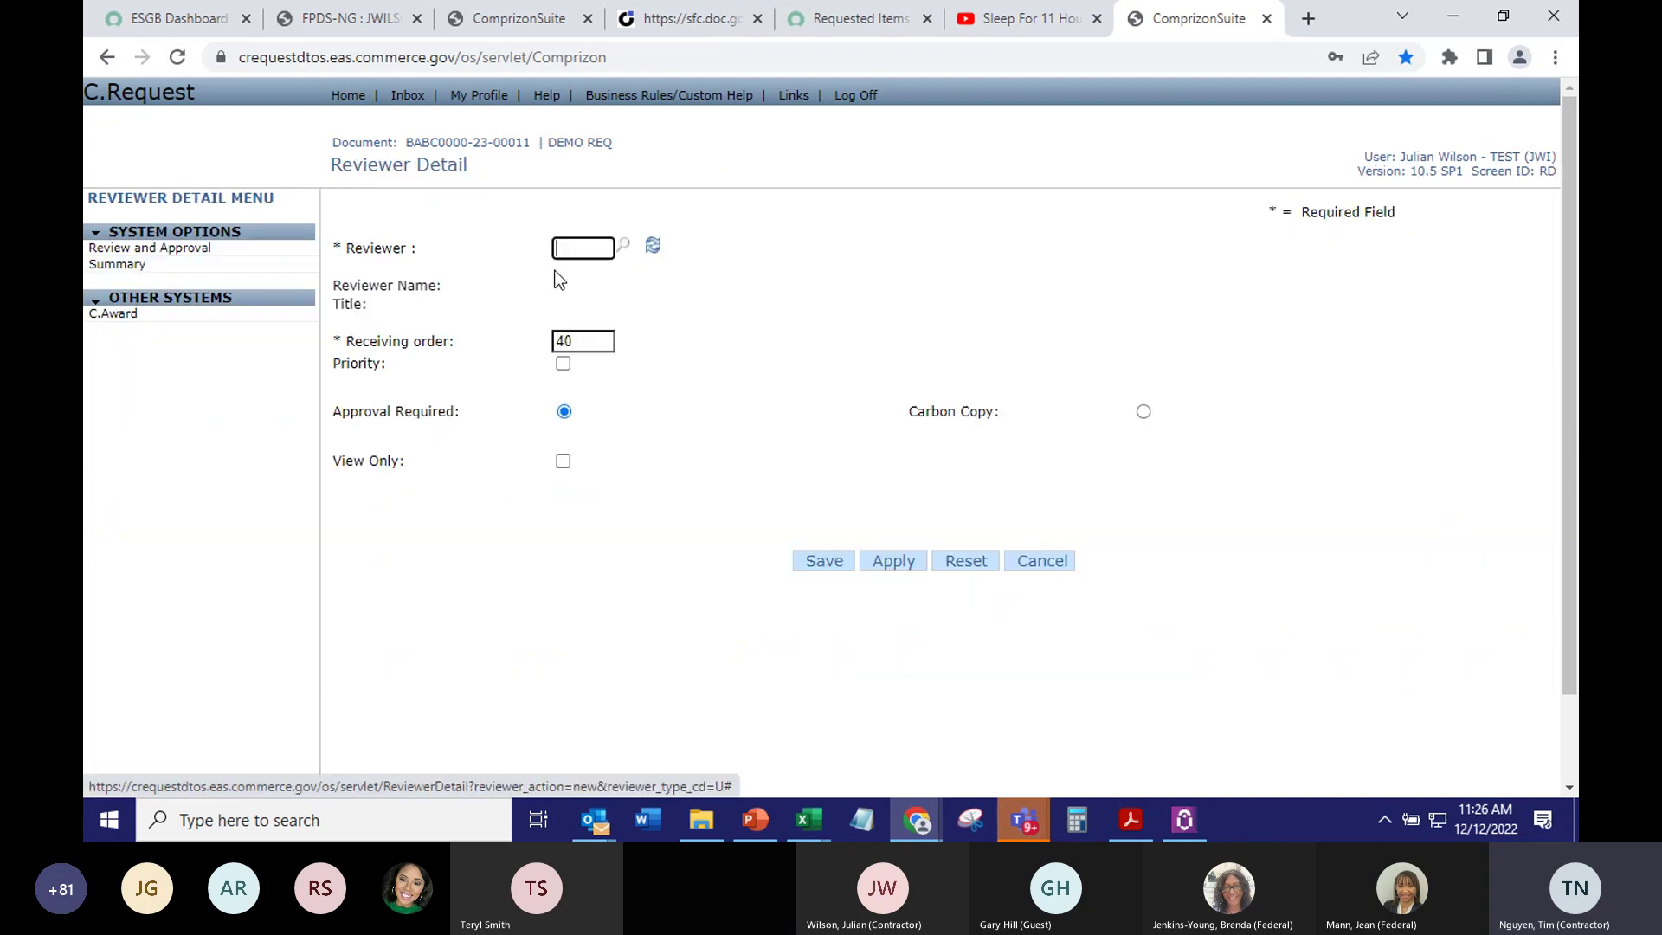
left_click(625, 246)
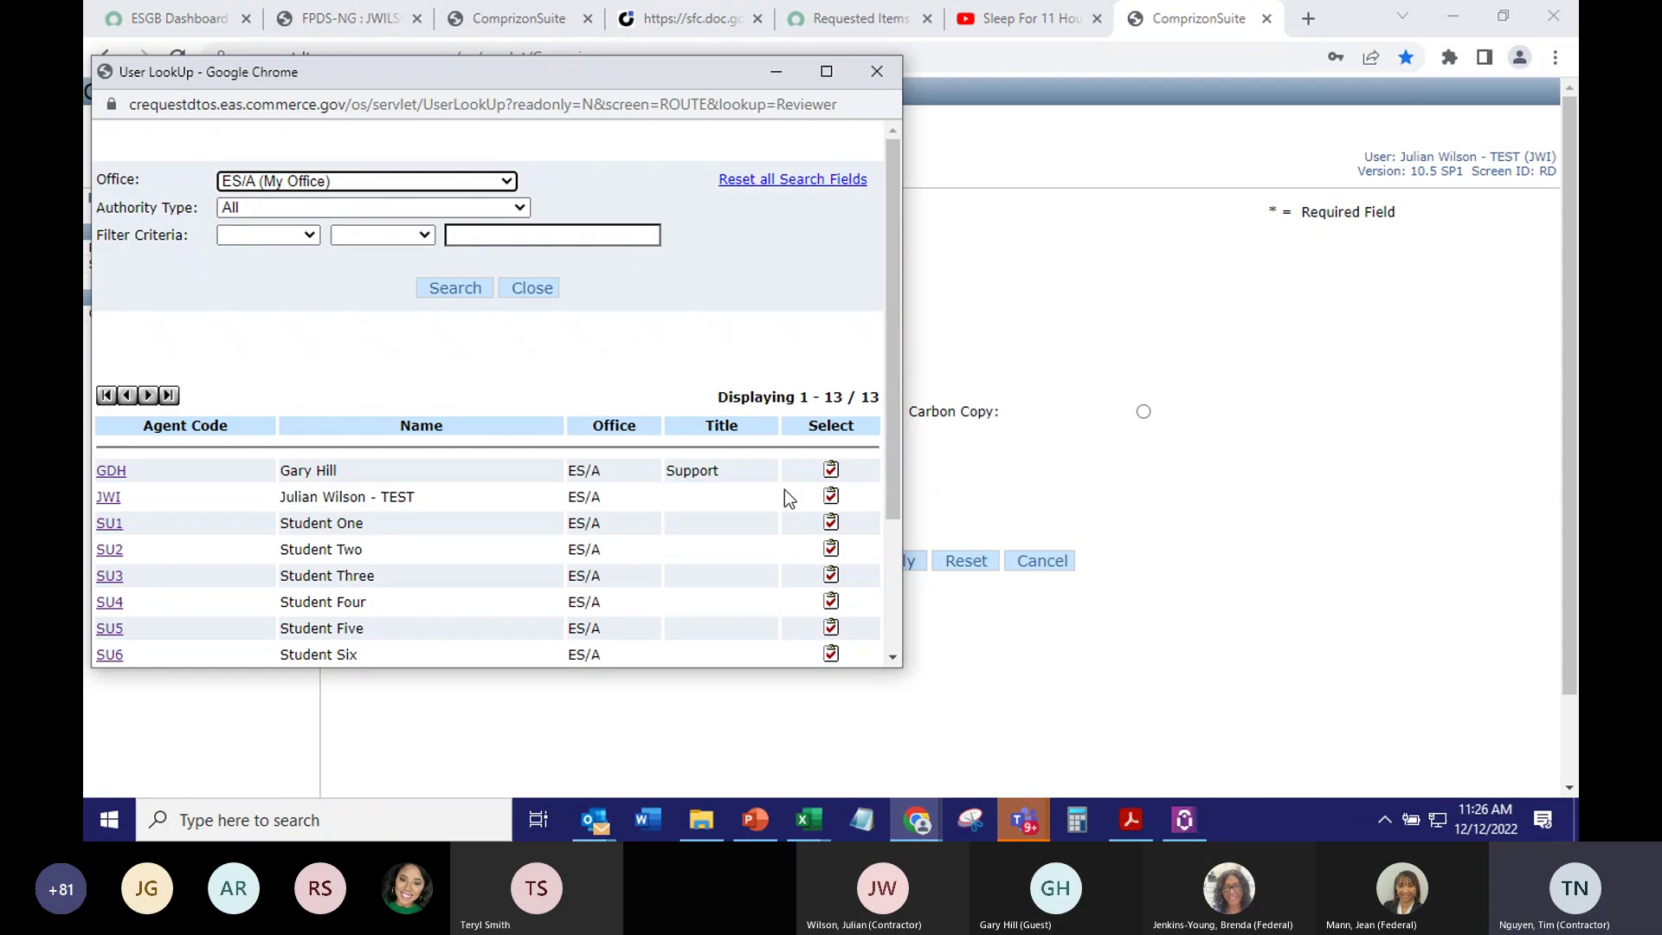
left_click(832, 496)
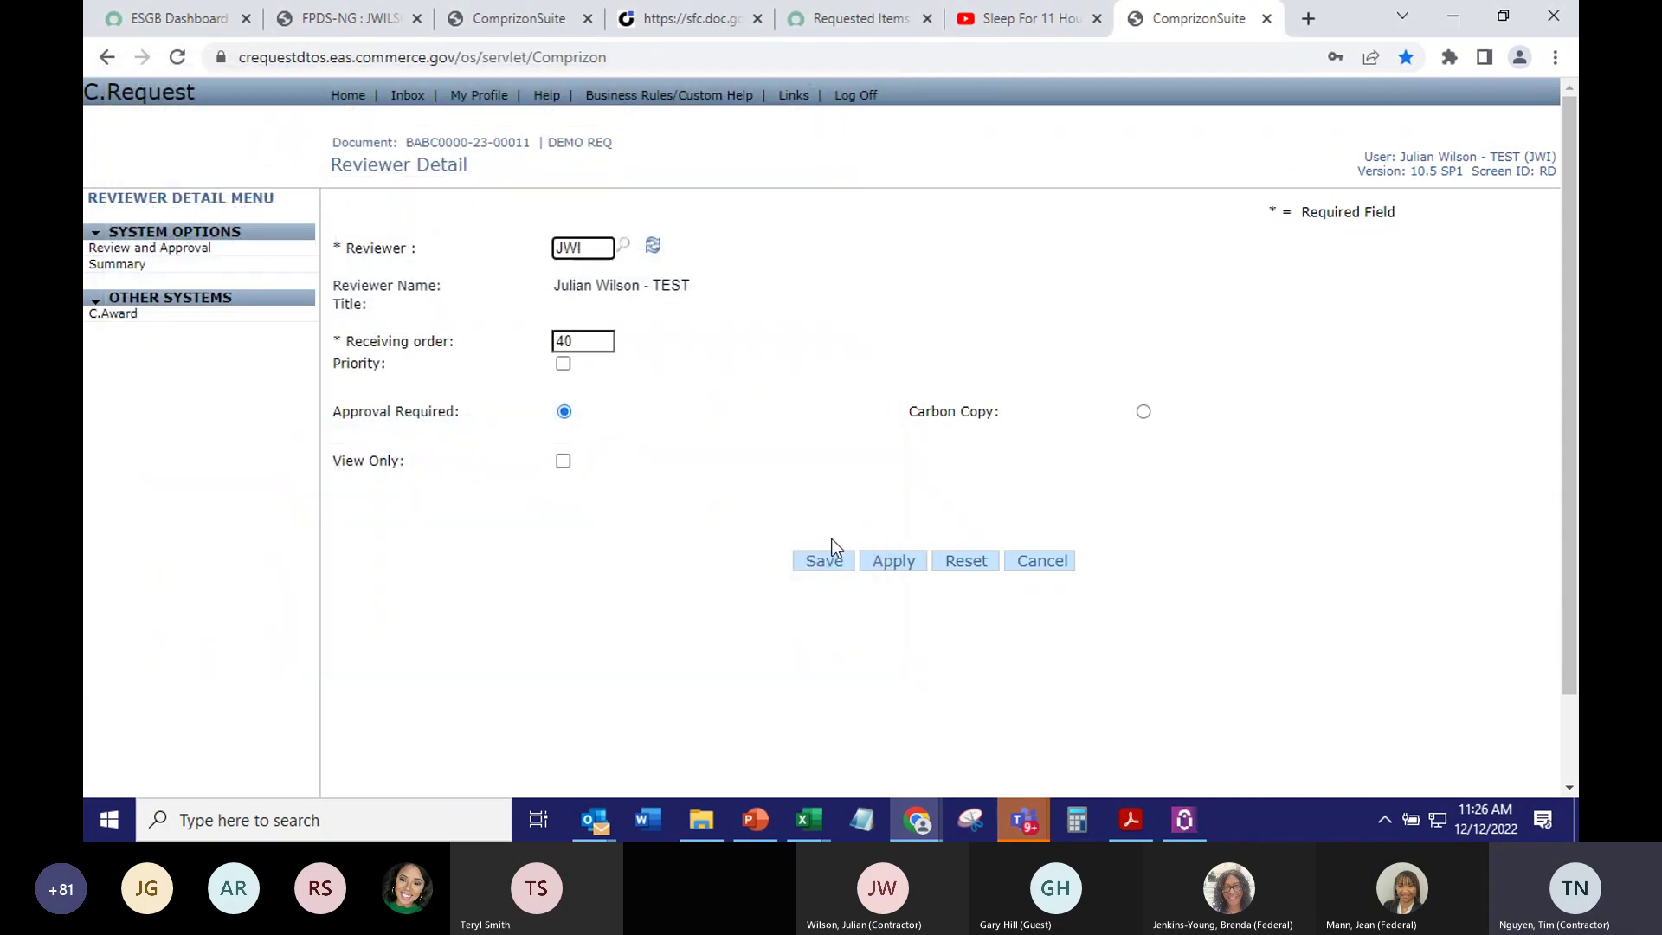
left_click(591, 342)
key("BackSpace")
key("BackSpace")
type("20")
left_click(807, 562)
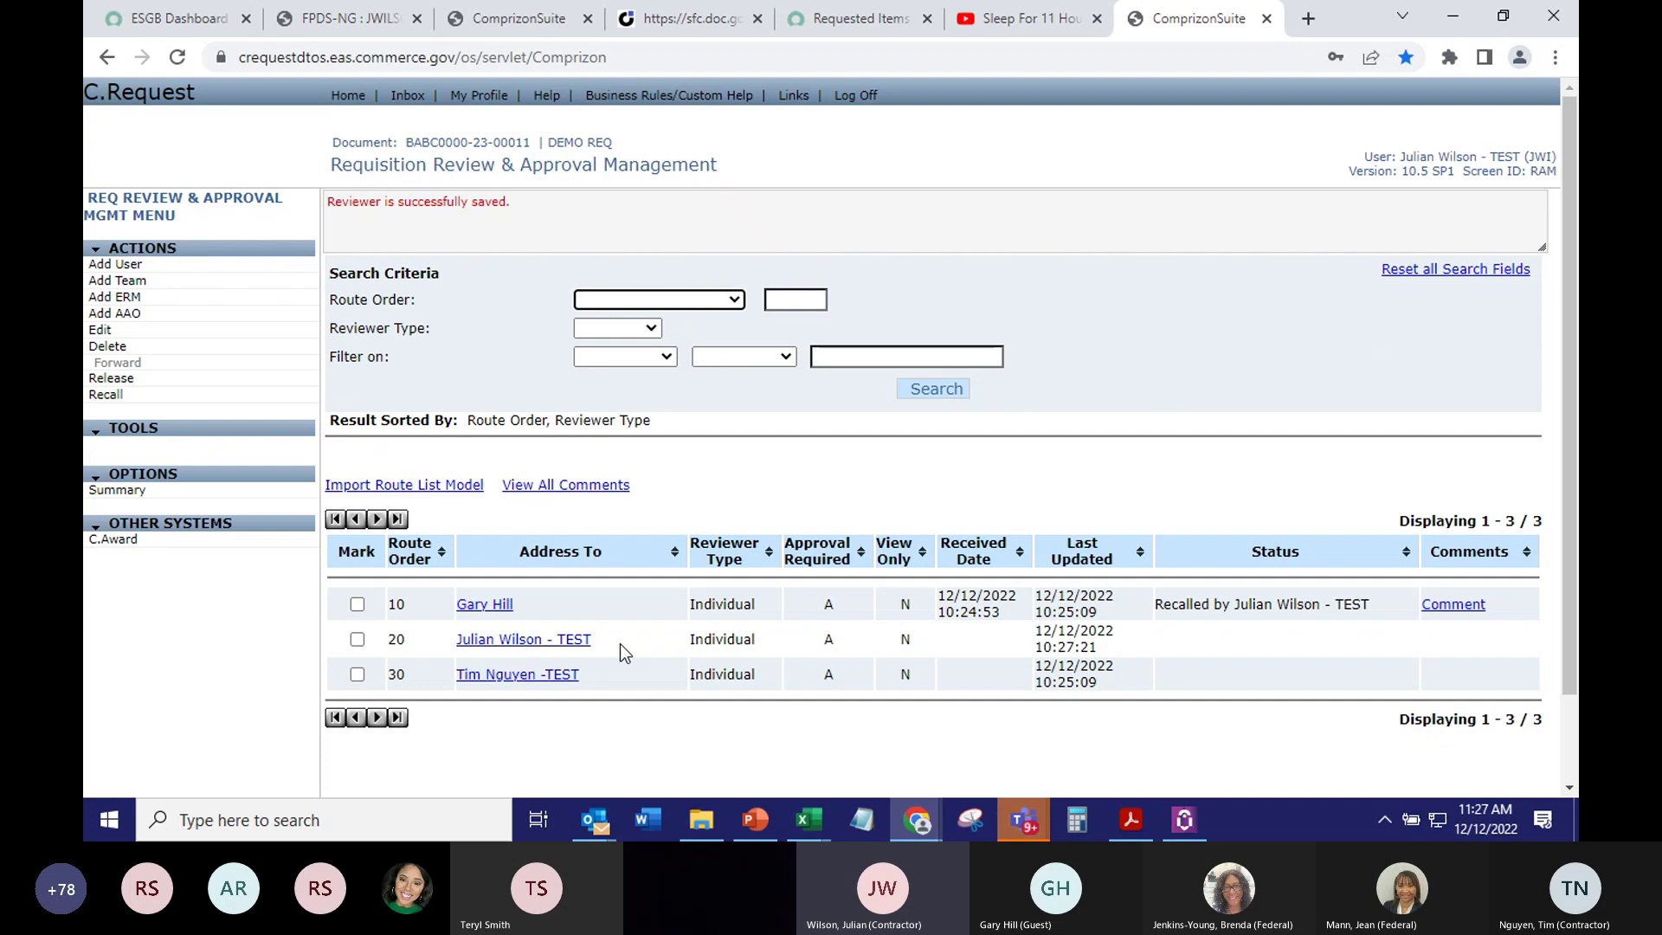
Set the requisition's Bona Fide Need Certifier to the logged-in user in the funding information and save
left_click(154, 494)
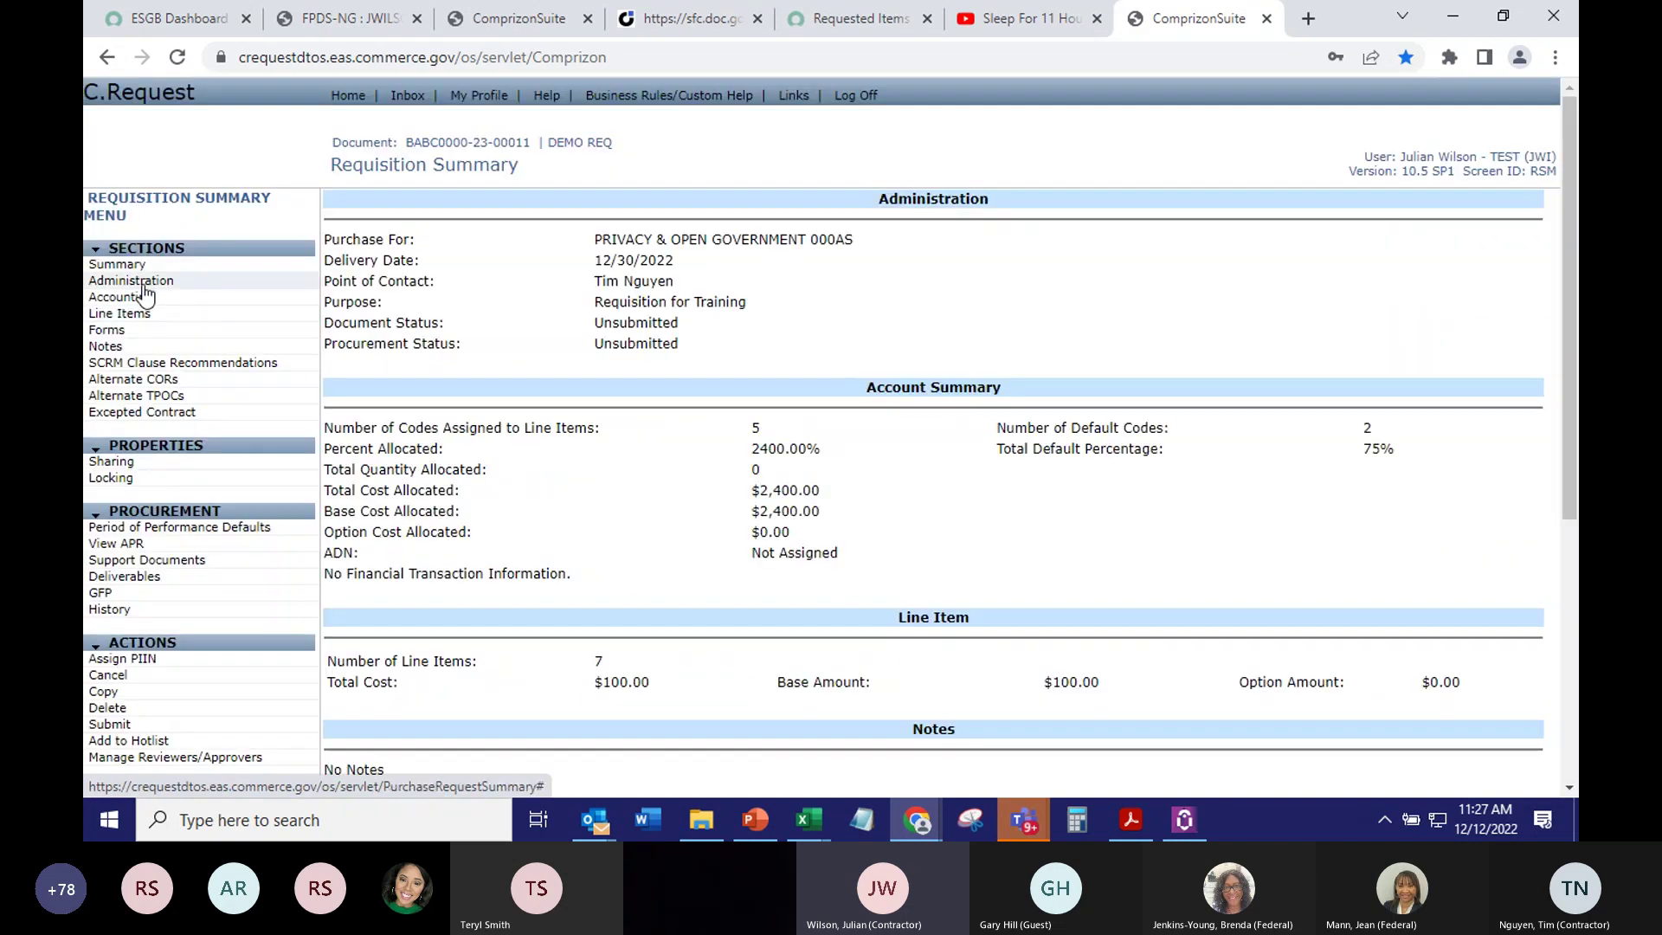
left_click(144, 286)
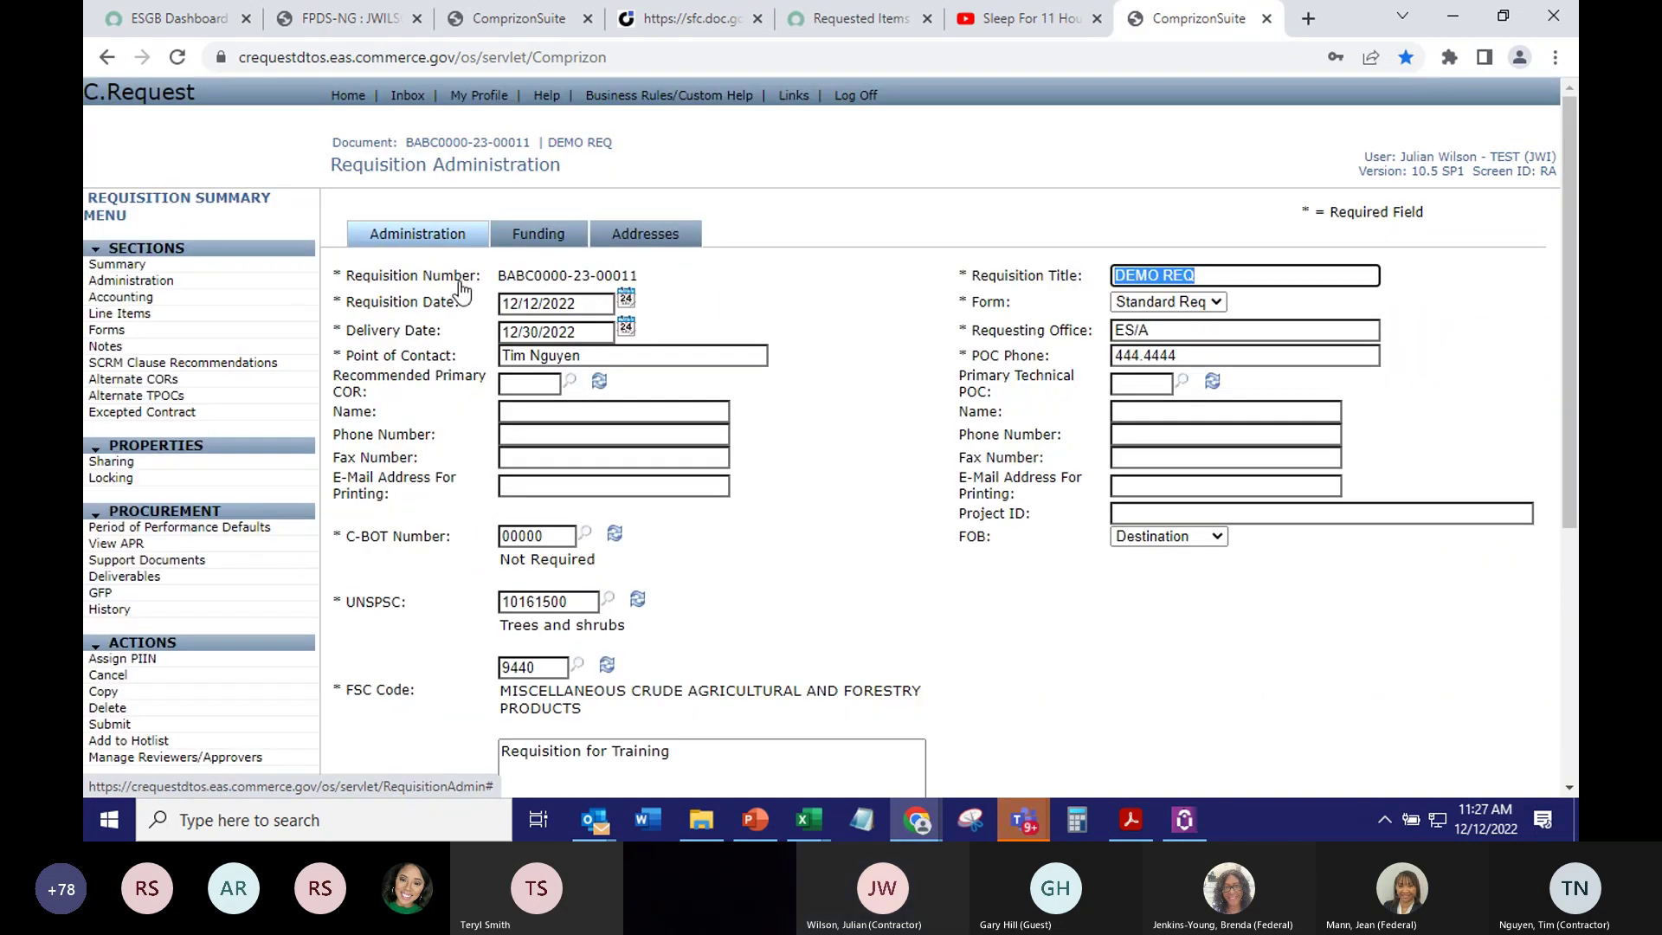
left_click(535, 236)
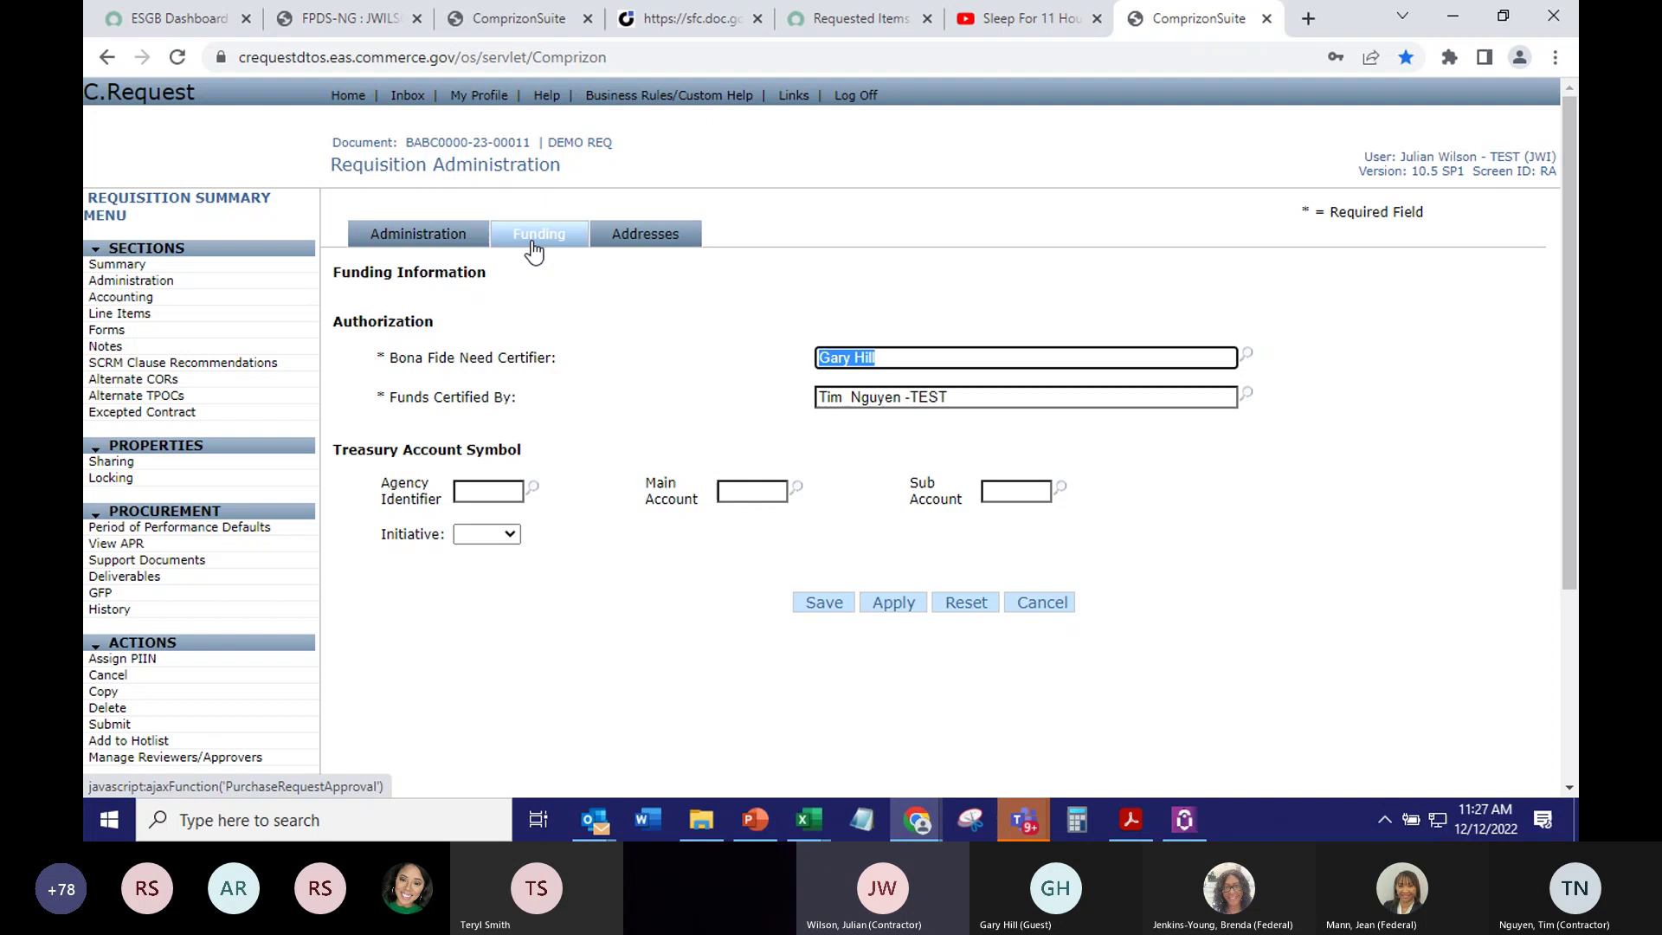
left_click(1247, 356)
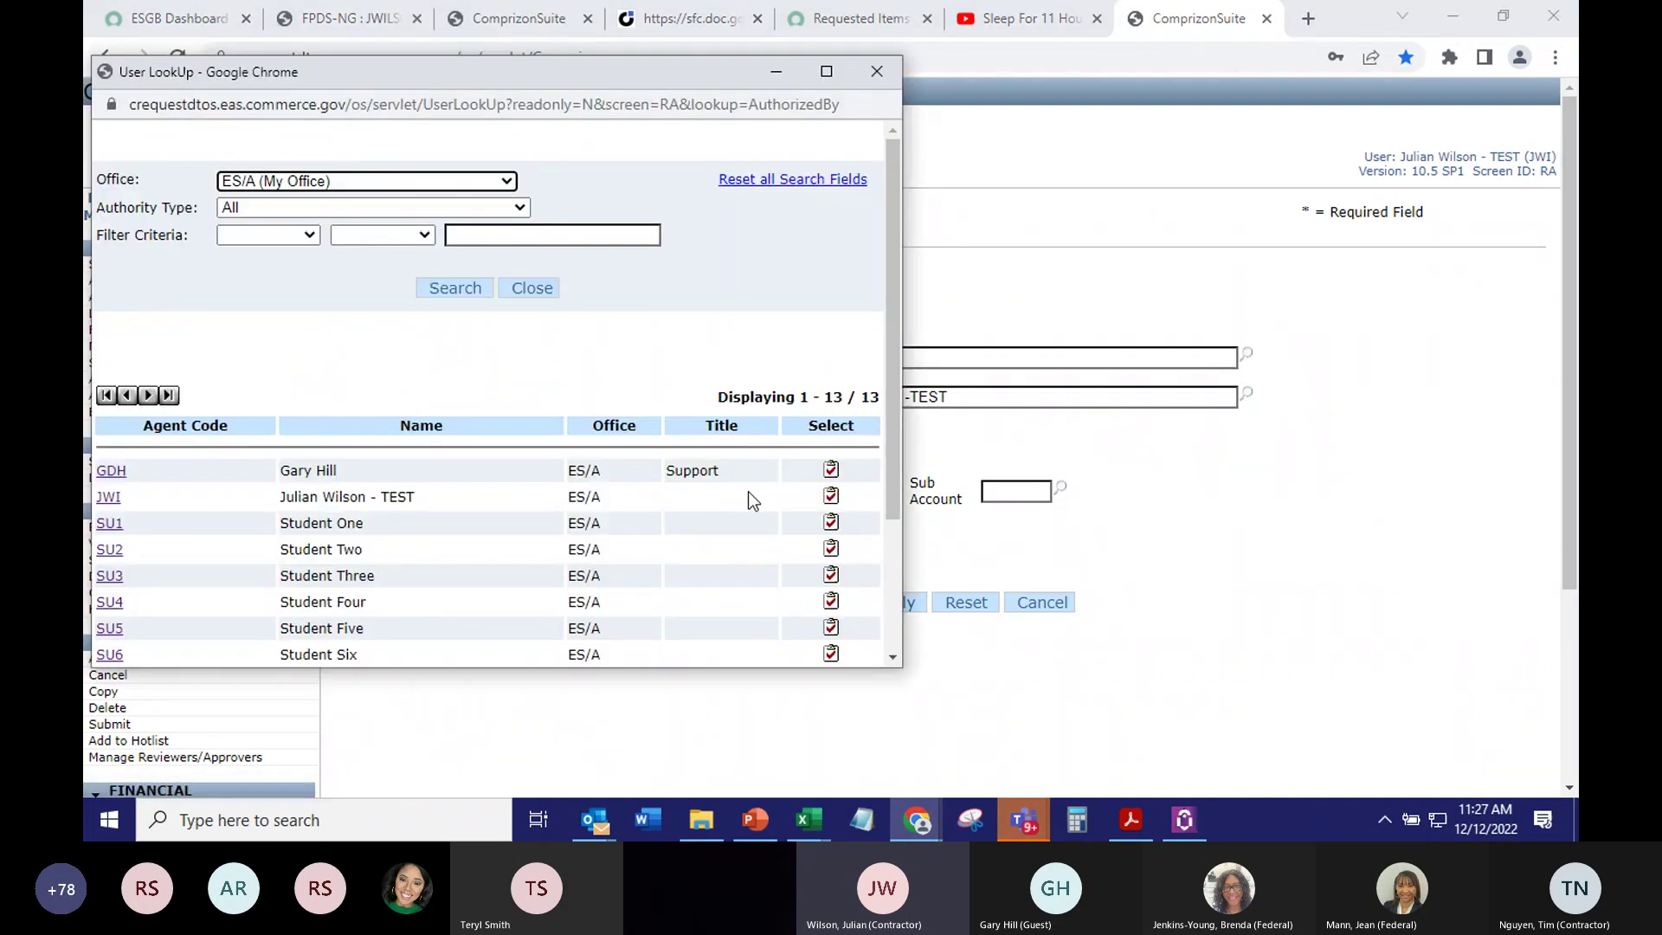
left_click(826, 497)
left_click(814, 602)
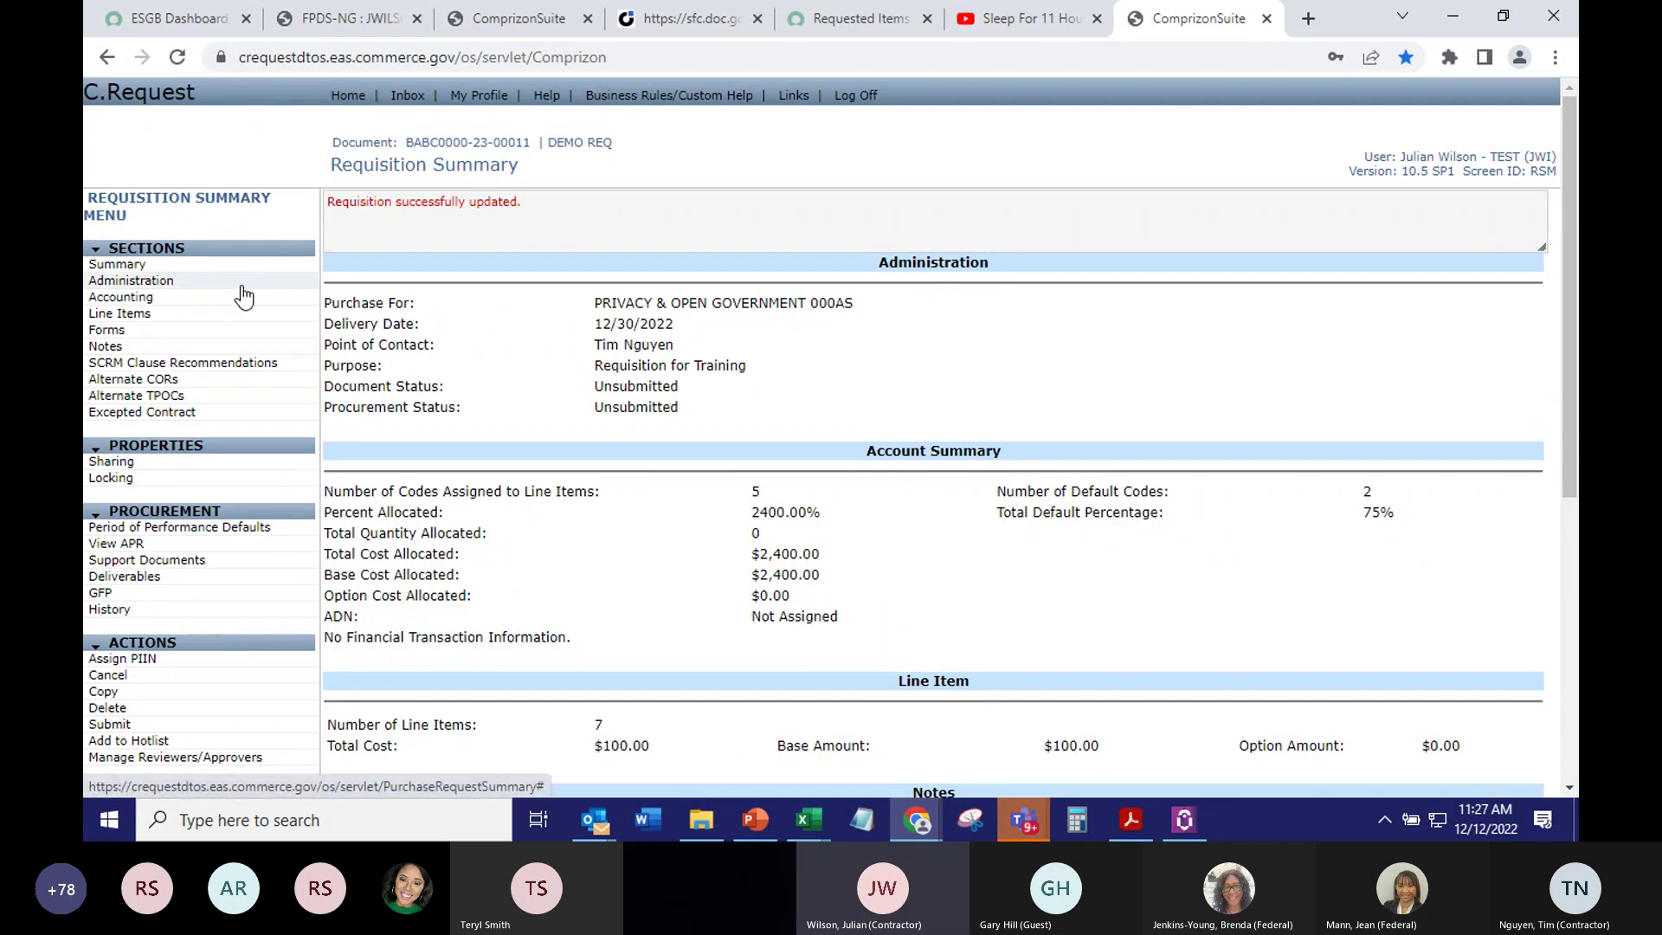
Check the certifiers in the requisition's funding information against its list of reviewers and approvers
left_click(163, 286)
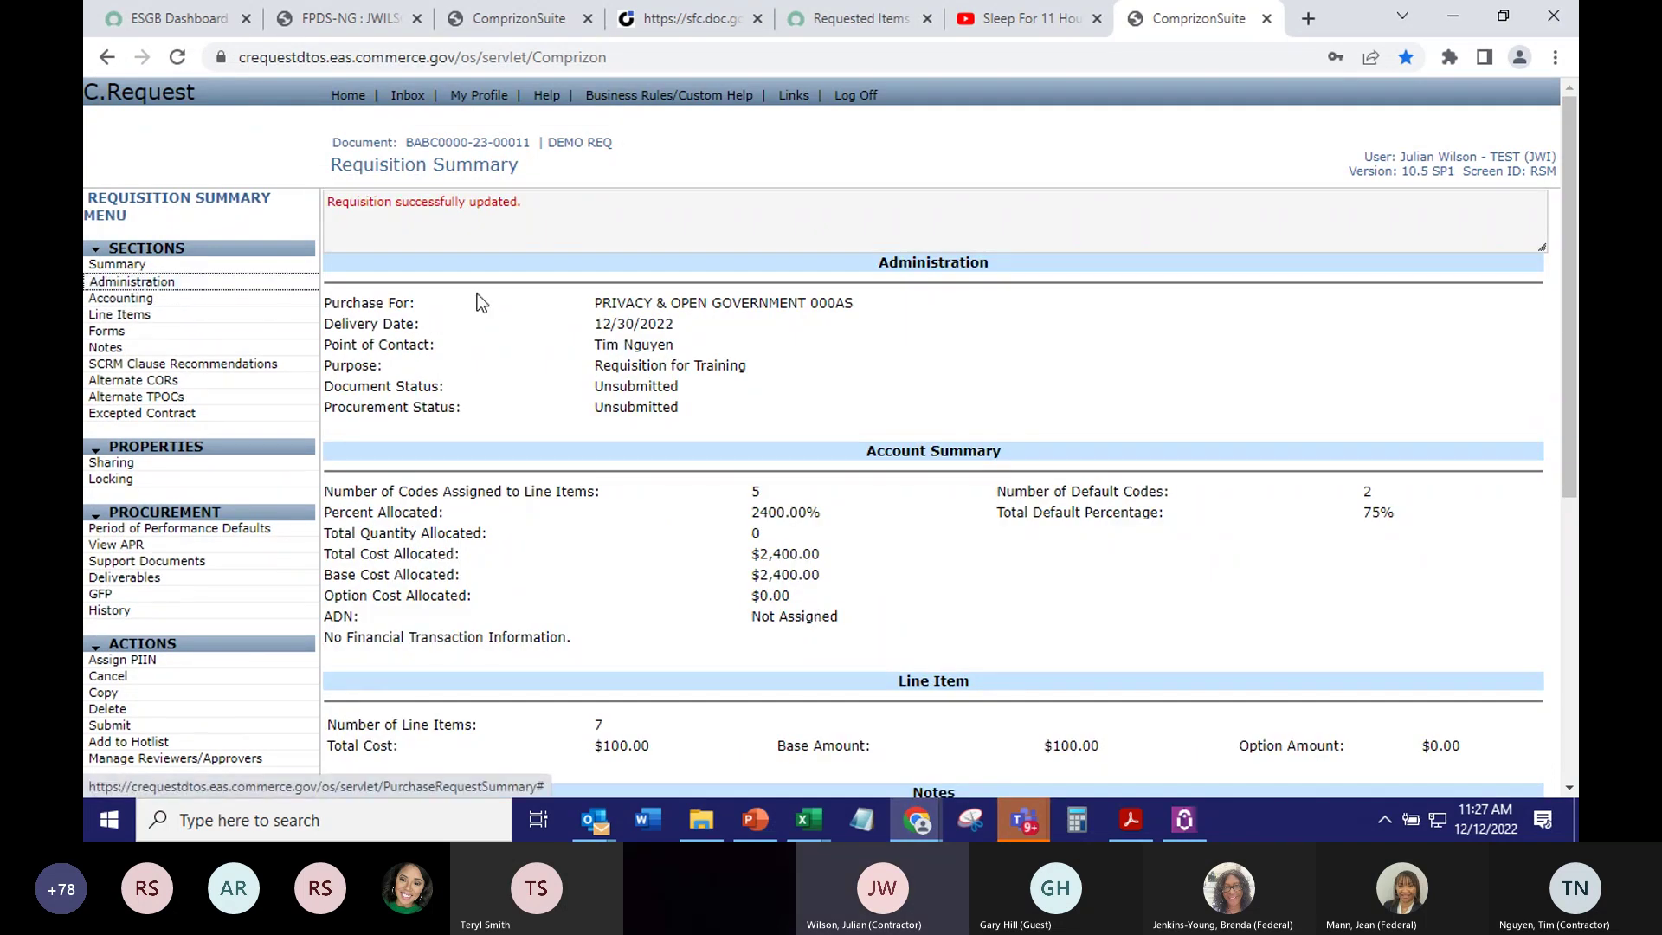
left_click(543, 247)
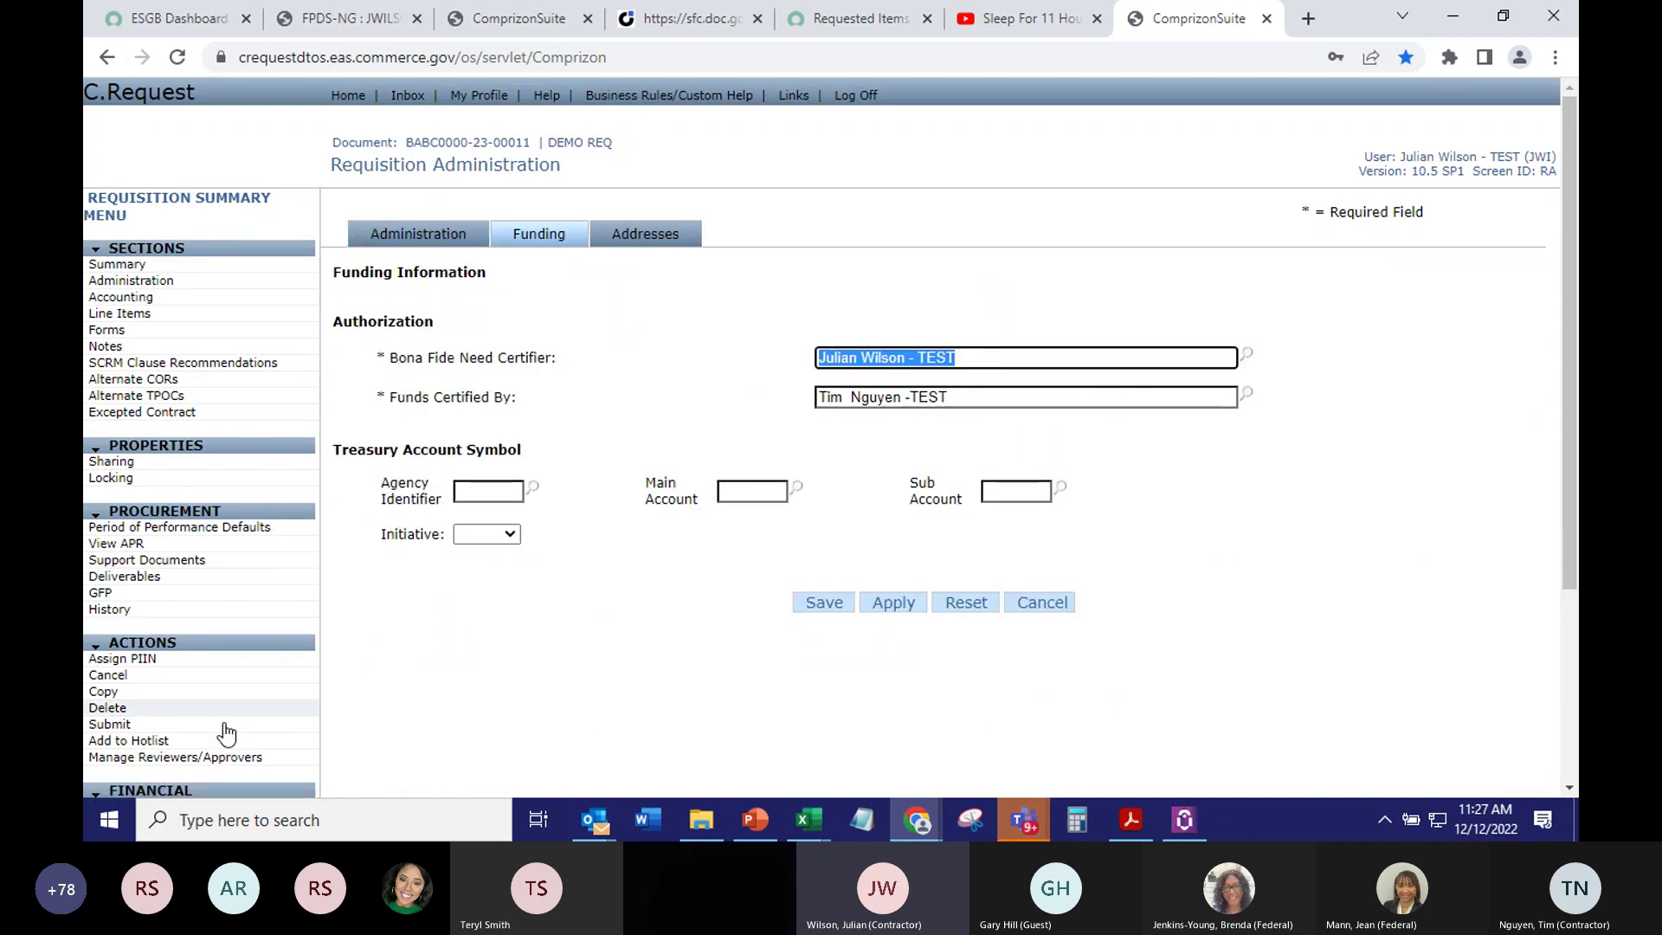
left_click(222, 758)
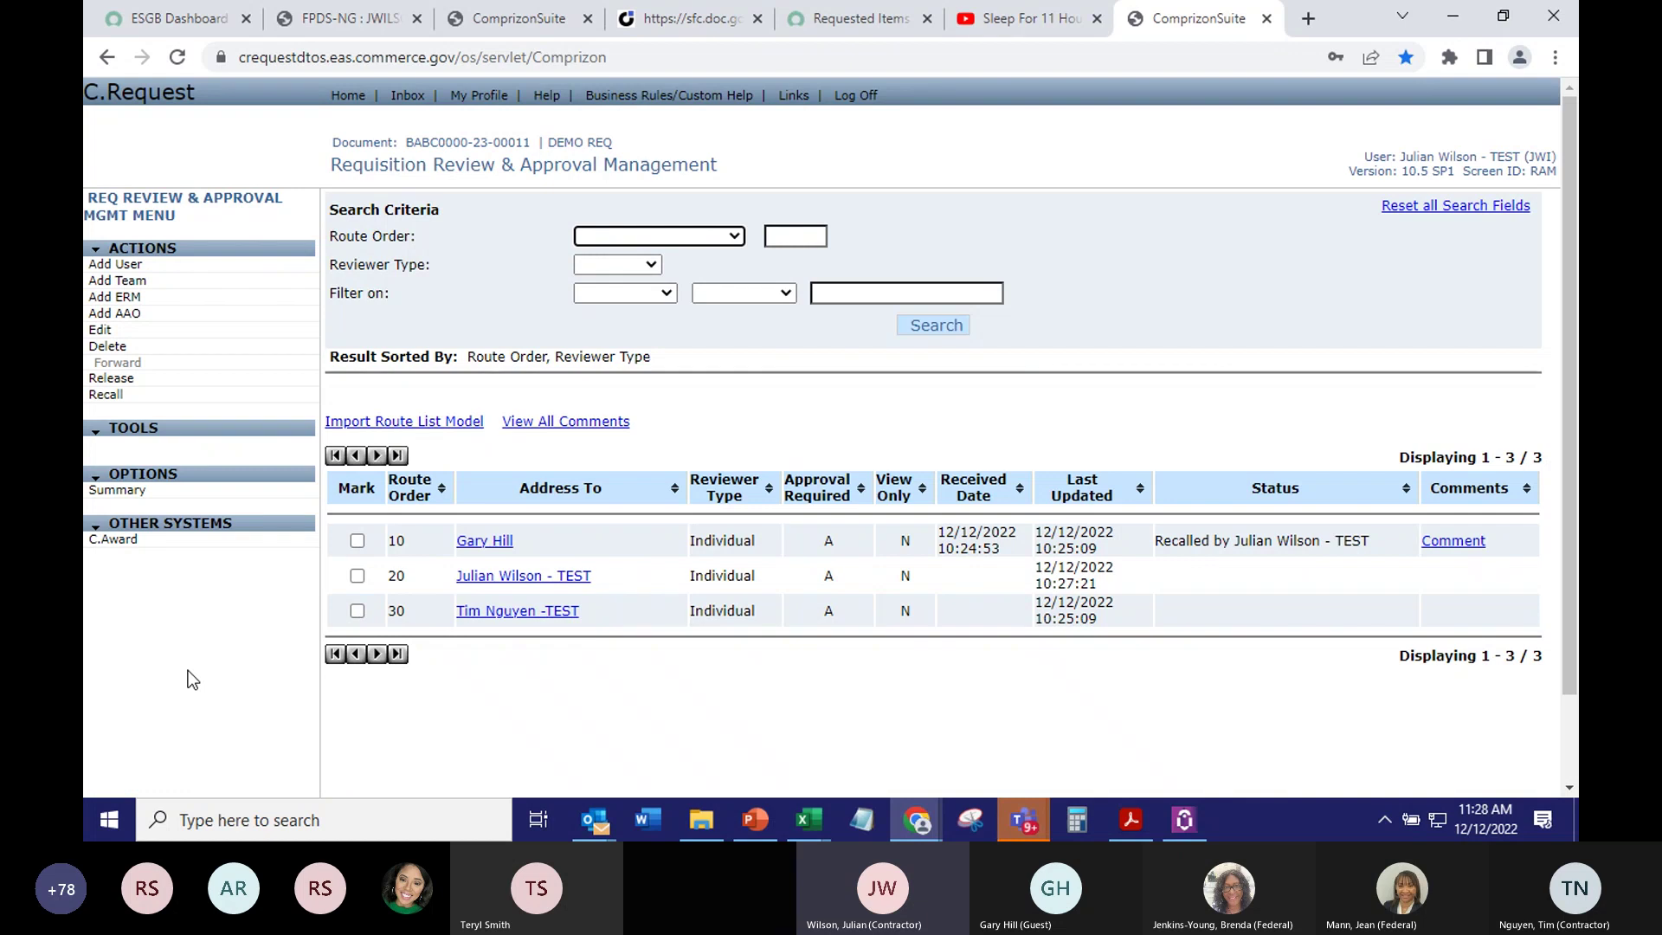
left_click(128, 494)
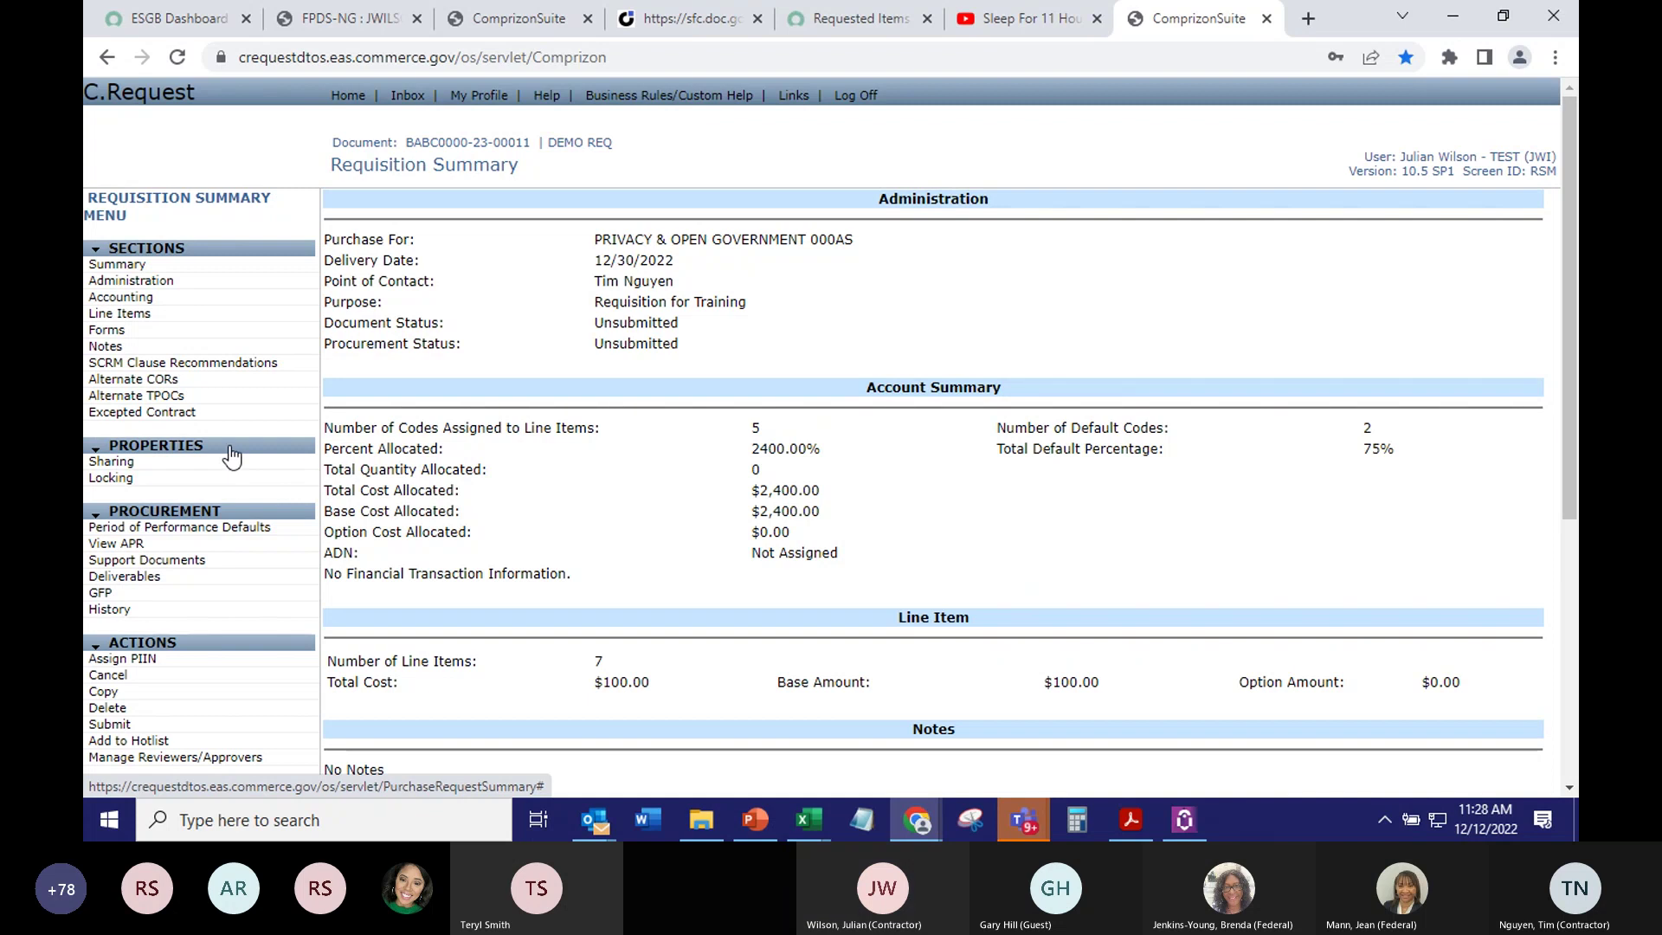
left_click(176, 762)
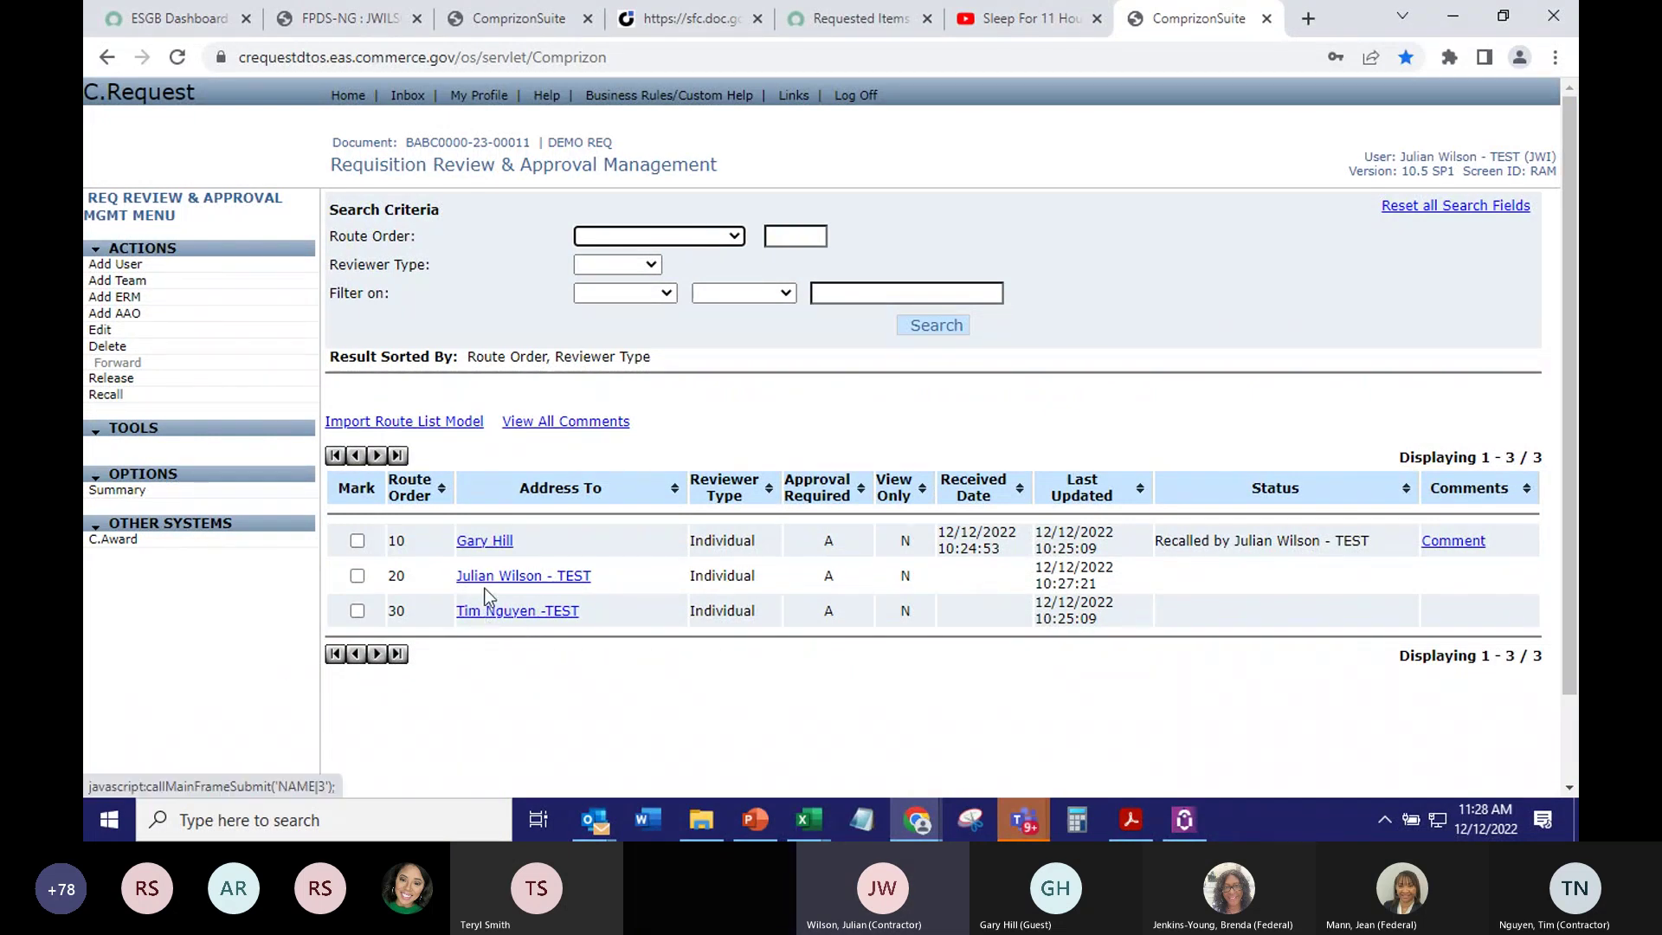
Examine the users selectable as Bona Fide Need Certifier and compare them with the reviewer list
left_click(119, 490)
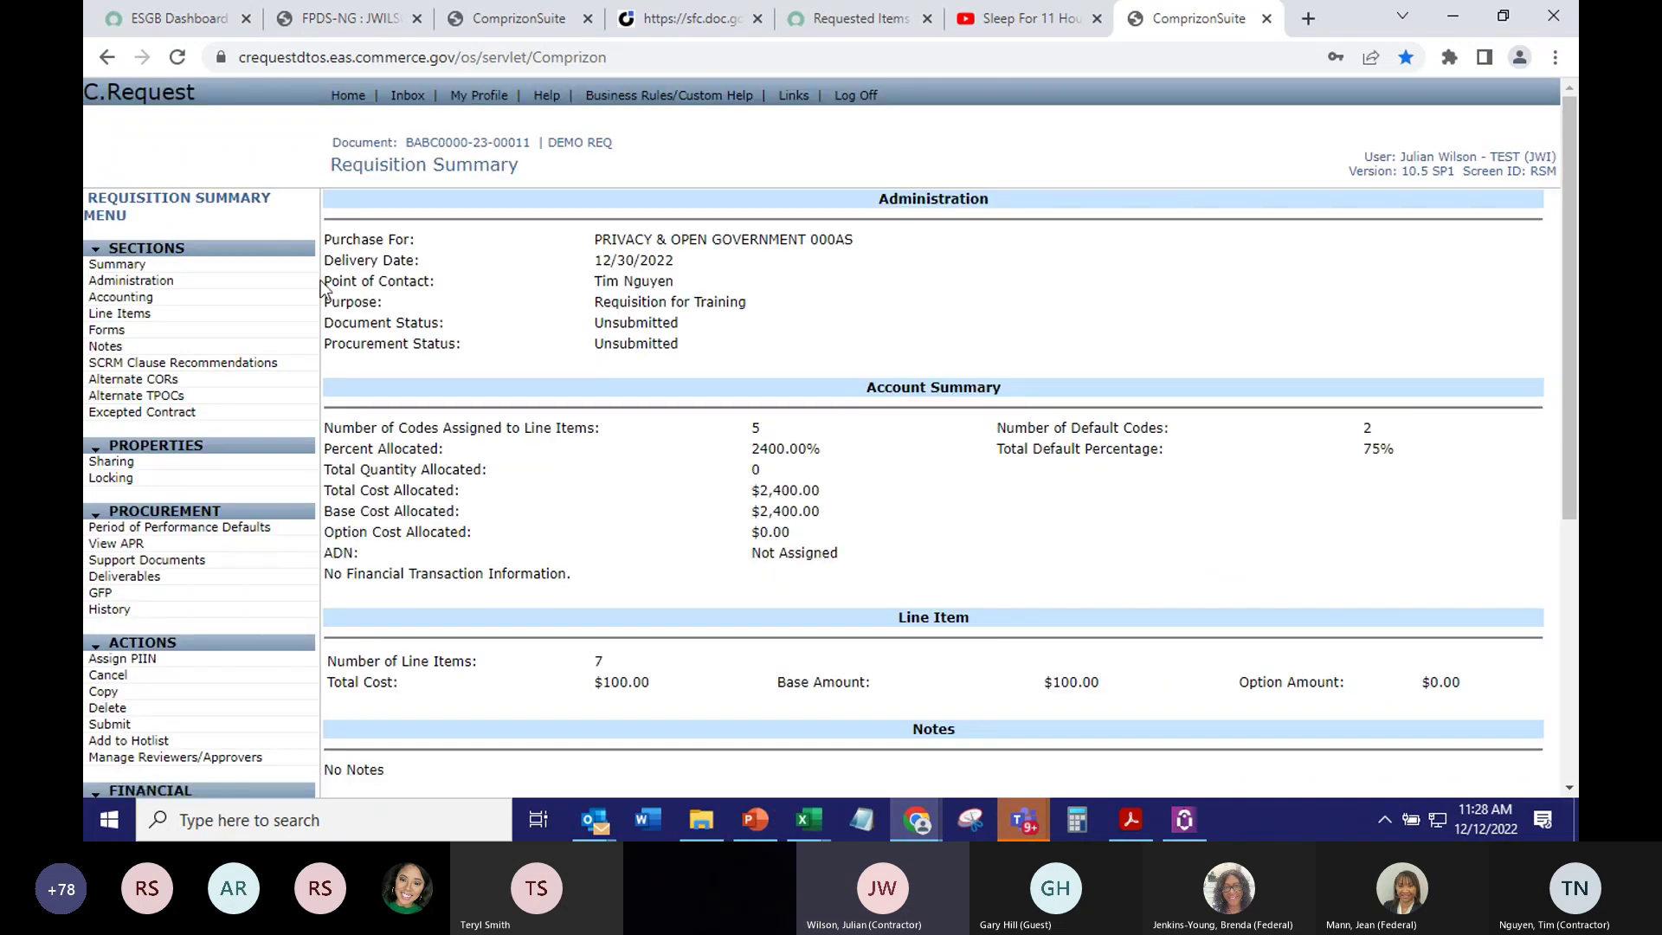
left_click(290, 282)
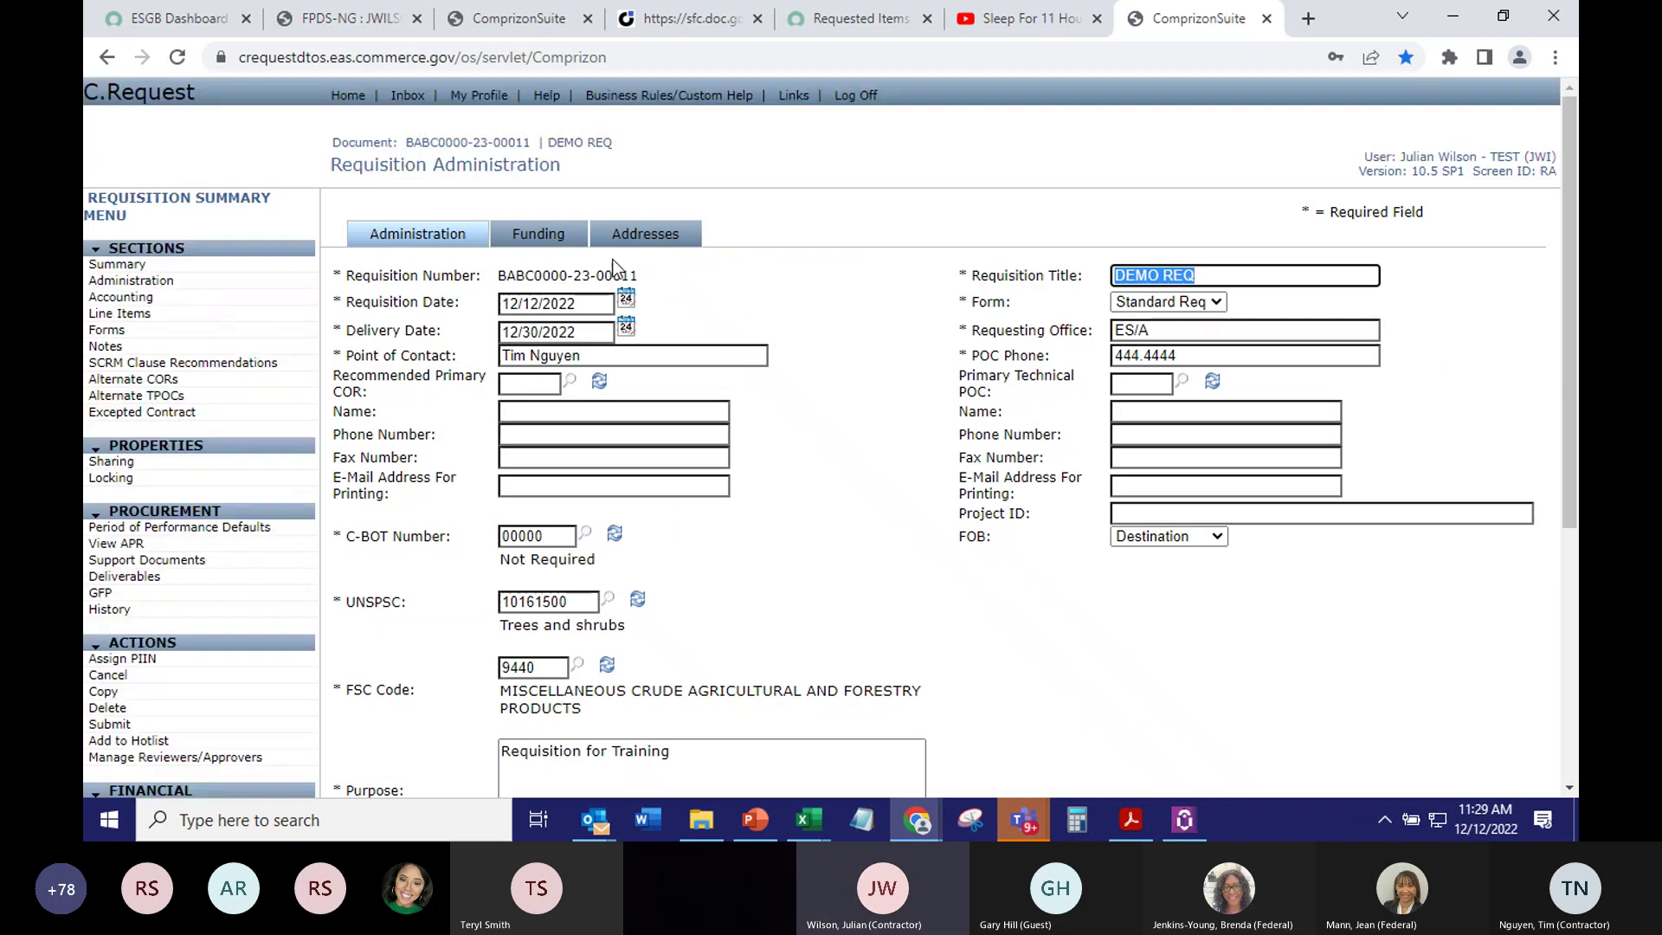
left_click(535, 244)
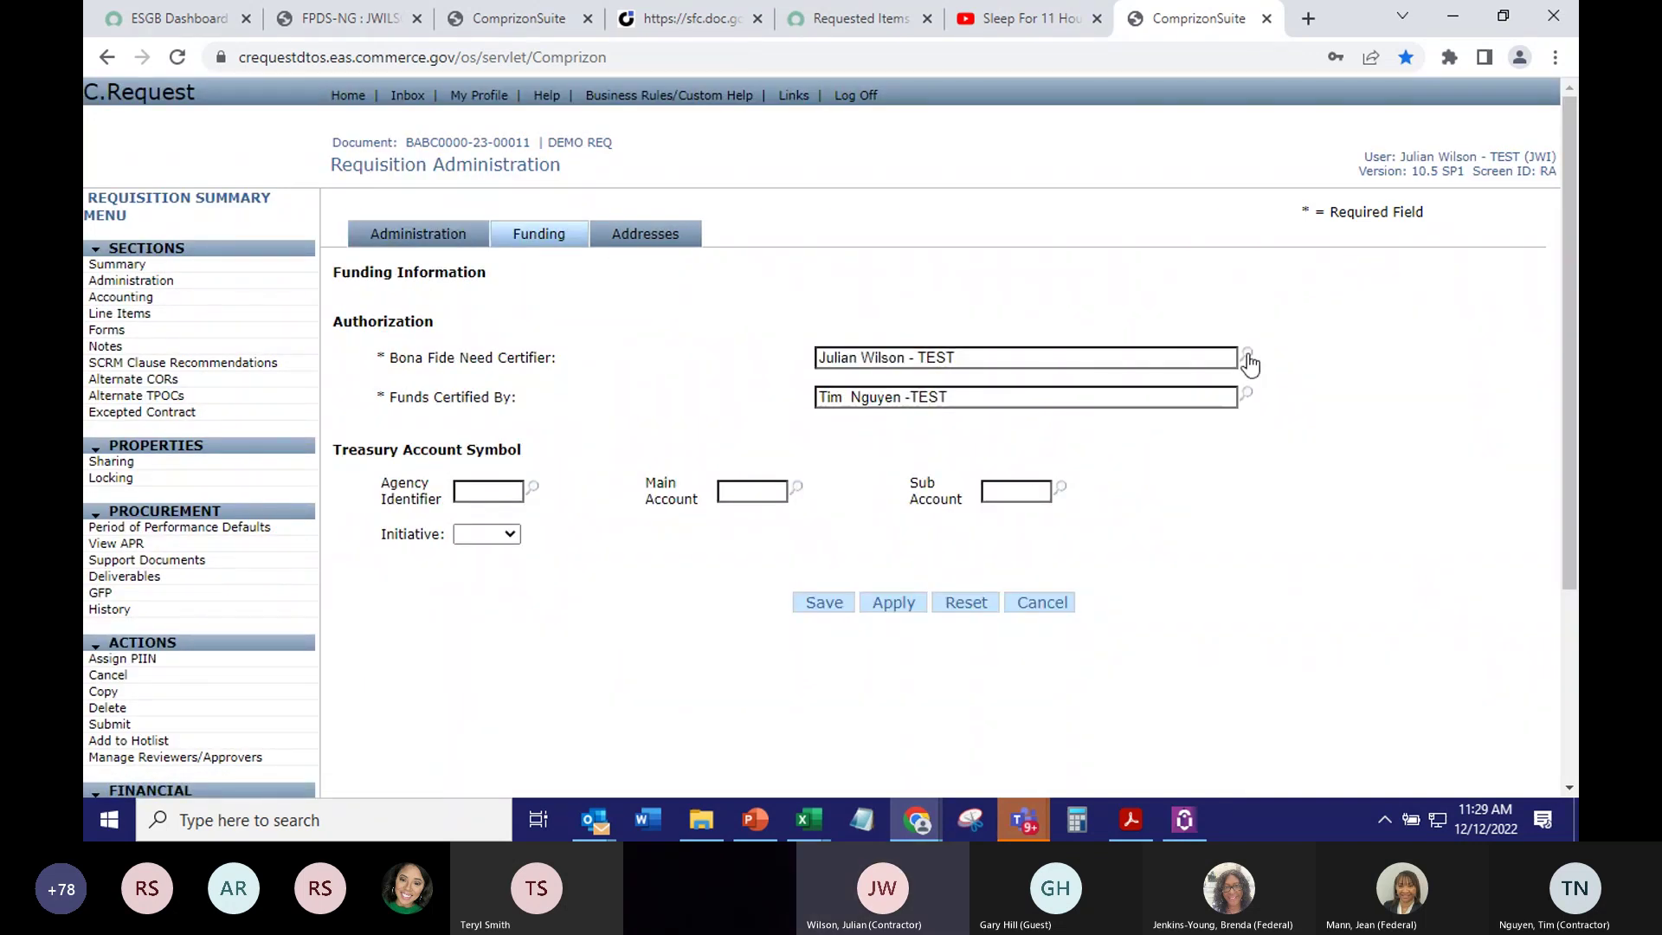
left_click(1245, 355)
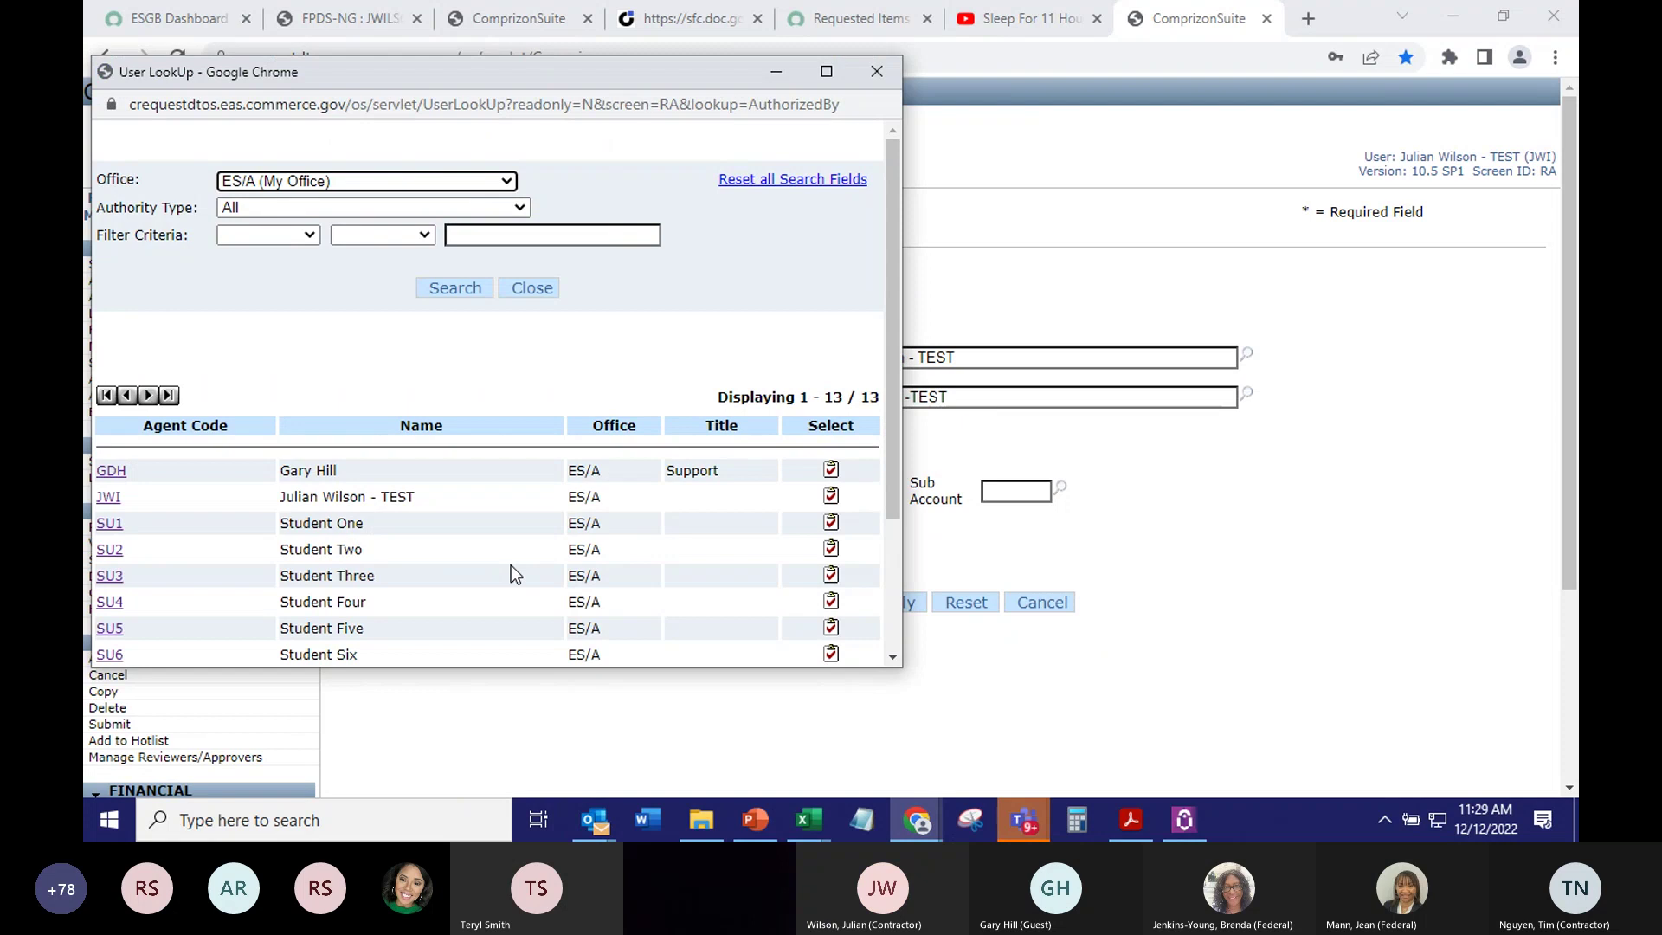
left_click(1209, 483)
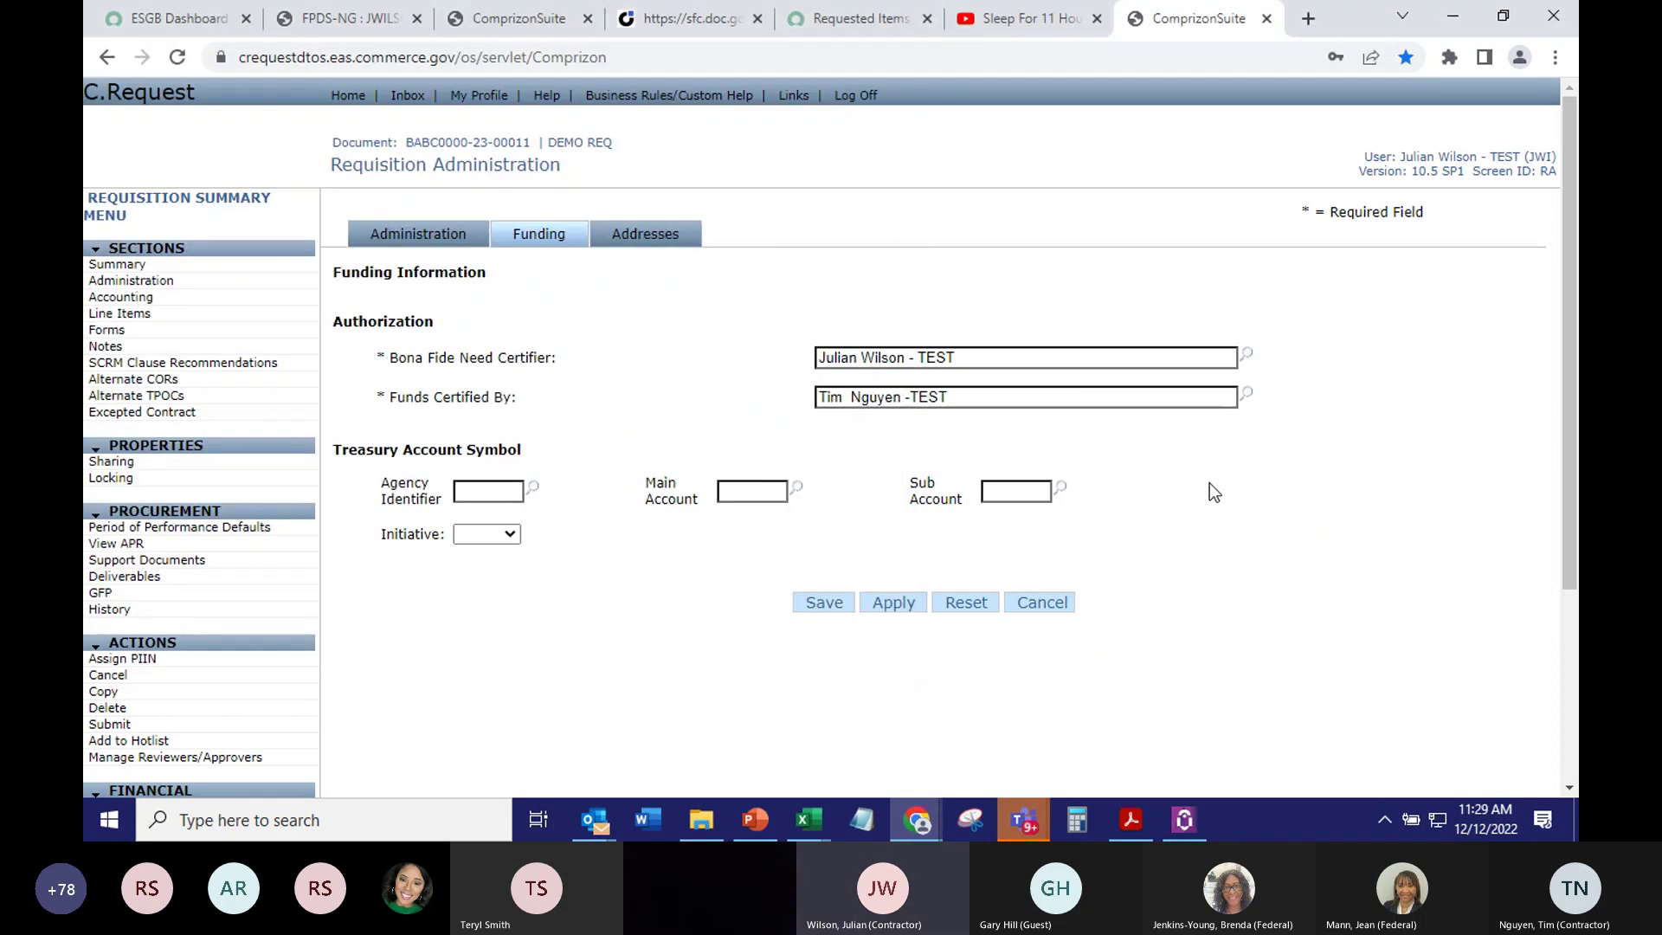
scroll(193, 686, "down", 3)
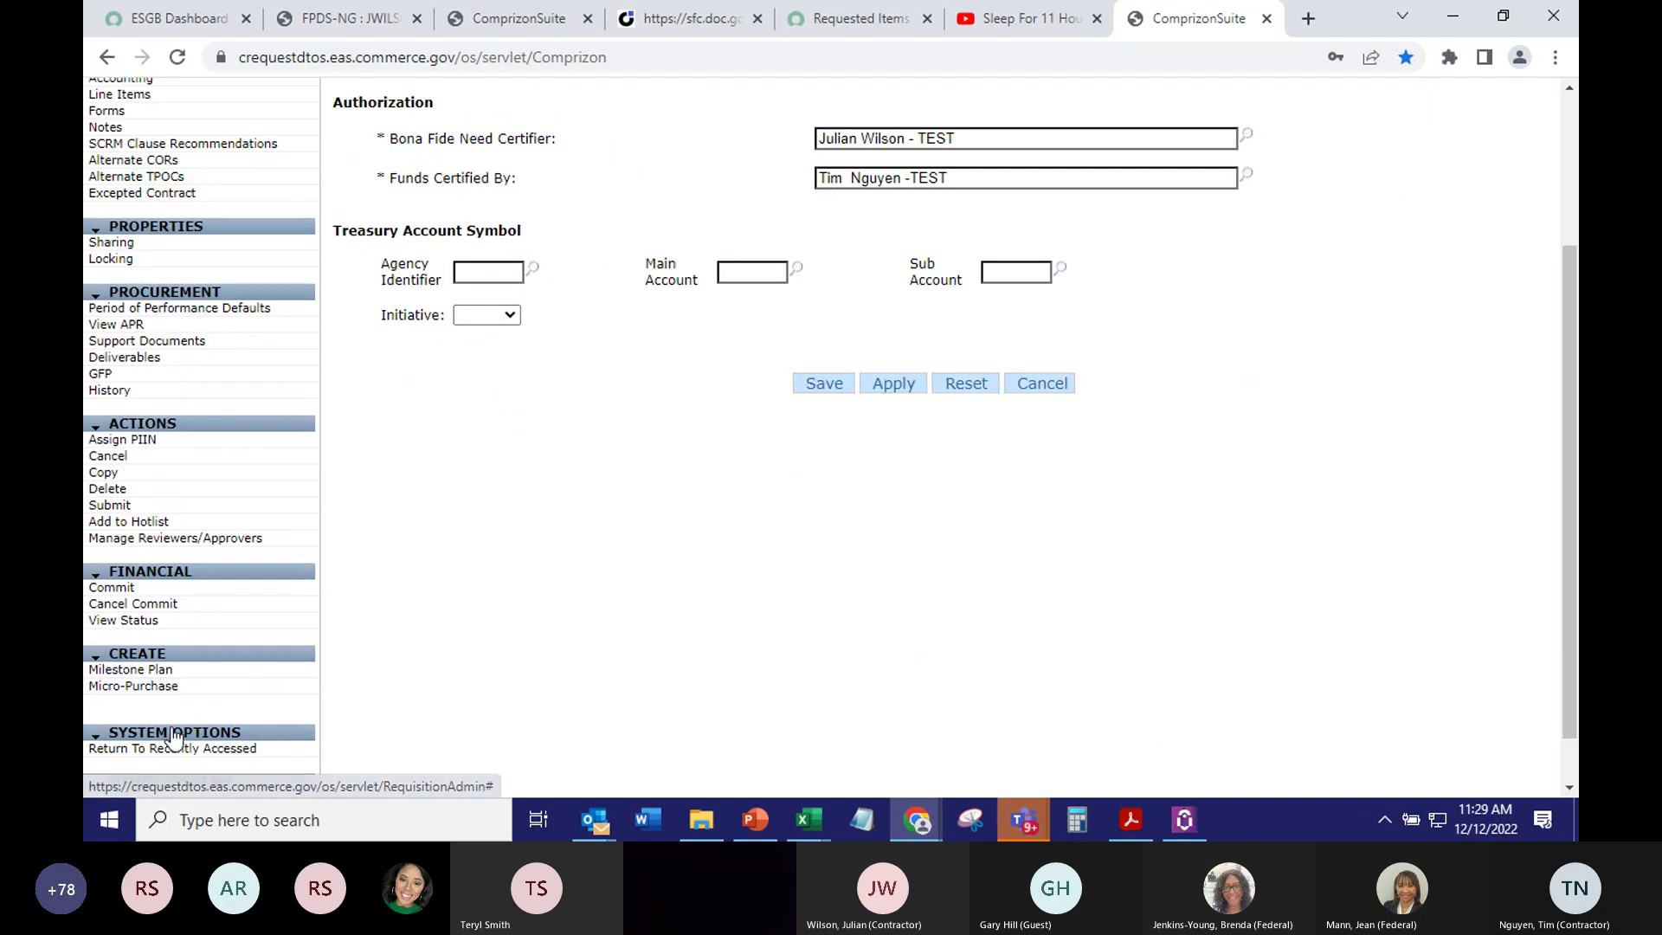
left_click(200, 538)
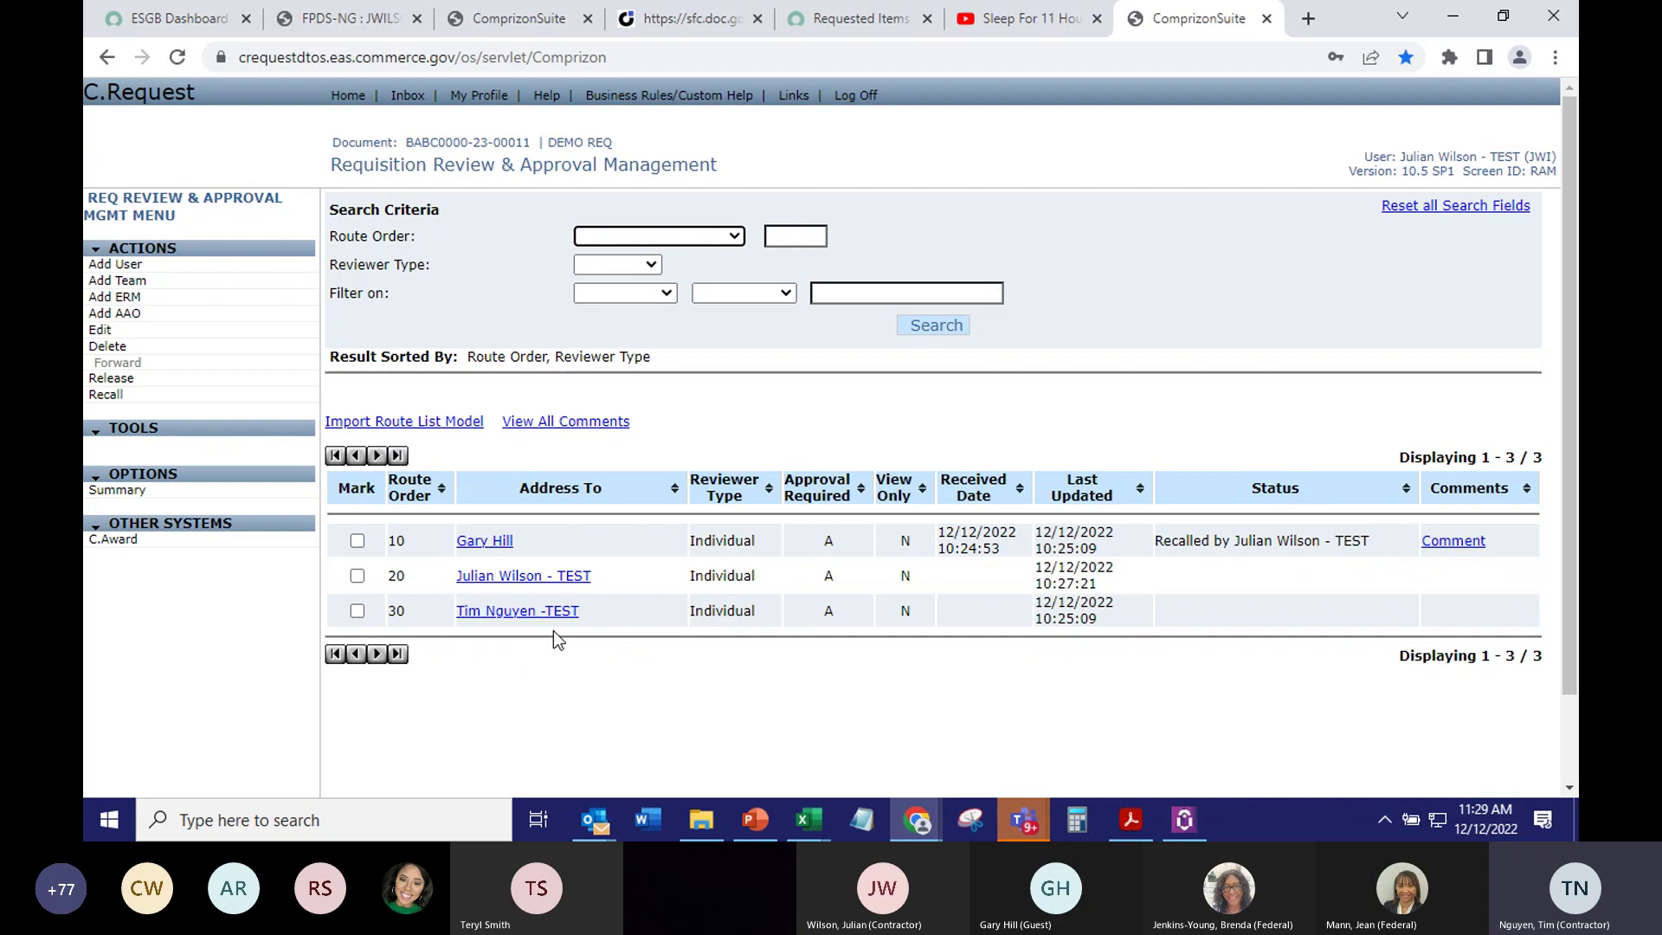
Review the full user lookup list for the Bona Fide Need Certifier without selecting anyone
left_click(161, 493)
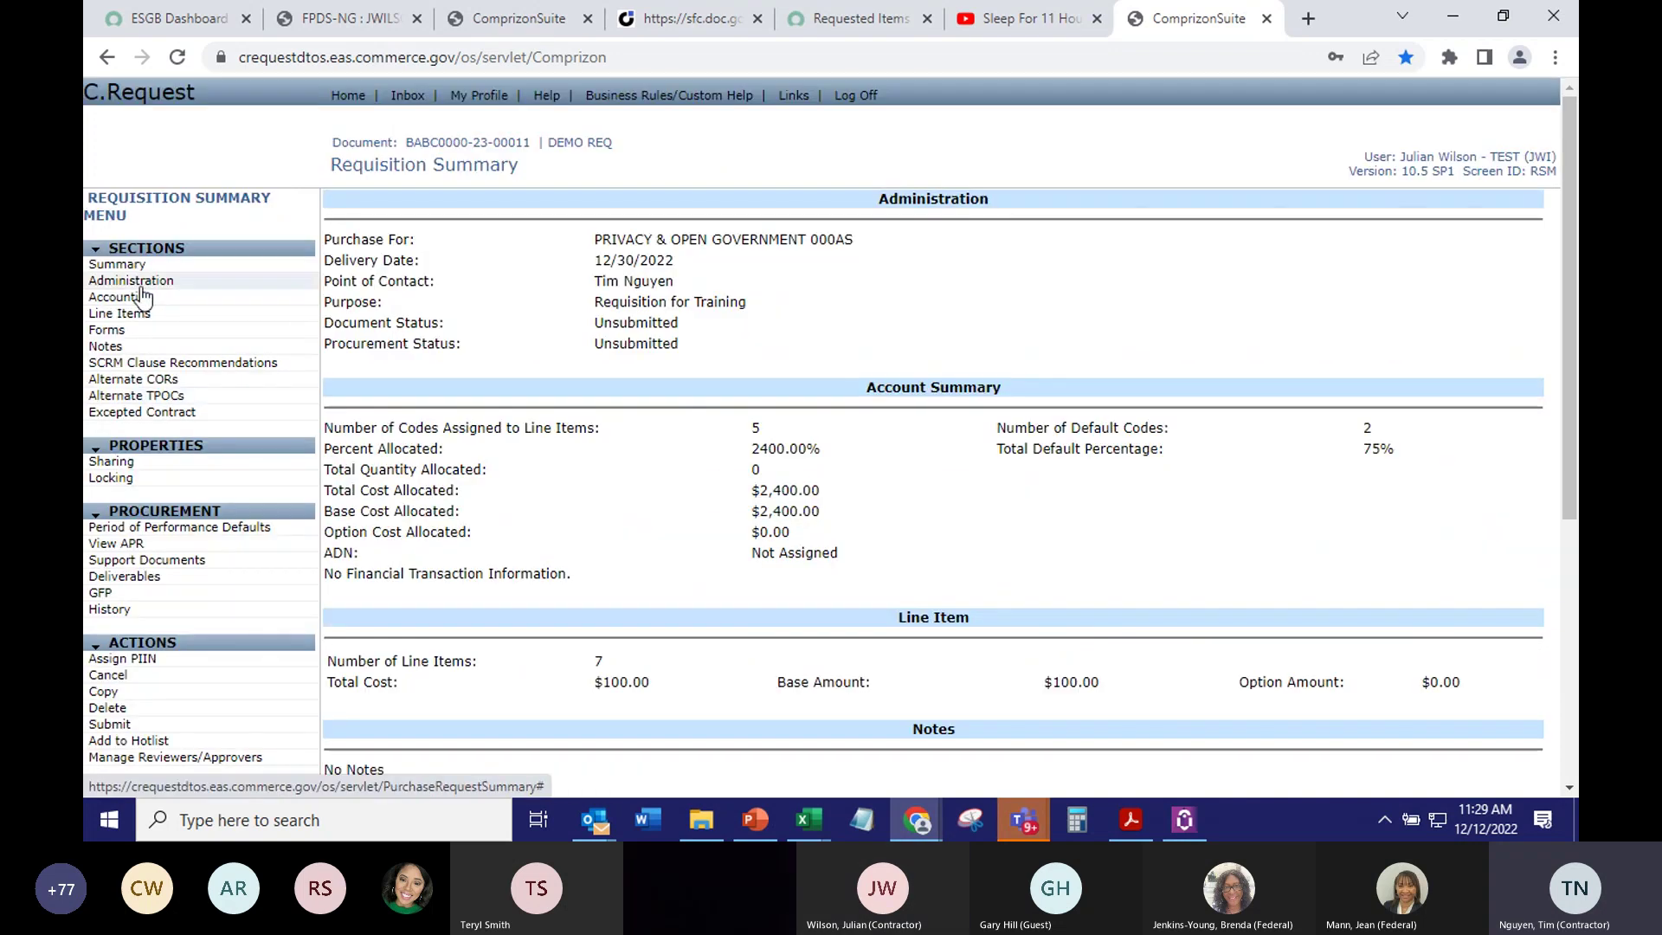
left_click(138, 282)
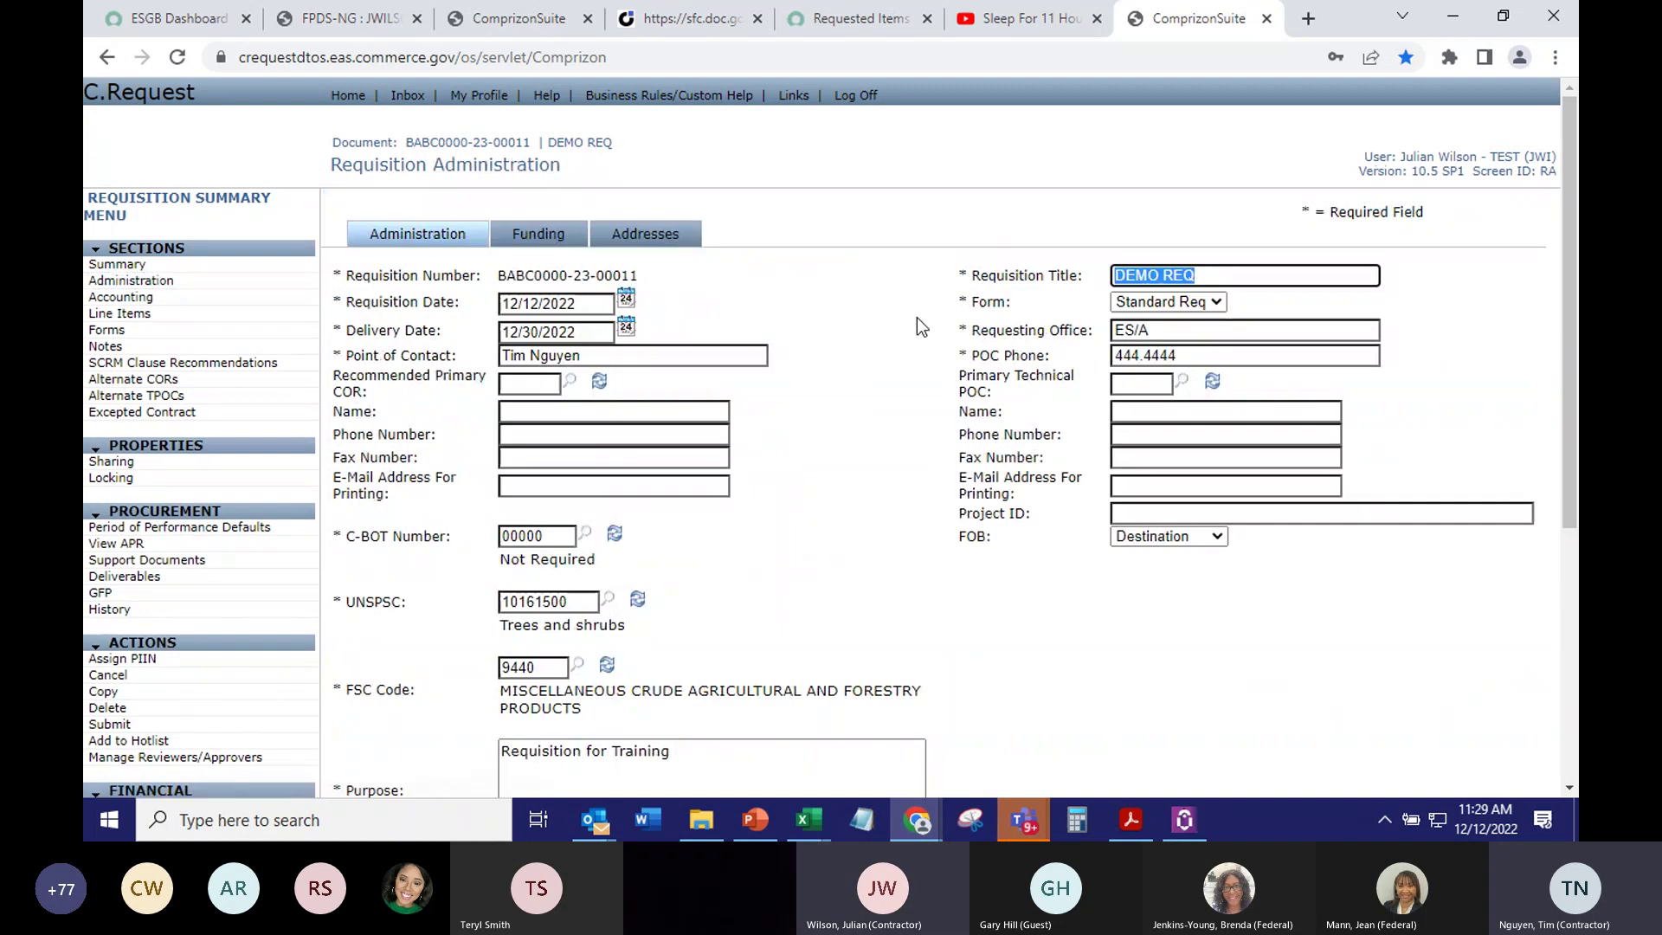
left_click(562, 246)
left_click(1251, 353)
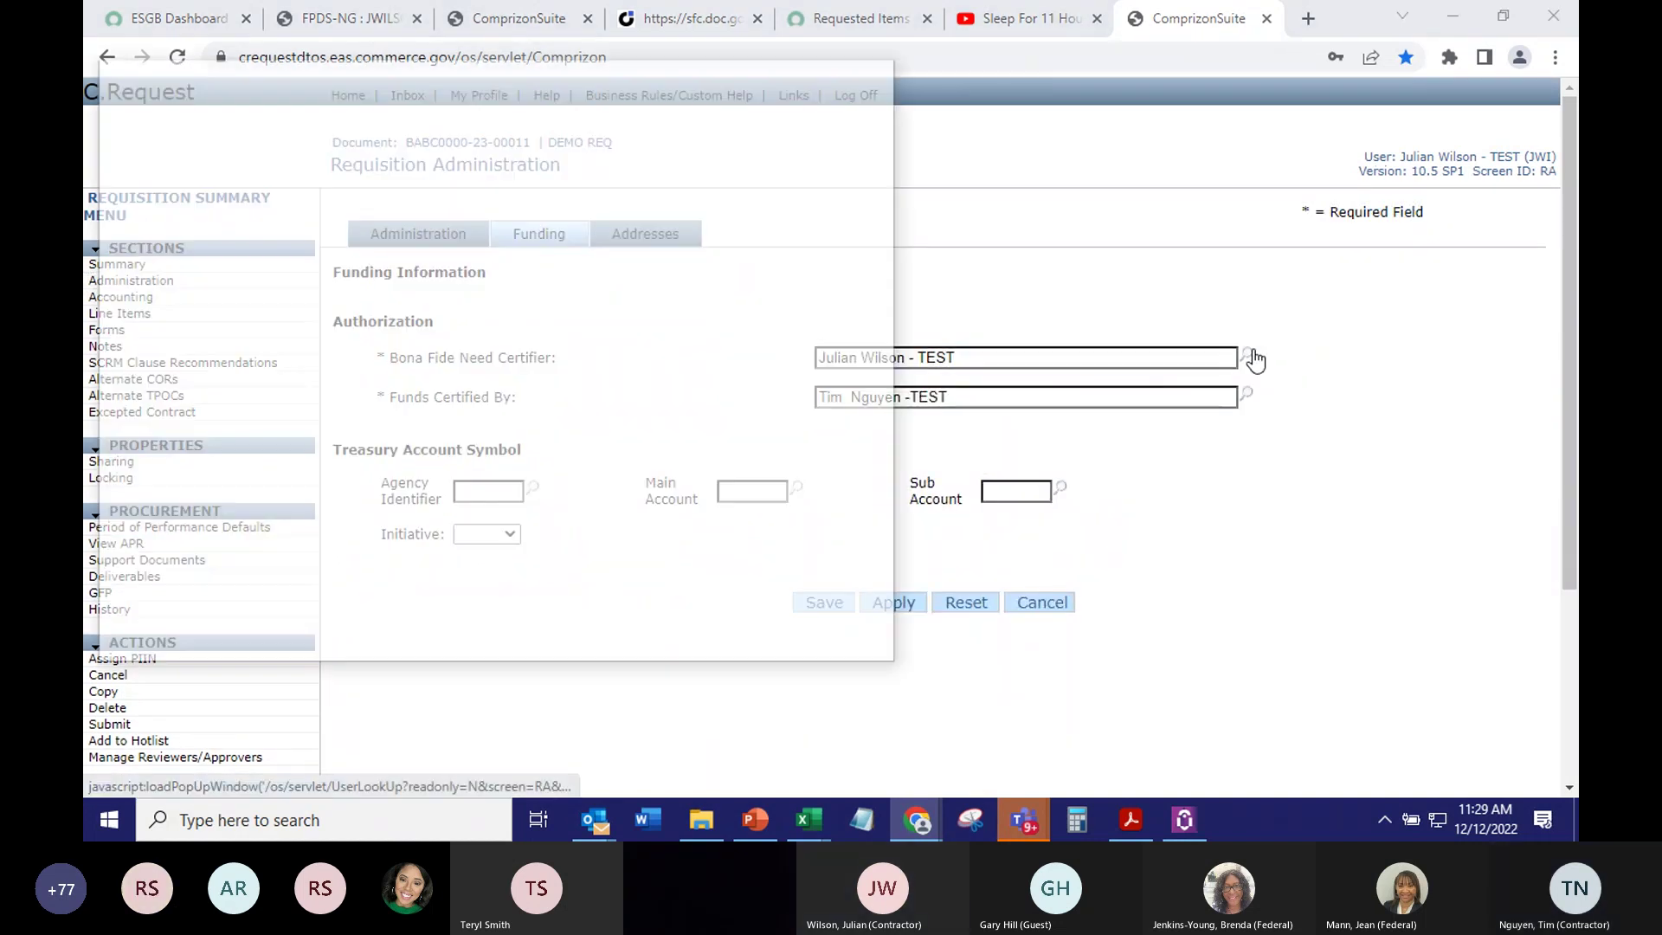
scroll(536, 390, "down", 3)
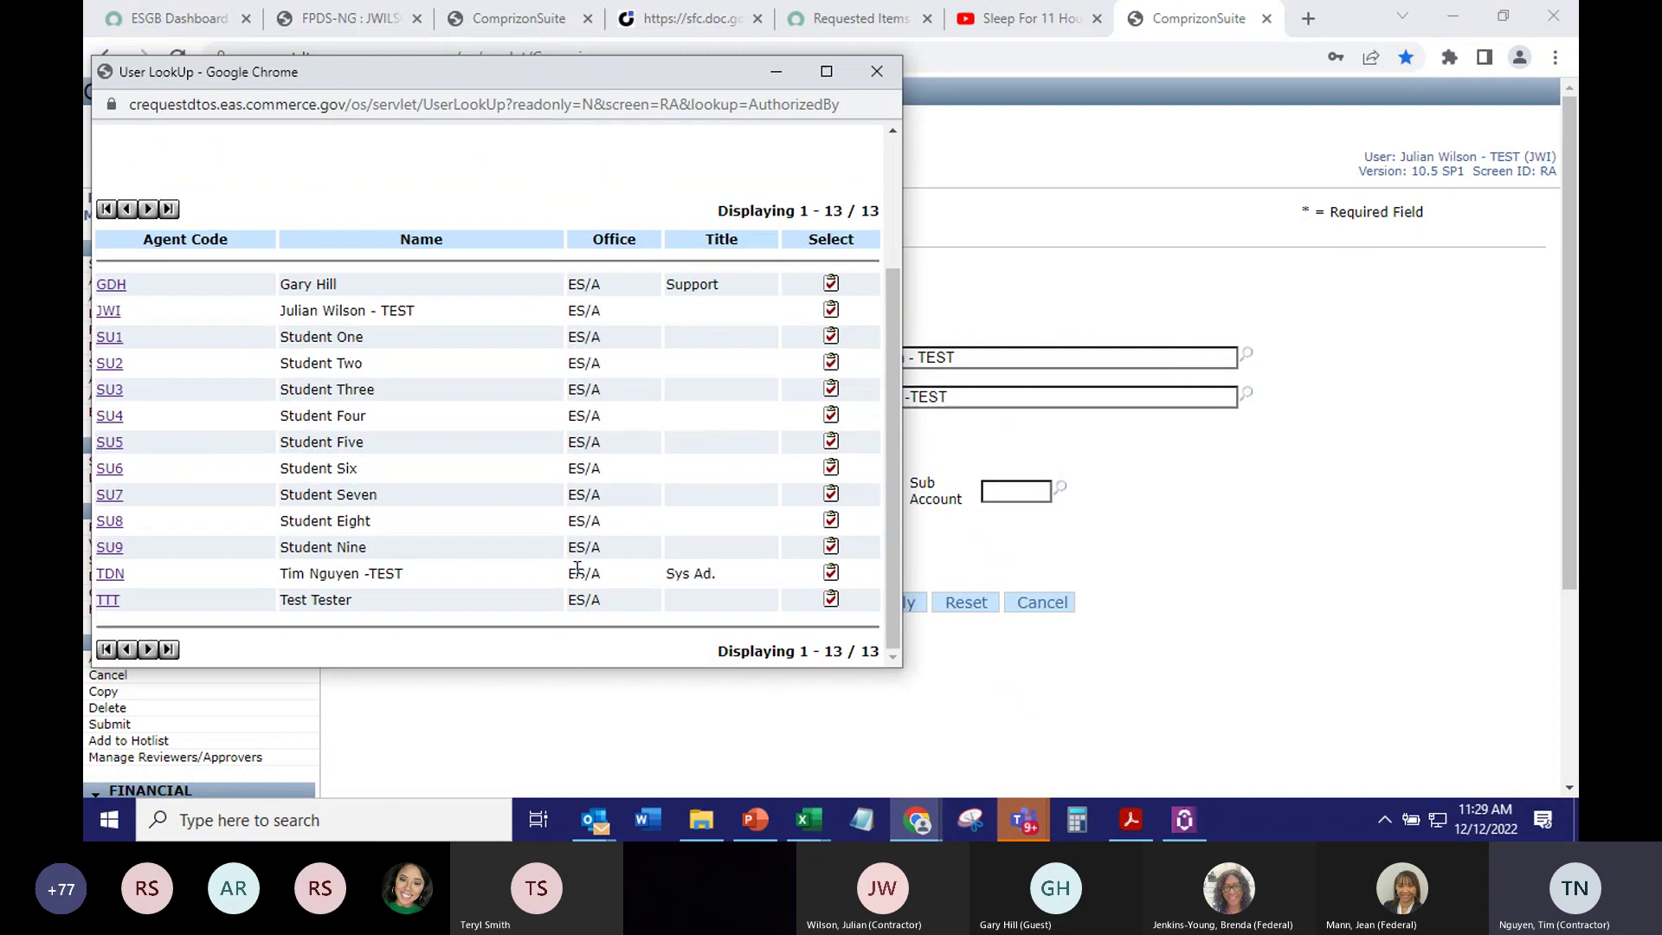
left_click(1189, 506)
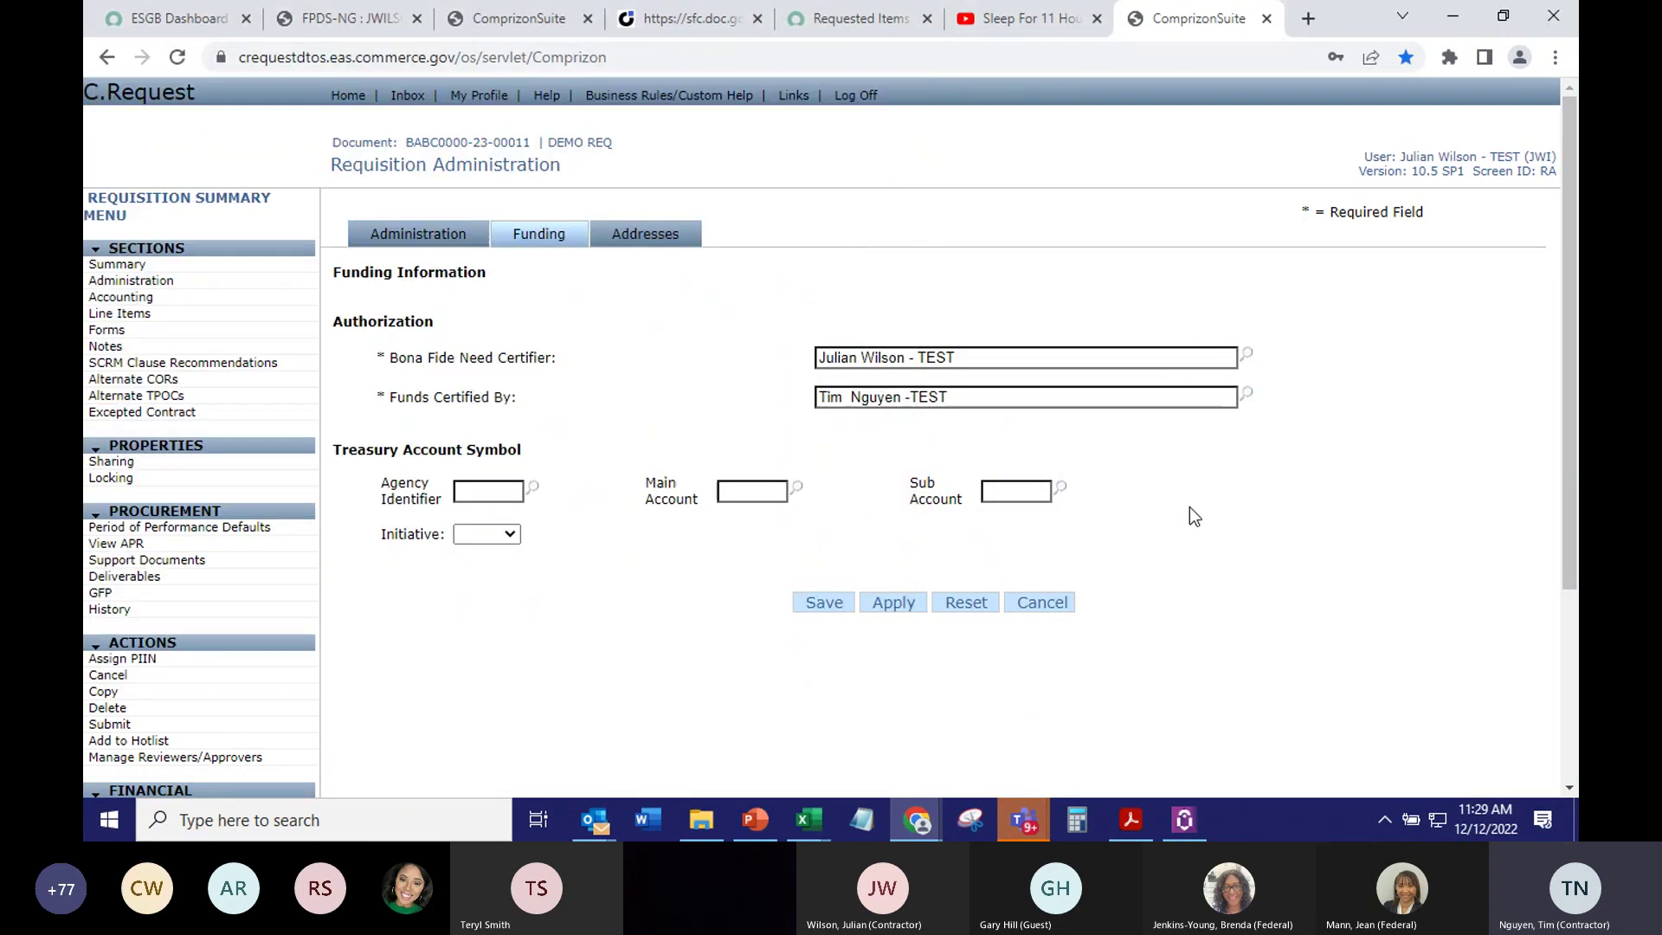
Release the requisition to the reviewer at route order 20
scroll(131, 654, "down", 1)
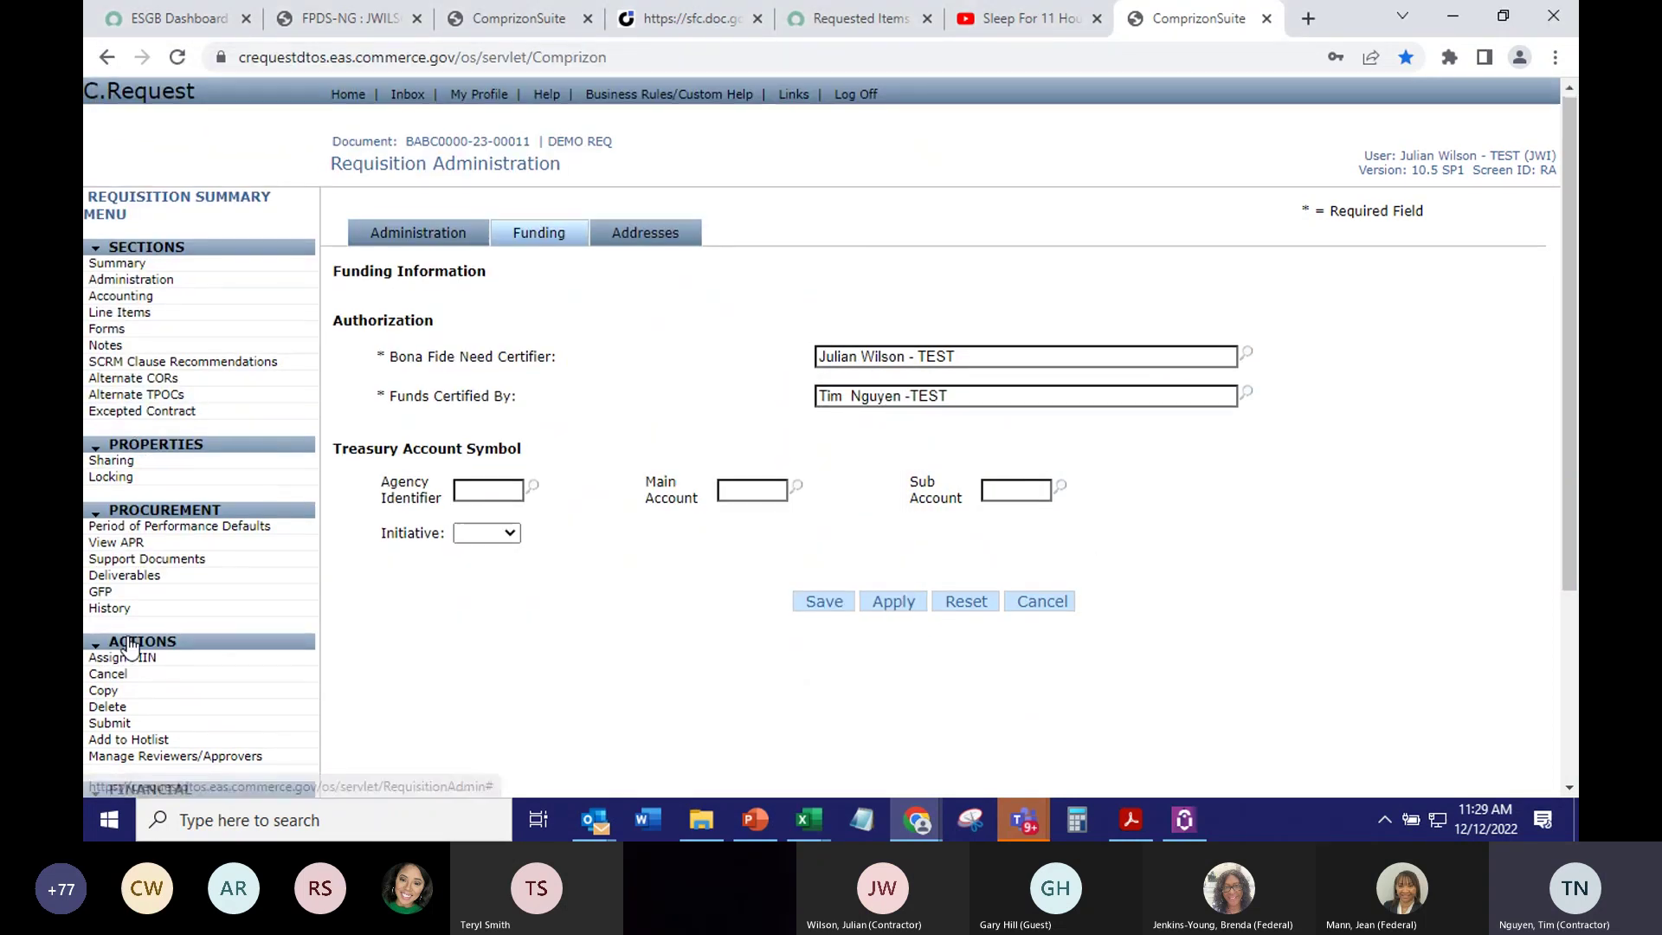
left_click(146, 650)
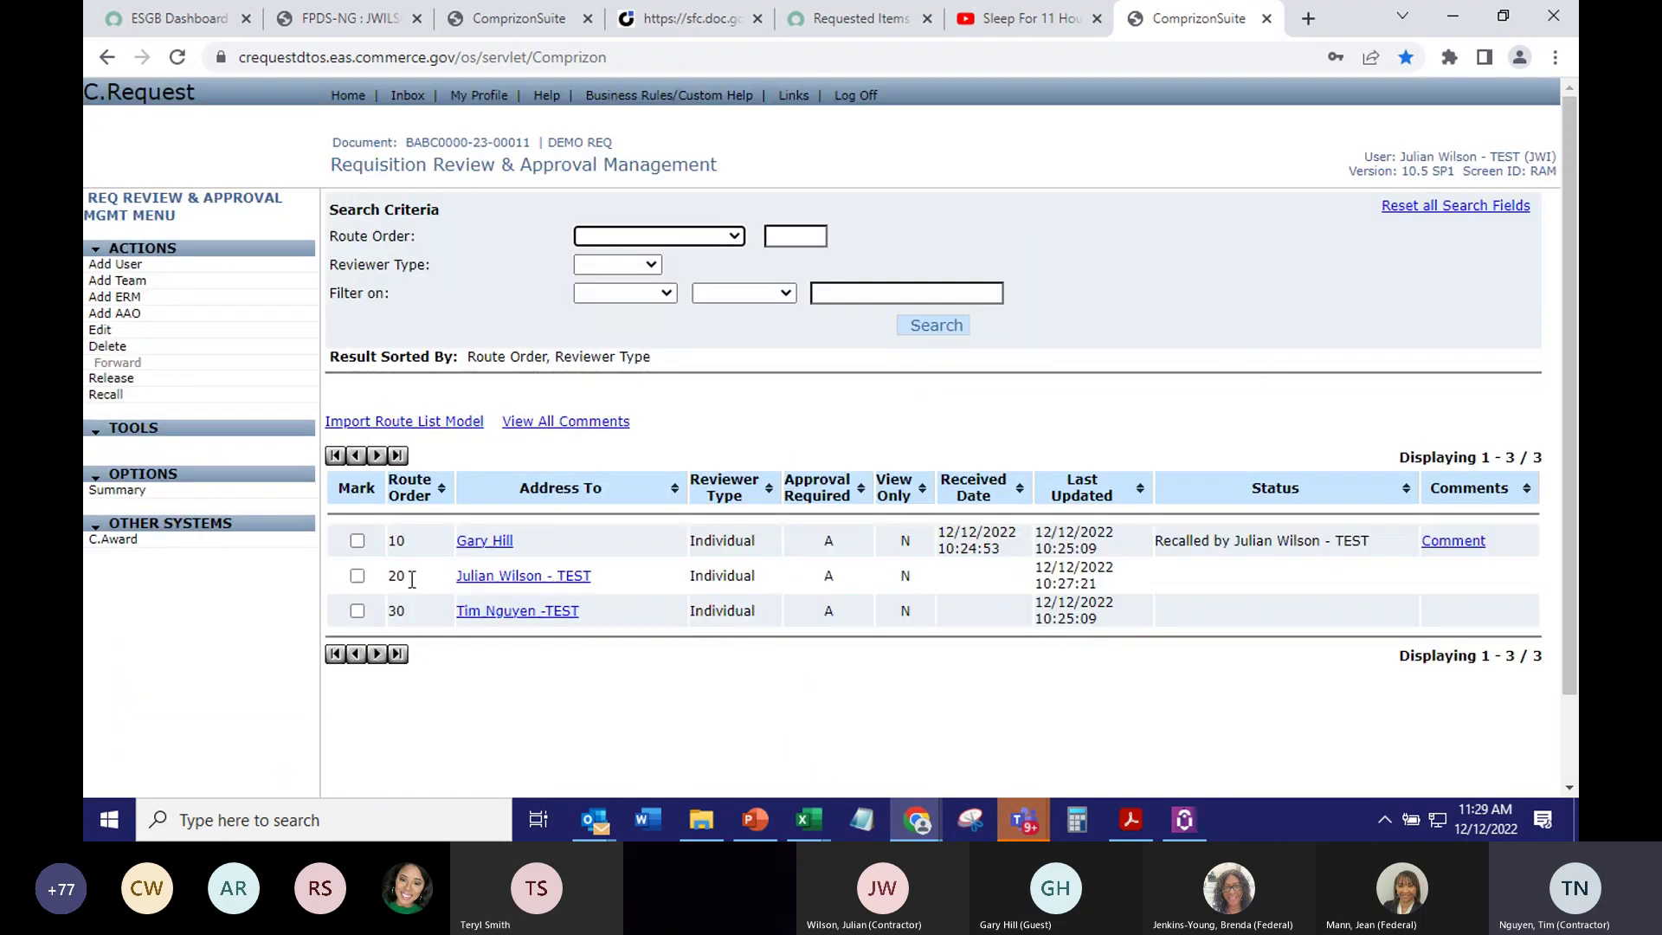
left_click(358, 576)
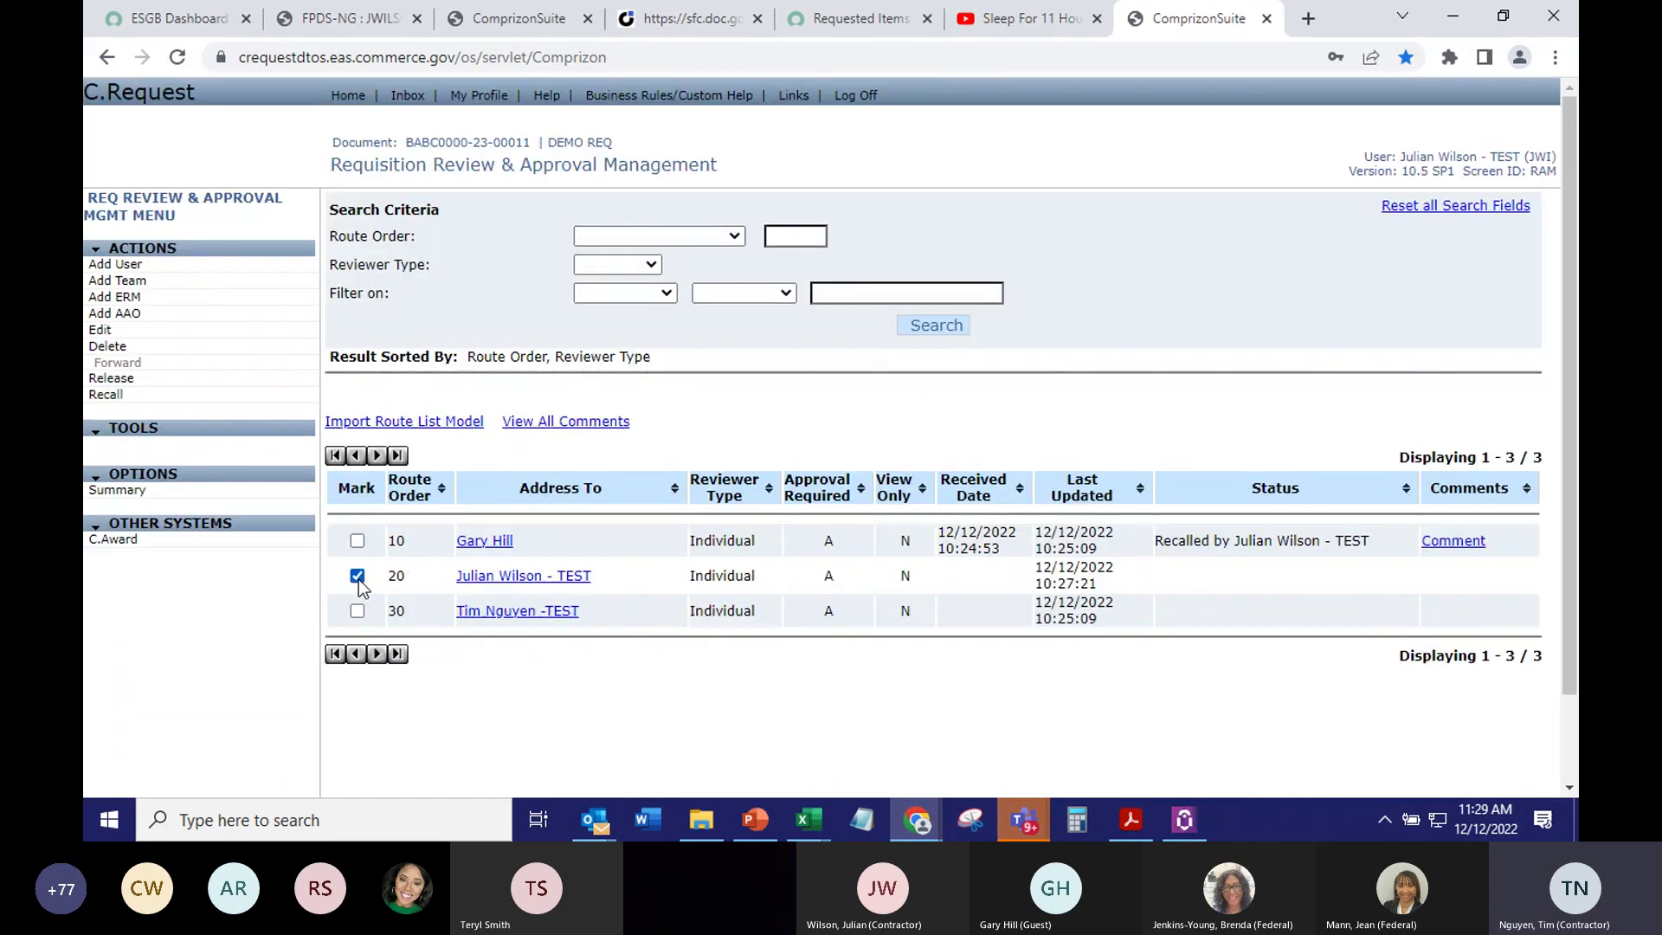
left_click(111, 378)
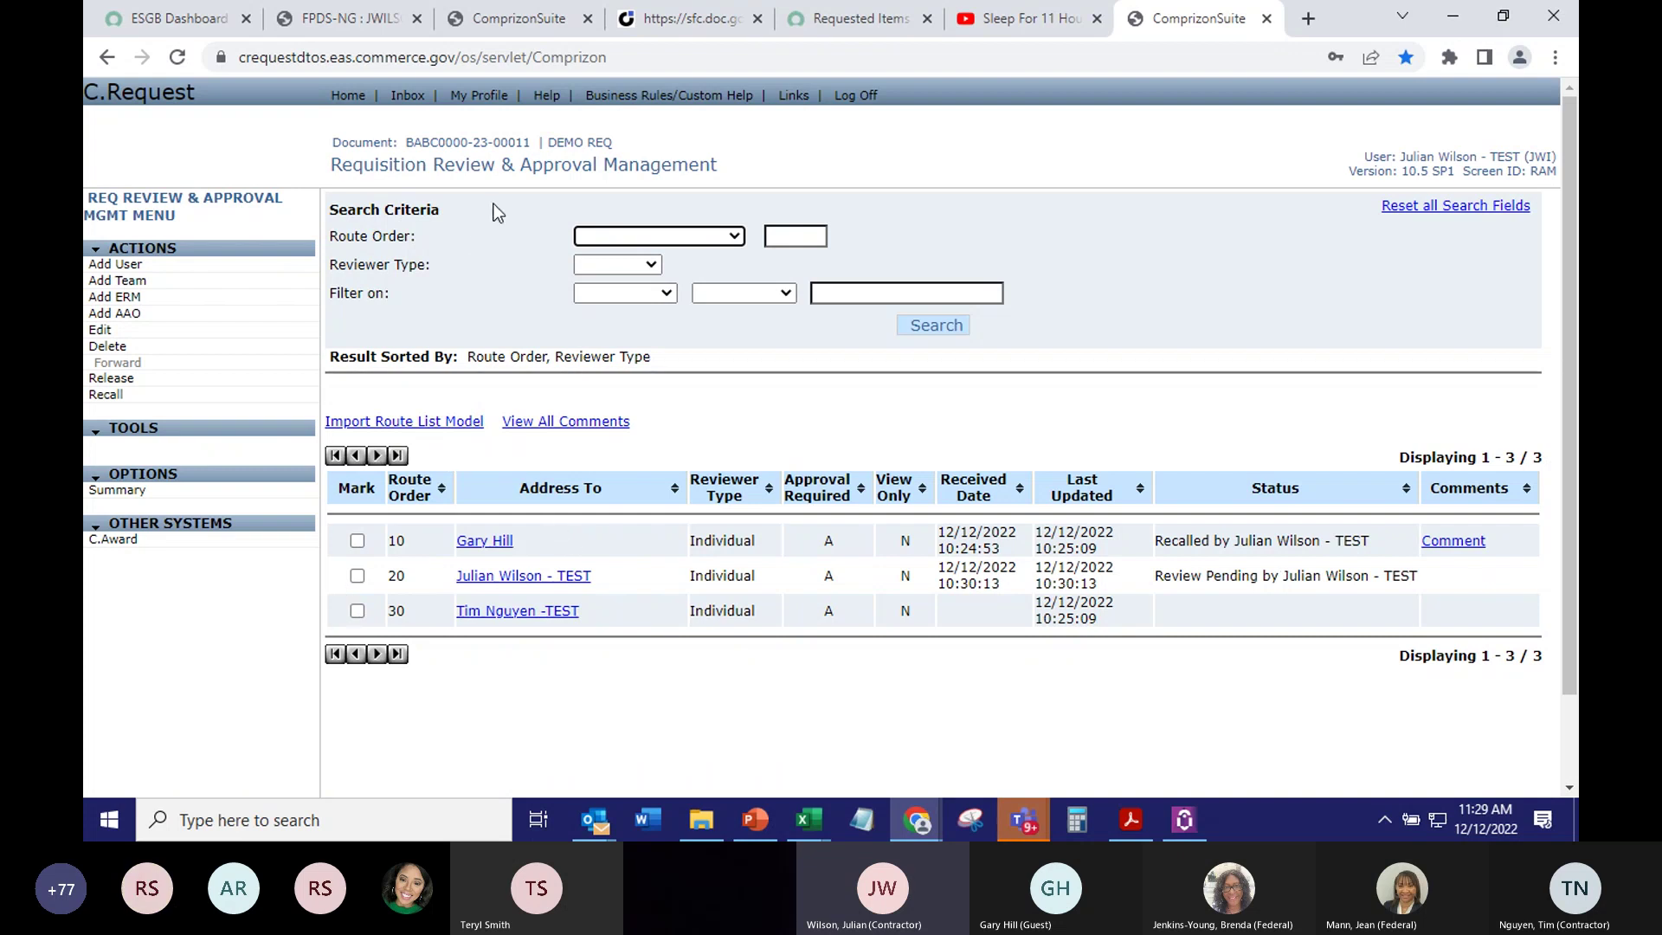
Open the DEMO REQ requisition from the inbox and examine its summary and administration details
left_click(397, 93)
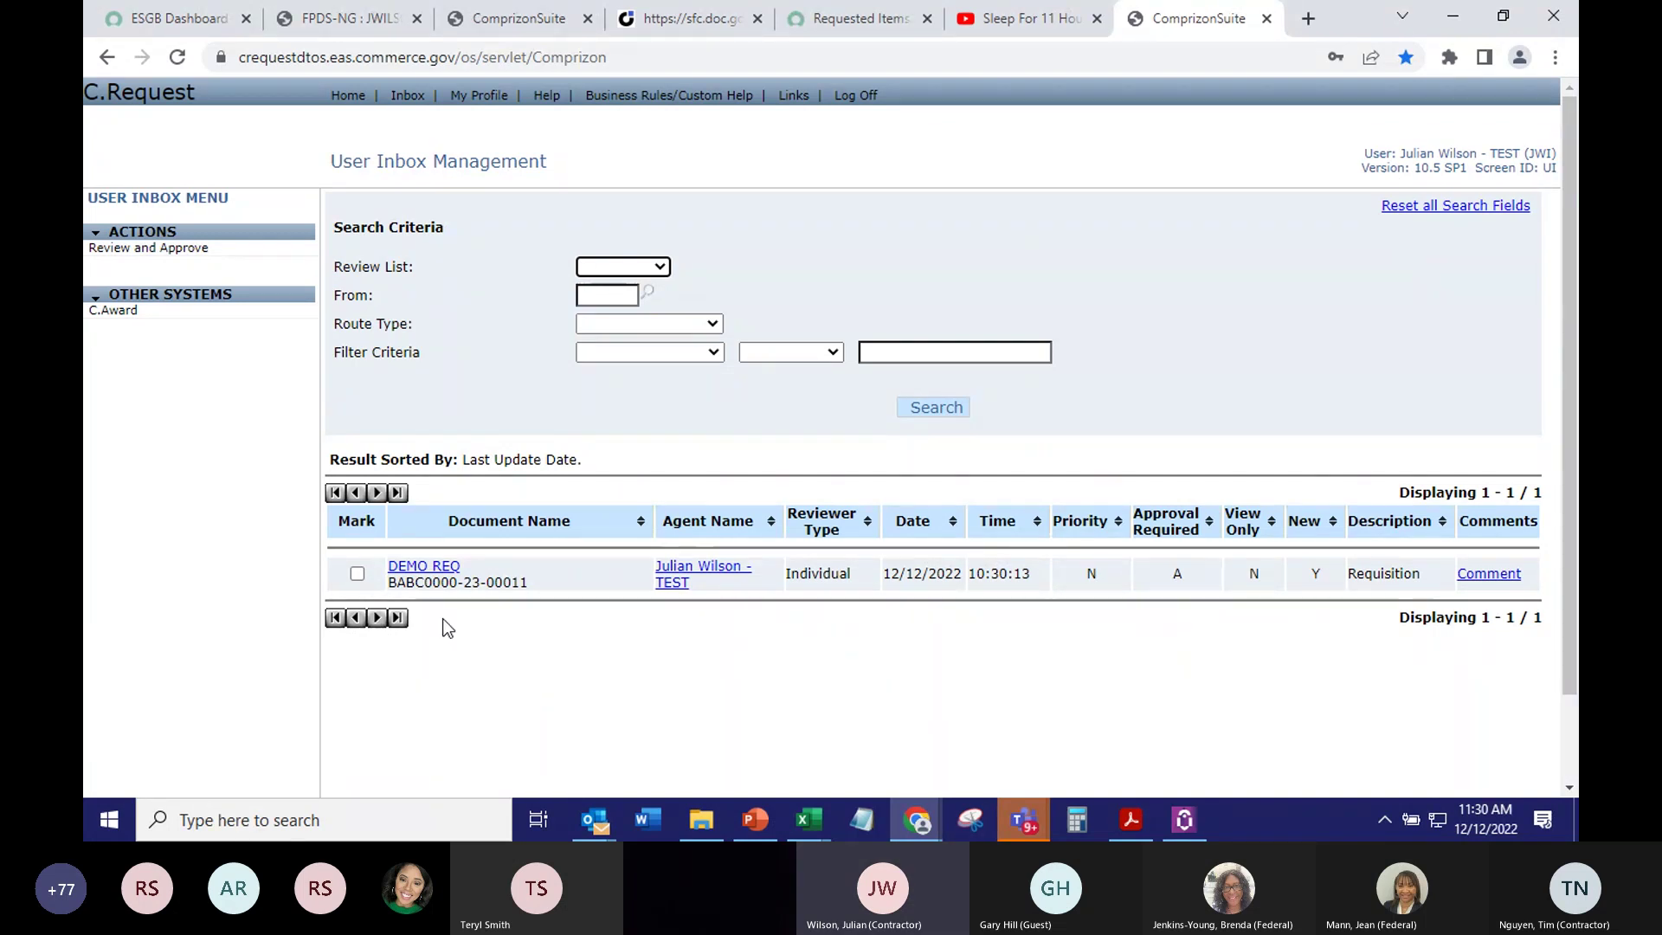
left_click(416, 575)
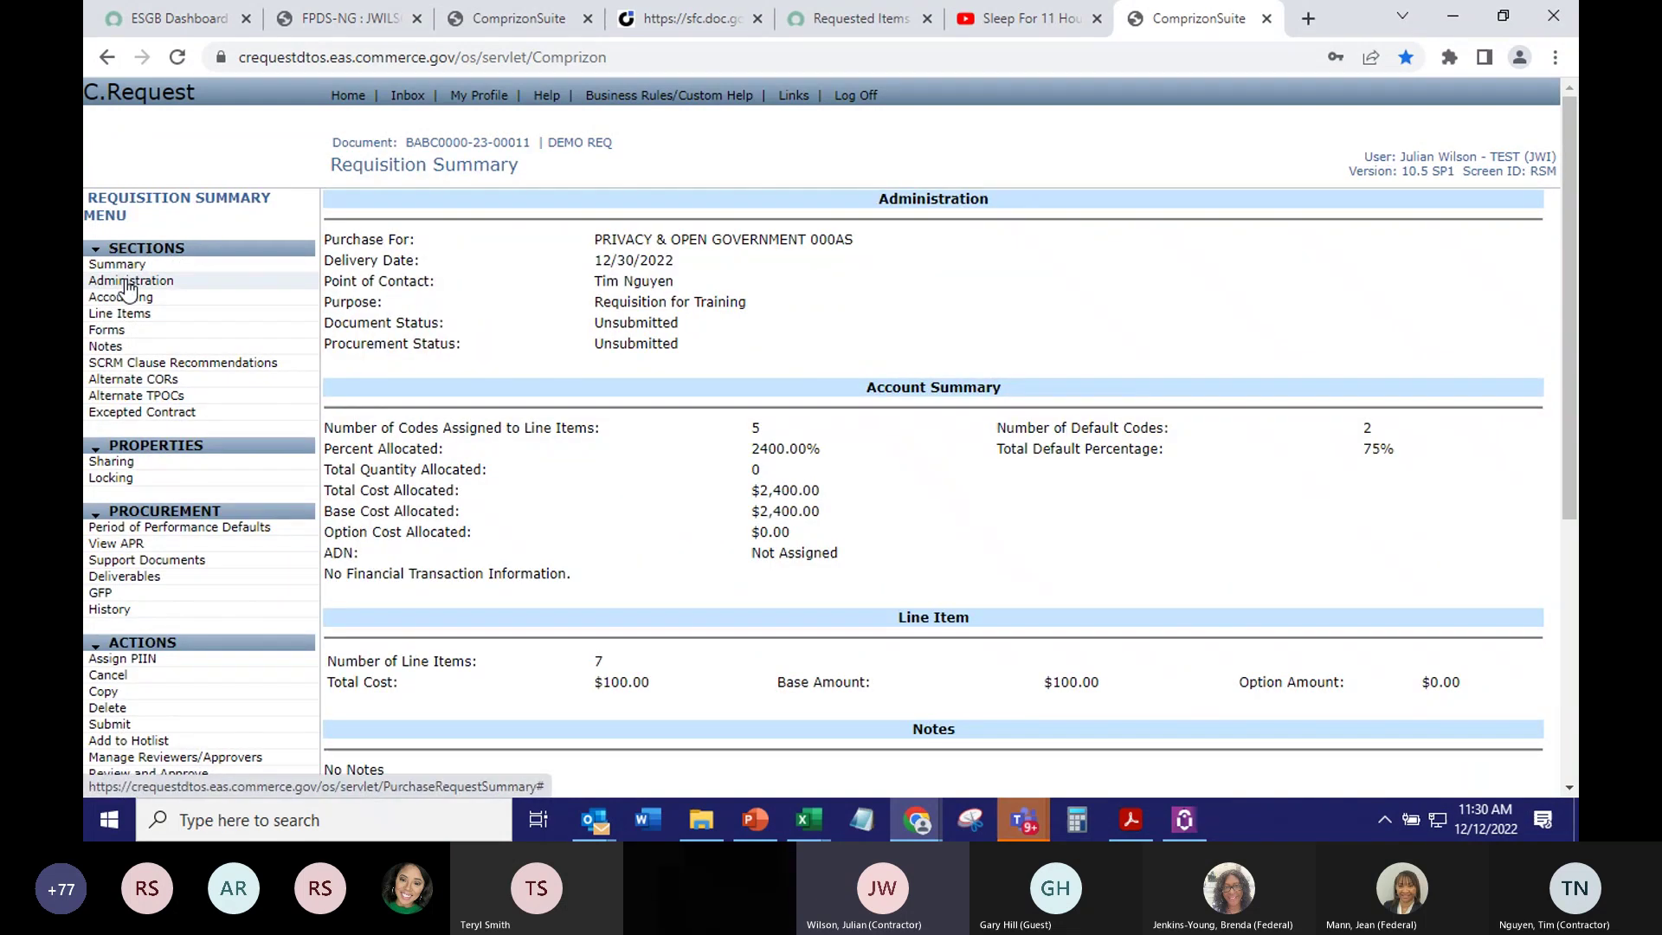
left_click(130, 280)
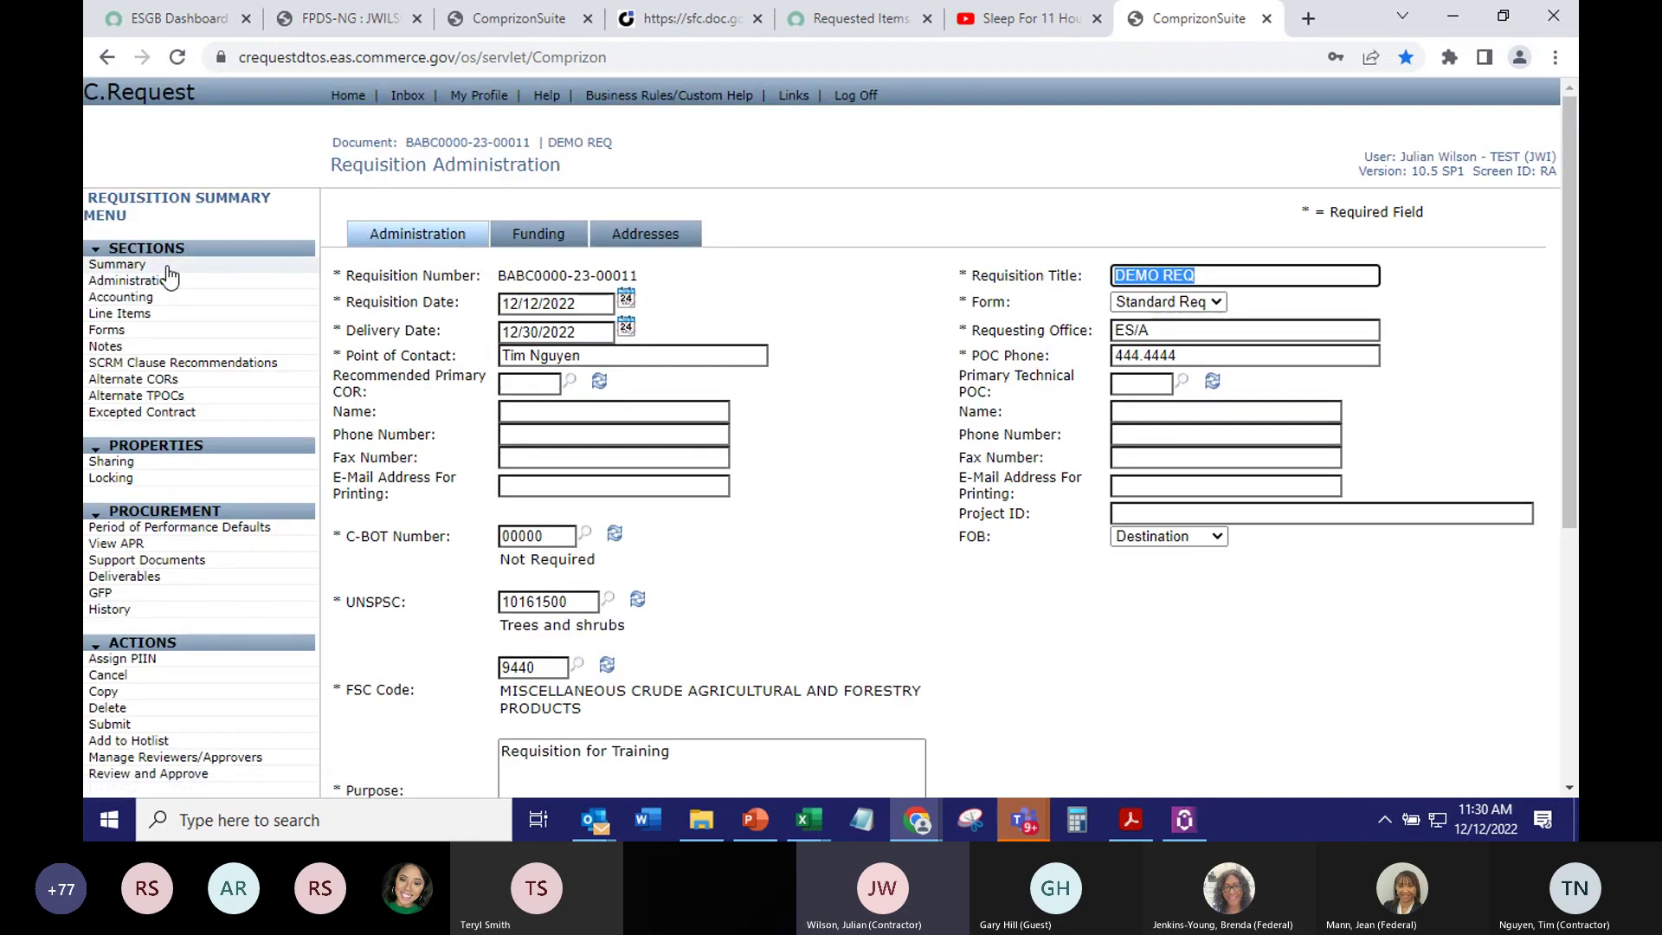
left_click(116, 264)
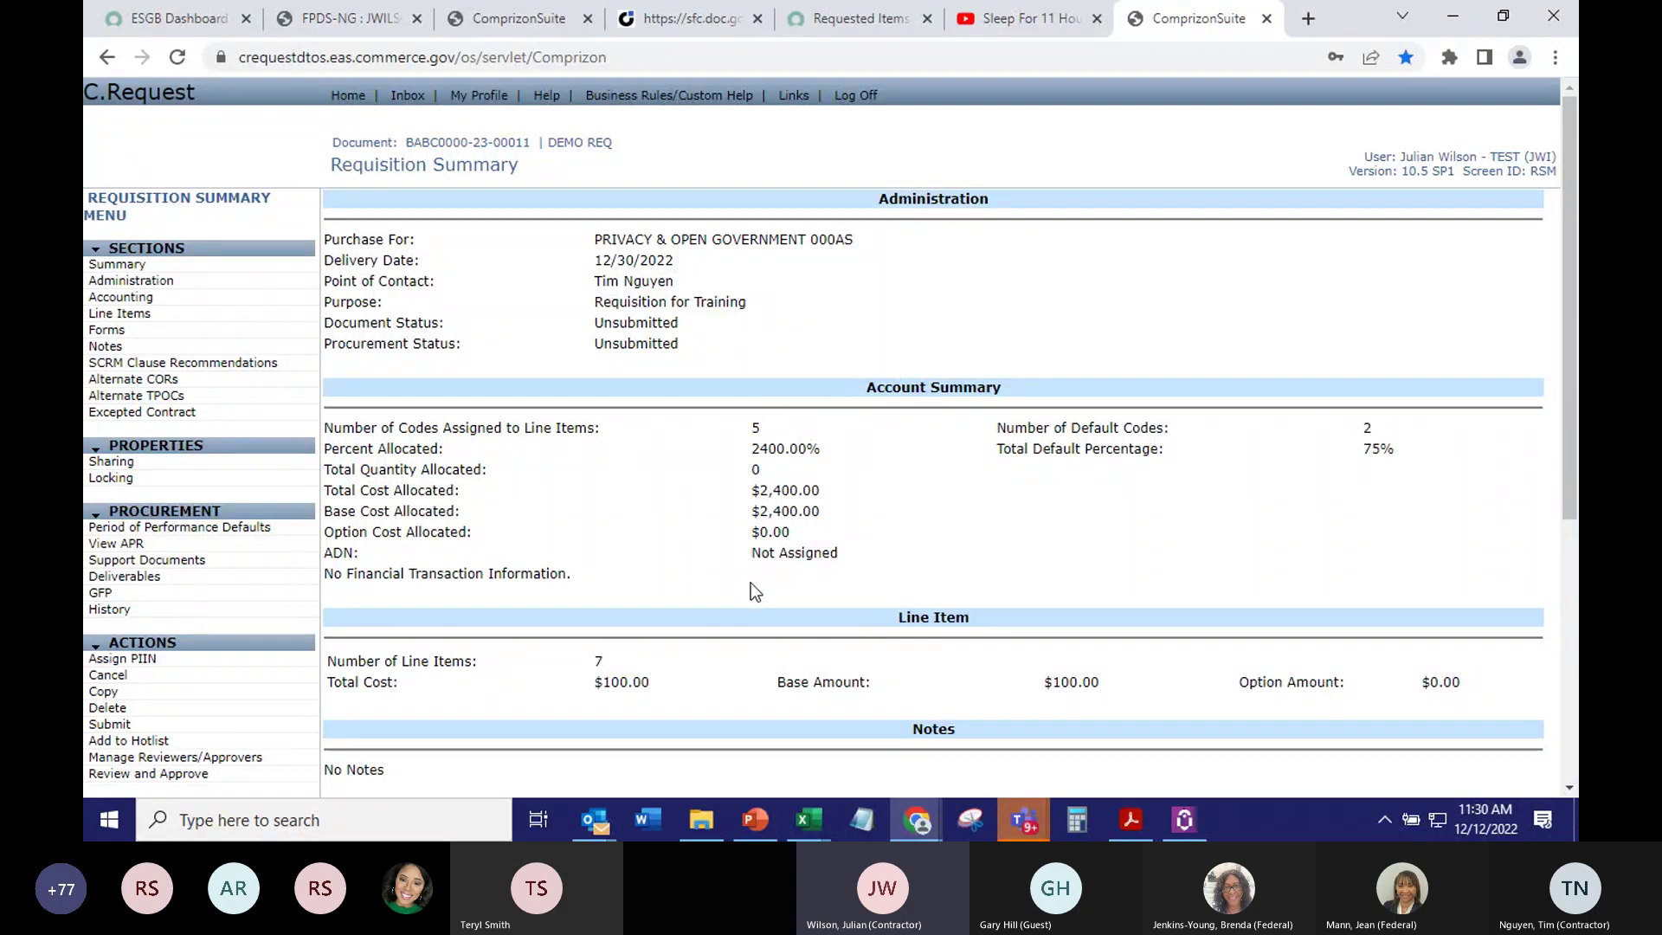
left_click(132, 283)
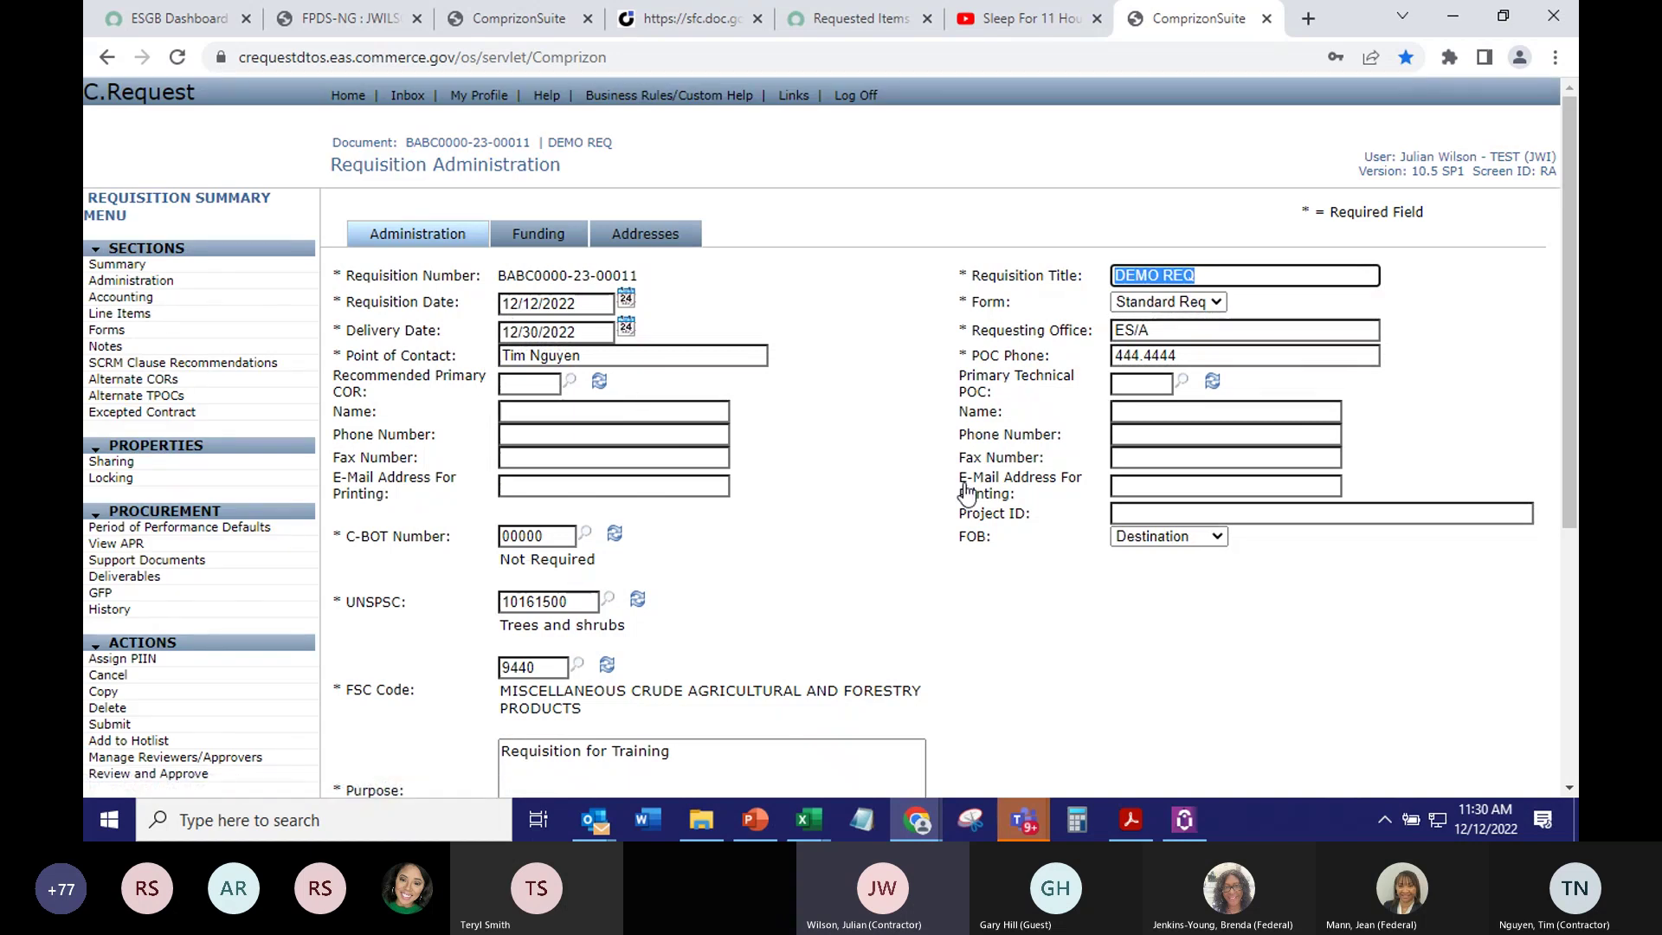
Examine the DEMO REQ requisition's administration details, funding certifiers and line items, and return to its summary
scroll(844, 442, "down", 2)
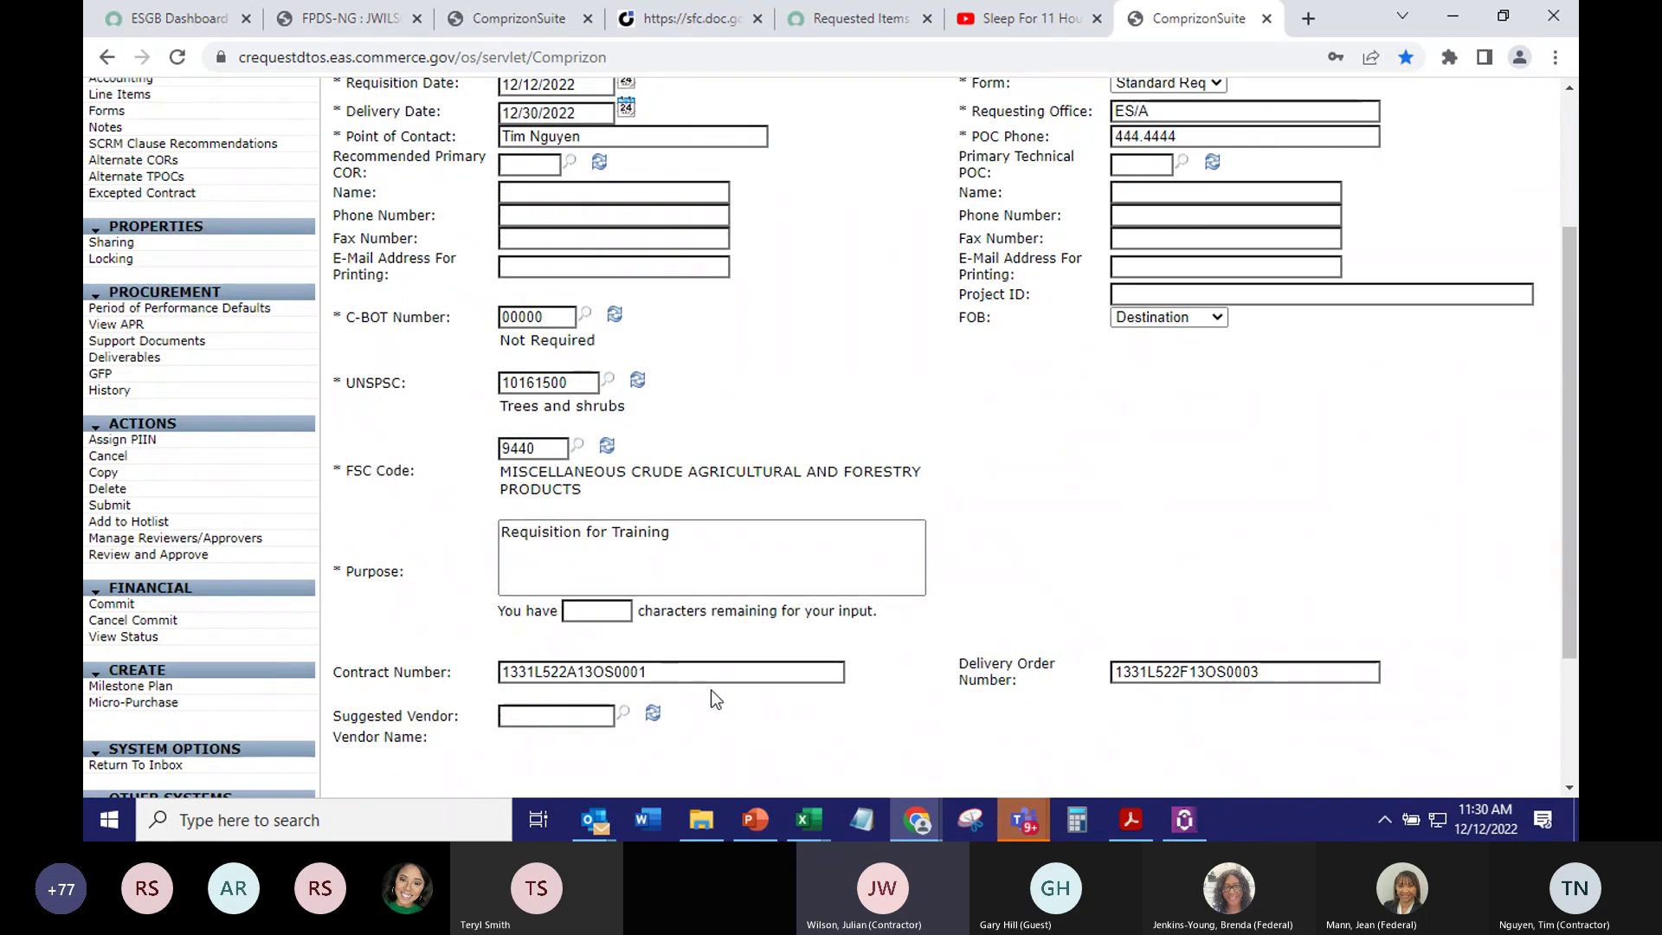
scroll(606, 389, "up", 2)
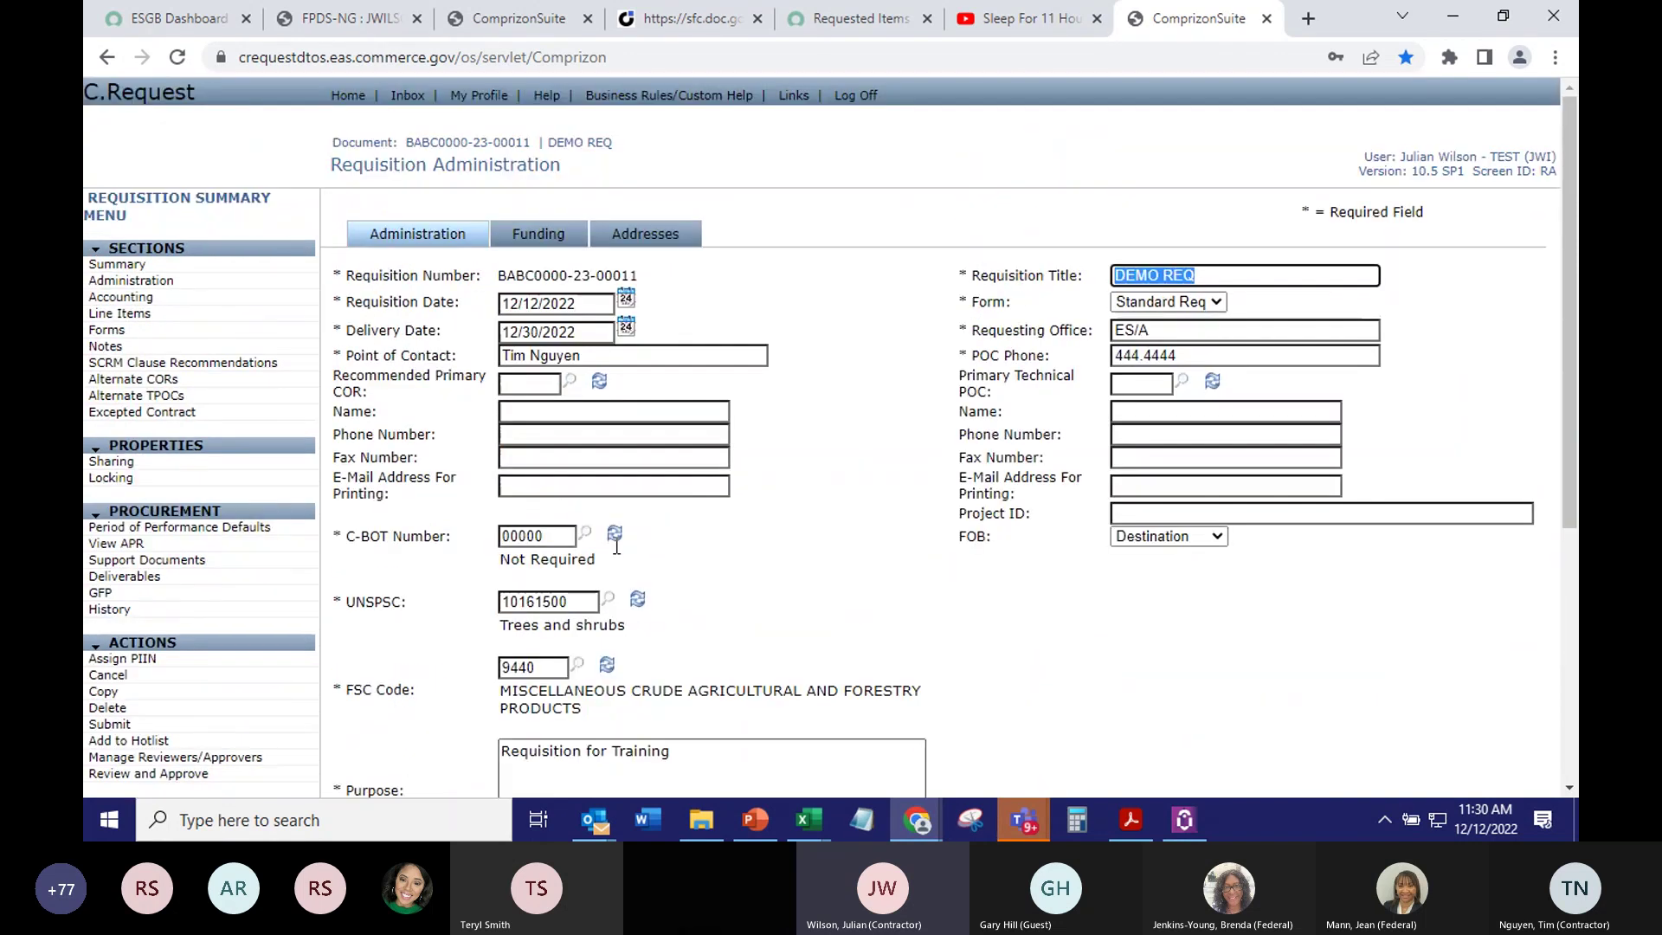
left_click(561, 241)
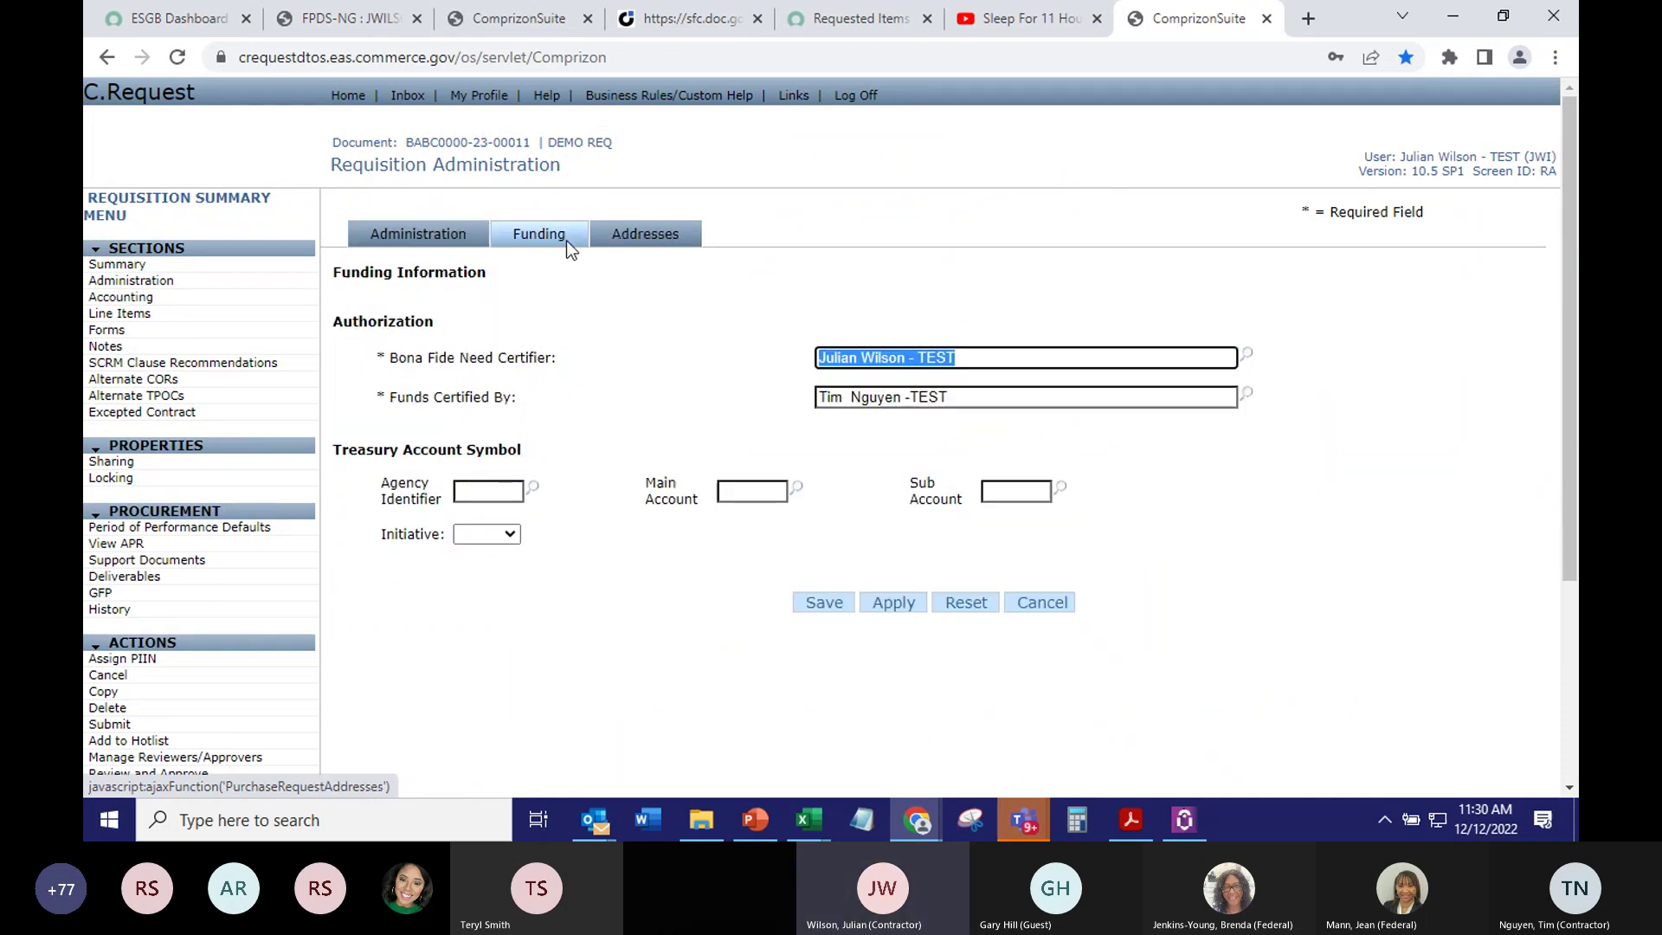
left_click(418, 236)
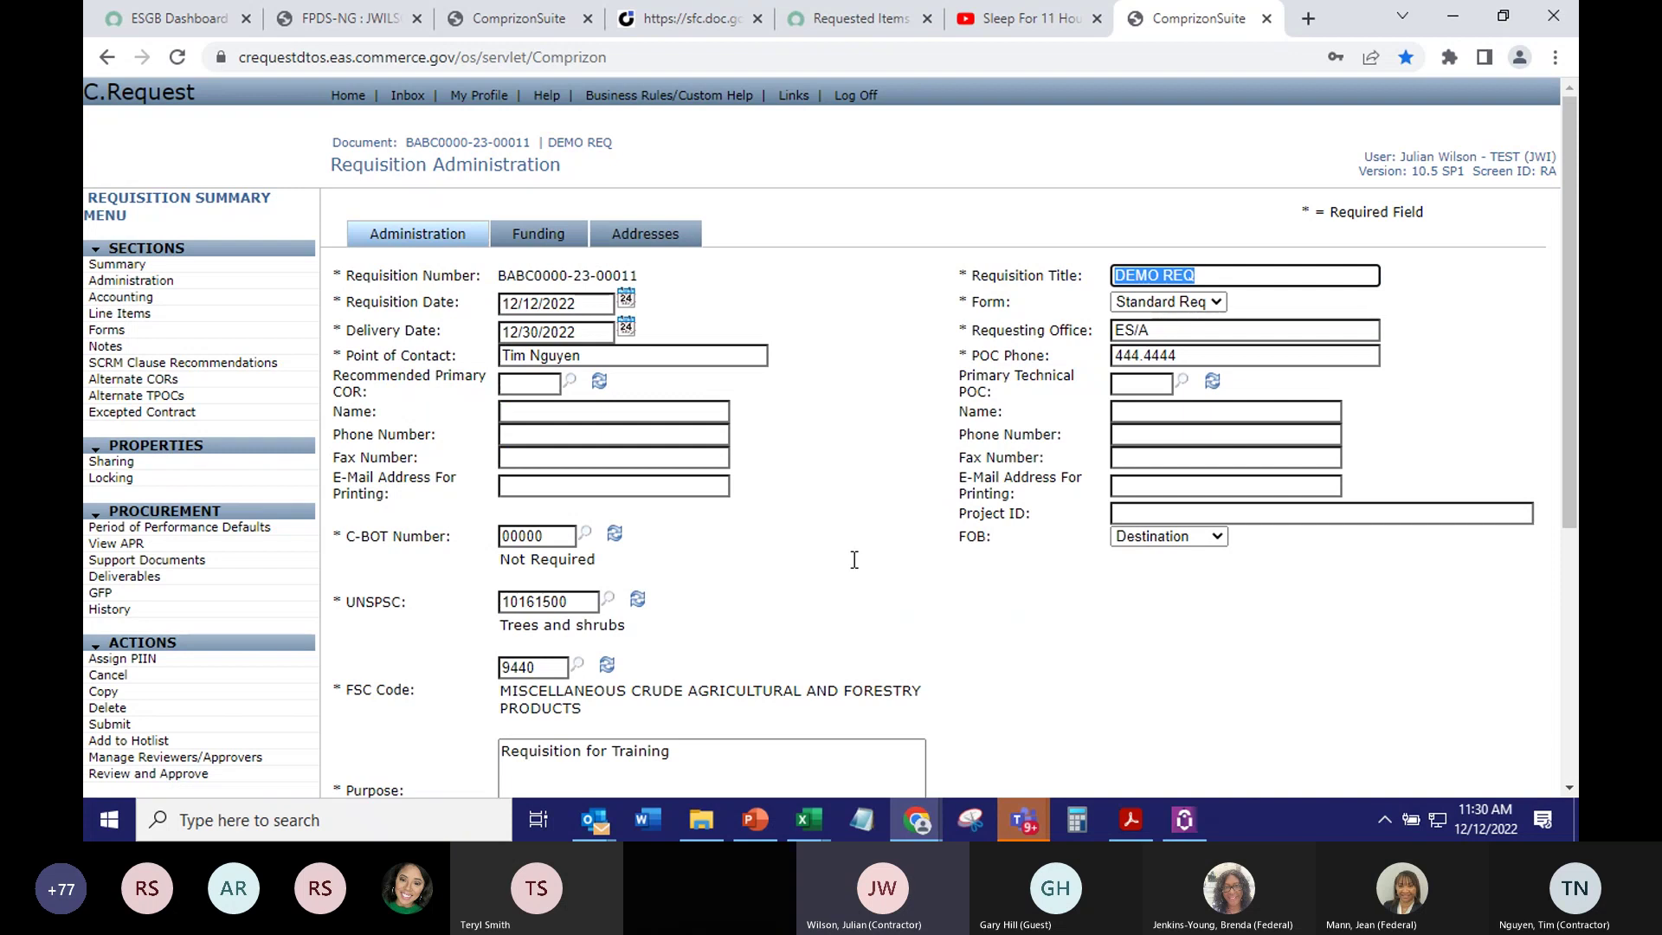
left_click(133, 319)
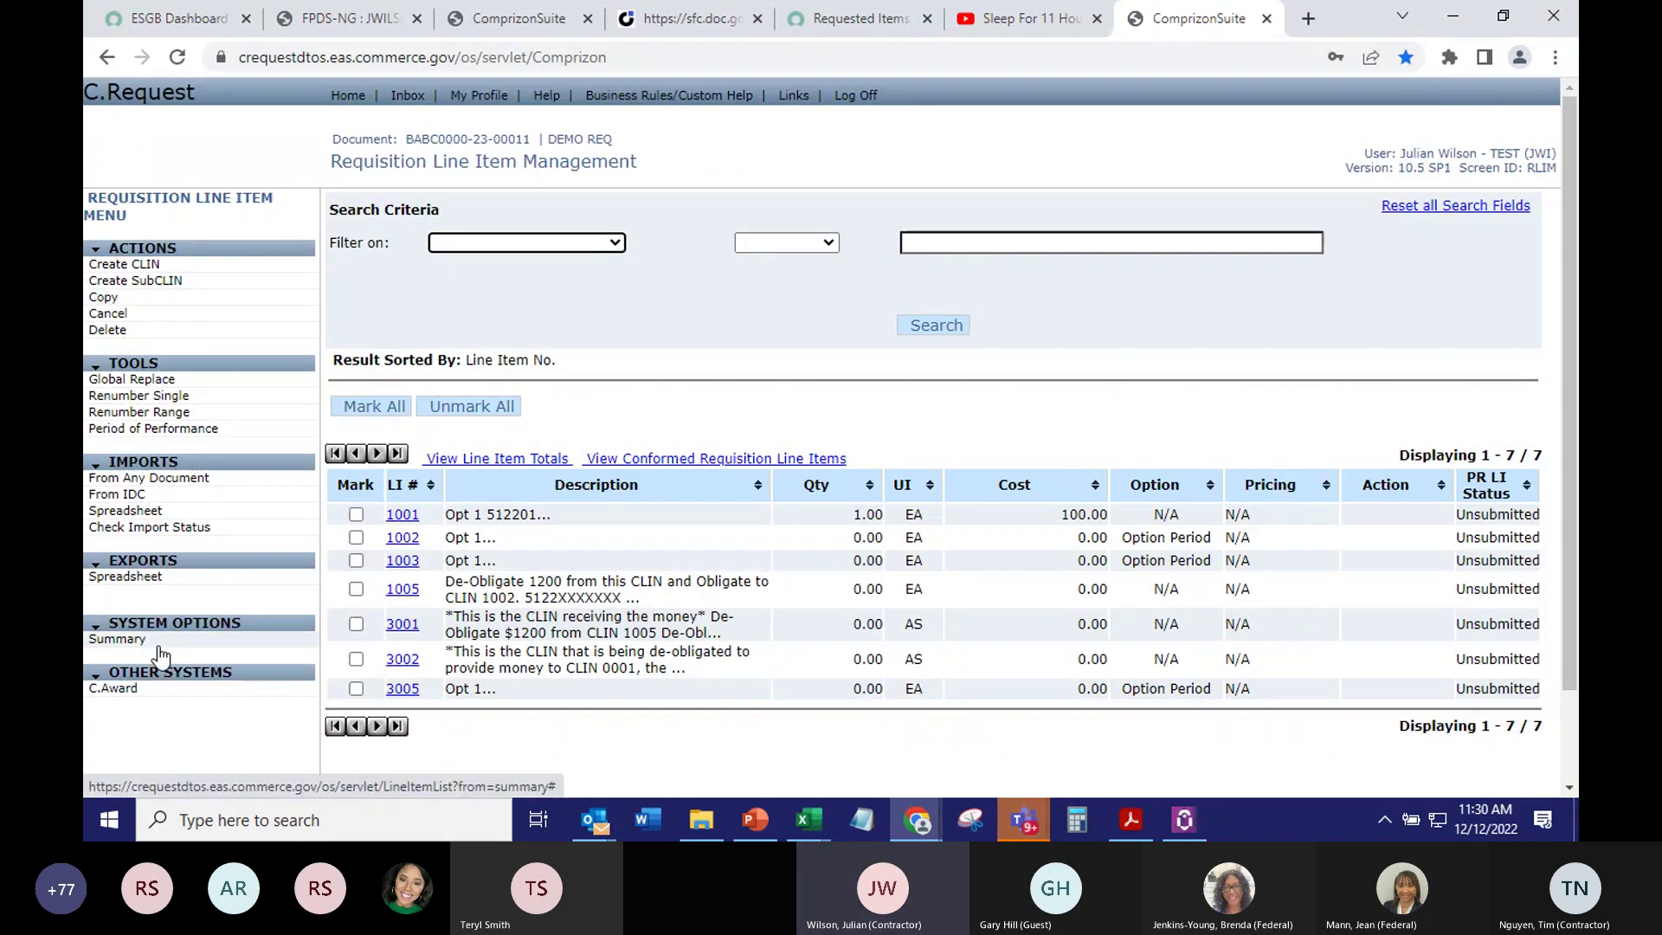
left_click(118, 640)
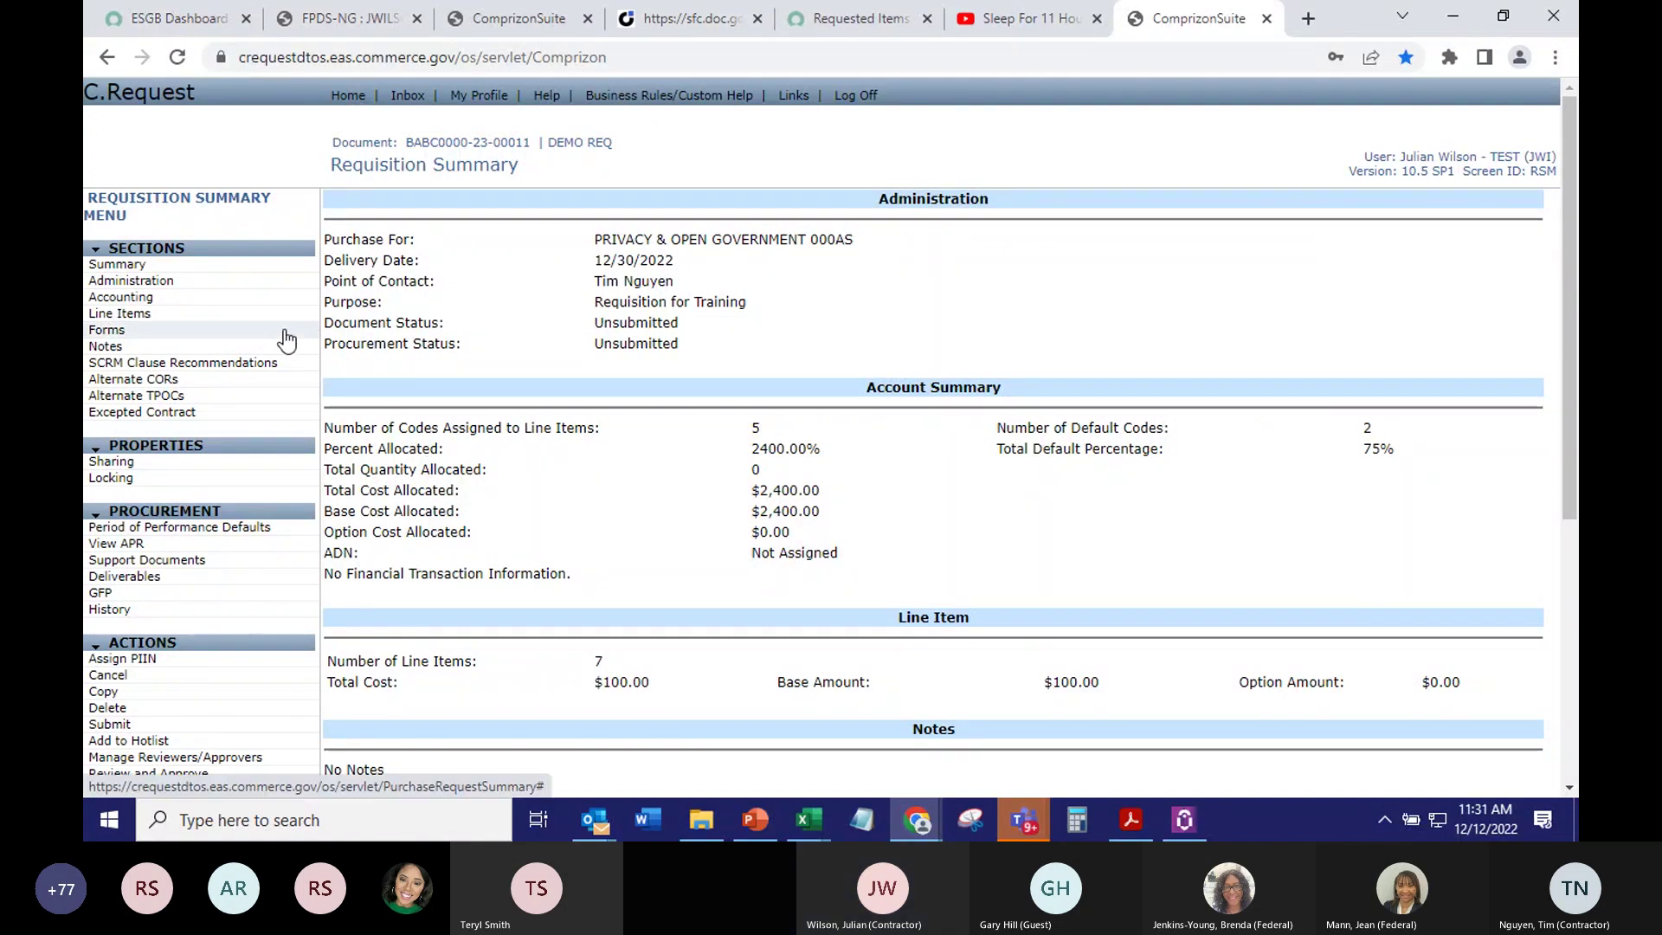
Open the Review and Approve form for DEMO REQ from the inbox and set the decision to Approve
left_click(394, 91)
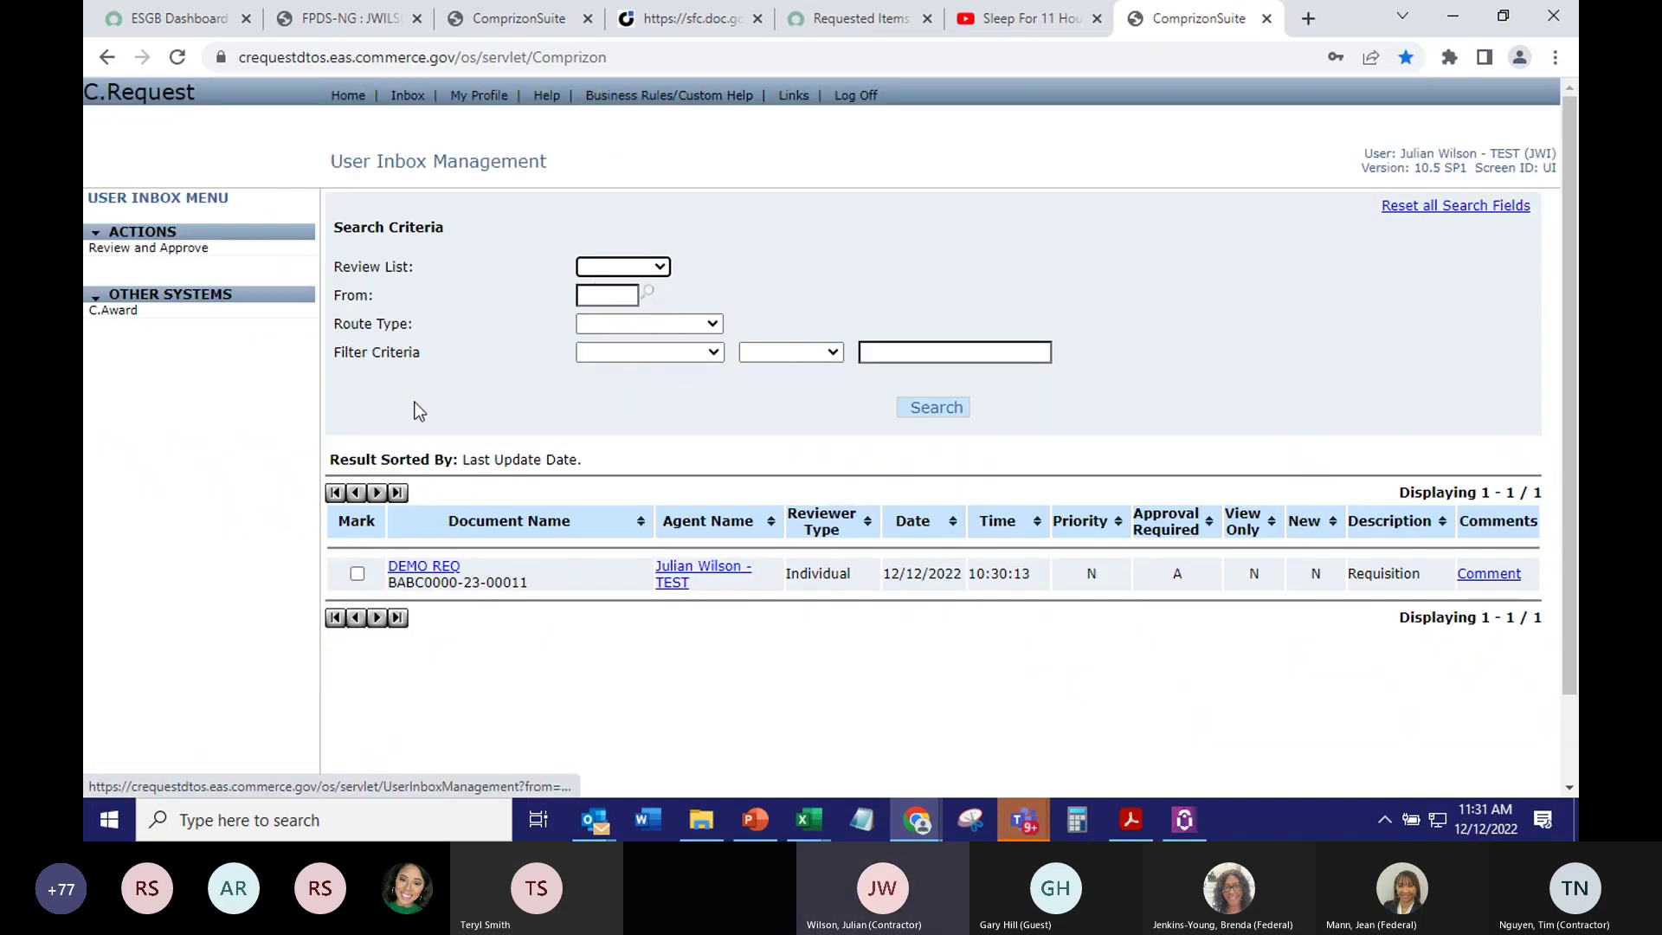
left_click(356, 575)
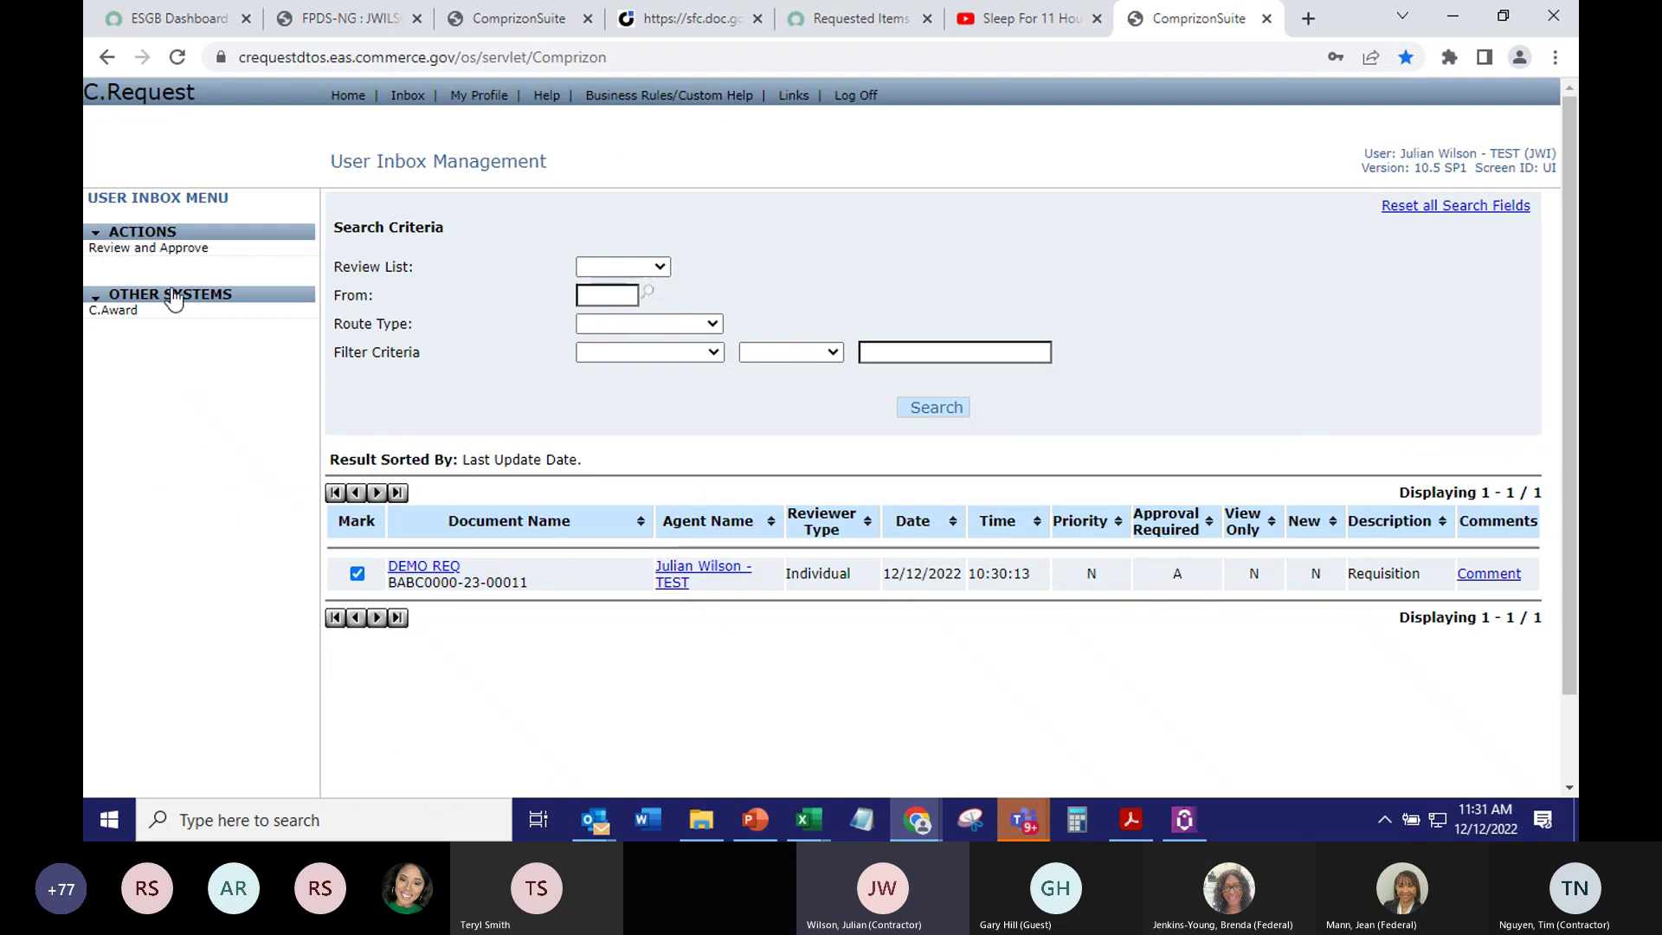
left_click(160, 251)
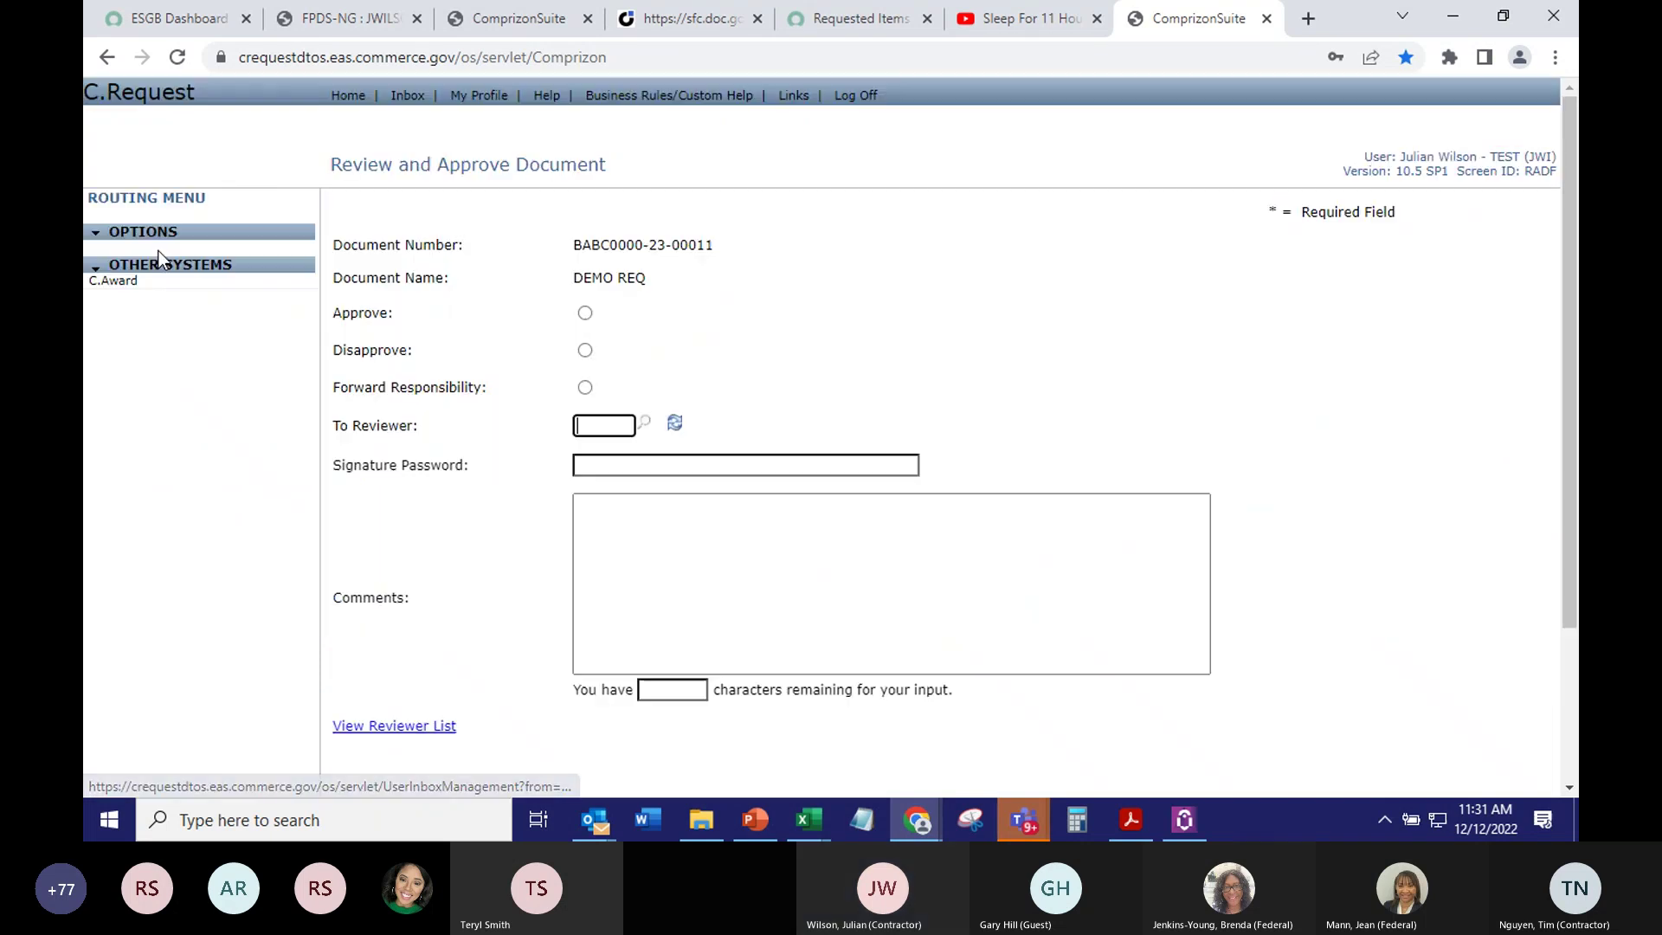
left_click(586, 315)
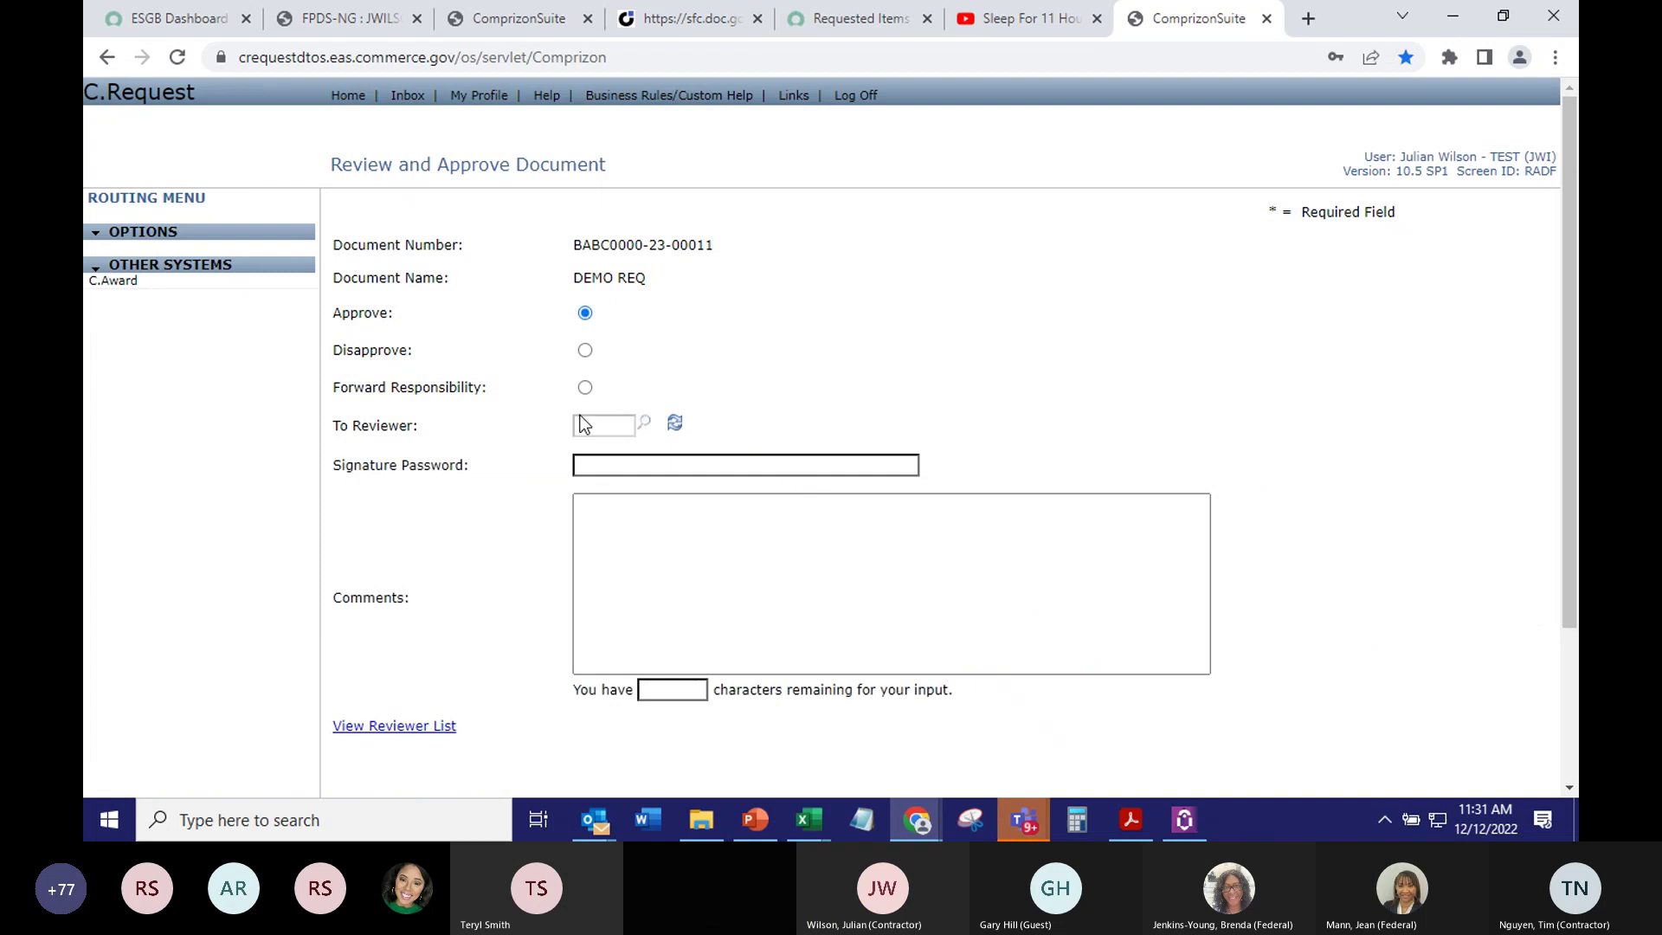
left_click(594, 468)
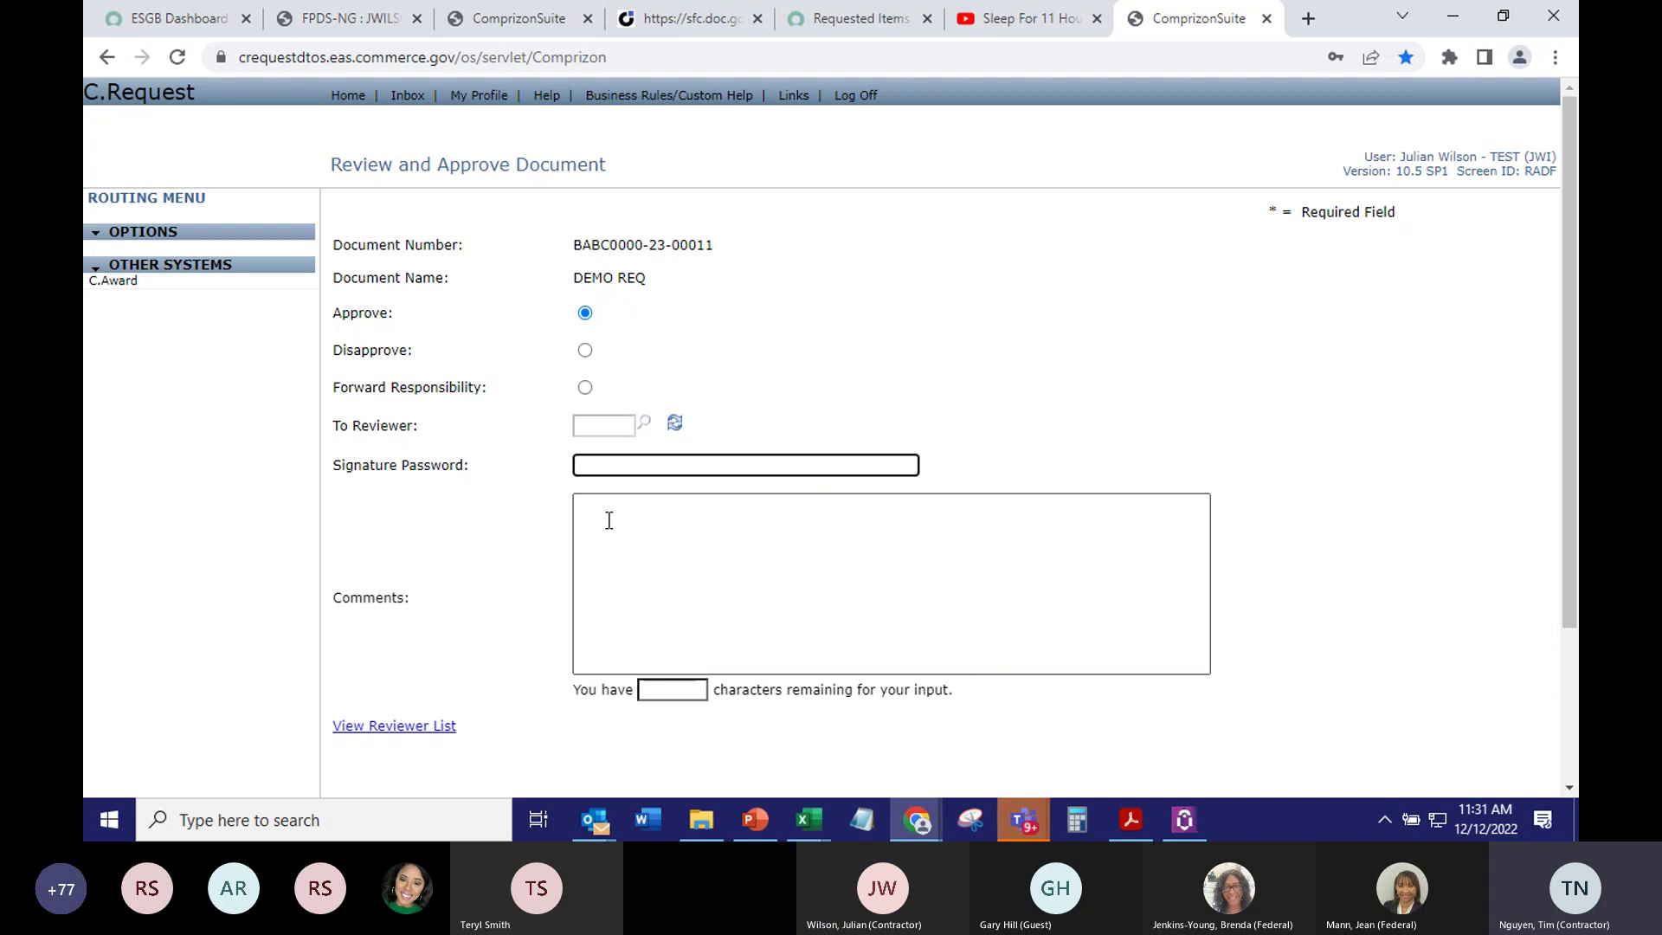
scroll(610, 536, "down", 2)
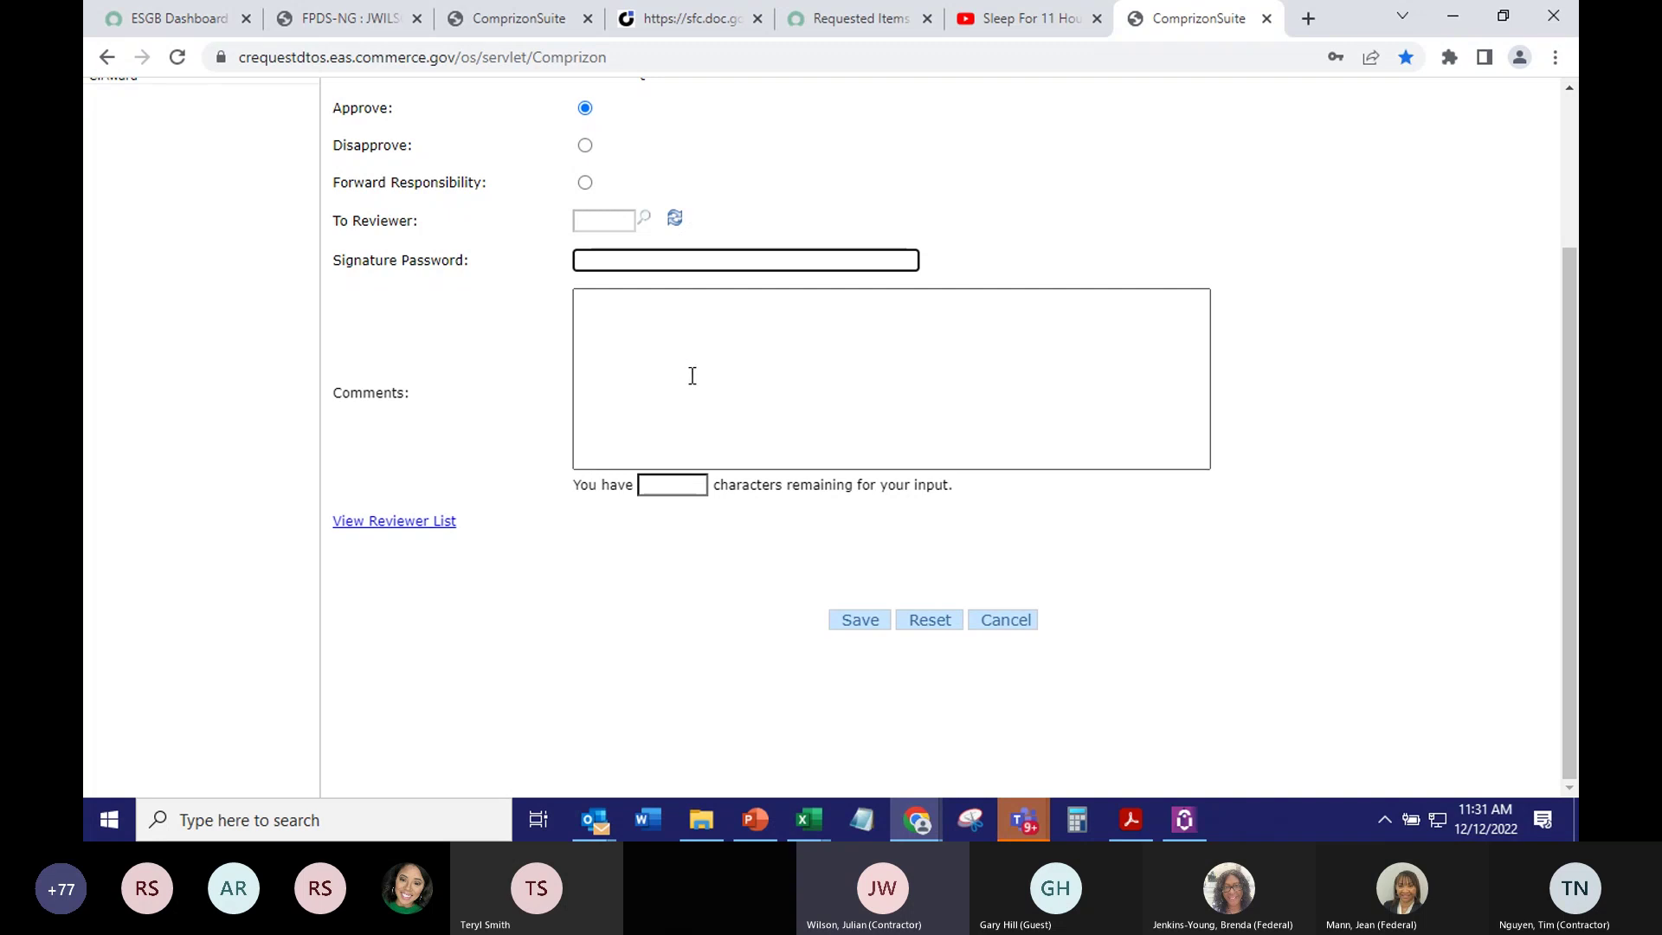
scroll(692, 372, "up", 1)
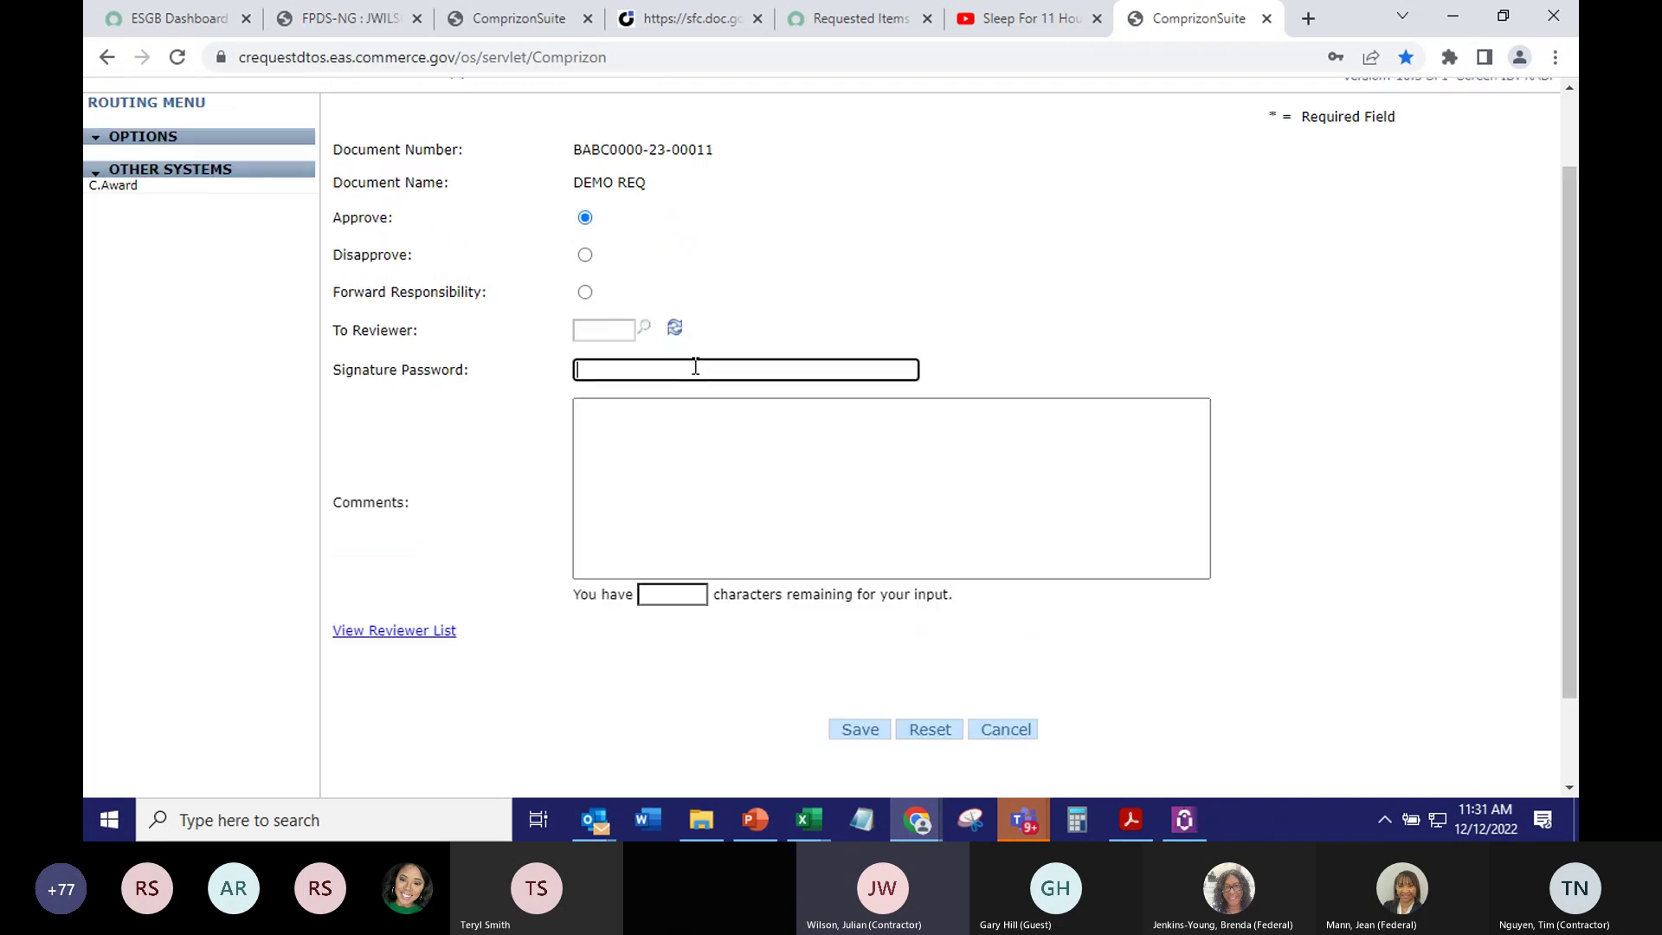
Try the Disapprove decision, switch back to Approve, and cancel the DEMO REQ review without saving
left_click(586, 255)
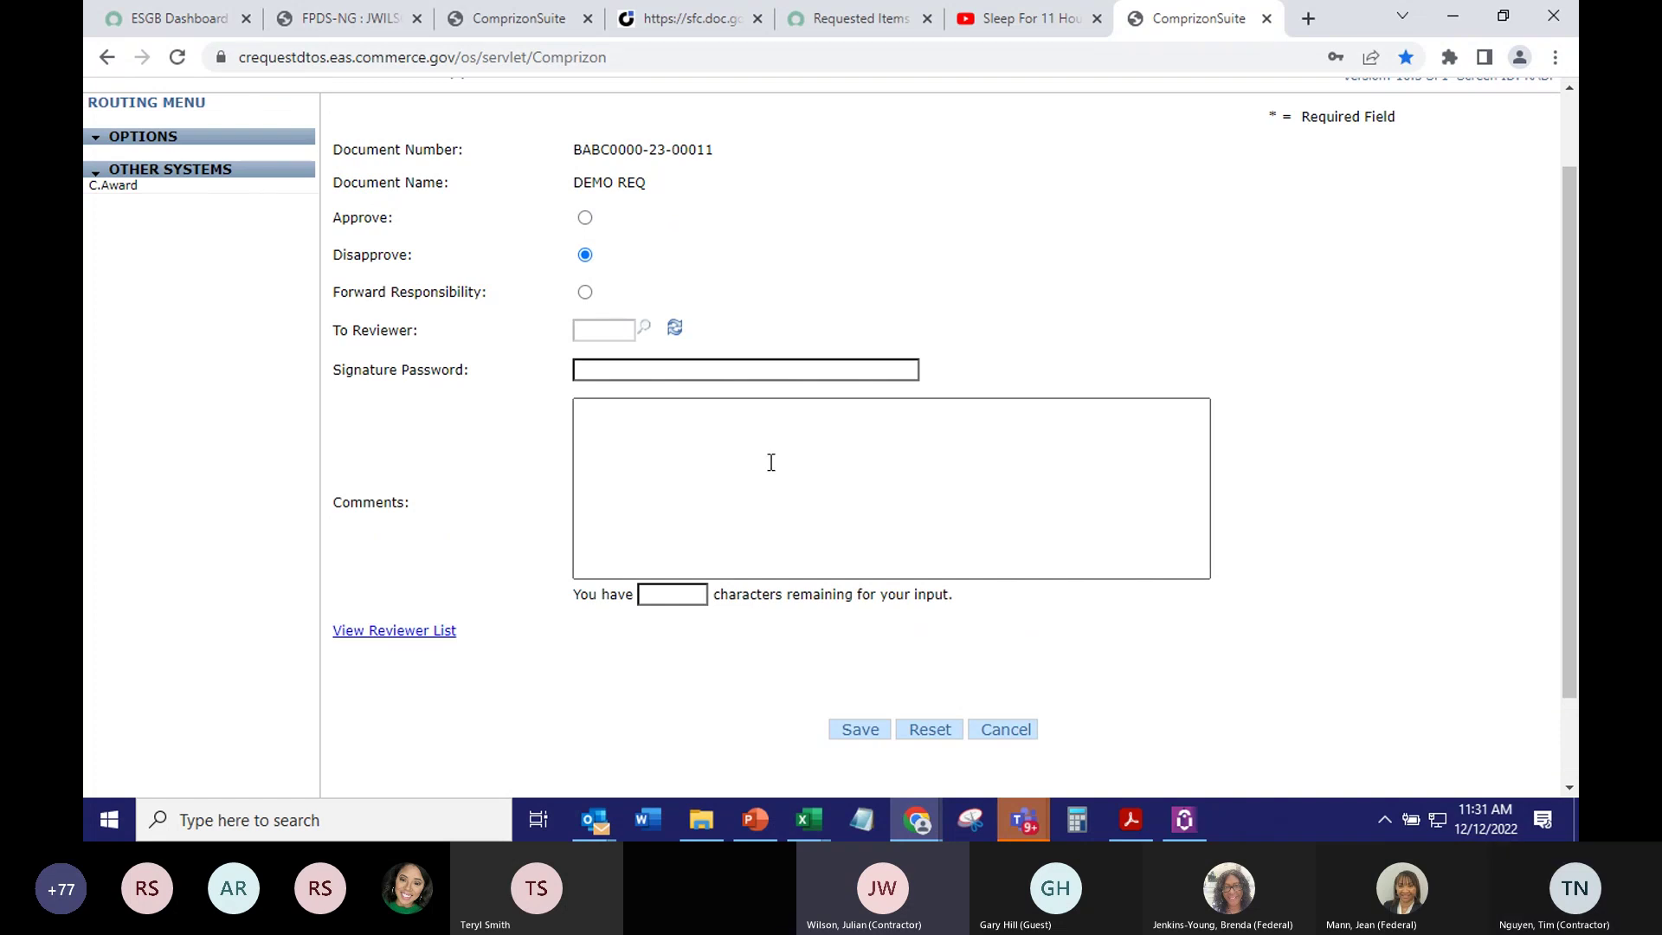
left_click(585, 218)
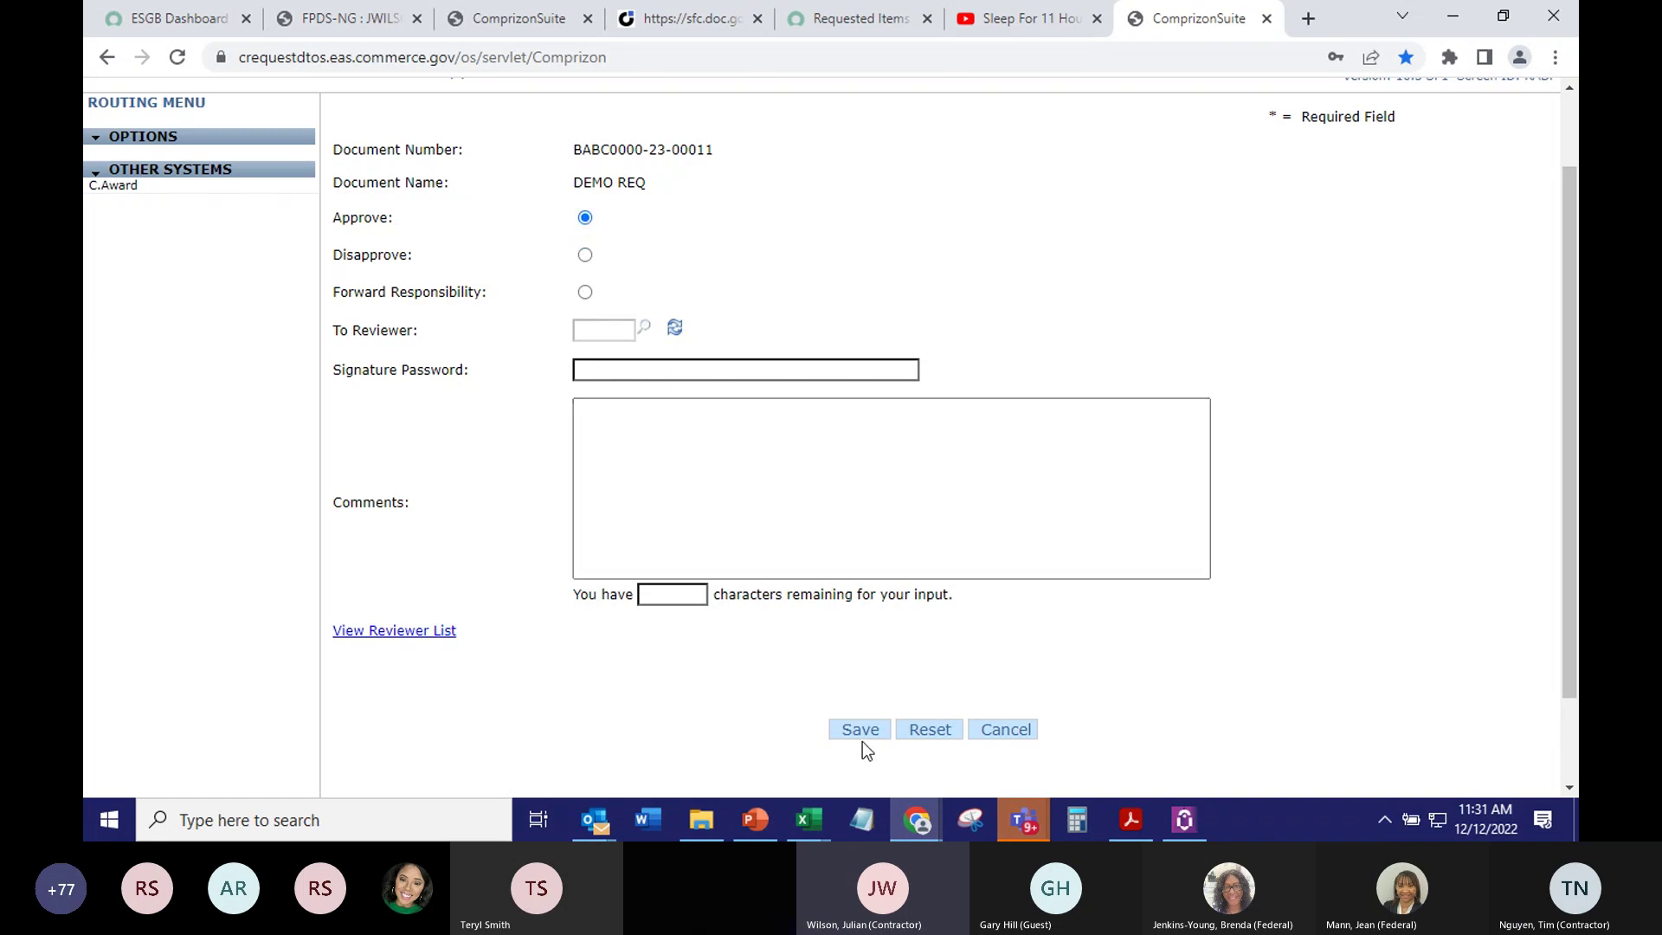
scroll(228, 327, "up", 2)
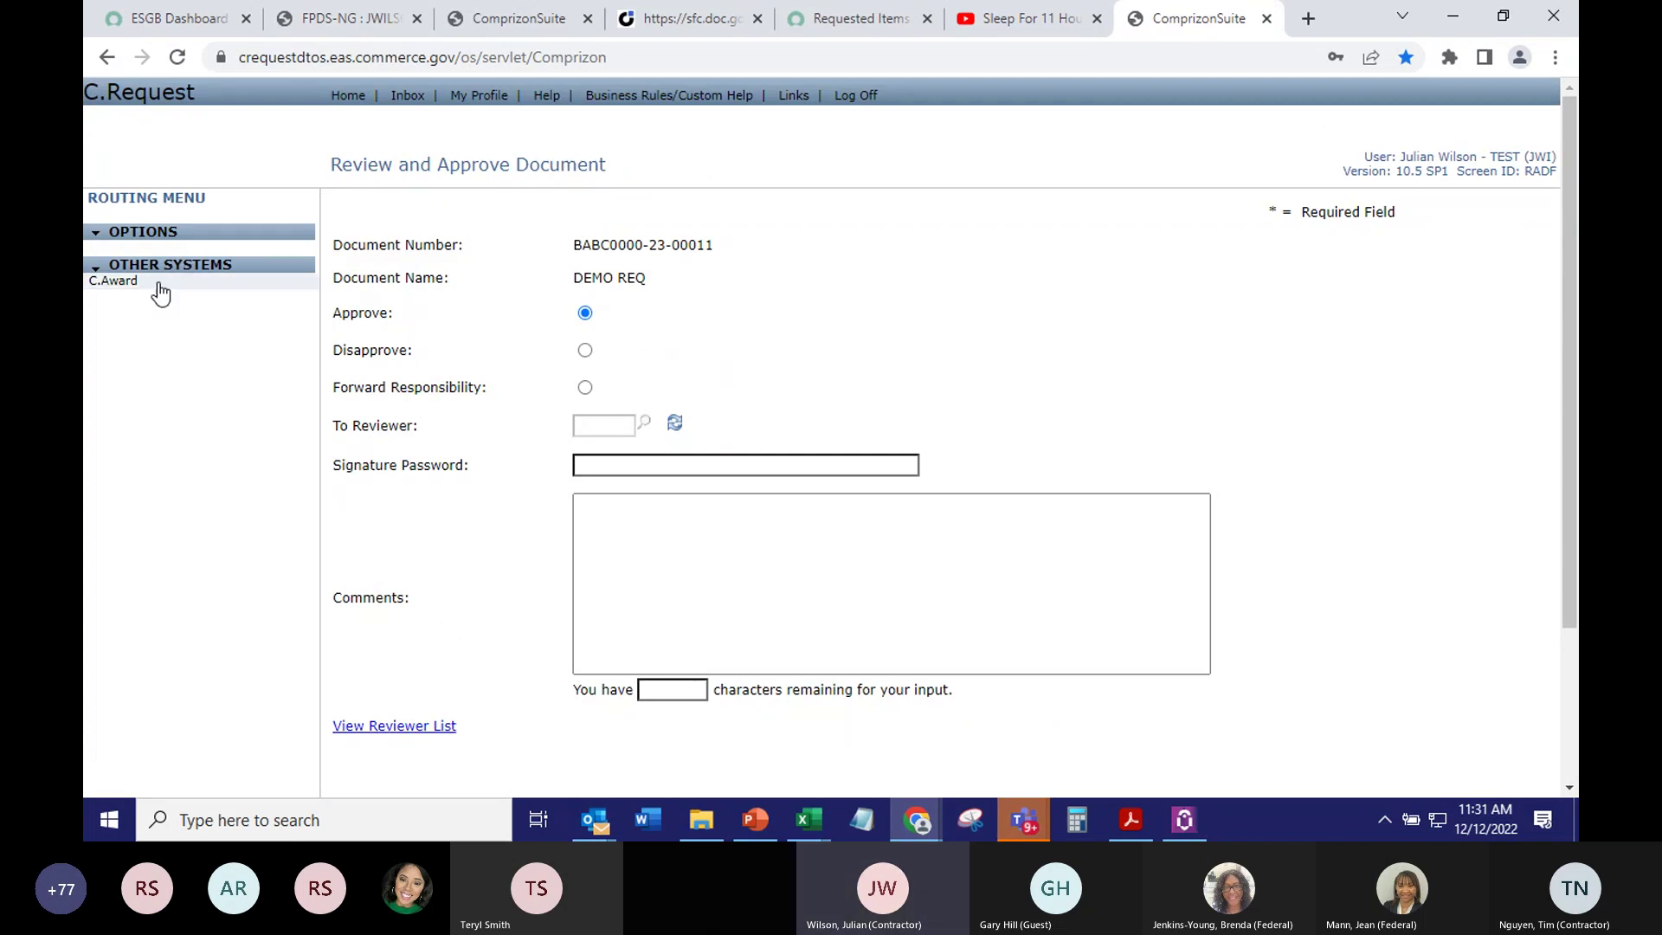
left_click(137, 232)
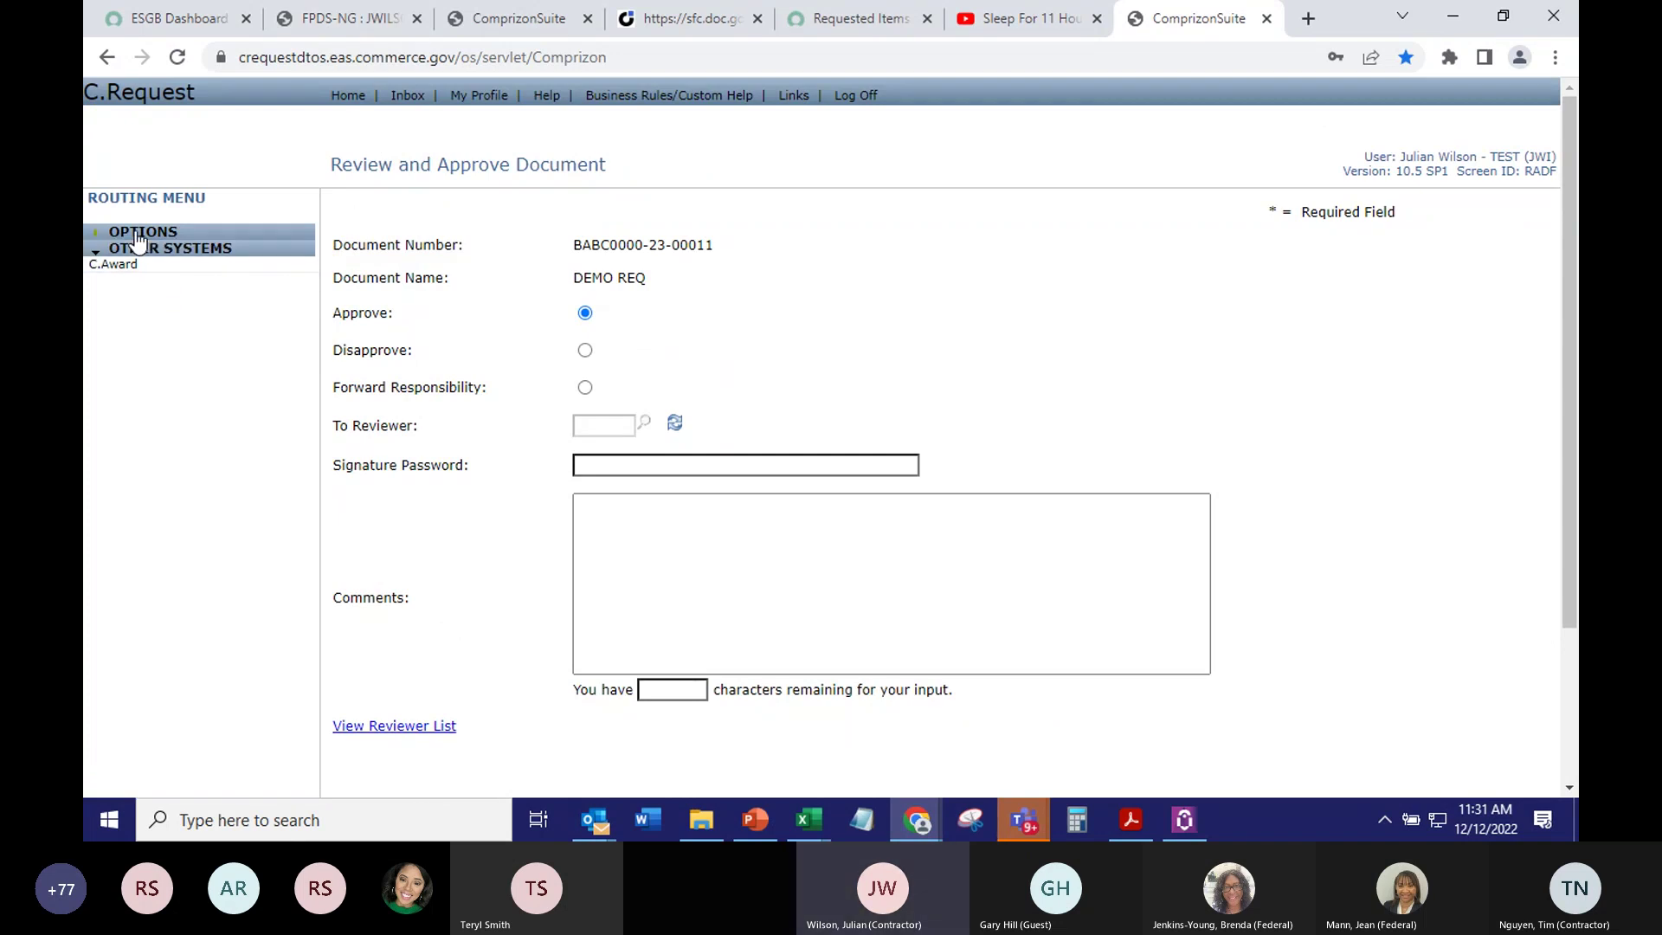
scroll(653, 571, "down", 2)
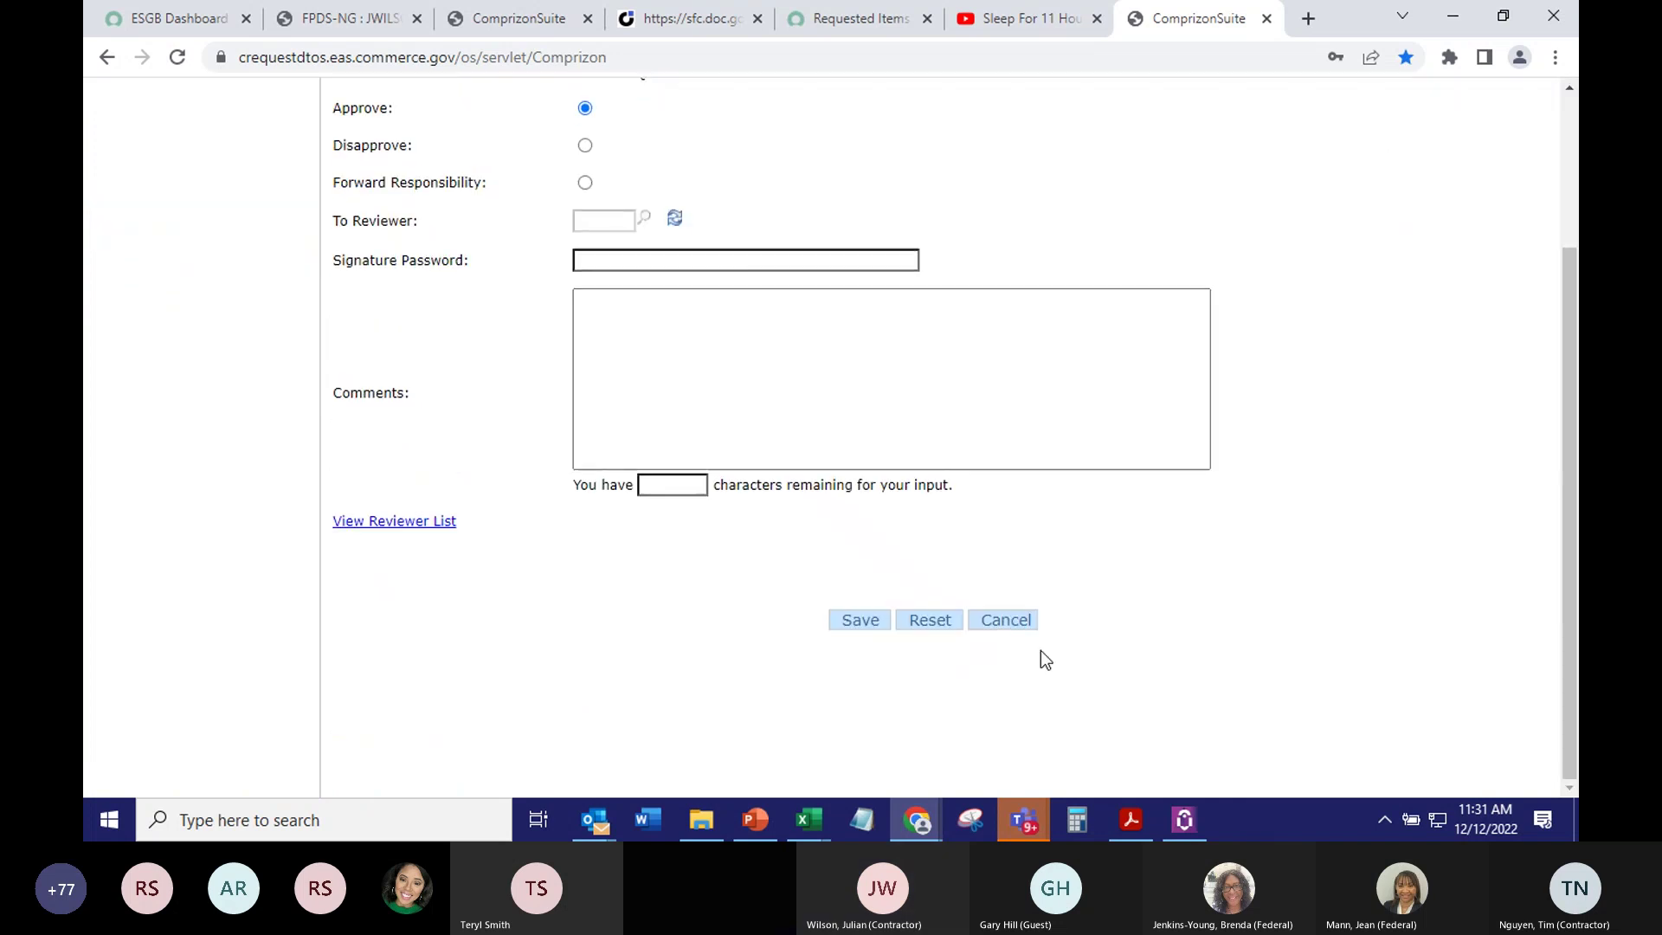
left_click(1006, 621)
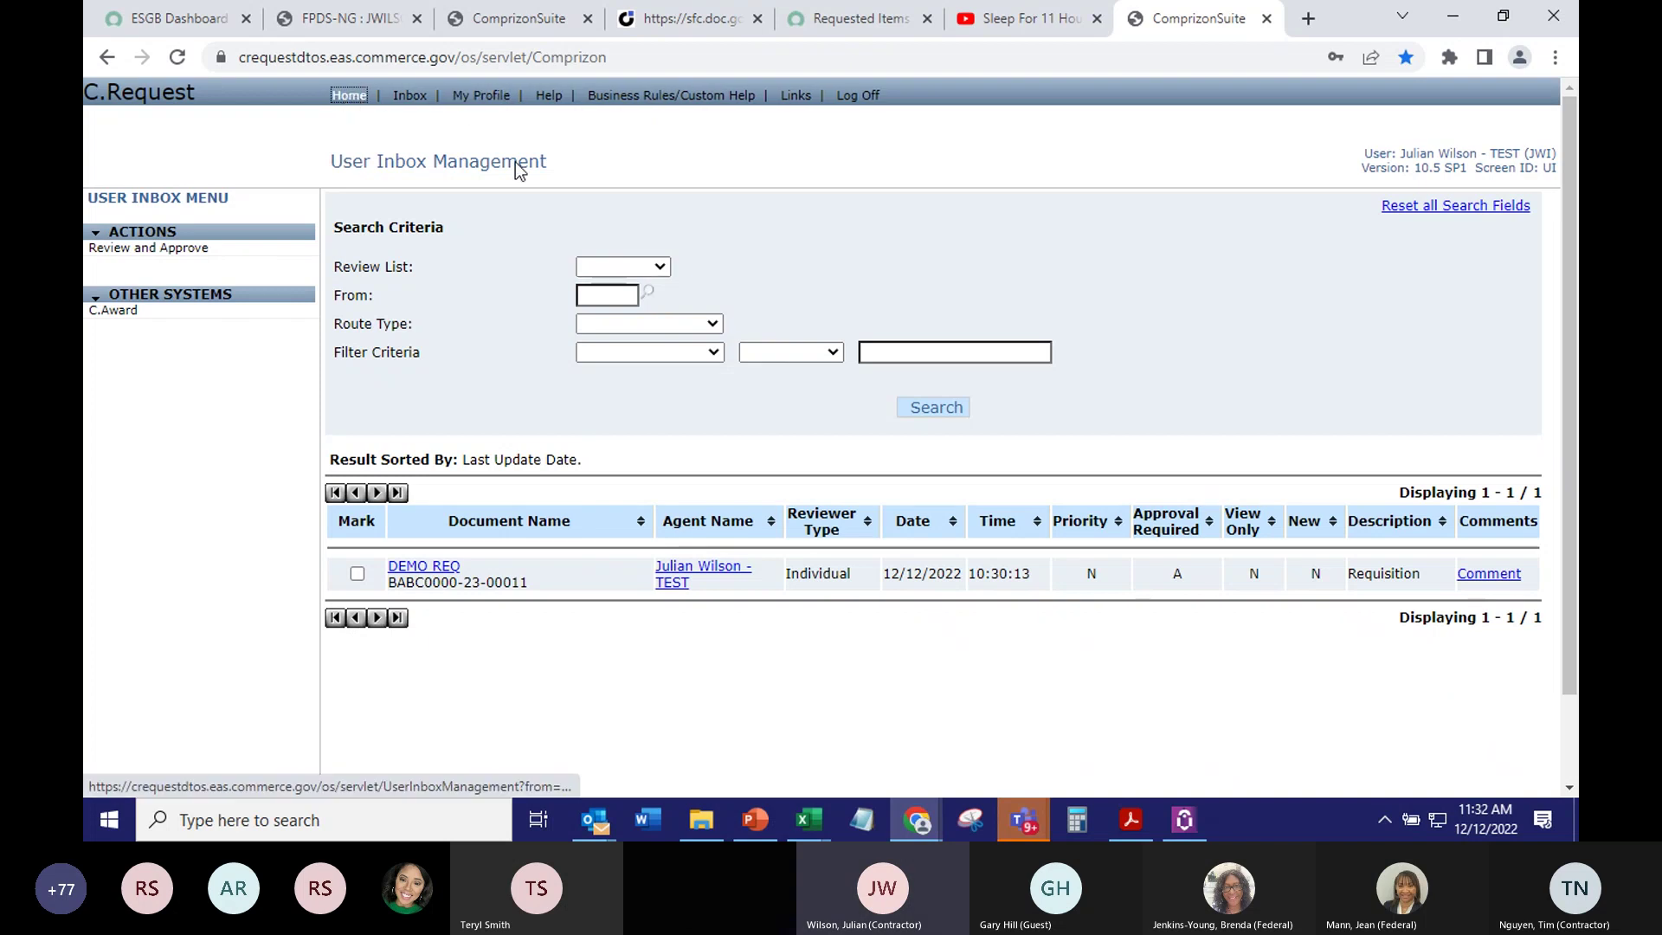
Open DEMO REQ from the home page's recently accessed documents and go to its reviewer and approver management
left_click(348, 95)
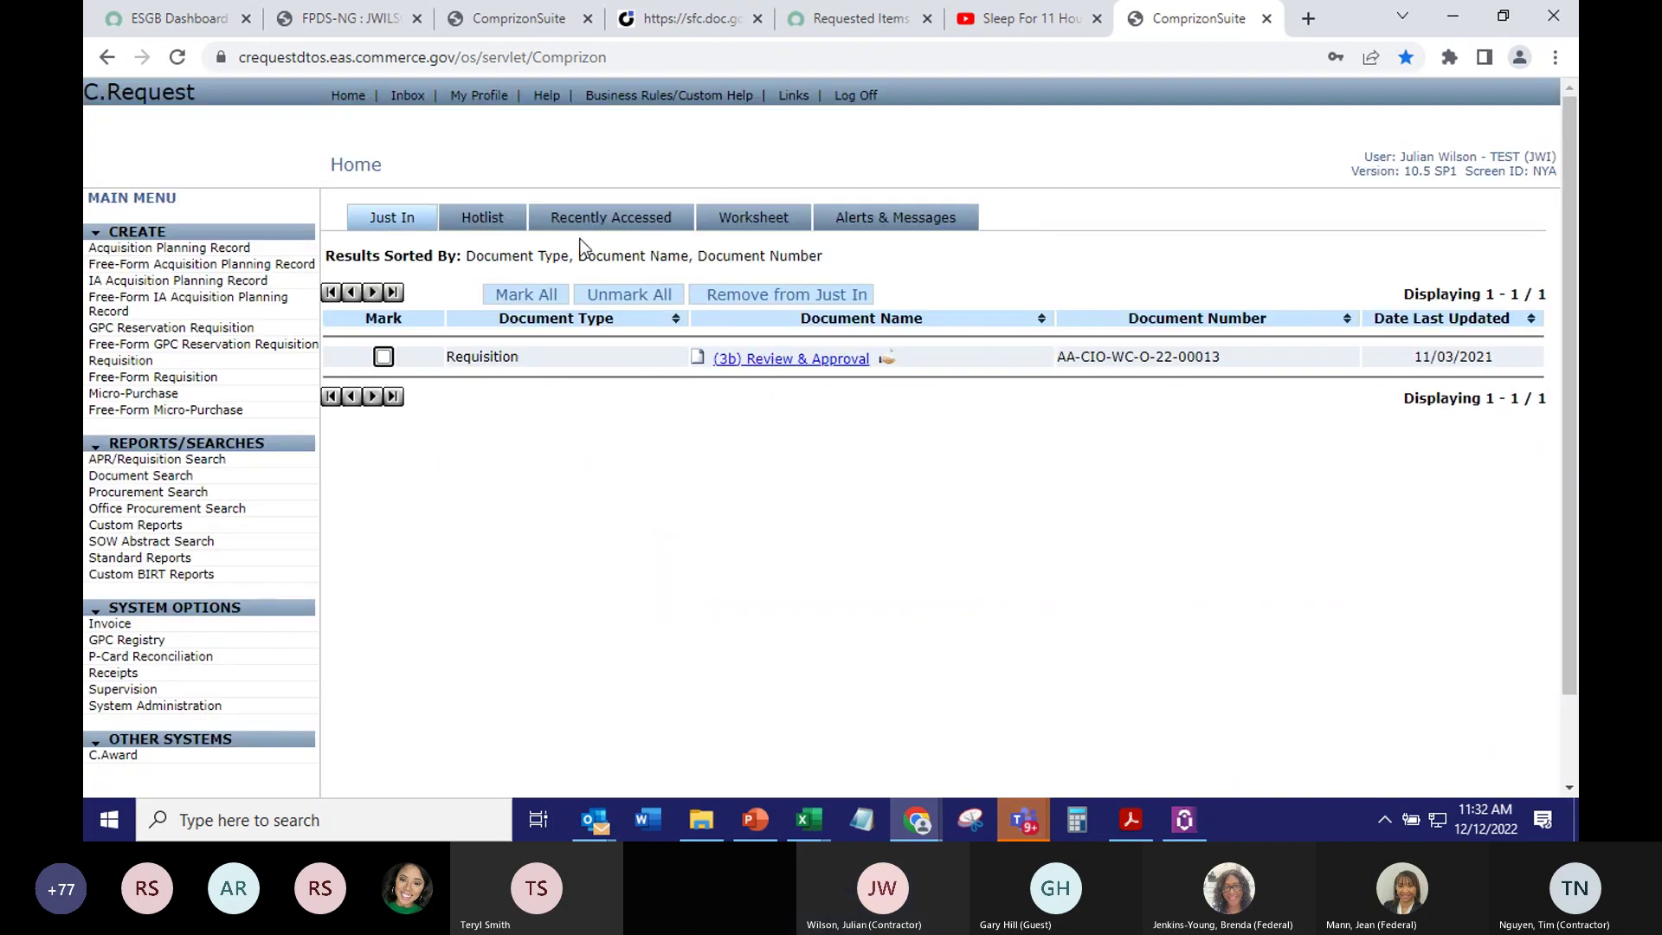
left_click(612, 219)
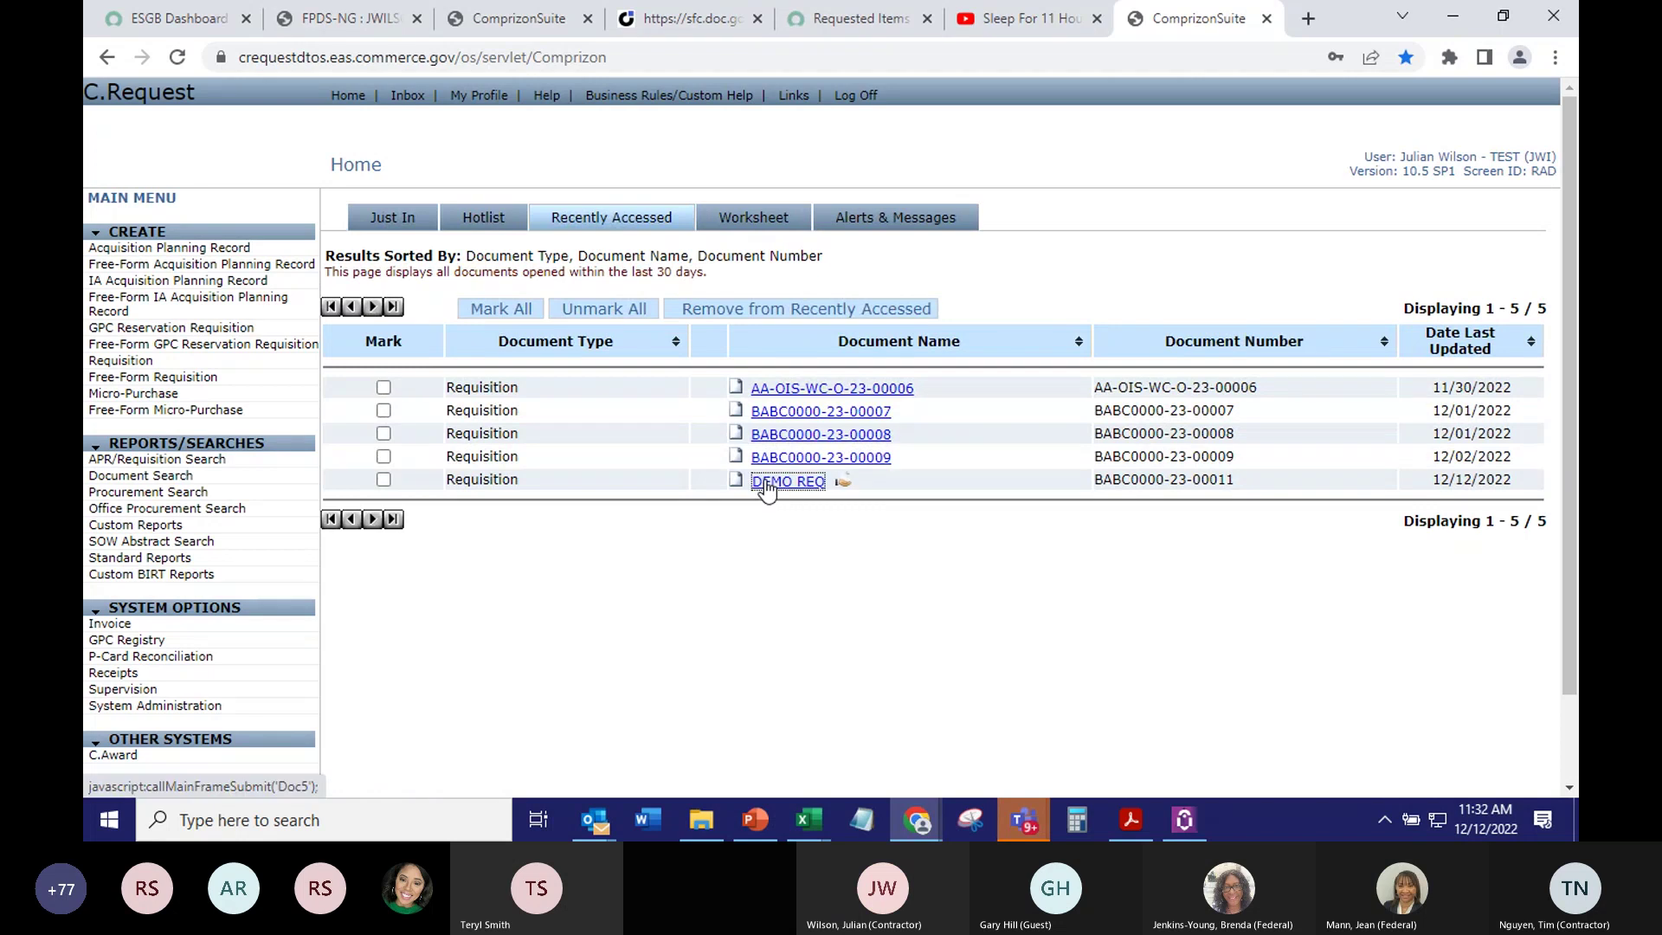
left_click(766, 484)
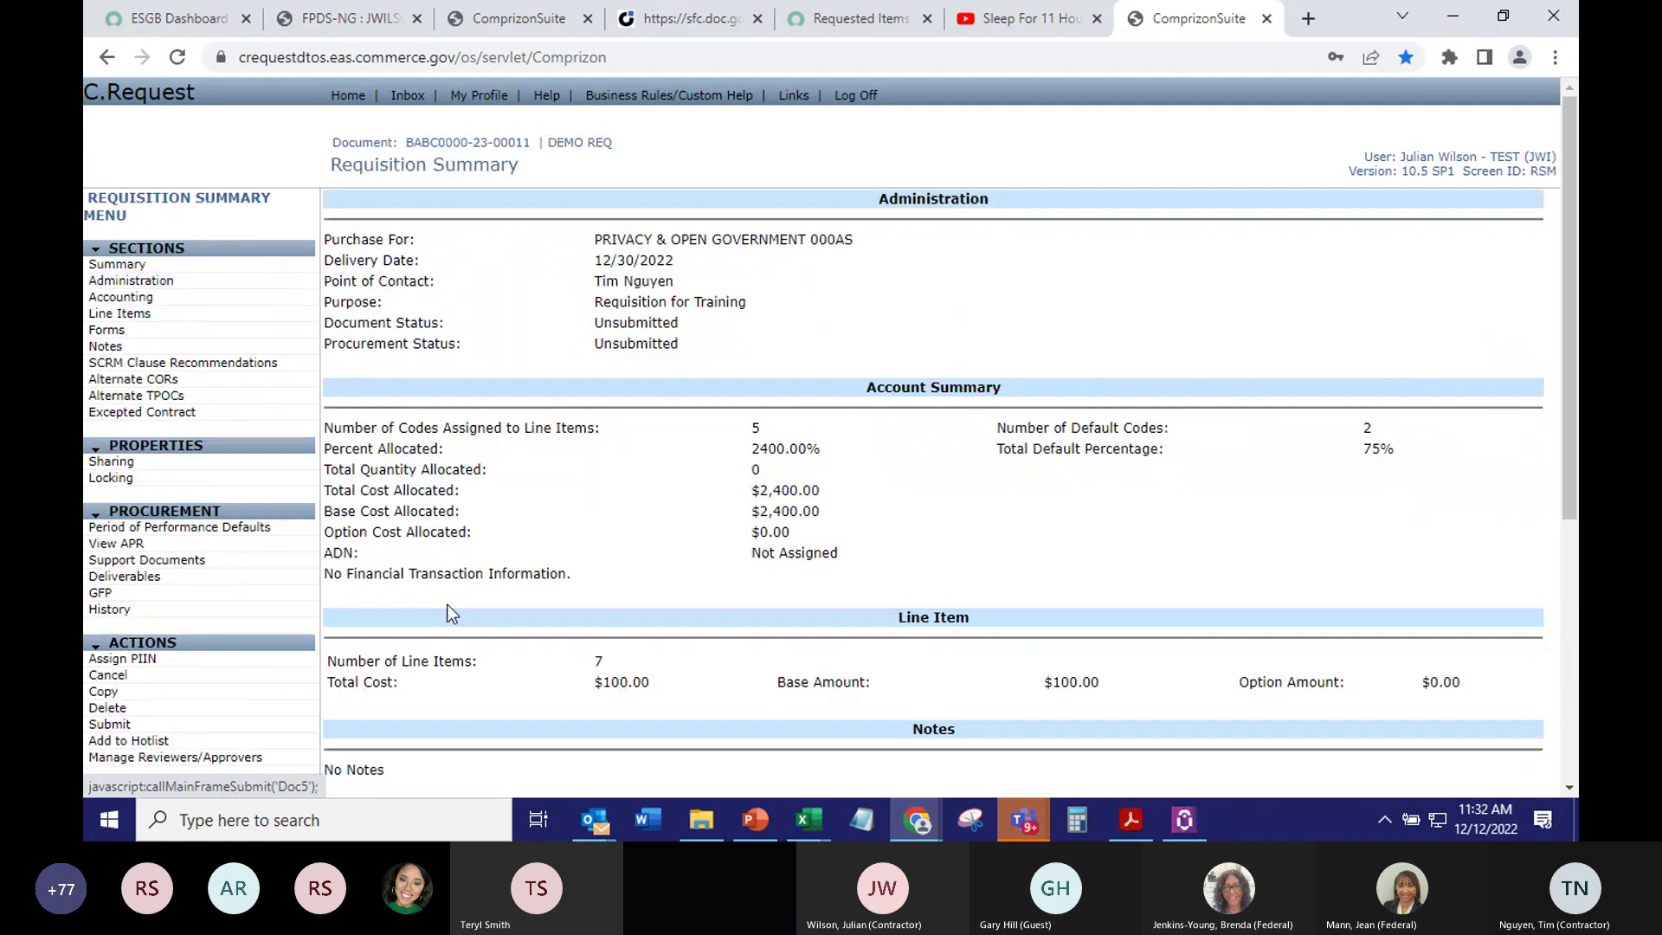
left_click(210, 756)
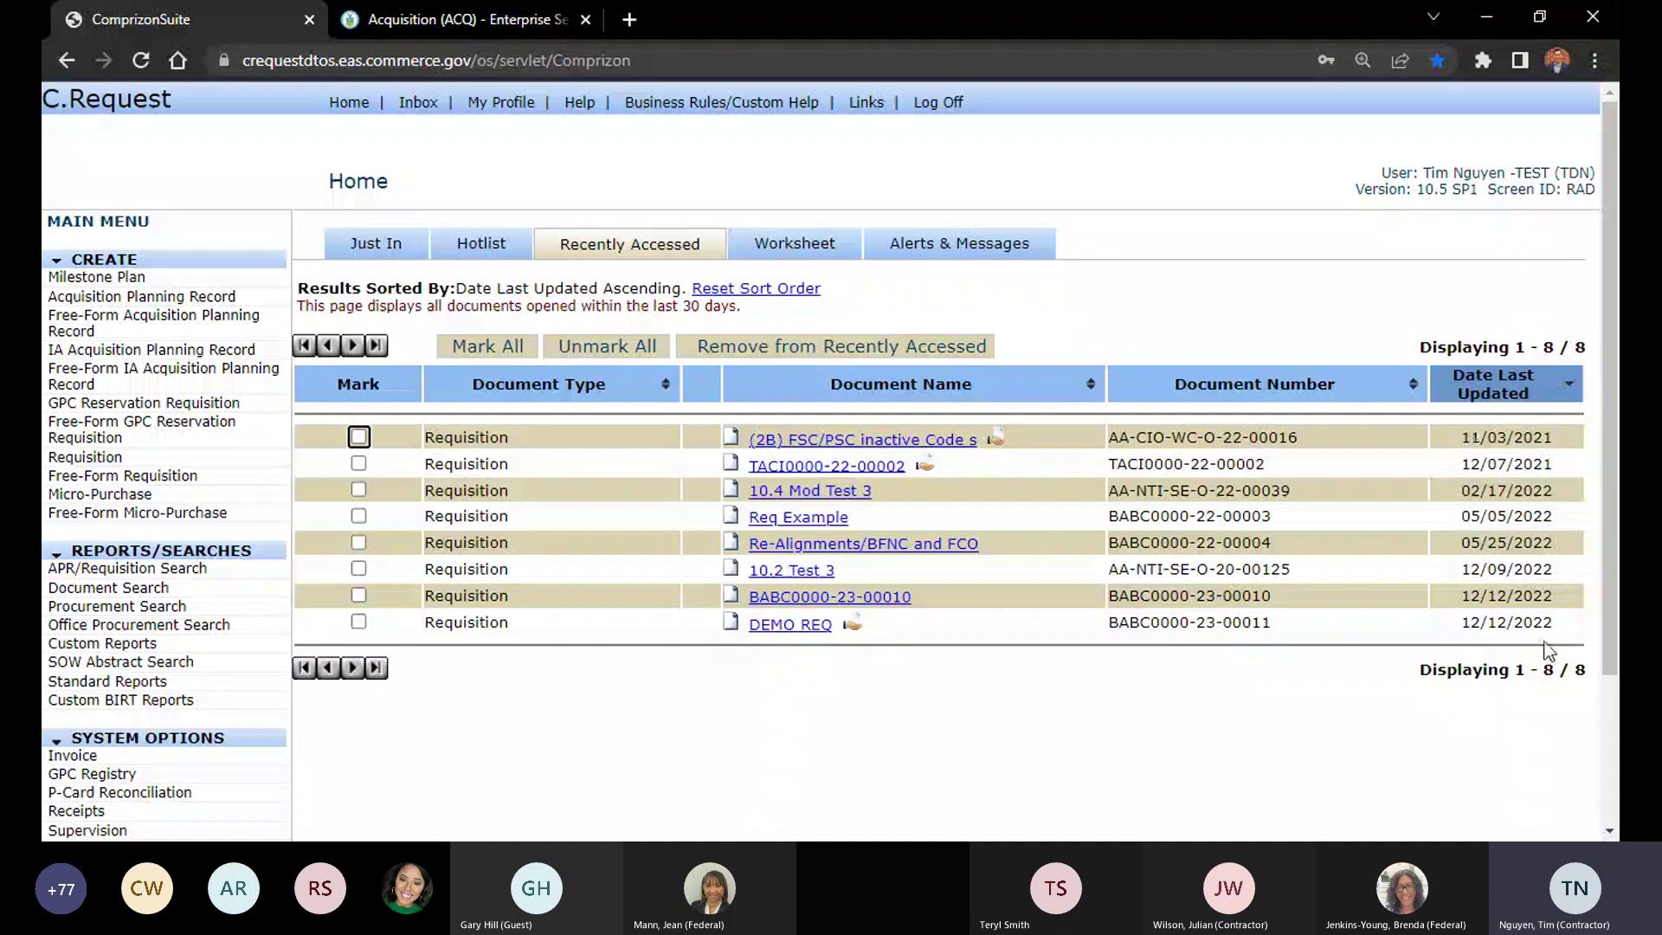
Reopen the DEMO REQ requisition summary and examine its review and approval status, commit option and financial transaction information
left_click(790, 624)
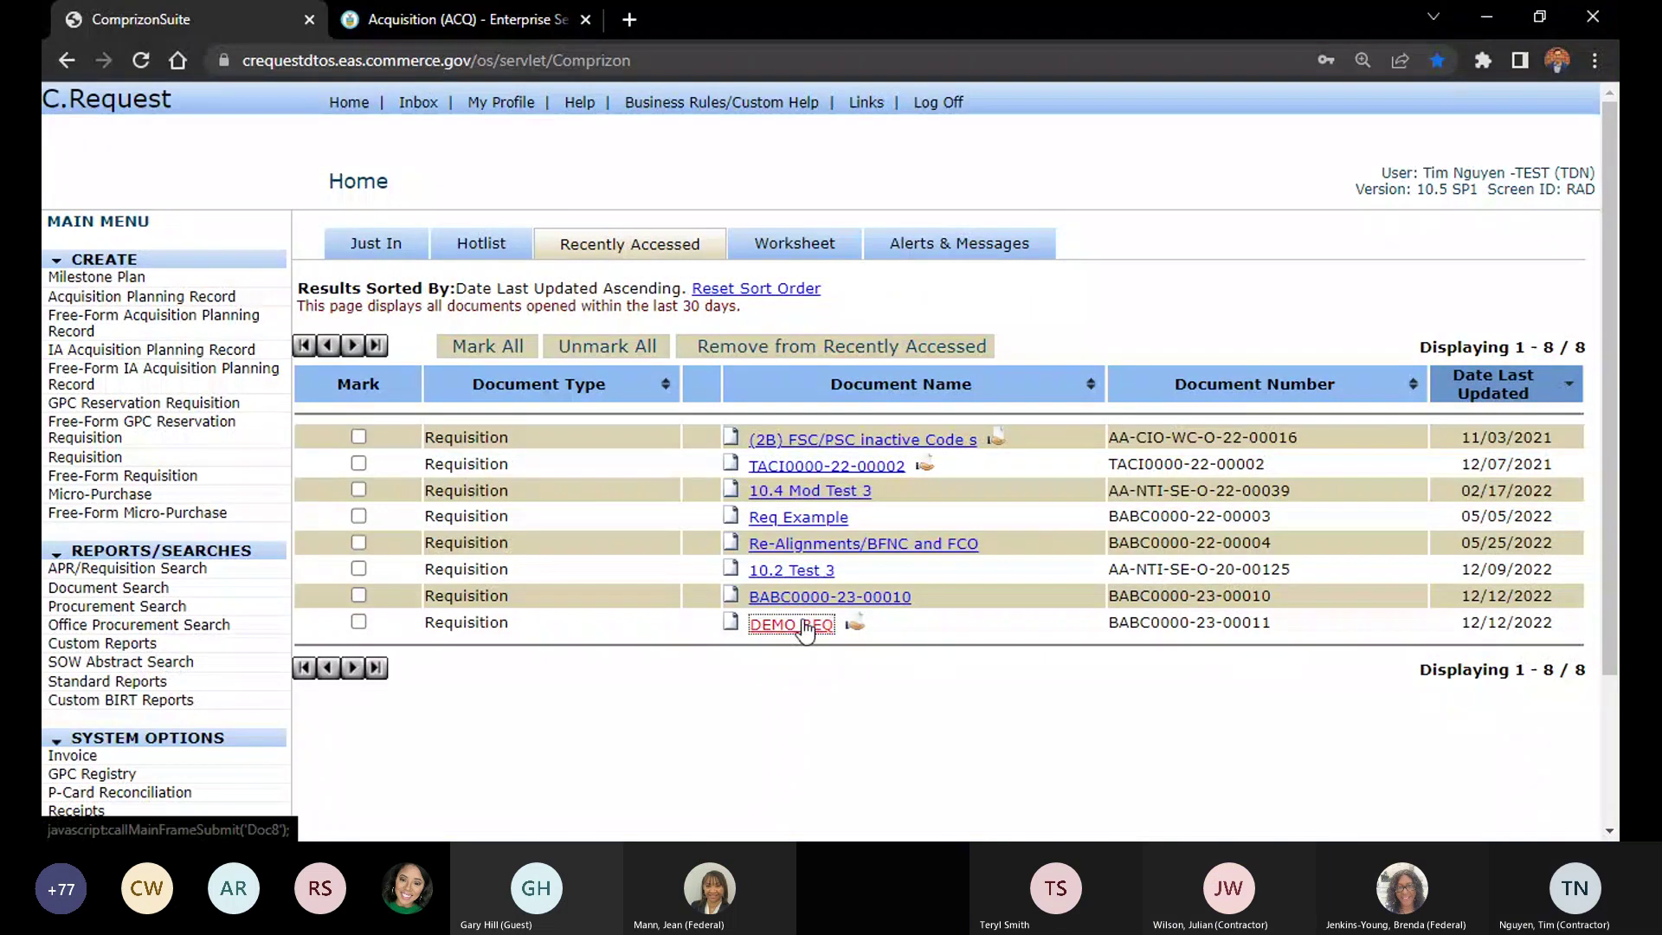
scroll(273, 552, "down", 4)
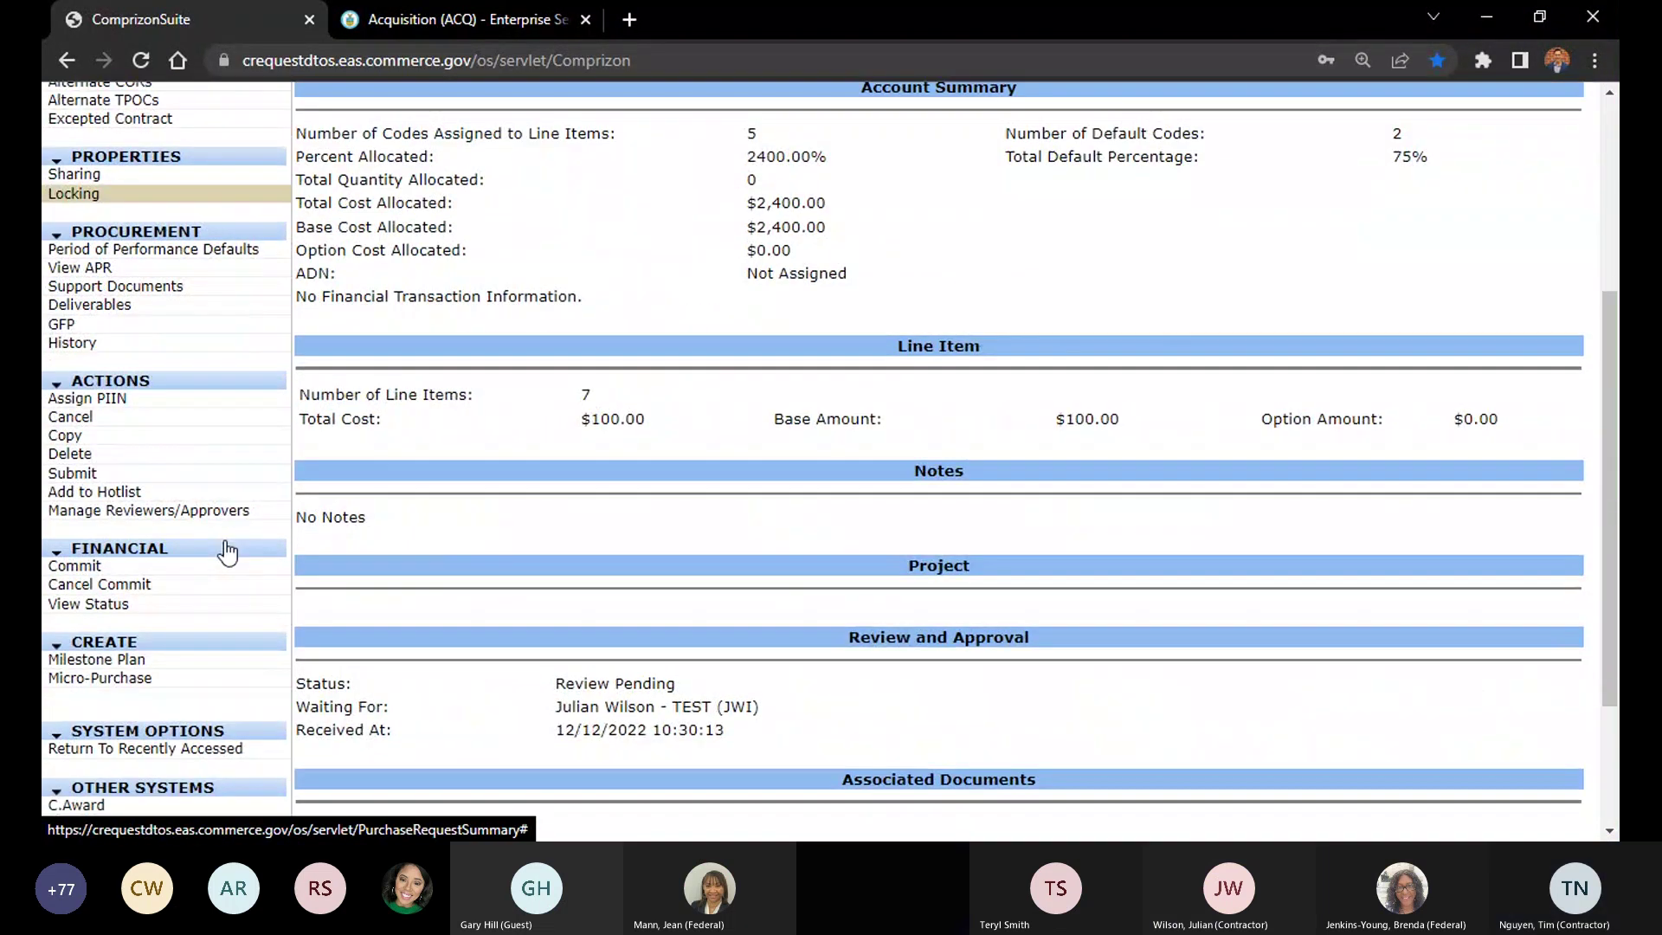
left_click(93, 574)
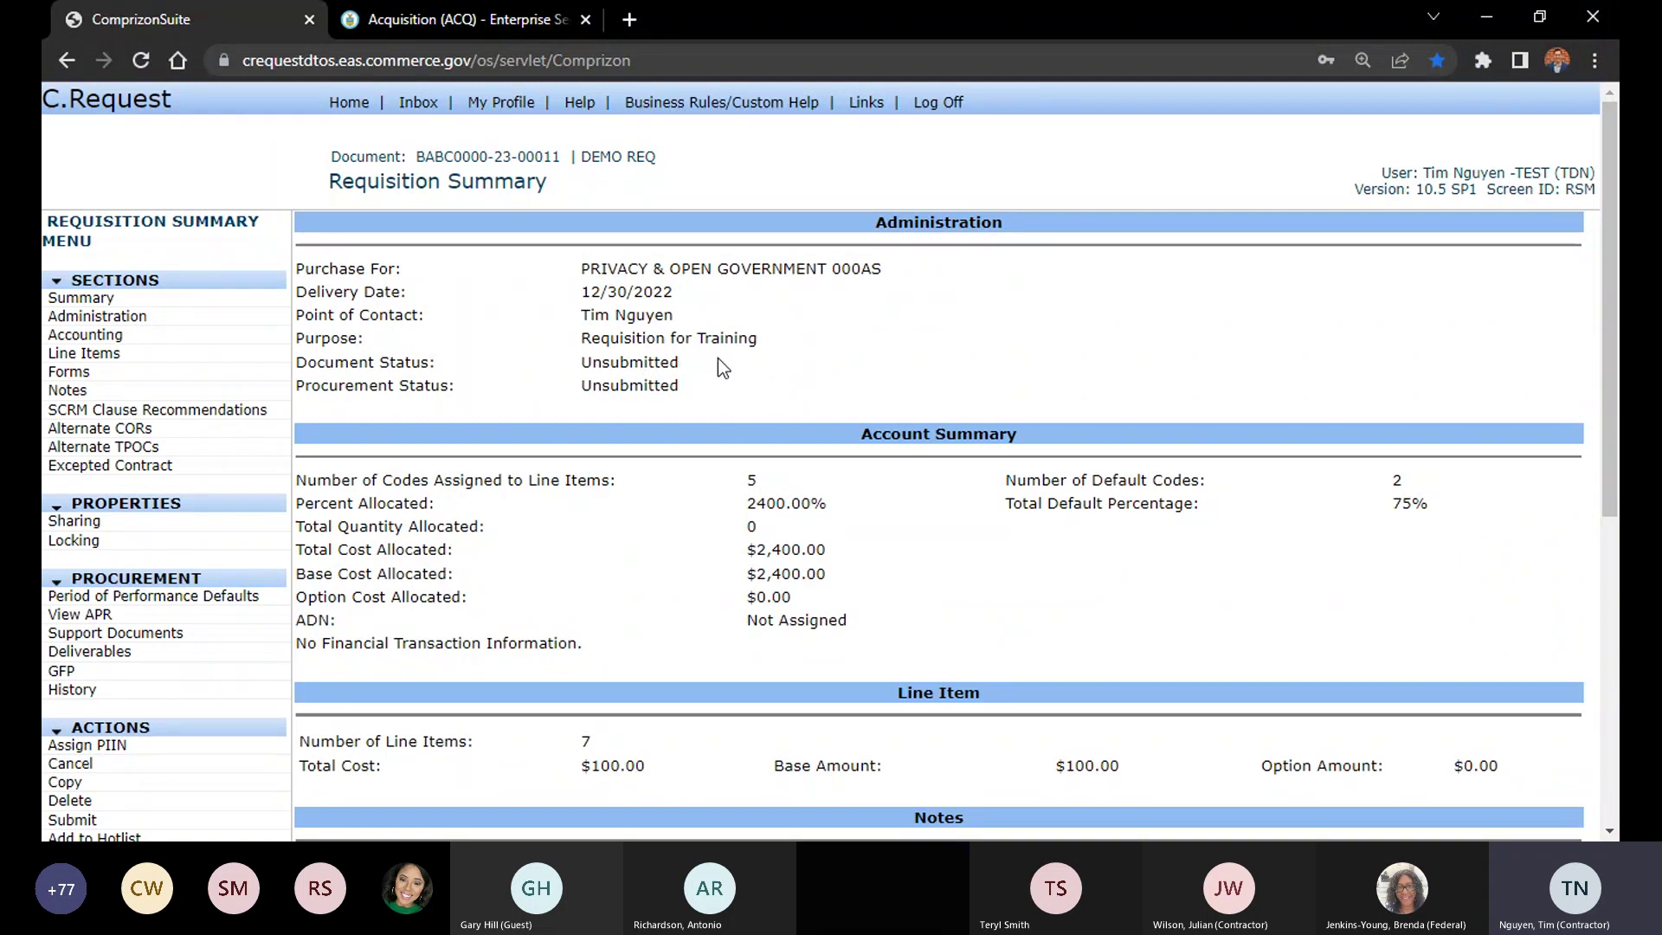
scroll(701, 359, "down", 5)
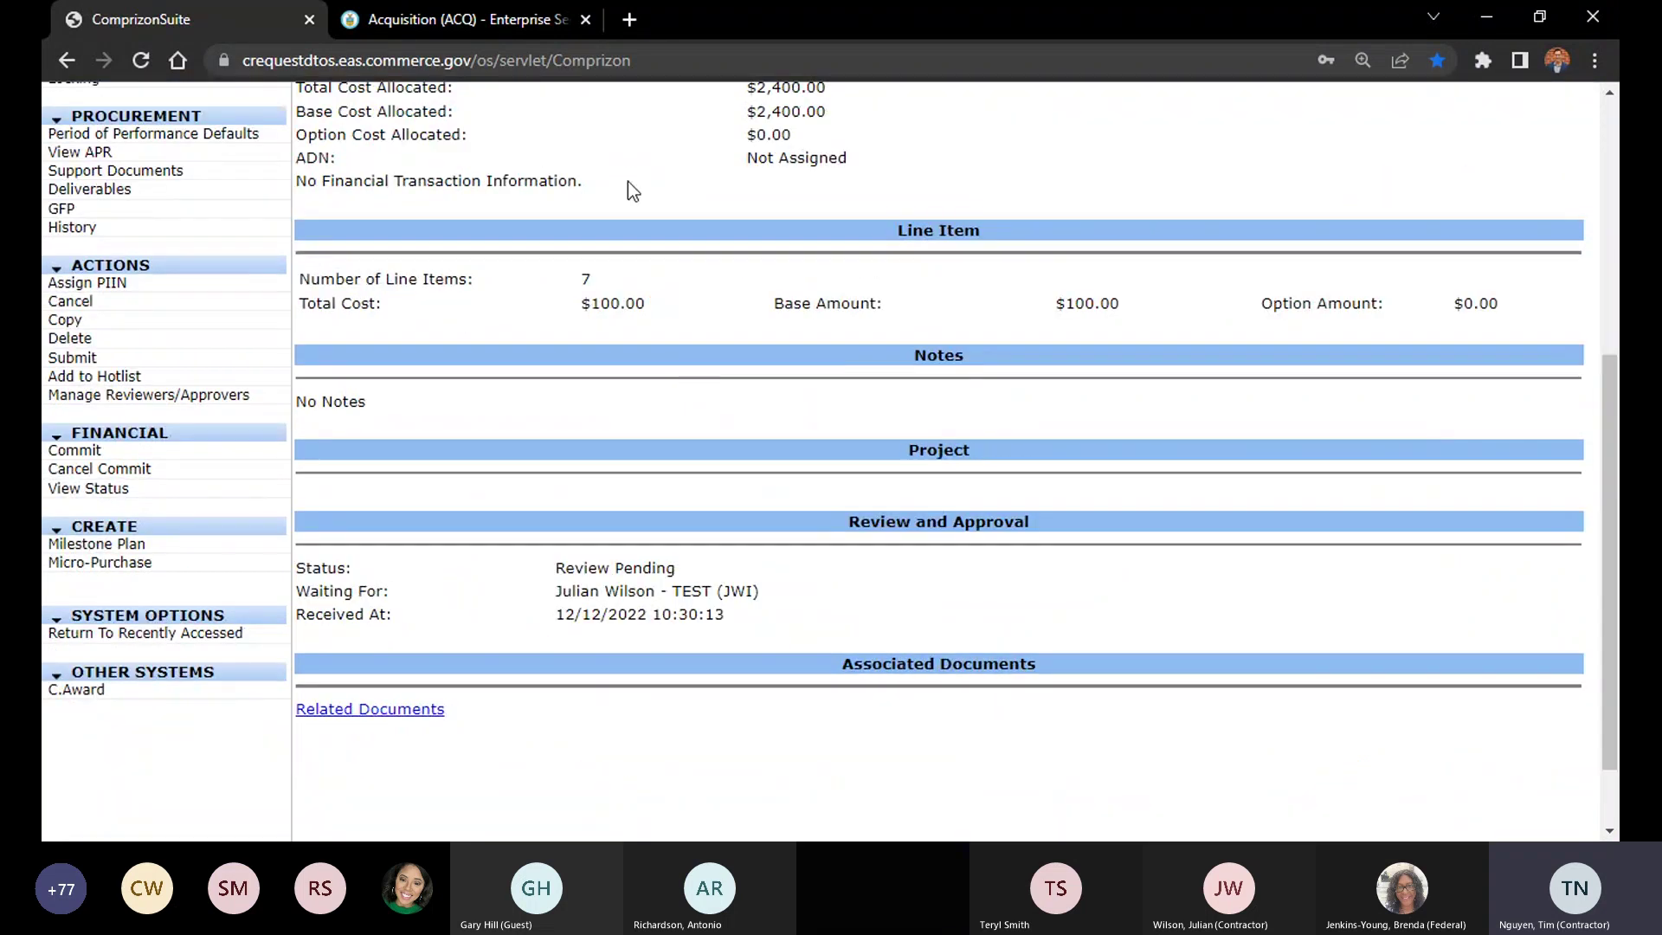
left_click_drag(627, 180, 457, 189)
scroll(539, 389, "up", 2)
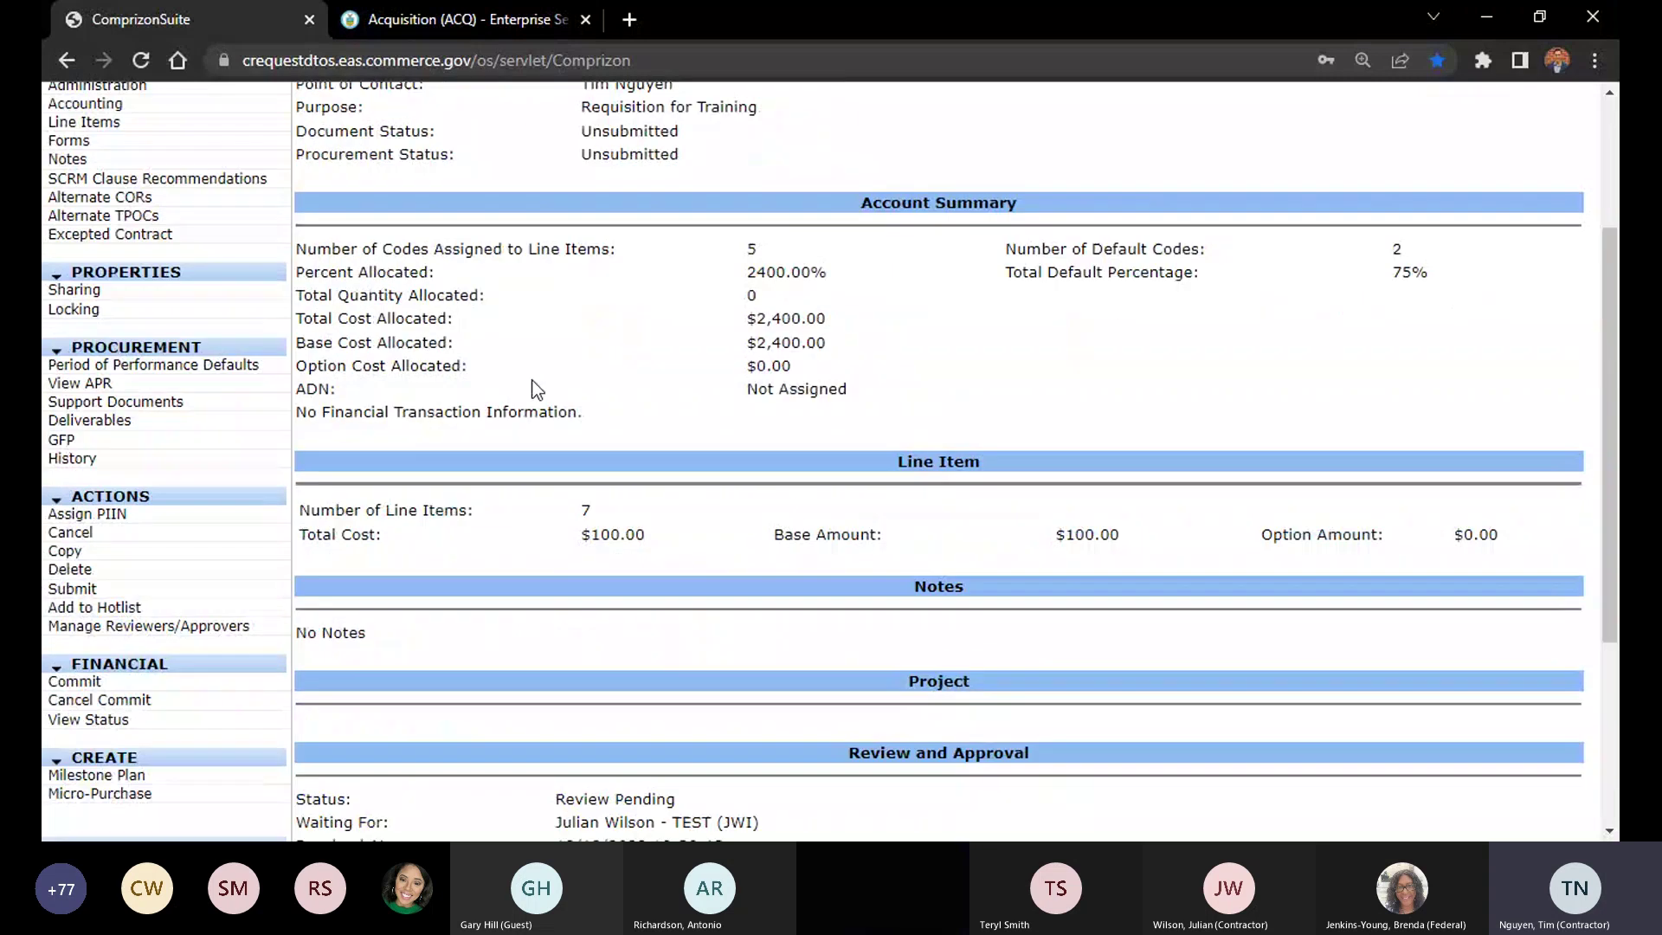
scroll(706, 446, "up", 4)
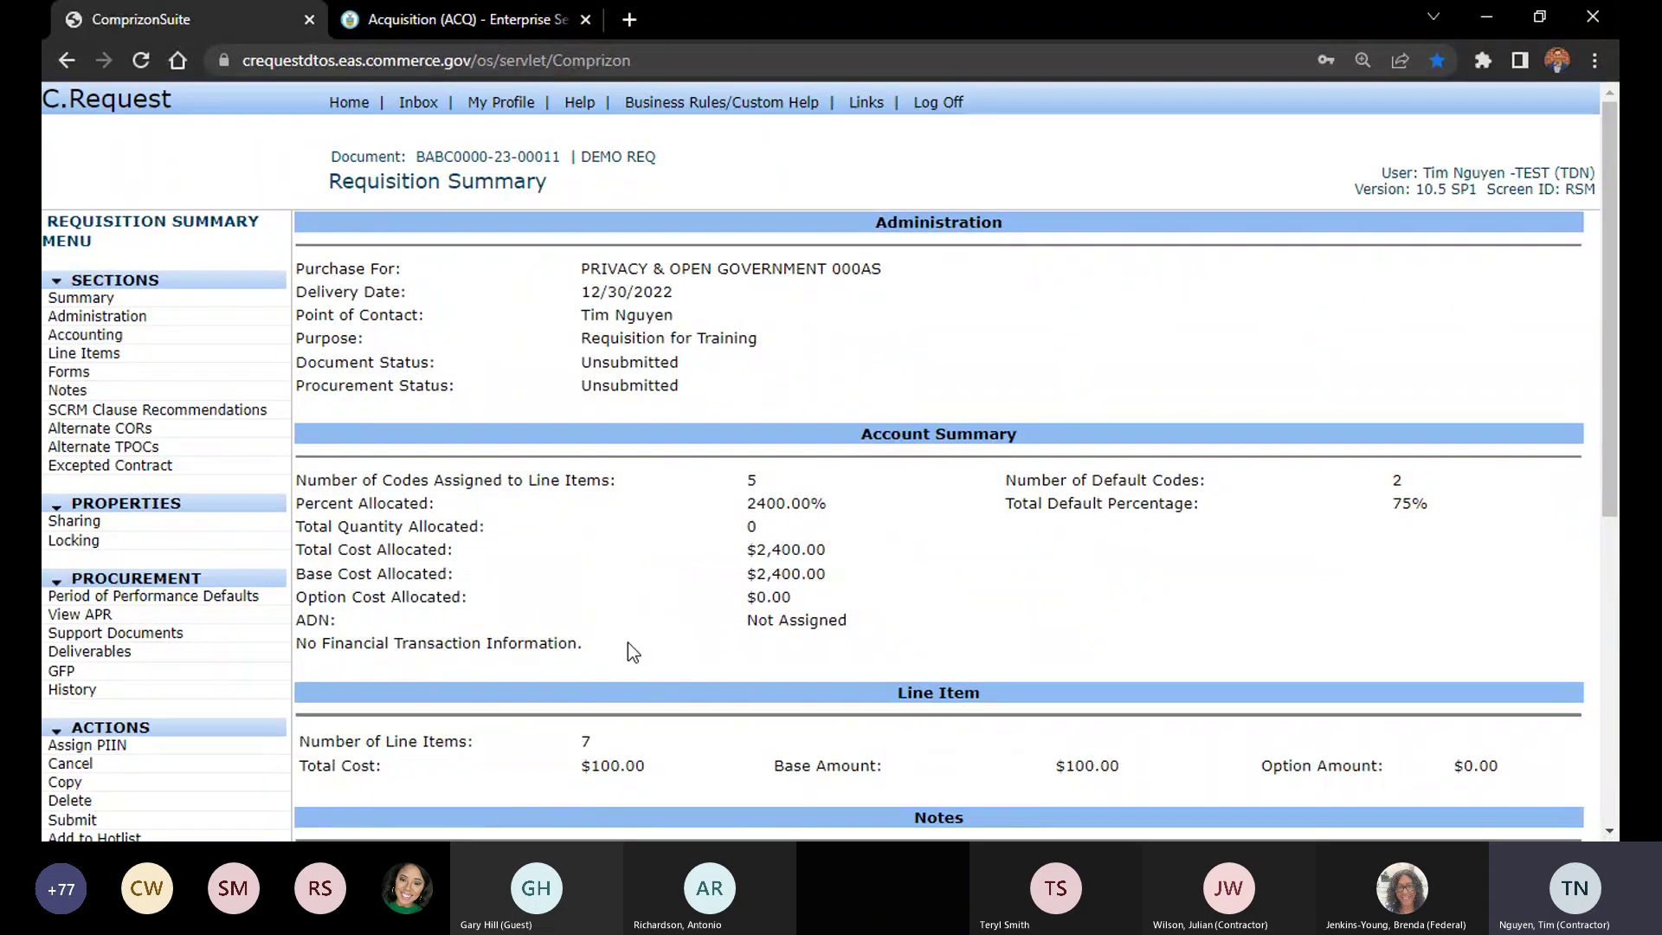
left_click_drag(626, 643, 299, 656)
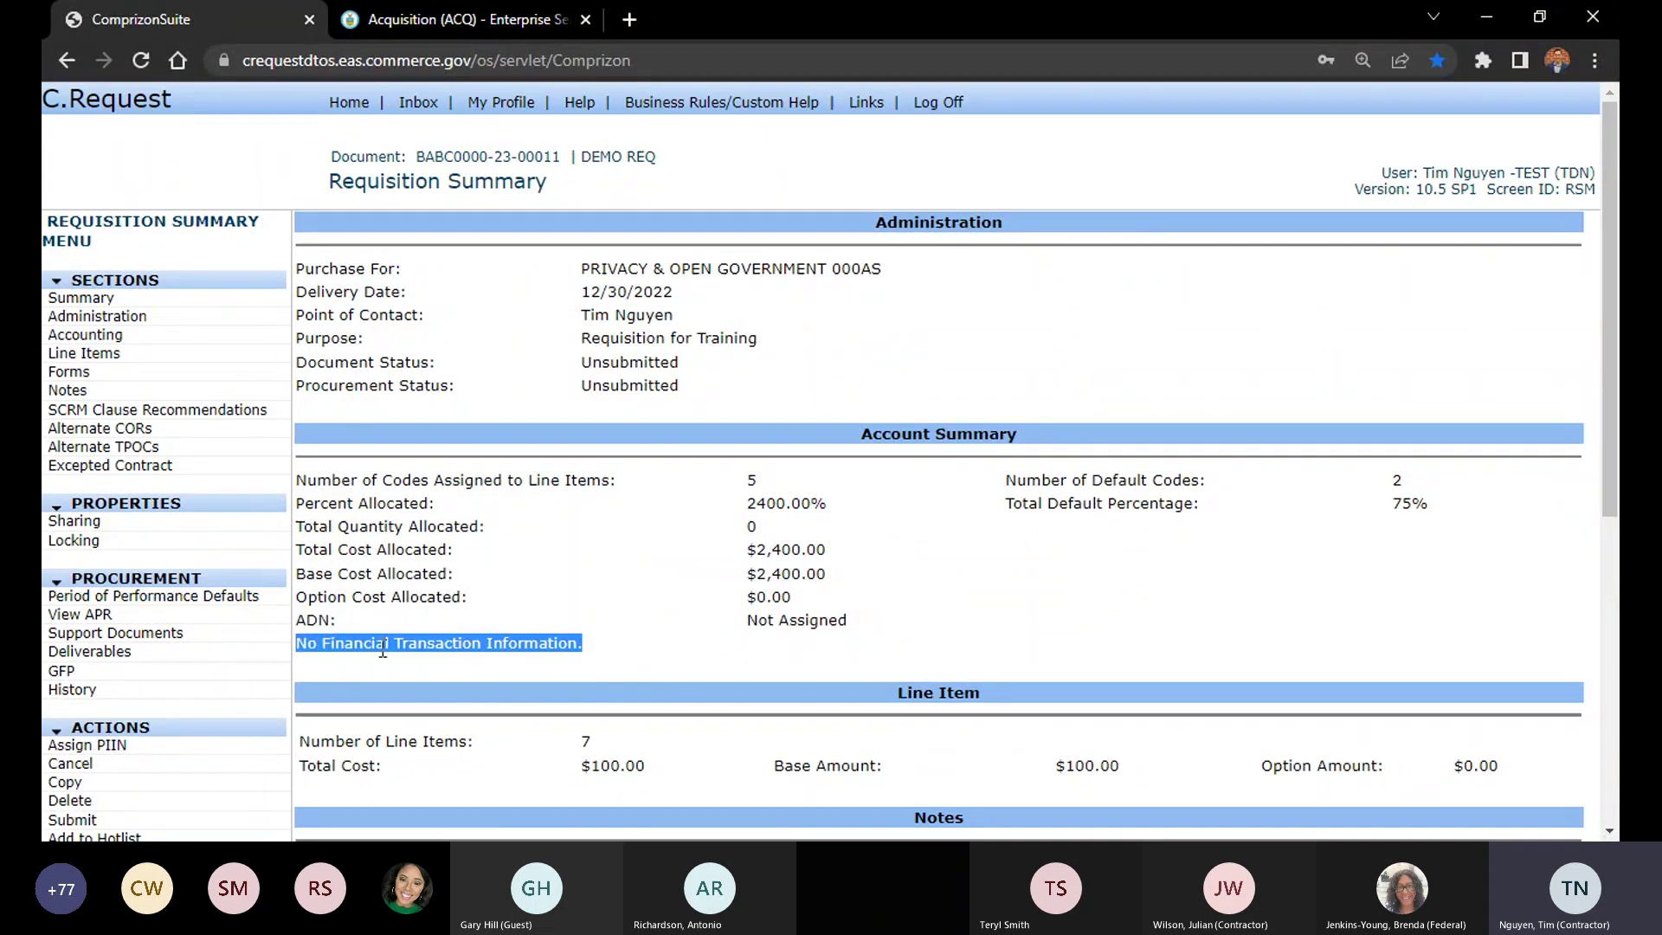
left_click(494, 738)
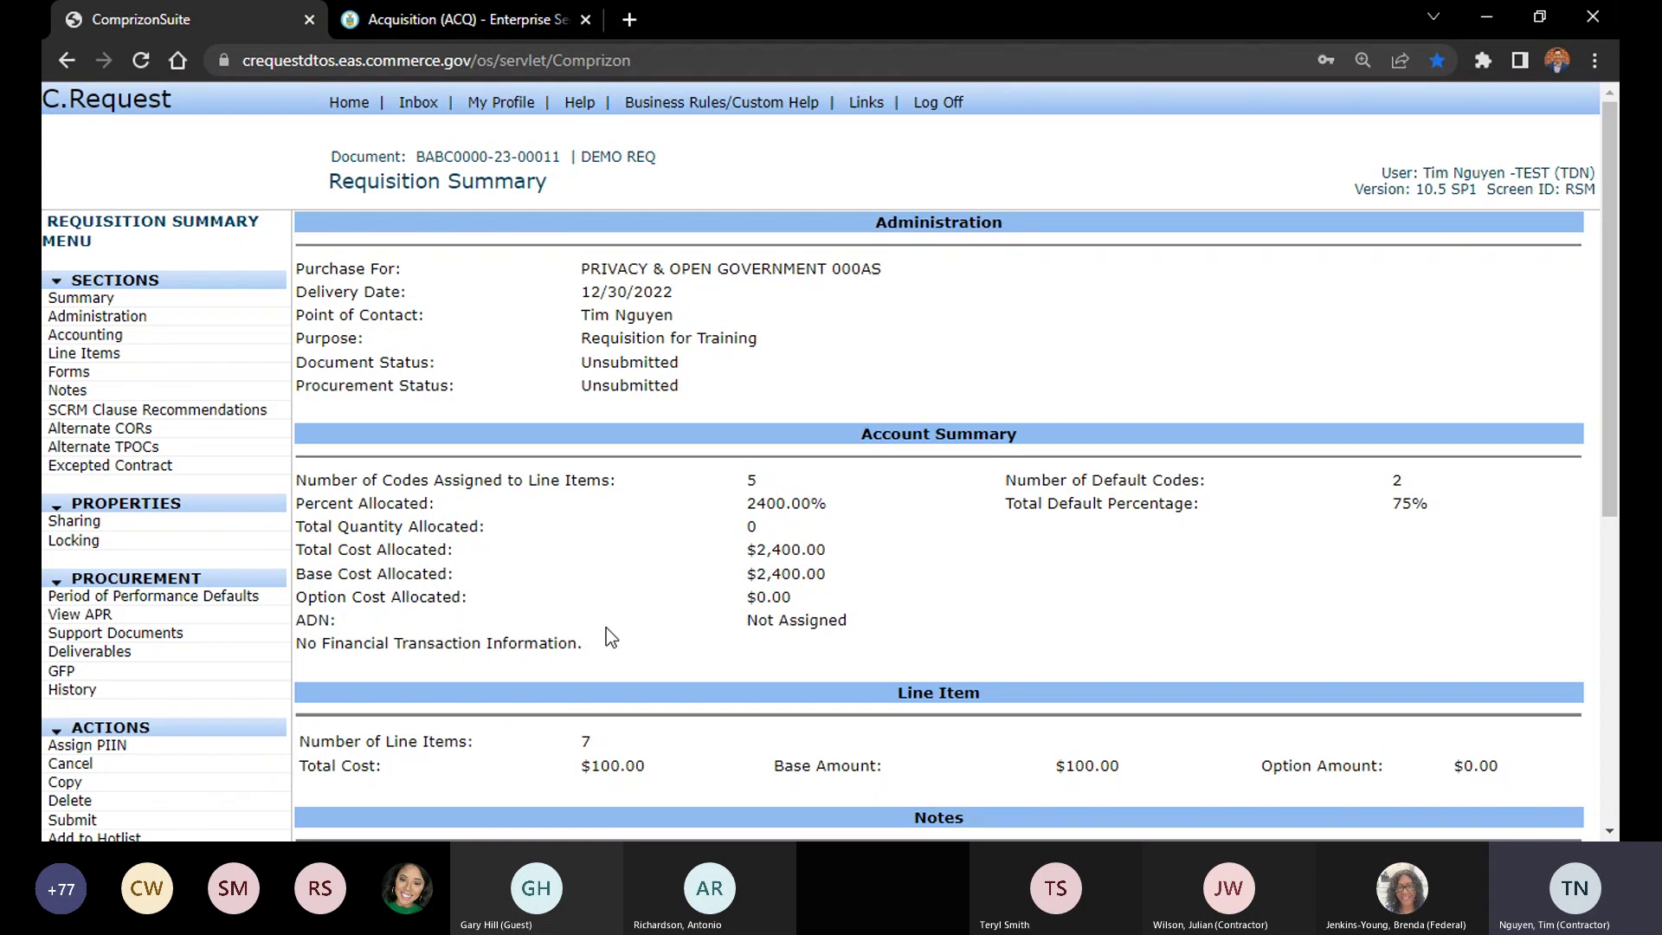
left_click(434, 103)
scroll(485, 641, "down", 4)
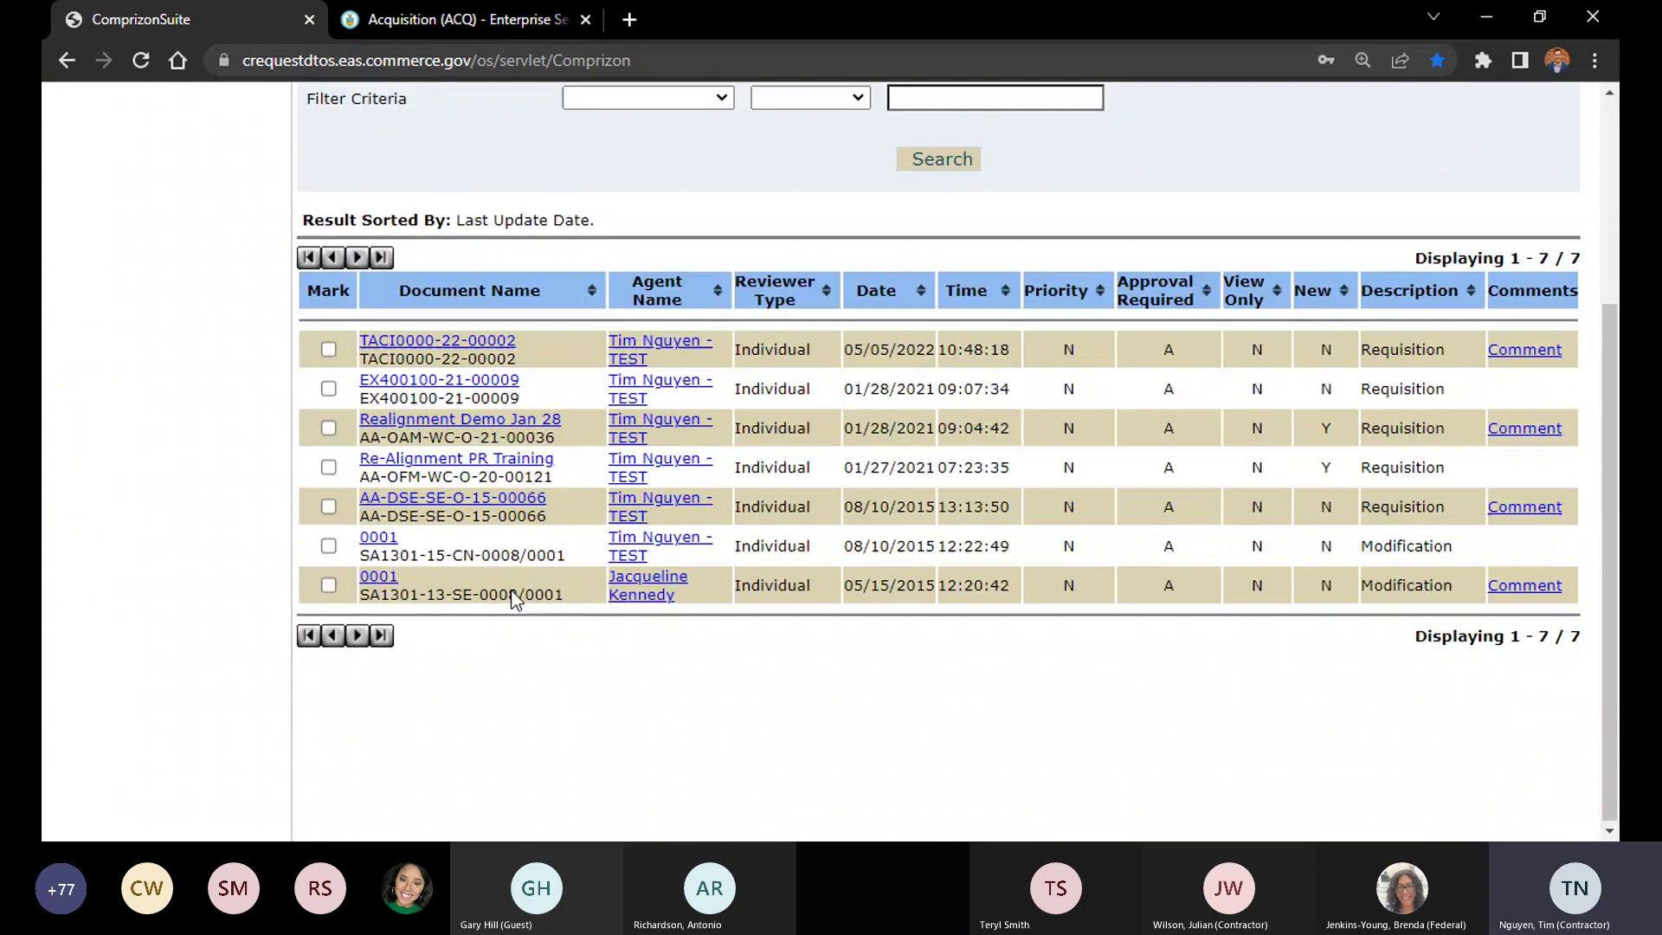
scroll(512, 597, "up", 3)
left_click(328, 579)
left_click(117, 209)
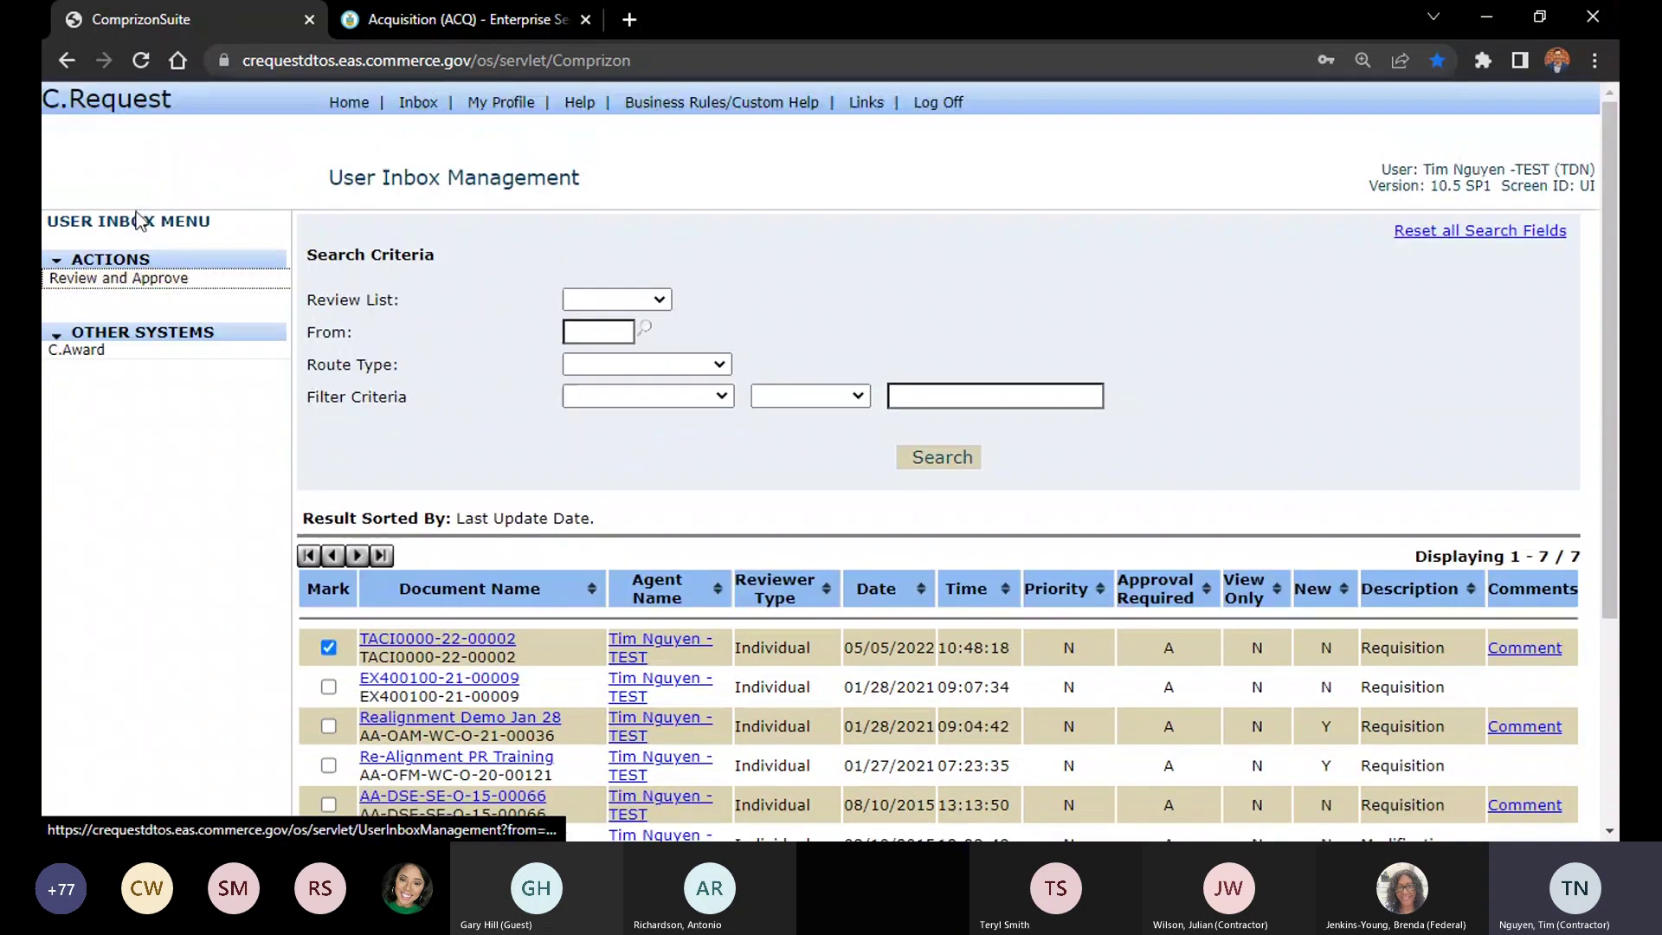
left_click(573, 351)
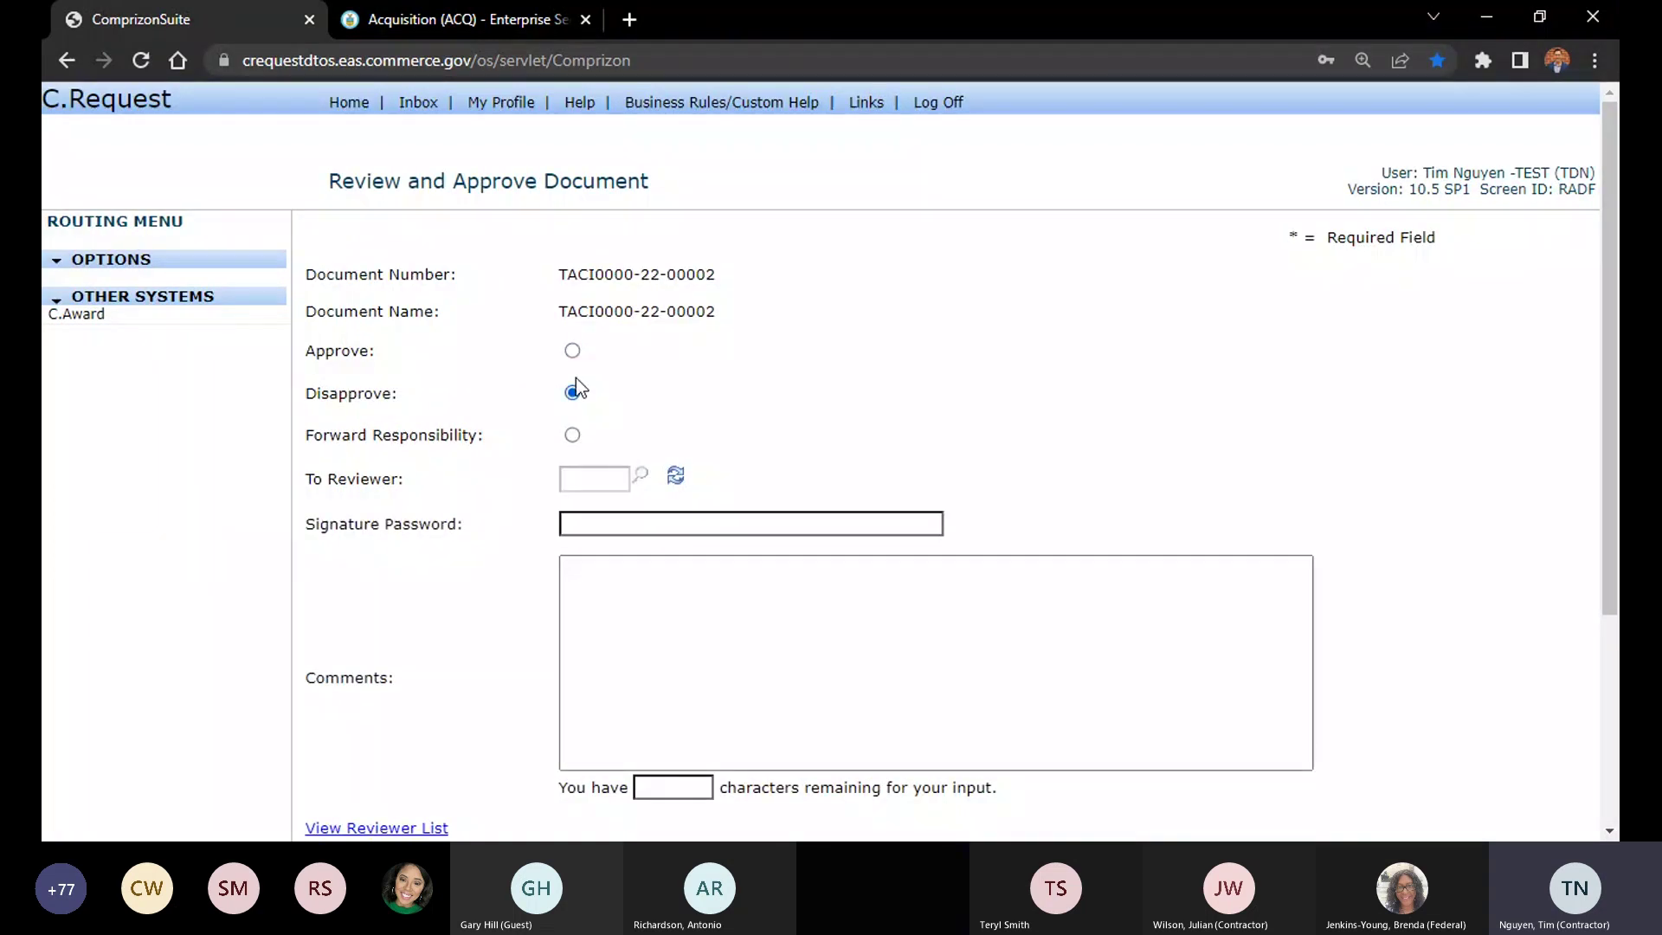
left_click(572, 351)
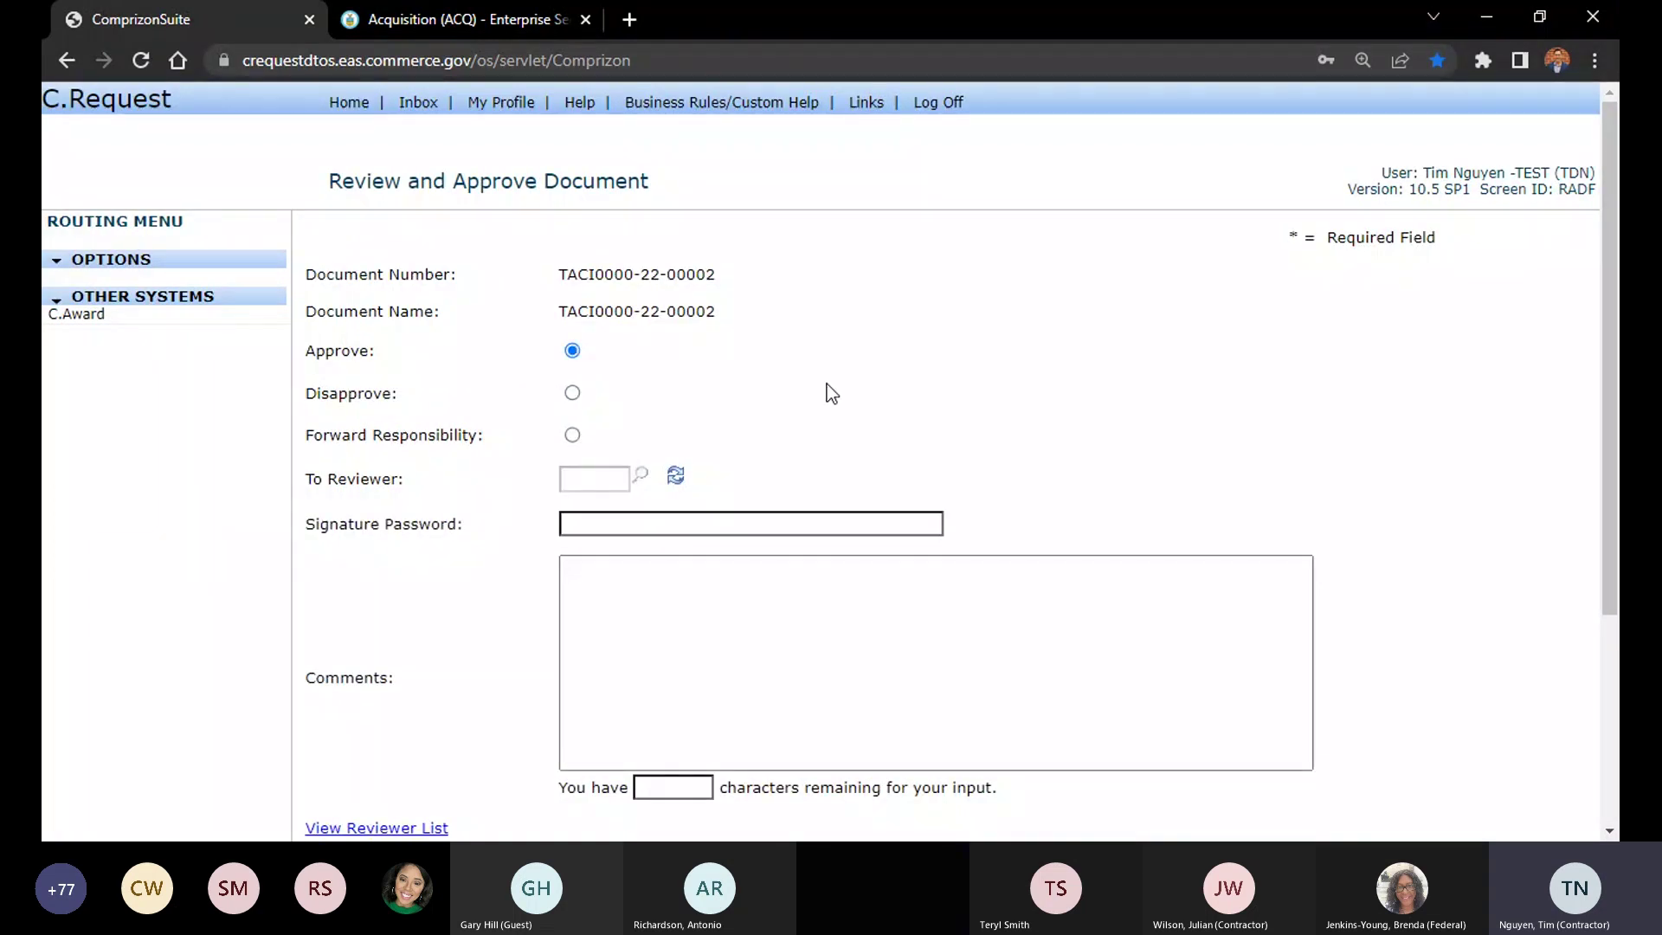
left_click(347, 109)
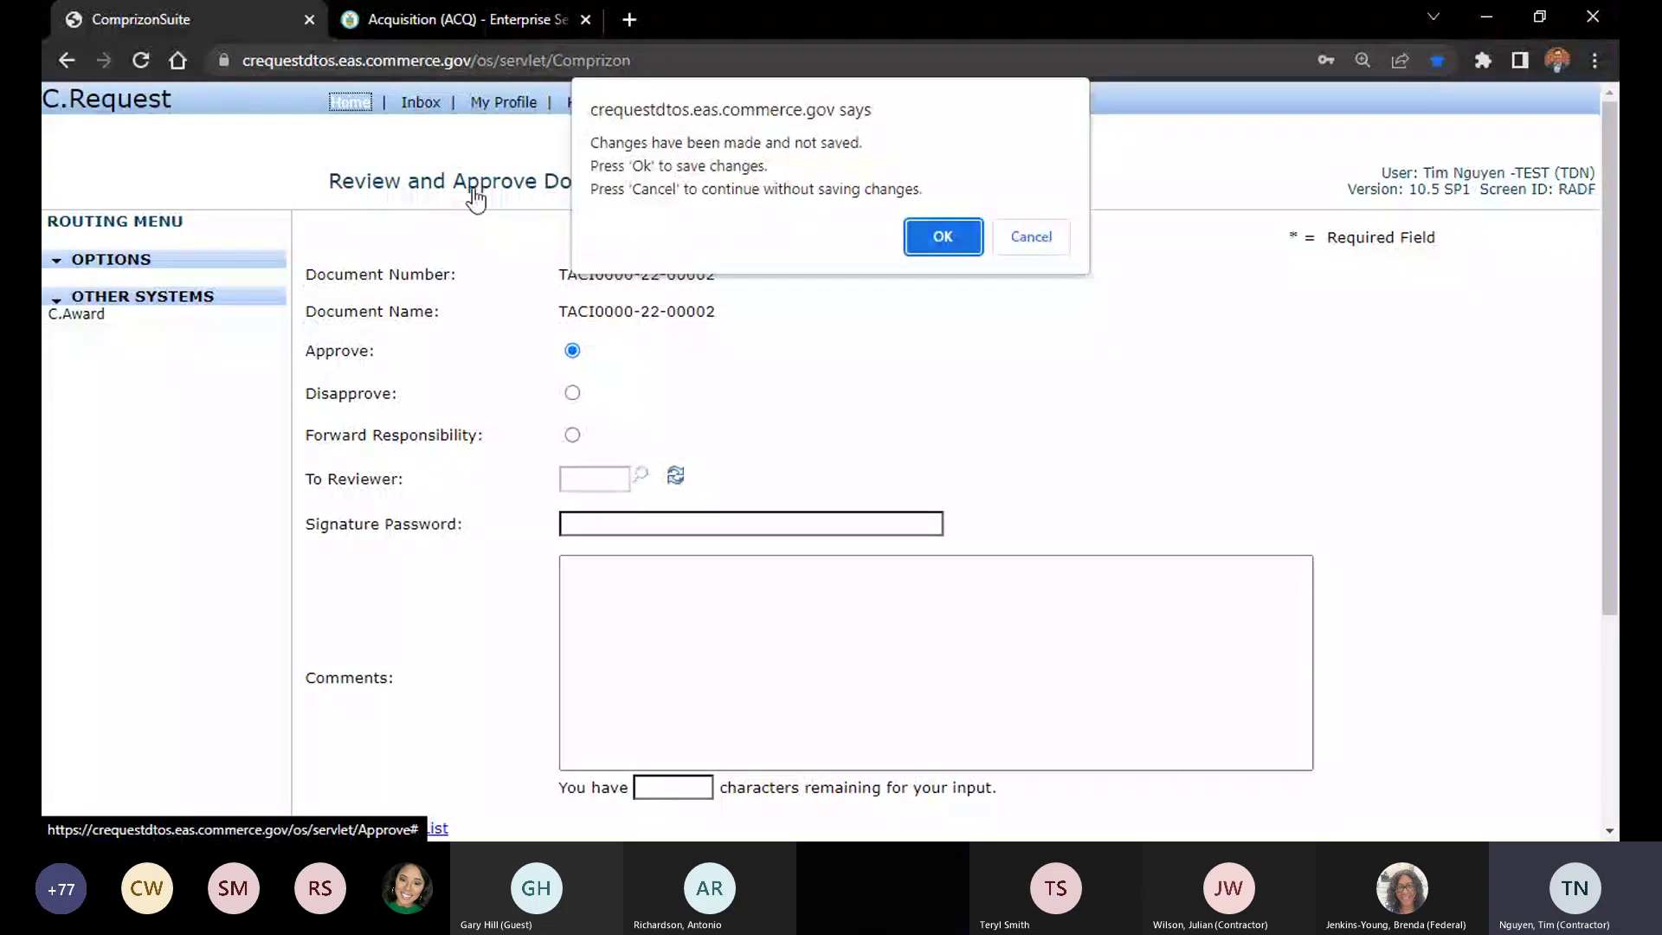
left_click(1005, 242)
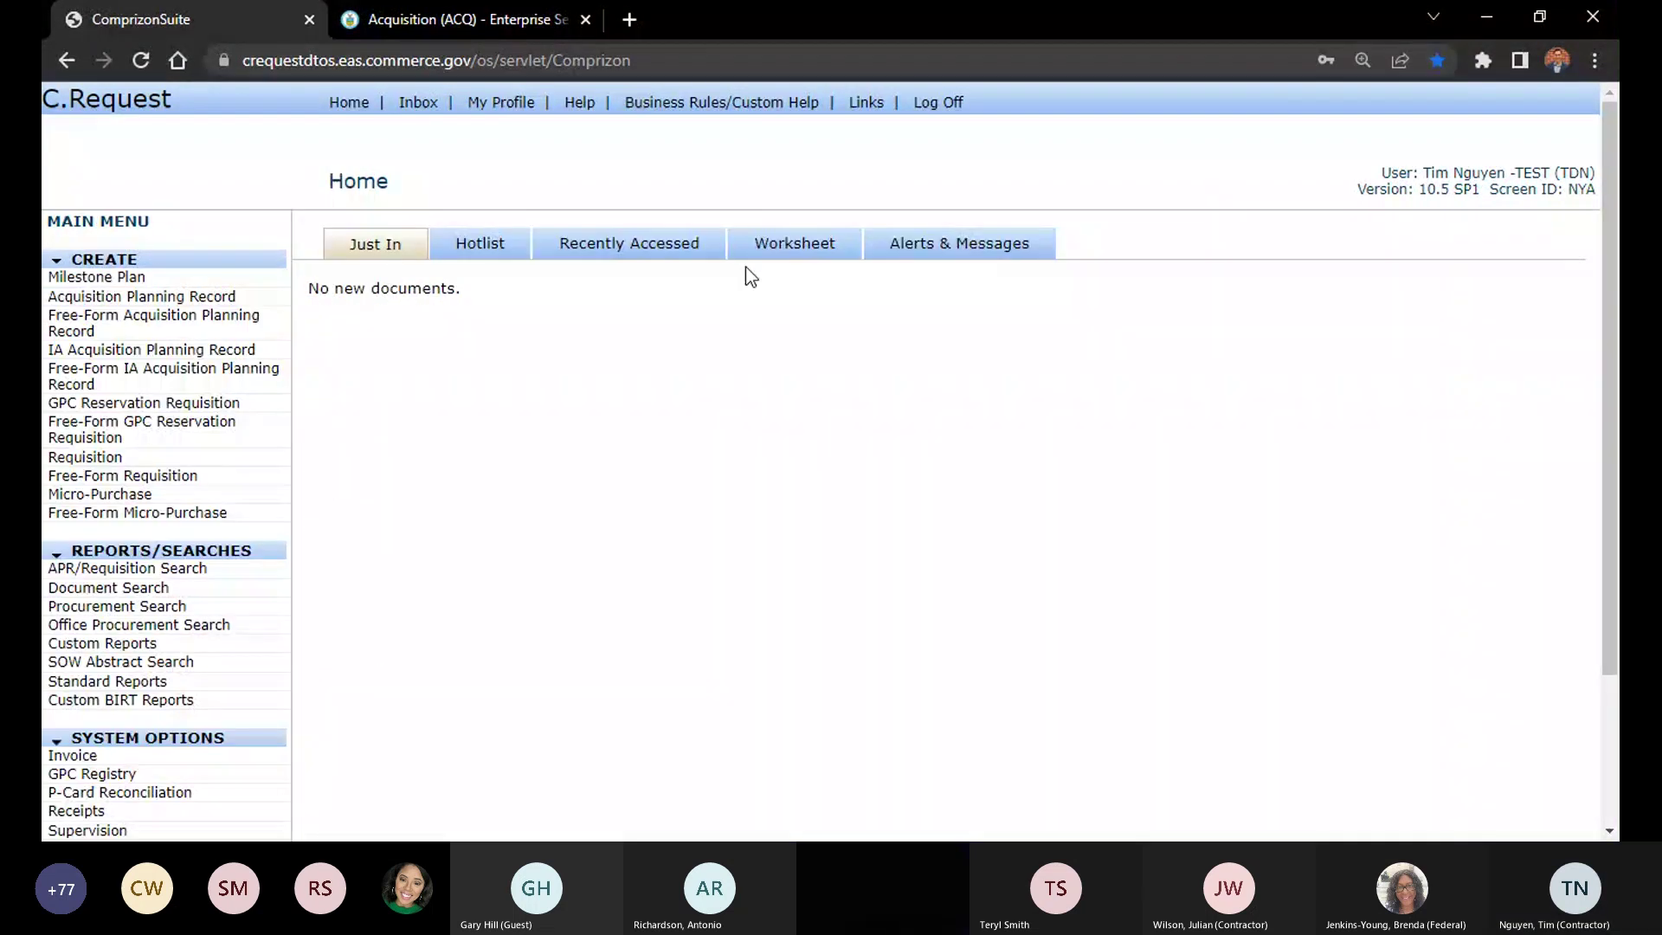
left_click(656, 257)
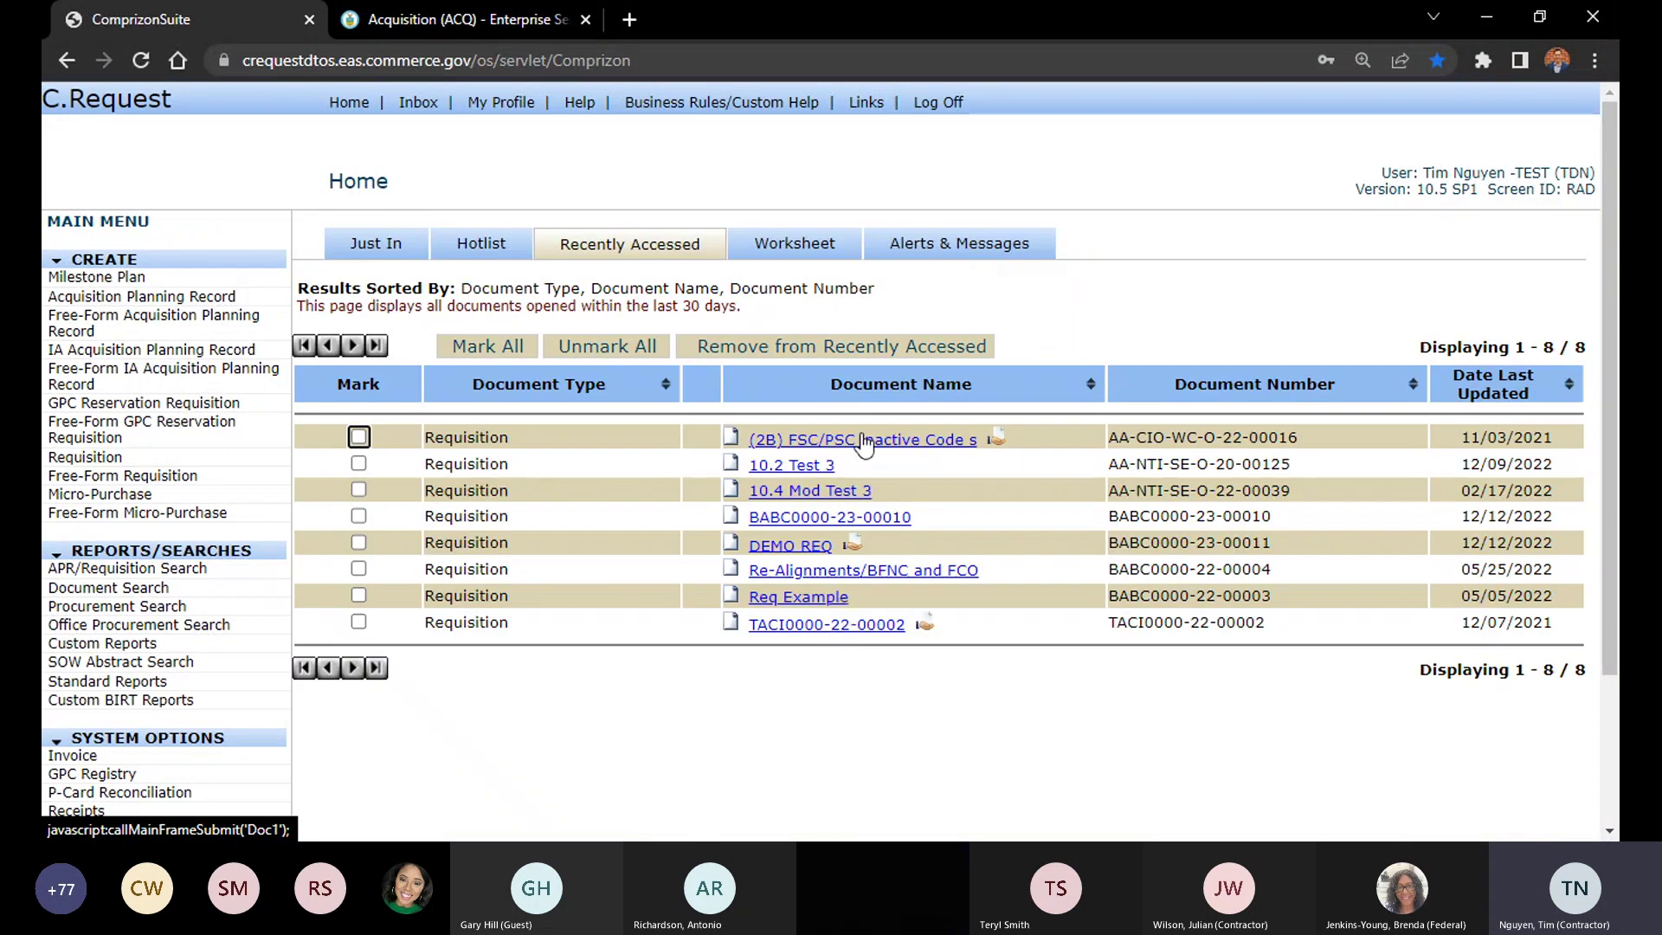
left_click(825, 627)
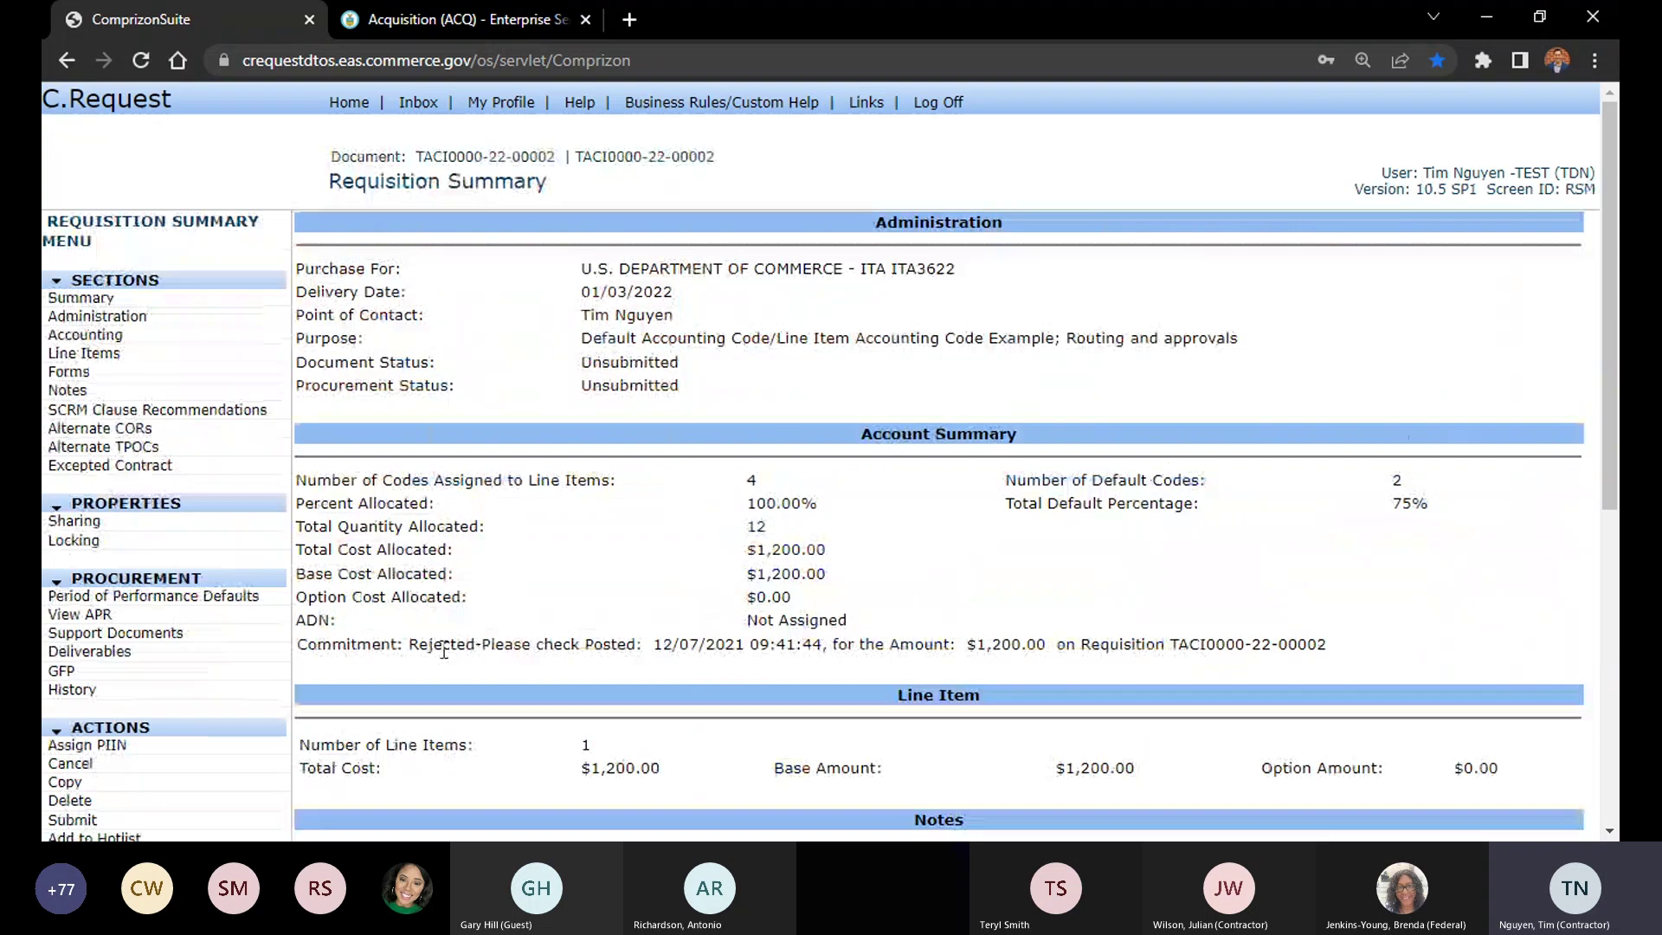
left_click_drag(410, 645, 586, 646)
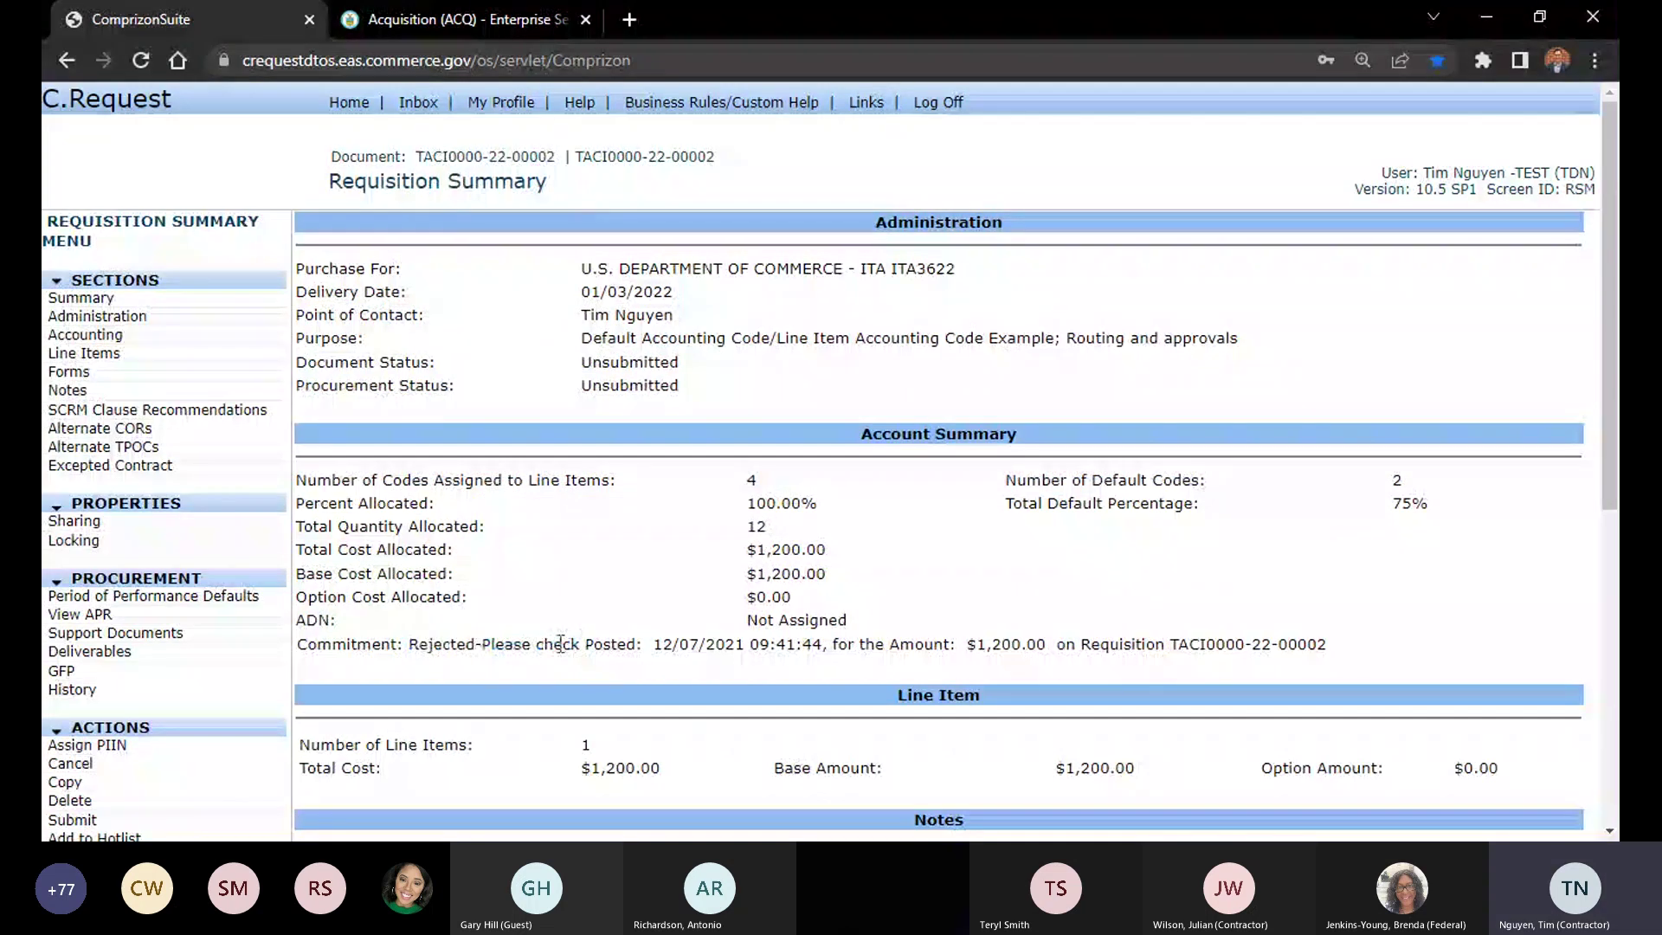
left_click_drag(411, 645, 540, 651)
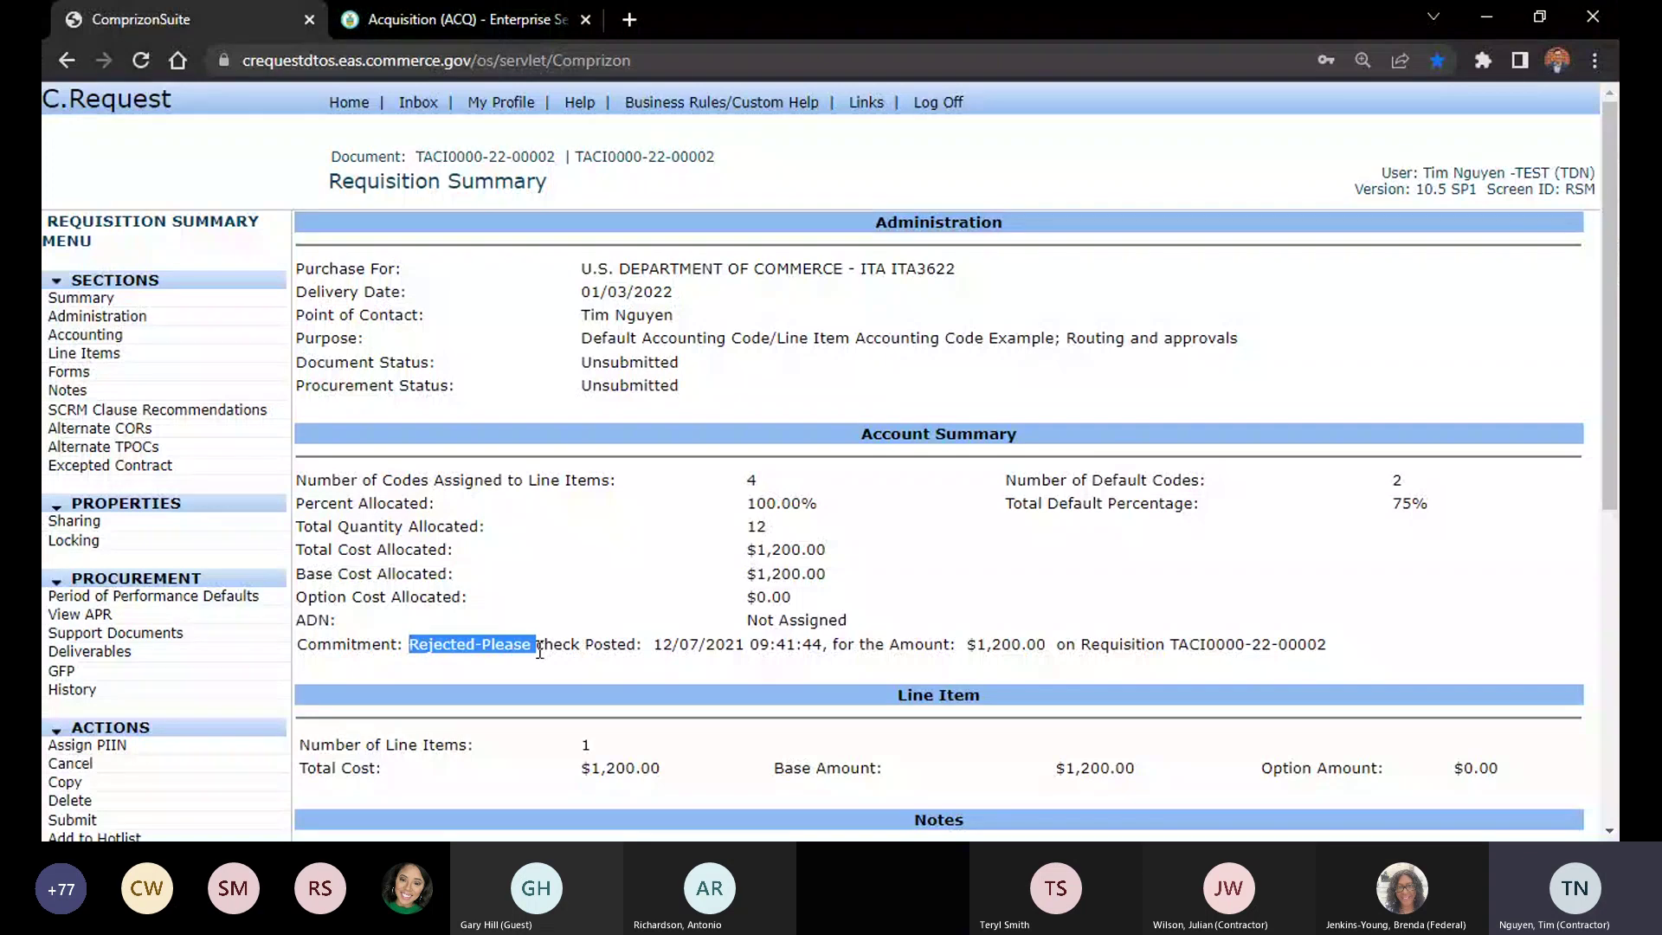
left_click(540, 649)
scroll(630, 605, "down", 3)
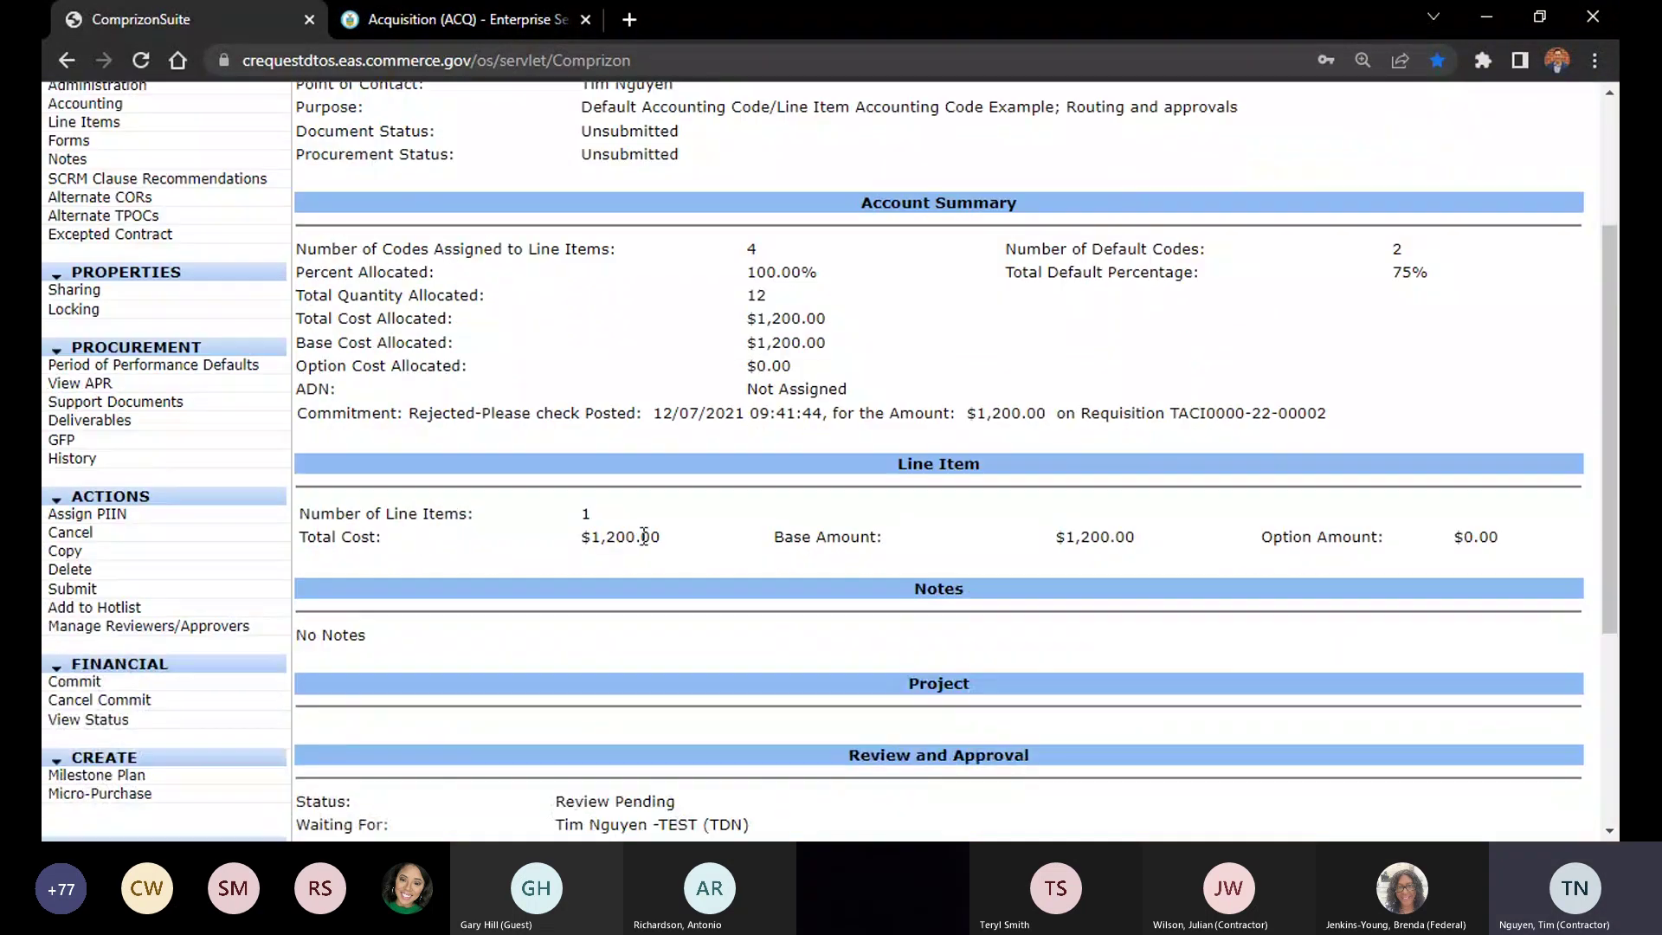
scroll(704, 248, "up", 3)
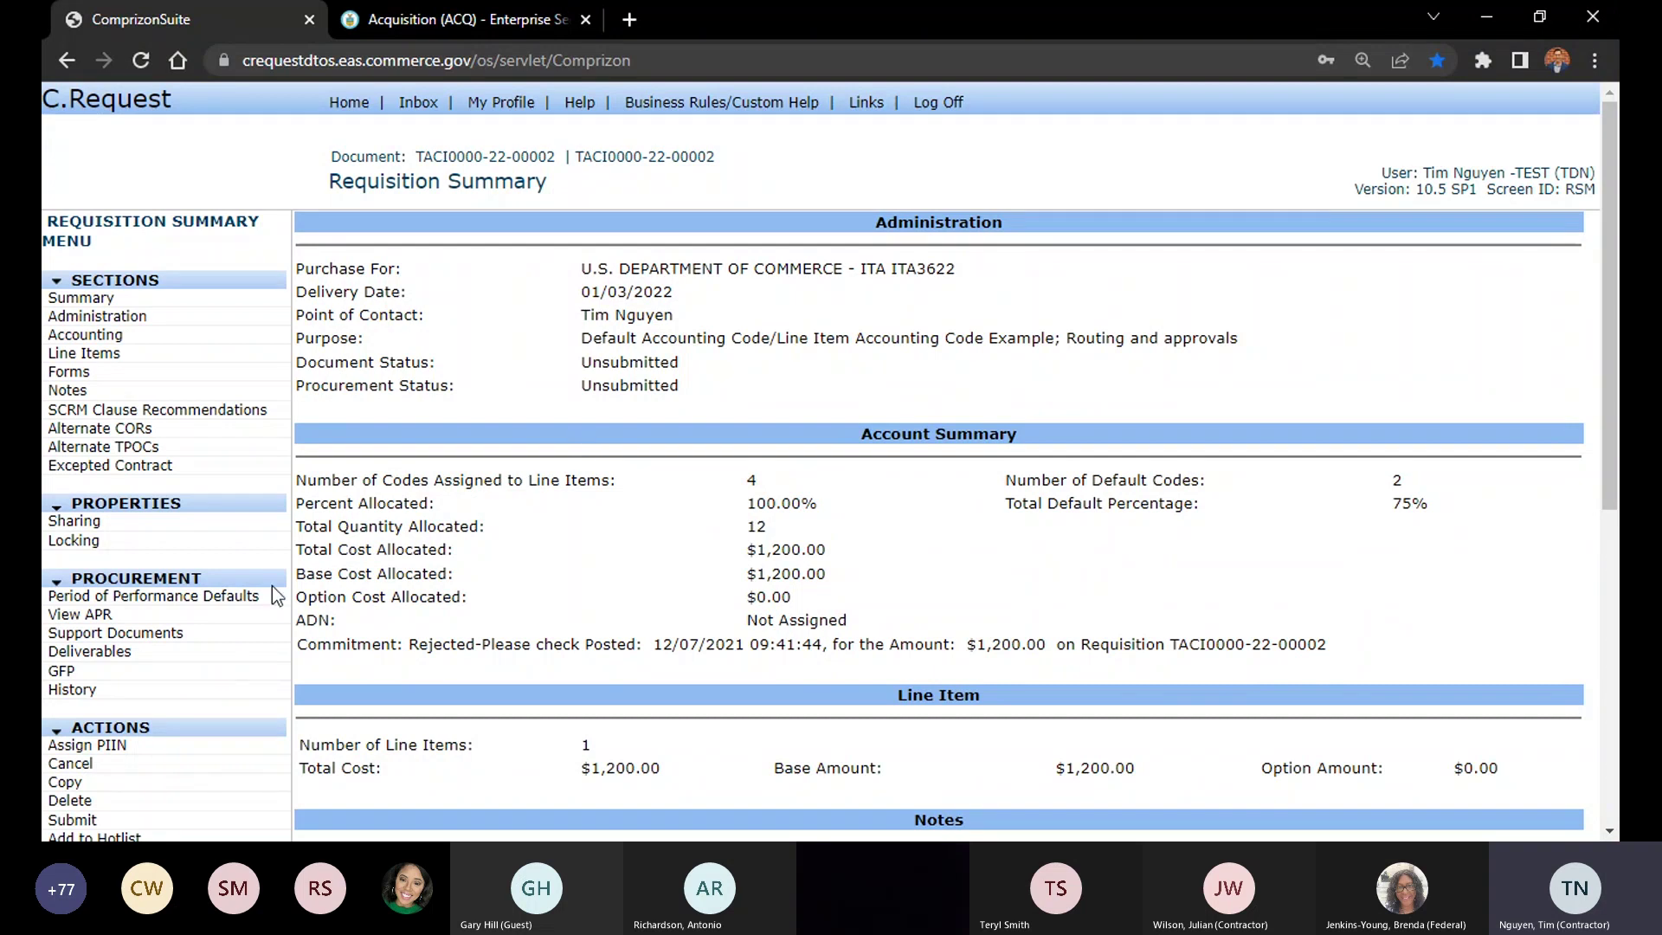
scroll(244, 637, "down", 4)
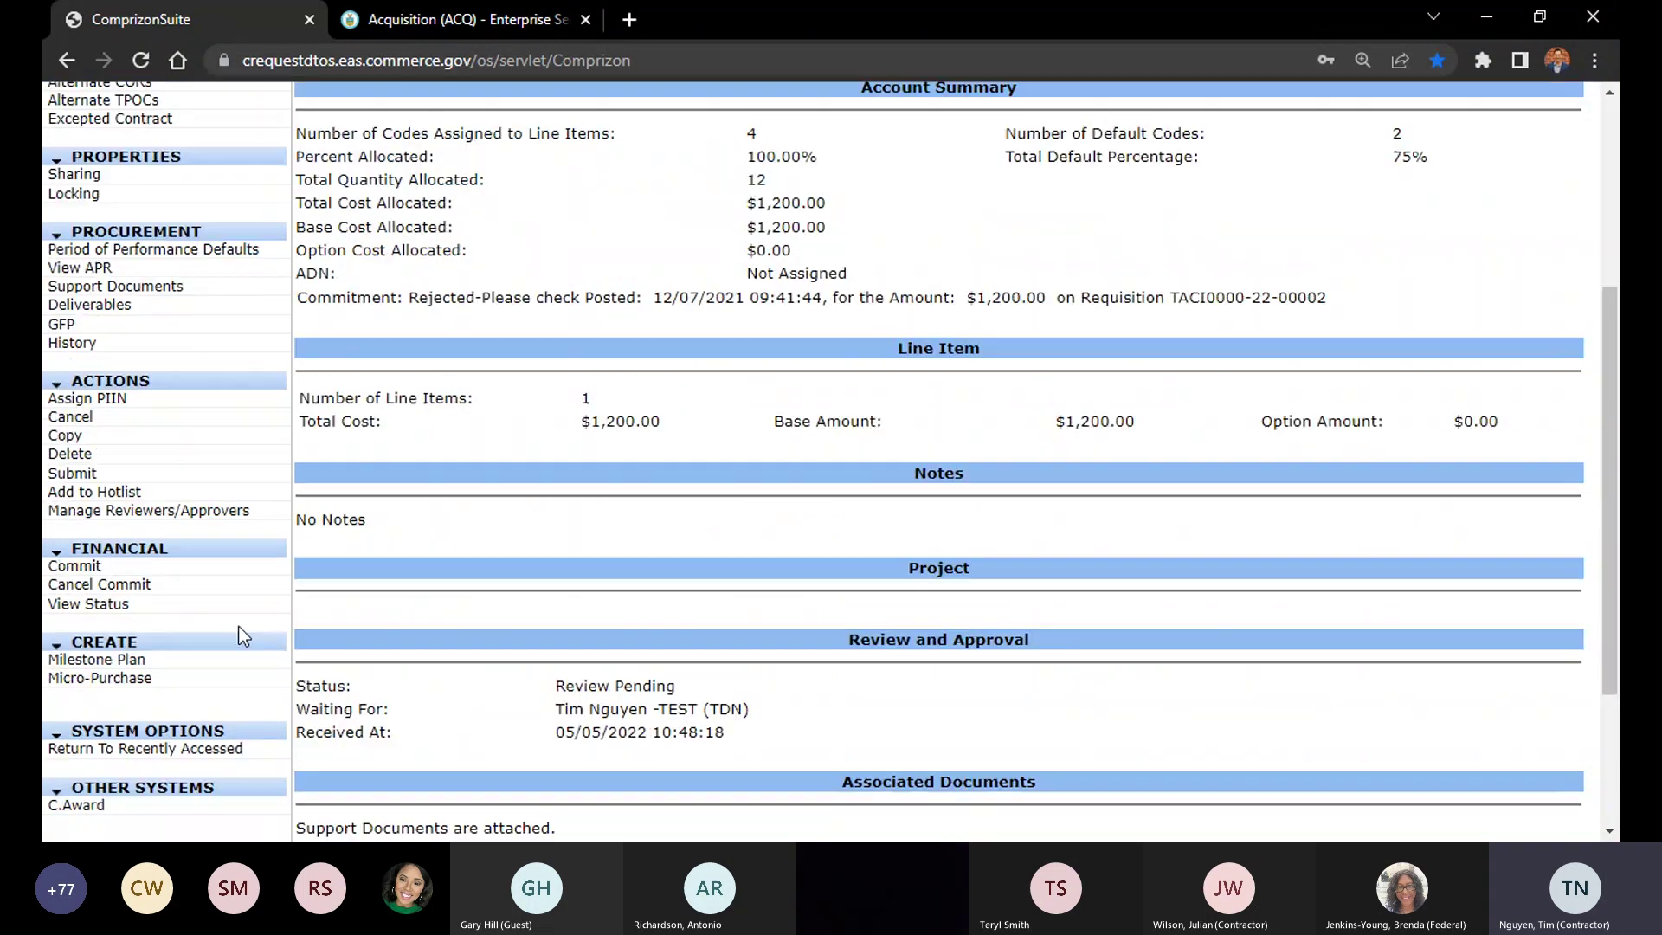
left_click(199, 512)
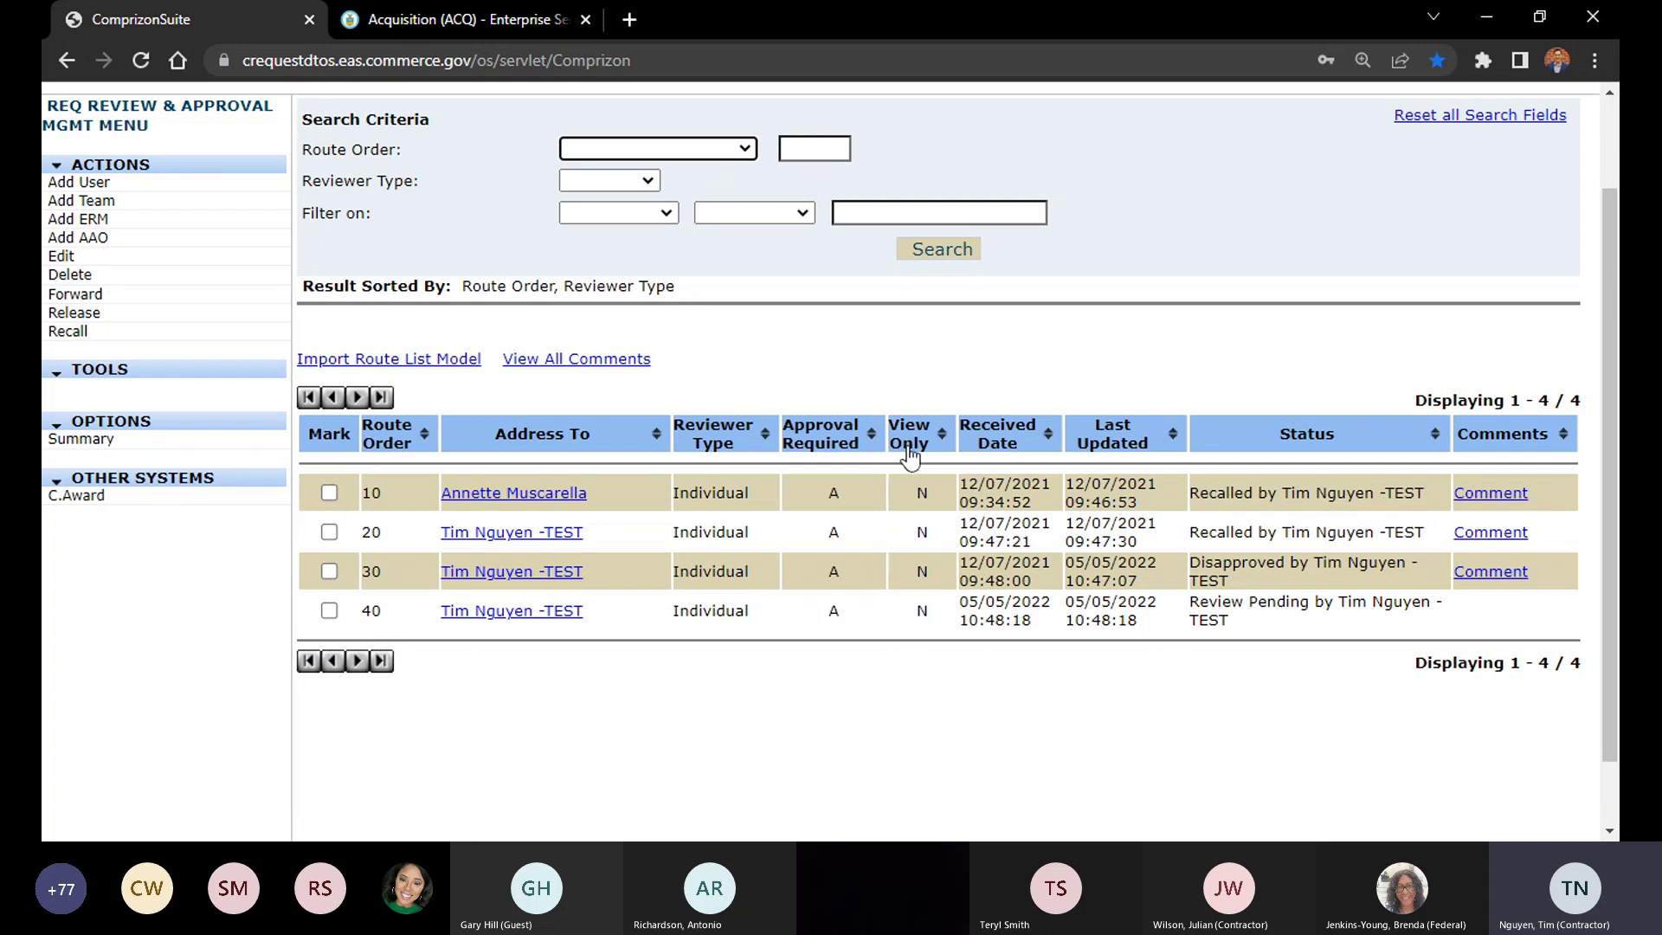
scroll(855, 569, "up", 2)
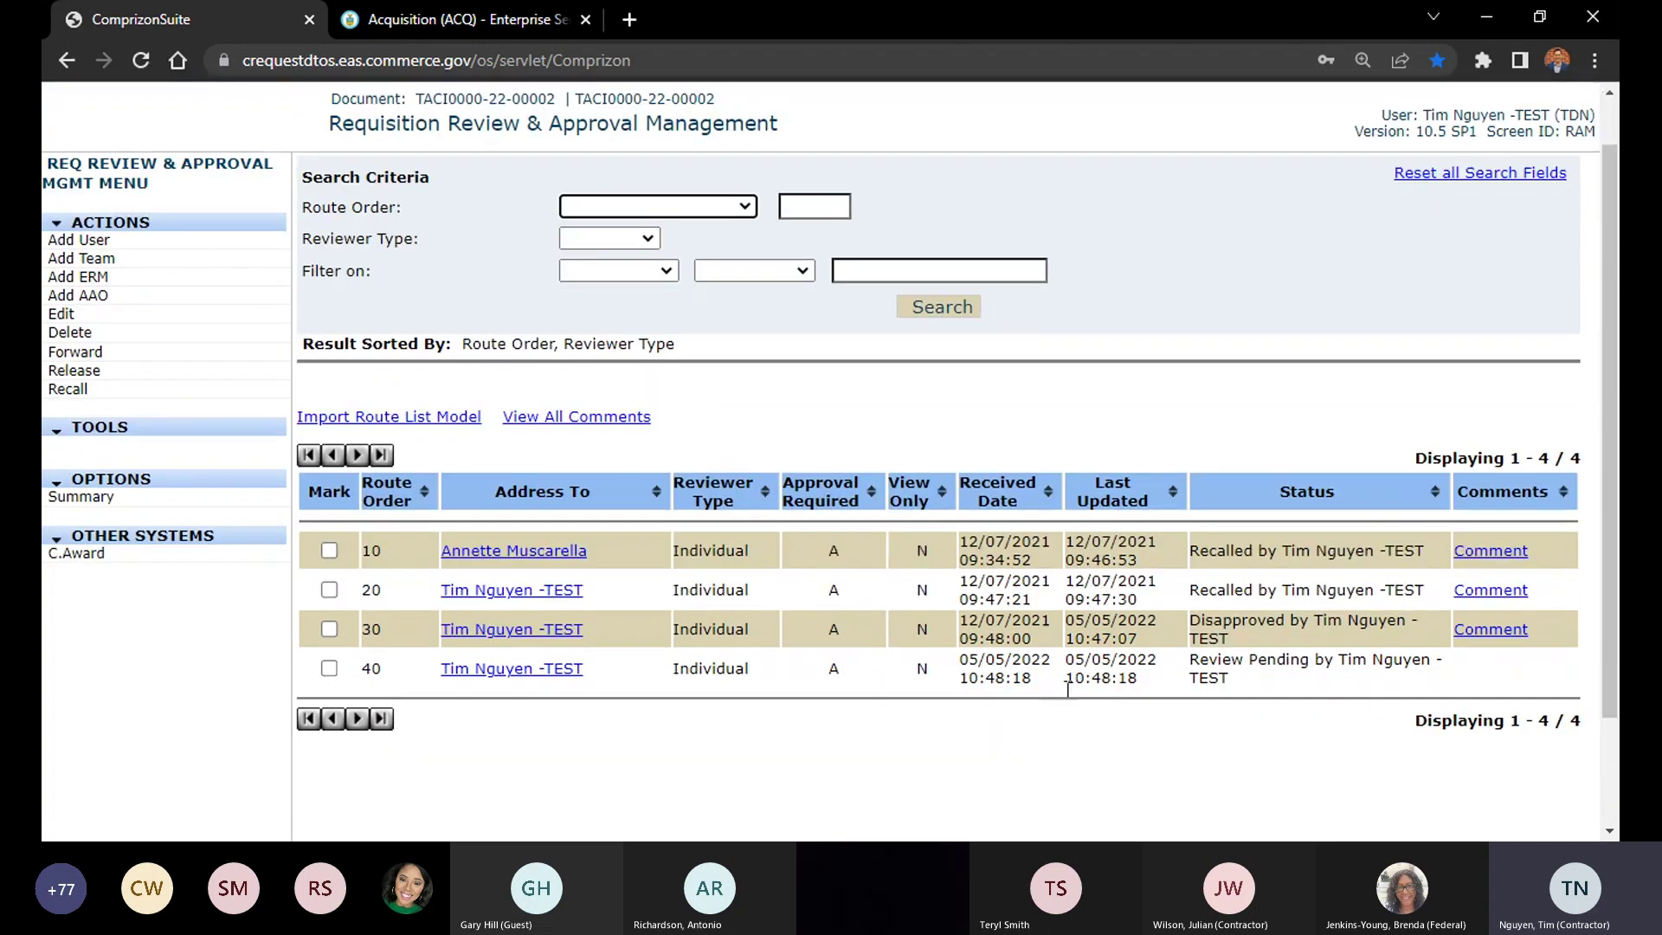
scroll(1067, 688, "down", 2)
mouse_move(1230, 620)
left_mouse_down()
mouse_move(1193, 604)
mouse_move(1230, 608)
left_mouse_up()
left_click(1287, 630)
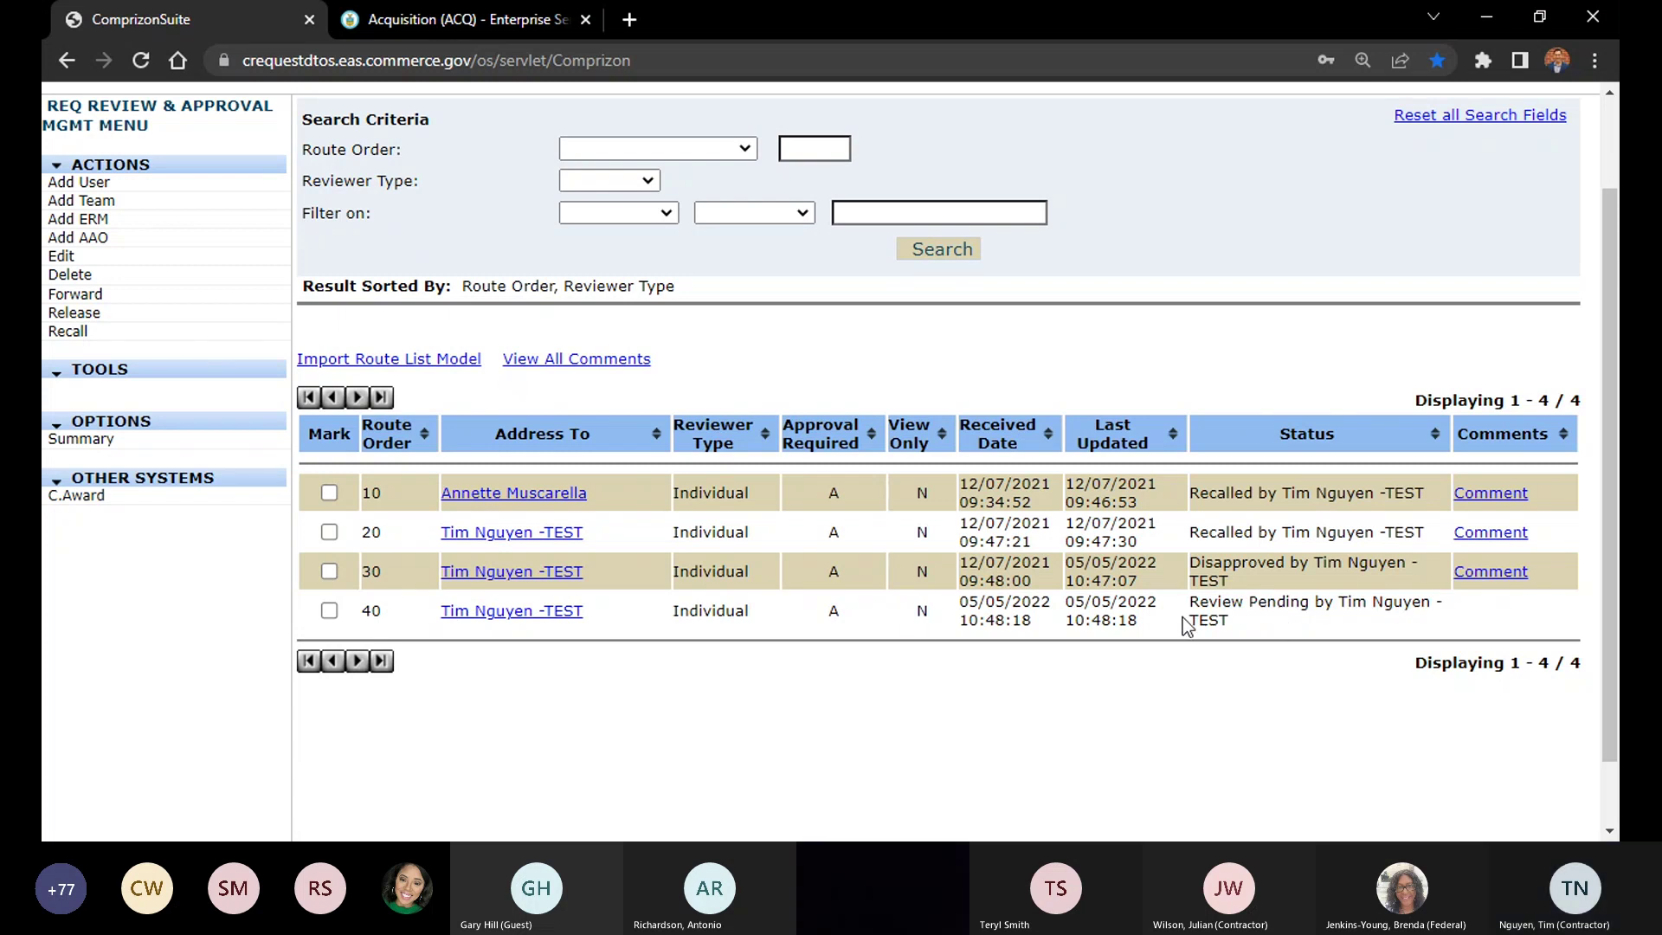
scroll(649, 439, "up", 2)
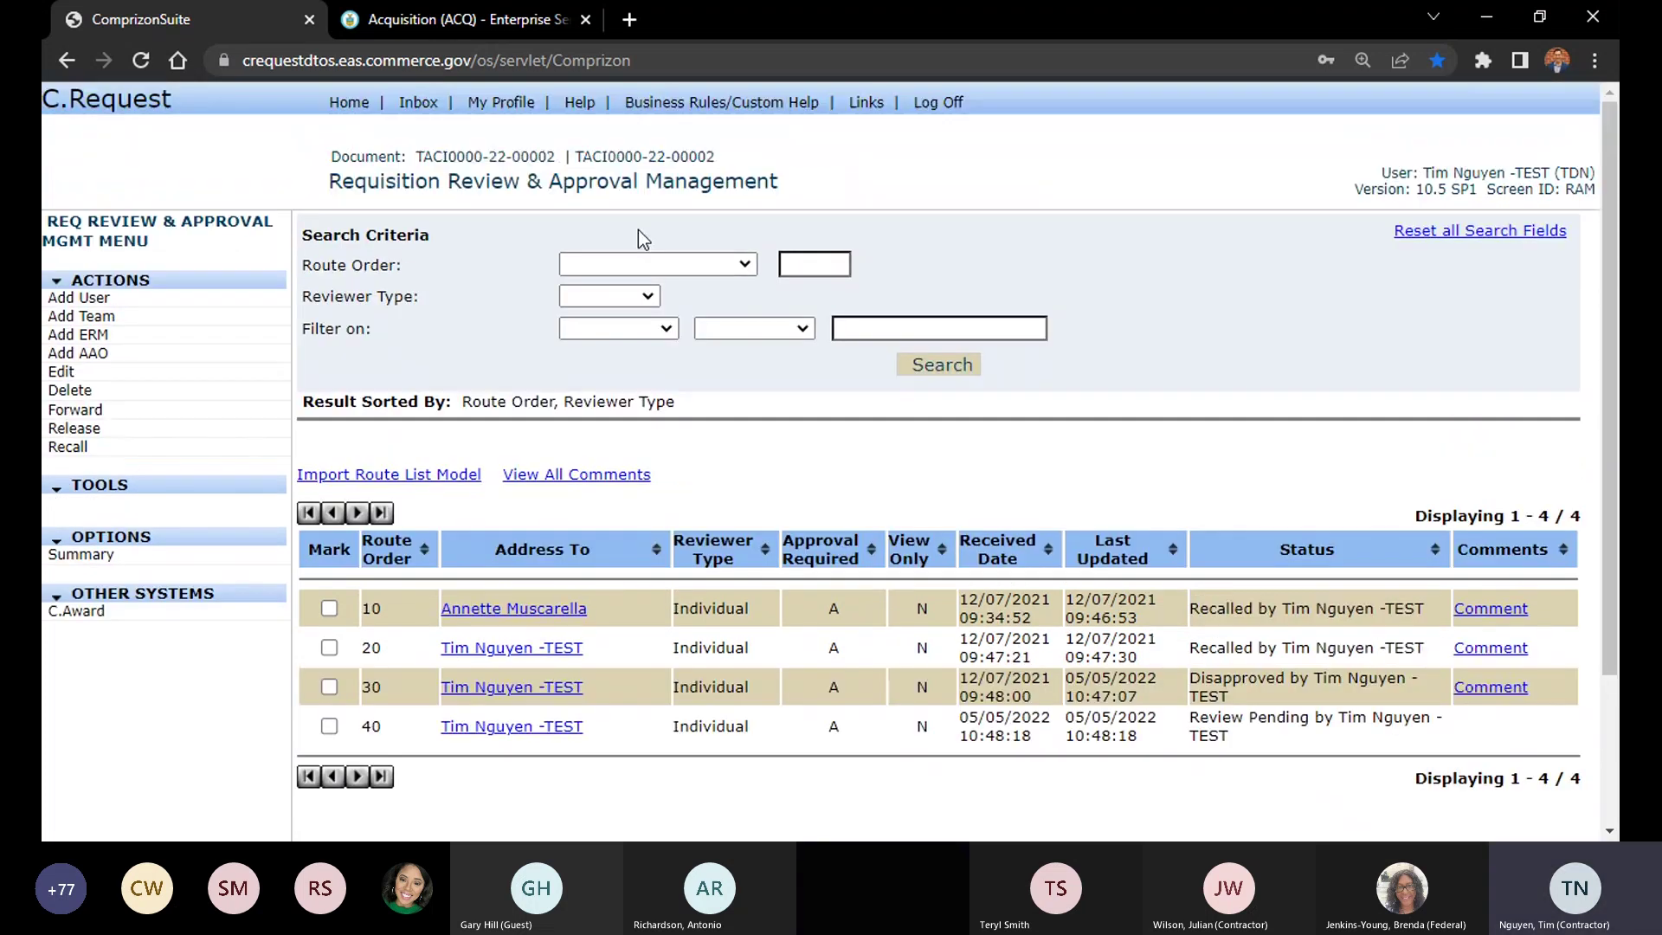
left_click(81, 554)
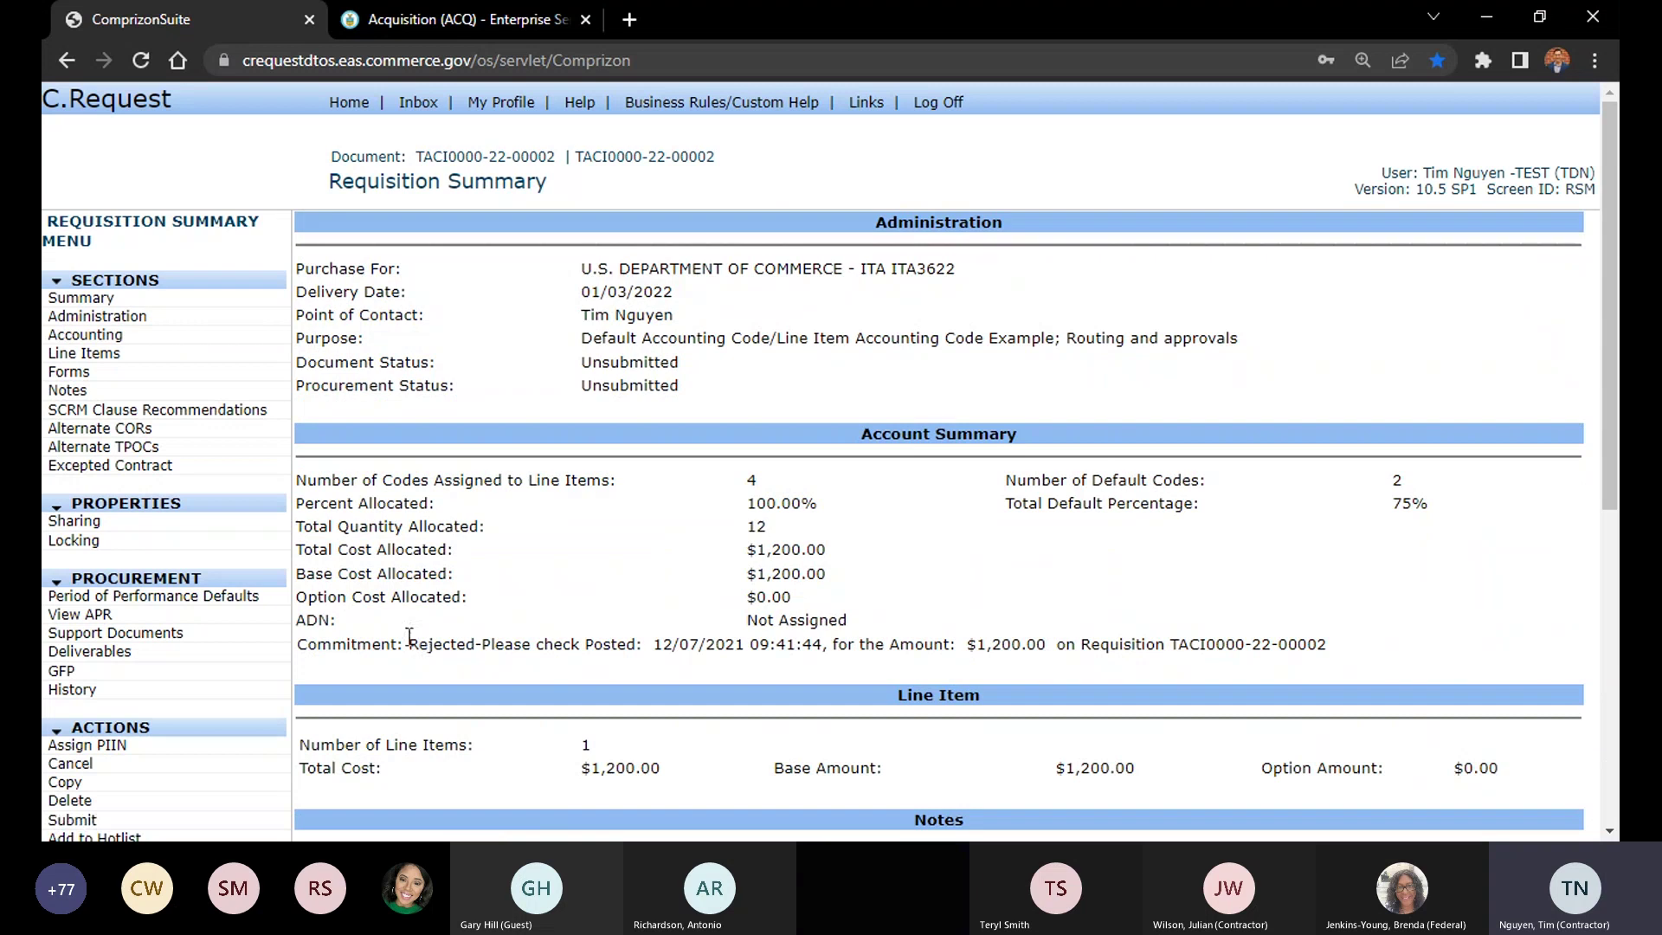
left_click_drag(408, 644, 538, 651)
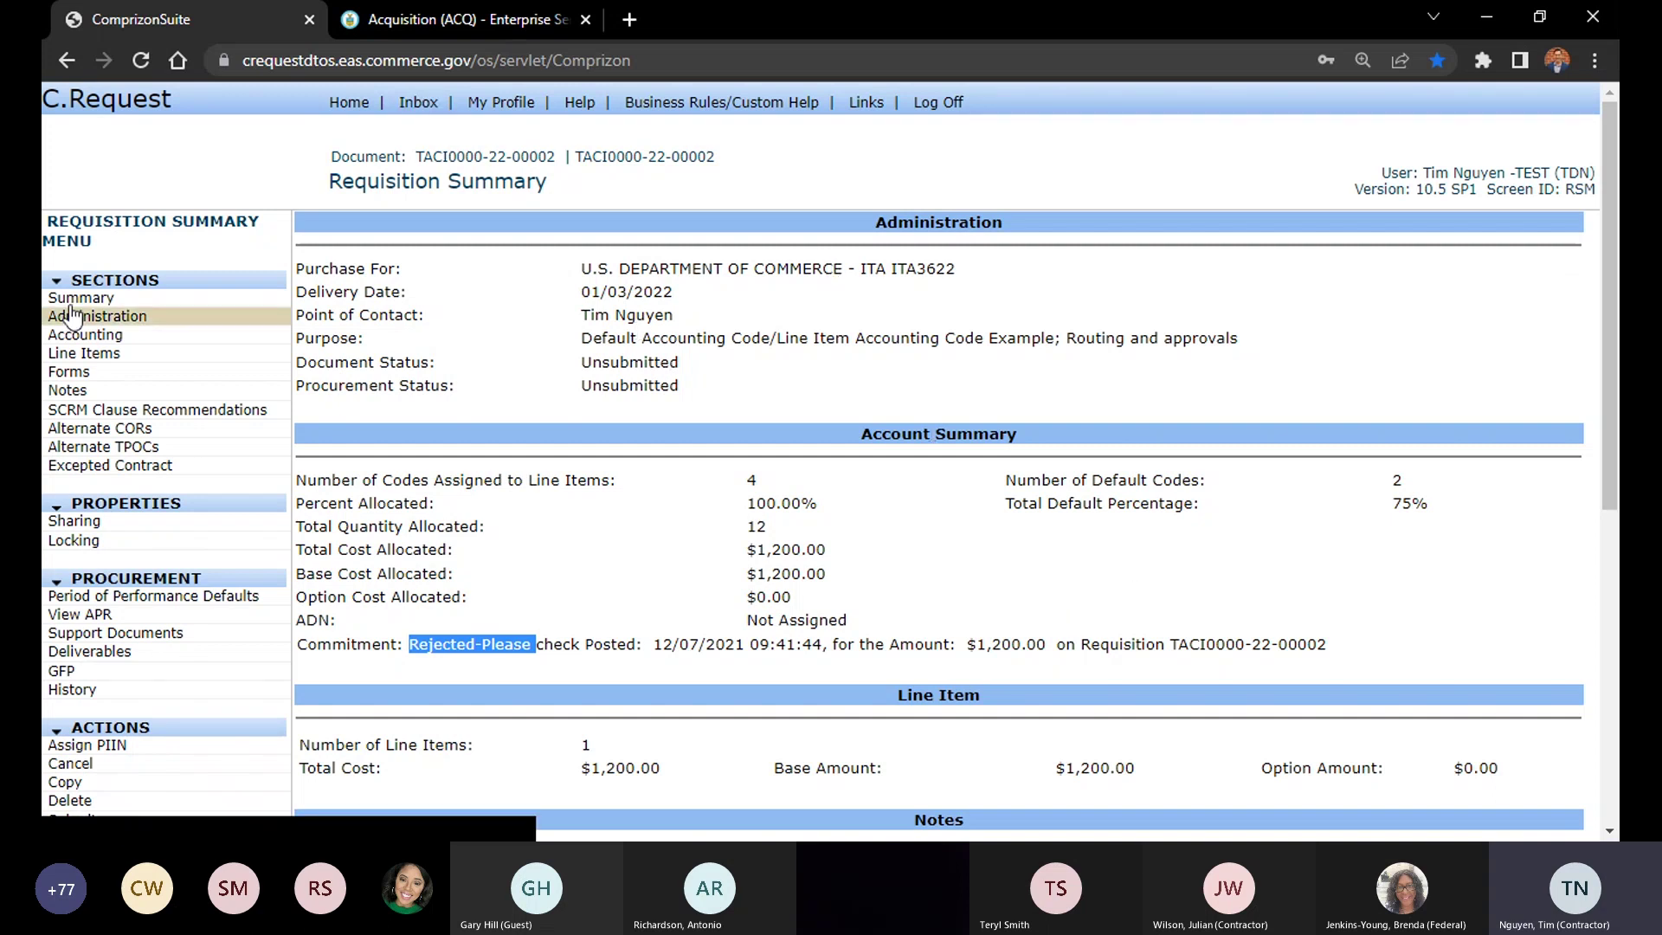
left_click(95, 353)
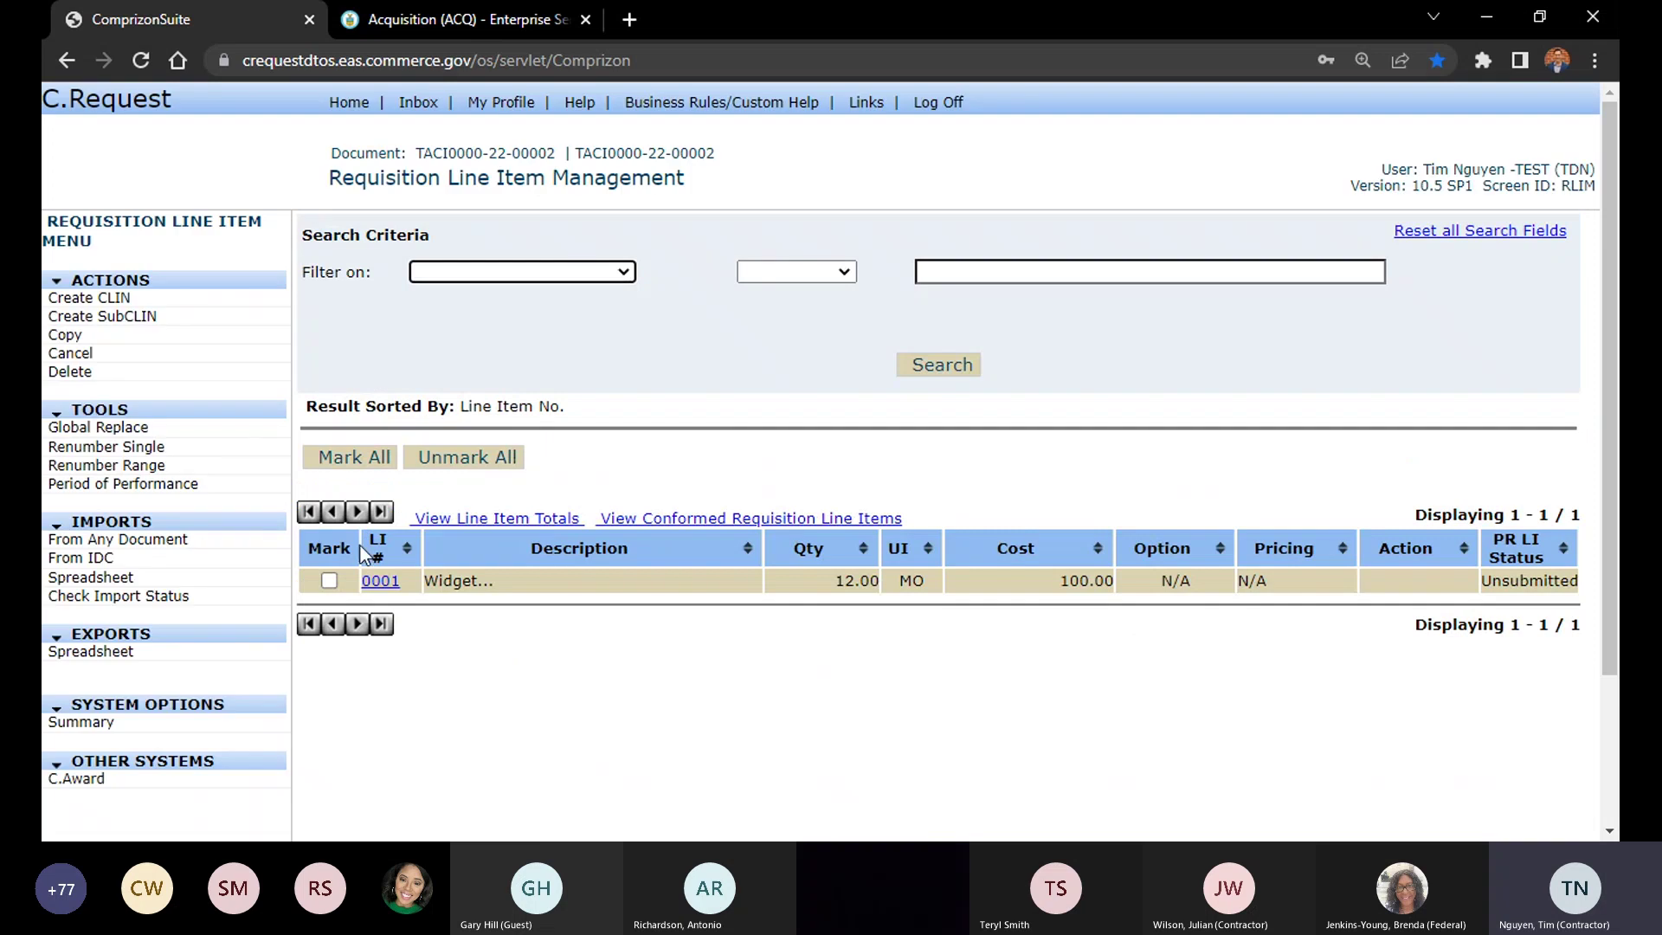
left_click(382, 582)
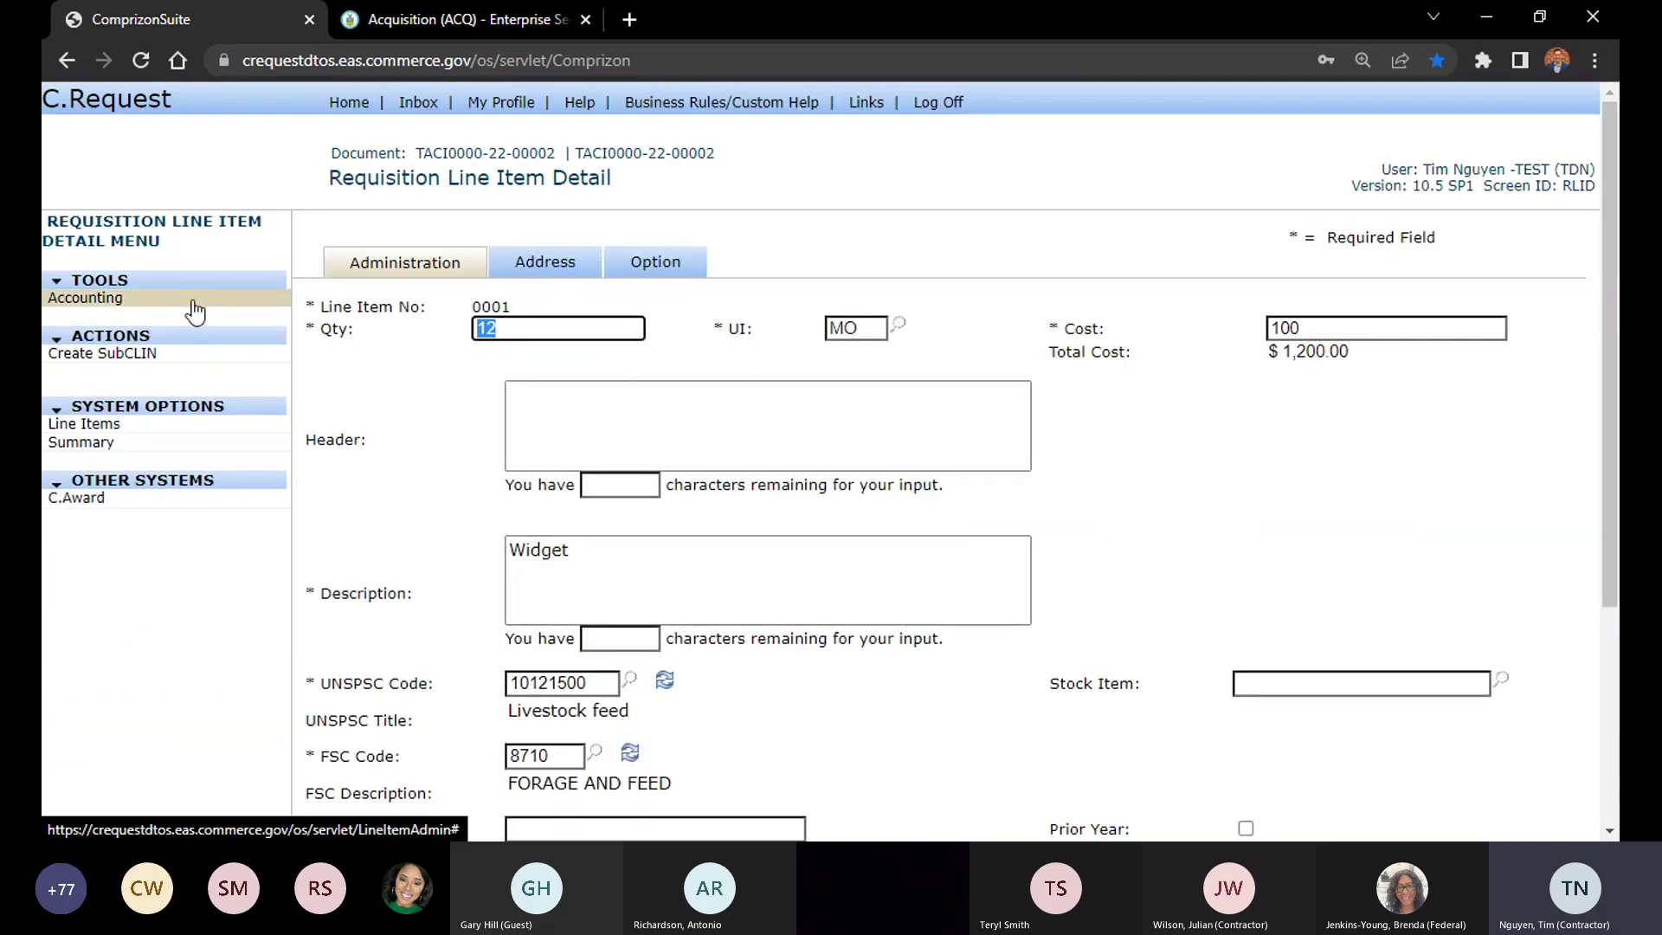
left_click(84, 303)
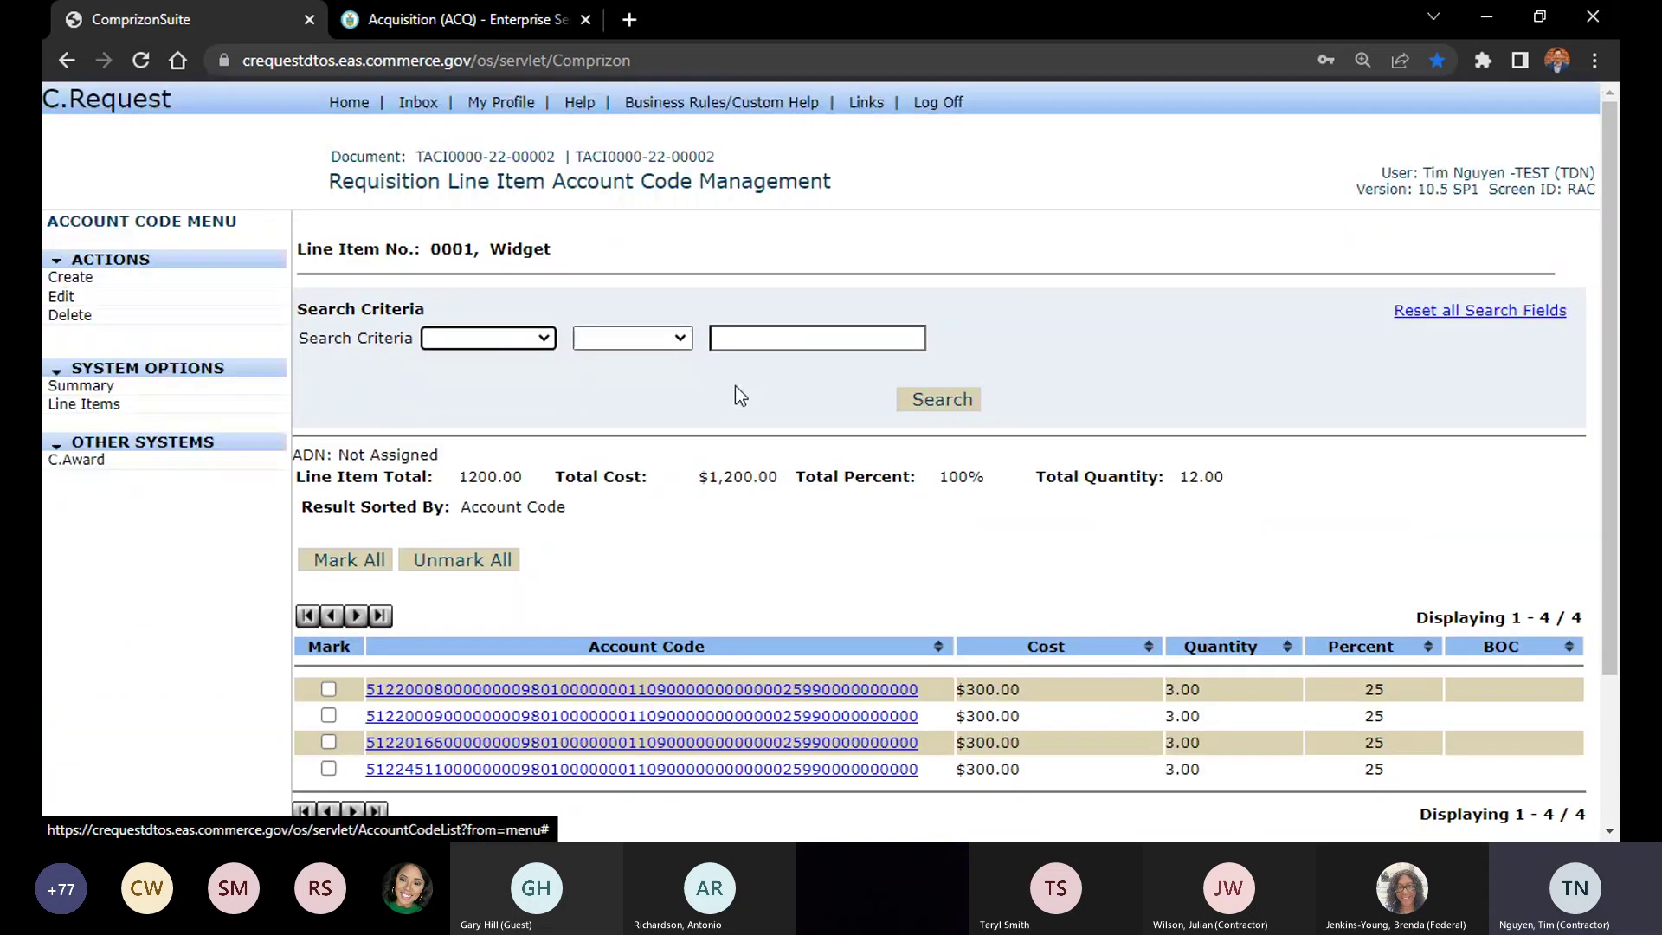
Go back through the line items to the requisition summary and recheck the commitment status in the account summary
left_click(97, 404)
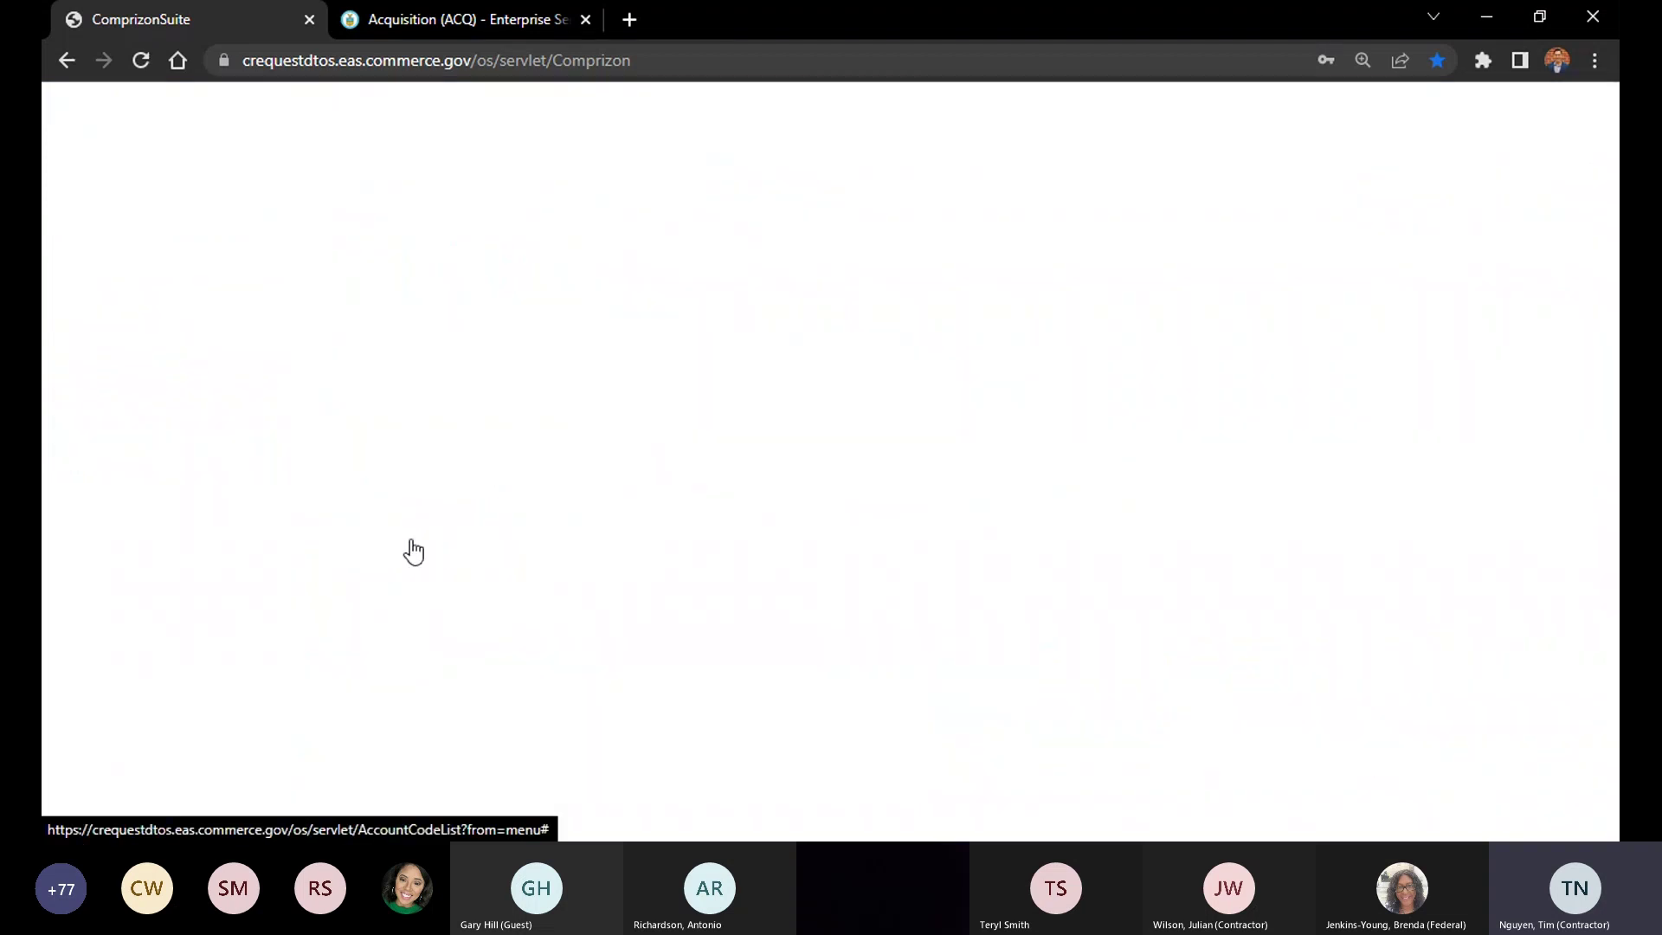
scroll(457, 593, "down", 1)
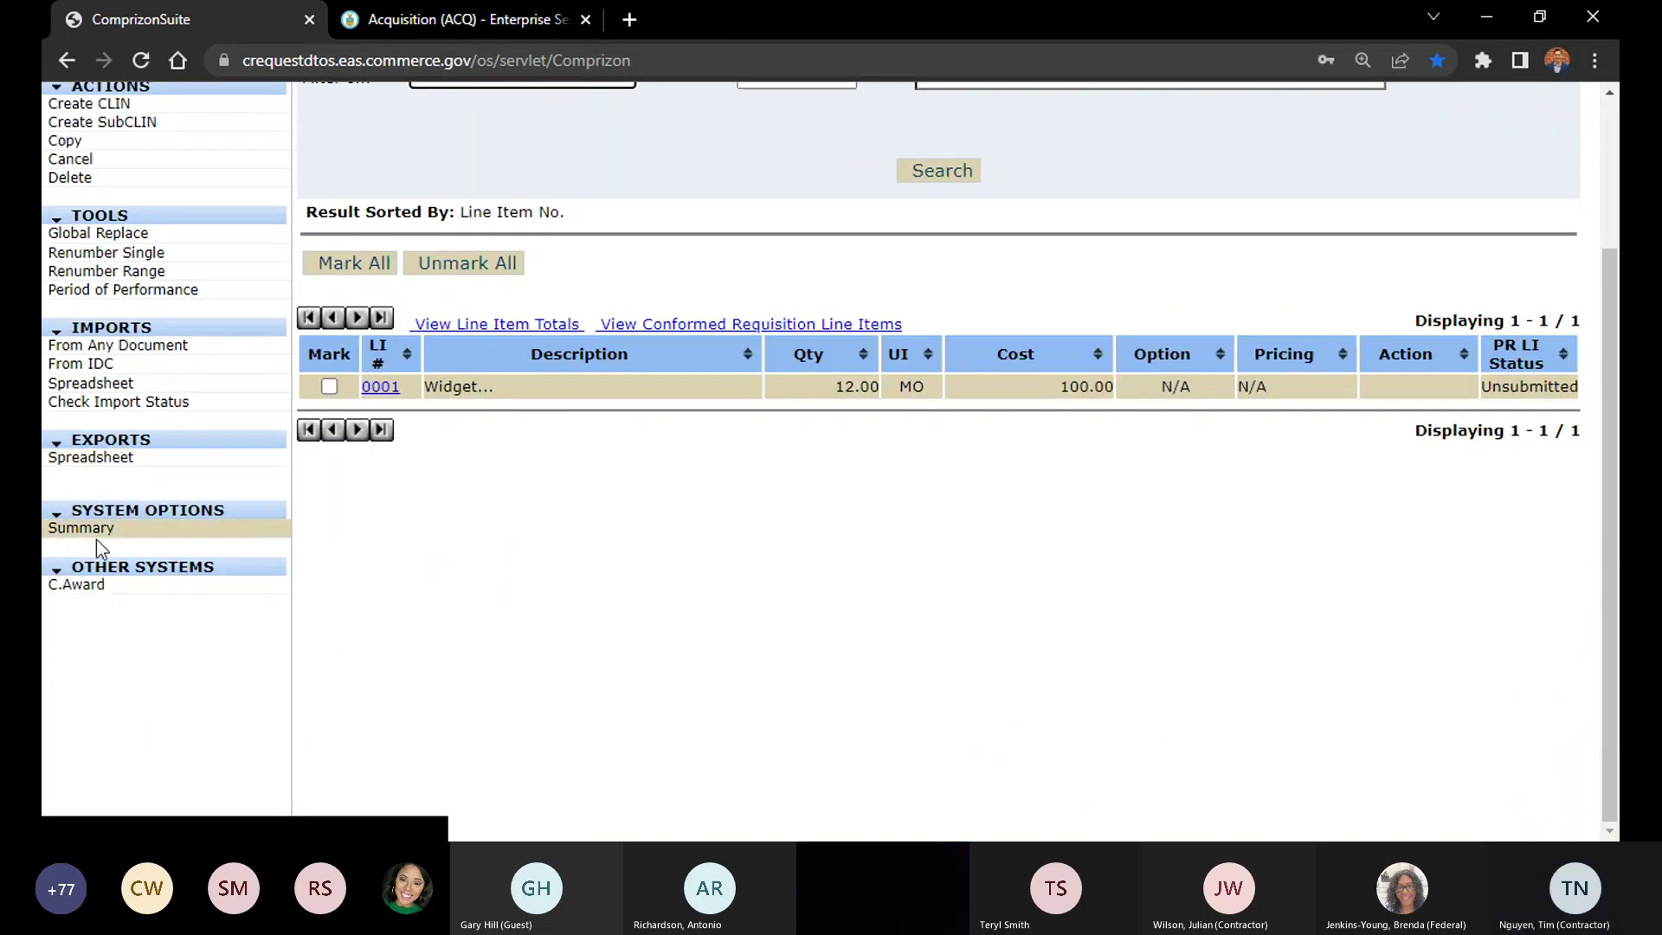
left_click(81, 528)
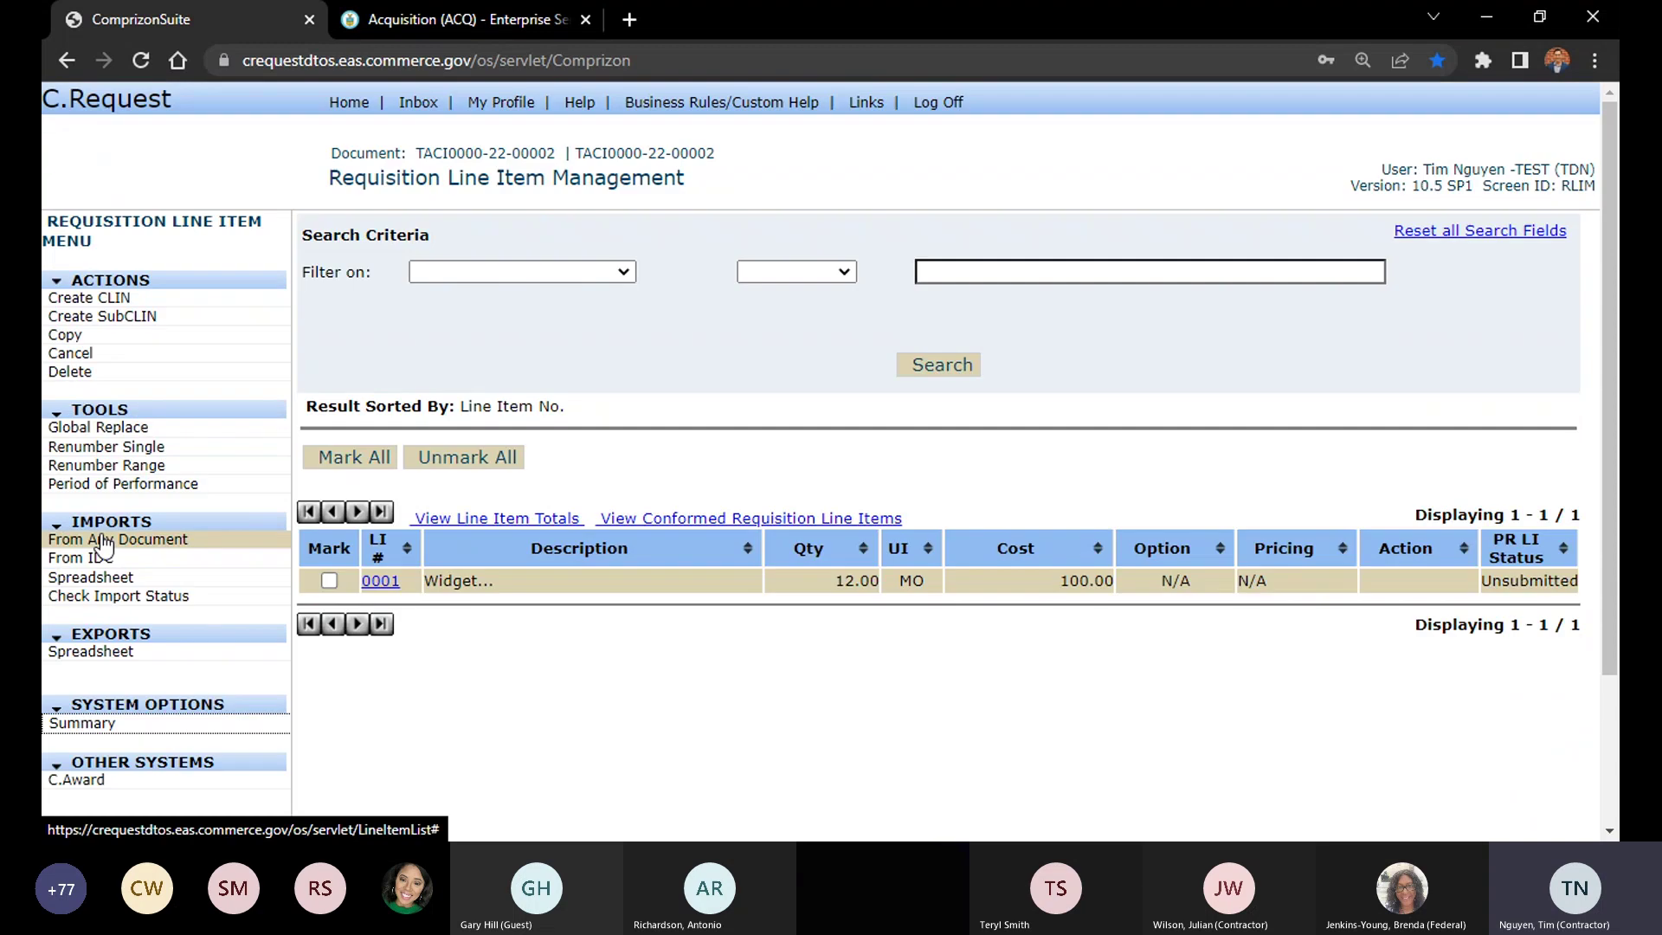
left_click_drag(410, 644, 576, 655)
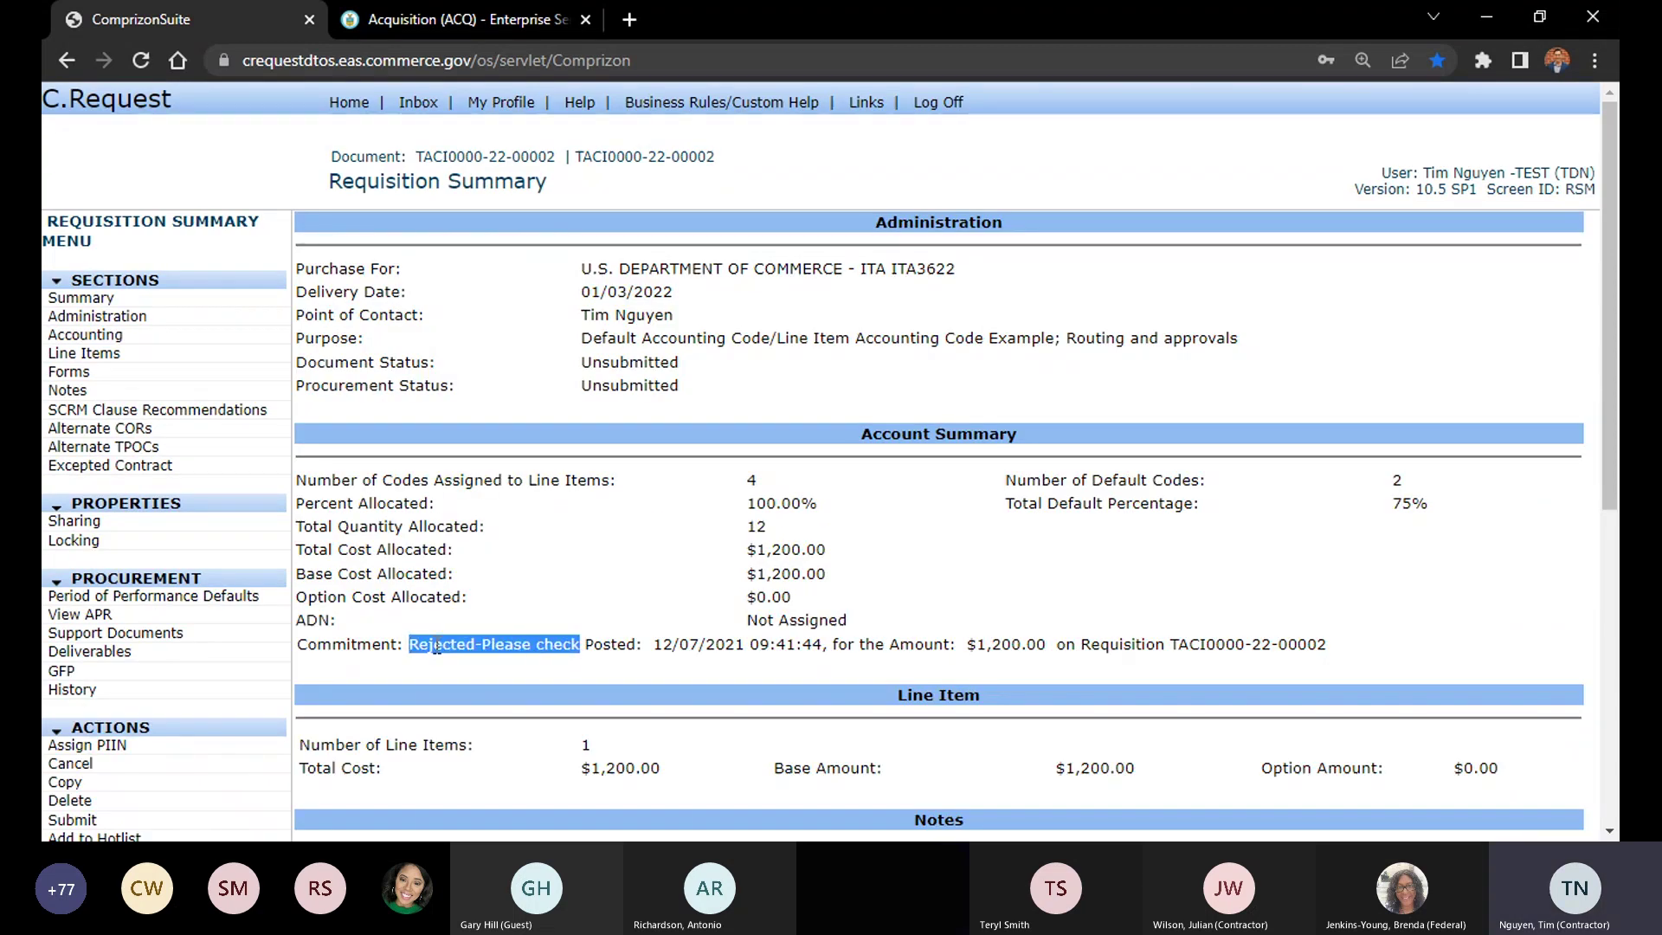
left_click(557, 656)
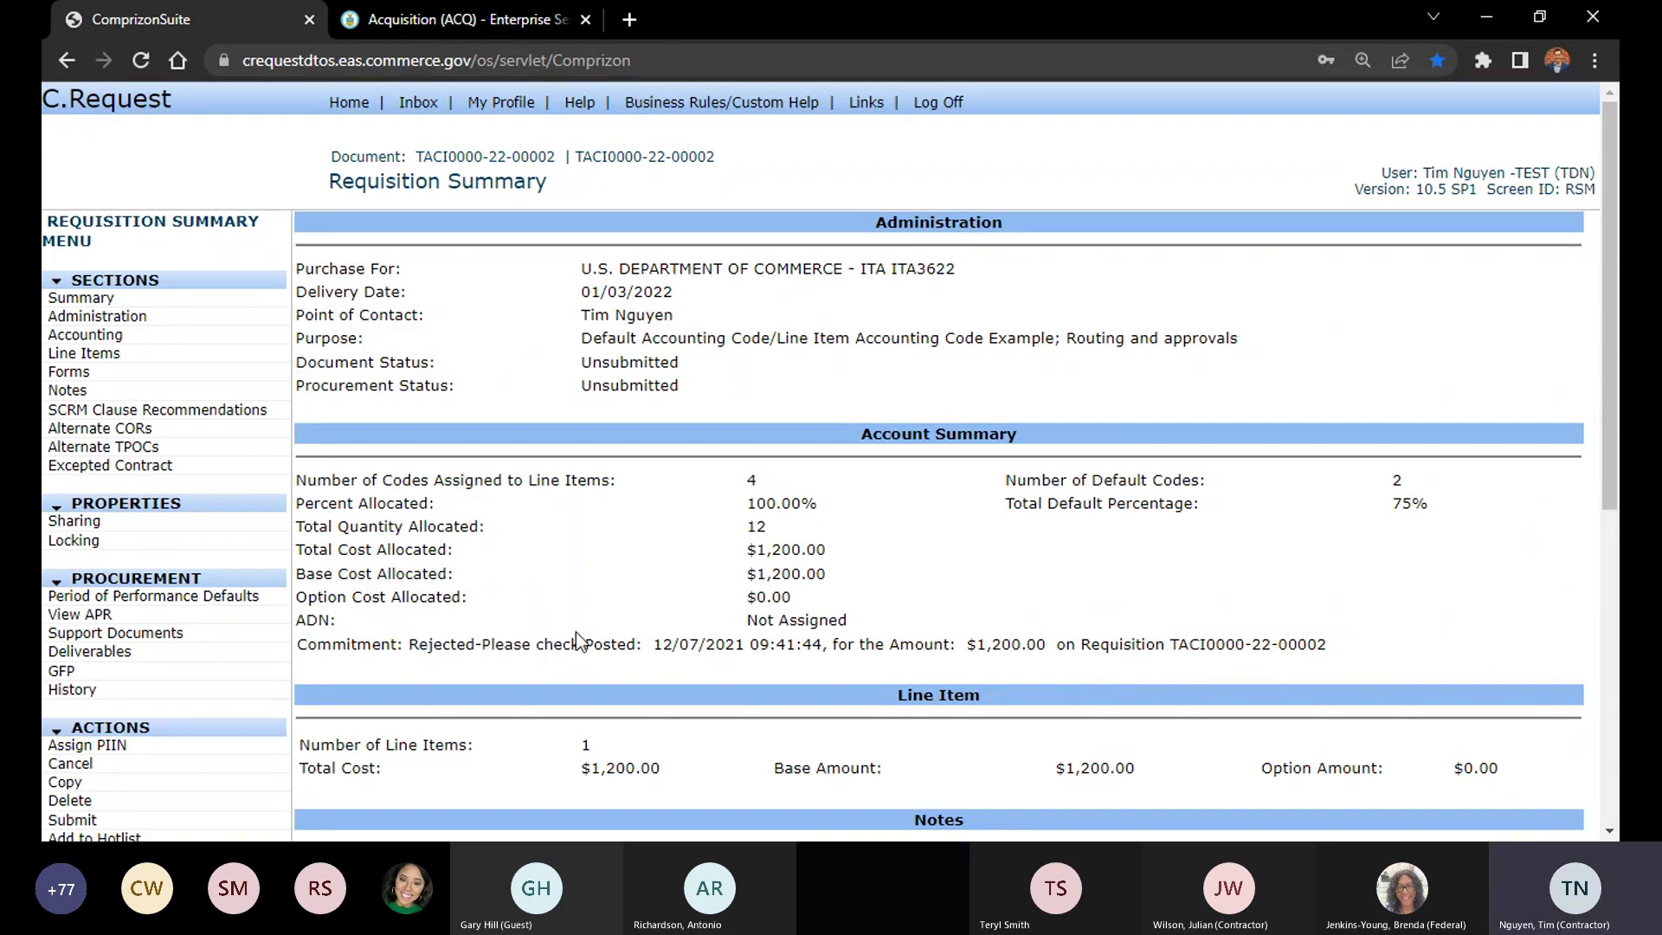
left_click_drag(410, 650, 582, 651)
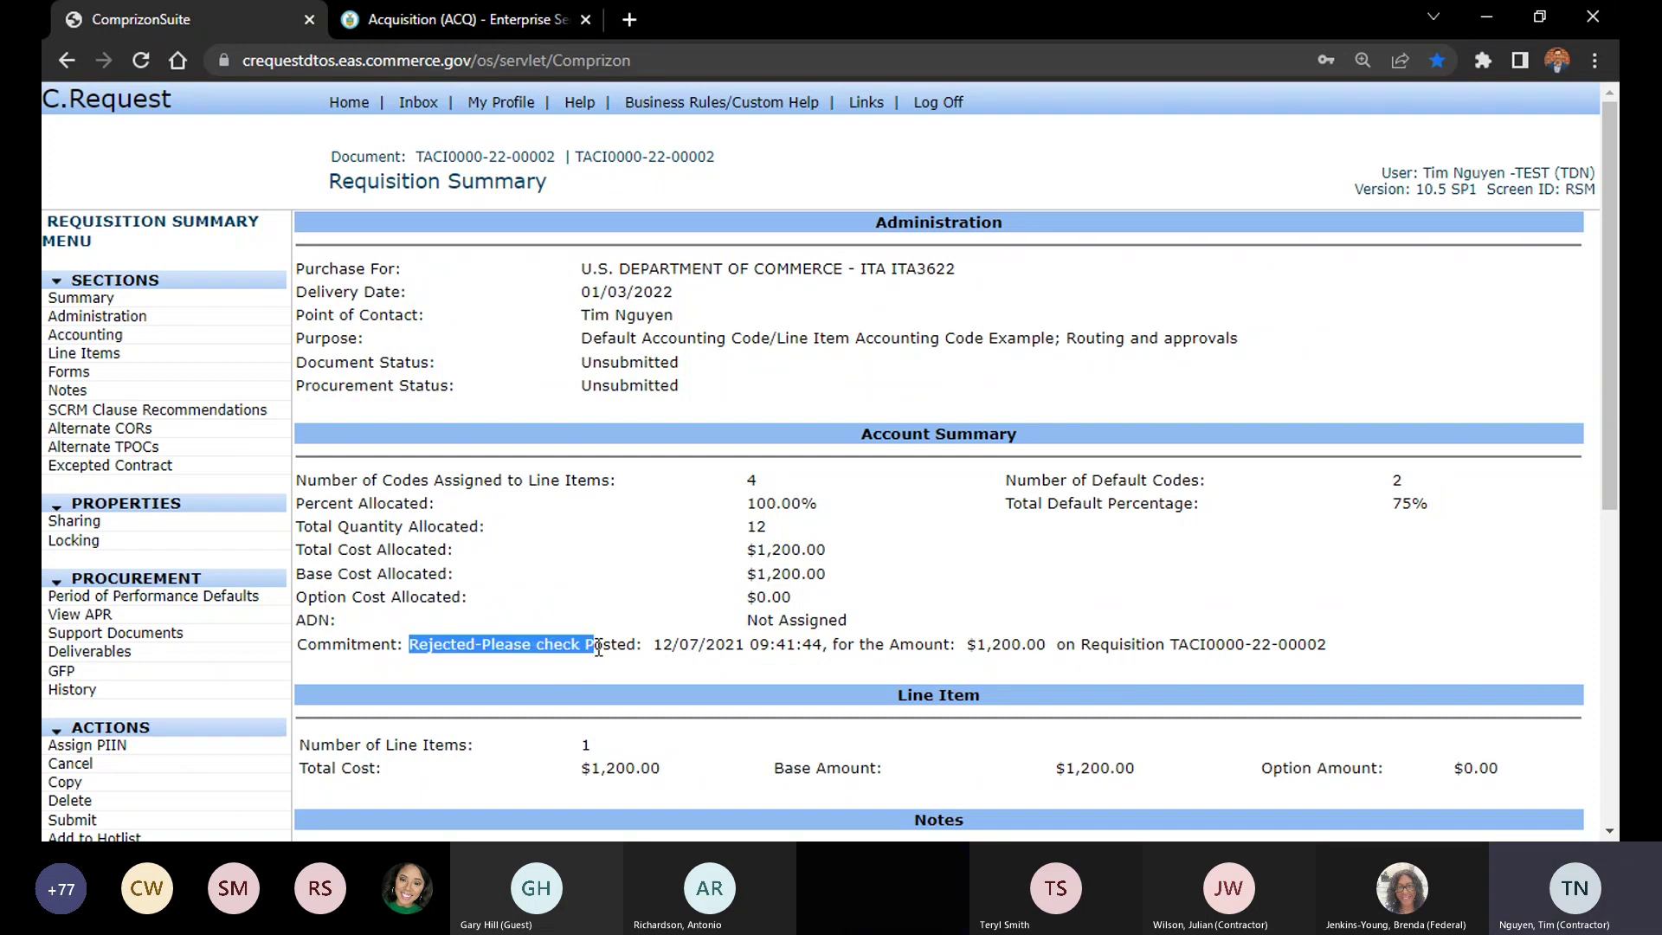
left_click(544, 645)
scroll(224, 467, "down", 5)
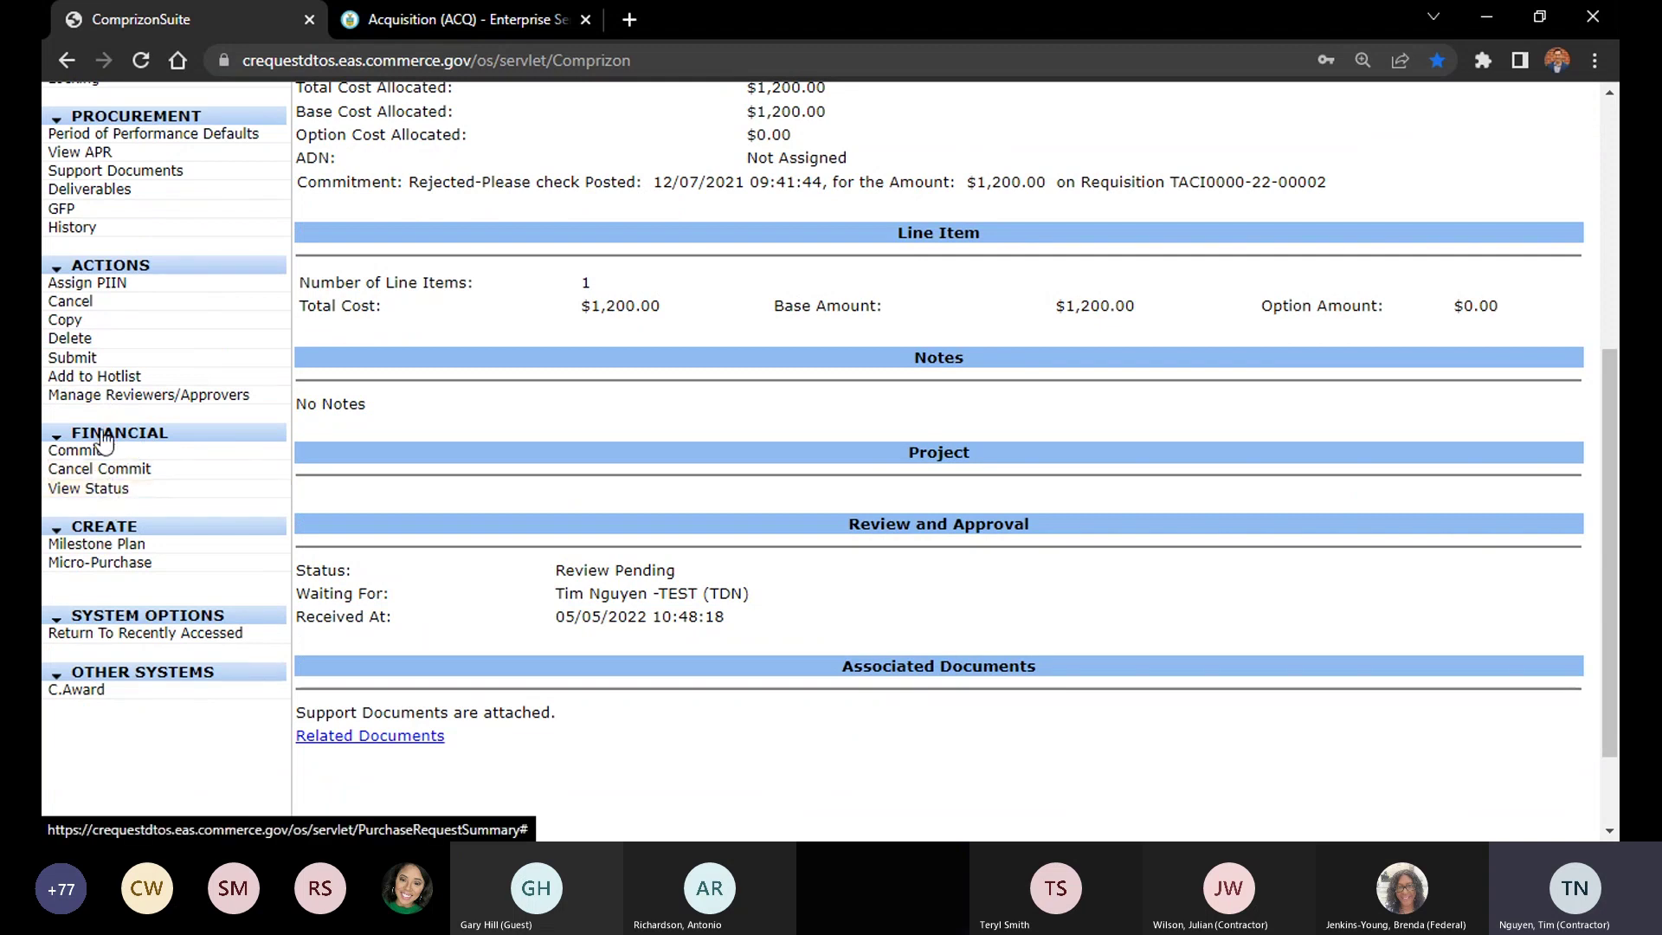
left_click(87, 490)
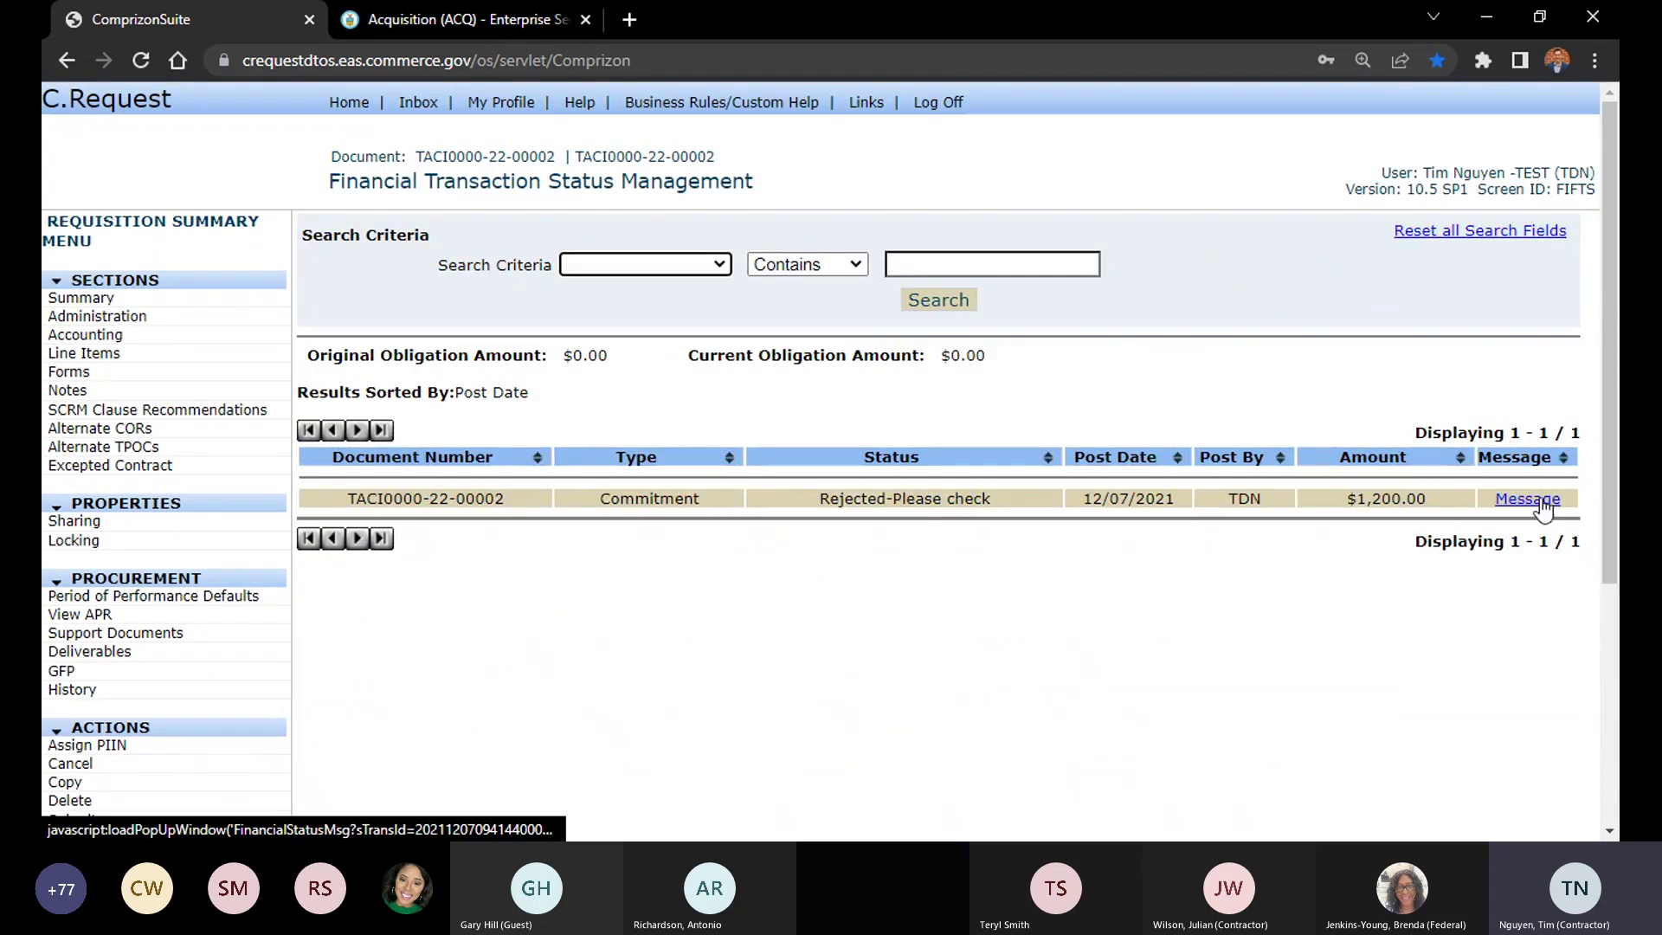
left_click(1540, 502)
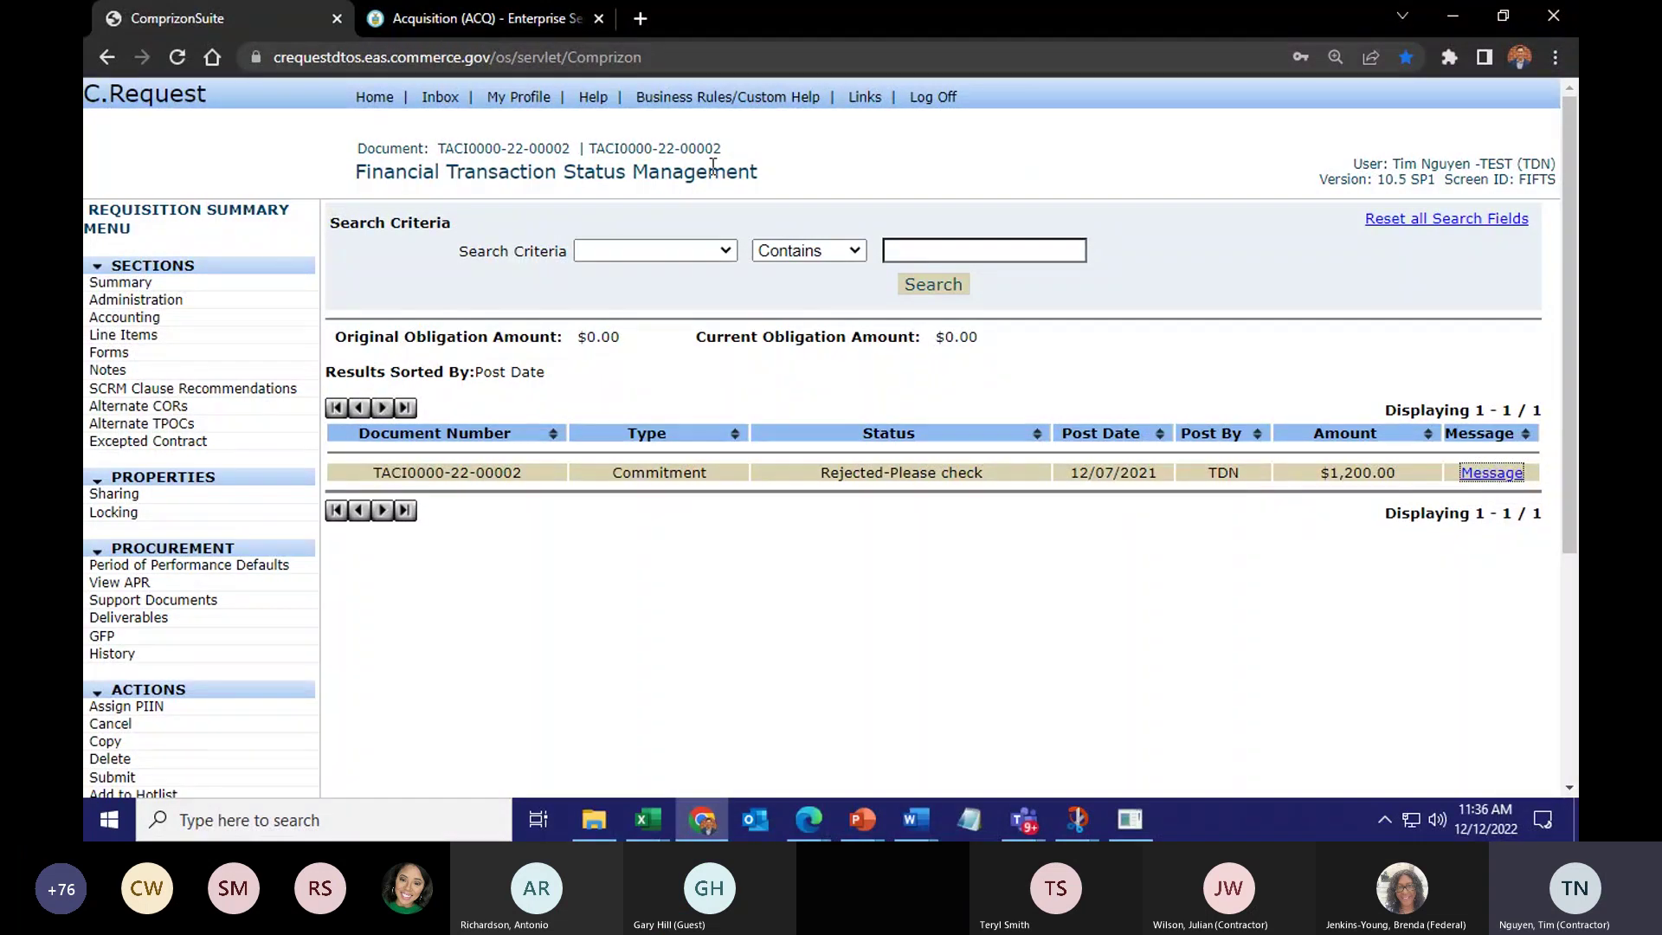
Reload the financial transaction status and read the commitment's transaction message for the rejection reasons, closing it when done
scroll(186, 312, "down", 4)
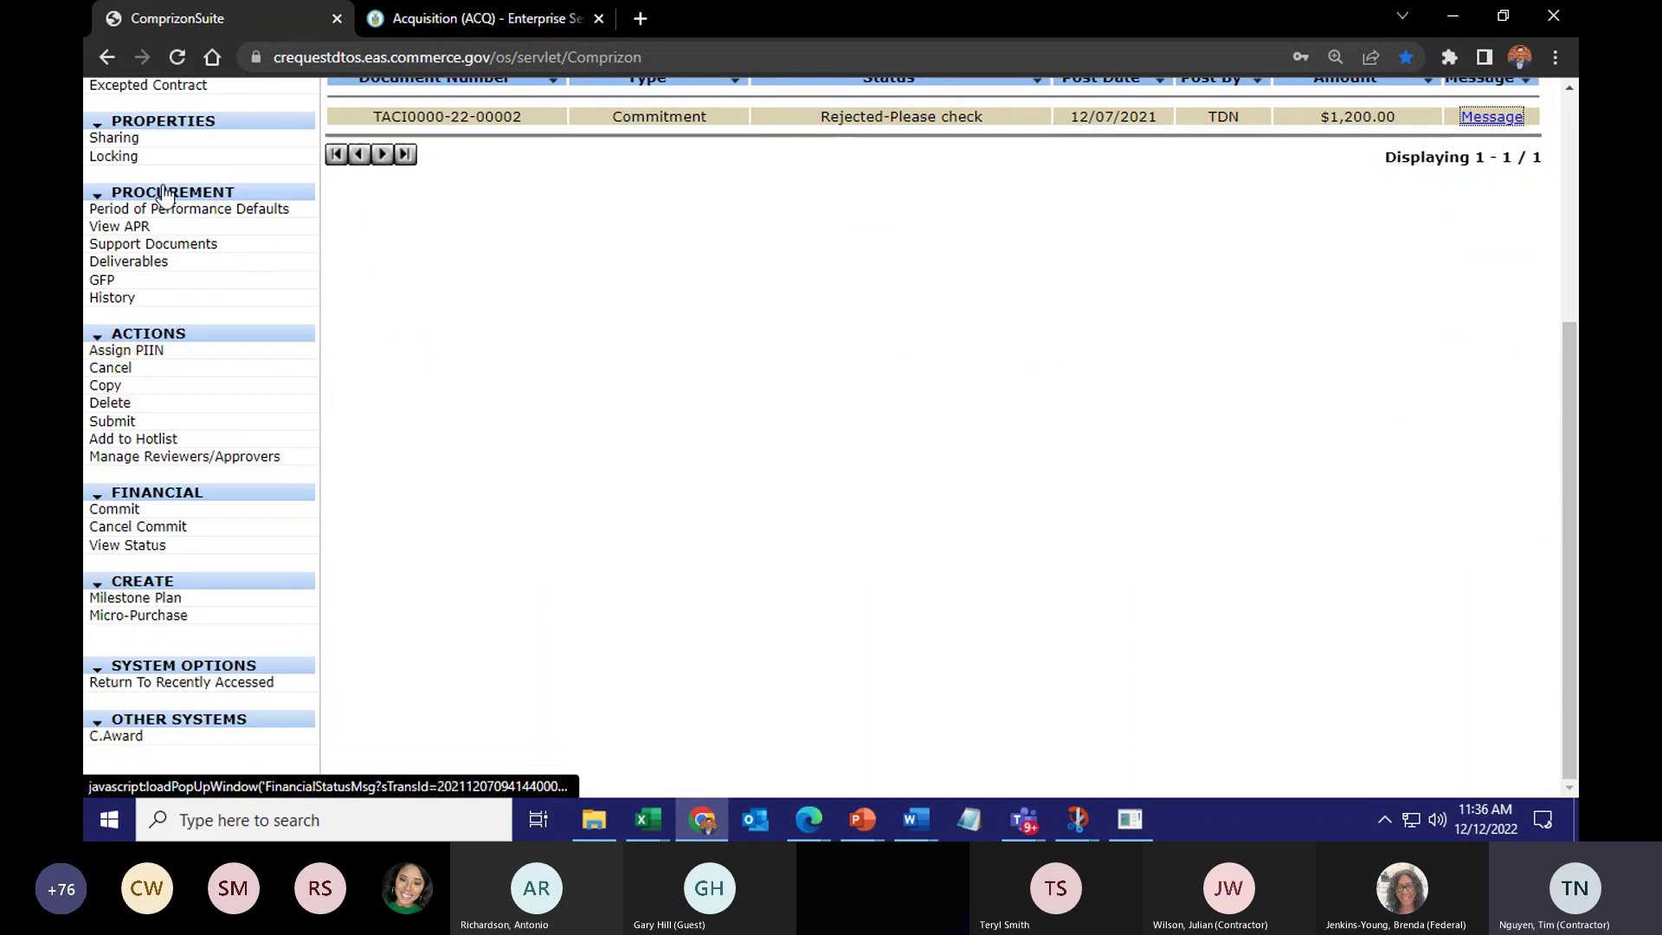
left_click(130, 547)
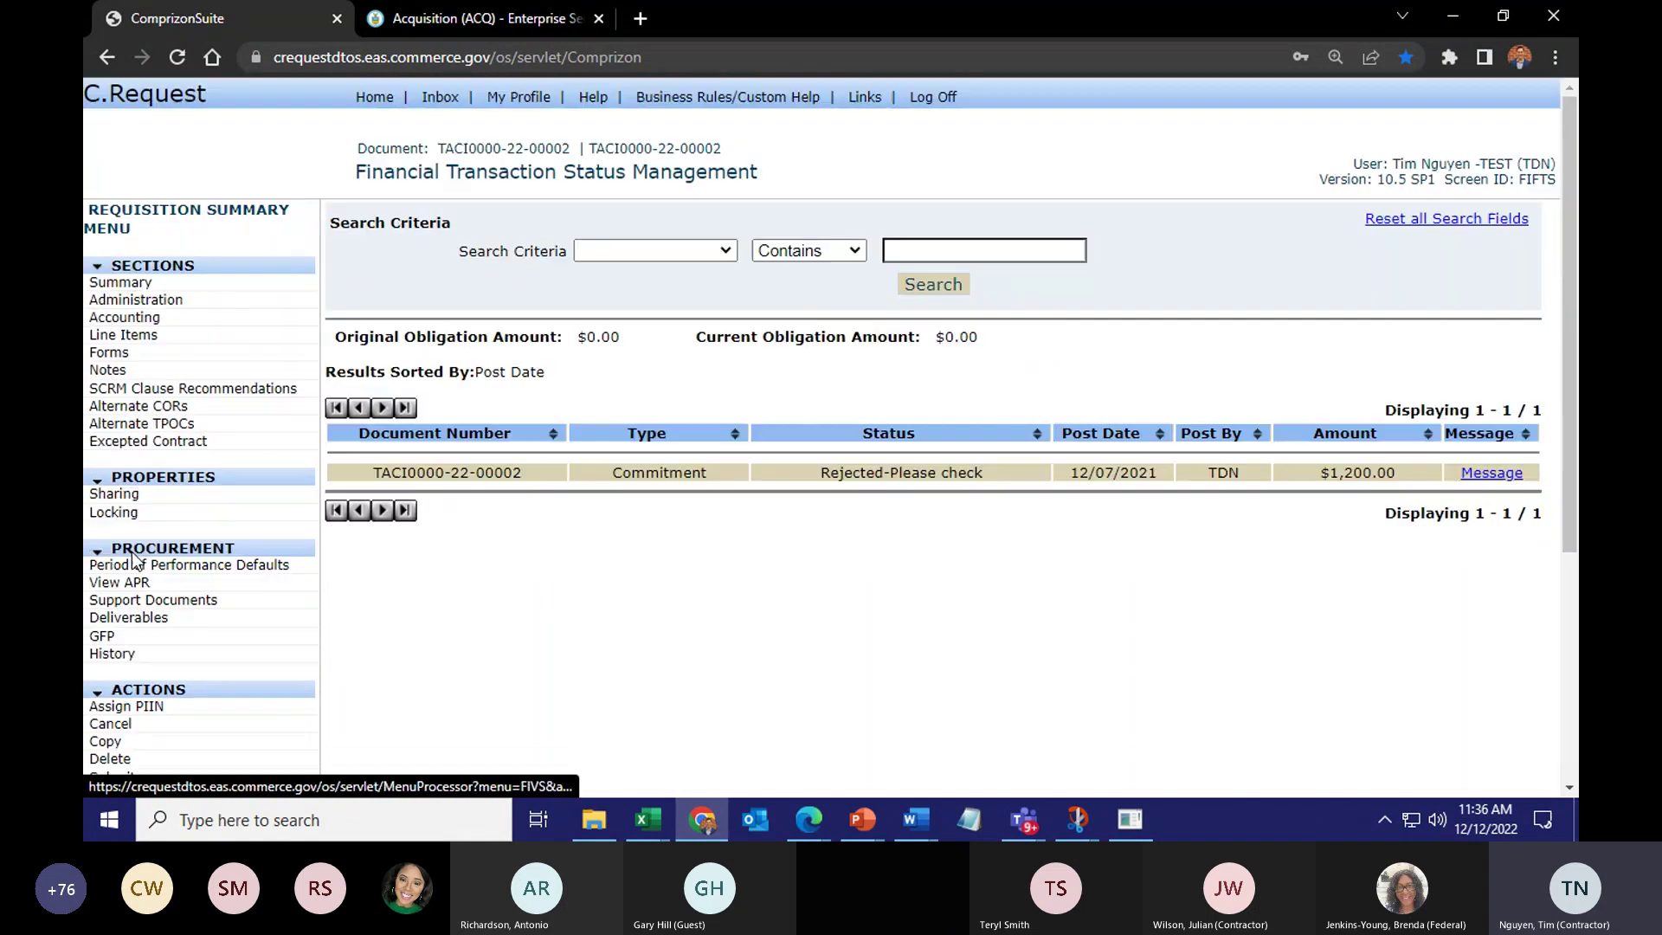
left_click(1490, 473)
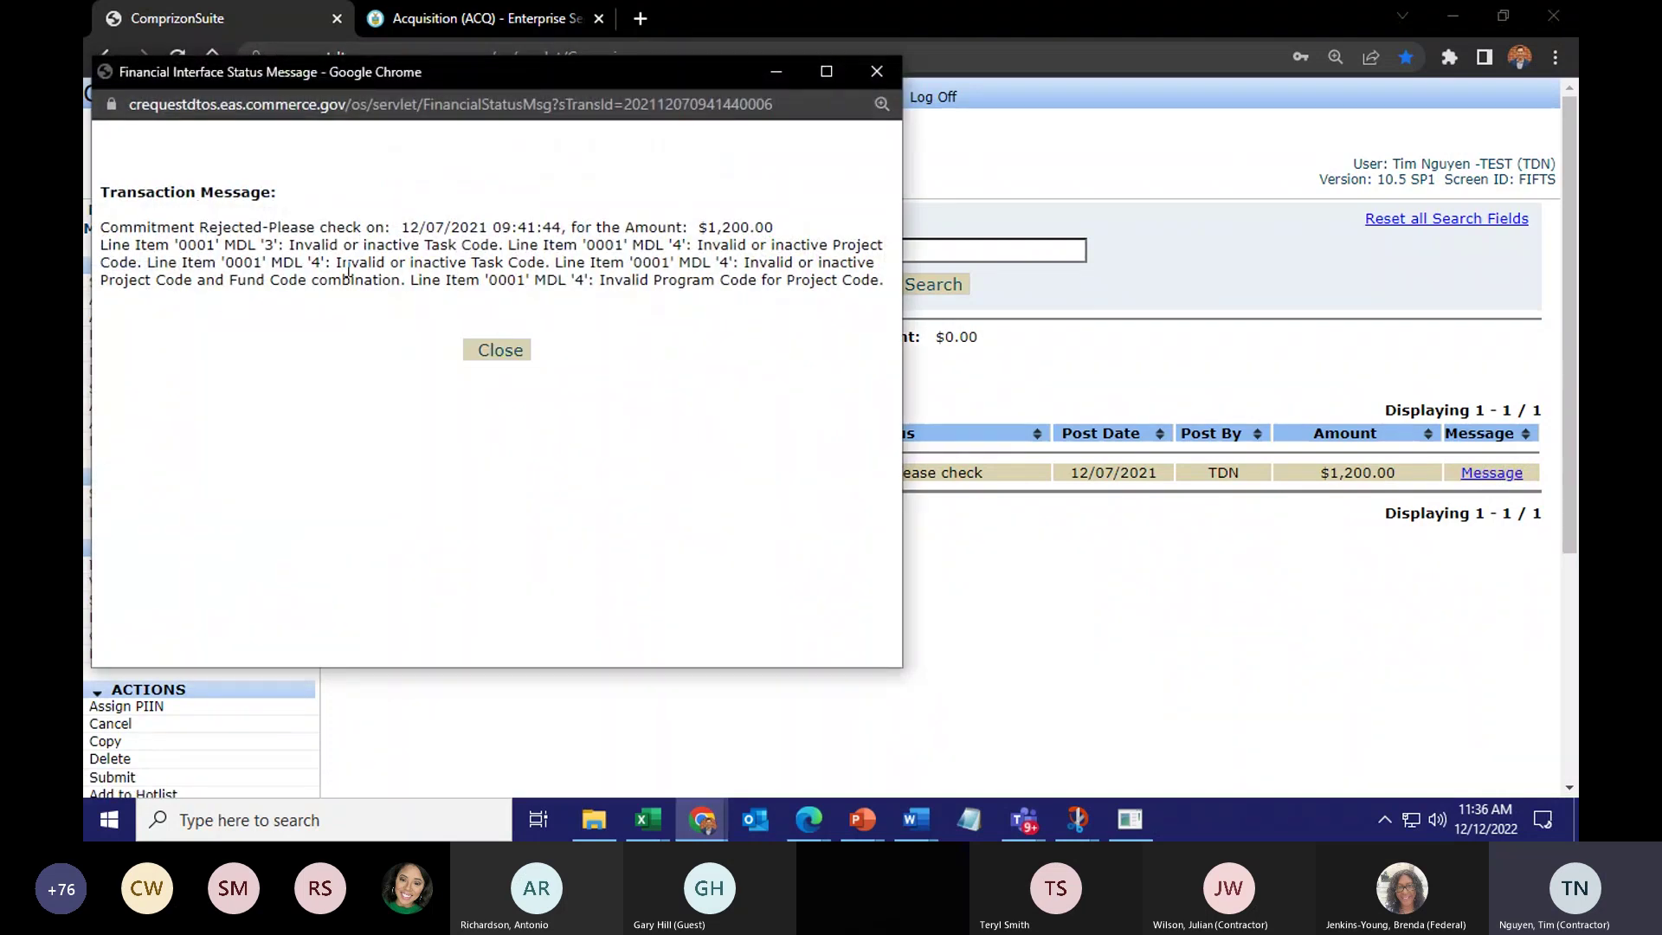
left_click_drag(879, 286, 554, 261)
left_click(472, 254)
left_click_drag(572, 71, 883, 125)
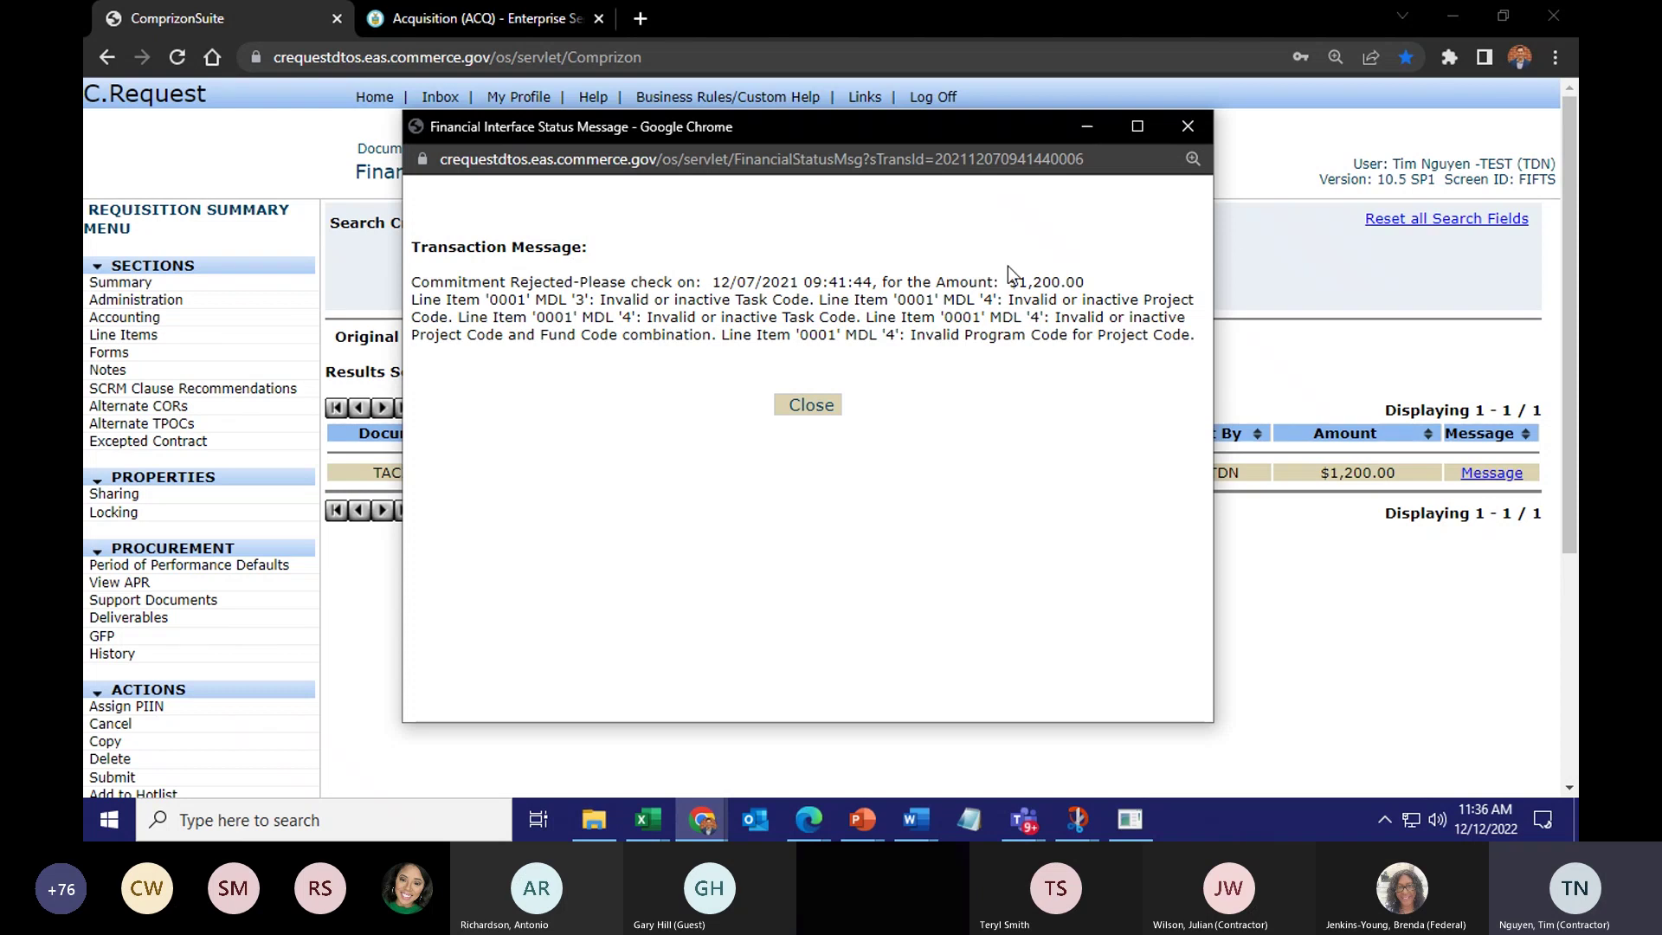
left_click(812, 406)
Sort the home page's recently accessed documents by date last updated and open the DEMO REQ requisition summary
left_click(385, 101)
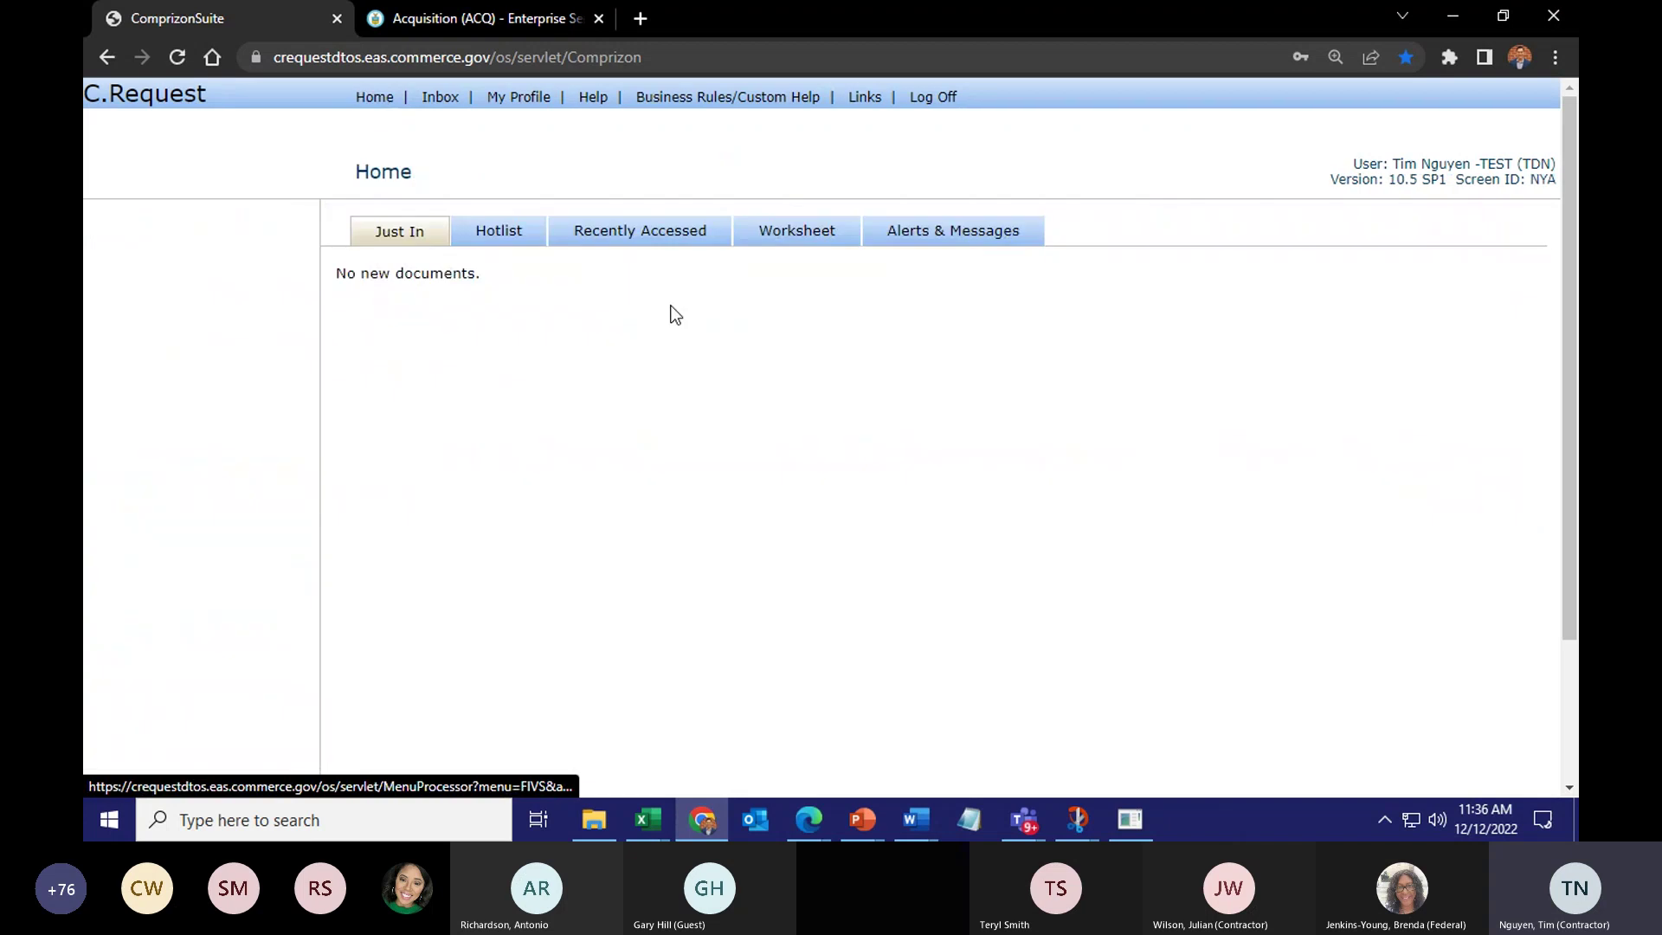
left_click(670, 236)
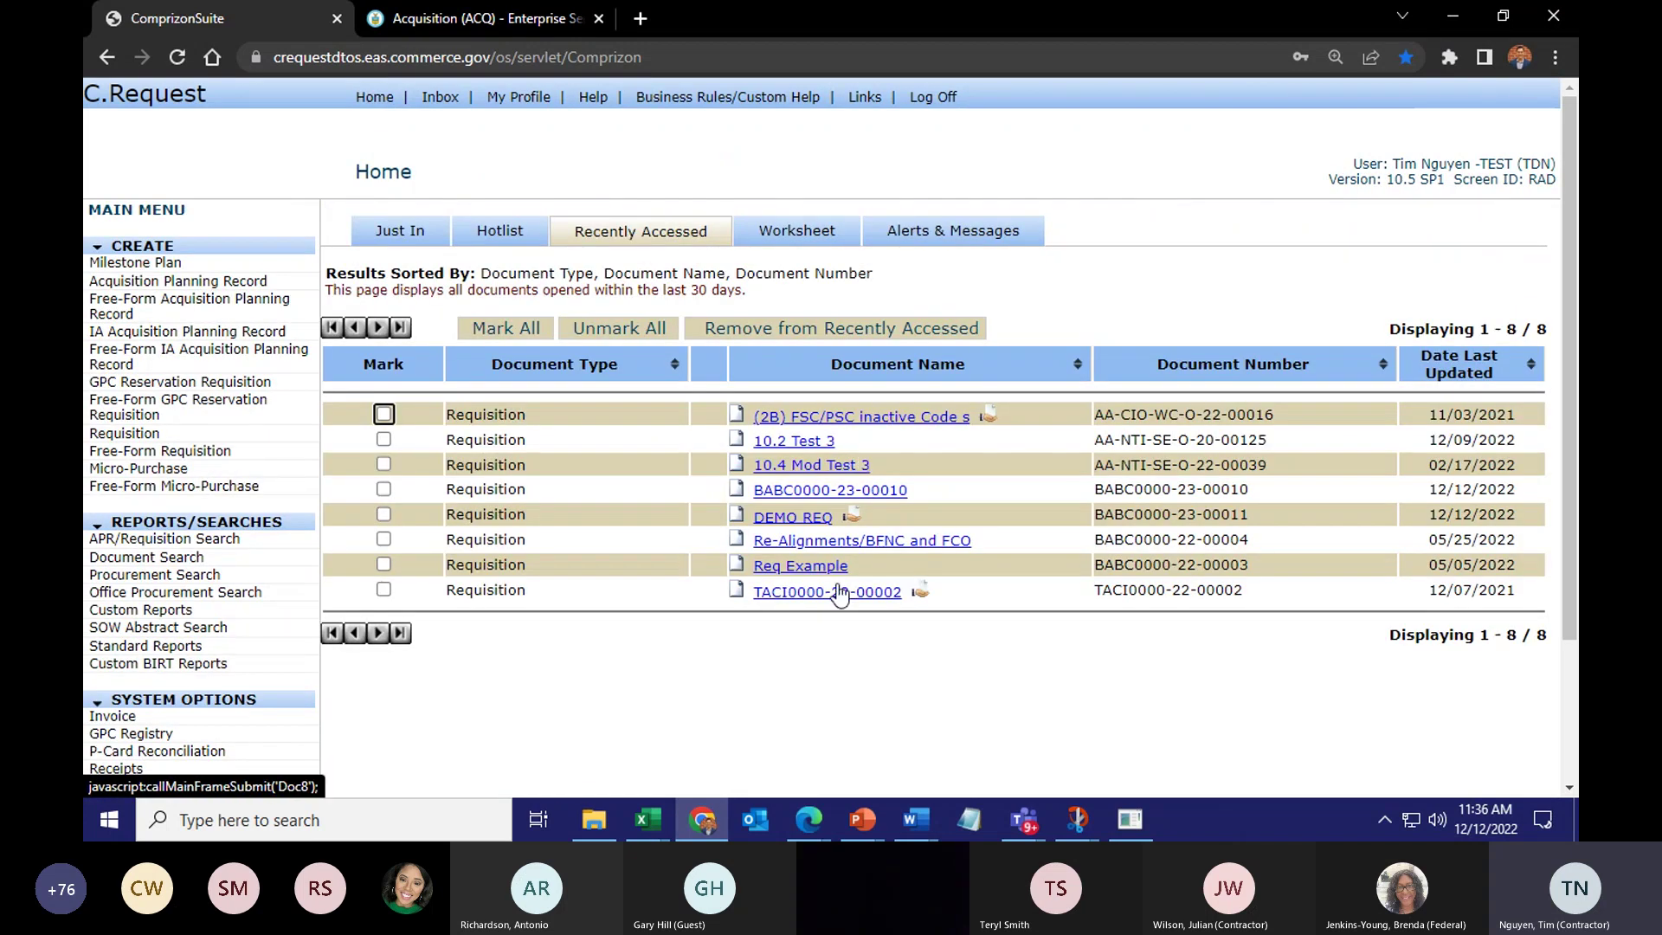
left_click(1472, 381)
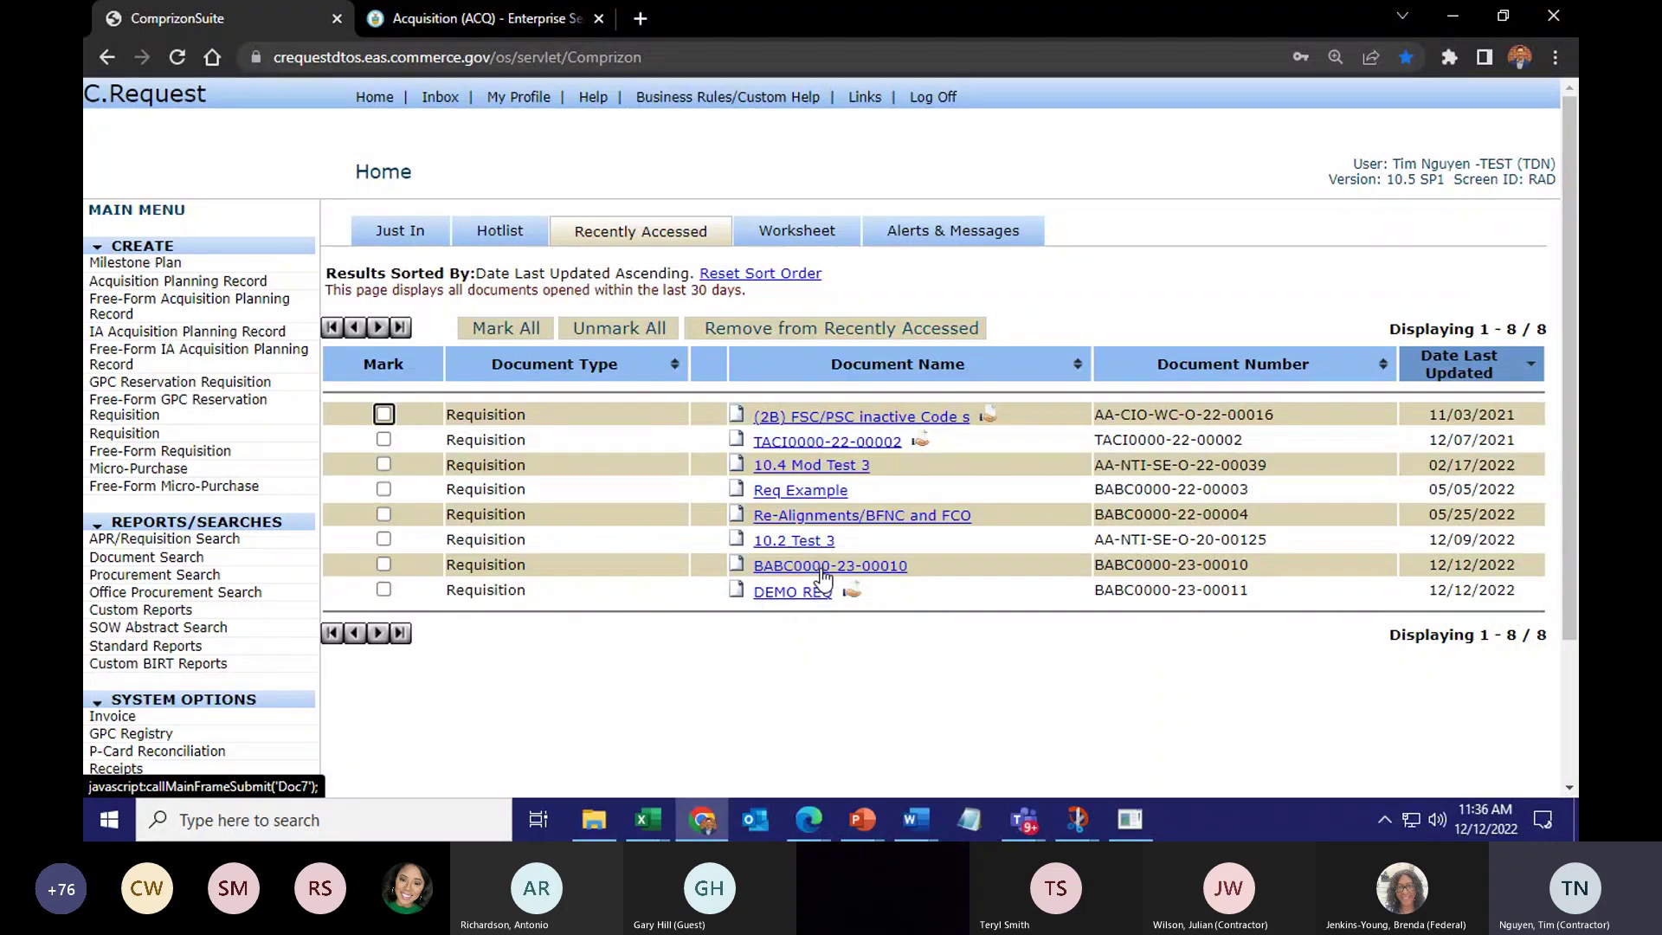
left_click(793, 593)
scroll(264, 533, "down", 5)
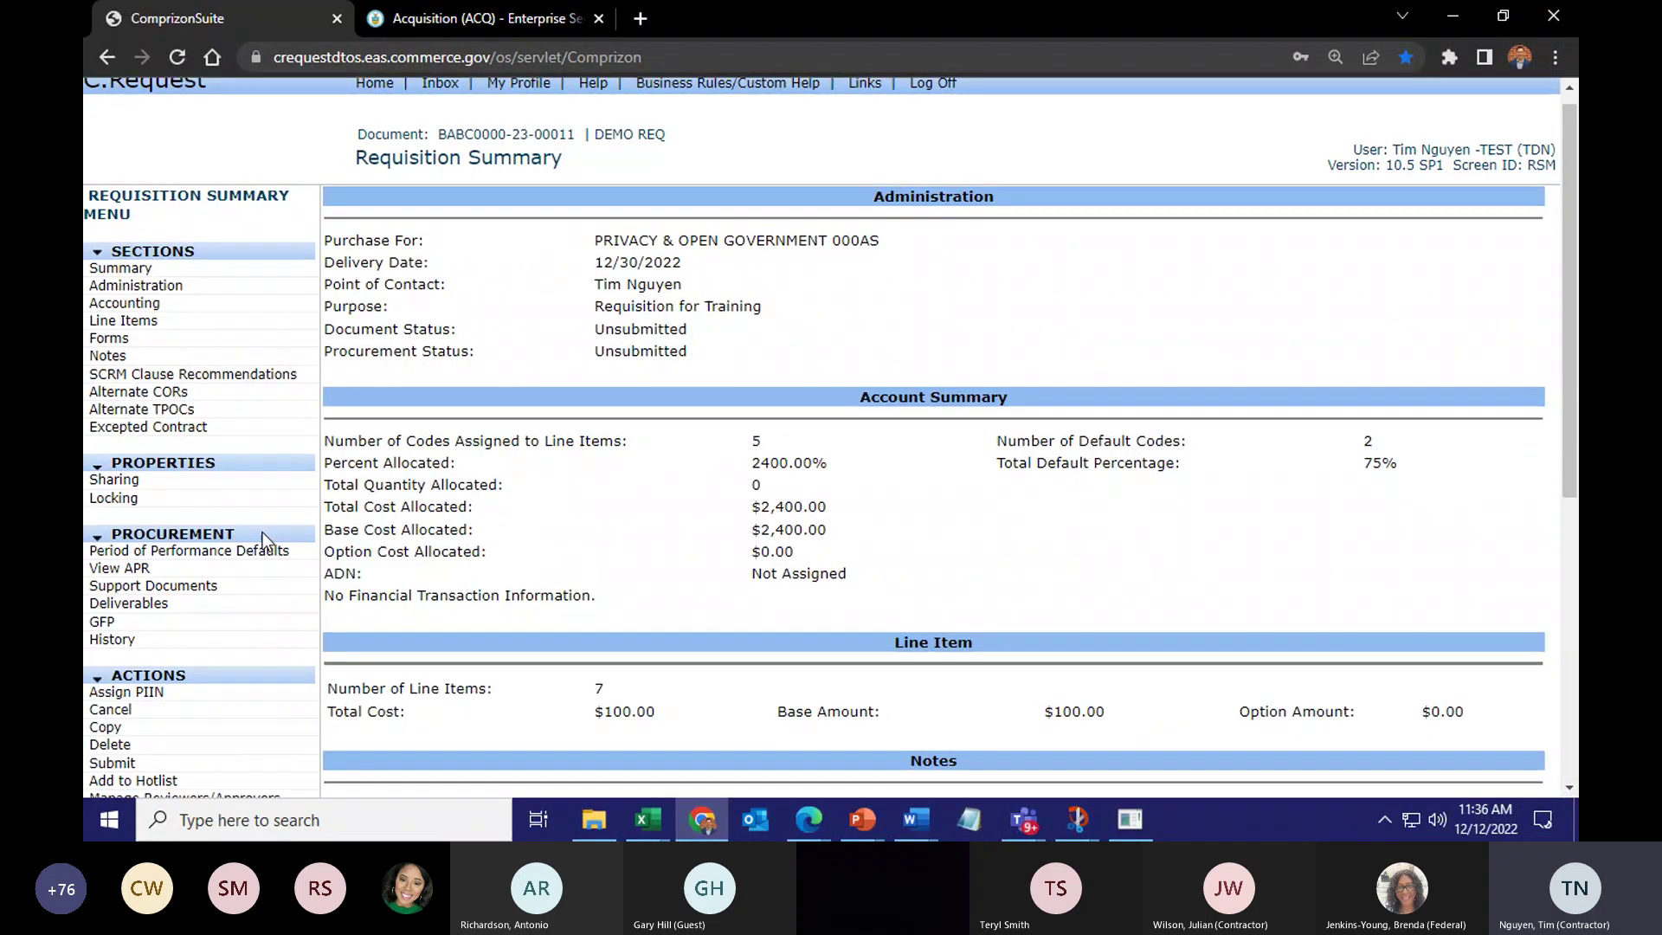
Try to commit the DEMO REQ requisition and read the local validation results in its requisition report
scroll(266, 541, "up", 5)
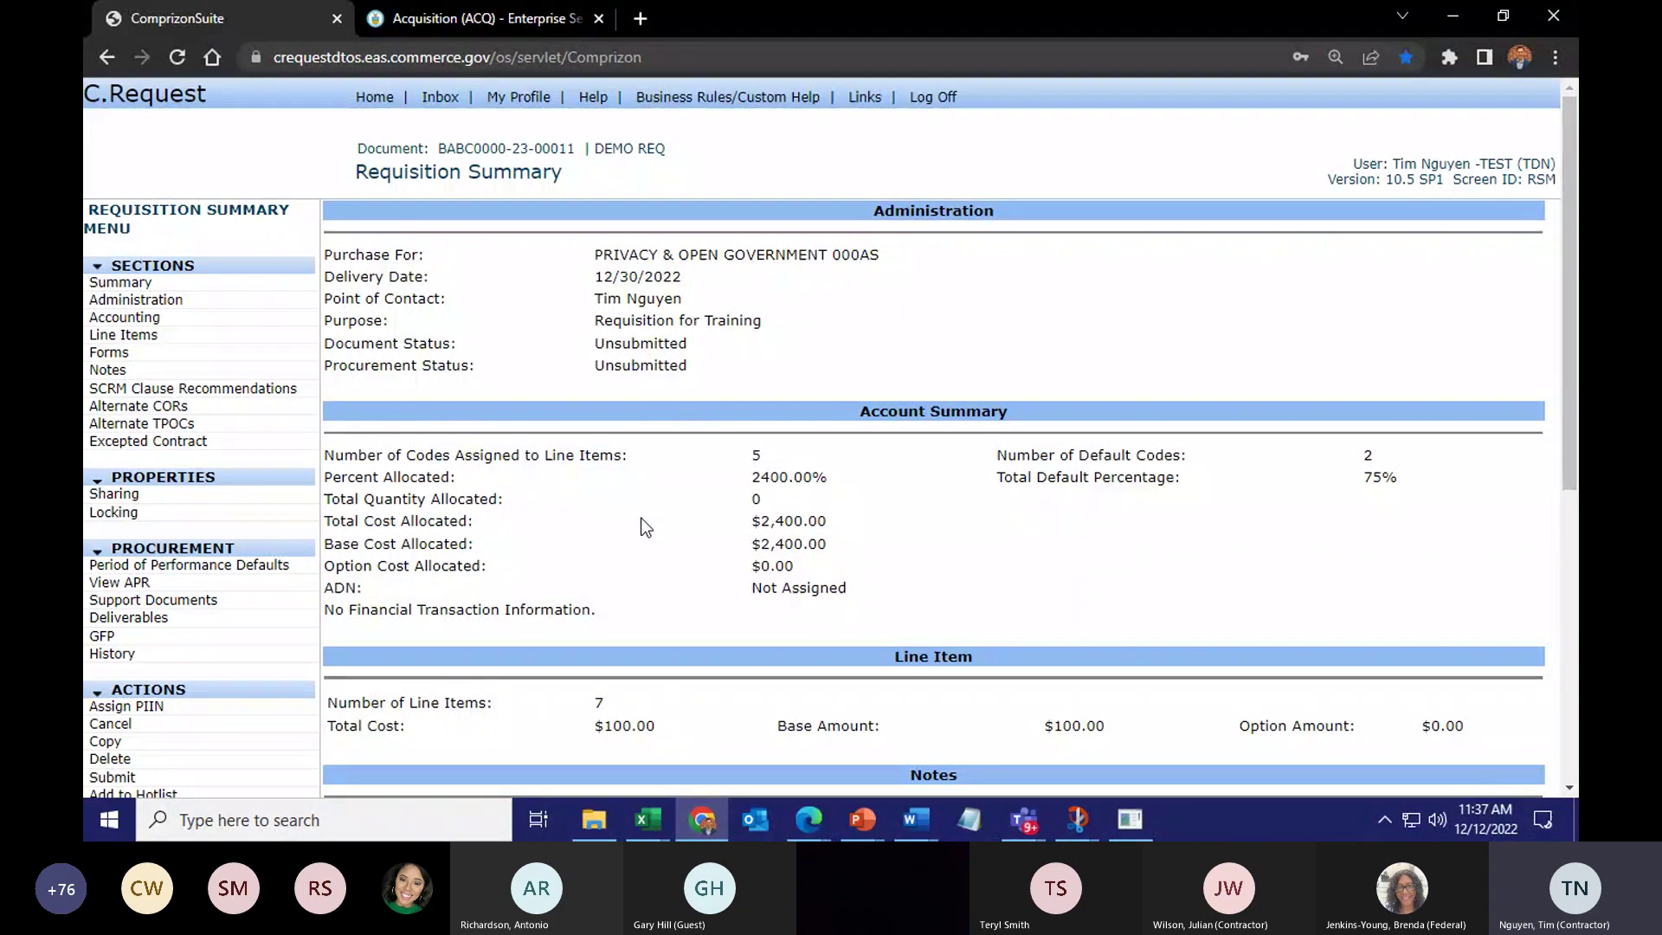
scroll(482, 574, "down", 3)
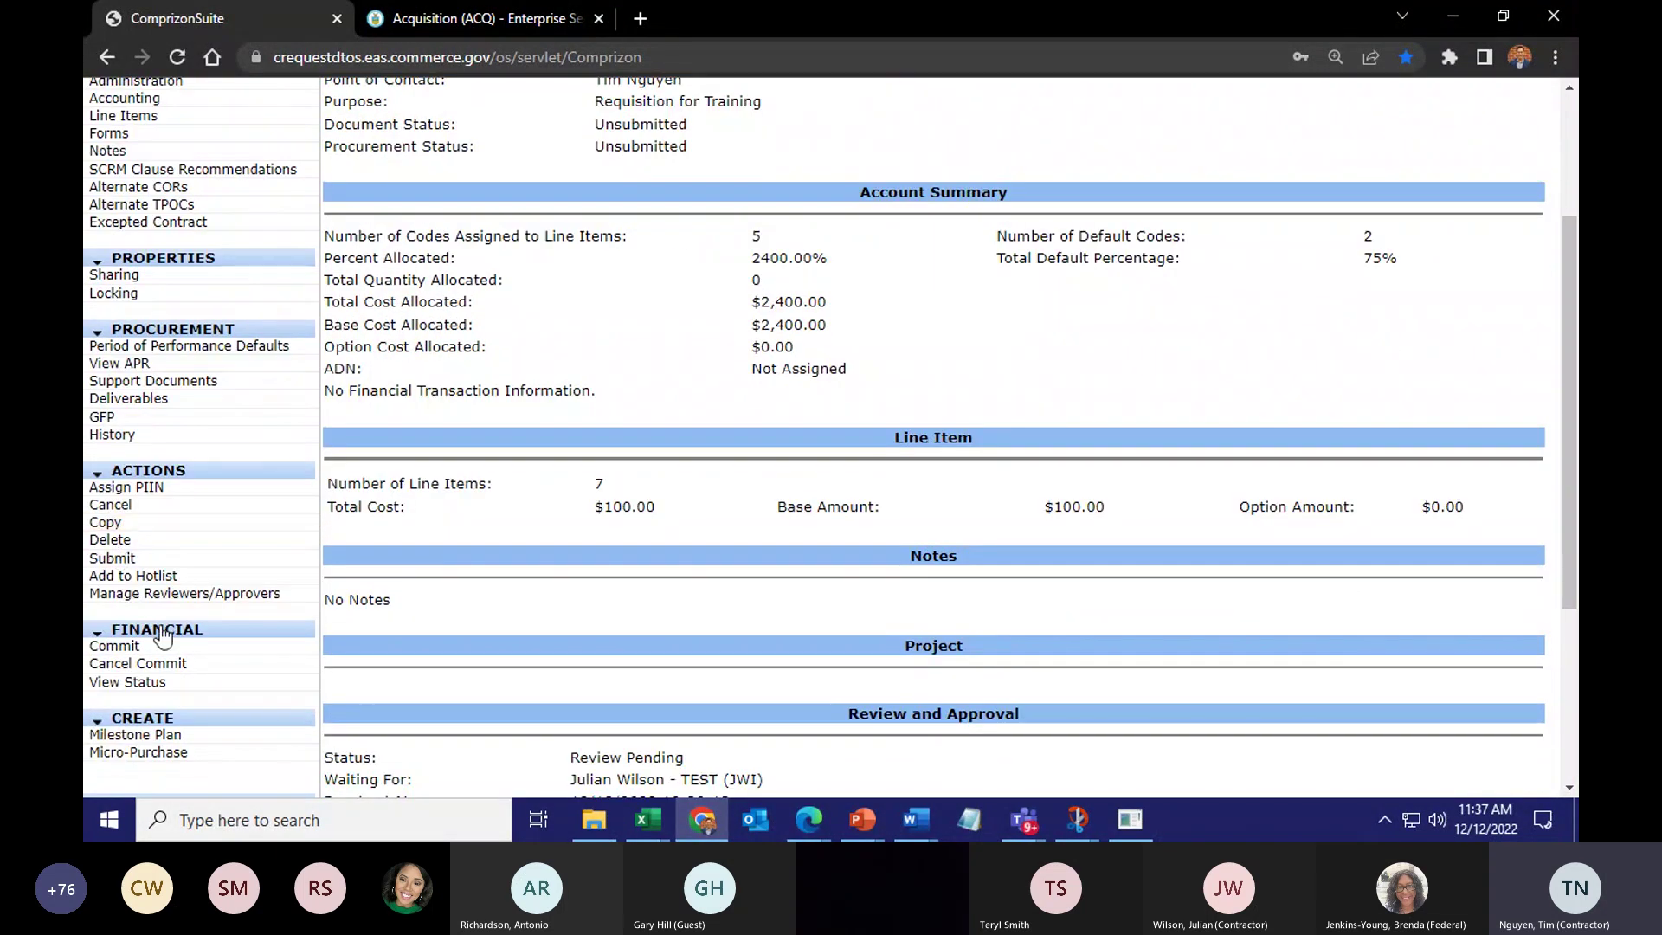
scroll(161, 656, "up", 3)
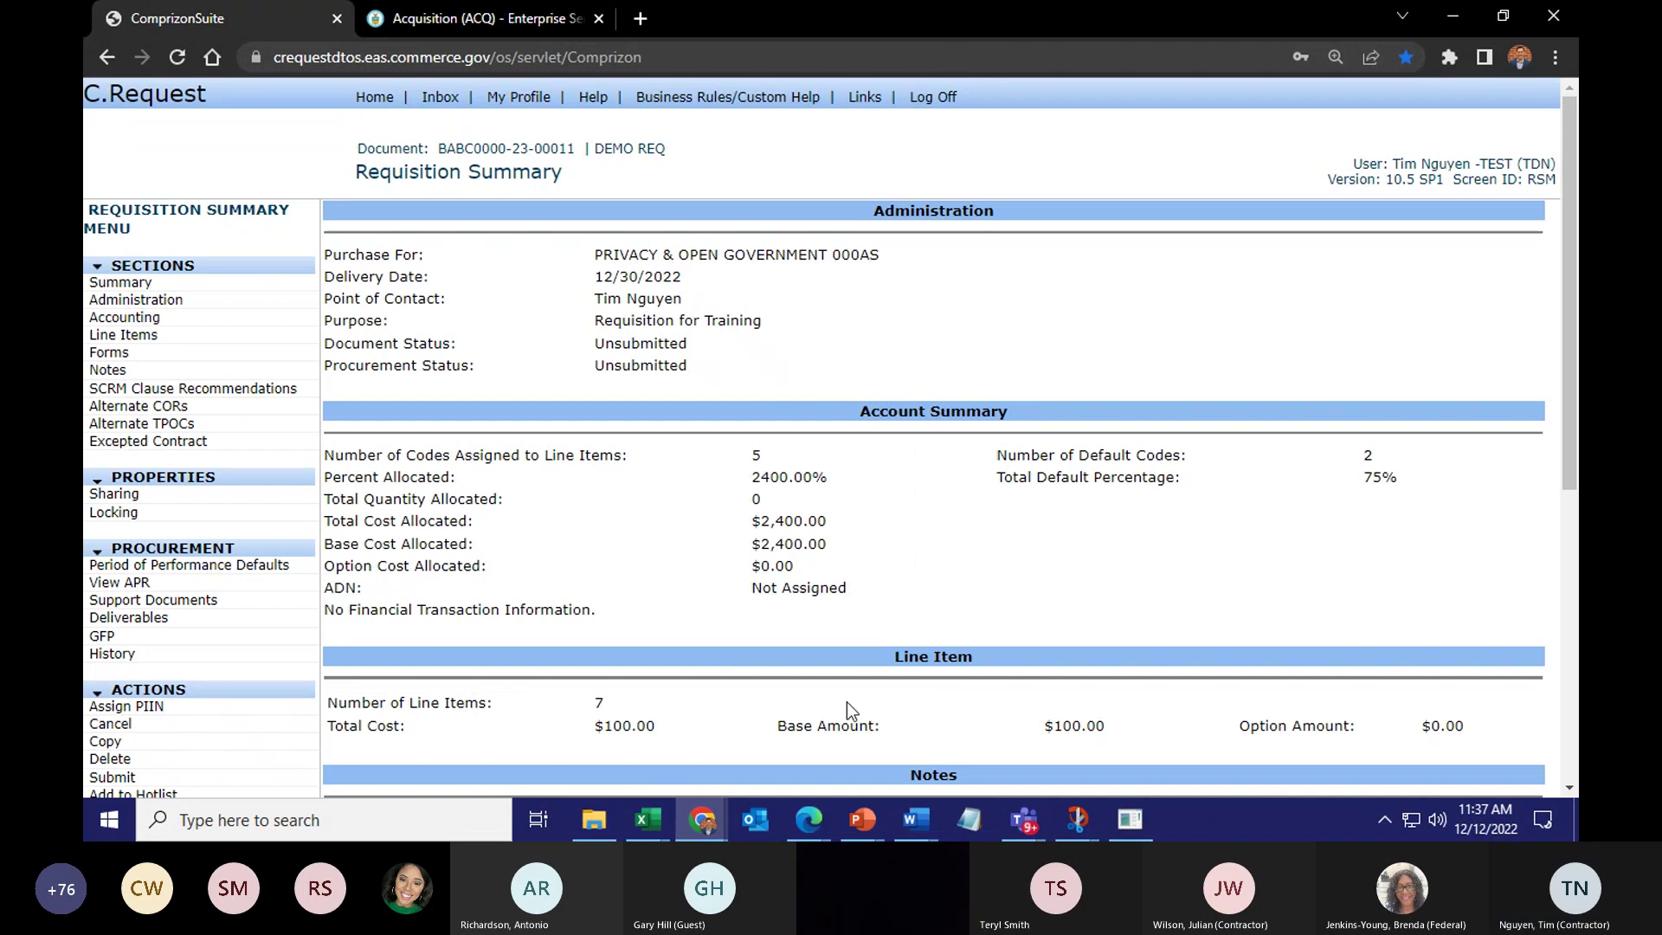
left_click(699, 820)
left_click(770, 741)
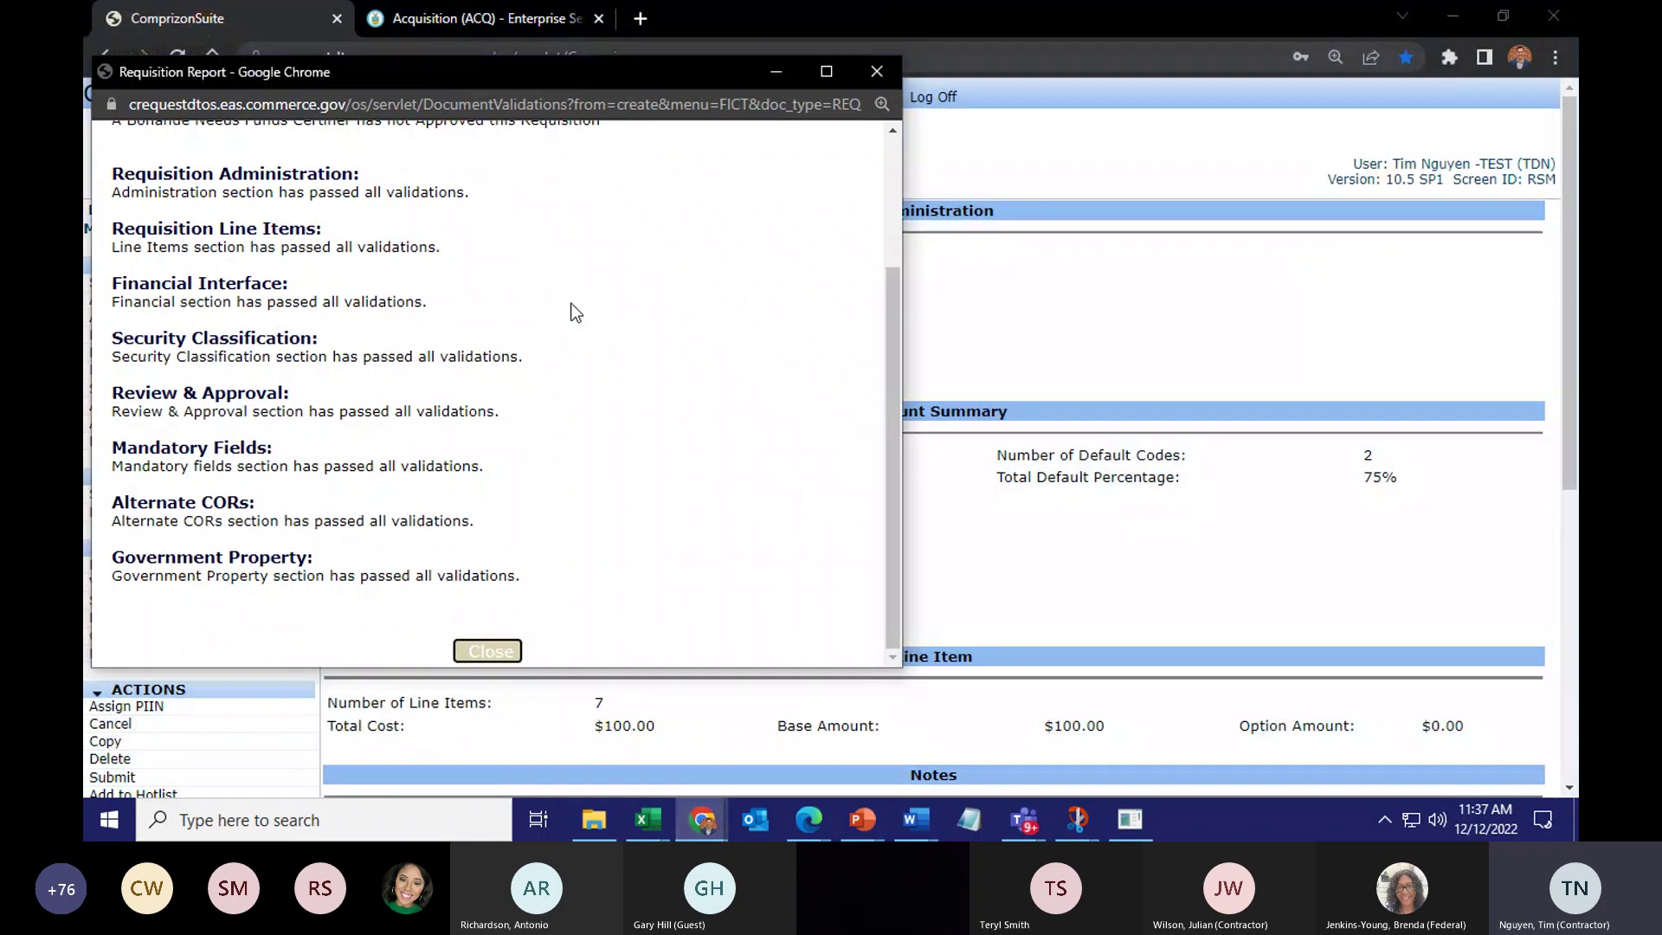
scroll(567, 311, "up", 3)
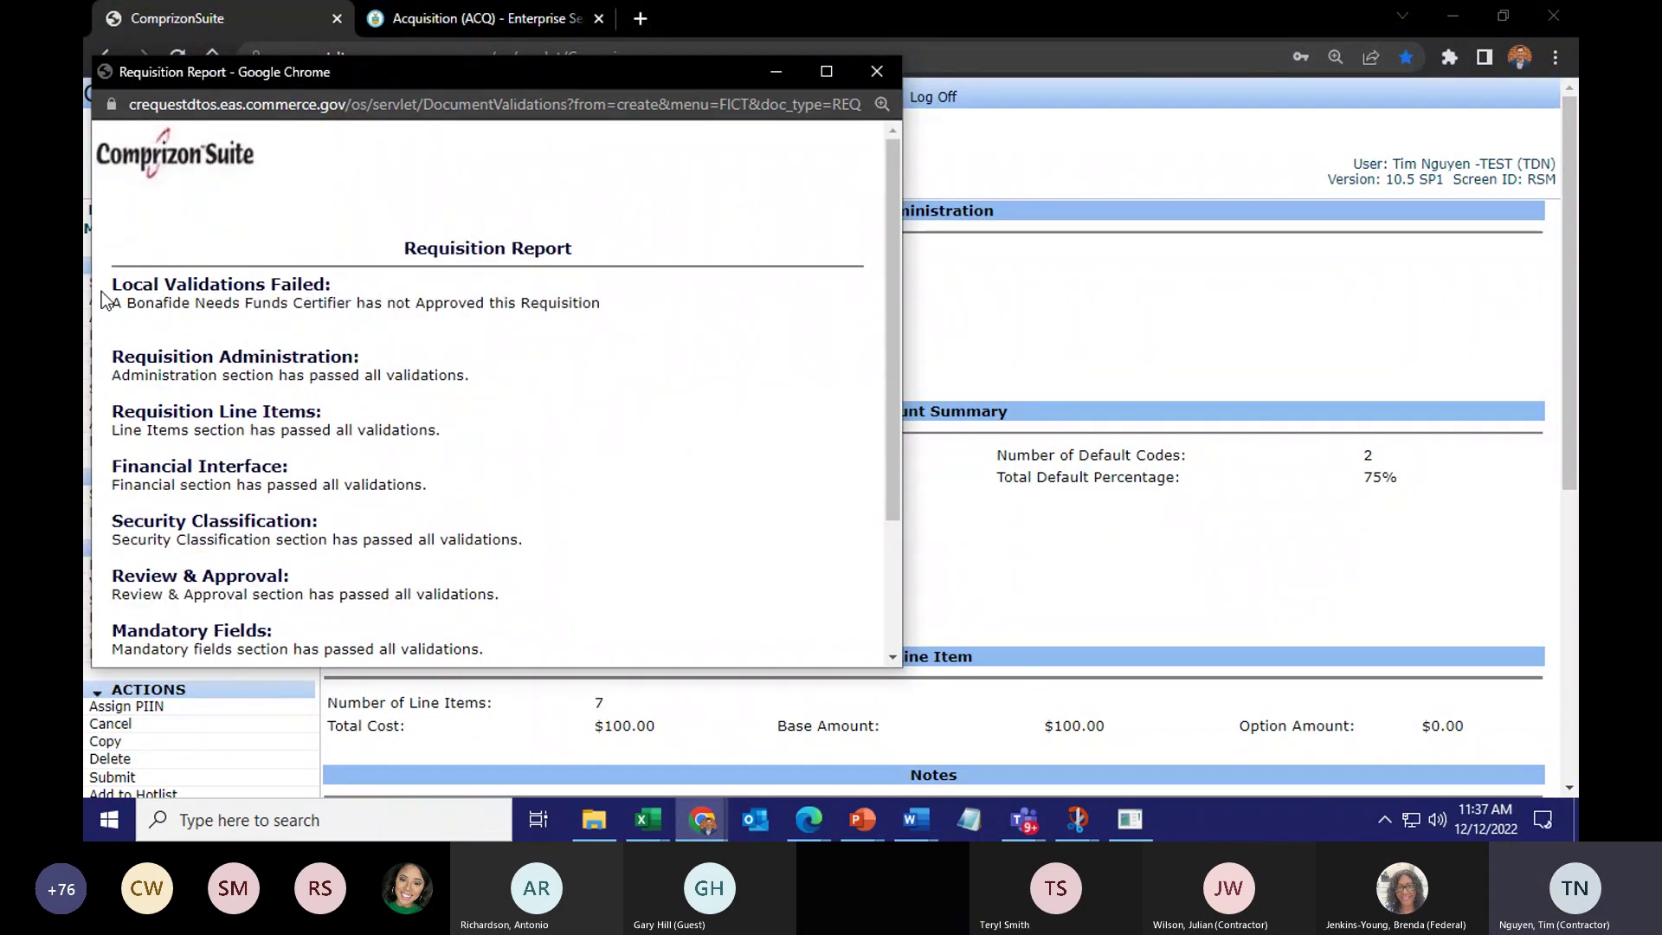
left_click_drag(101, 291, 329, 286)
left_click(334, 283)
left_click_drag(638, 312, 519, 309)
left_click(520, 309)
left_click_drag(600, 71, 1010, 111)
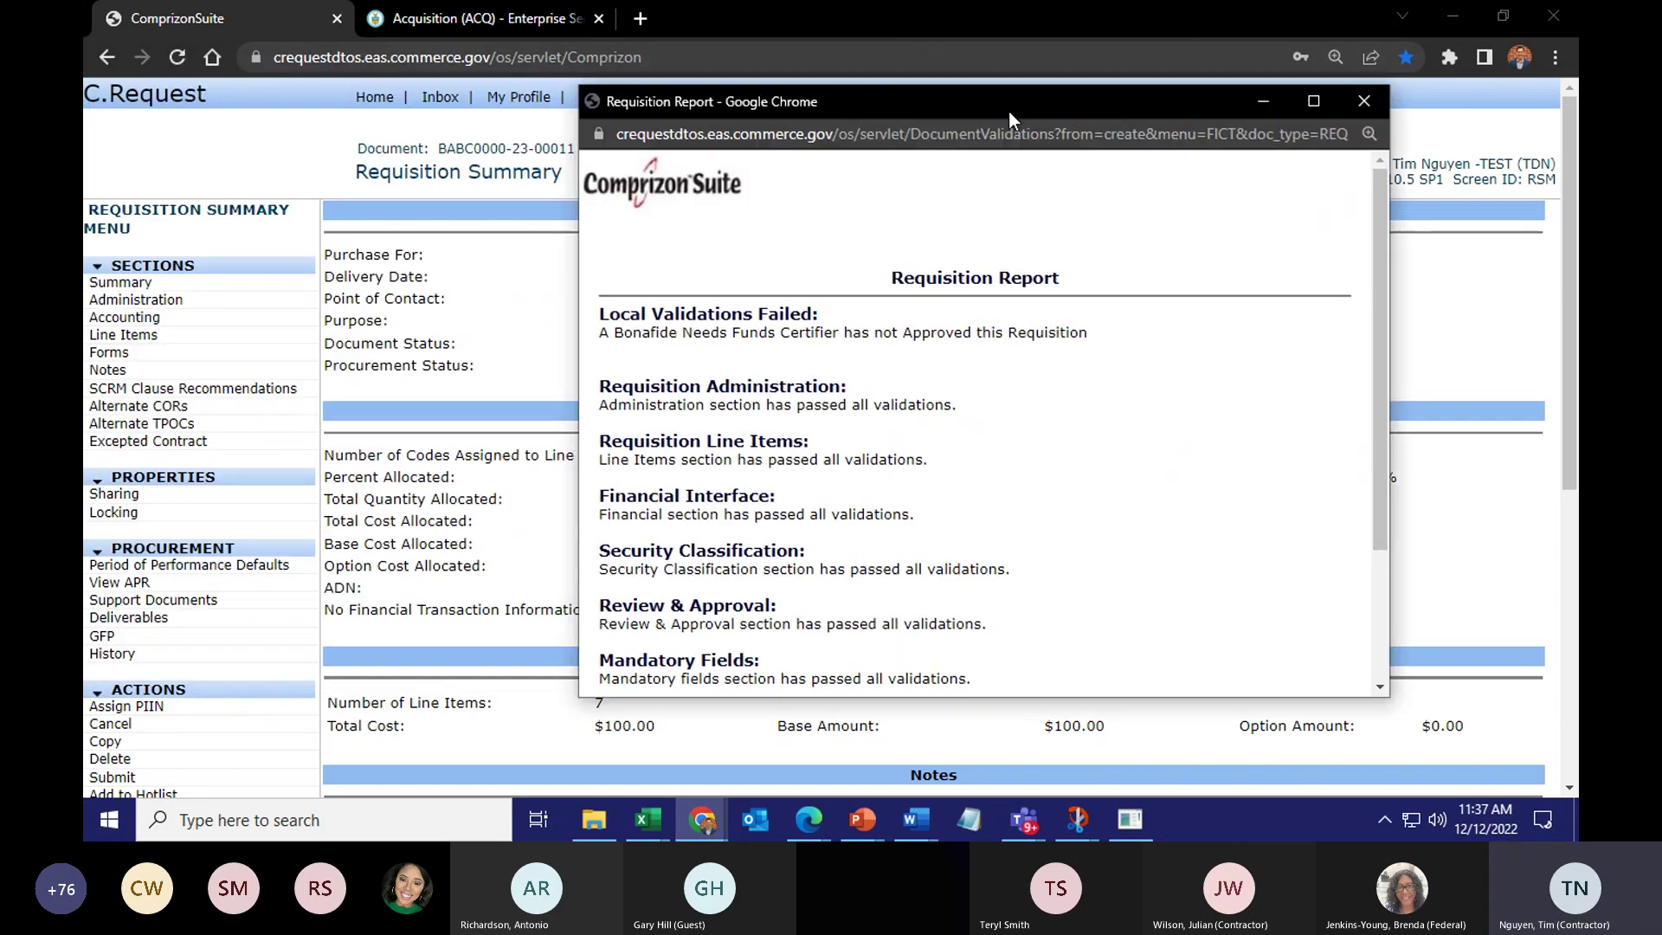
Return to the requisition summary and check the Review and Approval section for the status and the pending reviewer
left_click(374, 496)
scroll(798, 502, "down", 1)
scroll(798, 507, "down", 5)
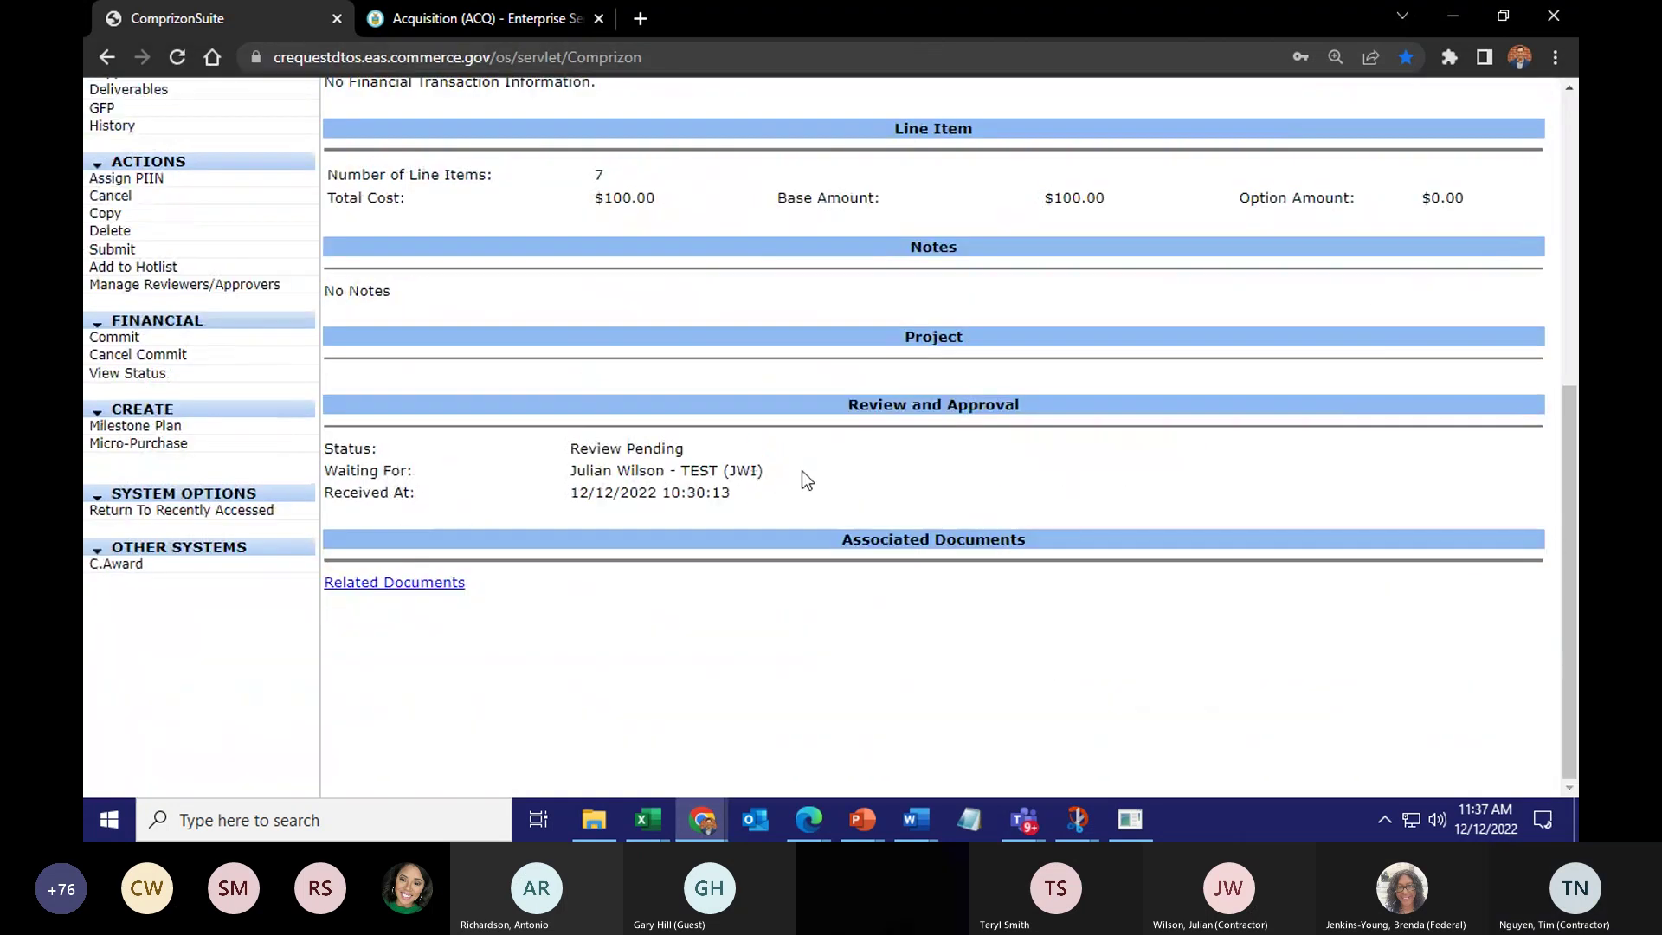
left_click_drag(849, 497, 595, 470)
left_click(596, 471)
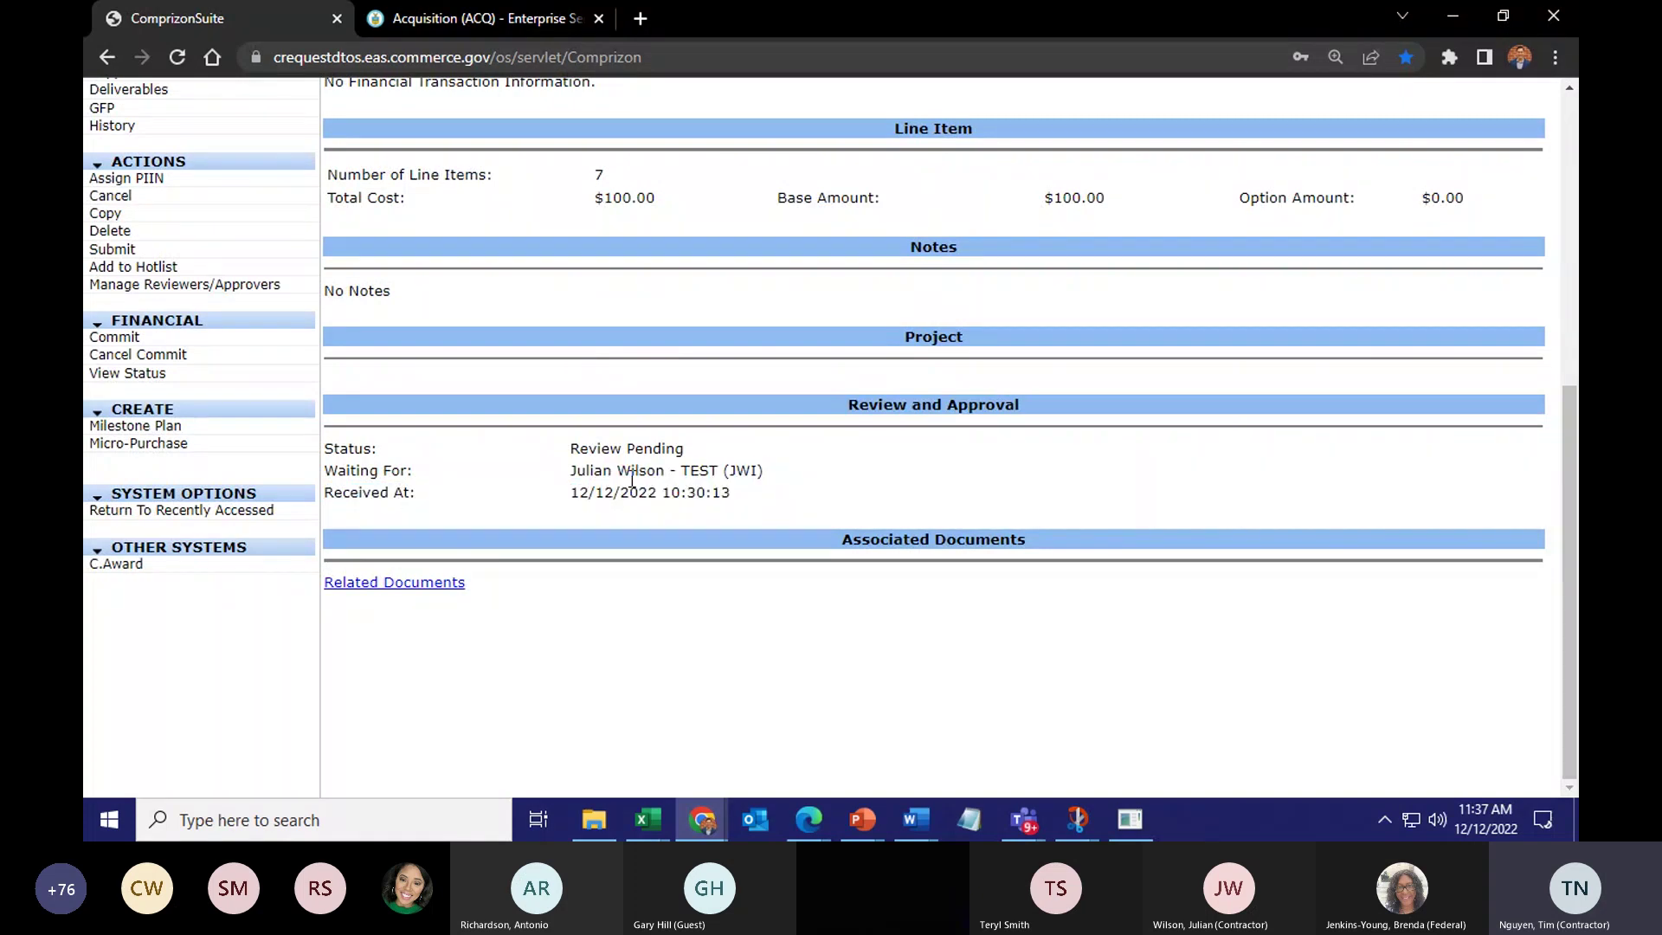
scroll(668, 472, "up", 2)
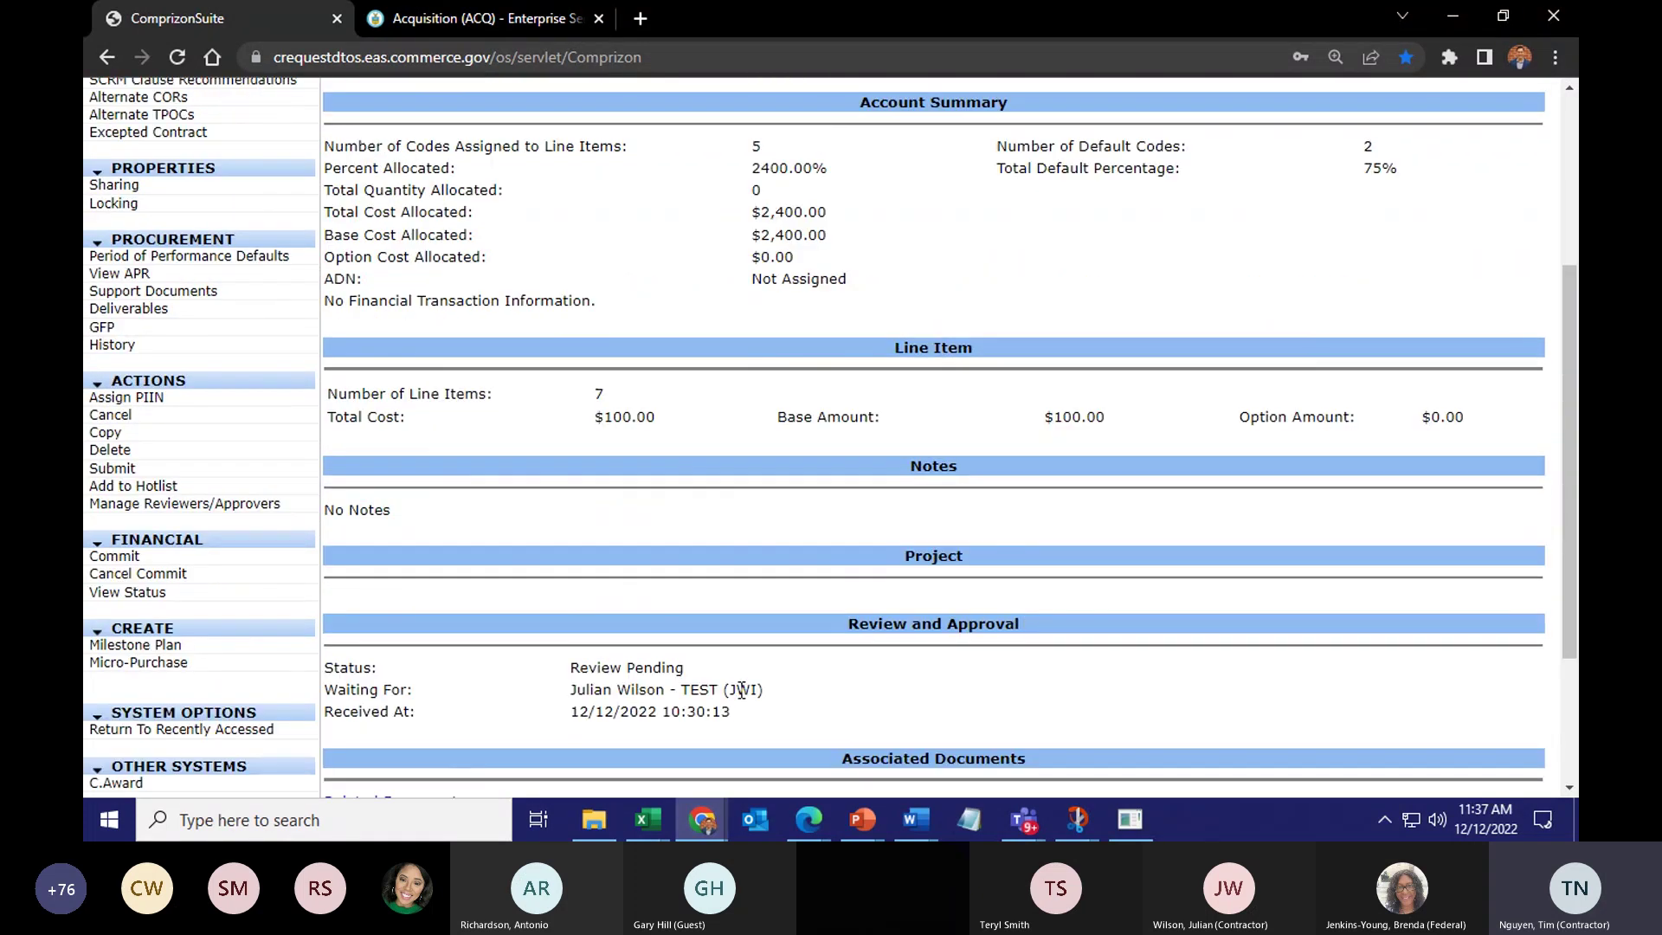
scroll(620, 583, "up", 5)
scroll(578, 353, "down", 6)
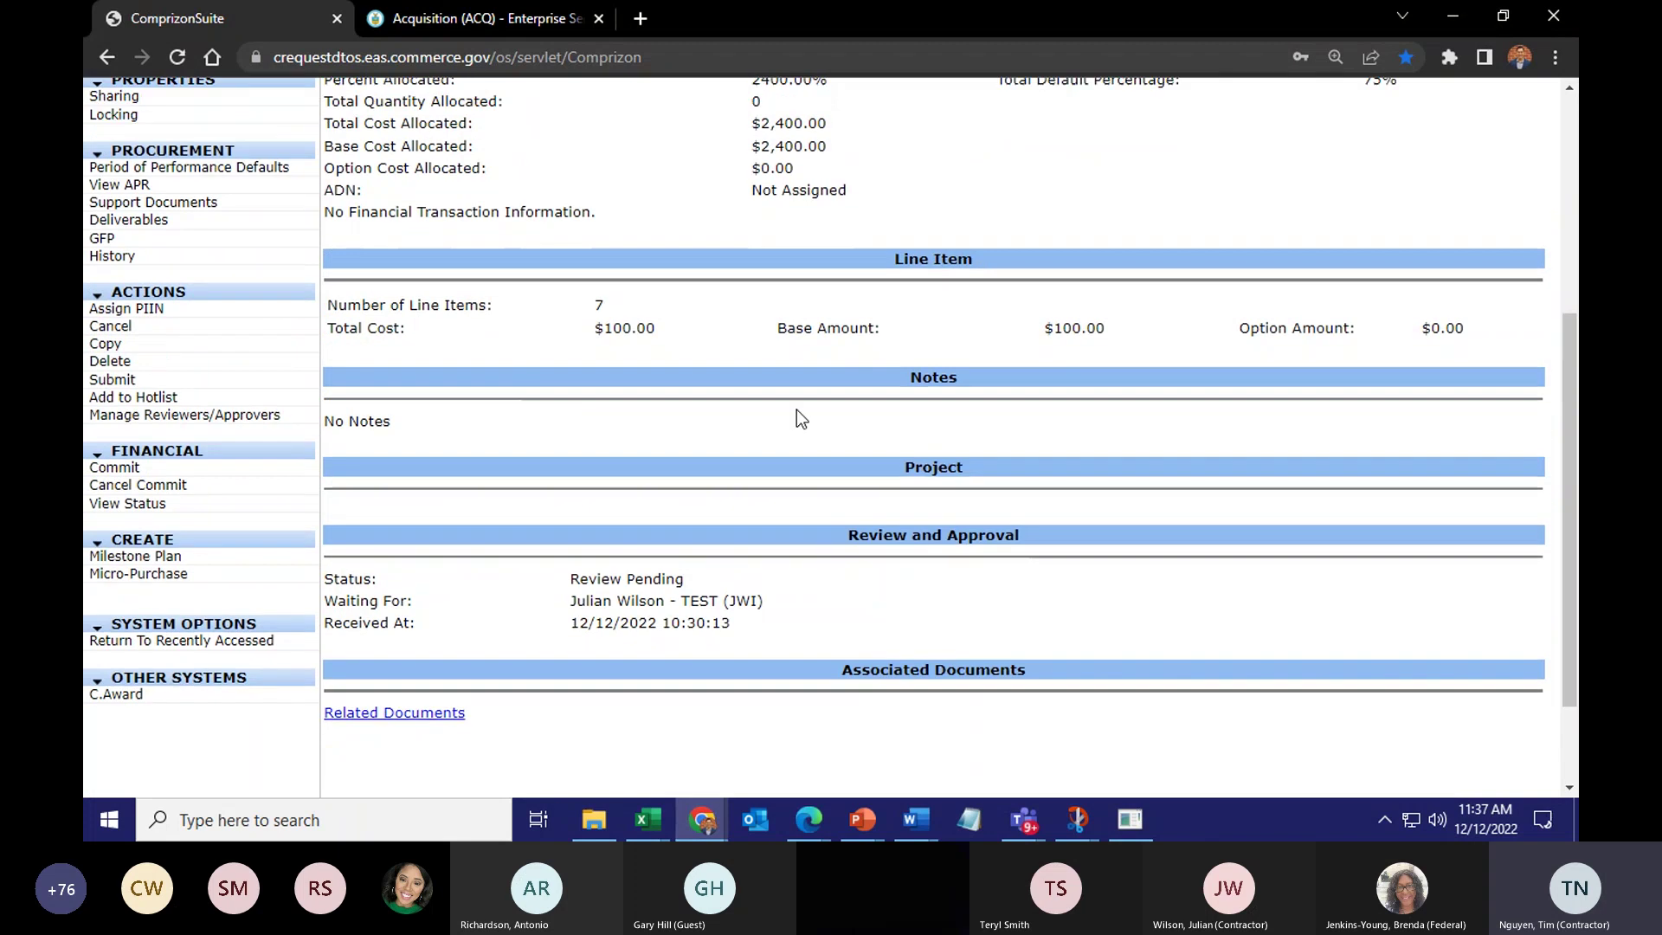
scroll(772, 464, "up", 4)
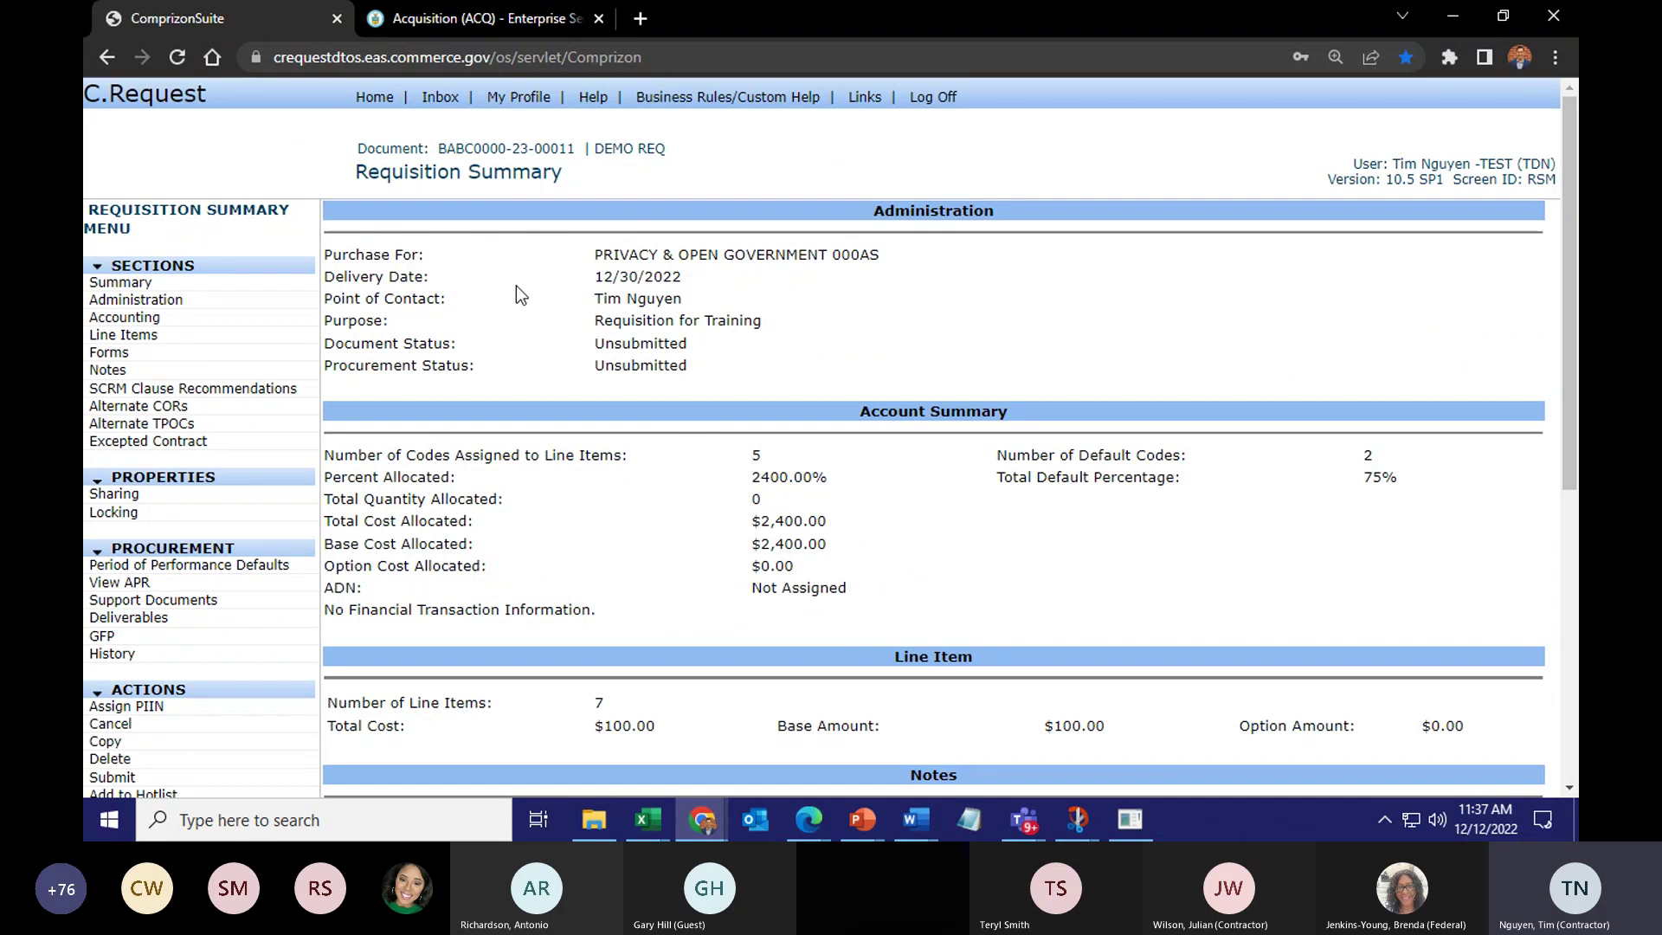
scroll(710, 496, "down", 5)
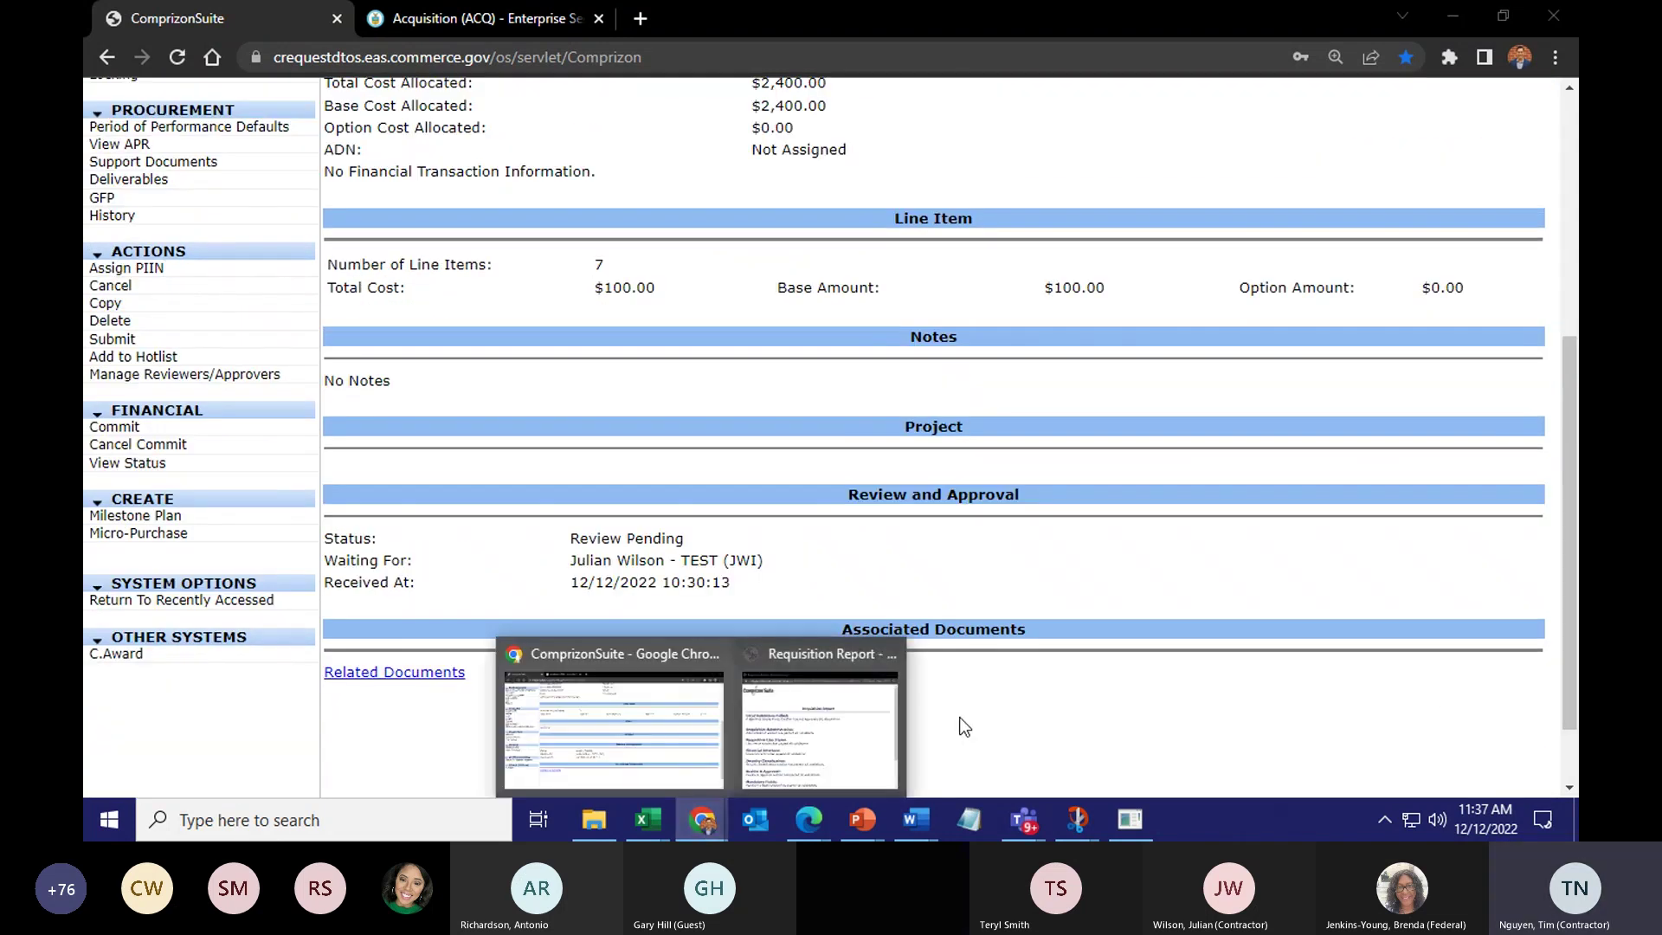
Bring the requisition report back up to reread its validation sections, then return to the requisition summary
left_click(831, 729)
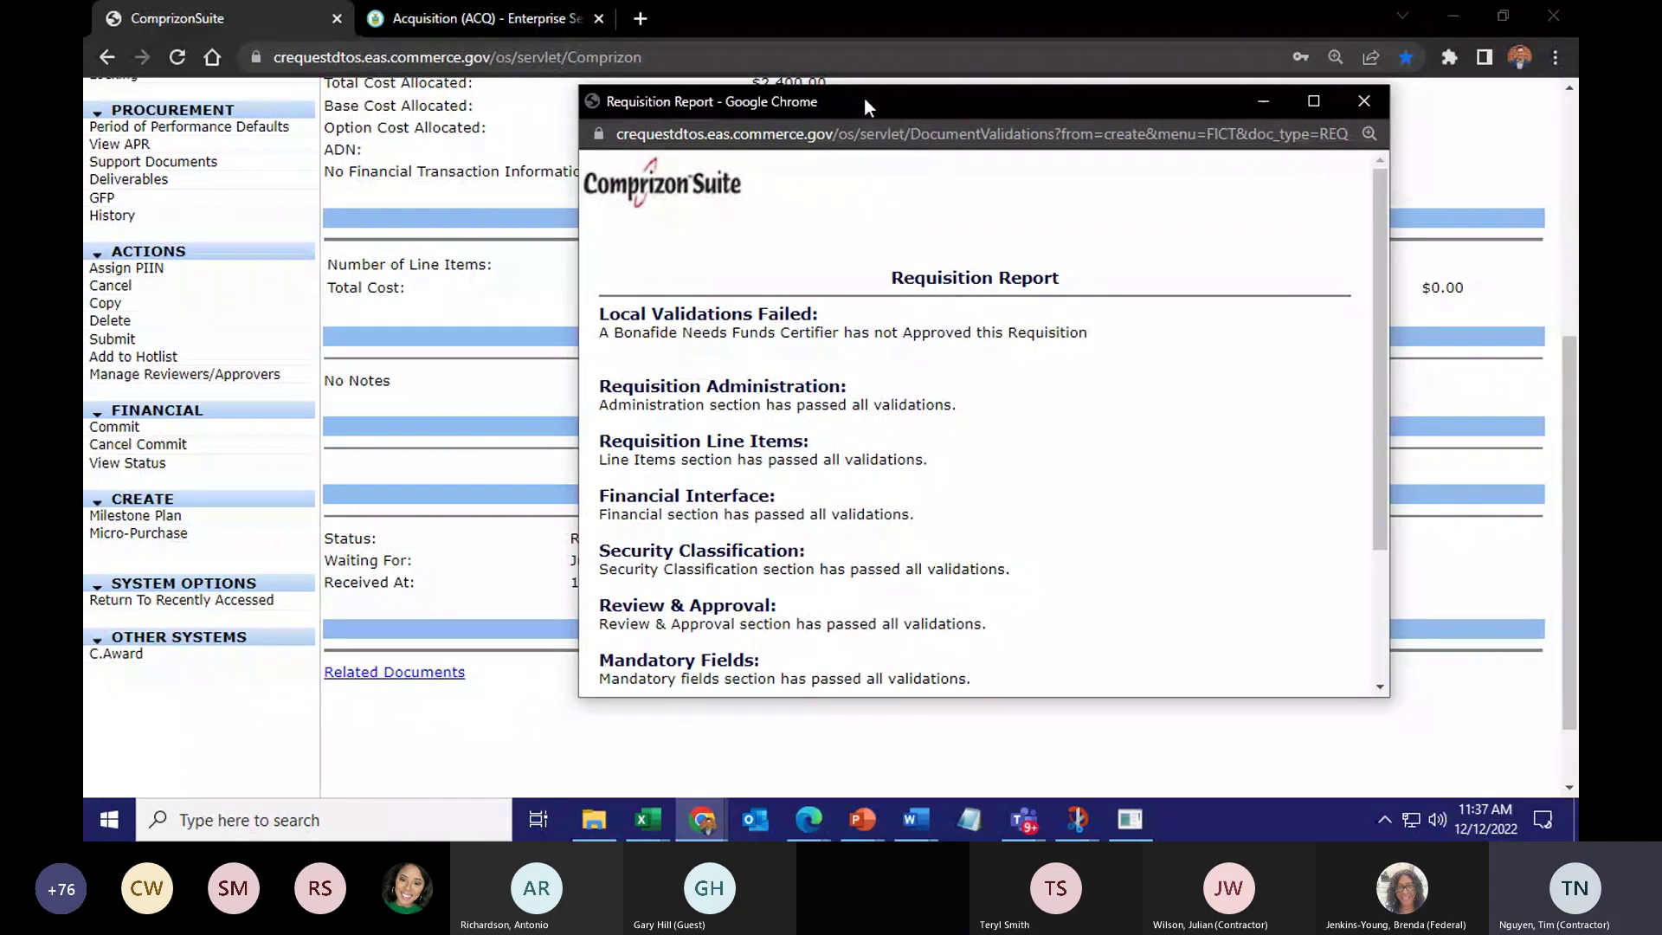
left_click_drag(864, 97, 868, 85)
scroll(949, 226, "down", 1)
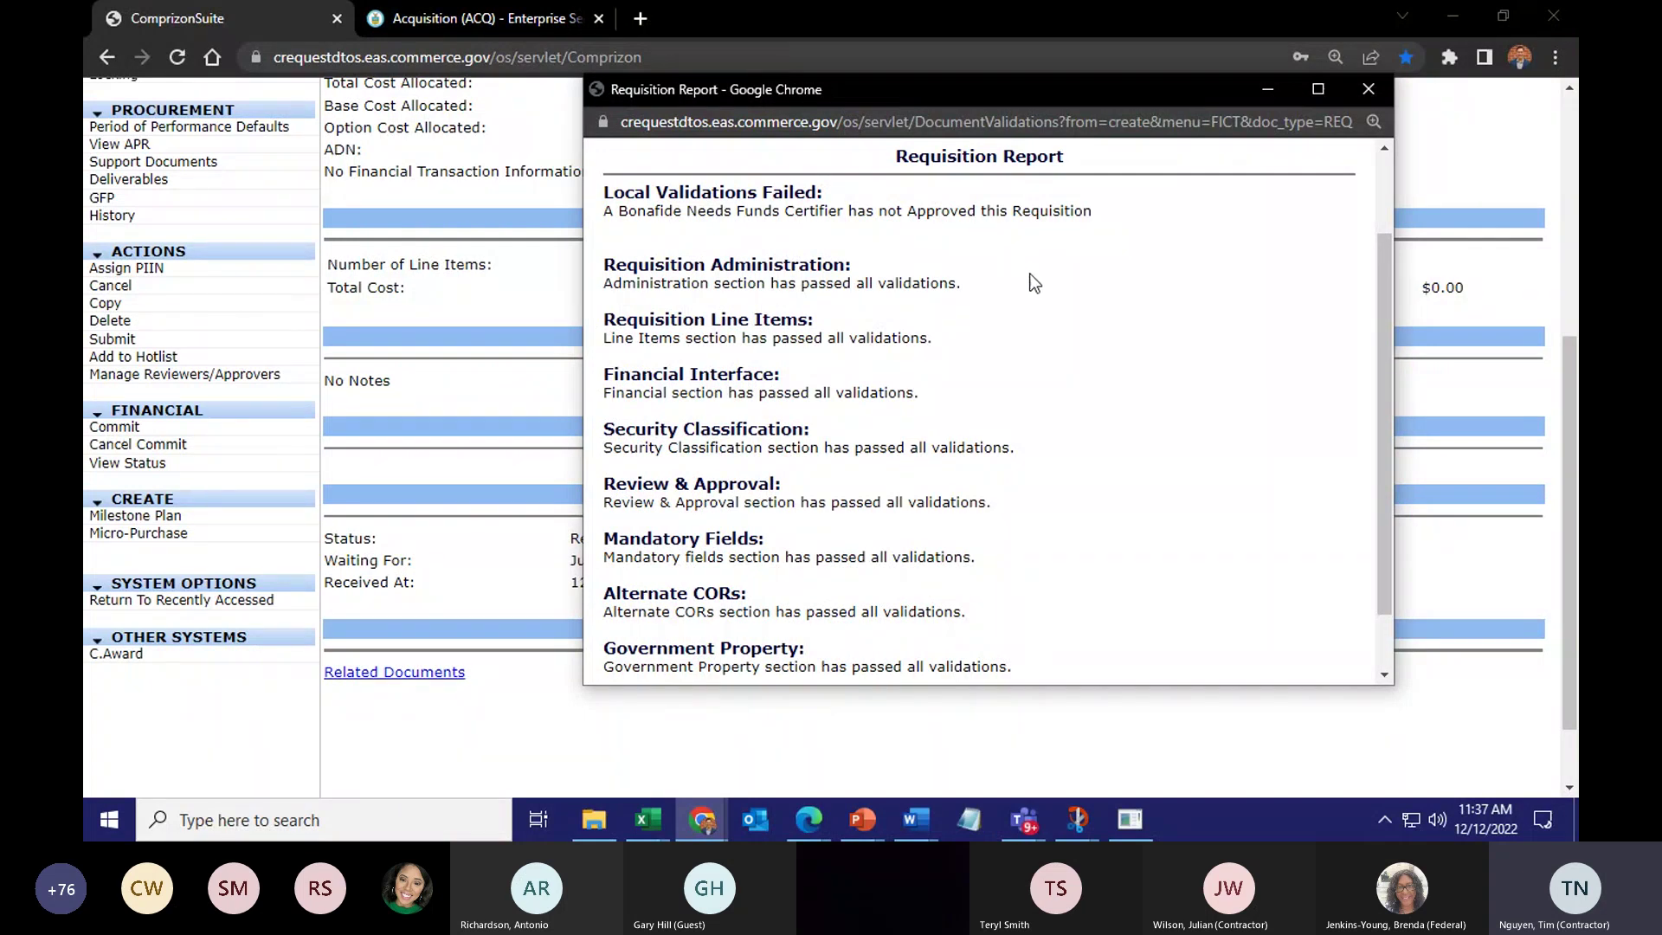
left_click(564, 258)
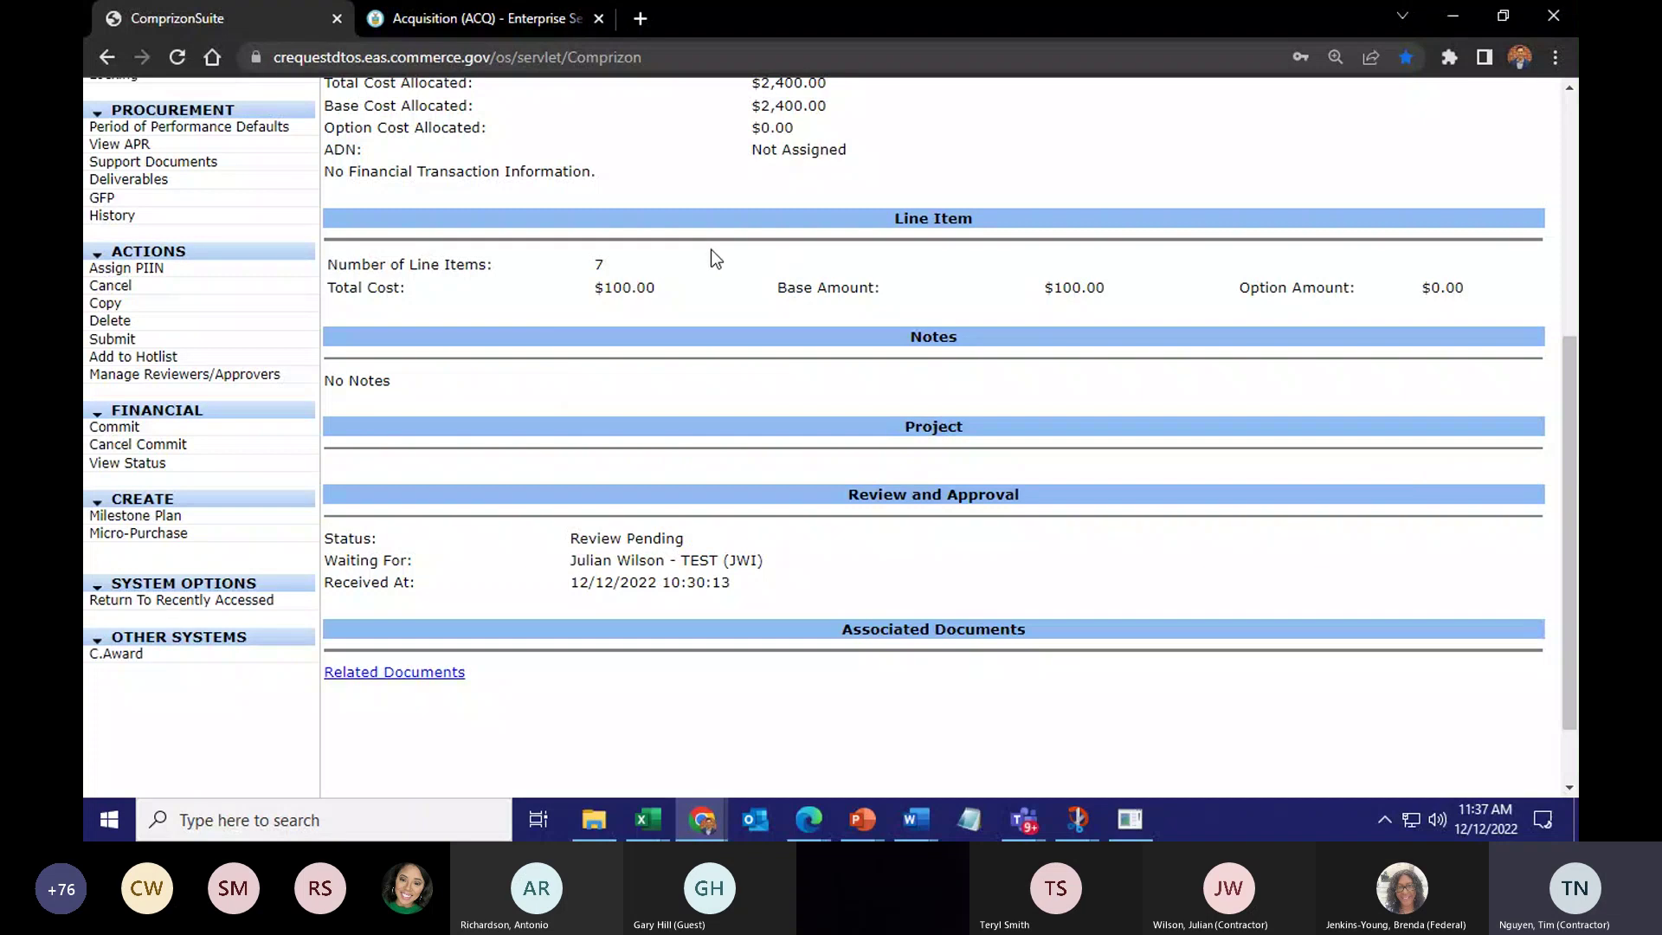
scroll(1102, 262, "up", 5)
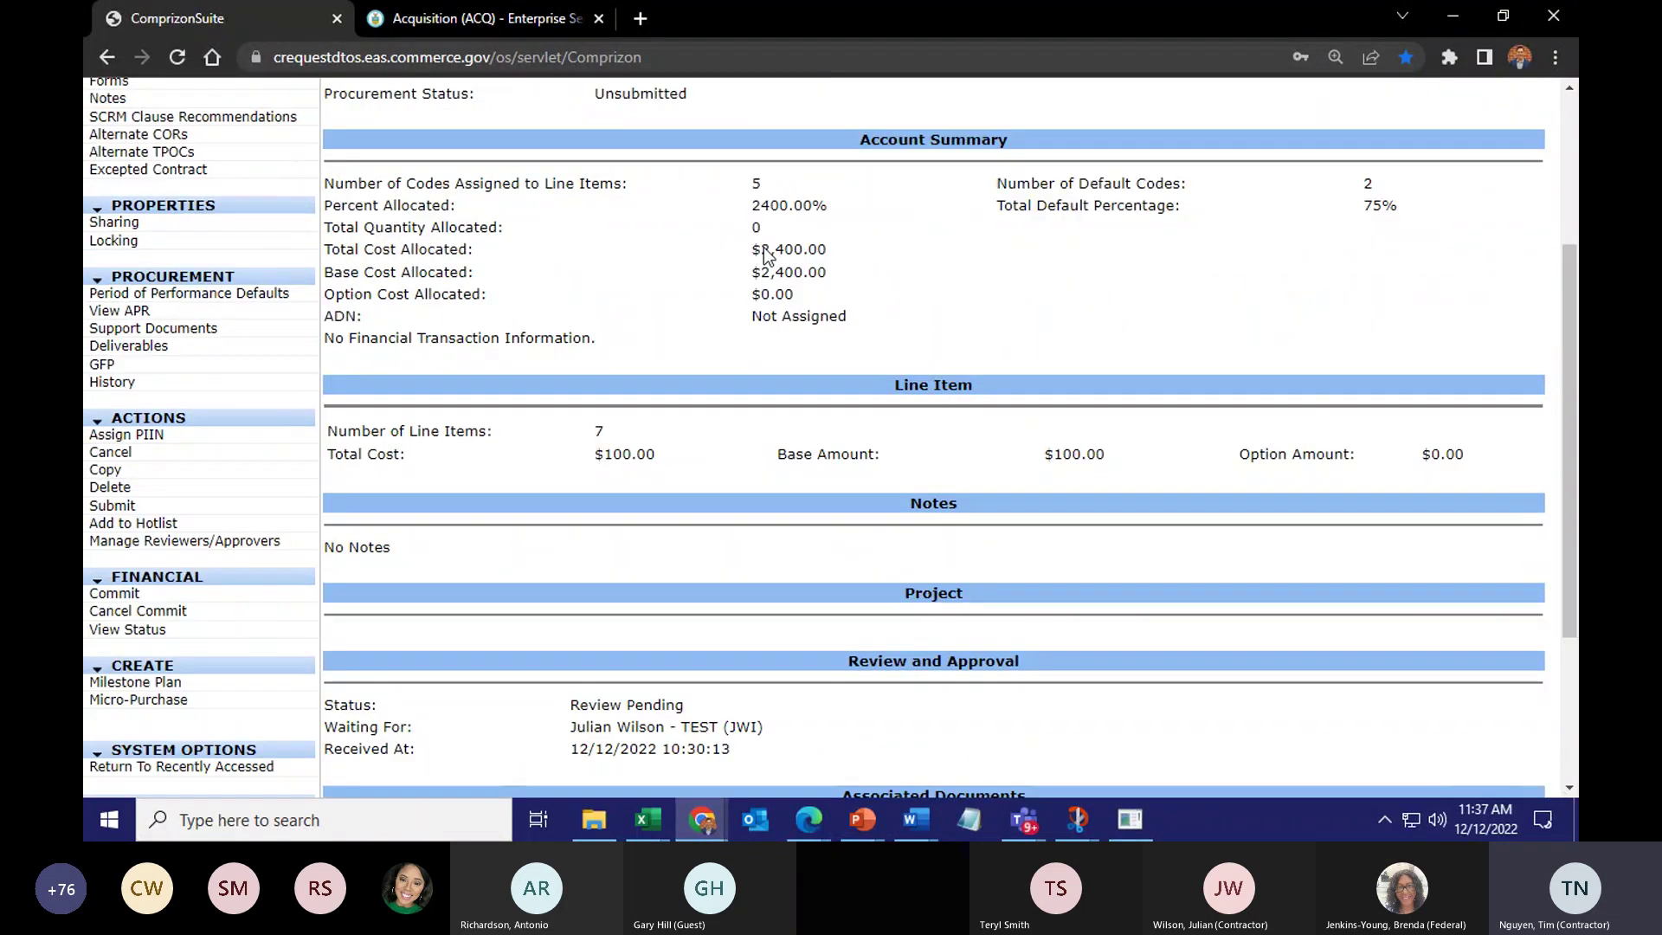
scroll(465, 211, "up", 1)
scroll(164, 462, "down", 5)
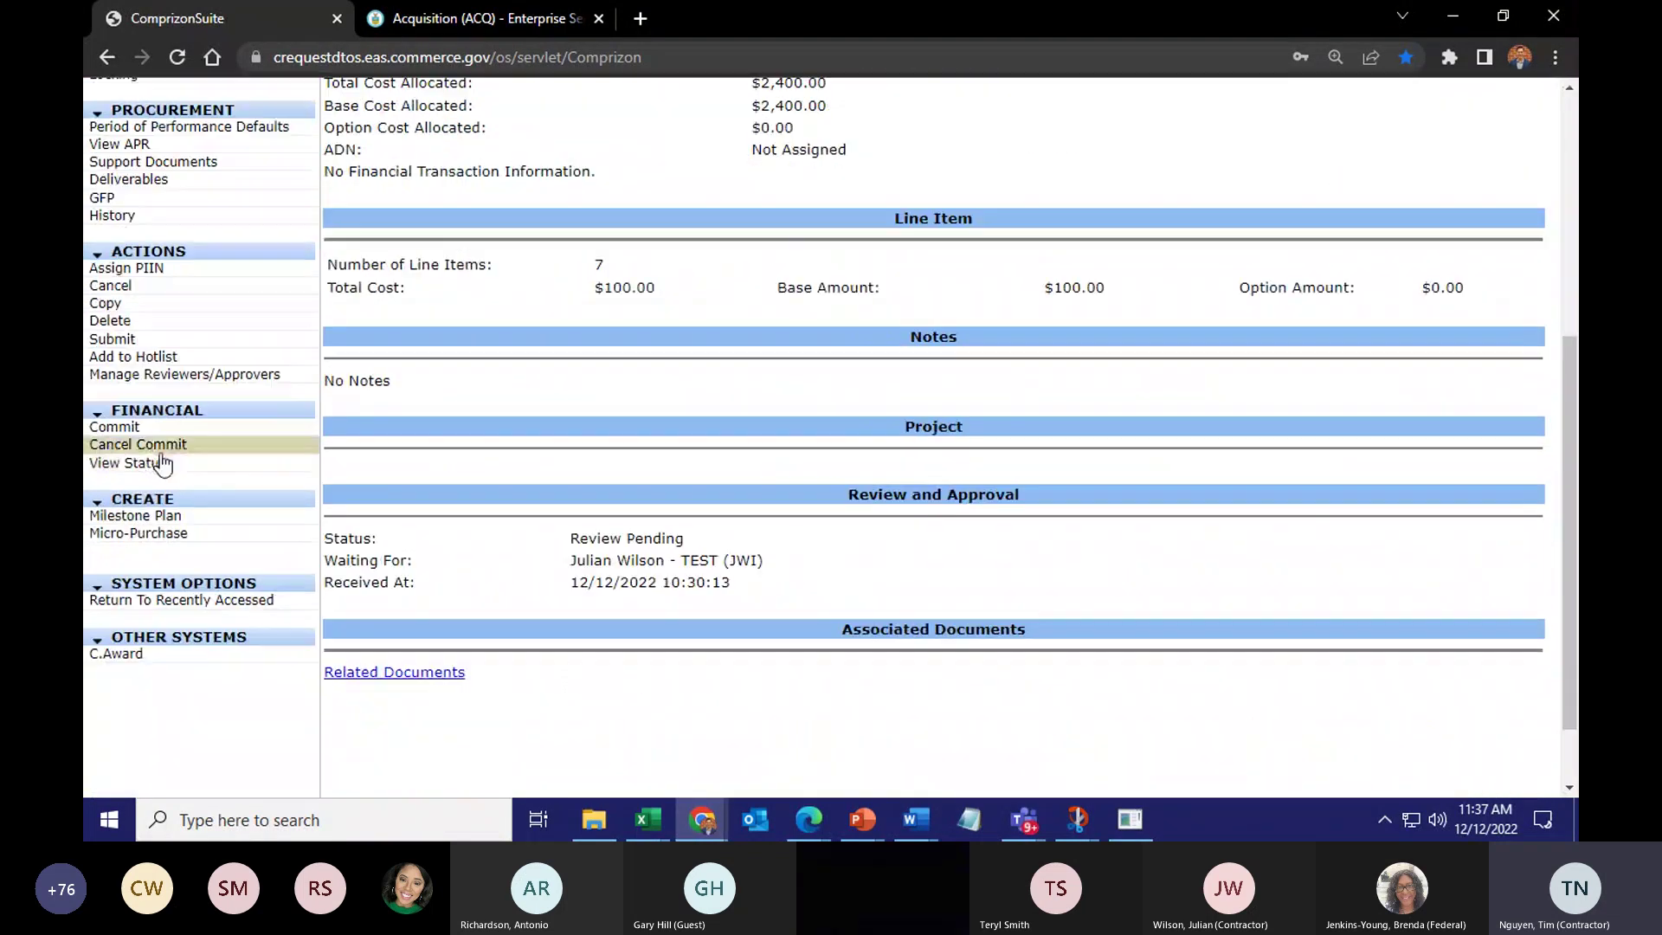
scroll(705, 368, "up", 5)
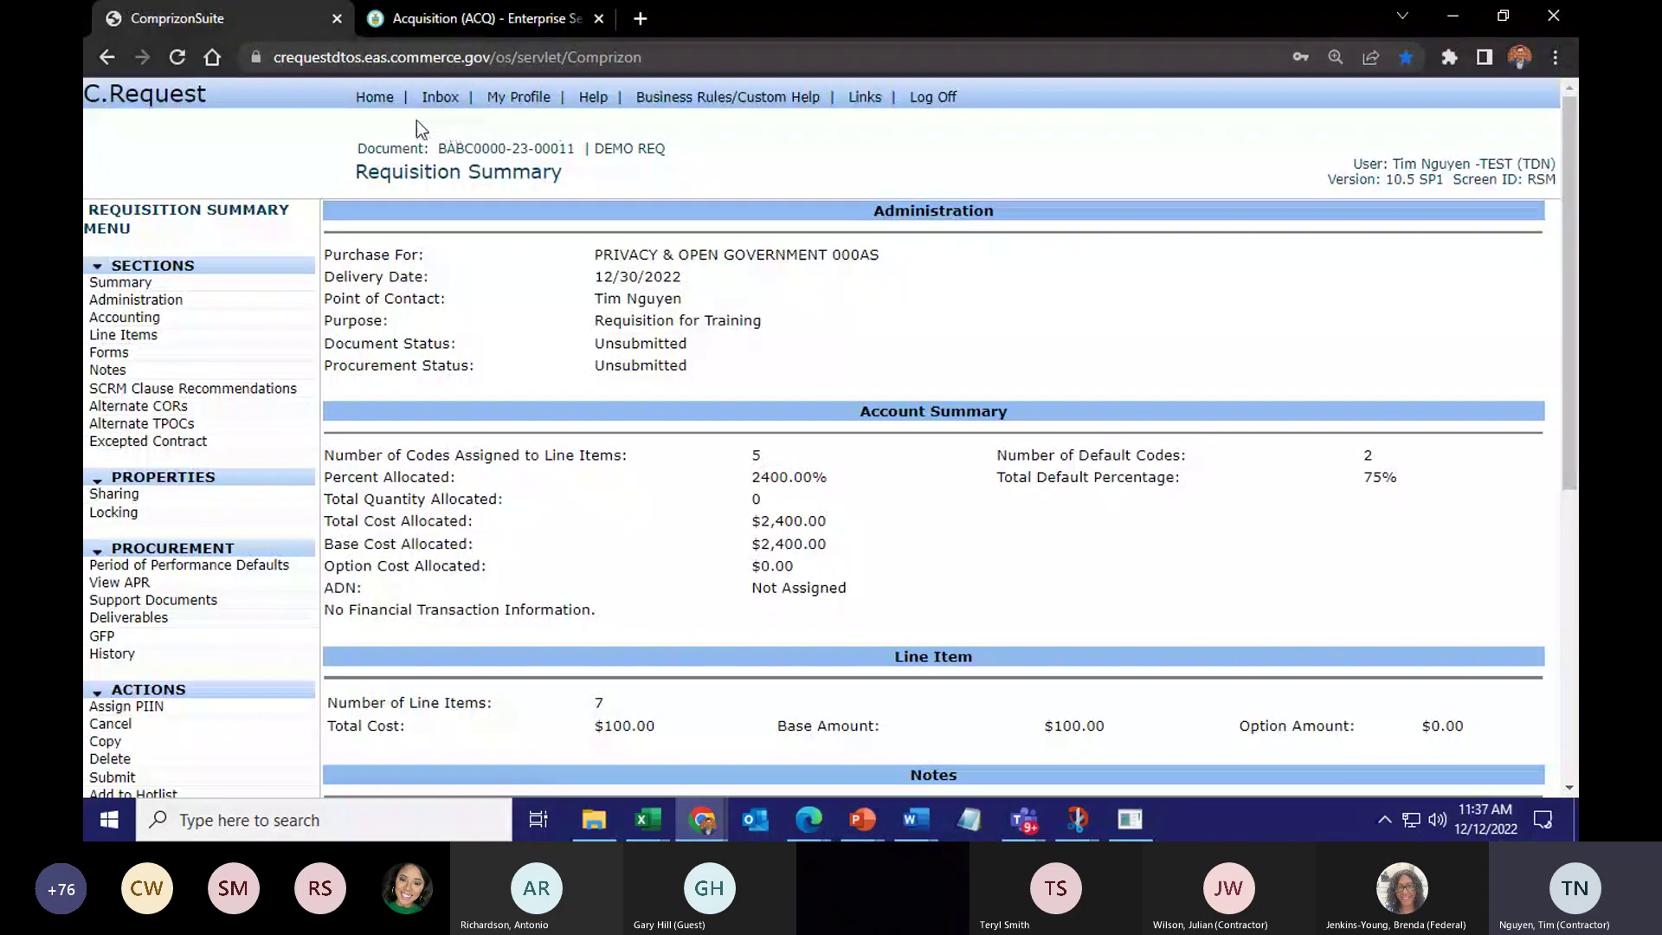
Open Local Validation Management from the system management options of system administration
left_click(374, 100)
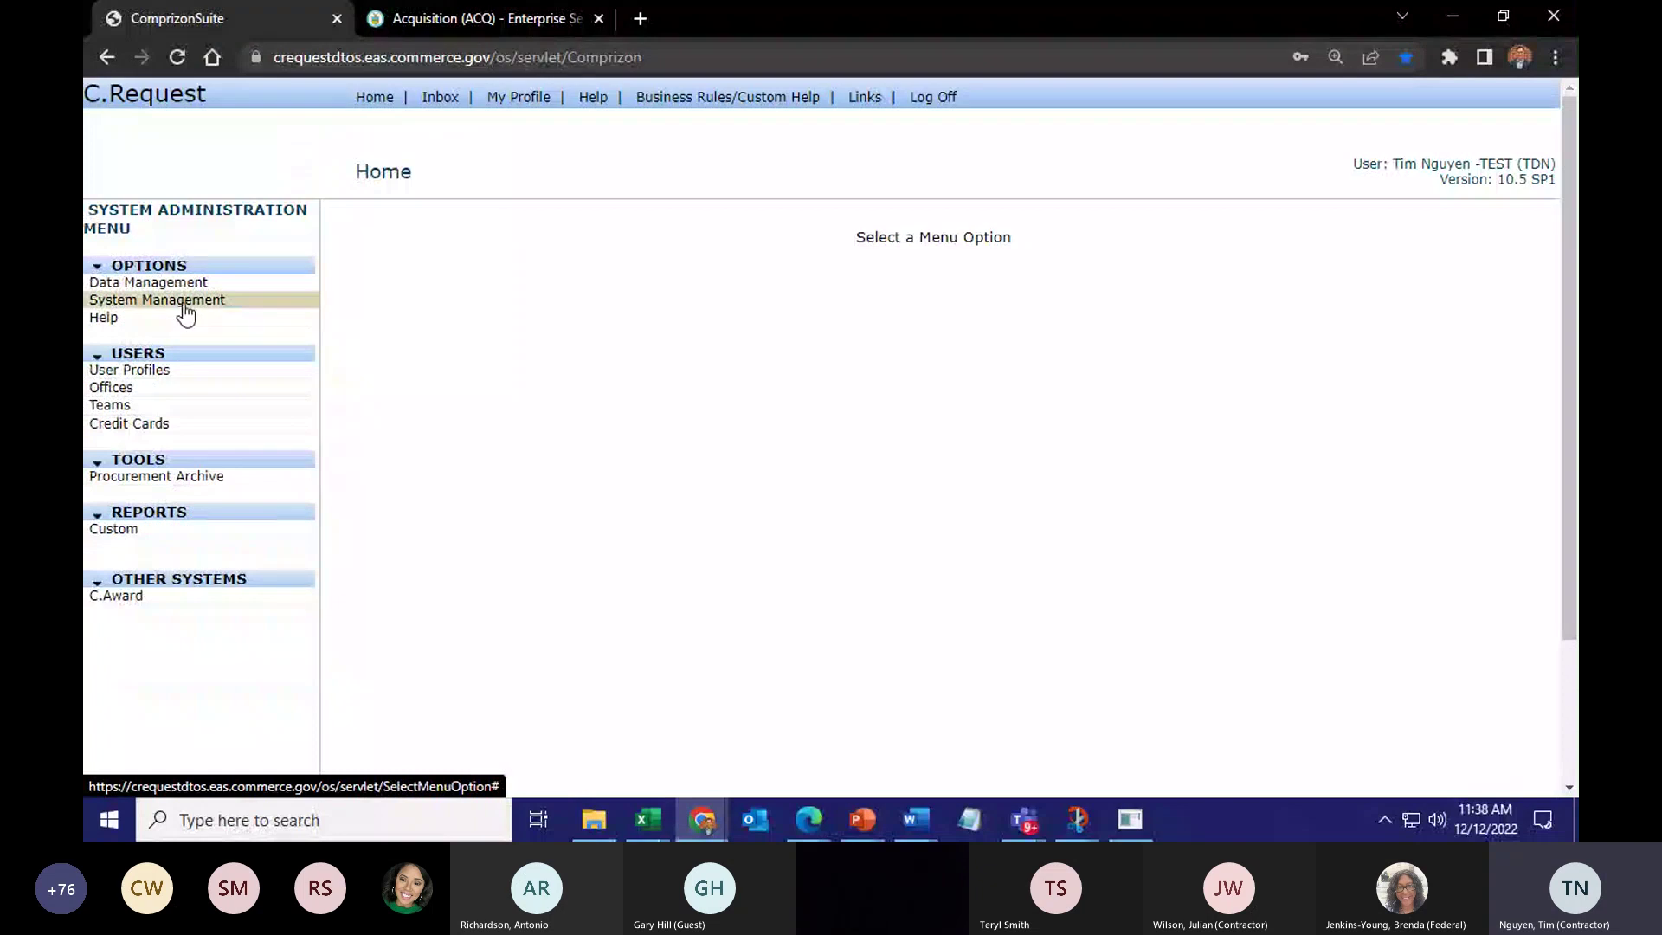
left_click(176, 310)
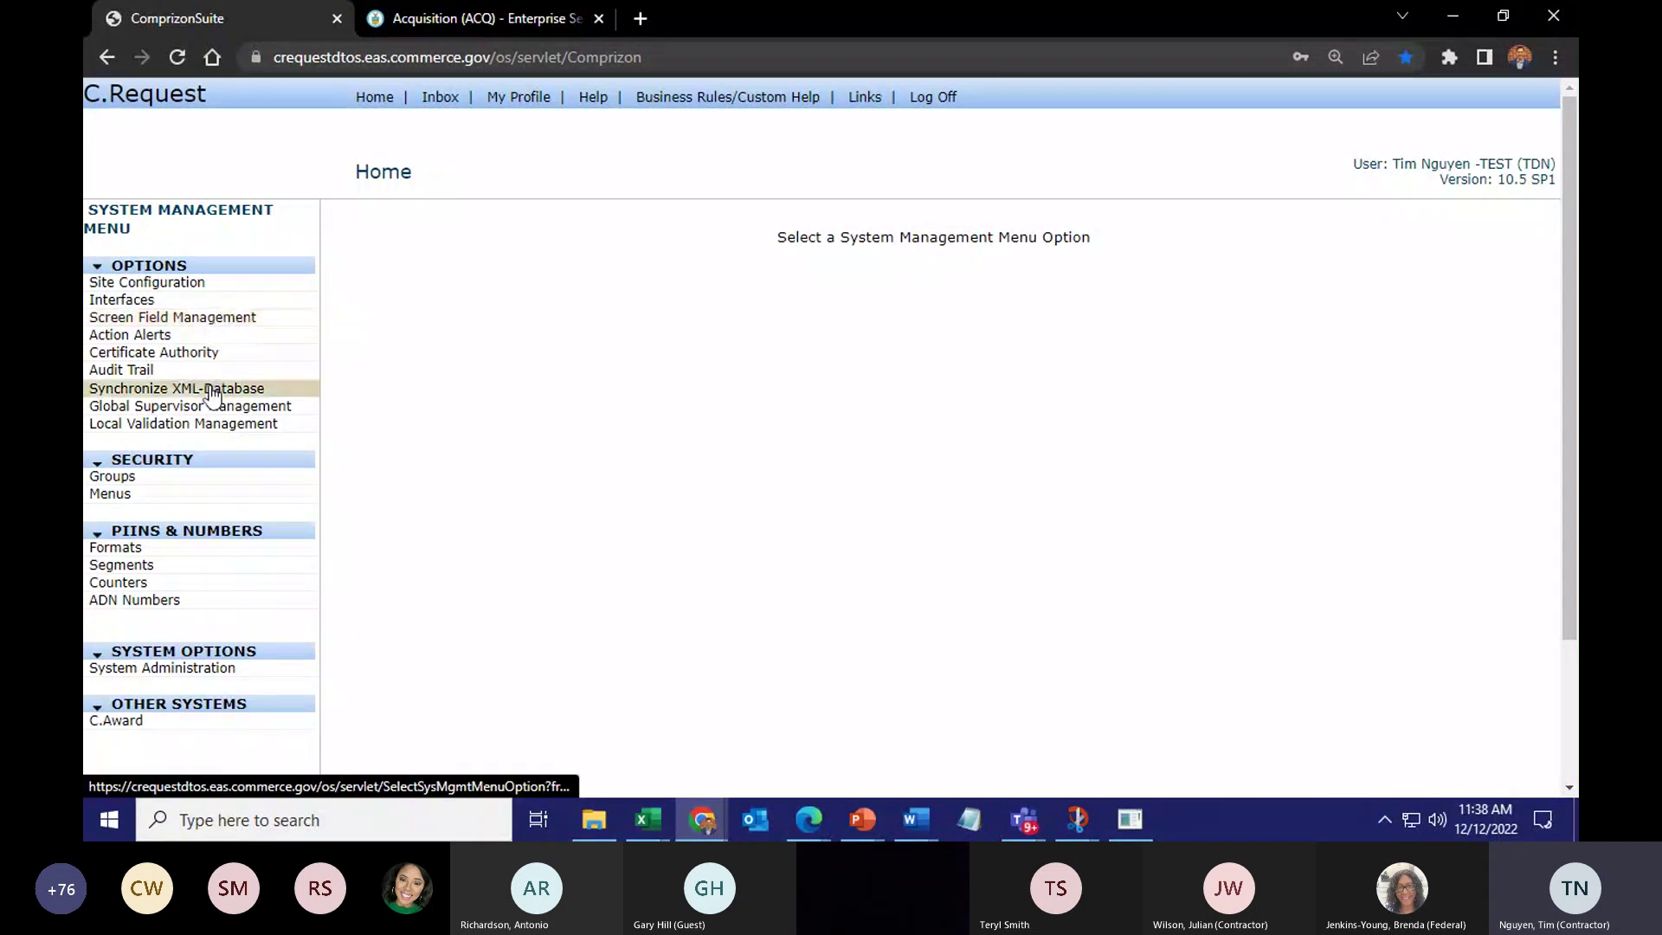
left_click(216, 425)
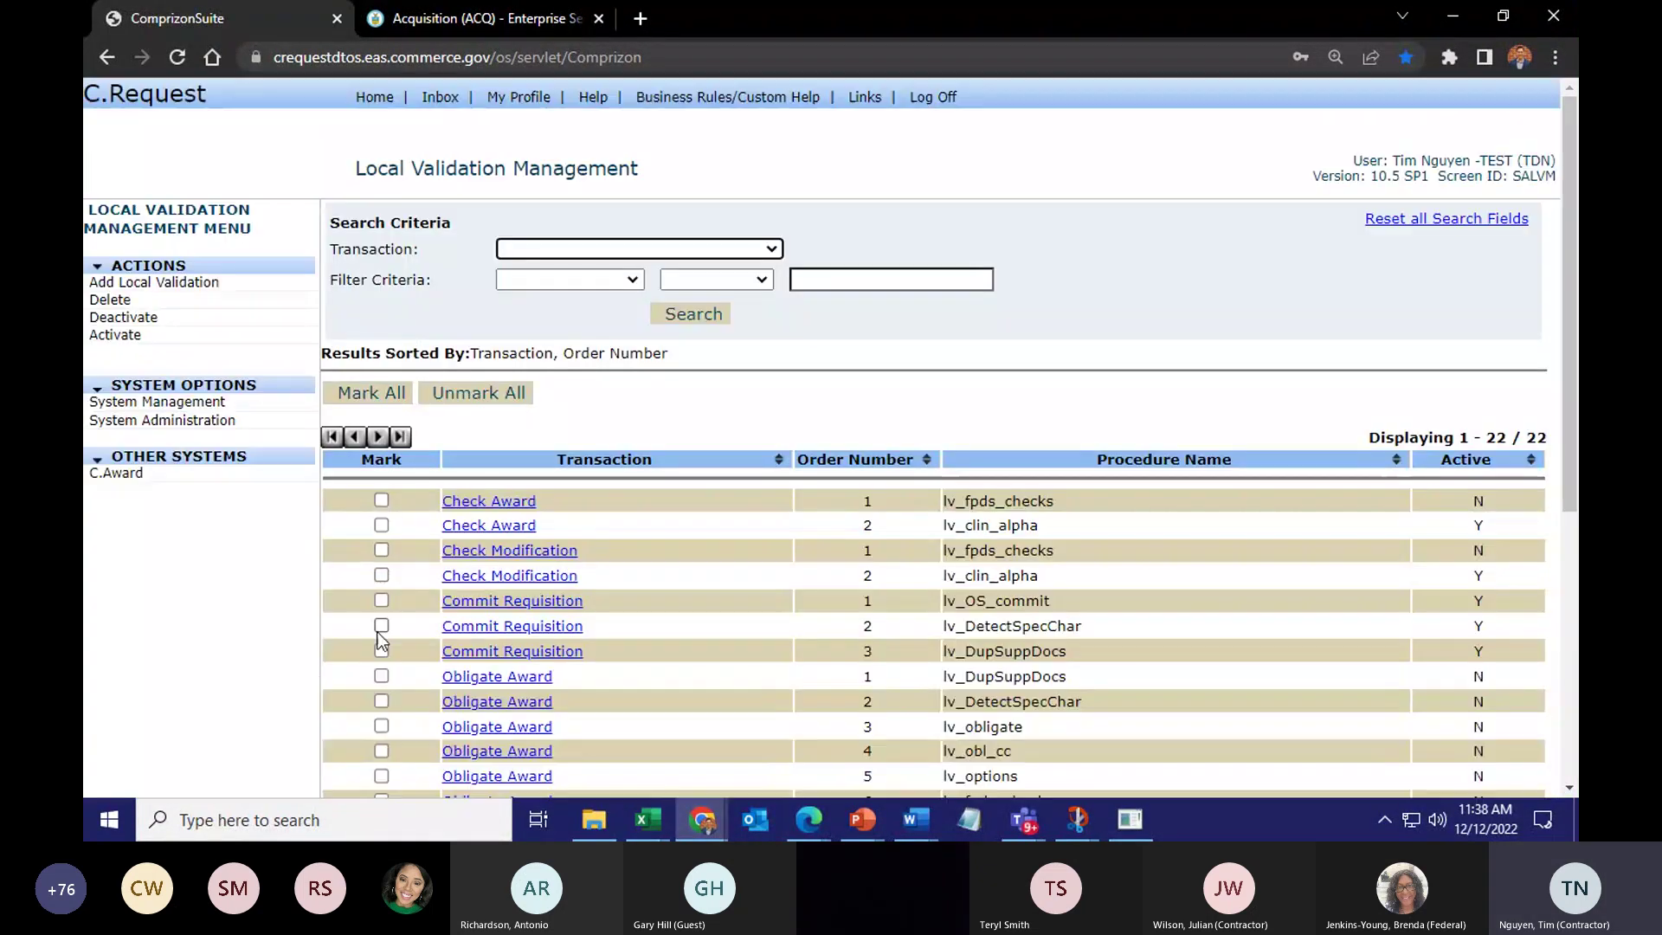
scroll(379, 658, "down", 2)
scroll(378, 681, "down", 1)
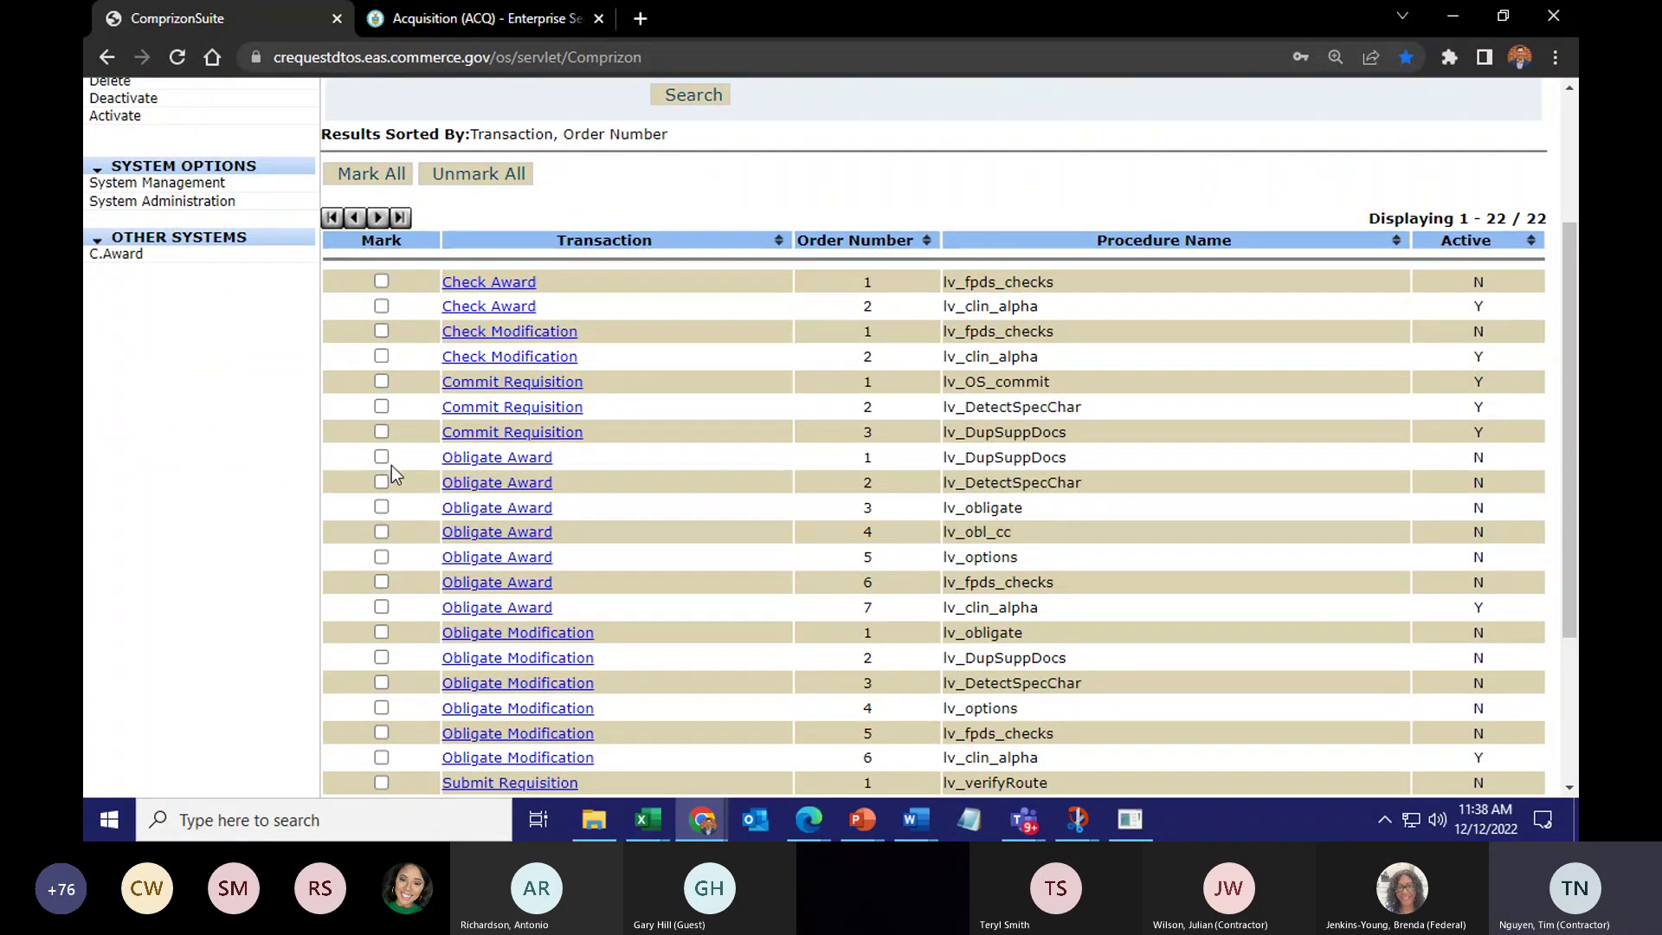
Deactivate the three Commit Requisition local validations: lv_OS_commit, lv_DetectSpecChar and lv_DupSuppDocs
left_click(381, 381)
left_click(381, 407)
left_click(381, 432)
scroll(209, 420, "up", 2)
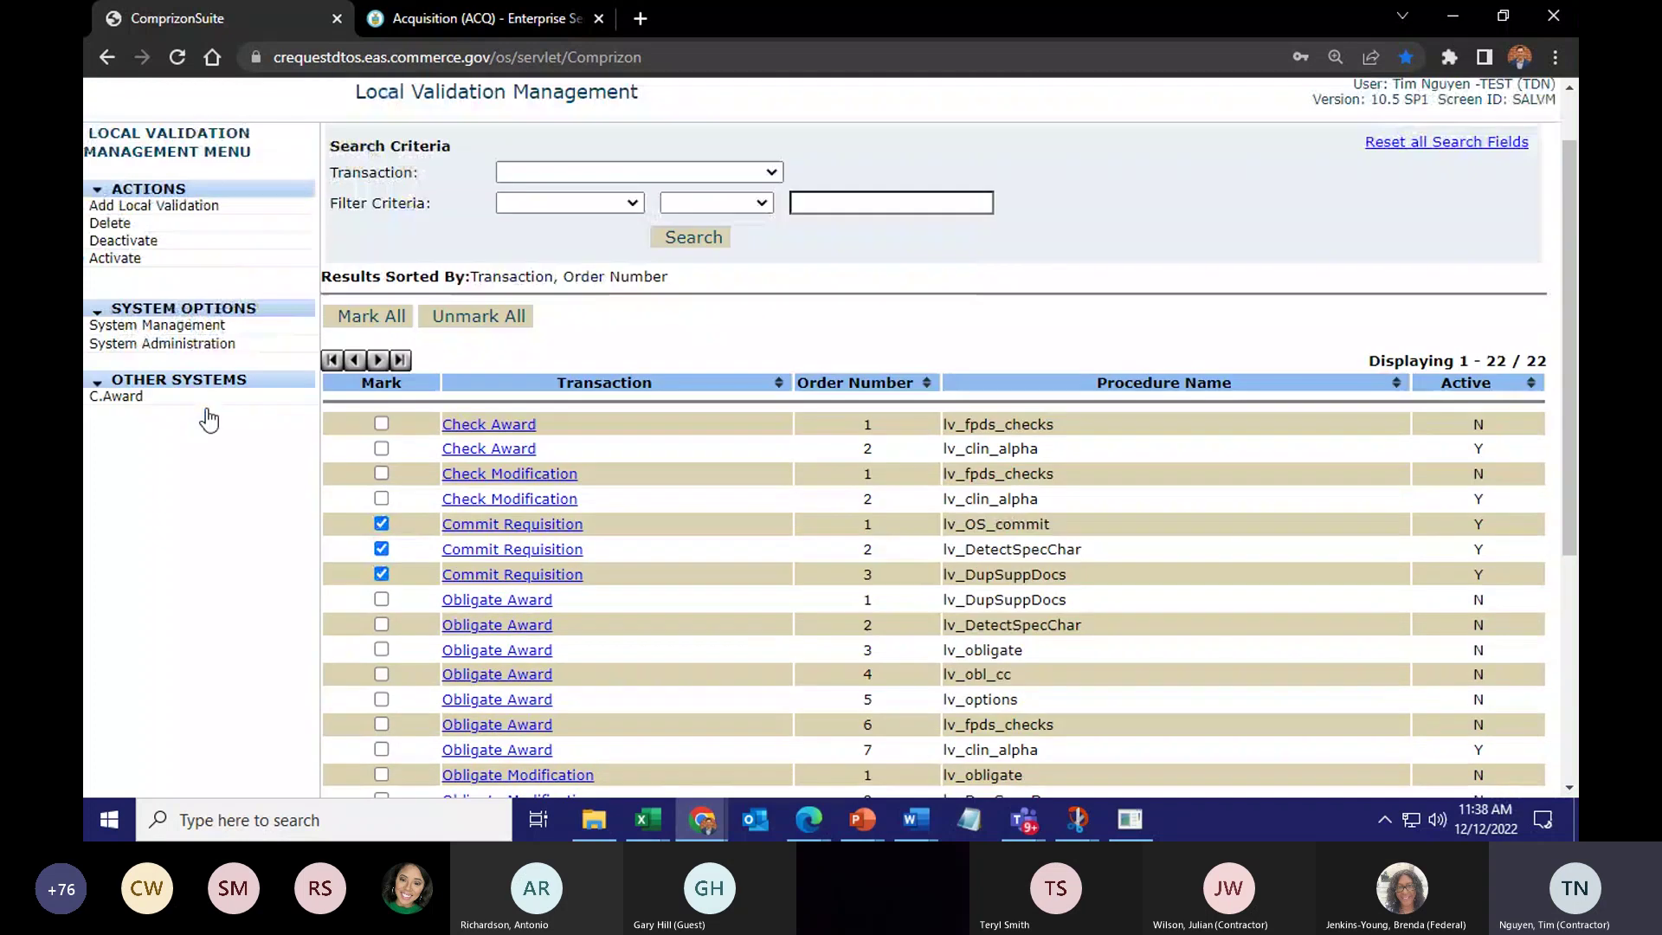
scroll(209, 420, "up", 1)
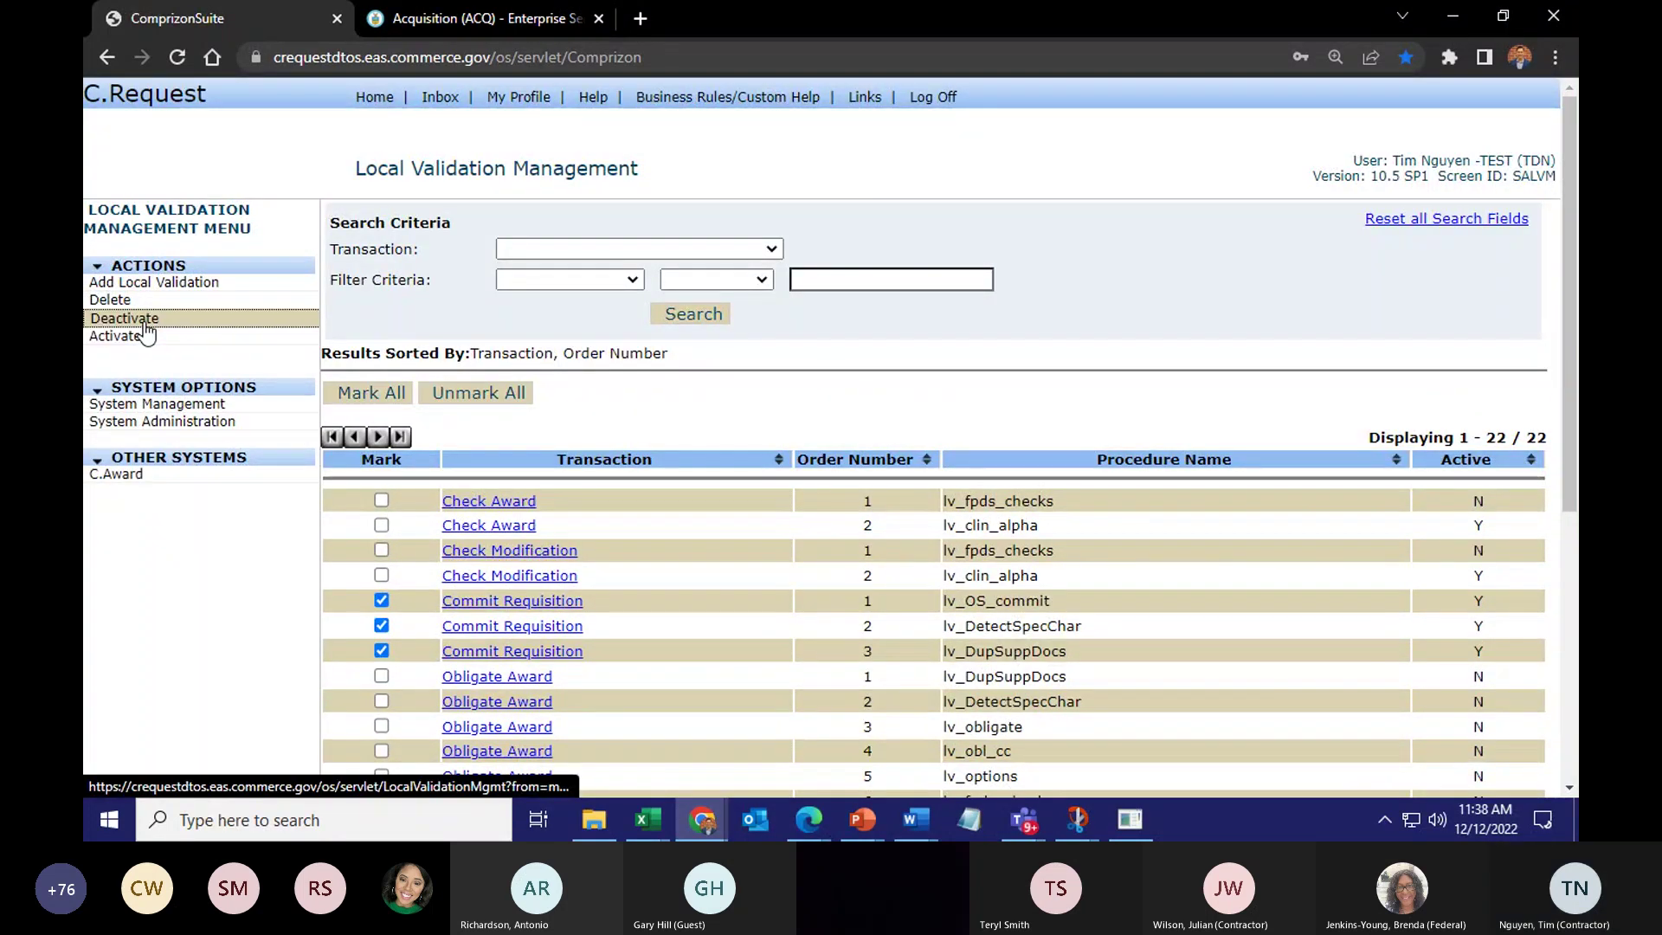
left_click(130, 318)
Return to the recently accessed documents, sort them by date last updated, and reopen the DEMO REQ requisition
left_click(377, 97)
left_click(661, 234)
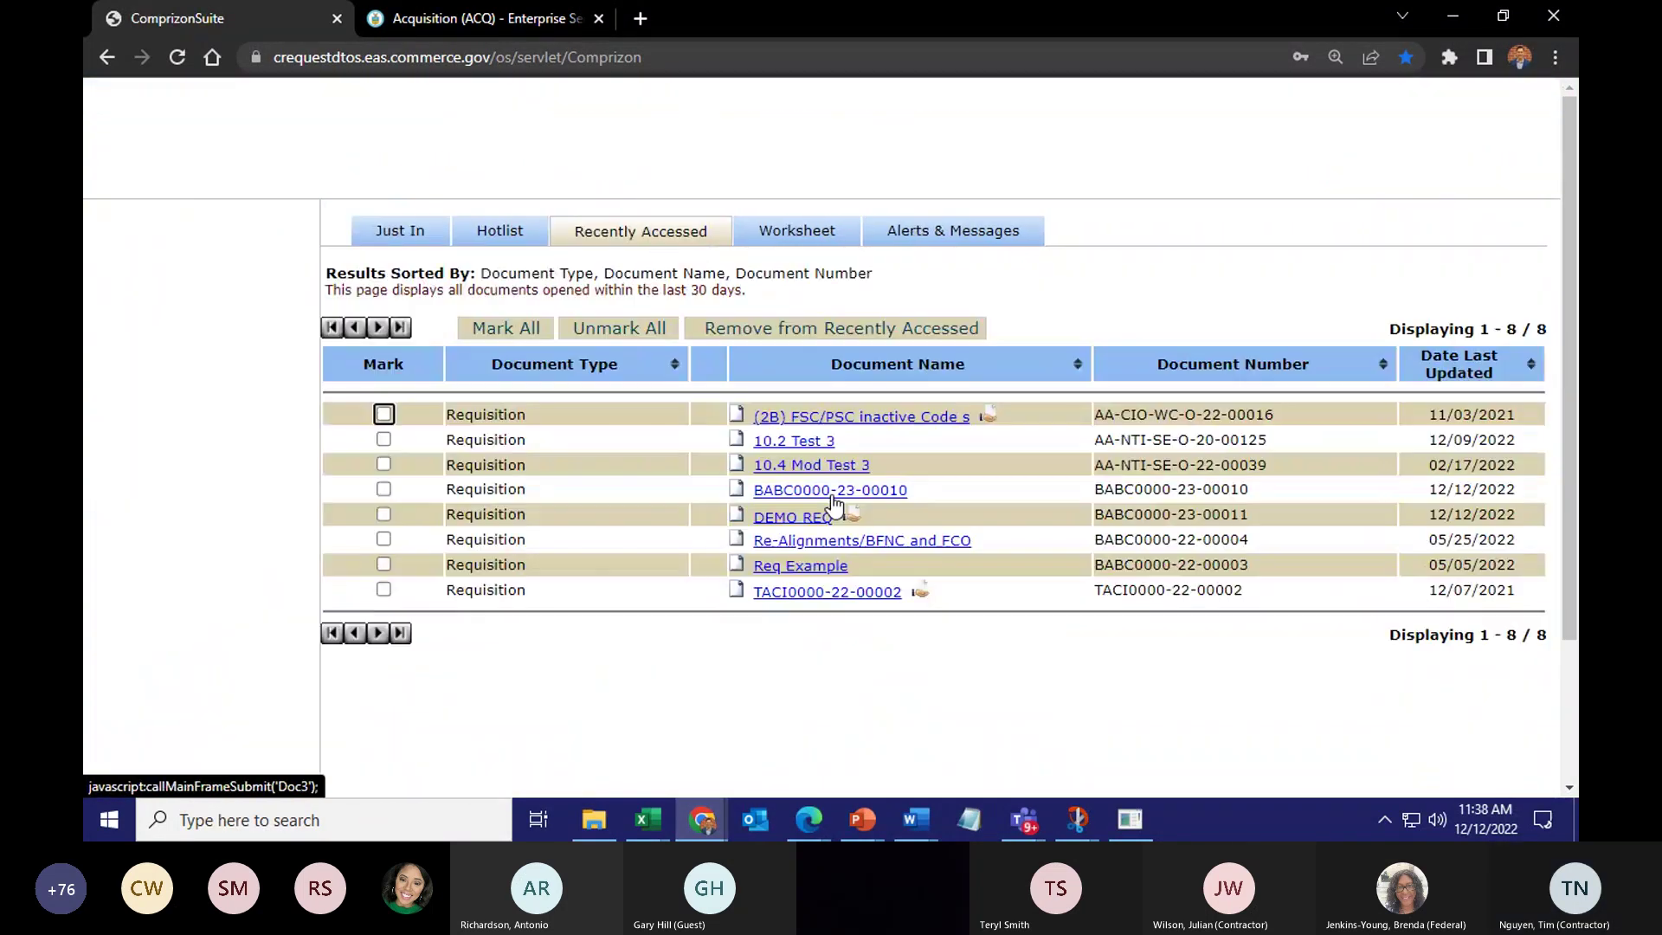
left_click(1531, 365)
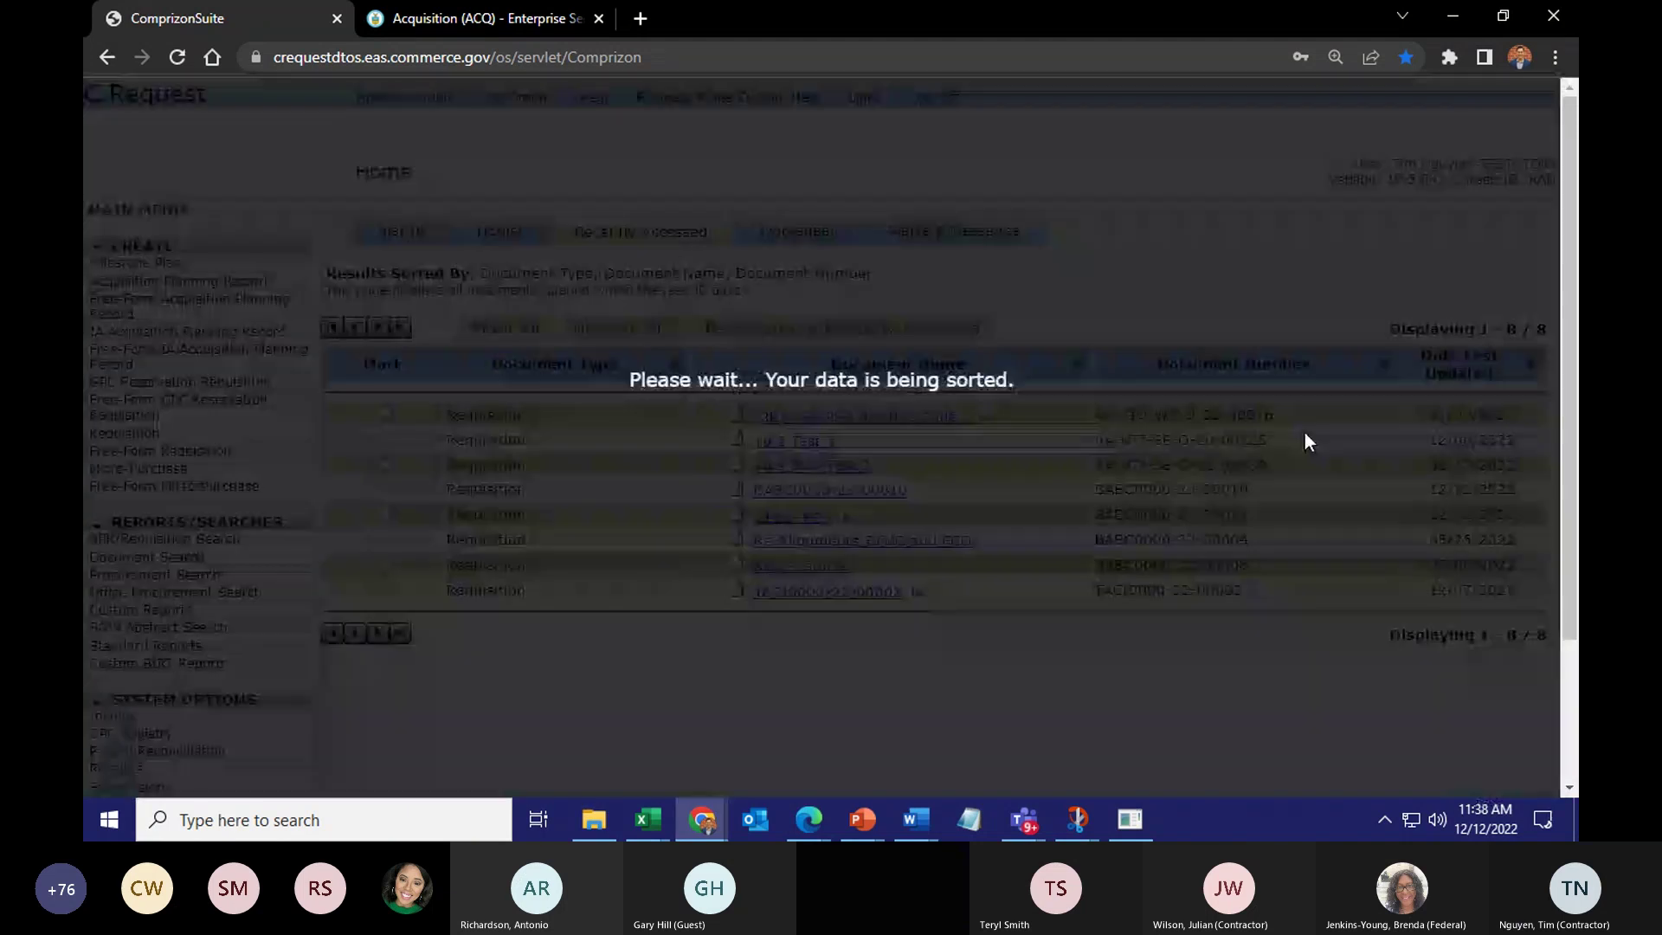
left_click(794, 591)
scroll(120, 504, "down", 5)
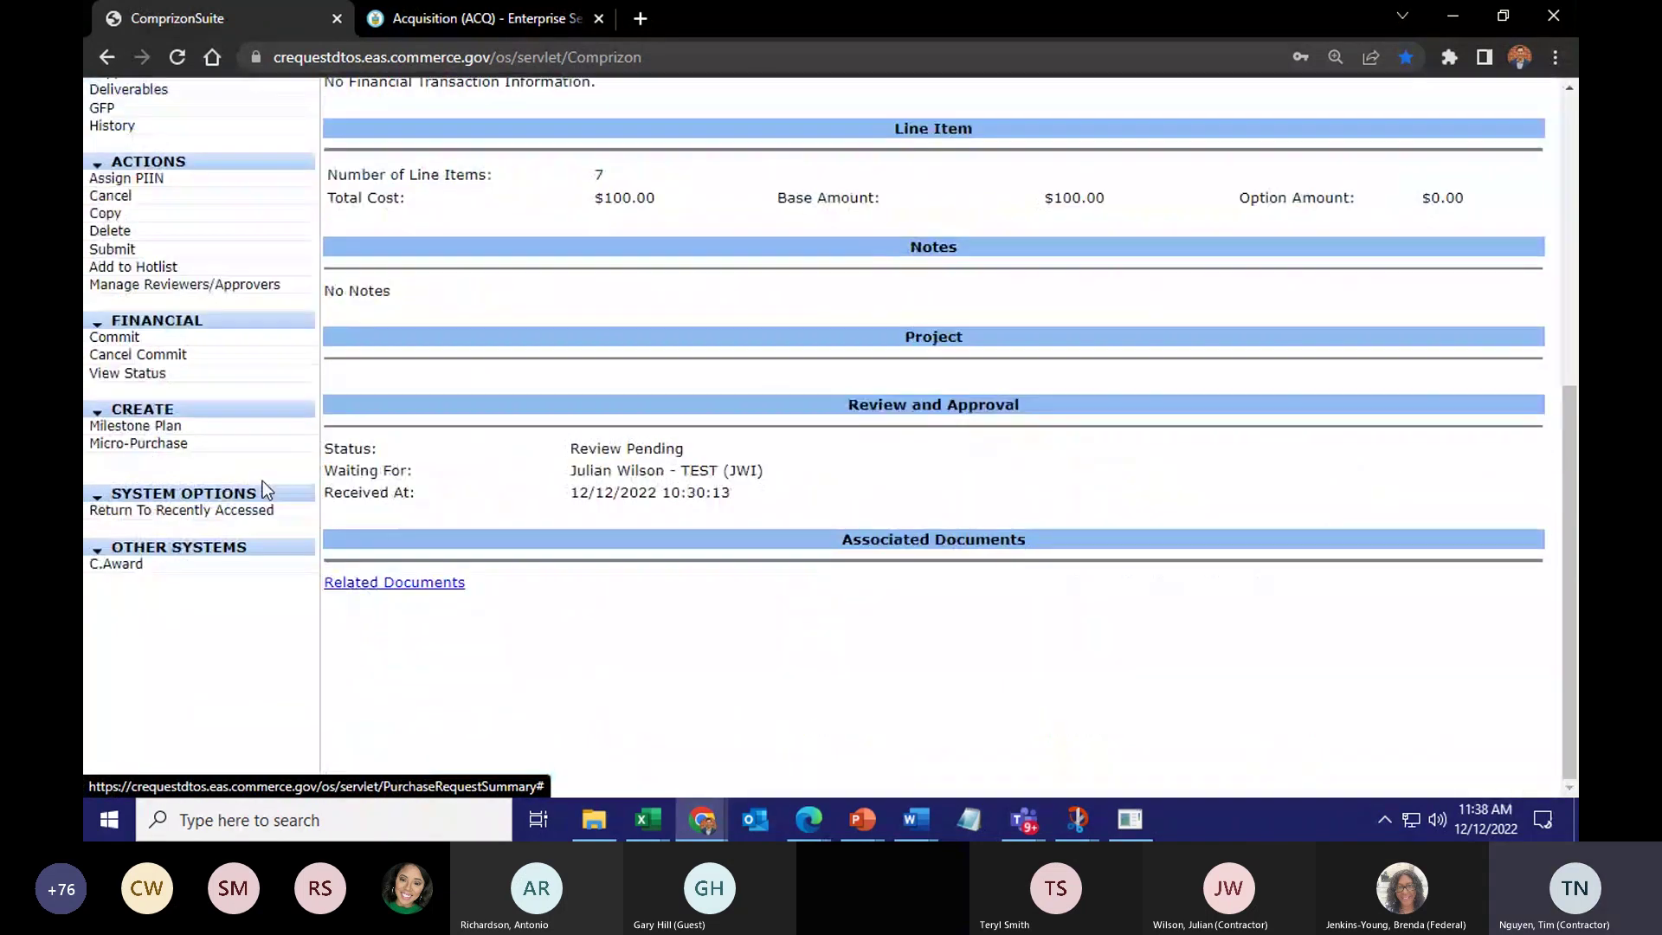
Try to commit DEMO REQ again, closing its requisition report and reading the financial interface validation message
left_click(206, 342)
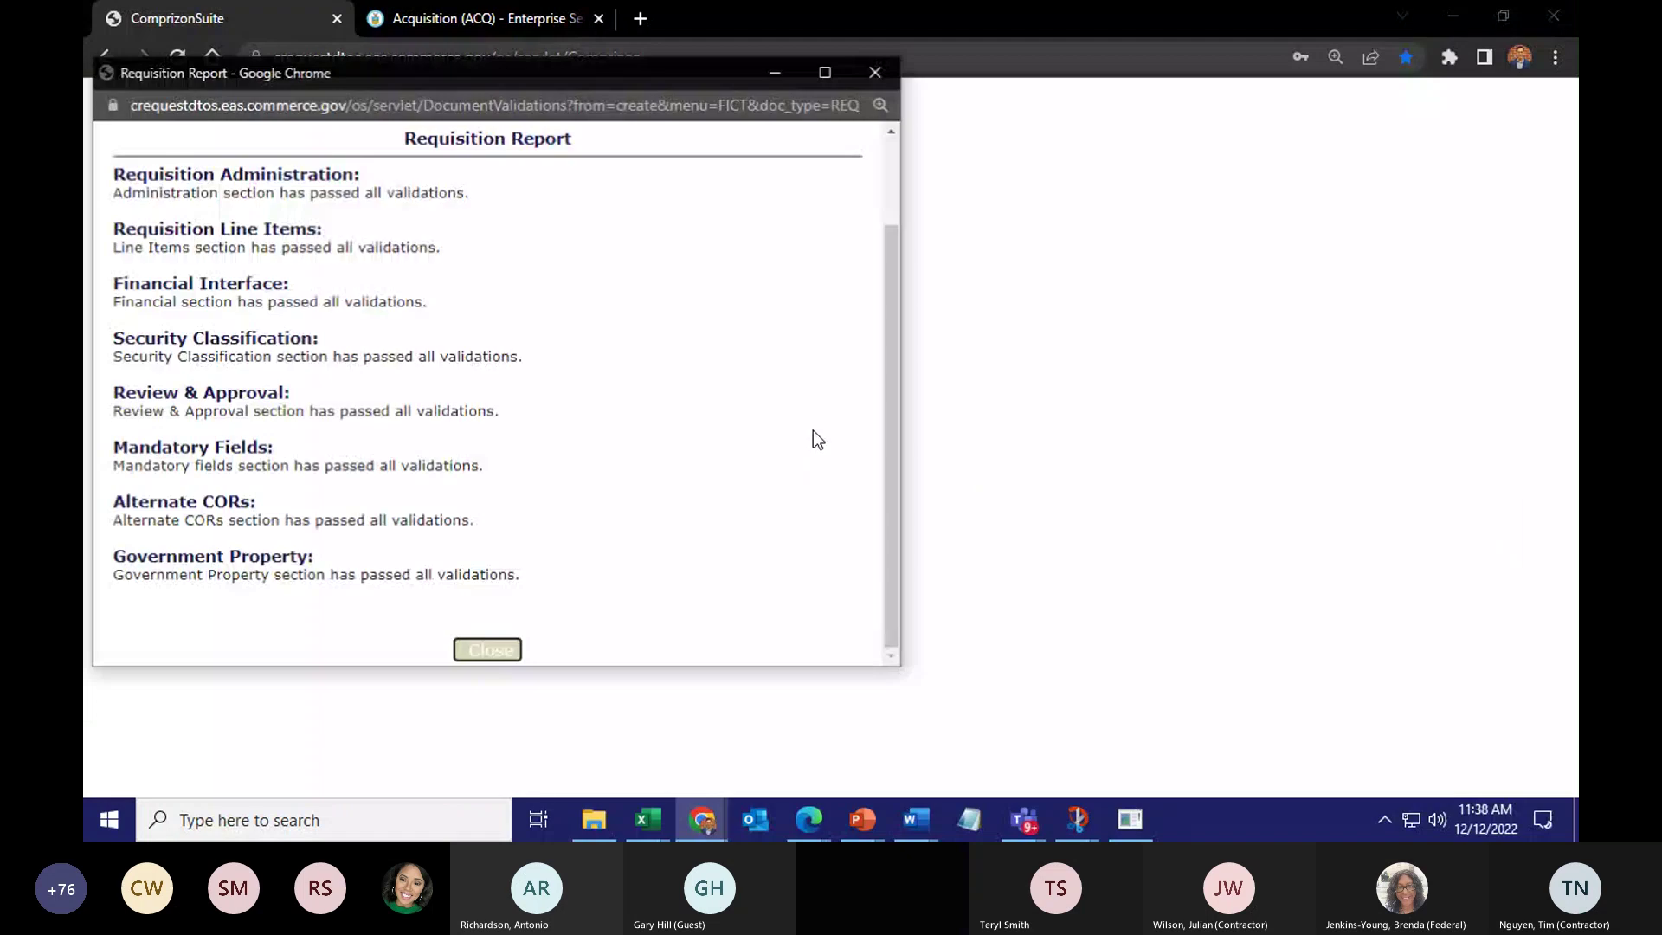
left_click(881, 71)
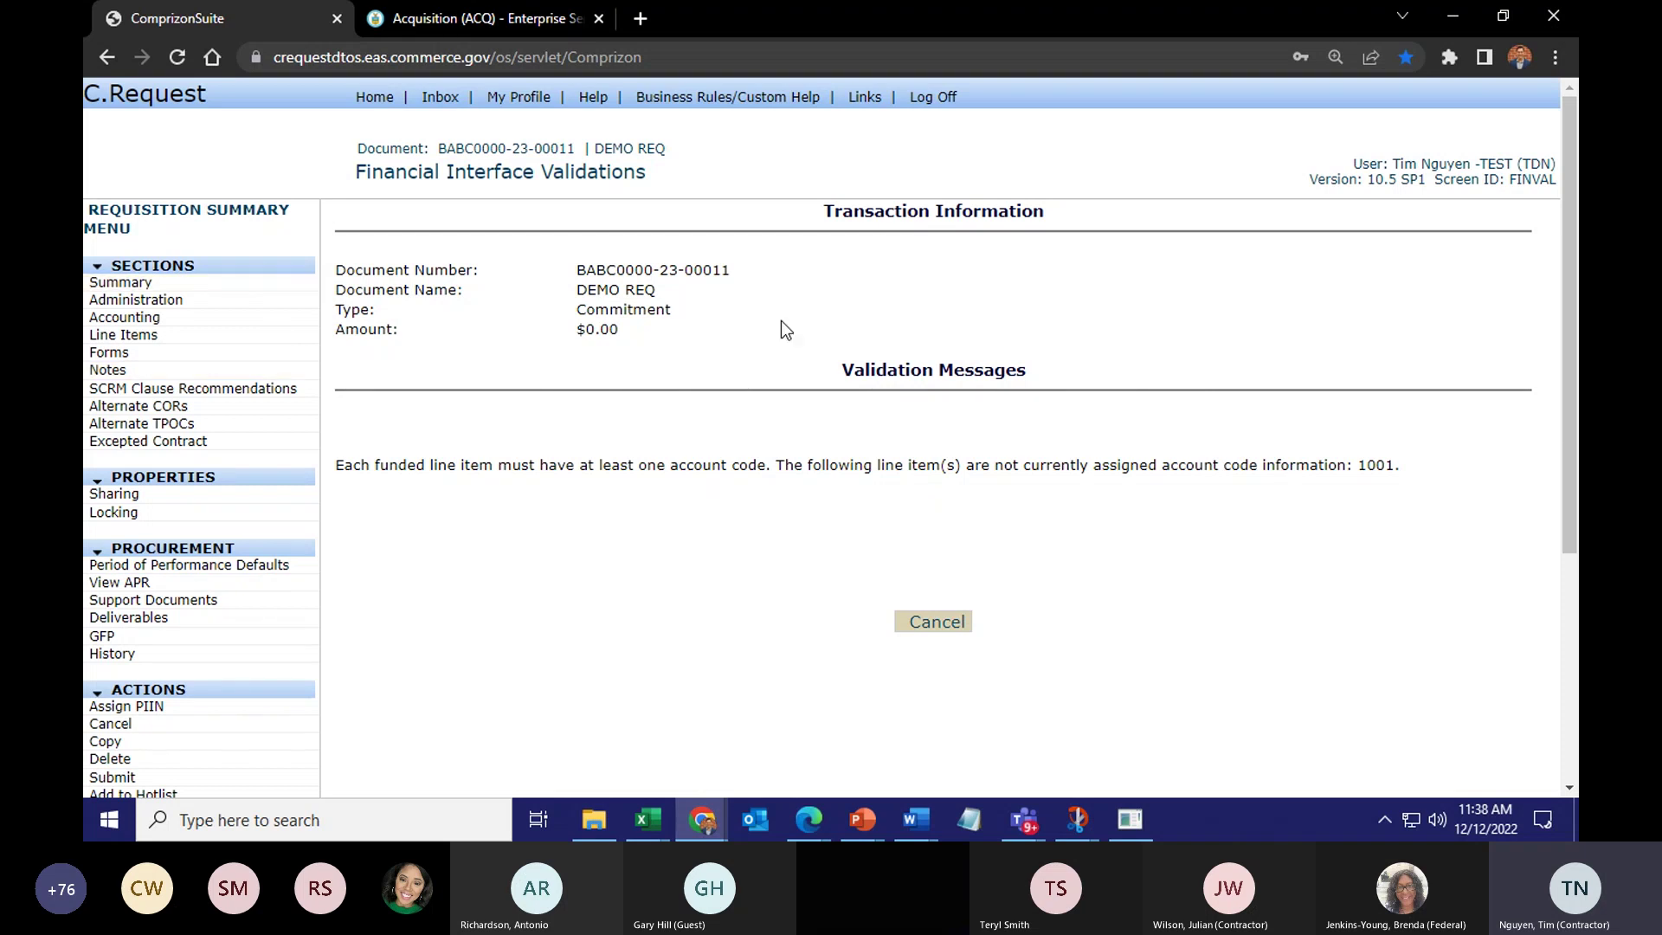
left_click_drag(498, 464, 1179, 465)
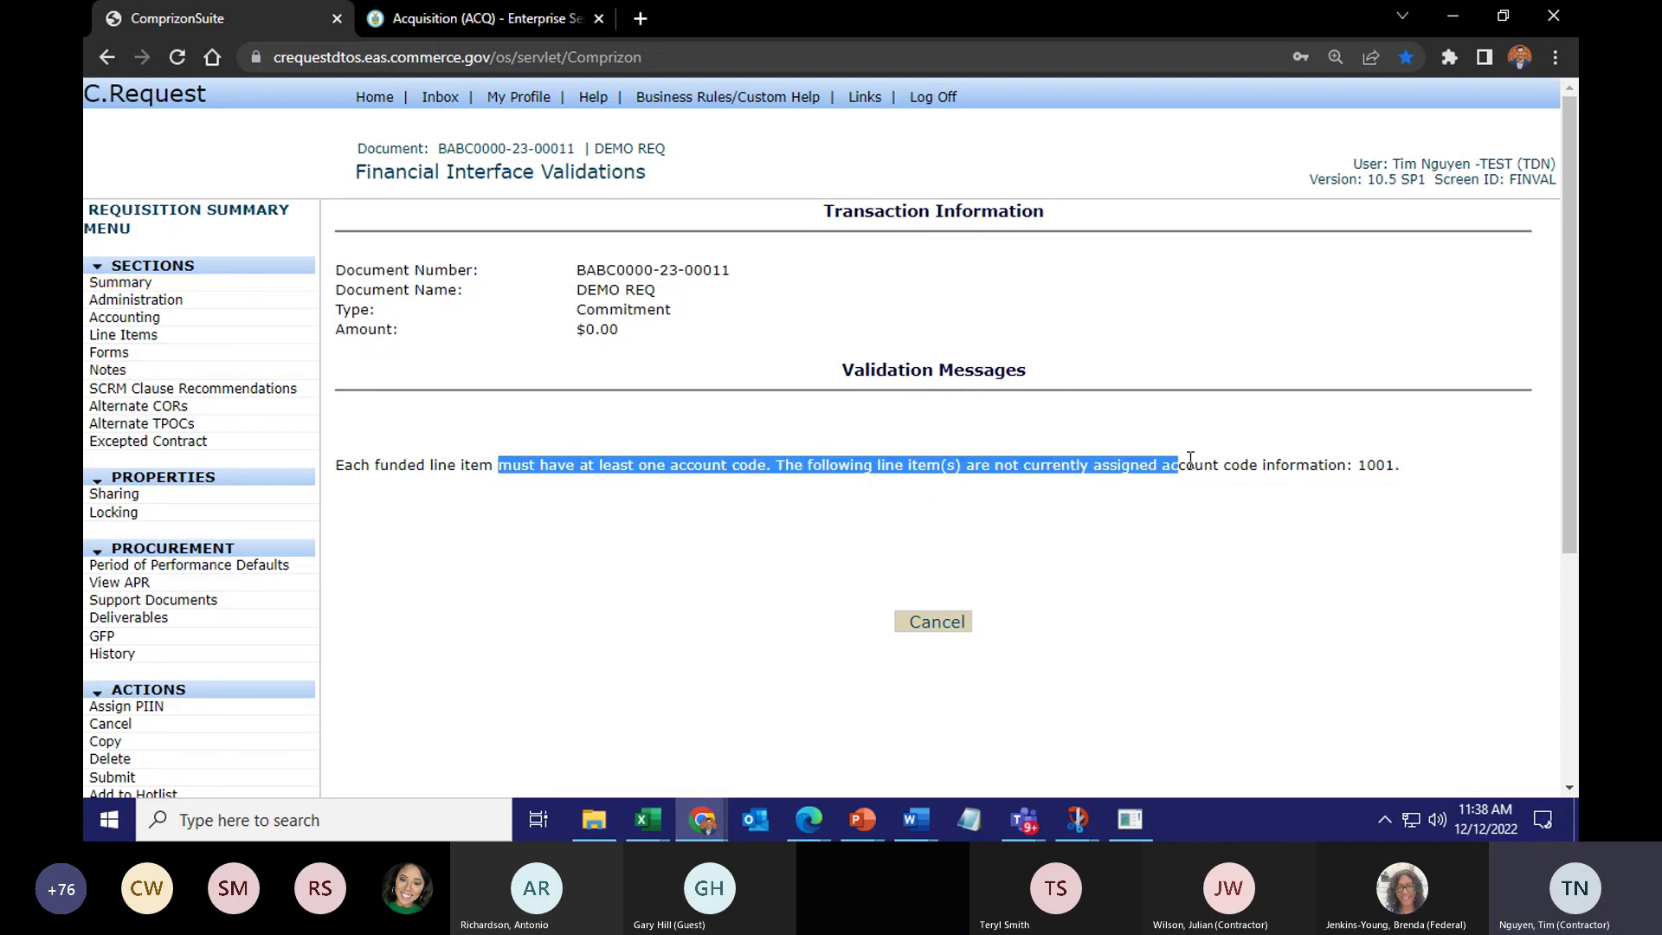
left_click(1228, 482)
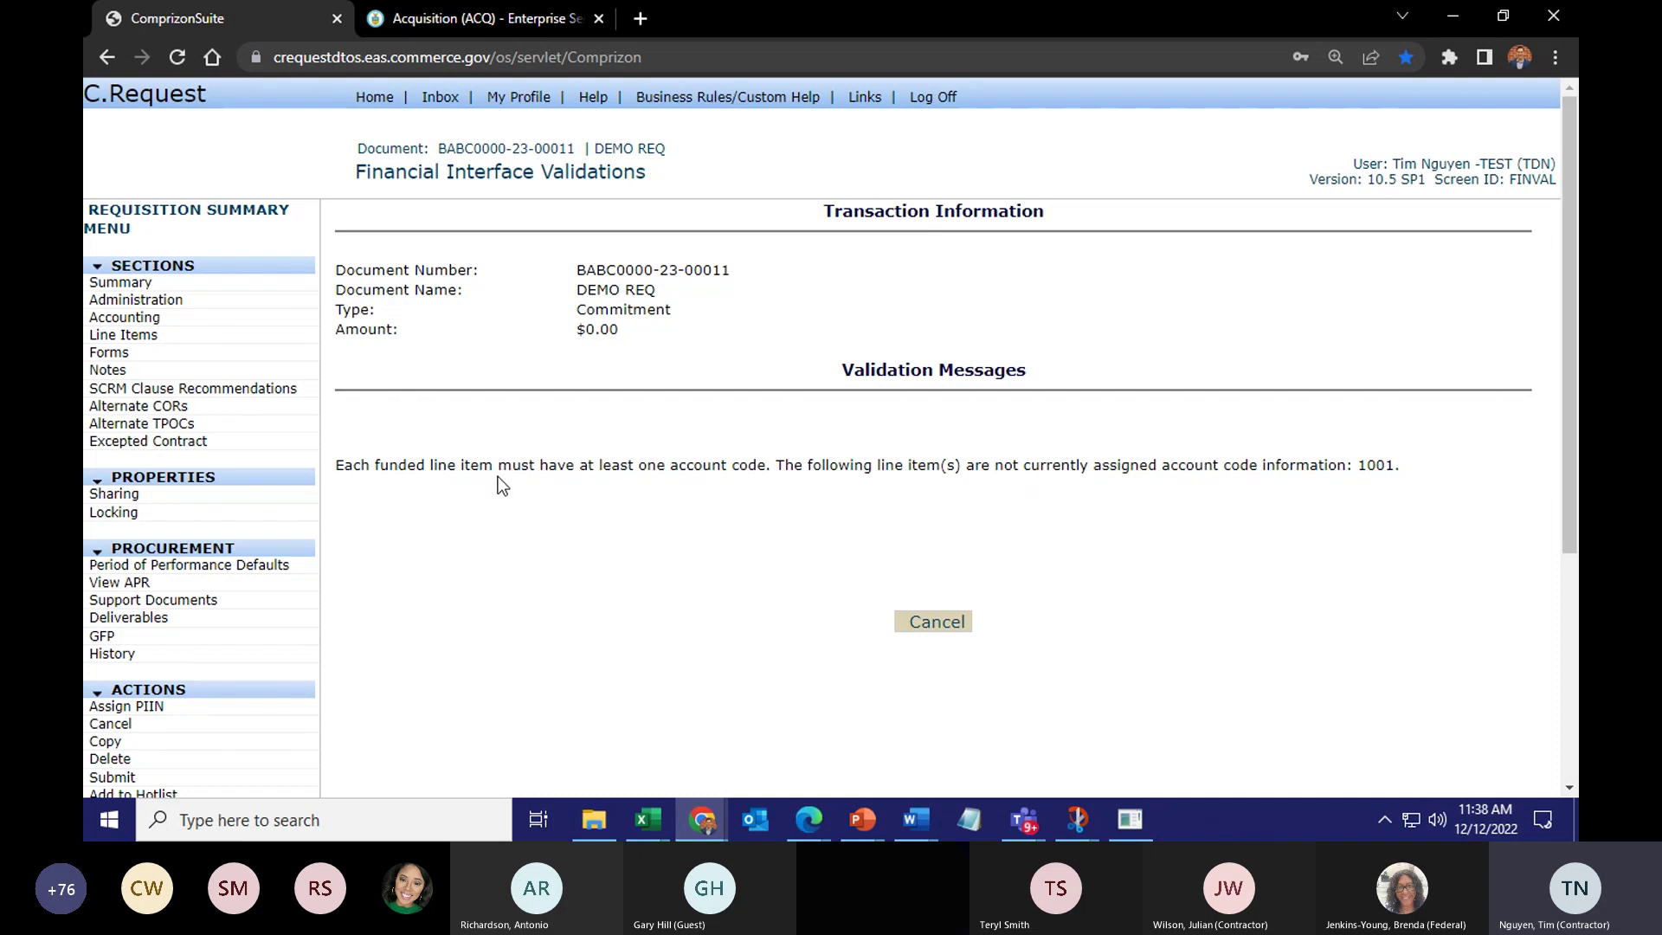
left_click_drag(497, 476, 915, 476)
left_click(1455, 496)
left_click_drag(1454, 487, 1329, 480)
left_click(1391, 480)
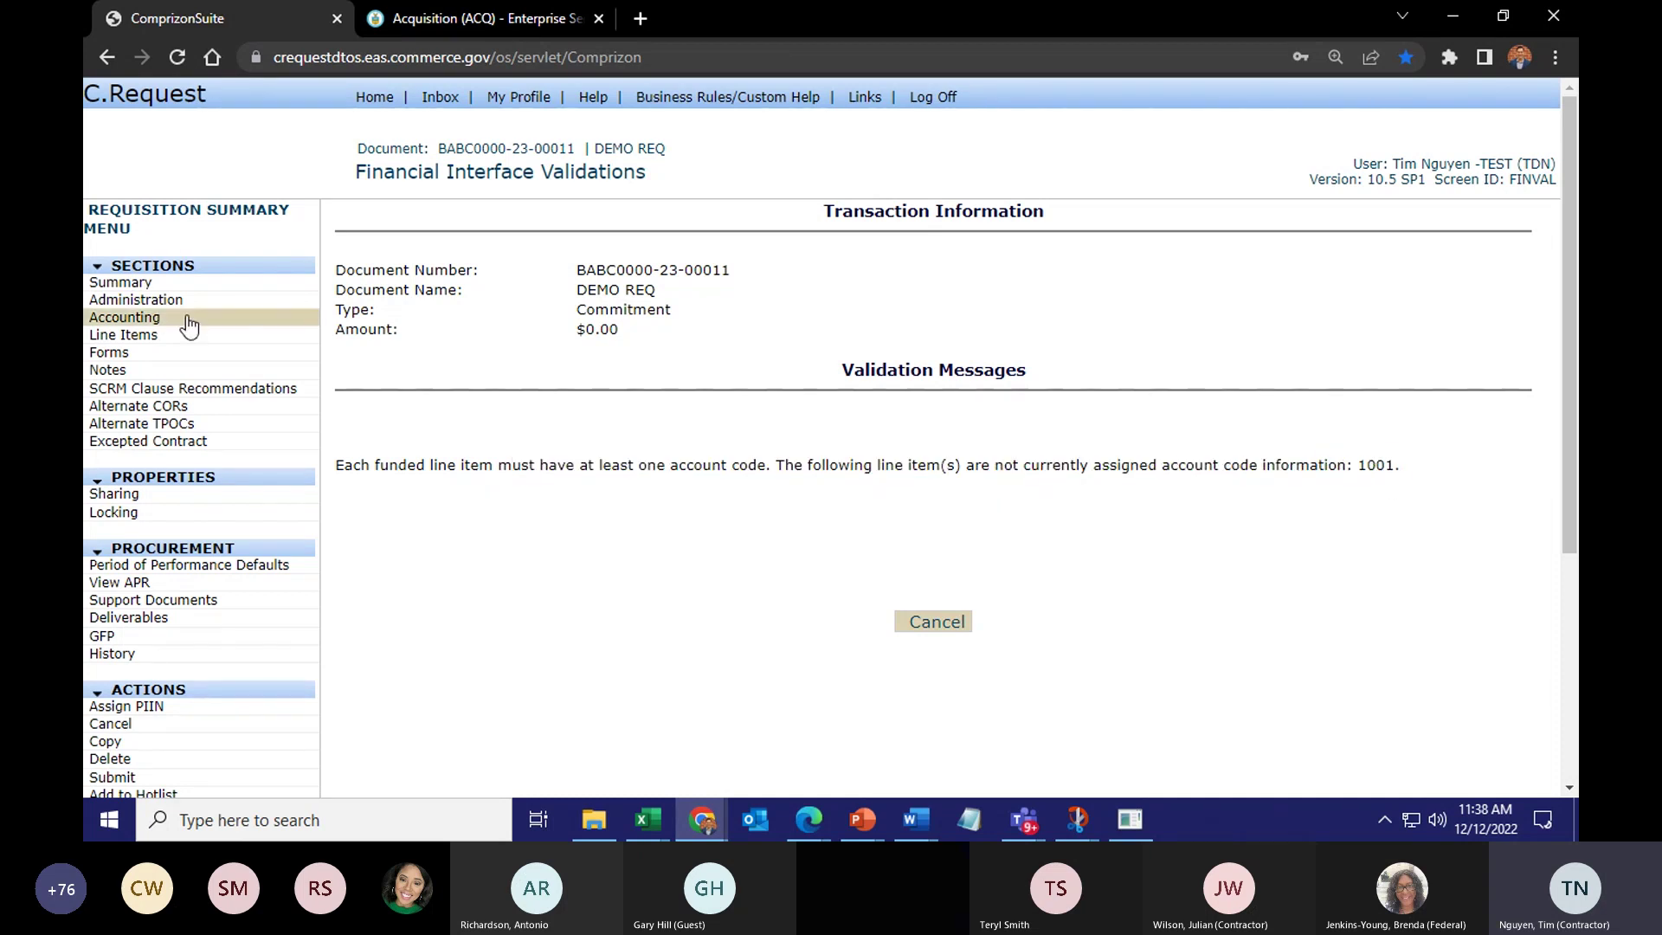
Delete line item 1001 from the requisition's line items and accept the deletion
left_click(143, 335)
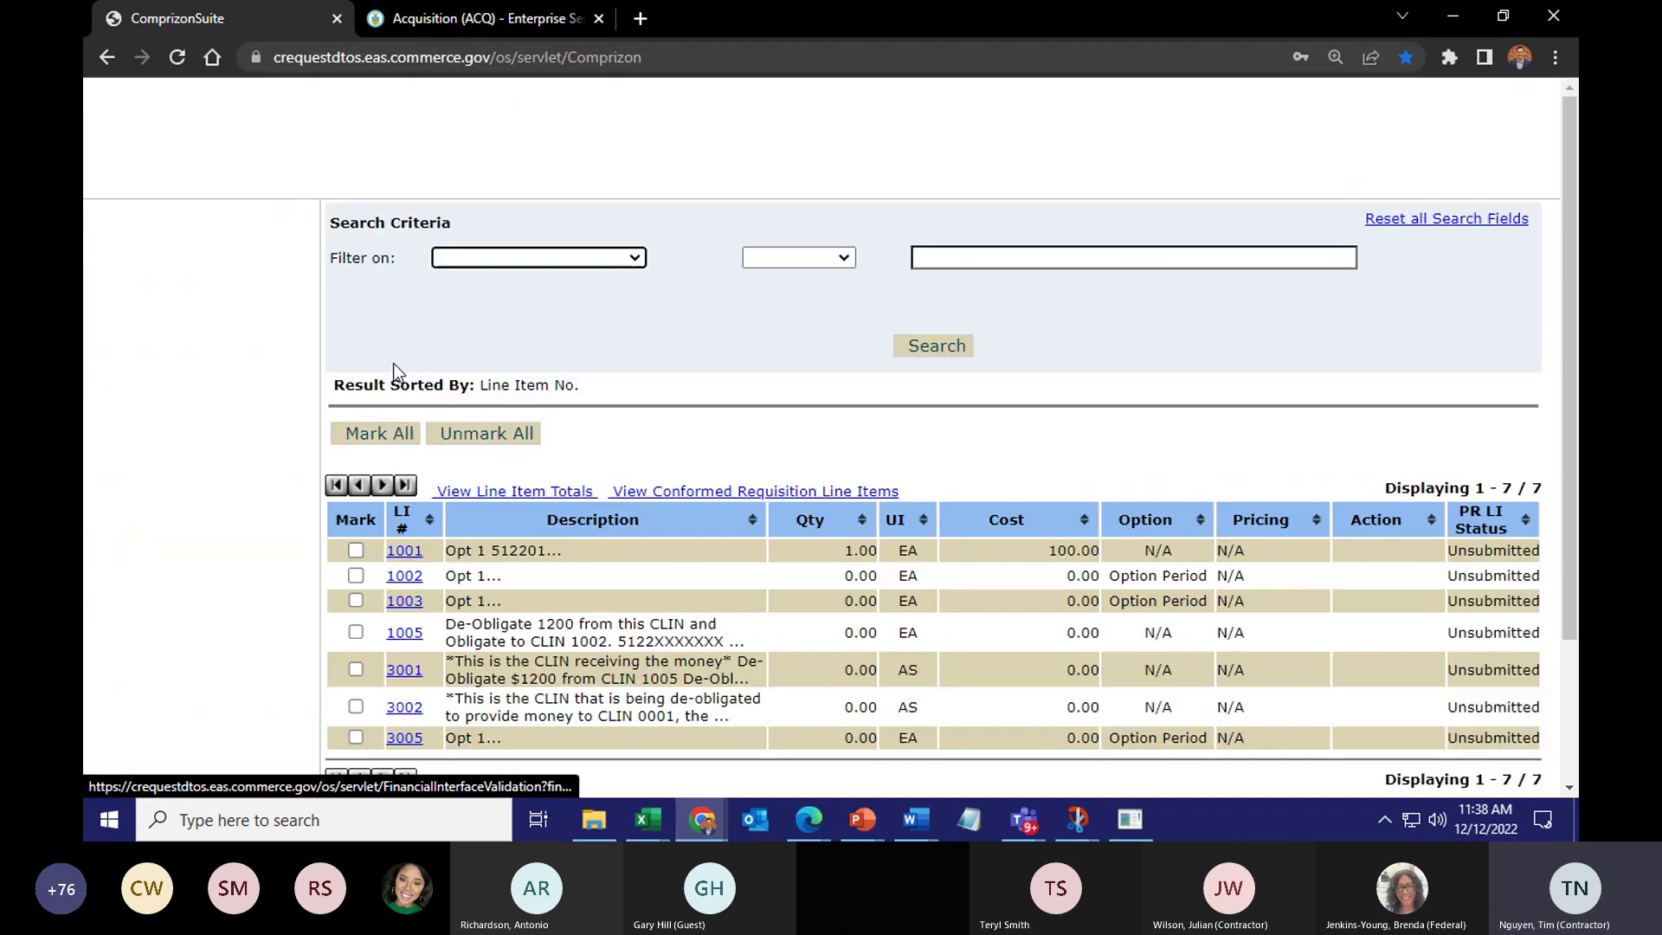
left_click(355, 550)
left_click(111, 352)
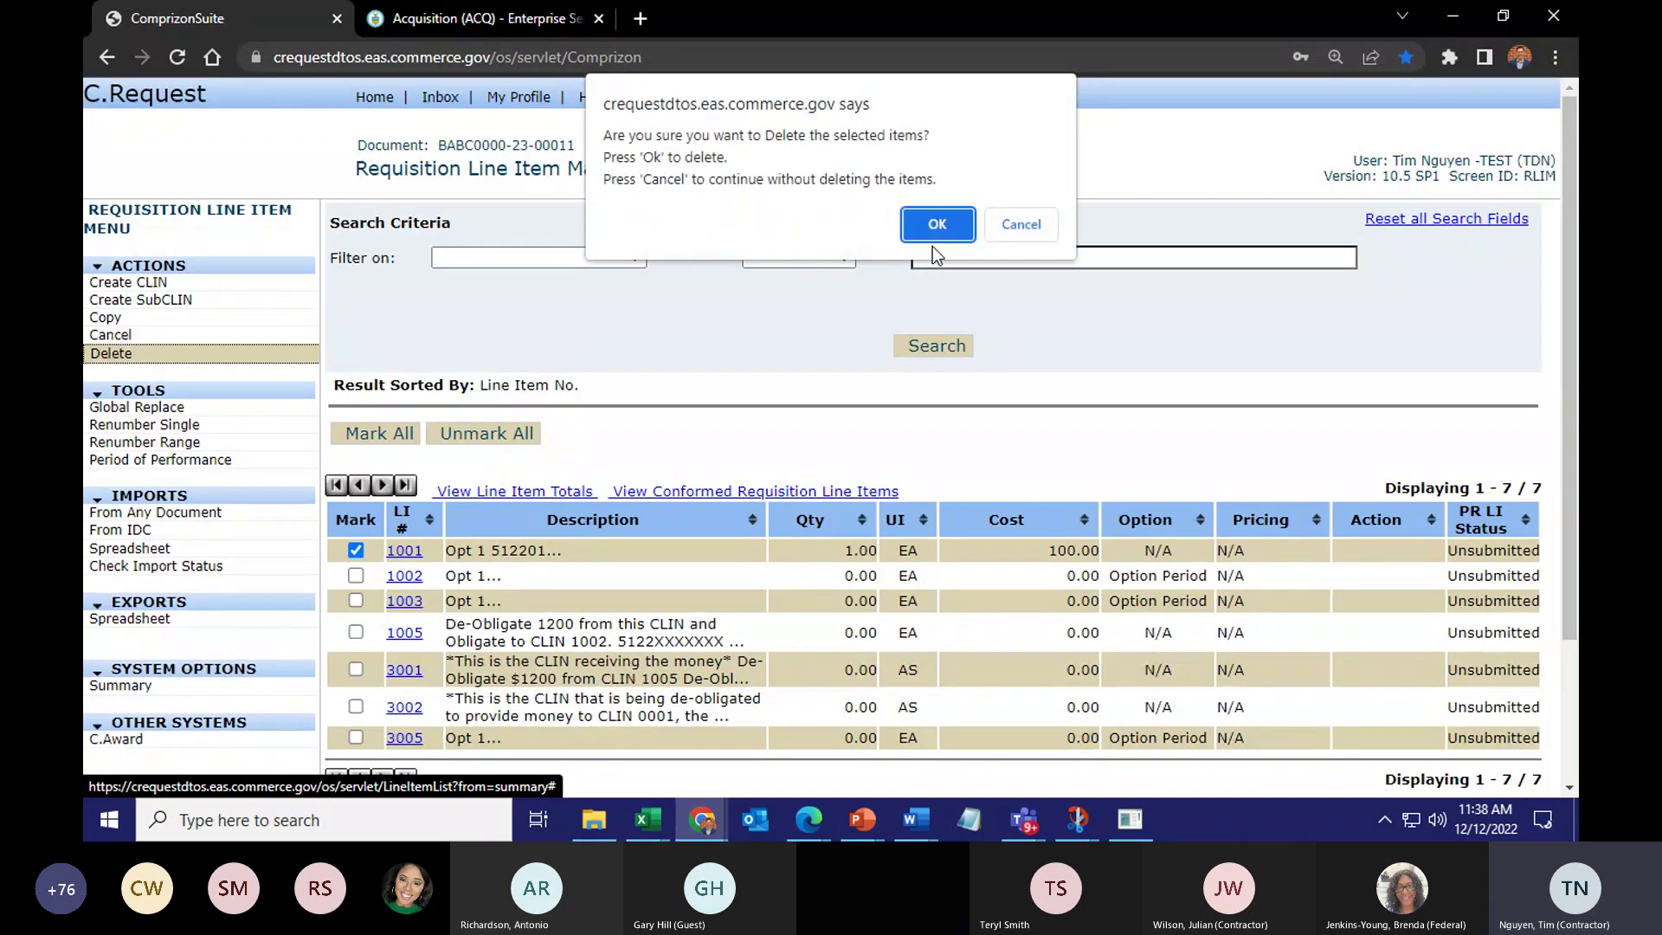
left_click(935, 234)
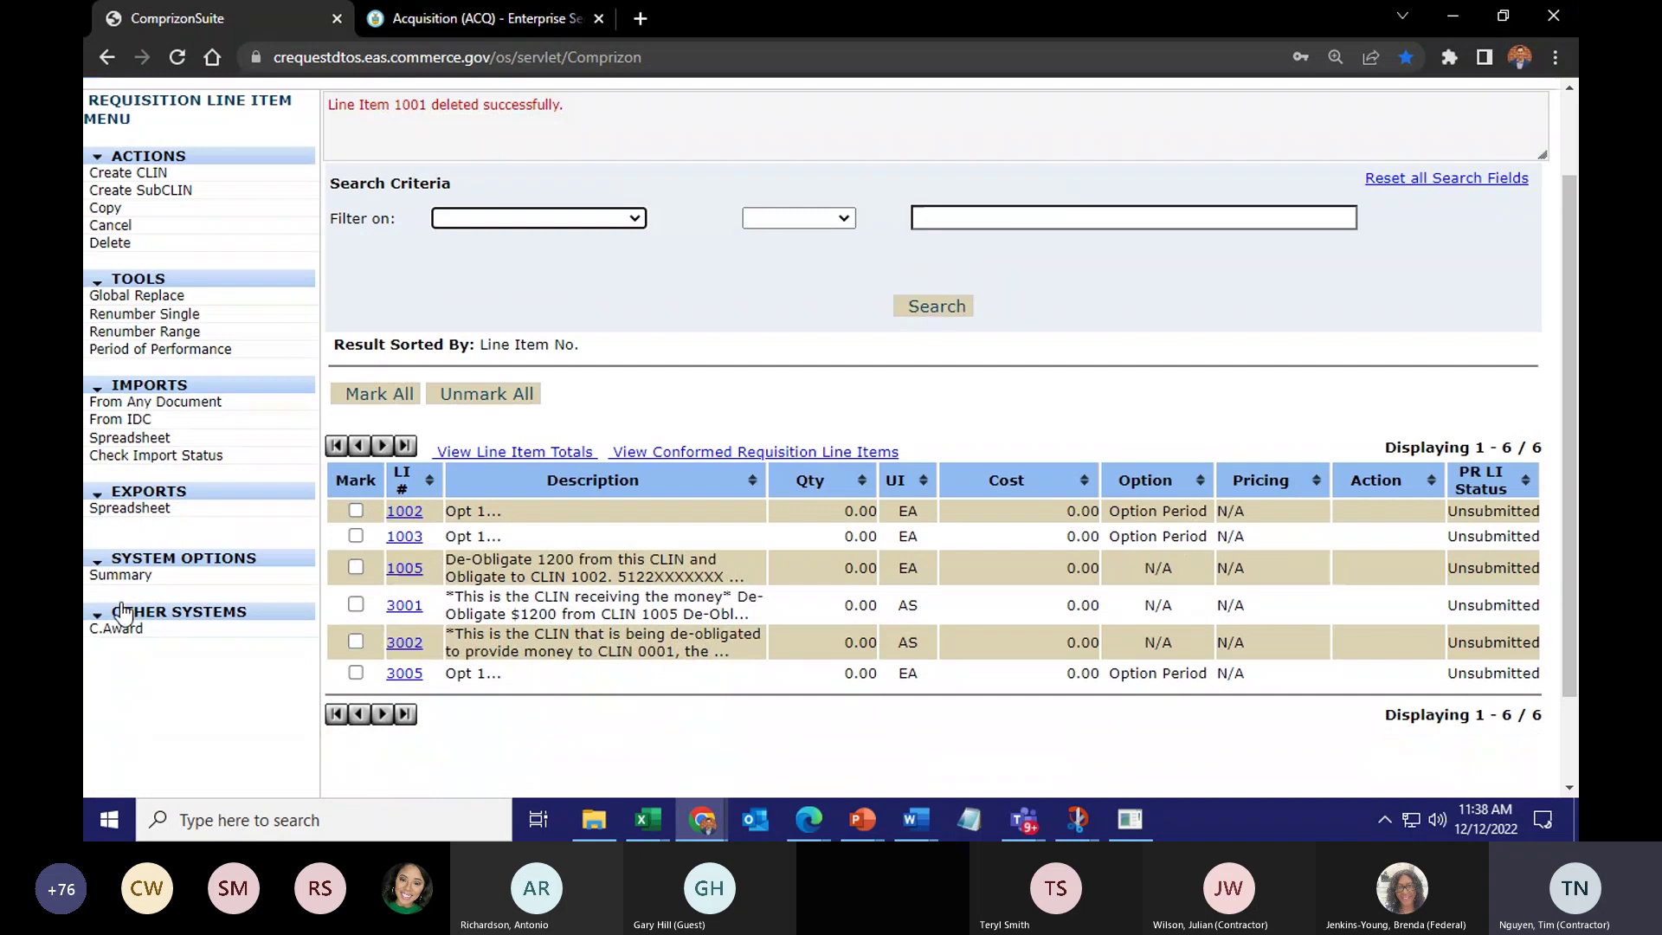
Return to the DEMO REQ summary and commit the requisition, closing its requisition report, then save and post the commitment transaction
left_click(134, 575)
scroll(178, 565, "down", 6)
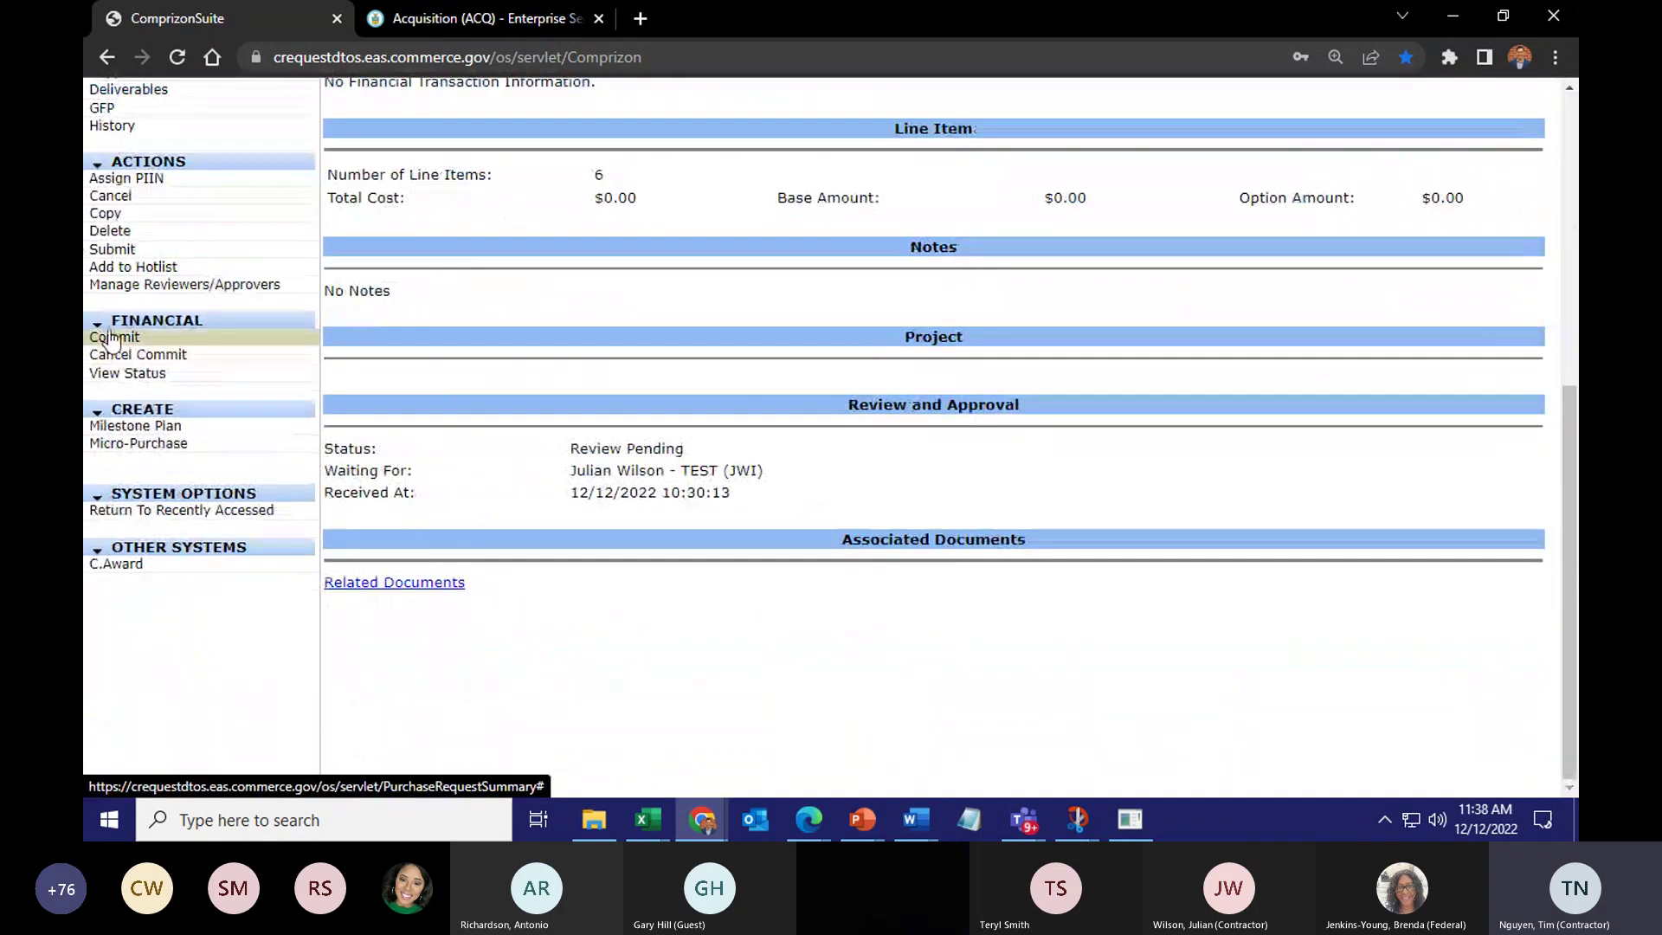
left_click(110, 338)
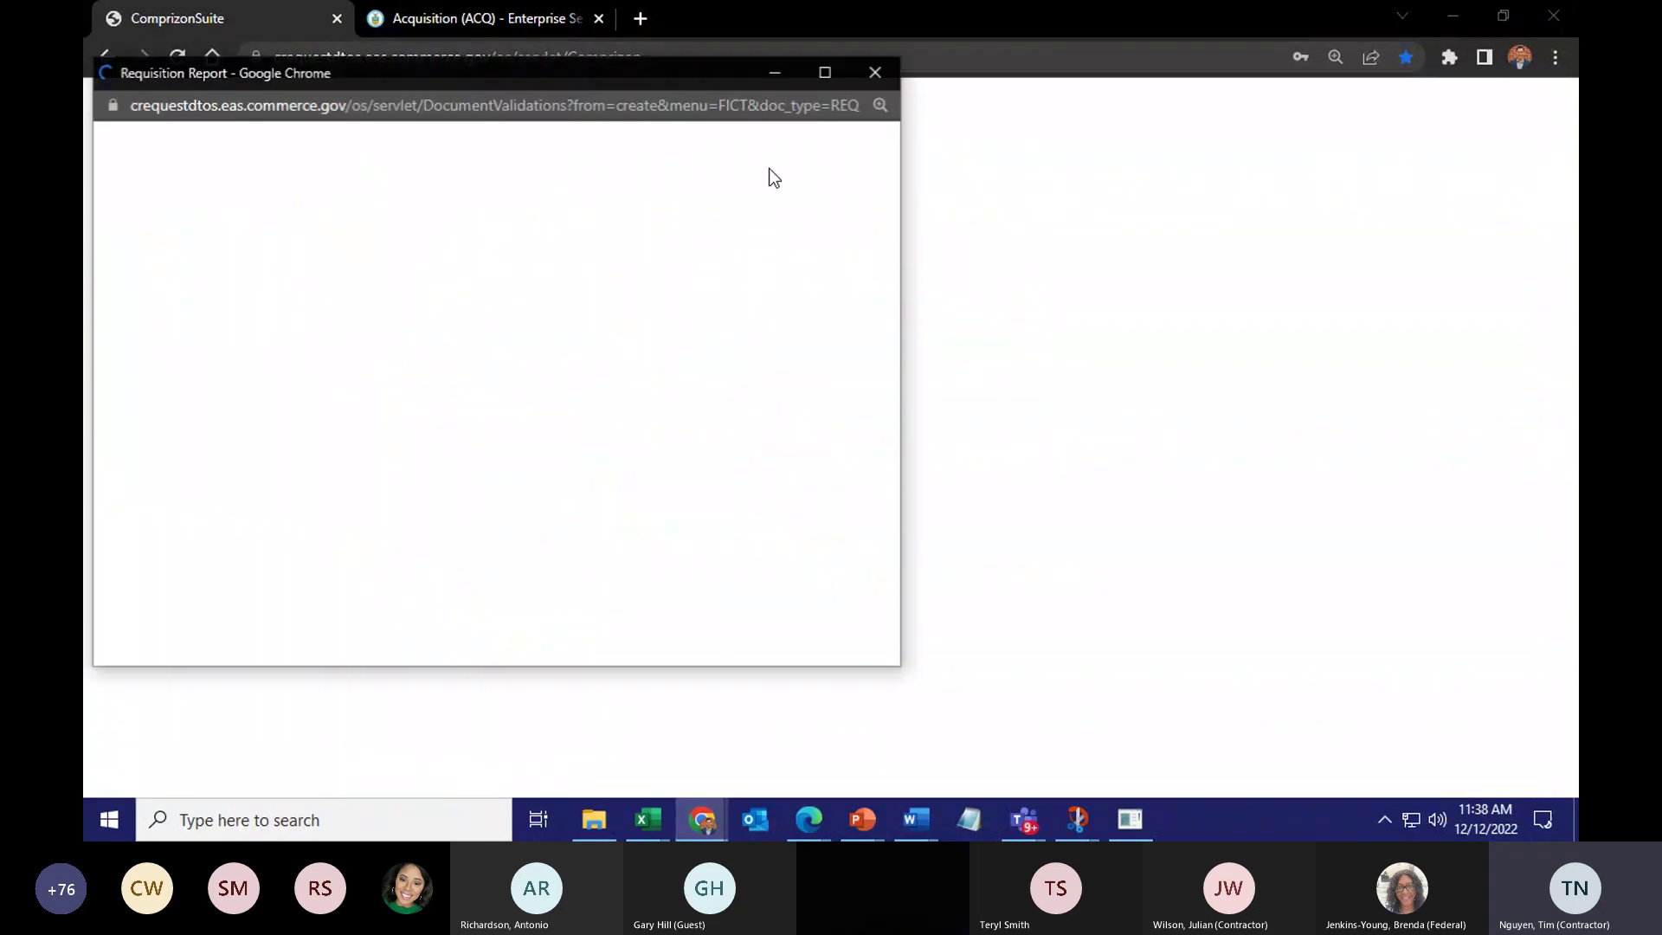
left_click(875, 72)
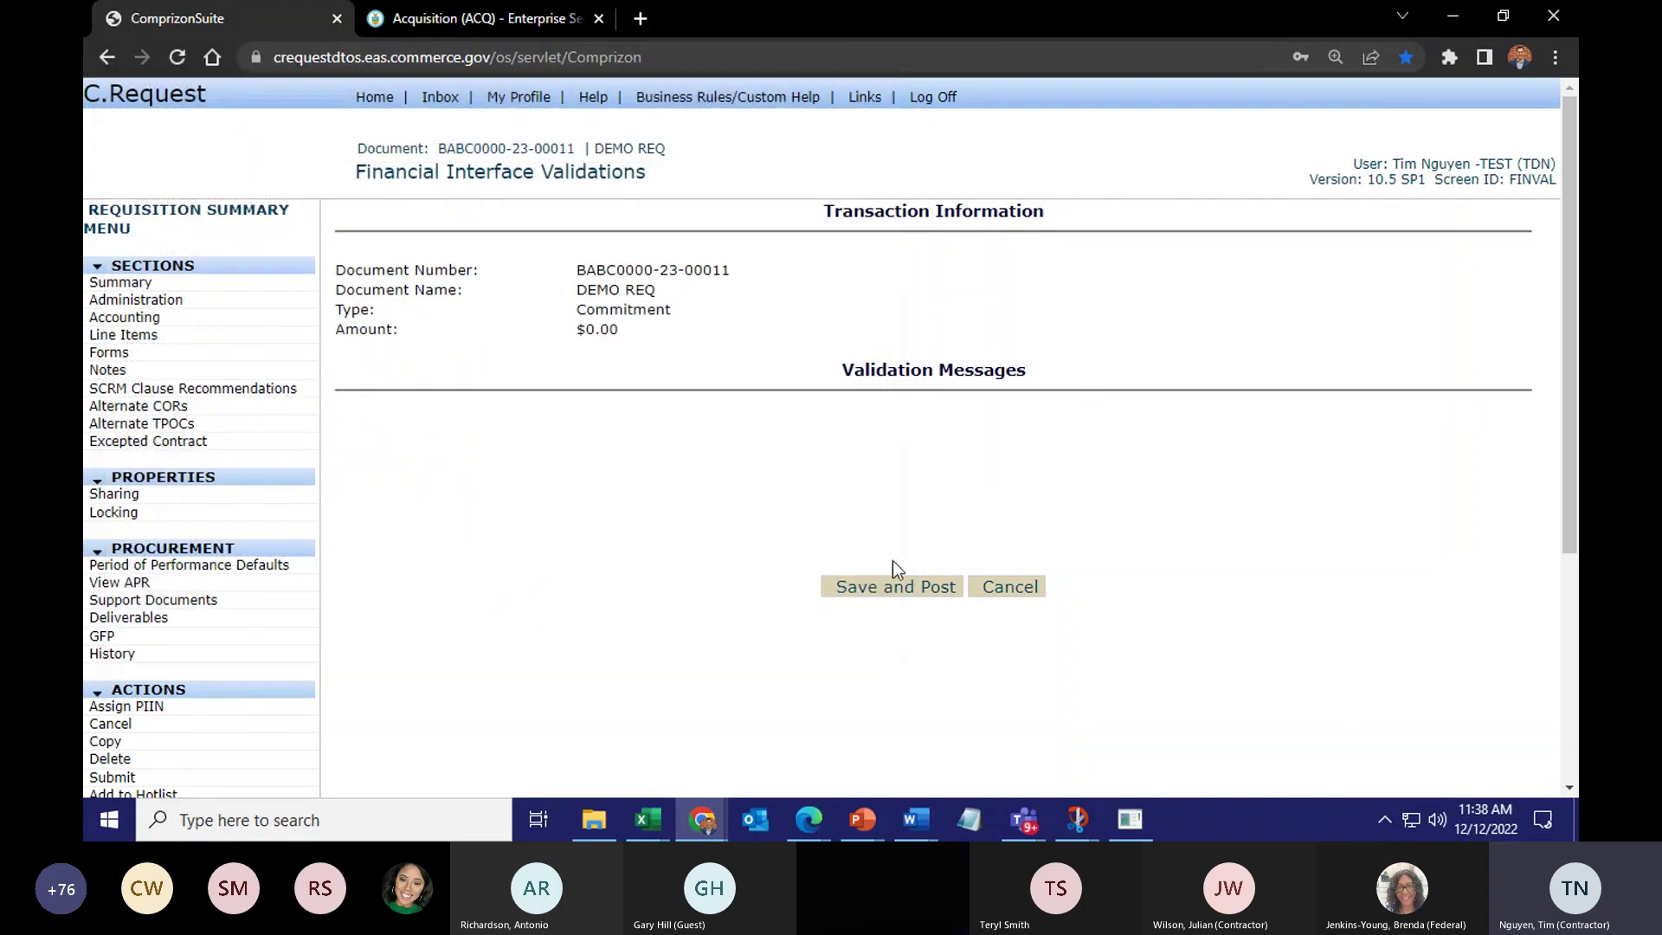
left_click(897, 596)
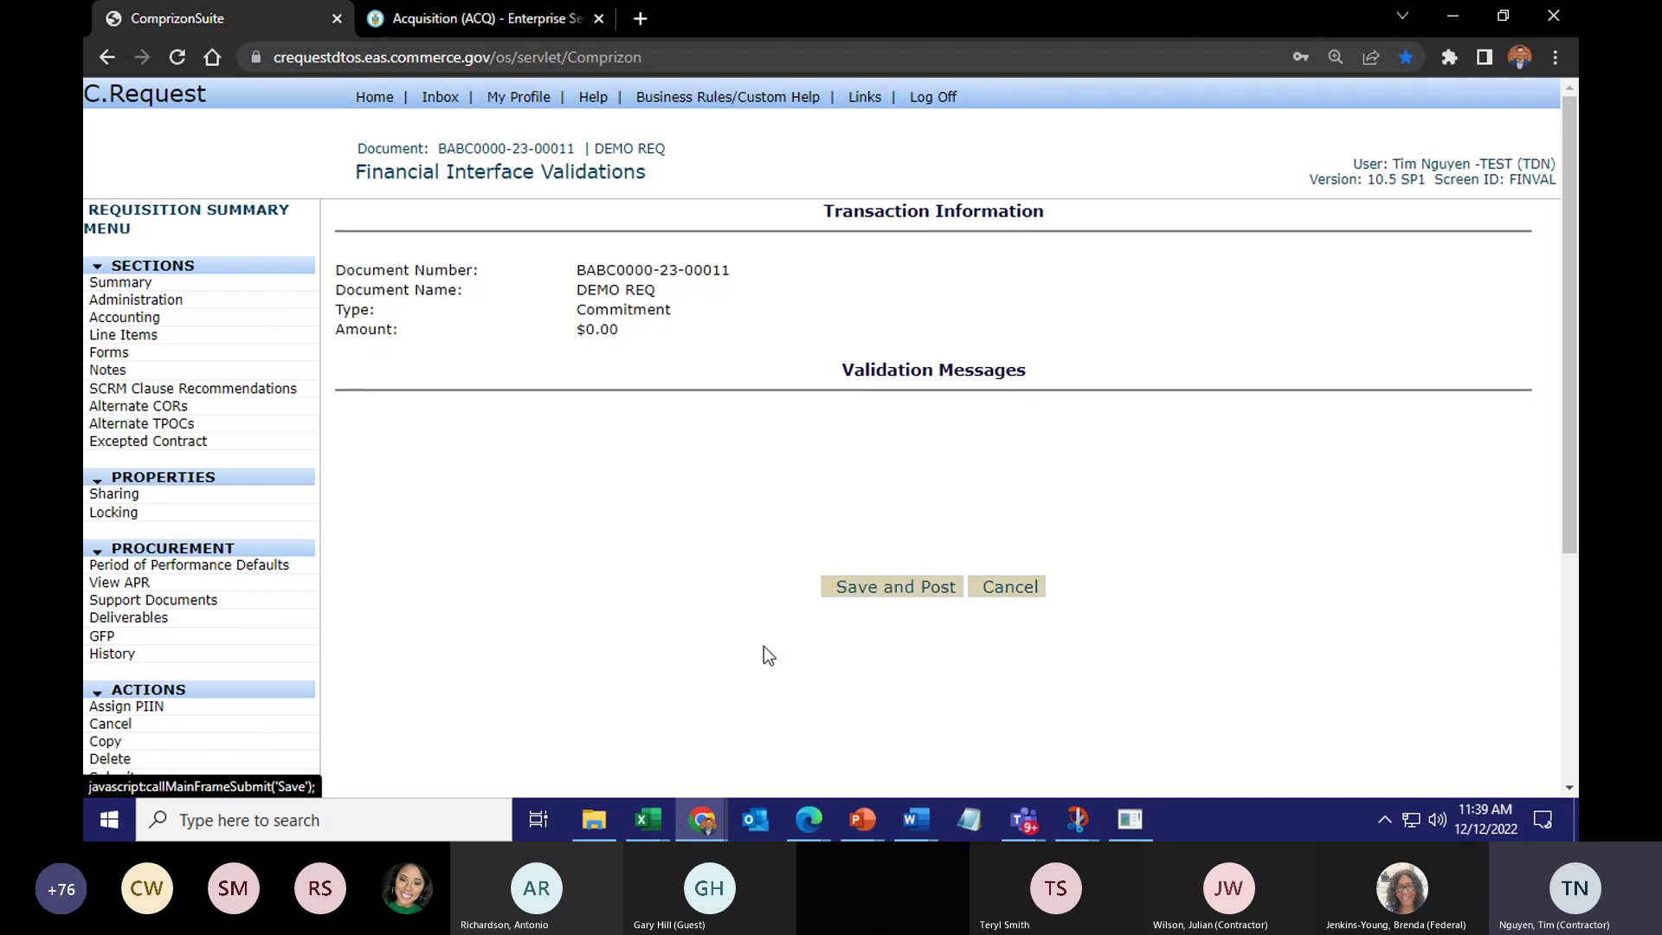
left_click(870, 590)
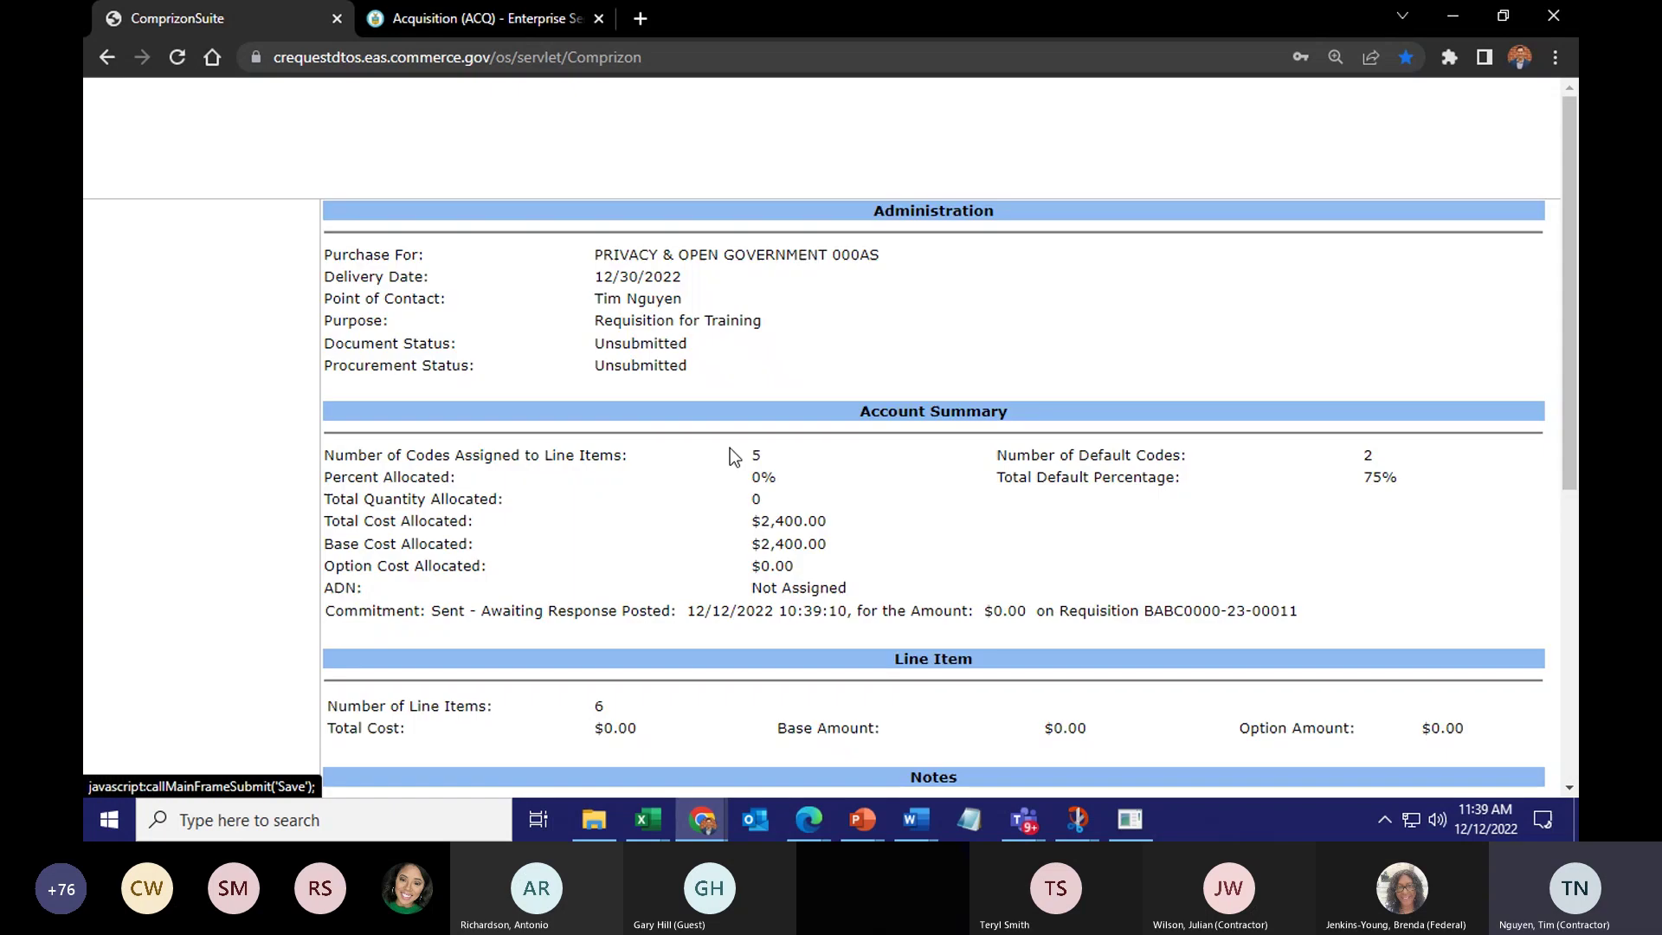
Examine the commitment status line in the Account Summary of DEMO REQ and reload the requisition summary
scroll(730, 448, "down", 1)
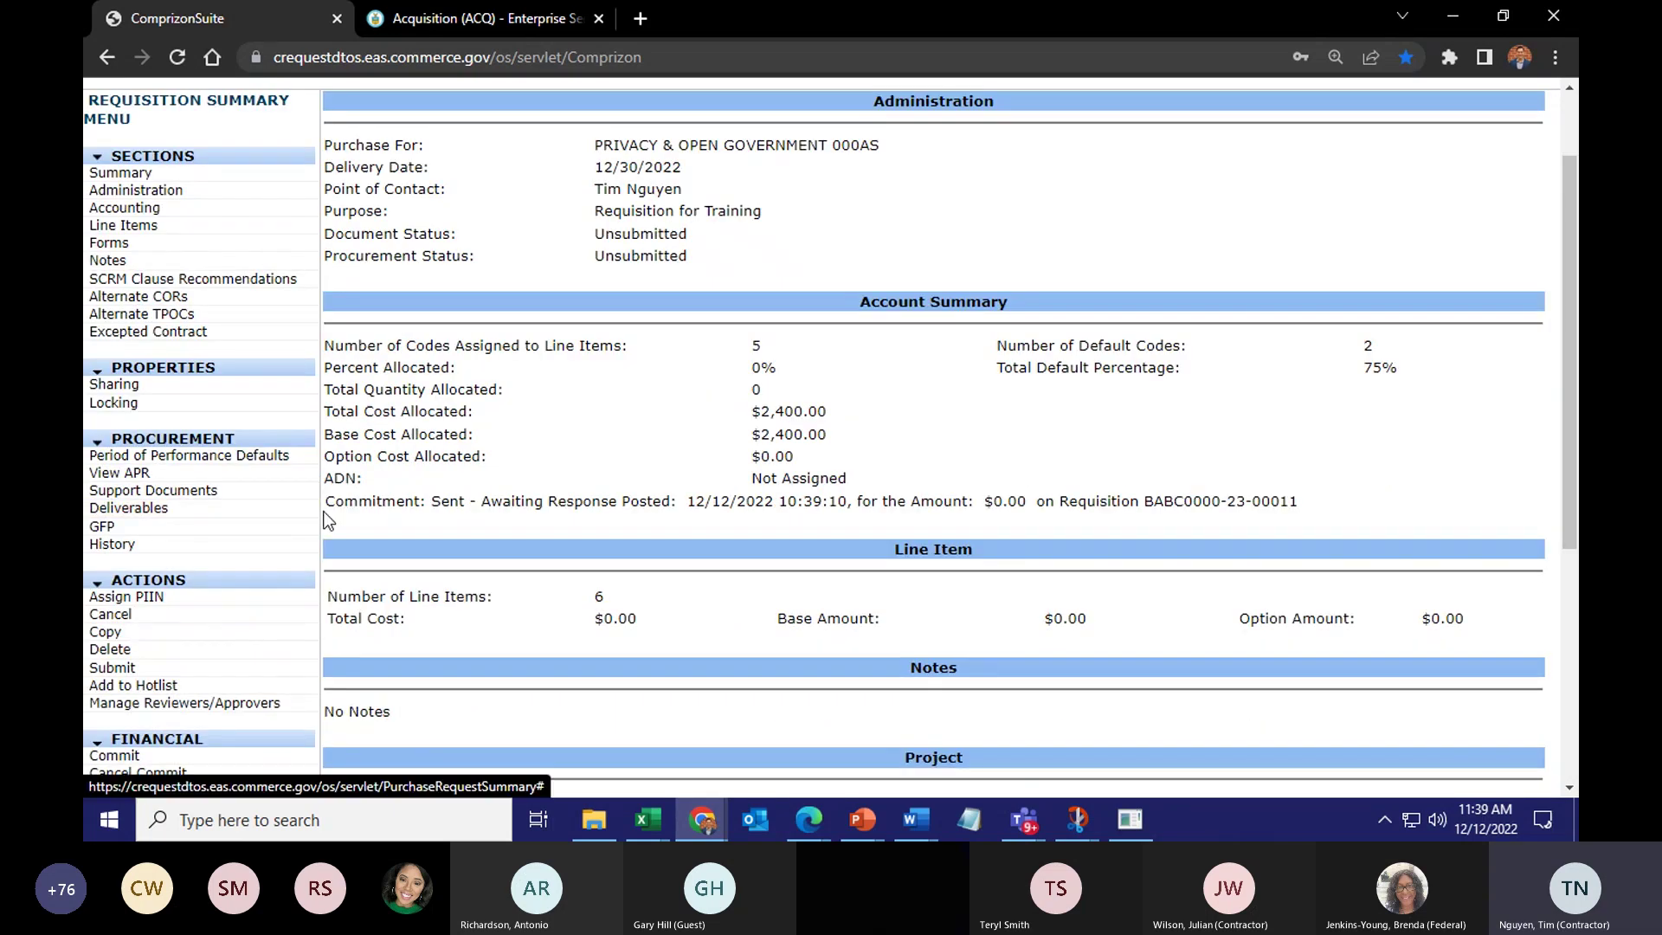
left_click_drag(330, 509, 499, 498)
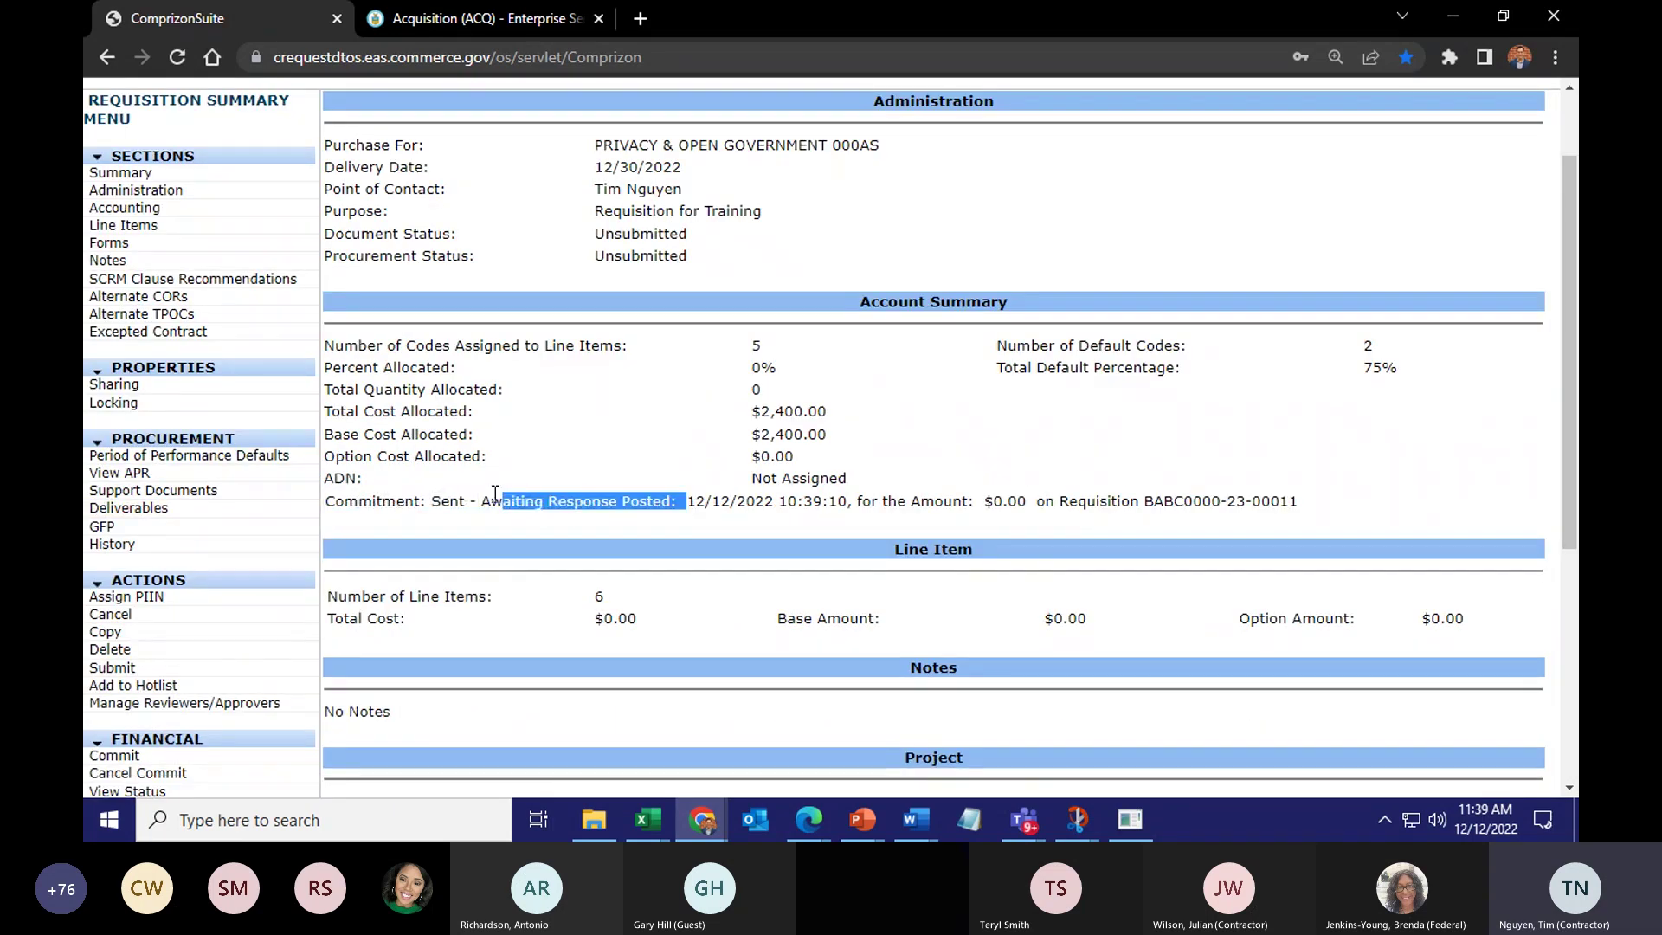
left_click(431, 512)
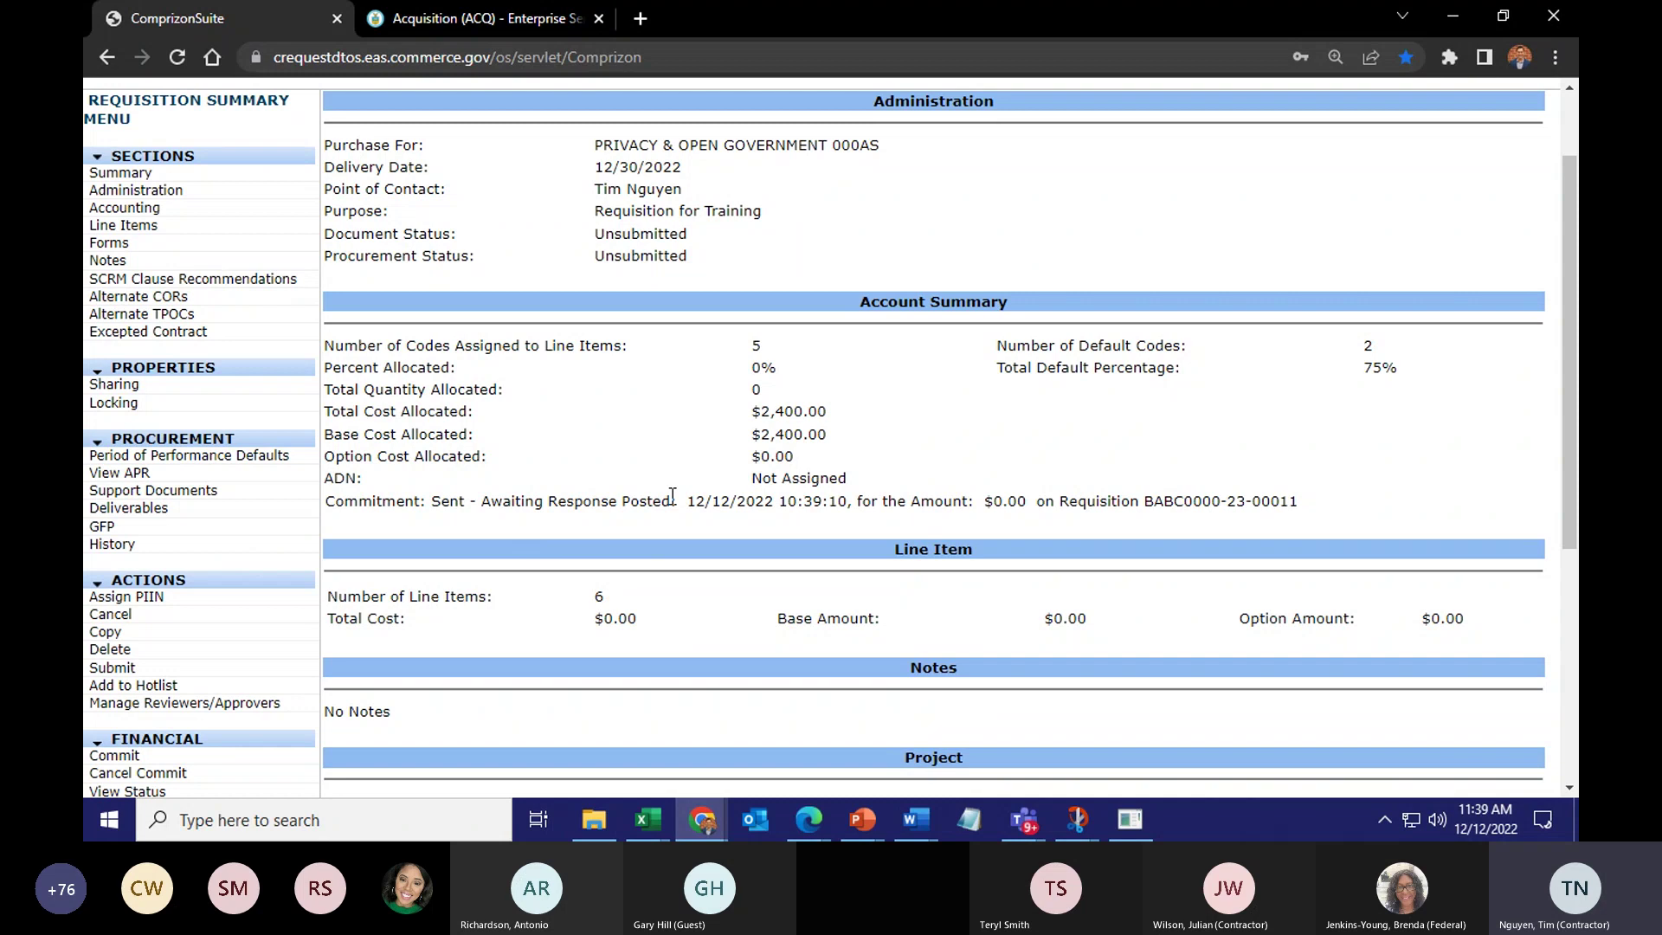
scroll(959, 393, "up", 2)
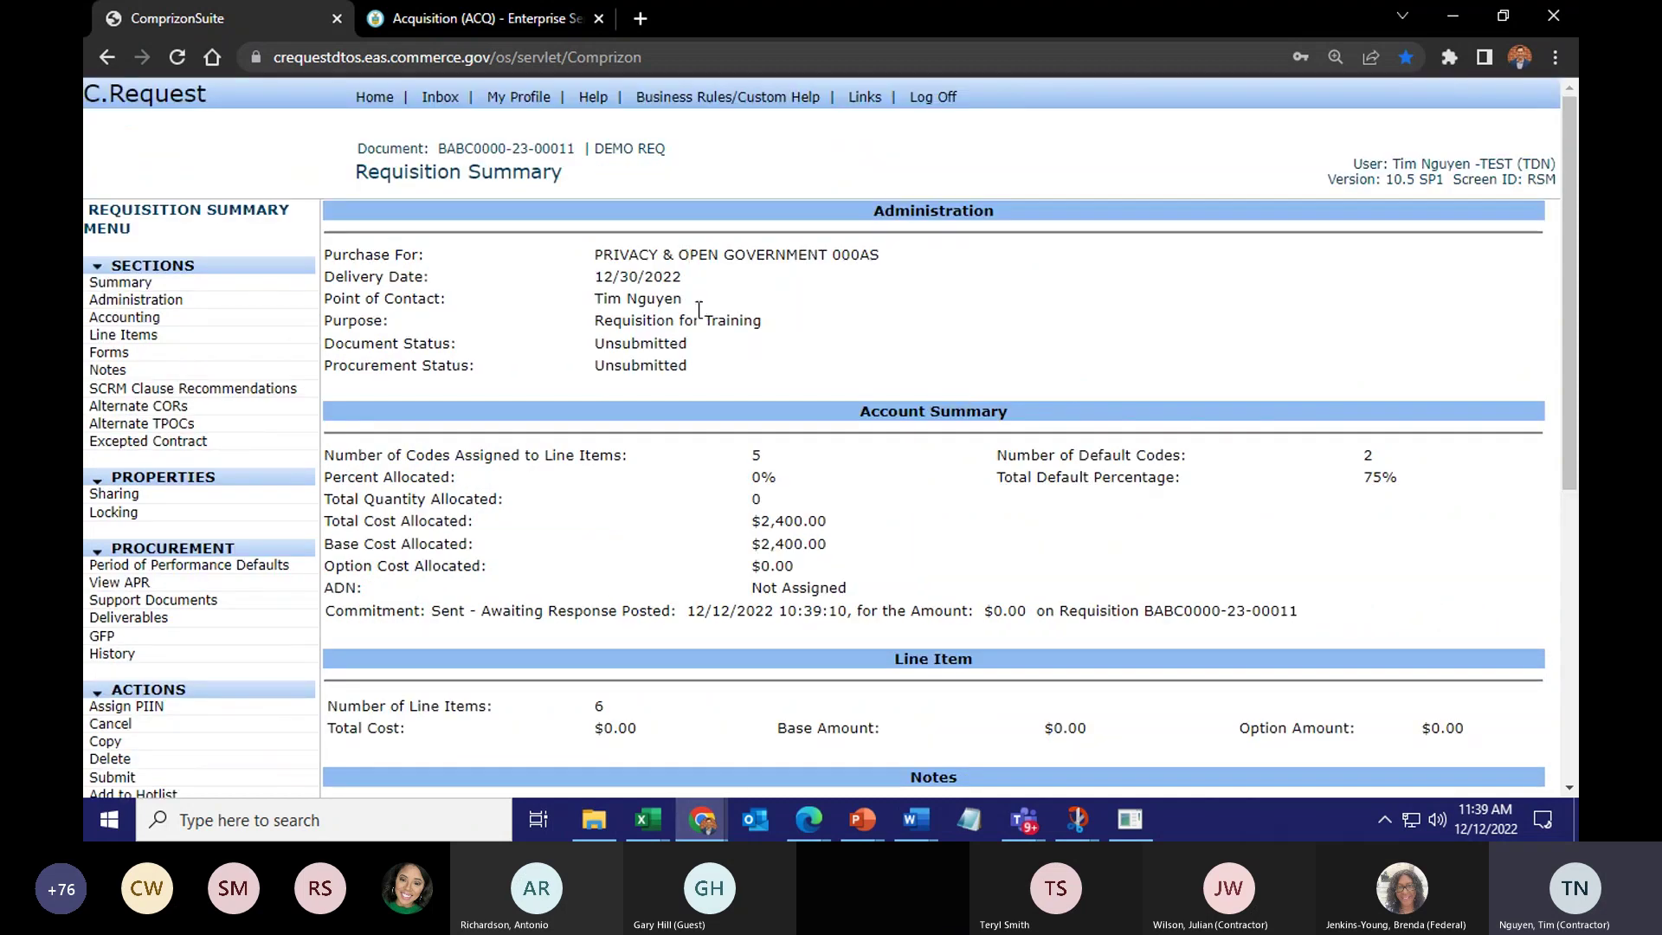
scroll(813, 449, "down", 2)
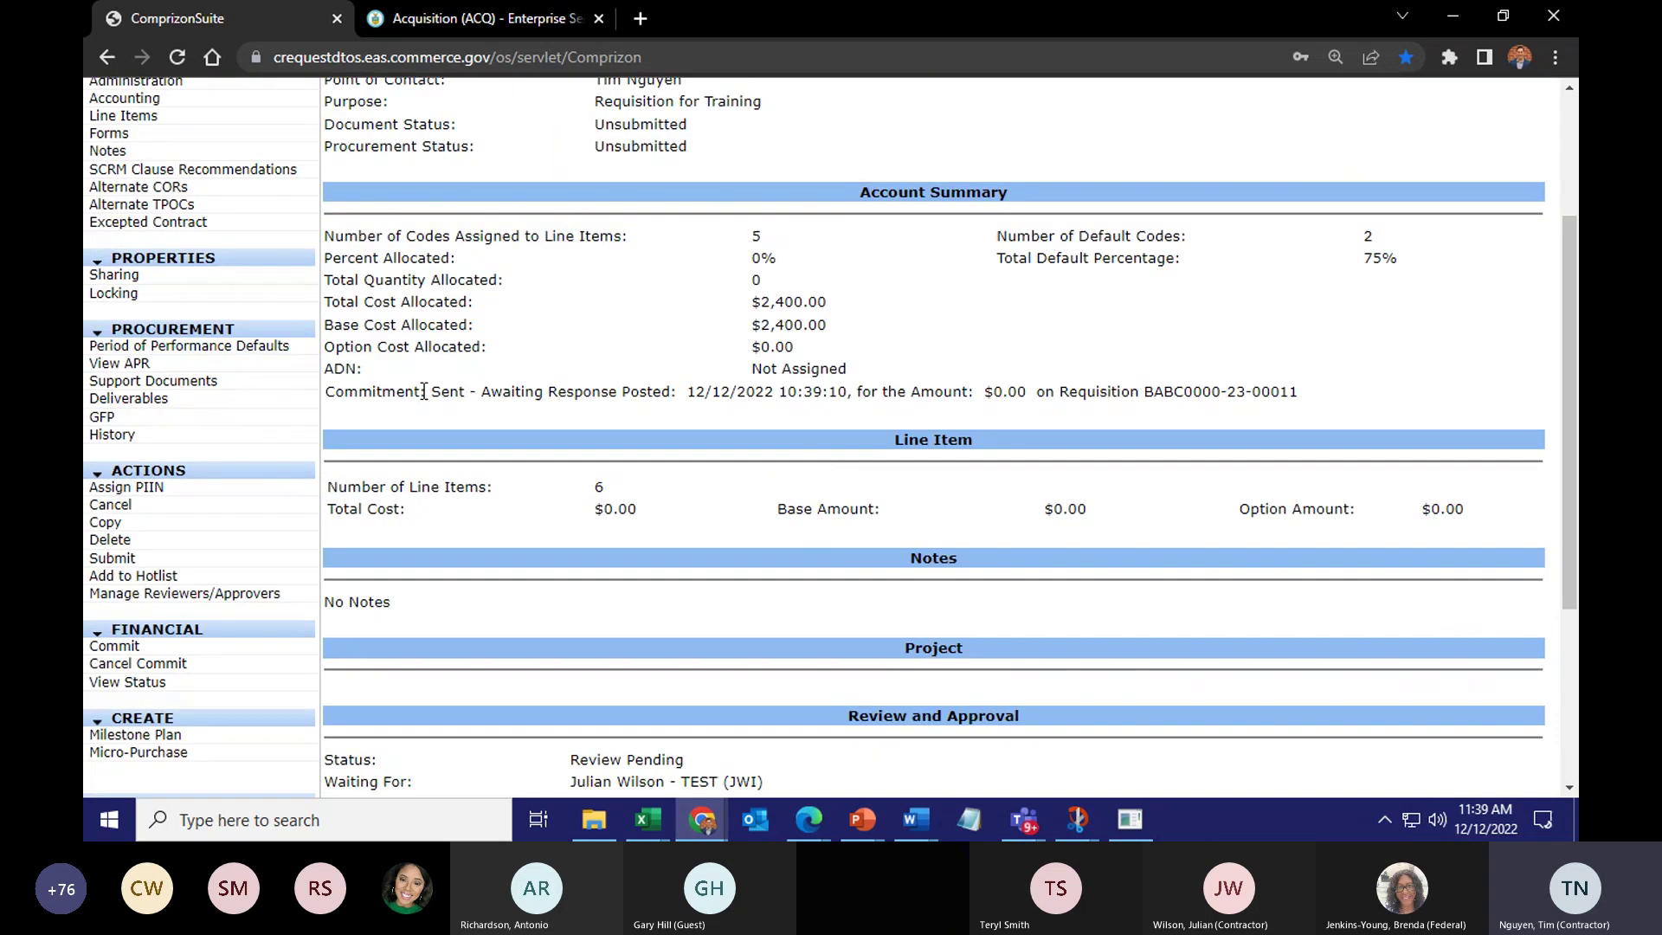
left_click_drag(430, 392, 695, 398)
left_click(689, 412)
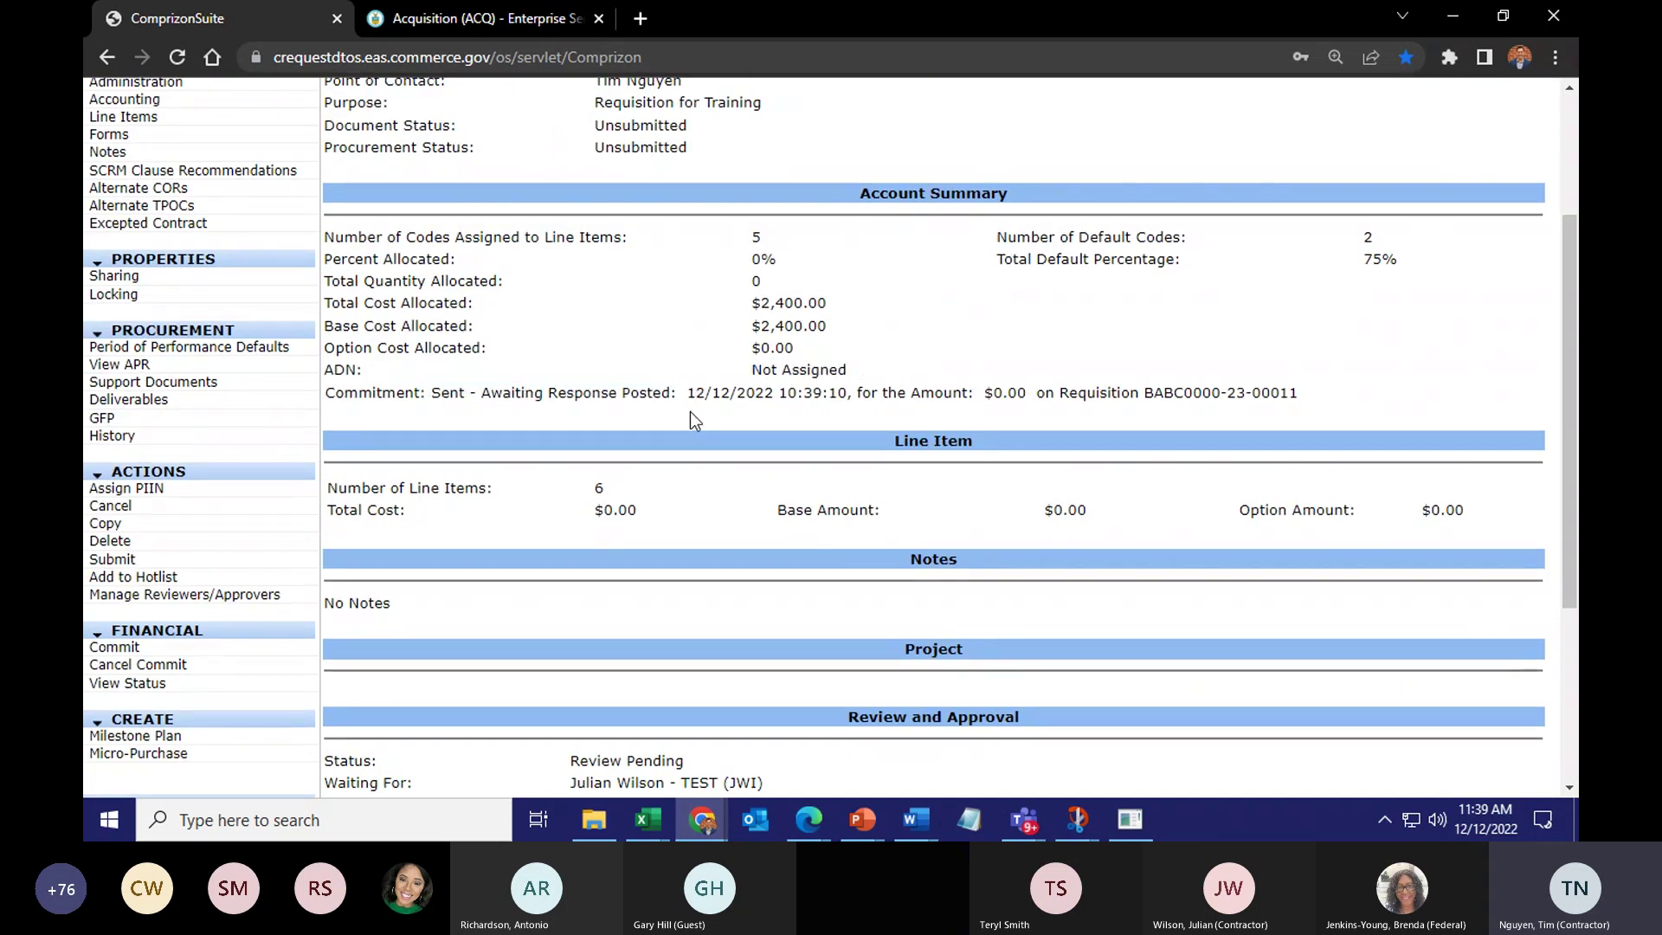
scroll(689, 412, "up", 2)
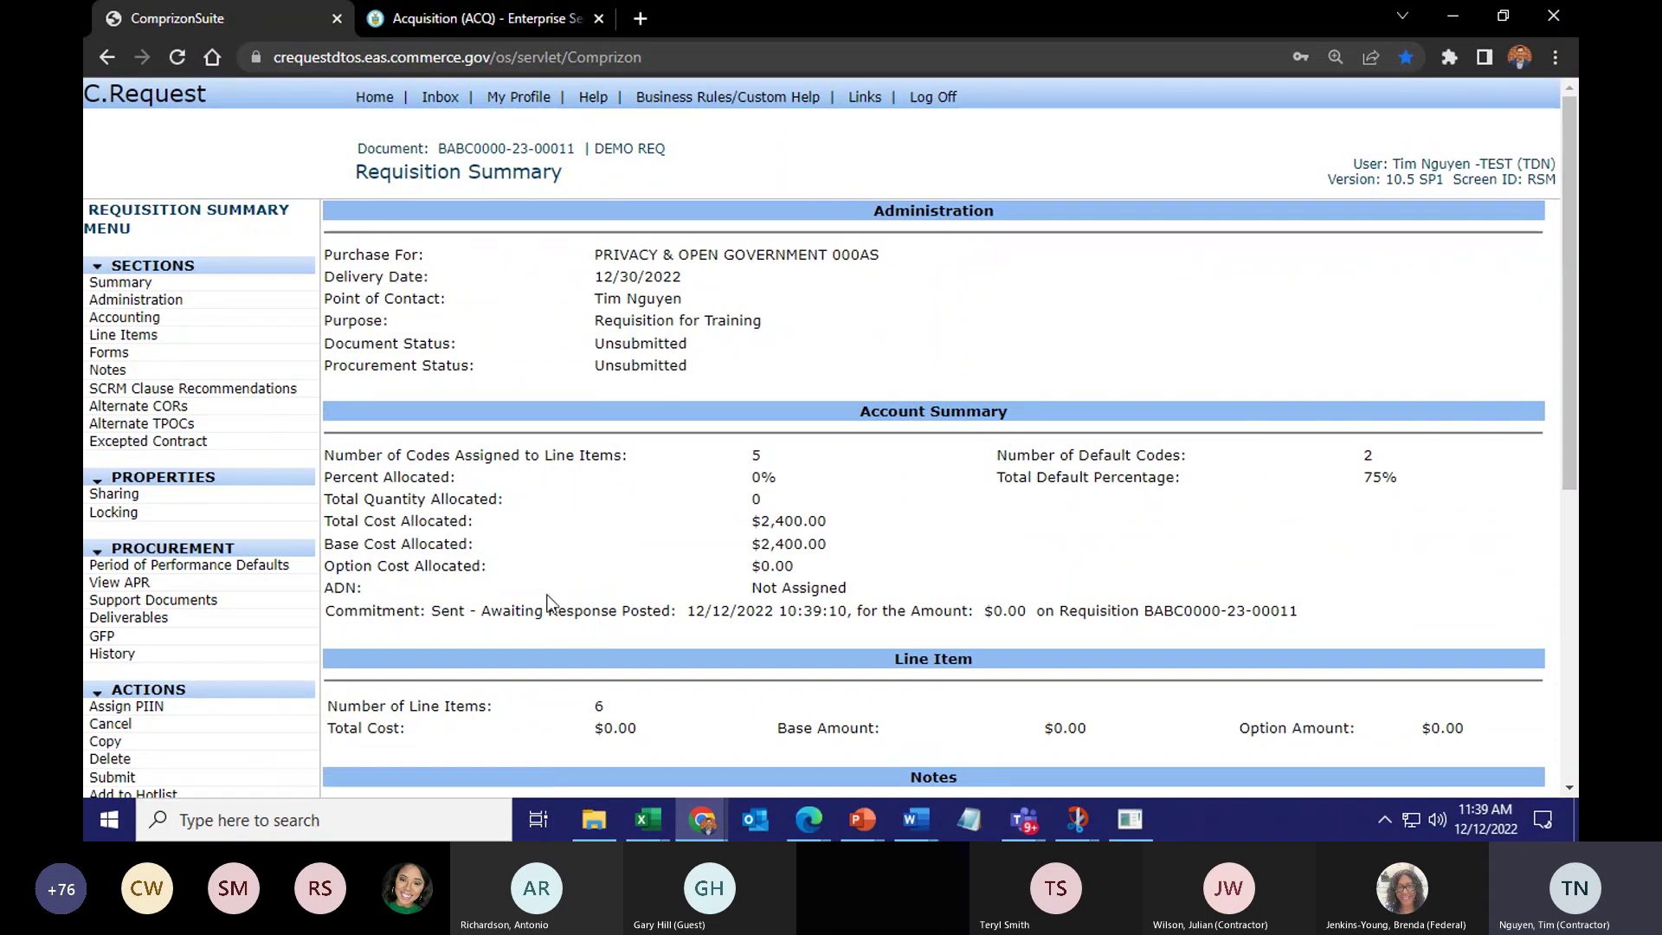
left_click_drag(420, 611, 615, 618)
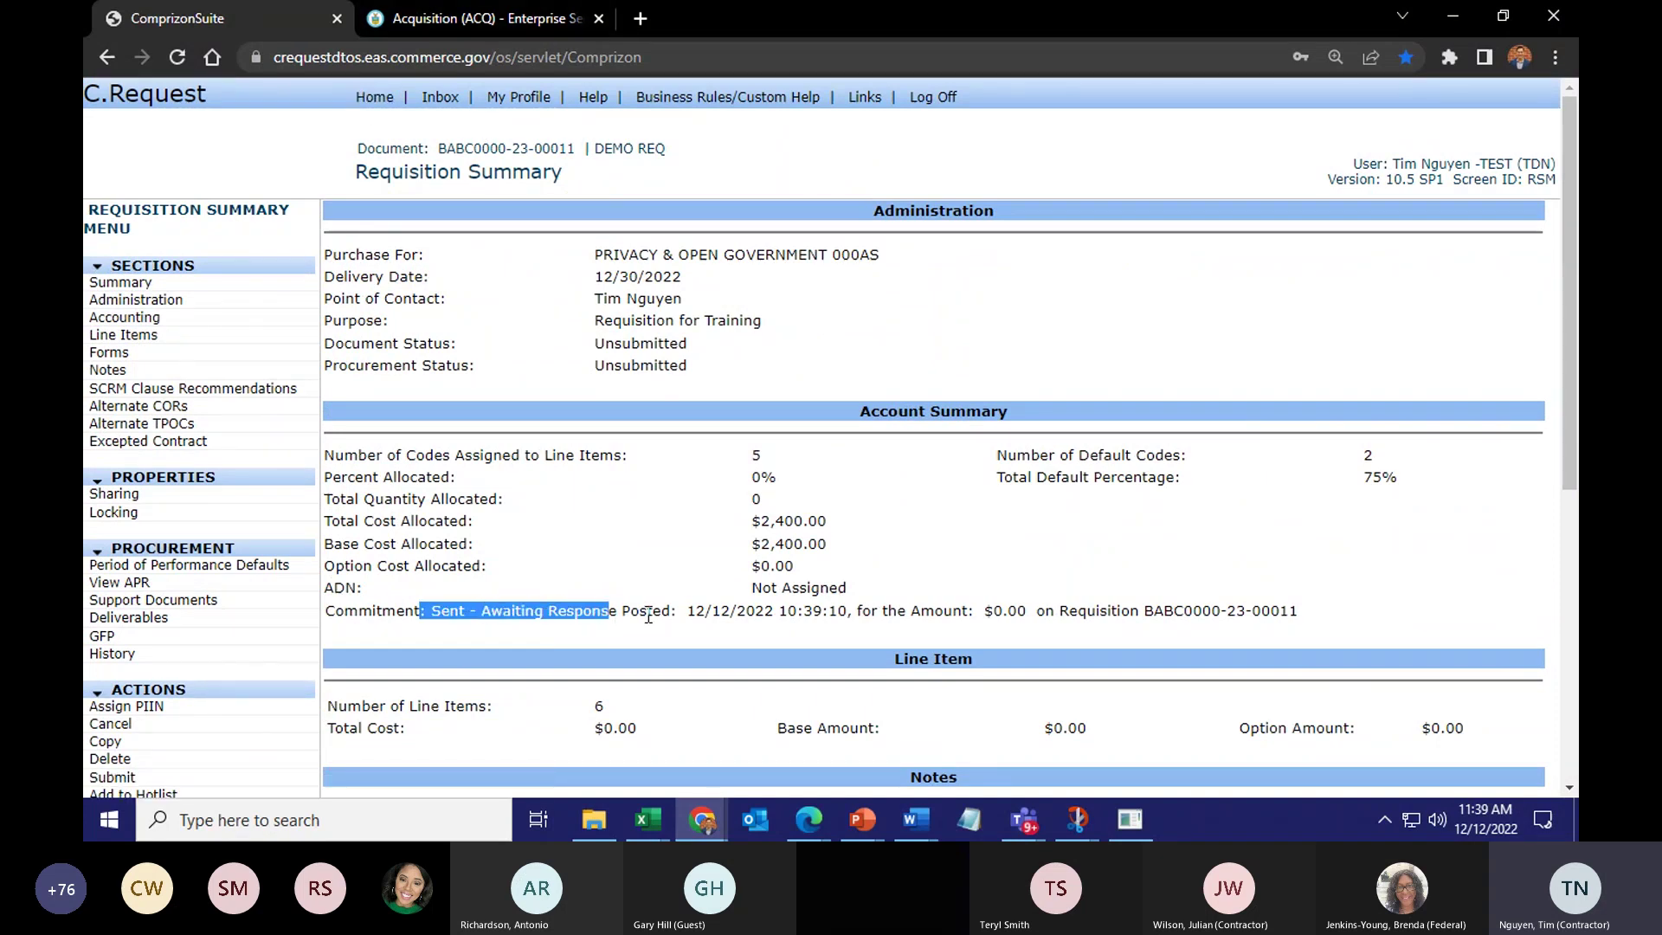
left_click(649, 615)
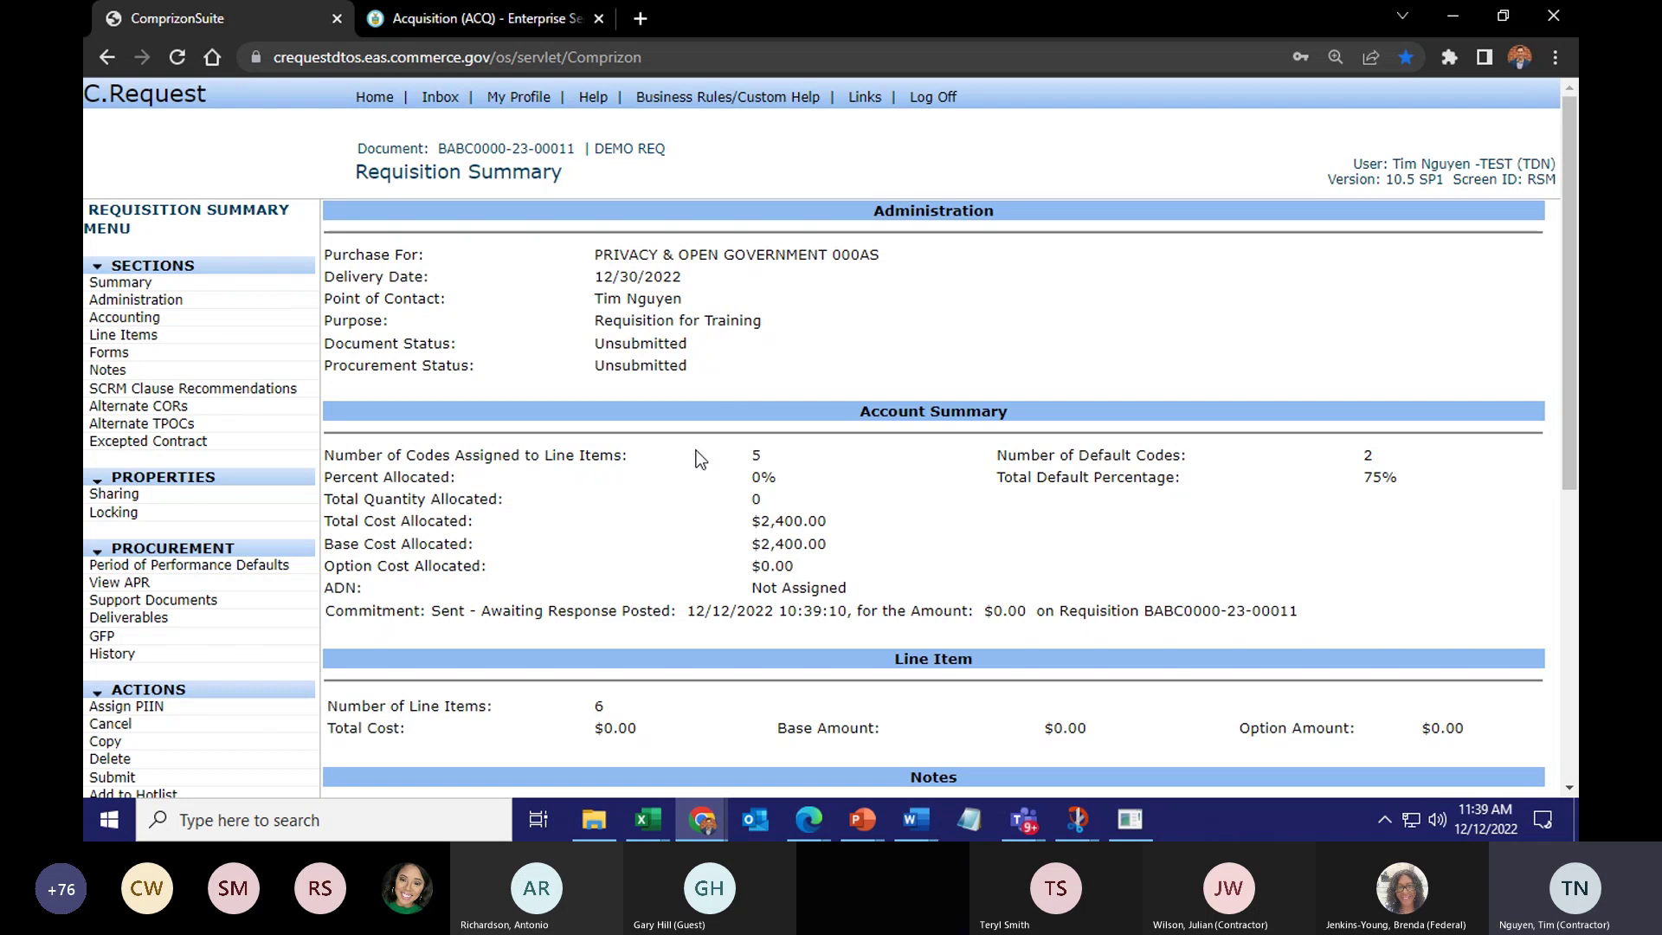
left_click(215, 290)
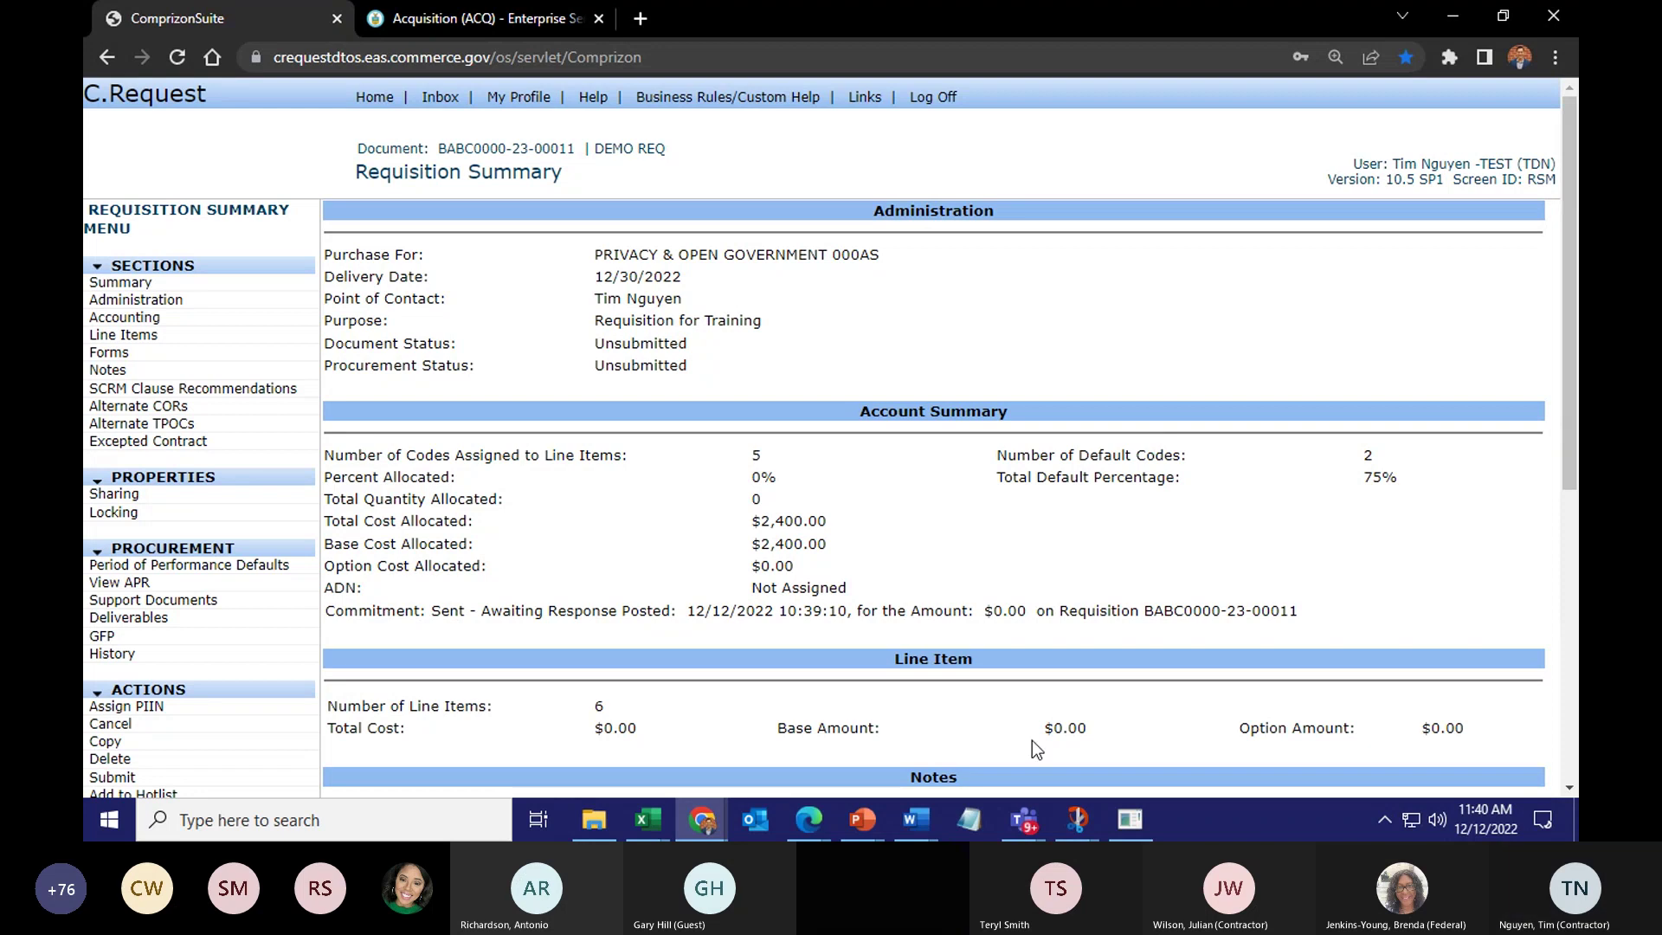
Switch to the ES/A C.Request Training meeting window in Microsoft Teams
mouse_move(1018, 814)
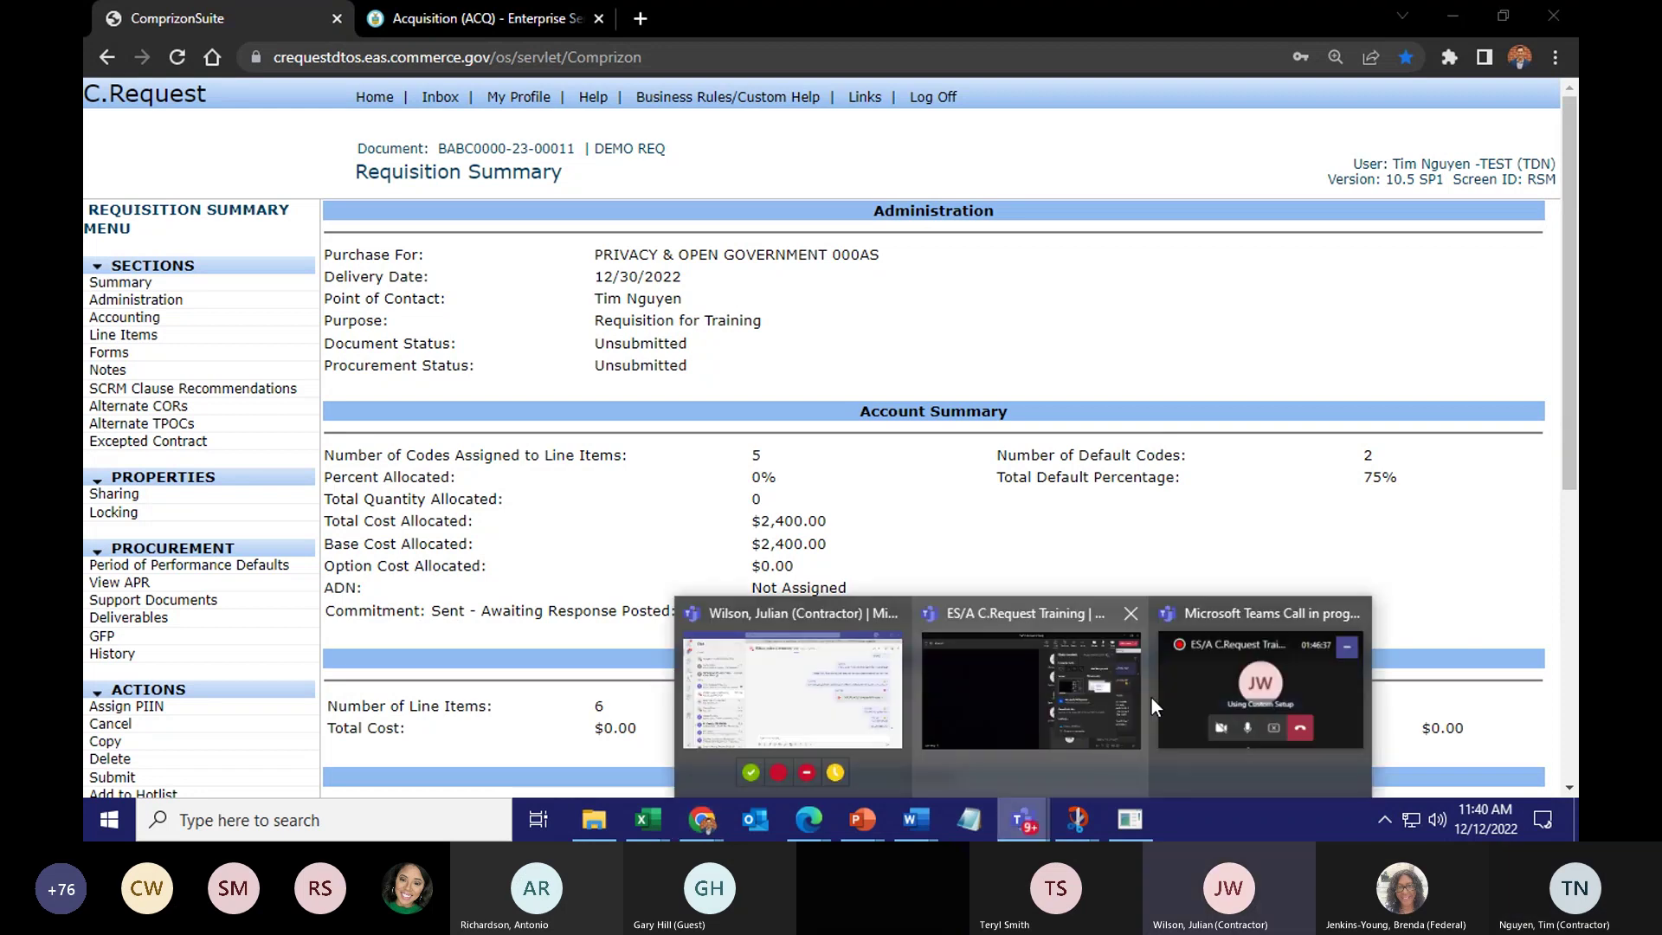
left_click(1053, 689)
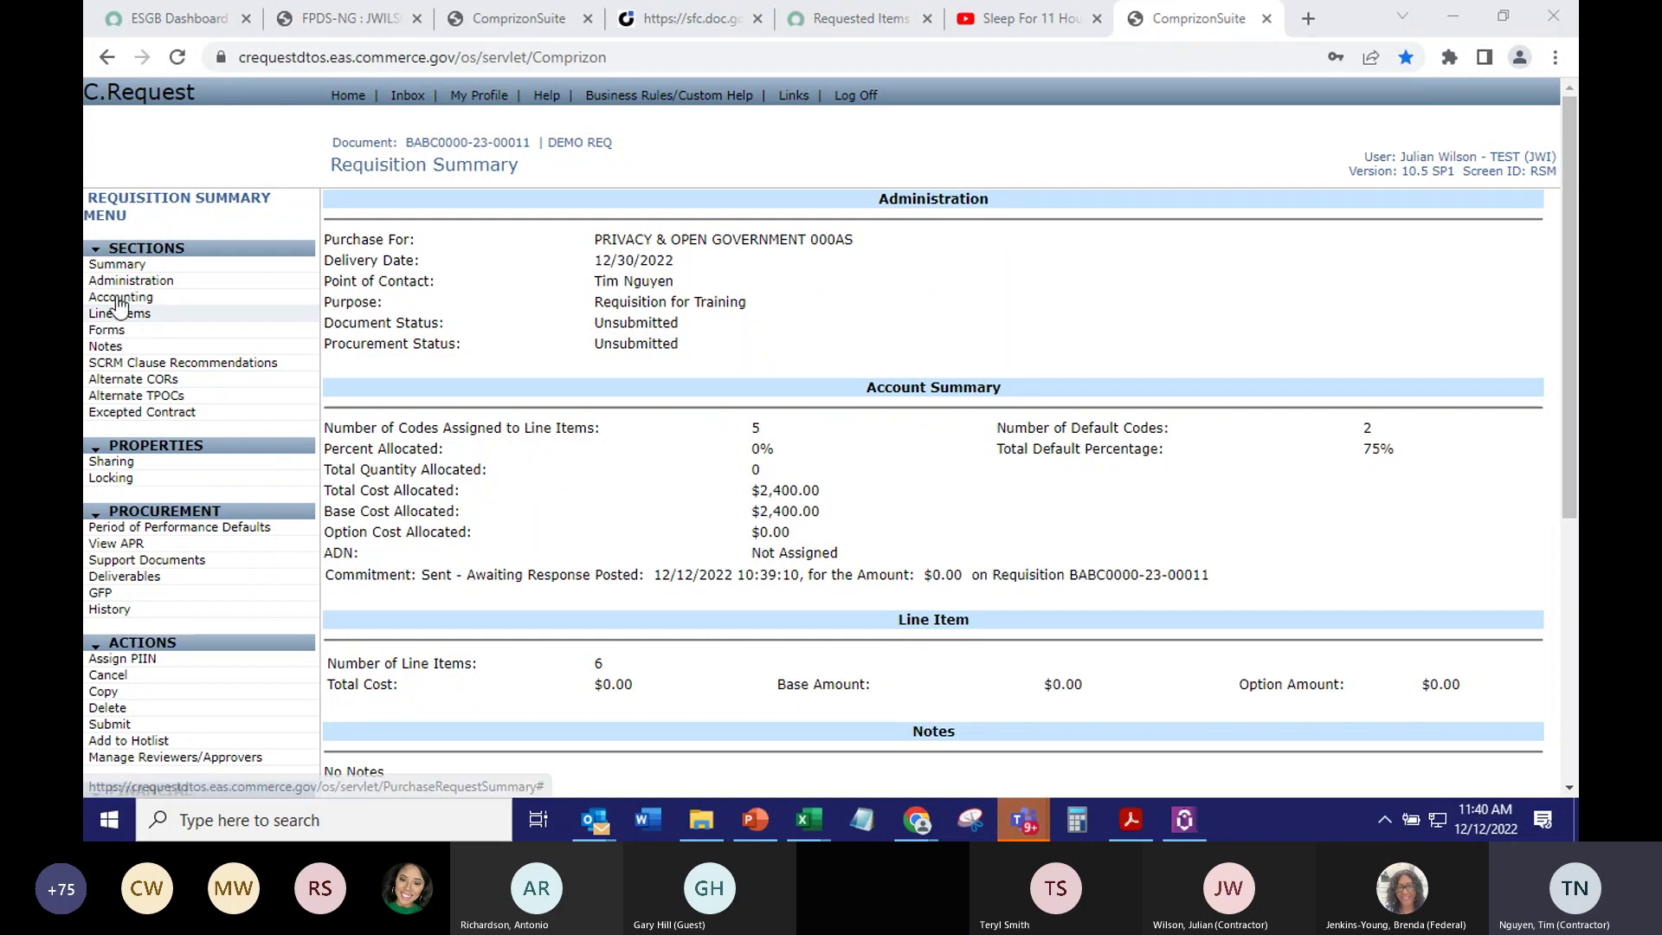
Reload the DEMO REQ summary until the commitment response updates, and check its commitment status
left_click(108, 269)
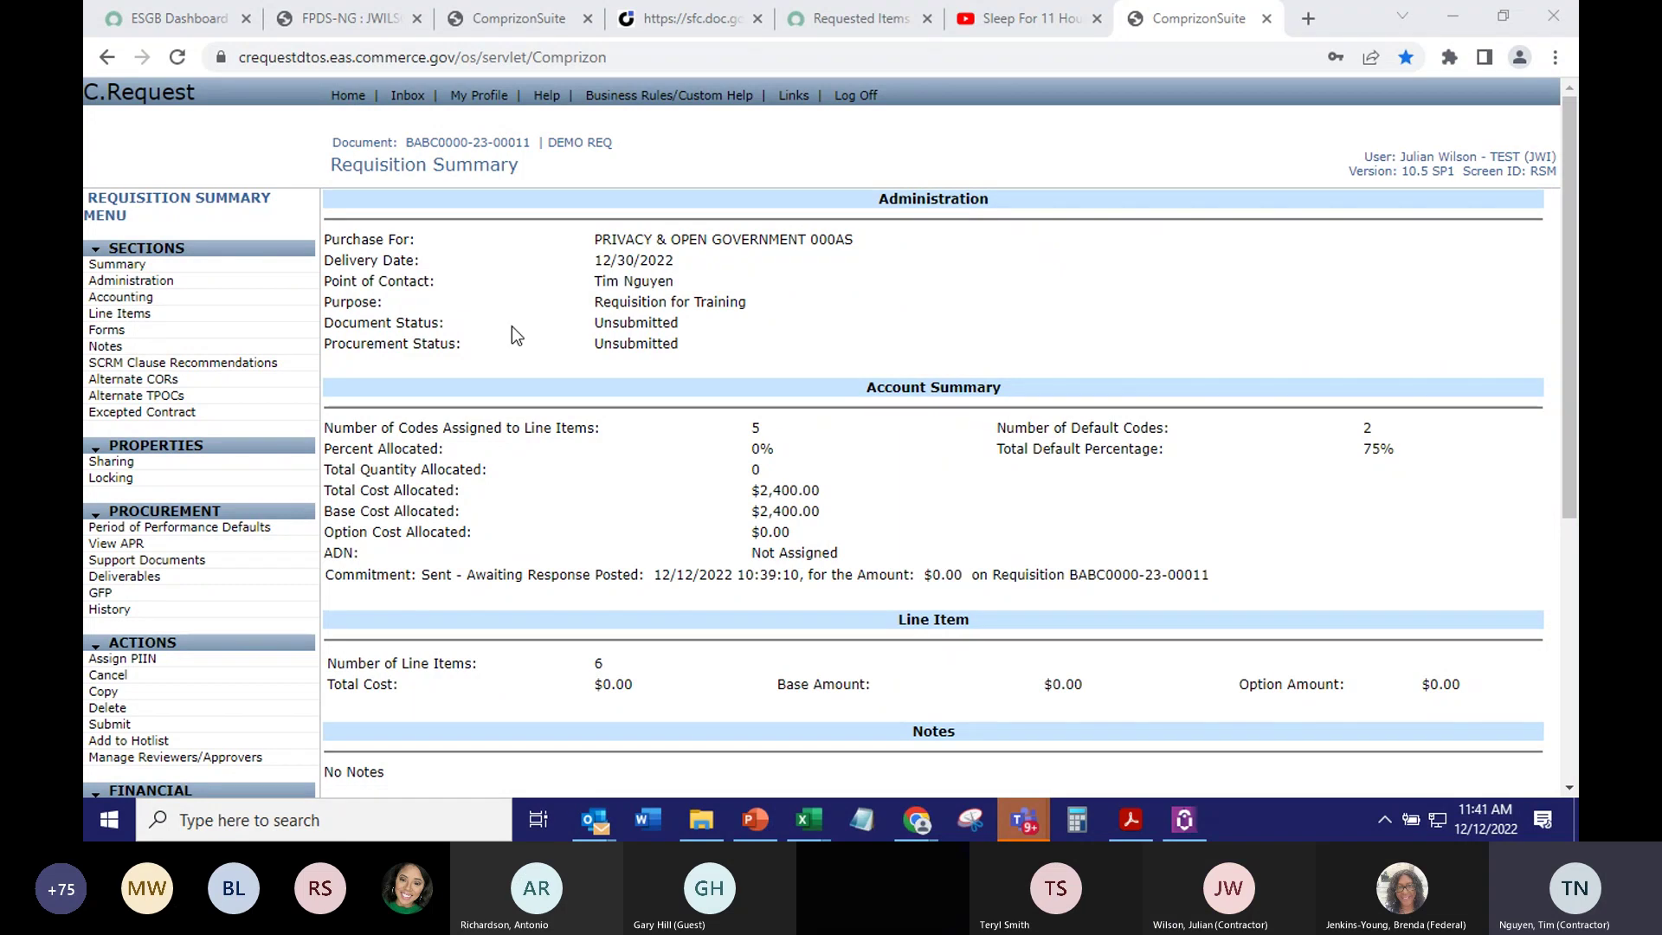
left_click(154, 265)
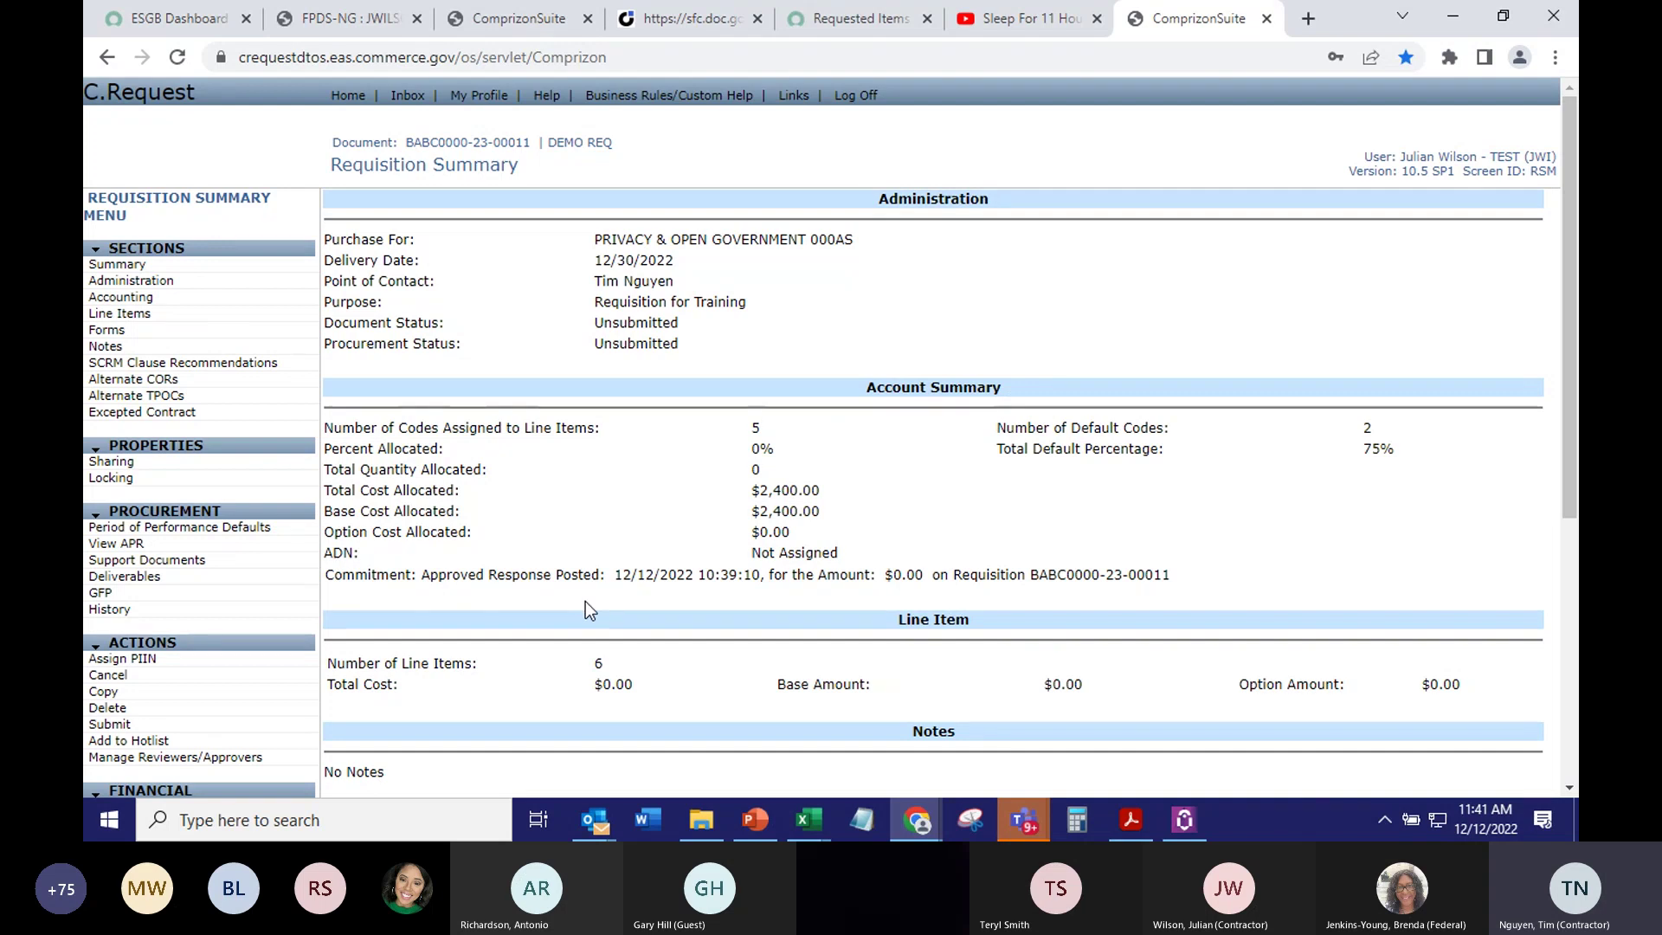
scroll(138, 597, "down", 1)
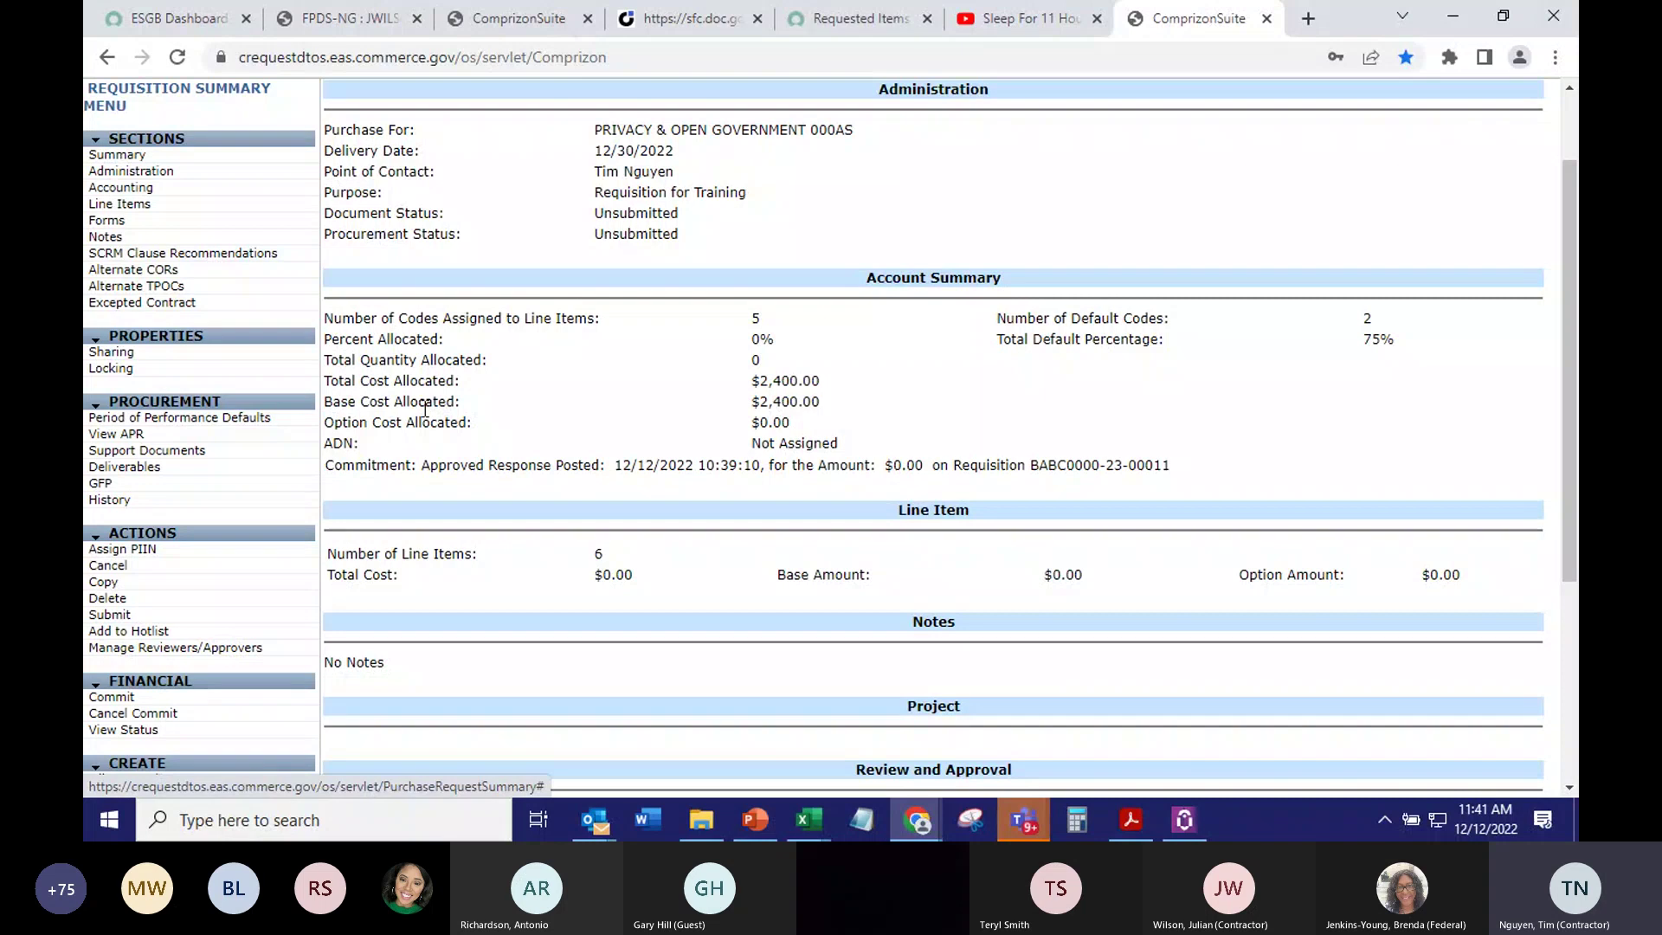
scroll(424, 156, "up", 1)
Check the inbox, then reopen the DEMO REQ requisition from the recently accessed documents on the home page
left_click(405, 94)
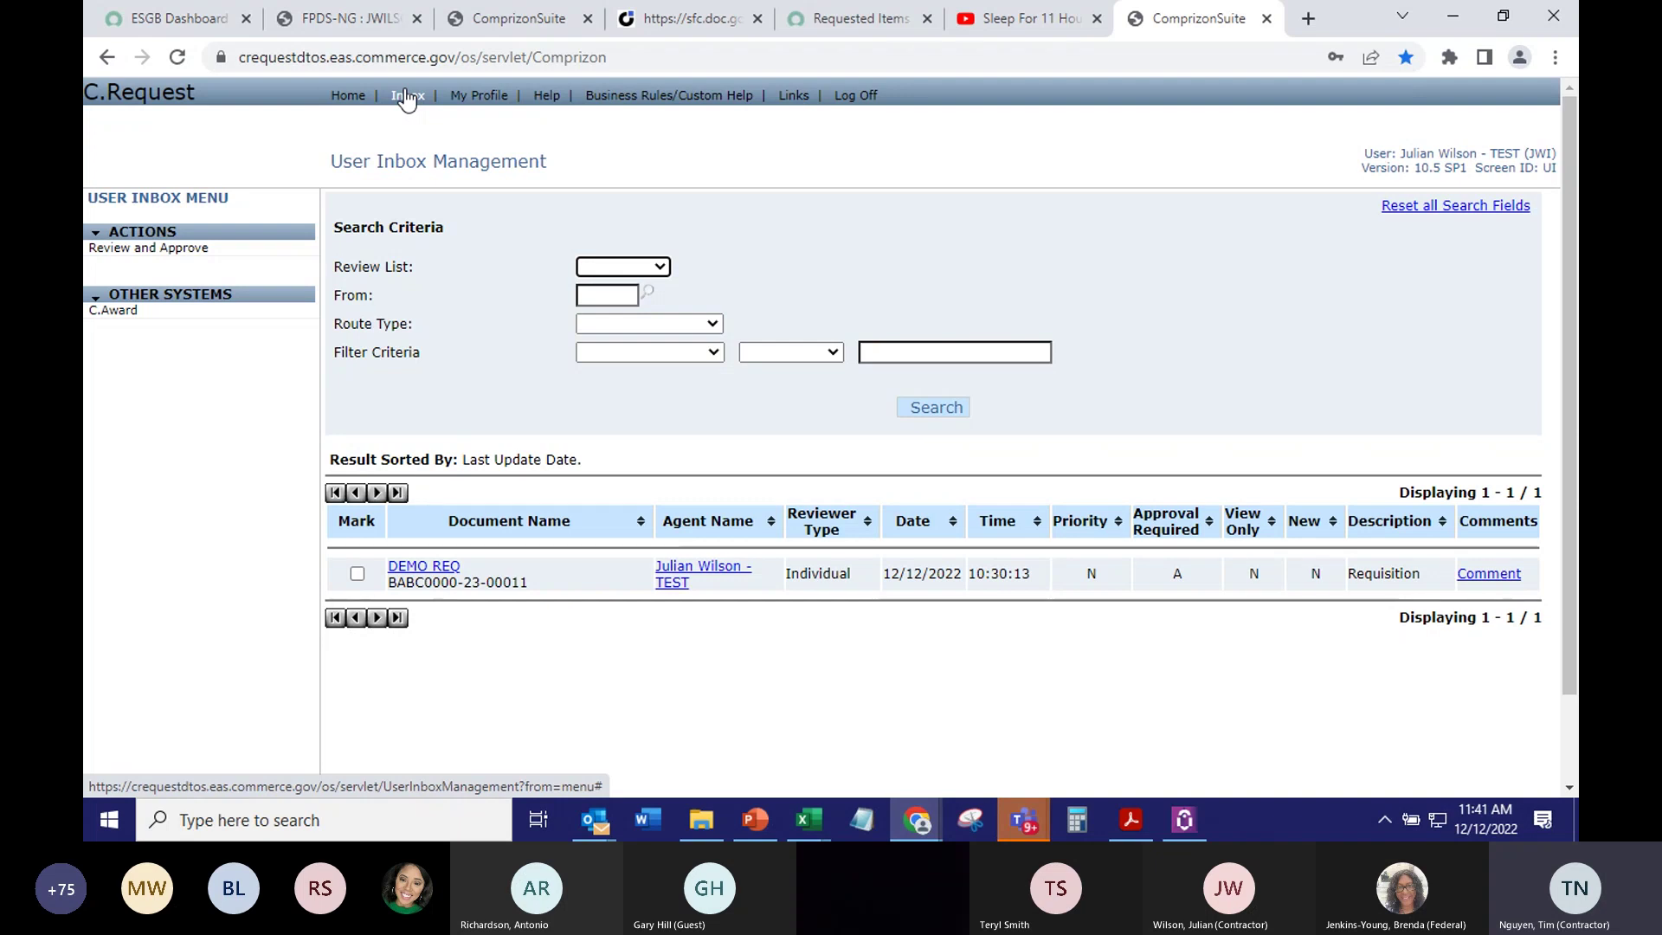
left_click(345, 97)
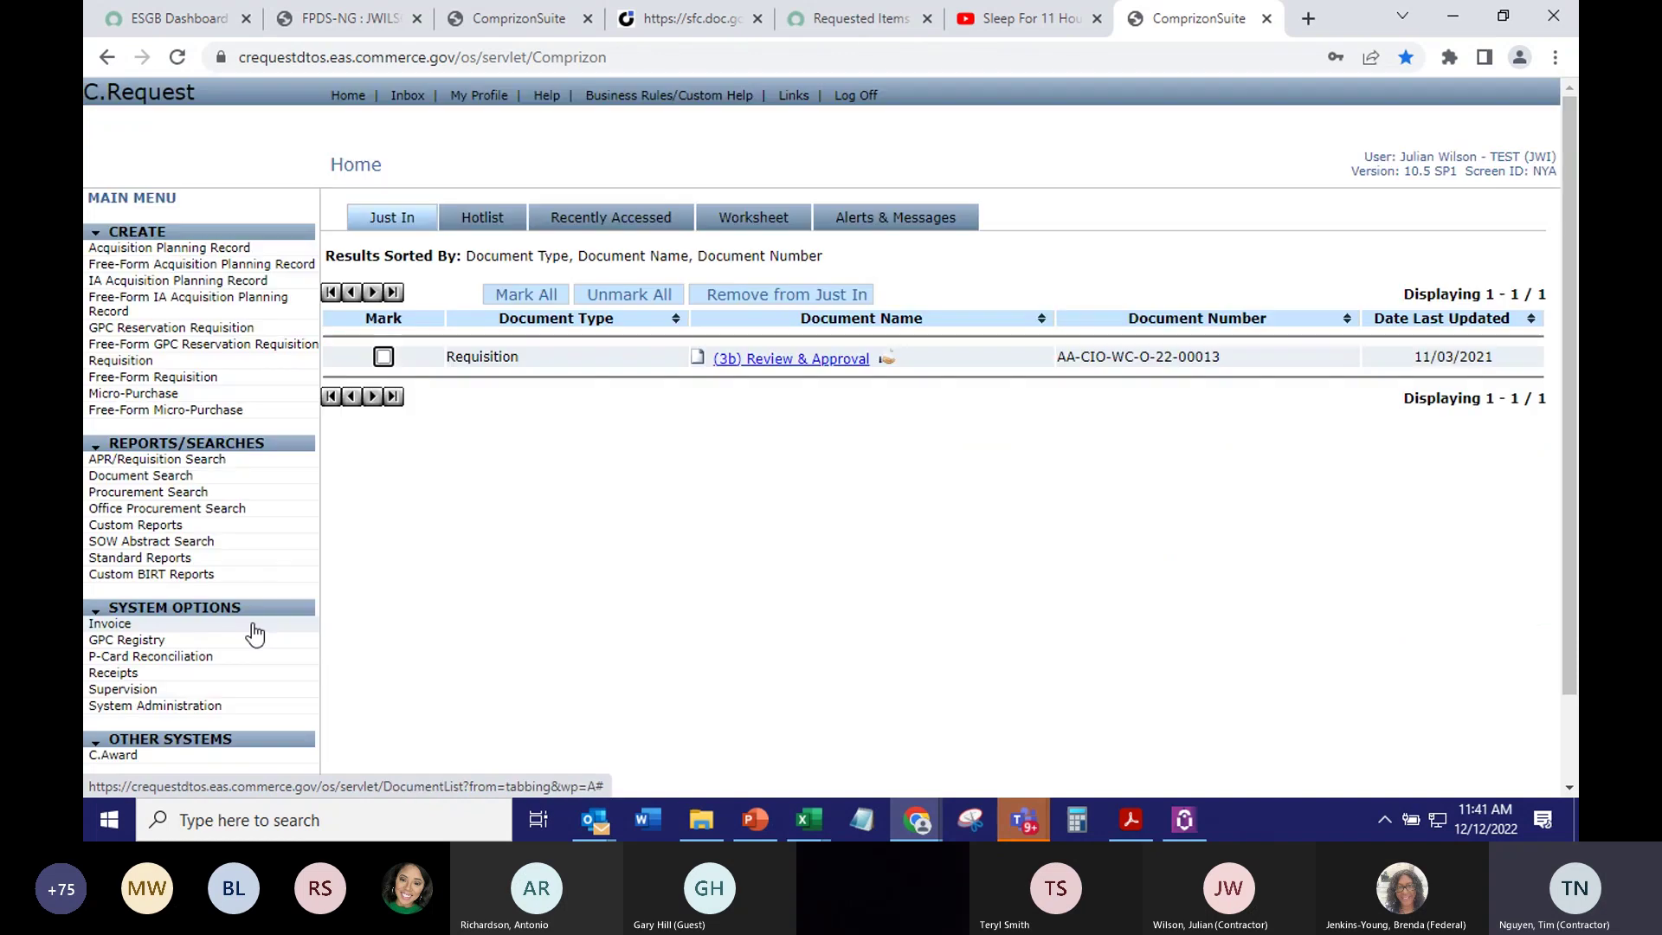
scroll(166, 666, "down", 1)
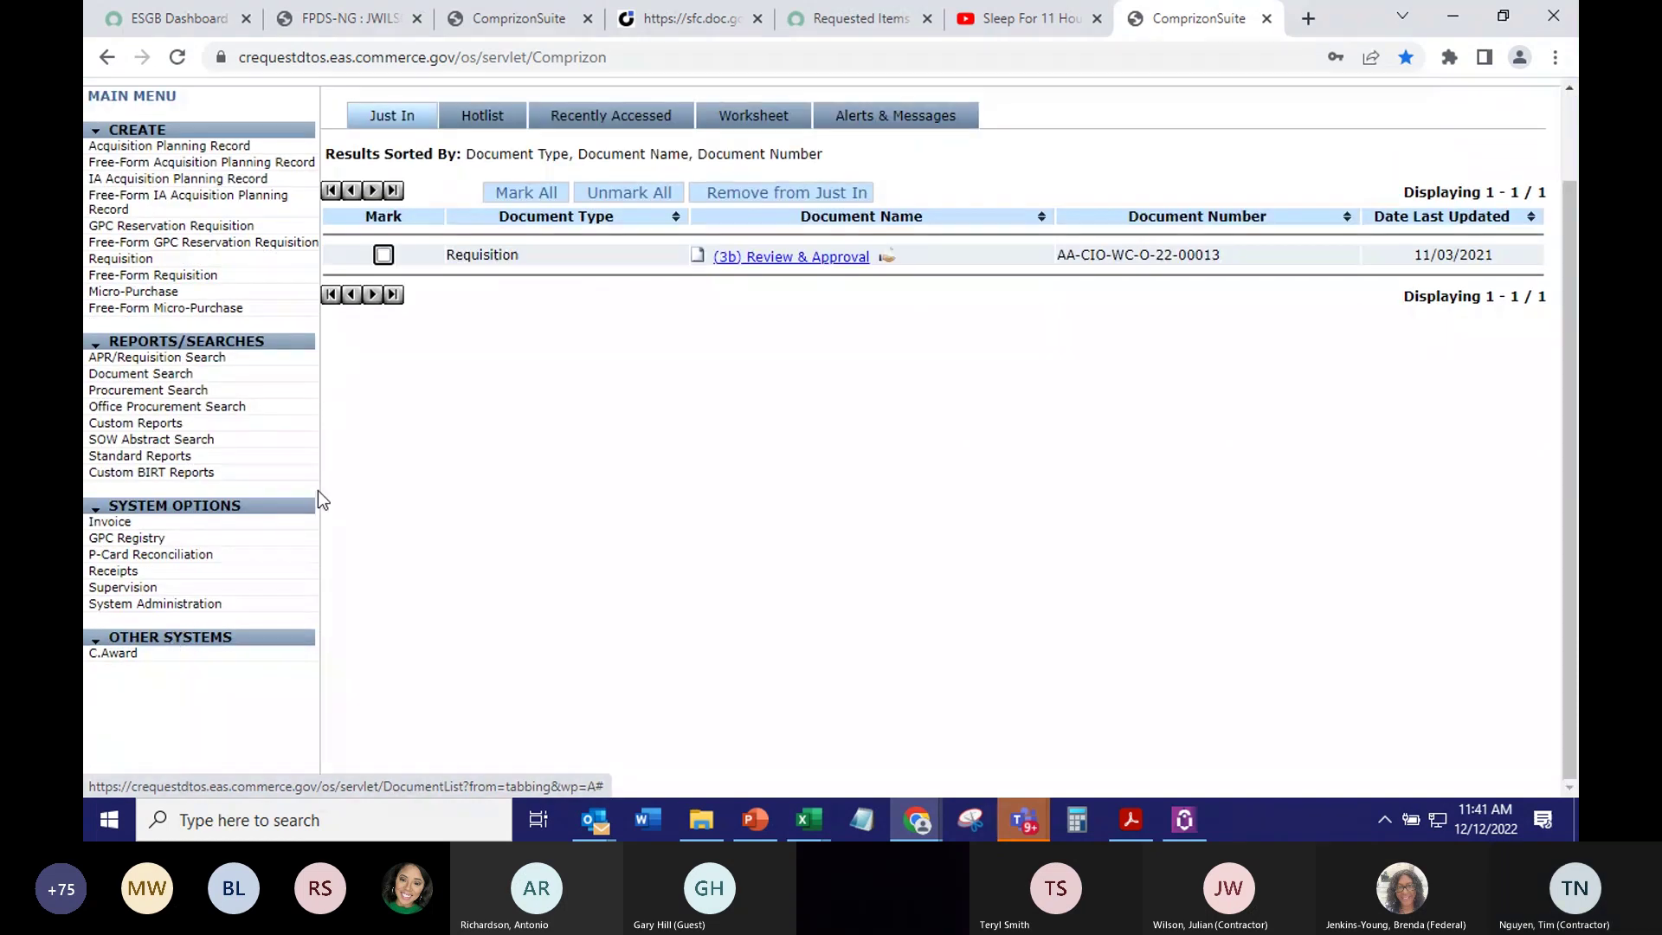
left_click(589, 121)
left_click(787, 482)
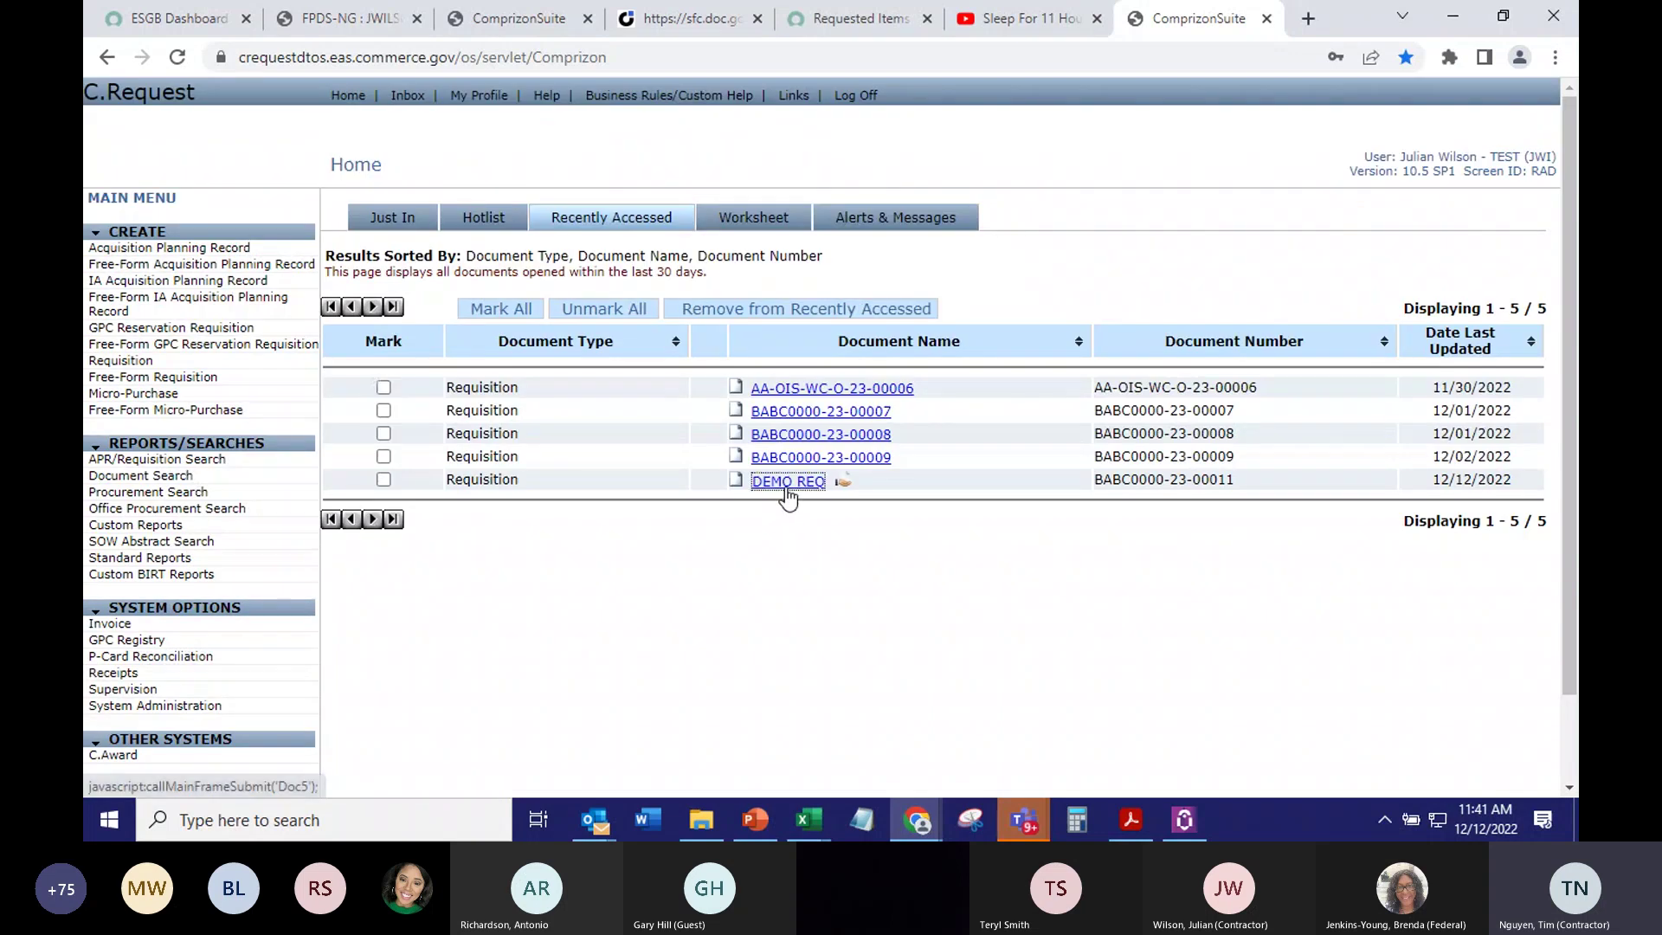
Submit DEMO REQ after closing its requisition report, assigning the PR the same number as the requisition and marking the assignment as pending
scroll(272, 630, "down", 2)
scroll(272, 630, "down", 1)
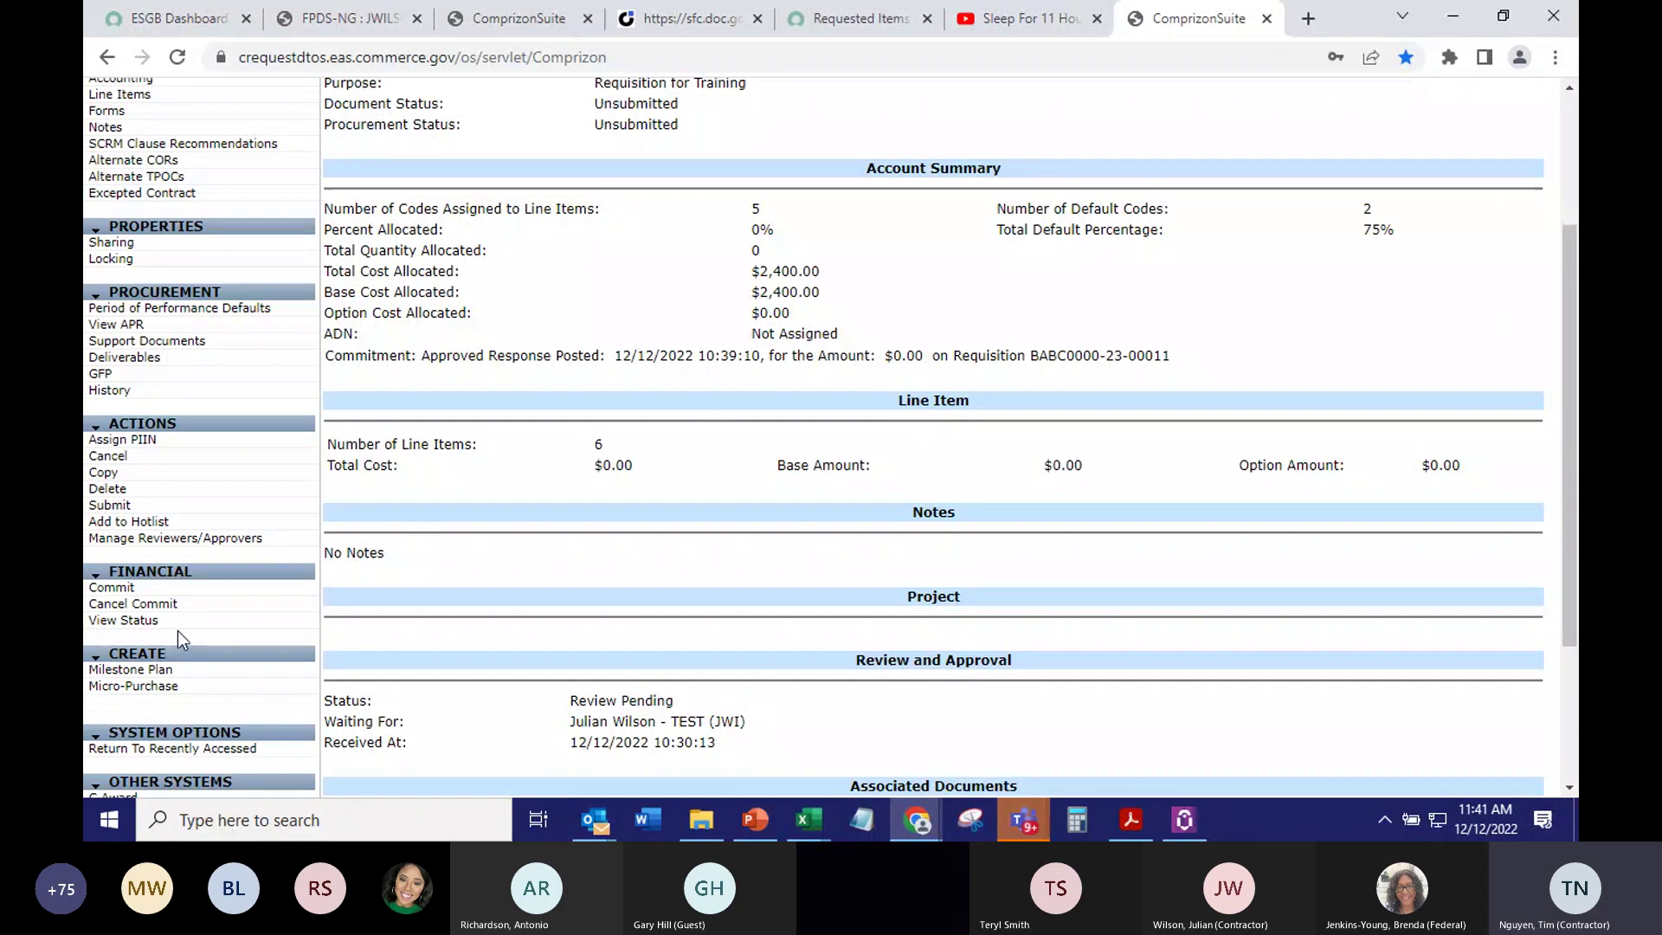
left_click(111, 507)
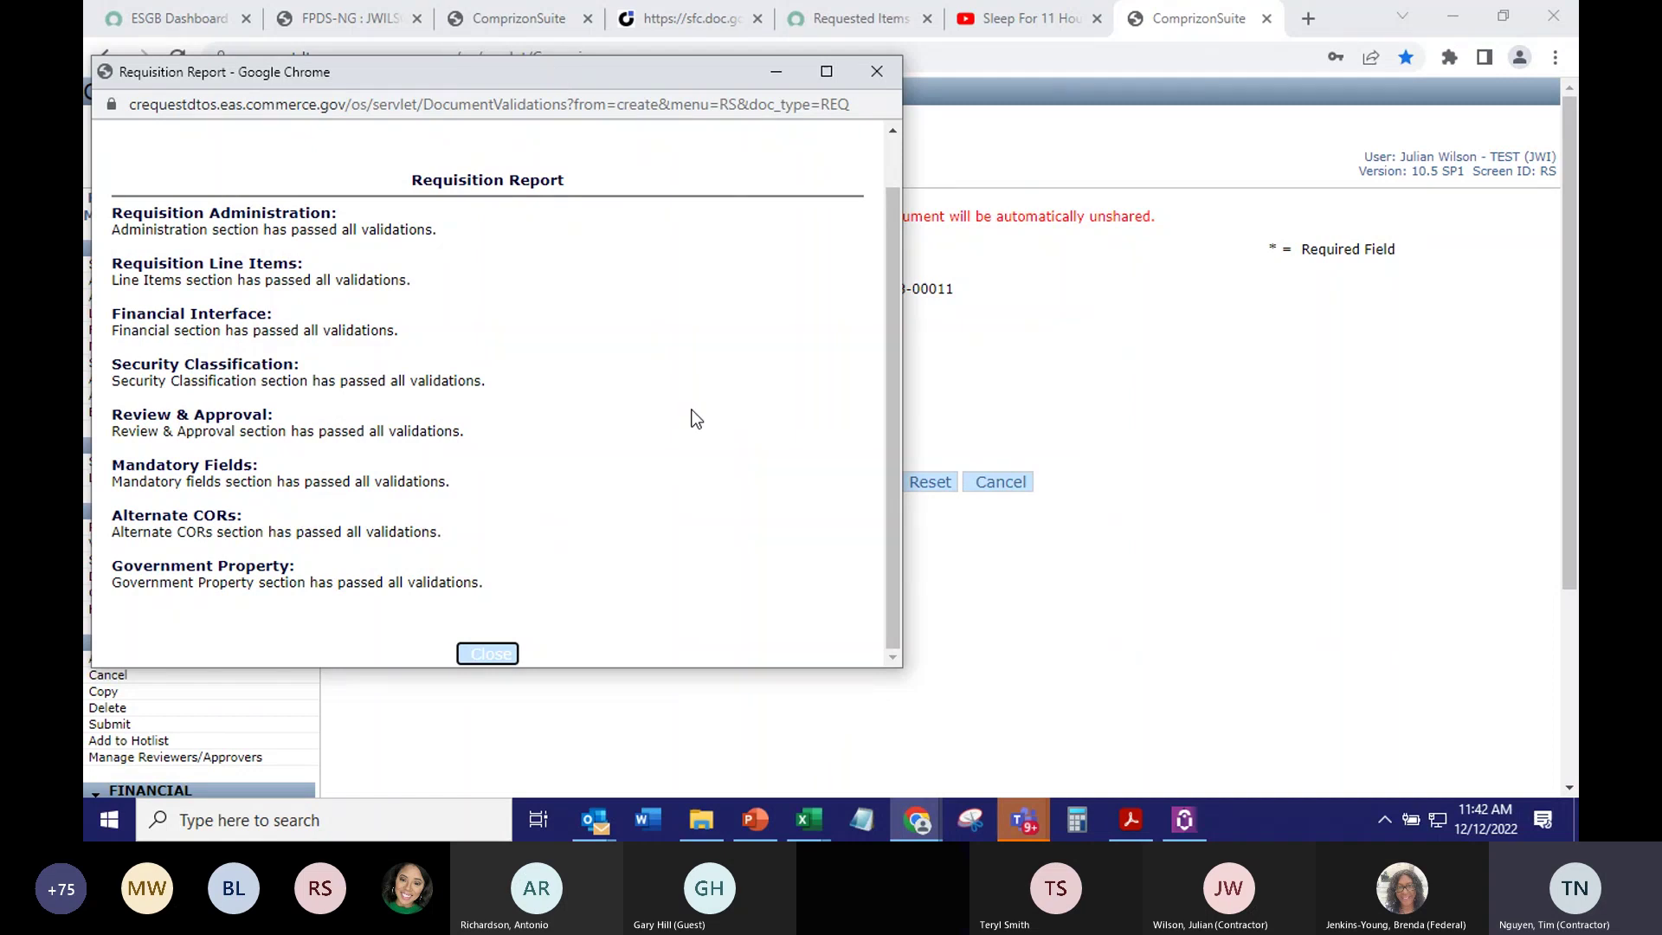
left_click(490, 656)
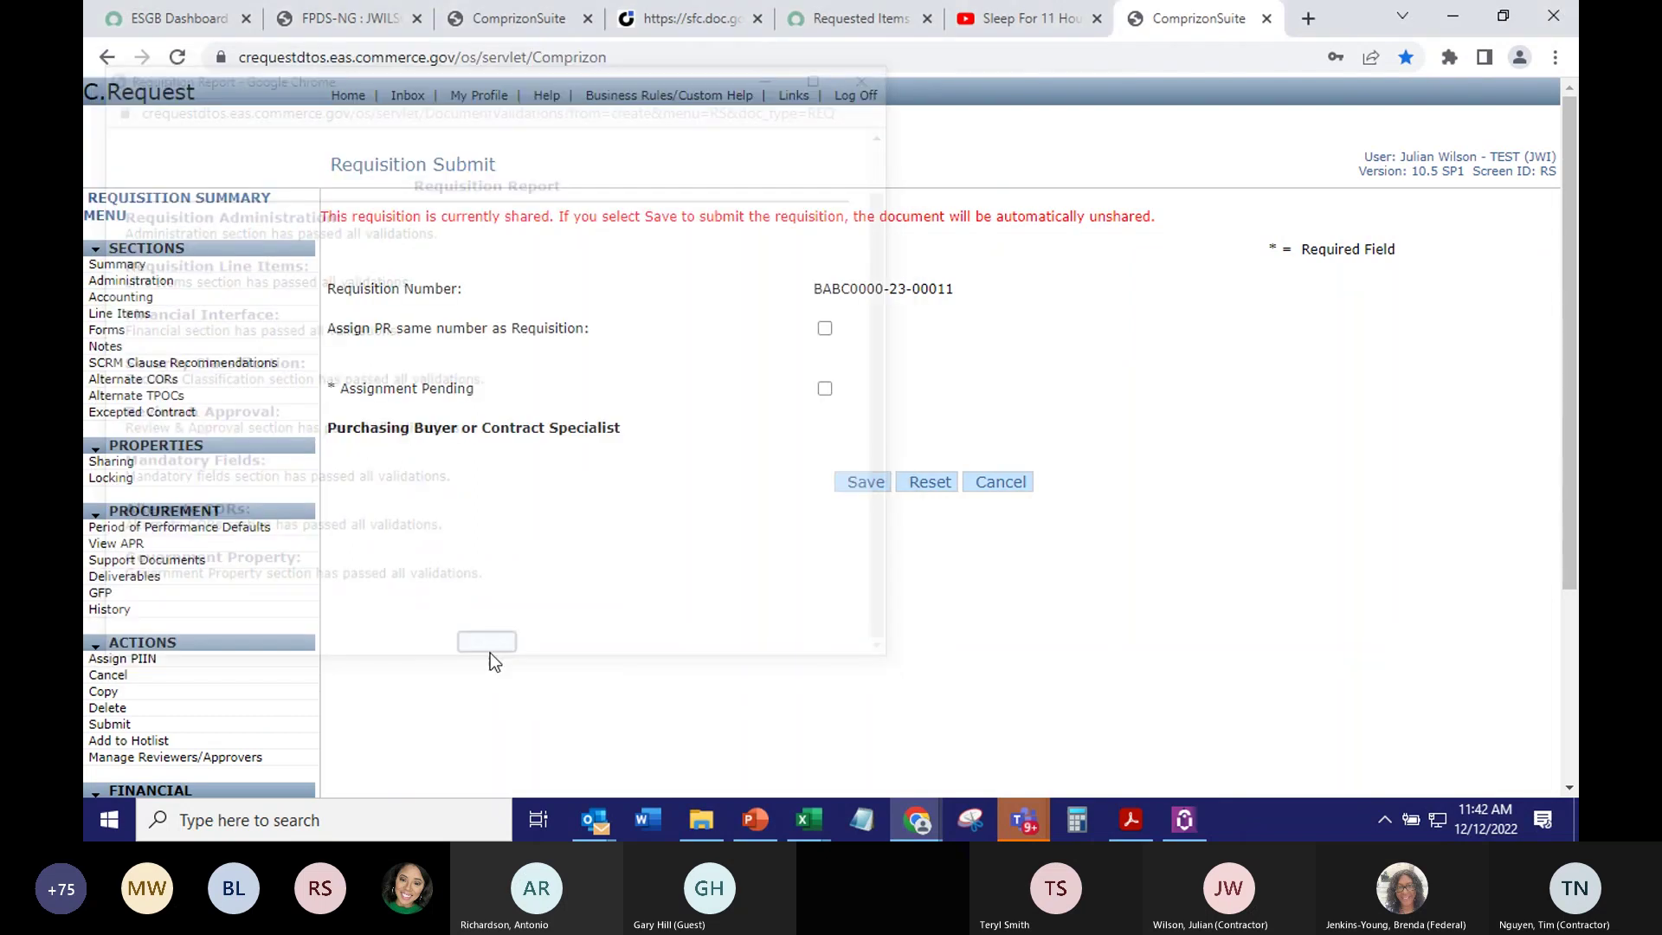
left_click(824, 330)
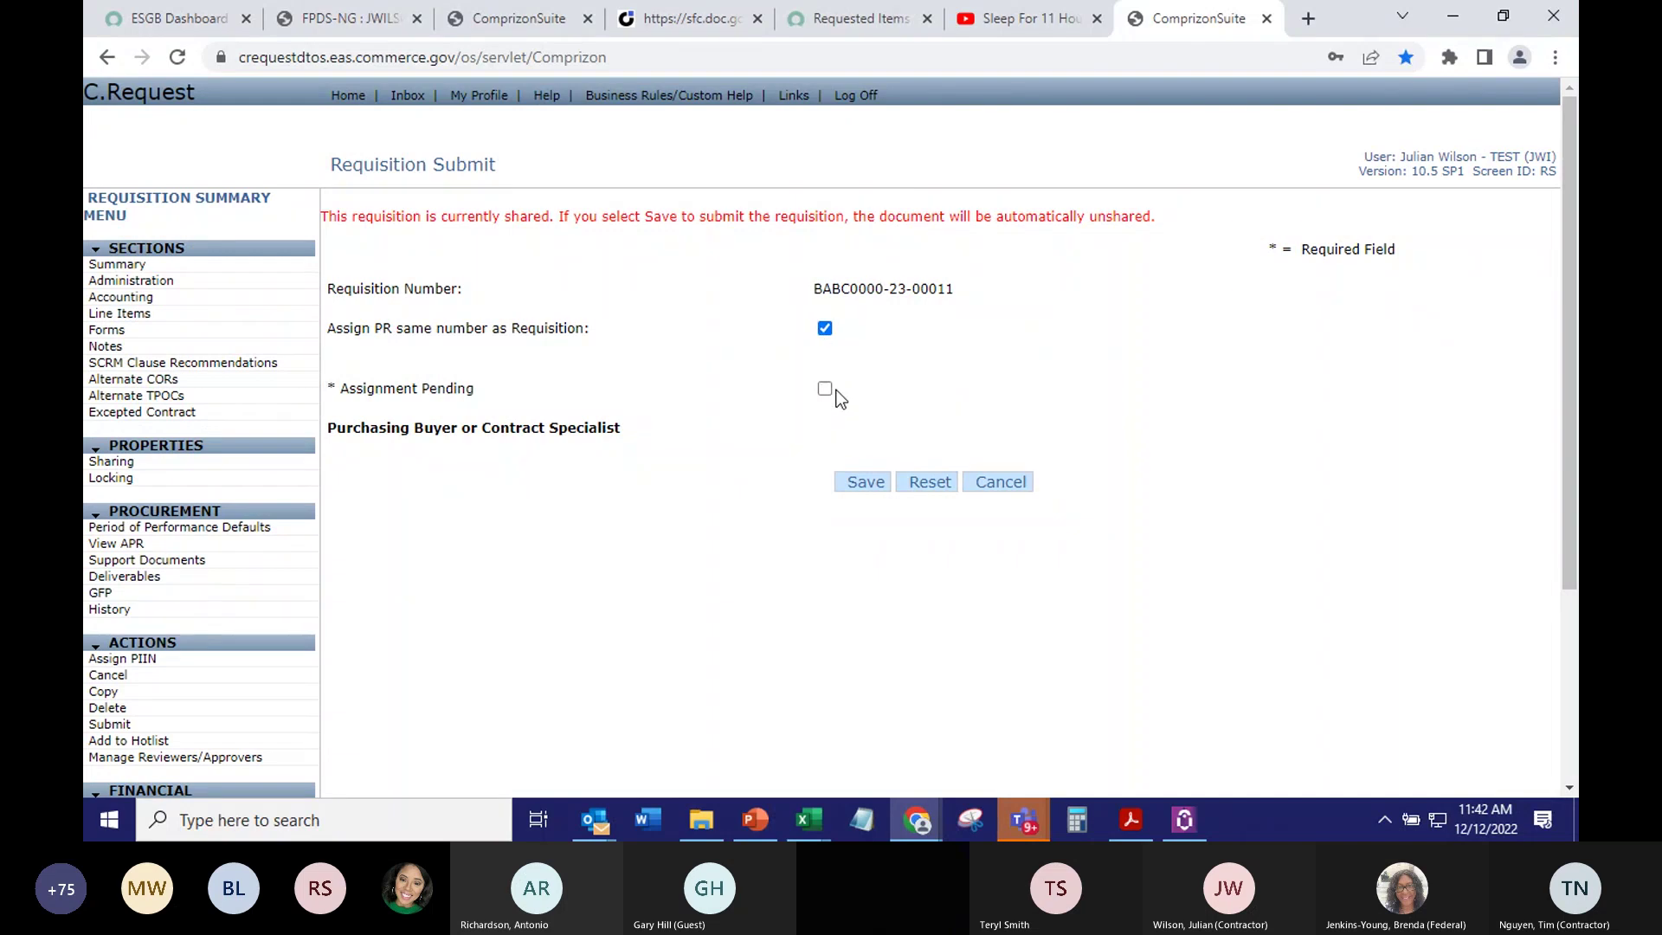
left_click(825, 390)
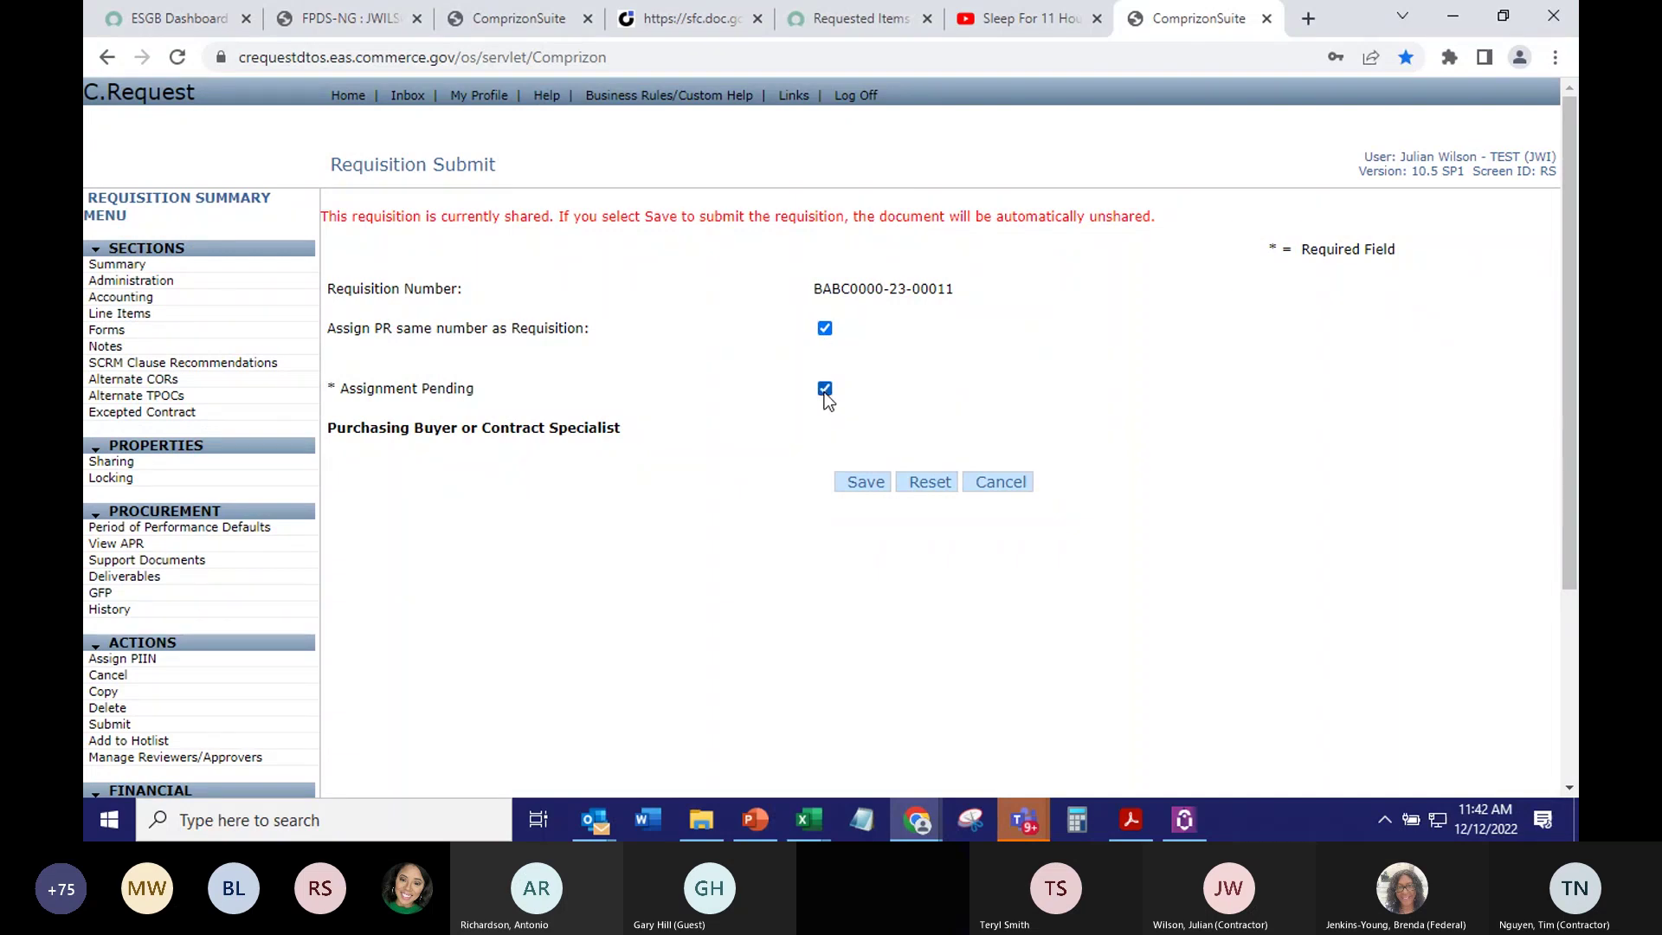
left_click(857, 487)
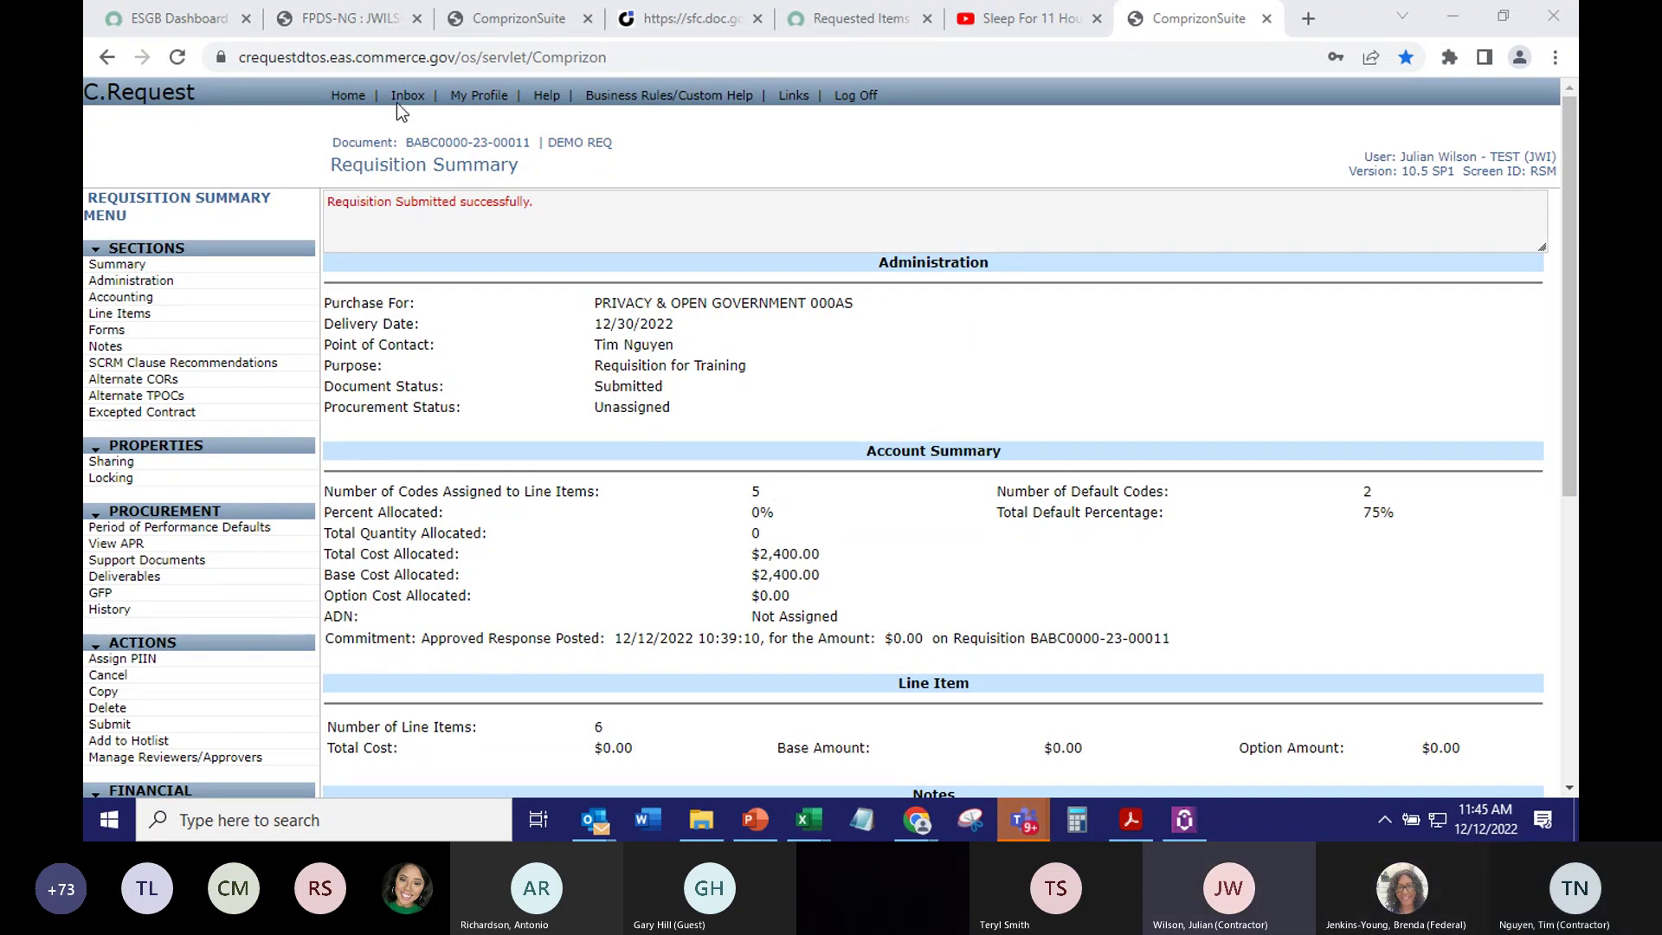
Open the (3b) Review & Approval requisition from the Just In documents and review its summary and available actions
left_click(349, 97)
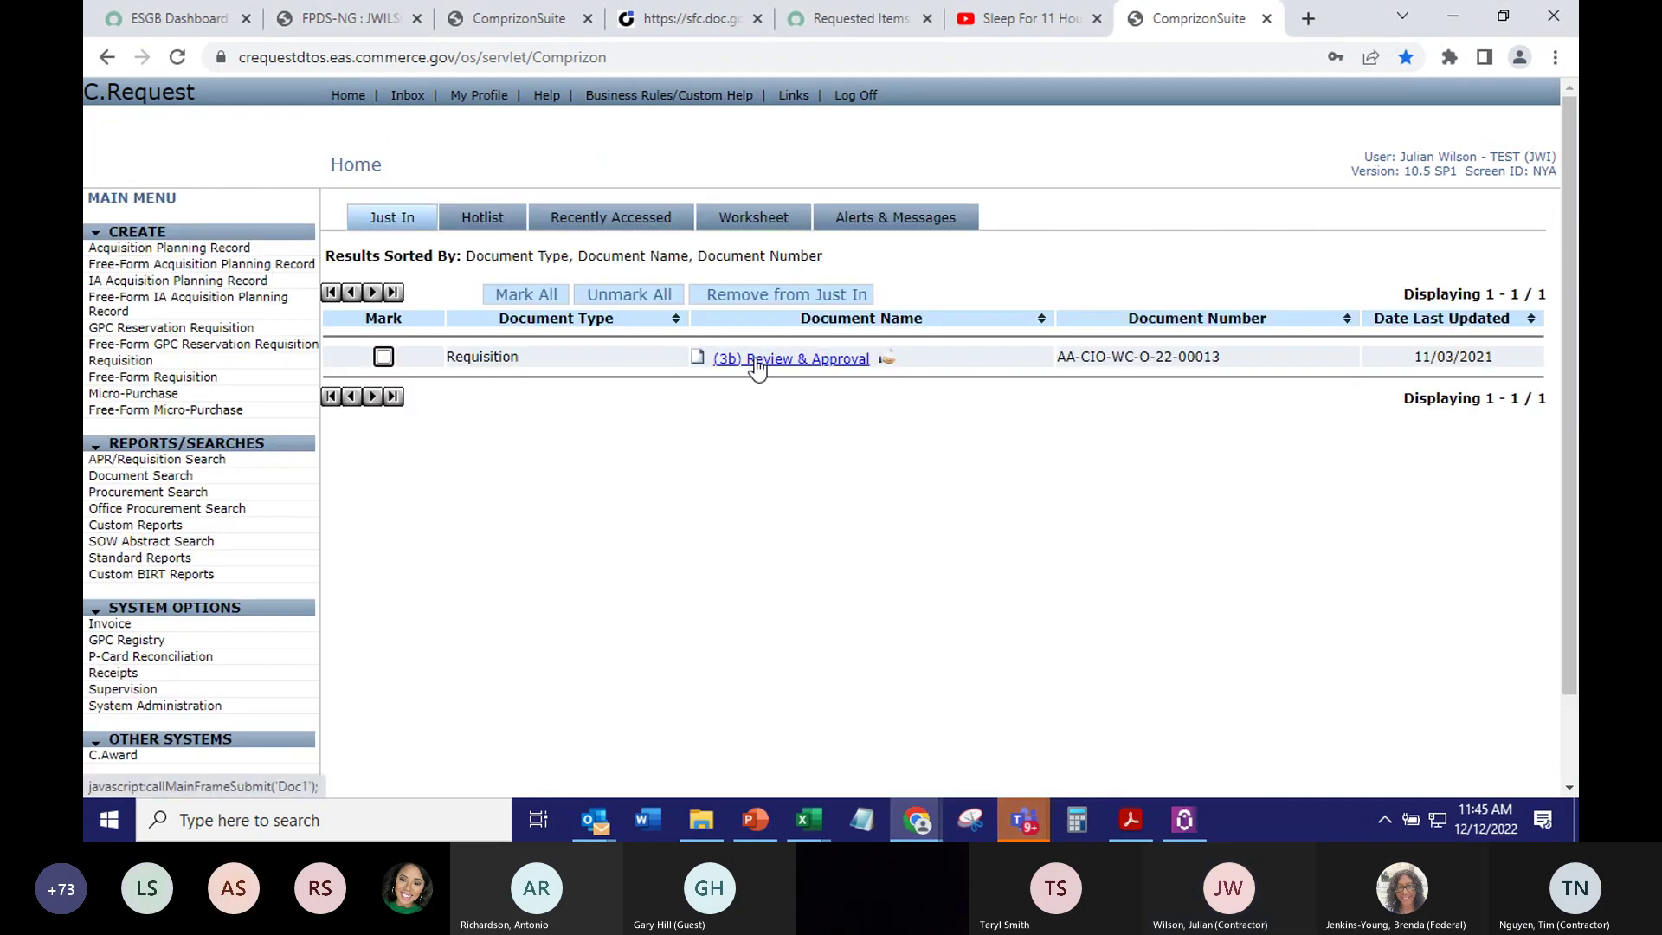
left_click(755, 360)
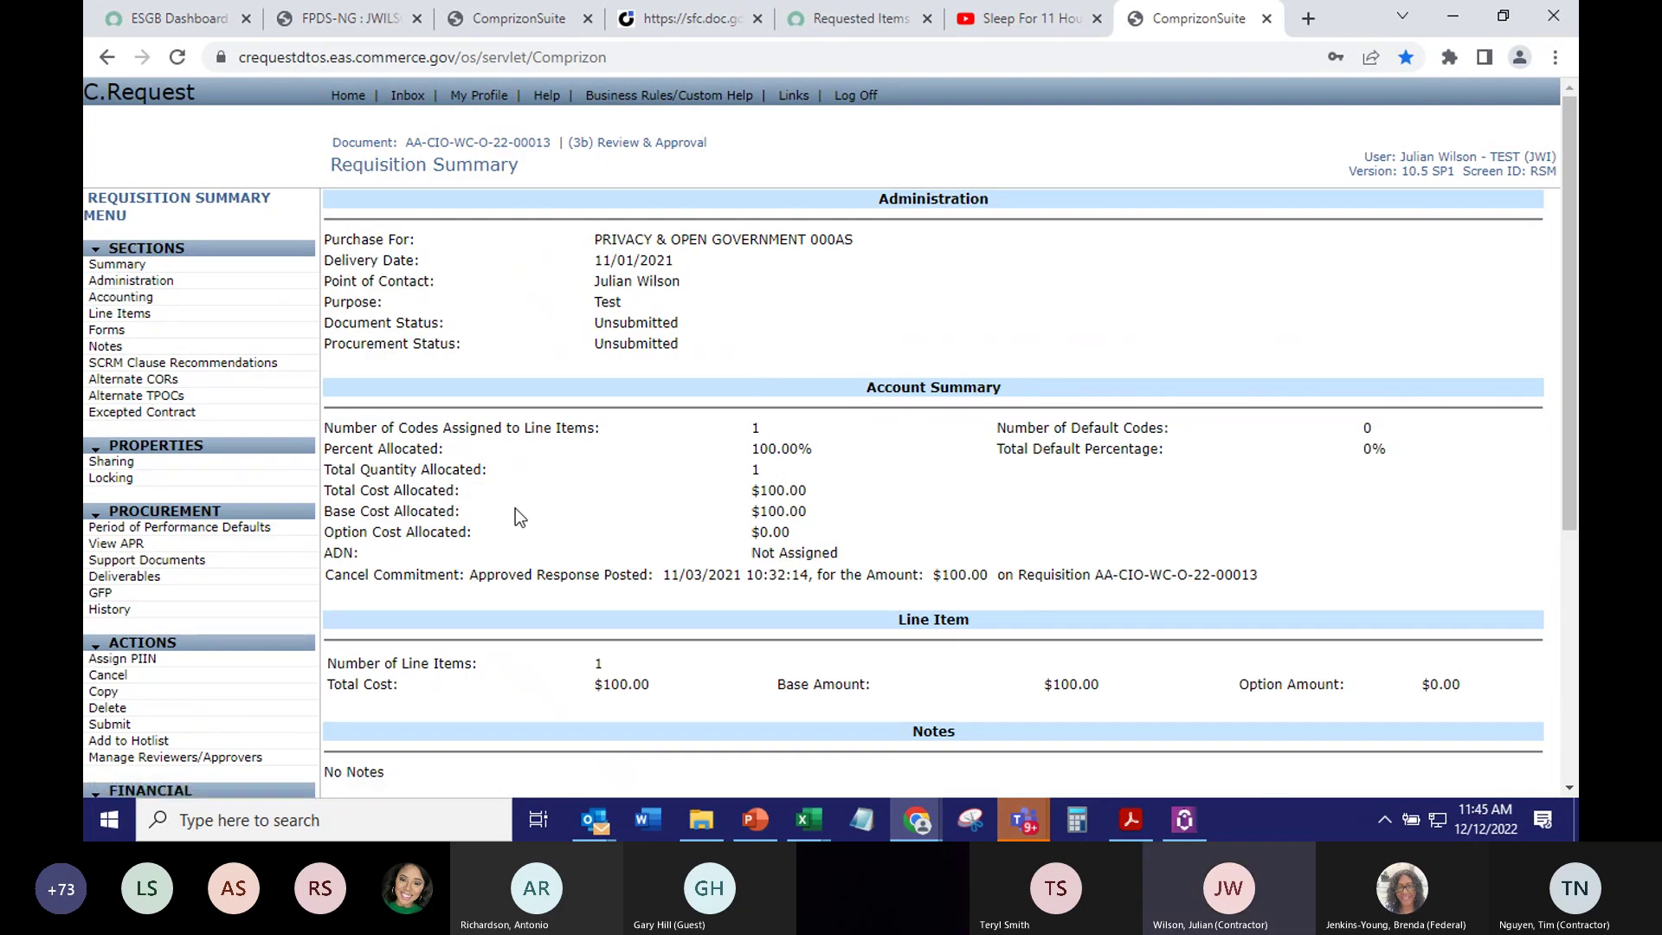
scroll(516, 507, "down", 1)
scroll(516, 518, "up", 1)
scroll(518, 517, "down", 1)
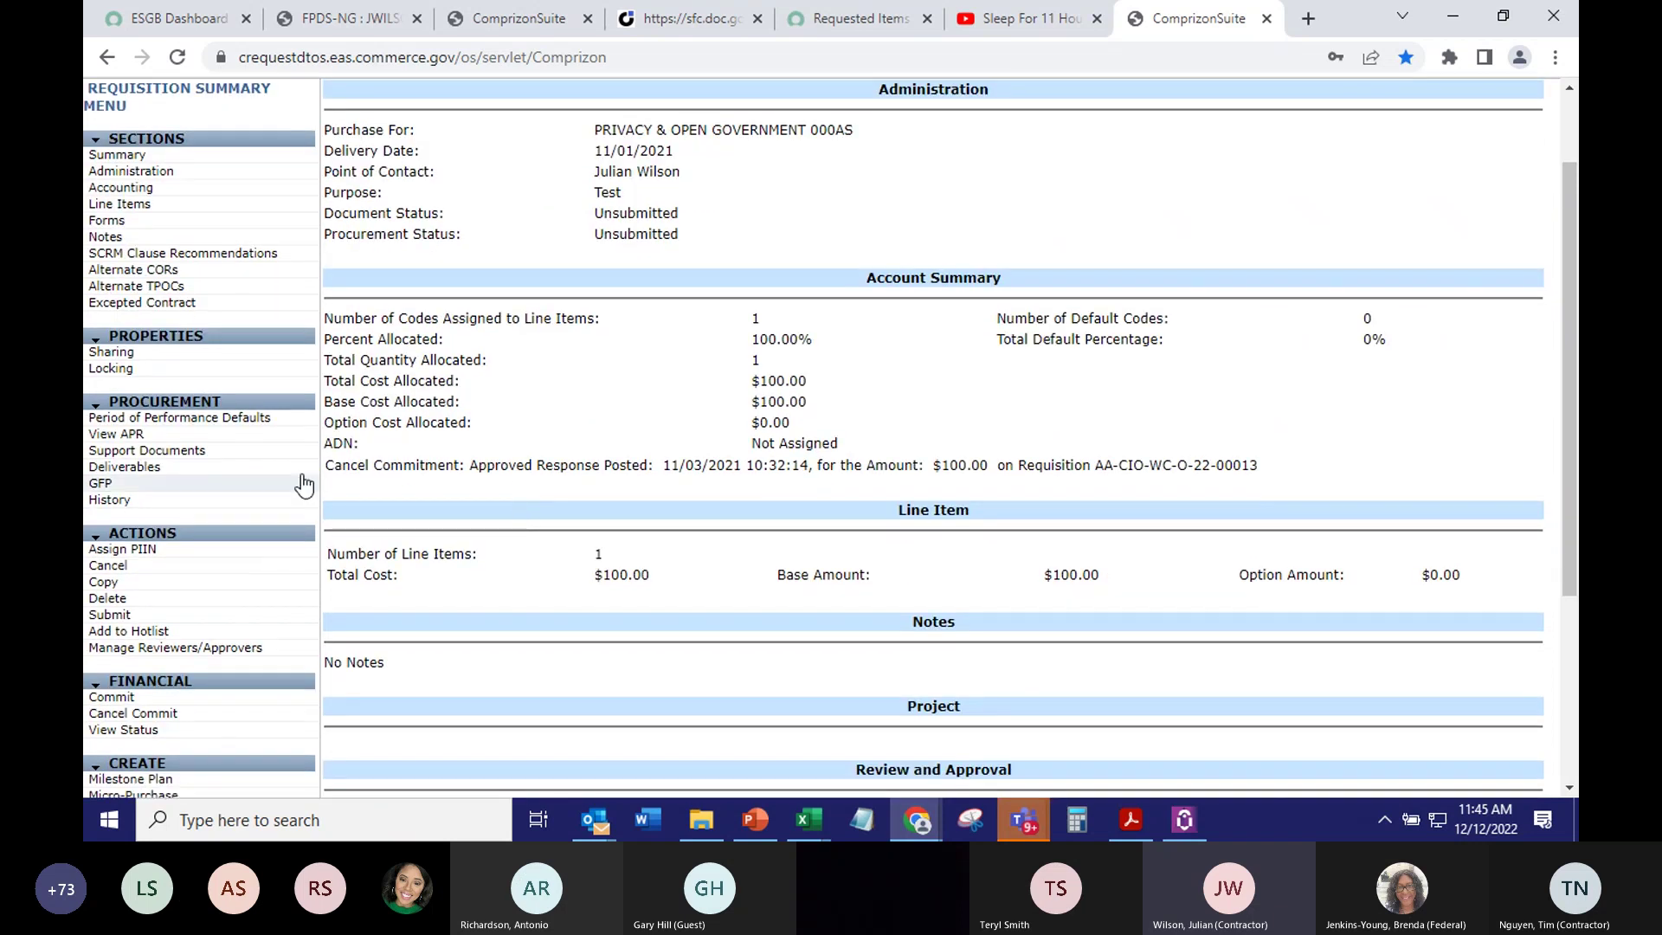
scroll(245, 497, "down", 2)
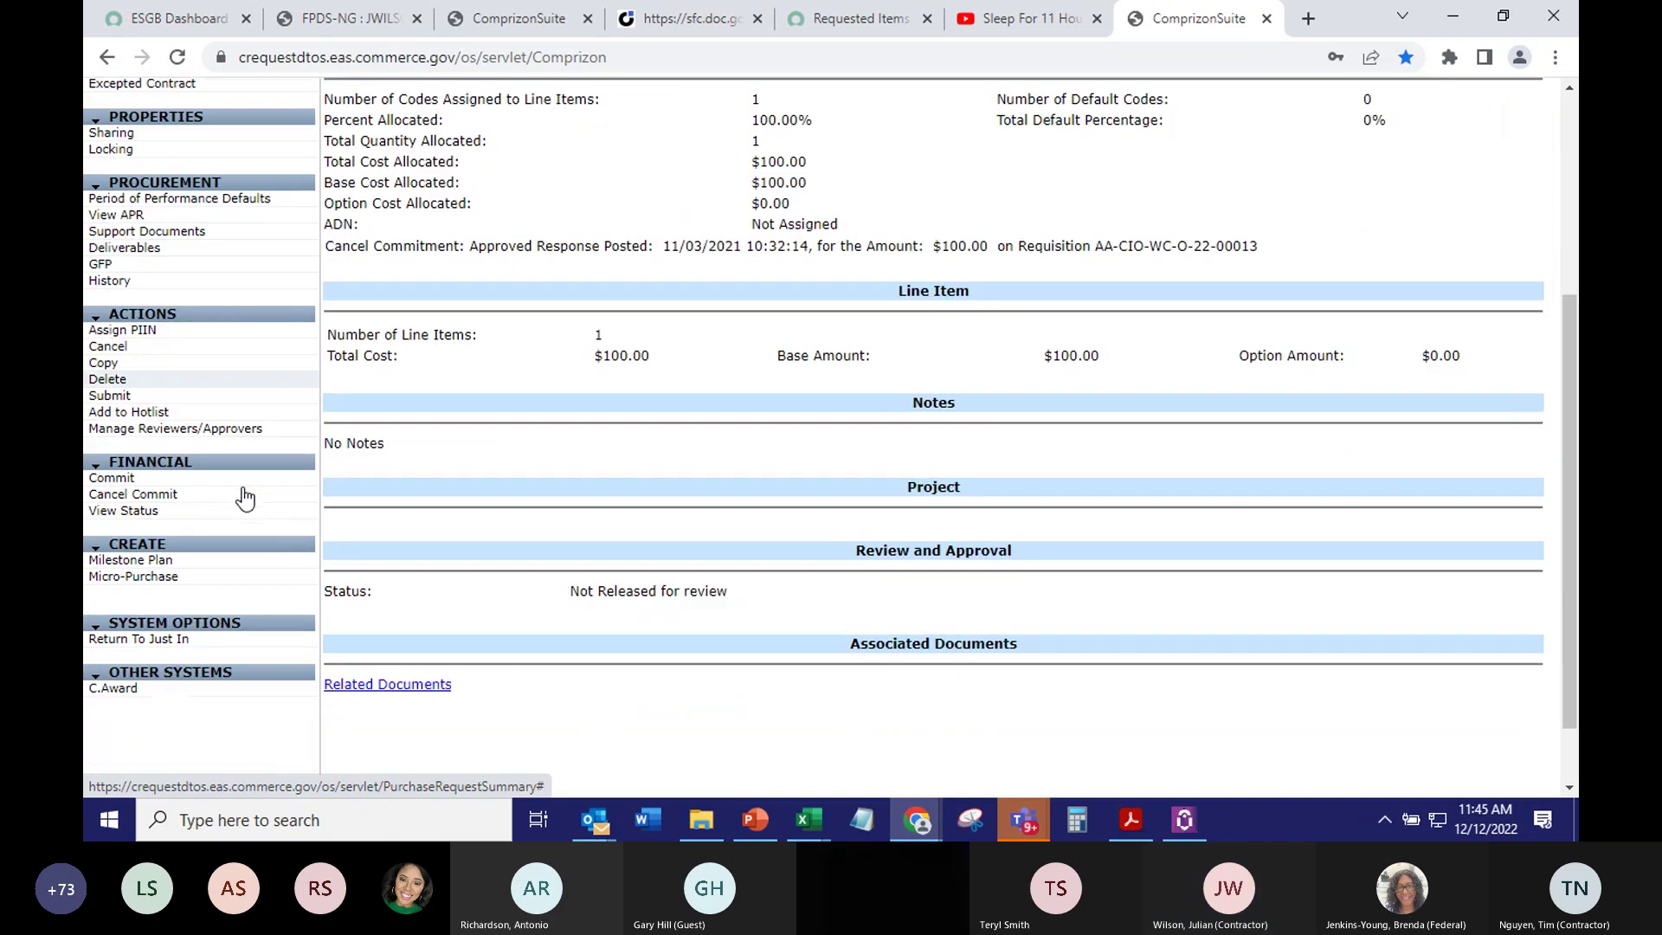
scroll(245, 497, "up", 2)
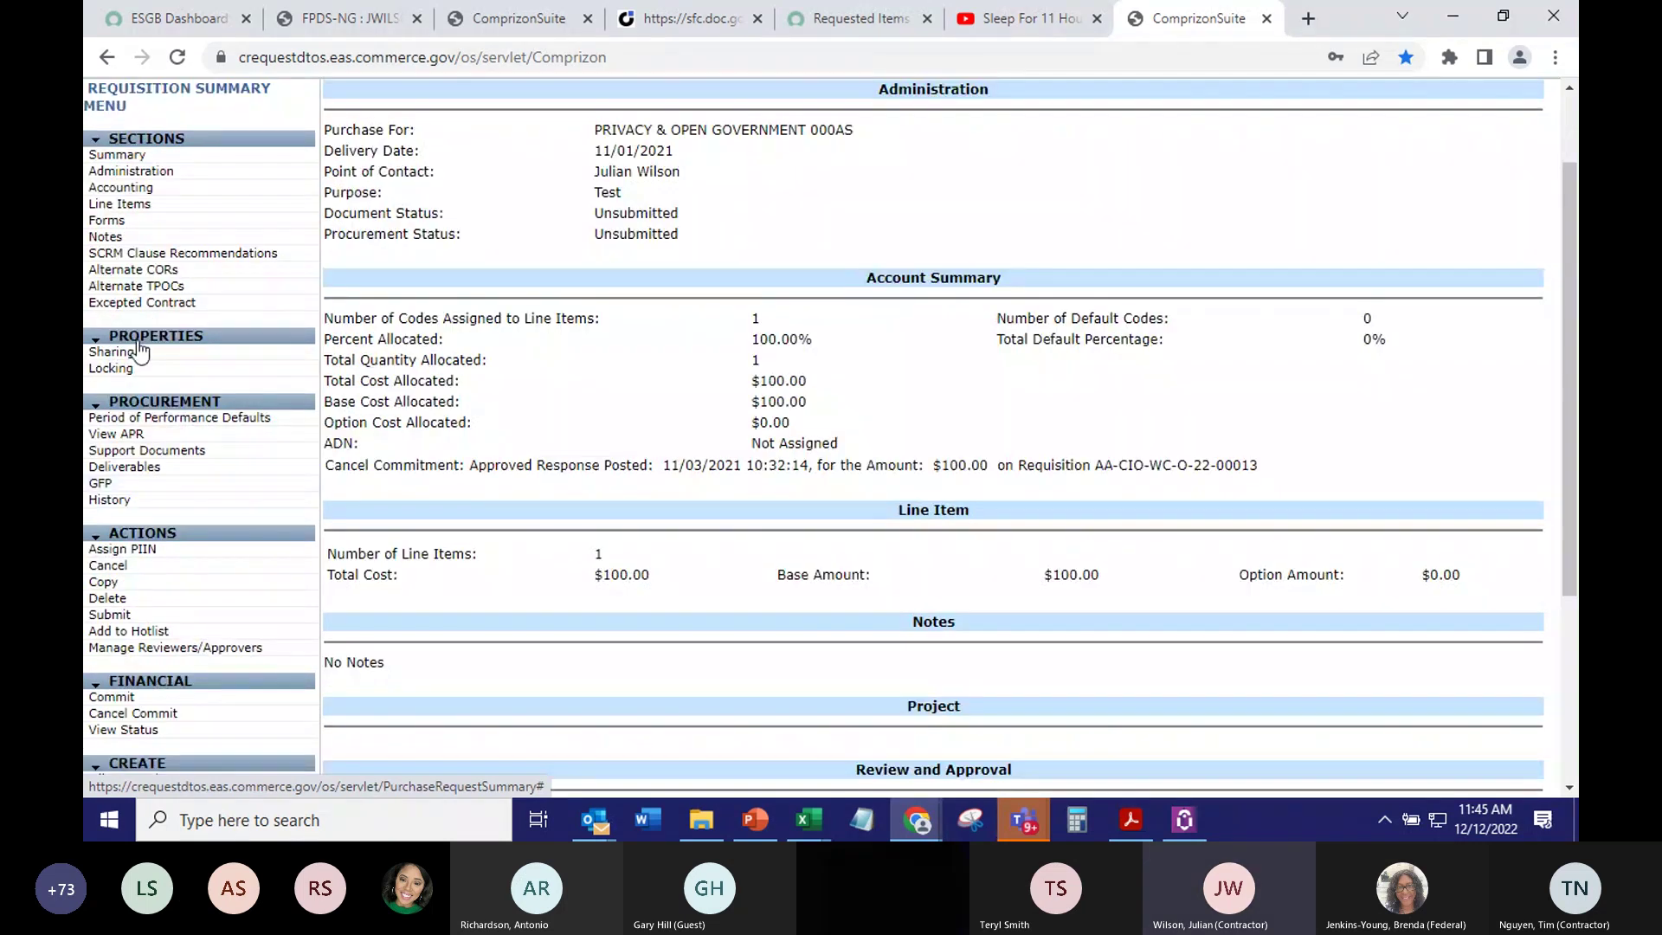
Open the sharing permissions of the (3b) Review & Approval requisition and search for the user to add by first name, using Name Contains
left_click(131, 351)
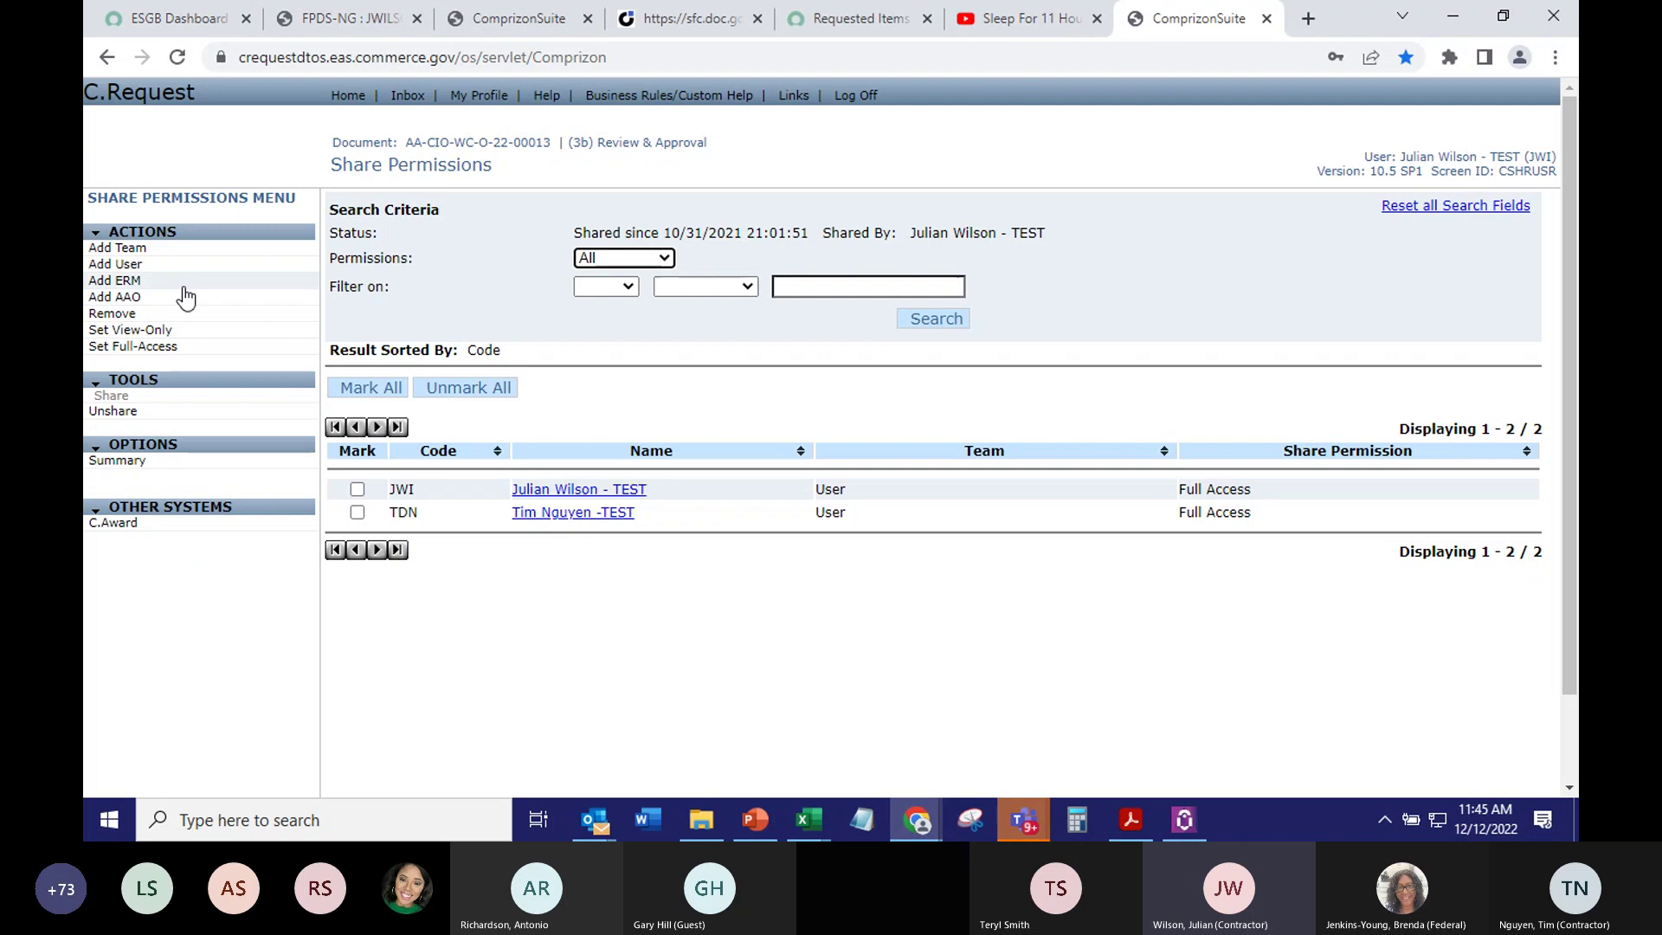
left_click(138, 265)
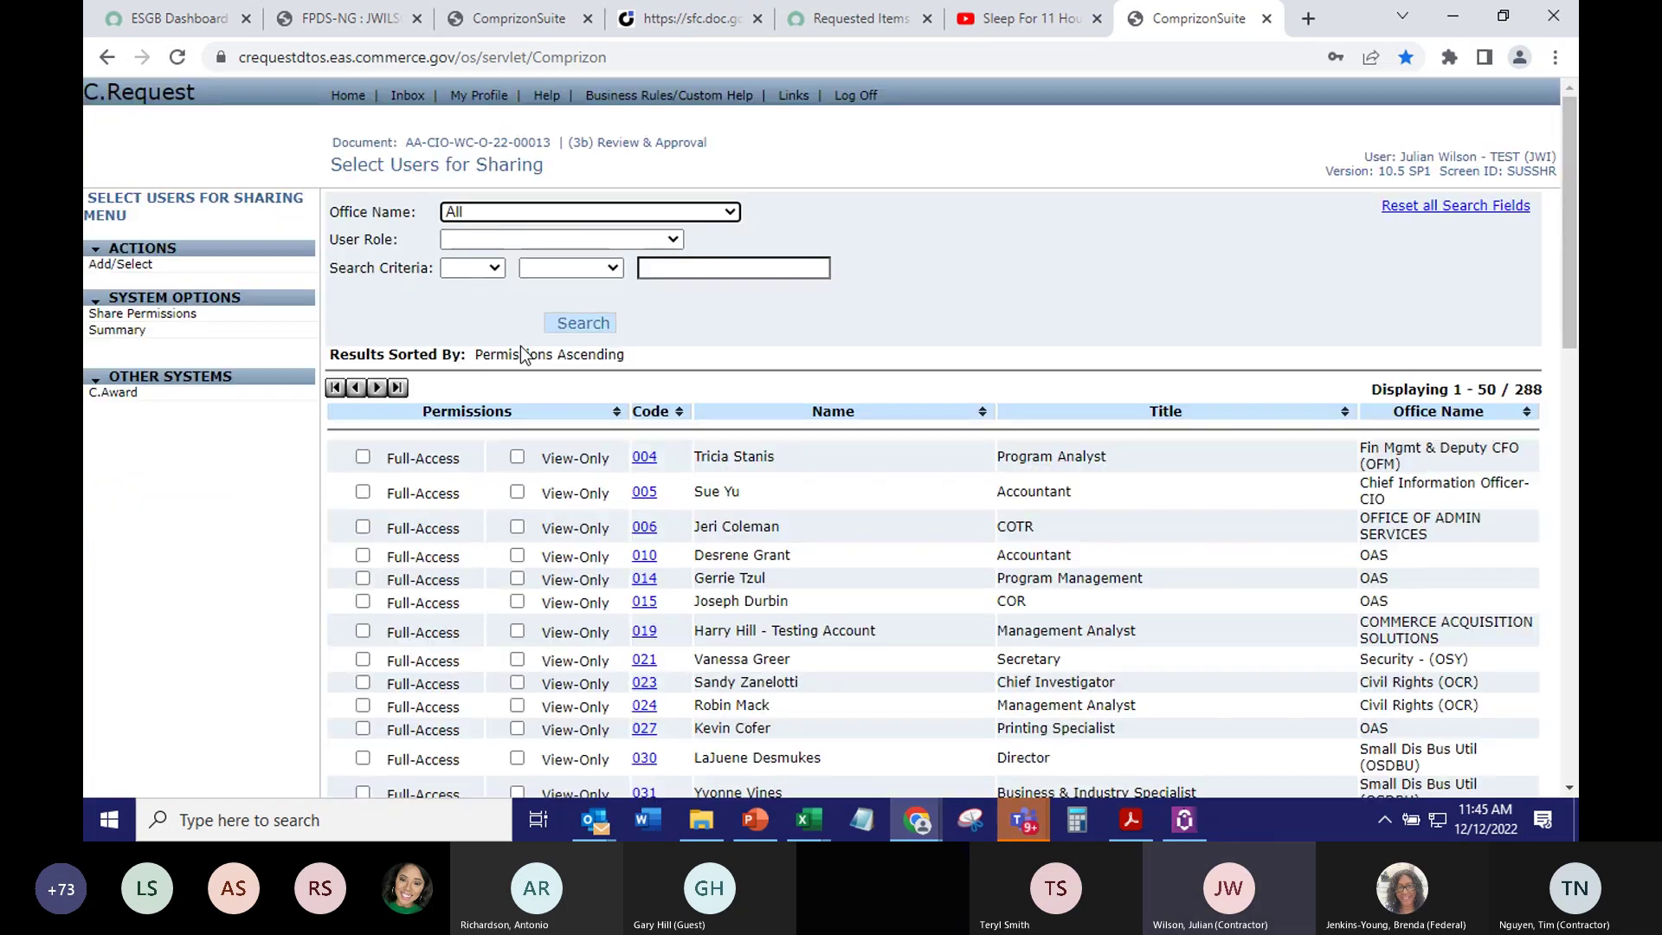
left_click(471, 268)
left_click(465, 323)
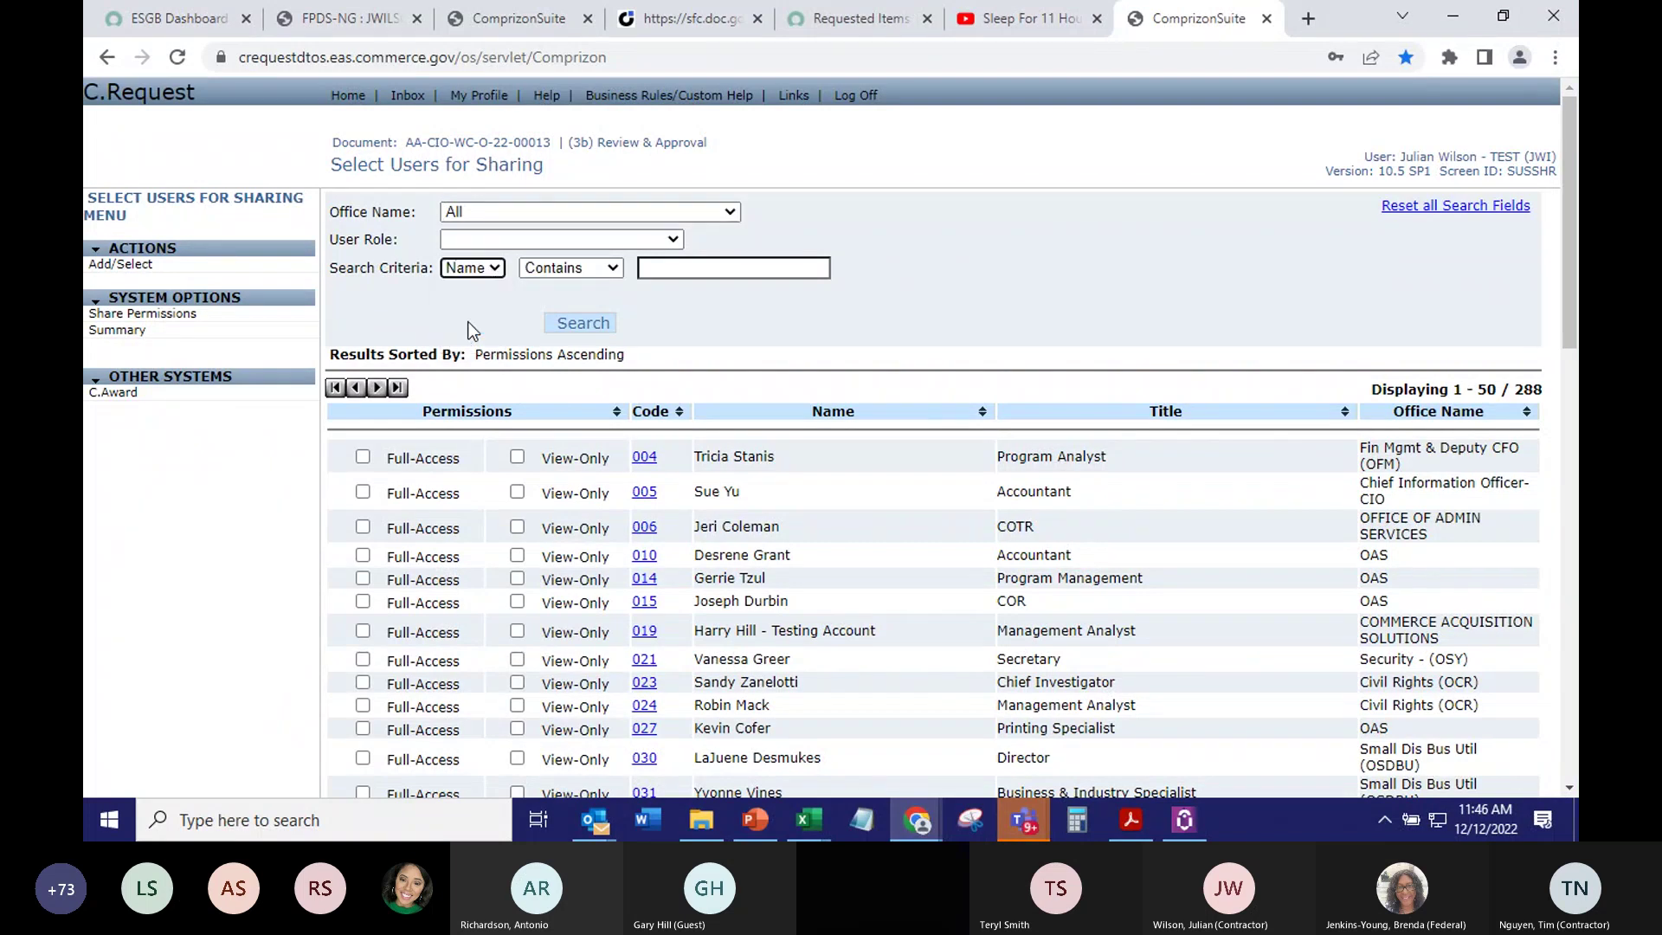
left_click(660, 269)
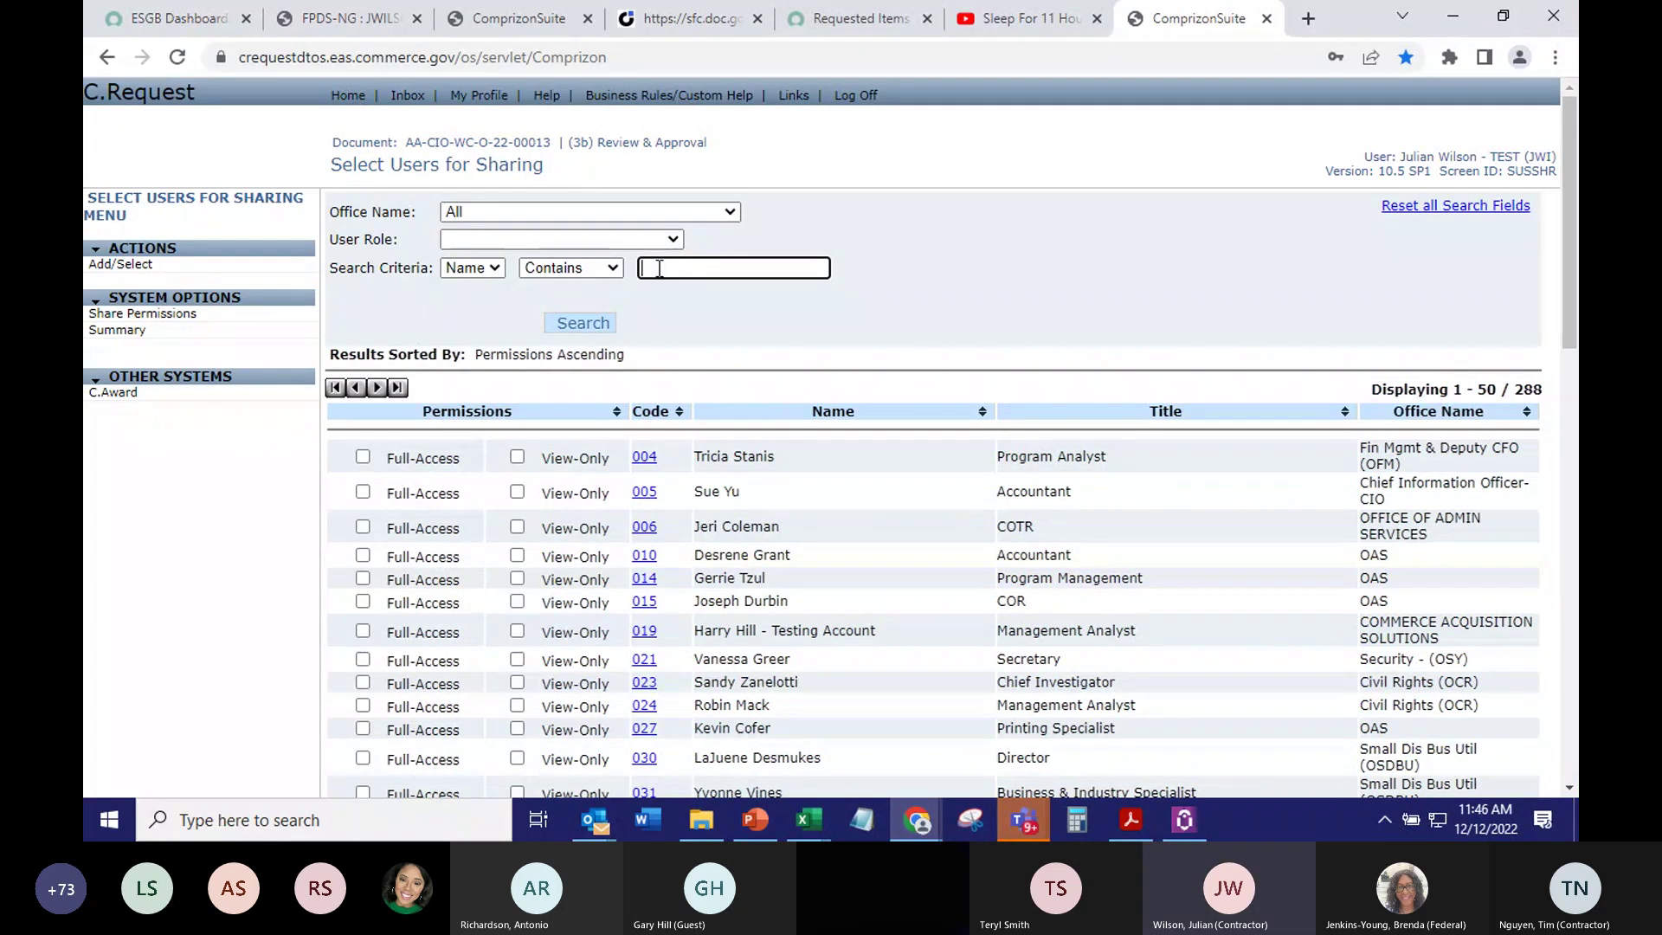
type("Gary")
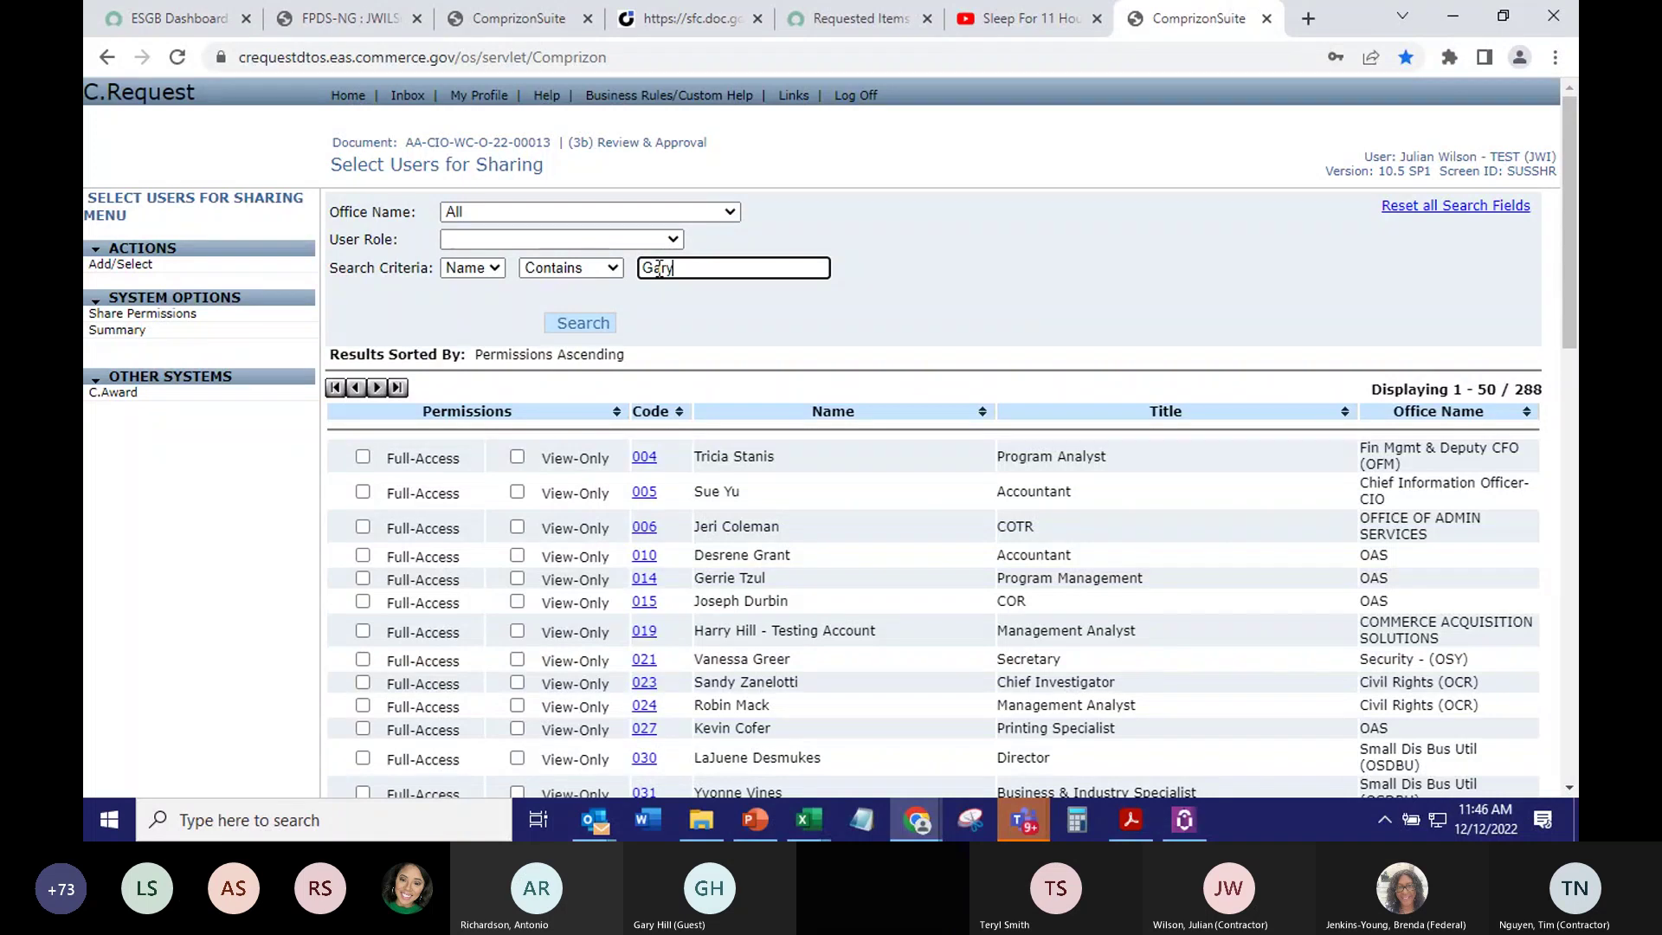
left_click(579, 327)
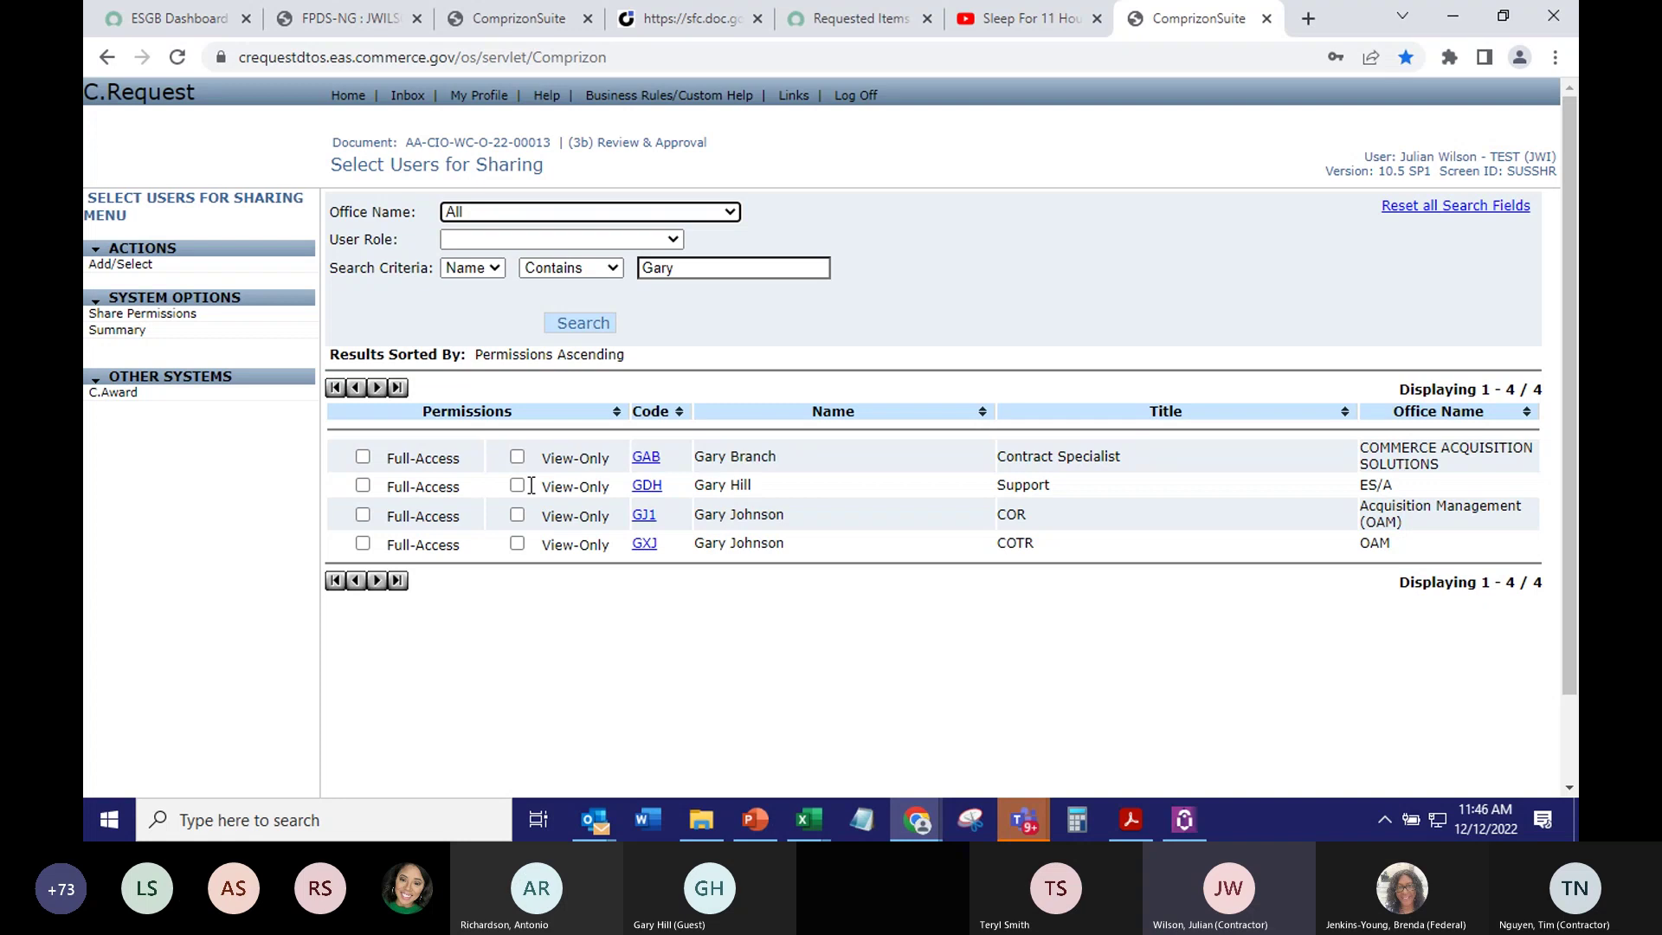
Share the requisition with the Support user from office ES/A, granting full access, and return to the summary
left_click(363, 485)
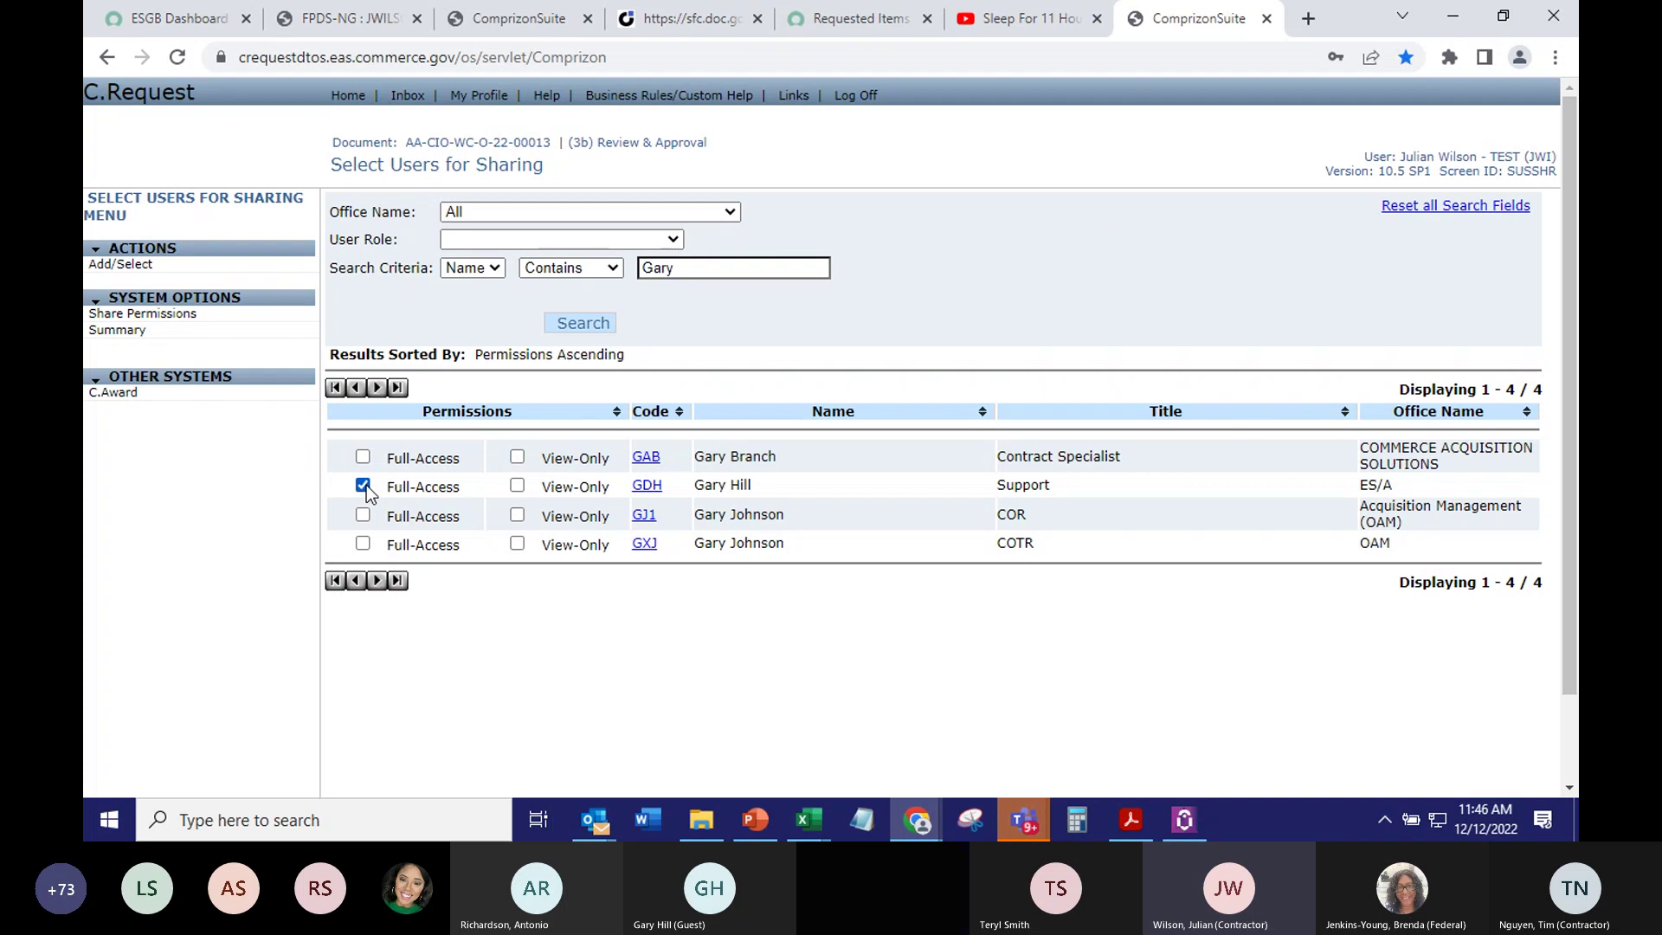
left_click(118, 267)
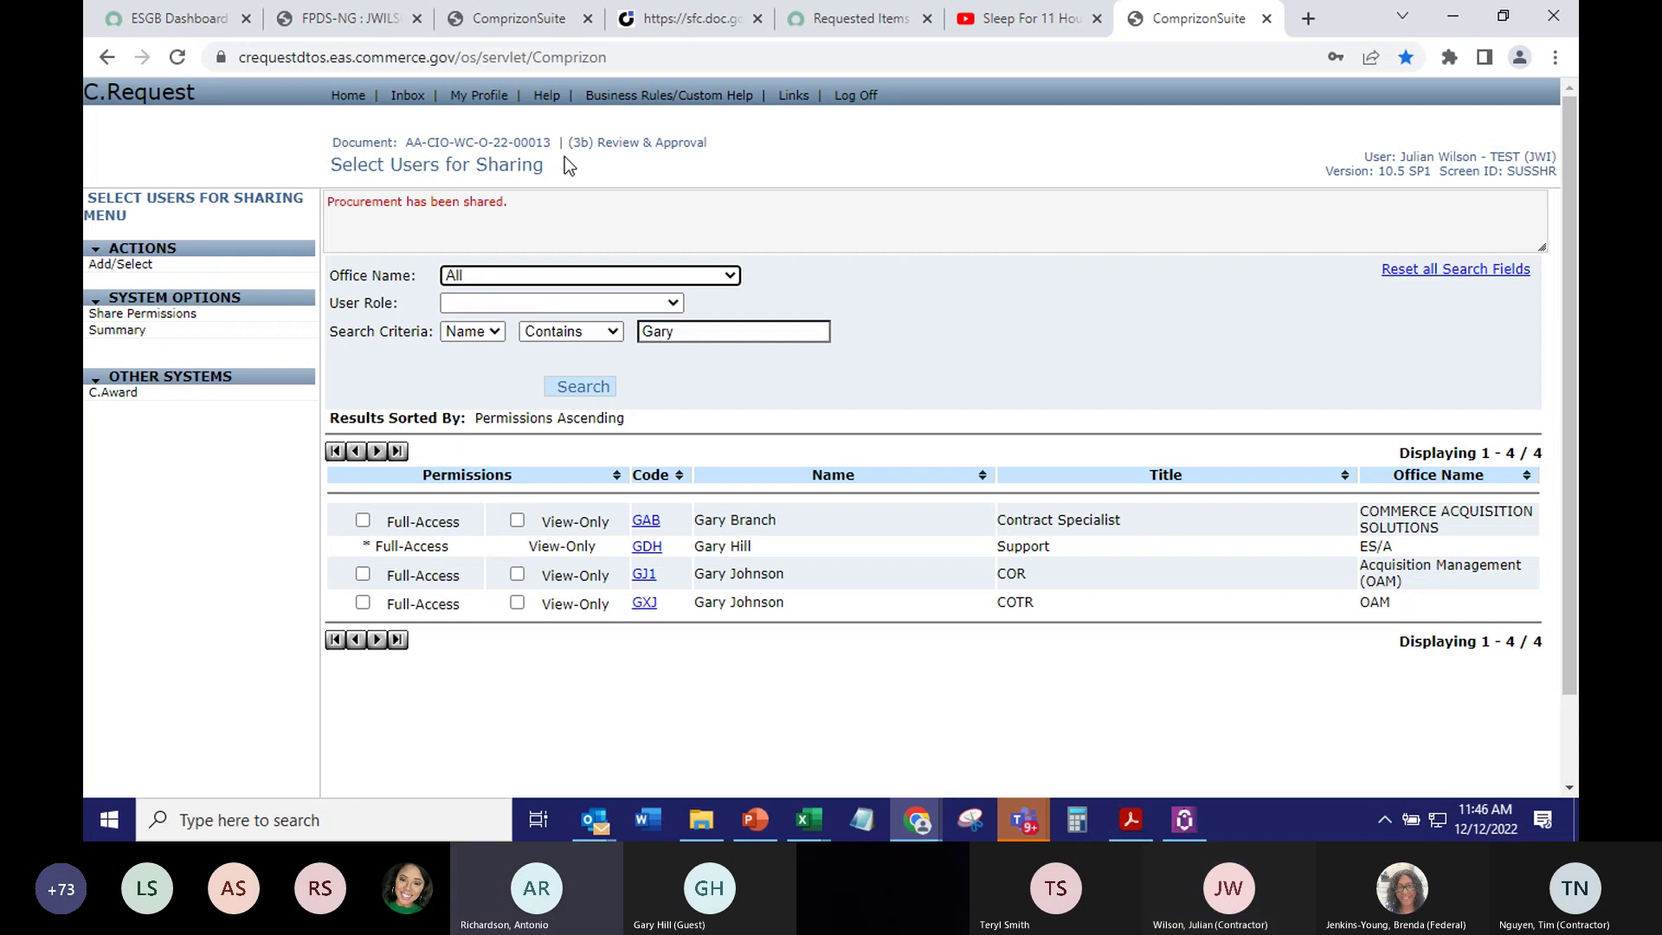
left_click(162, 336)
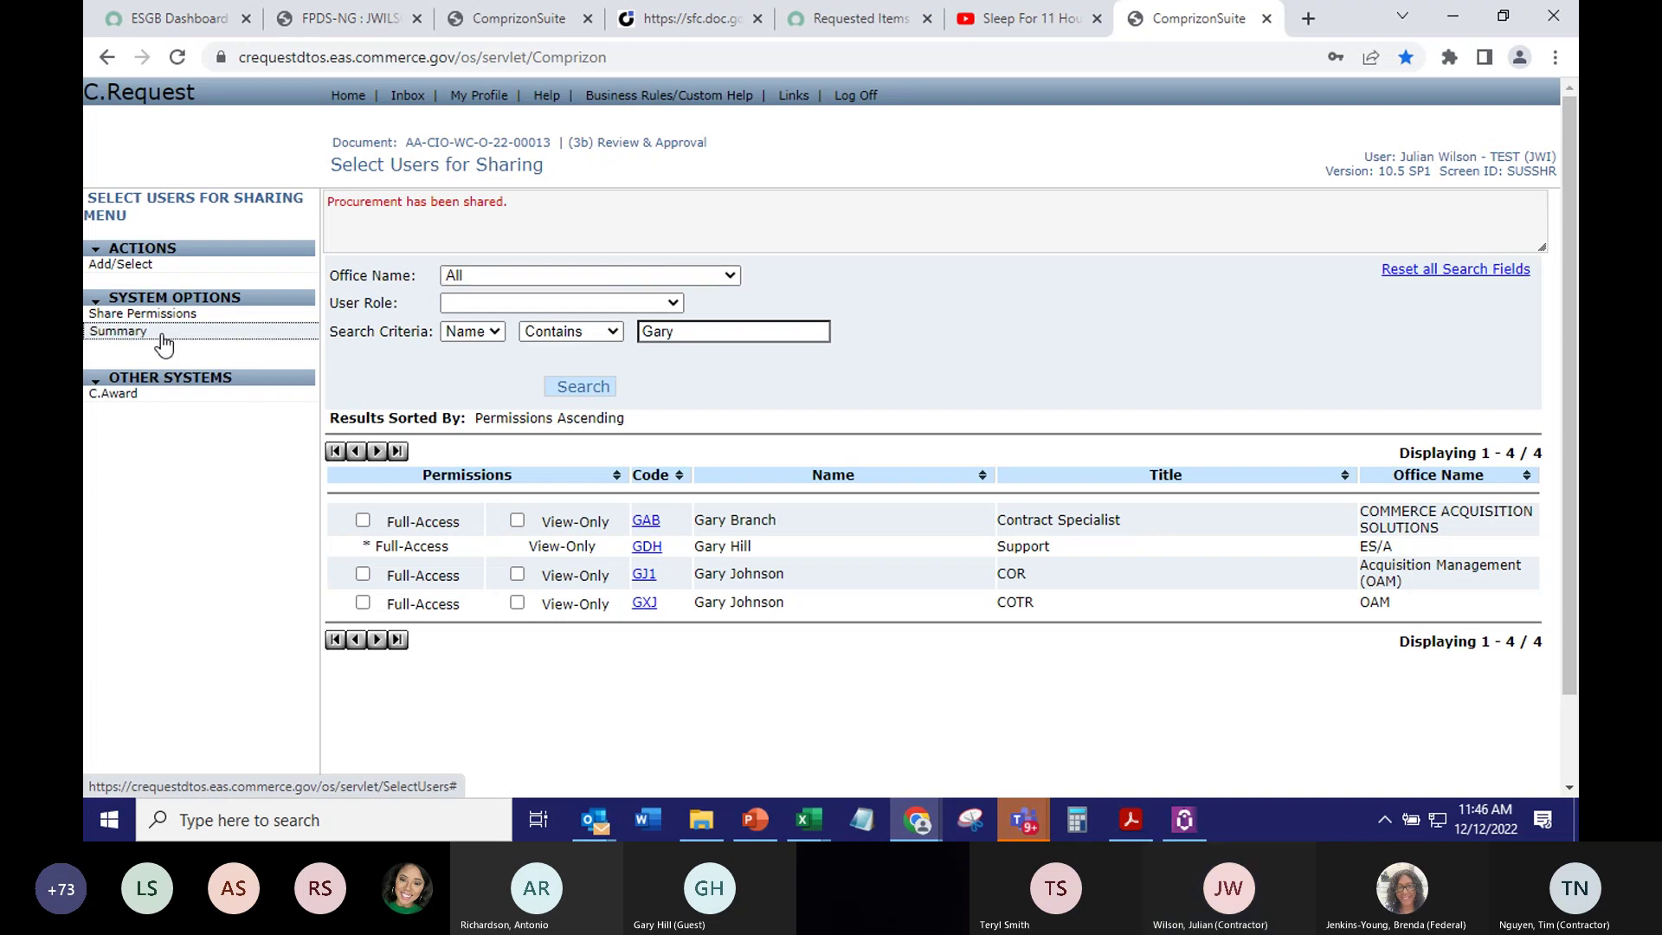
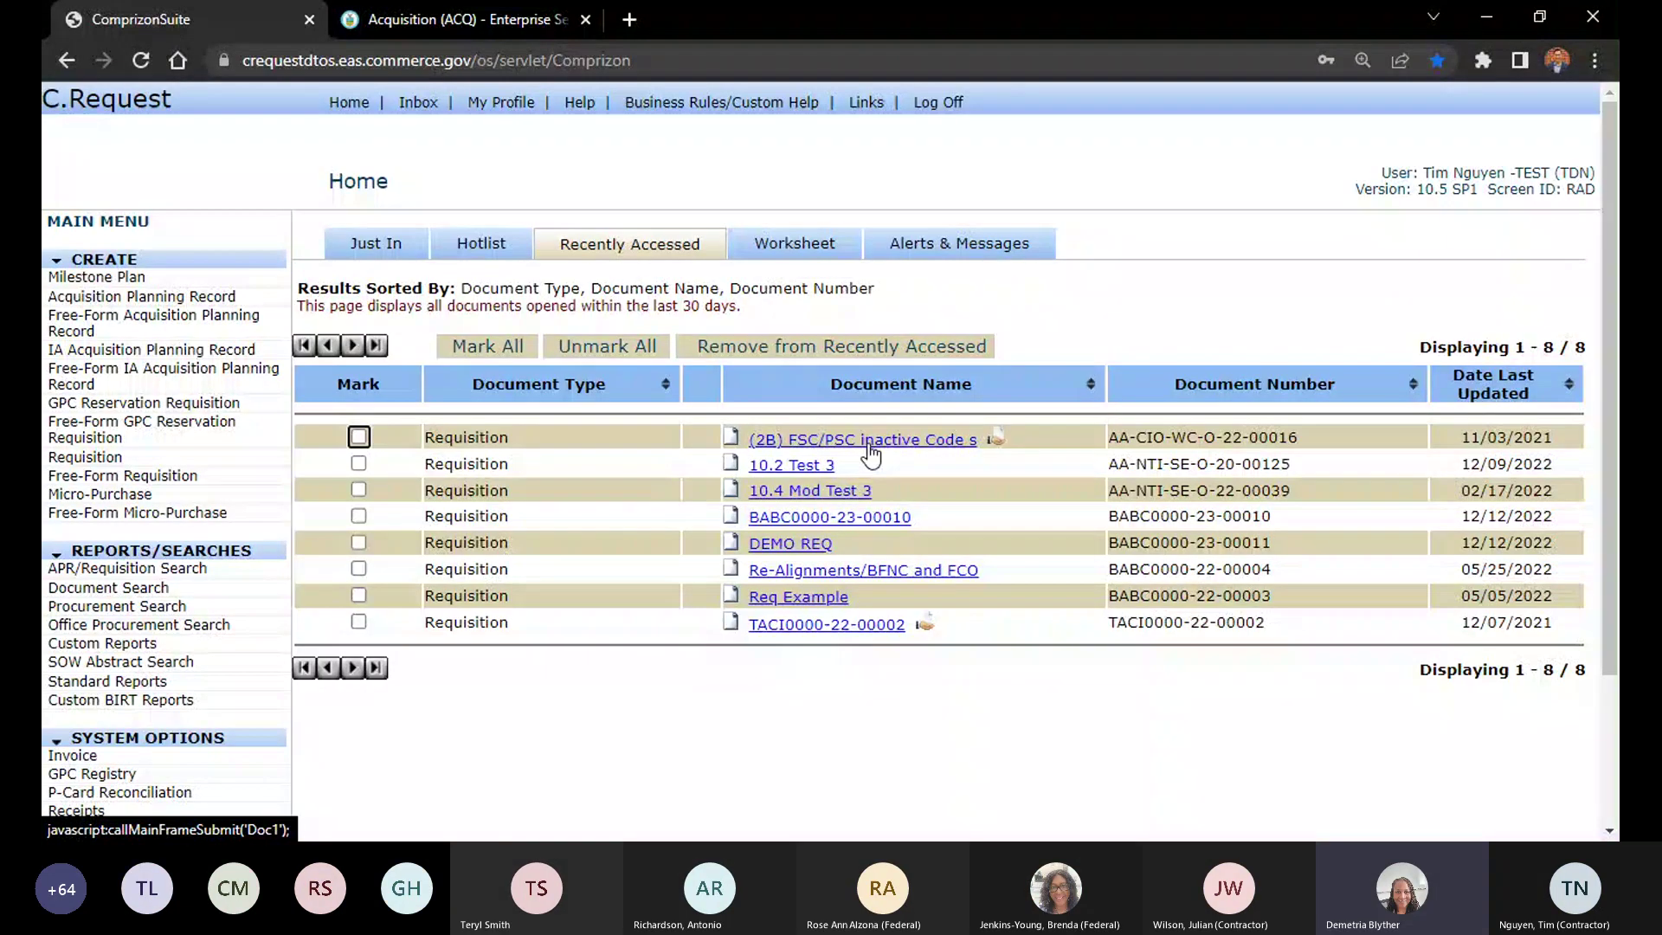
Open the (2B) FSC/PSC inactive Code s requisition's administration details and examine the C-BOT Number field
left_click(871, 441)
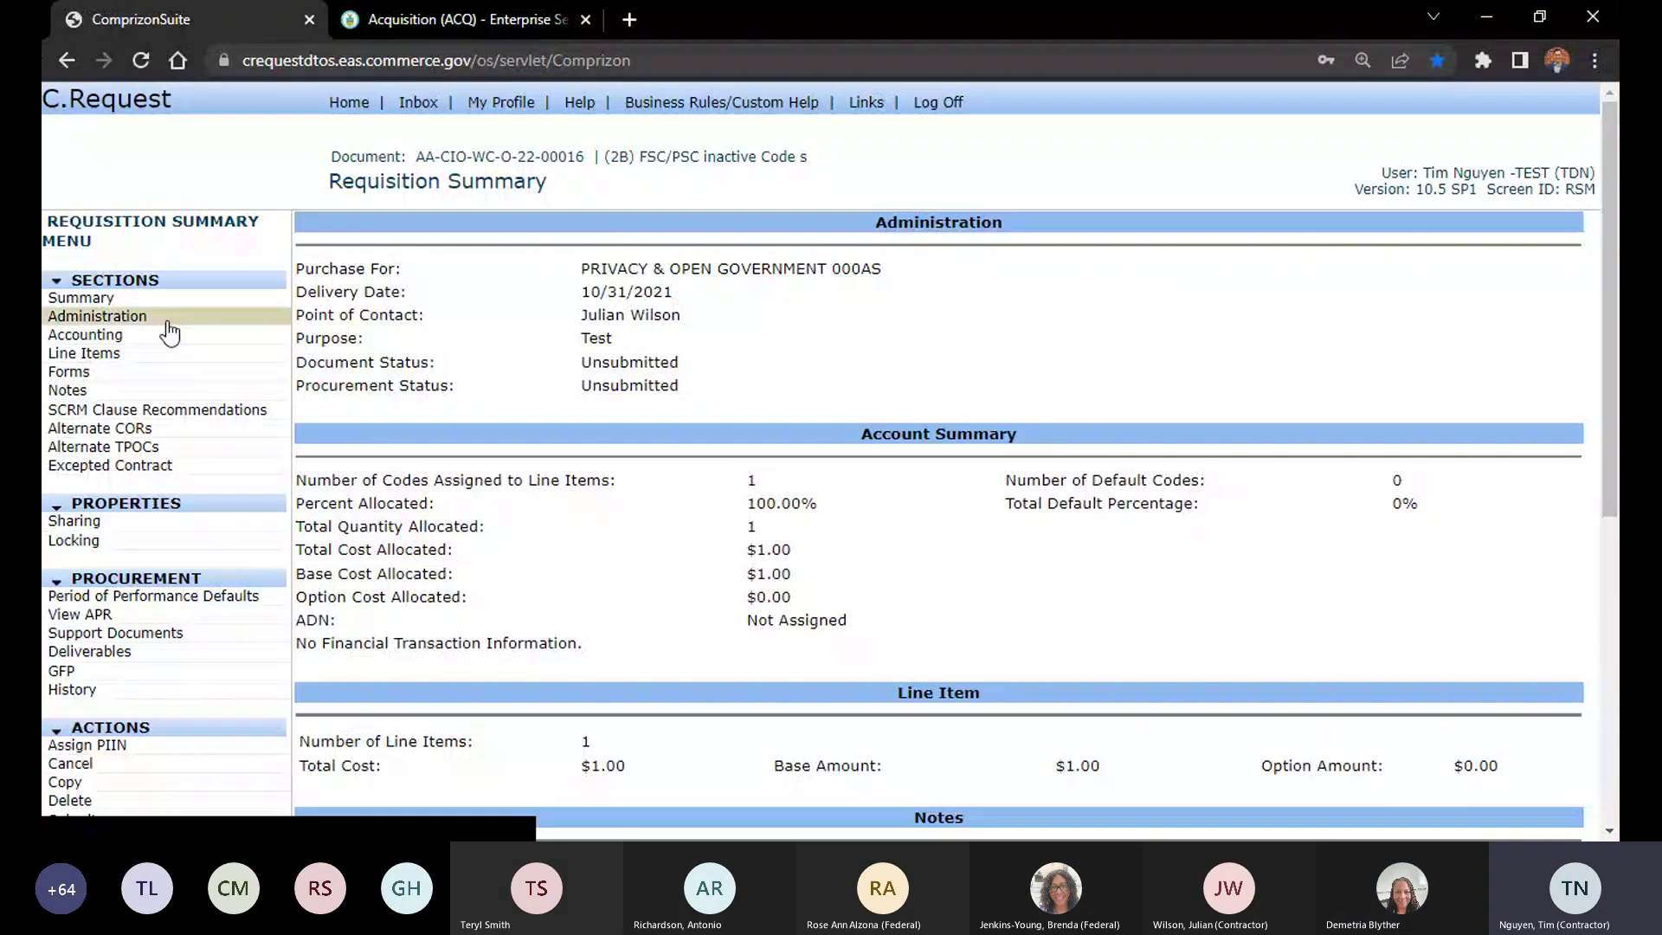
left_click(168, 321)
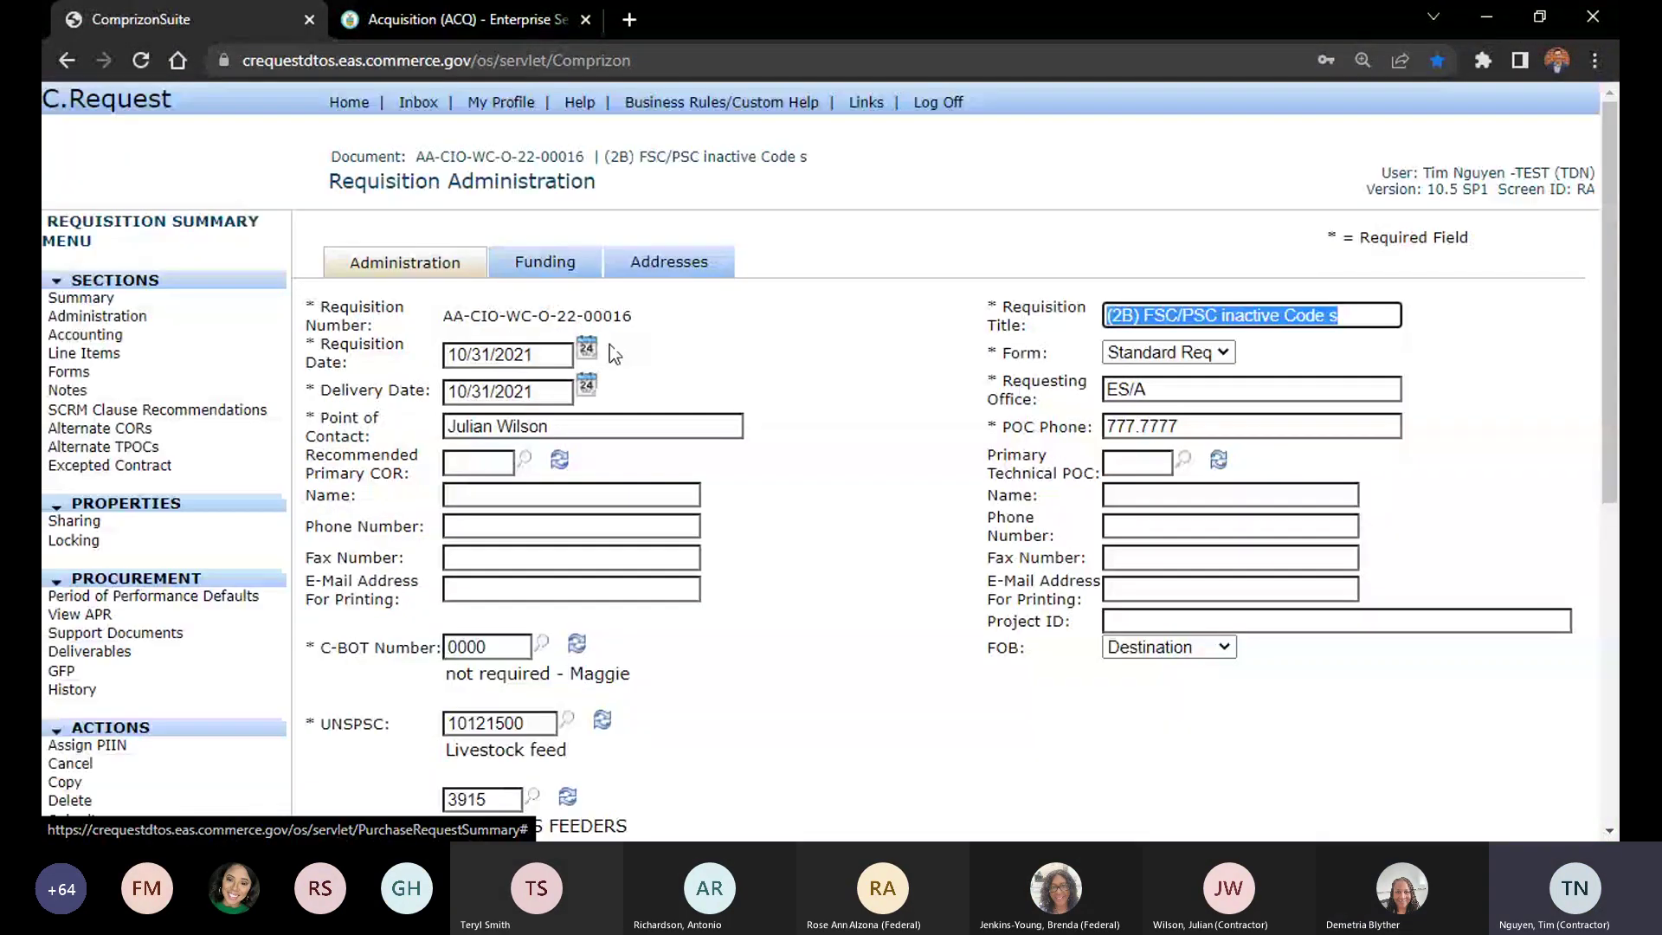
scroll(606, 364, "down", 4)
left_click_drag(516, 309, 423, 312)
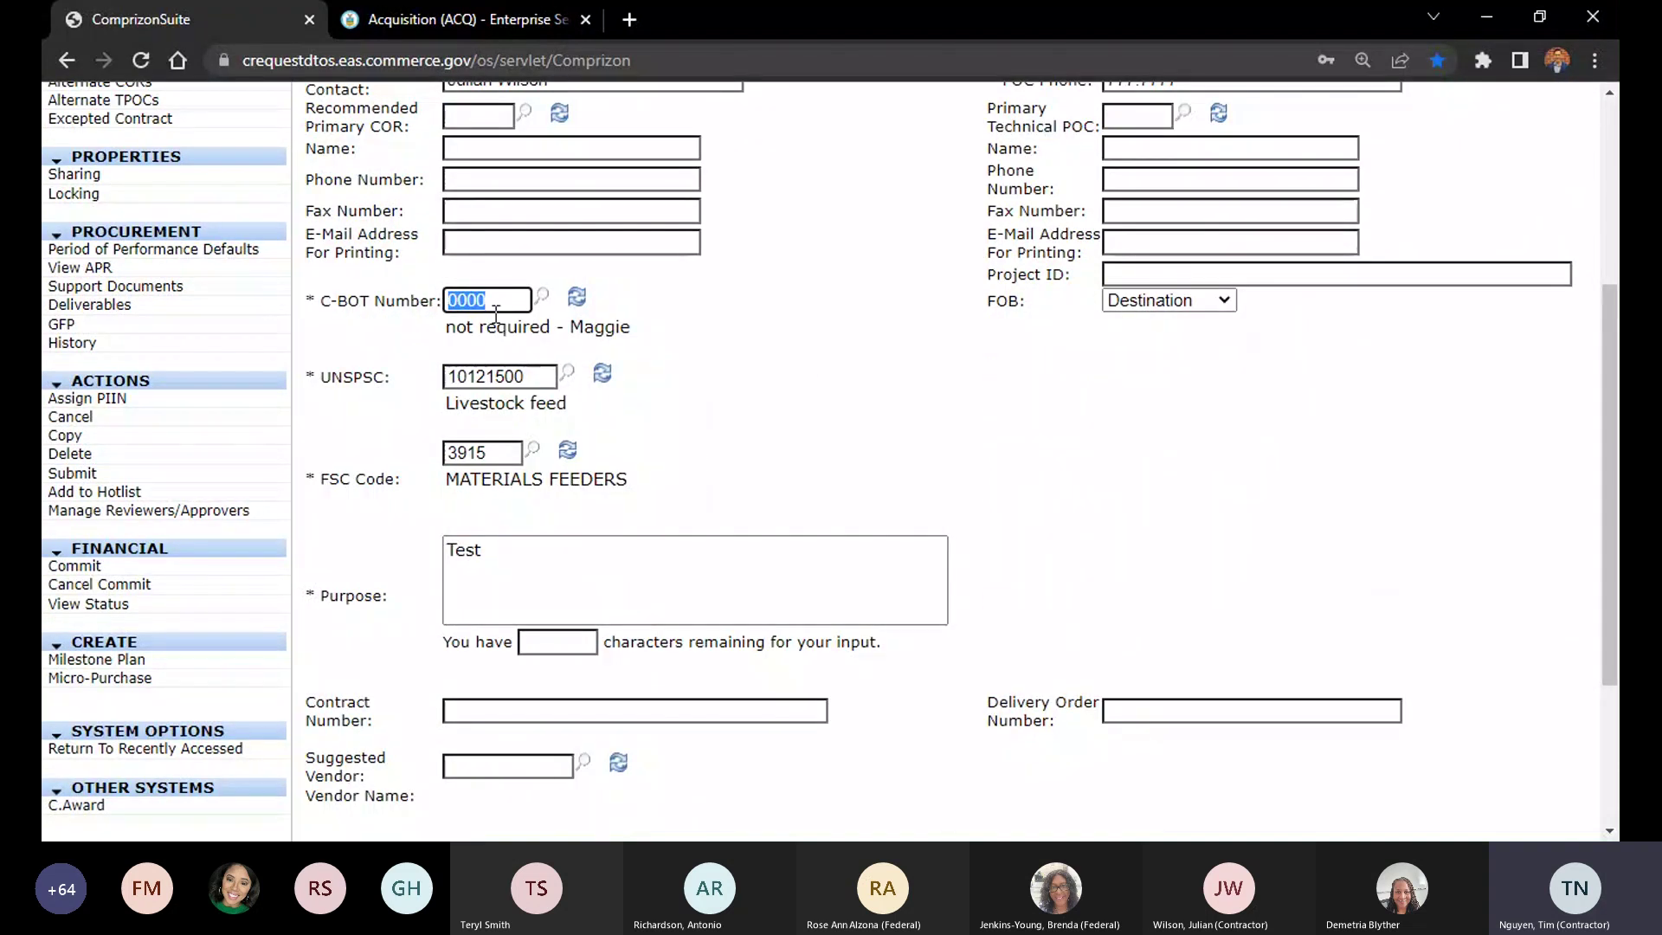
left_click(471, 329)
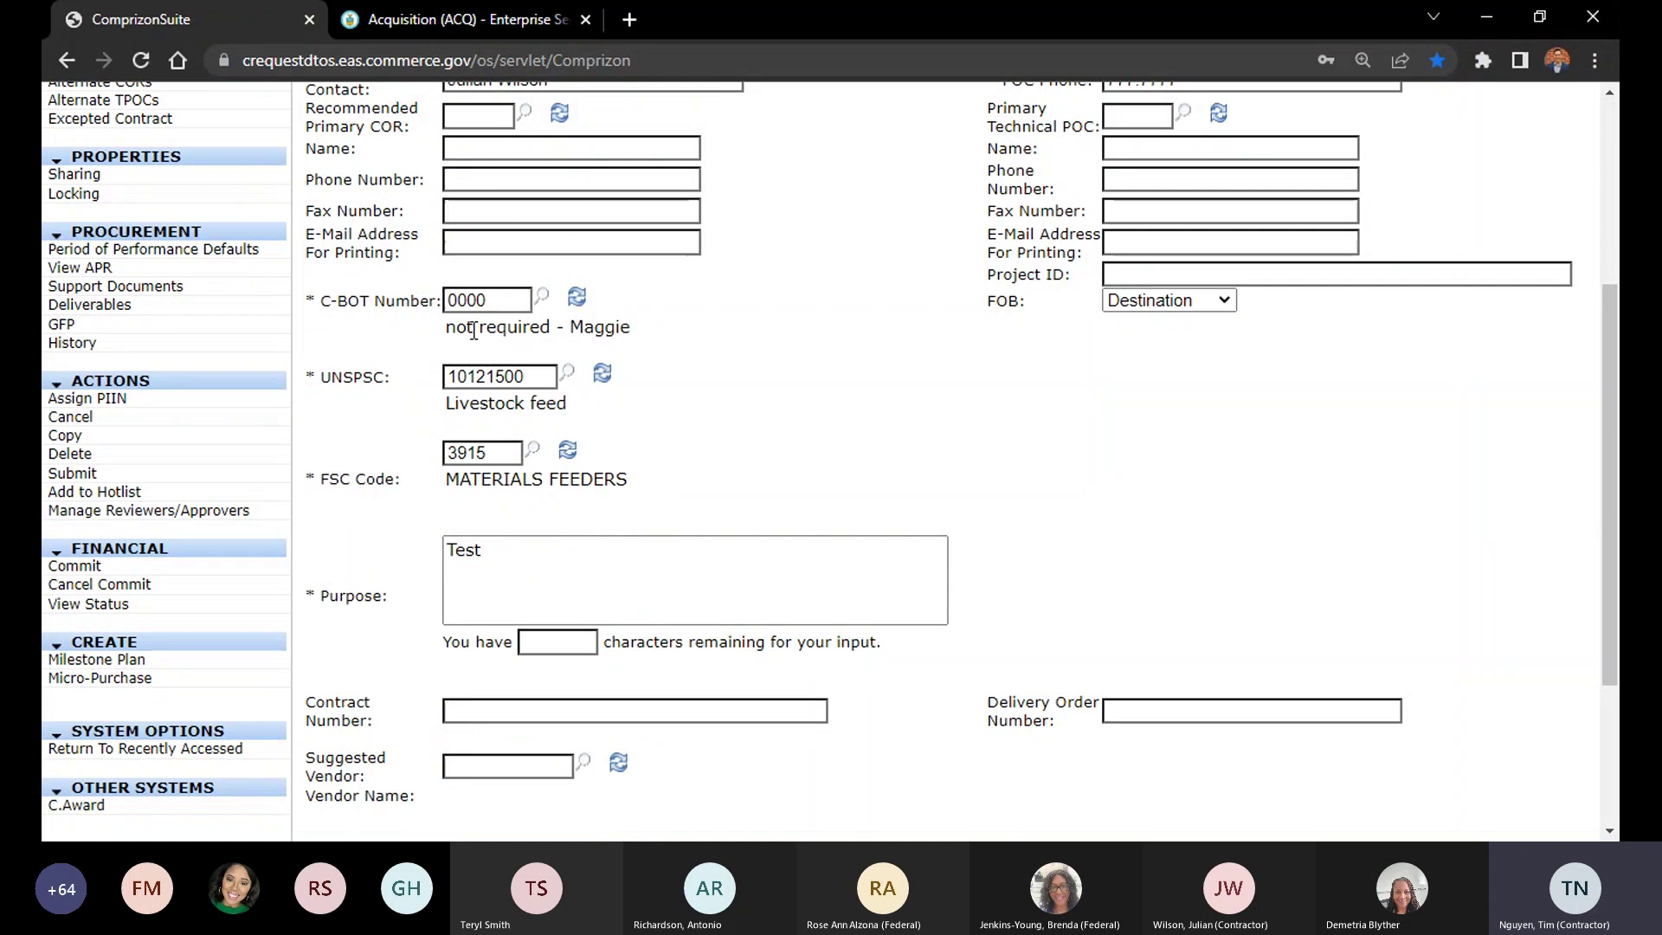
left_click(502, 301)
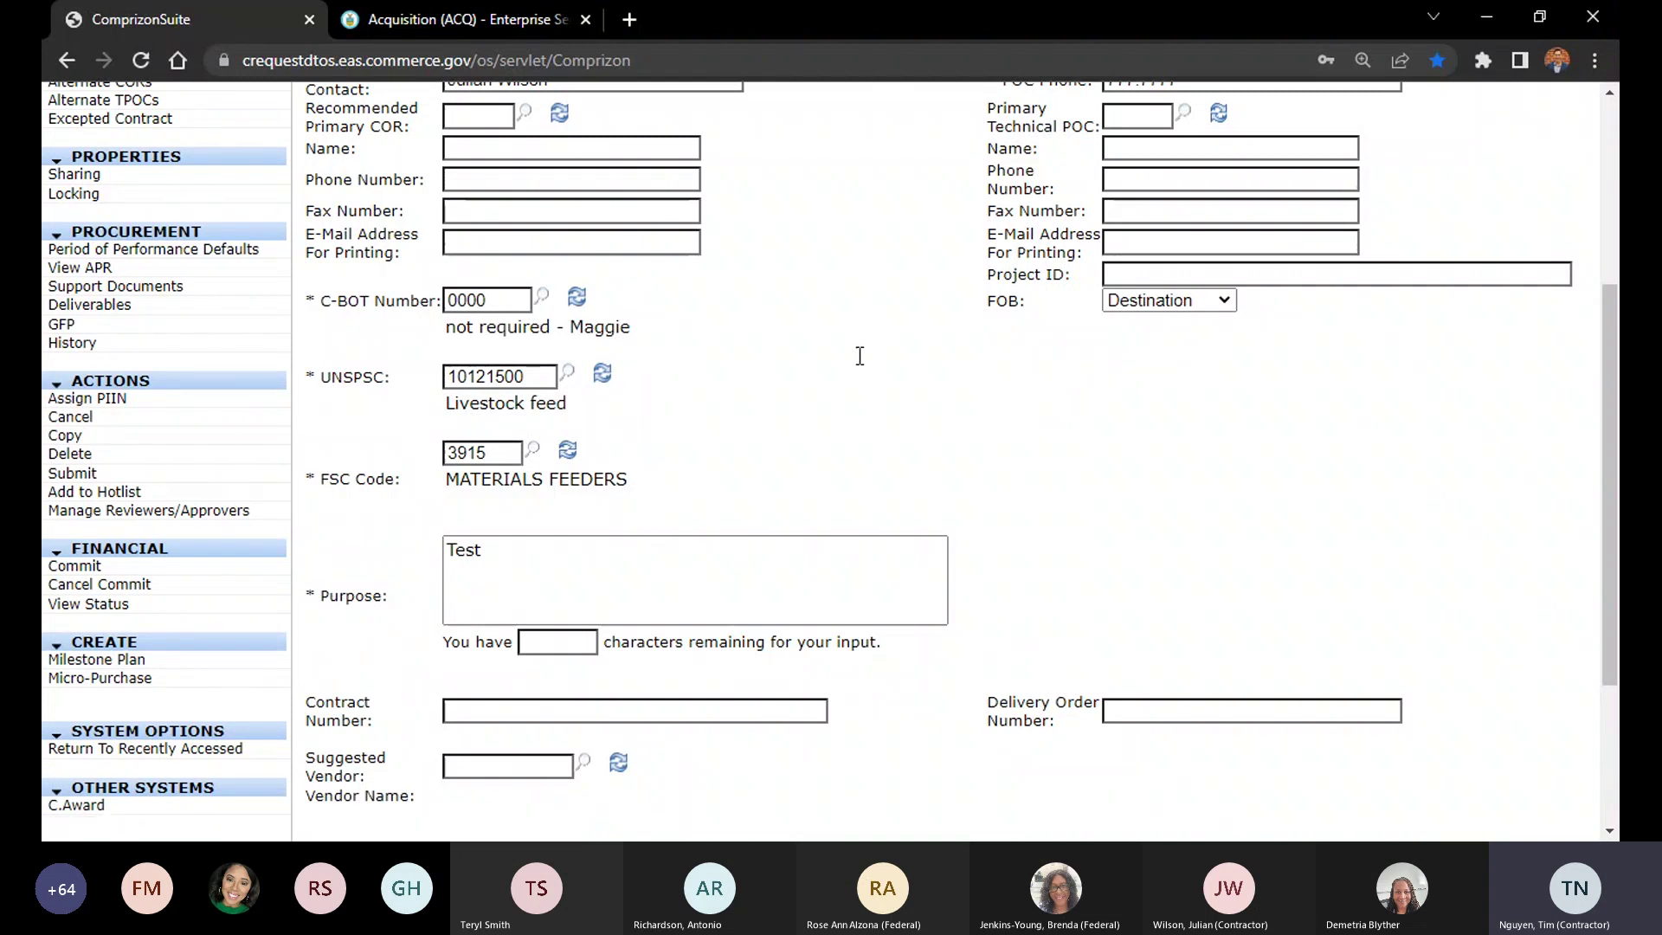
left_click(505, 300)
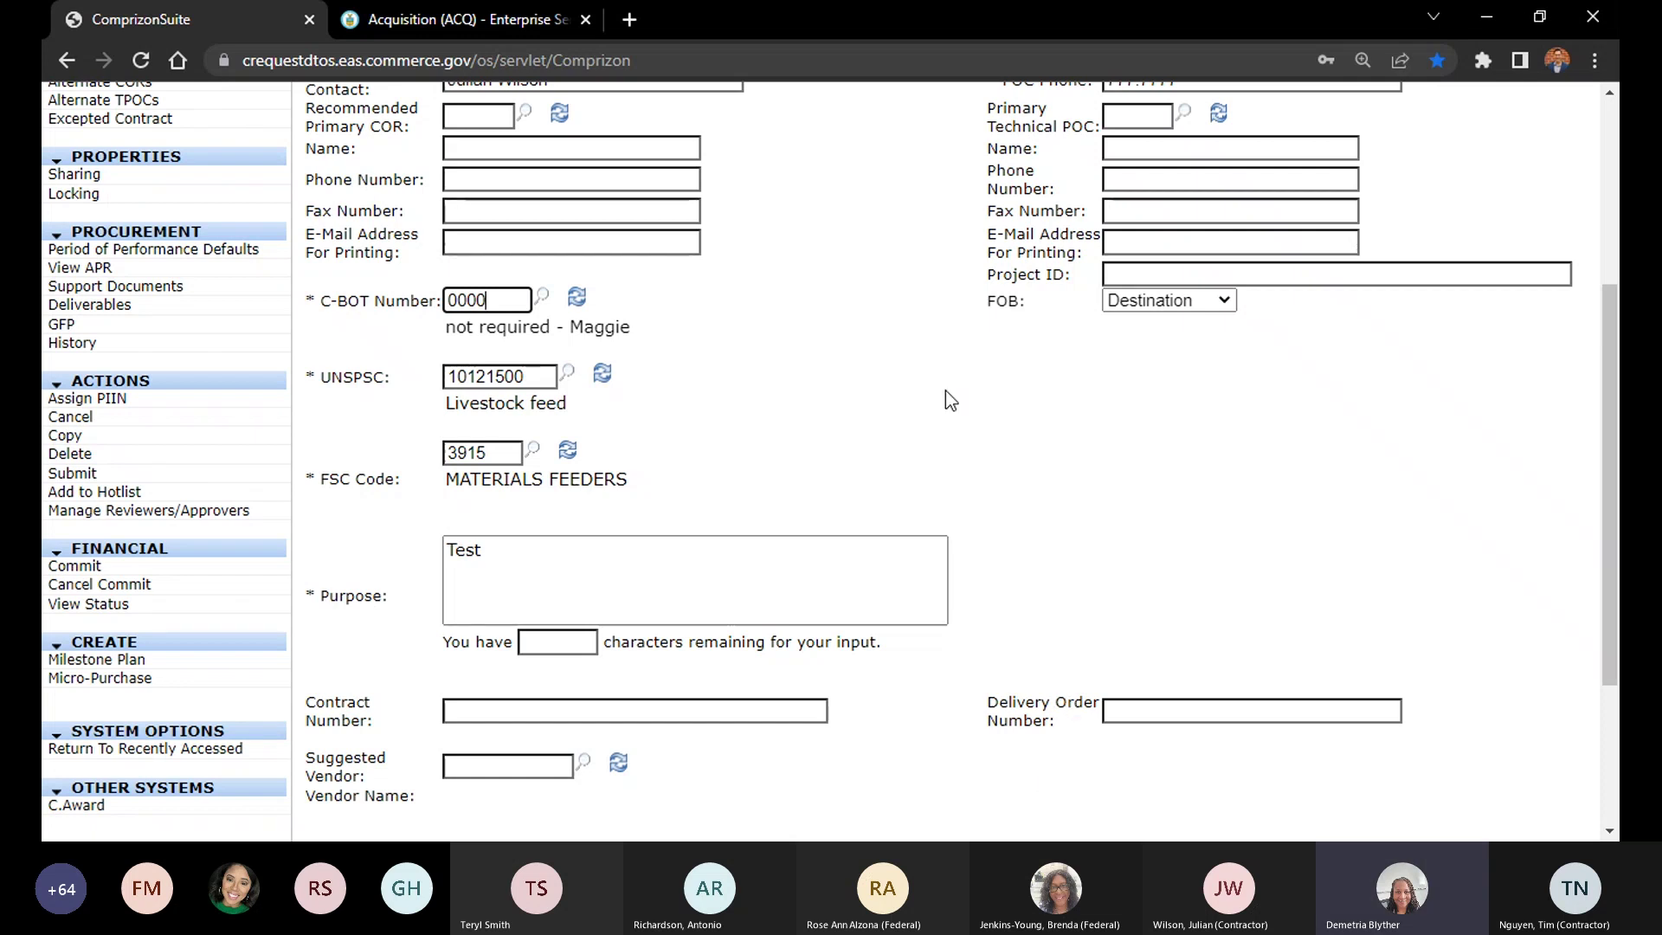
scroll(856, 435, "up", 3)
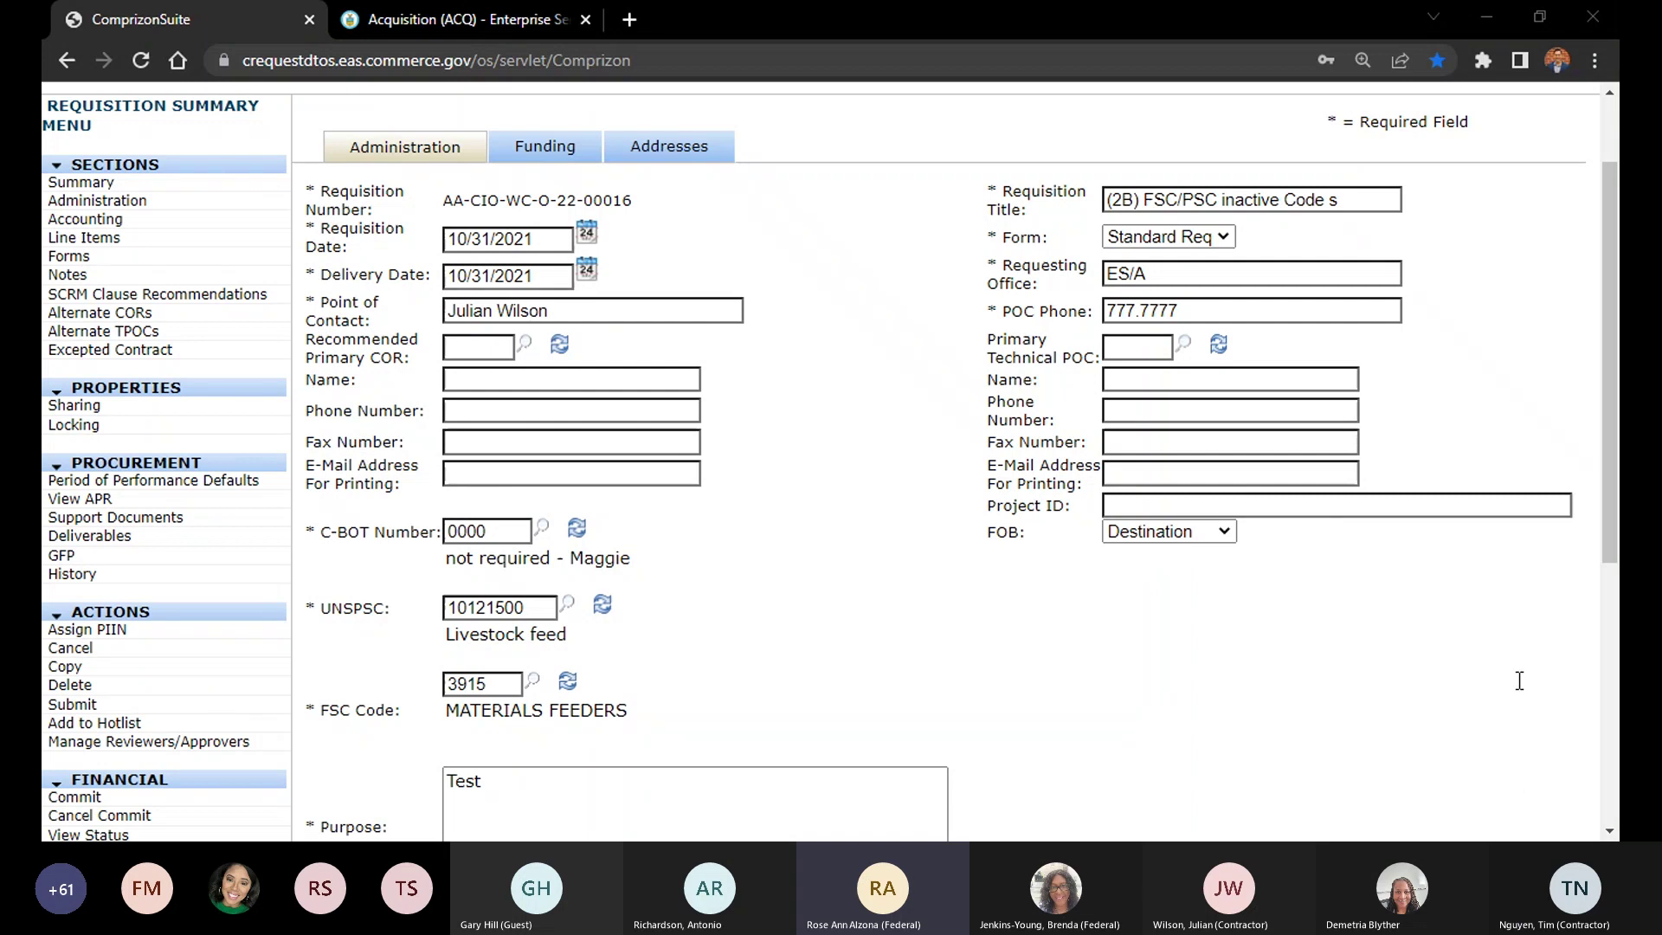
left_click(1492, 17)
scroll(852, 356, "up", 2)
scroll(852, 356, "down", 5)
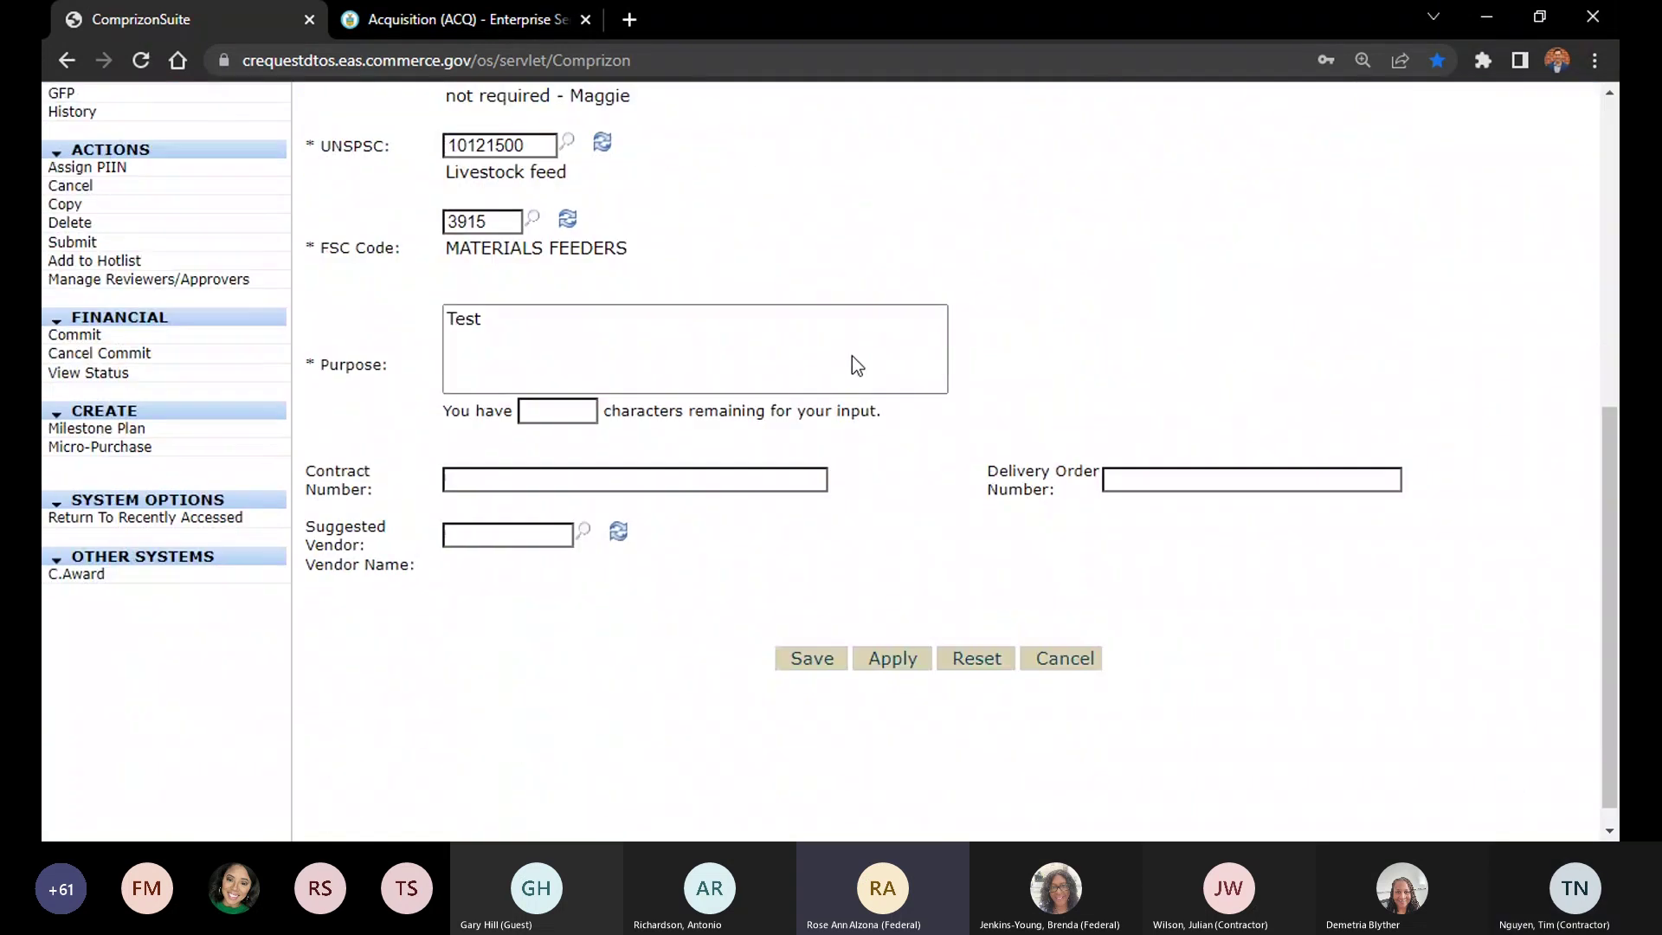
scroll(852, 356, "up", 5)
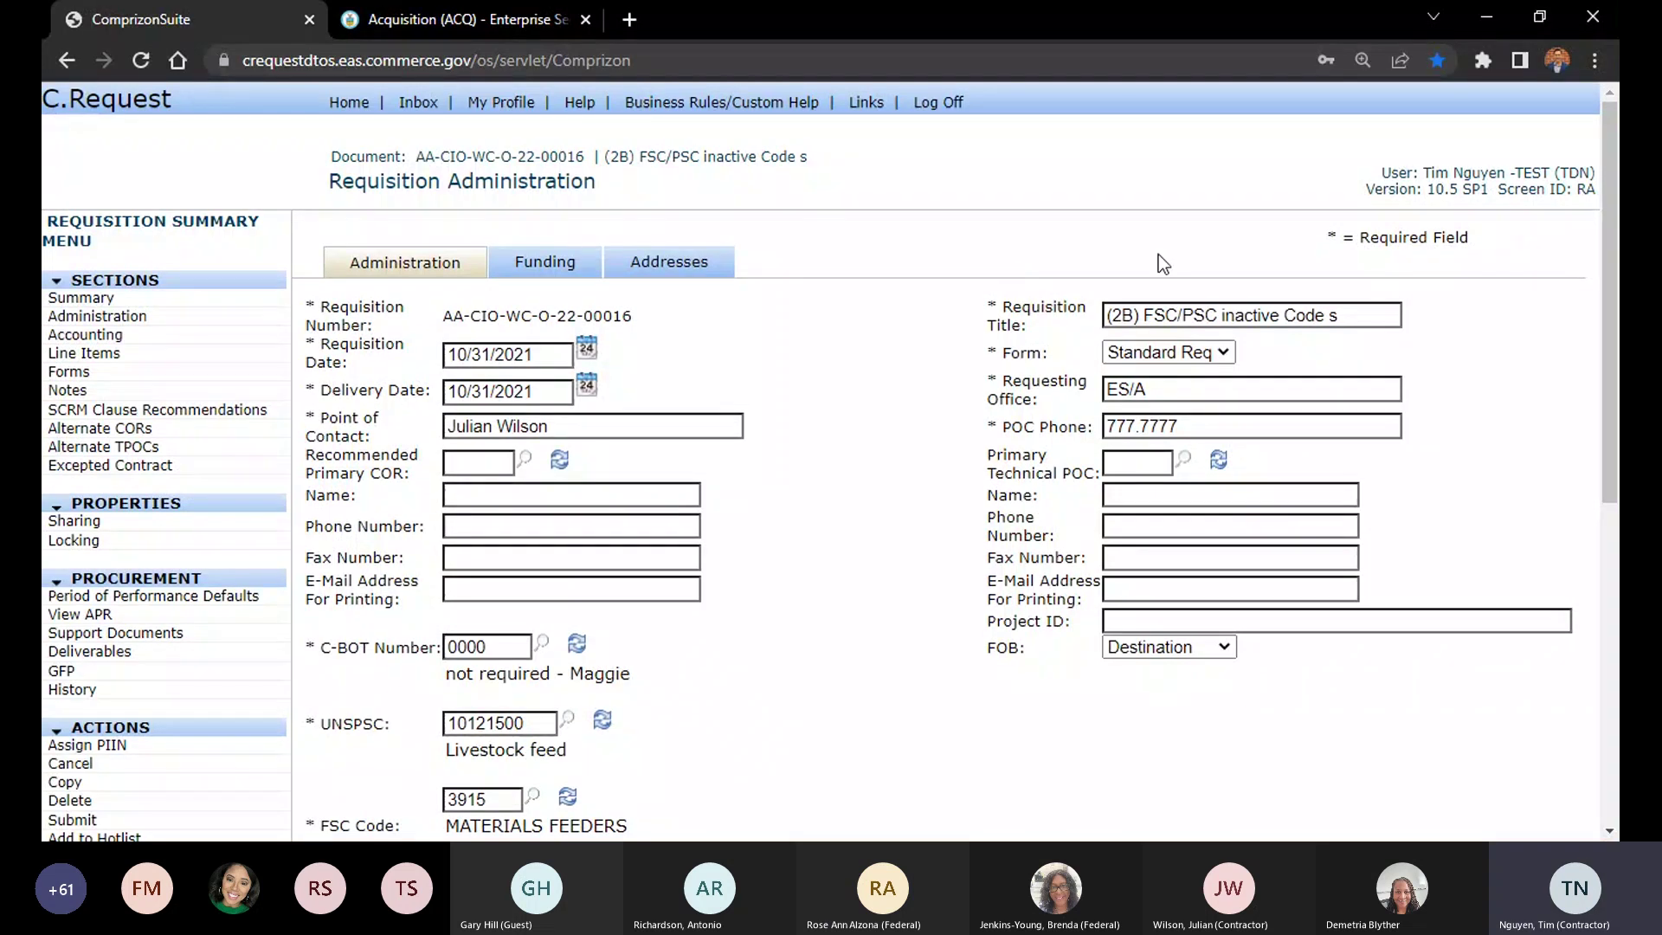
scroll(901, 331, "down", 5)
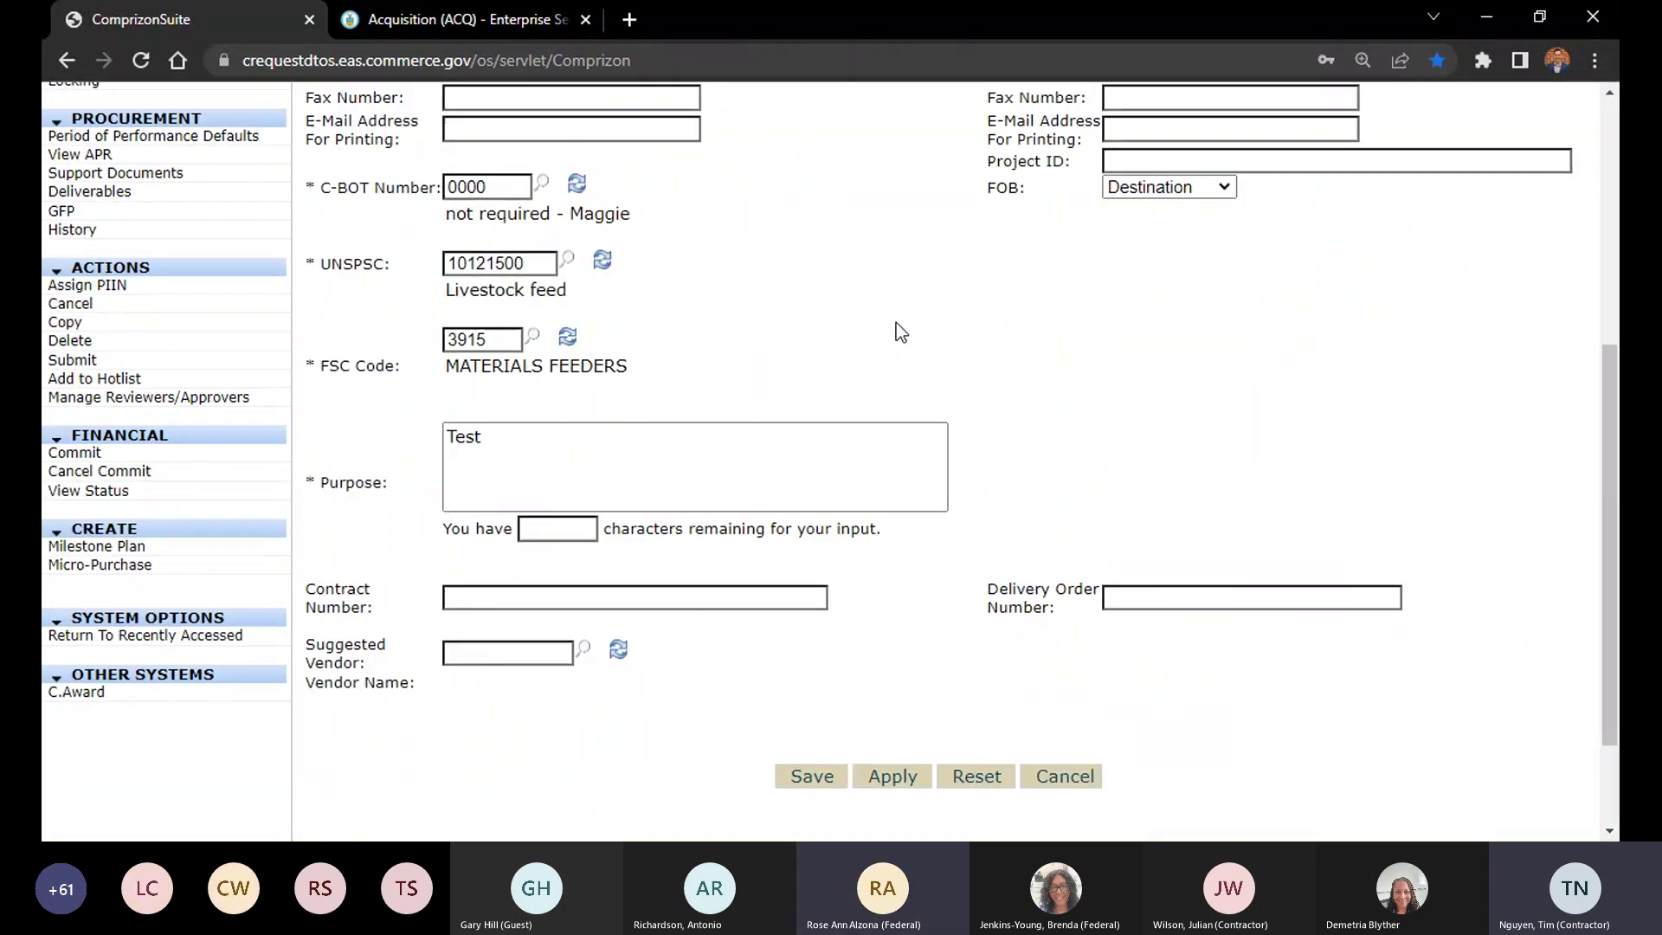
scroll(901, 331, "up", 5)
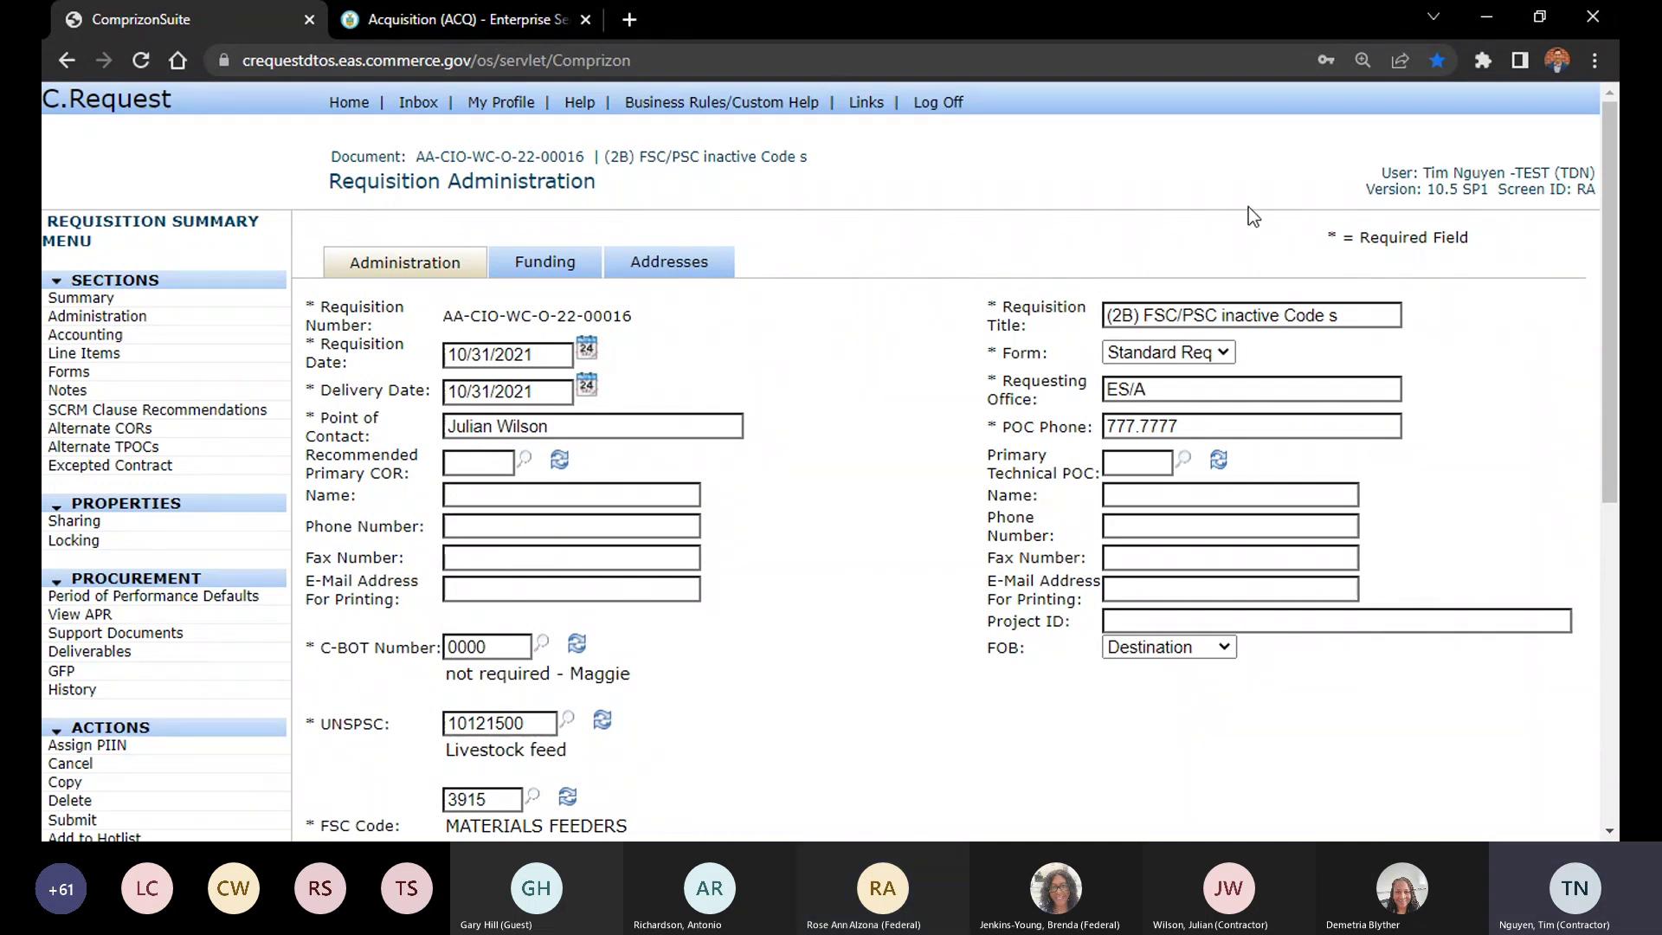
mouse_move(1612, 154)
left_mouse_down()
mouse_move(1612, 281)
mouse_move(1614, 146)
left_mouse_up()
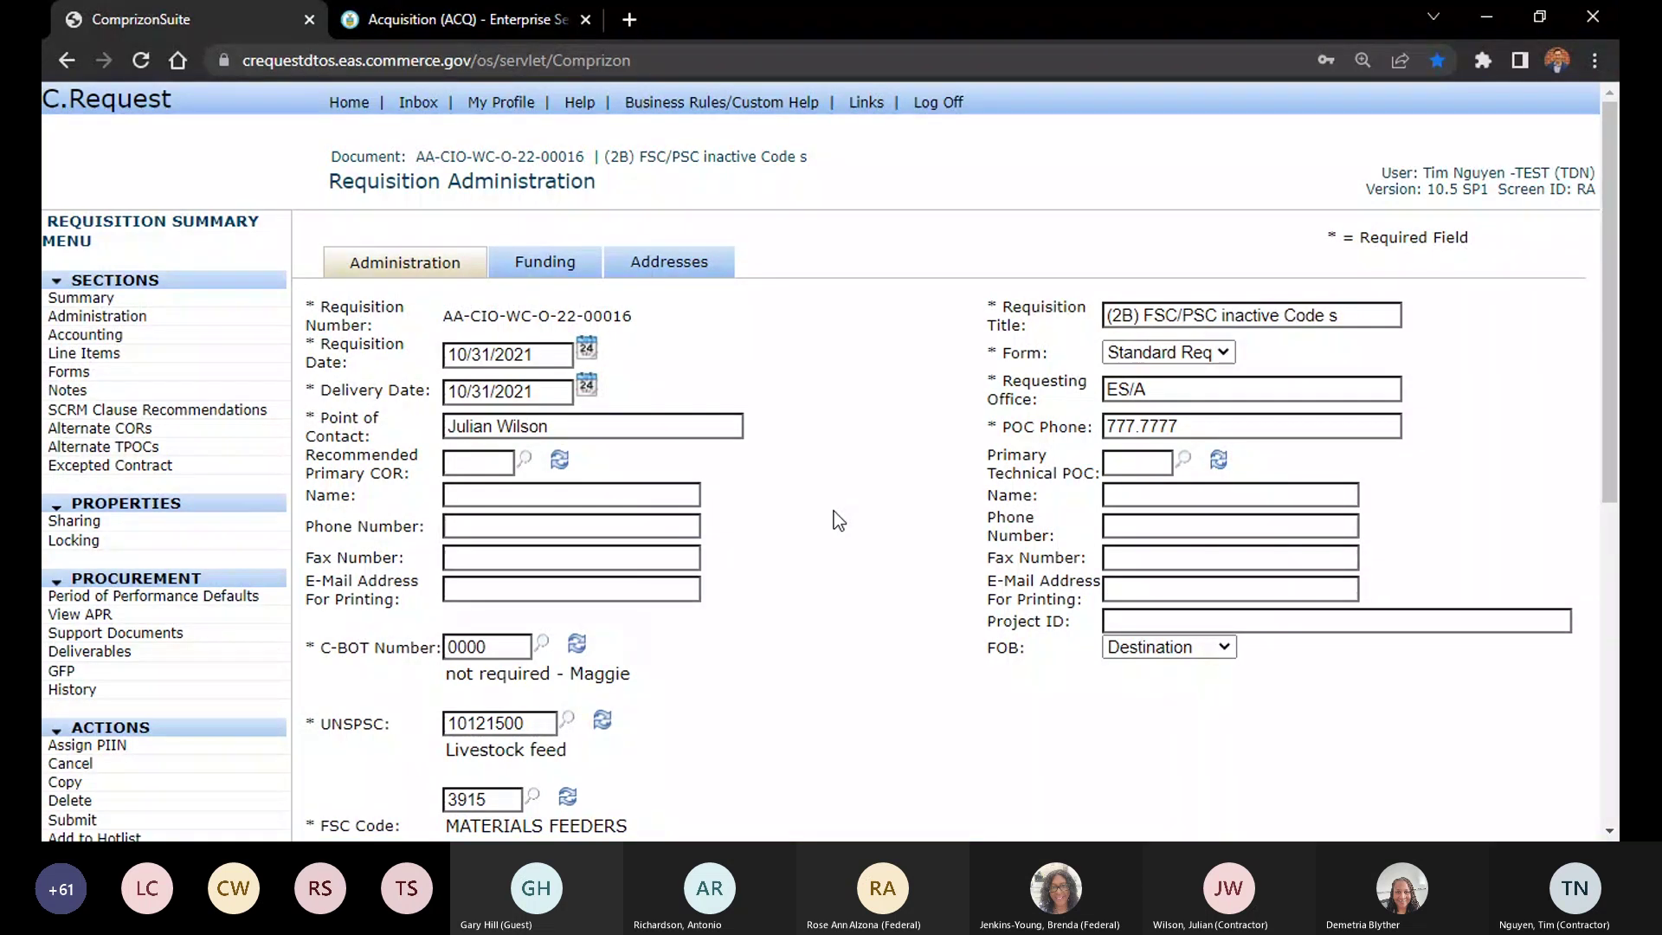
scroll(833, 510, "down", 1)
scroll(838, 520, "up", 1)
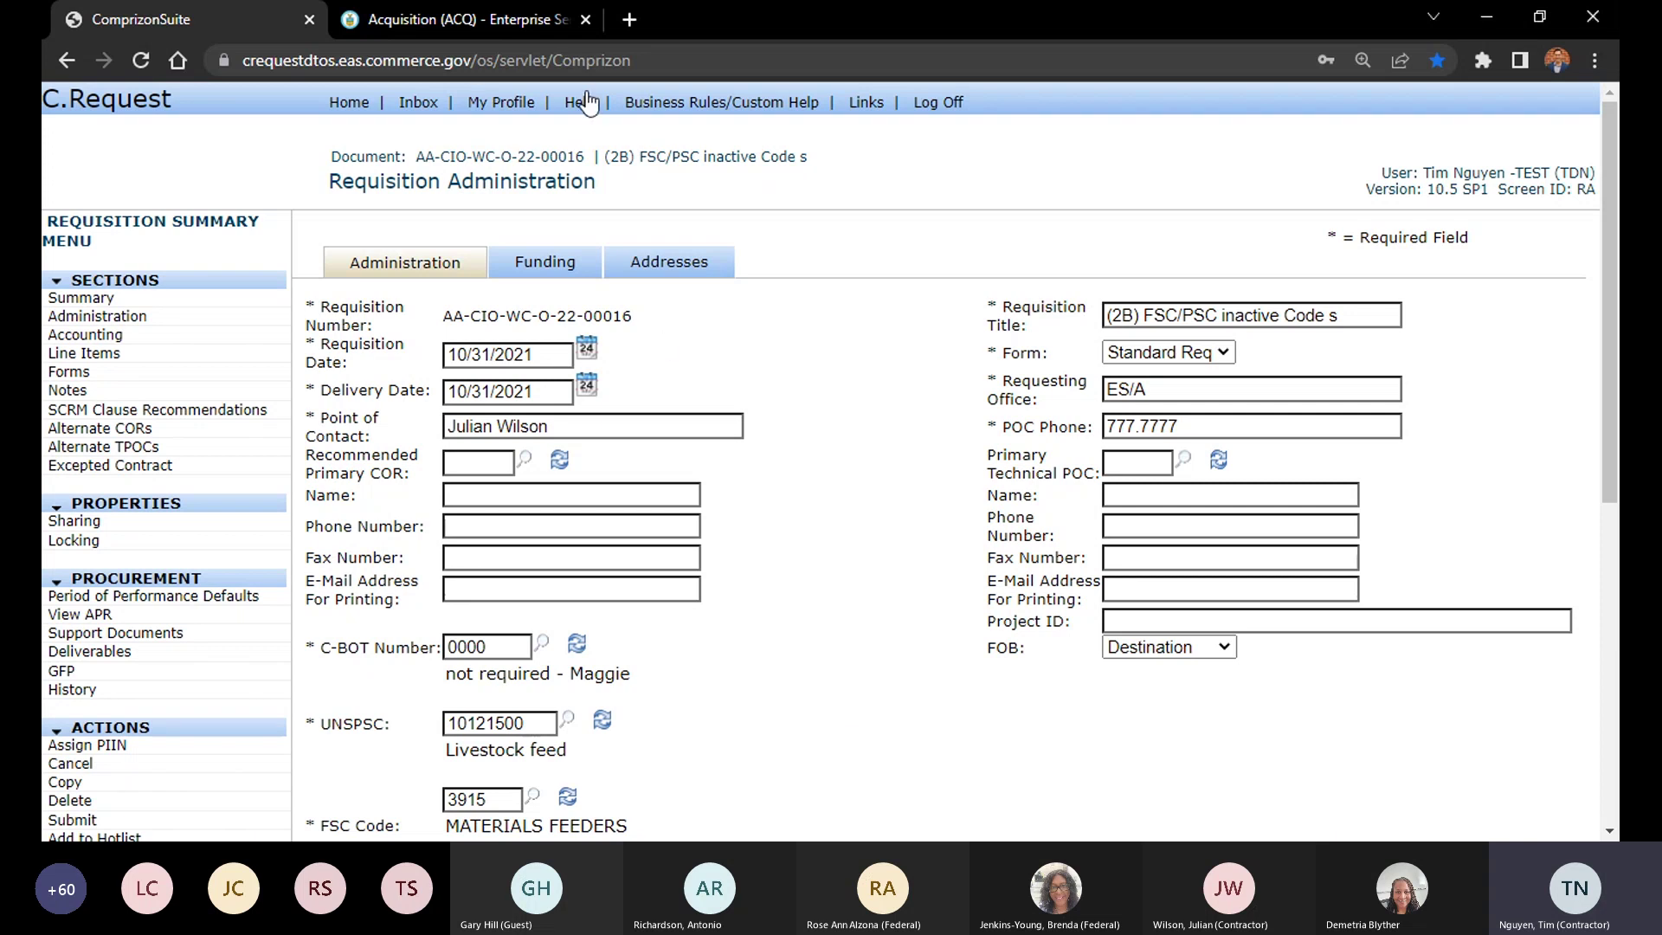
Return to the home page and start a new requisition, going to the serial part of its document number
left_click(349, 102)
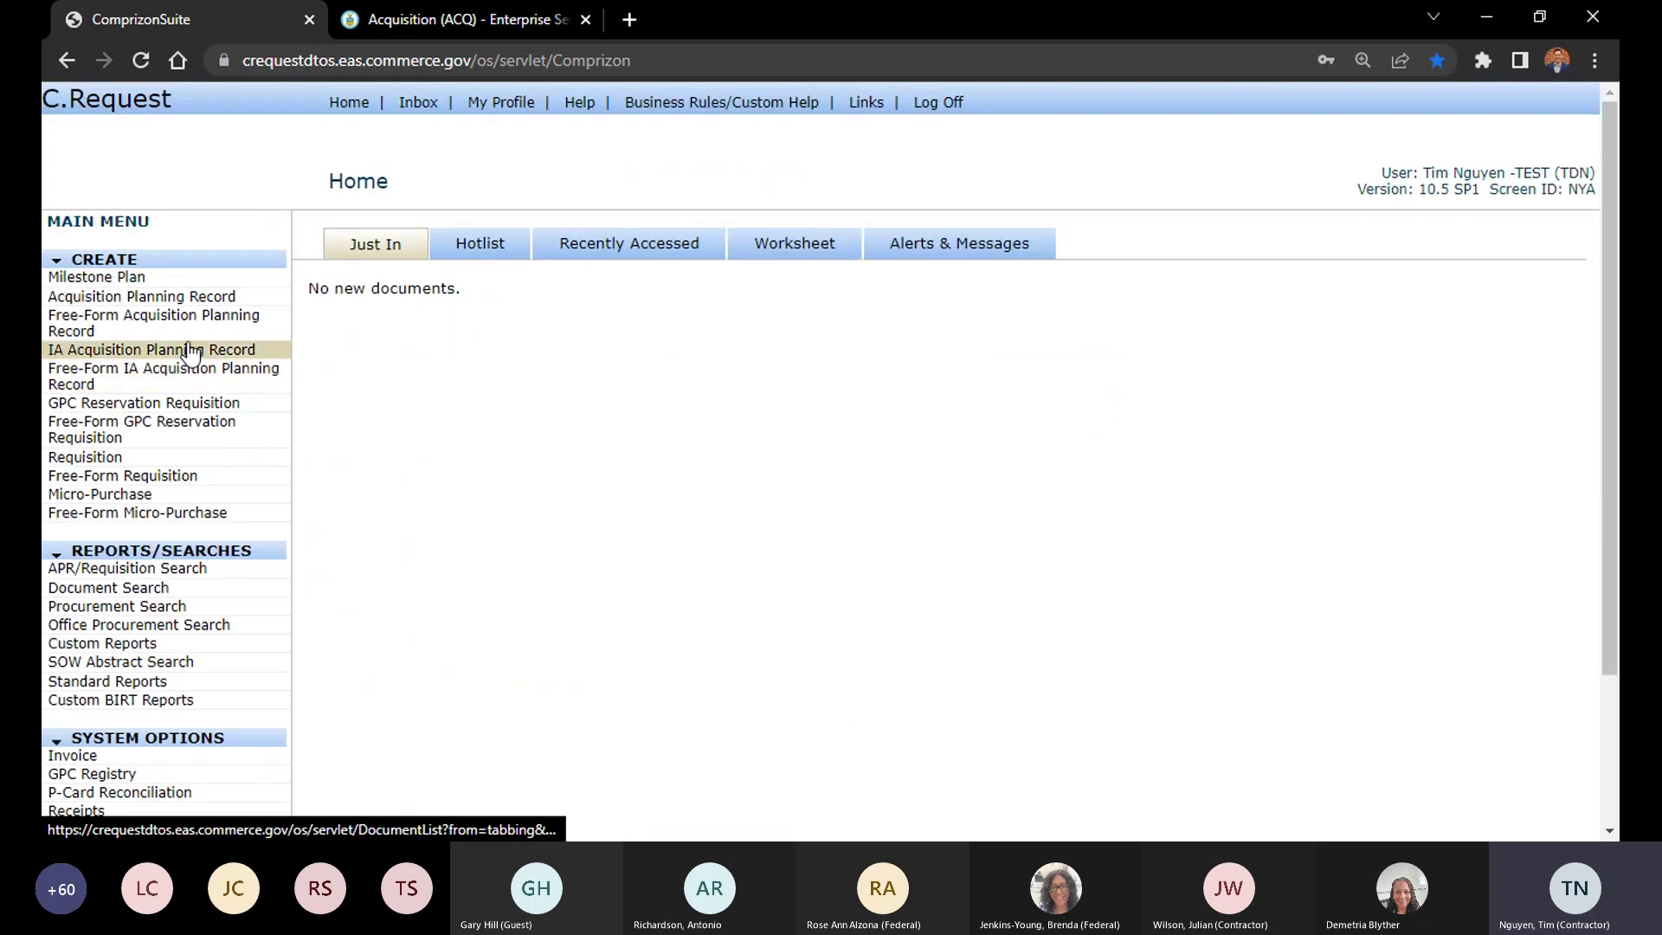
left_click(178, 458)
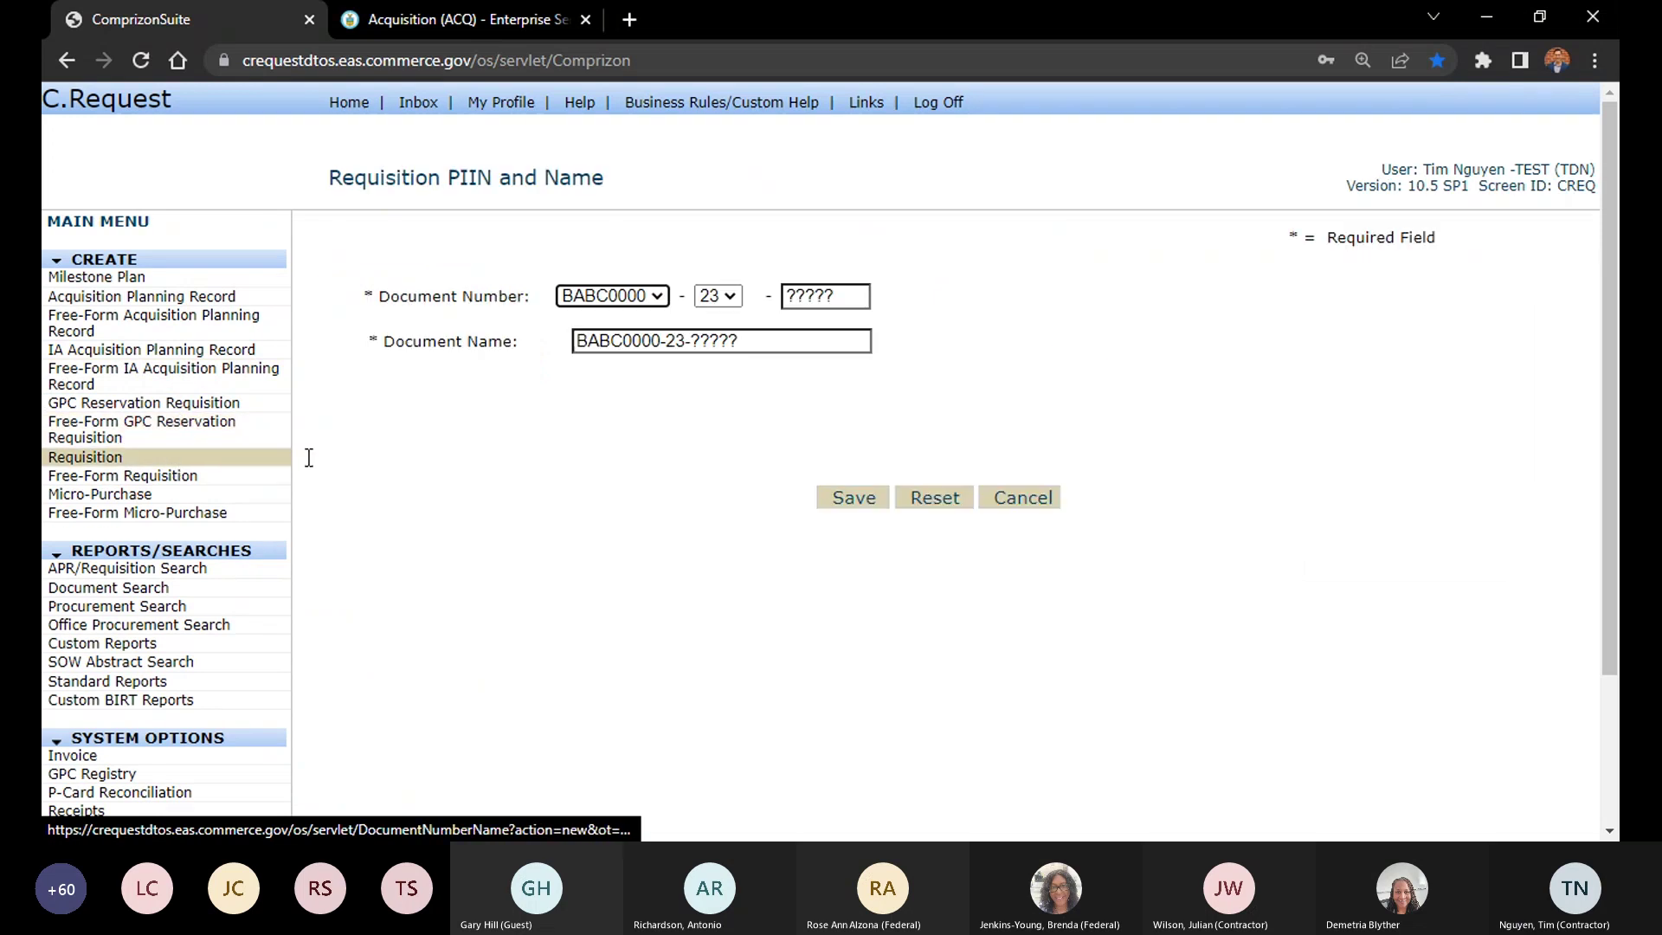
left_click(837, 298)
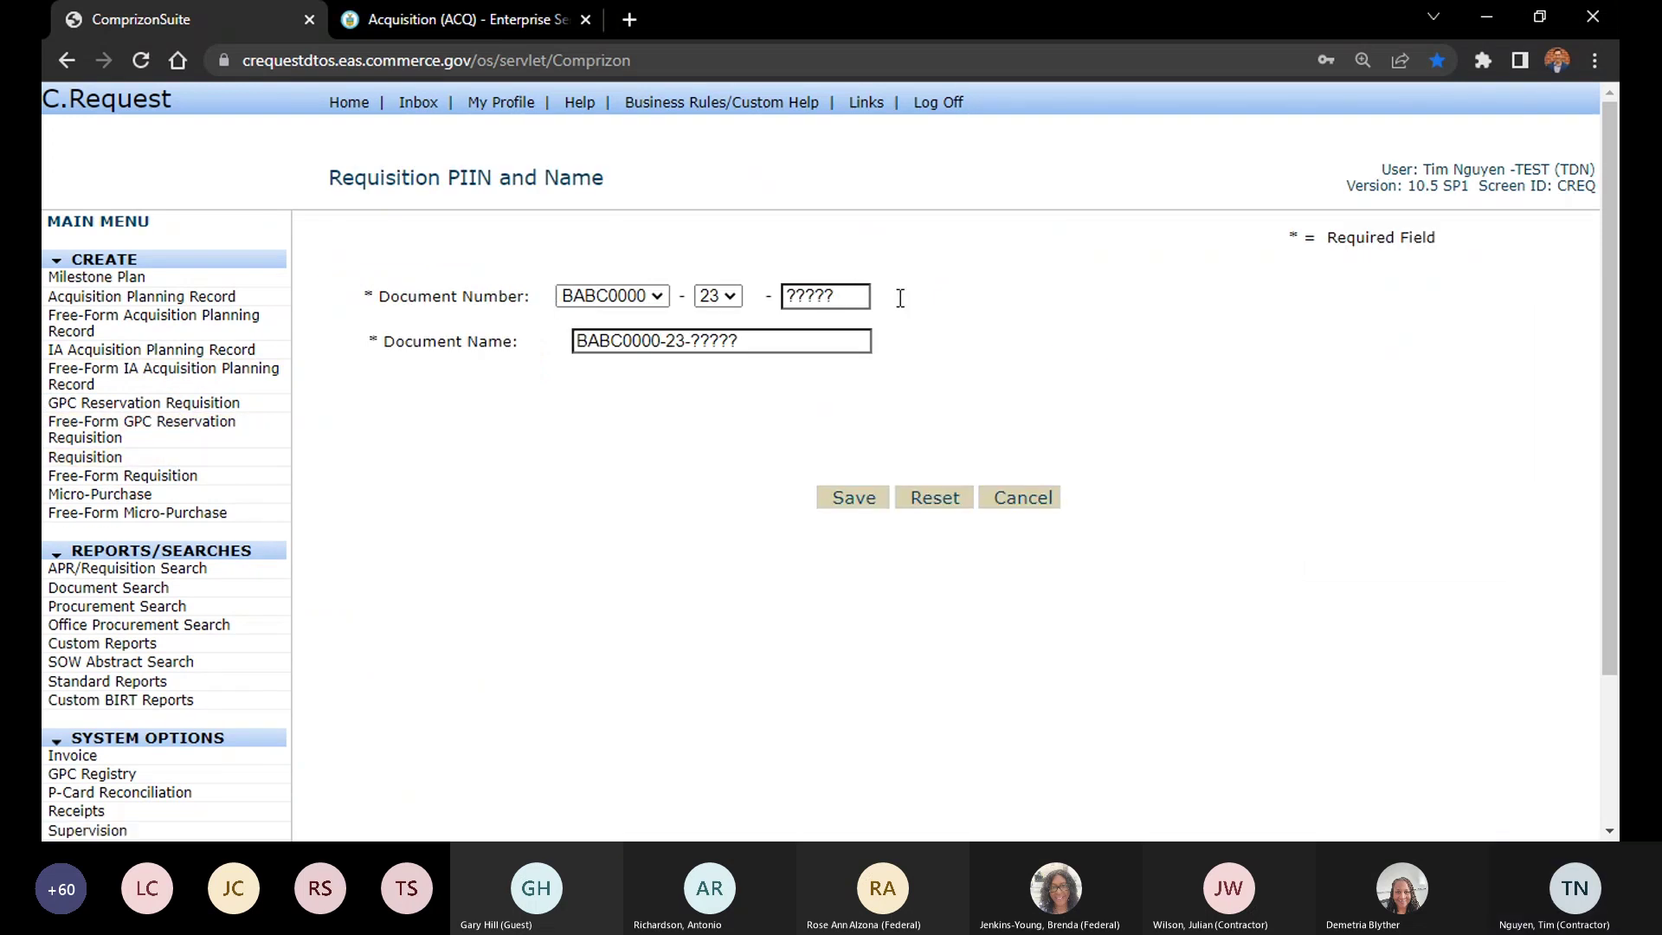